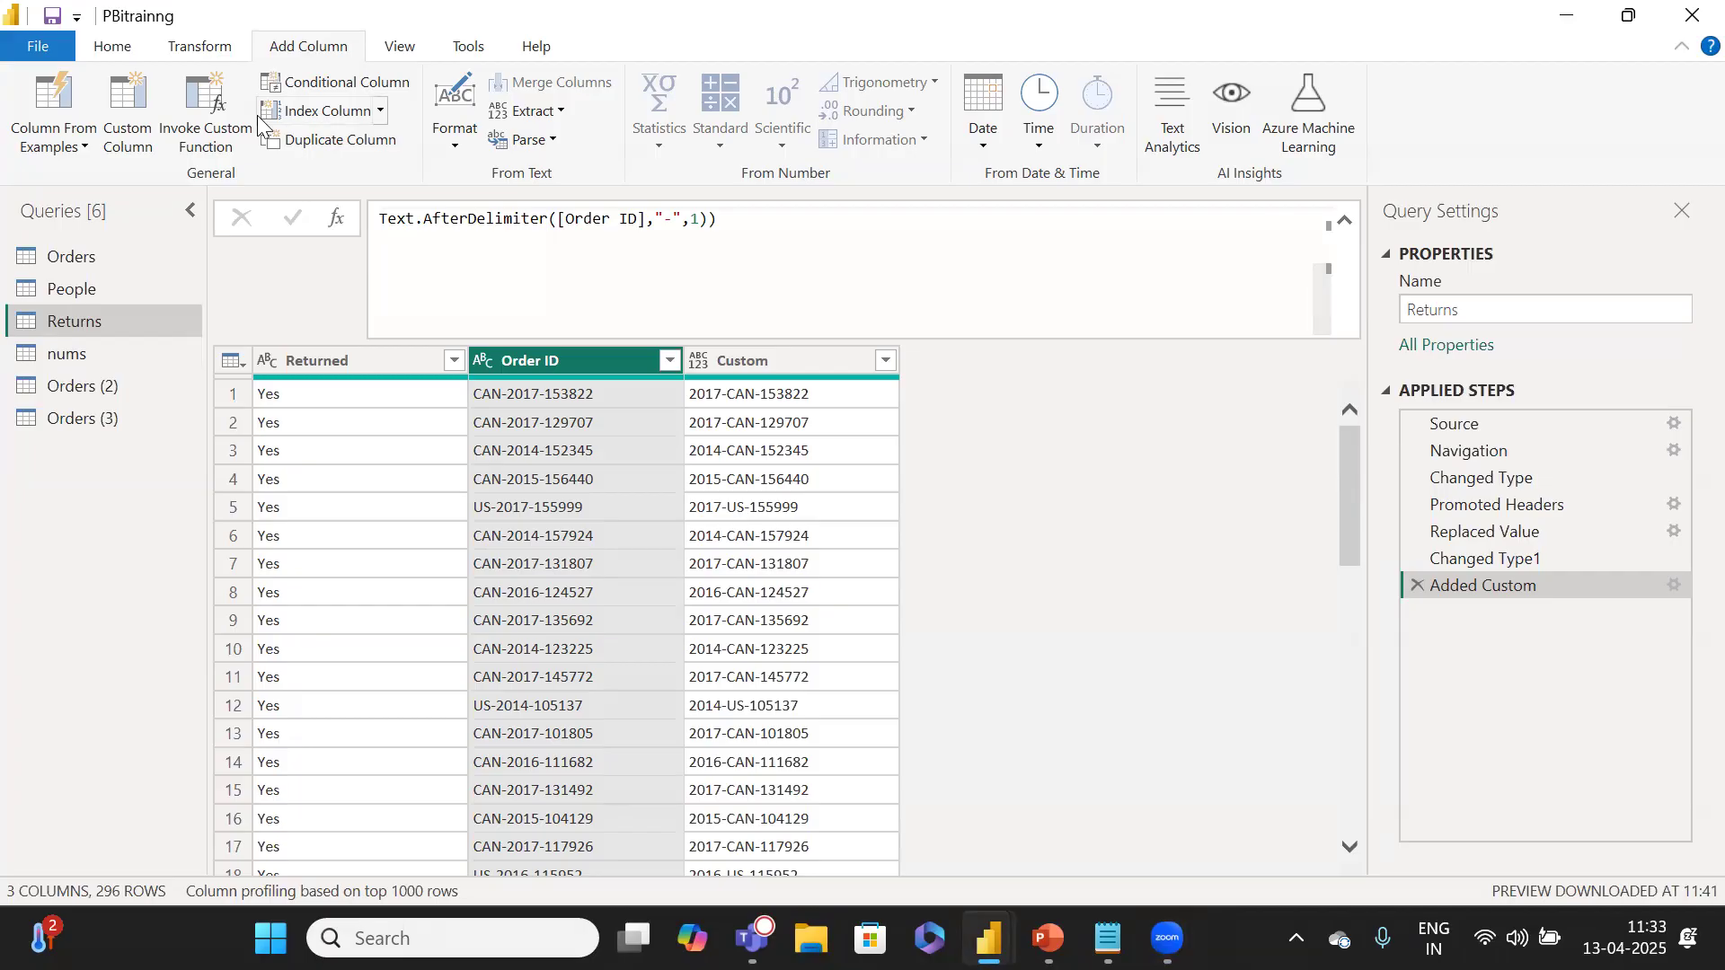
{"action": "left_click", "coordinate": [201, 48]}
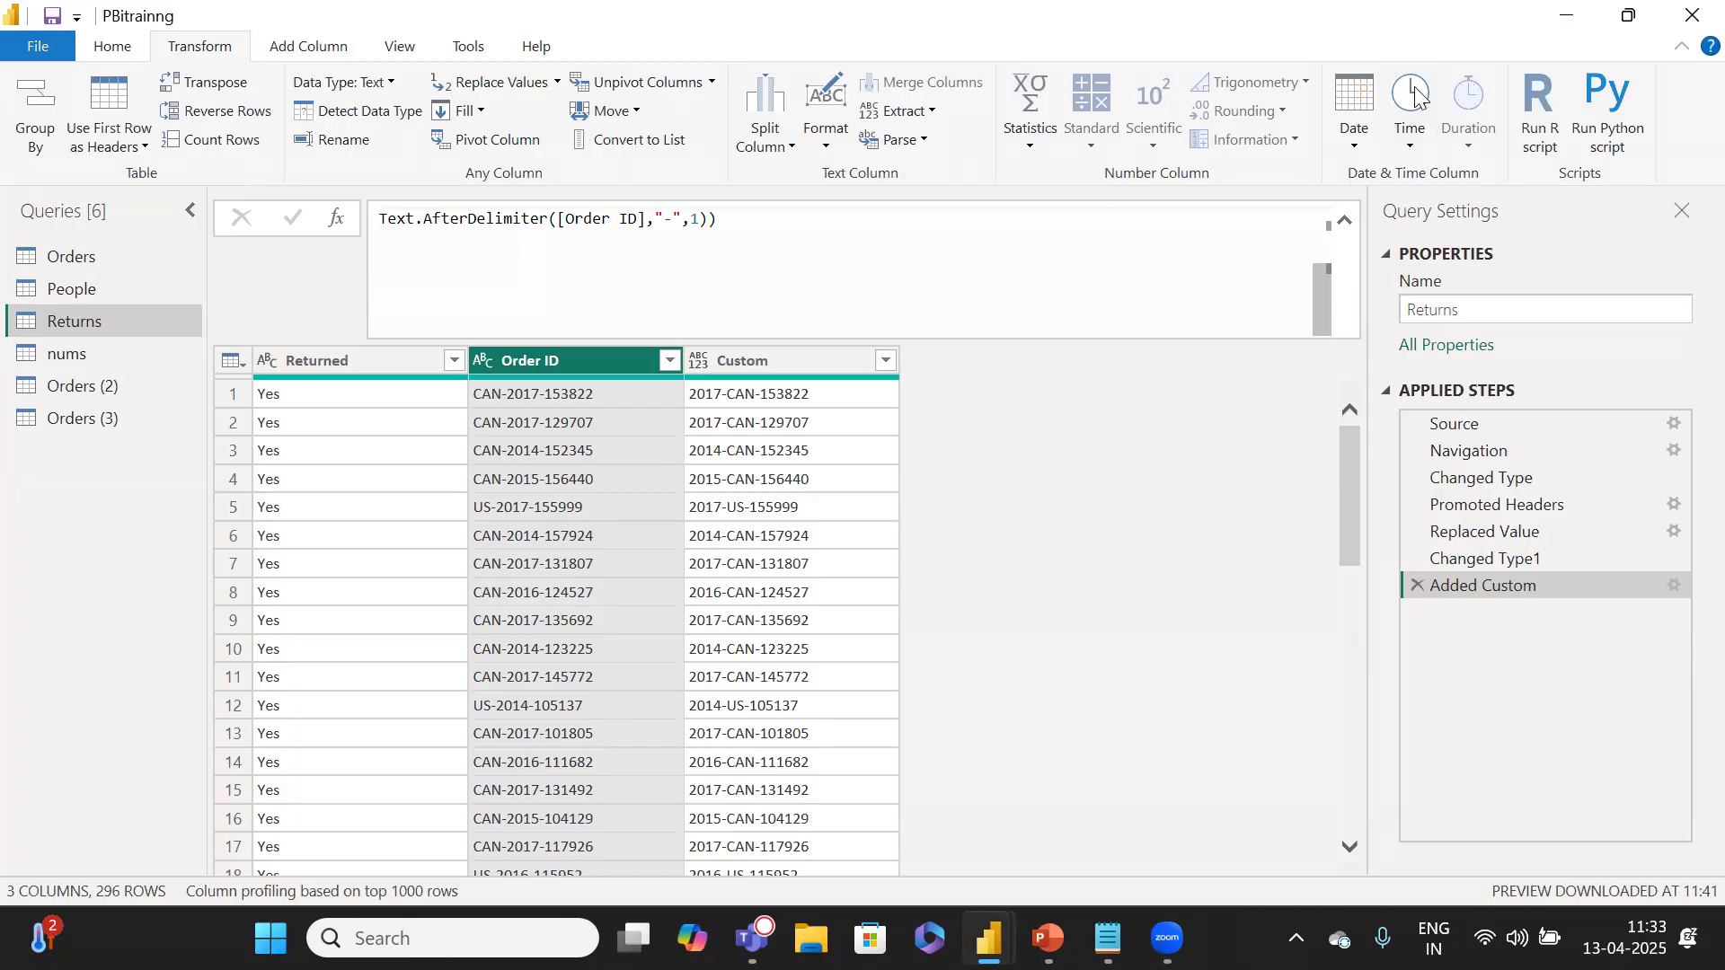
{"action": "left_click", "coordinate": [297, 56]}
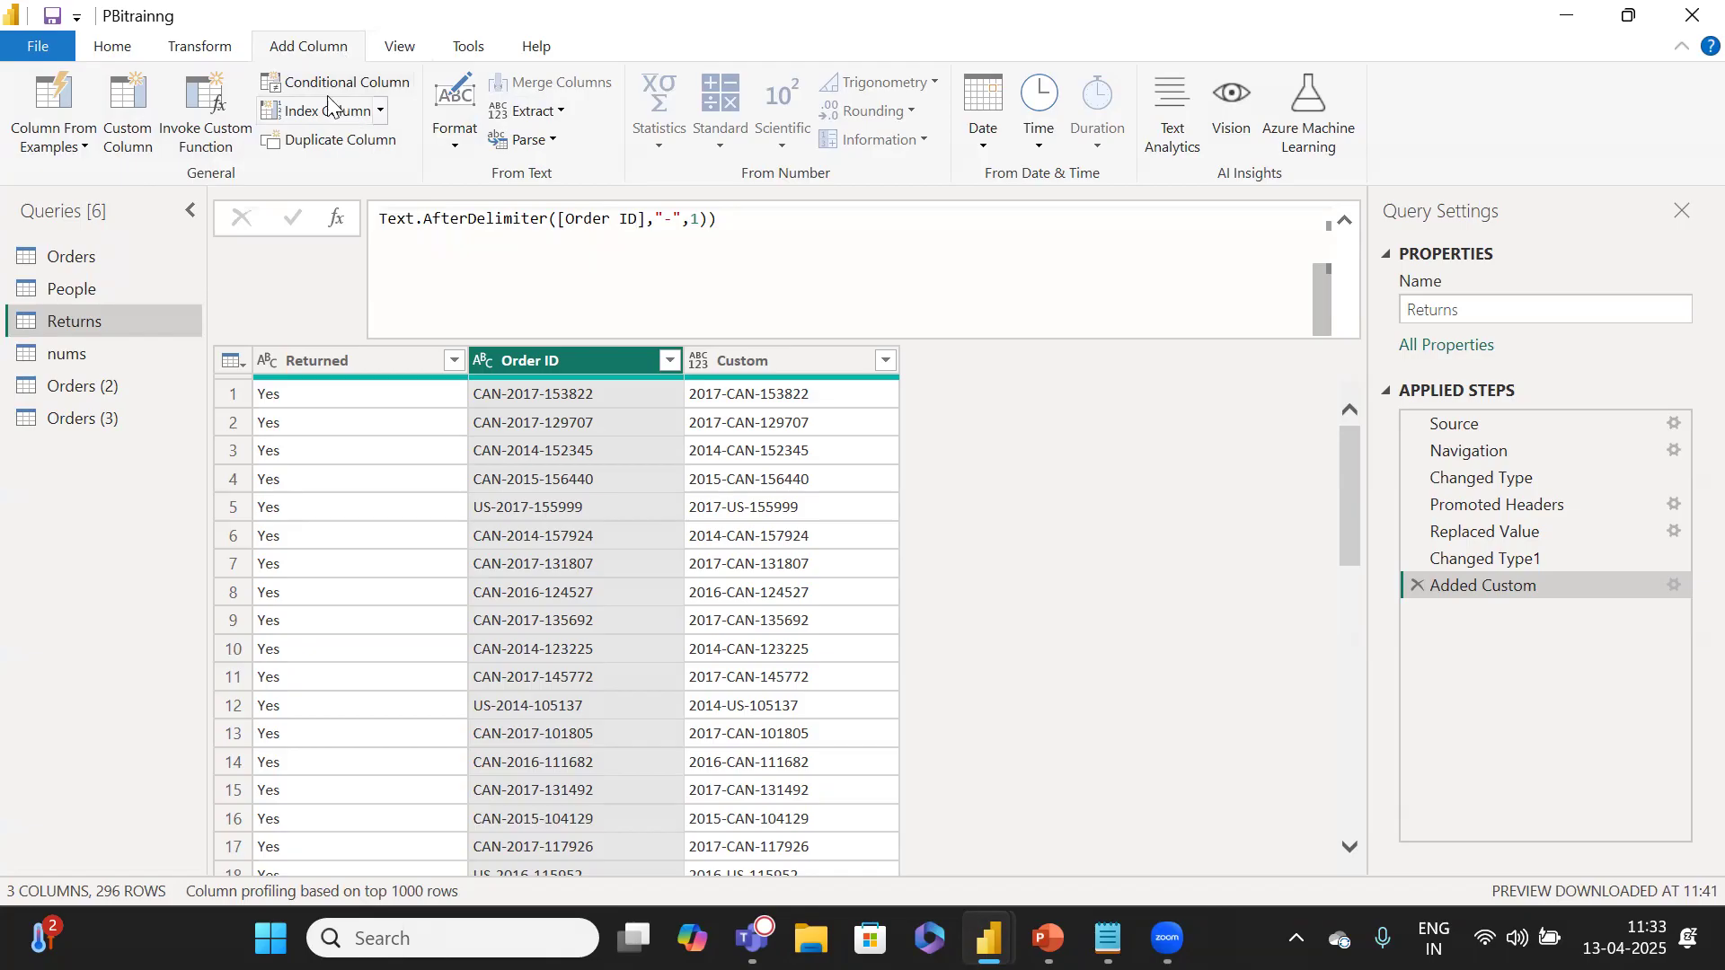
{"action": "left_click", "coordinate": [208, 50]}
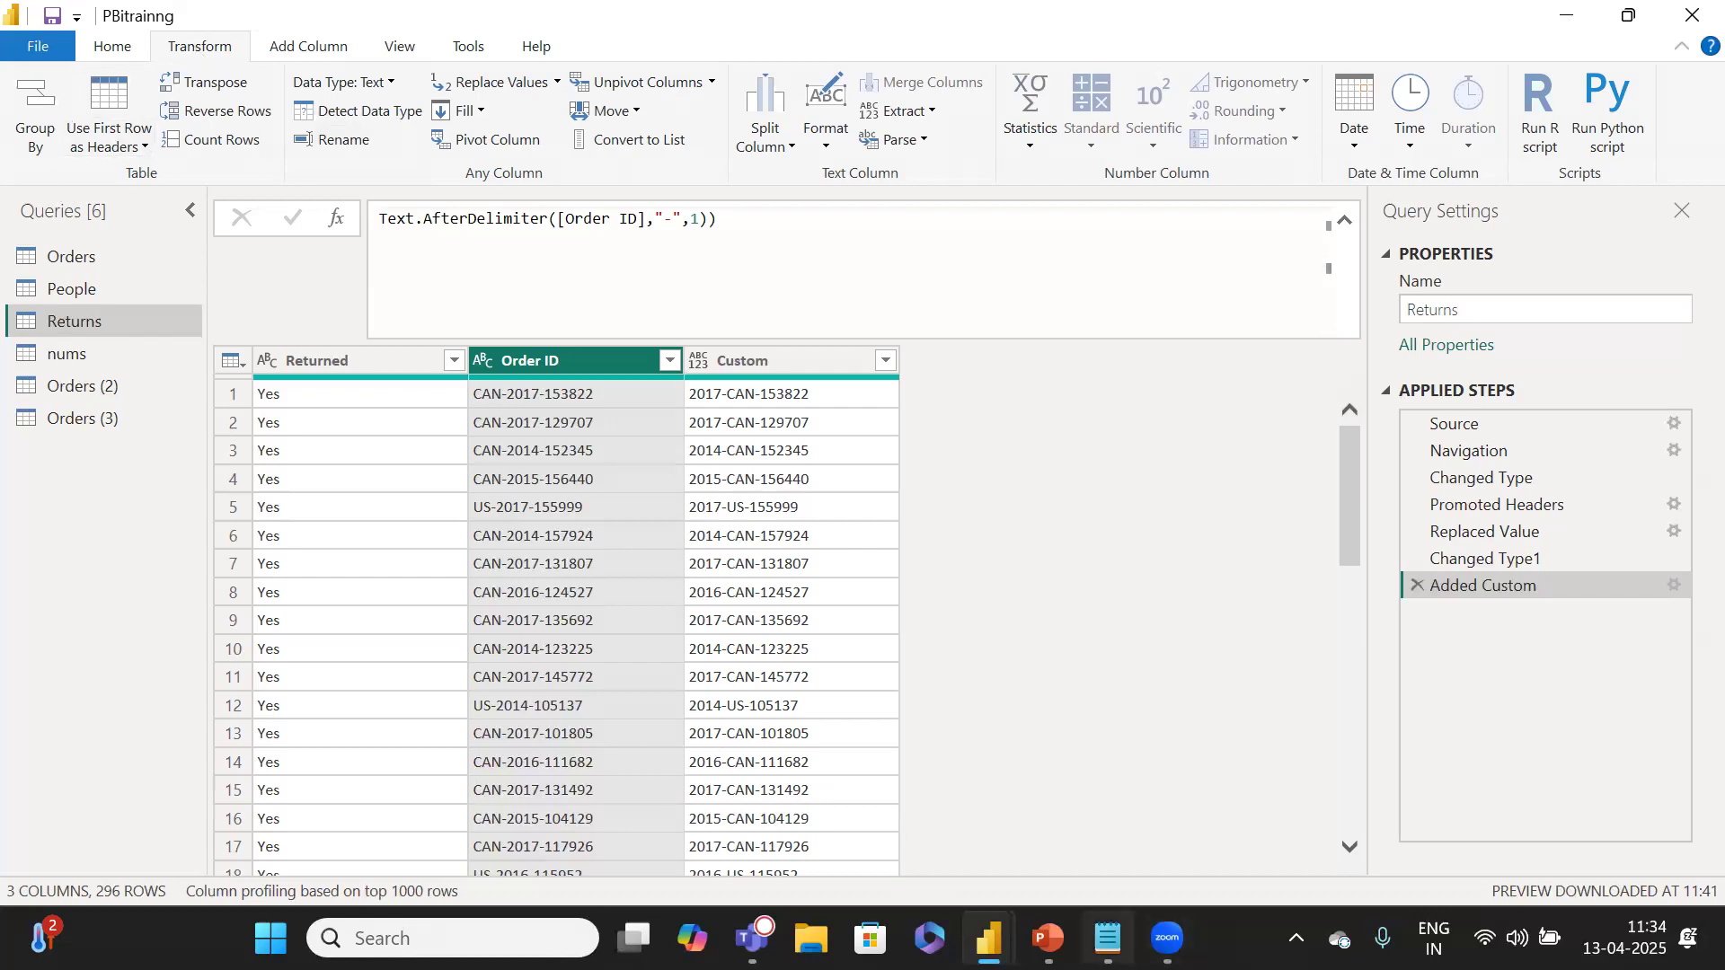
Switch to PowerPoint to review the Power Bi Development Life Cycle slide and return to the Power Query Editor.
{"action": "left_click", "coordinate": [1046, 938]}
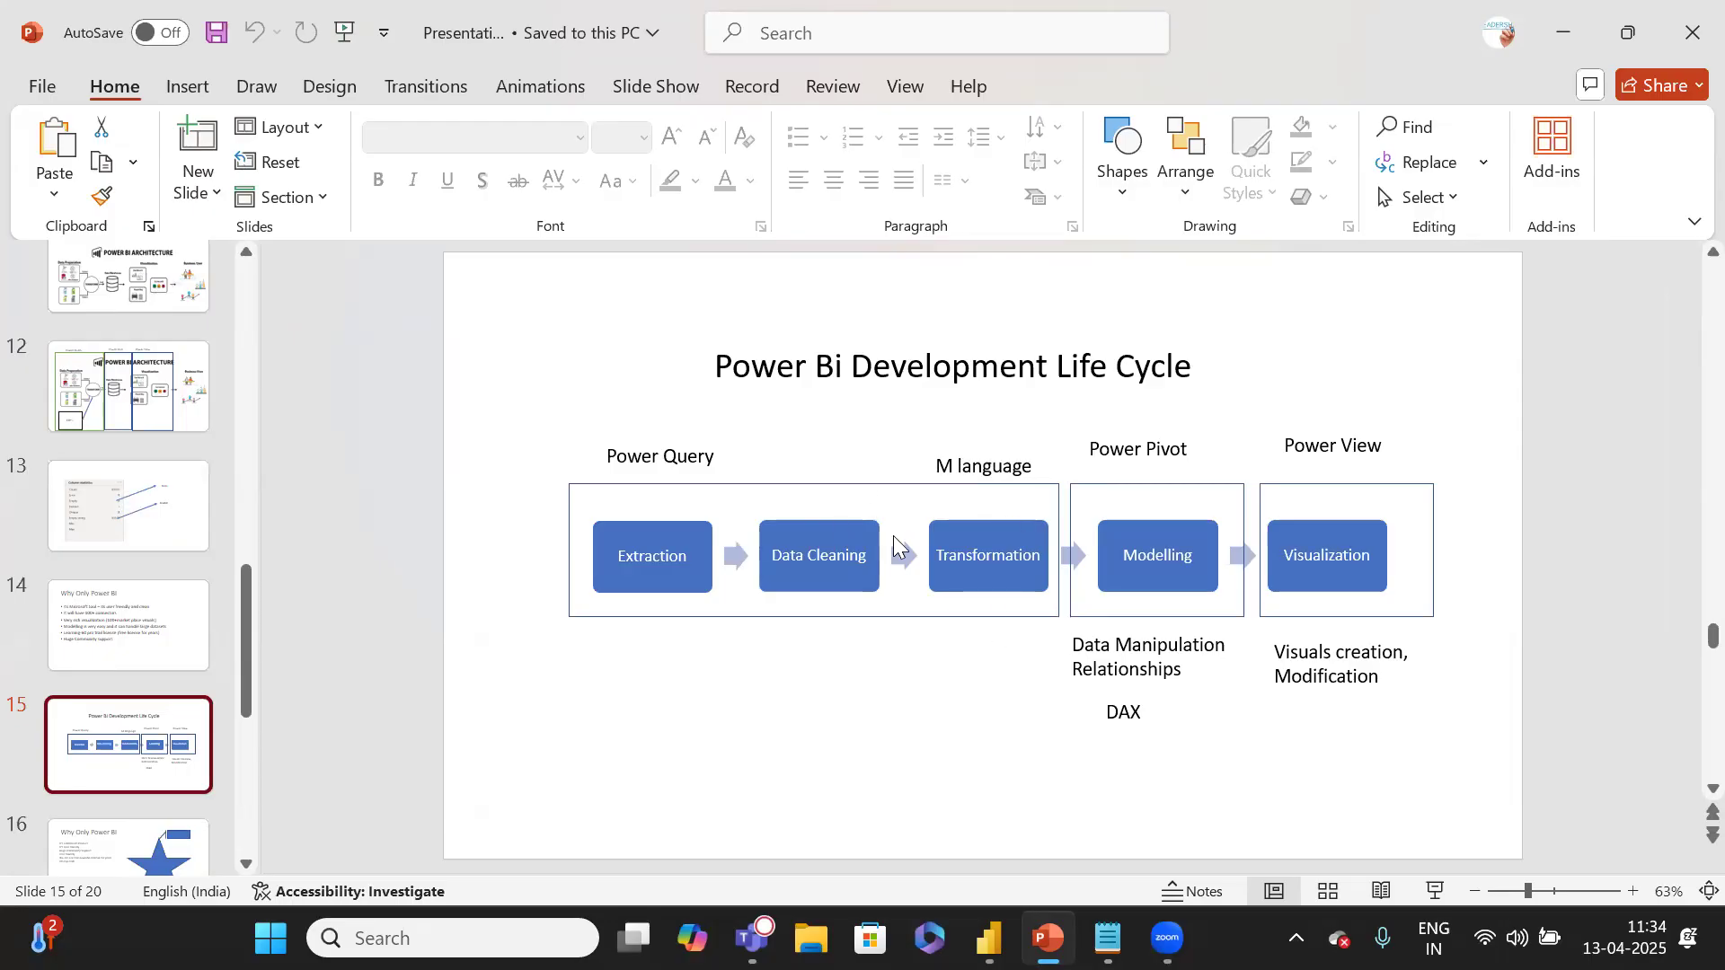
{"action": "mouse_move", "coordinate": [988, 939]}
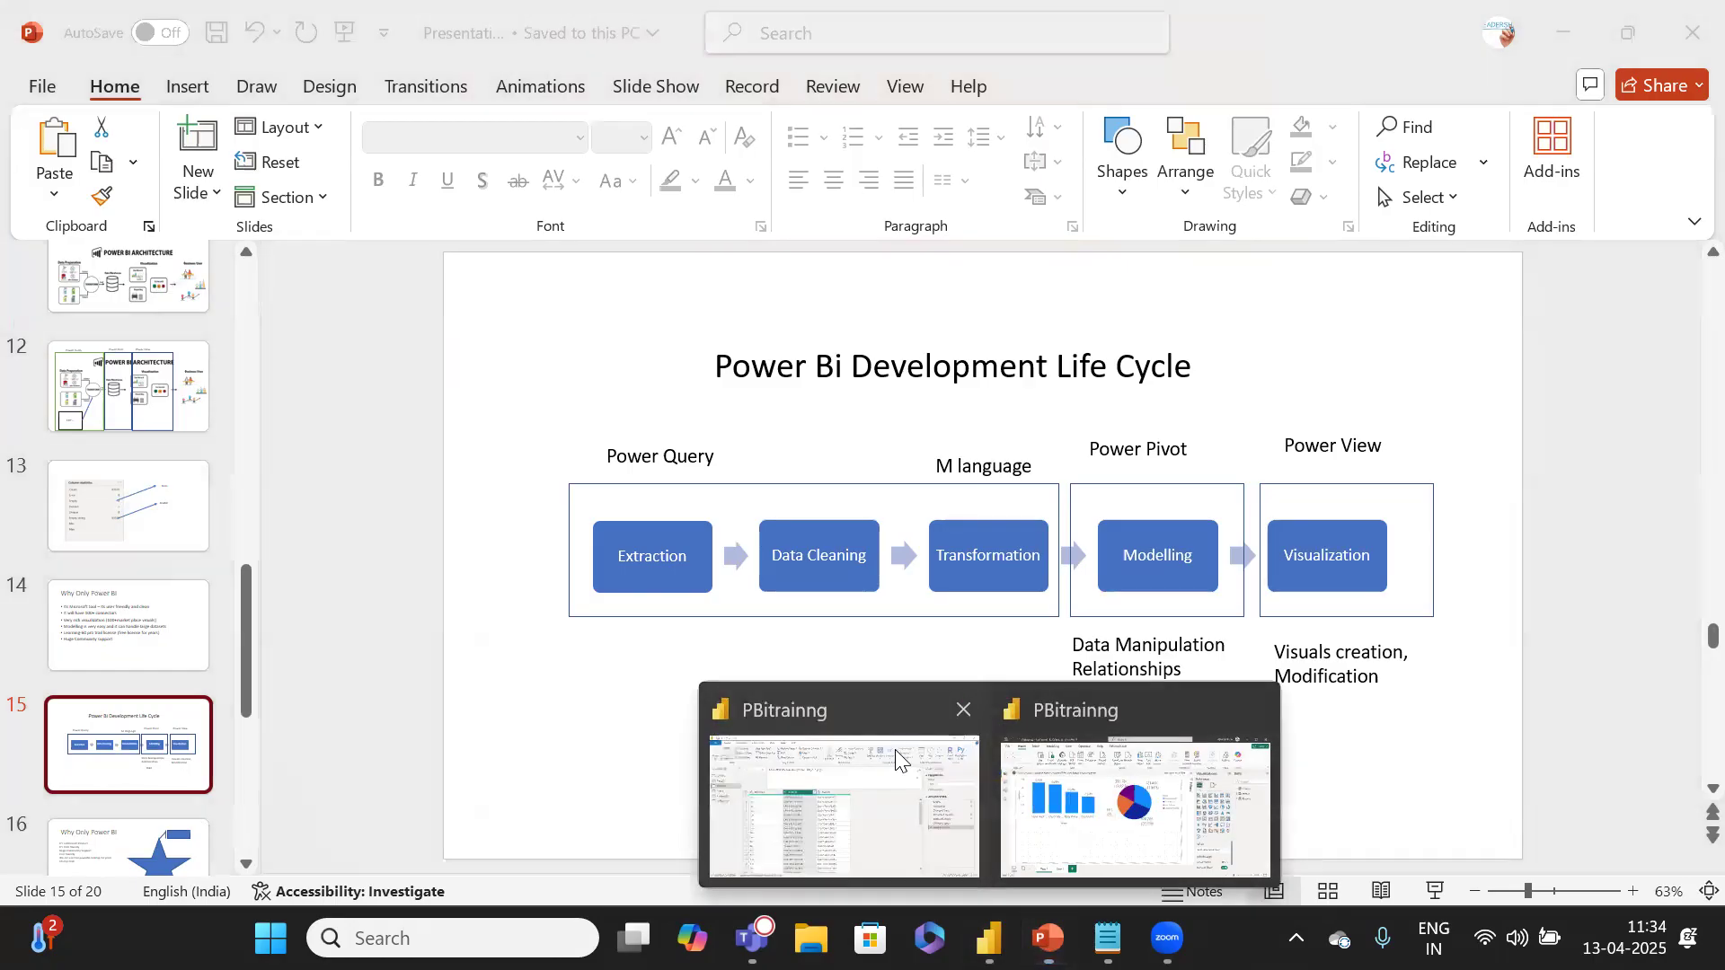
{"action": "left_click", "coordinate": [894, 749]}
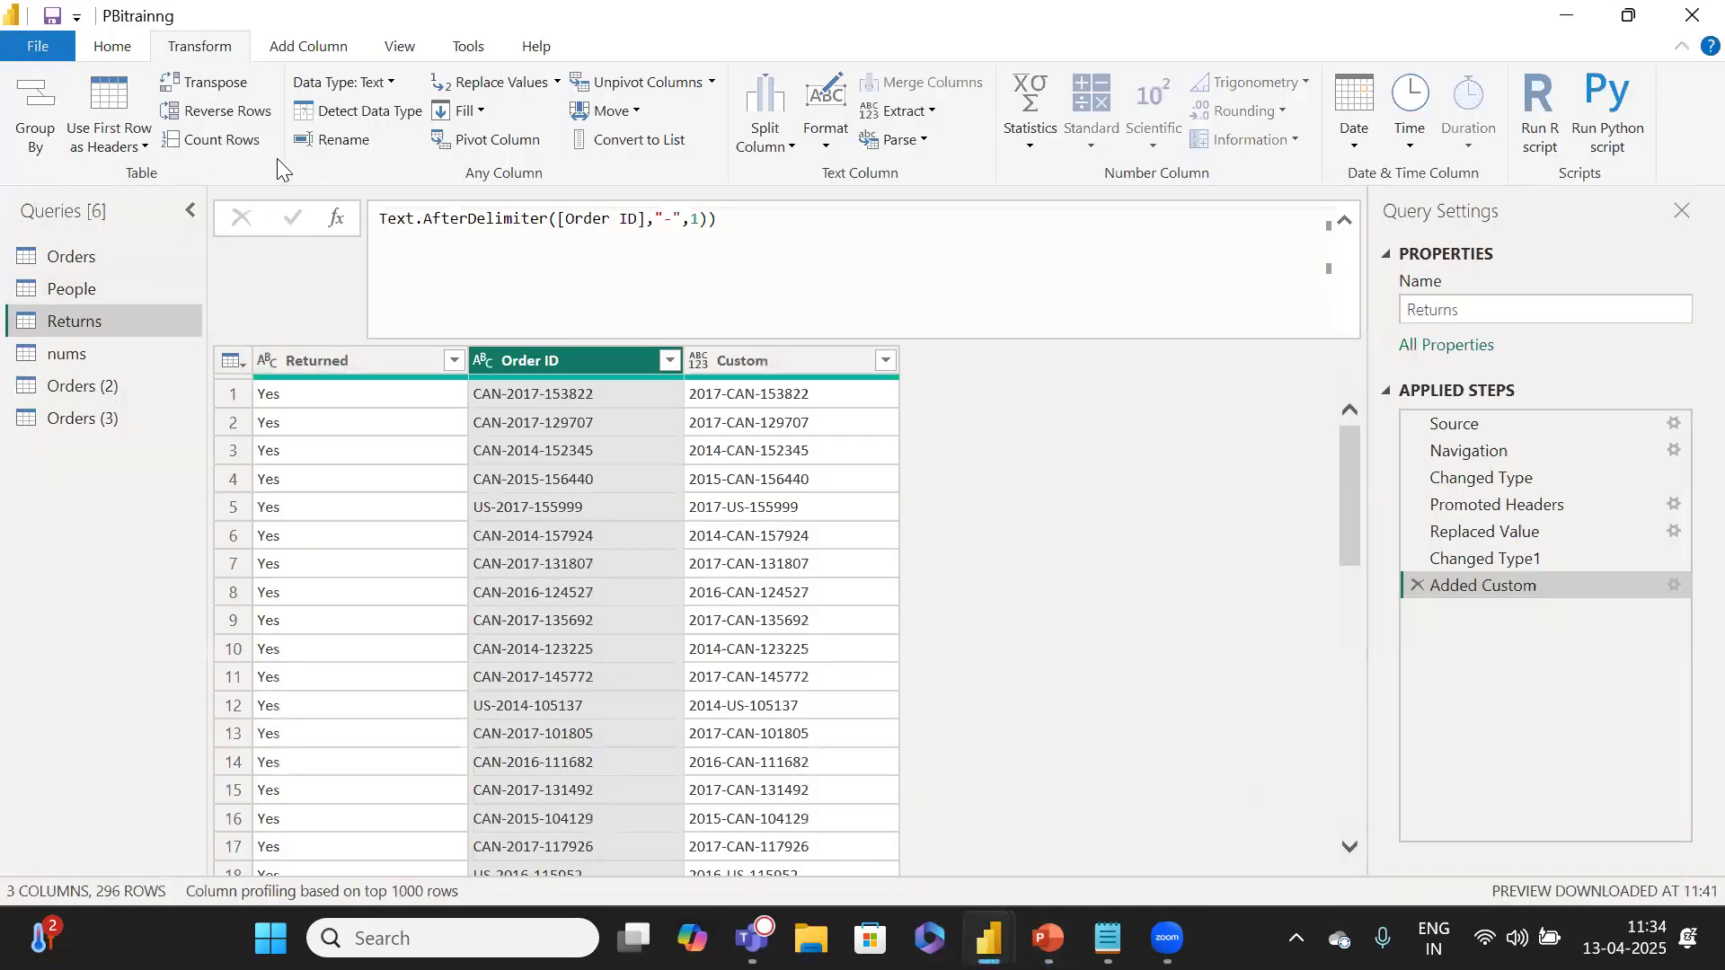
Examine the Split Column, Format, Extract, Date and Time options offered for transforming the Order ID column of the Returns query.
{"action": "left_click", "coordinate": [118, 50]}
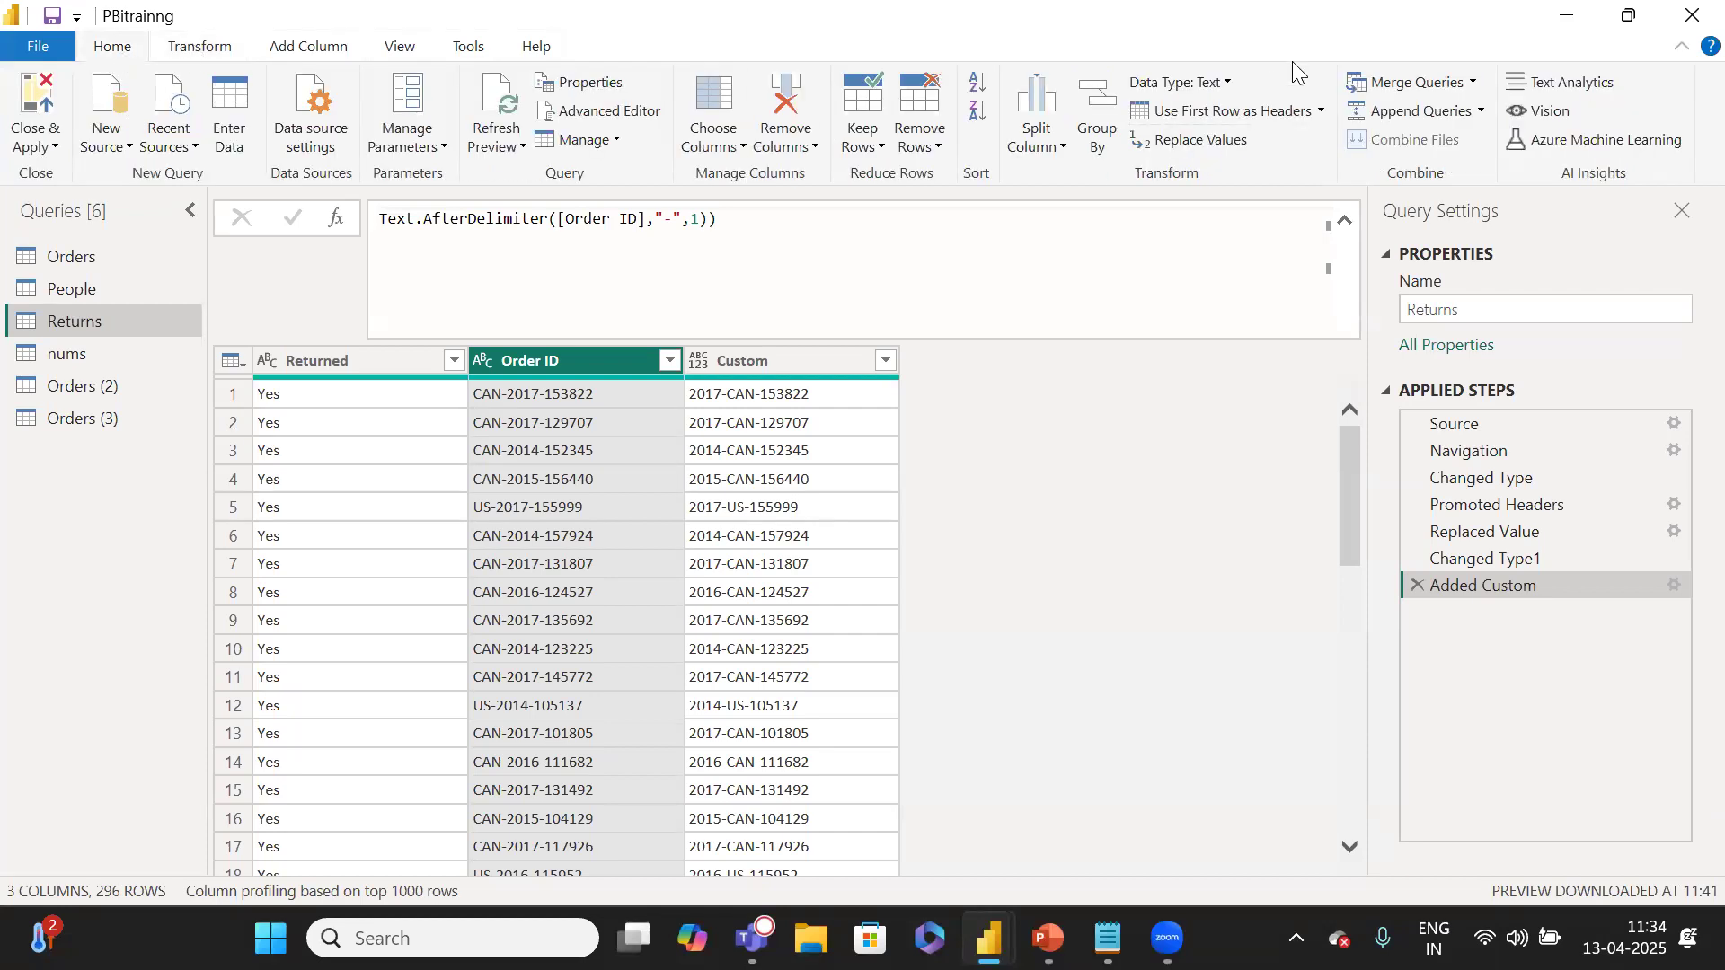
{"action": "left_click", "coordinate": [202, 46]}
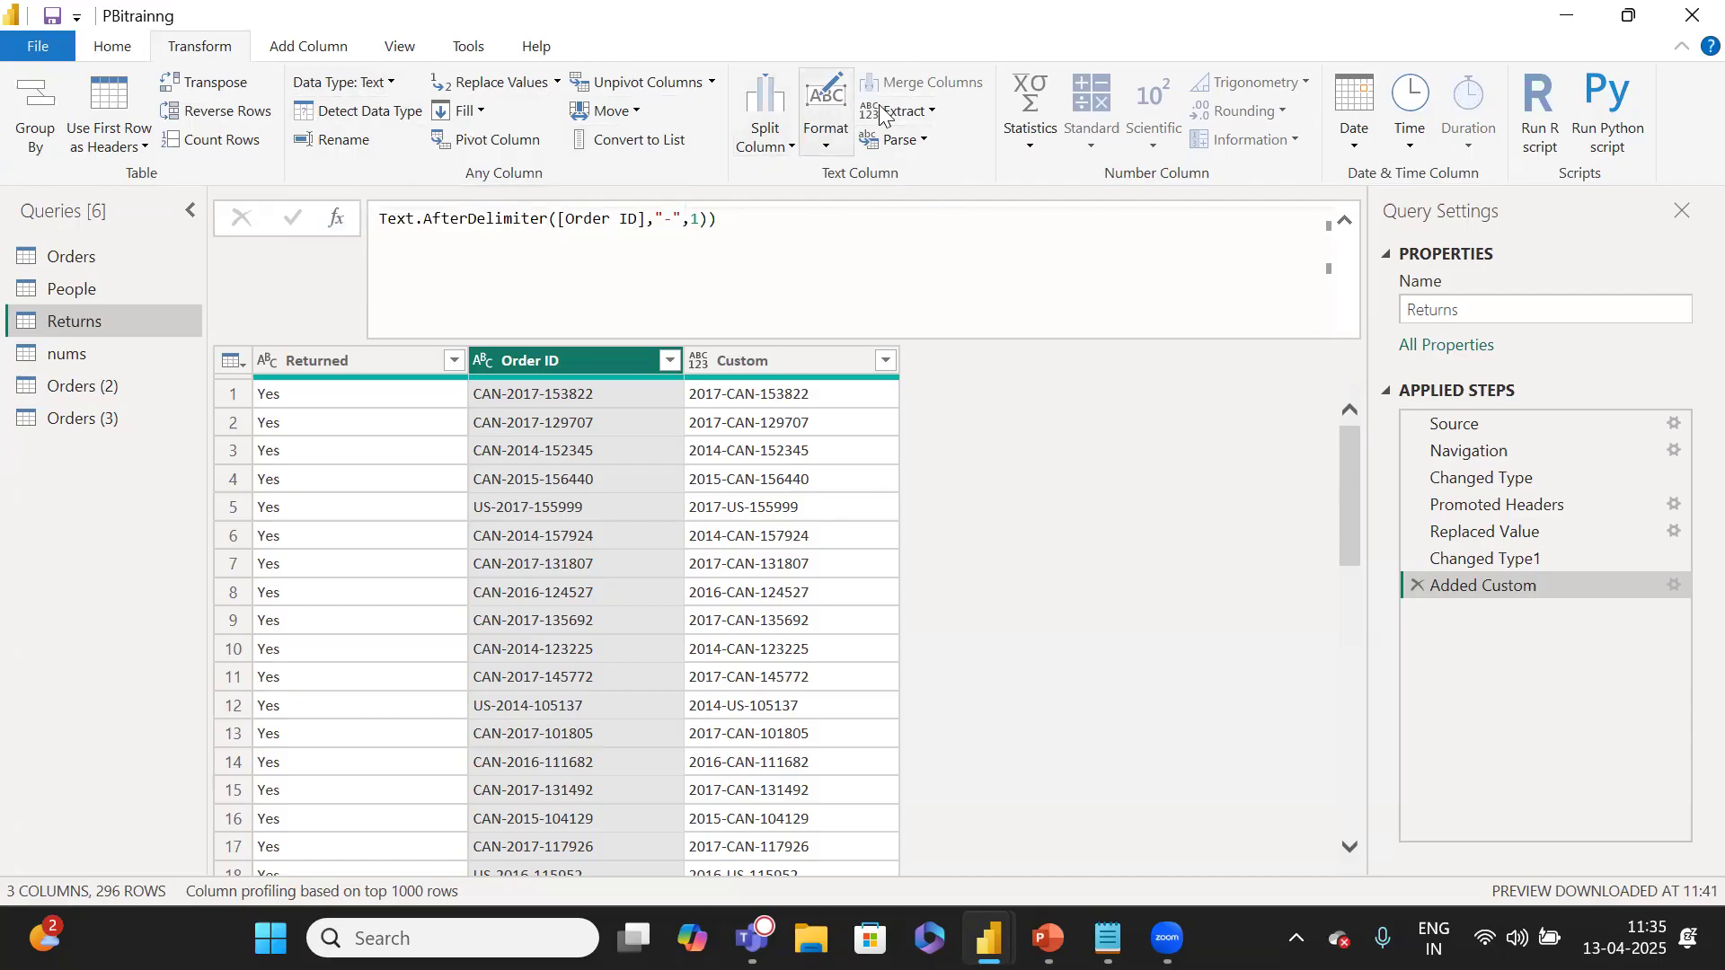
{"action": "left_click", "coordinate": [767, 142]}
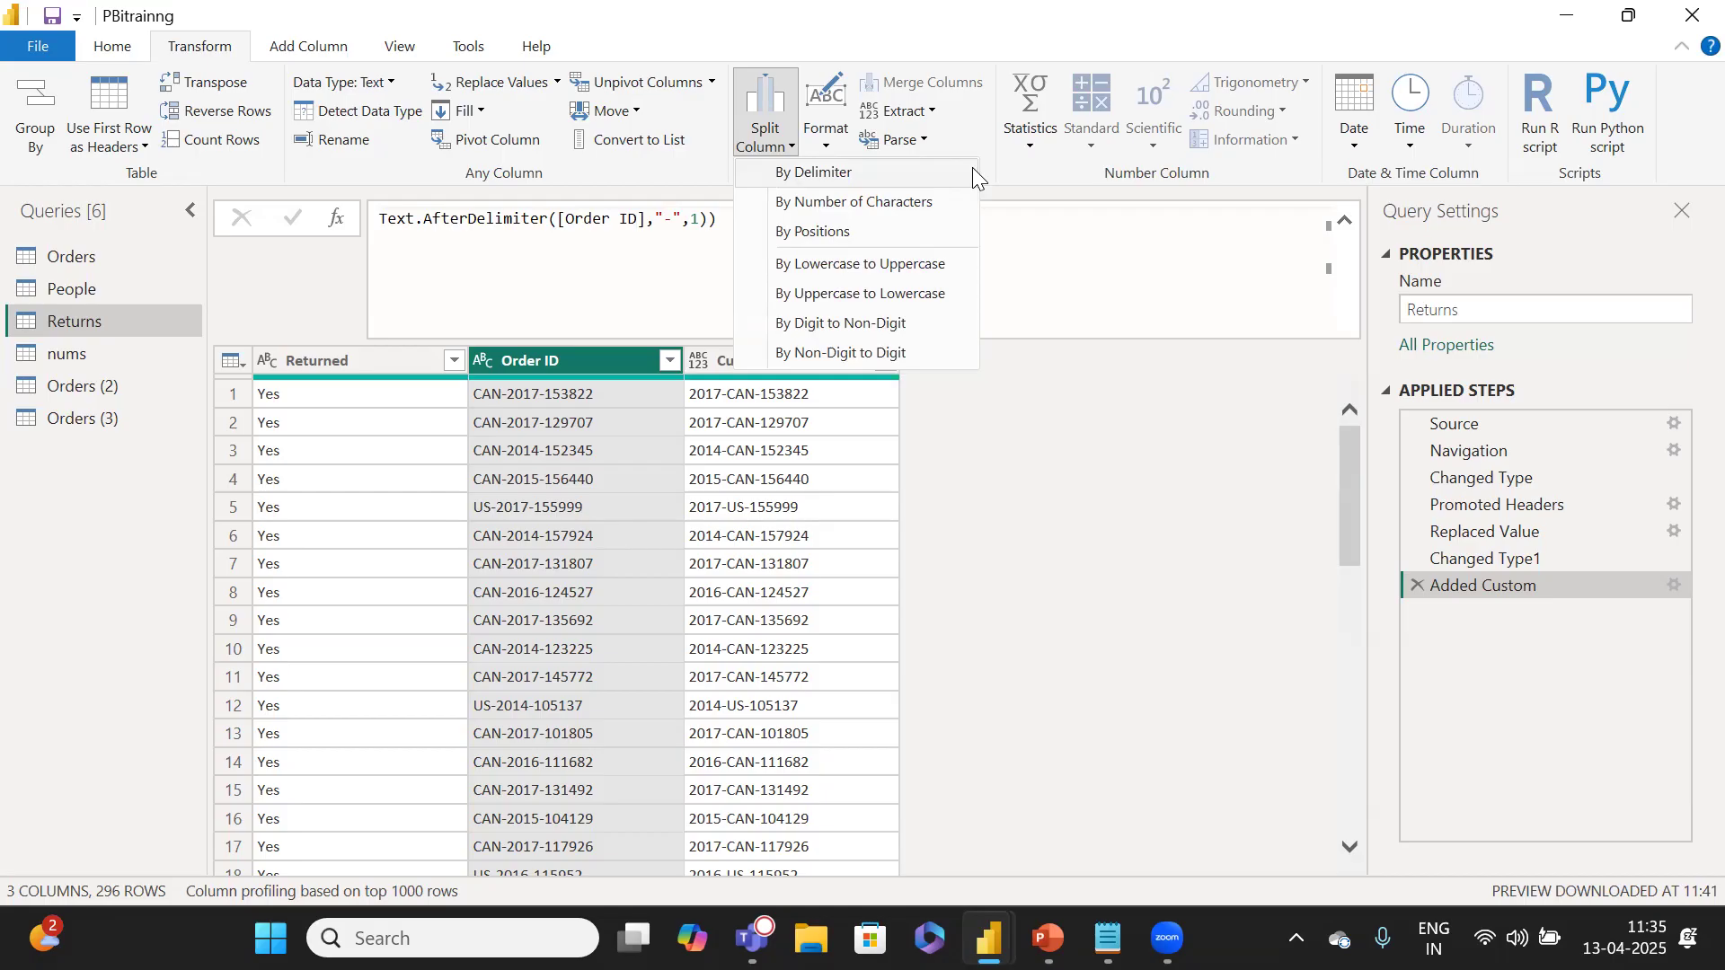
{"action": "left_click", "coordinate": [826, 135]}
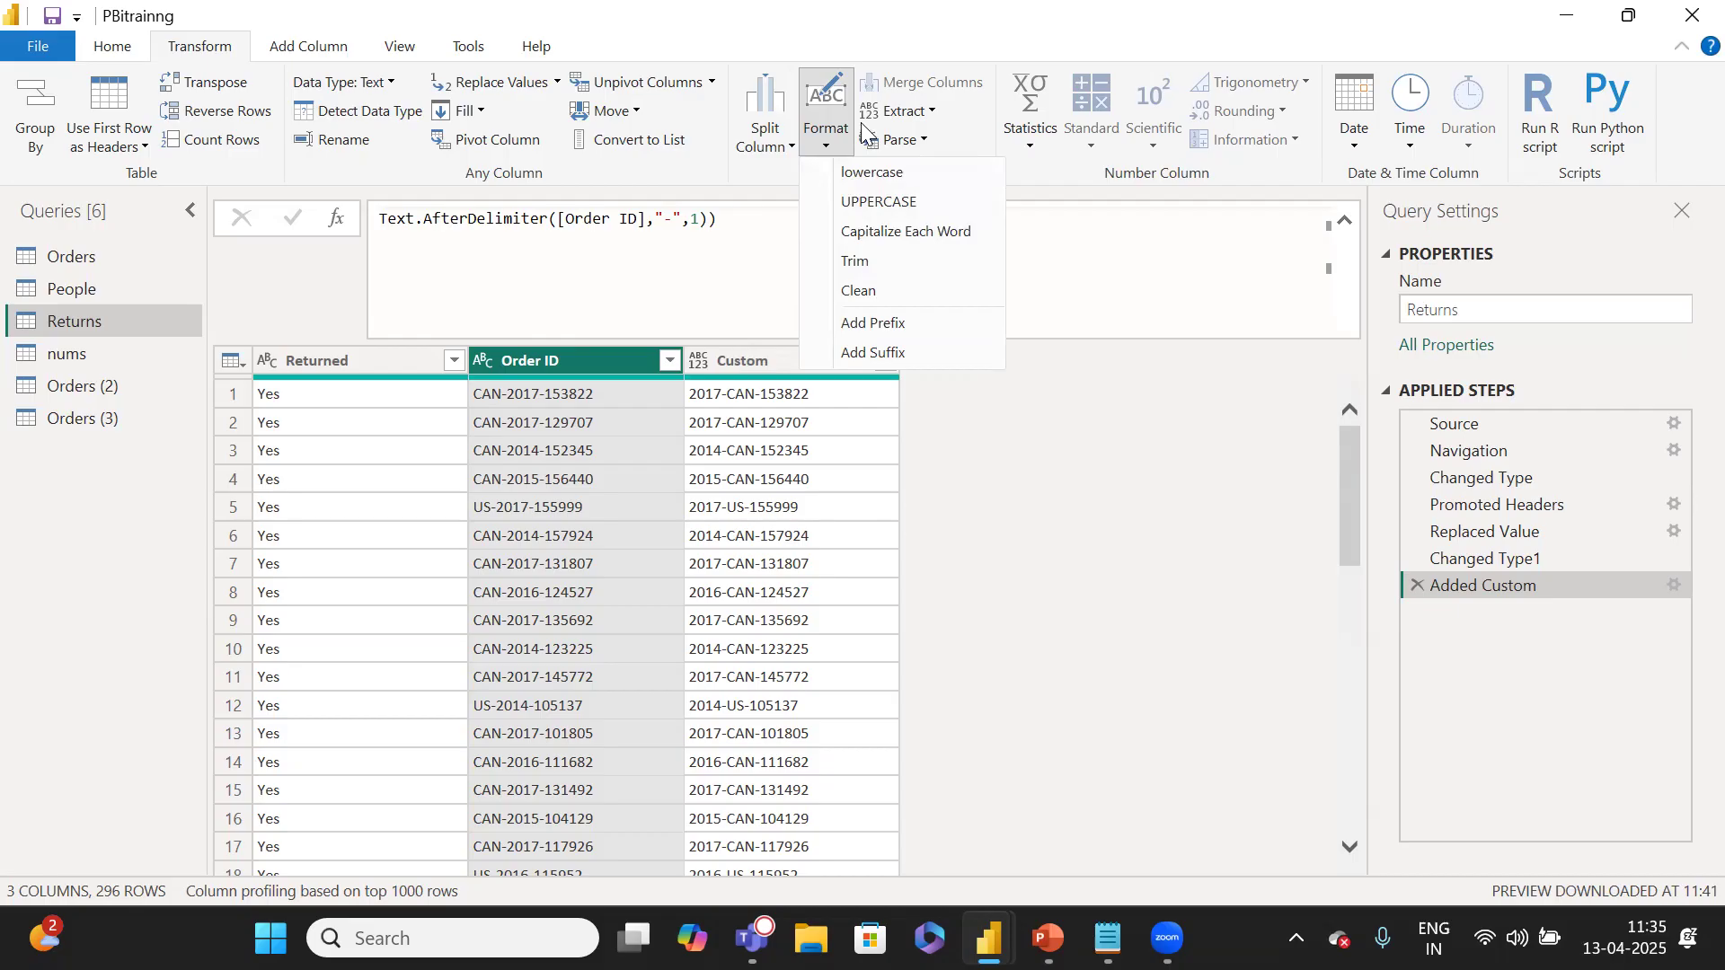
{"action": "left_click", "coordinate": [1095, 404]}
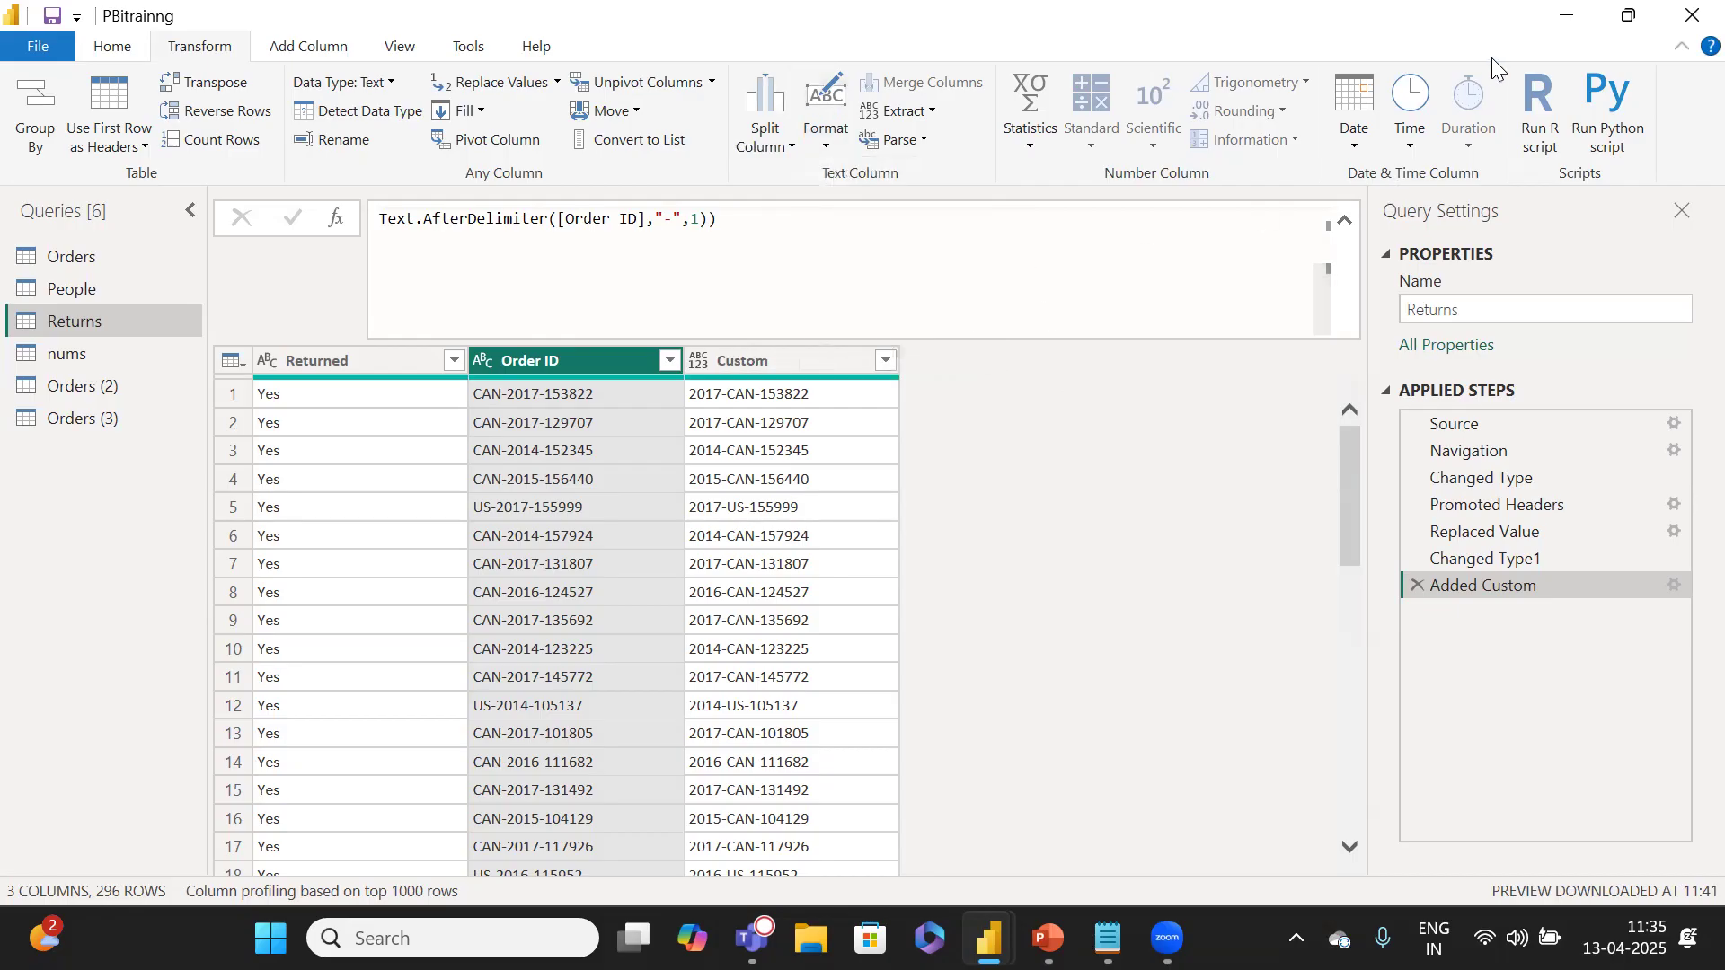
{"action": "left_click", "coordinate": [908, 115]}
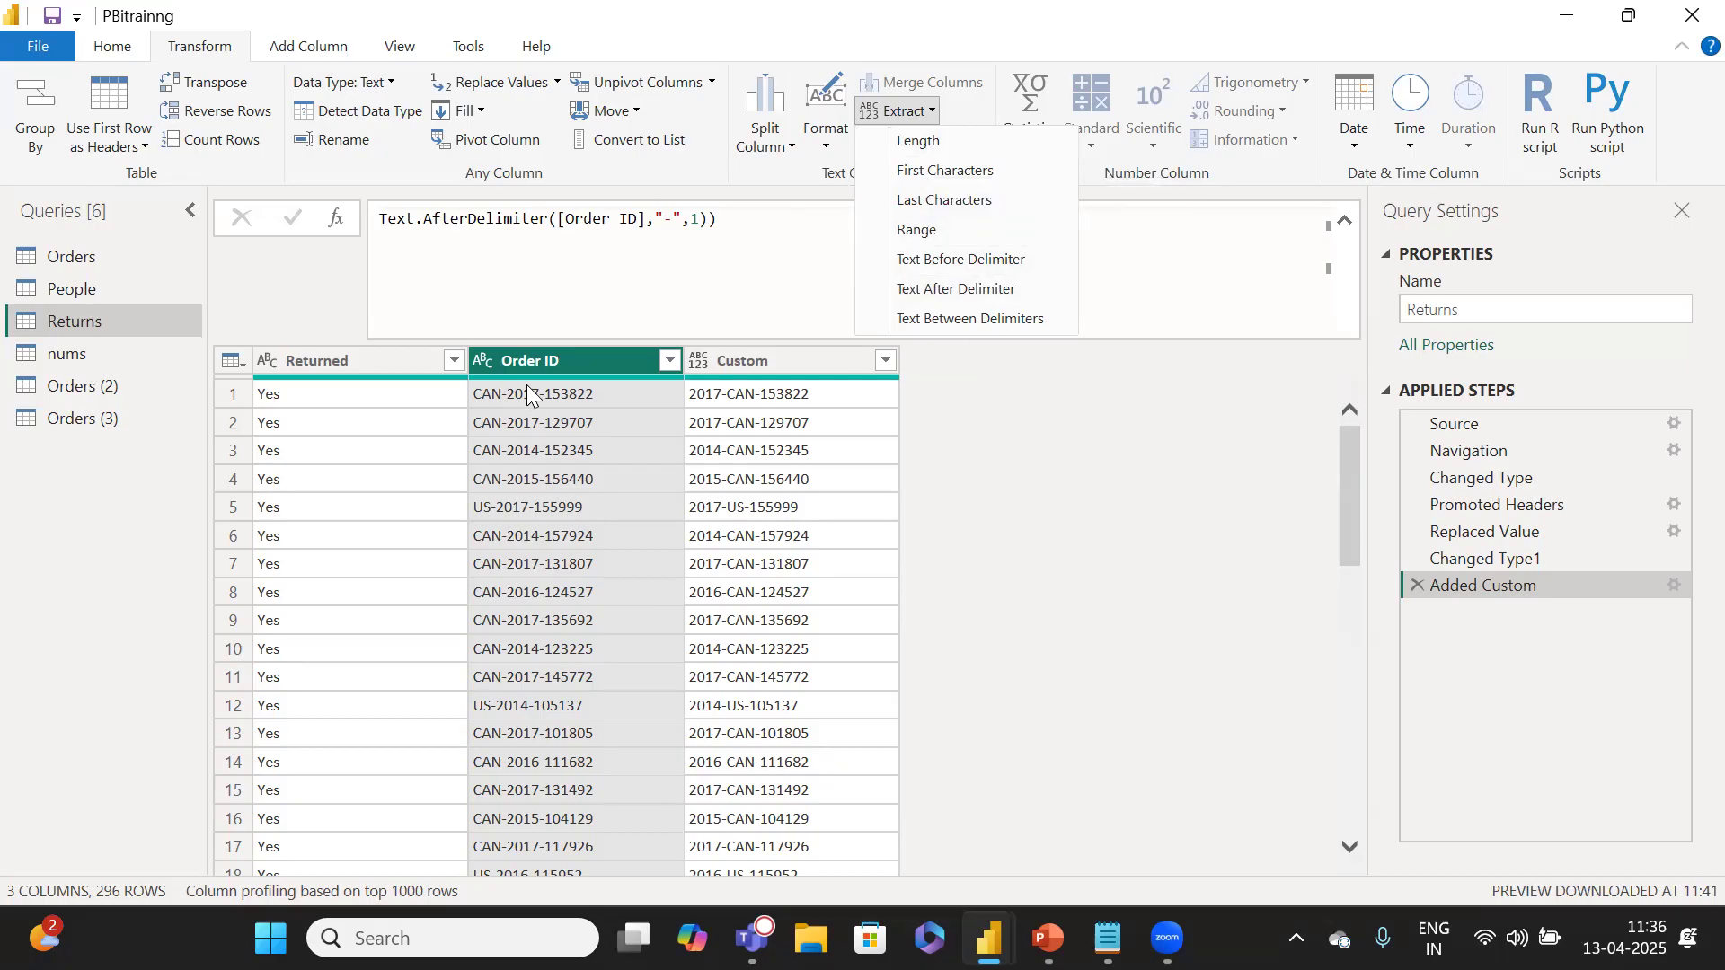
{"action": "left_click", "coordinate": [1111, 469]}
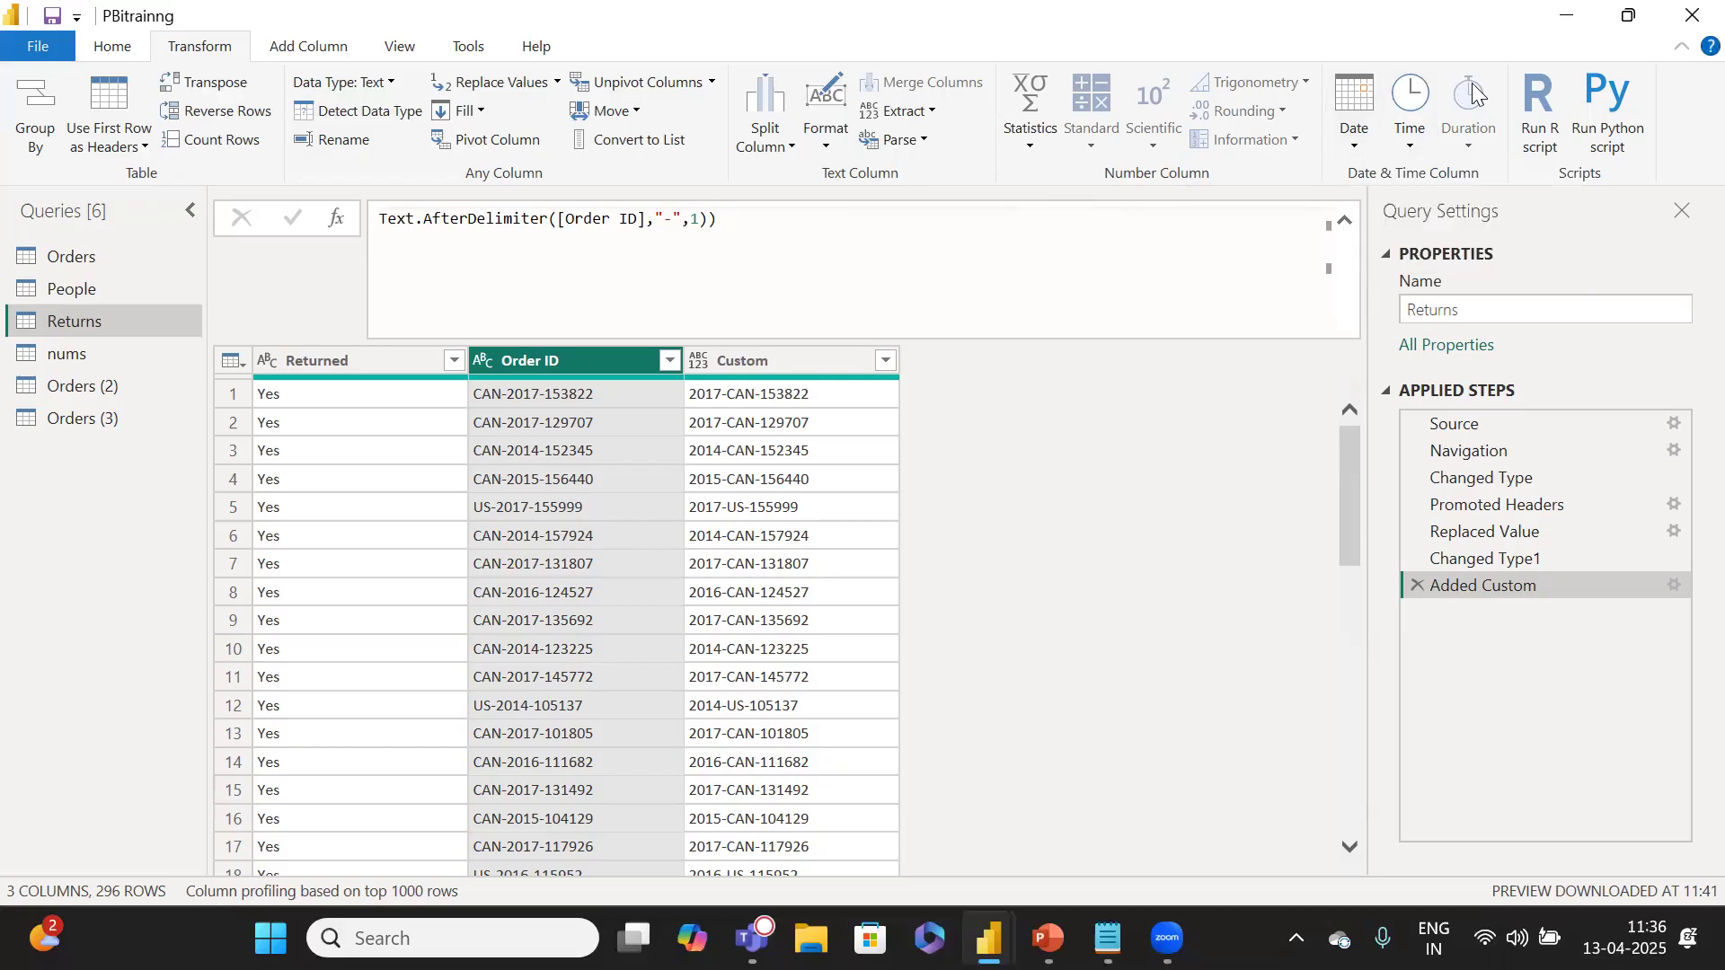
{"action": "left_click", "coordinate": [1353, 148]}
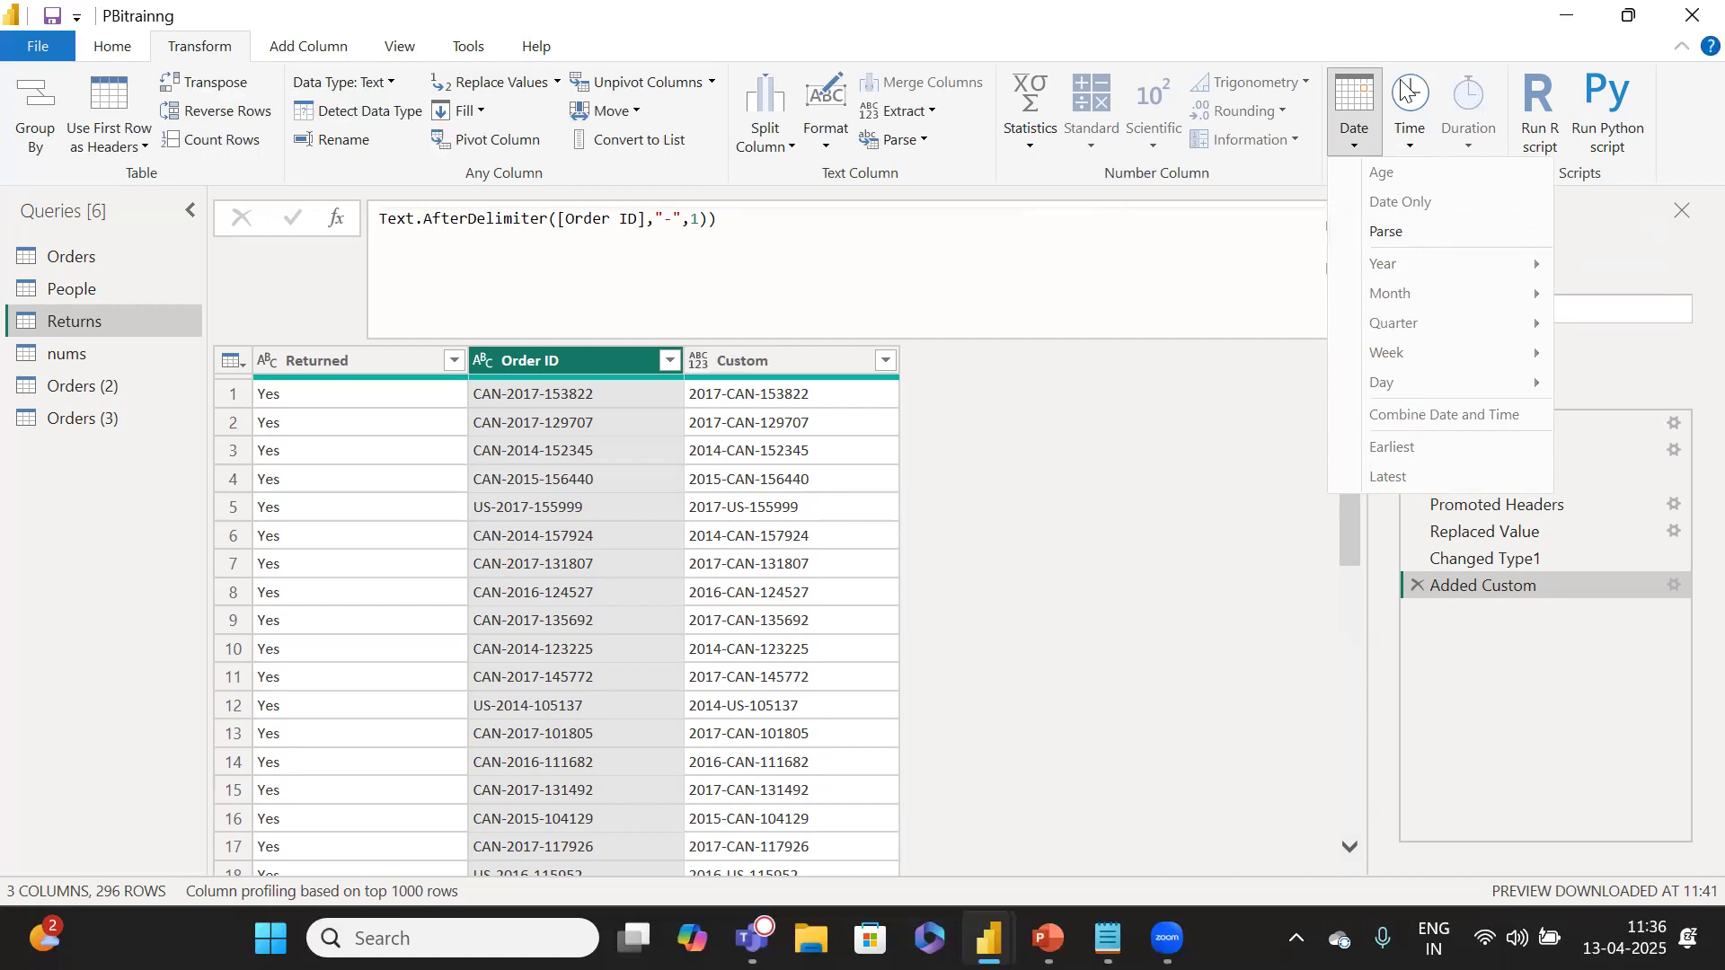
{"action": "left_click", "coordinate": [1407, 135]}
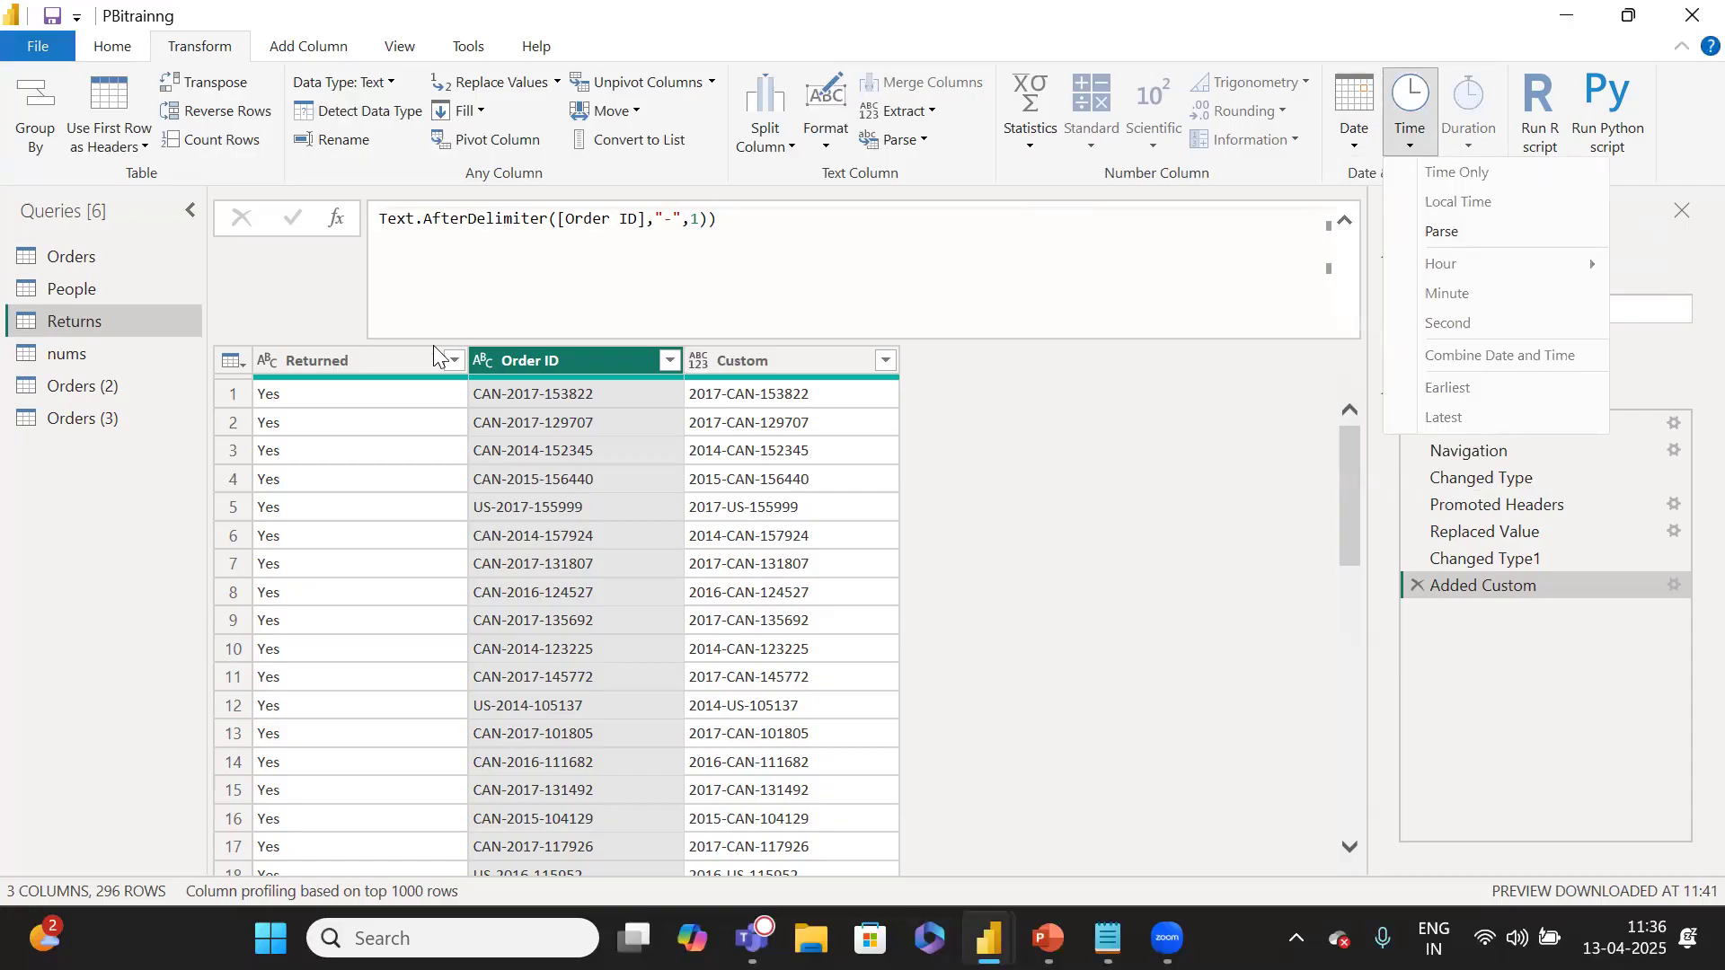
Compare the tools that add a new column with those that transform the existing Order ID column.
{"action": "left_click", "coordinate": [305, 56]}
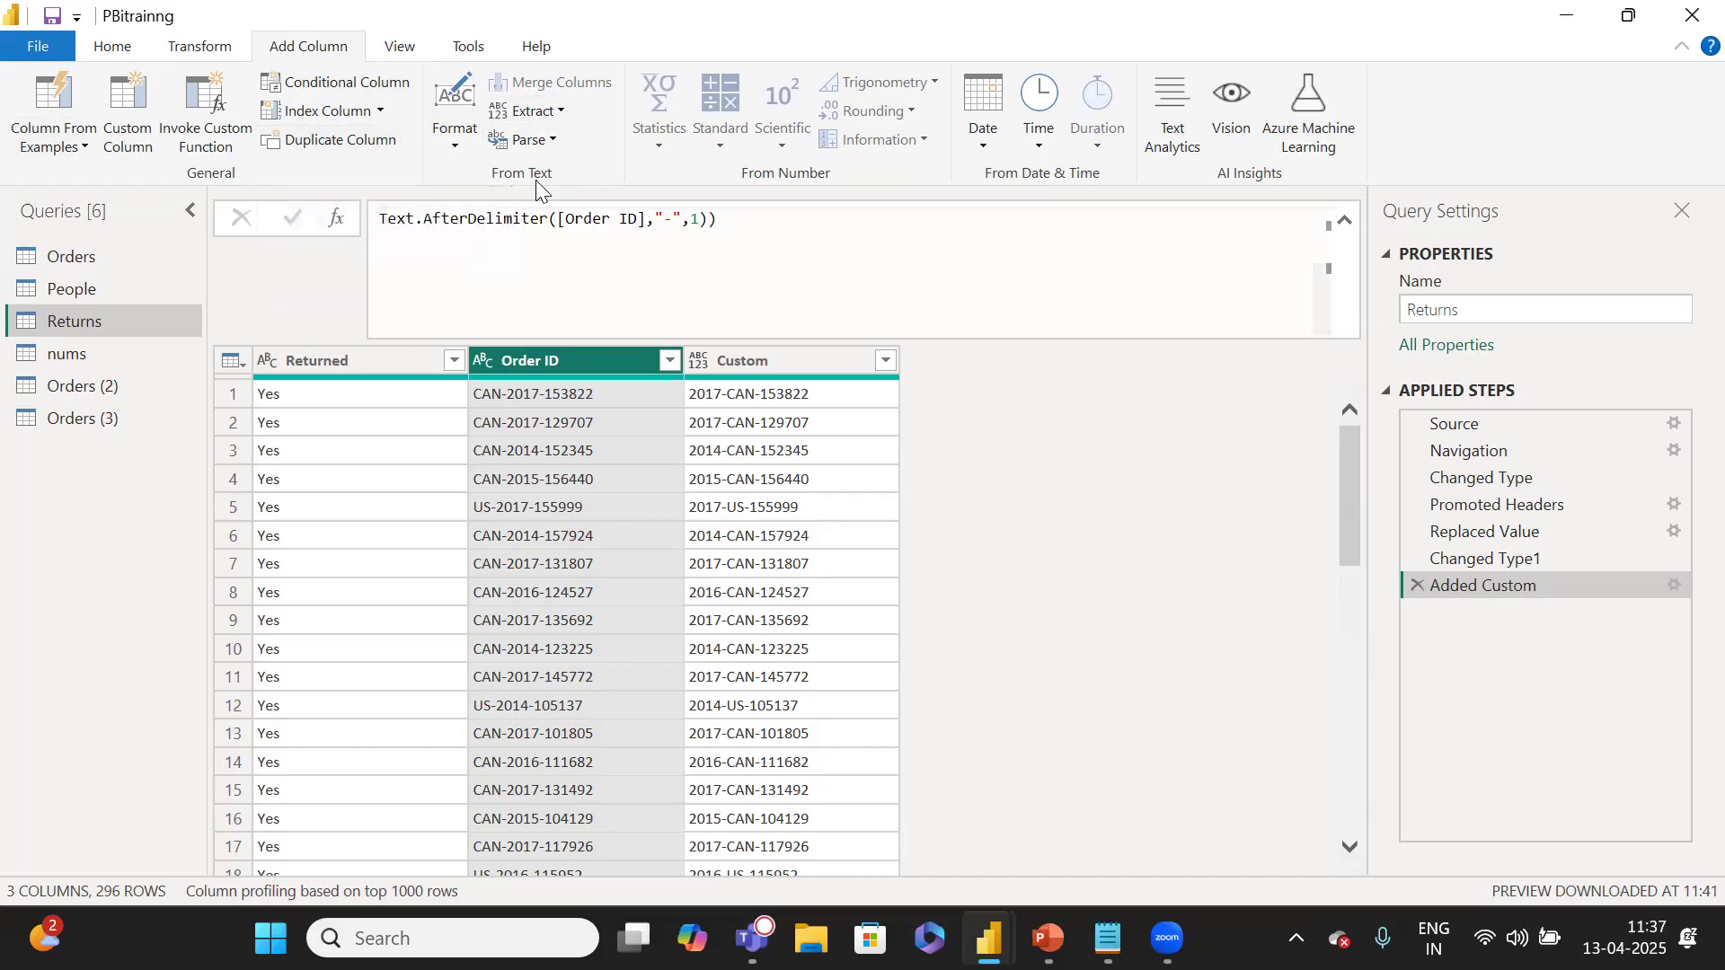
{"action": "left_click", "coordinate": [212, 56]}
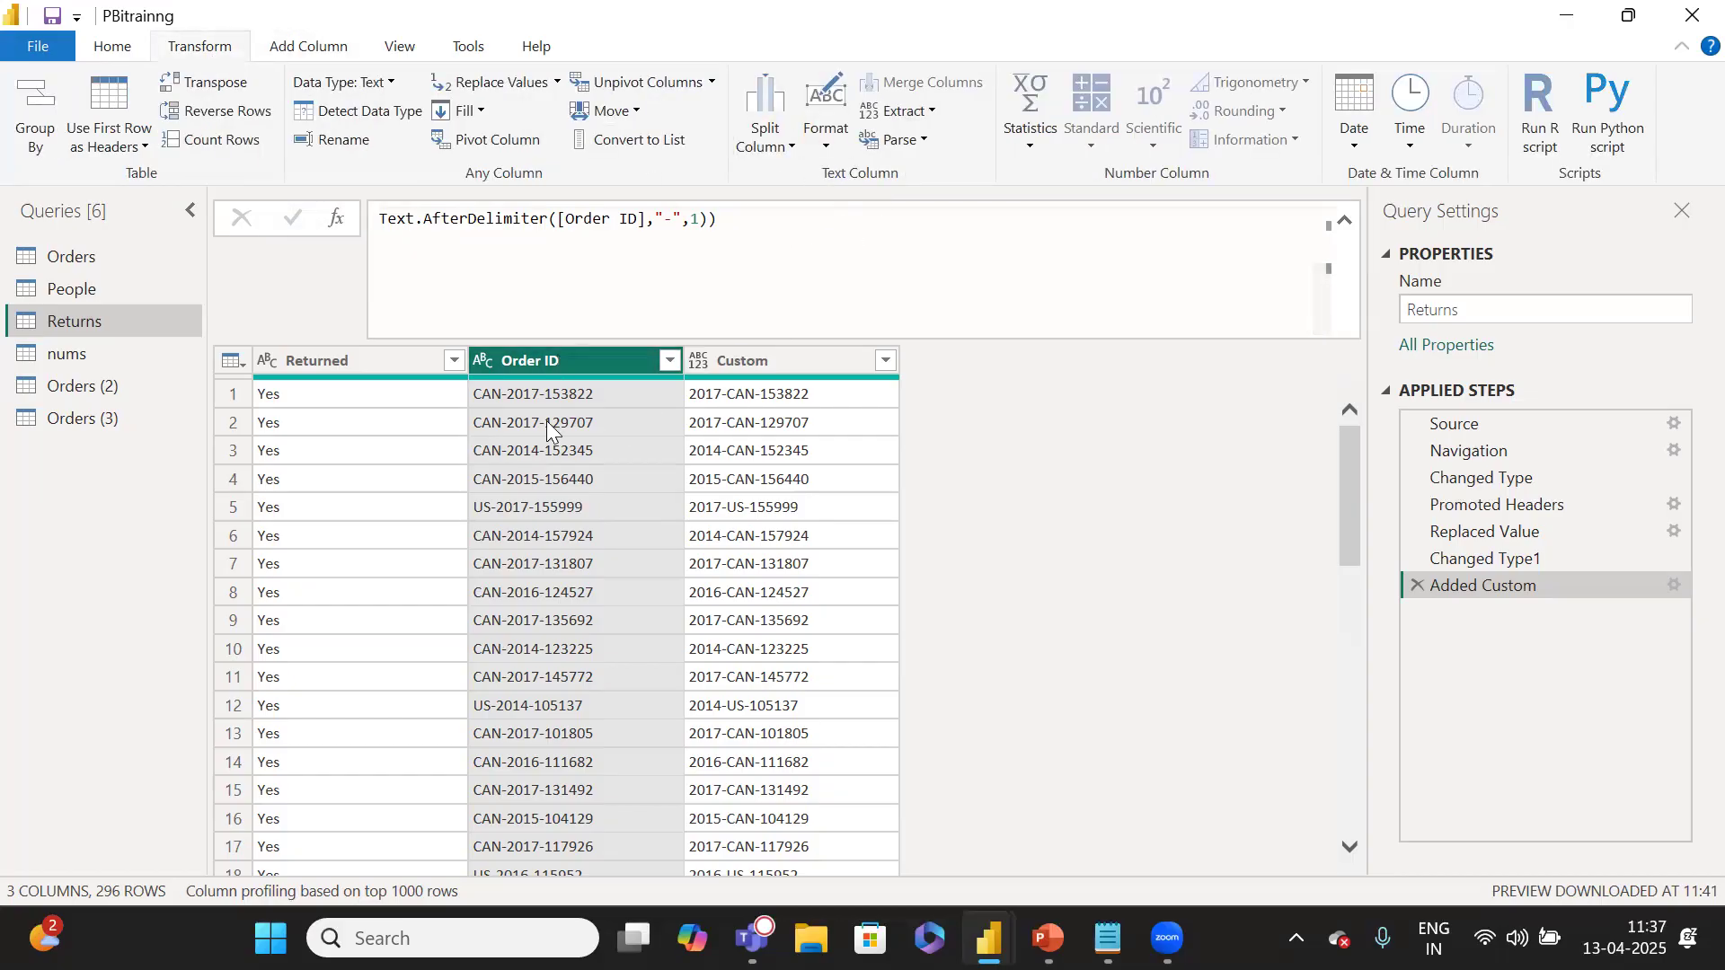
{"action": "left_click", "coordinate": [332, 50]}
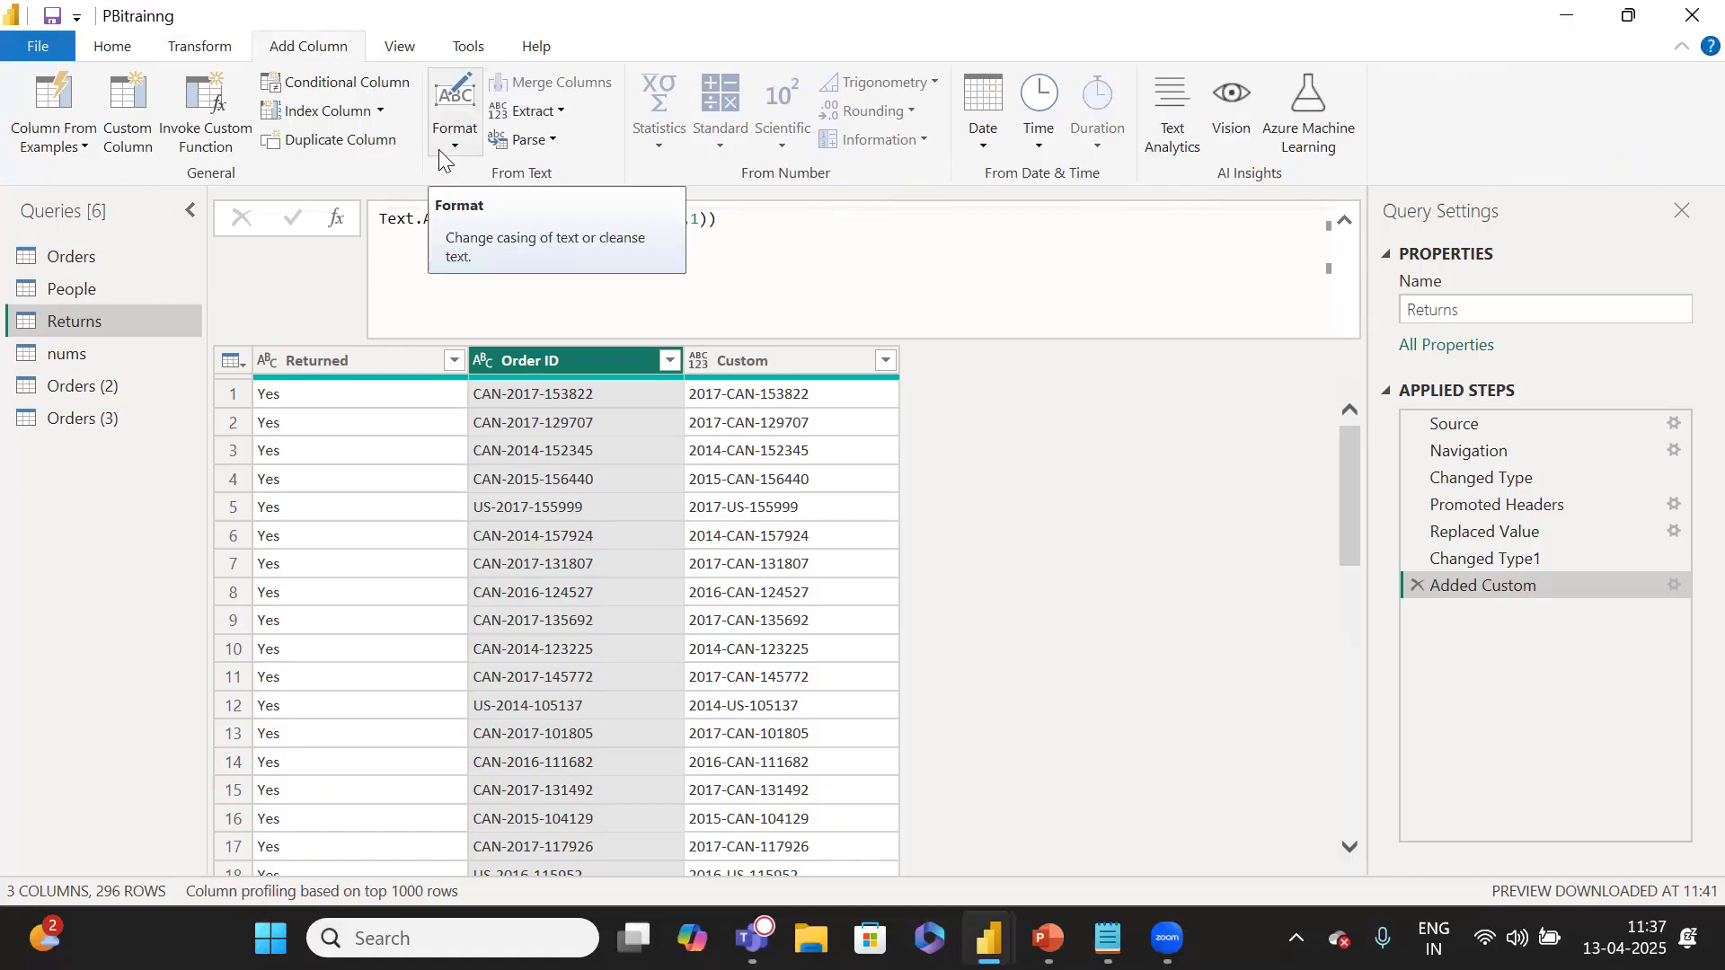
Open the Orders query with the view options at hand.
{"action": "left_click", "coordinate": [403, 48]}
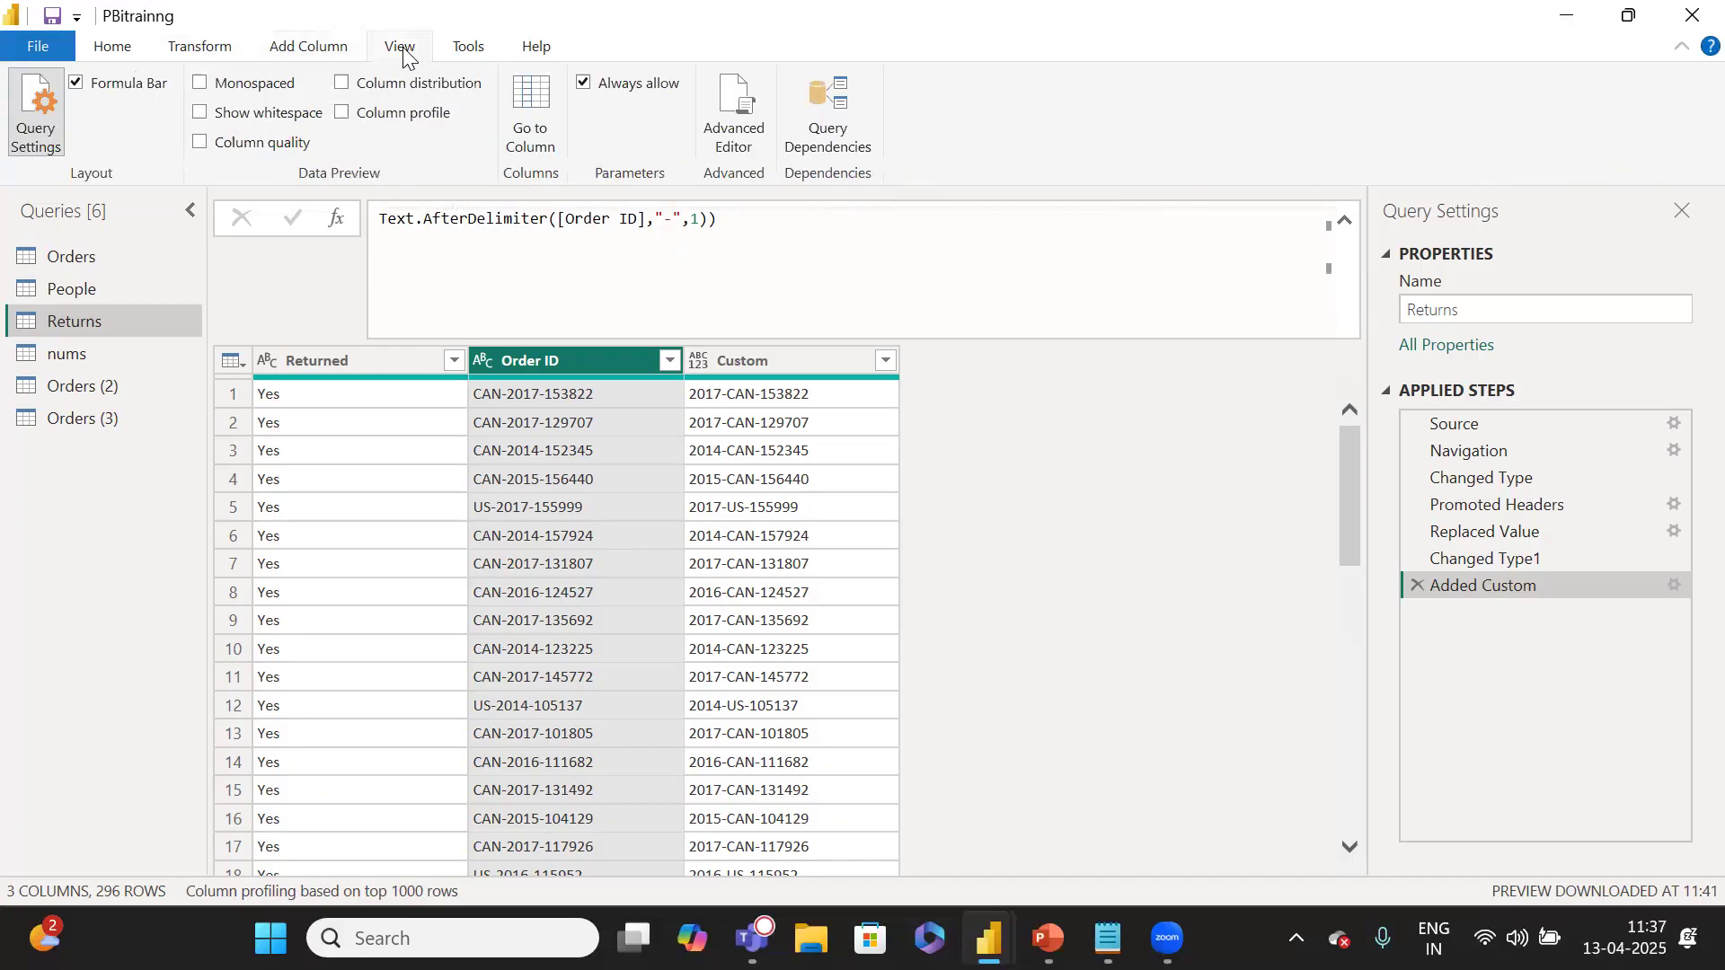
{"action": "left_click", "coordinate": [63, 257]}
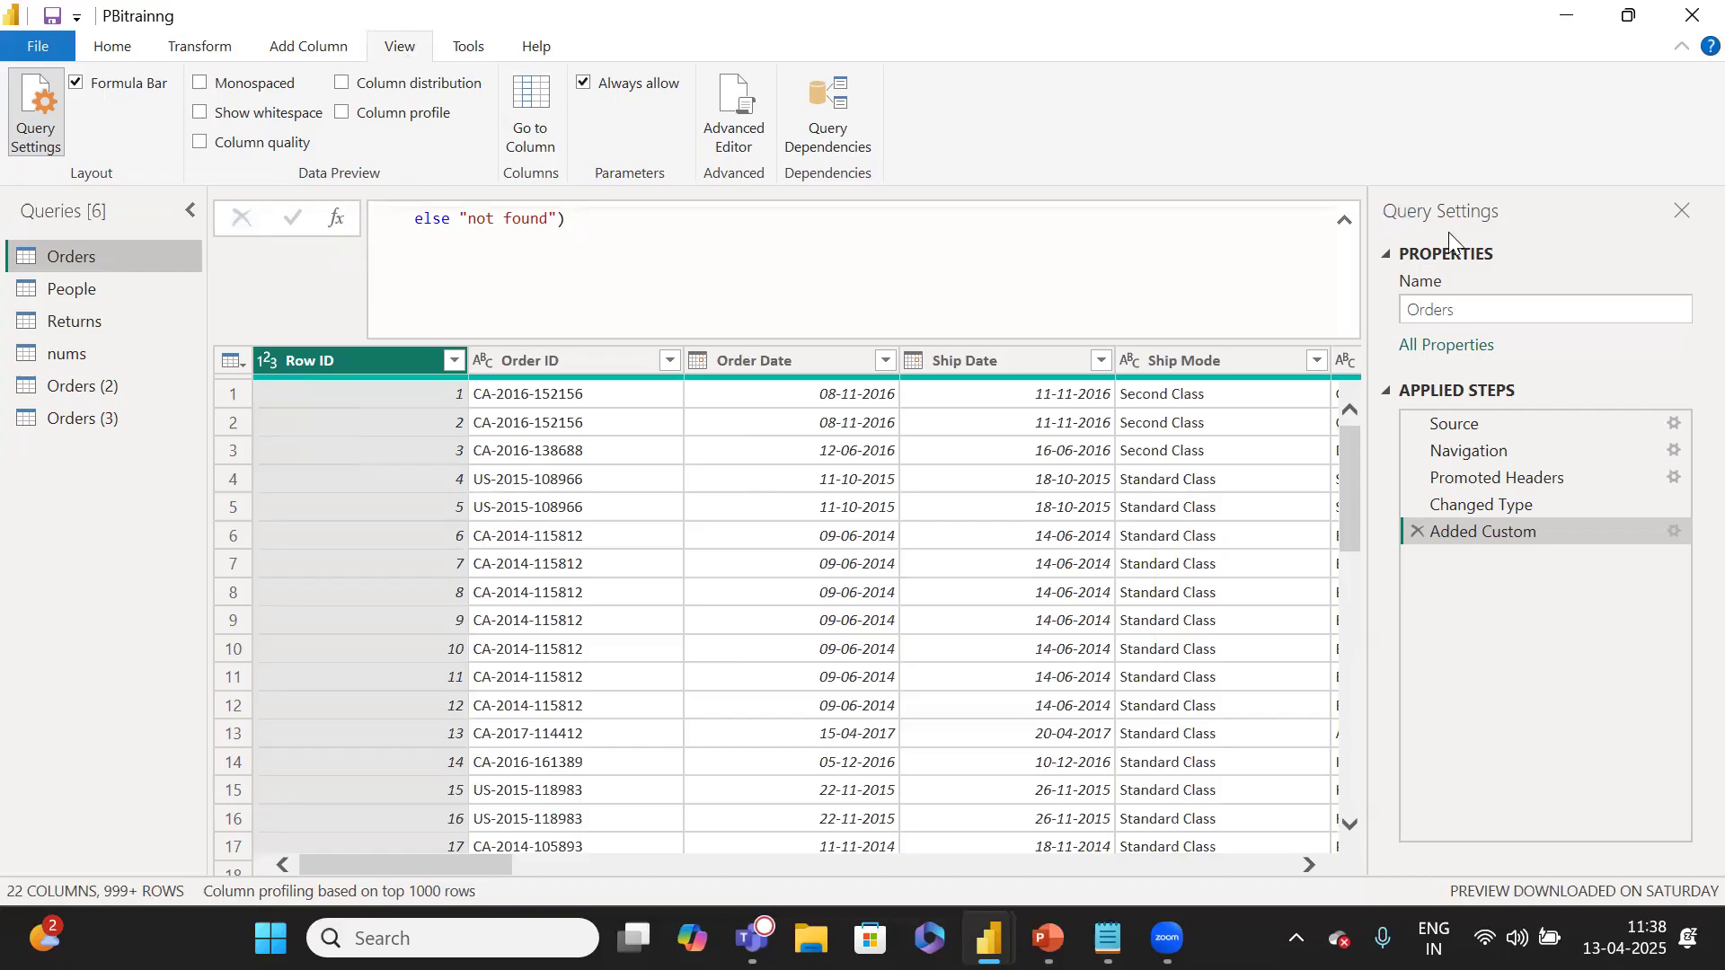
Hide and restore the Query Settings pane for the Orders query, and toggle the formula bar.
{"action": "left_click", "coordinate": [1683, 214]}
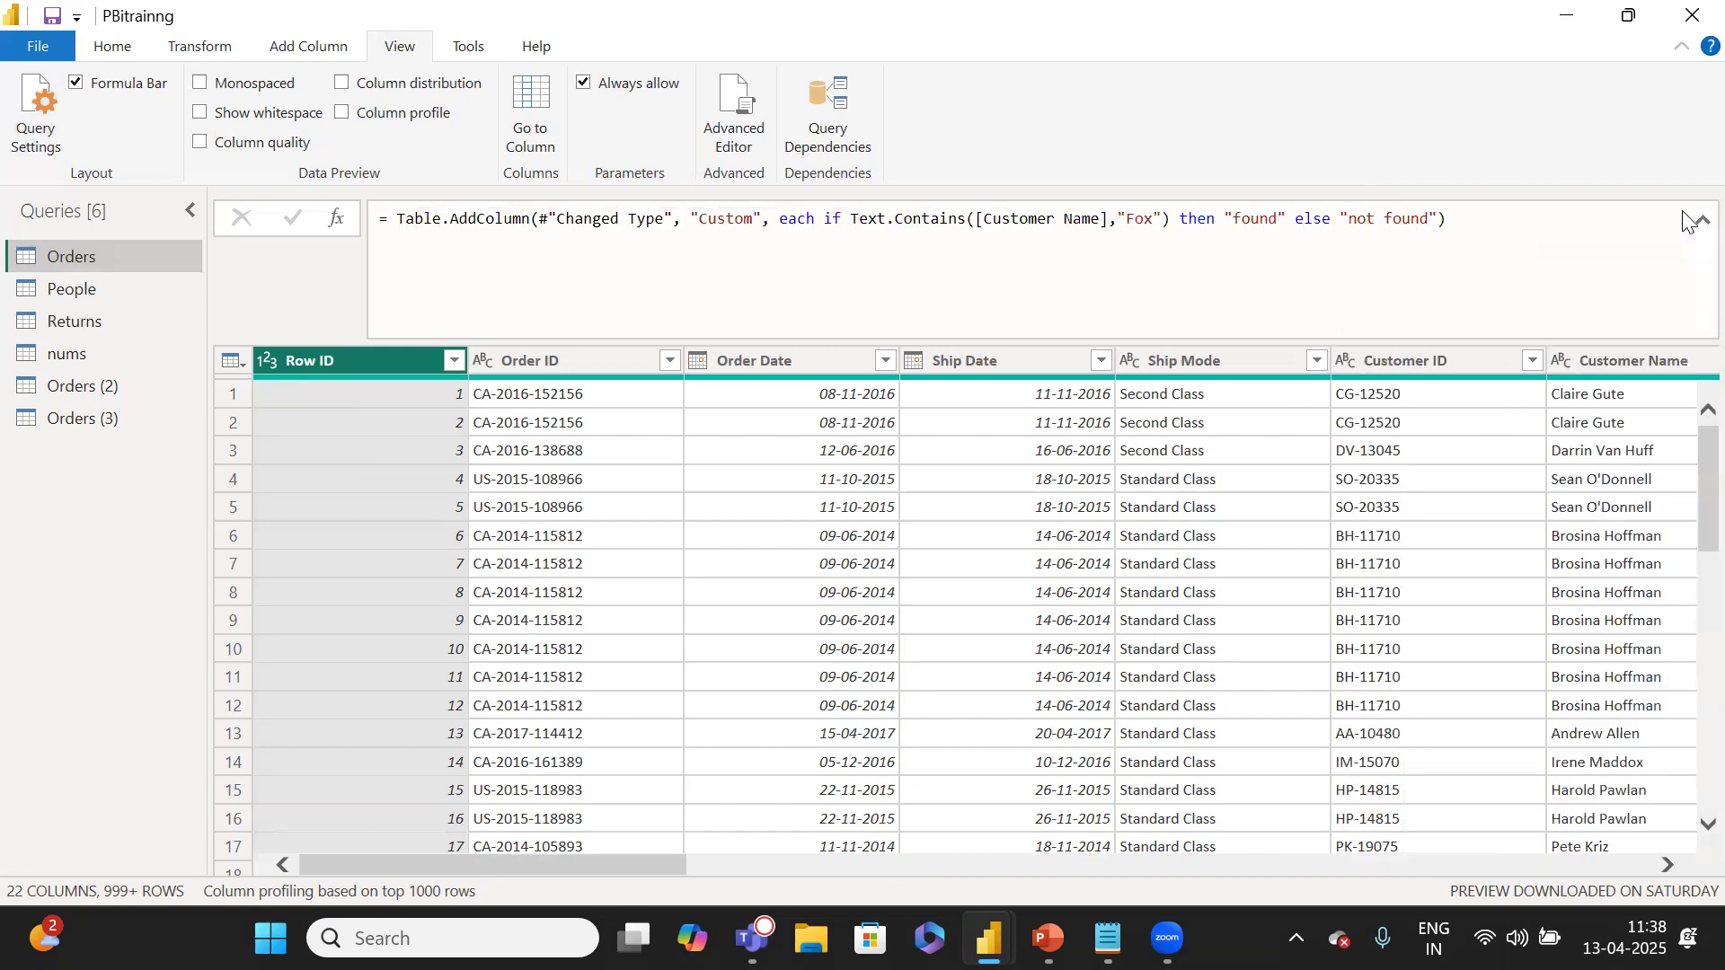
{"action": "left_click", "coordinate": [15, 107]}
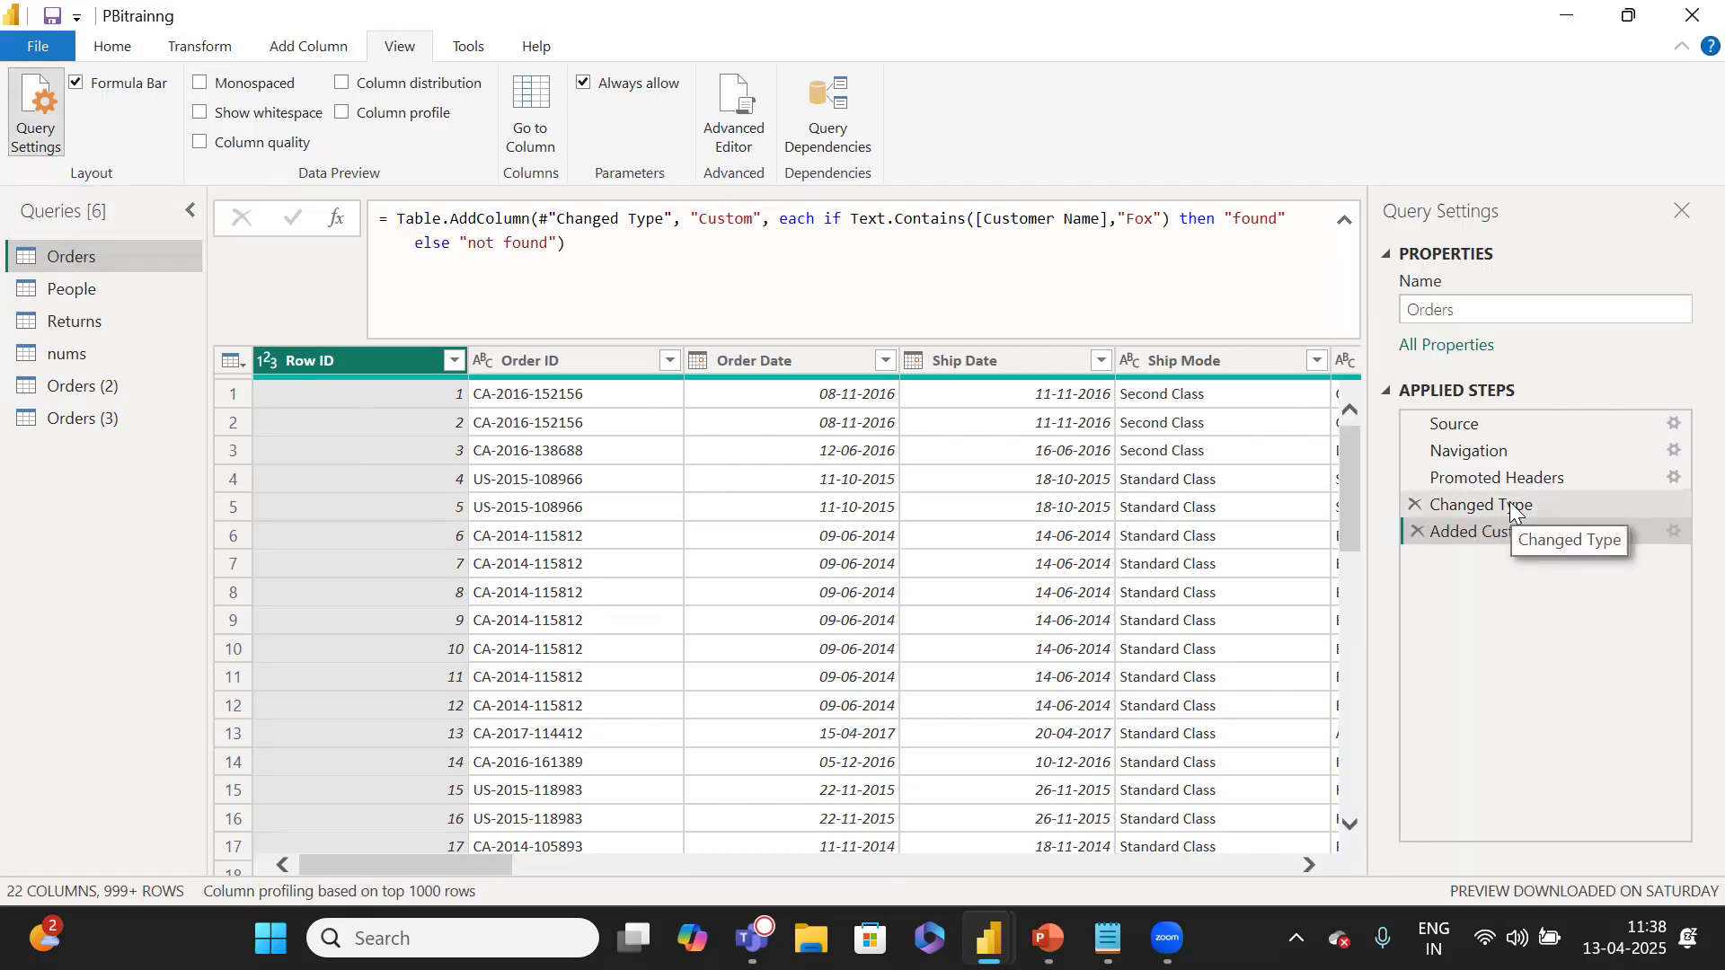
{"action": "left_click", "coordinate": [30, 129]}
{"action": "left_click", "coordinate": [30, 129]}
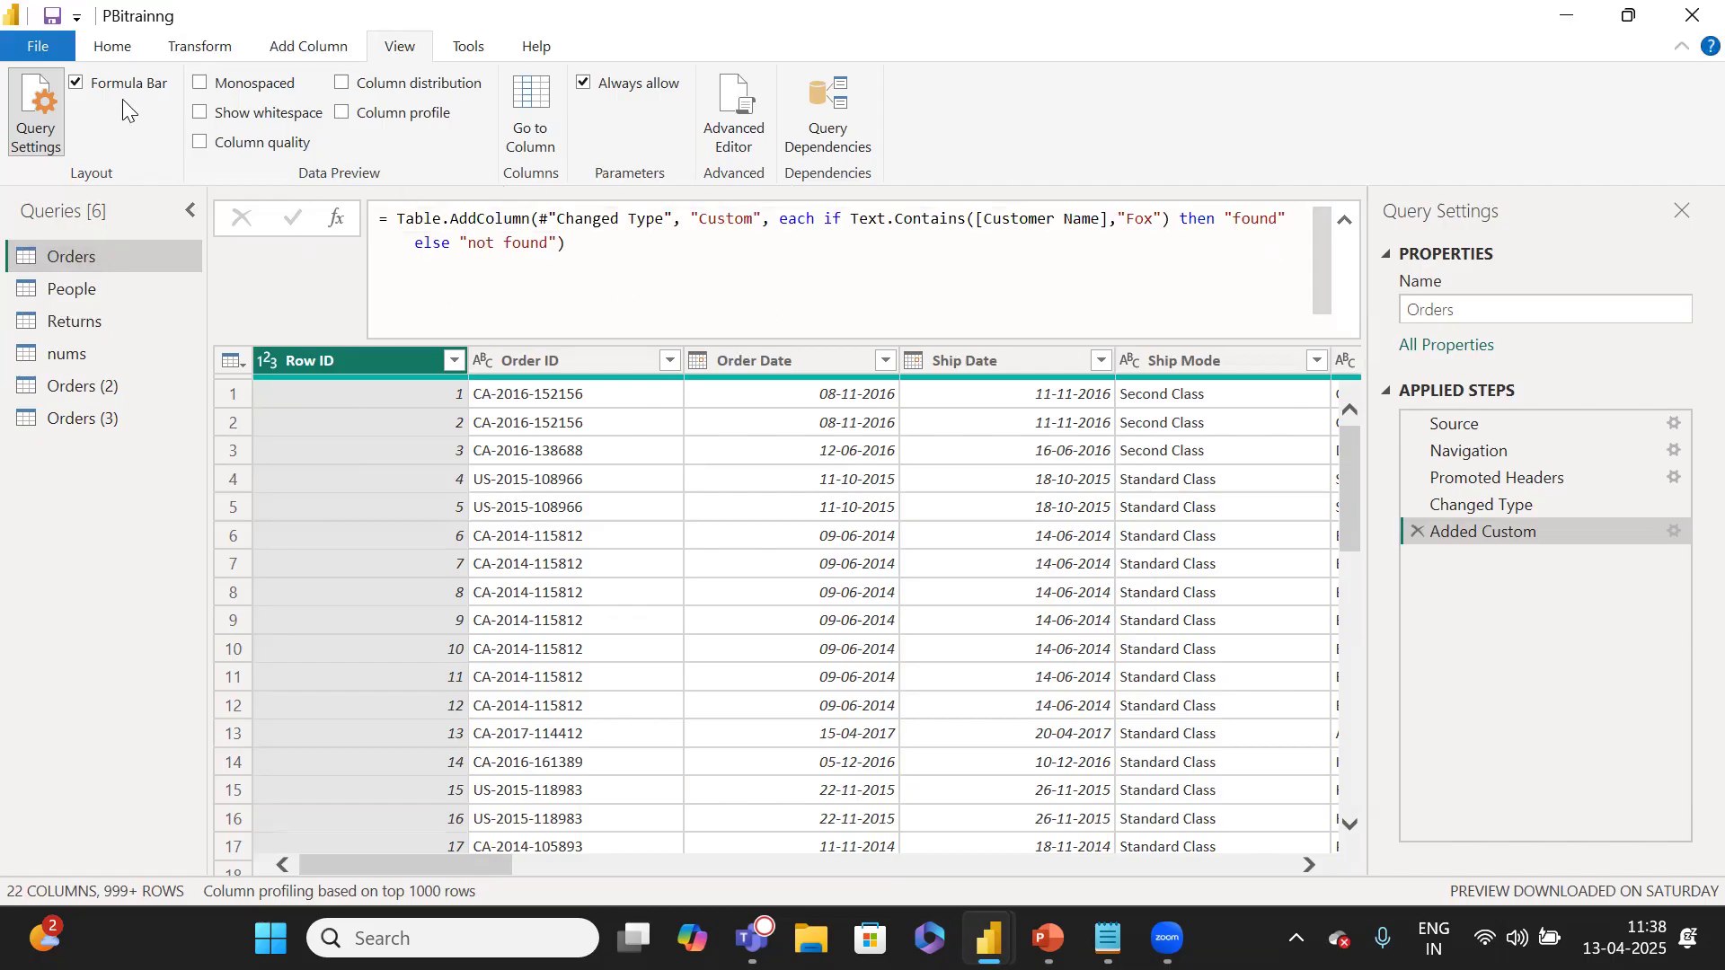
{"action": "left_click", "coordinate": [77, 84]}
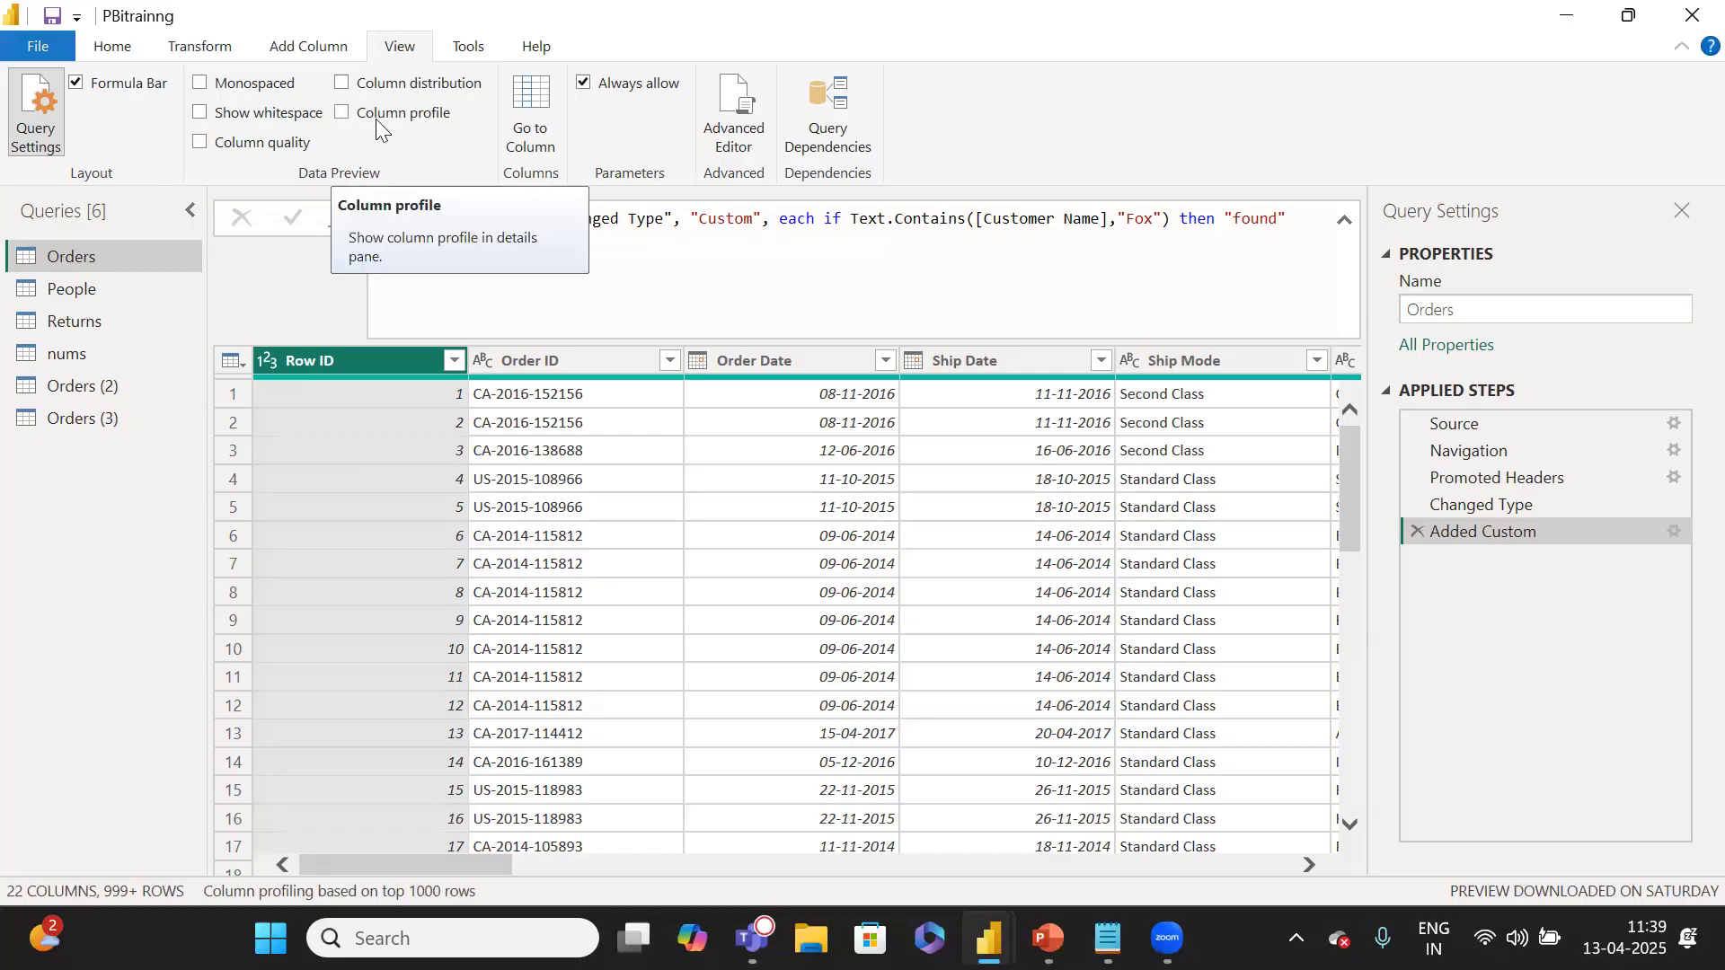
Turn on column quality for the Orders query and examine the valid, error and empty figures, especially for Row ID.
{"action": "left_click", "coordinate": [199, 142]}
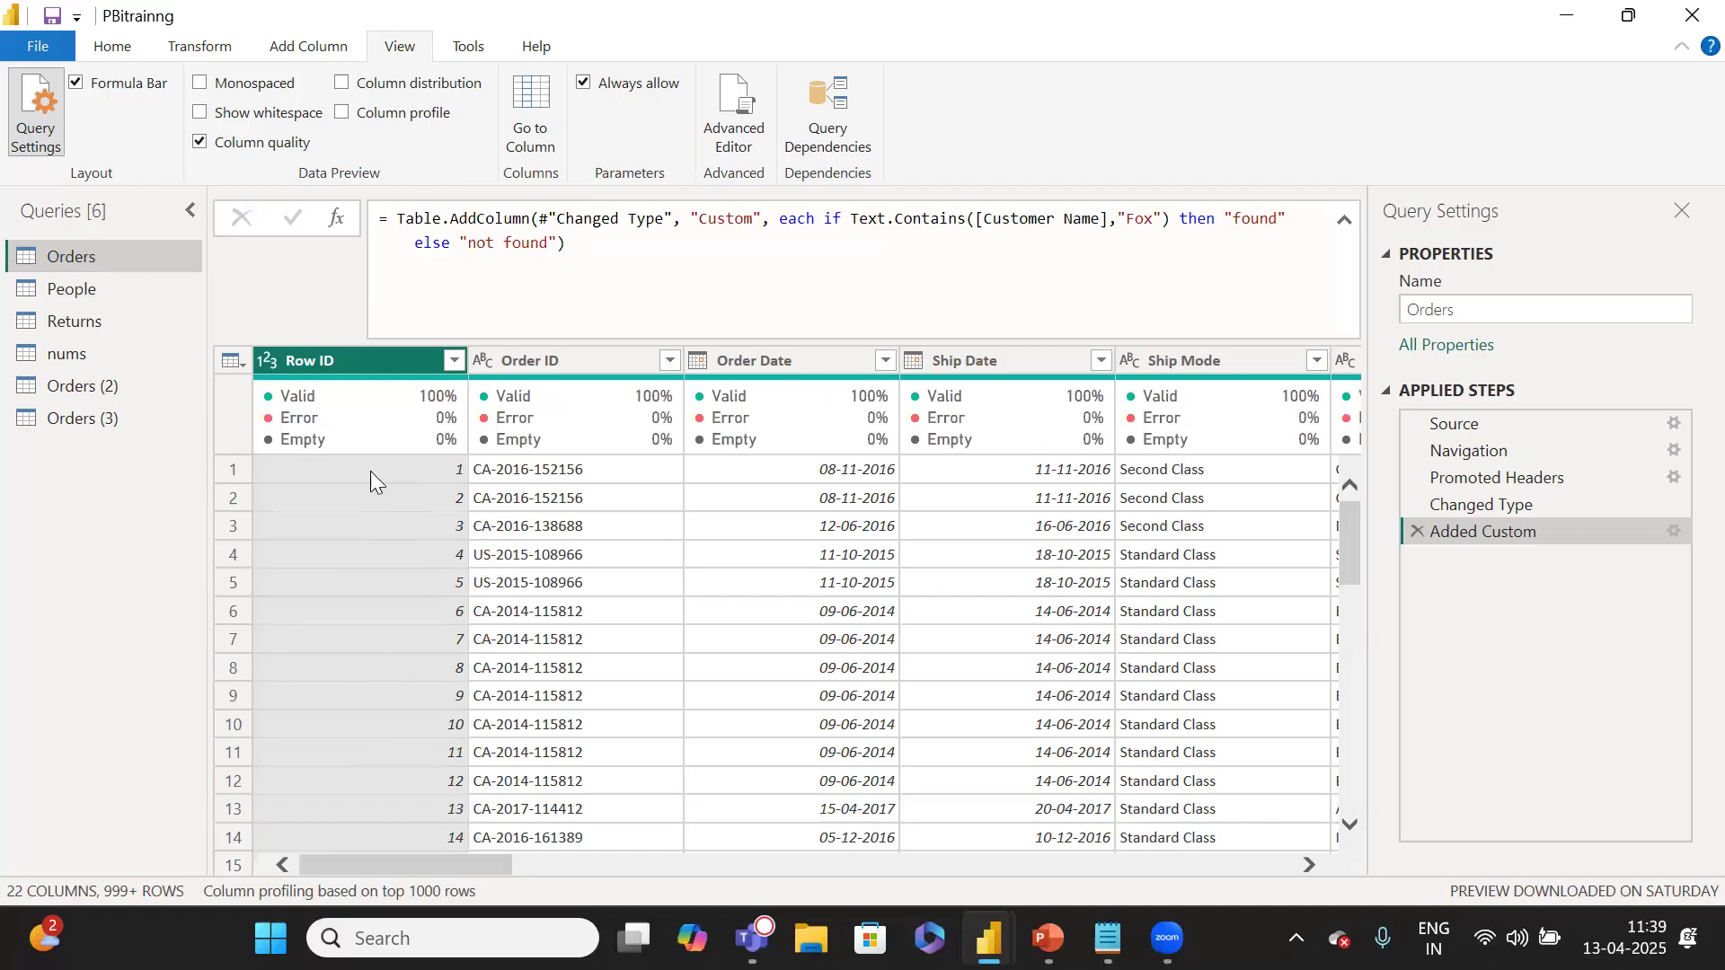
{"action": "mouse_move", "coordinate": [355, 400]}
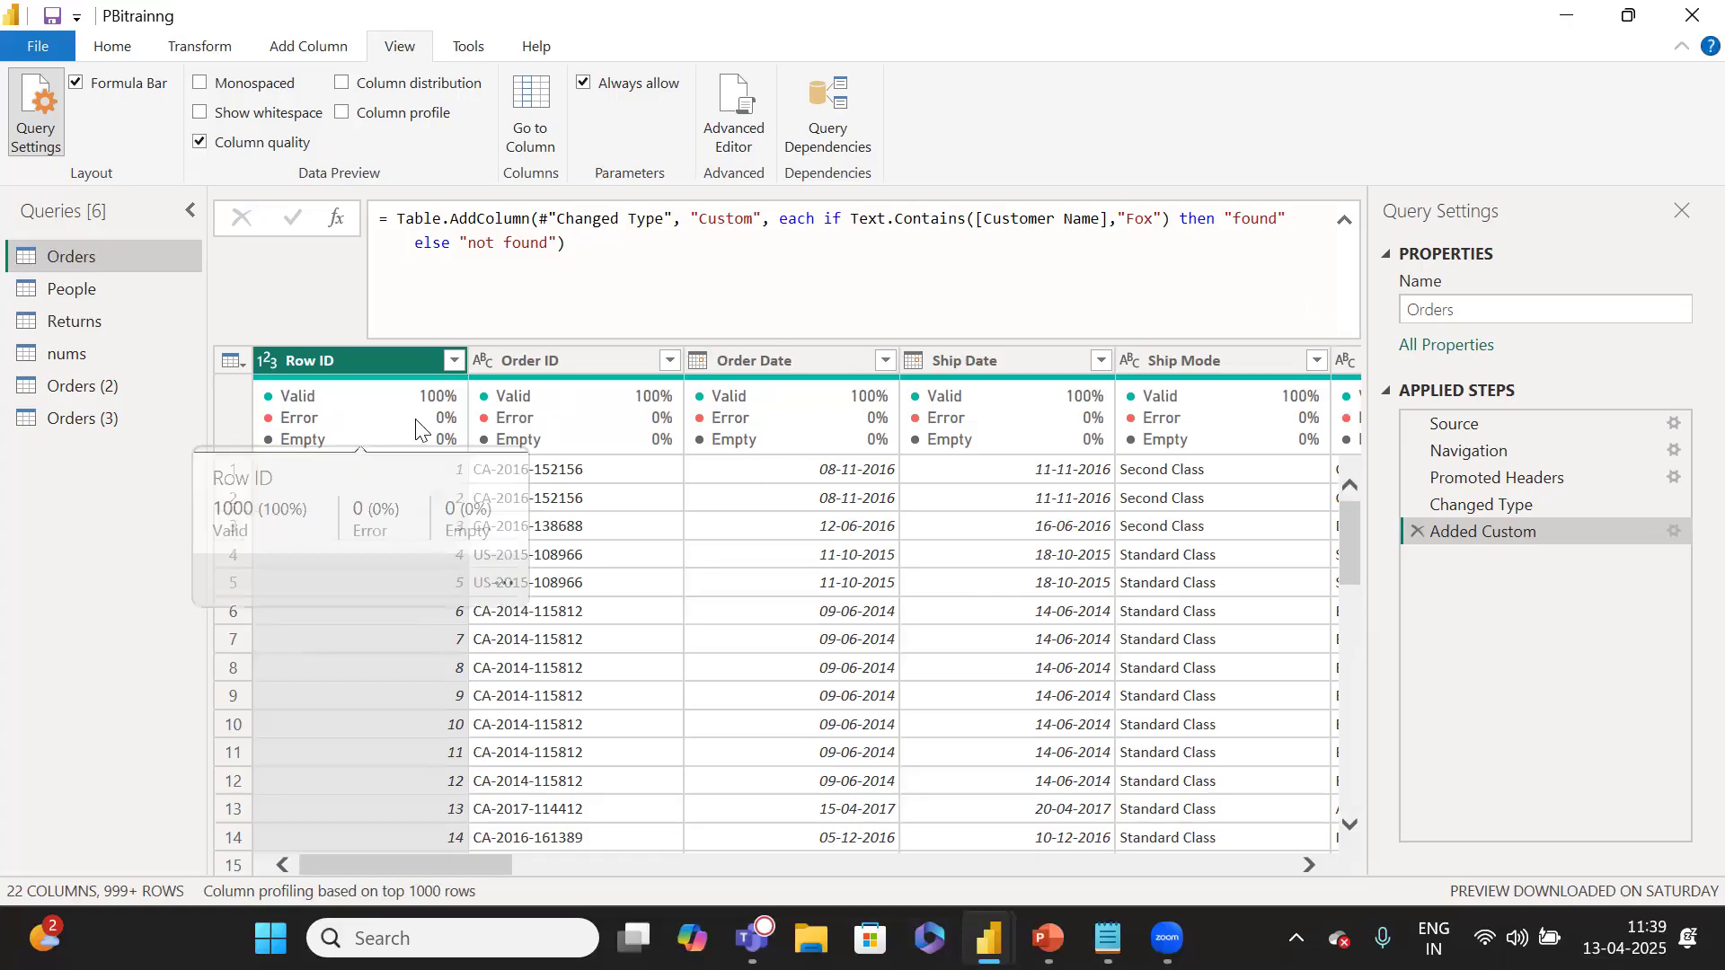
{"action": "mouse_move", "coordinate": [428, 422]}
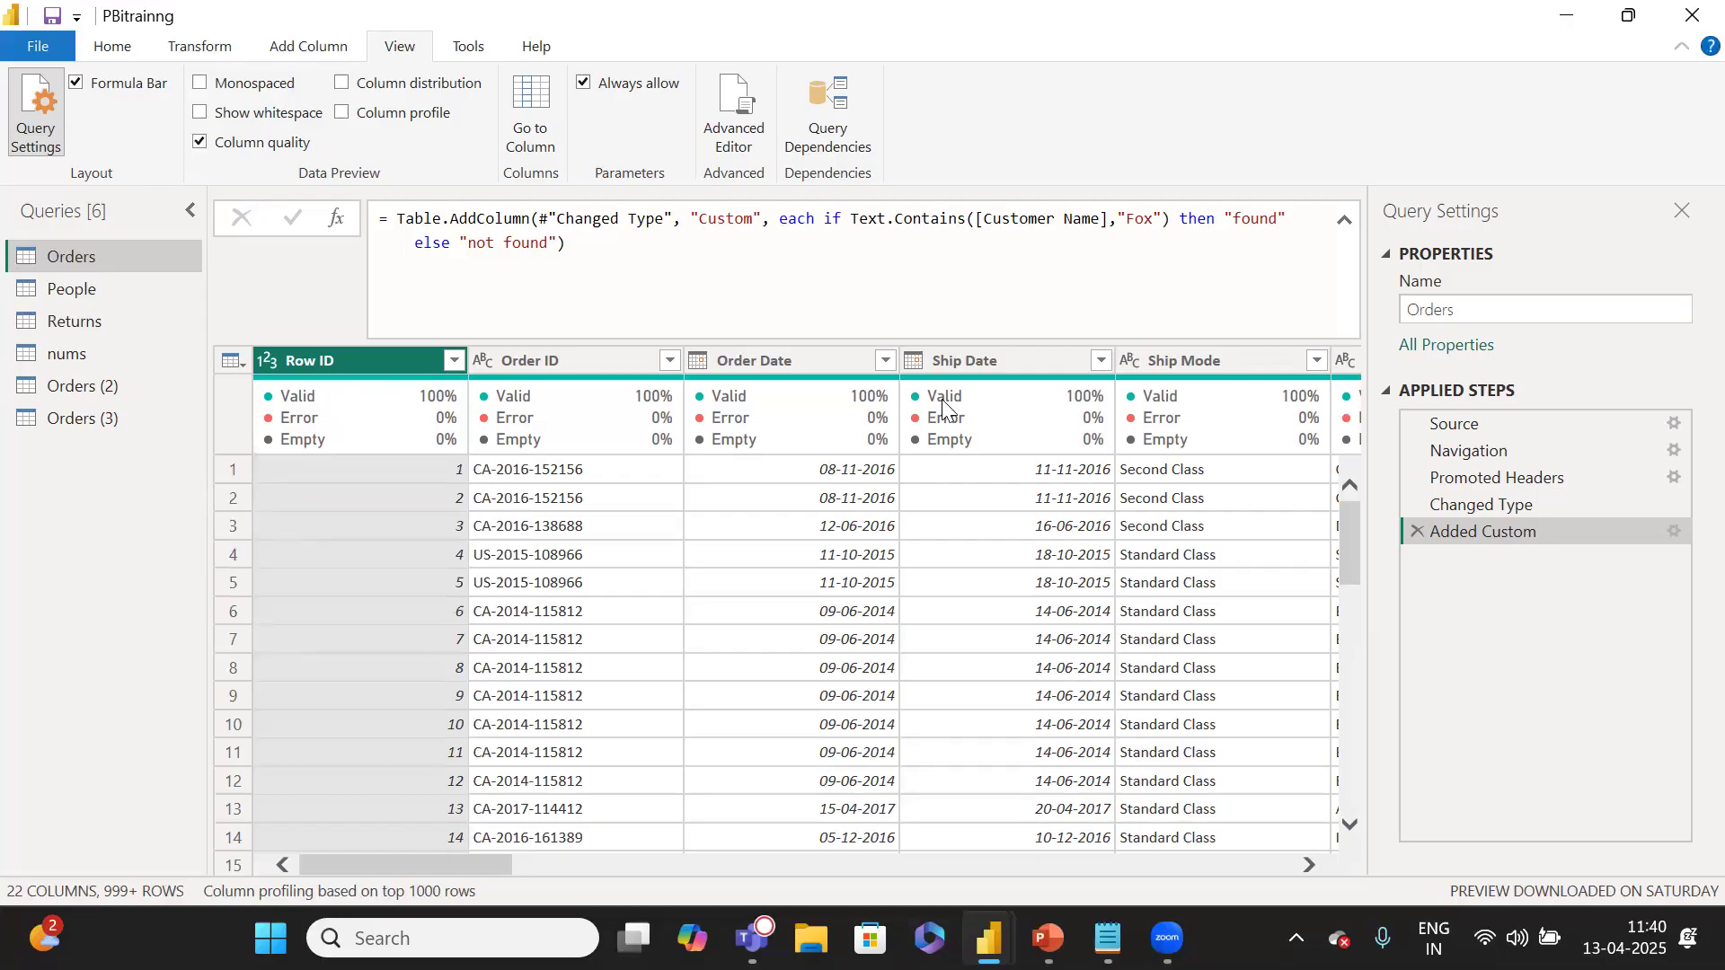
{"action": "left_click_drag", "start_coordinate": [431, 858], "coordinate": [1310, 858]}
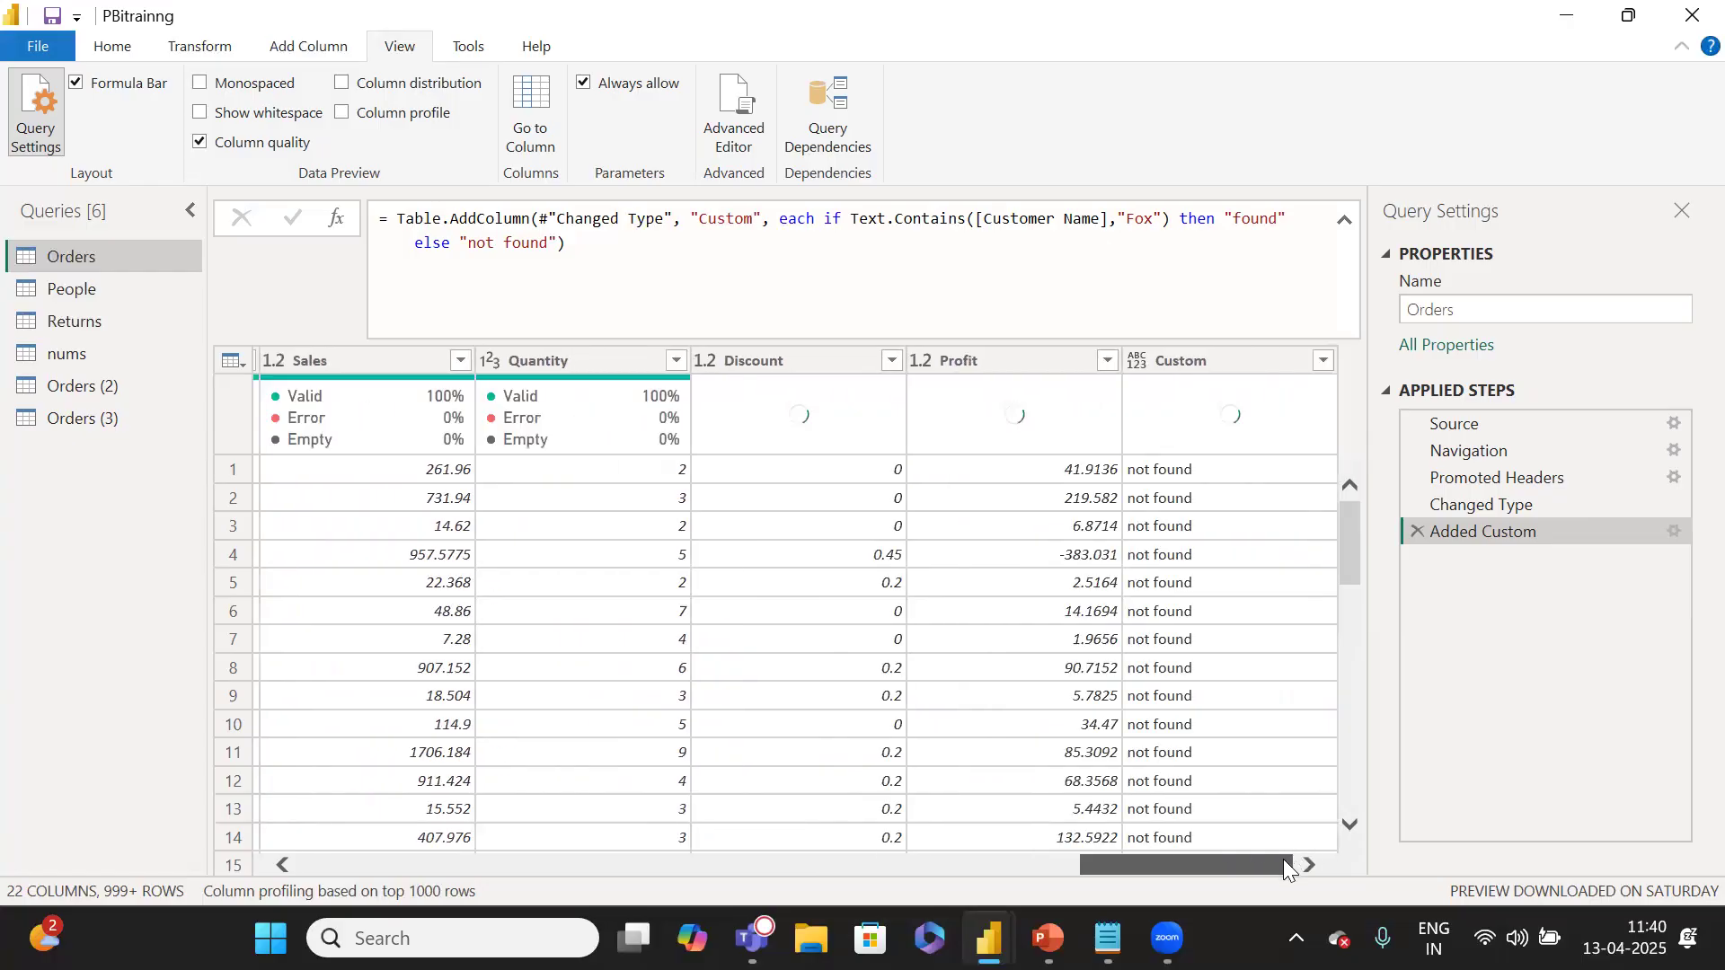
{"action": "left_click_drag", "start_coordinate": [1283, 859], "coordinate": [293, 838]}
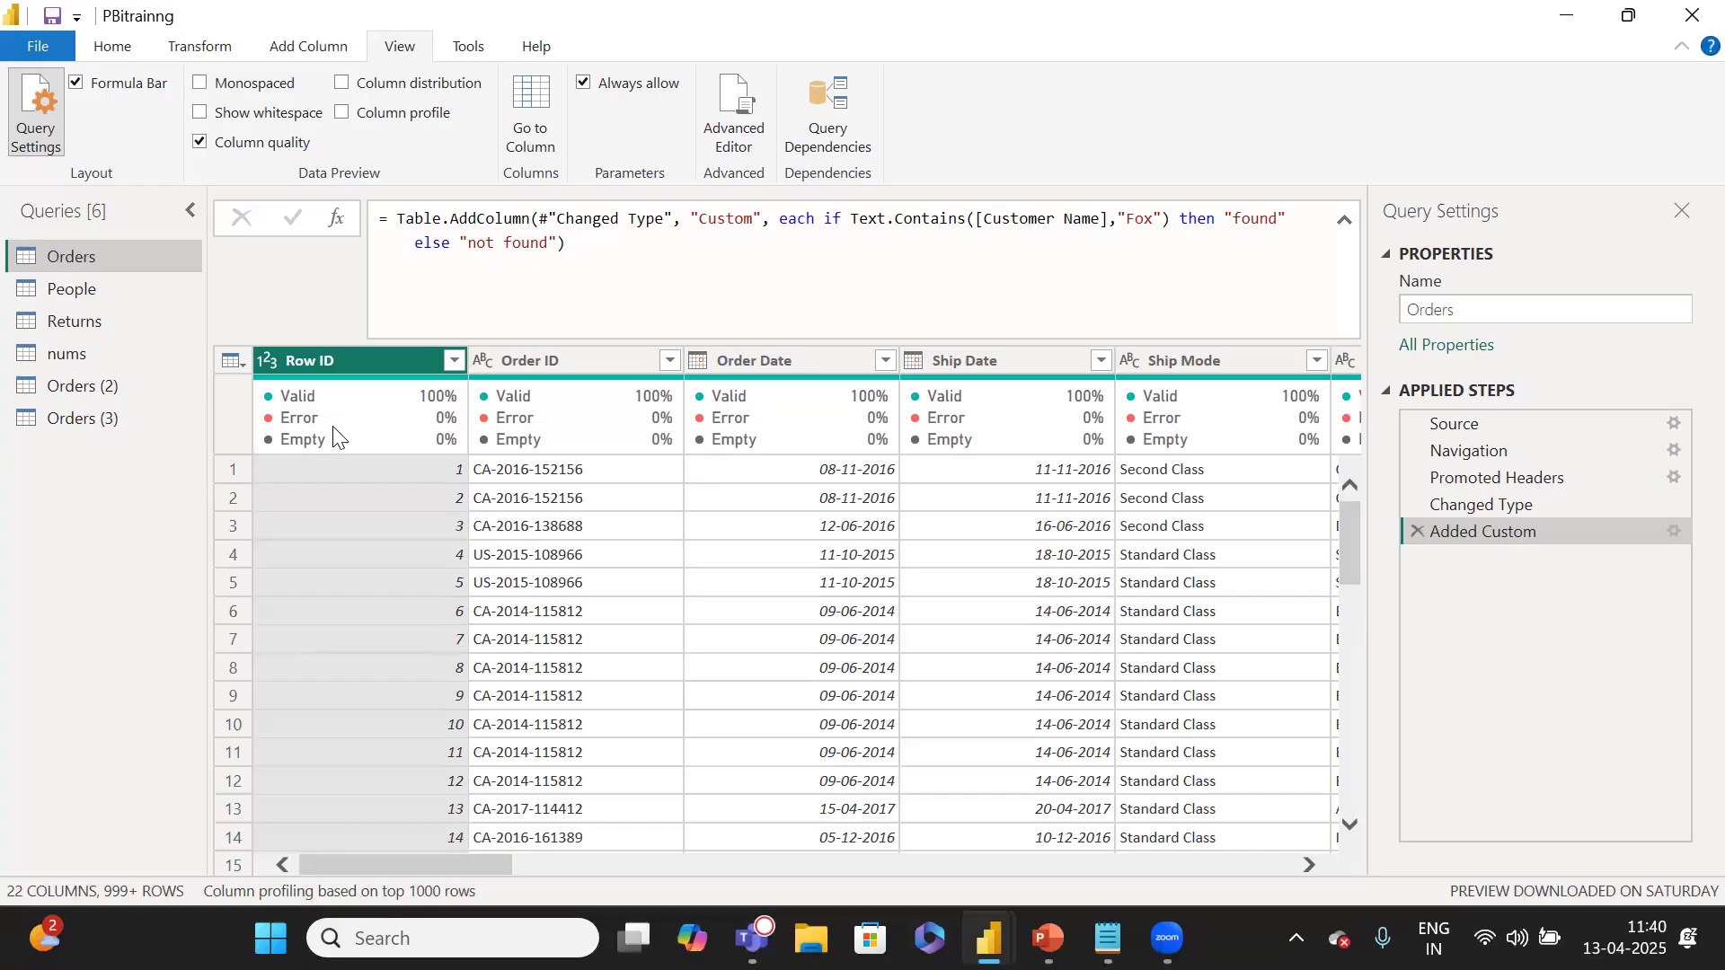
{"action": "mouse_move", "coordinate": [368, 401]}
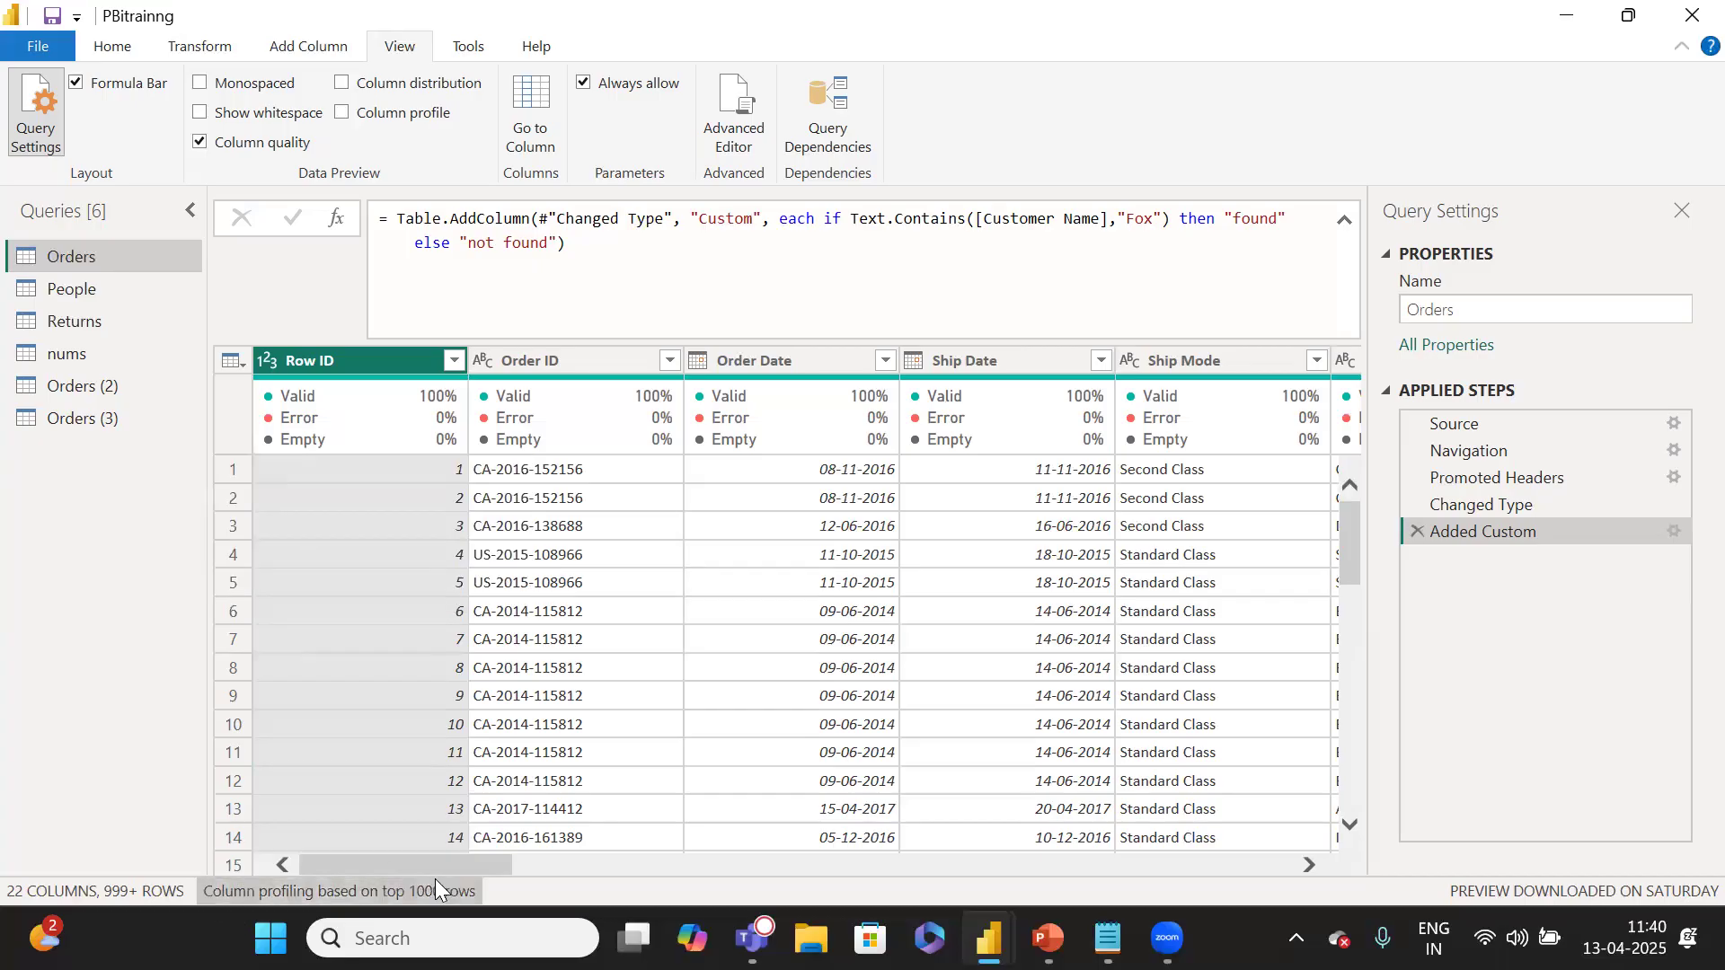
{"action": "mouse_move", "coordinate": [311, 412]}
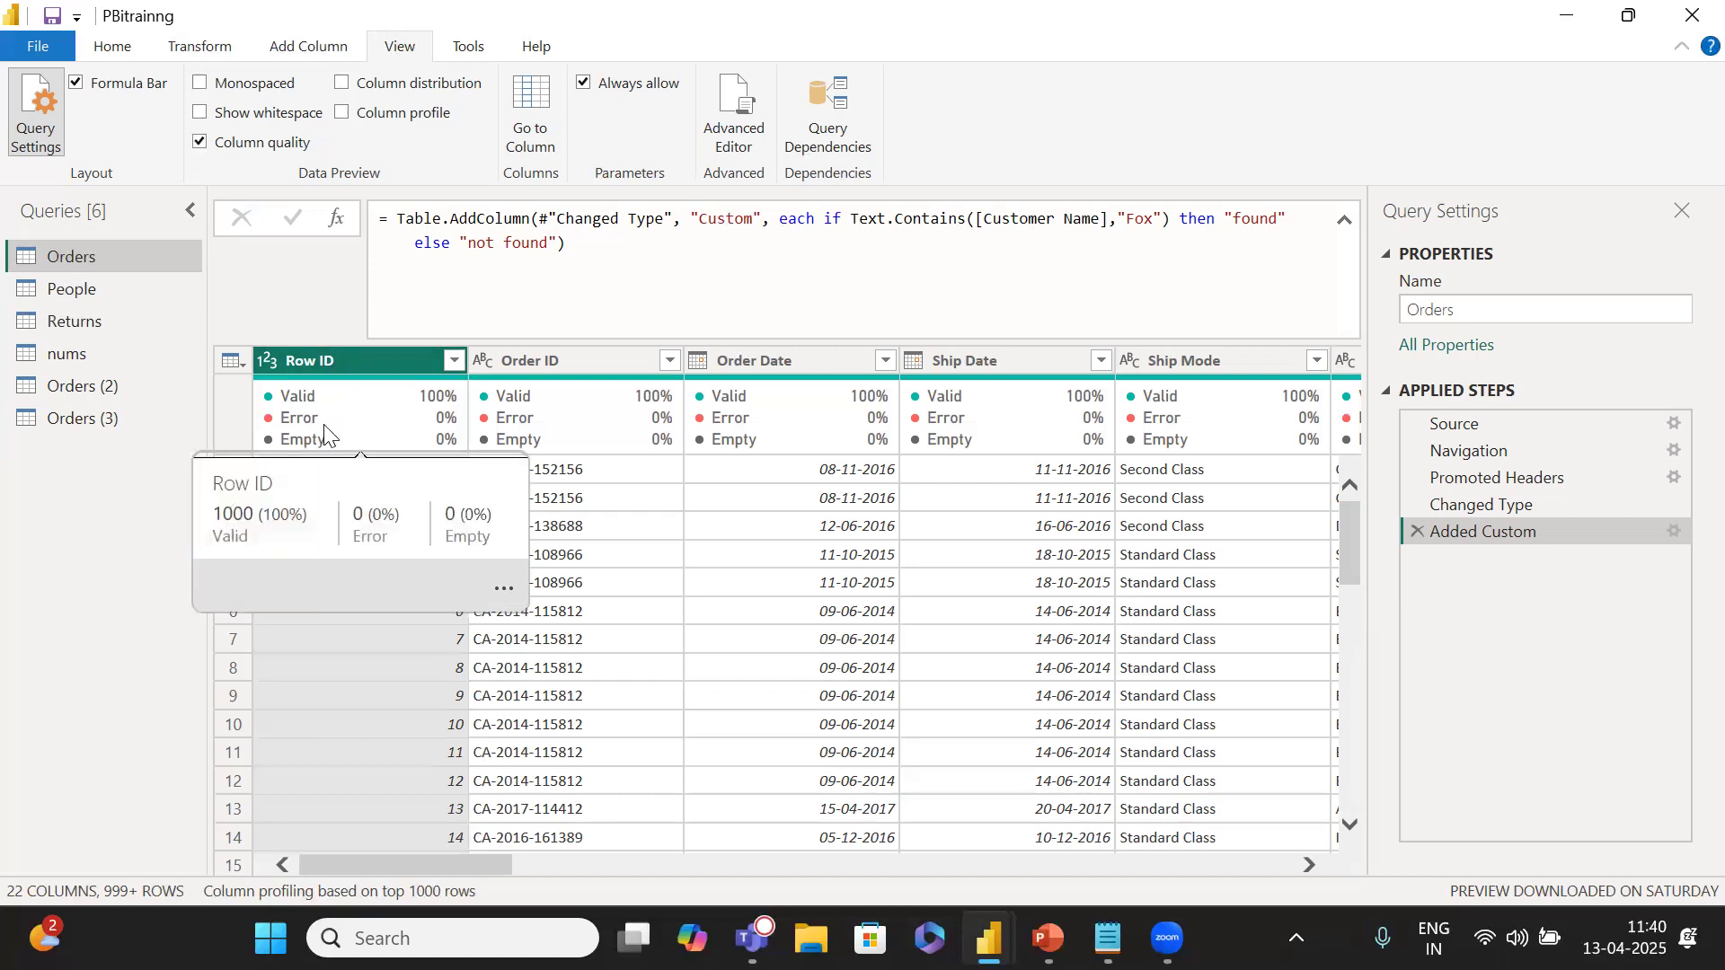
{"action": "mouse_move", "coordinate": [334, 440]}
Base the column profiling on the entire data set and turn off column quality after checking the Row ID figures.
{"action": "left_click", "coordinate": [324, 892]}
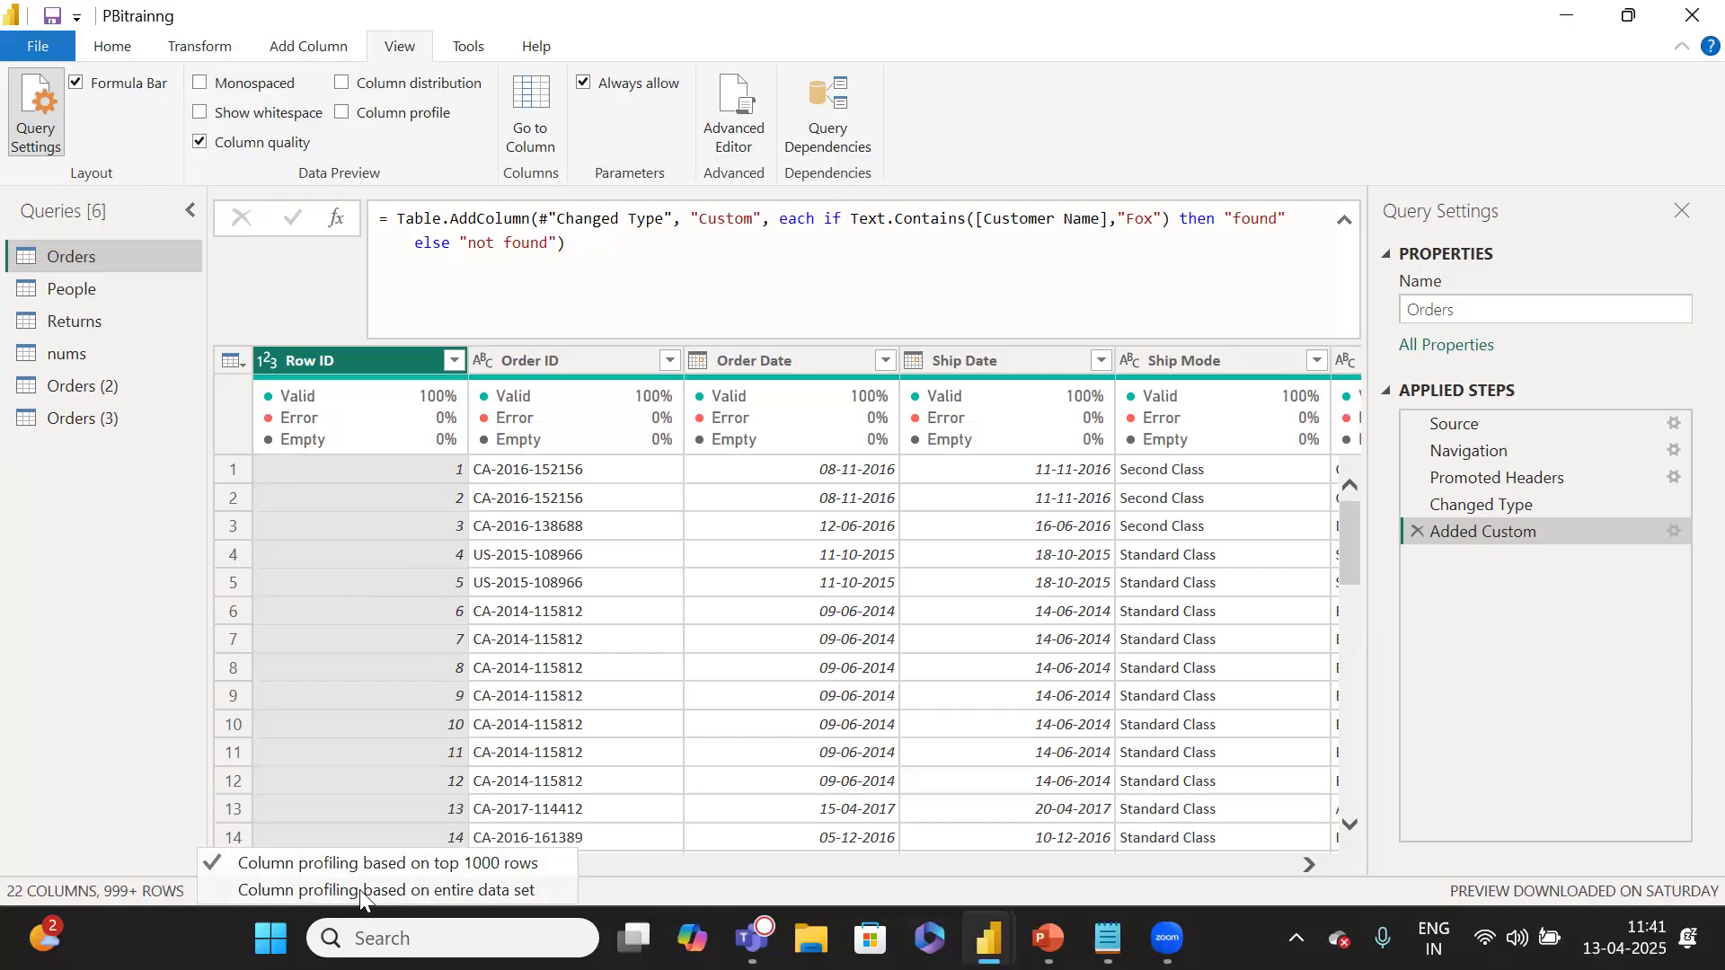
{"action": "left_click", "coordinate": [359, 891]}
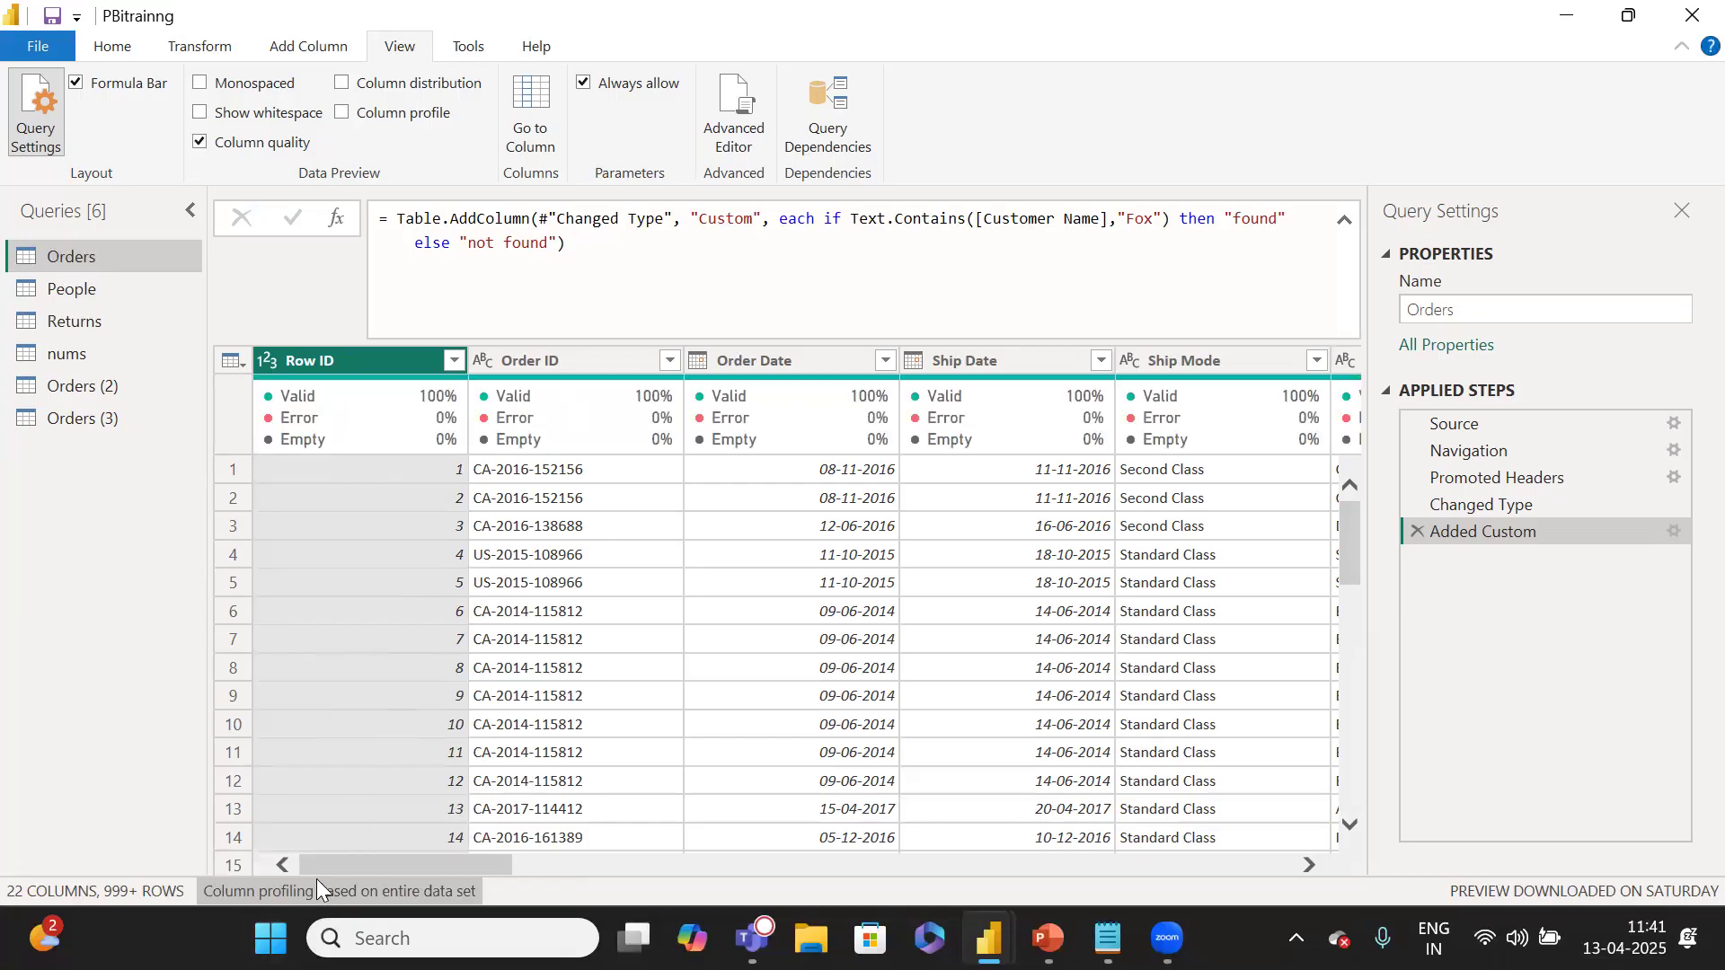
{"action": "mouse_move", "coordinate": [340, 414]}
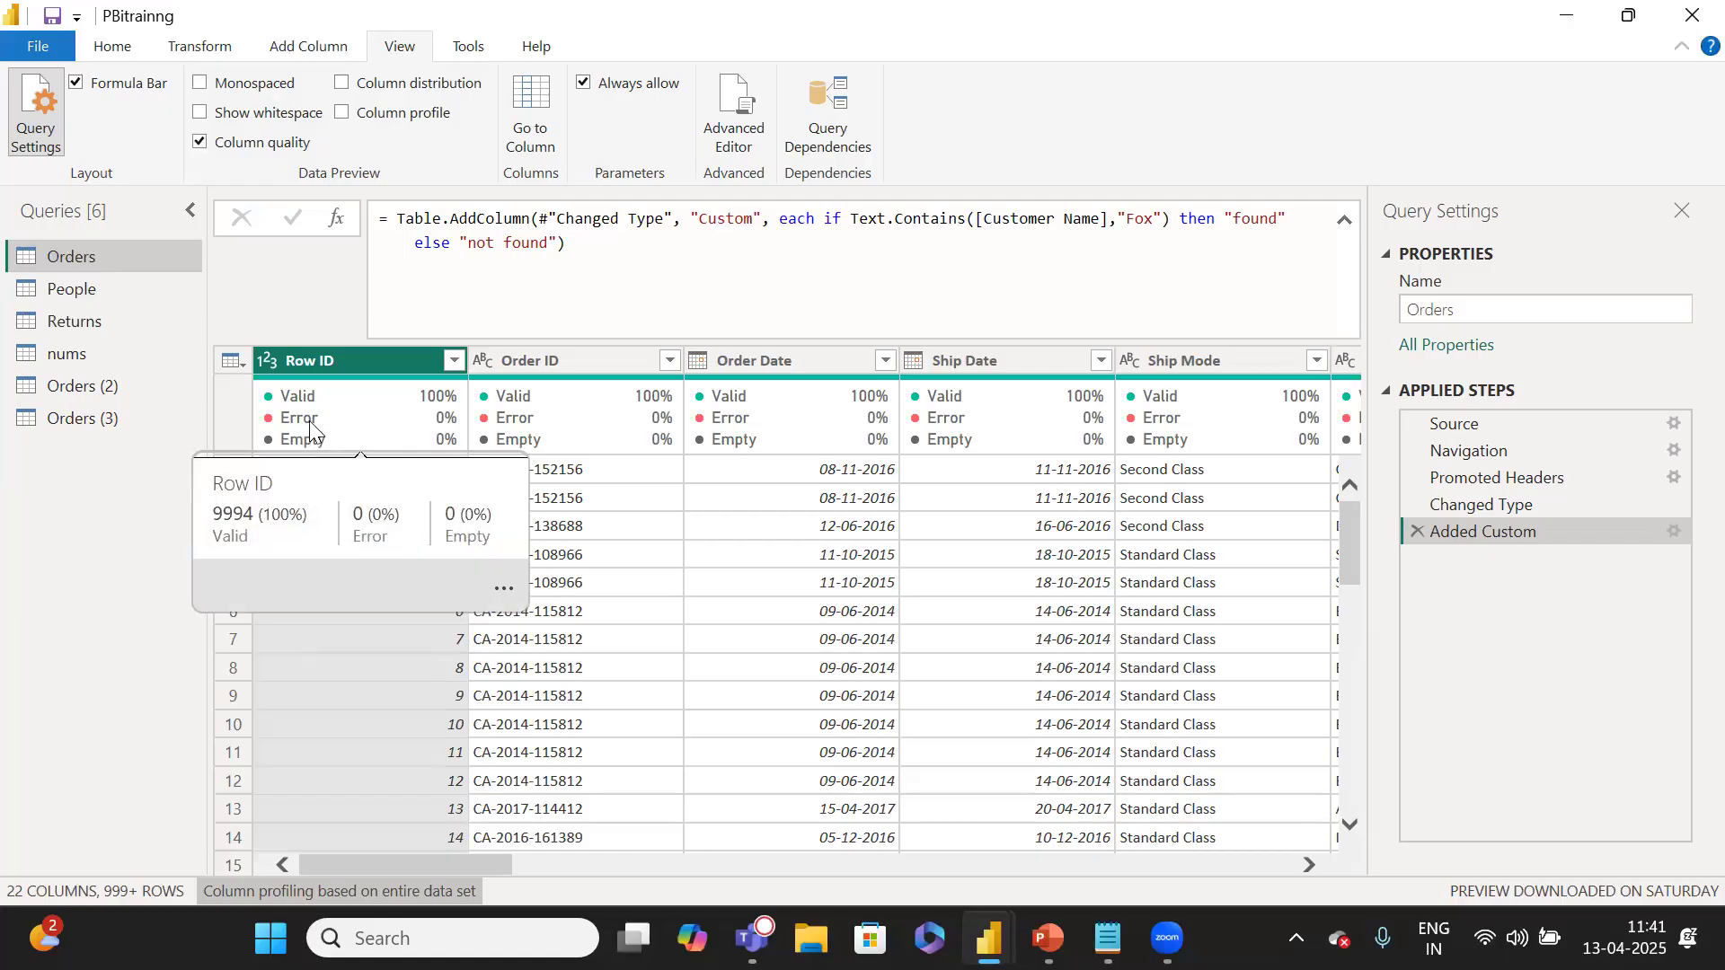
{"action": "left_click", "coordinate": [203, 141]}
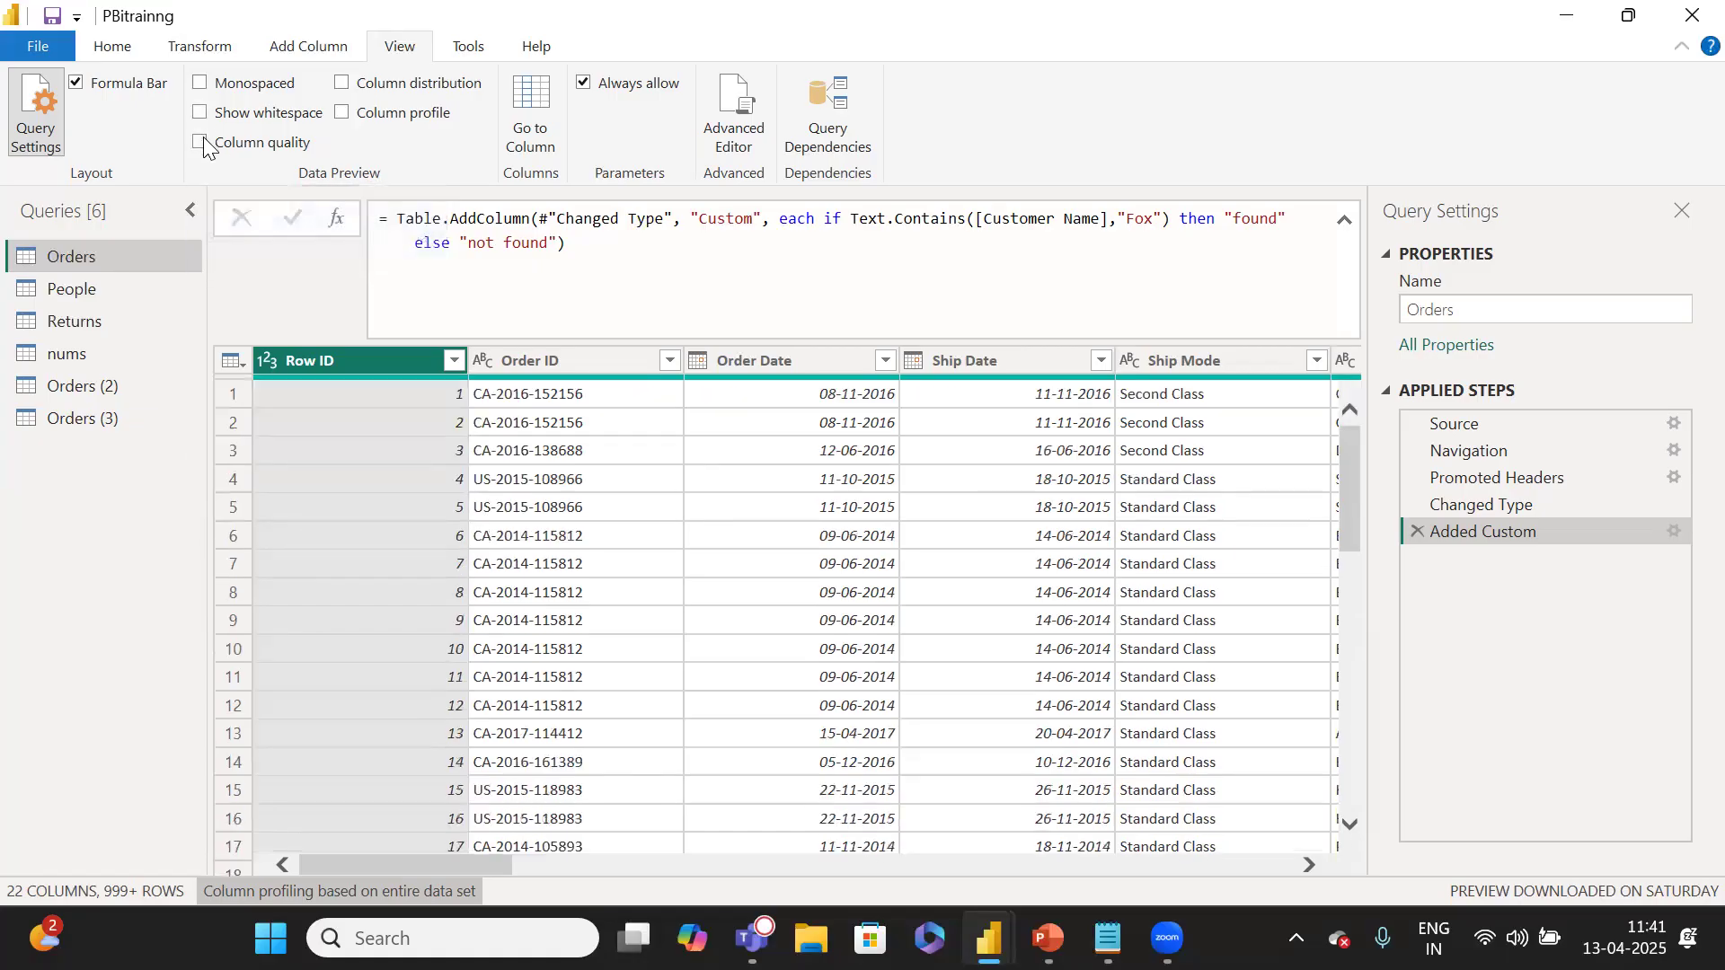
Turn on column distribution for the Orders query and examine the distinct and unique counts of Row ID.
{"action": "mouse_move", "coordinate": [388, 377]}
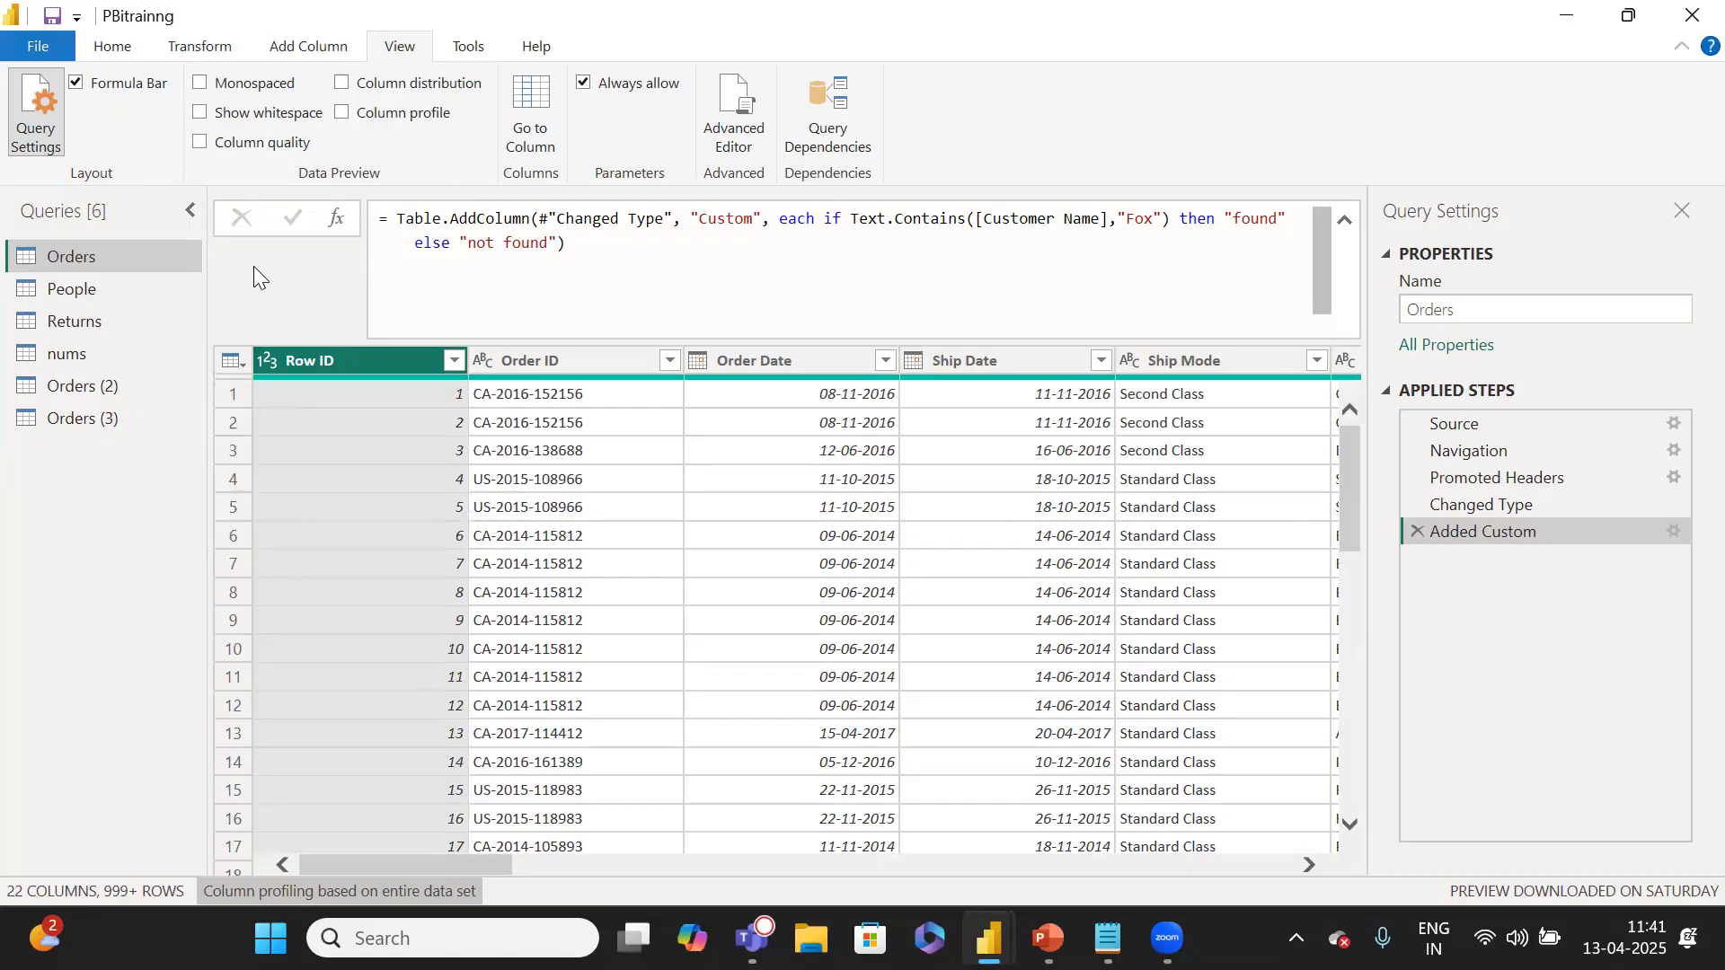
{"action": "left_click", "coordinate": [342, 83]}
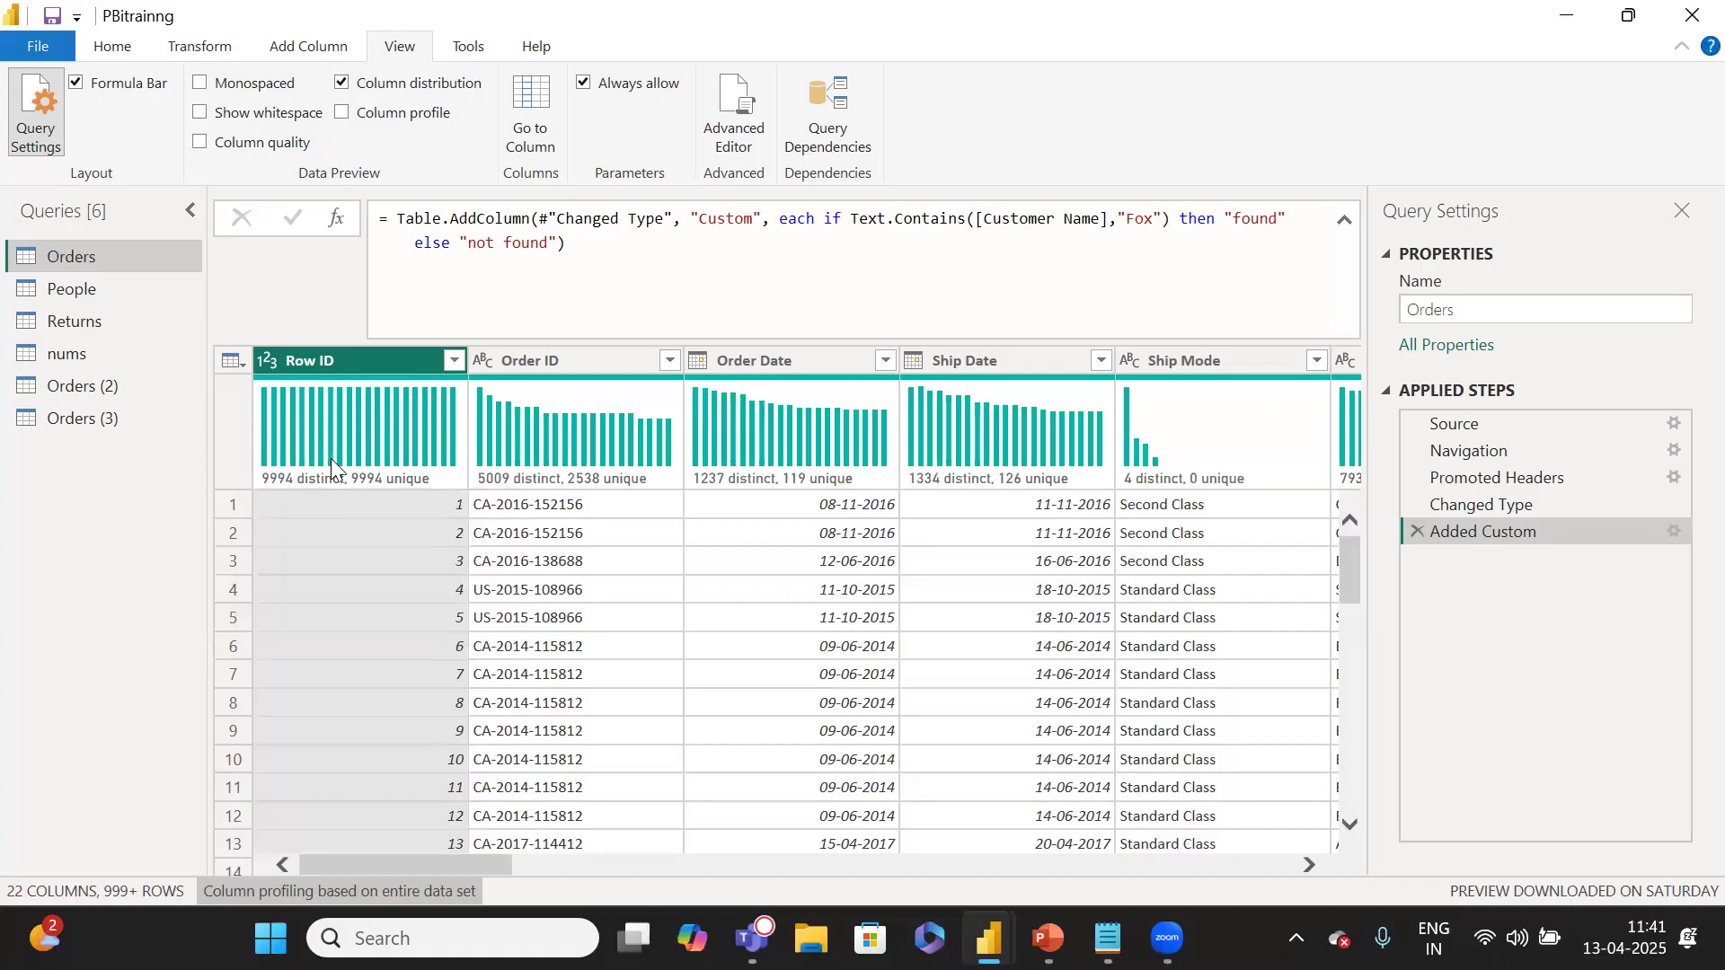
{"action": "mouse_move", "coordinate": [330, 458]}
{"action": "mouse_move", "coordinate": [1107, 939]}
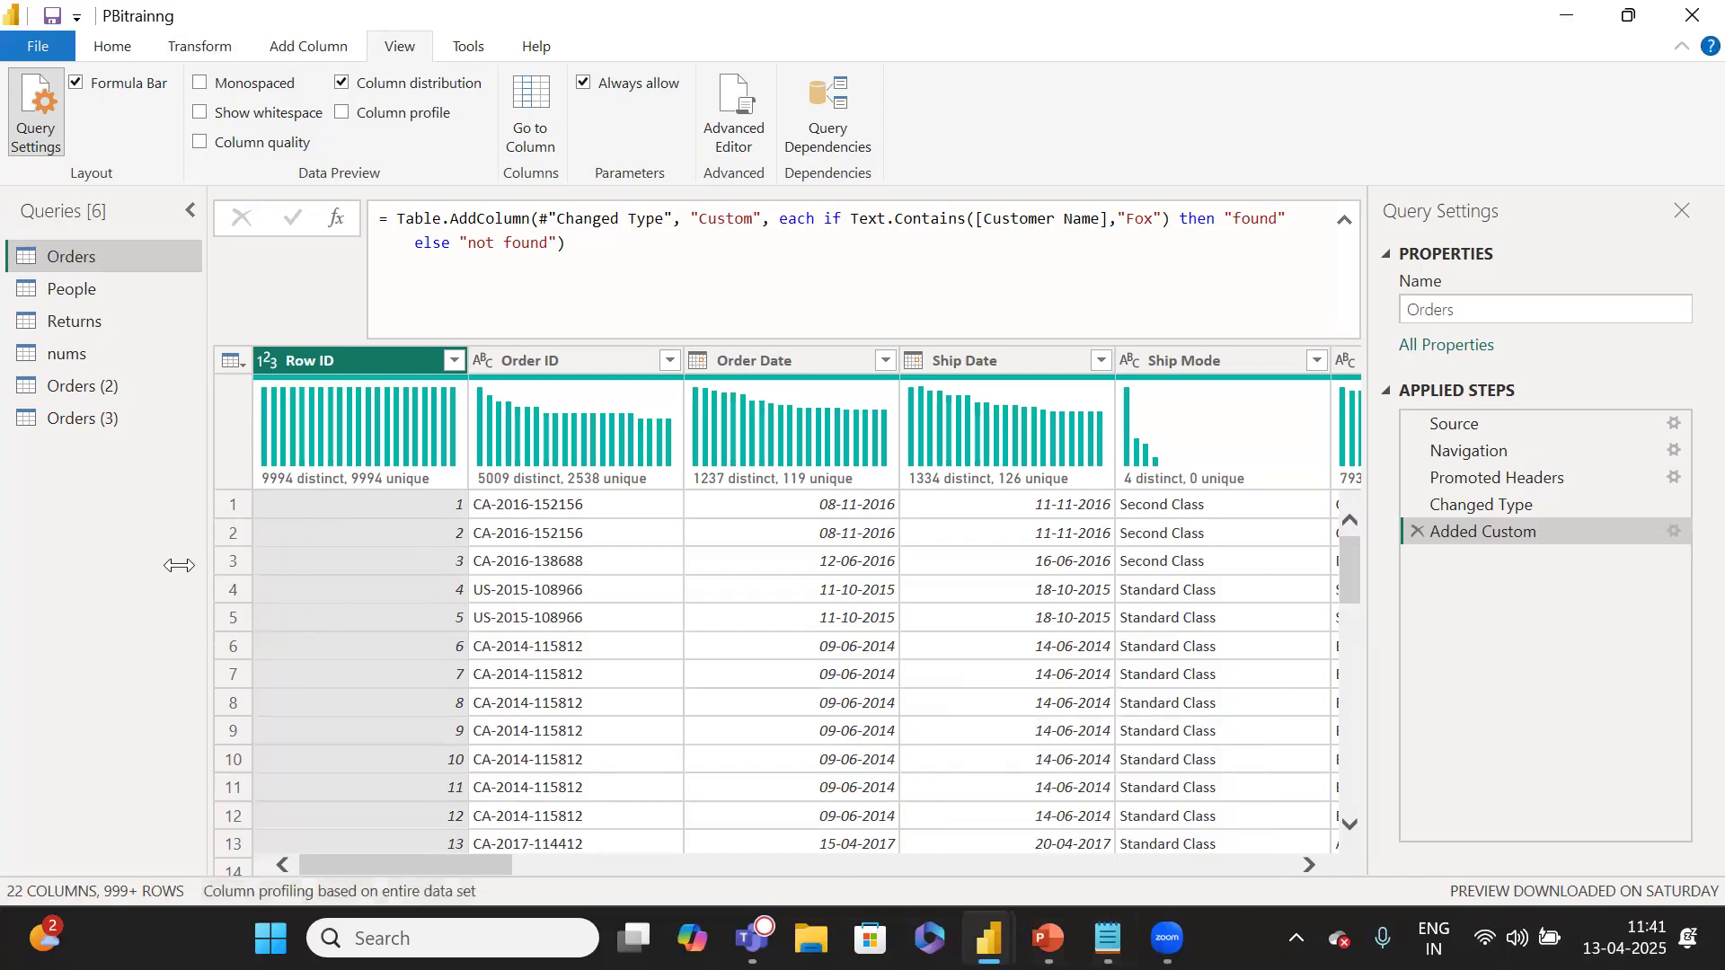
Open the nums query and examine the distinct and unique counts of its numbers column.
{"action": "left_click", "coordinate": [63, 351]}
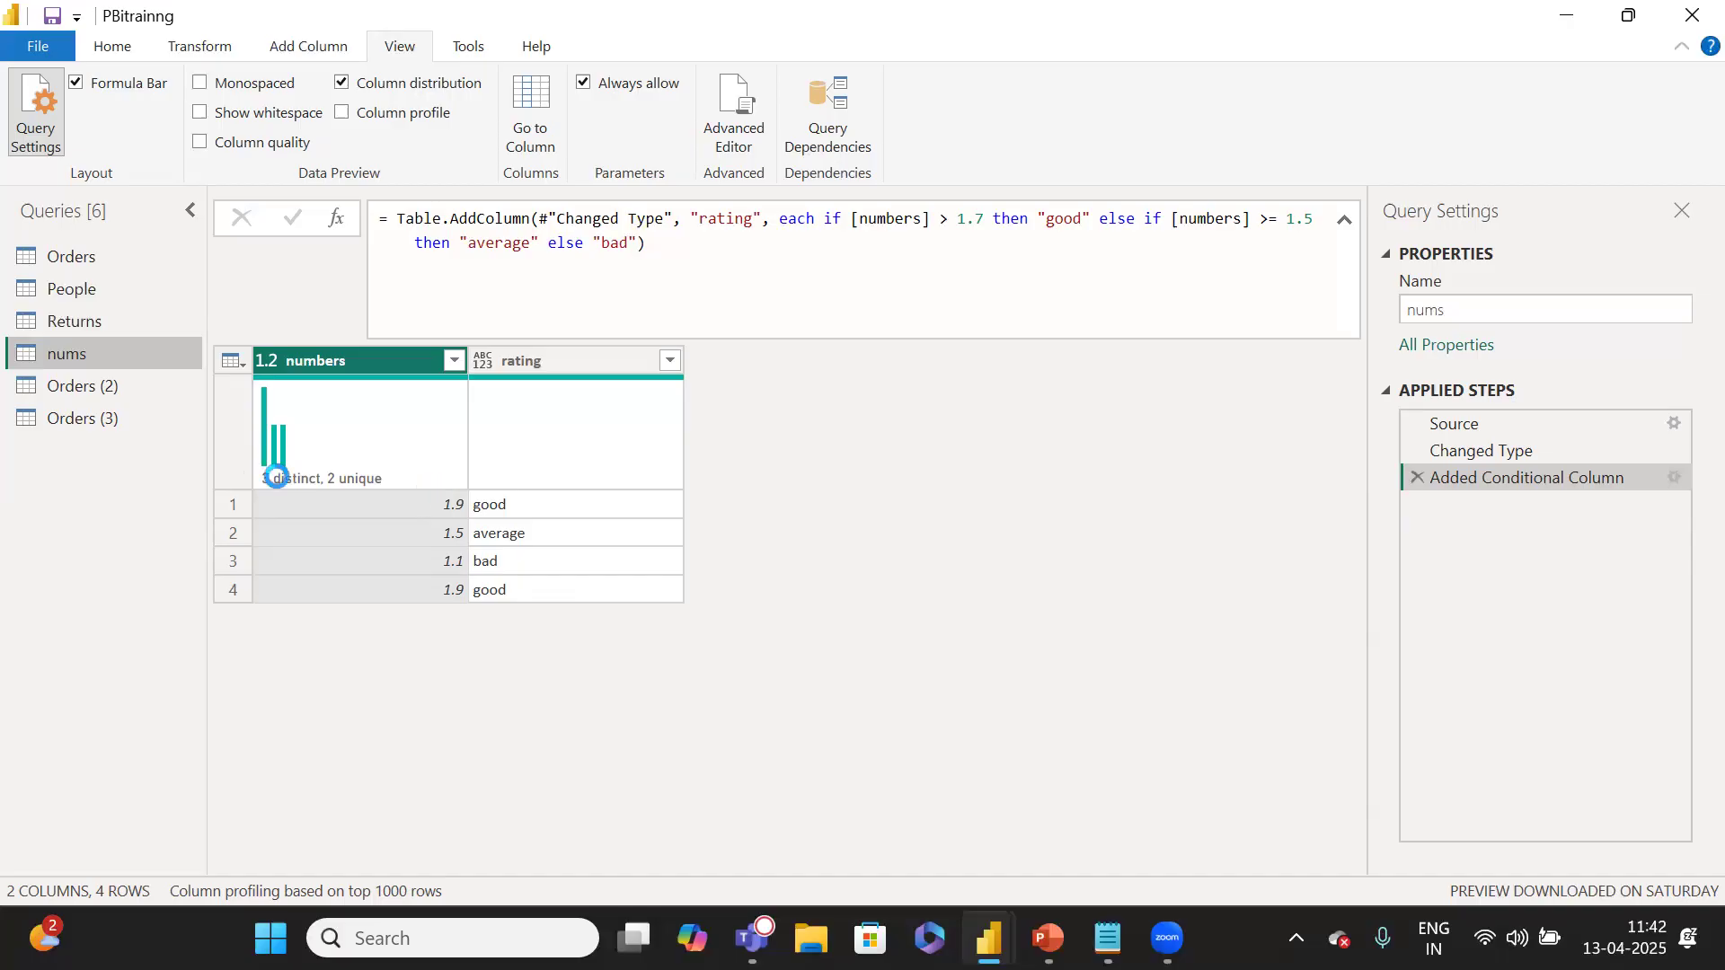
{"action": "mouse_move", "coordinate": [265, 479]}
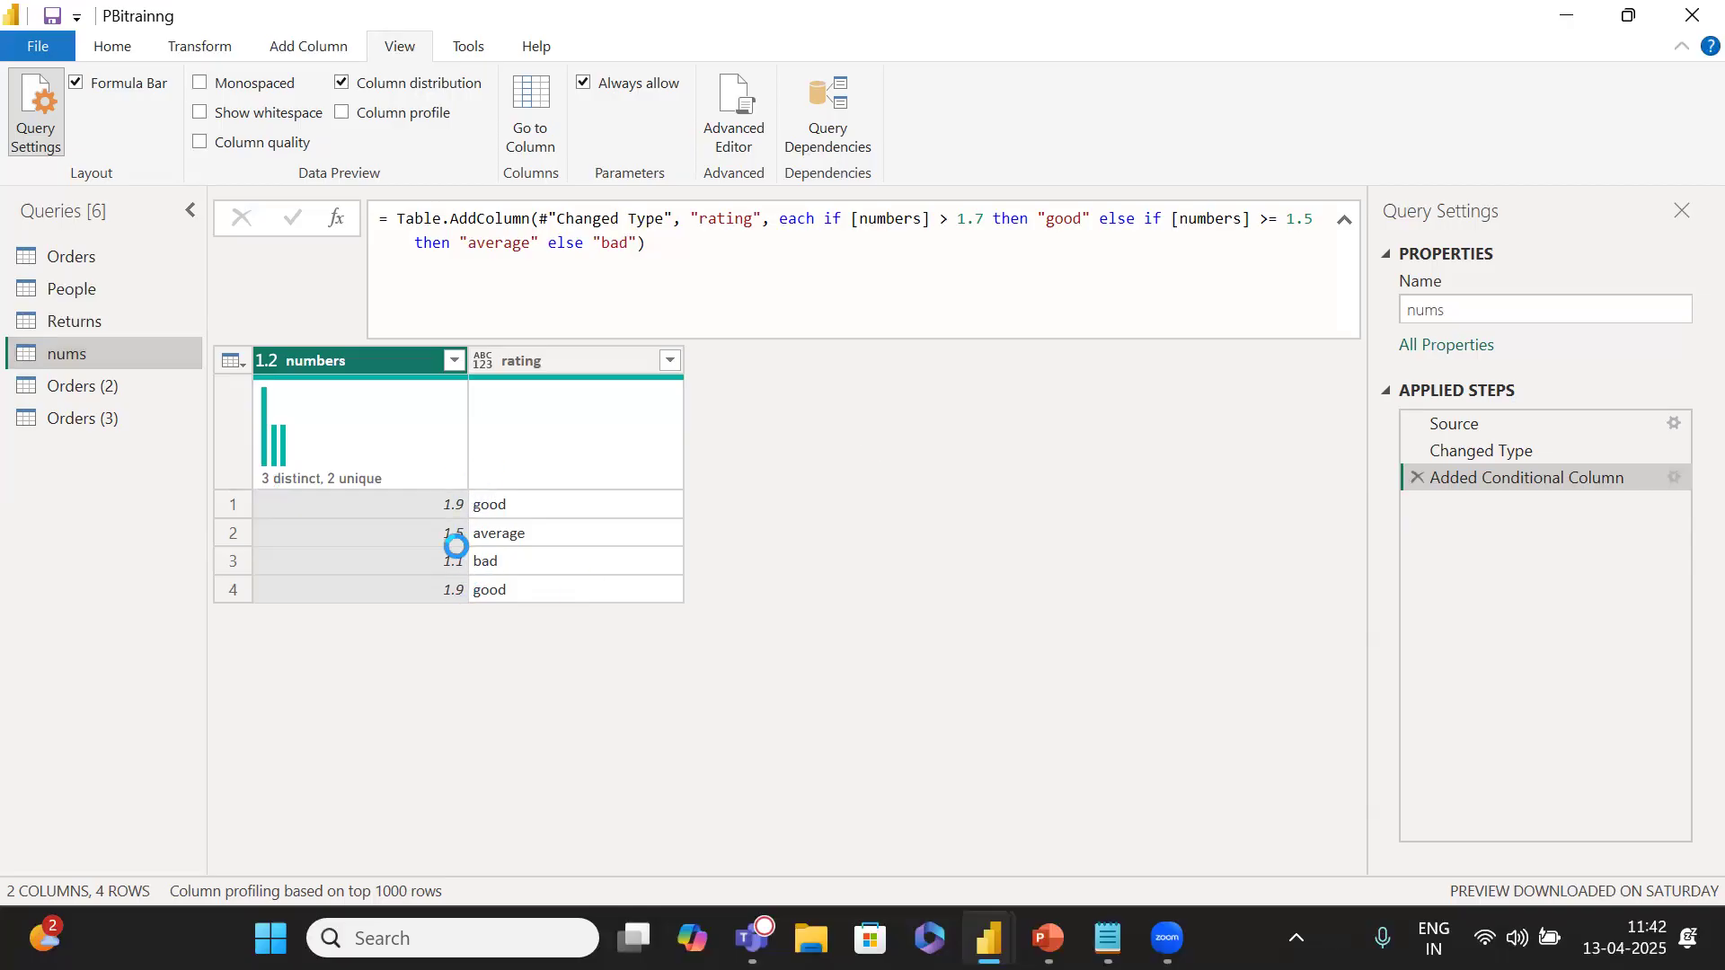
{"action": "mouse_move", "coordinate": [338, 481]}
{"action": "mouse_move", "coordinate": [337, 457]}
{"action": "mouse_move", "coordinate": [272, 476]}
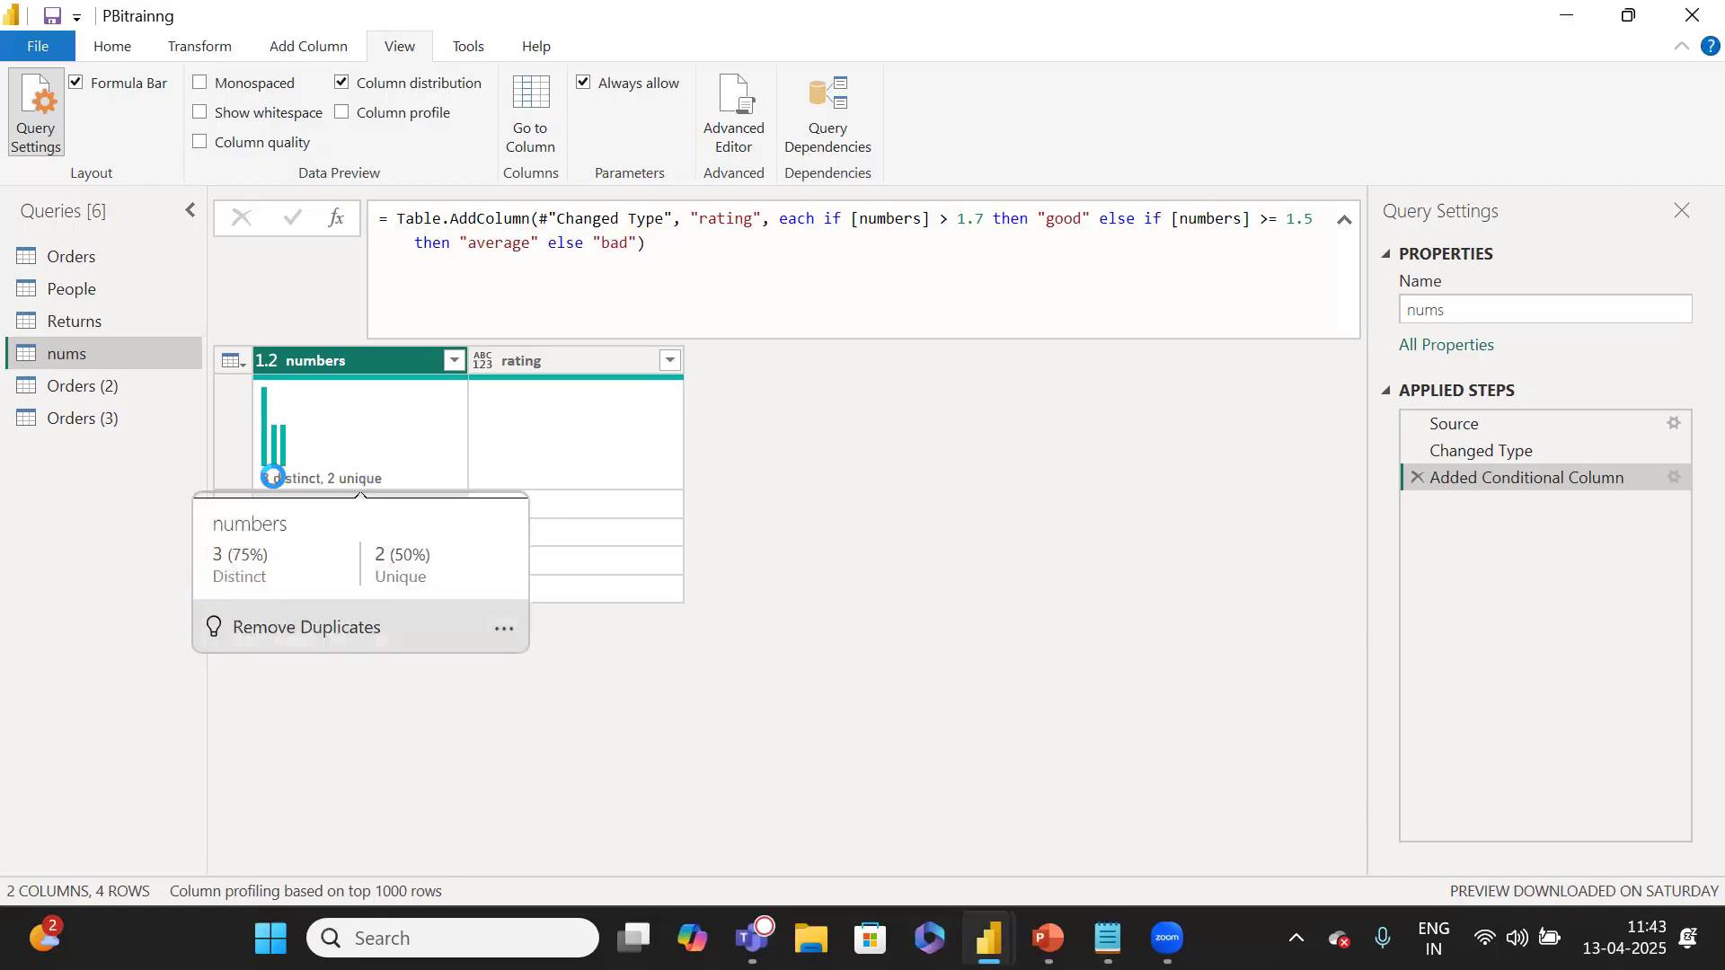
Reopen the Orders query, examine the value distribution across its columns, and turn off column distribution.
{"action": "left_click", "coordinate": [70, 264]}
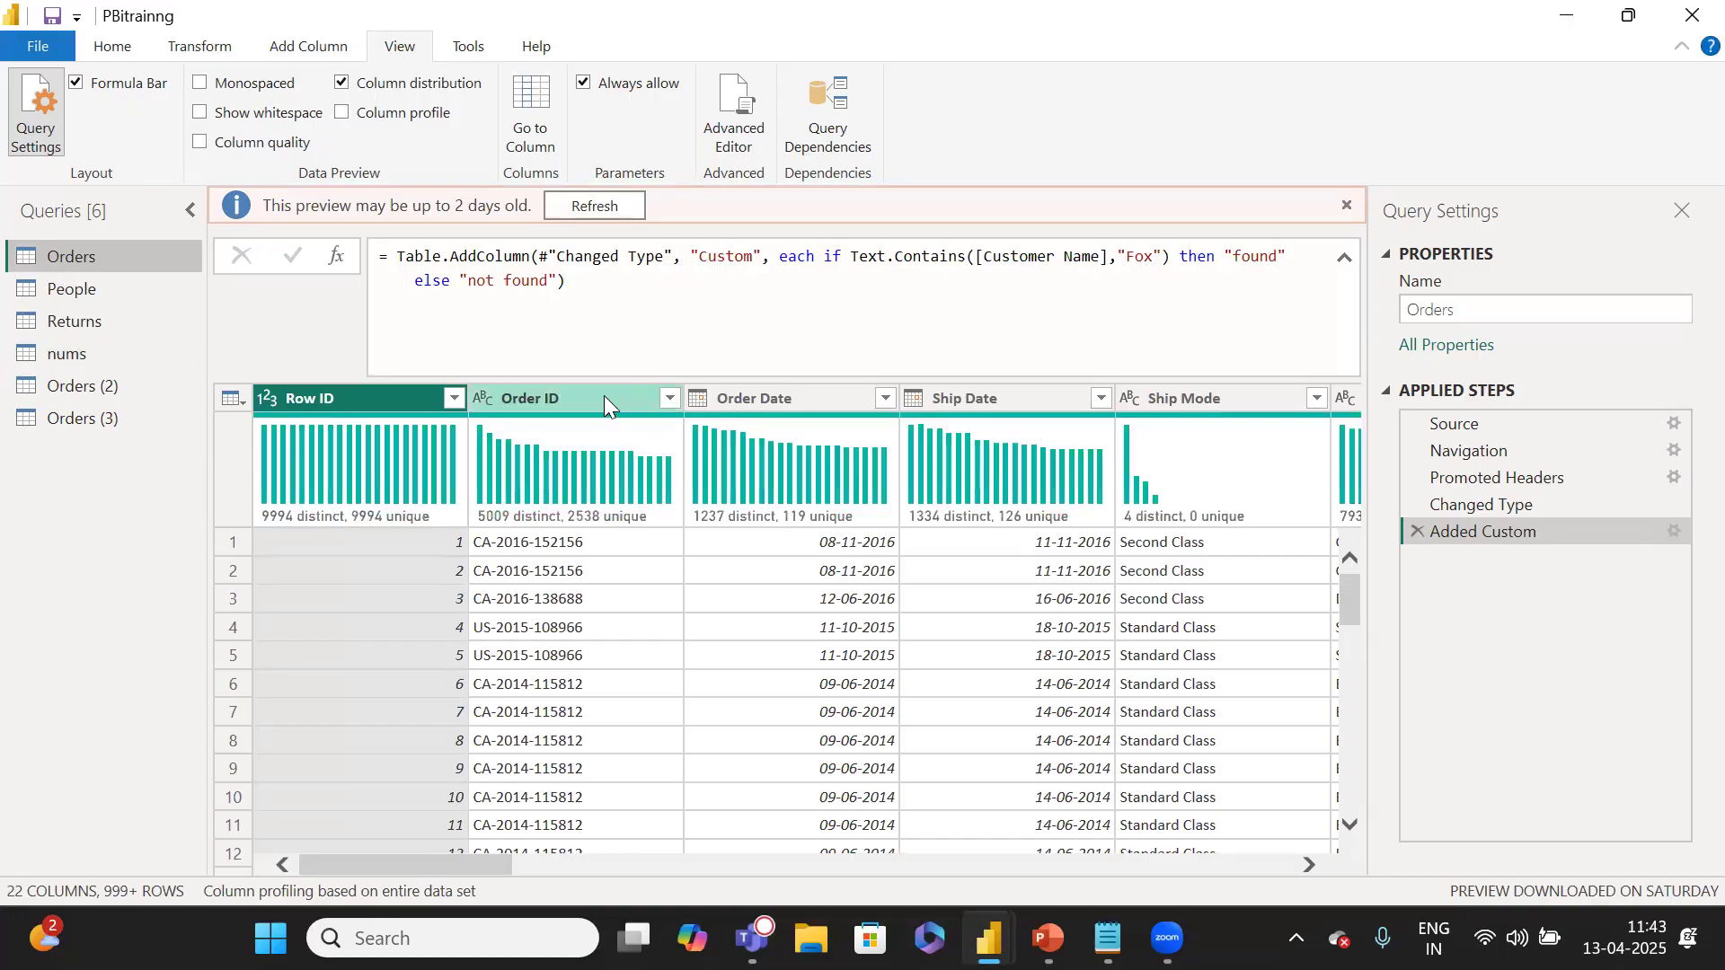
{"action": "mouse_move", "coordinate": [626, 476]}
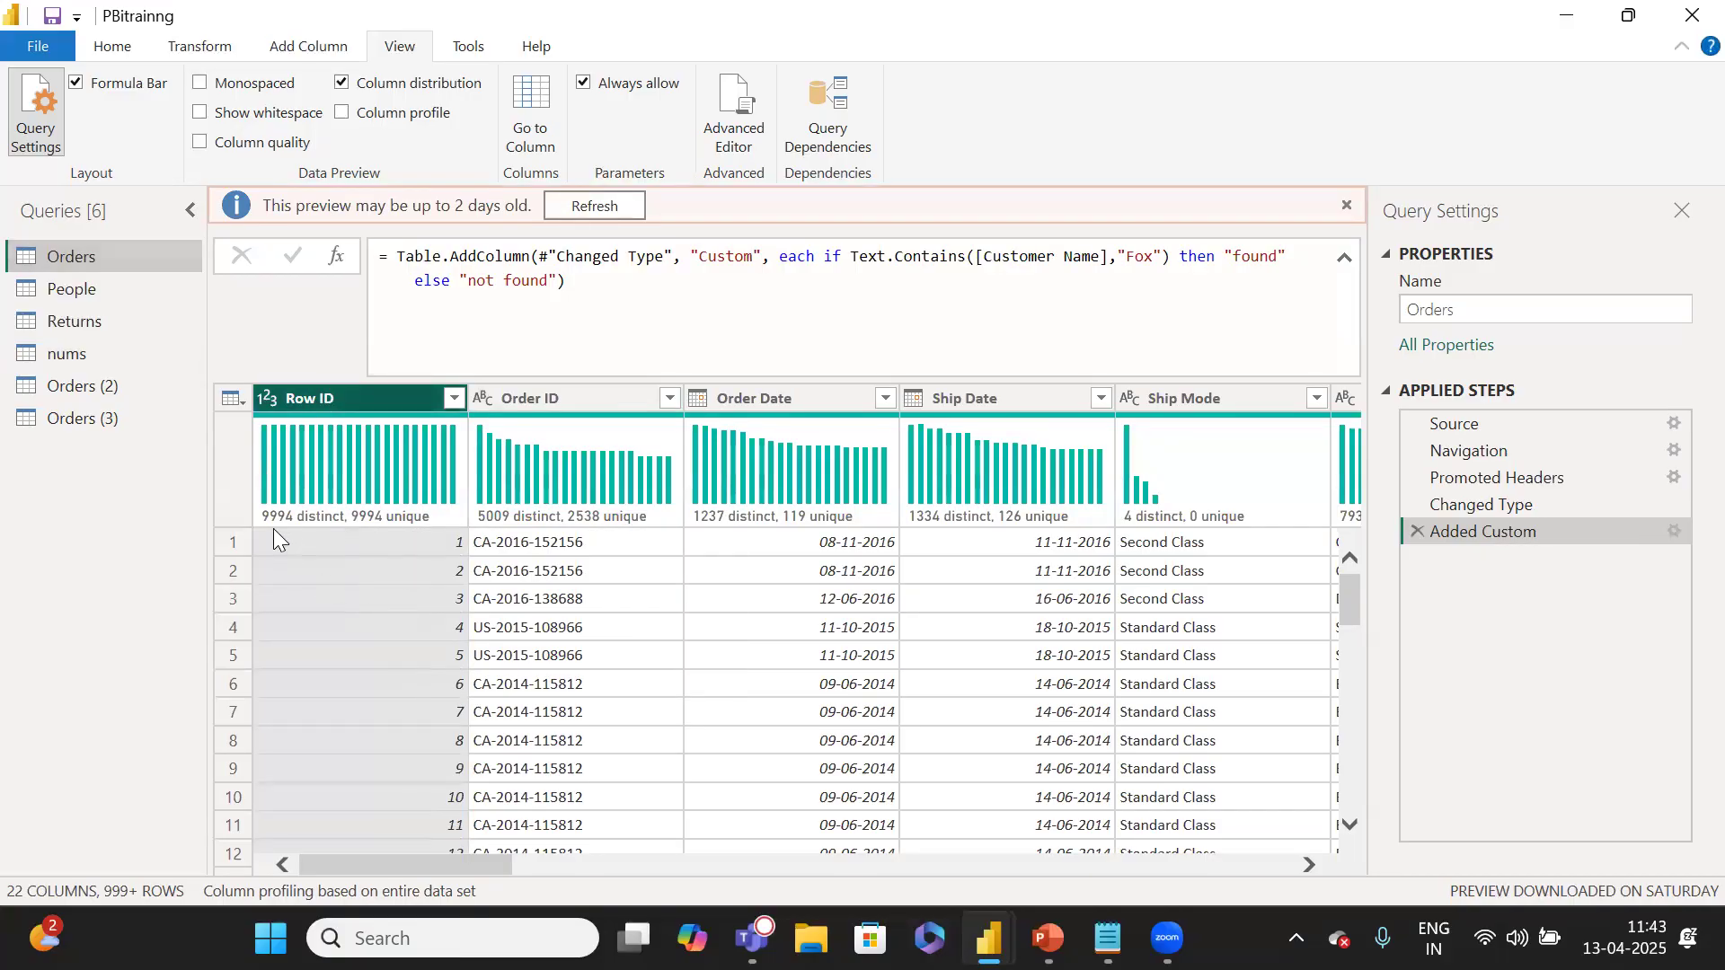
{"action": "mouse_move", "coordinate": [265, 522]}
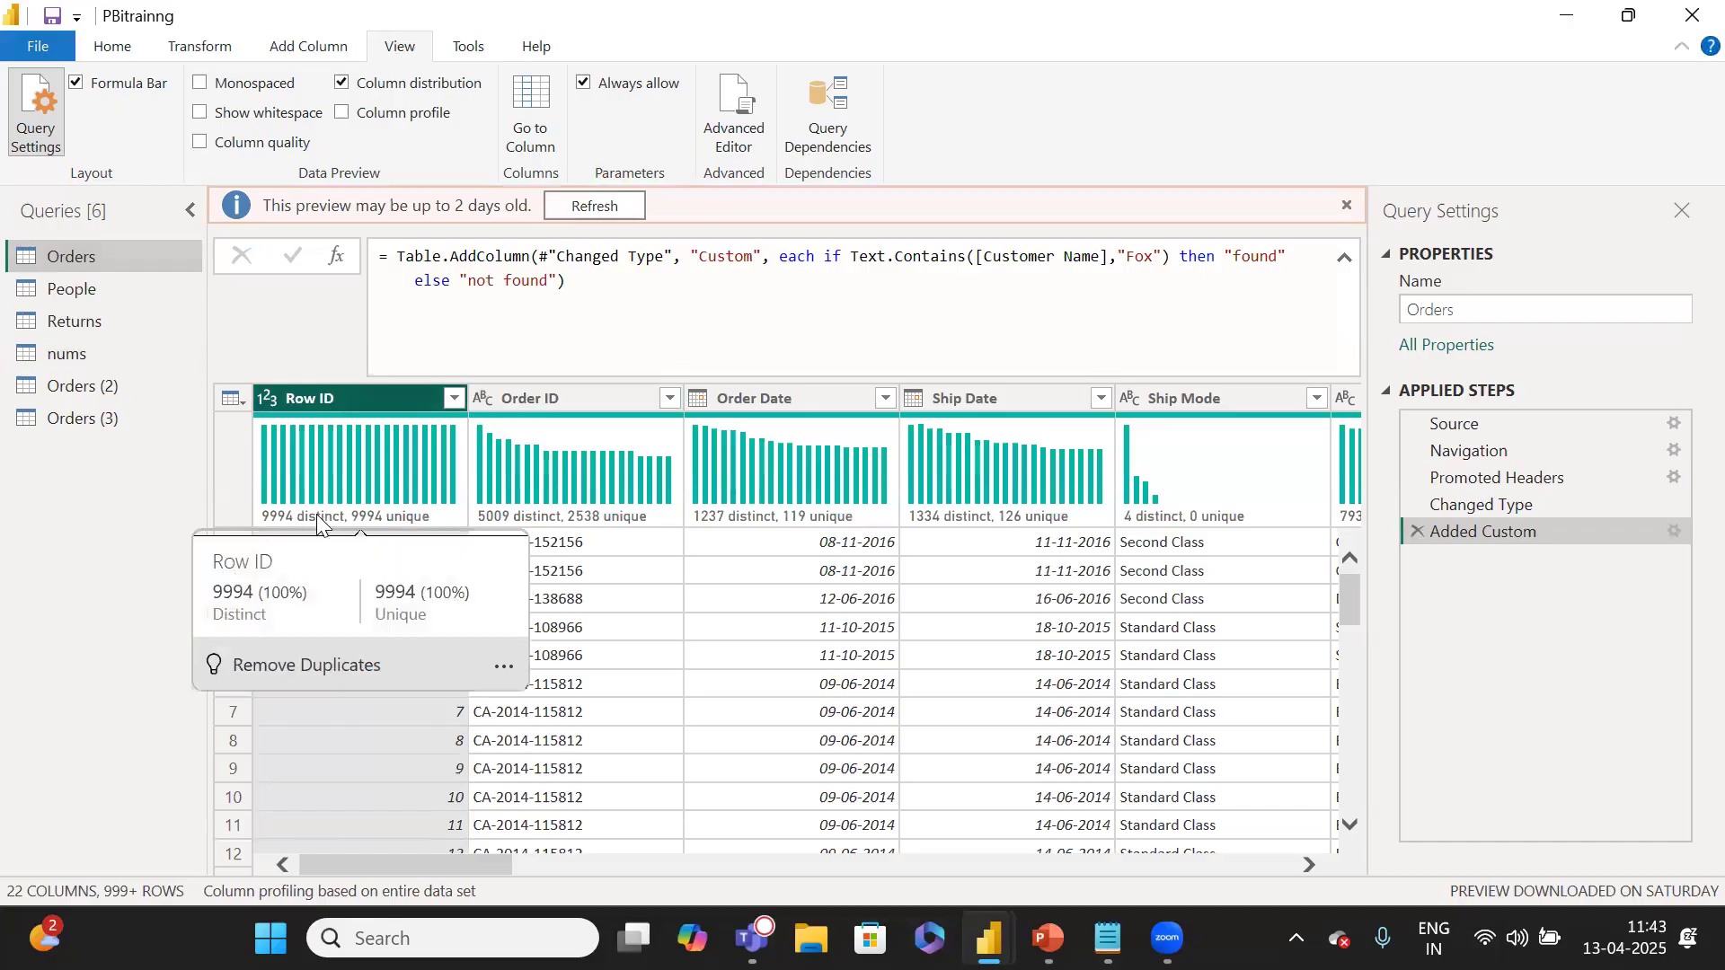
{"action": "mouse_move", "coordinate": [323, 494]}
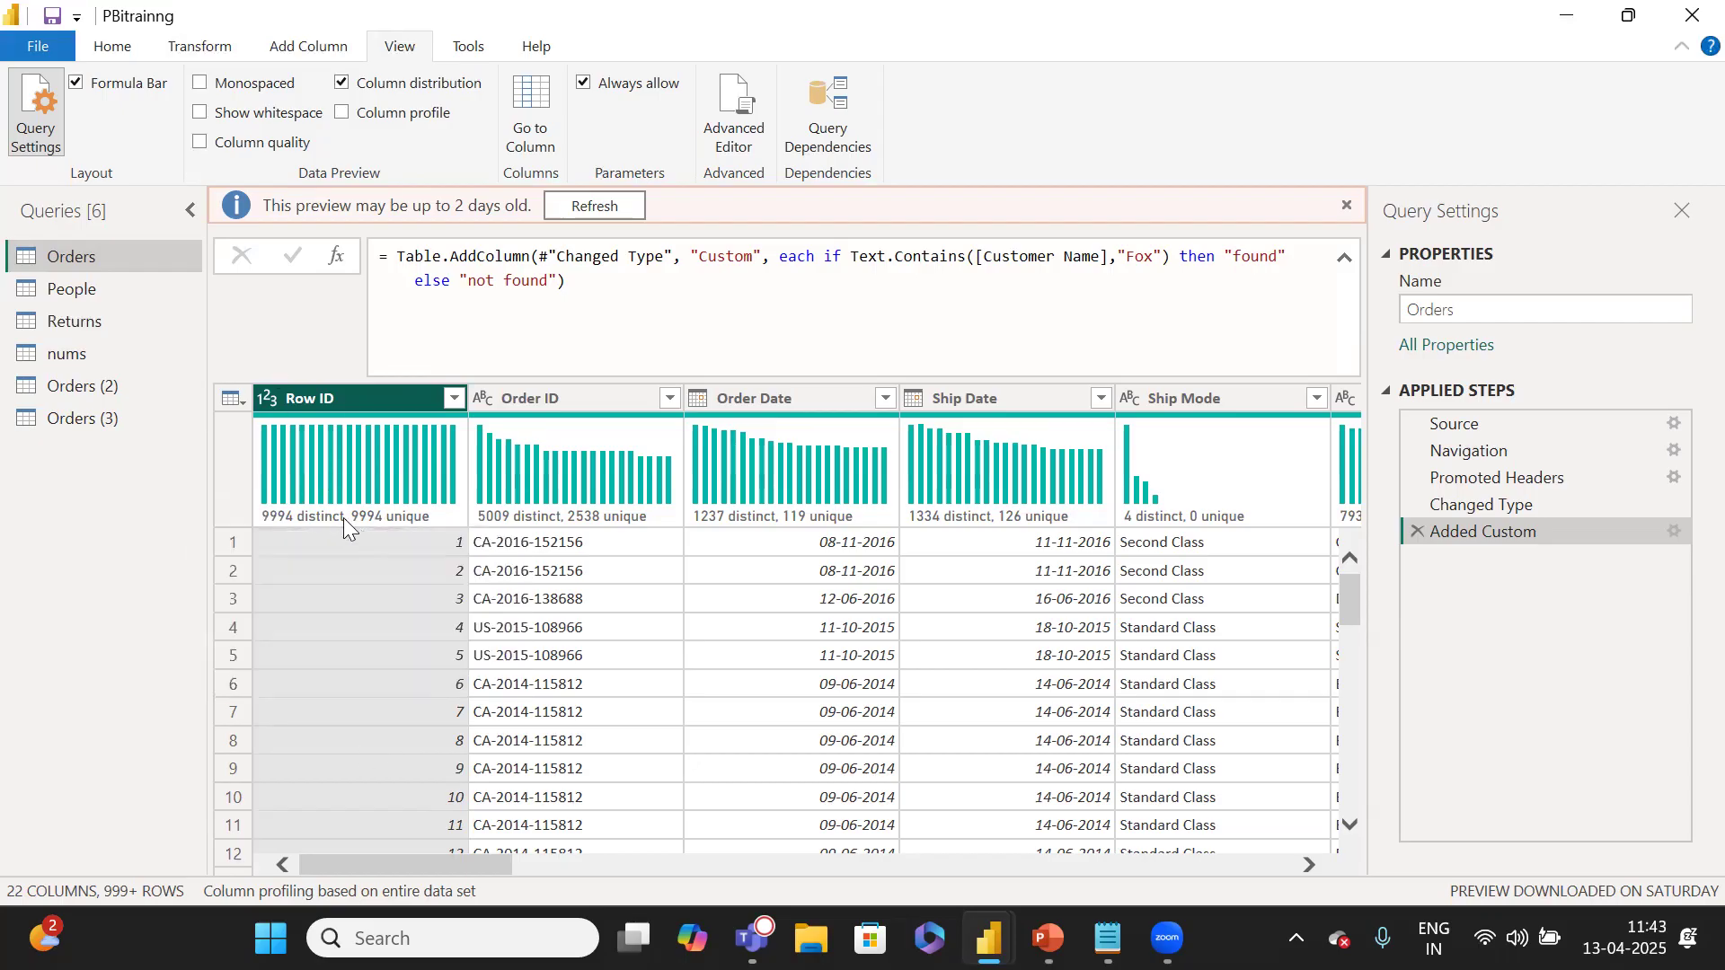
{"action": "scroll", "coordinate": [754, 552], "scroll_direction": "right", "scroll_amount": 10}
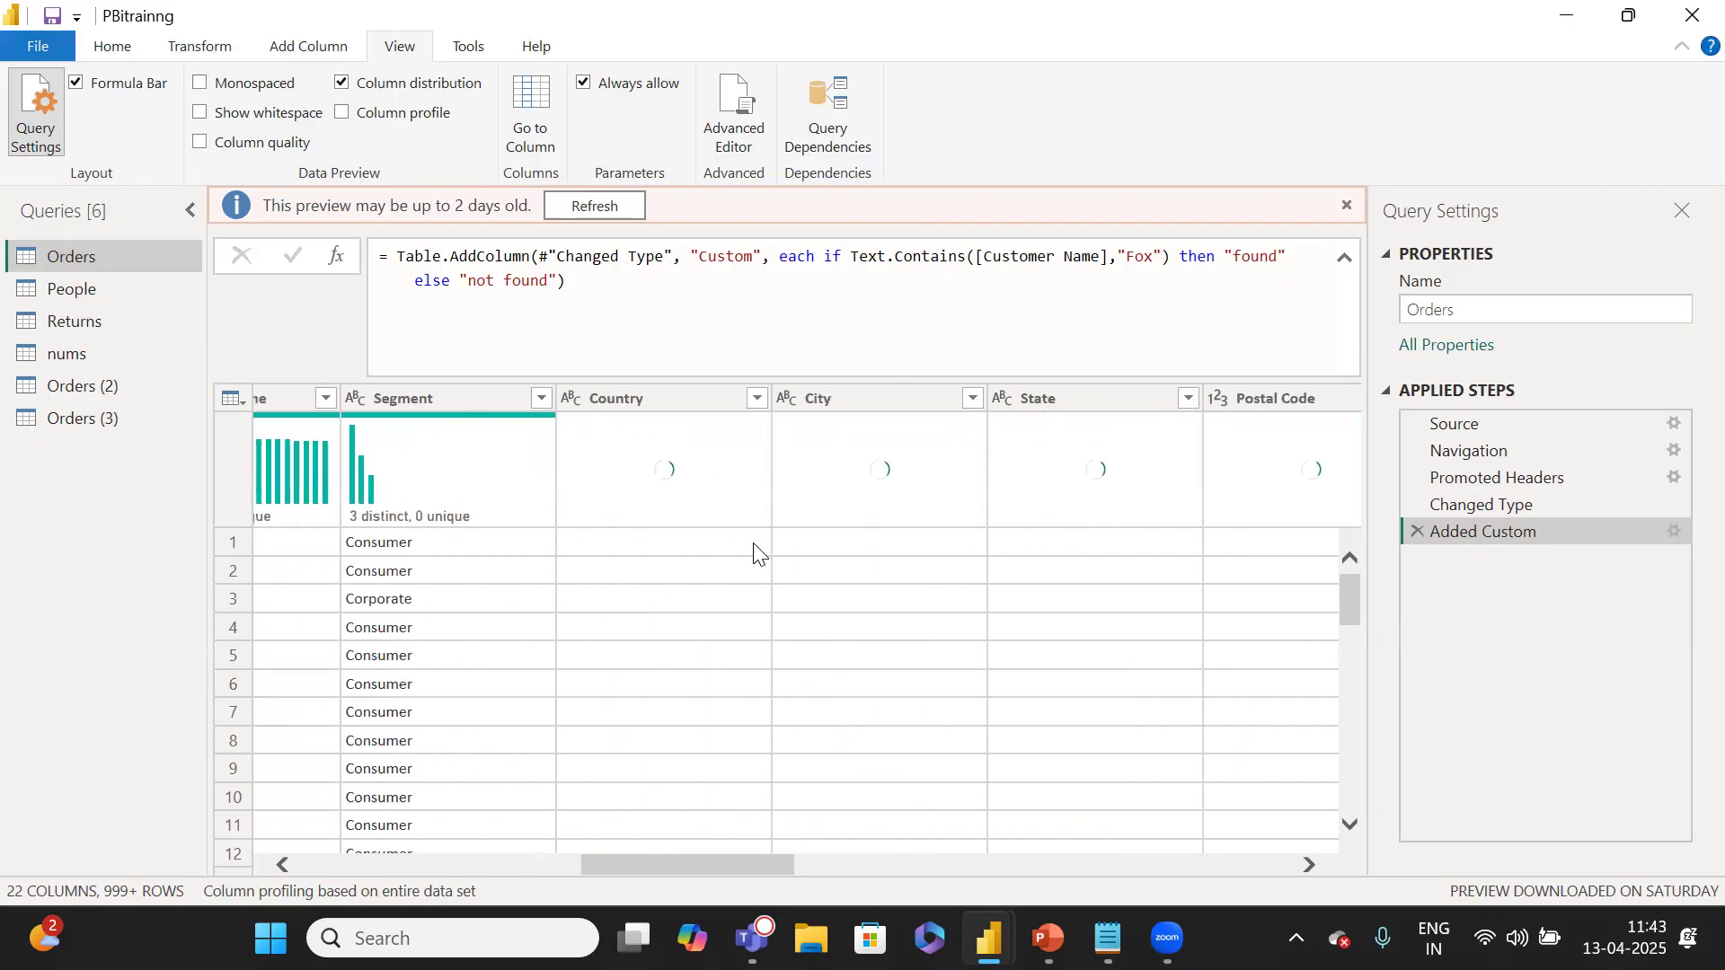
{"action": "scroll", "coordinate": [758, 551], "scroll_direction": "left", "scroll_amount": 10}
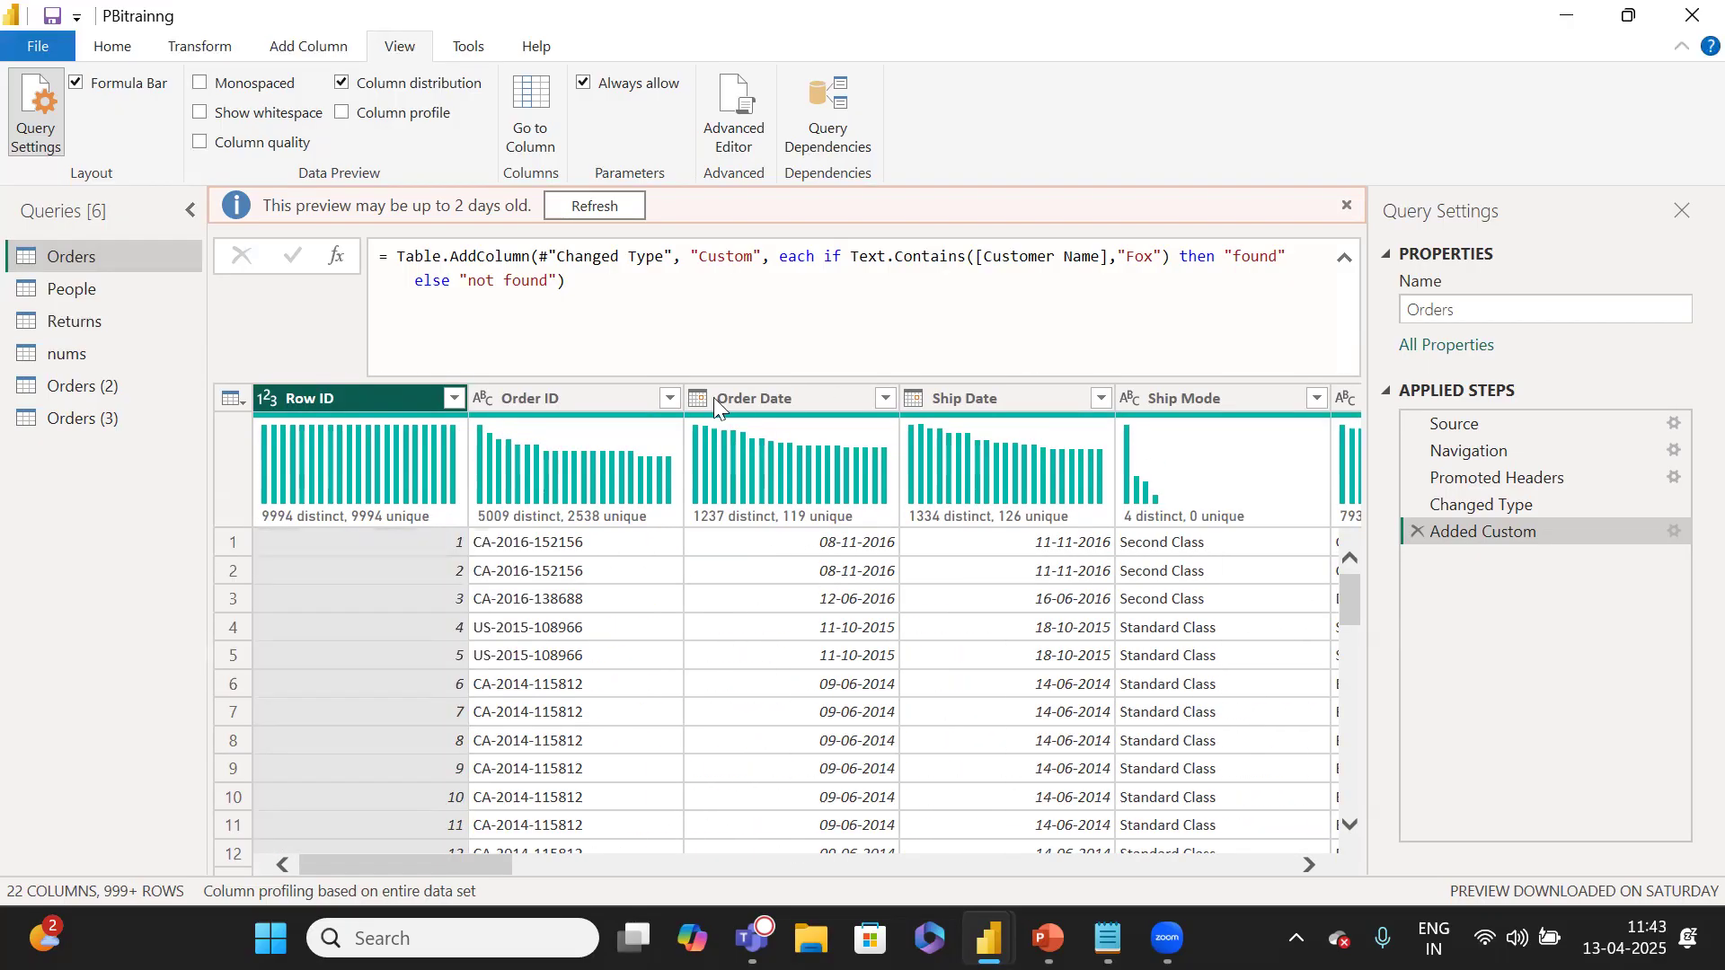
{"action": "left_click", "coordinate": [391, 87]}
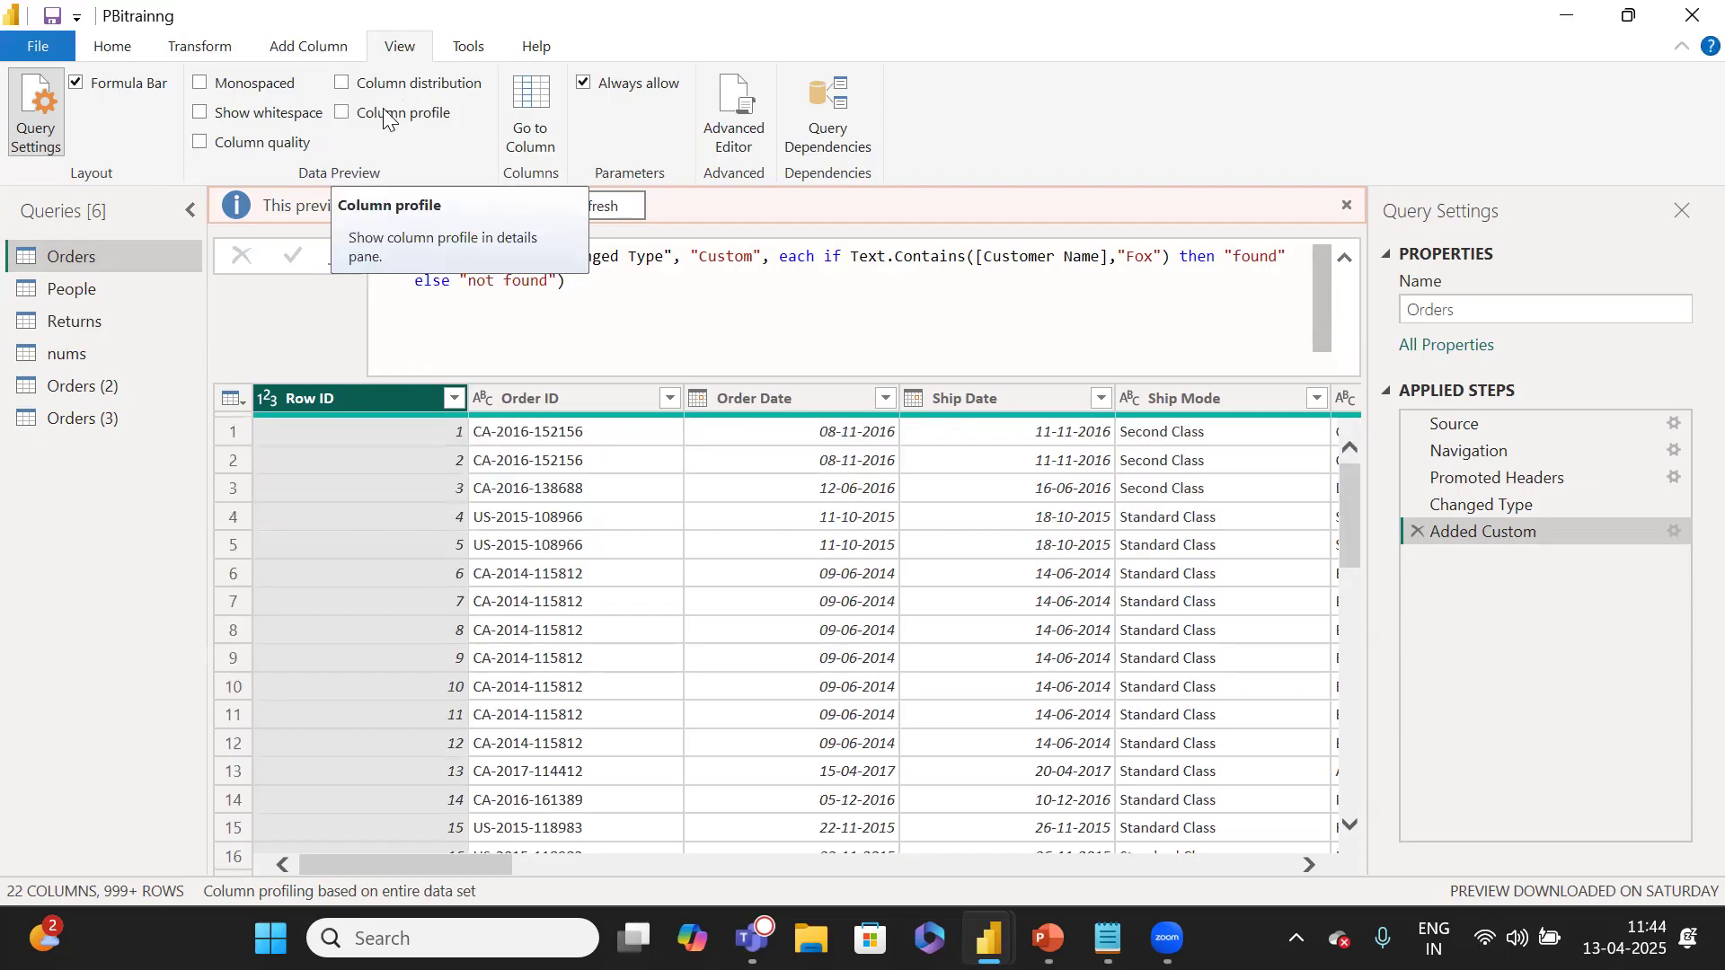
Turn on column profile for the Orders query and review the full column statistics of Row ID.
{"action": "left_click", "coordinate": [384, 115]}
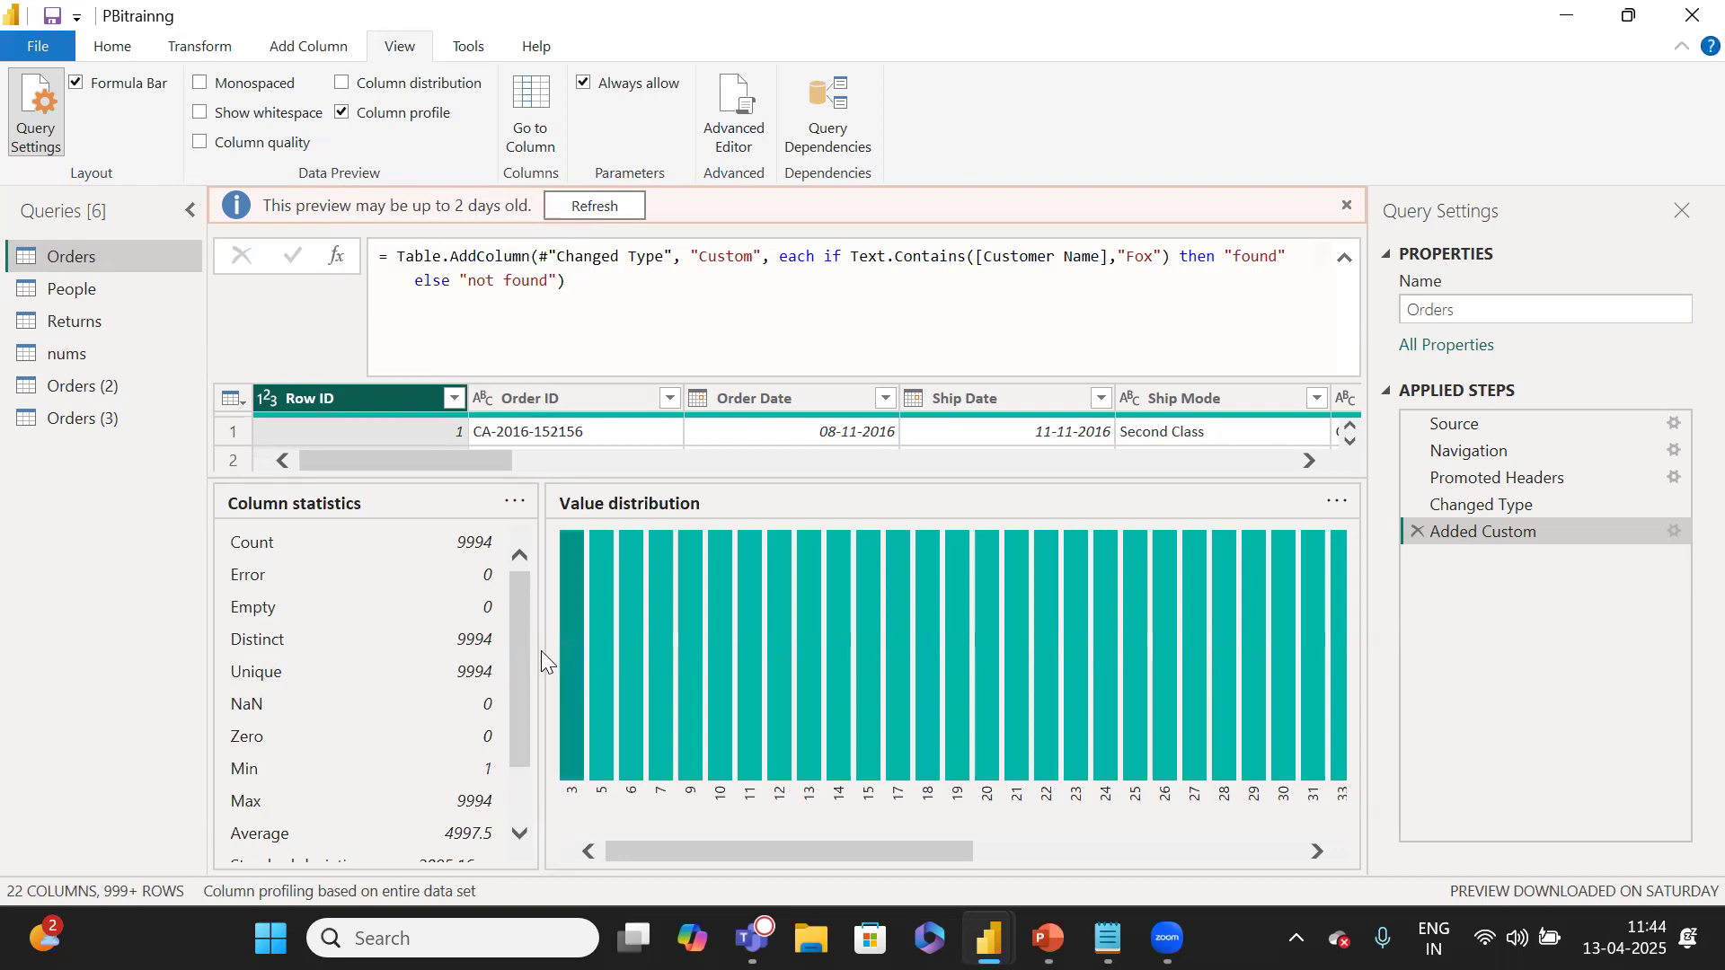
{"action": "left_click_drag", "start_coordinate": [512, 622], "coordinate": [457, 655]}
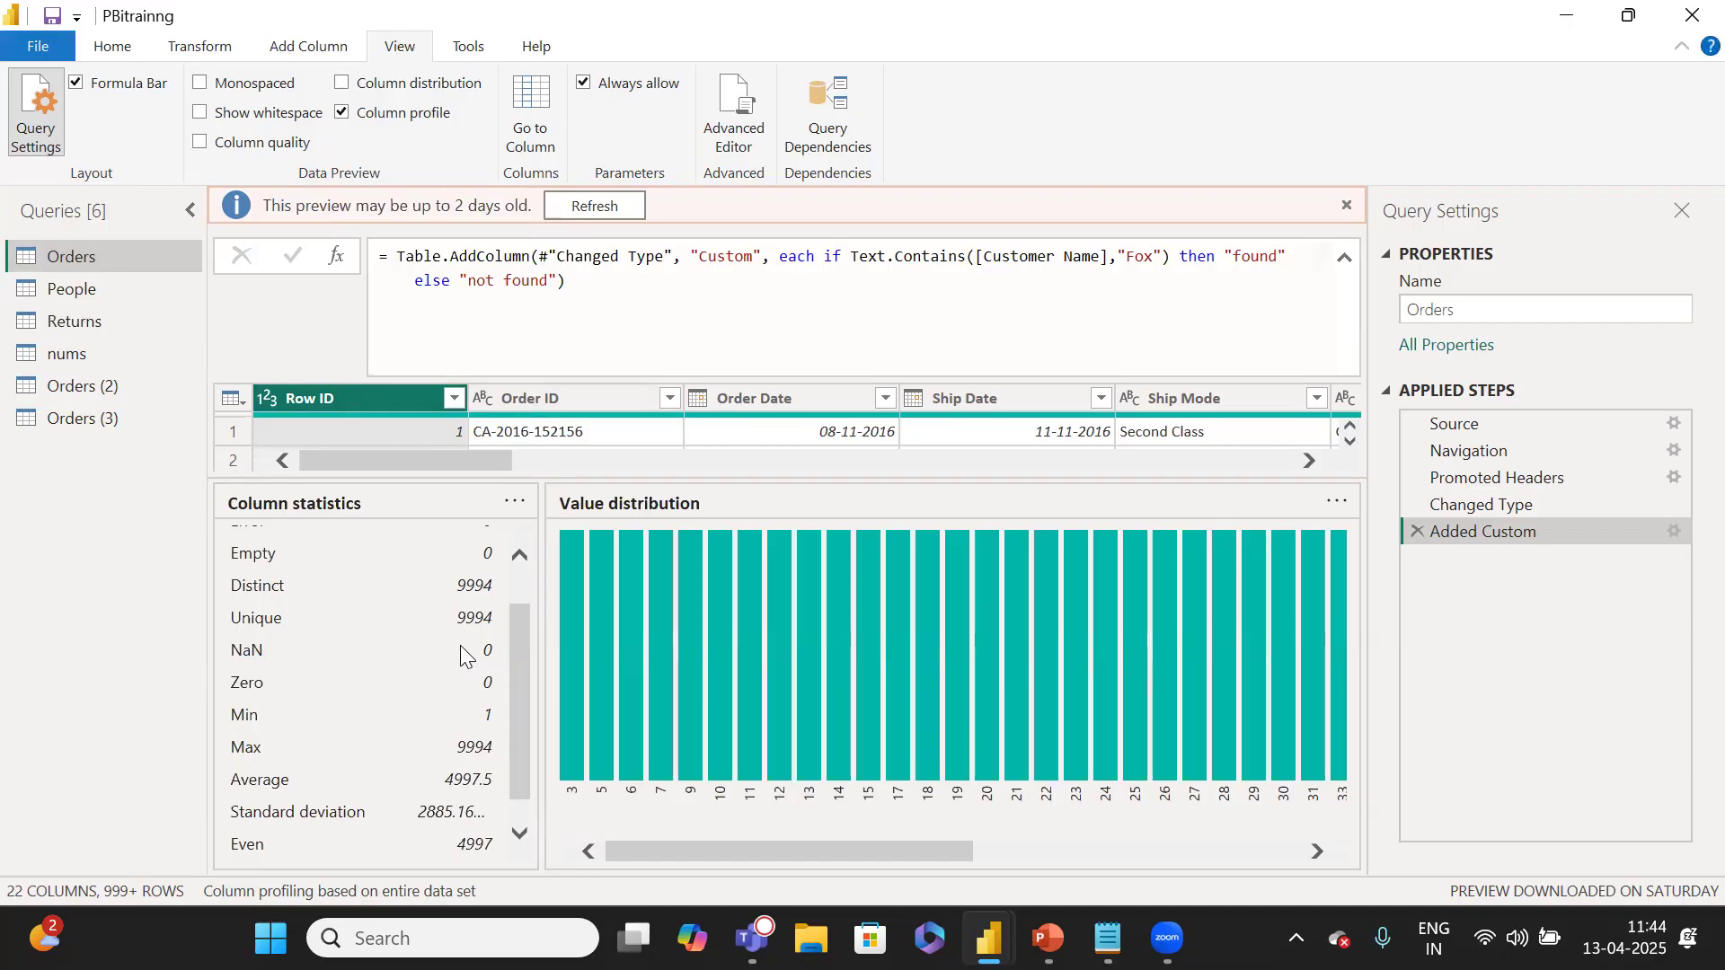
{"action": "left_click_drag", "start_coordinate": [519, 649], "coordinate": [522, 662]}
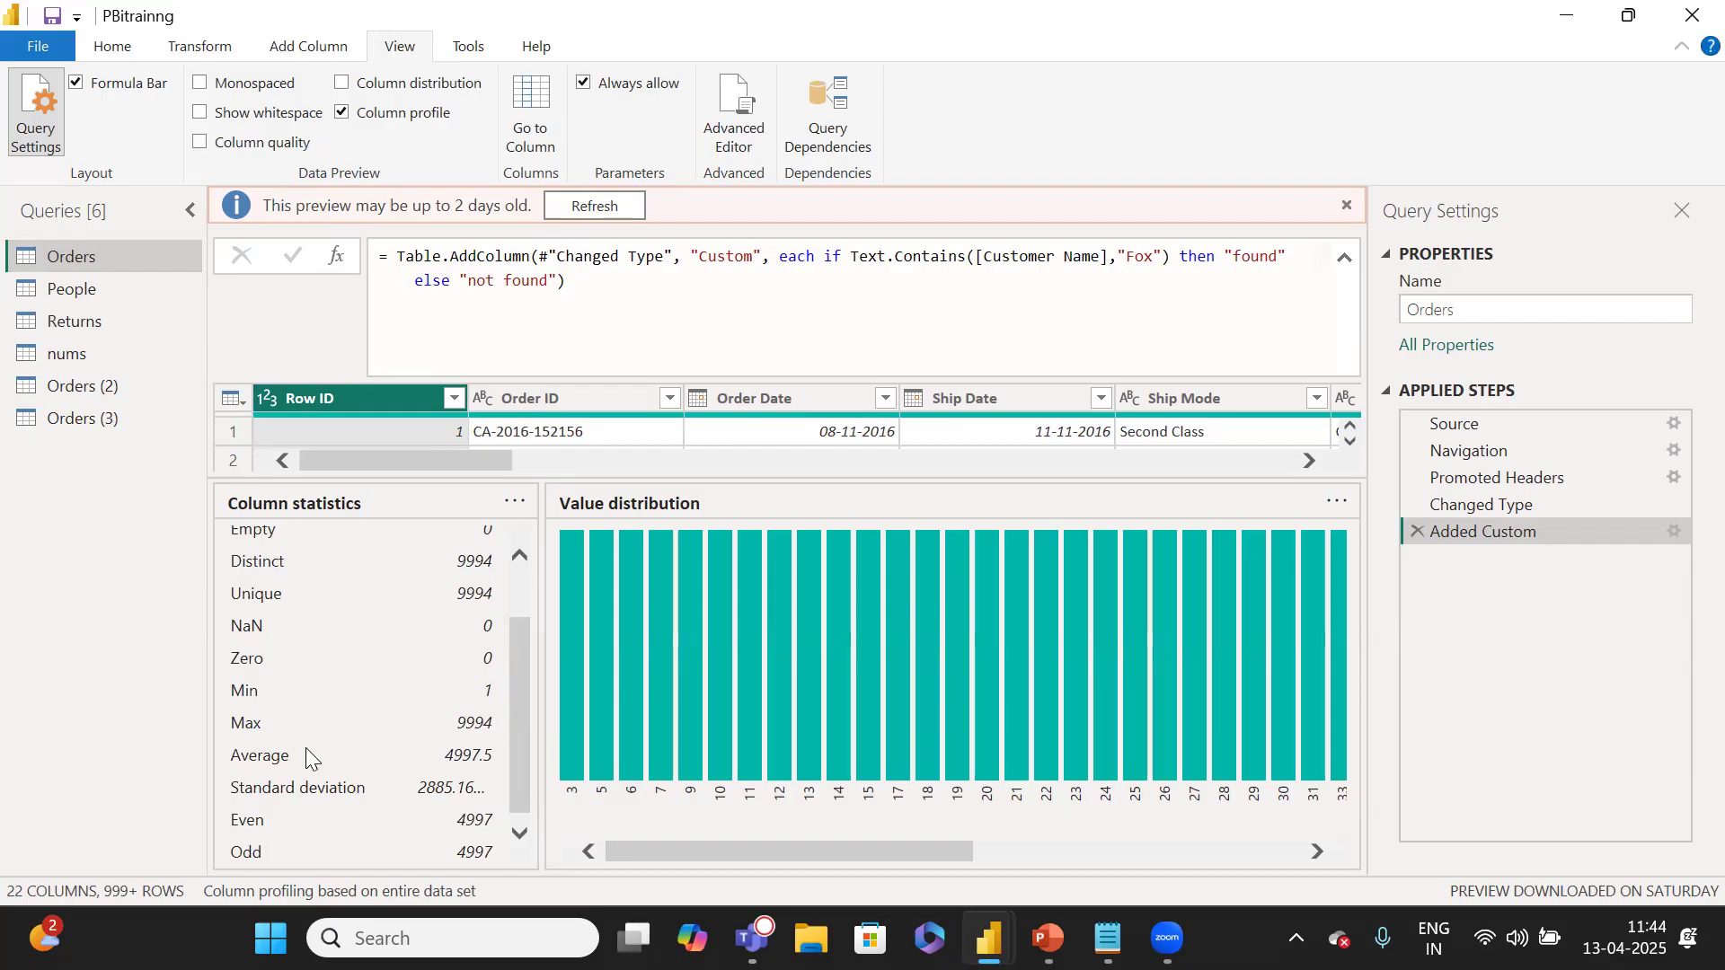
{"action": "scroll", "coordinate": [499, 806], "scroll_direction": "down", "scroll_amount": 1}
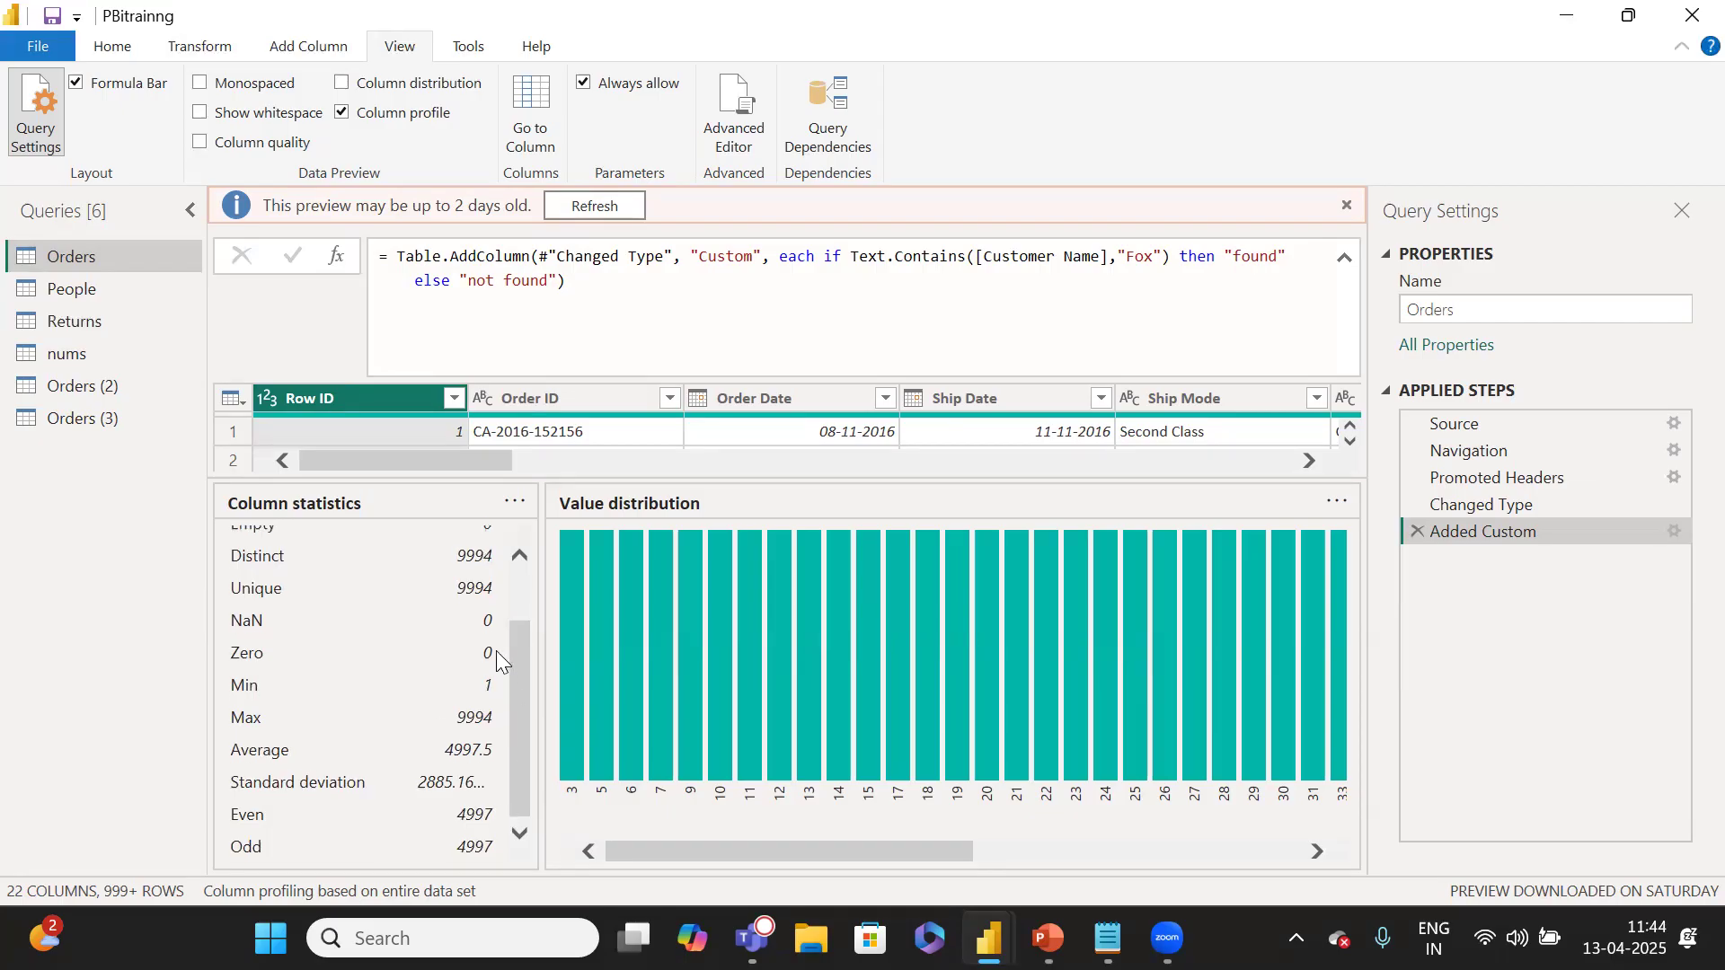
{"action": "scroll", "coordinate": [501, 623], "scroll_direction": "up", "scroll_amount": 2}
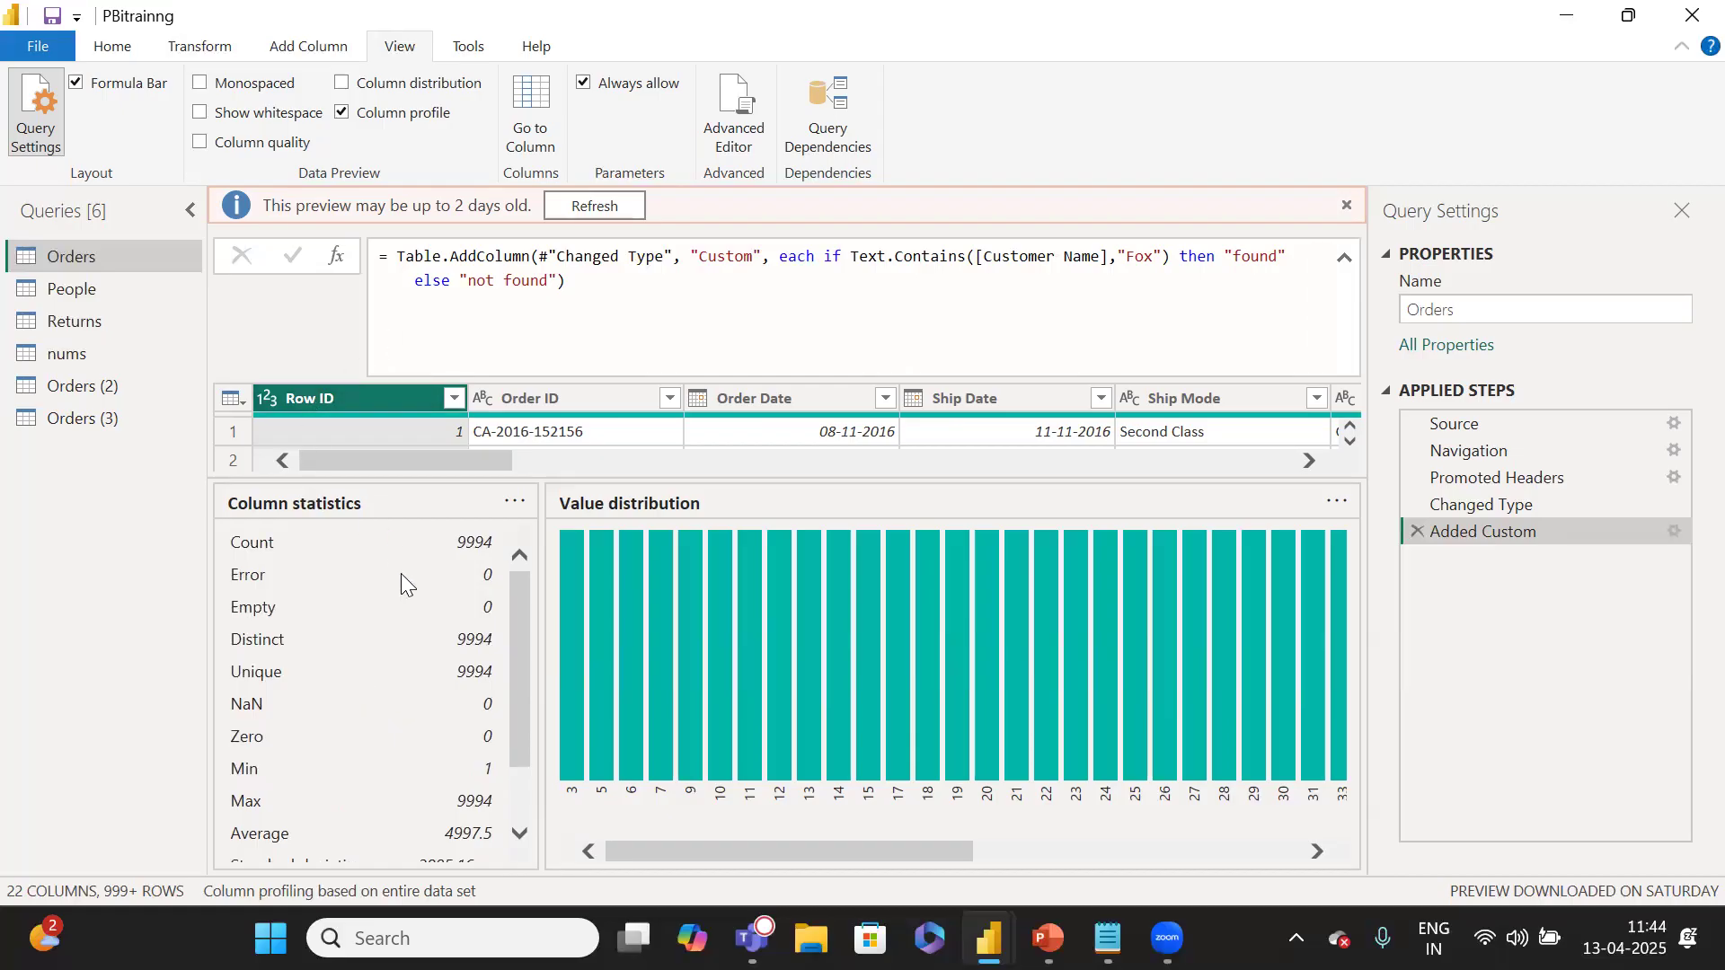
{"action": "scroll", "coordinate": [289, 672], "scroll_direction": "down", "scroll_amount": 2}
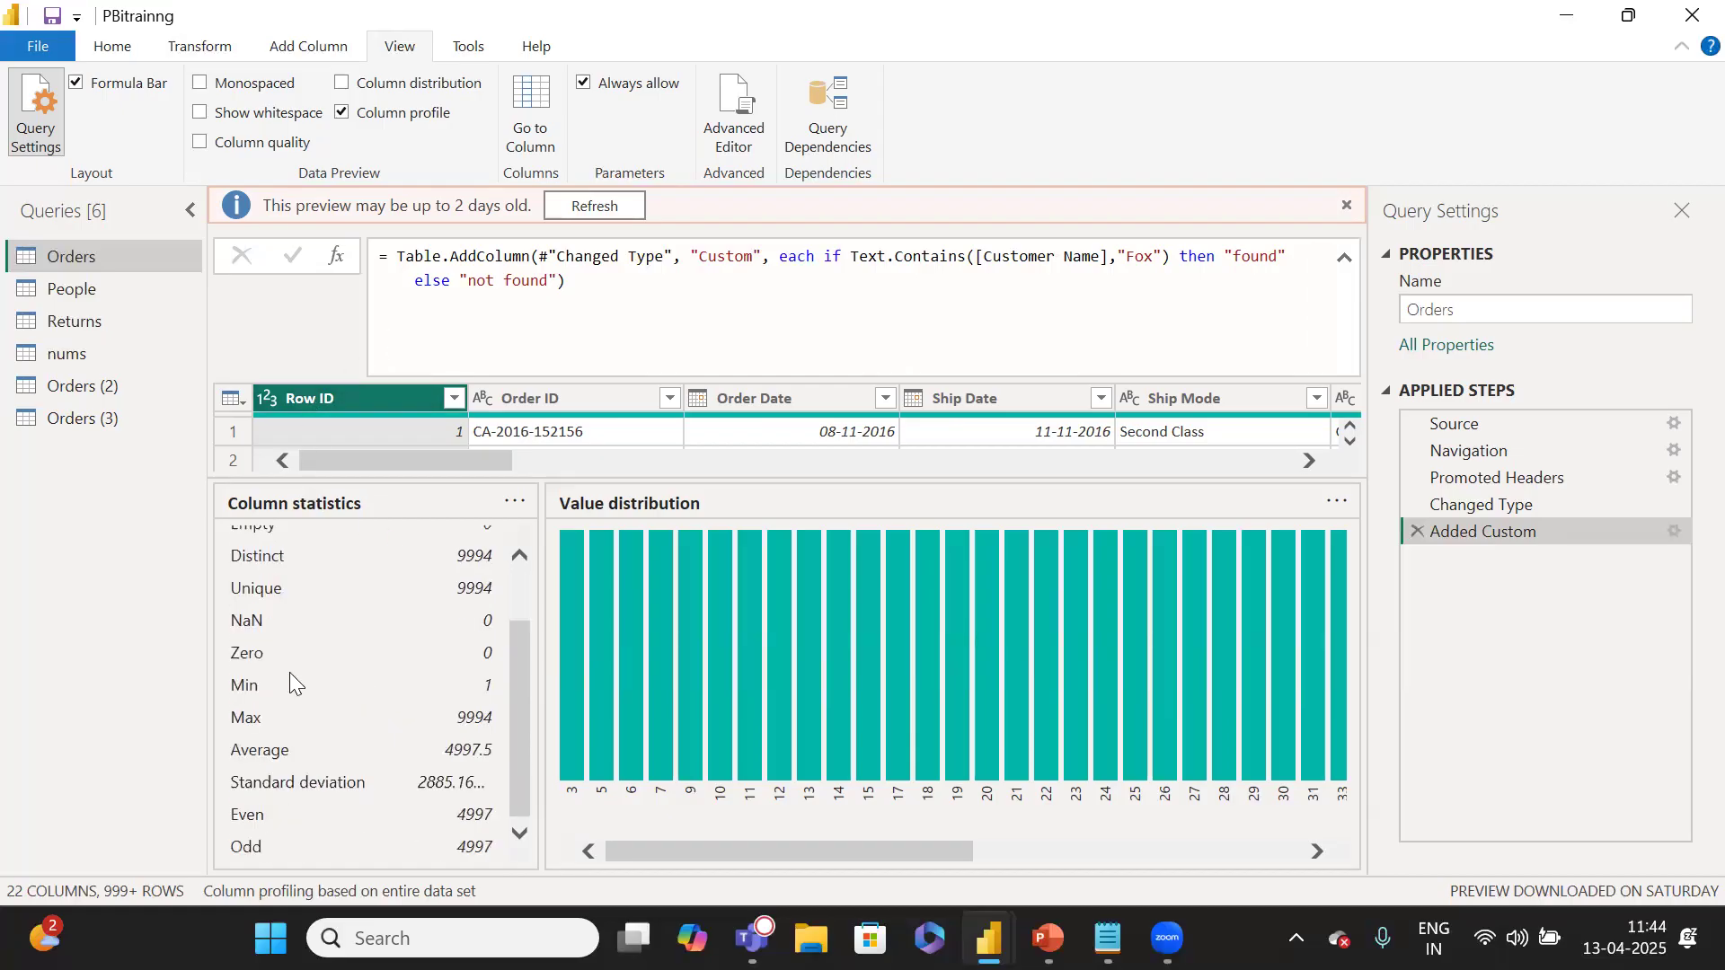
Examine the column profiles of Order ID and Order Date, and turn off column profile.
{"action": "left_click", "coordinate": [548, 401]}
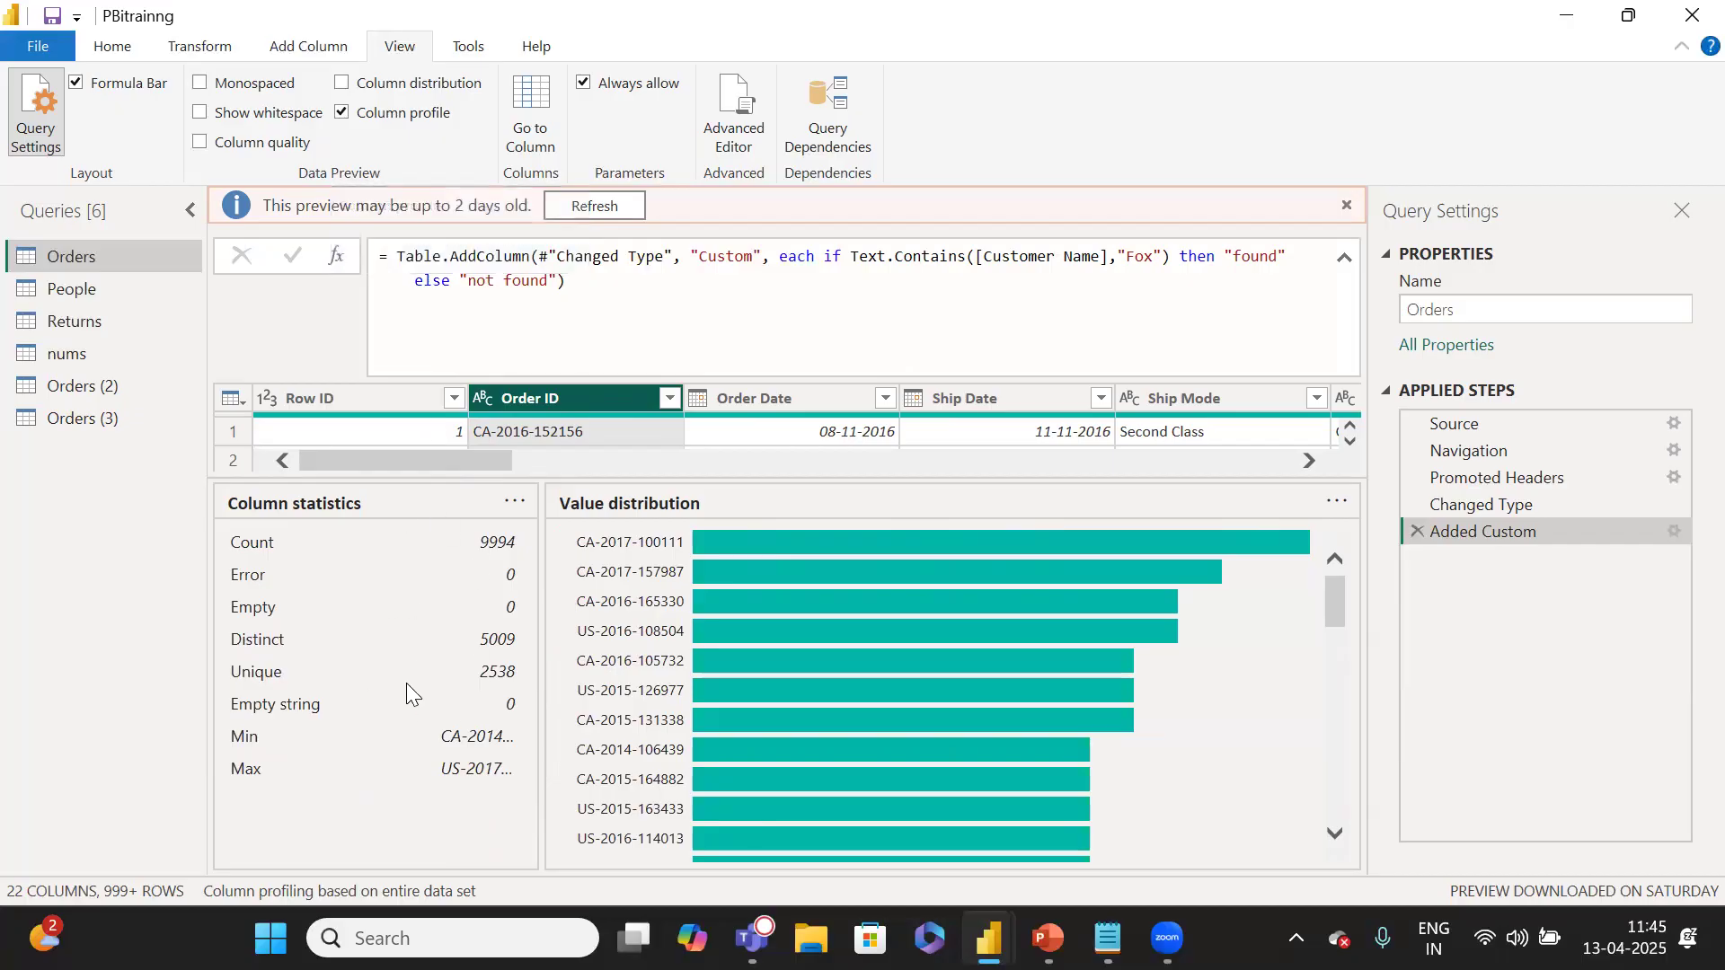
{"action": "left_click", "coordinate": [803, 402]}
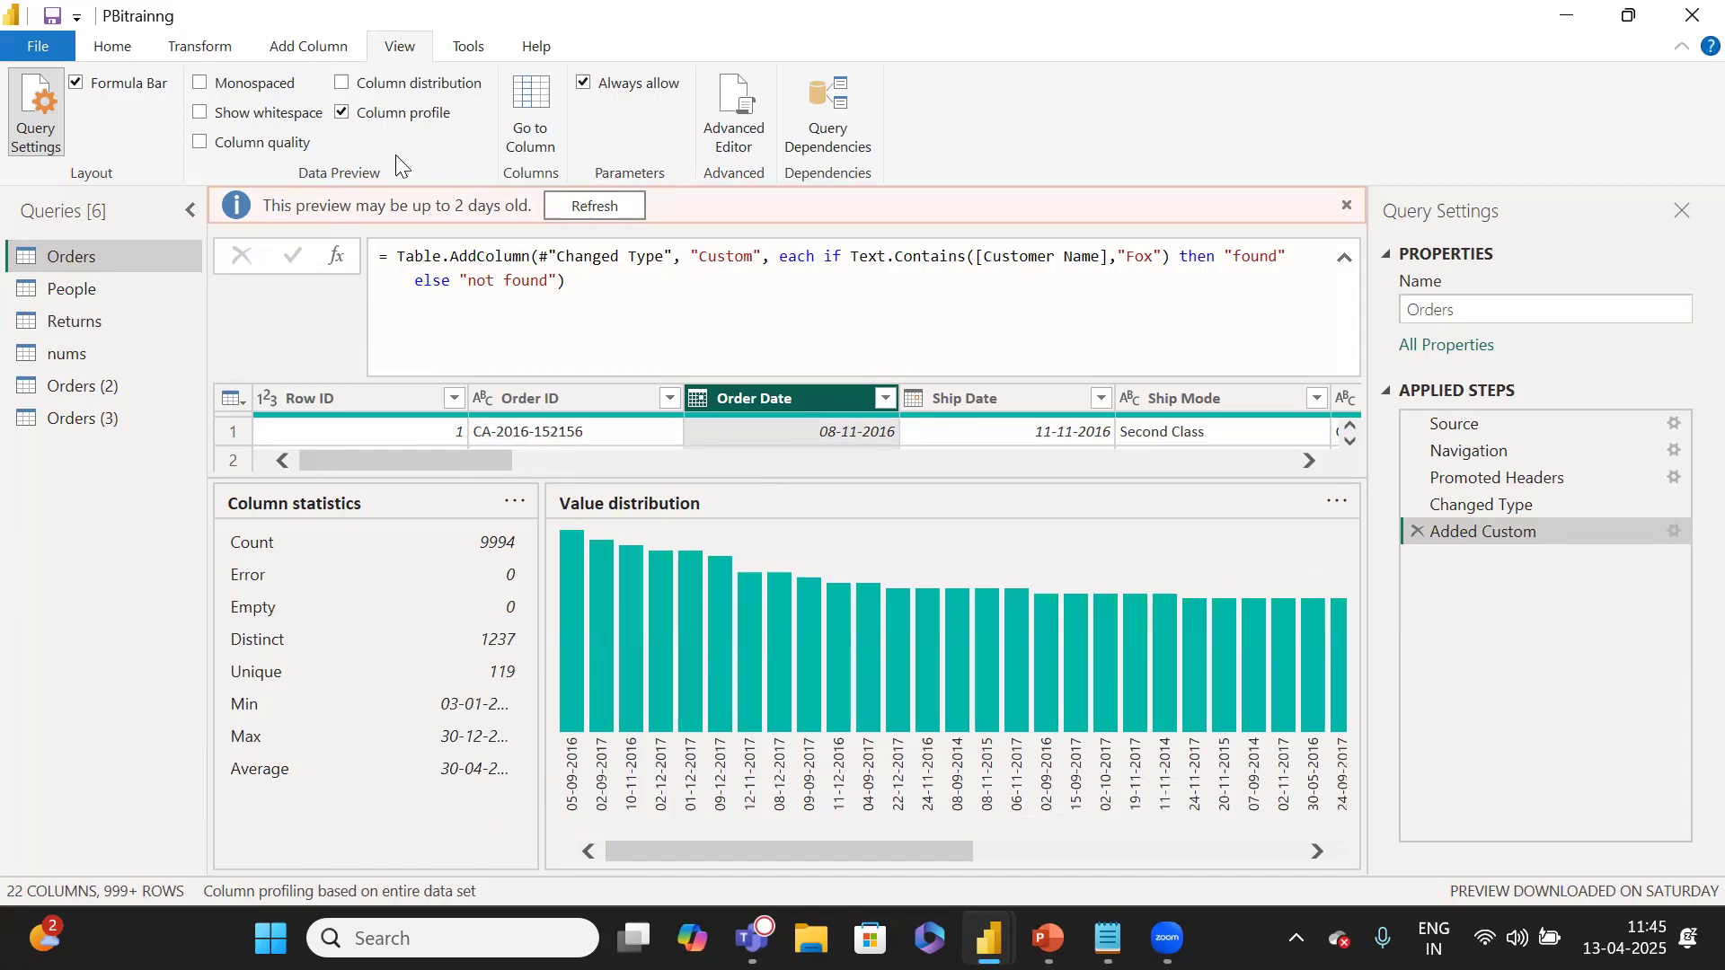
{"action": "left_click", "coordinate": [394, 115]}
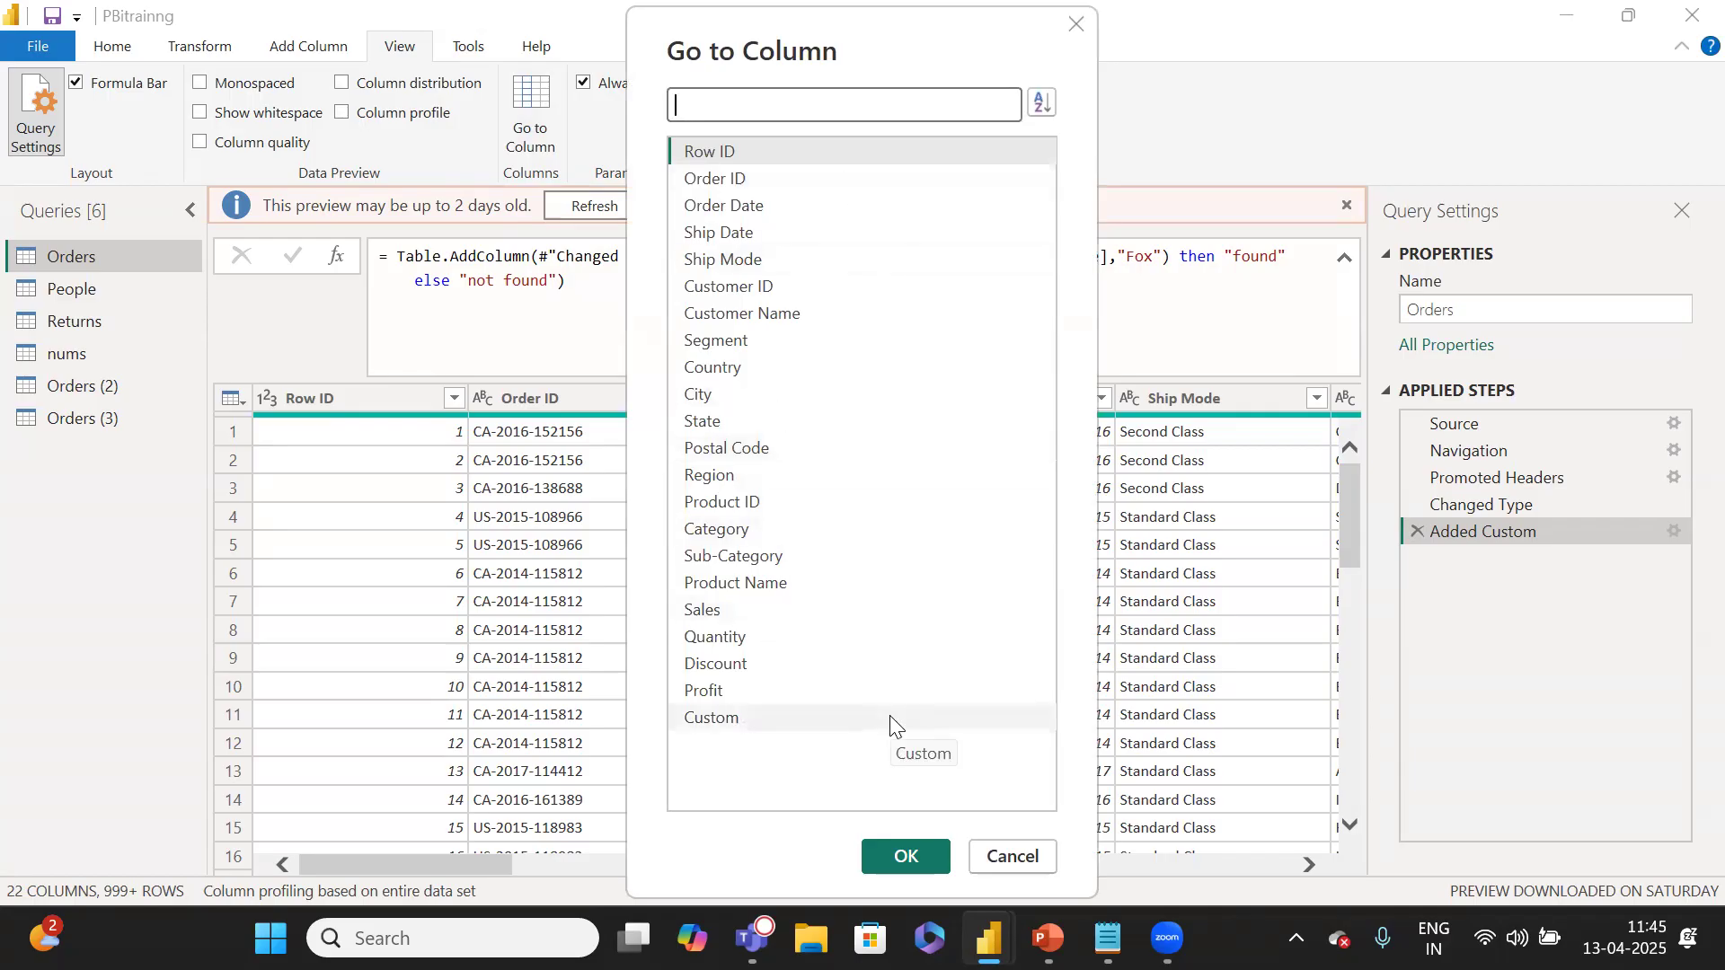
Examine the Go to Column list and browse across the Orders columns, closing the list without choosing a column.
{"action": "left_click", "coordinate": [1008, 854]}
{"action": "left_click_drag", "start_coordinate": [495, 864], "coordinate": [891, 833]}
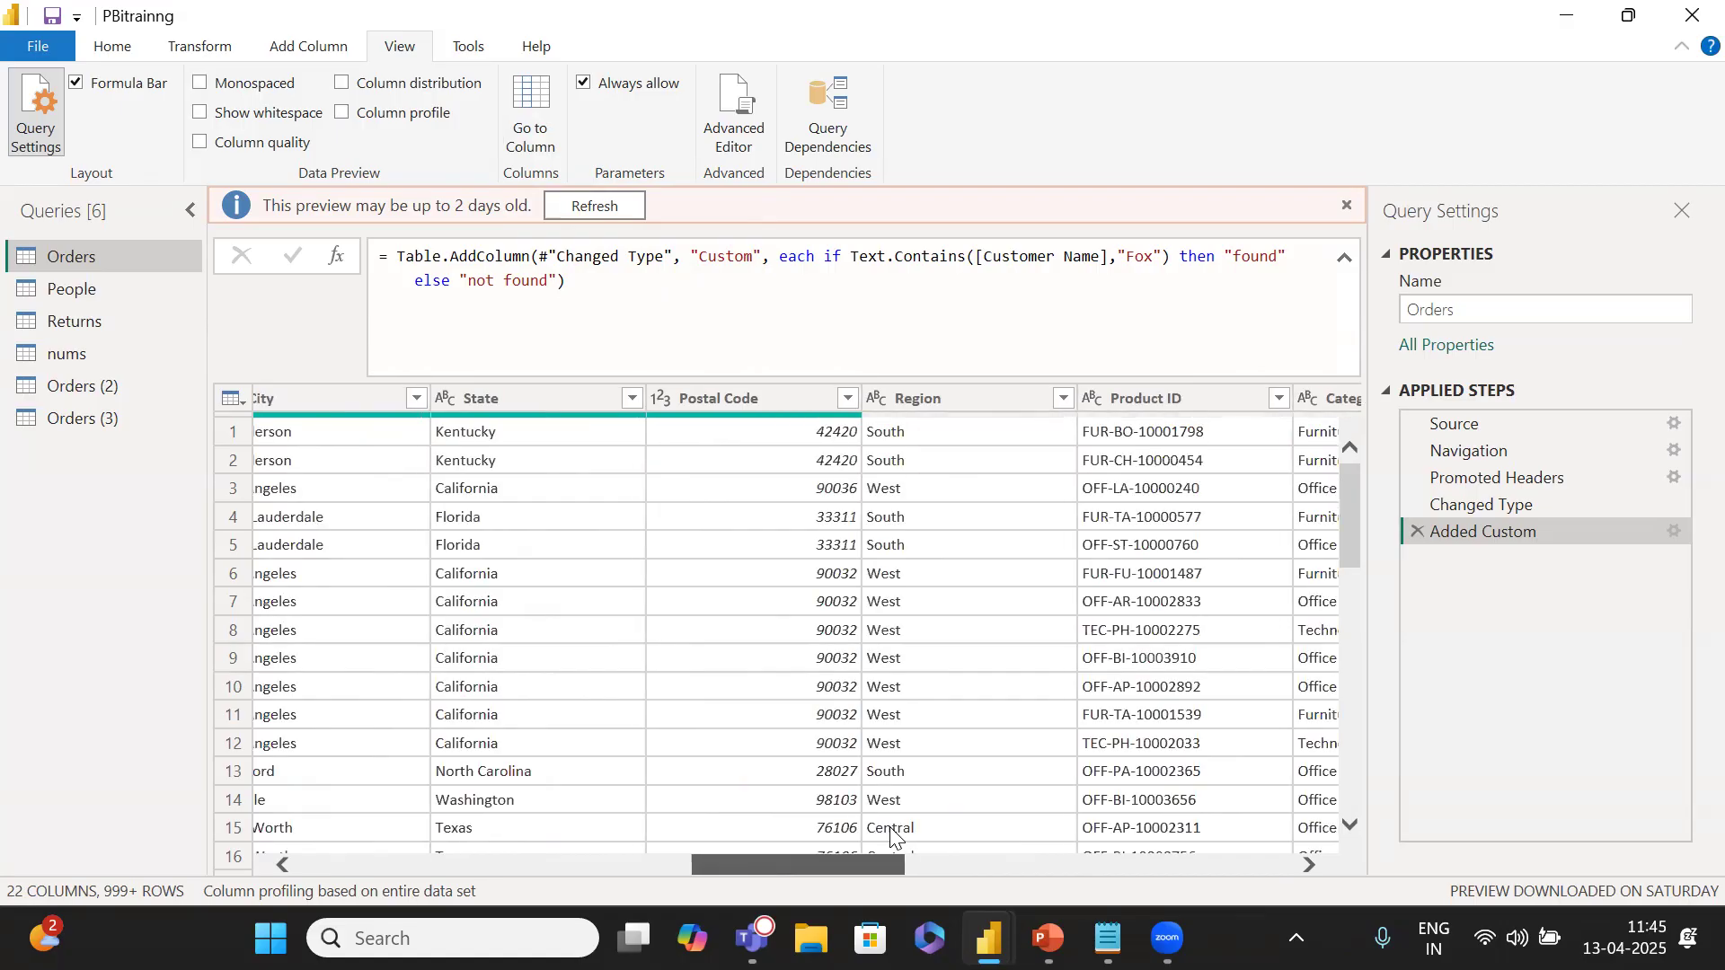
{"action": "left_click_drag", "start_coordinate": [892, 832], "coordinate": [552, 827]}
{"action": "left_click", "coordinate": [536, 140]}
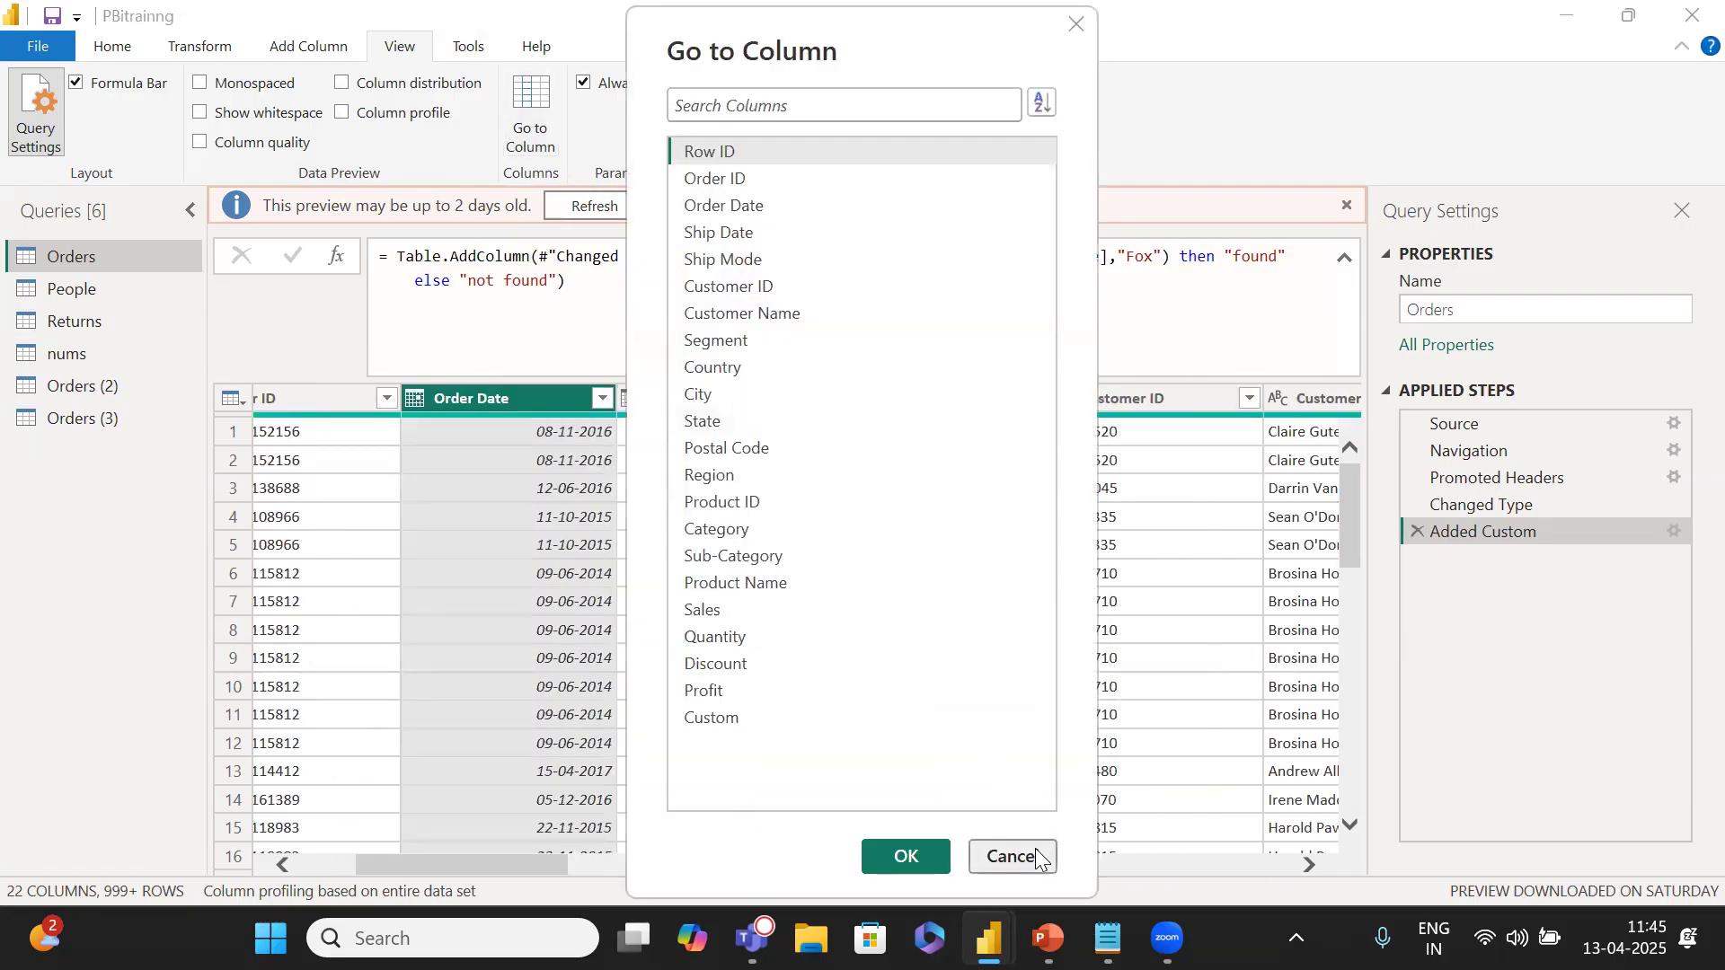
{"action": "left_click", "coordinate": [1035, 848]}
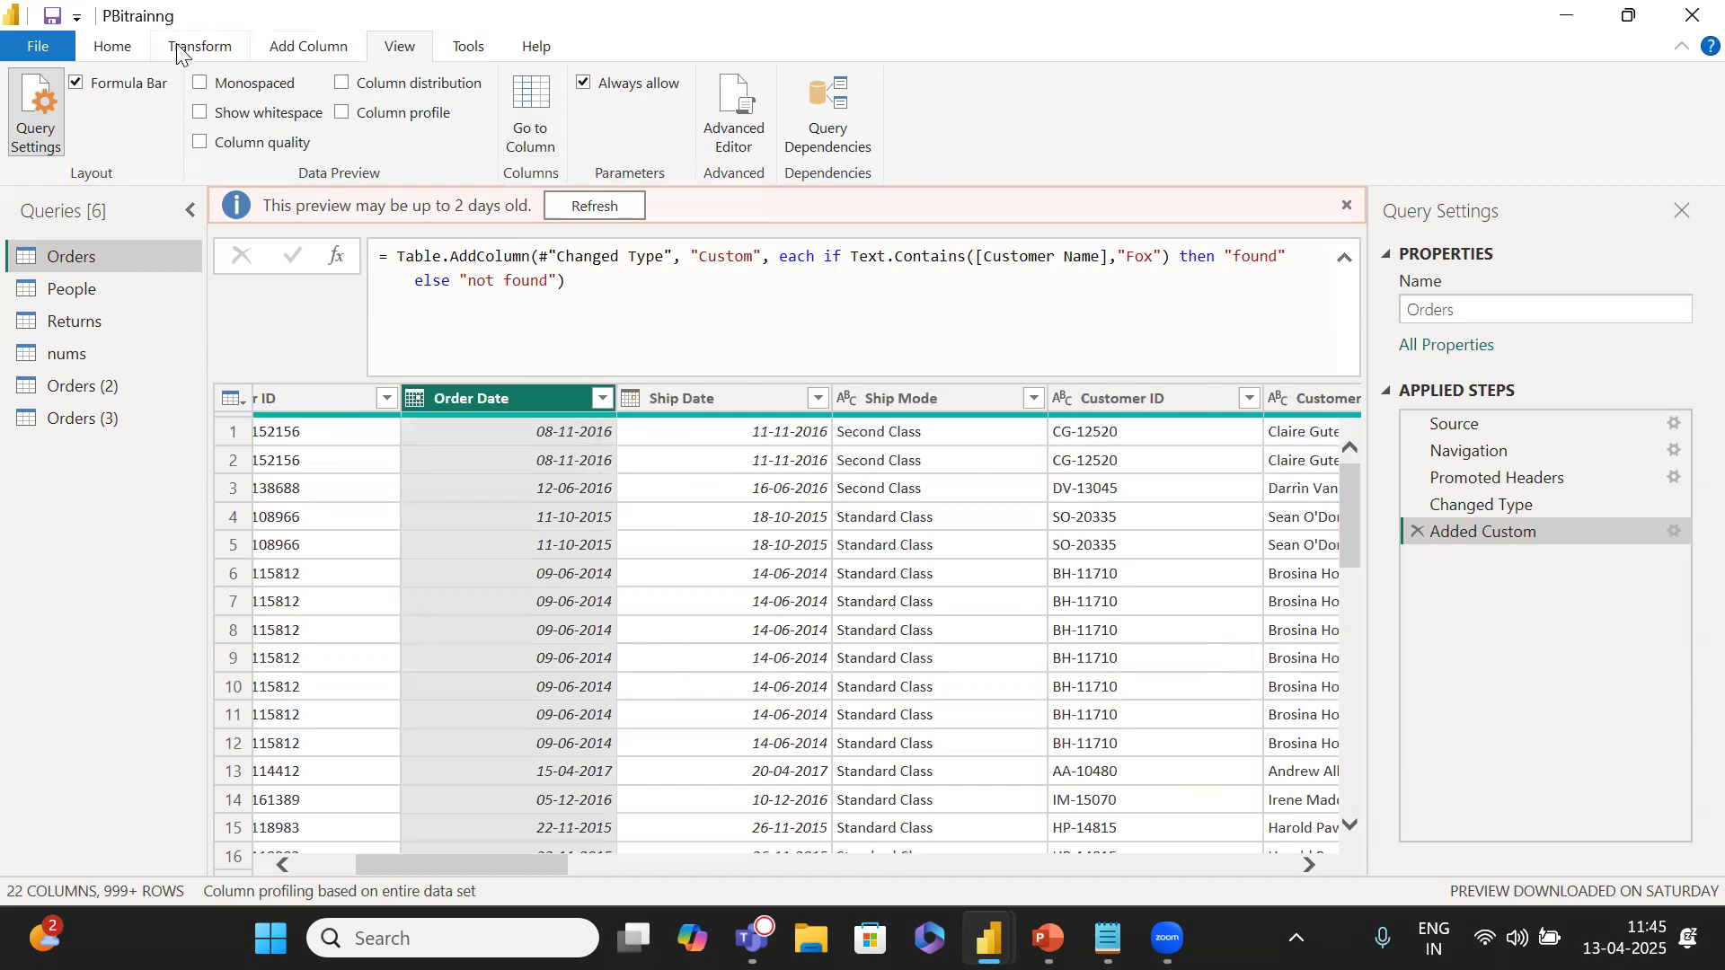
Check that Go to Column is also offered with the Choose Columns command, and return to the view options.
{"action": "left_click", "coordinate": [123, 52]}
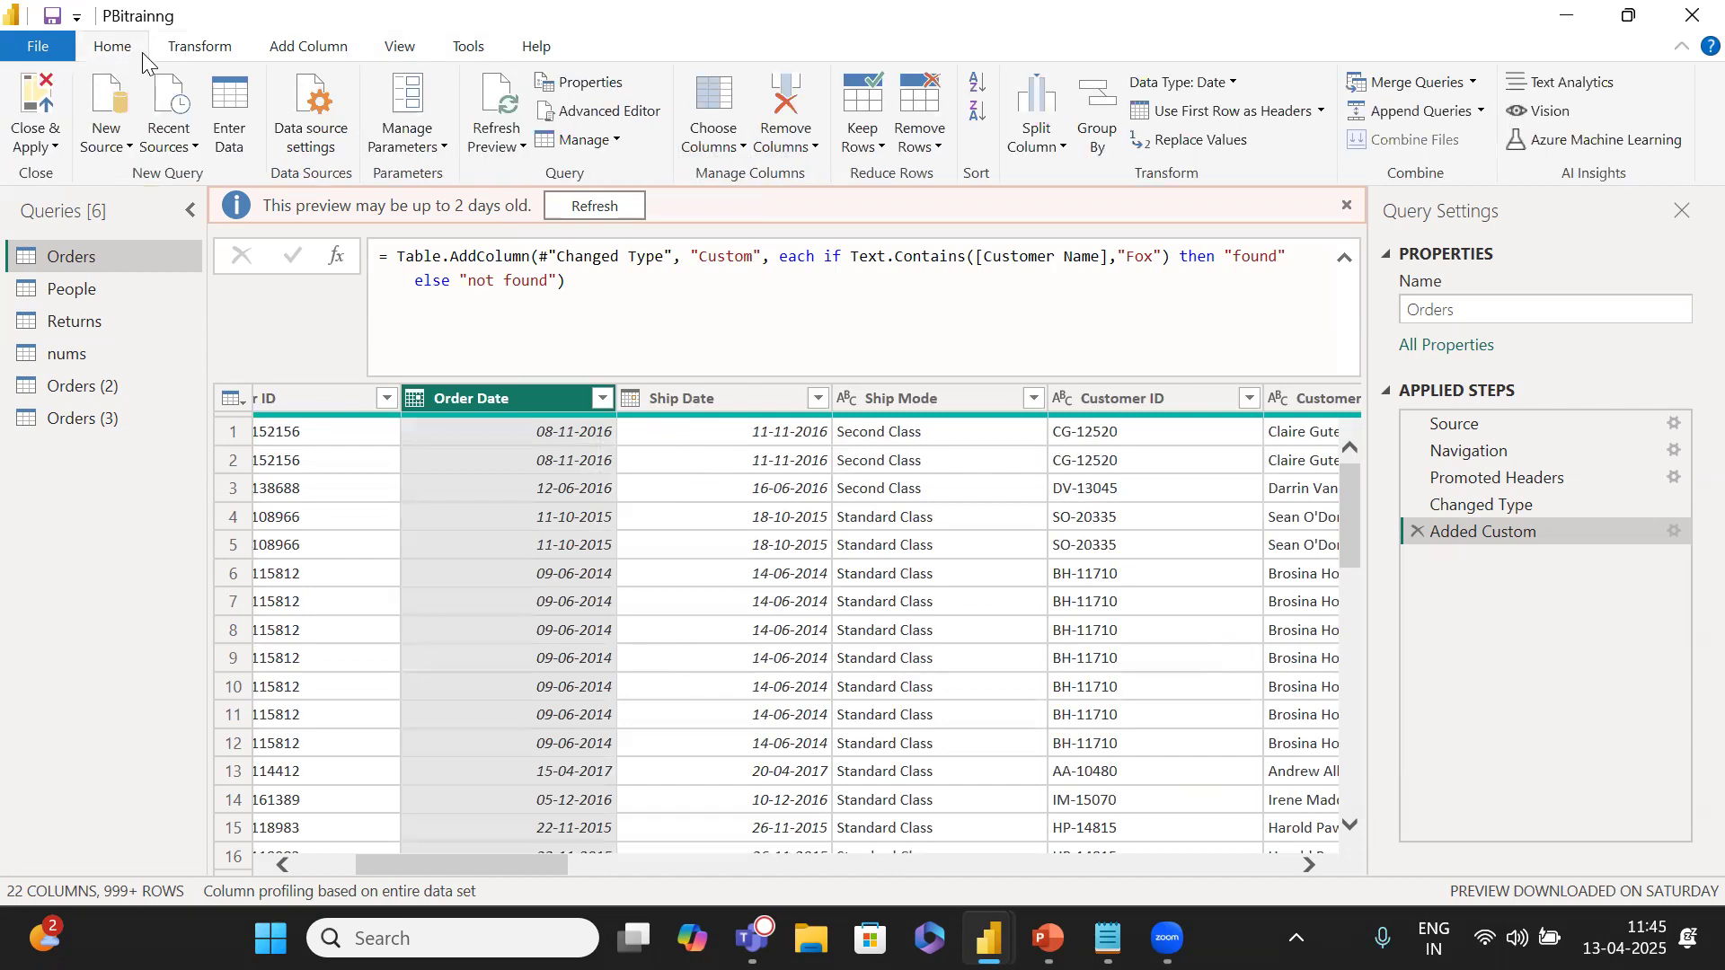
{"action": "left_click", "coordinate": [723, 142]}
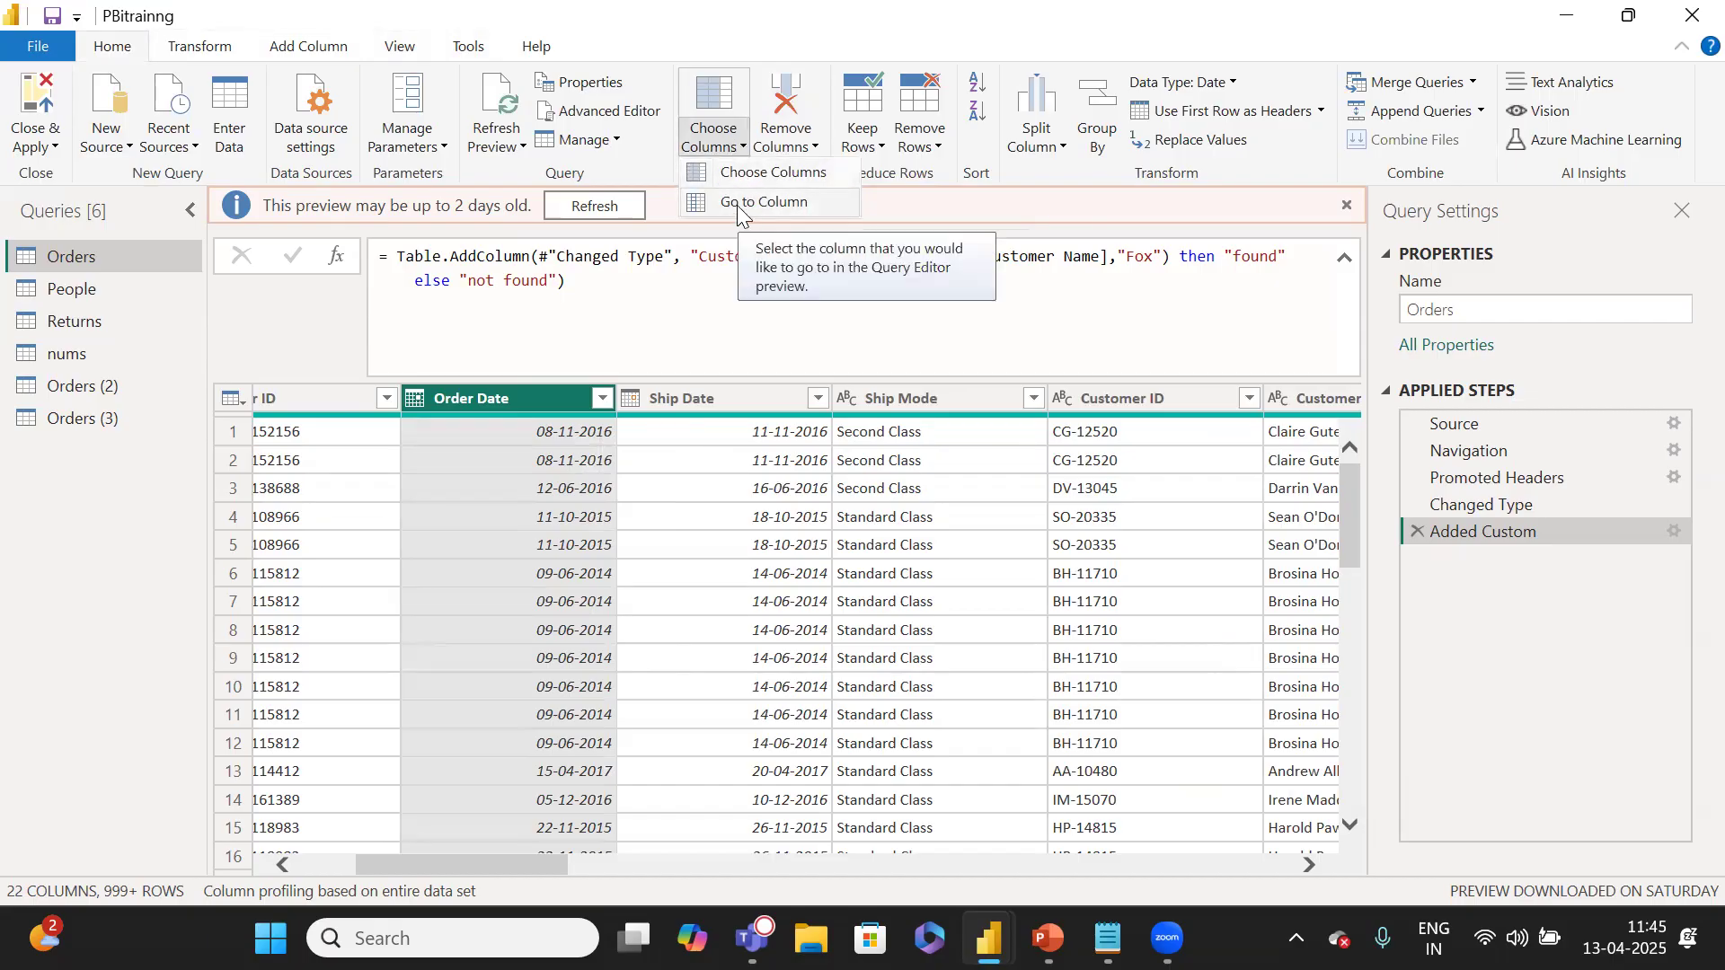
{"action": "left_click", "coordinate": [401, 47]}
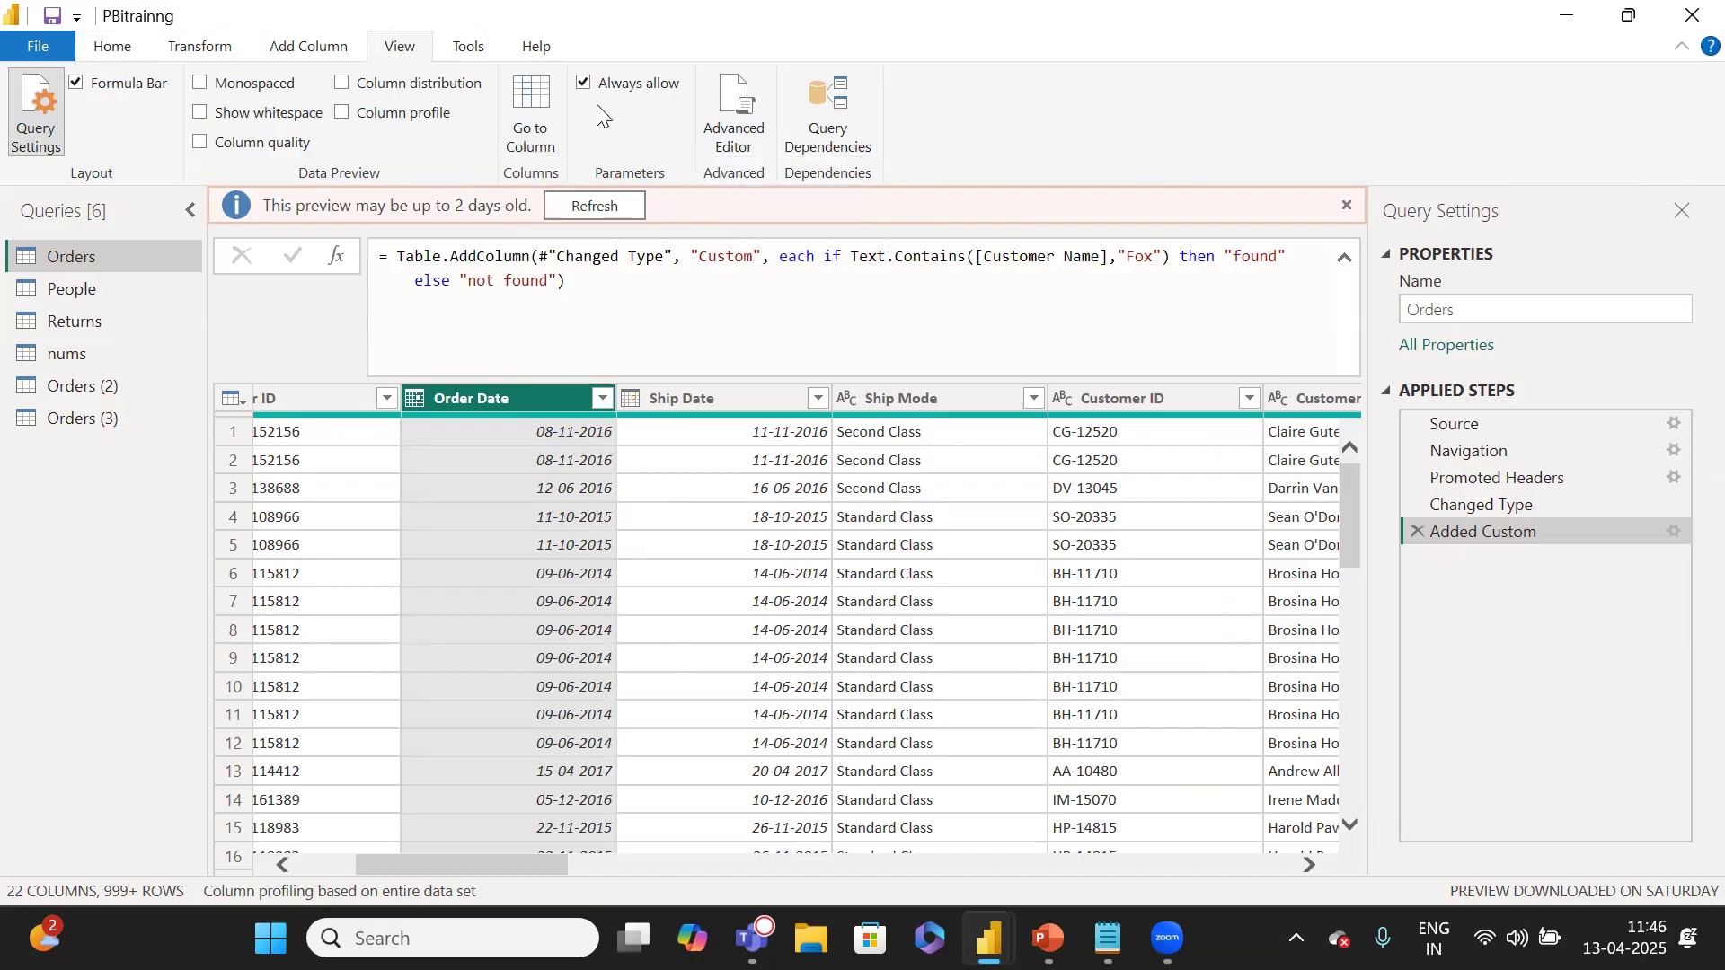
Toggle the Always allow parameters option off and back on, and refresh the Orders preview.
{"action": "left_click", "coordinate": [648, 91]}
{"action": "left_click", "coordinate": [648, 91]}
{"action": "left_click", "coordinate": [582, 204]}
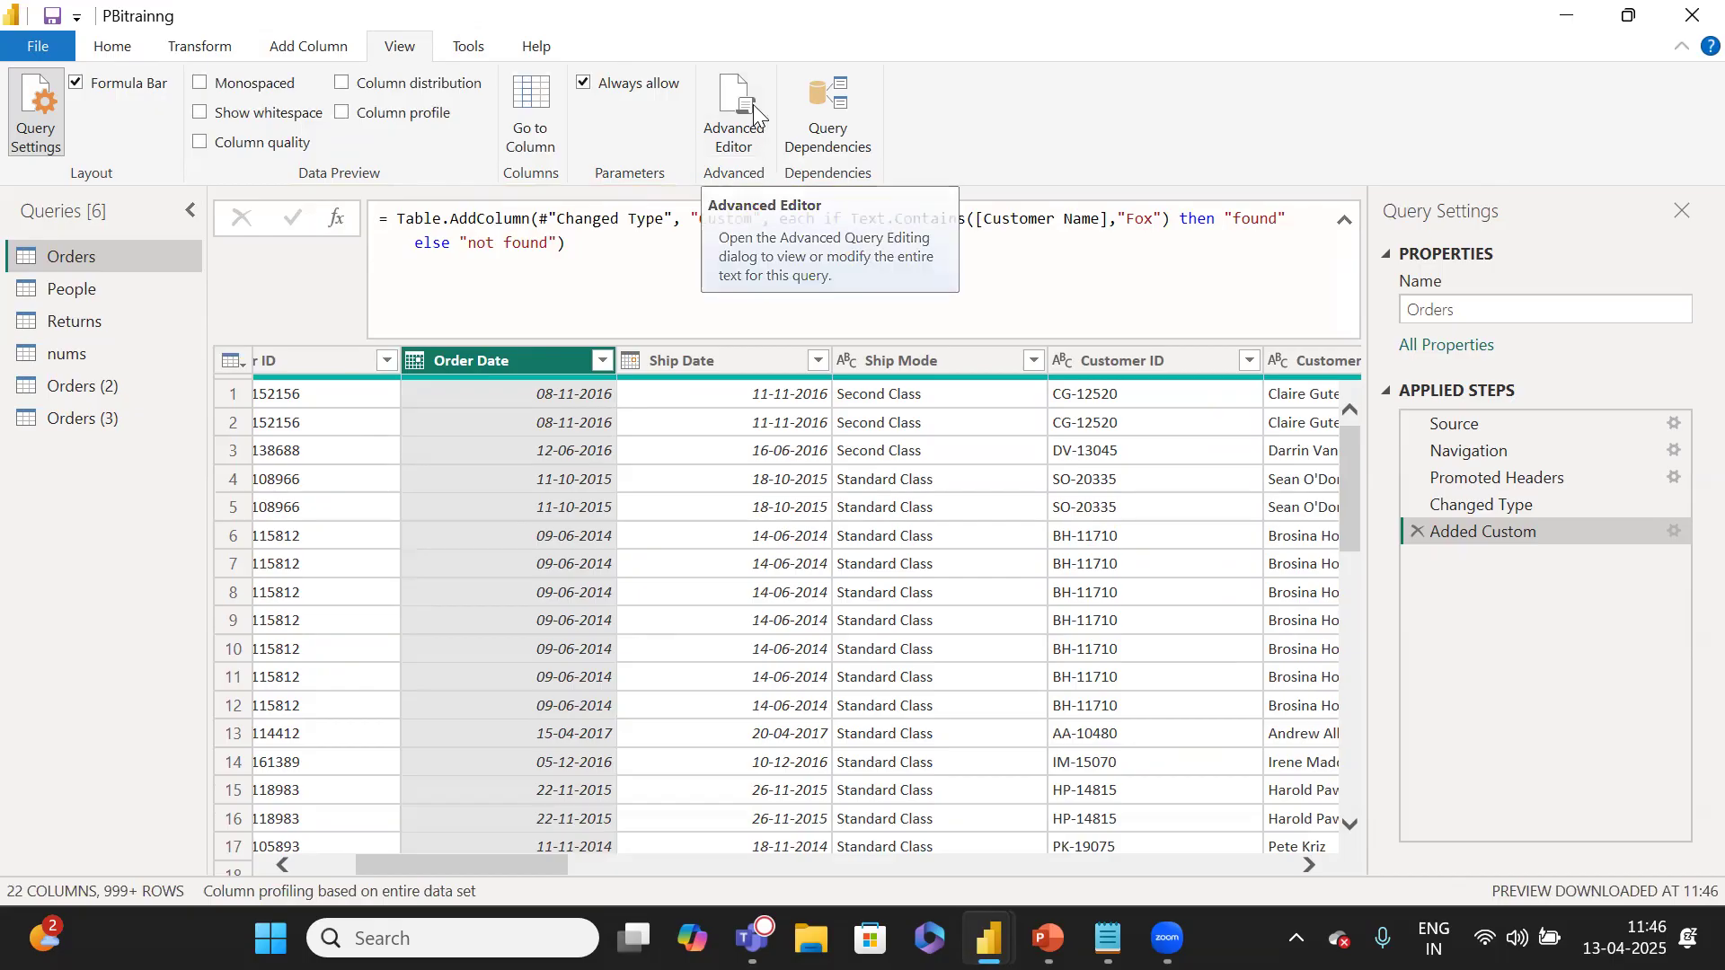
Review the Orders query's M code in the Advanced Editor, close it without changes, and return to the view options.
{"action": "left_click", "coordinate": [147, 47]}
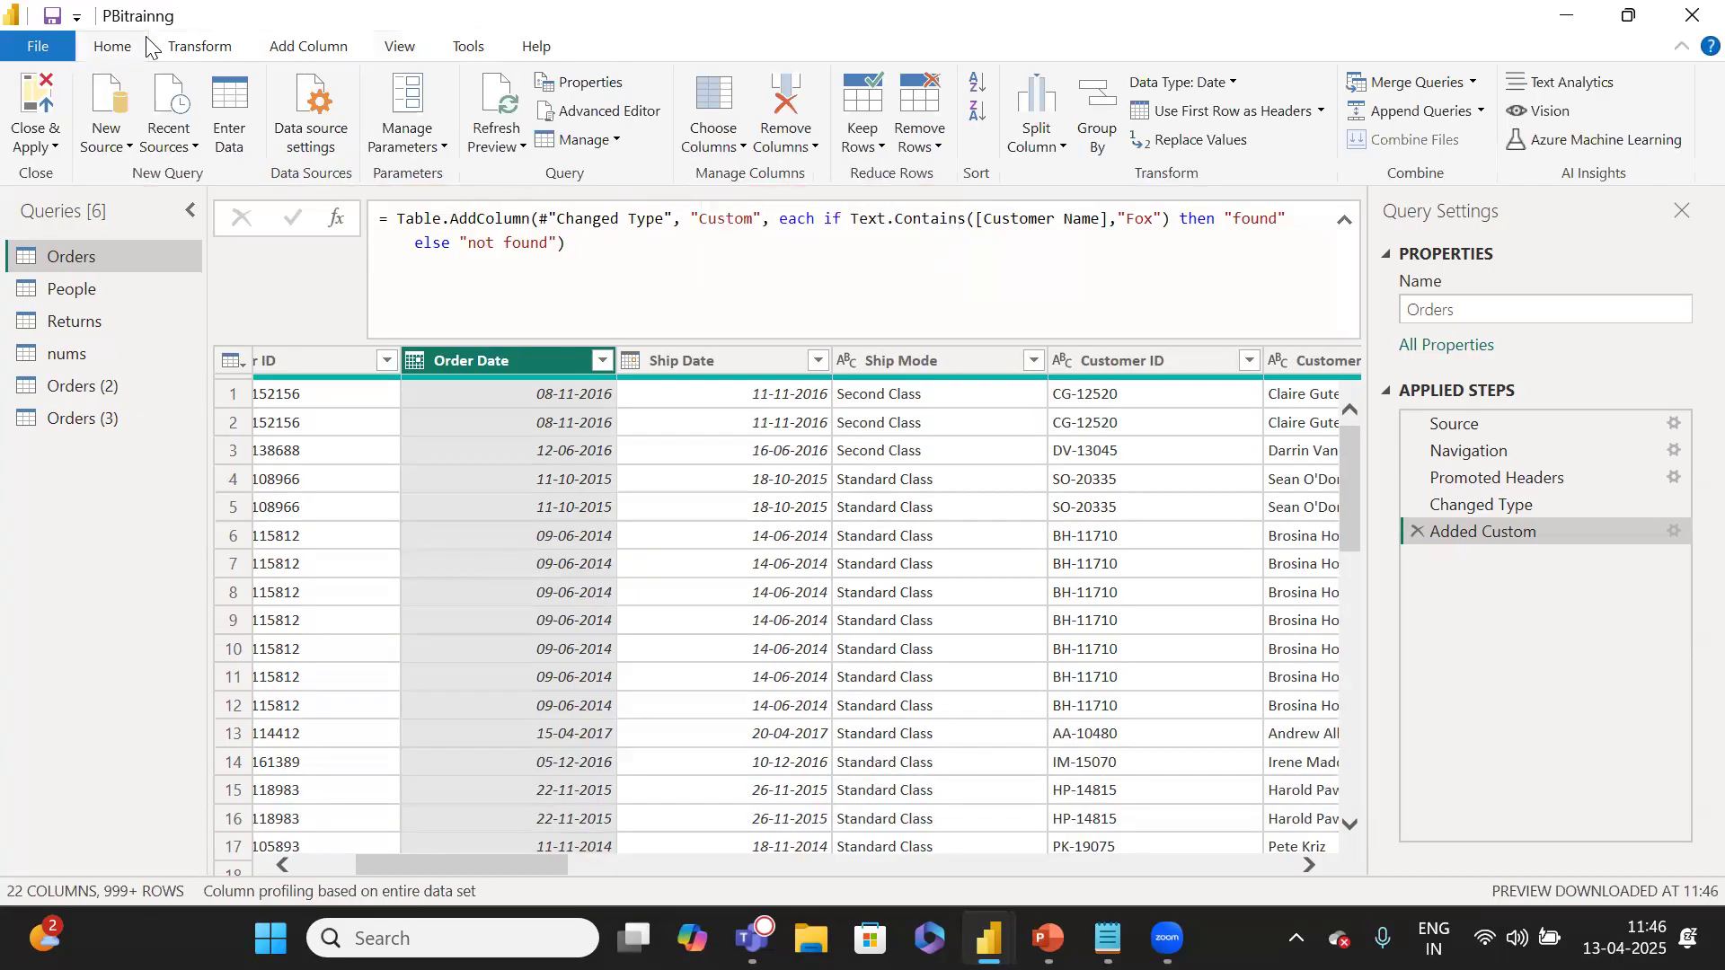
{"action": "left_click", "coordinate": [598, 111]}
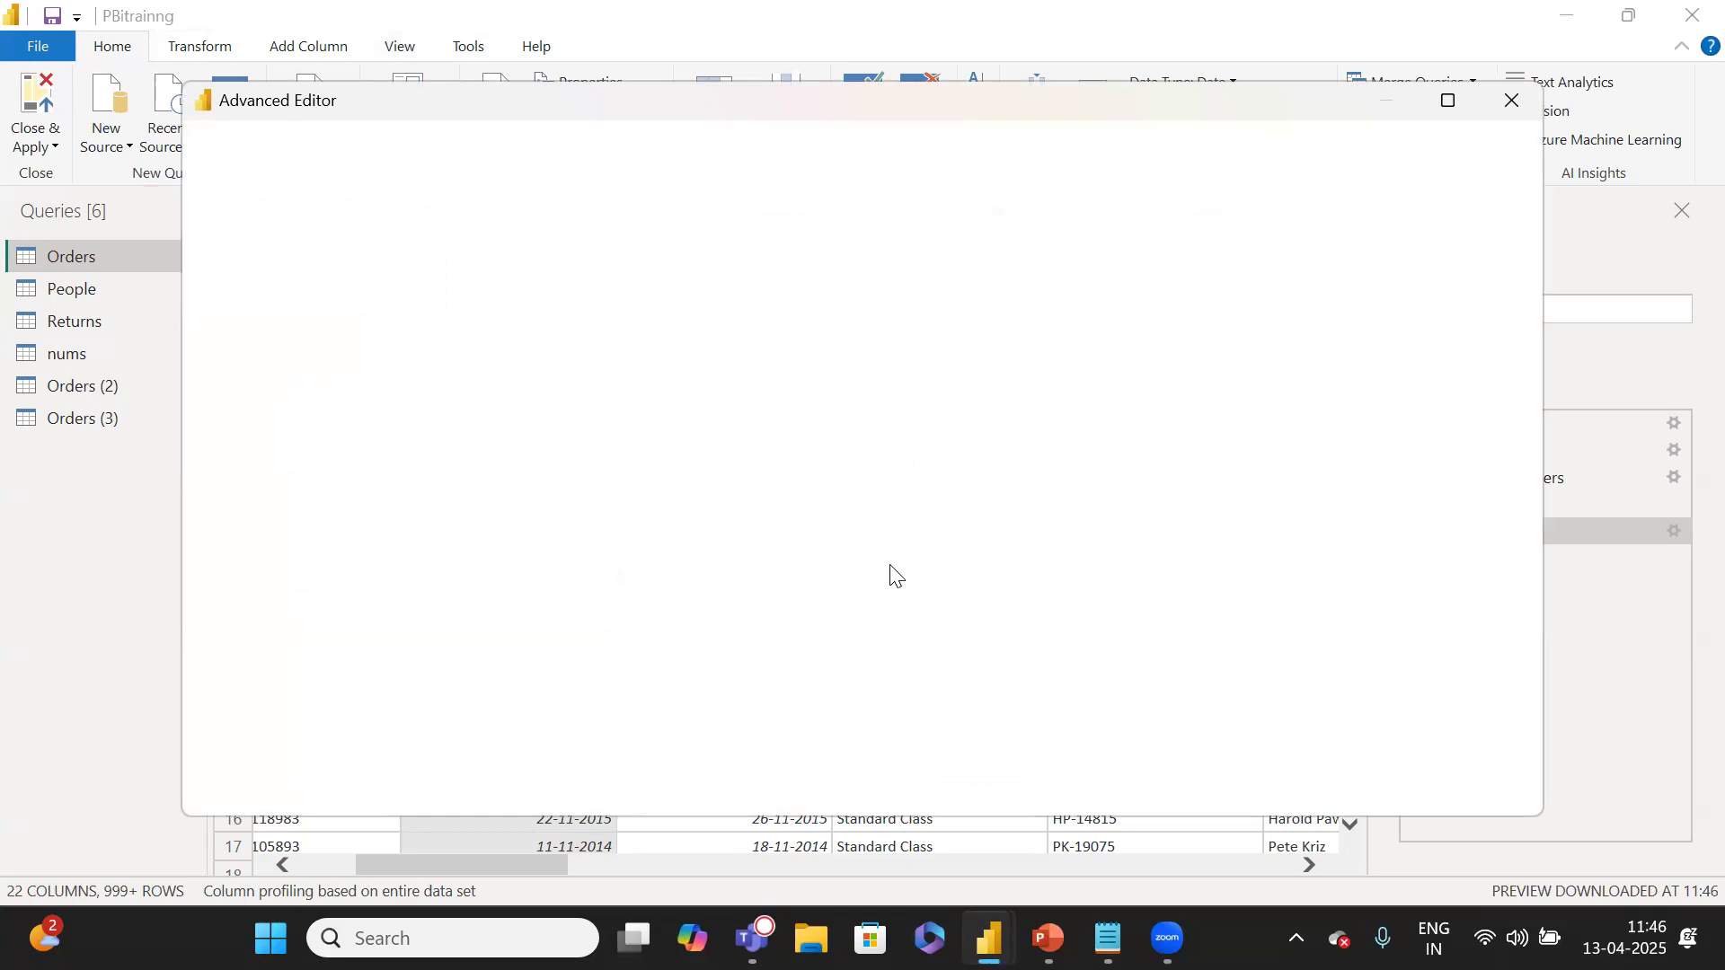
{"action": "left_click_drag", "start_coordinate": [555, 409], "coordinate": [179, 214]}
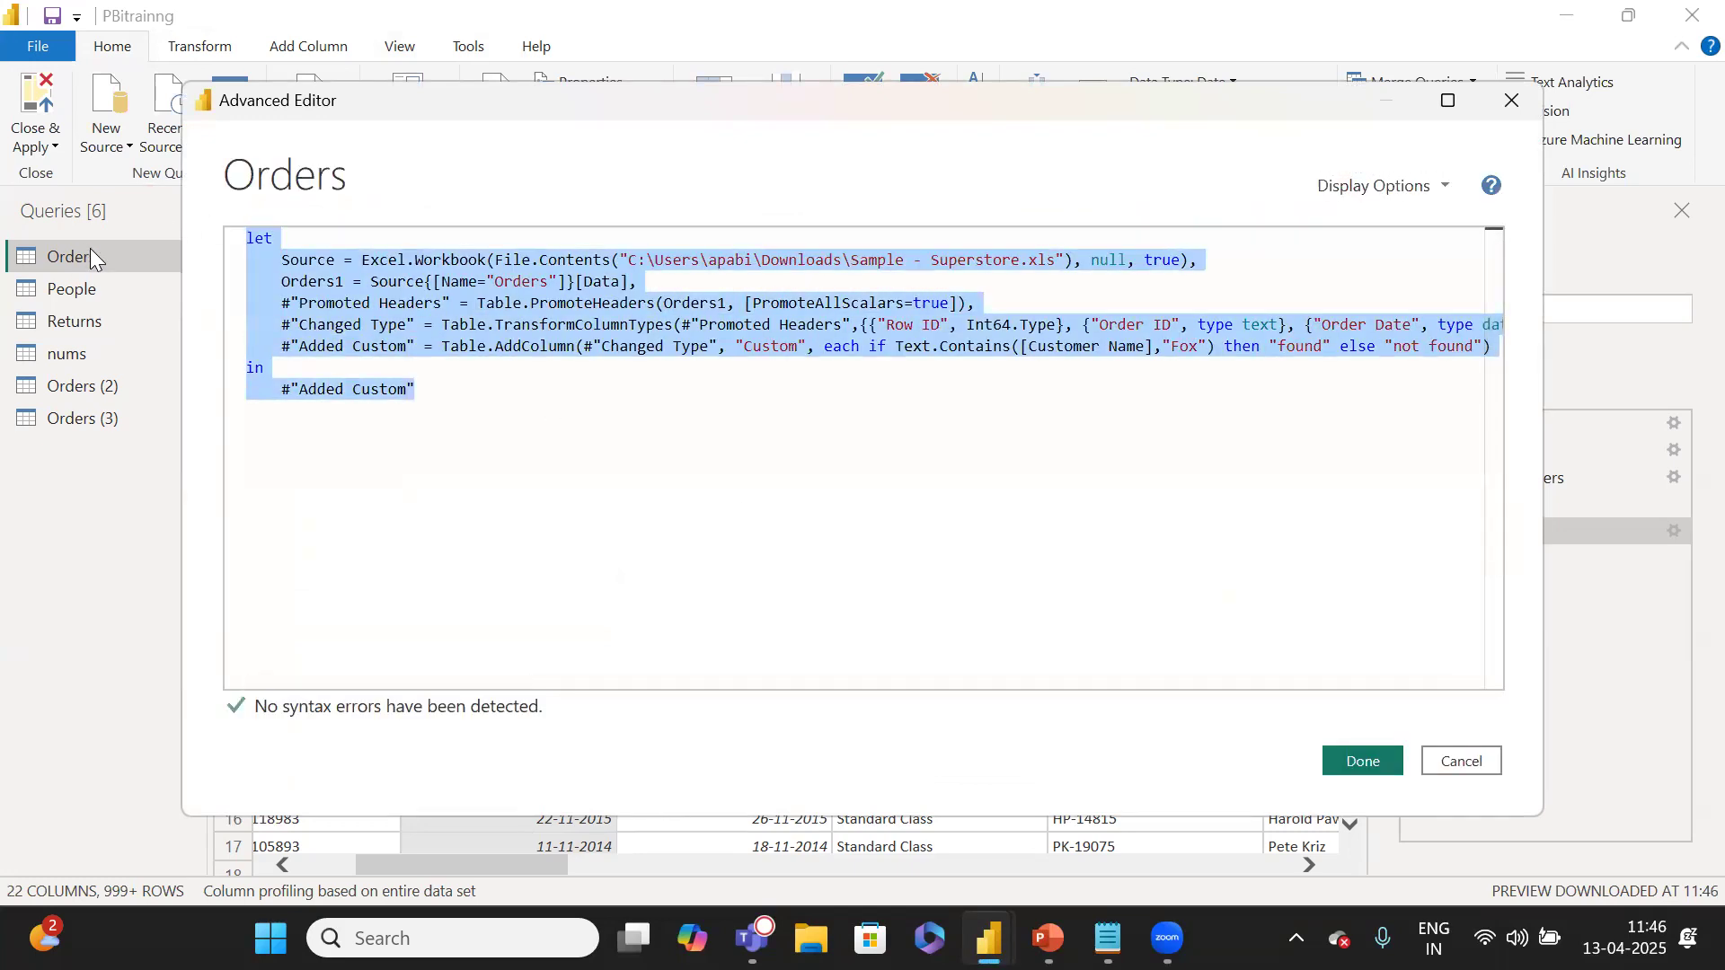
{"action": "left_click", "coordinate": [651, 507]}
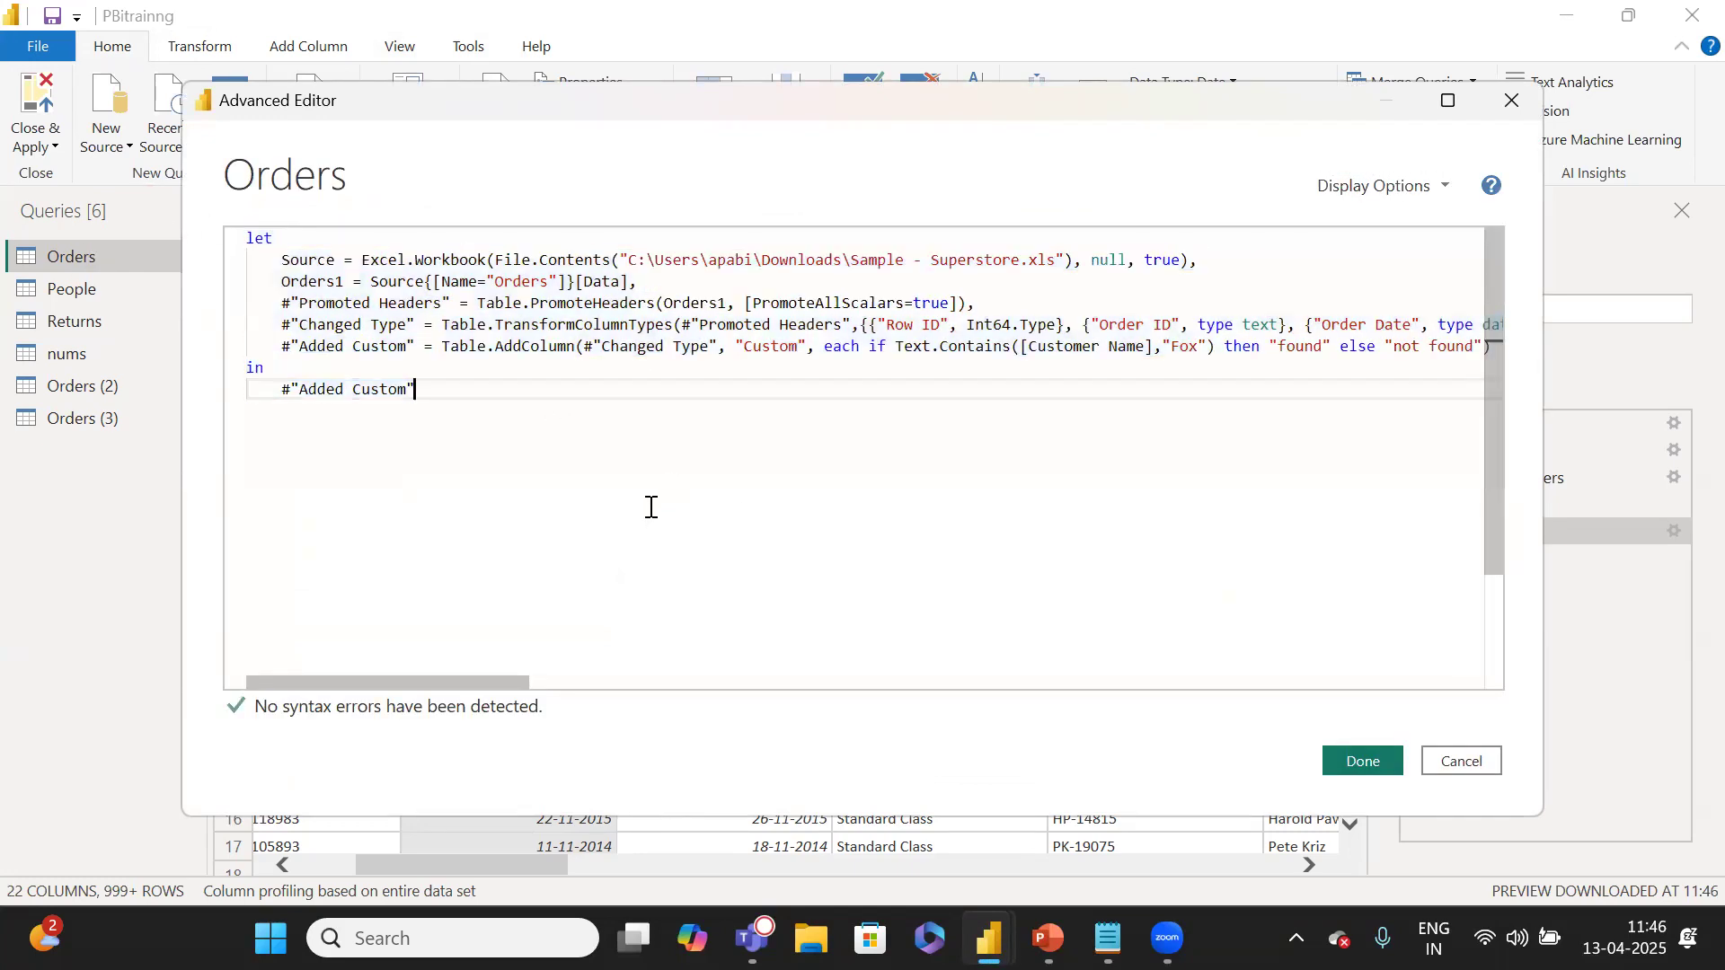
{"action": "left_click", "coordinate": [1495, 770]}
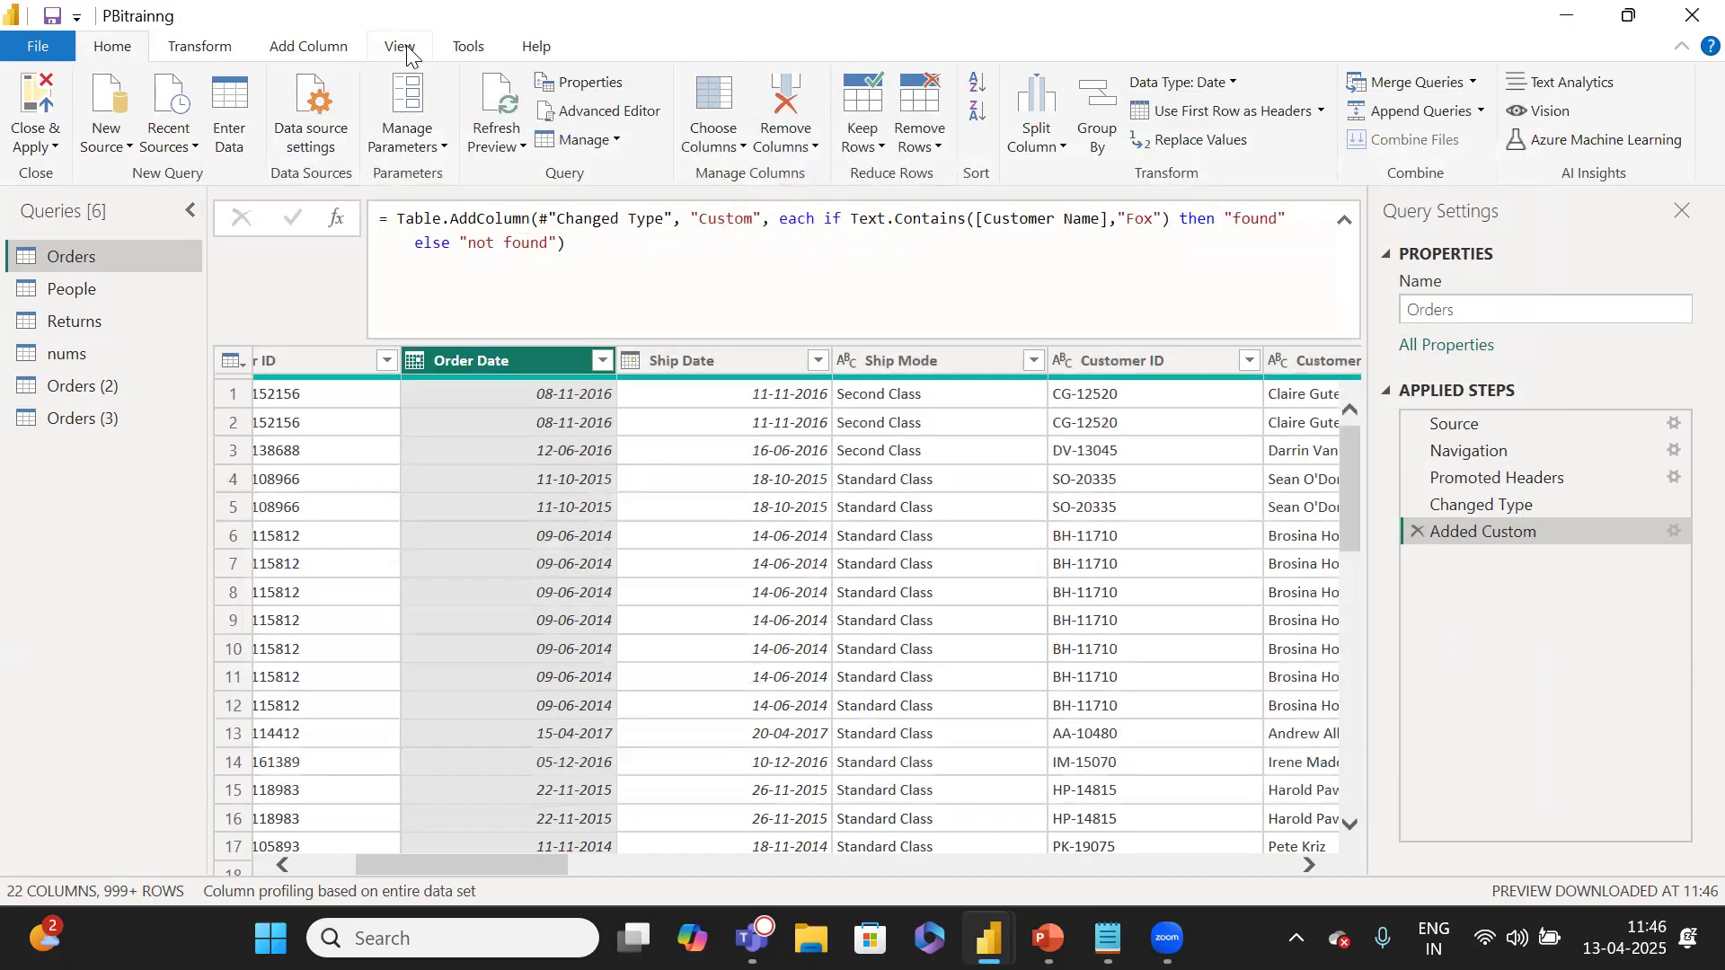
{"action": "left_click", "coordinate": [407, 54]}
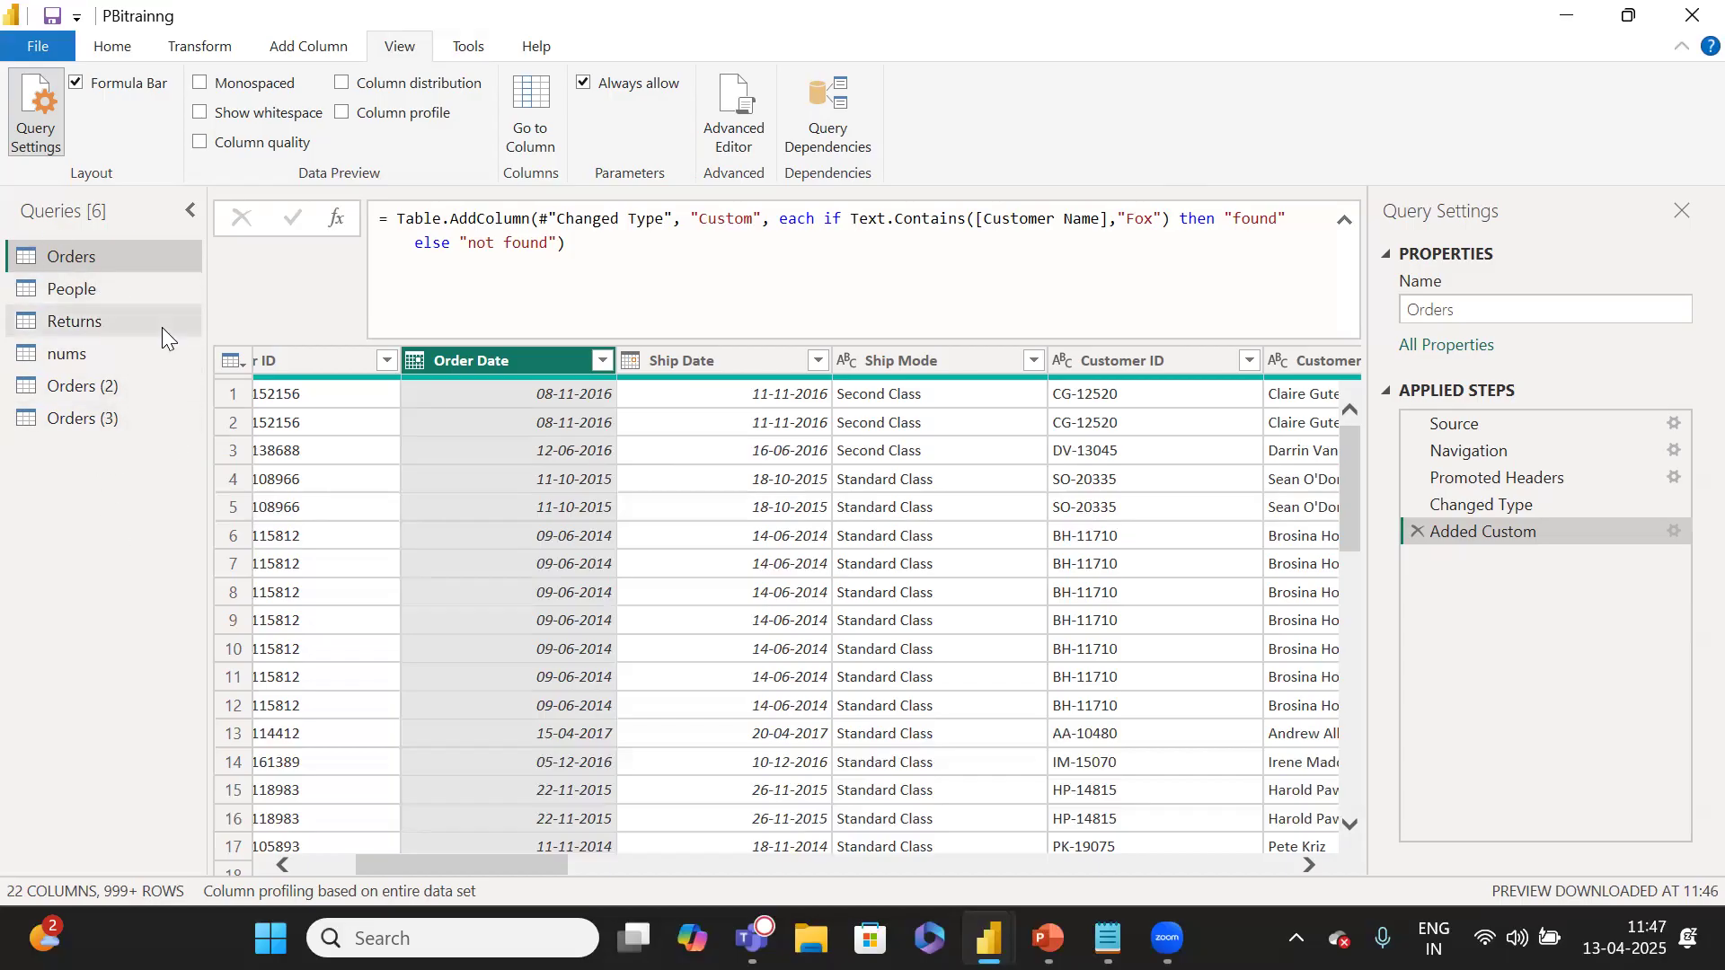
Review the People query's Source step and how all queries connect to the source file in the Query Dependencies diagram, closing it.
{"action": "left_click", "coordinate": [126, 297]}
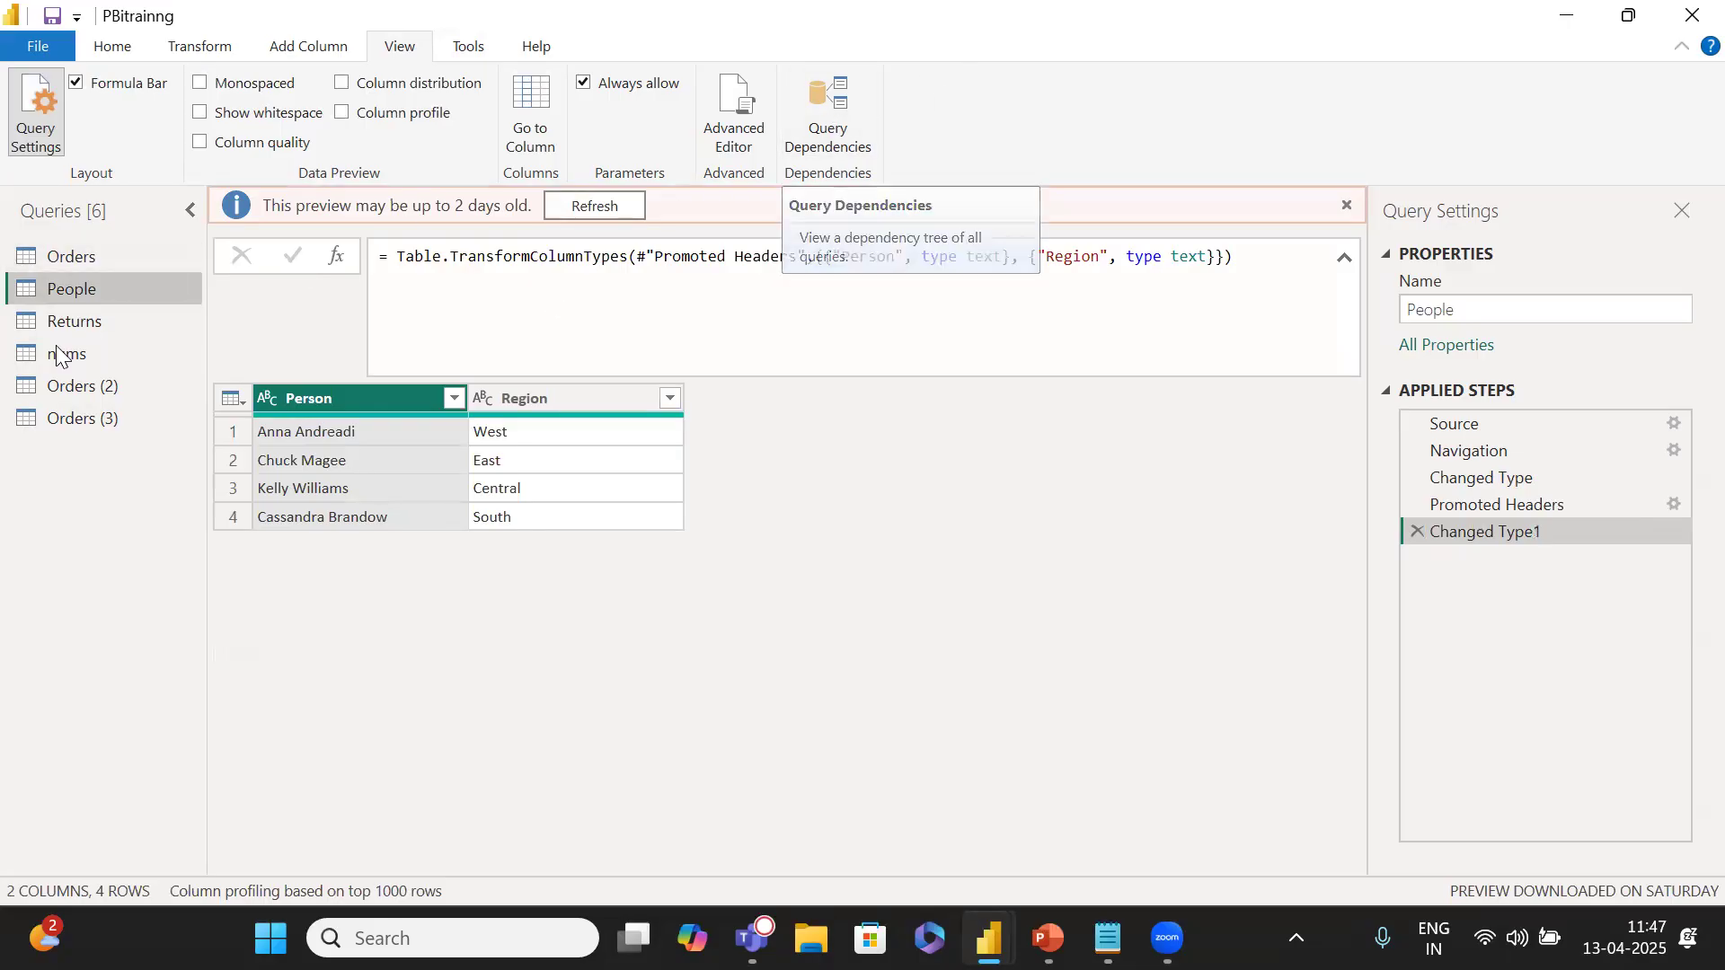
{"action": "left_click", "coordinate": [1504, 424]}
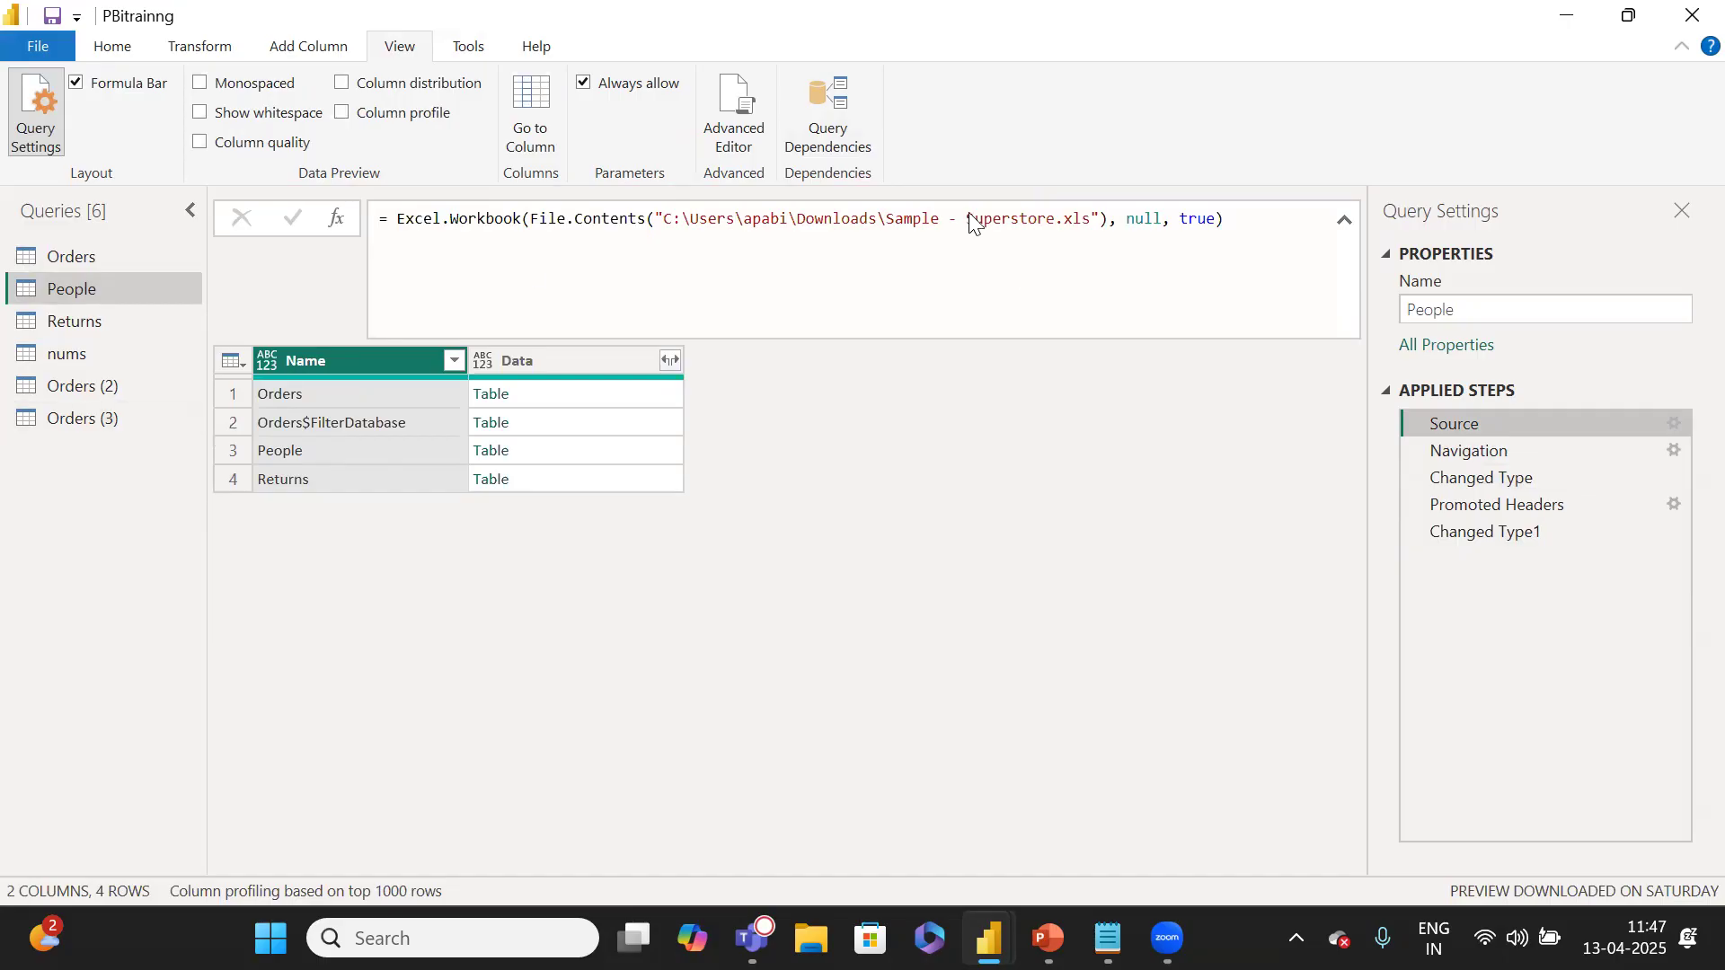
{"action": "left_click", "coordinate": [832, 108]}
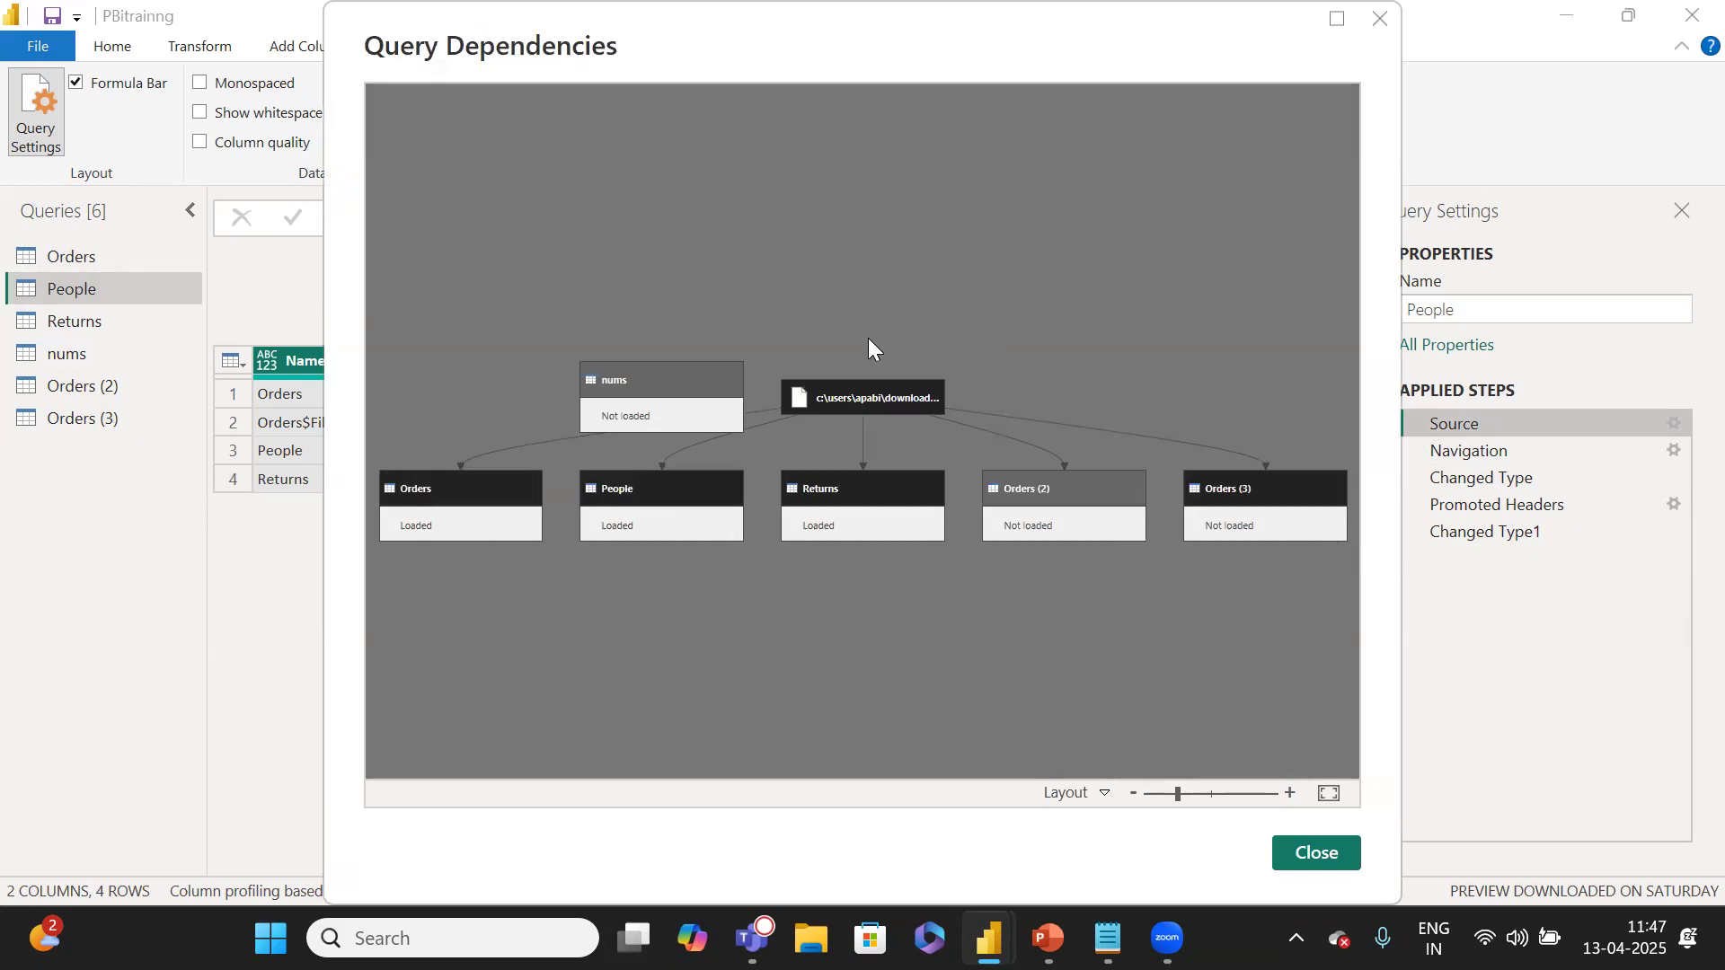
{"action": "mouse_move", "coordinate": [839, 397]}
{"action": "left_mouse_down"}
{"action": "mouse_move", "coordinate": [902, 347]}
{"action": "mouse_move", "coordinate": [810, 398]}
{"action": "left_mouse_up"}
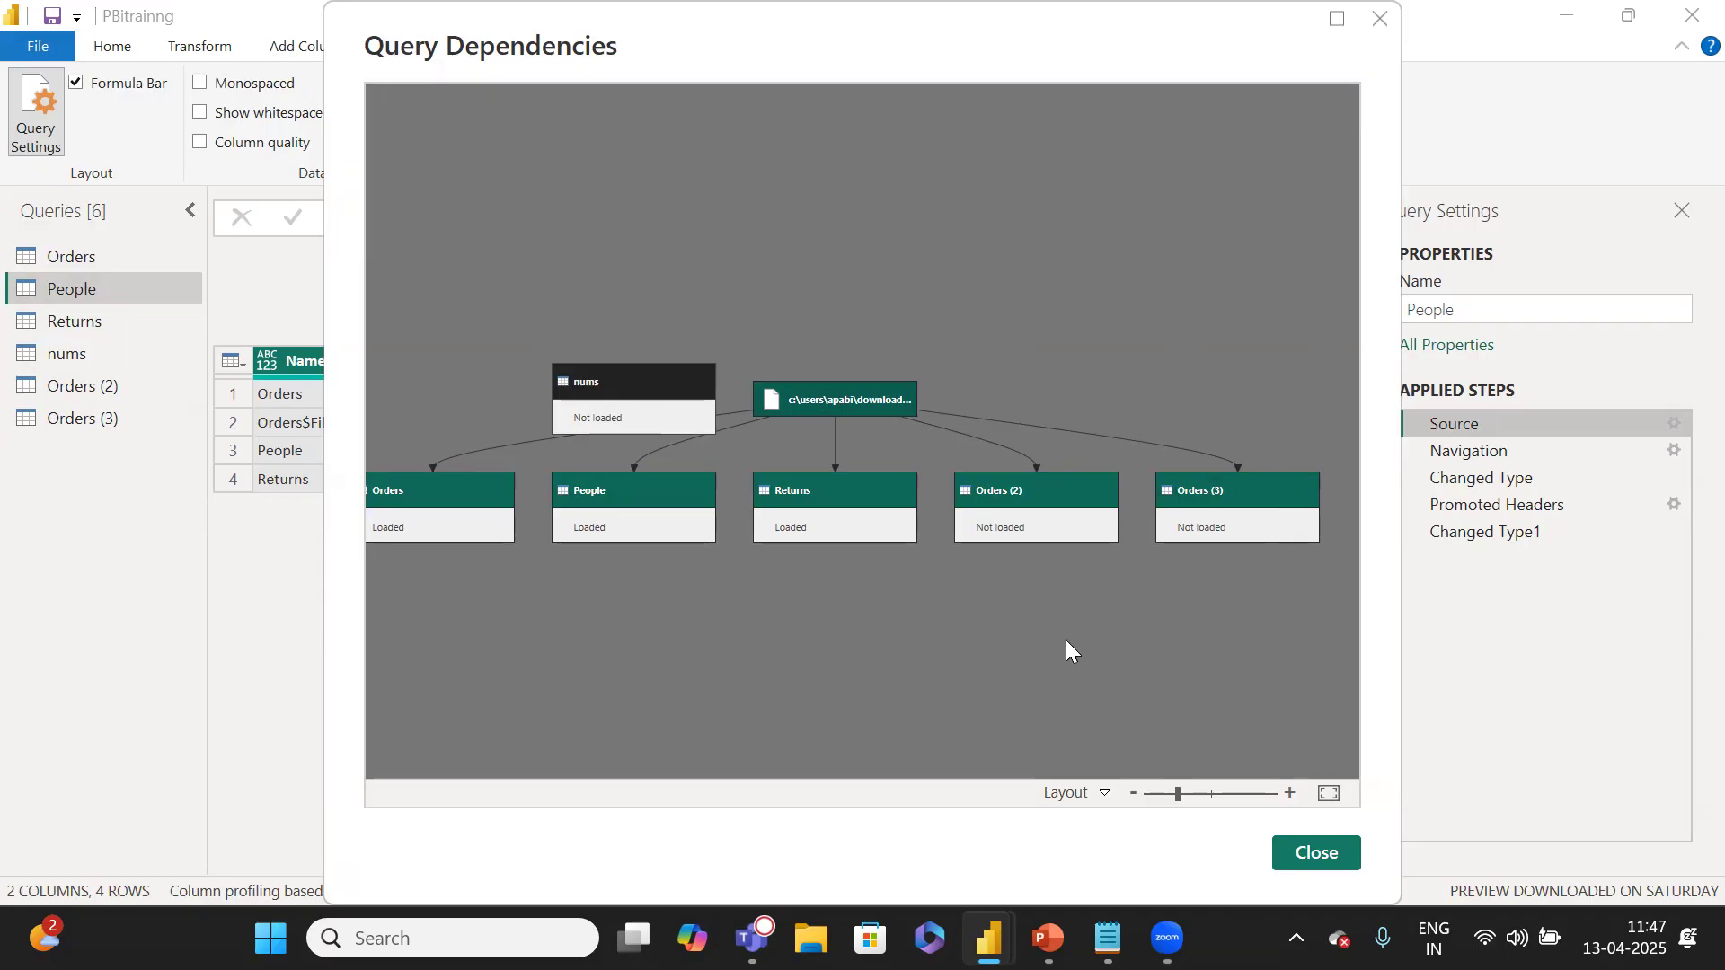
{"action": "left_click_drag", "start_coordinate": [857, 388], "coordinate": [893, 319]}
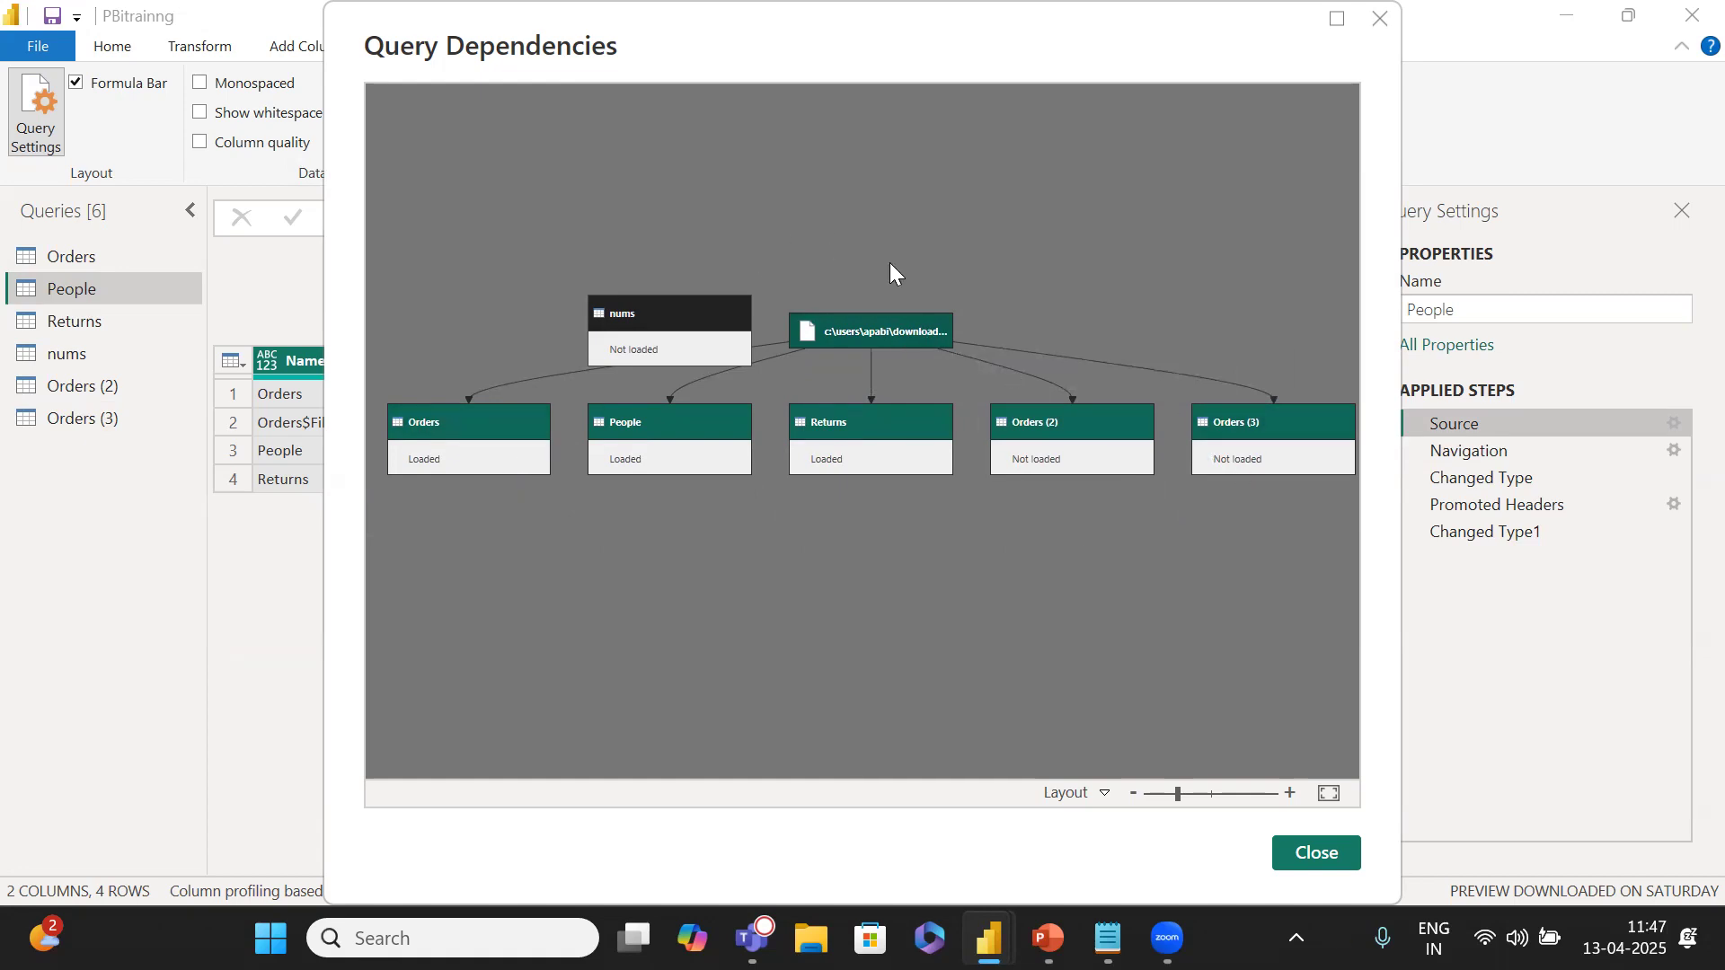
{"action": "left_click", "coordinate": [1298, 852]}
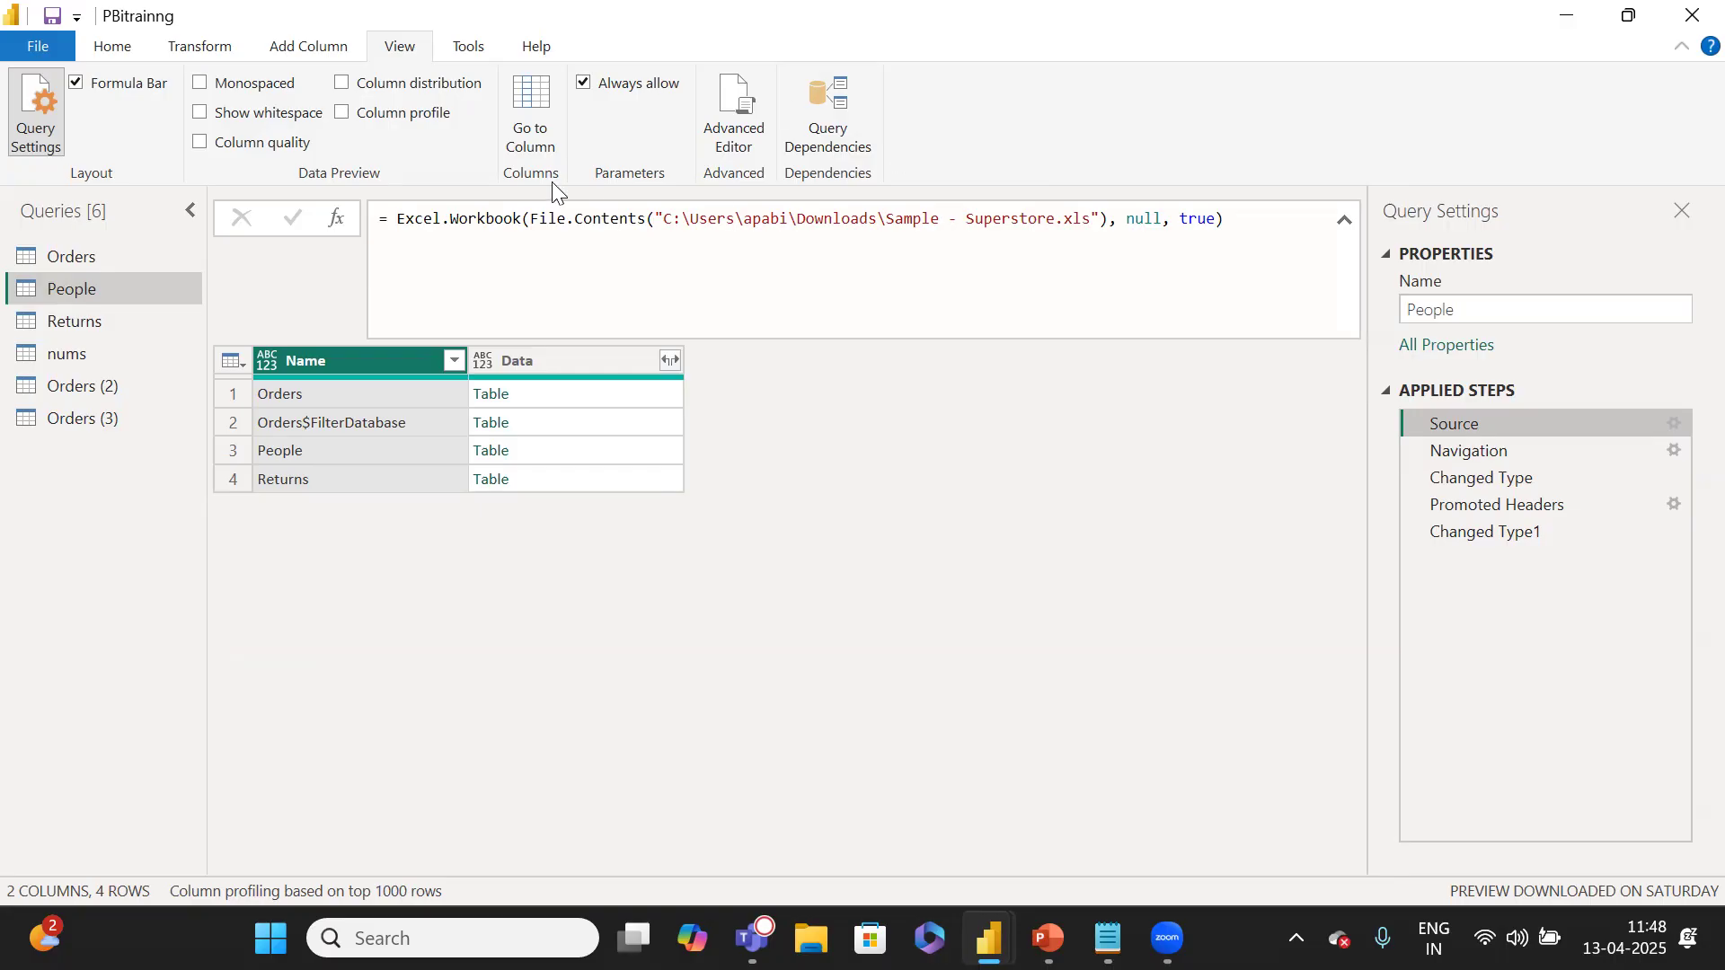
Bring up the diagnostics tools and look through the Orders, People and Returns queries.
{"action": "left_click", "coordinate": [471, 50]}
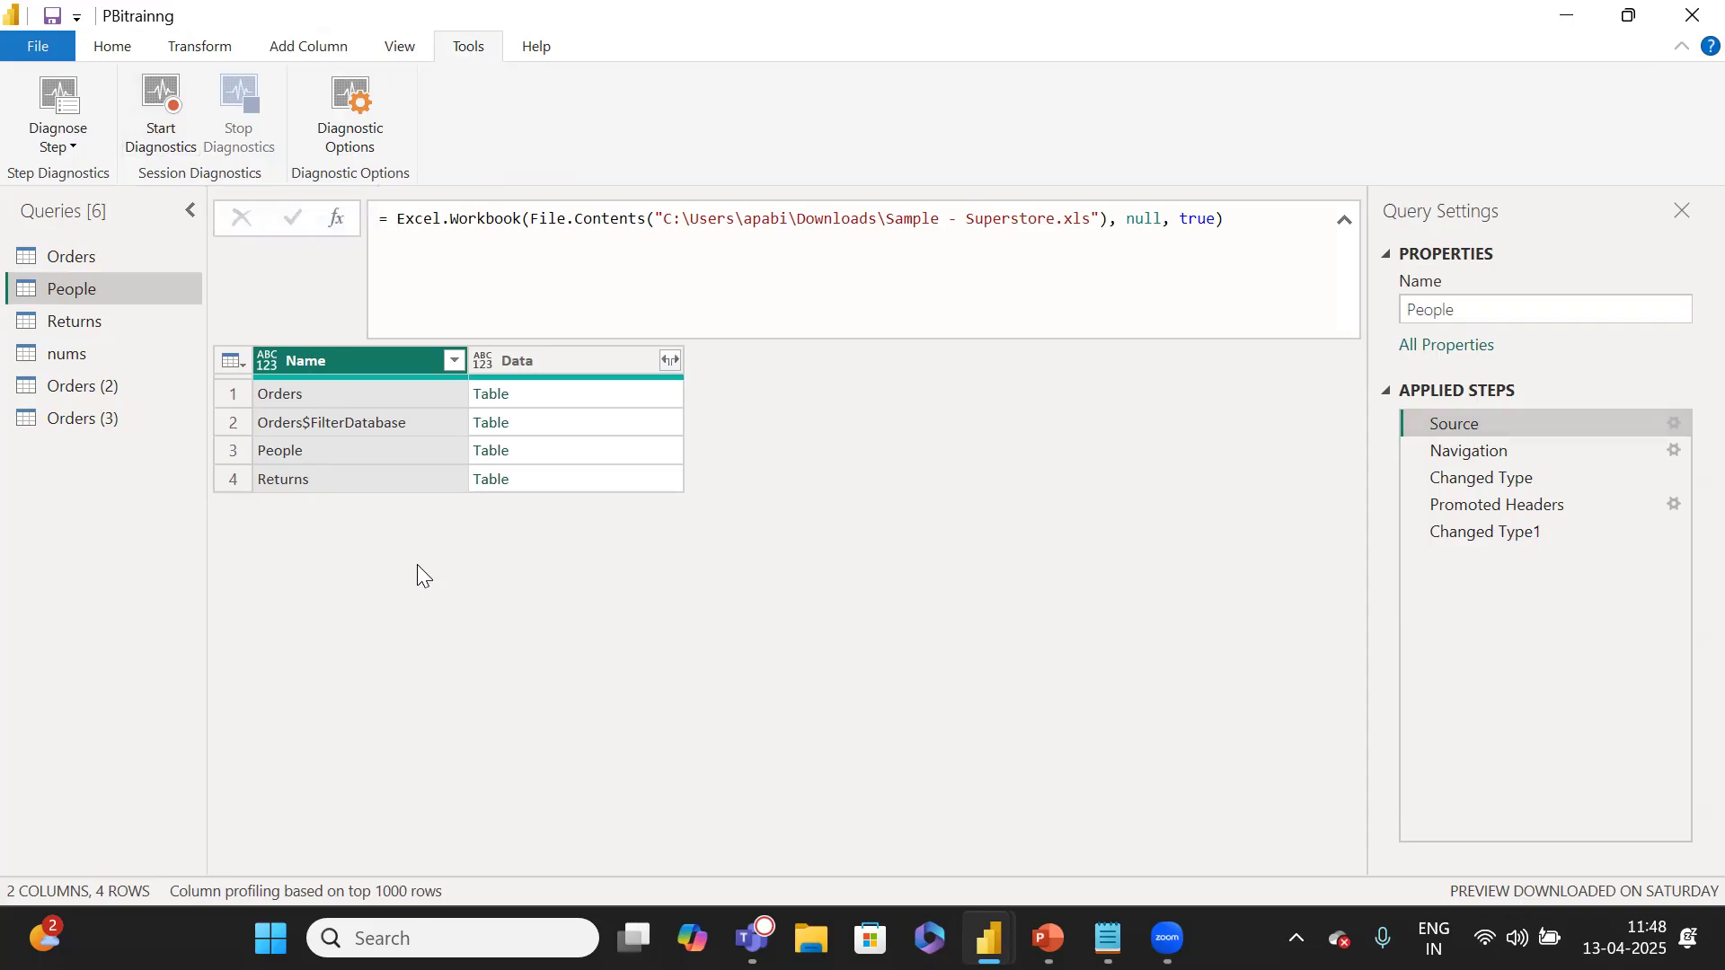
{"action": "left_click", "coordinate": [100, 255]}
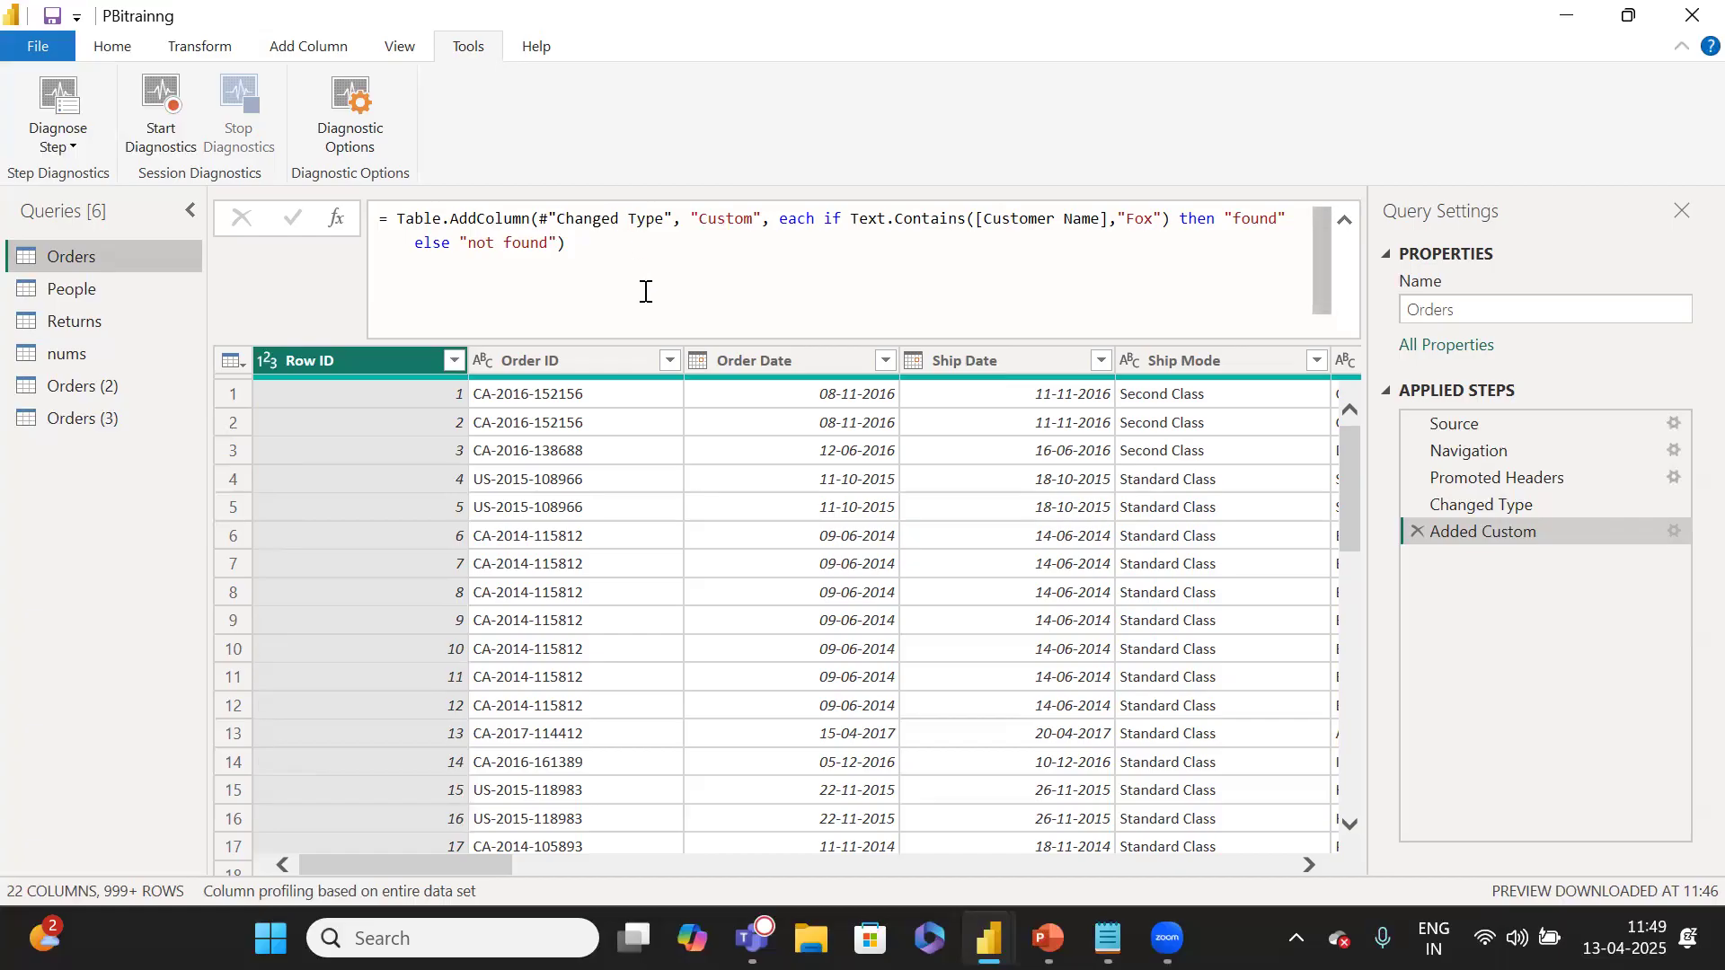
{"action": "left_click", "coordinate": [111, 275]}
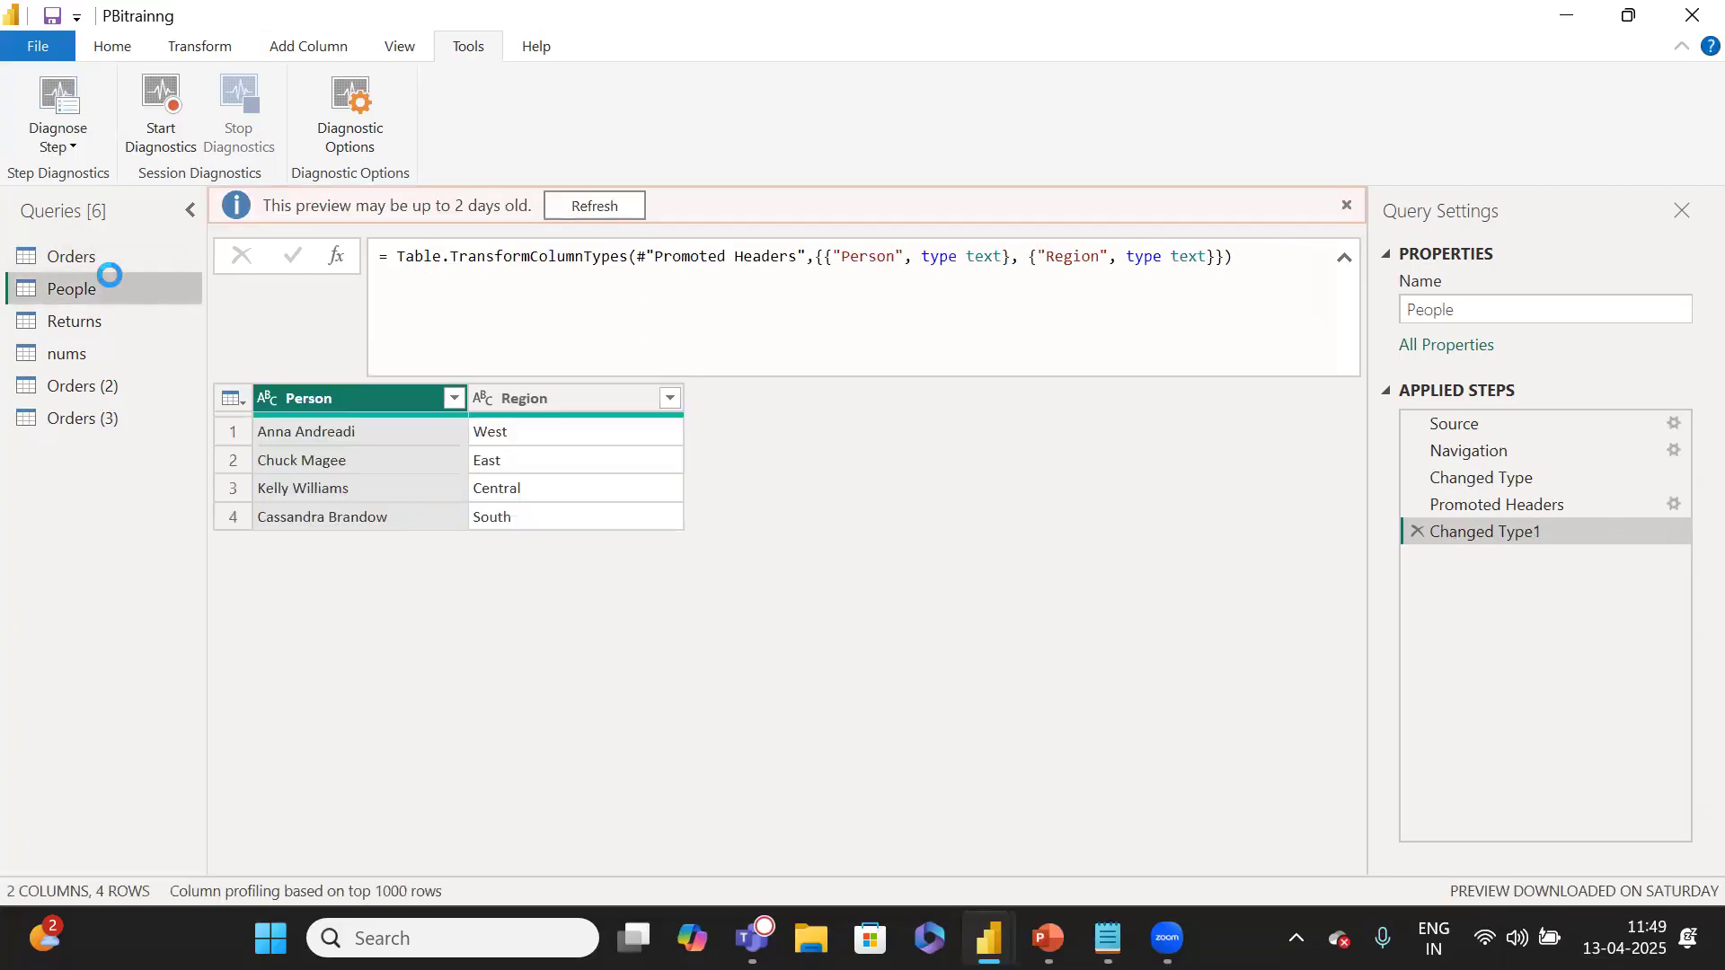
{"action": "left_click", "coordinate": [104, 259]}
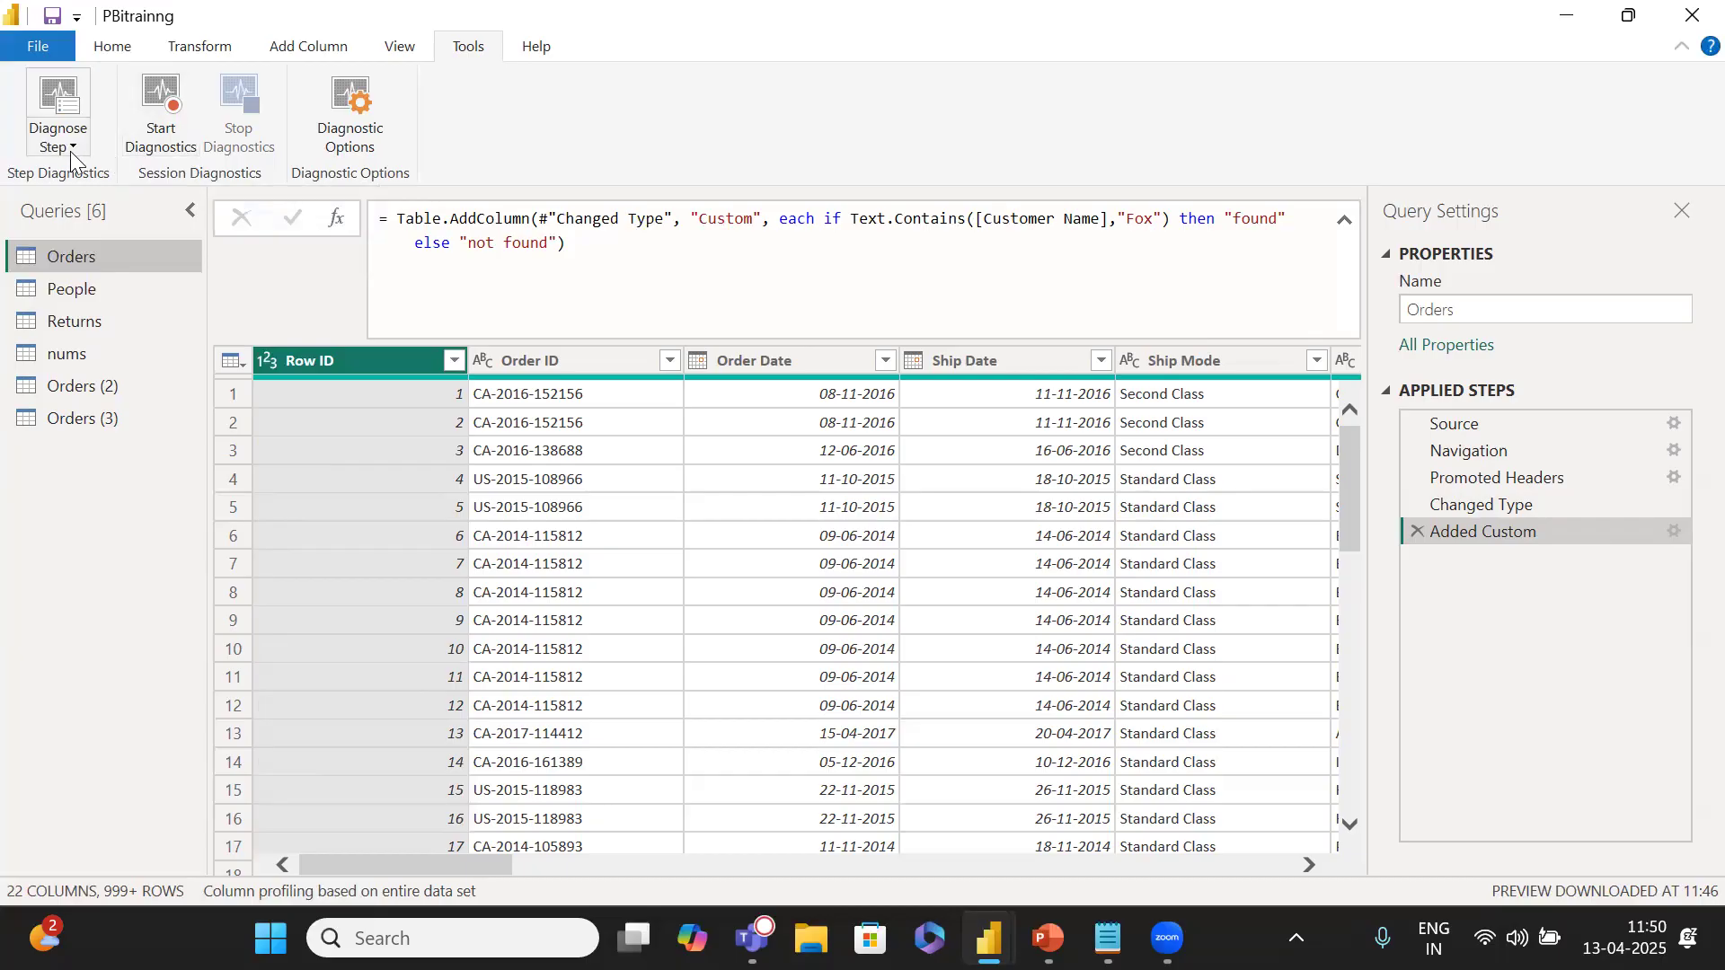
{"action": "left_click", "coordinate": [73, 325]}
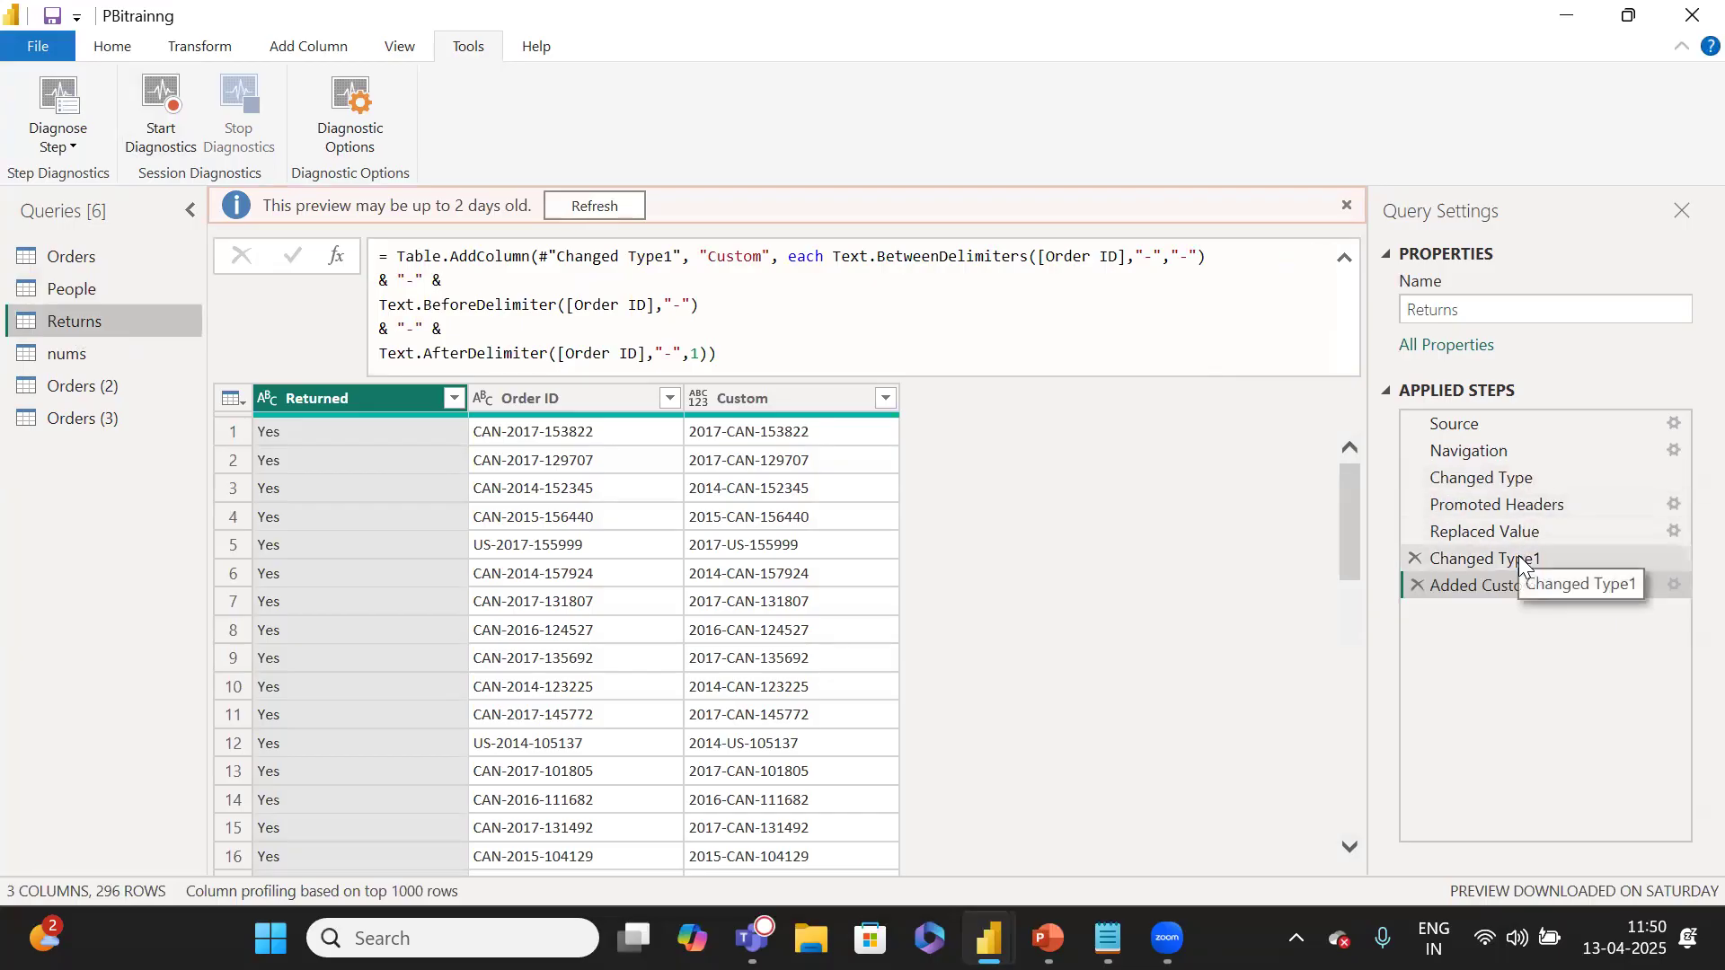
Review the formula that creates the buckets column in the Added Custom1 step of the Orders (3) query.
{"action": "left_click", "coordinate": [77, 406]}
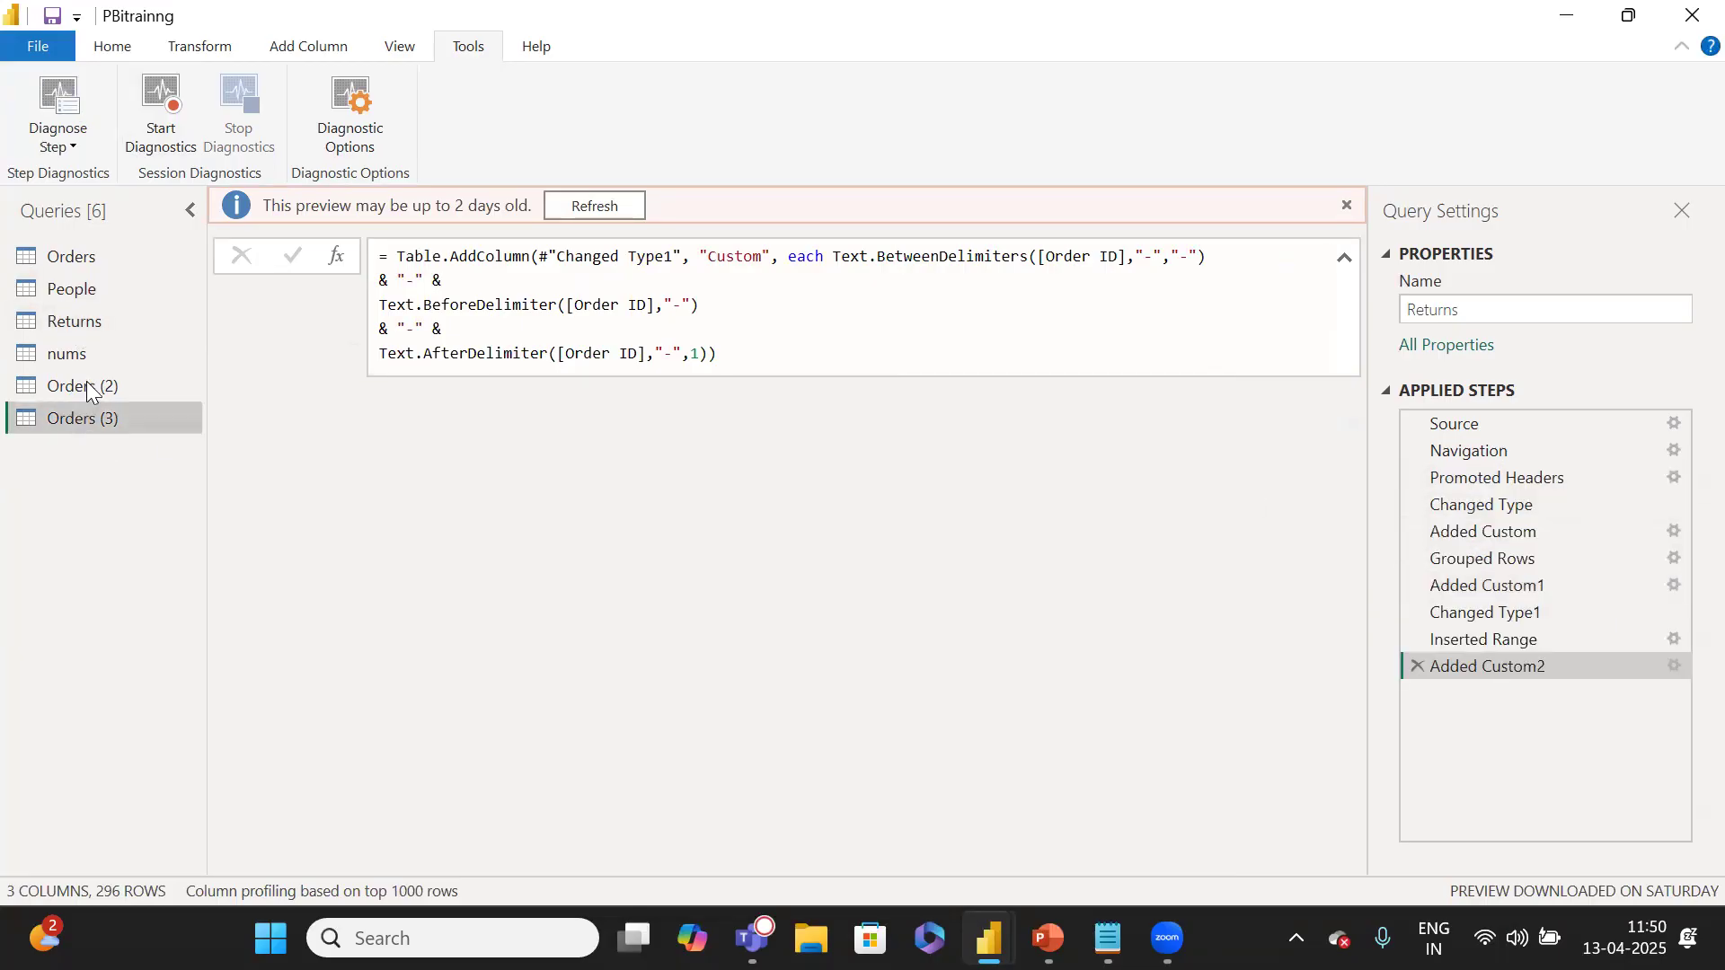
{"action": "left_click", "coordinate": [1515, 589]}
{"action": "left_click_drag", "start_coordinate": [705, 320], "coordinate": [386, 225]}
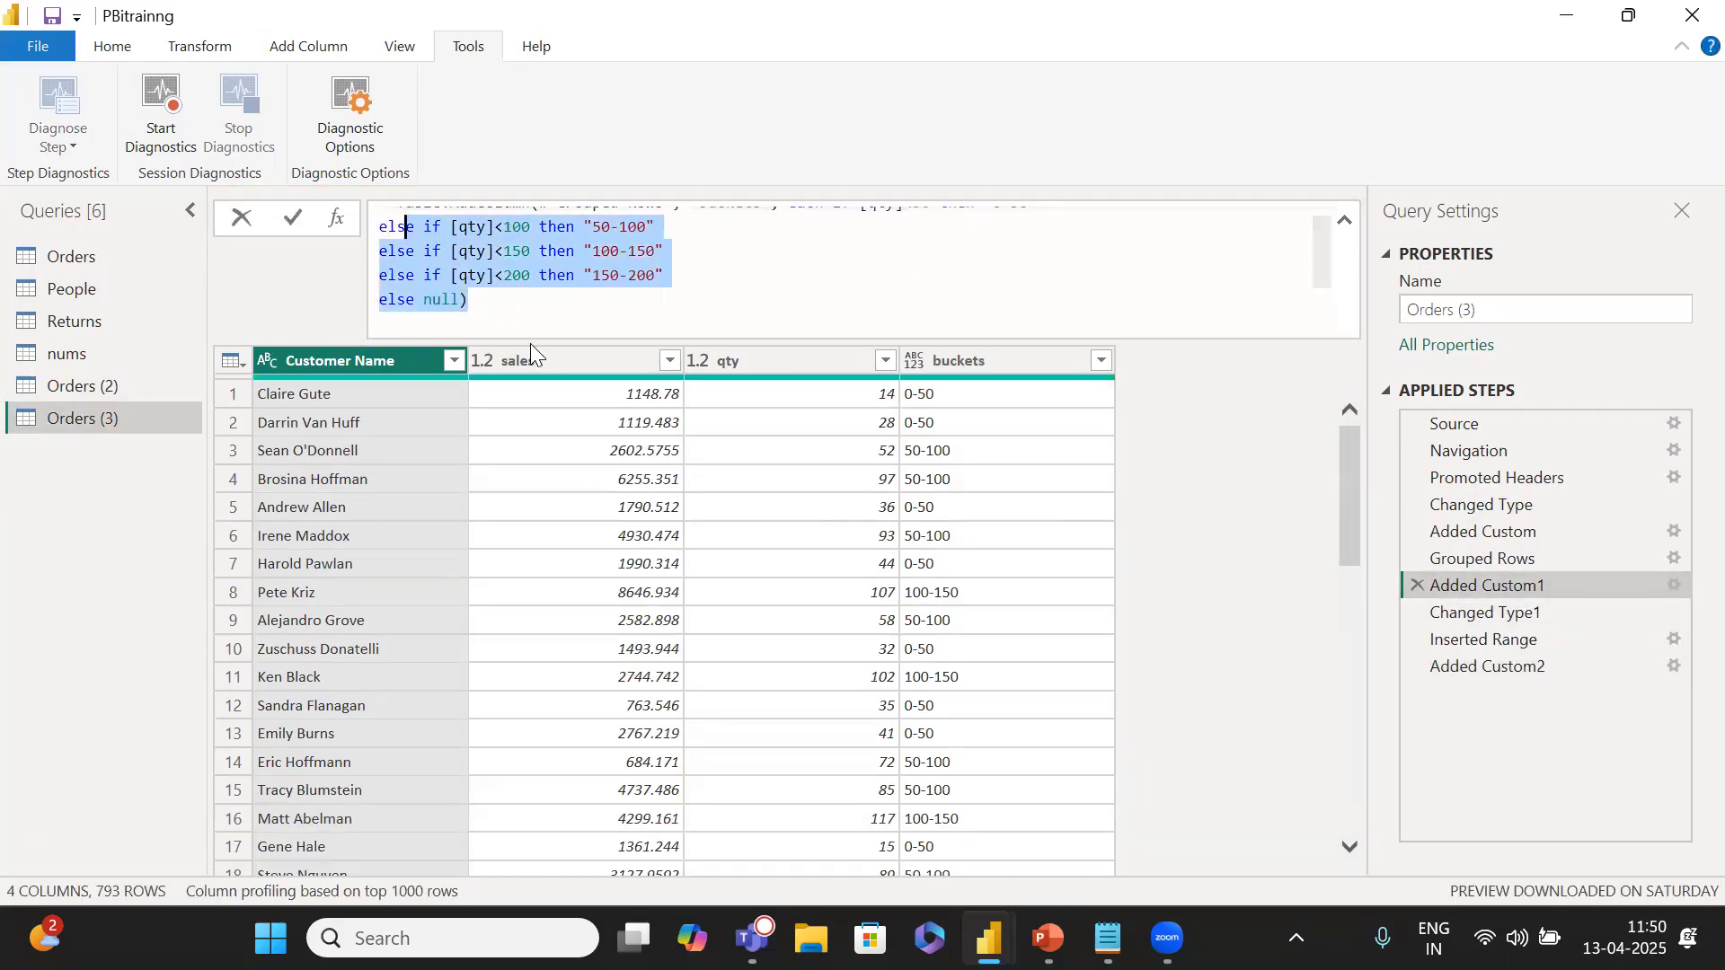
{"action": "left_click", "coordinate": [479, 322]}
{"action": "left_click_drag", "start_coordinate": [479, 321], "coordinate": [303, 158]}
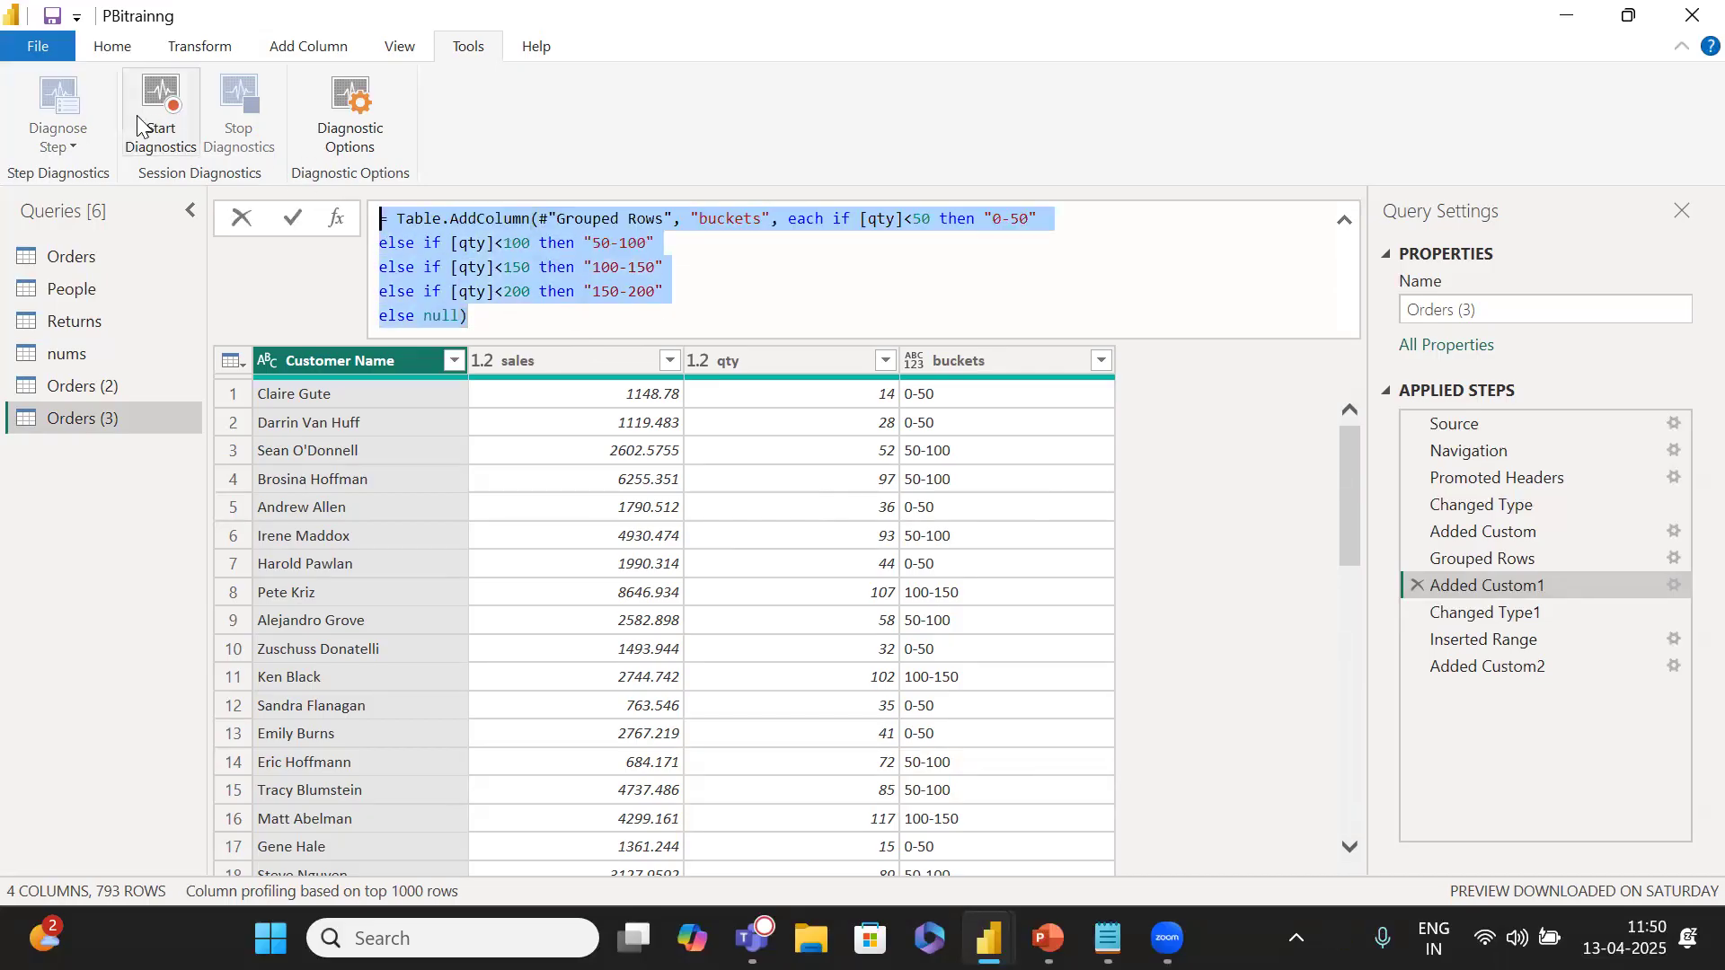
Run Diagnose Step on the Added Custom1 step of the Orders (3) query.
{"action": "left_click", "coordinate": [1465, 571]}
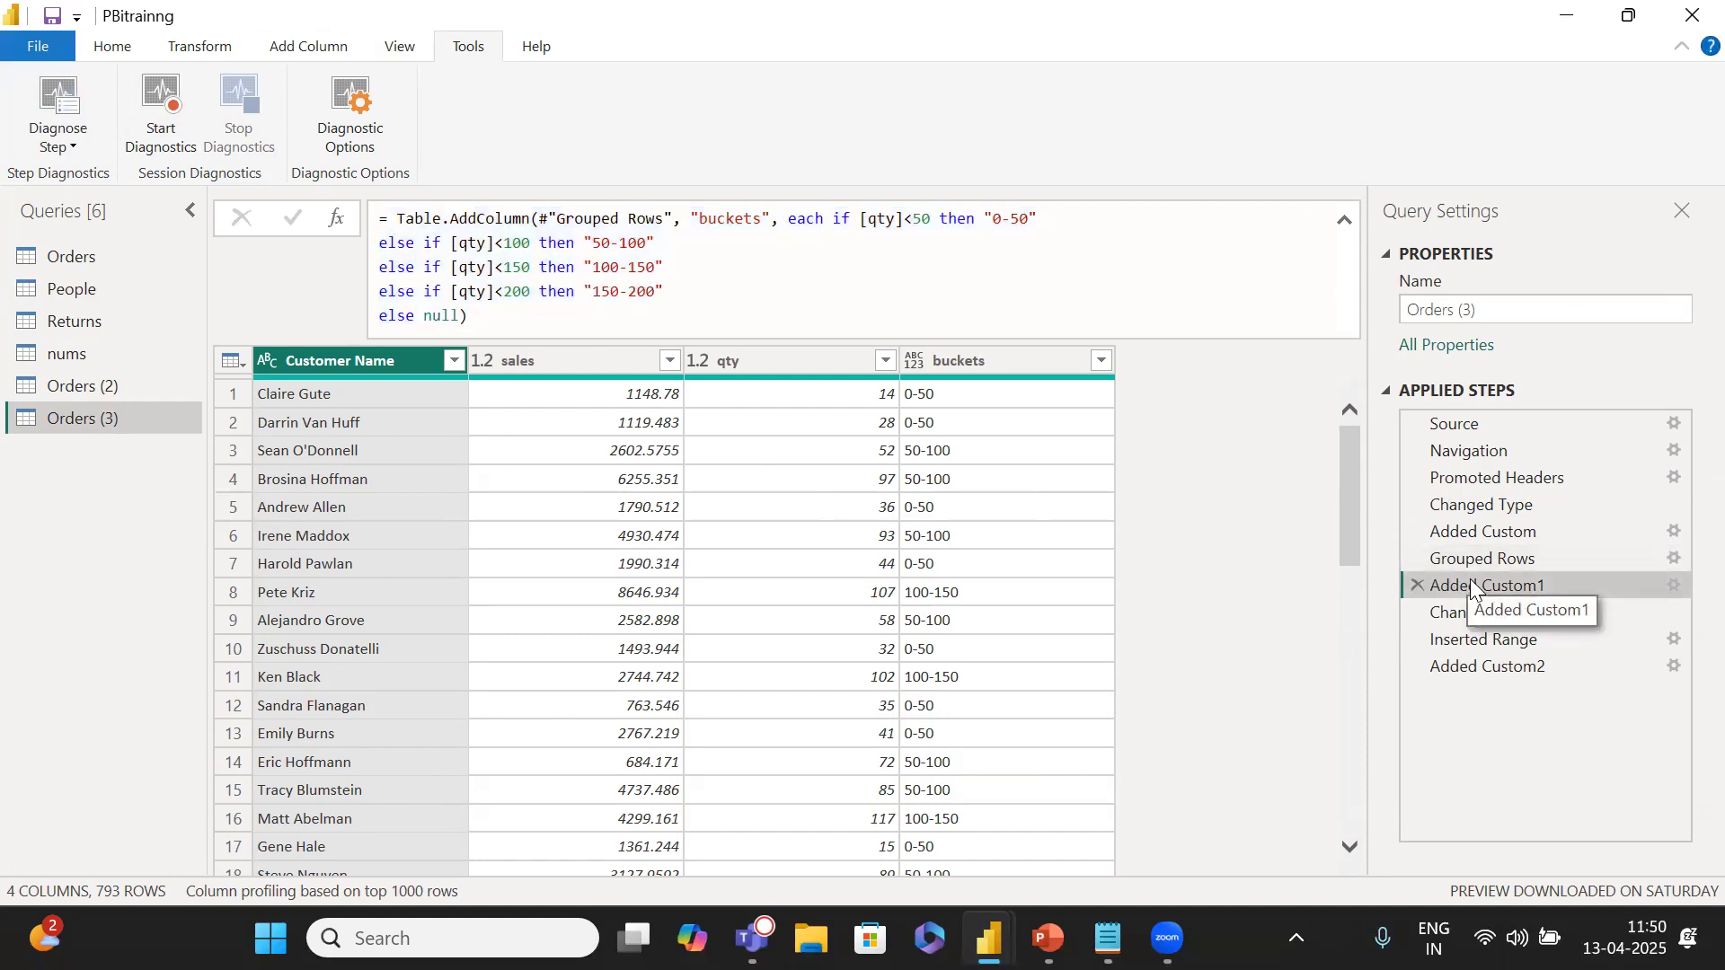
{"action": "left_click", "coordinate": [61, 142]}
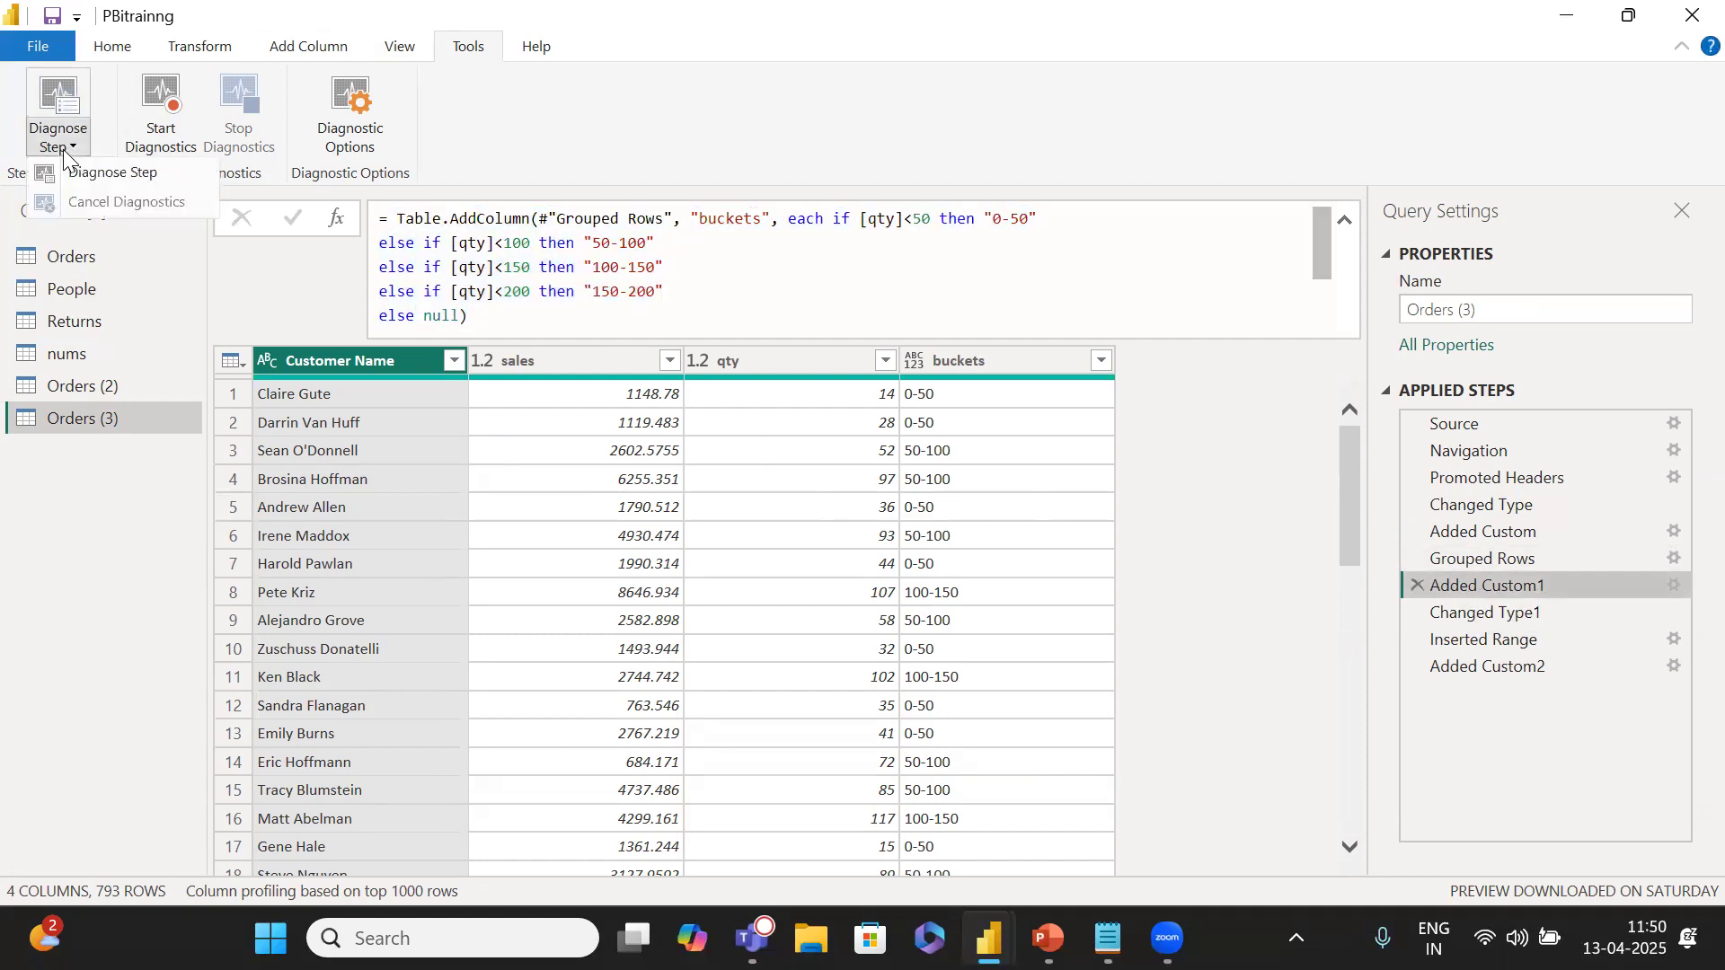
{"action": "left_click", "coordinate": [86, 174]}
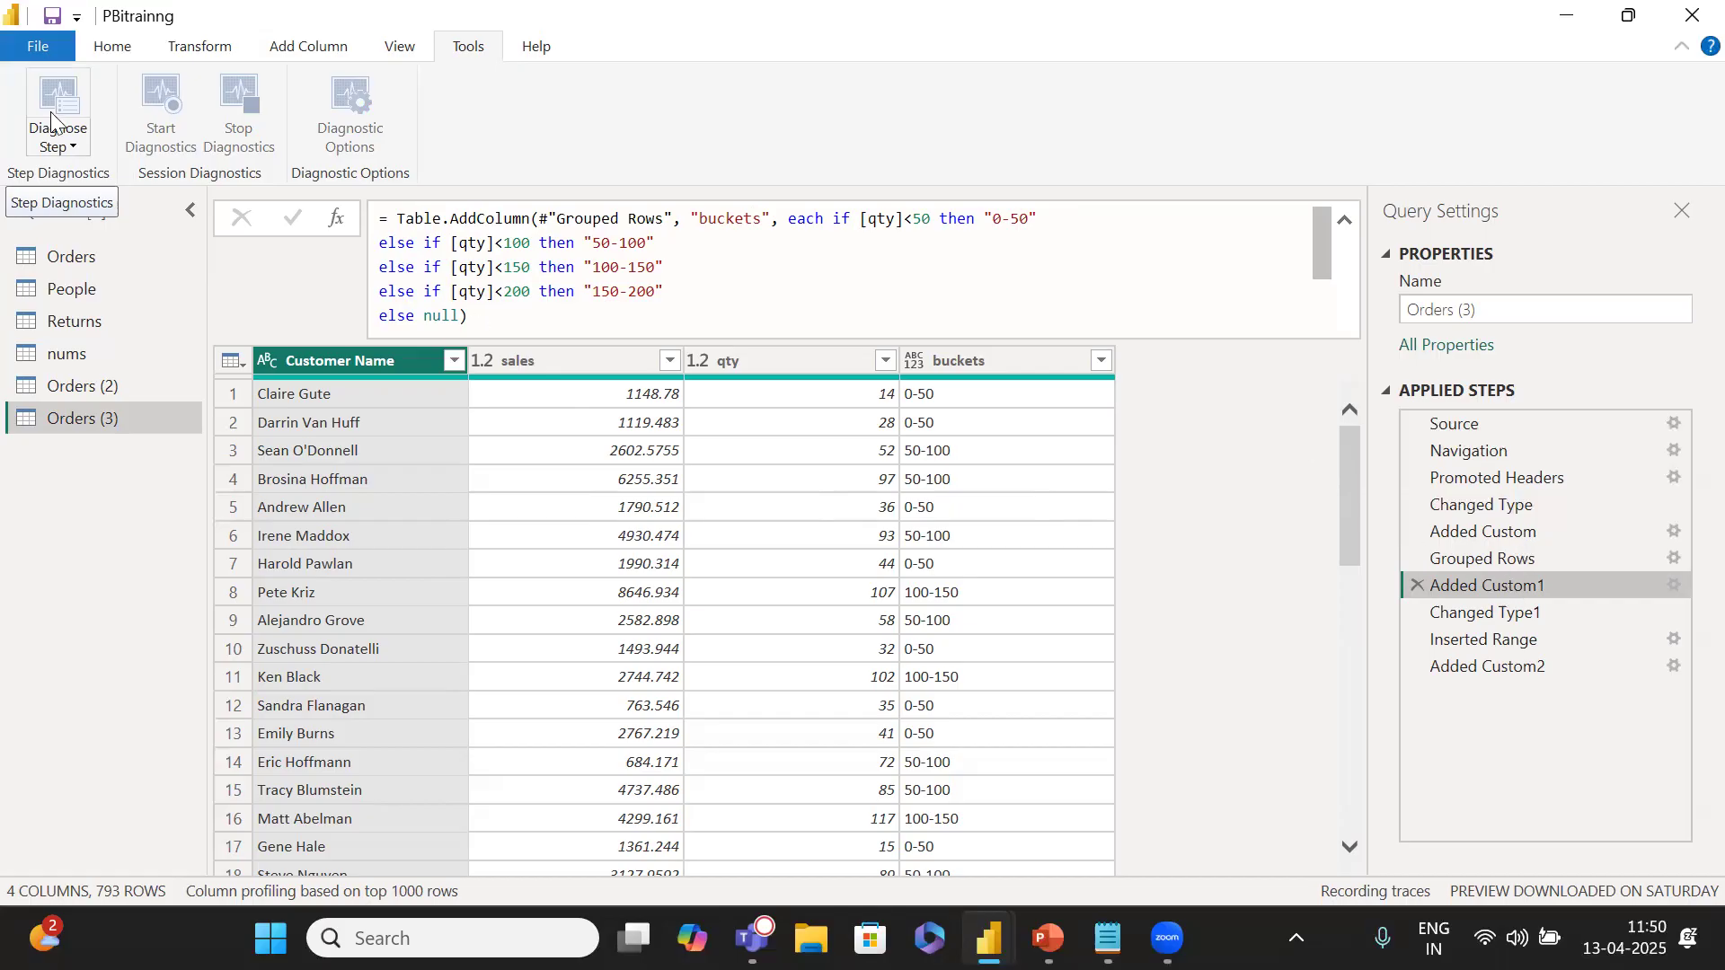
{"action": "left_click", "coordinate": [54, 144]}
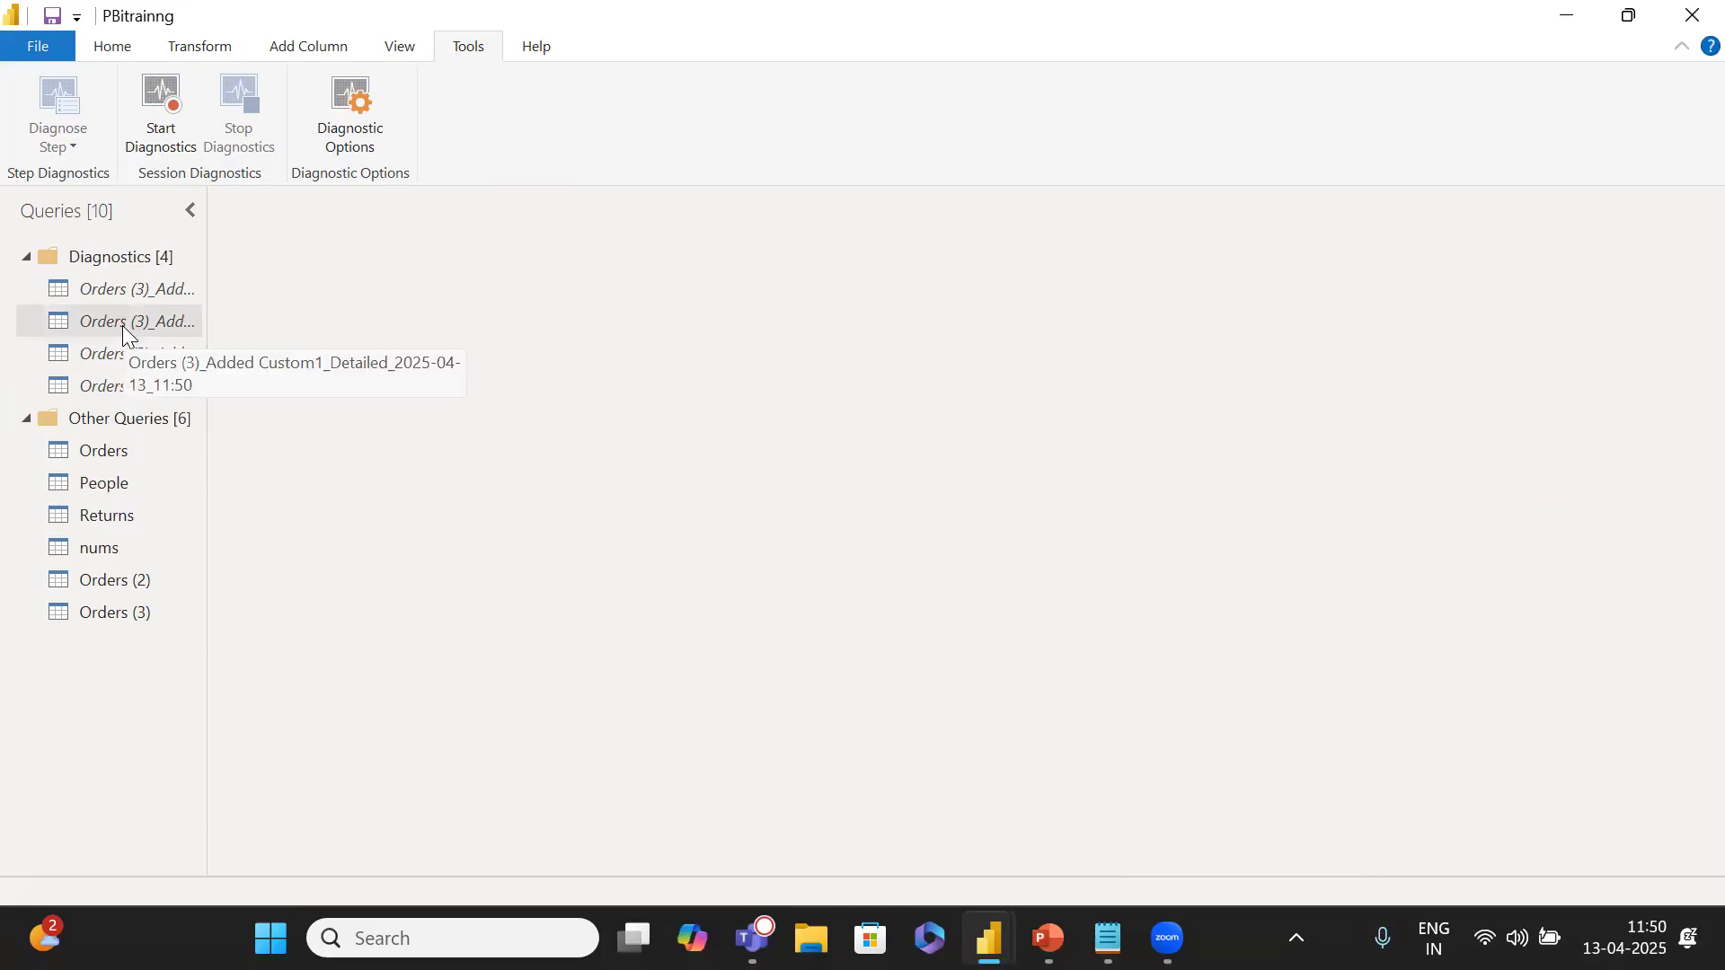
Examine the Counters and Detailed diagnostics queries for the Added Custom1 step, including the processor time and memory columns.
{"action": "left_click", "coordinate": [130, 291]}
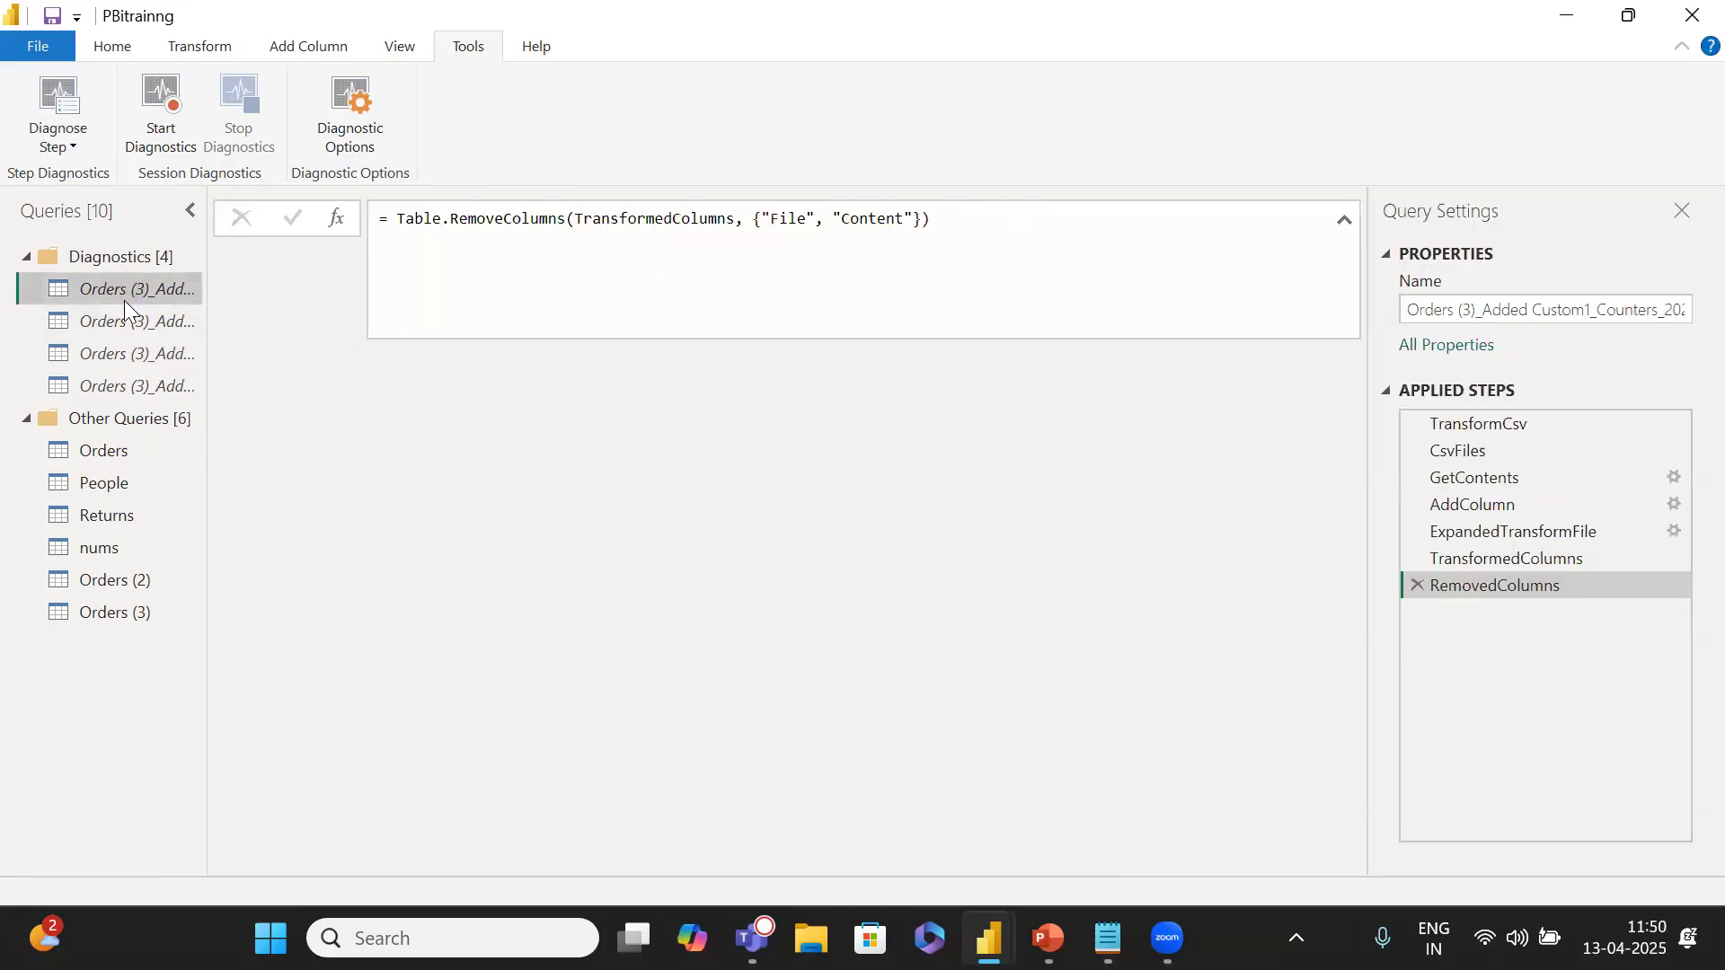
{"action": "left_click", "coordinate": [131, 323]}
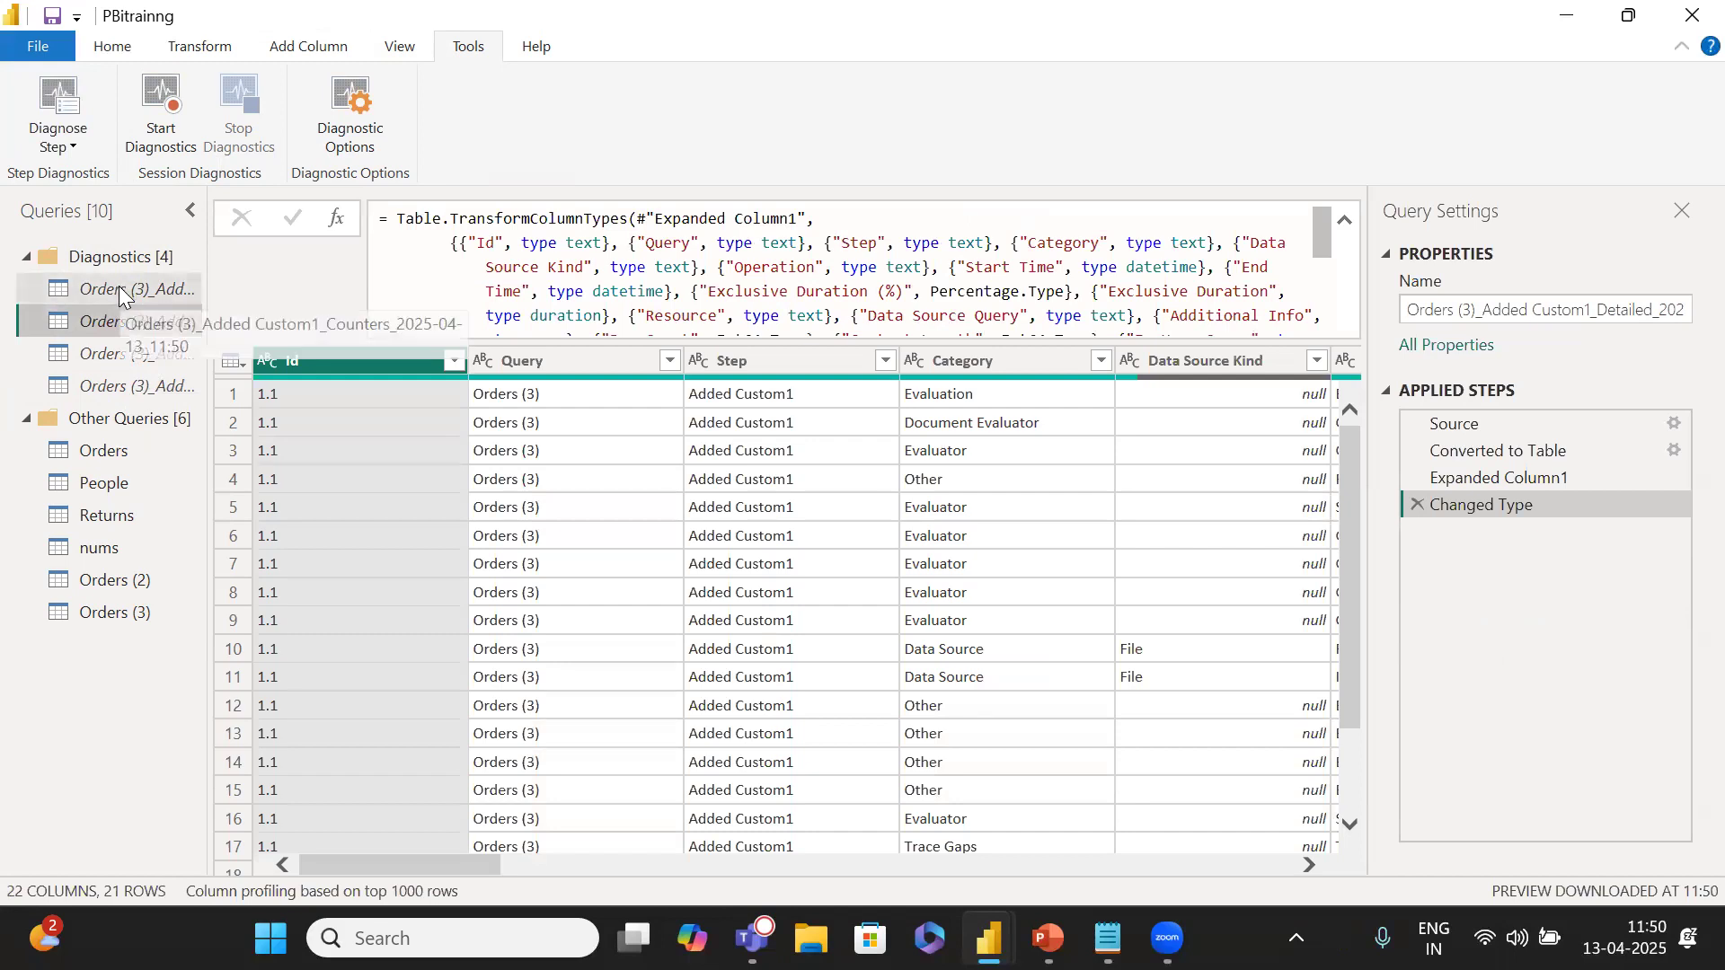
{"action": "left_click", "coordinate": [119, 288]}
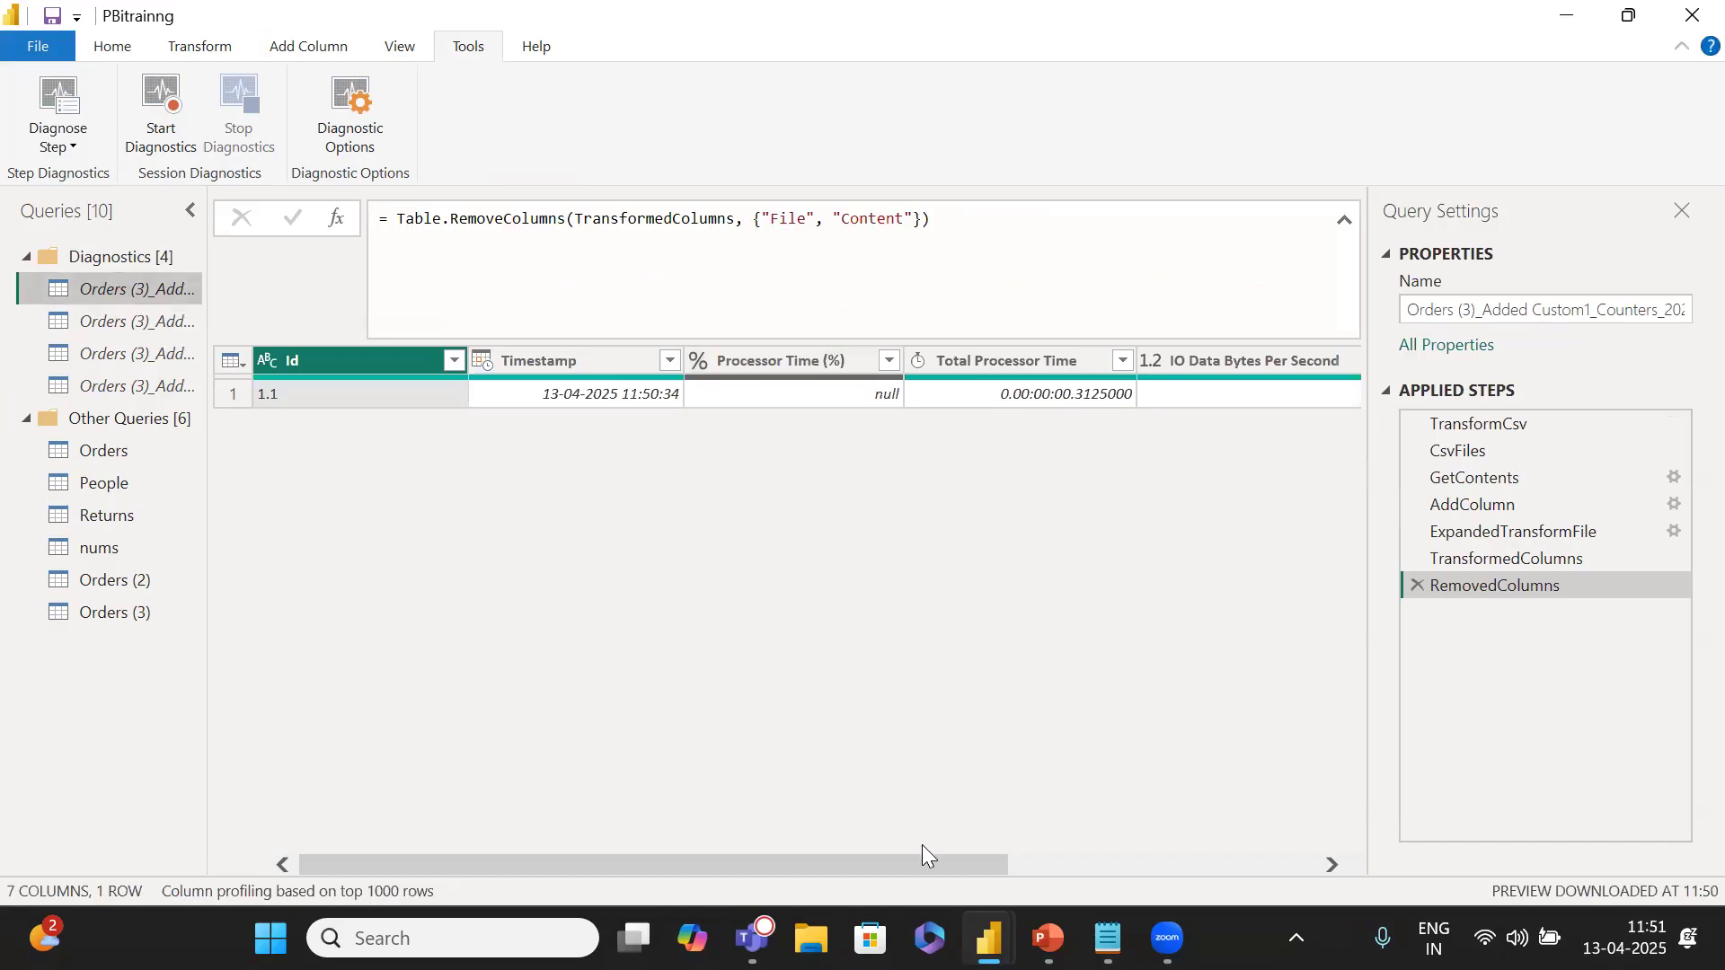
{"action": "left_click_drag", "start_coordinate": [921, 866], "coordinate": [1205, 834]}
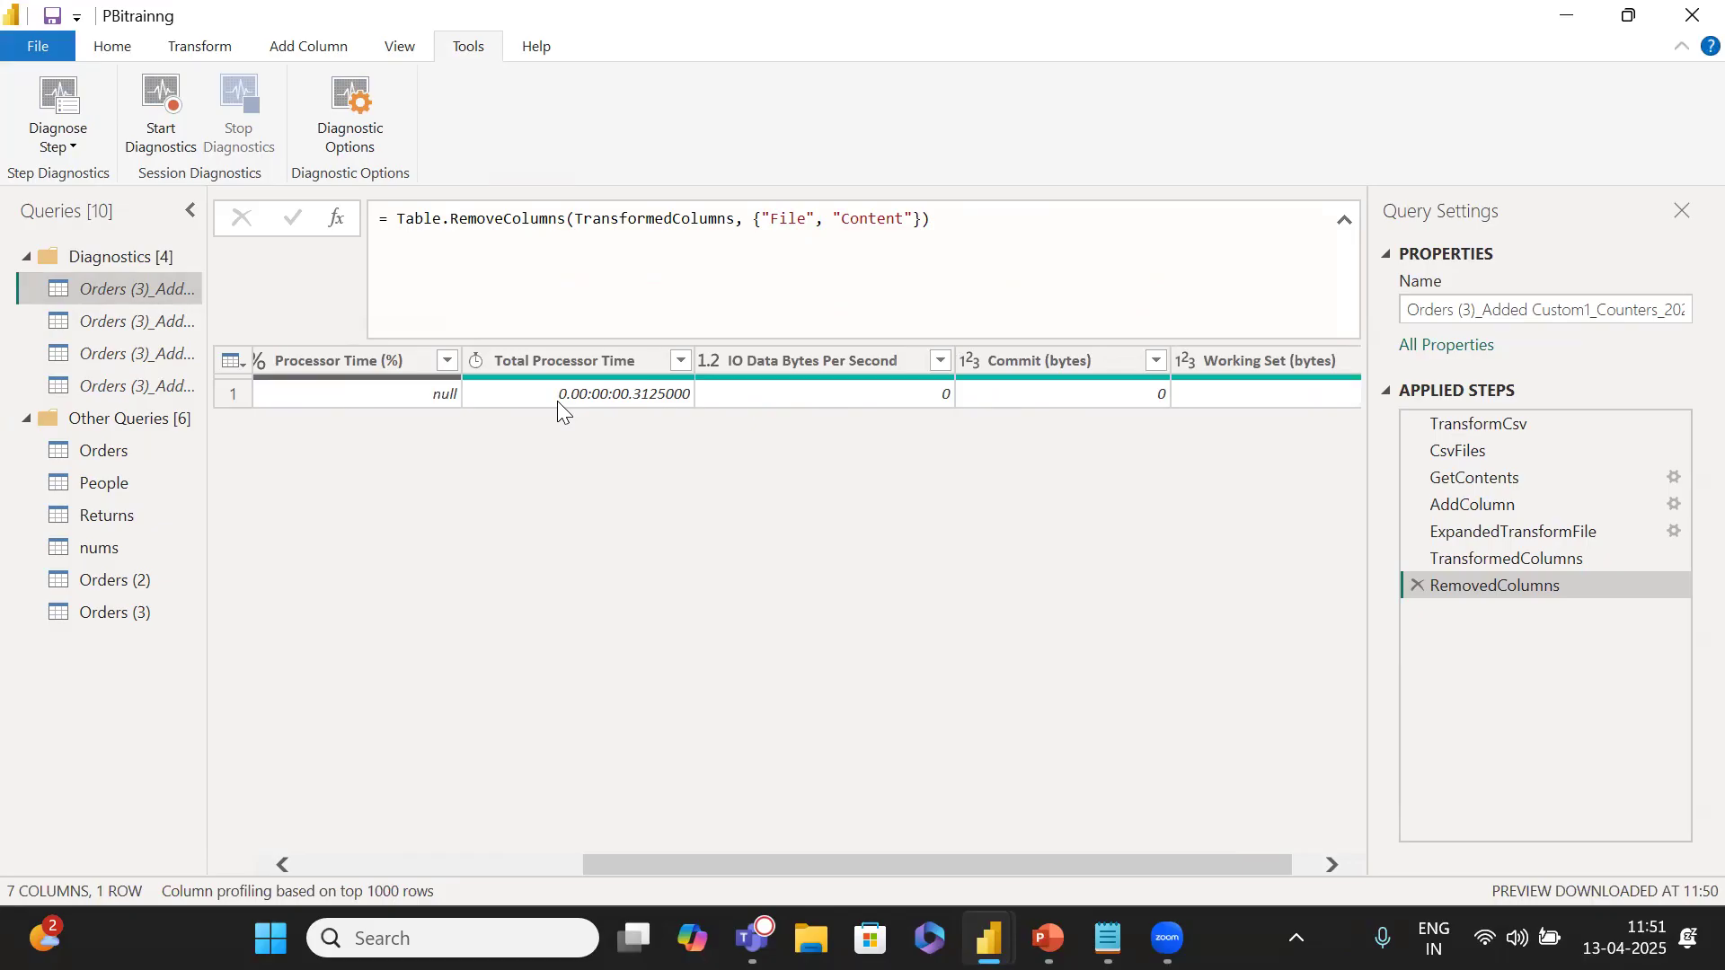
{"action": "mouse_move", "coordinate": [598, 377]}
{"action": "left_click_drag", "start_coordinate": [980, 870], "coordinate": [255, 800]}
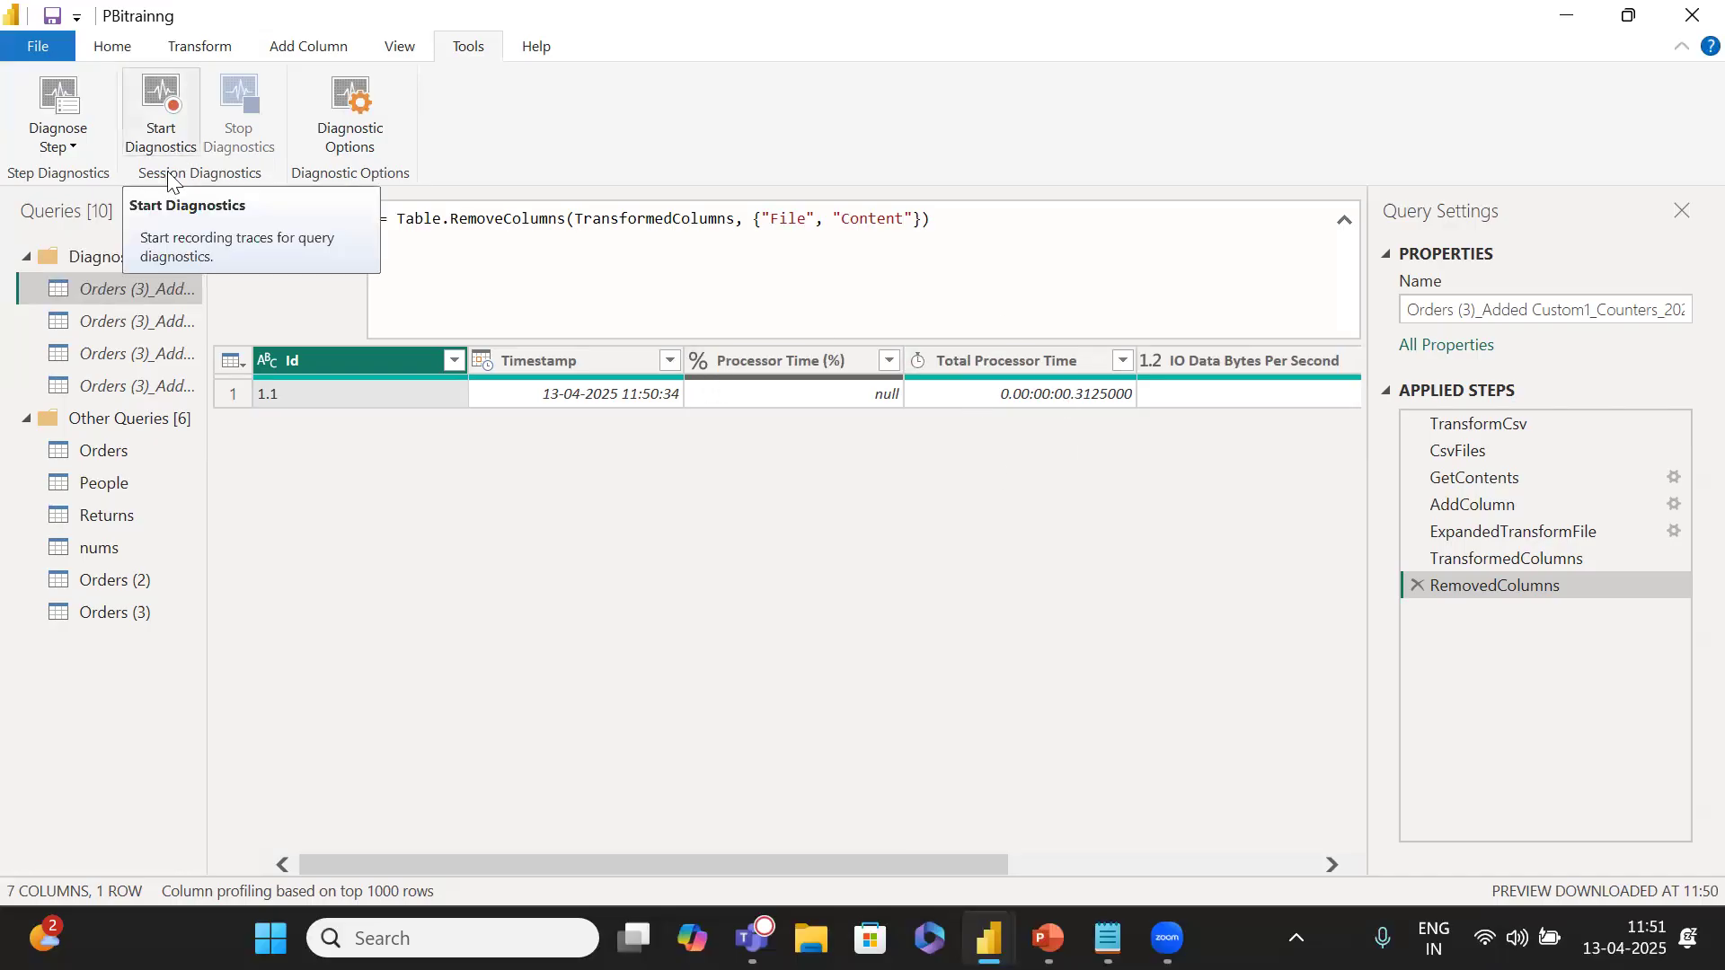
{"action": "left_click", "coordinate": [112, 485]}
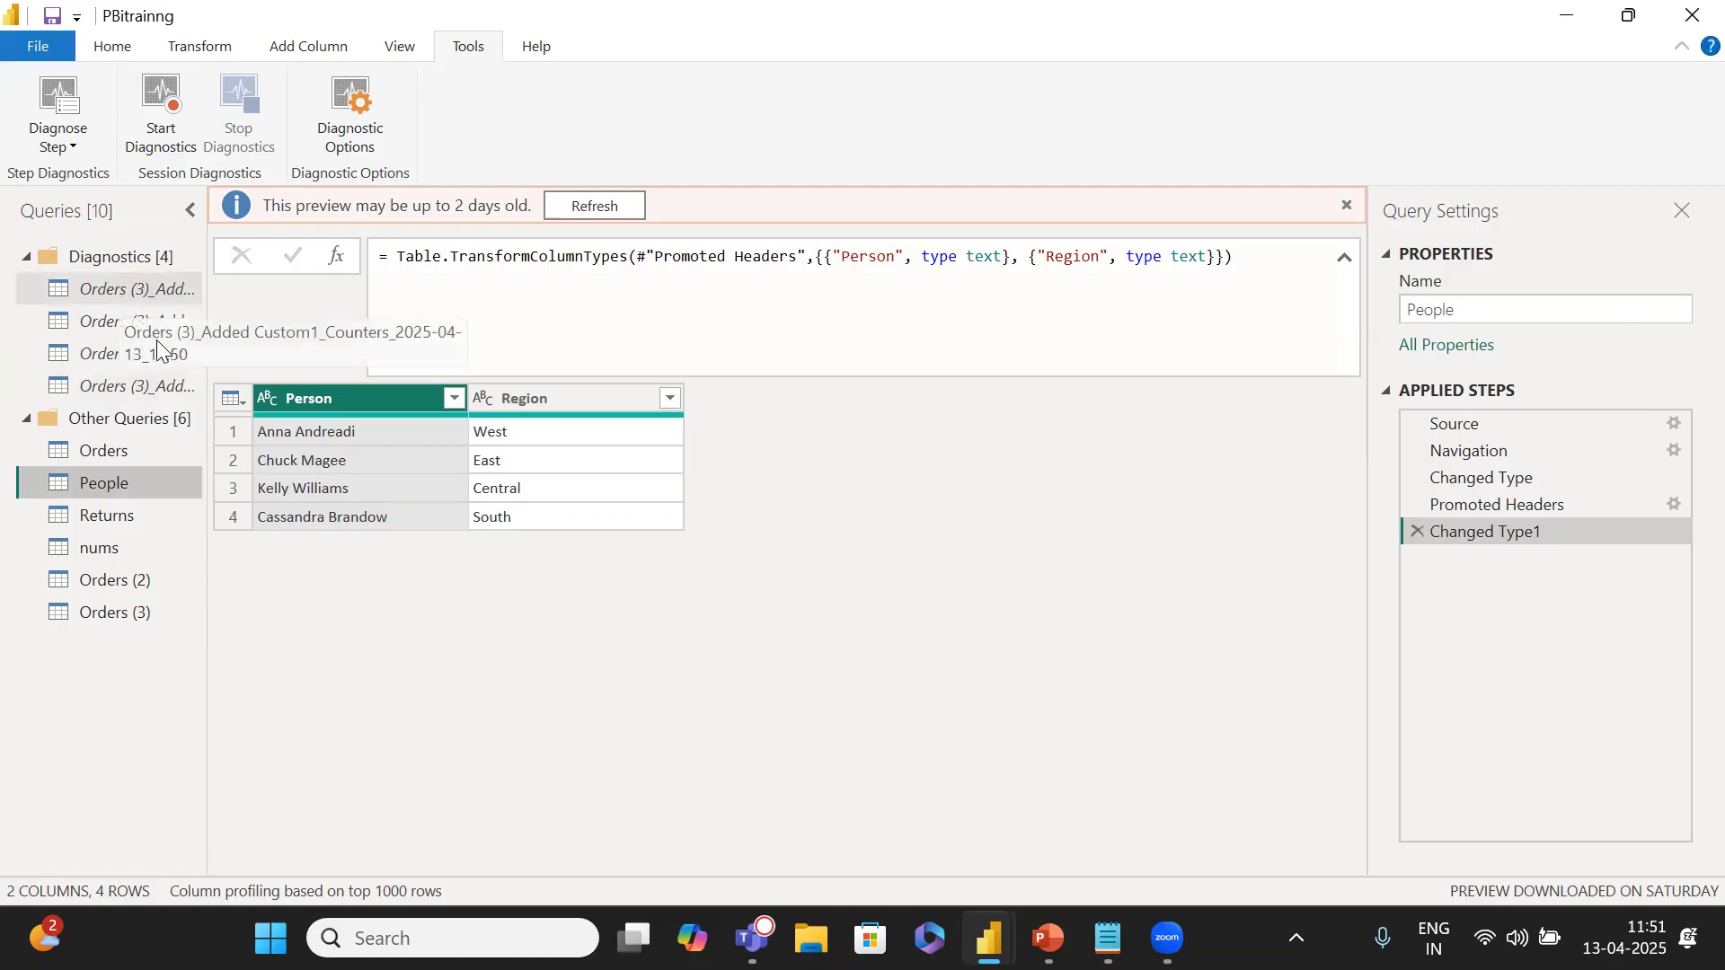
{"action": "left_click", "coordinate": [125, 321]}
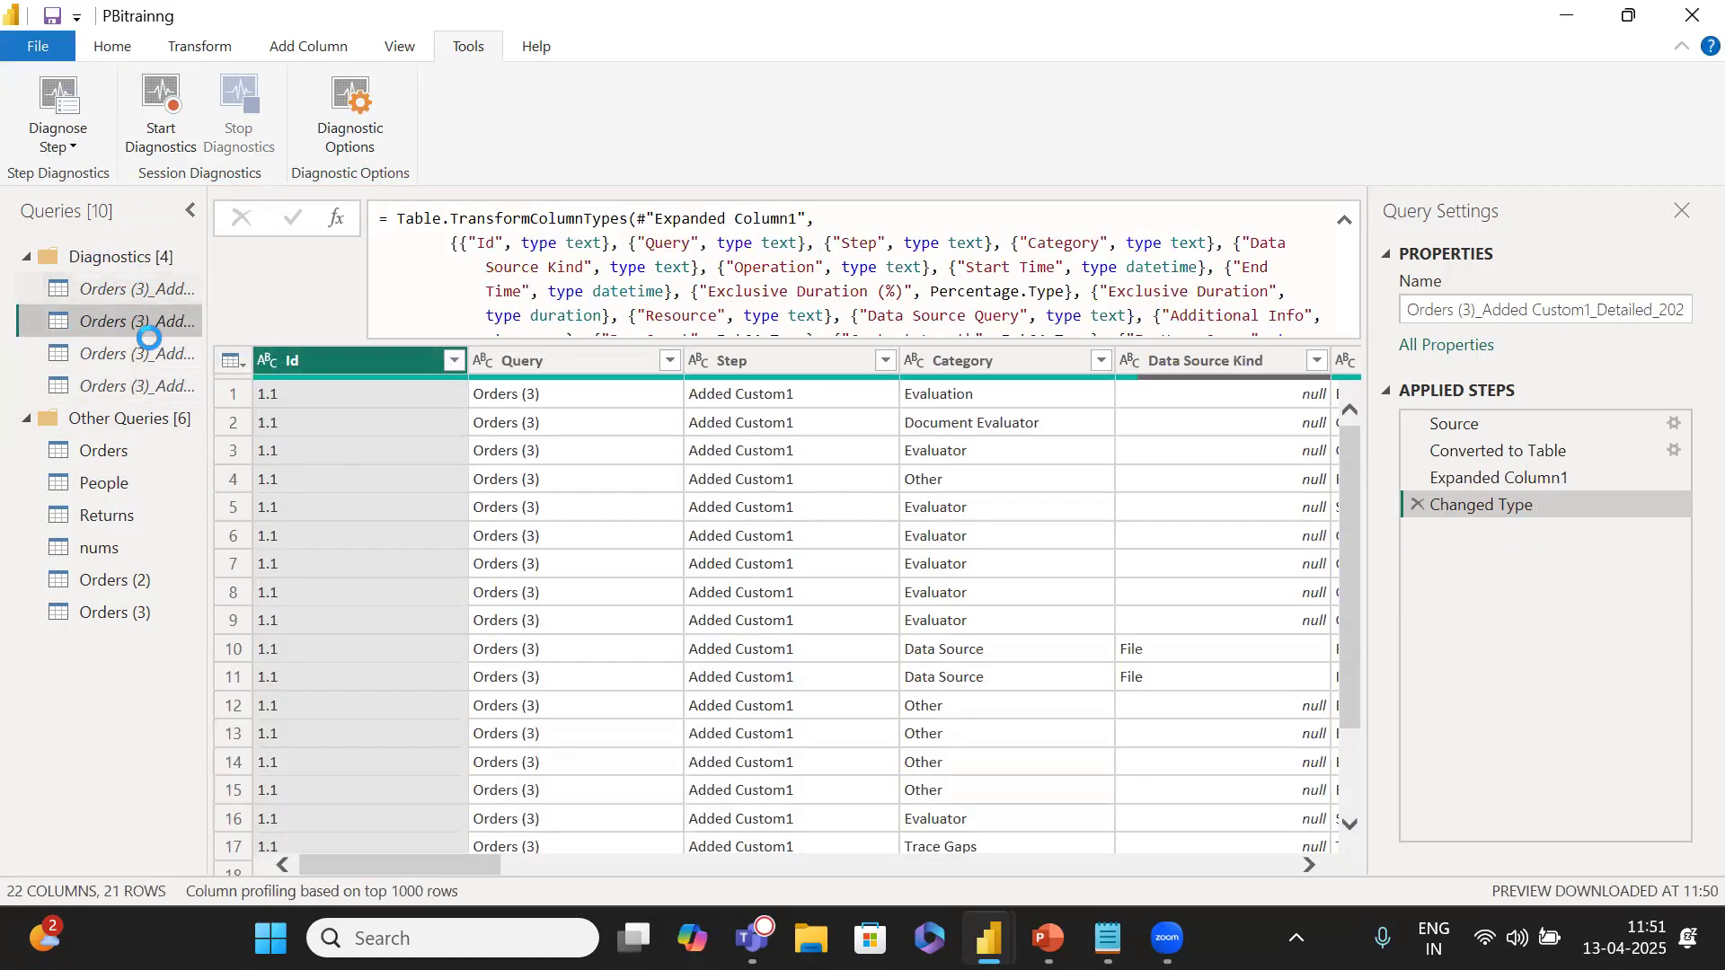
Delete all four Orders (3) diagnostics queries from the Diagnostics group and confirm the deletion.
{"action": "left_click", "coordinate": [133, 385]}
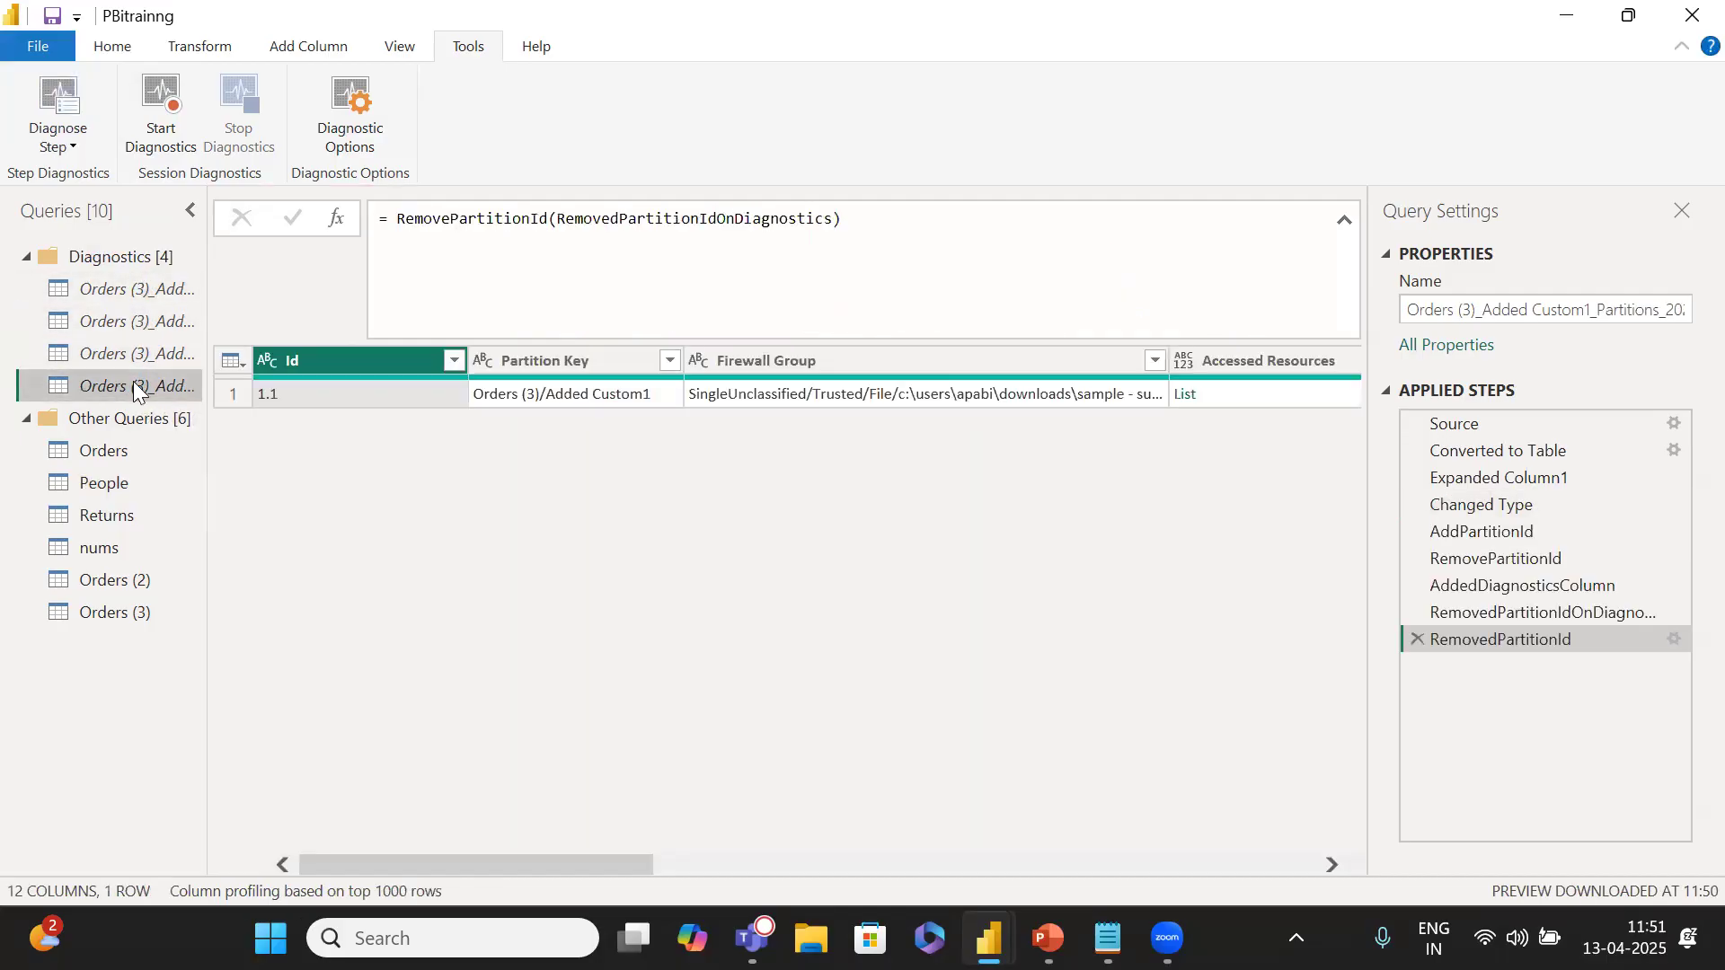
{"action": "left_click", "coordinate": [120, 285], "text": "shift"}
{"action": "right_click", "coordinate": [120, 285]}
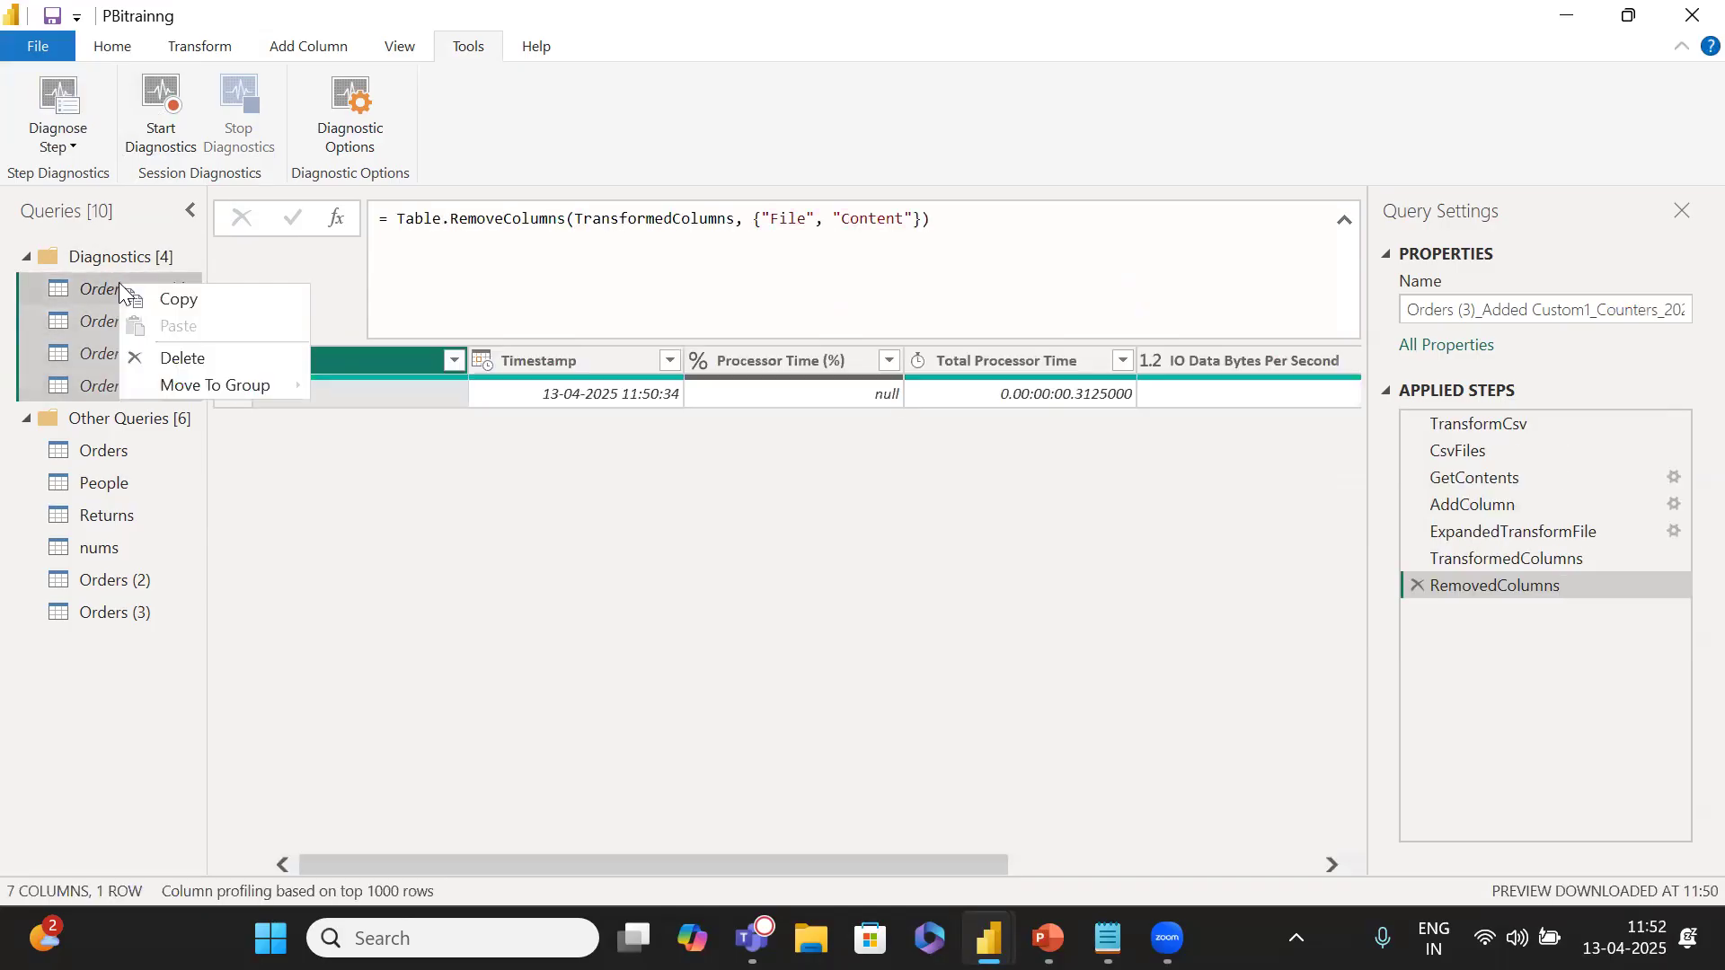
{"action": "left_click", "coordinate": [211, 366]}
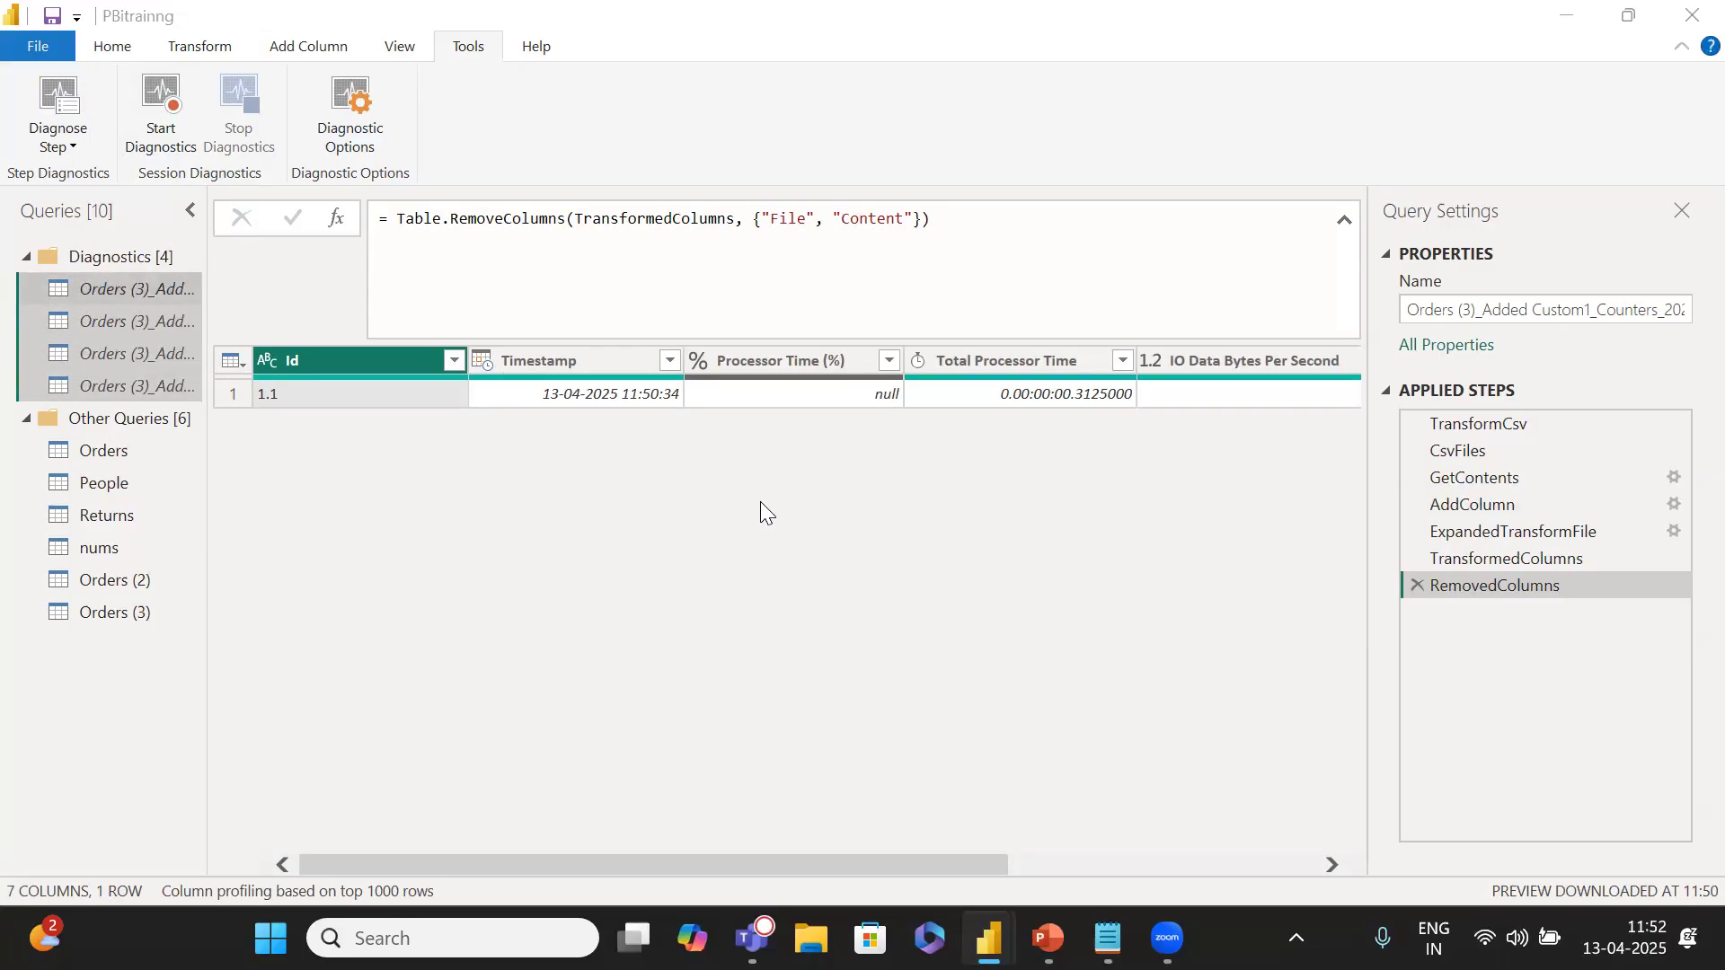
{"action": "left_click", "coordinate": [980, 521]}
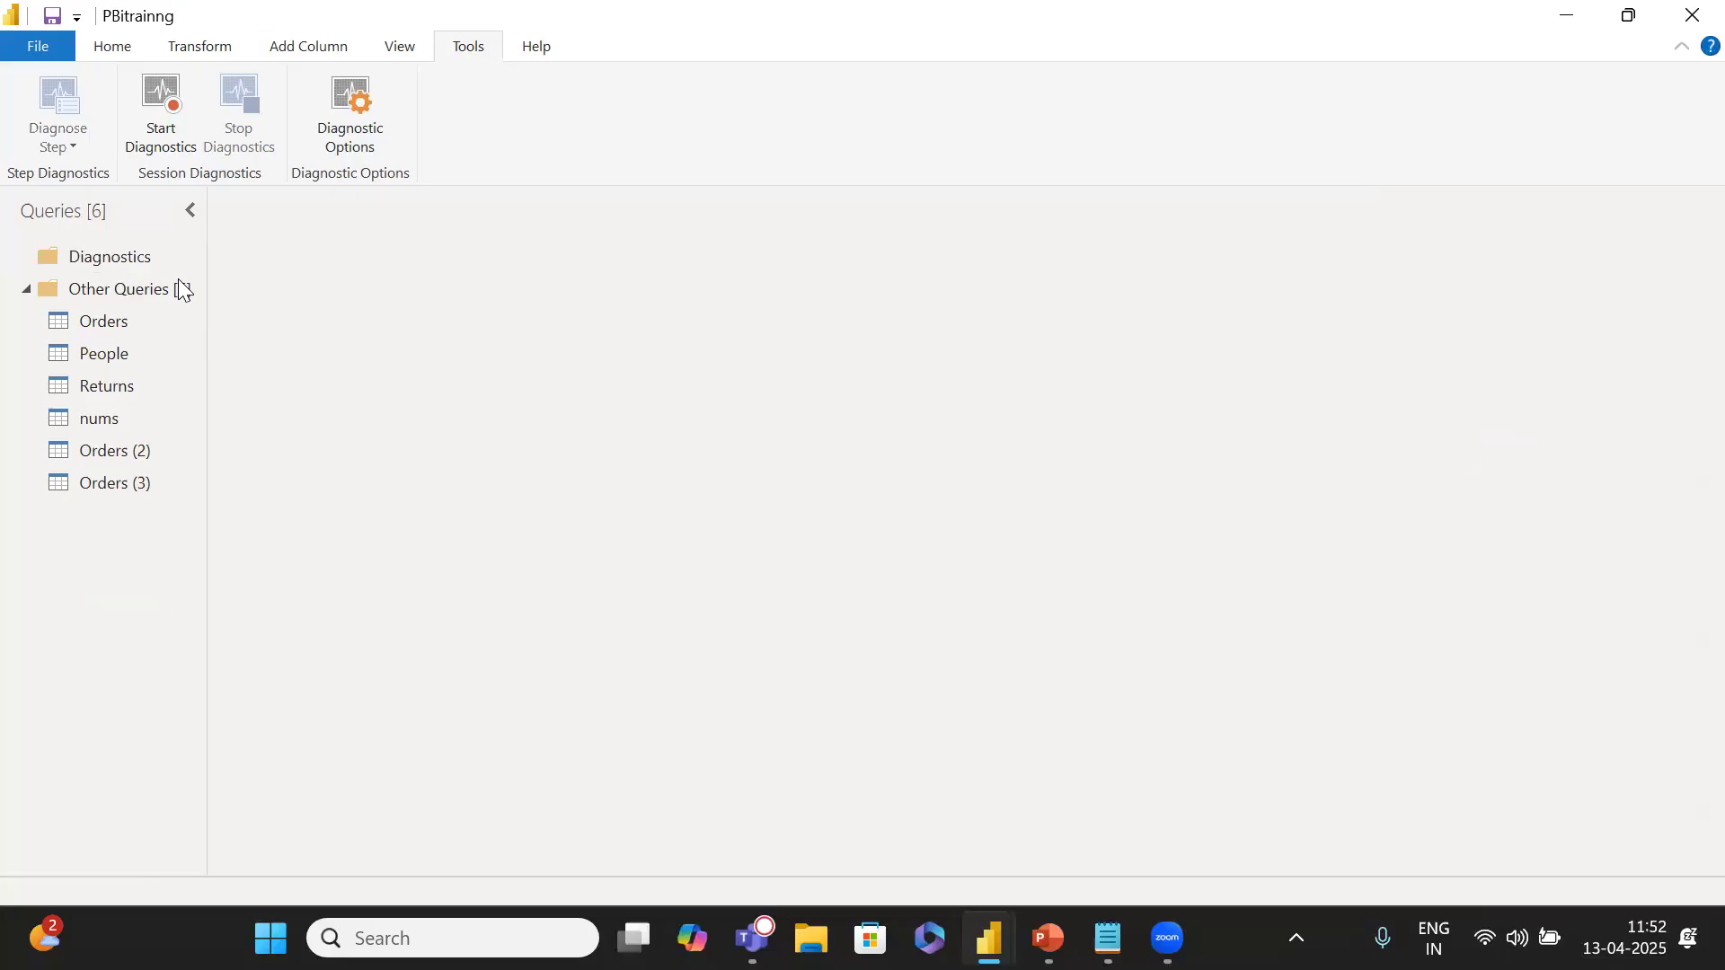
Check the commands available for the empty Diagnostics group without applying any.
{"action": "left_click", "coordinate": [117, 260]}
{"action": "left_click", "coordinate": [114, 266]}
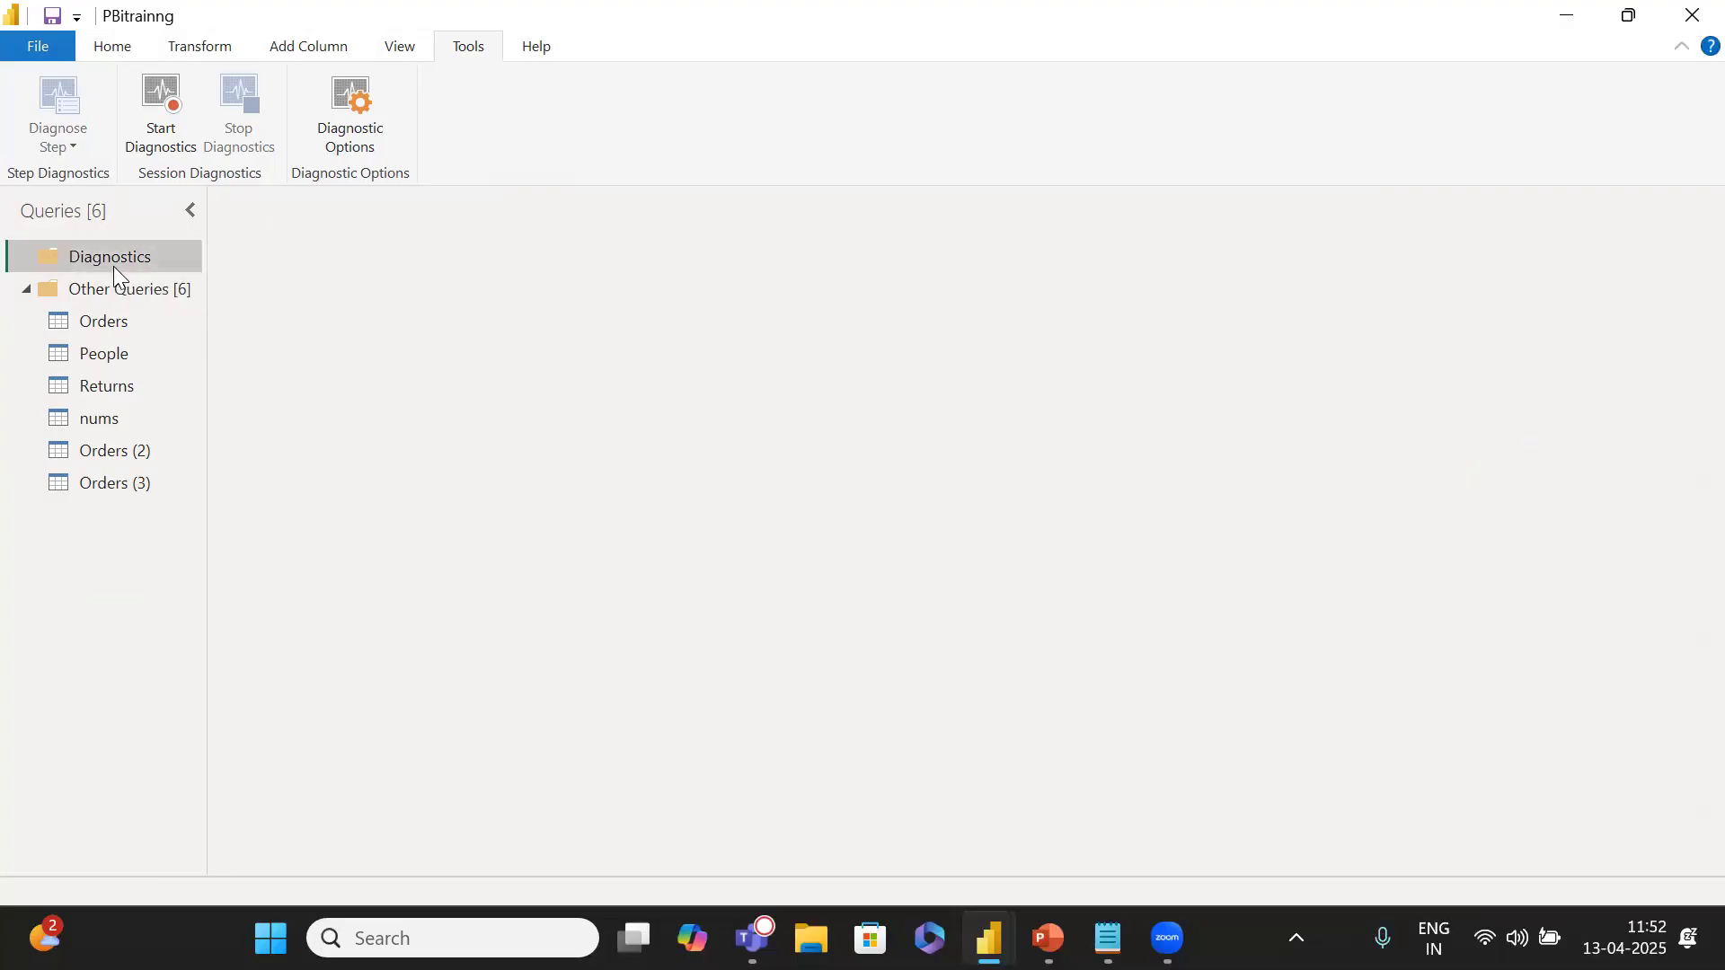
{"action": "right_click", "coordinate": [113, 266]}
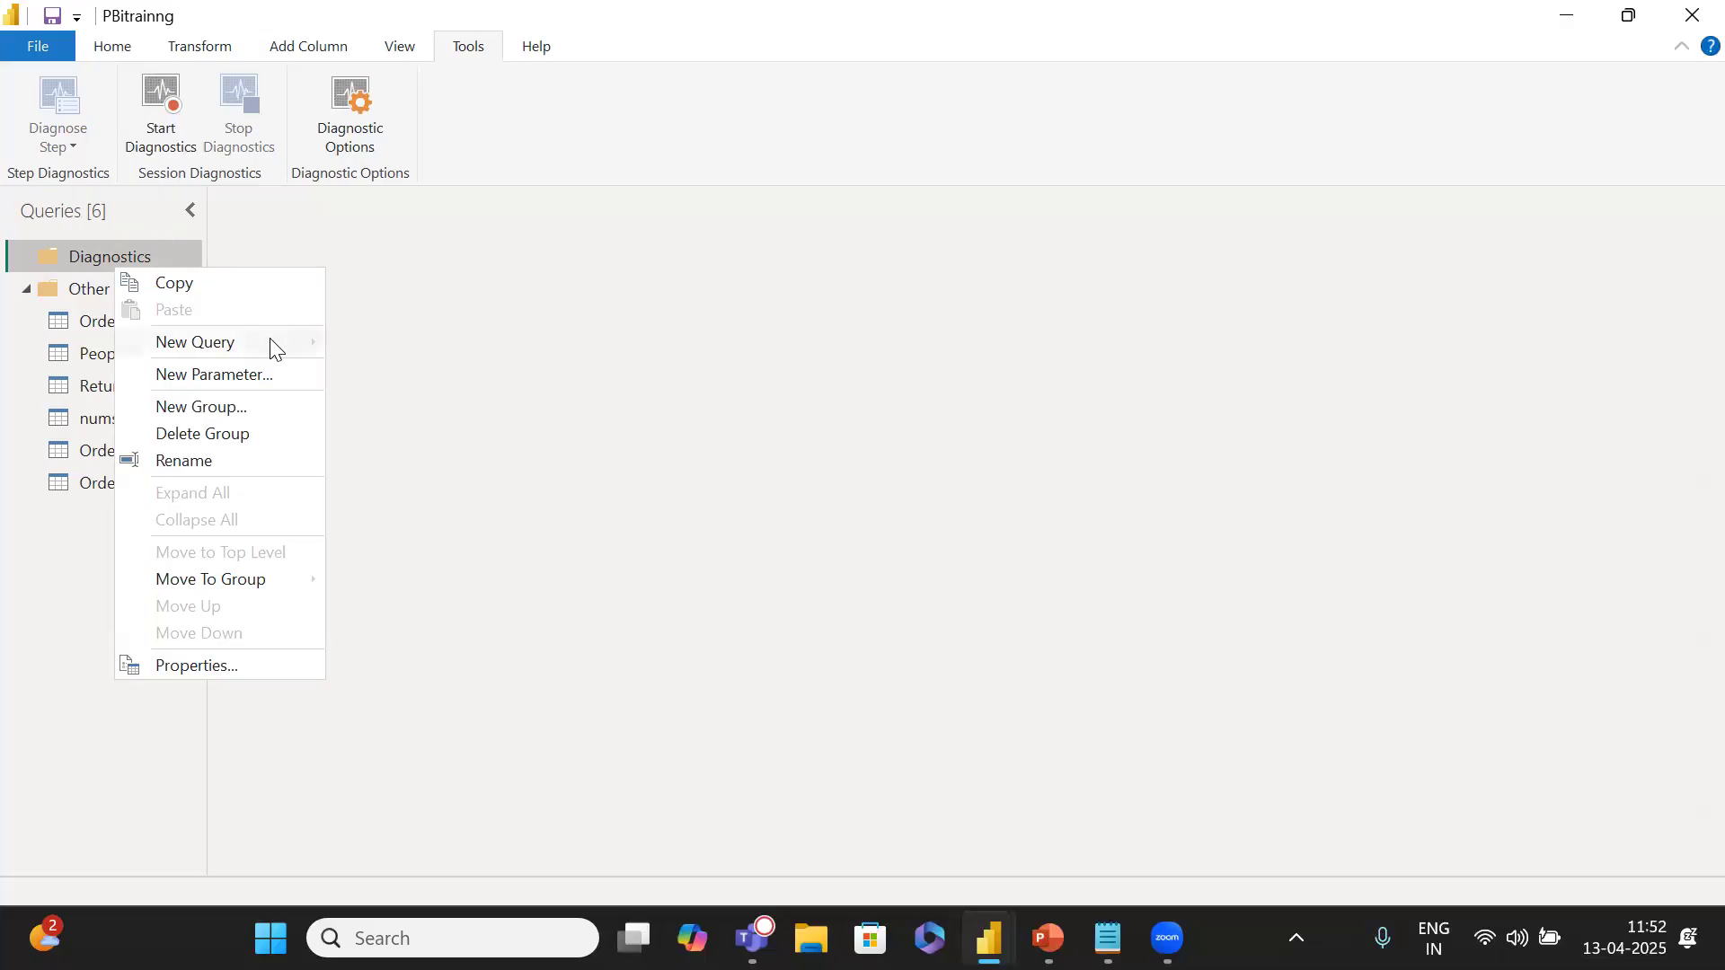
{"action": "left_click", "coordinate": [463, 221]}
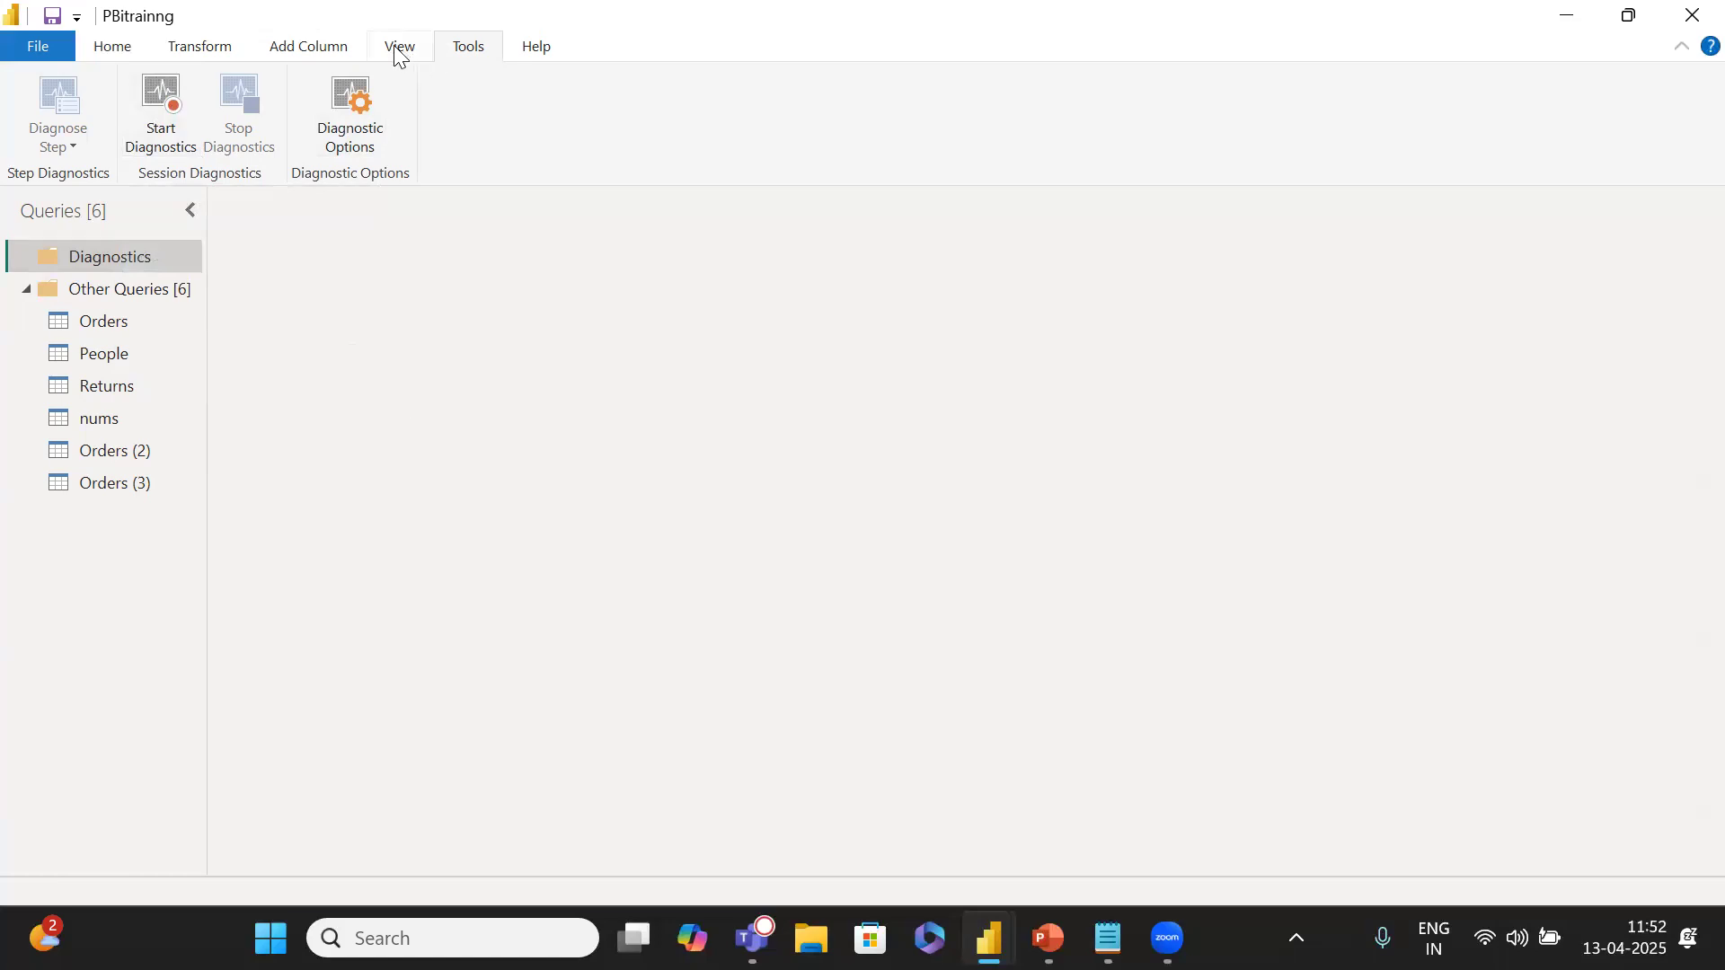
Return to the home commands and display the Orders query.
{"action": "left_click", "coordinate": [125, 54]}
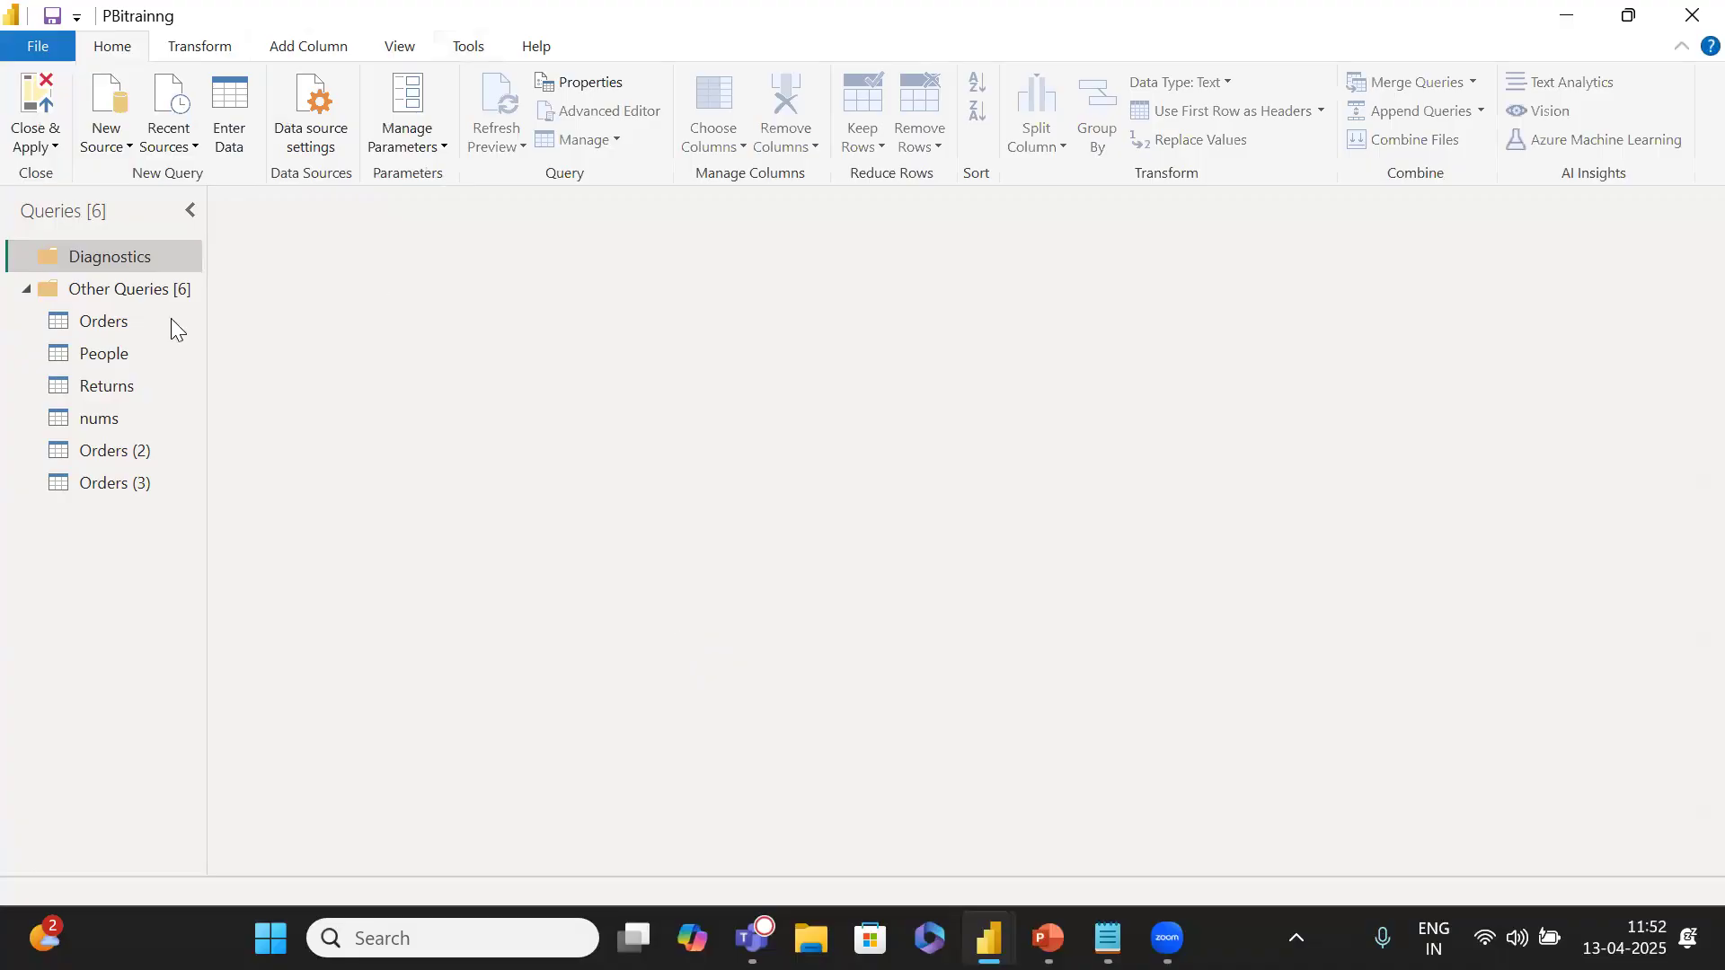
{"action": "left_click", "coordinate": [145, 322]}
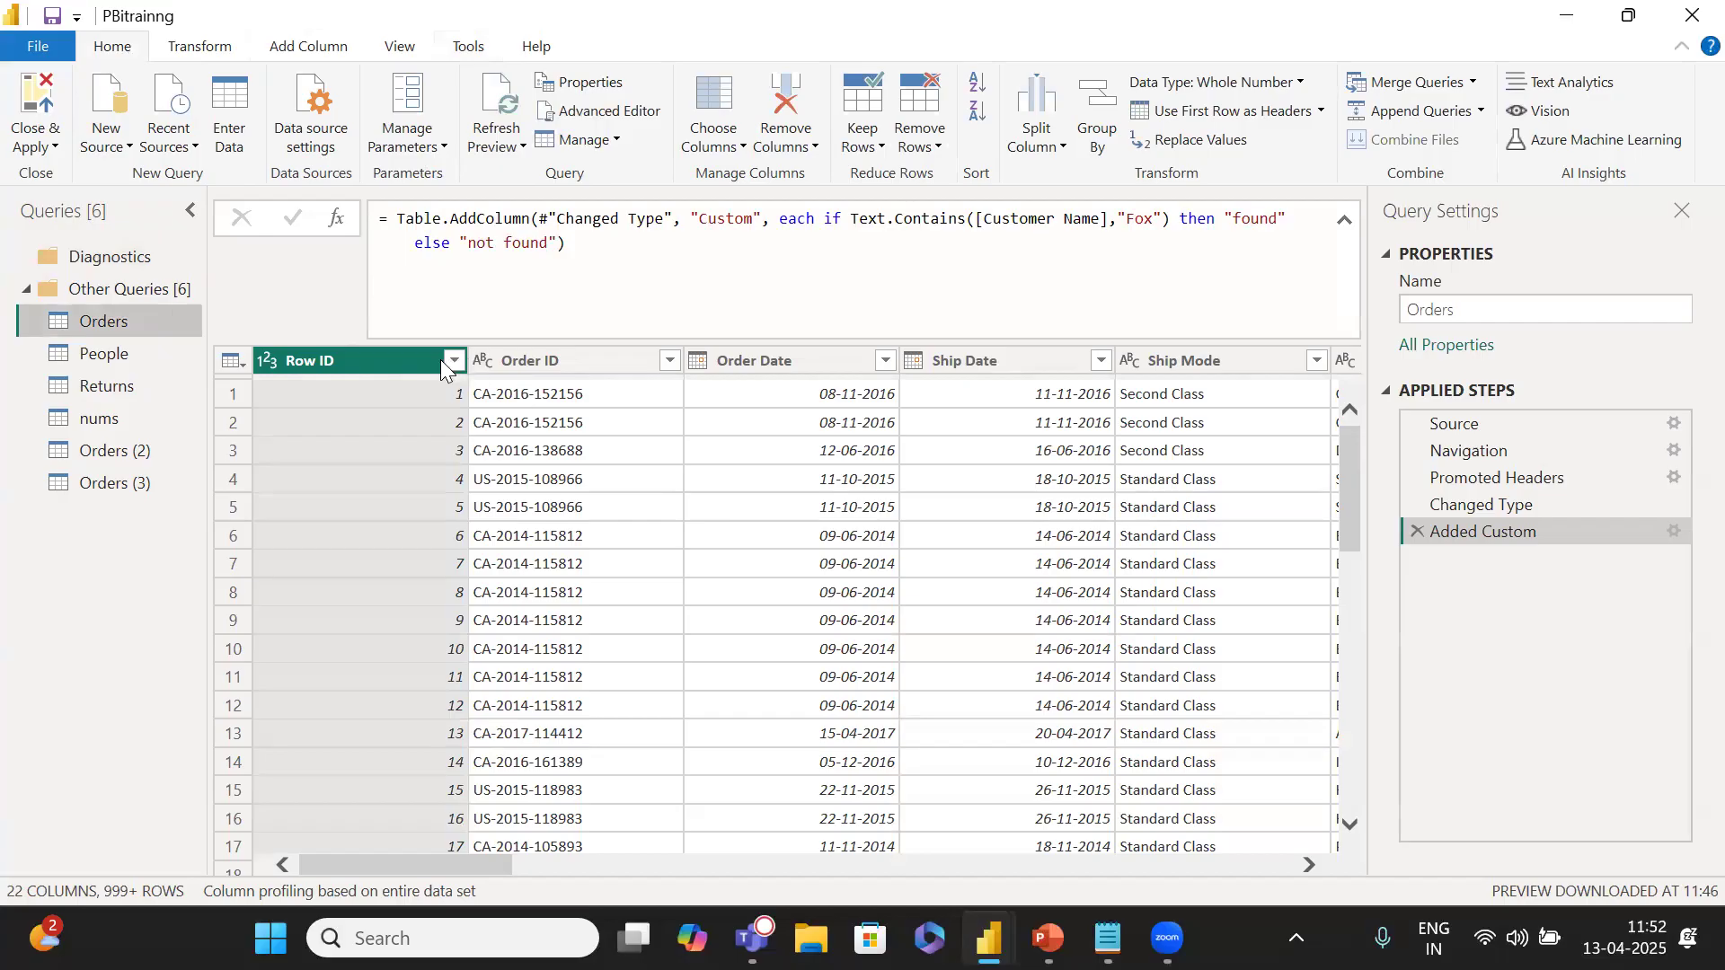
{"action": "left_click", "coordinate": [478, 144]}
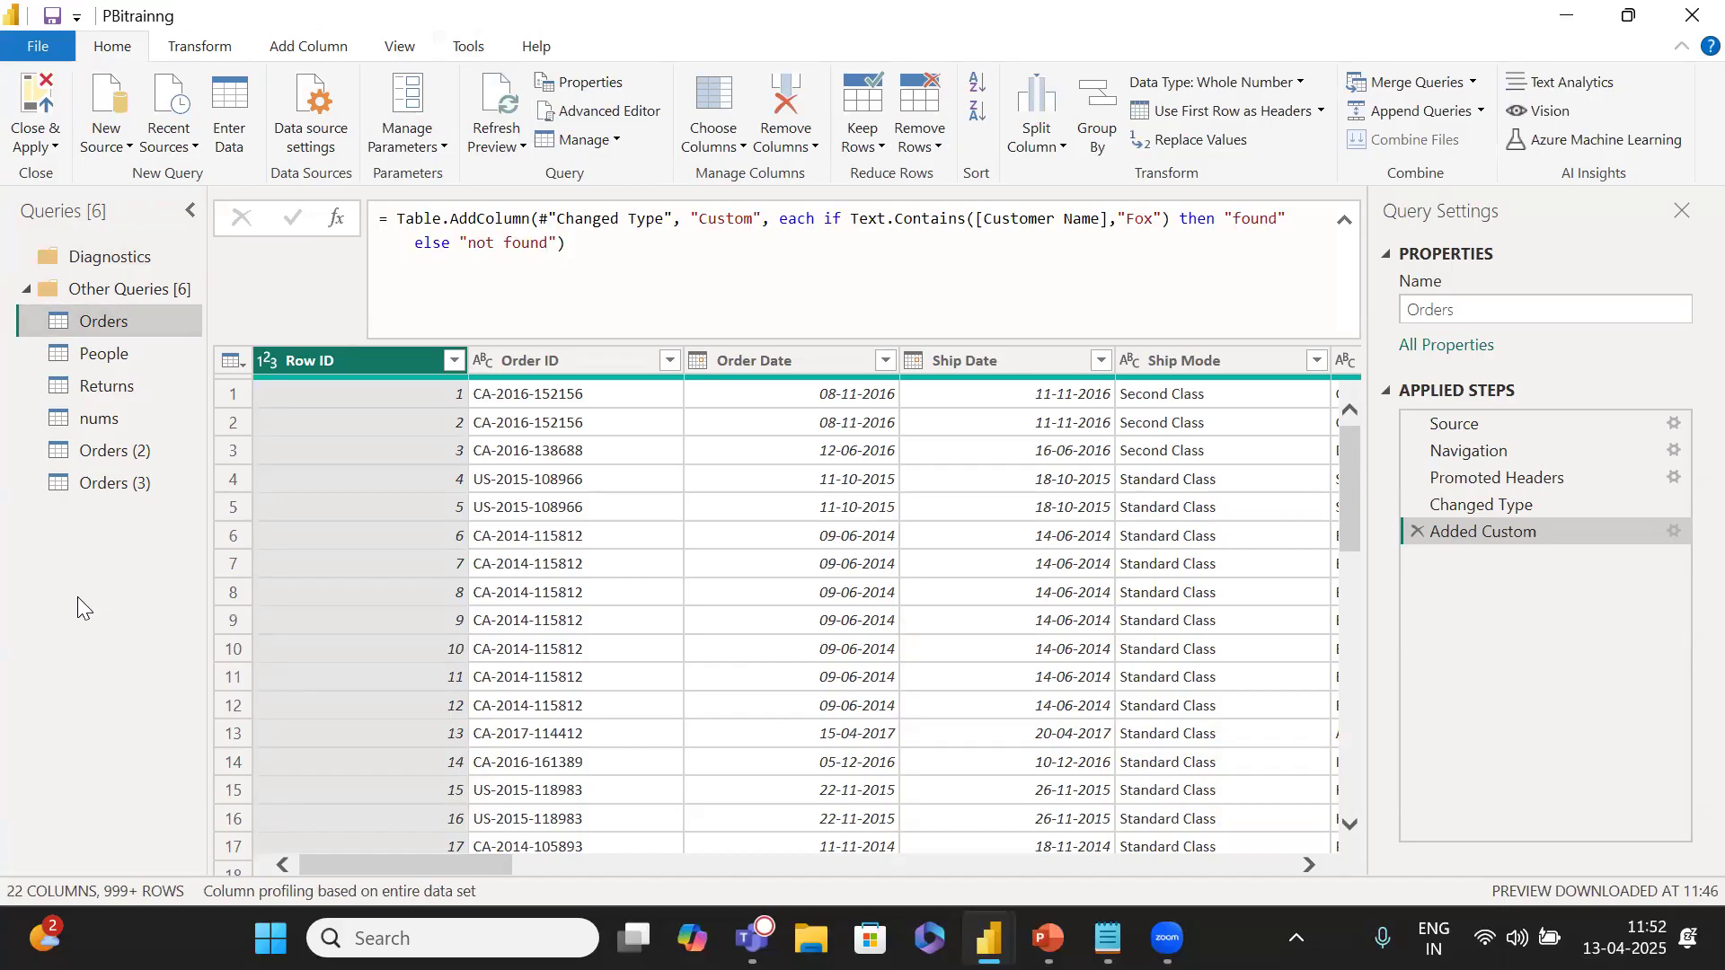
{"action": "left_click", "coordinate": [201, 49]}
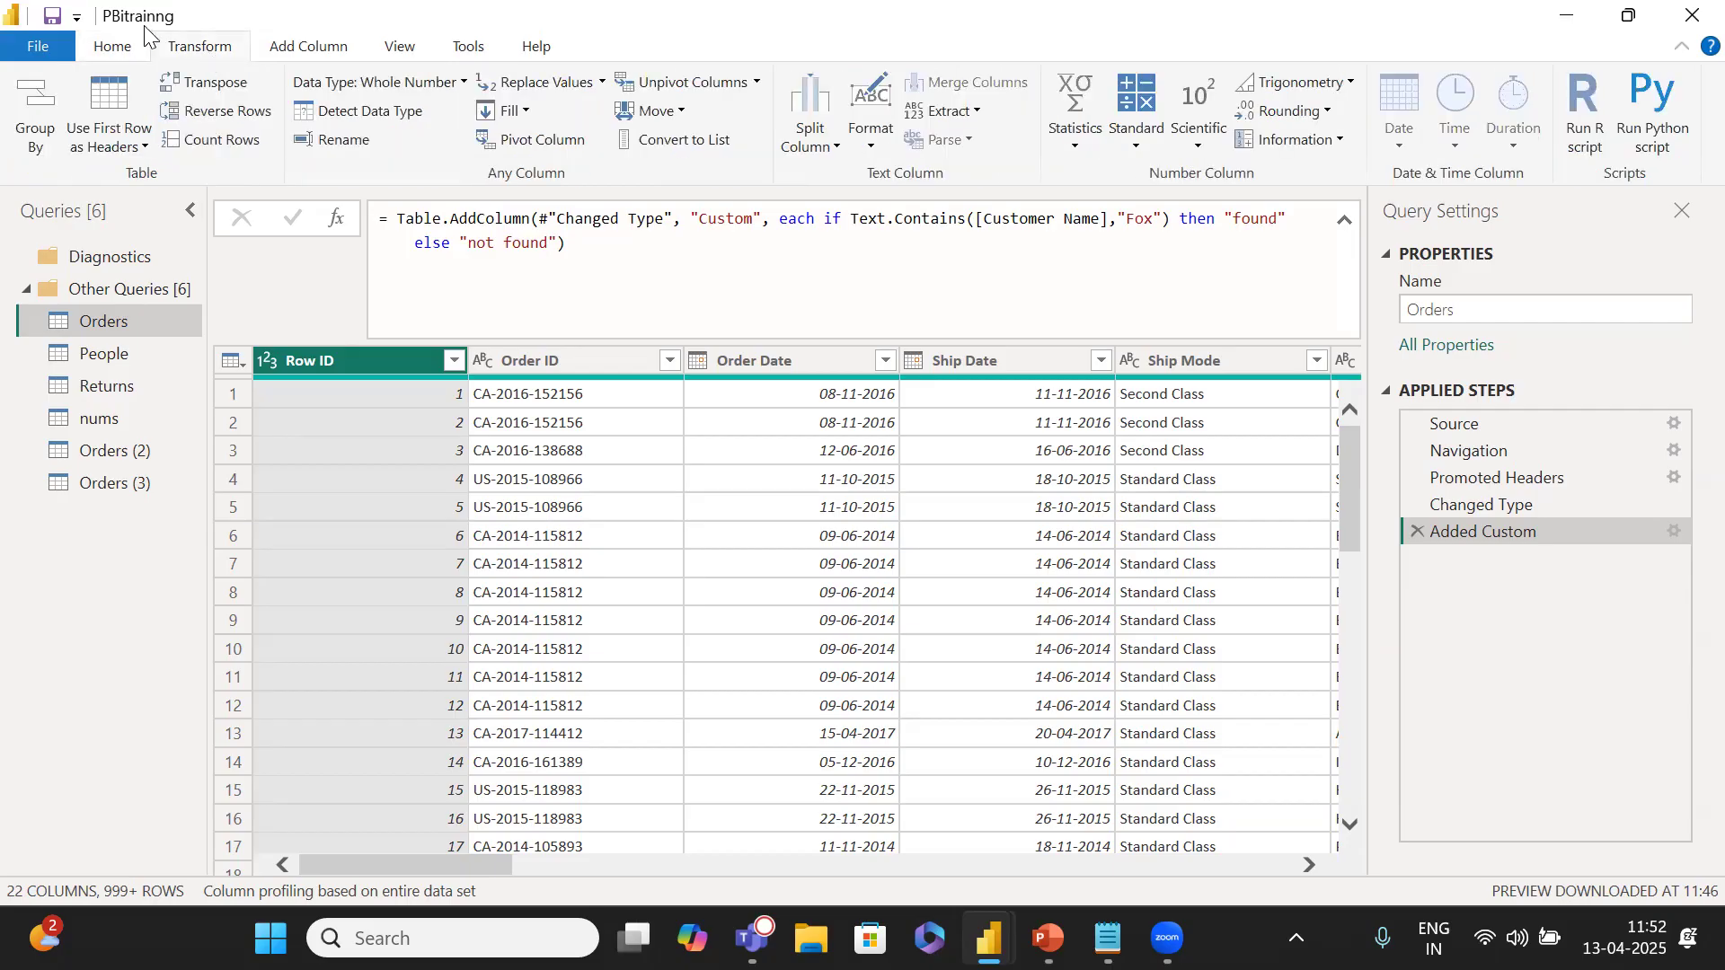
{"action": "left_click", "coordinate": [126, 49]}
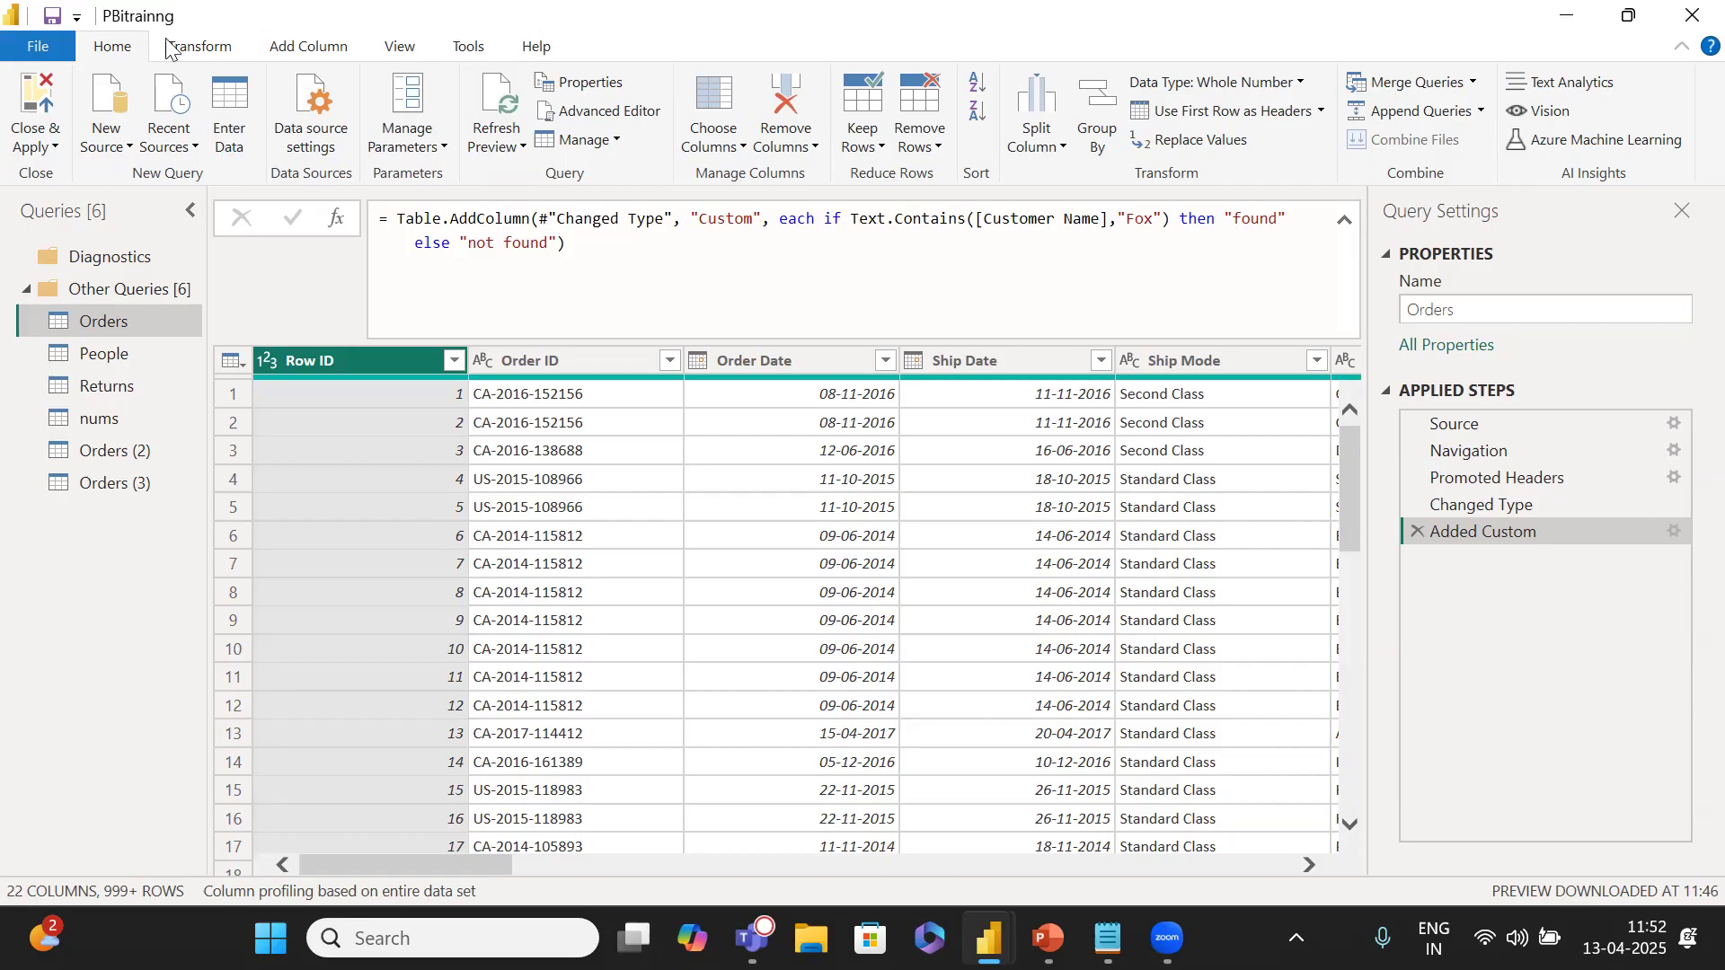
{"action": "left_click", "coordinate": [425, 151]}
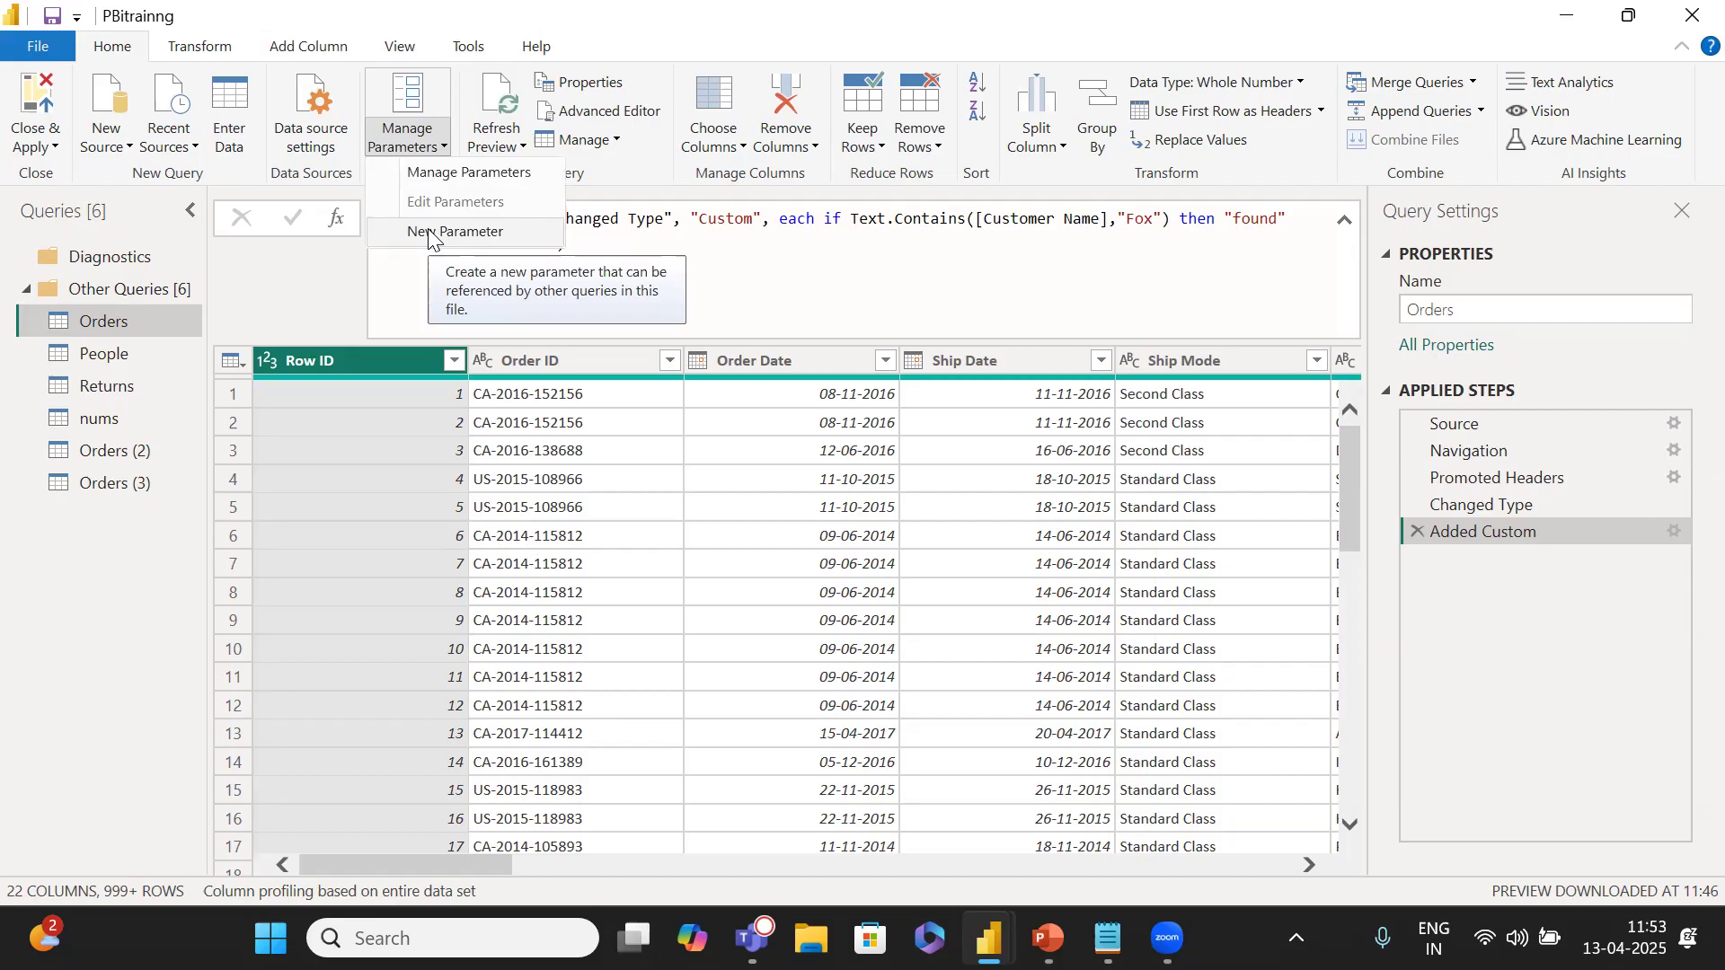
{"action": "left_click", "coordinate": [13, 579]}
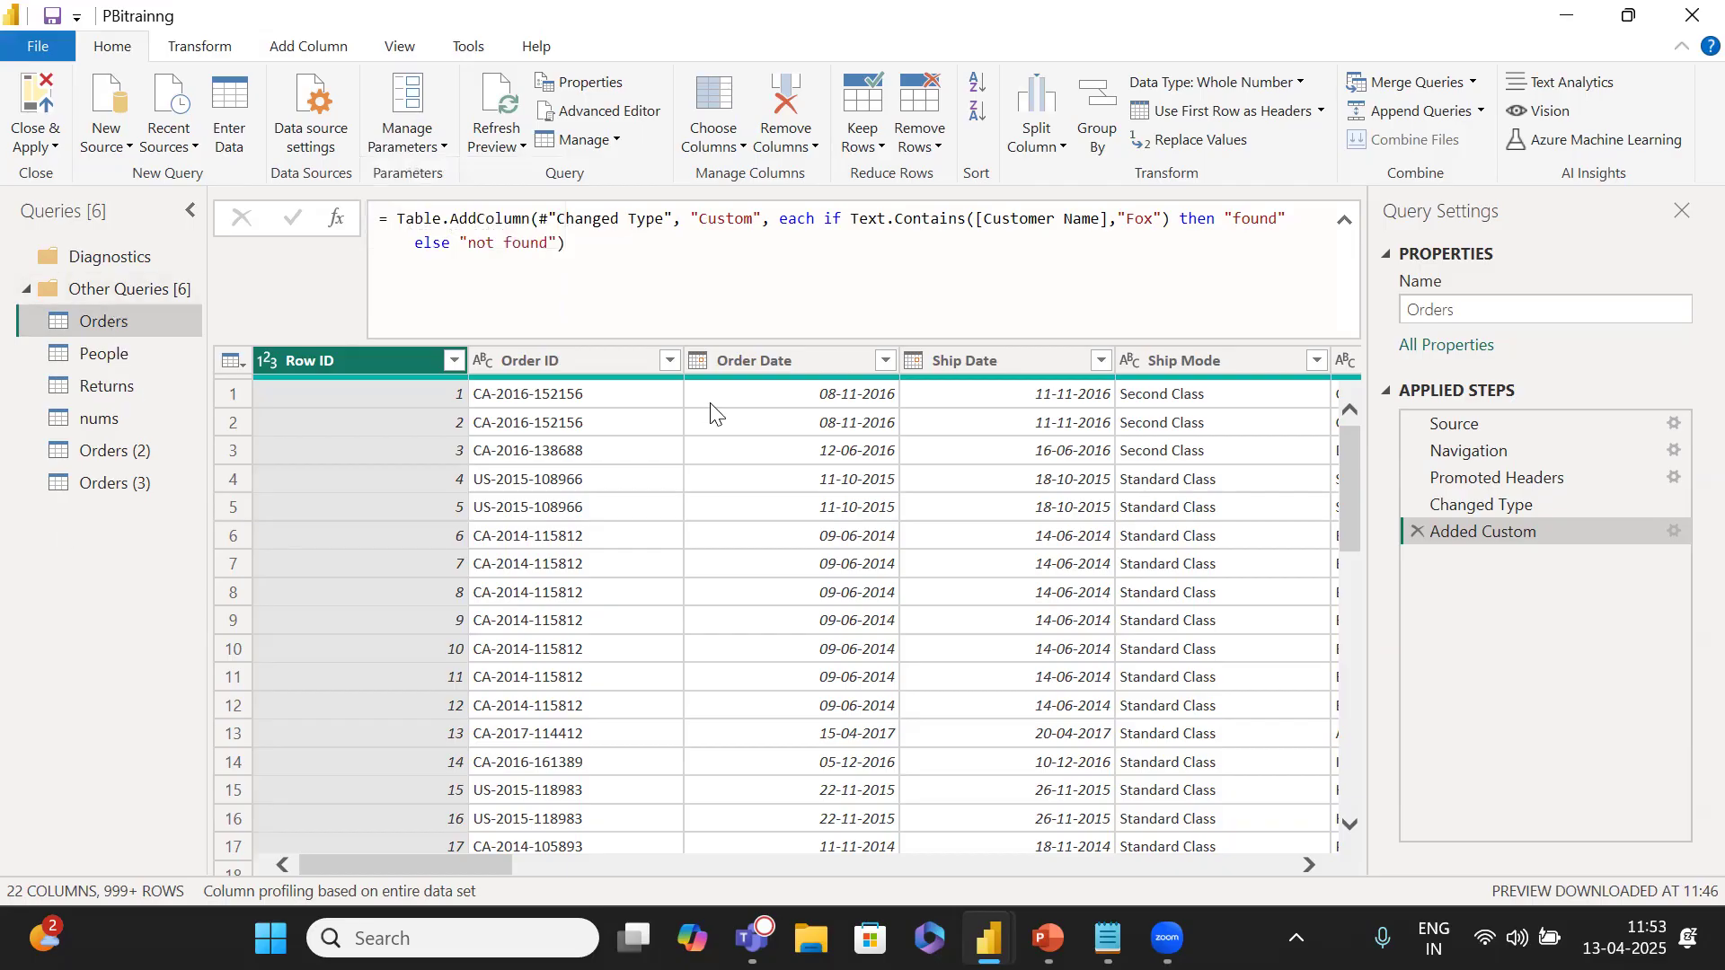
Load the full list of Country filter values in the Orders query and close it without filtering.
{"action": "scroll", "coordinate": [768, 537], "scroll_direction": "right", "scroll_amount": 5}
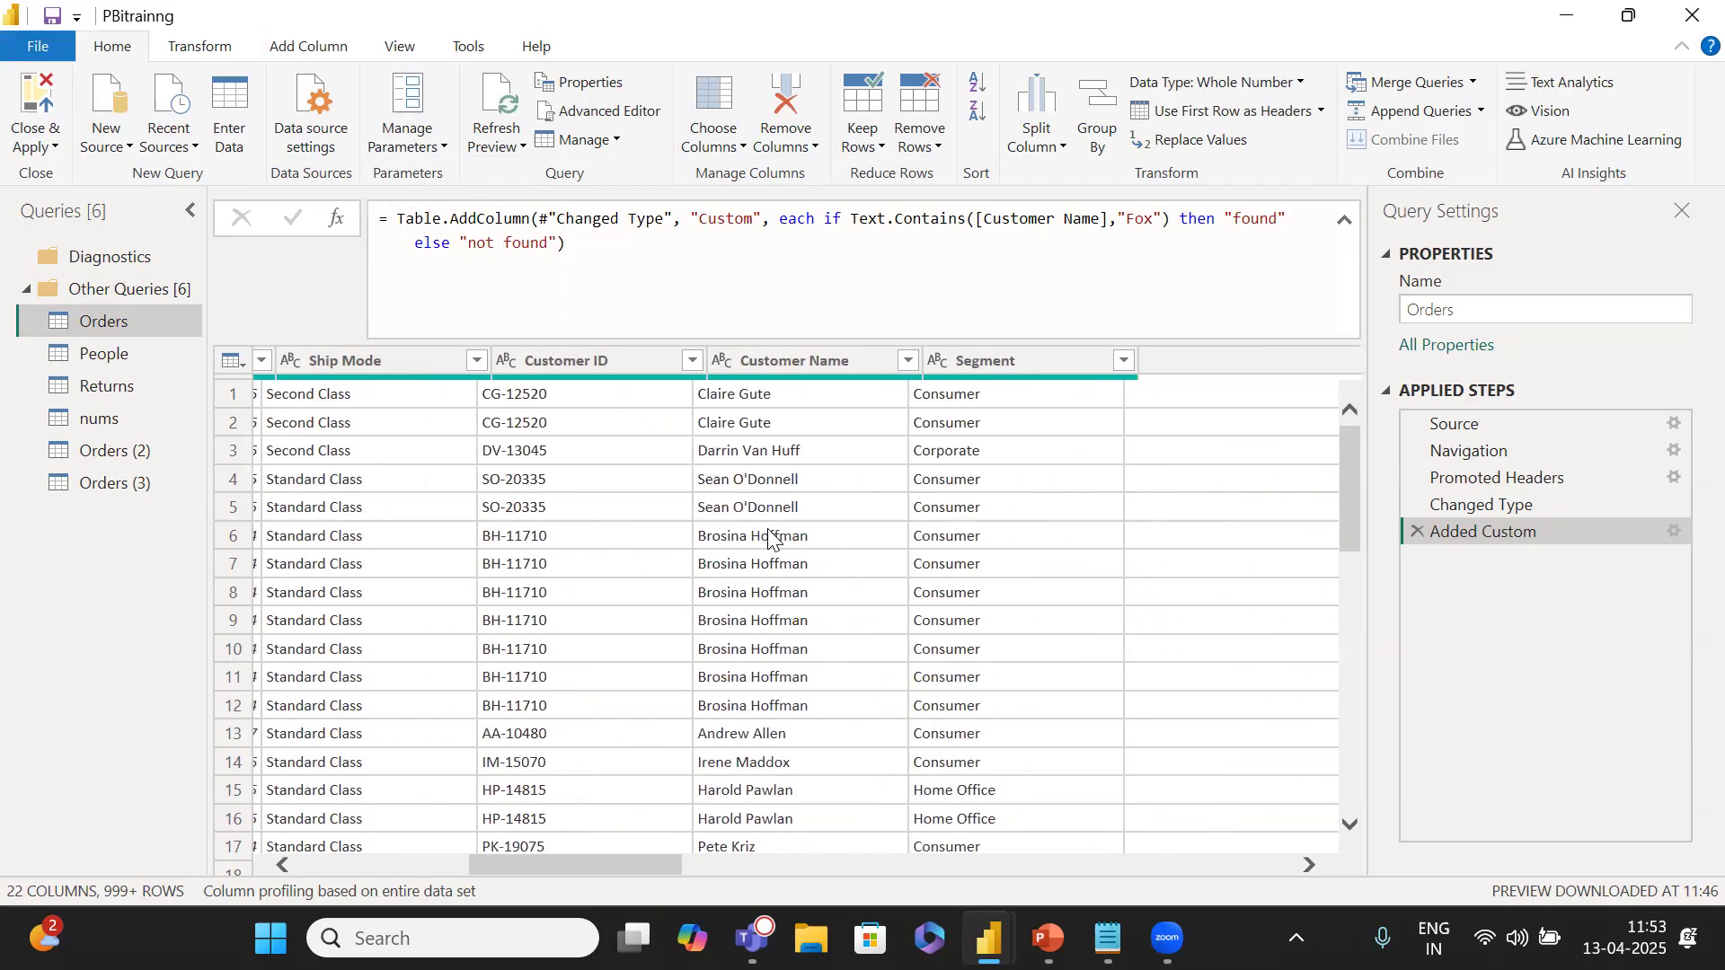
{"action": "scroll", "coordinate": [768, 537], "scroll_direction": "right", "scroll_amount": 2}
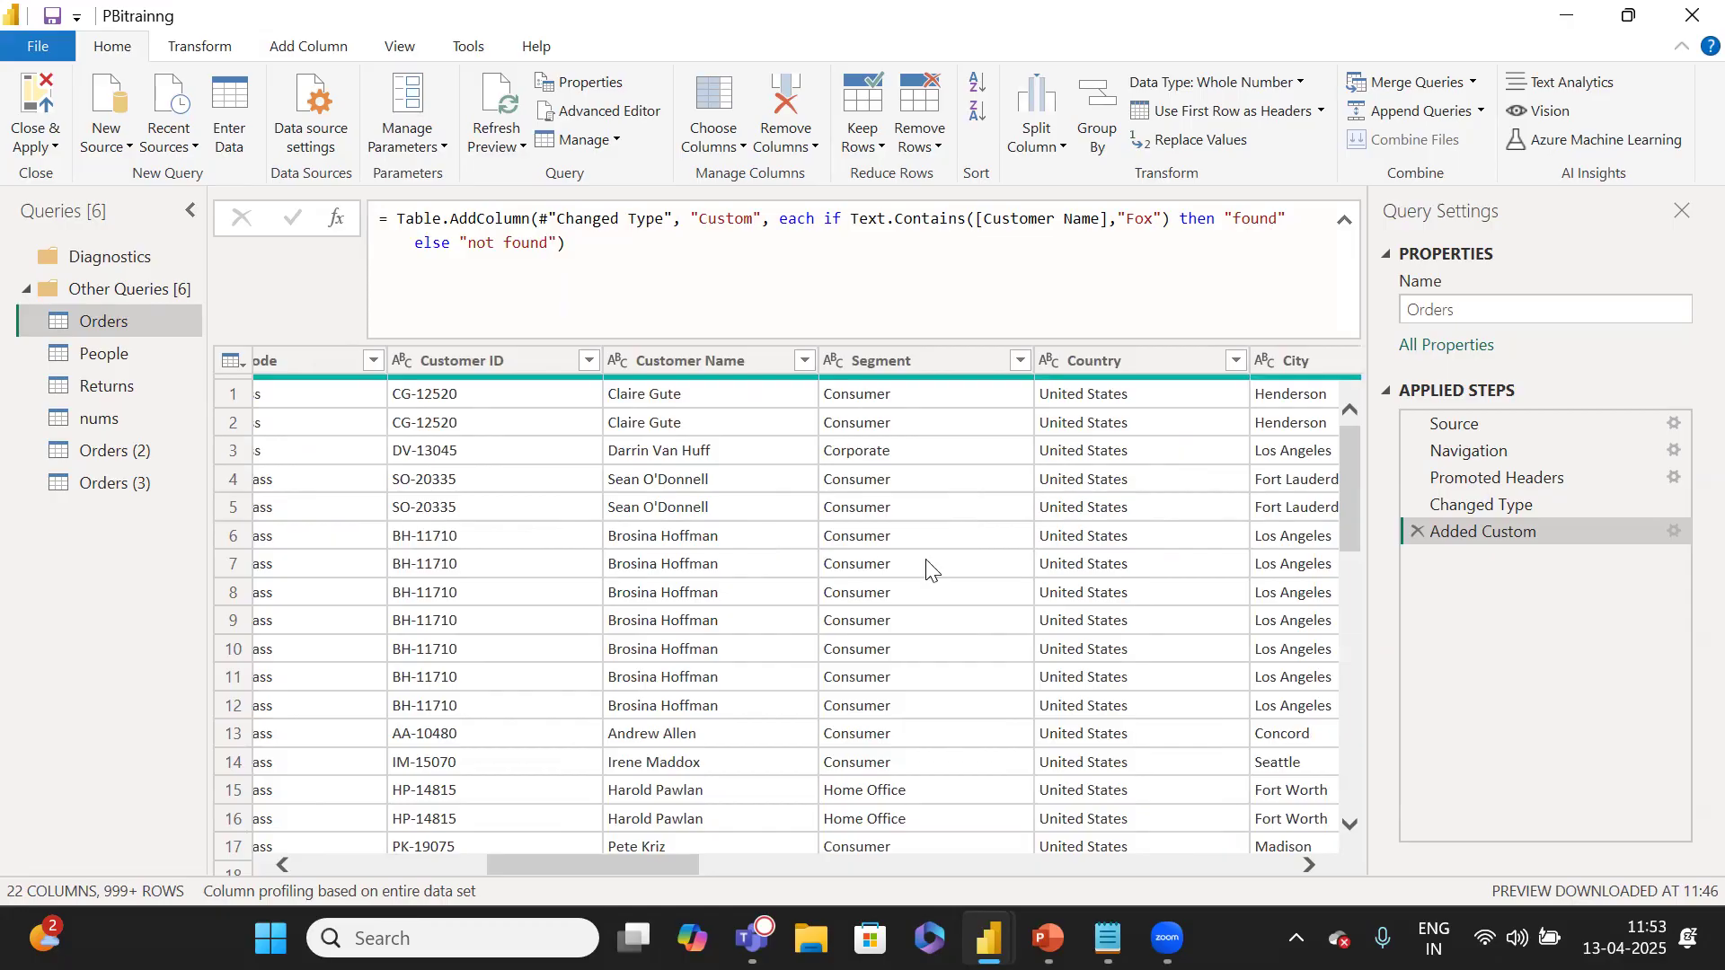
{"action": "scroll", "coordinate": [685, 672], "scroll_direction": "right", "scroll_amount": 3}
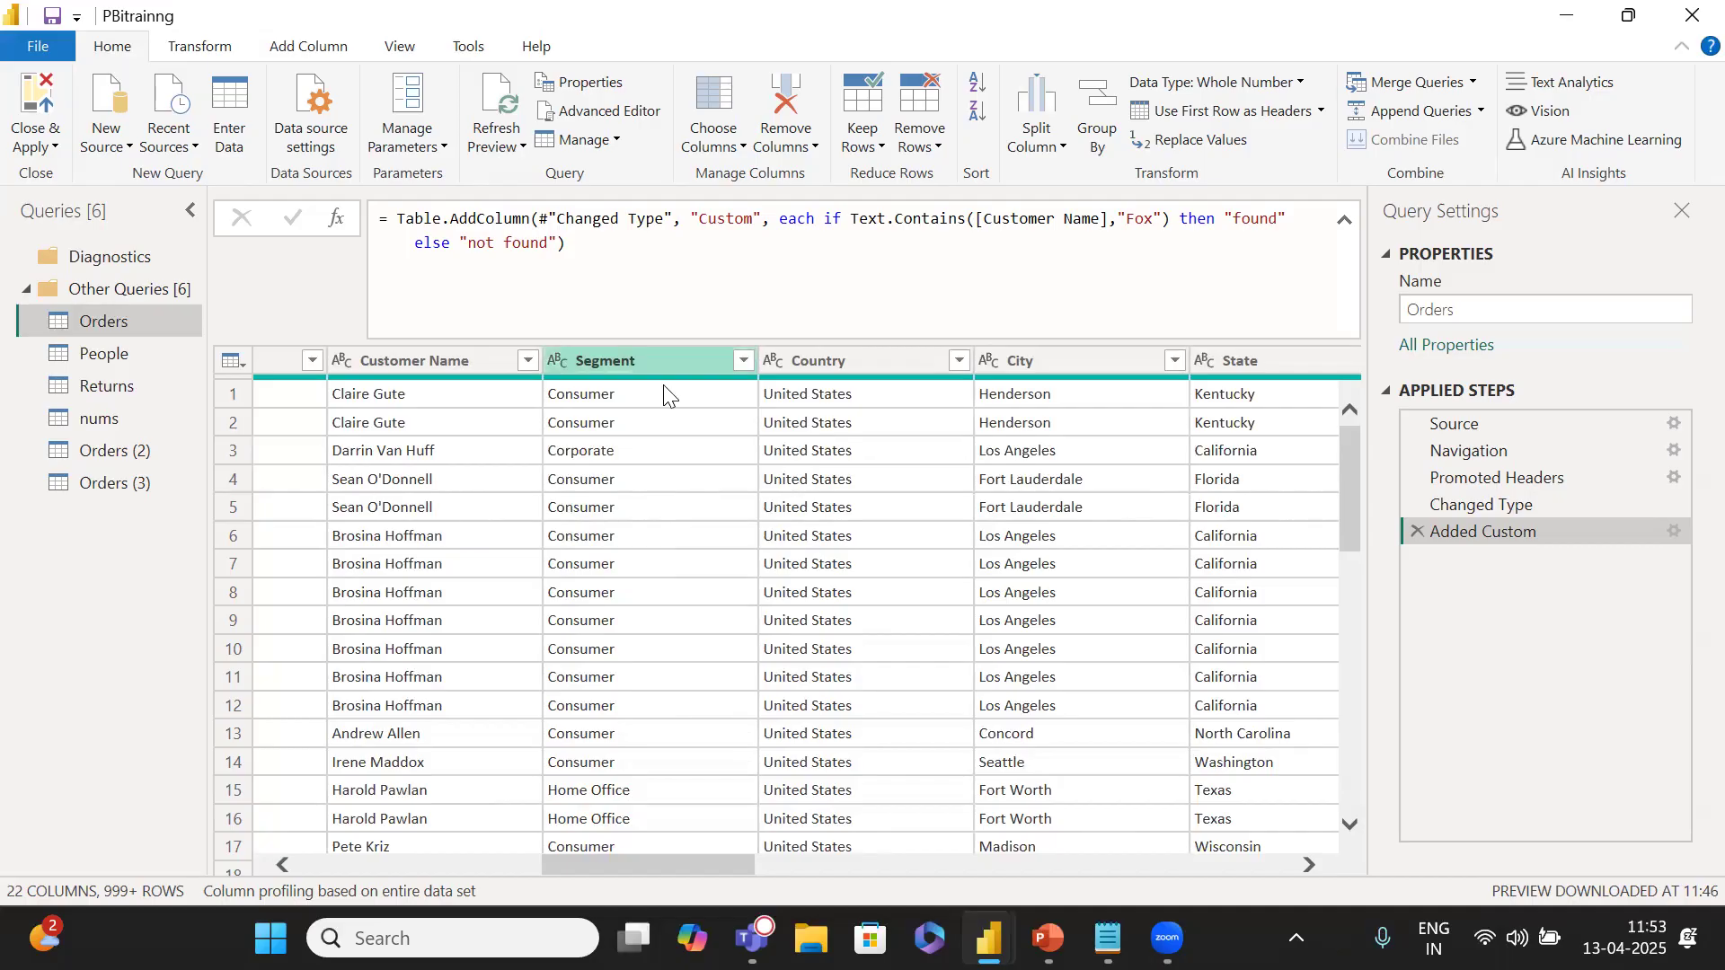
{"action": "left_click", "coordinate": [960, 360]}
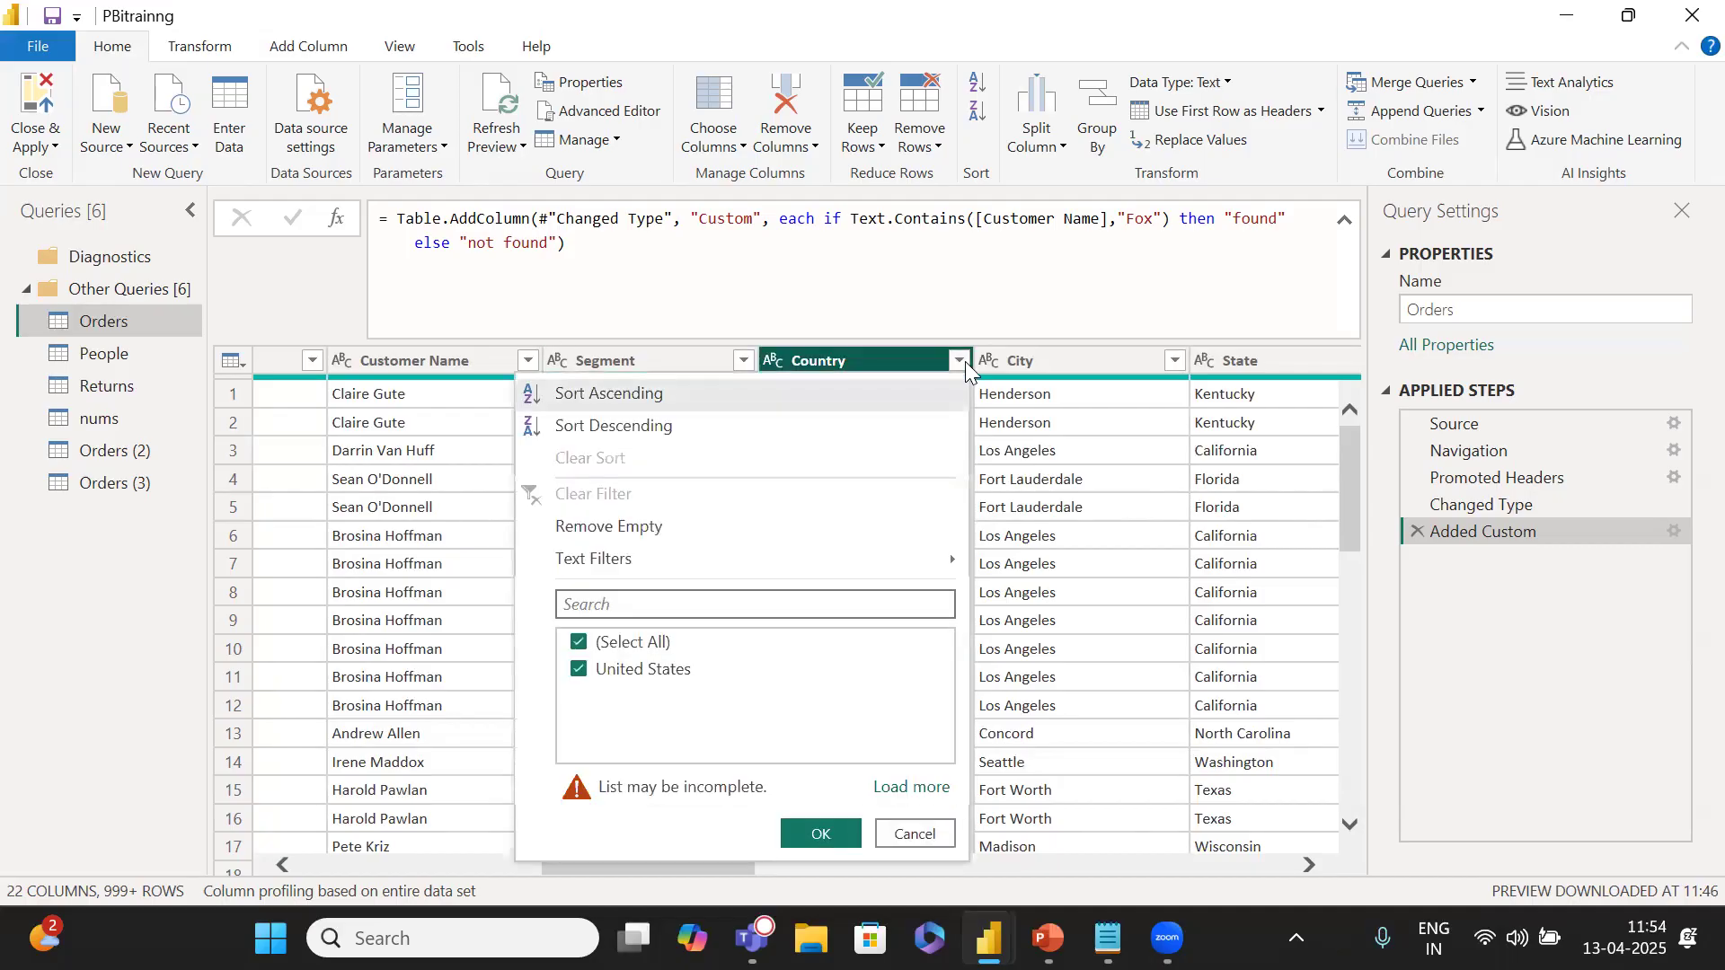
{"action": "left_click", "coordinate": [909, 787]}
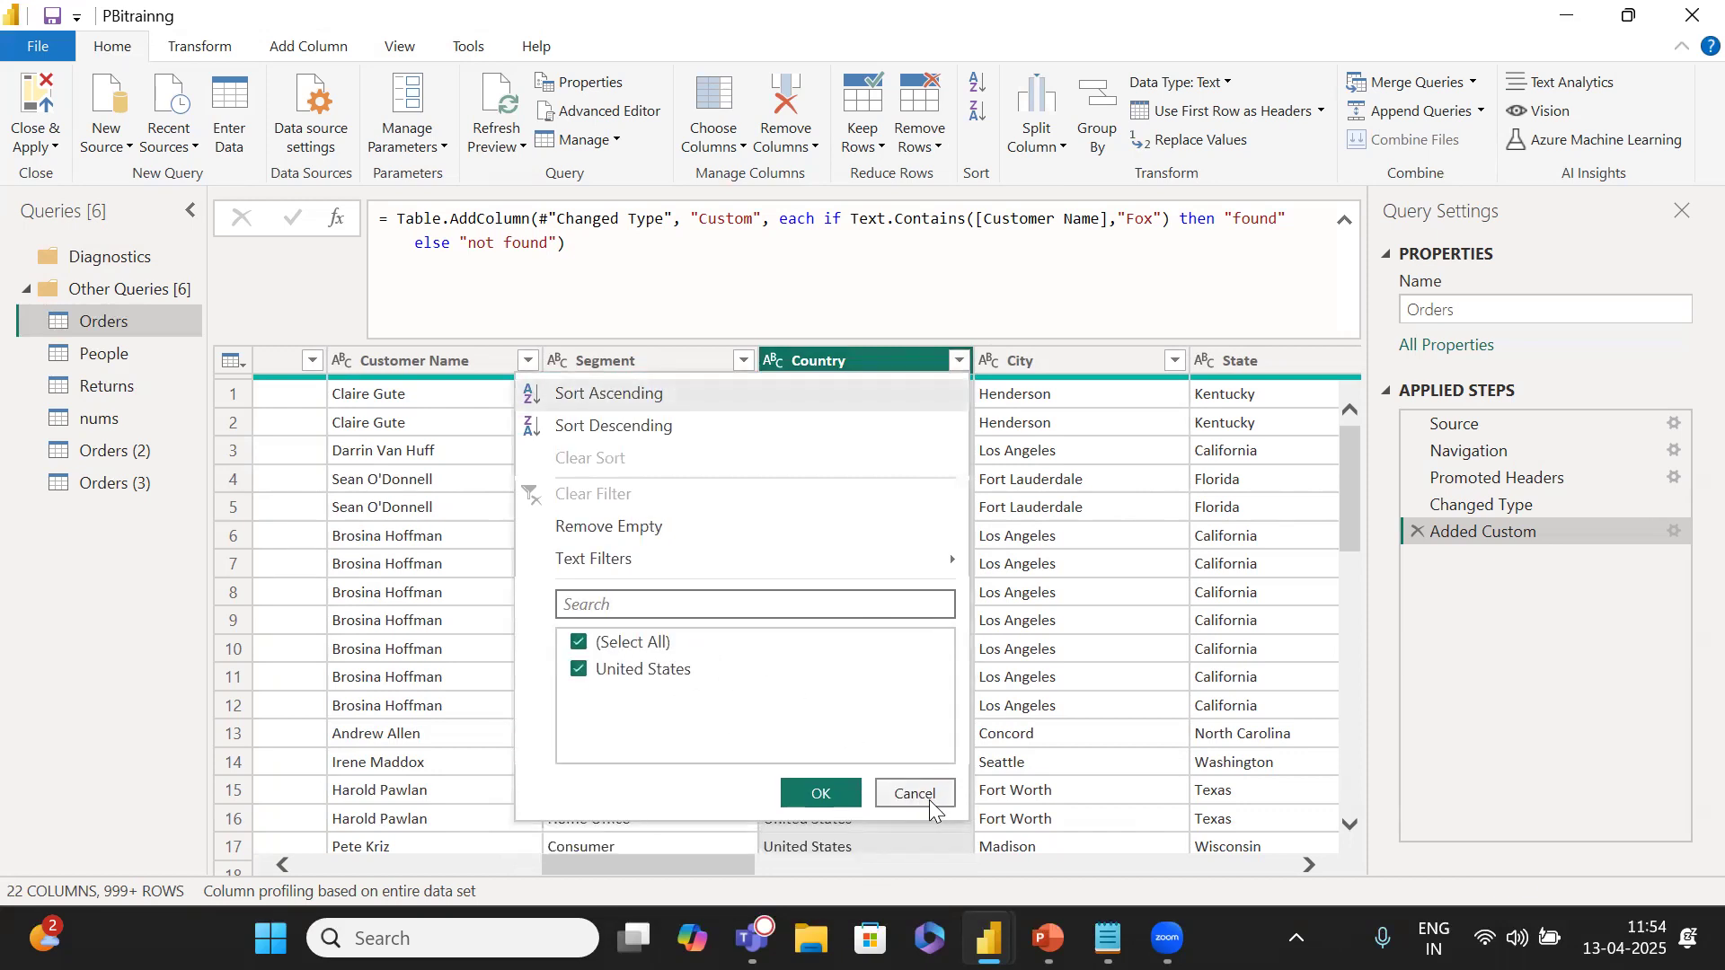
{"action": "left_click", "coordinate": [914, 794]}
Filter the Segment column of the Orders query to keep only Consumer, after loading the full list of values.
{"action": "mouse_move", "coordinate": [720, 864]}
{"action": "left_mouse_down"}
{"action": "mouse_move", "coordinate": [613, 860]}
{"action": "mouse_move", "coordinate": [713, 862]}
{"action": "left_mouse_up"}
{"action": "left_click", "coordinate": [898, 353]}
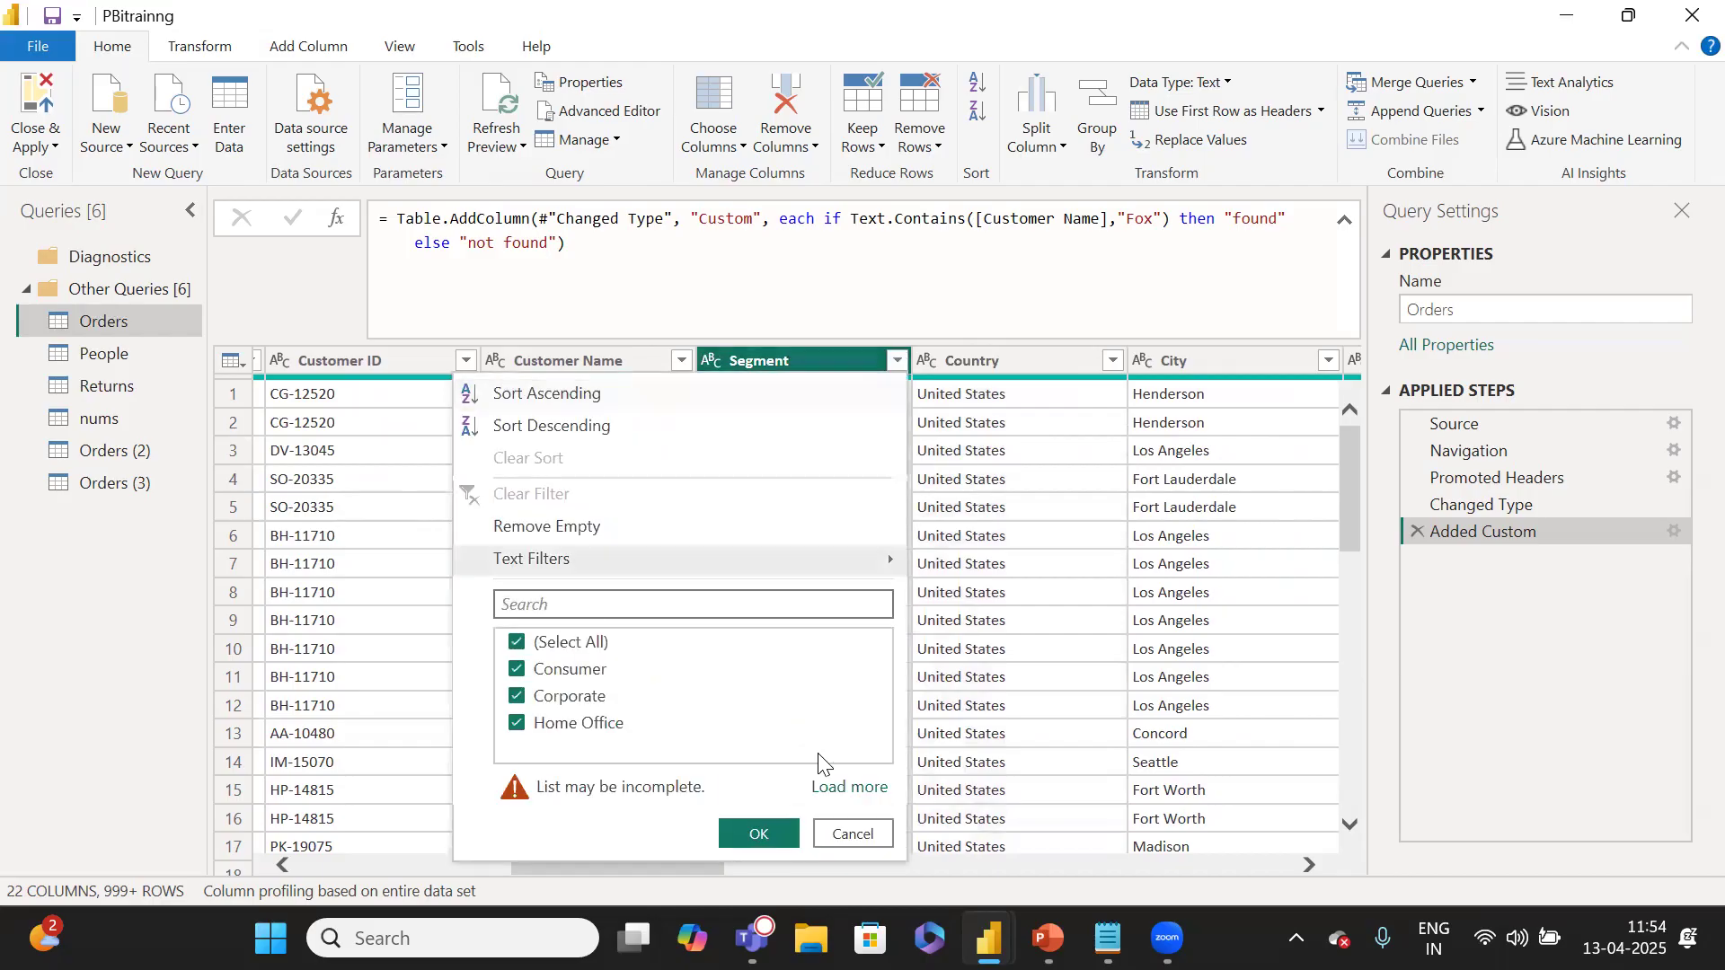
{"action": "left_click", "coordinate": [846, 786]}
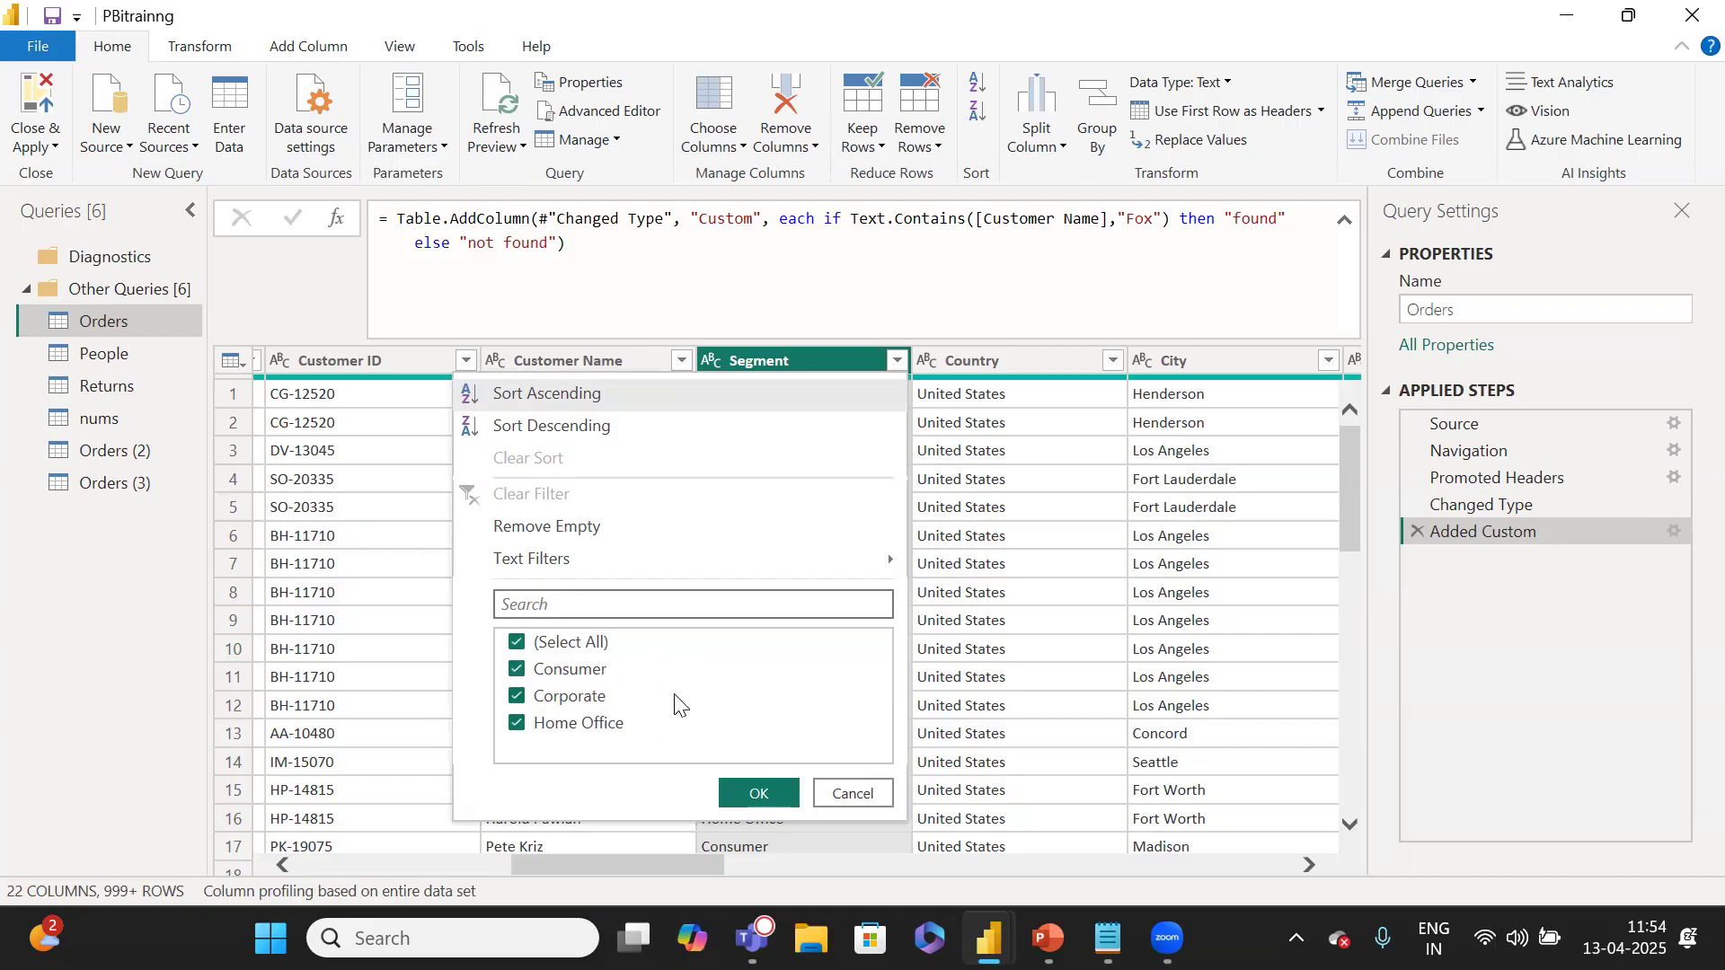
{"action": "left_click", "coordinate": [587, 645]}
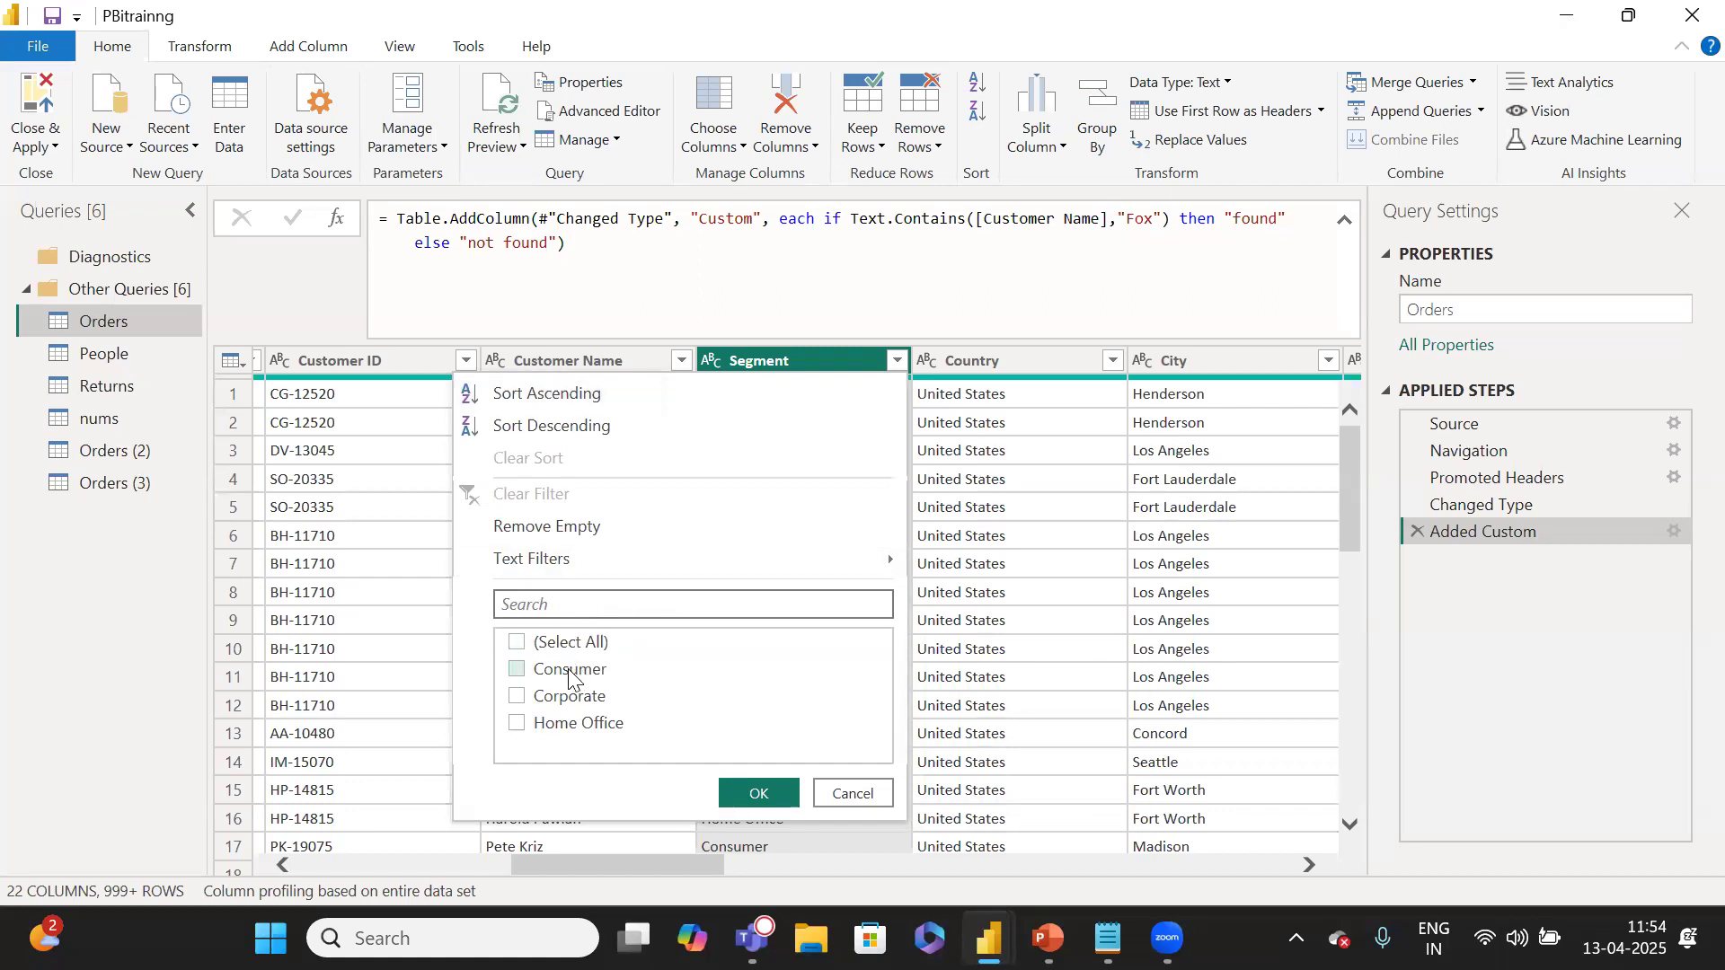
{"action": "left_click", "coordinate": [569, 678]}
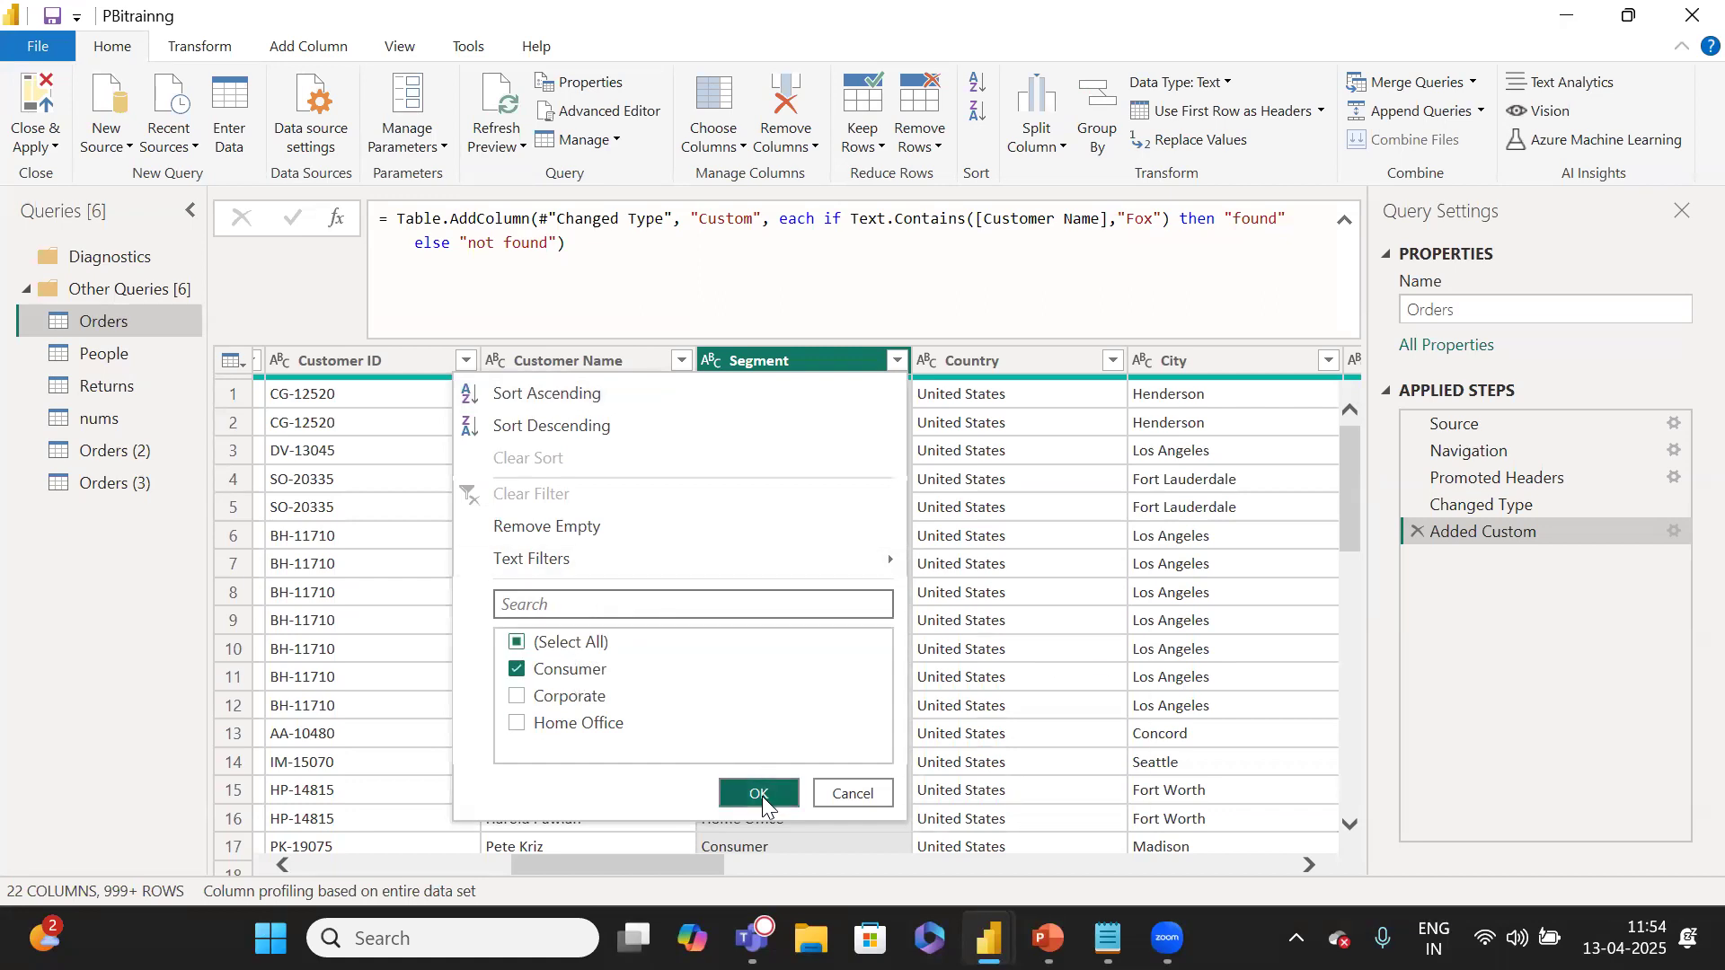
{"action": "left_click", "coordinate": [759, 794]}
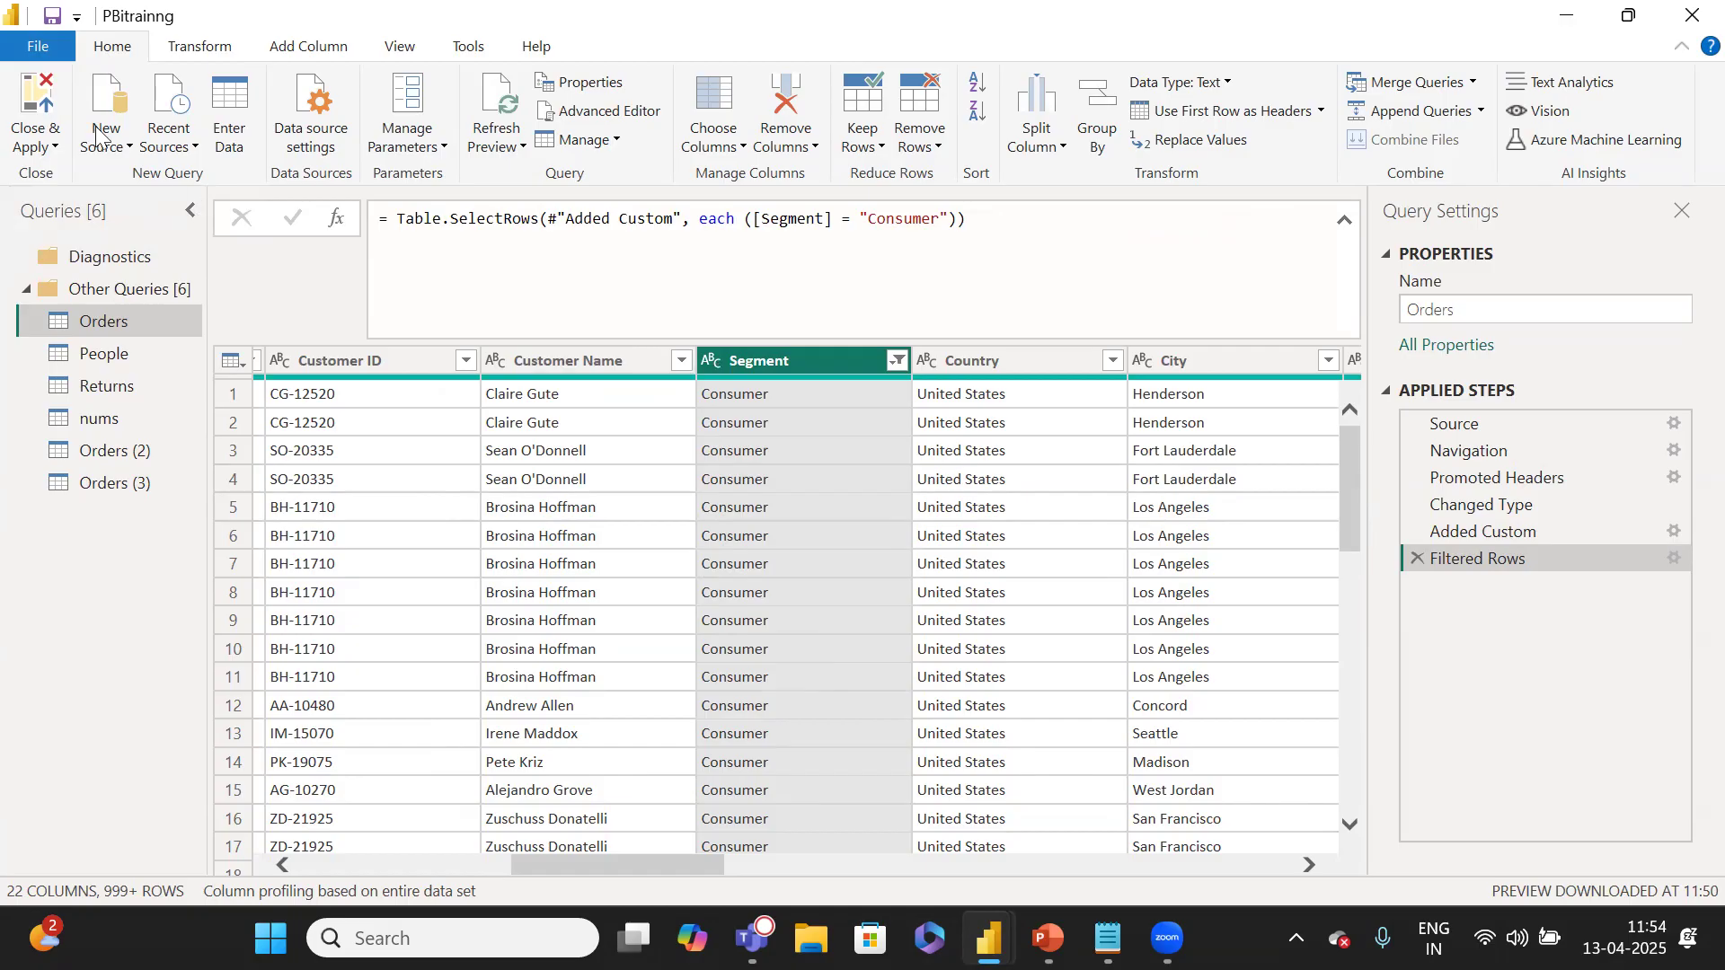
Close the query editor, apply the pending changes to the report and follow the load progress of every query.
{"action": "left_click", "coordinate": [34, 113]}
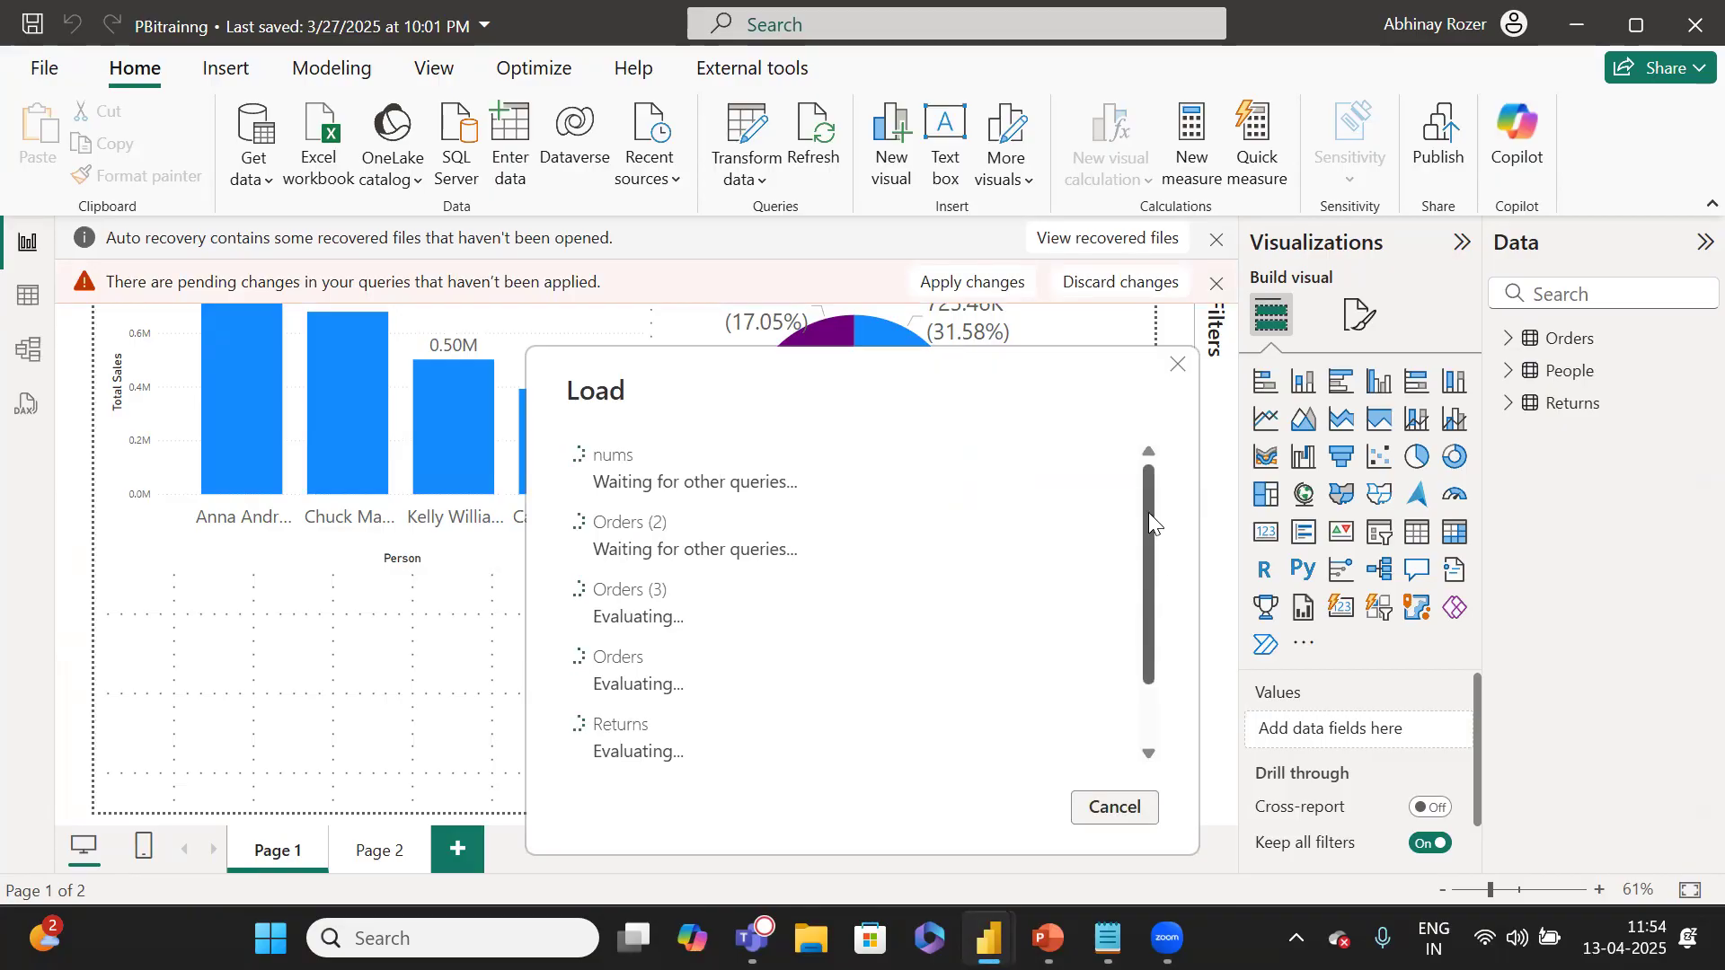
{"action": "left_click_drag", "start_coordinate": [1148, 512], "coordinate": [1147, 533]}
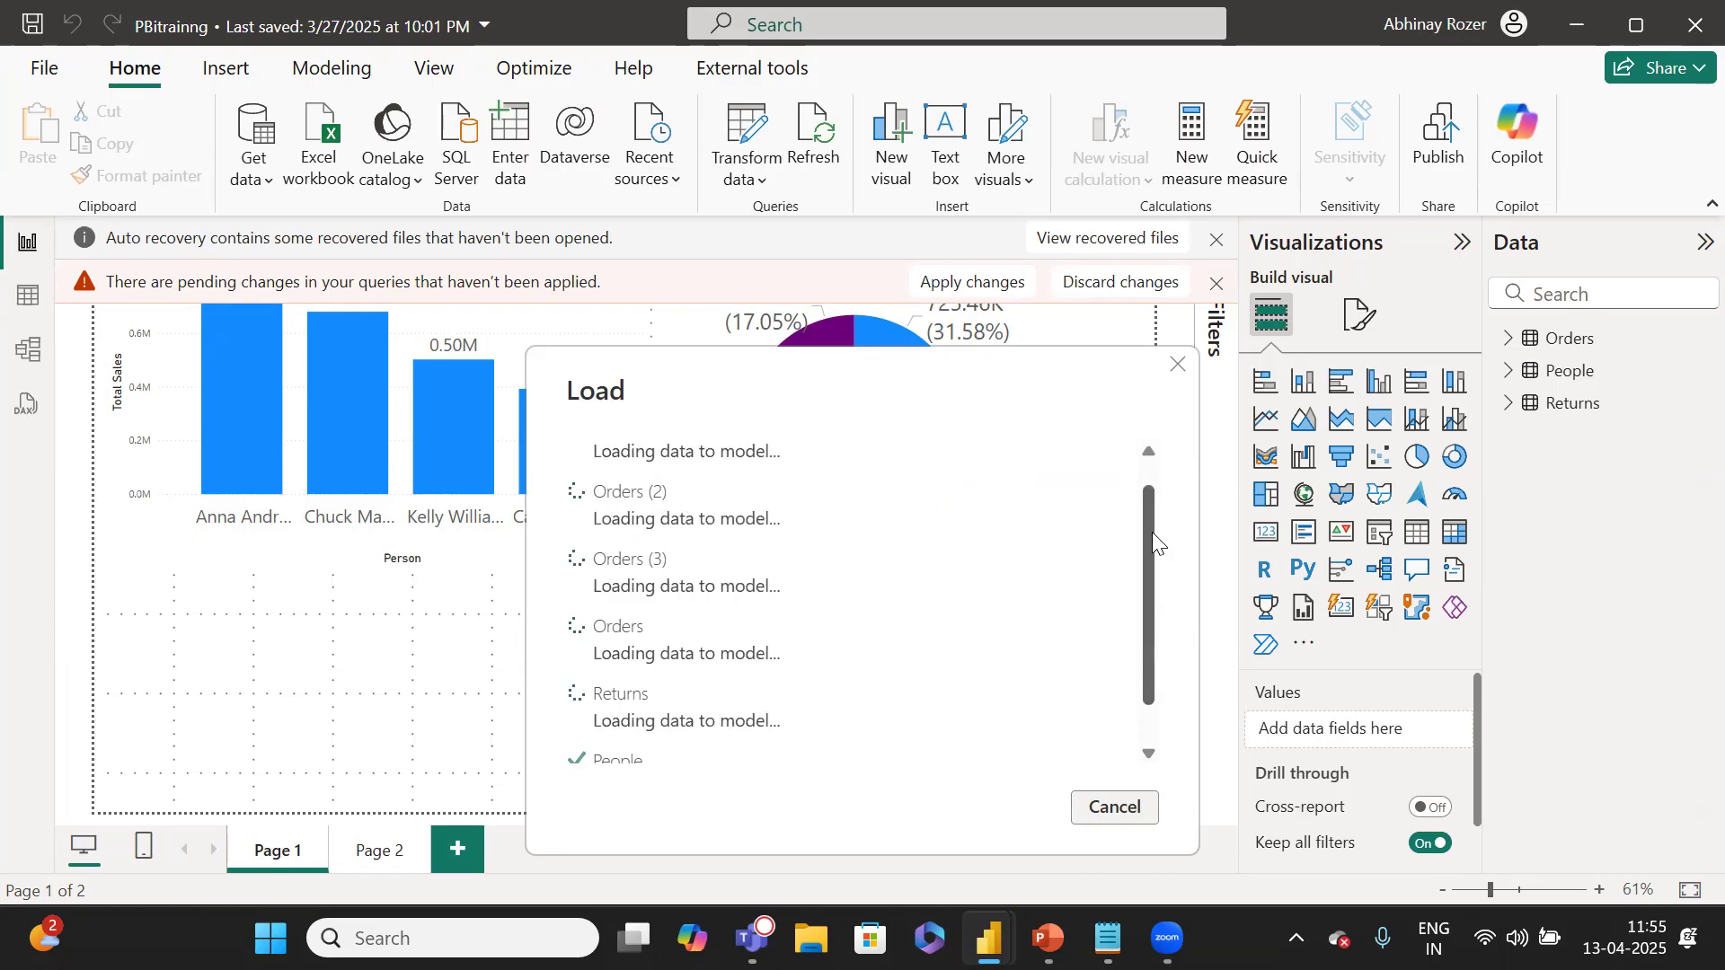
{"action": "left_click_drag", "start_coordinate": [1153, 539], "coordinate": [1148, 480]}
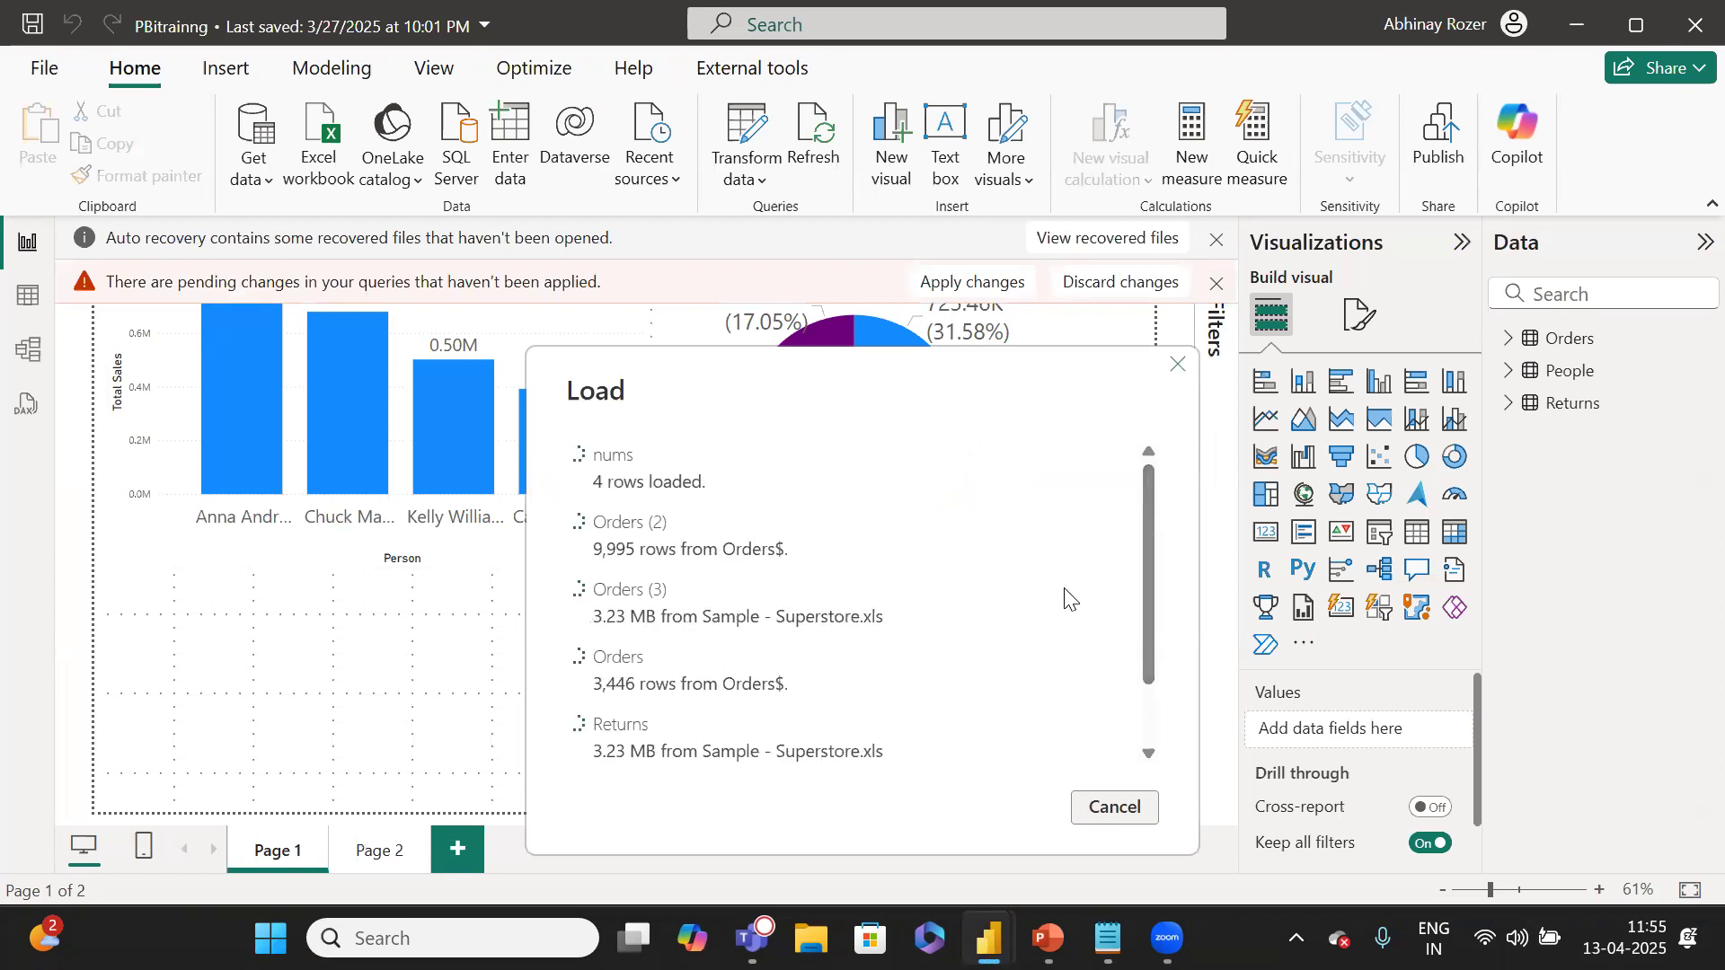
{"action": "scroll", "coordinate": [1064, 599], "scroll_direction": "down", "scroll_amount": 1}
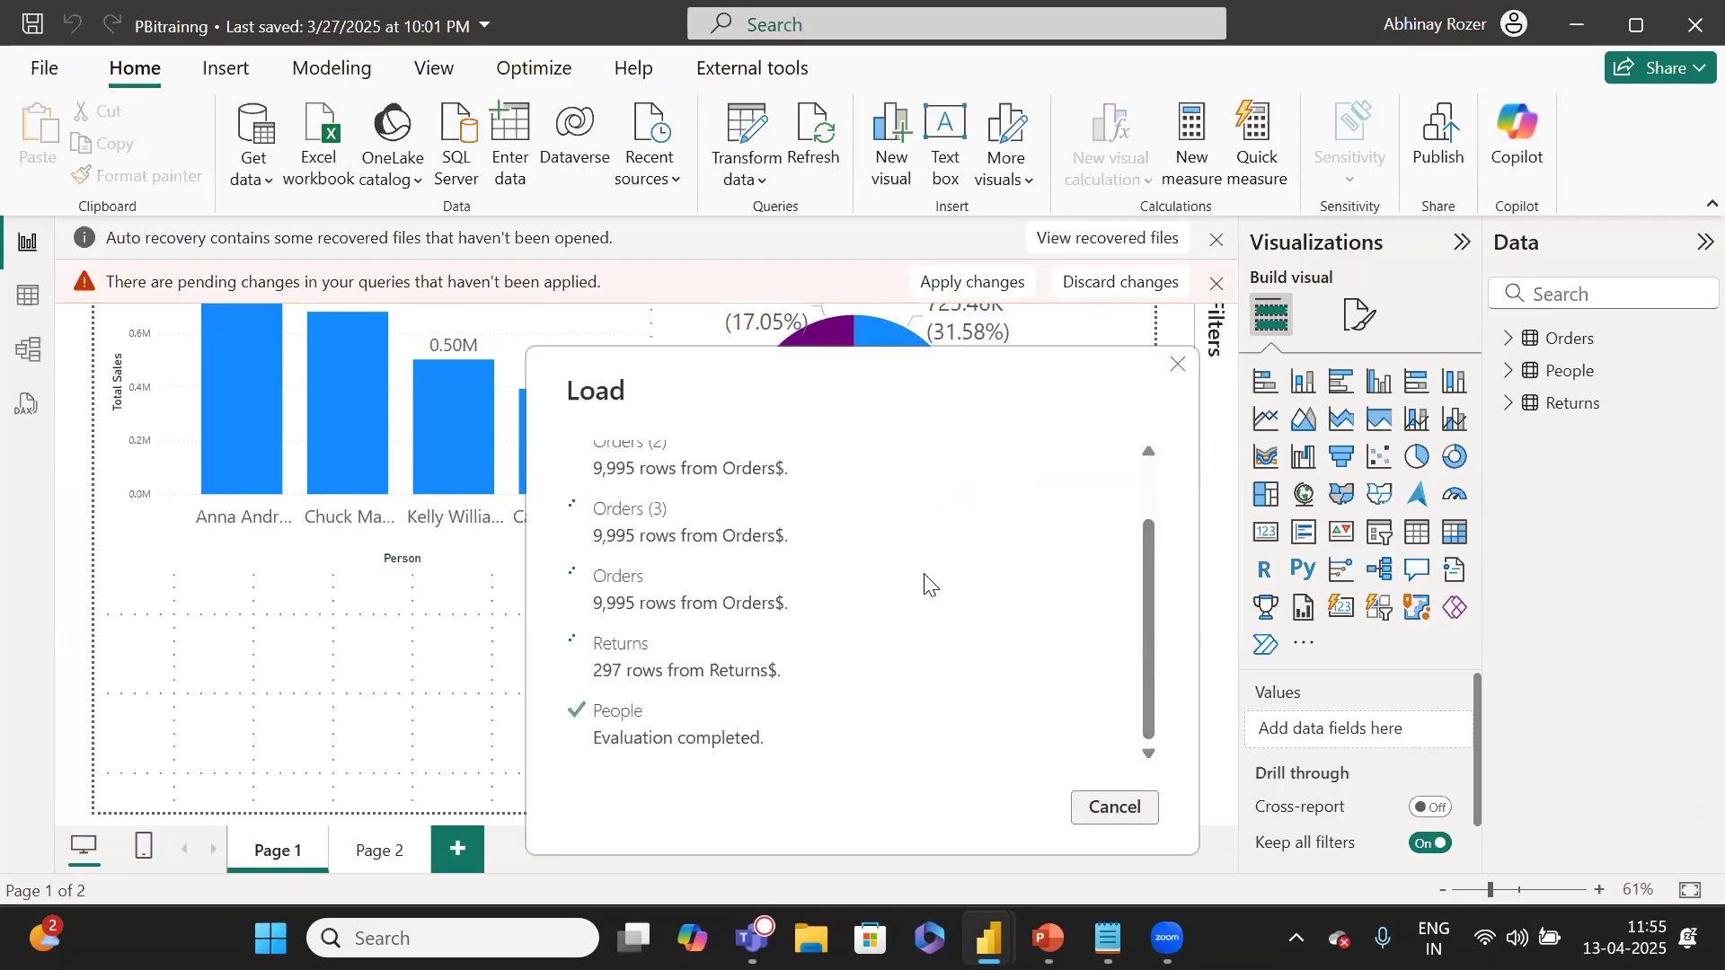
{"action": "scroll", "coordinate": [931, 586], "scroll_direction": "up", "scroll_amount": 1}
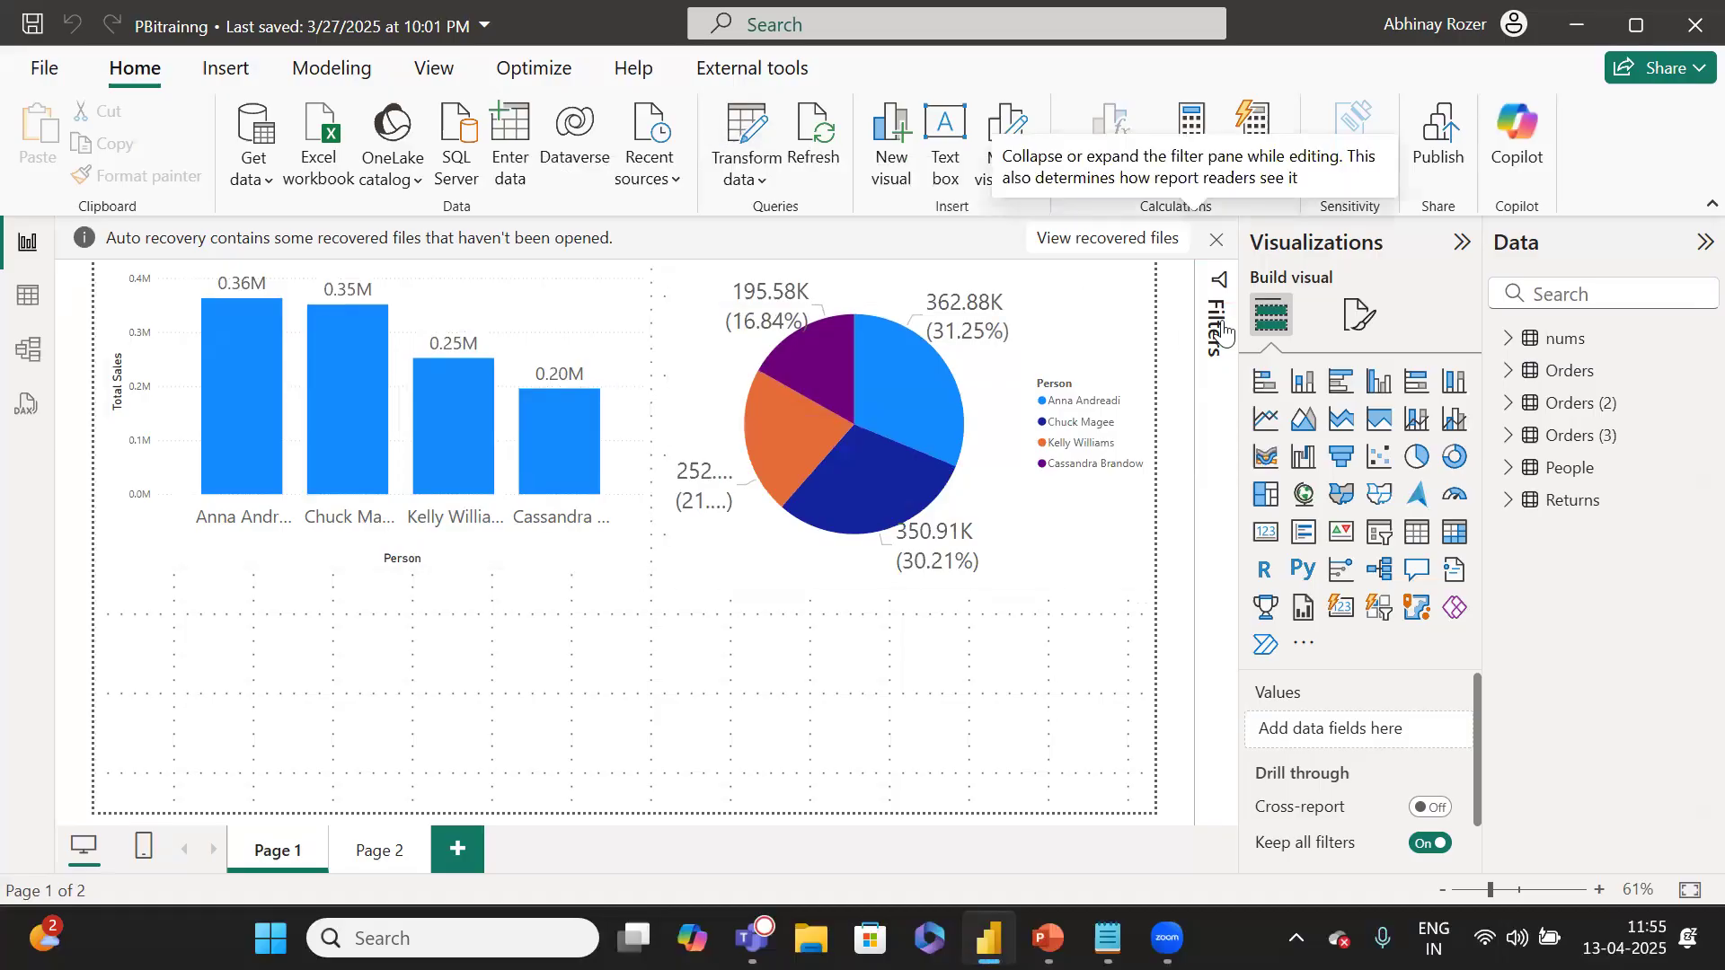
Reopen the query editor and inspect the Segment filter of the Orders query without changing it.
{"action": "left_click", "coordinate": [730, 106]}
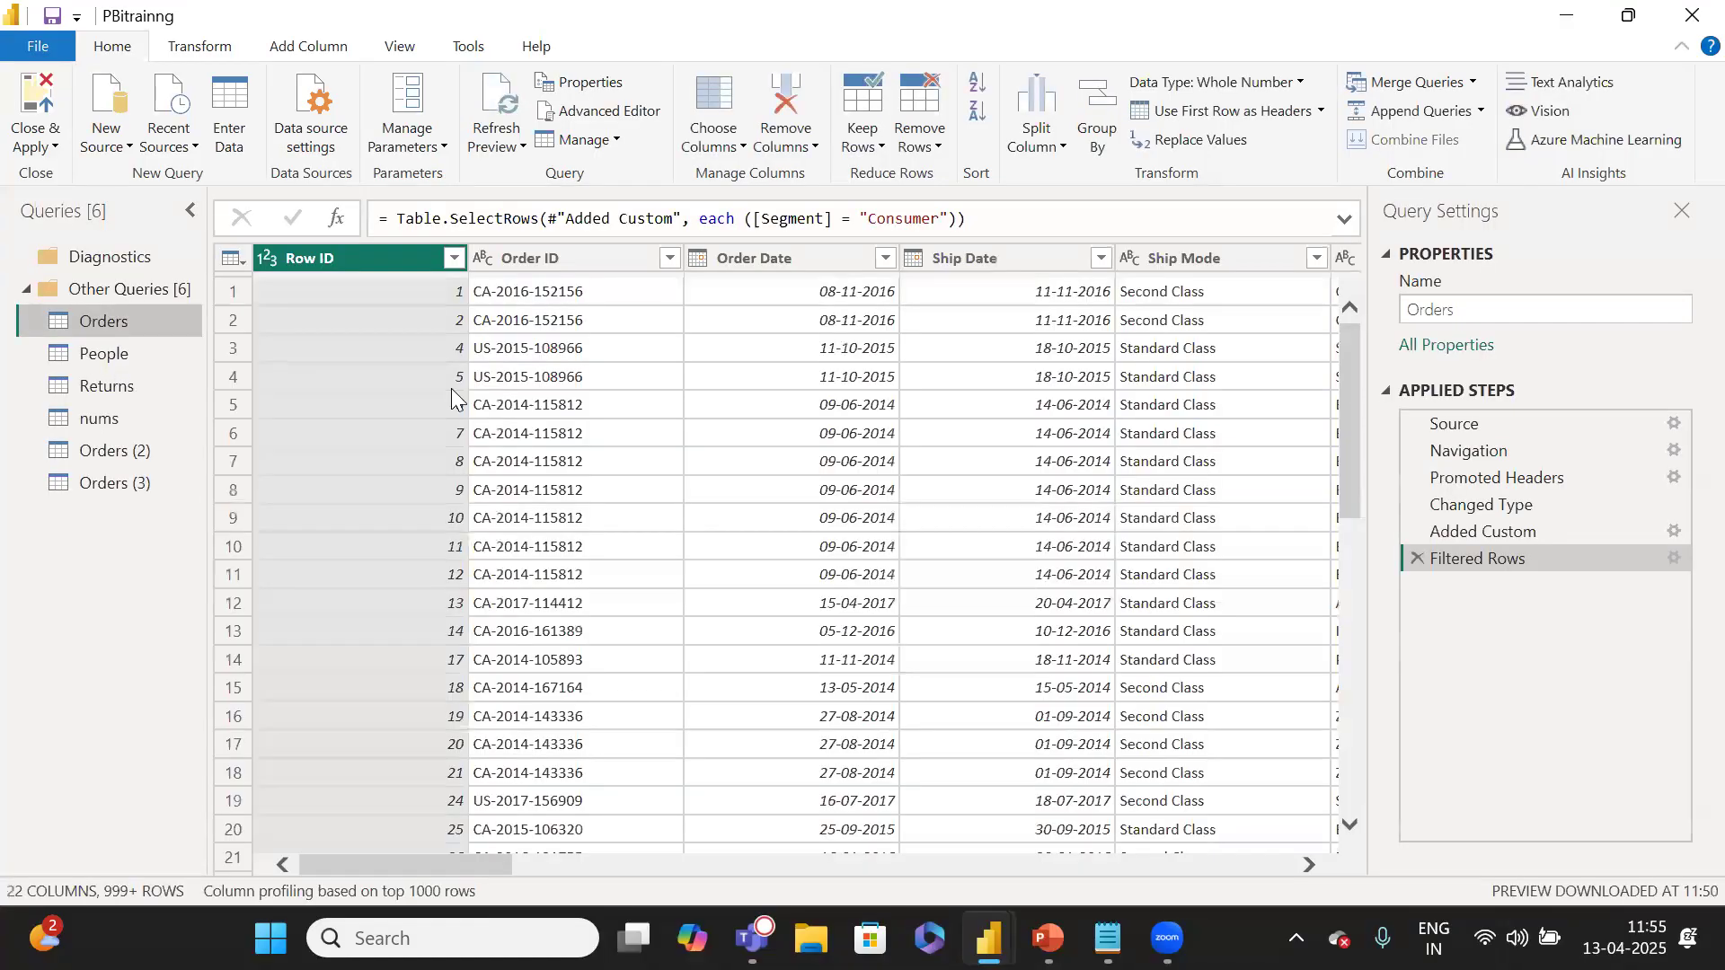
{"action": "left_click_drag", "start_coordinate": [447, 869], "coordinate": [669, 846]}
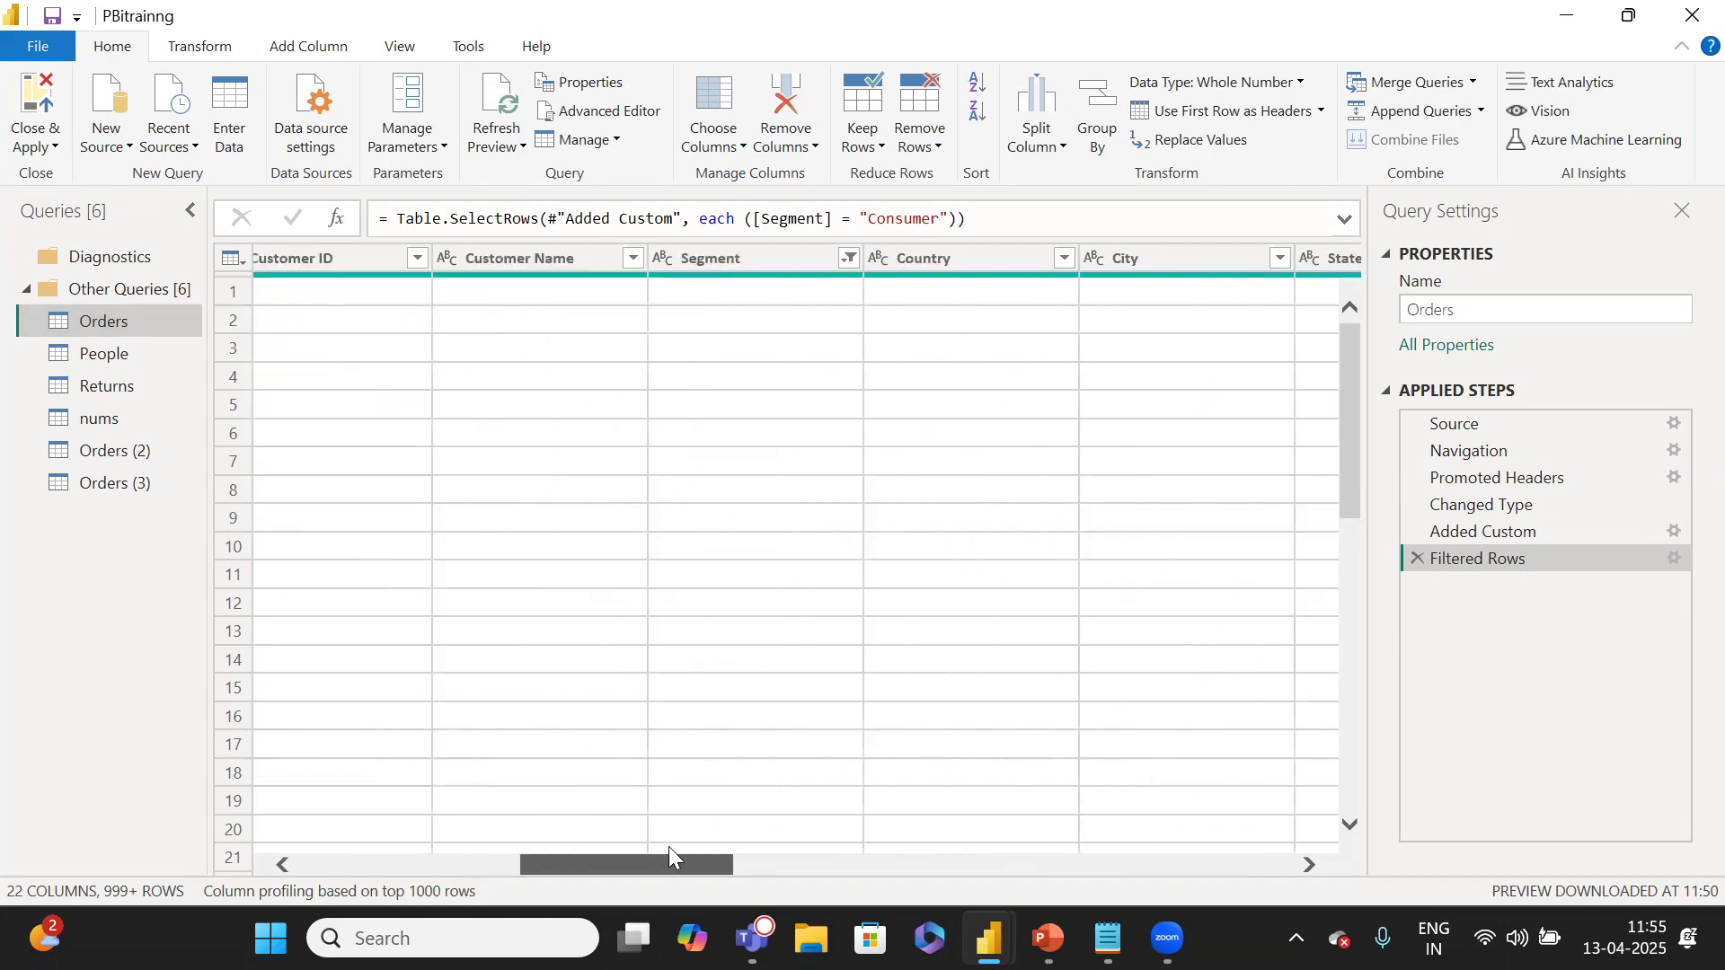
{"action": "left_click", "coordinate": [851, 259]}
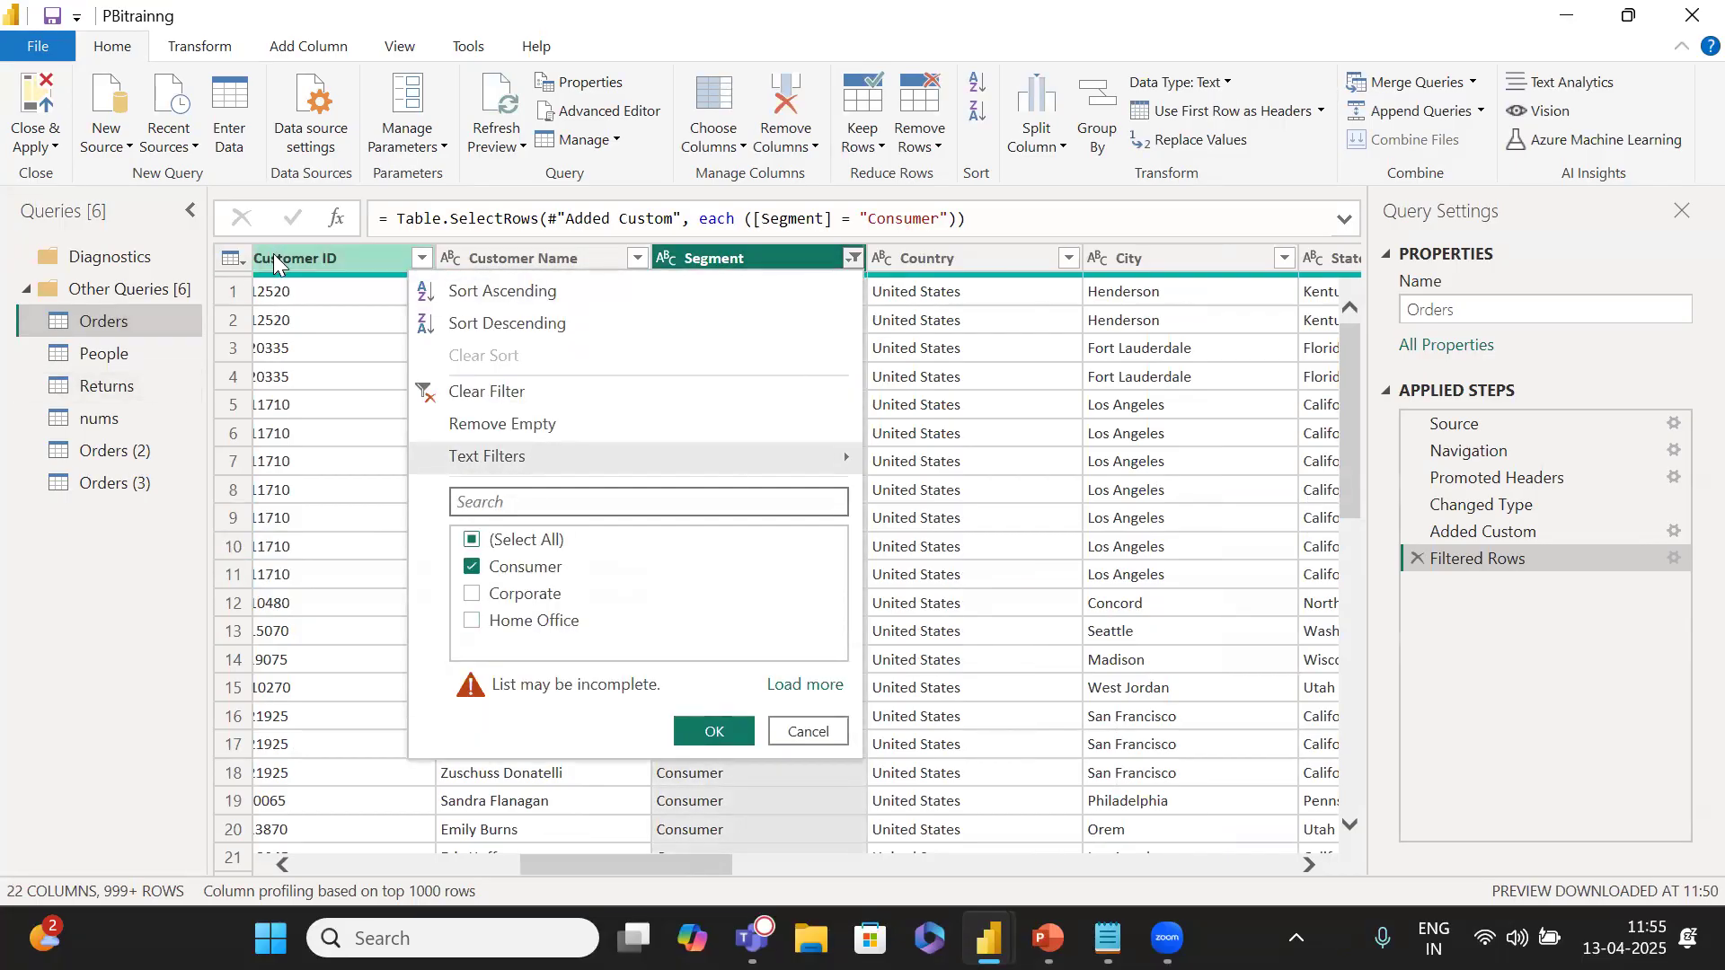
{"action": "left_click", "coordinate": [808, 735]}
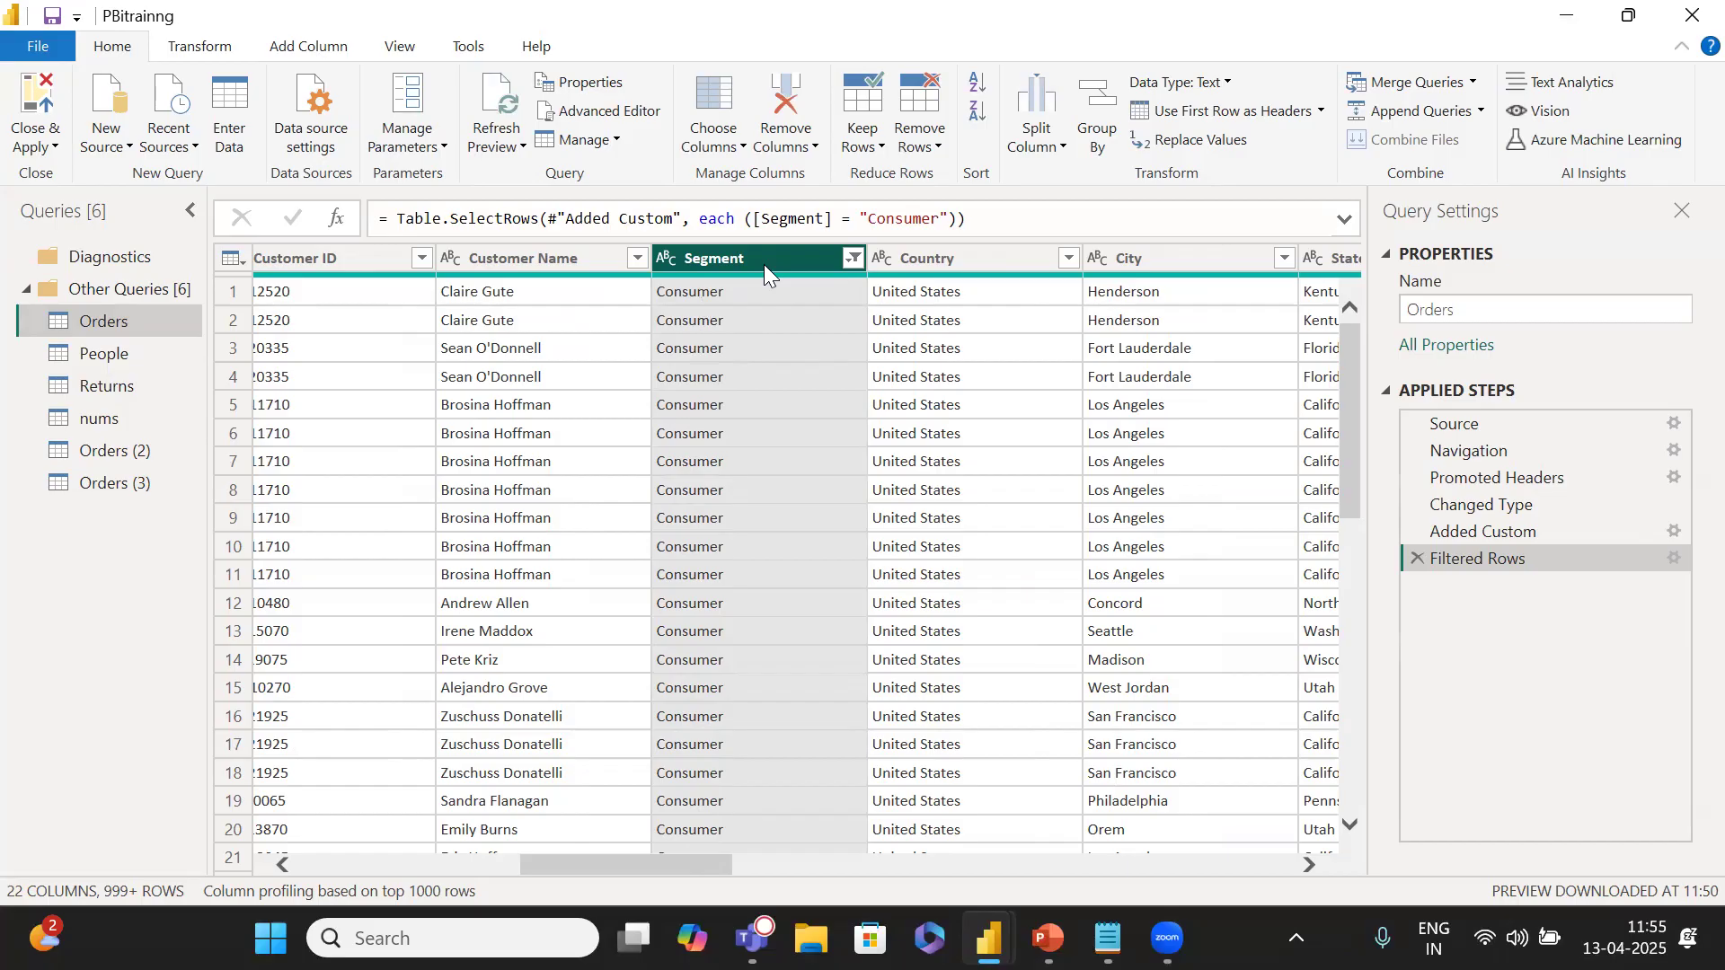
{"action": "left_click", "coordinate": [853, 261]}
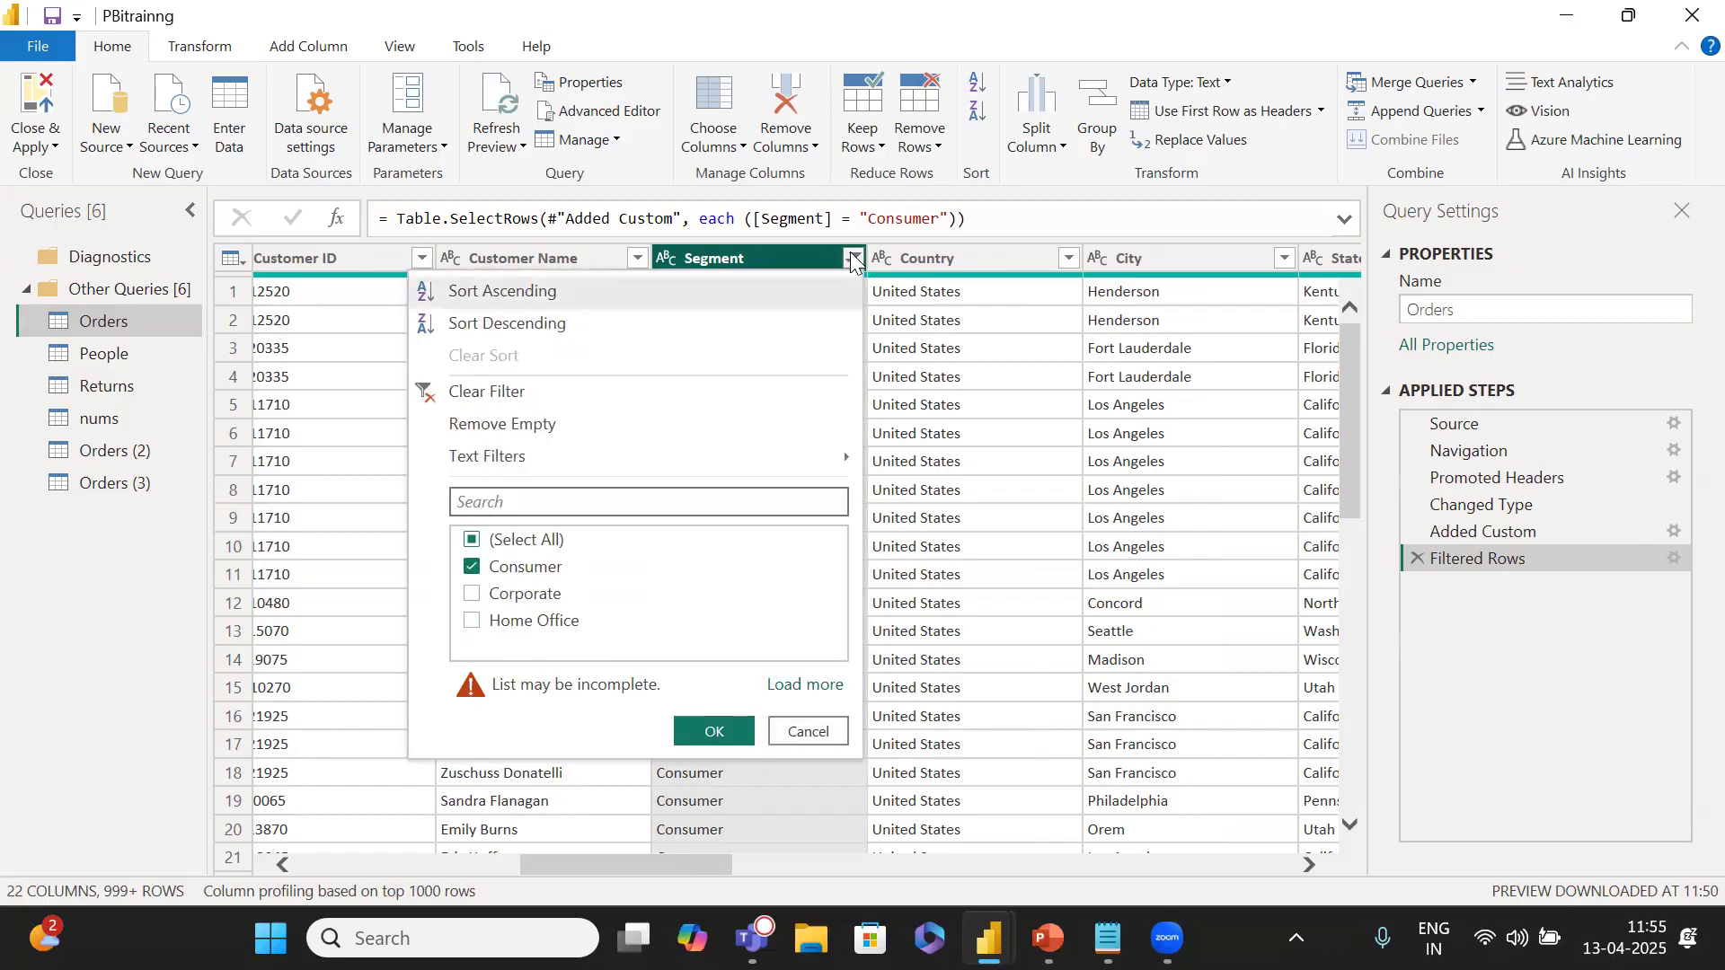
{"action": "left_click", "coordinate": [802, 732]}
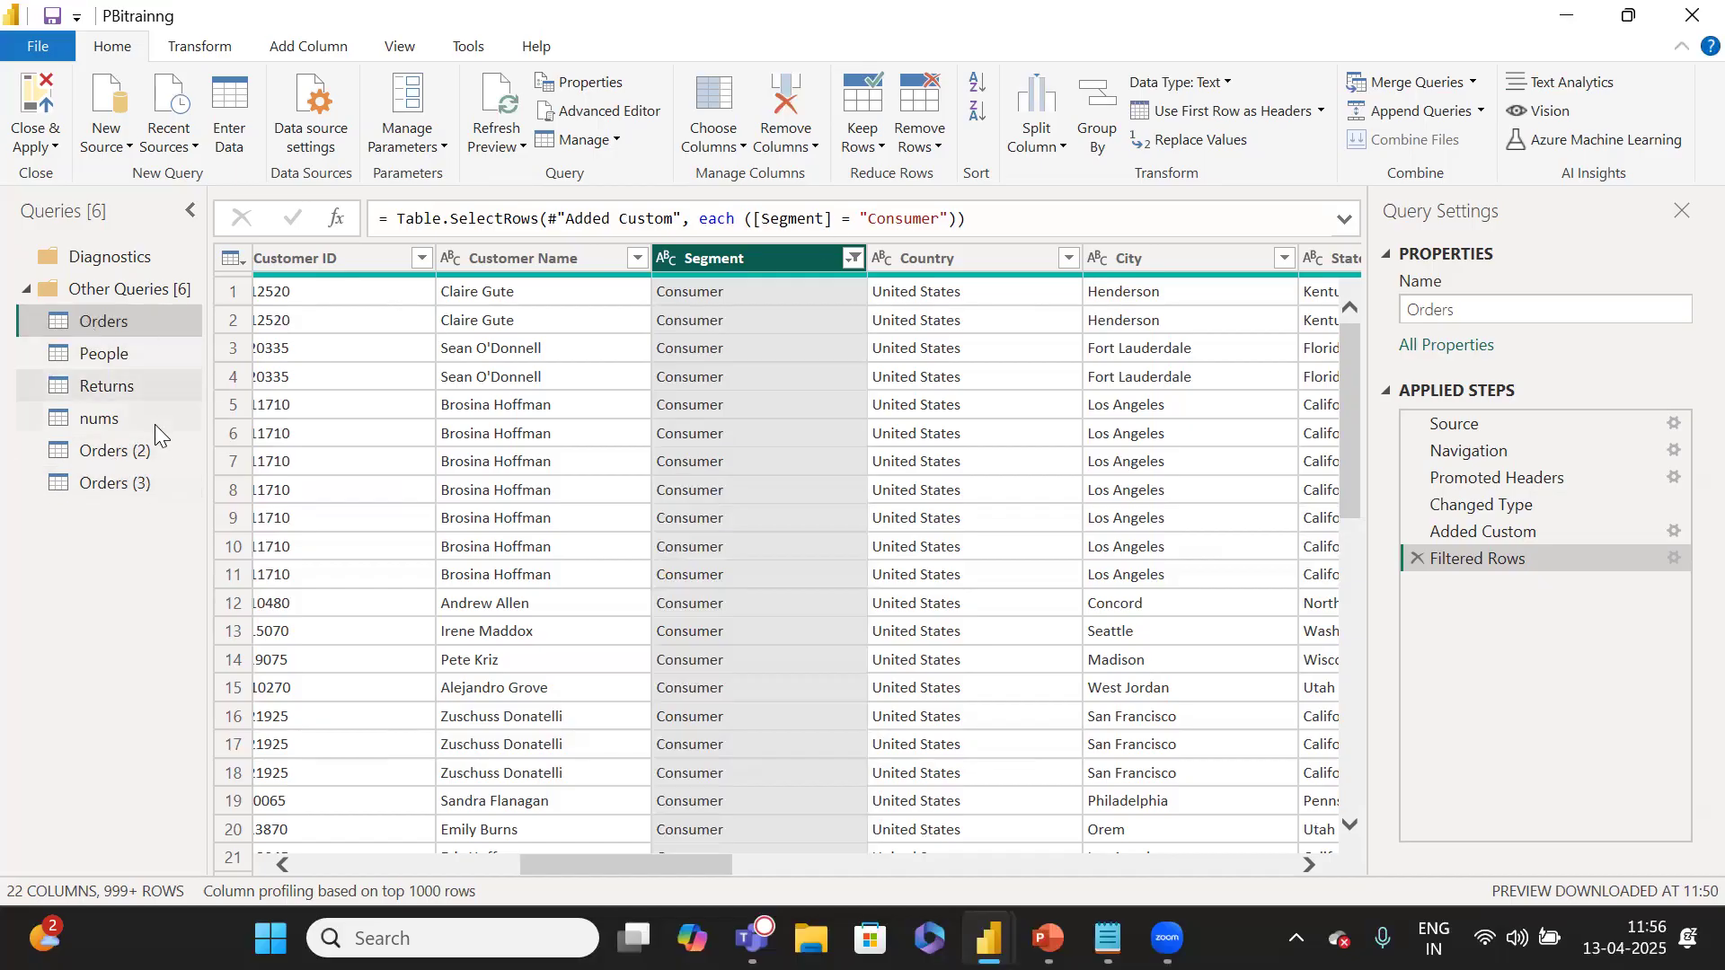
Look over the Orders (2) and Orders (3) queries and return to Orders (2) to review its applied steps.
{"action": "left_click", "coordinate": [140, 450]}
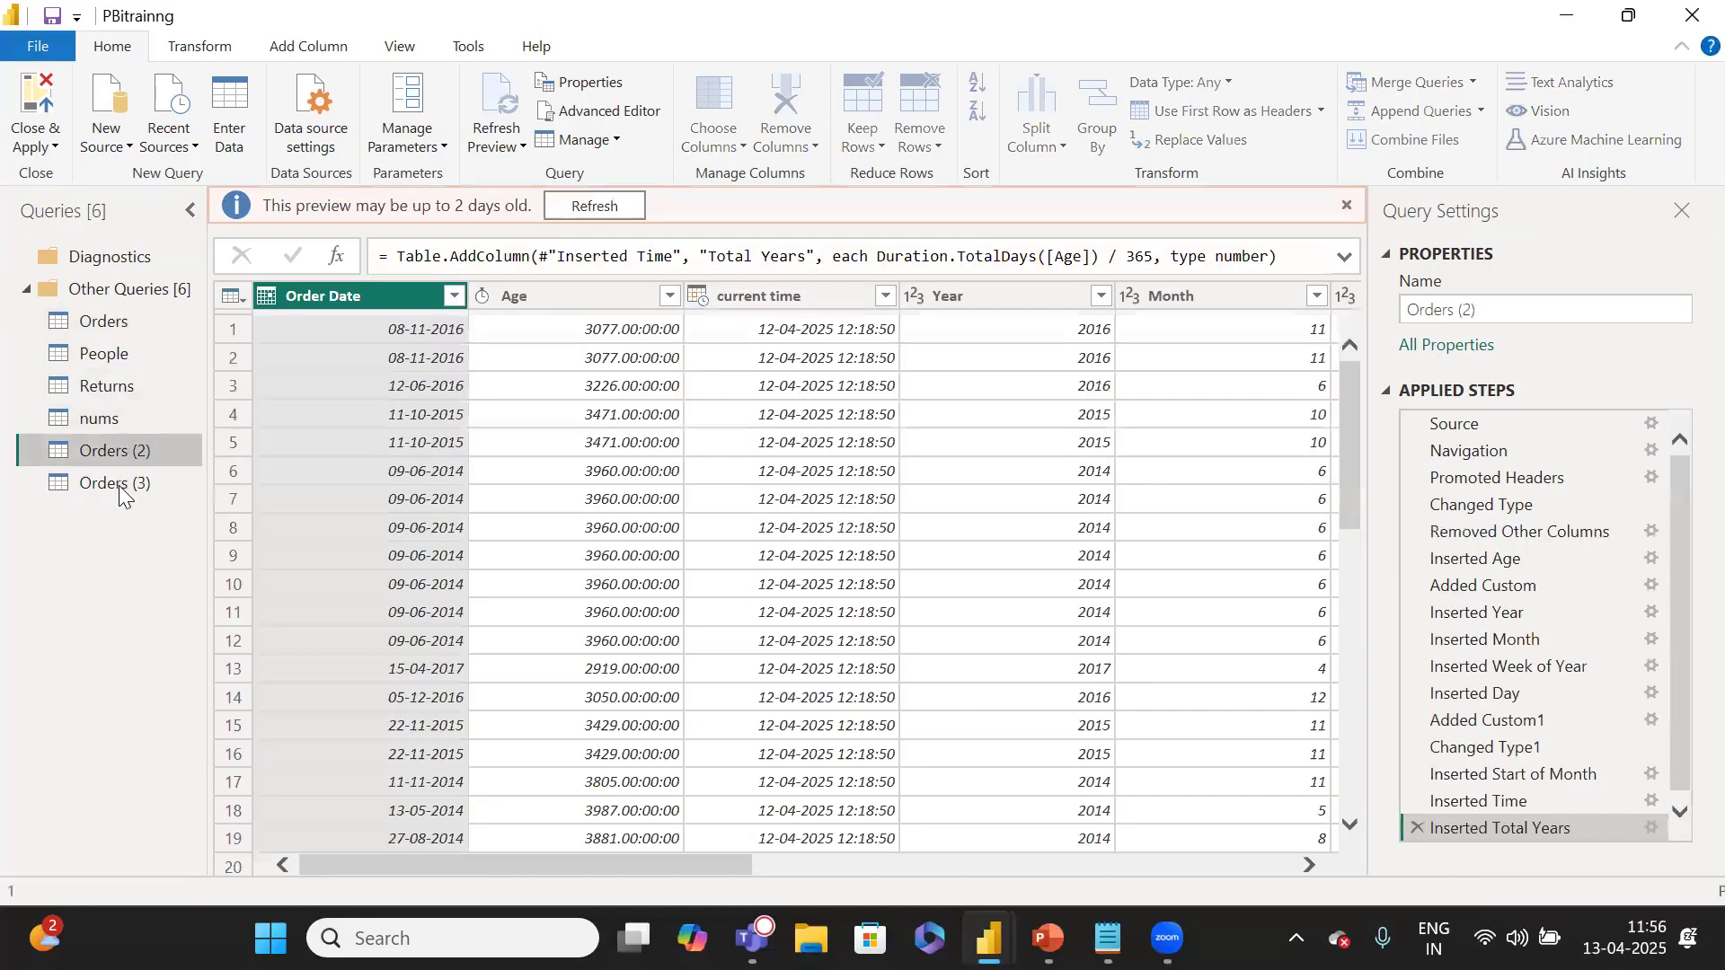
{"action": "left_click", "coordinate": [125, 482]}
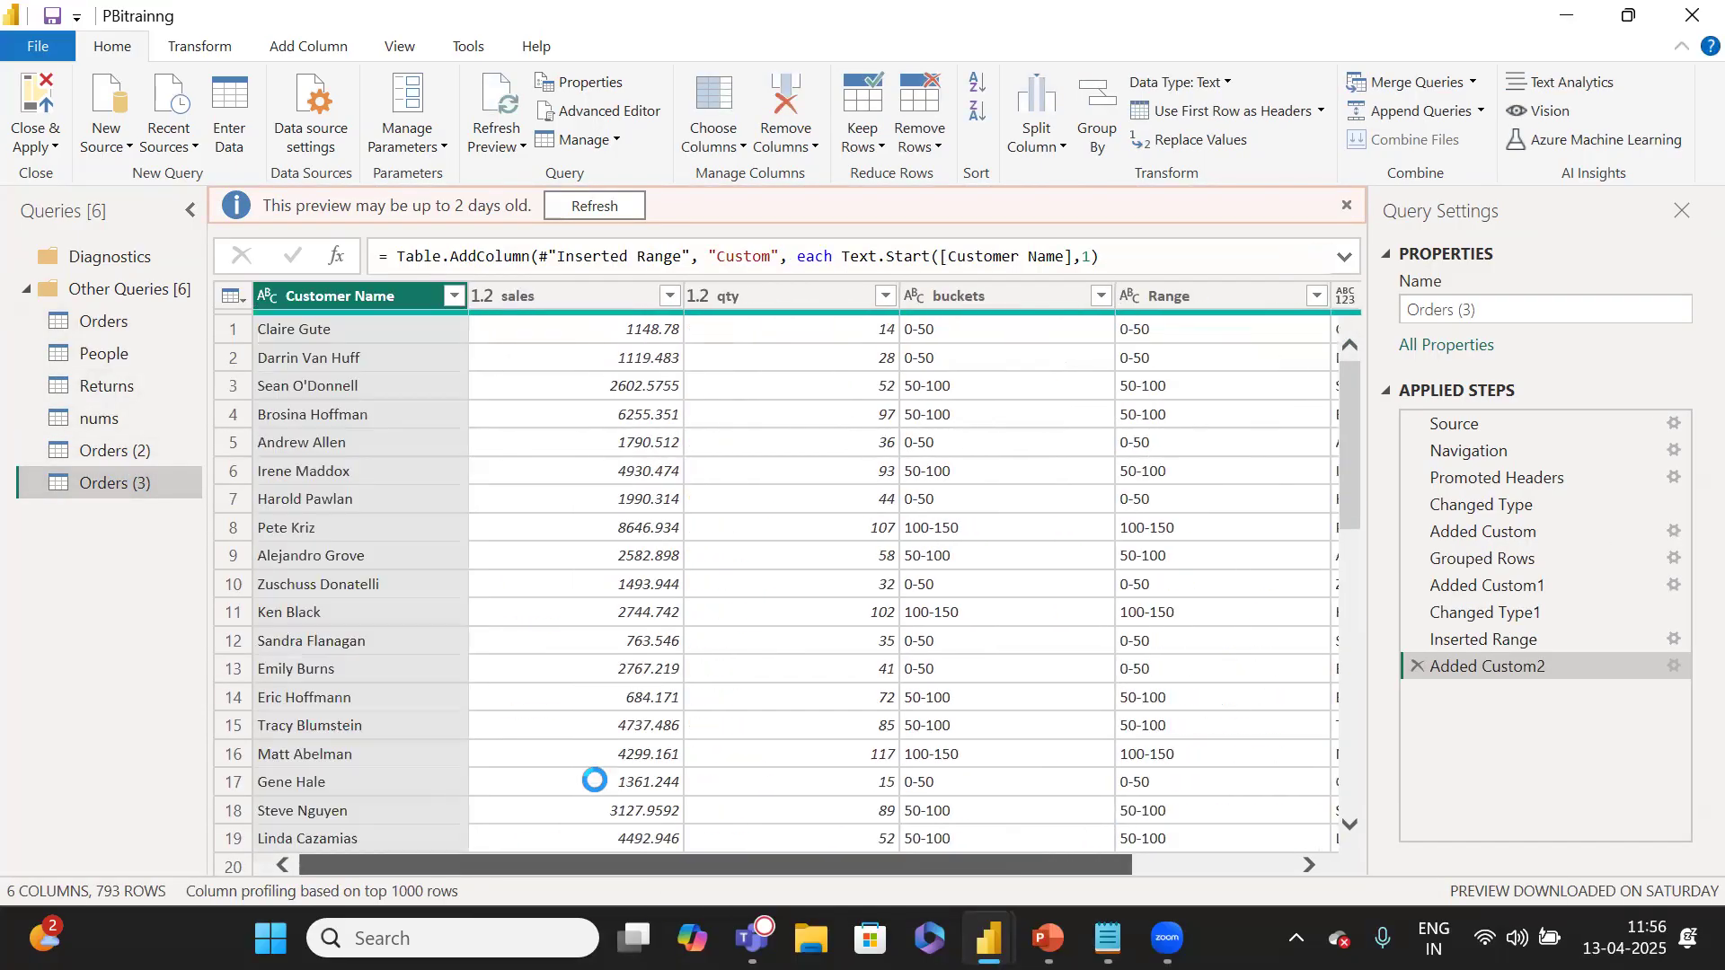
{"action": "left_click", "coordinate": [108, 452]}
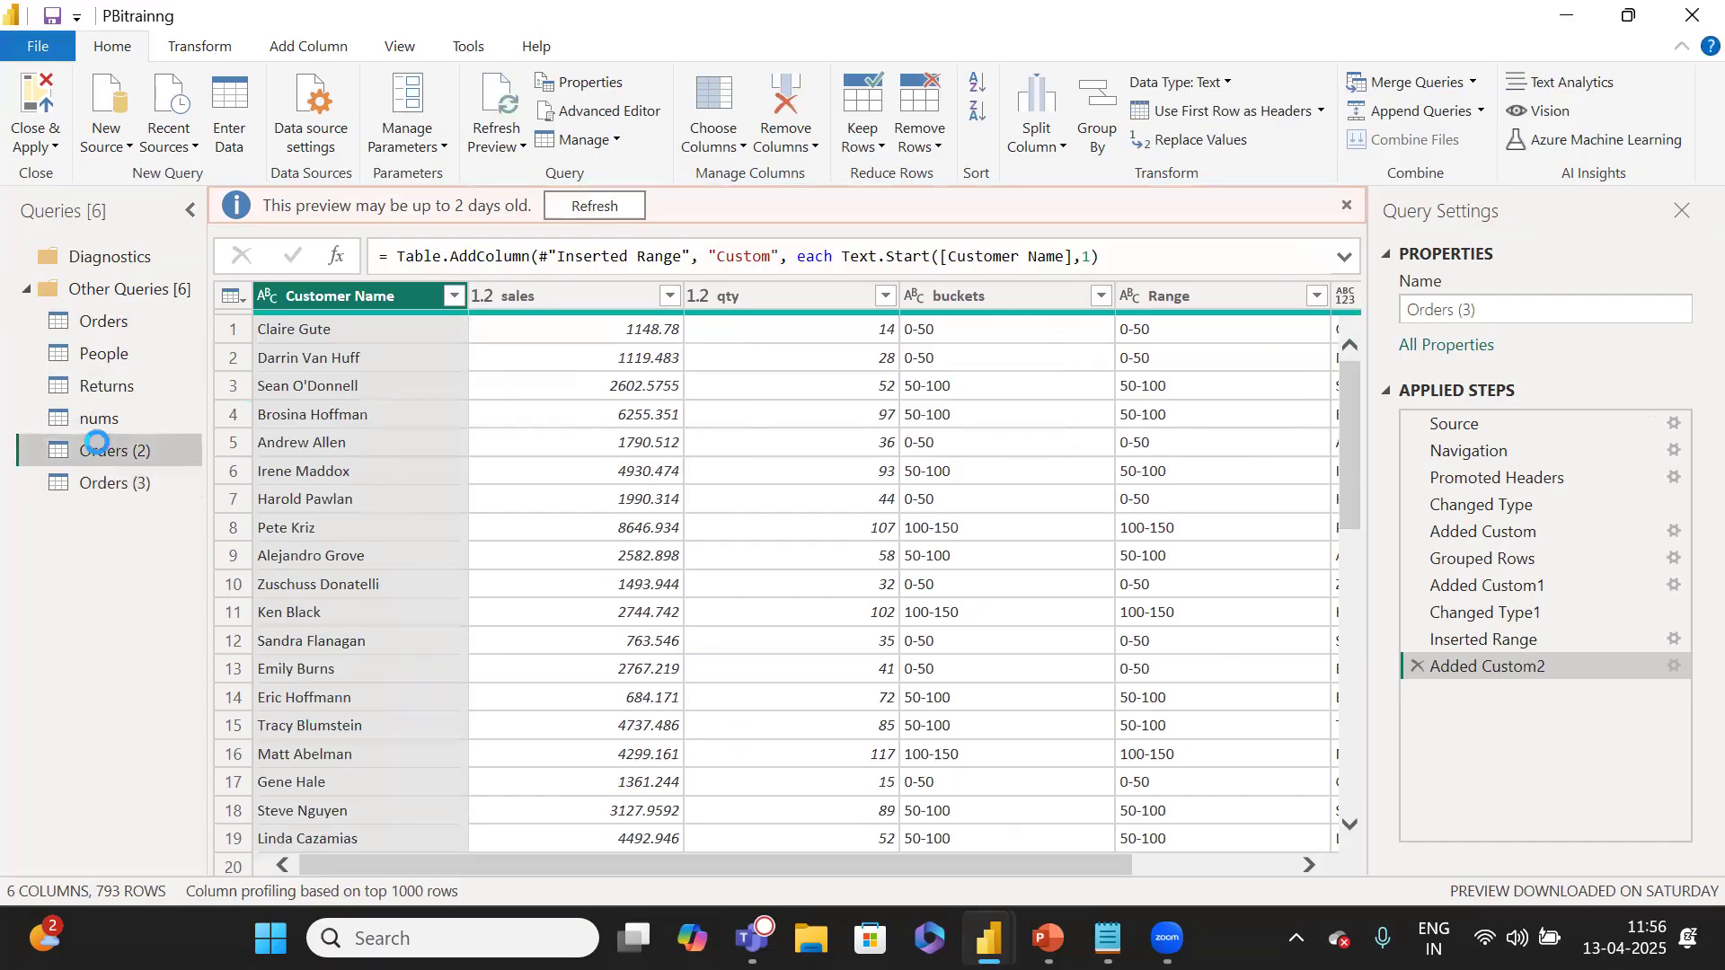
{"action": "left_click_drag", "start_coordinate": [693, 862], "coordinate": [609, 873]}
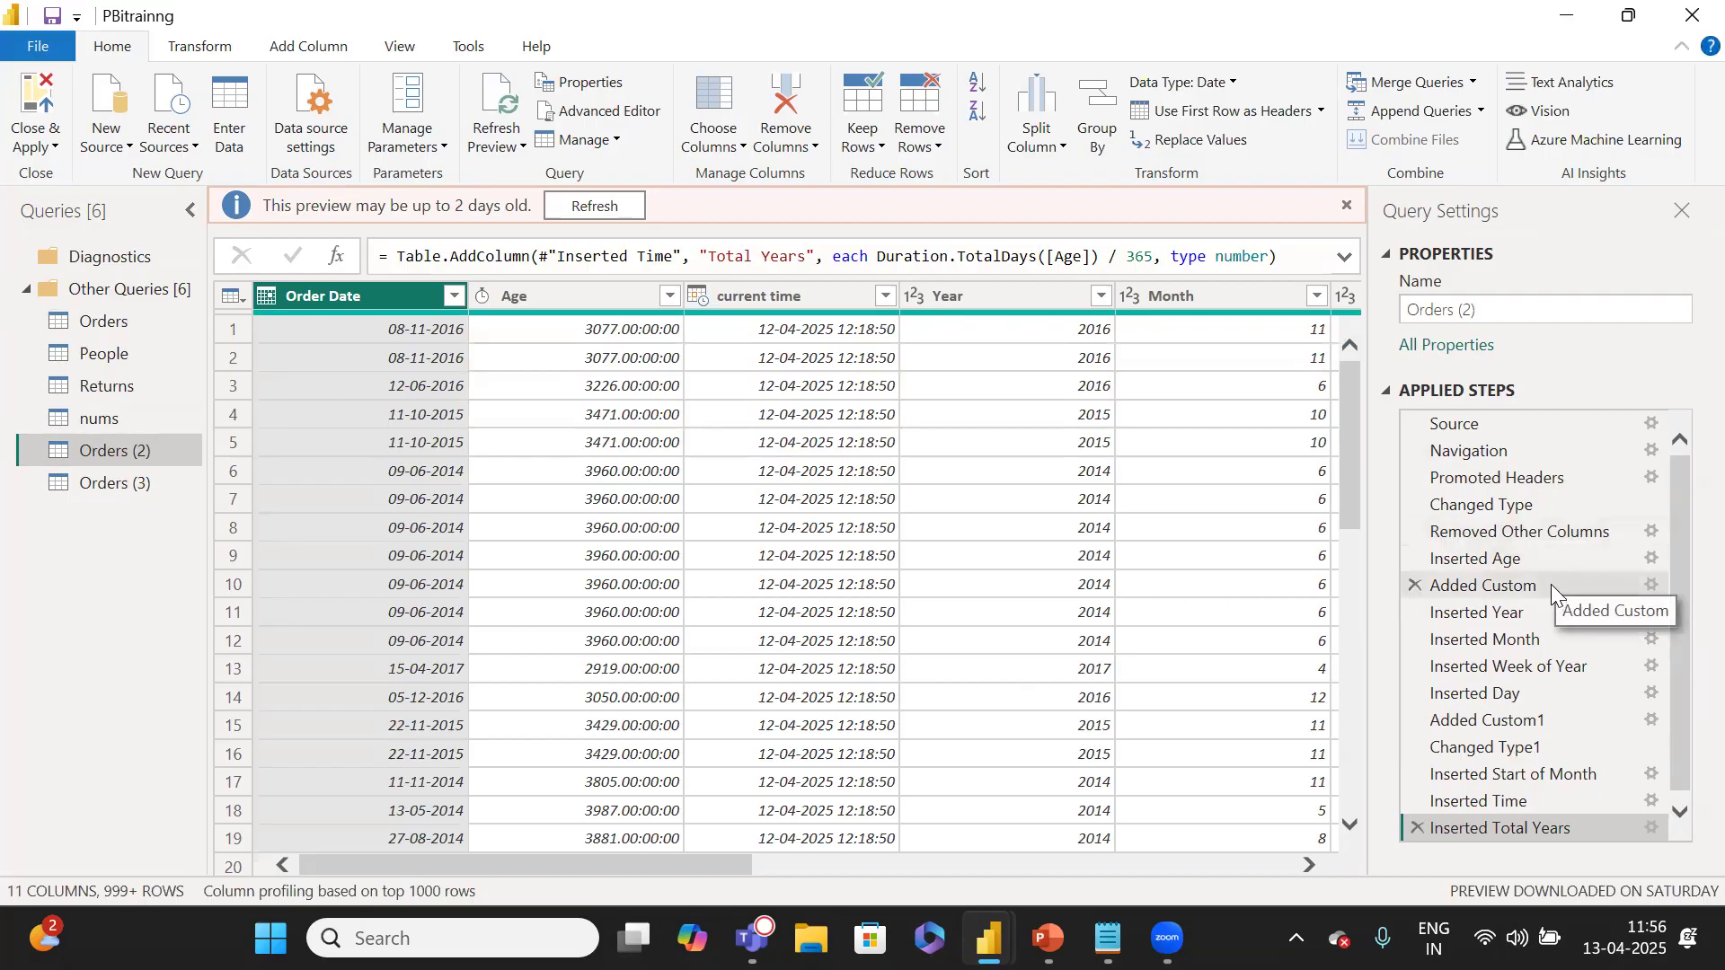
Preview the Orders (2) data at the Source, Navigation, Promoted Headers and Changed Type steps.
{"action": "left_click", "coordinate": [1545, 434]}
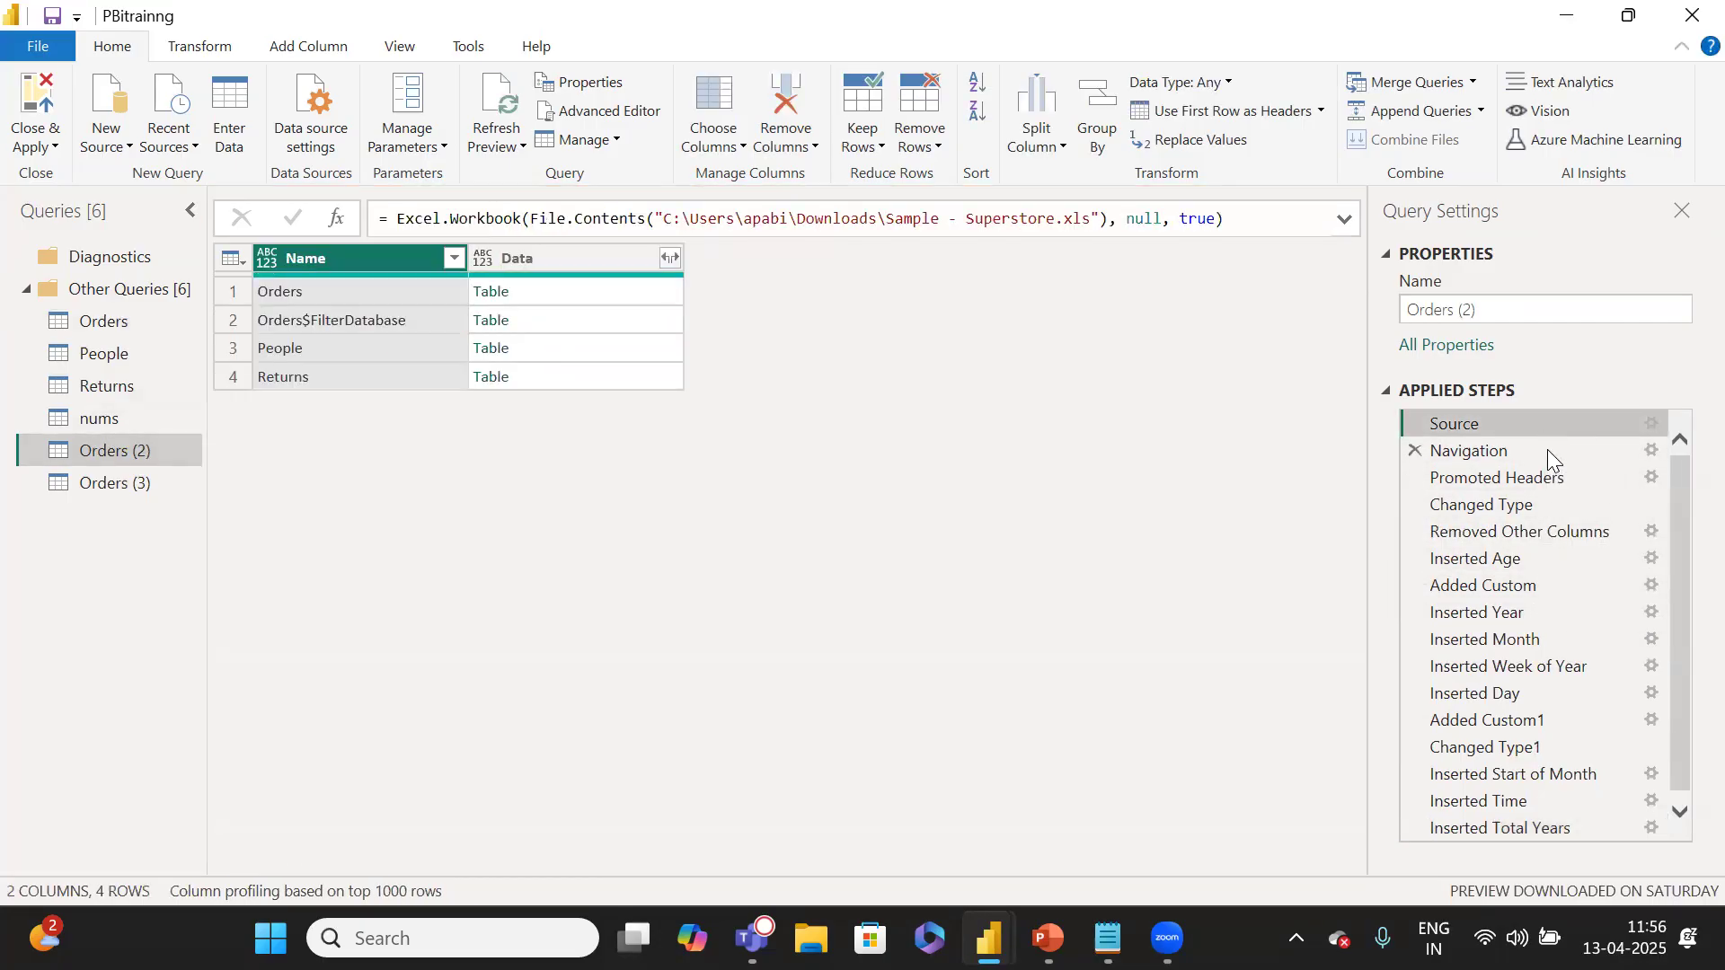
{"action": "left_click", "coordinate": [1547, 450]}
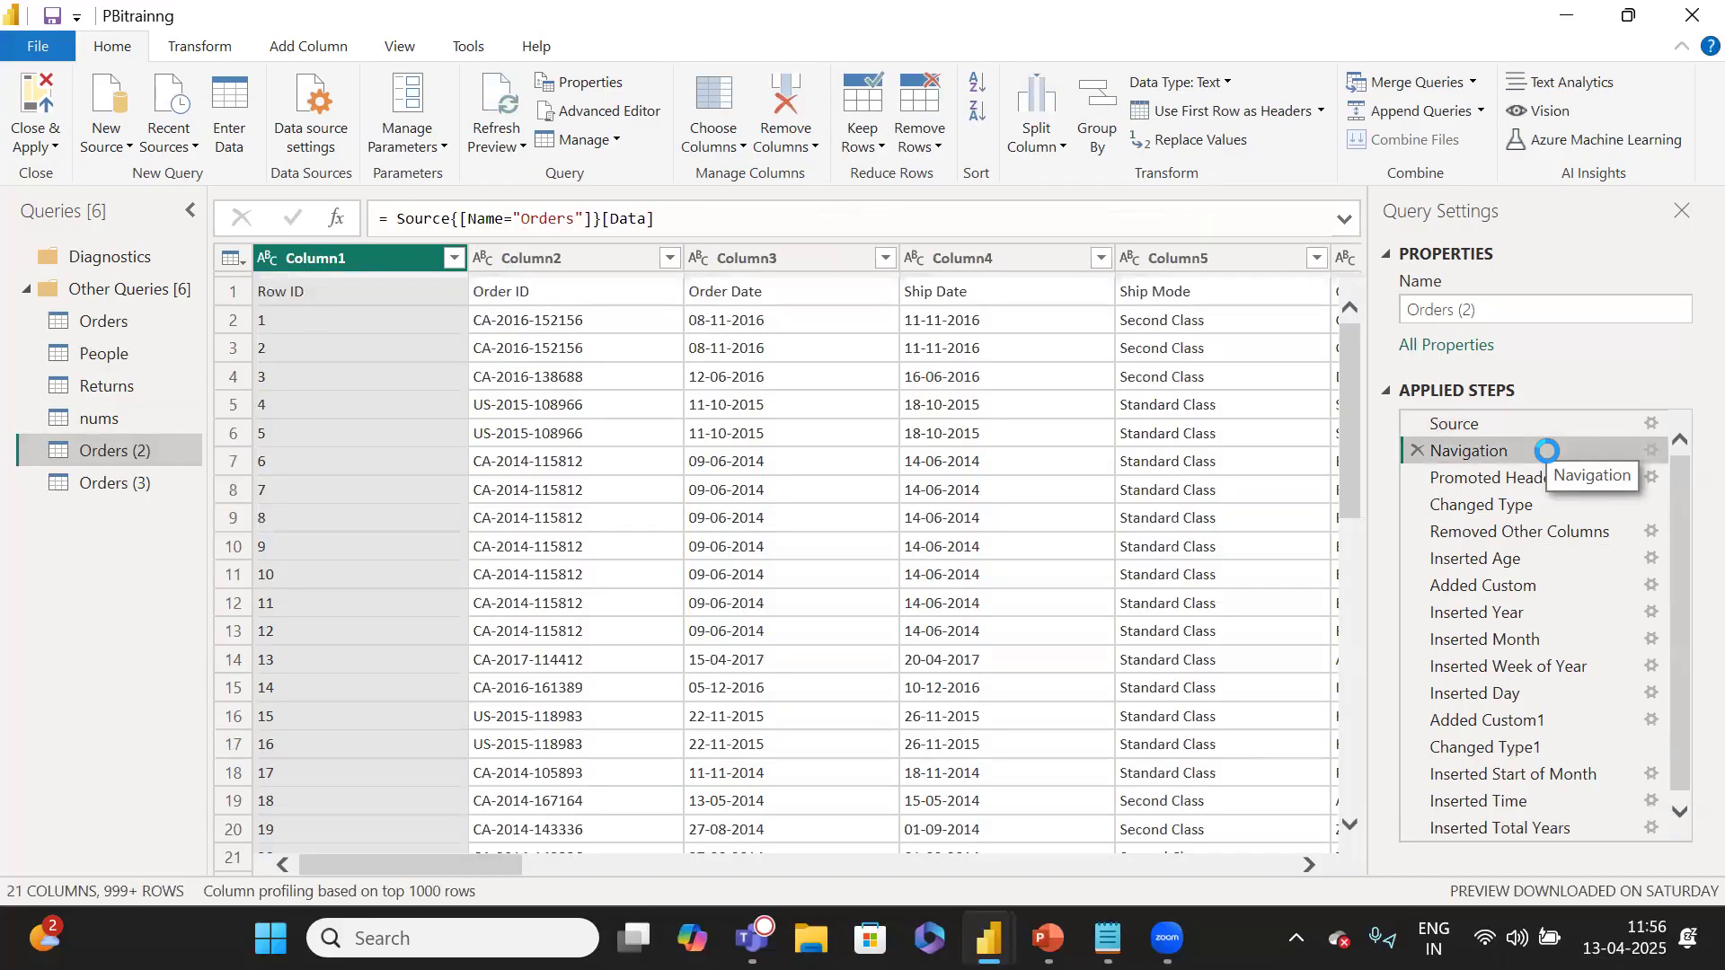
{"action": "left_click", "coordinate": [1556, 477]}
{"action": "left_click", "coordinate": [1543, 503]}
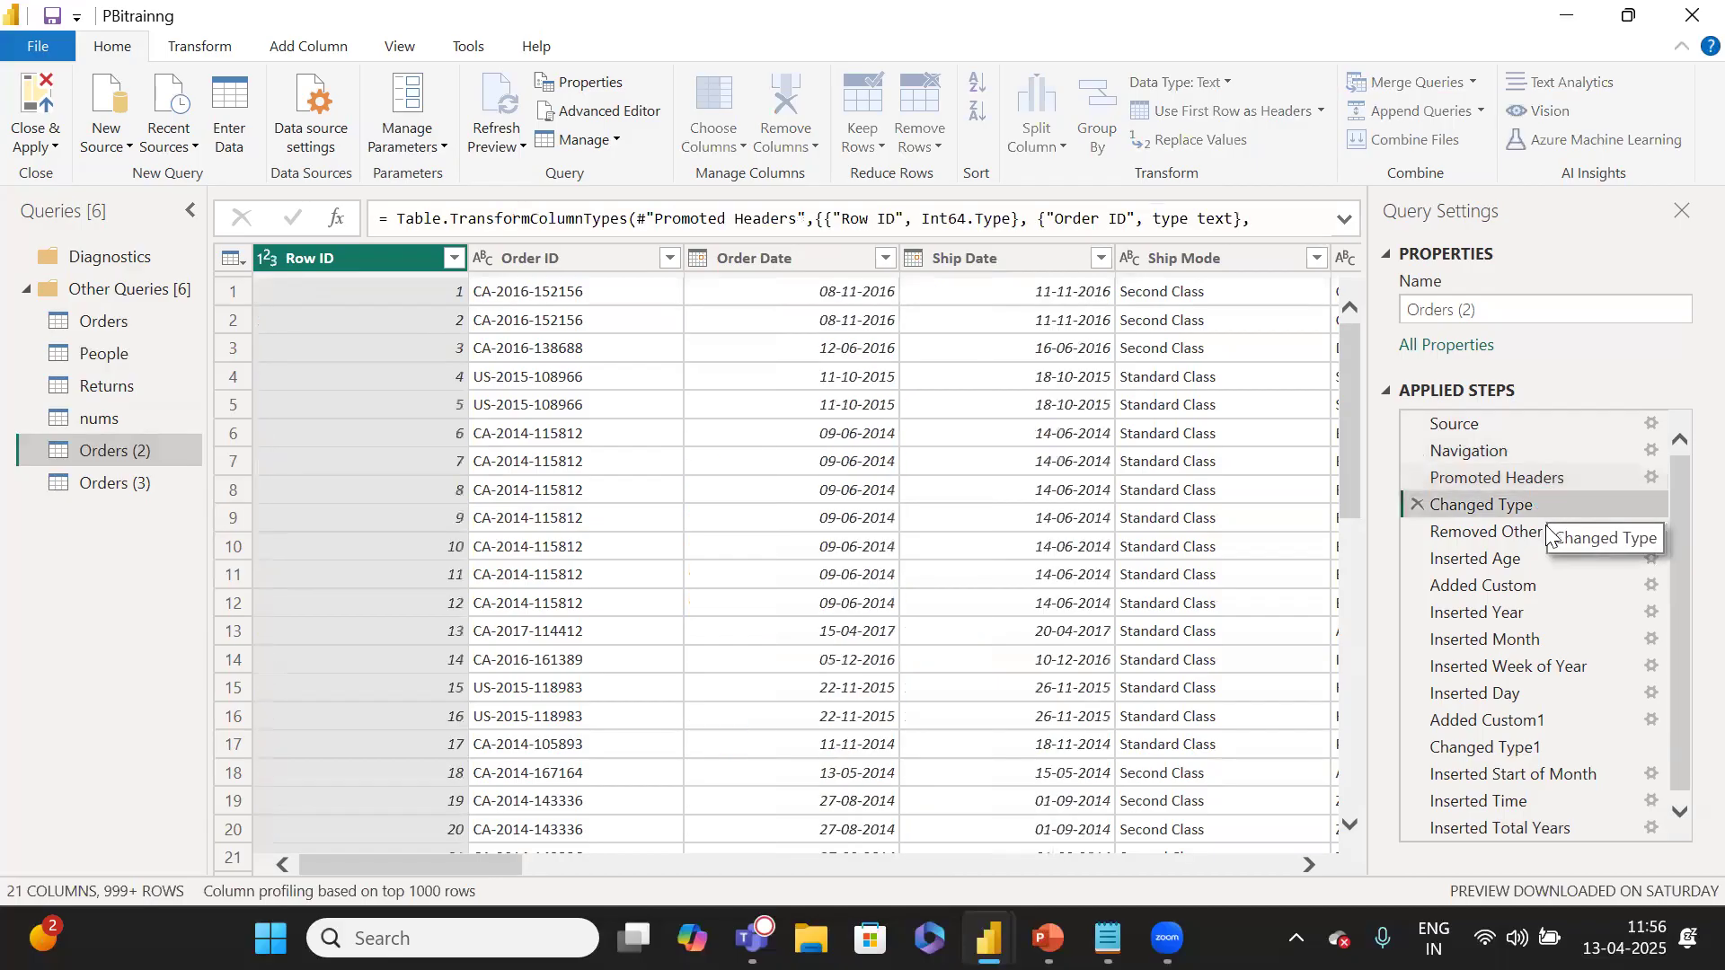
Edit the Removed Other Columns step of Orders (2) to keep the Segment column alongside Order Date.
{"action": "left_click", "coordinate": [1545, 530]}
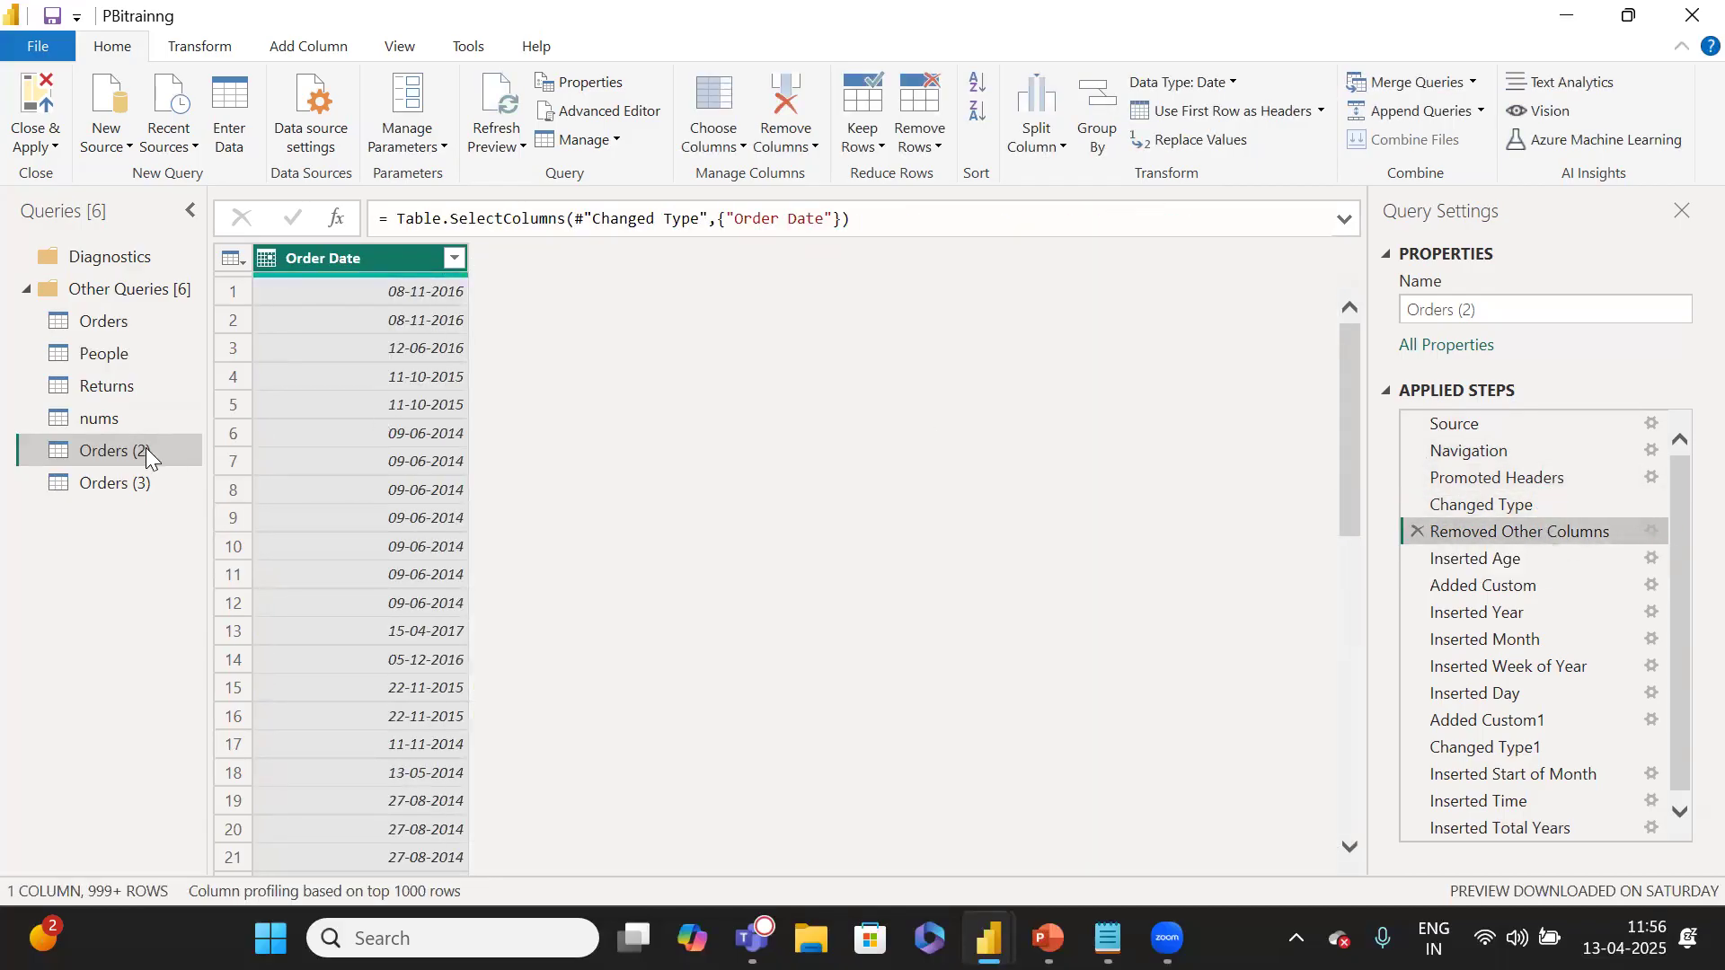
{"action": "left_click", "coordinate": [1650, 537]}
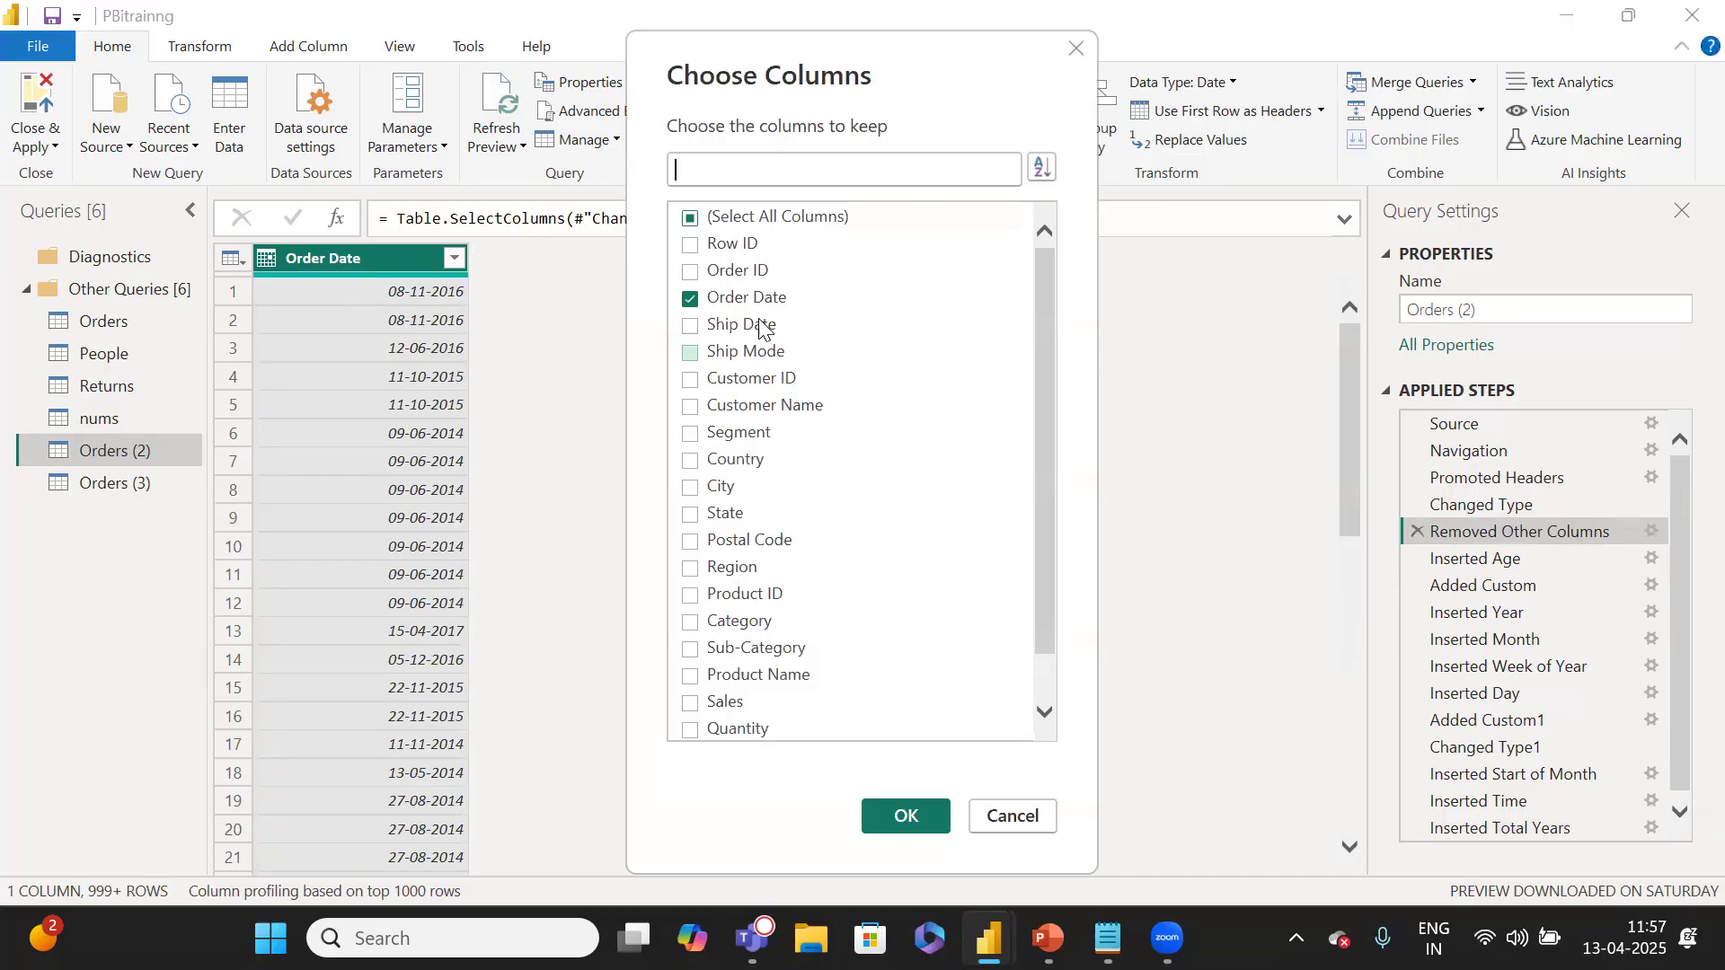
{"action": "left_click", "coordinate": [751, 434]}
{"action": "left_click", "coordinate": [905, 817]}
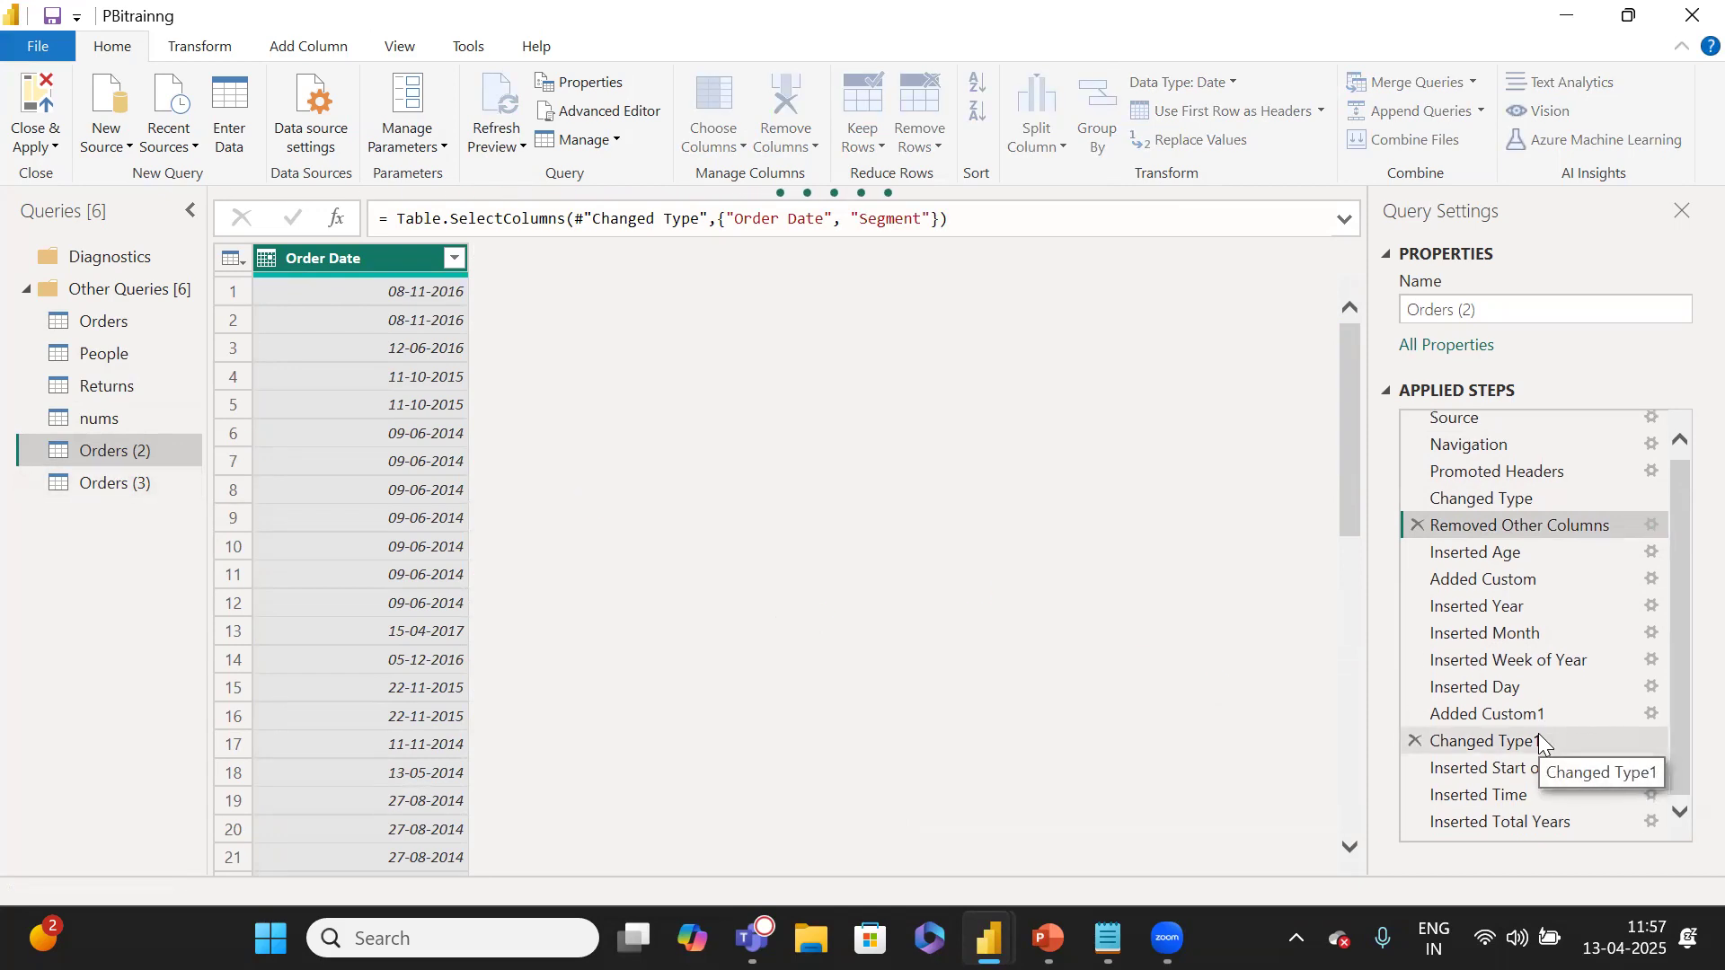
Preview the last step of Orders (2), and edit Grouped Rows in Orders (3) to group by Segment alongside Customer Name.
{"action": "left_click", "coordinate": [1521, 822]}
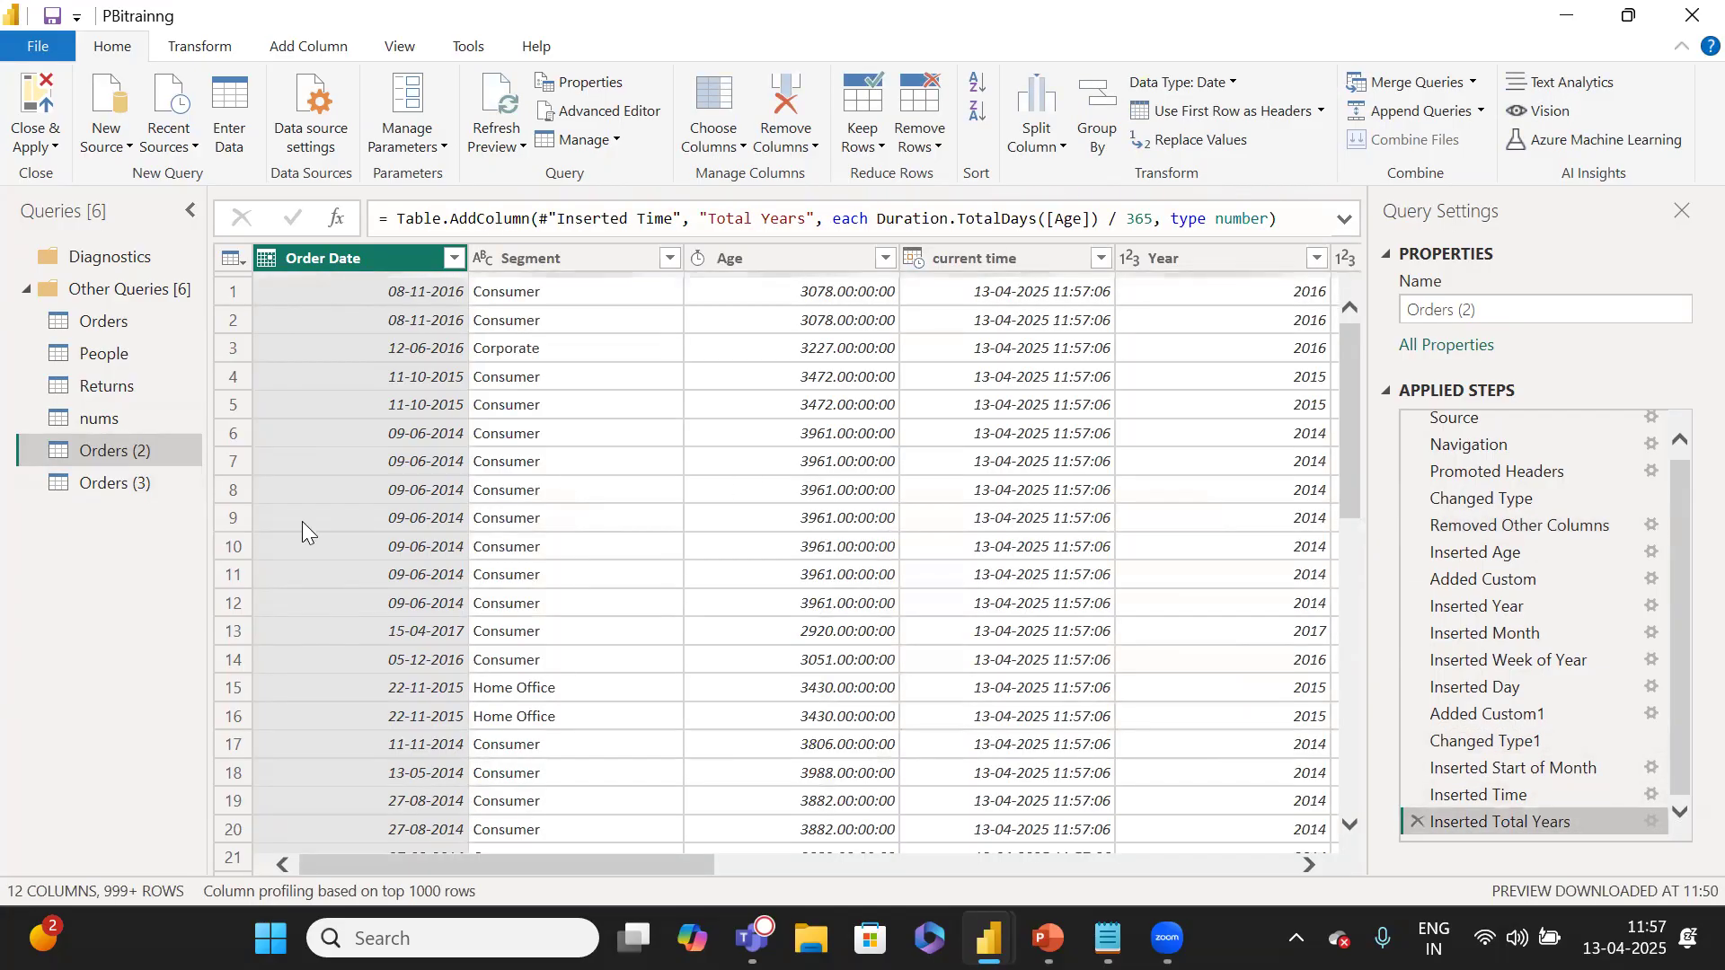
{"action": "left_click", "coordinate": [99, 490]}
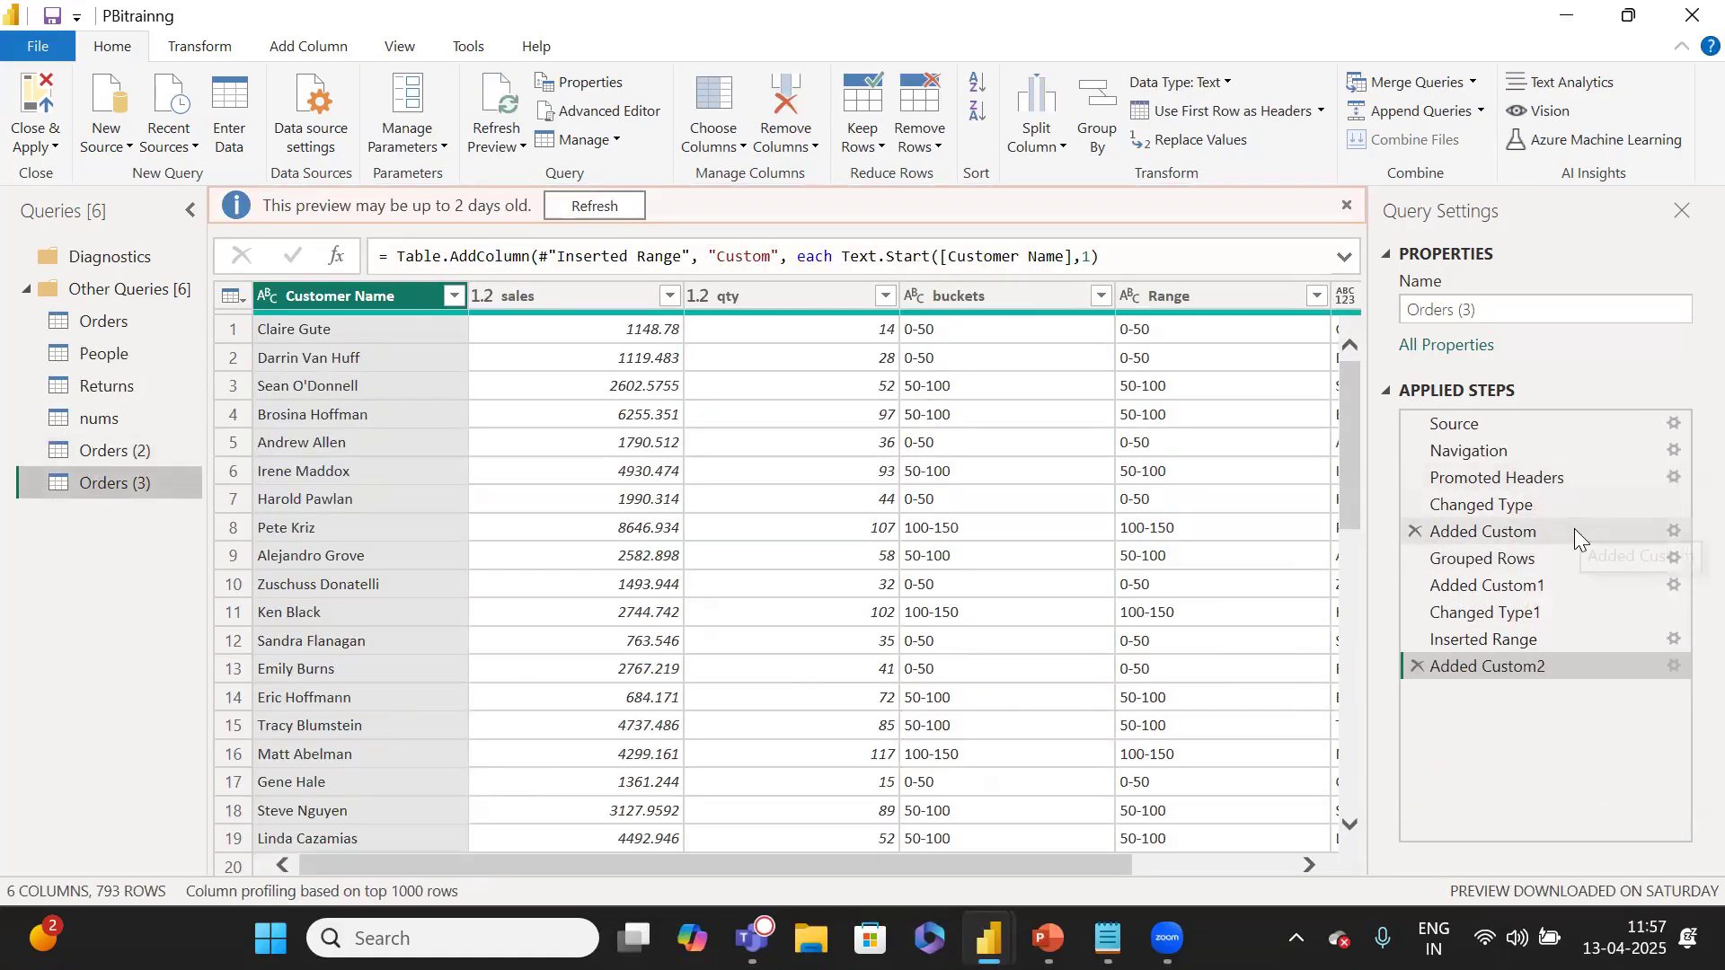
{"action": "left_click", "coordinate": [1672, 559]}
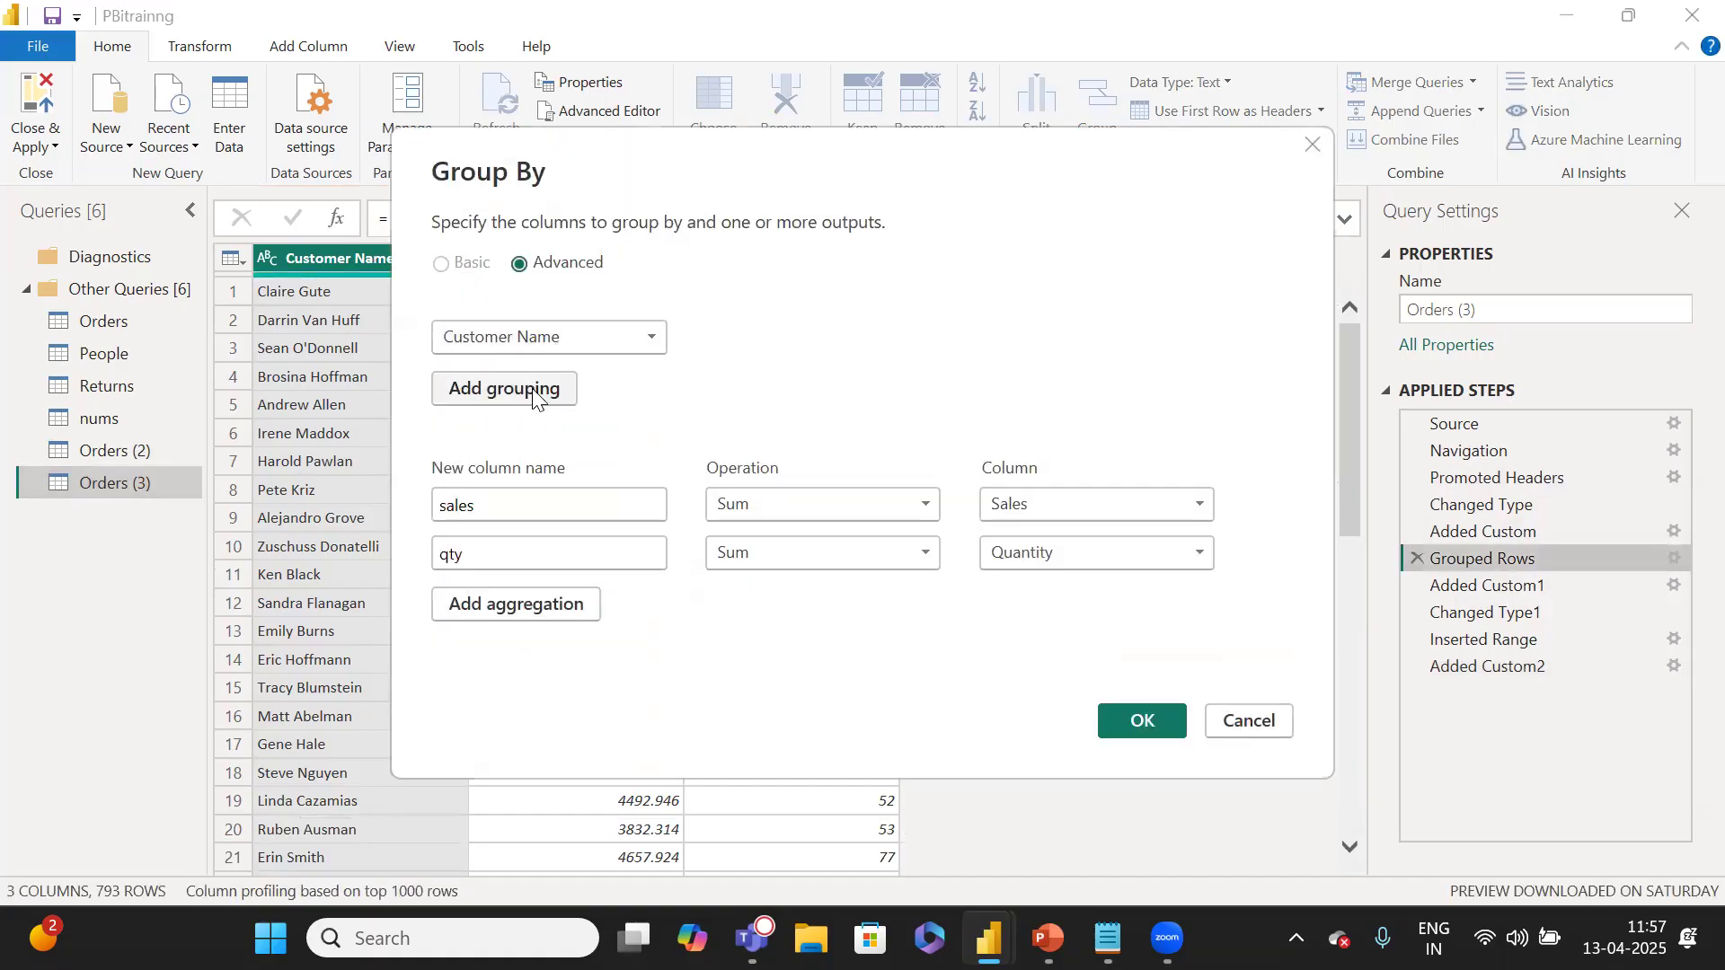
{"action": "left_click", "coordinate": [503, 388]}
{"action": "left_click", "coordinate": [574, 391]}
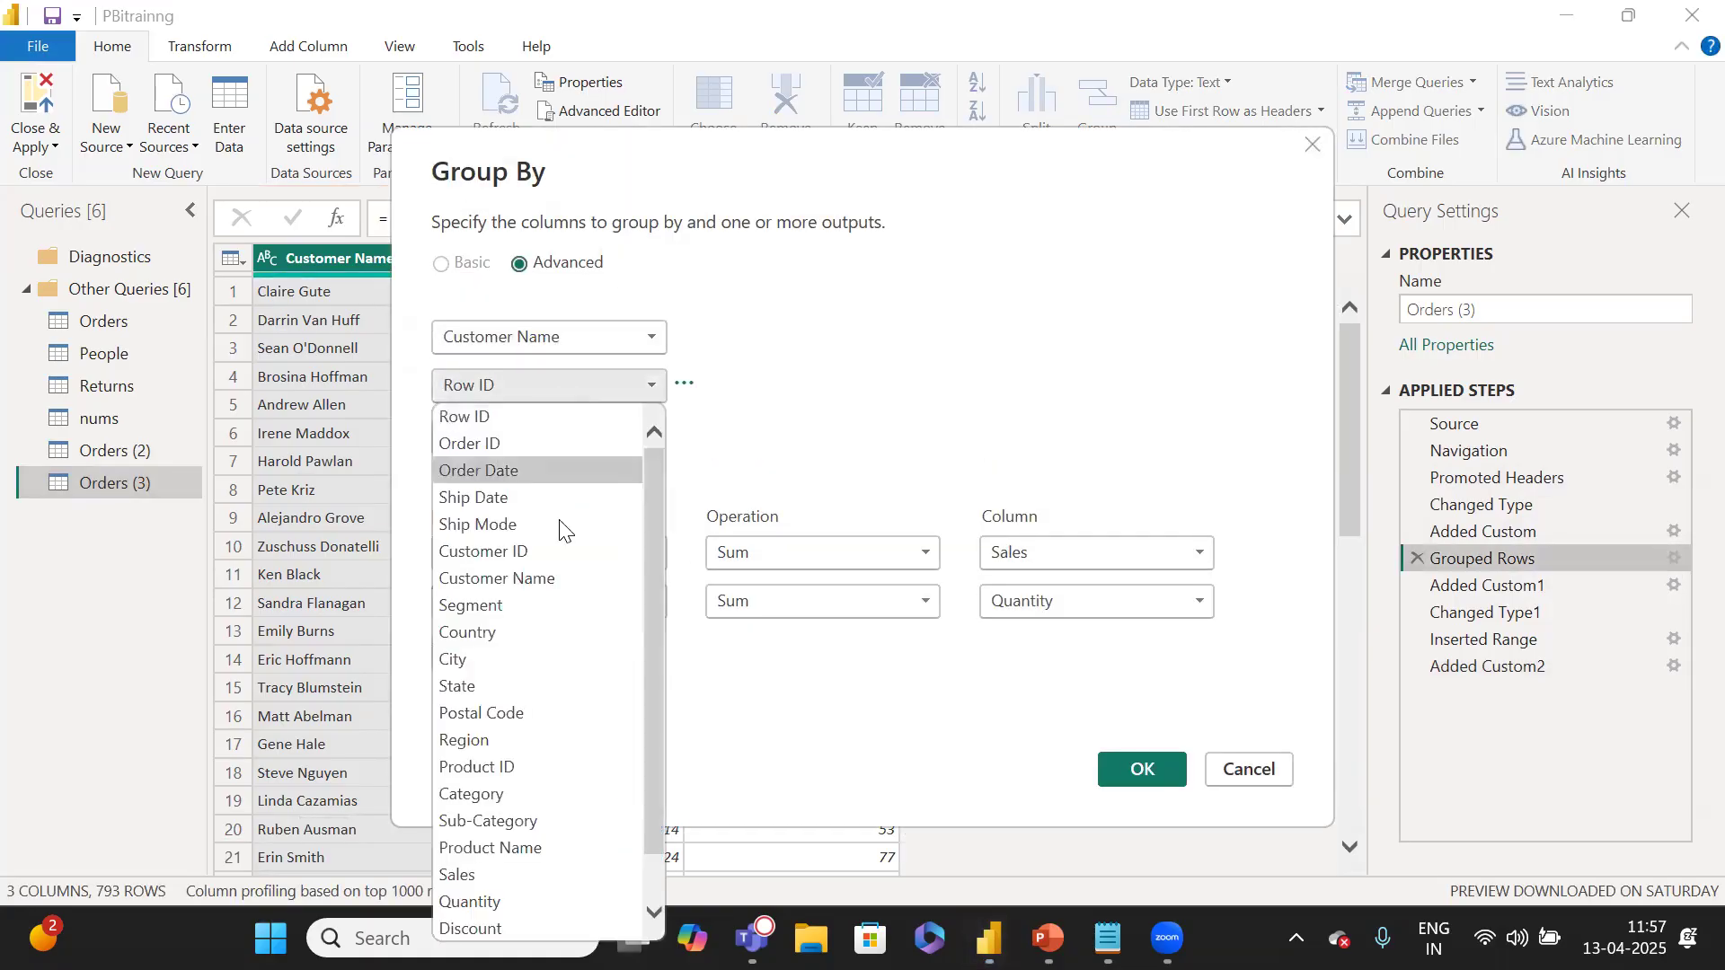
{"action": "left_click", "coordinate": [566, 604]}
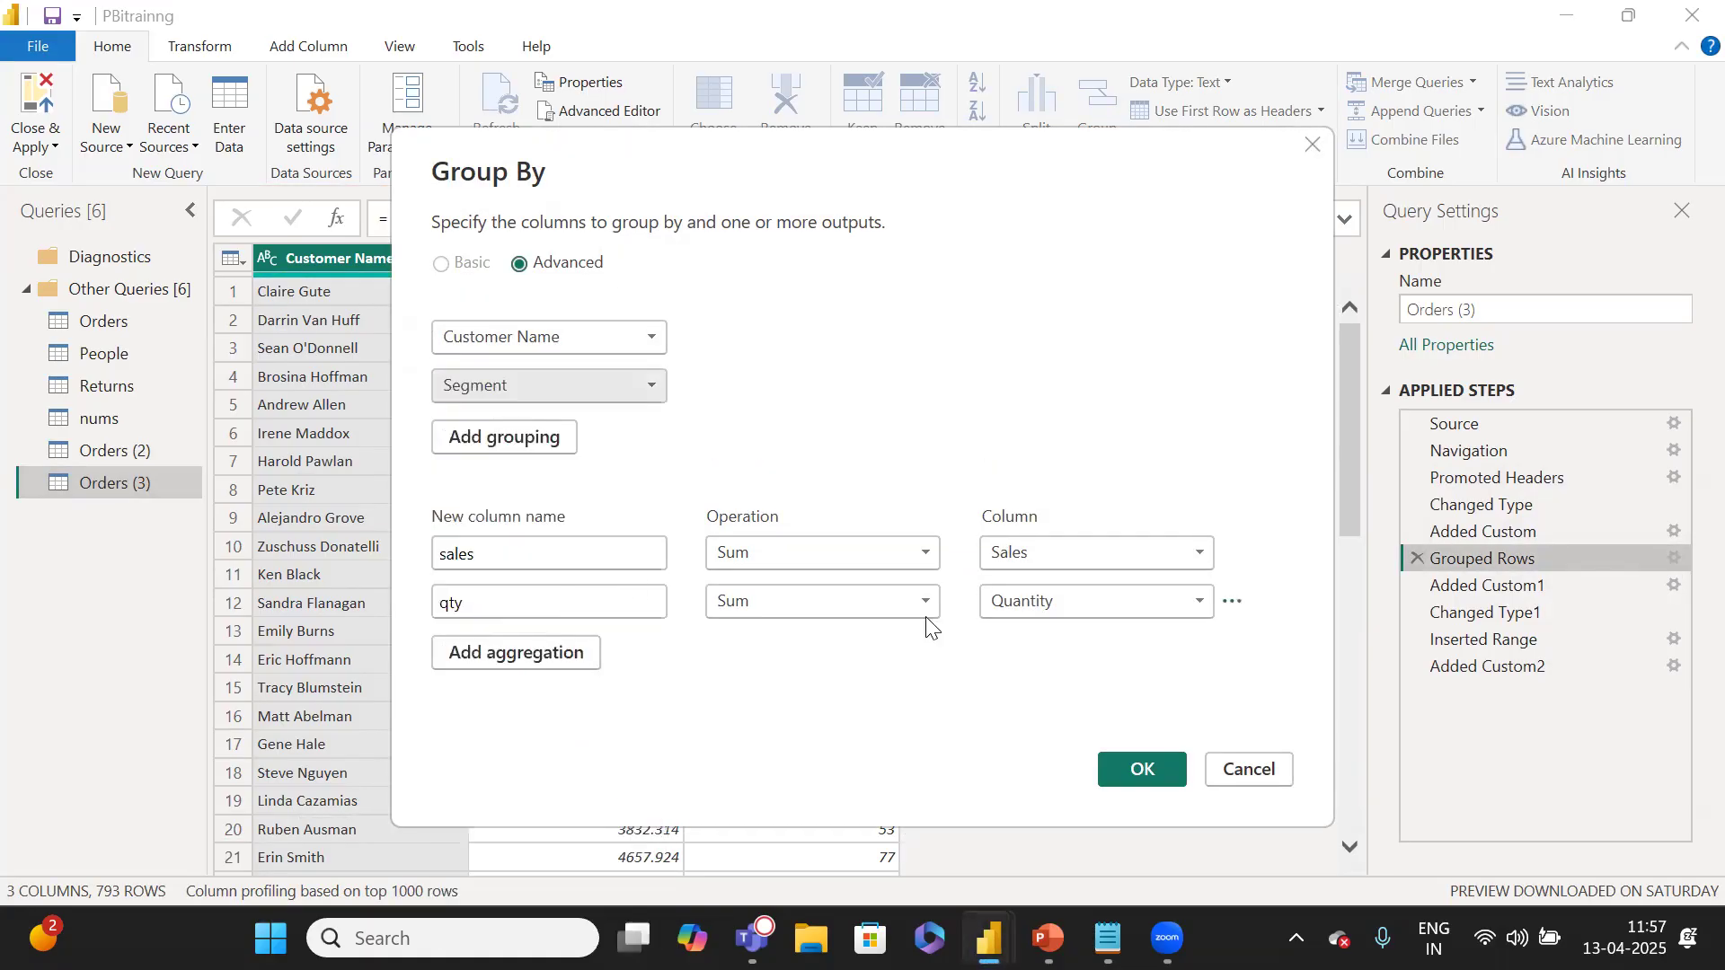
{"action": "left_click", "coordinate": [1148, 767]}
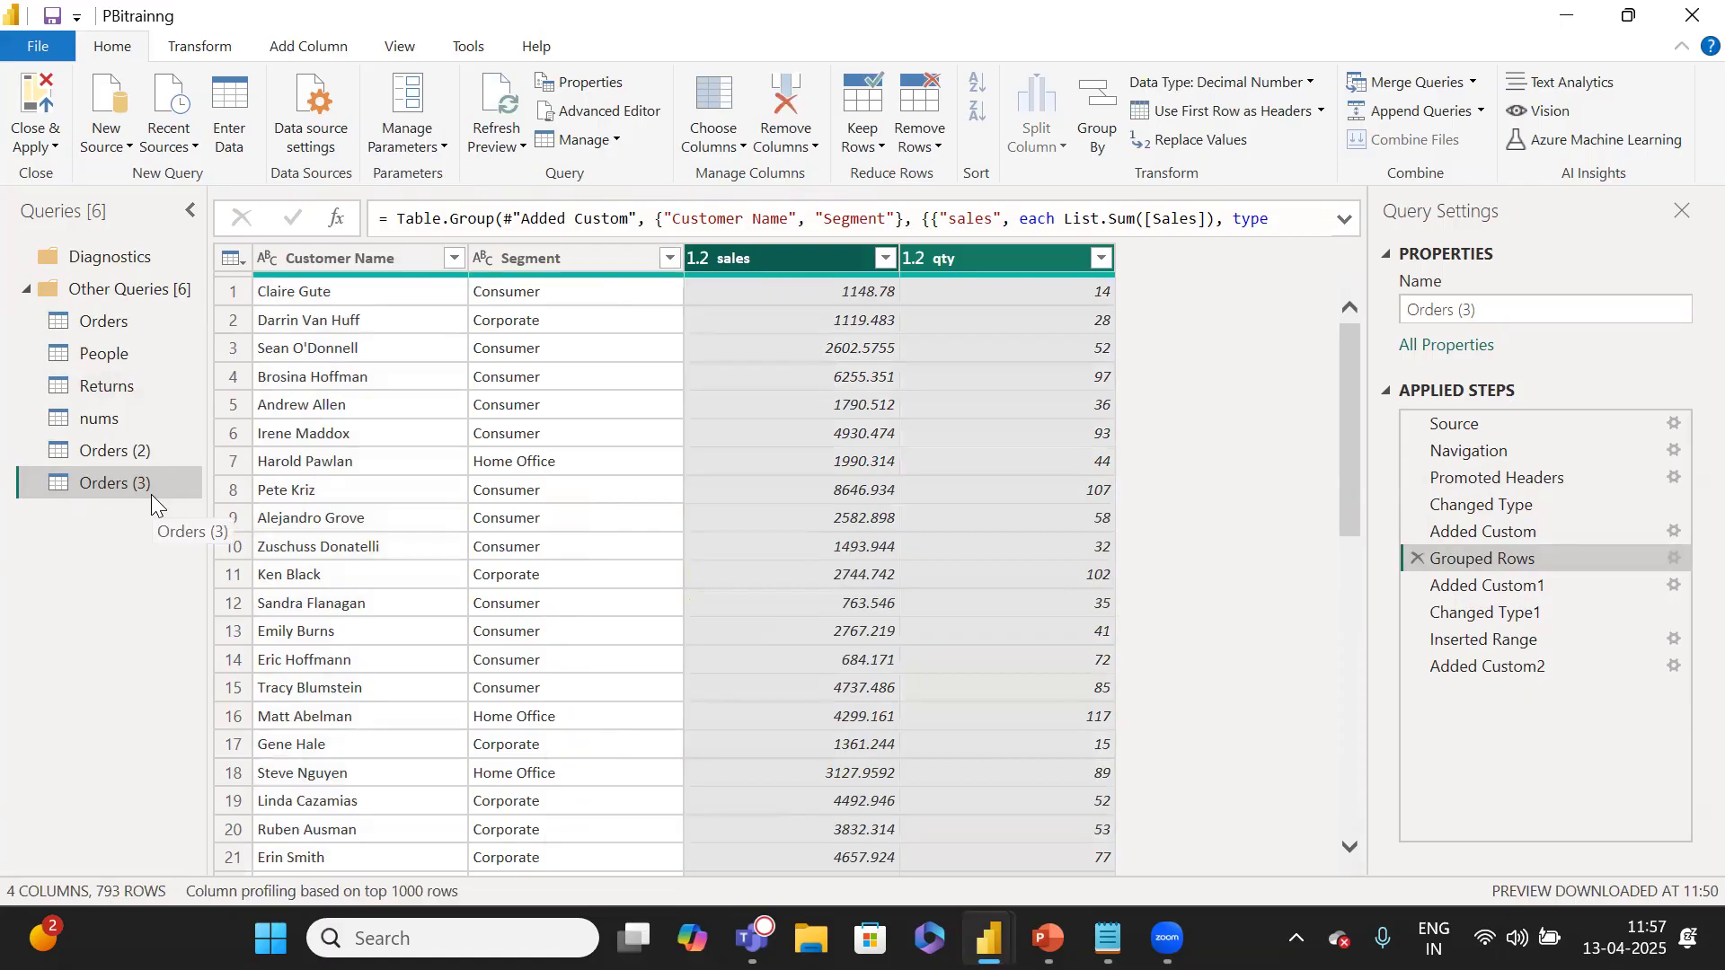
Filter the Segment column of the Orders (2) query to keep only Consumer rows.
{"action": "left_click", "coordinate": [140, 449]}
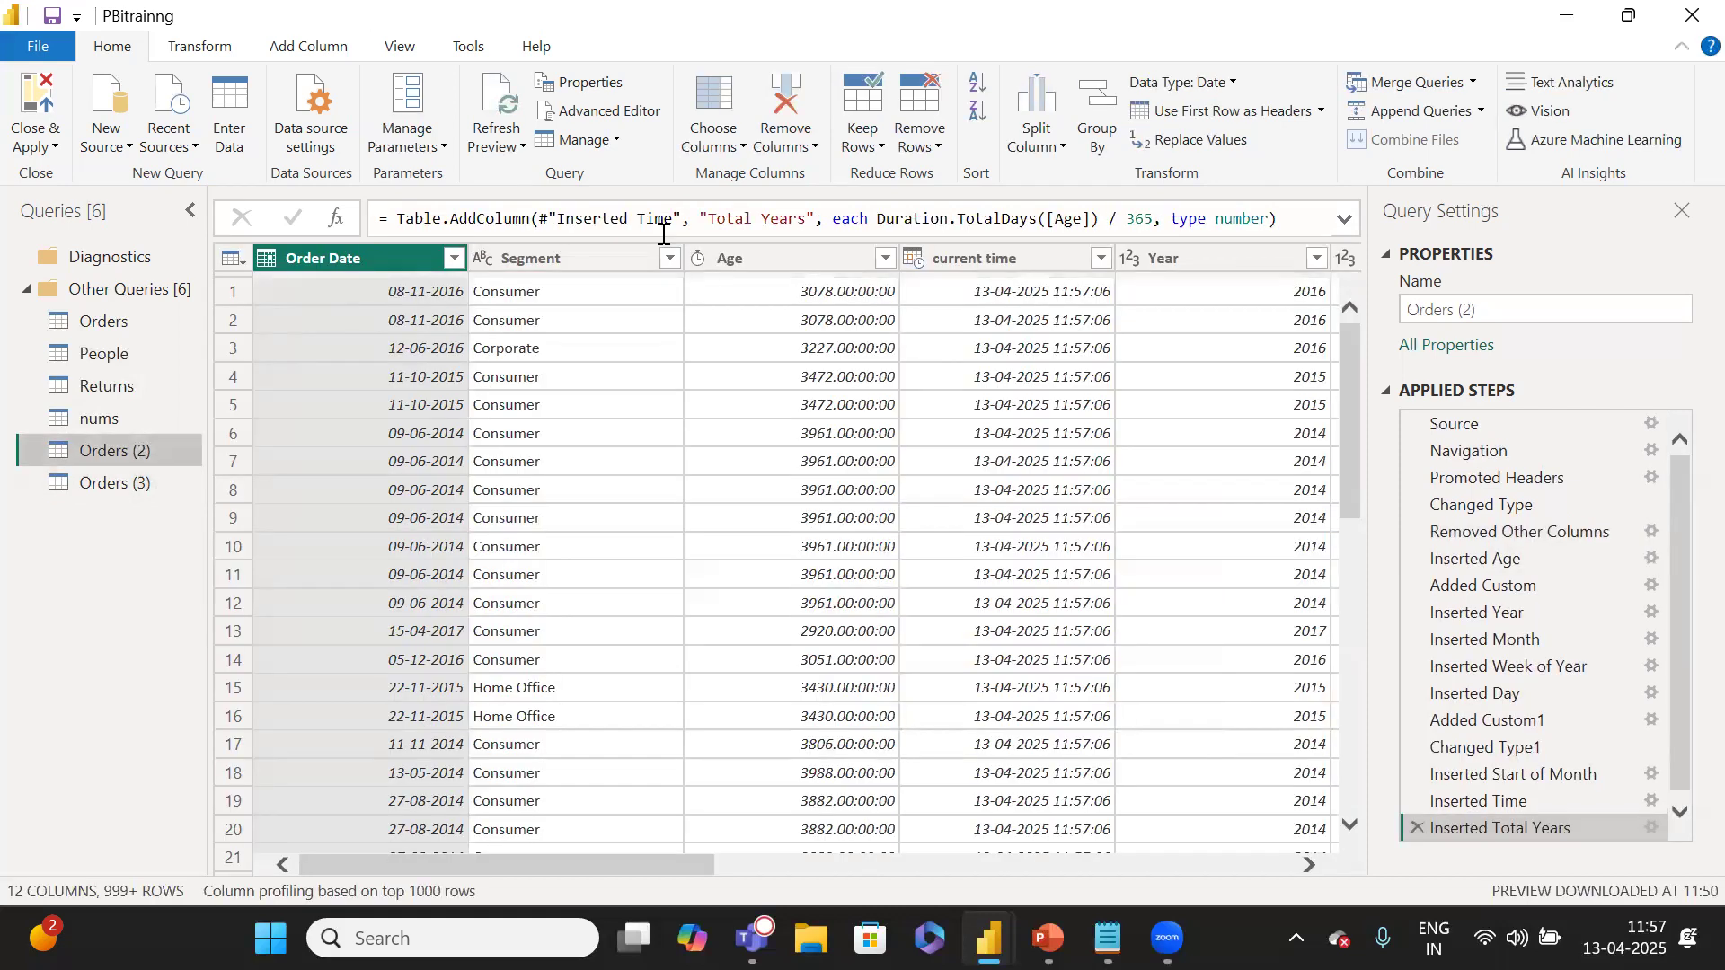
{"action": "left_click", "coordinate": [670, 257]}
{"action": "left_click", "coordinate": [342, 539]}
{"action": "left_click", "coordinate": [342, 567]}
{"action": "left_click", "coordinate": [503, 725]}
Filter the Segment column of the Orders (3) query to keep only Consumer rows.
{"action": "left_click", "coordinate": [117, 483]}
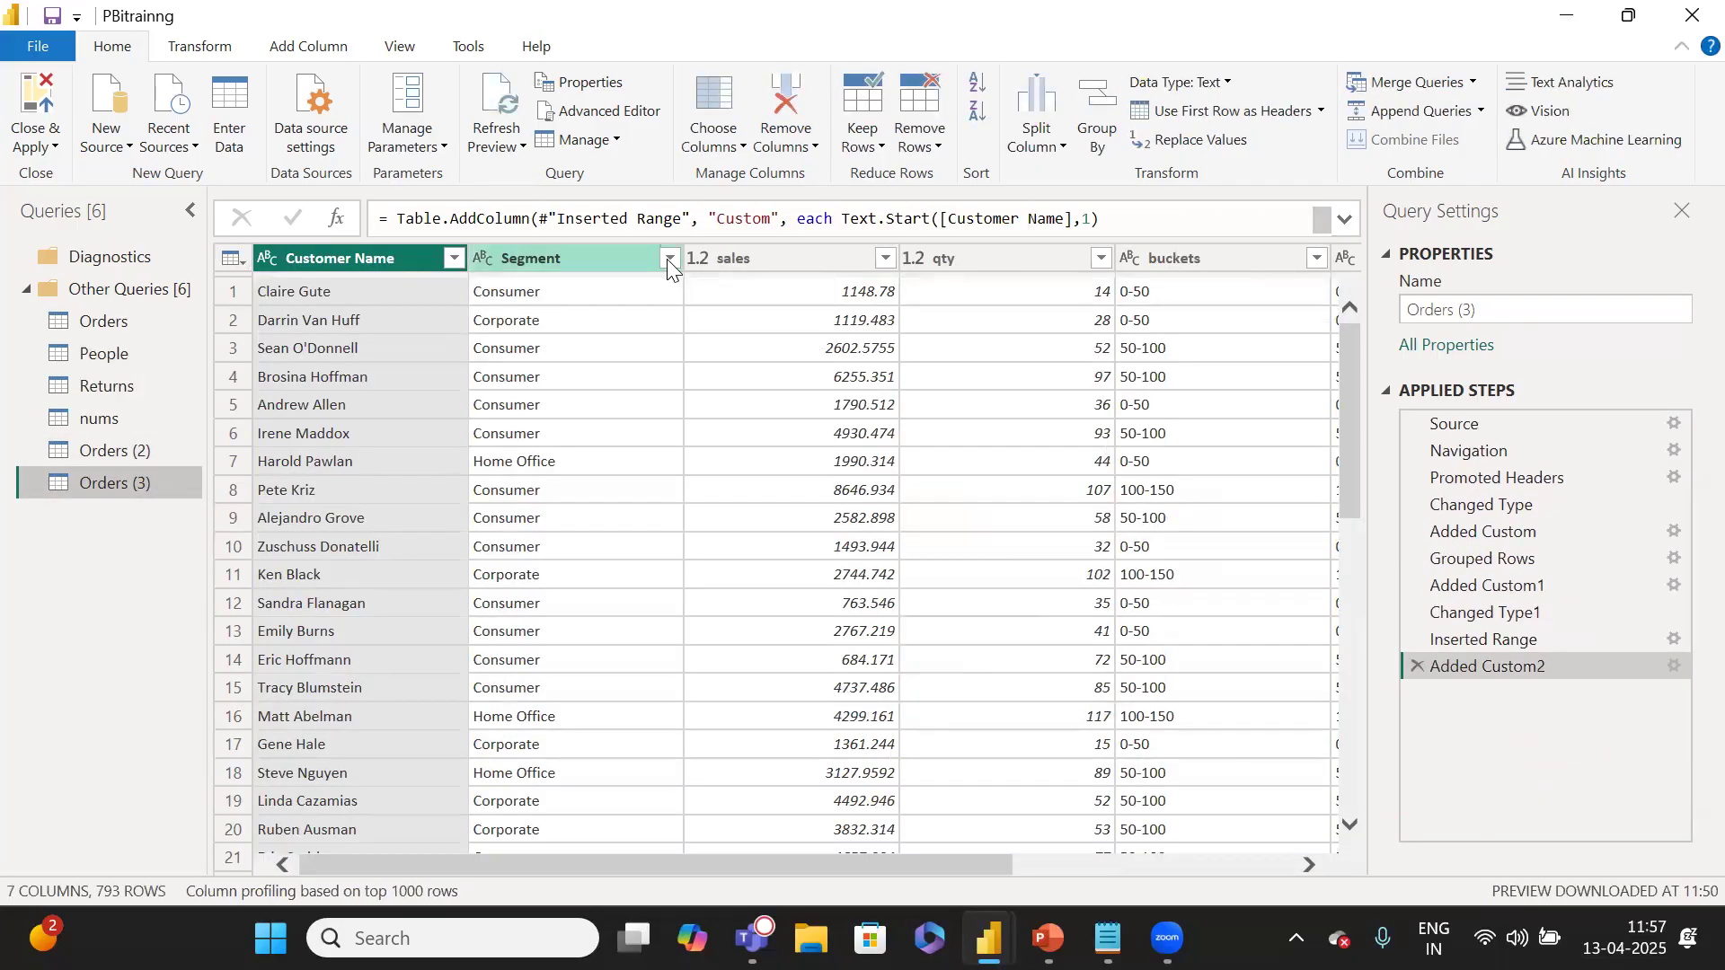
{"action": "left_click", "coordinate": [669, 258]}
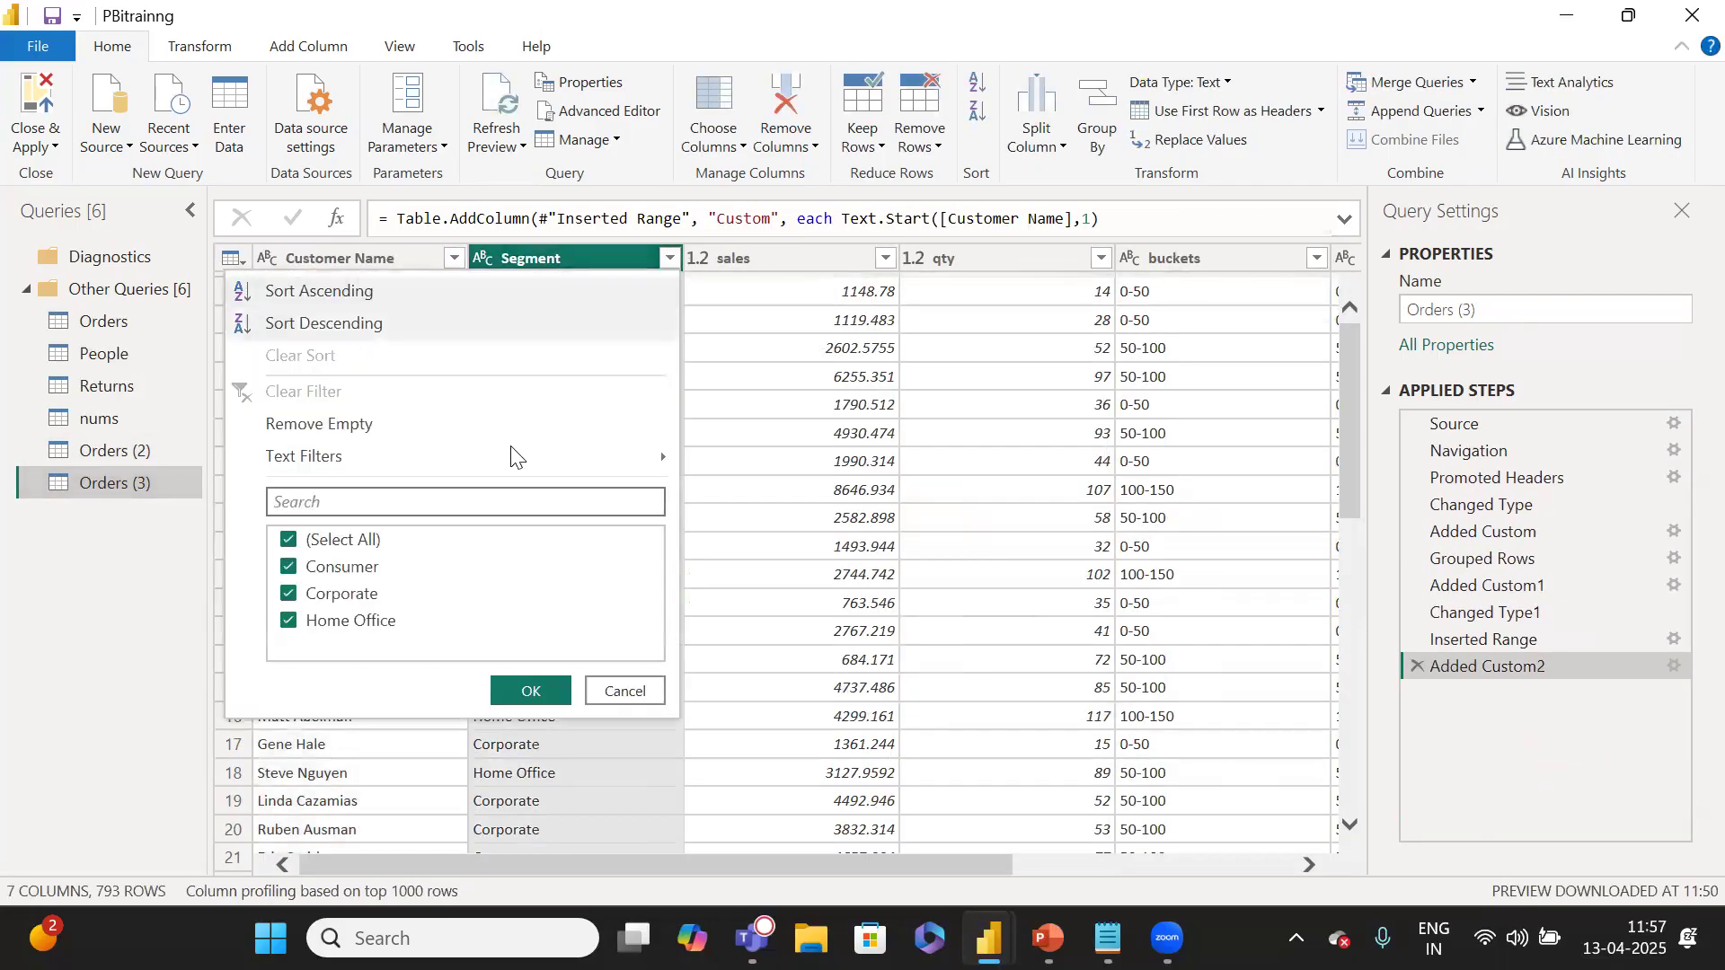
{"action": "left_click", "coordinate": [345, 541]}
{"action": "left_click", "coordinate": [342, 567]}
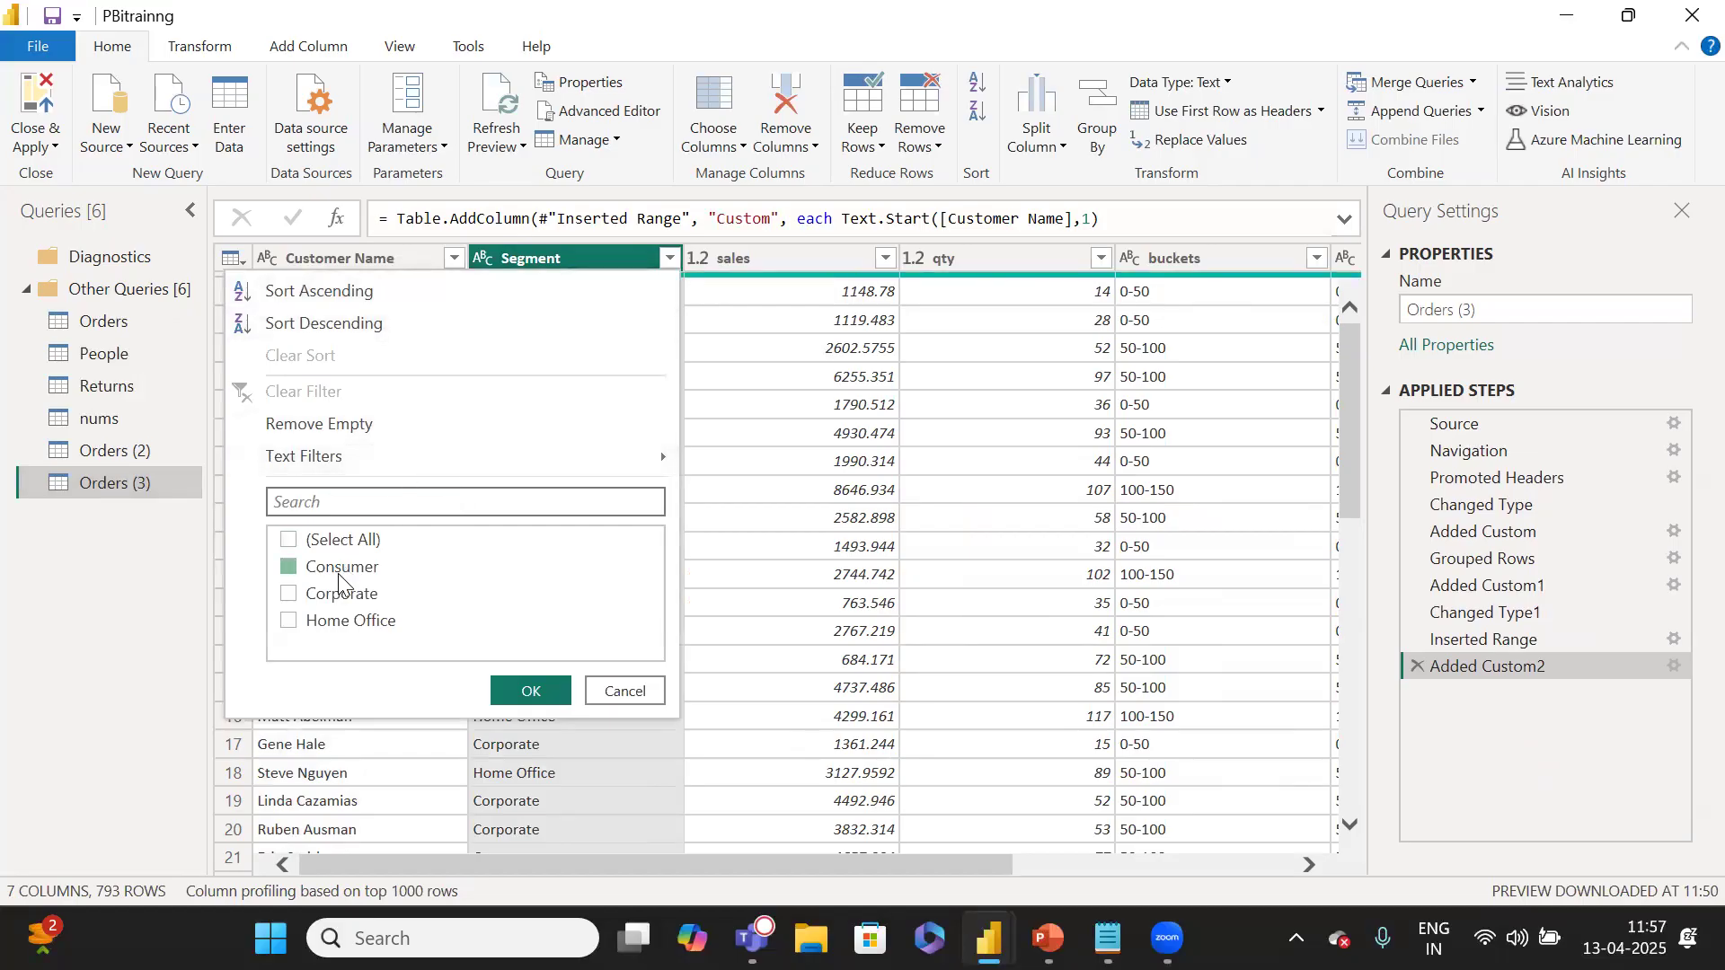
{"action": "left_click", "coordinate": [530, 692]}
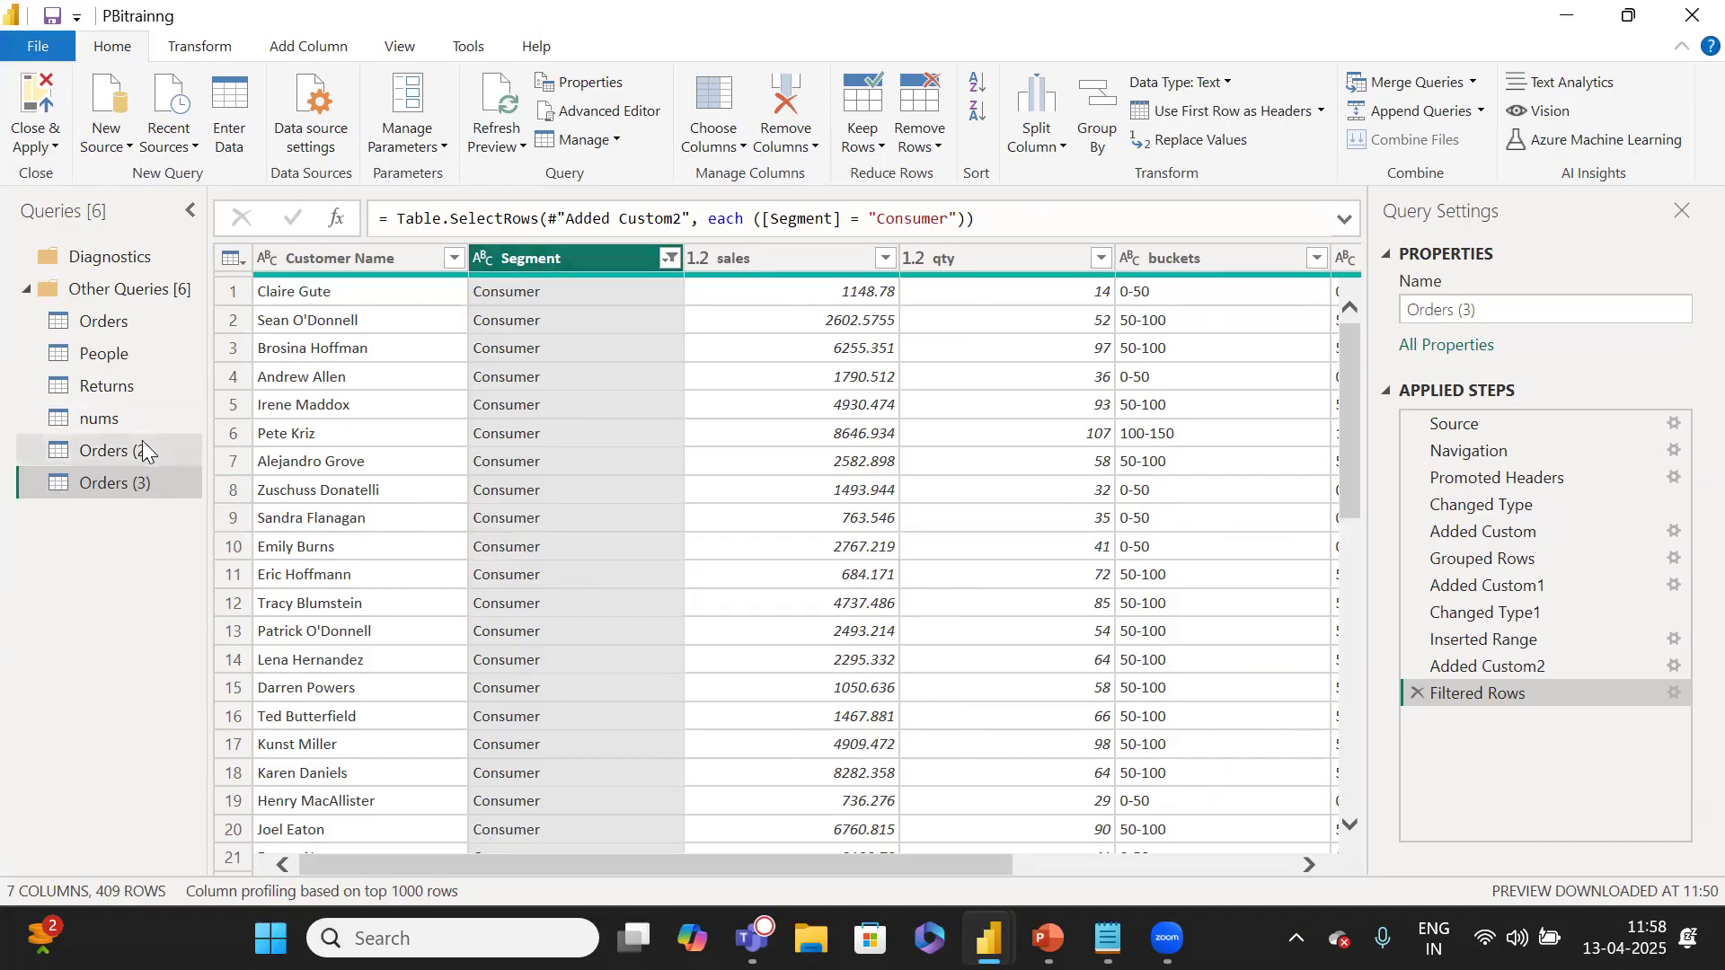
Start a new query parameter and name it Segment.
{"action": "left_click", "coordinate": [409, 148]}
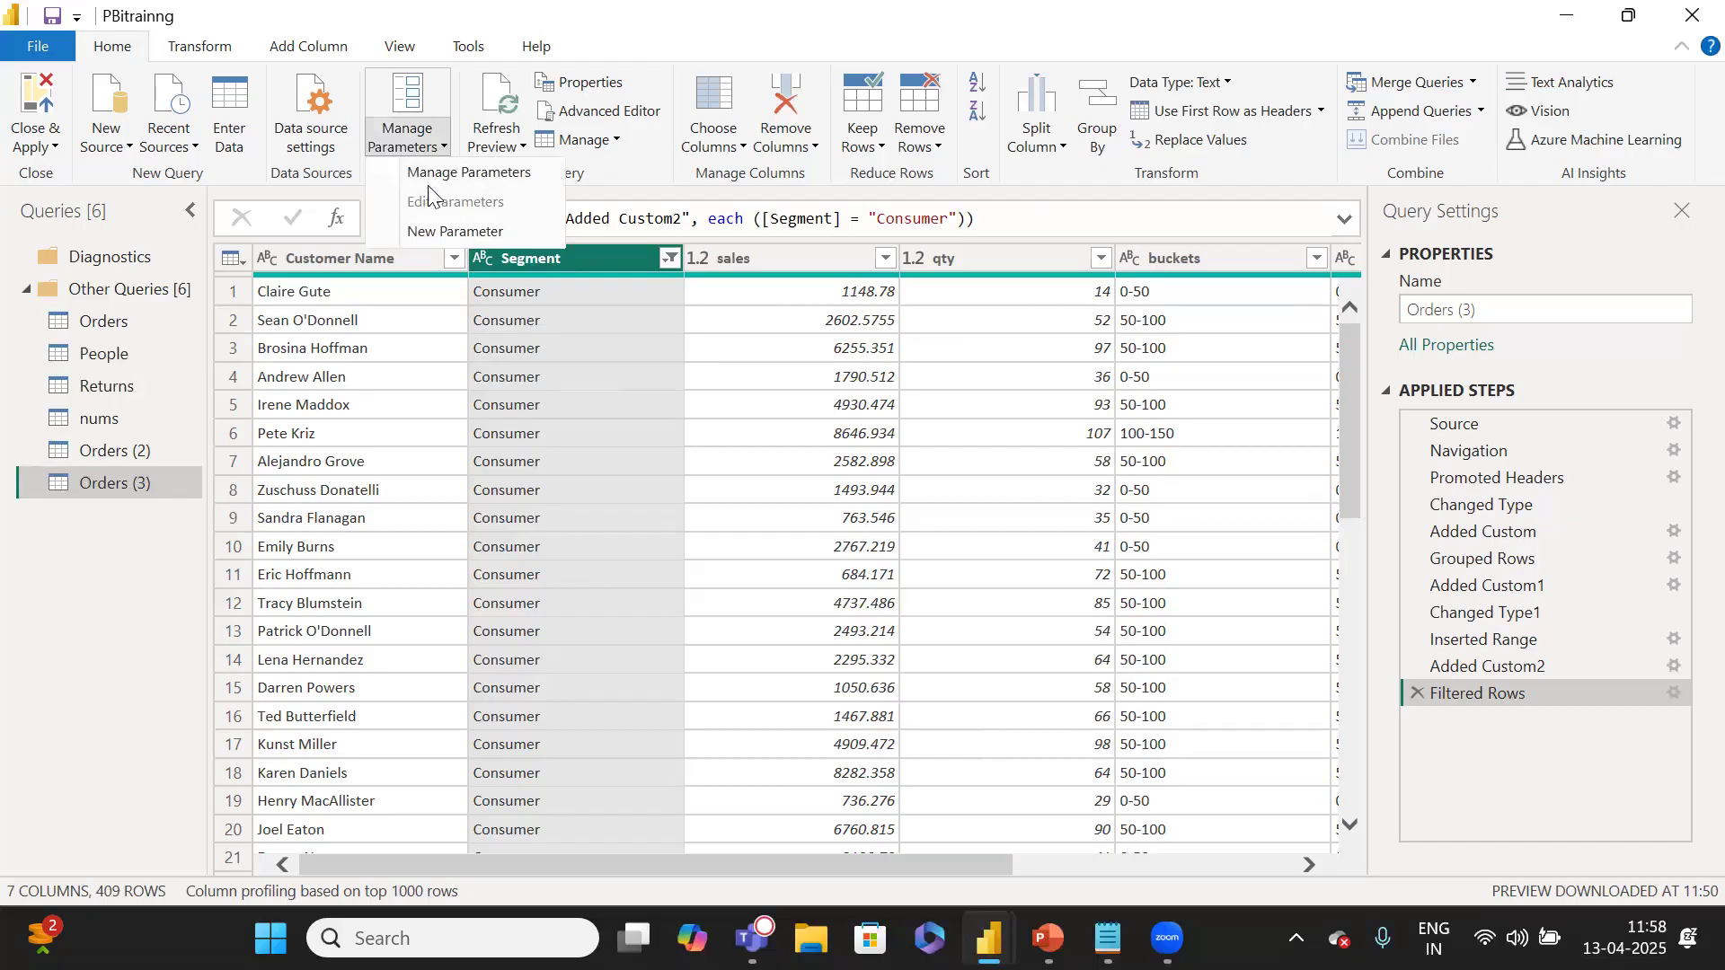
{"action": "left_click", "coordinate": [466, 229]}
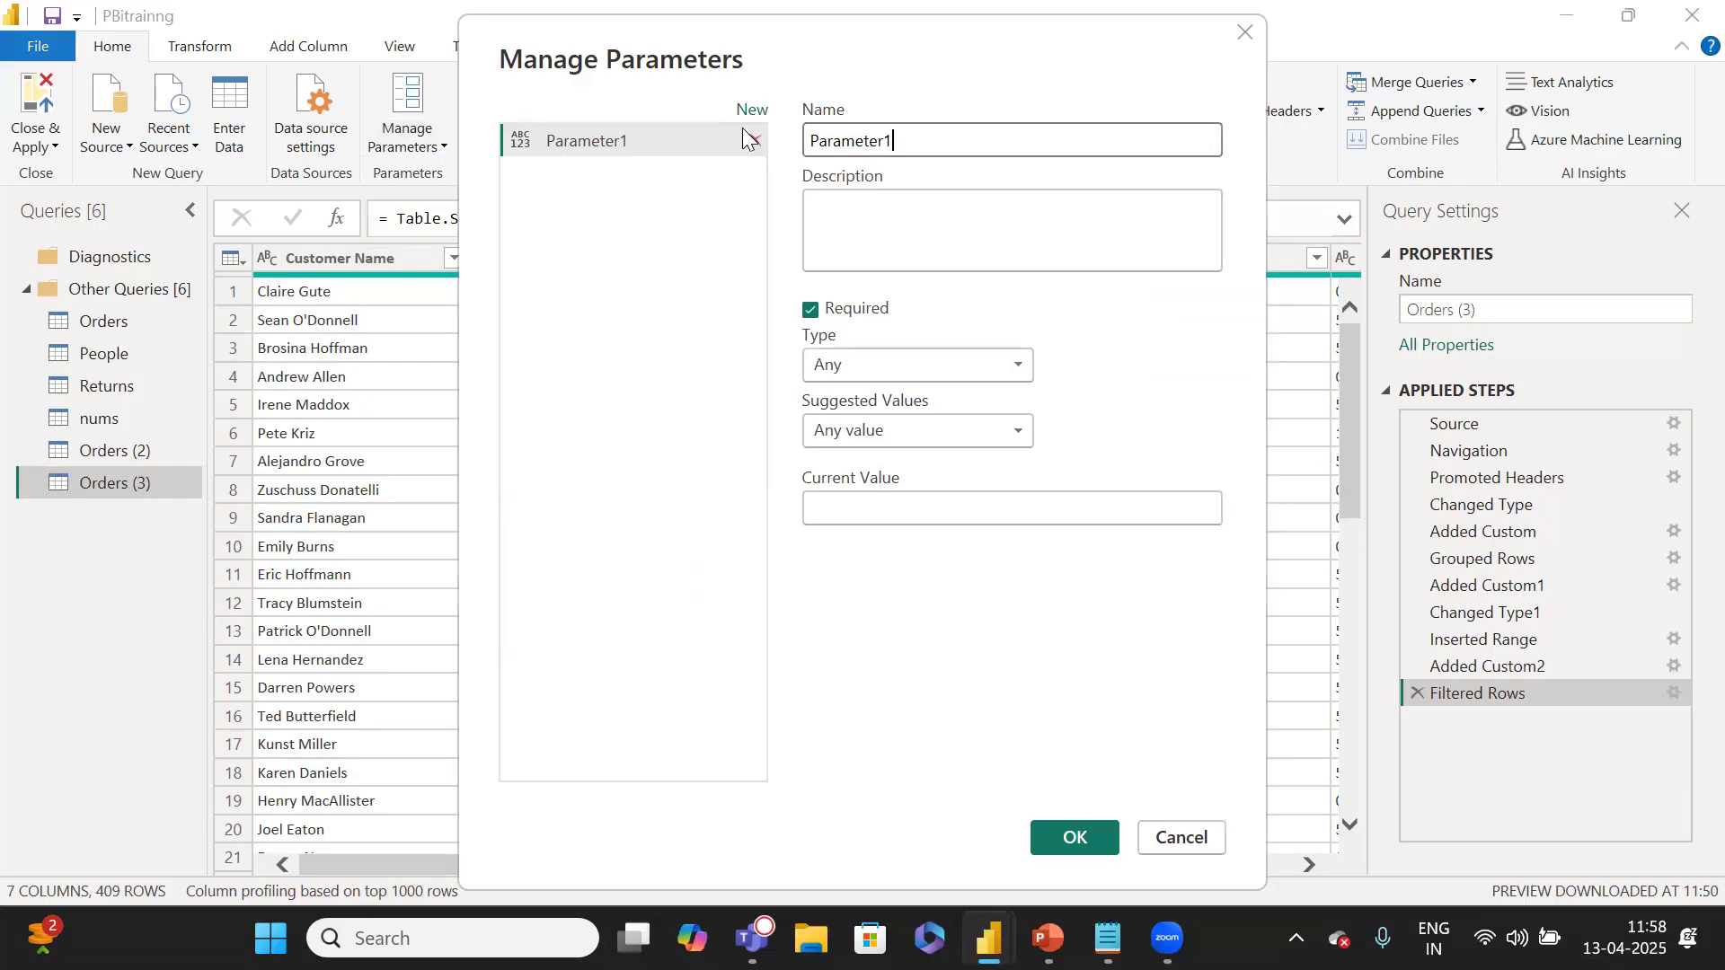
{"action": "key", "text": "ctrl+a"}
{"action": "type", "text": "Seg"}
{"action": "key", "text": "BackSpace"}
{"action": "type", "text": "gment"}
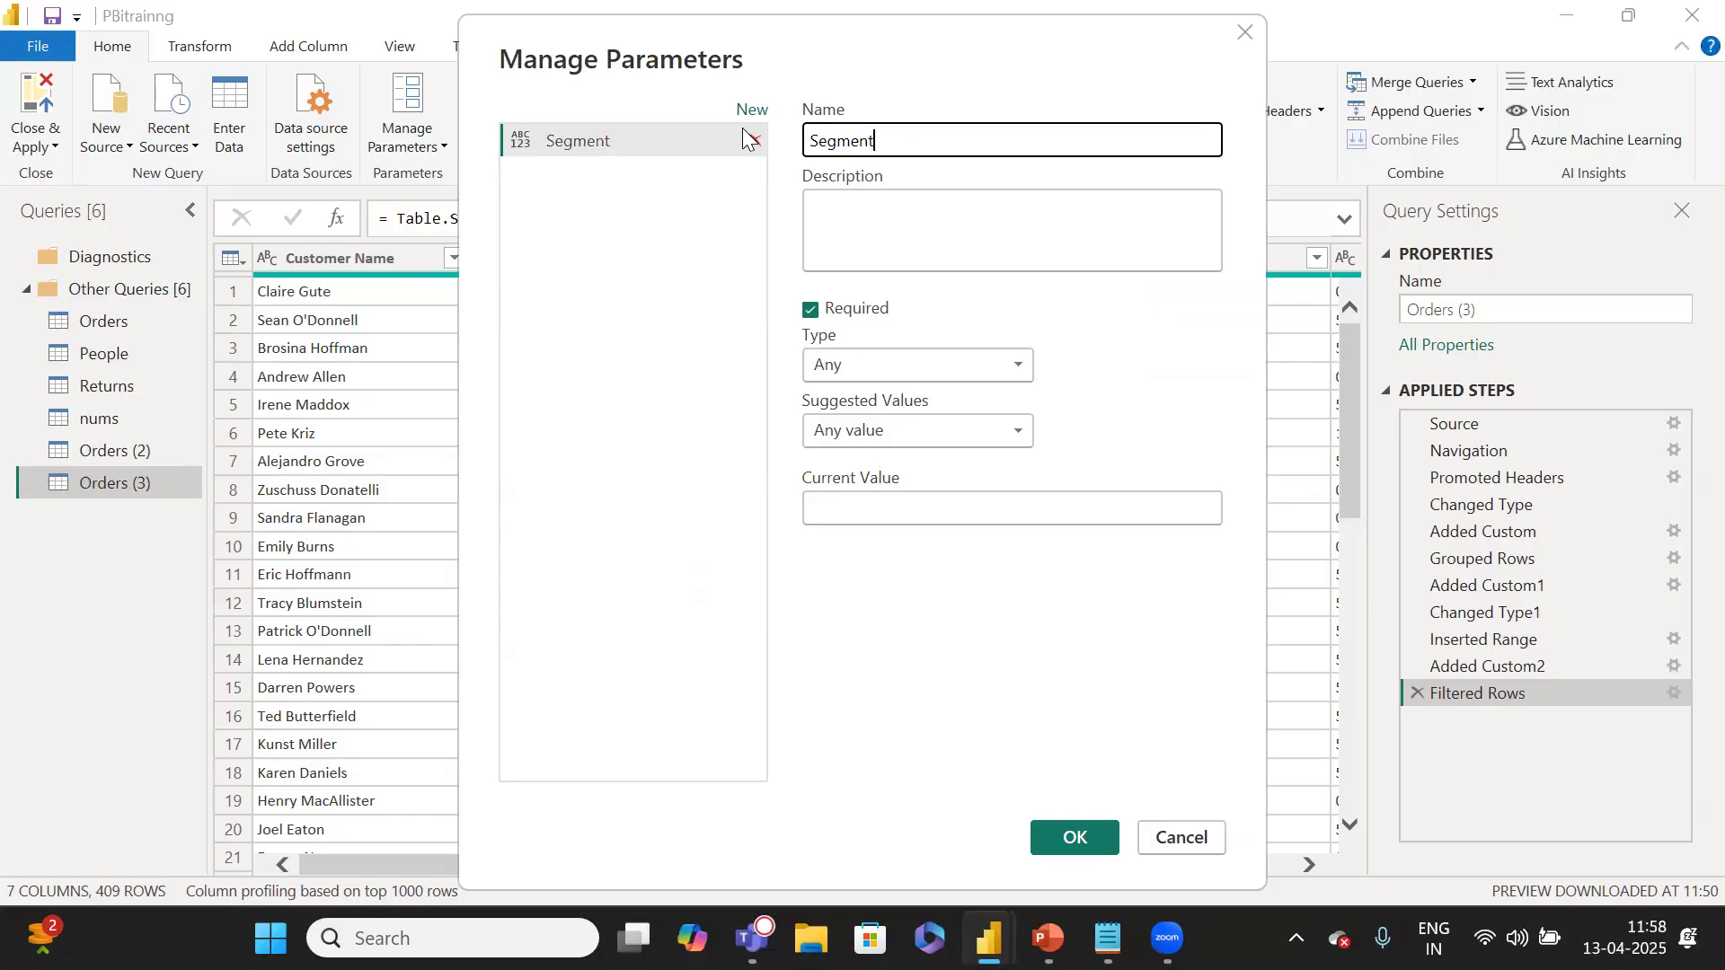
Set the Segment parameter's type to Text and its suggested values to List of values.
{"action": "left_click", "coordinate": [970, 359]}
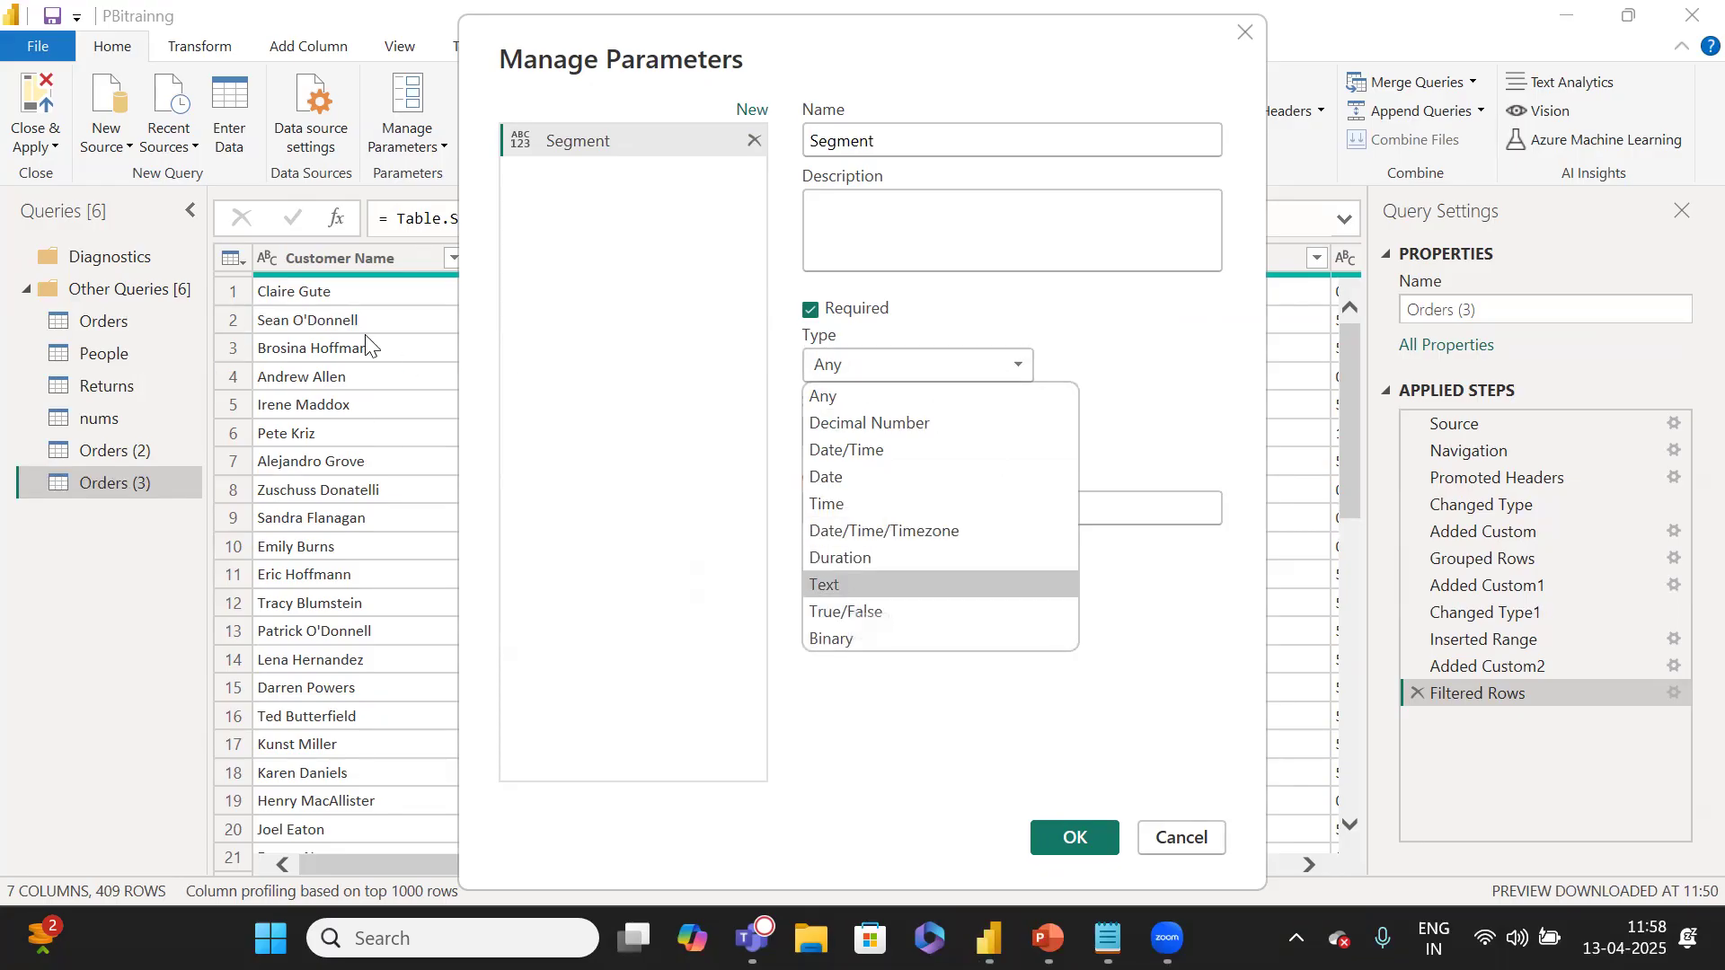
{"action": "left_click", "coordinate": [591, 94]}
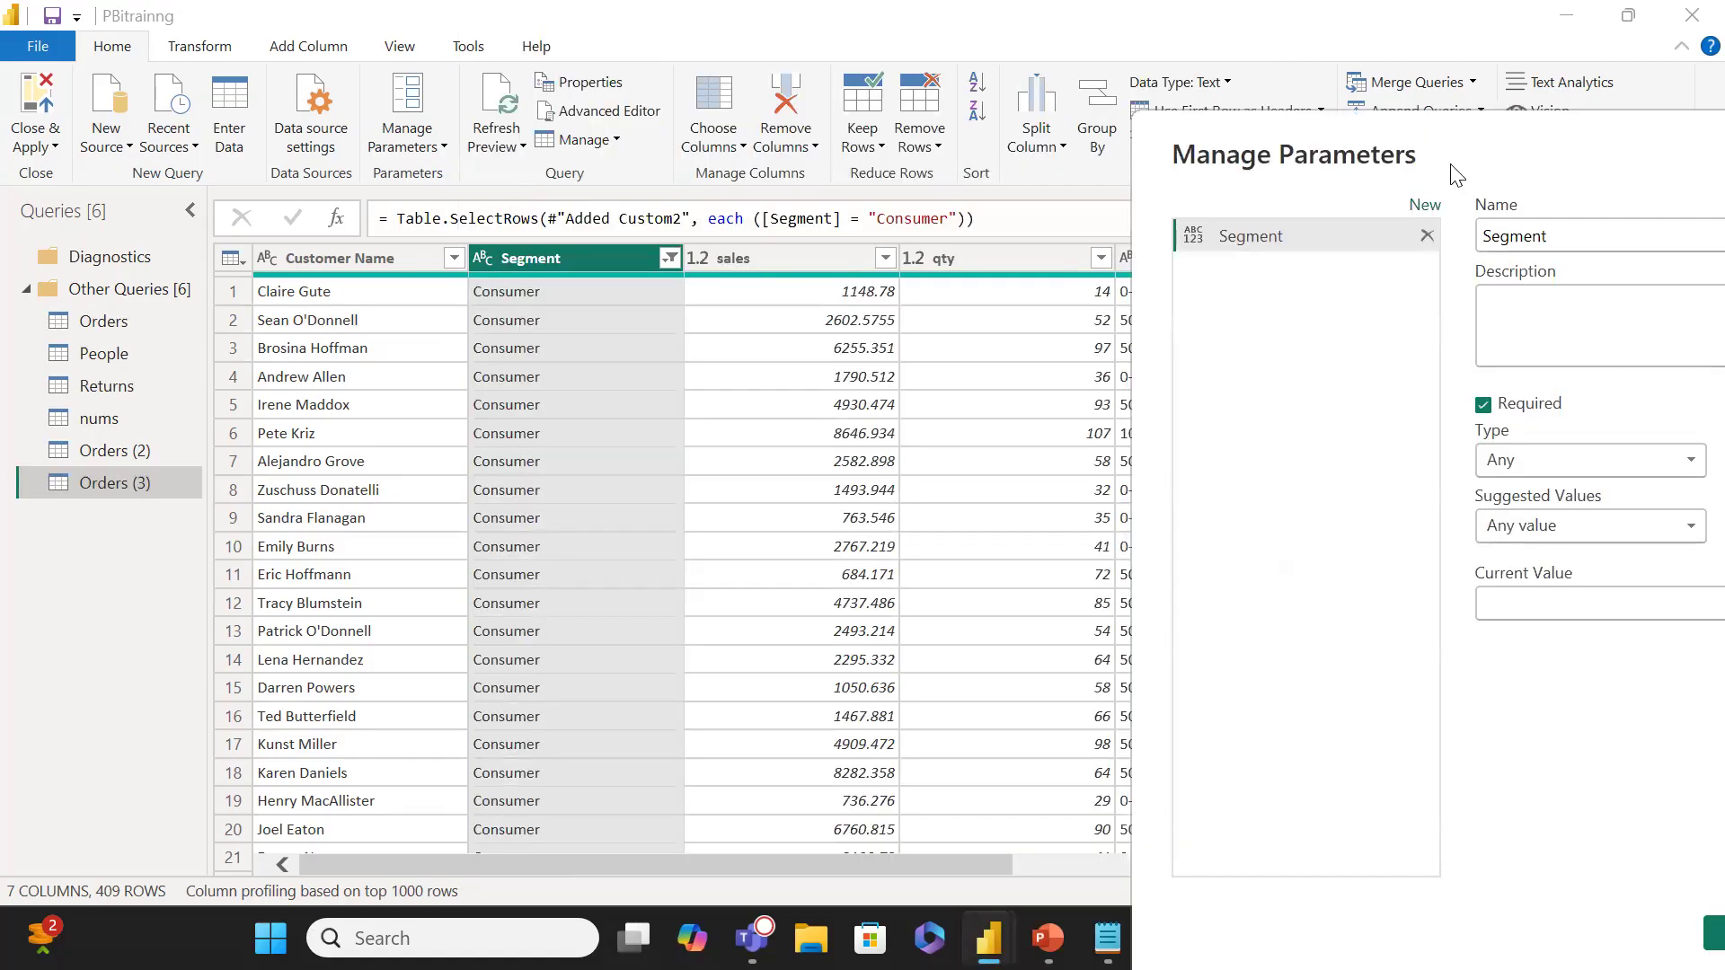
{"action": "left_click_drag", "start_coordinate": [1432, 141], "coordinate": [766, 139]}
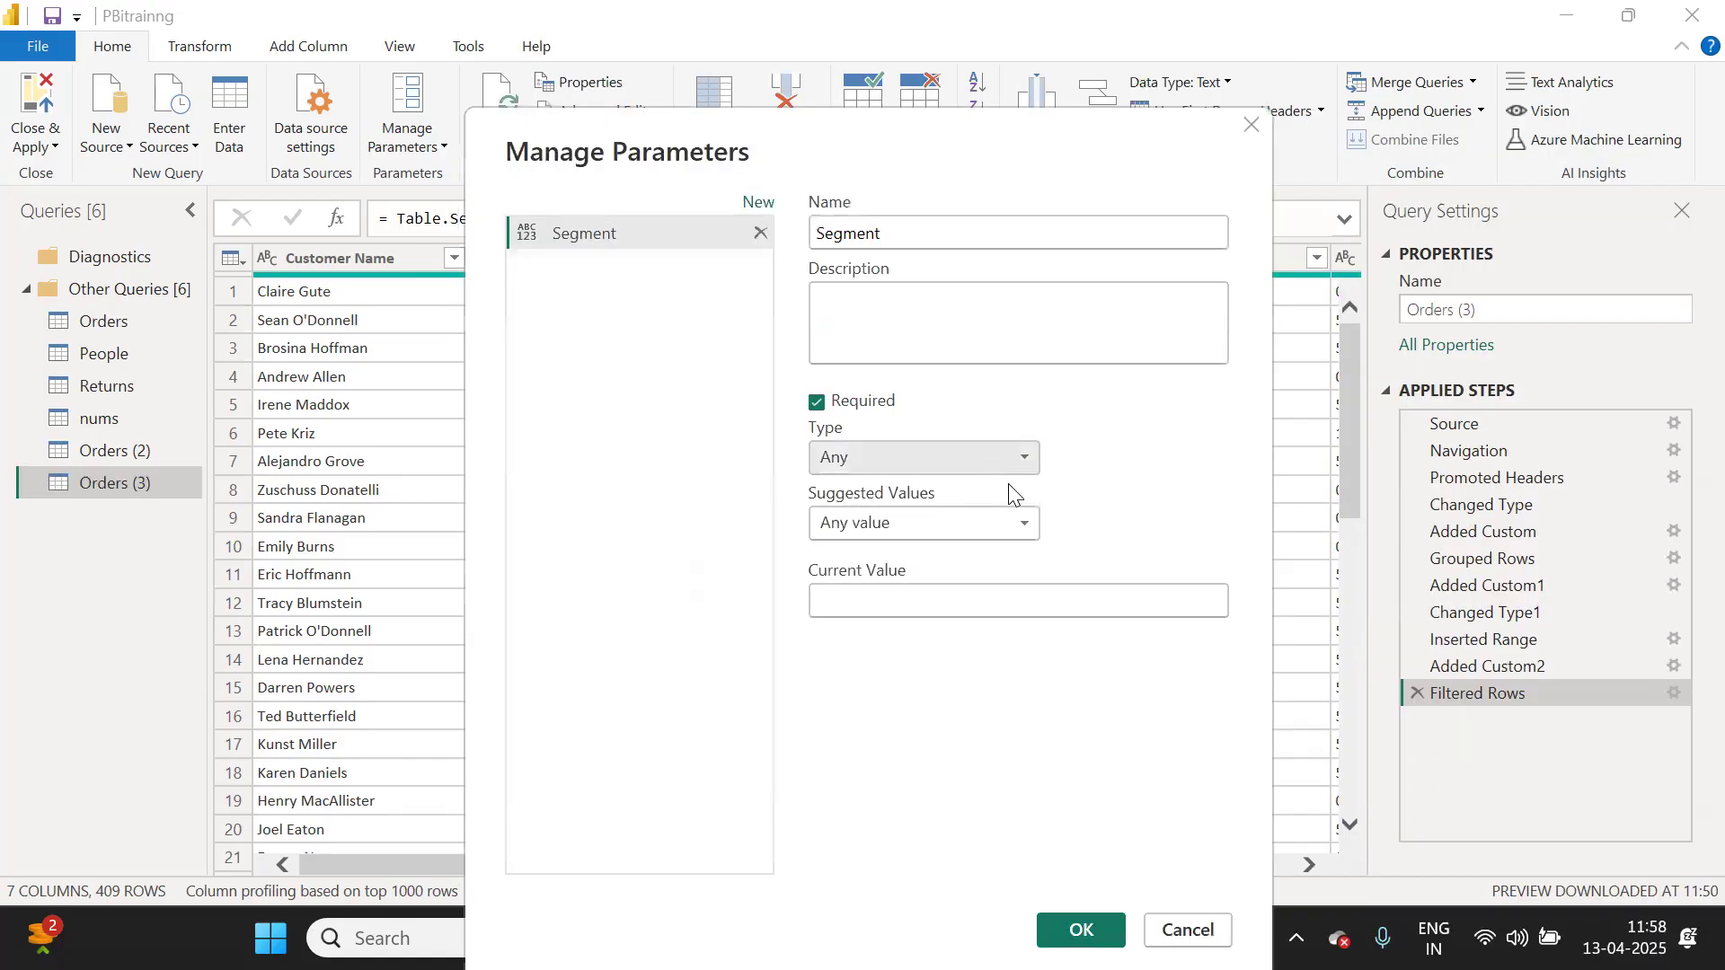
{"action": "left_click", "coordinate": [930, 451]}
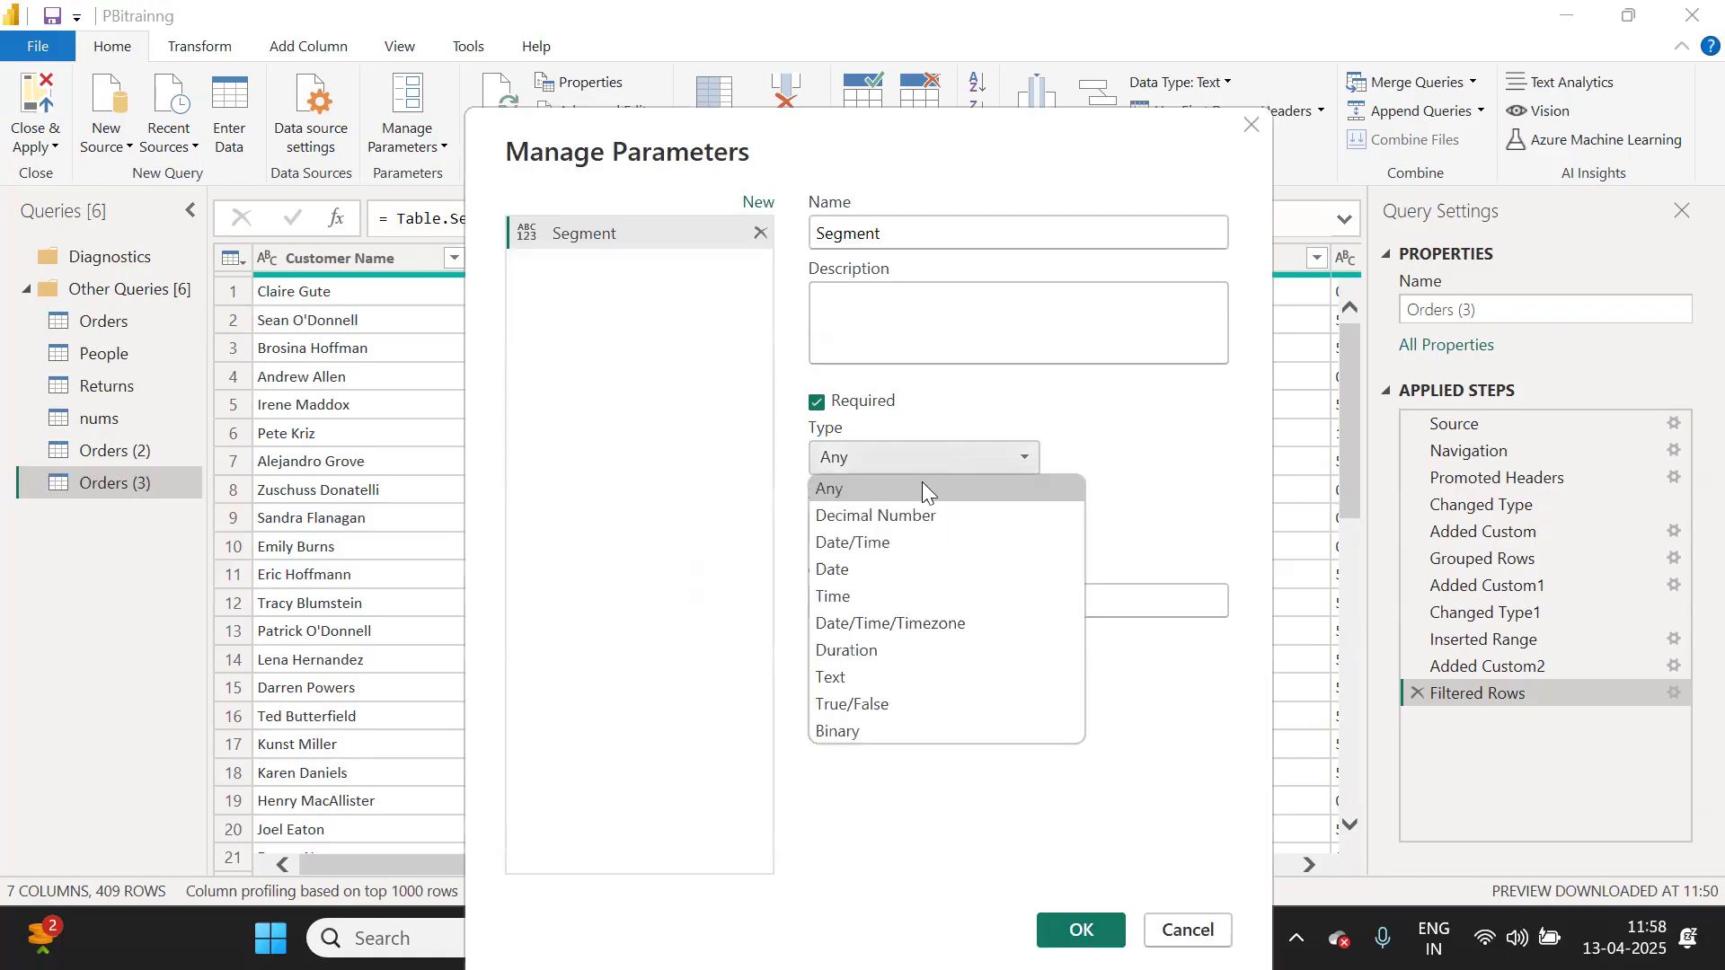
{"action": "left_click", "coordinate": [893, 675]}
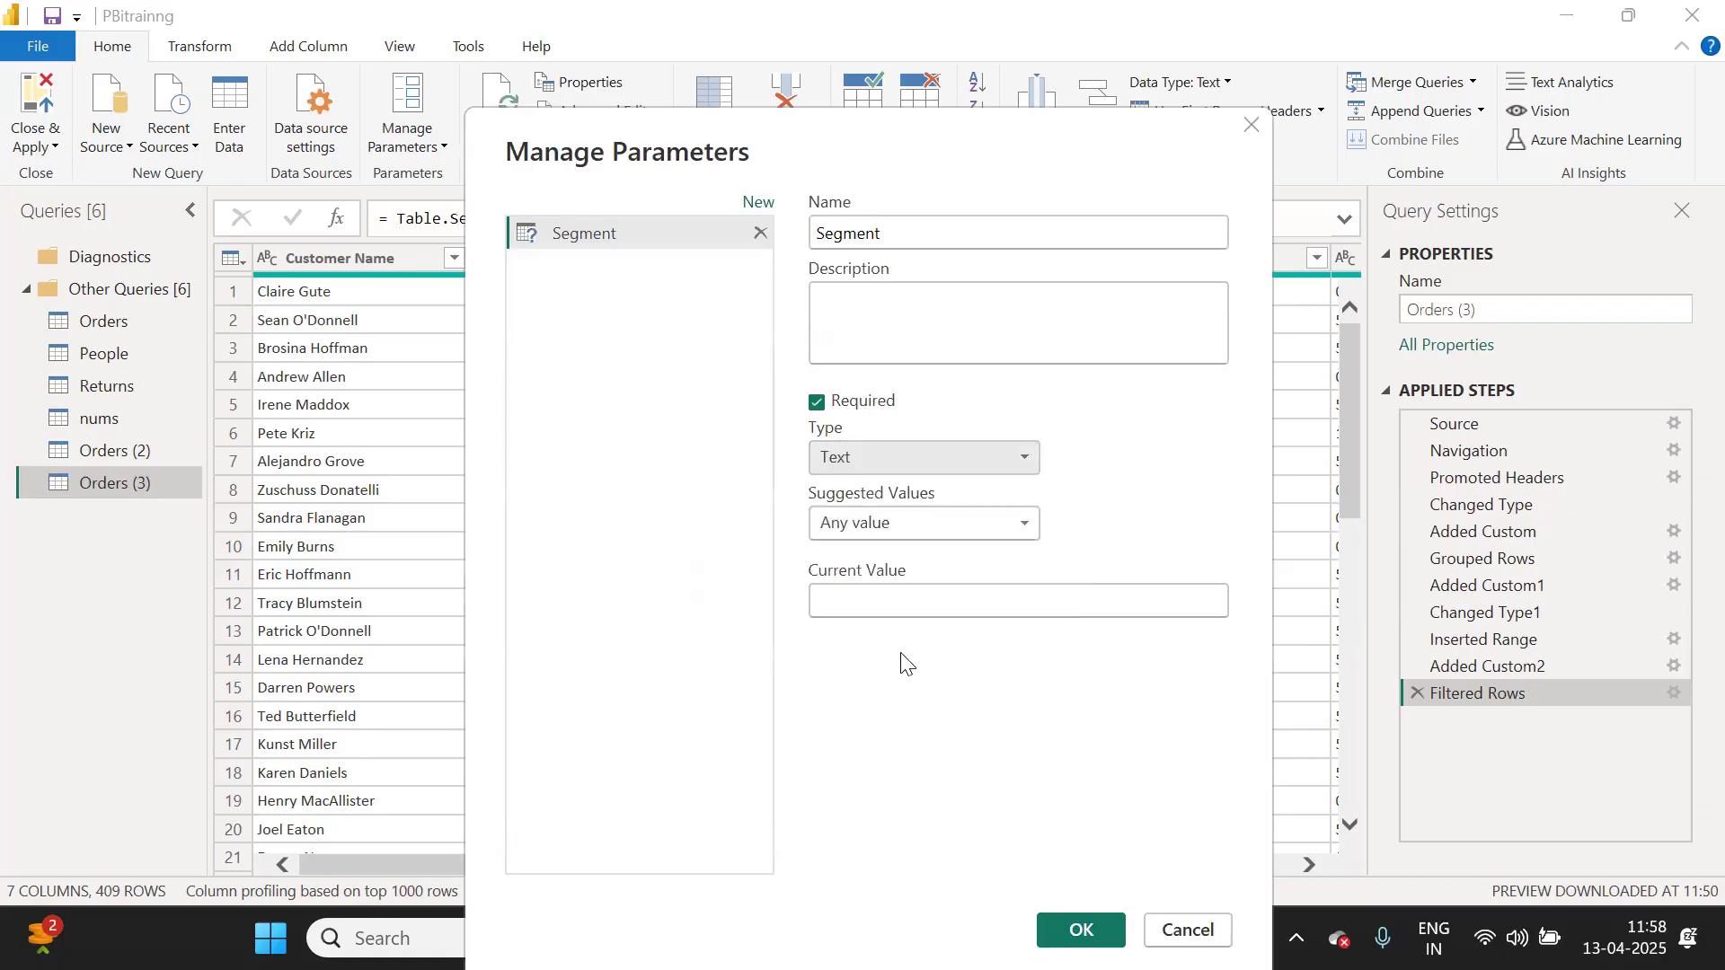
{"action": "left_click", "coordinate": [958, 530]}
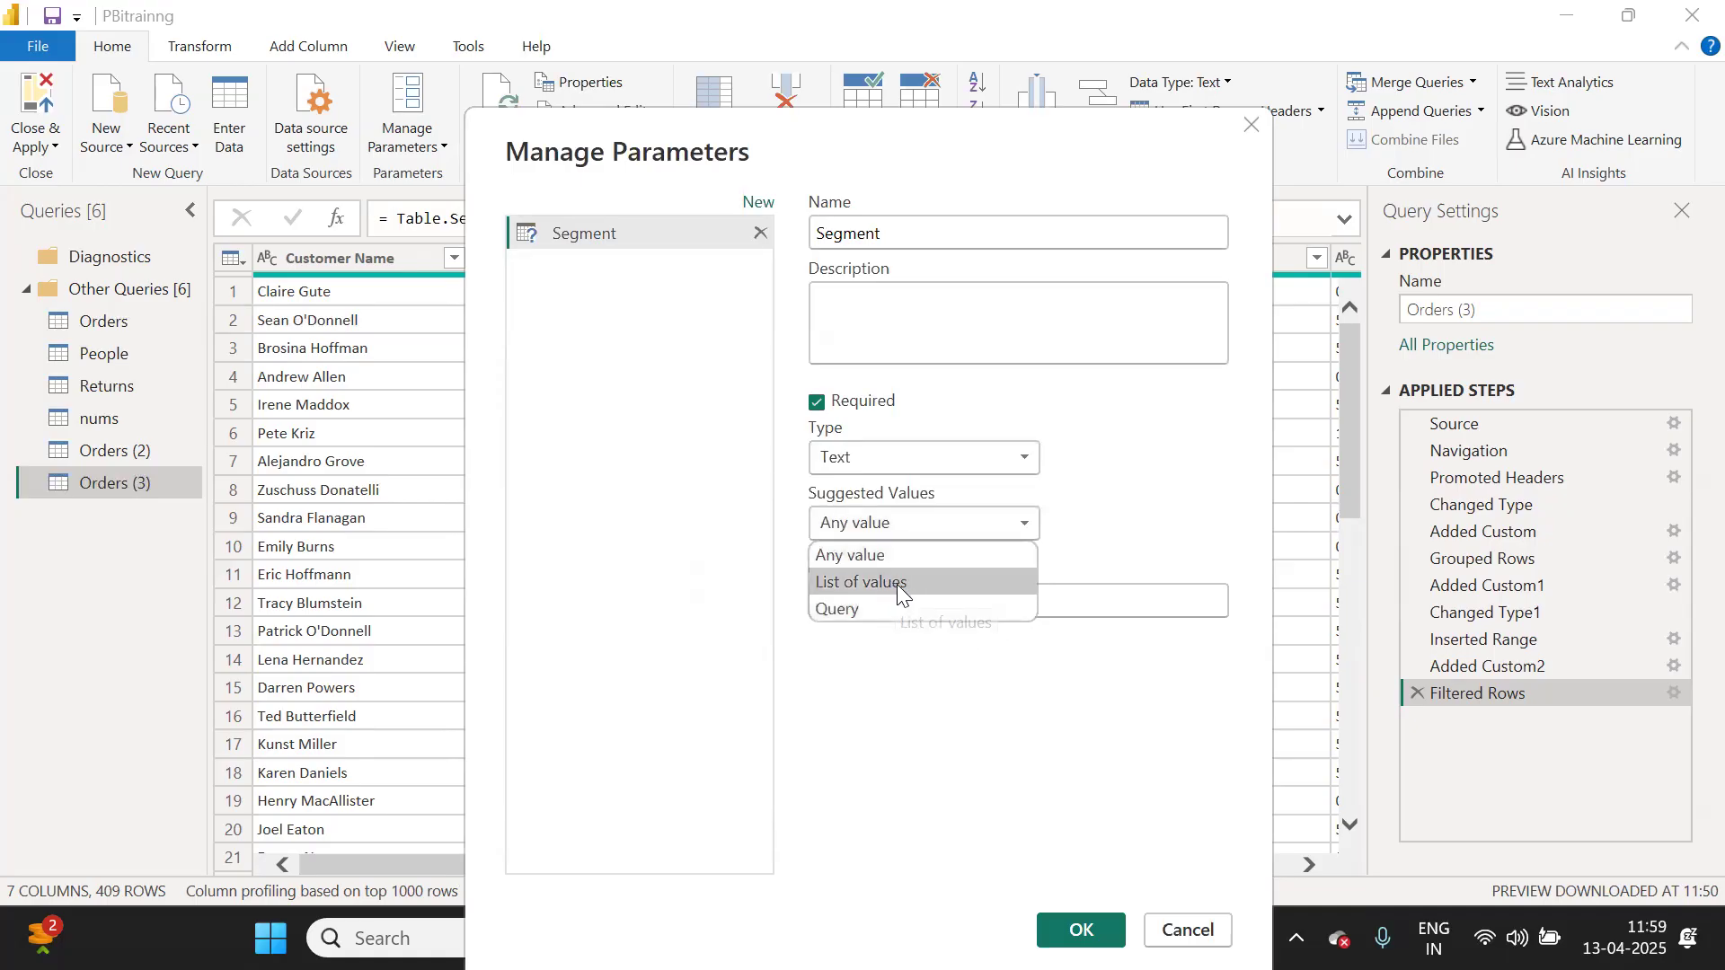
{"action": "left_click", "coordinate": [870, 584]}
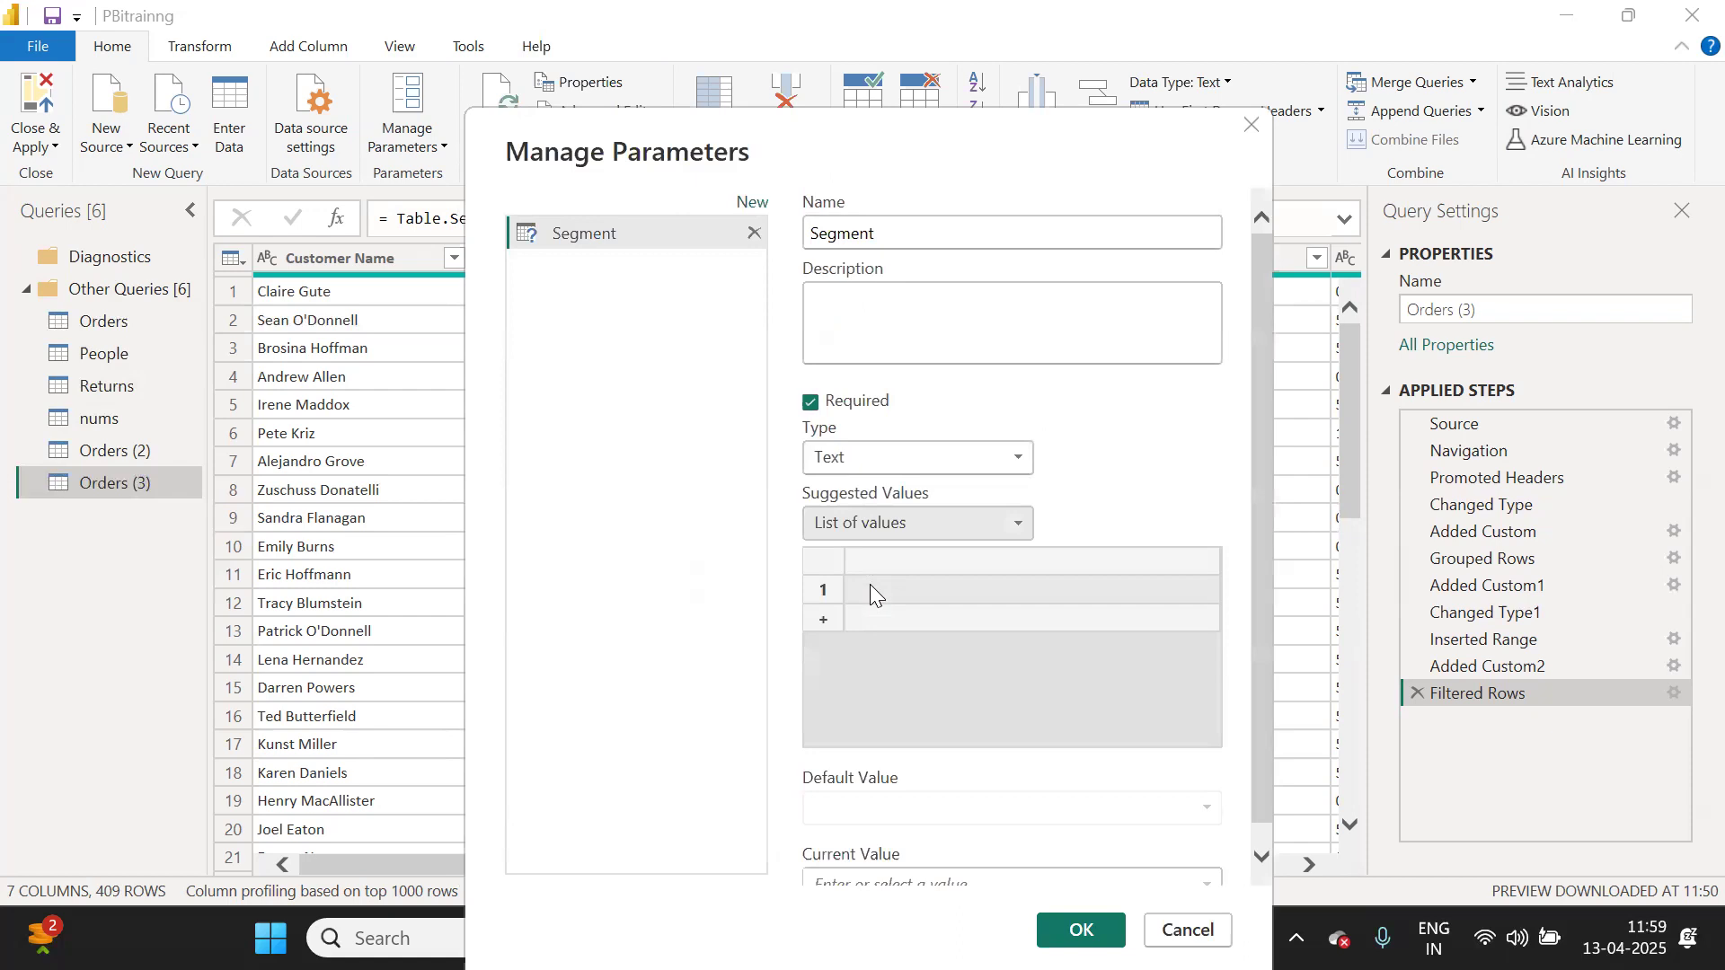
Enter Consumer, Corporate and Home Office as the suggested values of the Segment parameter.
{"action": "left_click", "coordinate": [929, 588]}
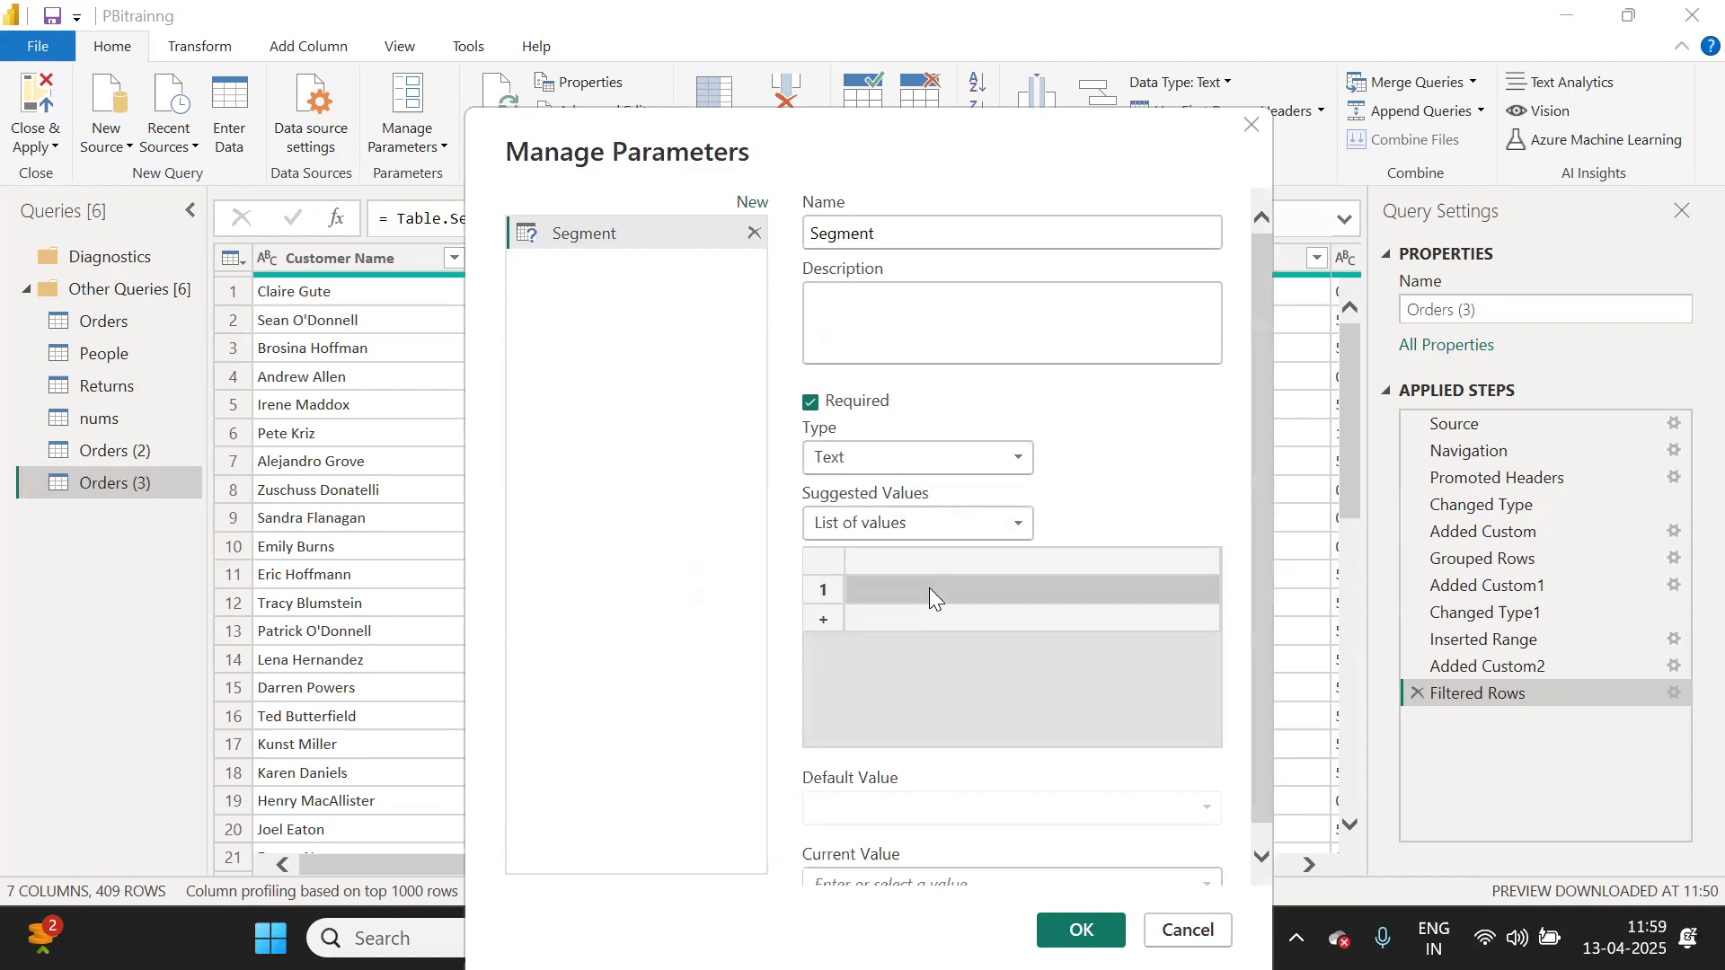
{"action": "type", "text": "Consumer"}
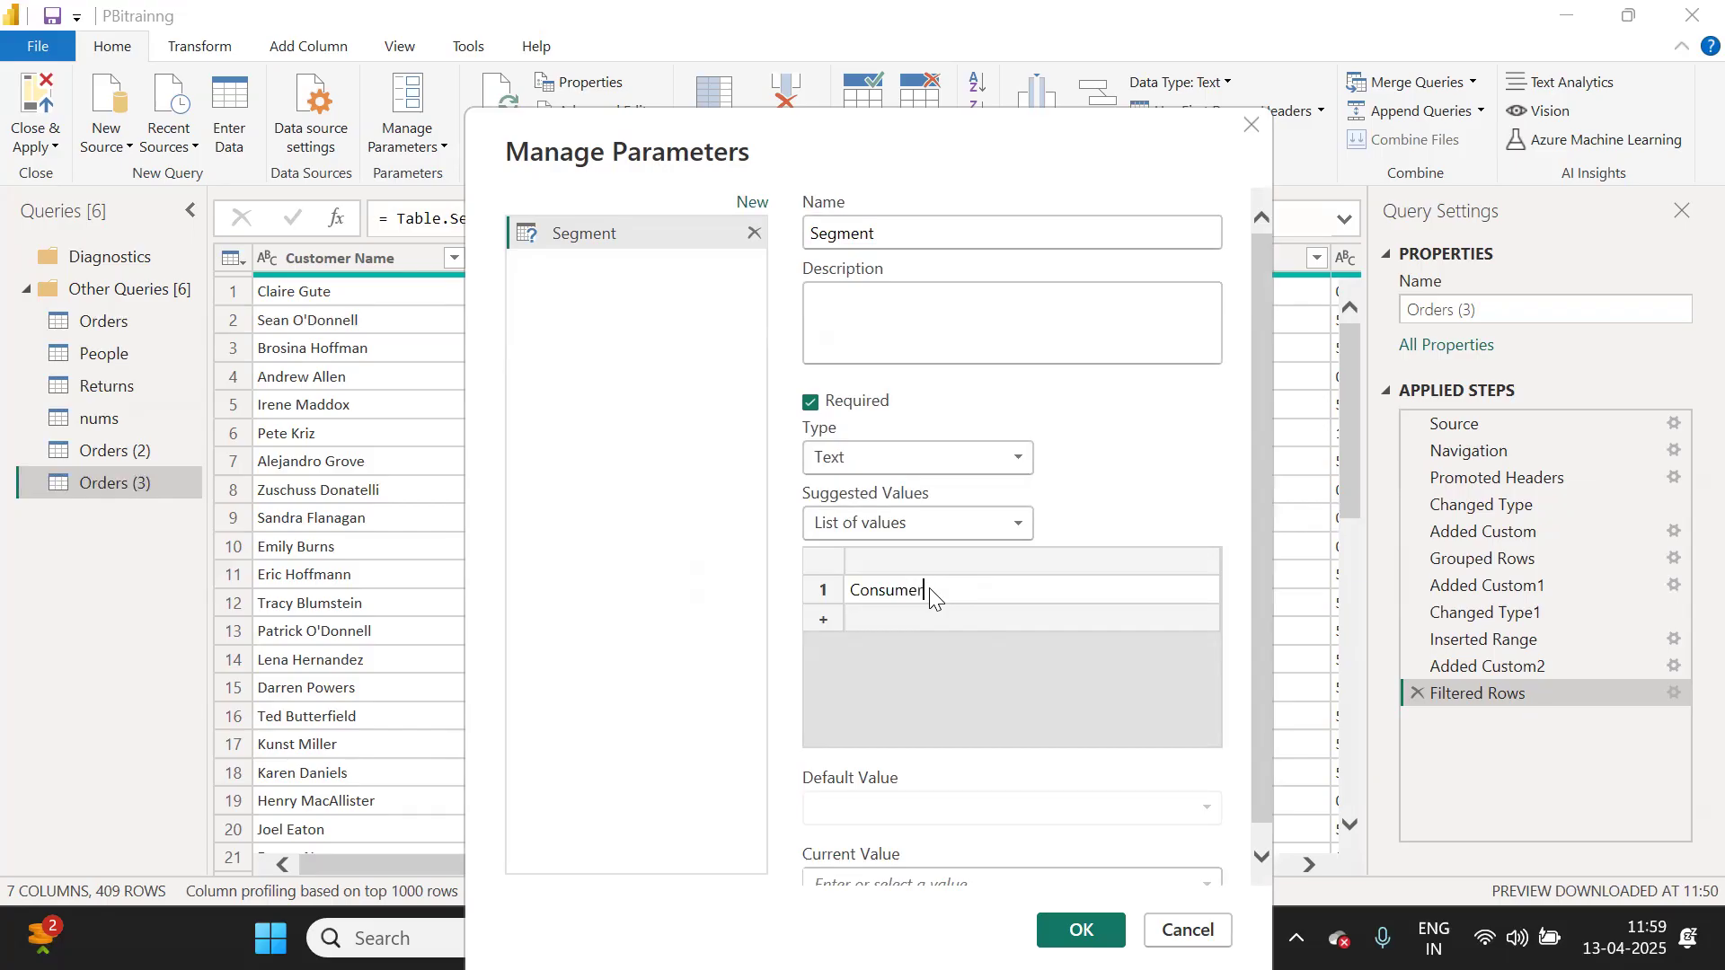
{"action": "key", "text": "Return"}
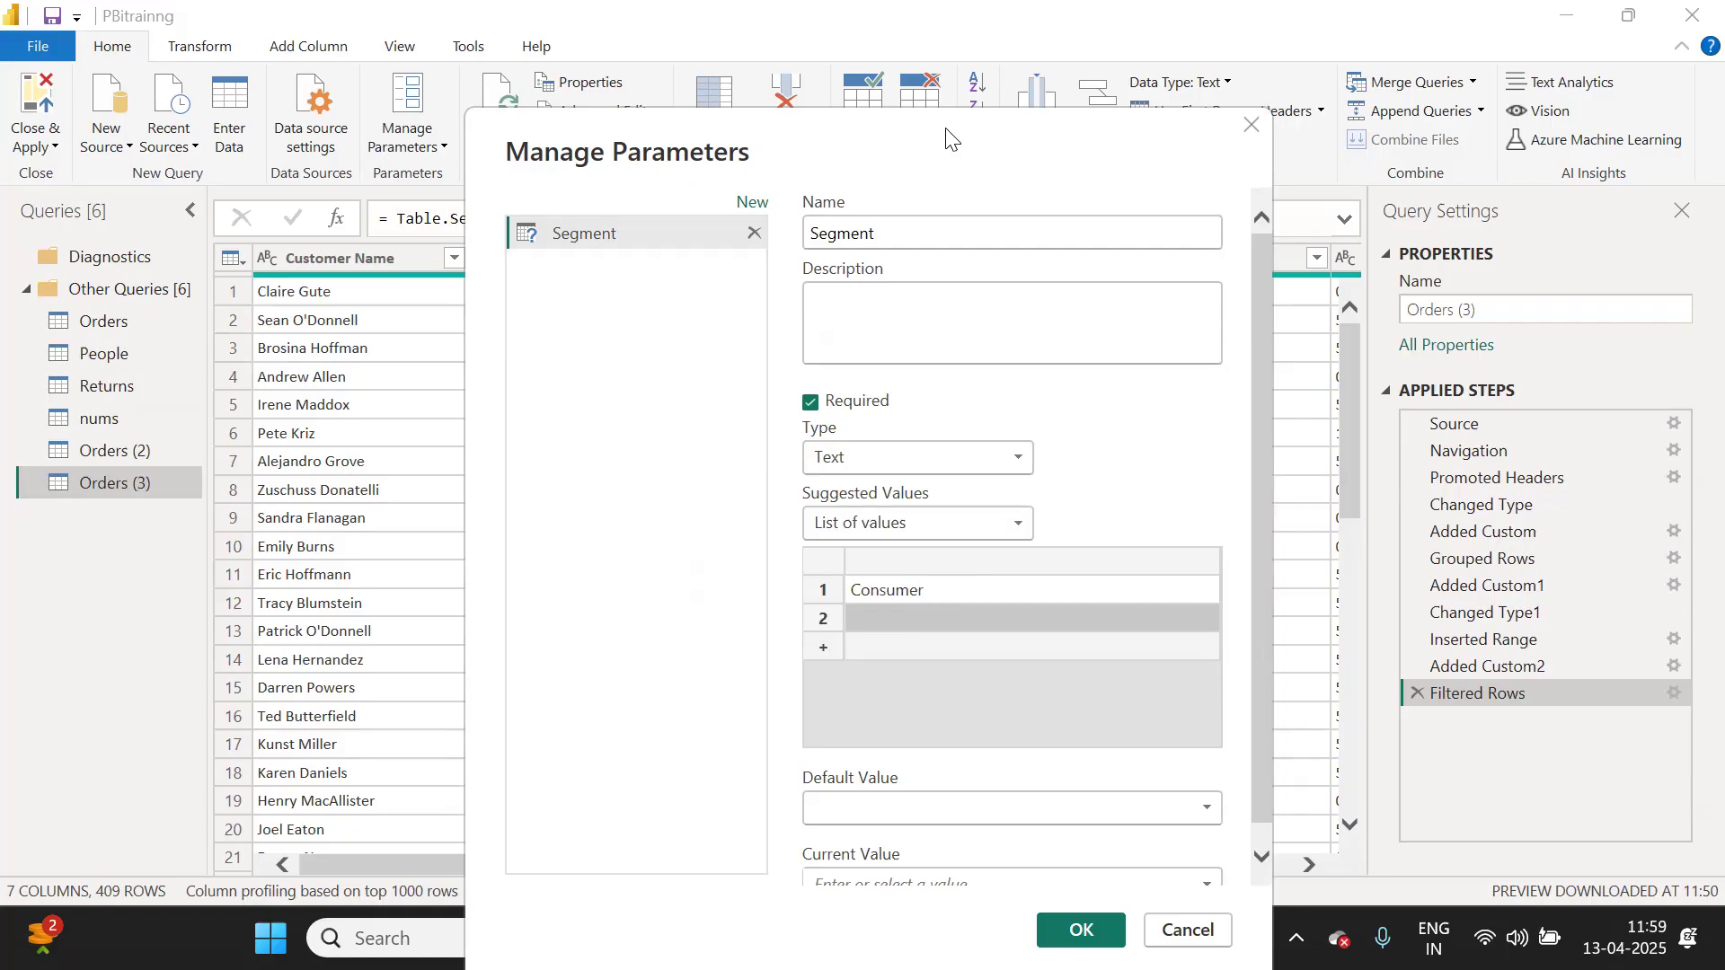
{"action": "left_click_drag", "start_coordinate": [950, 139], "coordinate": [794, 83]}
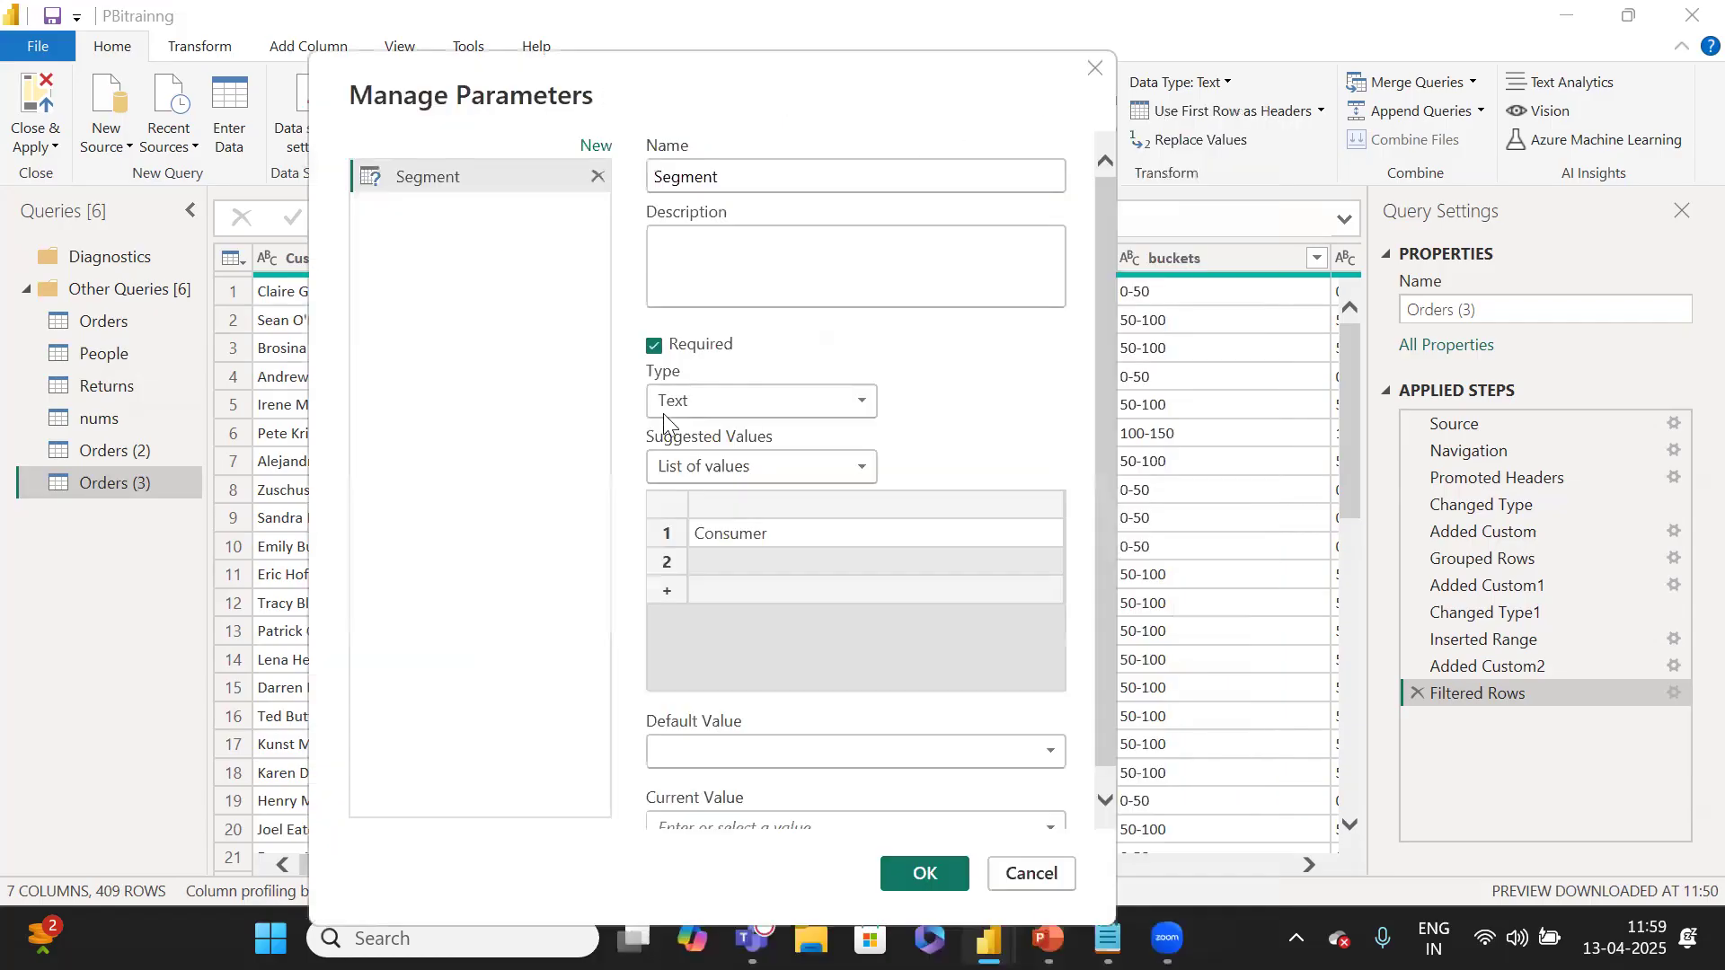
{"action": "left_click", "coordinate": [731, 558]}
{"action": "type", "text": "C"}
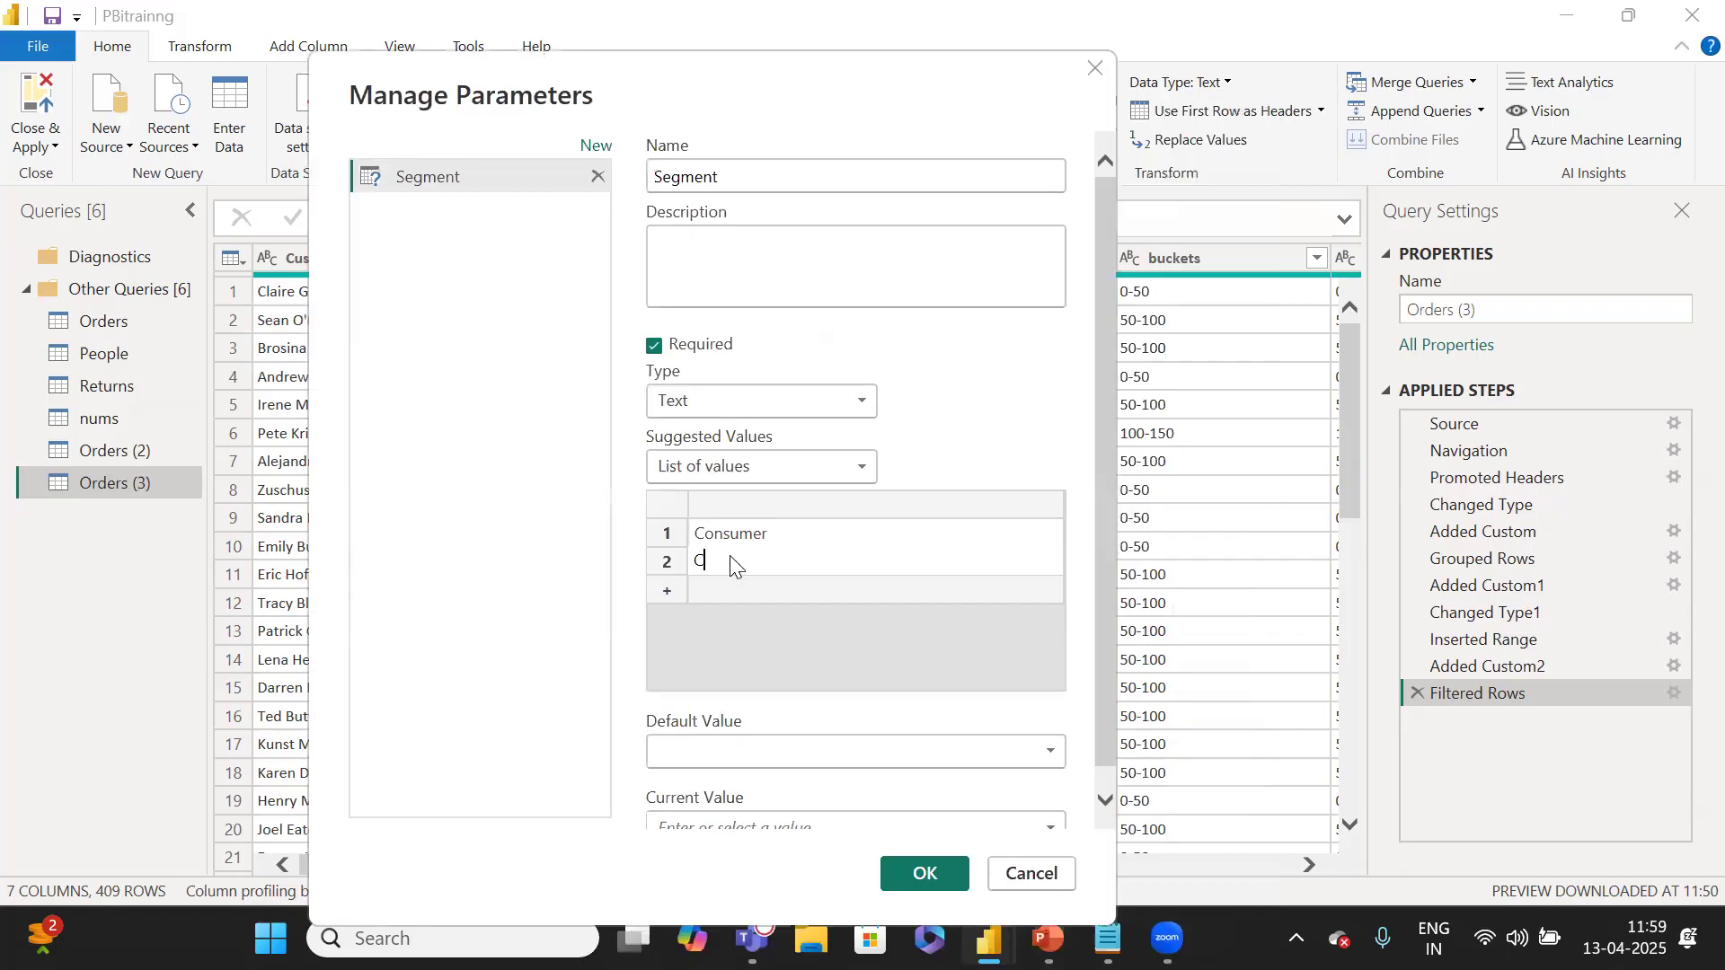
{"action": "type", "text": "orpora"}
{"action": "key", "text": "Tab"}
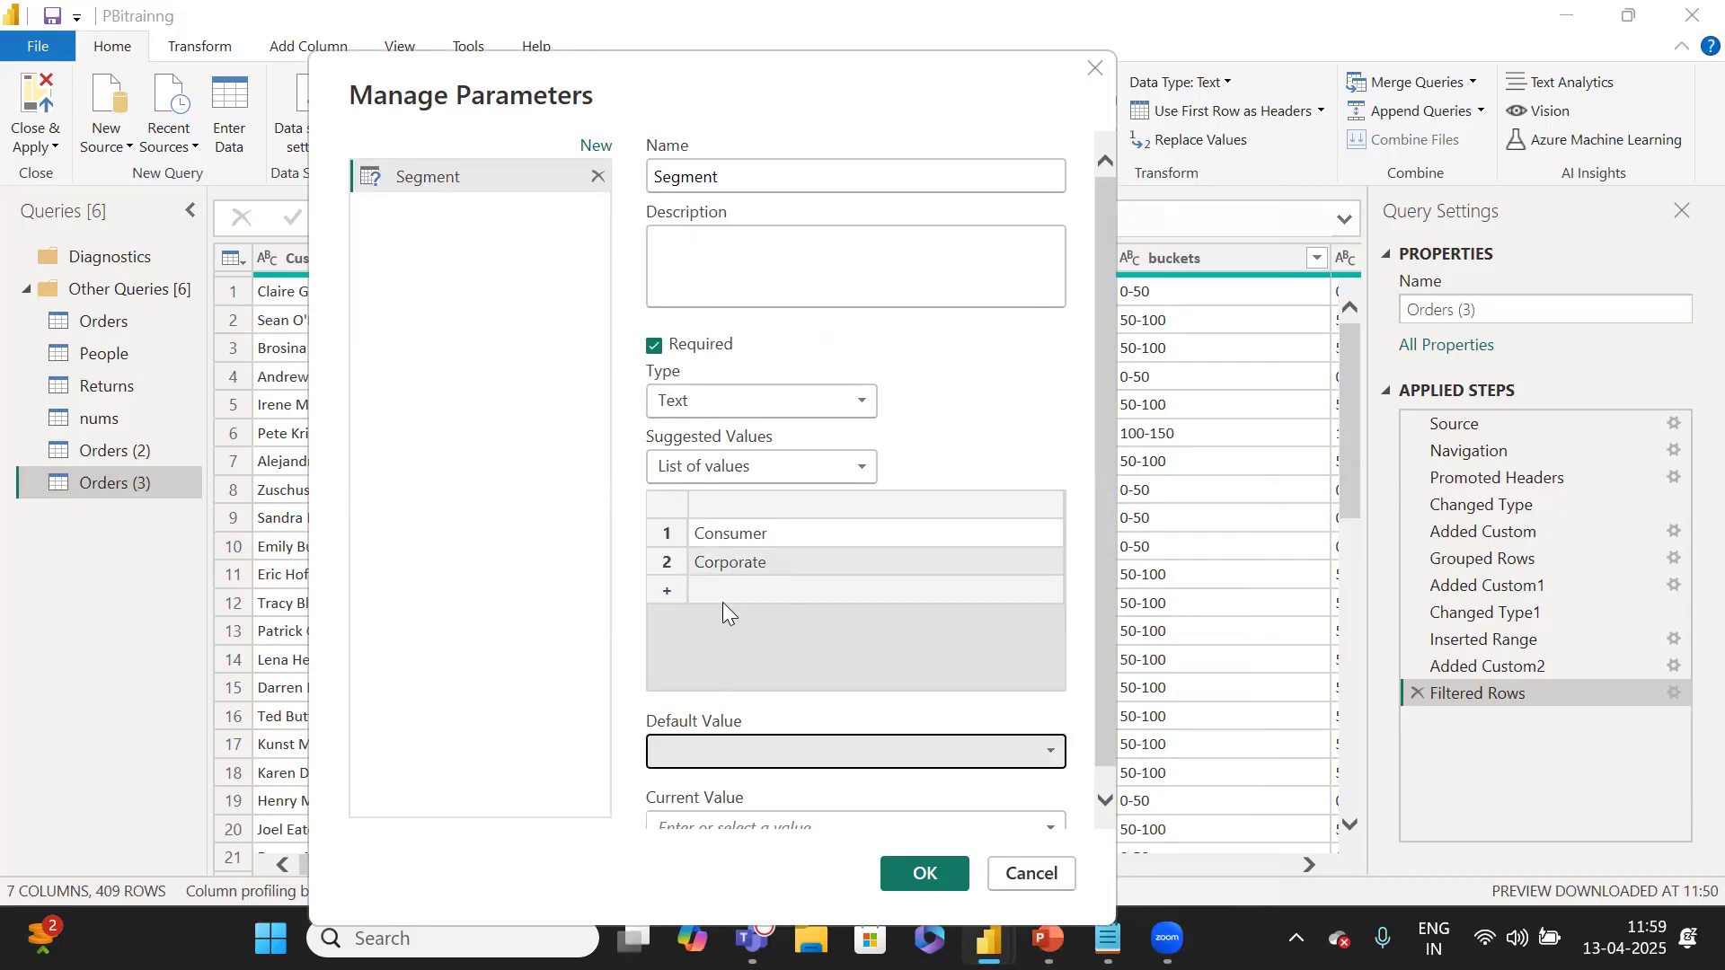
{"action": "left_click", "coordinate": [722, 600]}
{"action": "type", "text": "Home Of"}
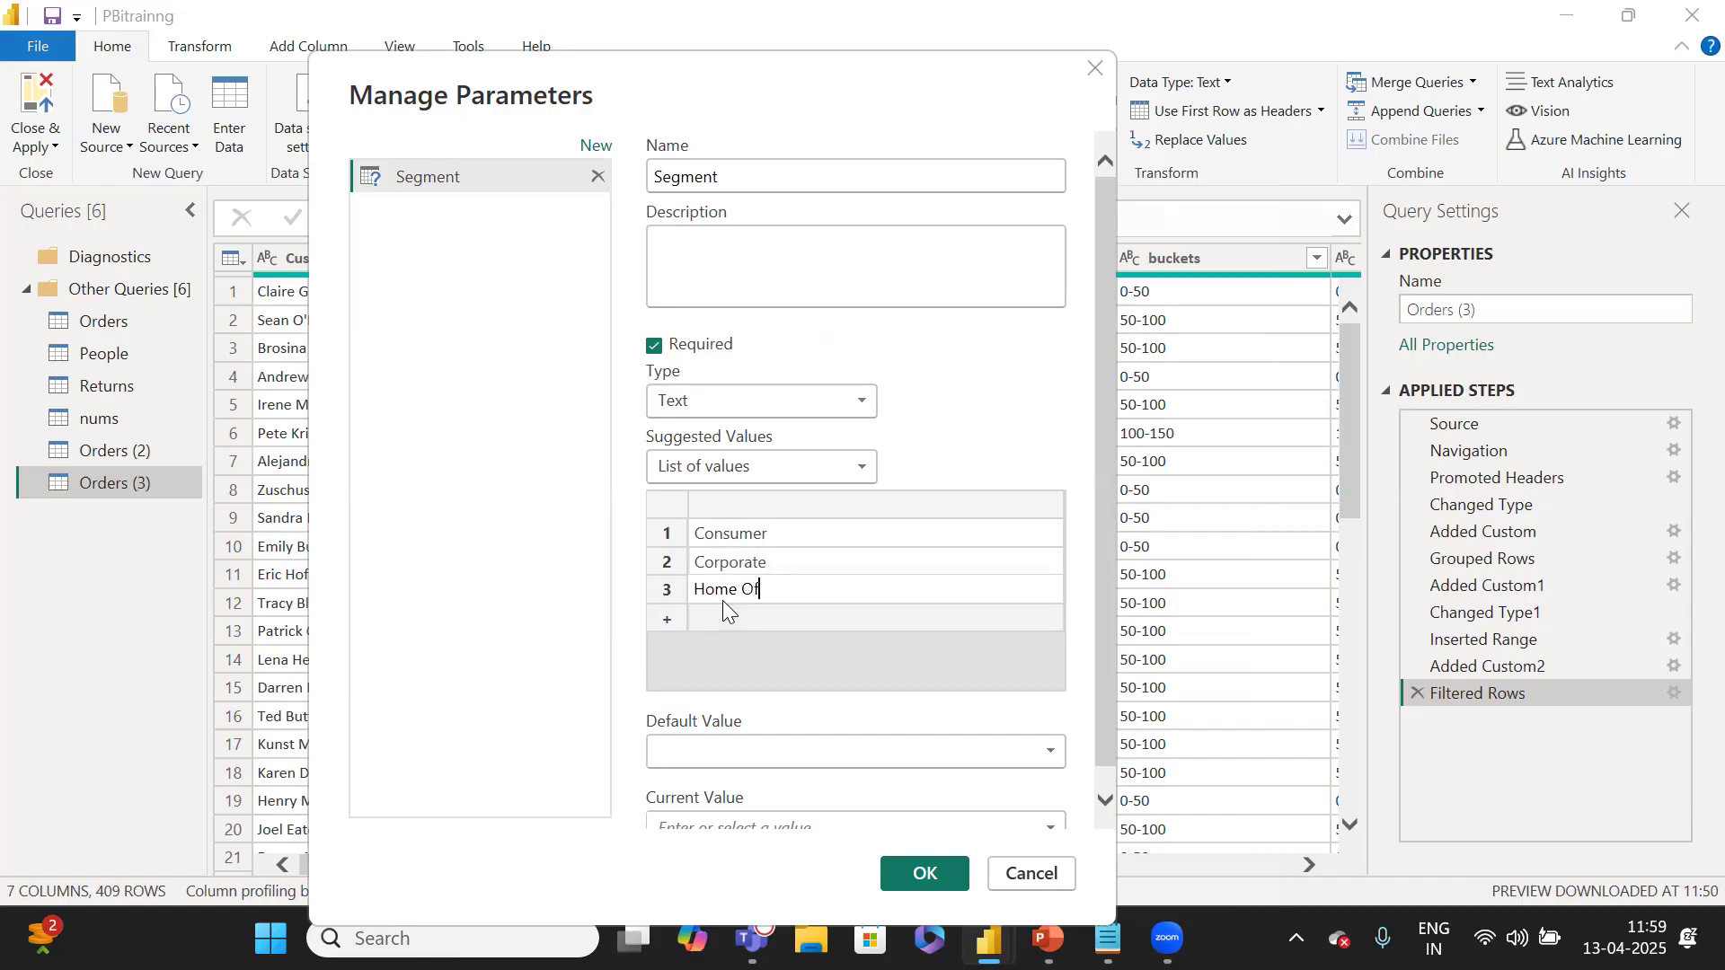
{"action": "type", "text": "fice"}
Set the Segment parameter's default and current values to Consumer and create the parameter.
{"action": "scroll", "coordinate": [1105, 527], "scroll_direction": "down", "scroll_amount": 1}
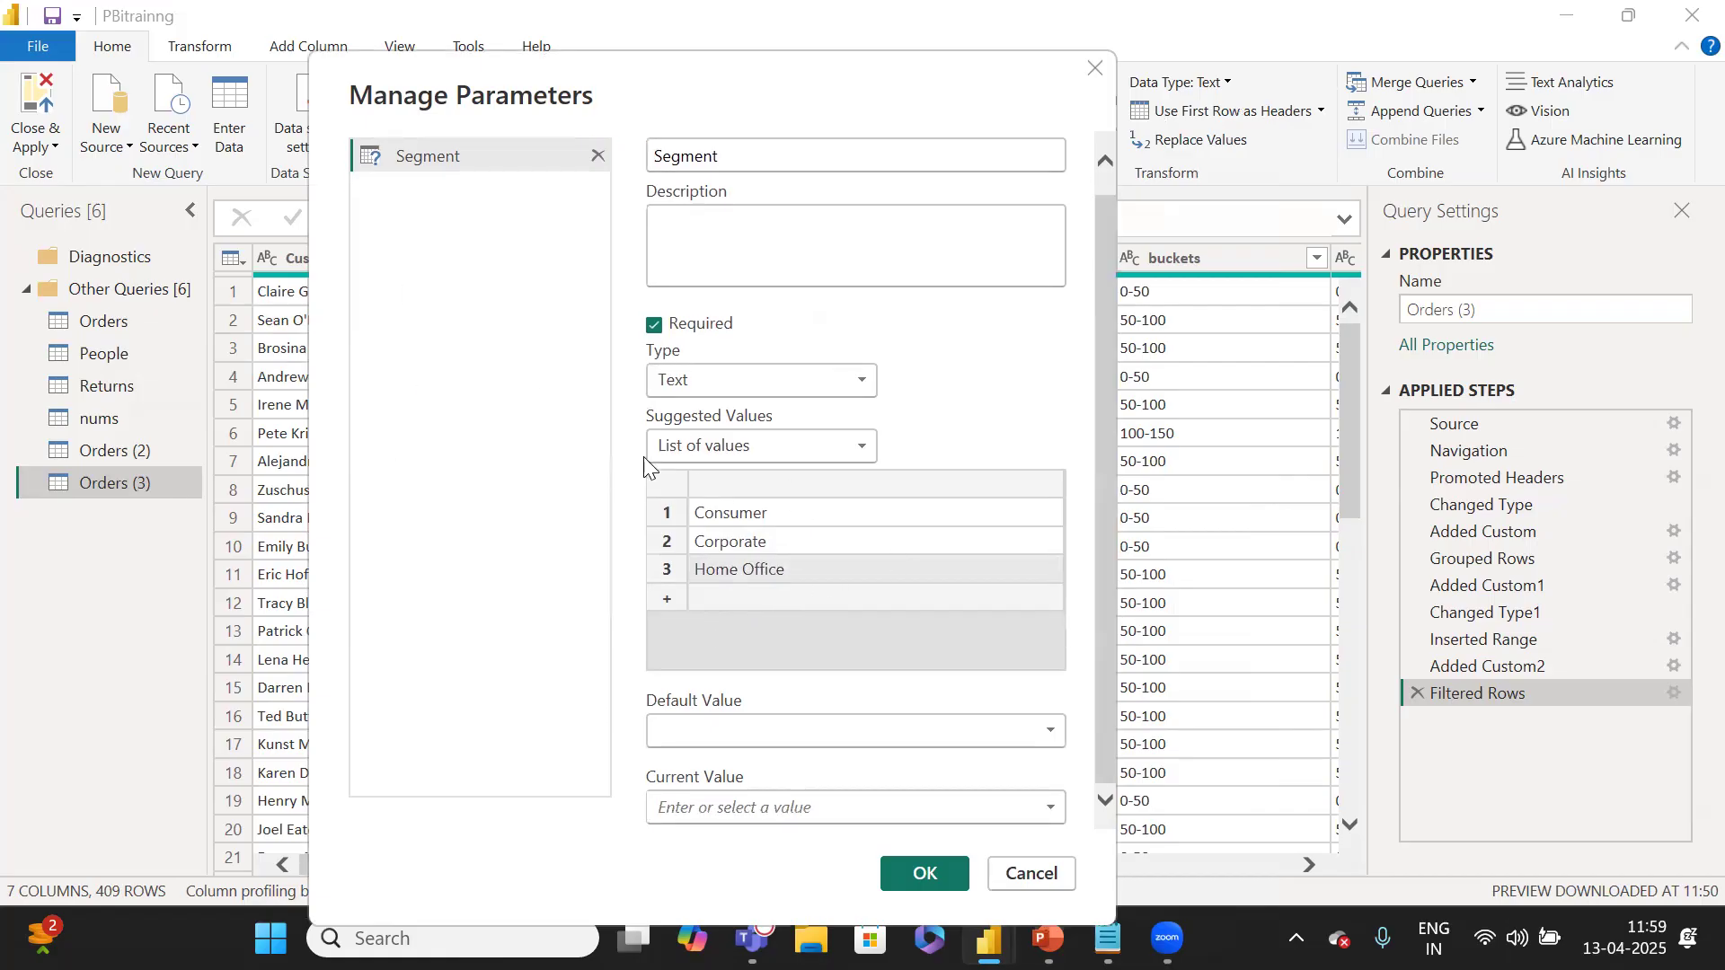
{"action": "left_click", "coordinate": [918, 726]}
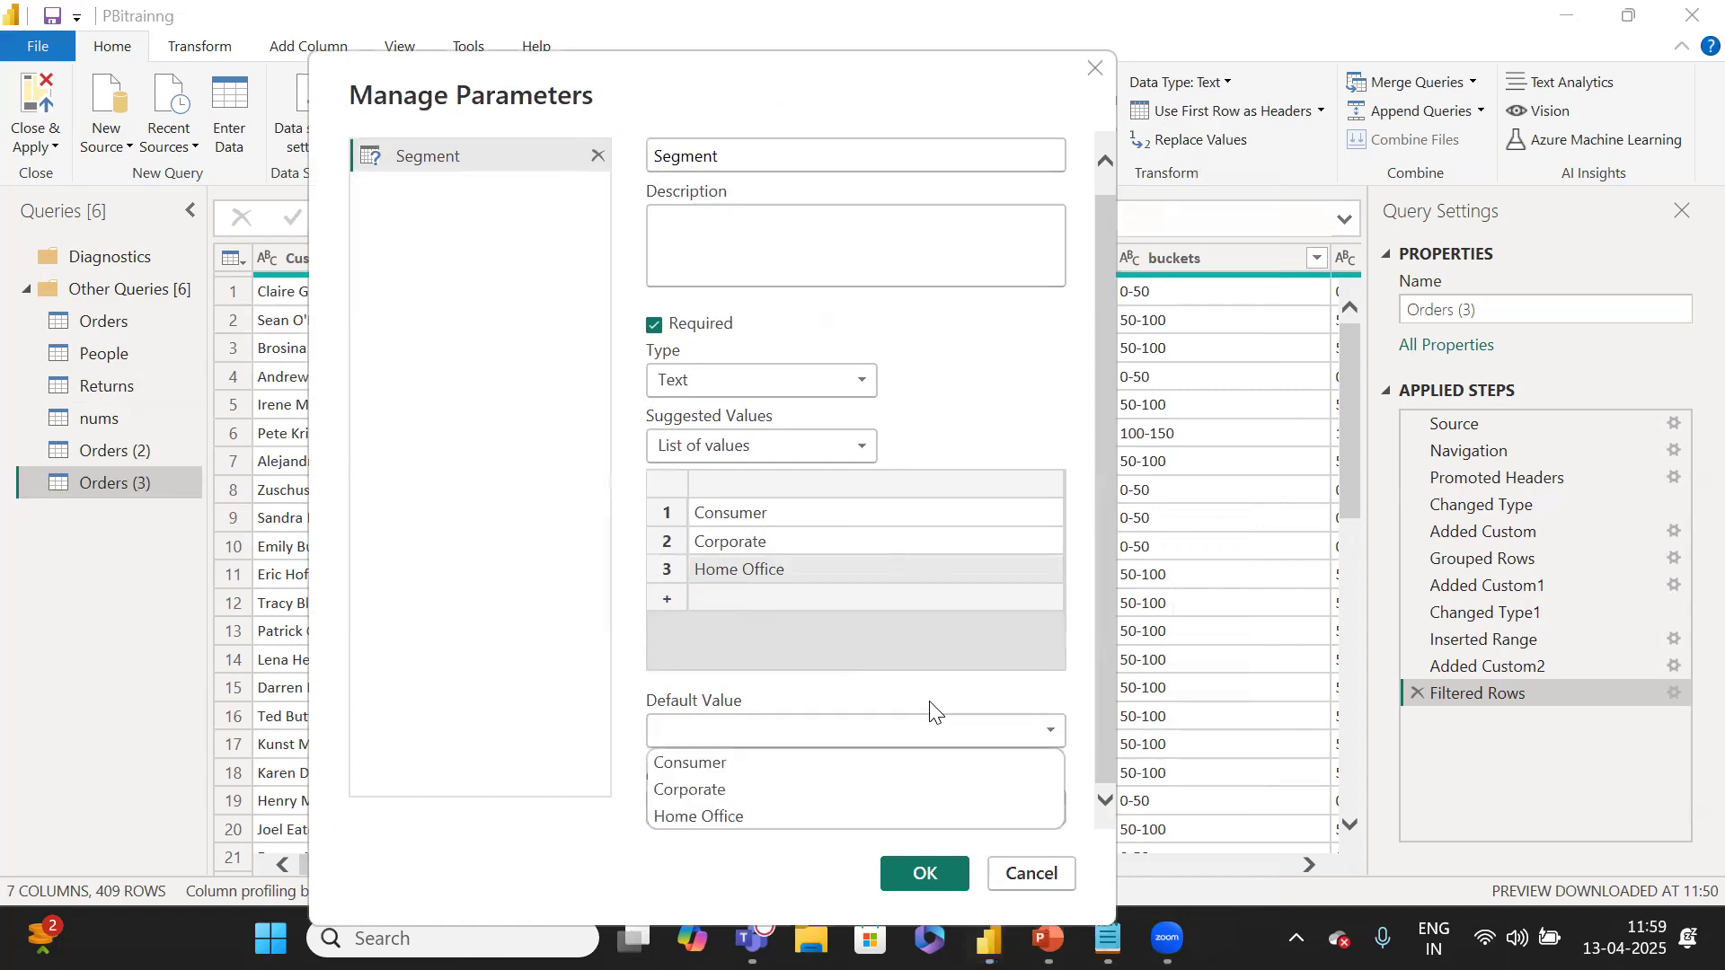
{"action": "left_click", "coordinate": [801, 760]}
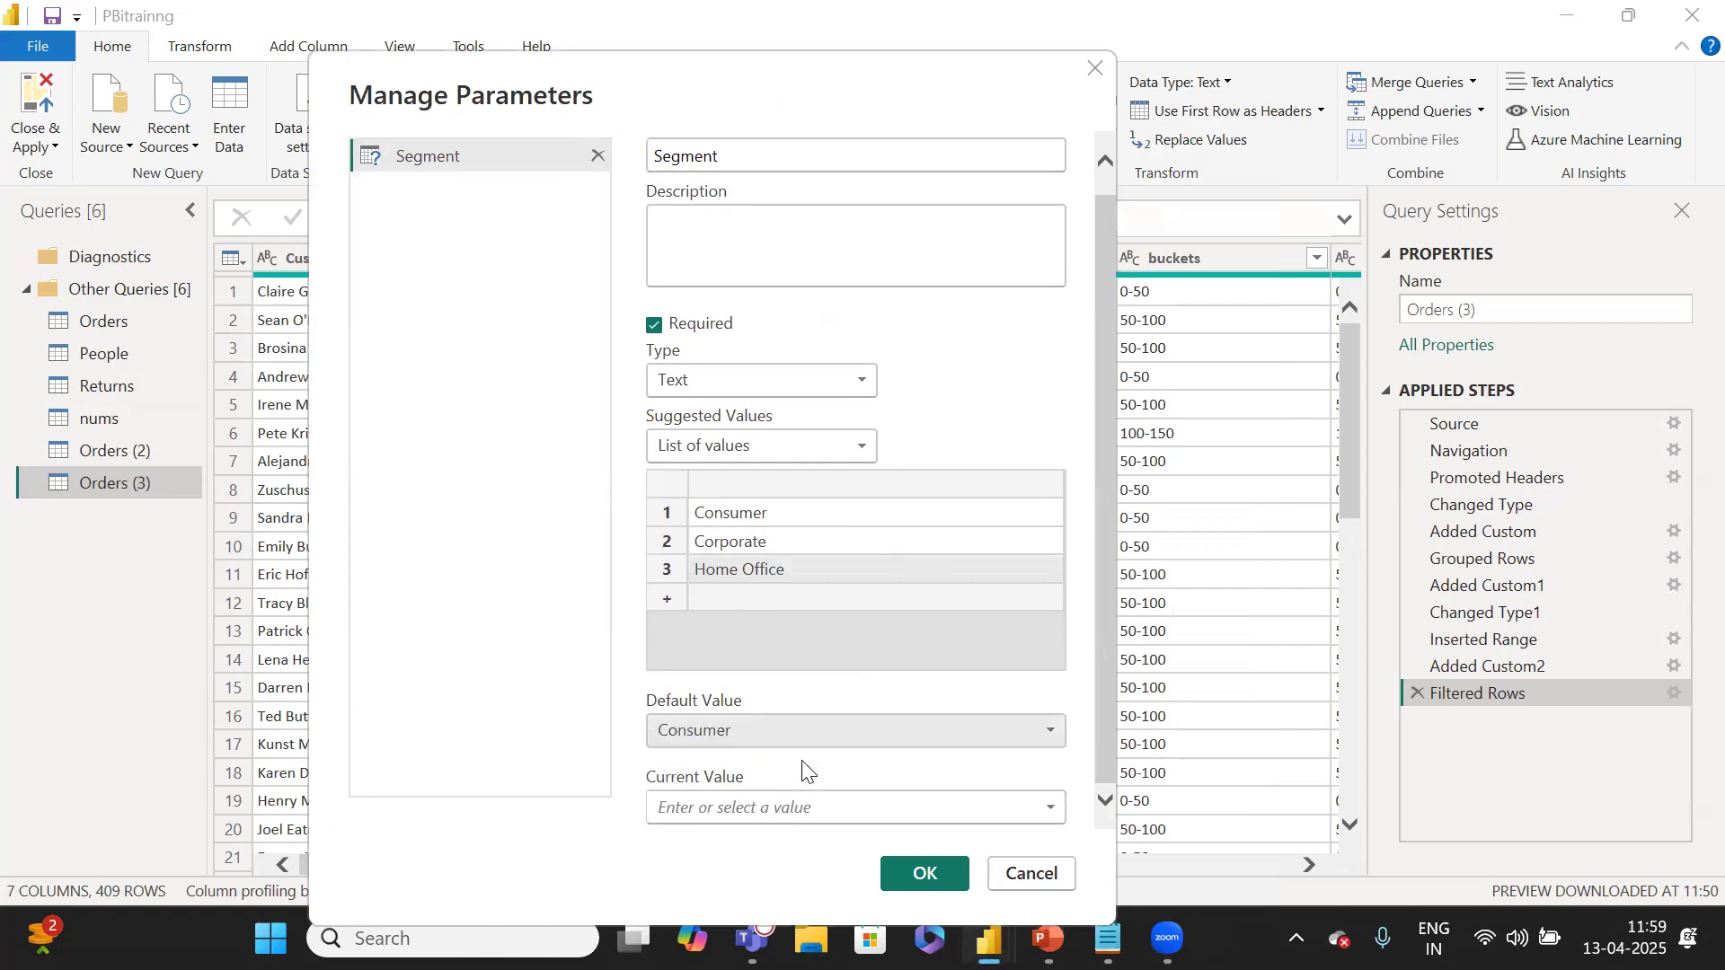
{"action": "left_click", "coordinate": [1049, 806]}
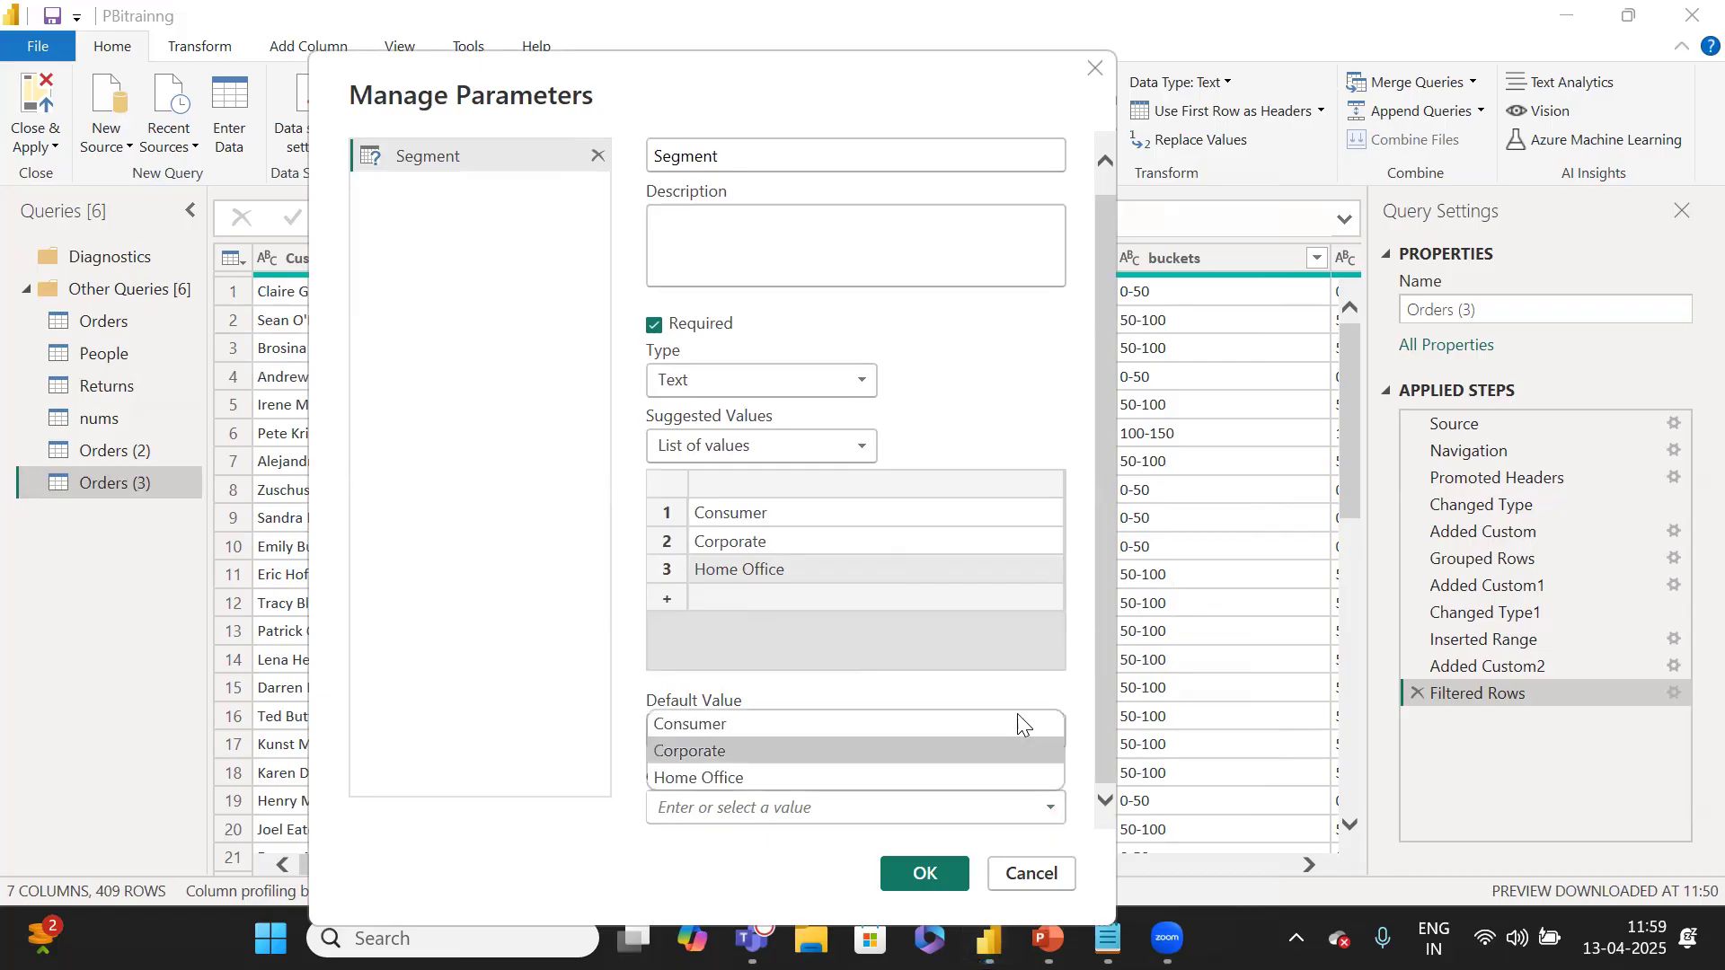
{"action": "left_click", "coordinate": [762, 721]}
{"action": "left_click", "coordinate": [925, 882]}
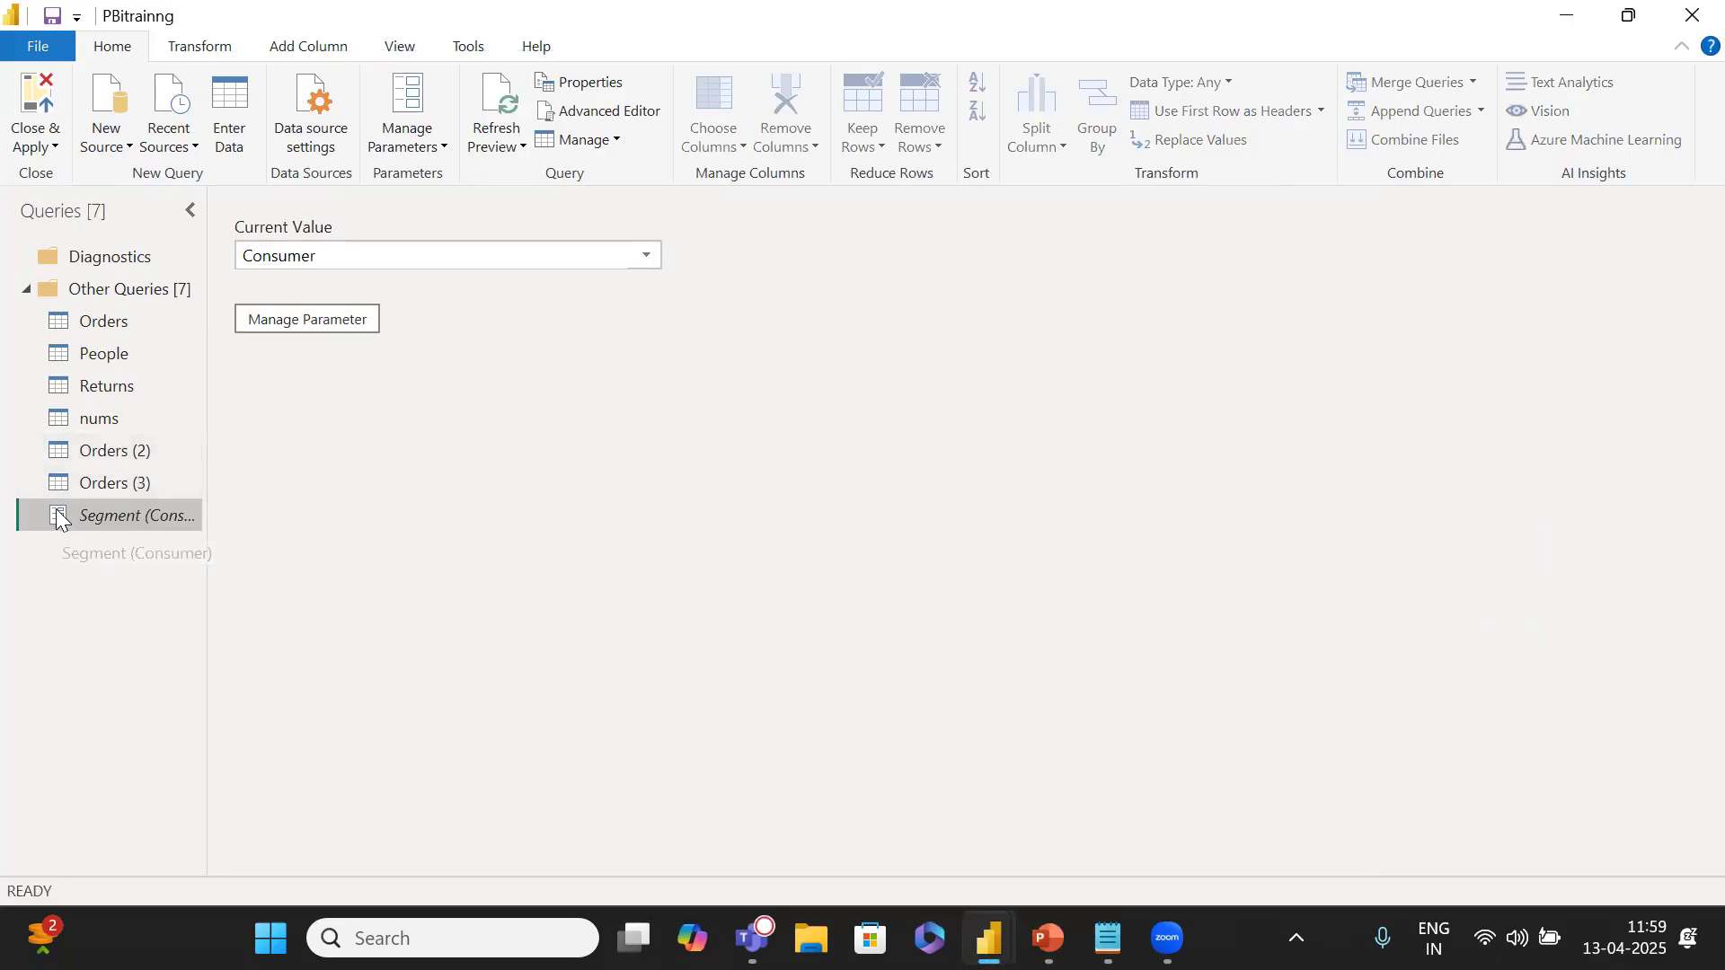
{"action": "left_click", "coordinate": [323, 258]}
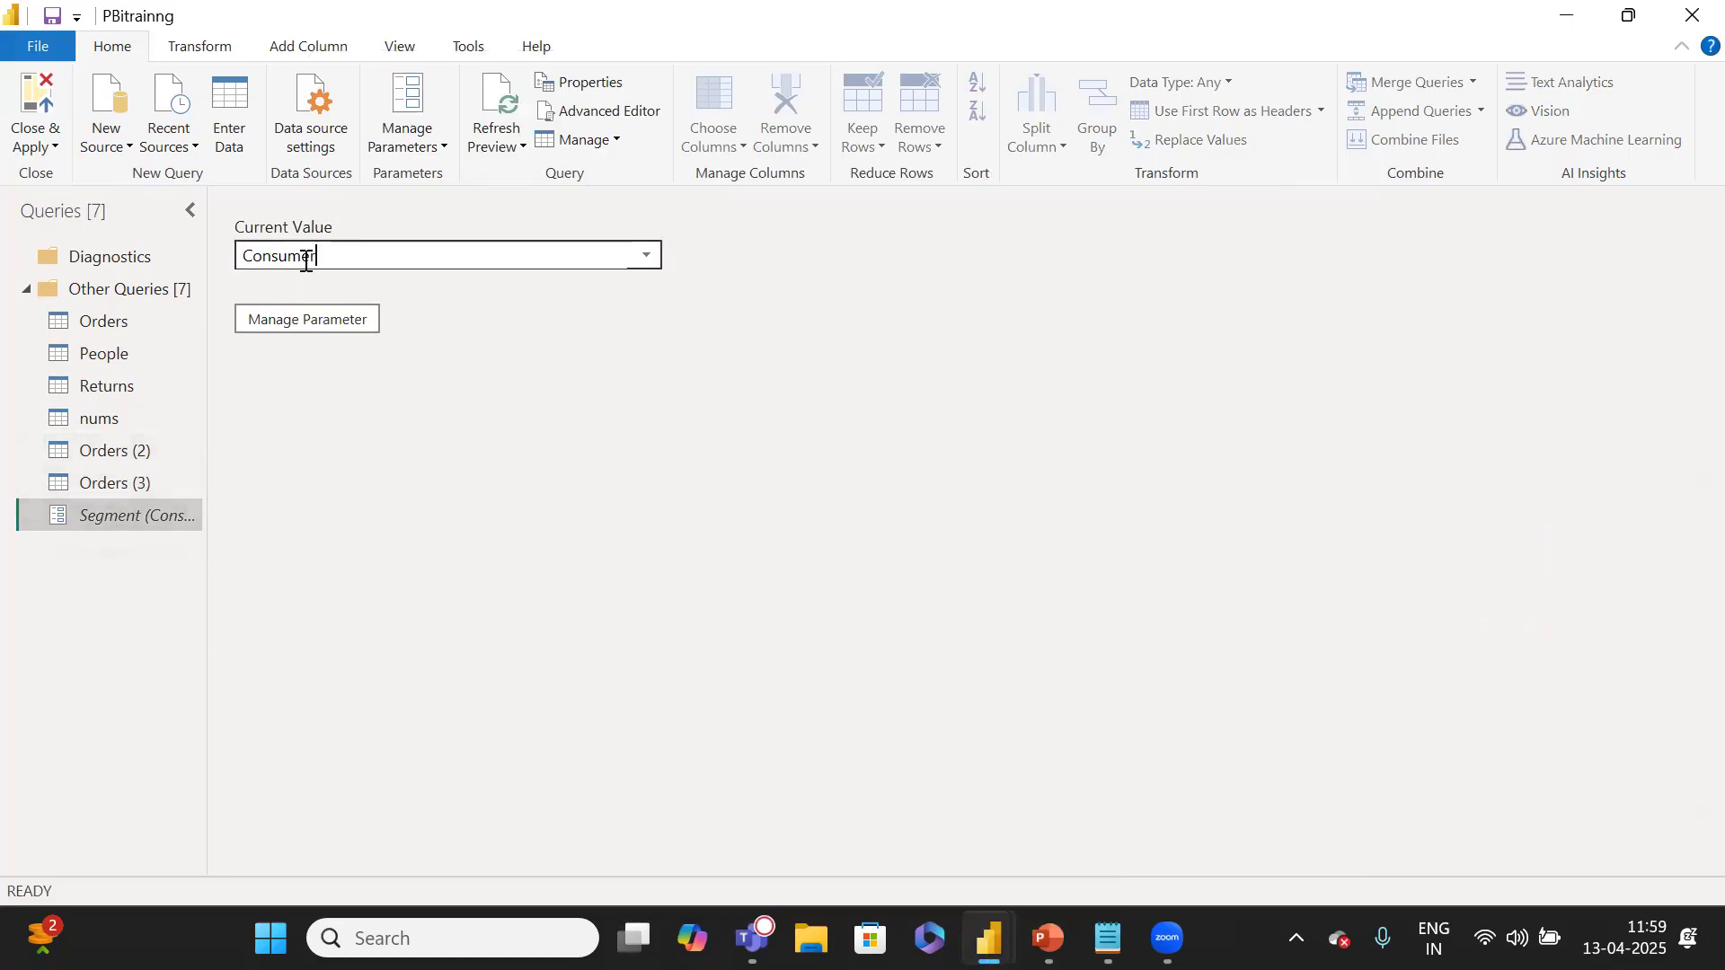
{"action": "double_click", "coordinate": [305, 258]}
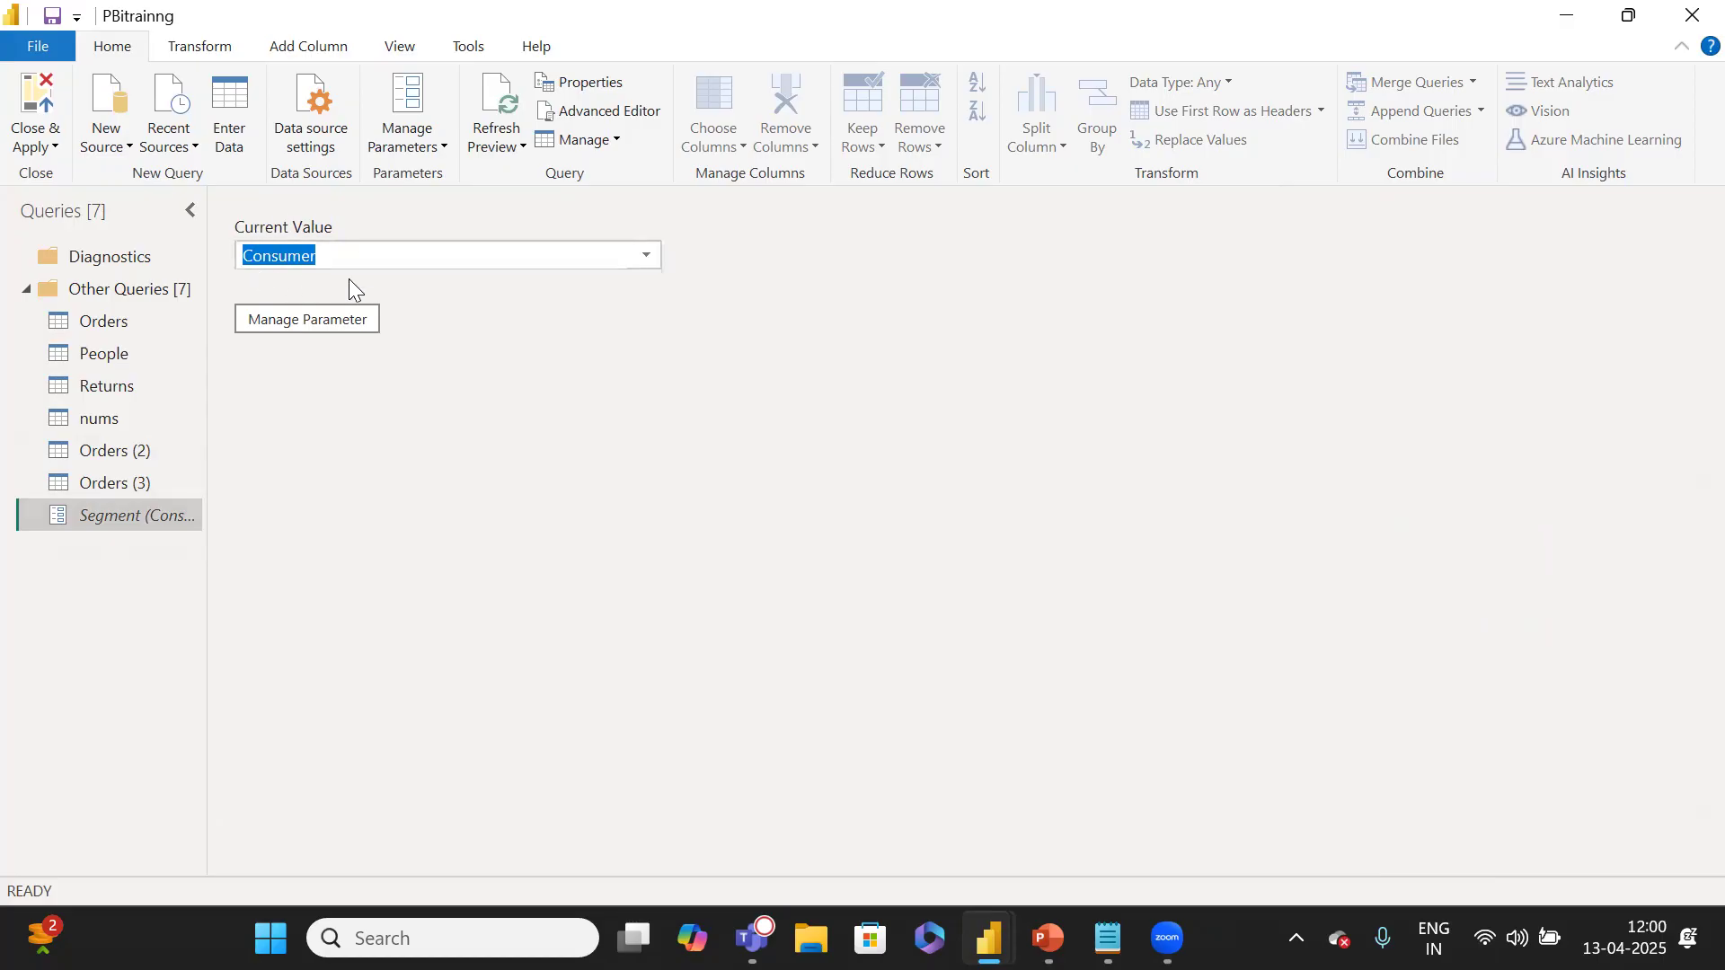
{"action": "left_click", "coordinate": [376, 255]}
{"action": "left_click_drag", "start_coordinate": [376, 255], "coordinate": [213, 241]}
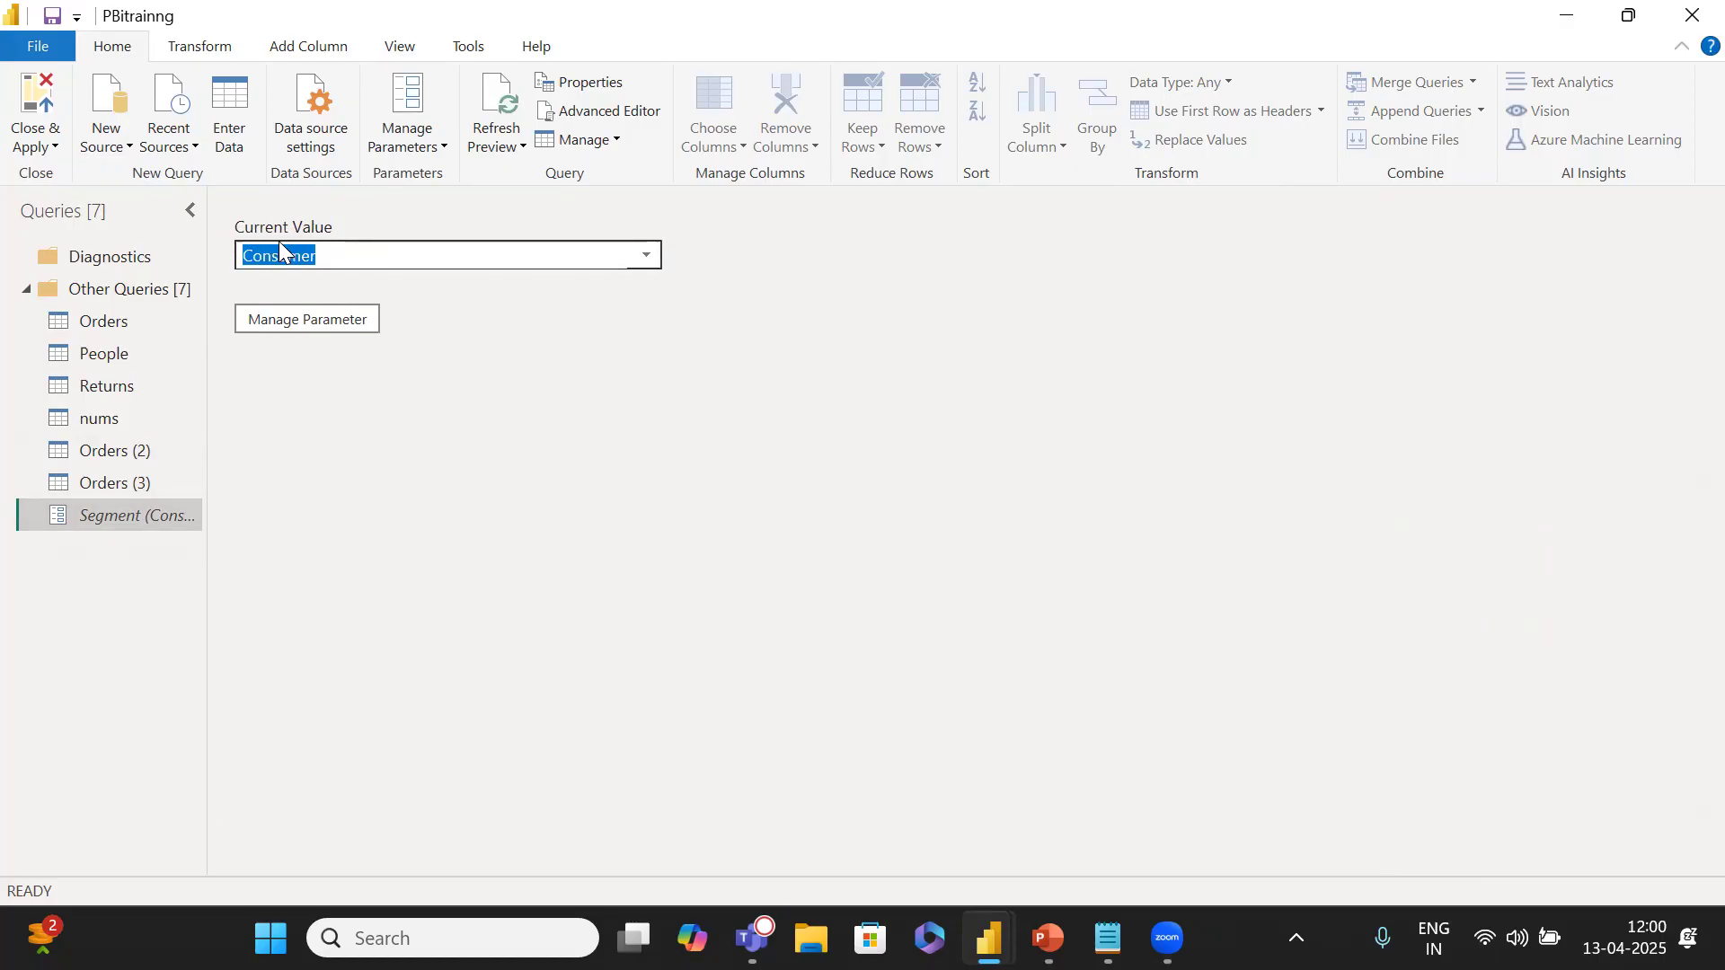
Start an Equals text filter on the Segment column of the Orders query.
{"action": "left_click", "coordinate": [138, 331]}
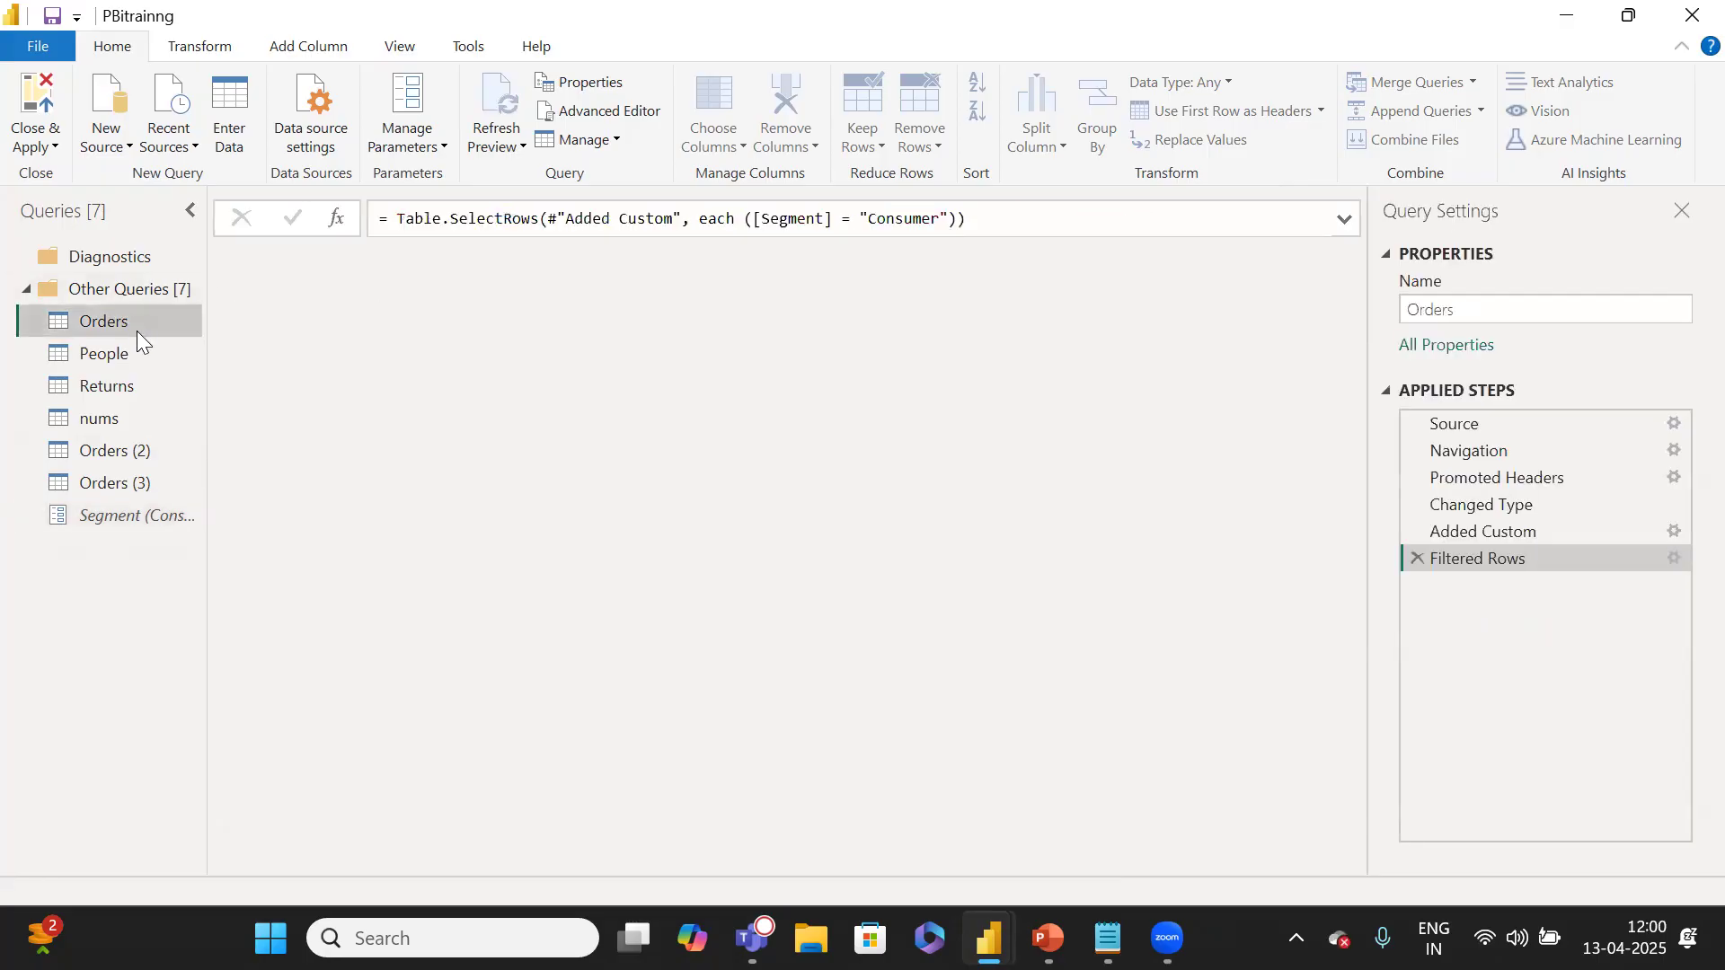
{"action": "scroll", "coordinate": [938, 424], "scroll_direction": "right", "scroll_amount": 5}
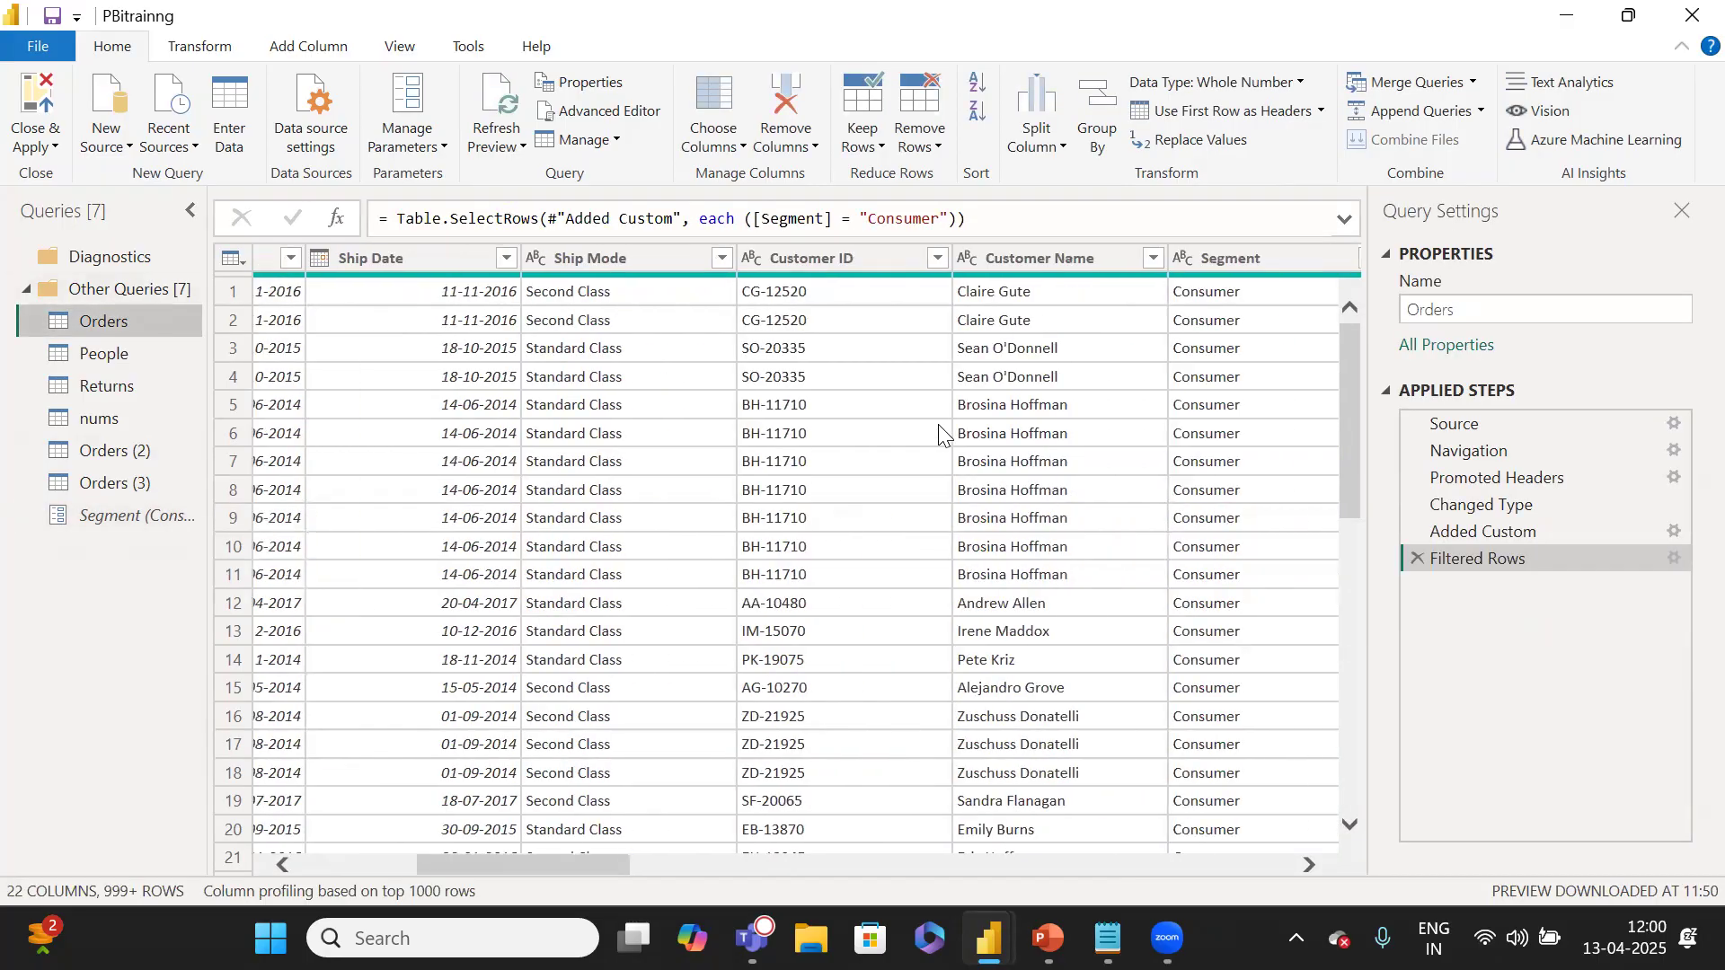
{"action": "scroll", "coordinate": [938, 424], "scroll_direction": "right", "scroll_amount": 6}
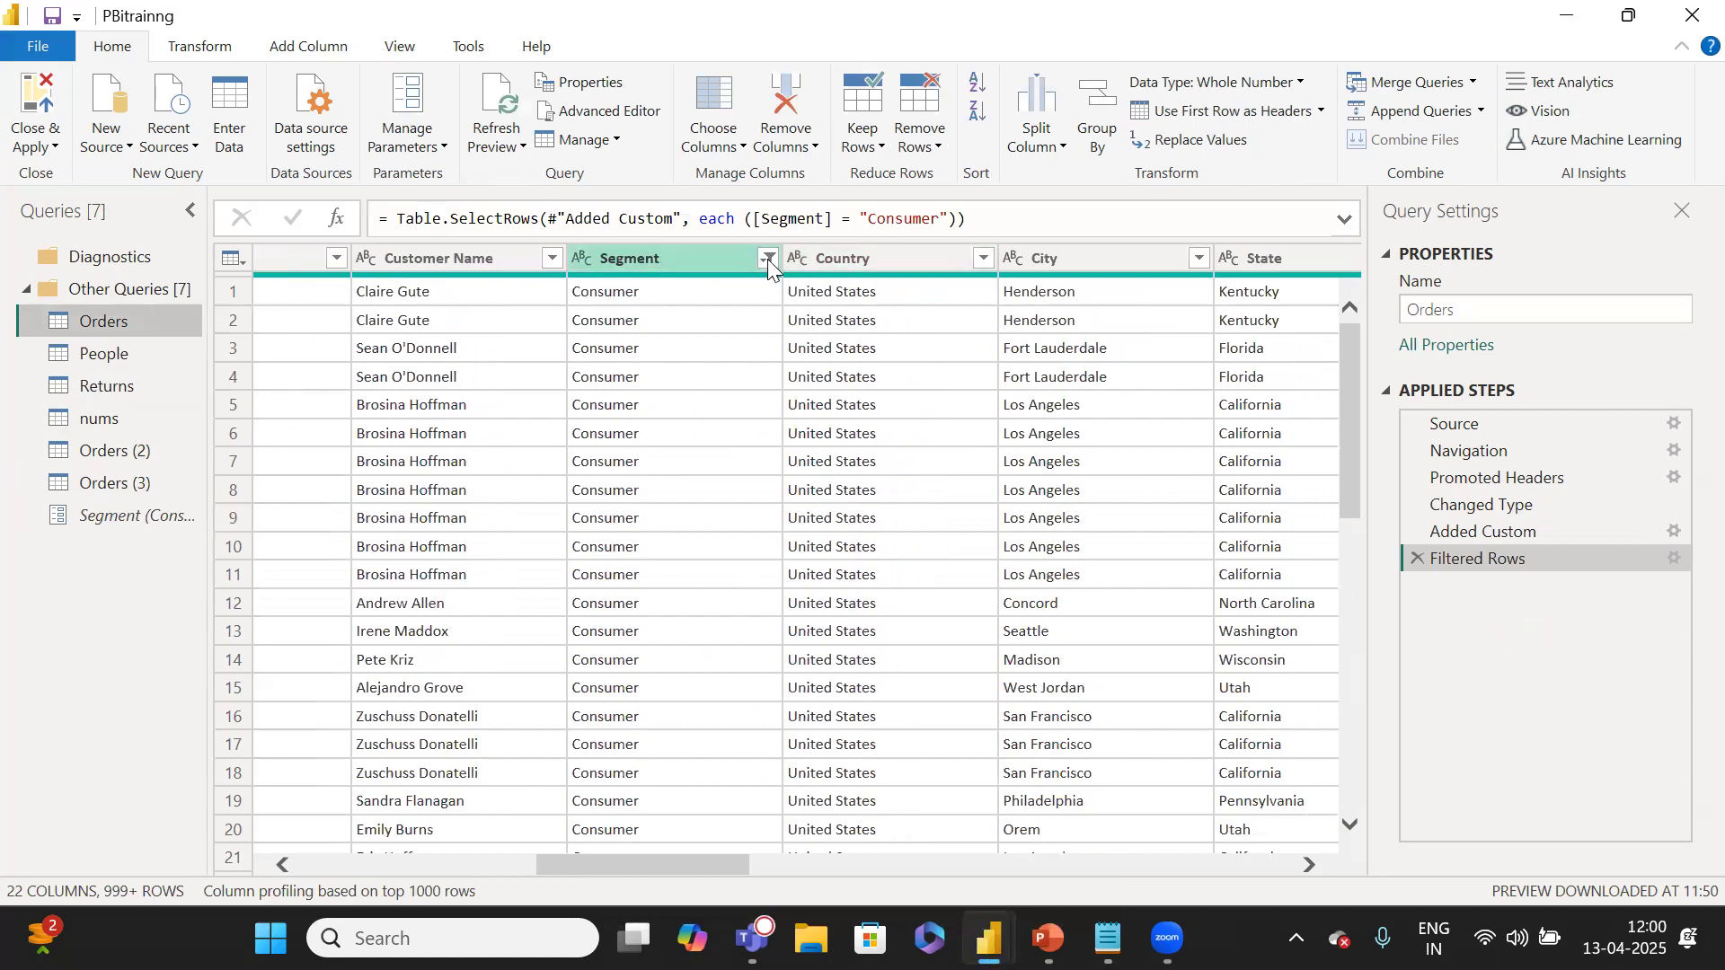
{"action": "left_click", "coordinate": [767, 259]}
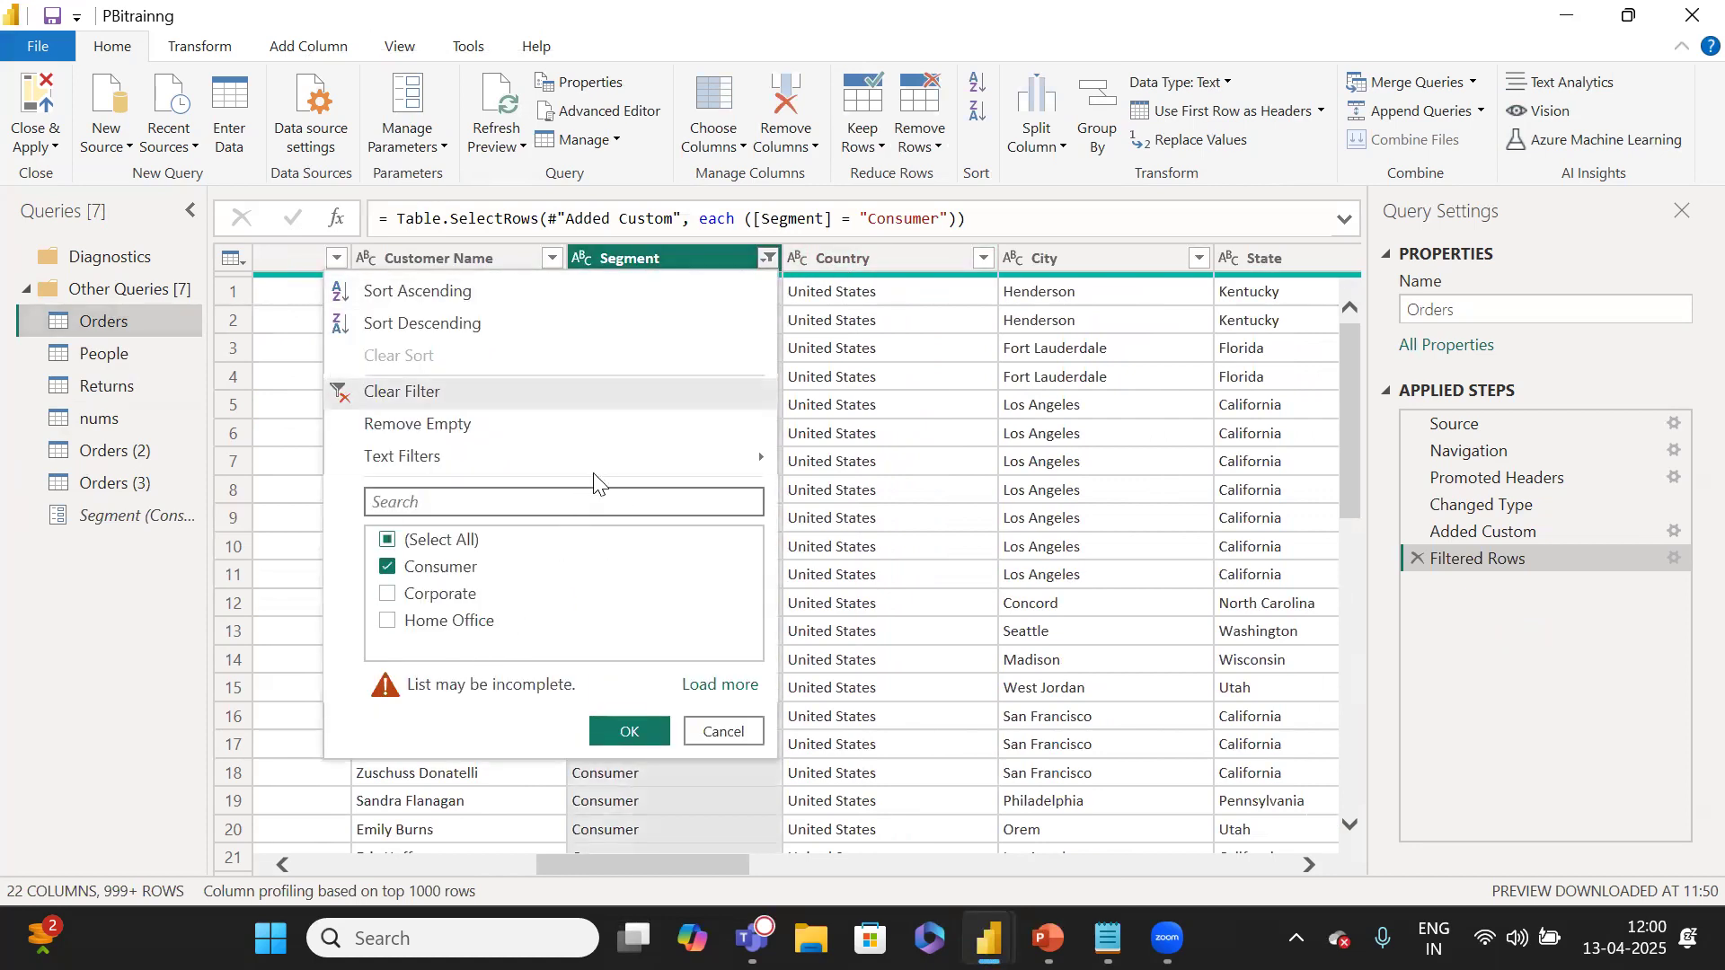
{"action": "mouse_move", "coordinate": [593, 474]}
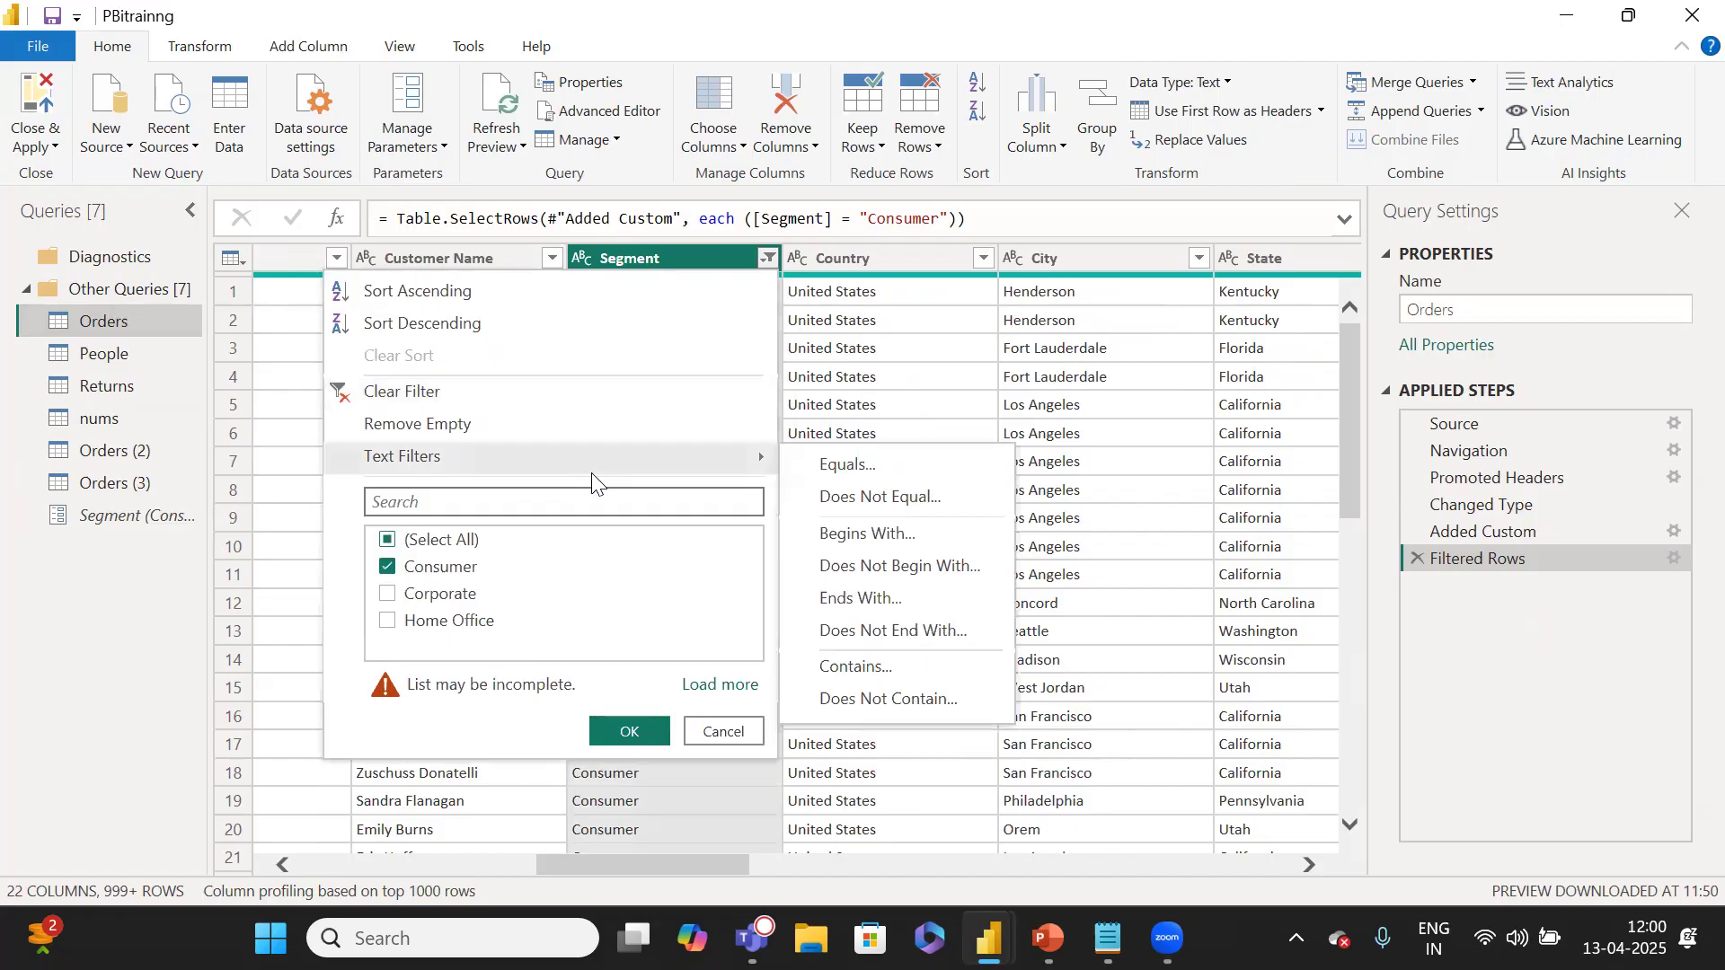
{"action": "left_click", "coordinate": [894, 459]}
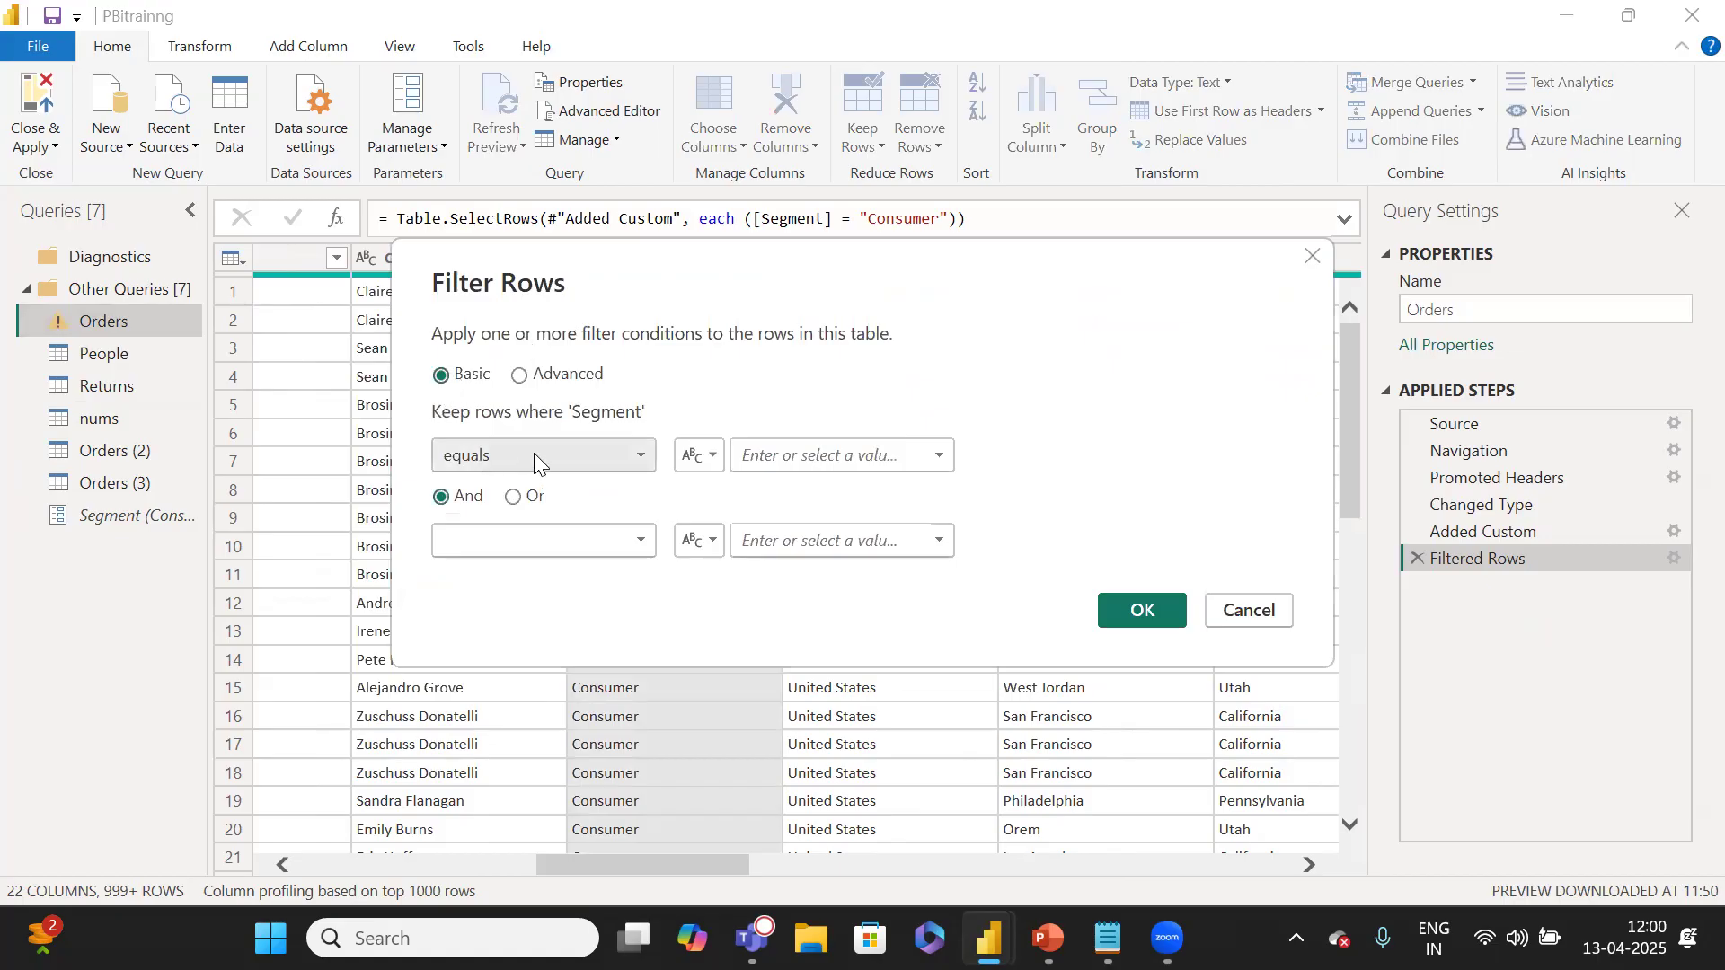
Make the Orders filter keep rows where Segment equals the Segment parameter, apply it and check the filtered rows.
{"action": "left_click", "coordinate": [861, 445]}
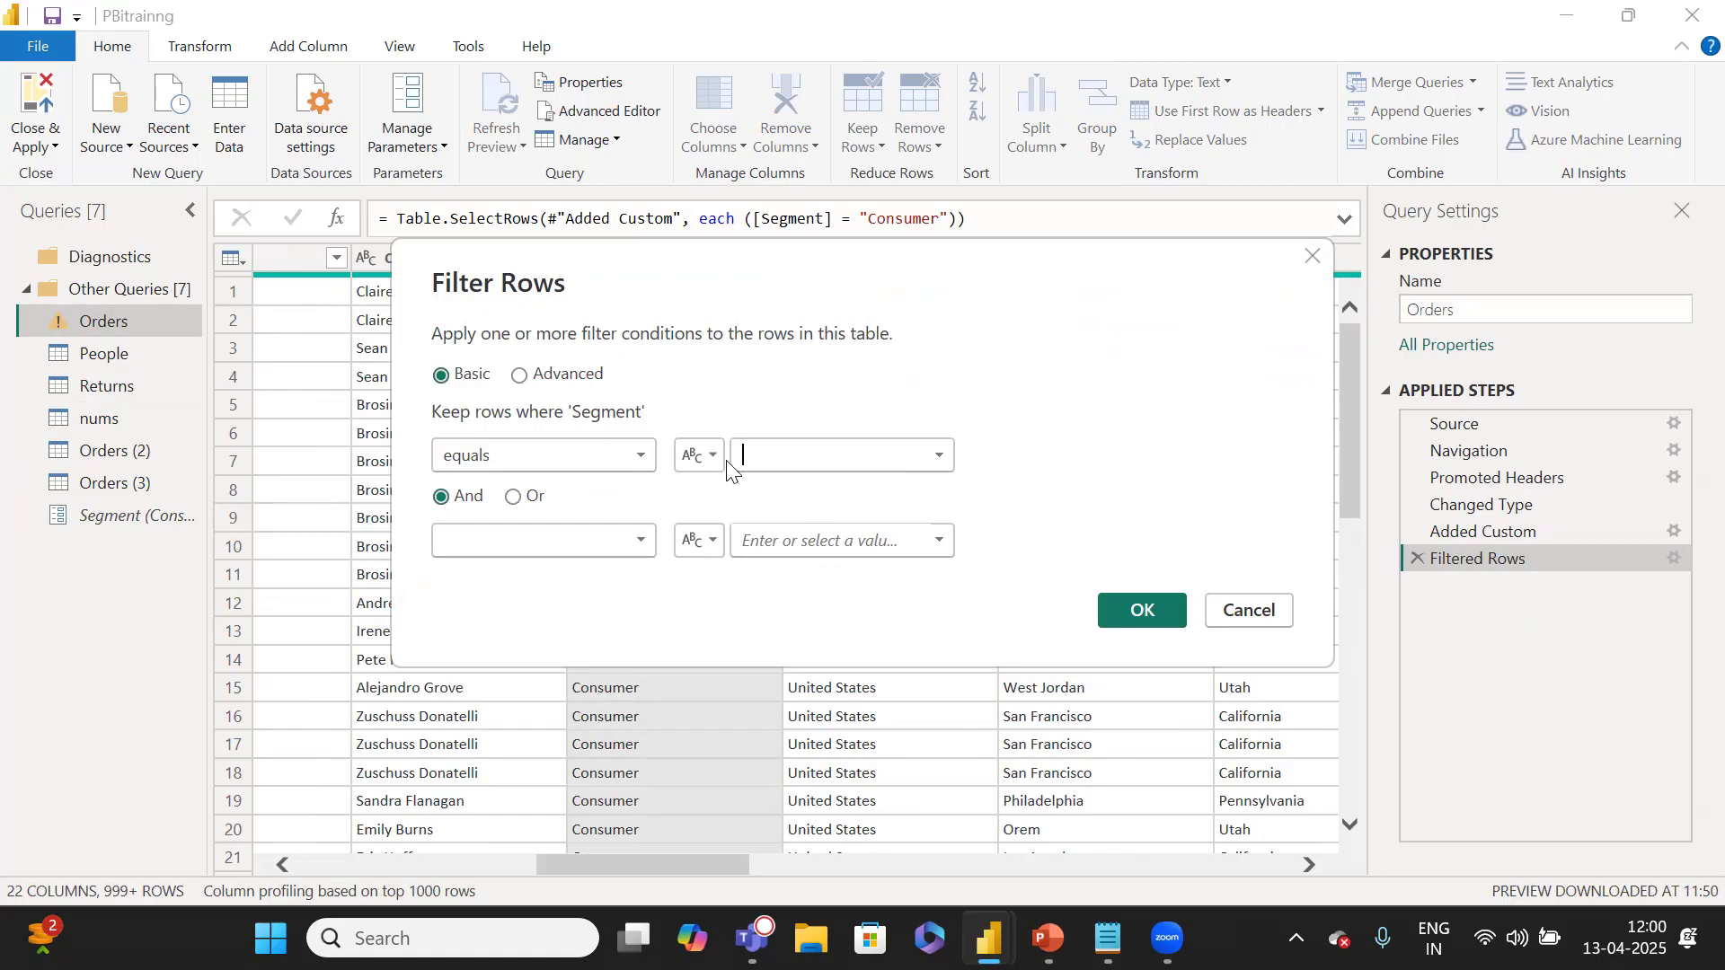
{"action": "left_click", "coordinate": [698, 464]}
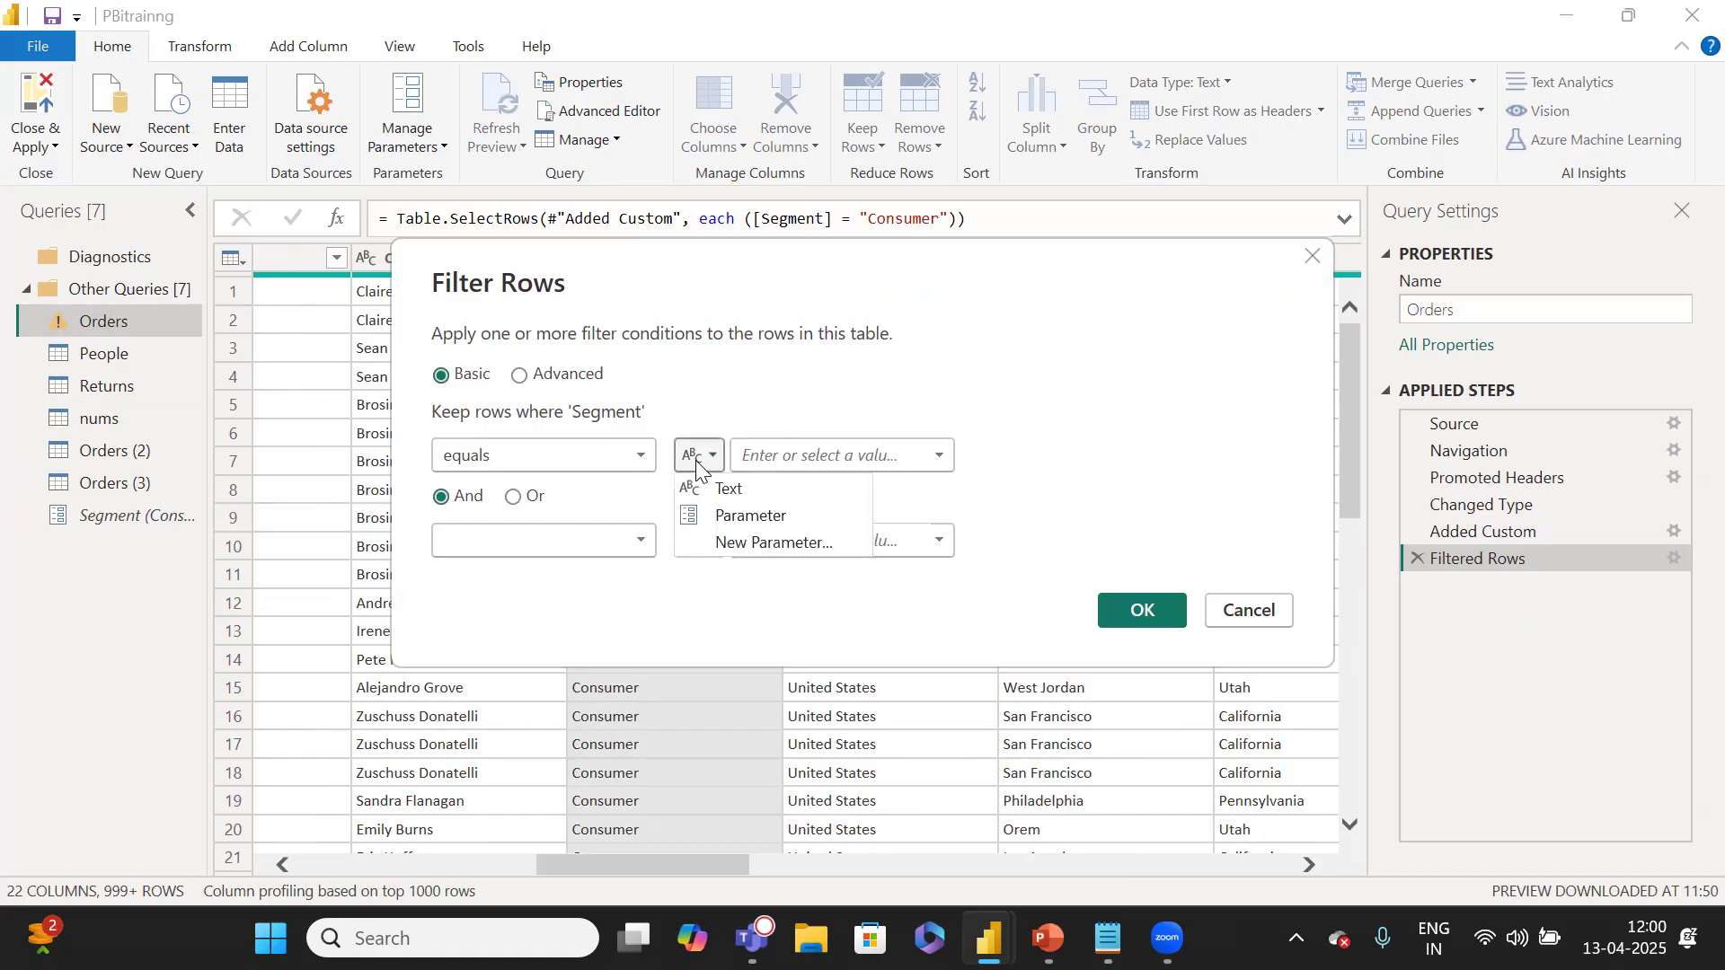
{"action": "left_click", "coordinate": [739, 519]}
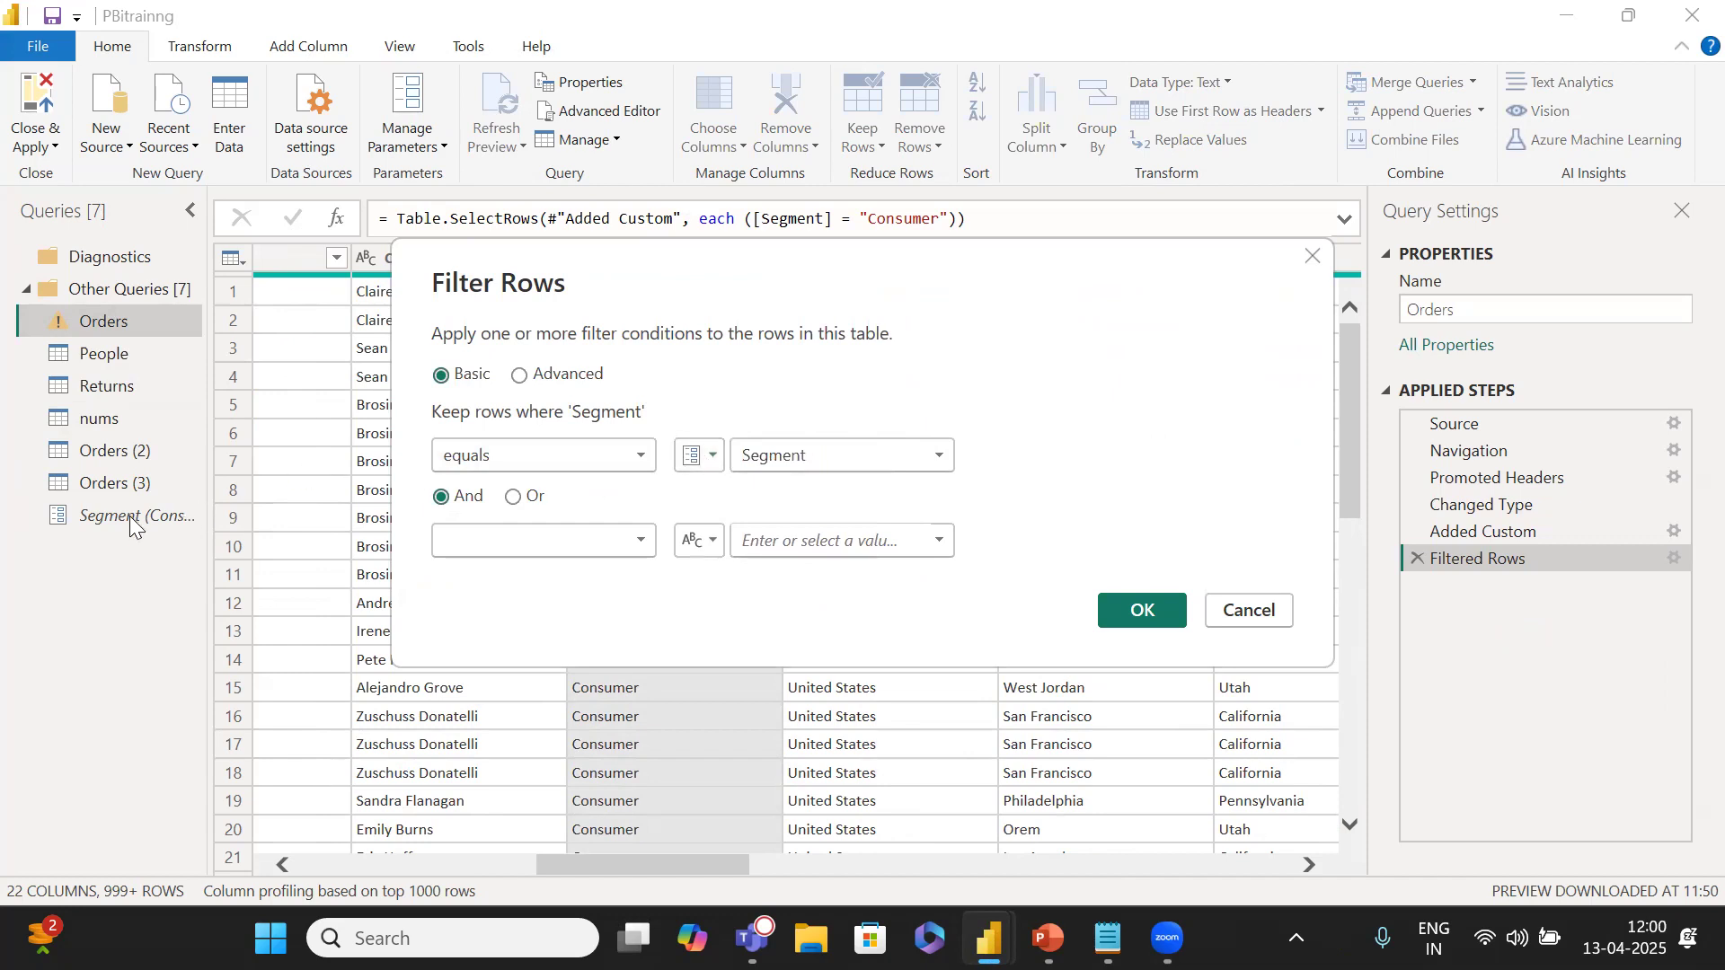
{"action": "left_click", "coordinate": [948, 456]}
{"action": "left_click", "coordinate": [837, 367]}
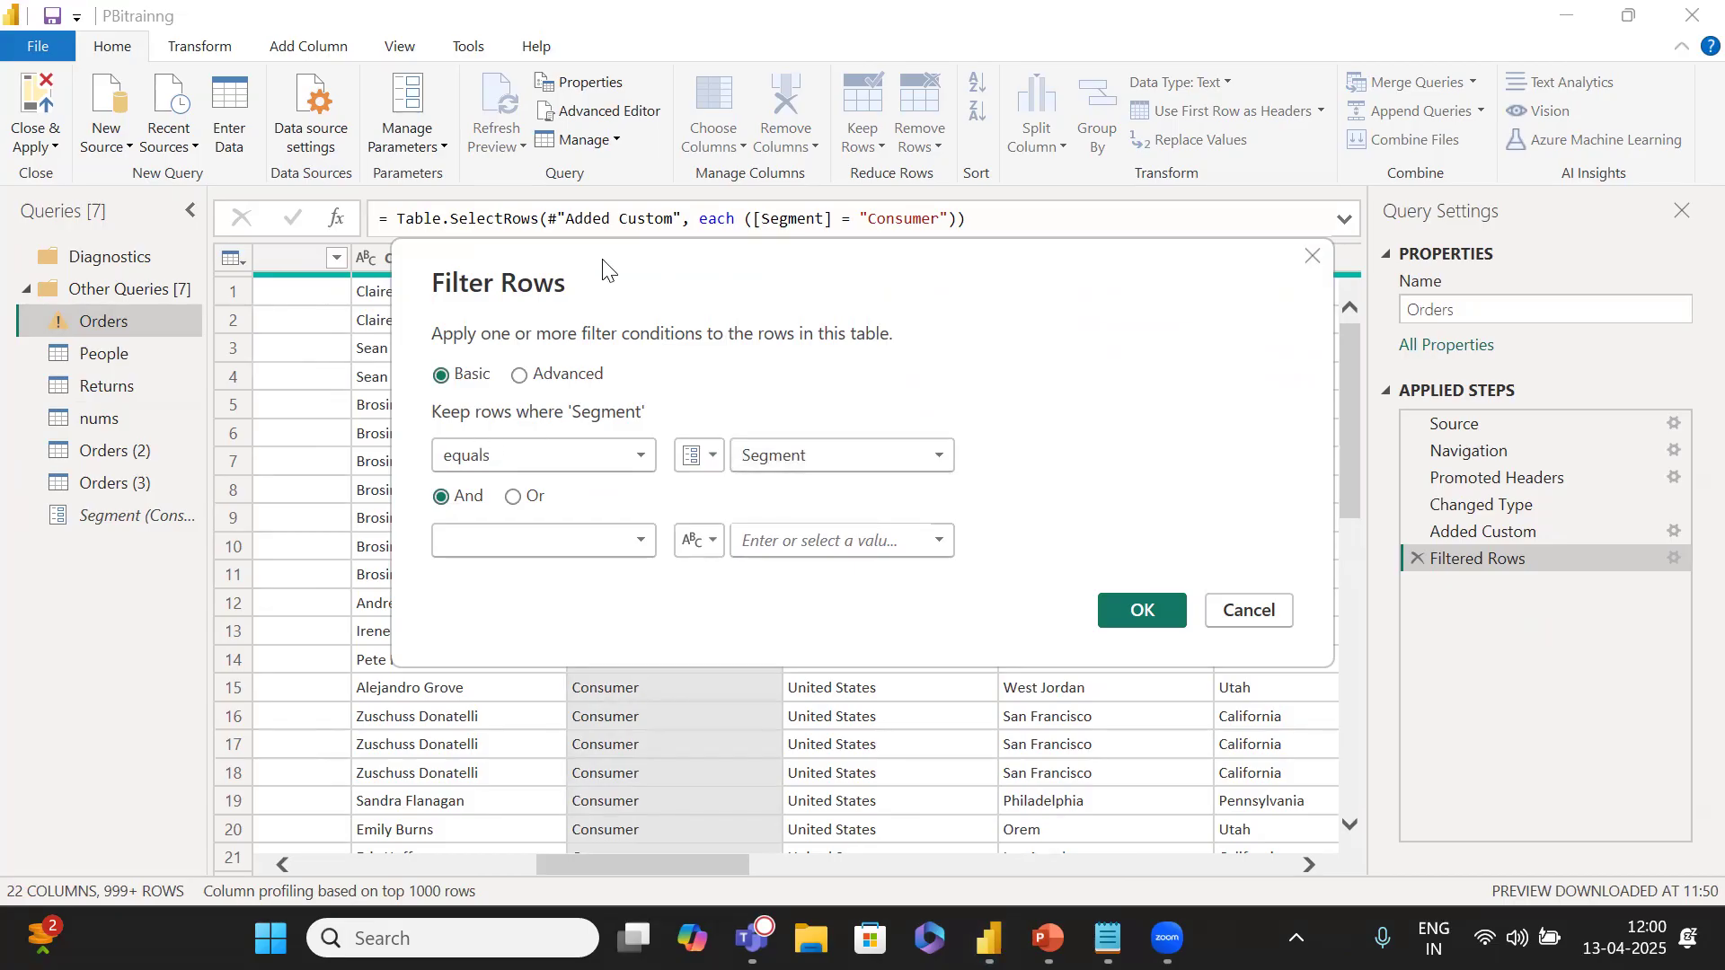
{"action": "left_click_drag", "start_coordinate": [602, 266], "coordinate": [522, 485]}
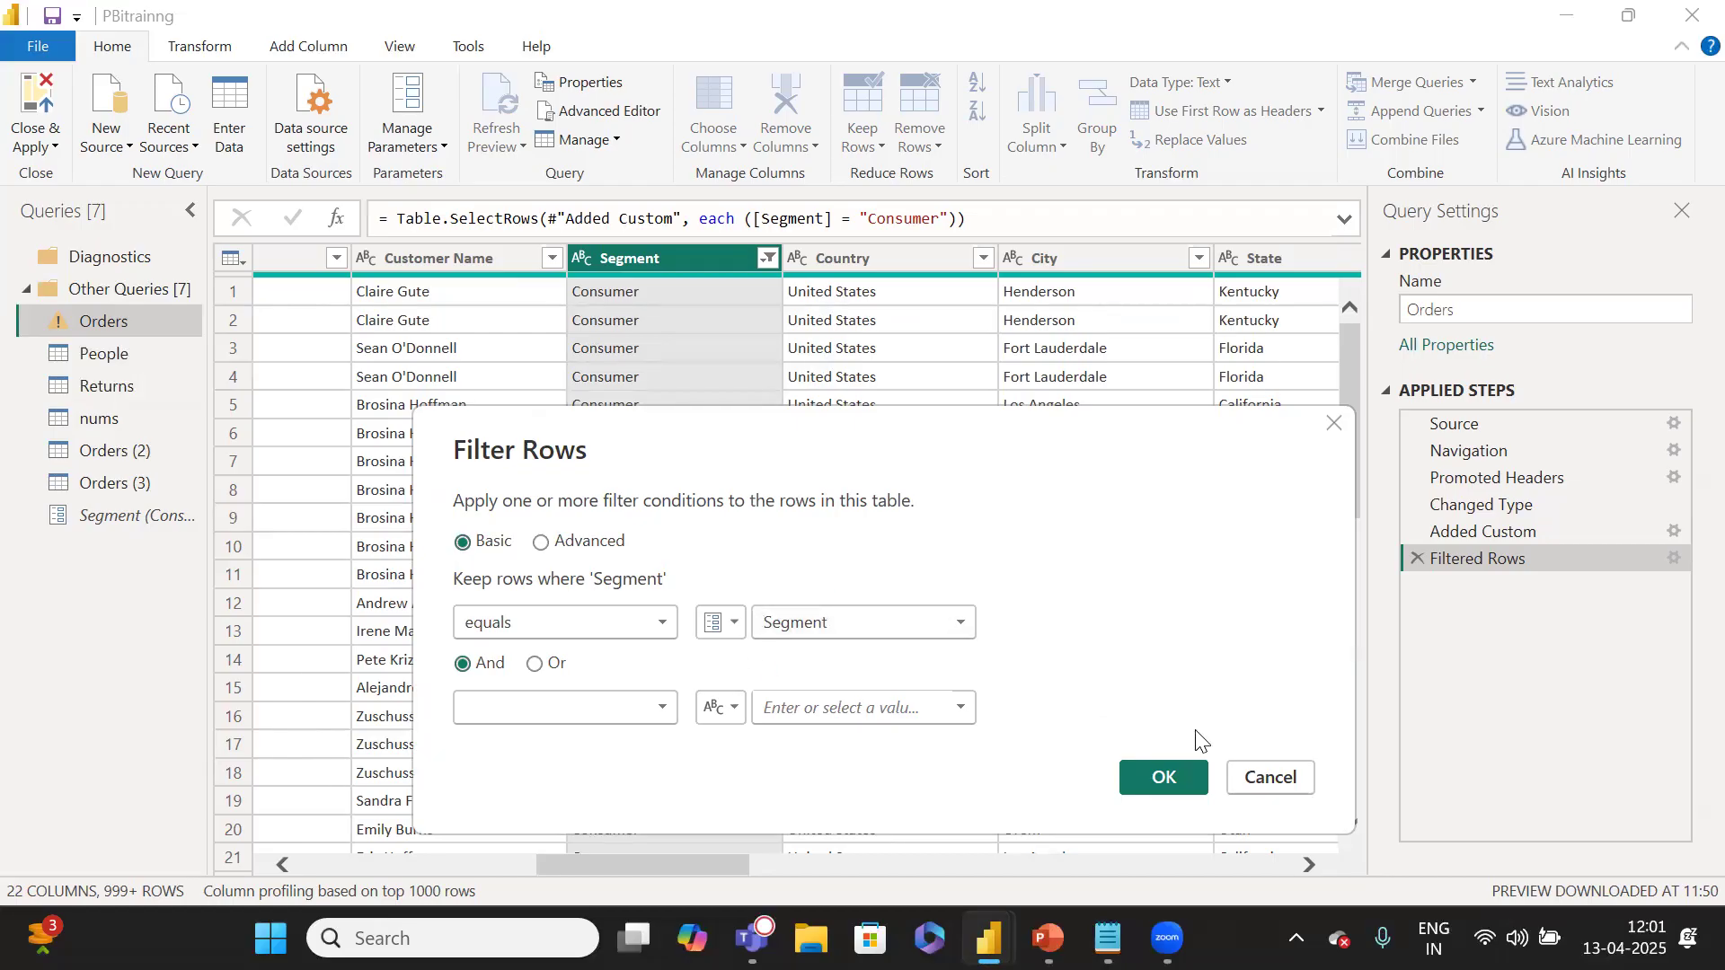
{"action": "left_click", "coordinate": [1189, 772]}
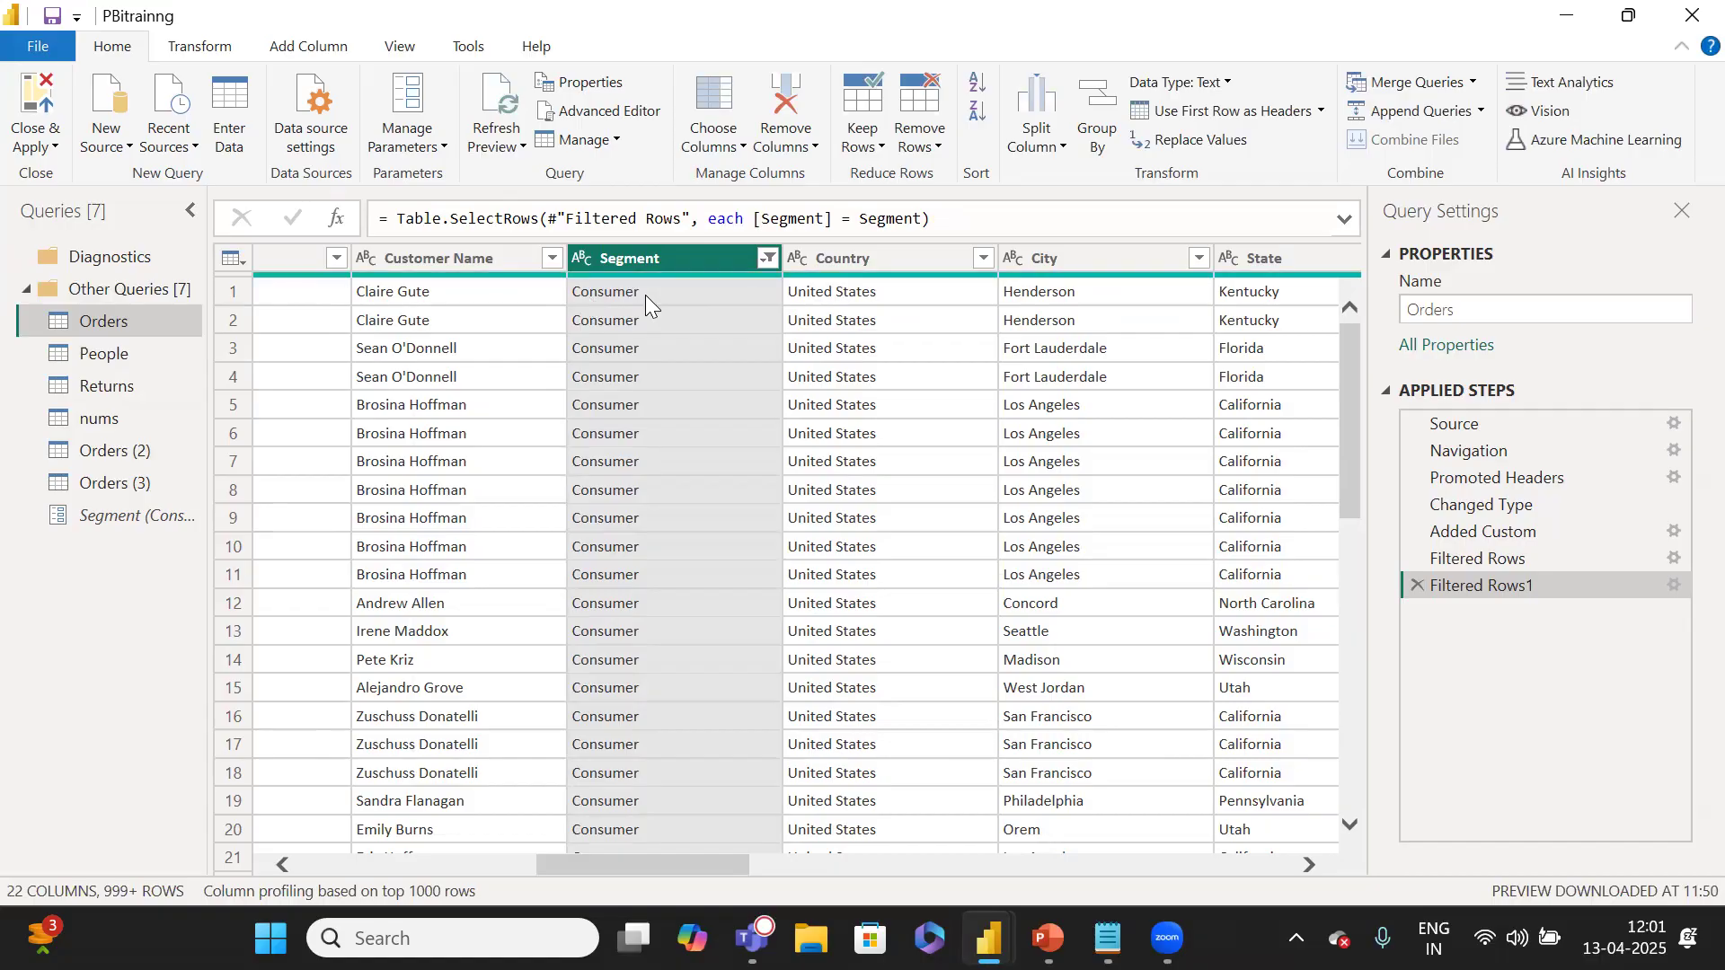
{"action": "scroll", "coordinate": [650, 577], "scroll_direction": "down", "scroll_amount": 5}
{"action": "scroll", "coordinate": [650, 577], "scroll_direction": "up", "scroll_amount": 5}
Filter the Segment column of the Orders (2) query to rows that equal the Segment parameter.
{"action": "left_click", "coordinate": [134, 451]}
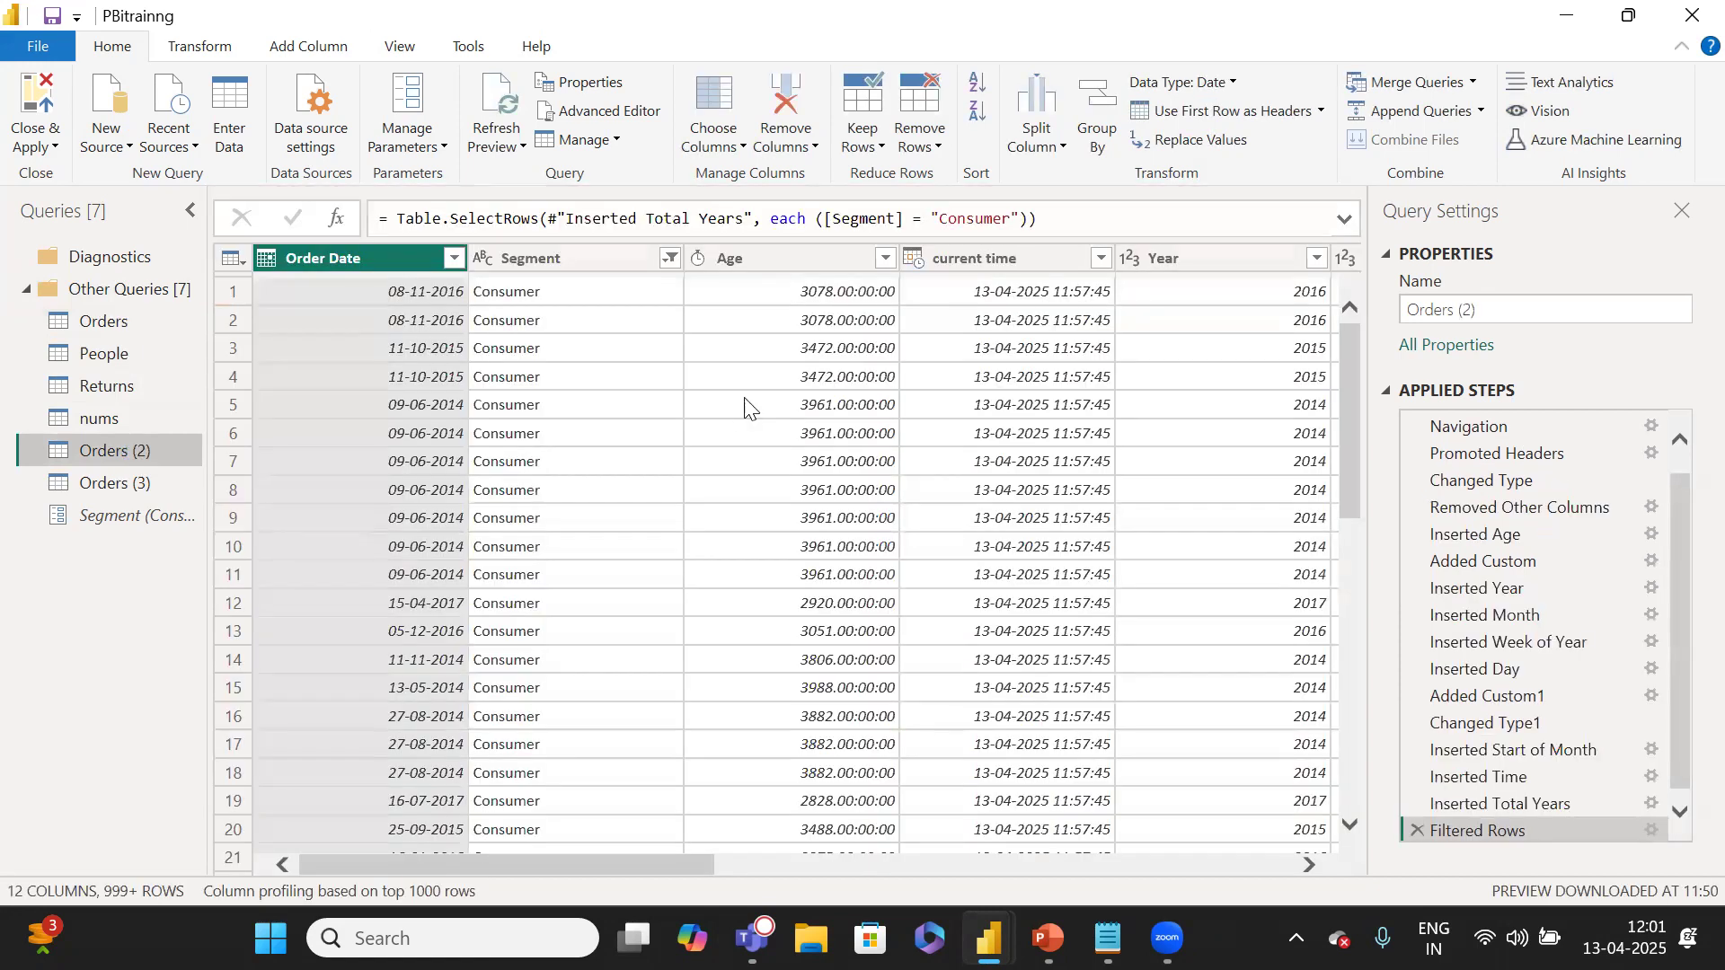
{"action": "left_click", "coordinate": [669, 258]}
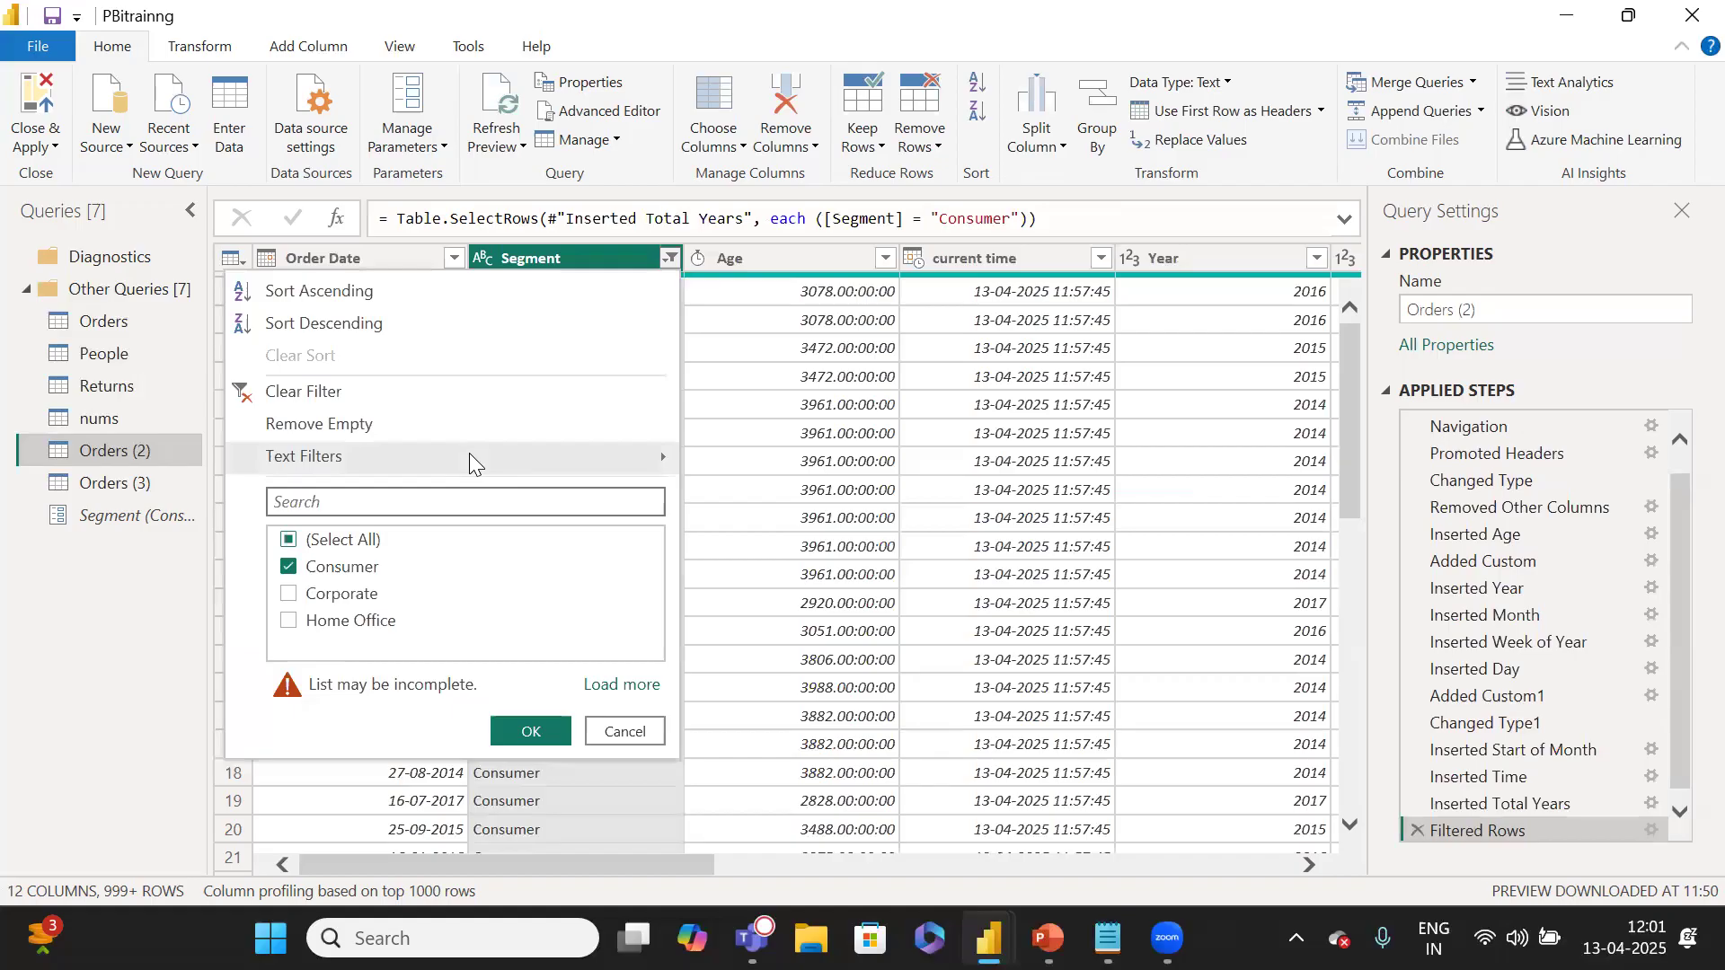
{"action": "mouse_move", "coordinate": [469, 455]}
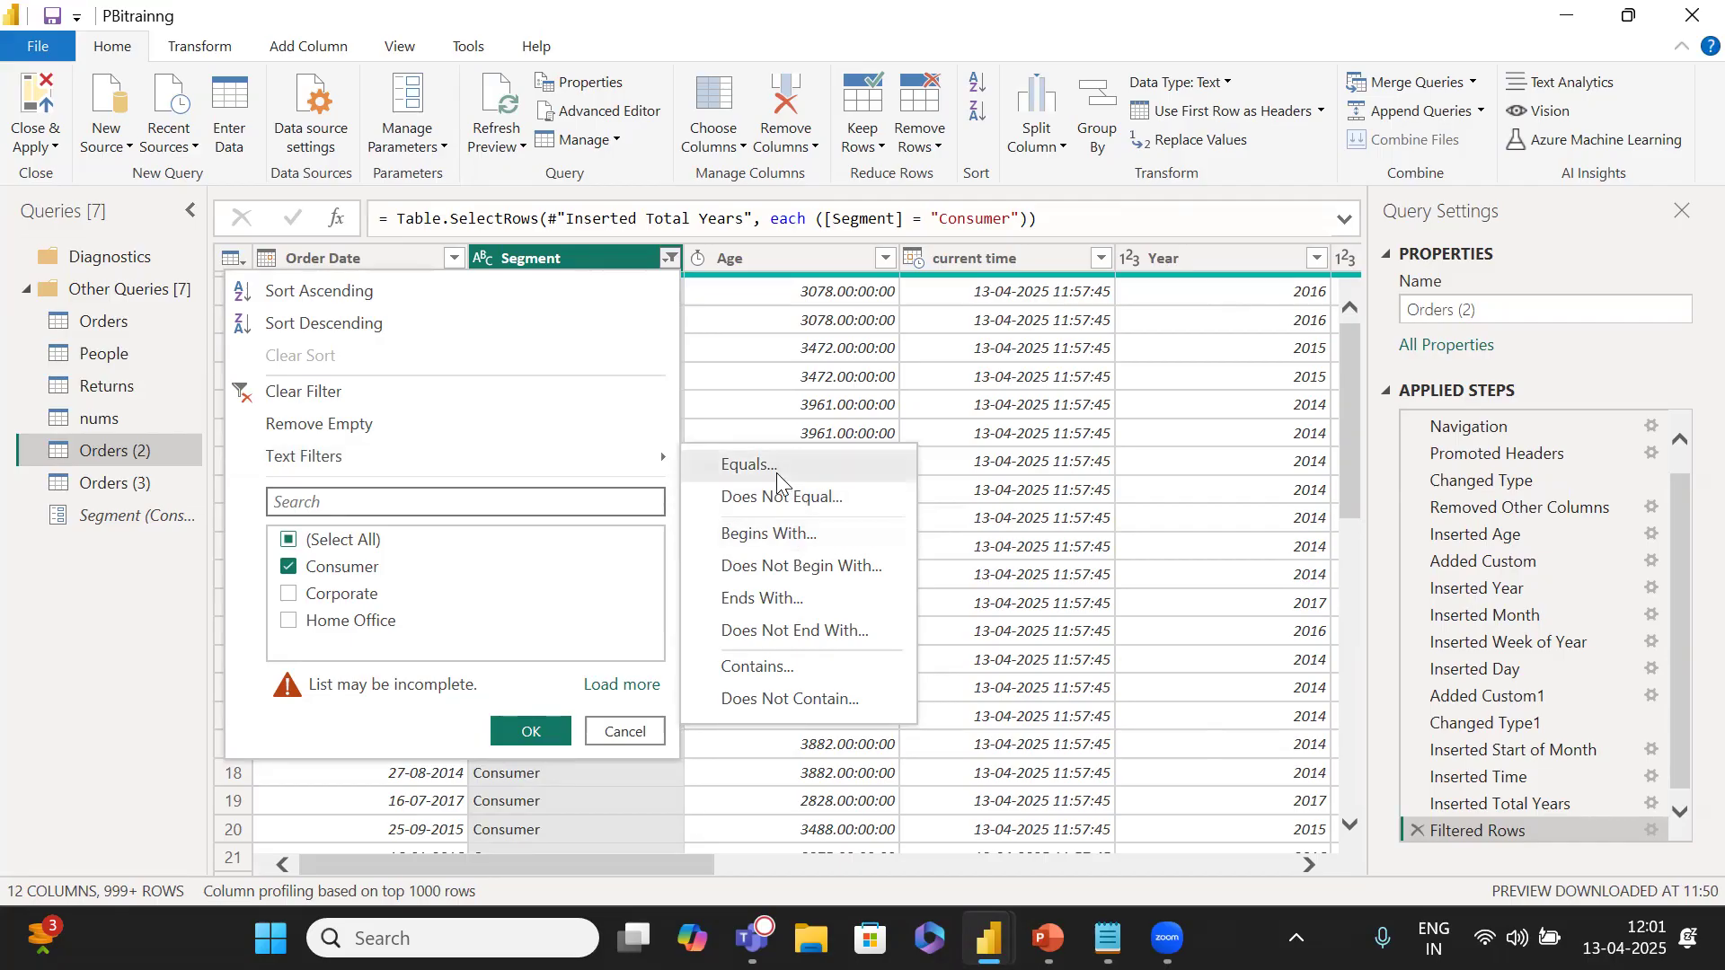
{"action": "left_click", "coordinate": [776, 467]}
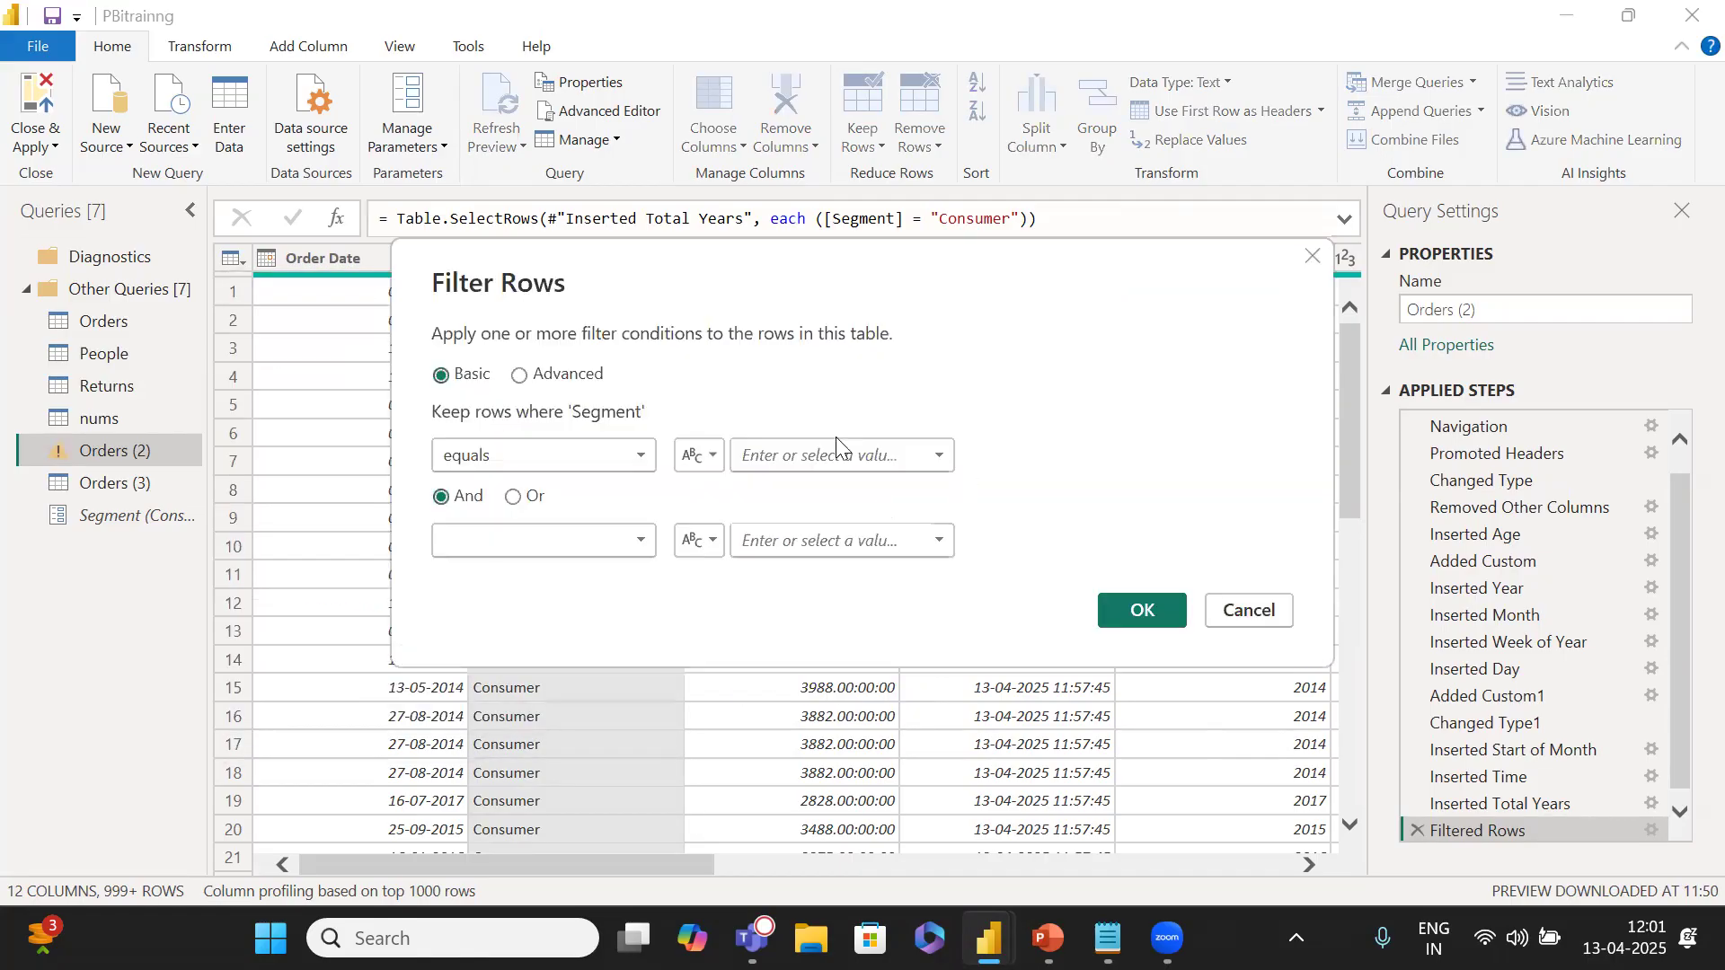
{"action": "left_click", "coordinate": [702, 458]}
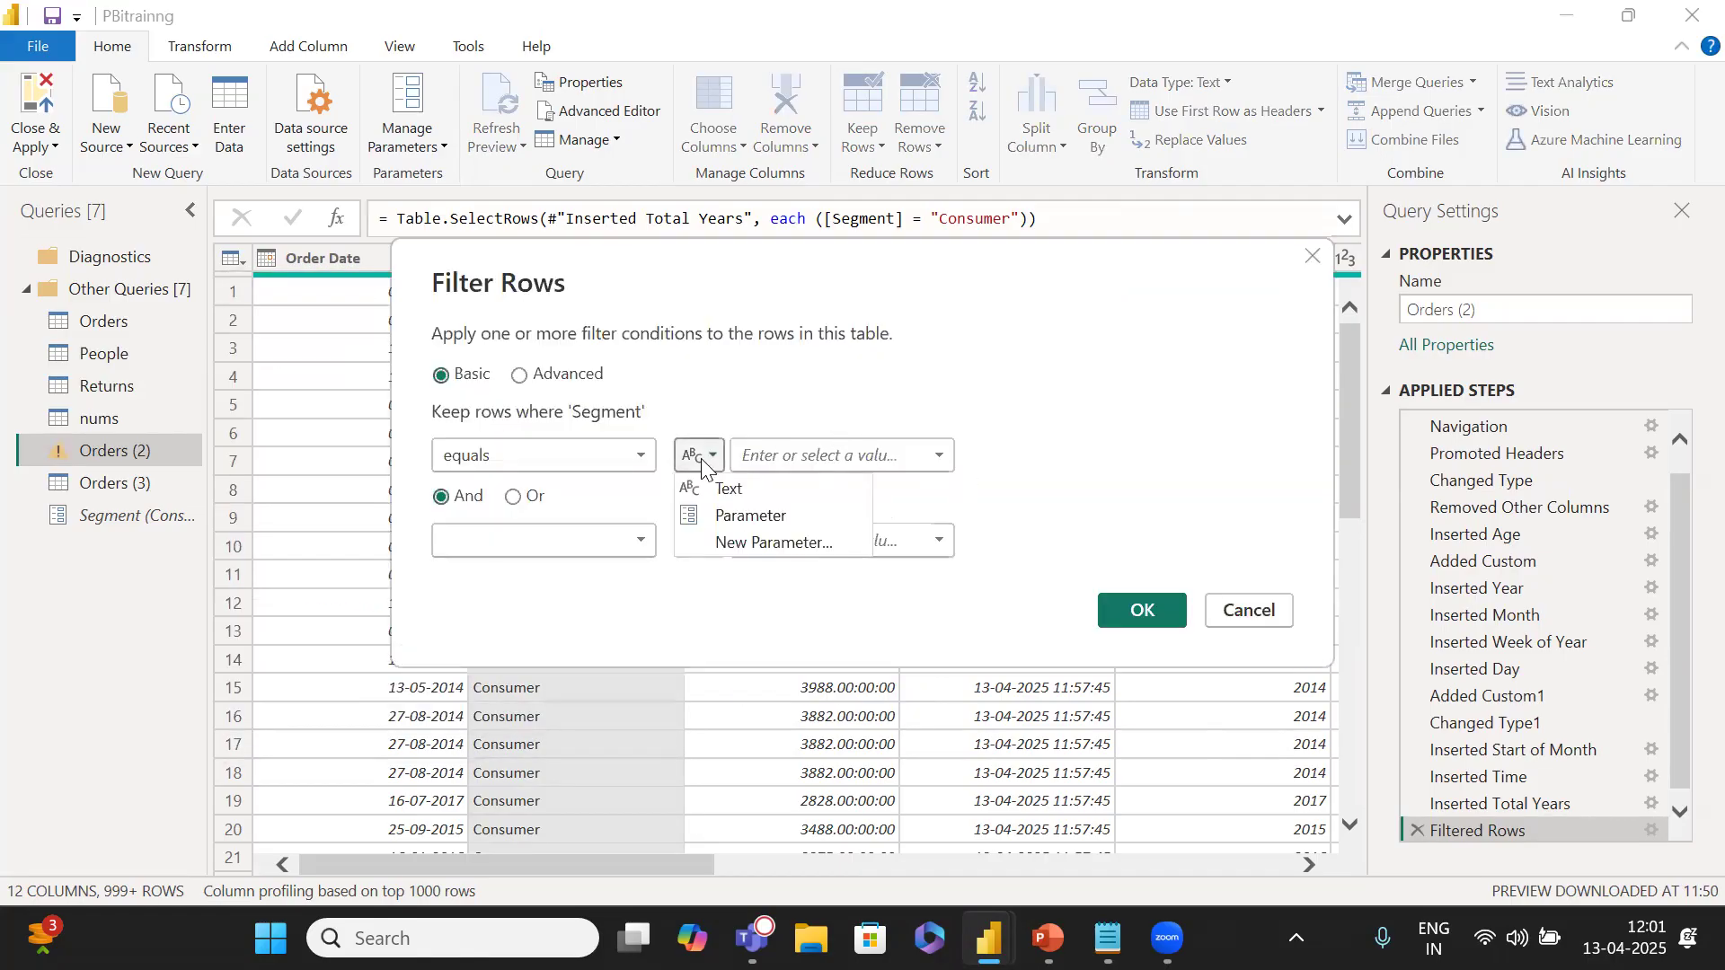
{"action": "left_click", "coordinate": [750, 515]}
{"action": "left_click", "coordinate": [1145, 614]}
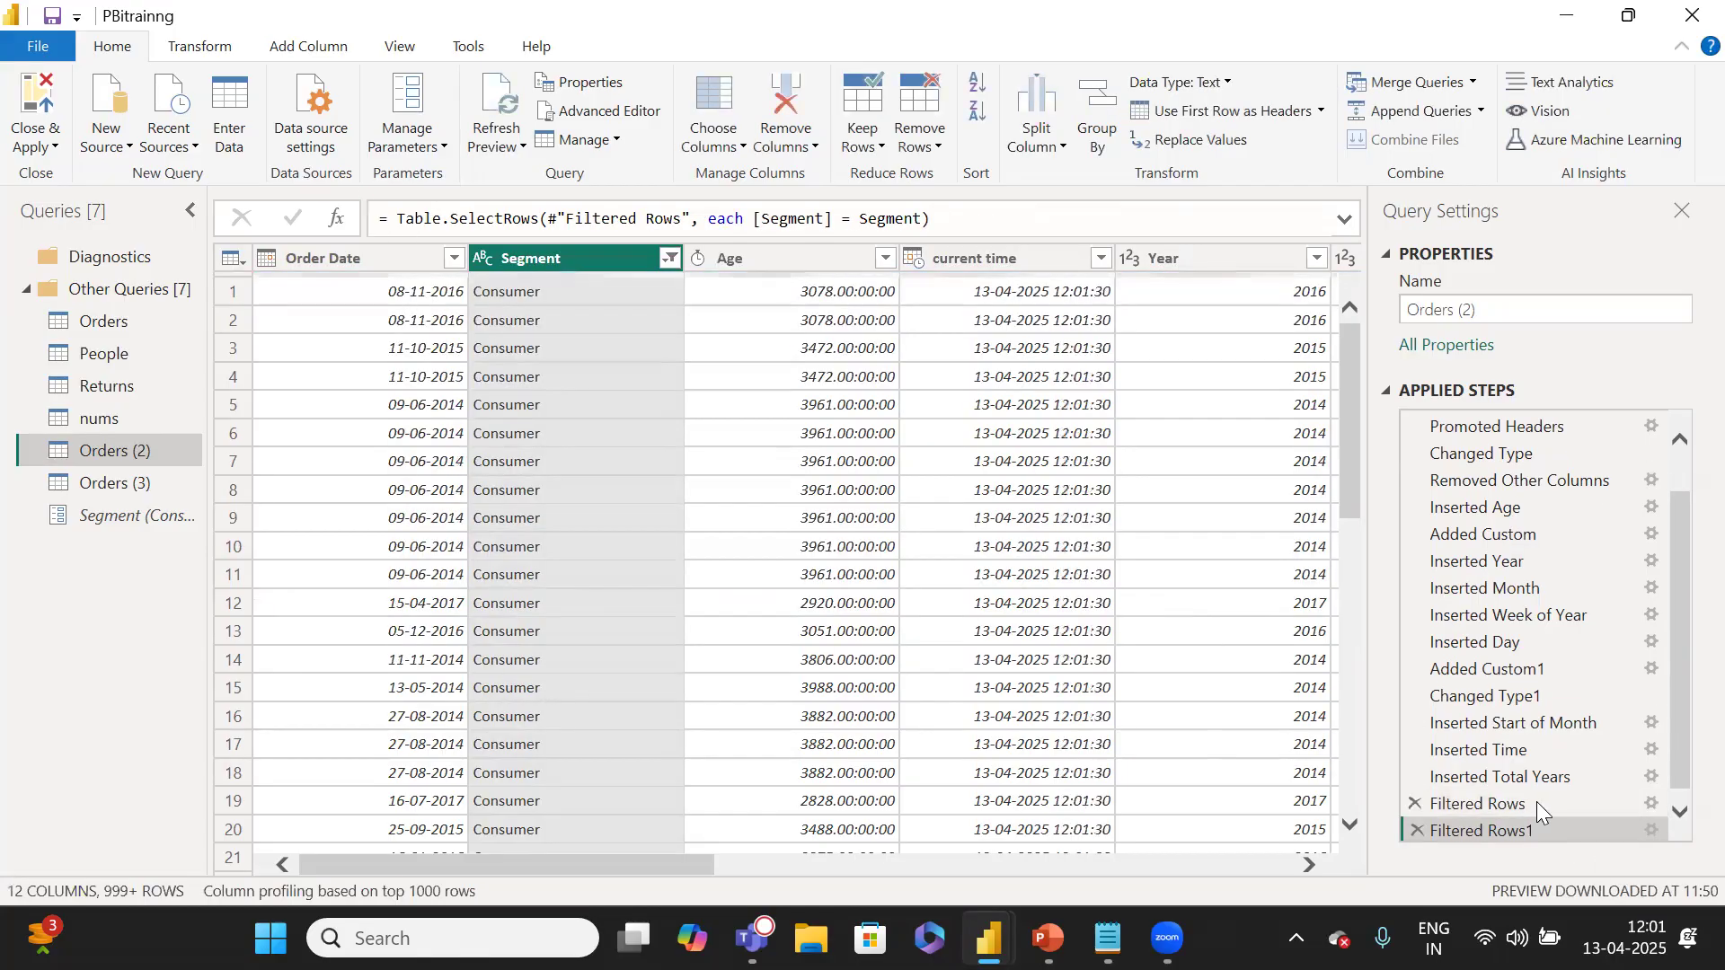
Delete the original Filtered Rows step, which uses the fixed Consumer value, from the Orders (2) query.
{"action": "left_click", "coordinate": [1422, 807]}
{"action": "left_click", "coordinate": [1418, 803]}
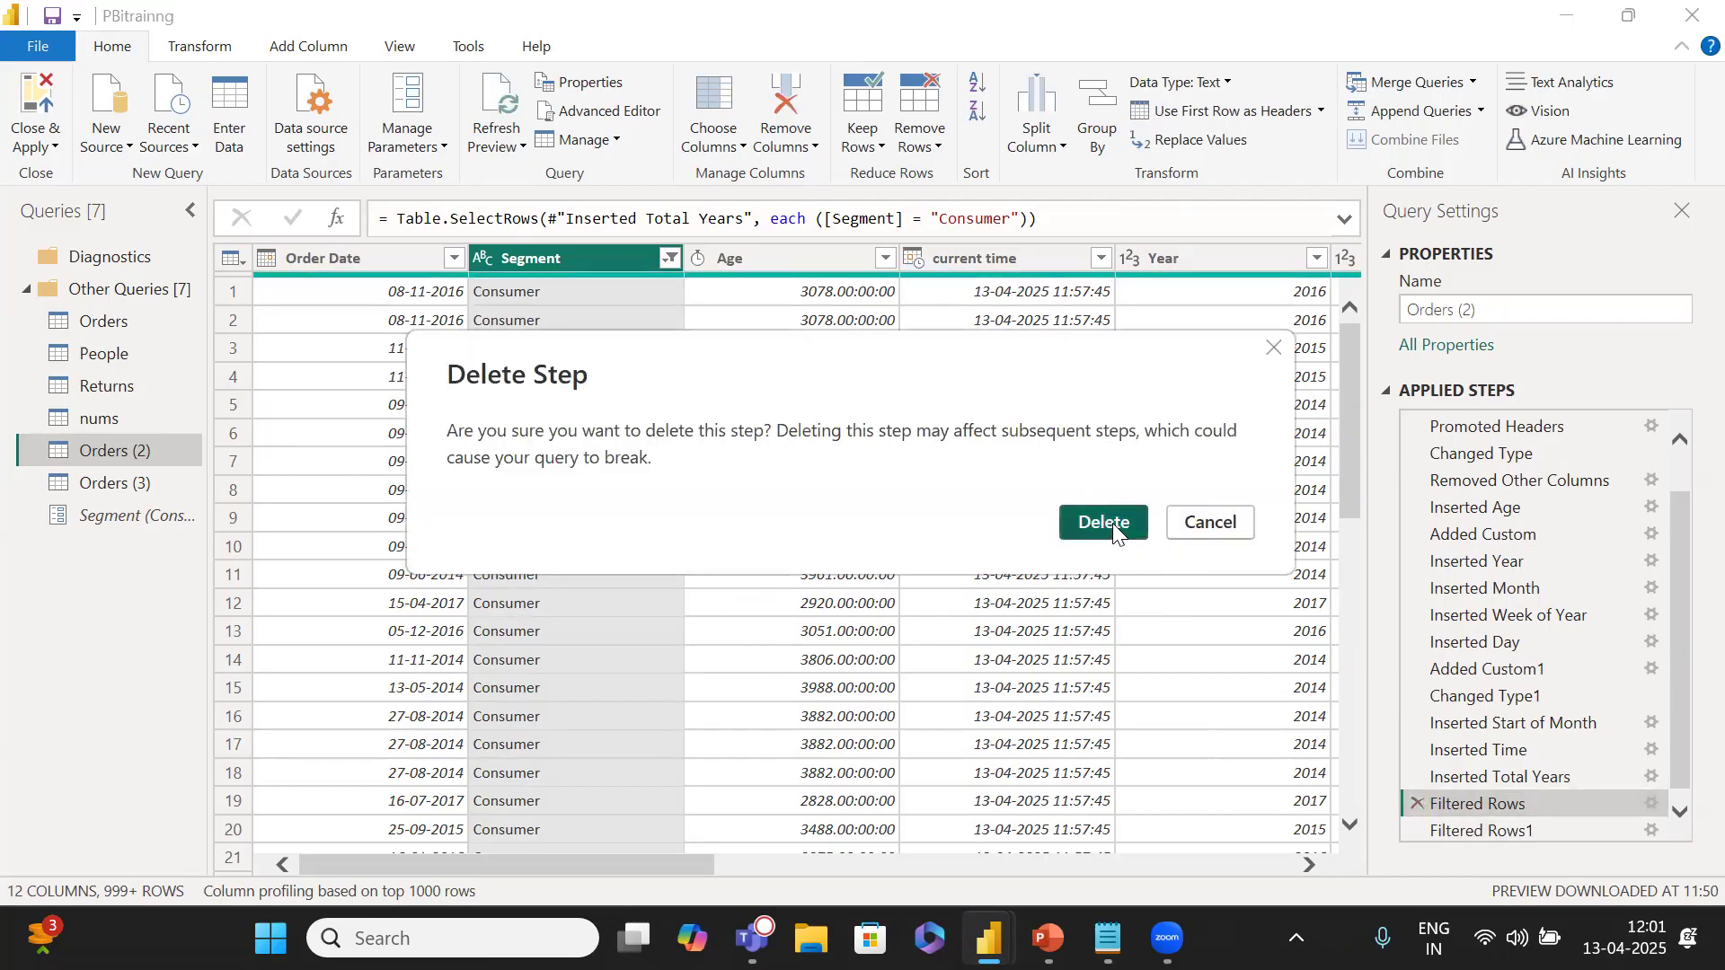
{"action": "left_click", "coordinate": [1112, 523]}
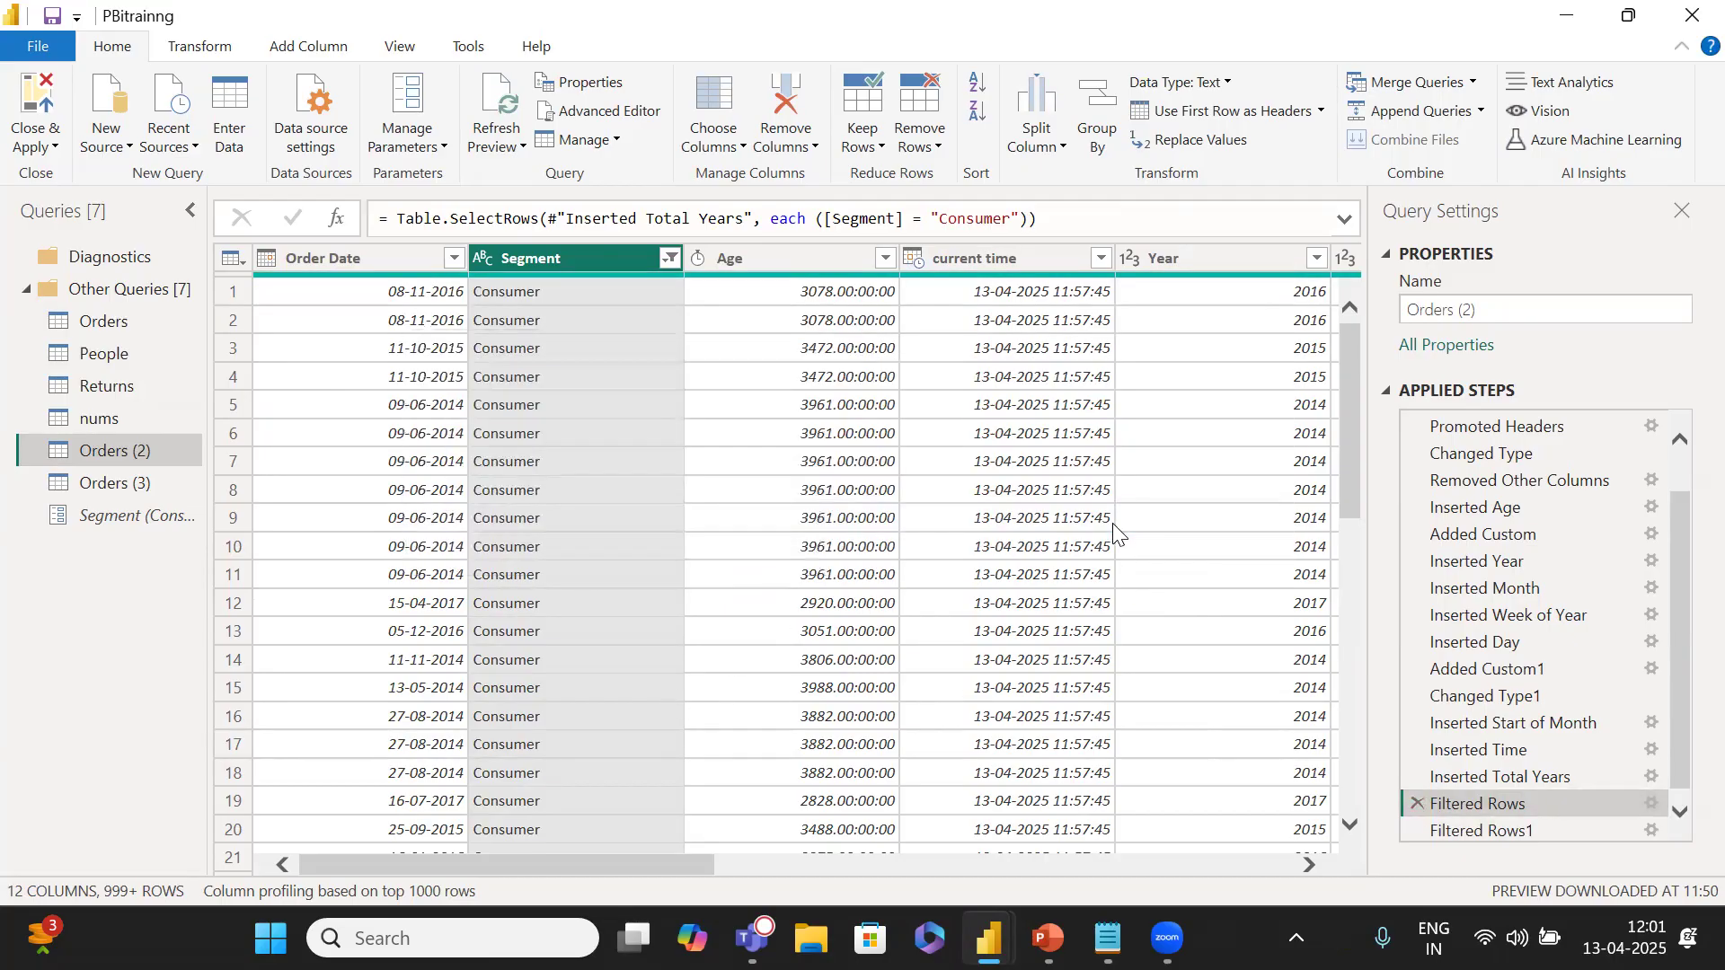
Delete the original Filtered Rows step from the Orders query and inspect the remaining filter formula's column and parameter references.
{"action": "left_click", "coordinate": [124, 320]}
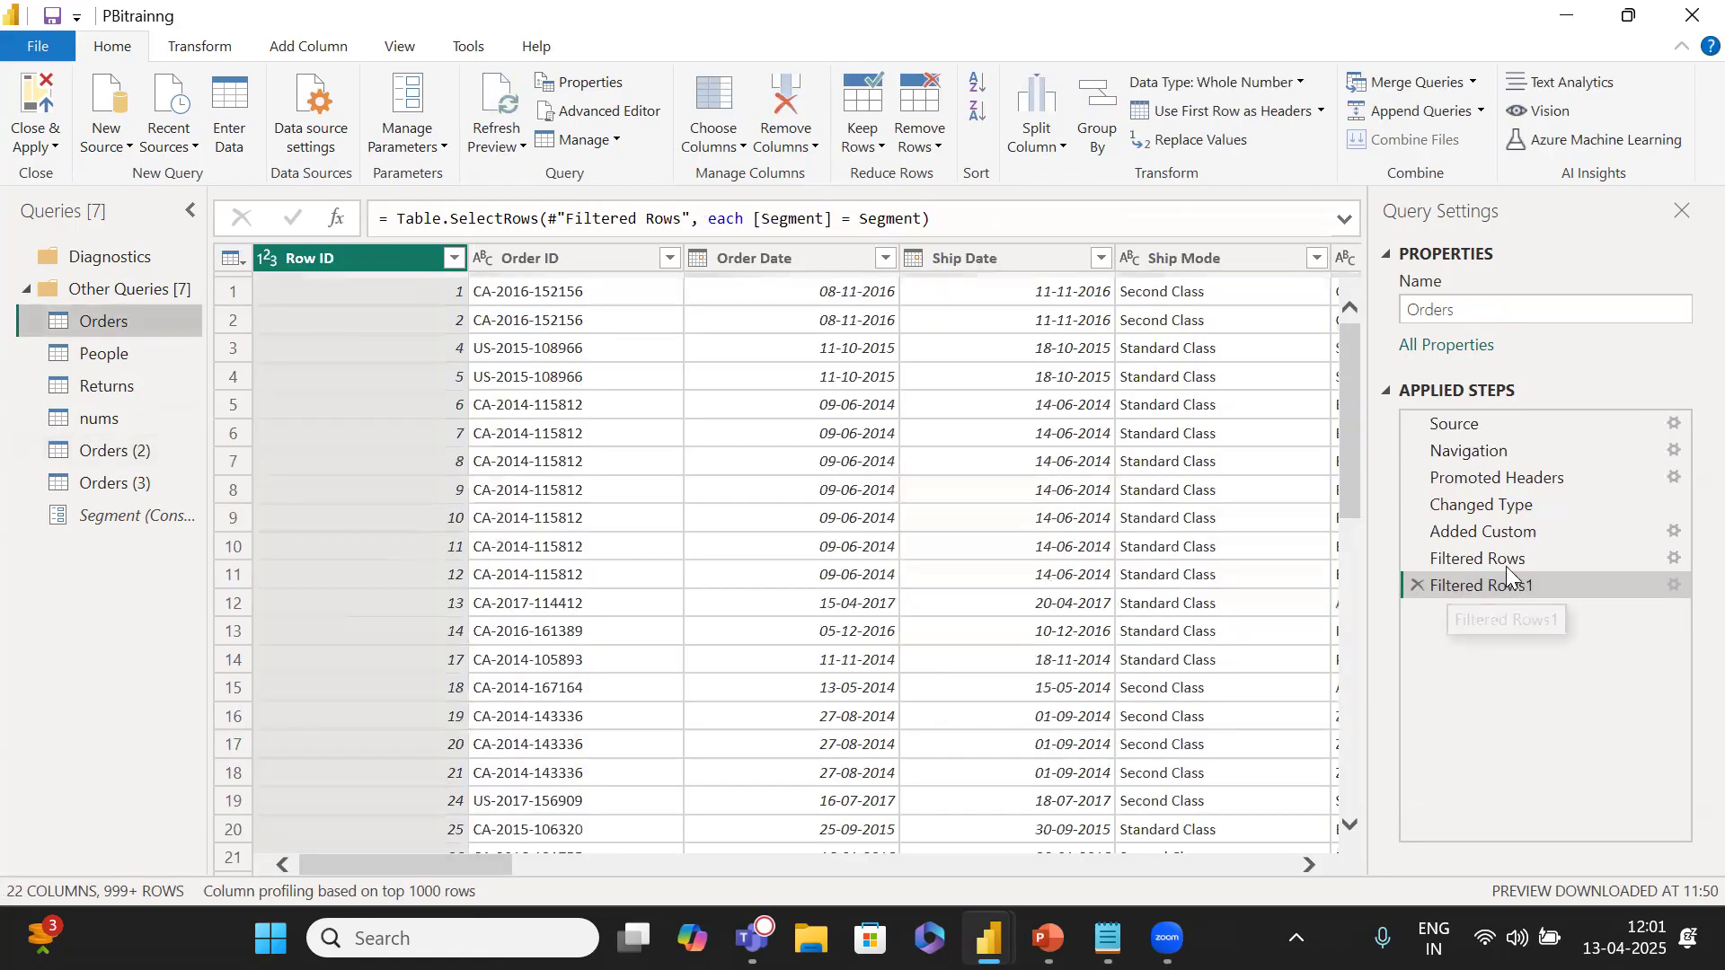
{"action": "left_click", "coordinate": [1437, 558]}
{"action": "left_click", "coordinate": [1409, 558]}
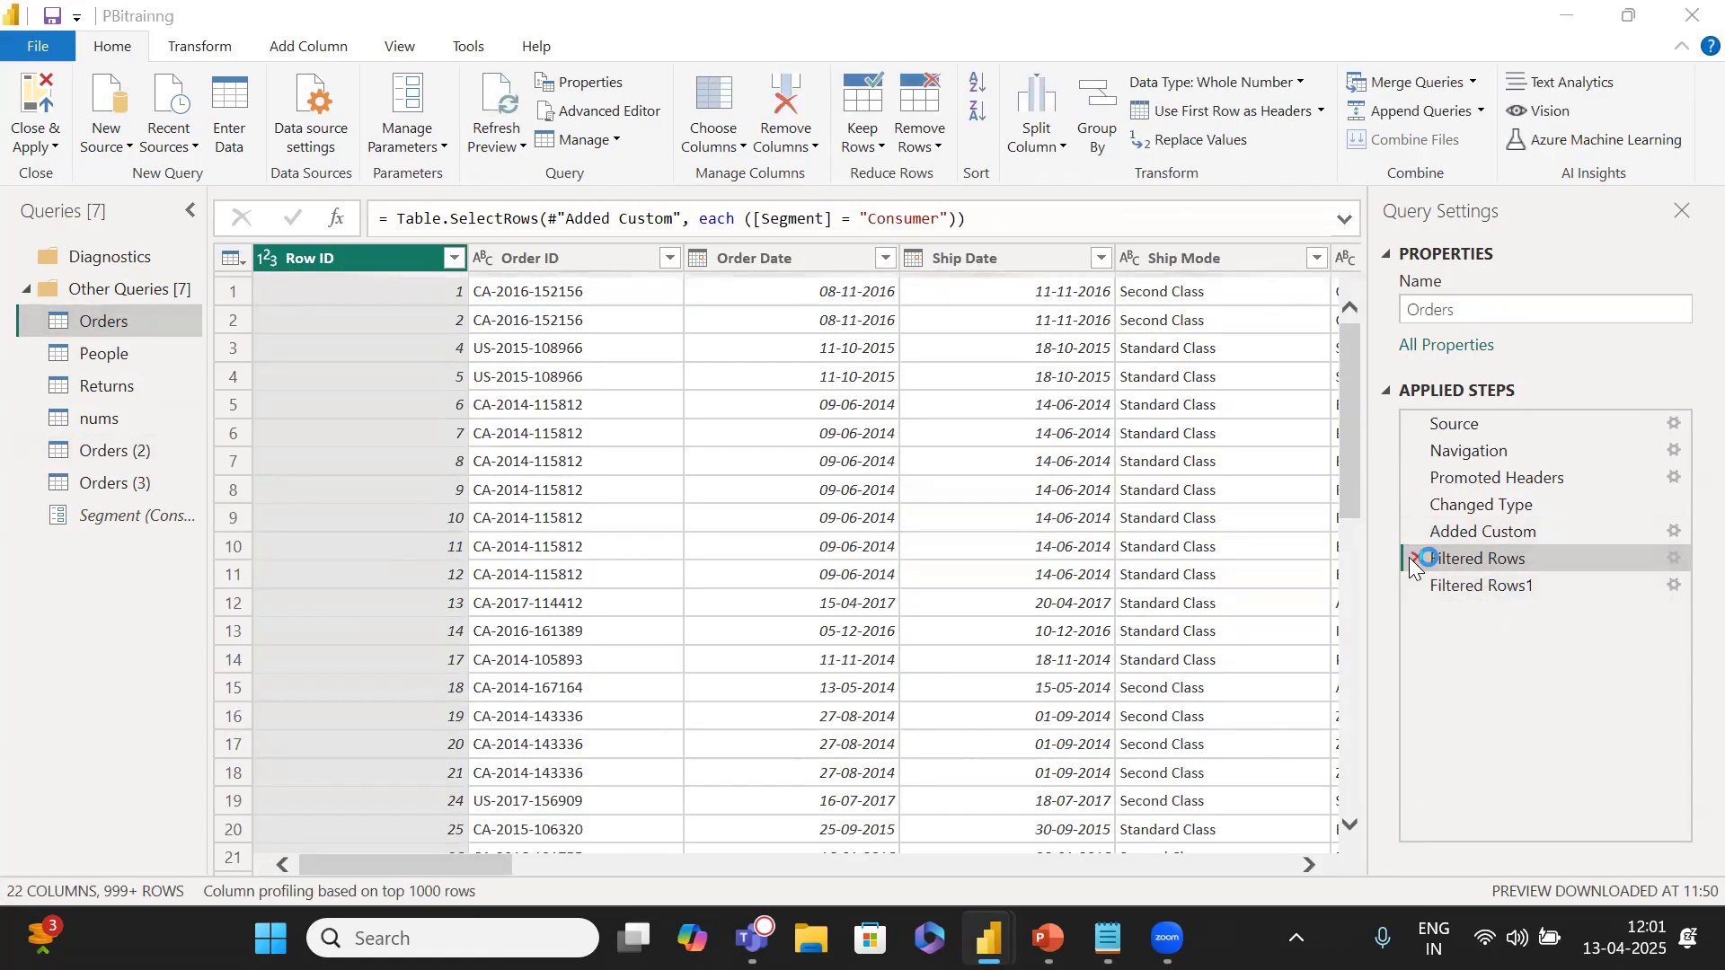
{"action": "left_click", "coordinate": [1105, 524]}
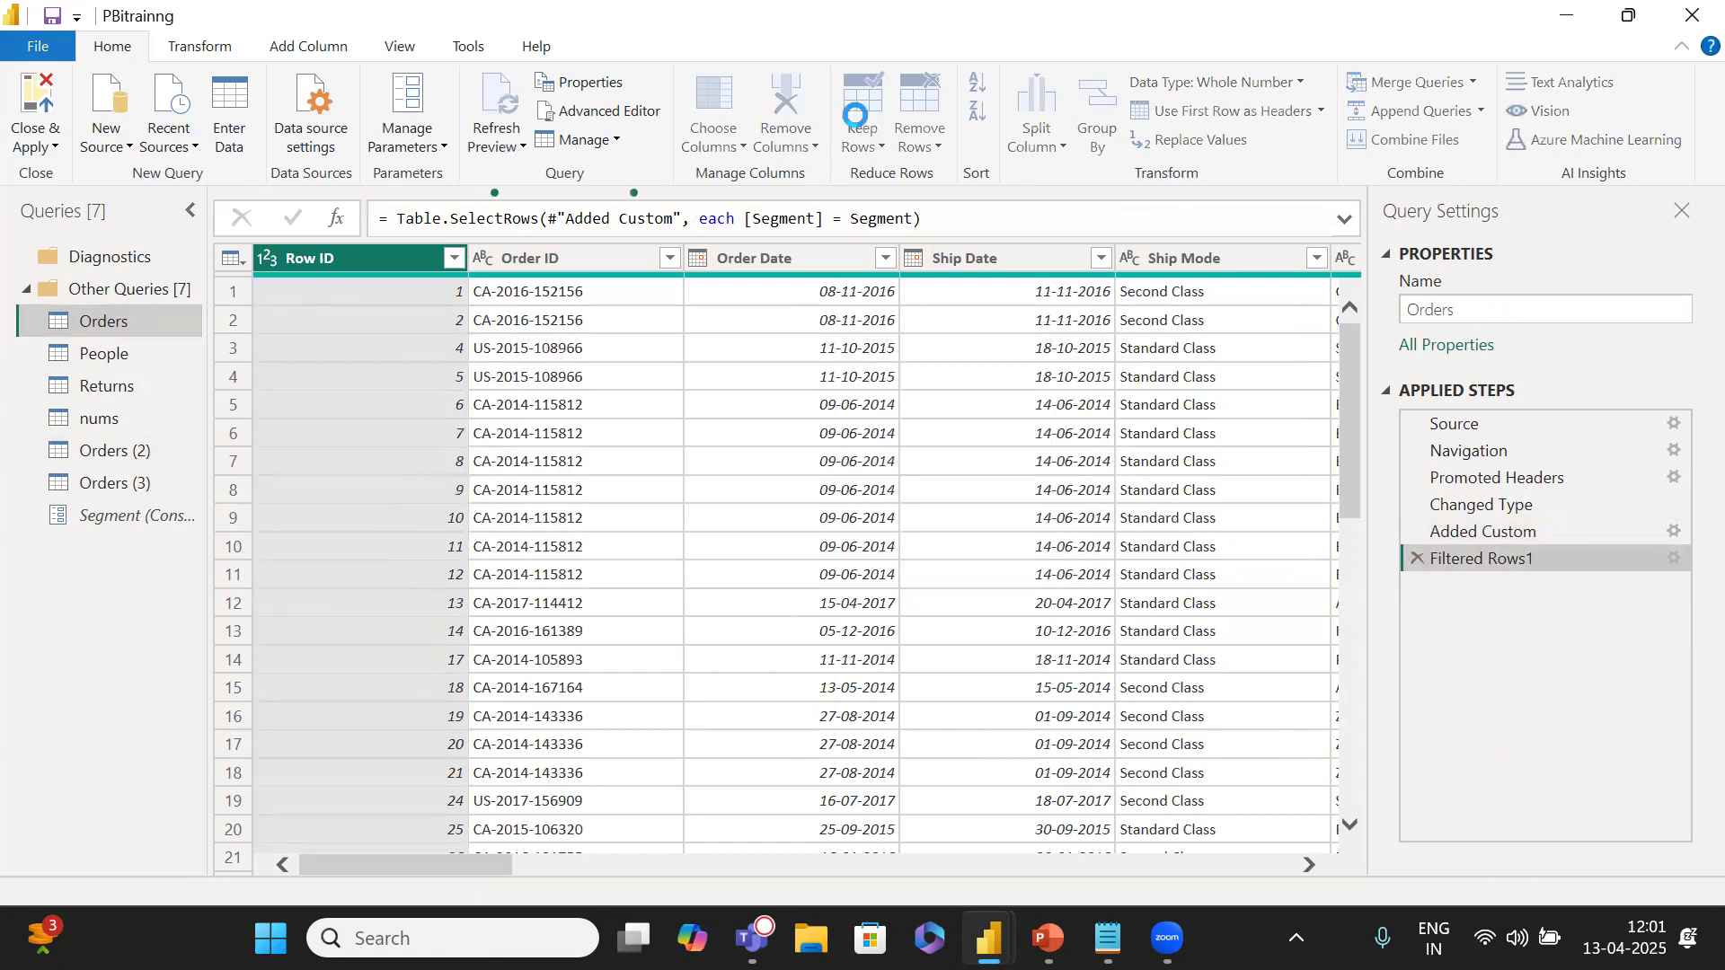
{"action": "double_click", "coordinate": [823, 218]}
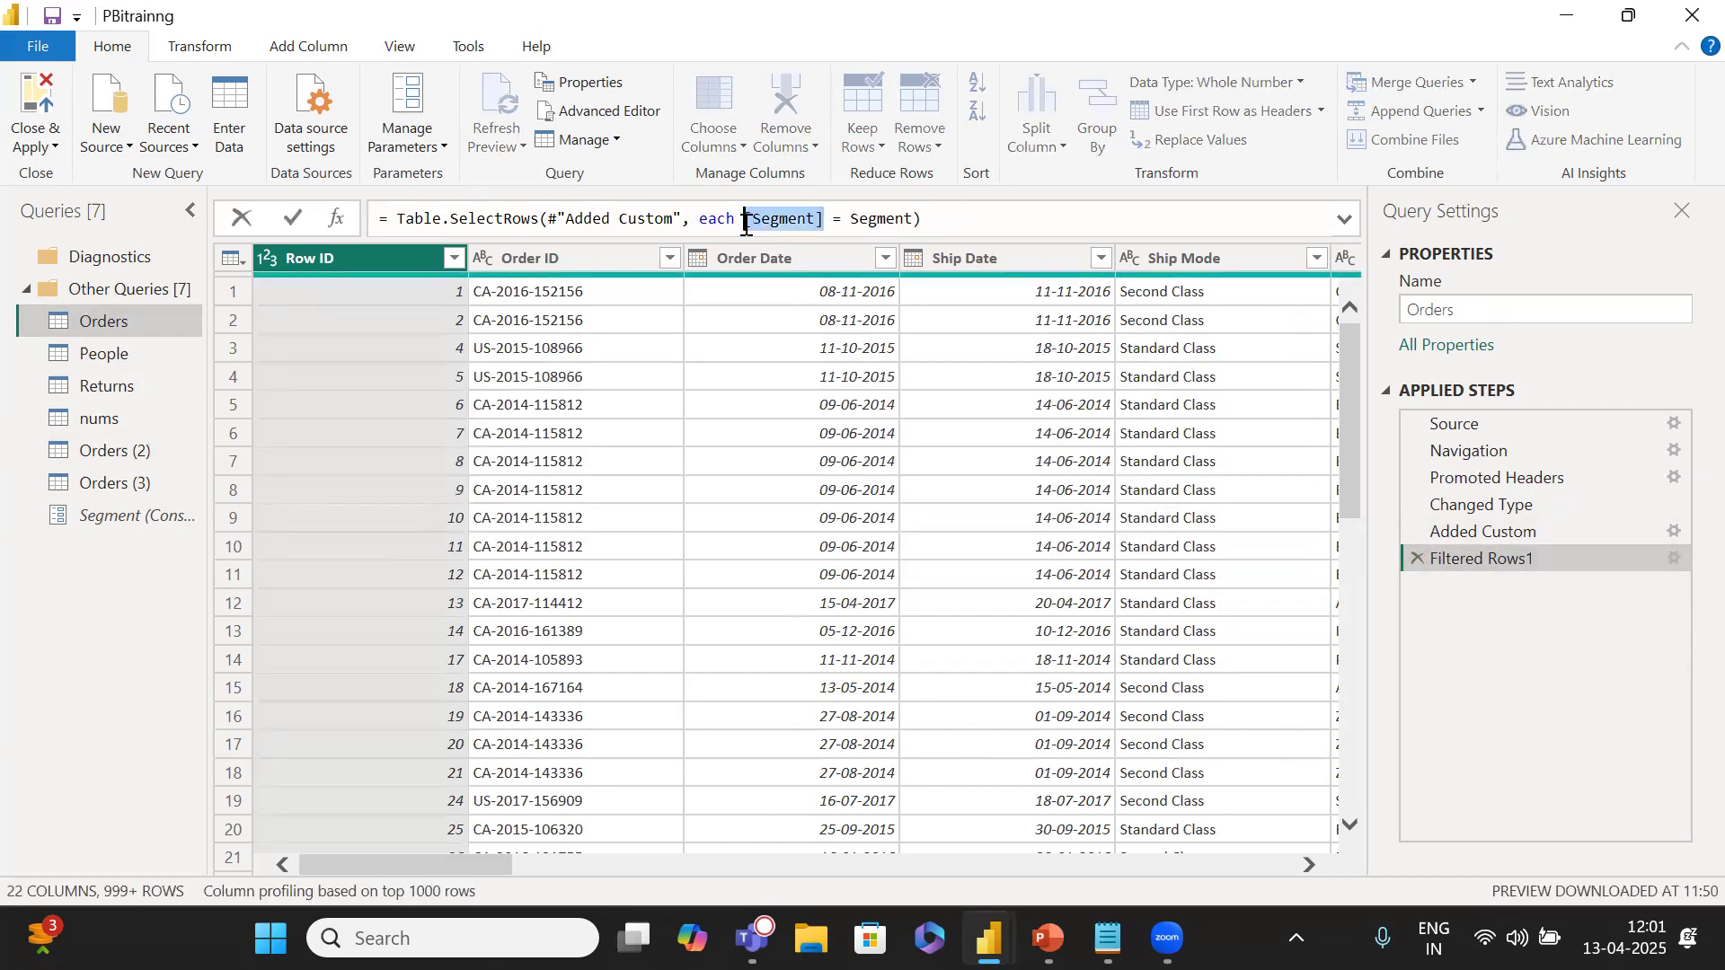
{"action": "double_click", "coordinate": [855, 218]}
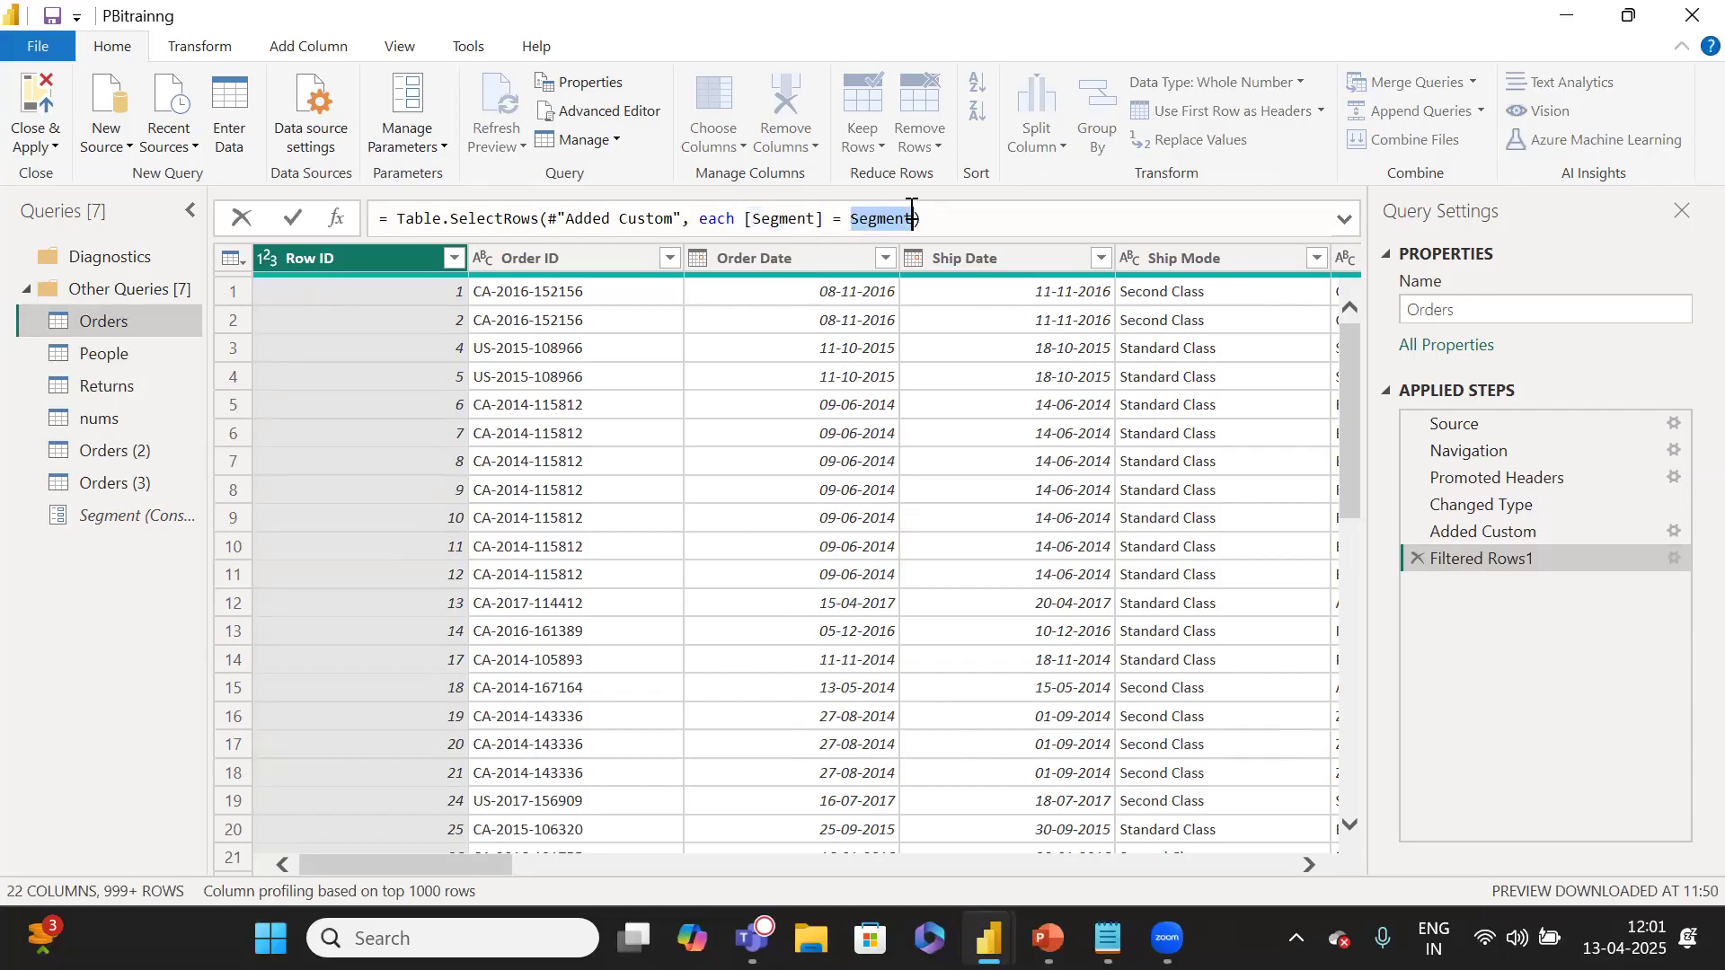
Edit the existing Filtered Rows step of the Orders (3) query so Segment equals the Segment parameter.
{"action": "left_click", "coordinate": [123, 482]}
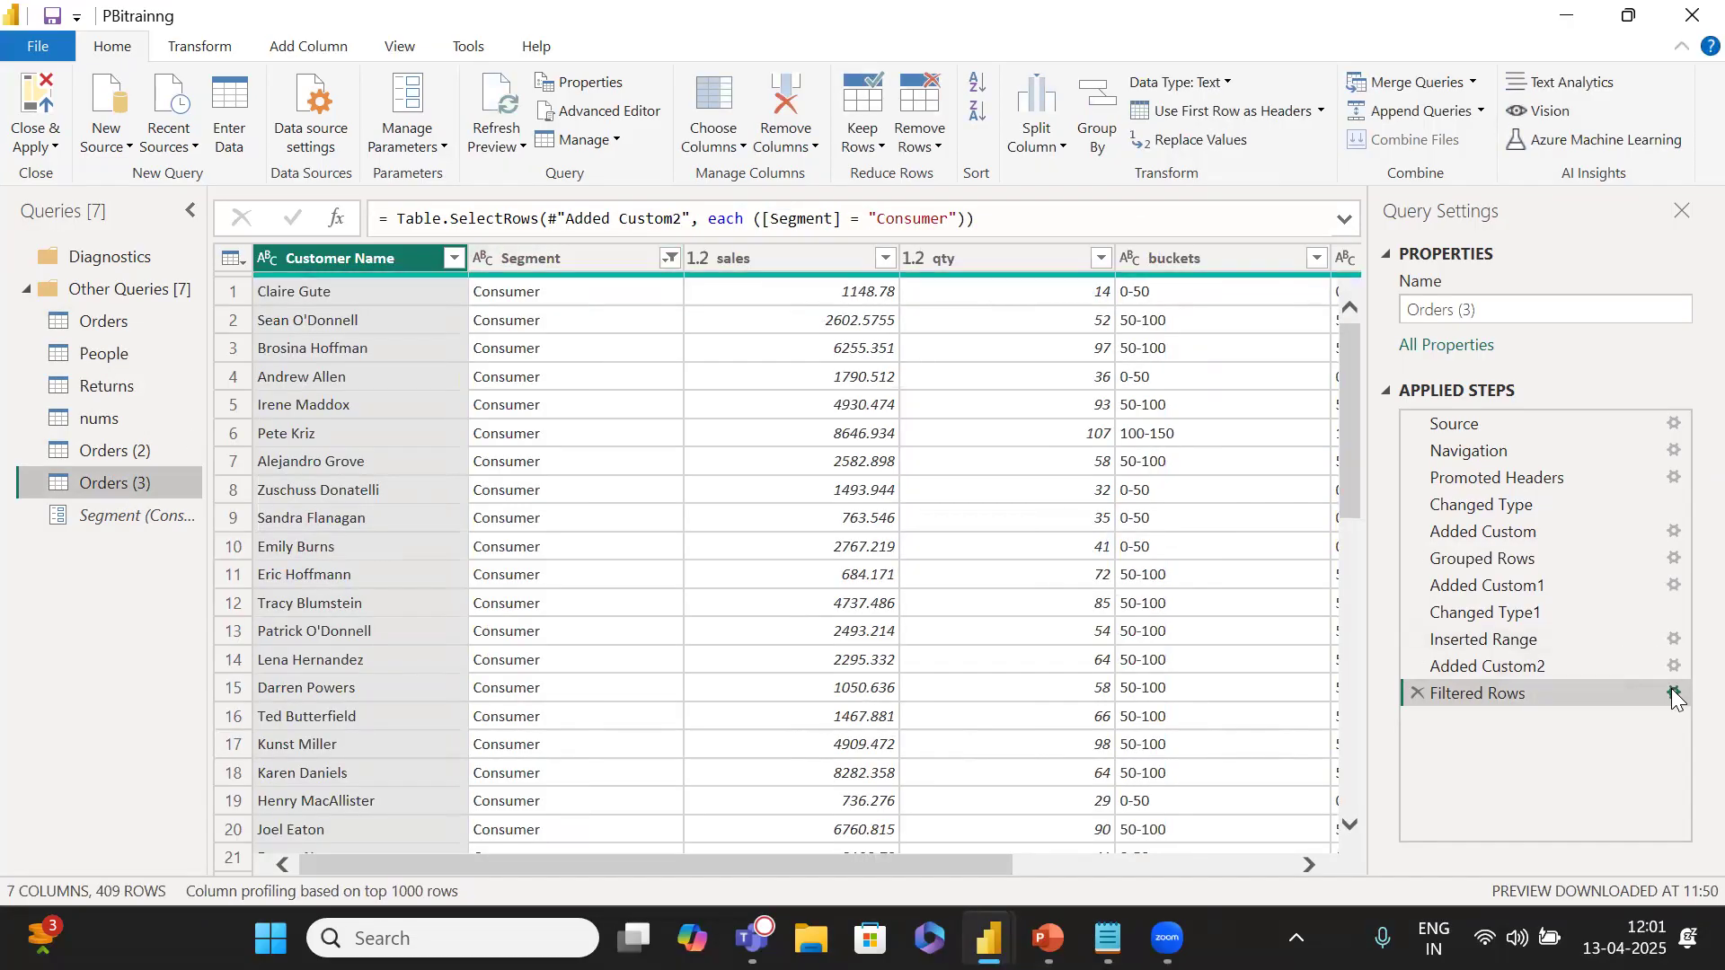
{"action": "left_click", "coordinate": [1672, 694]}
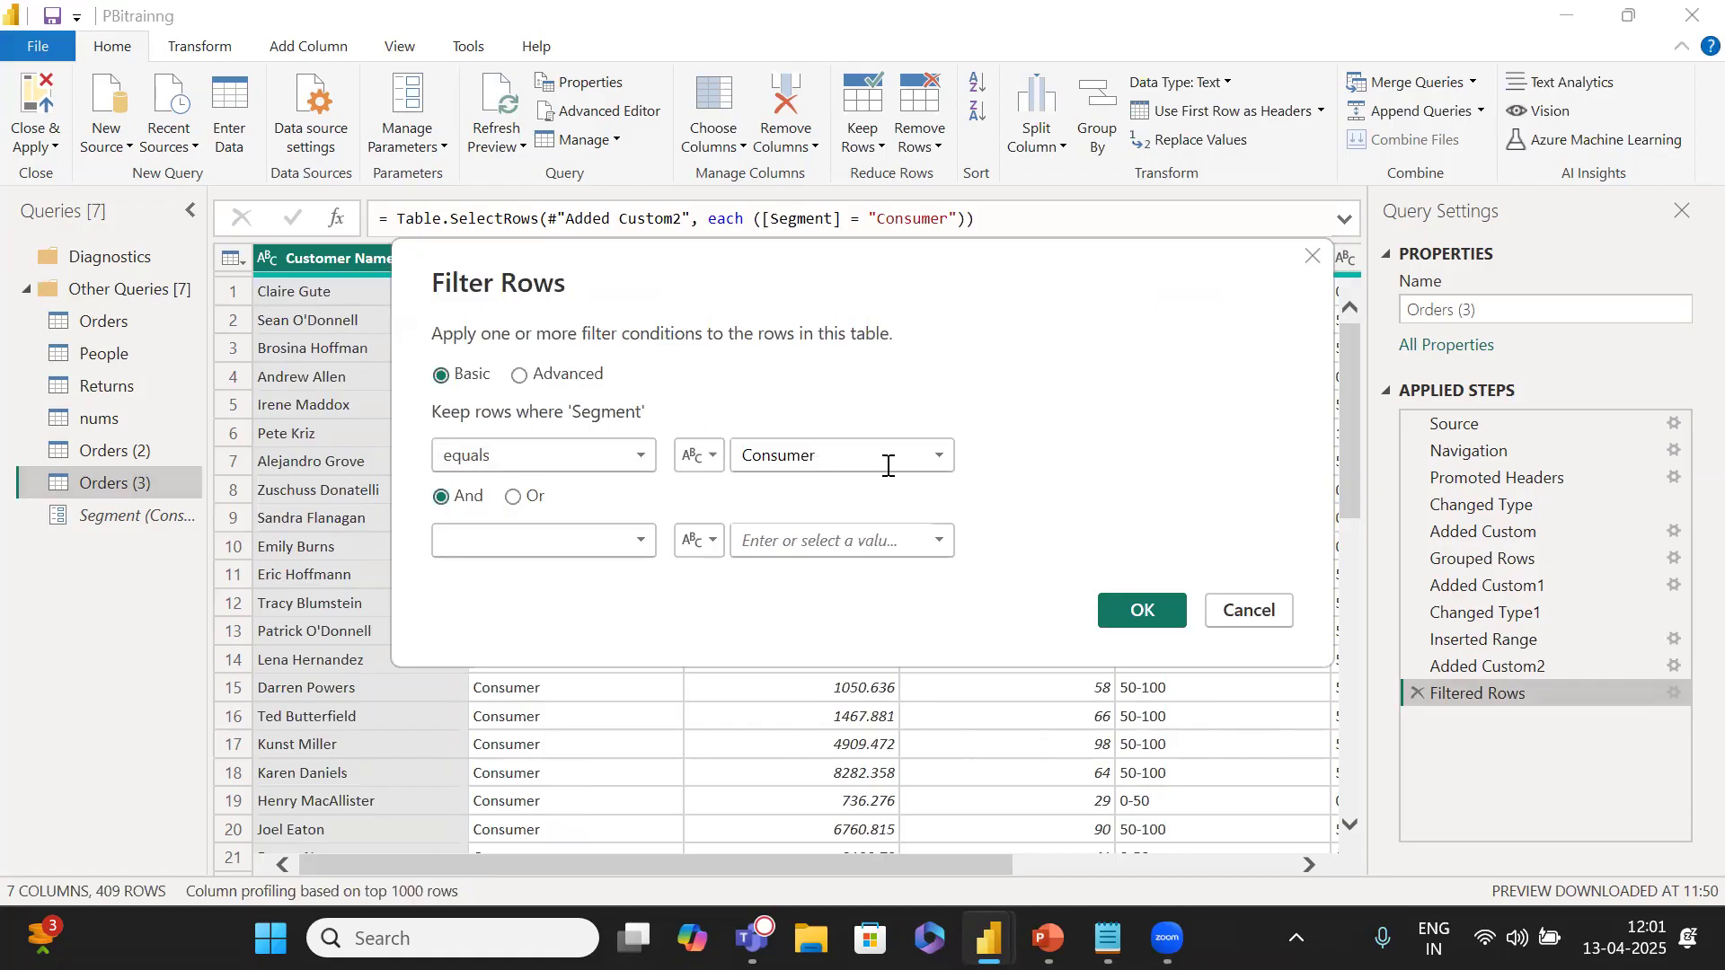
{"action": "left_click", "coordinate": [699, 456]}
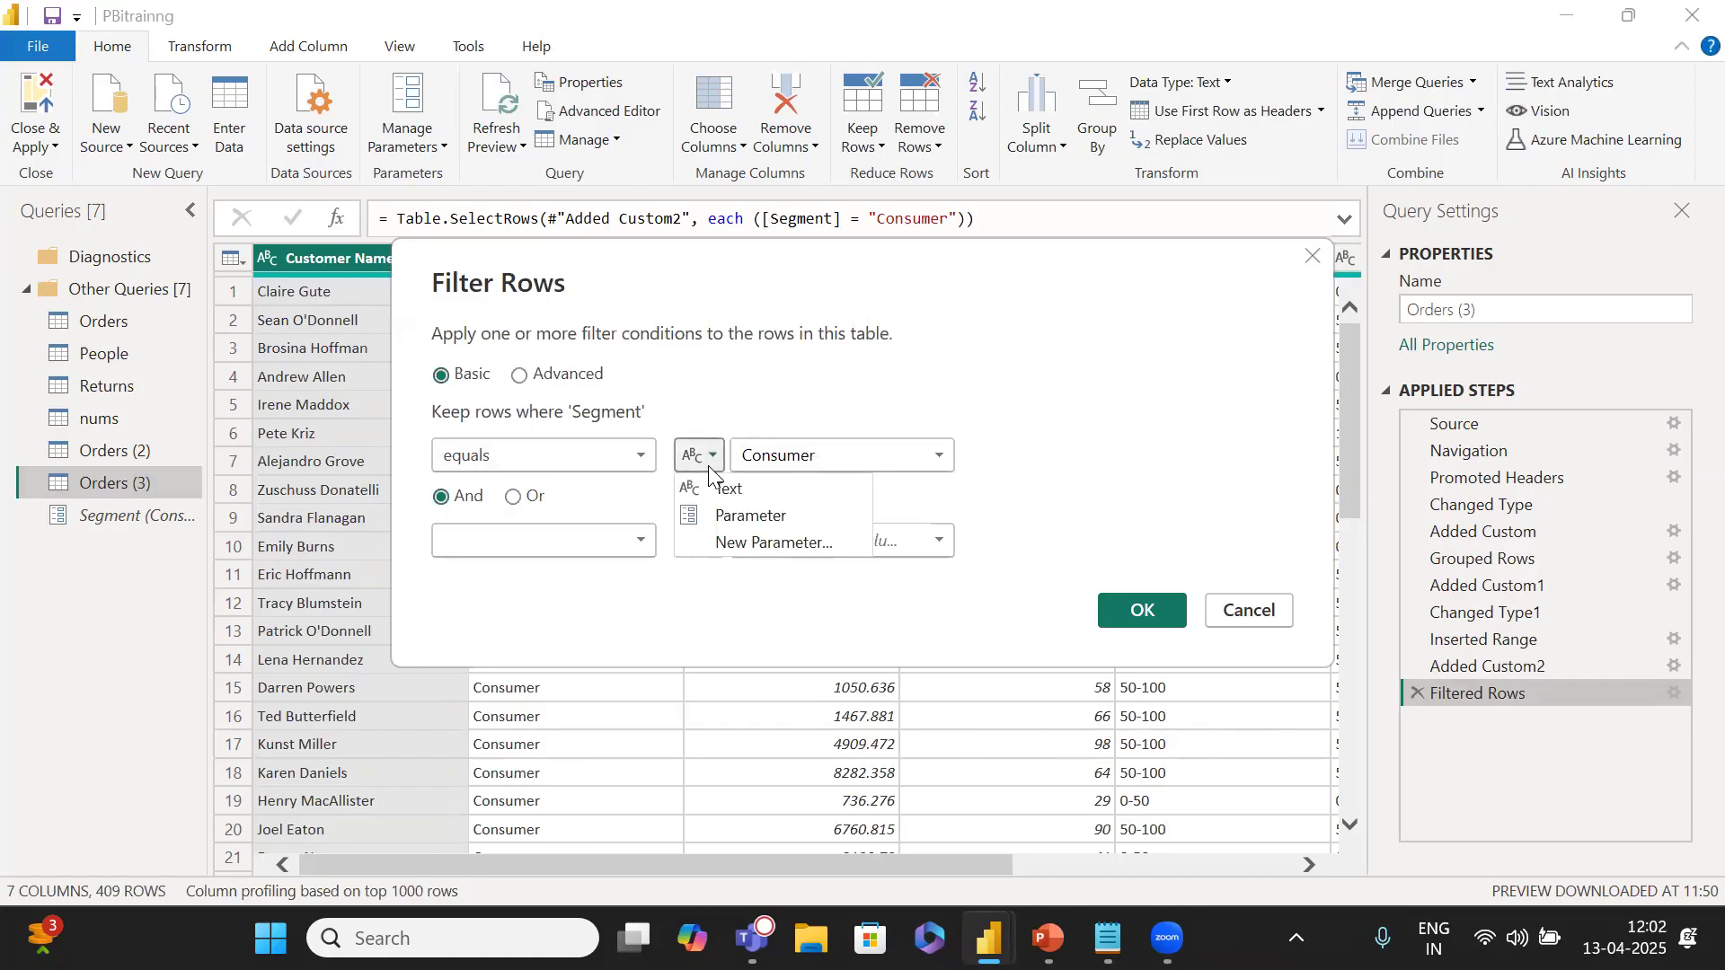
{"action": "left_click", "coordinate": [742, 517]}
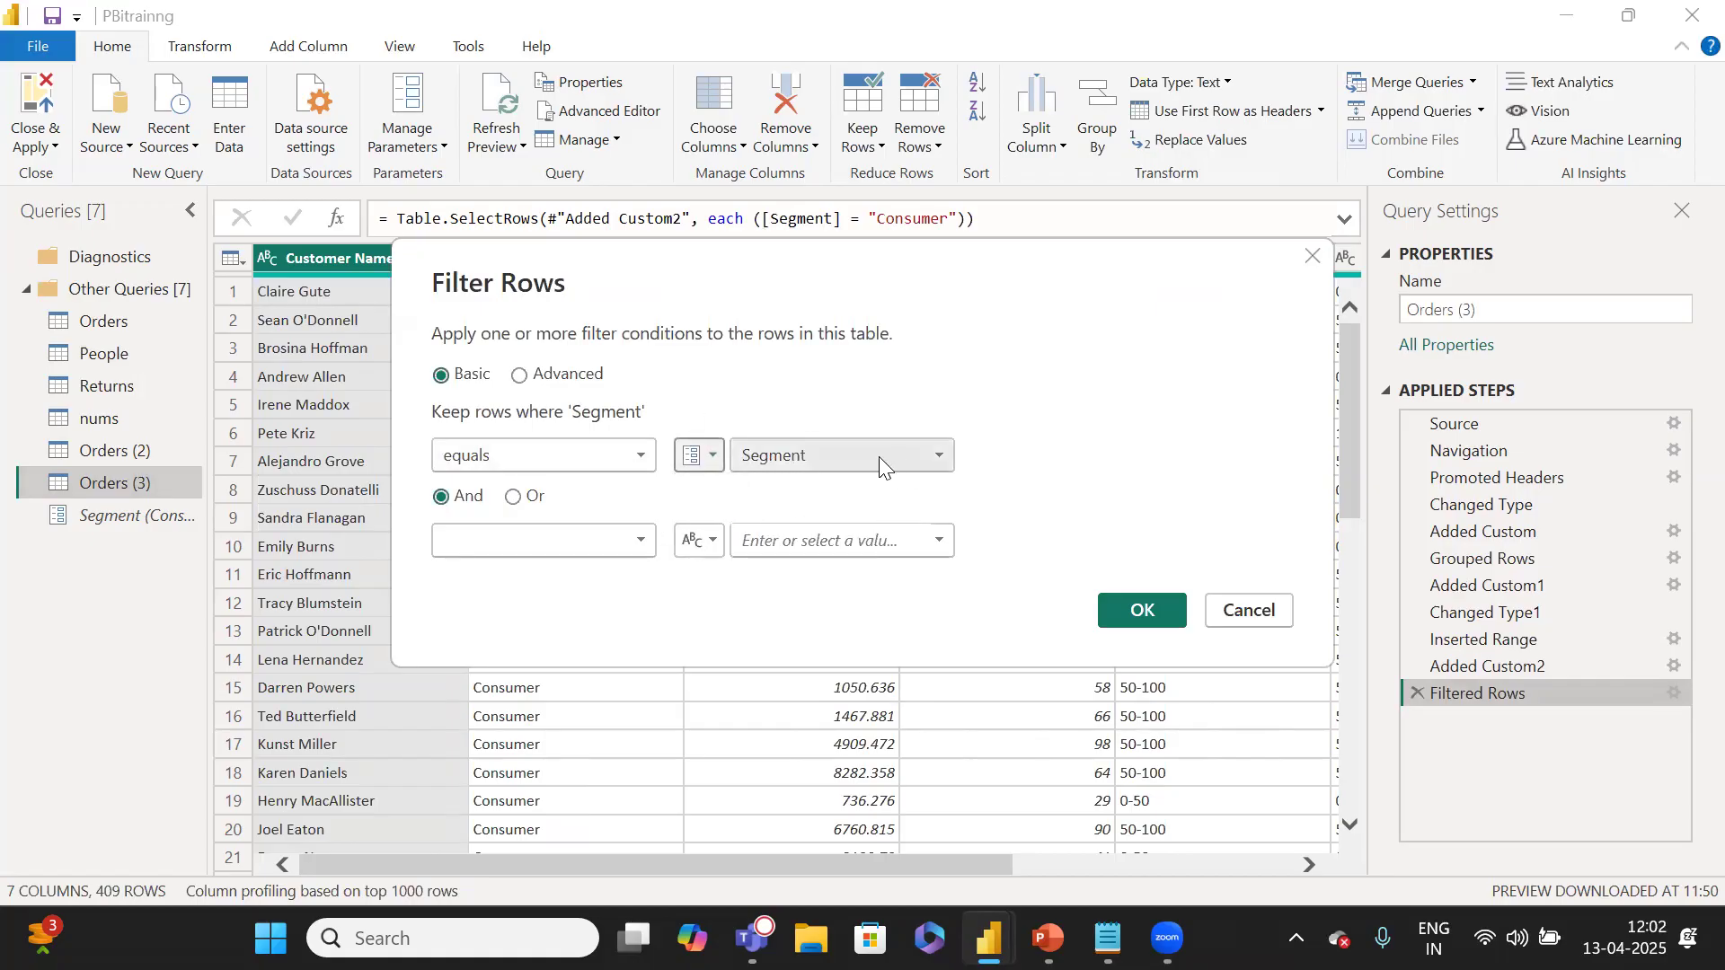
{"action": "left_click", "coordinate": [1143, 610]}
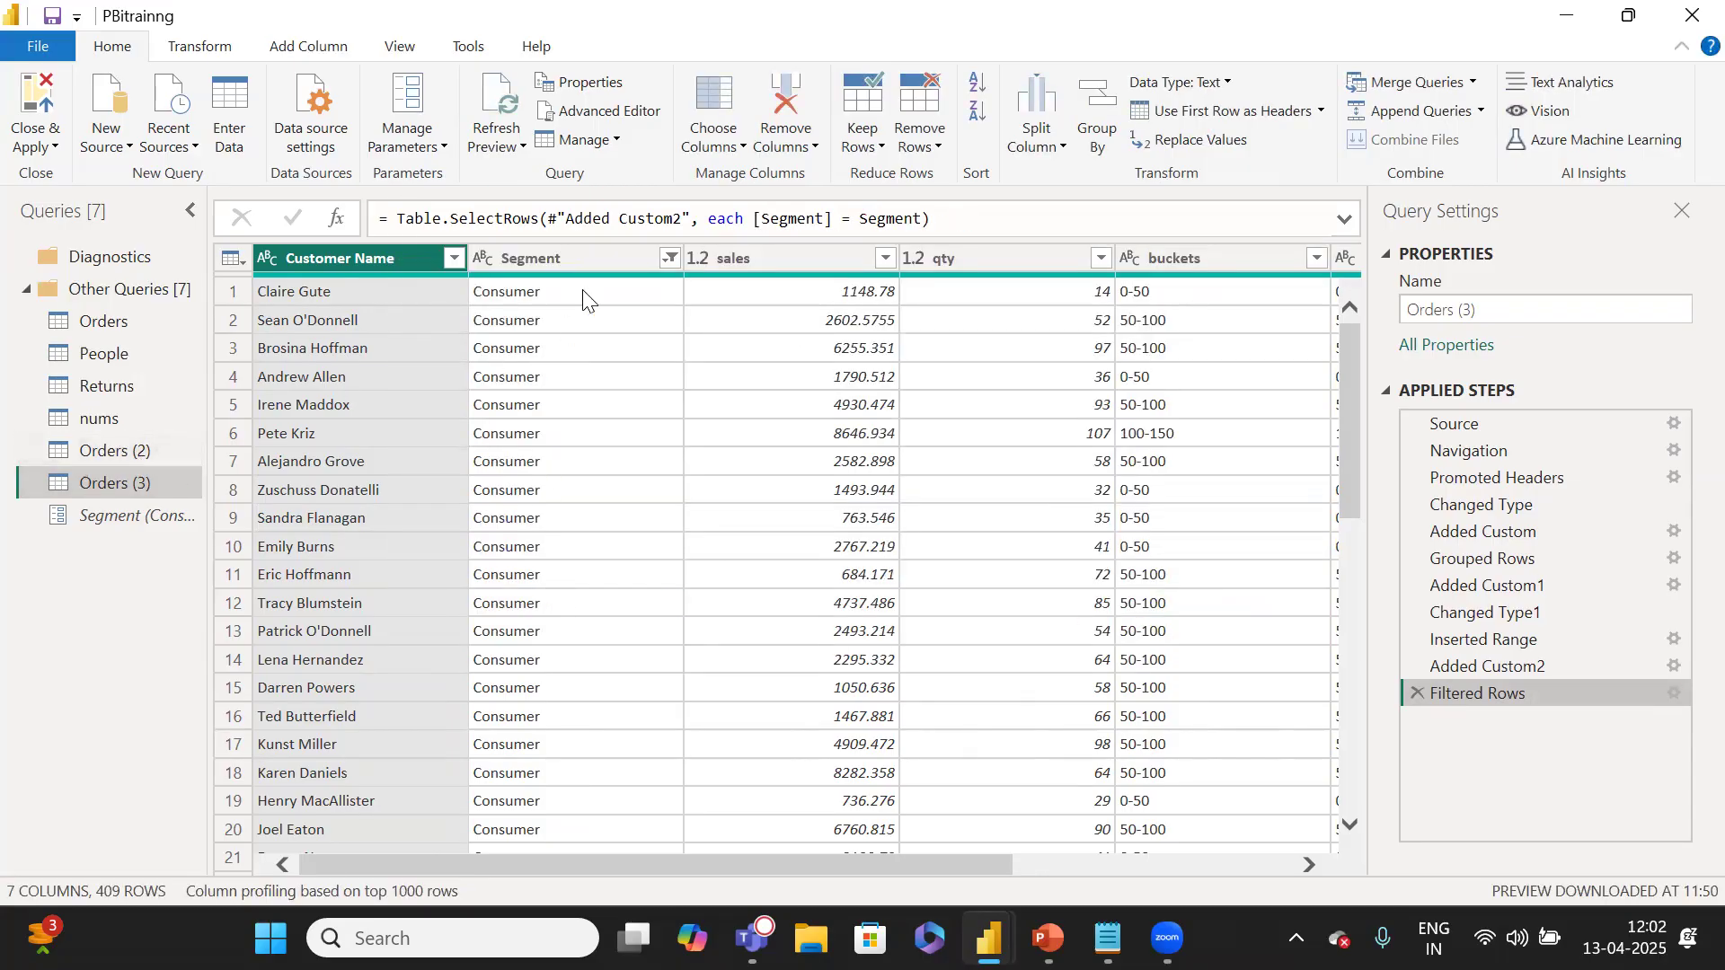
Set the Segment parameter's current value to Home Office.
{"action": "left_click", "coordinate": [109, 453]}
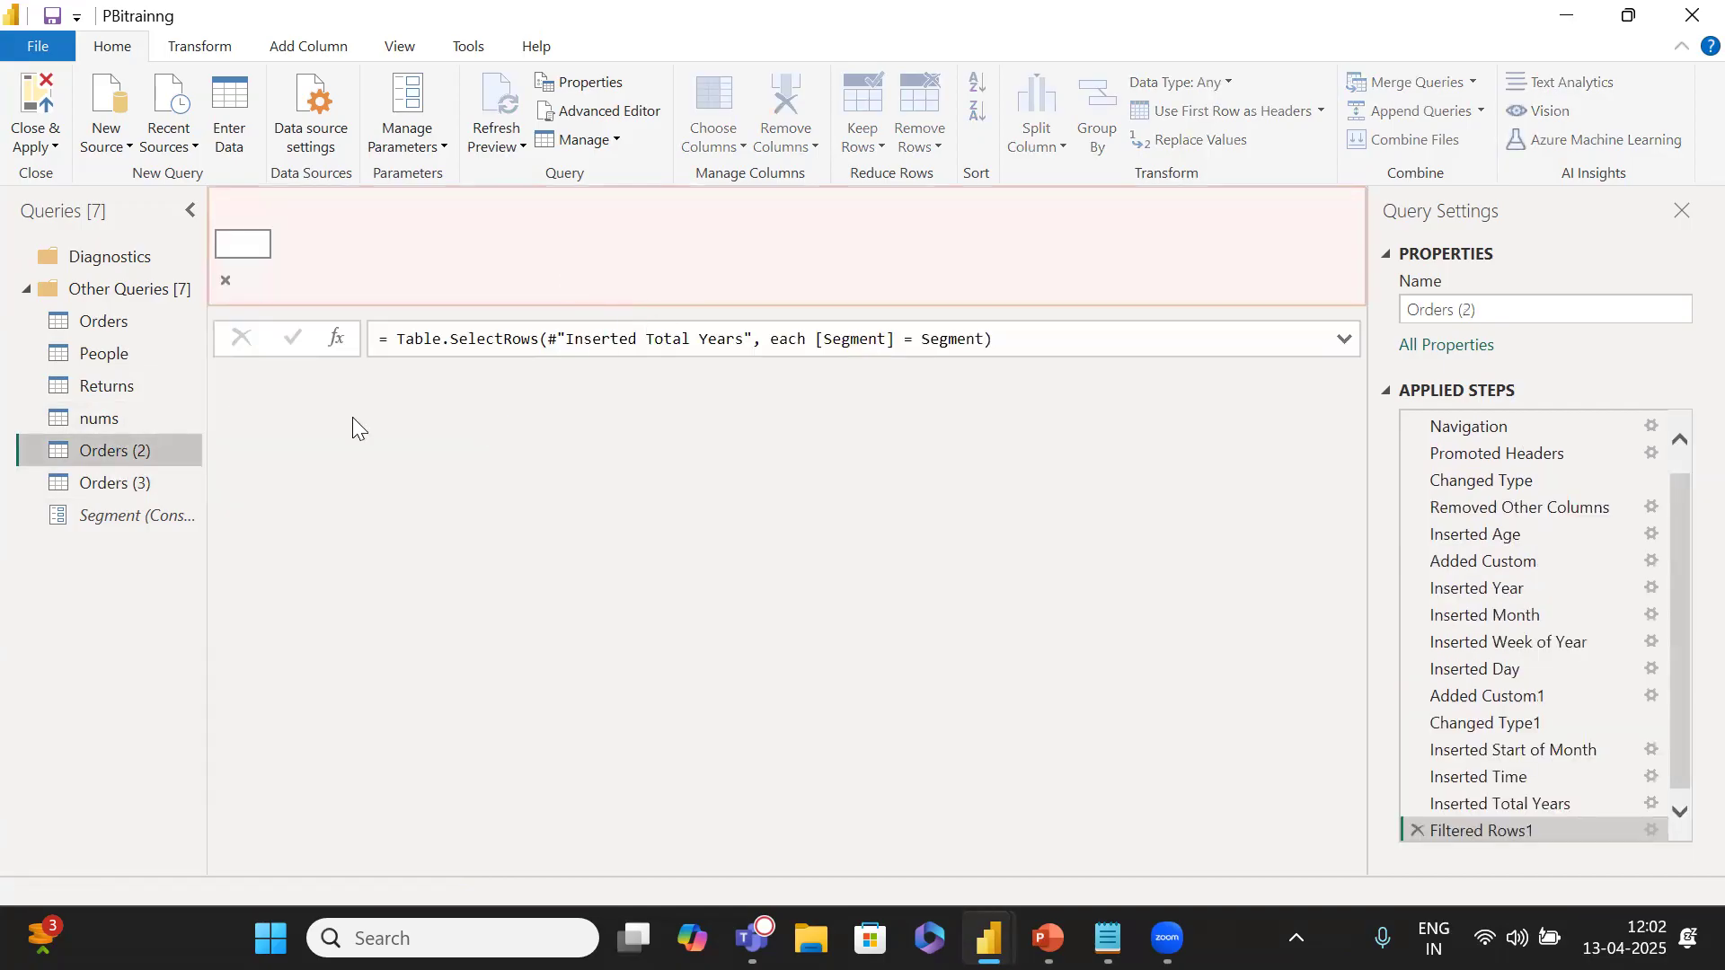
{"action": "left_click", "coordinate": [121, 512]}
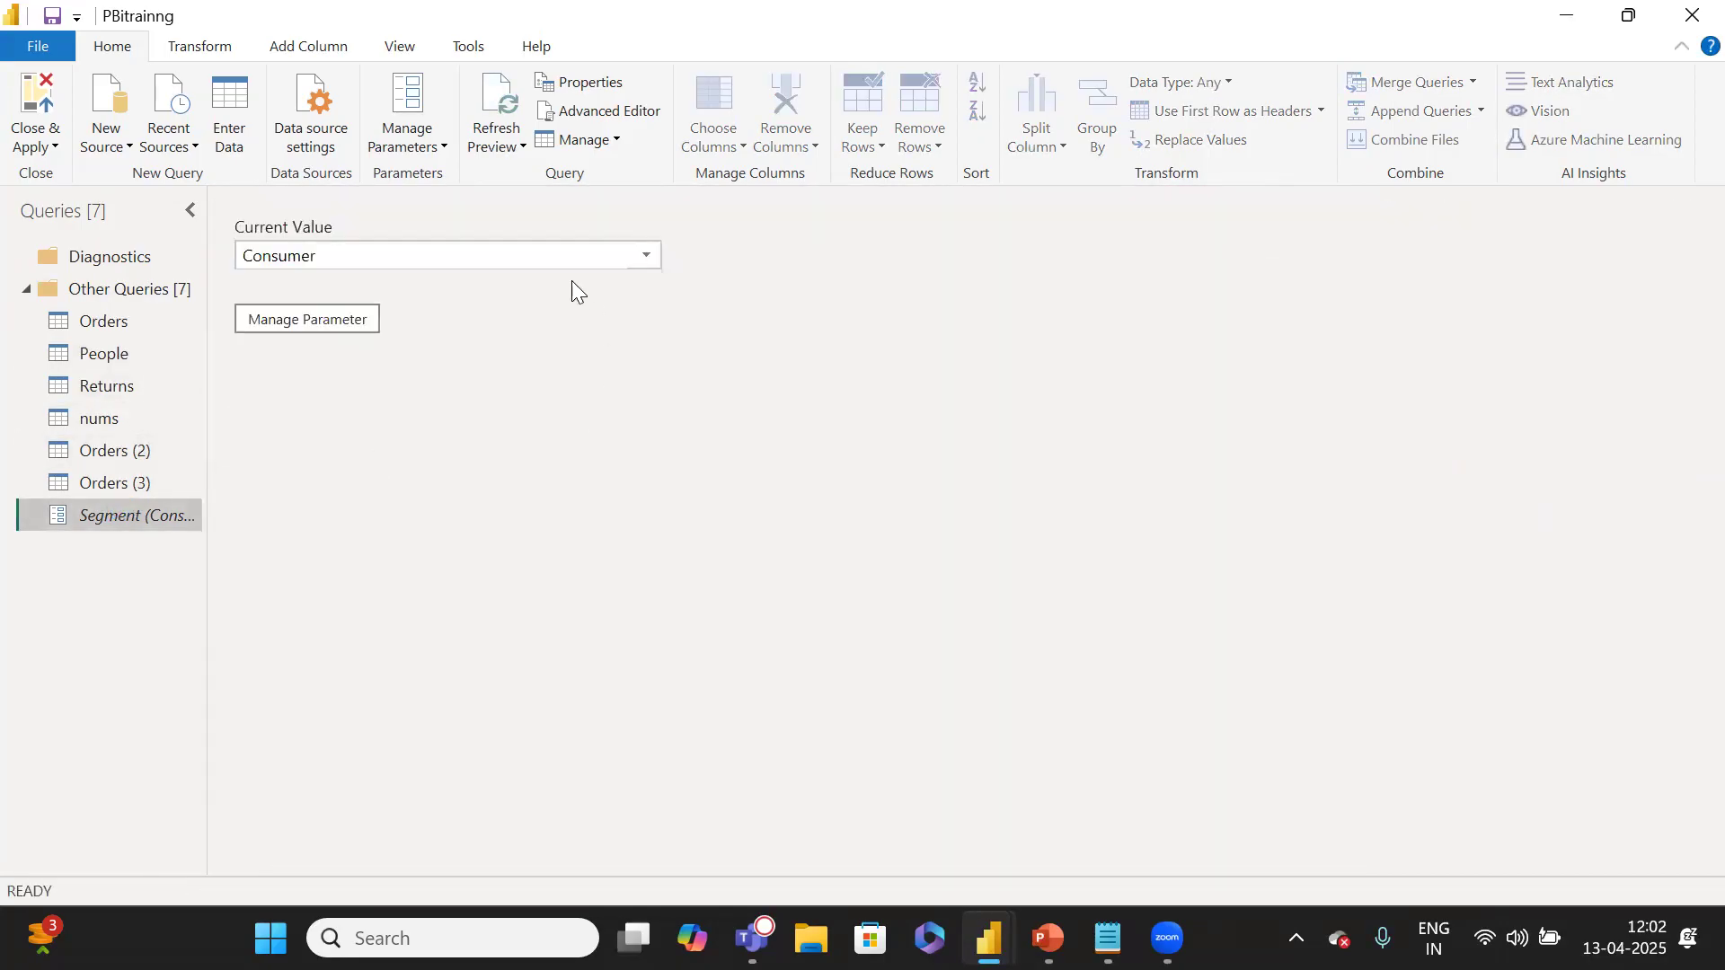
{"action": "left_click", "coordinate": [643, 257]}
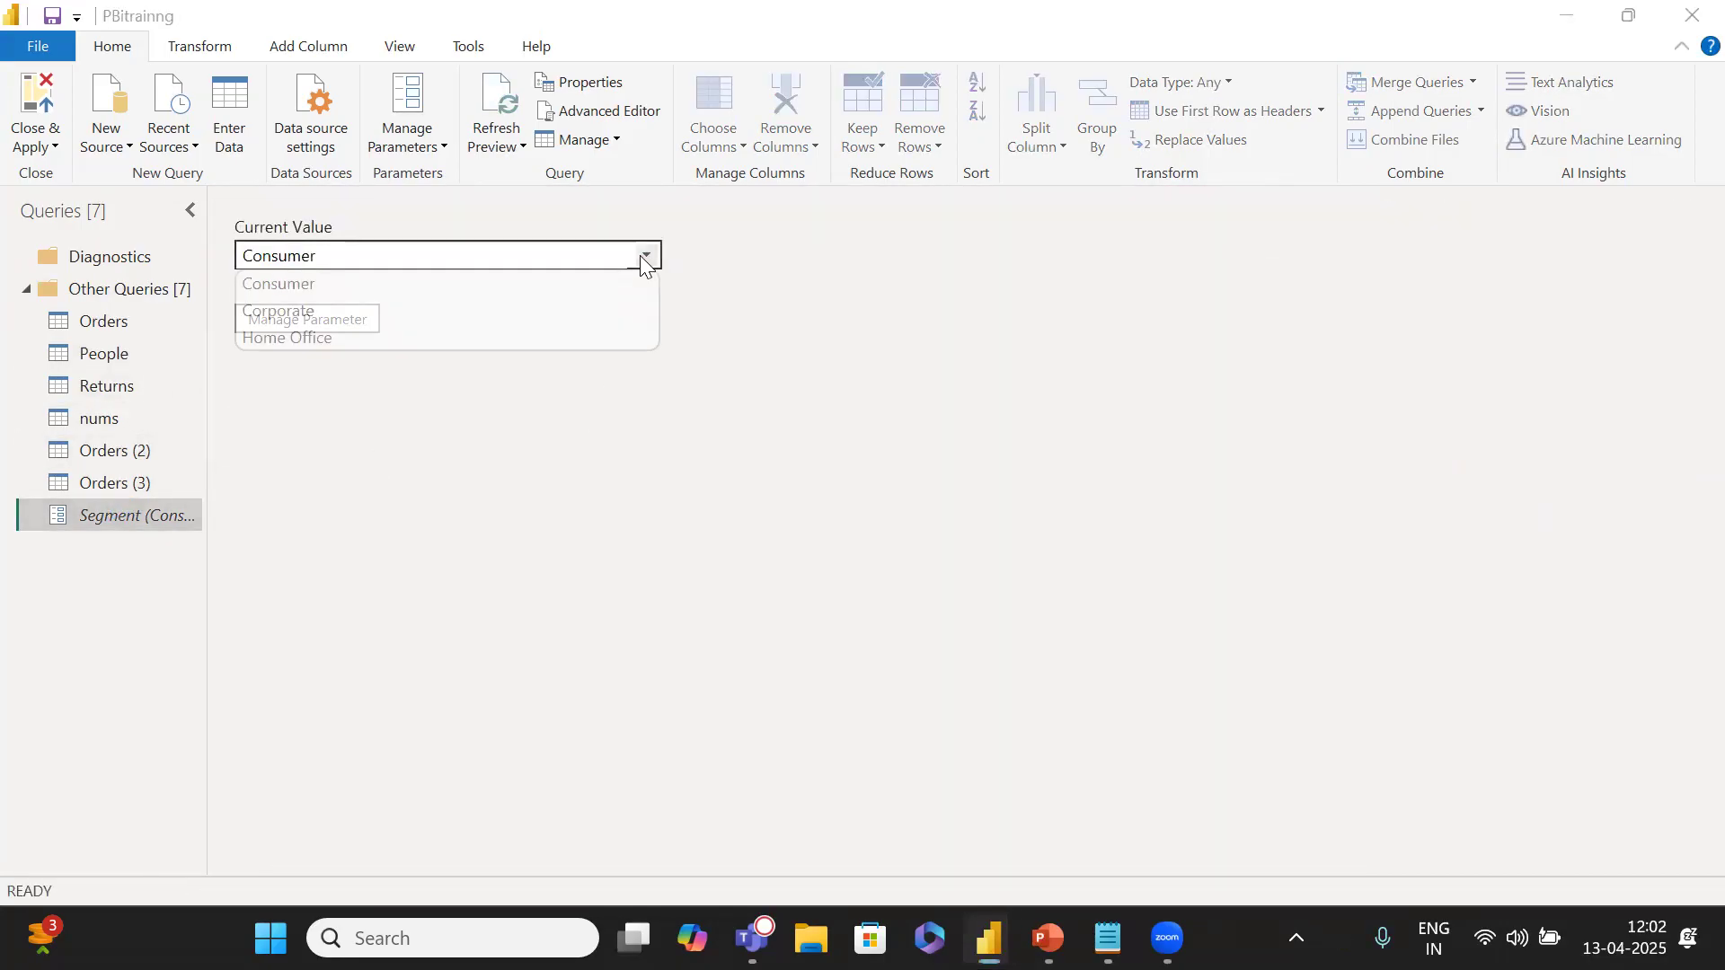
{"action": "left_click", "coordinate": [389, 345]}
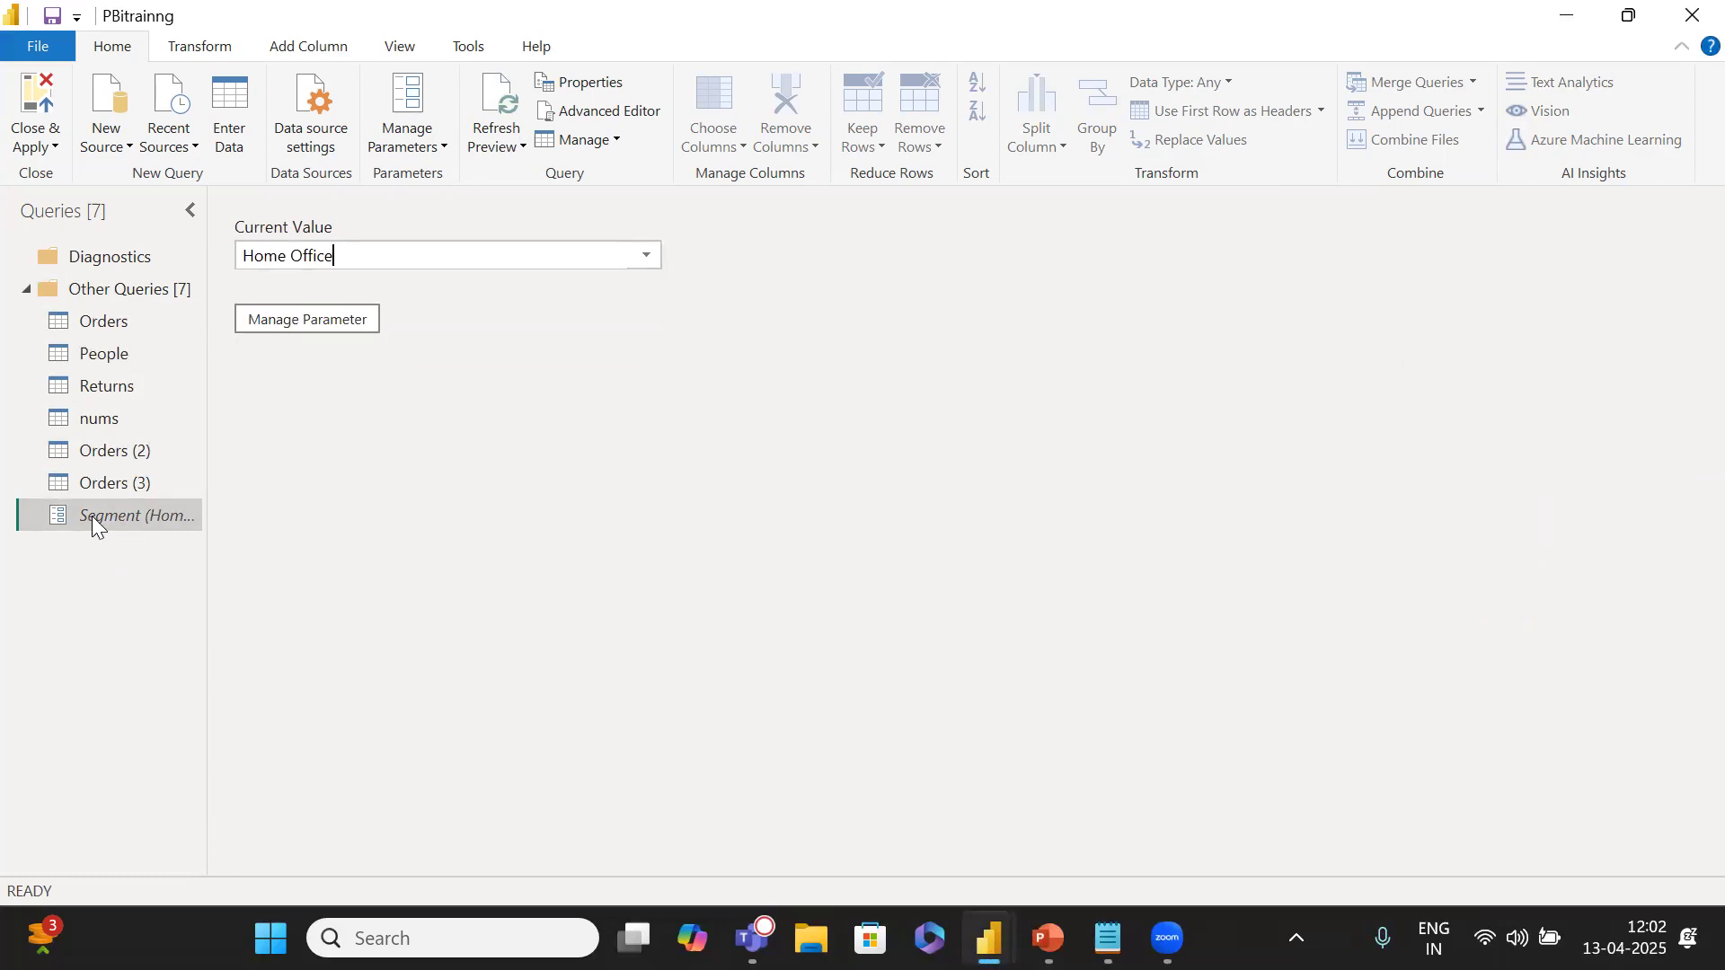
Check the Segment column in the Orders, Orders (2) and Orders (3) queries against the Home Office parameter value.
{"action": "left_click", "coordinate": [135, 321]}
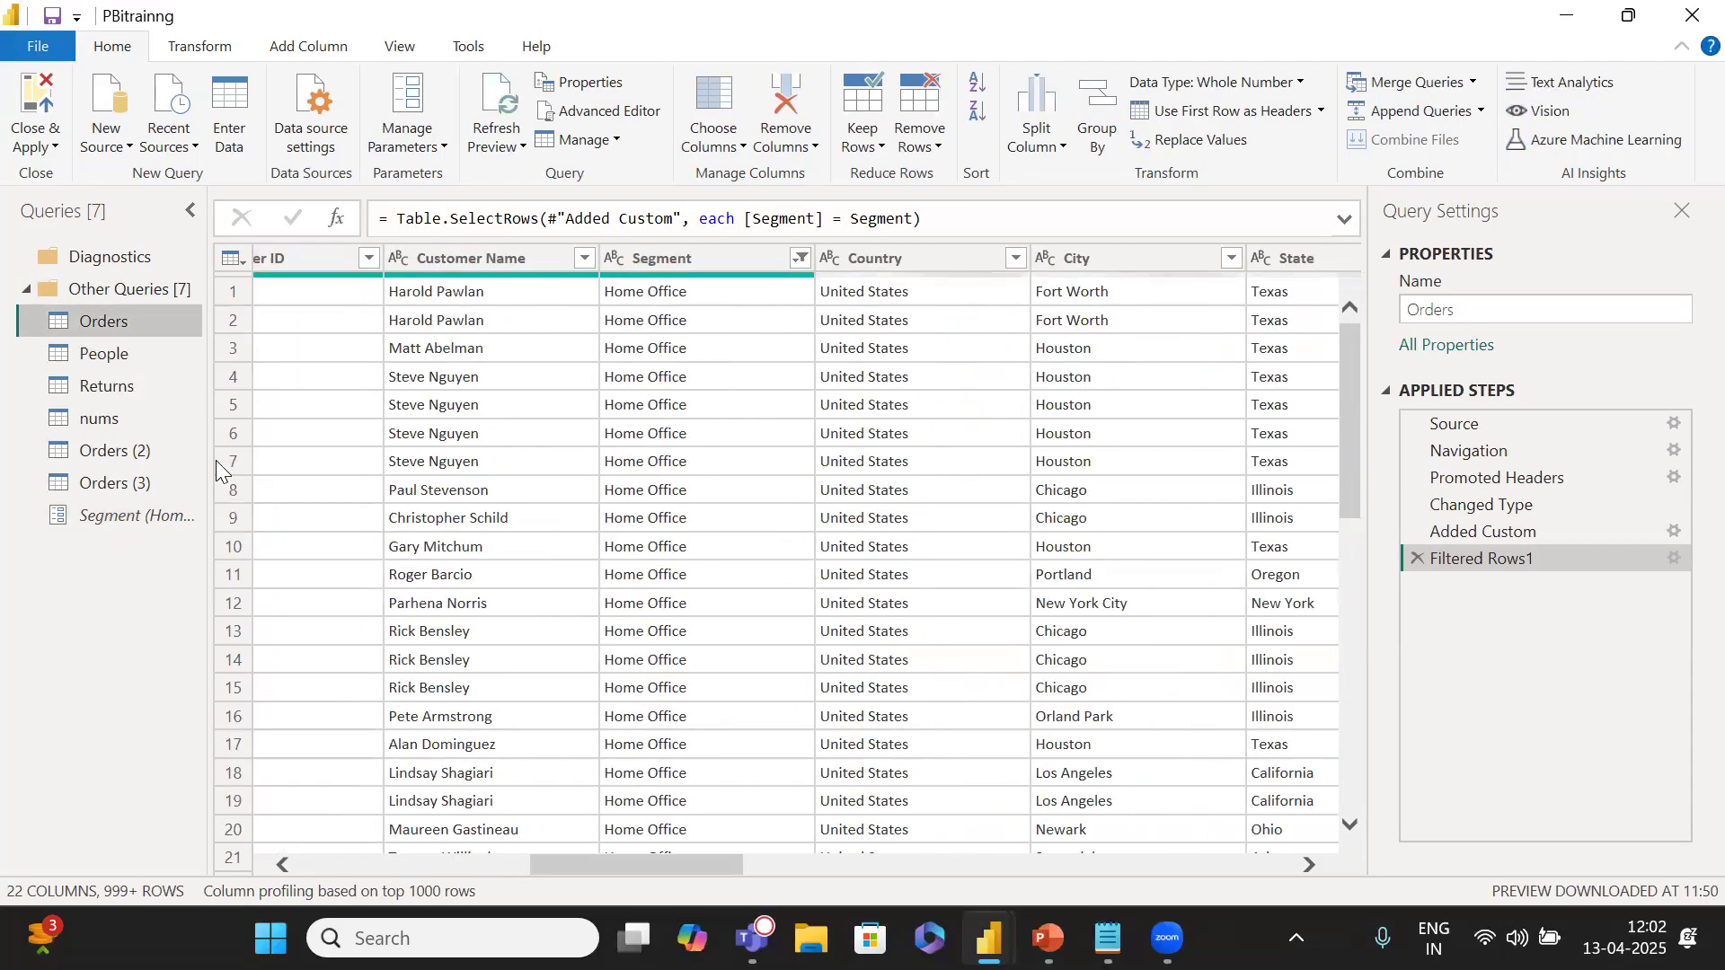
{"action": "left_click", "coordinate": [162, 449]}
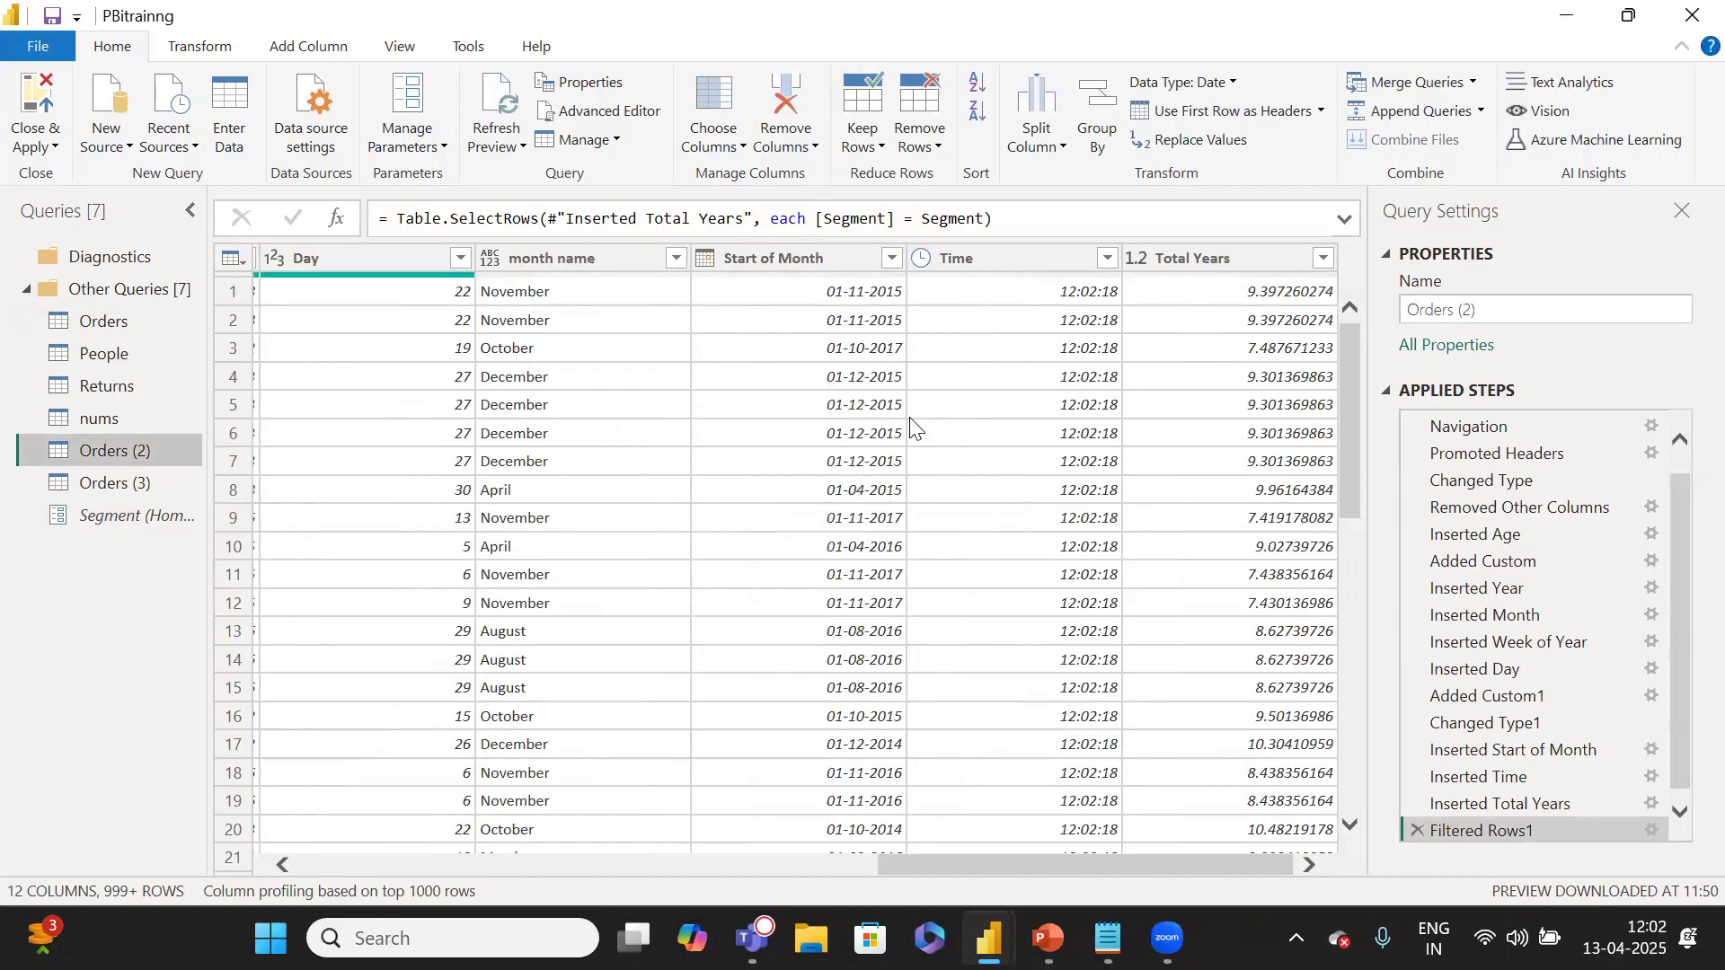
{"action": "scroll", "coordinate": [916, 429], "scroll_direction": "left", "scroll_amount": 10}
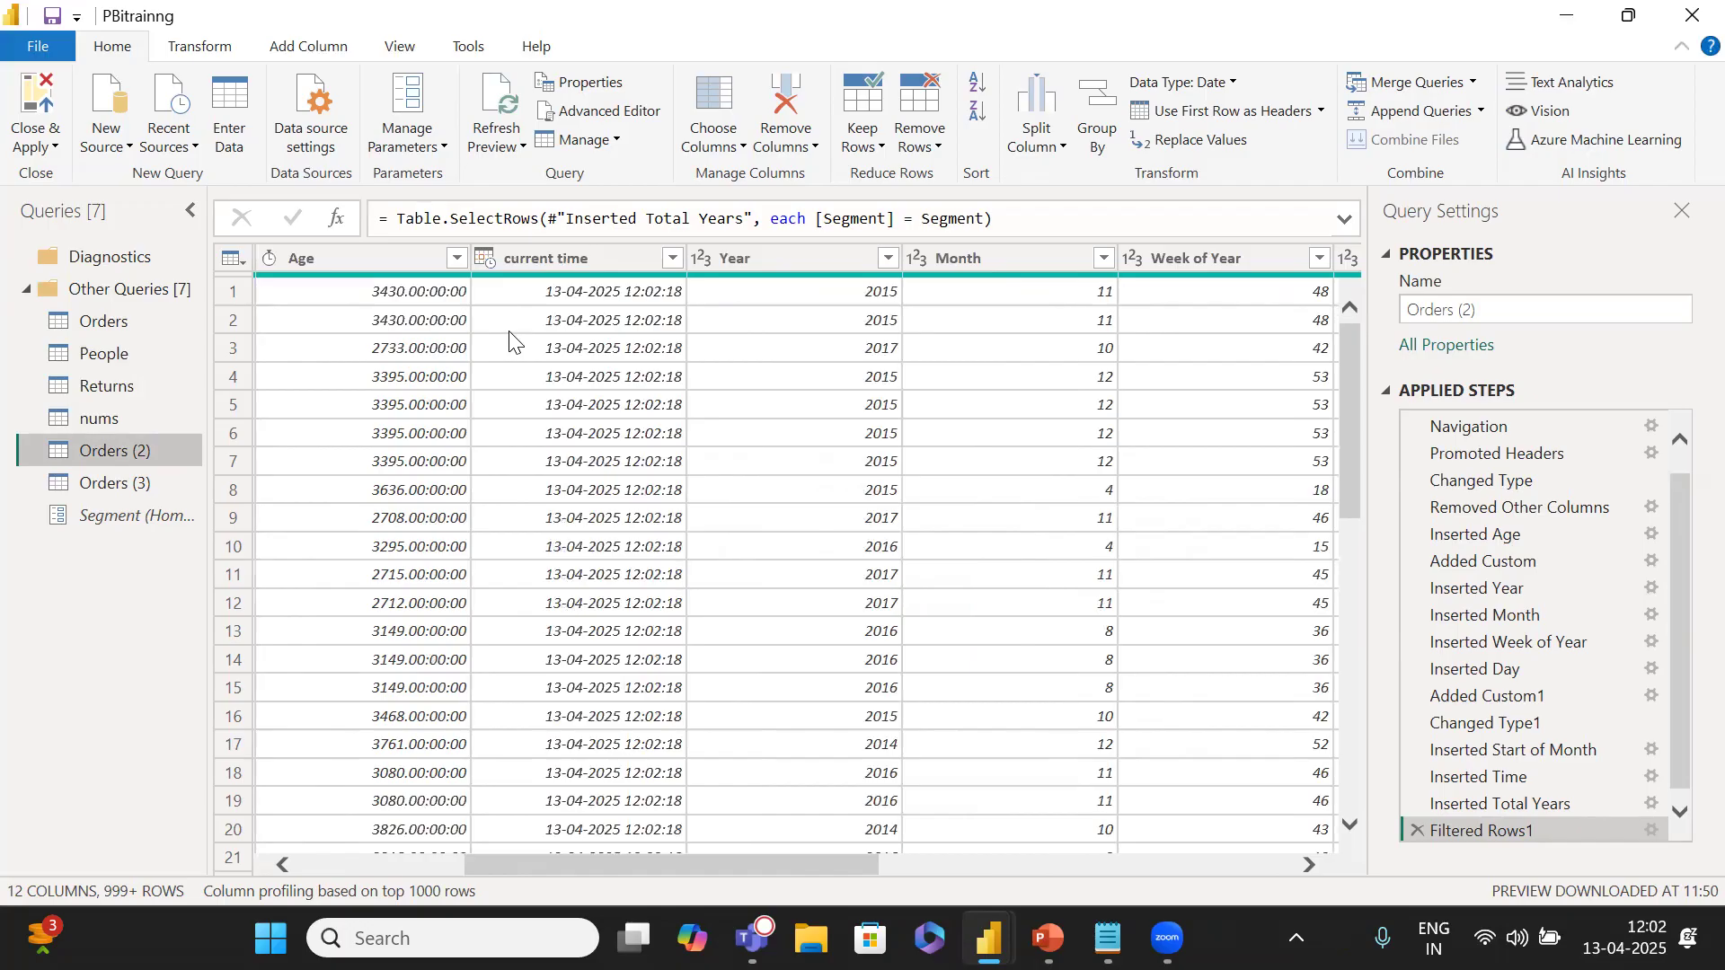
{"action": "scroll", "coordinate": [512, 338], "scroll_direction": "left", "scroll_amount": 5}
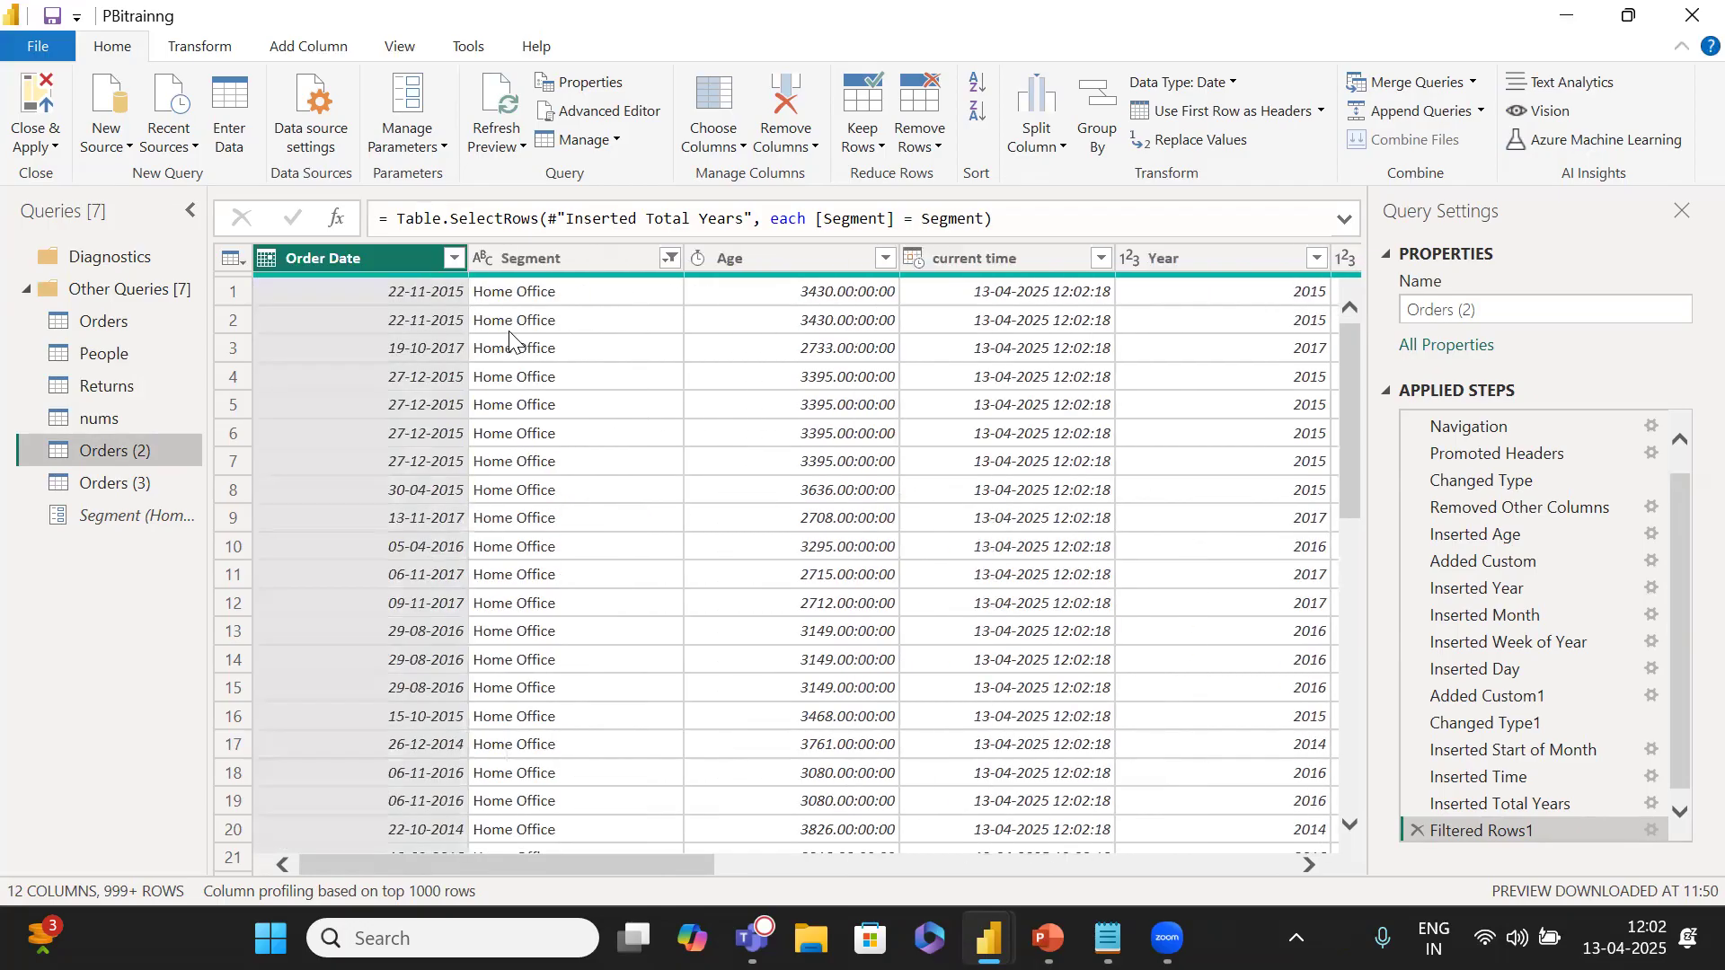
{"action": "left_click", "coordinate": [119, 485]}
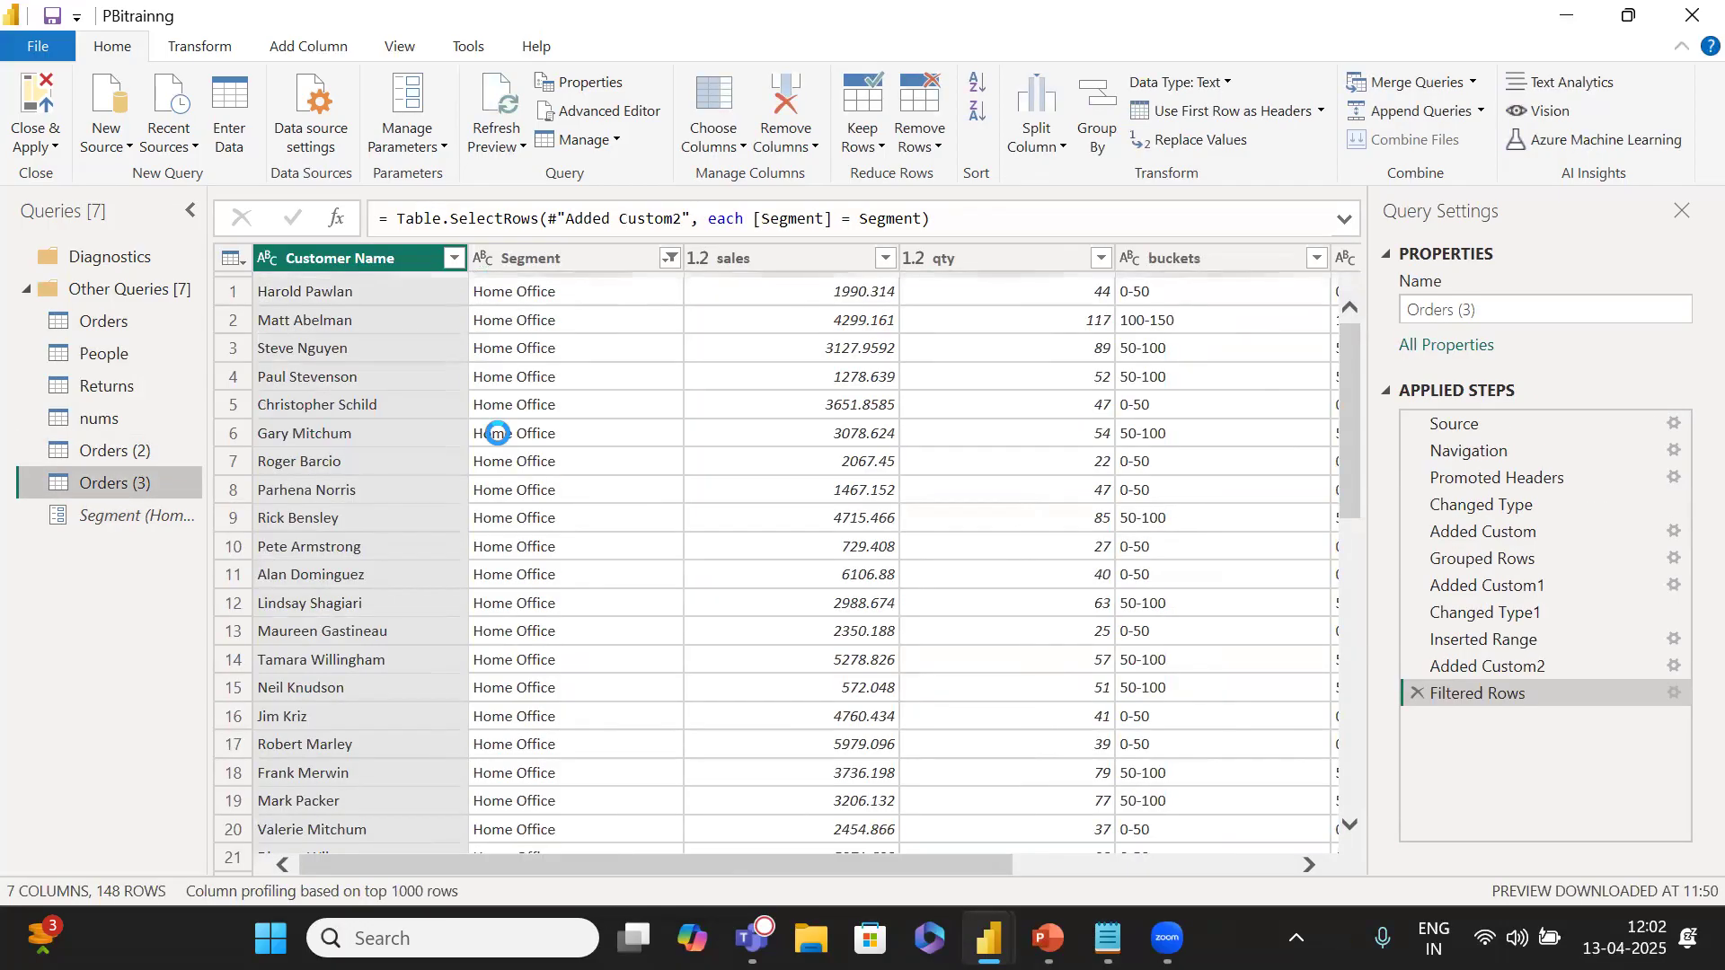
Set the Segment parameter's current value to Corporate.
{"action": "left_click", "coordinate": [107, 514]}
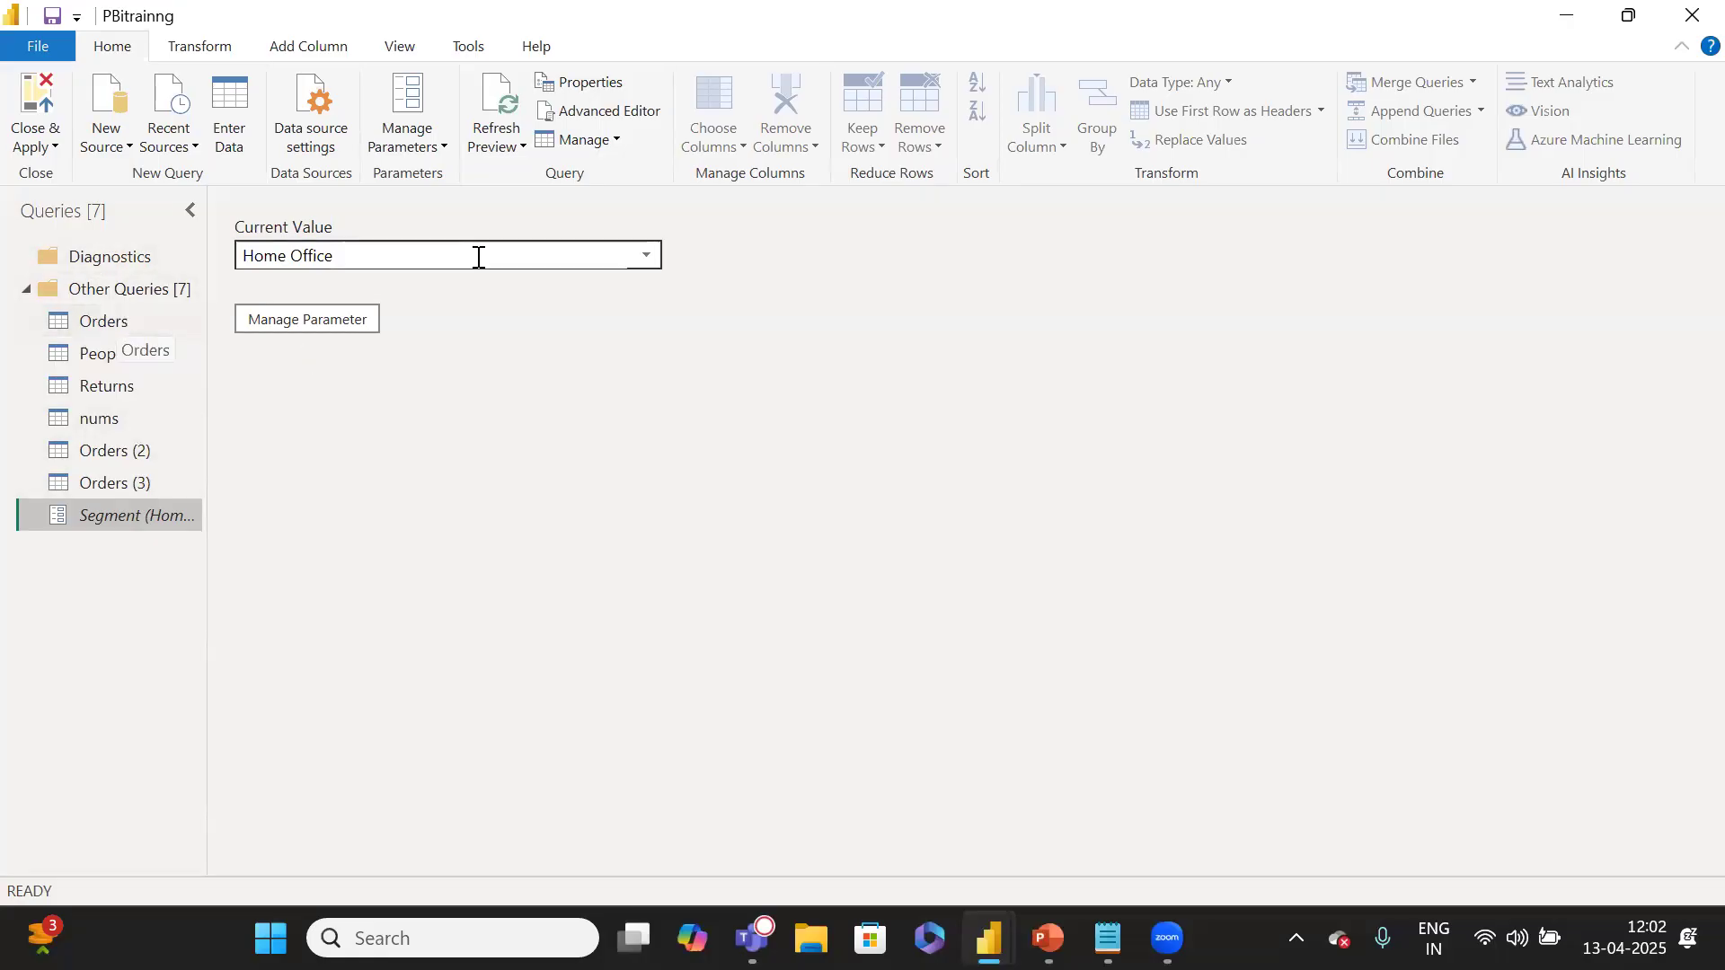
{"action": "left_click", "coordinate": [649, 256]}
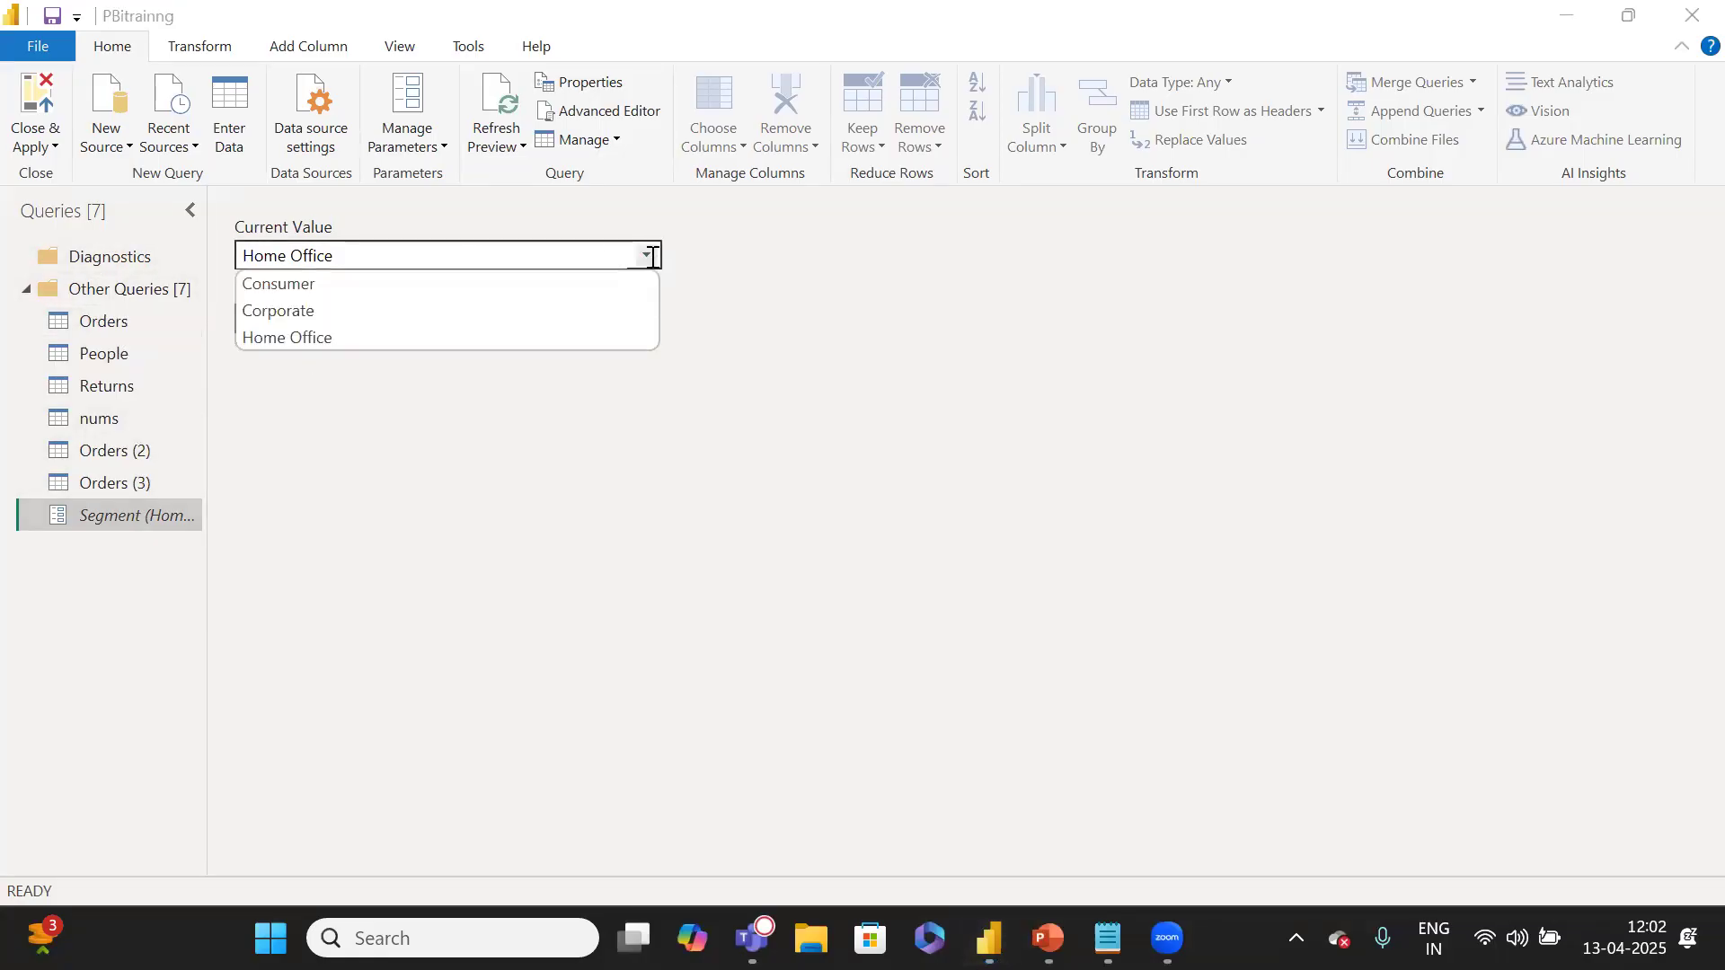
{"action": "left_click", "coordinate": [497, 303]}
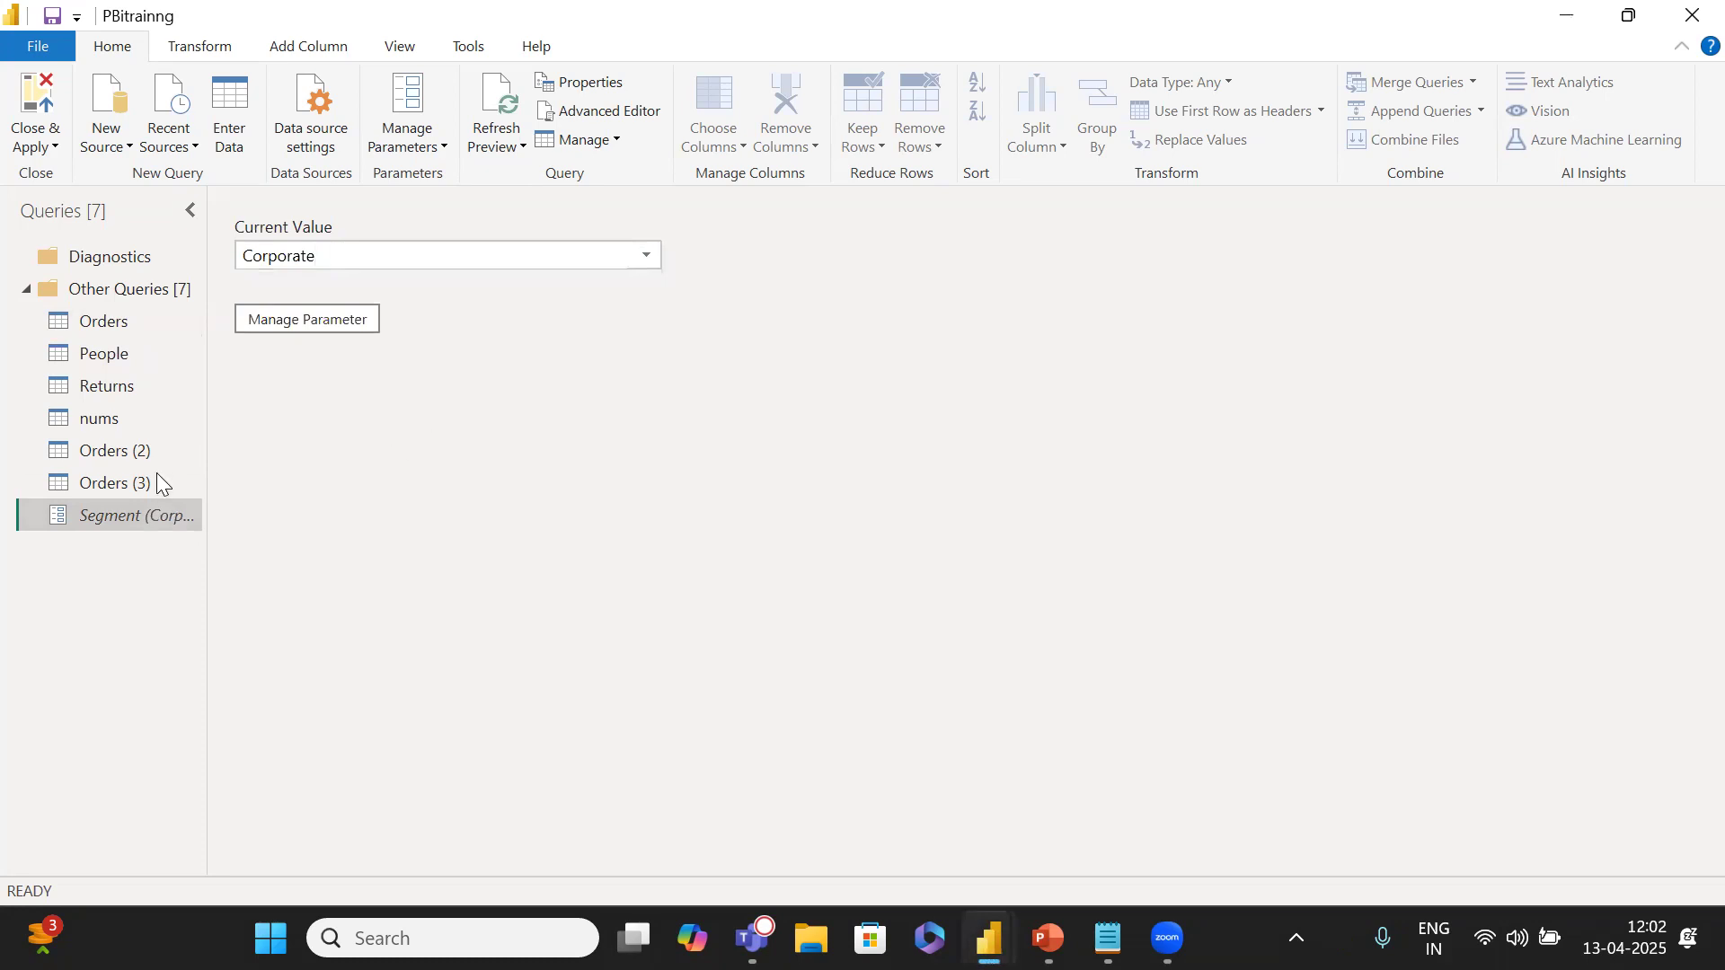
Check the filtered rows of the Orders (3), Orders (2) and Orders queries against the Corporate value, and return to the Segment parameter.
{"action": "left_click", "coordinate": [116, 490]}
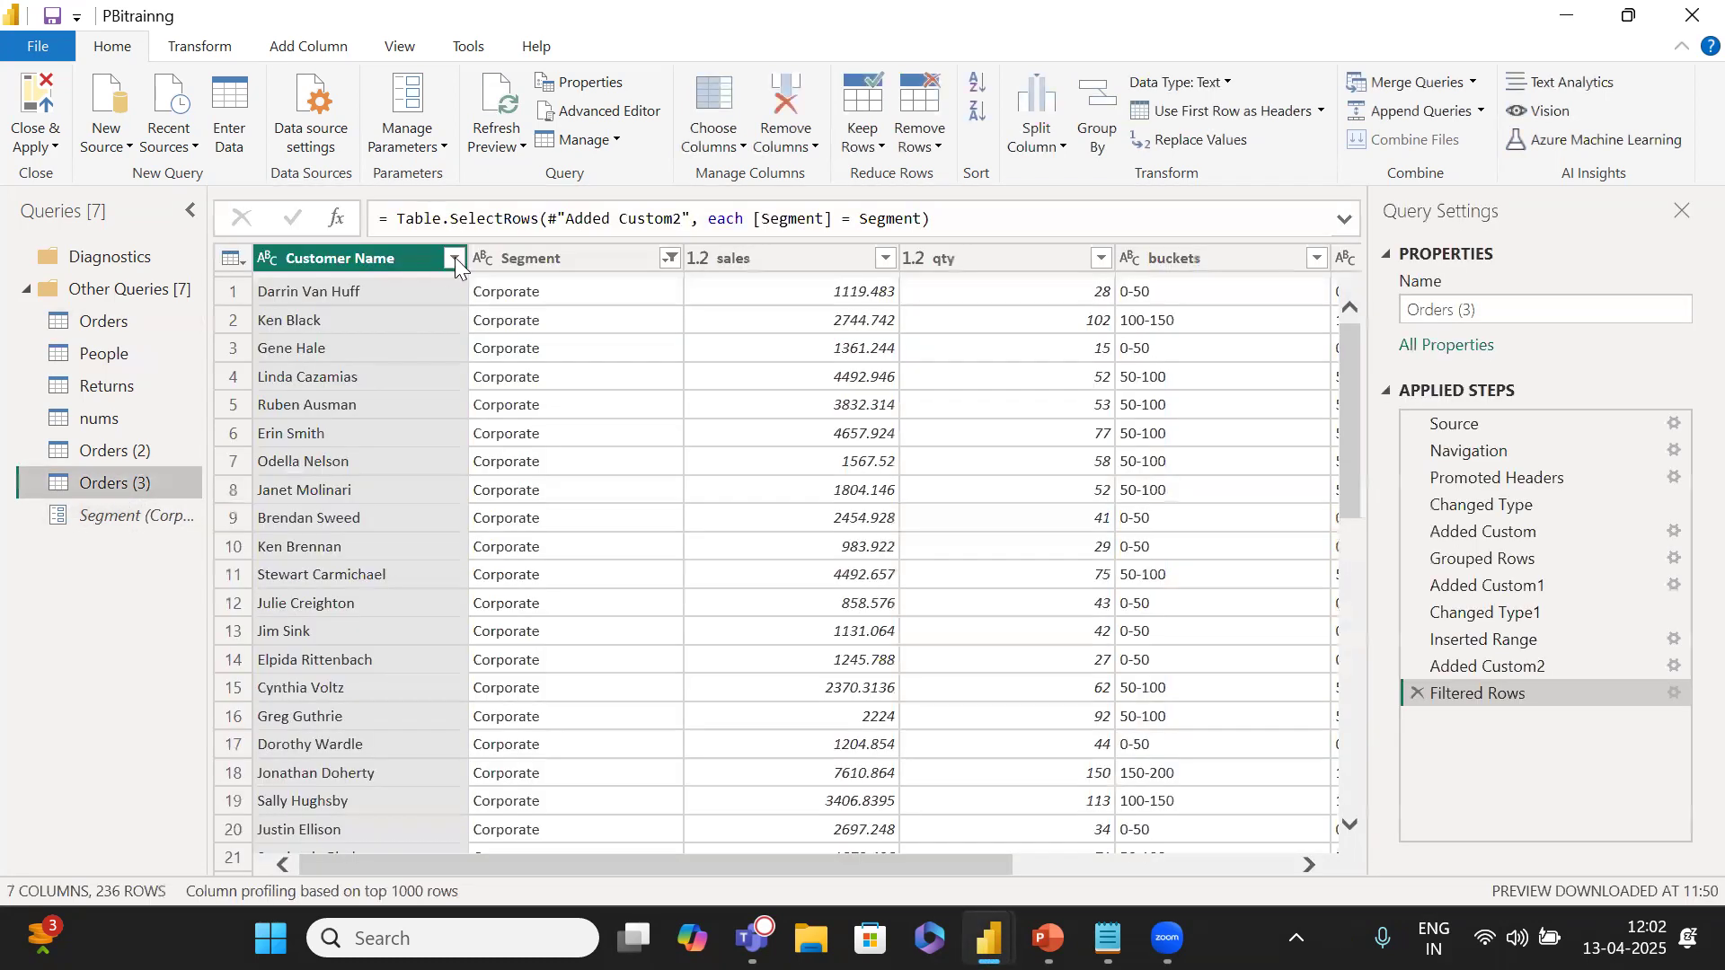
{"action": "left_click", "coordinate": [88, 449]}
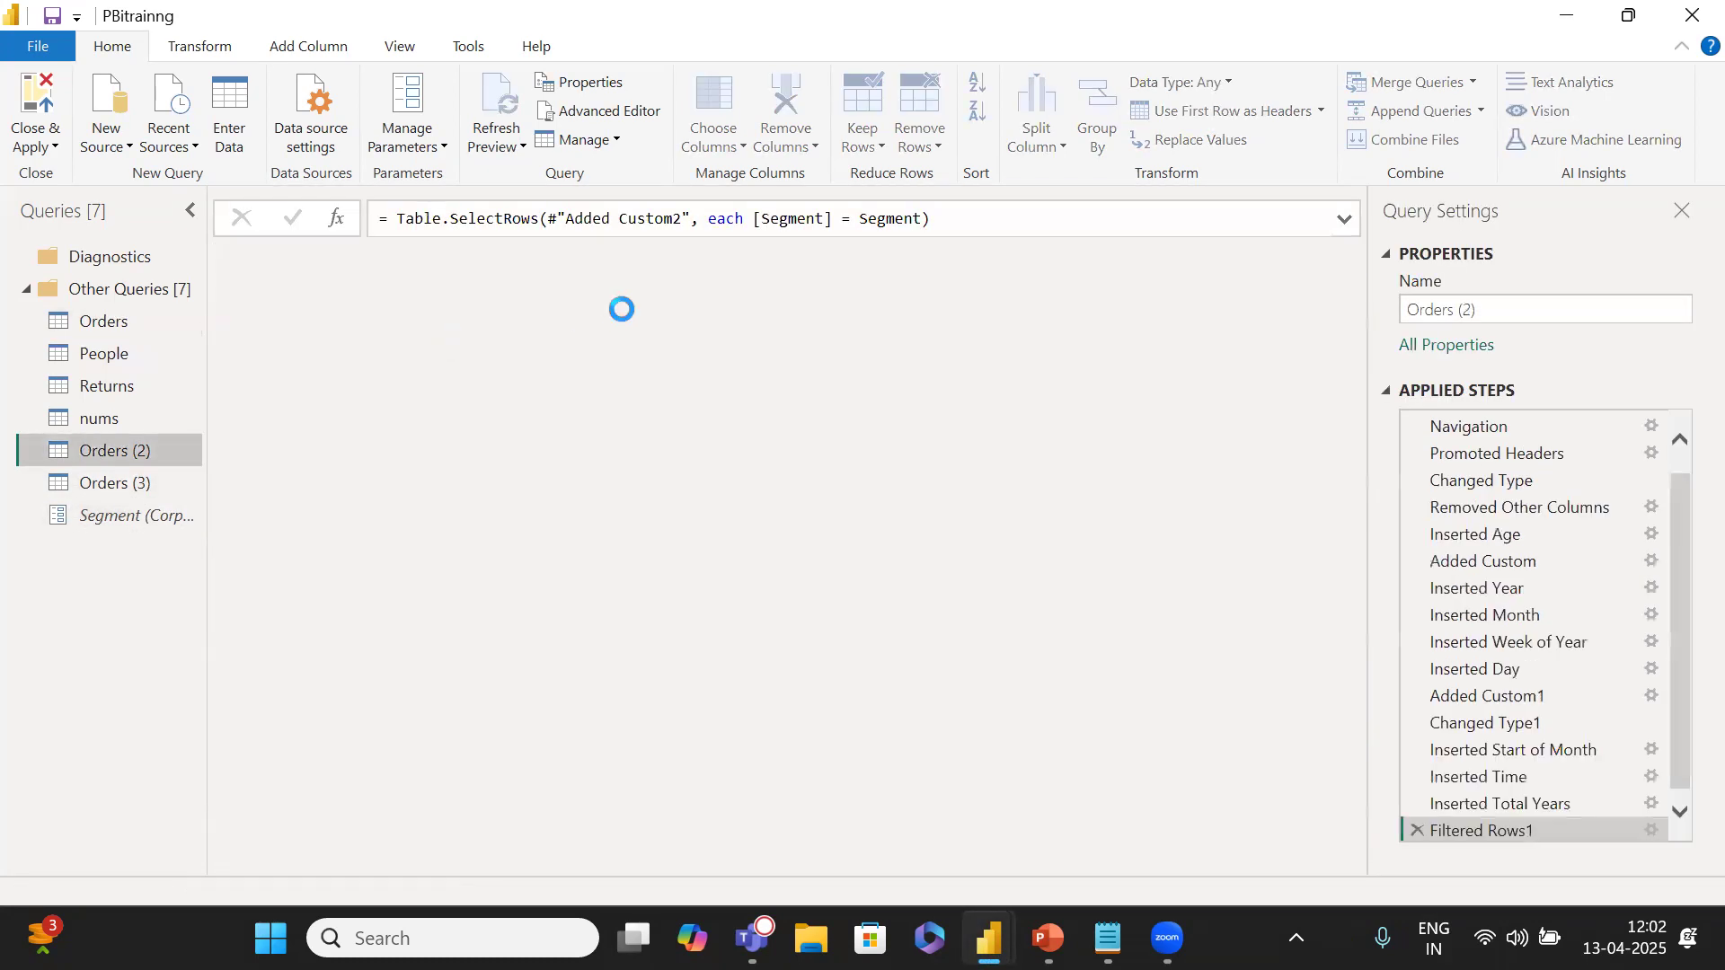
{"action": "left_click", "coordinate": [152, 318]}
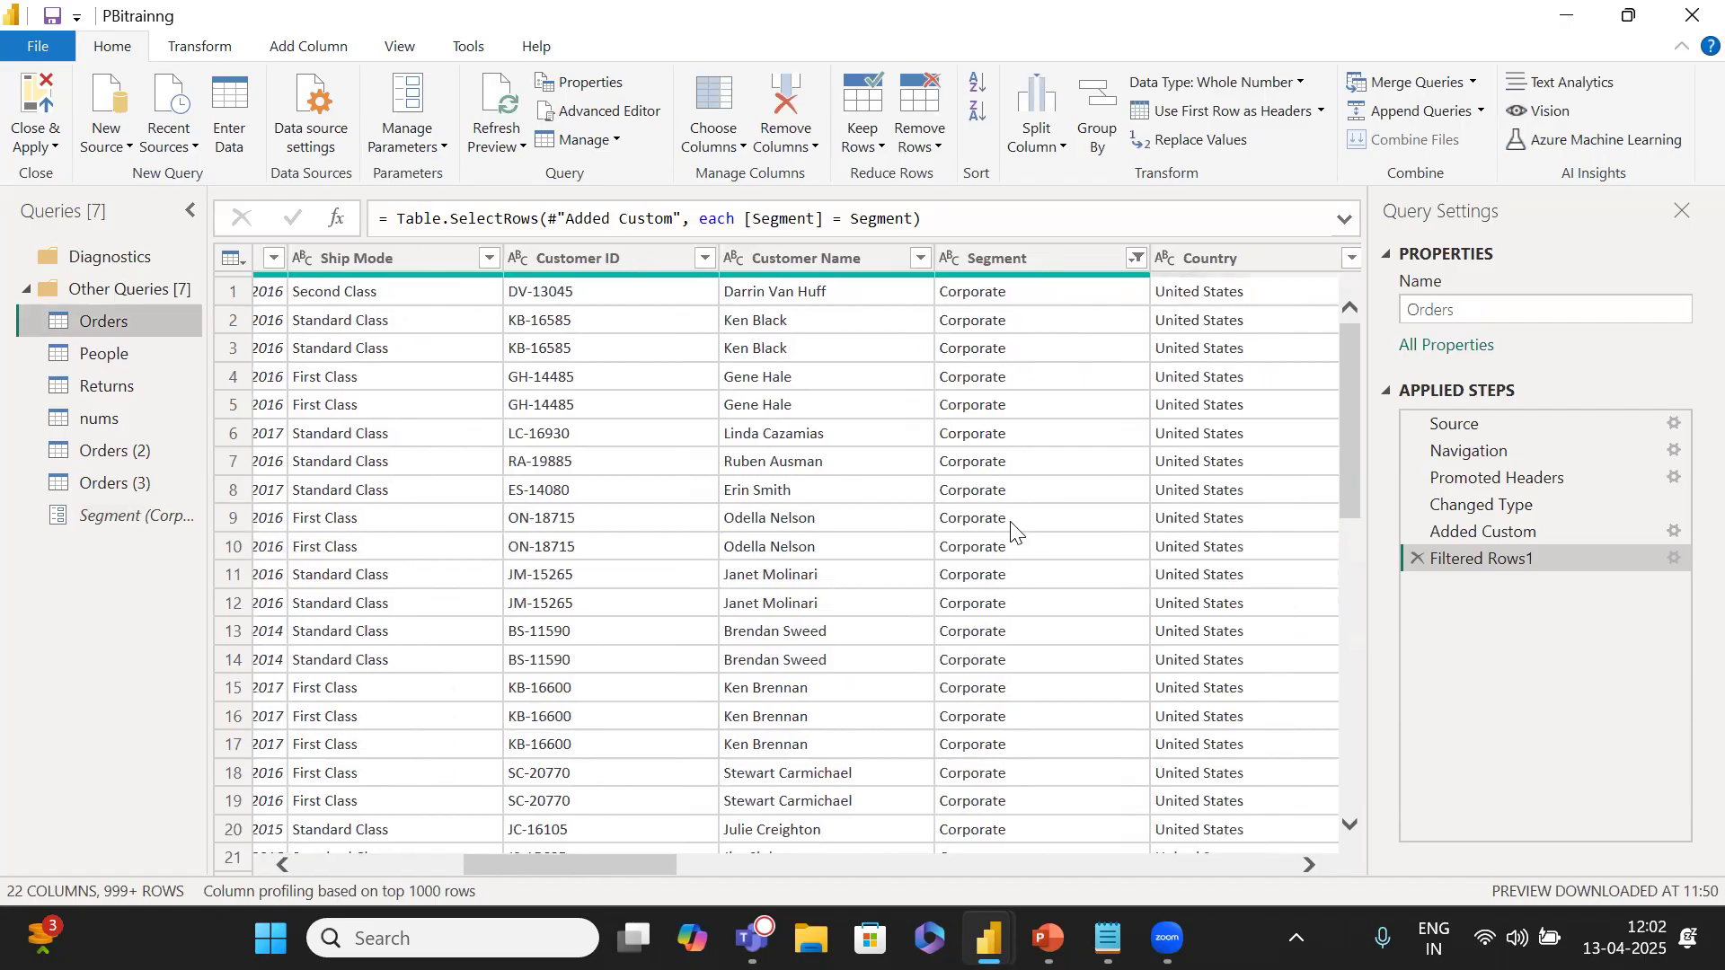
{"action": "left_click", "coordinate": [117, 515]}
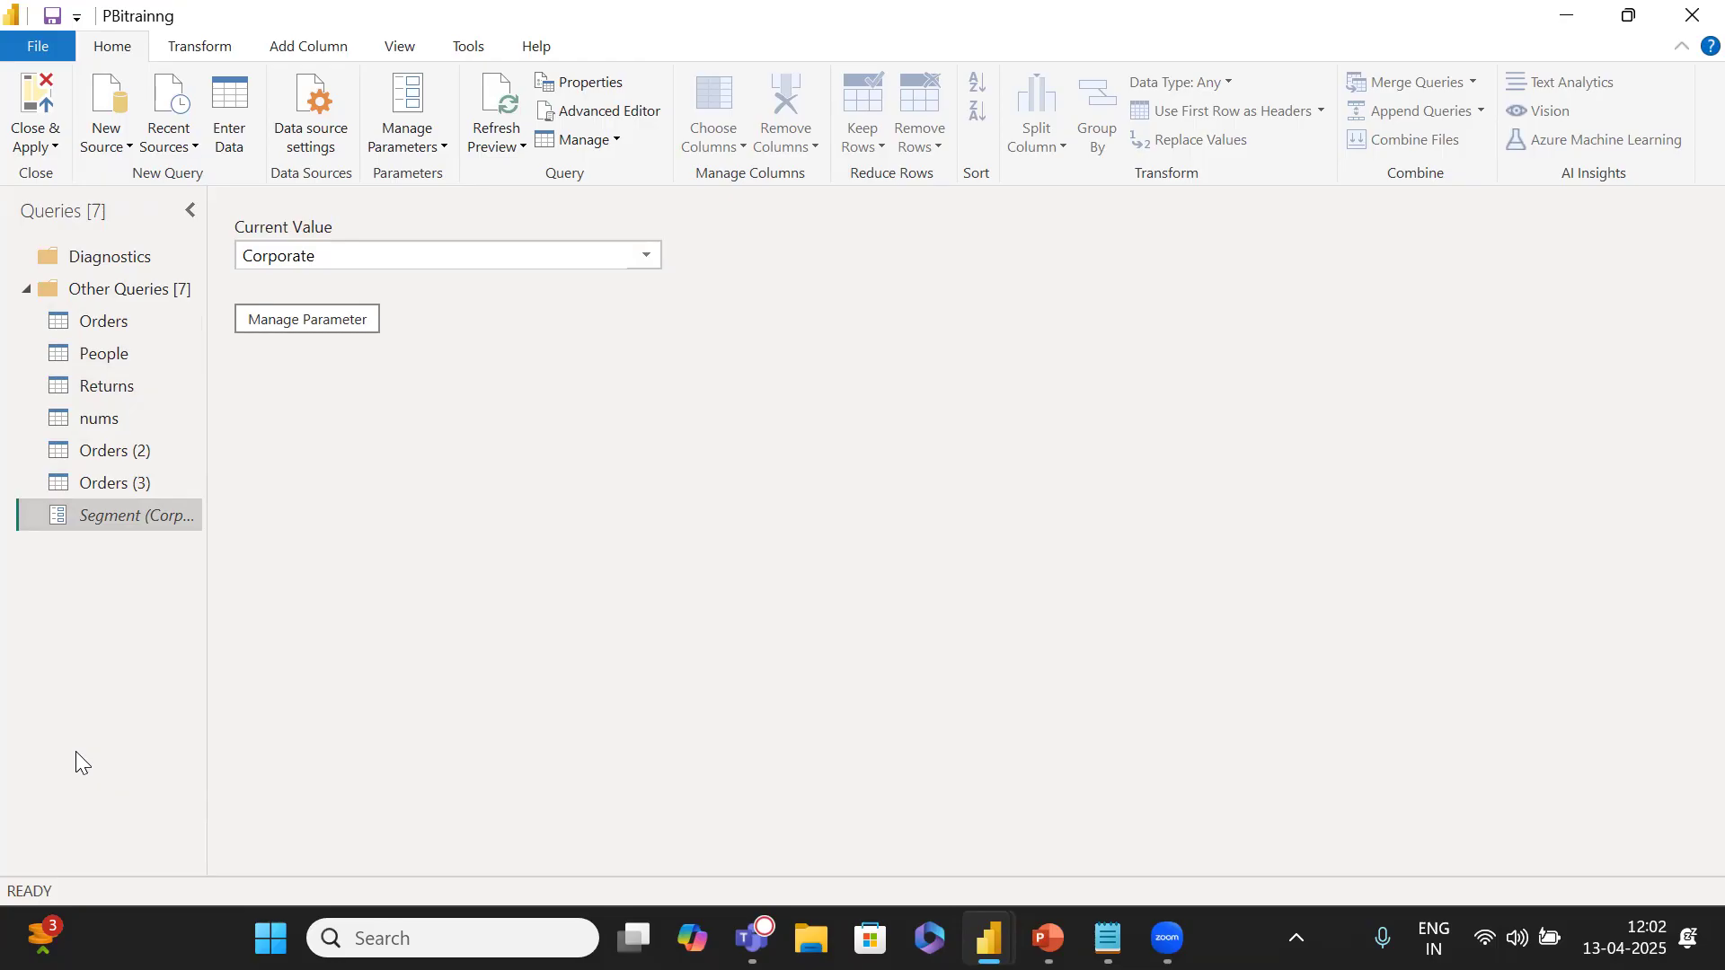
{"action": "left_click", "coordinate": [100, 142]}
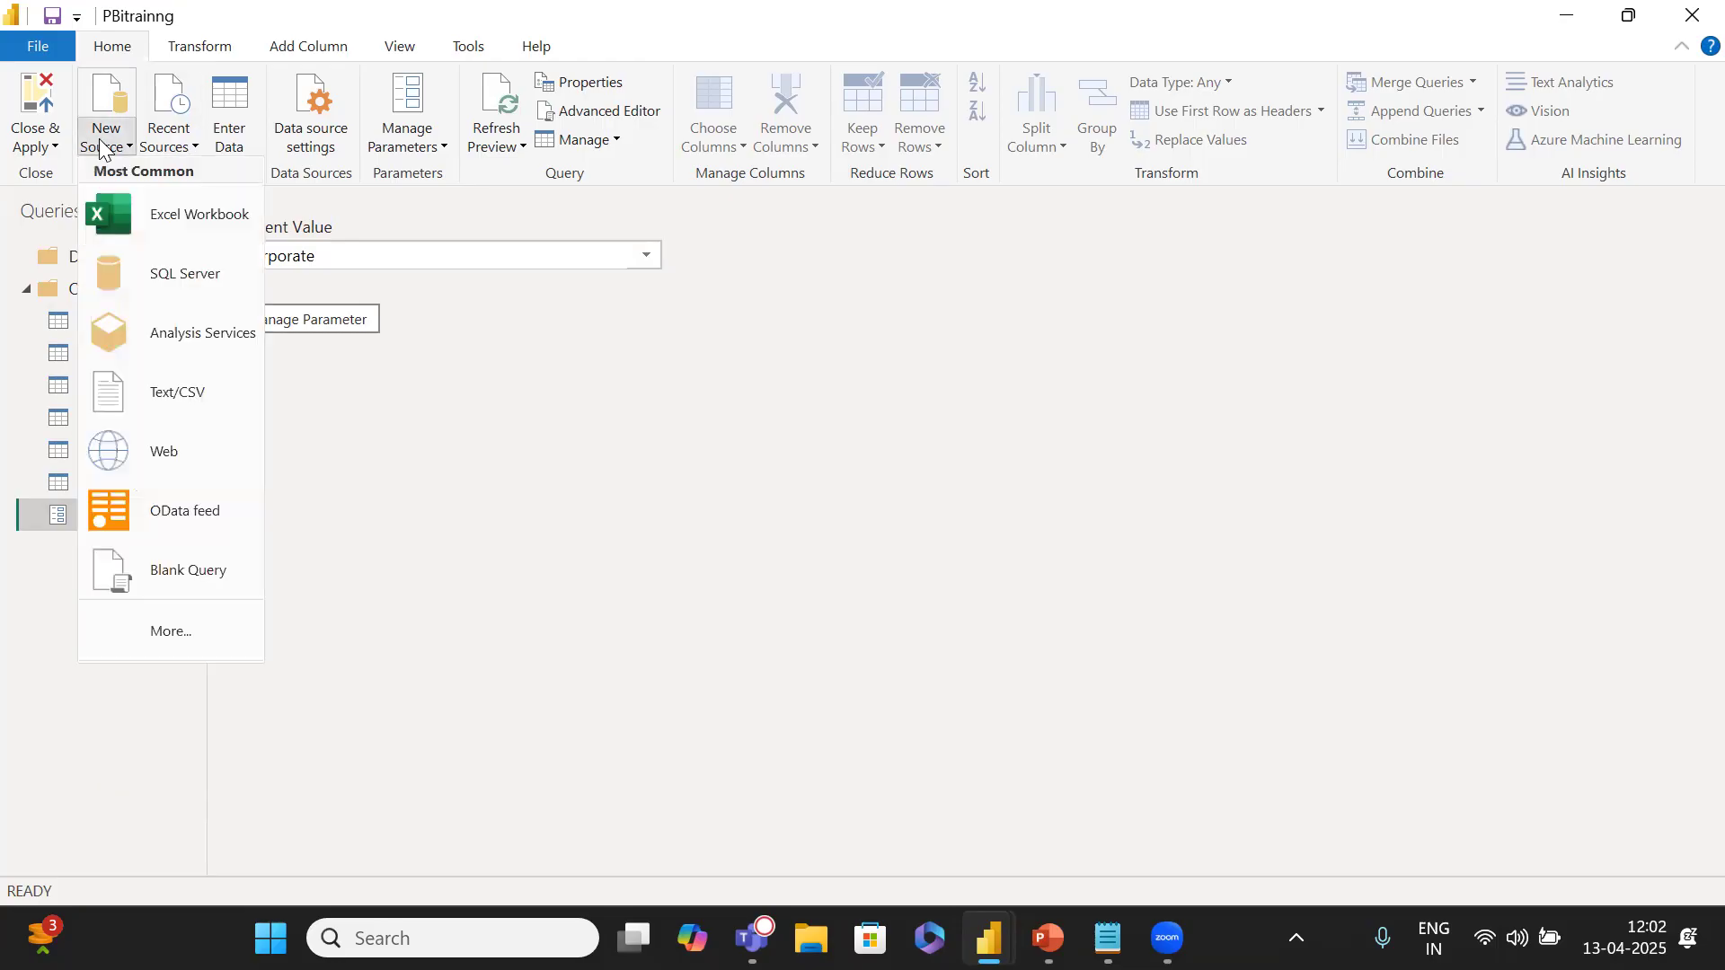
{"action": "left_click", "coordinate": [192, 274]}
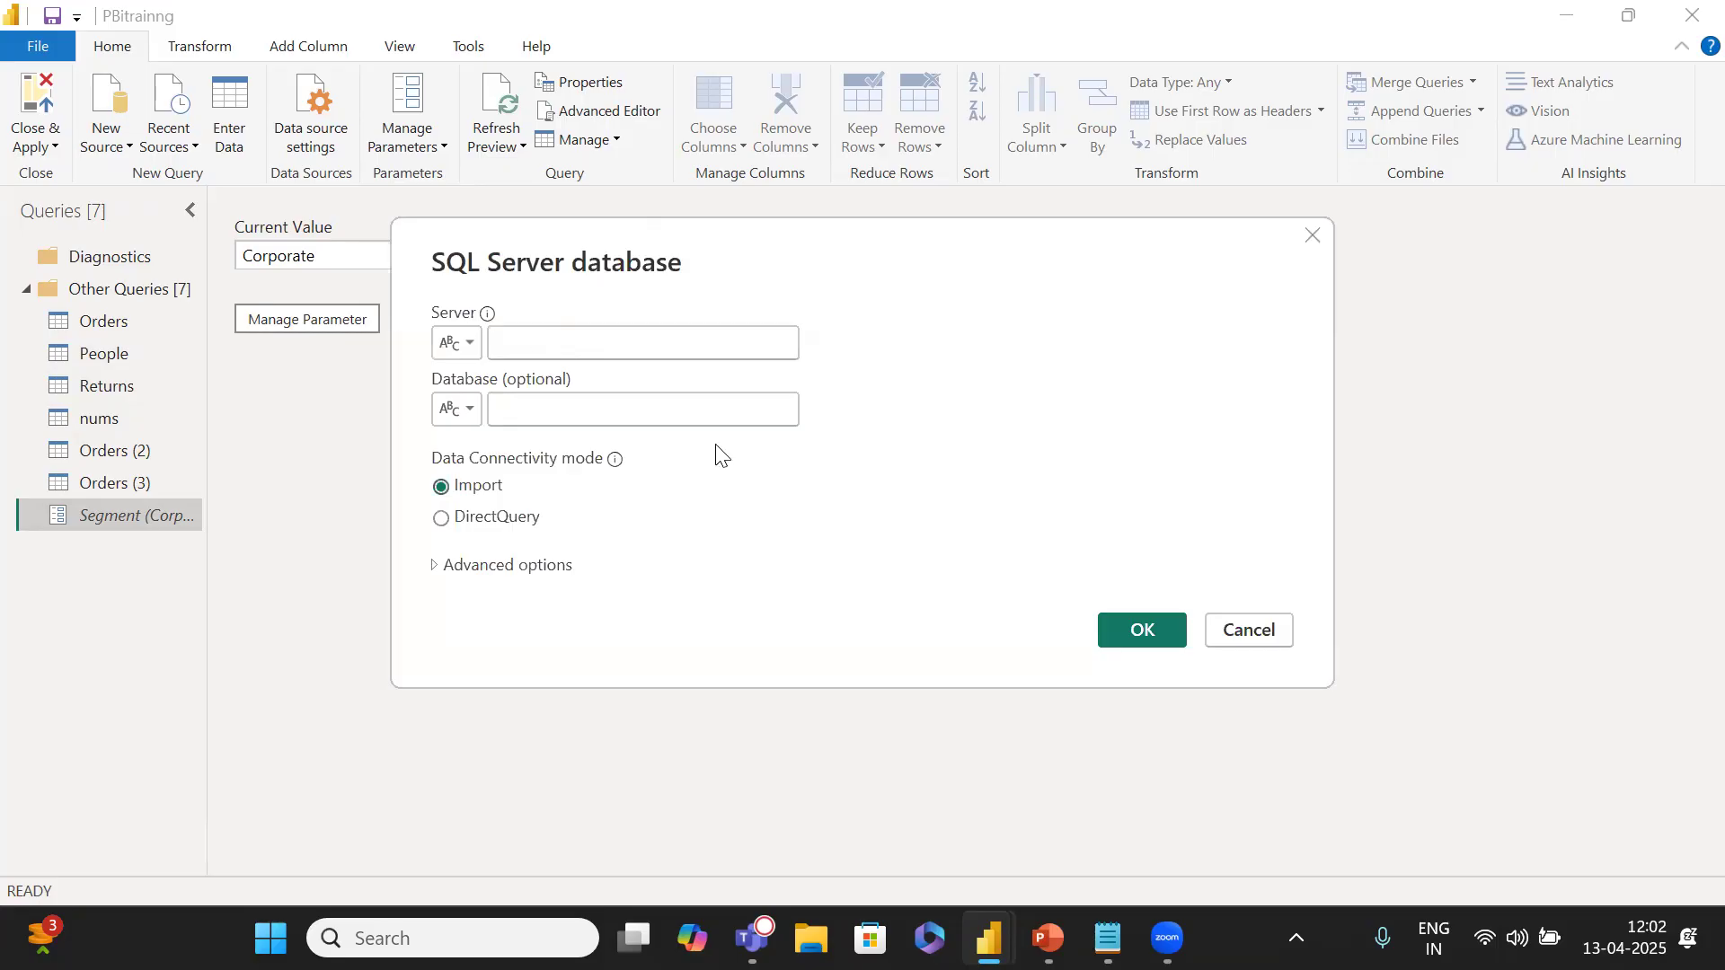
{"action": "left_click", "coordinate": [1235, 637]}
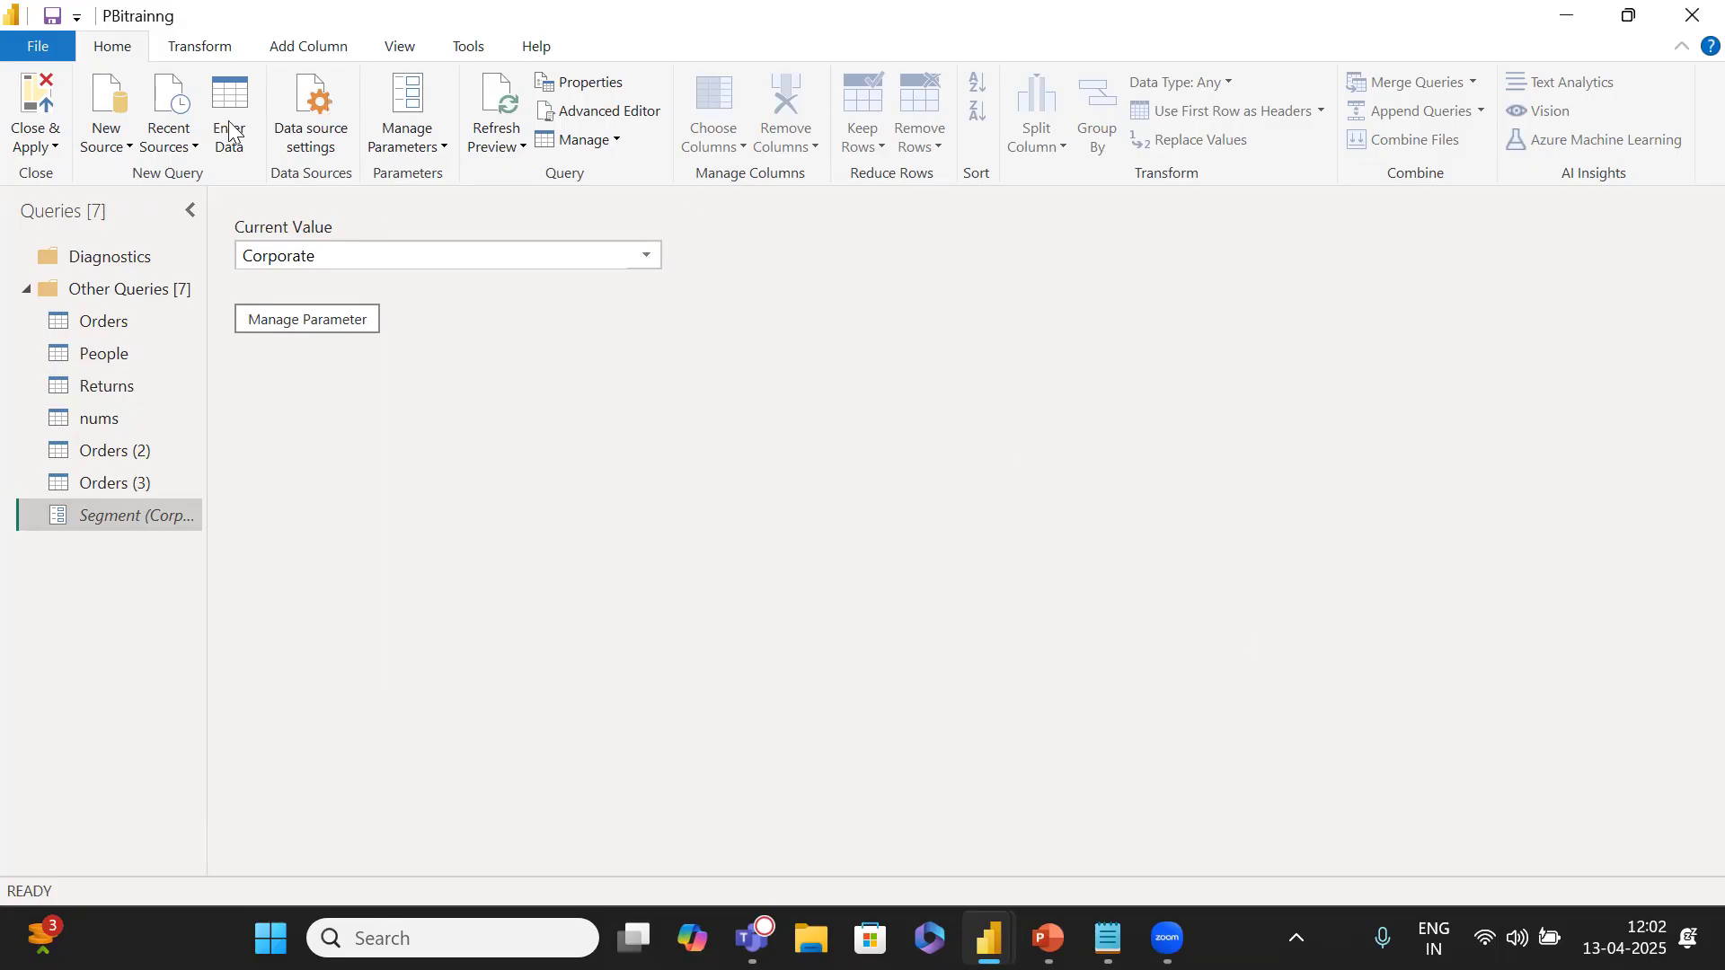
Load the IP table from the Dev database of the recent hani\sqlexpress source, using Import mode.
{"action": "left_click", "coordinate": [160, 151]}
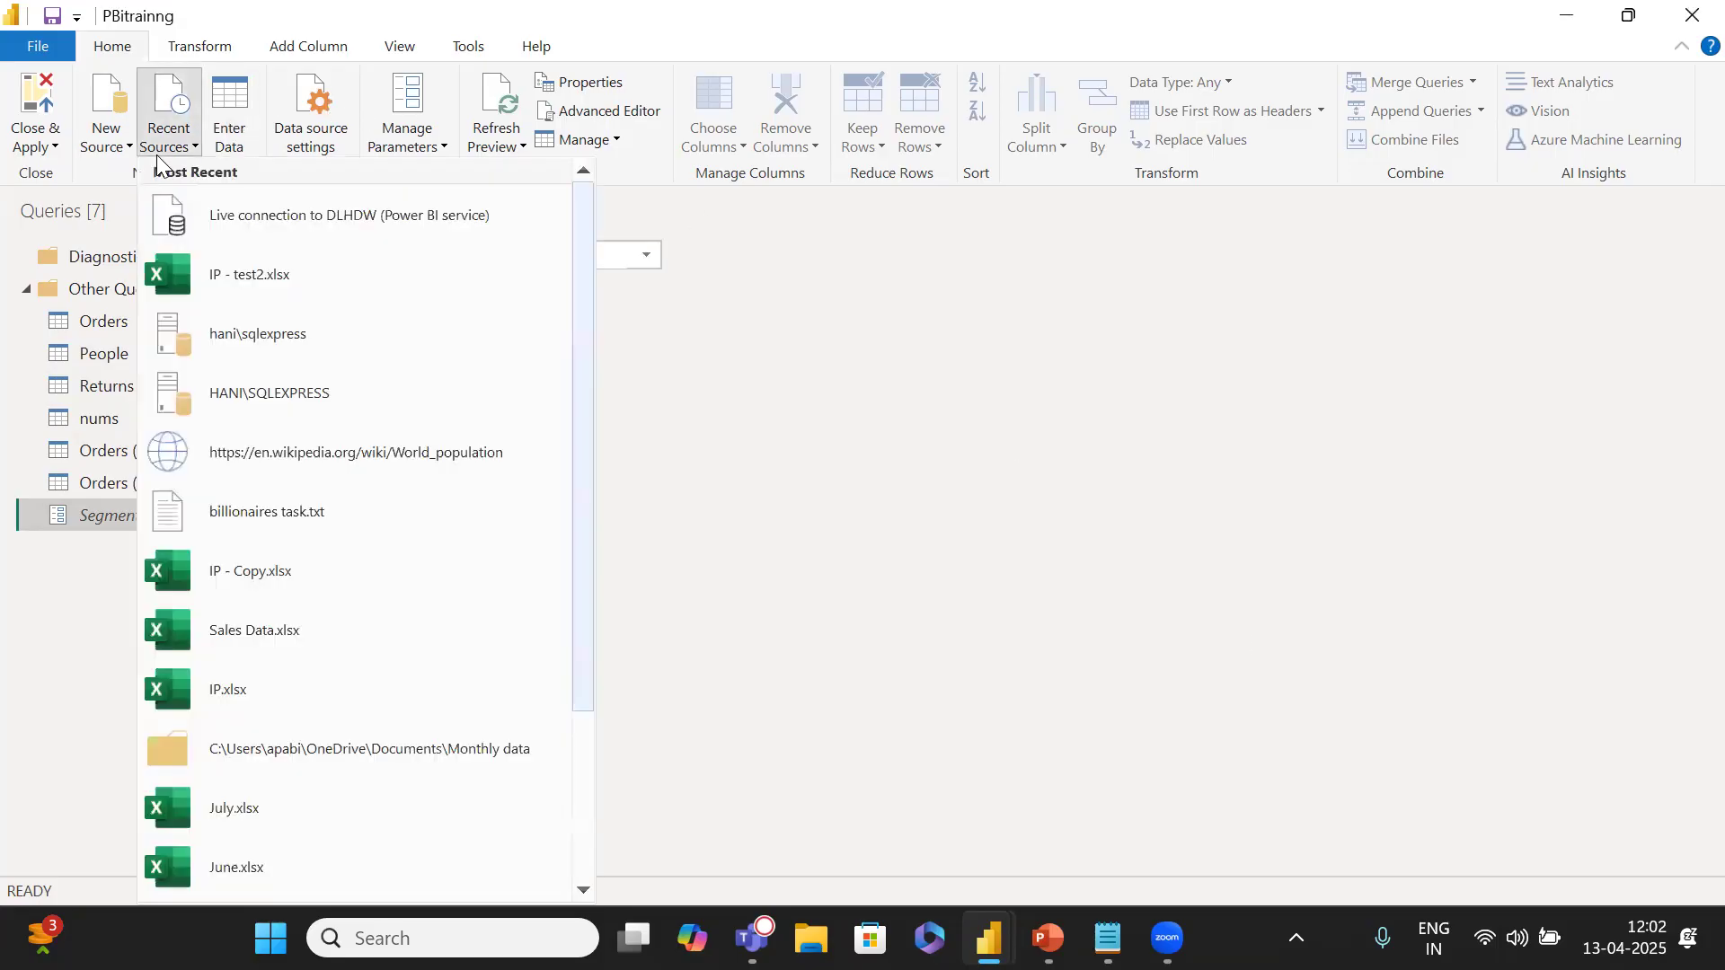
{"action": "left_click", "coordinate": [422, 338]}
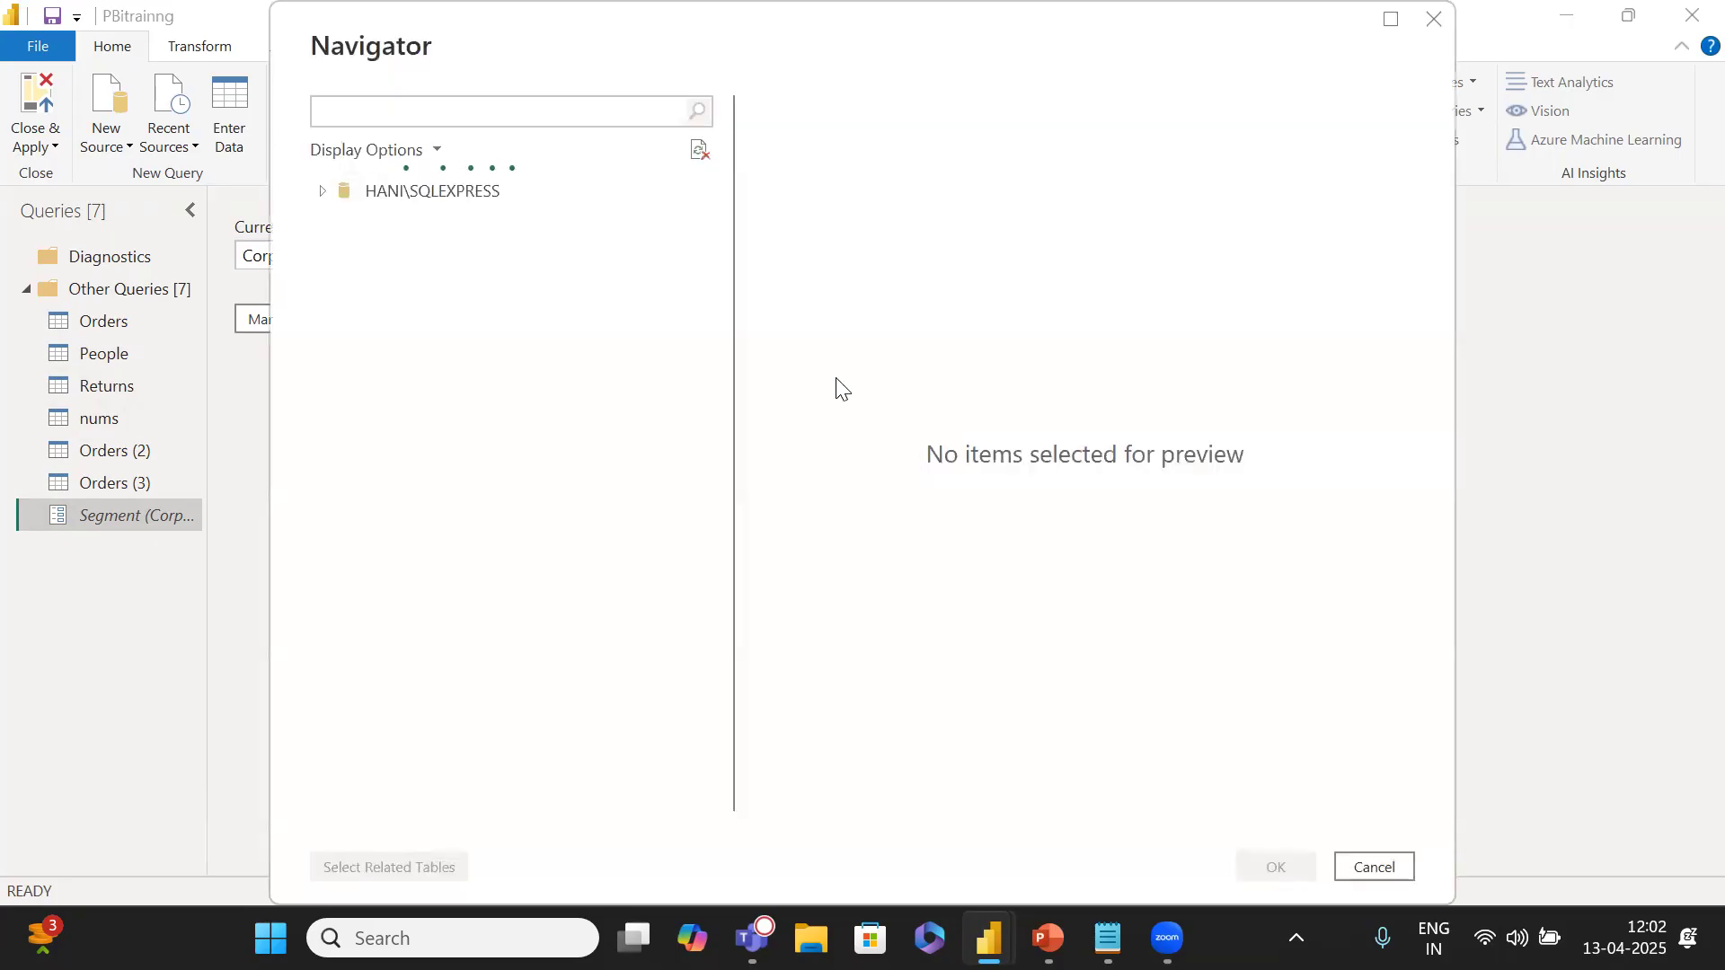
{"action": "left_click", "coordinate": [336, 264]}
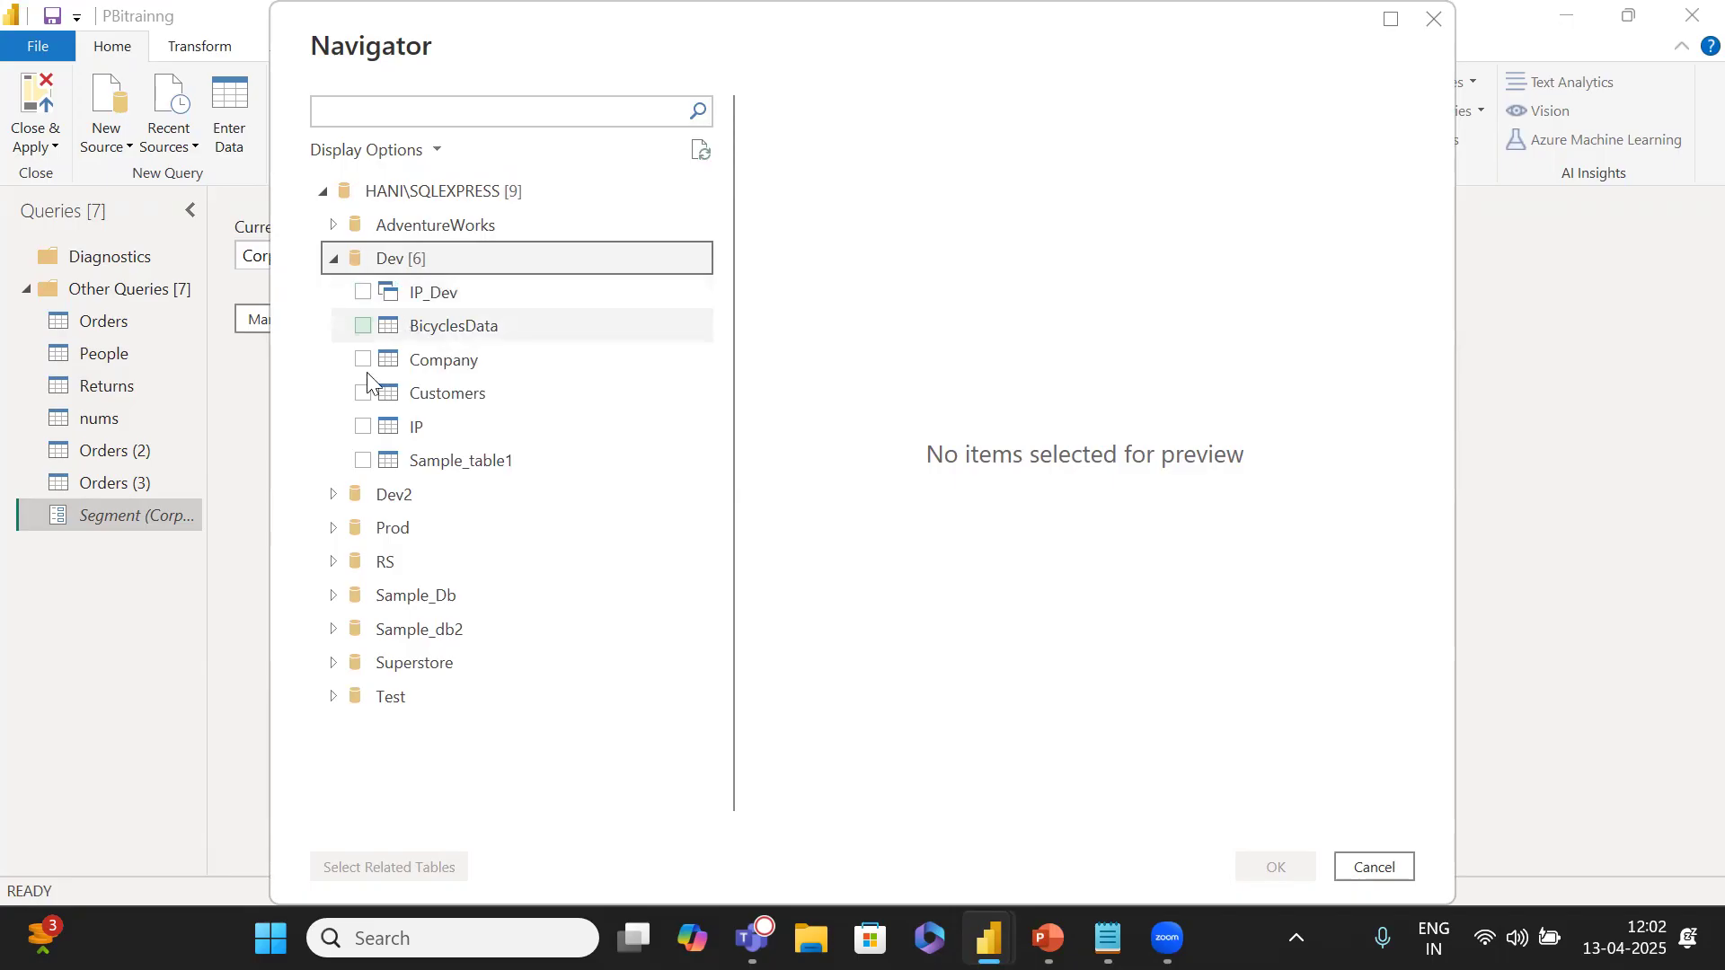
{"action": "left_click", "coordinate": [365, 425]}
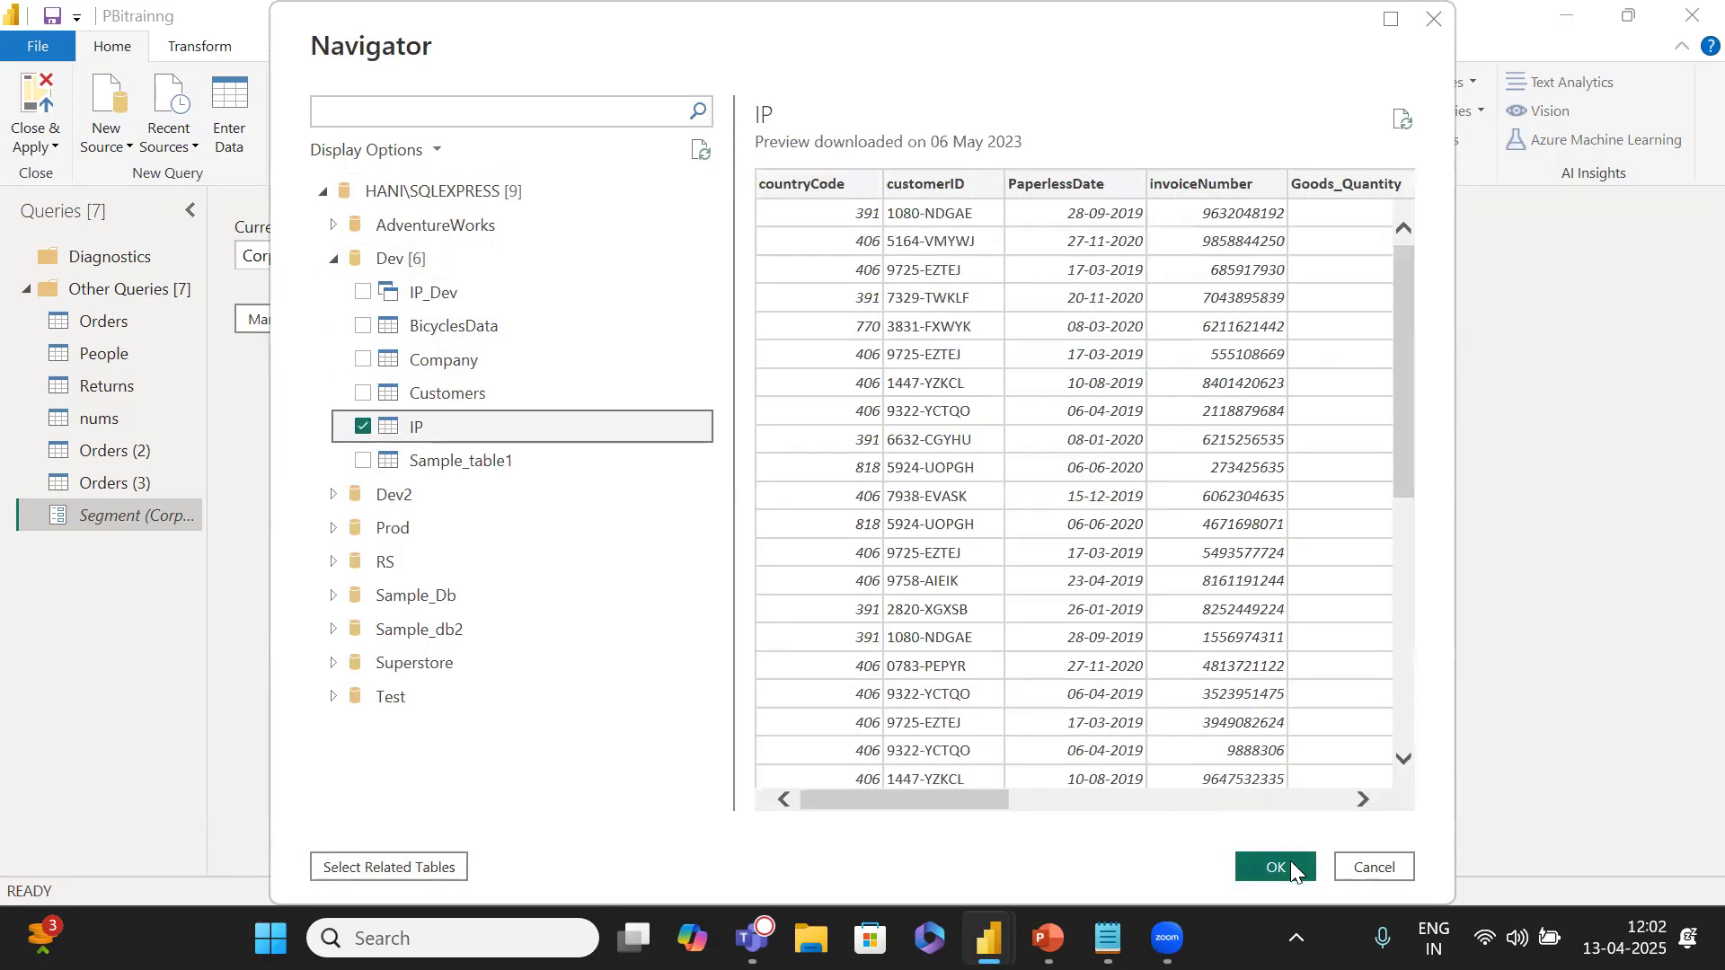
{"action": "left_click", "coordinate": [1292, 868]}
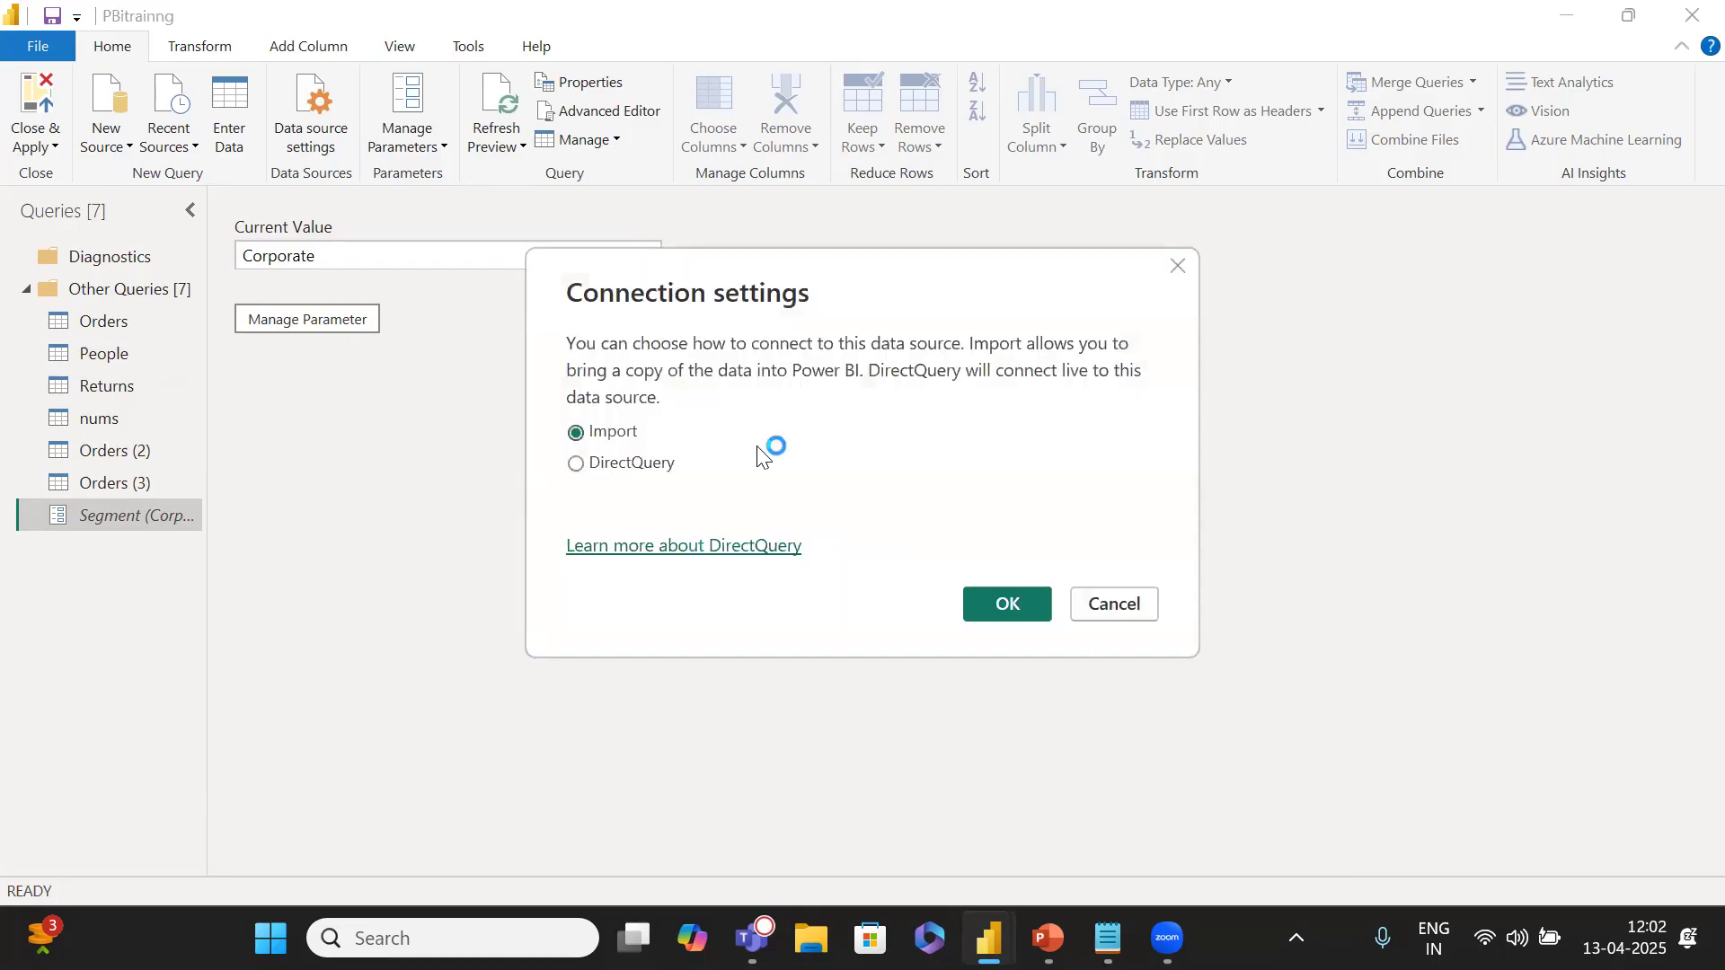
{"action": "left_click", "coordinate": [991, 600]}
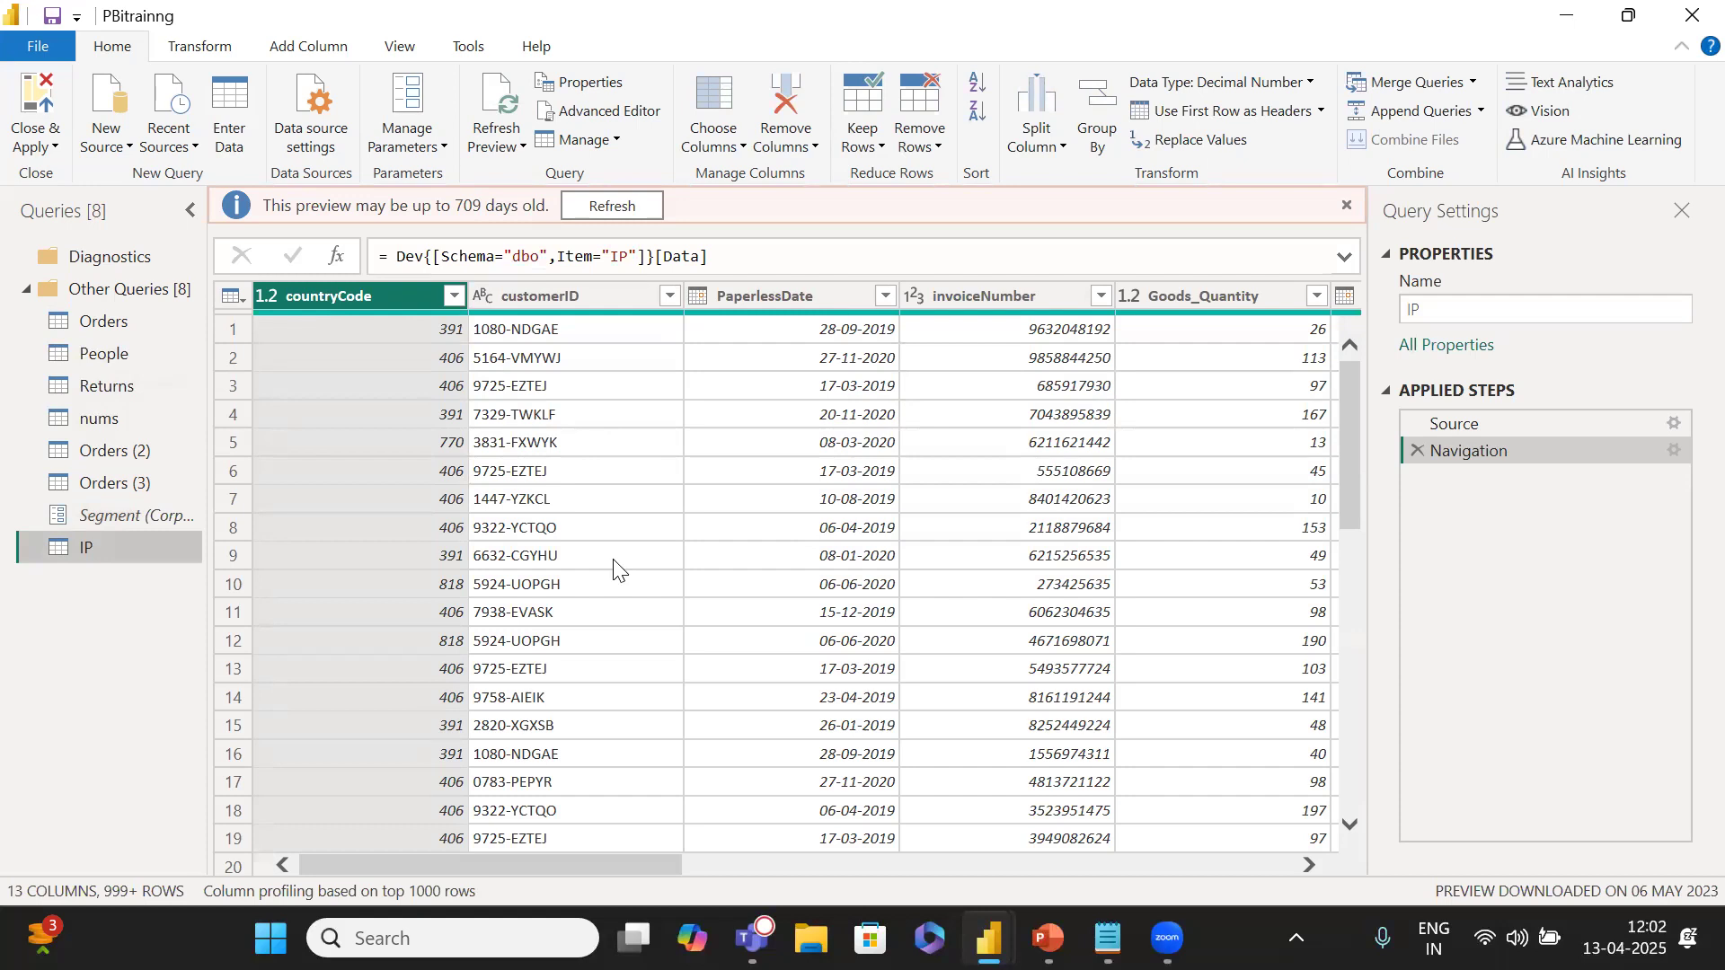
Examine the IP query's rows and its M code for the server and database names, leaving the code unedited.
{"action": "scroll", "coordinate": [615, 570], "scroll_direction": "down", "scroll_amount": 6}
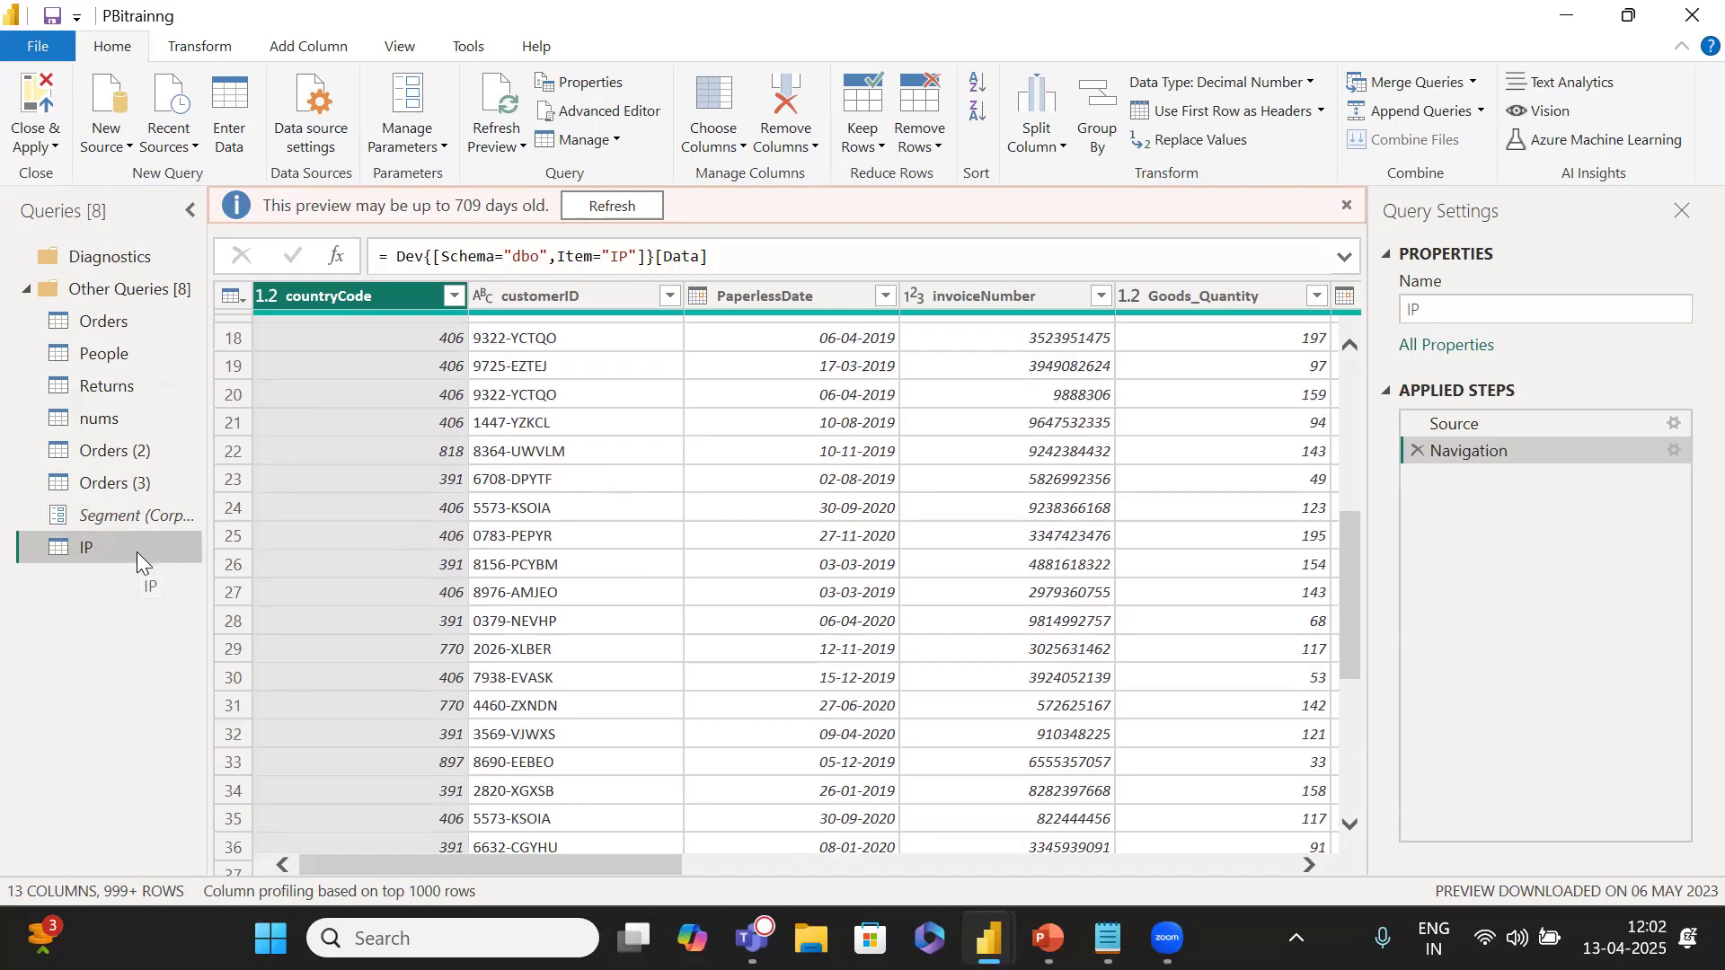
{"action": "left_click", "coordinate": [626, 116]}
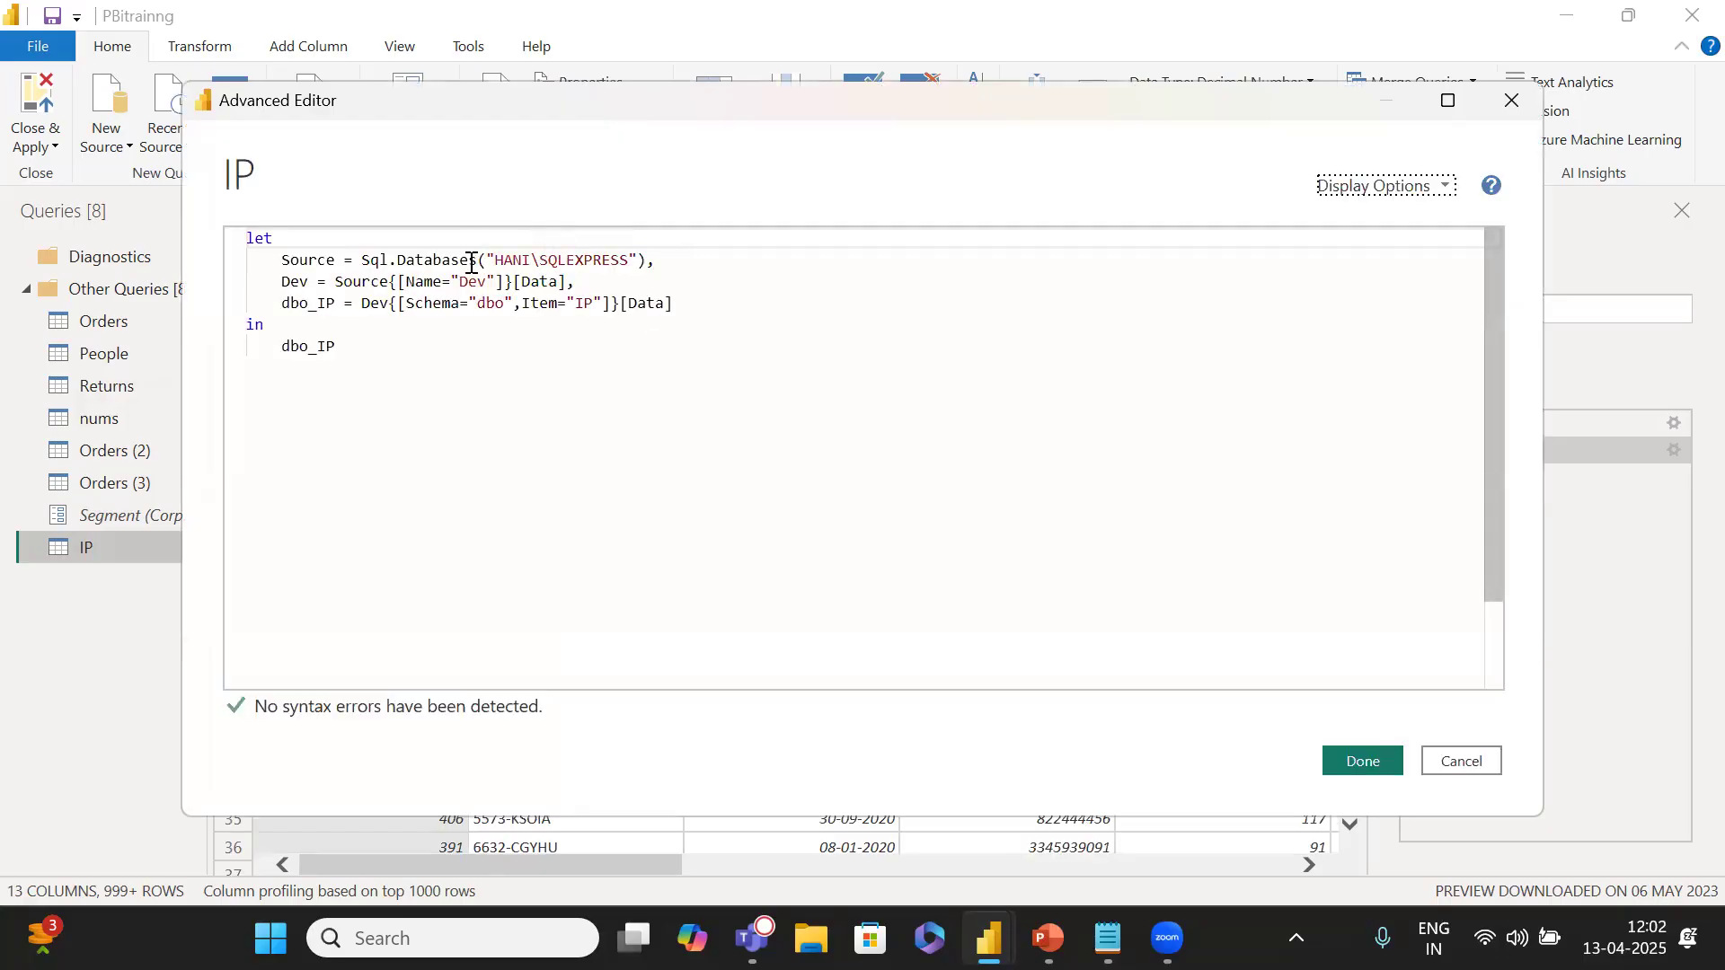
{"action": "left_click_drag", "start_coordinate": [352, 258], "coordinate": [701, 246]}
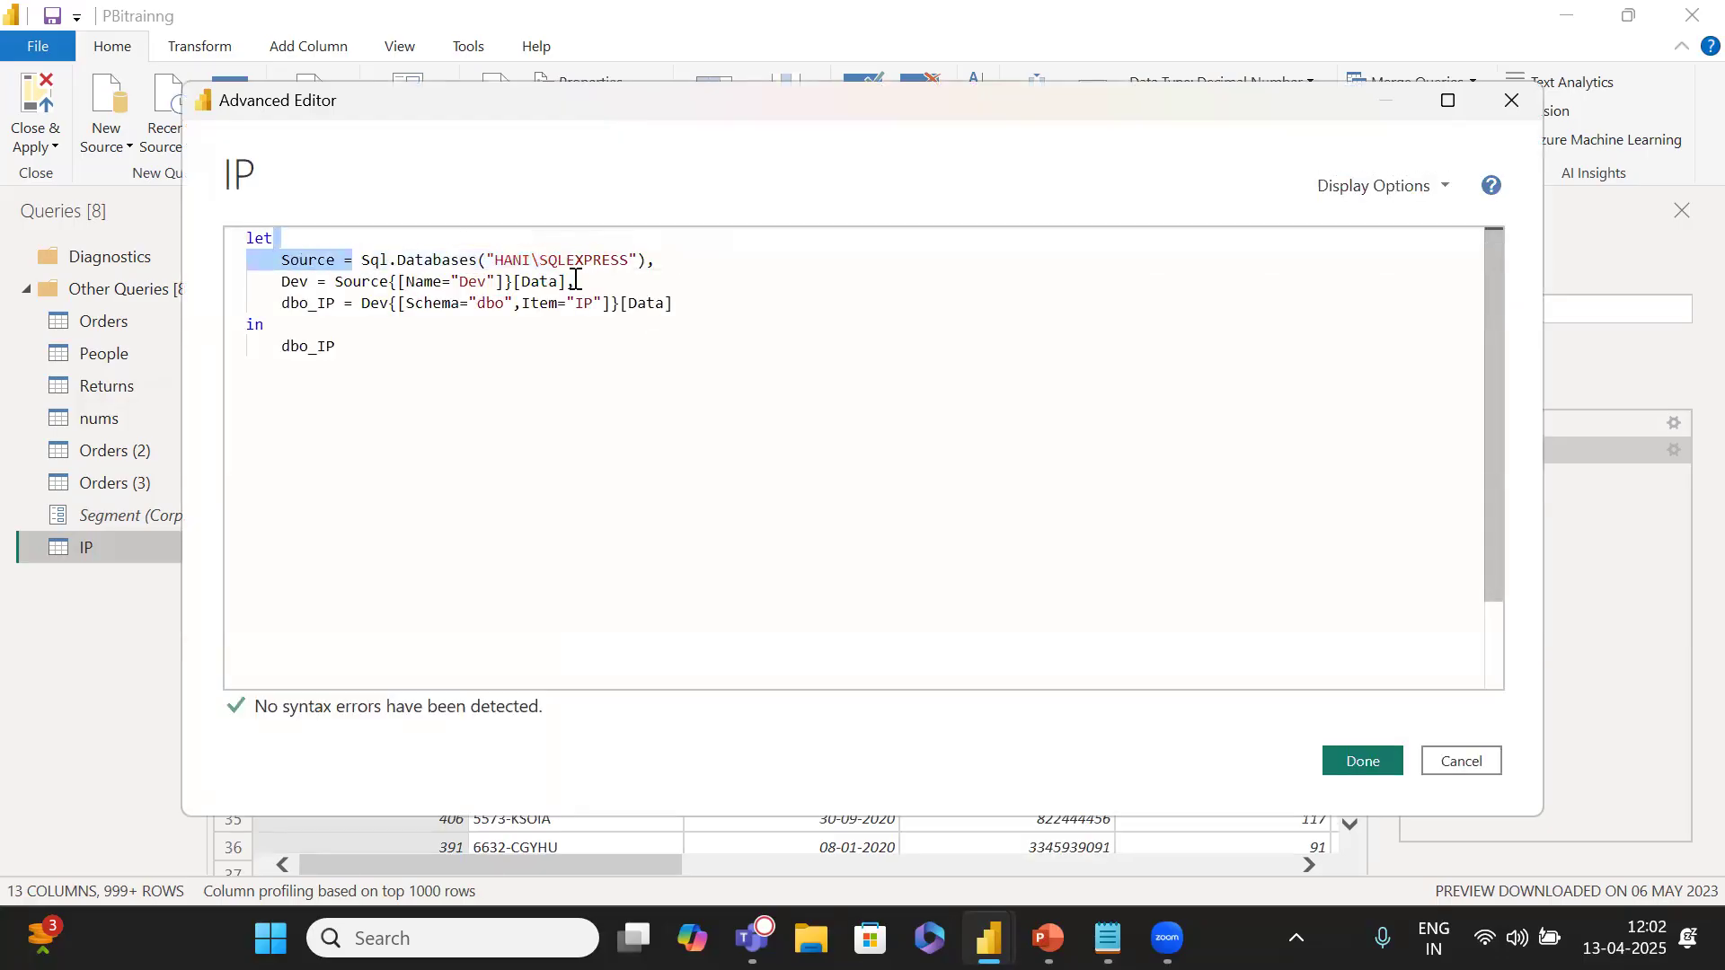
{"action": "left_click_drag", "start_coordinate": [489, 281], "coordinate": [460, 283]}
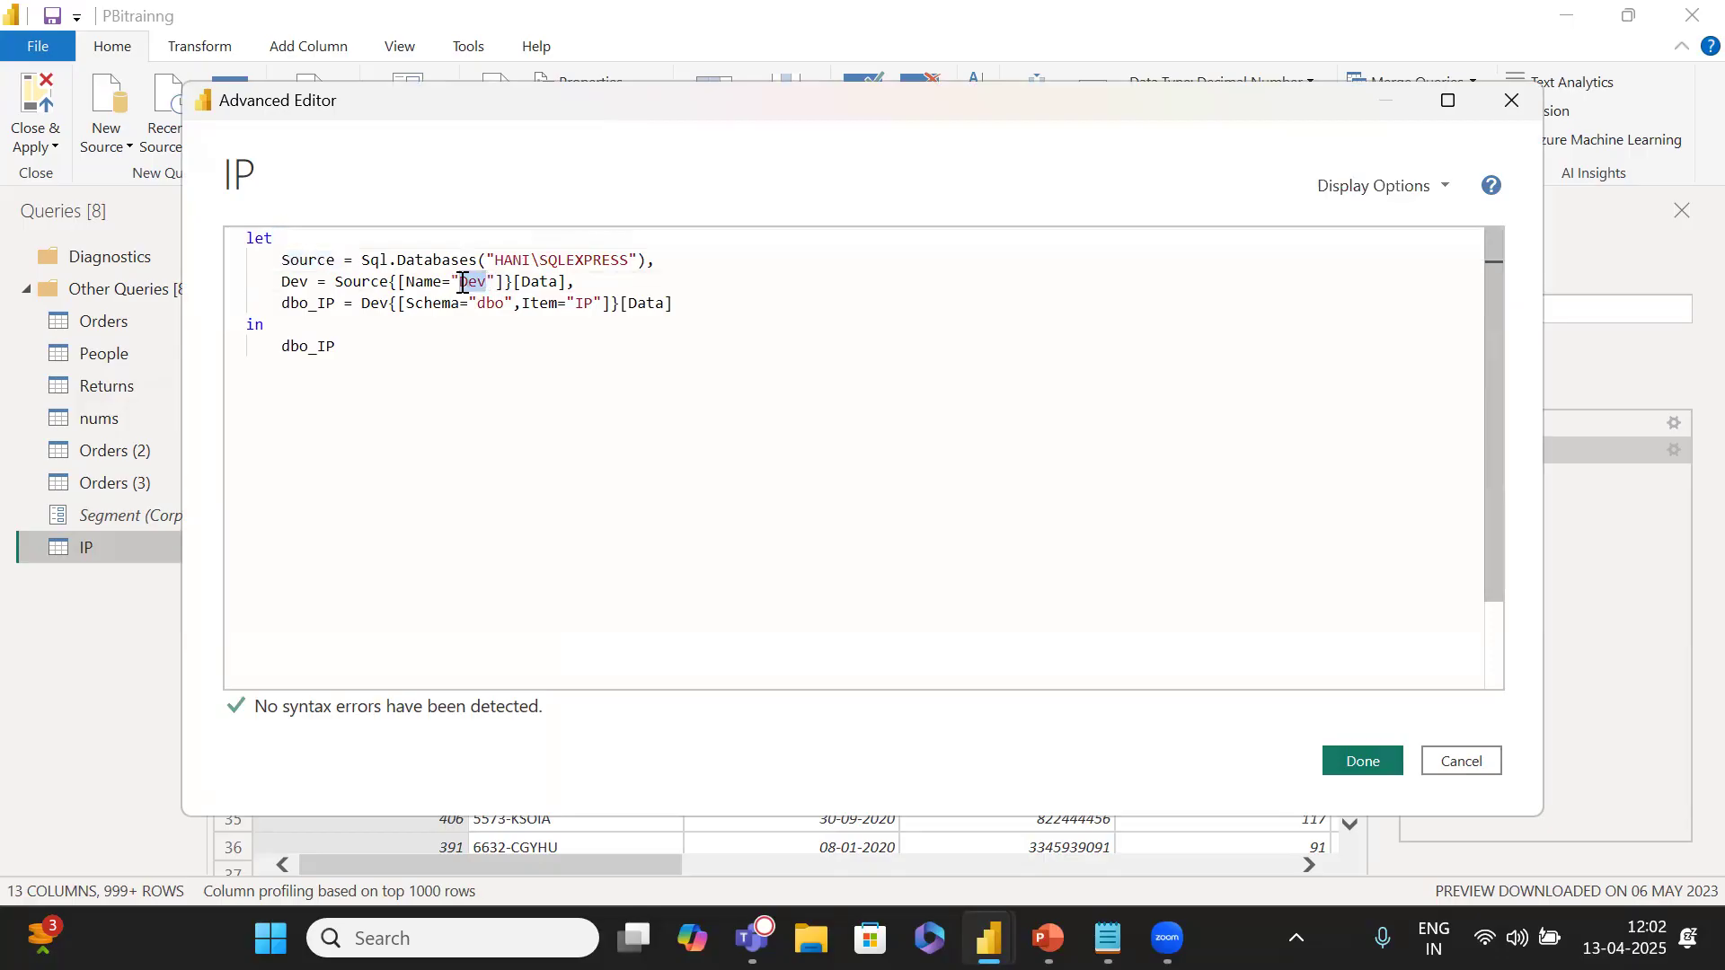
{"action": "left_click", "coordinate": [1478, 762]}
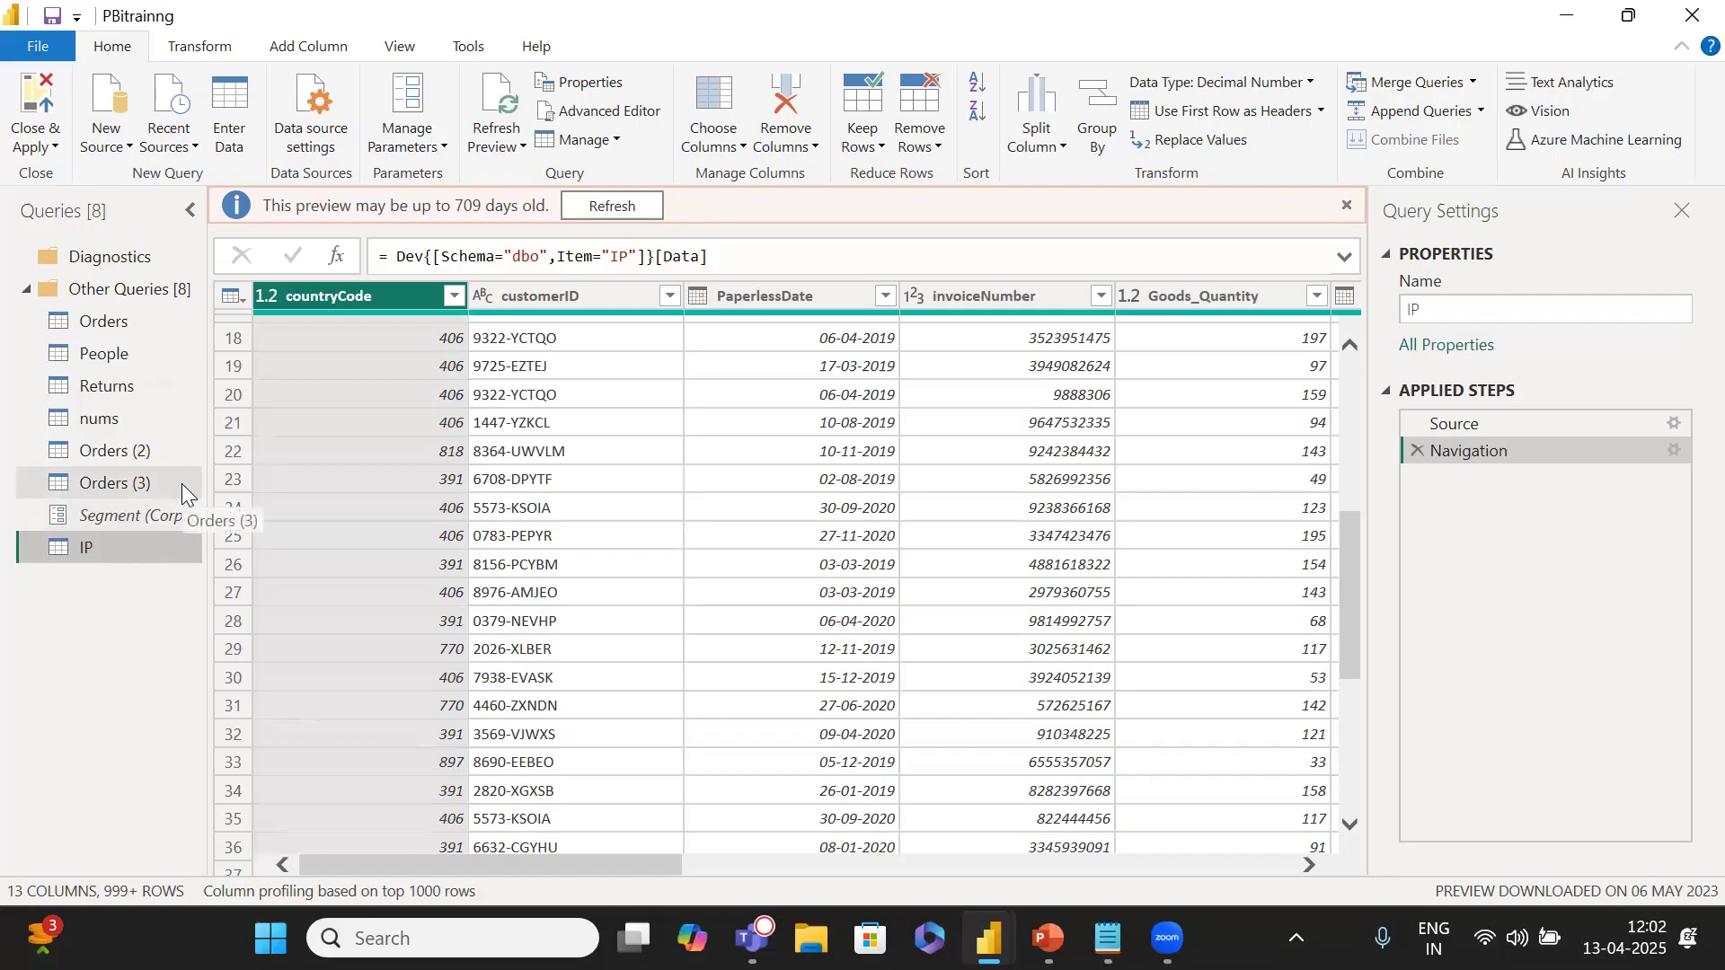
Search Windows for Paint and switch to it with a blank canvas.
{"action": "left_click", "coordinate": [485, 939]}
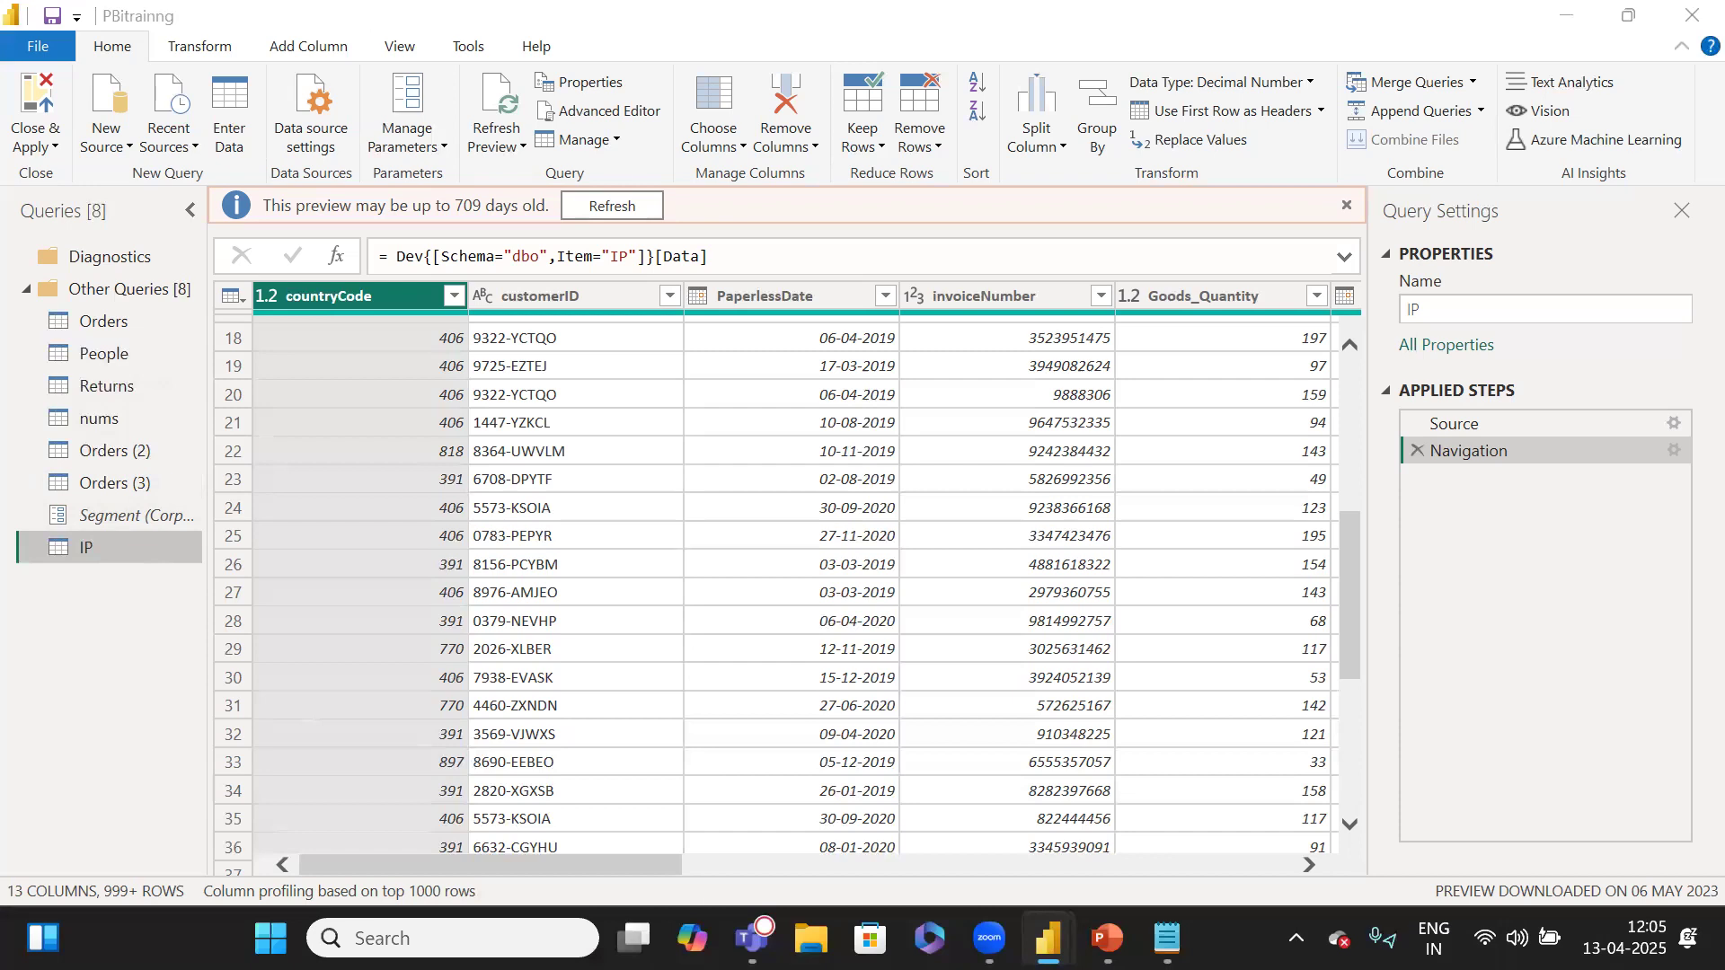
{"action": "key", "text": "super"}
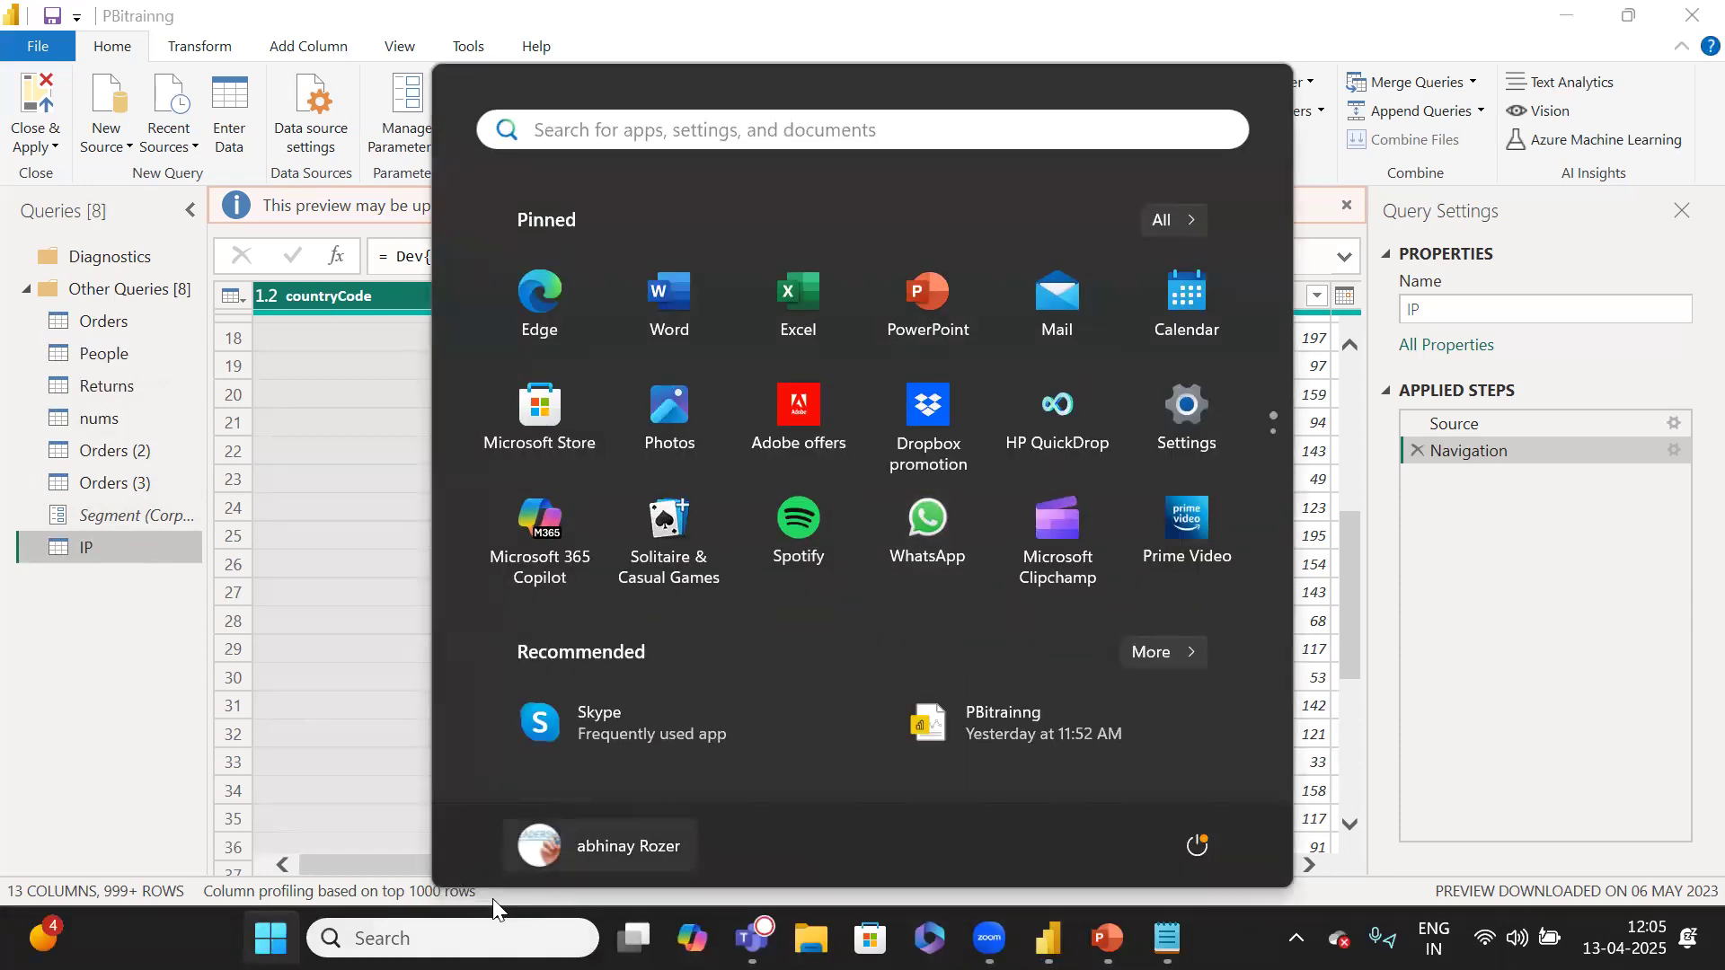
{"action": "left_click", "coordinate": [493, 936]}
{"action": "type", "text": "pa"}
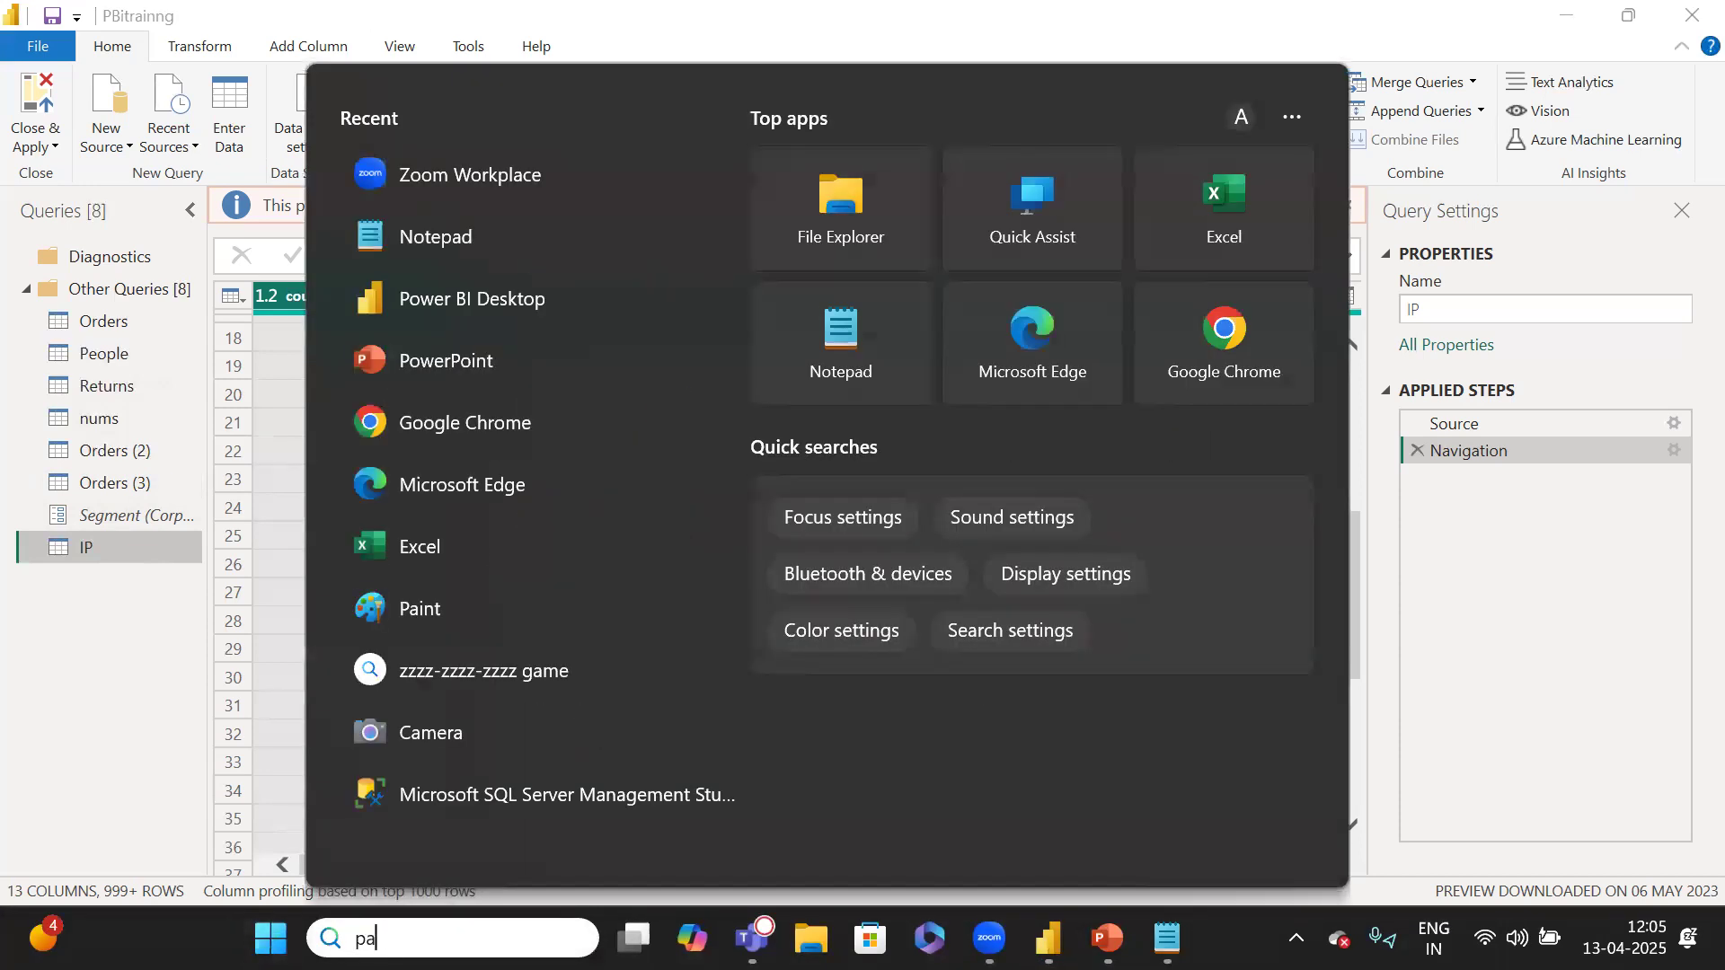
{"action": "type", "text": "in"}
{"action": "key", "text": "Escape"}
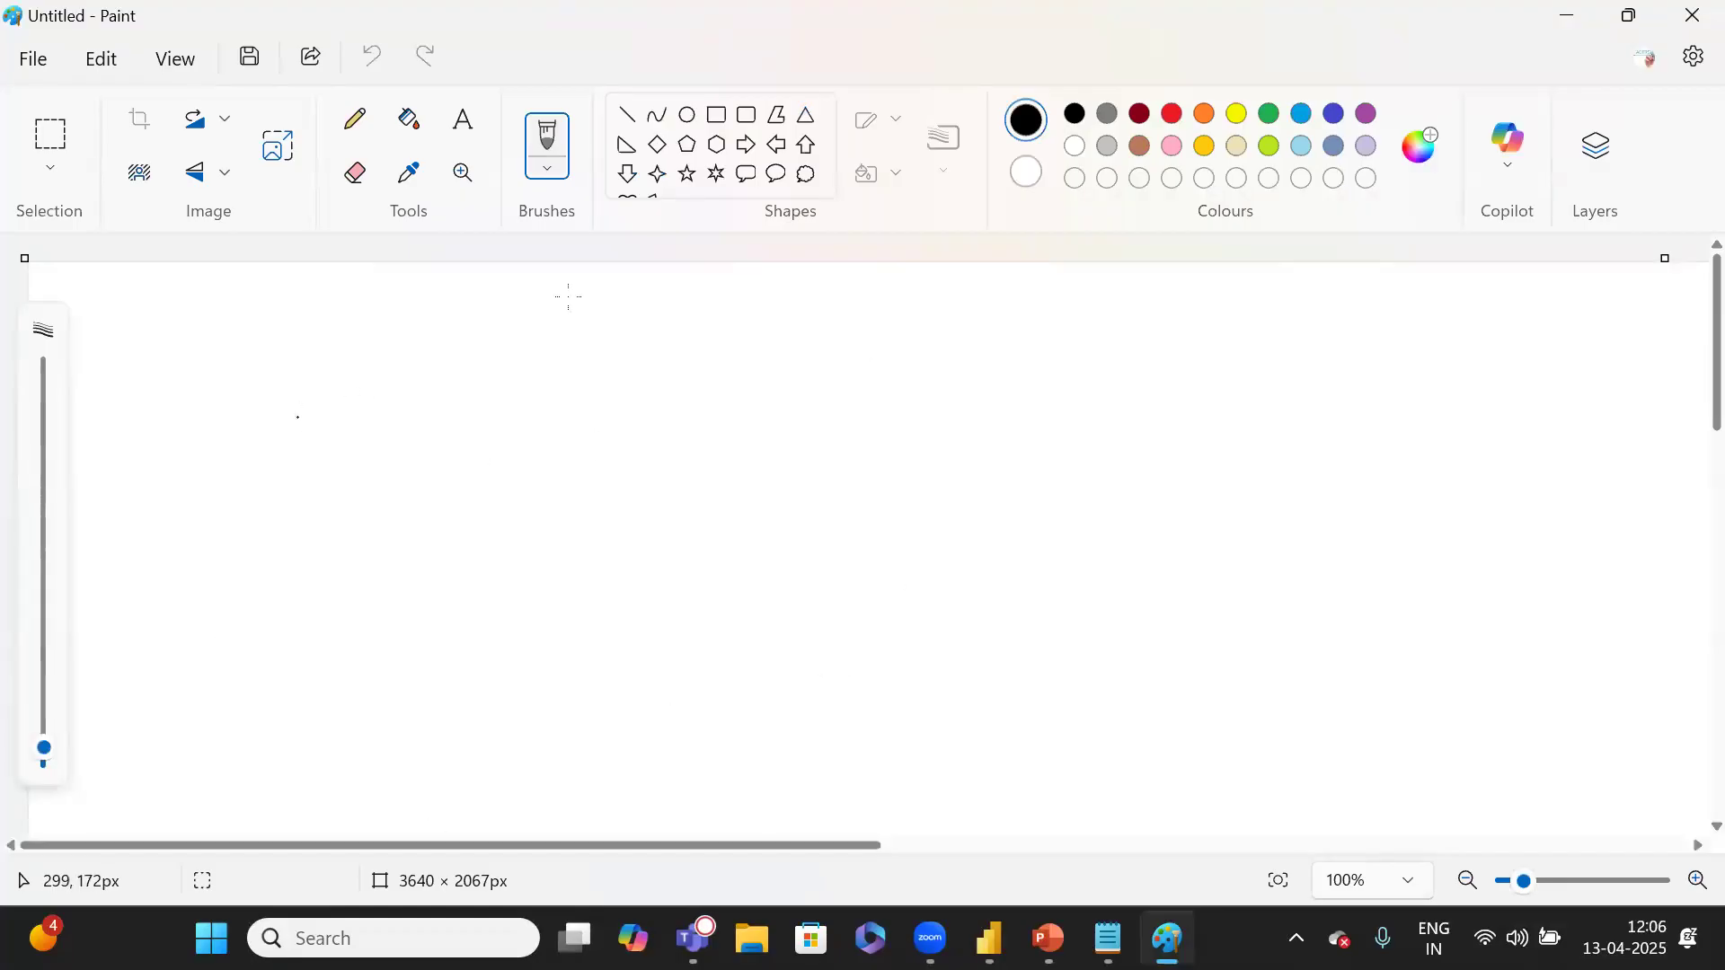
Draw three separate rectangles in a row across the upper canvas, the first about 182 × 71 px and the third about 213 × 82 px.
{"action": "left_click", "coordinate": [721, 123]}
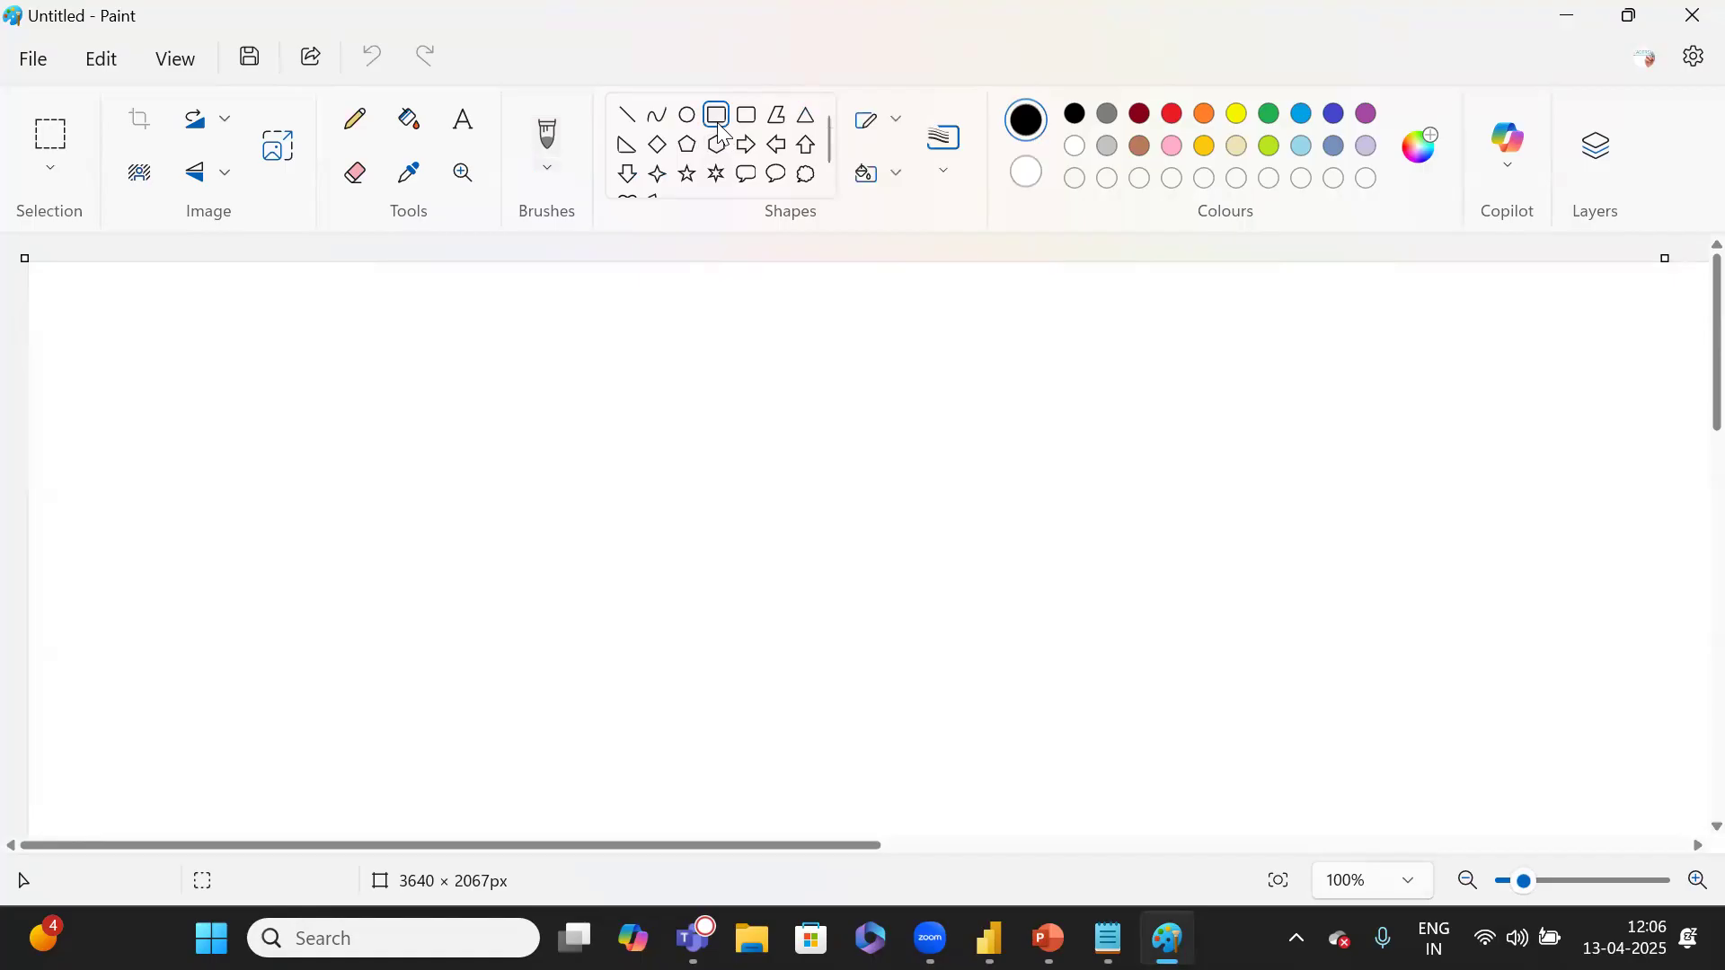
{"action": "left_click_drag", "start_coordinate": [404, 367], "coordinate": [571, 435]}
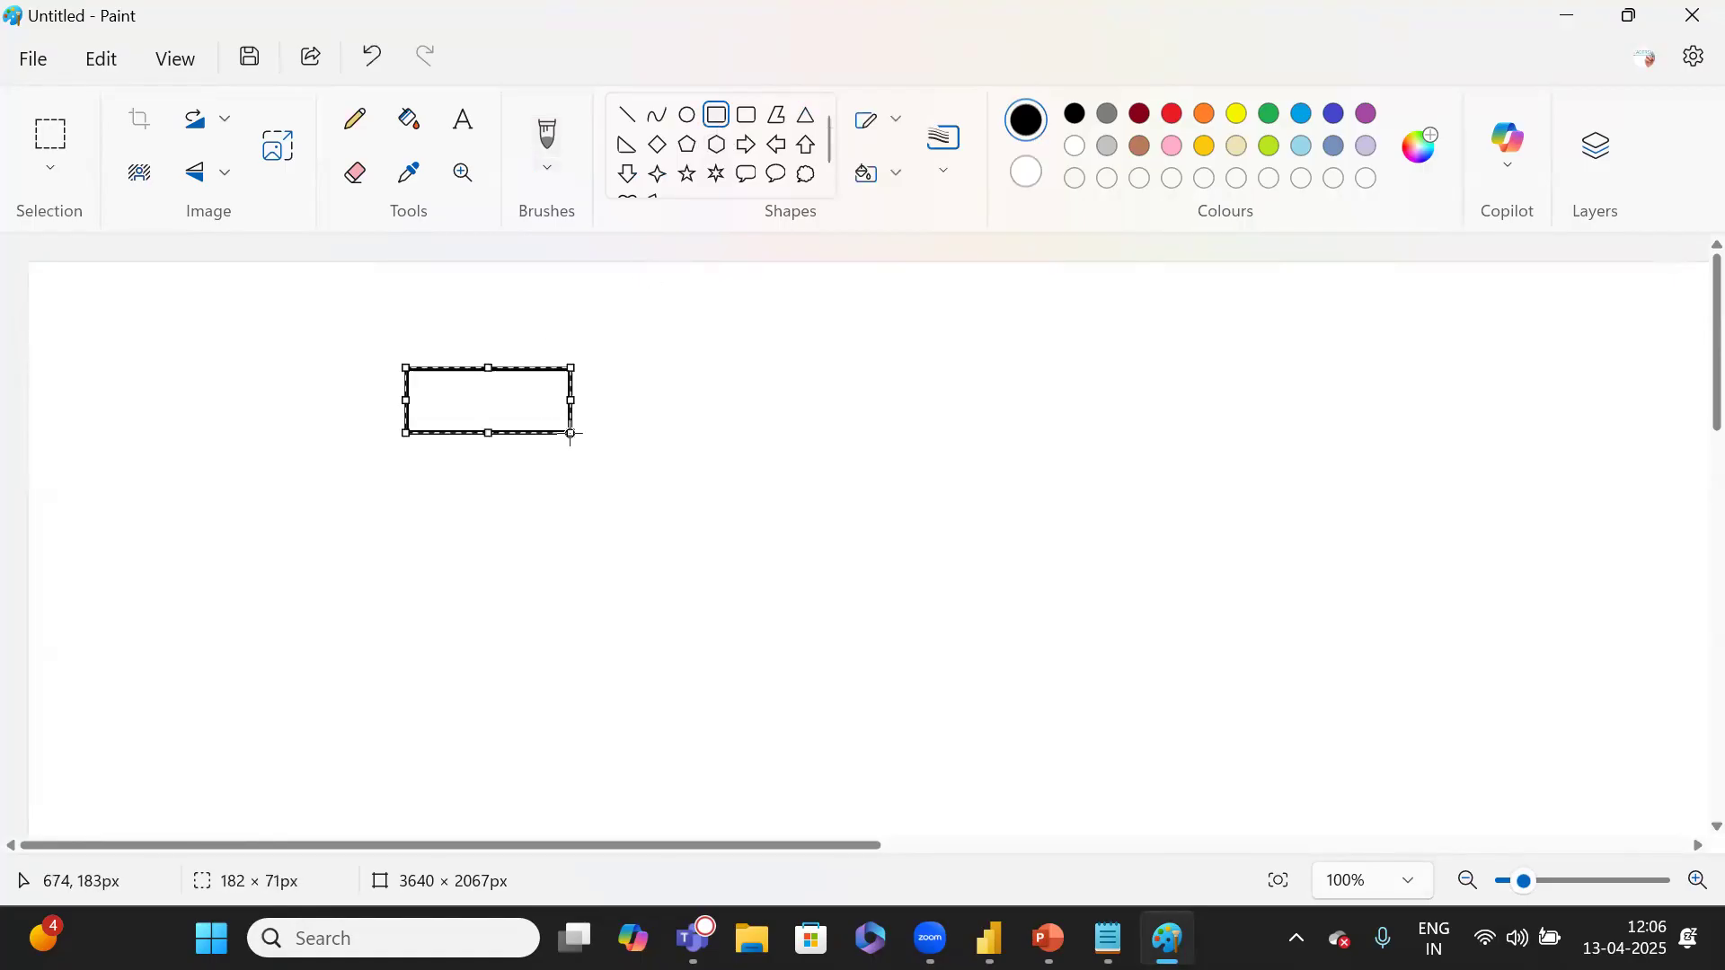
{"action": "left_click_drag", "start_coordinate": [731, 374], "coordinate": [893, 433]}
{"action": "left_click_drag", "start_coordinate": [995, 365], "coordinate": [1188, 440]}
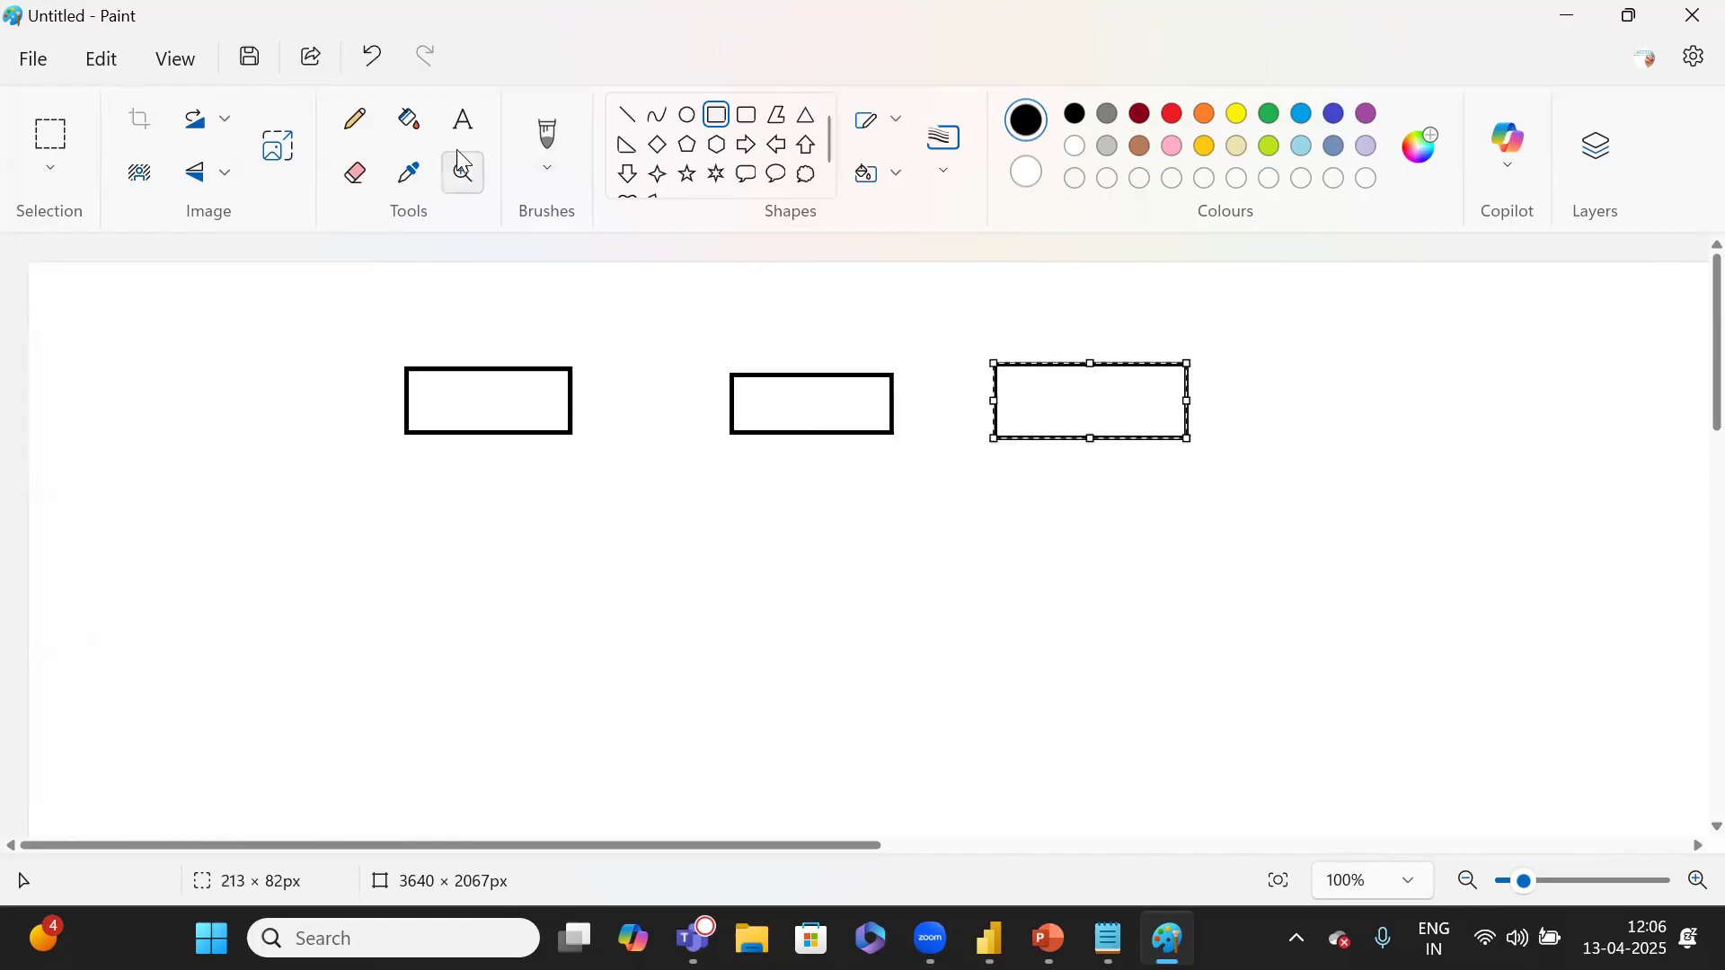
Label the first rectangle DEV in enlarged bold italic Calibri text and move the label up inside the box.
{"action": "left_click", "coordinate": [463, 119]}
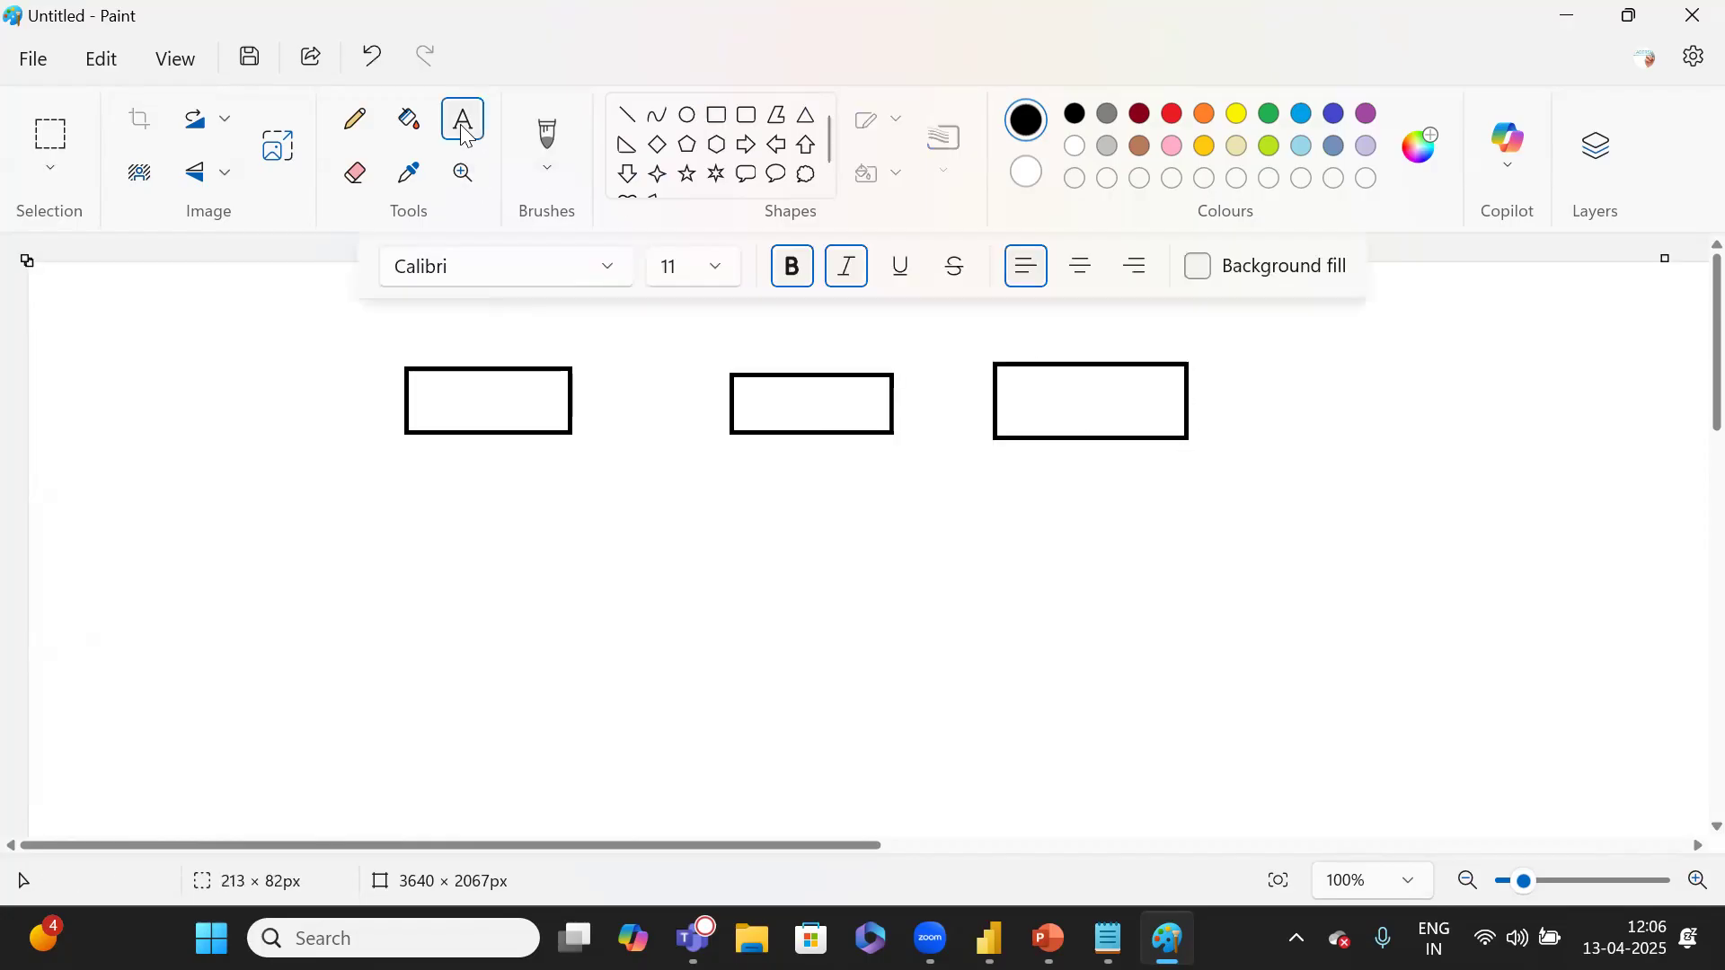
{"action": "left_click", "coordinate": [440, 413]}
{"action": "type", "text": "DEV"}
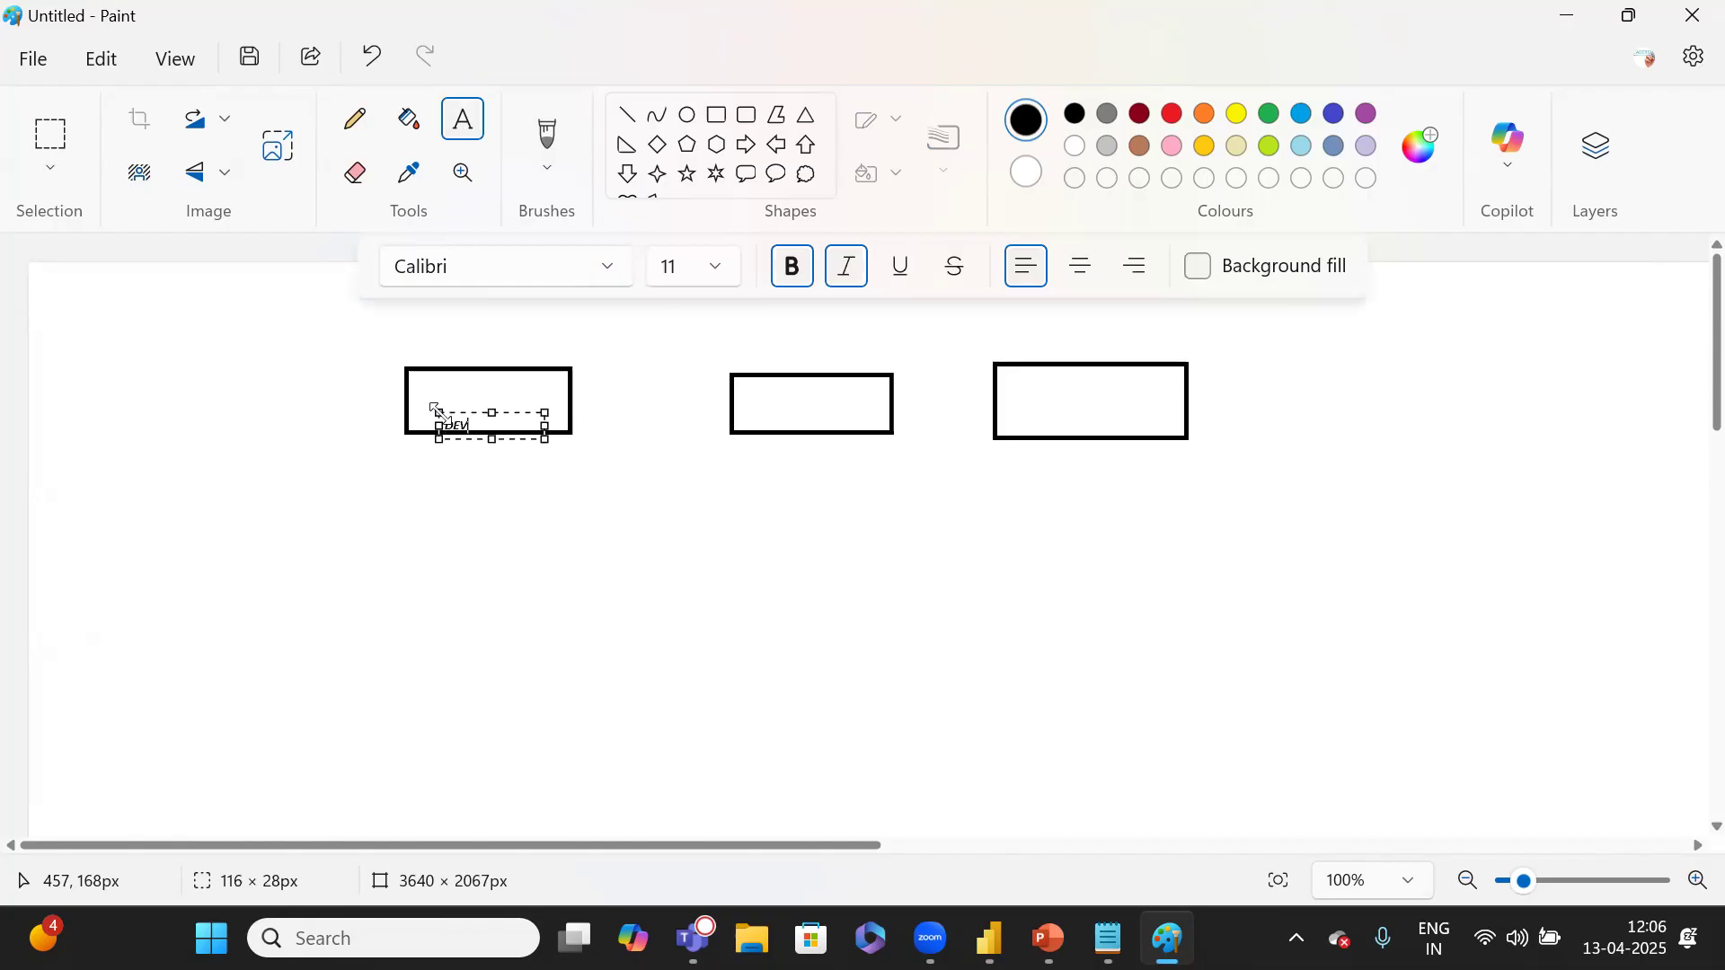
{"action": "key", "text": "ctrl+a"}
{"action": "key", "text": "ctrl+shift+period"}
{"action": "key", "text": "ctrl+shift+period"}
{"action": "key", "text": "ctrl+shift+period"}
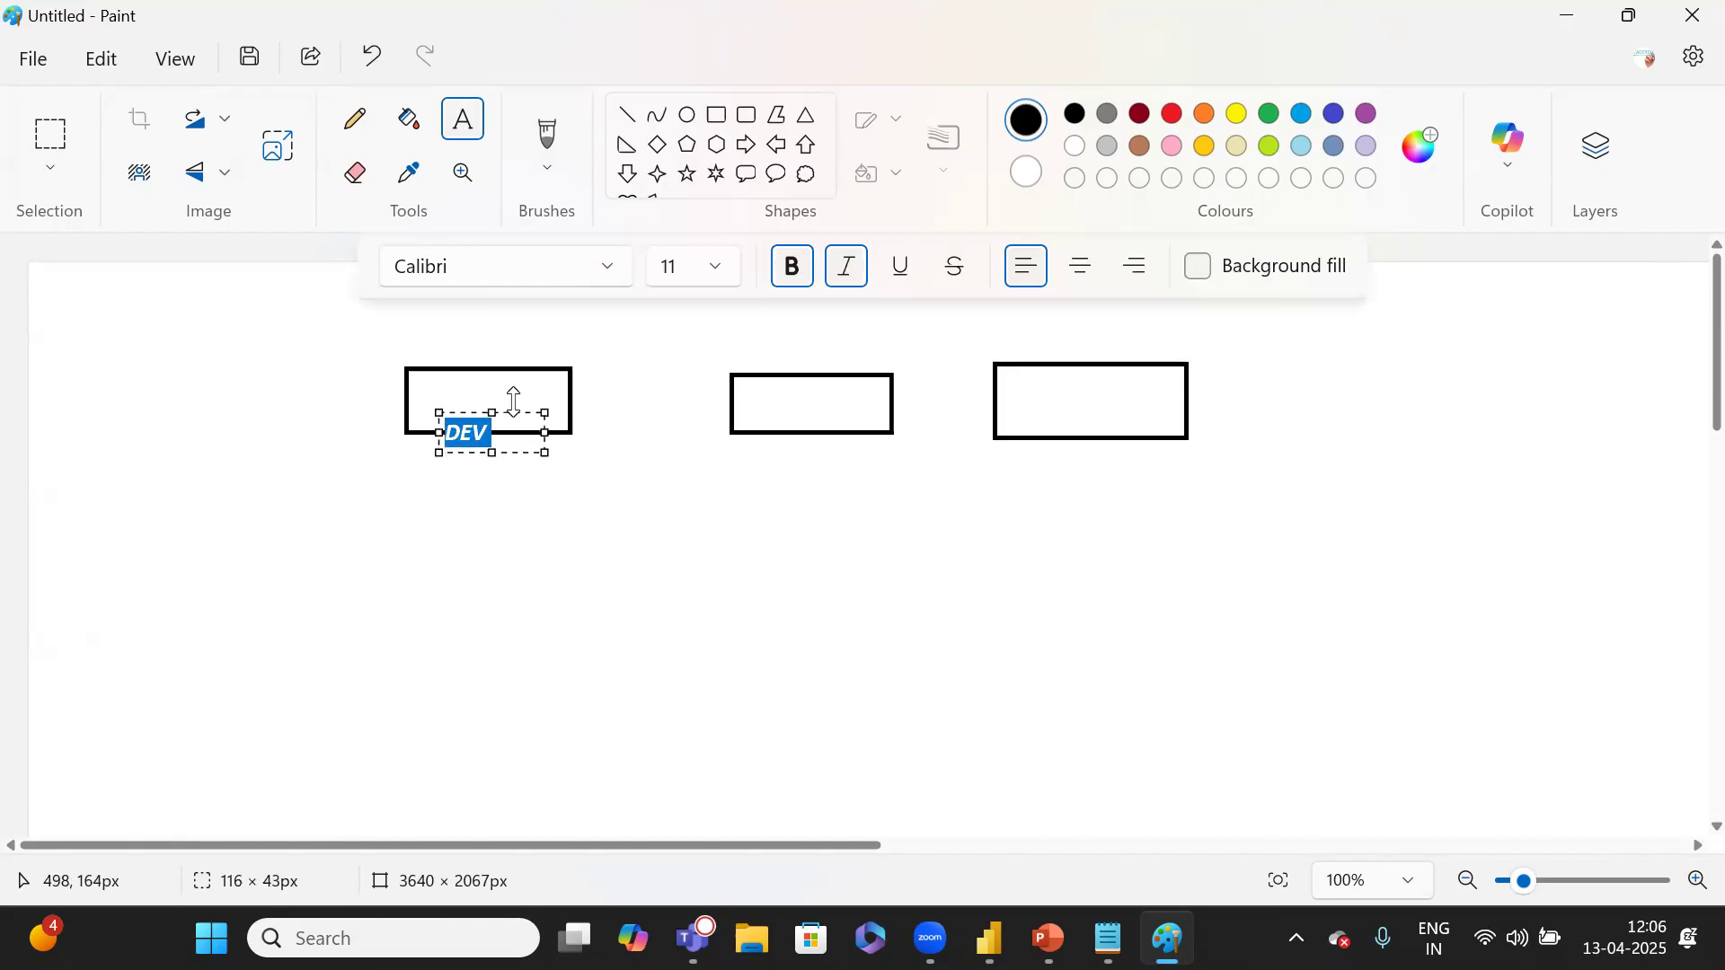
{"action": "left_click_drag", "start_coordinate": [531, 418], "coordinate": [542, 385]}
{"action": "left_click", "coordinate": [772, 409]}
Label the middle rectangle UAT/TEST in enlarged text and move the label up inside the box.
{"action": "left_click", "coordinate": [770, 409]}
{"action": "type", "text": "QAT/TEST"}
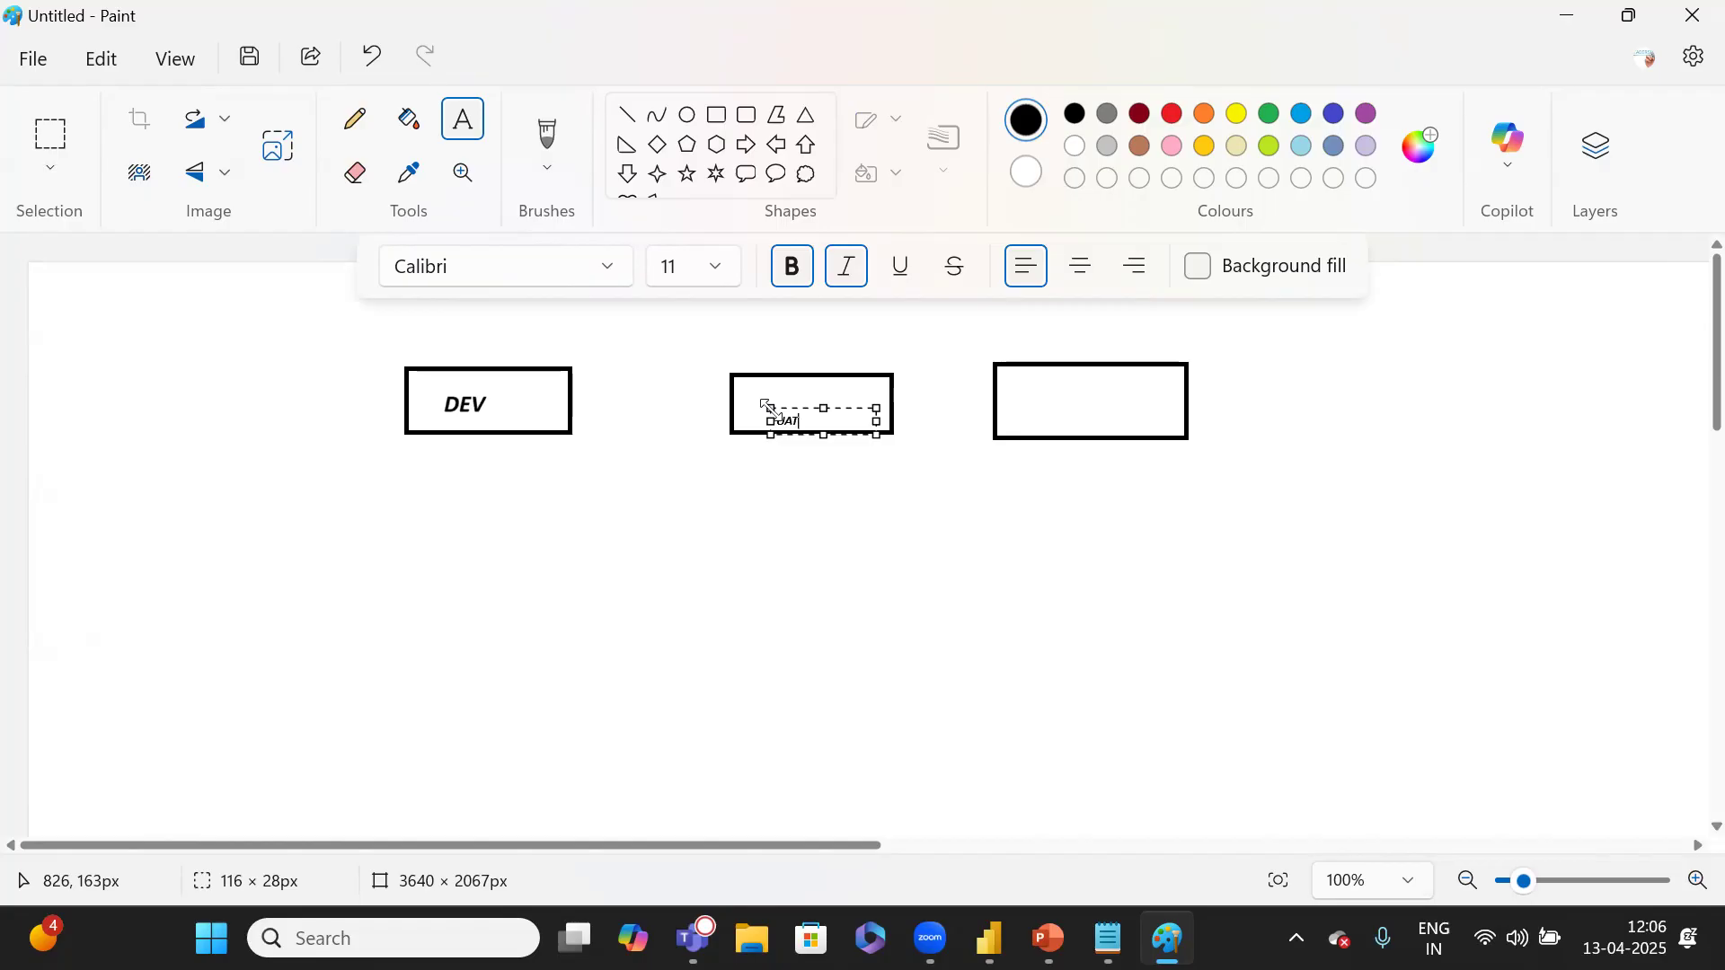
{"action": "key", "text": "ctrl+a"}
{"action": "key", "text": "ctrl+shift+period"}
{"action": "key", "text": "ctrl+shift+period"}
{"action": "key", "text": "ctrl+shift+period"}
{"action": "key", "text": "ctrl+shift+period"}
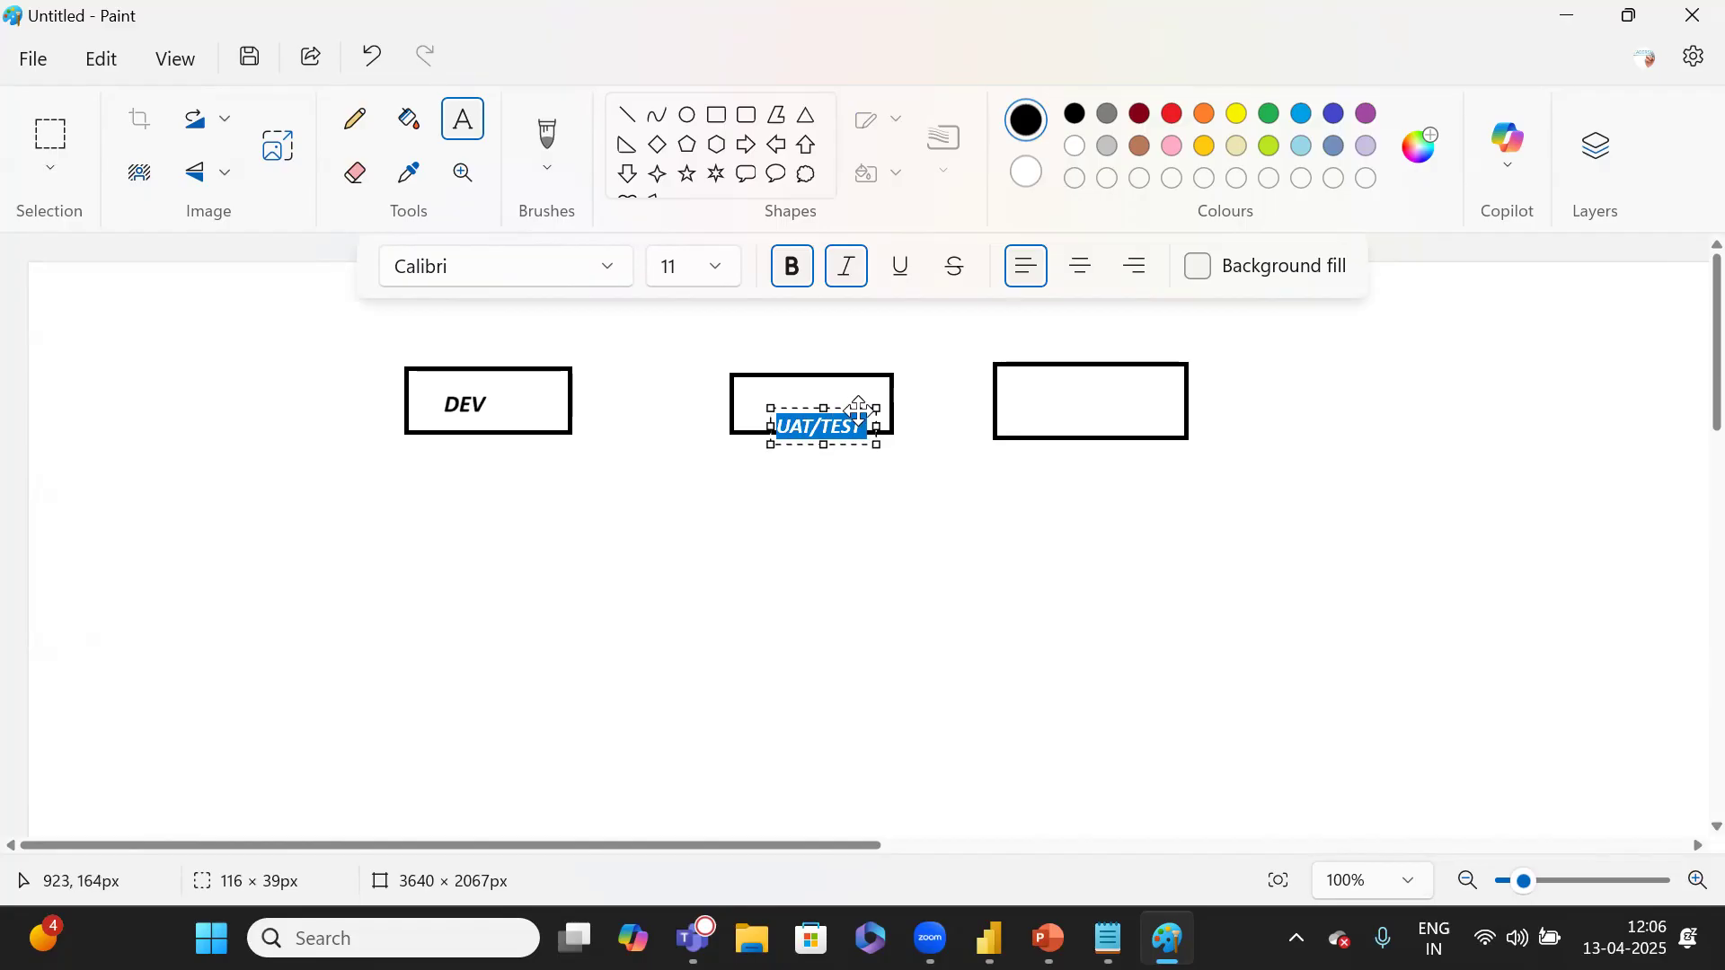
{"action": "left_click_drag", "start_coordinate": [825, 410], "coordinate": [820, 386]}
{"action": "left_click", "coordinate": [1040, 393]}
Add an enlarged PROD label inside the third rectangle.
{"action": "left_click", "coordinate": [1040, 395]}
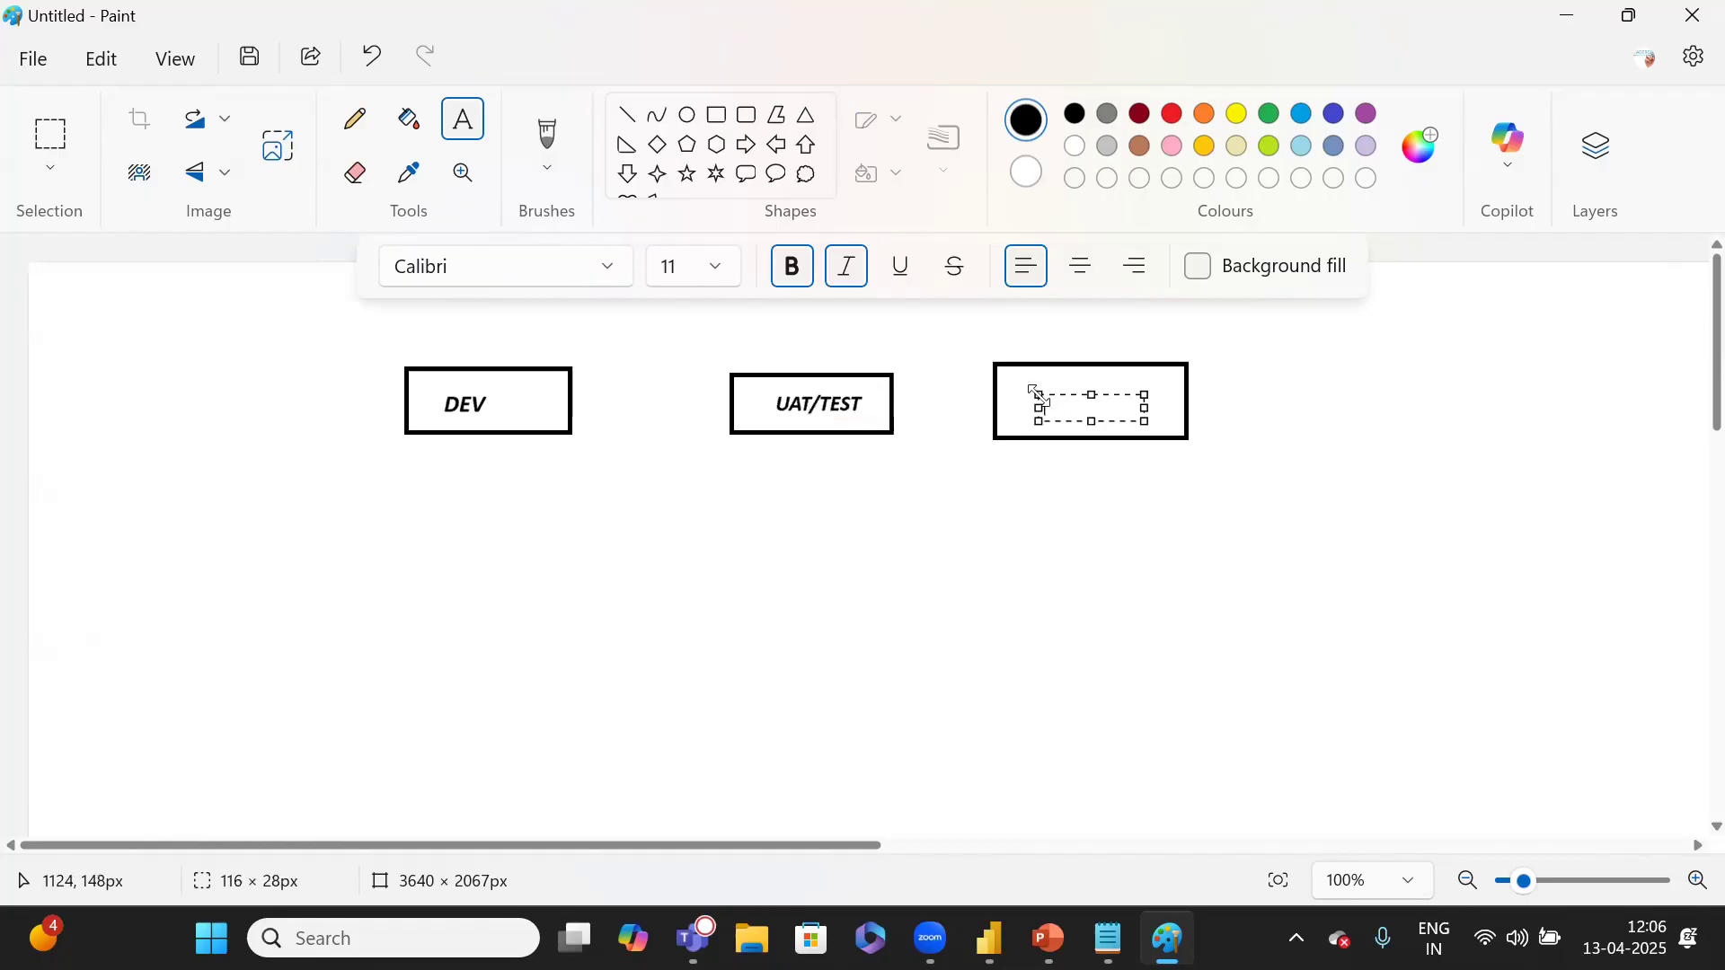
{"action": "key", "text": "ctrl+a"}
{"action": "key", "text": "ctrl+shift+period"}
{"action": "key", "text": "ctrl+shift+period"}
{"action": "key", "text": "ctrl+shift+period"}
{"action": "key", "text": "ctrl+shift+period"}
{"action": "key", "text": "ctrl+shift+period"}
{"action": "key", "text": "ctrl+shift+period"}
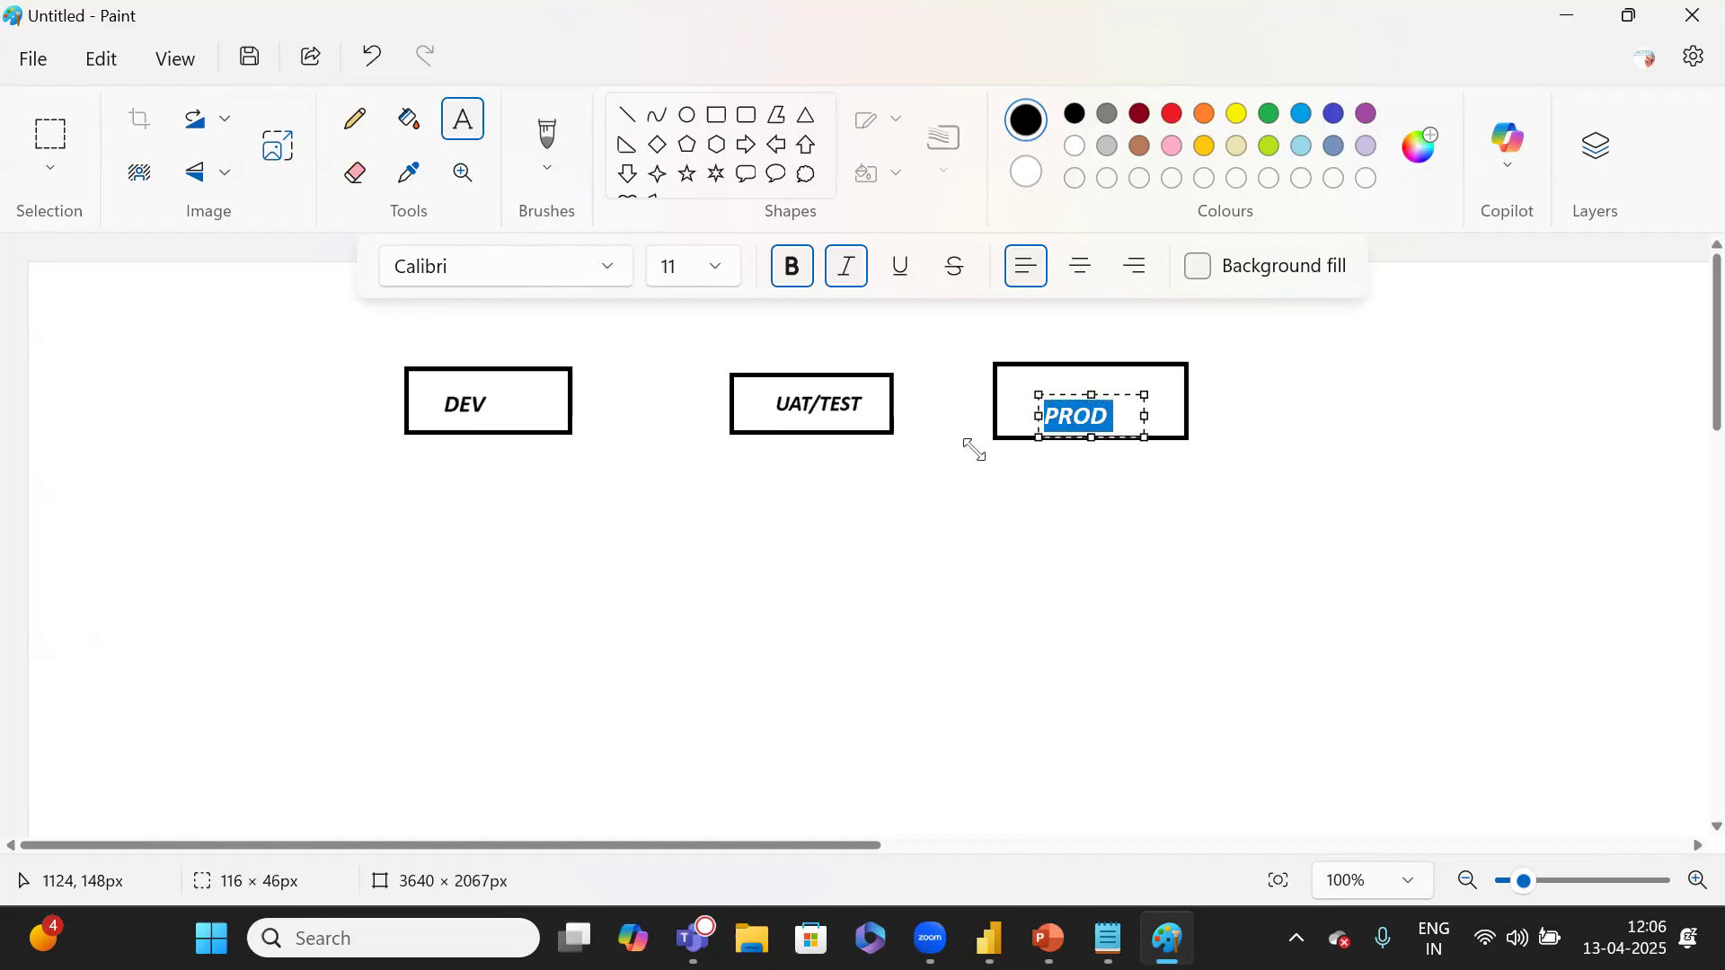
{"action": "left_click", "coordinate": [853, 525]}
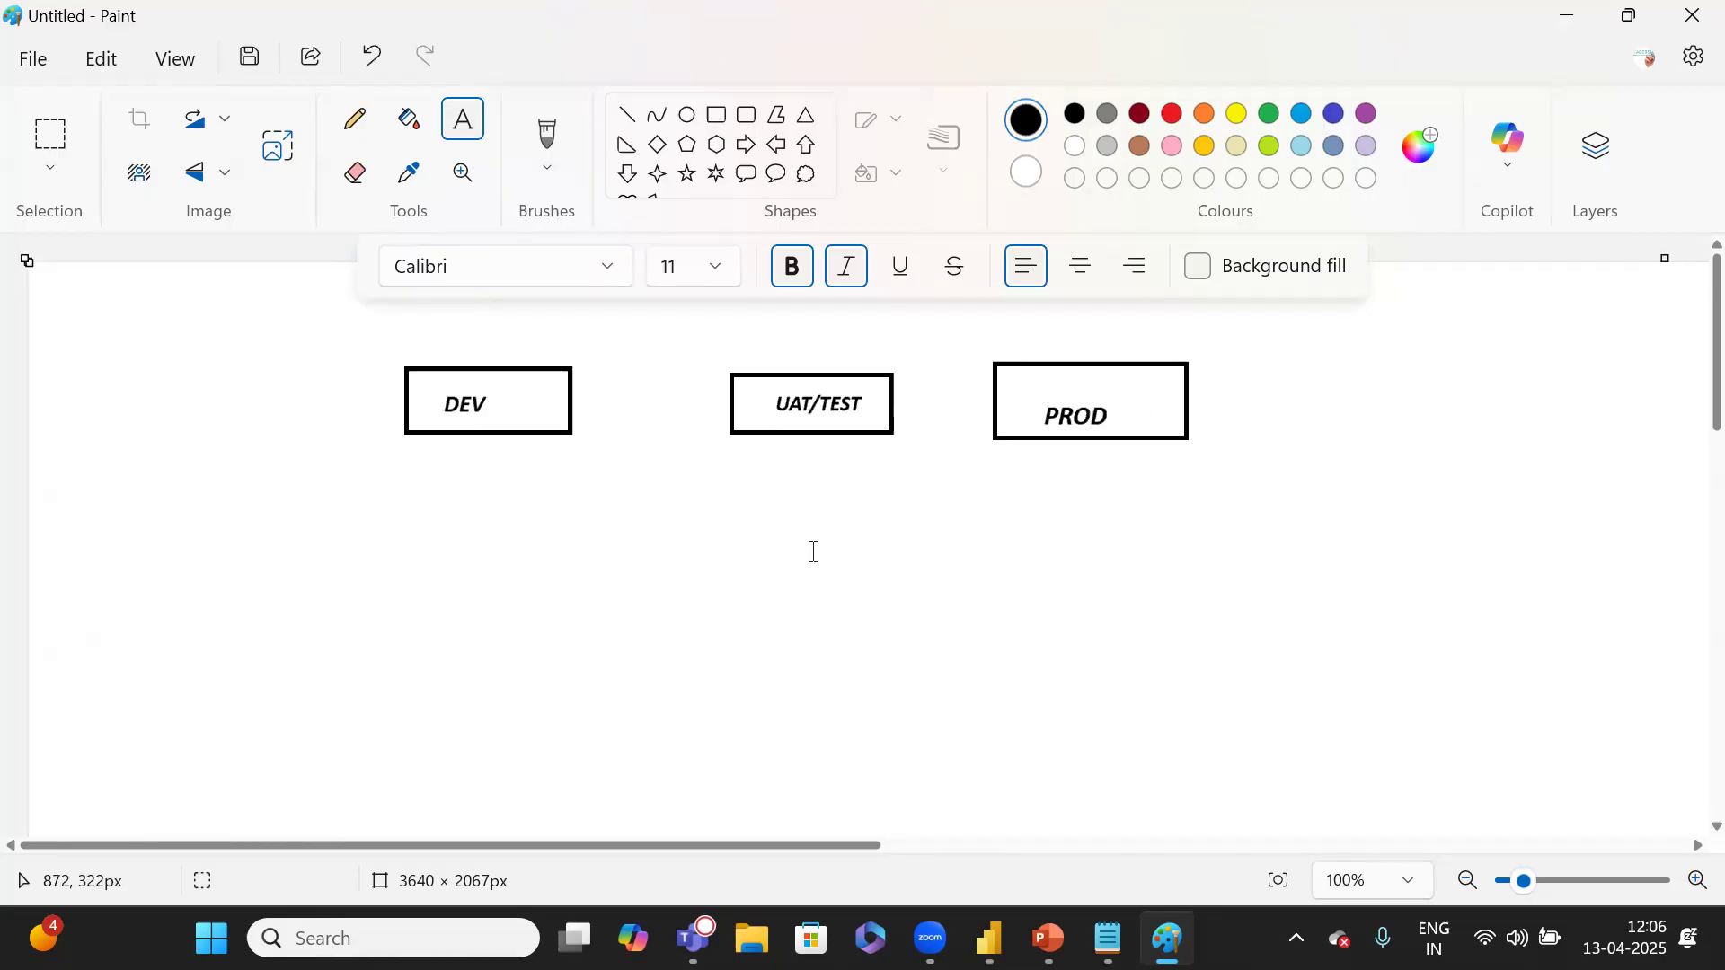
Add an enlarged PBI DEV text label below and to the left of the DEV rectangle.
{"action": "left_click", "coordinate": [689, 119]}
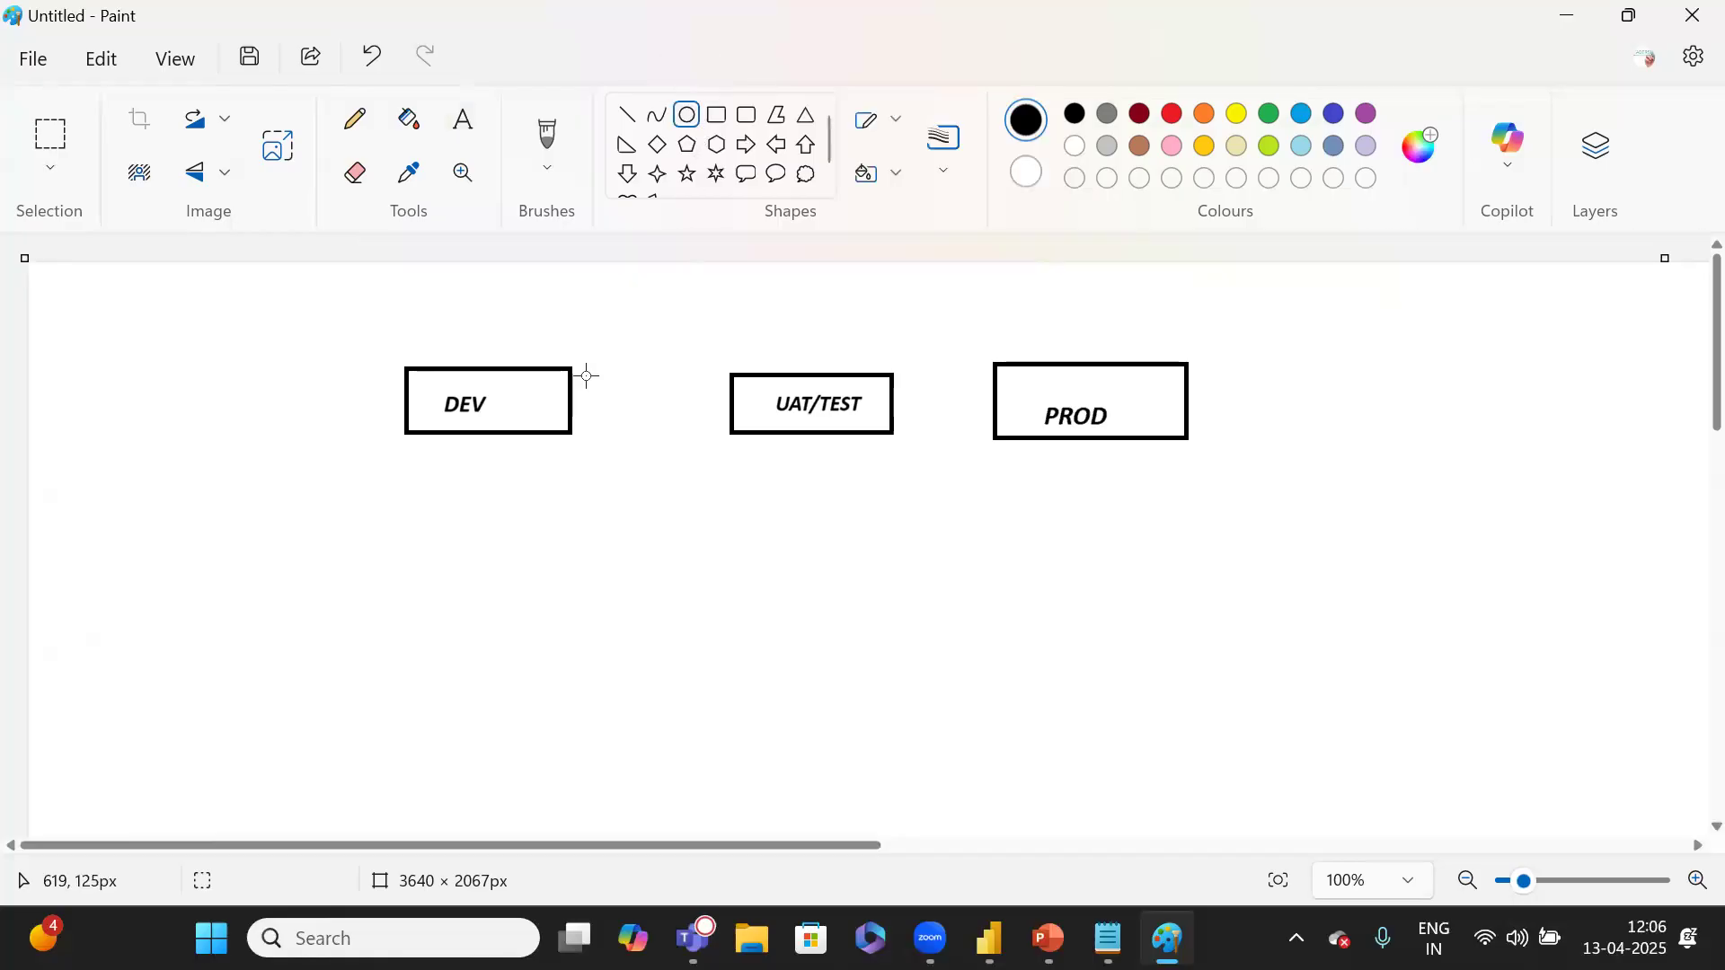
{"action": "left_click", "coordinate": [458, 124]}
{"action": "left_click", "coordinate": [192, 529]}
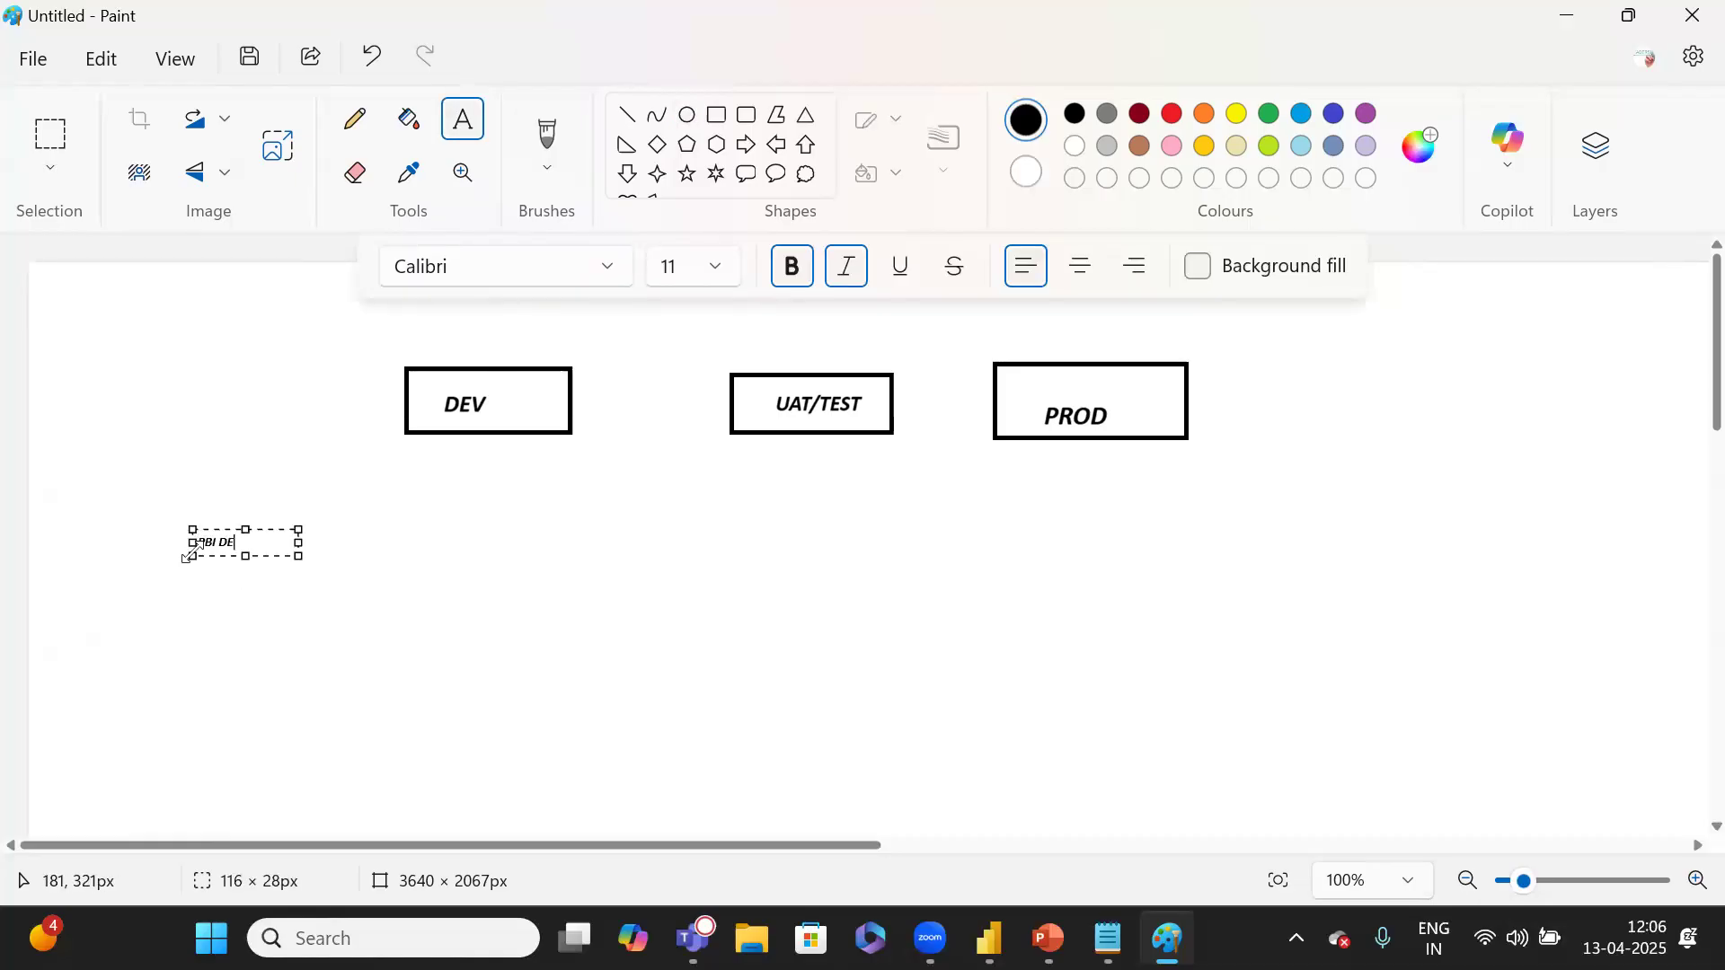
{"action": "key", "text": "BackSpace"}
{"action": "key", "text": "ctrl+a"}
{"action": "key", "text": "ctrl+shift+period"}
{"action": "key", "text": "ctrl+shift+period"}
{"action": "key", "text": "ctrl+shift+period"}
{"action": "key", "text": "ctrl+shift+period"}
{"action": "key", "text": "ctrl+shift+period"}
{"action": "key", "text": "ctrl+shift+period"}
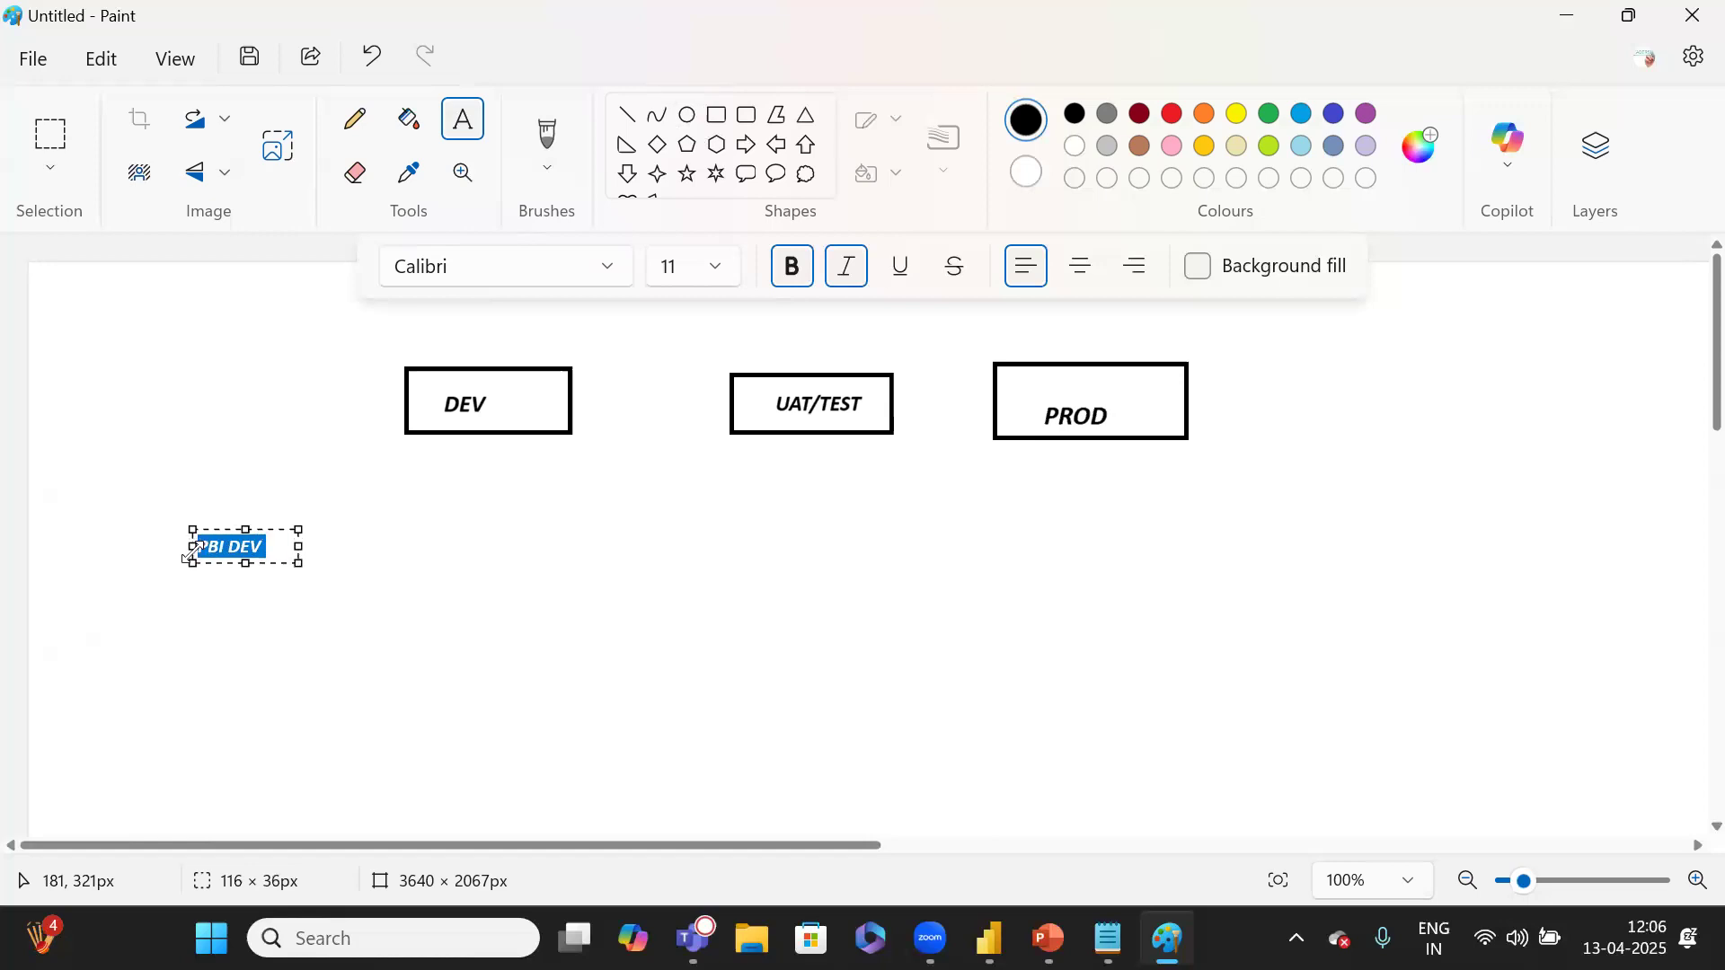
{"action": "left_click", "coordinate": [315, 549]}
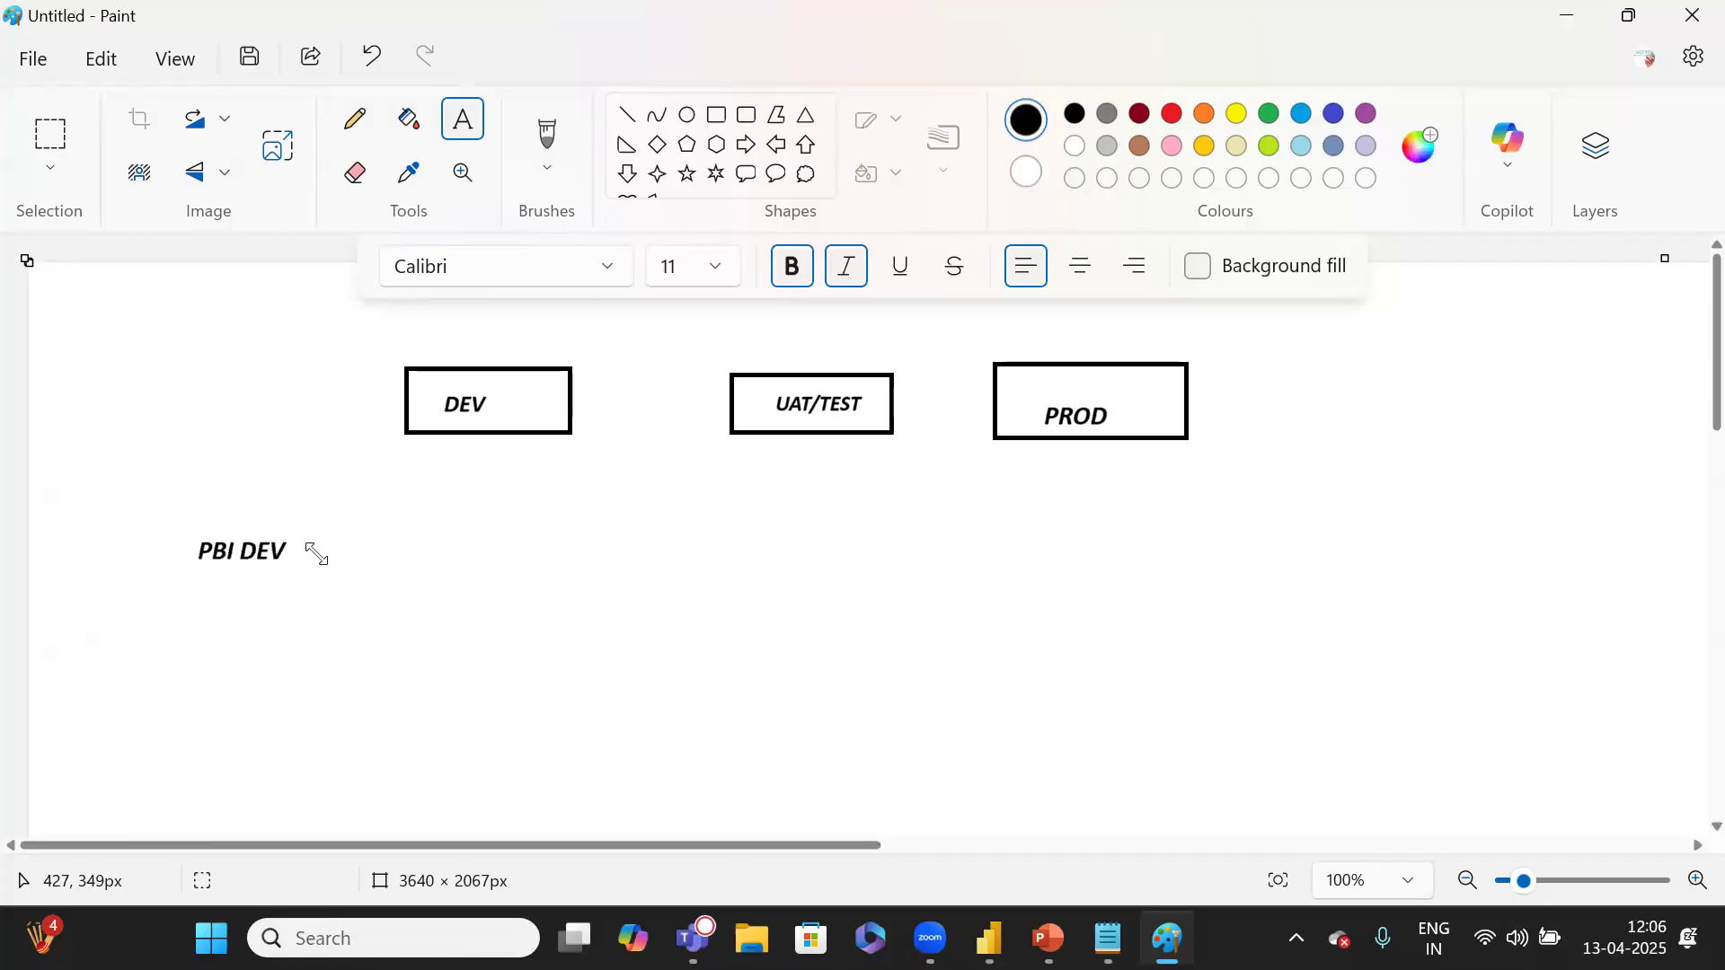
Add an enlarged "data eNGINEER" label below PBI DEV and widen its text box so it fits on one line.
{"action": "left_click", "coordinate": [156, 711]}
{"action": "type", "text": "DATA"}
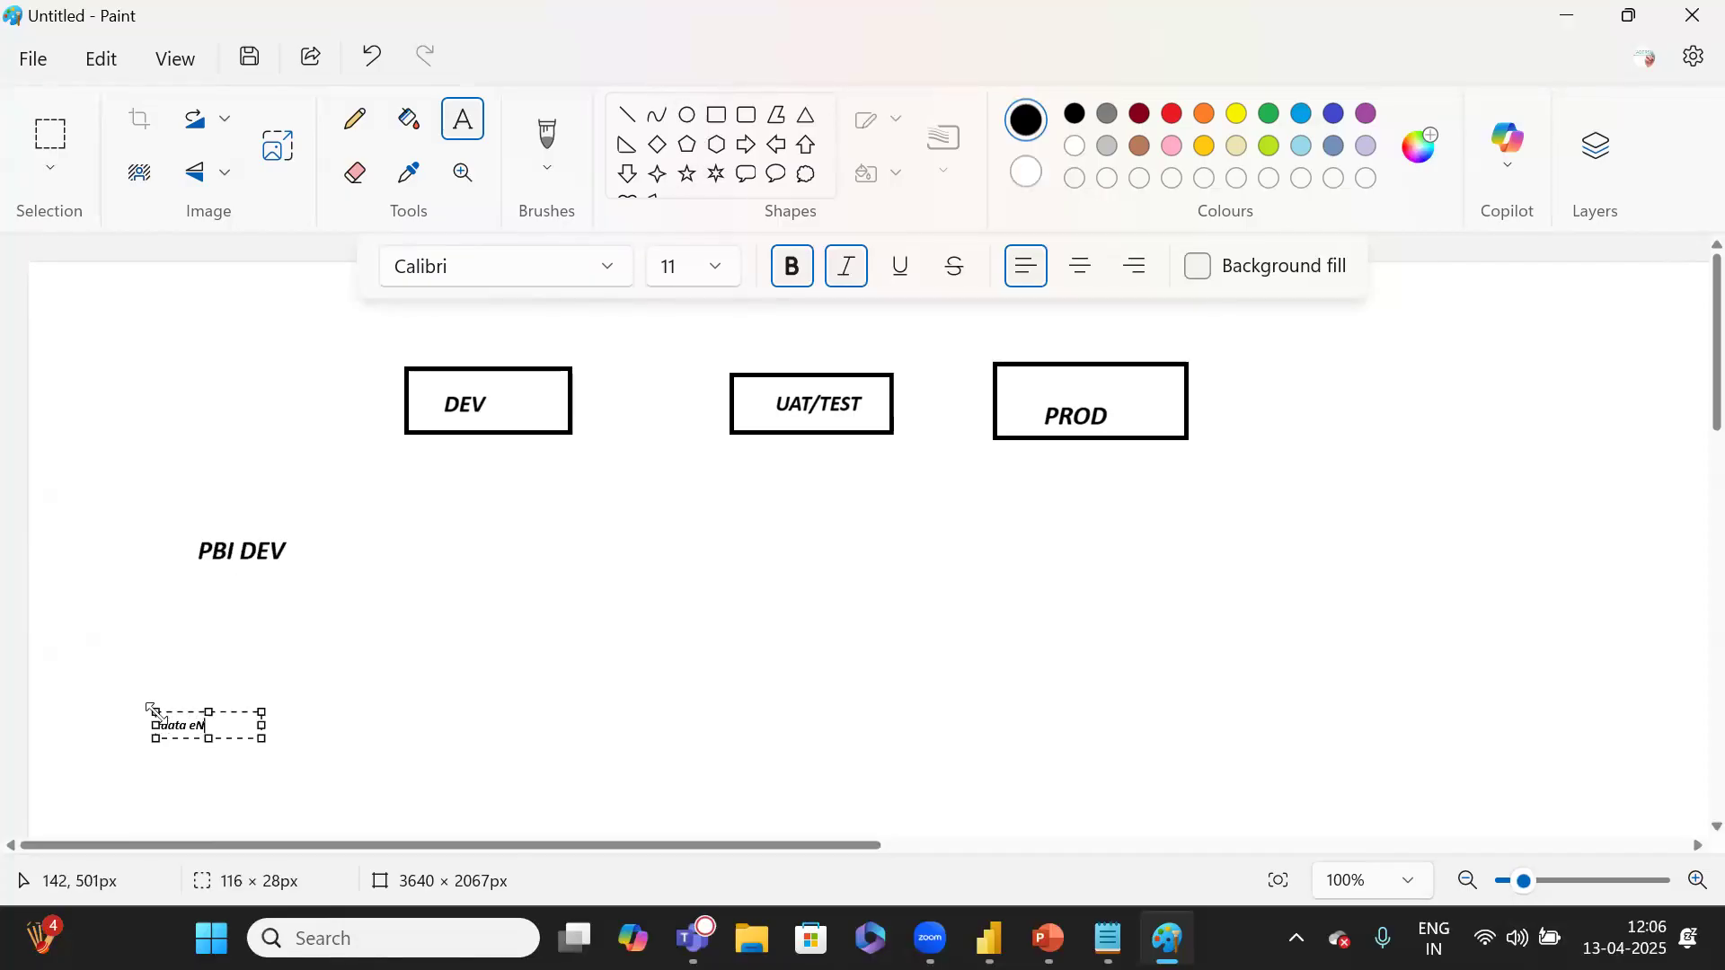
{"action": "key", "text": "ctrl+a"}
{"action": "key", "text": "ctrl+shift+period"}
{"action": "key", "text": "ctrl+shift+period"}
{"action": "key", "text": "ctrl+shift+period"}
{"action": "key", "text": "ctrl+shift+period"}
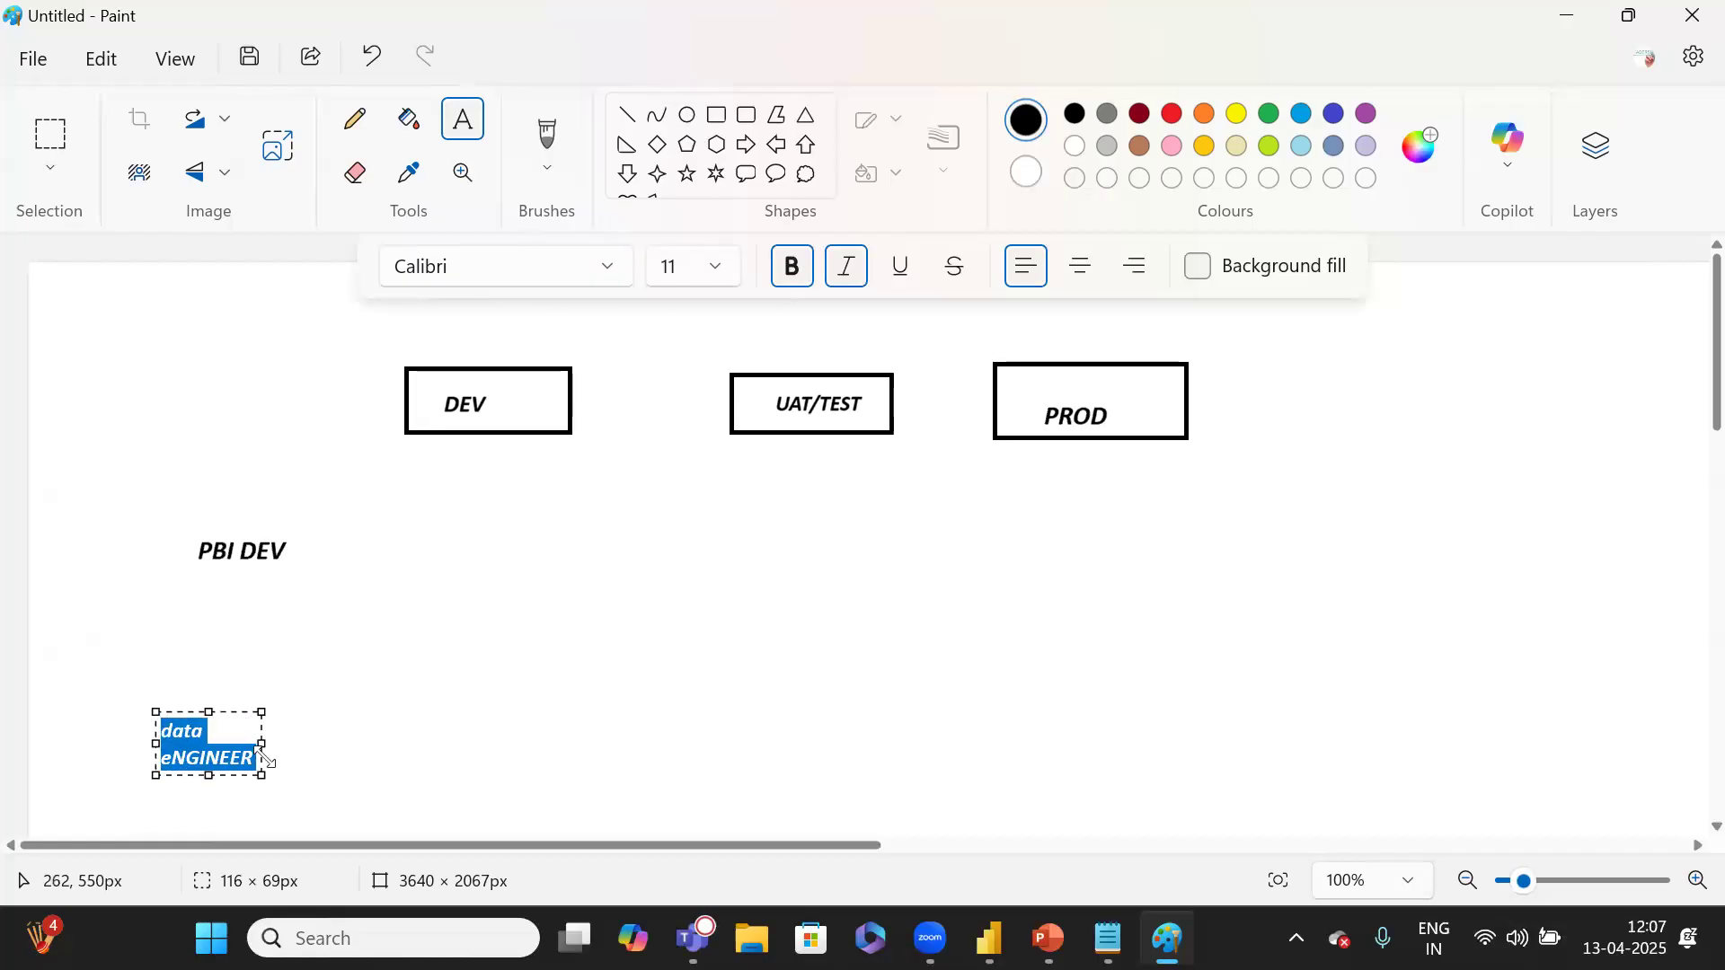
{"action": "left_click_drag", "start_coordinate": [266, 761], "coordinate": [339, 751]}
{"action": "left_click", "coordinate": [438, 721]}
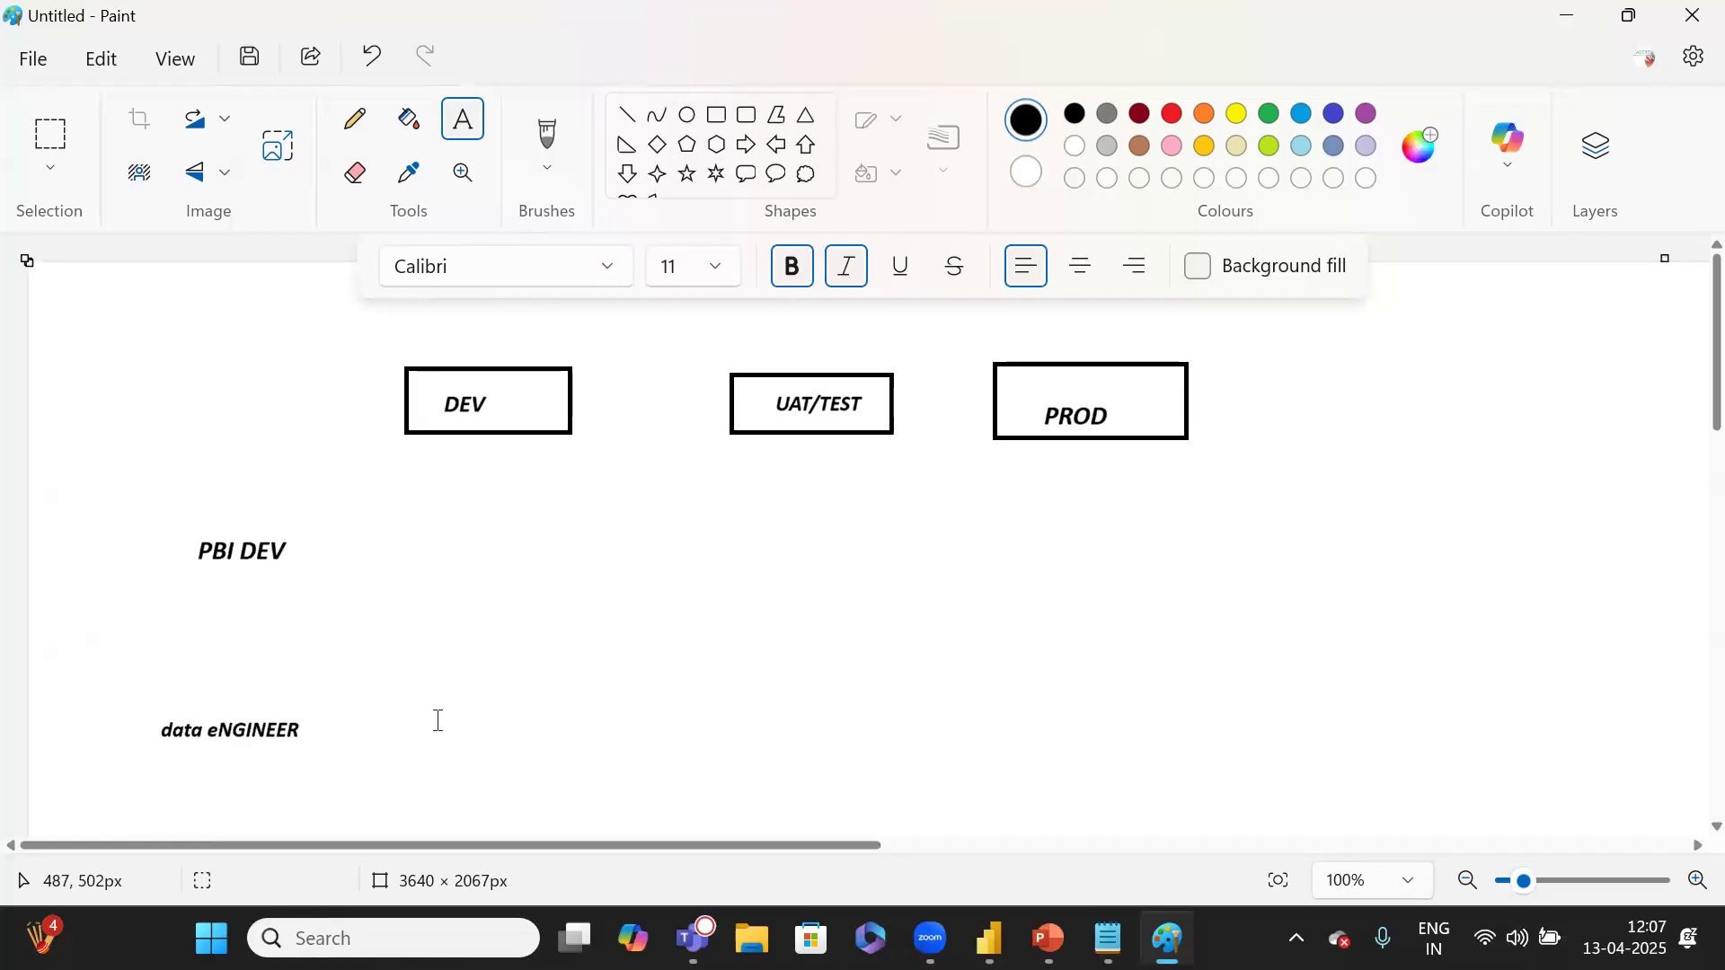
Draw an oval about 137 × 76 px beside the data eNGINEER label and label it dEV in slightly enlarged text.
{"action": "left_click", "coordinate": [686, 117]}
{"action": "left_click_drag", "start_coordinate": [430, 705], "coordinate": [554, 773]}
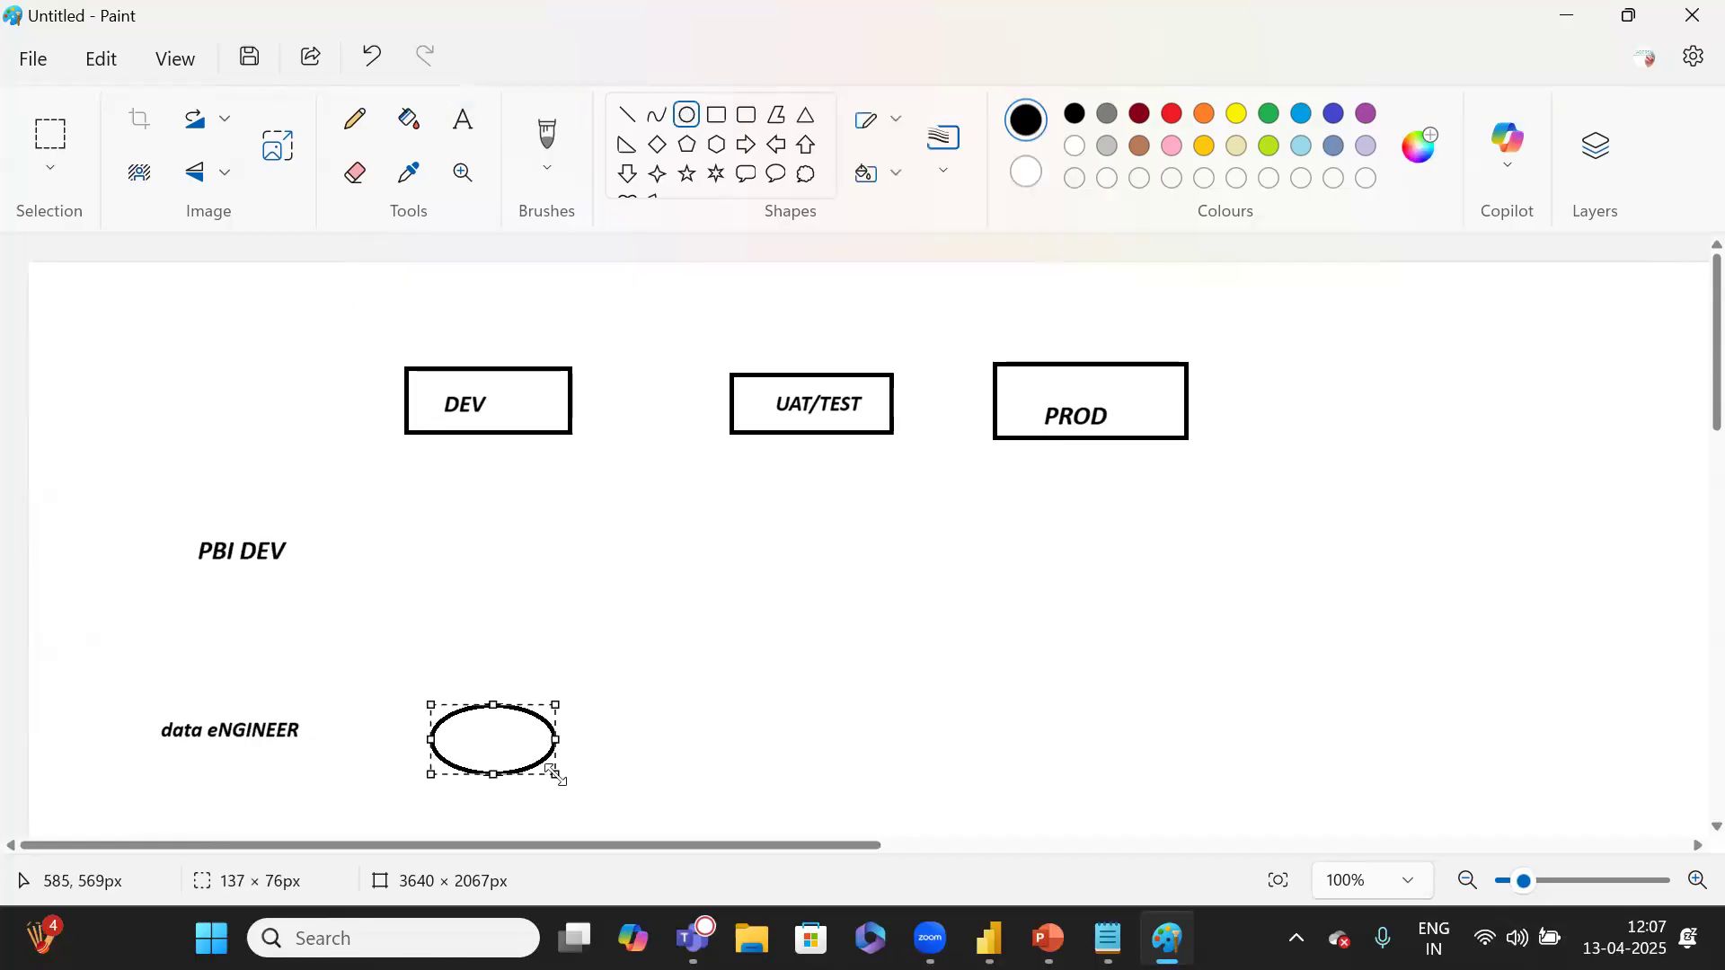
{"action": "left_click", "coordinate": [465, 133]}
{"action": "left_click", "coordinate": [468, 737]}
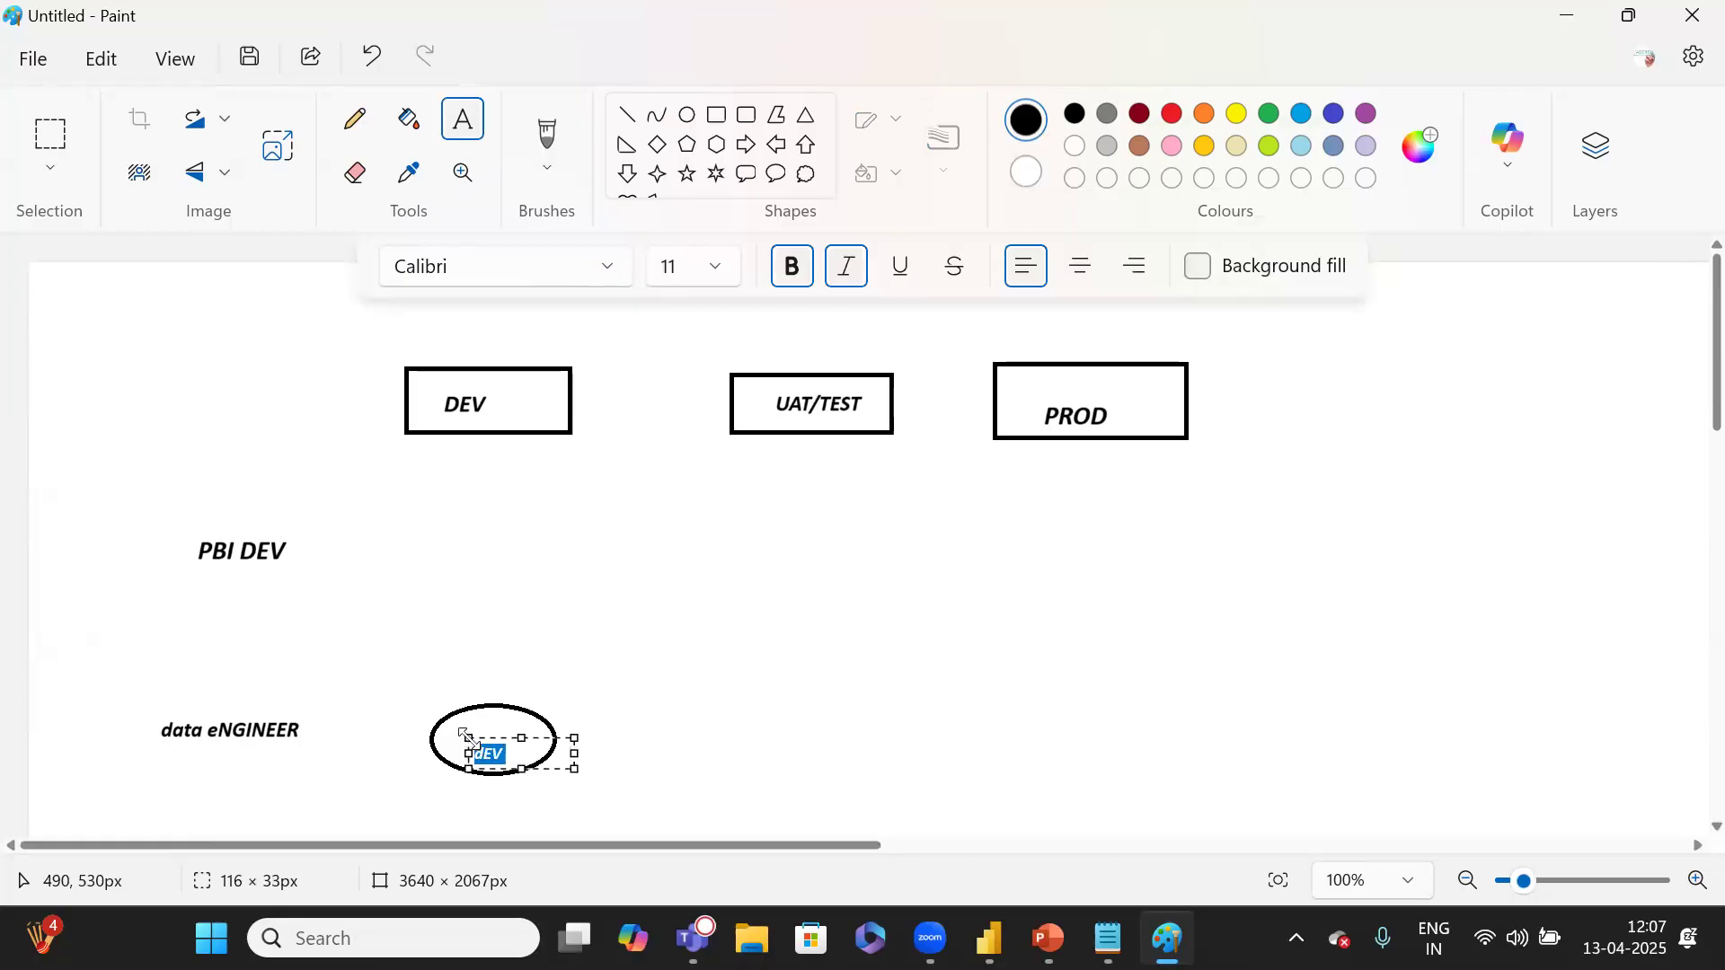
{"action": "left_click", "coordinate": [716, 763]}
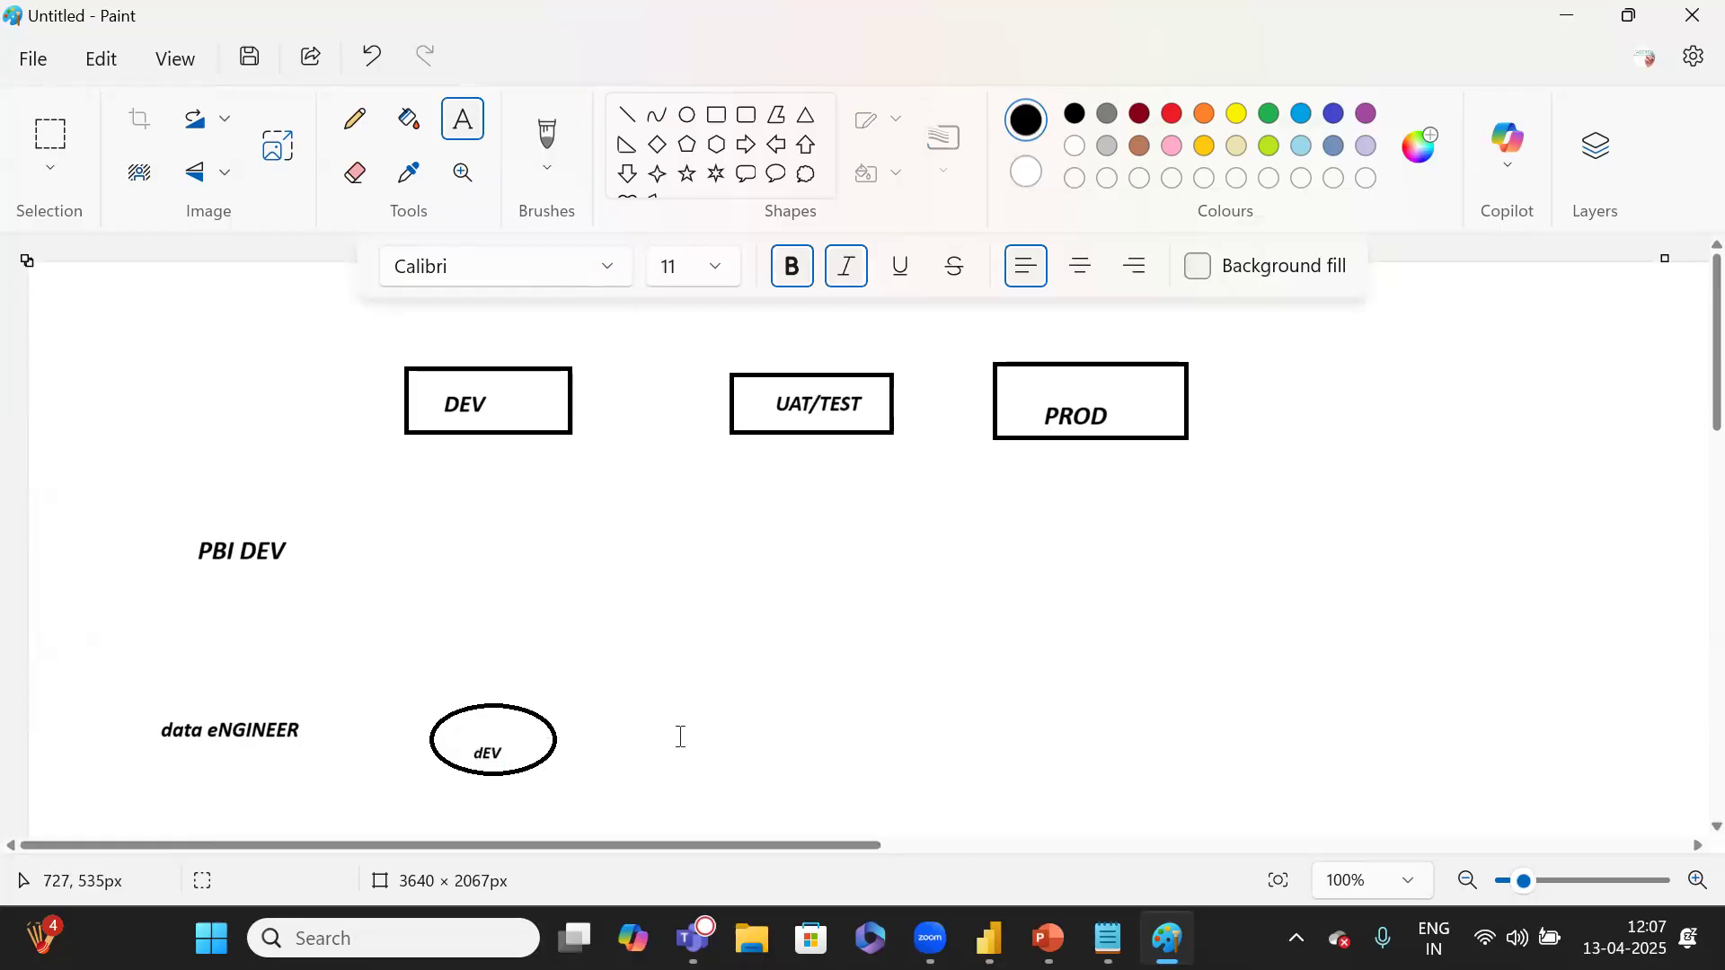
Draw two more ovals in the data eNGINEER row, about 171 × 78 px and 198 × 89 px.
{"action": "left_click", "coordinate": [688, 124]}
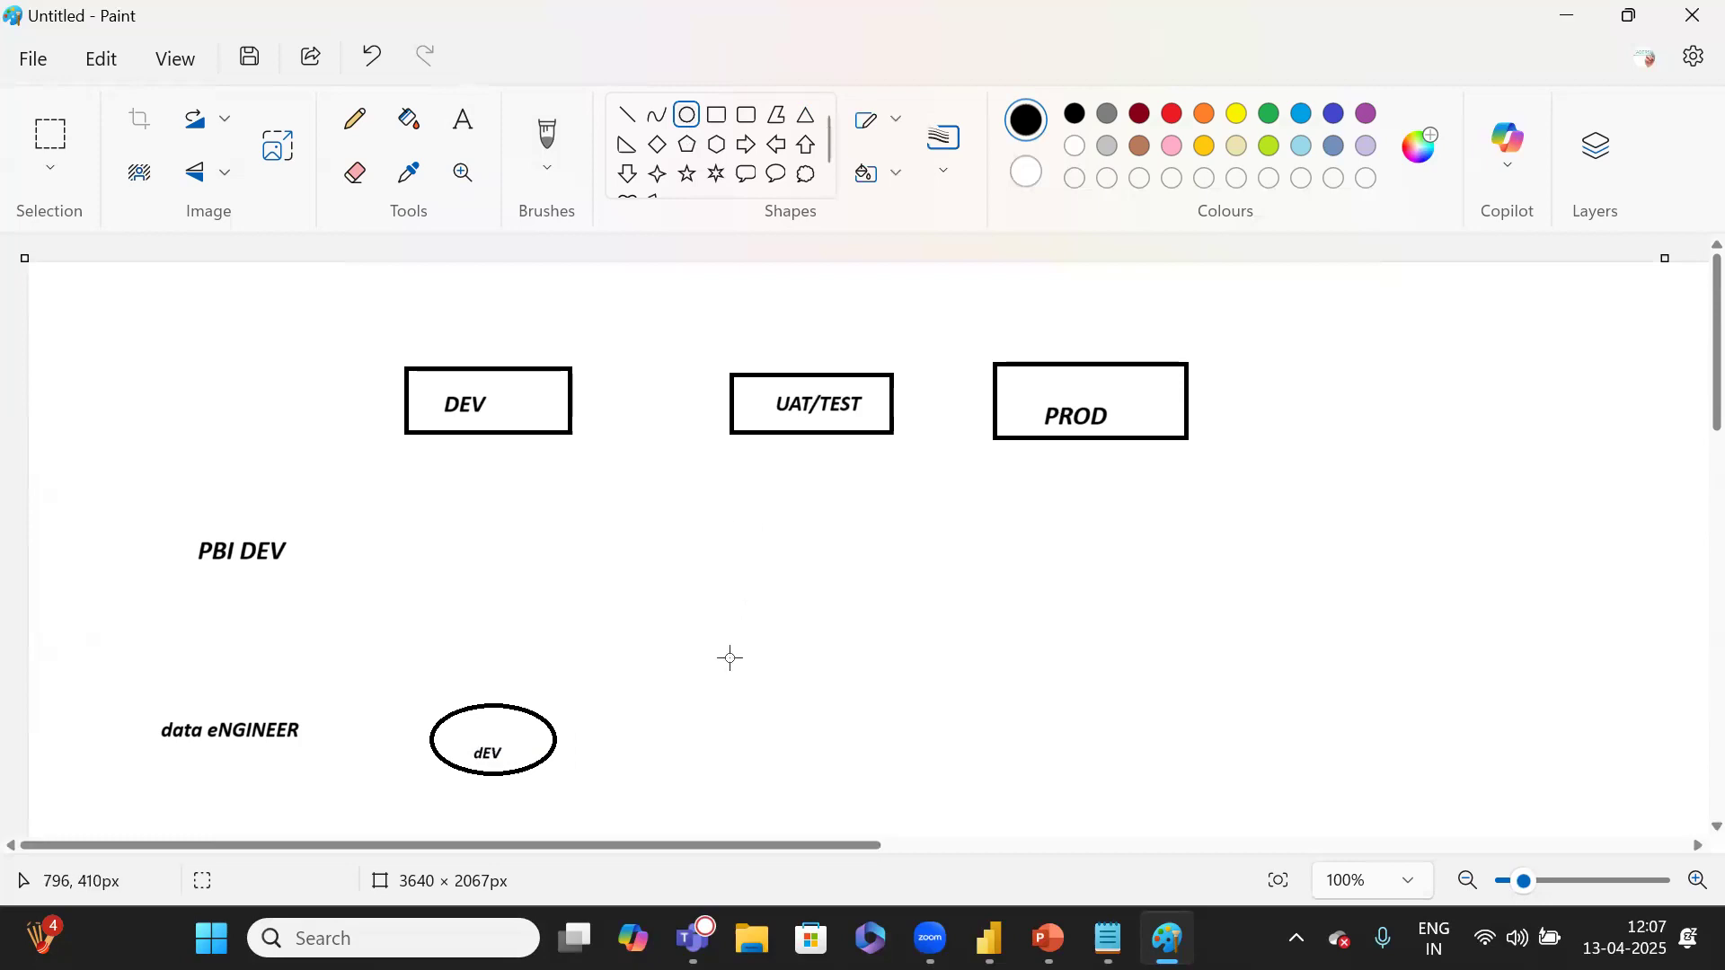
{"action": "left_click_drag", "start_coordinate": [685, 701], "coordinate": [845, 776]}
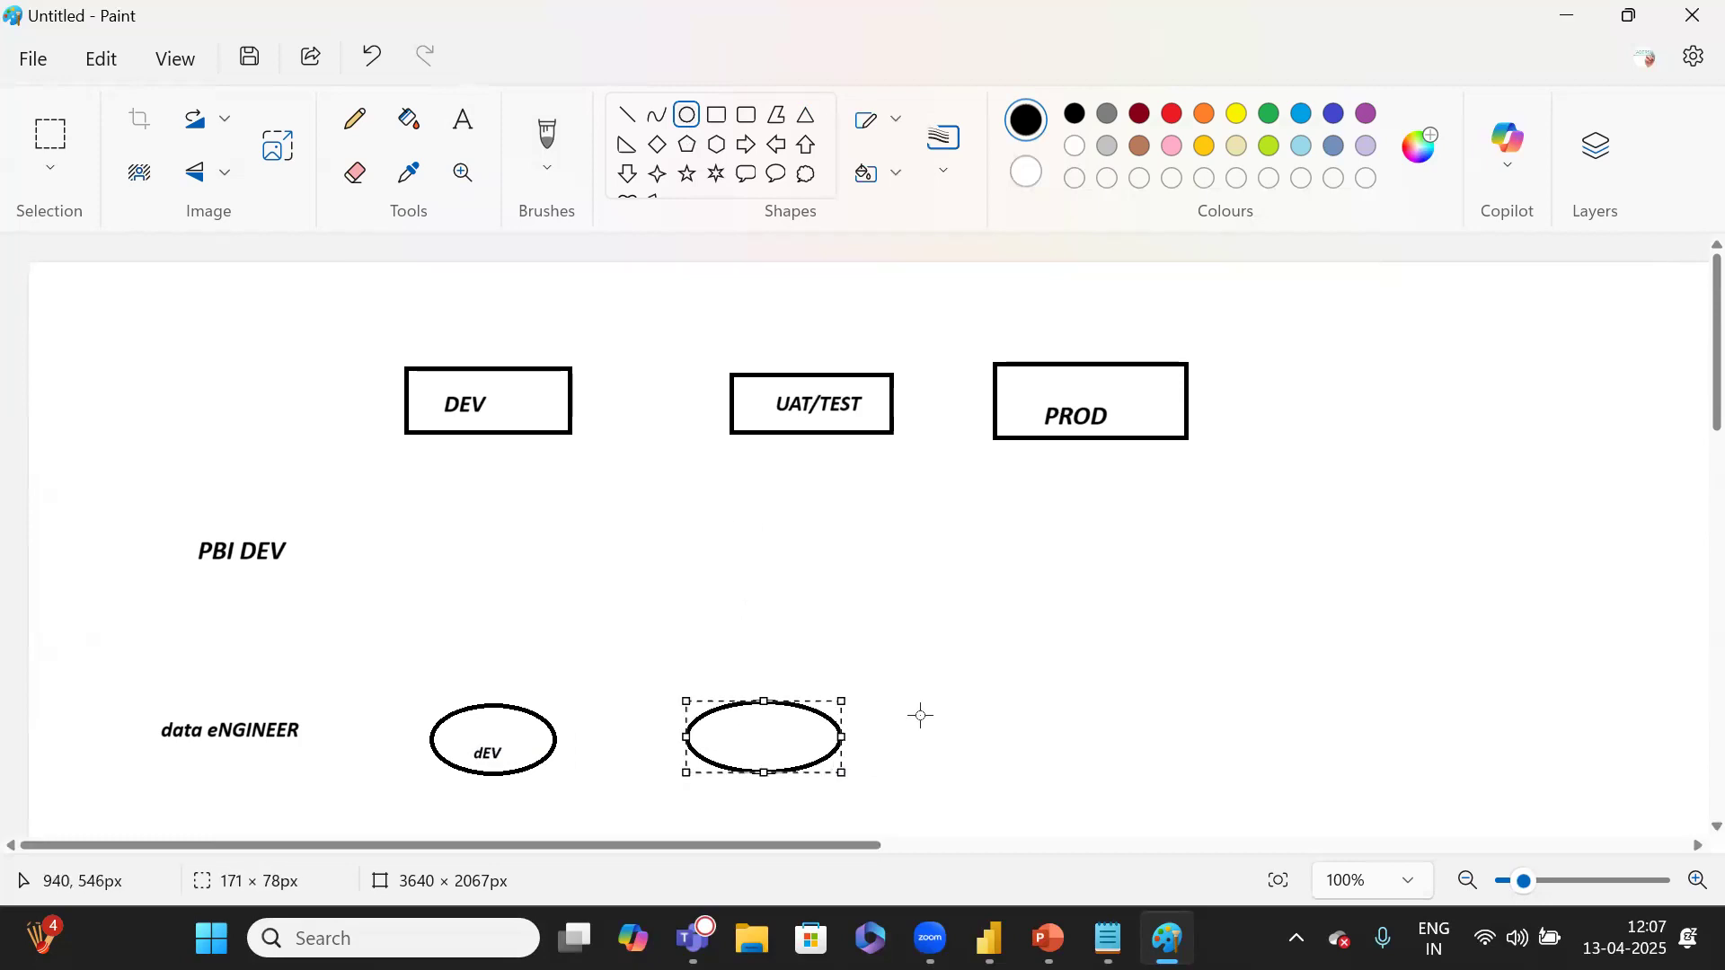
{"action": "left_click_drag", "start_coordinate": [955, 686], "coordinate": [1136, 768]}
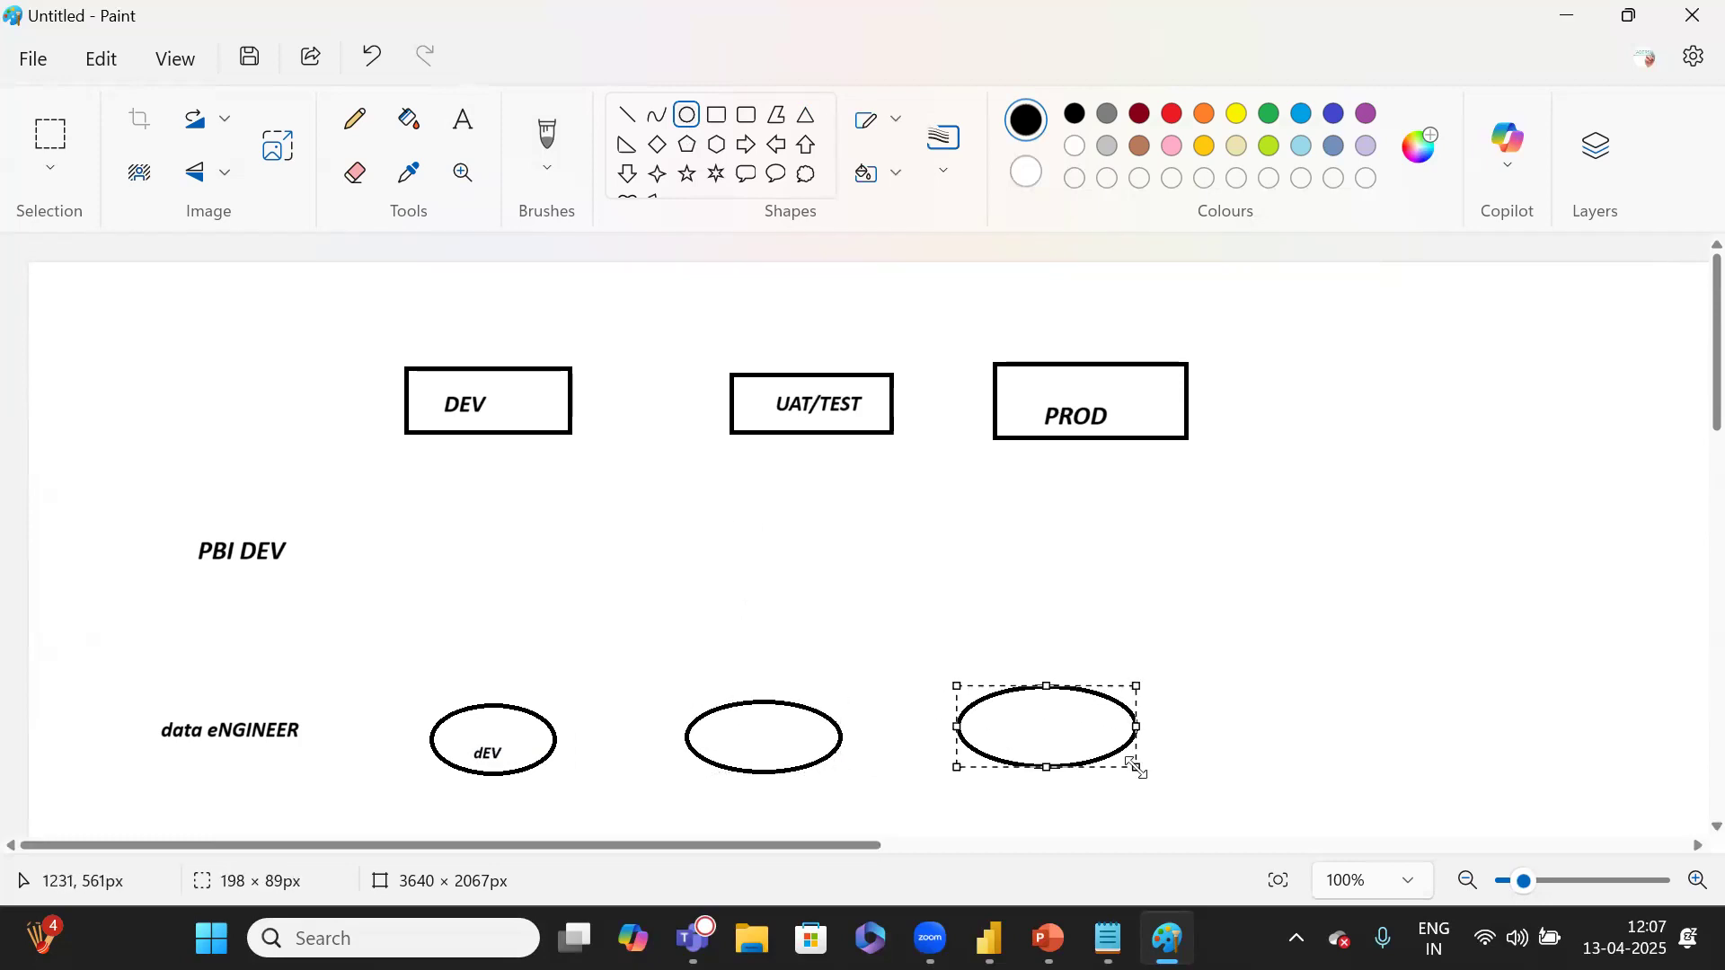
Label the second oval TEST and the third oval pROD.
{"action": "left_click", "coordinate": [465, 124]}
{"action": "left_click", "coordinate": [734, 746]}
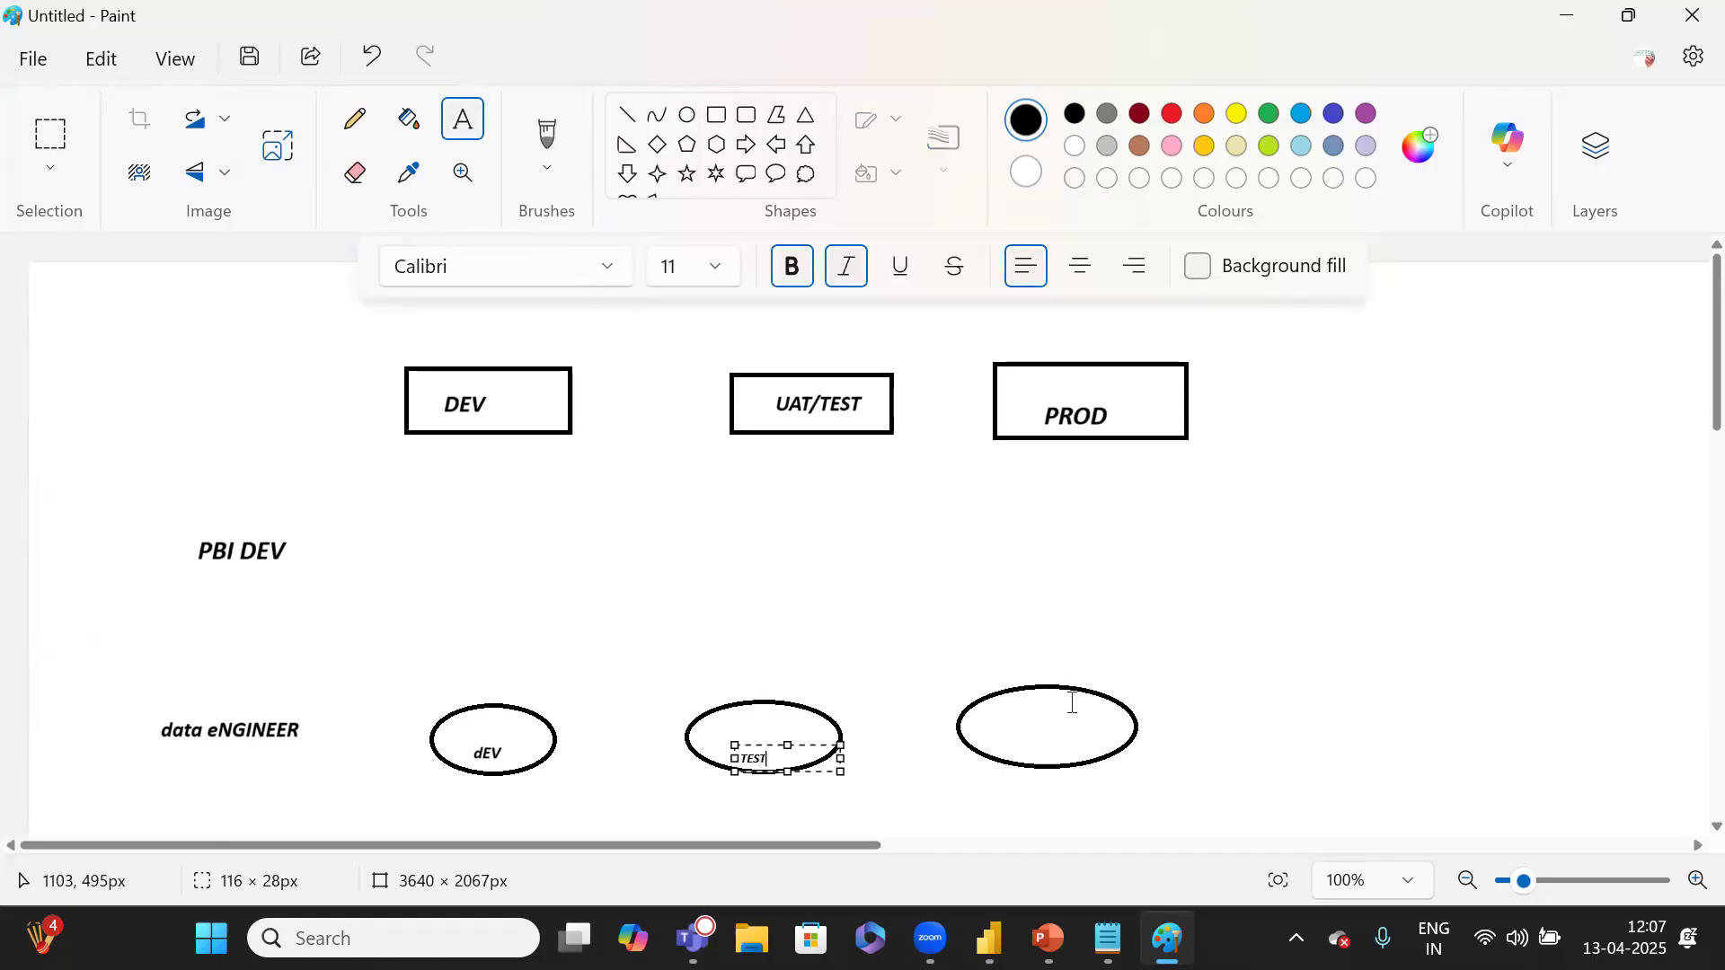
{"action": "left_click", "coordinate": [1009, 735]}
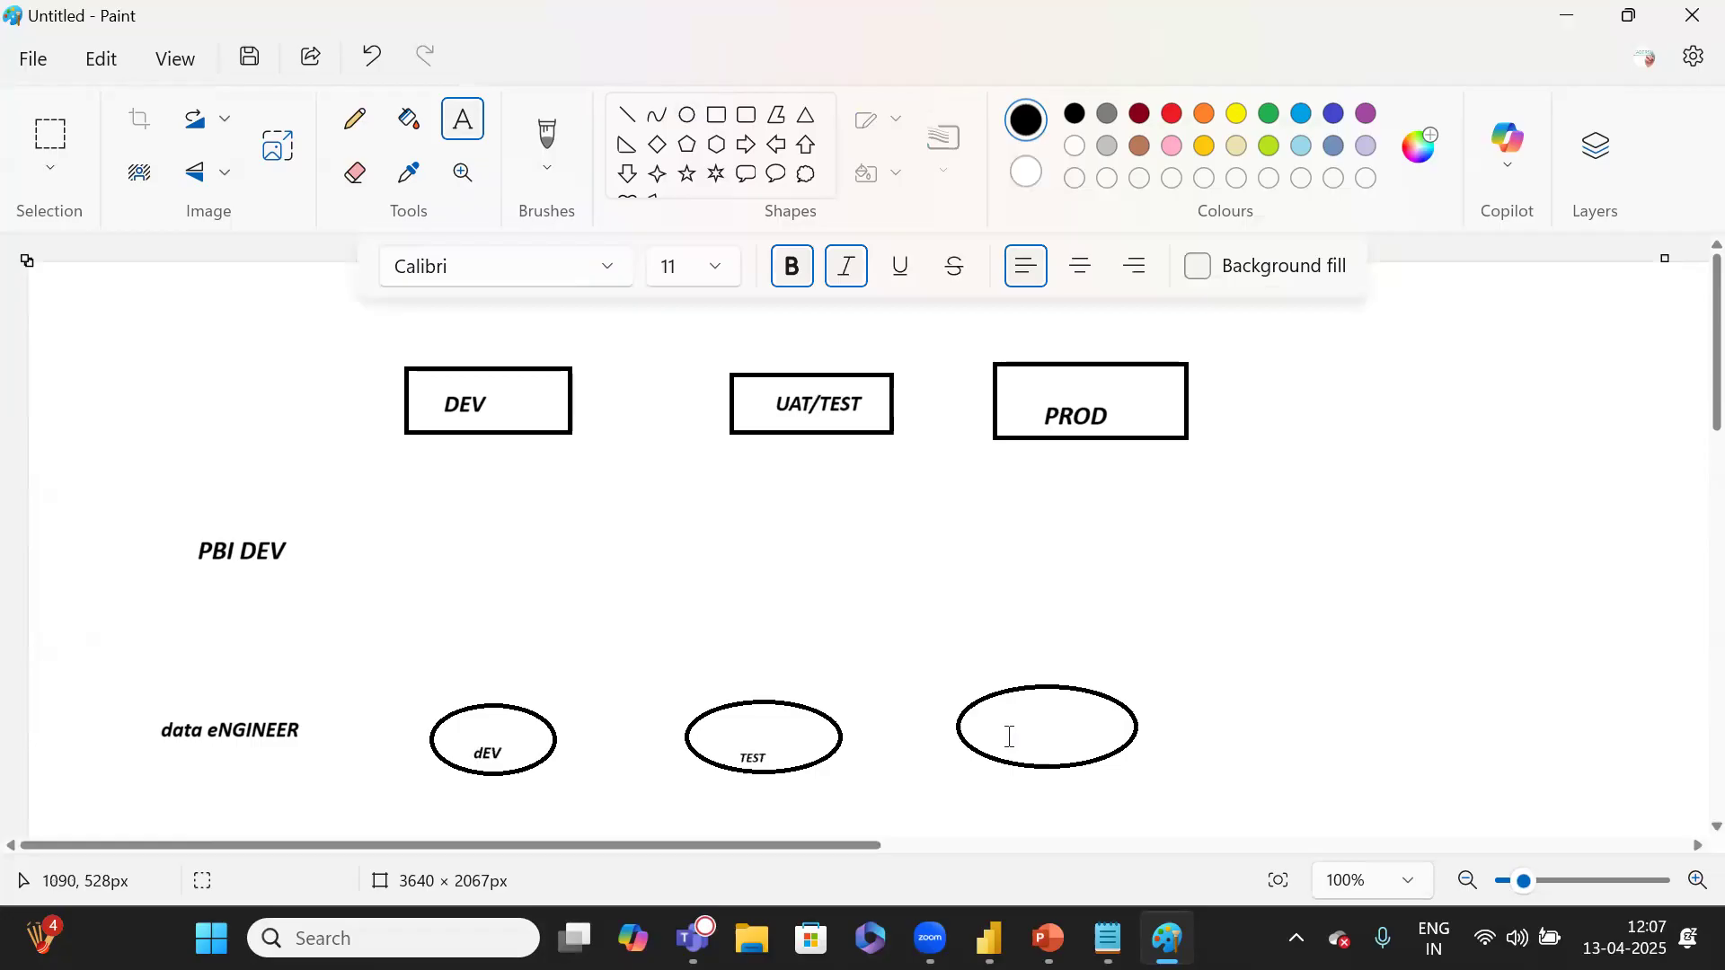
{"action": "left_click", "coordinate": [1008, 736]}
{"action": "type", "text": "pROD"}
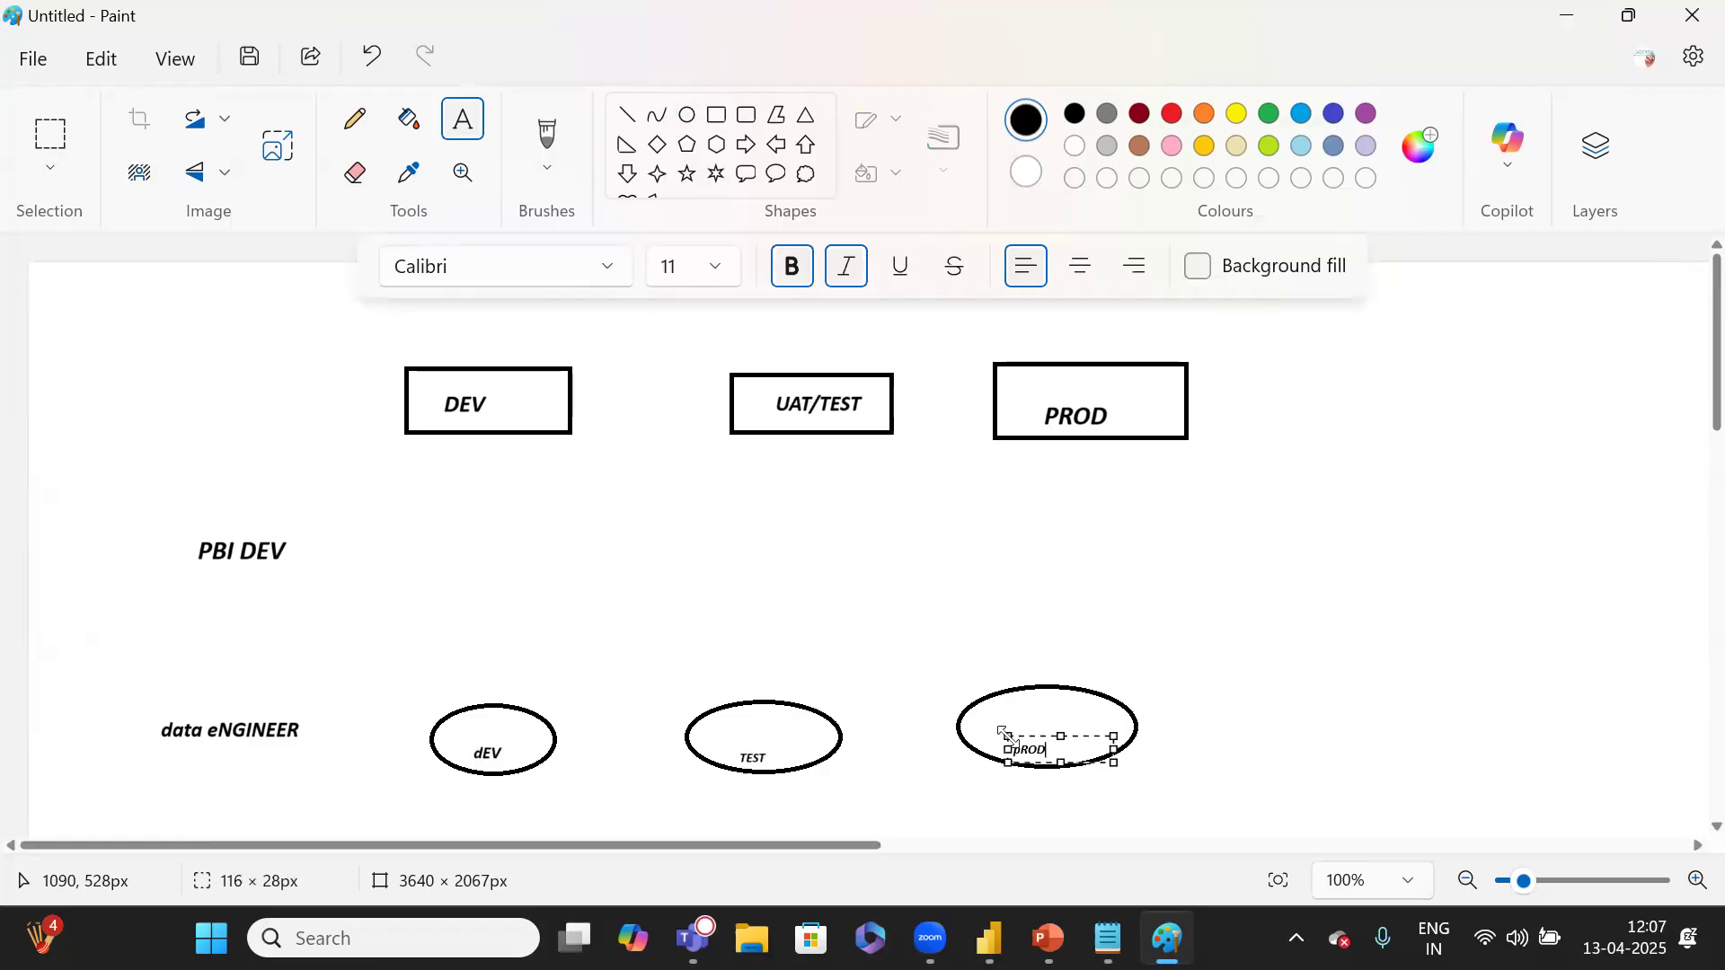
{"action": "left_click", "coordinate": [1290, 585]}
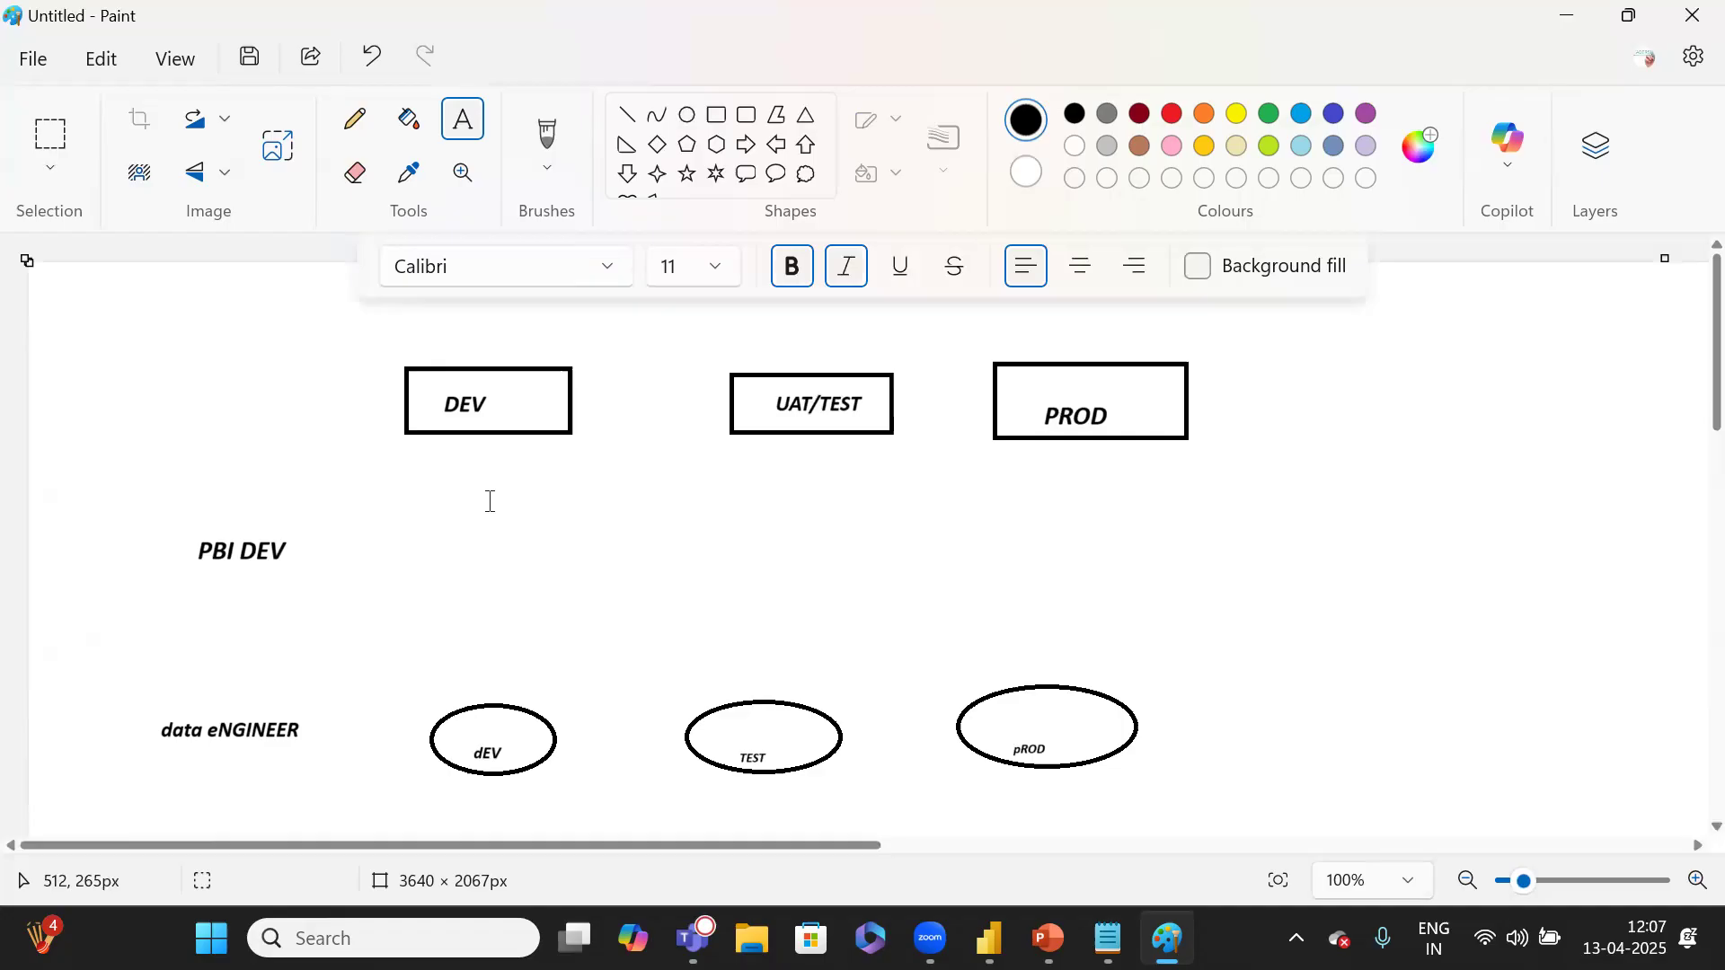
Draw a five-point star about 102 × 81 px in the PBI DEV row, between the DEV rectangle and the dEV oval.
{"action": "left_click", "coordinate": [687, 180]}
{"action": "left_click_drag", "start_coordinate": [472, 528], "coordinate": [561, 600]}
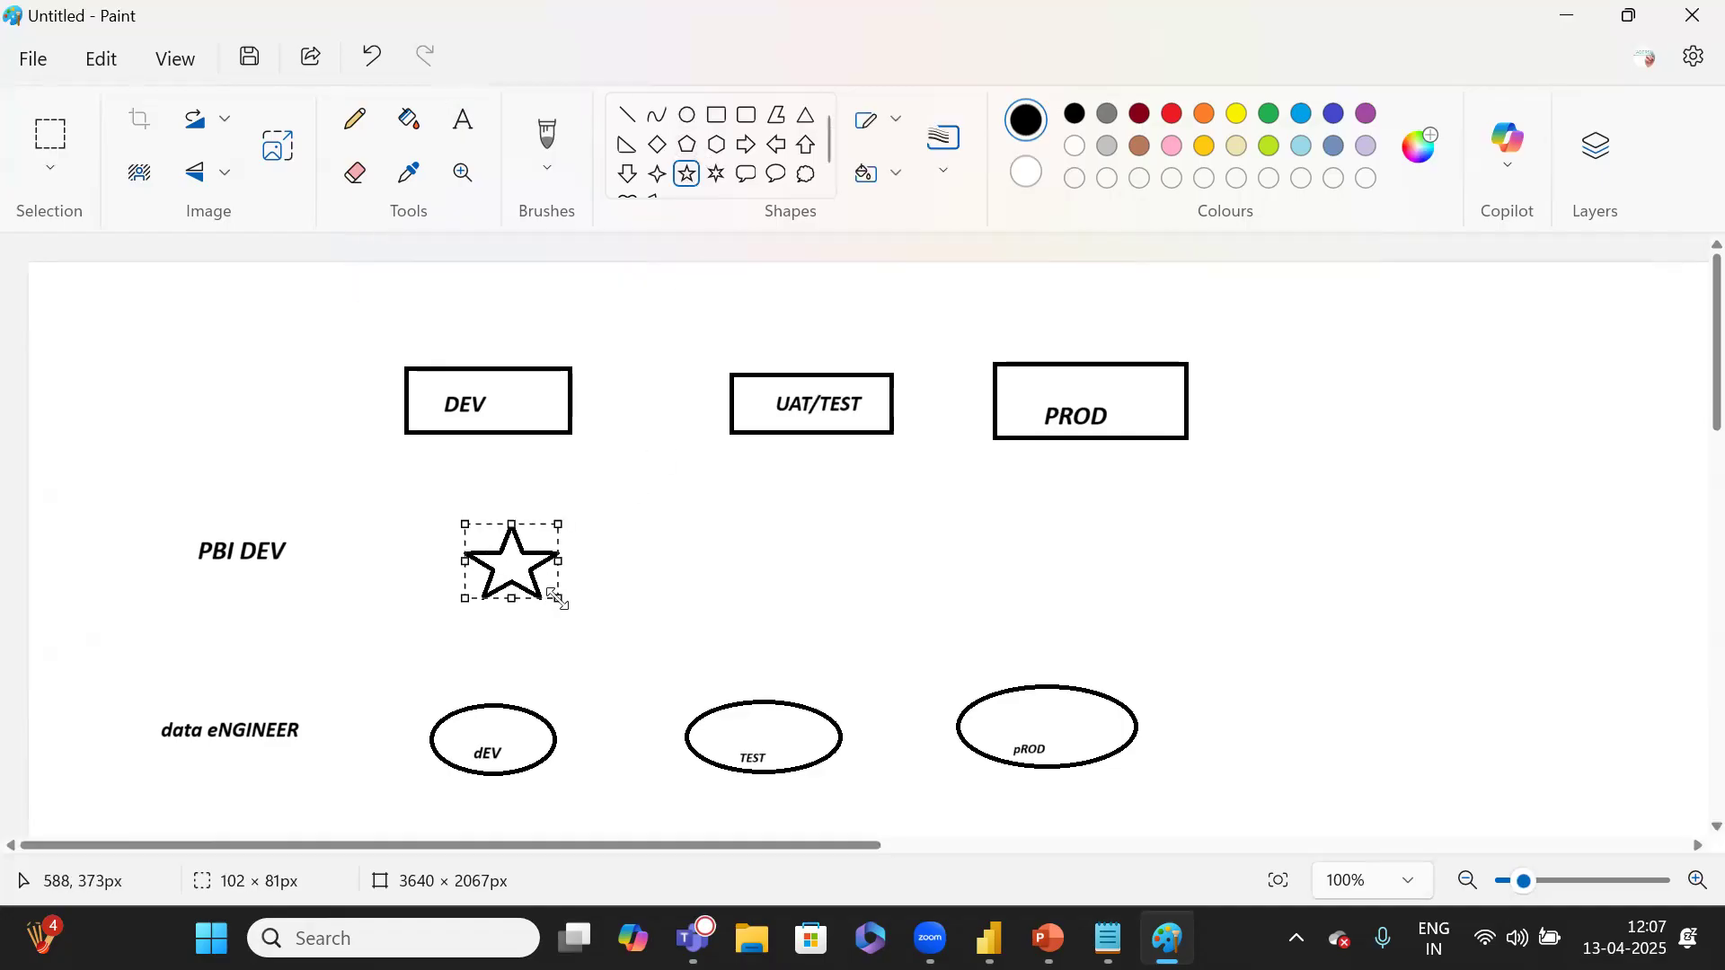
{"action": "left_click", "coordinate": [614, 539]}
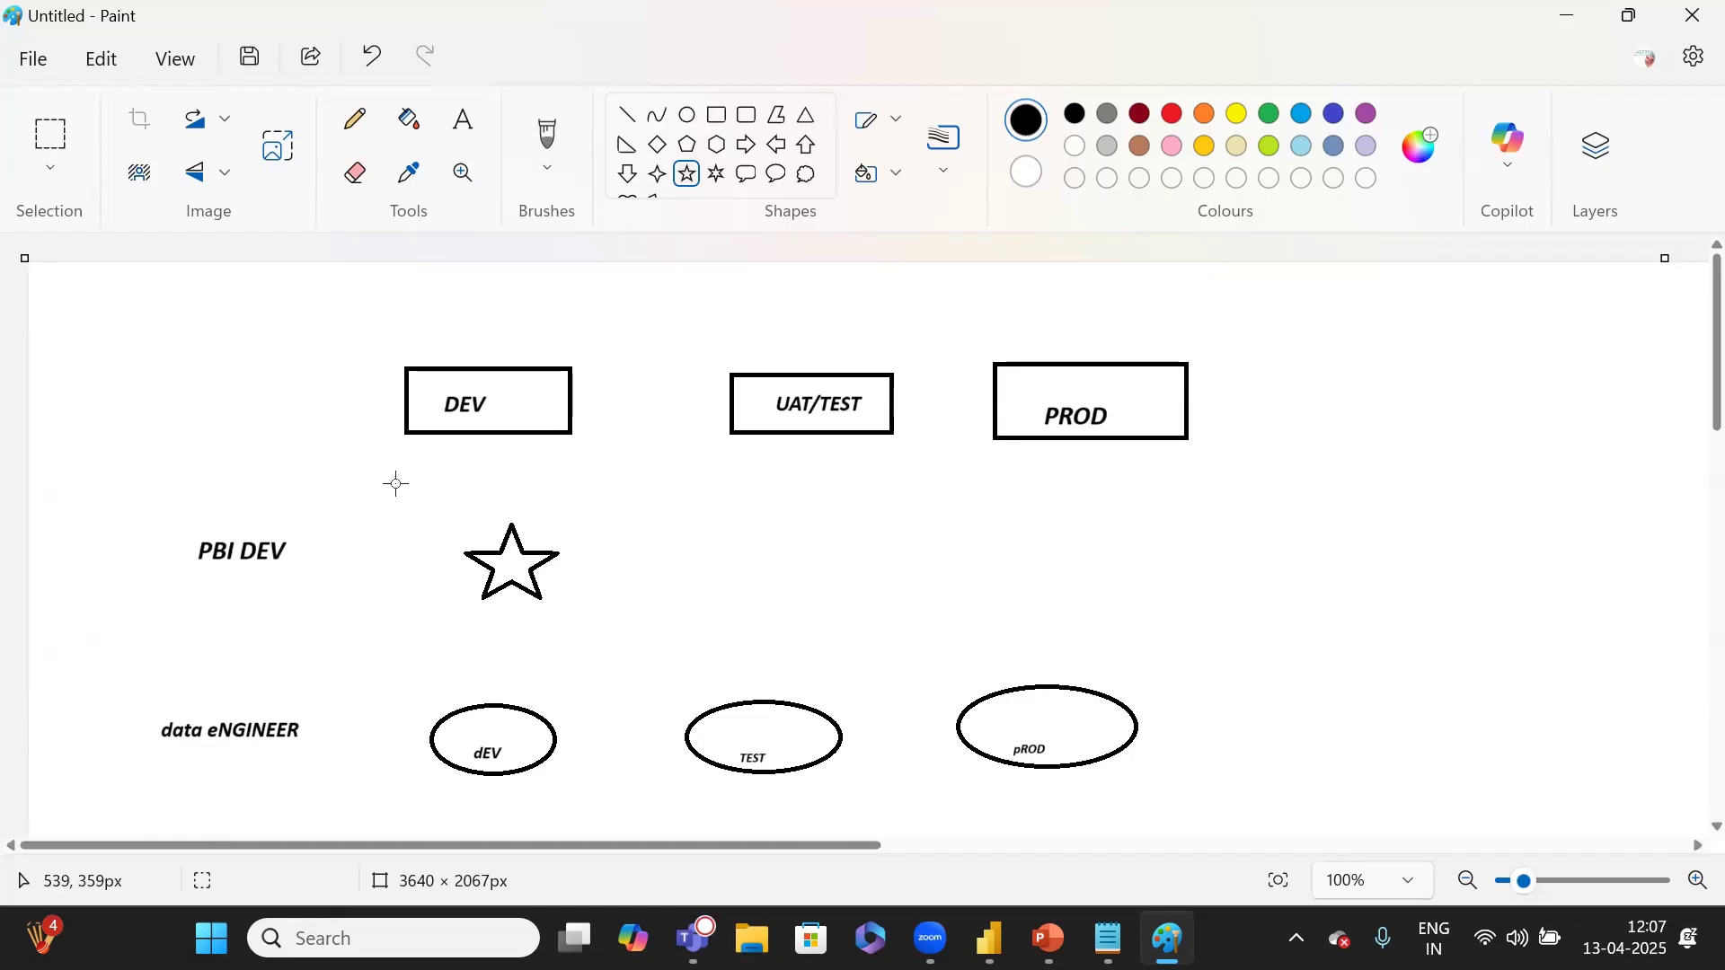
Connect the star to the dEV oval with a line and draw an arrow from the star up to the DEV rectangle.
{"action": "left_click", "coordinate": [627, 115]}
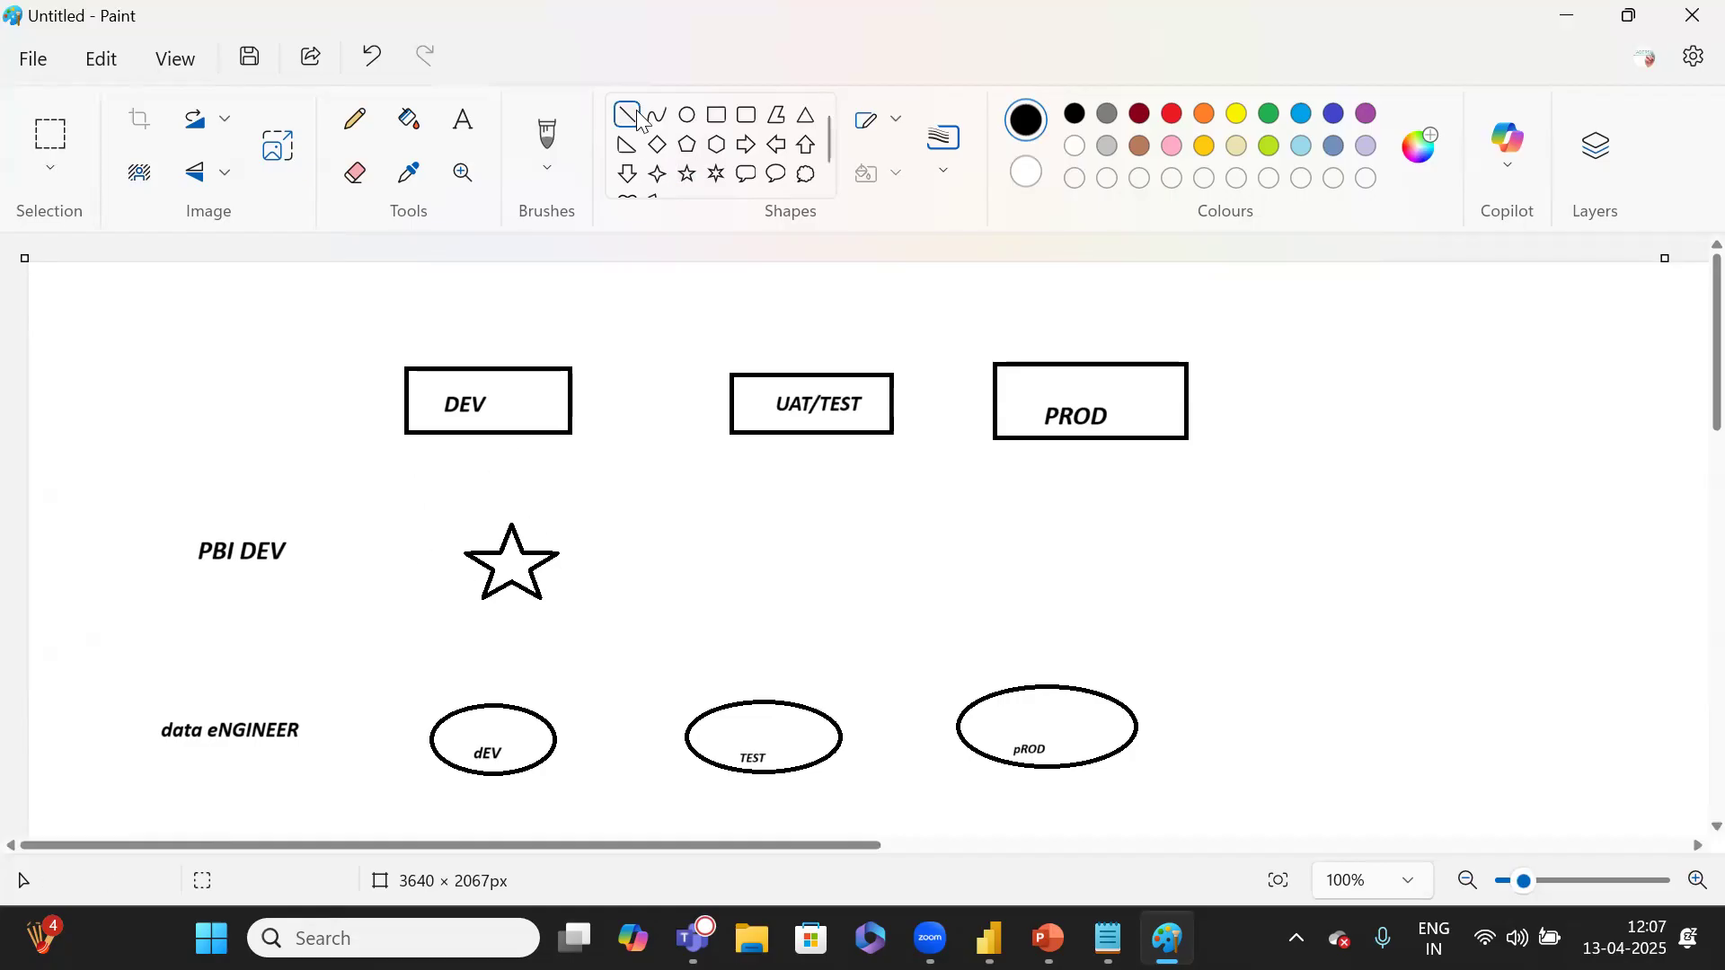
{"action": "left_click_drag", "start_coordinate": [516, 588], "coordinate": [507, 709]}
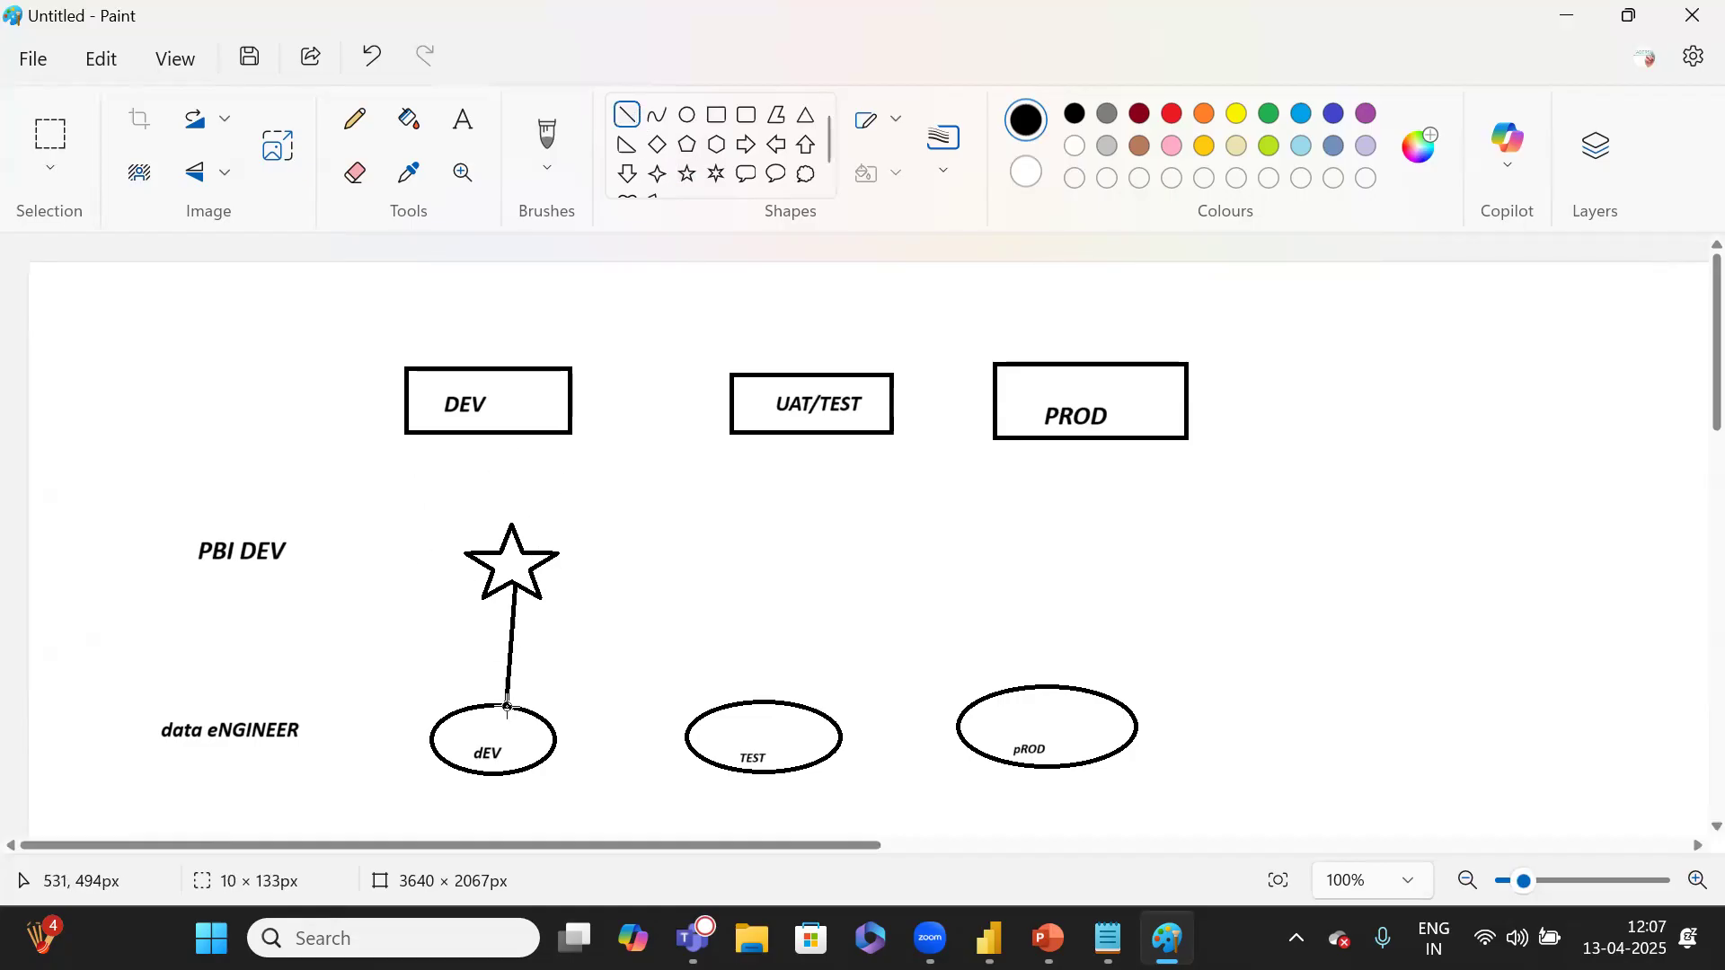
{"action": "mouse_move", "coordinate": [529, 537]}
{"action": "left_mouse_down"}
{"action": "mouse_move", "coordinate": [527, 447]}
{"action": "mouse_move", "coordinate": [504, 470]}
{"action": "mouse_move", "coordinate": [528, 444]}
{"action": "left_mouse_up"}
{"action": "left_click", "coordinate": [567, 486]}
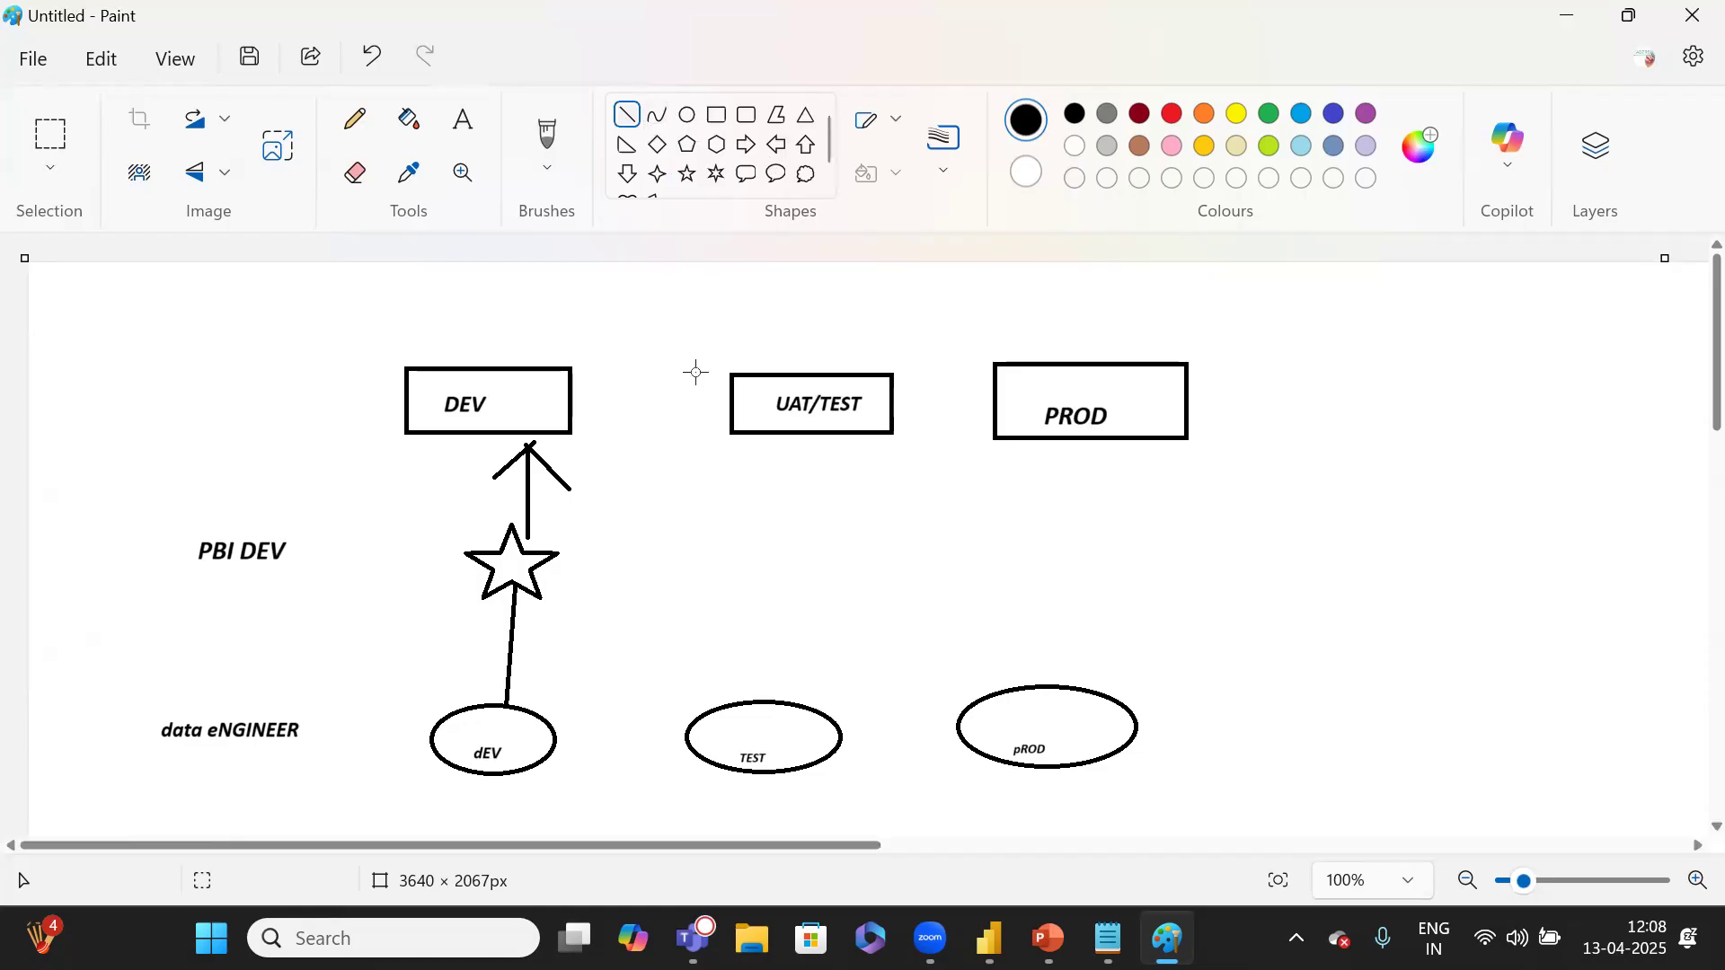
Draw an arrow from the TEST oval to the star, a line from the star to the UAT/TEST rectangle, and a short line above the pROD oval.
{"action": "mouse_move", "coordinate": [787, 706]}
{"action": "left_mouse_down"}
{"action": "mouse_move", "coordinate": [555, 575]}
{"action": "mouse_move", "coordinate": [785, 473]}
{"action": "mouse_move", "coordinate": [819, 440]}
{"action": "left_mouse_up"}
{"action": "left_click", "coordinate": [608, 568]}
{"action": "left_click", "coordinate": [790, 546]}
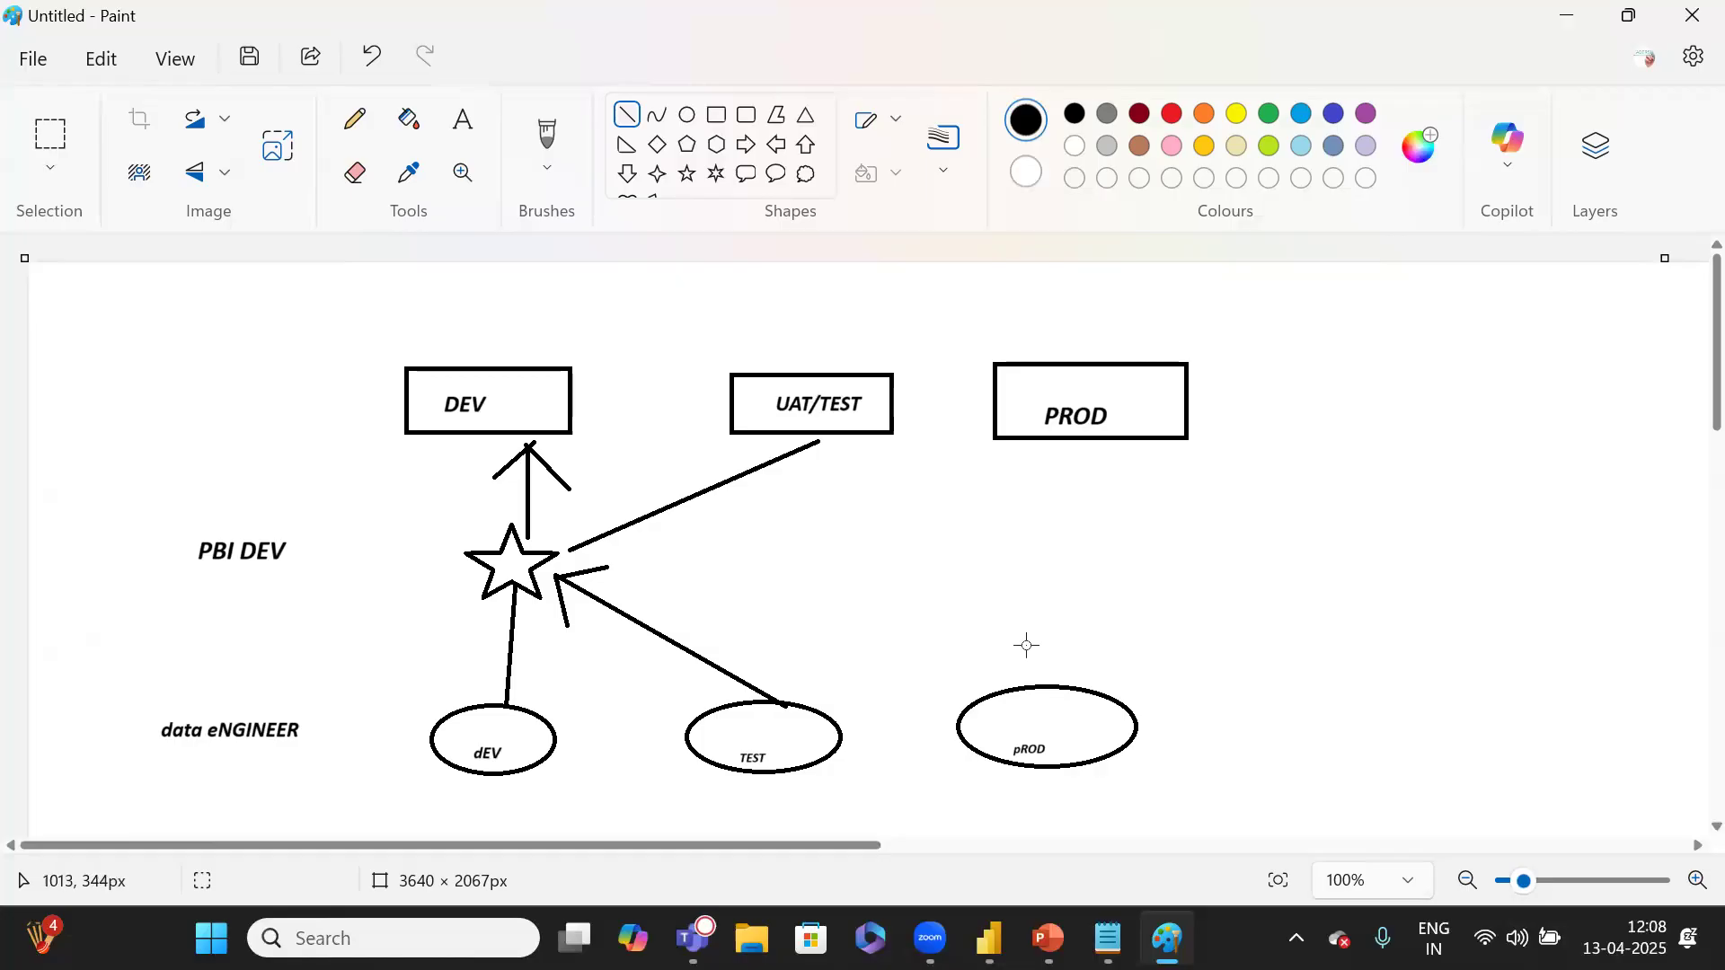
{"action": "mouse_move", "coordinate": [1070, 685]}
{"action": "left_mouse_down"}
{"action": "mouse_move", "coordinate": [569, 526]}
{"action": "mouse_move", "coordinate": [612, 543]}
{"action": "mouse_move", "coordinate": [552, 570]}
{"action": "mouse_move", "coordinate": [682, 563]}
{"action": "mouse_move", "coordinate": [935, 469]}
{"action": "mouse_move", "coordinate": [1091, 435]}
{"action": "mouse_move", "coordinate": [1086, 488]}
{"action": "mouse_move", "coordinate": [790, 596]}
{"action": "mouse_move", "coordinate": [1134, 719]}
{"action": "mouse_move", "coordinate": [1077, 665]}
{"action": "left_mouse_up"}
{"action": "left_click", "coordinate": [1184, 627]}
Switch to the PBitrainng Power Query Editor, close it and apply the query changes, and return to the Paint diagram.
{"action": "mouse_move", "coordinate": [1018, 914]}
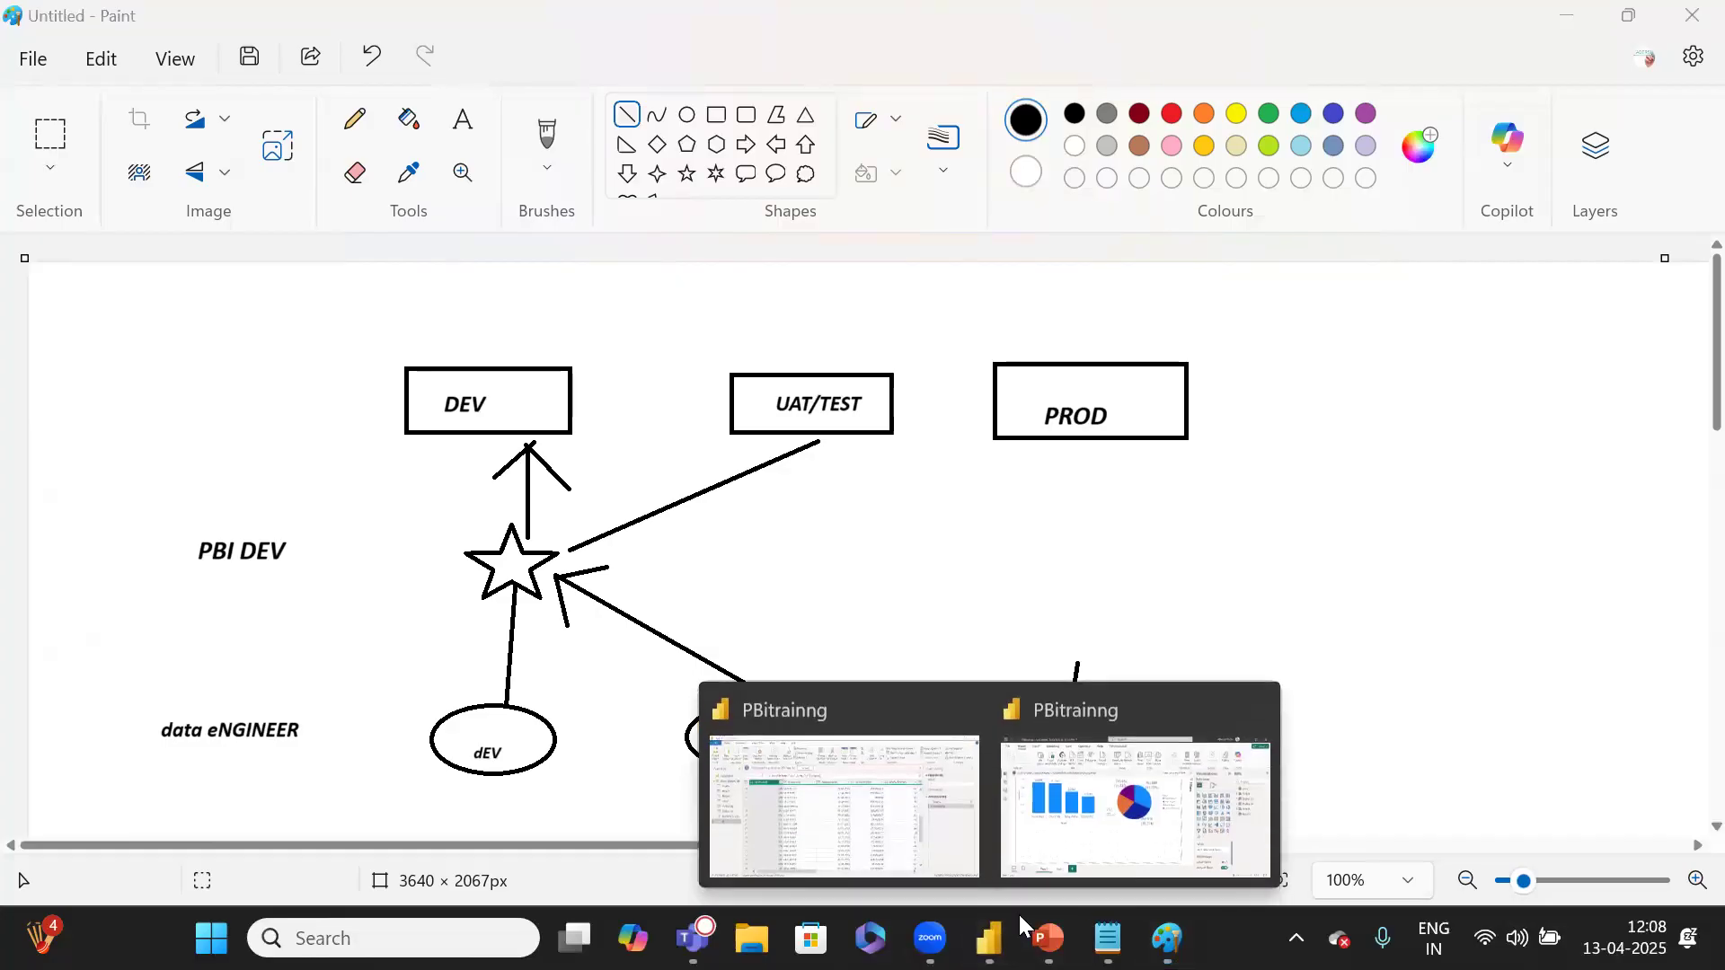
{"action": "left_click", "coordinate": [903, 826]}
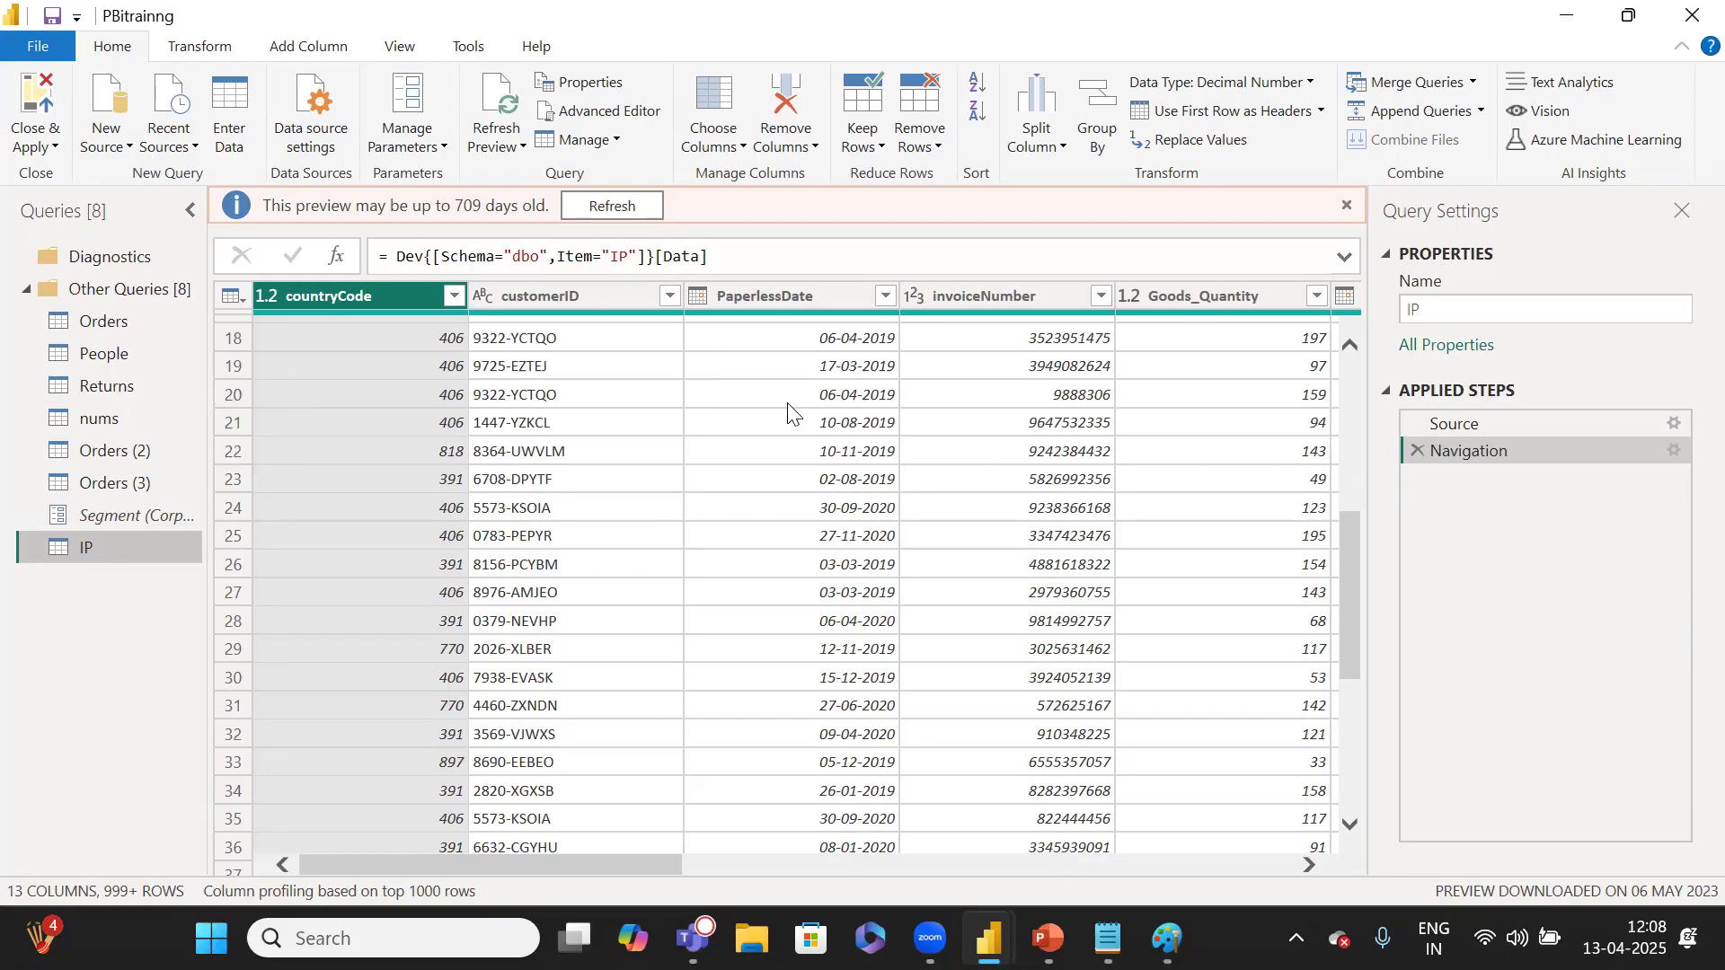
{"action": "left_click", "coordinate": [40, 105]}
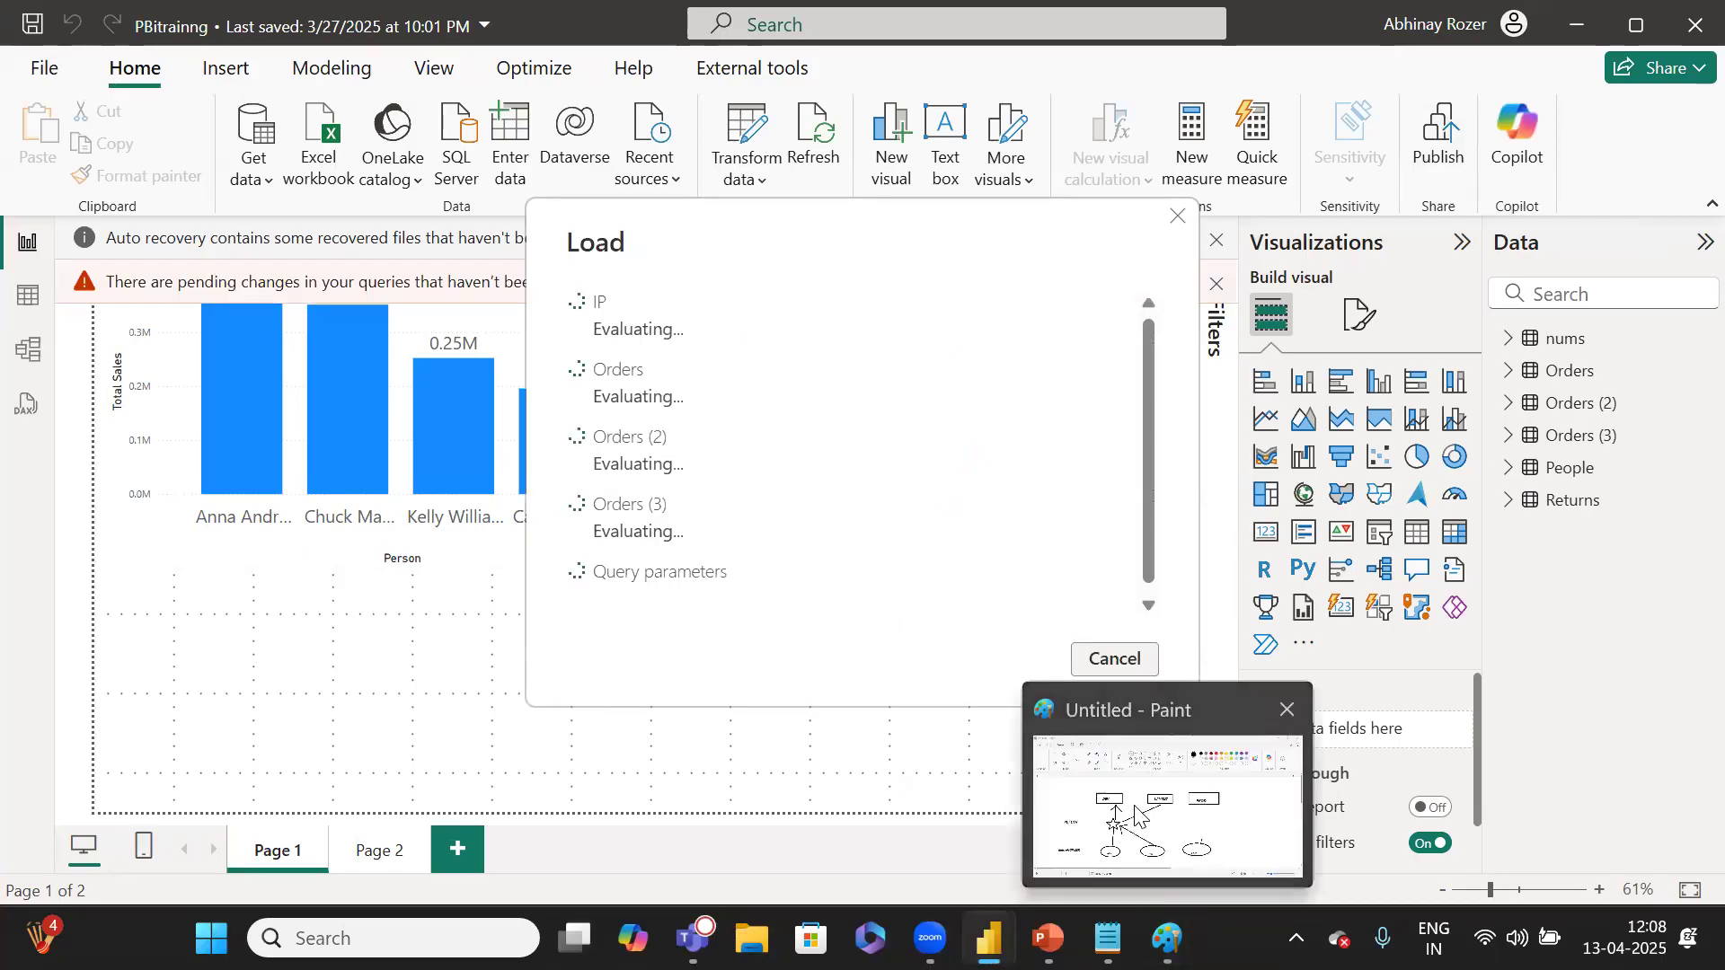
{"action": "left_click", "coordinate": [1166, 938]}
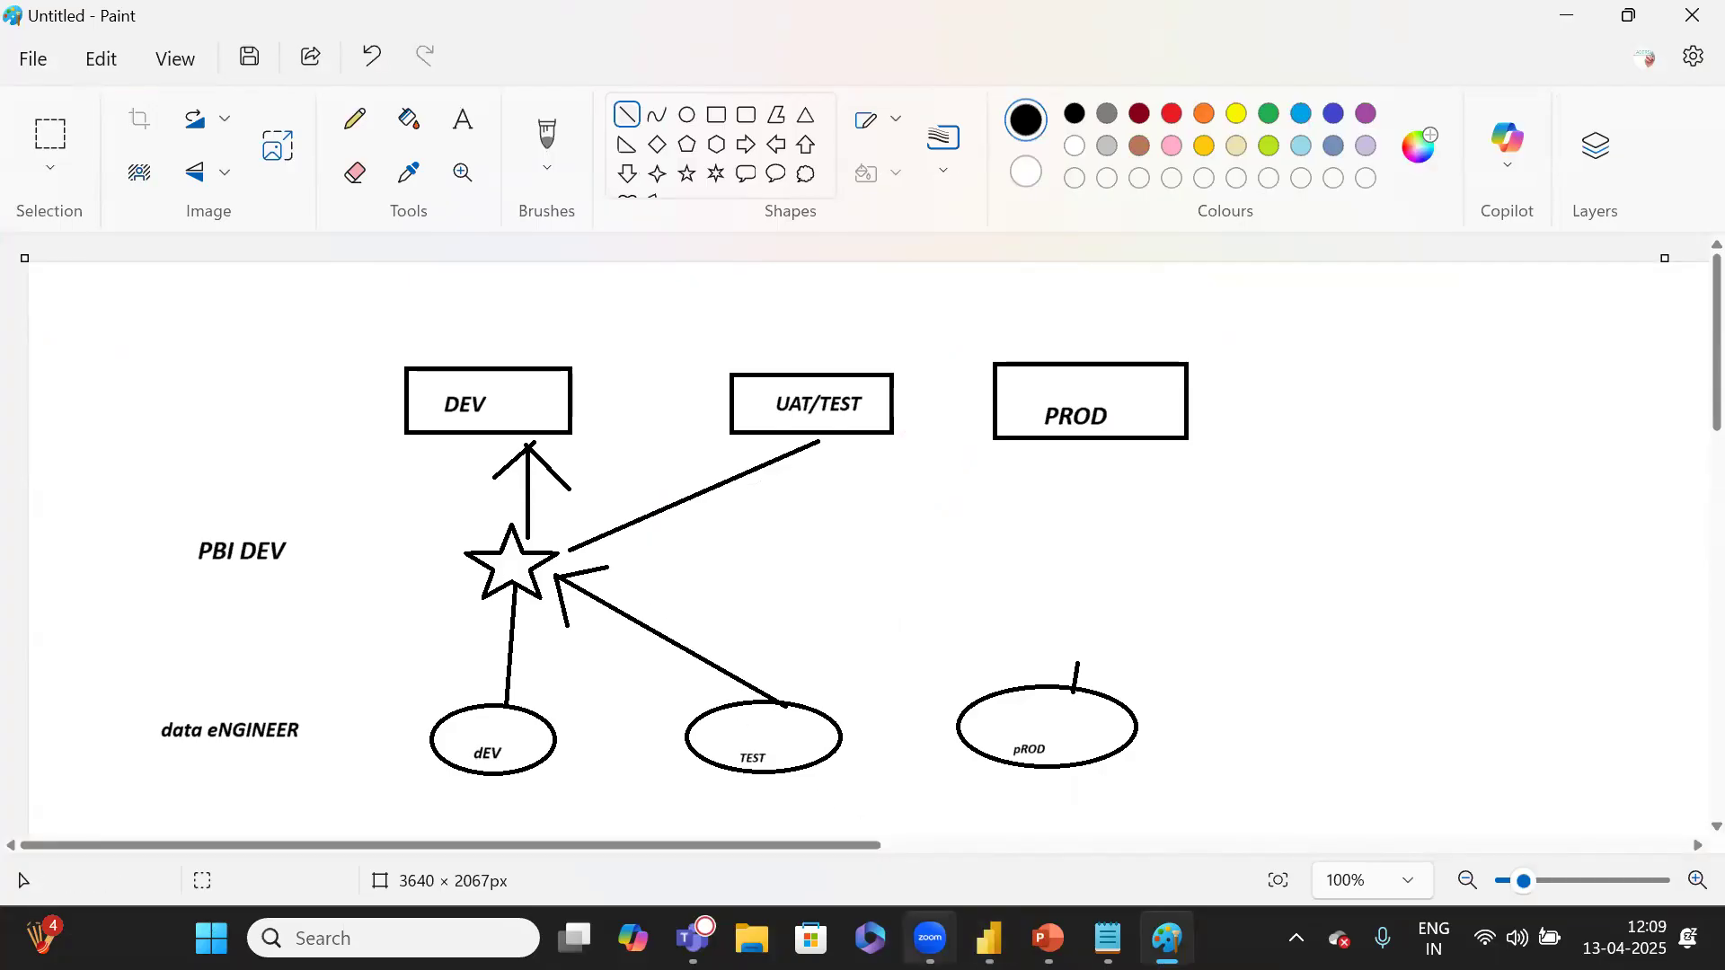
Switch to the PBitrainng report in Power BI Desktop to check the query load progress, and return to the Paint diagram.
{"action": "mouse_move", "coordinate": [1107, 938]}
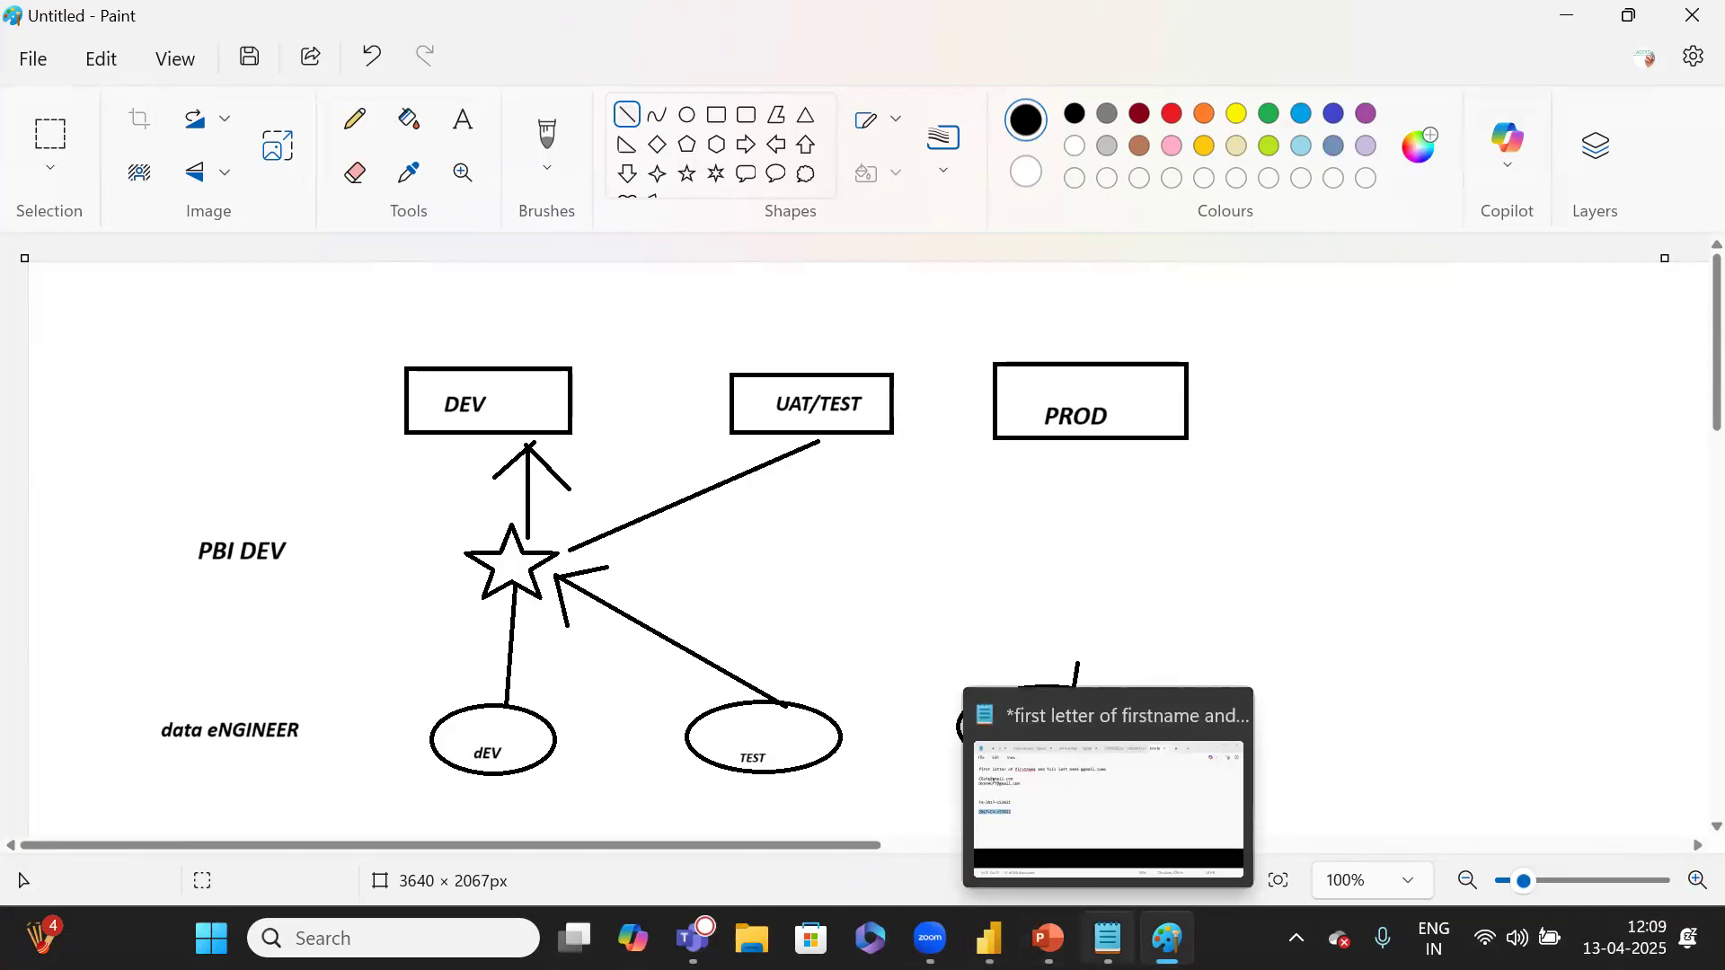
{"action": "mouse_move", "coordinate": [1167, 938]}
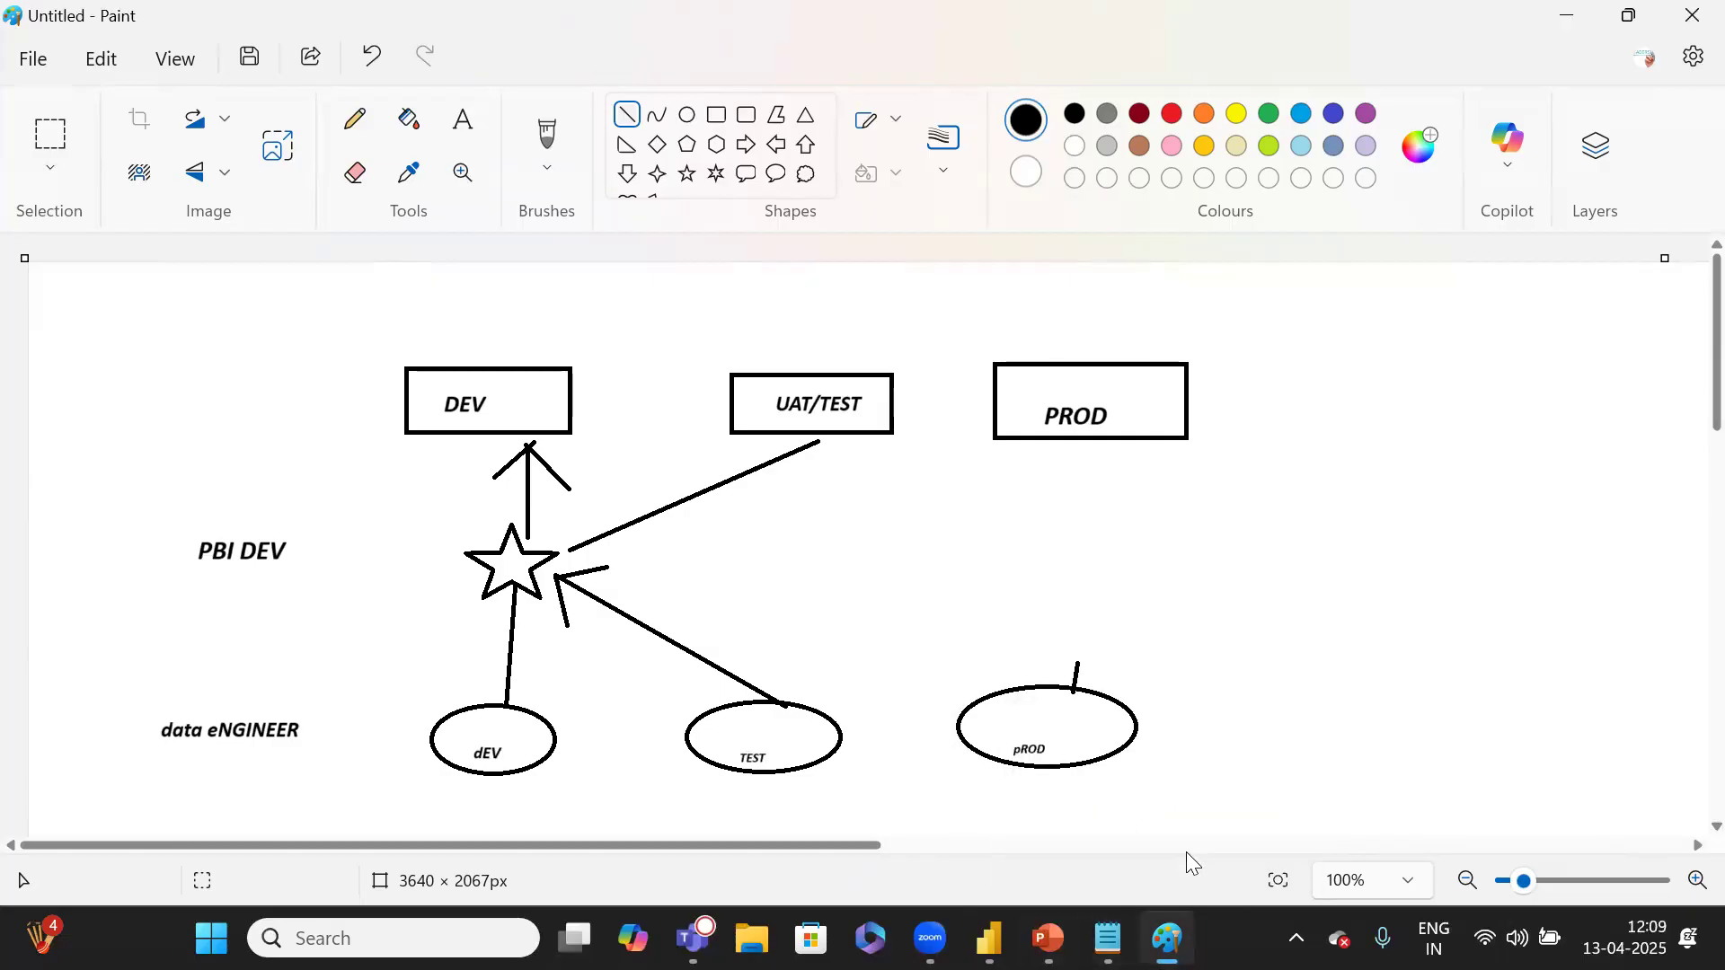
{"action": "mouse_move", "coordinate": [989, 938]}
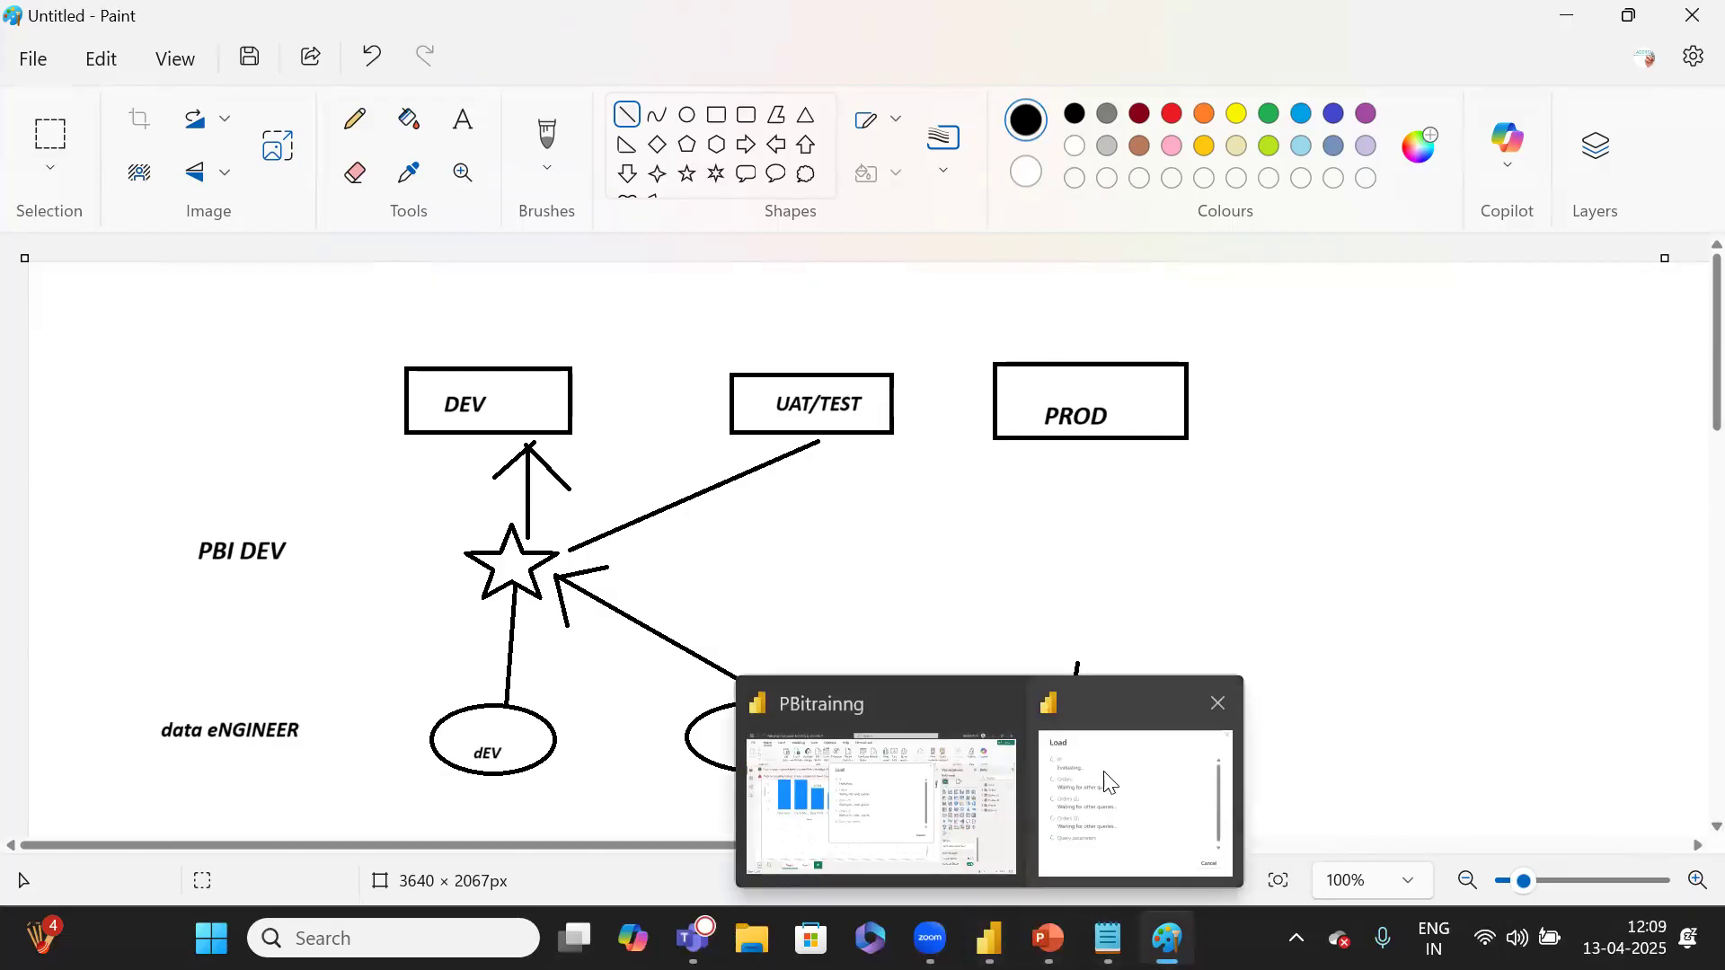
{"action": "left_click", "coordinate": [926, 776]}
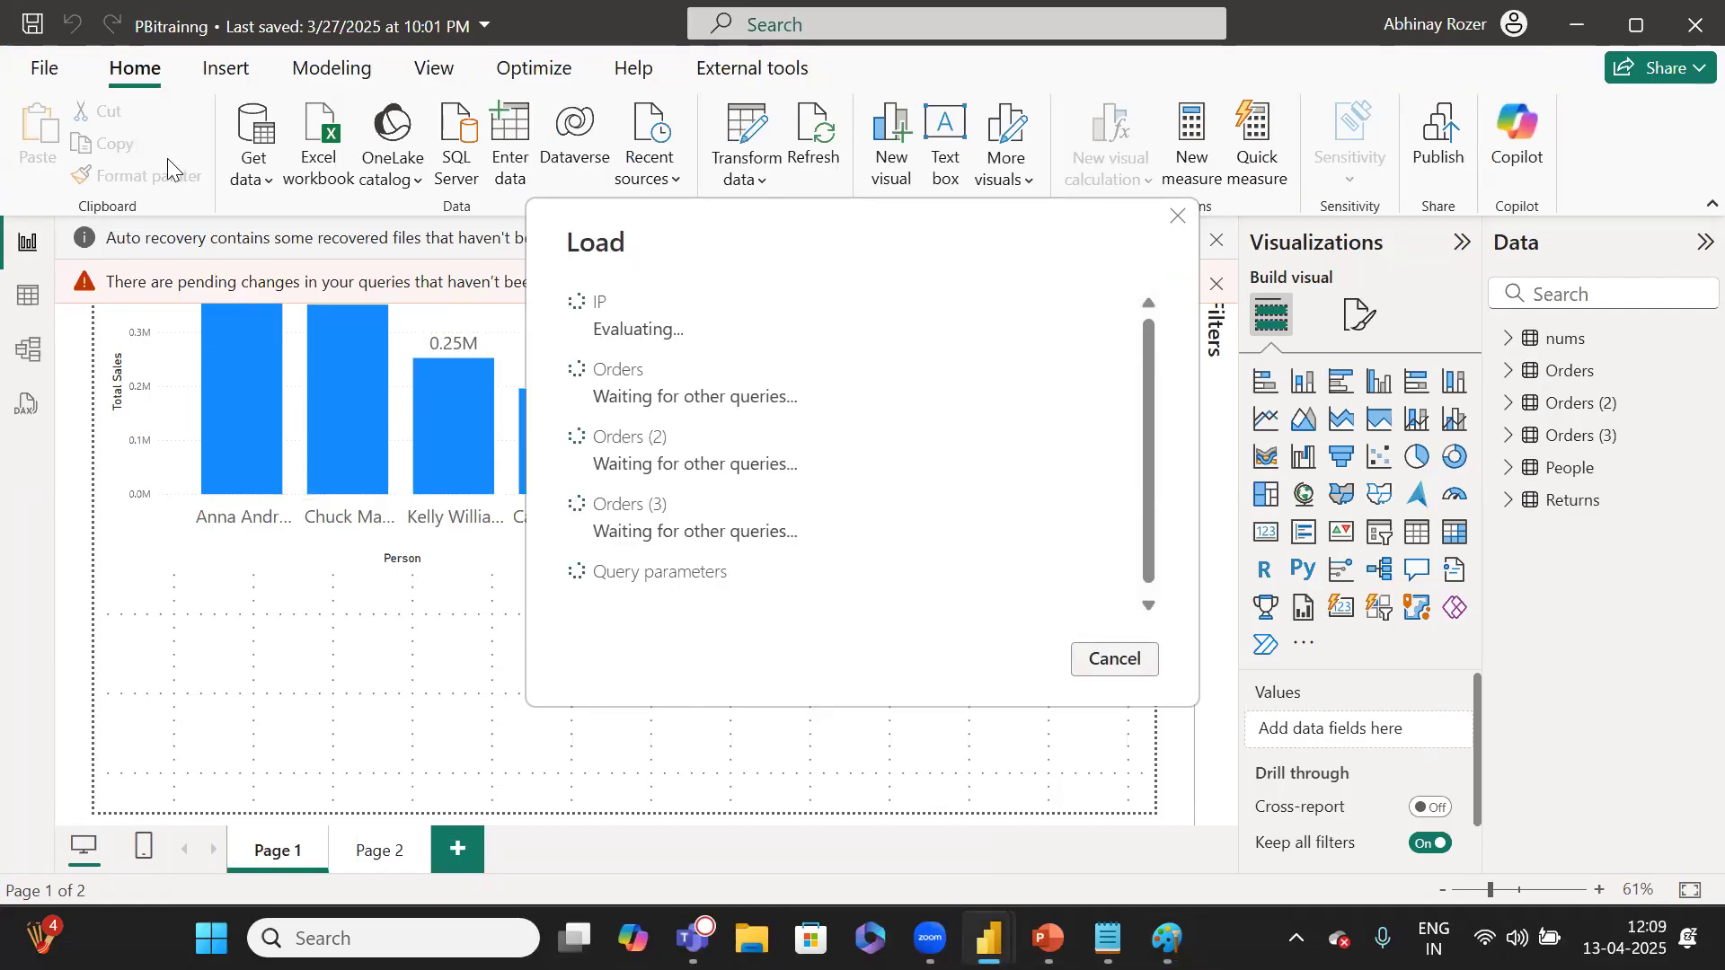
{"action": "left_click", "coordinate": [1168, 939]}
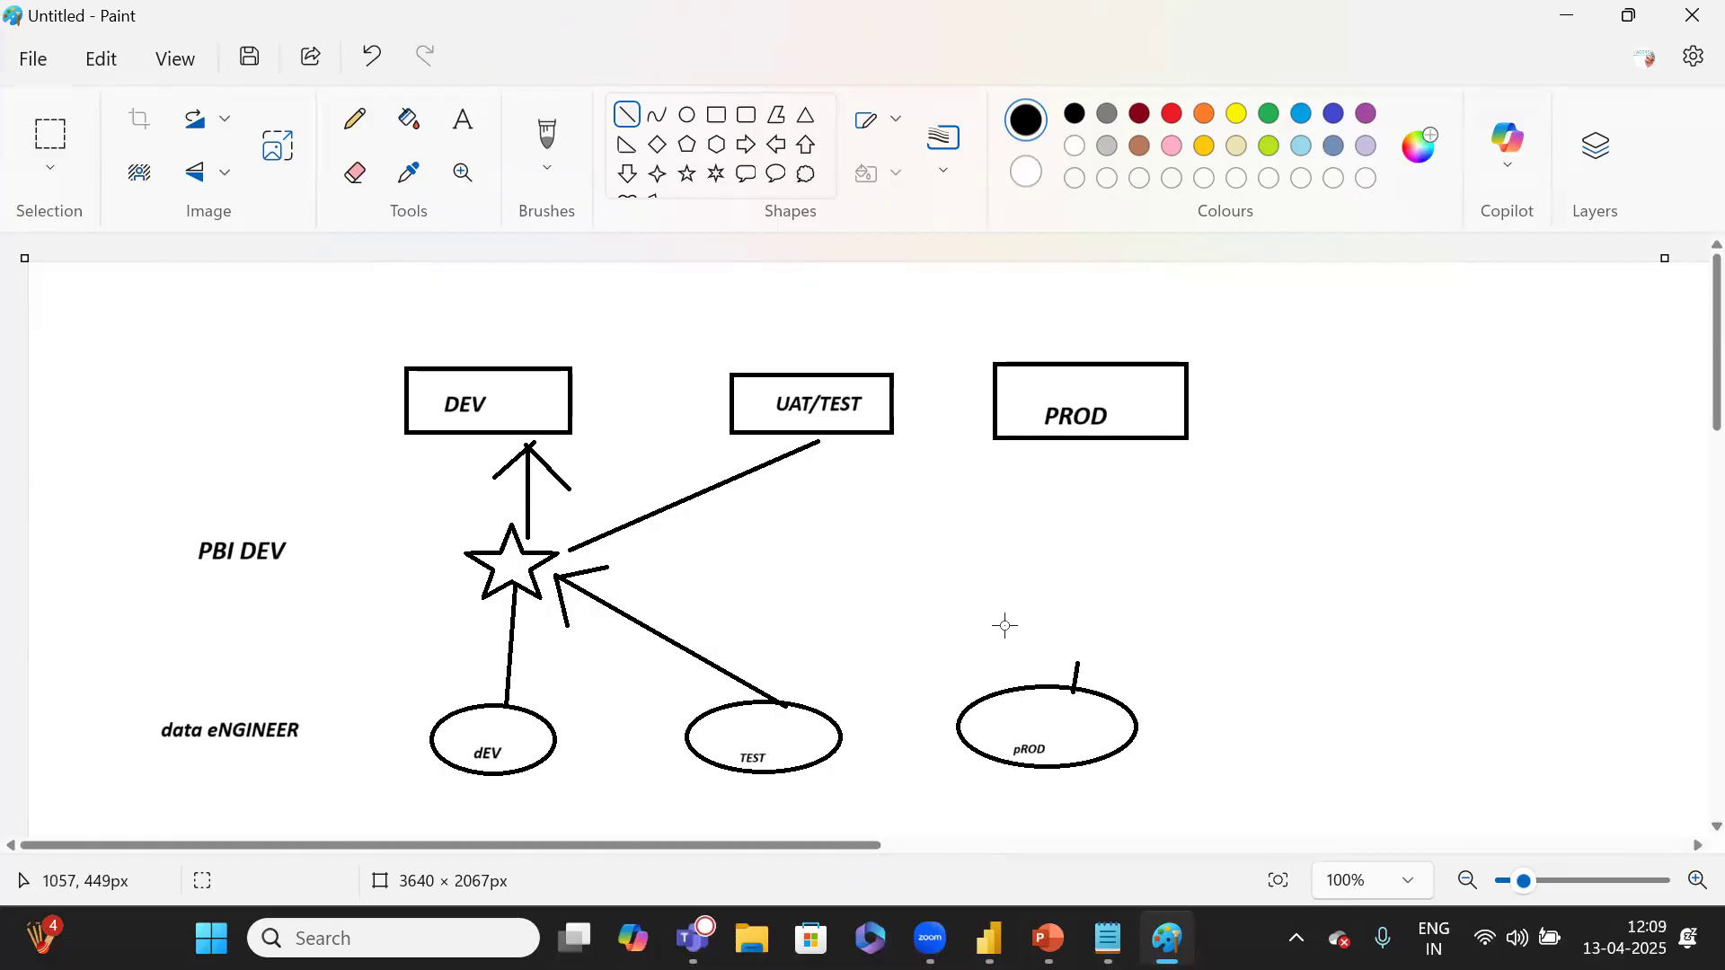
In PBitrainng's Power Query Editor, examine the database name in the IP query's M code, cancel without changes and close the editor.
{"action": "mouse_move", "coordinate": [988, 938]}
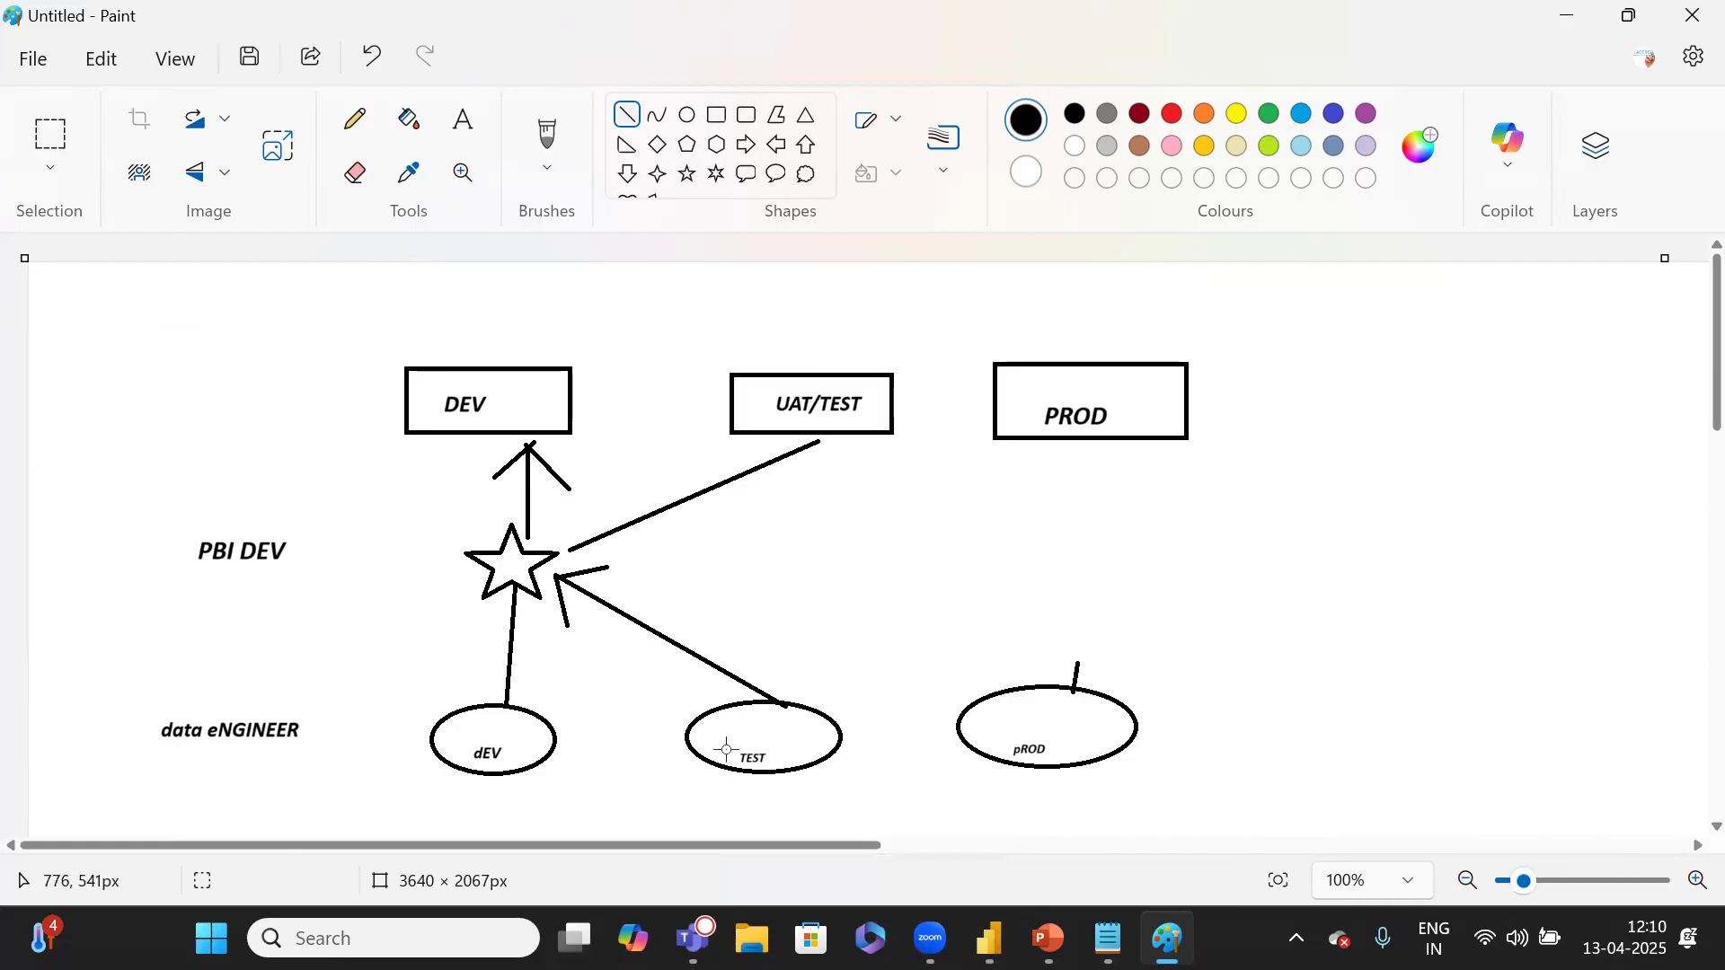
{"action": "mouse_move", "coordinate": [988, 939]}
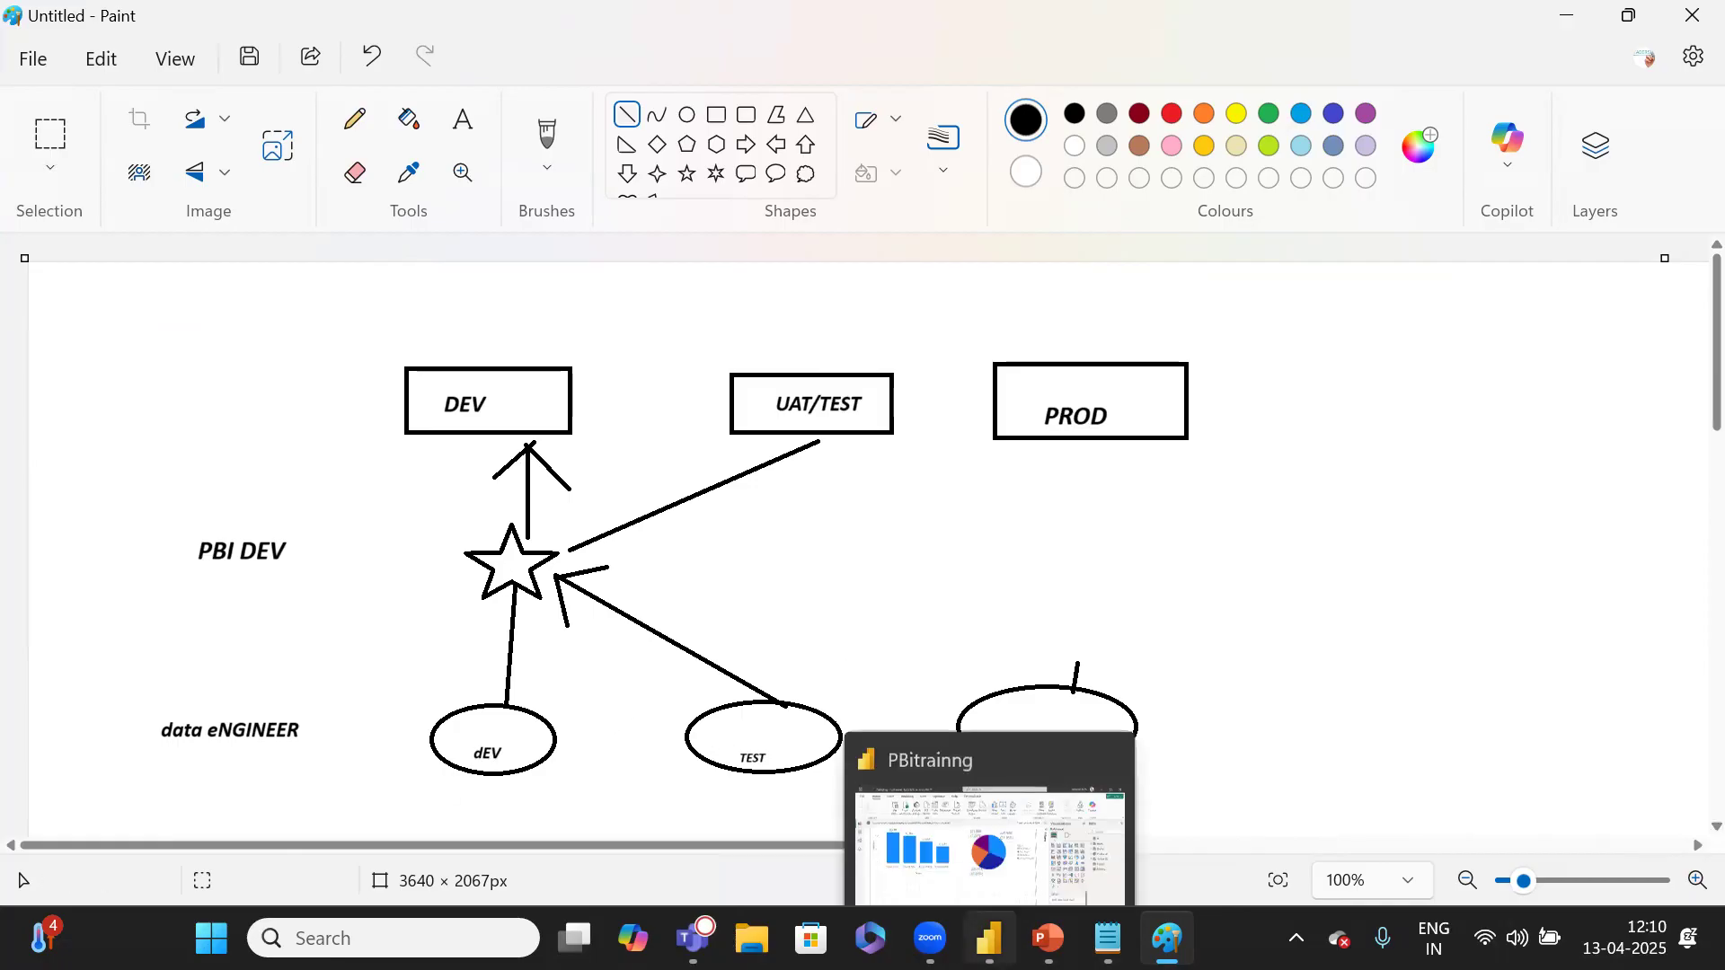
{"action": "left_click", "coordinate": [1000, 782]}
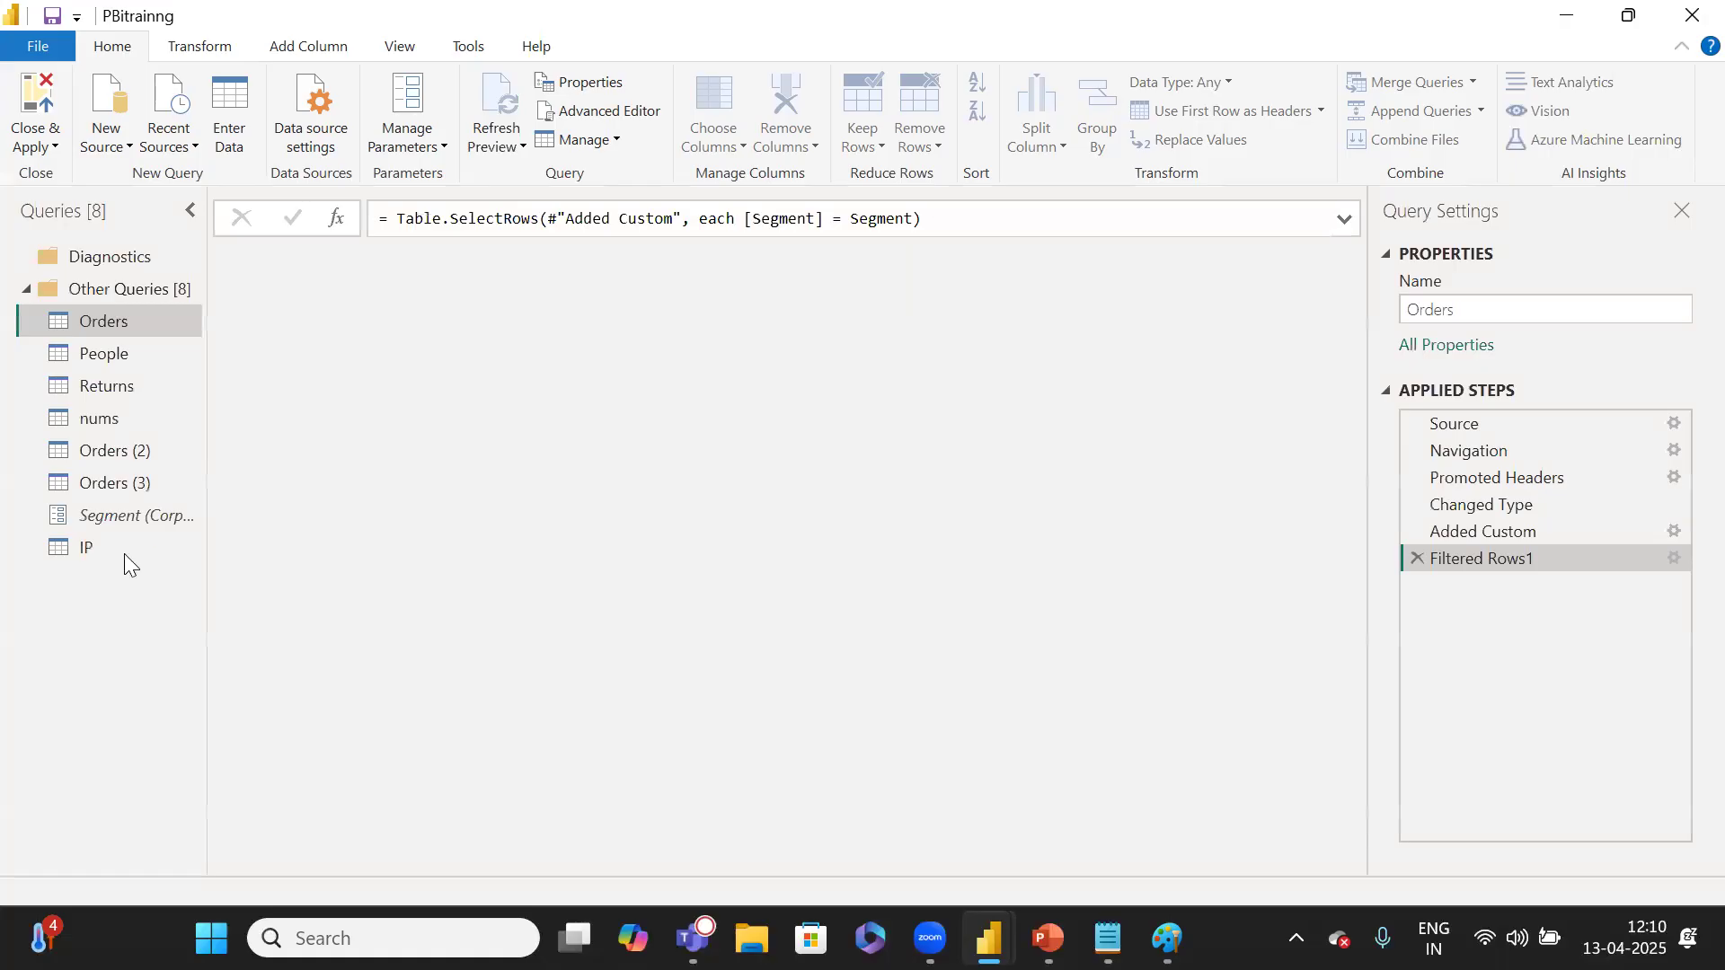
{"action": "left_click", "coordinate": [118, 557]}
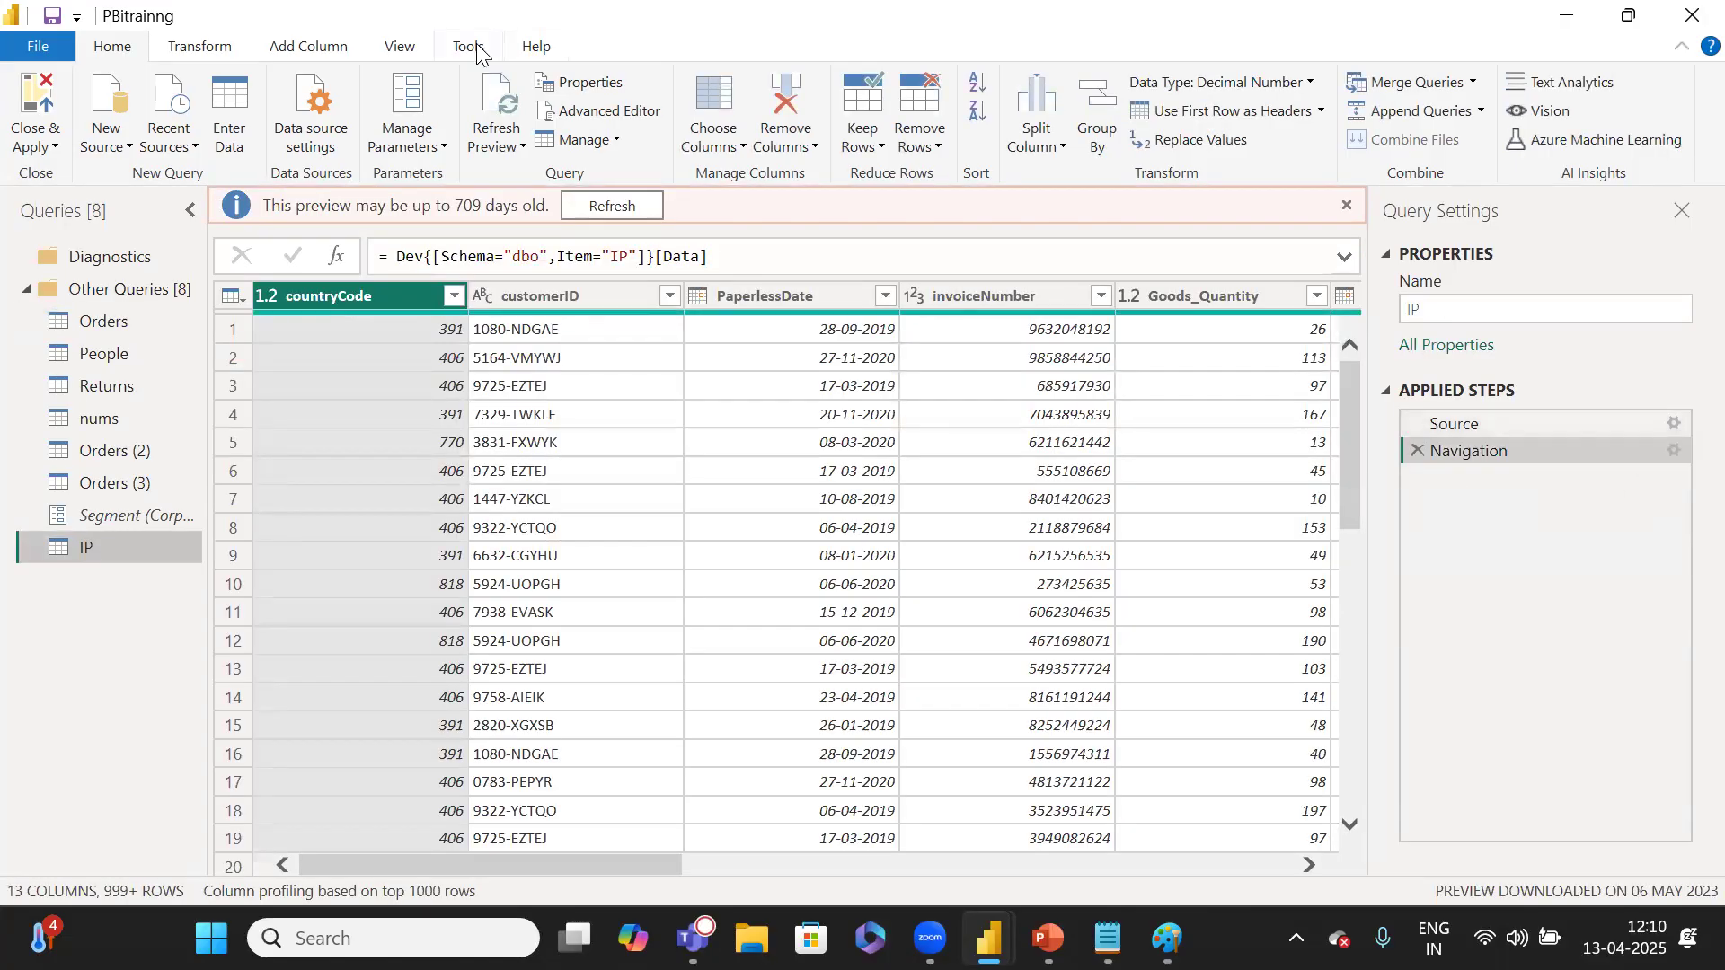
{"action": "left_click", "coordinate": [606, 120]}
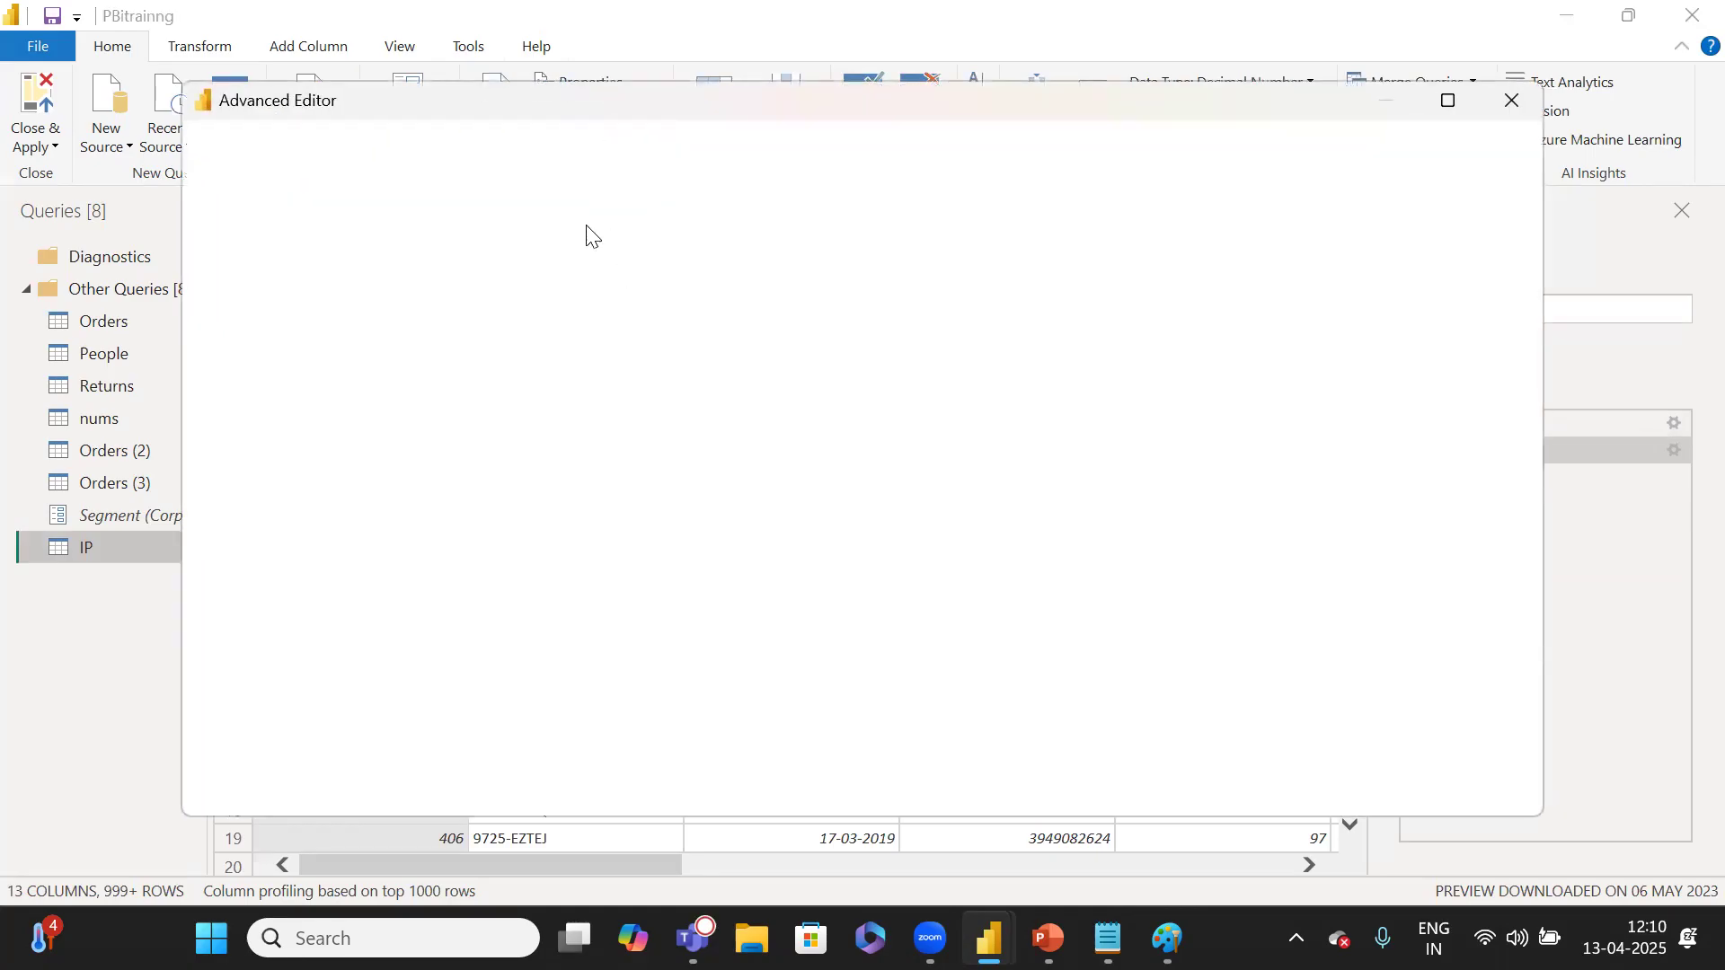
{"action": "left_click_drag", "start_coordinate": [494, 287], "coordinate": [472, 288]}
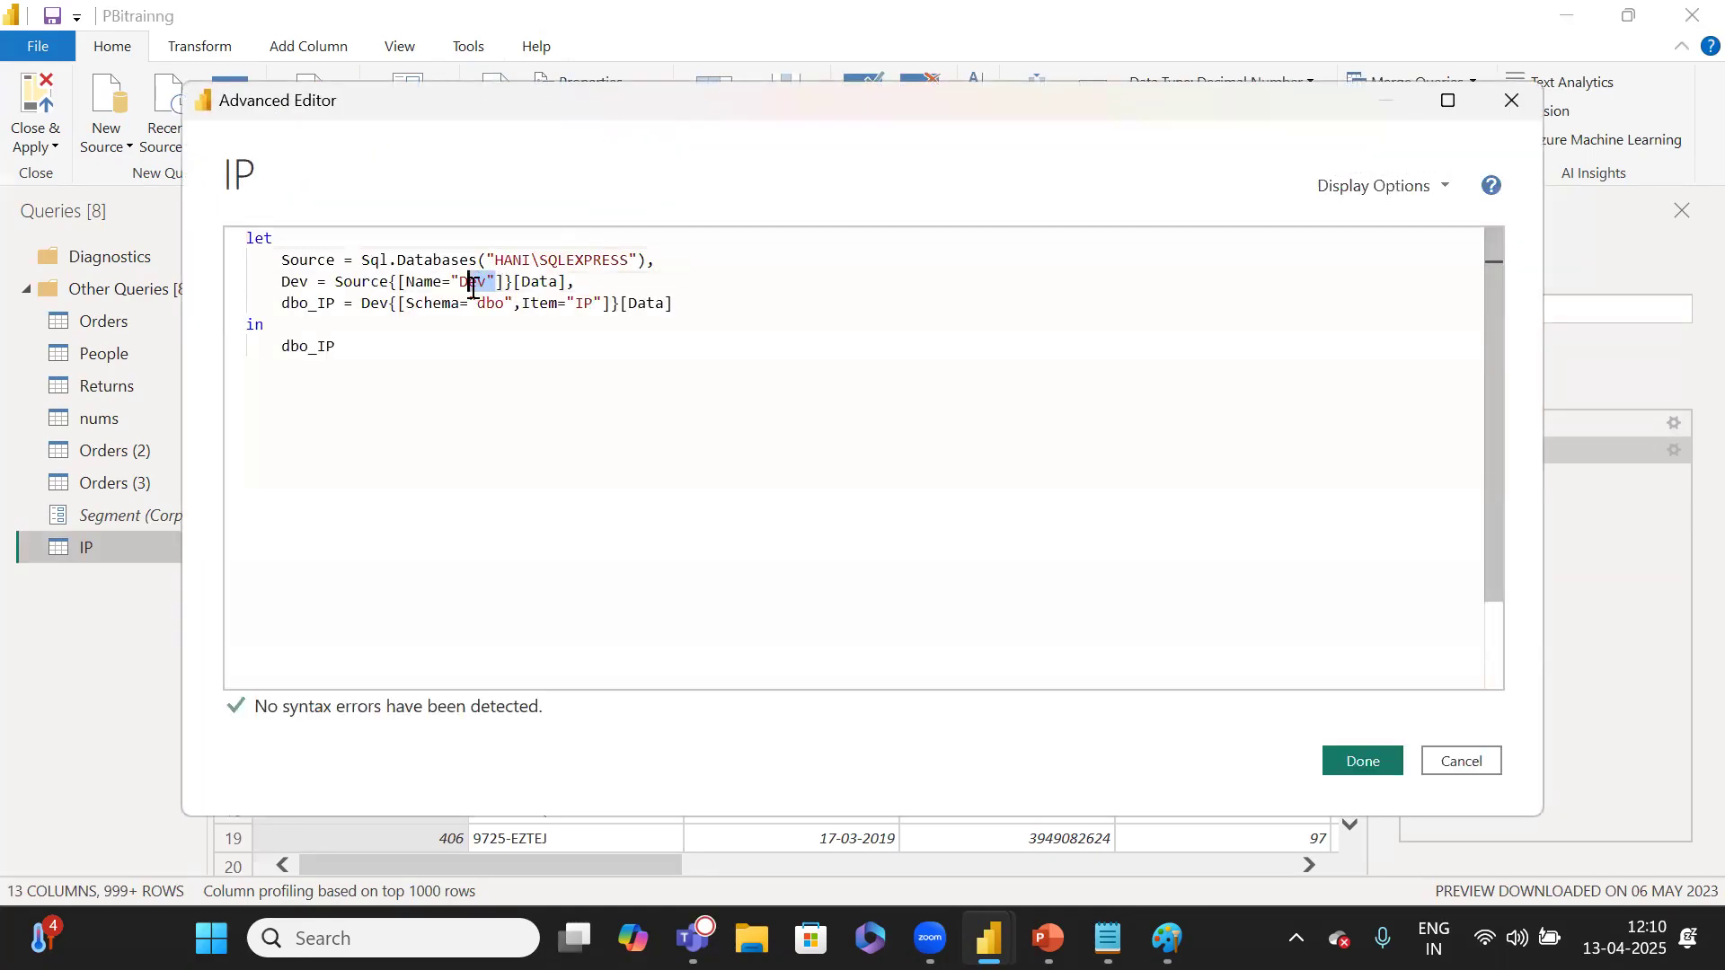
{"action": "left_click", "coordinate": [1462, 760]}
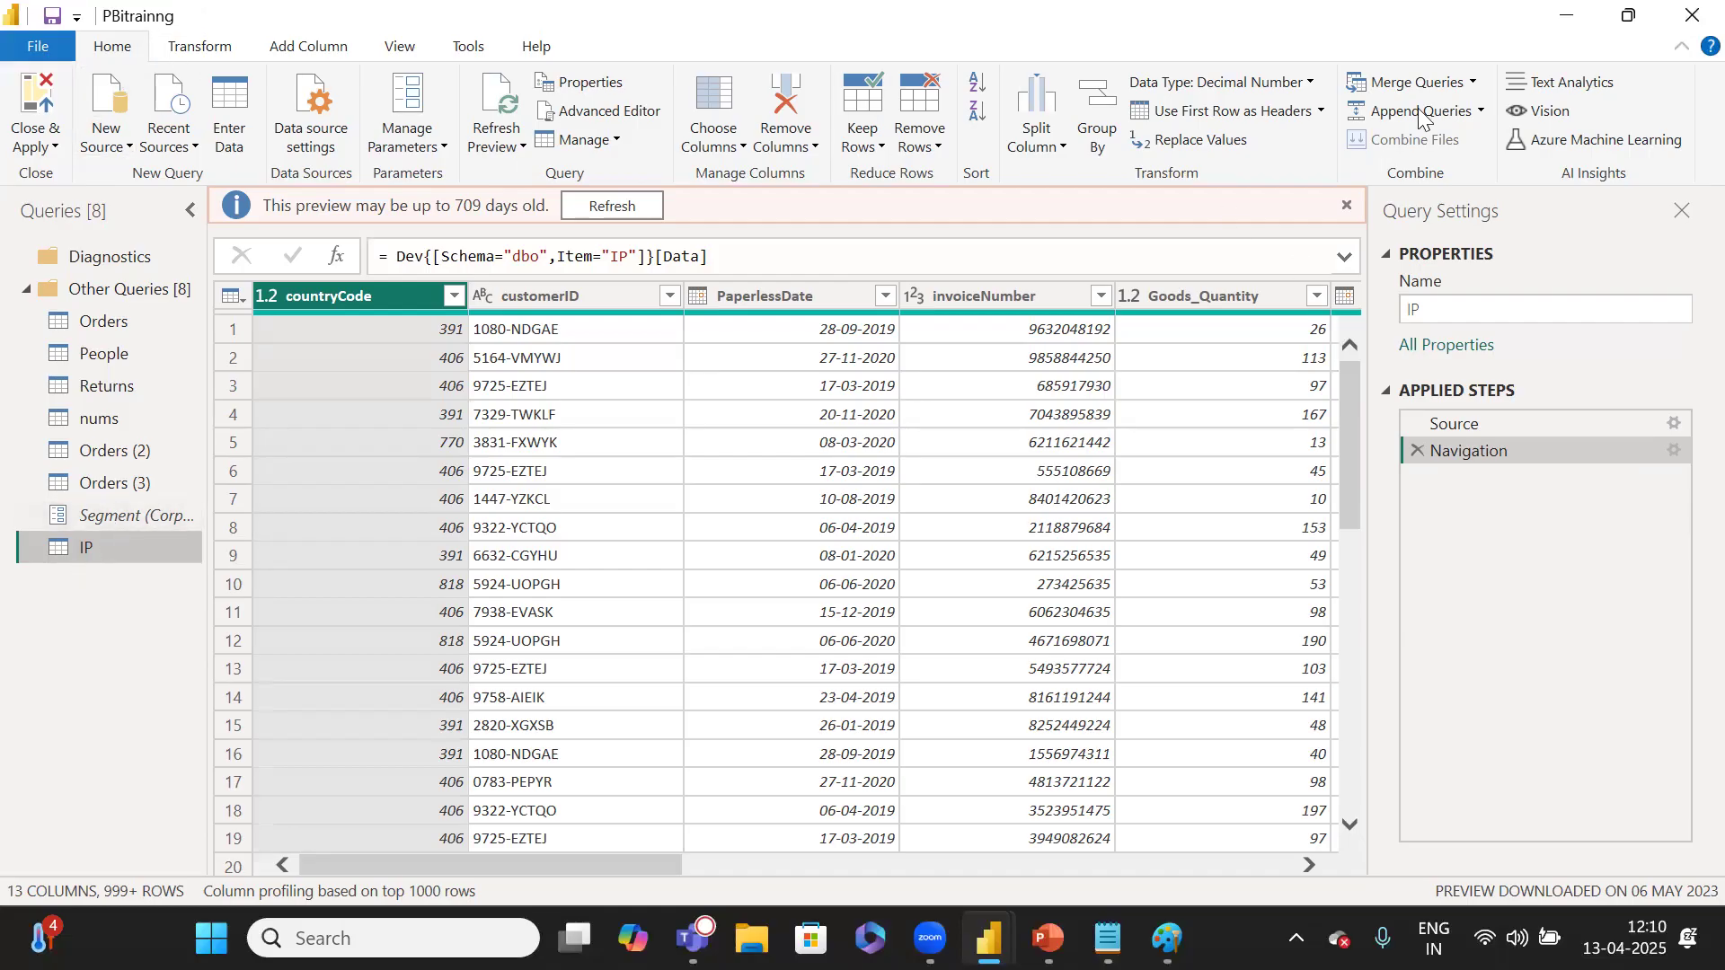
{"action": "left_click", "coordinate": [1687, 12]}
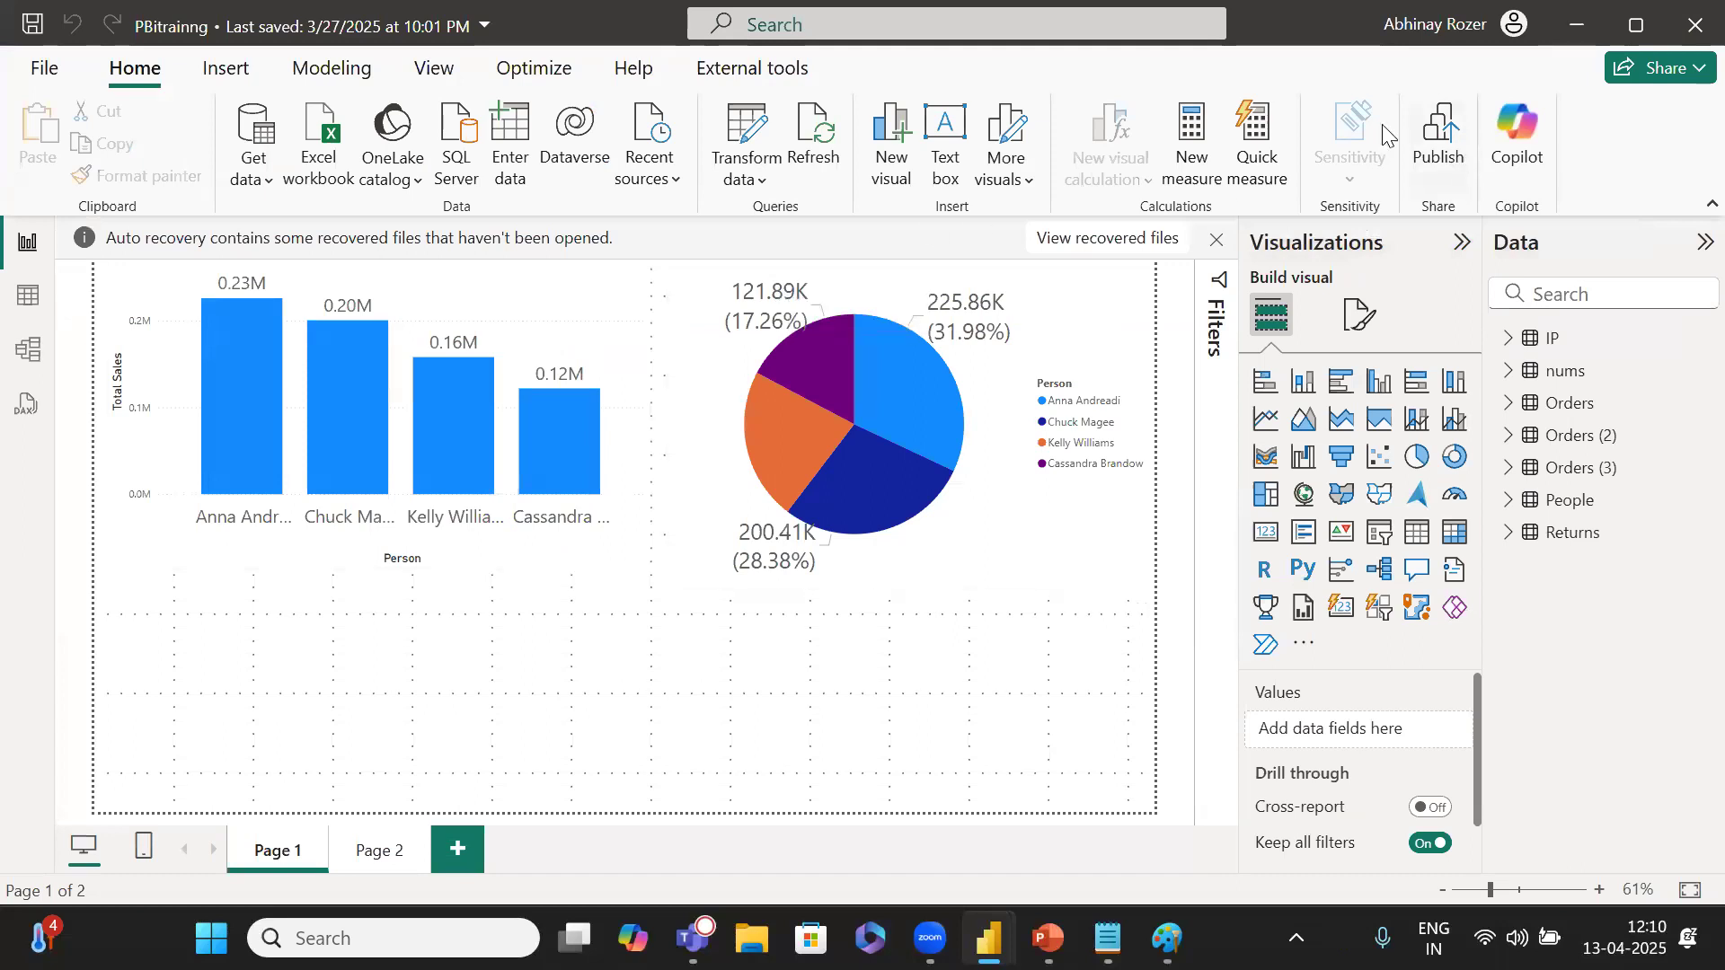
Start publishing the PBitrainng report and save its pending changes.
{"action": "left_click", "coordinate": [1438, 144]}
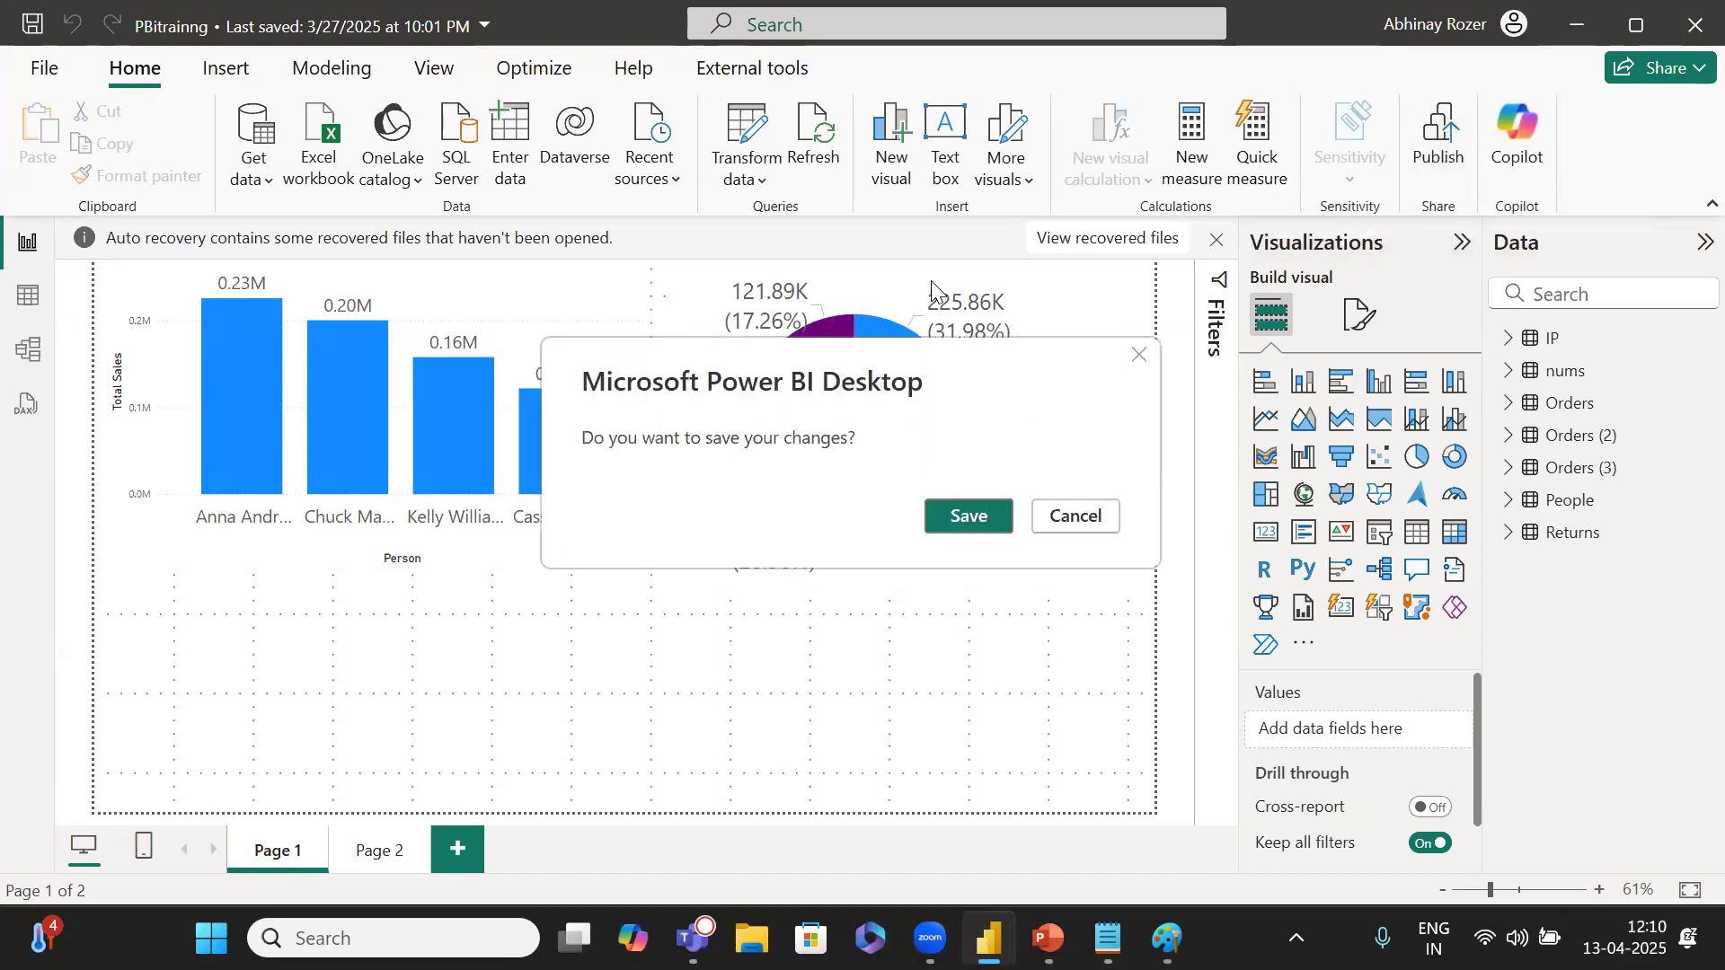
{"action": "left_click", "coordinate": [963, 512]}
{"action": "mouse_move", "coordinate": [814, 397]}
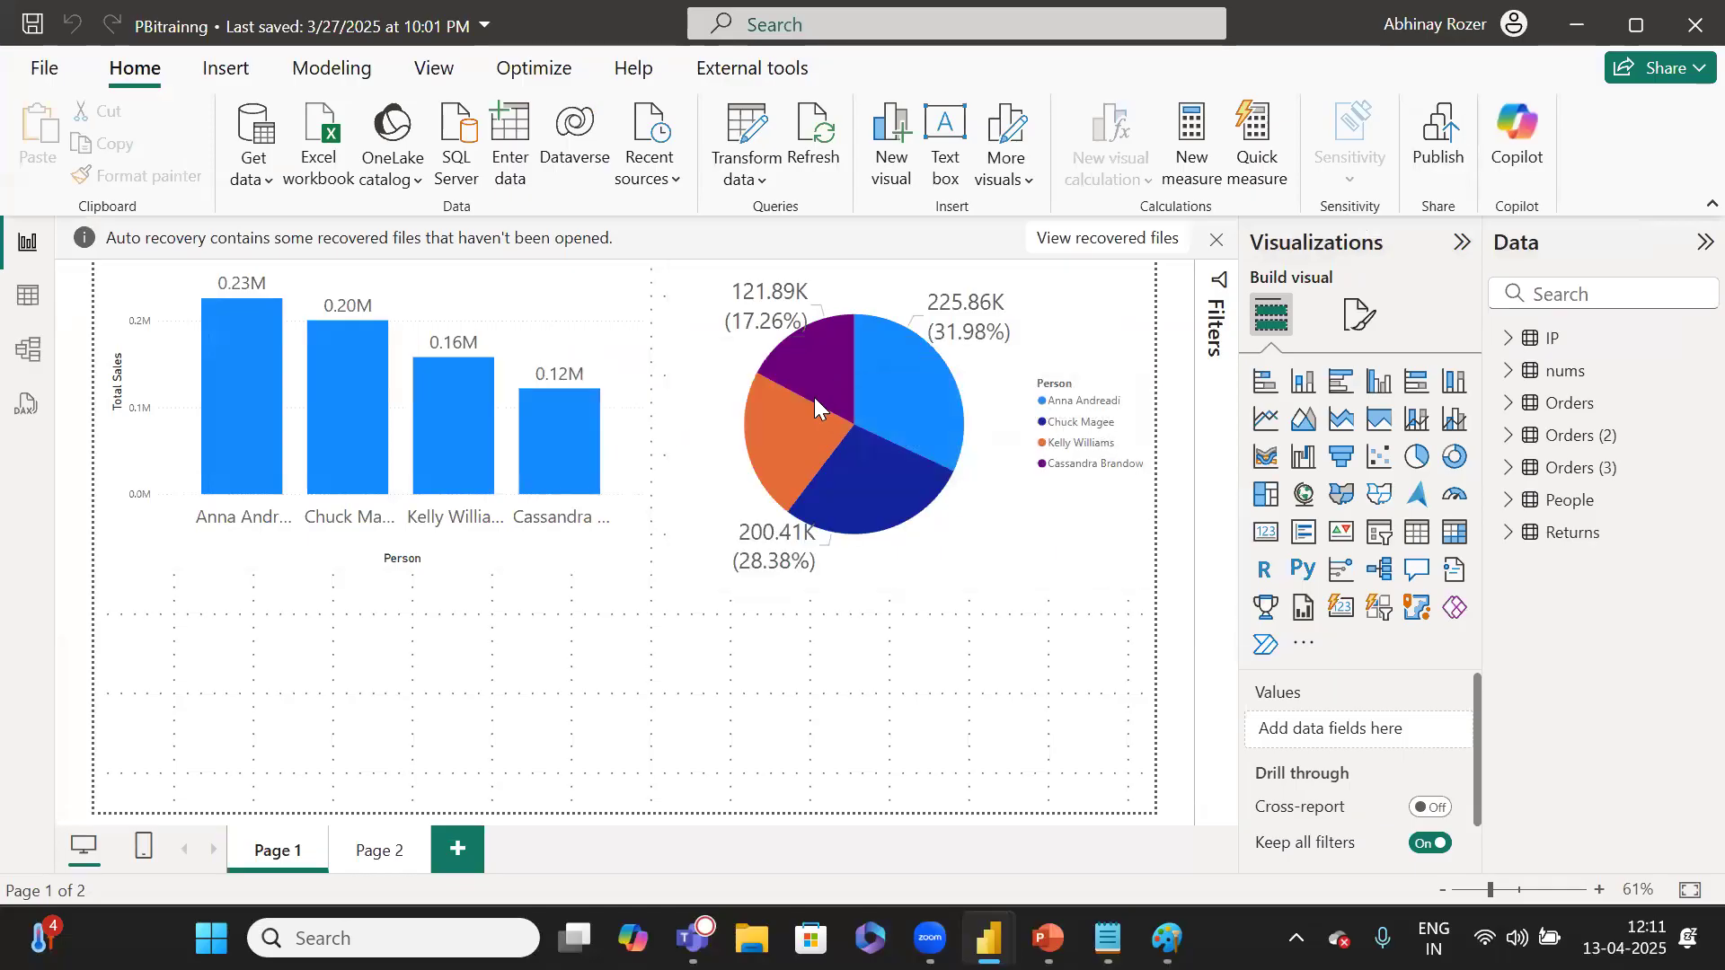
{"action": "mouse_move", "coordinate": [814, 457]}
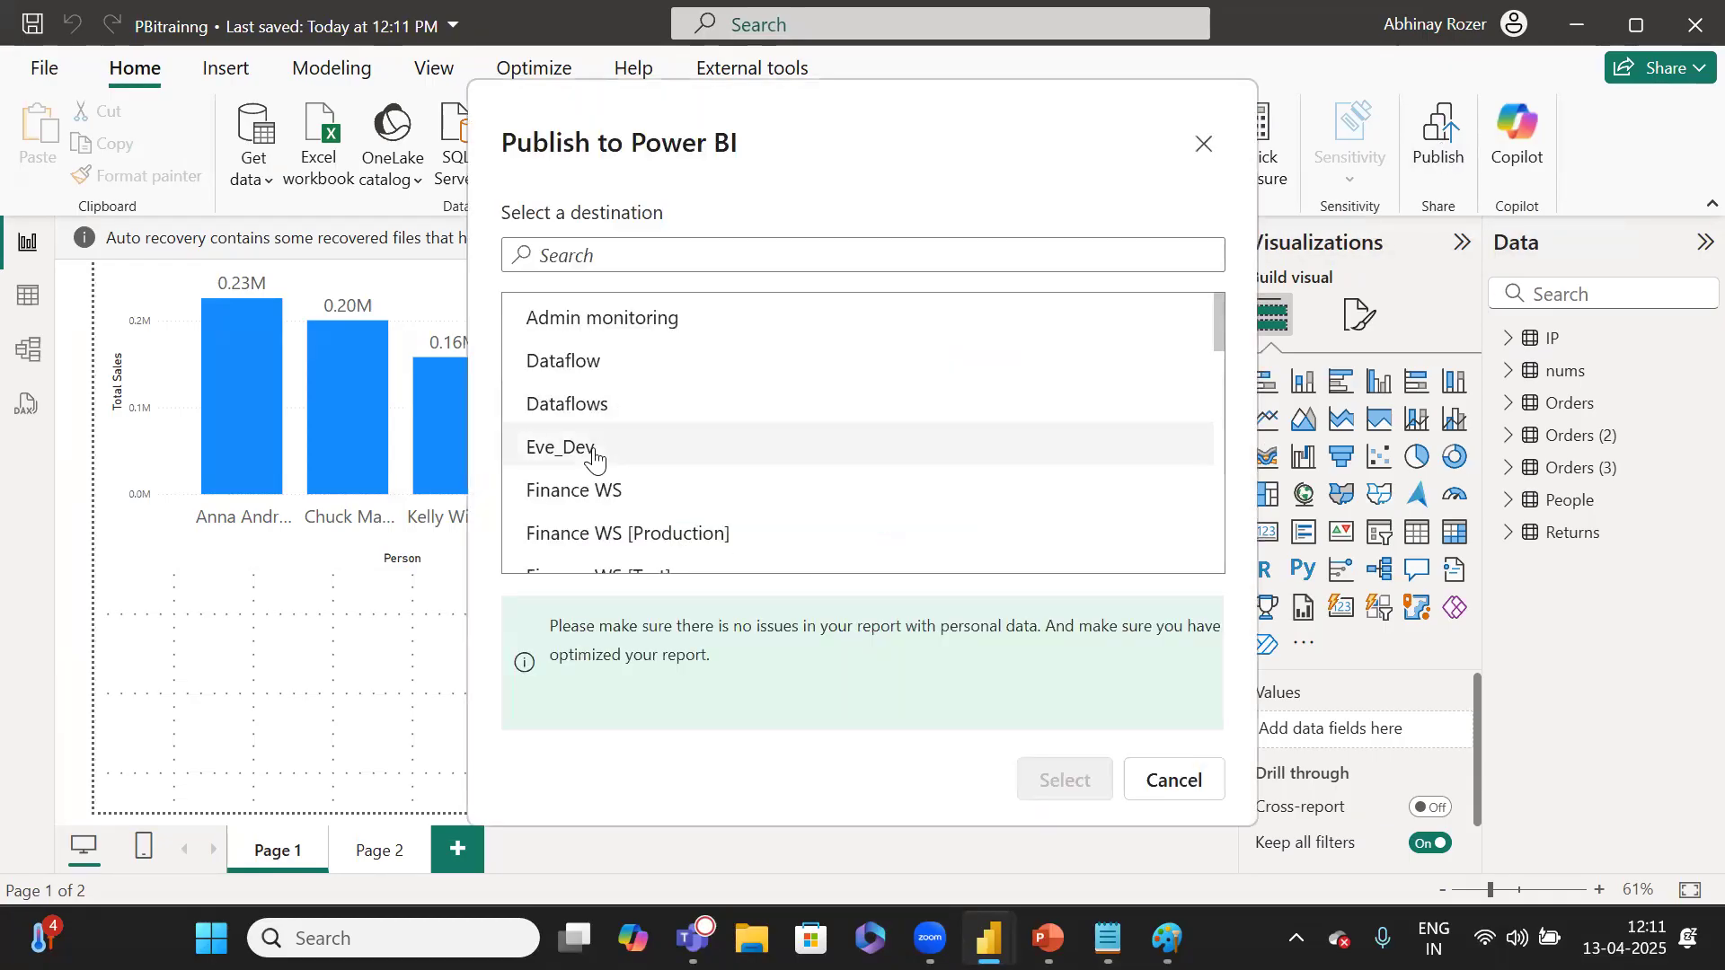
Publish the report to My workspace, replacing the existing PBitrainng semantic model.
{"action": "scroll", "coordinate": [645, 467], "scroll_direction": "down", "scroll_amount": 10}
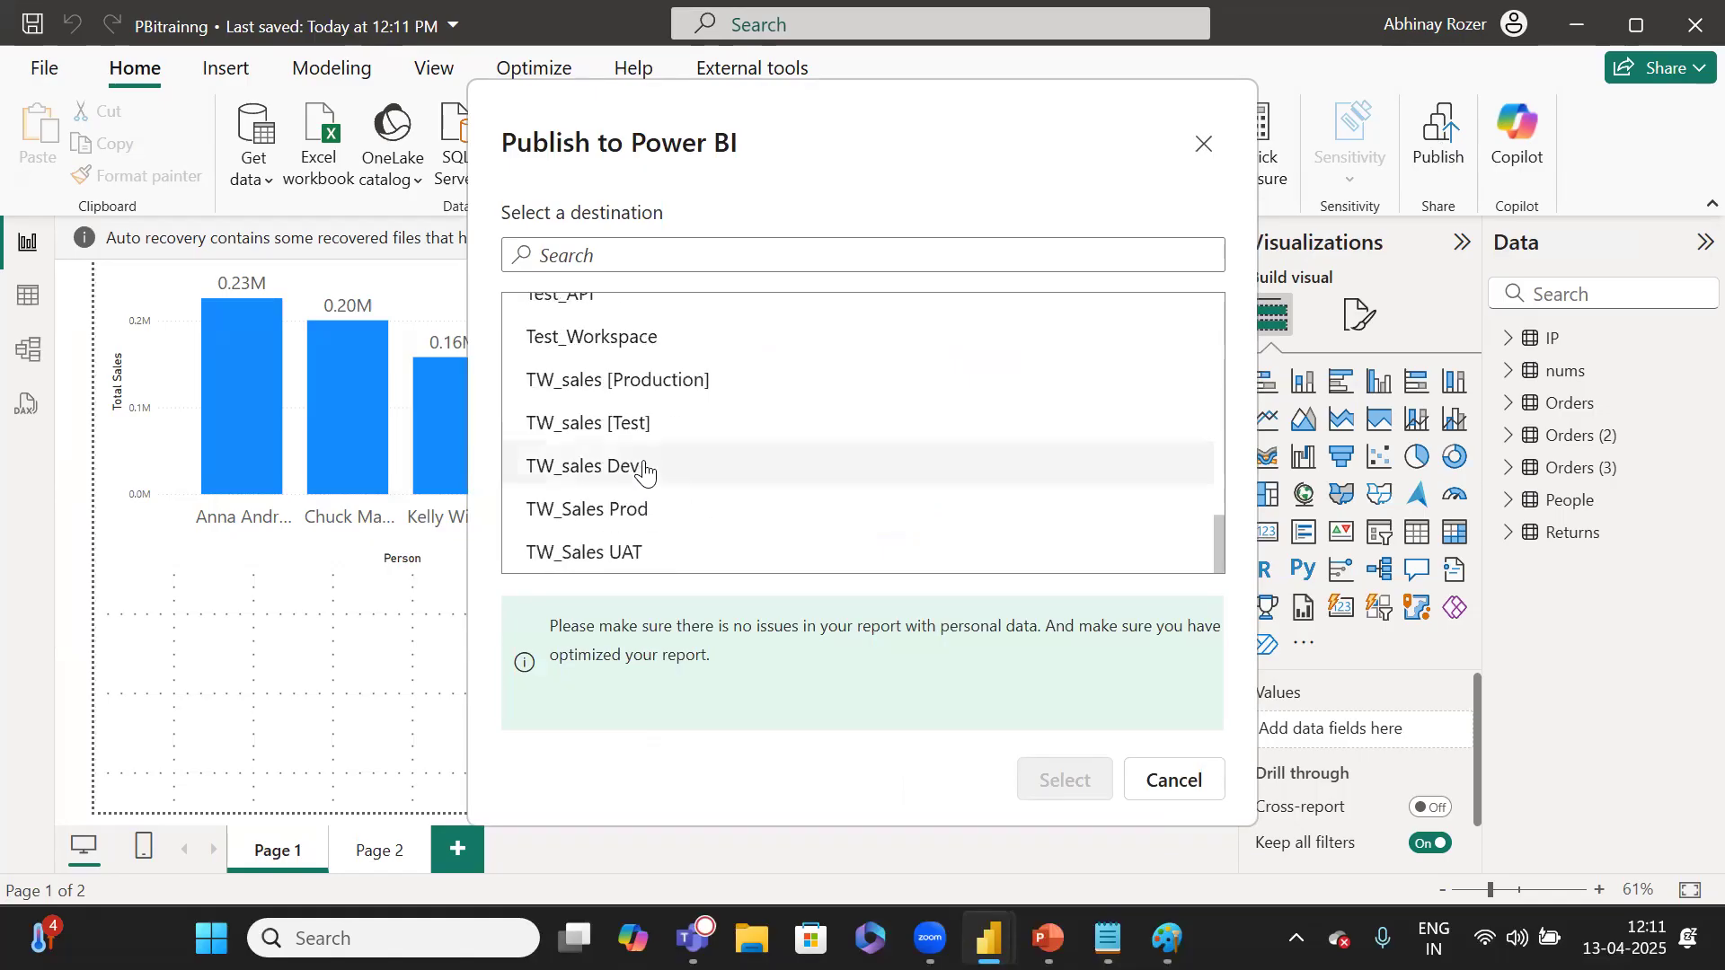
{"action": "scroll", "coordinate": [645, 467], "scroll_direction": "up", "scroll_amount": 2}
{"action": "scroll", "coordinate": [645, 467], "scroll_direction": "up", "scroll_amount": 6}
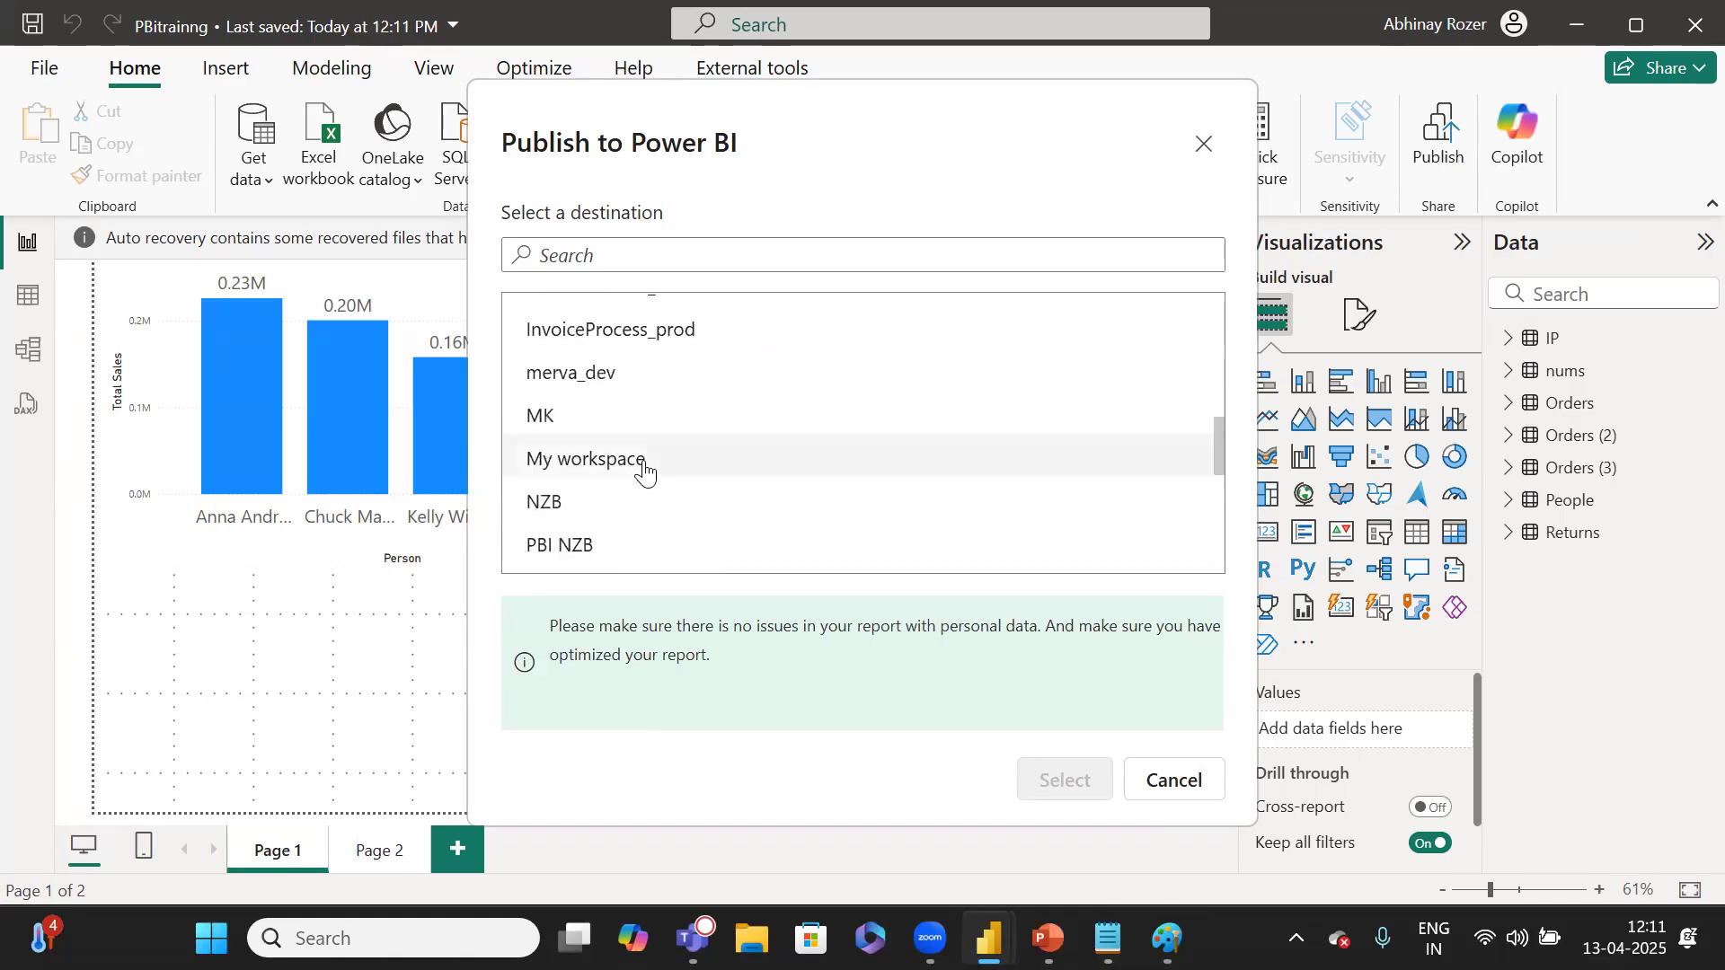
{"action": "scroll", "coordinate": [645, 467], "scroll_direction": "up", "scroll_amount": 5}
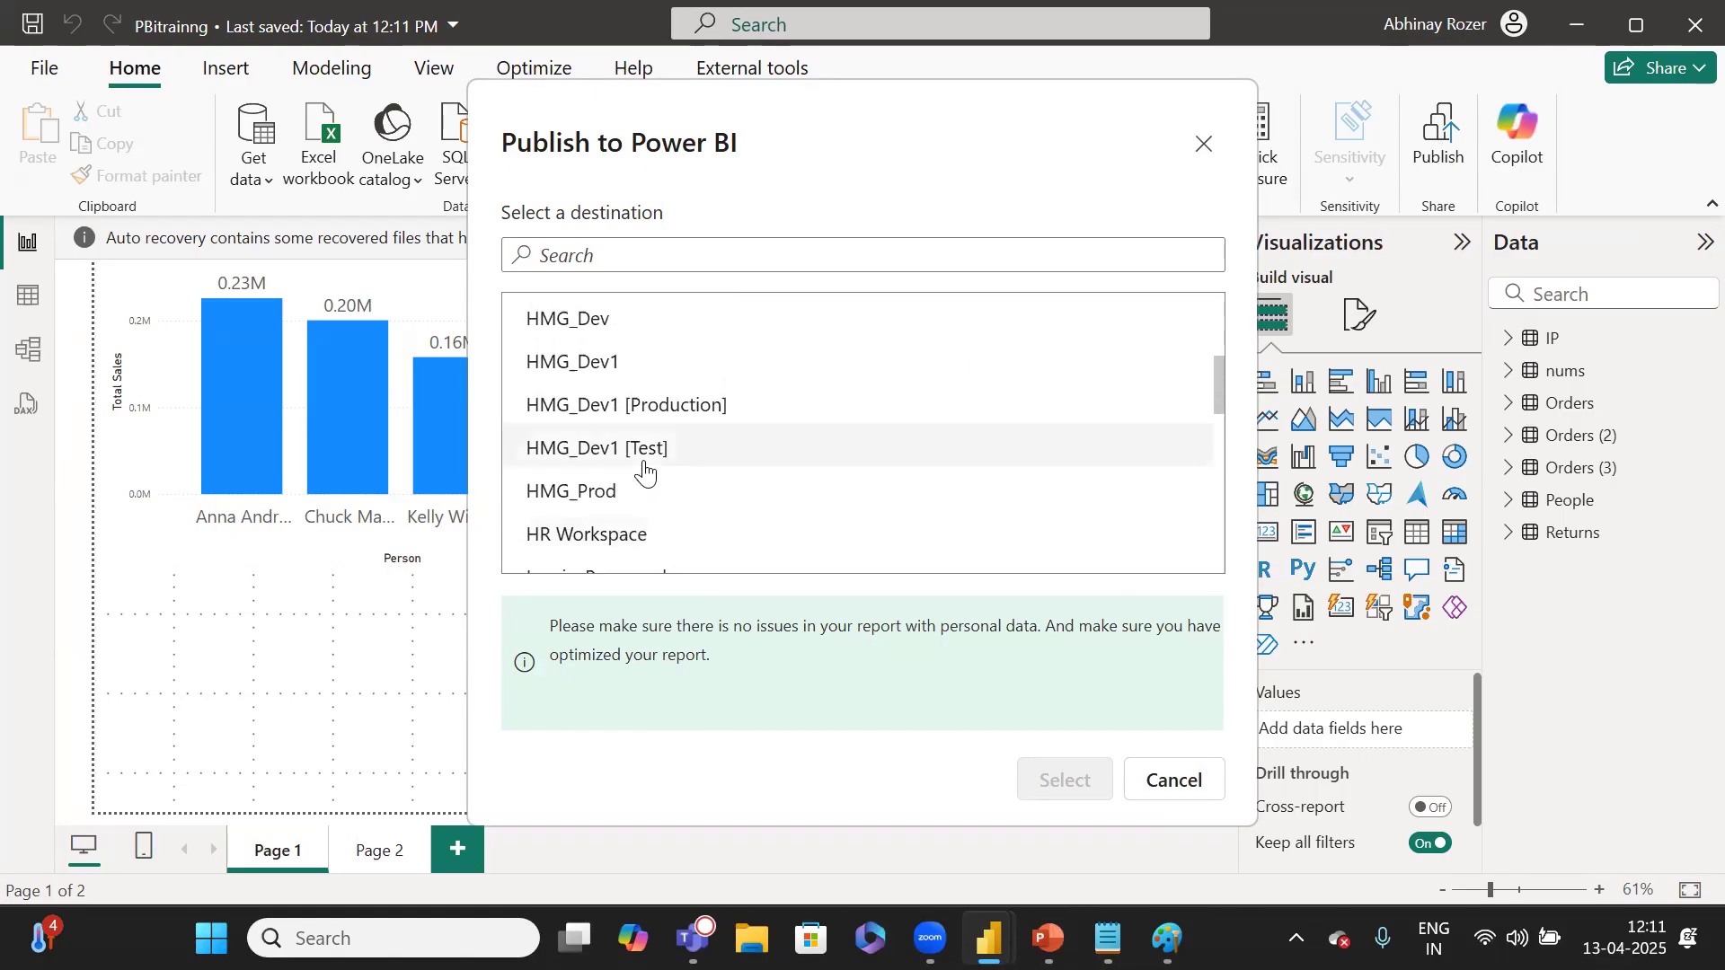
{"action": "scroll", "coordinate": [644, 467], "scroll_direction": "up", "scroll_amount": 3}
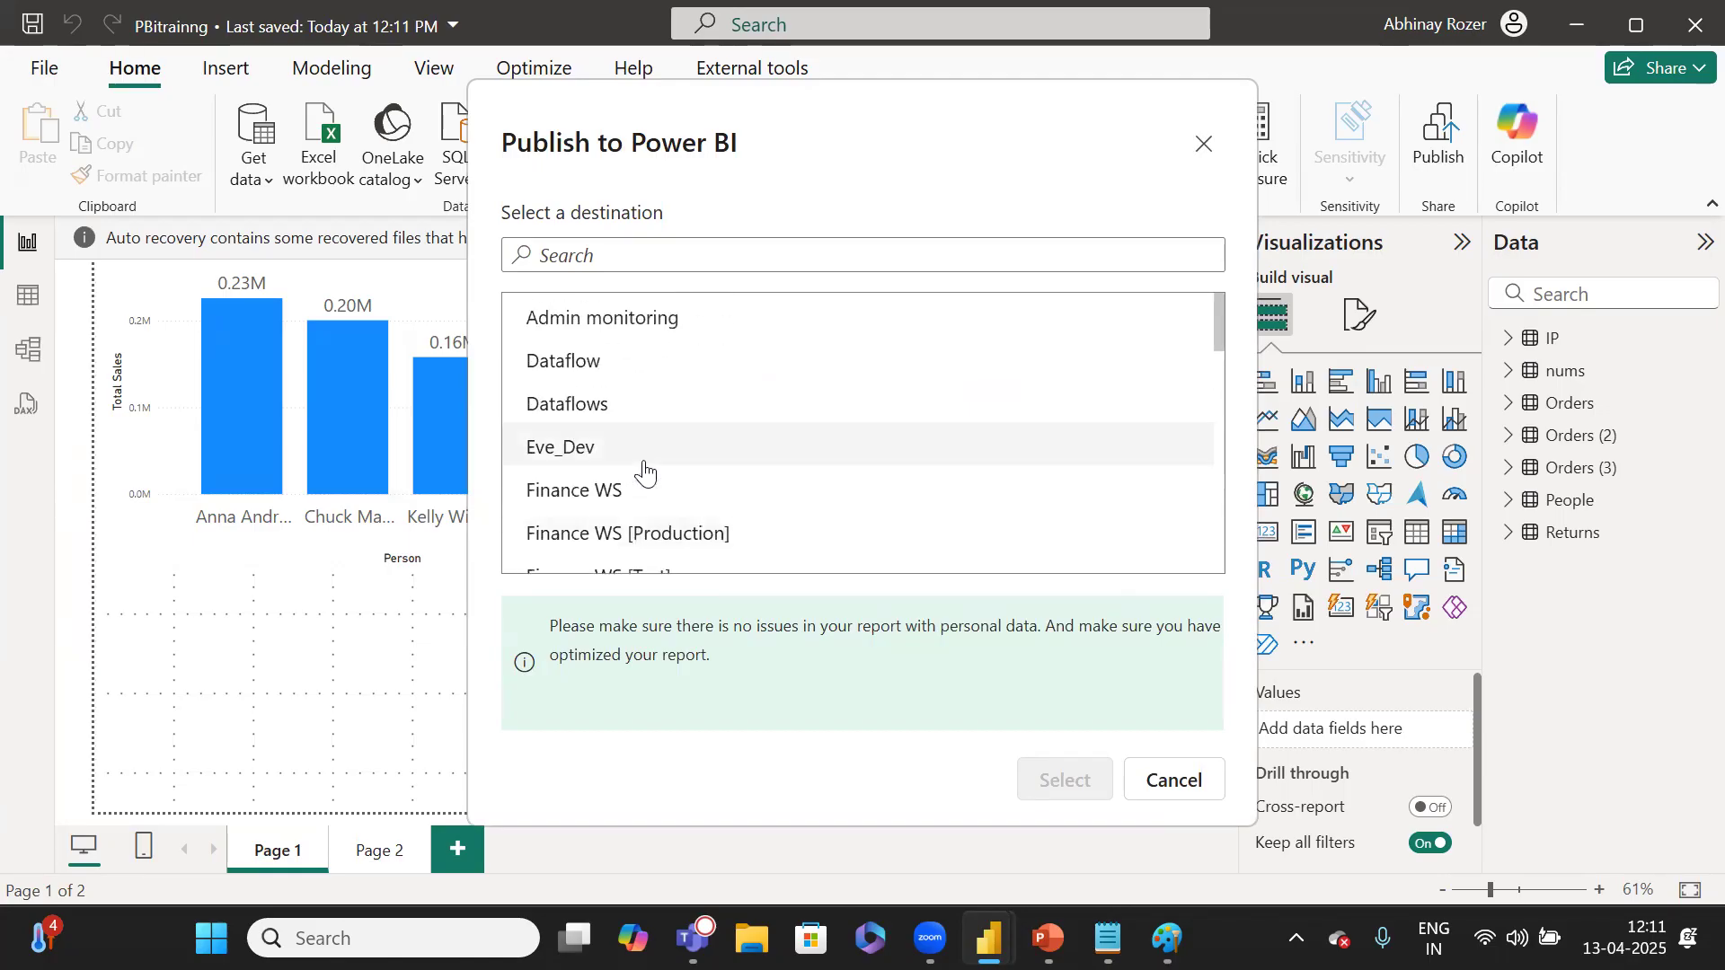
{"action": "scroll", "coordinate": [645, 467], "scroll_direction": "down", "scroll_amount": 6}
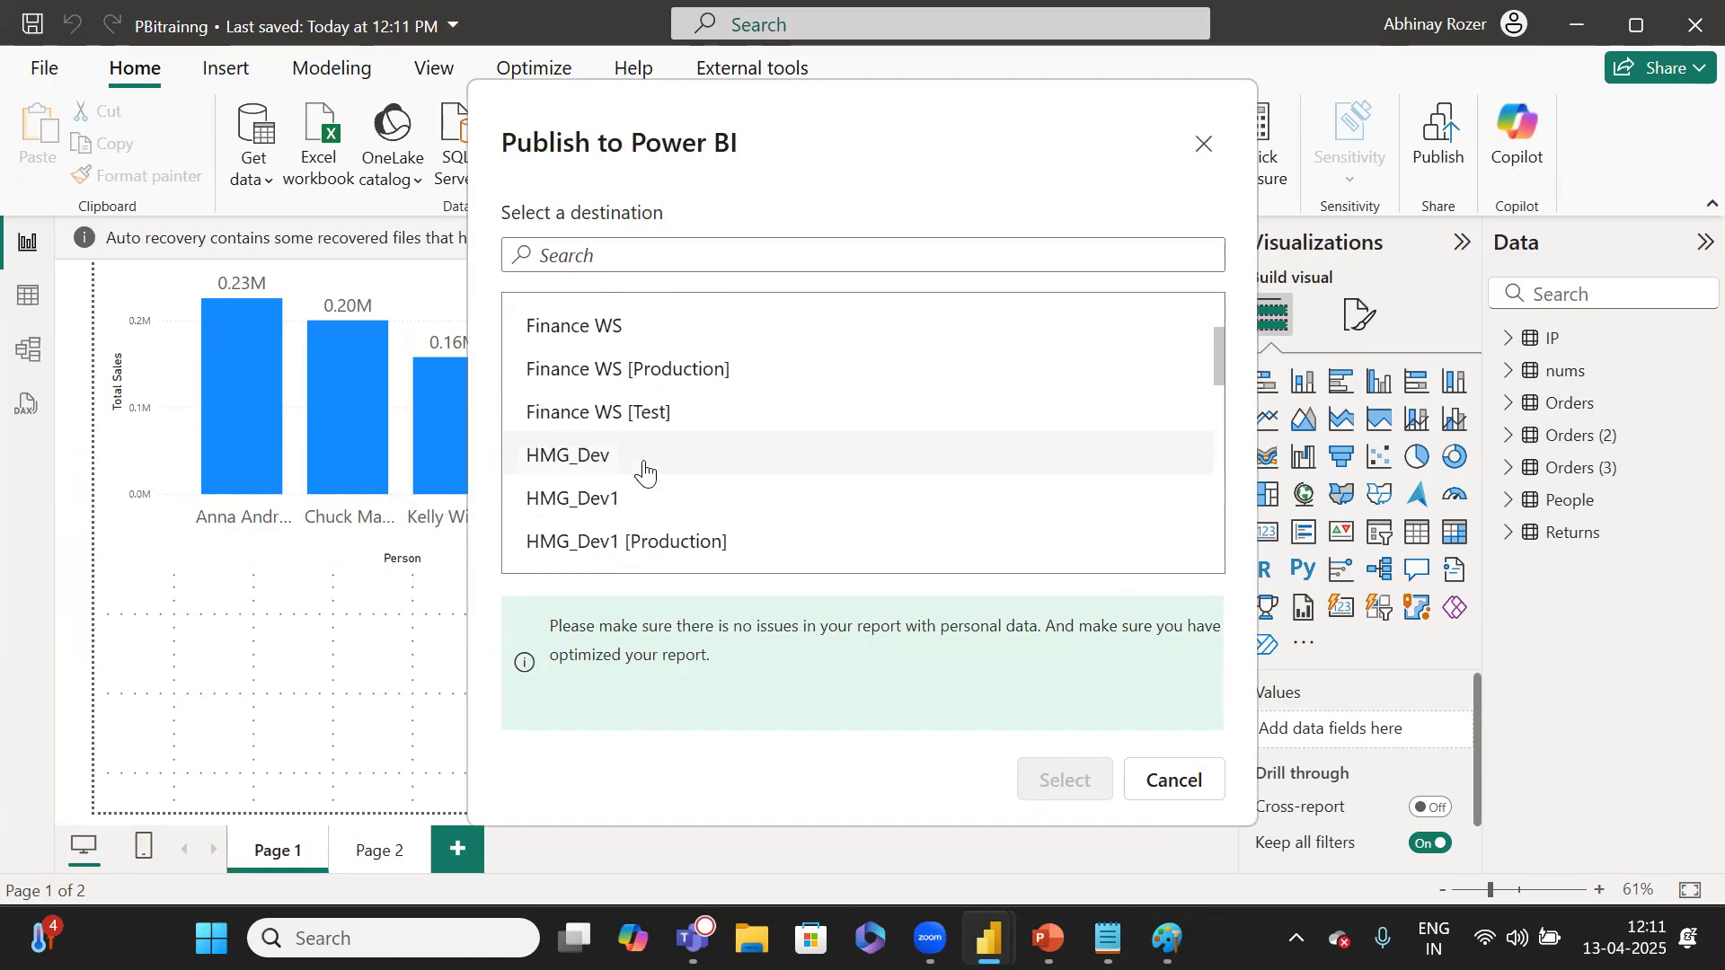
{"action": "scroll", "coordinate": [644, 468], "scroll_direction": "down", "scroll_amount": 2}
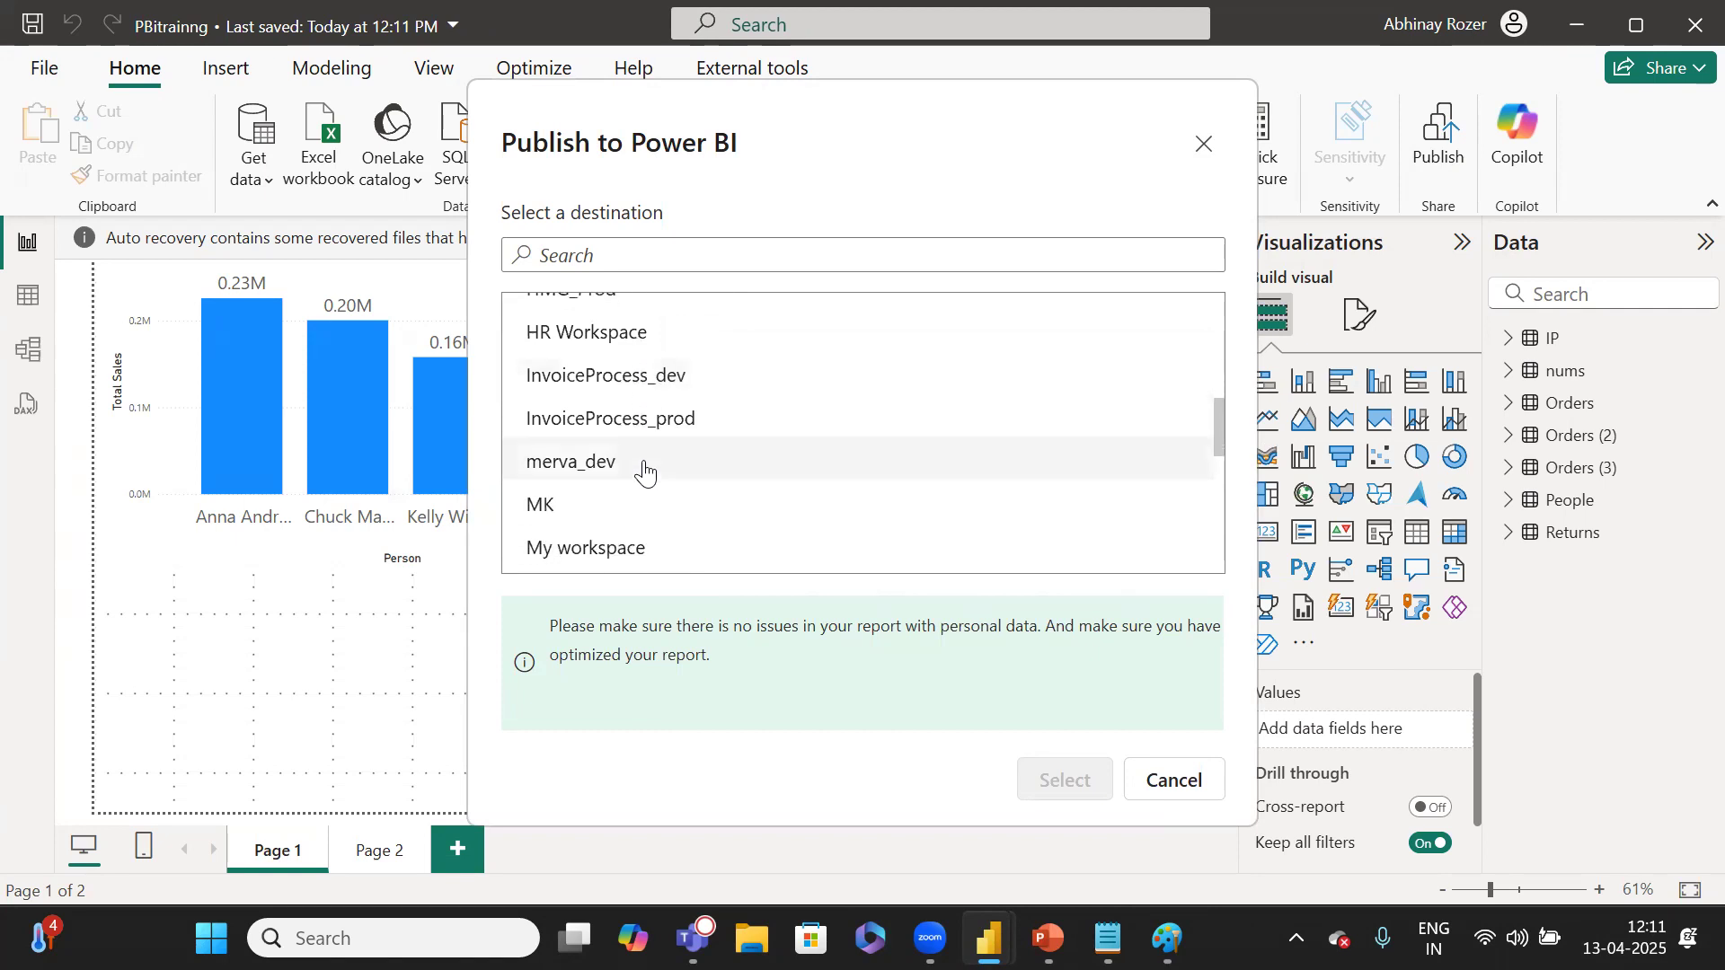
{"action": "scroll", "coordinate": [644, 467], "scroll_direction": "down", "scroll_amount": 5}
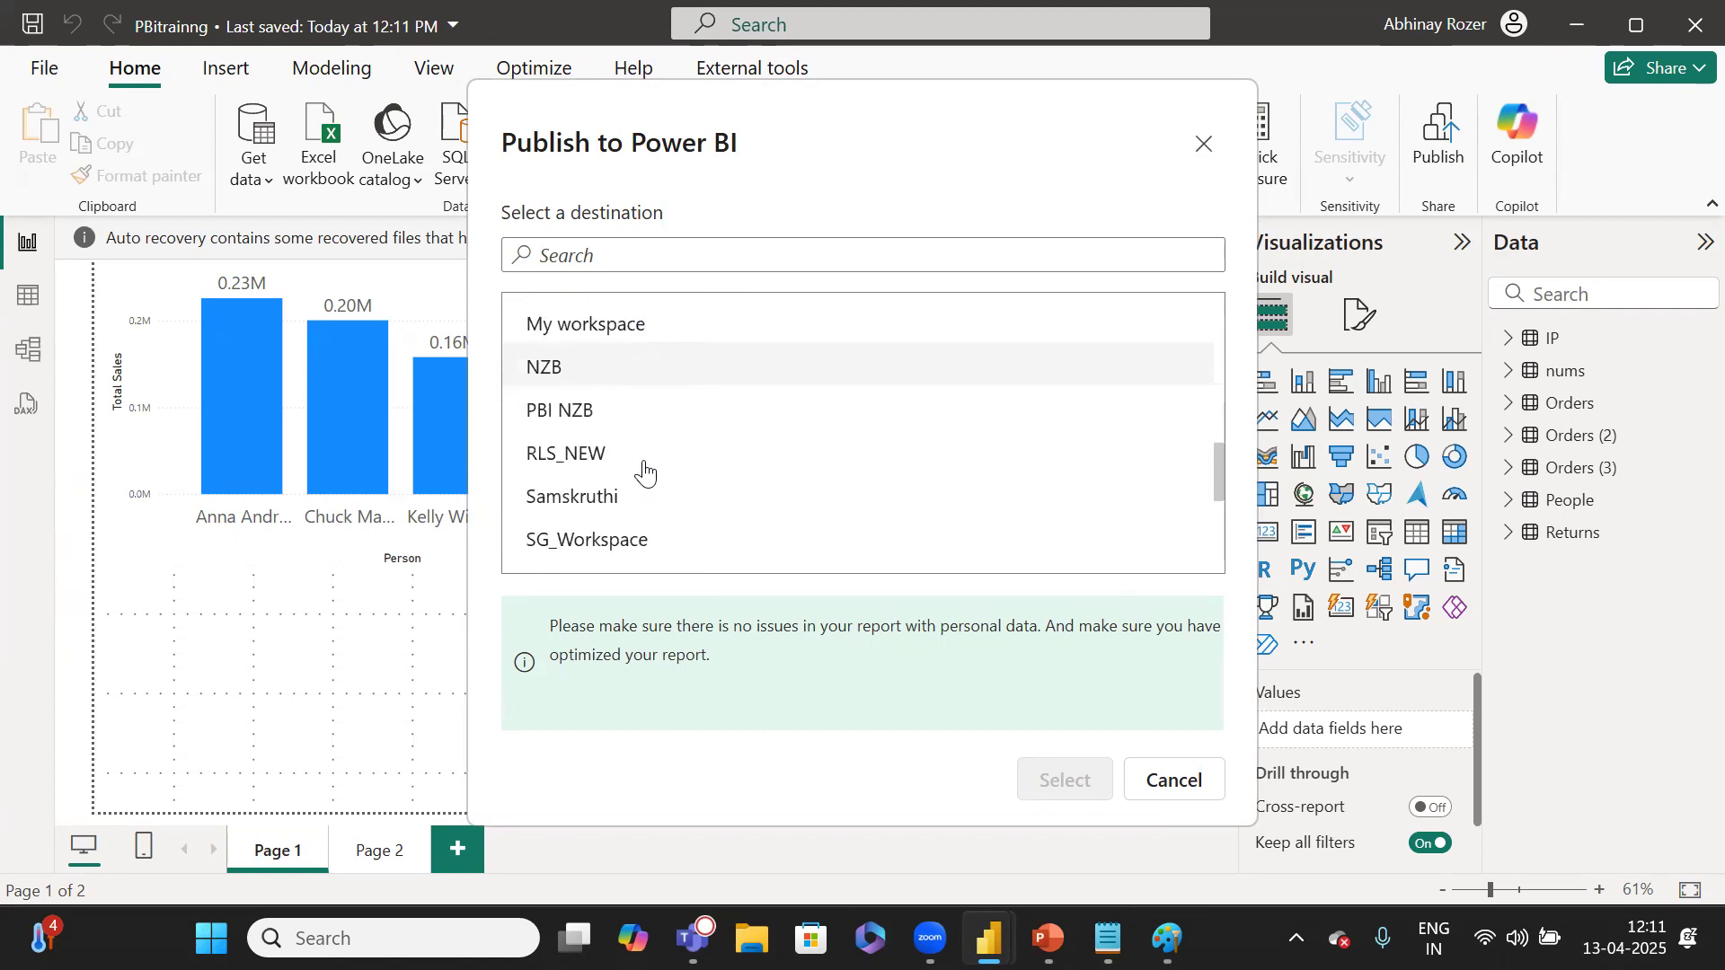
{"action": "scroll", "coordinate": [645, 468], "scroll_direction": "down", "scroll_amount": 3}
{"action": "scroll", "coordinate": [645, 467], "scroll_direction": "down", "scroll_amount": 2}
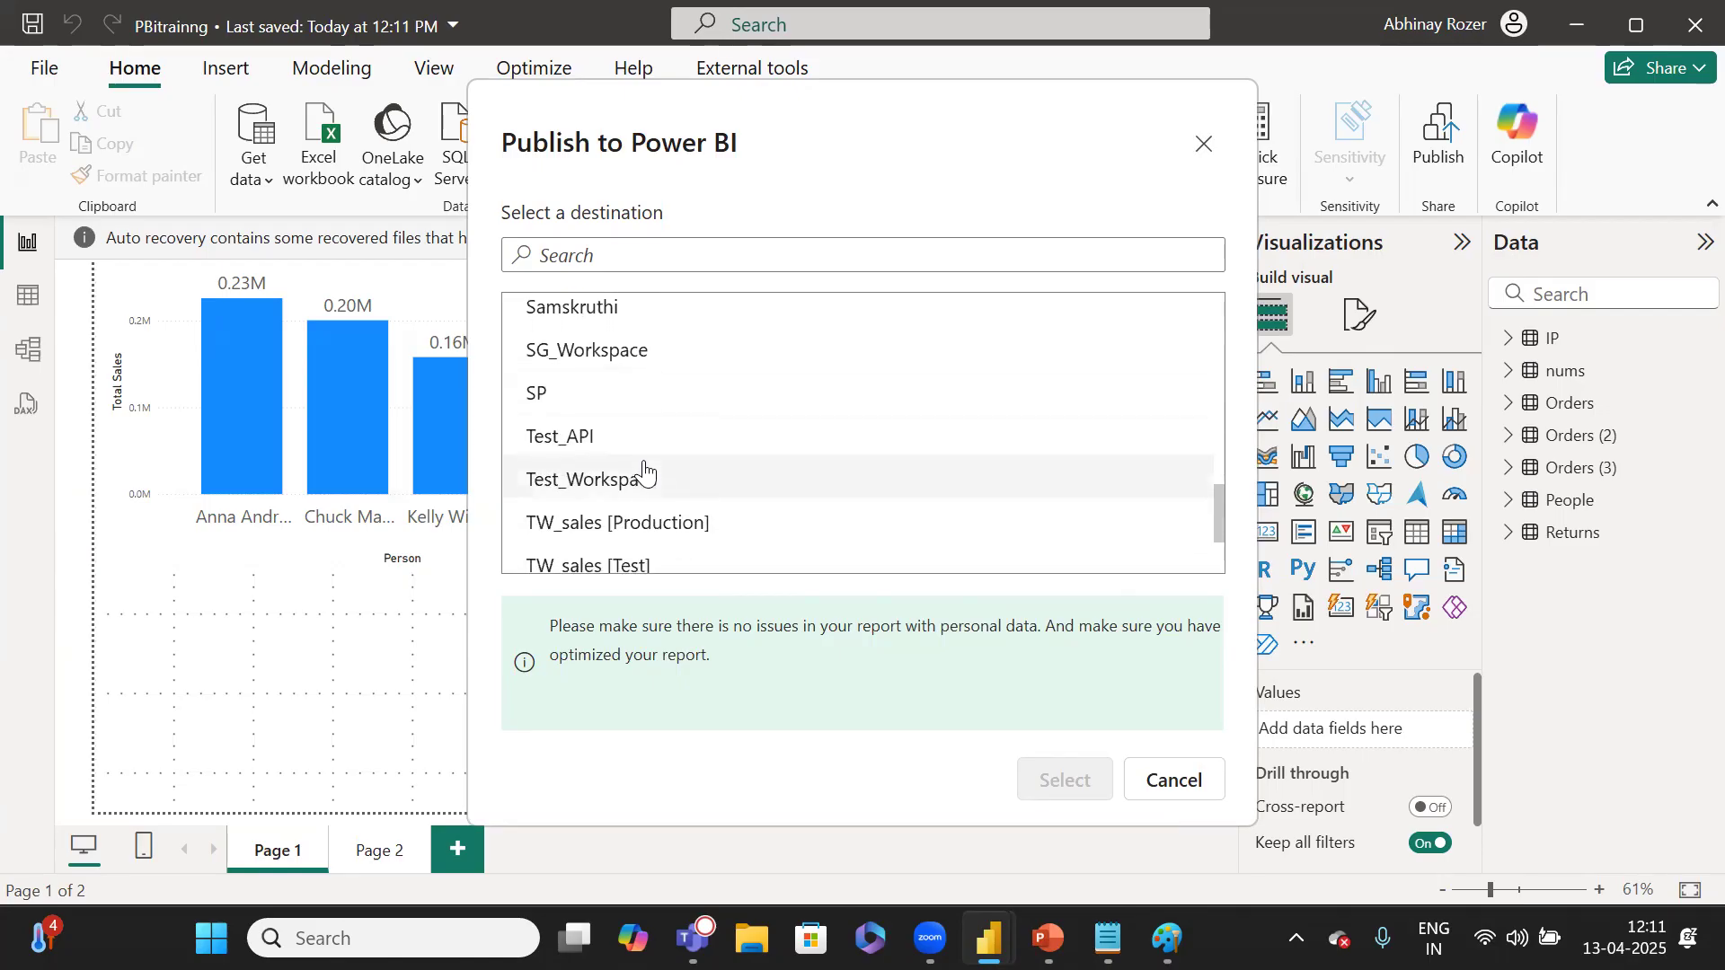
{"action": "scroll", "coordinate": [645, 467], "scroll_direction": "down", "scroll_amount": 1}
{"action": "scroll", "coordinate": [645, 467], "scroll_direction": "down", "scroll_amount": 1}
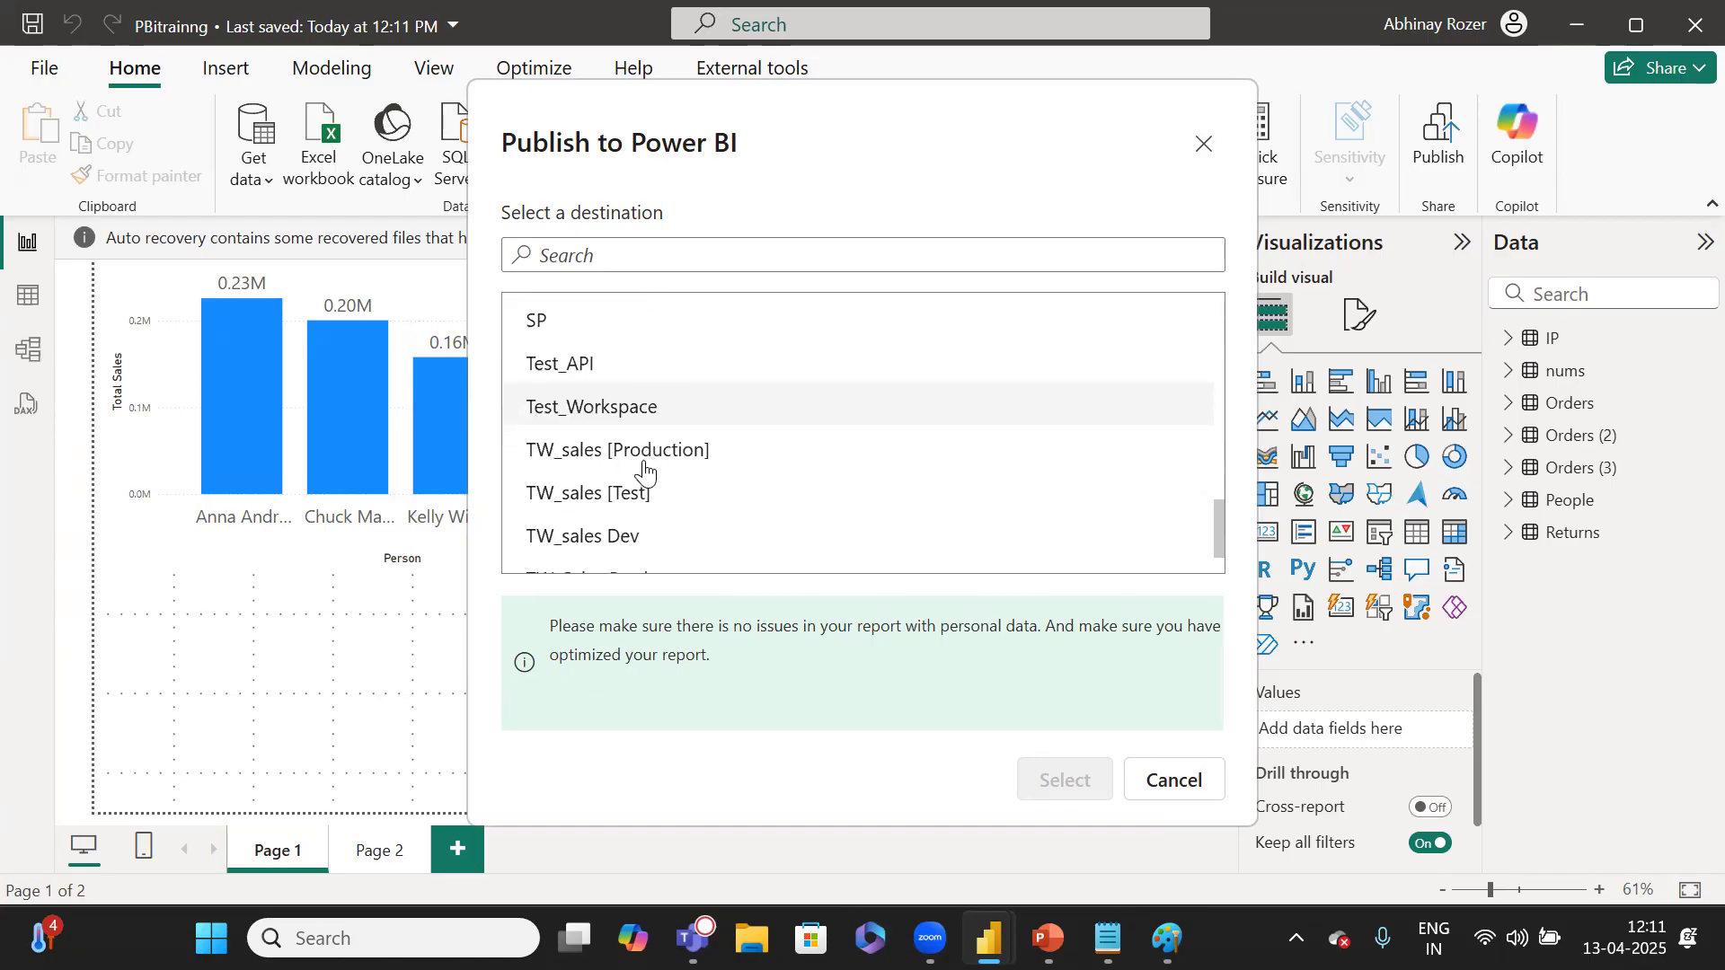
{"action": "scroll", "coordinate": [645, 468], "scroll_direction": "down", "scroll_amount": 2}
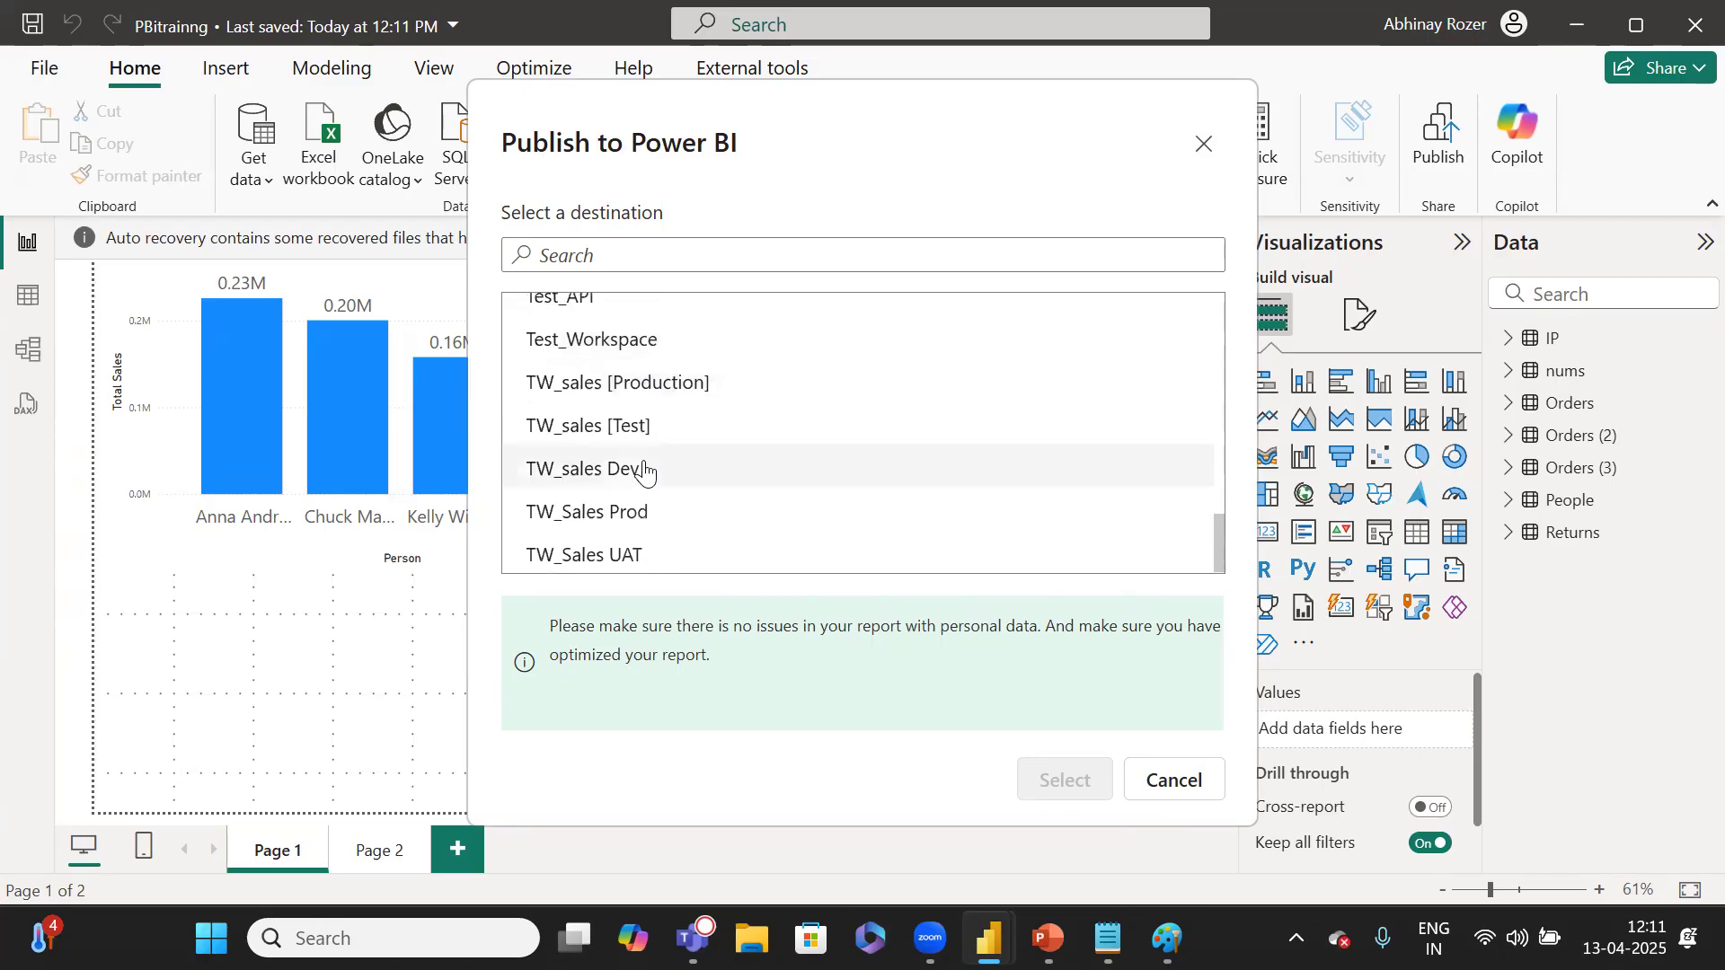
{"action": "scroll", "coordinate": [642, 469], "scroll_direction": "up", "scroll_amount": 2}
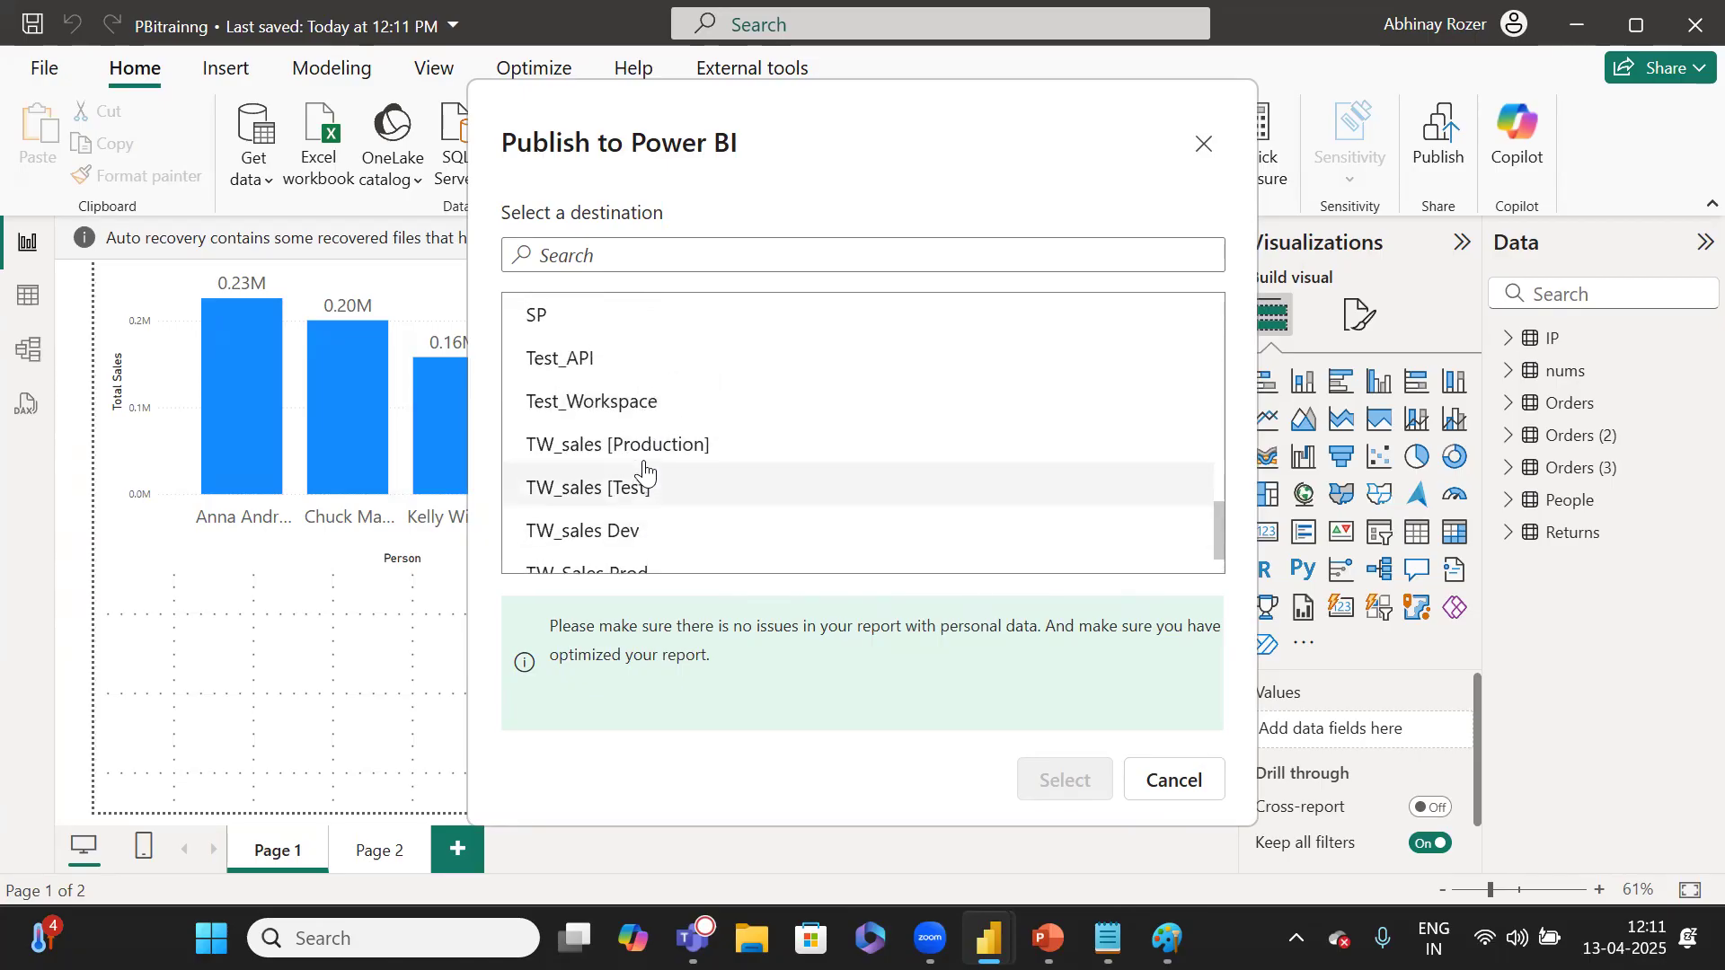
{"action": "scroll", "coordinate": [640, 466], "scroll_direction": "up", "scroll_amount": 15}
{"action": "scroll", "coordinate": [634, 467], "scroll_direction": "down", "scroll_amount": 3}
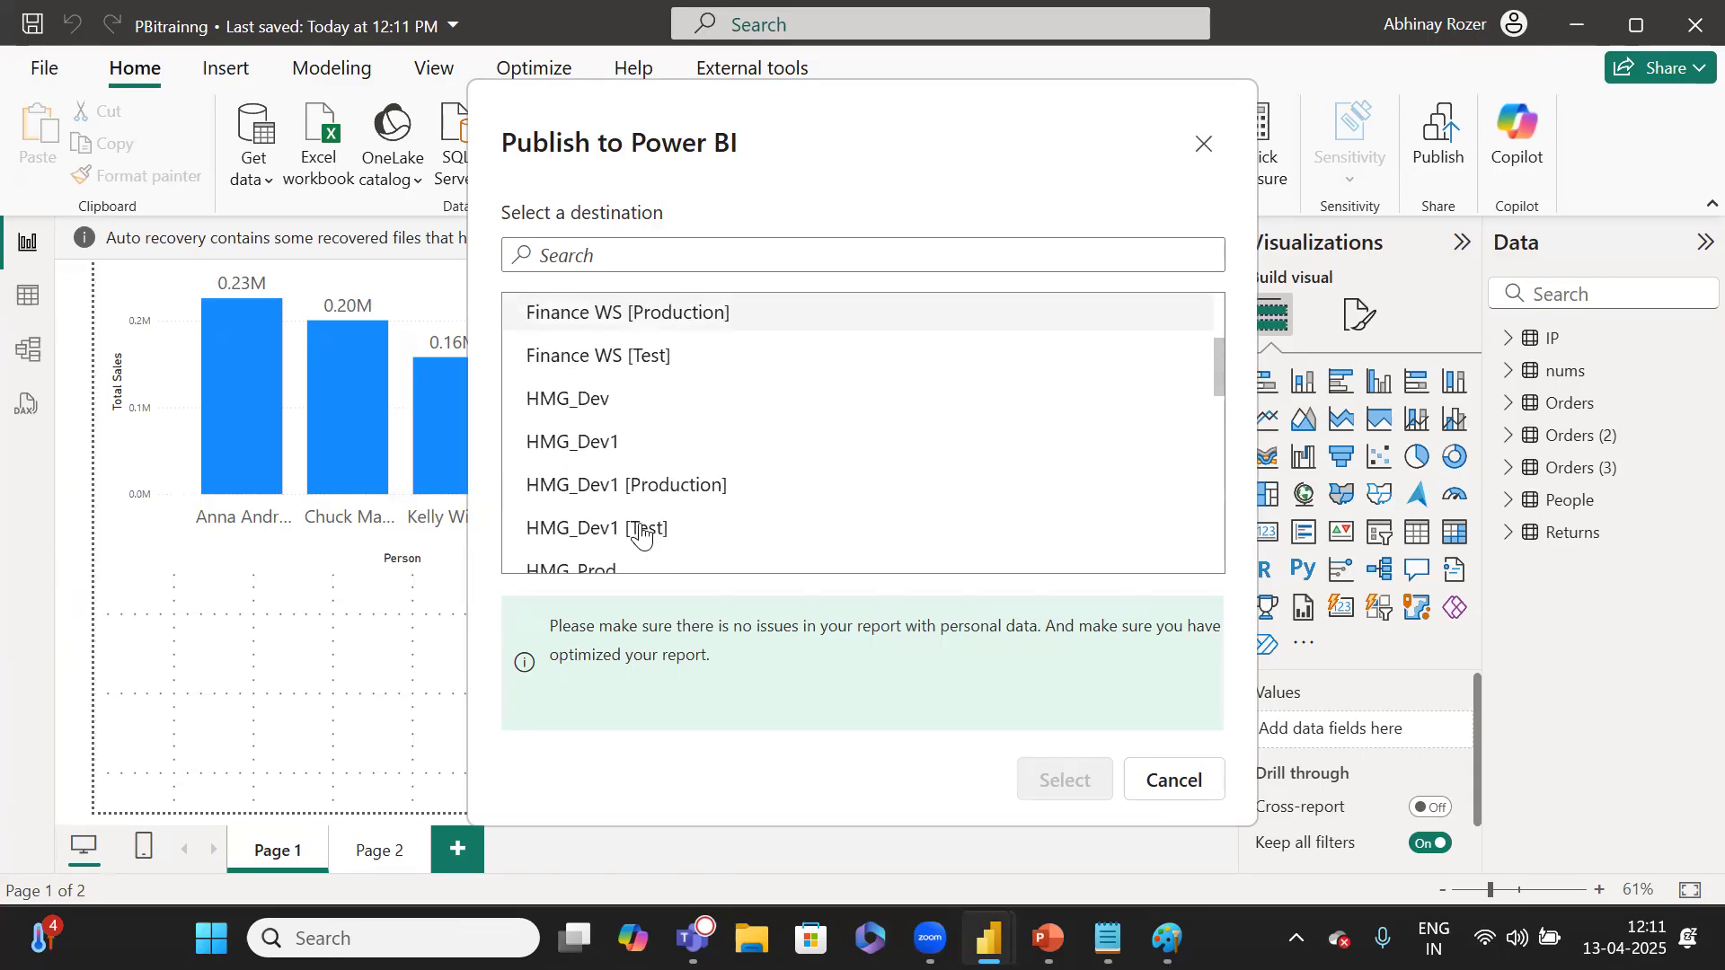
{"action": "scroll", "coordinate": [603, 516], "scroll_direction": "down", "scroll_amount": 4}
{"action": "scroll", "coordinate": [610, 539], "scroll_direction": "down", "scroll_amount": 2}
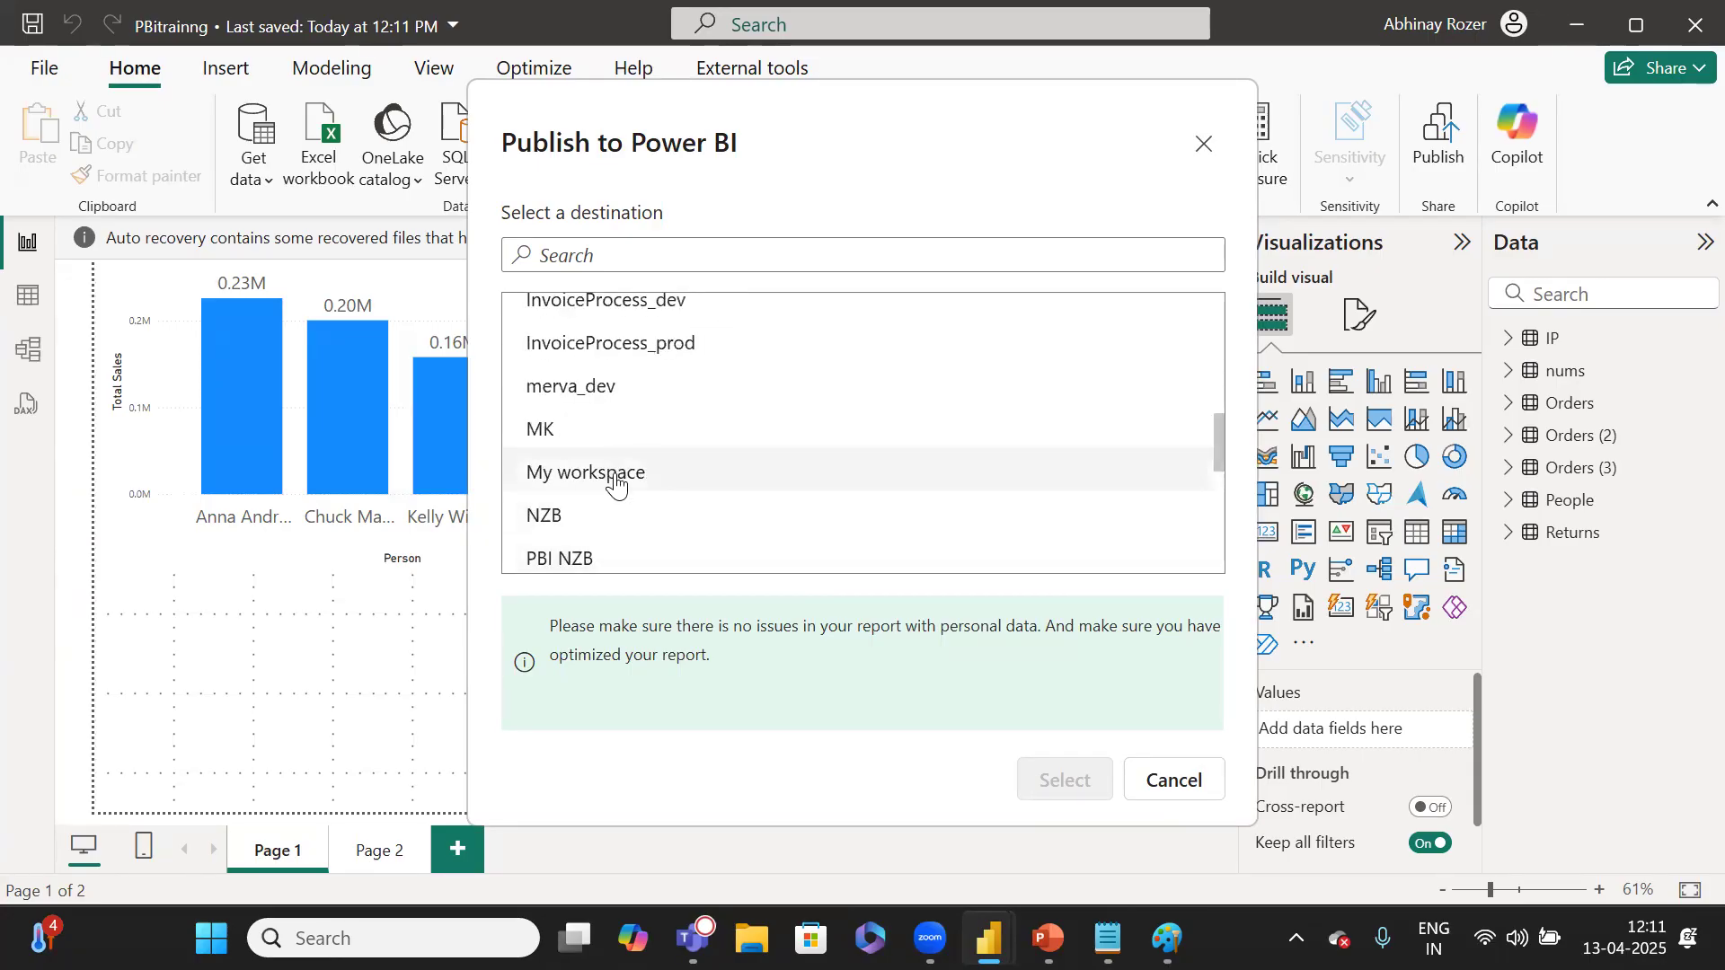
{"action": "left_click", "coordinate": [615, 483]}
{"action": "left_click", "coordinate": [1078, 781]}
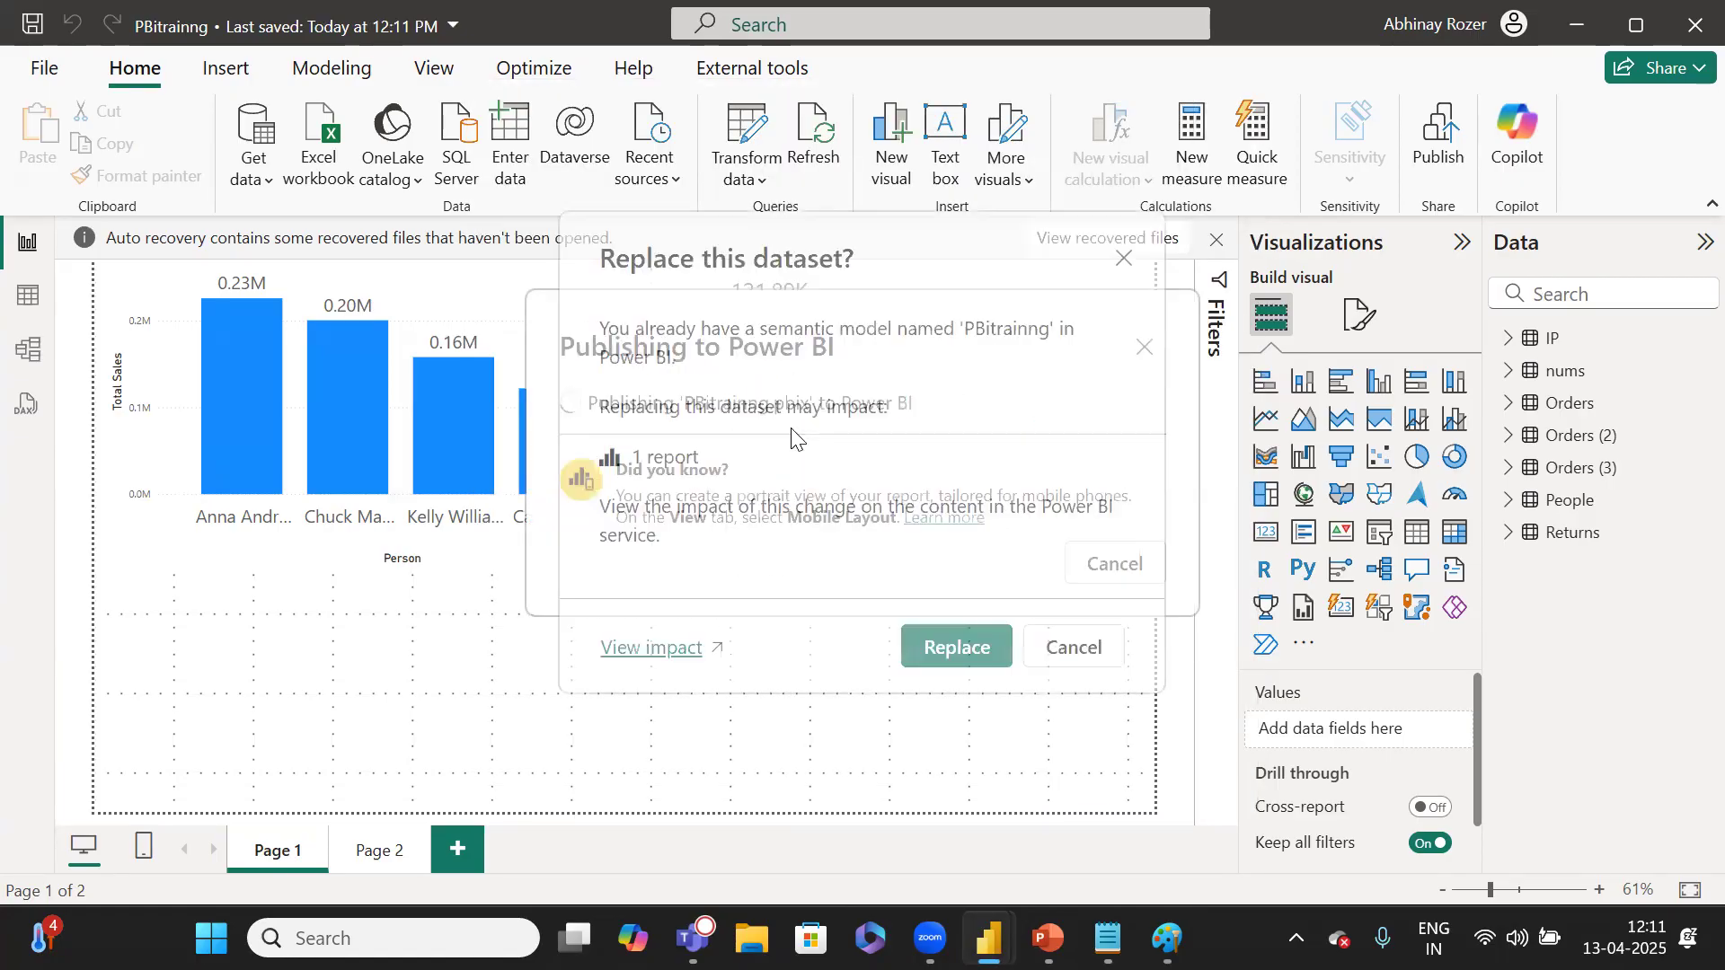
{"action": "left_click", "coordinate": [956, 648]}
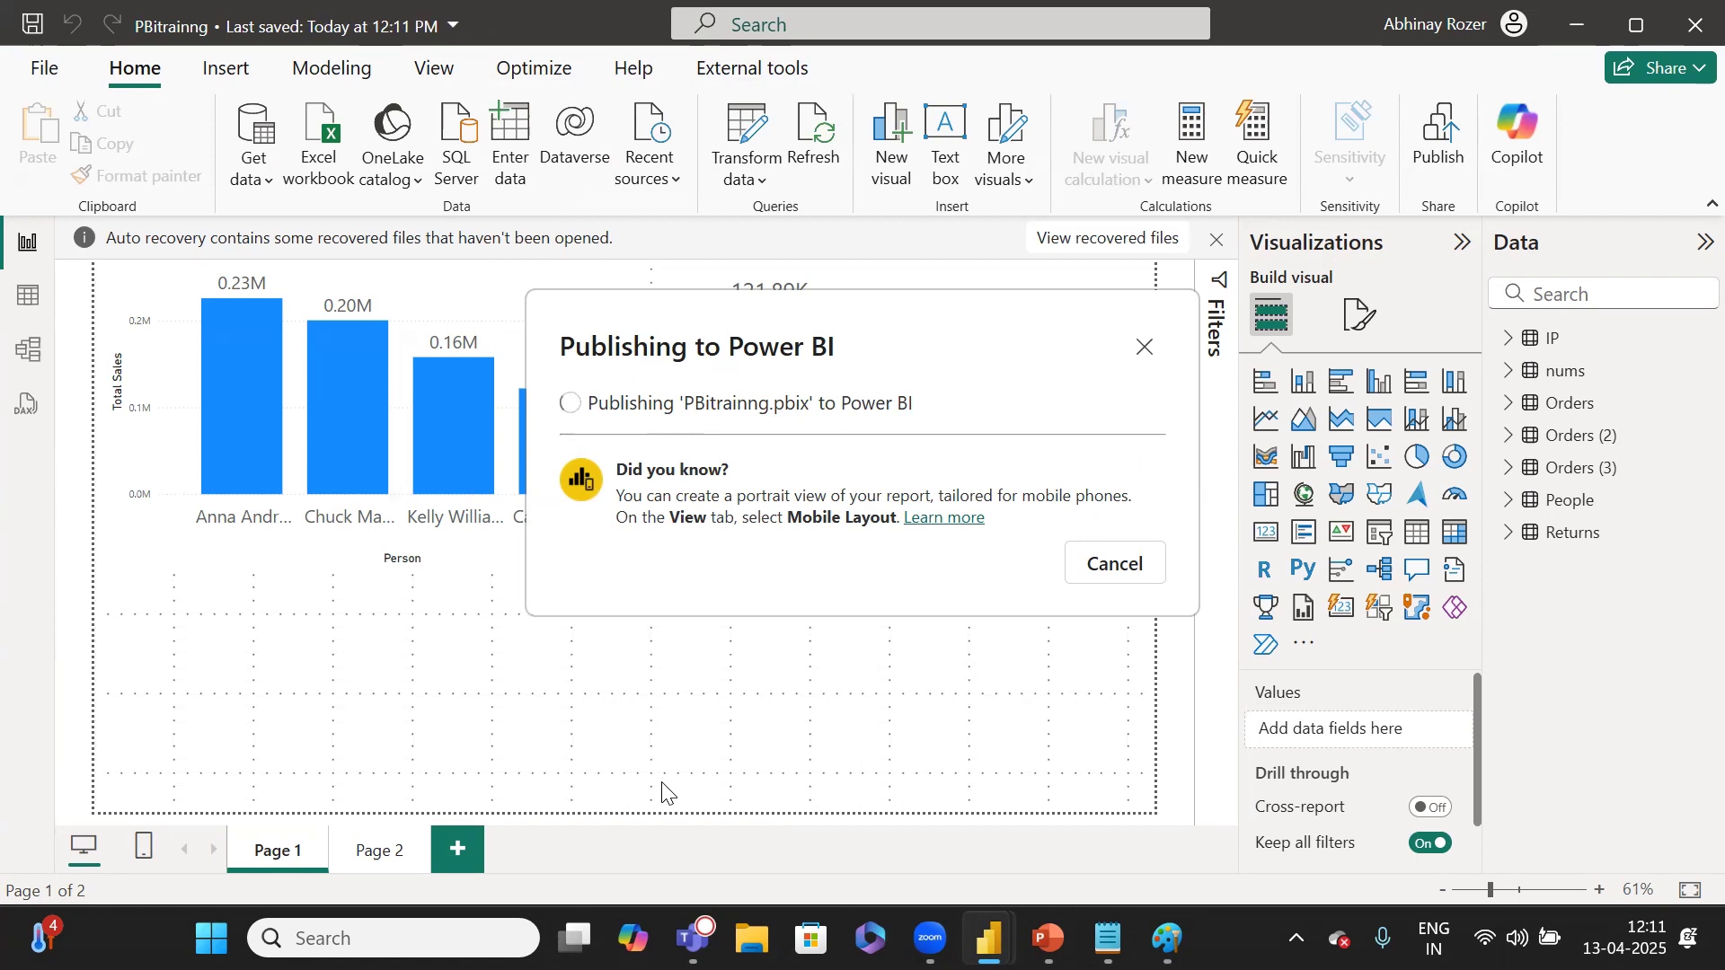
Launch Microsoft Edge and open the Power BI service at app.powerbi.com.
{"action": "left_click", "coordinate": [331, 938]}
{"action": "type", "text": "EDG"}
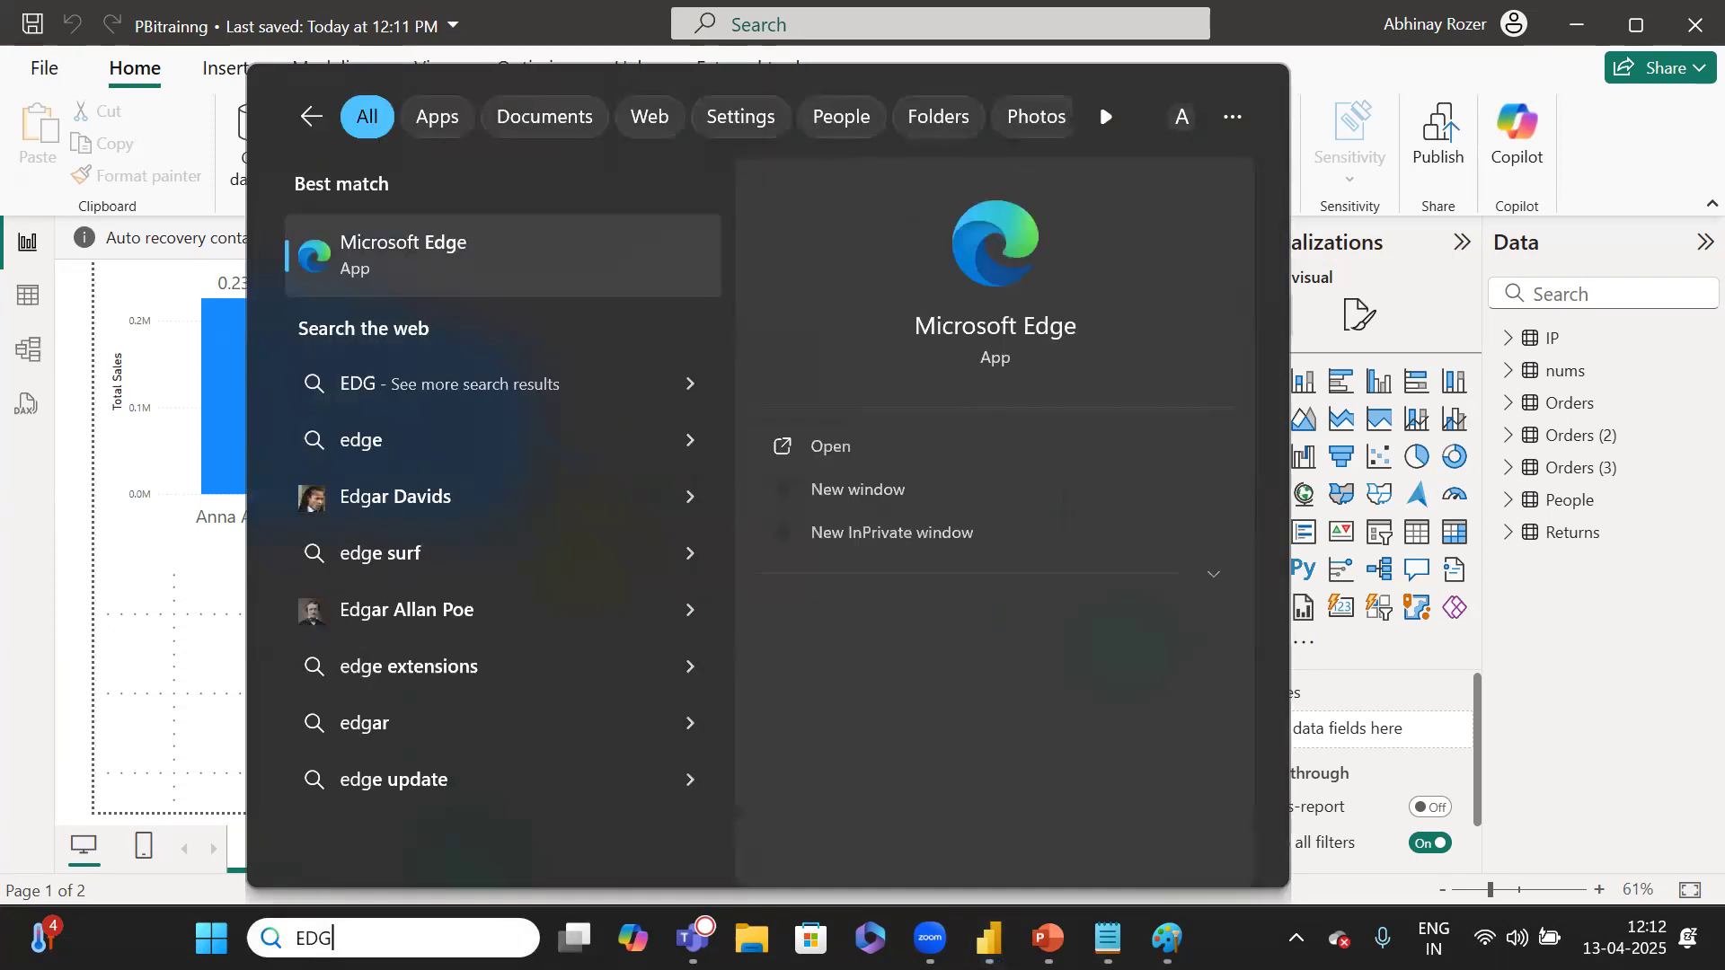
{"action": "key", "text": "Return"}
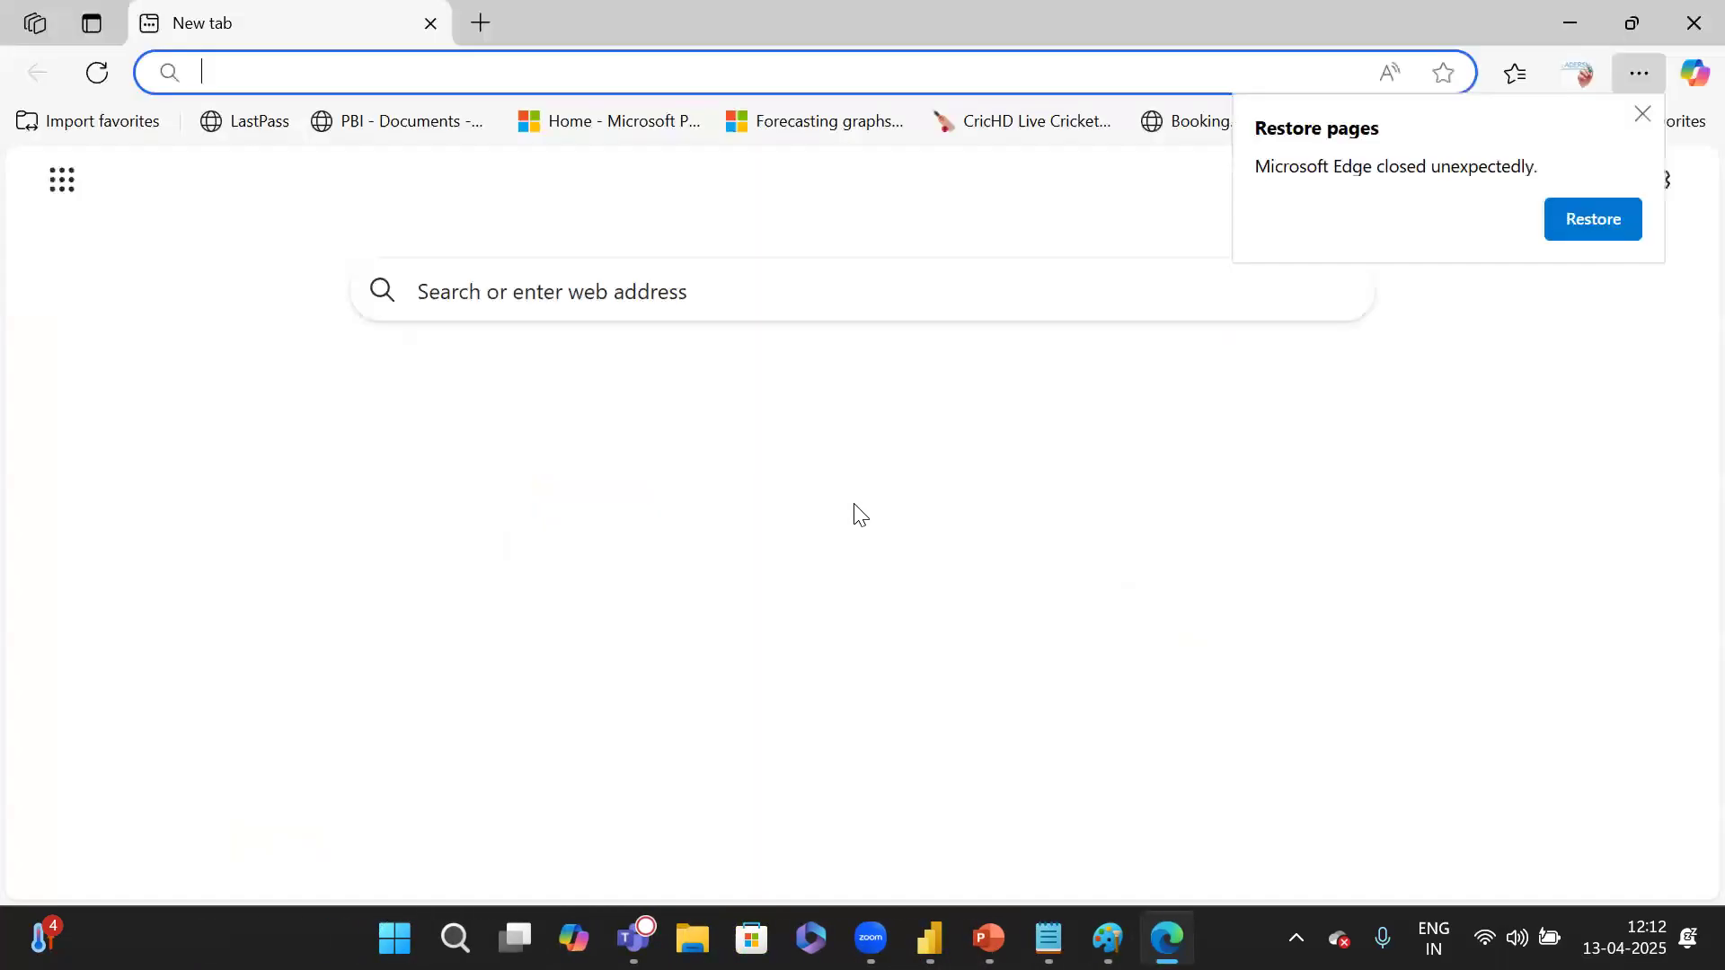
{"action": "type", "text": "a"}
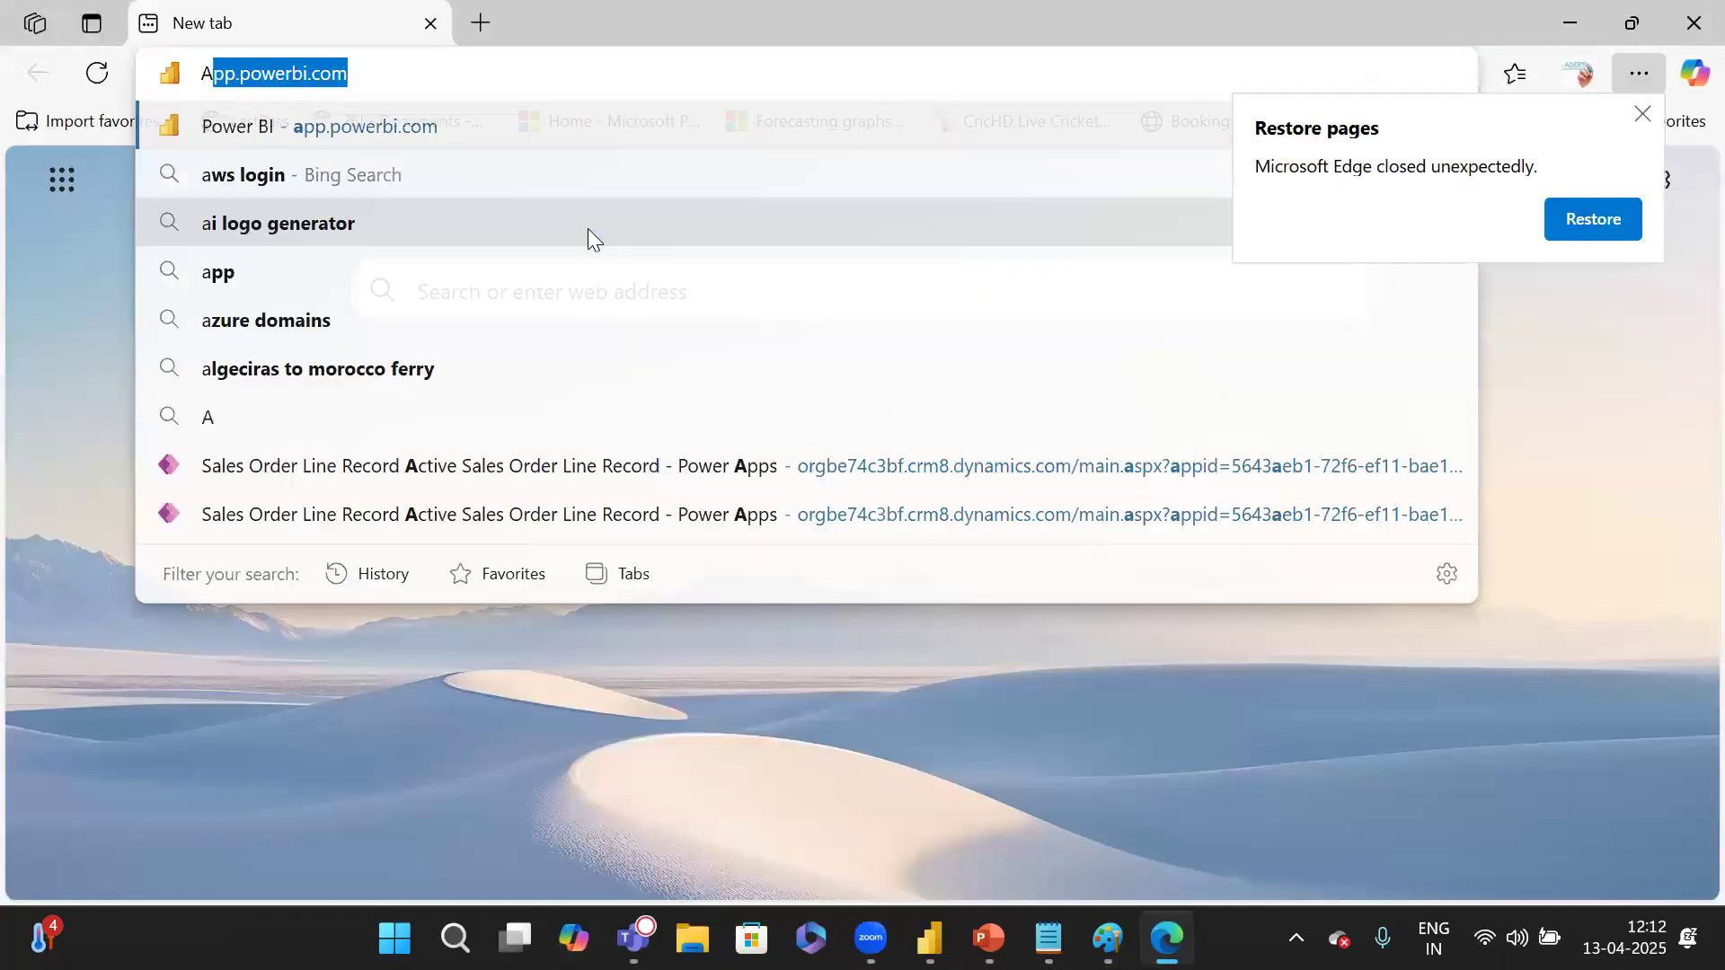
{"action": "key", "text": "Return"}
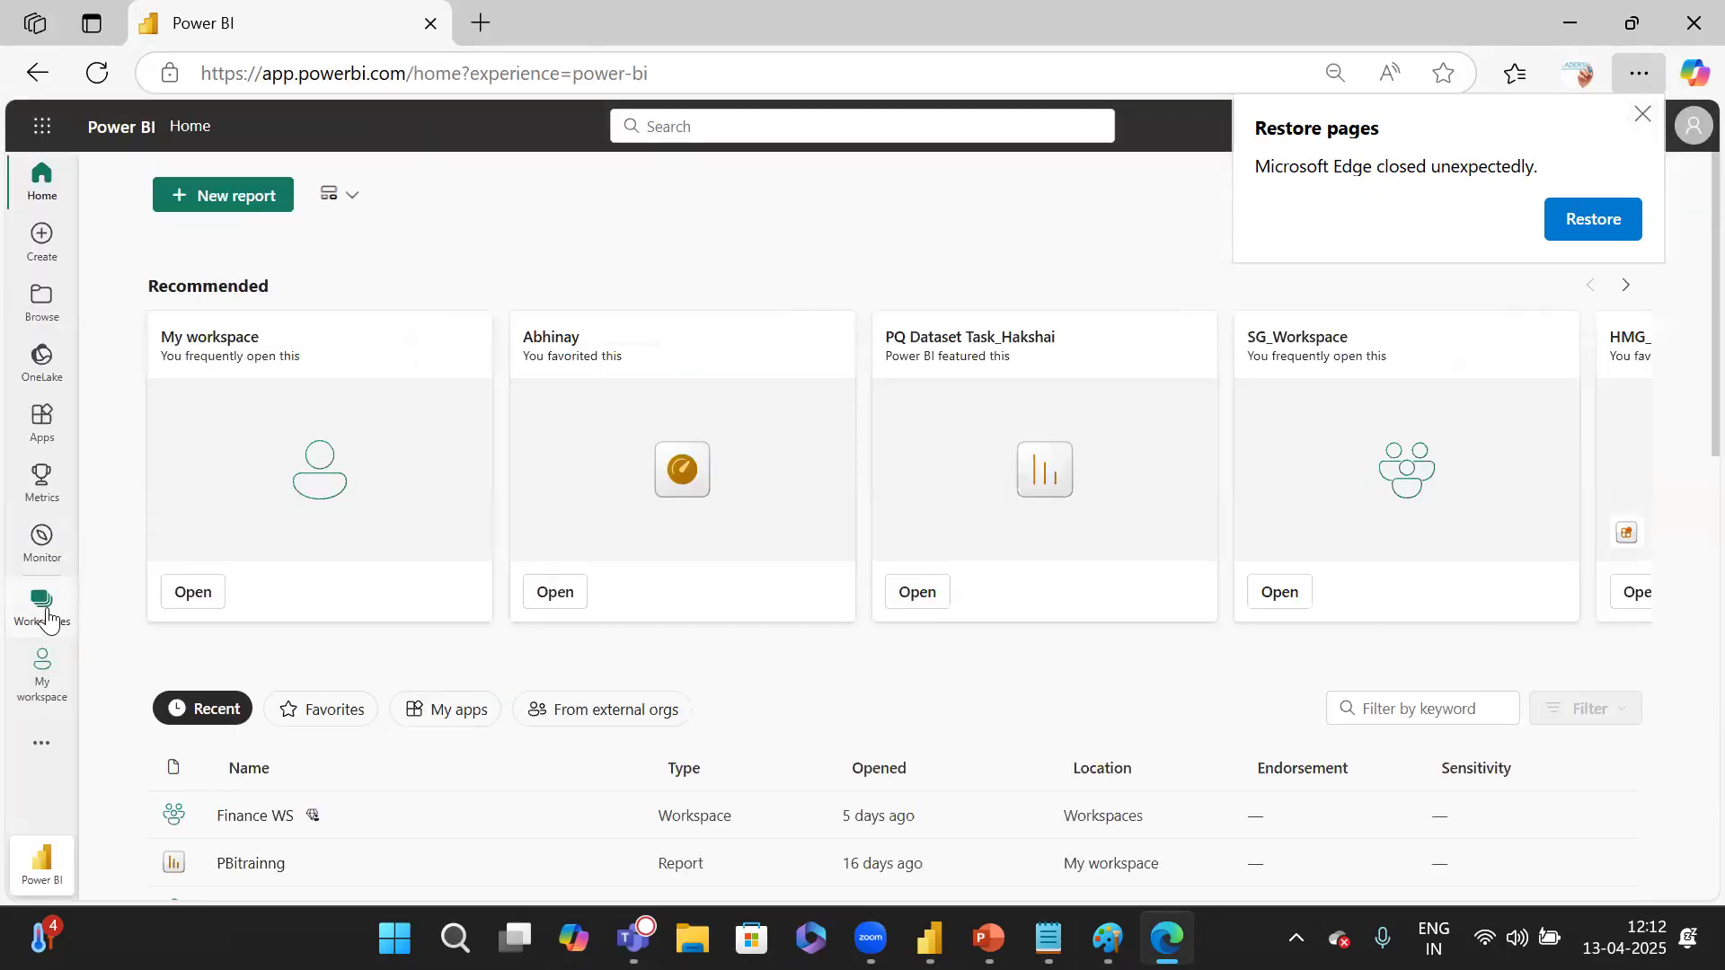
Open the published PBitrainng report from My workspace, dismissing the feedback survey and the restore-pages prompt.
{"action": "left_click", "coordinate": [43, 669]}
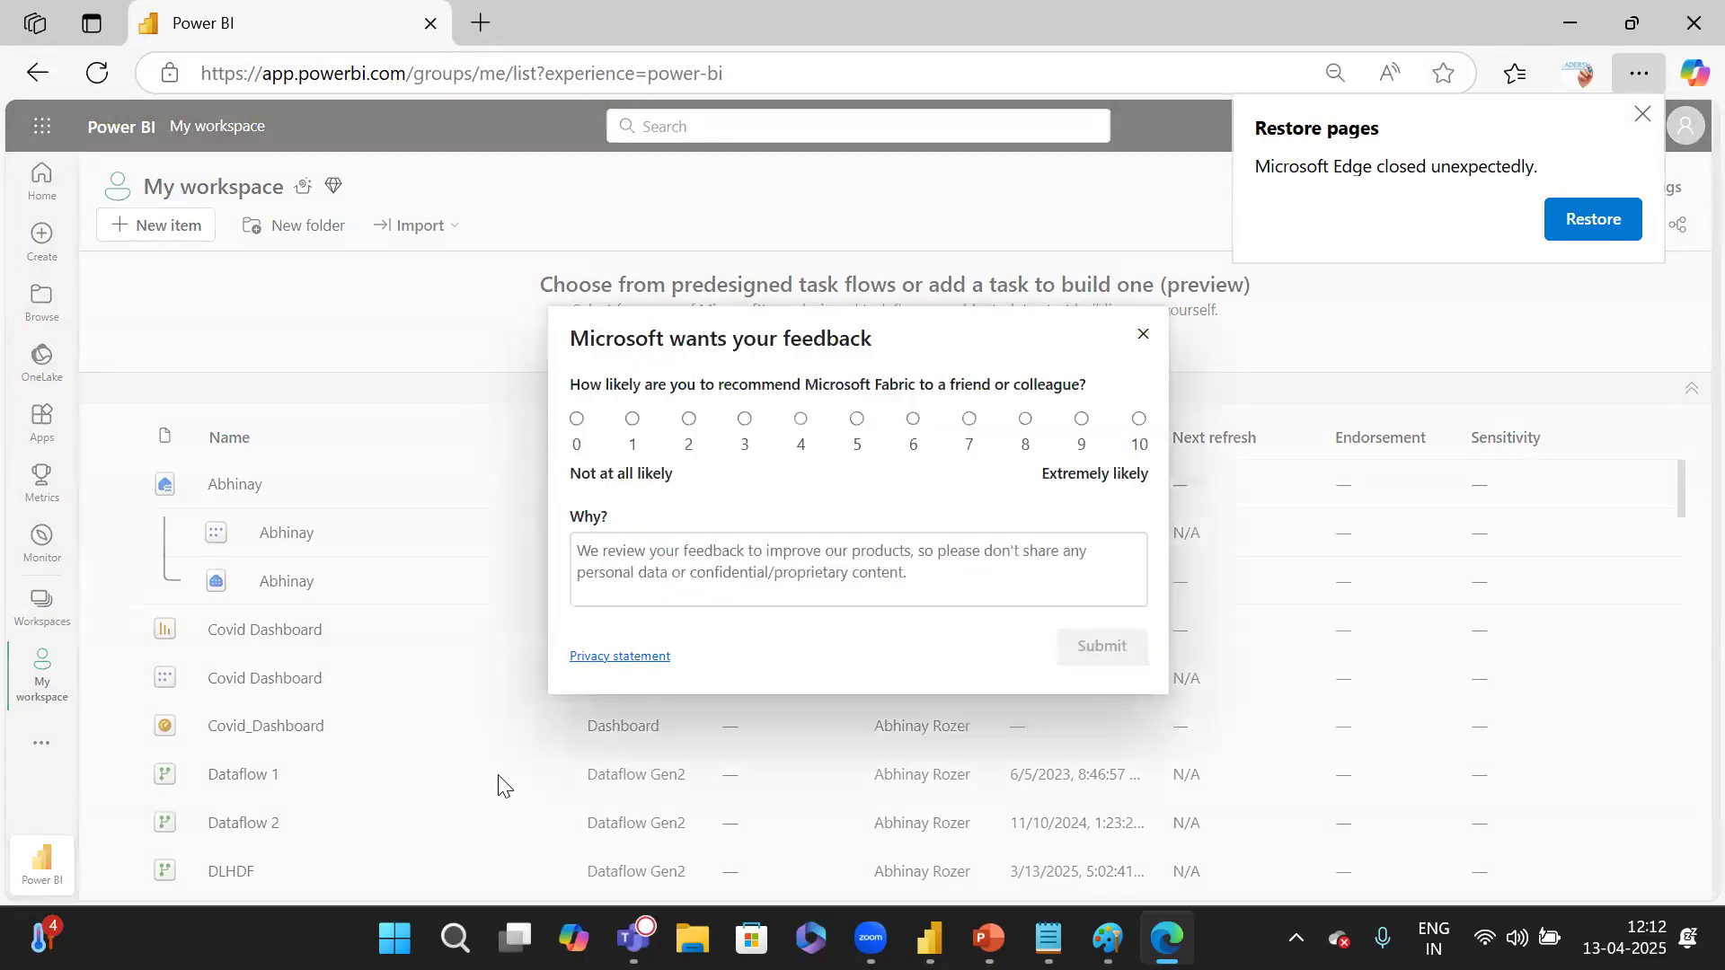
{"action": "left_click", "coordinate": [1143, 335]}
{"action": "scroll", "coordinate": [524, 611], "scroll_direction": "down", "scroll_amount": 8}
{"action": "scroll", "coordinate": [524, 618], "scroll_direction": "down", "scroll_amount": 8}
{"action": "scroll", "coordinate": [524, 614], "scroll_direction": "down", "scroll_amount": 2}
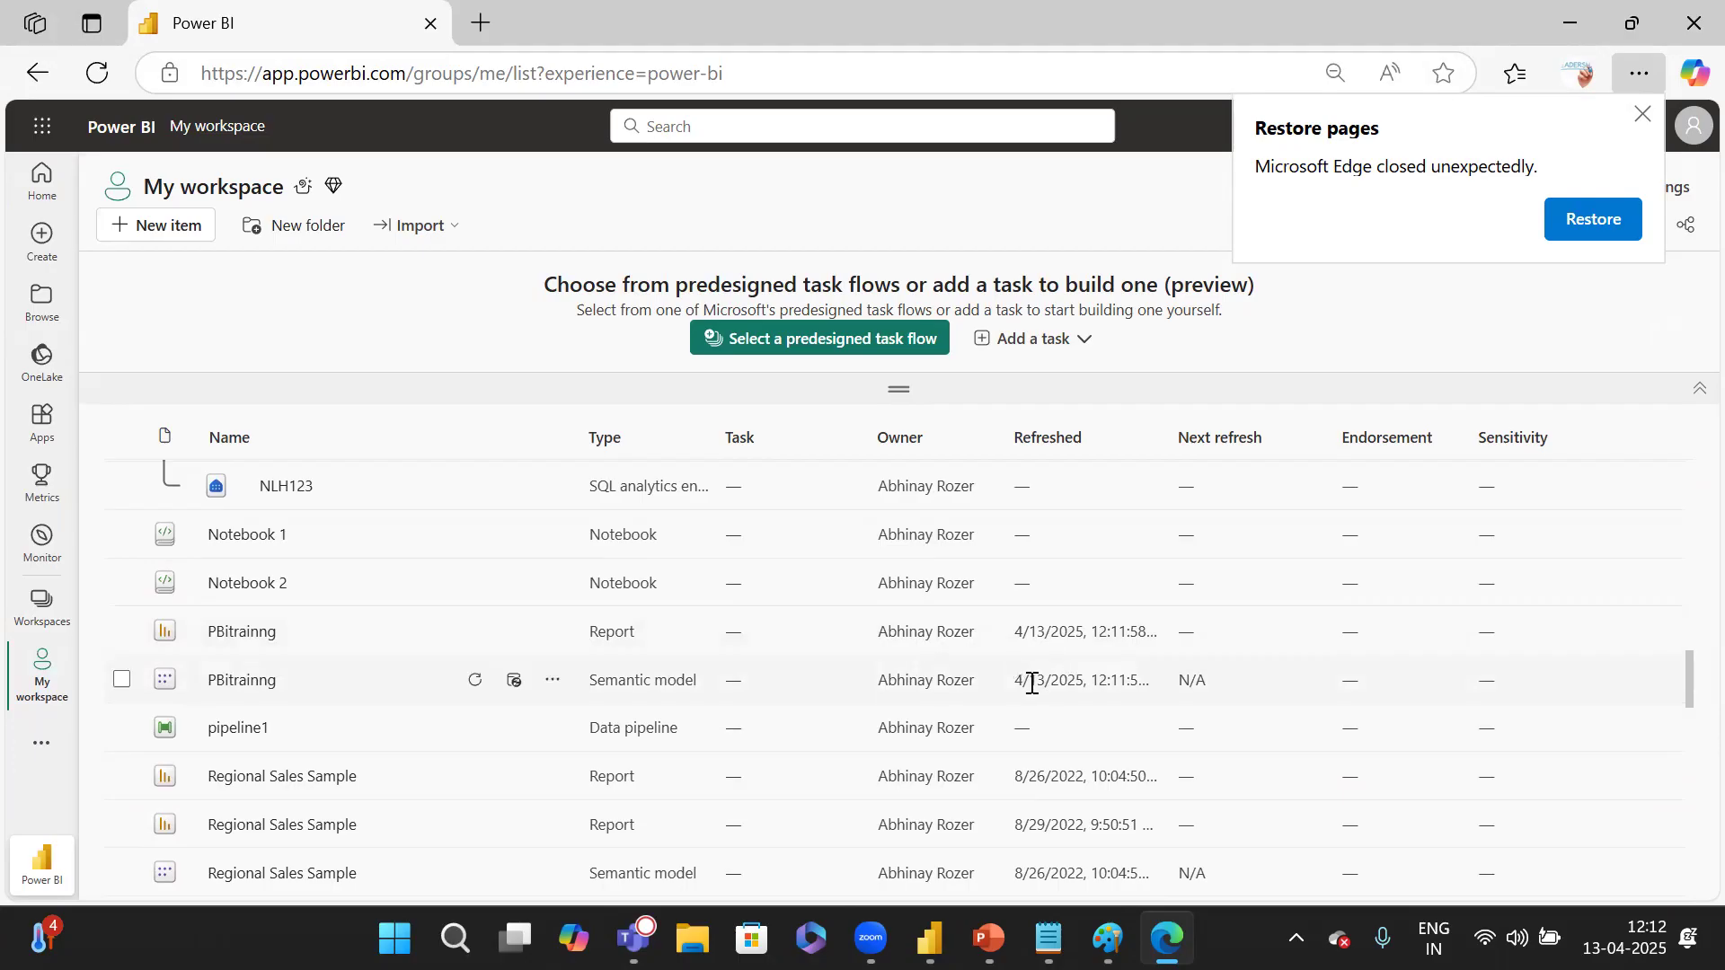
{"action": "left_click", "coordinate": [230, 631]}
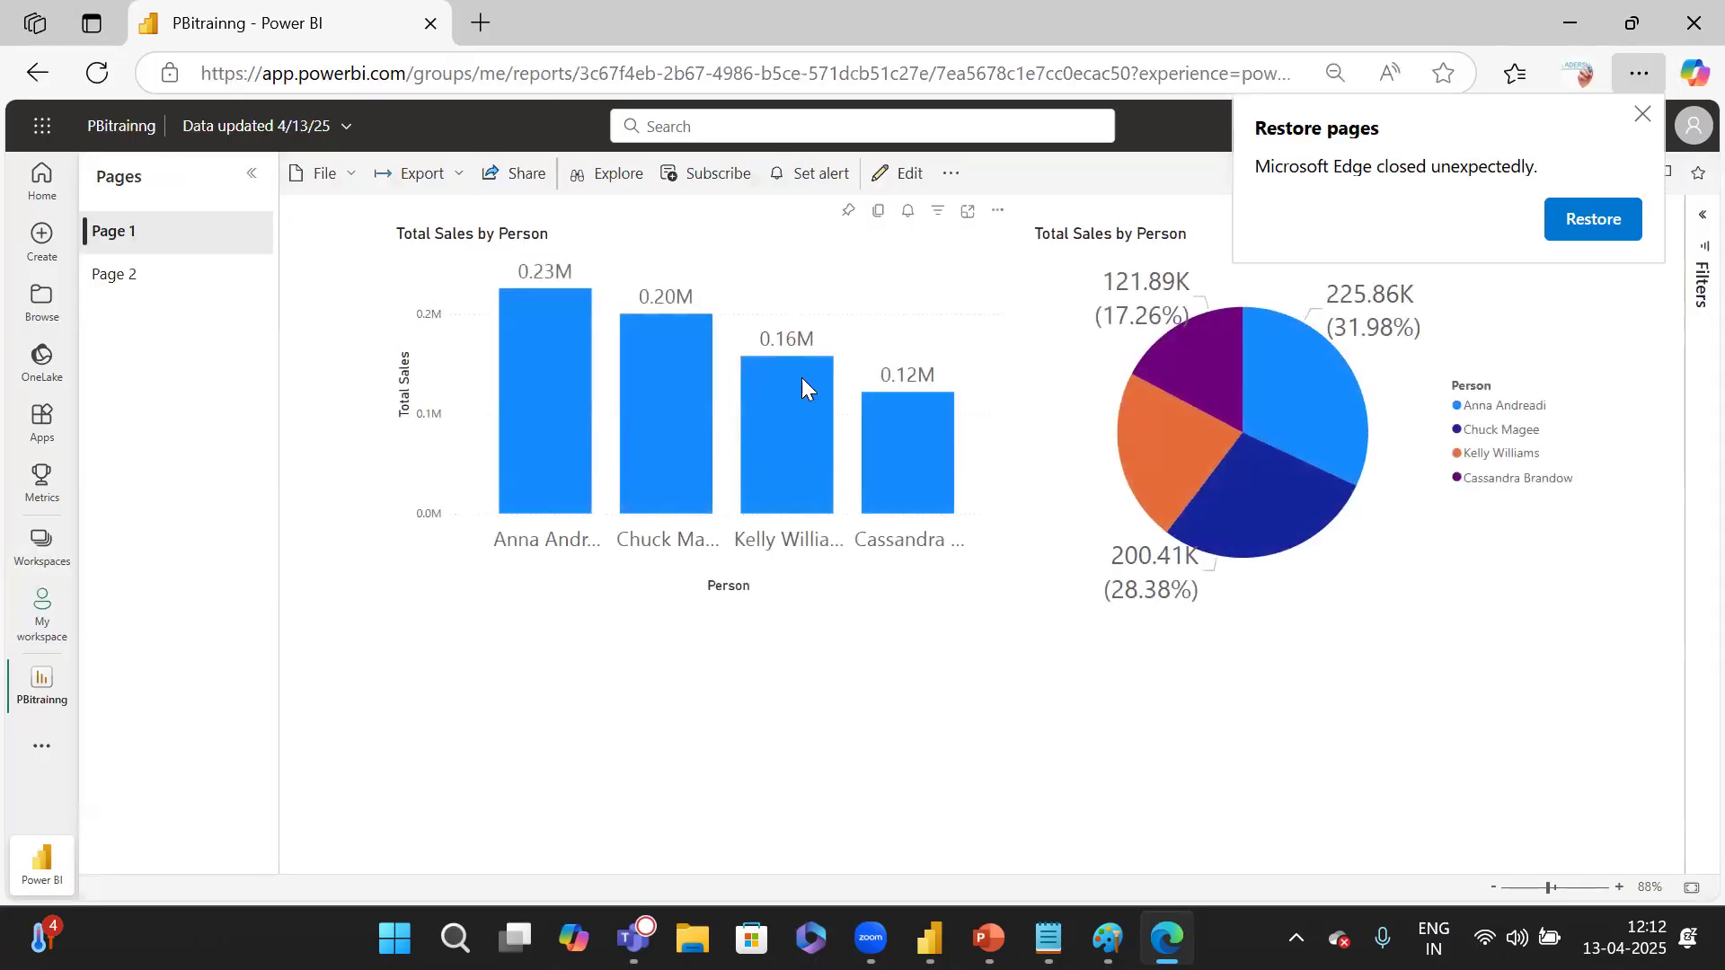
{"action": "left_click", "coordinate": [1641, 113]}
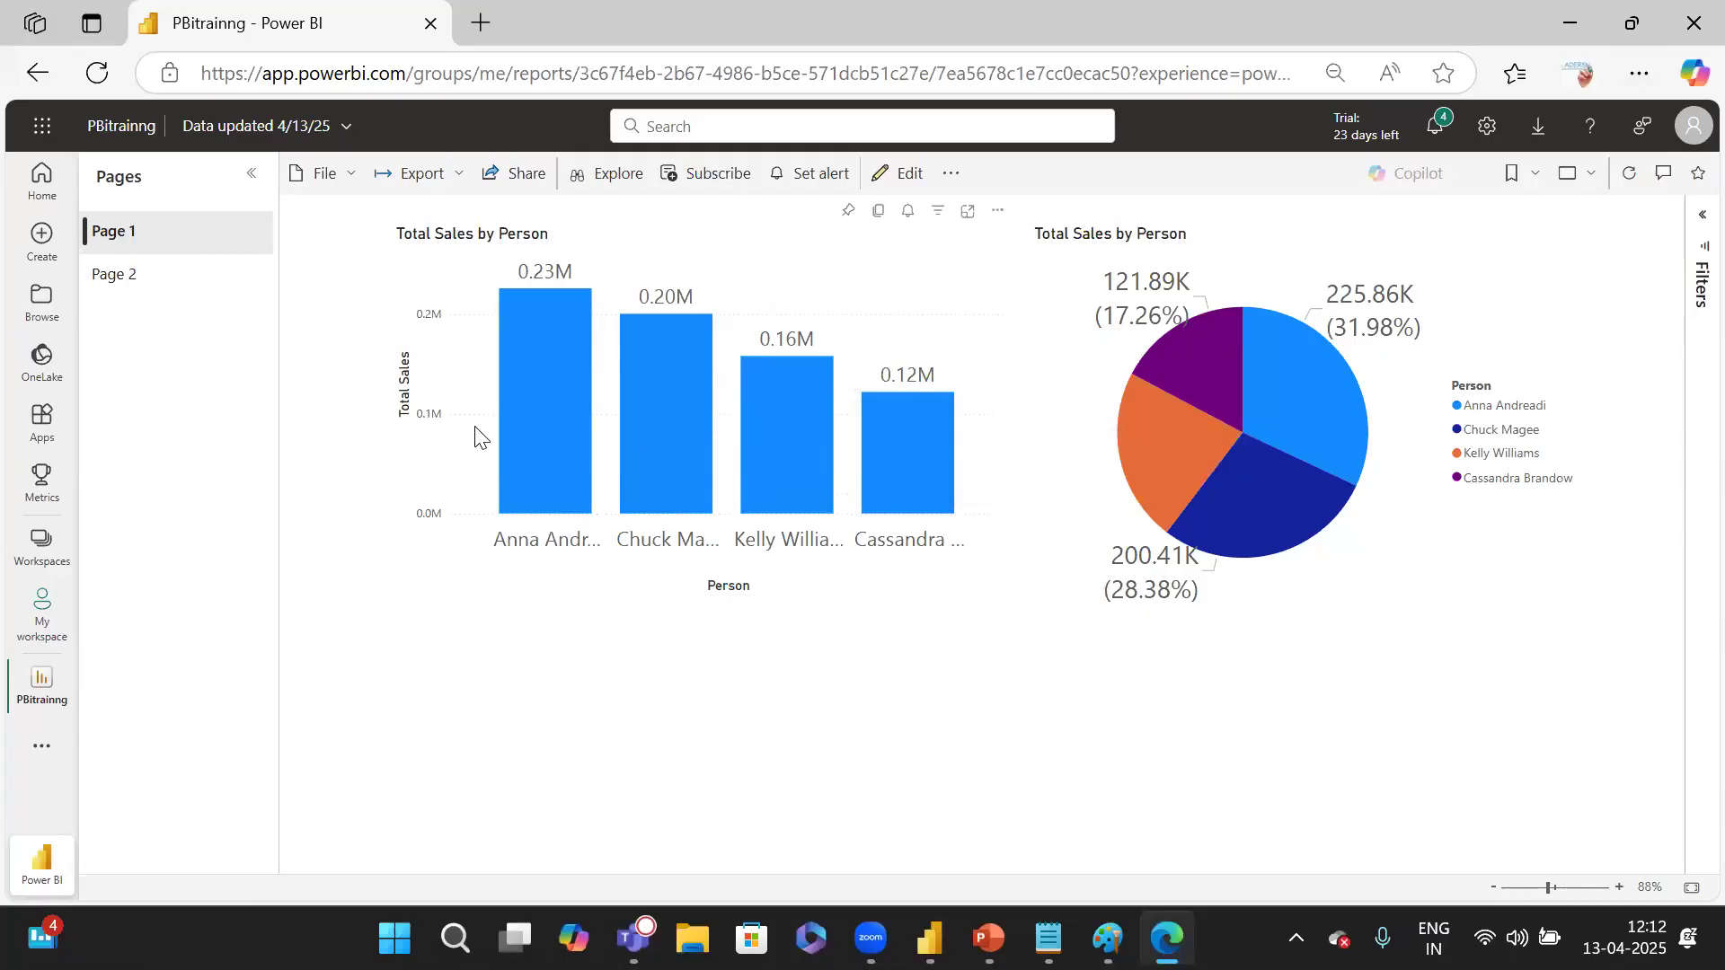
Return to My workspace, dismiss the feedback survey and open the settings of the PBitrainng semantic model.
{"action": "left_click", "coordinate": [36, 79]}
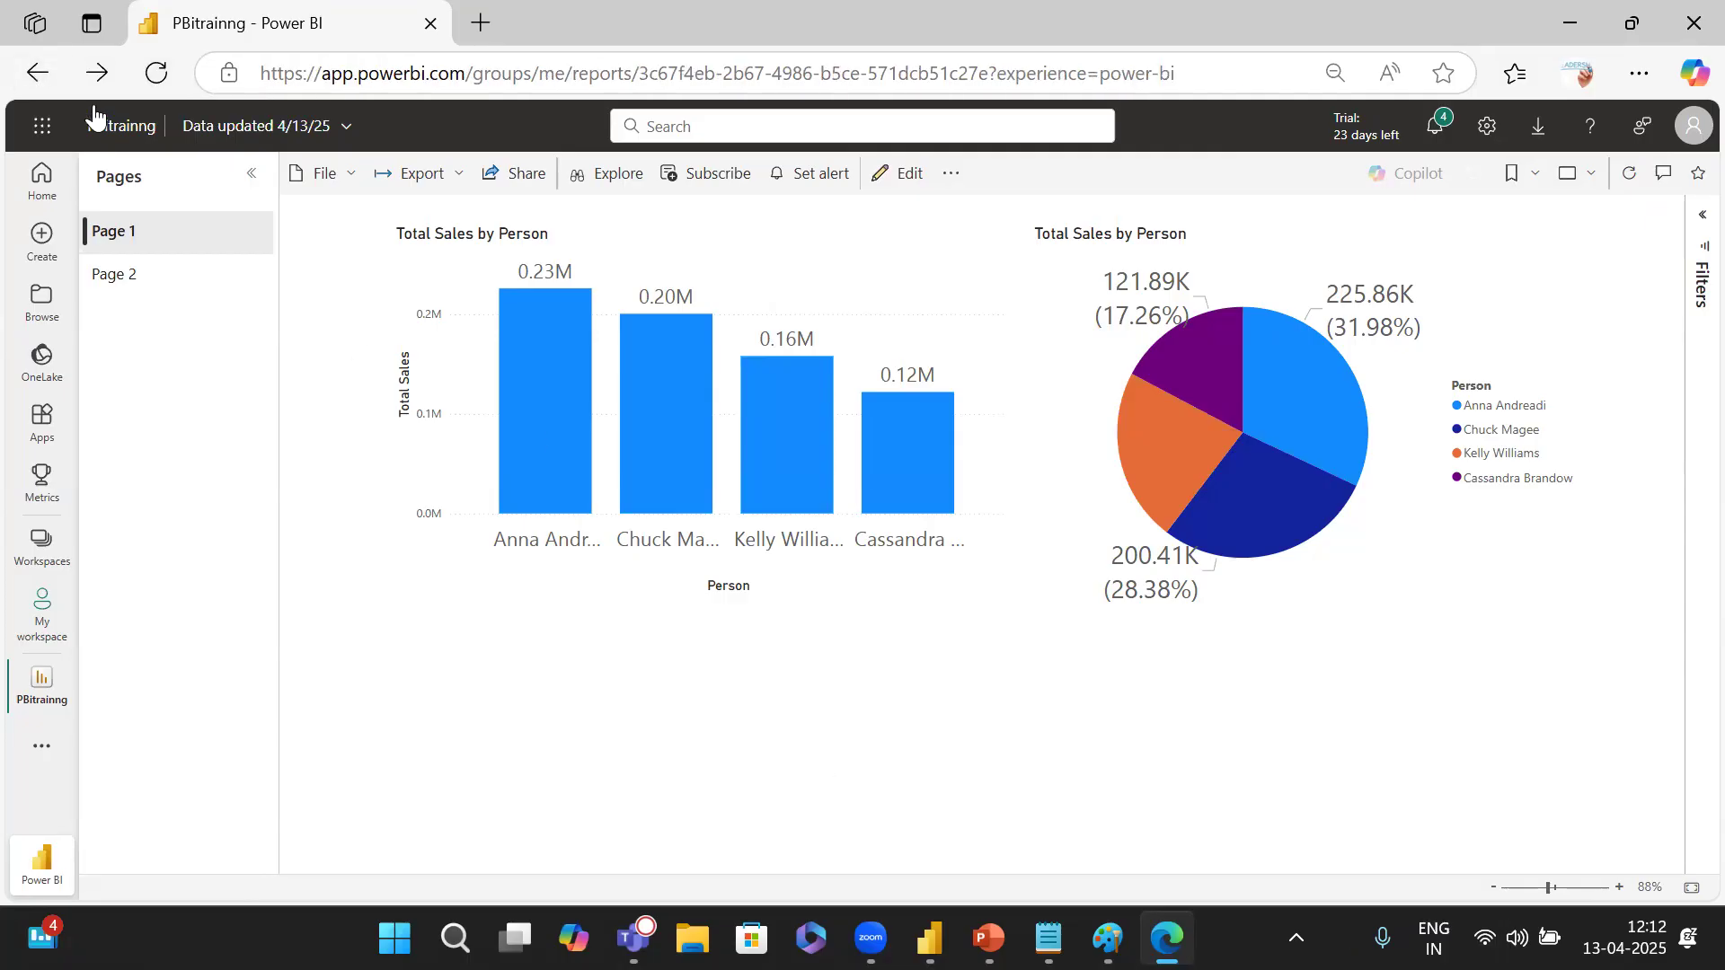
{"action": "left_click", "coordinate": [40, 75]}
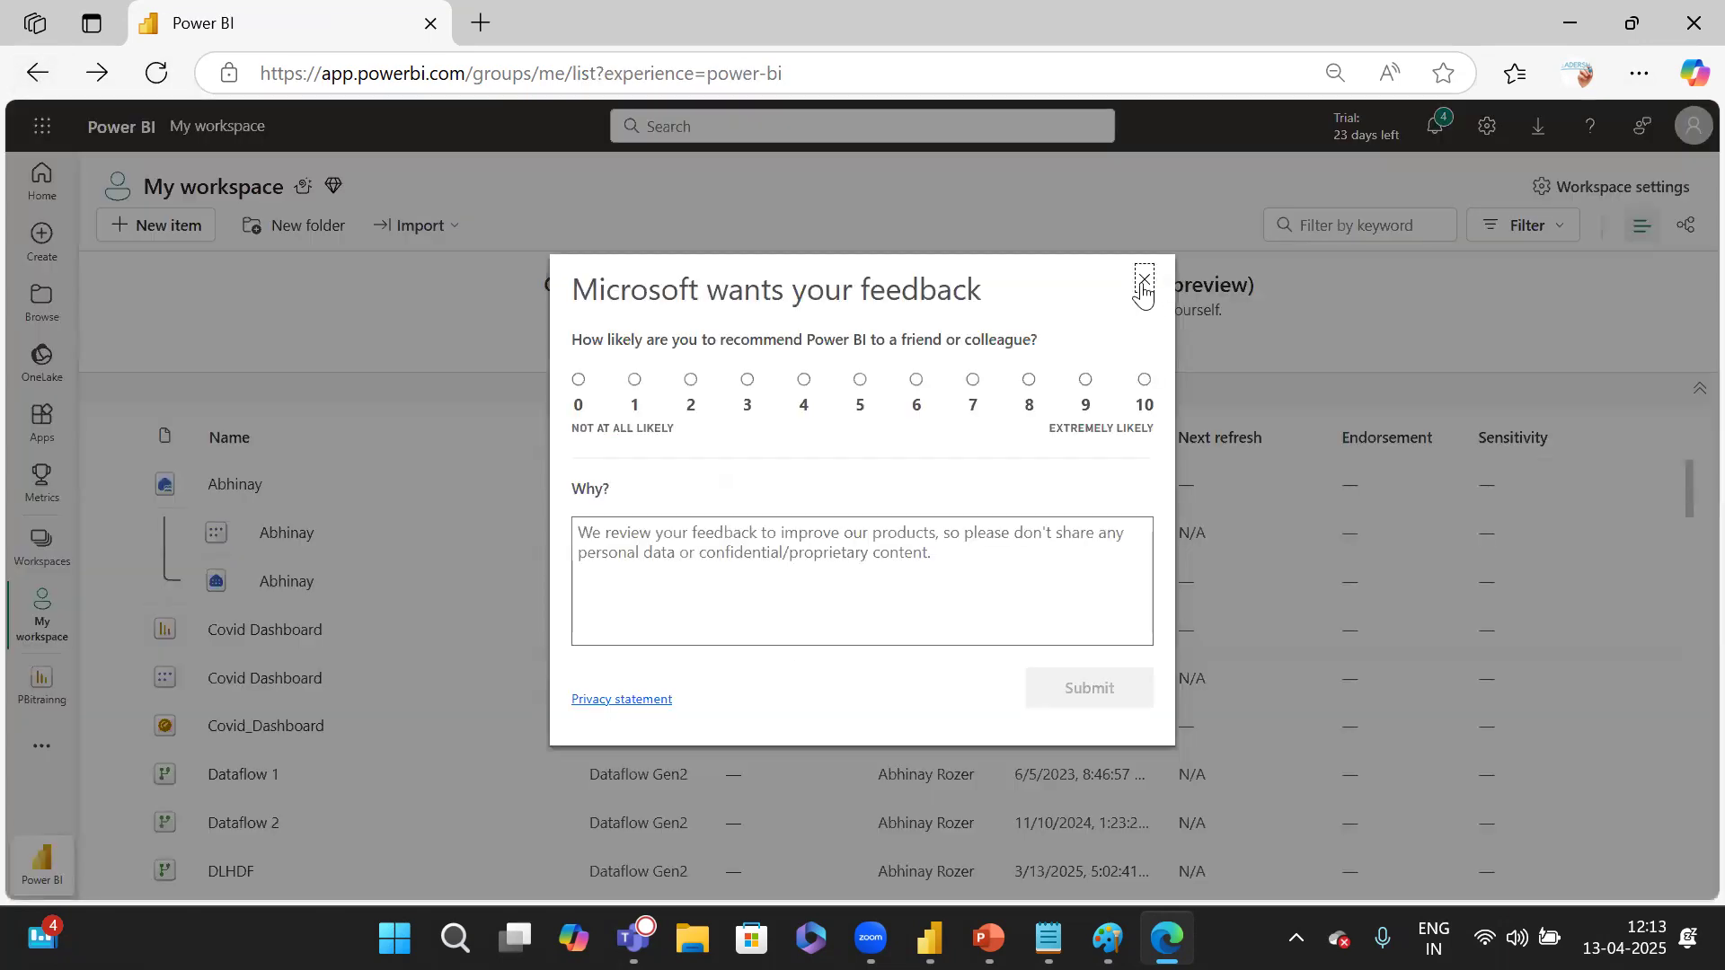
{"action": "left_click", "coordinate": [1144, 281]}
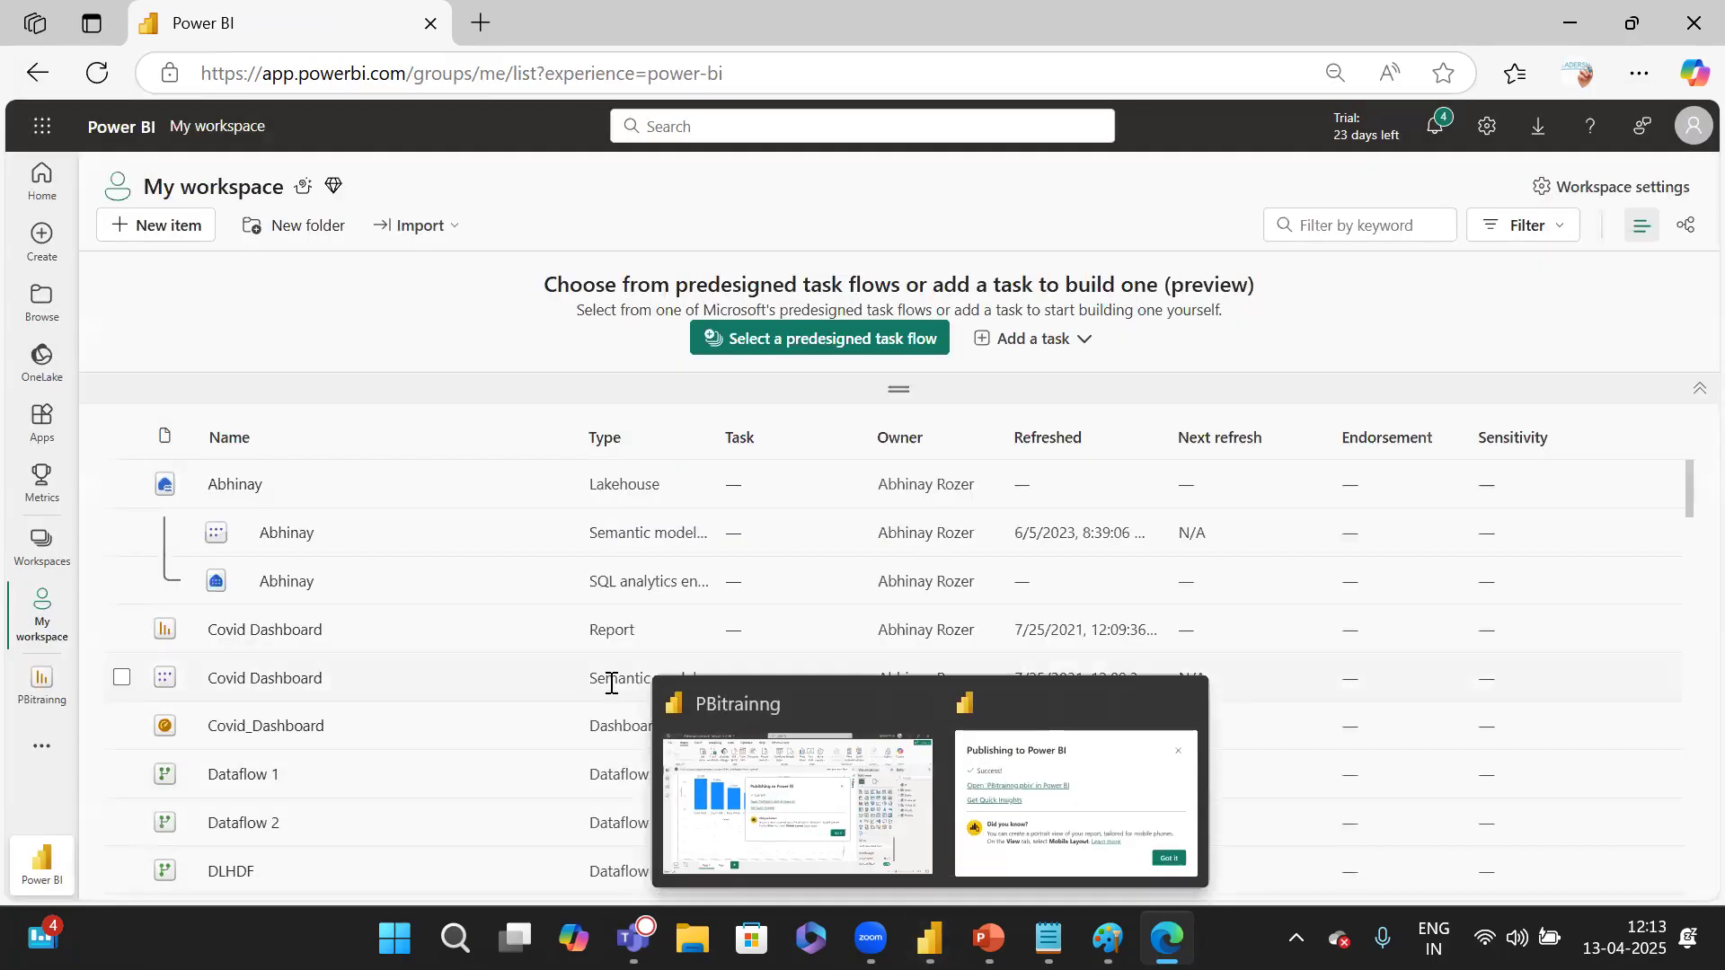
{"action": "scroll", "coordinate": [611, 691], "scroll_direction": "down", "scroll_amount": 6}
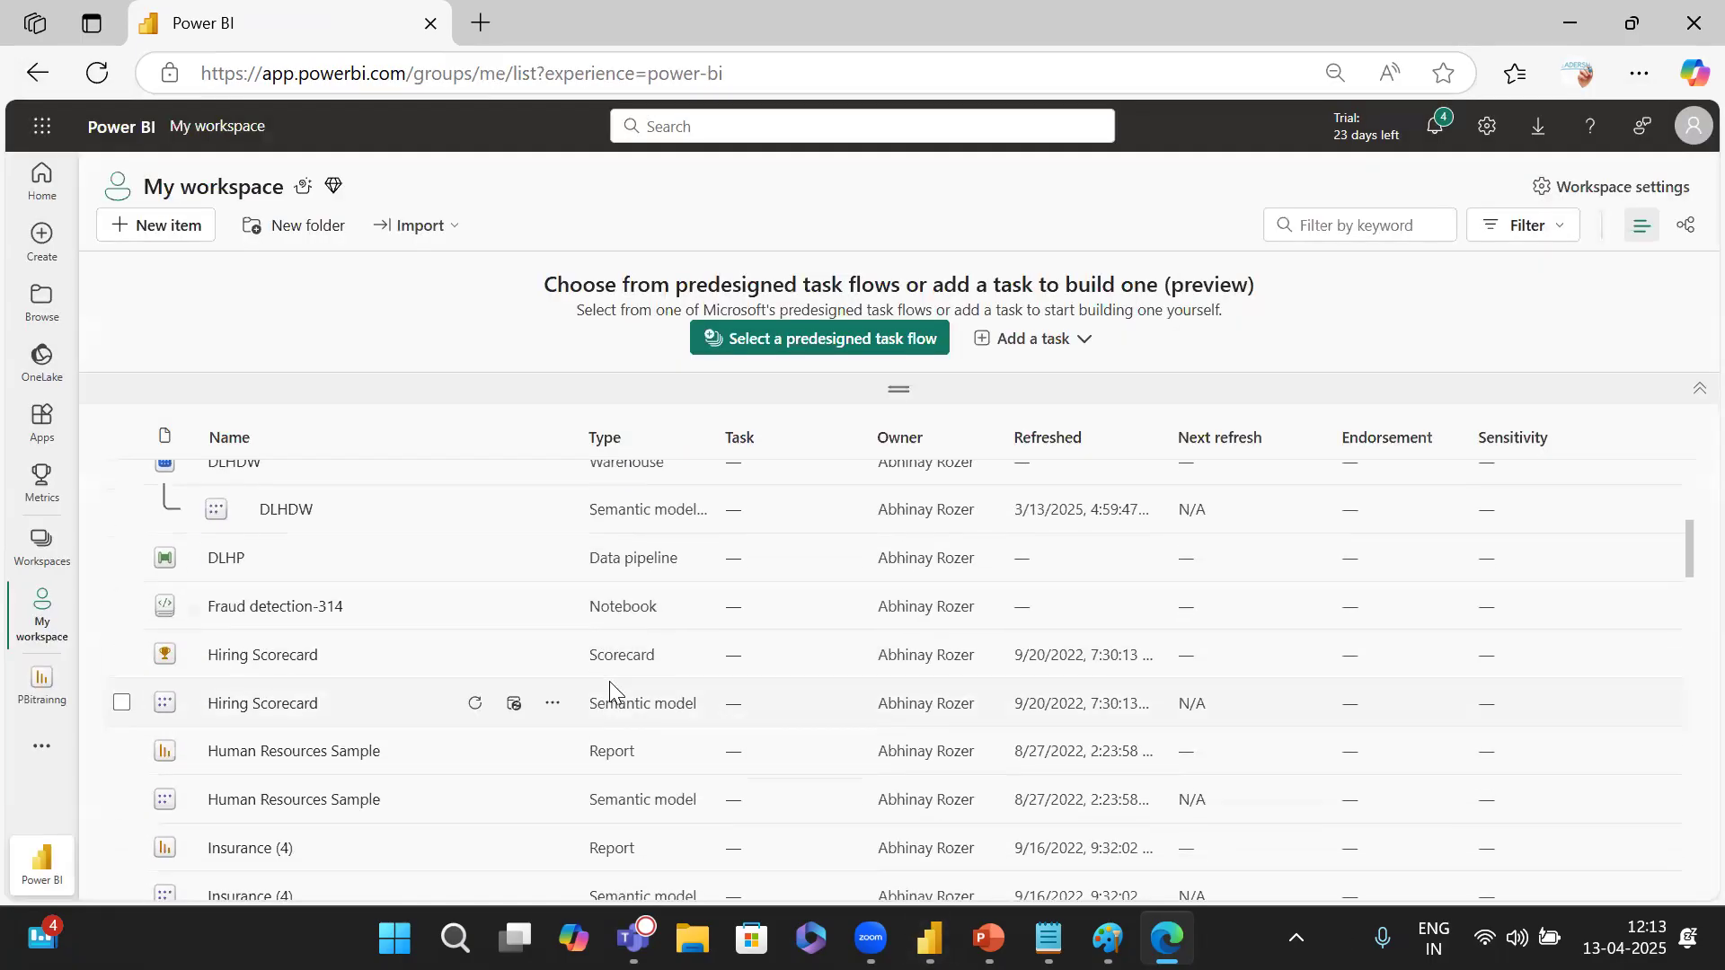
{"action": "scroll", "coordinate": [610, 692], "scroll_direction": "down", "scroll_amount": 10}
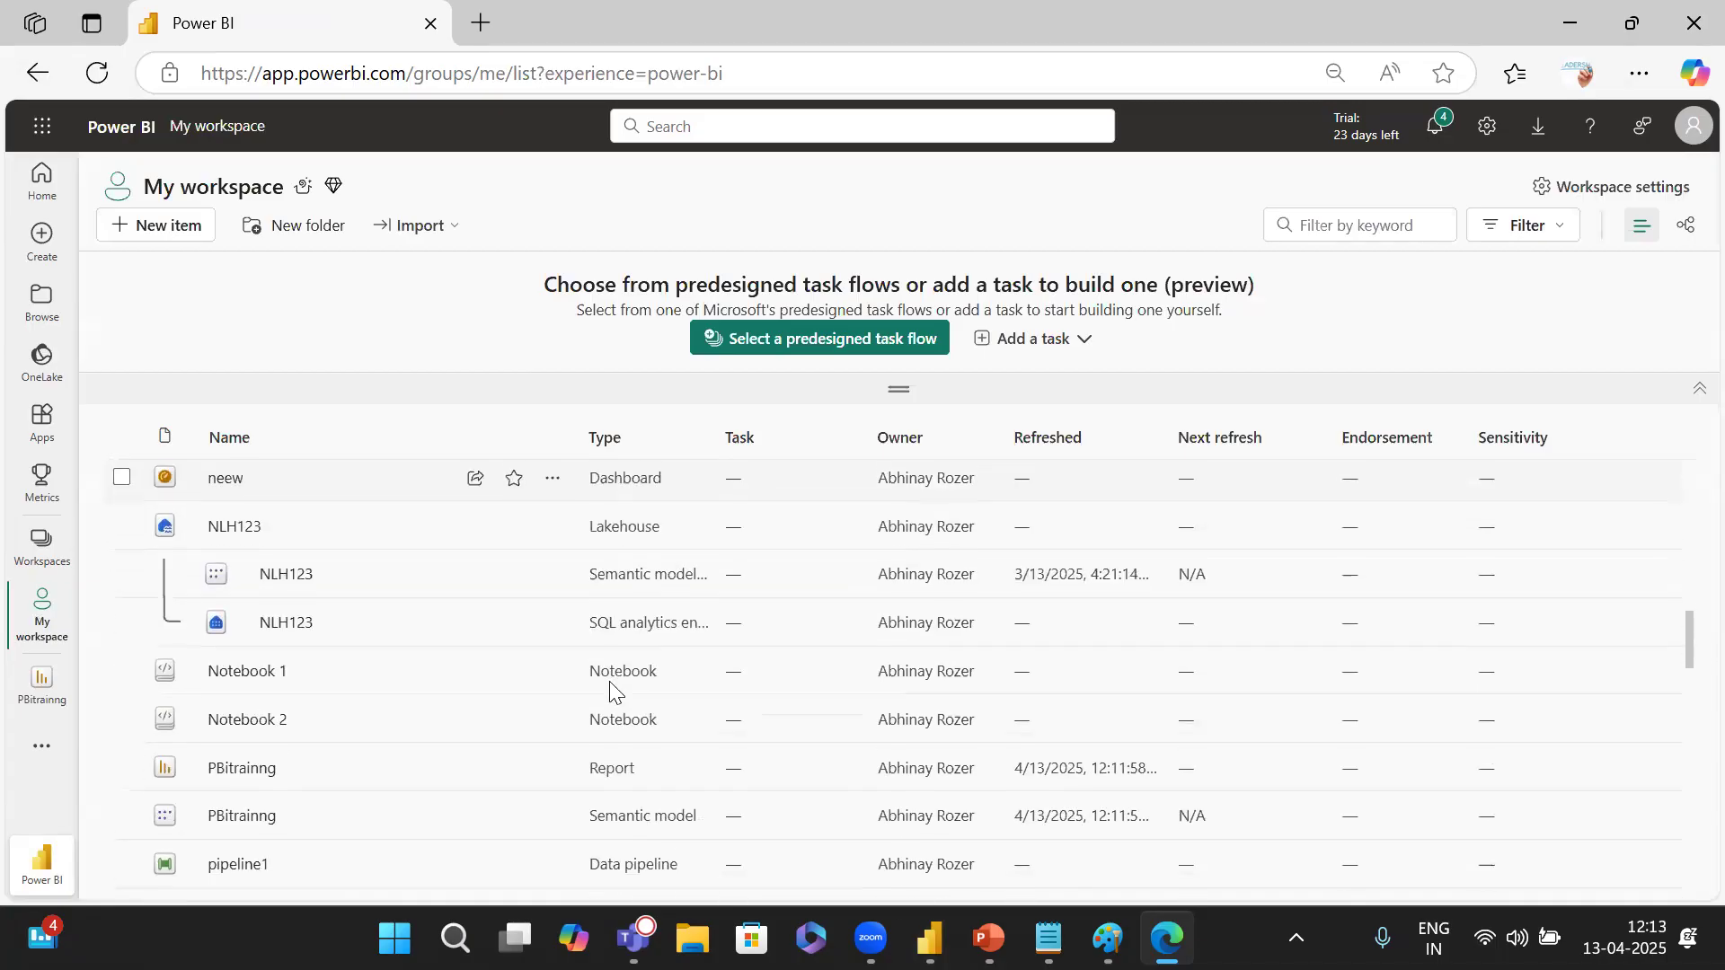
{"action": "scroll", "coordinate": [610, 687], "scroll_direction": "down", "scroll_amount": 1}
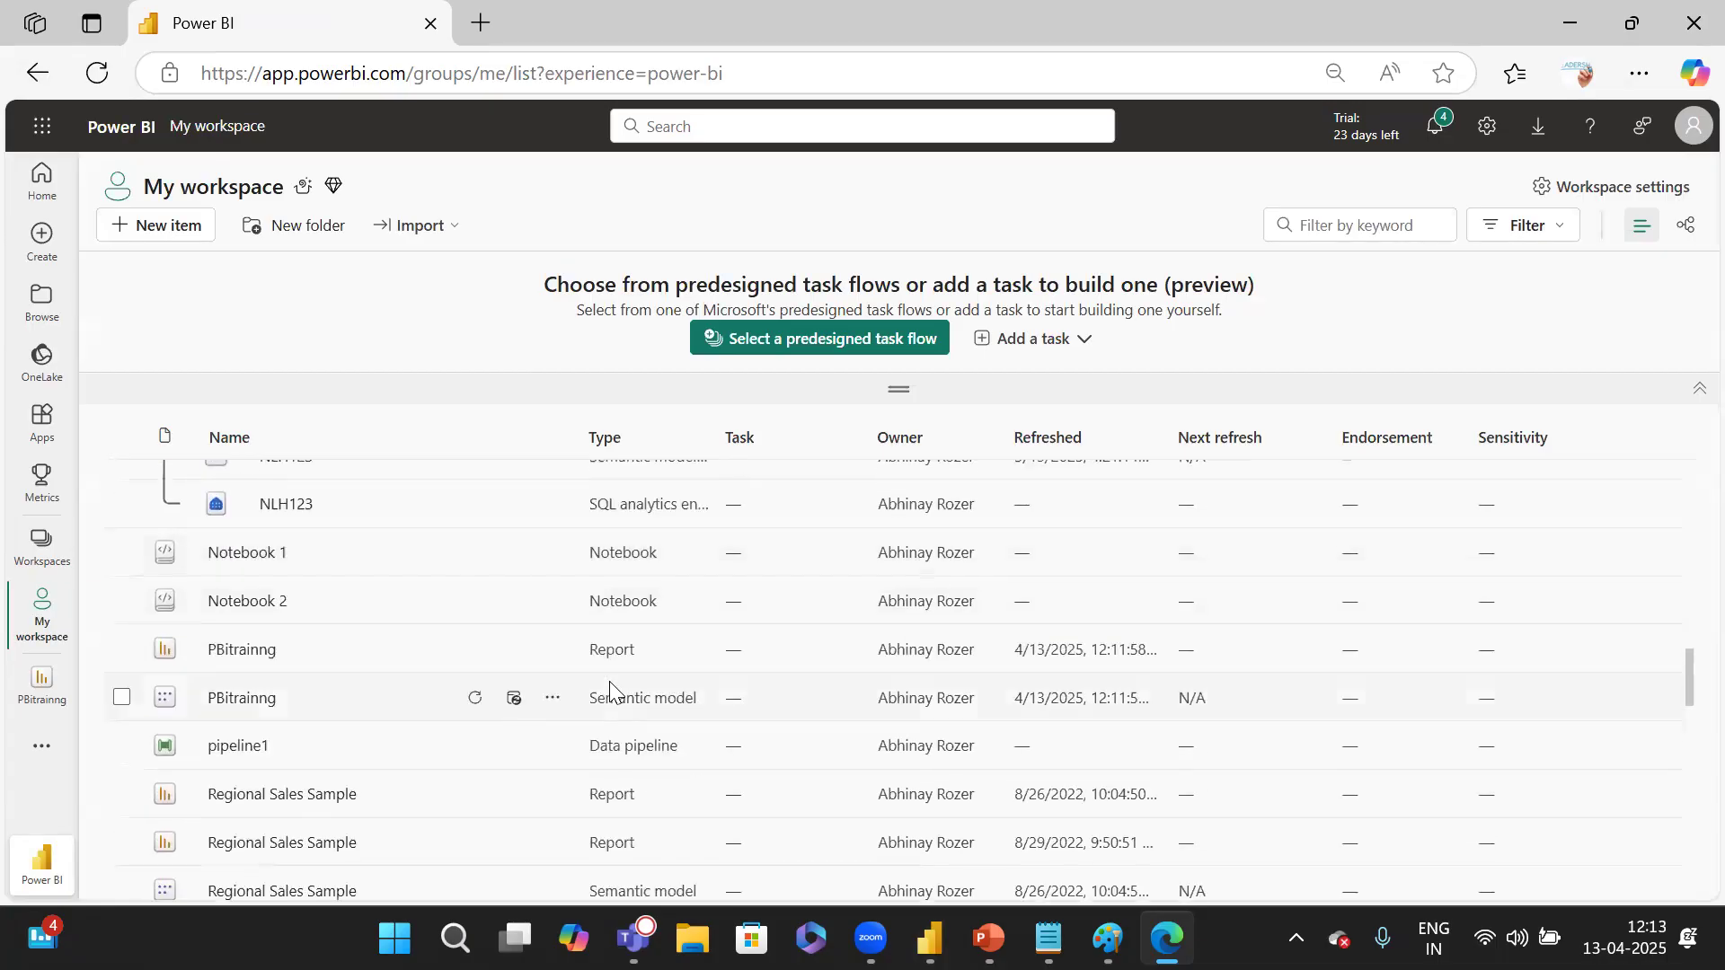
{"action": "left_click", "coordinate": [561, 699]}
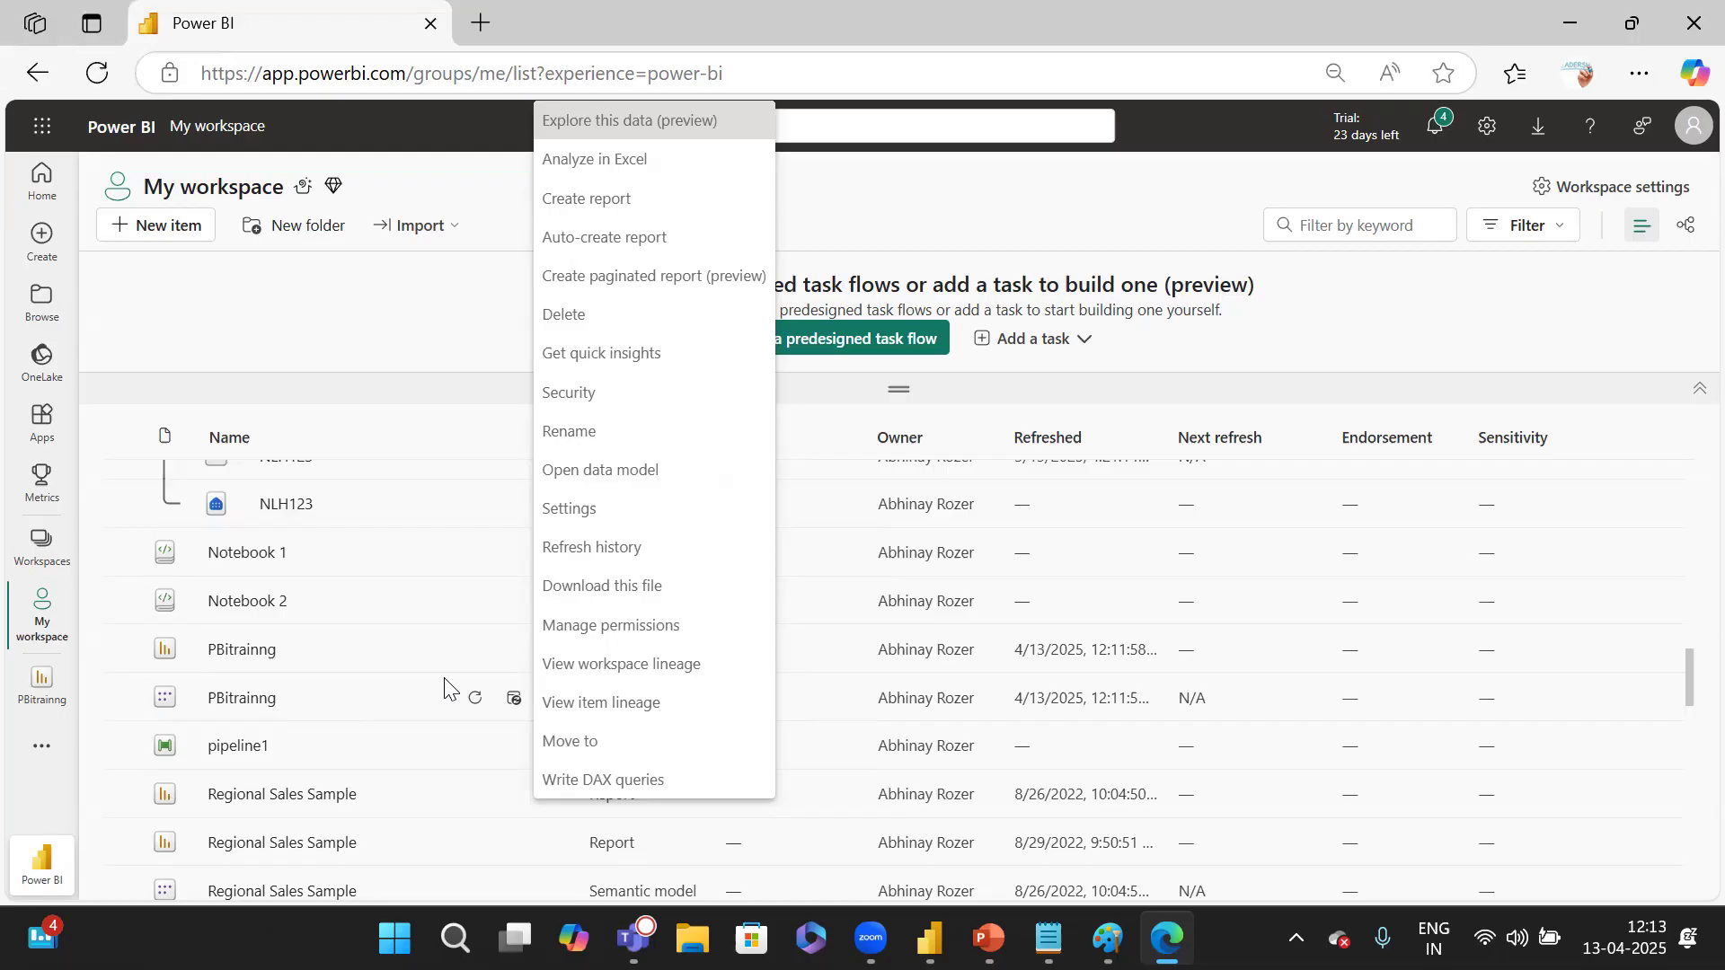
{"action": "left_click", "coordinate": [678, 501]}
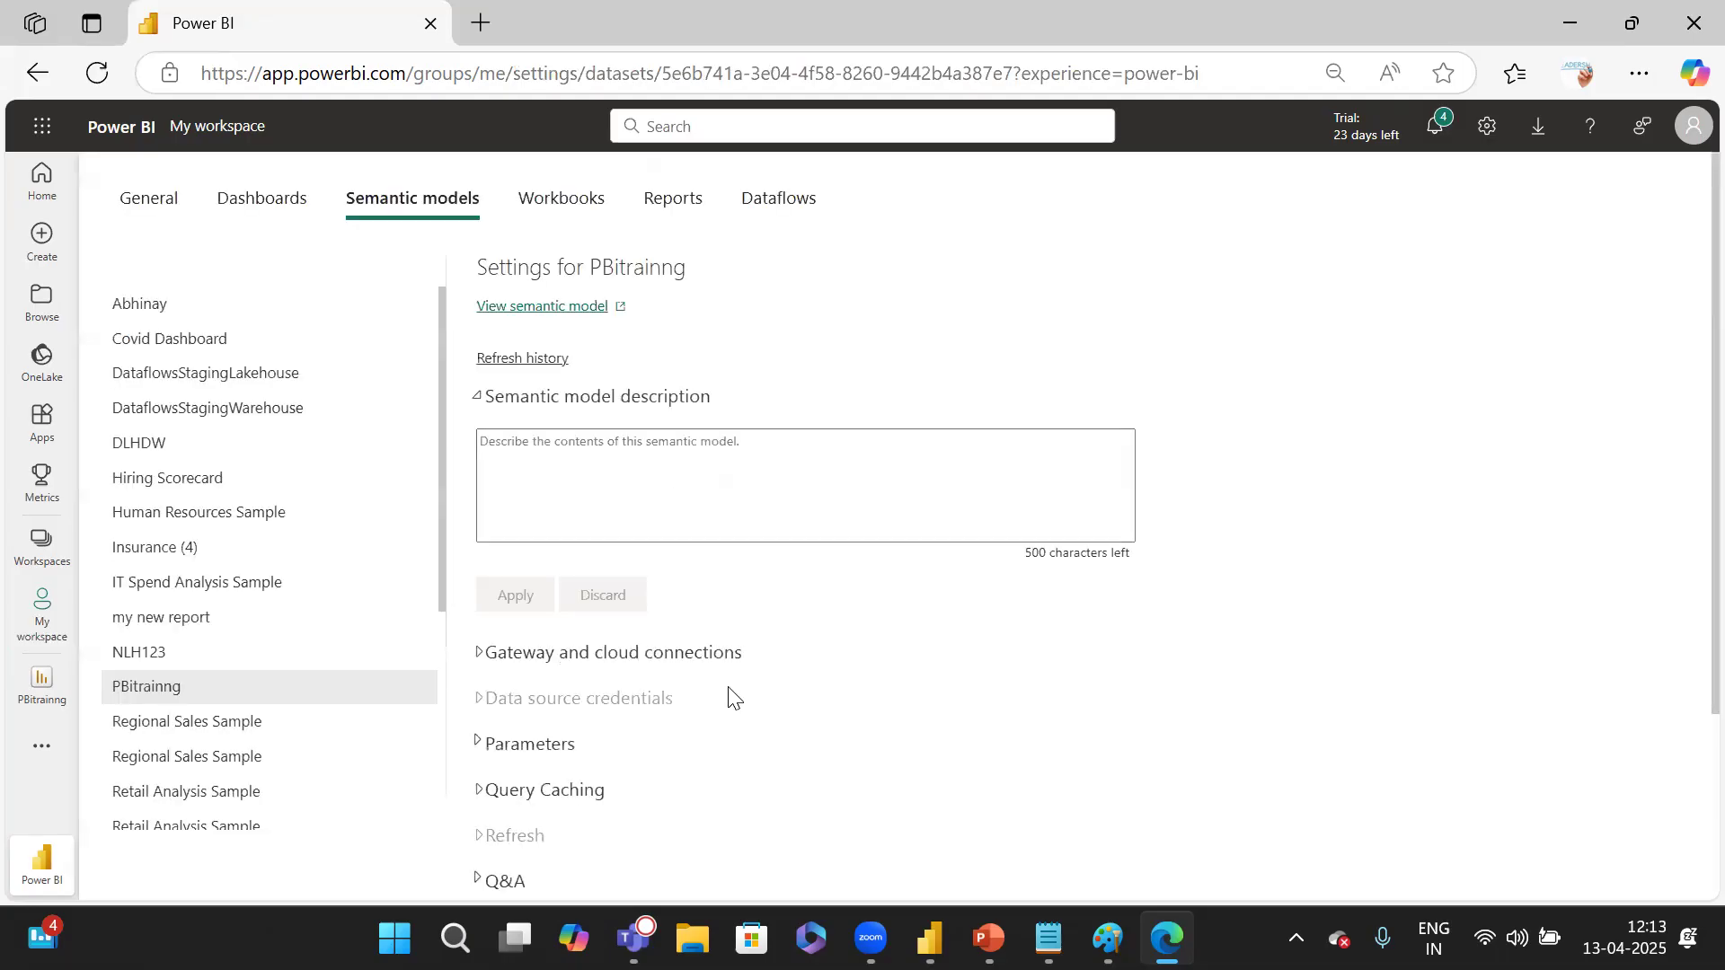
In the semantic model's parameters, set Segment to Home Office and apply the change.
{"action": "scroll", "coordinate": [730, 695], "scroll_direction": "down", "scroll_amount": 3}
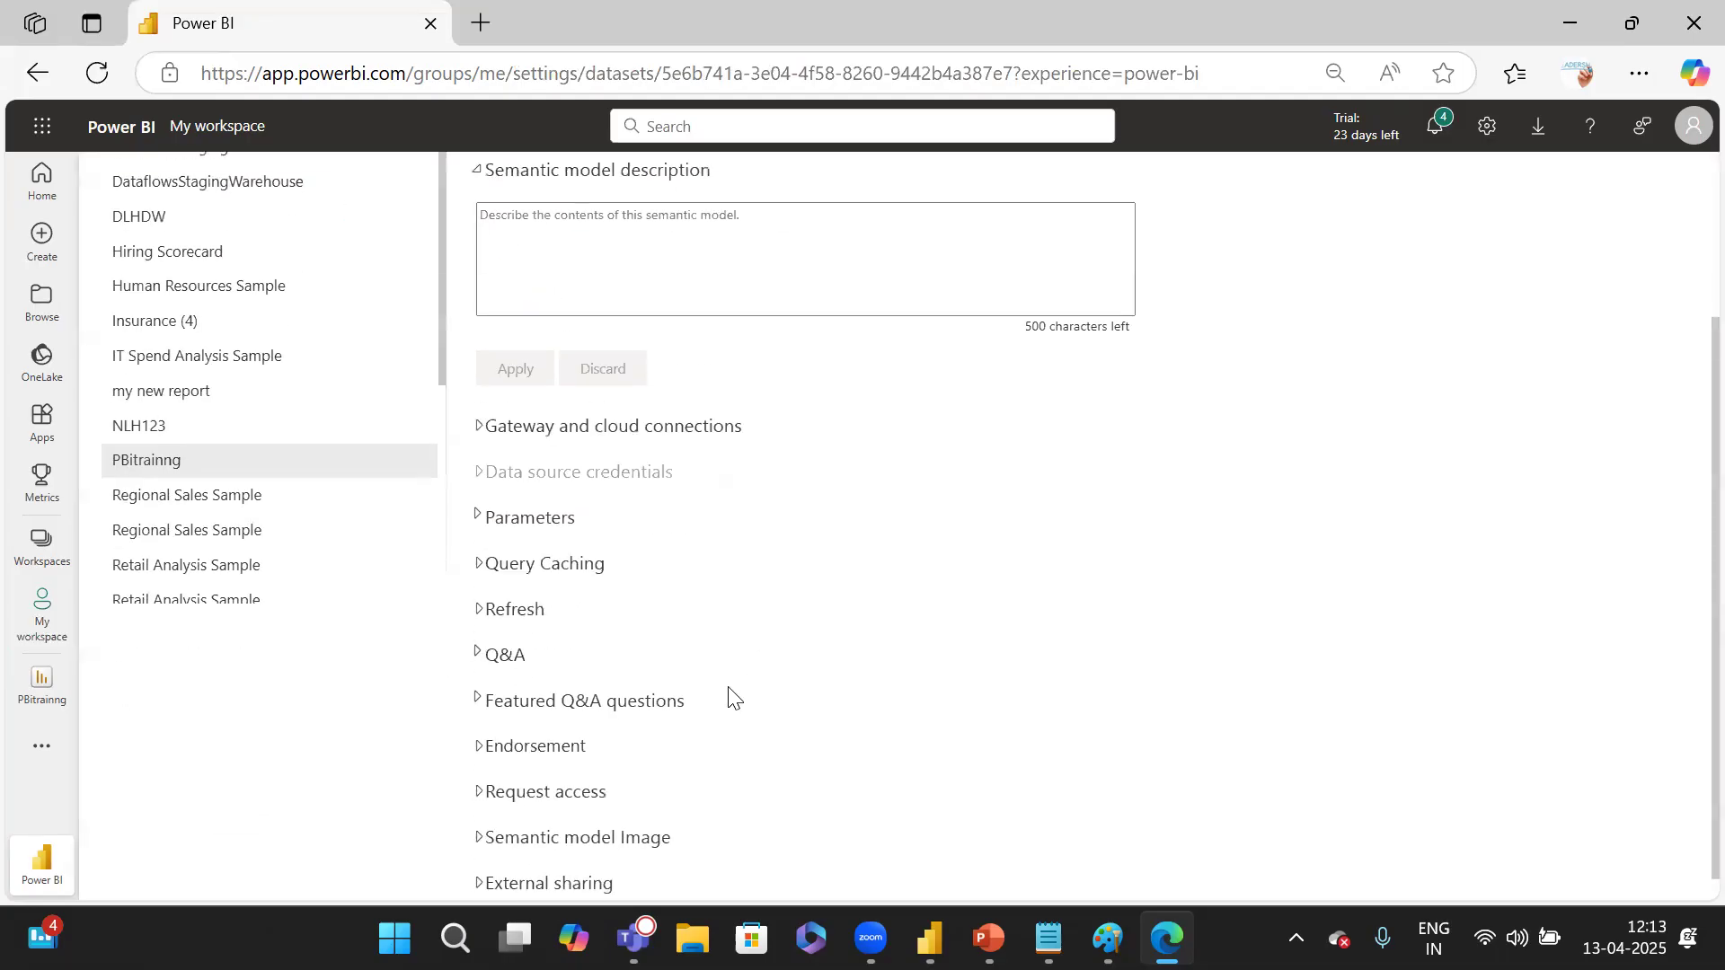
{"action": "left_click", "coordinate": [532, 503]}
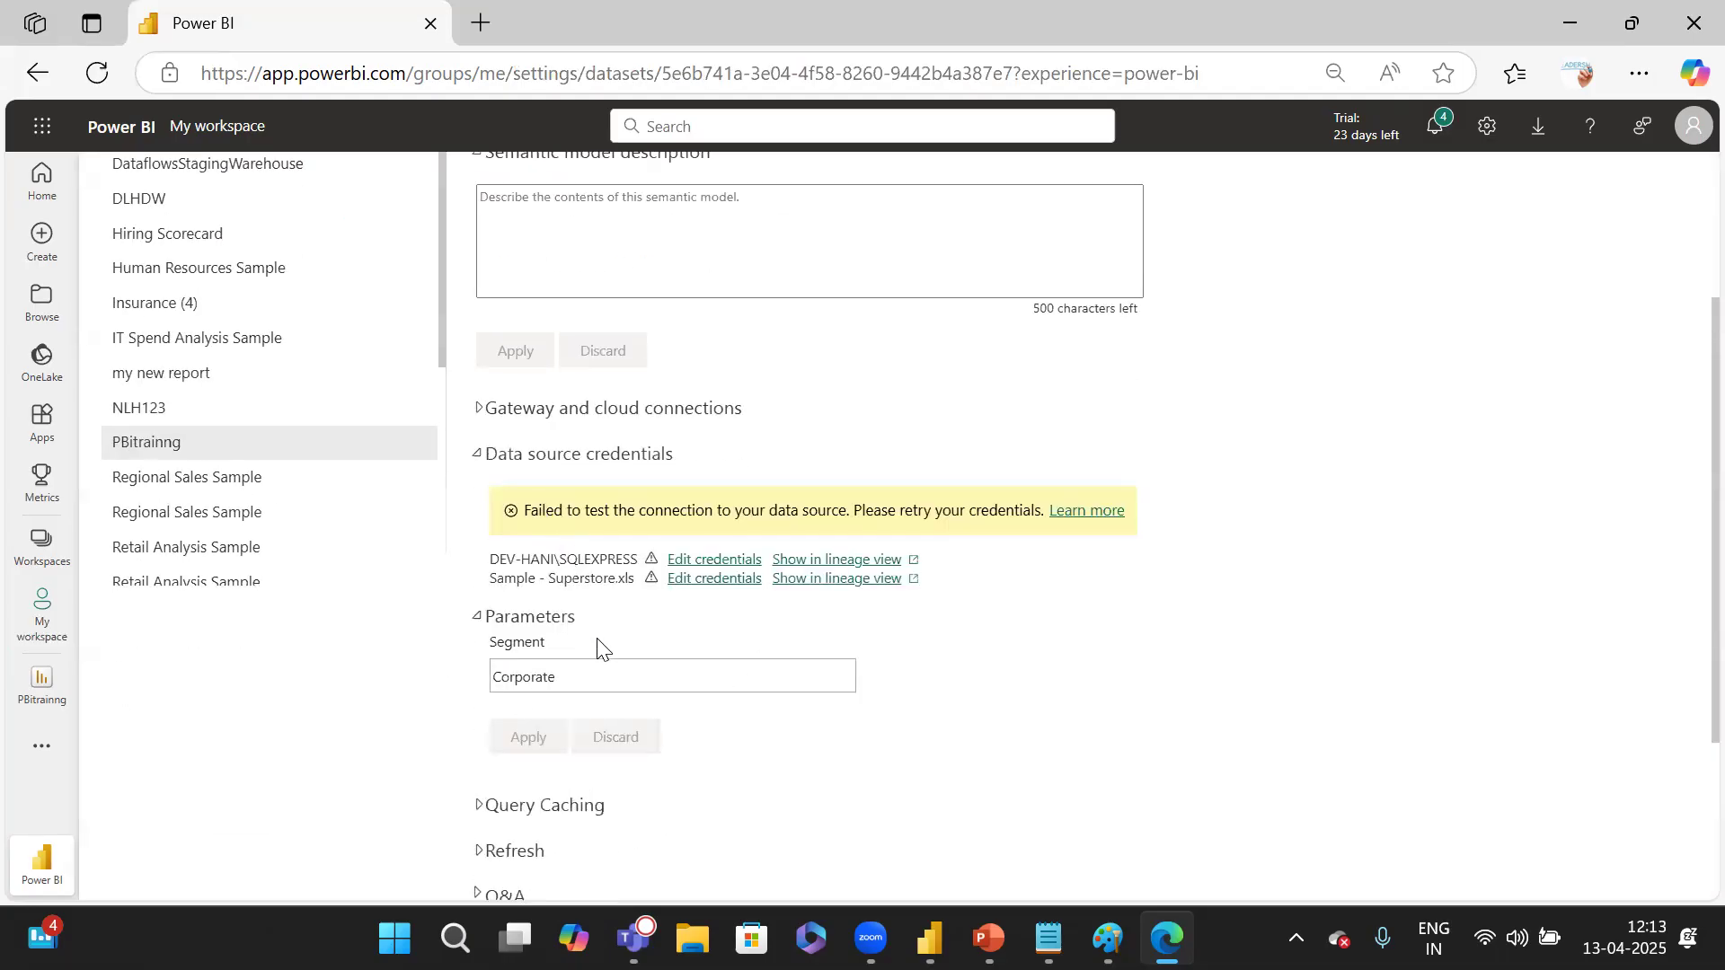
{"action": "left_click_drag", "start_coordinate": [592, 682], "coordinate": [481, 669]}
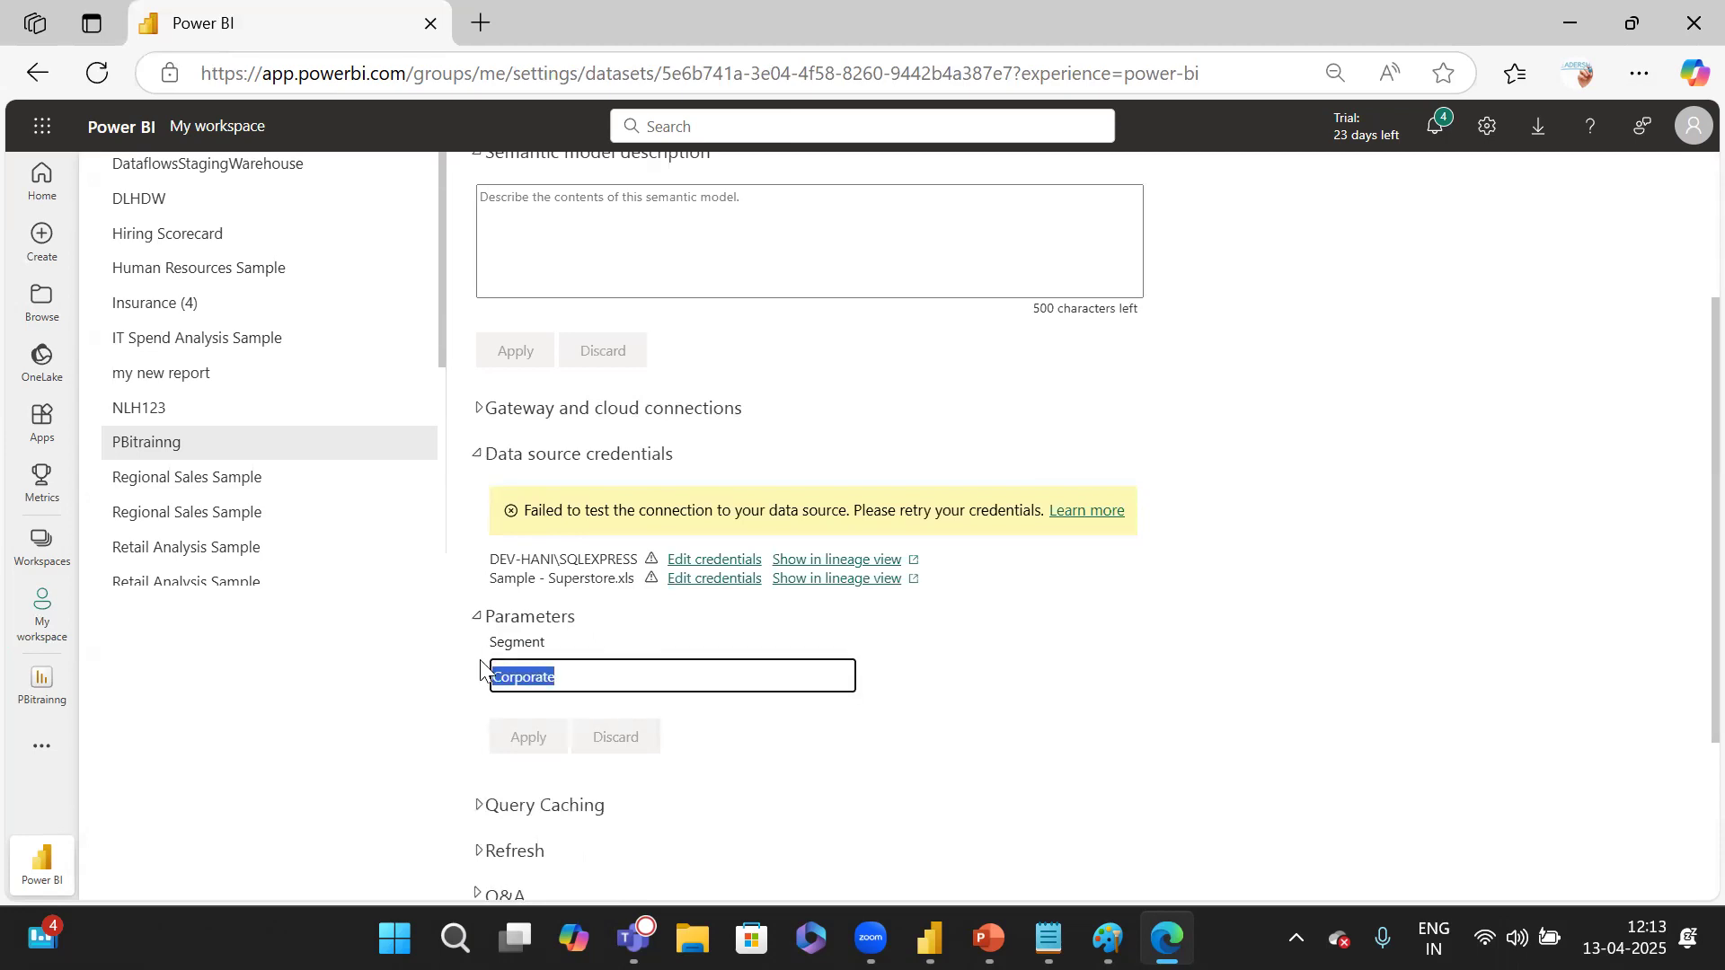
{"action": "type", "text": "hOM"}
{"action": "key", "text": "BackSpace"}
{"action": "key", "text": "BackSpace"}
{"action": "key", "text": "BackSpace"}
{"action": "type", "text": "Ho"}
{"action": "left_click", "coordinate": [760, 735]}
{"action": "left_click", "coordinate": [526, 738]}
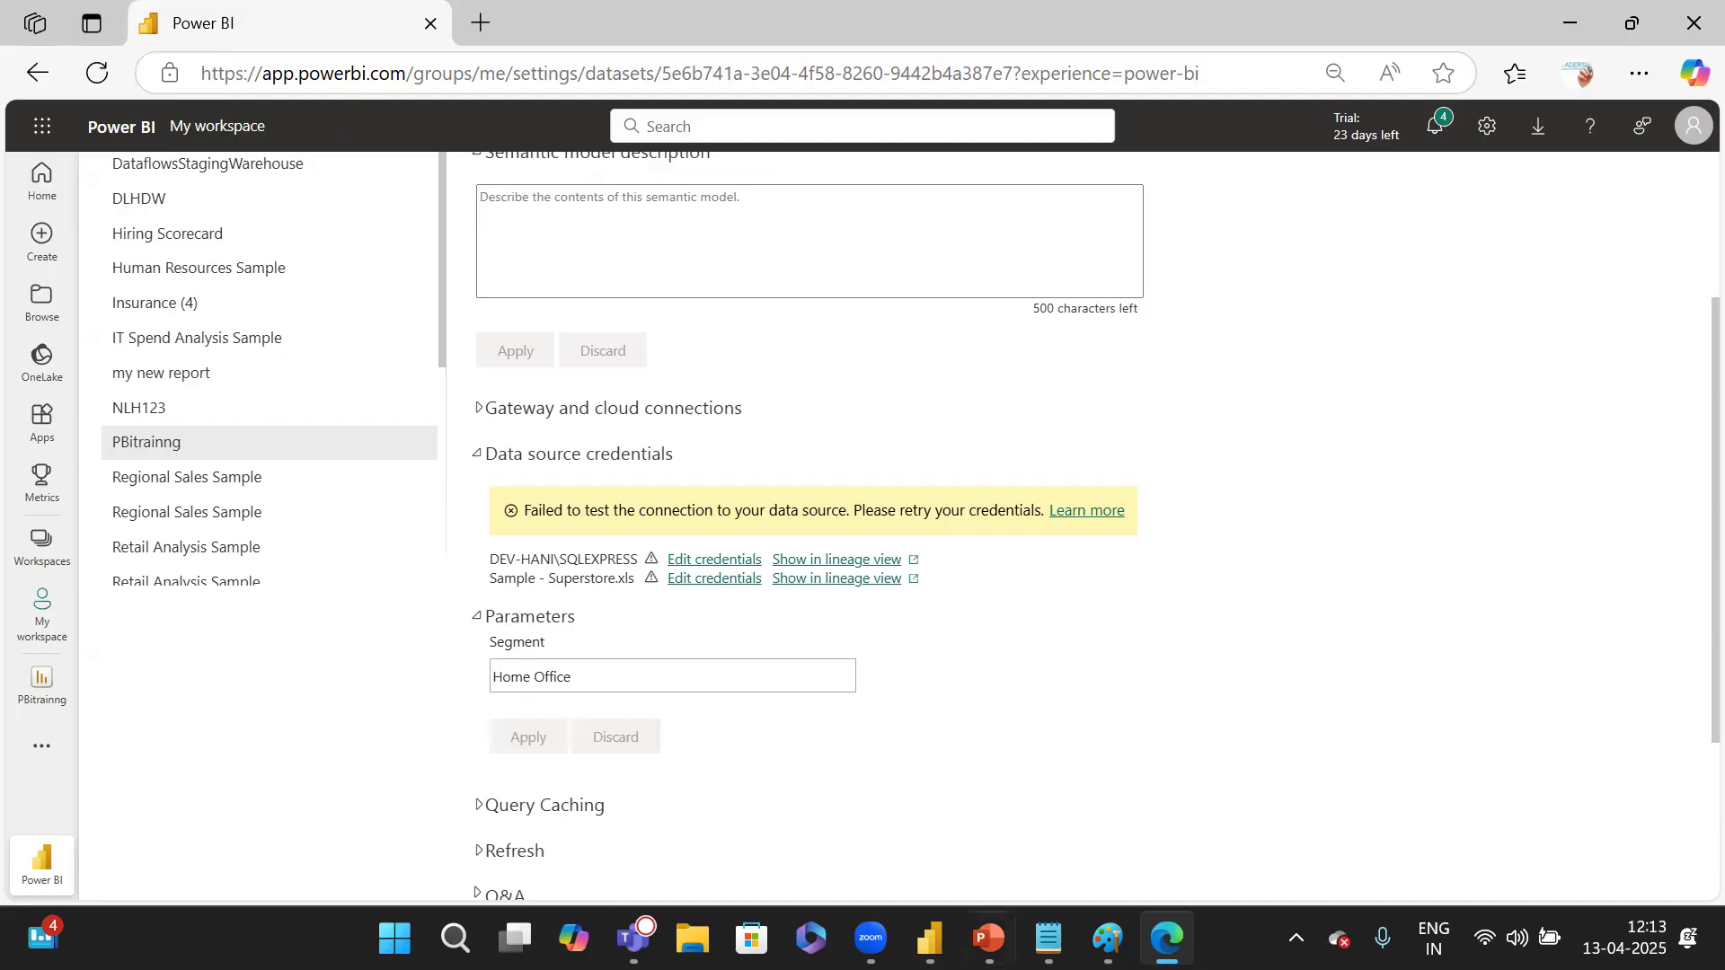
Switch to Paint and view the diagram of the Dev, UAT/Test and Prod environments.
{"action": "mouse_move", "coordinate": [929, 939]}
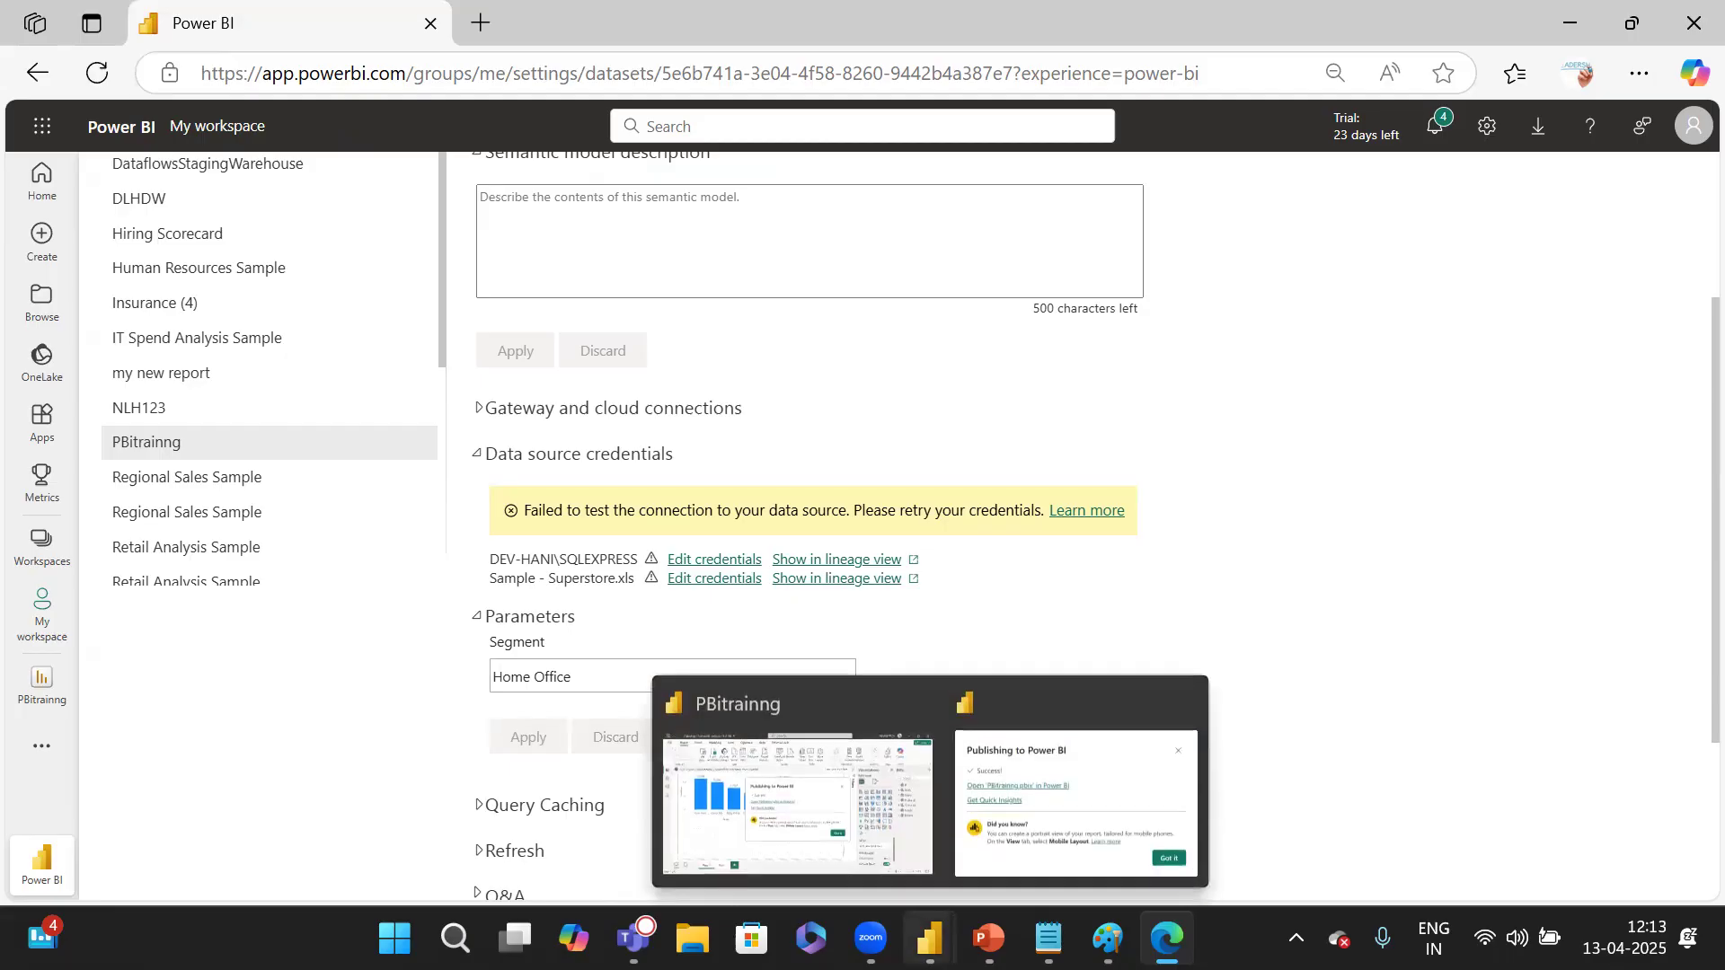
{"action": "left_click", "coordinate": [1182, 700]}
{"action": "left_click", "coordinate": [1108, 939]}
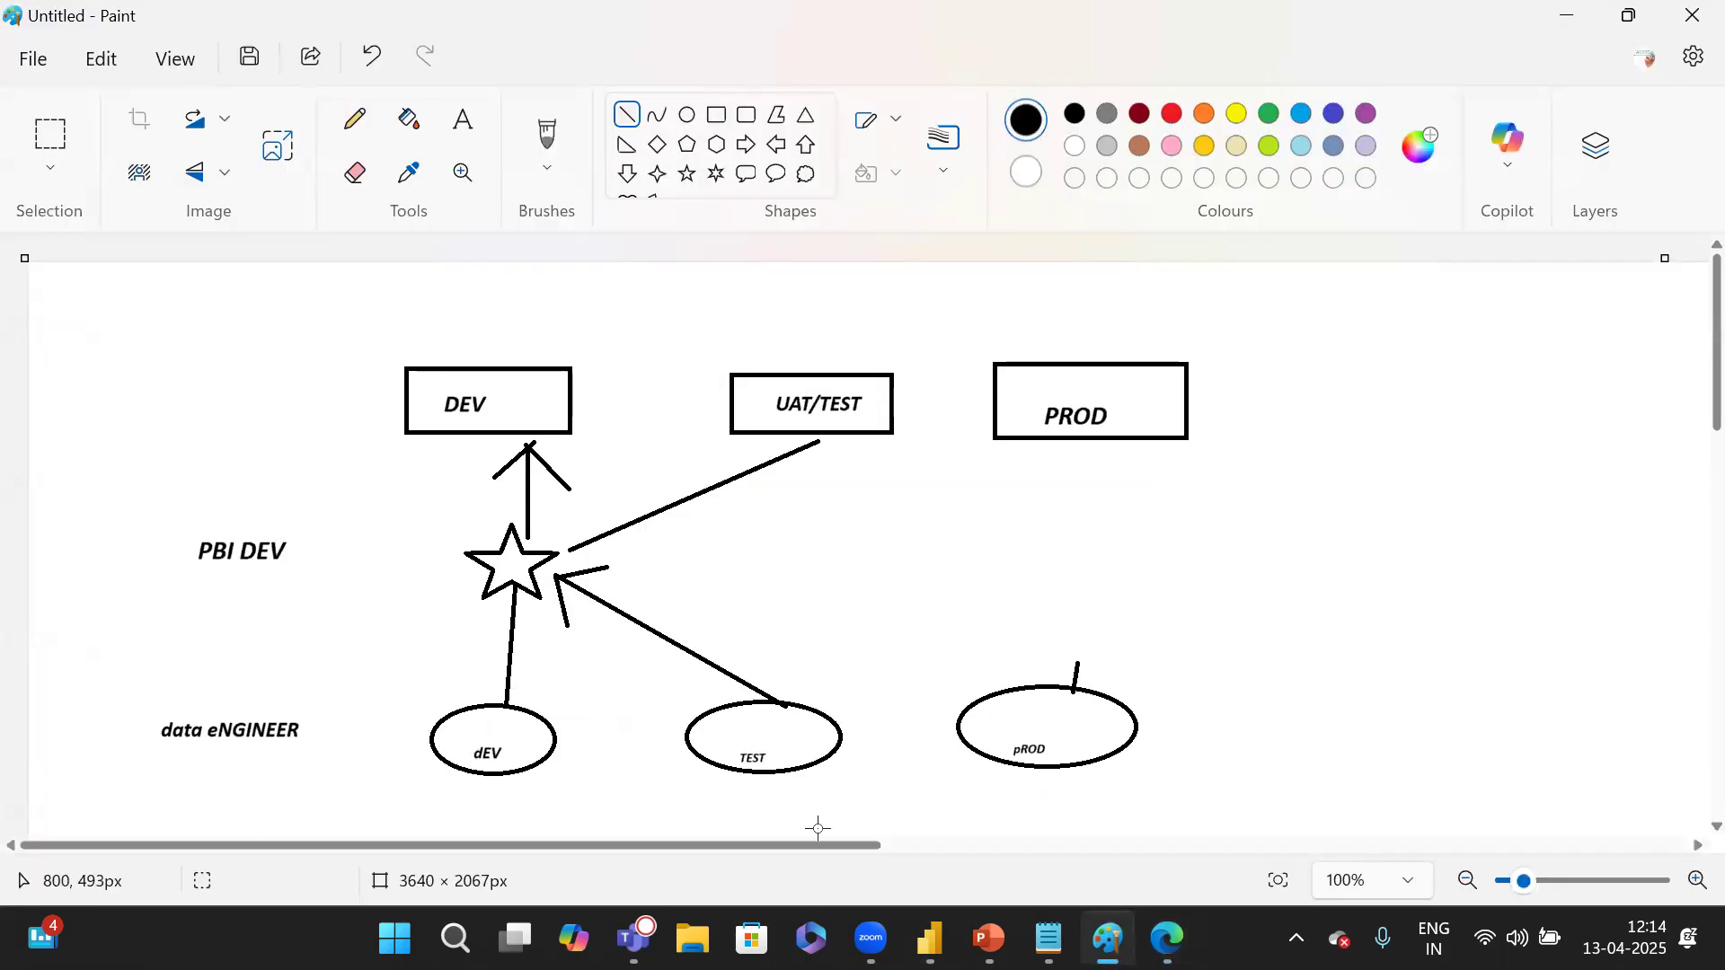
{"action": "mouse_move", "coordinate": [929, 938]}
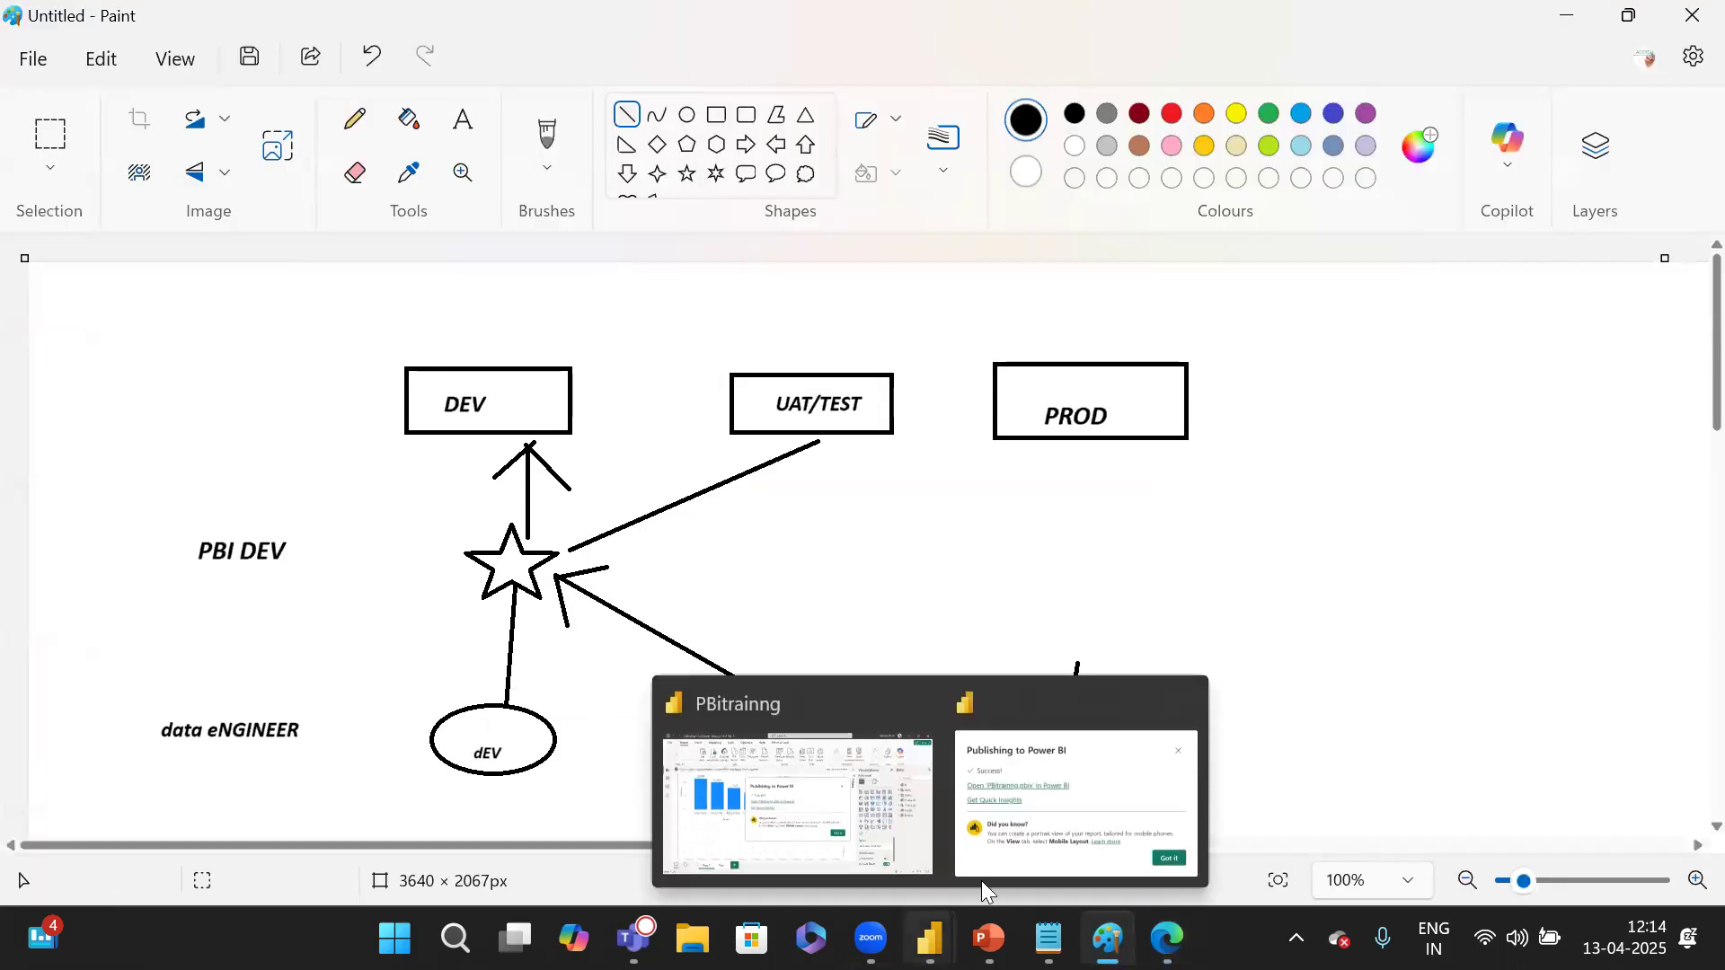
Switch to the PBitrainng report in Power BI Desktop and open its IP query in the Power Query editor.
{"action": "left_click", "coordinate": [820, 812]}
{"action": "left_click", "coordinate": [1116, 641]}
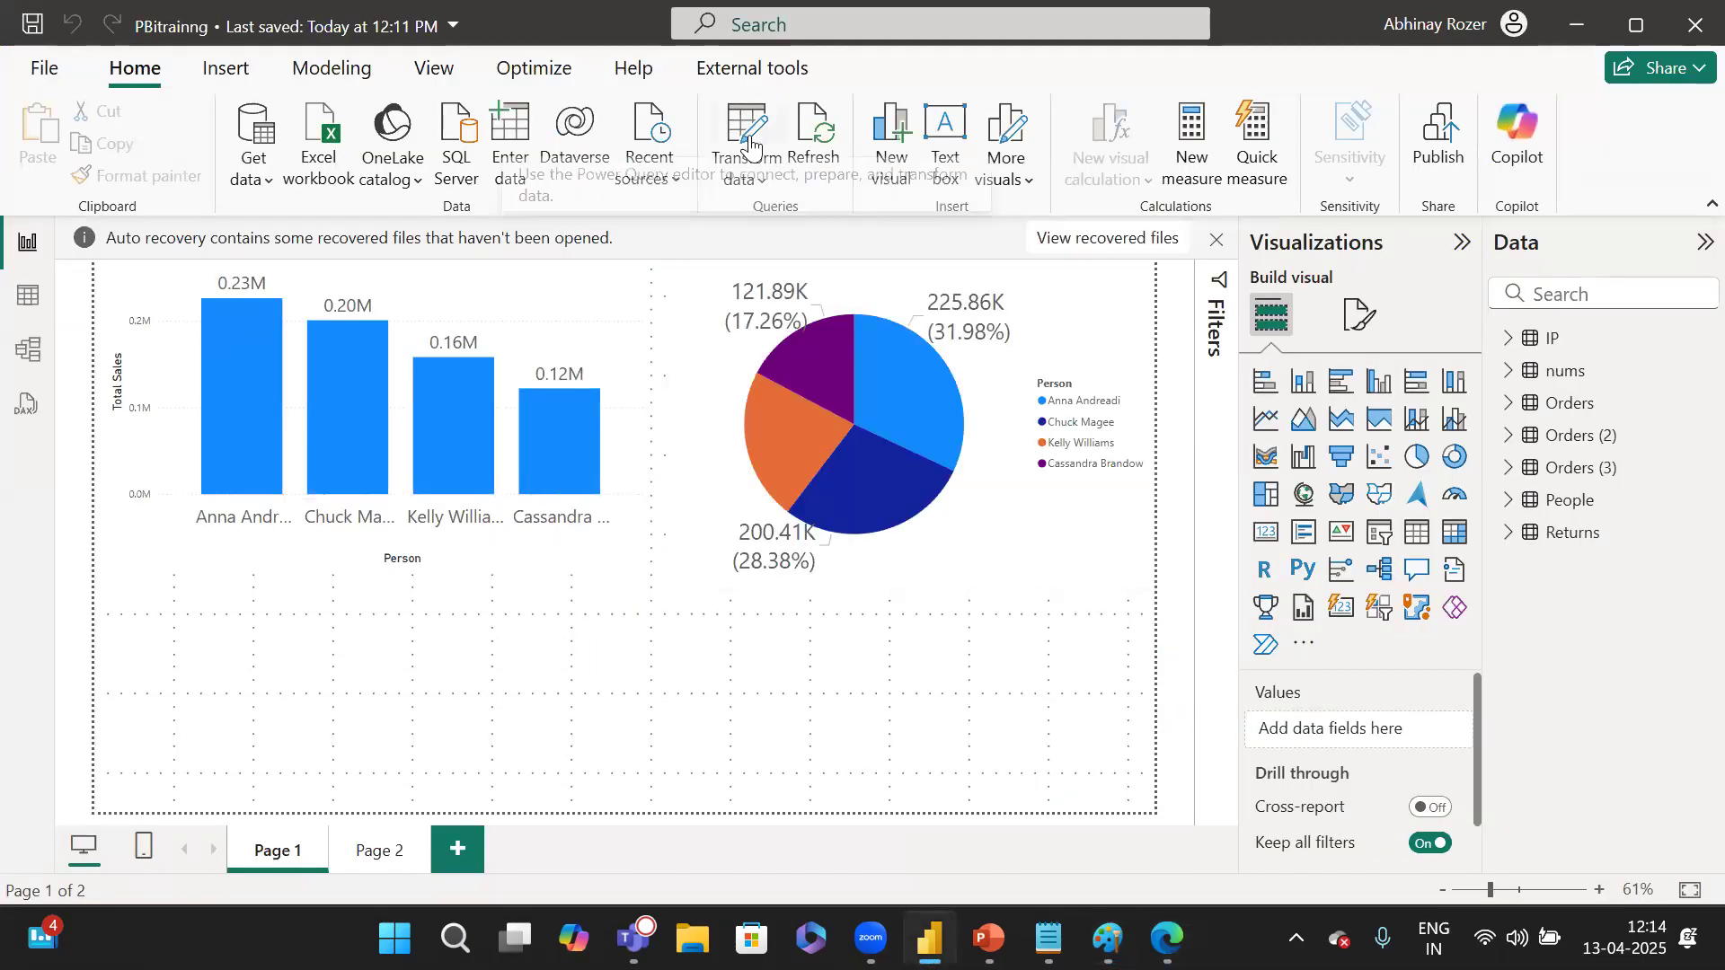
{"action": "key", "text": "ctrl+s"}
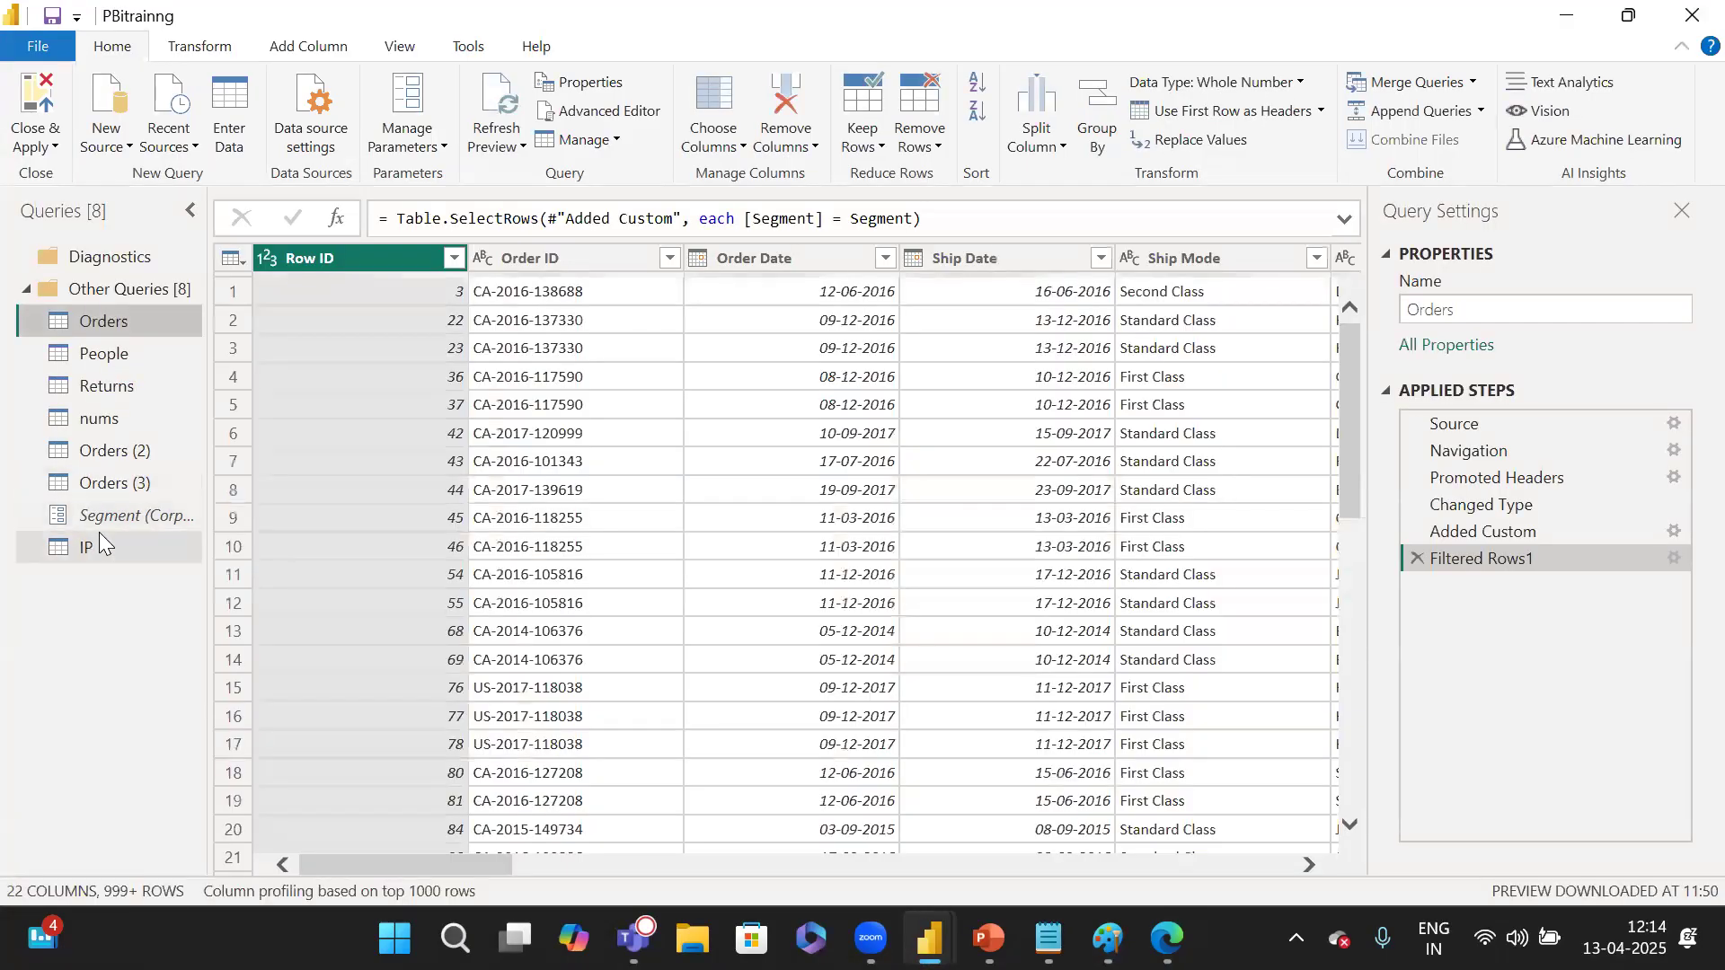
{"action": "left_click", "coordinate": [99, 533]}
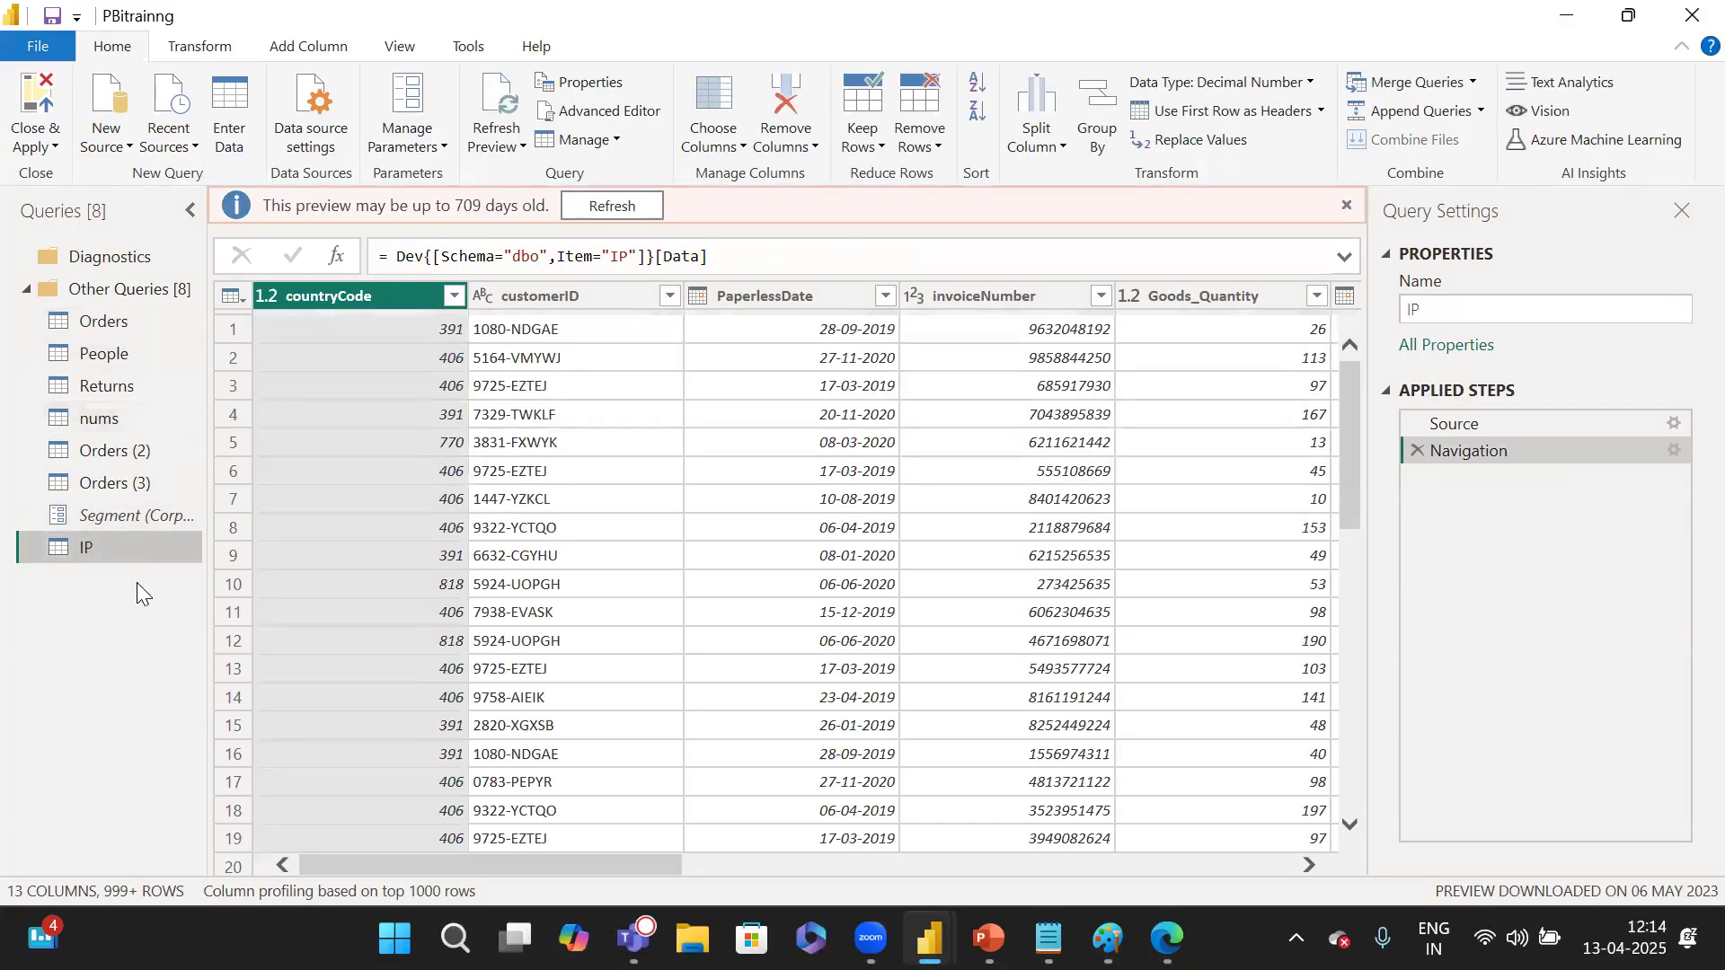
Create a new query parameter named DB with the Text type.
{"action": "left_click", "coordinate": [421, 147]}
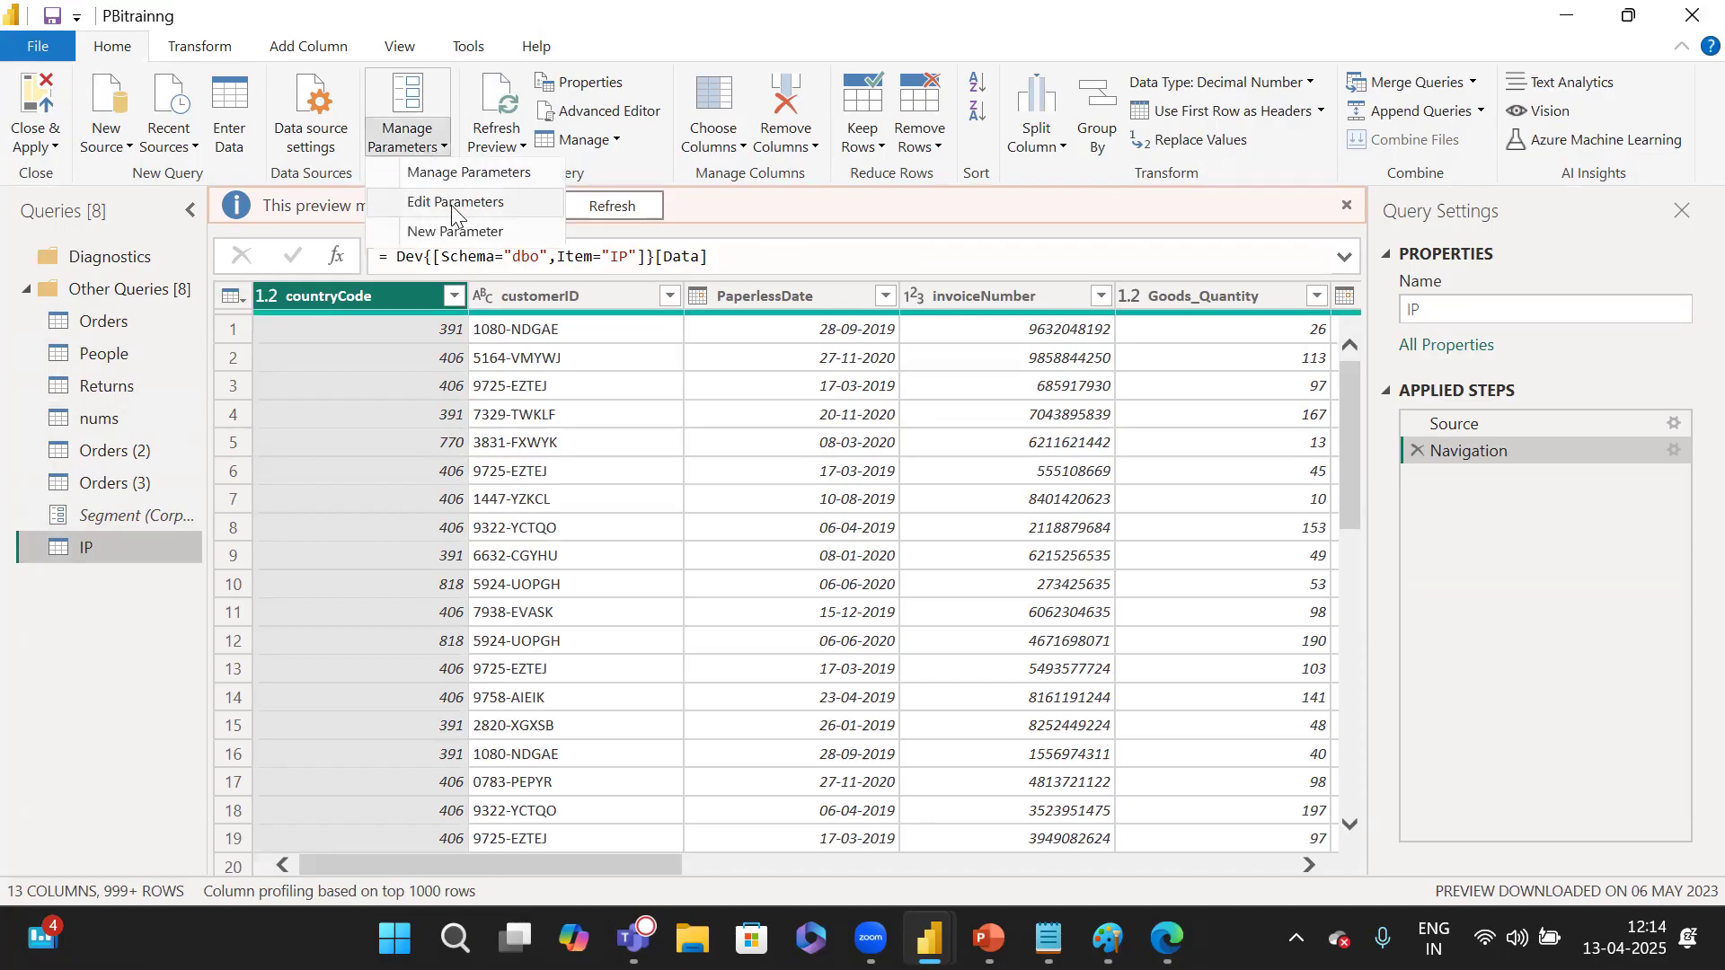
{"action": "left_click", "coordinate": [454, 224]}
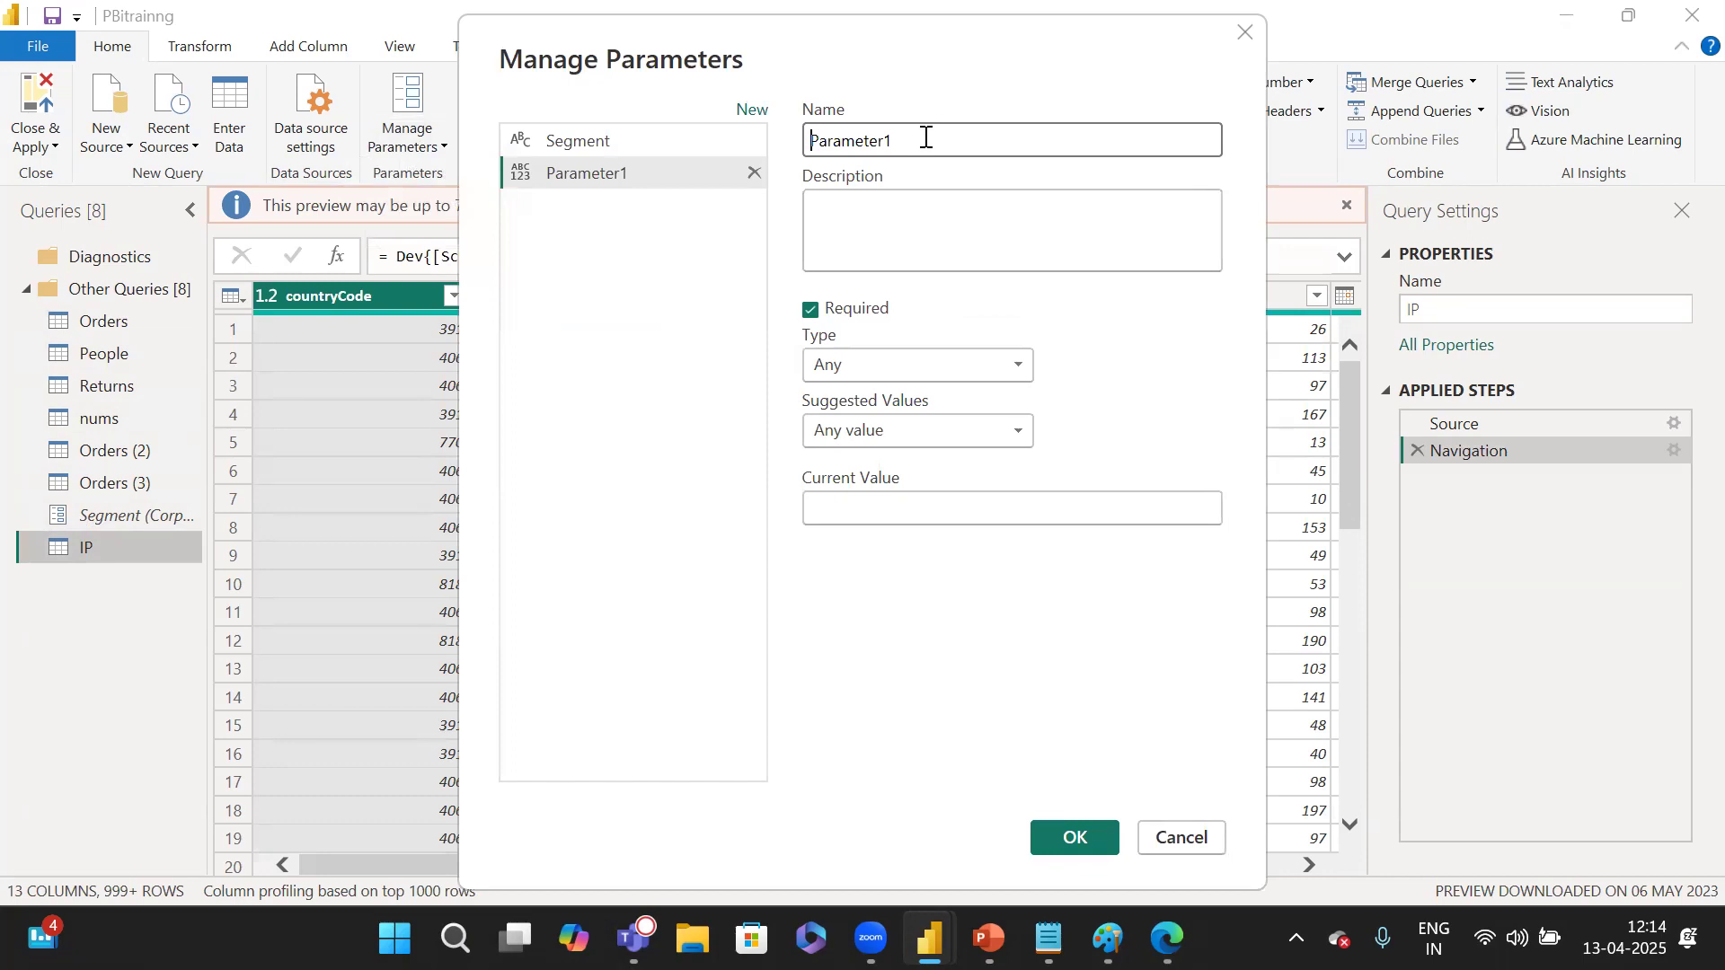
{"action": "double_click", "coordinate": [925, 136]}
{"action": "type", "text": "DB"}
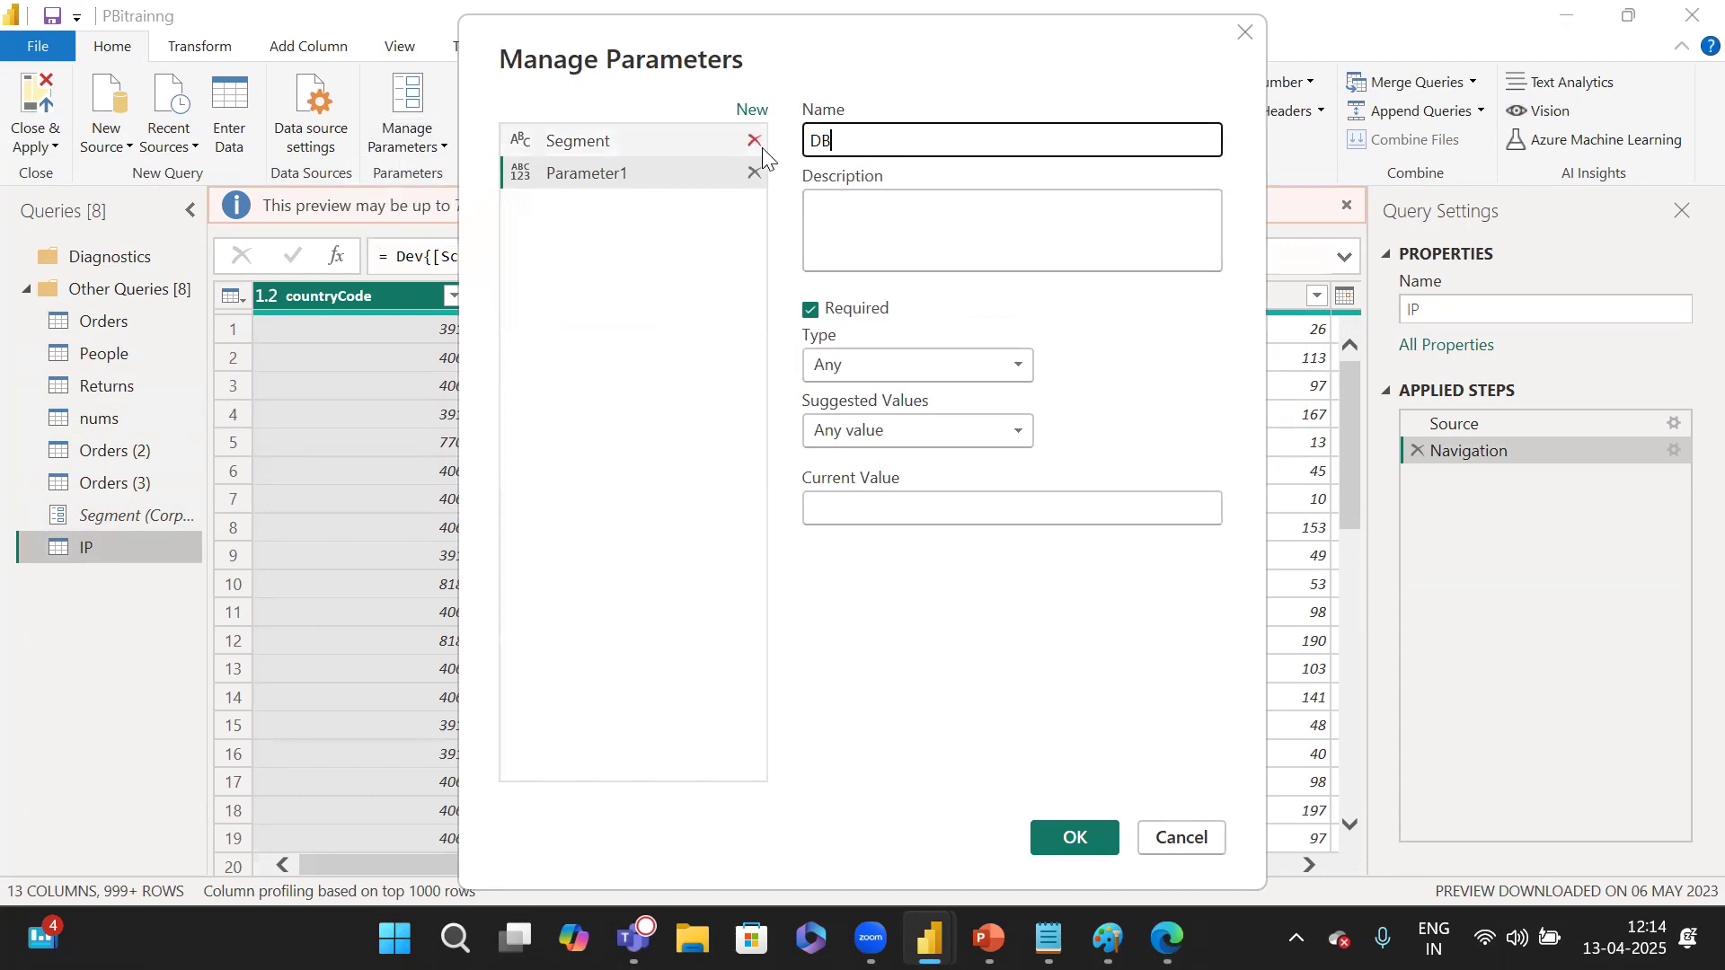
{"action": "left_click", "coordinate": [873, 363]}
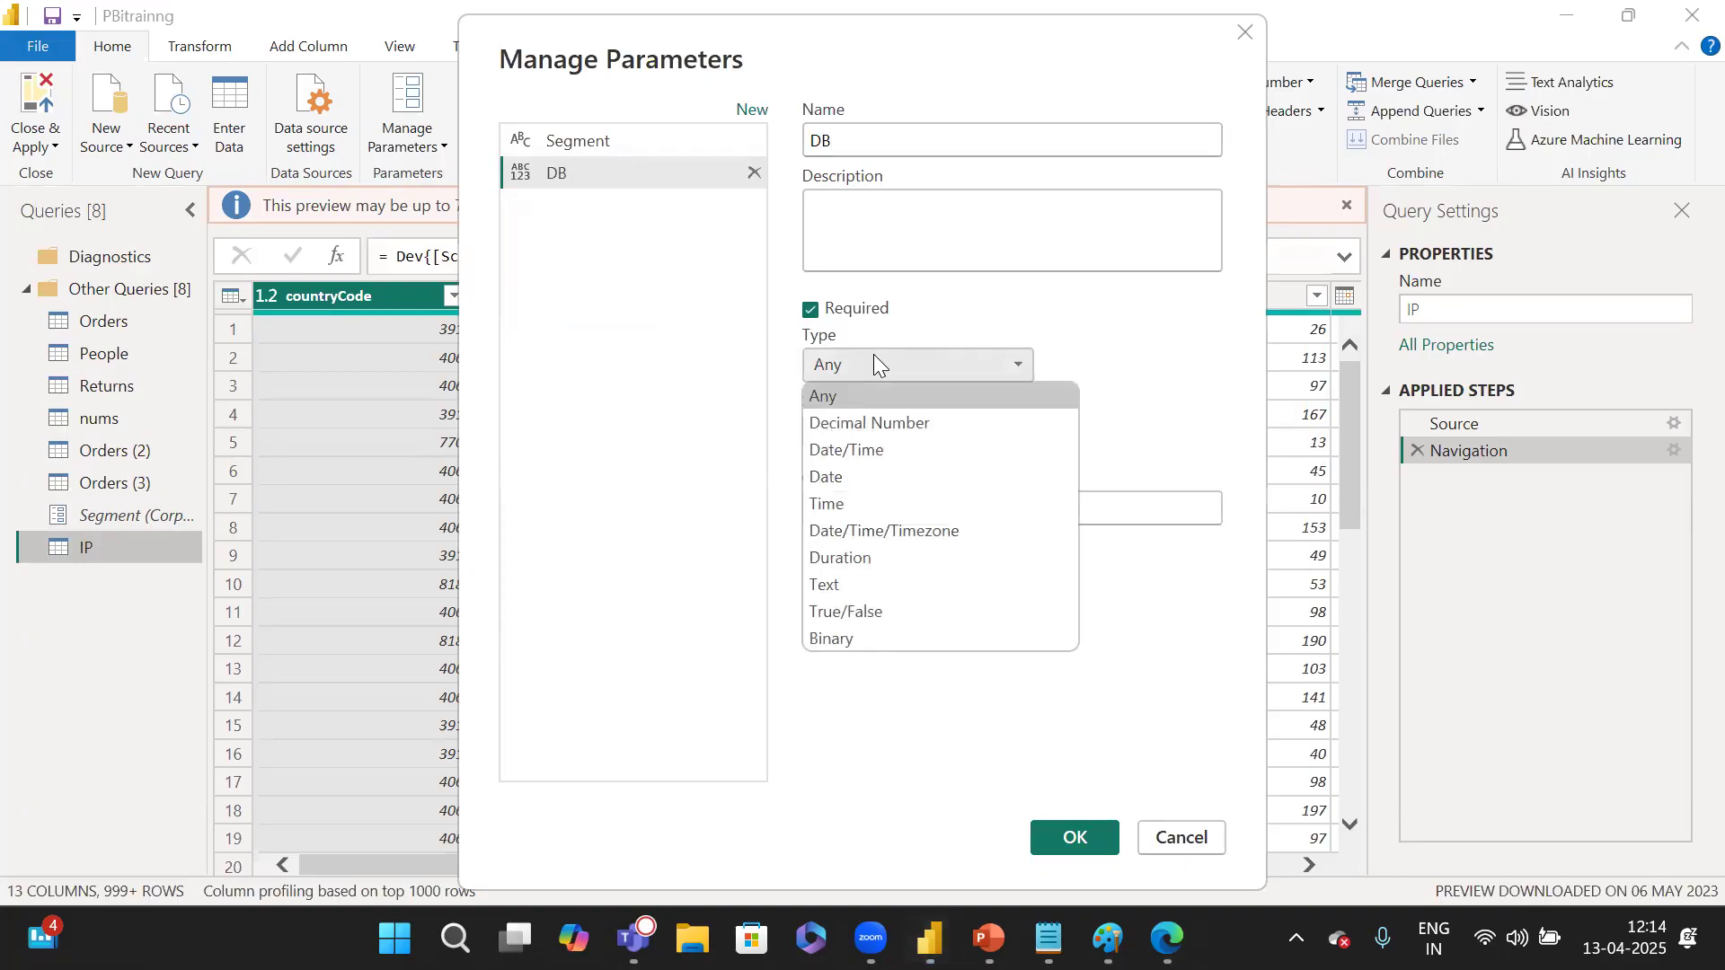
{"action": "left_click", "coordinate": [823, 584]}
Limit the DB parameter's suggested values to a list containing Dev, Test and Prod.
{"action": "left_click", "coordinate": [903, 431]}
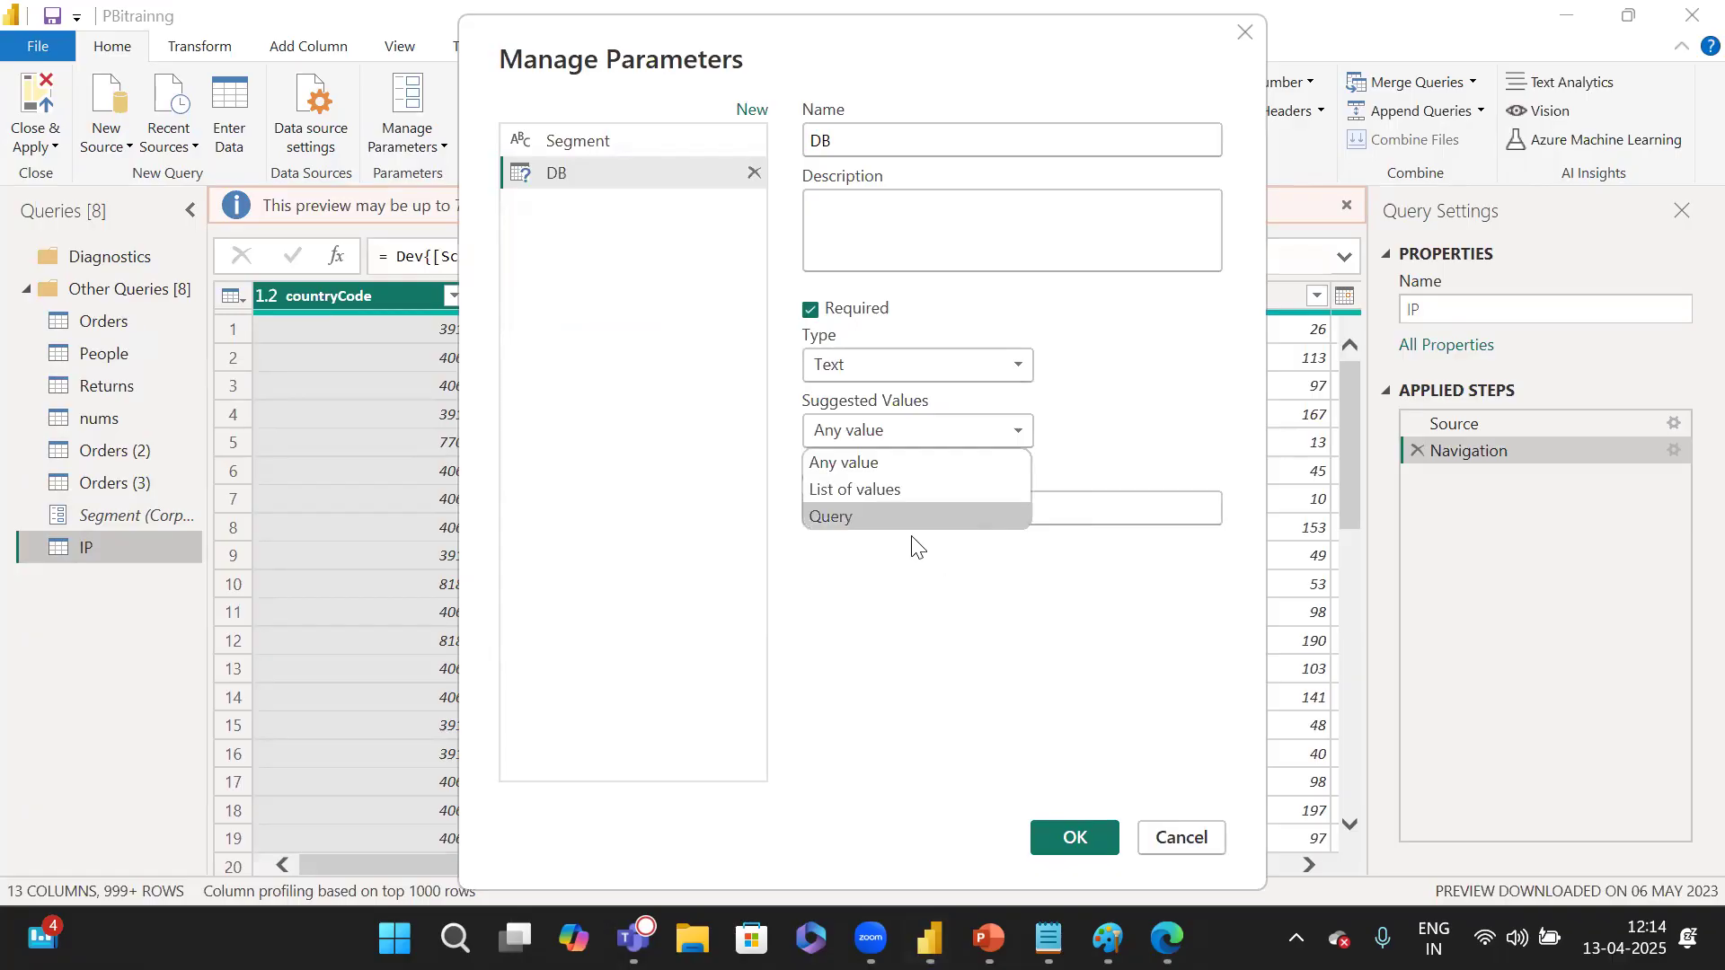
{"action": "left_click", "coordinate": [852, 488]}
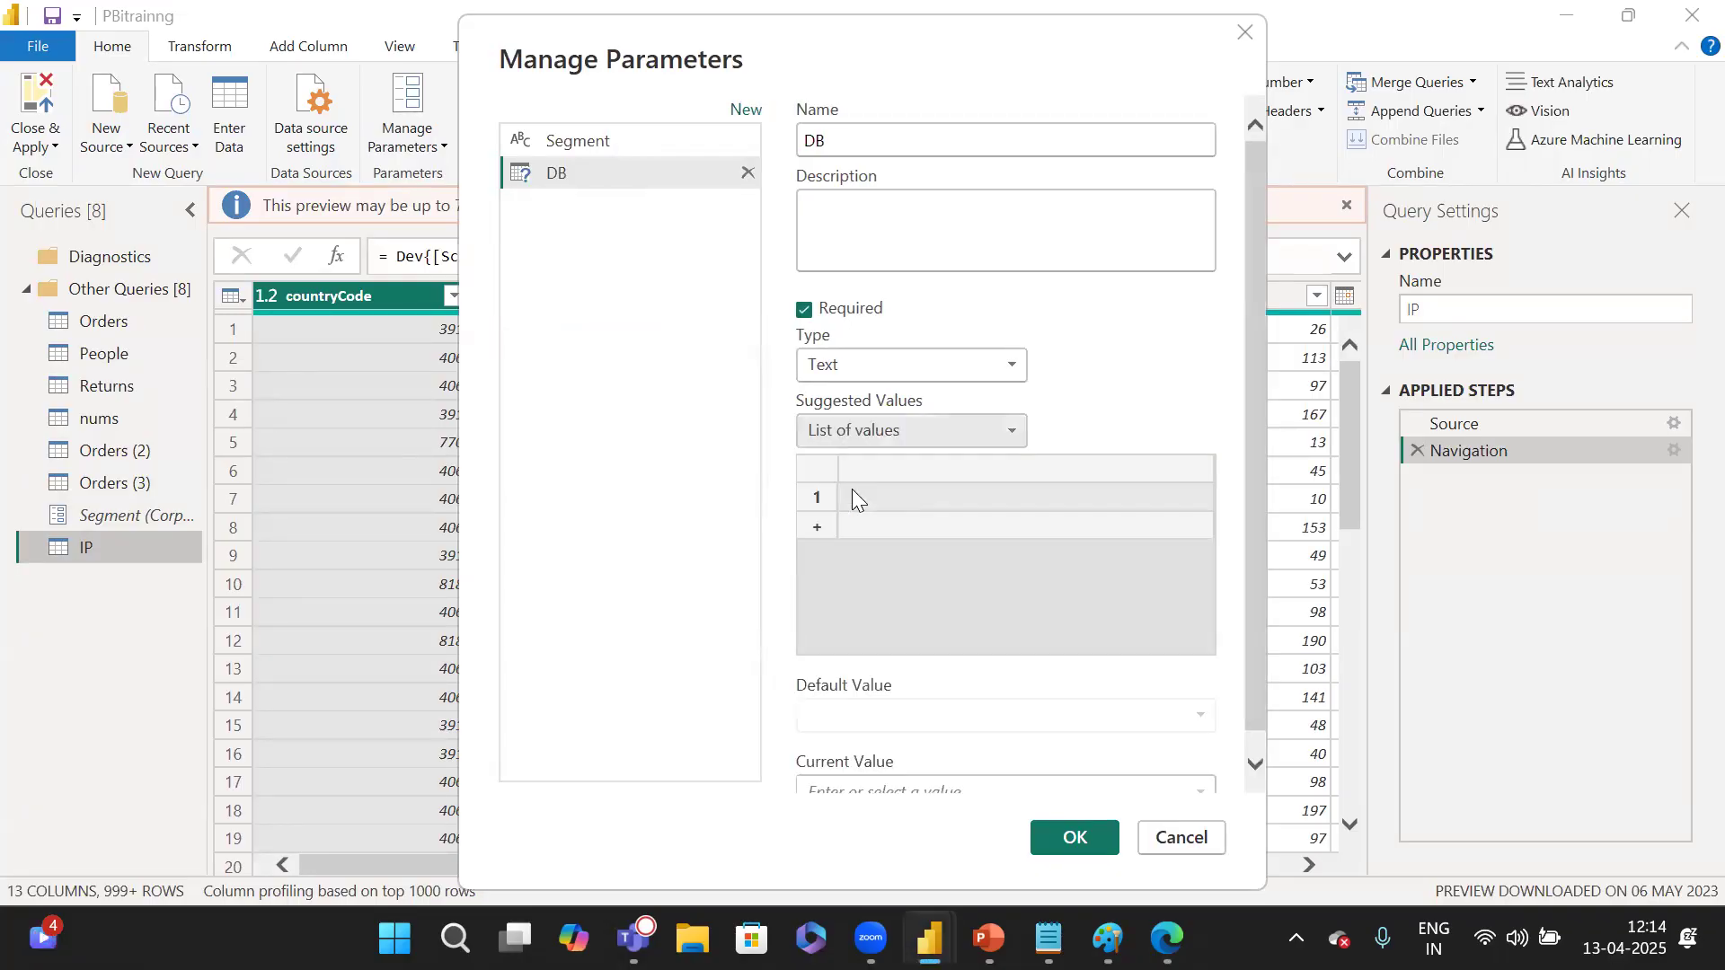
{"action": "left_click", "coordinate": [905, 496]}
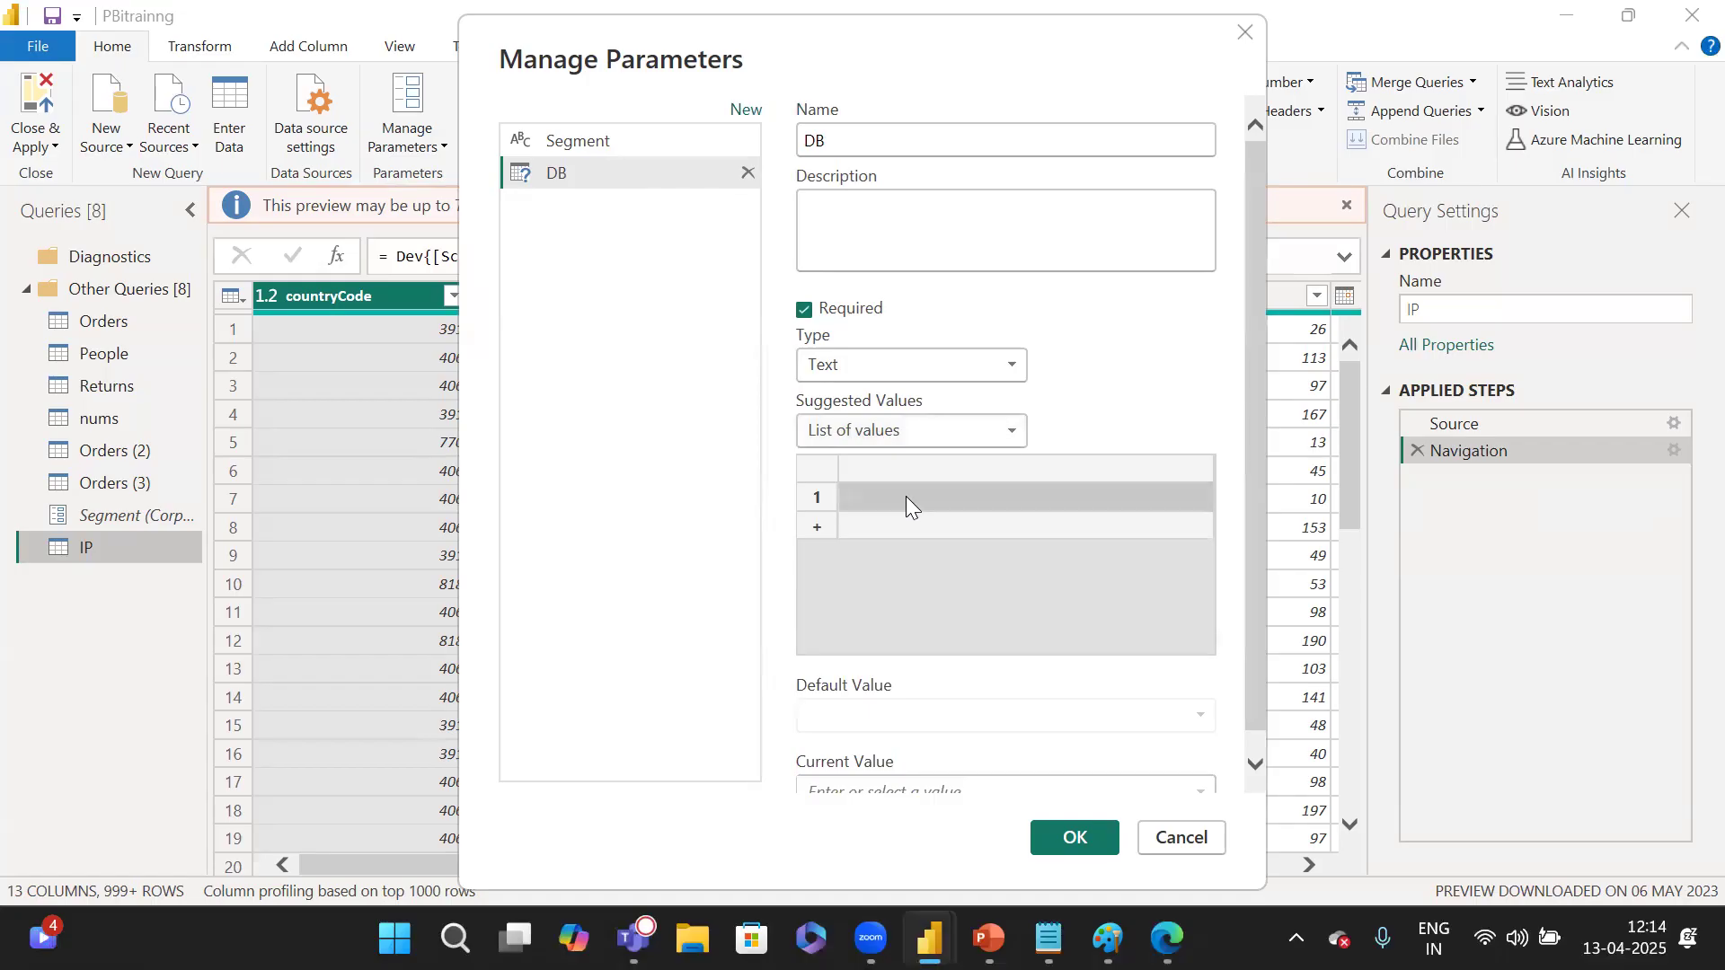
{"action": "type", "text": "Dev"}
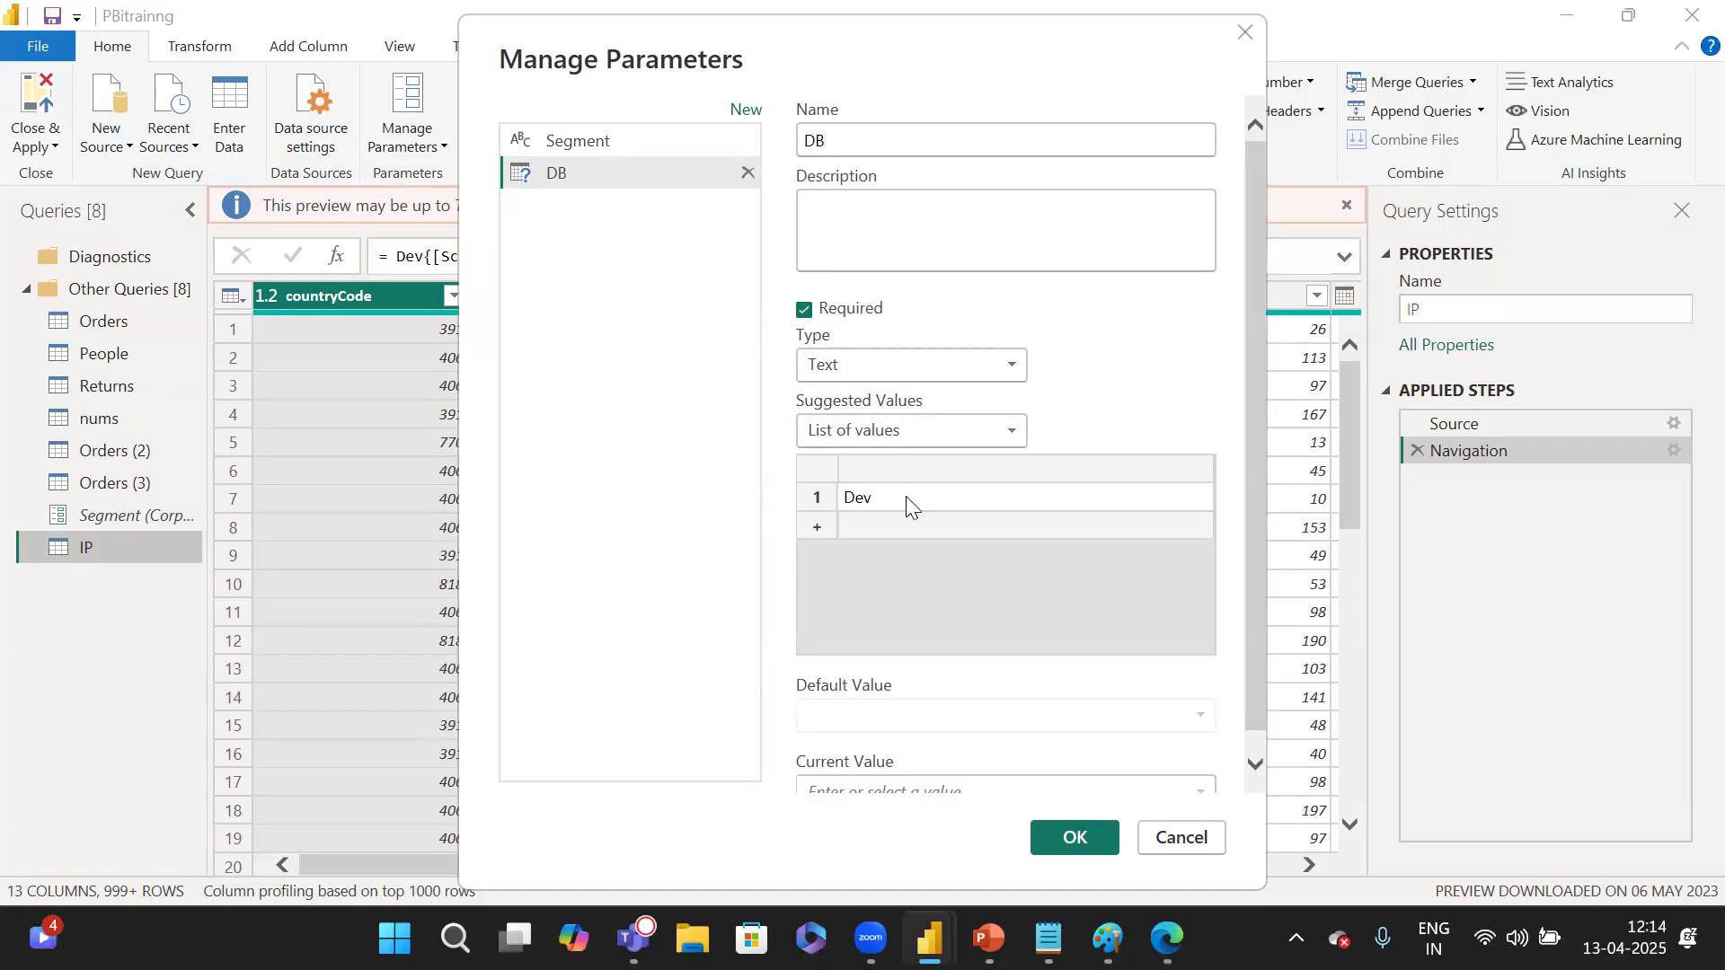
{"action": "key", "text": "Return"}
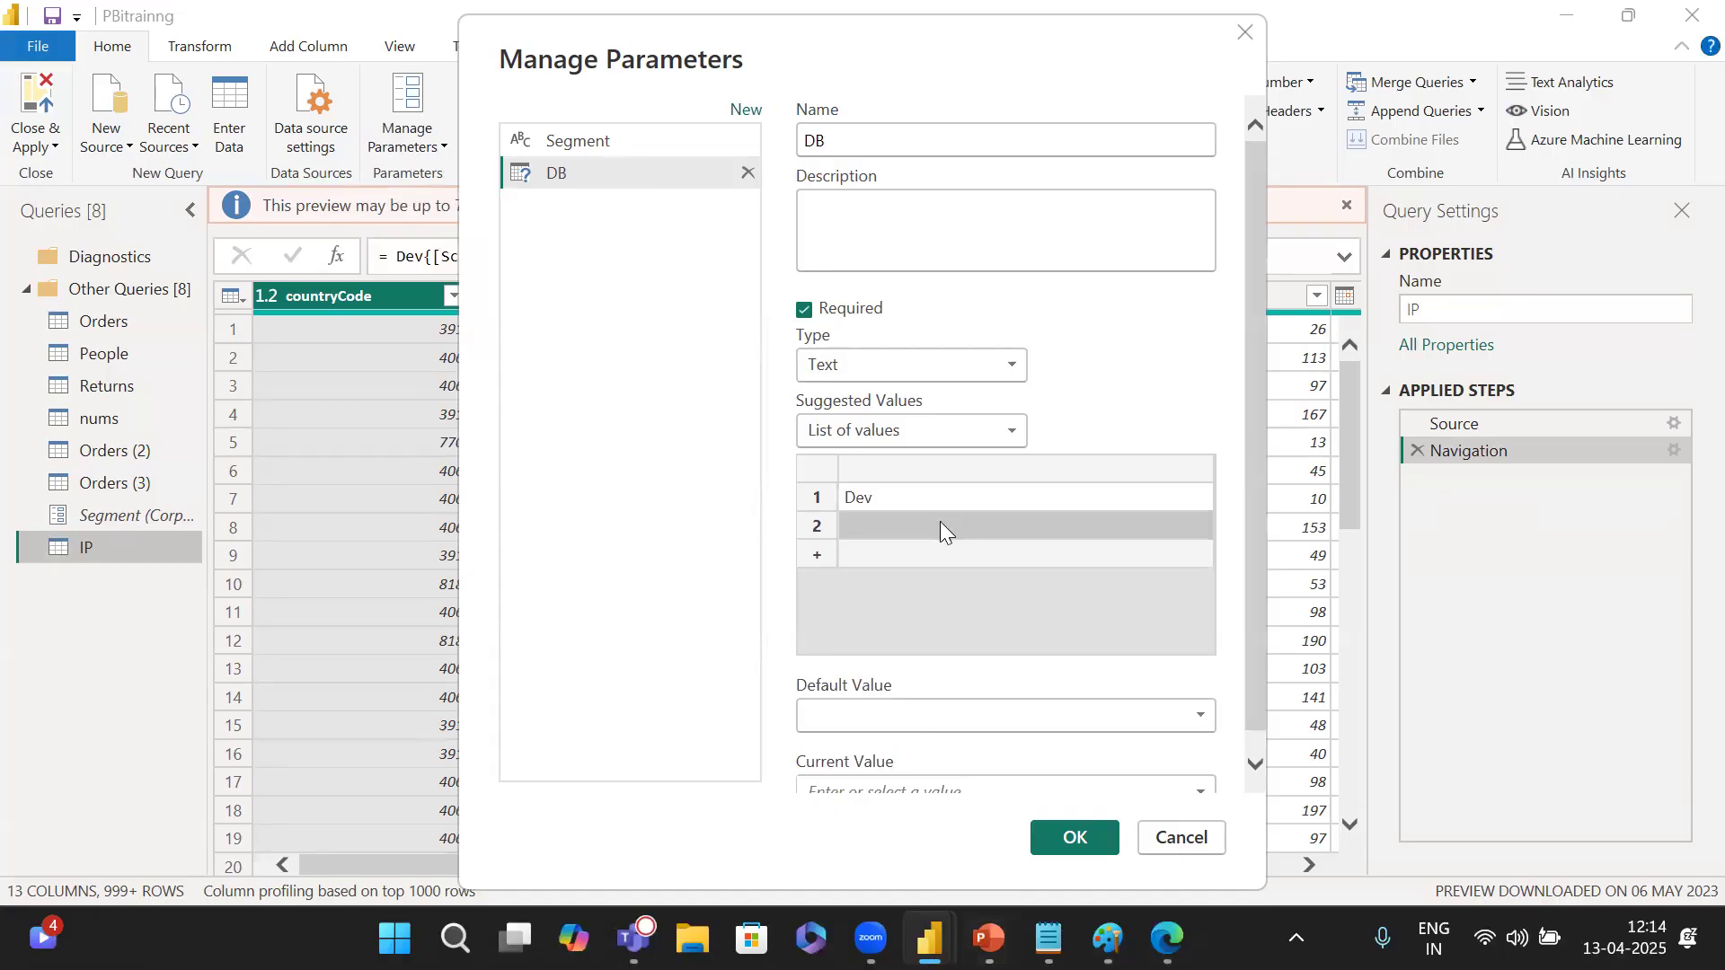
{"action": "type", "text": "Test"}
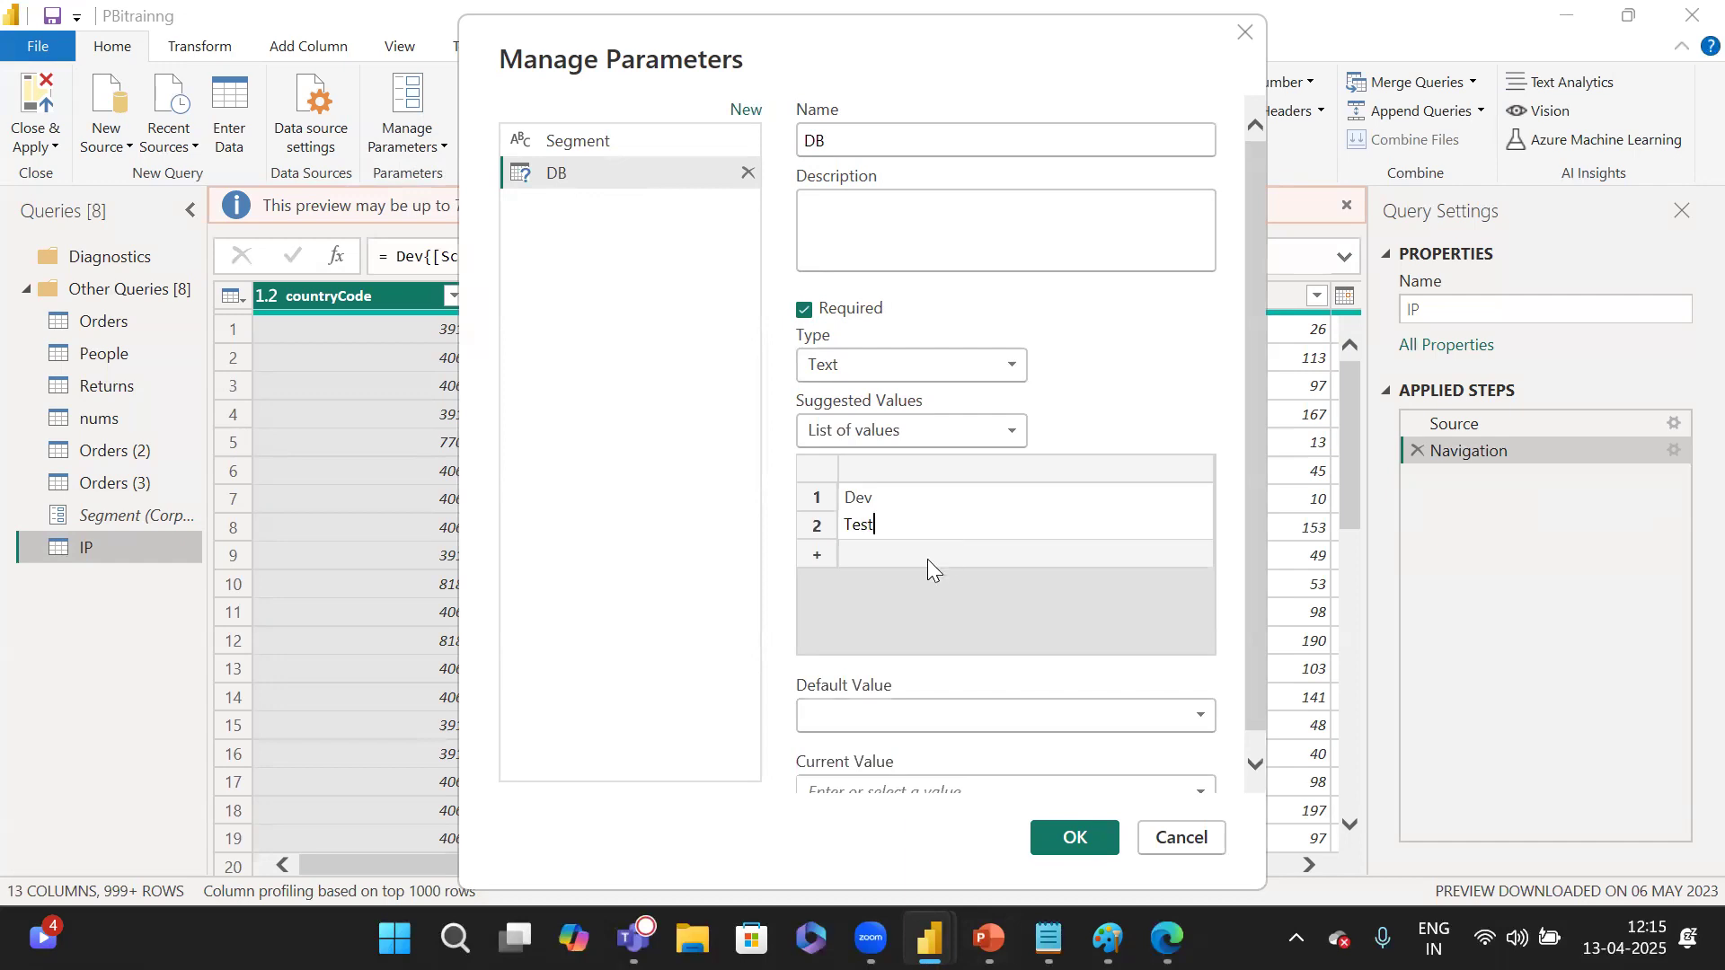
{"action": "key", "text": "Return"}
{"action": "type", "text": "Prod"}
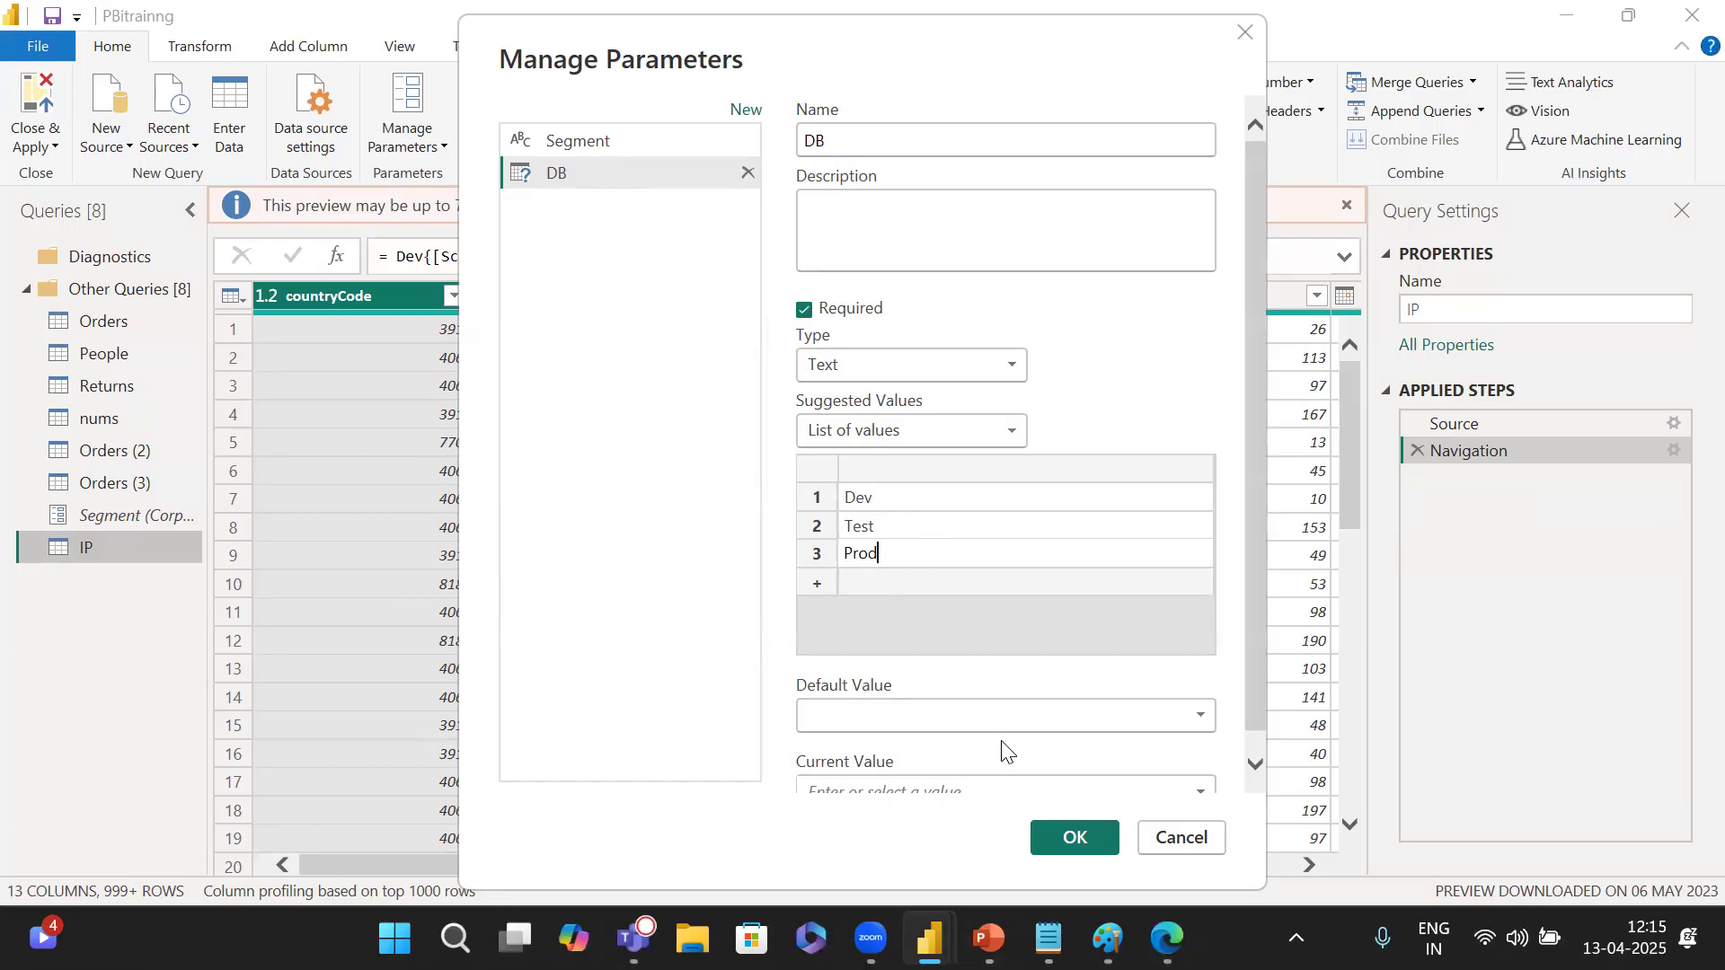
Set both the default and current value of the DB parameter to Dev and save the parameter.
{"action": "left_click", "coordinate": [1065, 710]}
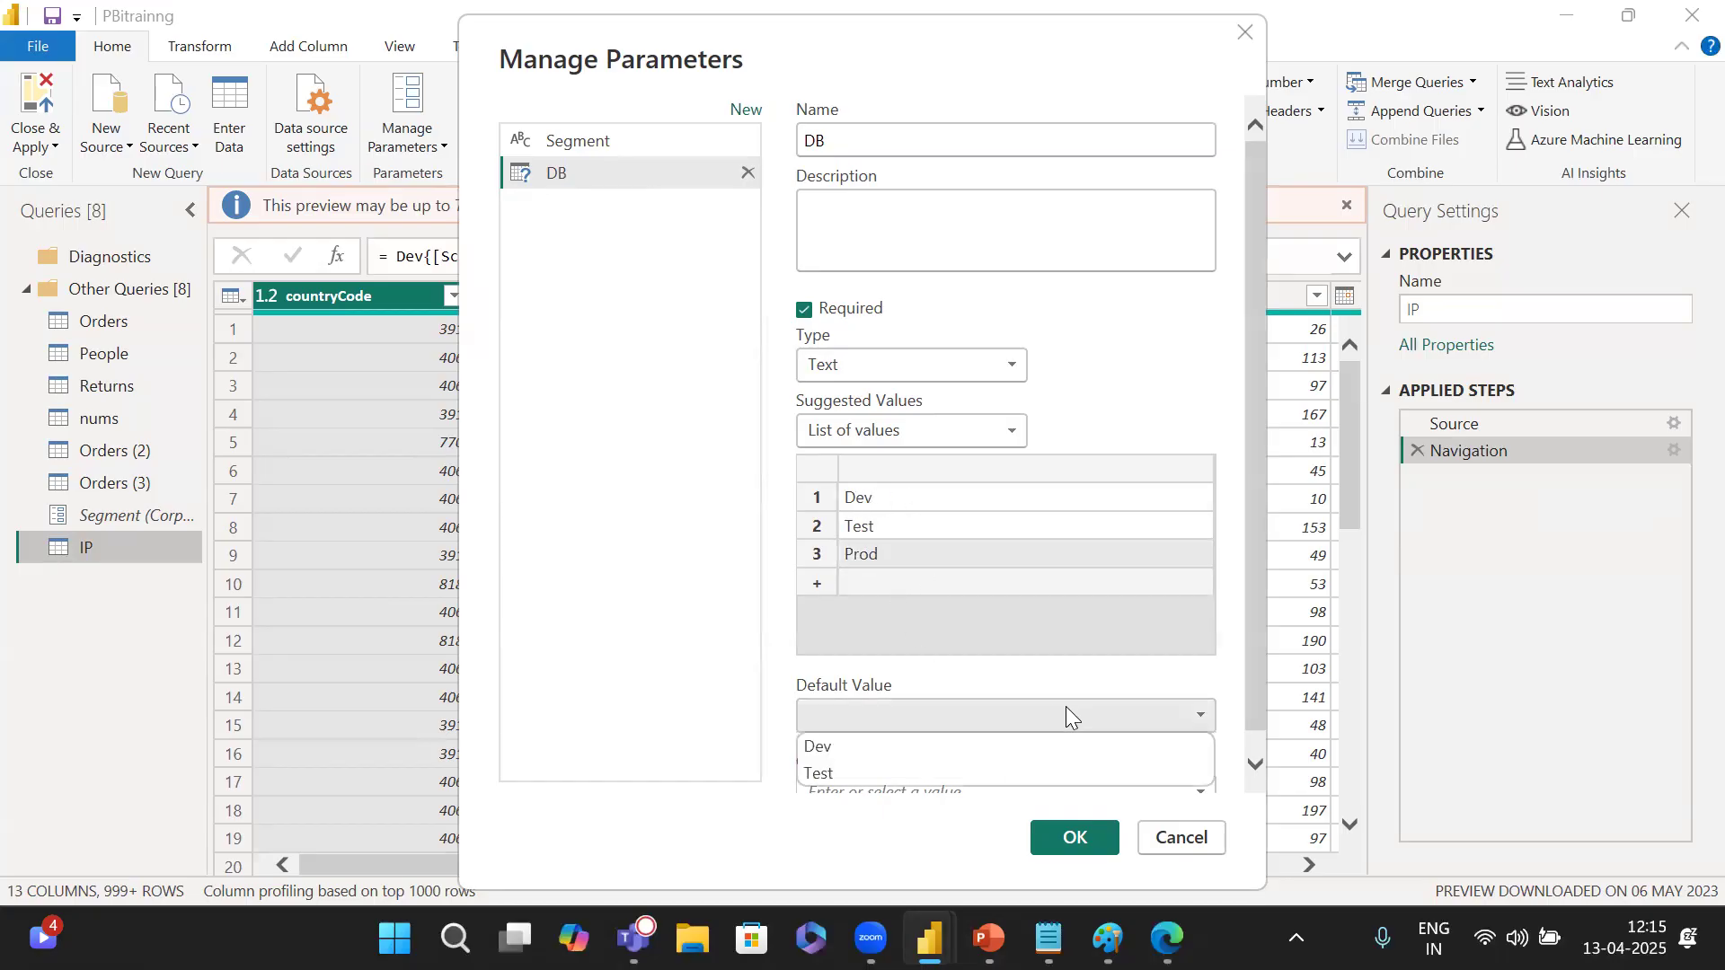
{"action": "left_click", "coordinate": [973, 745]}
{"action": "scroll", "coordinate": [973, 738], "scroll_direction": "down", "scroll_amount": 1}
{"action": "left_click", "coordinate": [997, 774]}
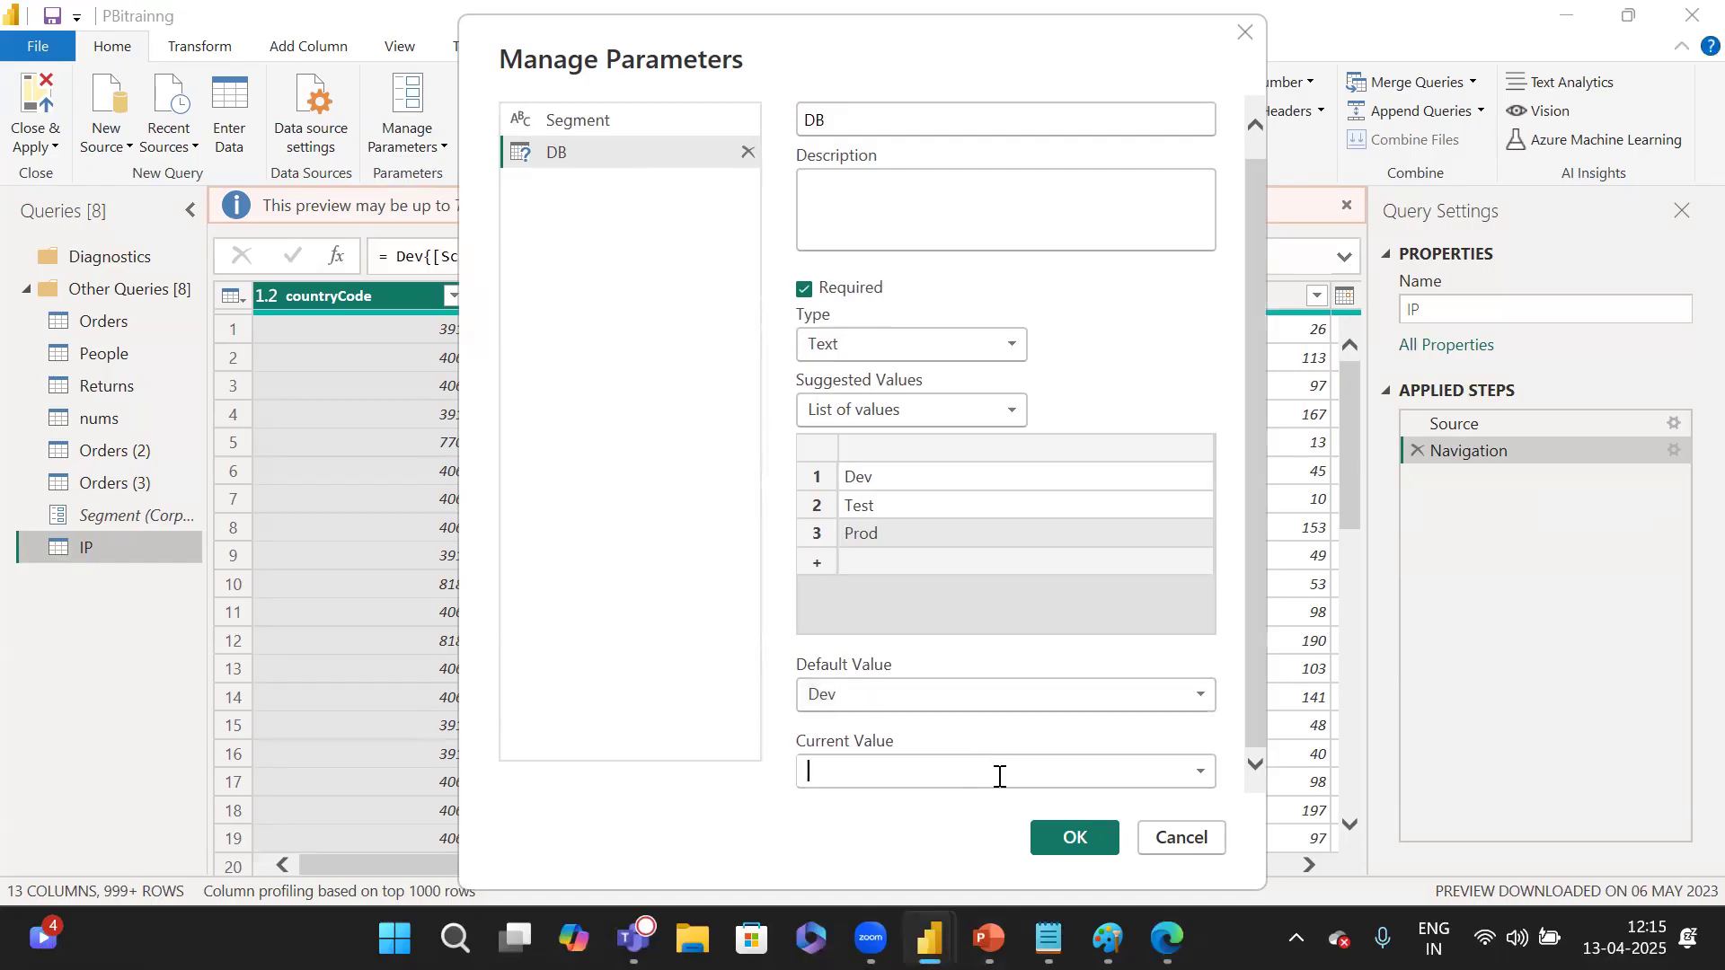
{"action": "left_click", "coordinate": [1200, 770]}
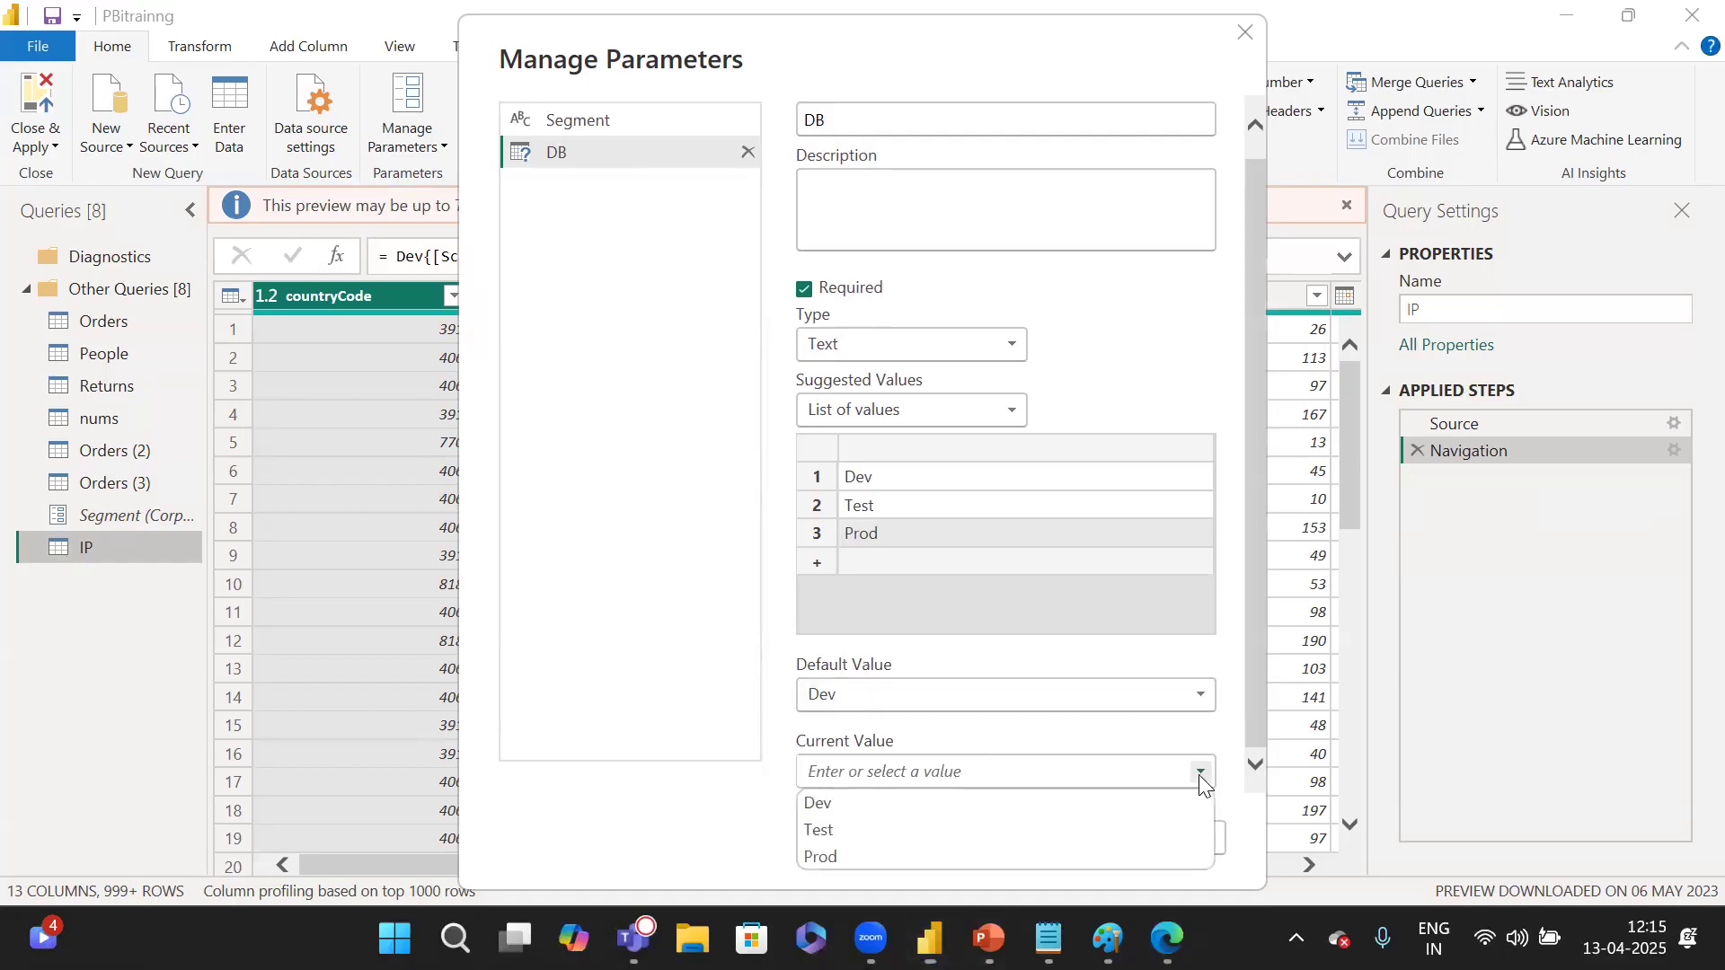
{"action": "left_click", "coordinate": [1102, 800]}
{"action": "left_click", "coordinate": [1092, 837]}
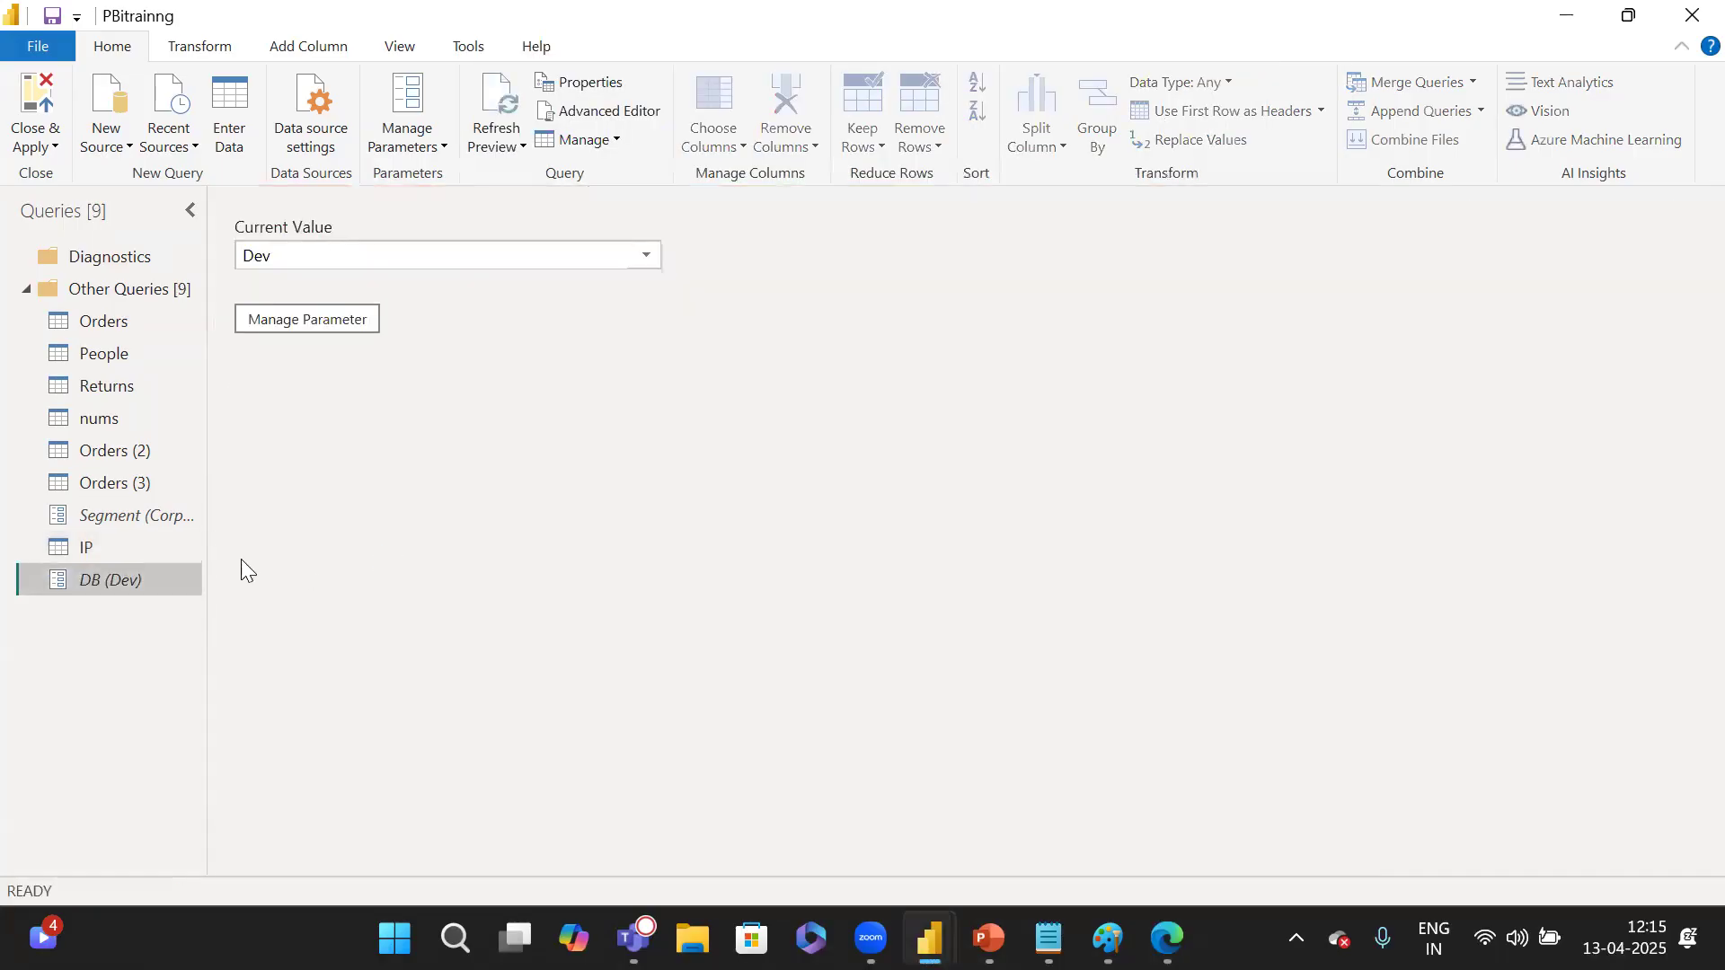
In the IP query's M code, replace the hard-coded database name "Dev" in the Source line with the DB parameter.
{"action": "left_click", "coordinate": [113, 545]}
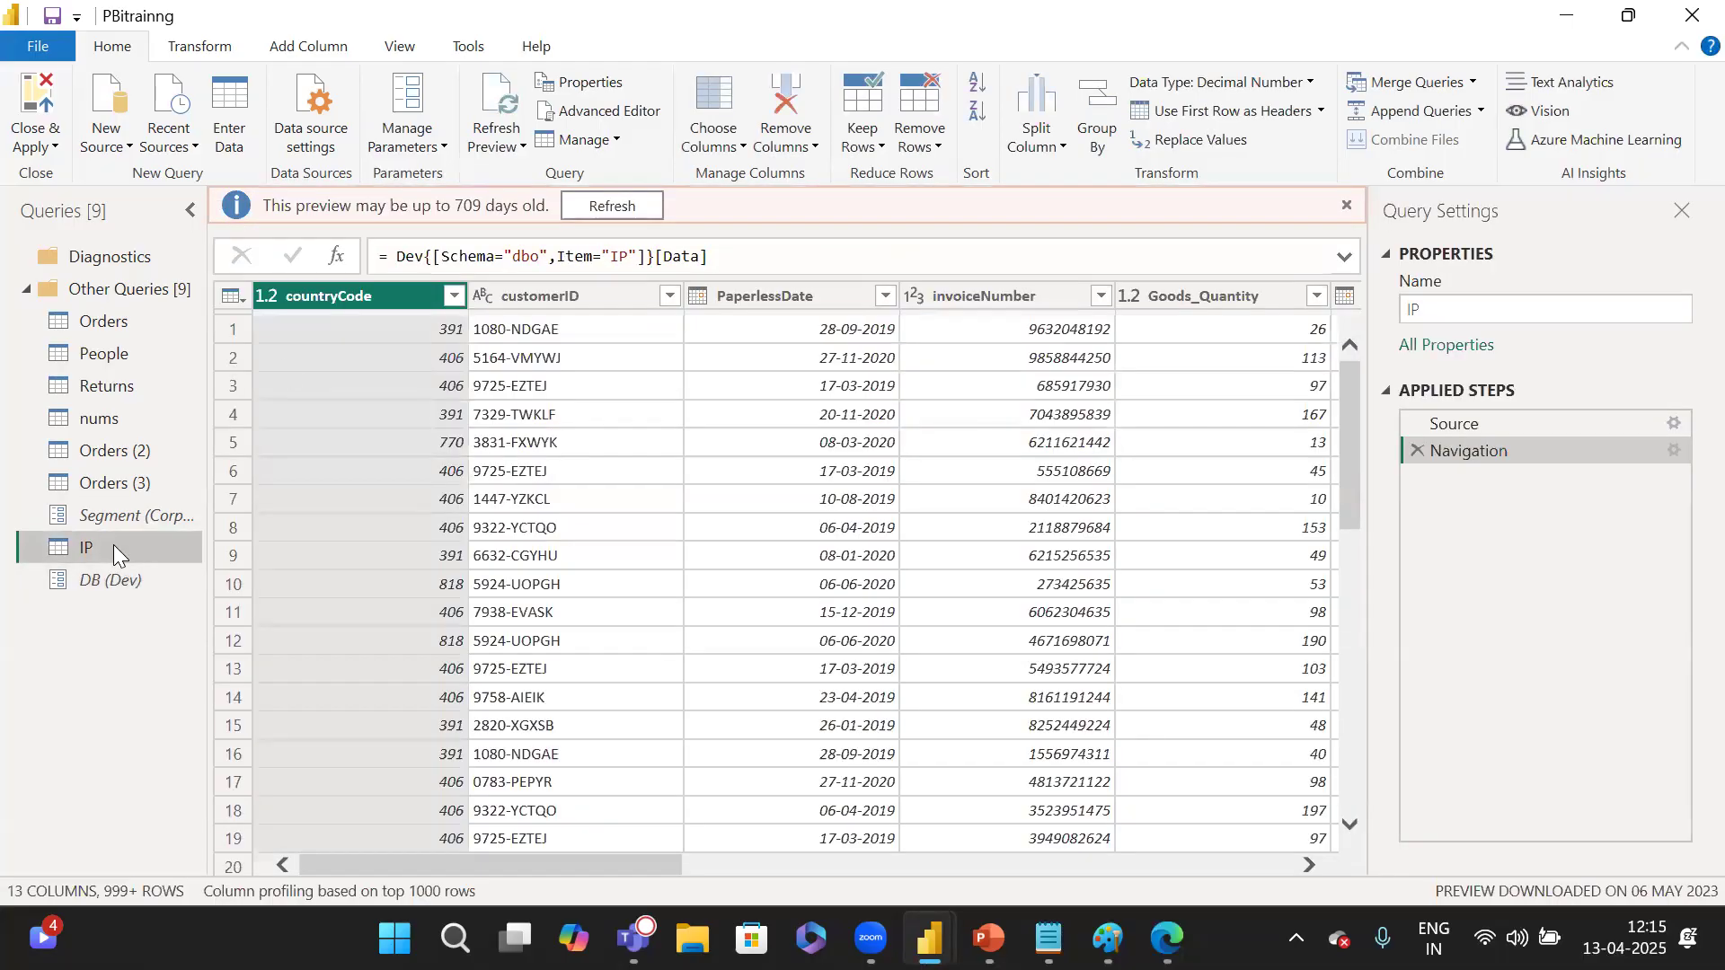
{"action": "left_click", "coordinate": [614, 111]}
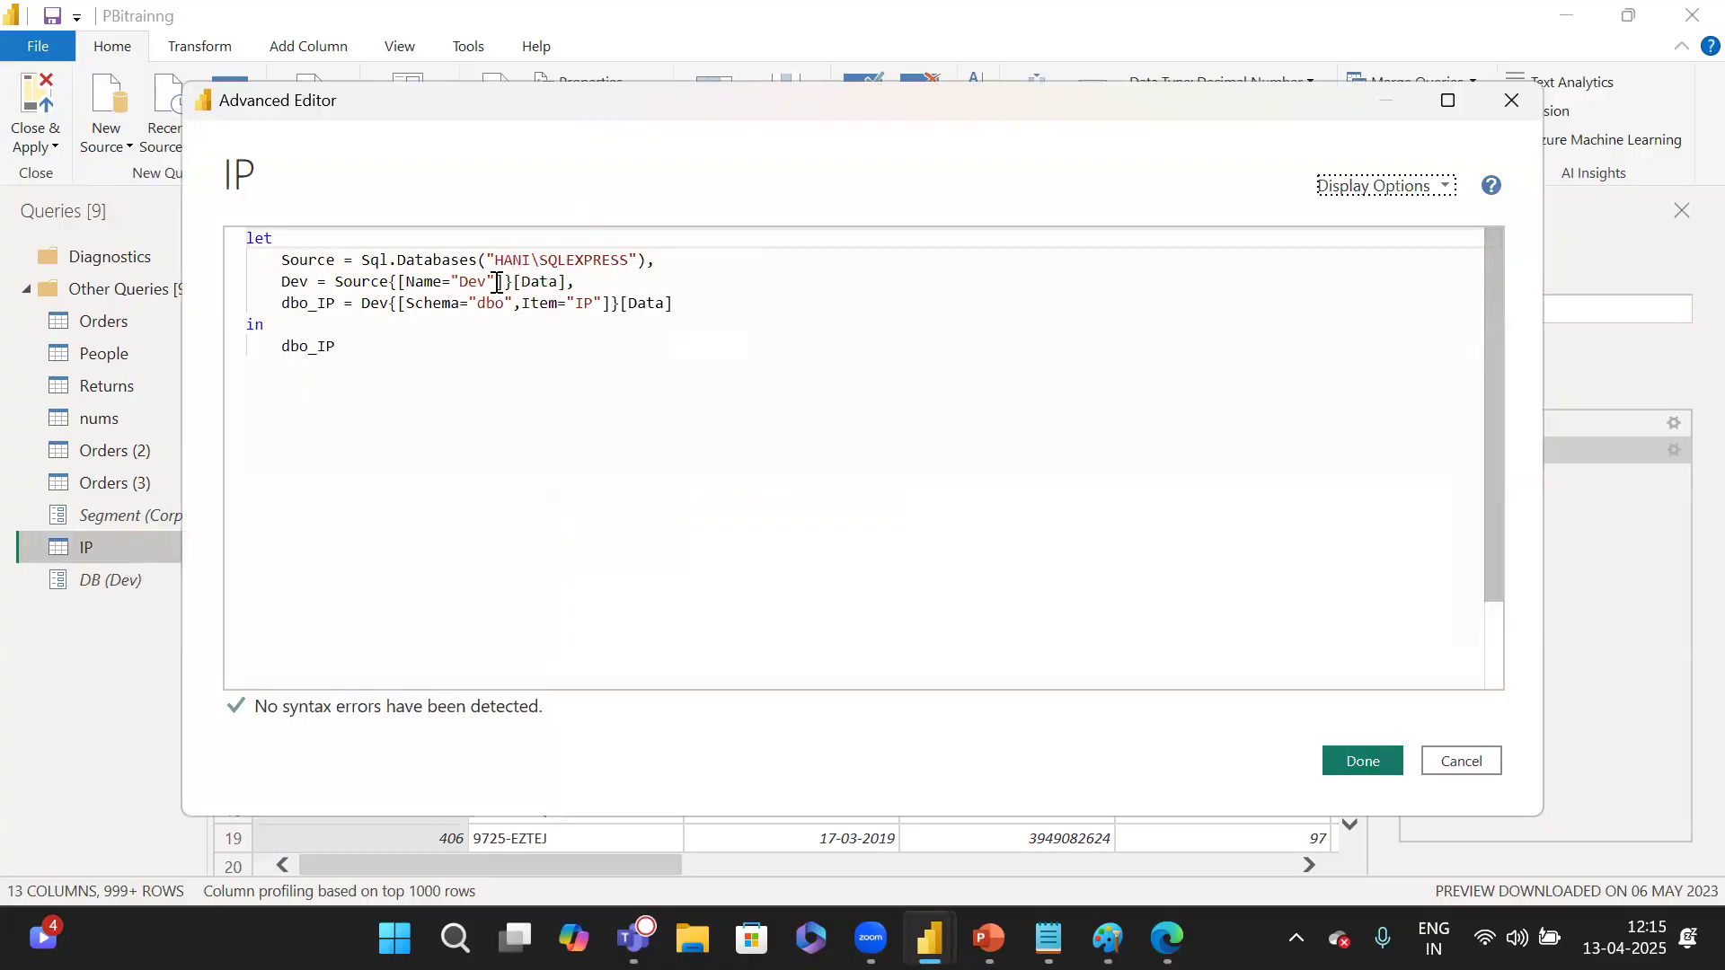
{"action": "left_click_drag", "start_coordinate": [498, 283], "coordinate": [452, 283]}
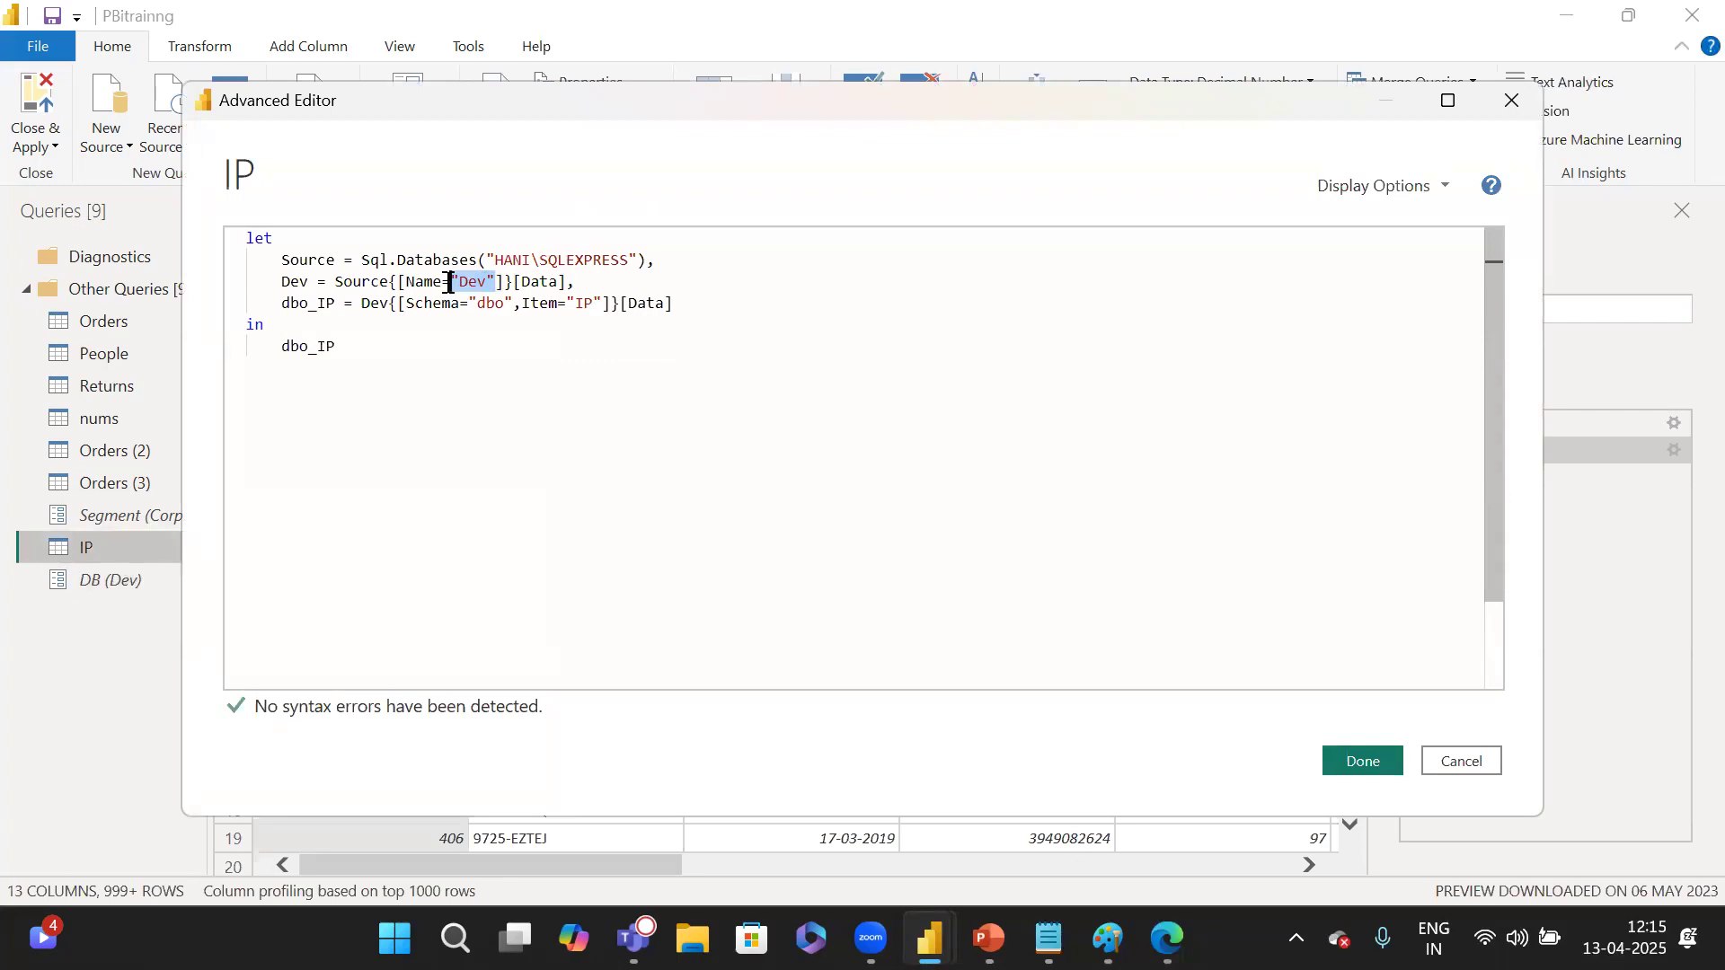
{"action": "key", "text": "BackSpace"}
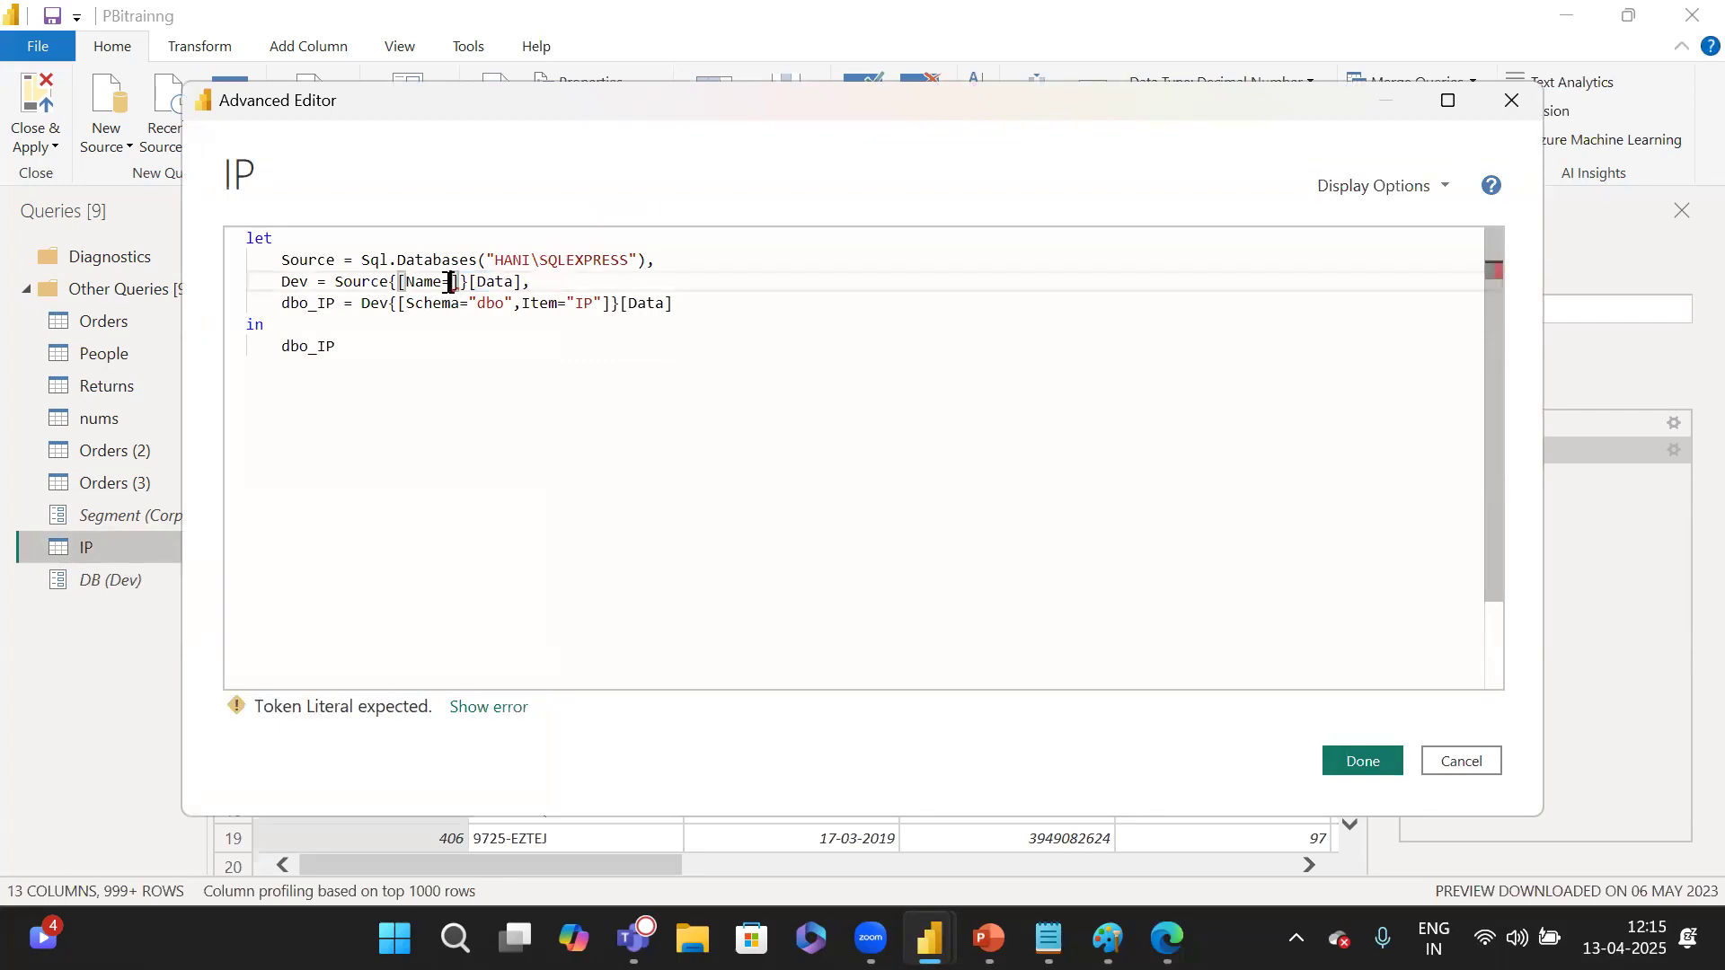
{"action": "type", "text": "DB"}
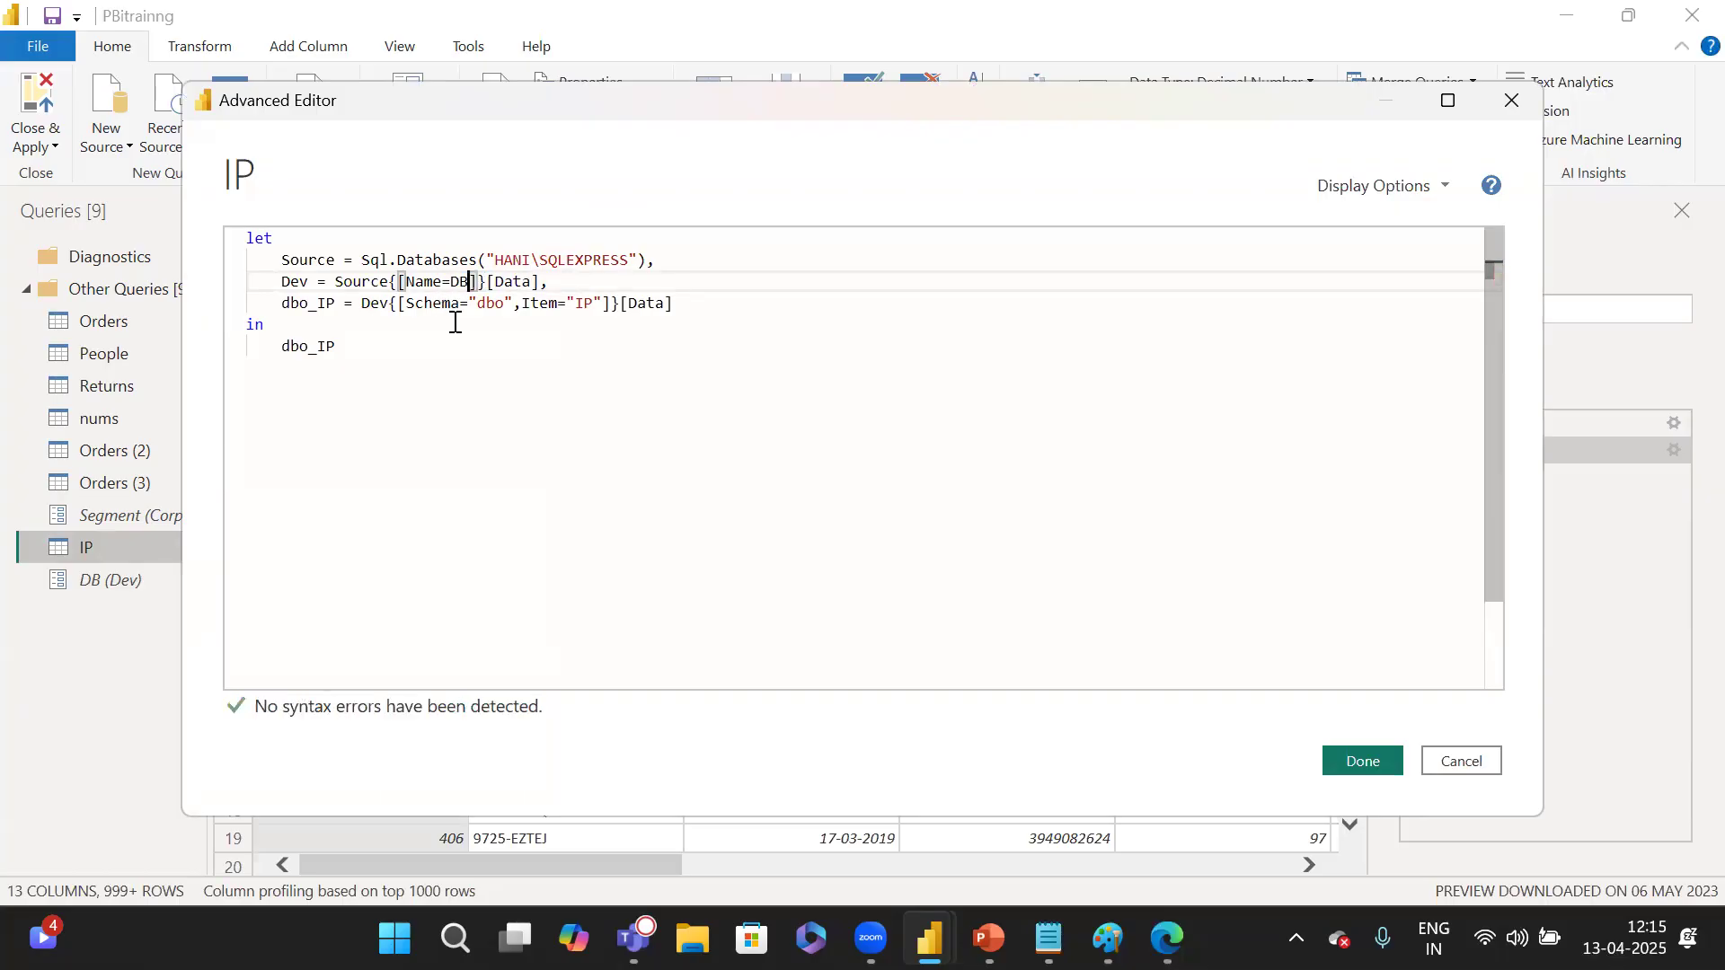
{"action": "left_click", "coordinate": [644, 436]}
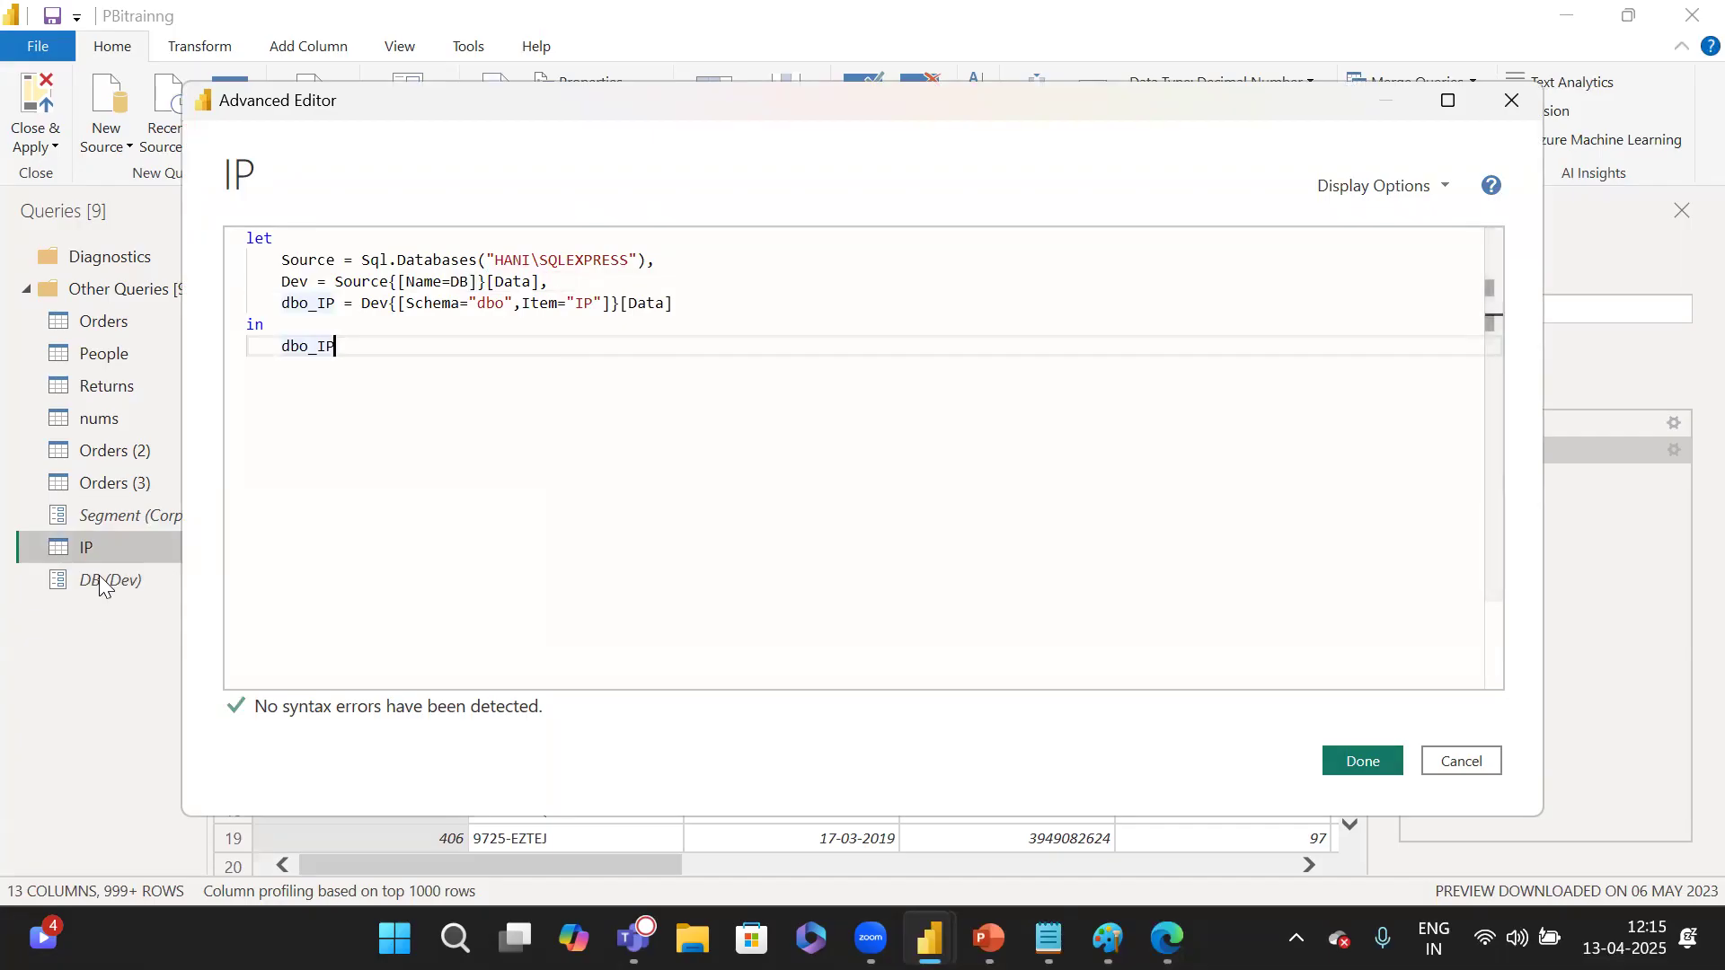
{"action": "left_click", "coordinate": [1349, 758]}
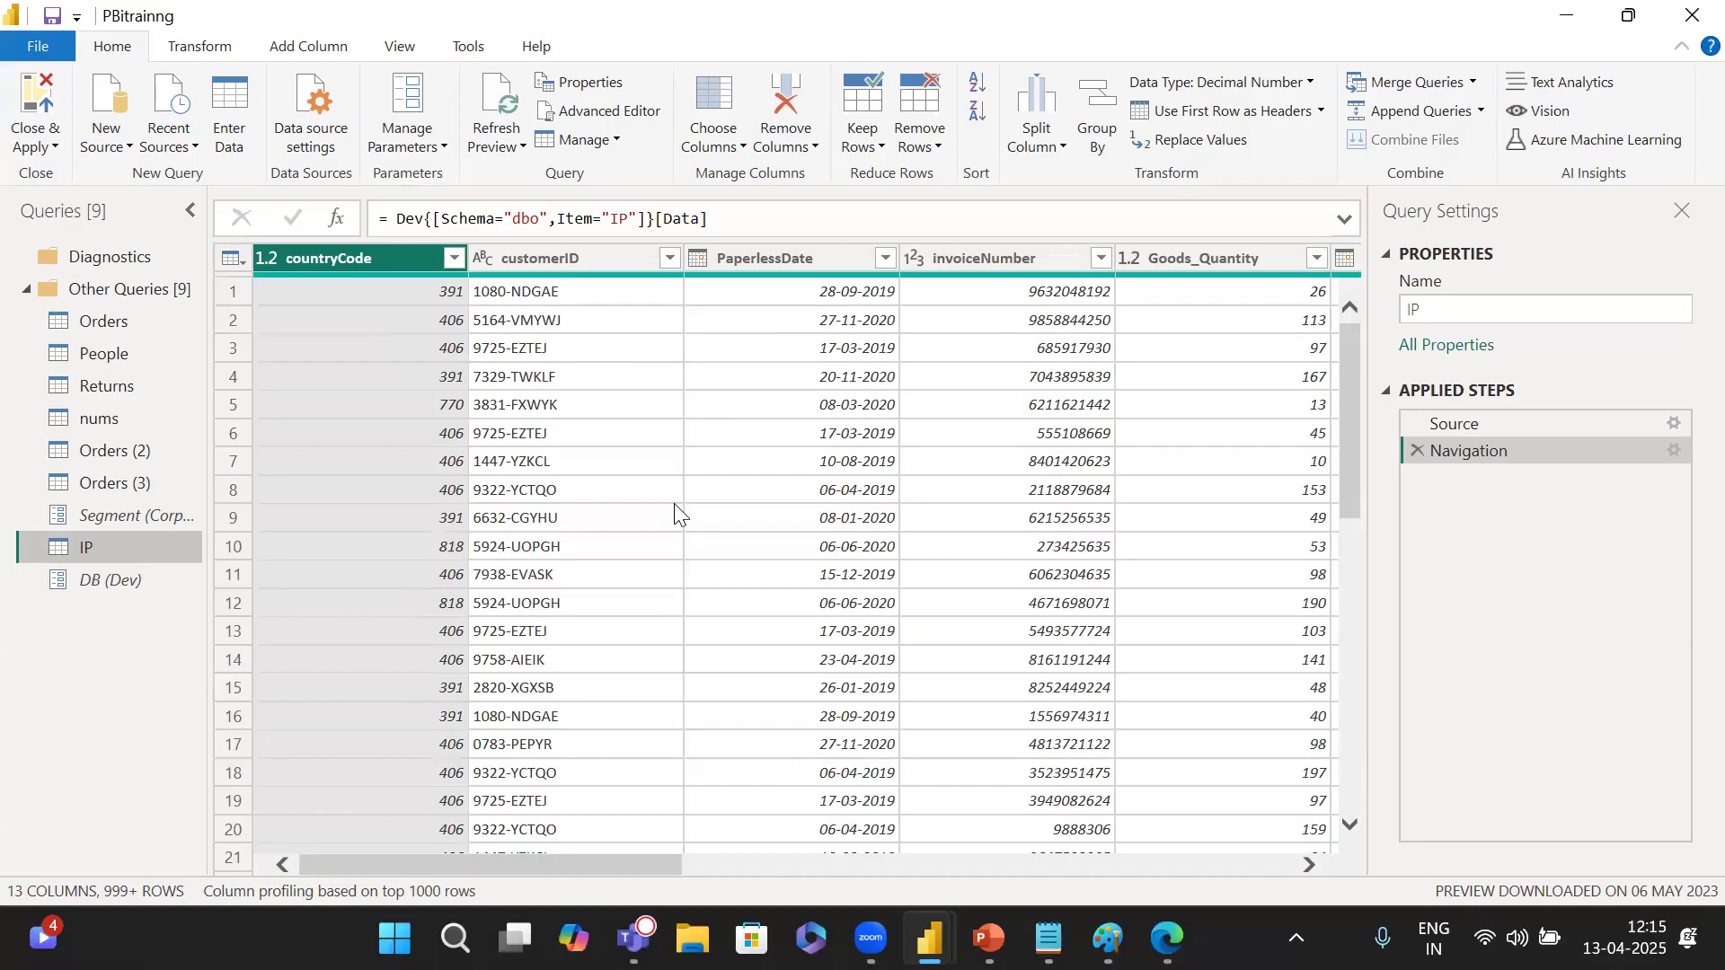
Review the IP query's data preview and the DB parameter reference in its M code.
{"action": "scroll", "coordinate": [674, 512], "scroll_direction": "down", "scroll_amount": 5}
{"action": "scroll", "coordinate": [673, 512], "scroll_direction": "right", "scroll_amount": 5}
{"action": "scroll", "coordinate": [680, 512], "scroll_direction": "right", "scroll_amount": 5}
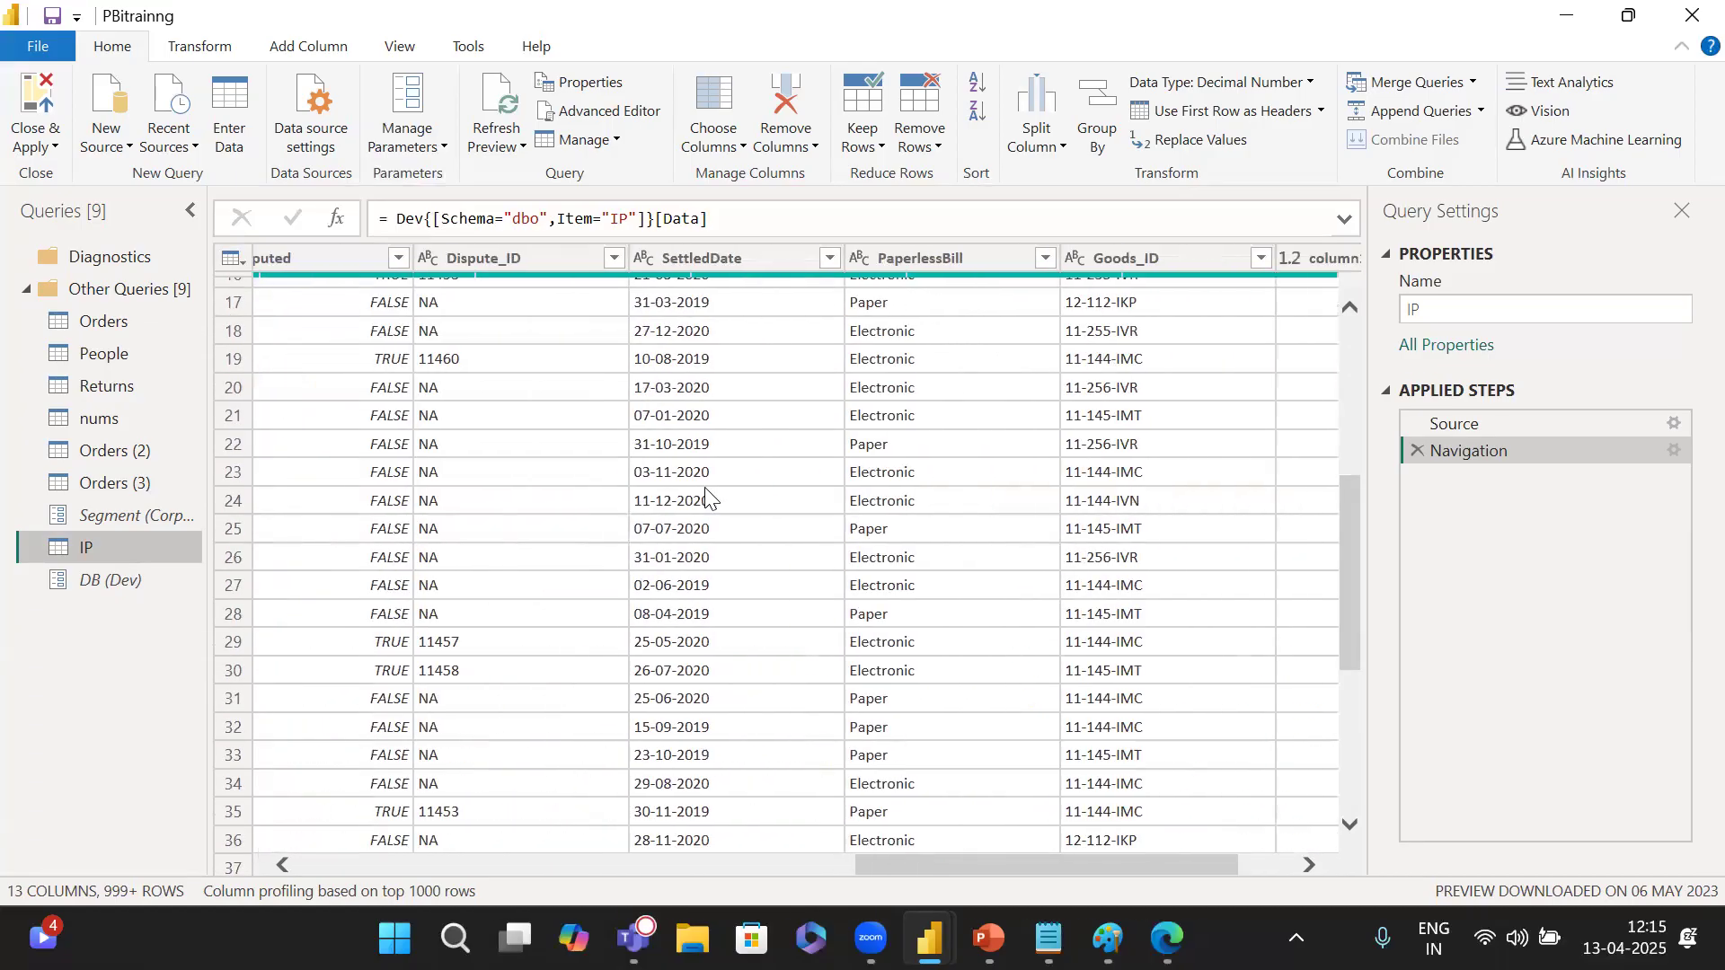
{"action": "scroll", "coordinate": [742, 558], "scroll_direction": "left", "scroll_amount": 10}
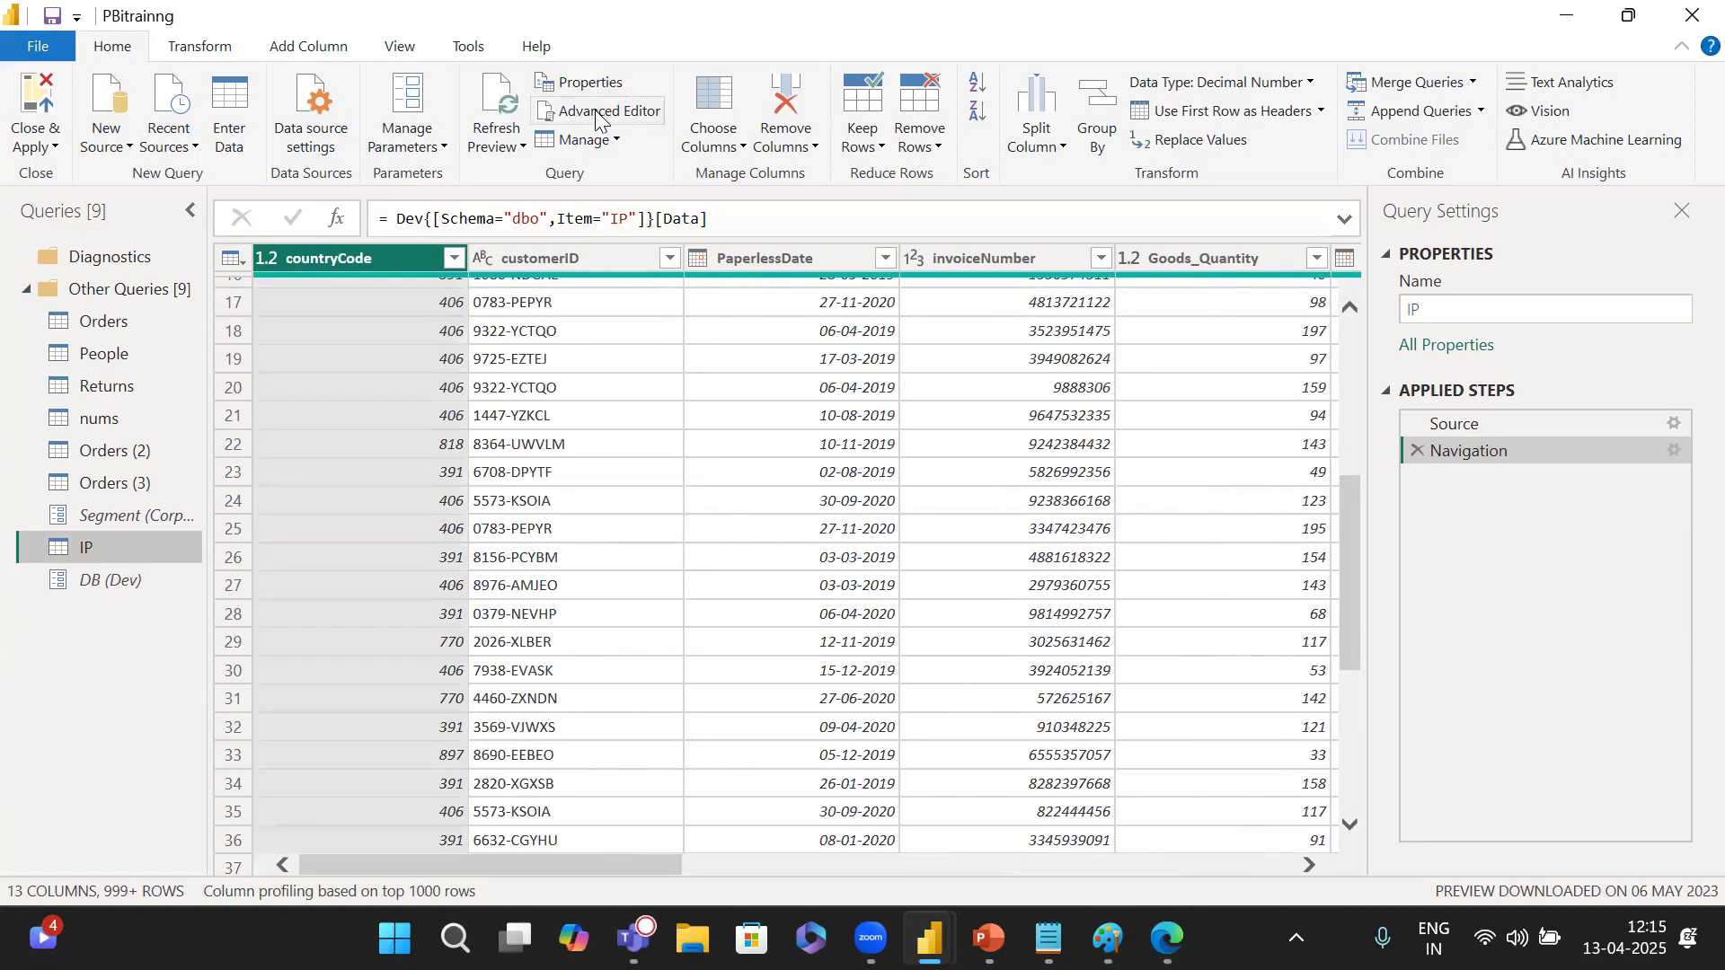
{"action": "left_click", "coordinate": [611, 111]}
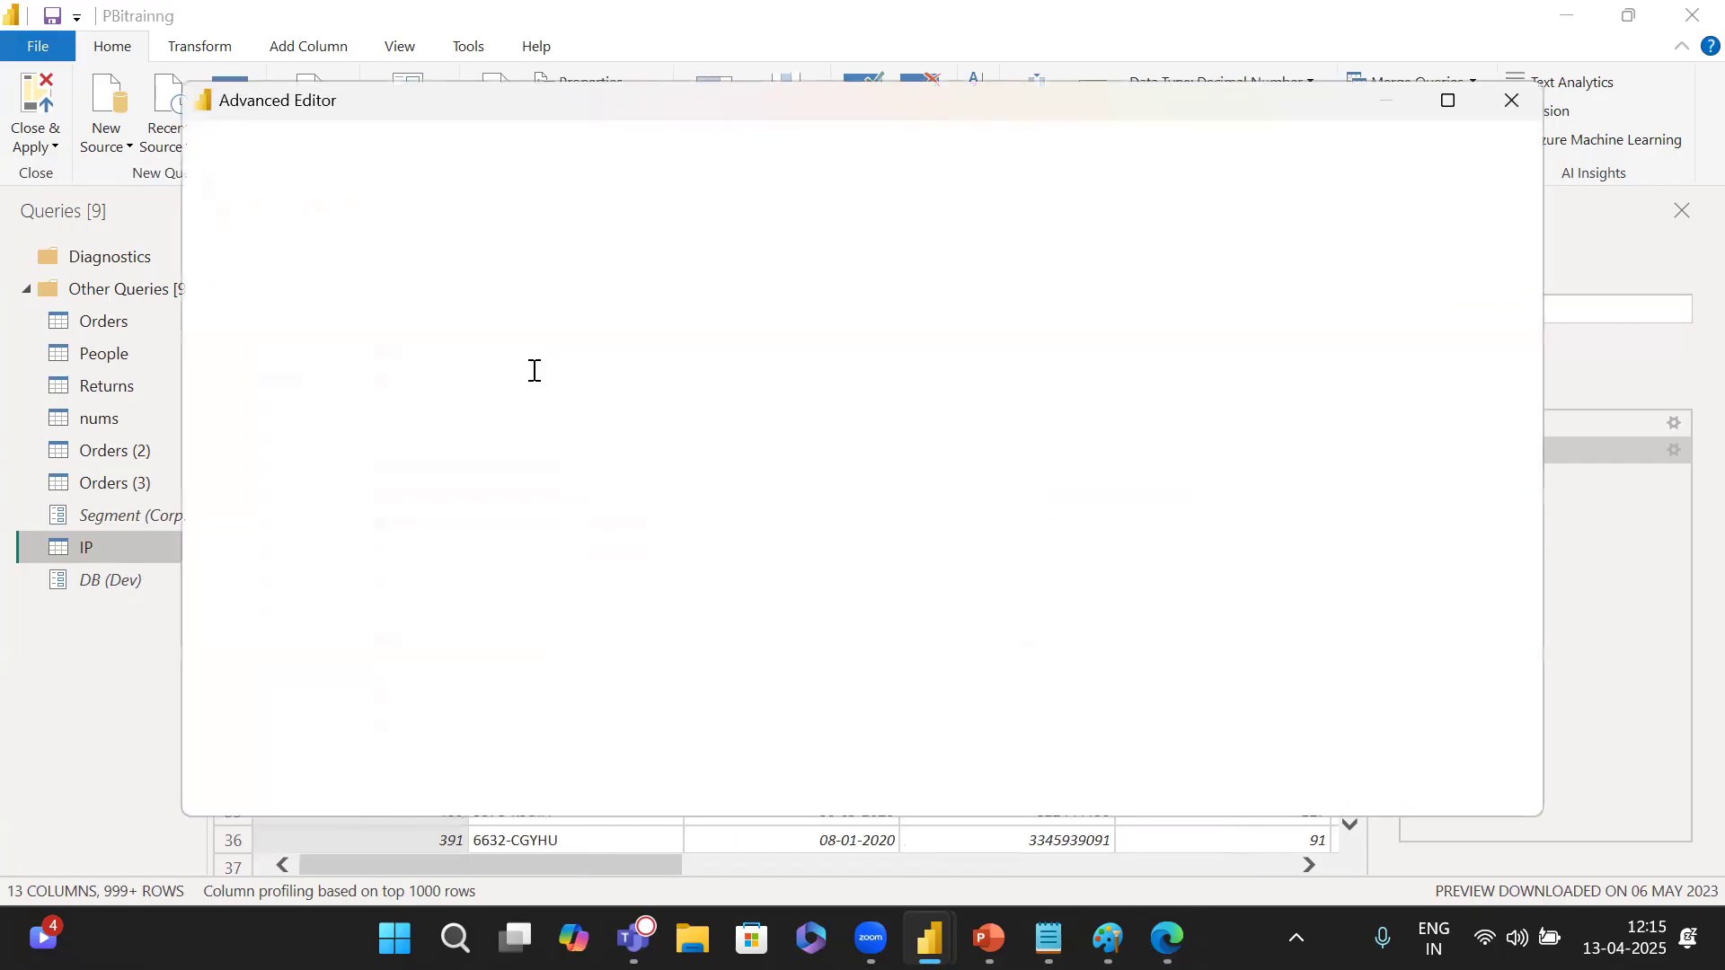
{"action": "double_click", "coordinate": [452, 284]}
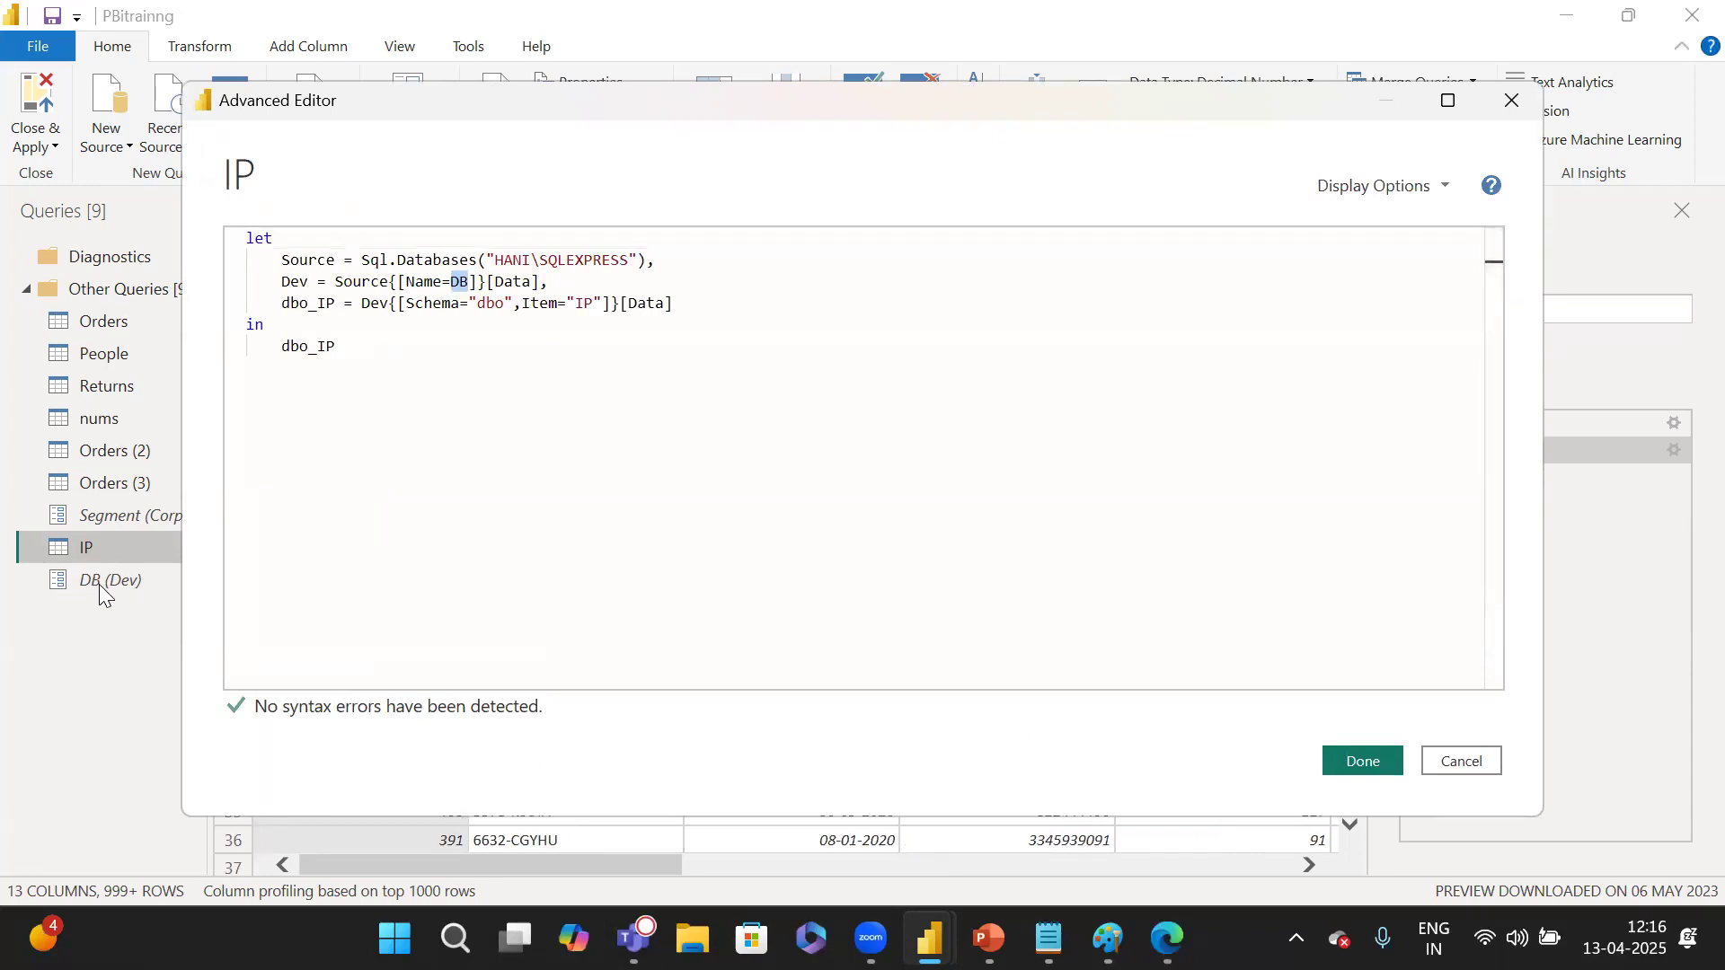
{"action": "left_click", "coordinate": [1462, 763]}
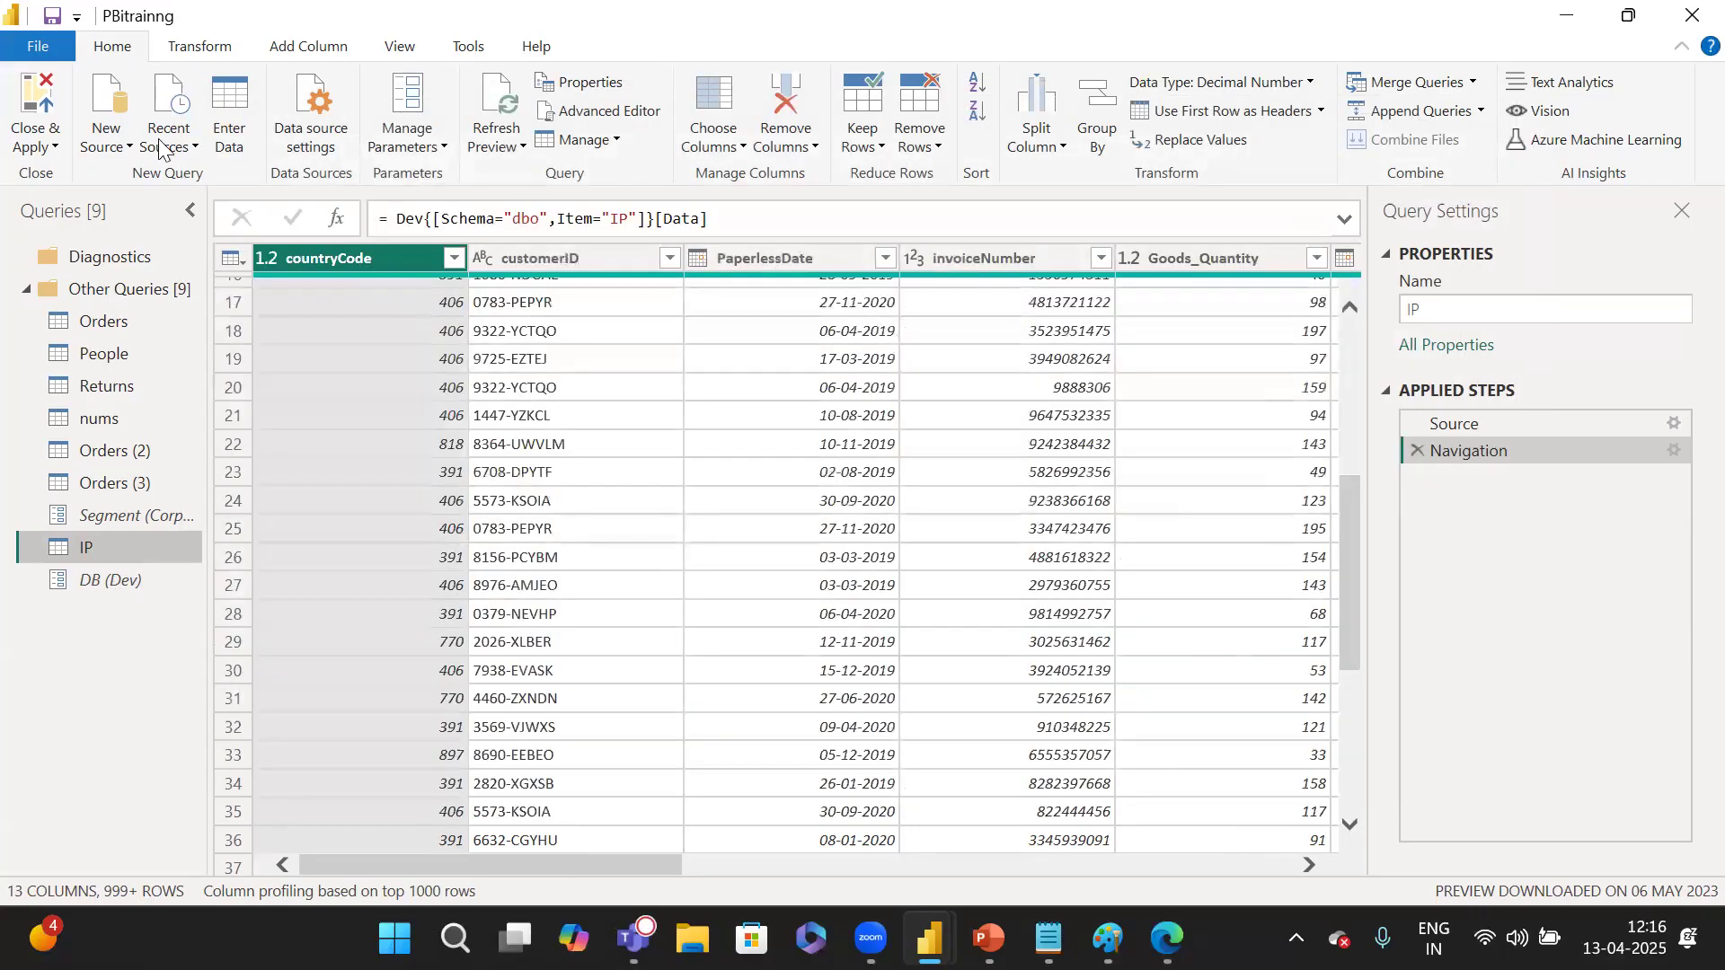
Inspect which tables the Test and Prod databases on the recent HANI\SQLEXPRESS source contain, without importing any.
{"action": "left_click", "coordinate": [146, 144]}
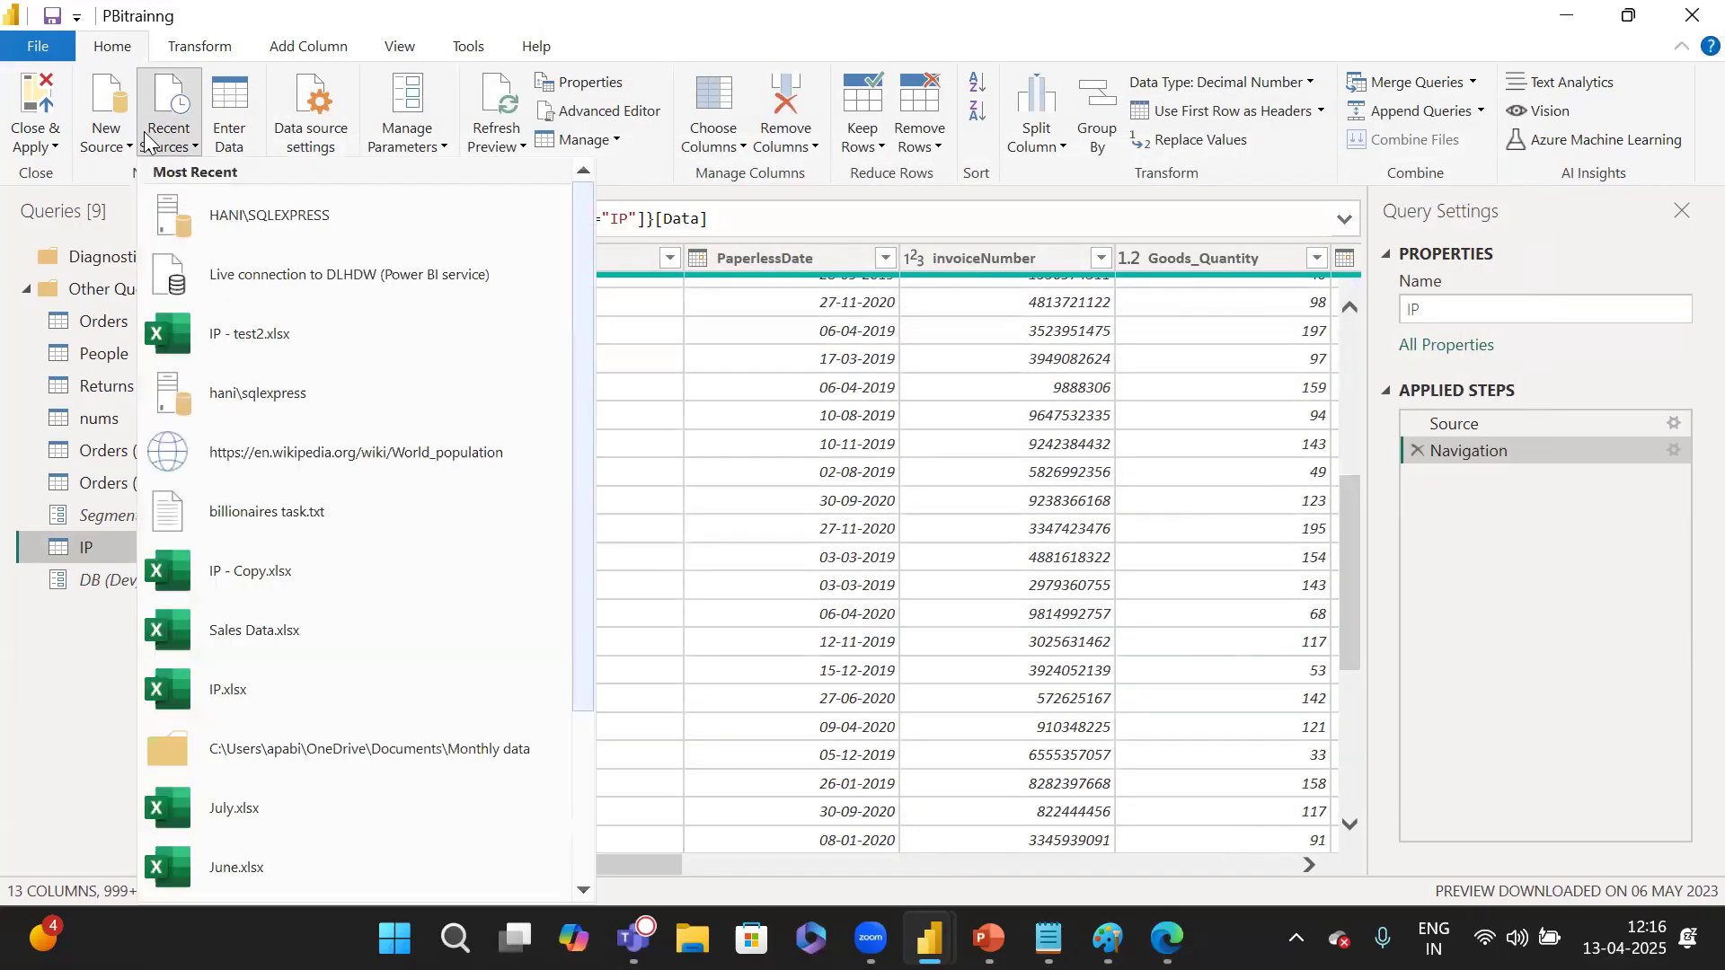
{"action": "left_click", "coordinate": [243, 213]}
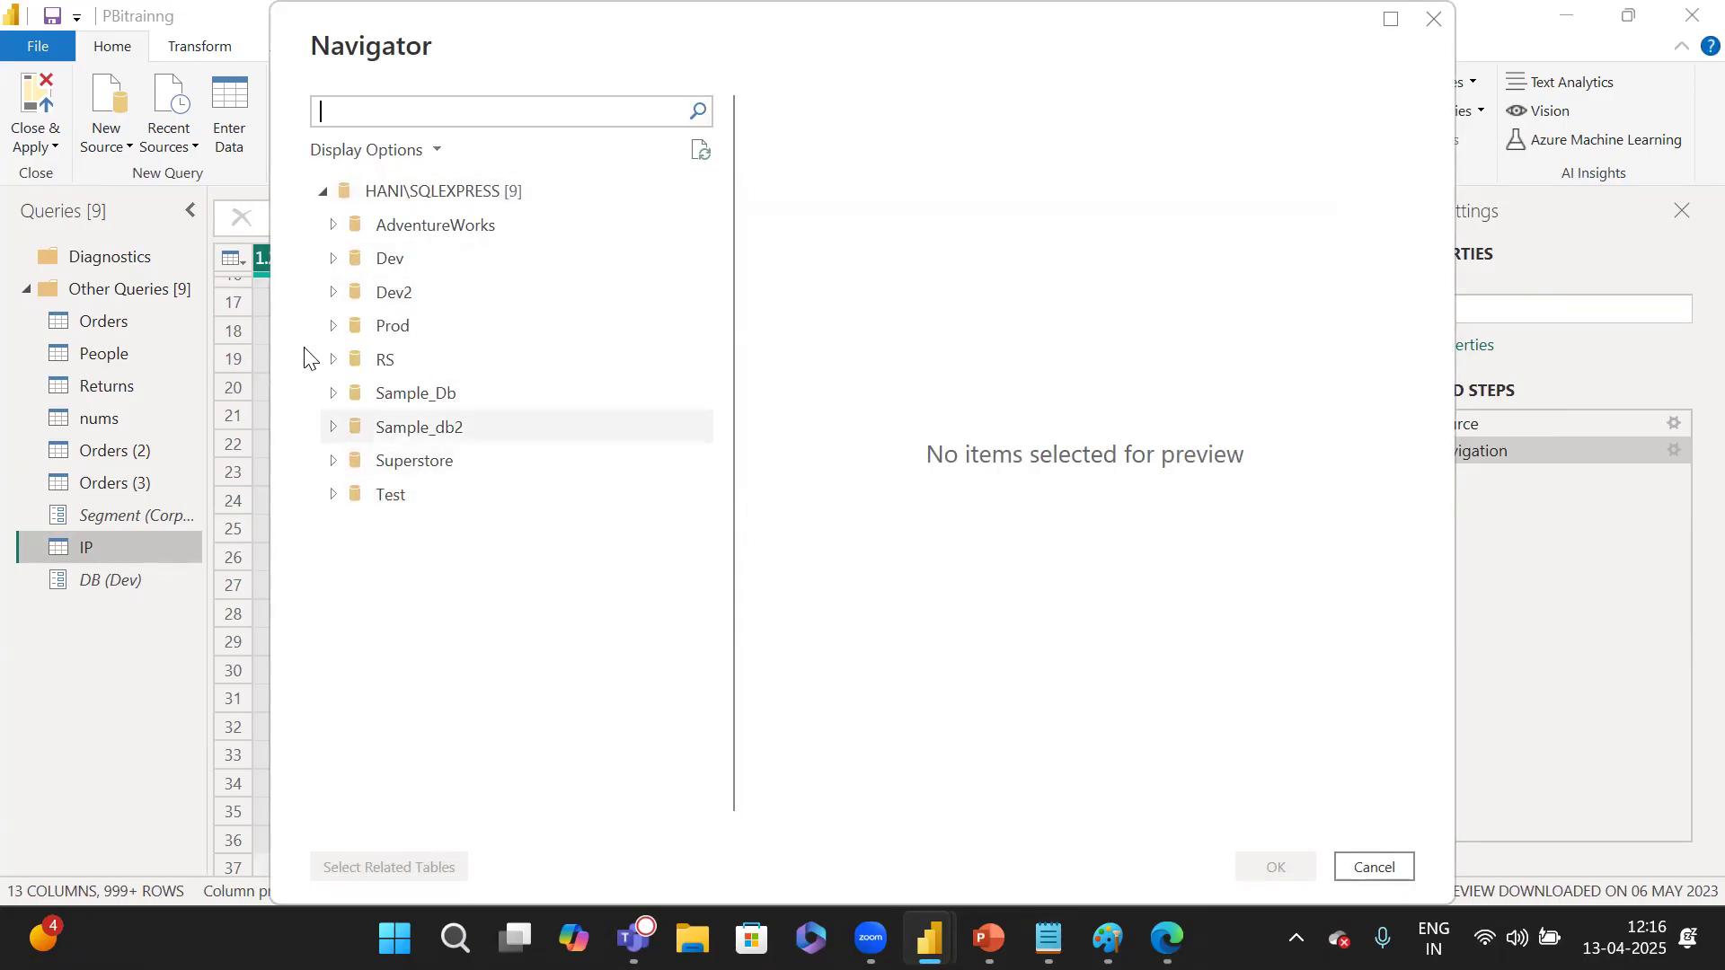
{"action": "left_click", "coordinate": [332, 494]}
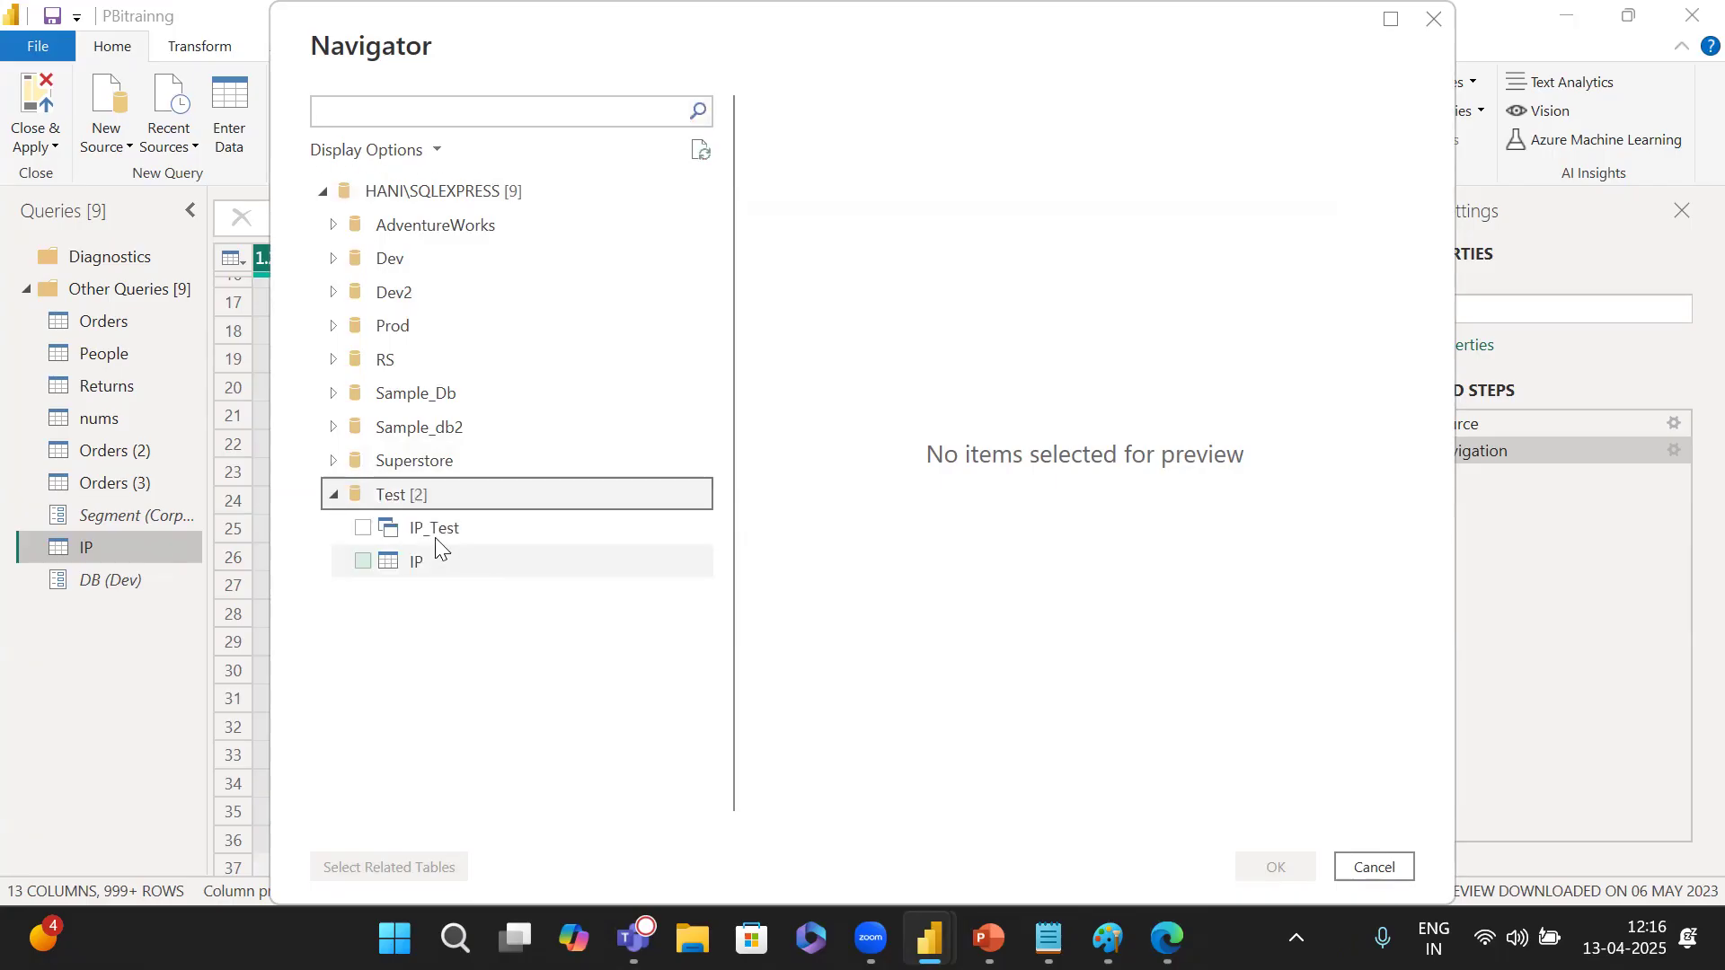
{"action": "left_click", "coordinate": [334, 327]}
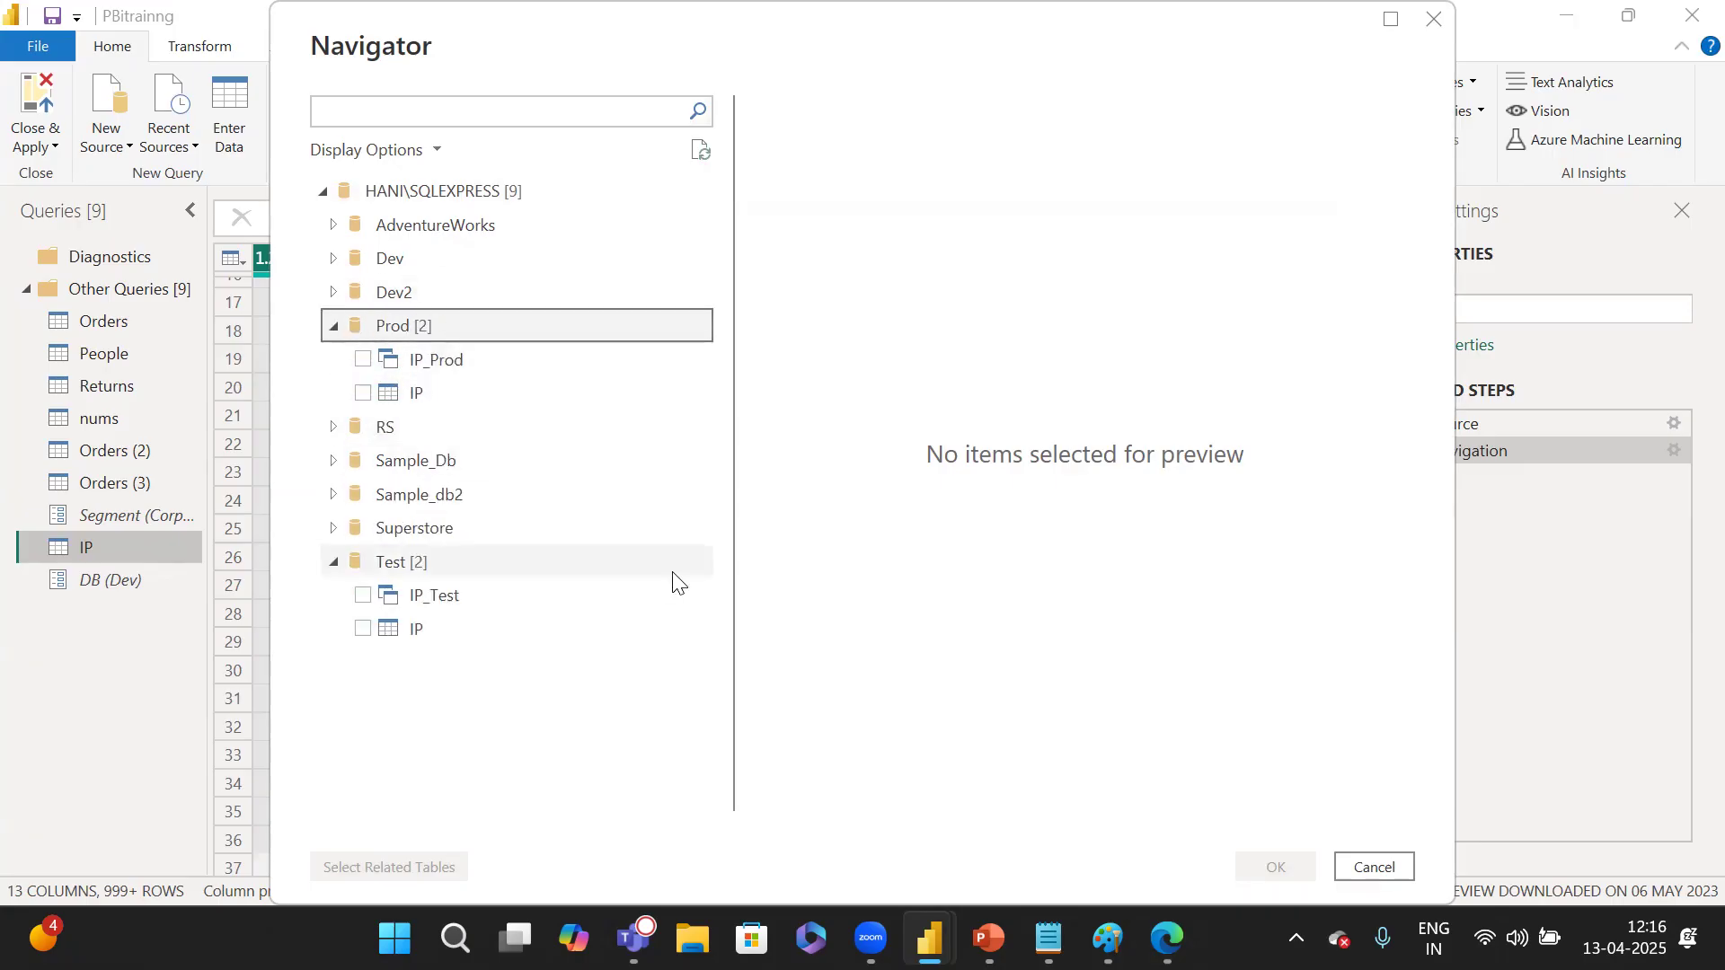
{"action": "left_click", "coordinate": [1375, 867]}
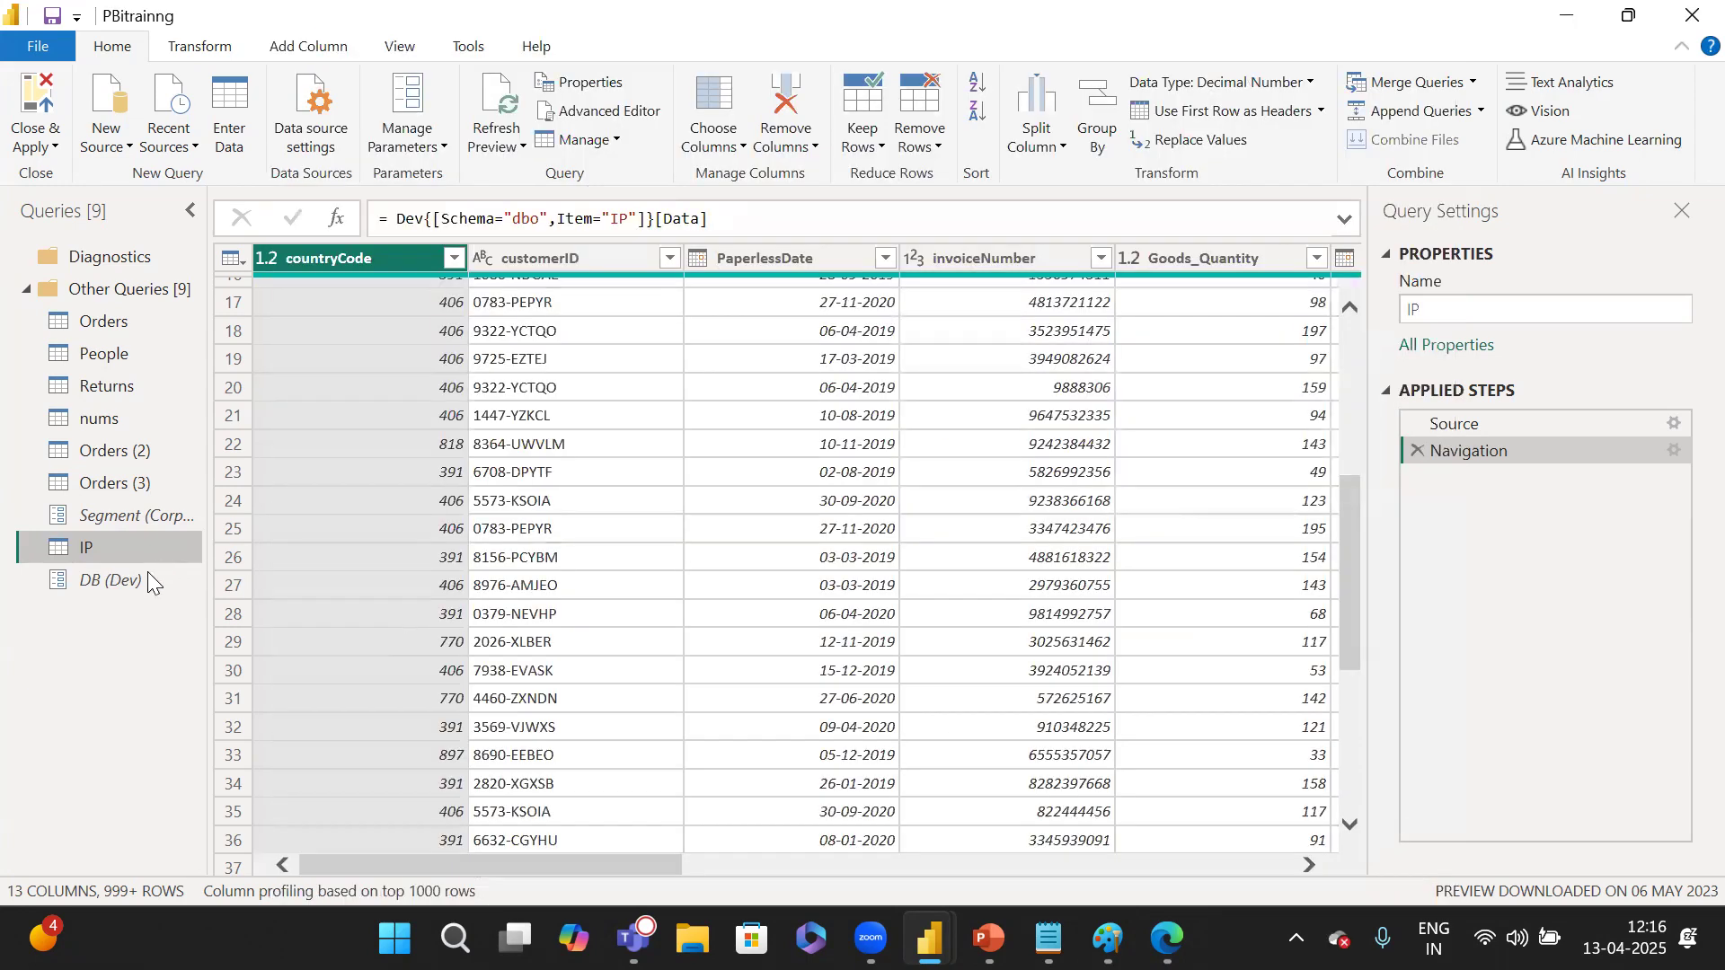
Set the DB parameter's current value to Test and refresh the IP query's data preview.
{"action": "left_click", "coordinate": [147, 574]}
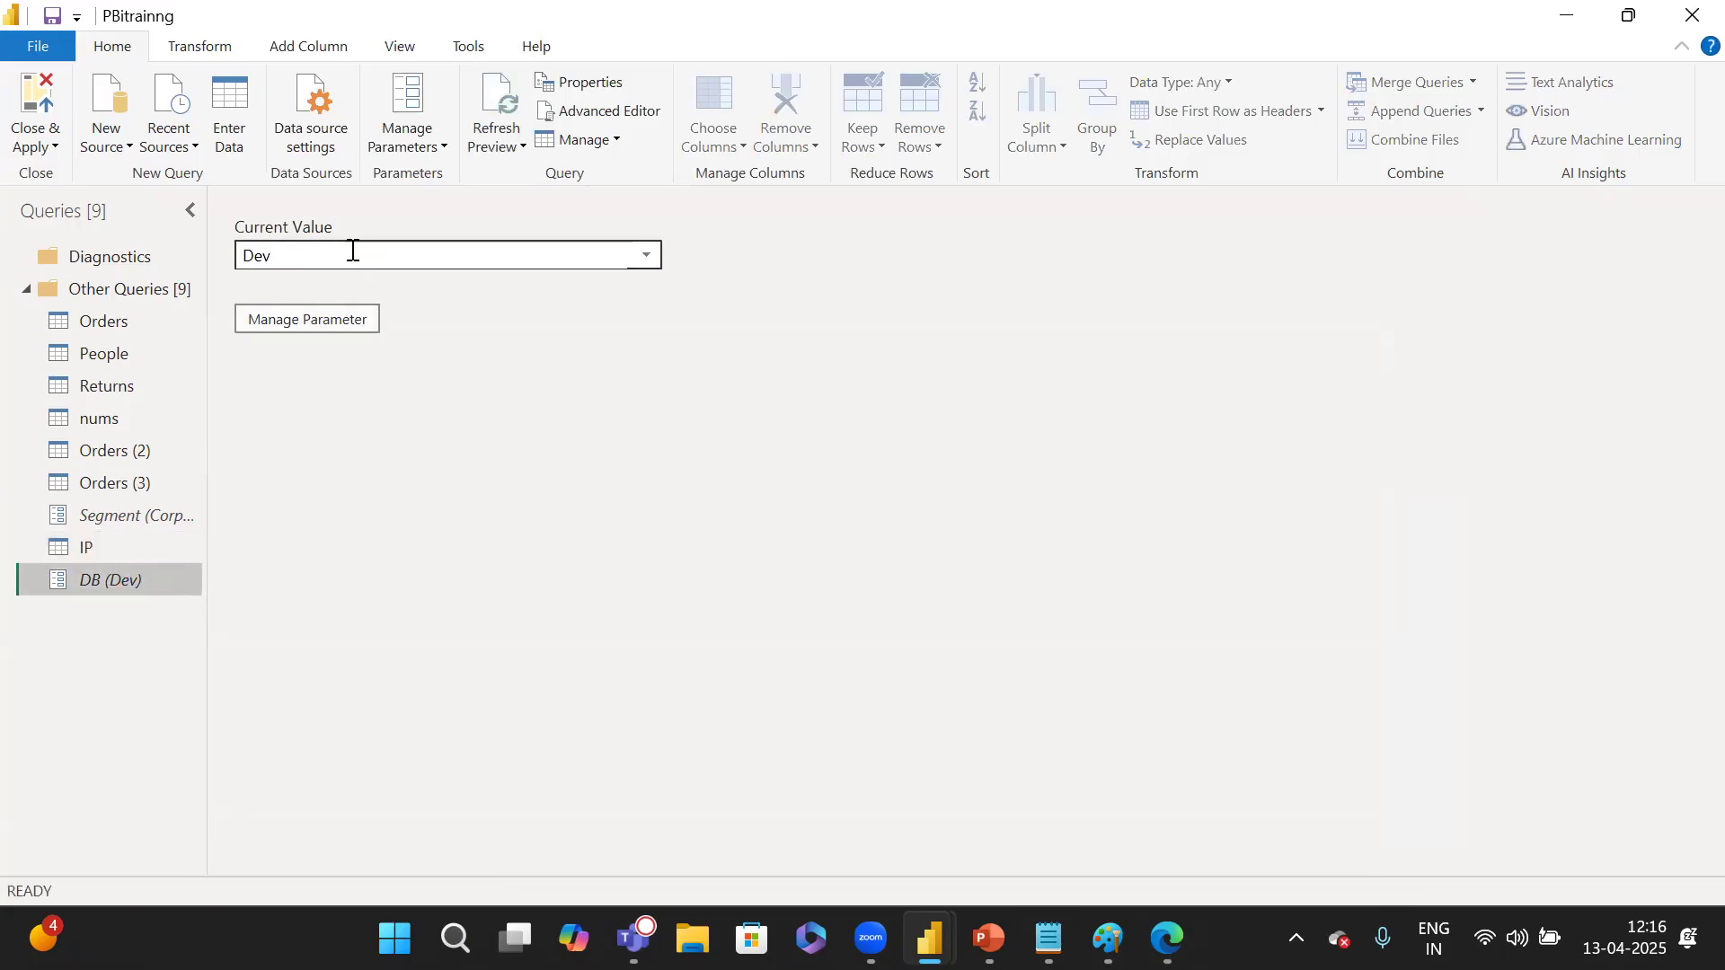
{"action": "left_click", "coordinate": [103, 550]}
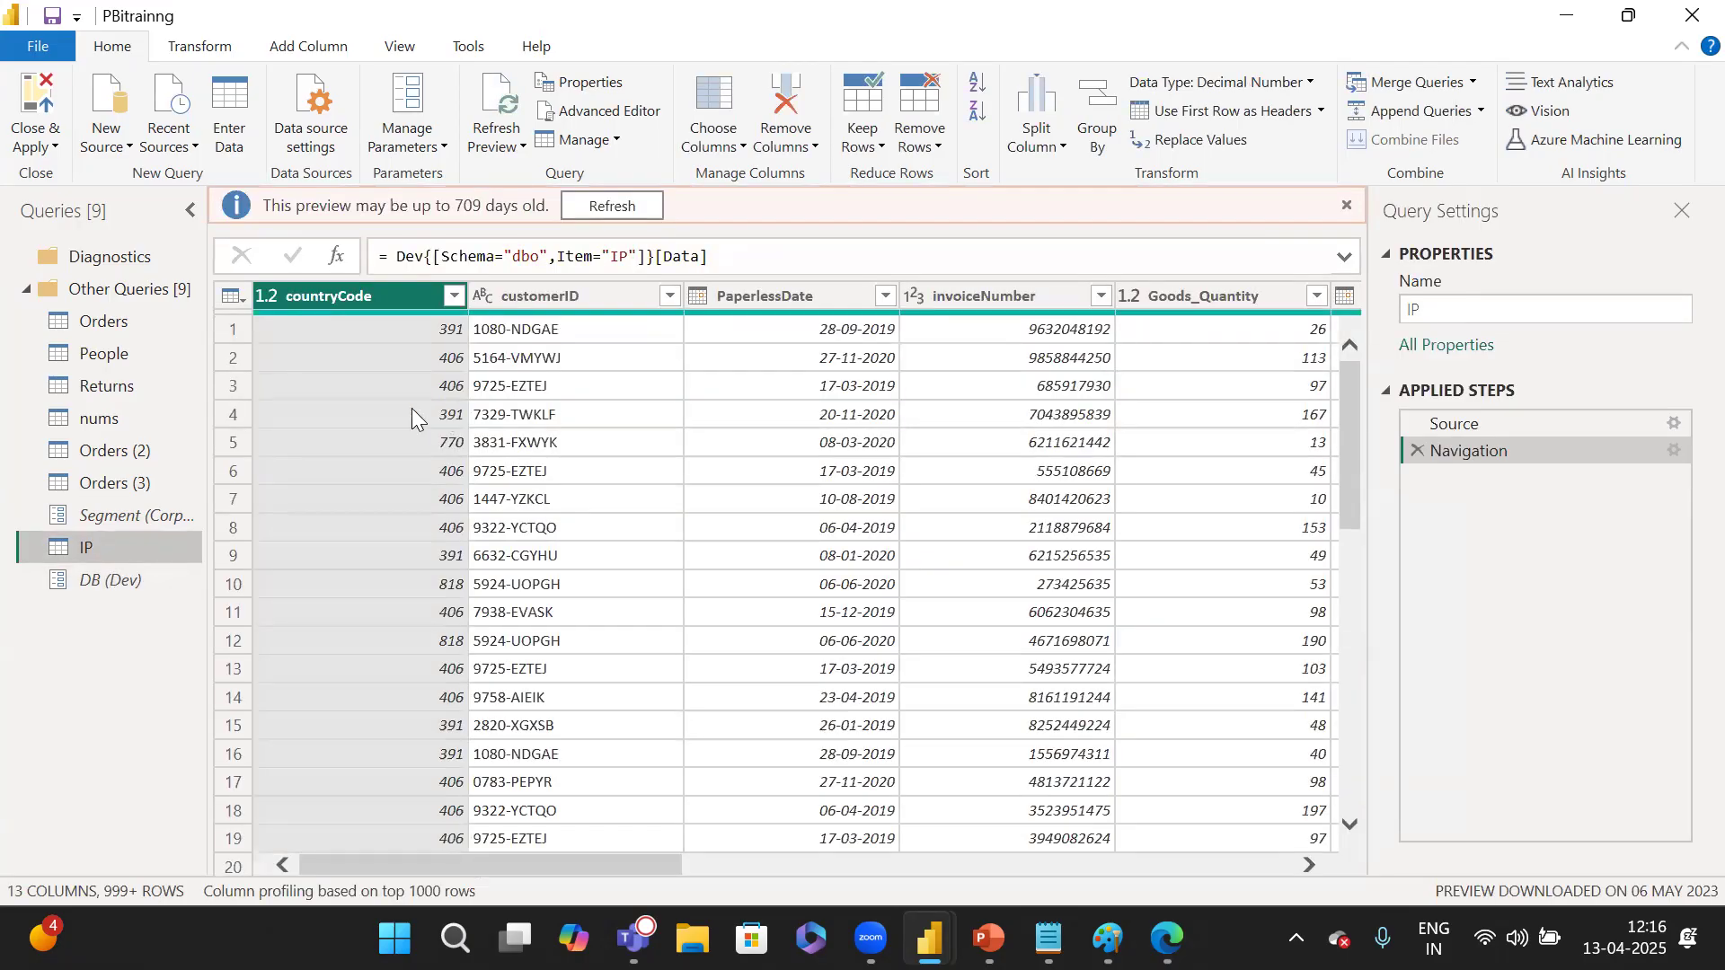
{"action": "left_click", "coordinate": [126, 576]}
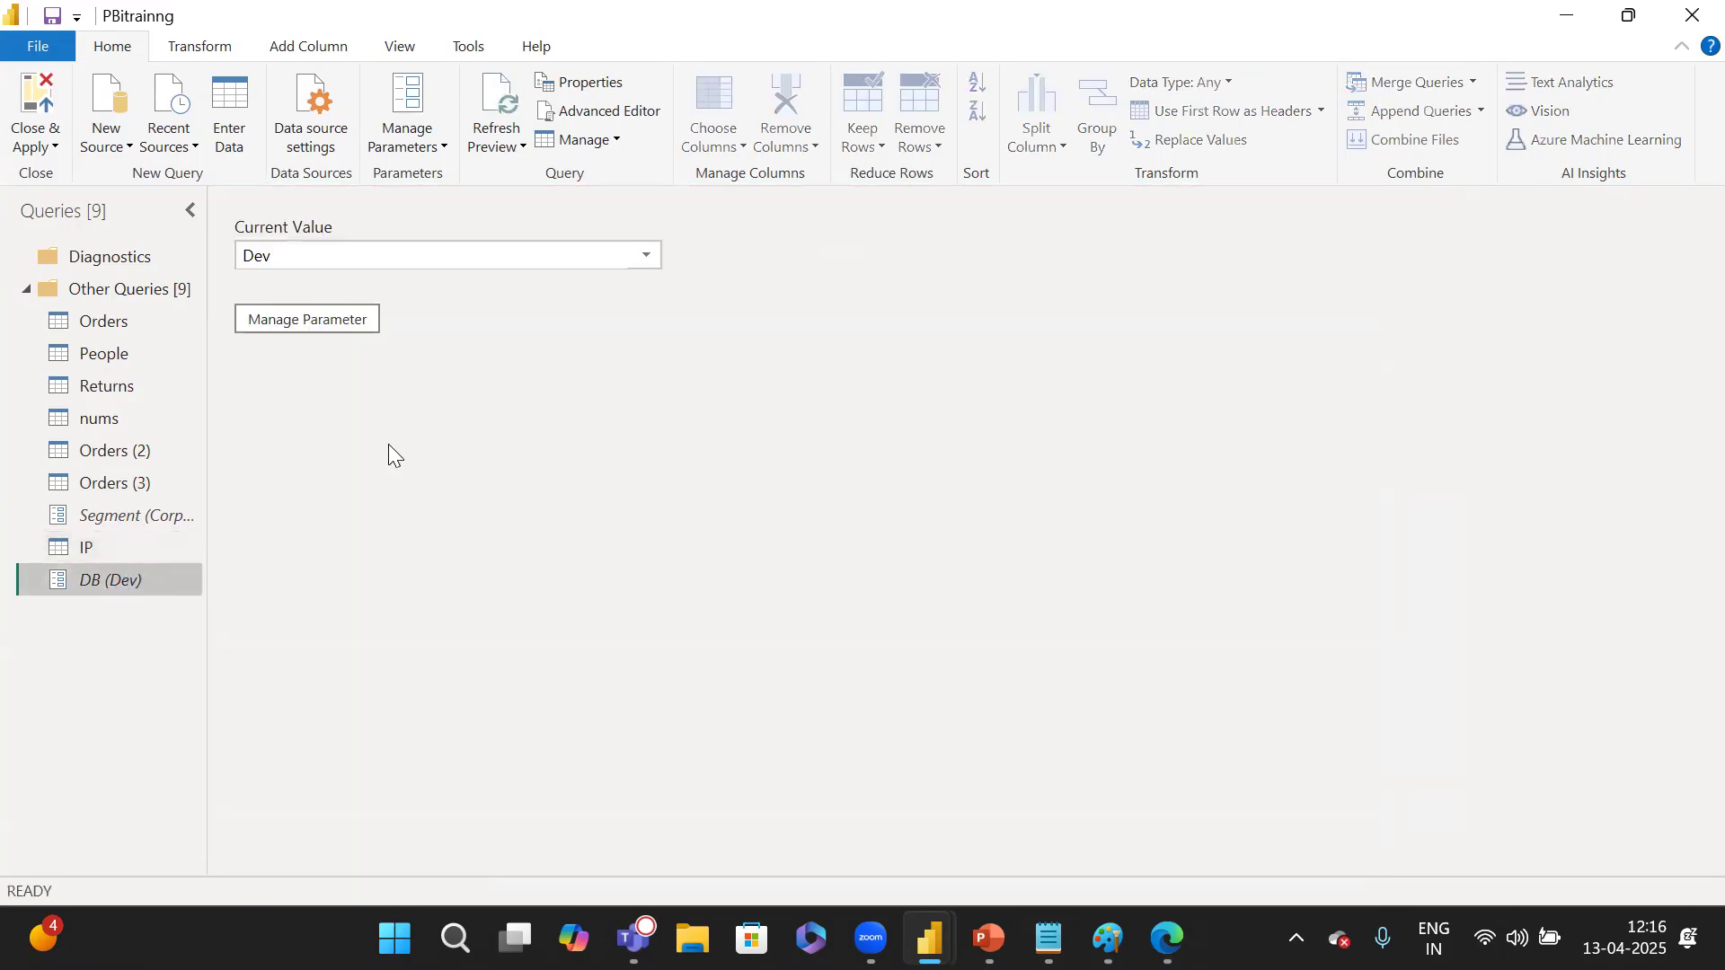
{"action": "left_click", "coordinate": [647, 254]}
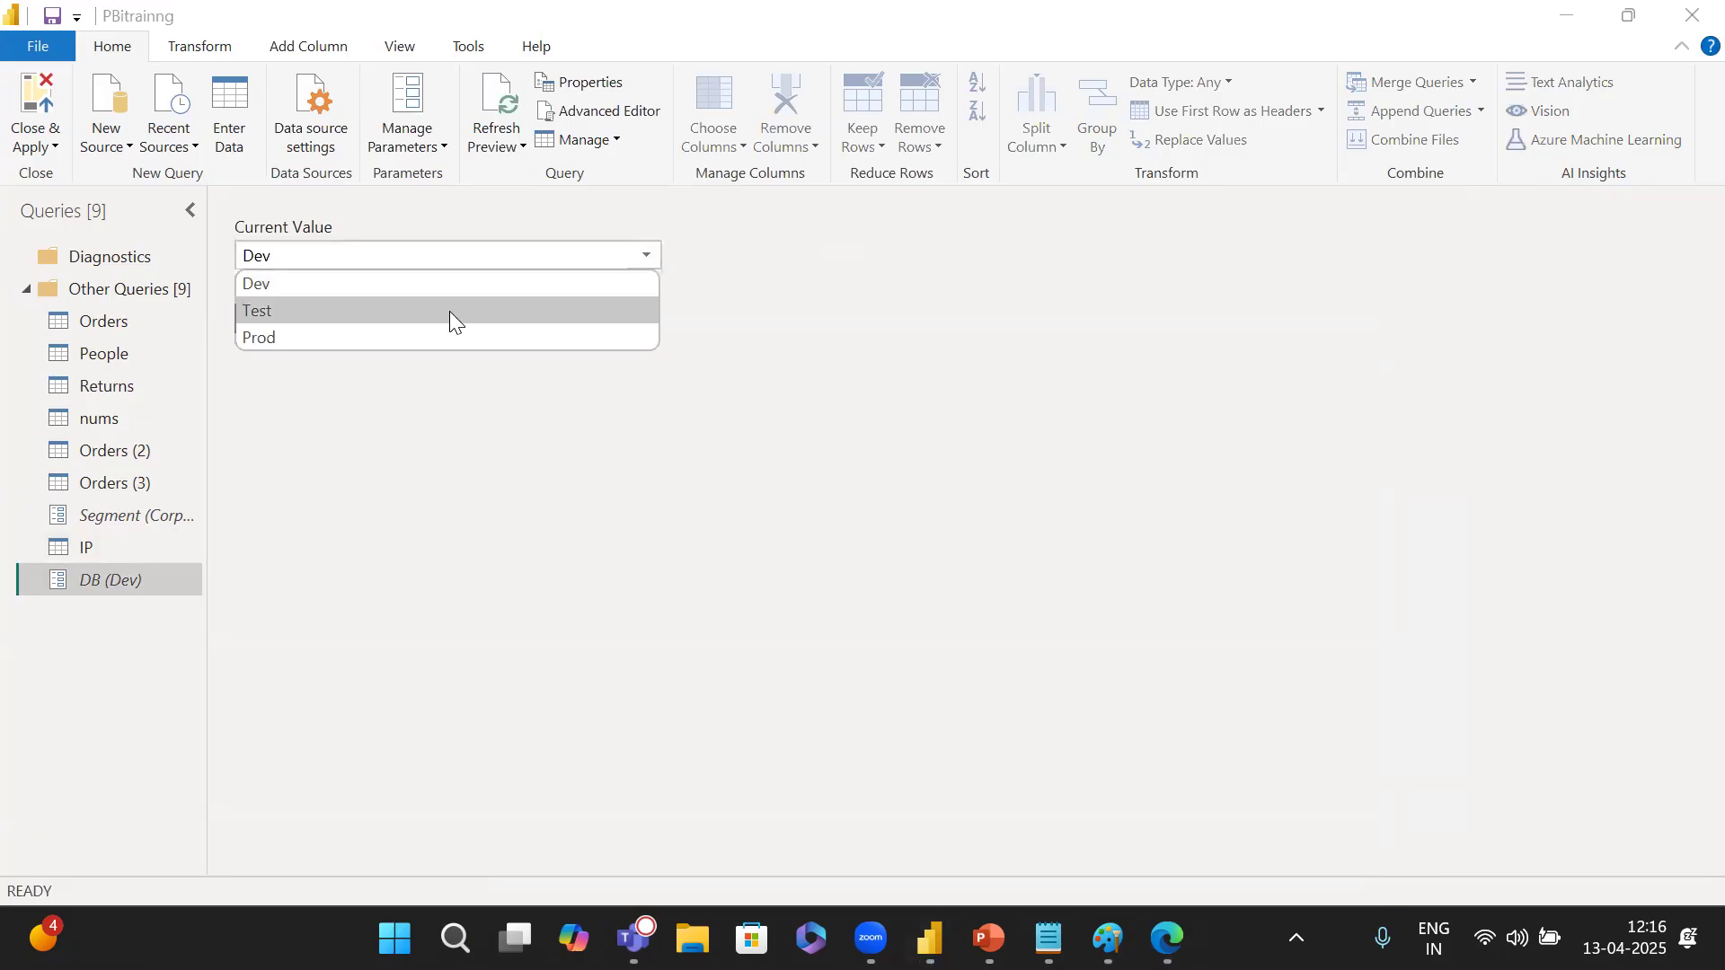
{"action": "left_click", "coordinate": [450, 311]}
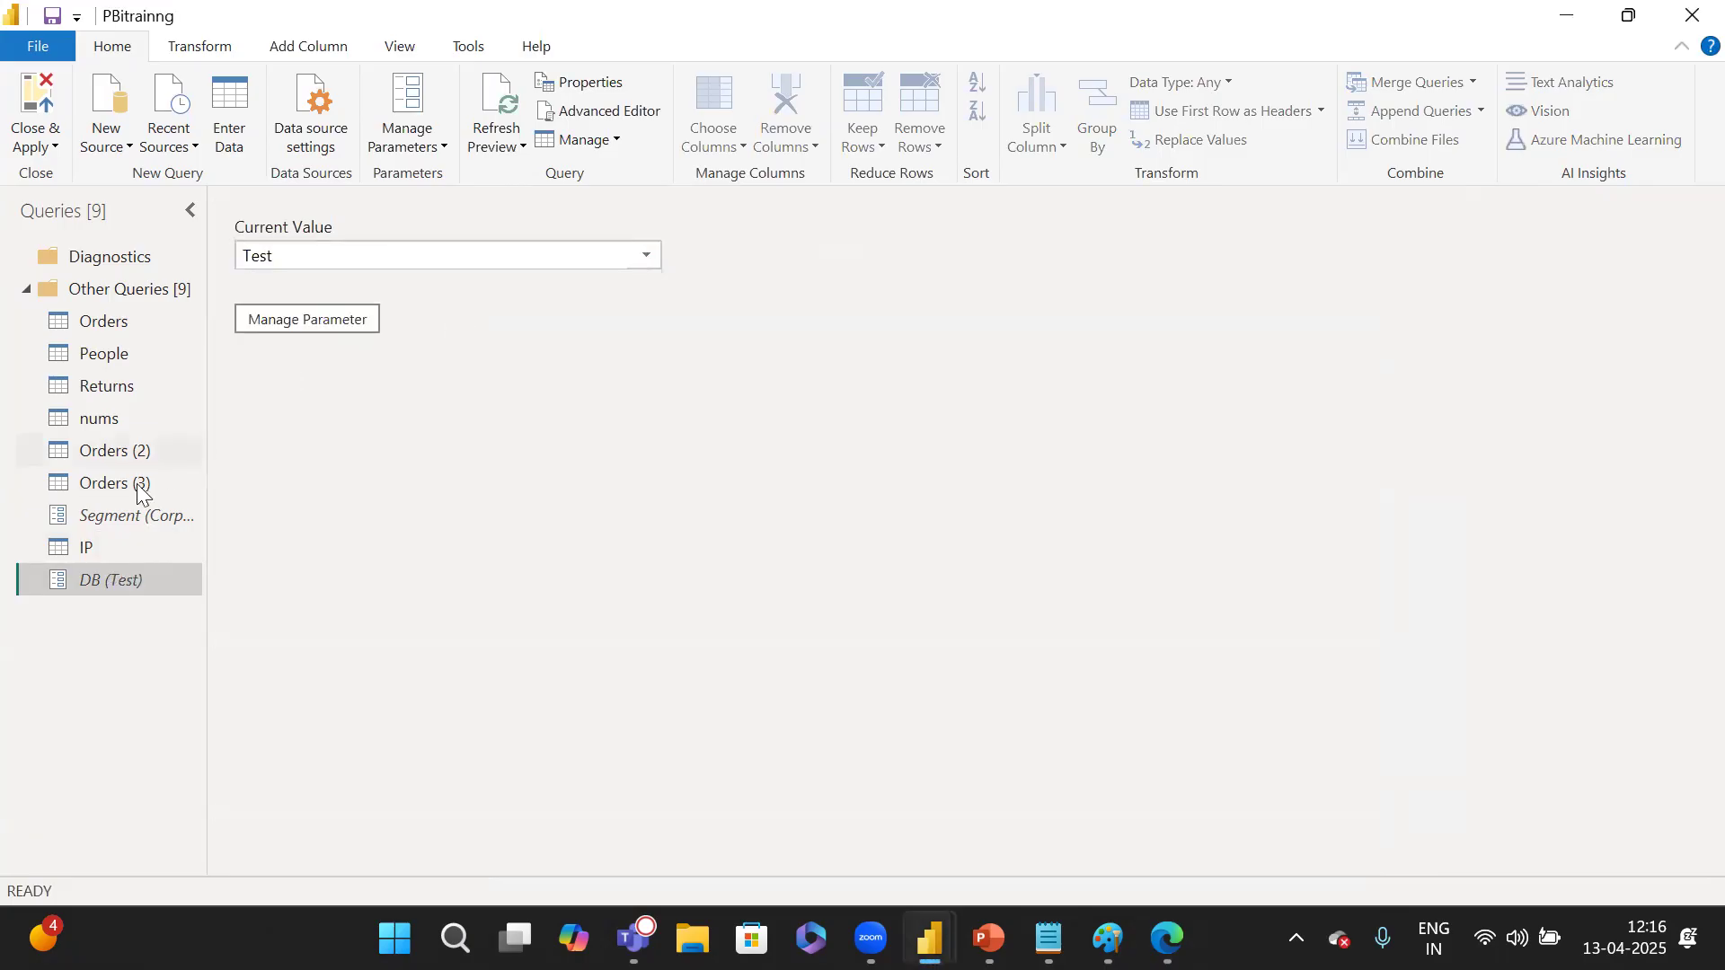
{"action": "left_click", "coordinate": [104, 543]}
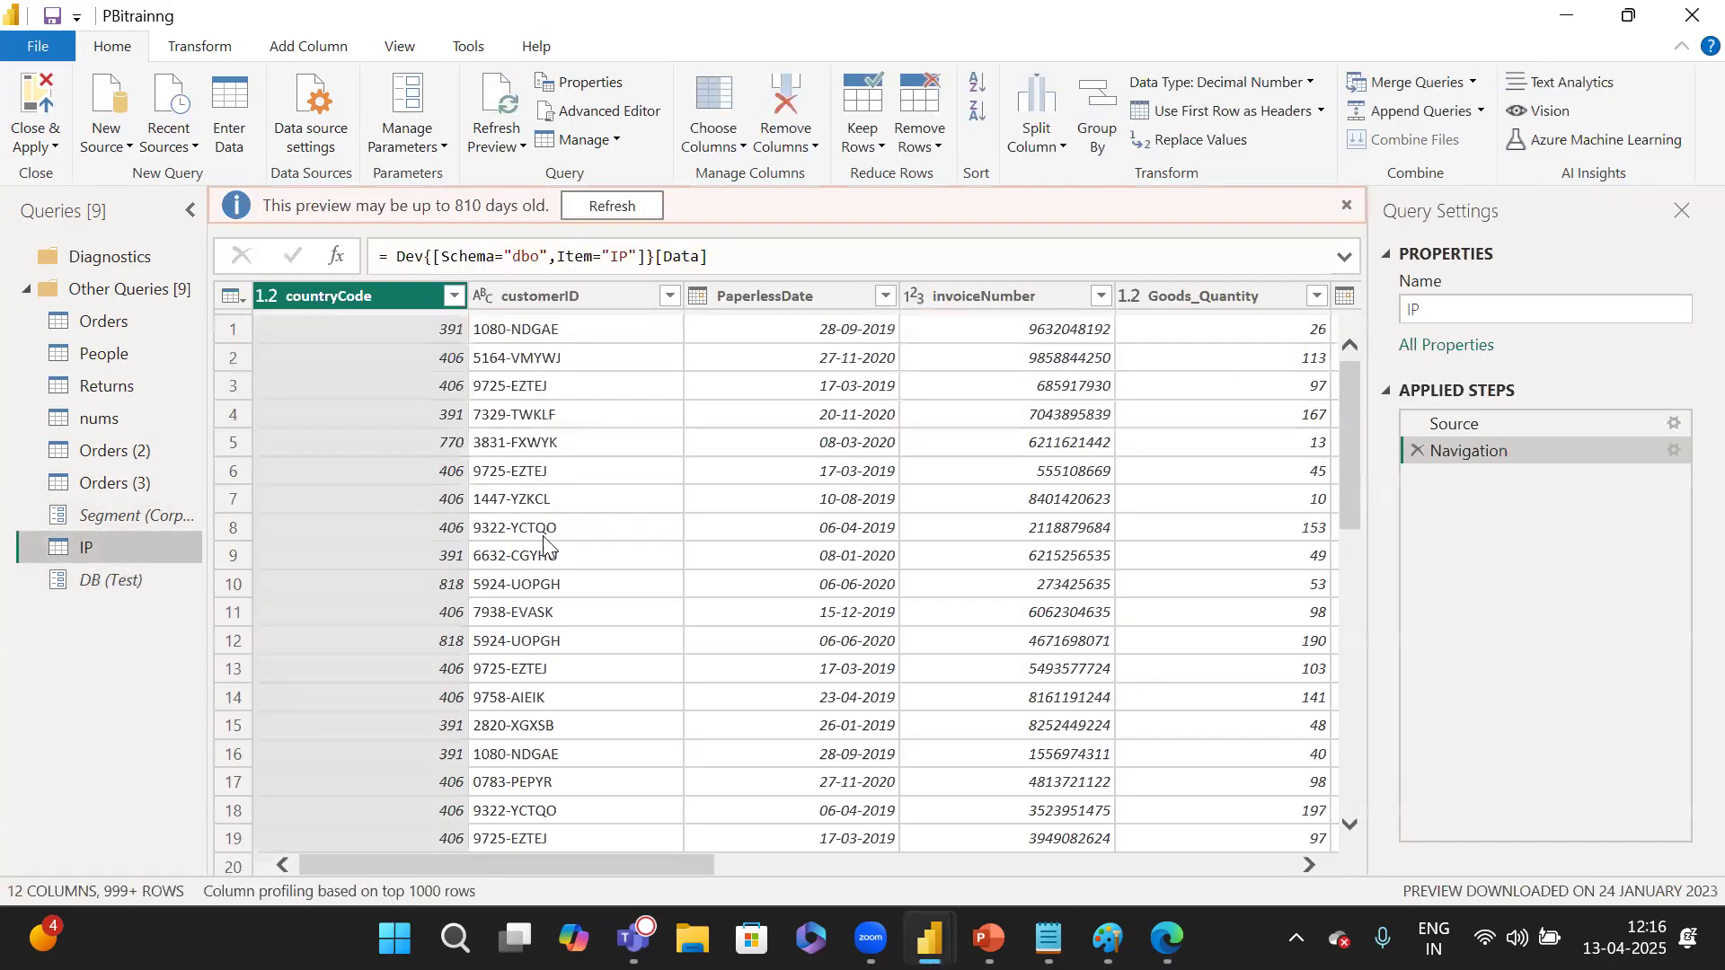
{"action": "left_click", "coordinate": [631, 208]}
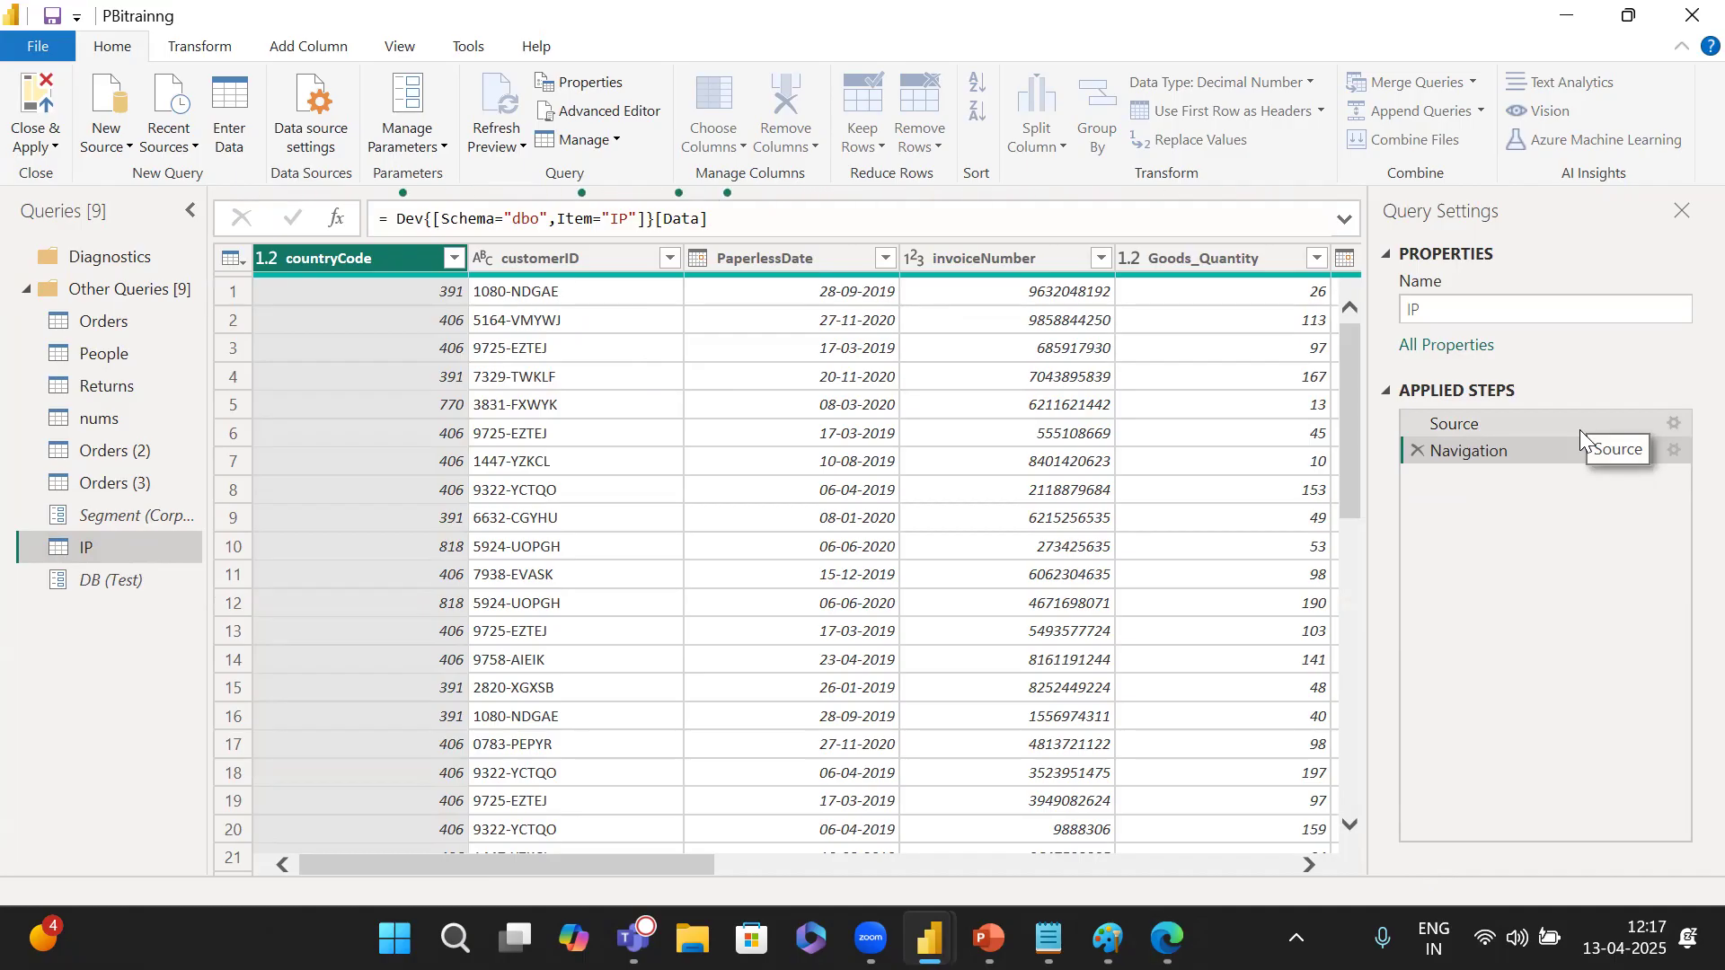
Review the database and table references in the IP query's M code, and check the Segment and DB parameters' current values.
{"action": "left_click", "coordinate": [597, 100]}
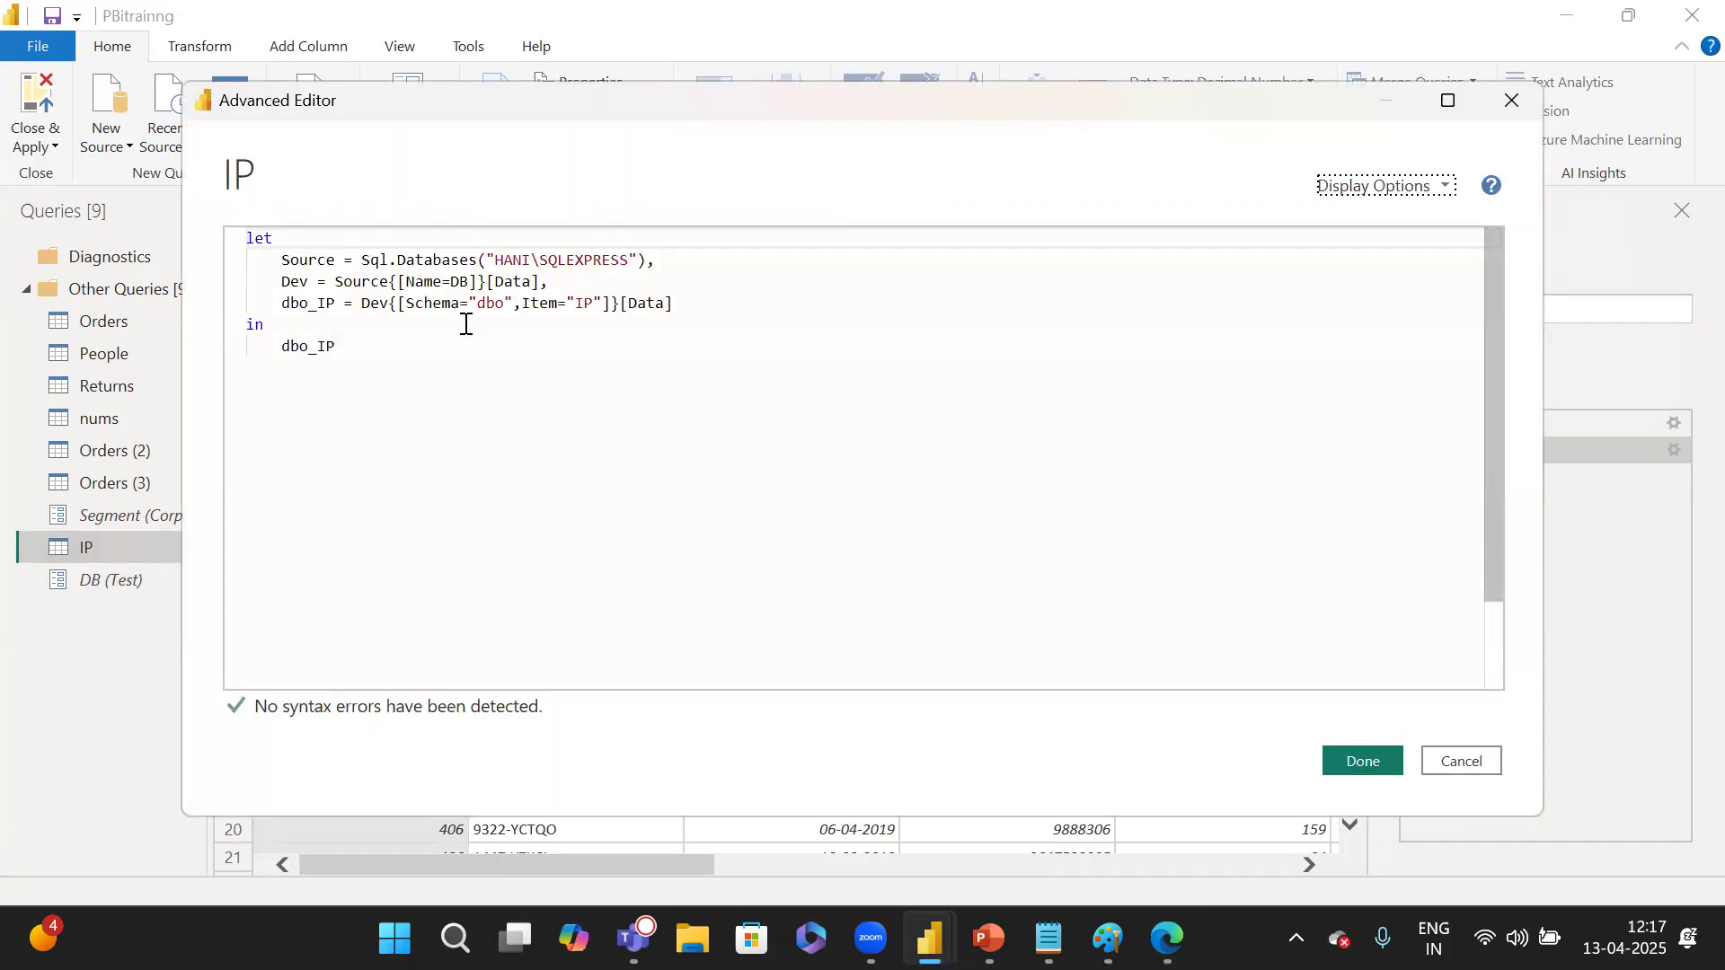
{"action": "double_click", "coordinate": [576, 305]}
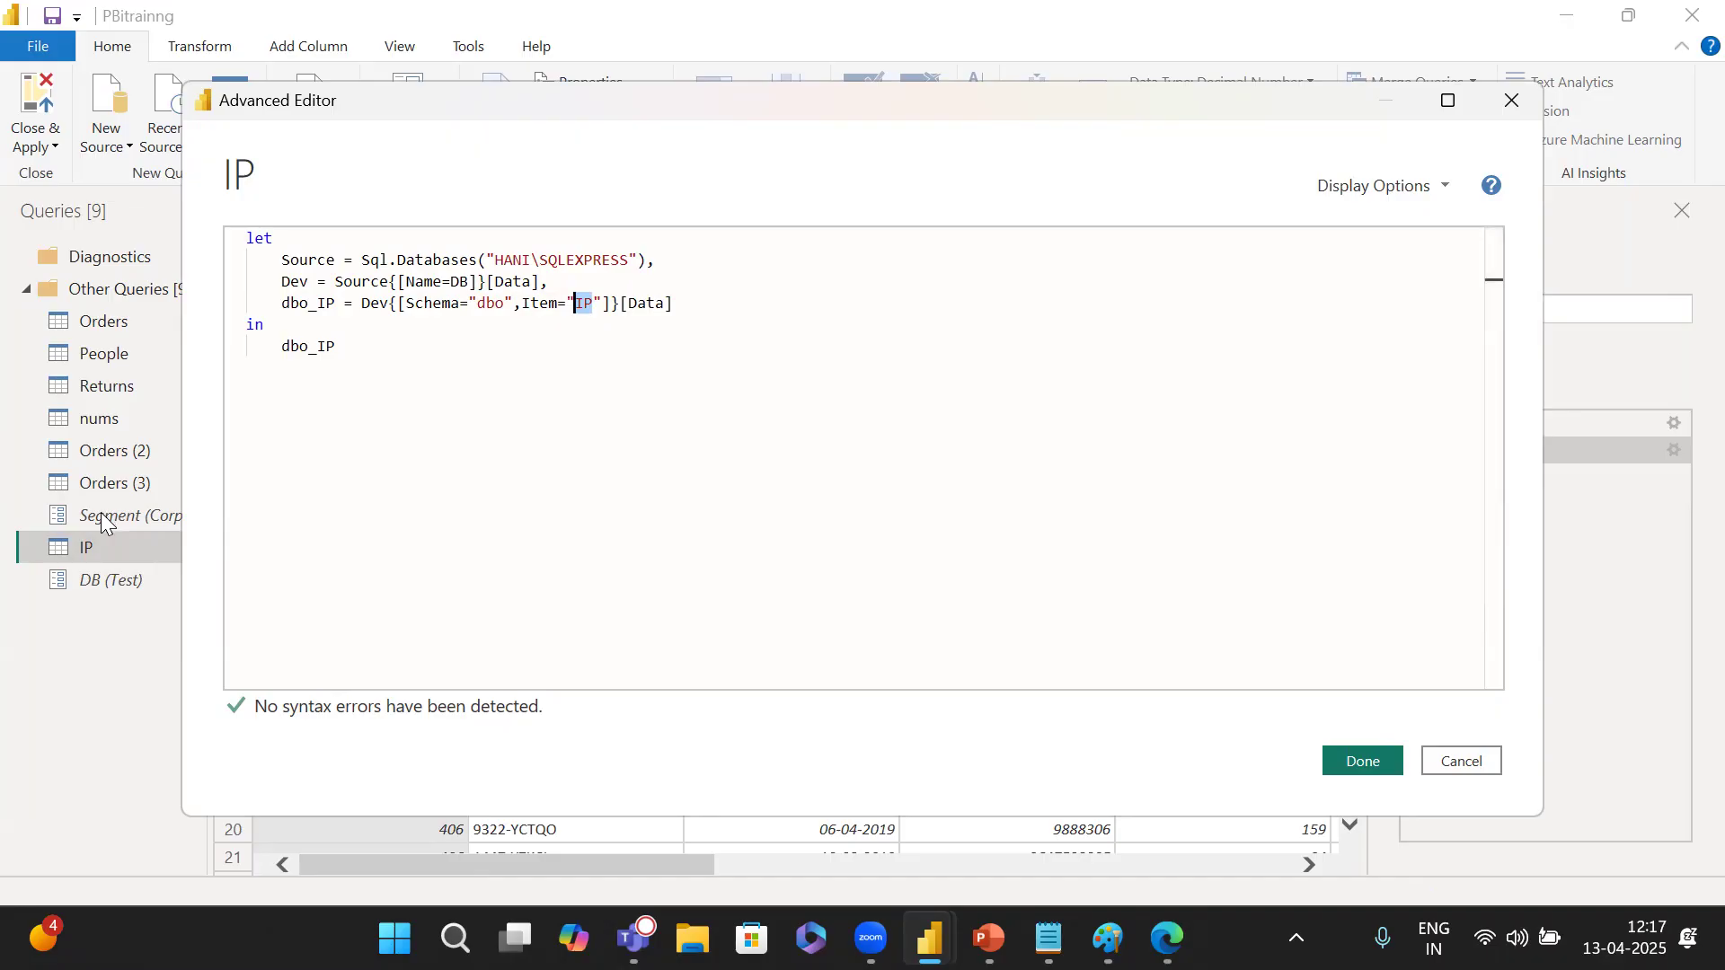
{"action": "left_click", "coordinate": [1455, 762]}
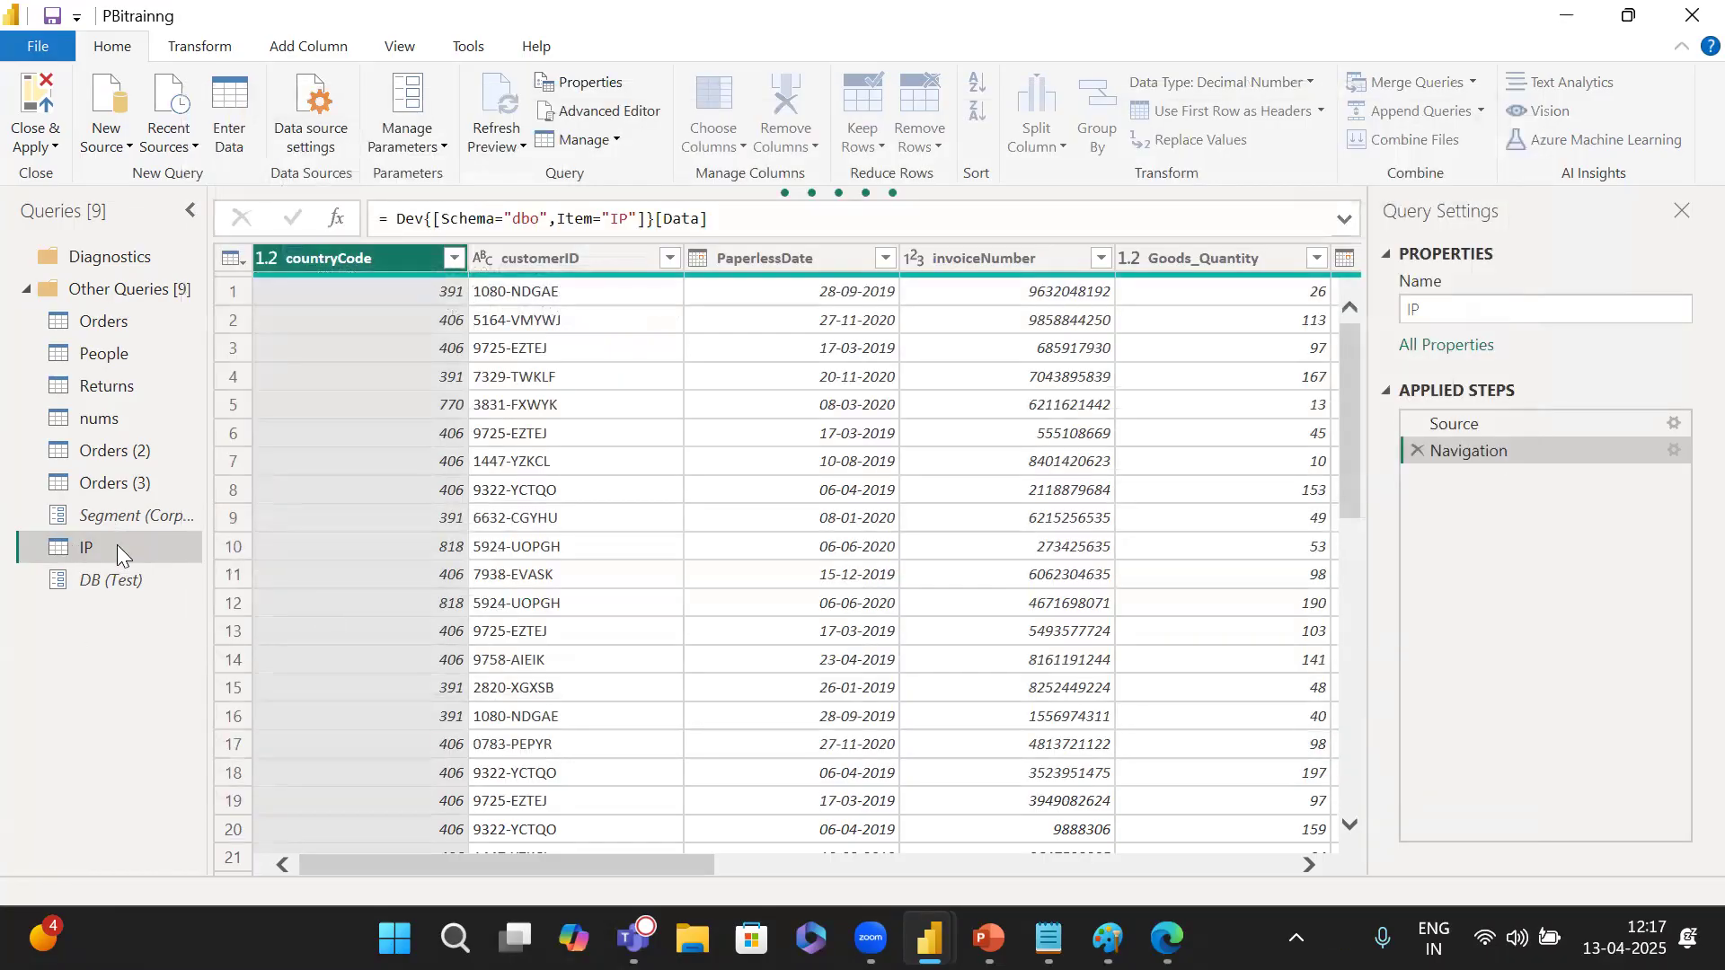
{"action": "left_click", "coordinate": [135, 519]}
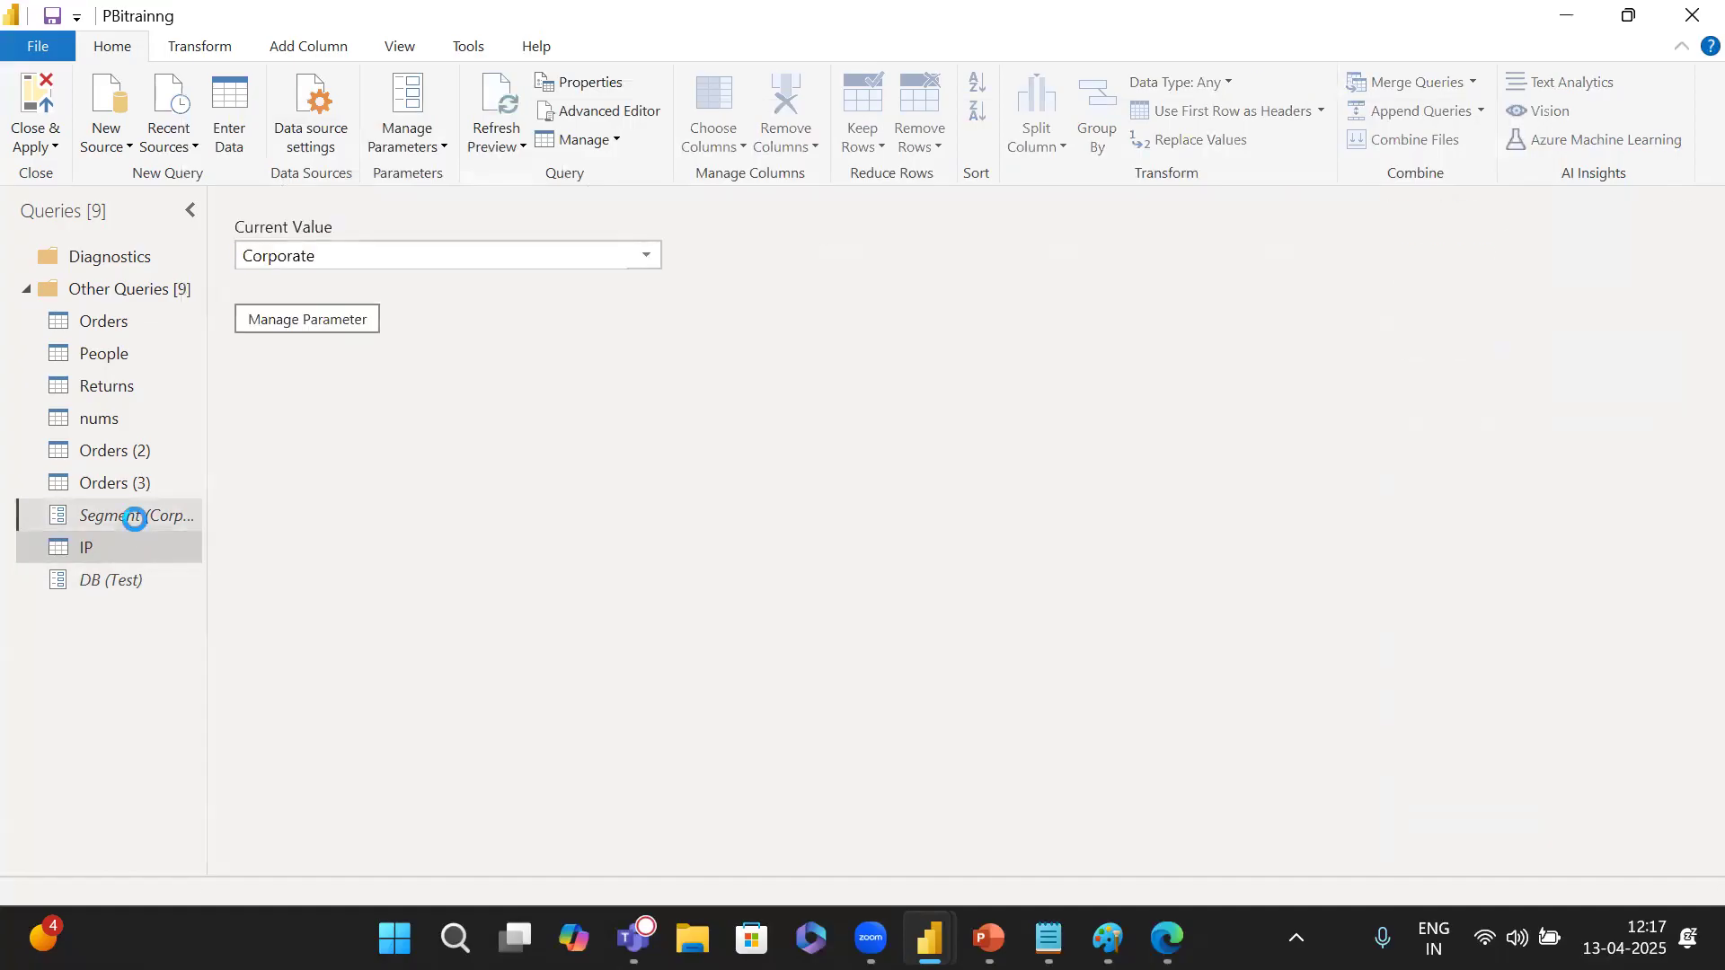
{"action": "left_click", "coordinate": [139, 582]}
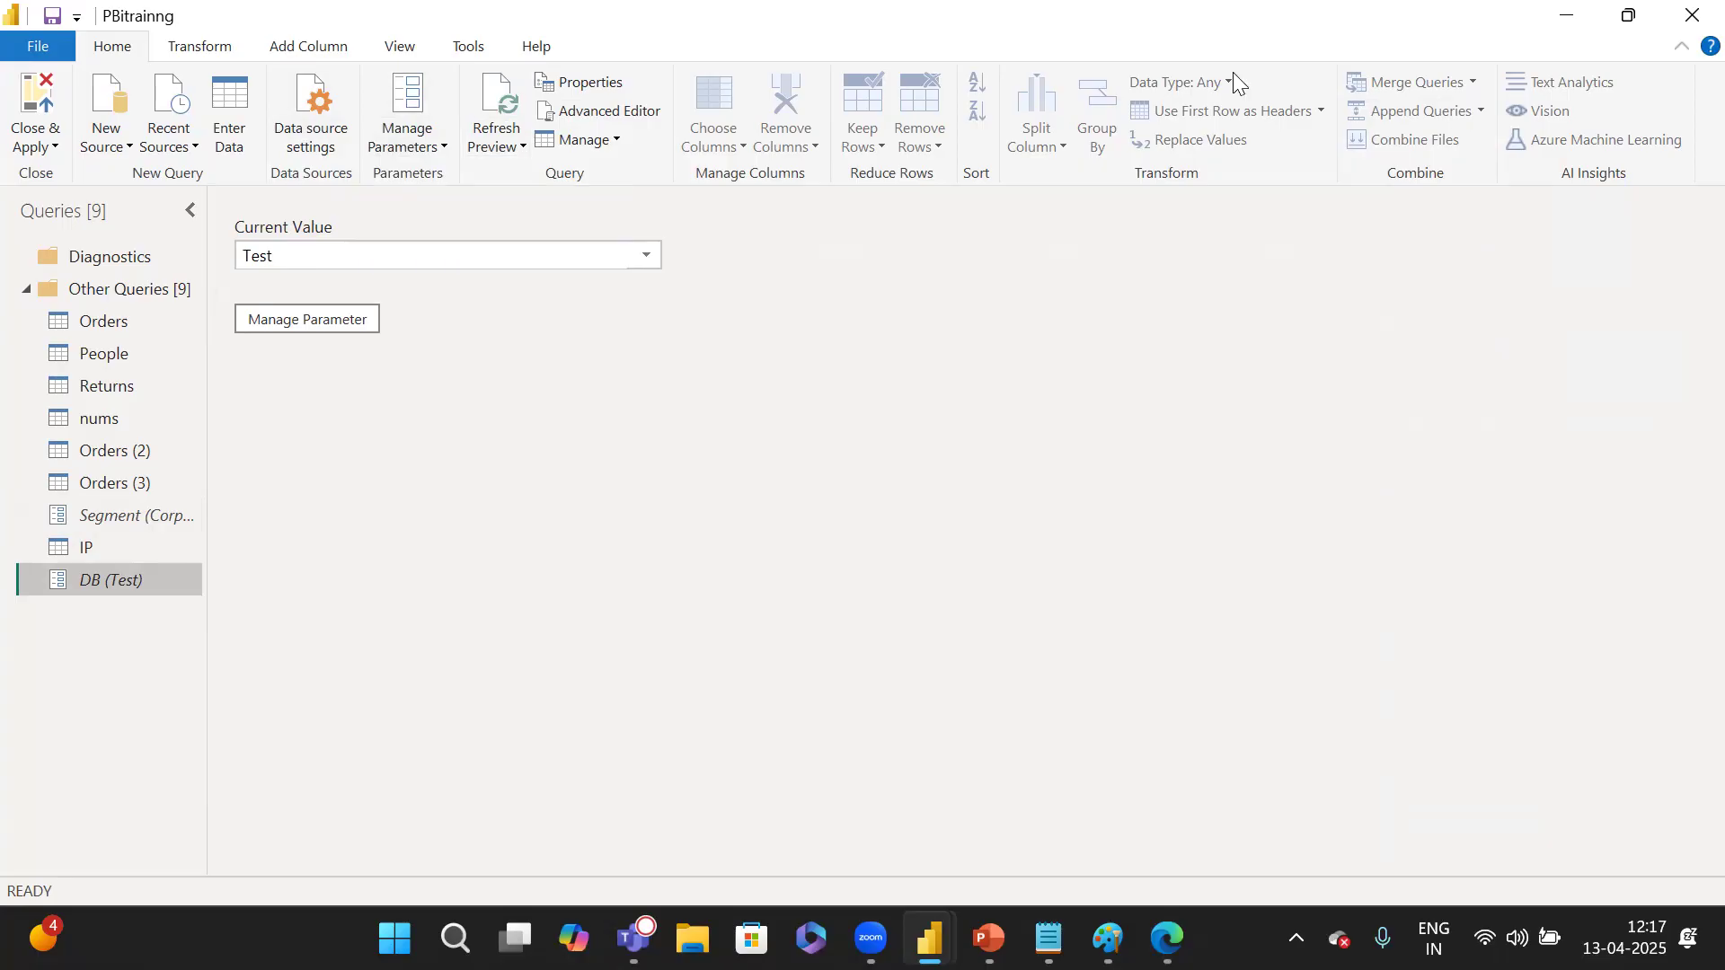
View the current values of all parameters together through Edit Parameters and leave them unchanged.
{"action": "left_click_drag", "start_coordinate": [1233, 16], "coordinate": [1142, 289]}
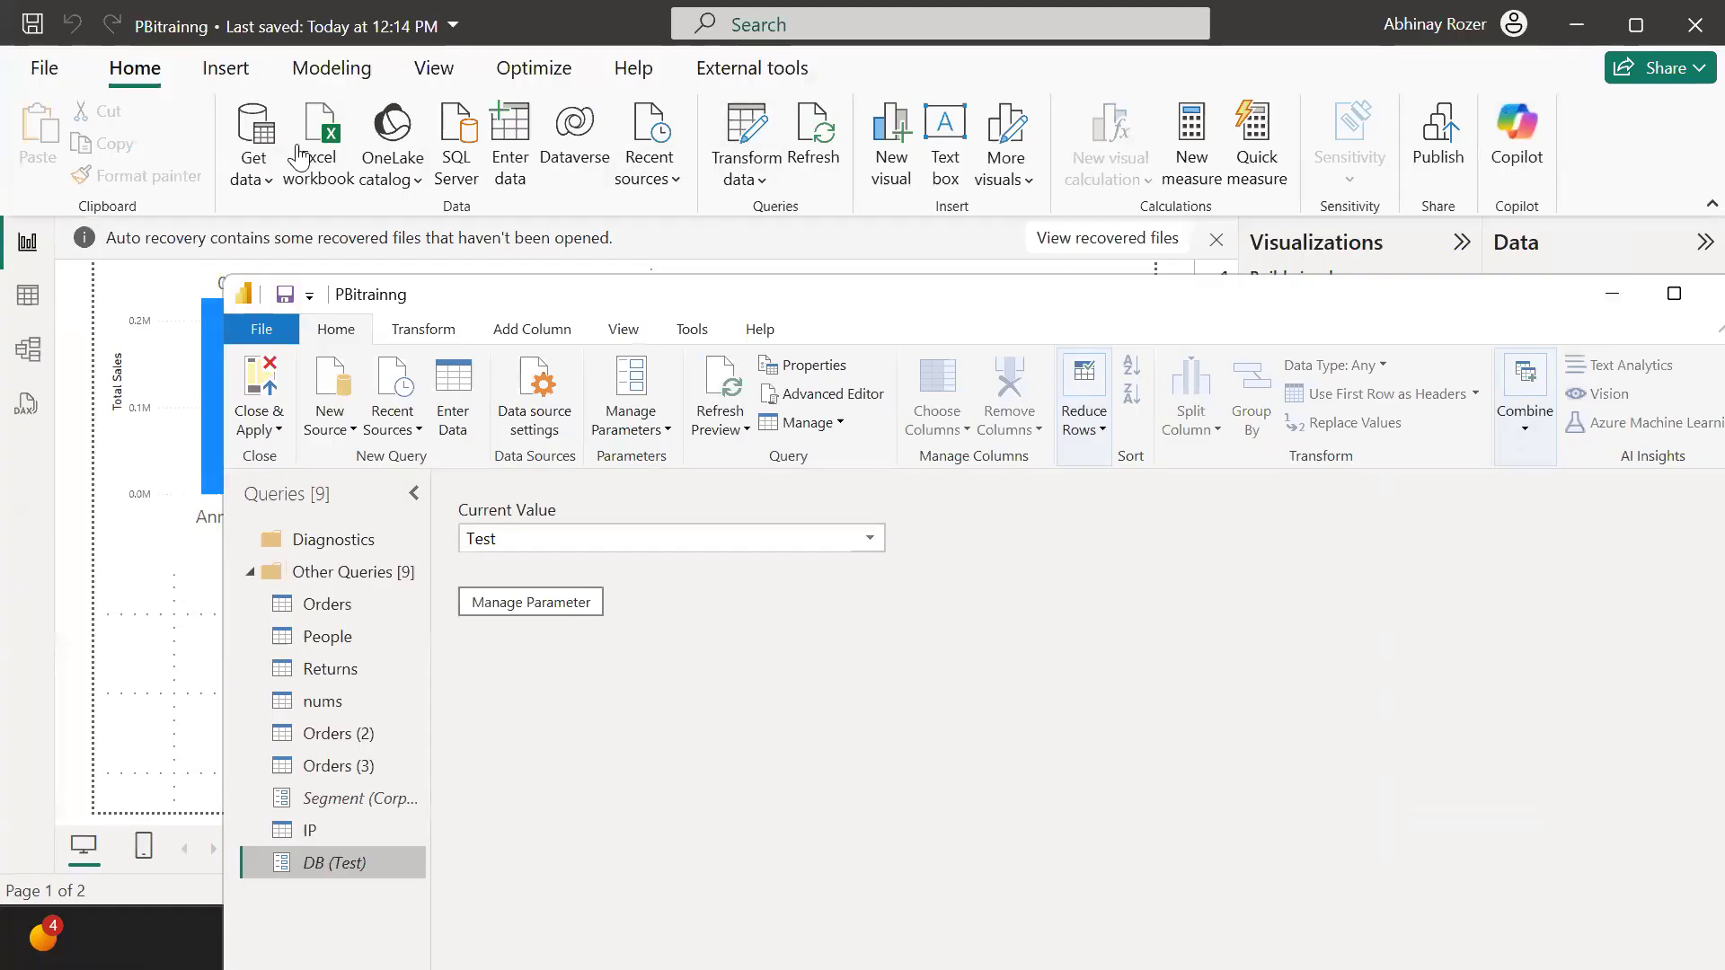
{"action": "left_click", "coordinate": [358, 79]}
{"action": "left_click", "coordinate": [358, 79]}
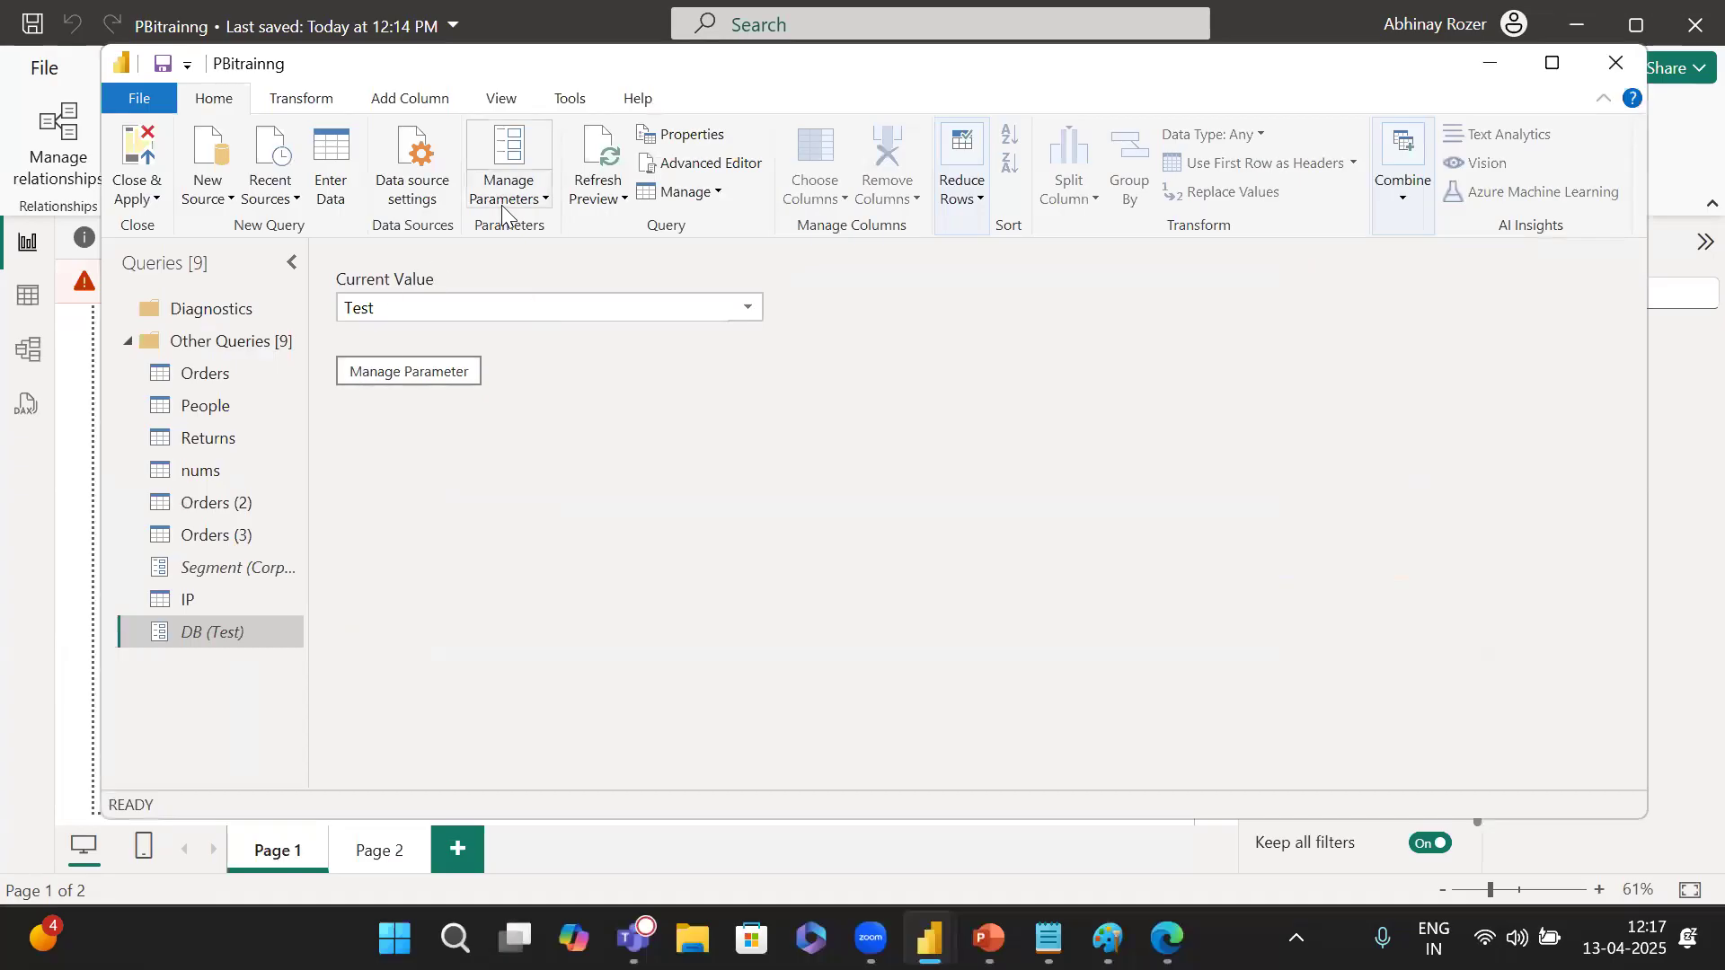
{"action": "left_click", "coordinate": [501, 198]}
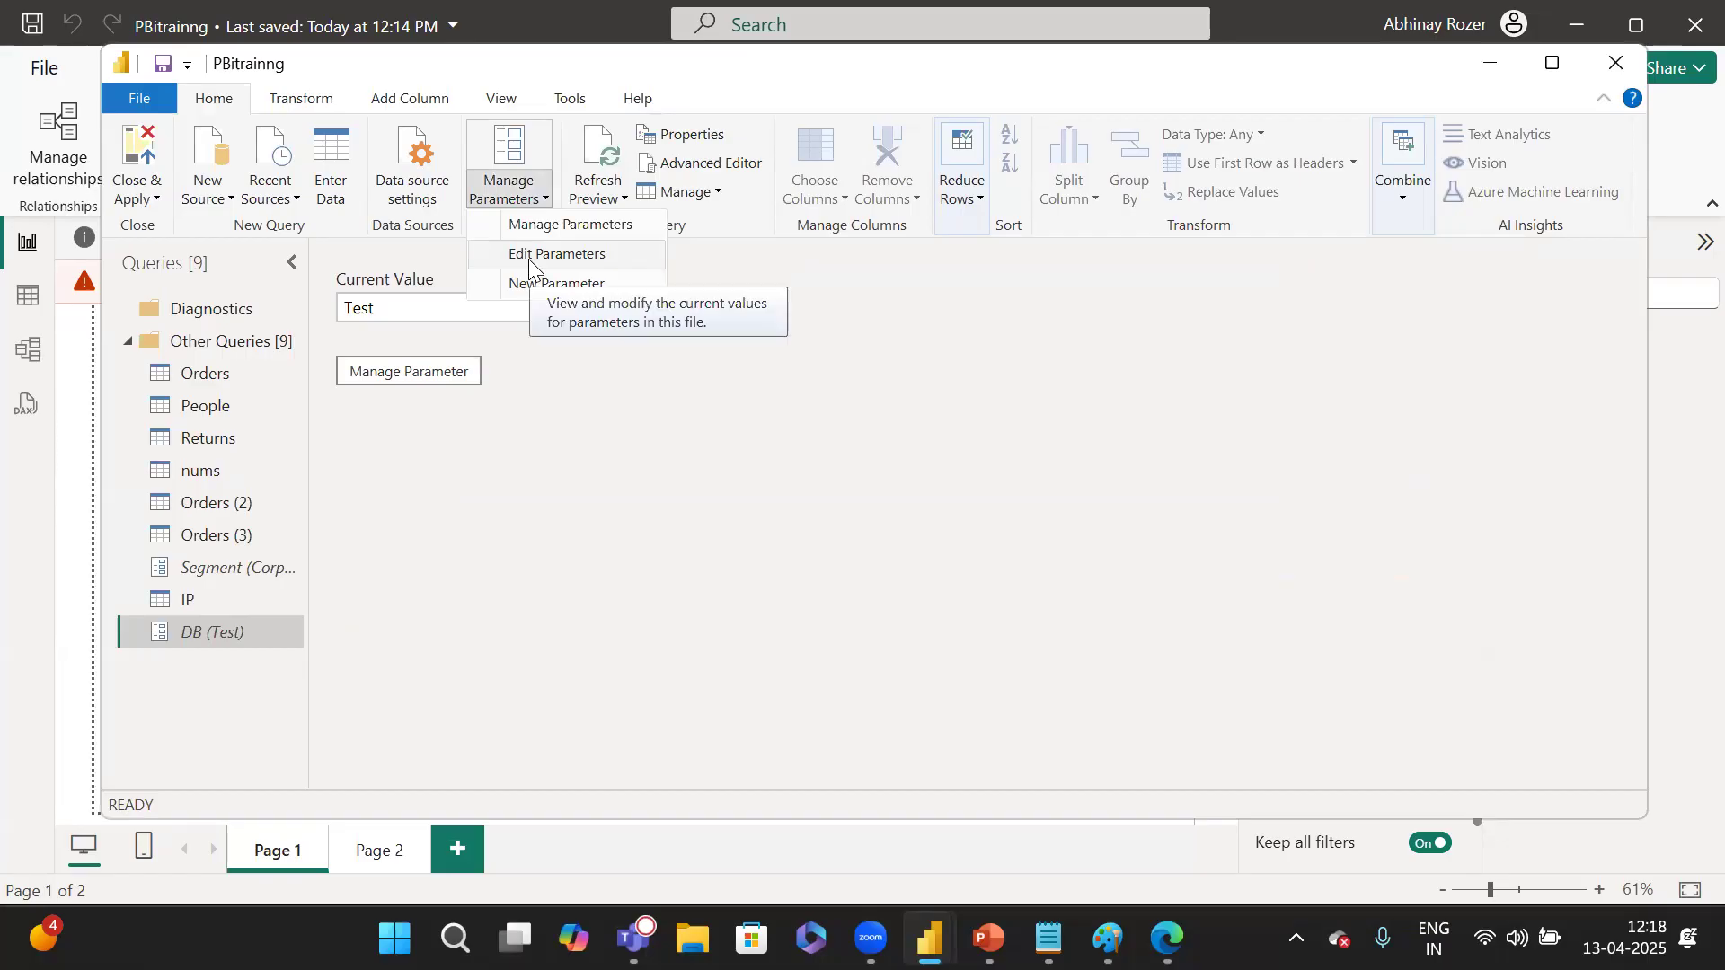
{"action": "left_click", "coordinate": [606, 258]}
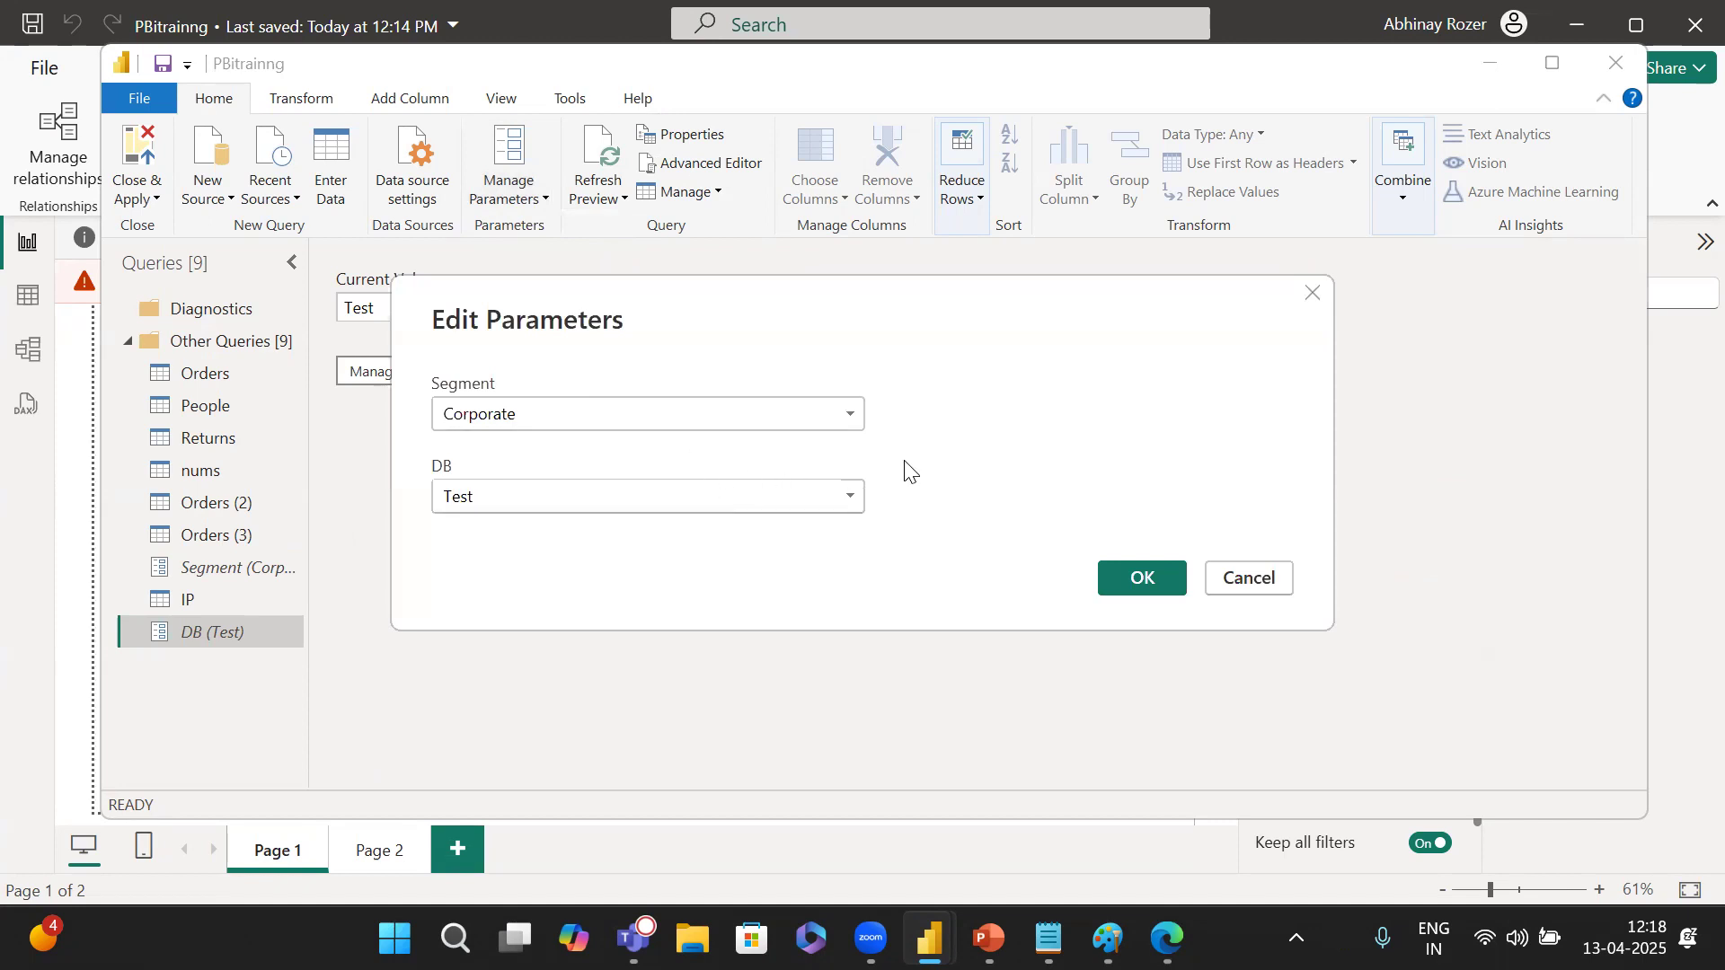
{"action": "left_click", "coordinate": [1312, 296]}
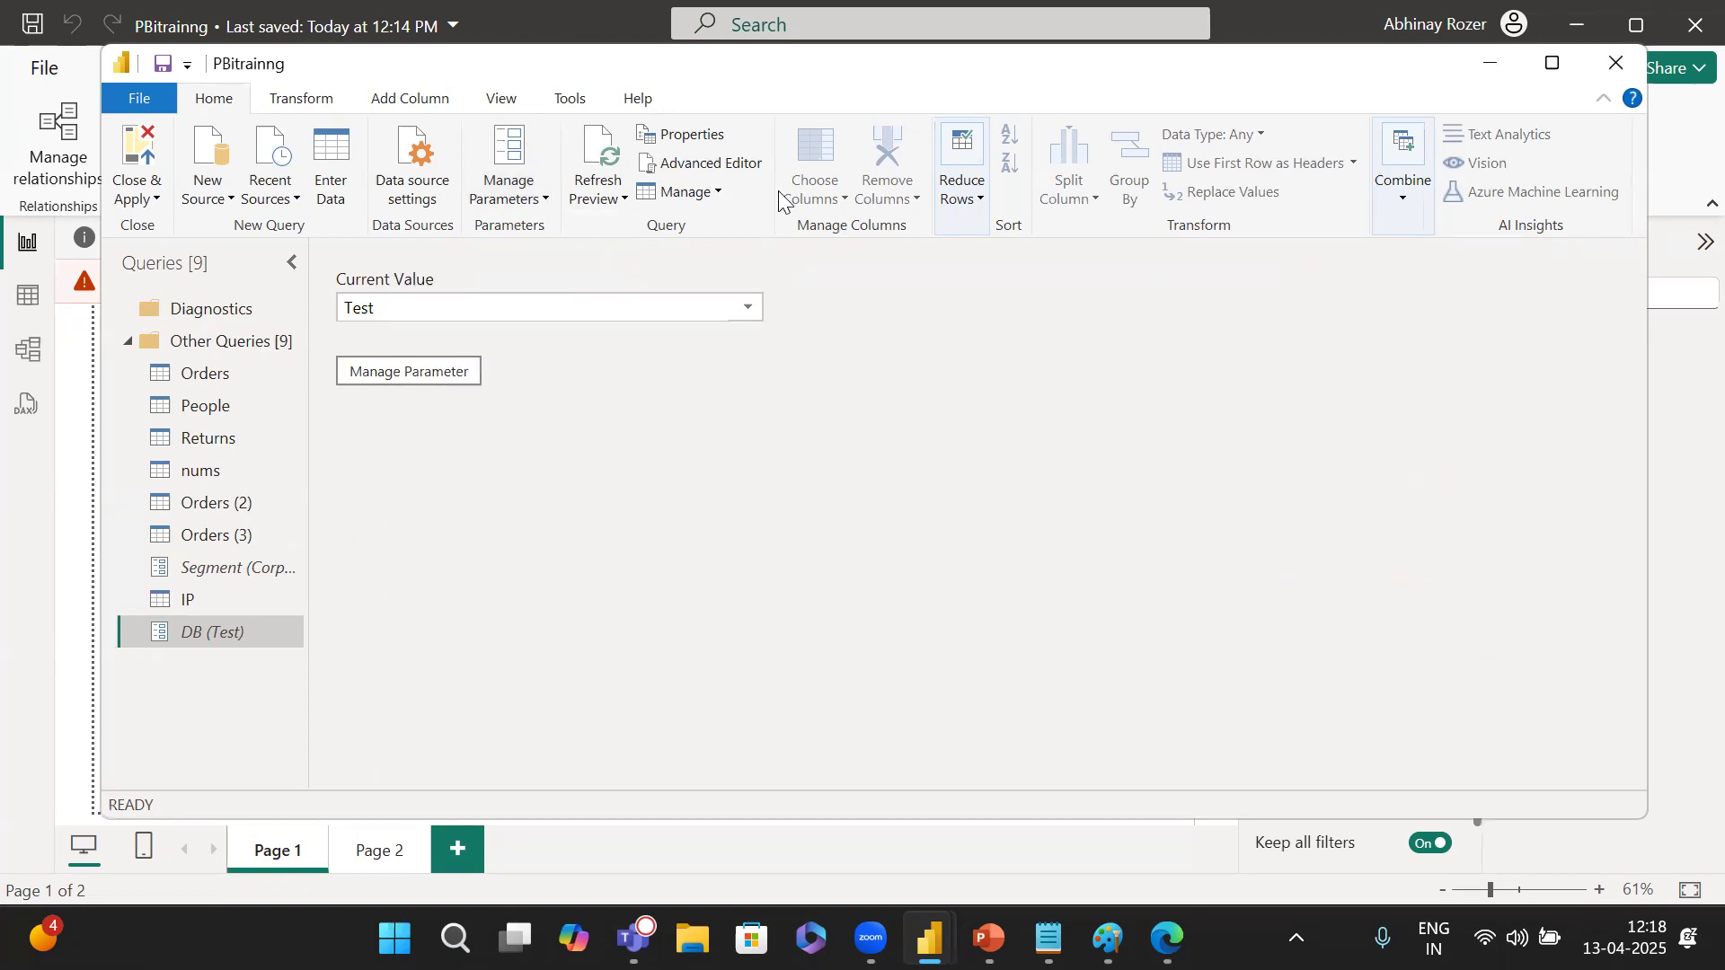
Review the DB parameter's full definition, including its suggested, default and current values, without changing it.
{"action": "left_click", "coordinate": [530, 199]}
{"action": "left_click", "coordinate": [525, 201]}
{"action": "left_click", "coordinate": [518, 203]}
{"action": "left_click", "coordinate": [518, 198]}
{"action": "left_click", "coordinate": [518, 198]}
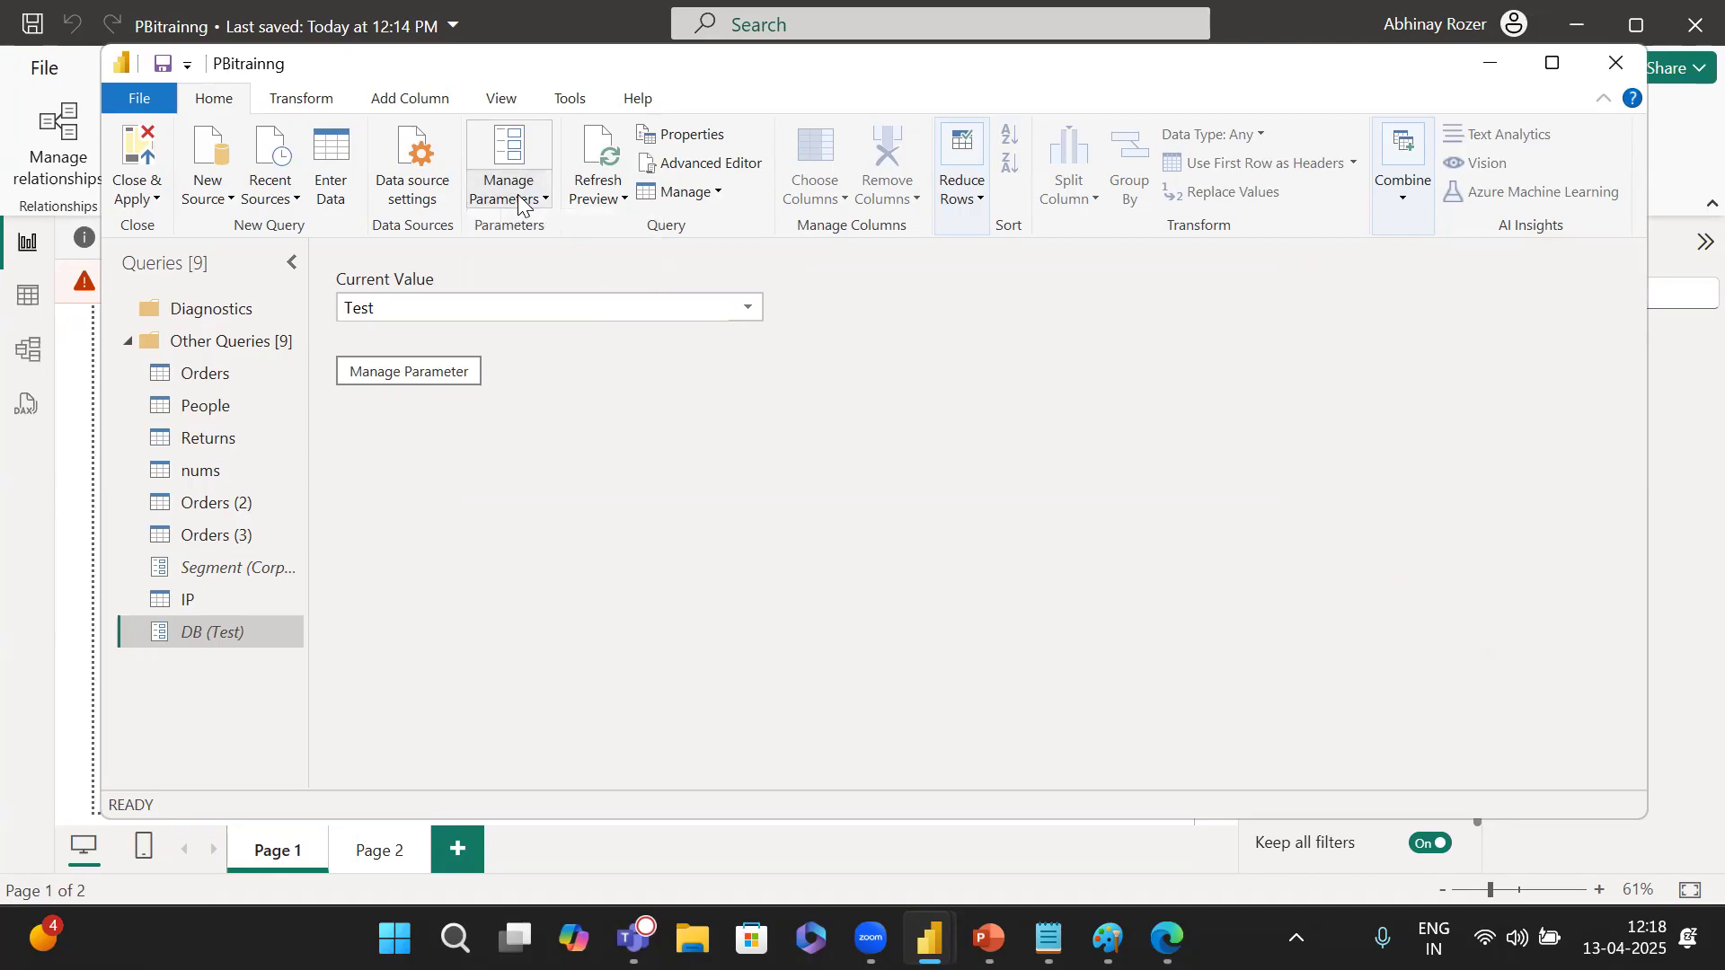
{"action": "left_click", "coordinate": [518, 203]}
{"action": "left_click", "coordinate": [544, 224]}
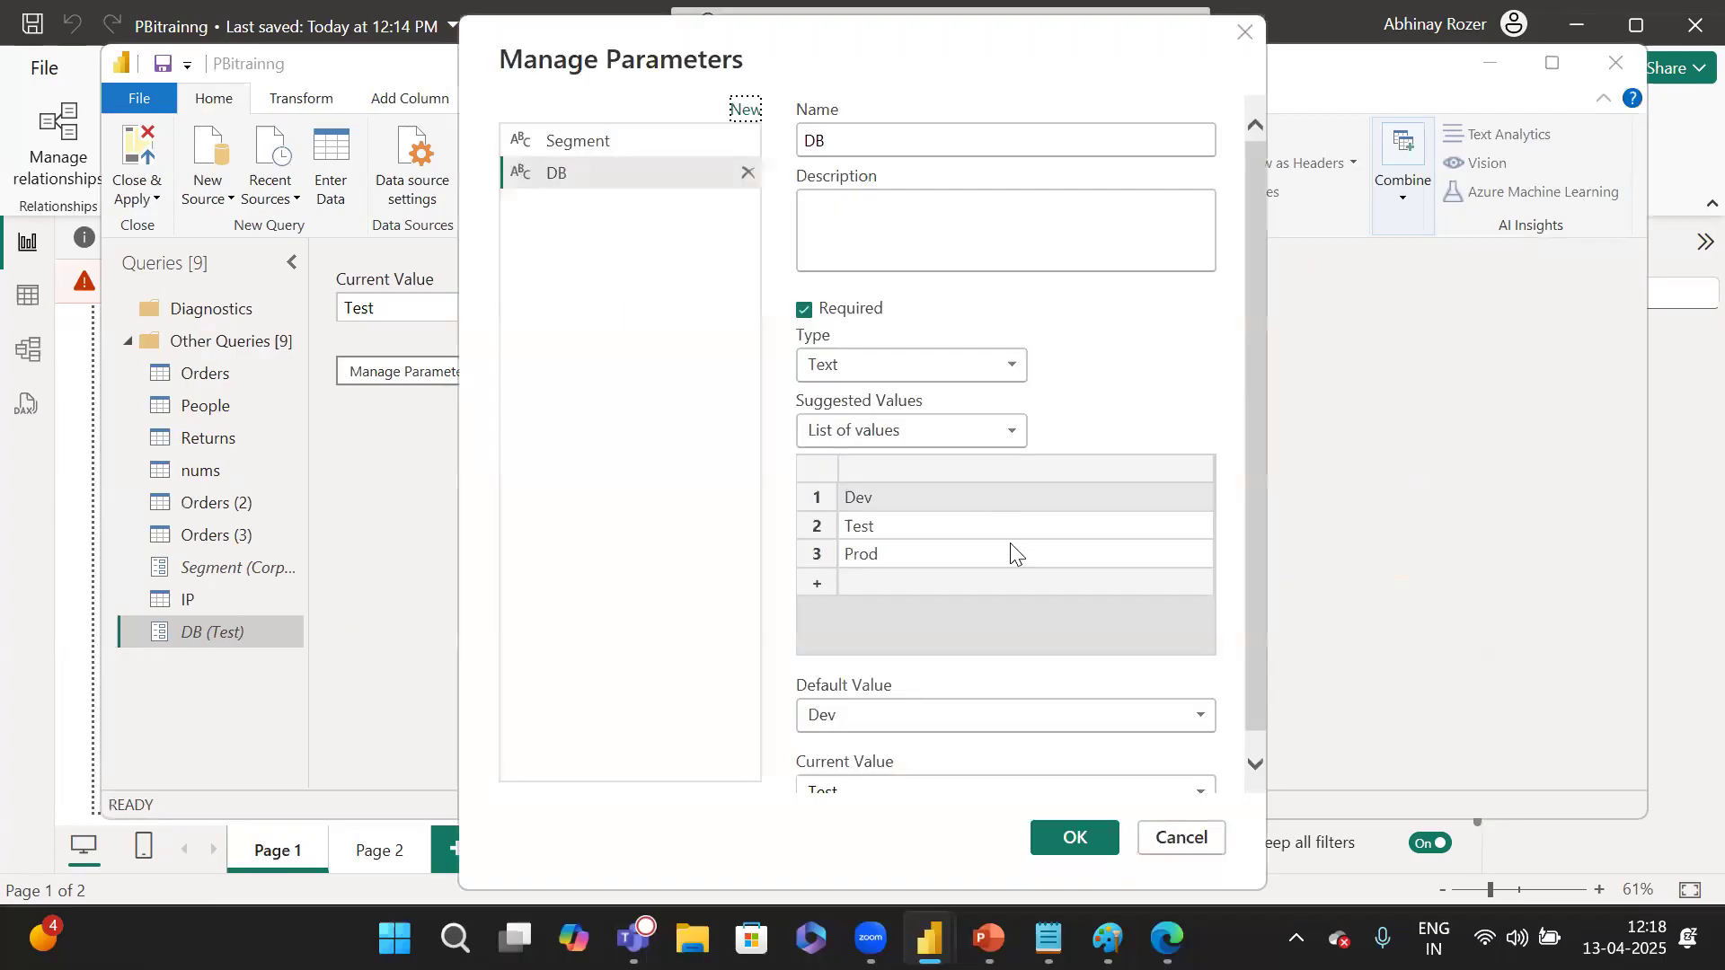
{"action": "scroll", "coordinate": [1001, 577], "scroll_direction": "down", "scroll_amount": 1}
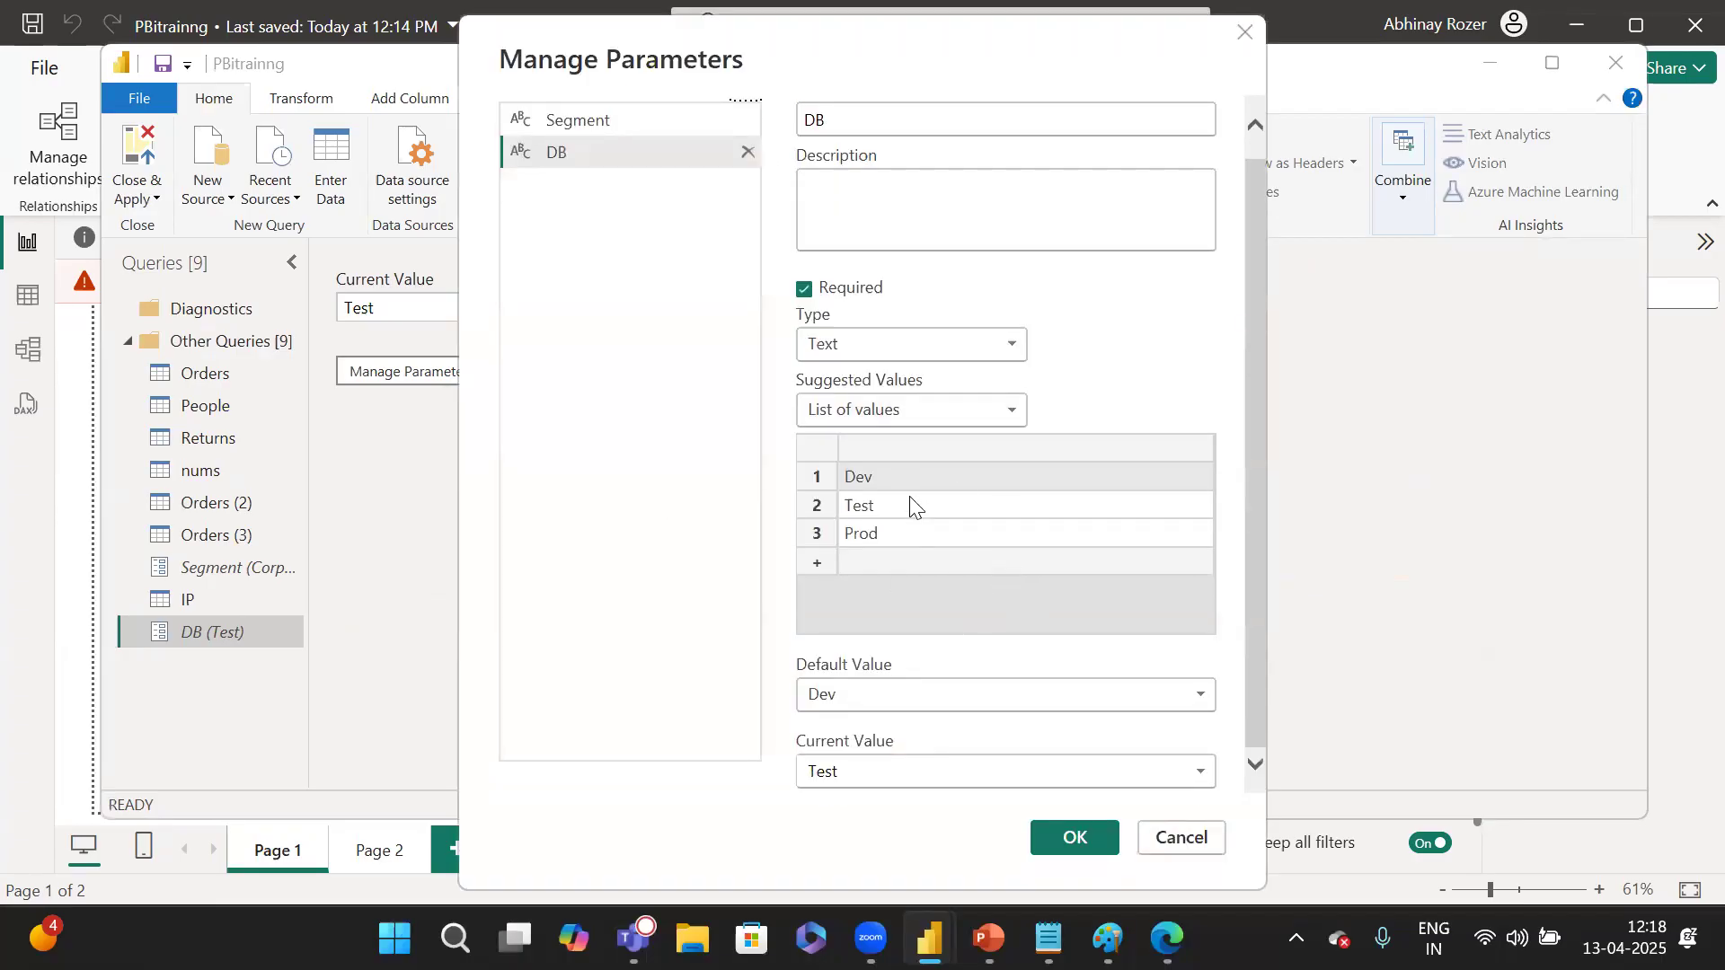
{"action": "scroll", "coordinate": [966, 645], "scroll_direction": "up", "scroll_amount": 1}
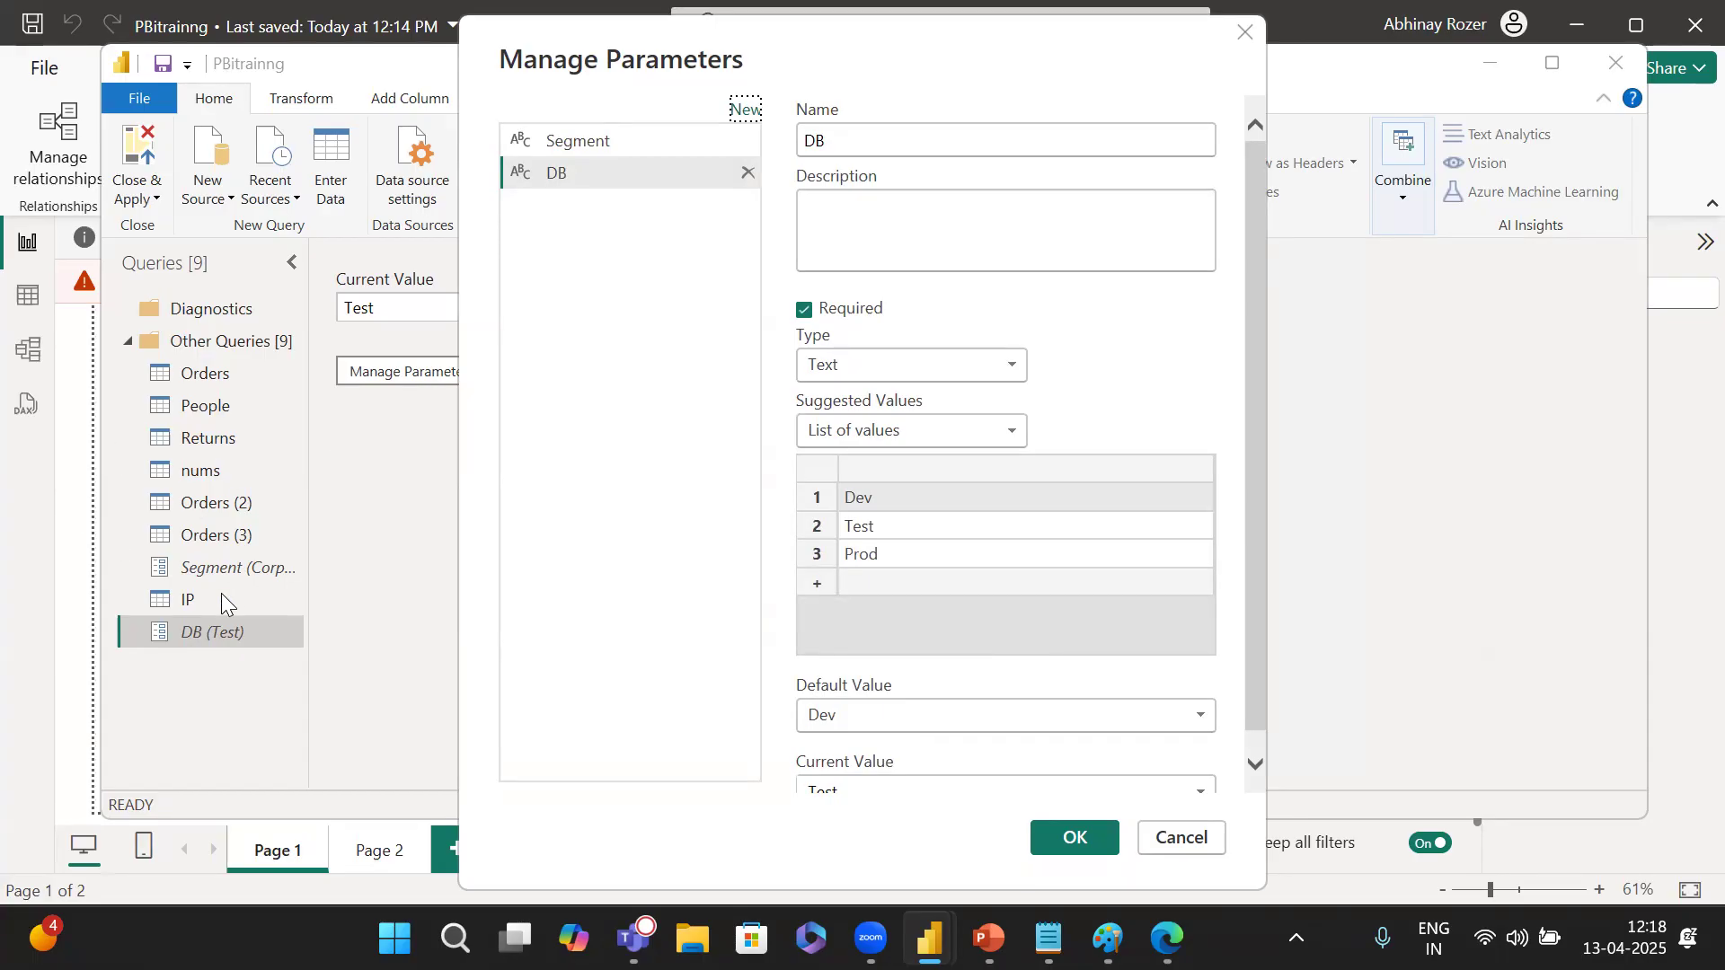
{"action": "left_click", "coordinate": [1206, 850]}
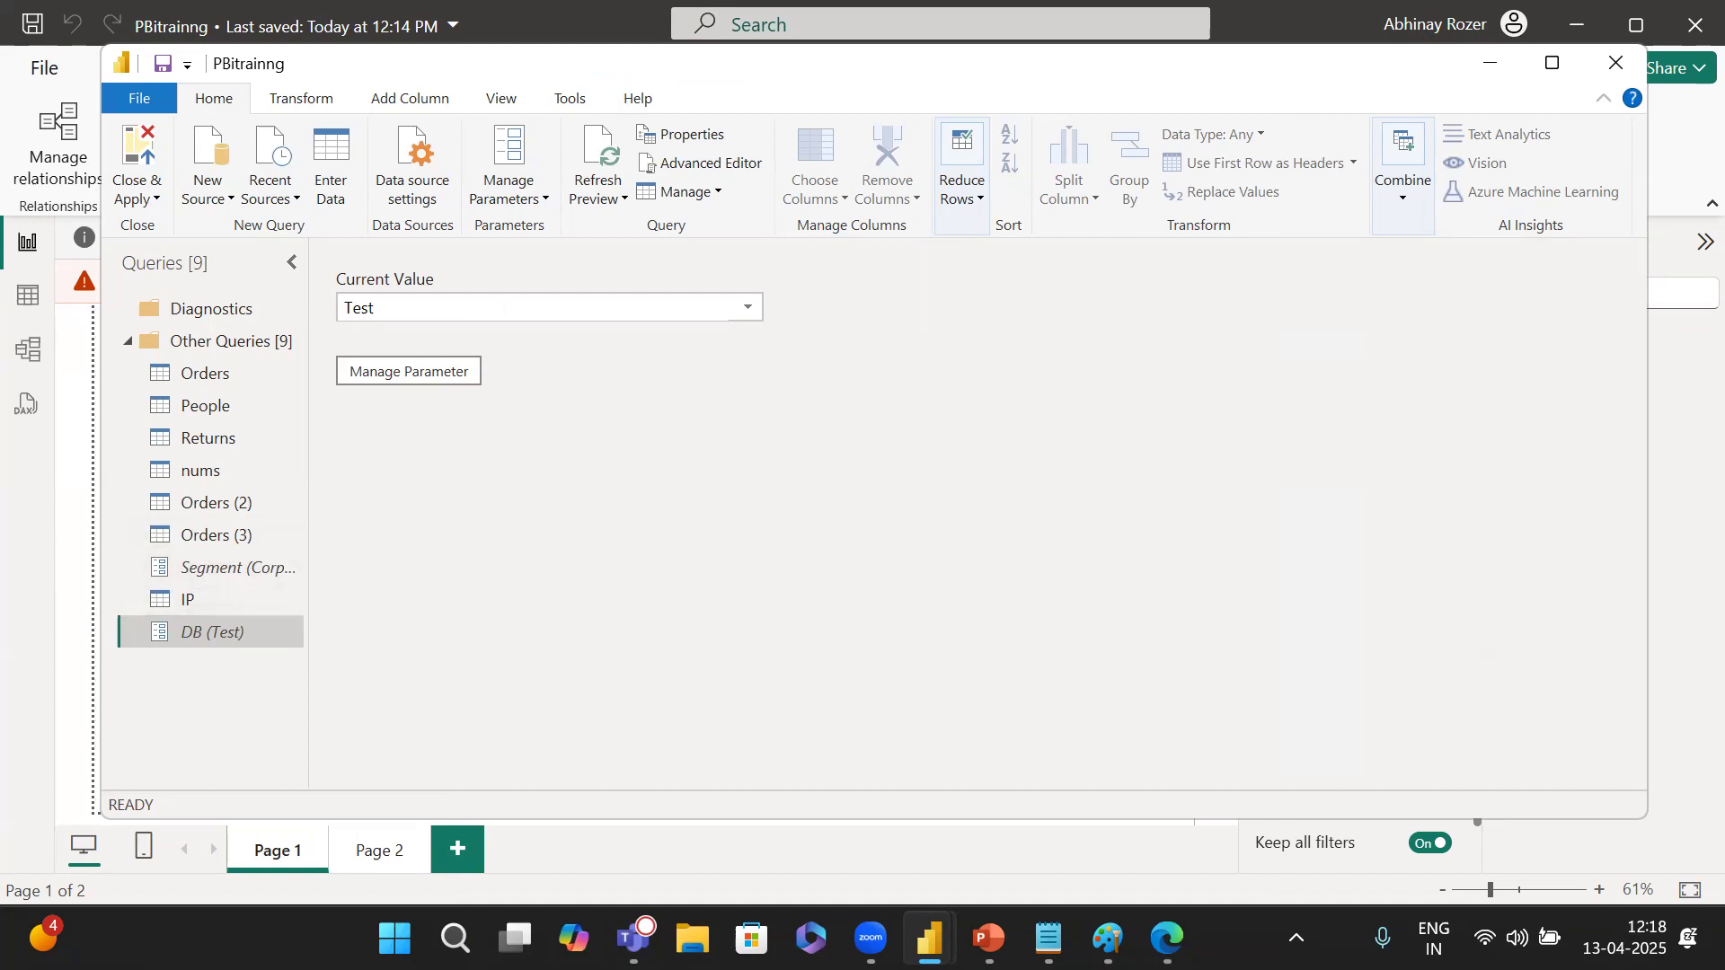
Switch to the Power BI service in the browser and examine the PBitrainng semantic model's data source credentials and parameter settings.
{"action": "left_click", "coordinate": [1166, 939]}
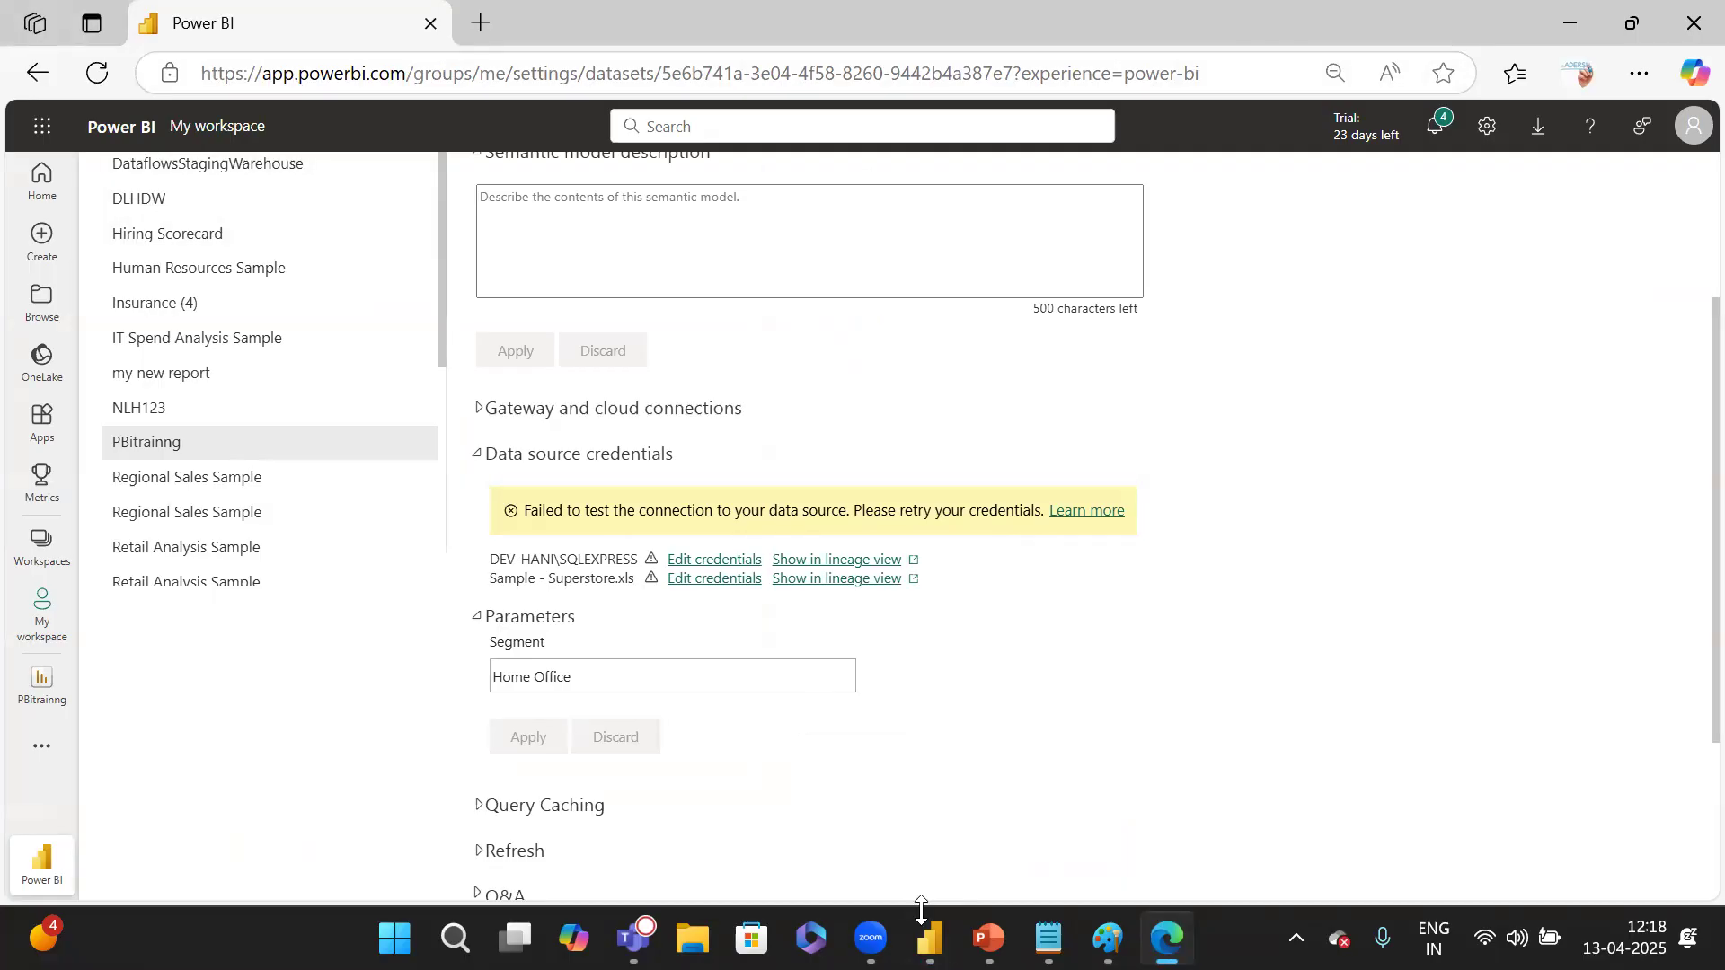
{"action": "mouse_move", "coordinate": [930, 939]}
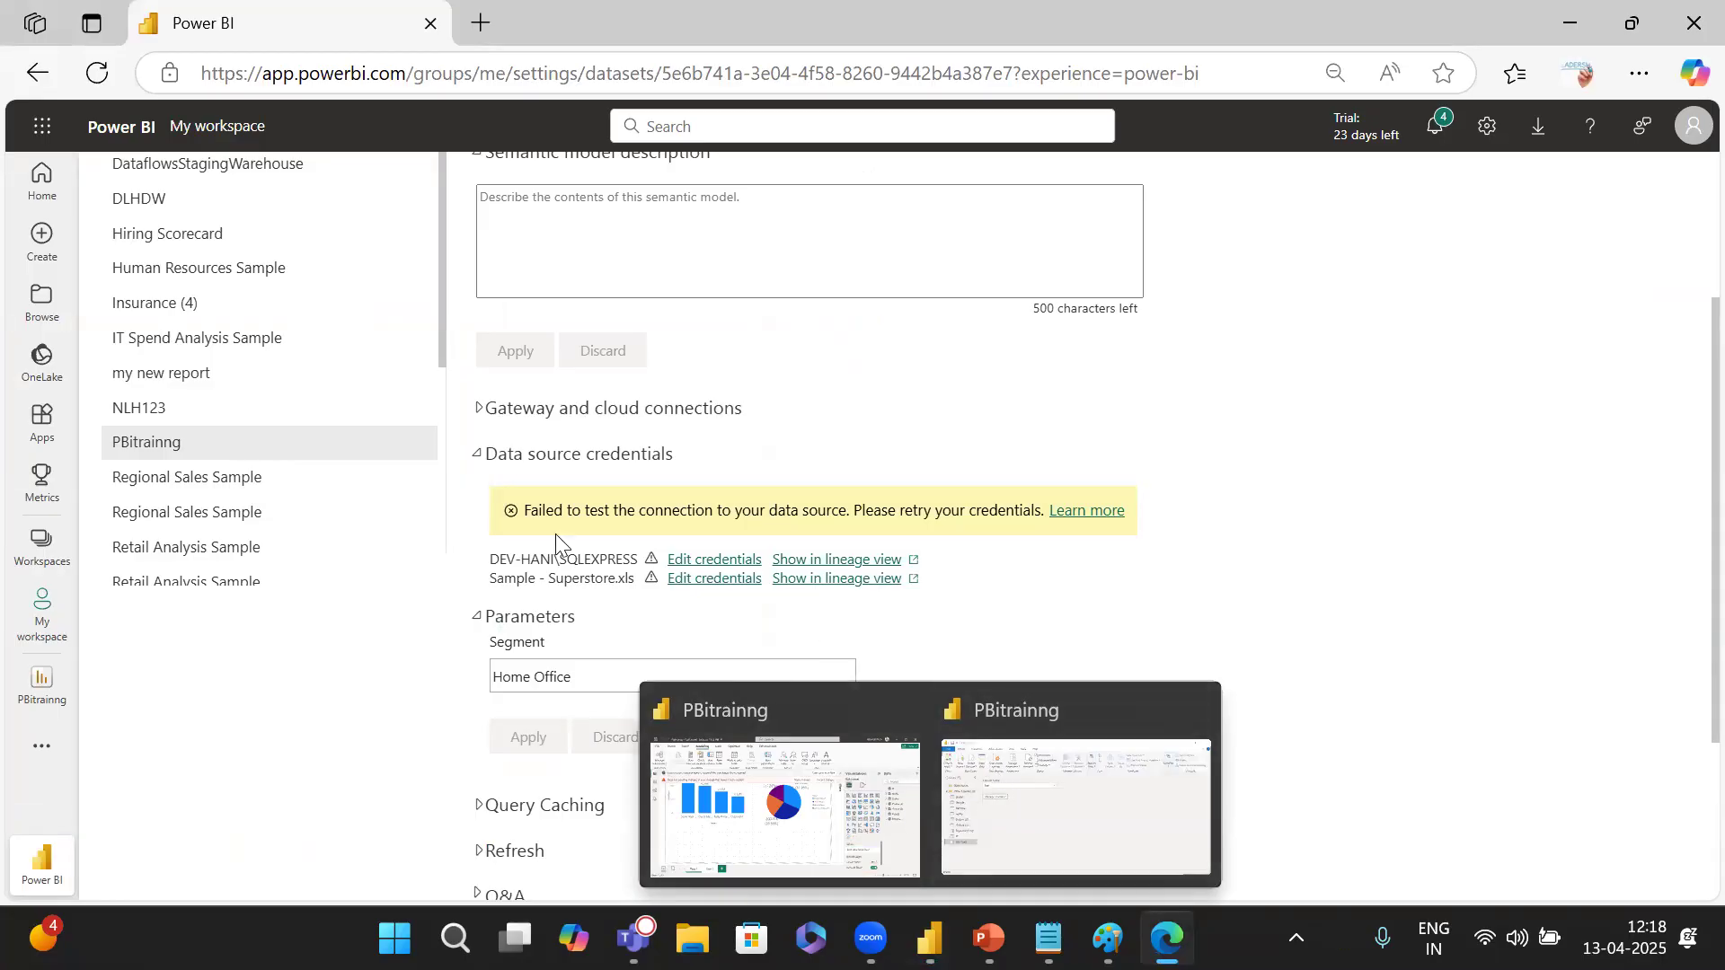
{"action": "left_click", "coordinate": [552, 634]}
{"action": "left_click", "coordinate": [552, 635]}
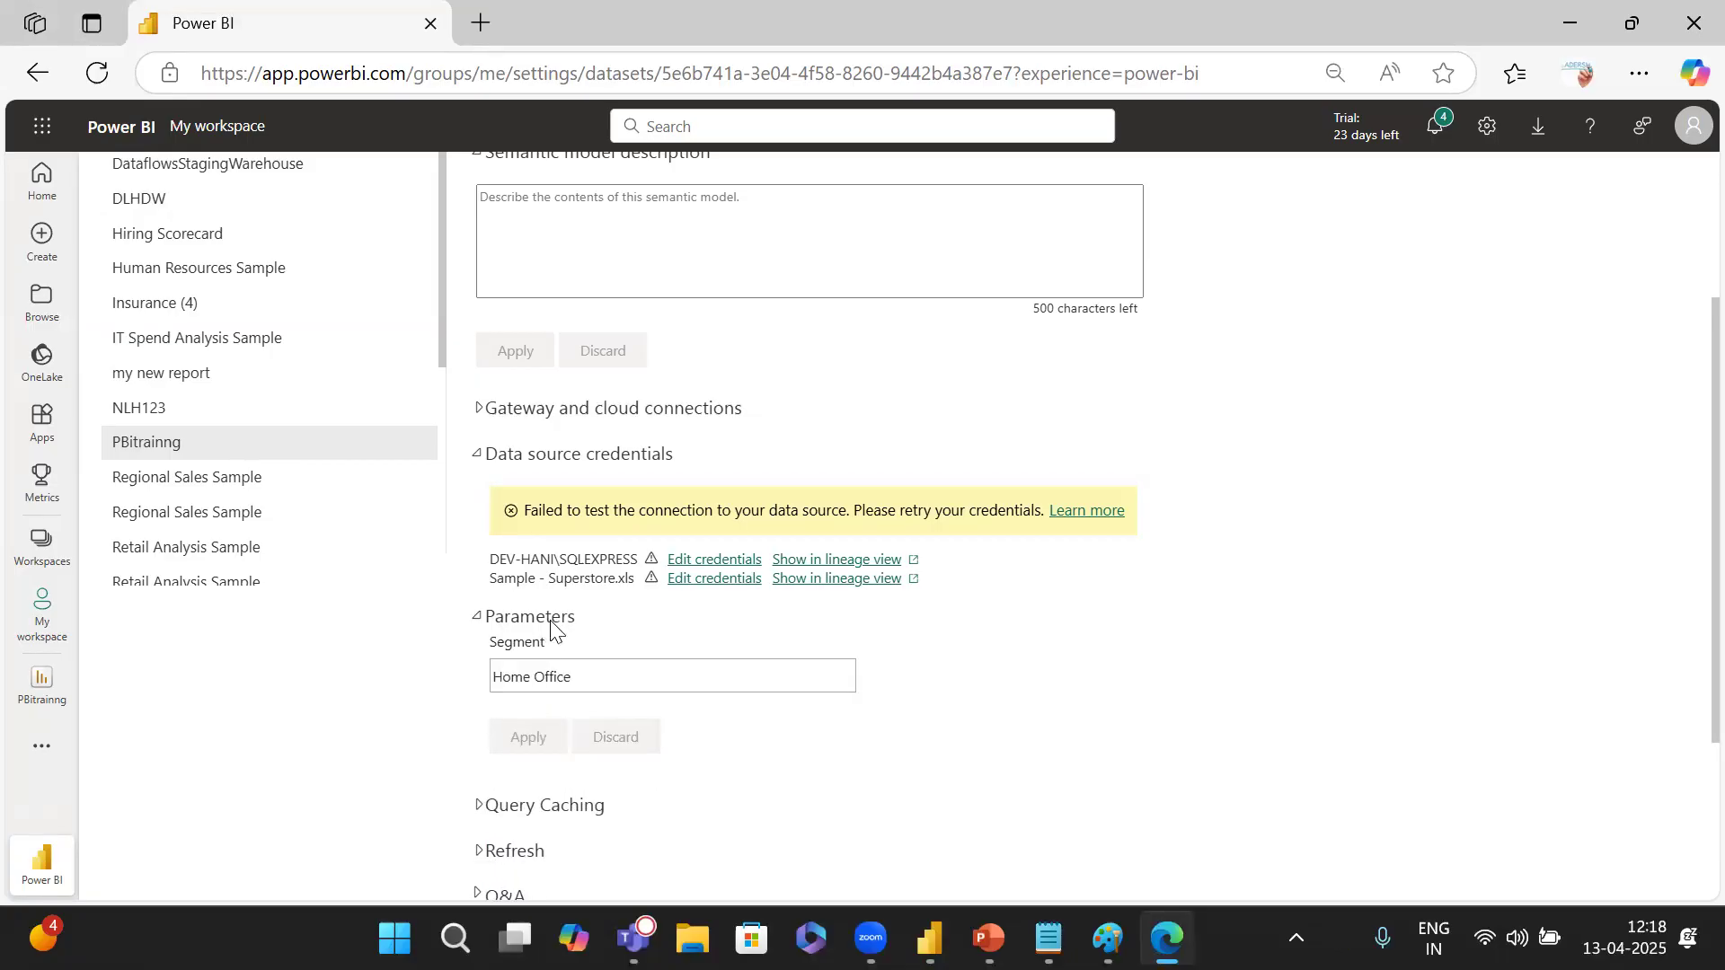
{"action": "left_click_drag", "start_coordinate": [583, 685], "coordinate": [493, 670]}
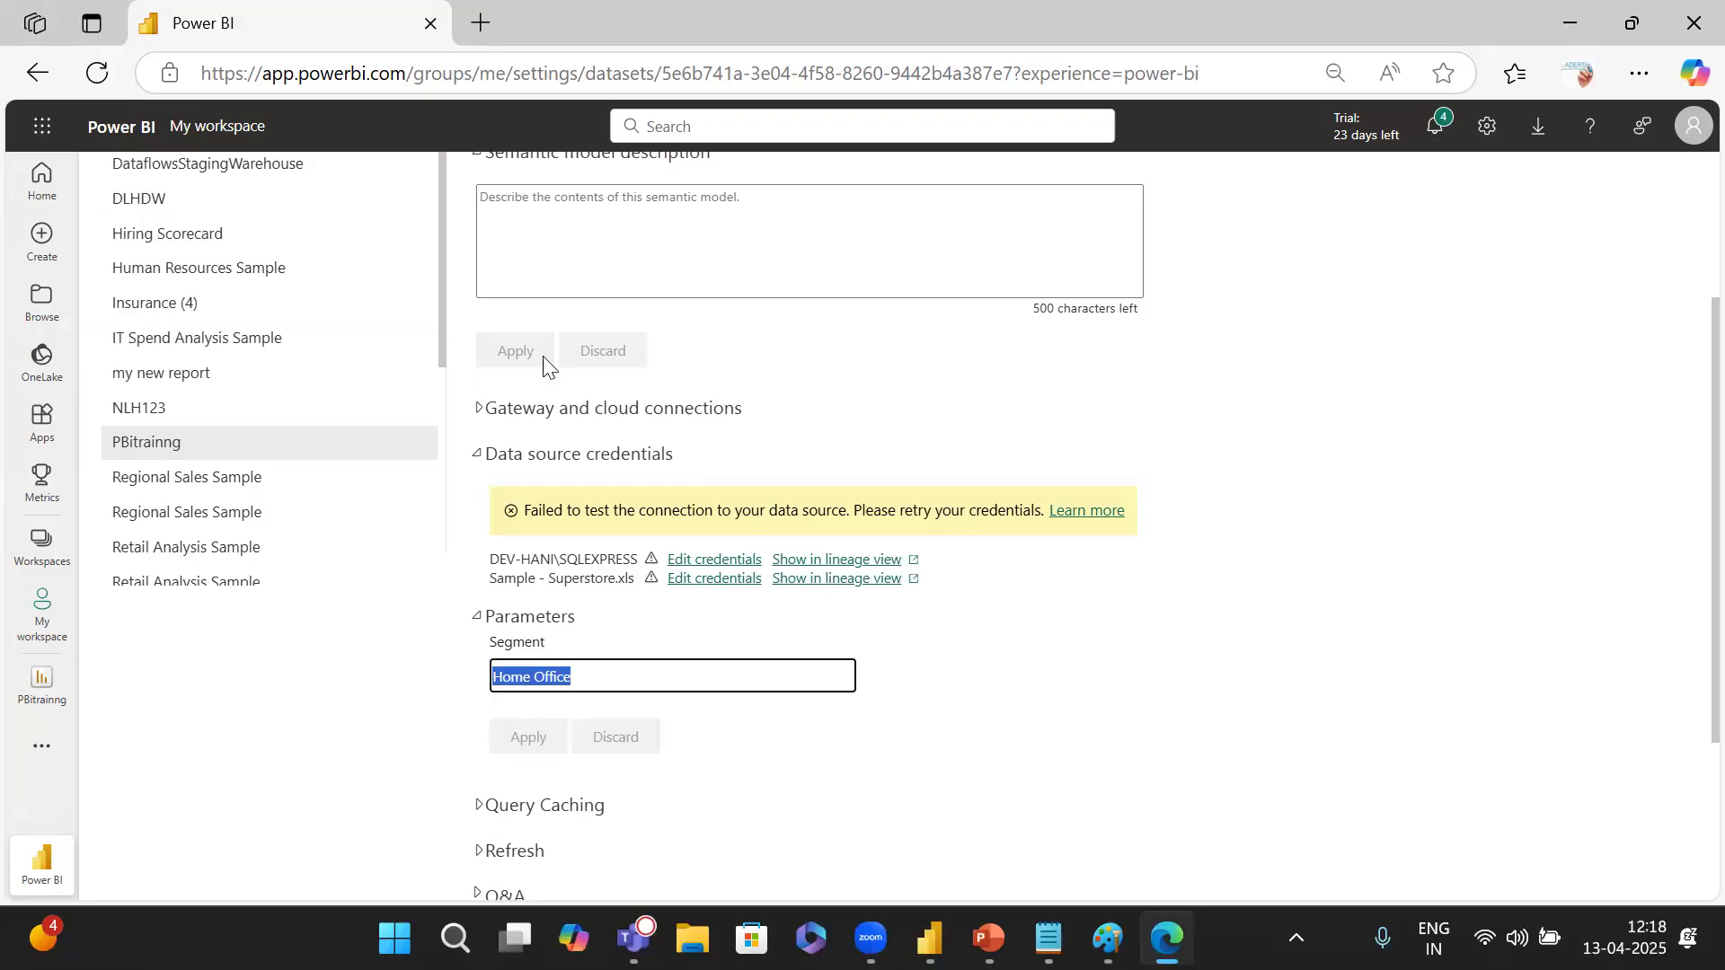
{"action": "scroll", "coordinate": [496, 328], "scroll_direction": "up", "scroll_amount": 3}
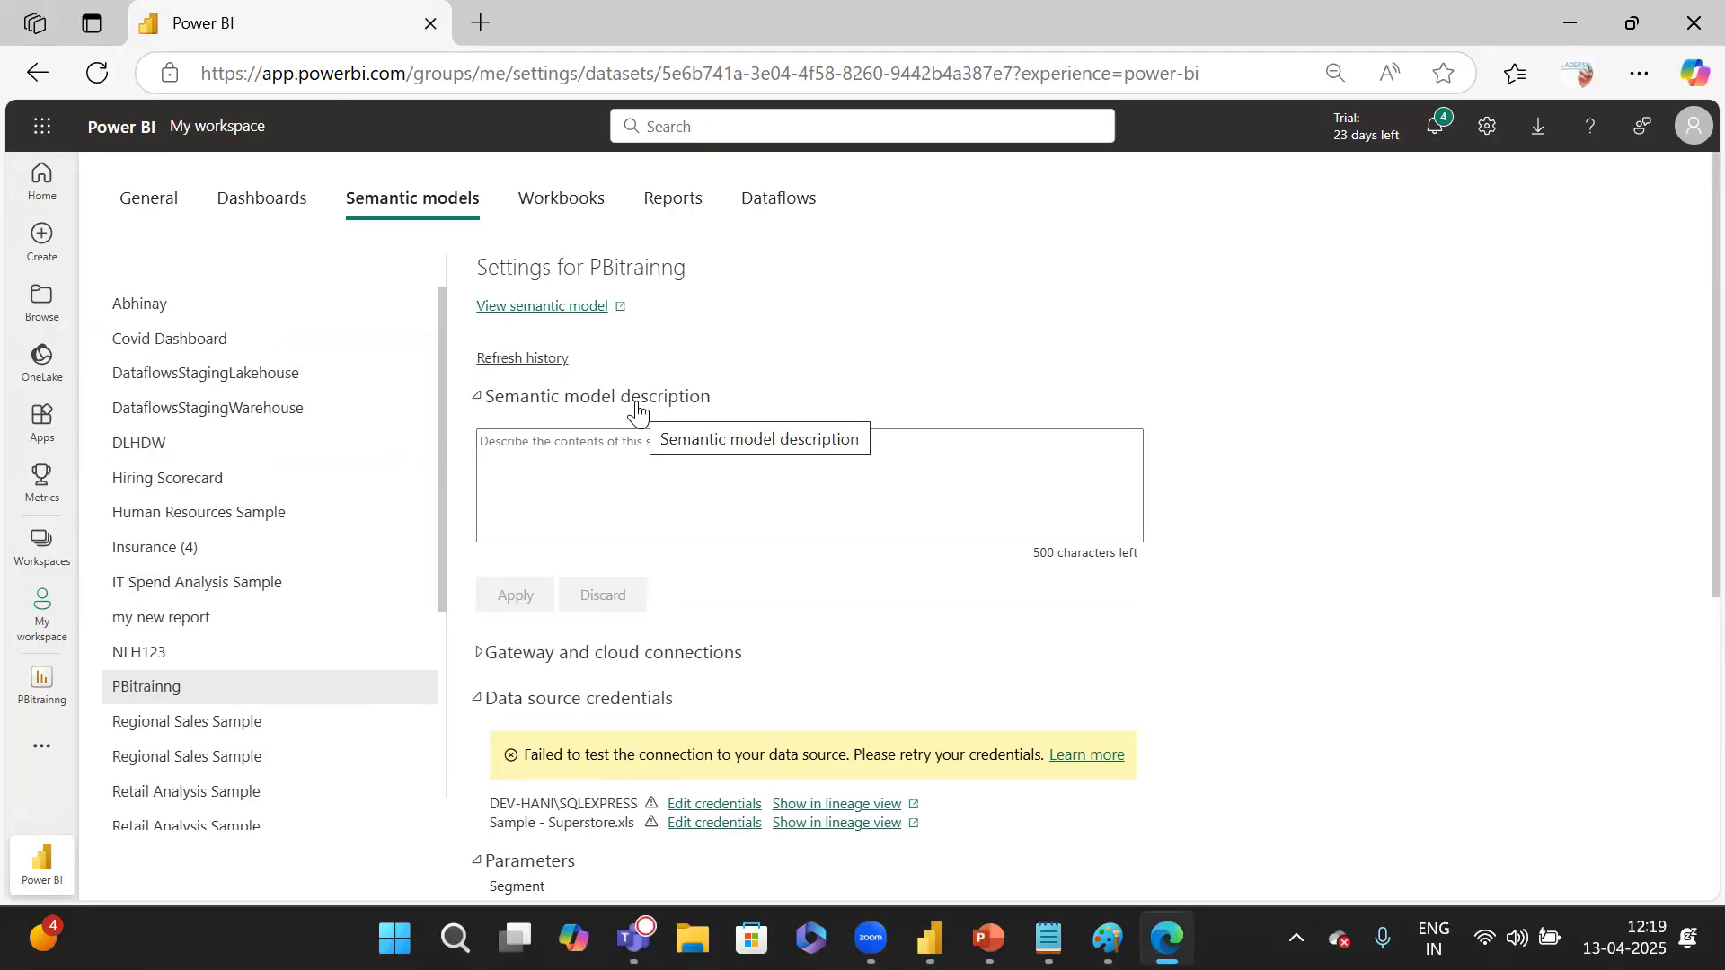
{"action": "scroll", "coordinate": [571, 458], "scroll_direction": "down", "scroll_amount": 3}
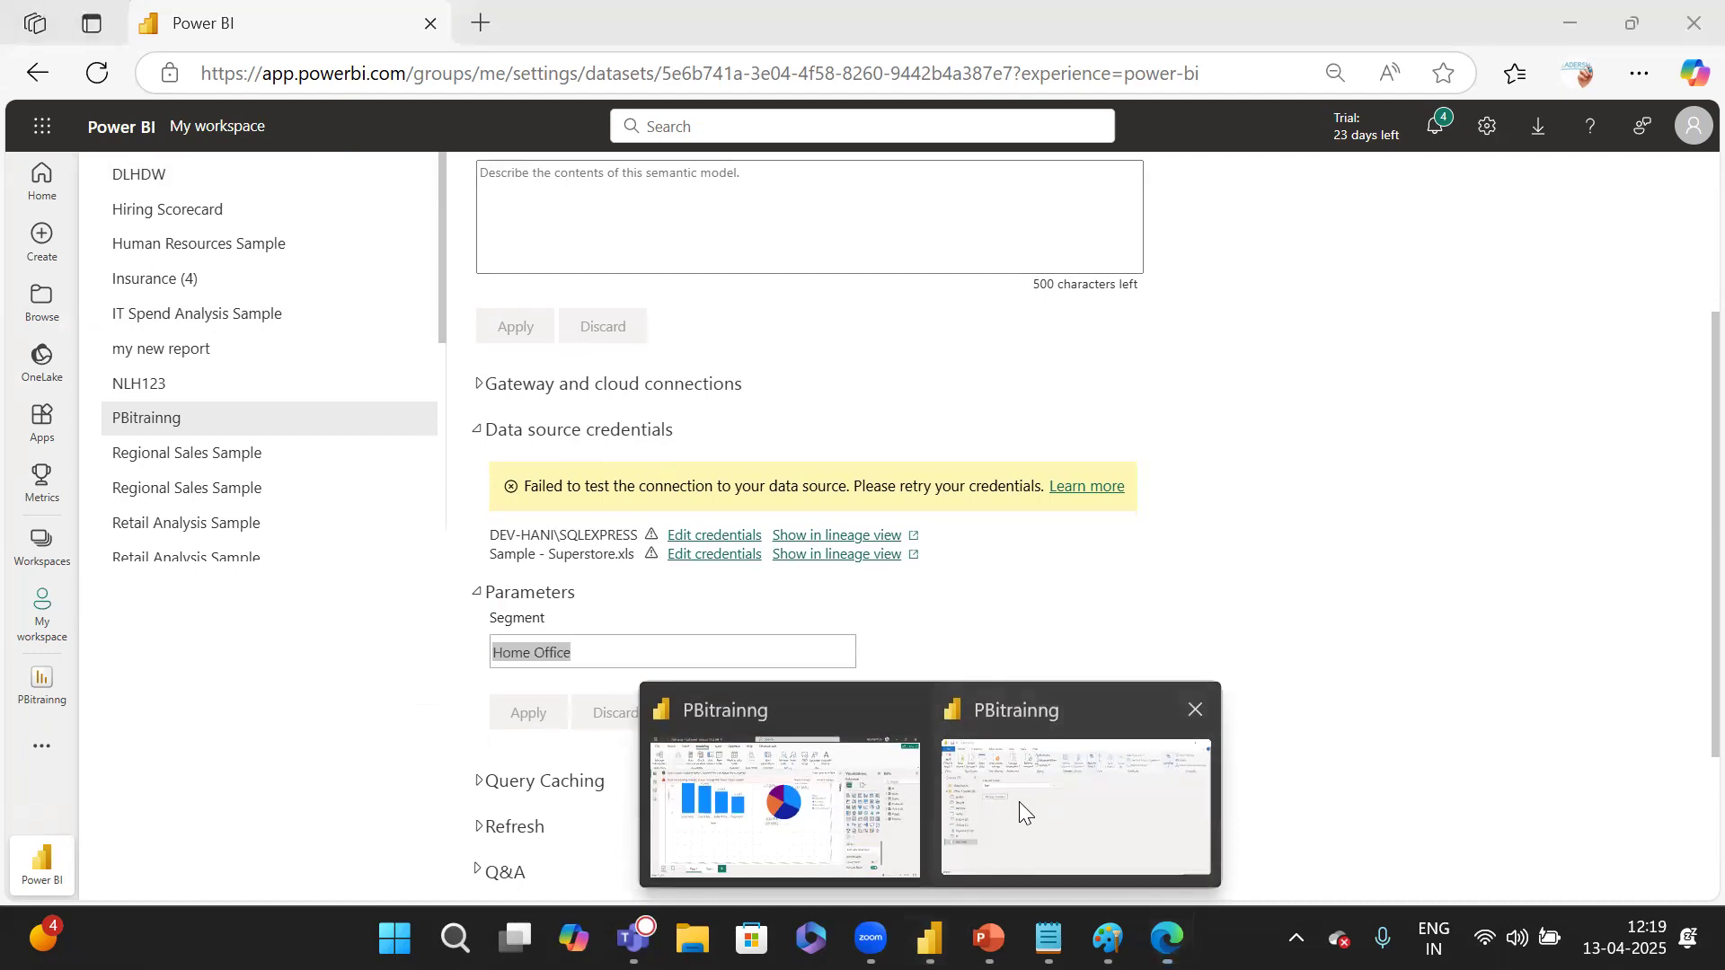
Switch back to the Power Query Editor and view the IP query's data preview.
{"action": "left_click", "coordinate": [1018, 801]}
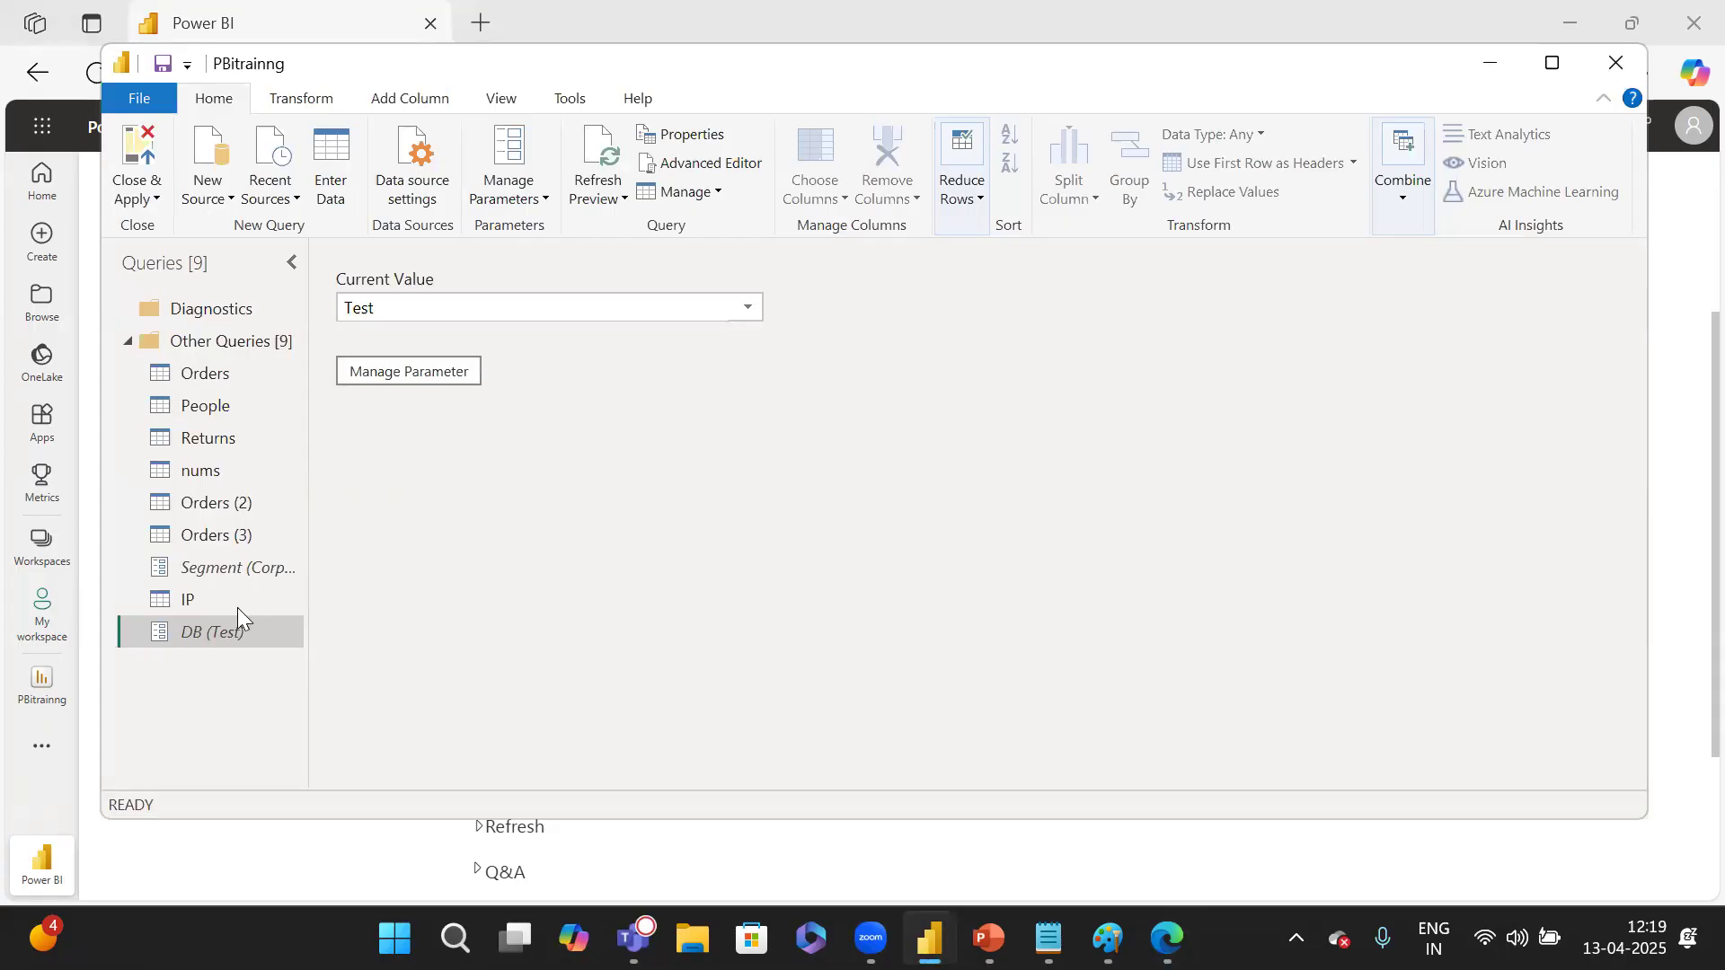
{"action": "left_click", "coordinate": [210, 605]}
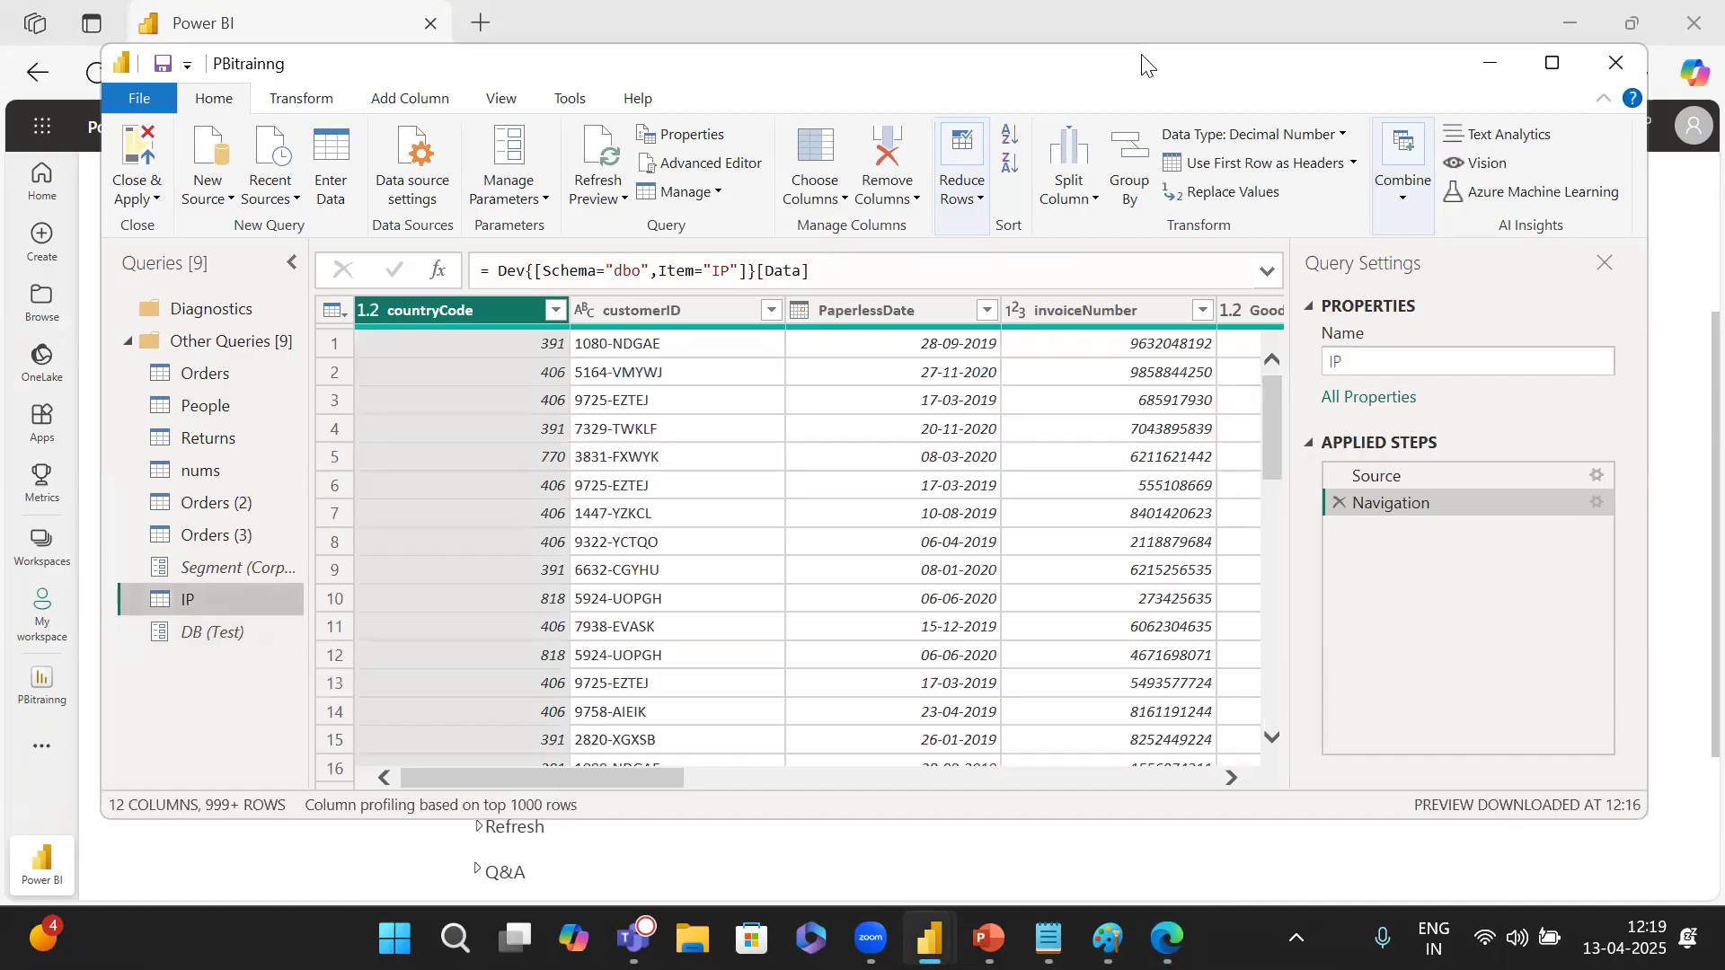
{"action": "left_click_drag", "start_coordinate": [1147, 65], "coordinate": [1147, 120]}
Try adding two blank parameters, check the Segment parameter's definition, and discard the additions.
{"action": "left_click", "coordinate": [525, 245]}
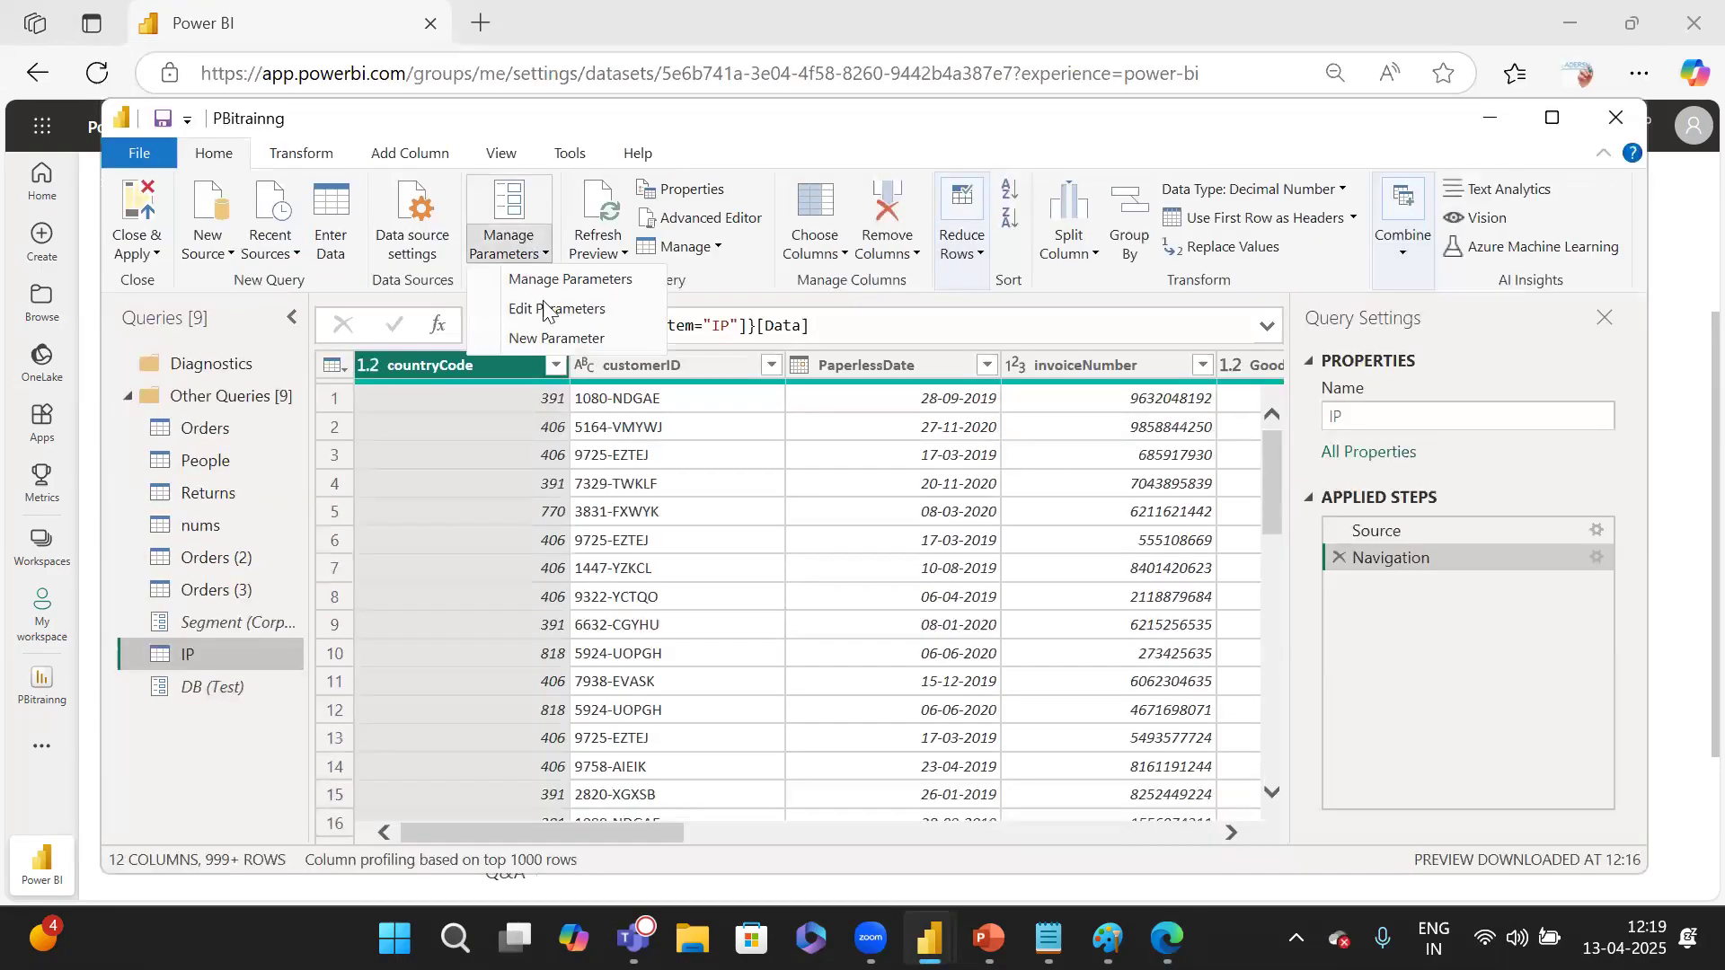
{"action": "left_click", "coordinate": [554, 339]}
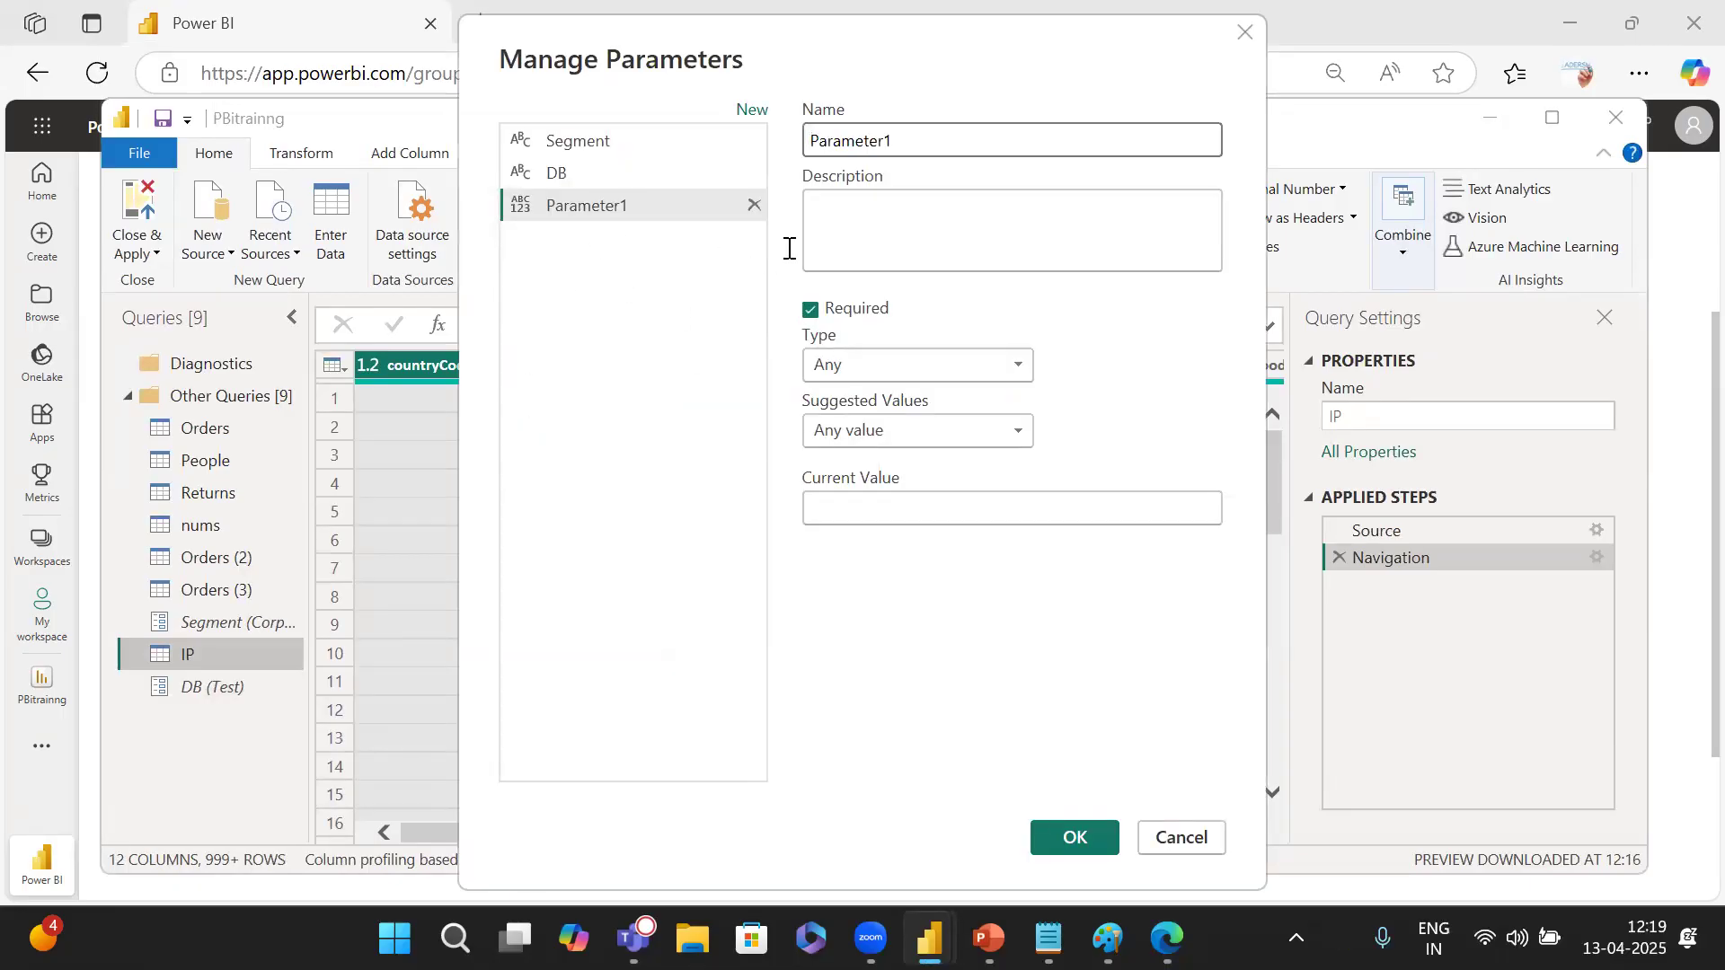
{"action": "left_click", "coordinate": [752, 109]}
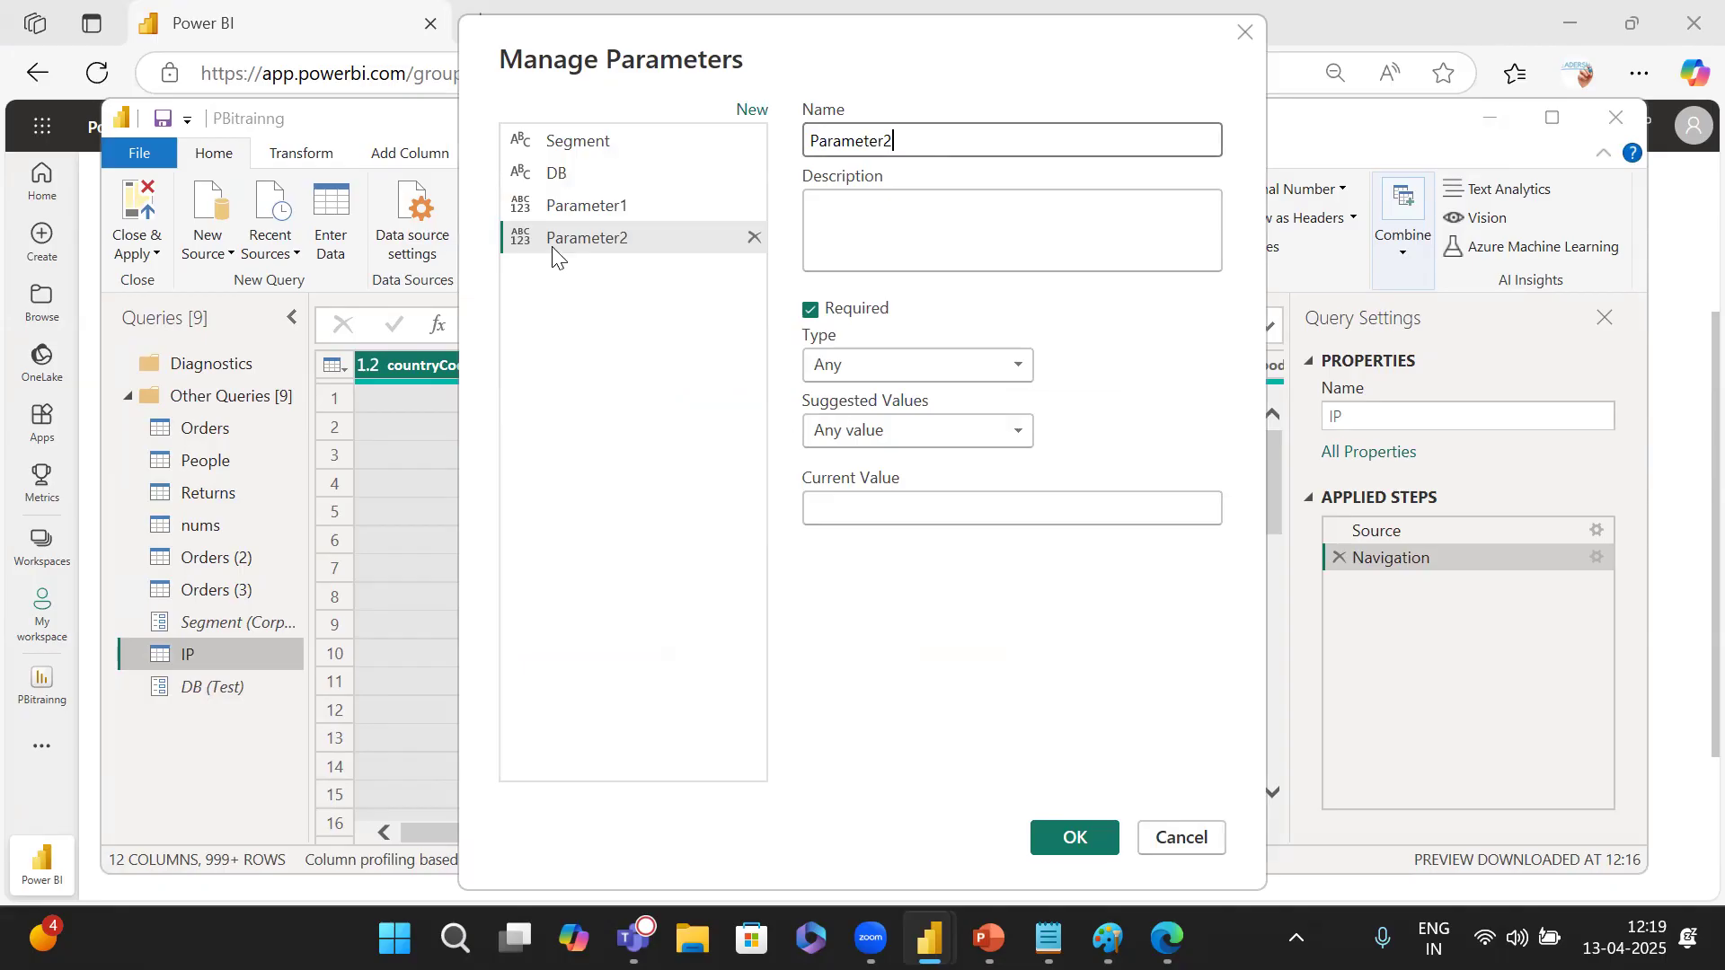
{"action": "left_click", "coordinate": [575, 147]}
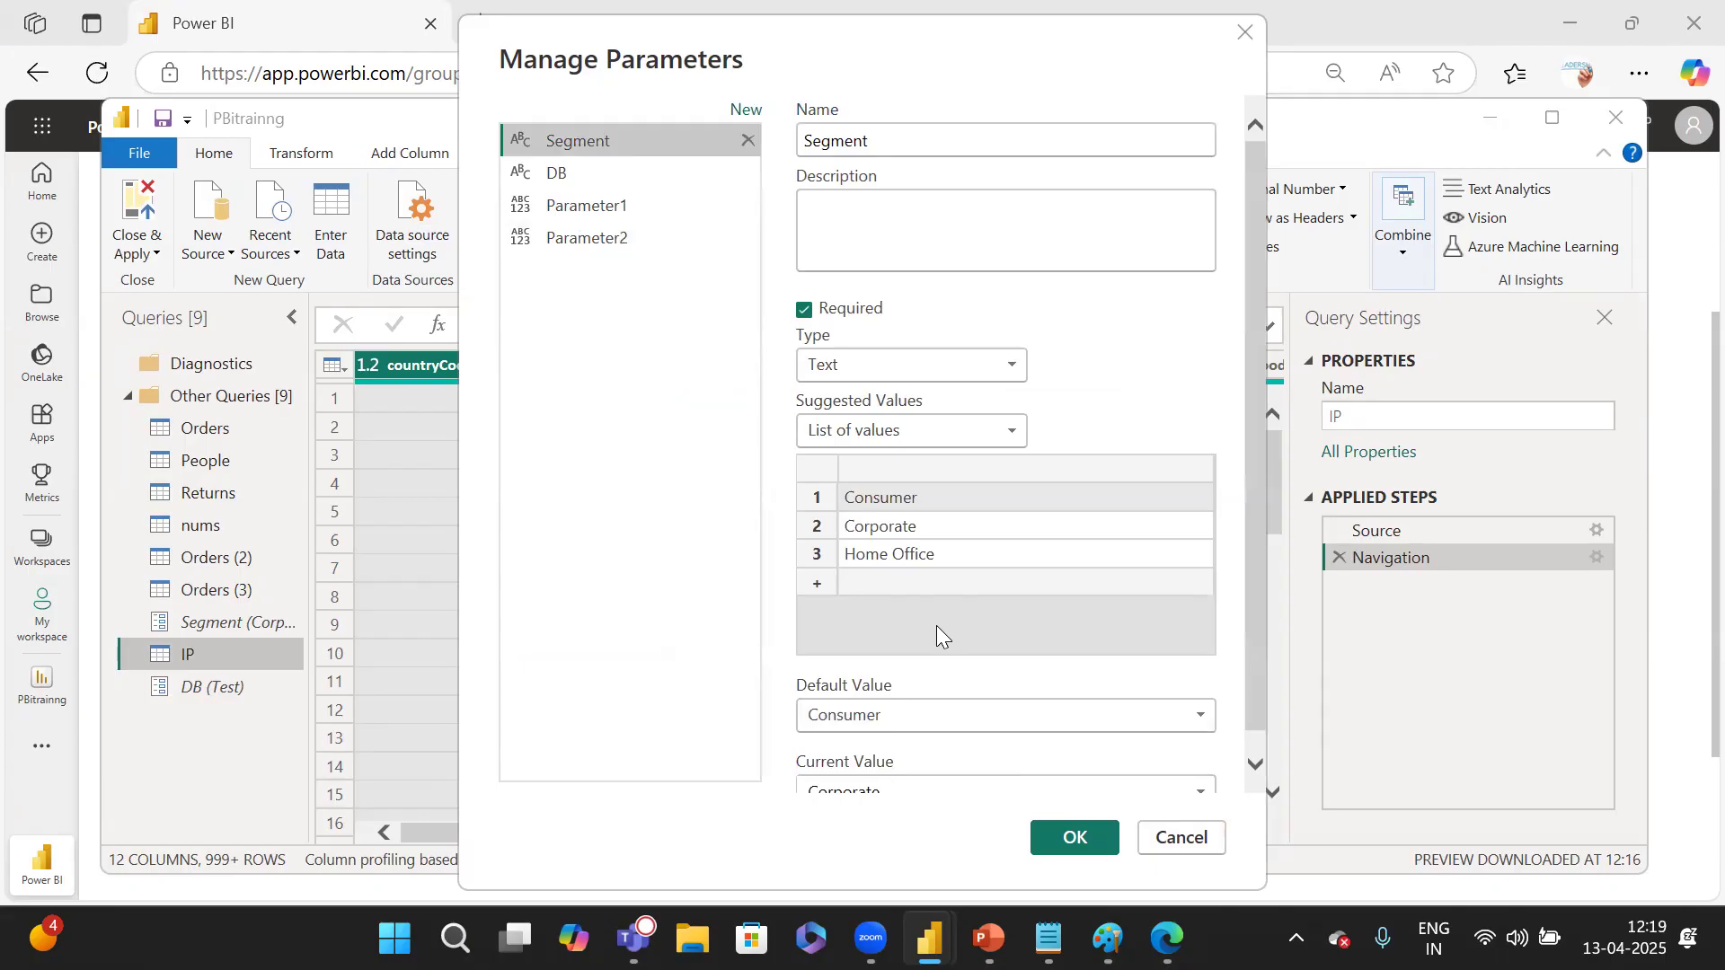
{"action": "left_click", "coordinate": [1179, 836]}
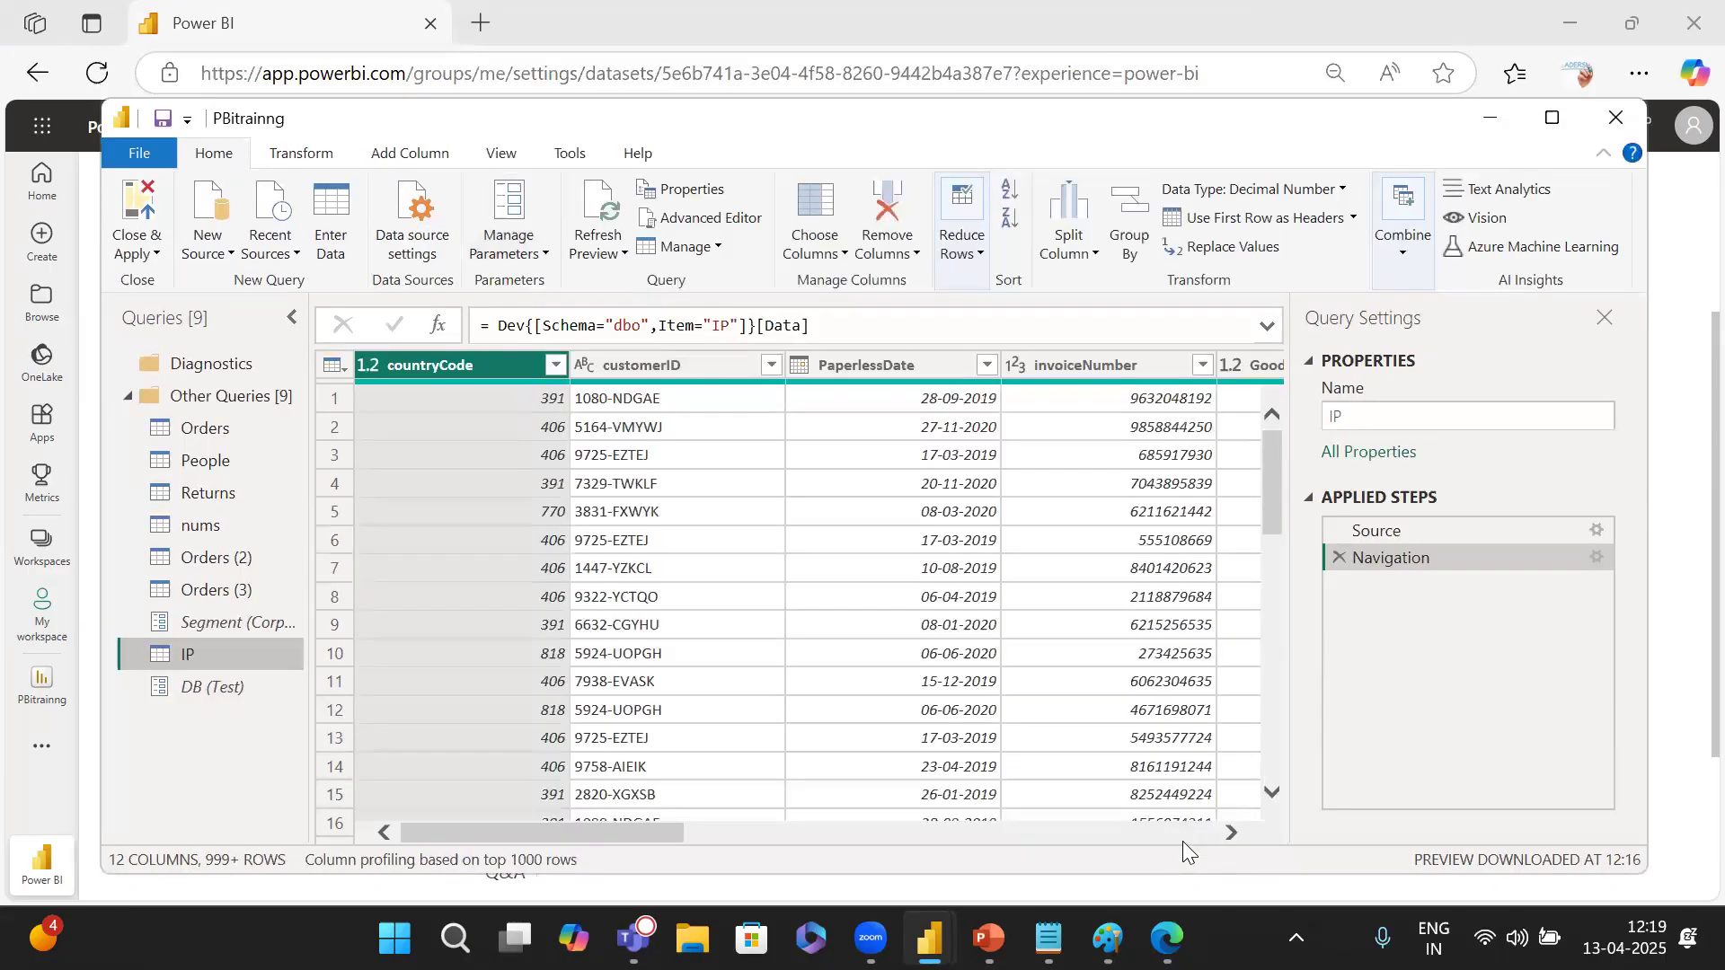
Check the Orders query's Segment column, duplicate the query, and rename the copy Customers.
{"action": "left_click", "coordinate": [232, 438]}
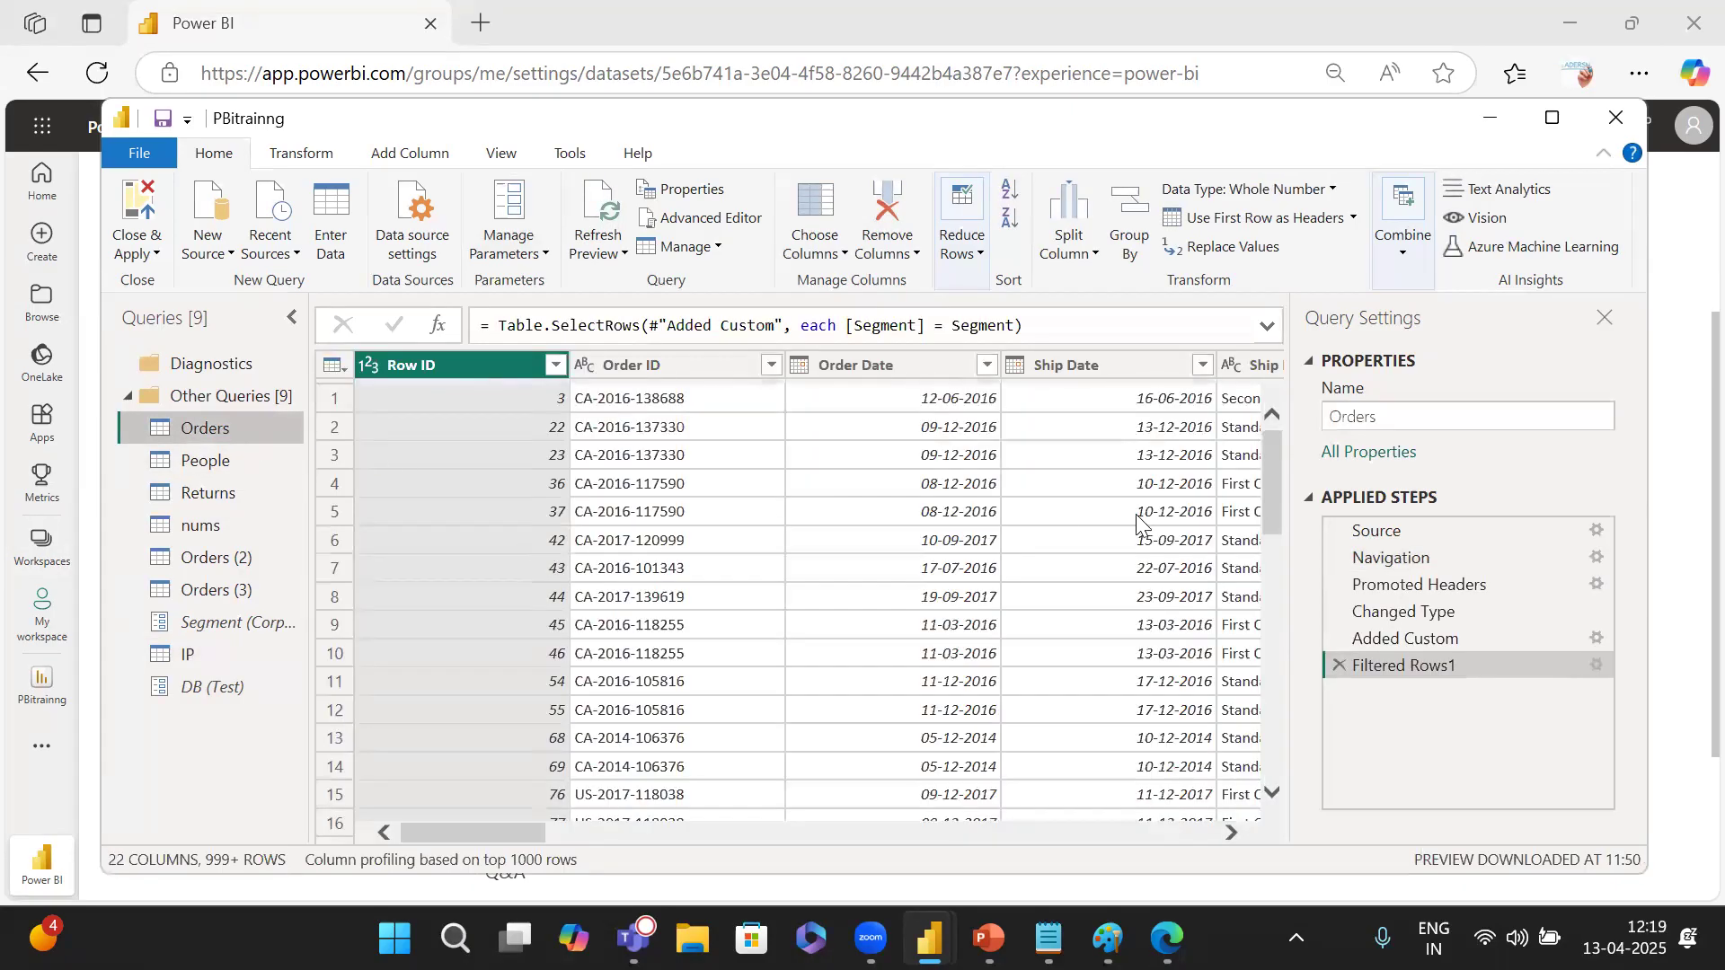
{"action": "scroll", "coordinate": [1135, 514], "scroll_direction": "right", "scroll_amount": 8}
{"action": "scroll", "coordinate": [1078, 519], "scroll_direction": "right", "scroll_amount": 3}
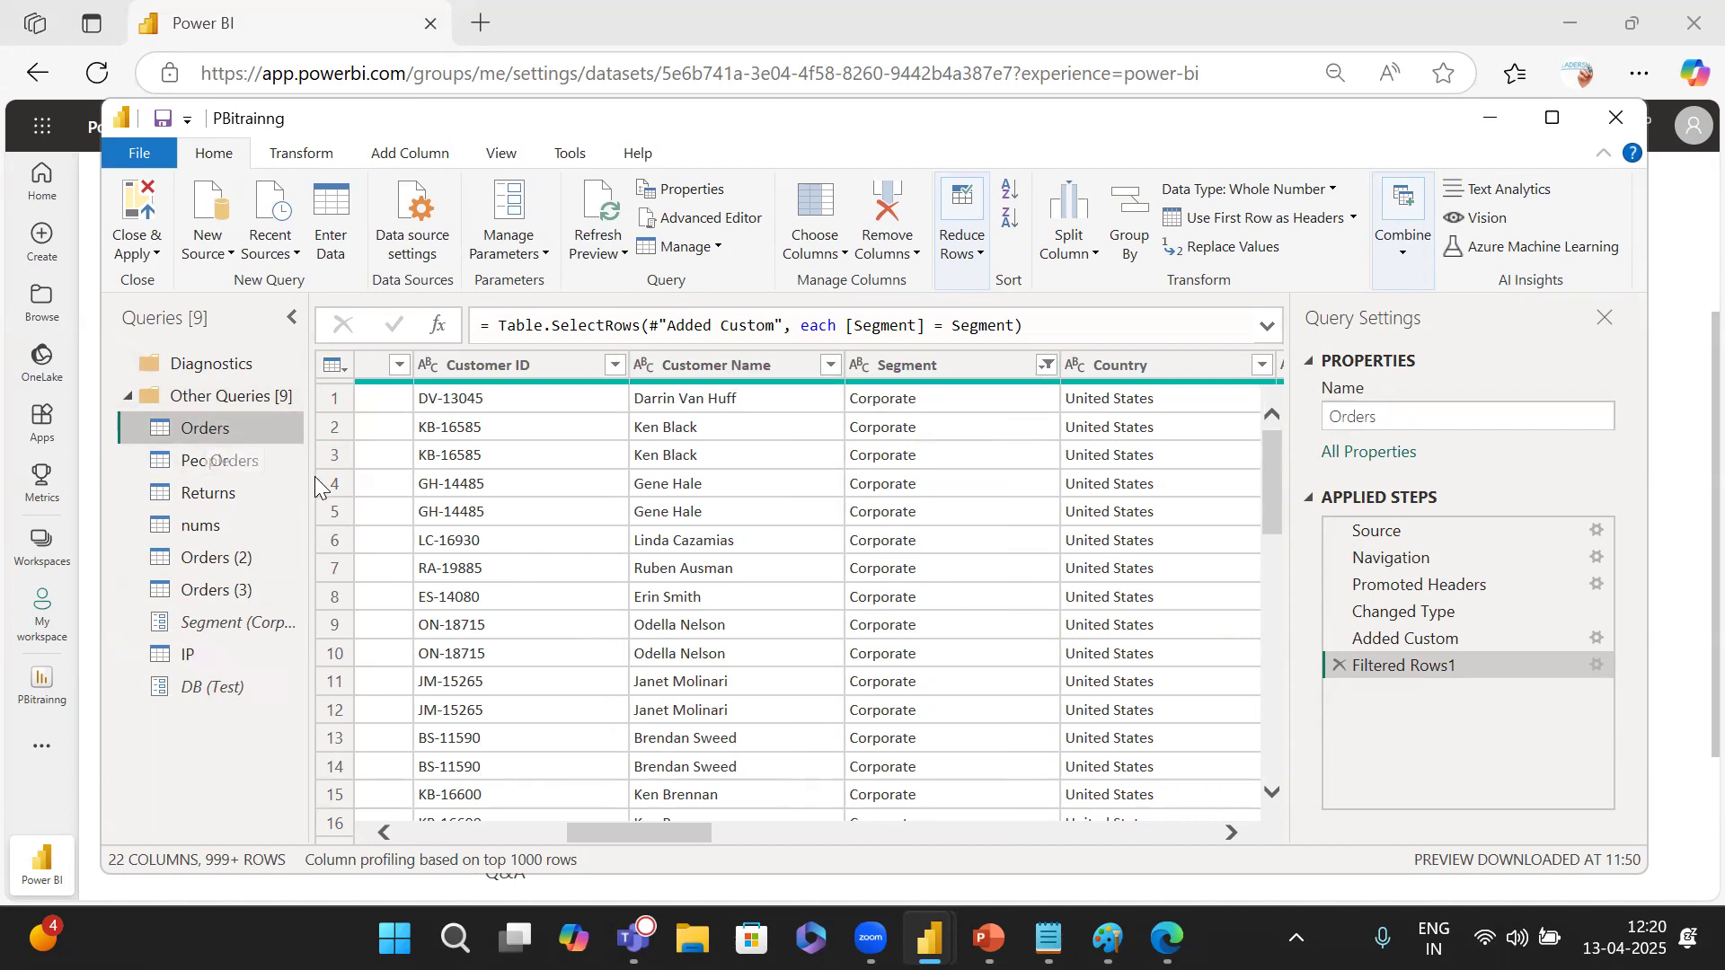
{"action": "right_click", "coordinate": [208, 426]}
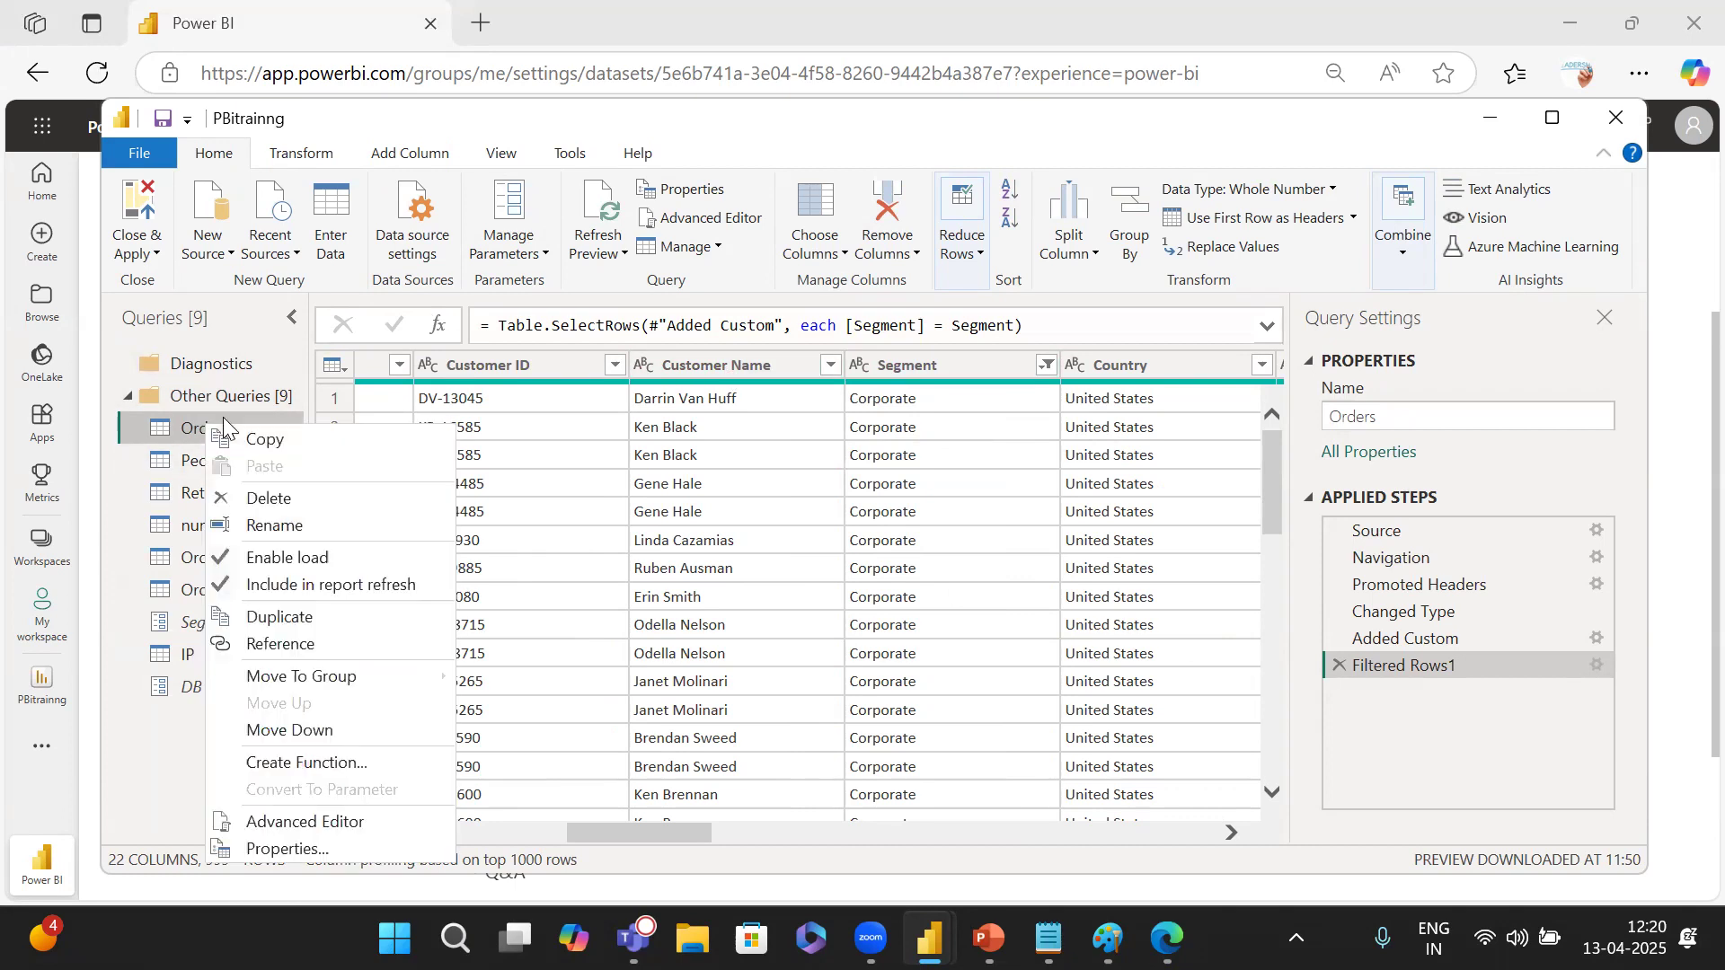
{"action": "left_click", "coordinate": [325, 617]}
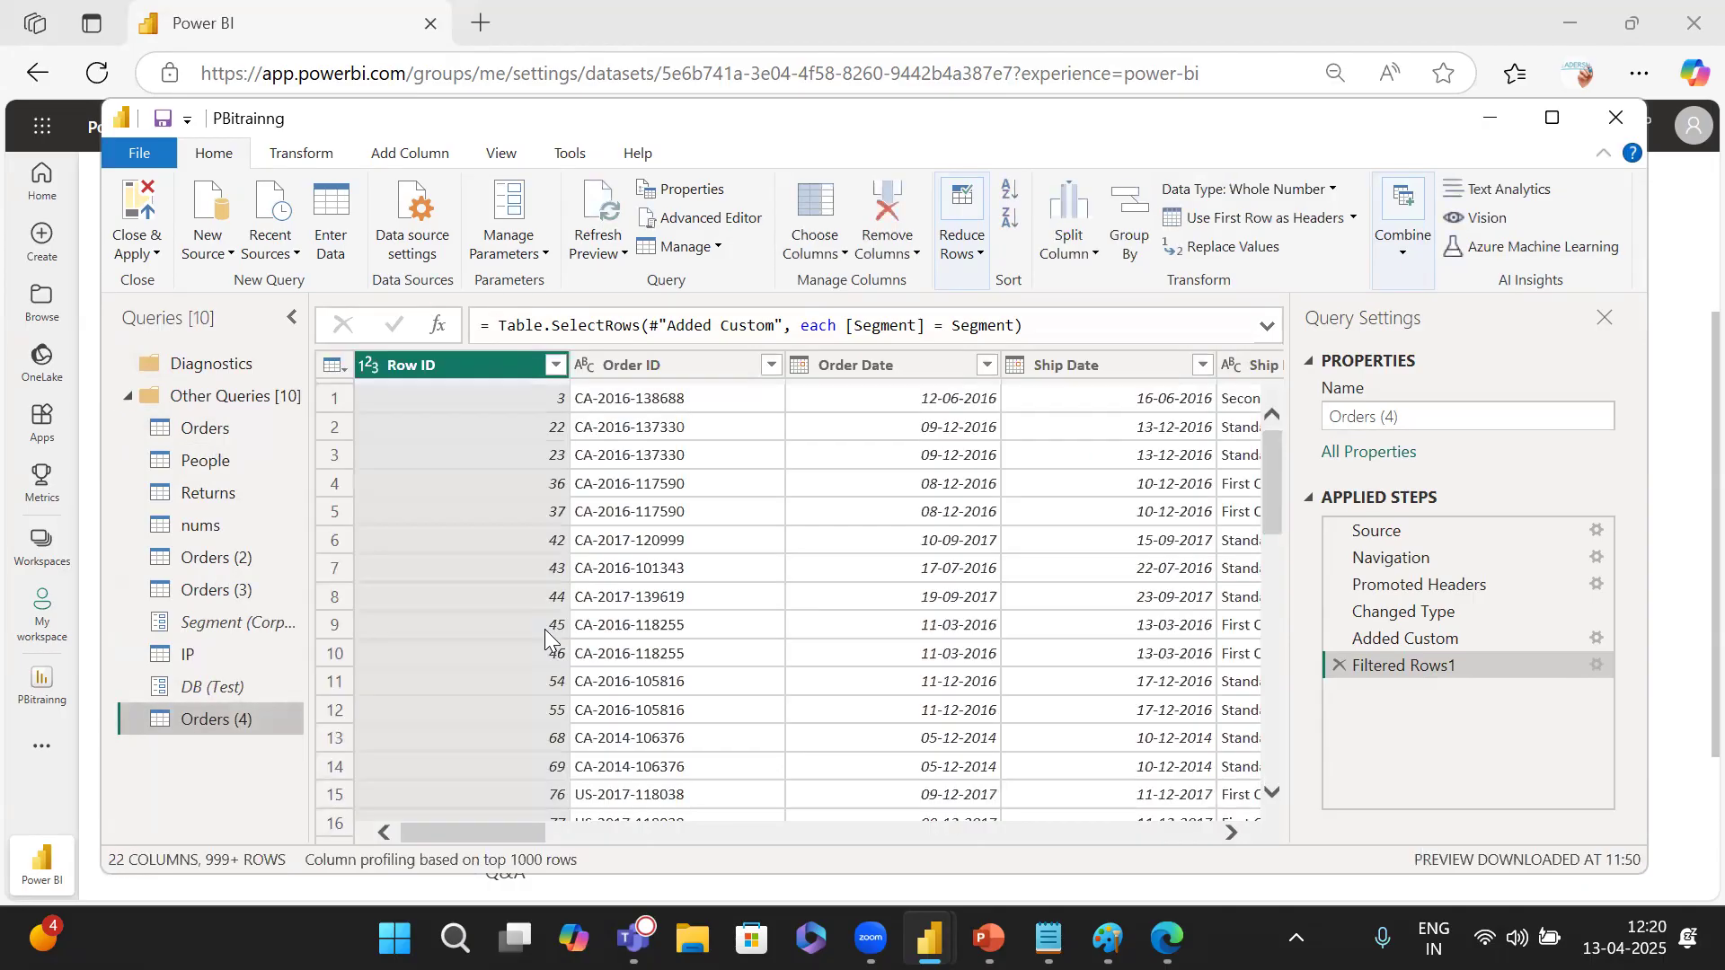
{"action": "scroll", "coordinate": [1140, 493], "scroll_direction": "right", "scroll_amount": 5}
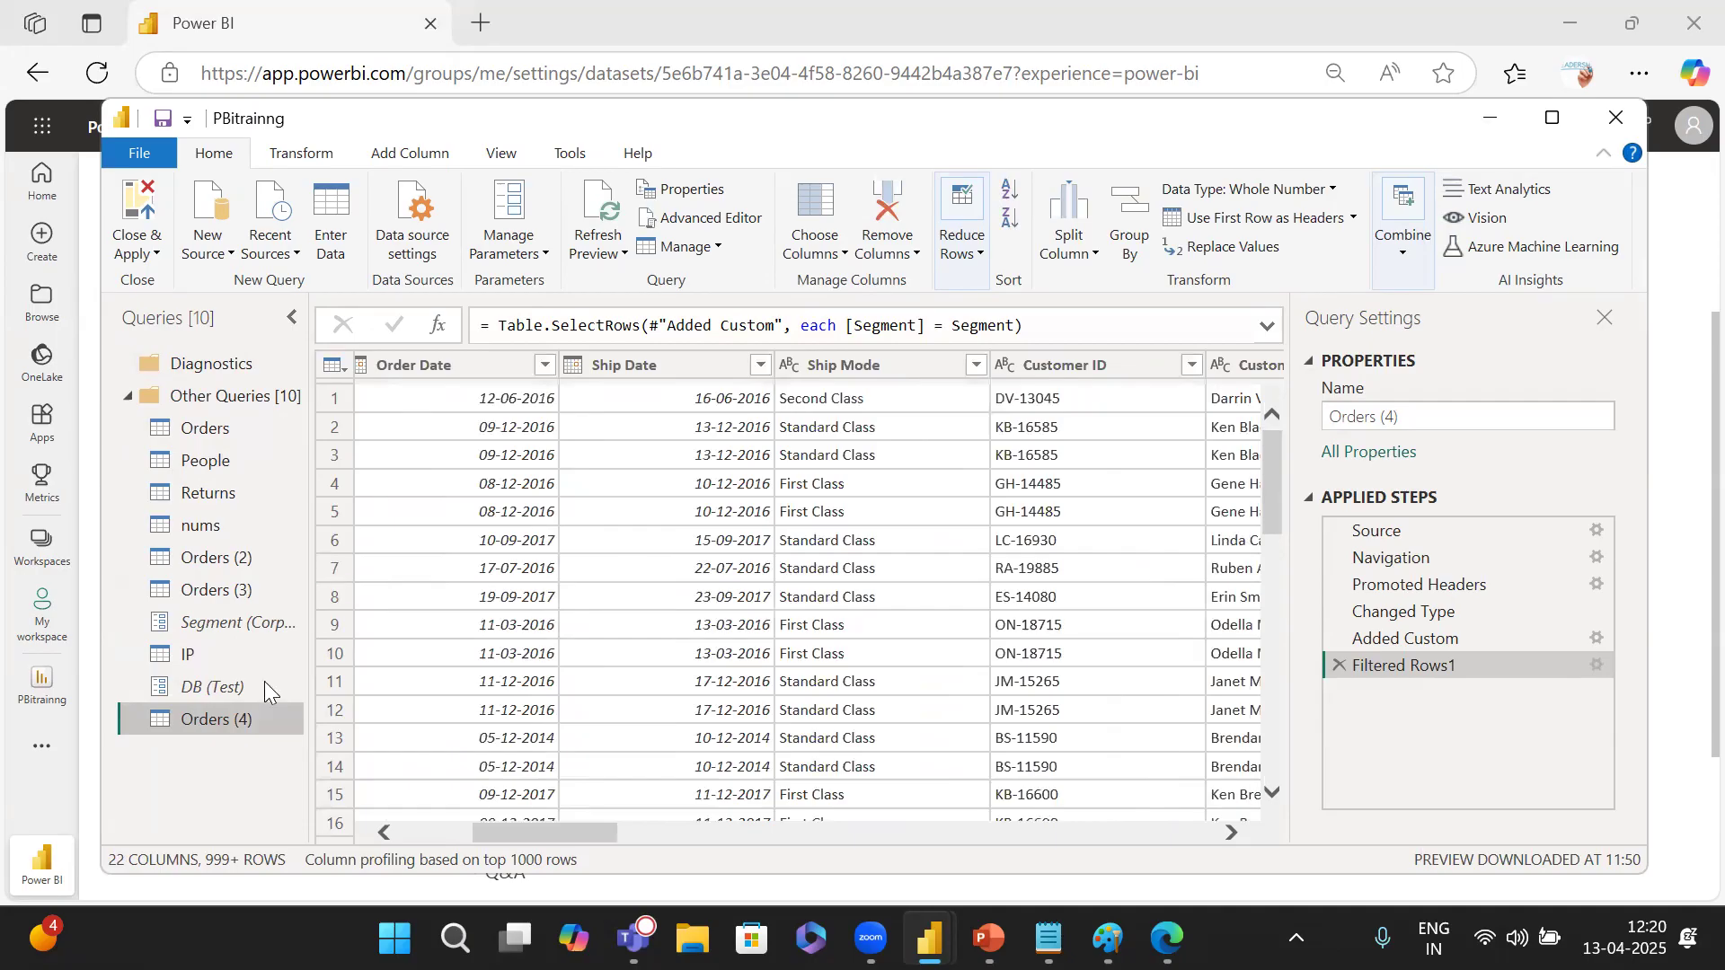
{"action": "double_click", "coordinate": [243, 720]}
{"action": "type", "text": "Customers"}
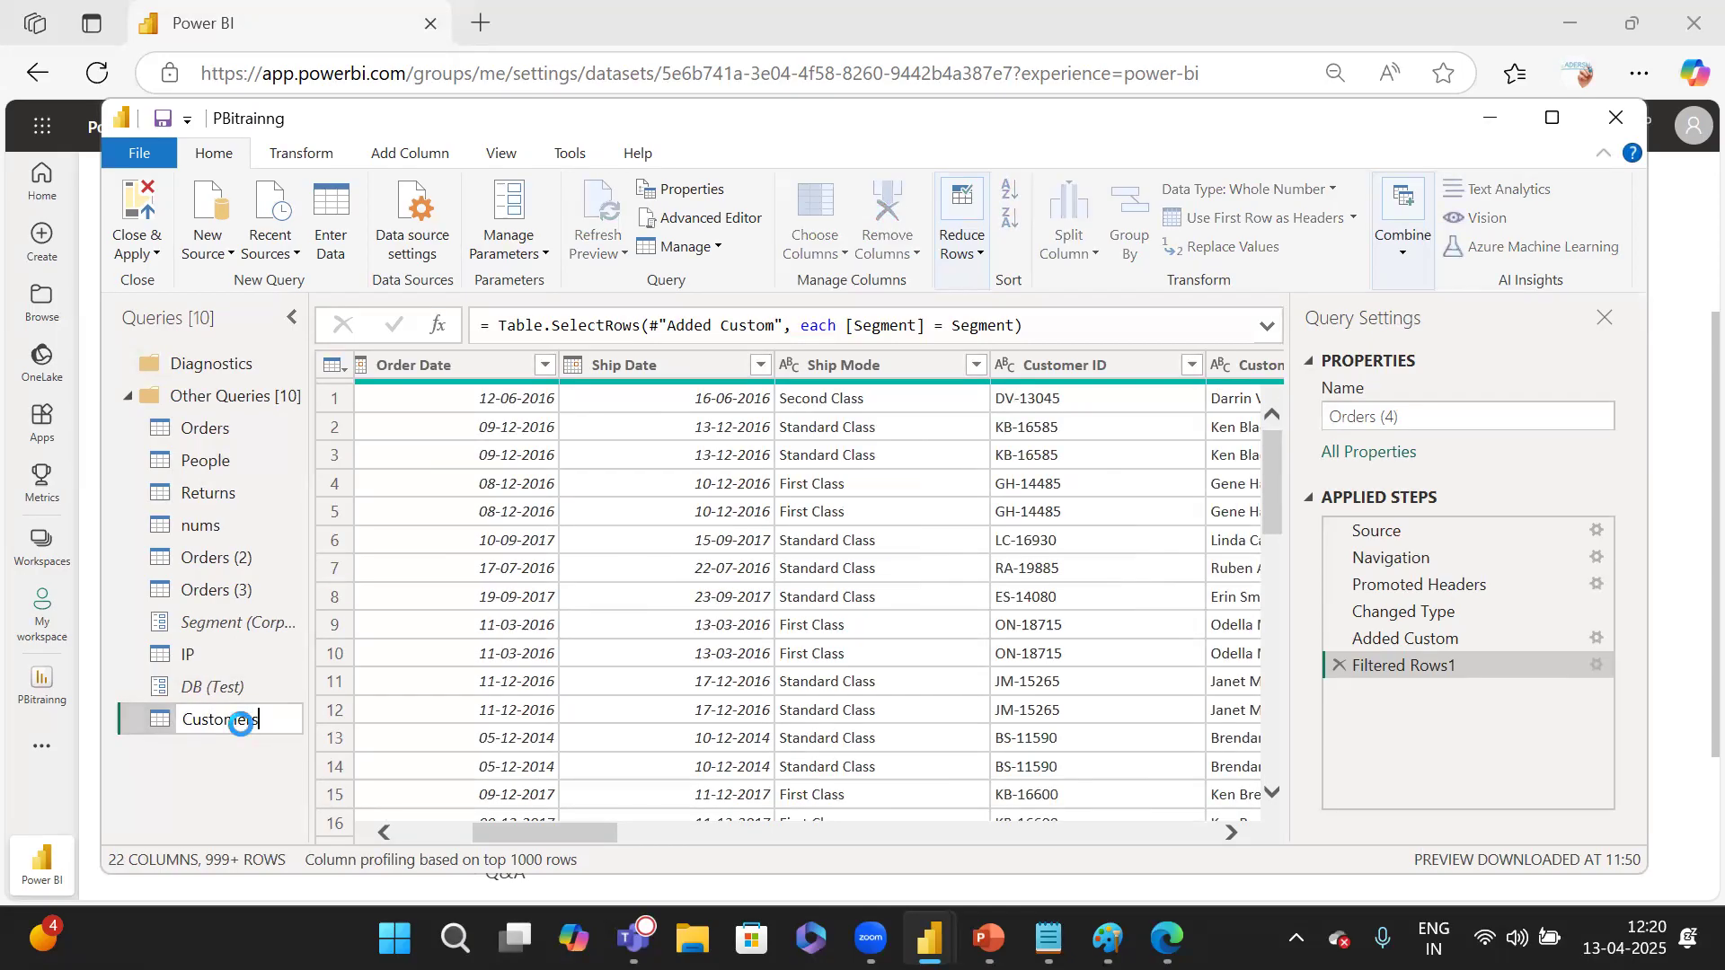
{"action": "key", "text": "Return"}
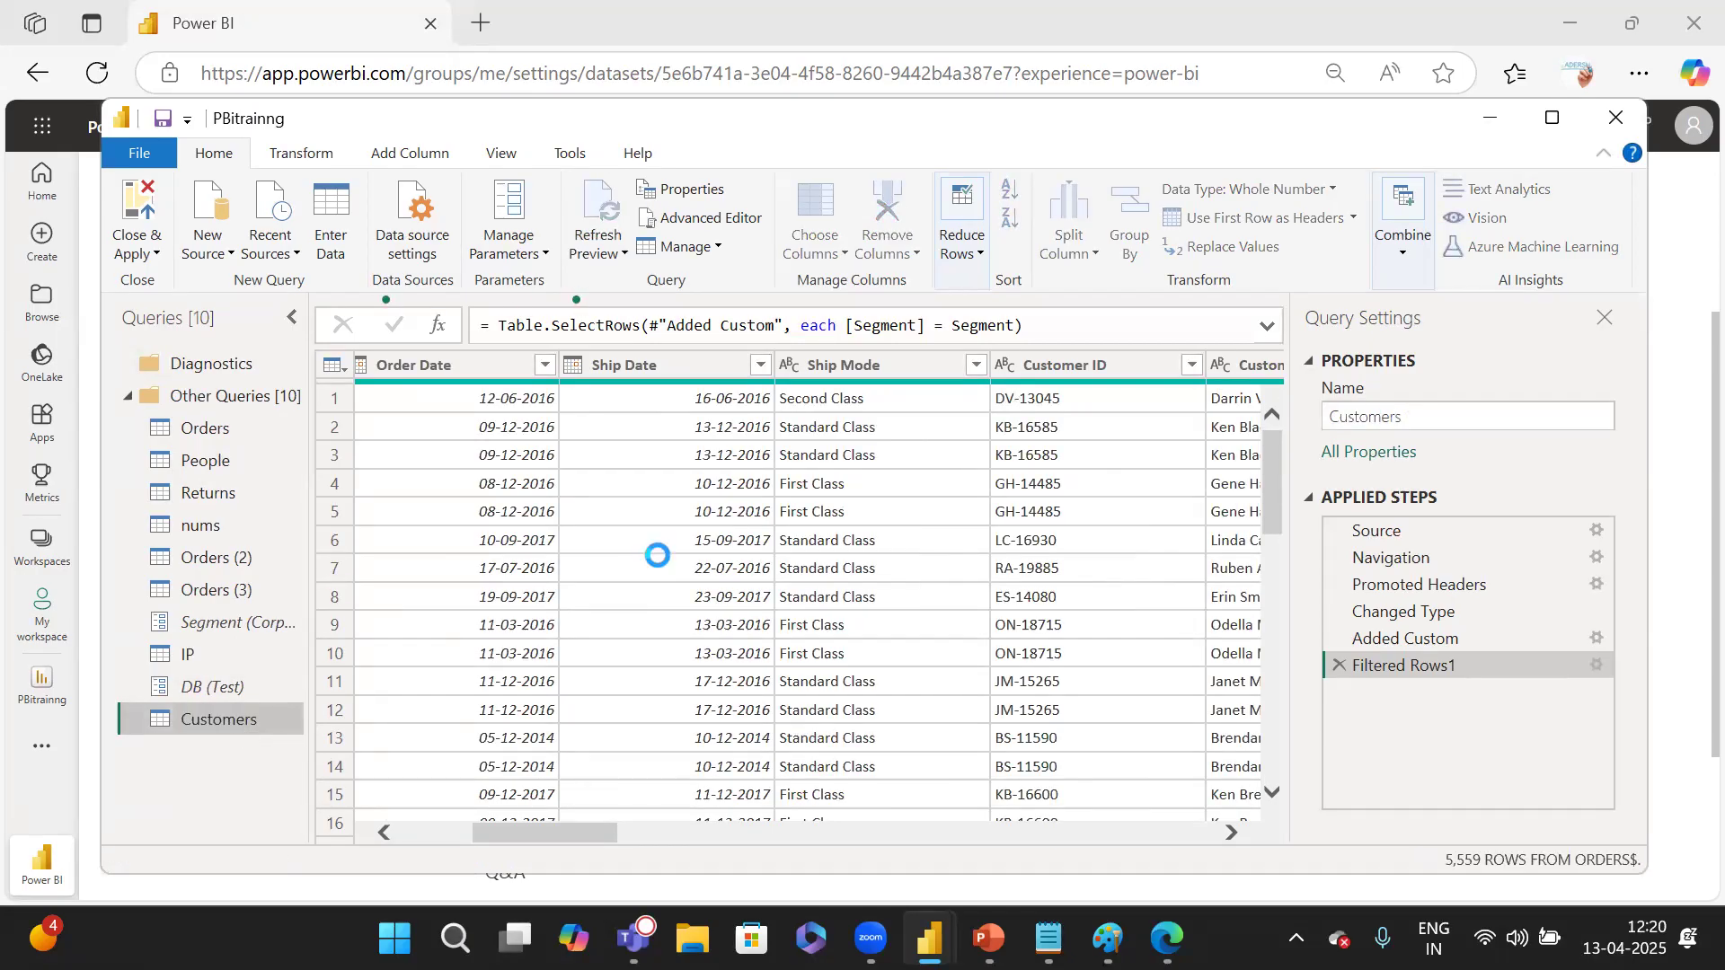
Delete the Customers query's Filtered Rows1 step and remove all columns except Customer Name.
{"action": "left_click", "coordinate": [1335, 666]}
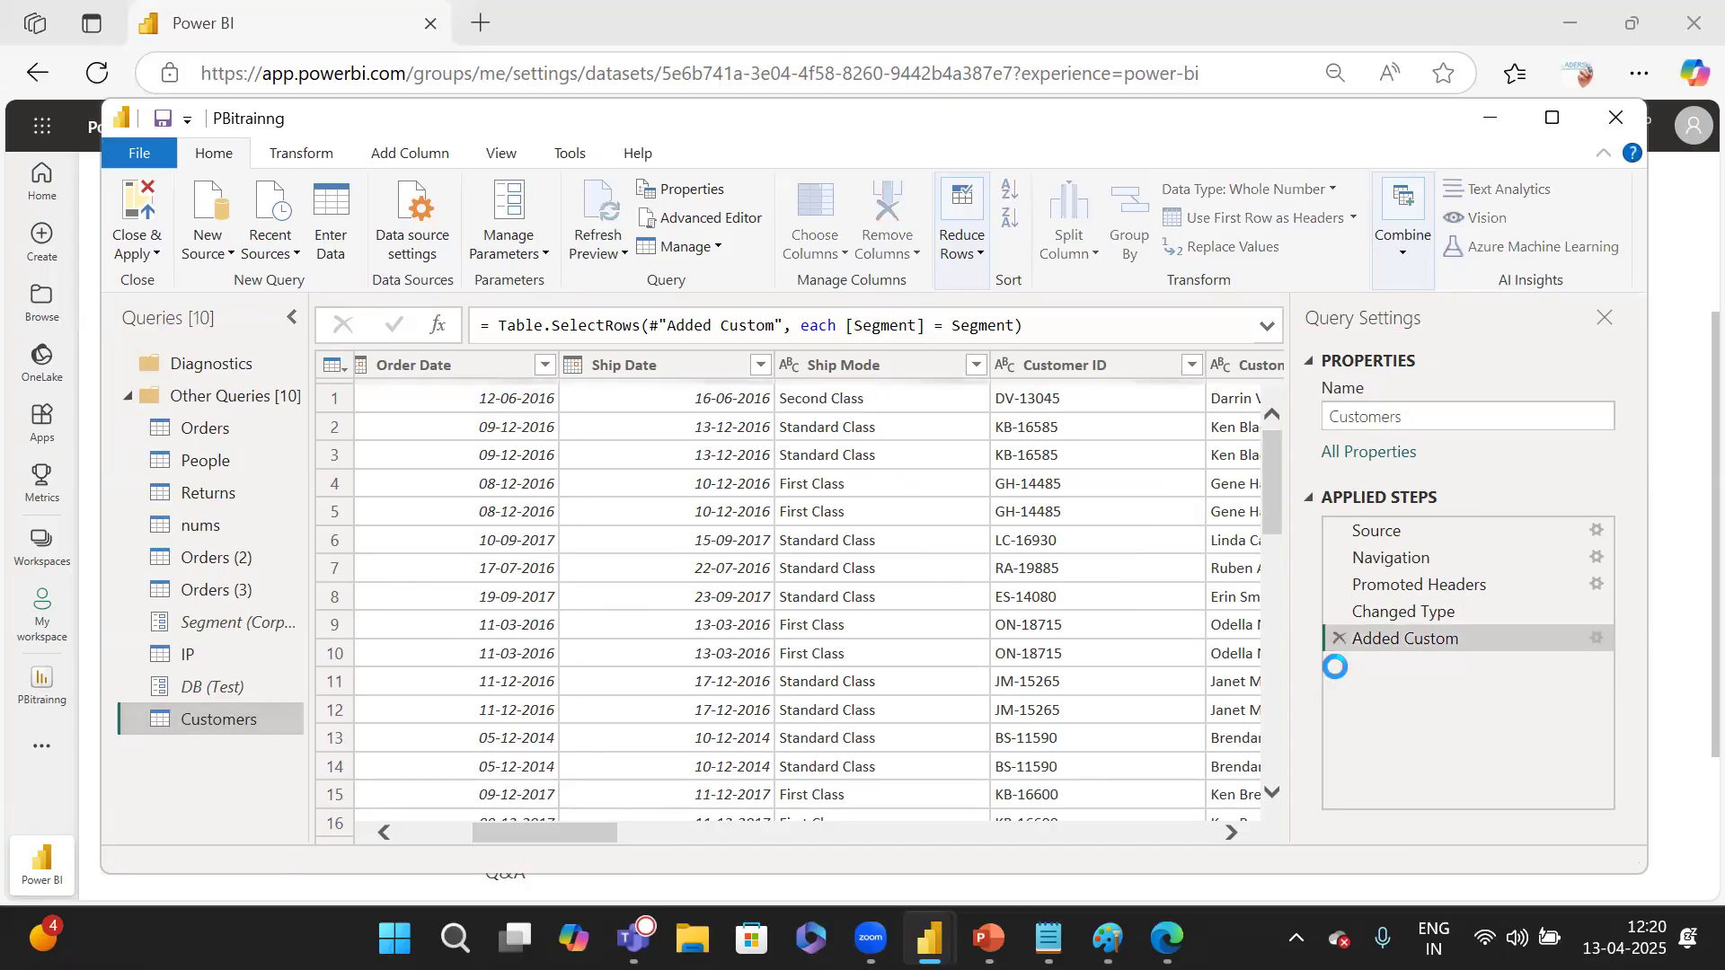
{"action": "left_click_drag", "start_coordinate": [571, 836], "coordinate": [651, 836]}
{"action": "left_click", "coordinate": [815, 367]}
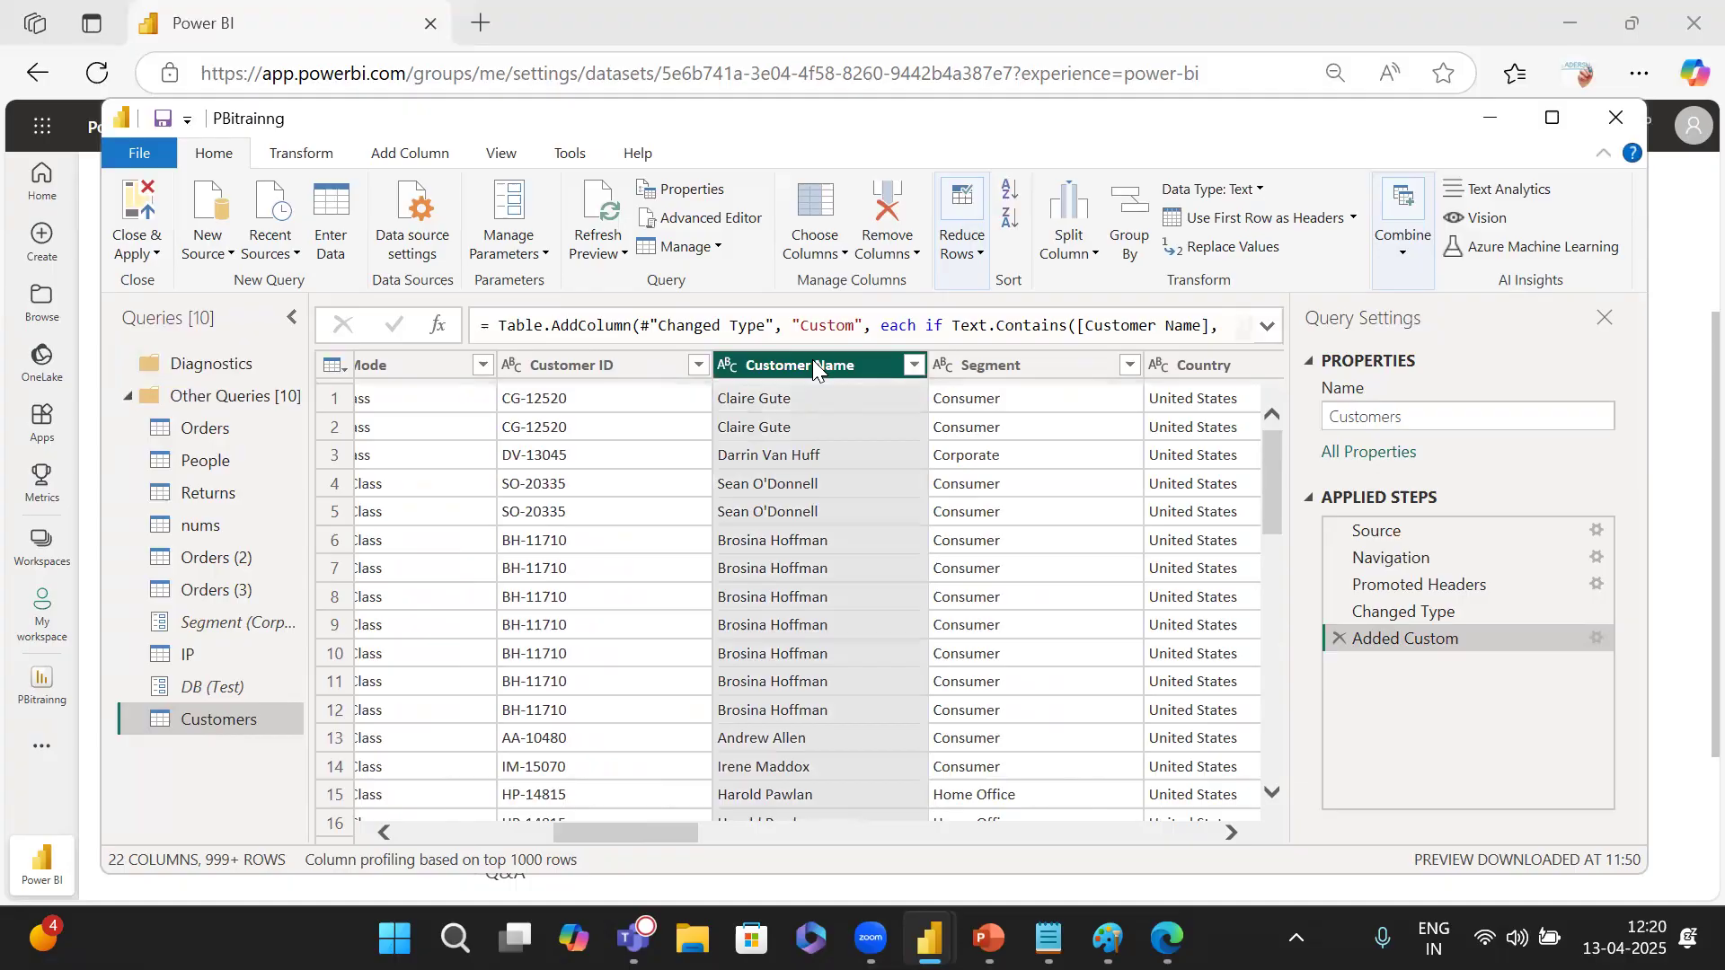
{"action": "right_click", "coordinate": [815, 367]}
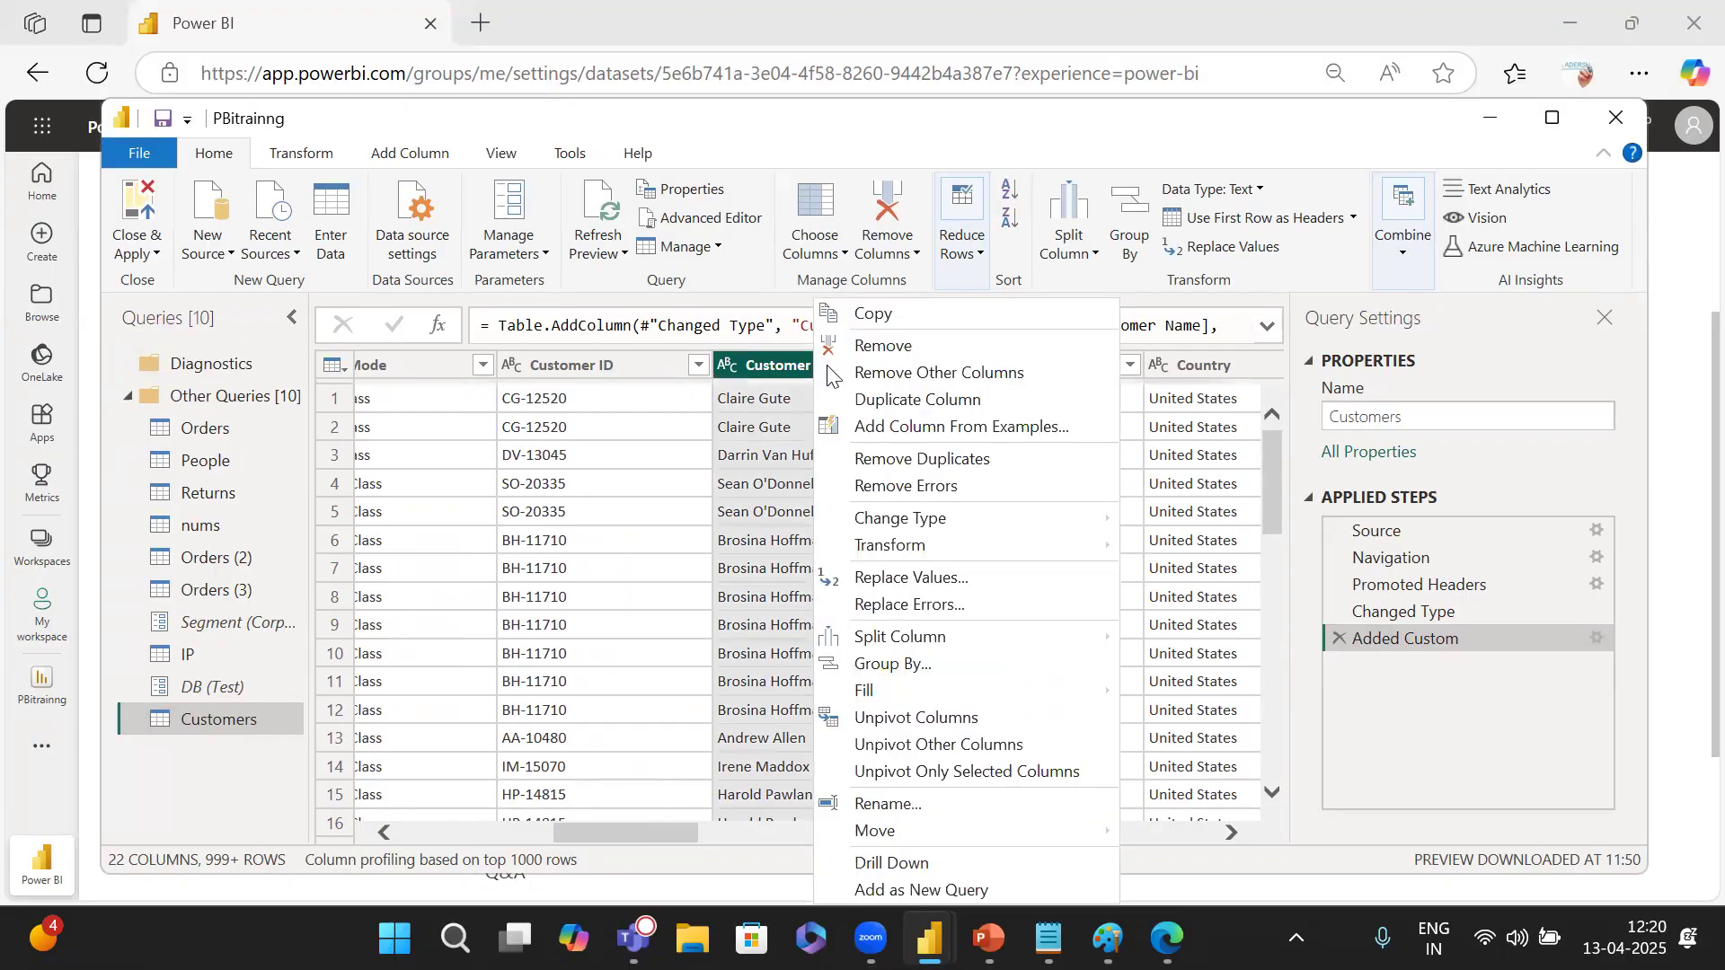
{"action": "left_click", "coordinate": [944, 373]}
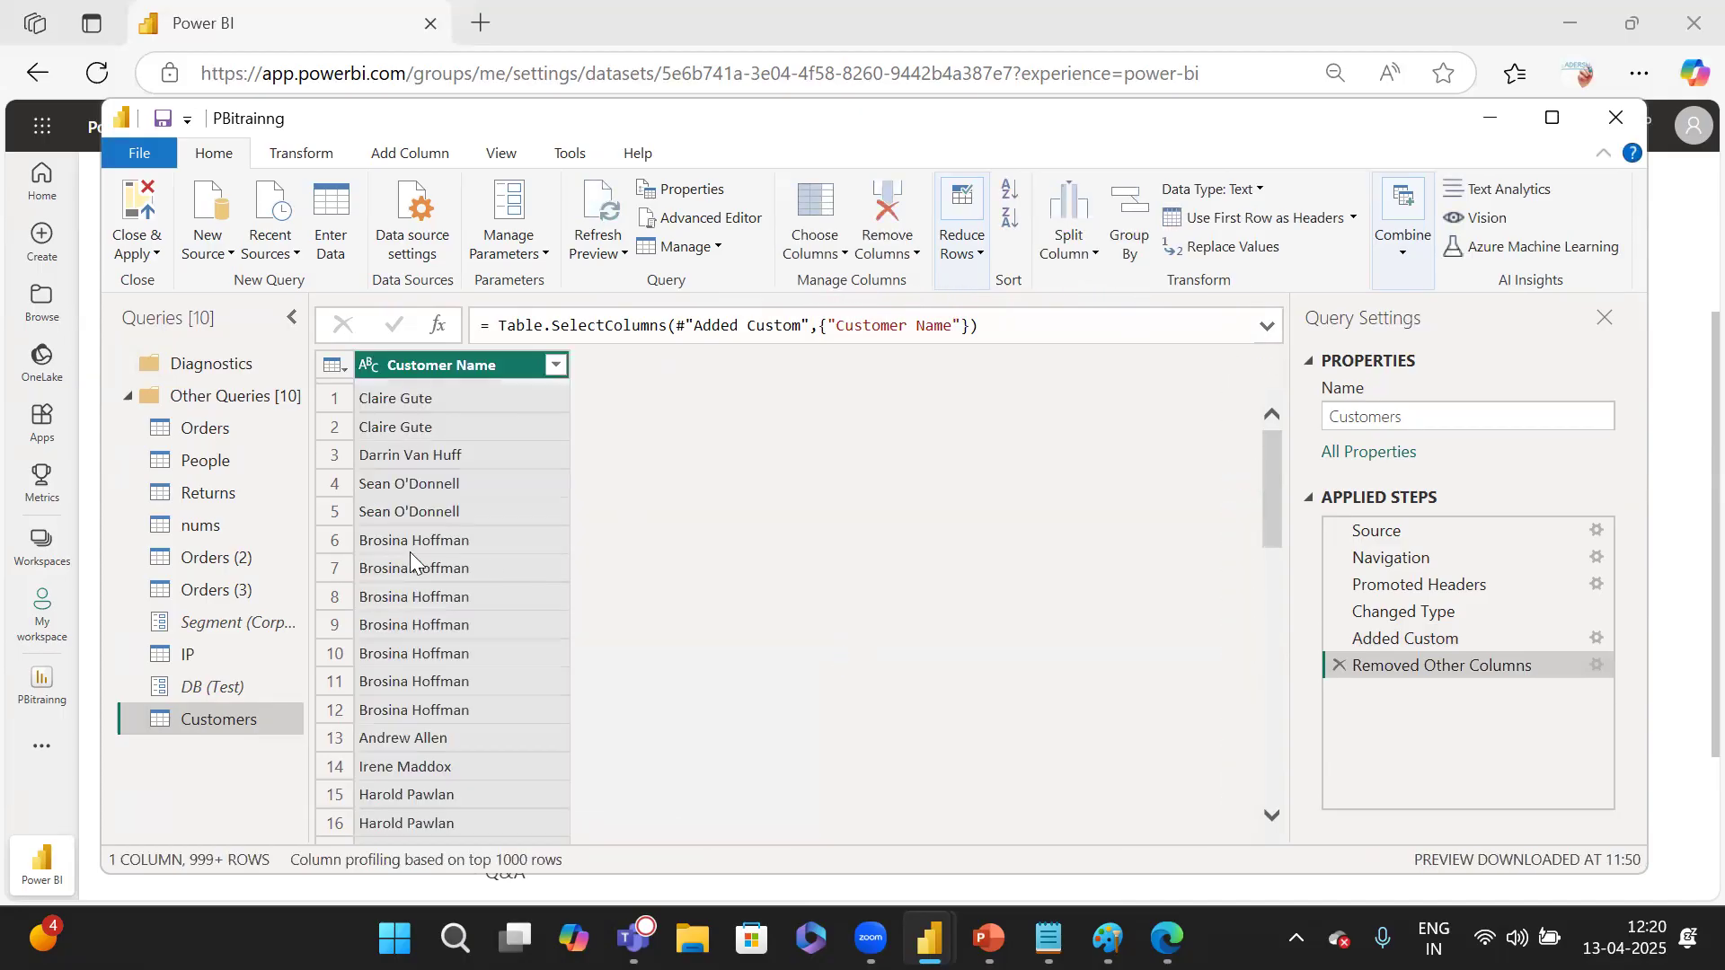
Remove duplicate rows from the Customer Name column and check the unique names.
{"action": "left_click", "coordinate": [961, 238]}
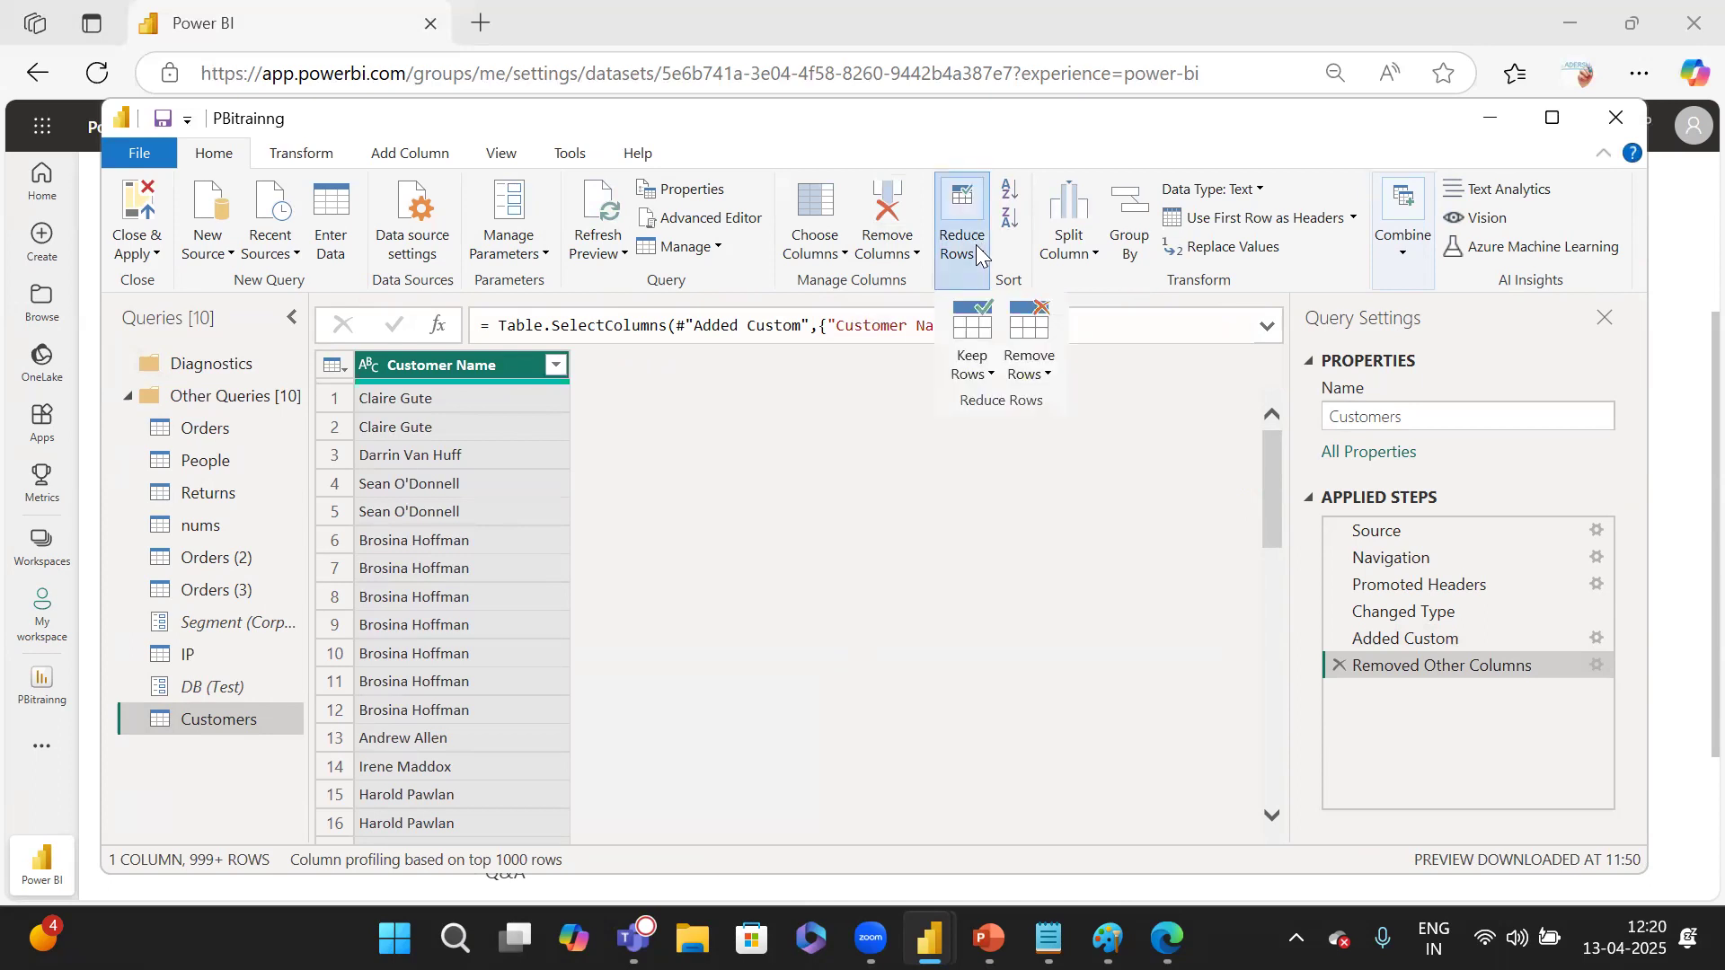
{"action": "left_click", "coordinate": [1029, 364]}
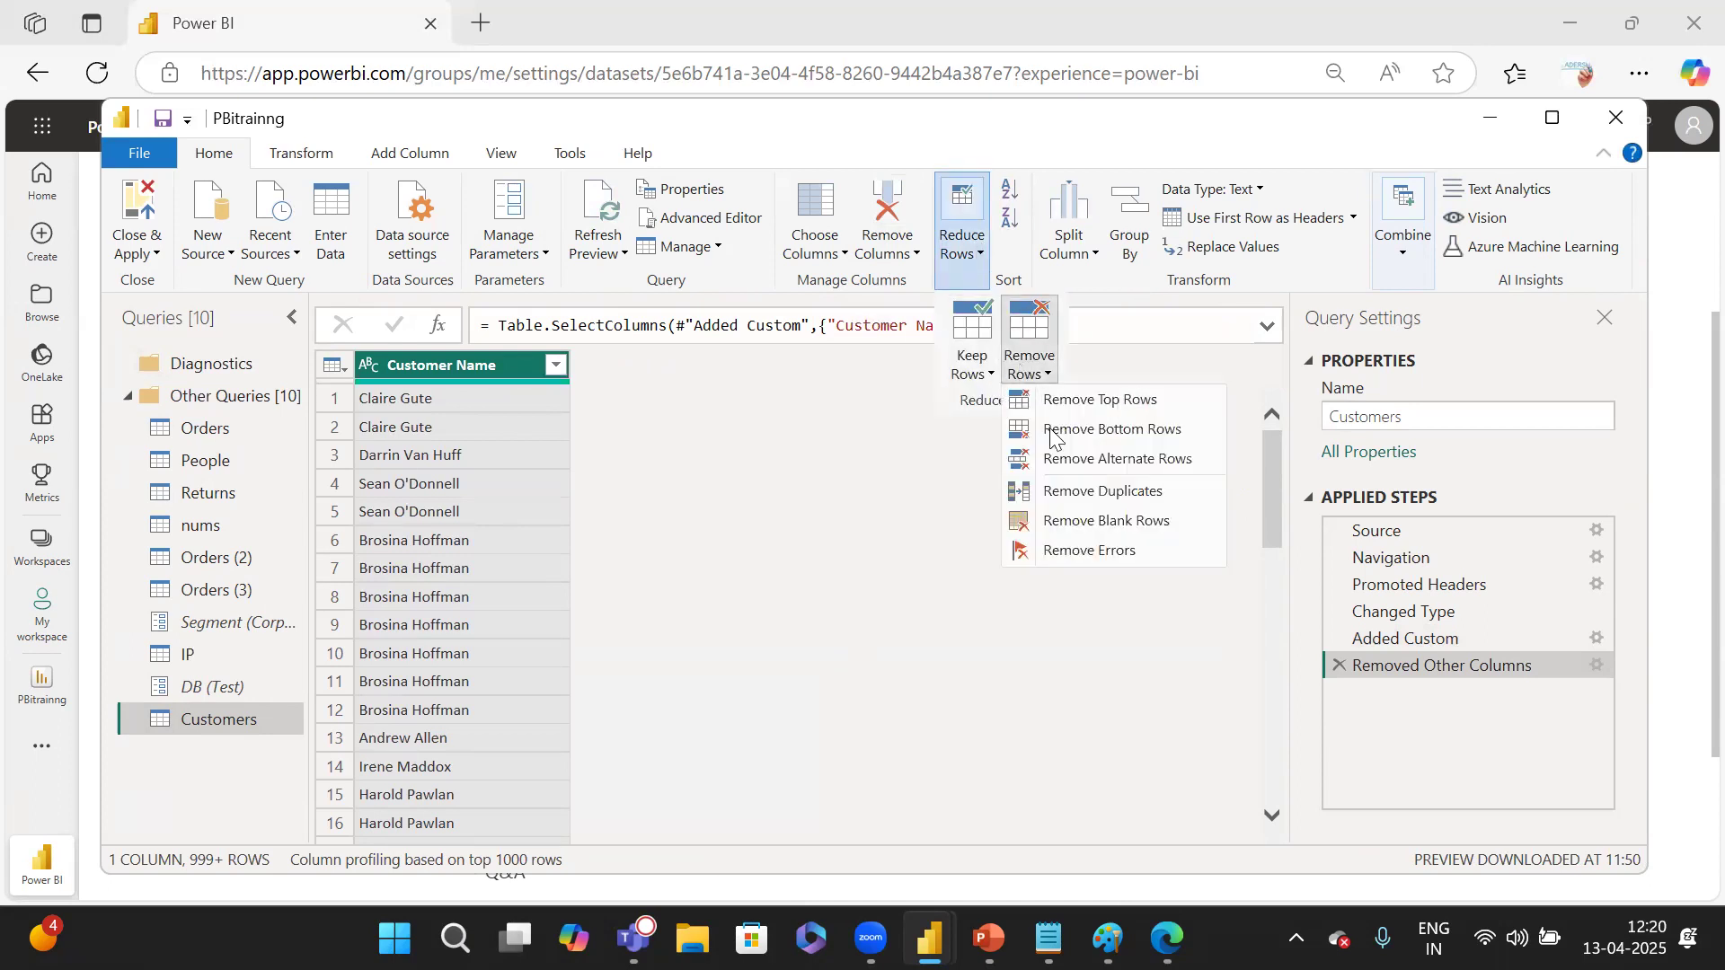
{"action": "left_click", "coordinate": [1118, 493]}
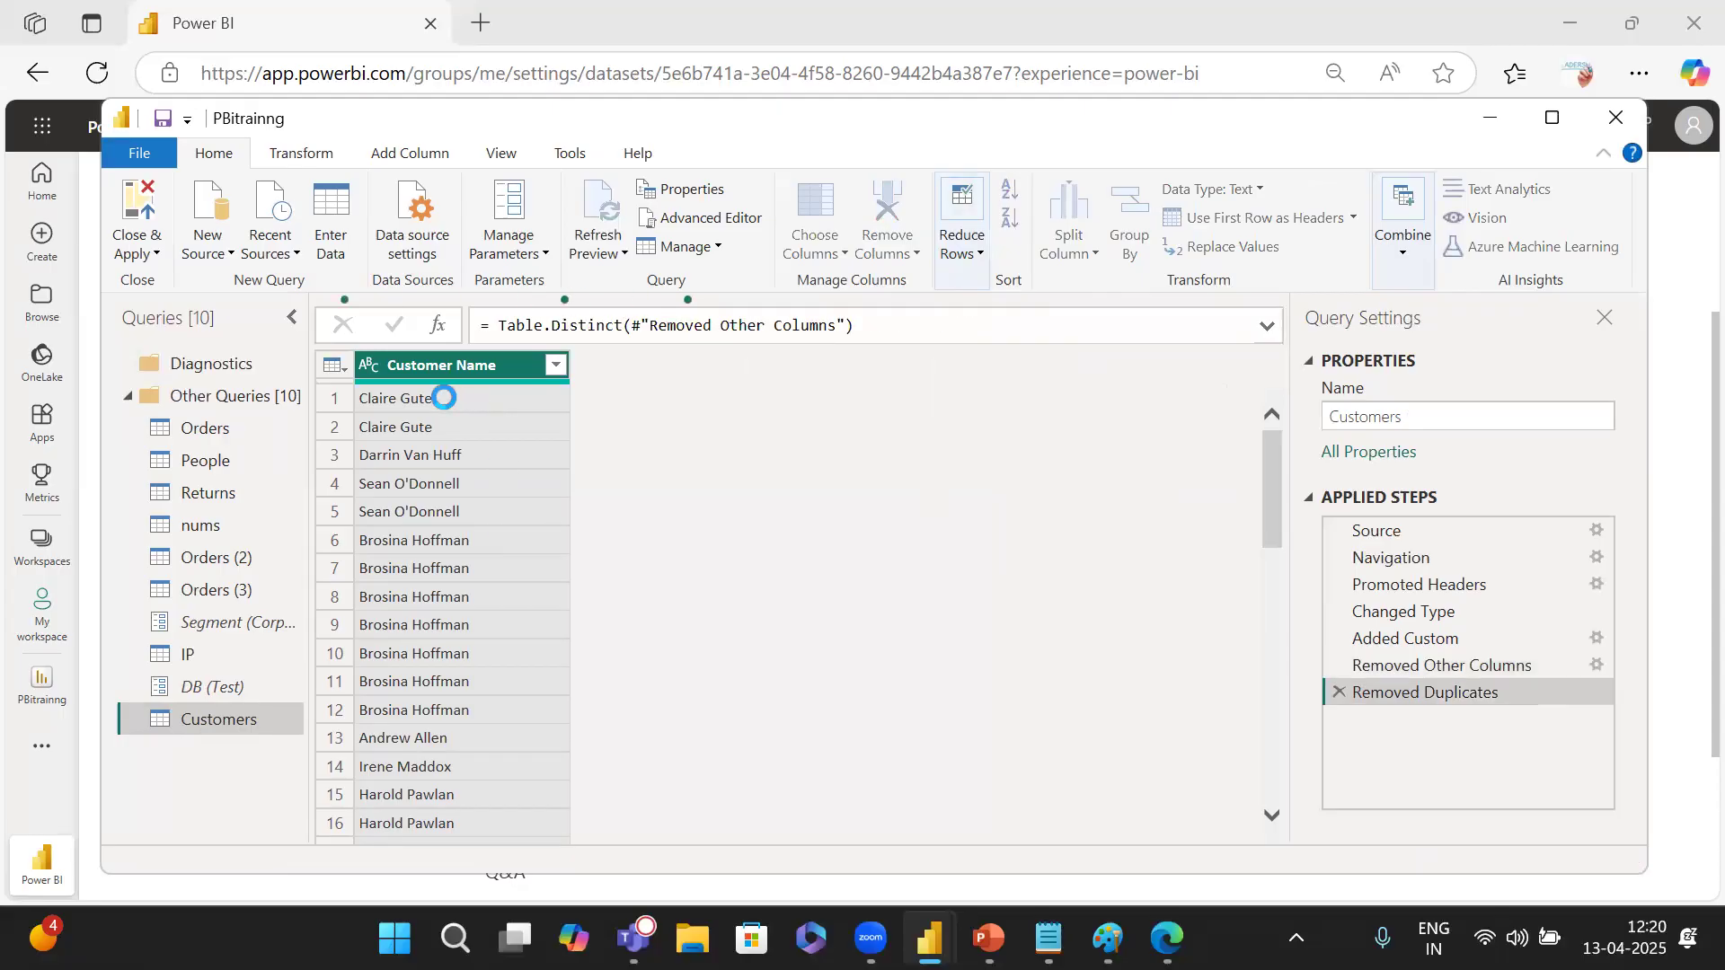
{"action": "scroll", "coordinate": [543, 662], "scroll_direction": "down", "scroll_amount": 6}
{"action": "scroll", "coordinate": [544, 662], "scroll_direction": "down", "scroll_amount": 7}
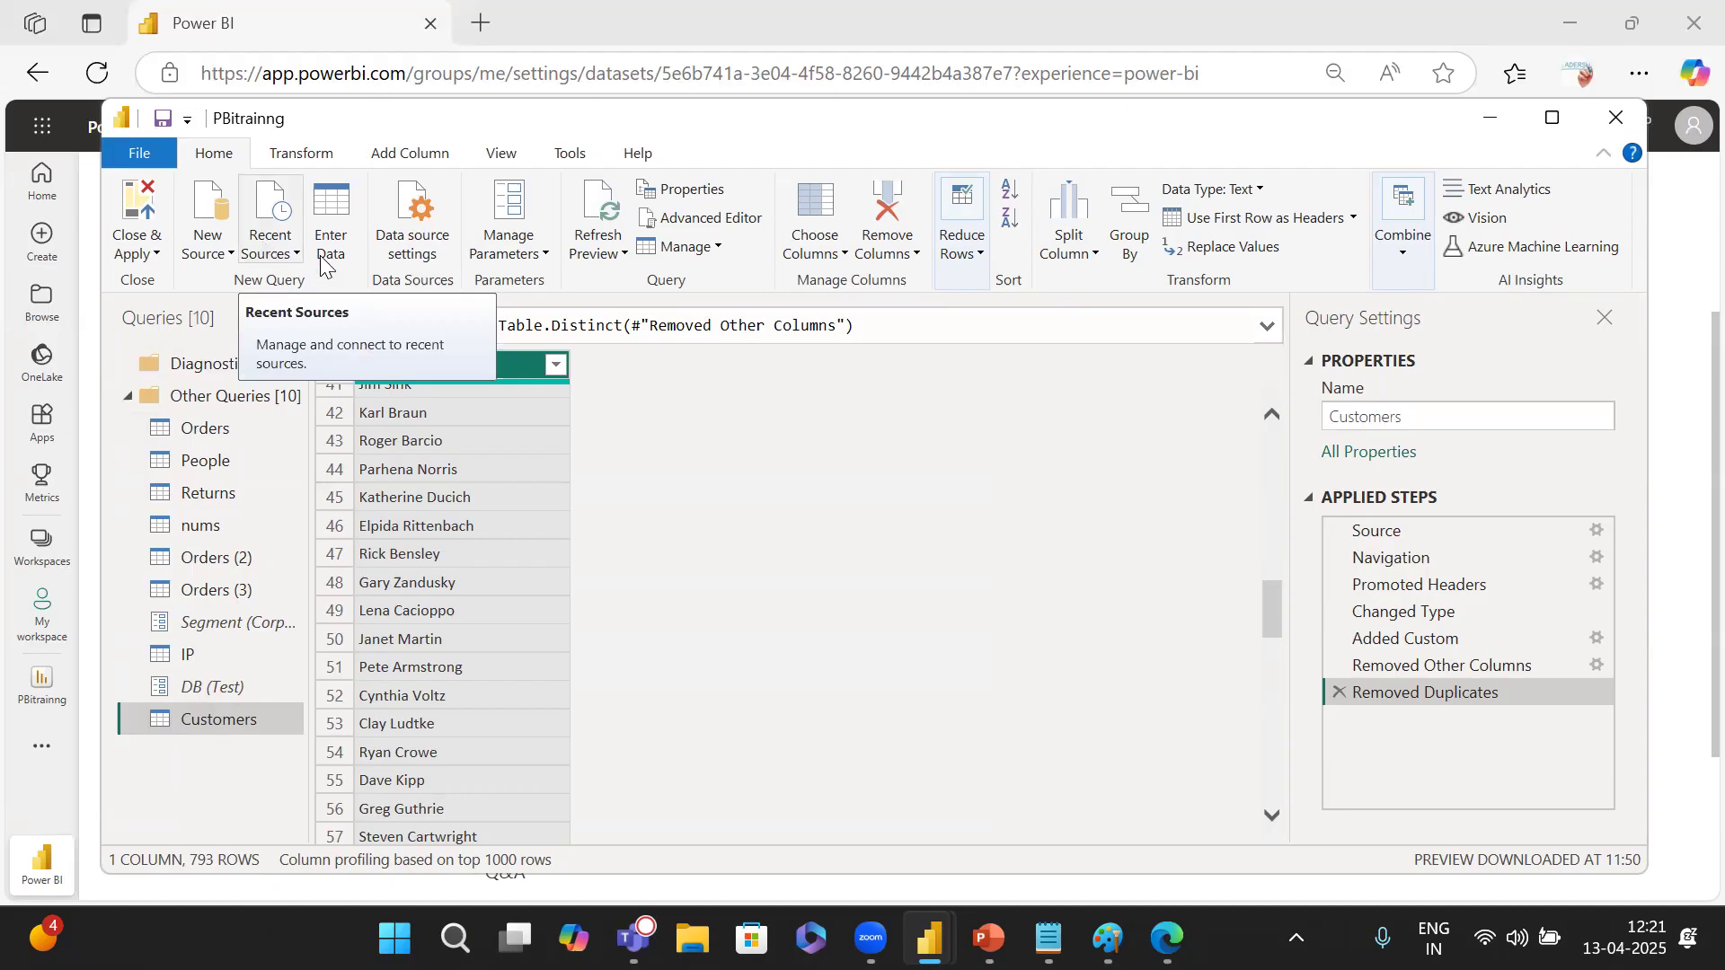
Try defining a new parameter named Customer with the Text type.
{"action": "left_click", "coordinate": [511, 246]}
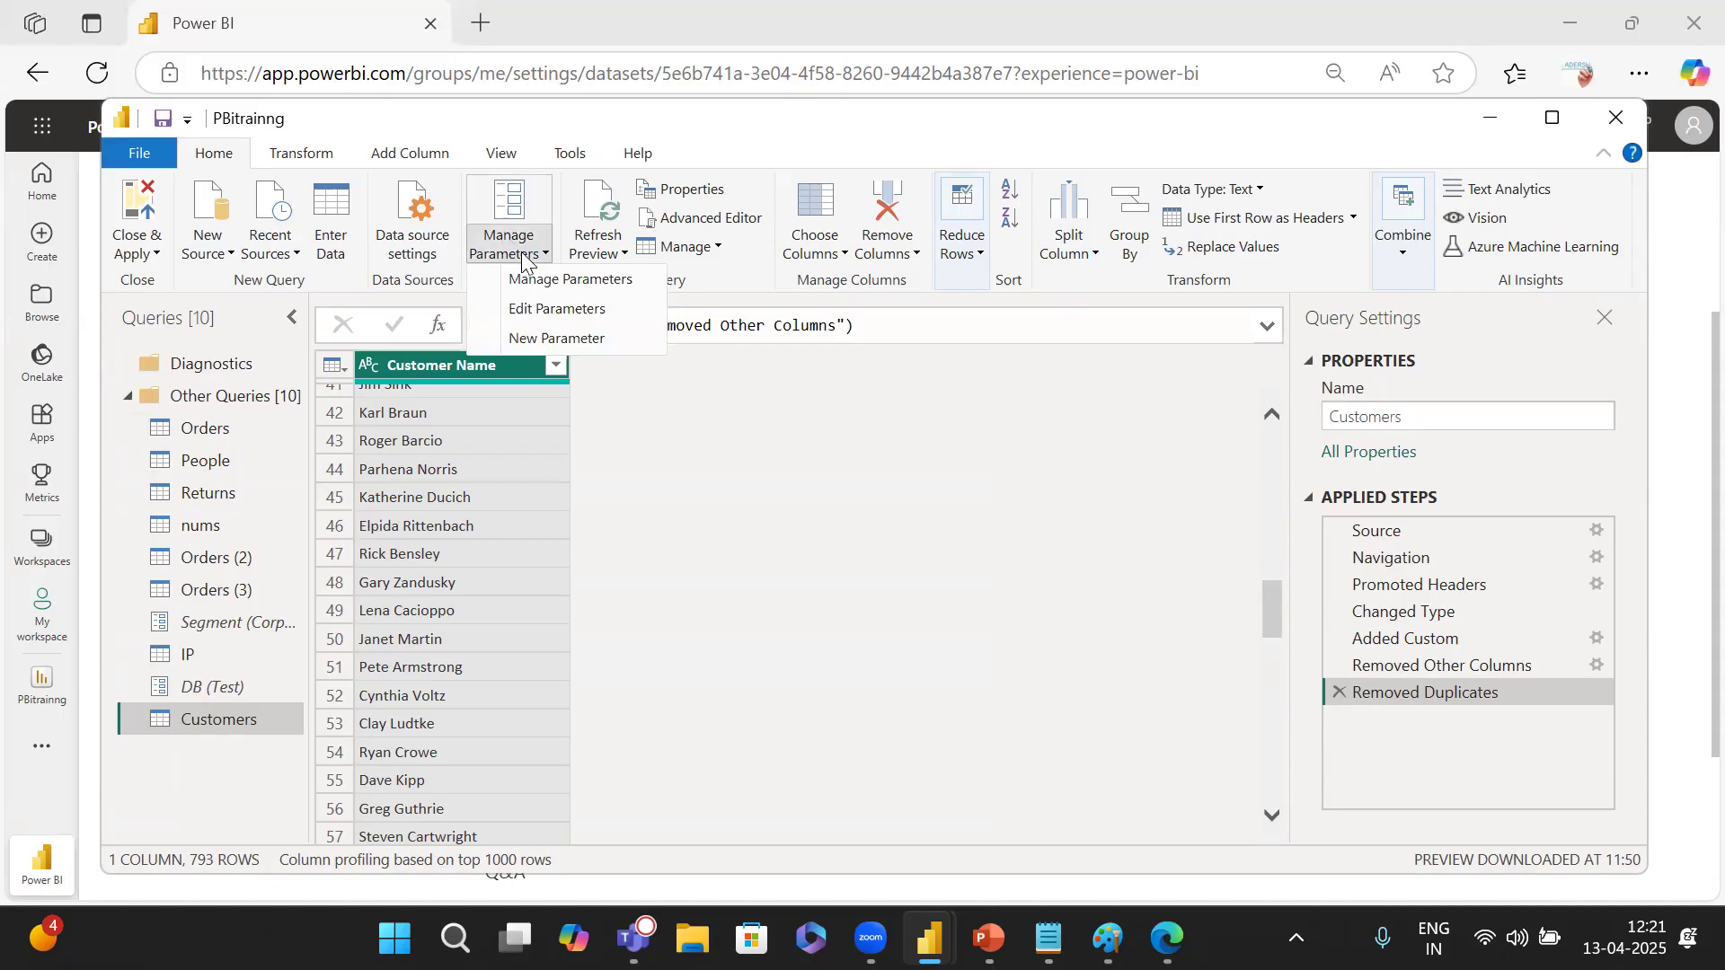
{"action": "left_click", "coordinate": [556, 339]}
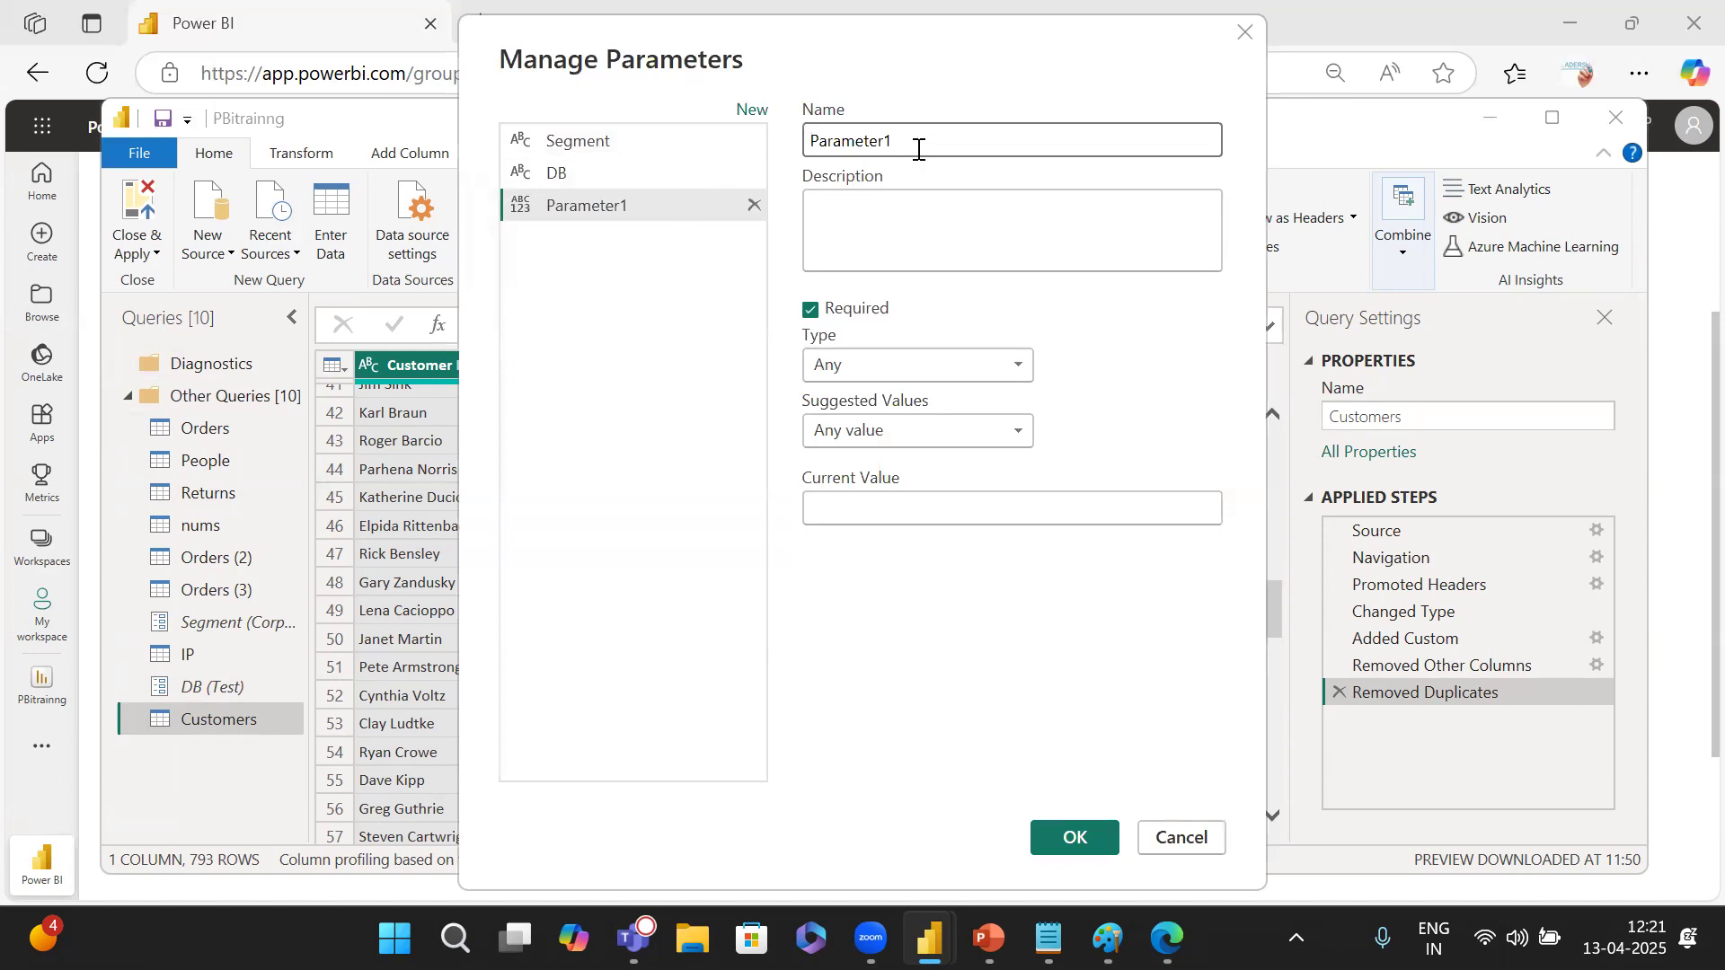
{"action": "double_click", "coordinate": [917, 149]}
{"action": "type", "text": "Customer"}
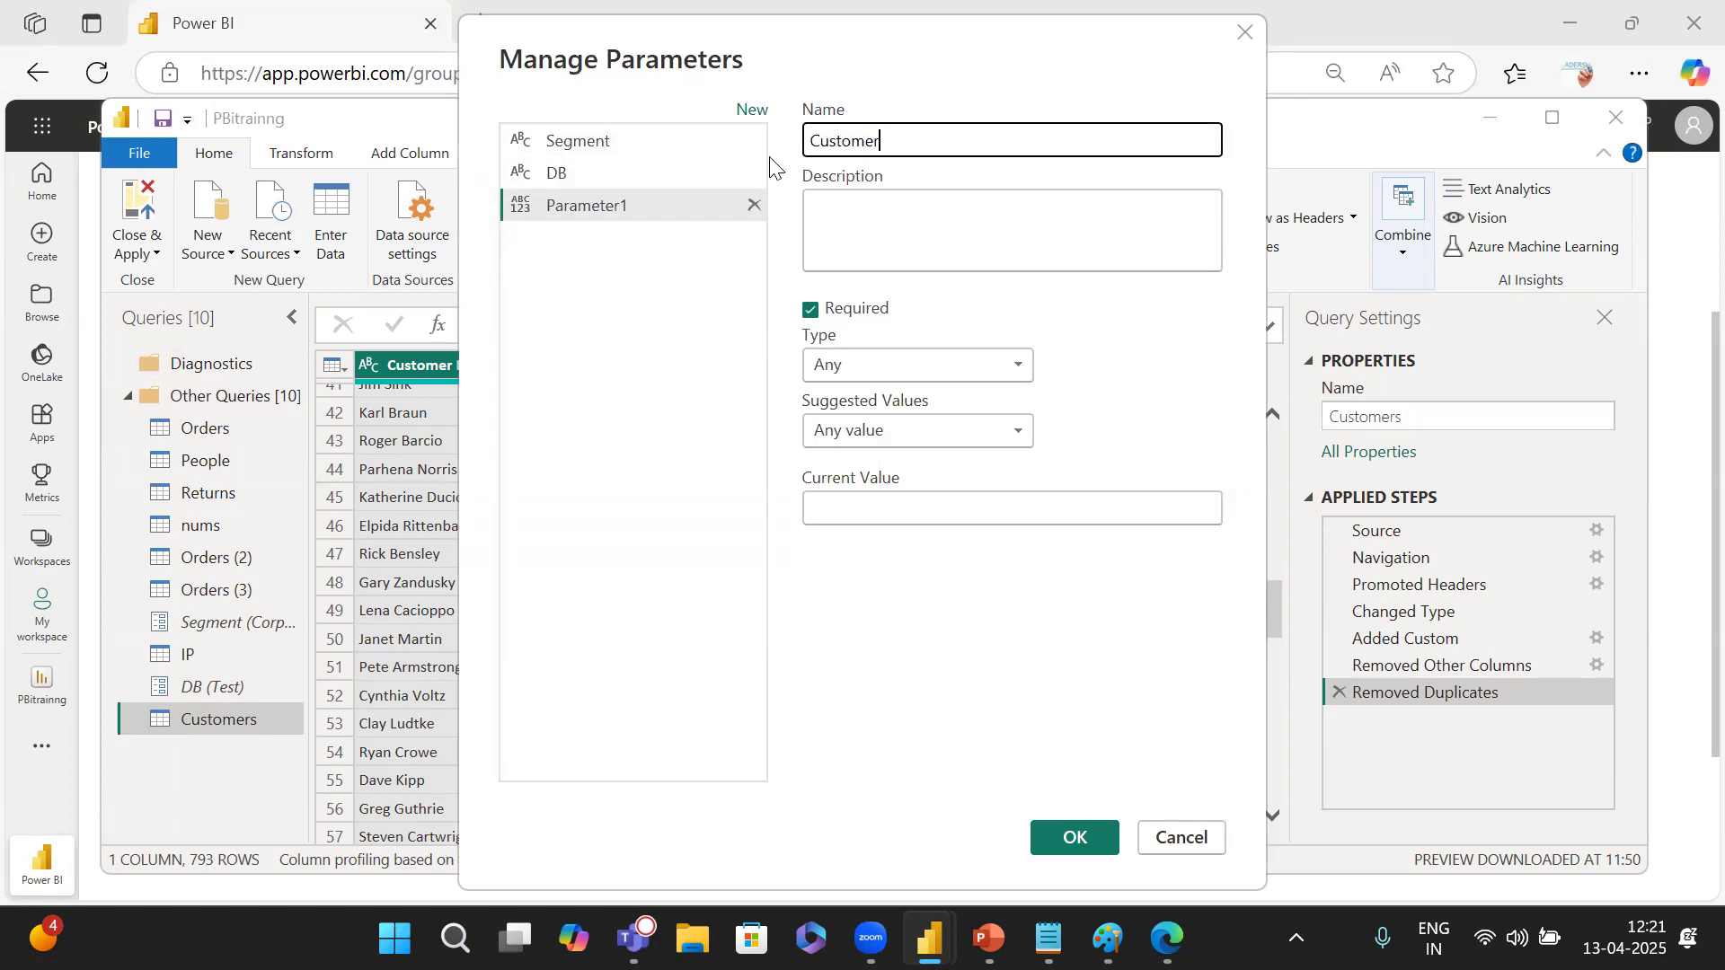
{"action": "left_click", "coordinate": [981, 369]}
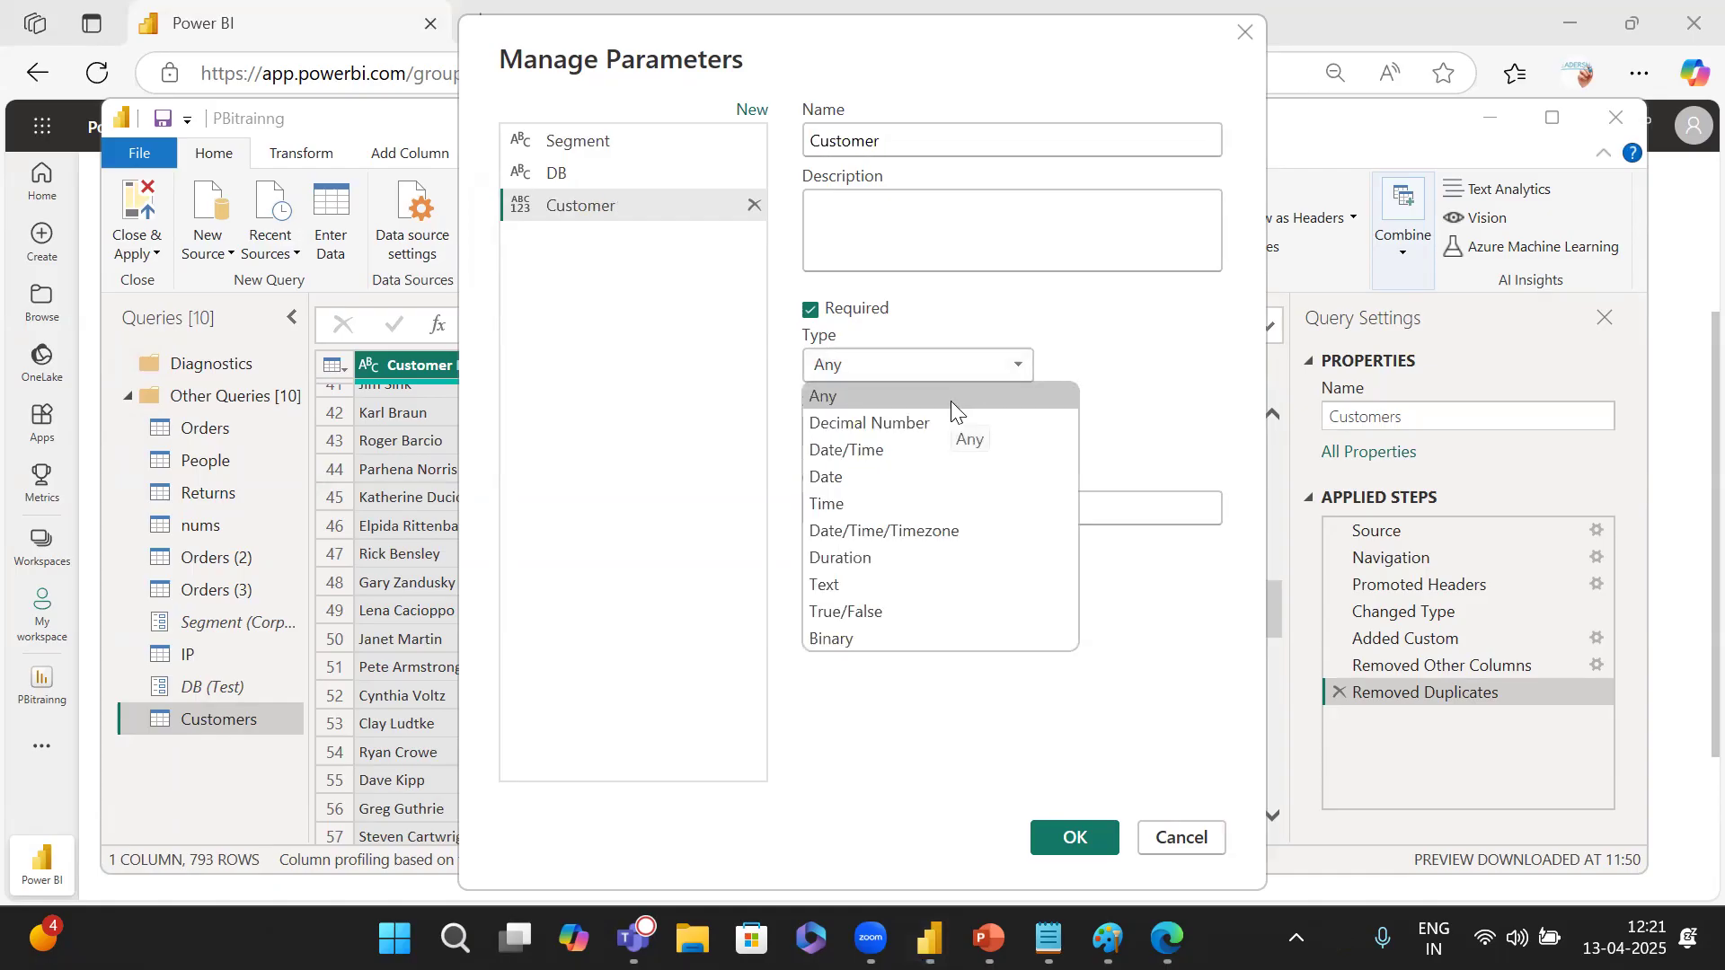
{"action": "left_click", "coordinate": [954, 398]}
{"action": "left_click", "coordinate": [967, 368]}
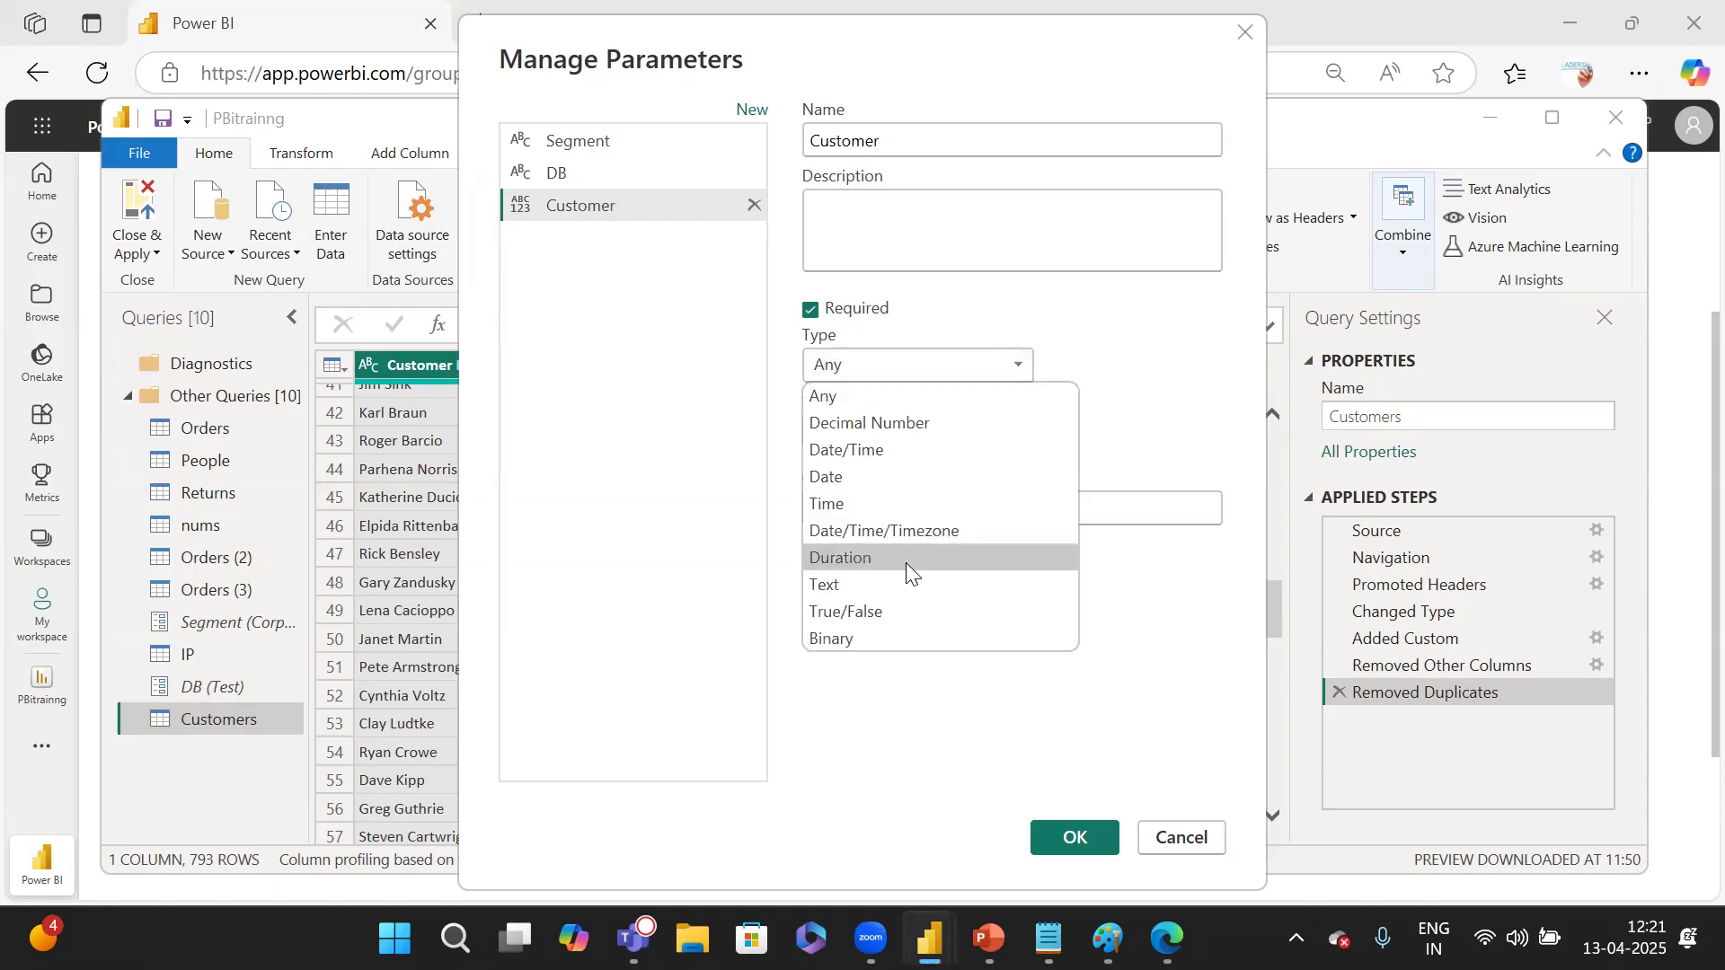
{"action": "left_click", "coordinate": [921, 585]}
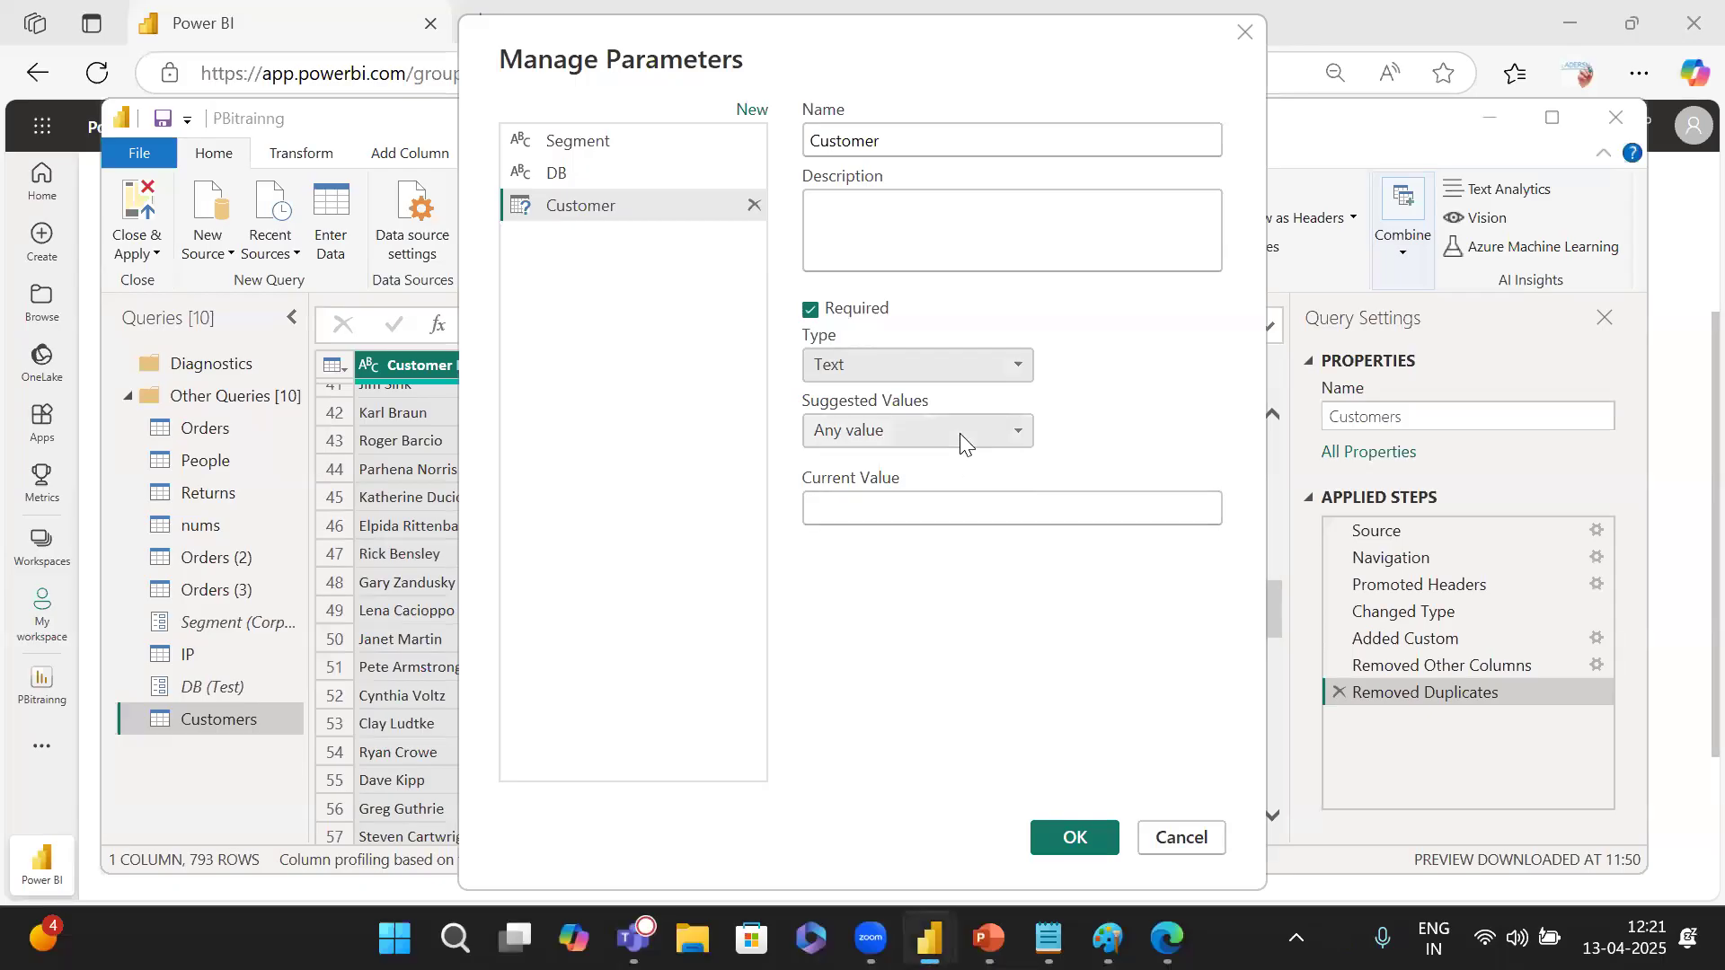
Try using Query as the Customer parameter's suggested values source, and discard the new parameter.
{"action": "left_click", "coordinate": [962, 440]}
{"action": "left_click", "coordinate": [925, 521]}
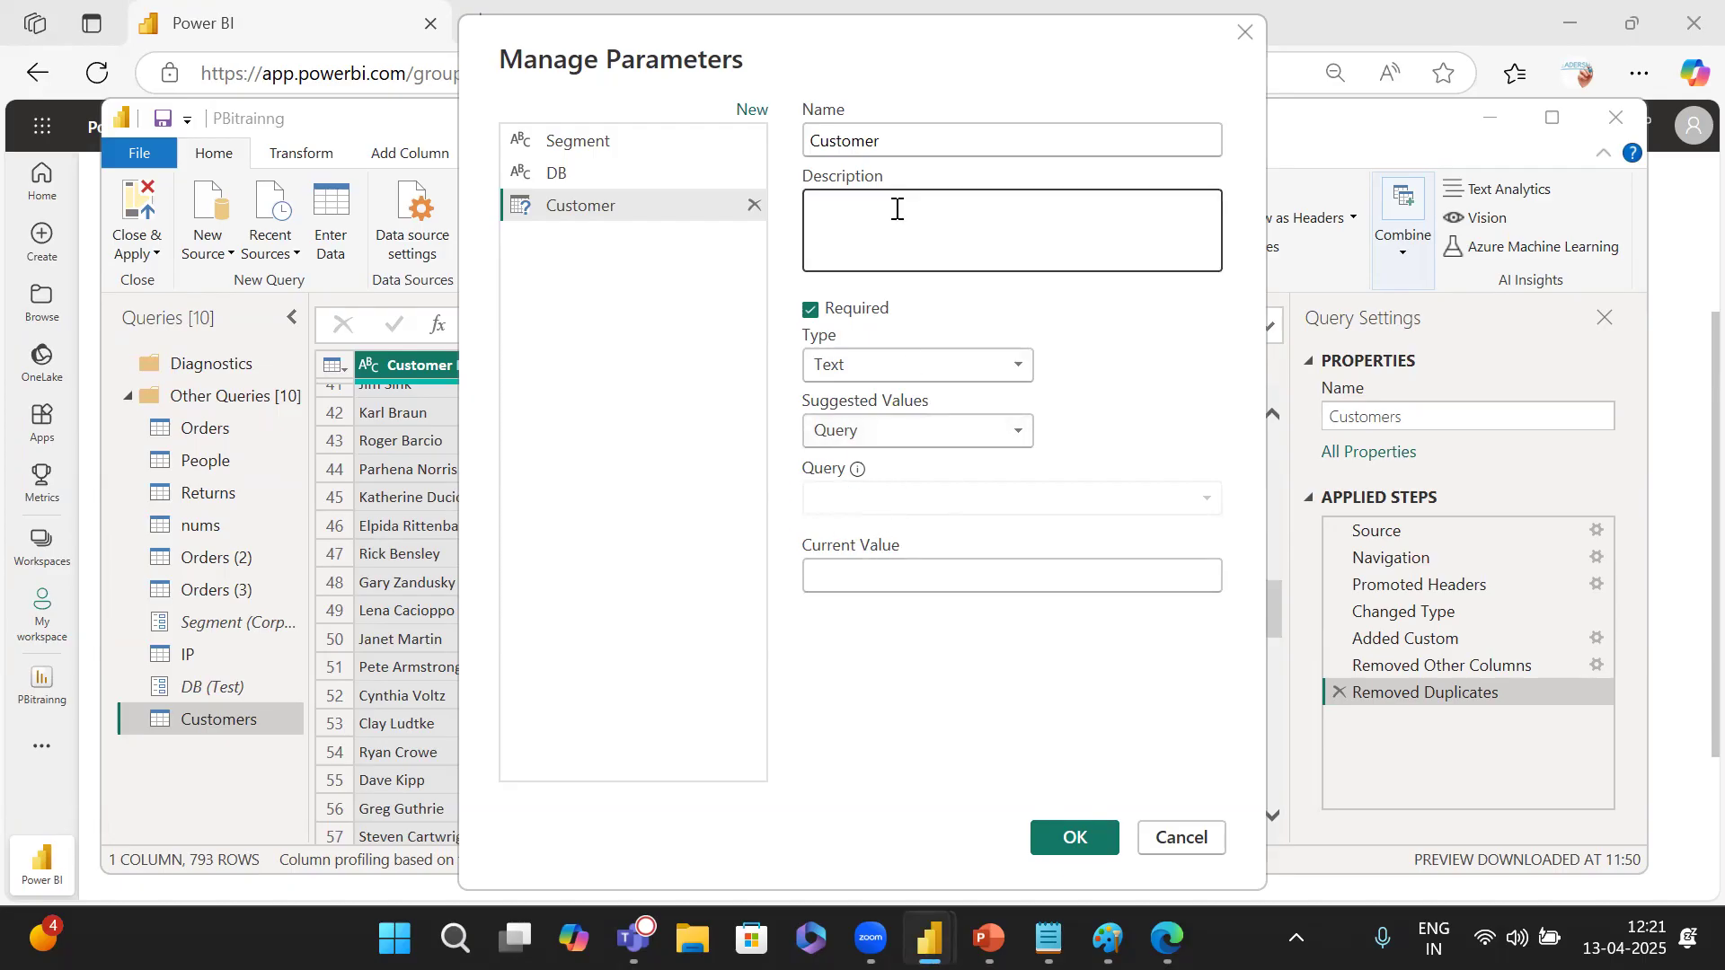
{"action": "left_click_drag", "start_coordinate": [1158, 50], "coordinate": [1106, 154]}
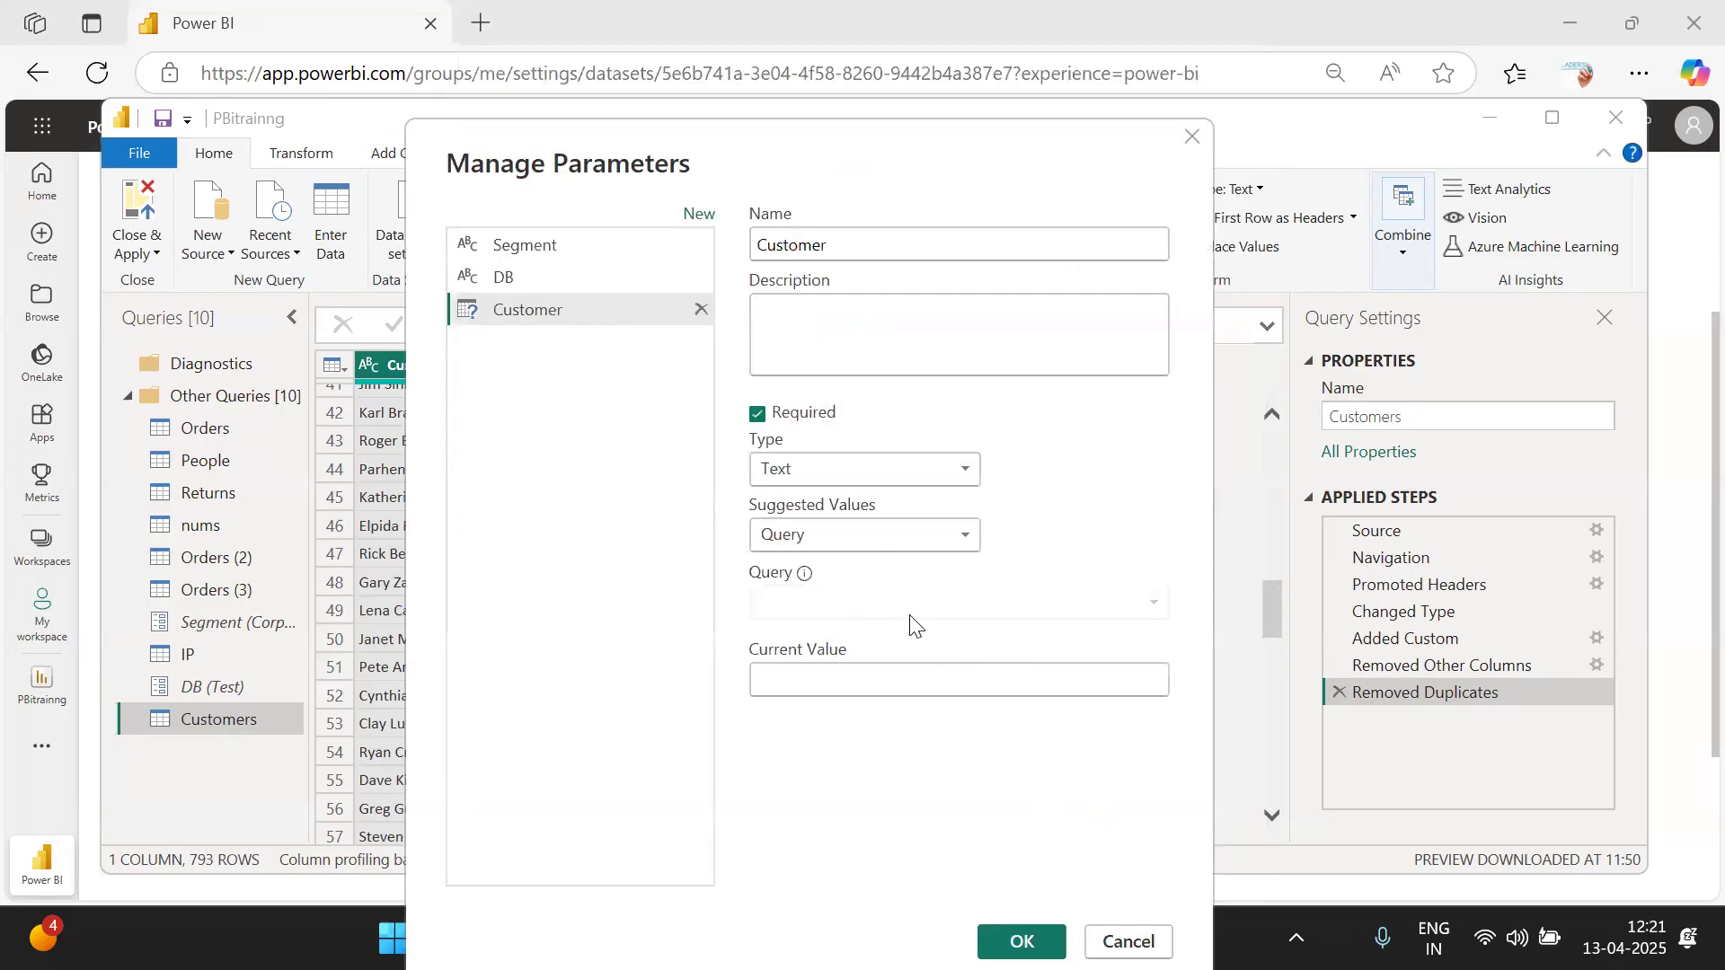
{"action": "left_click", "coordinate": [902, 543]}
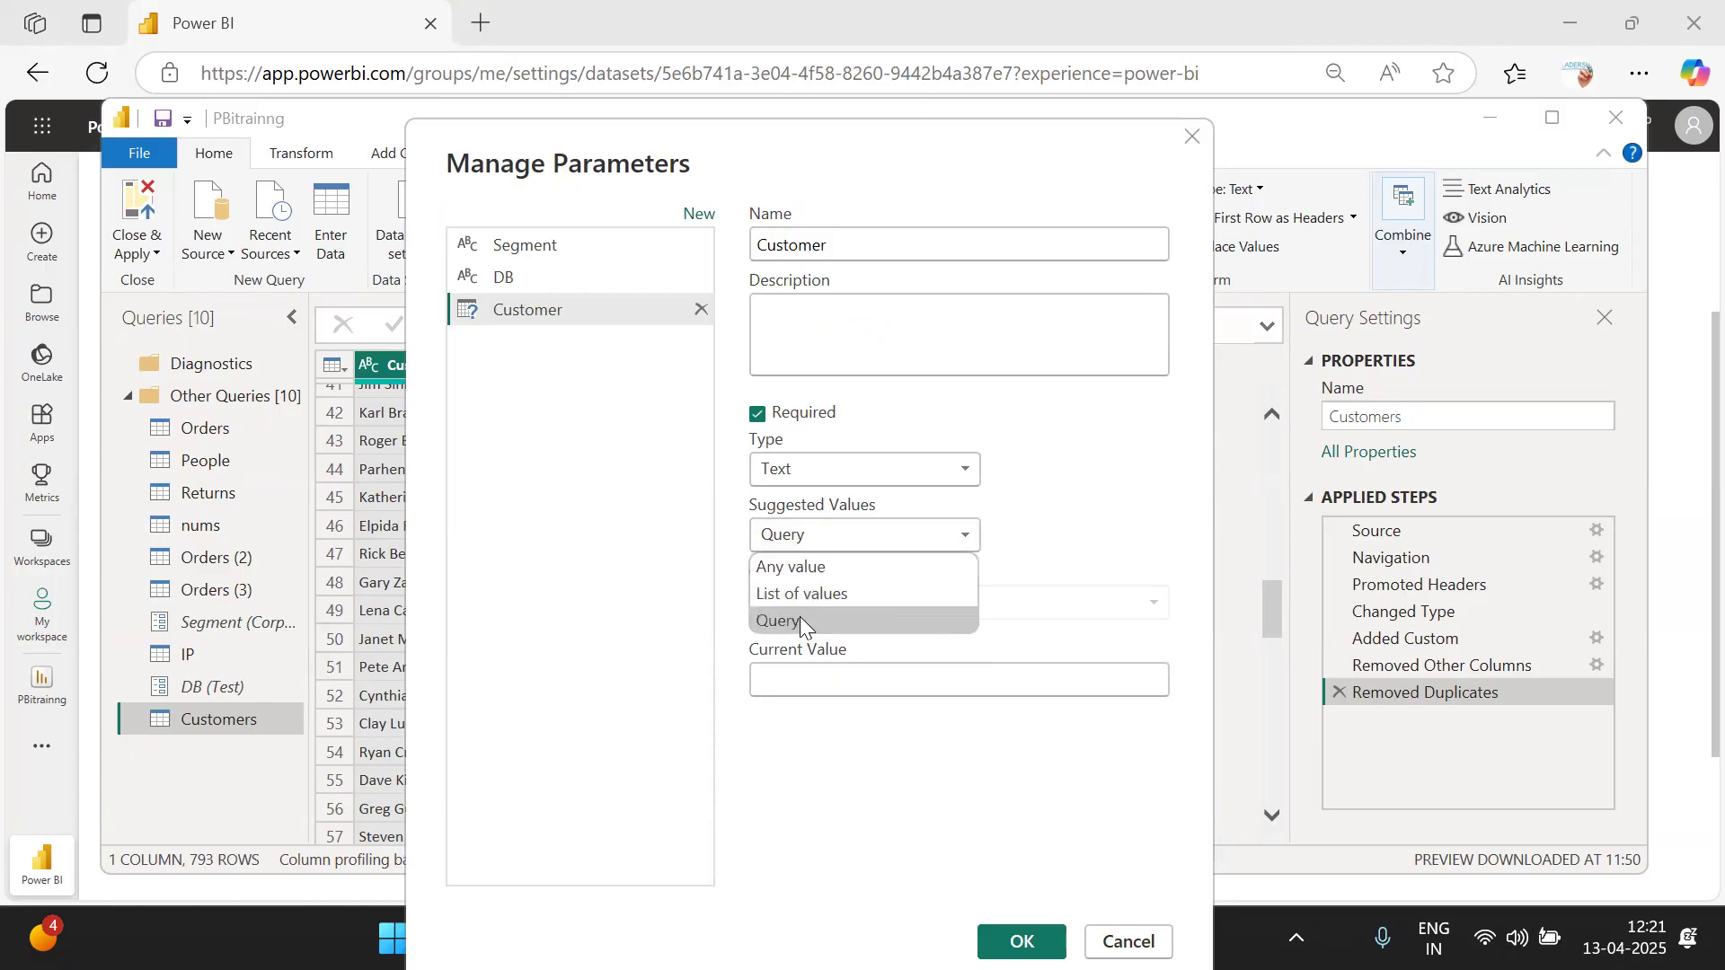
{"action": "left_click", "coordinate": [1128, 941]}
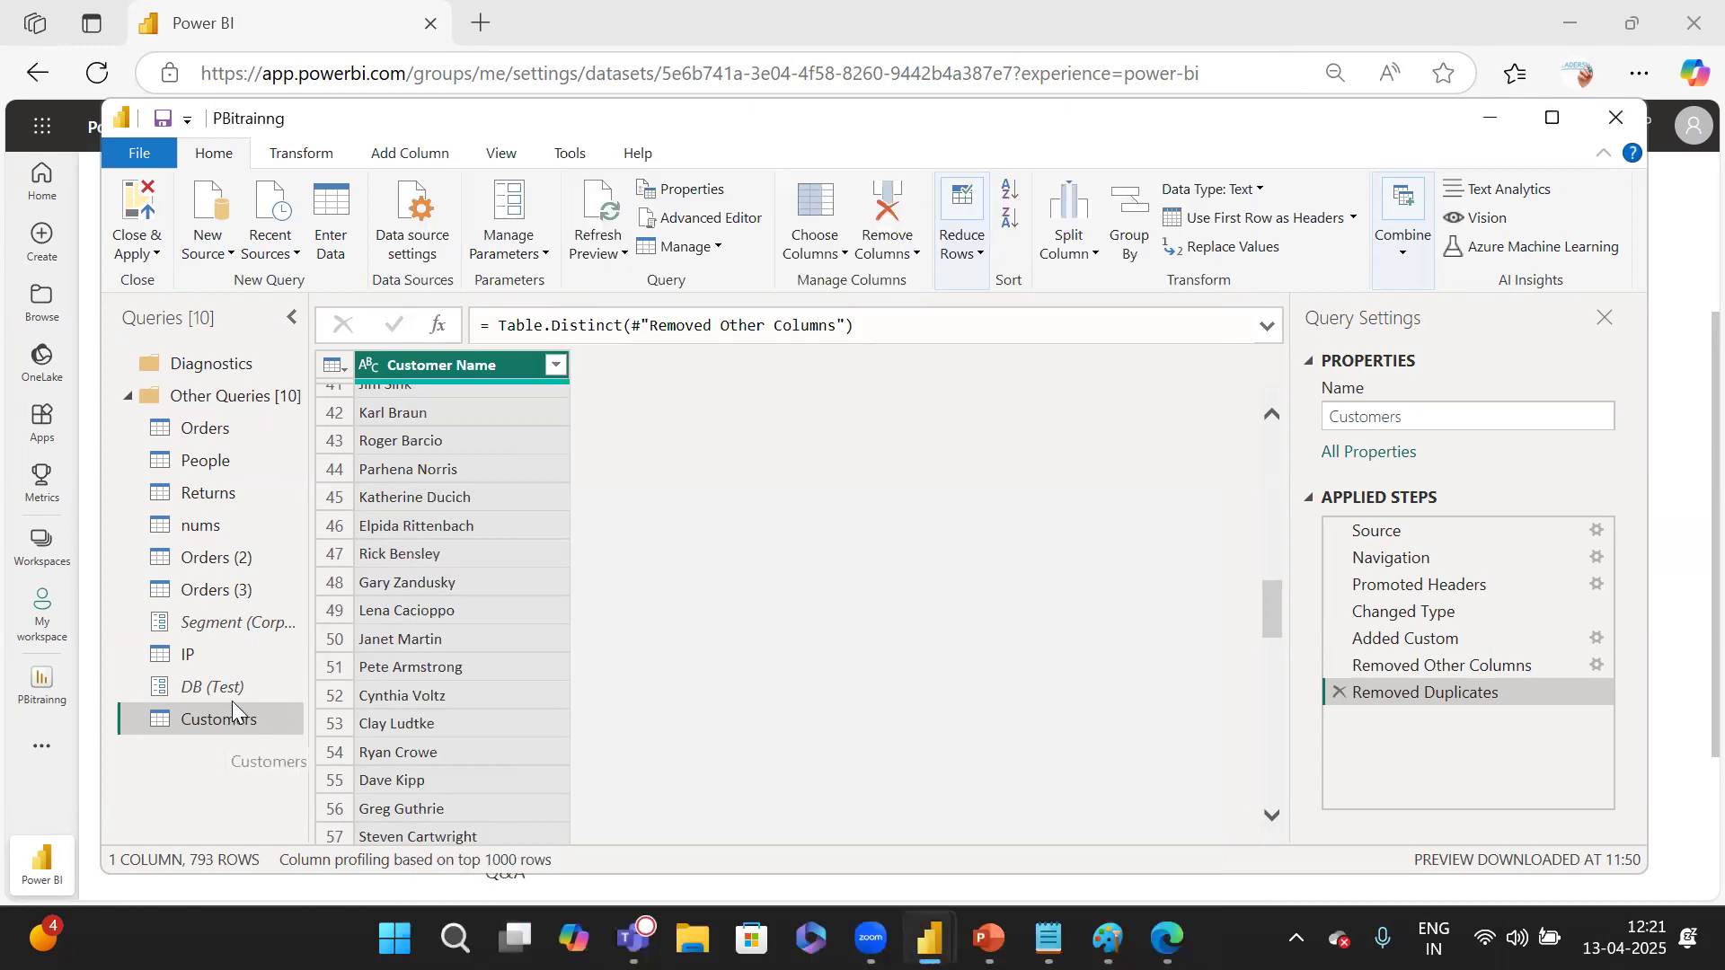
Maximize the Power Query Editor, convert the Customer Name column to a list, and look through its items.
{"action": "left_click", "coordinate": [284, 153]}
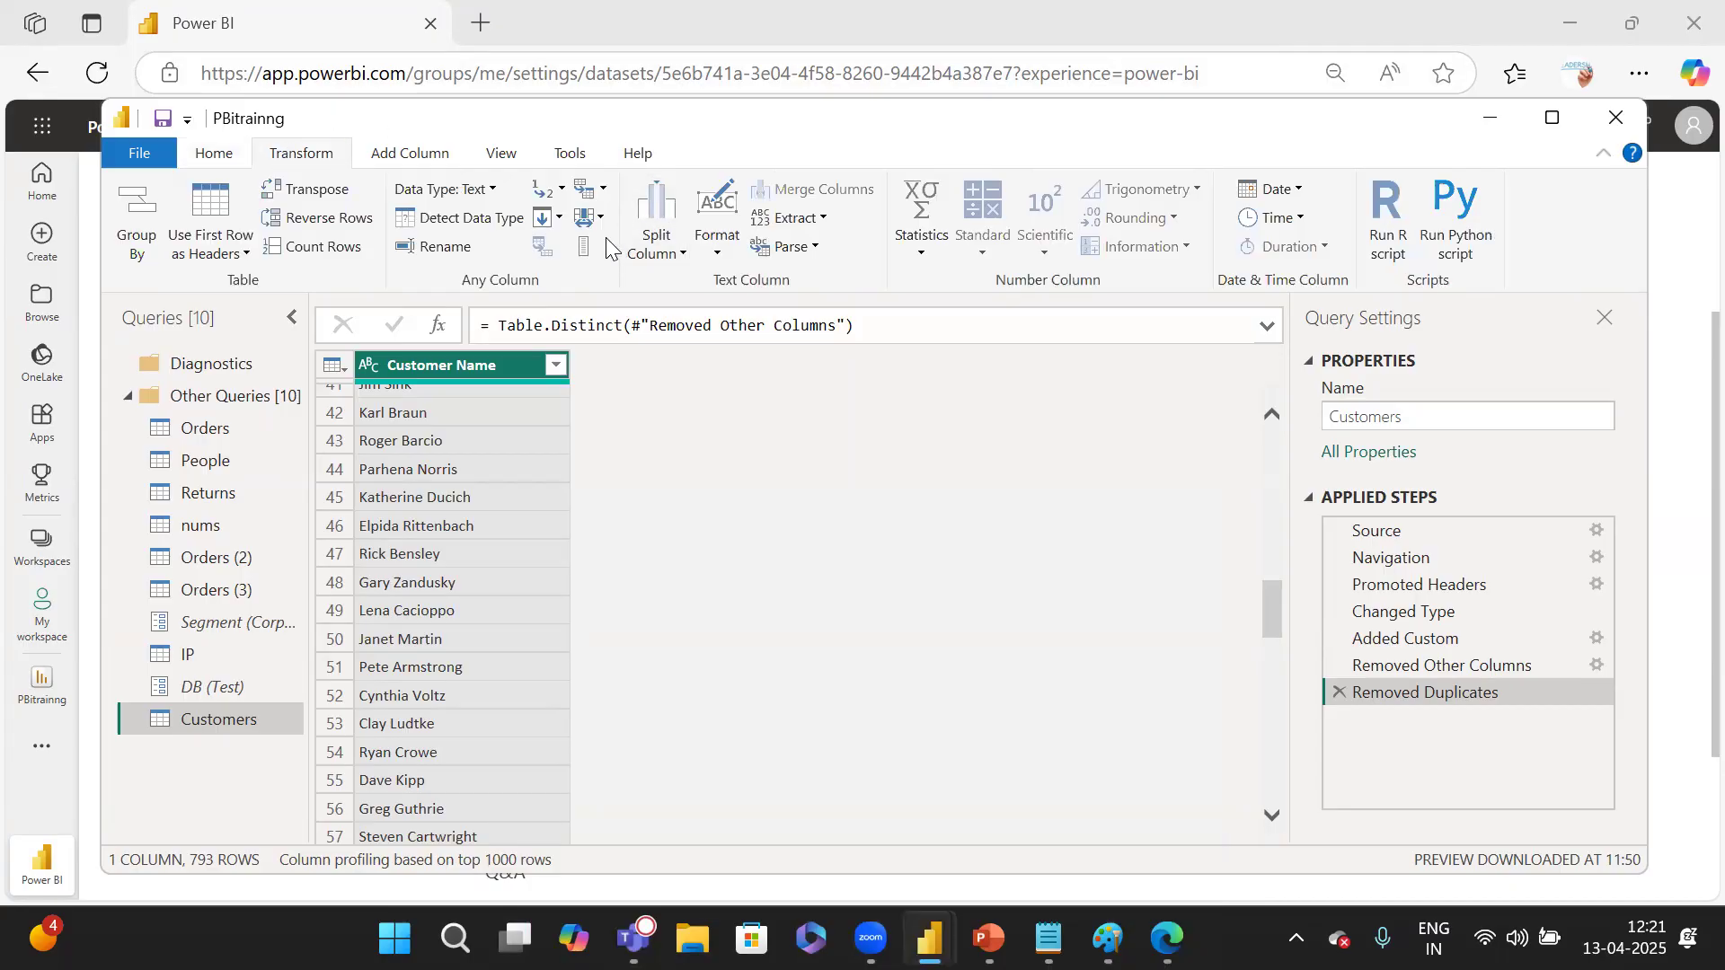
{"action": "left_click", "coordinate": [1552, 119]}
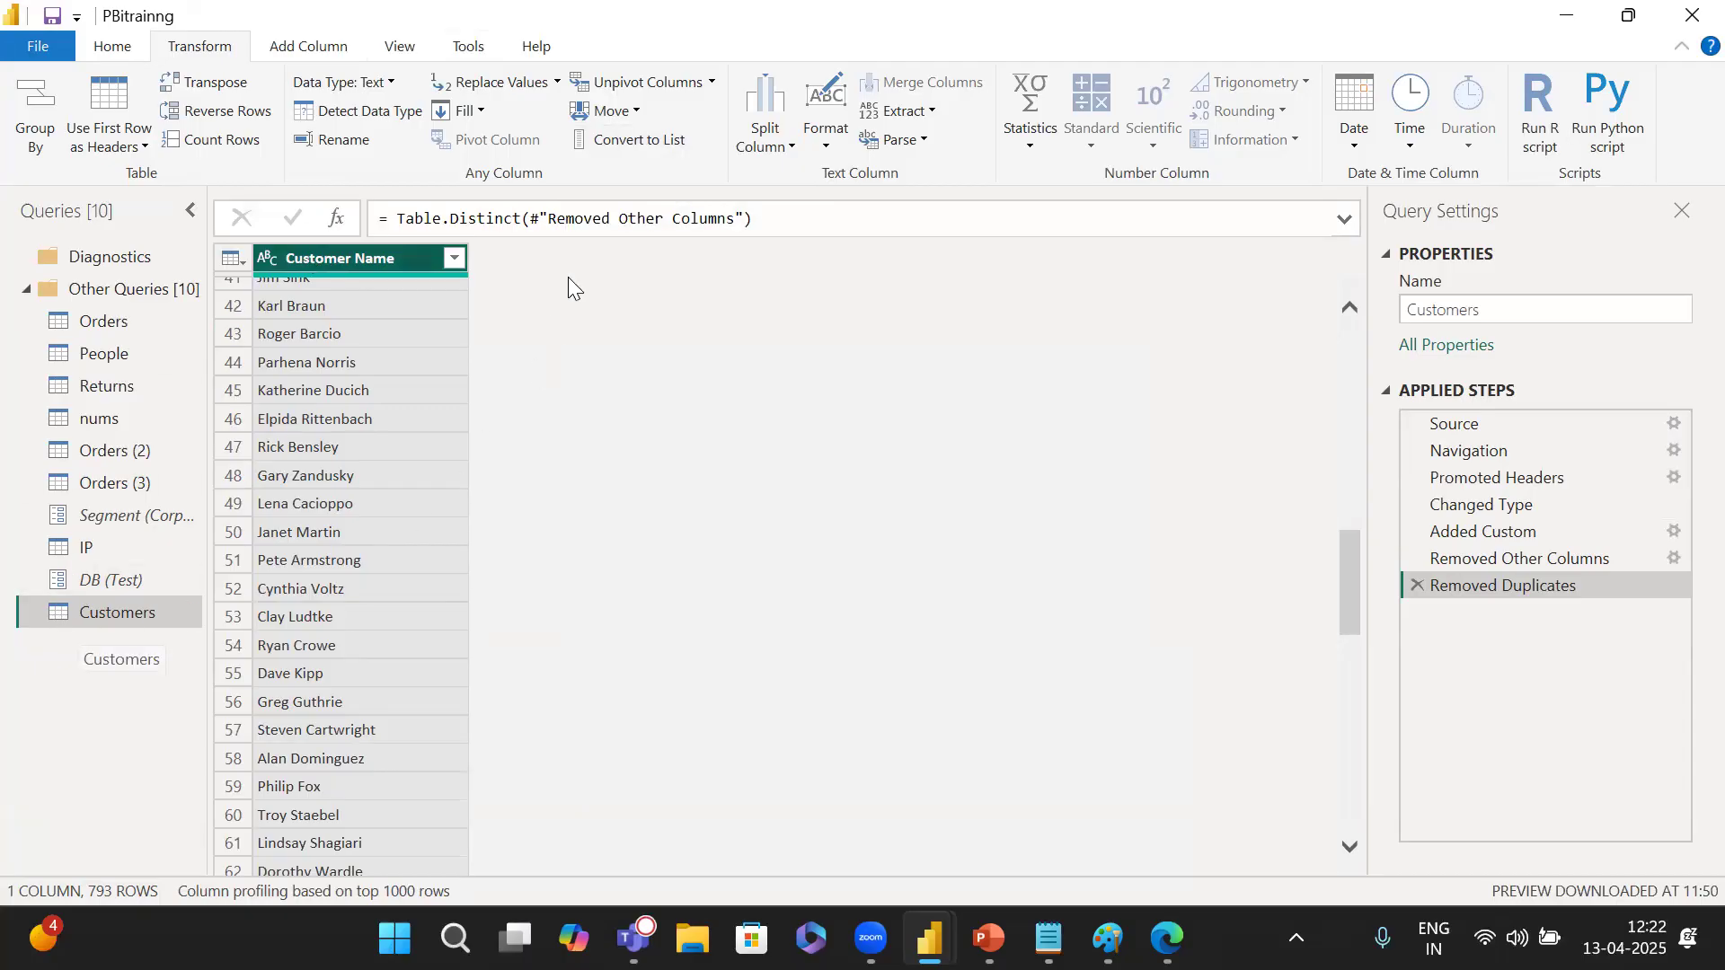
{"action": "left_click", "coordinate": [641, 146]}
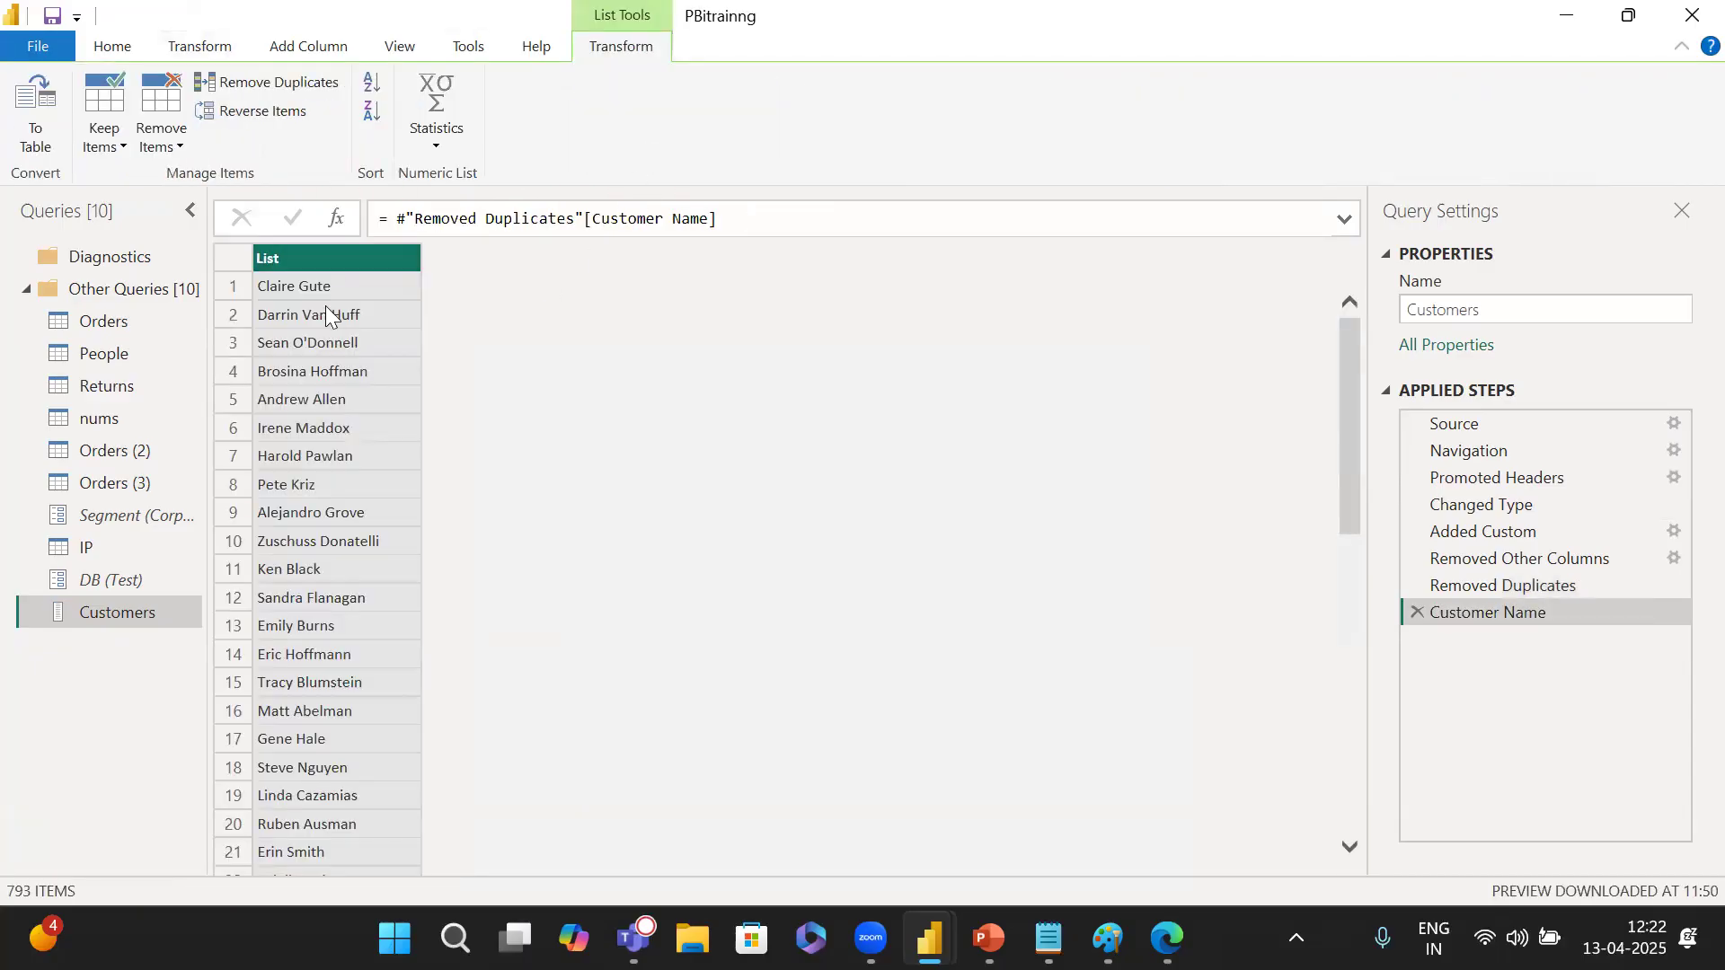
{"action": "scroll", "coordinate": [343, 643], "scroll_direction": "down", "scroll_amount": 10}
{"action": "scroll", "coordinate": [343, 643], "scroll_direction": "up", "scroll_amount": 4}
{"action": "scroll", "coordinate": [343, 643], "scroll_direction": "up", "scroll_amount": 8}
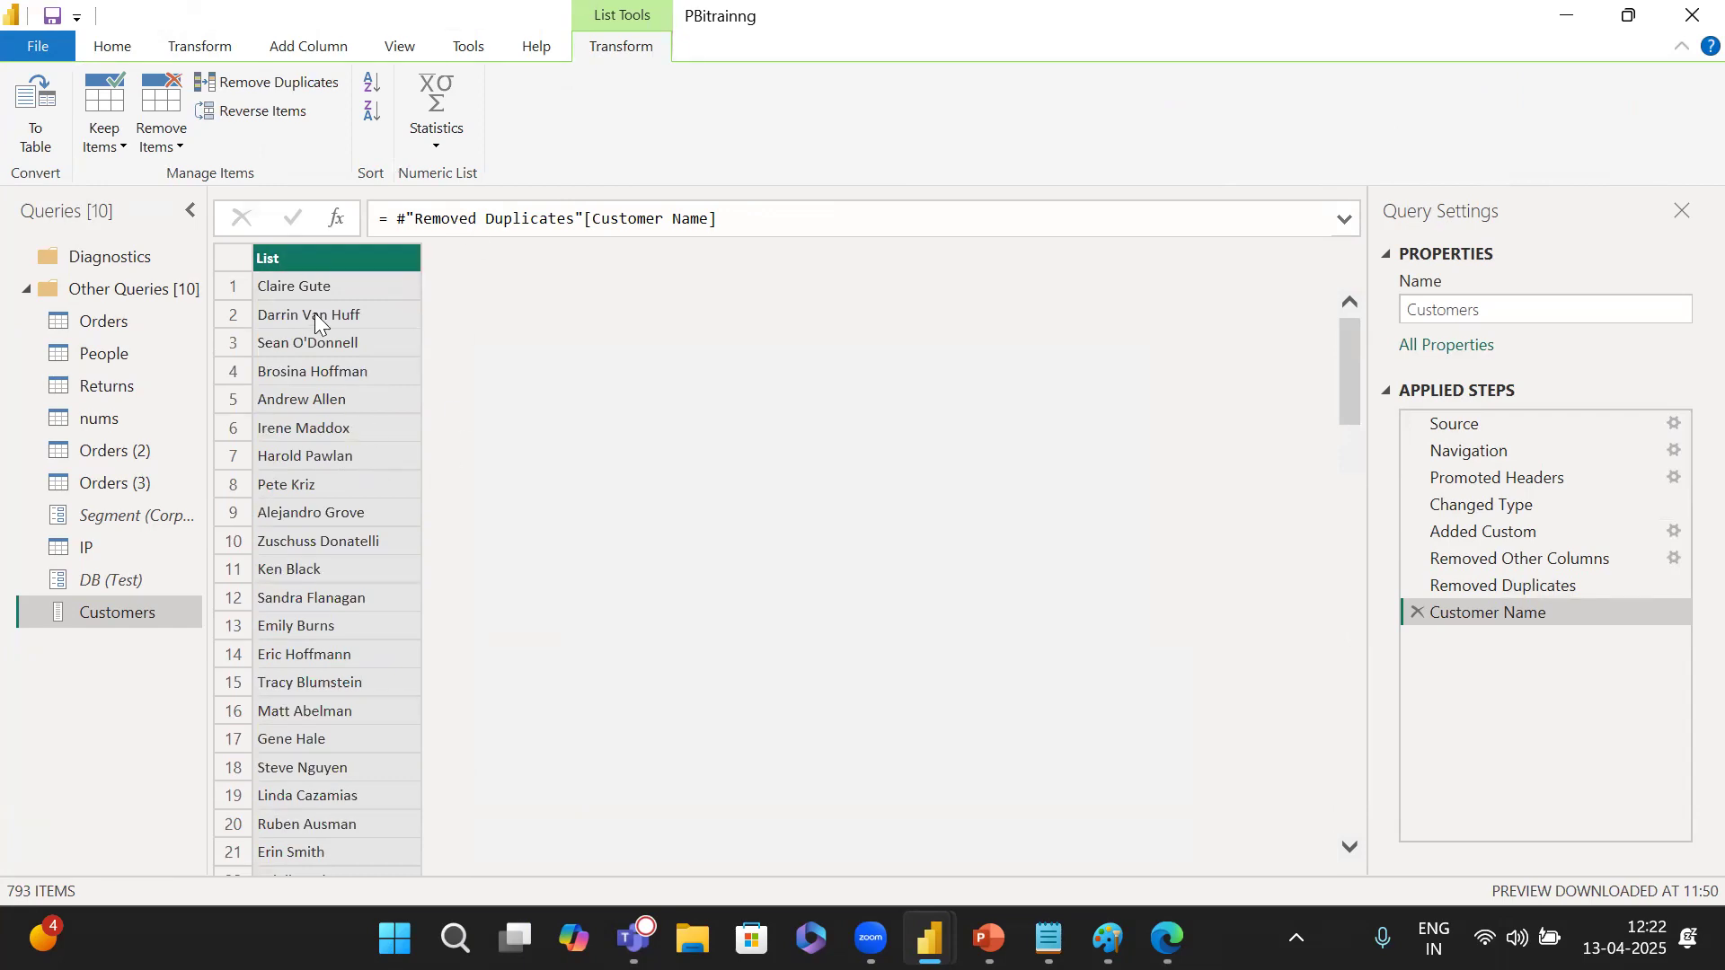
{"action": "scroll", "coordinate": [345, 763], "scroll_direction": "down", "scroll_amount": 20}
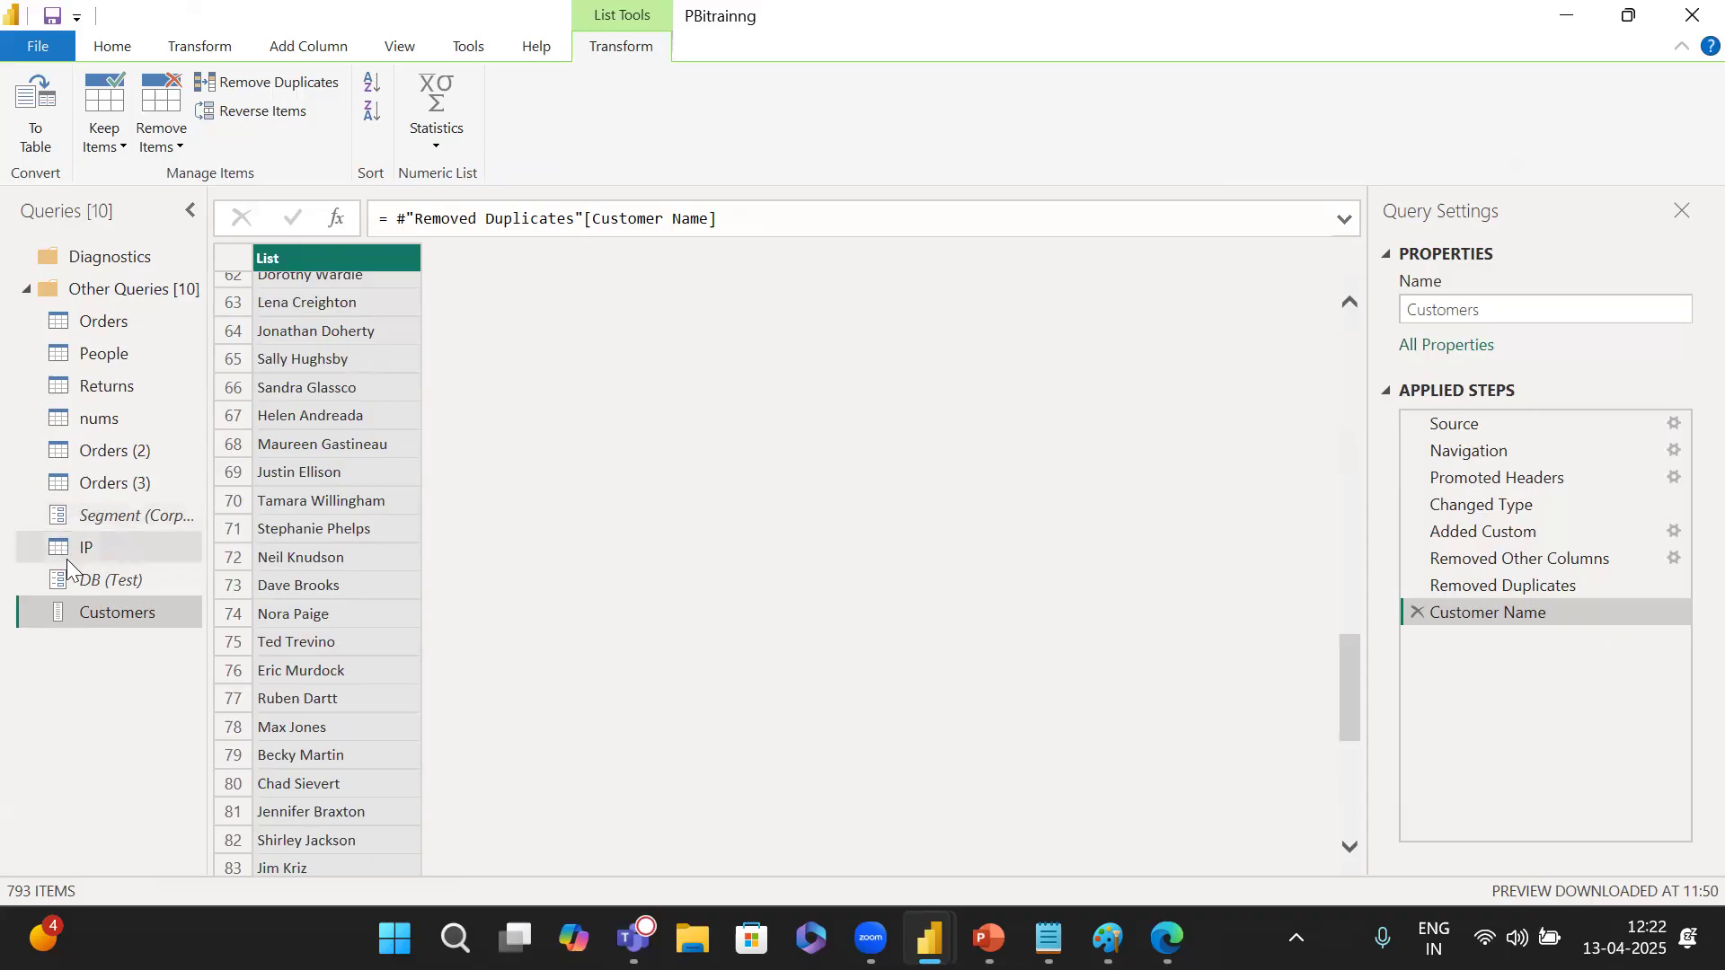
{"action": "scroll", "coordinate": [320, 590], "scroll_direction": "down", "scroll_amount": 8}
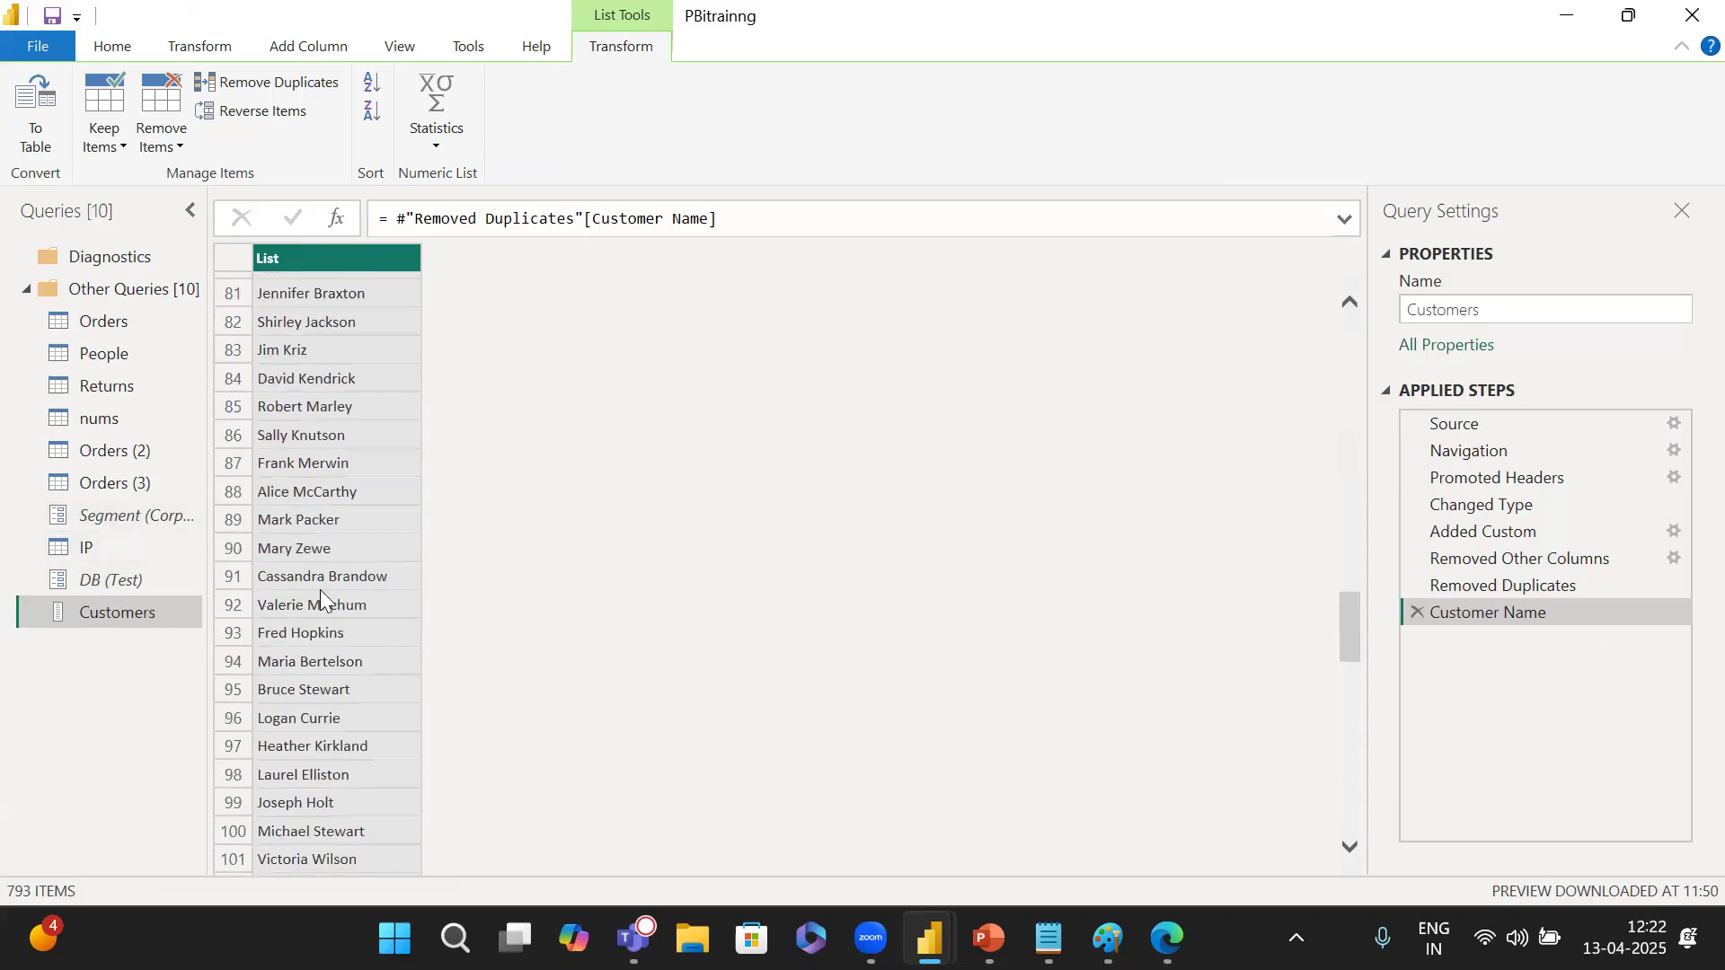
{"action": "scroll", "coordinate": [311, 609], "scroll_direction": "down", "scroll_amount": 20}
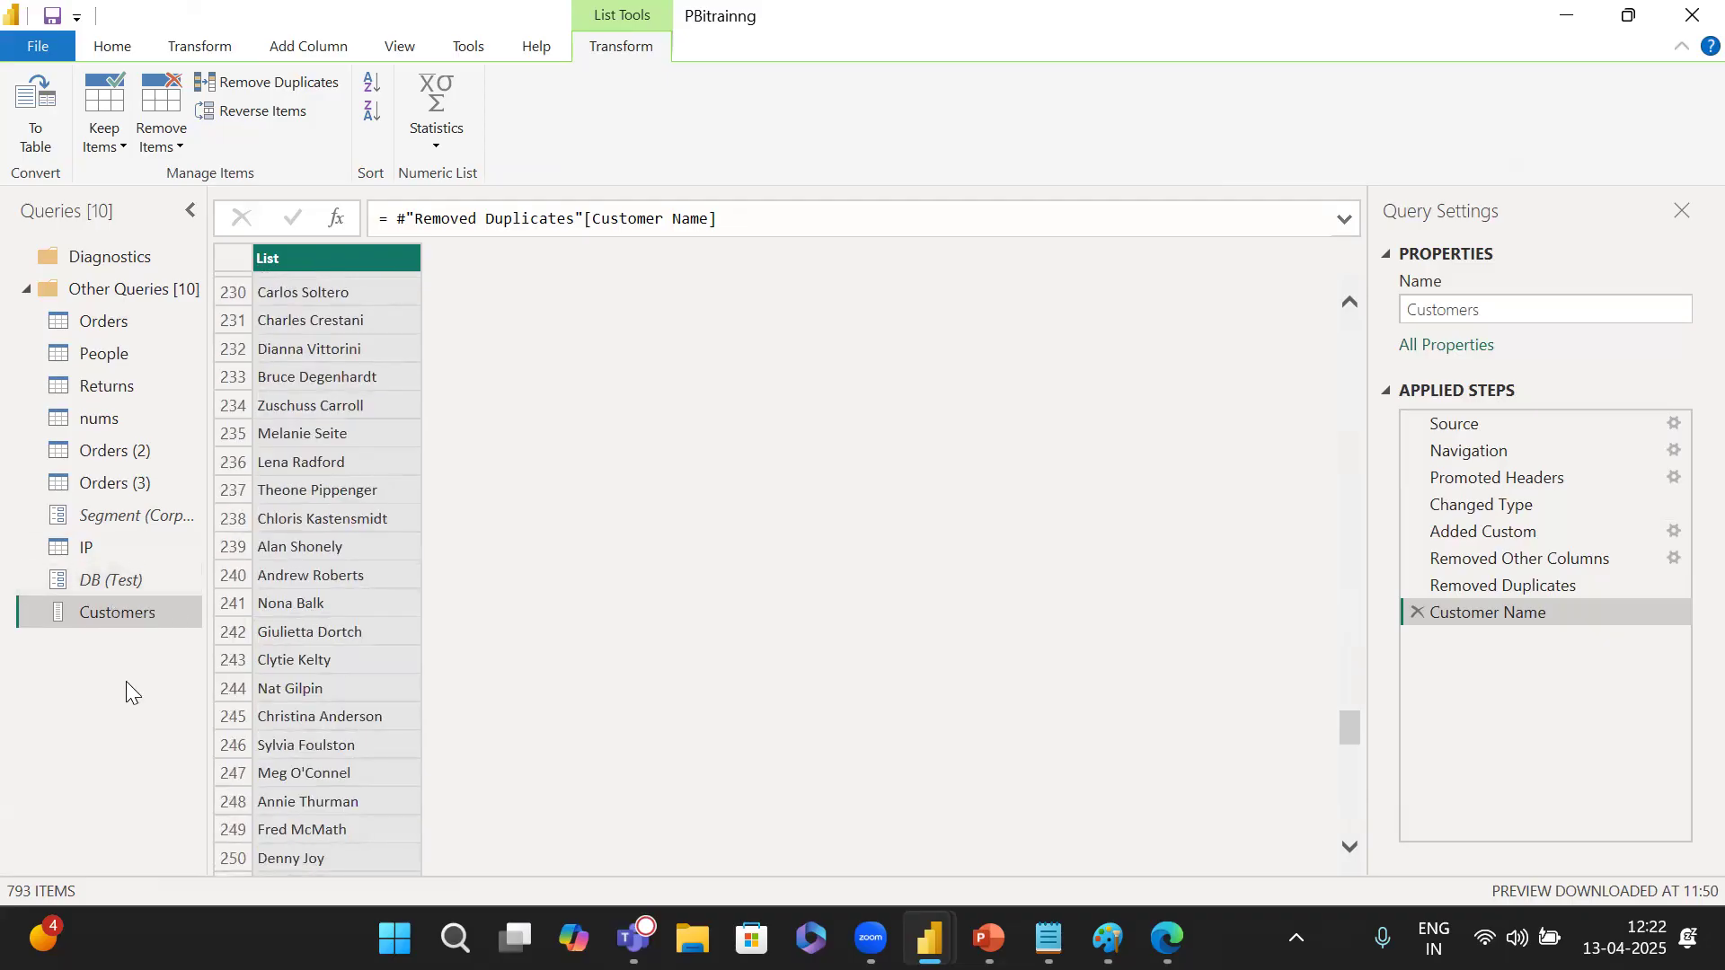
Create a new parameter named customer with the Text type.
{"action": "left_click", "coordinate": [129, 47]}
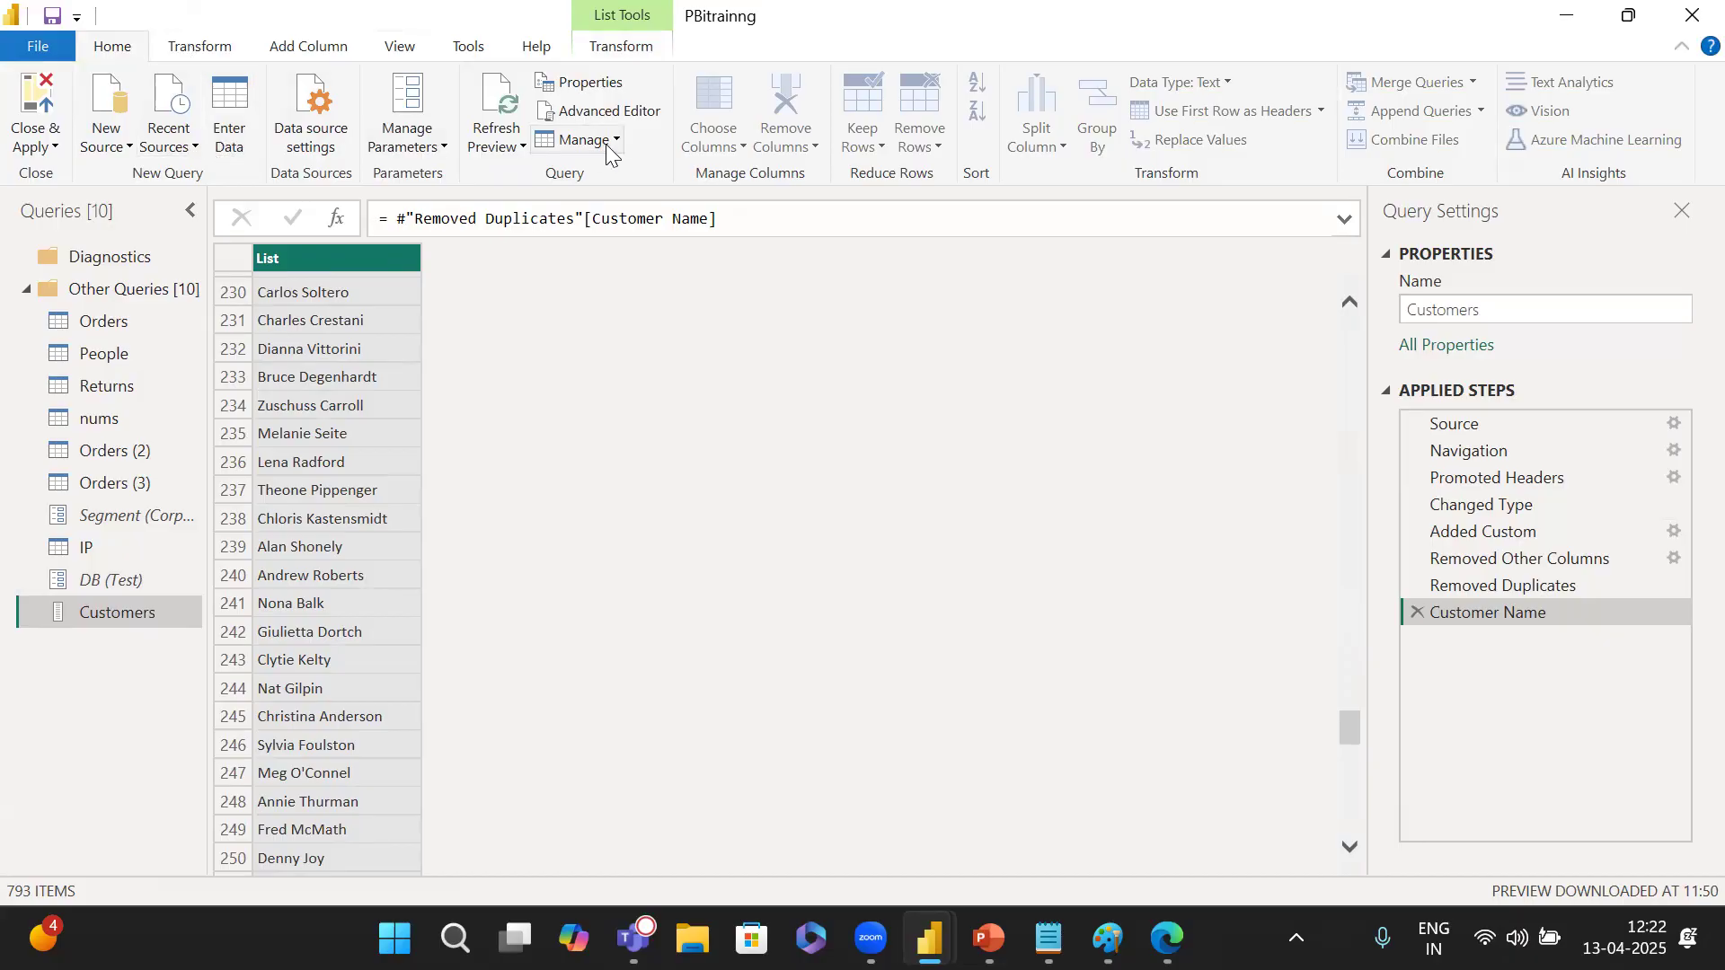
{"action": "left_click", "coordinate": [404, 136]}
{"action": "left_click", "coordinate": [450, 226]}
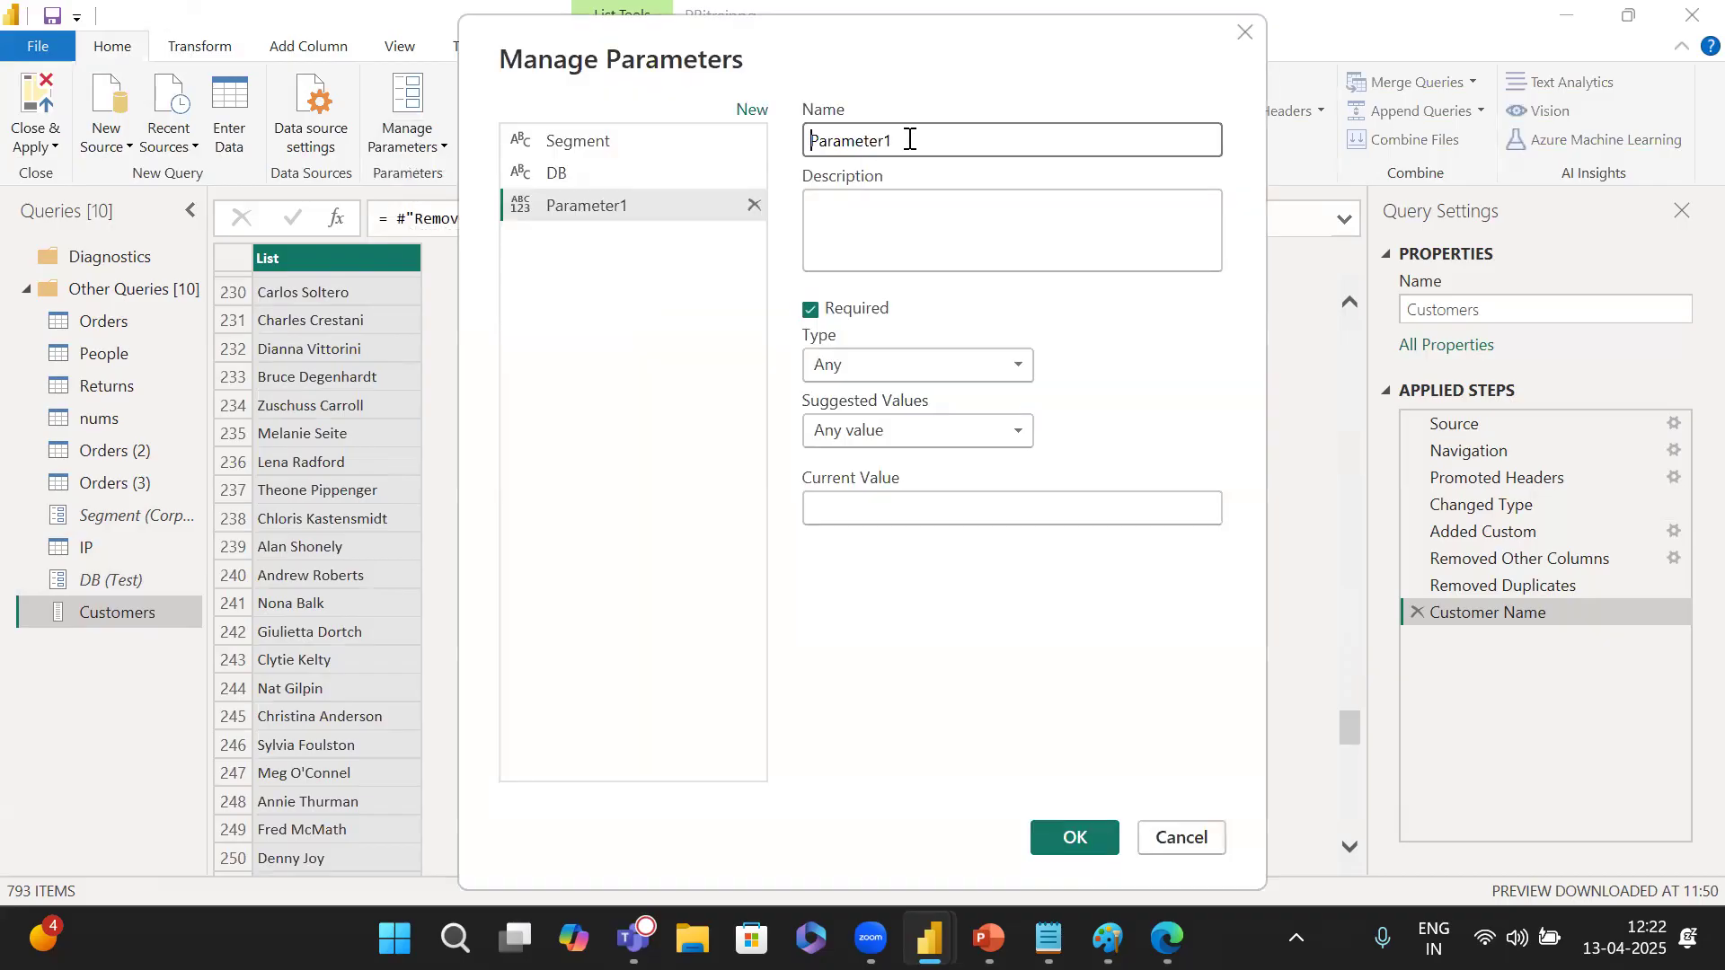
{"action": "double_click", "coordinate": [909, 139]}
{"action": "type", "text": "customer"}
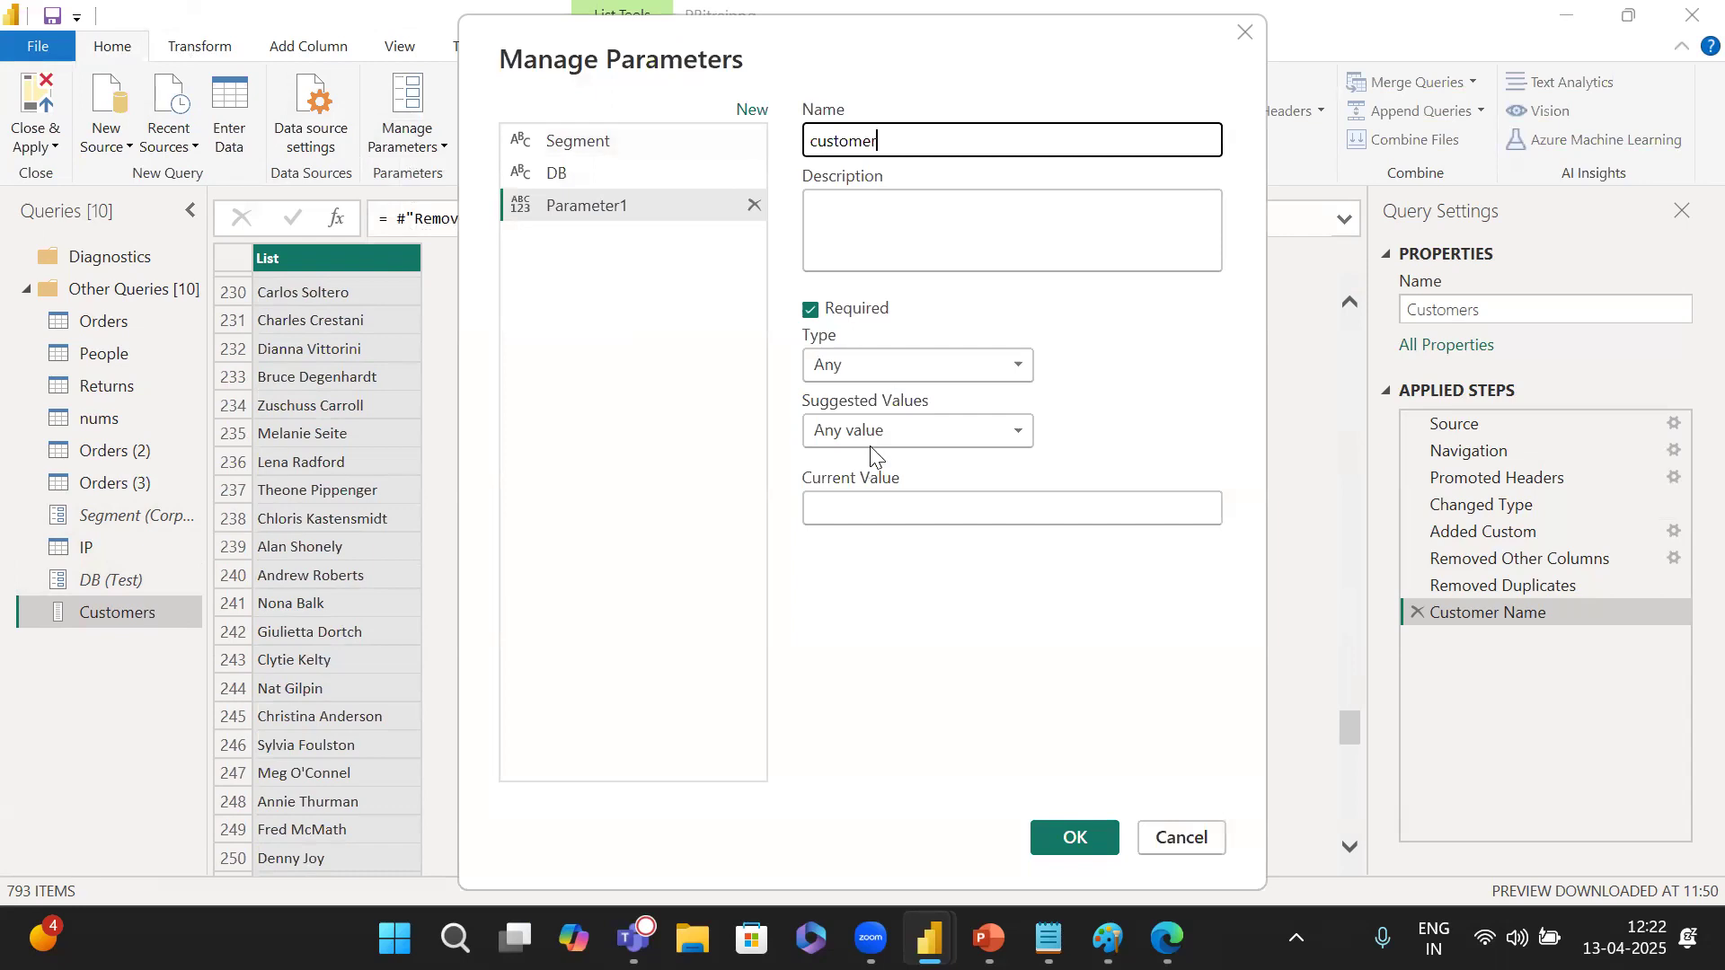
{"action": "left_click", "coordinate": [909, 372]}
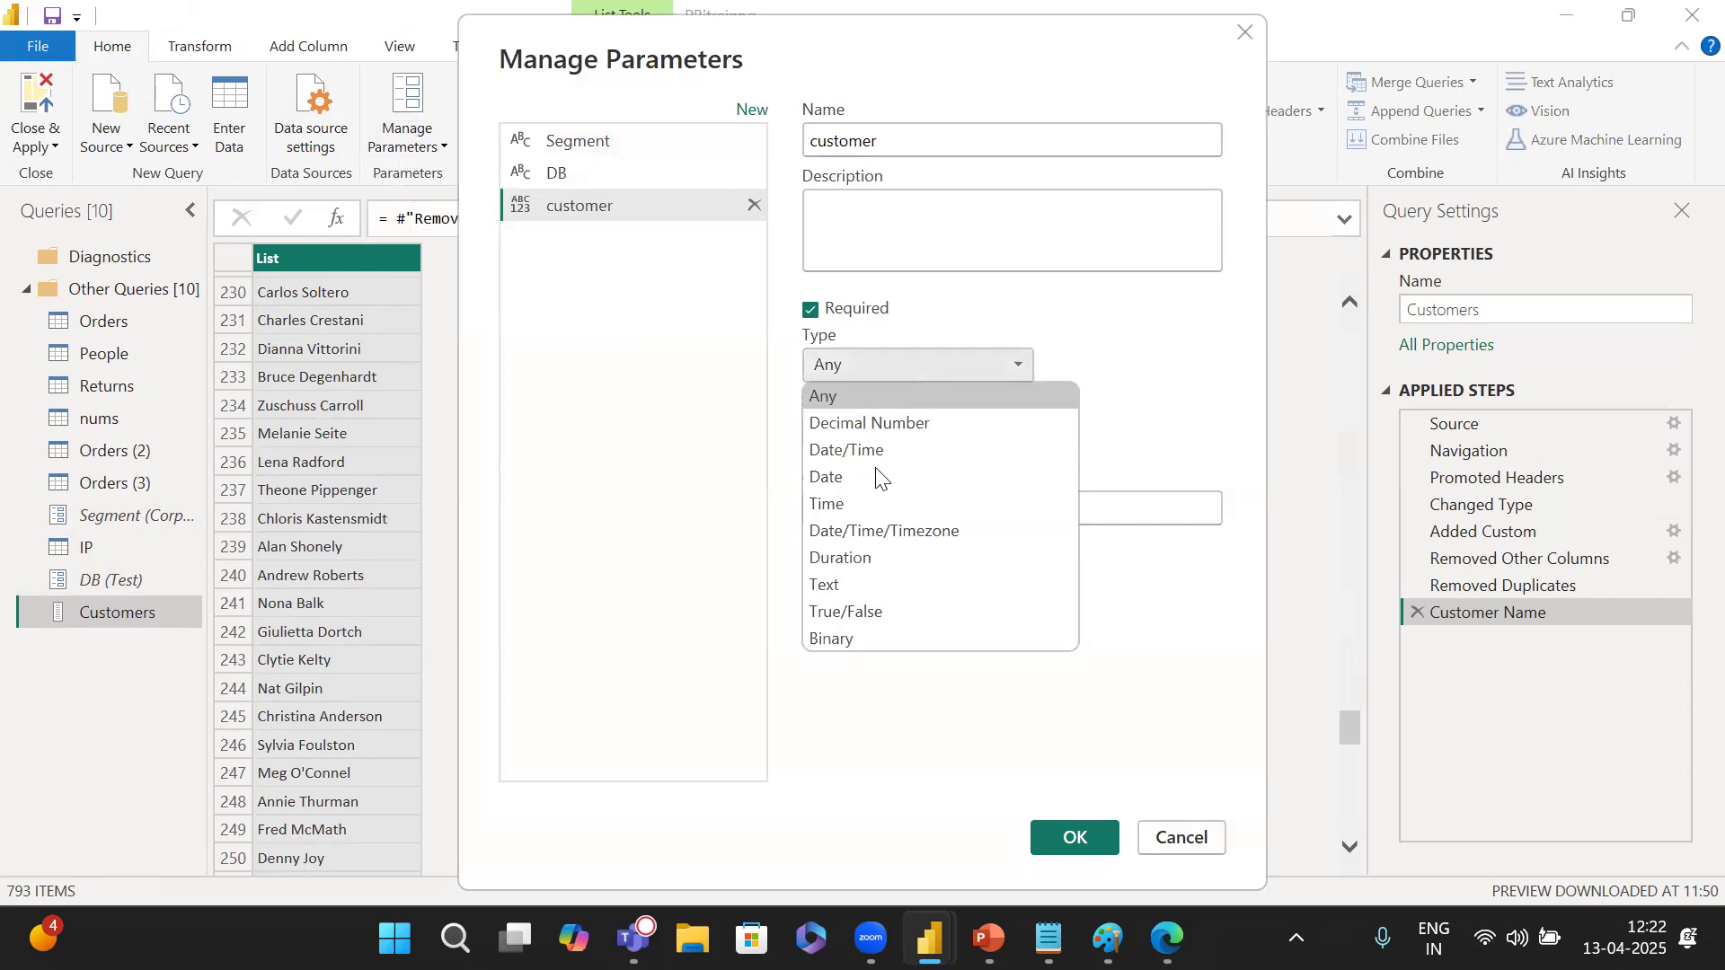
{"action": "left_click", "coordinate": [853, 582]}
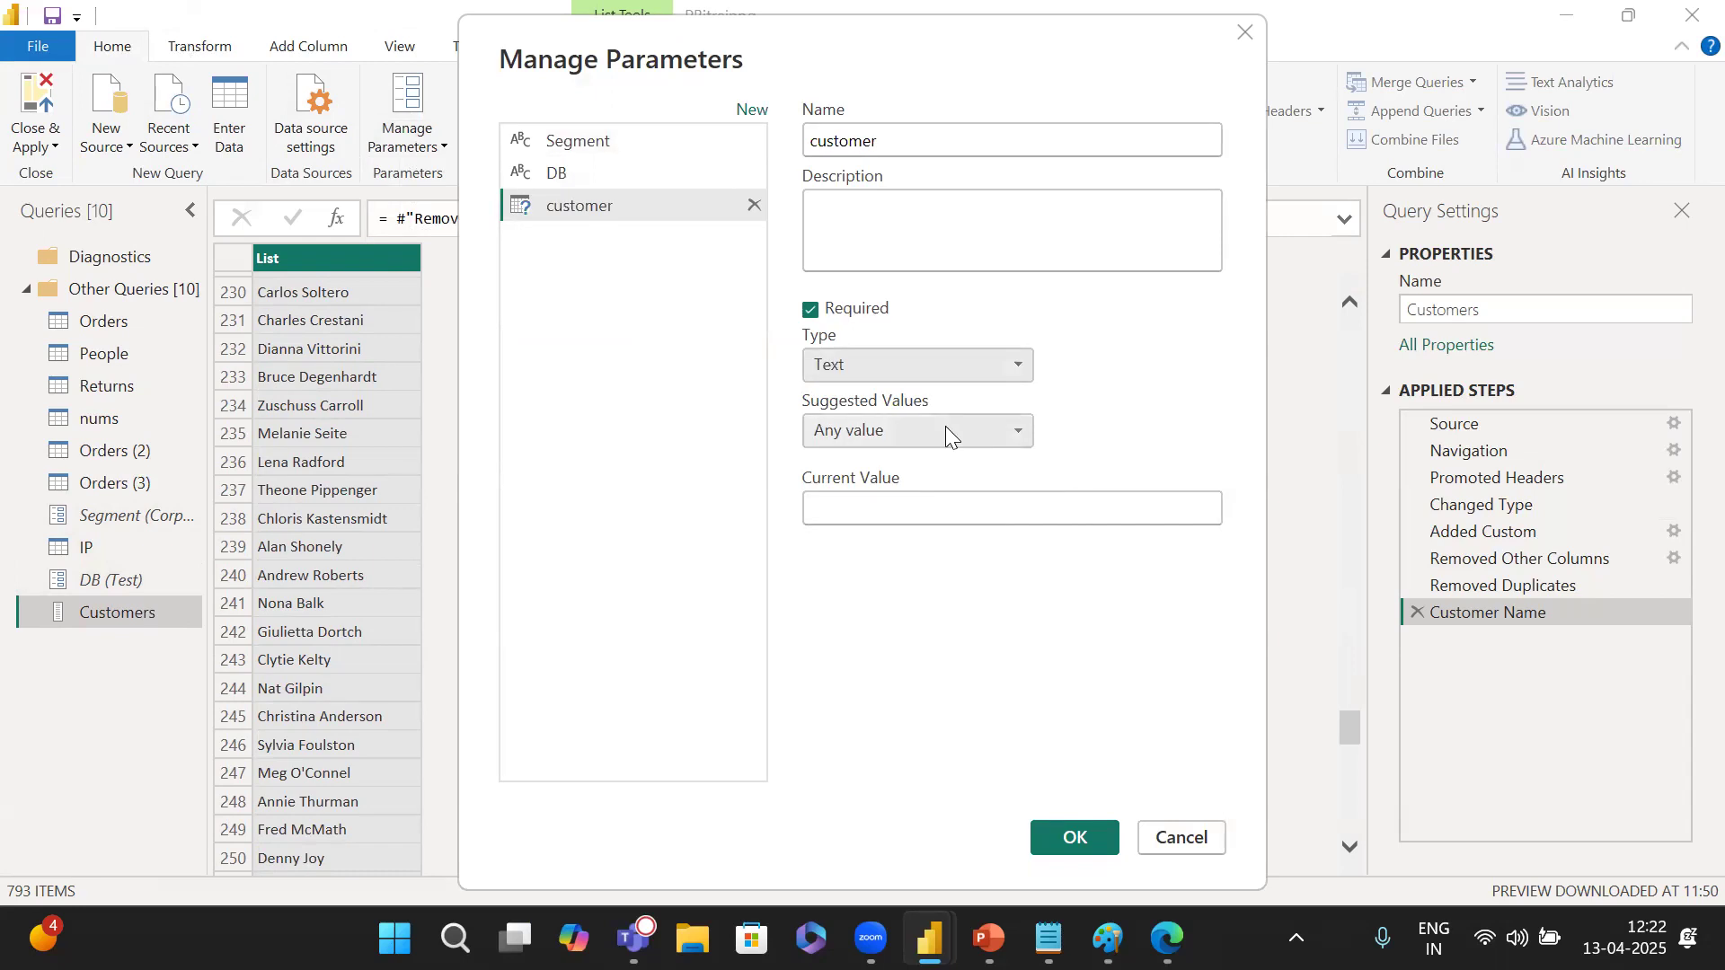
Set the customer parameter's suggested values to Query, using the Customers list as the source.
{"action": "left_click", "coordinate": [945, 429]}
{"action": "left_click", "coordinate": [927, 485]}
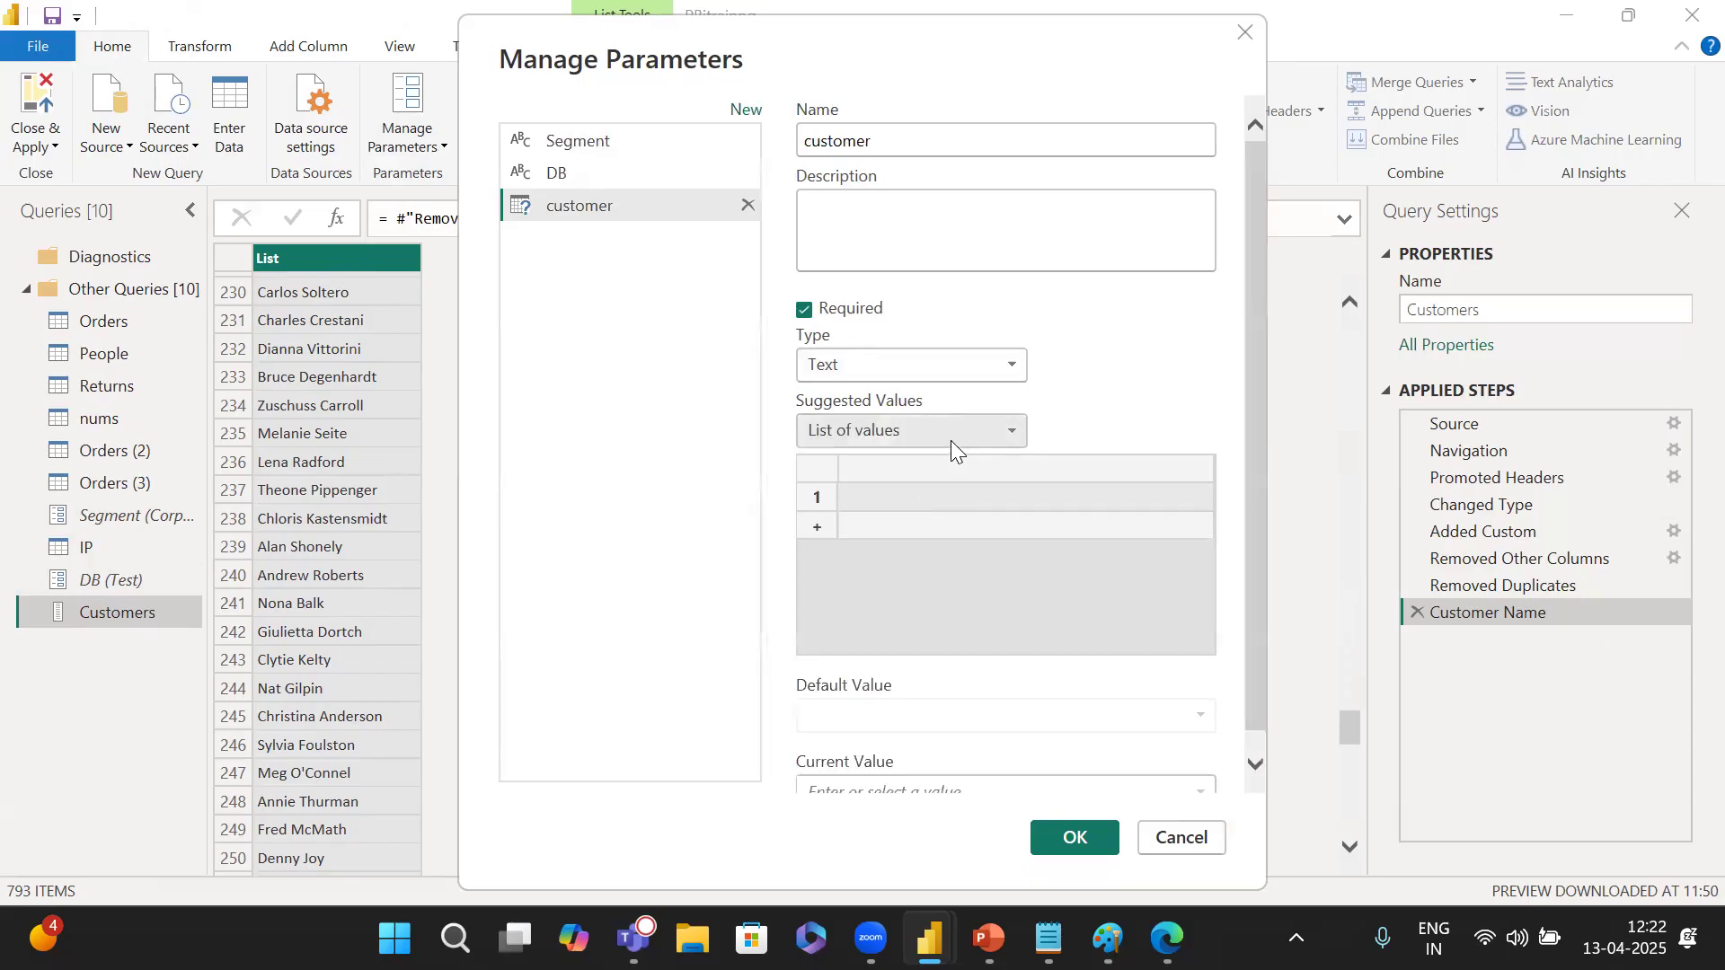
{"action": "left_click", "coordinate": [950, 436]}
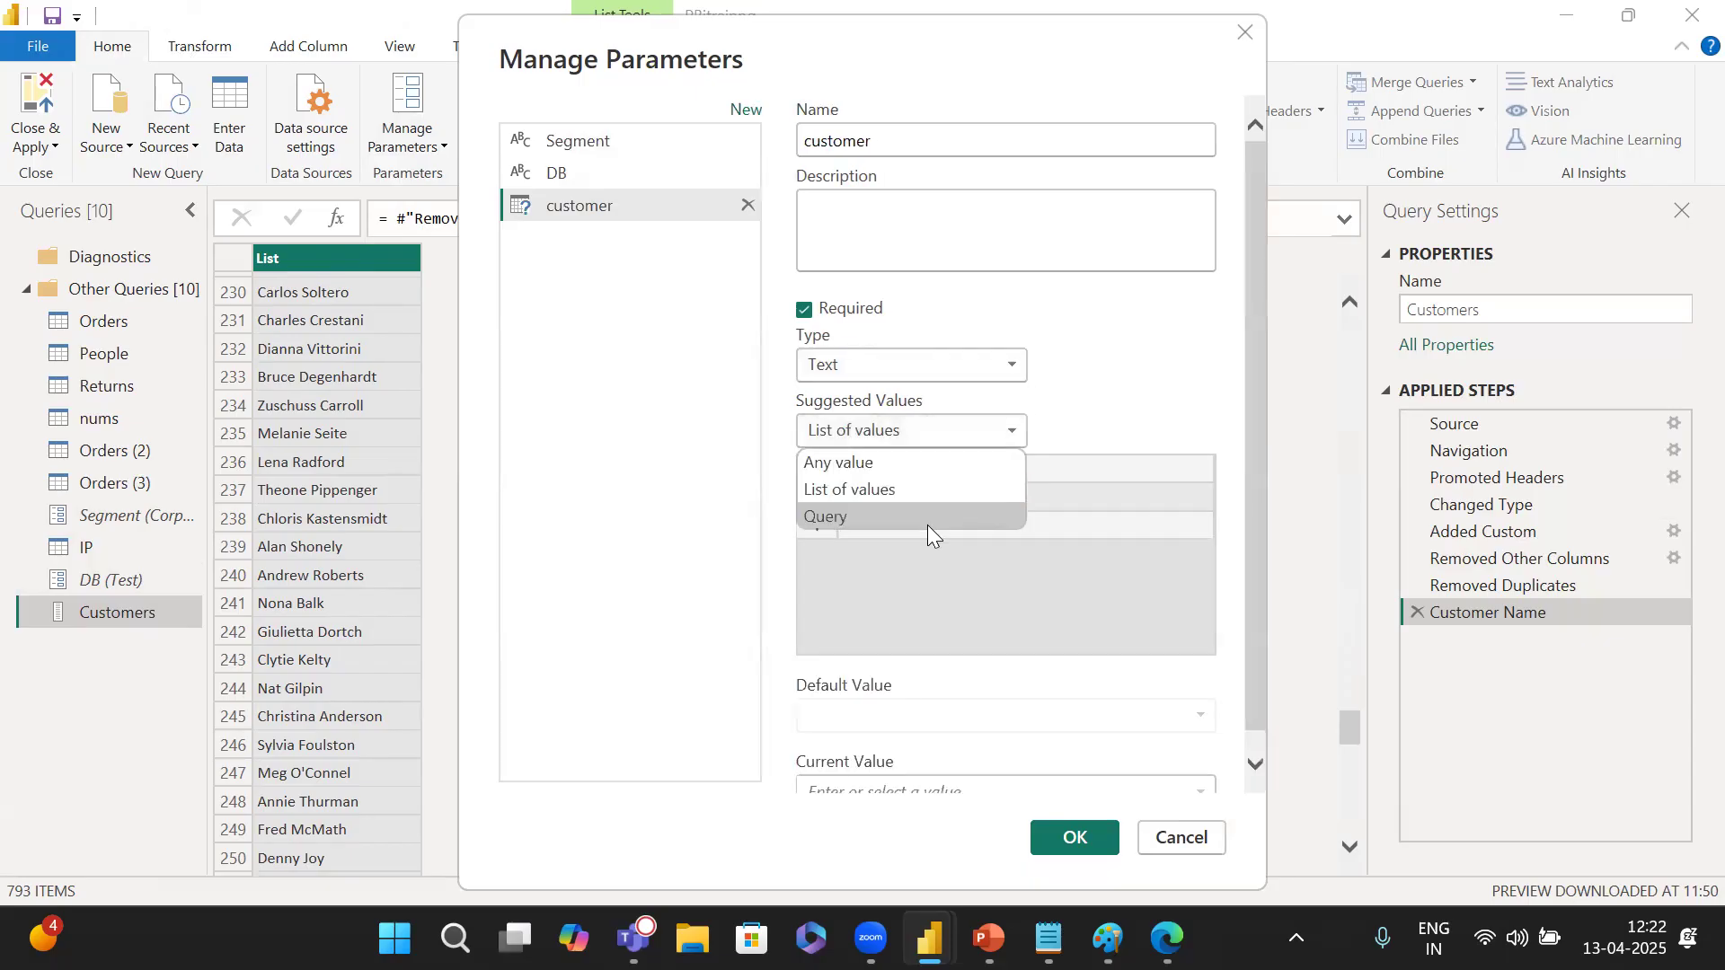
{"action": "left_click", "coordinate": [927, 521]}
{"action": "left_click", "coordinate": [1090, 485]}
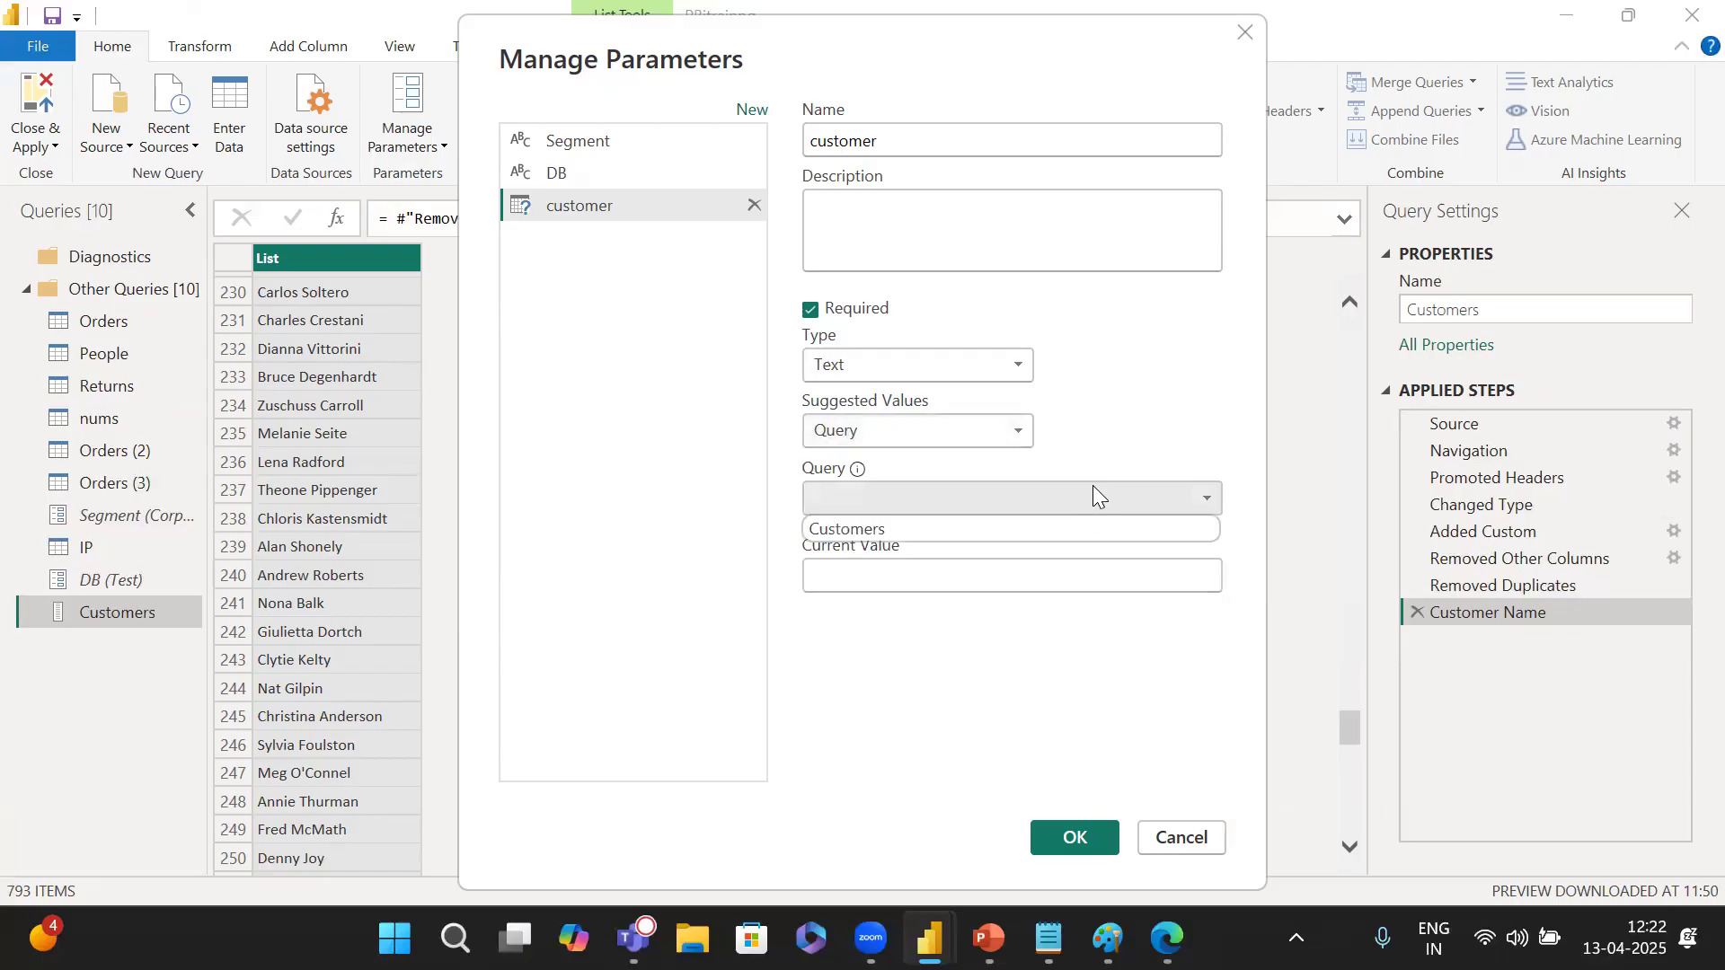
{"action": "left_click", "coordinate": [1051, 531]}
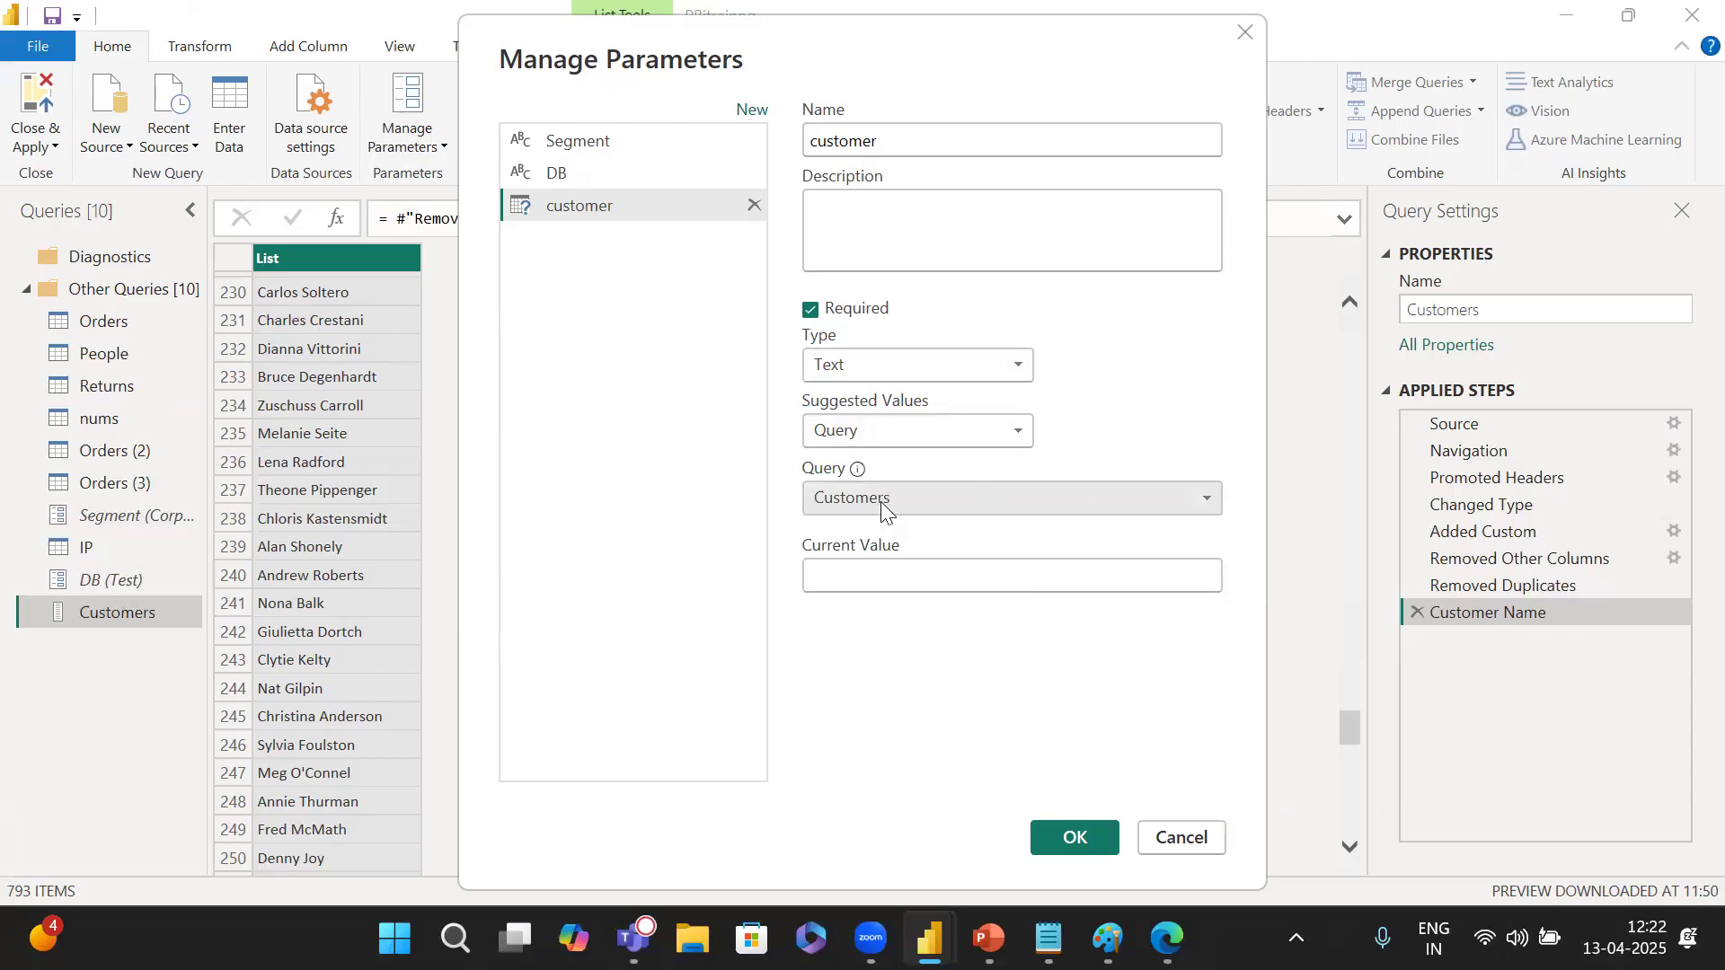
Enter a customer's full name from the list as the parameter's current value and save the parameter.
{"action": "left_click", "coordinate": [910, 585]}
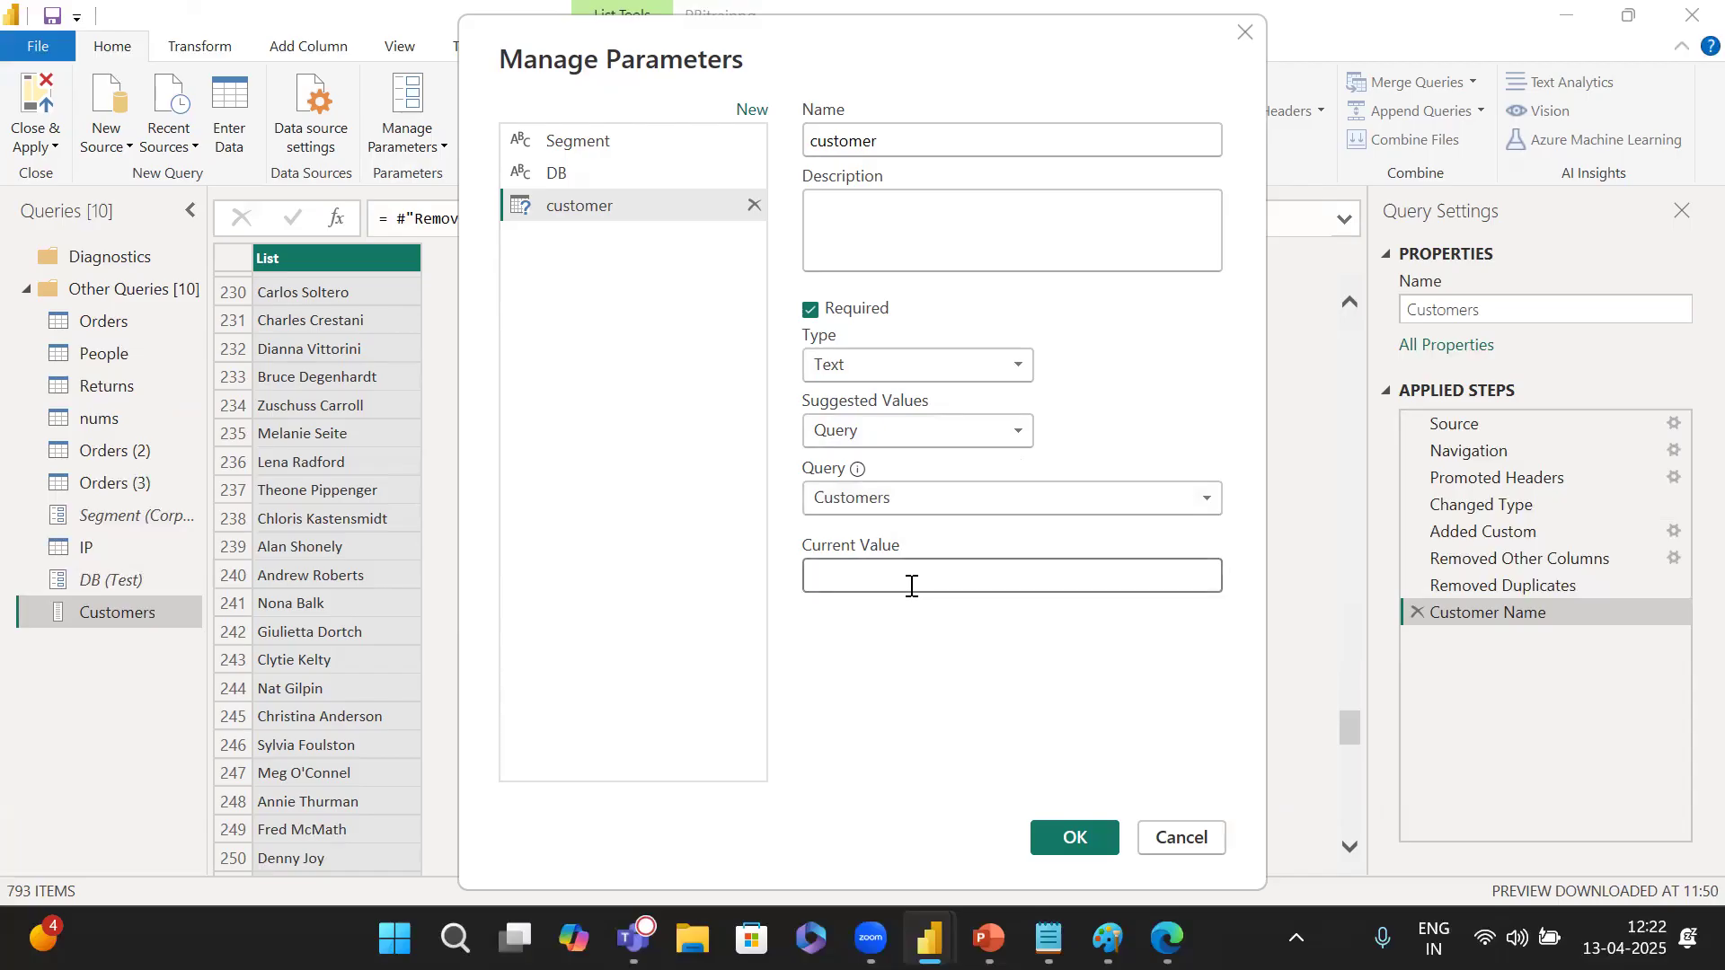
{"action": "type", "text": "Carlos Soltero"}
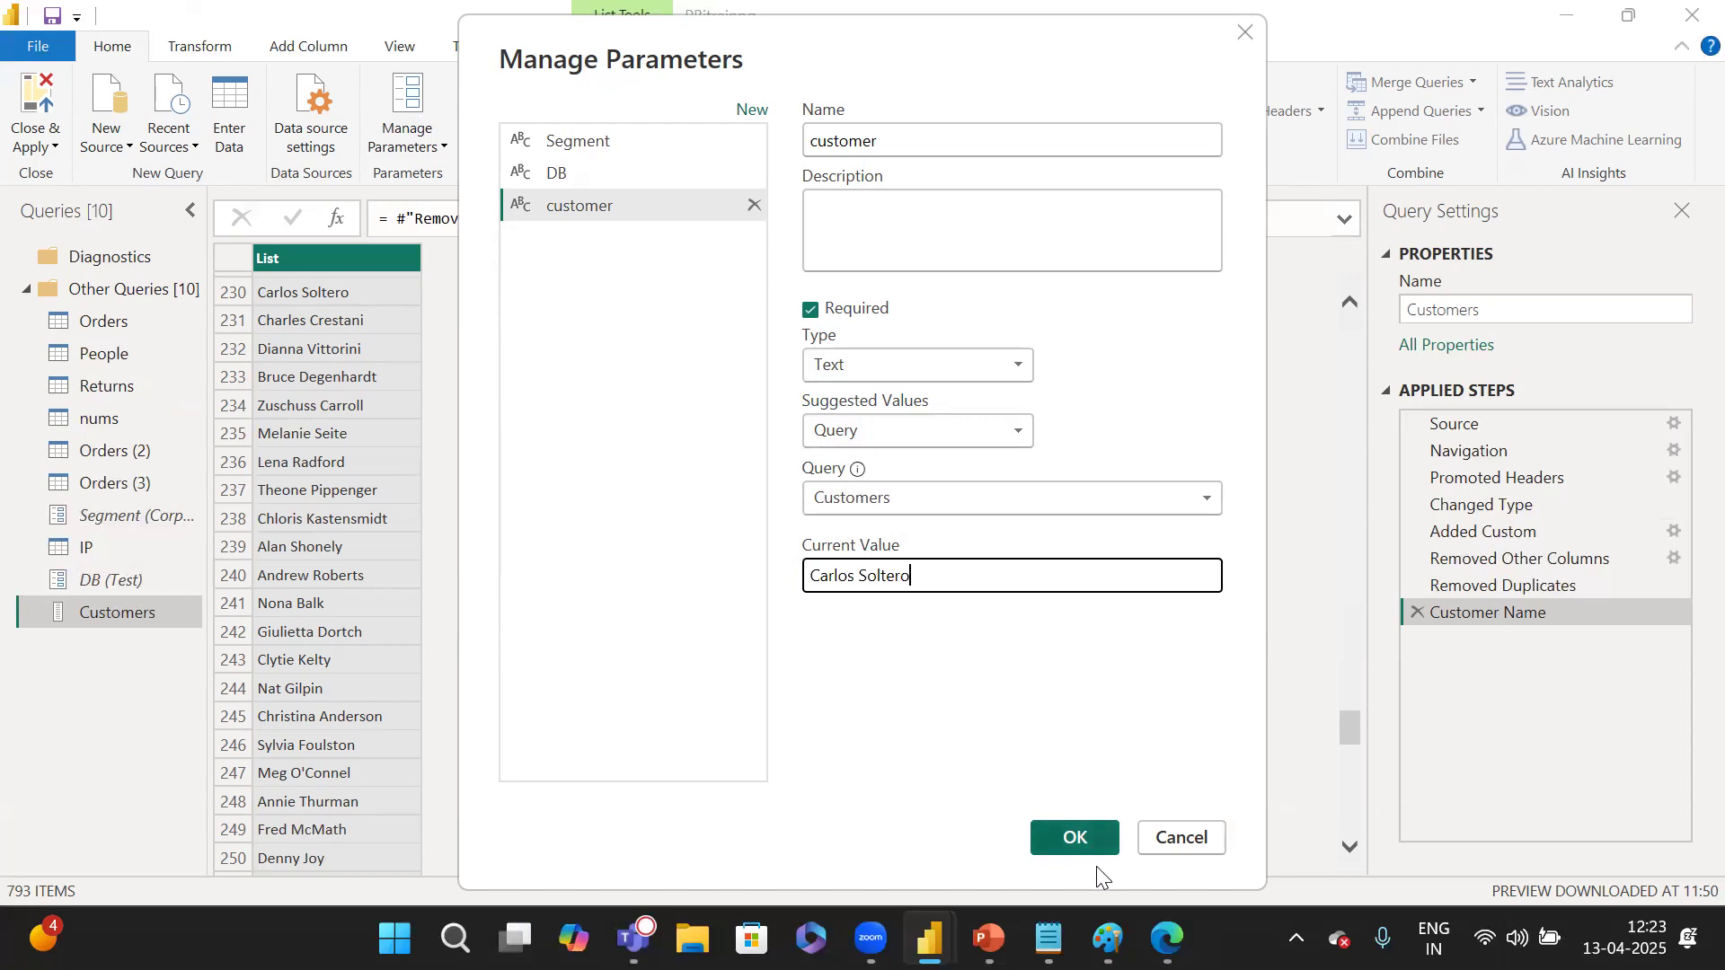
{"action": "left_click", "coordinate": [1097, 841]}
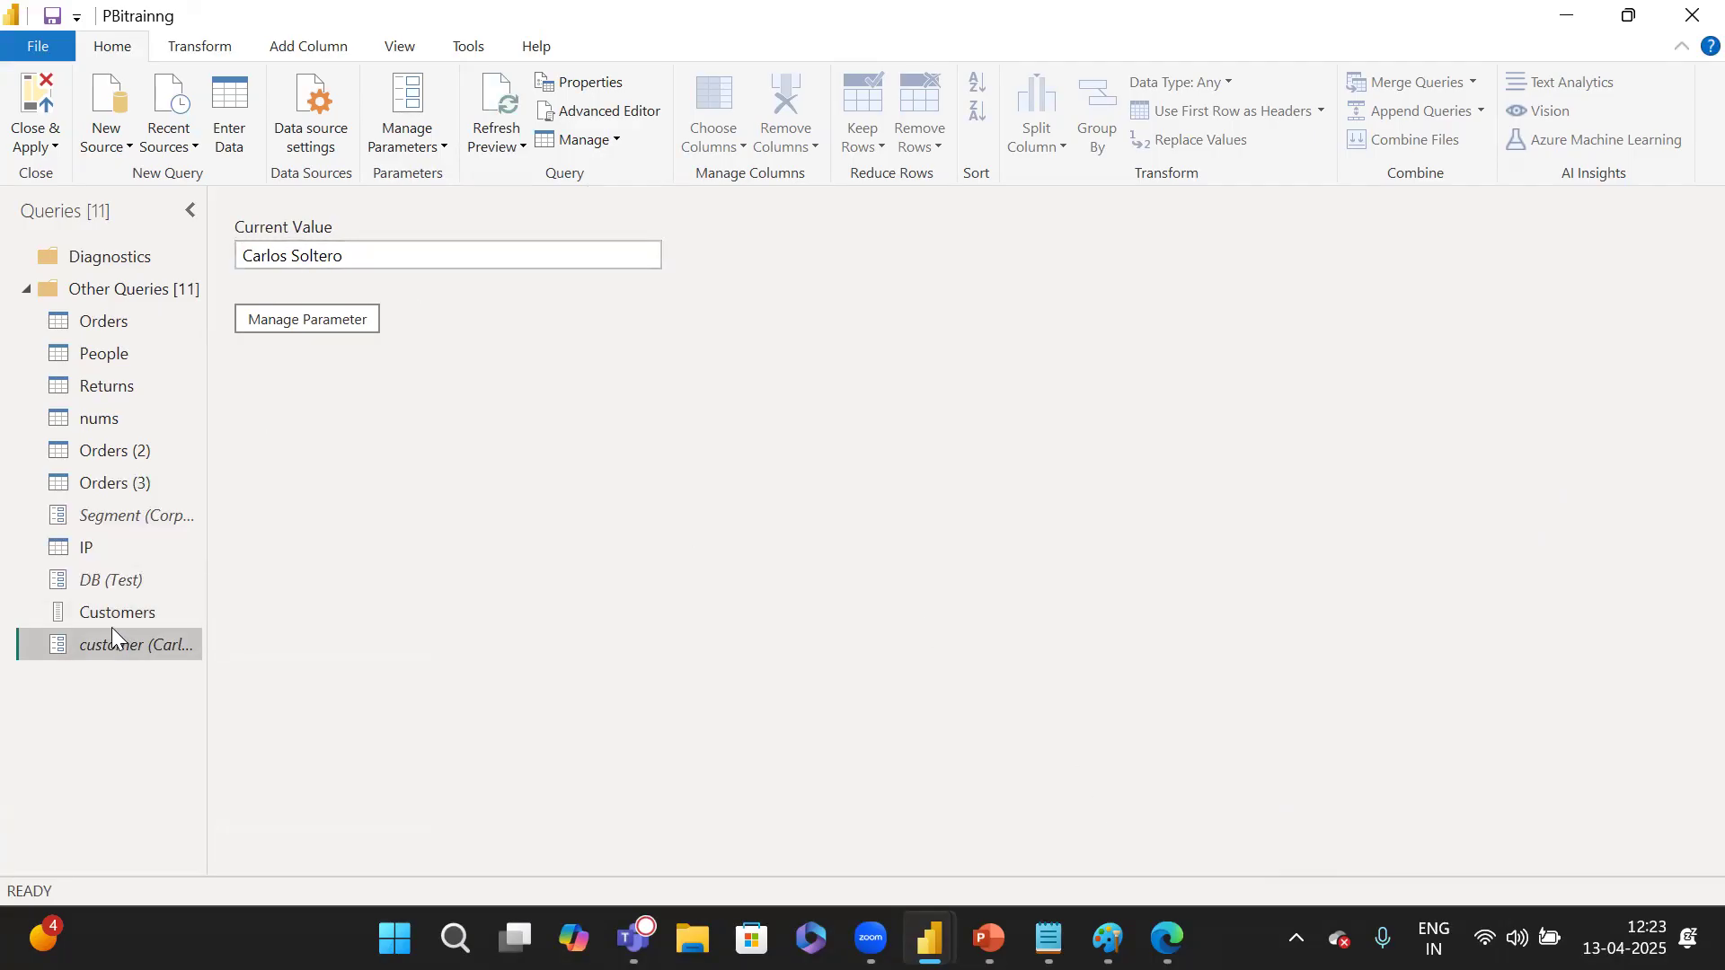
Filter the Orders table to rows where Customer Name equals the customer parameter.
{"action": "left_click", "coordinate": [124, 549]}
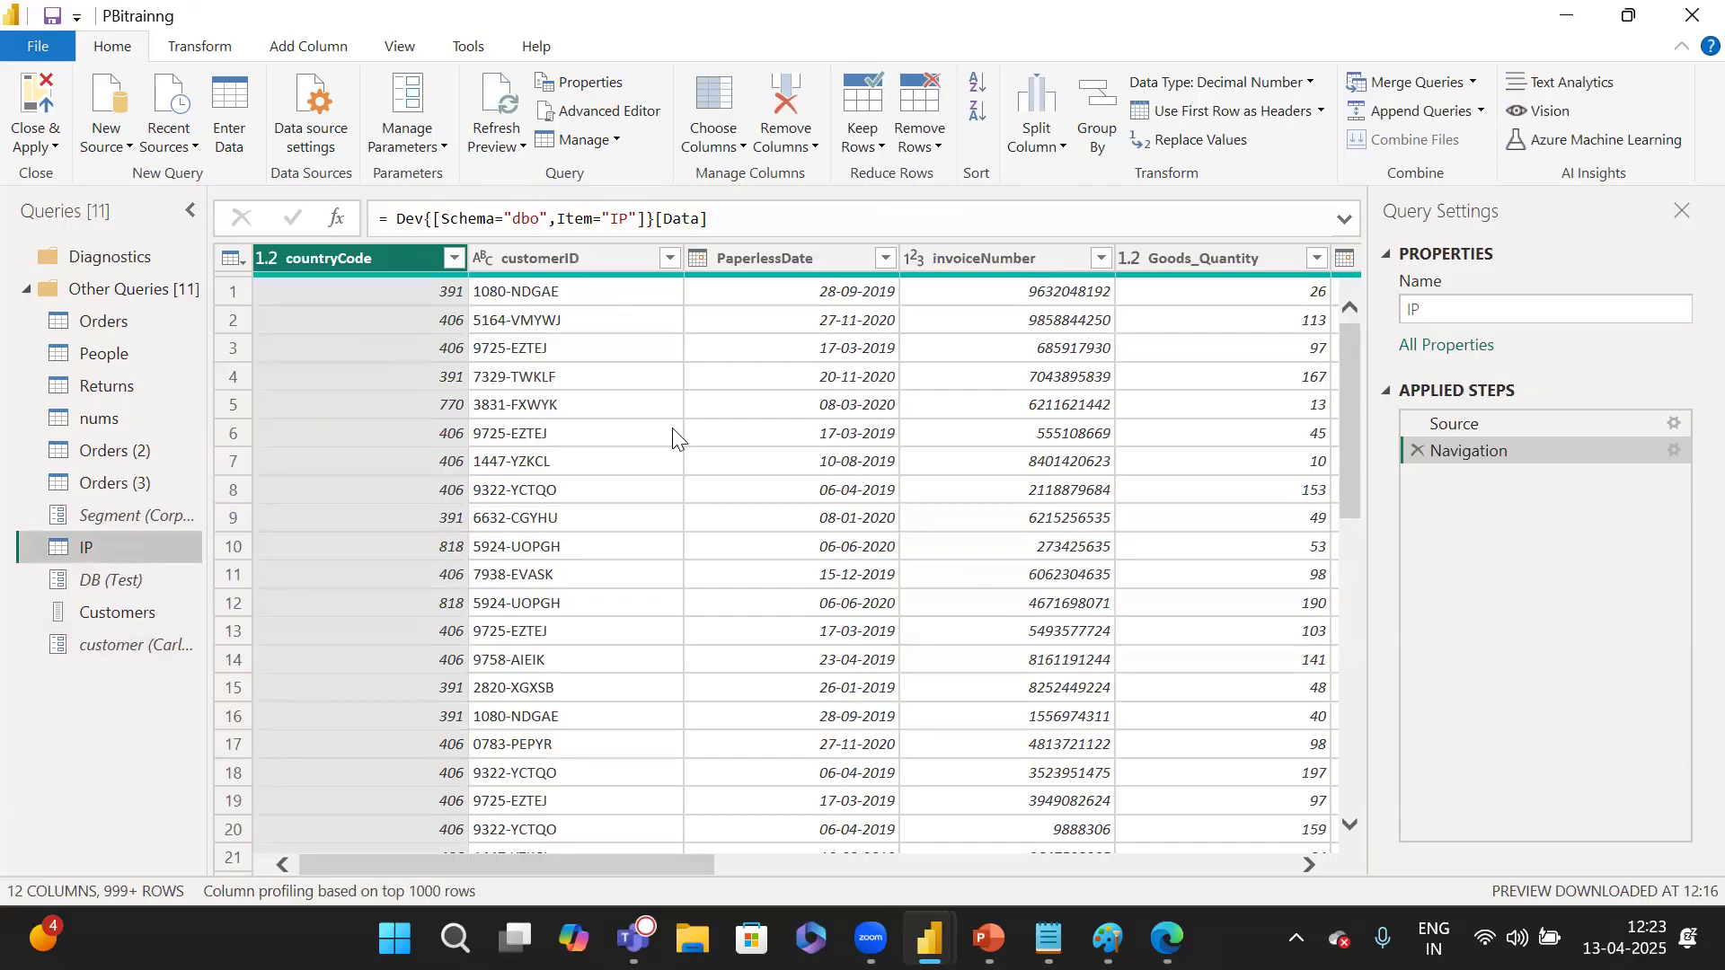
{"action": "scroll", "coordinate": [672, 428], "scroll_direction": "right", "scroll_amount": 5}
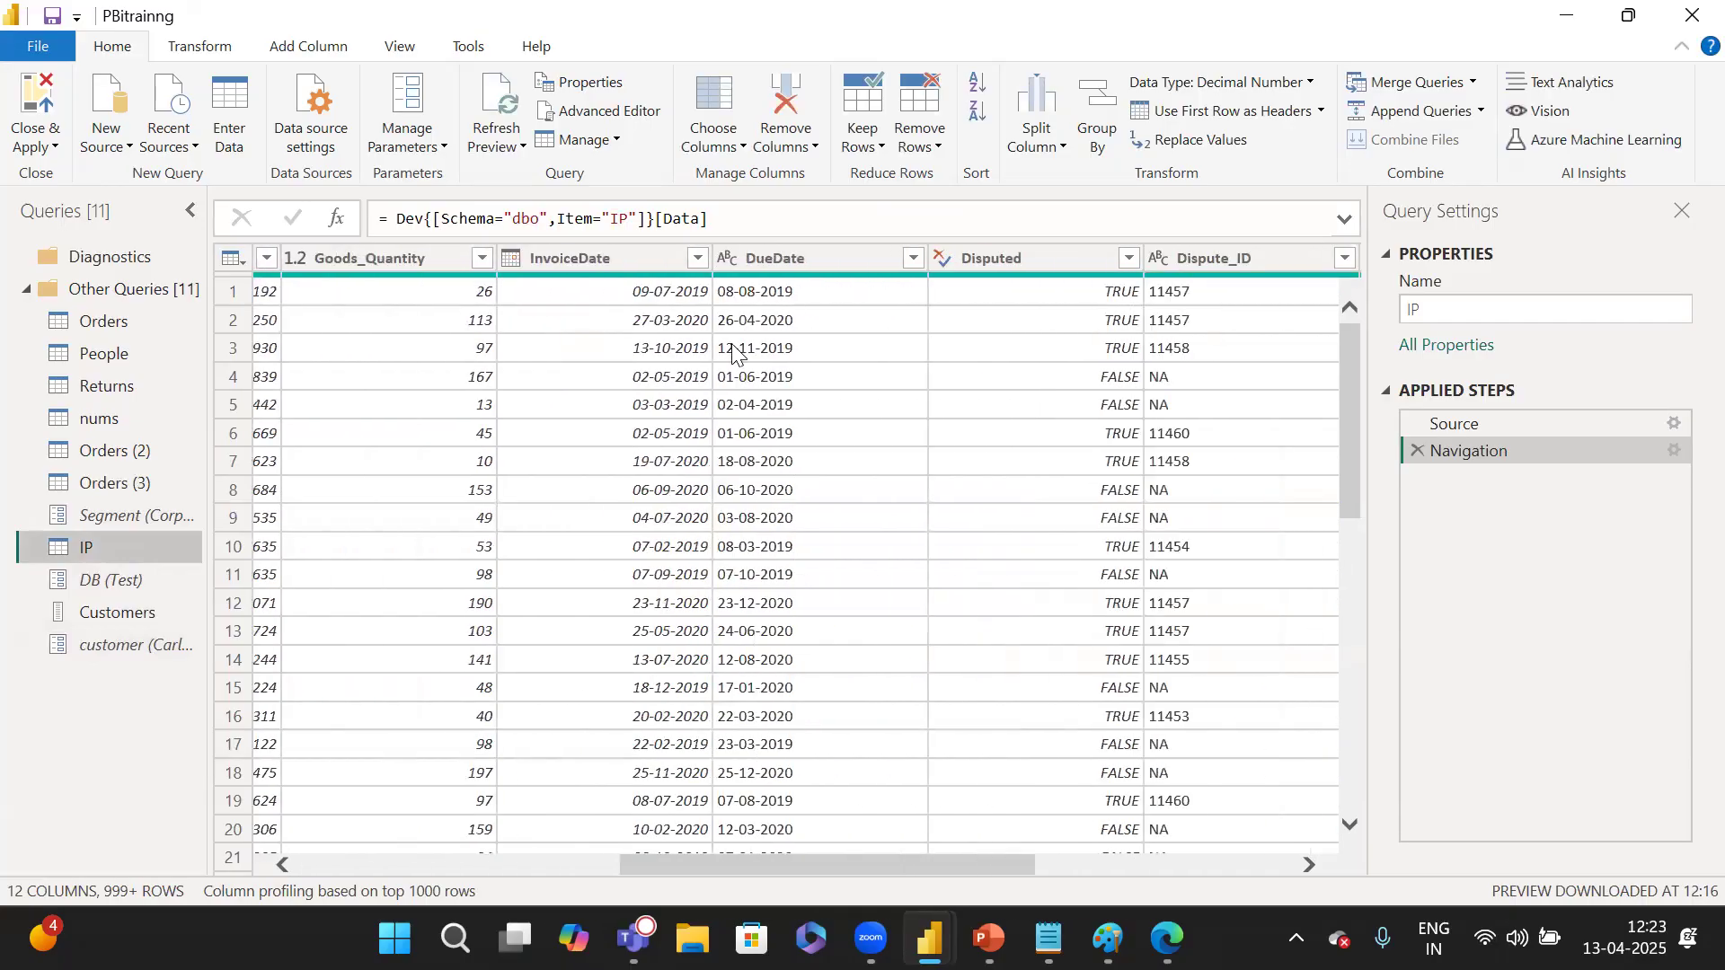
{"action": "scroll", "coordinate": [732, 350], "scroll_direction": "left", "scroll_amount": 5}
{"action": "left_click", "coordinate": [110, 318]}
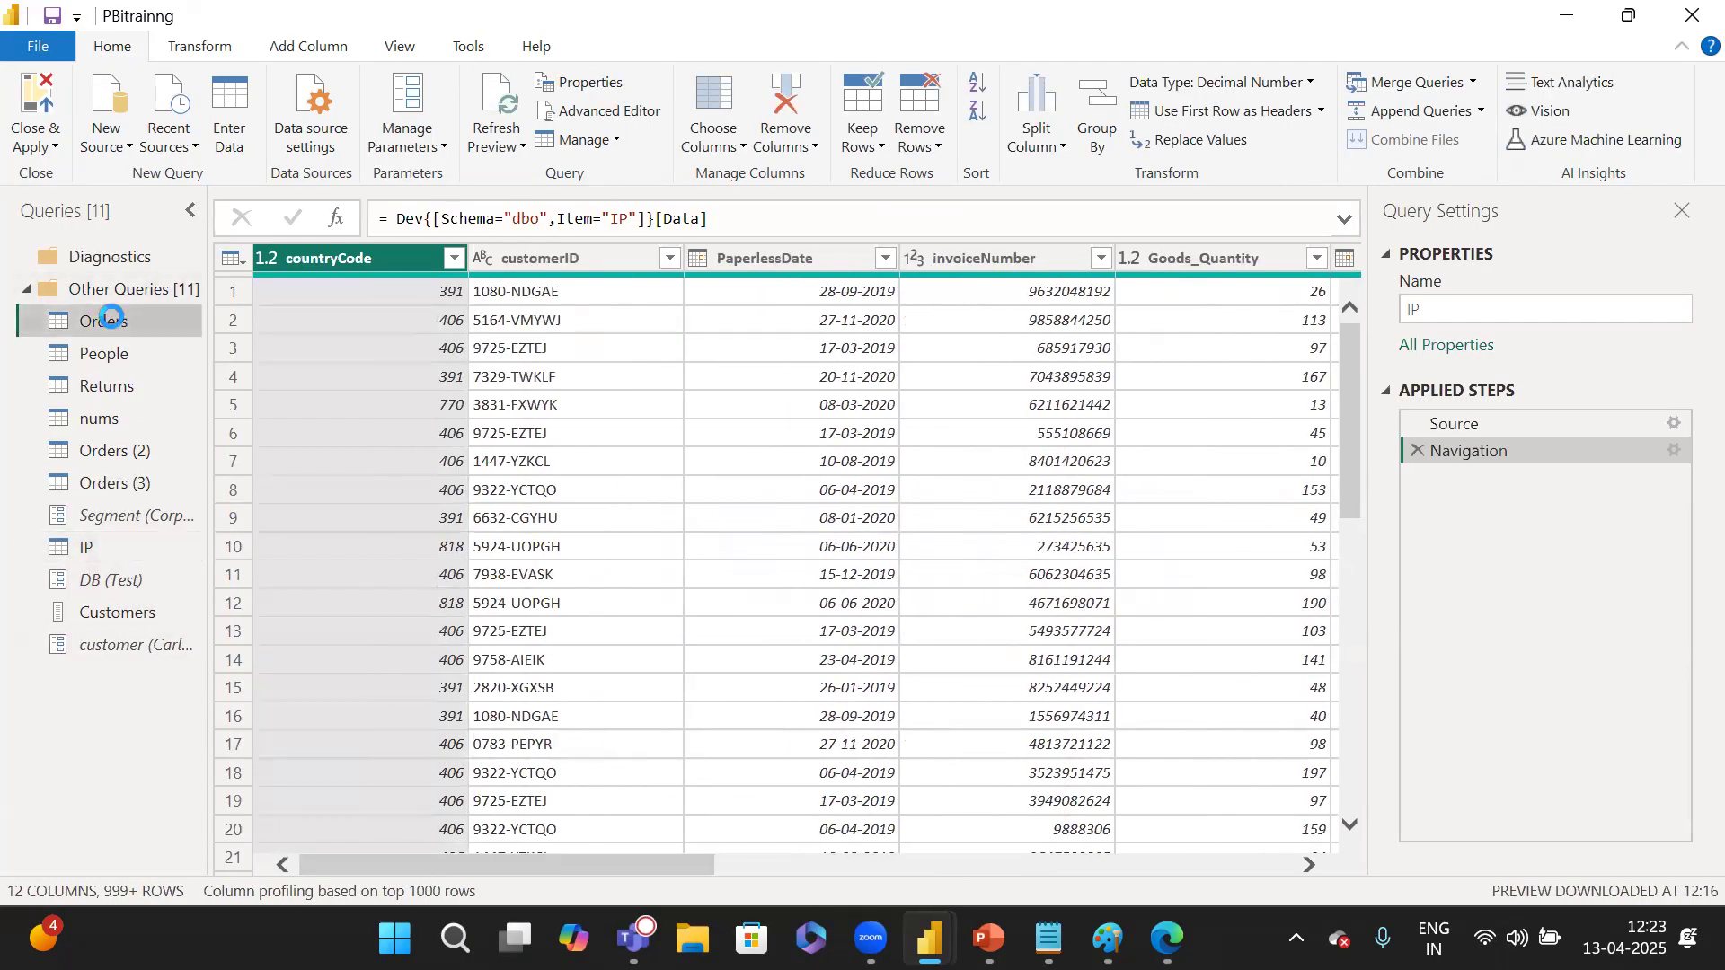
{"action": "scroll", "coordinate": [805, 461], "scroll_direction": "right", "scroll_amount": 4}
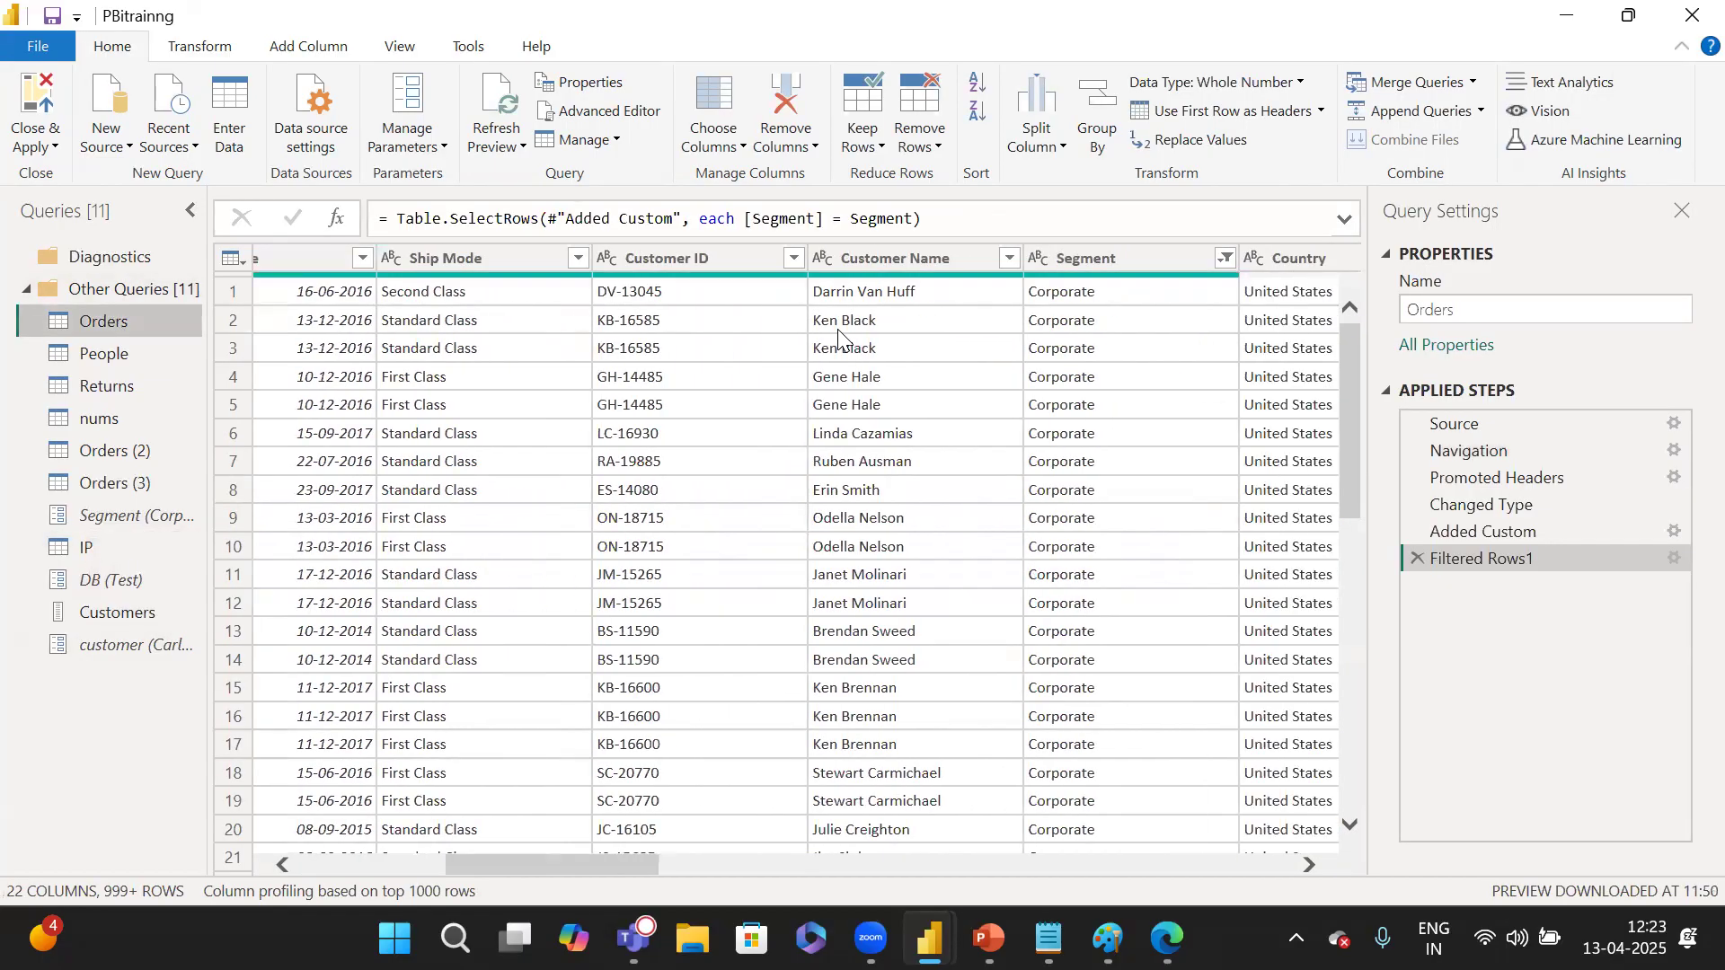
{"action": "left_click", "coordinate": [1010, 258]}
{"action": "mouse_move", "coordinate": [719, 454]}
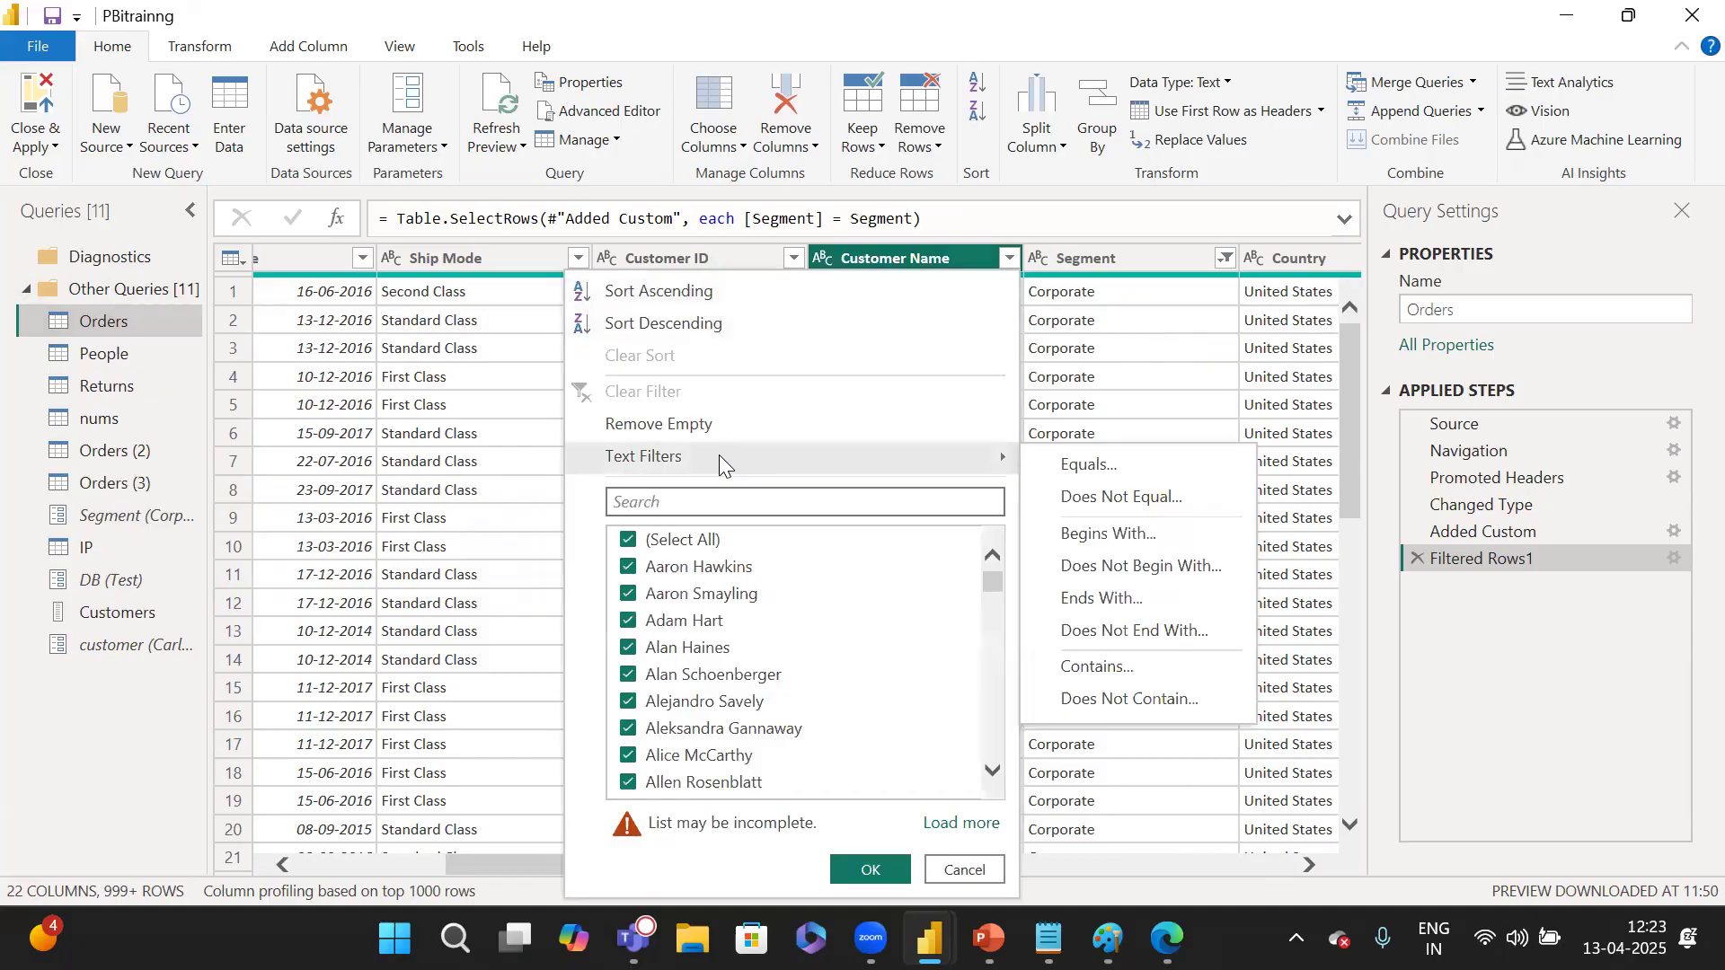
{"action": "left_click", "coordinate": [1133, 463]}
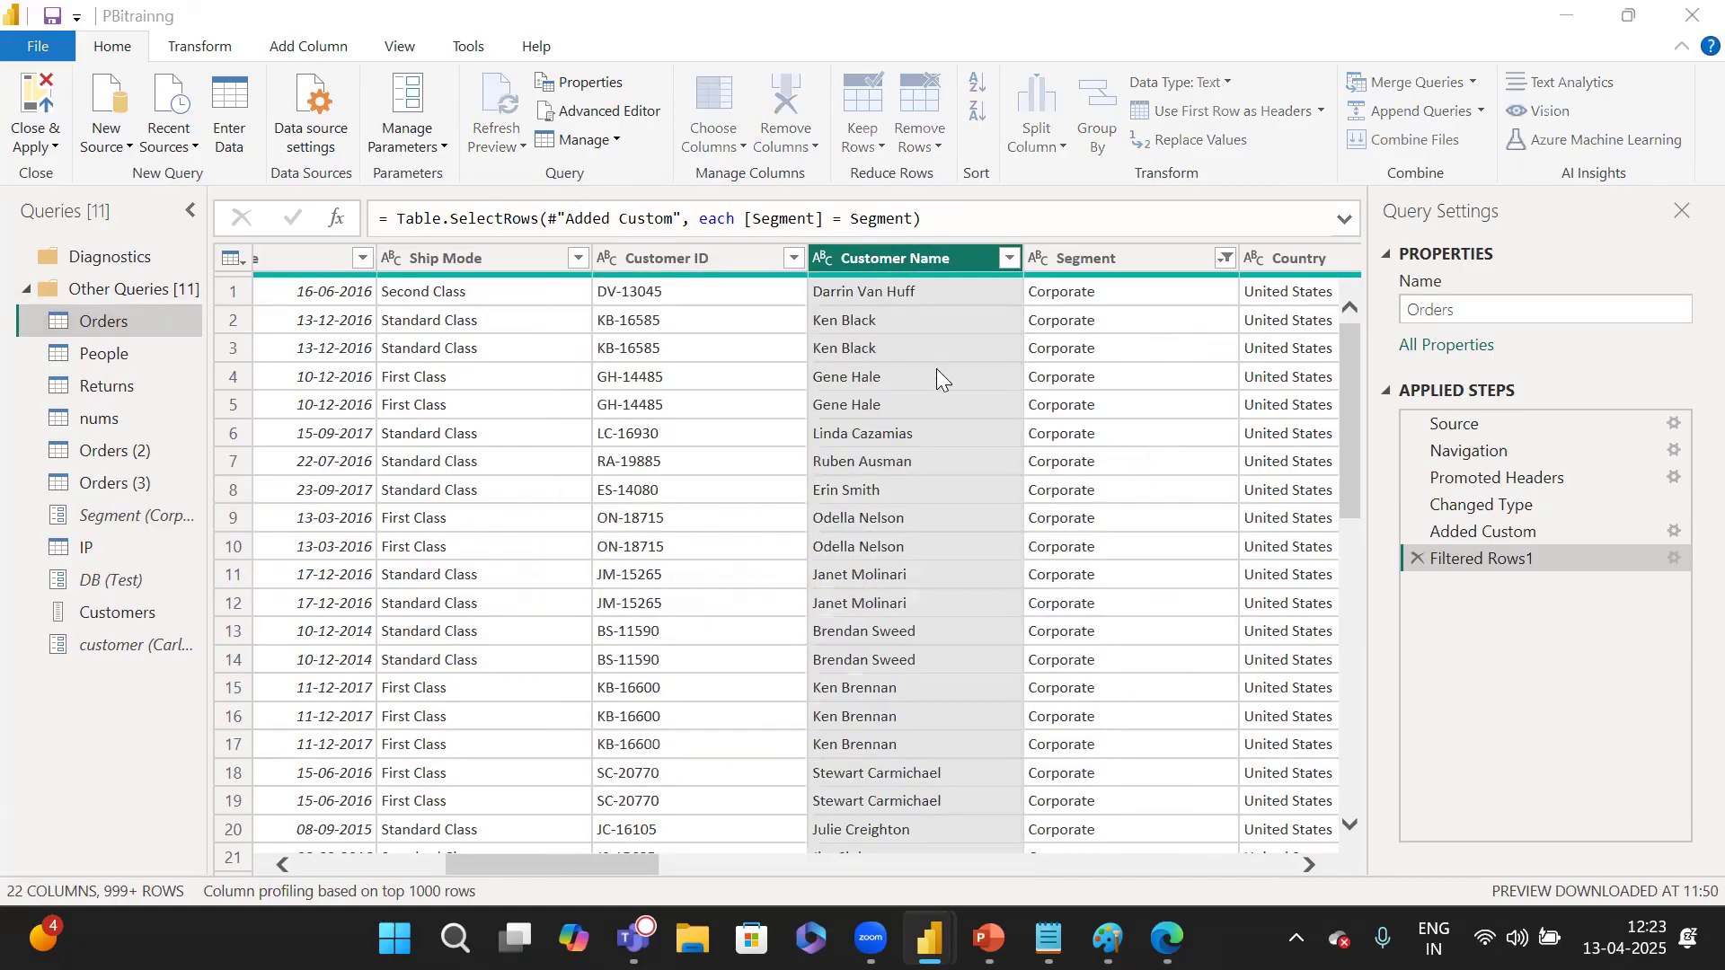
{"action": "left_click", "coordinate": [701, 456]}
{"action": "left_click", "coordinate": [742, 519]}
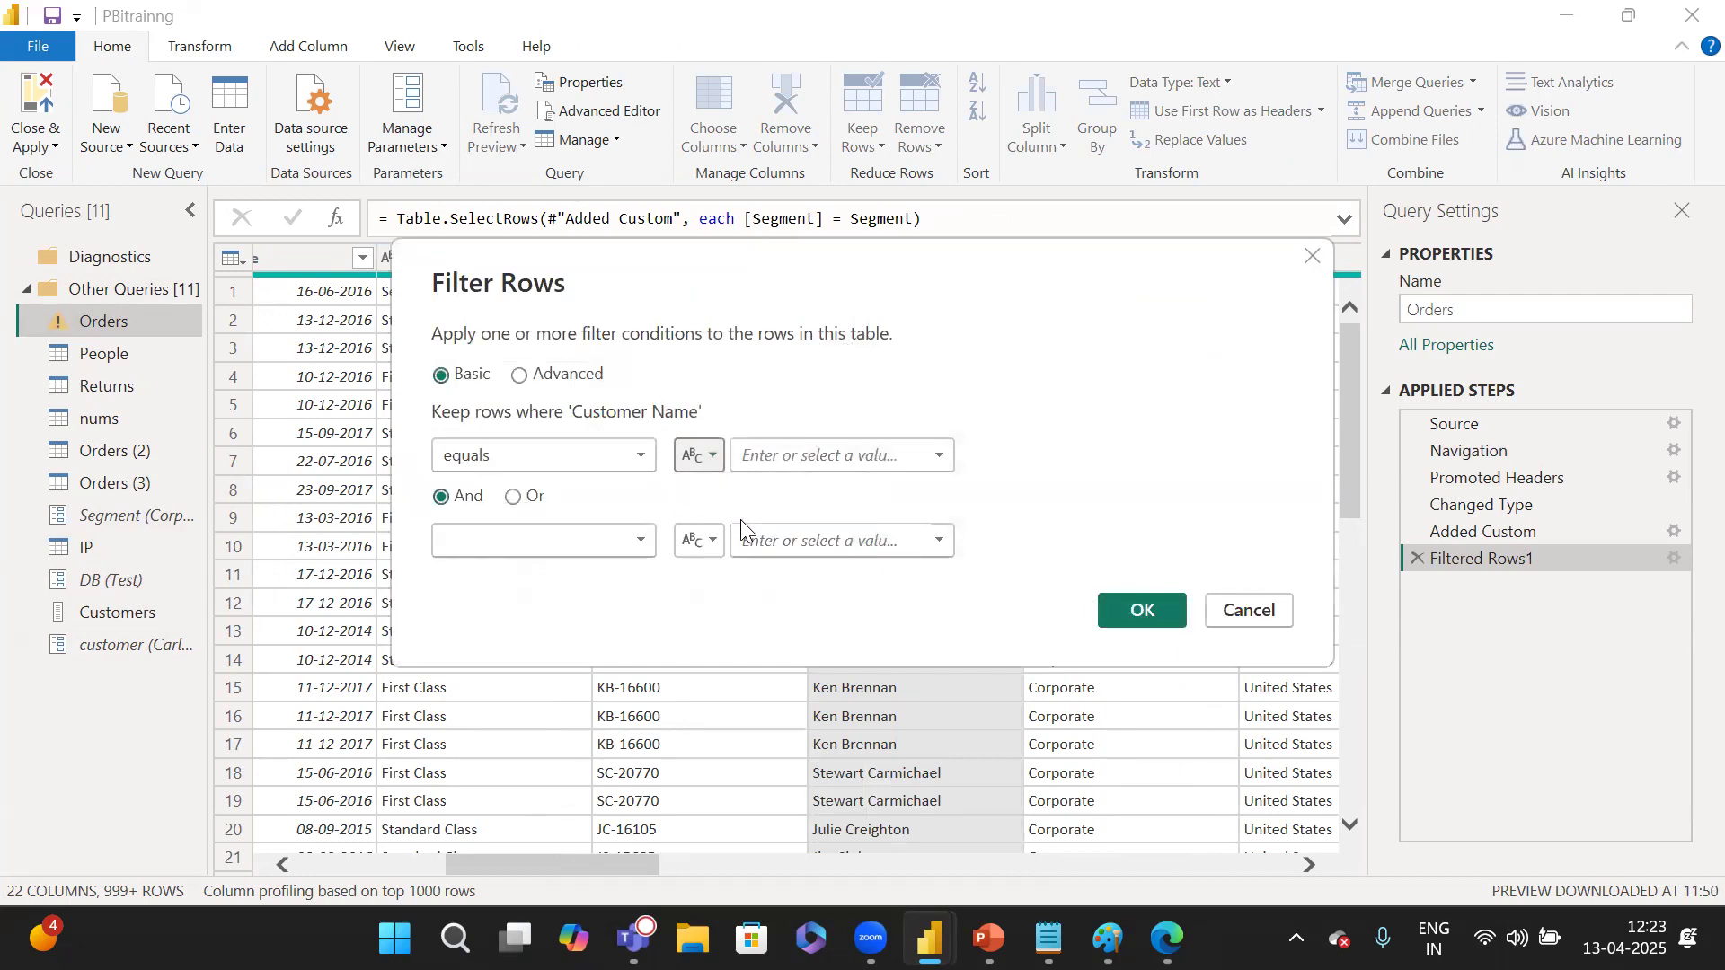
{"action": "left_click", "coordinate": [948, 457]}
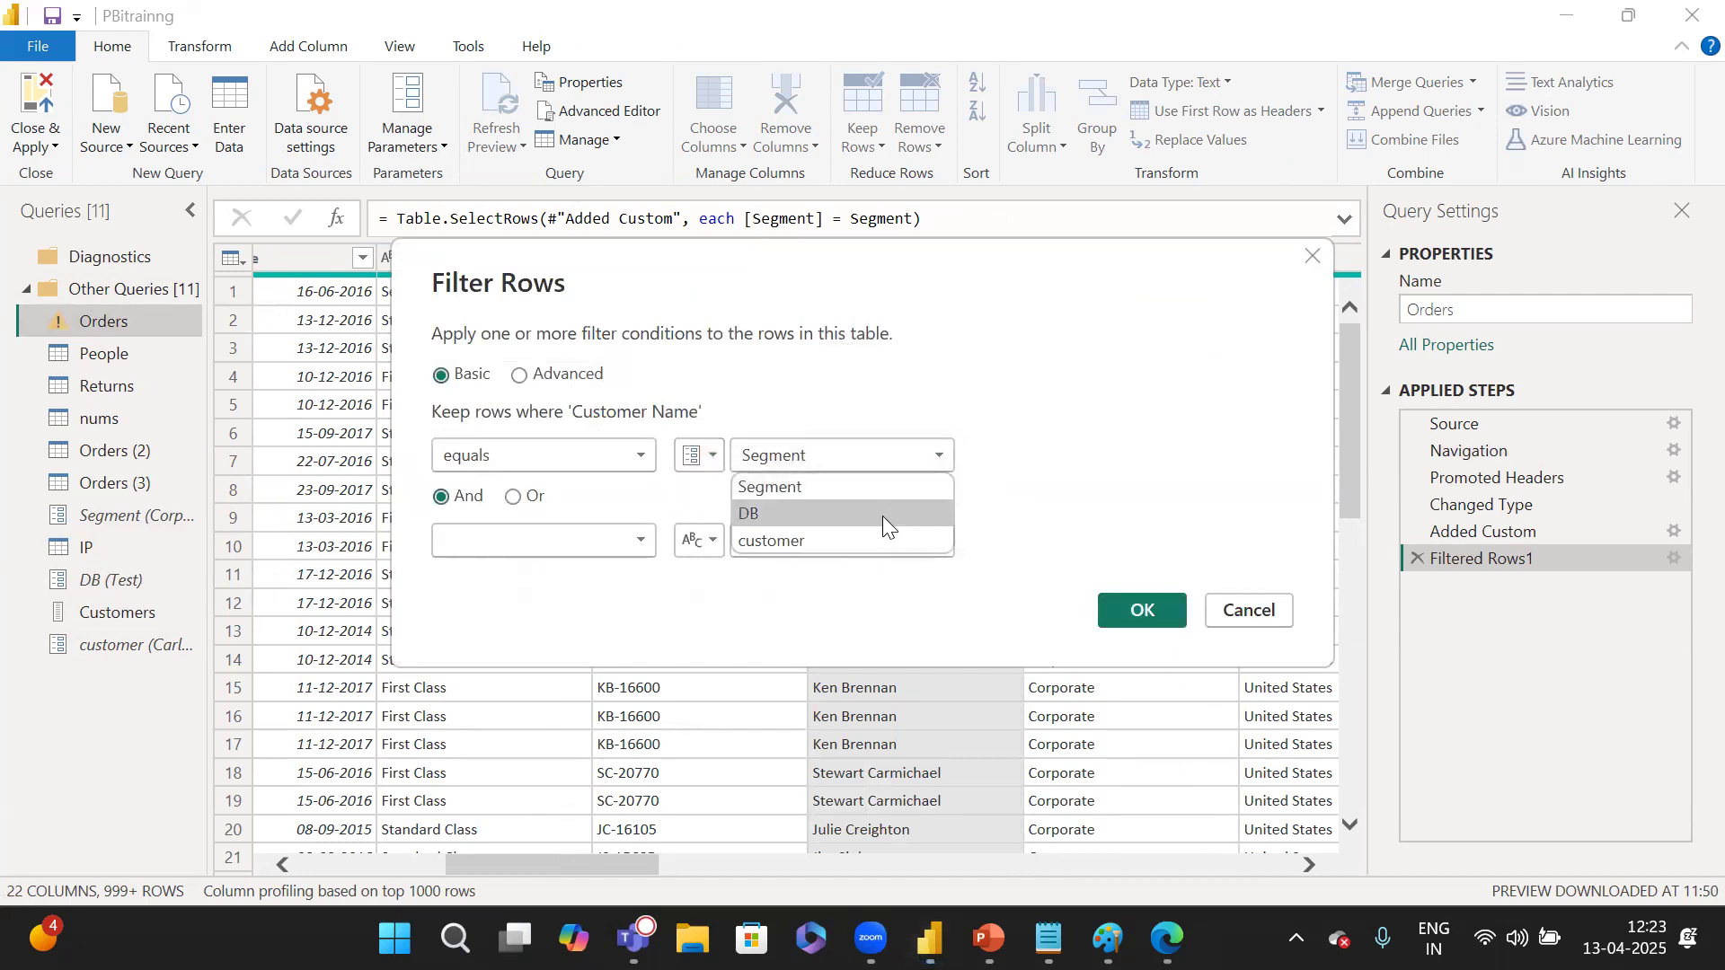
{"action": "left_click", "coordinate": [866, 543]}
{"action": "left_click", "coordinate": [1131, 613]}
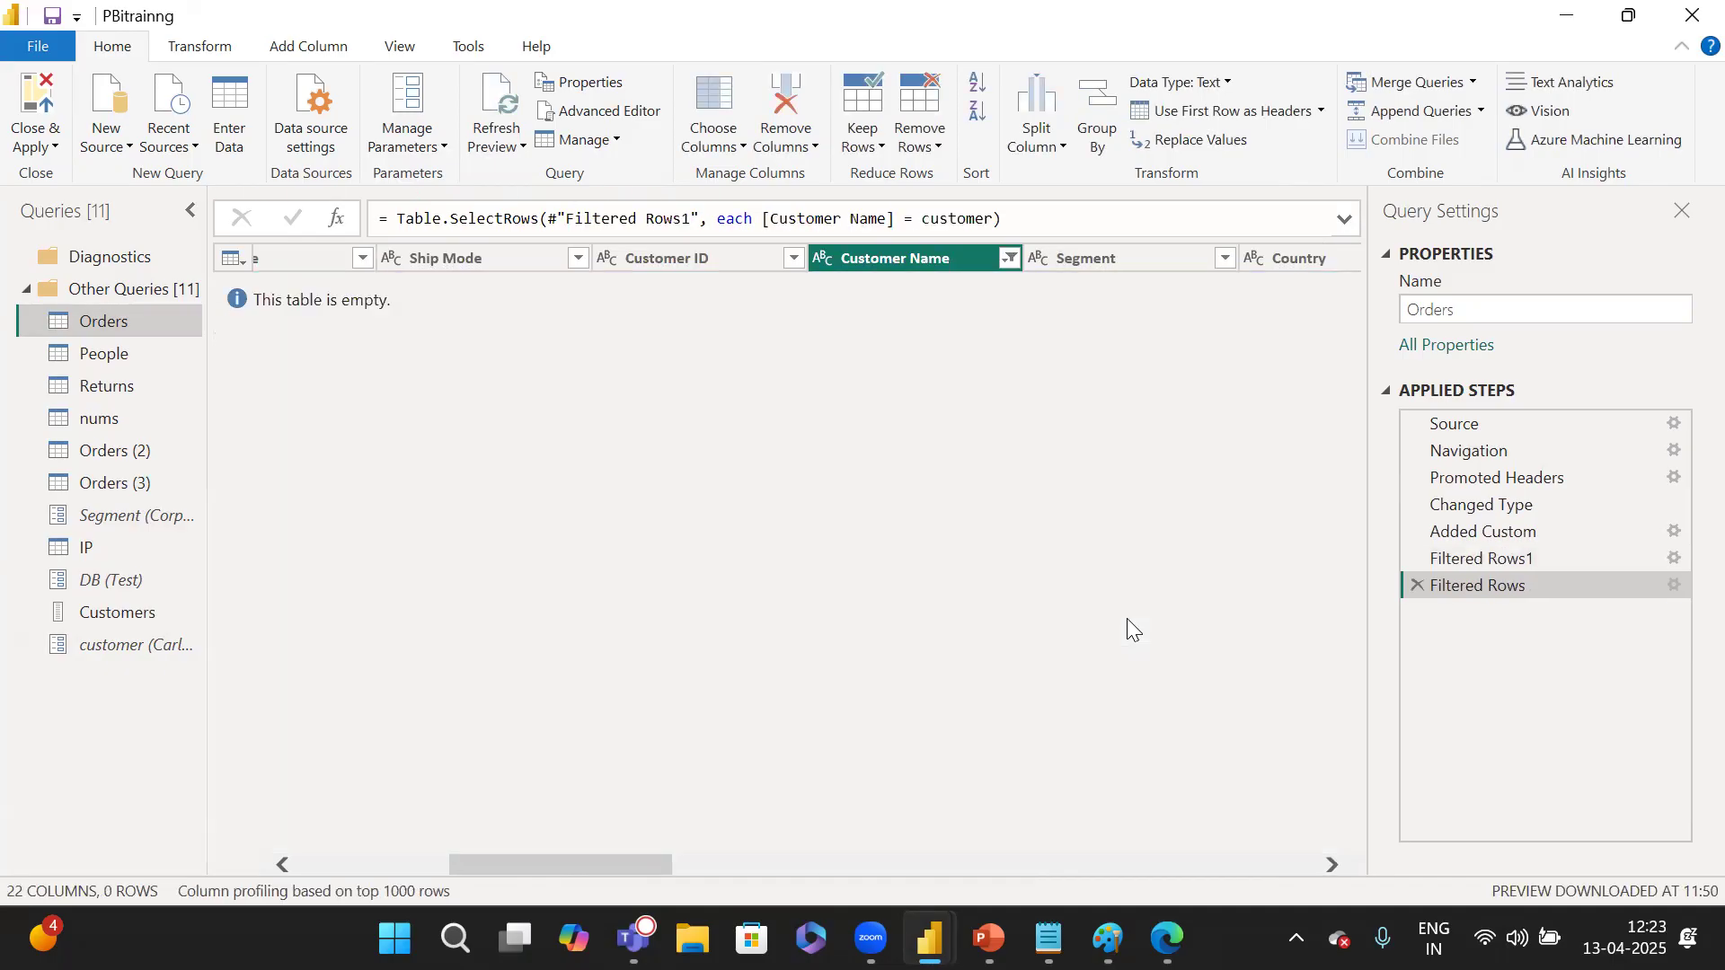
Delete the Filtered Rows1 step that filters Orders by Segment, and check the Customer Name column in the remaining rows.
{"action": "left_click", "coordinate": [130, 649]}
{"action": "left_click", "coordinate": [109, 325]}
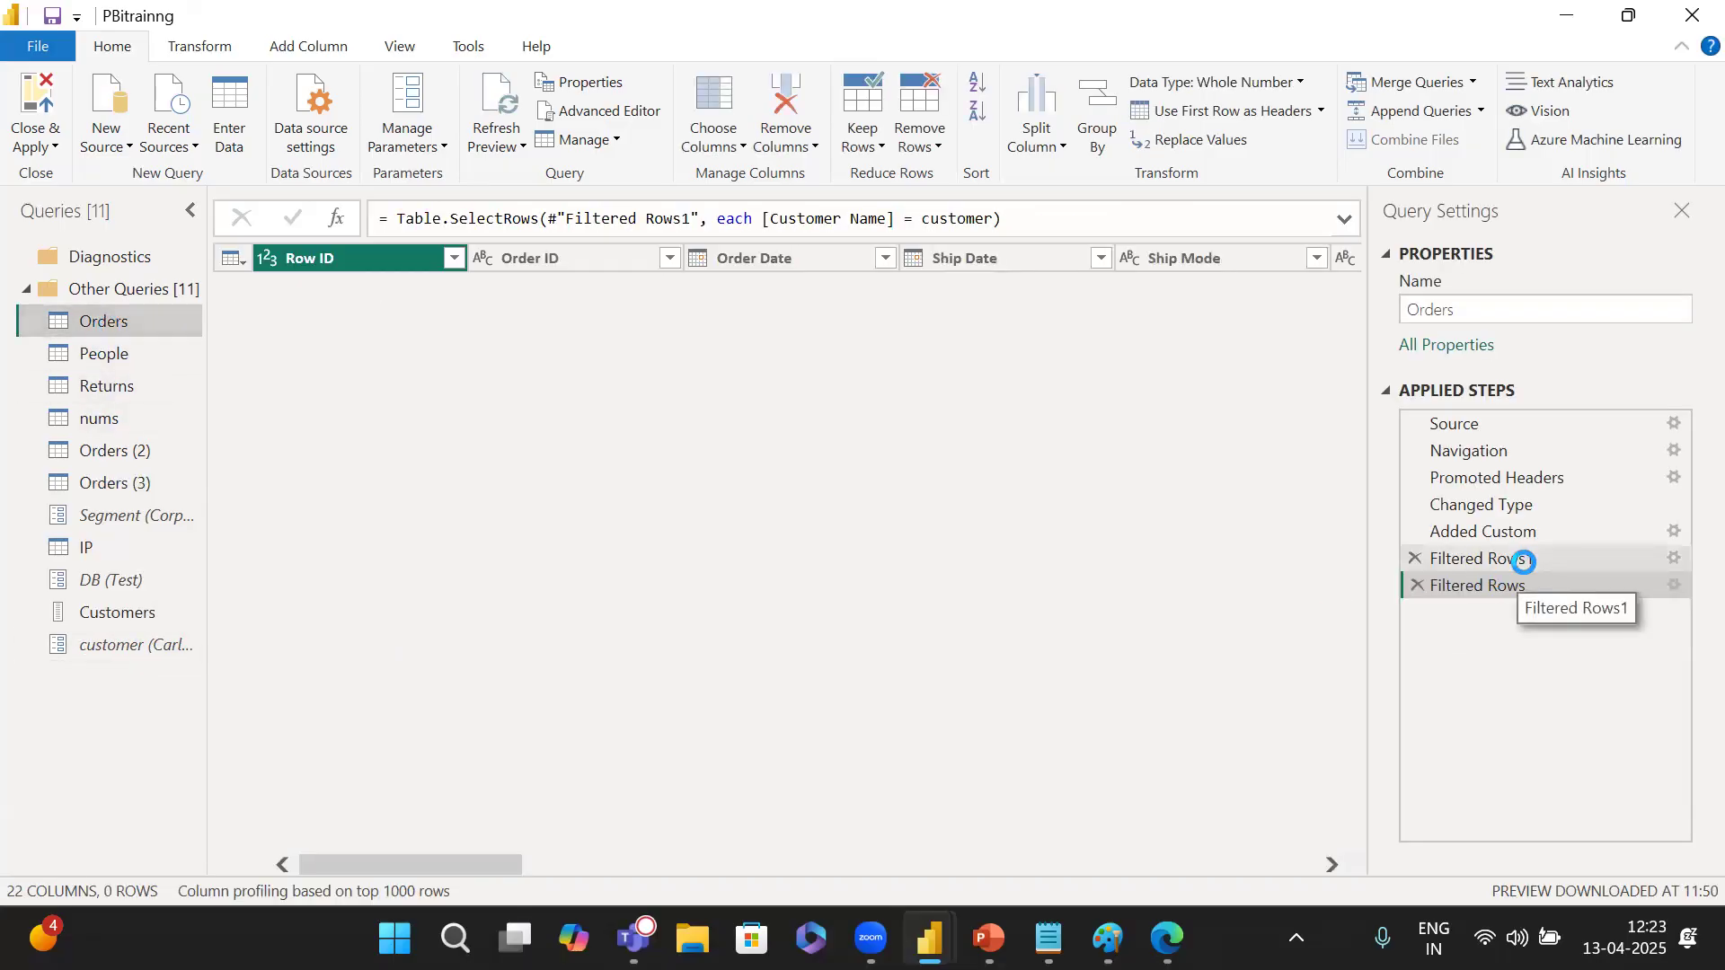
{"action": "left_click", "coordinate": [1523, 561]}
{"action": "left_click", "coordinate": [1414, 558]}
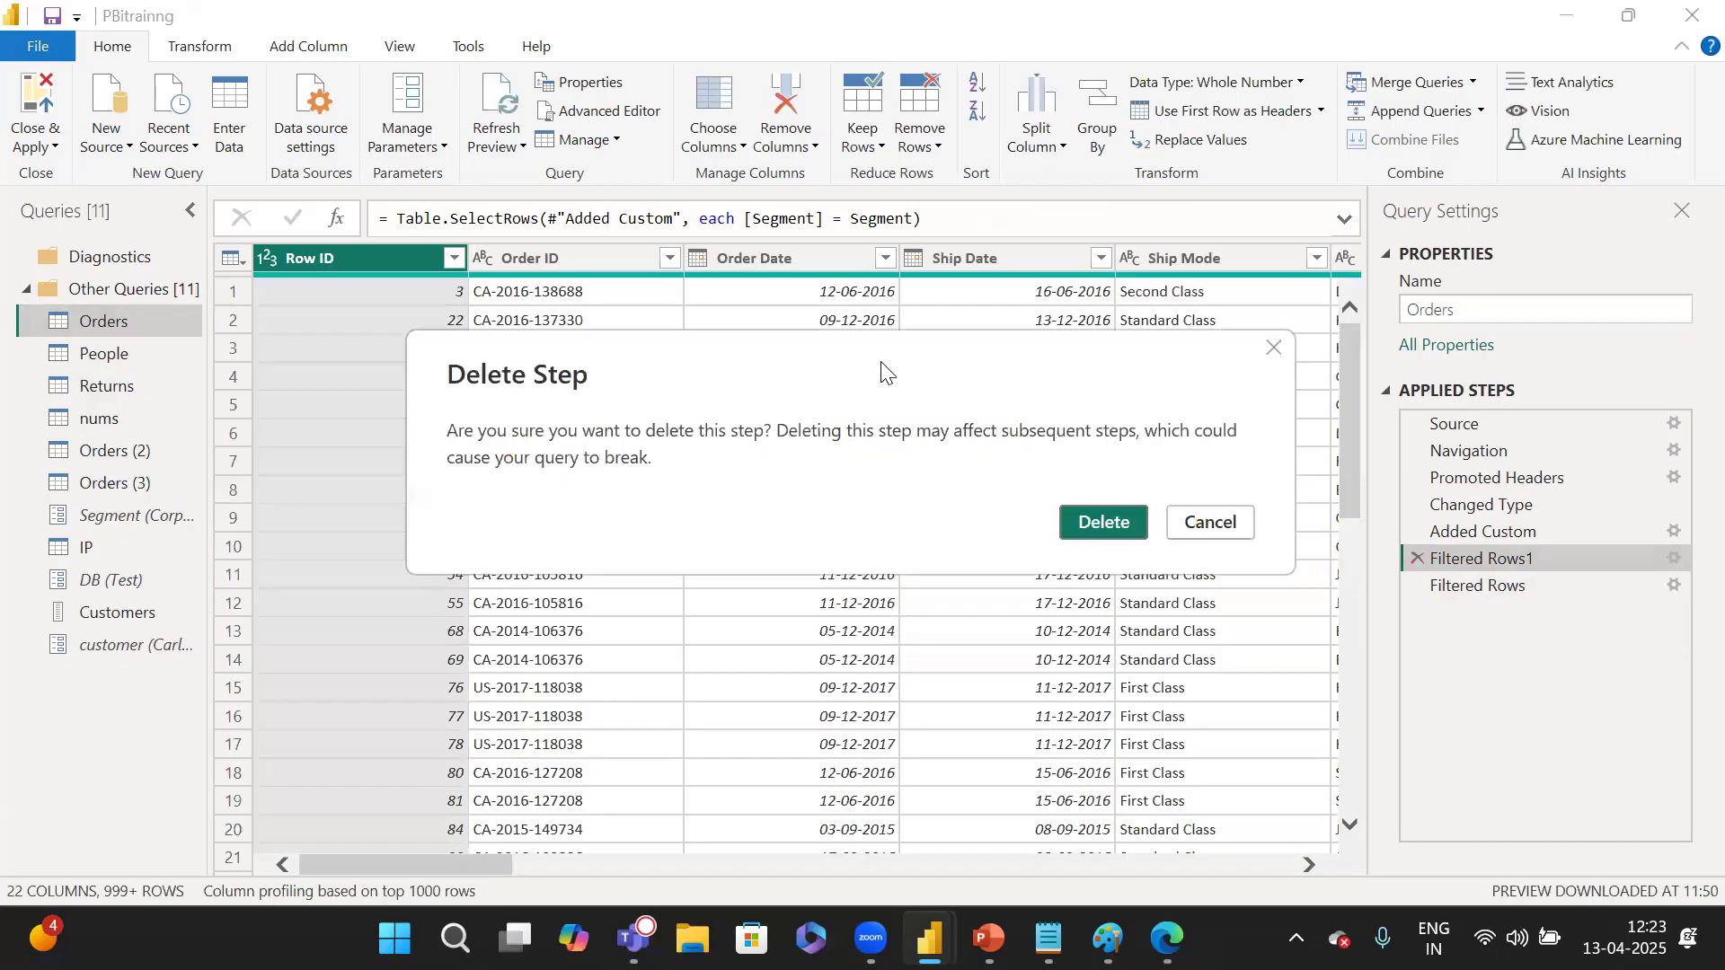
{"action": "left_click", "coordinate": [1116, 528]}
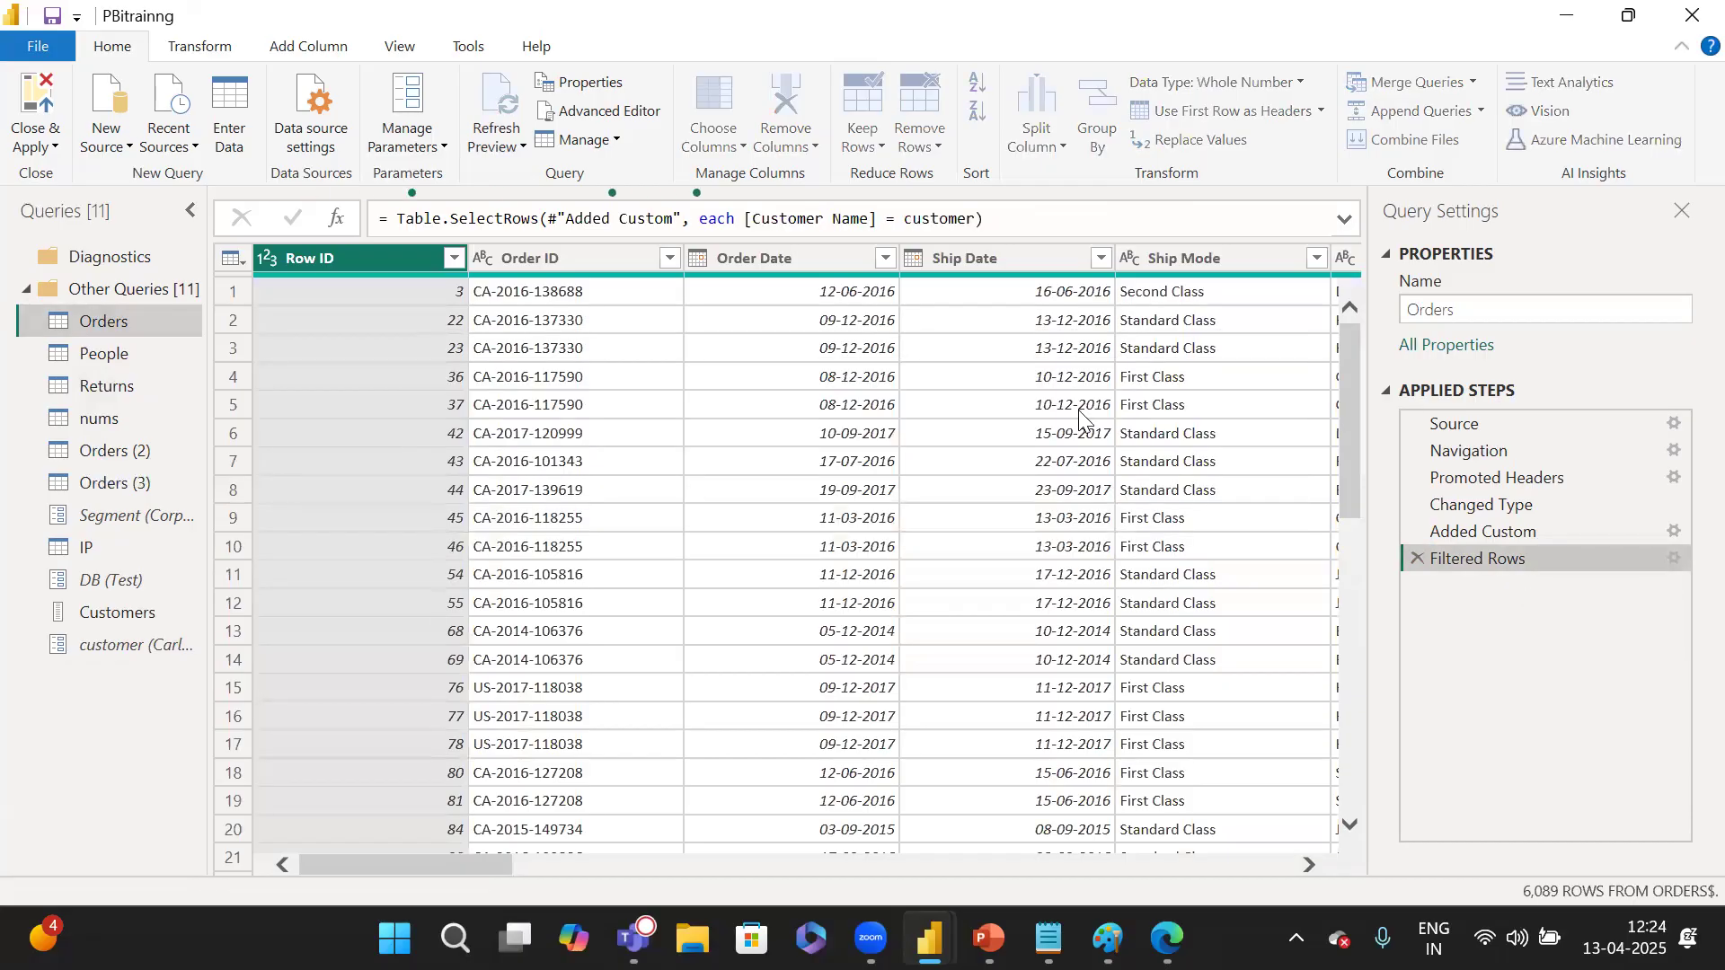
{"action": "scroll", "coordinate": [934, 440], "scroll_direction": "right", "scroll_amount": 10}
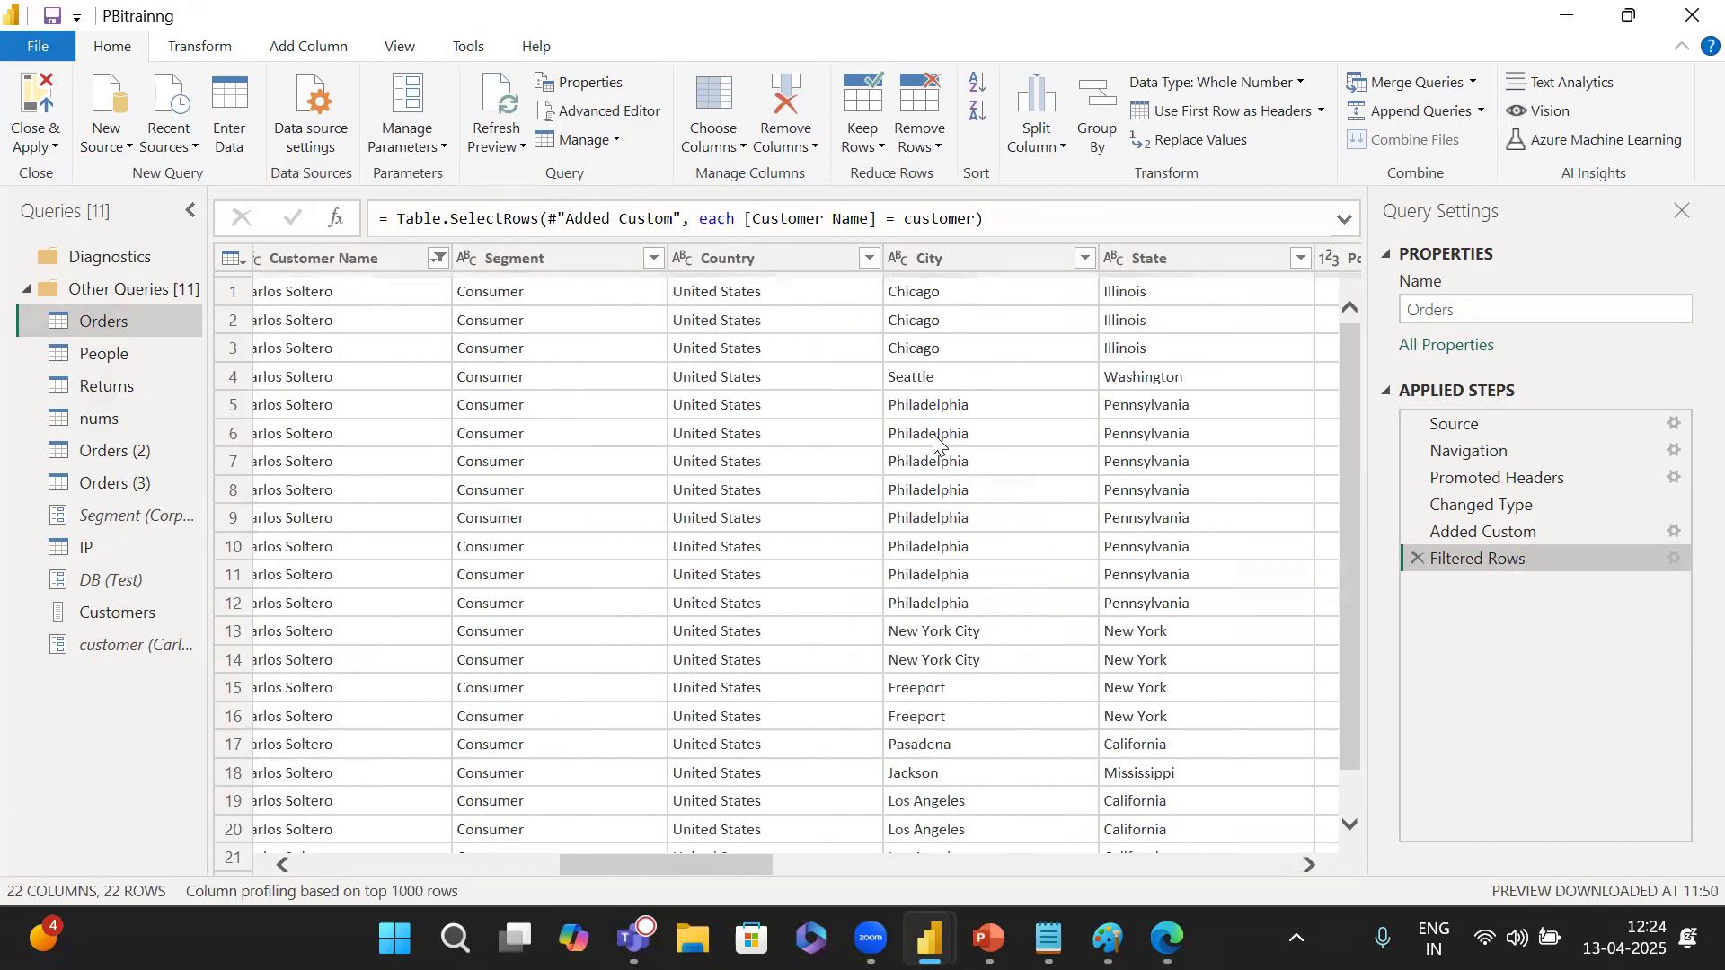
{"action": "scroll", "coordinate": [934, 440], "scroll_direction": "left", "scroll_amount": 4}
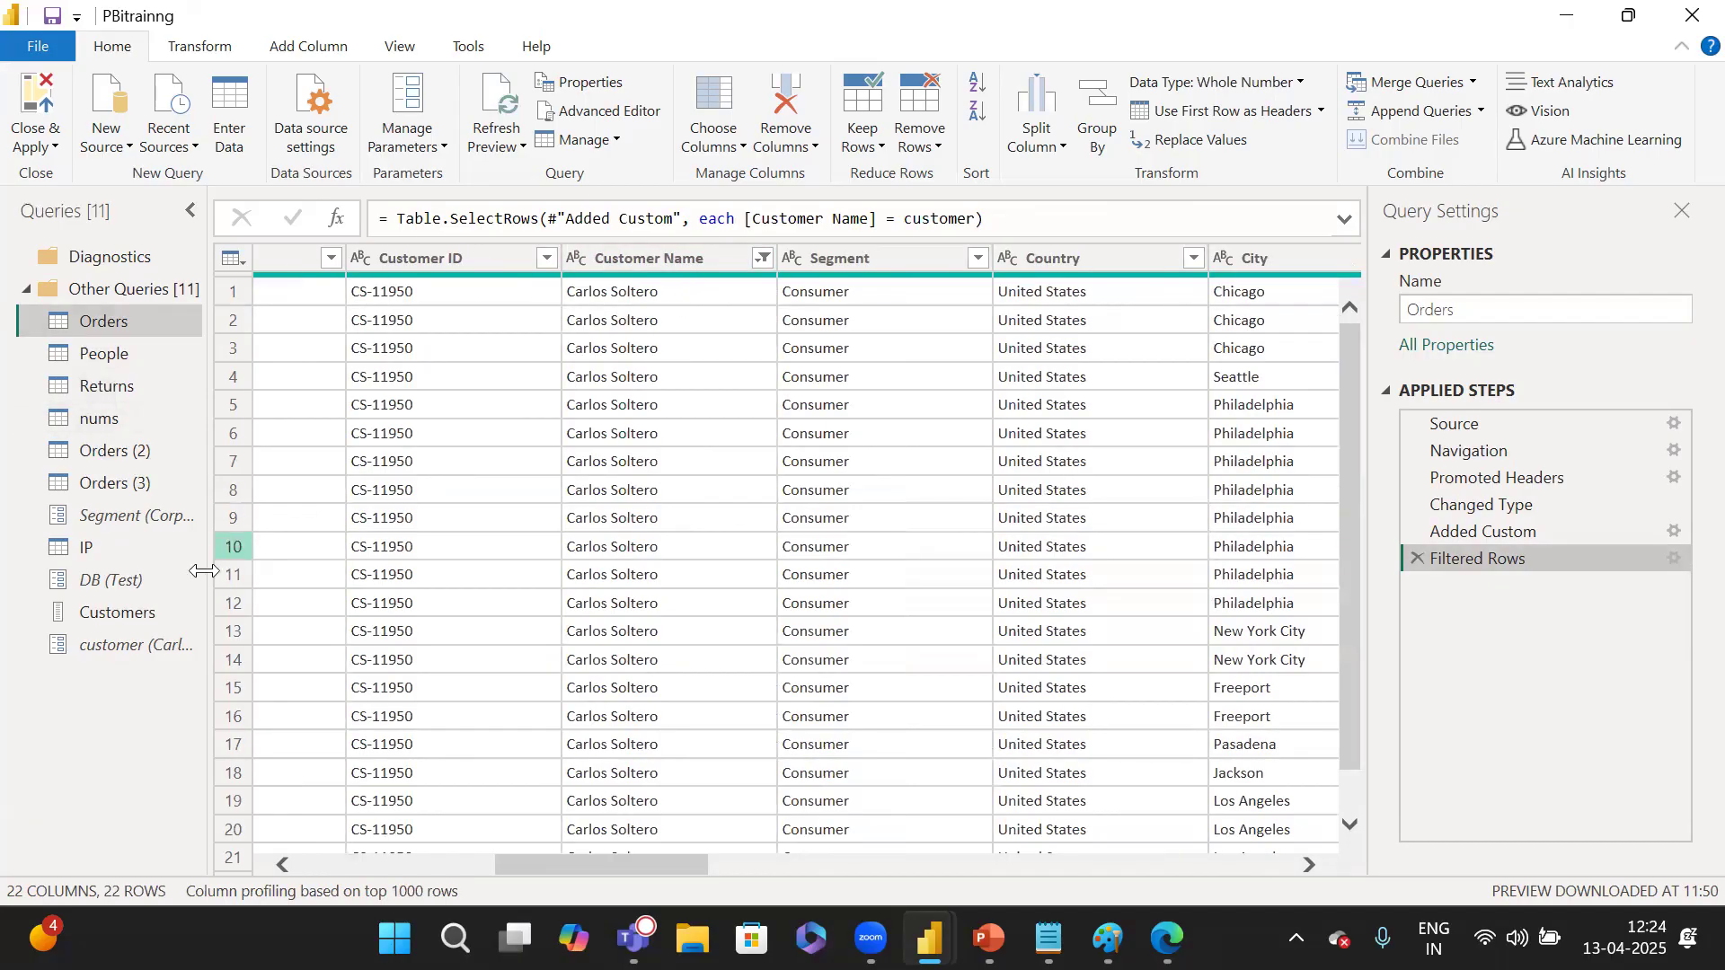
Replace the customer parameter's current value with a different person's first name.
{"action": "left_click_drag", "start_coordinate": [135, 614], "coordinate": [123, 647]}
{"action": "left_click", "coordinate": [123, 647]}
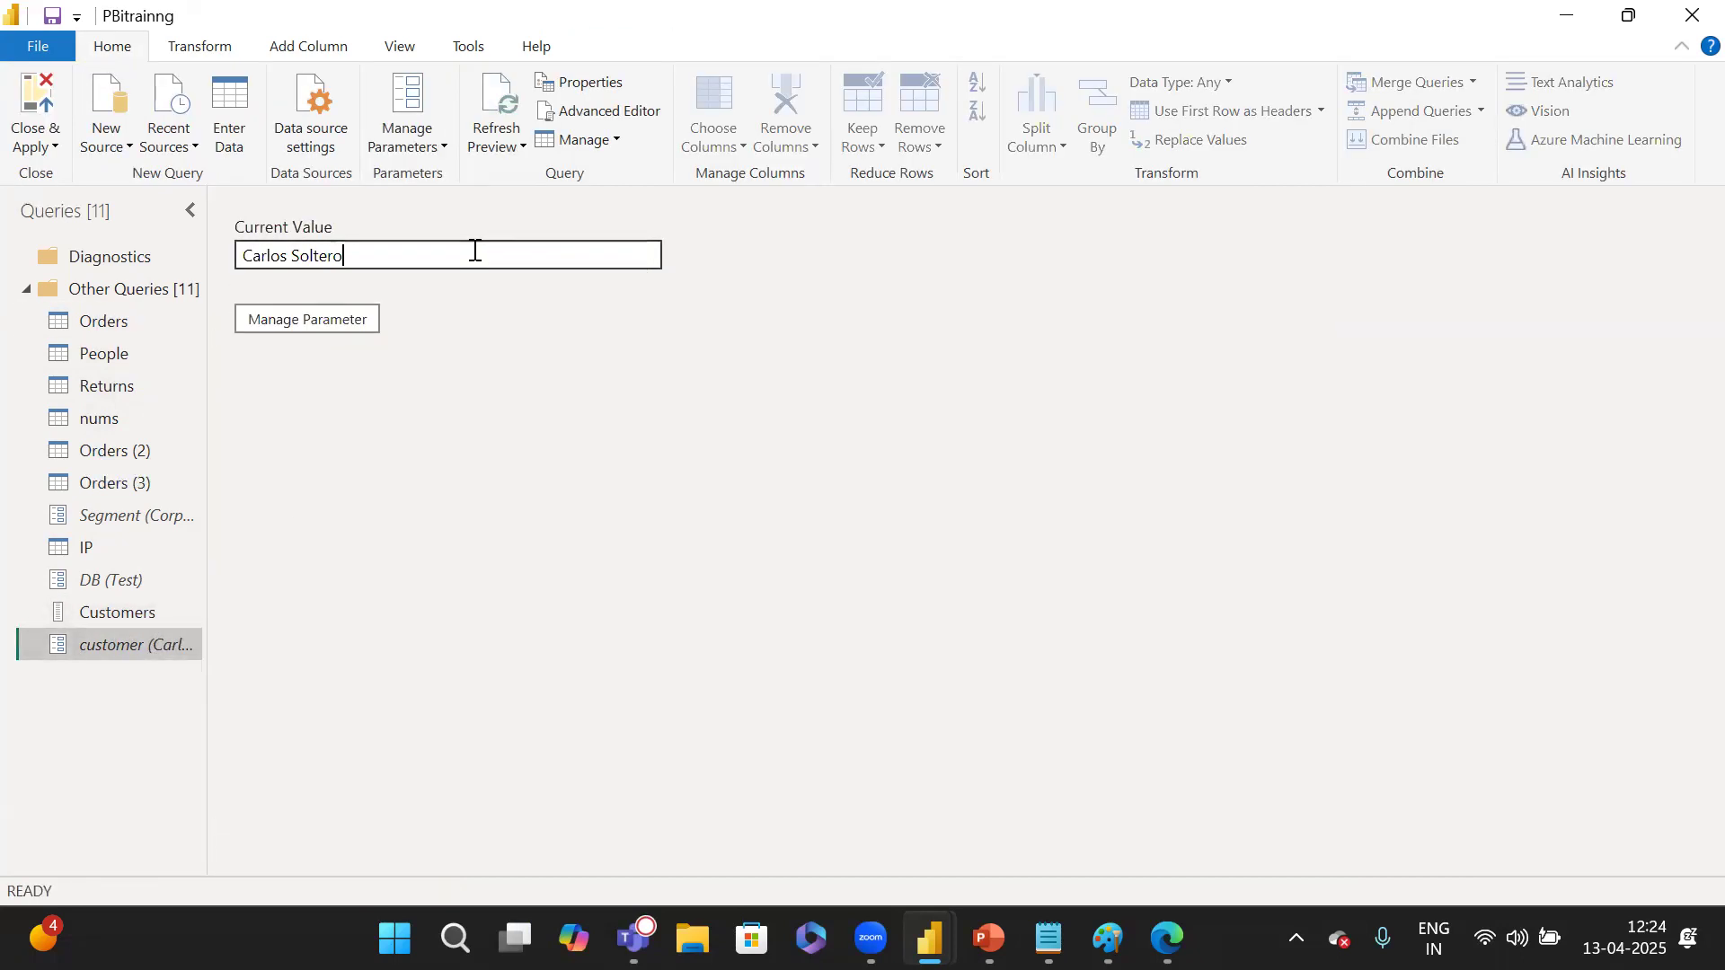
{"action": "left_click_drag", "start_coordinate": [473, 255], "coordinate": [194, 269]}
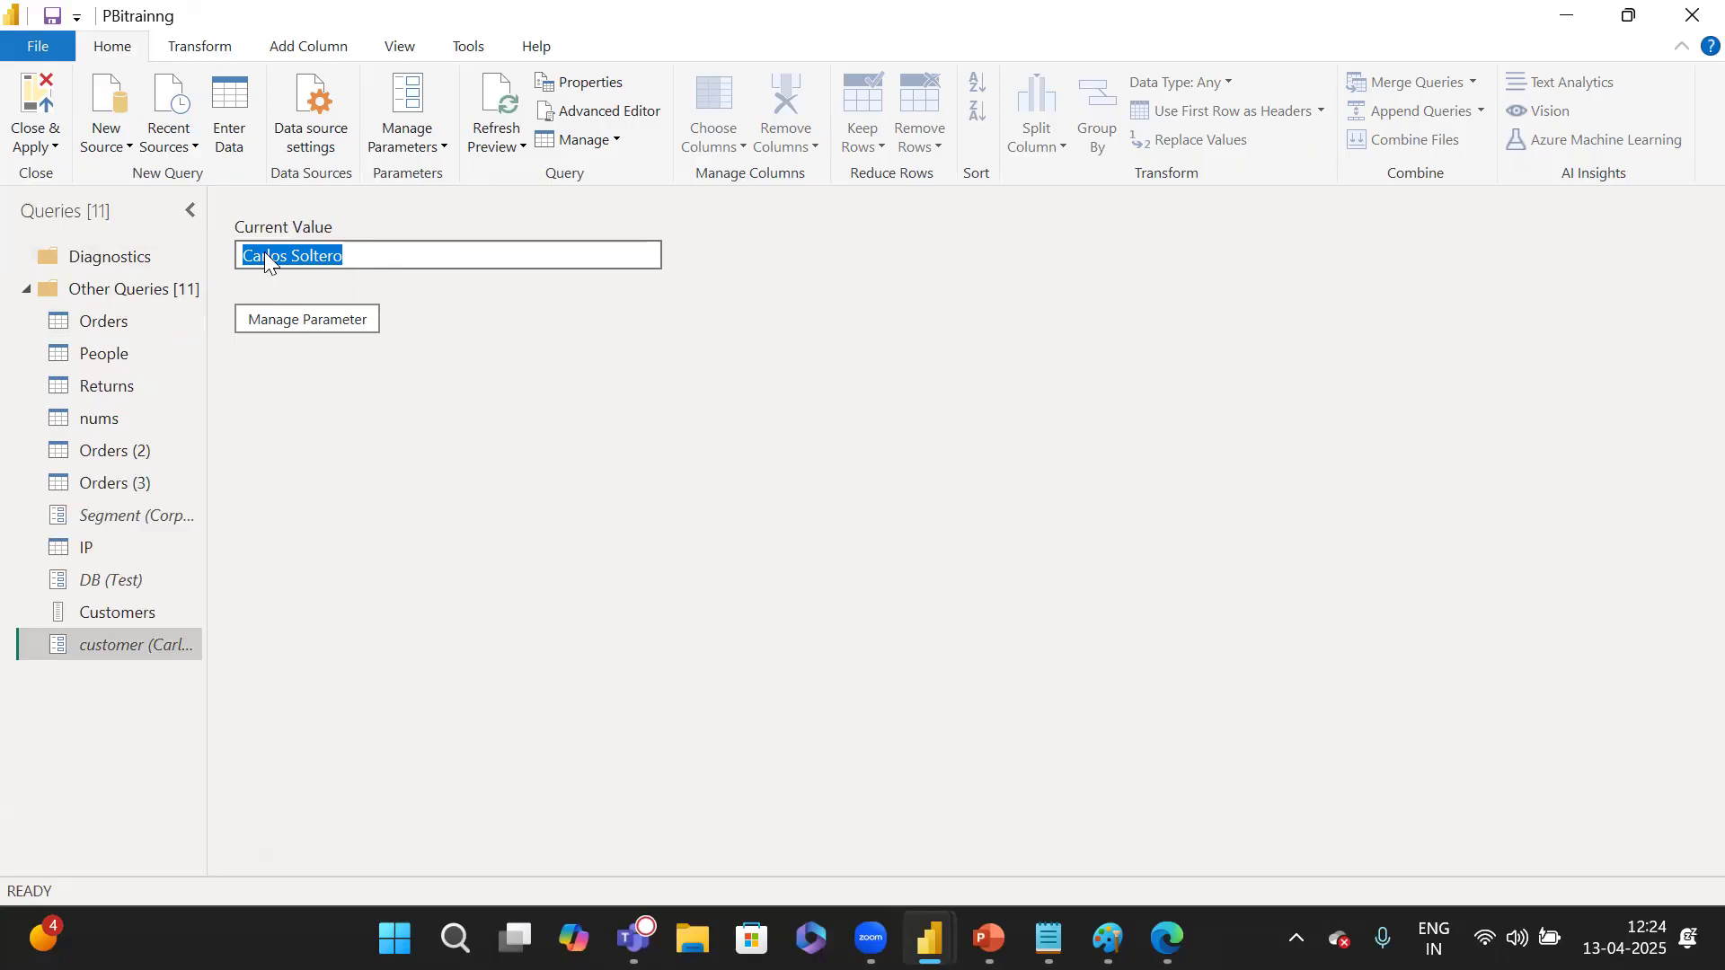
{"action": "type", "text": "ABhiu"}
{"action": "type", "text": "nay"}
{"action": "key", "text": "BackSpace"}
{"action": "type", "text": "inay"}
{"action": "key", "text": "BackSpace"}
{"action": "key", "text": "BackSpace"}
{"action": "key", "text": "BackSpace"}
{"action": "key", "text": "BackSpace"}
{"action": "key", "text": "End"}
{"action": "key", "text": "BackSpace"}
{"action": "left_click", "coordinate": [334, 499]}
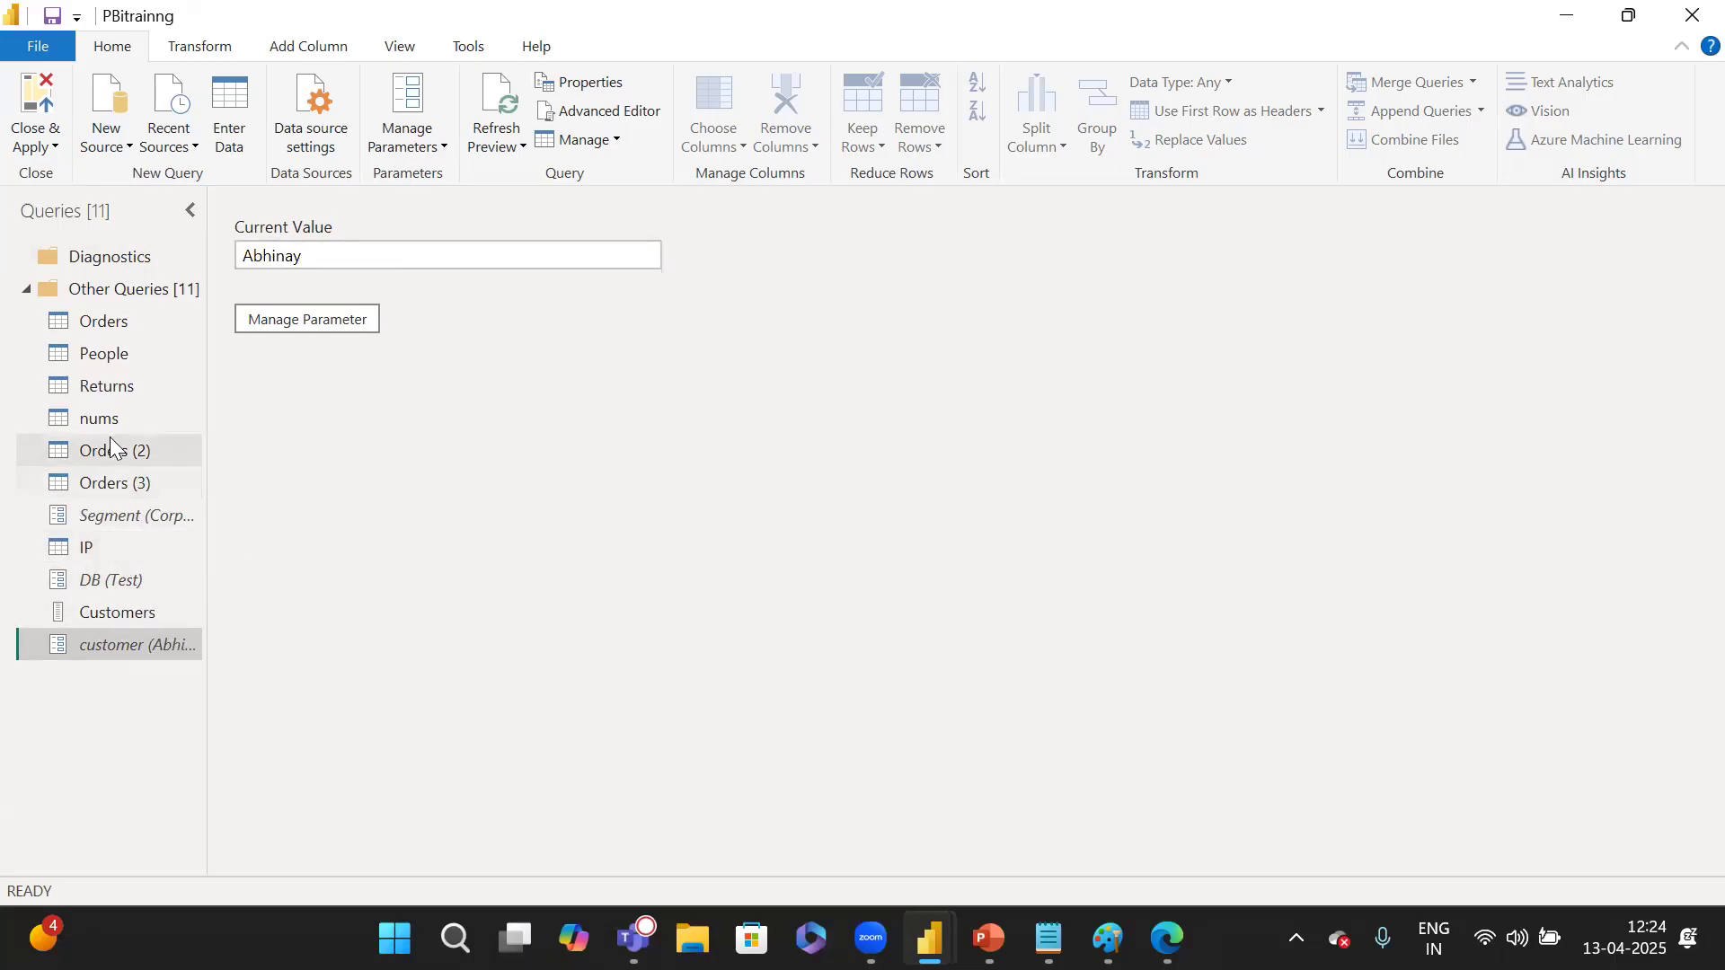
Check the Orders table's columns and rows under the changed customer parameter value.
{"action": "left_click", "coordinate": [117, 320]}
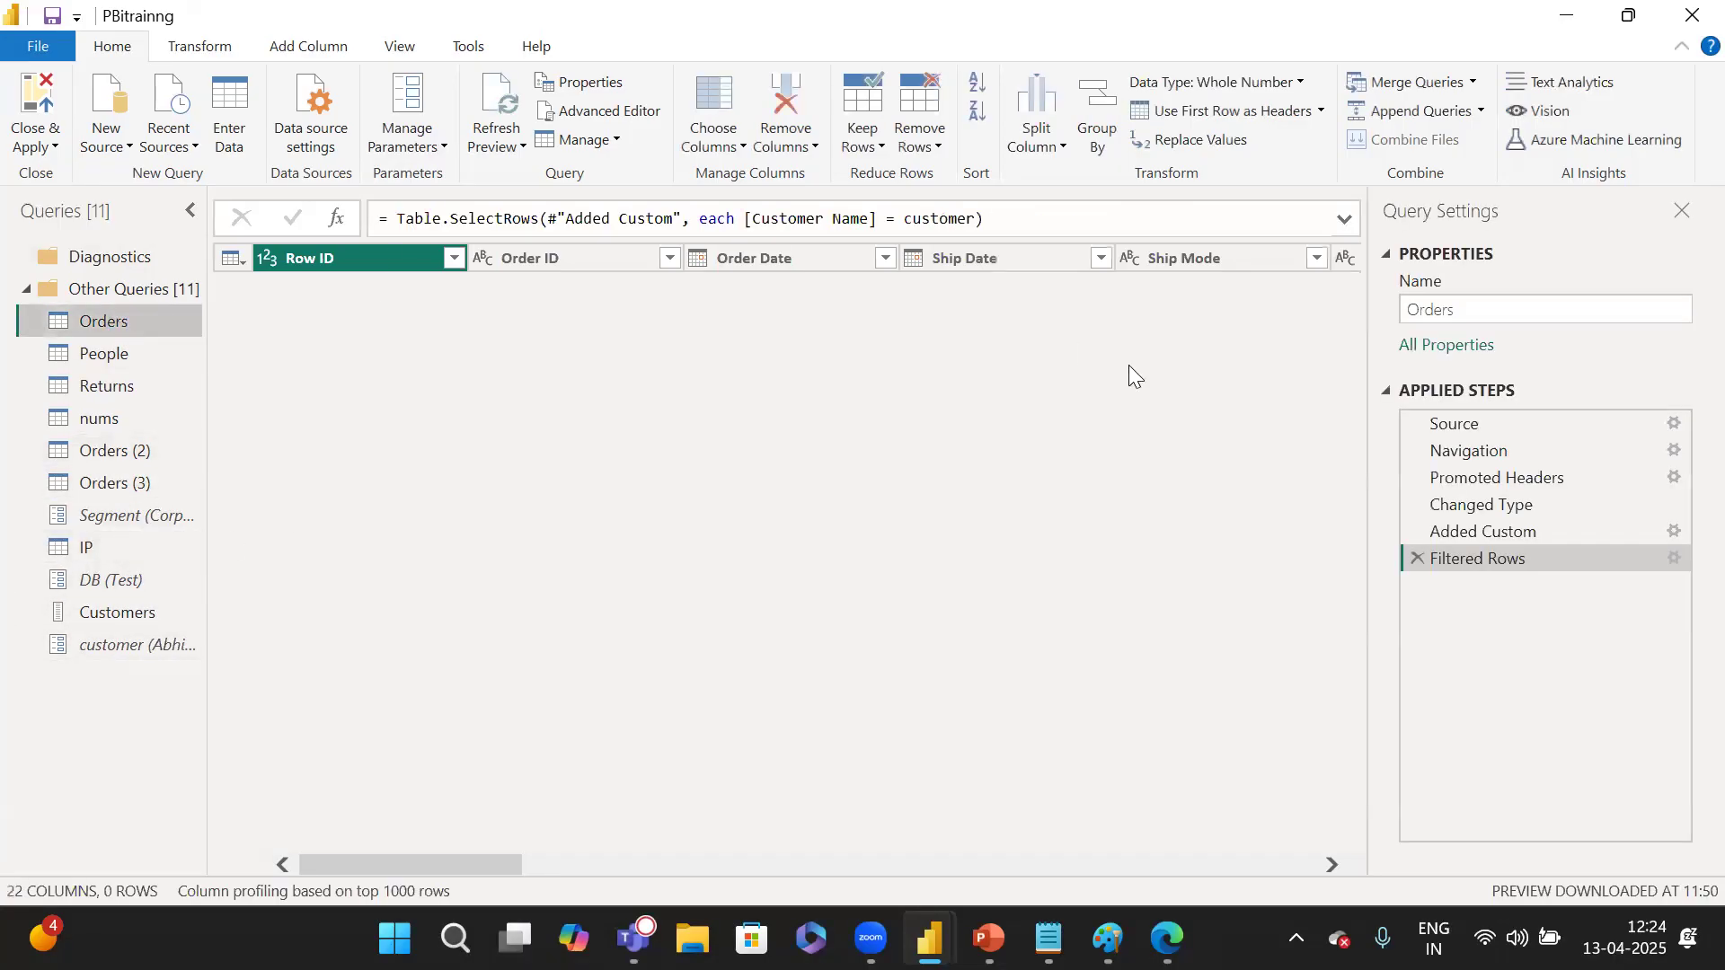
{"action": "scroll", "coordinate": [904, 298], "scroll_direction": "right", "scroll_amount": 10}
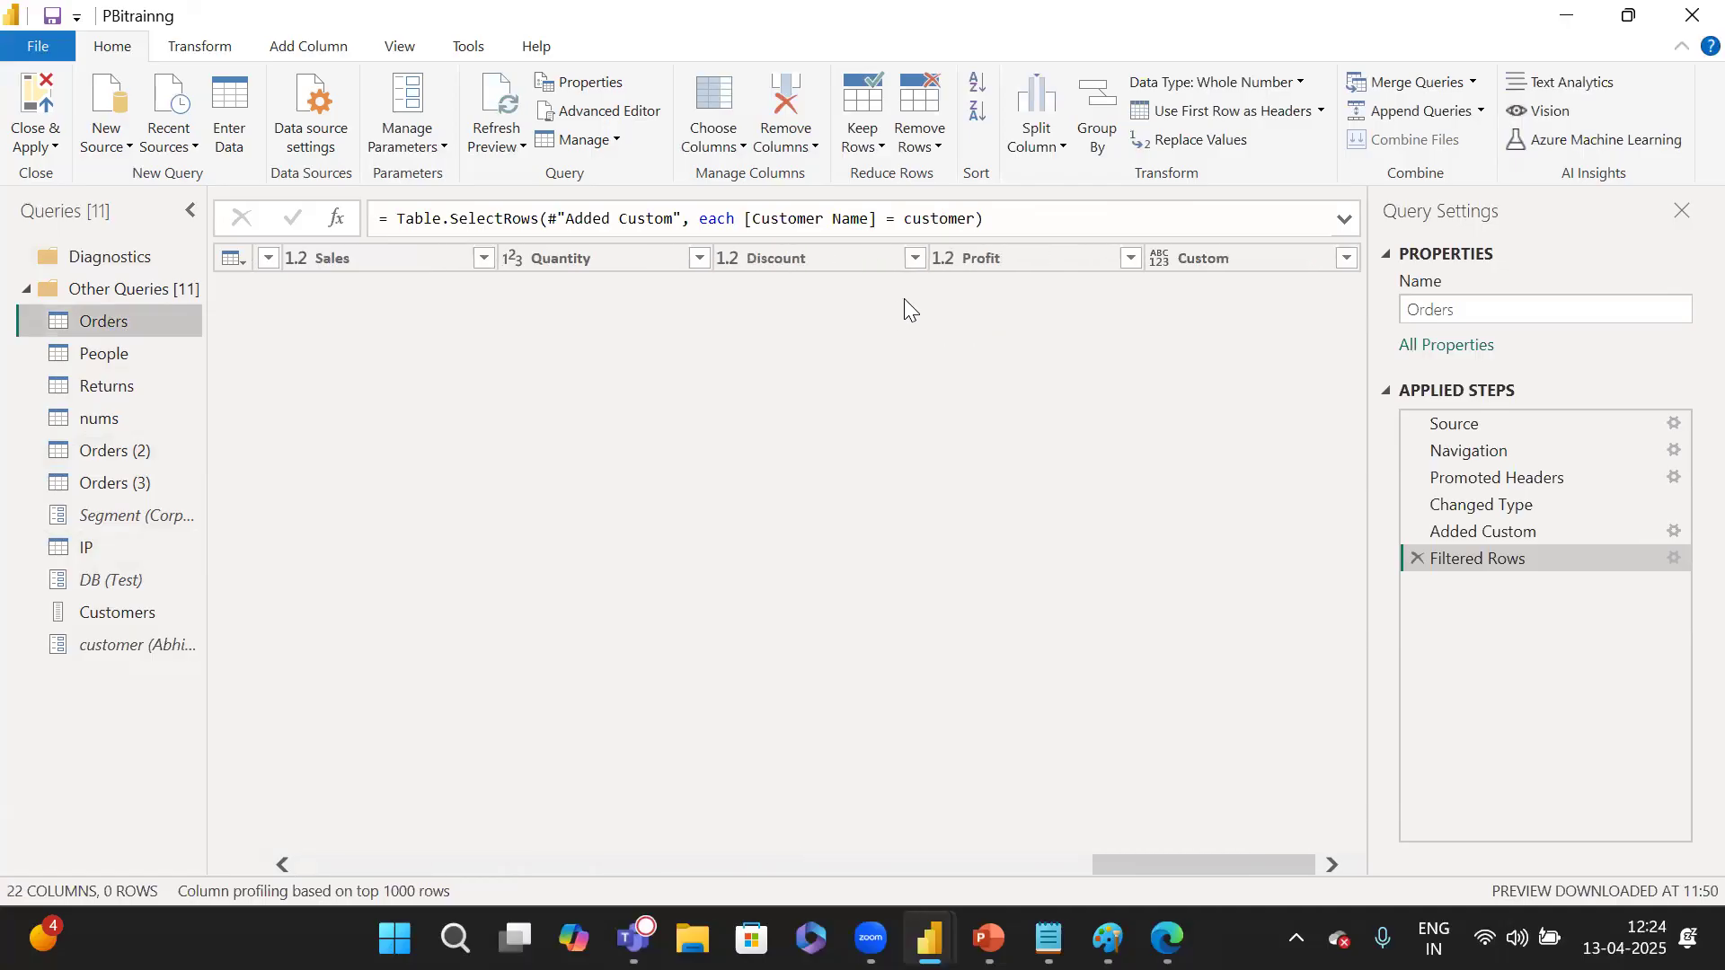
{"action": "scroll", "coordinate": [906, 305], "scroll_direction": "left", "scroll_amount": 10}
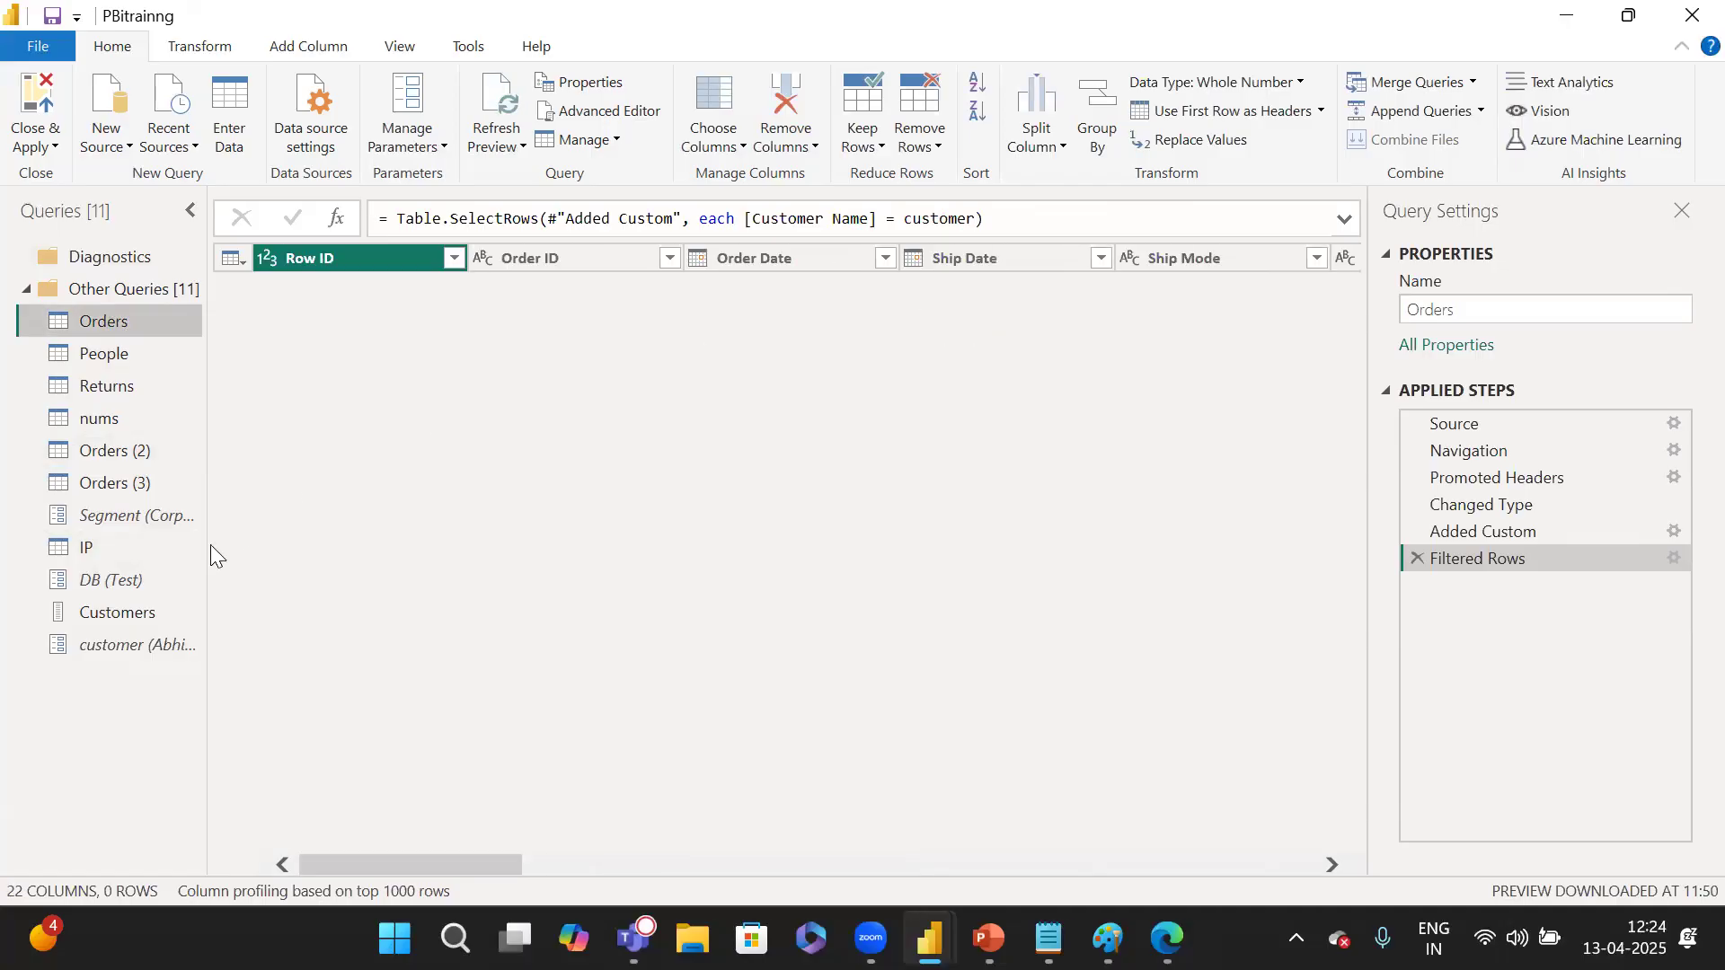
Open the customer parameter's definition to review its type, suggested values and source query.
{"action": "left_click", "coordinate": [123, 652]}
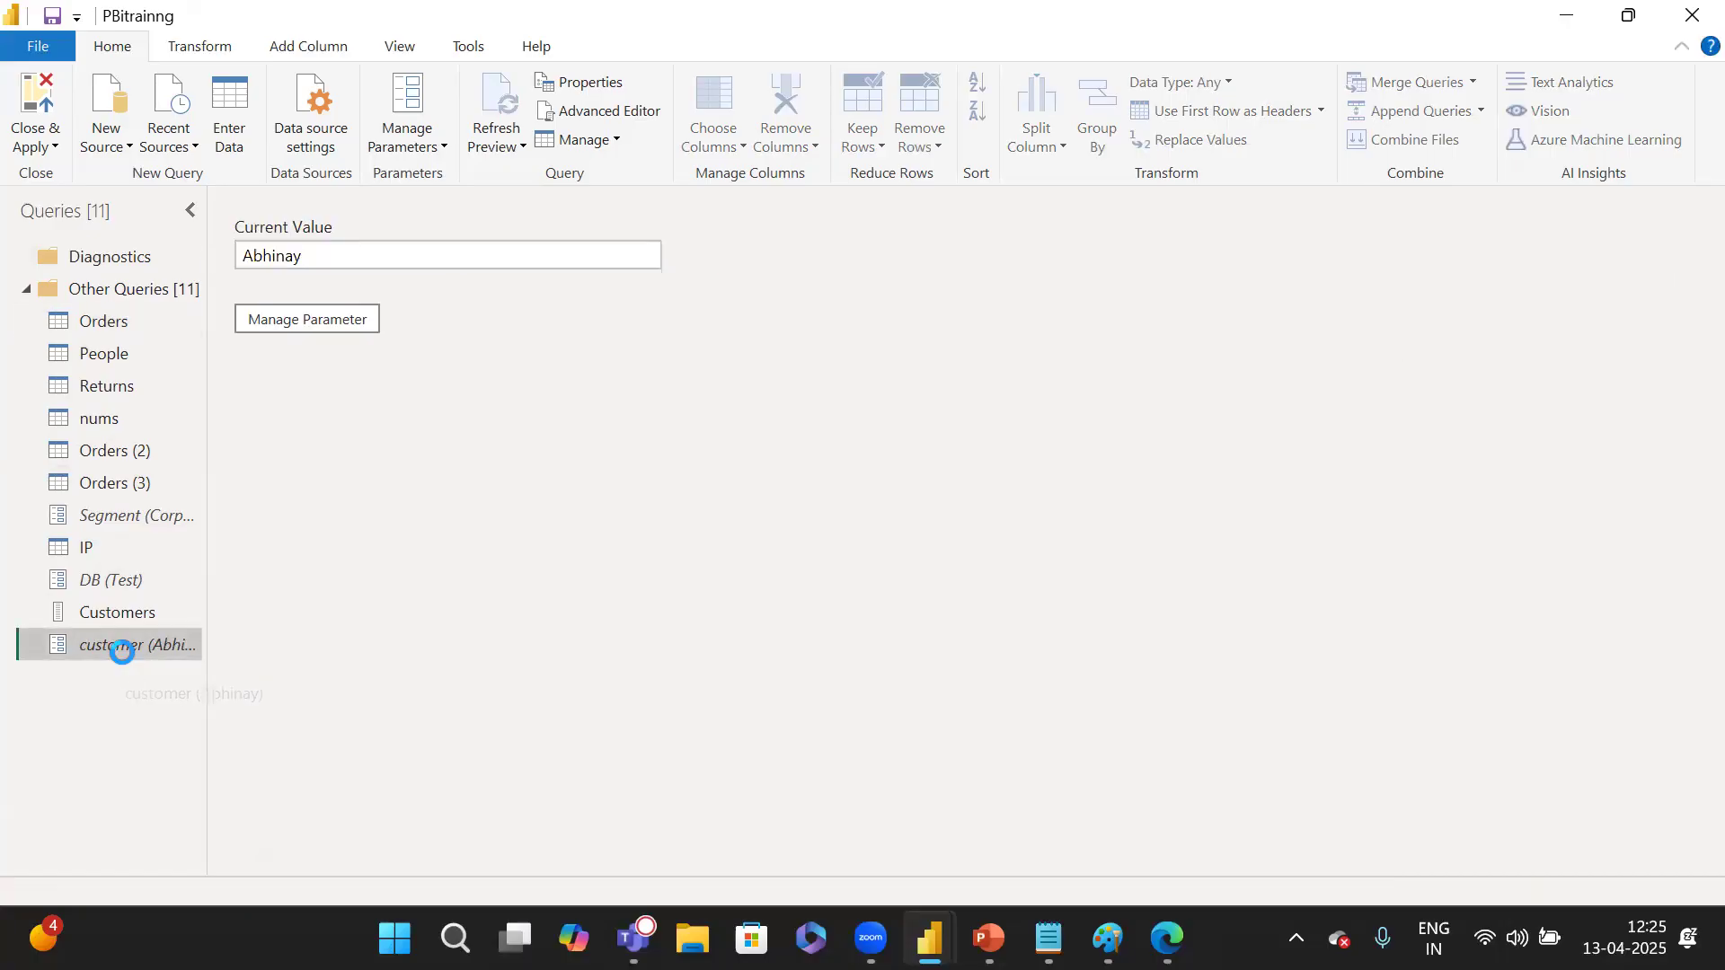
{"action": "left_click_drag", "start_coordinate": [320, 255], "coordinate": [204, 261]}
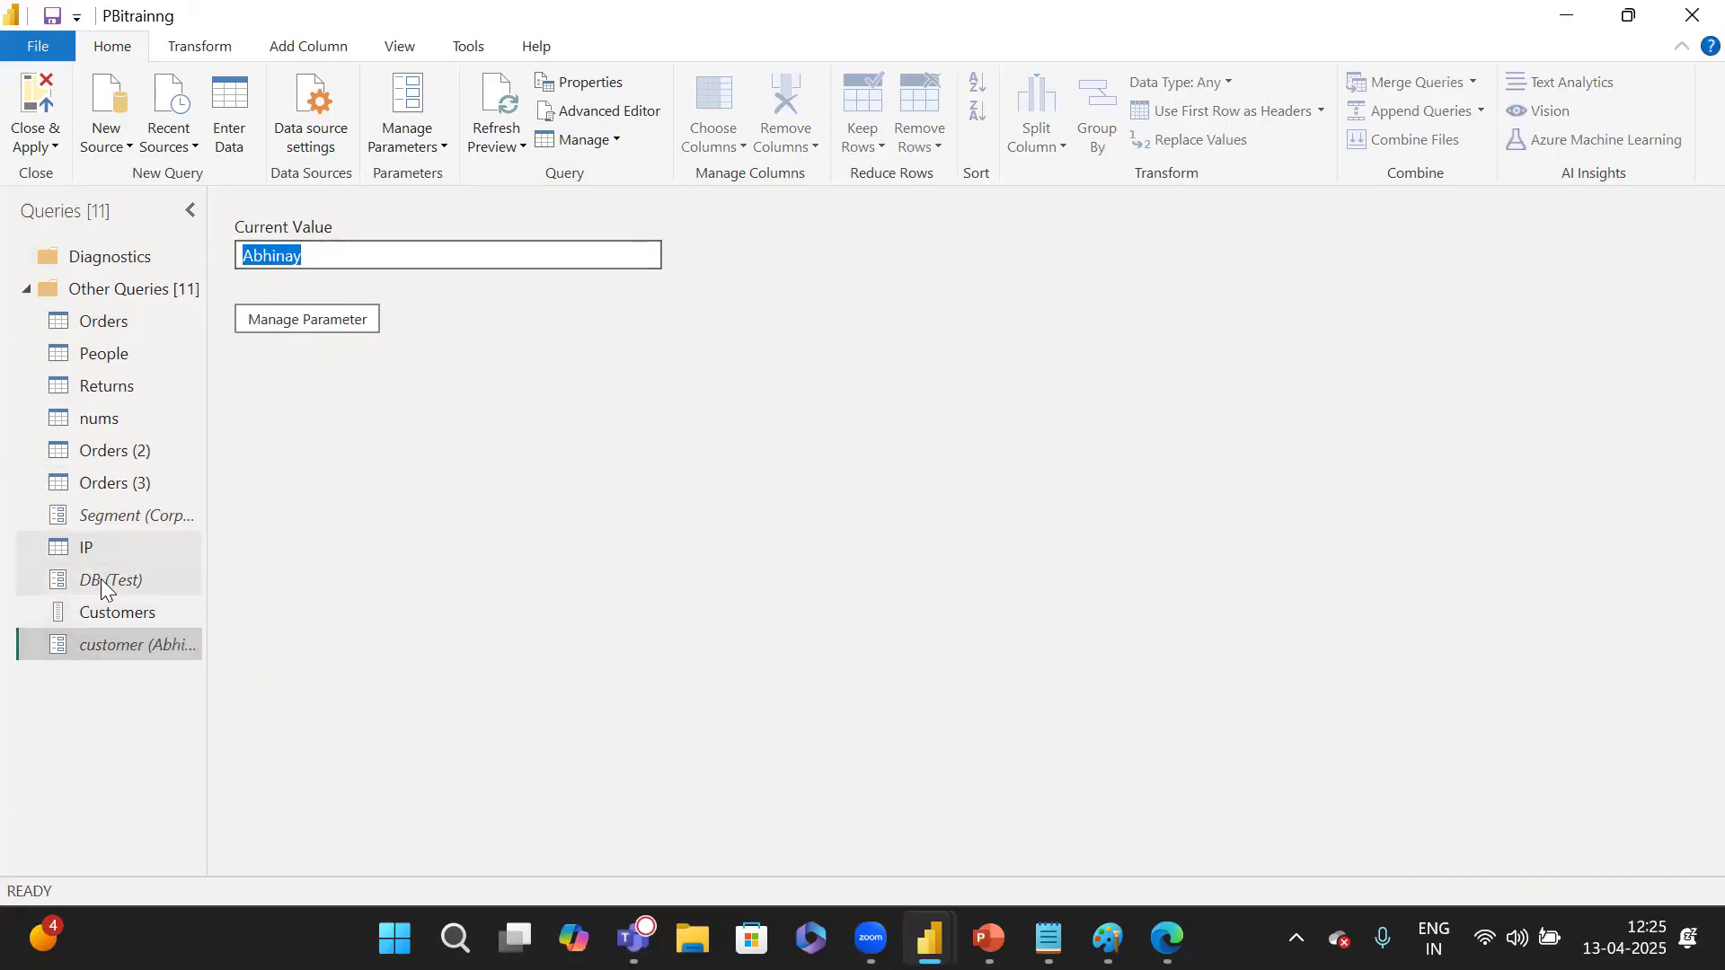
{"action": "left_click", "coordinate": [98, 658]}
{"action": "left_click", "coordinate": [329, 321]}
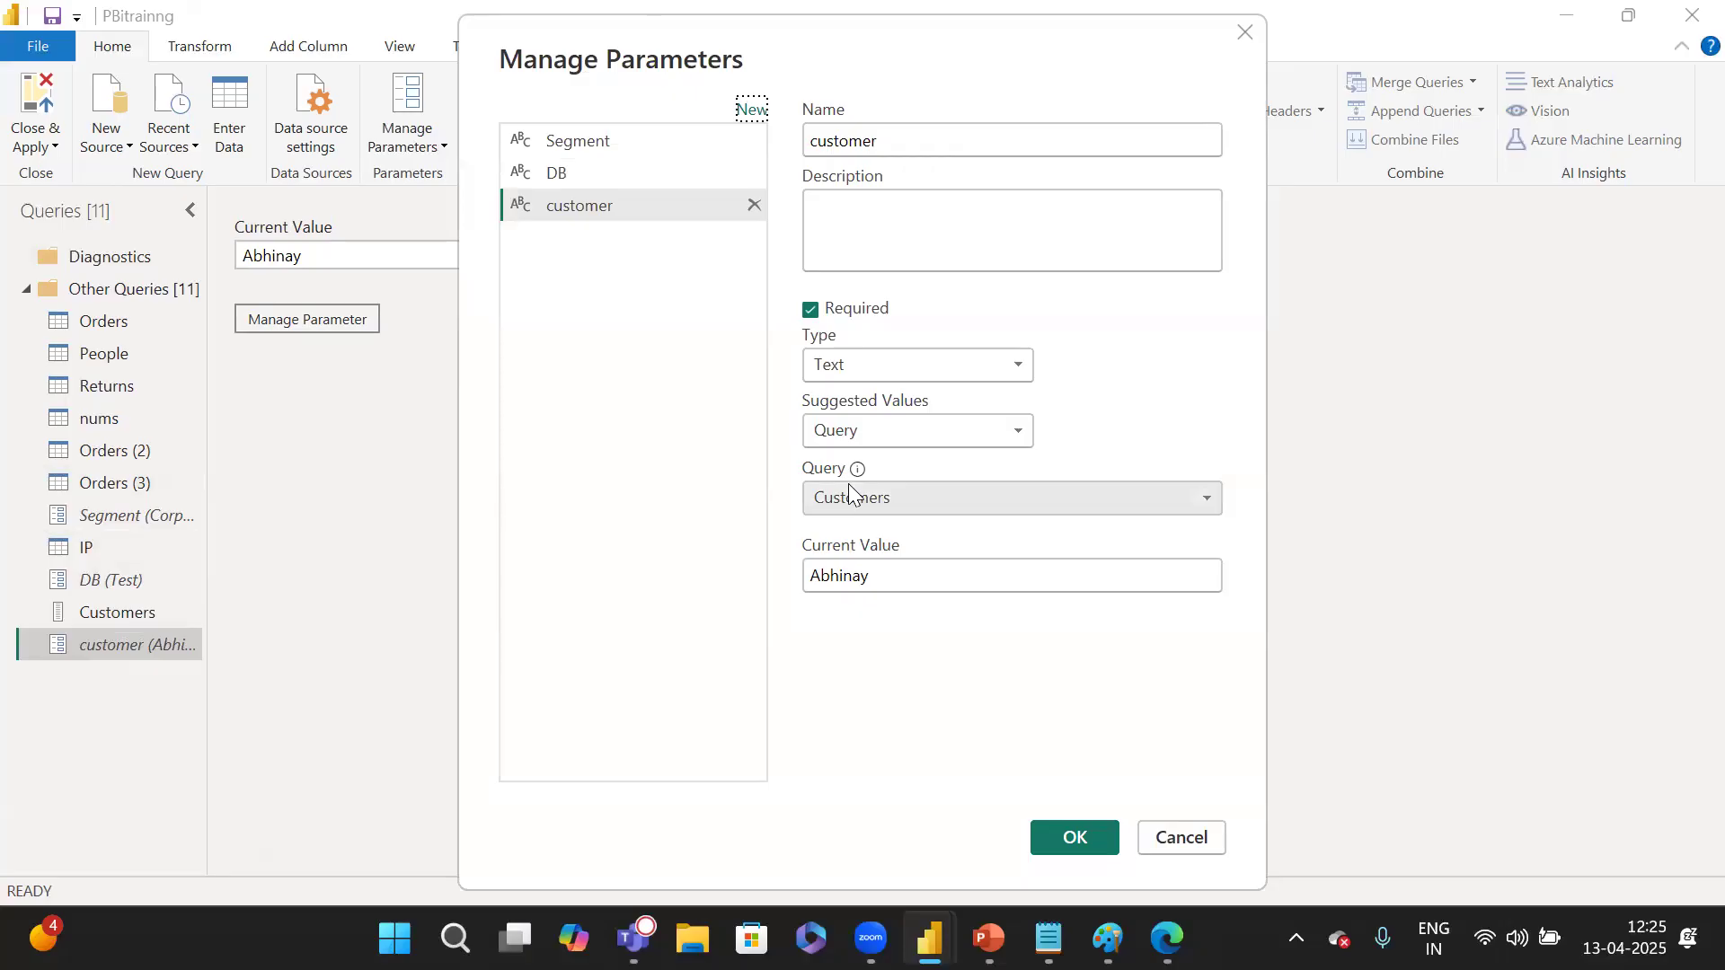
Check the source queries offered for the customer parameter, dismiss its definition unchanged, and inspect the Customers list query.
{"action": "left_click", "coordinate": [883, 499]}
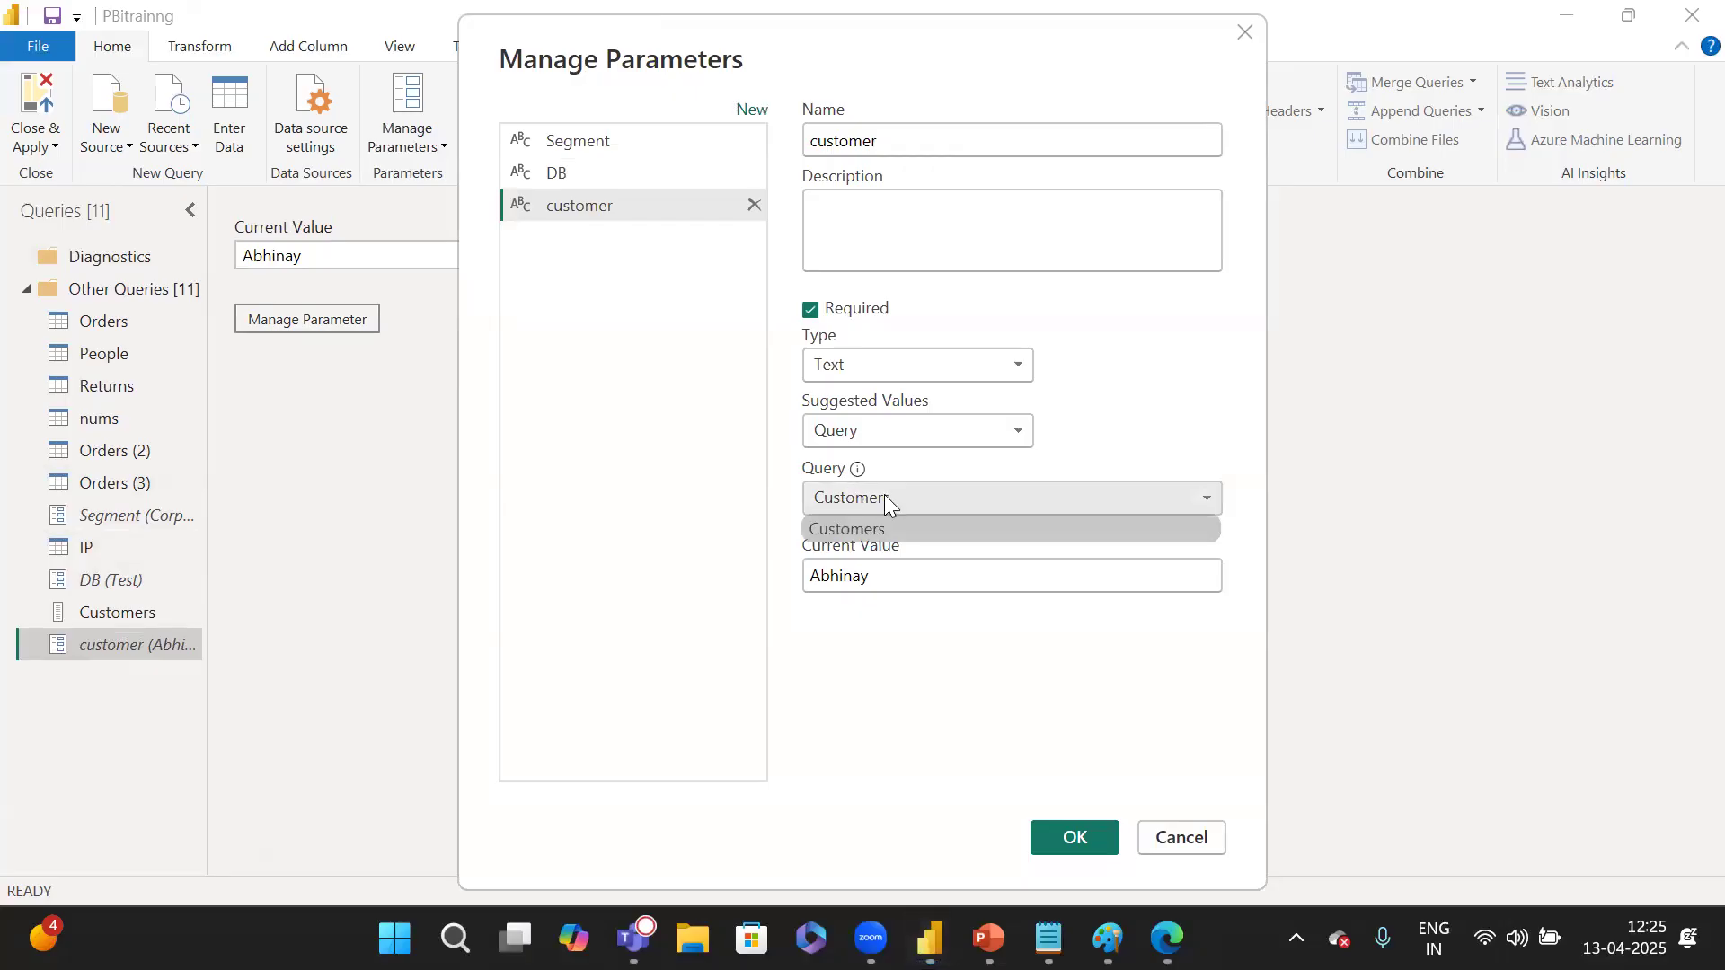
{"action": "left_click", "coordinate": [71, 618]}
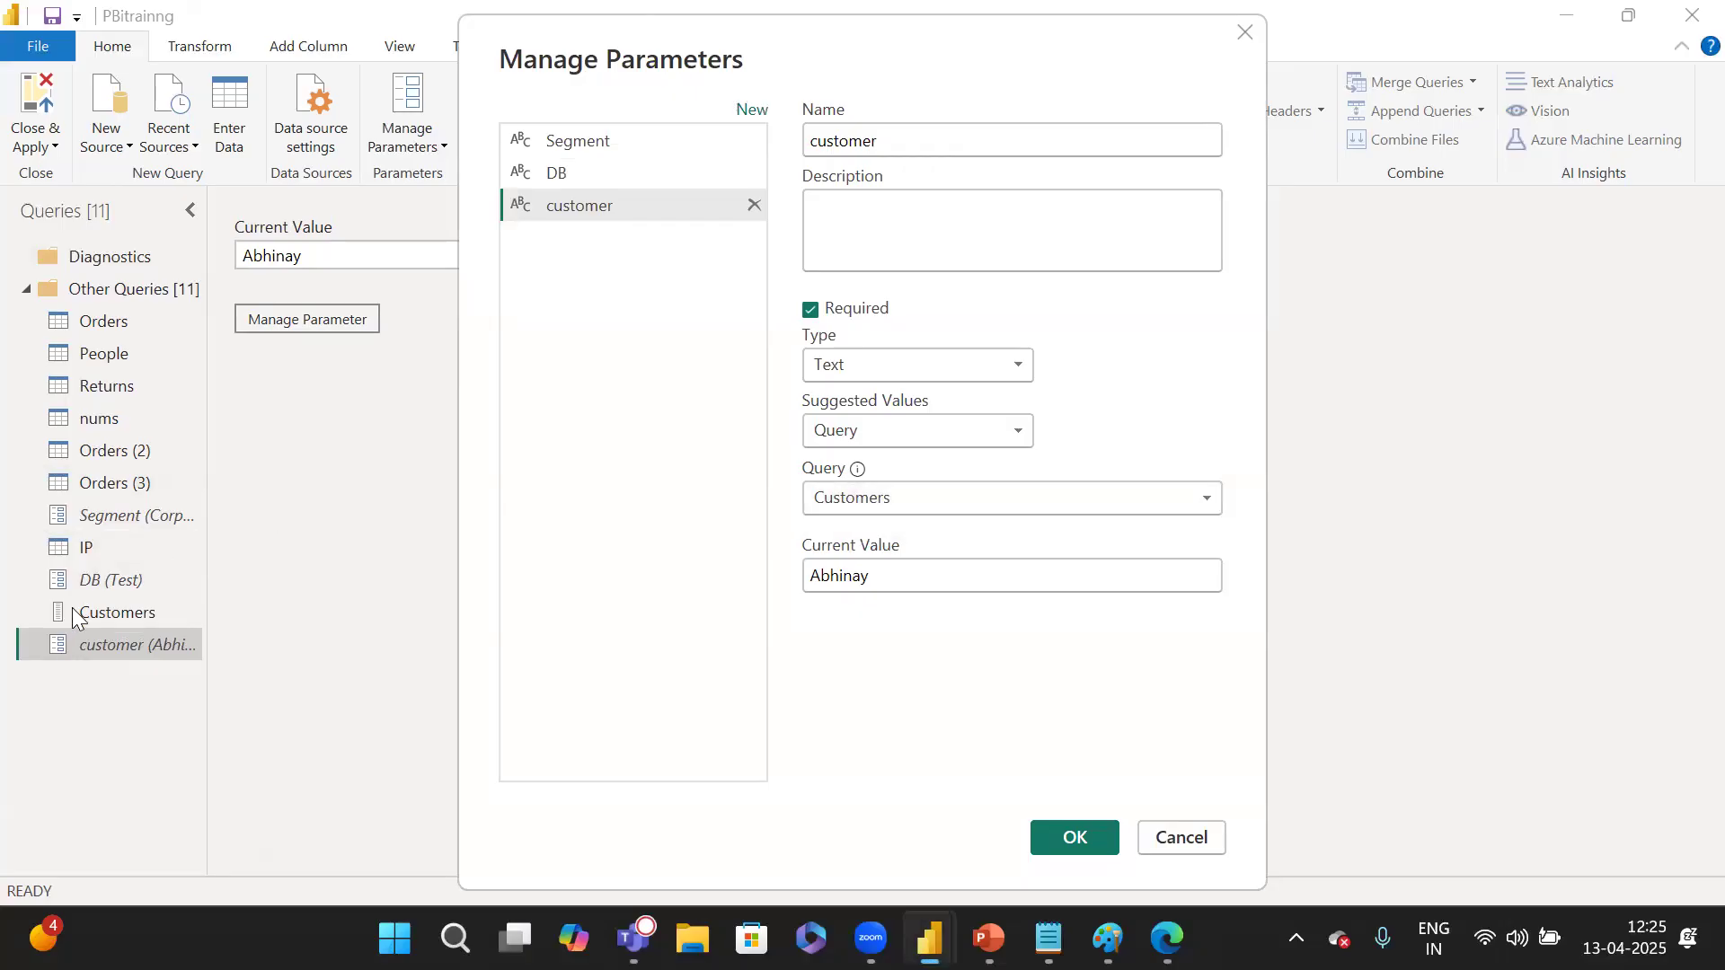
{"action": "left_click", "coordinate": [1204, 847]}
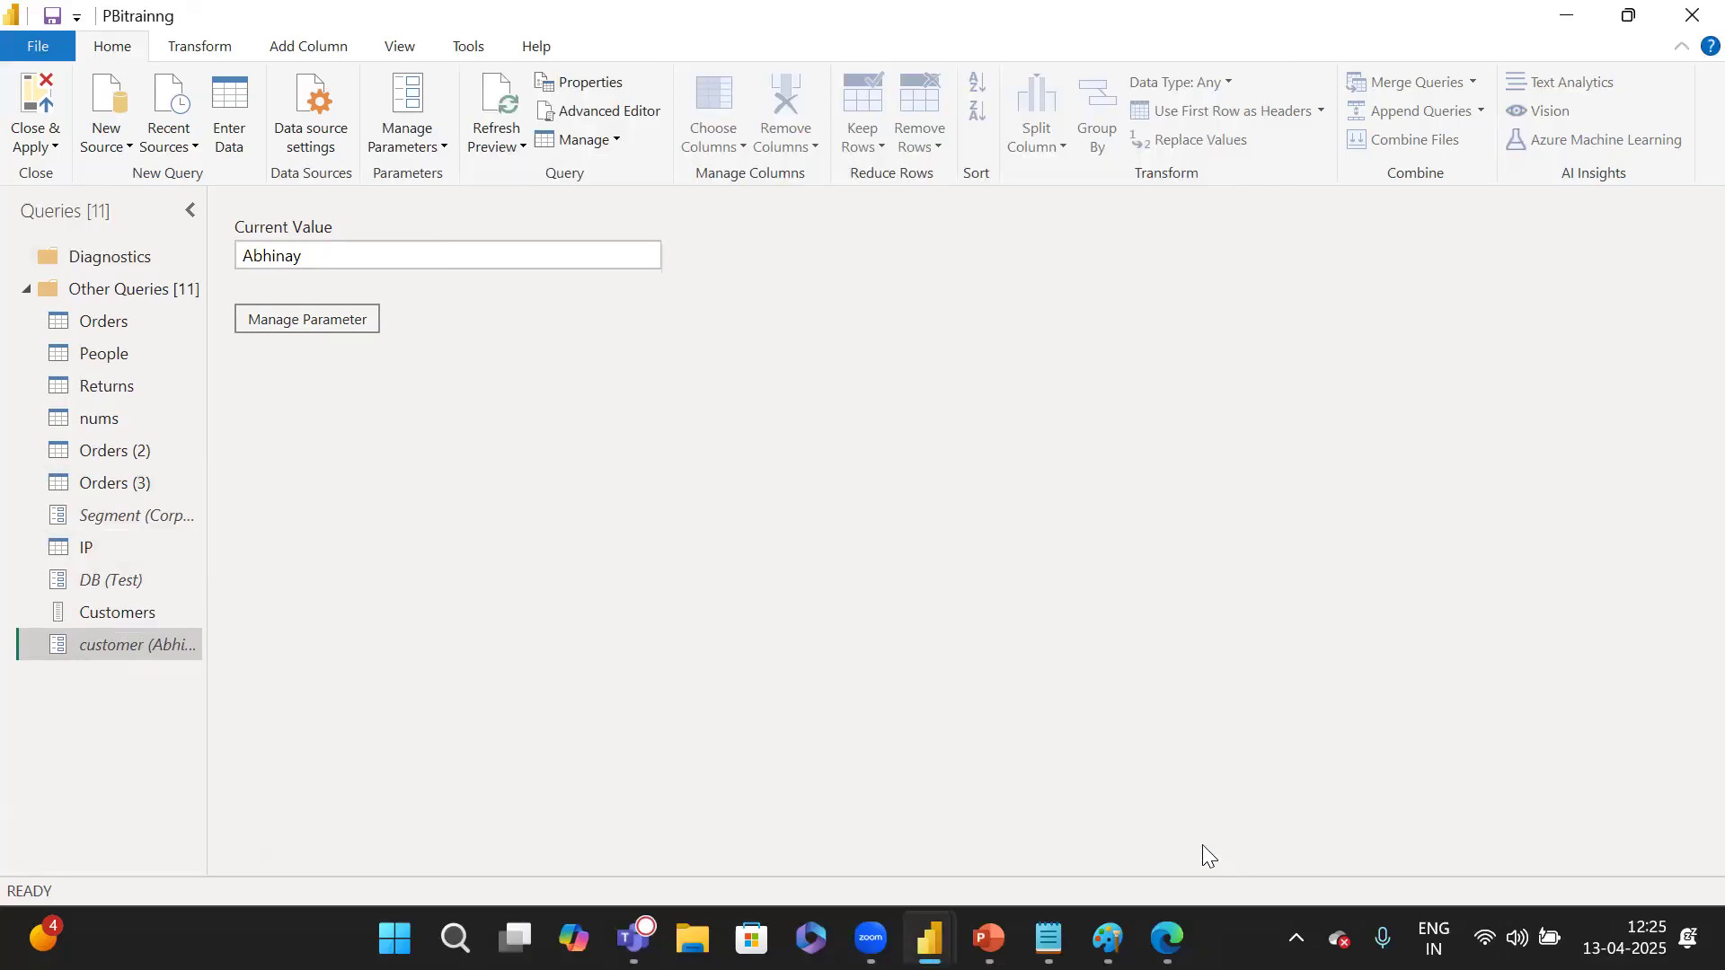
{"action": "left_click", "coordinate": [128, 614]}
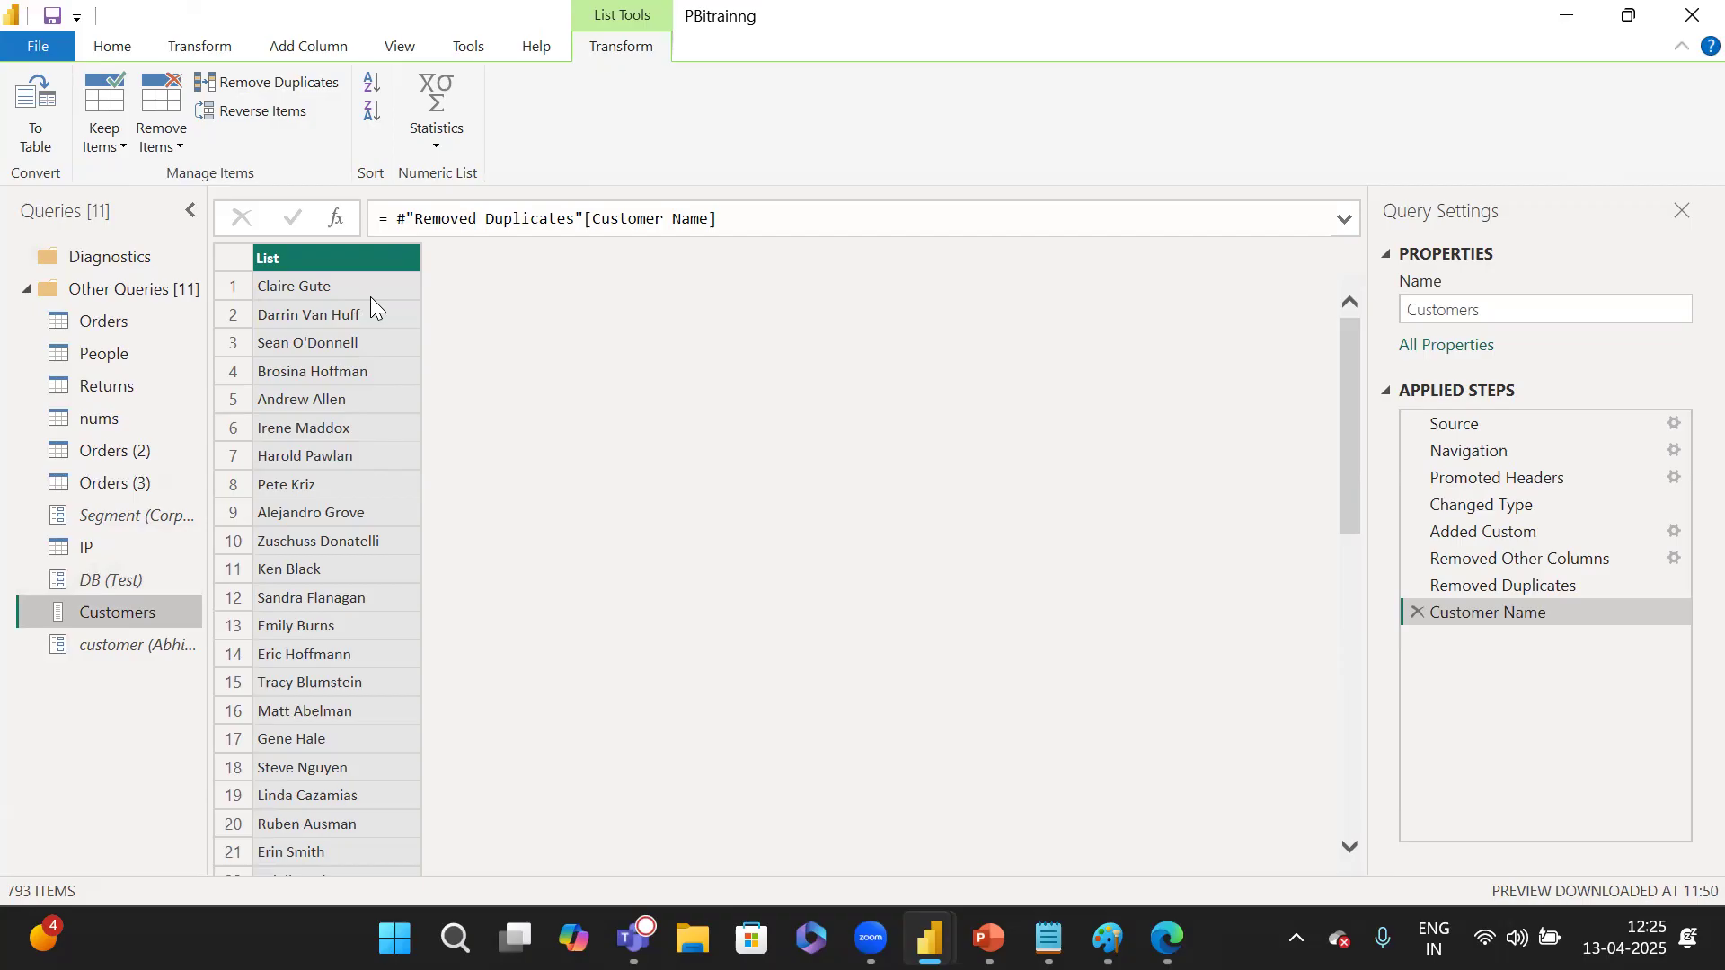
{"action": "left_click", "coordinate": [112, 52]}
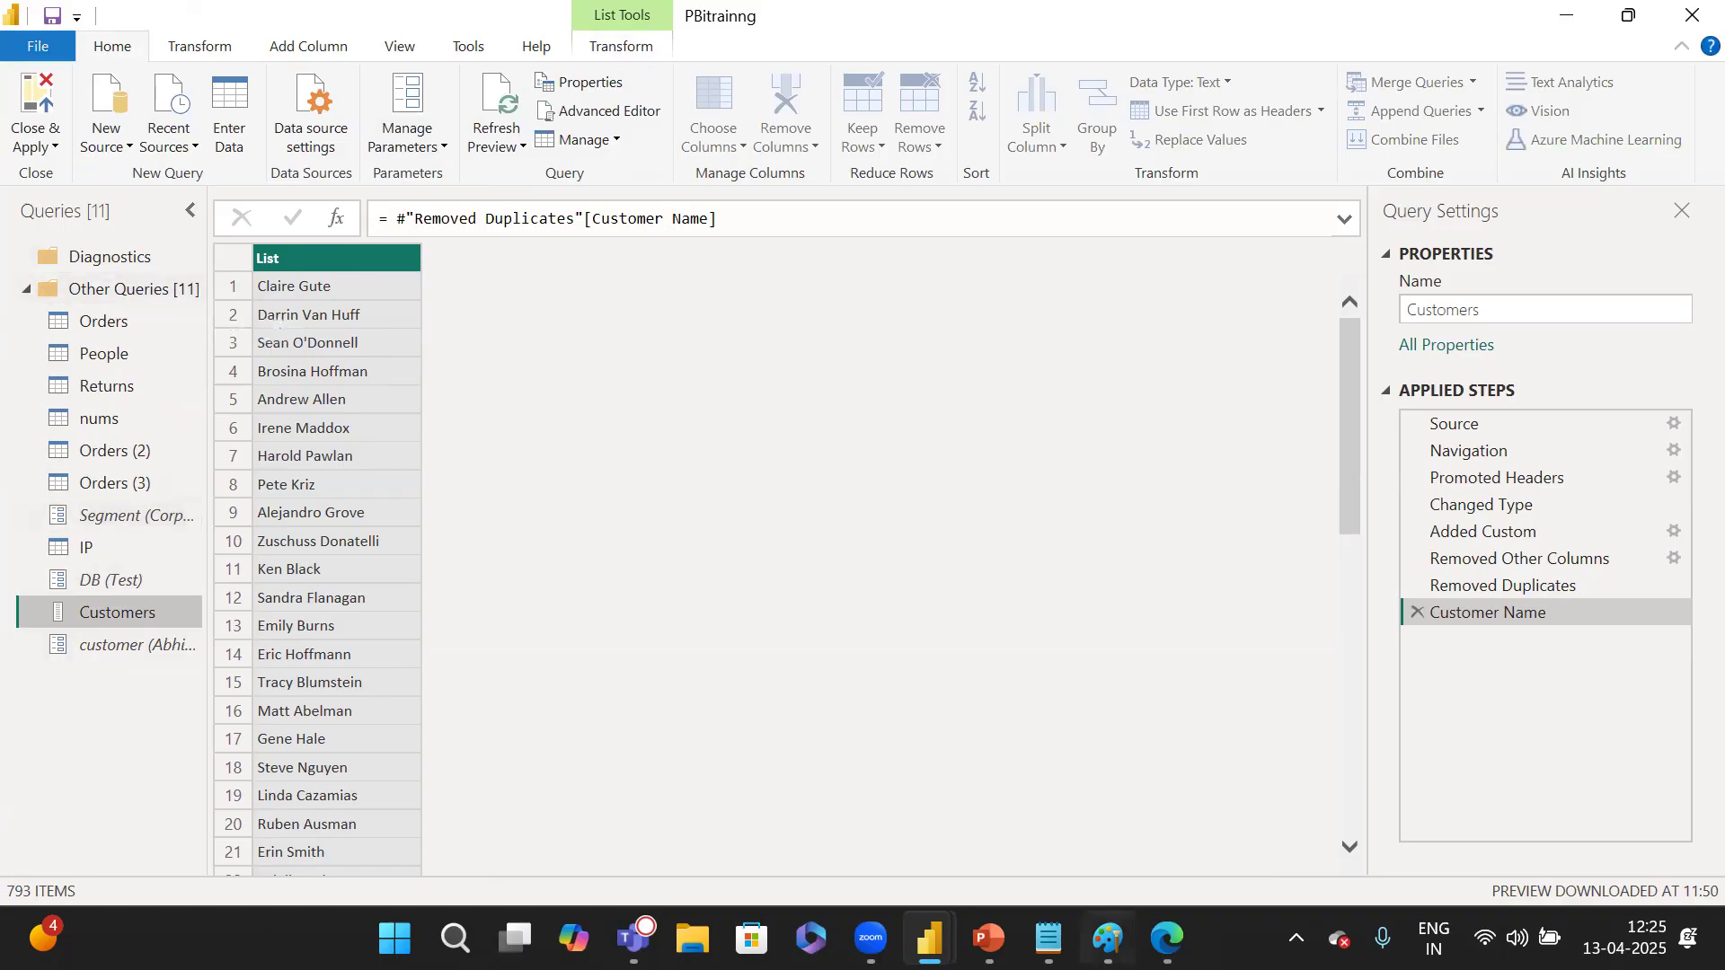
Switch to Paint to review the DEV, UAT/TEST and PROD environment diagram, and return to the Power Query Editor.
{"action": "left_click", "coordinate": [1107, 939]}
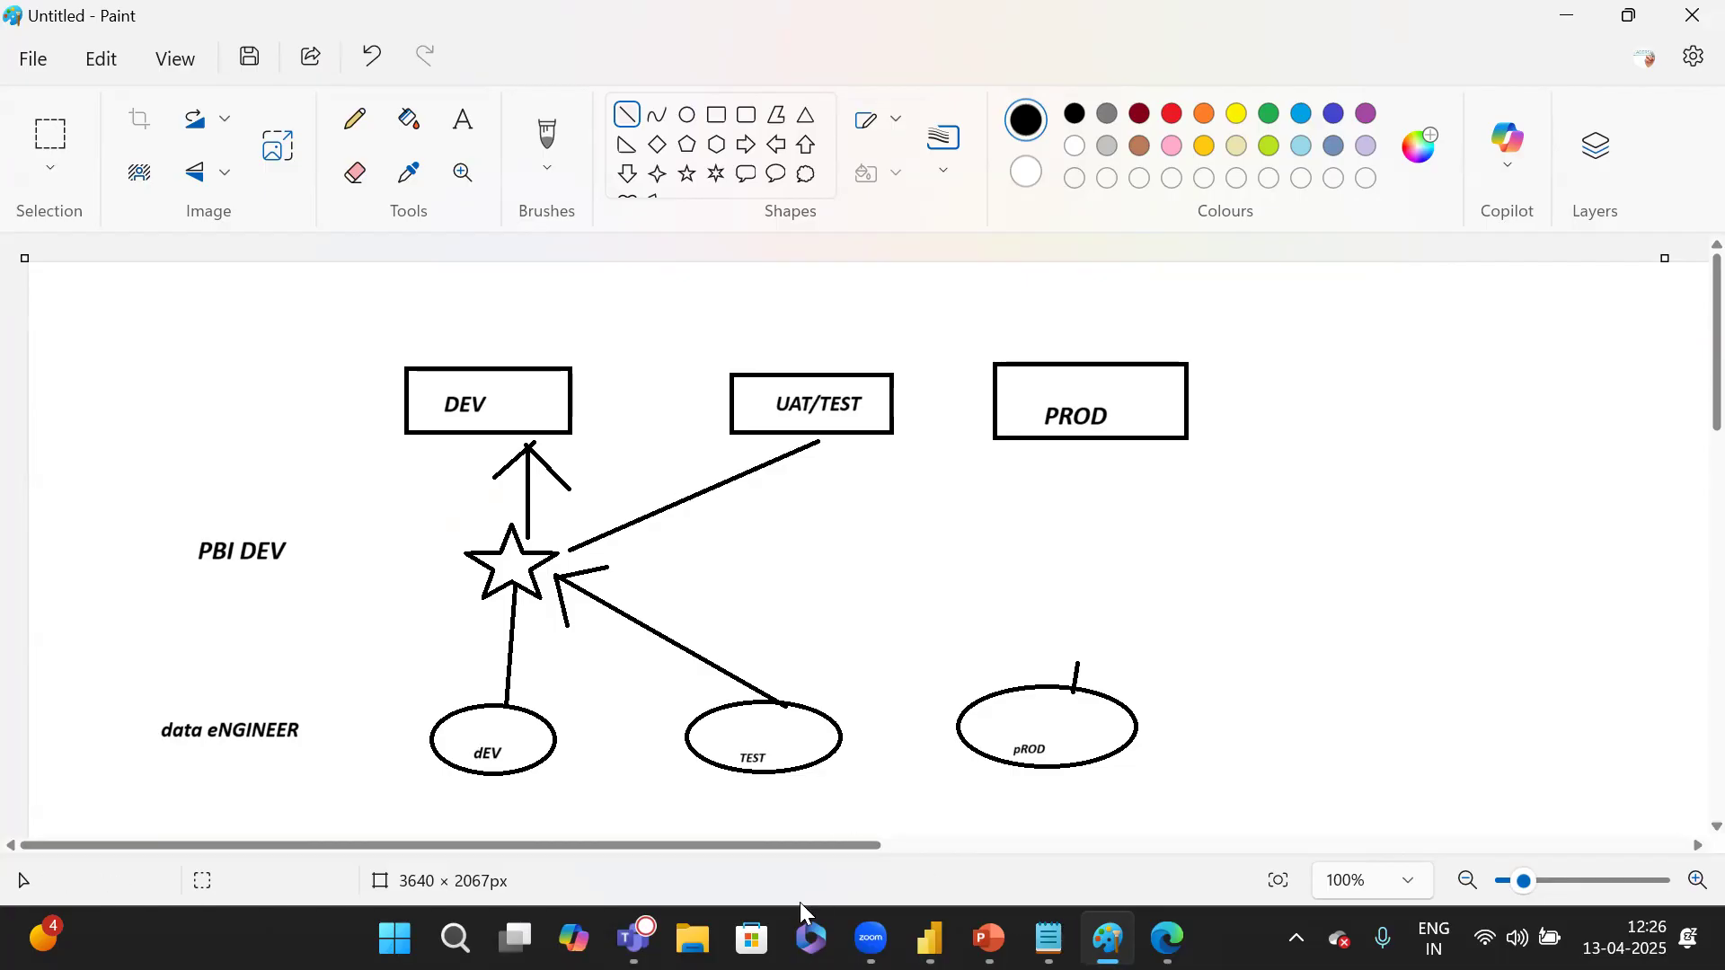
{"action": "mouse_move", "coordinate": [930, 939]}
{"action": "left_click", "coordinate": [1048, 770]}
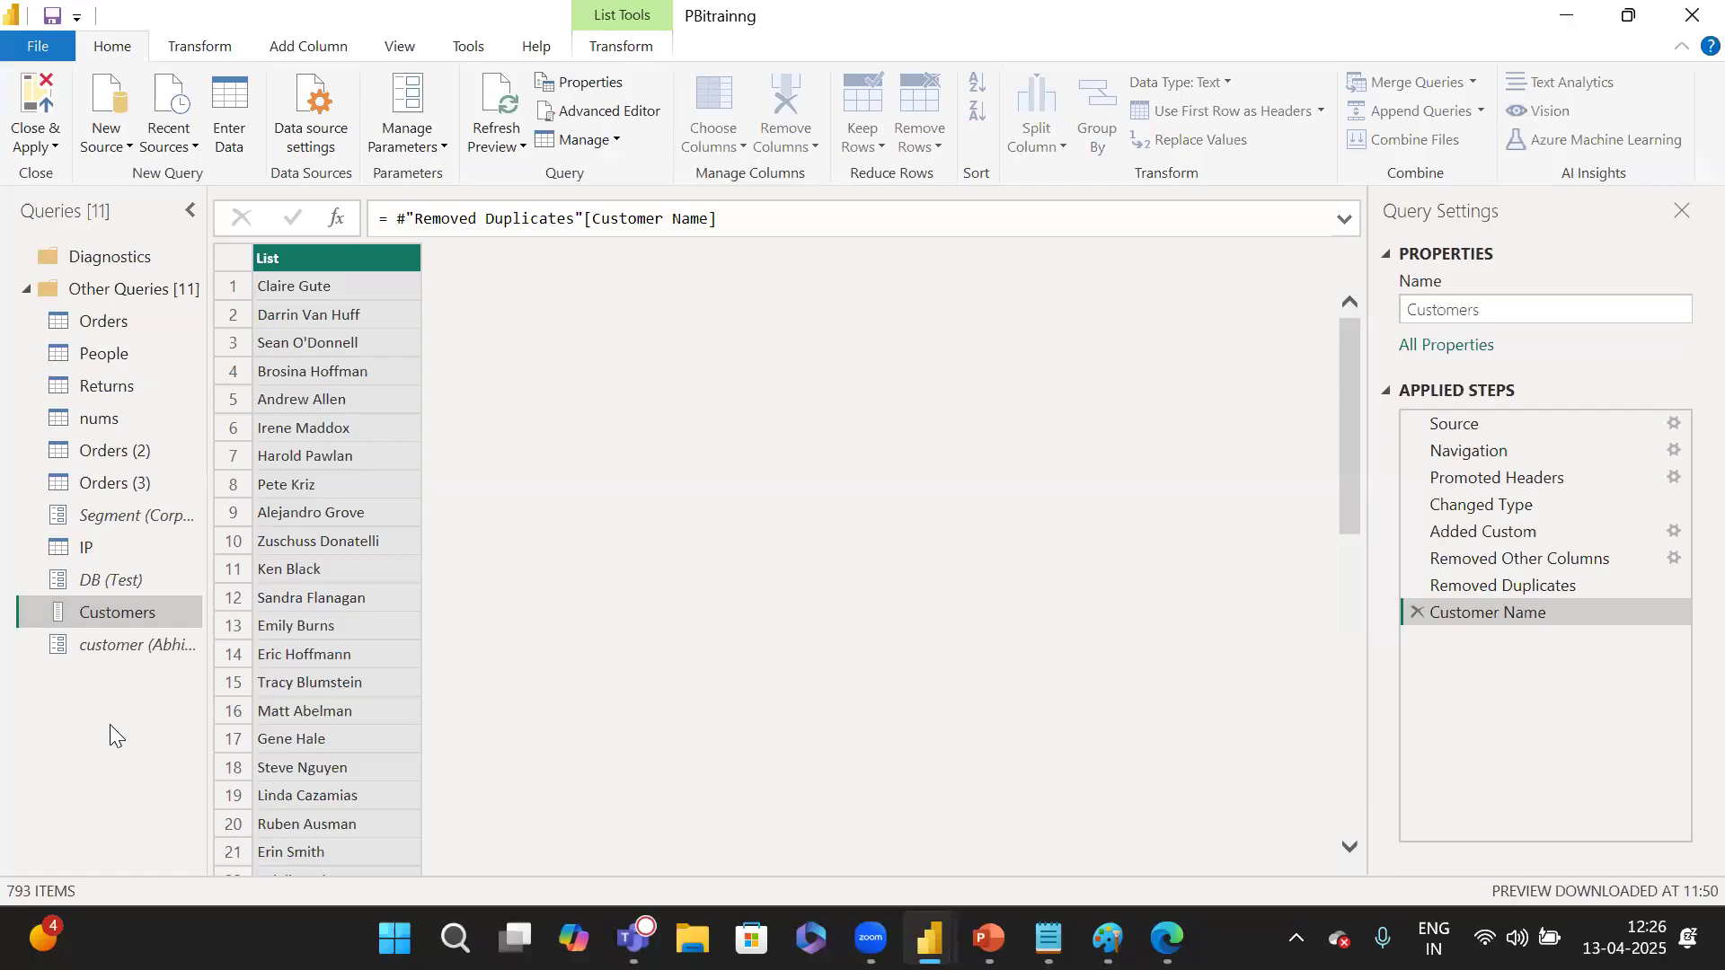
{"action": "left_click", "coordinate": [200, 49]}
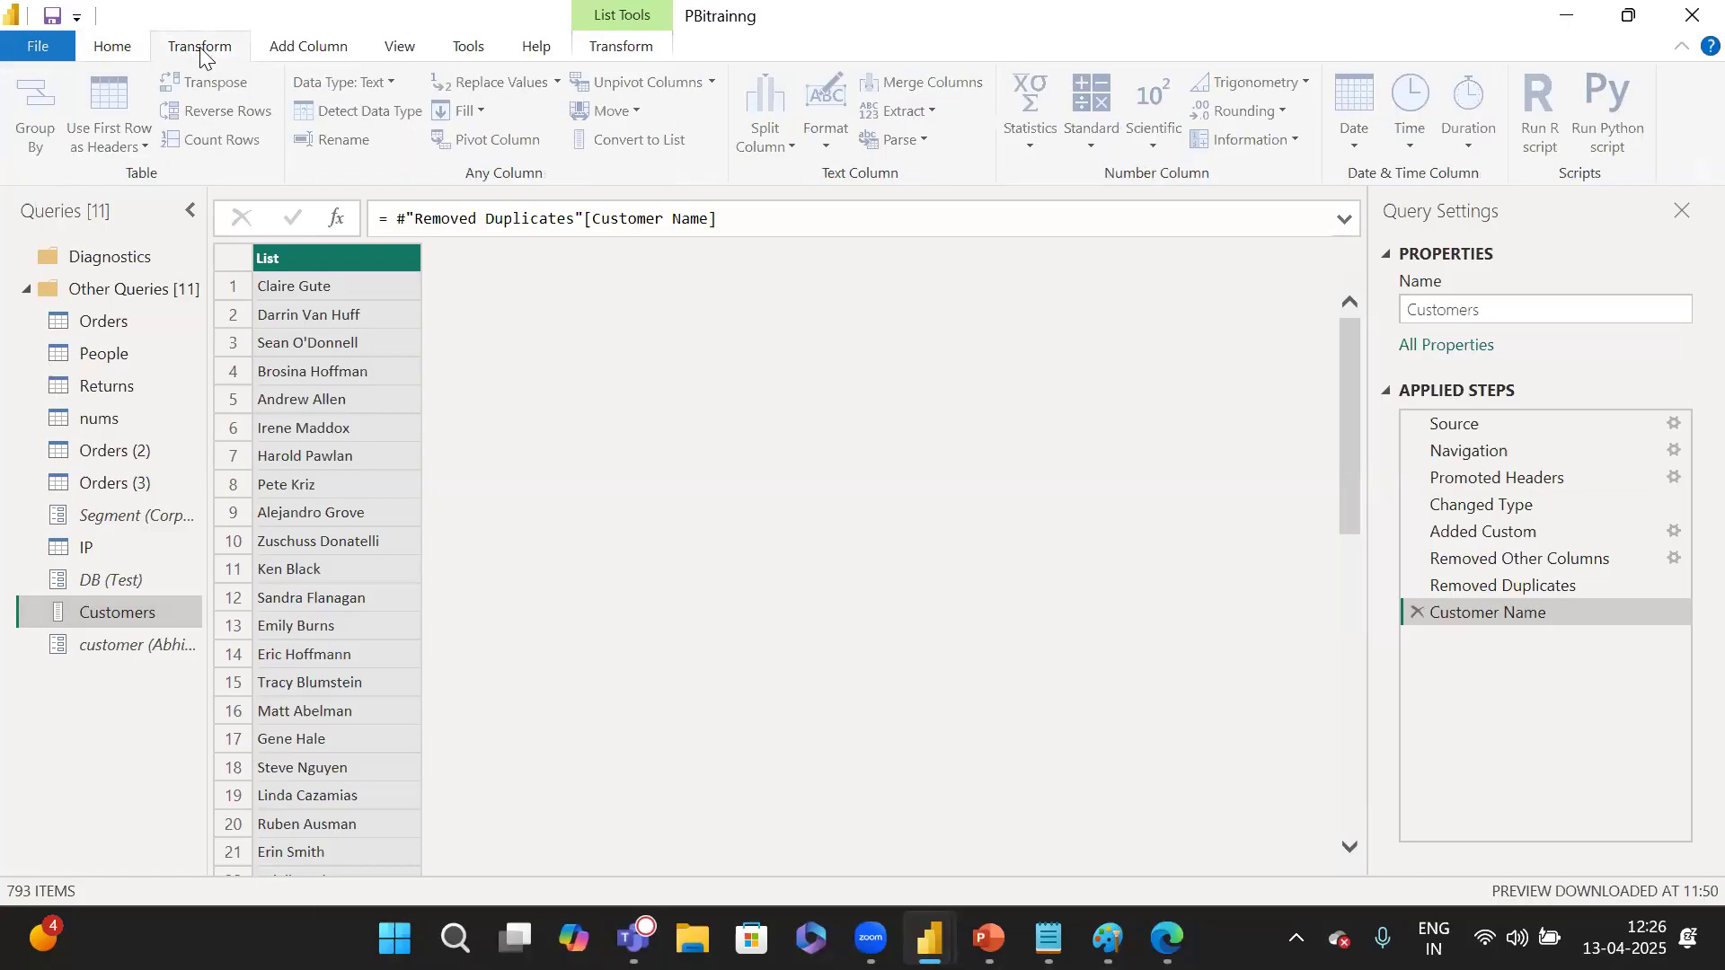
{"action": "left_click", "coordinate": [136, 52]}
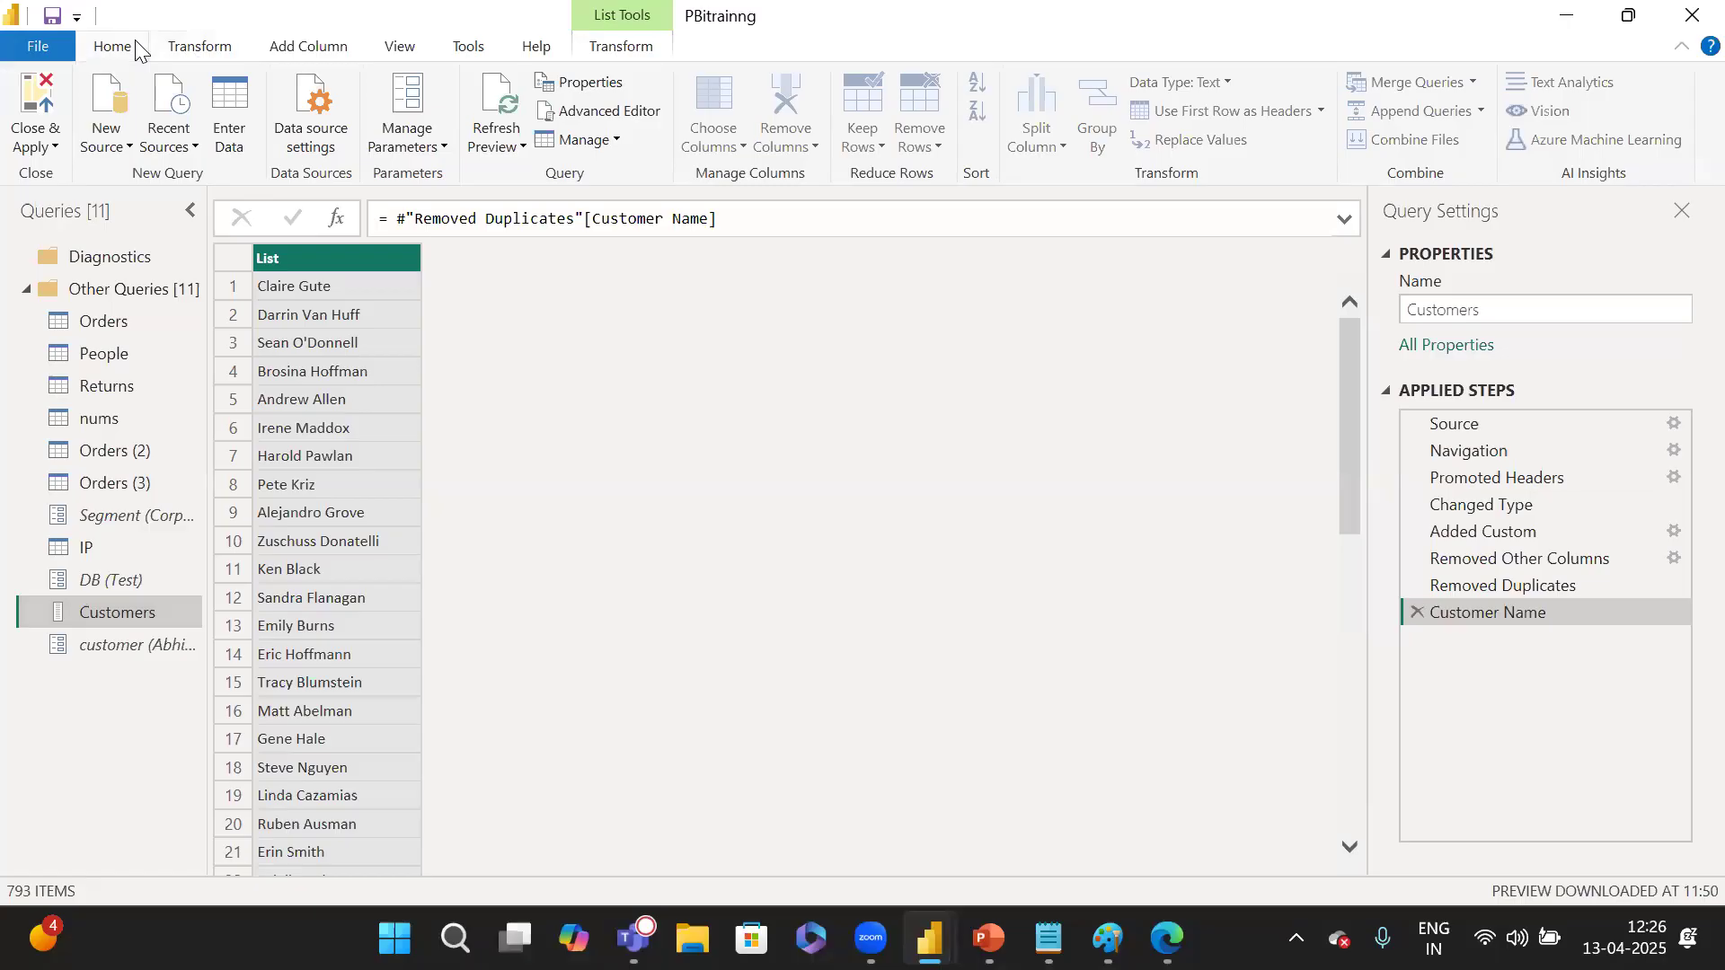
Switch to PowerPoint to review the Power BI Development Life Cycle slide, and return to the Power Query Editor.
{"action": "left_click", "coordinate": [988, 937]}
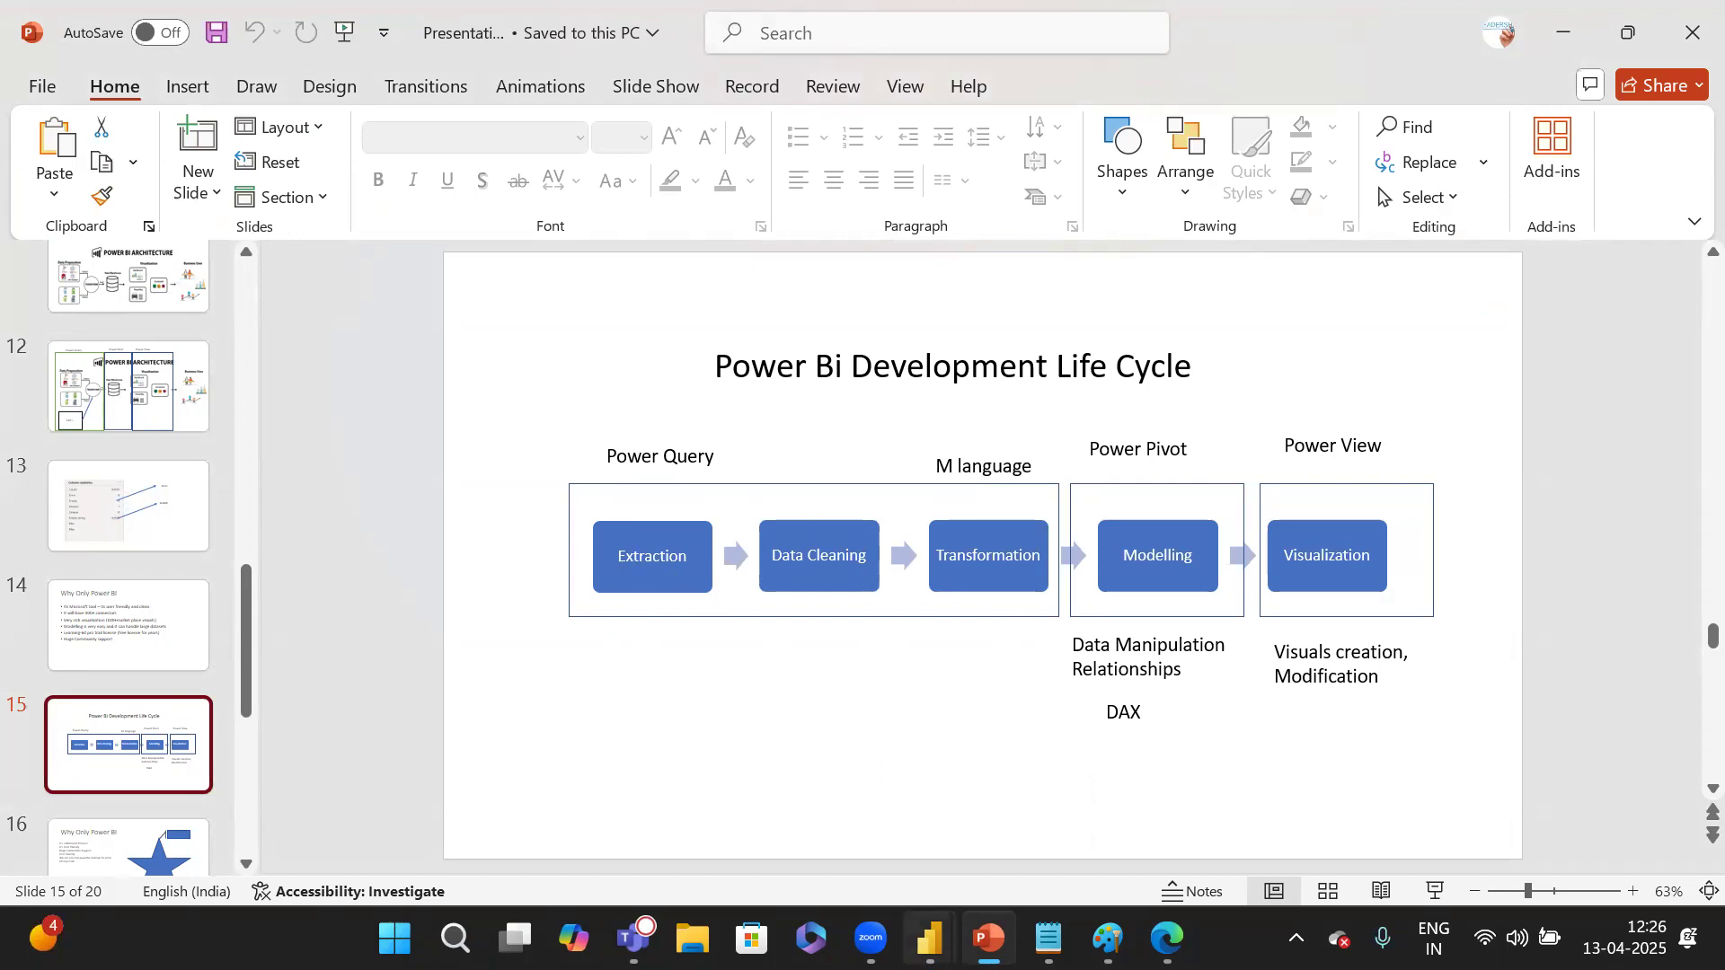
{"action": "mouse_move", "coordinate": [929, 939]}
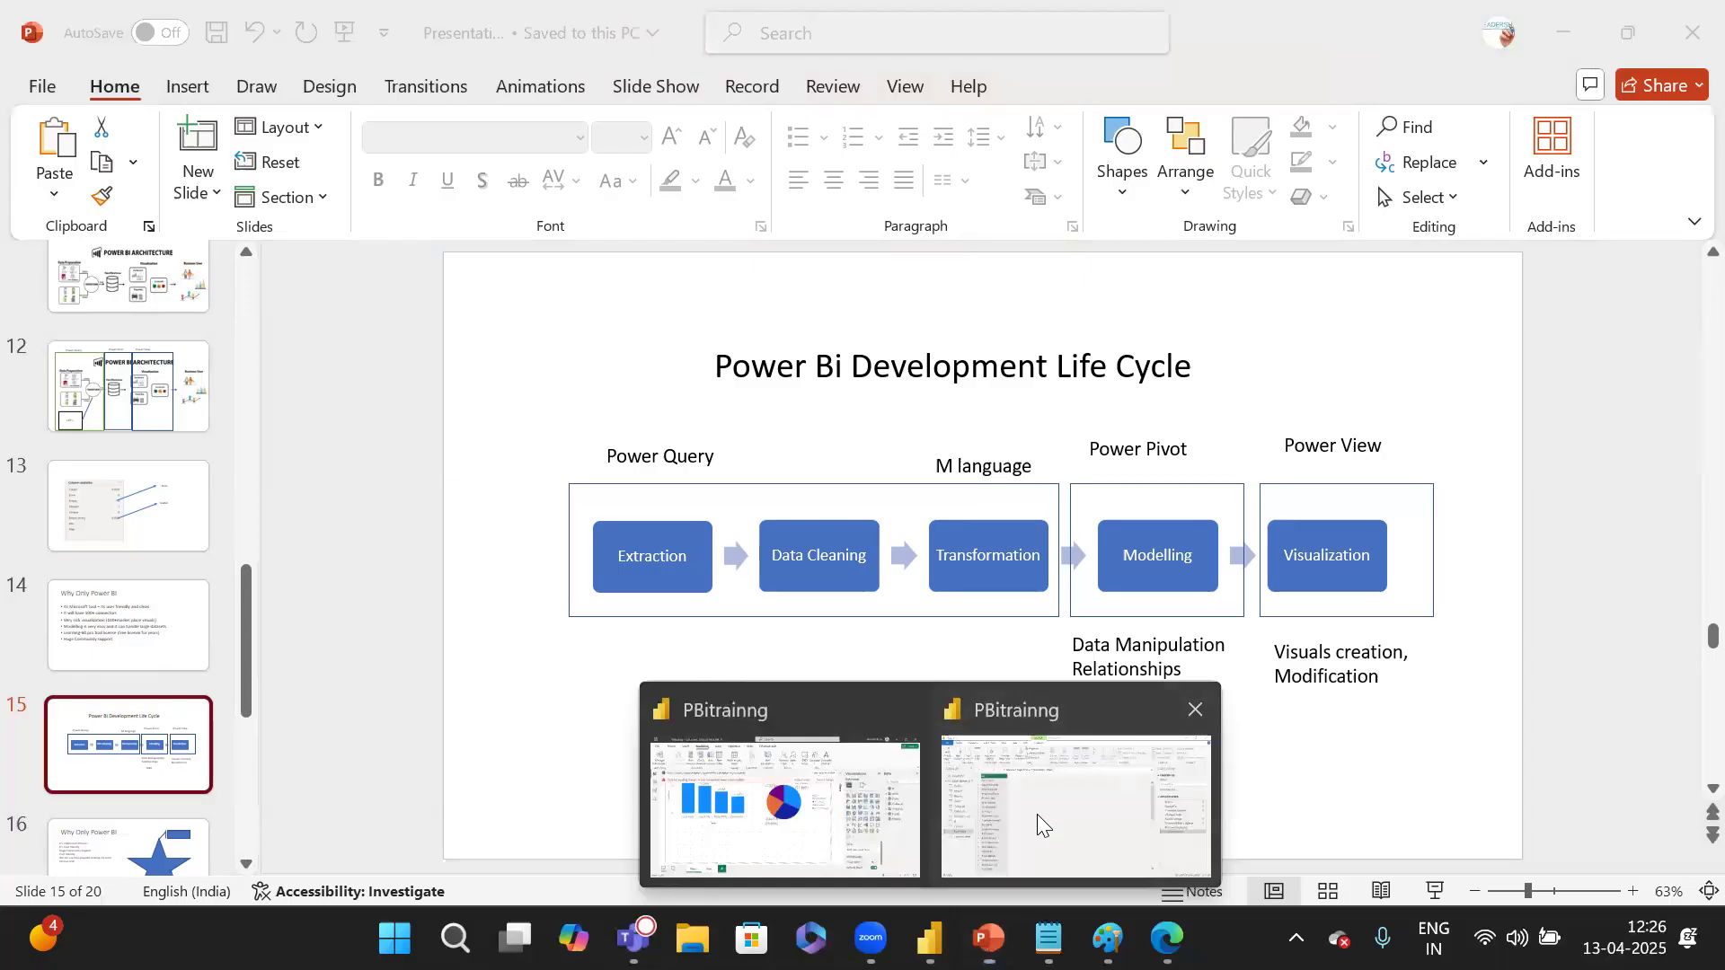
{"action": "left_click", "coordinate": [1036, 814]}
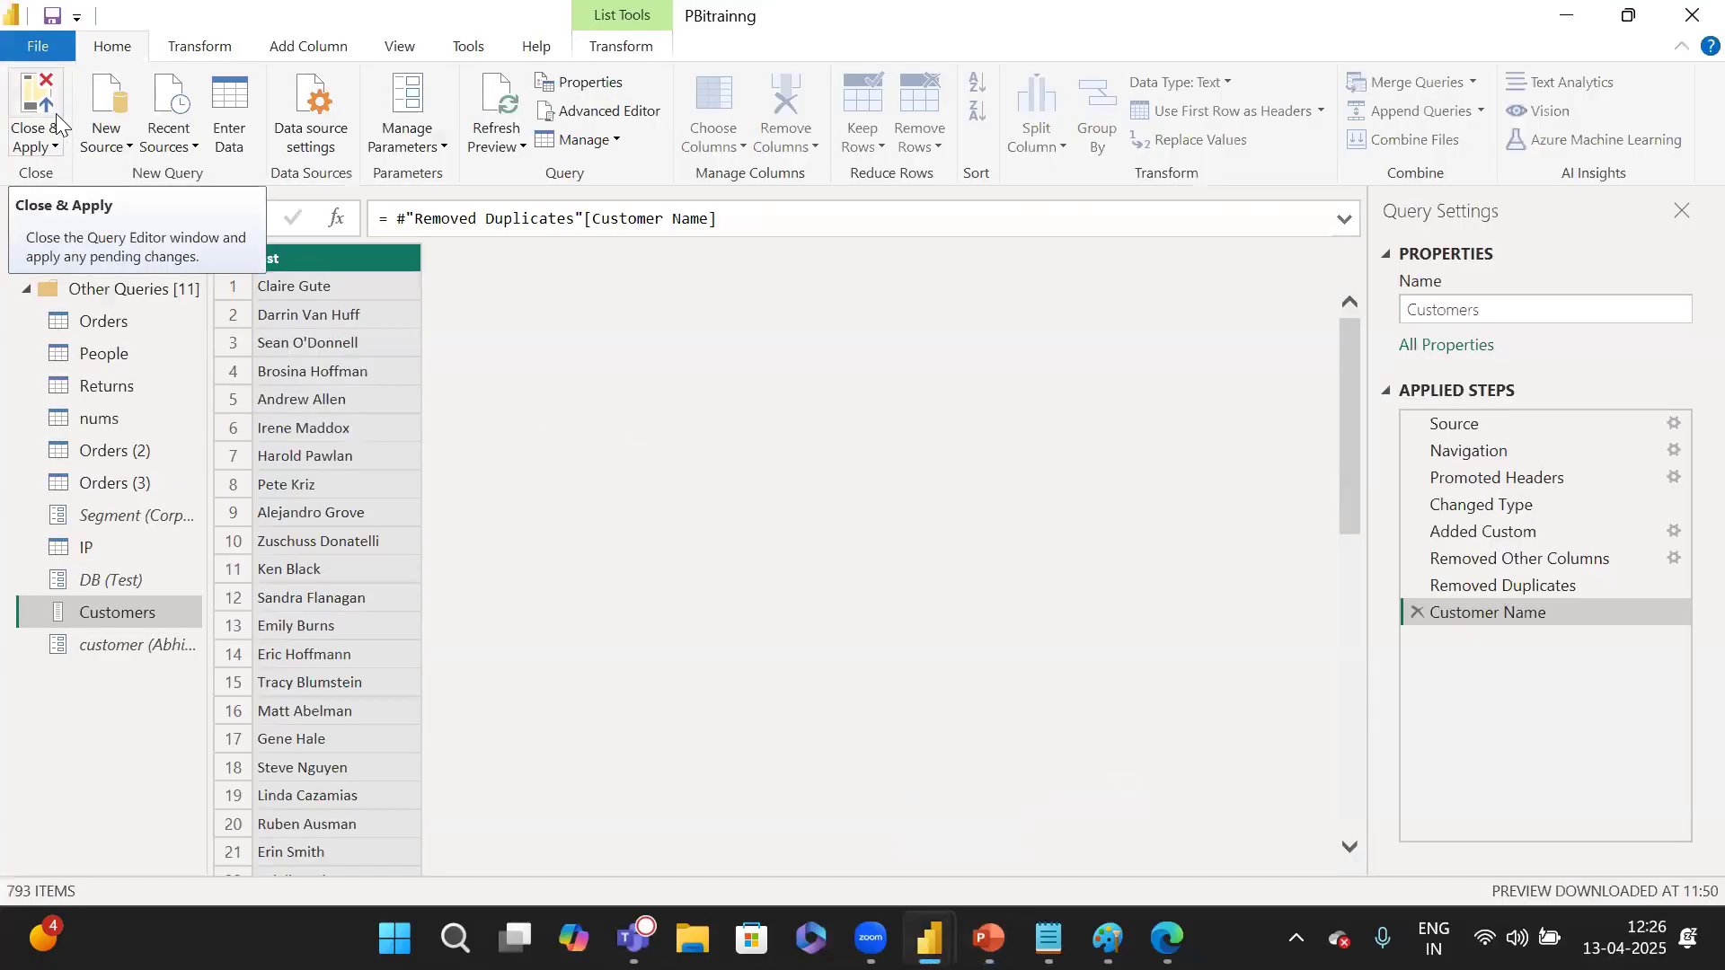
Look through the Orders, People, Returns, nums, Orders (2), Orders (3) and Segment queries to examine their data and applied steps.
{"action": "left_click", "coordinate": [112, 323]}
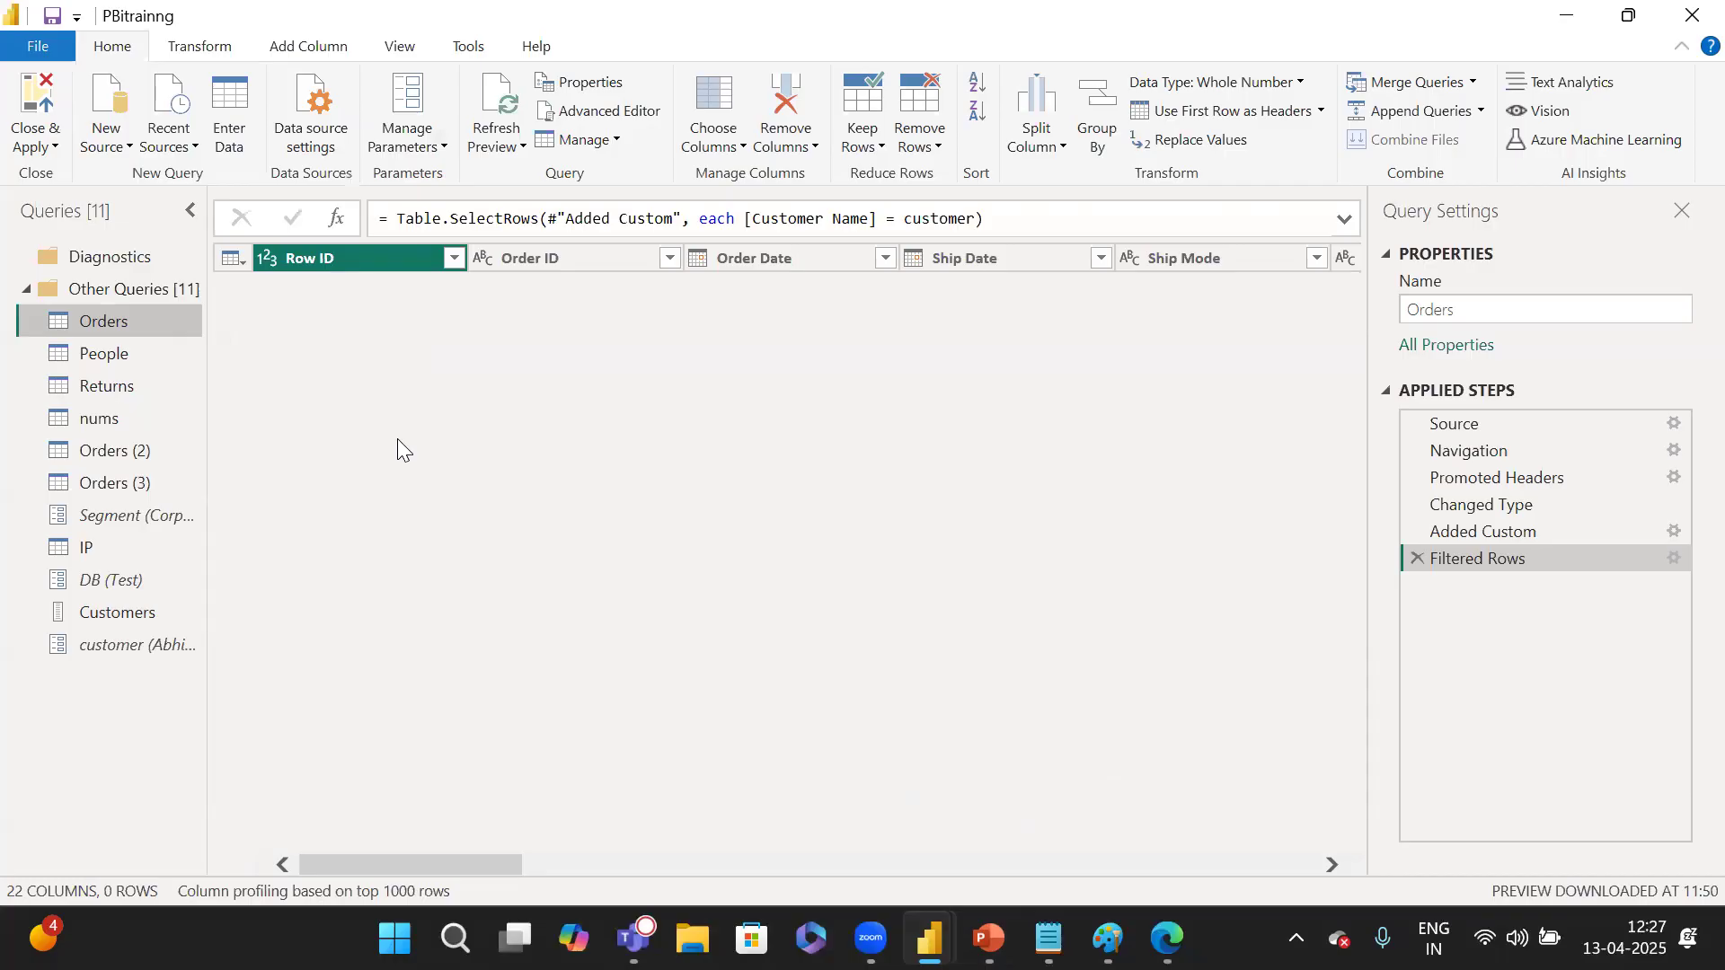
{"action": "left_click", "coordinate": [127, 353]}
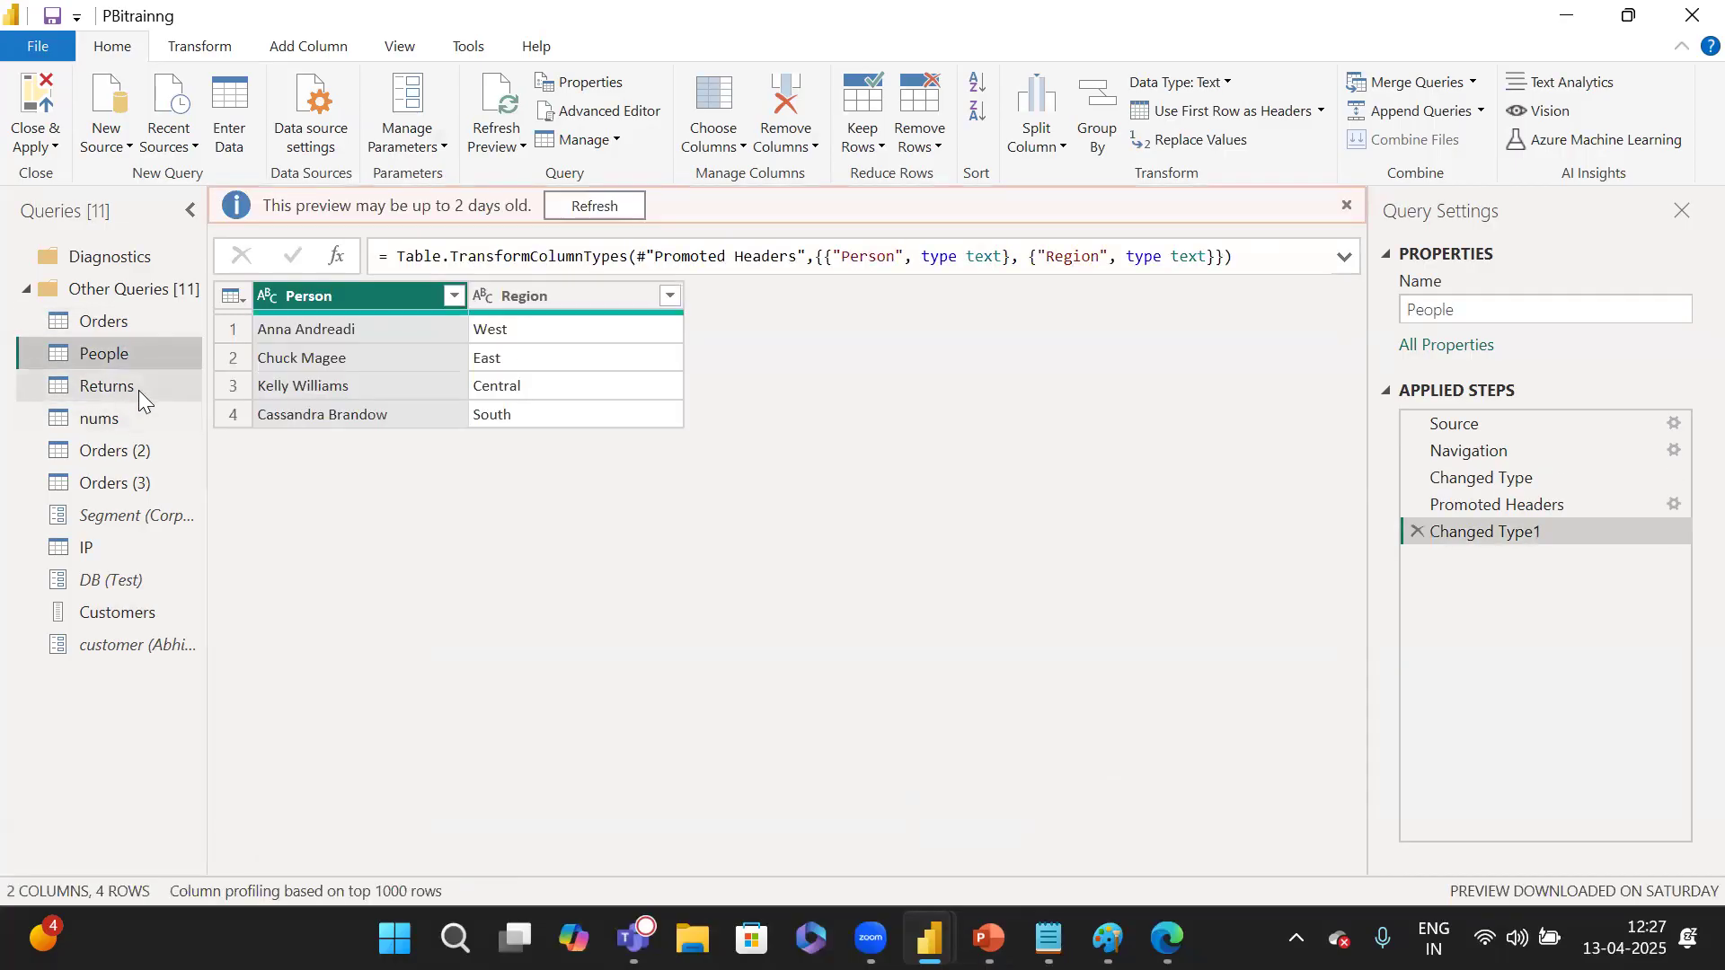
{"action": "left_click", "coordinate": [138, 388]}
{"action": "left_click", "coordinate": [142, 416]}
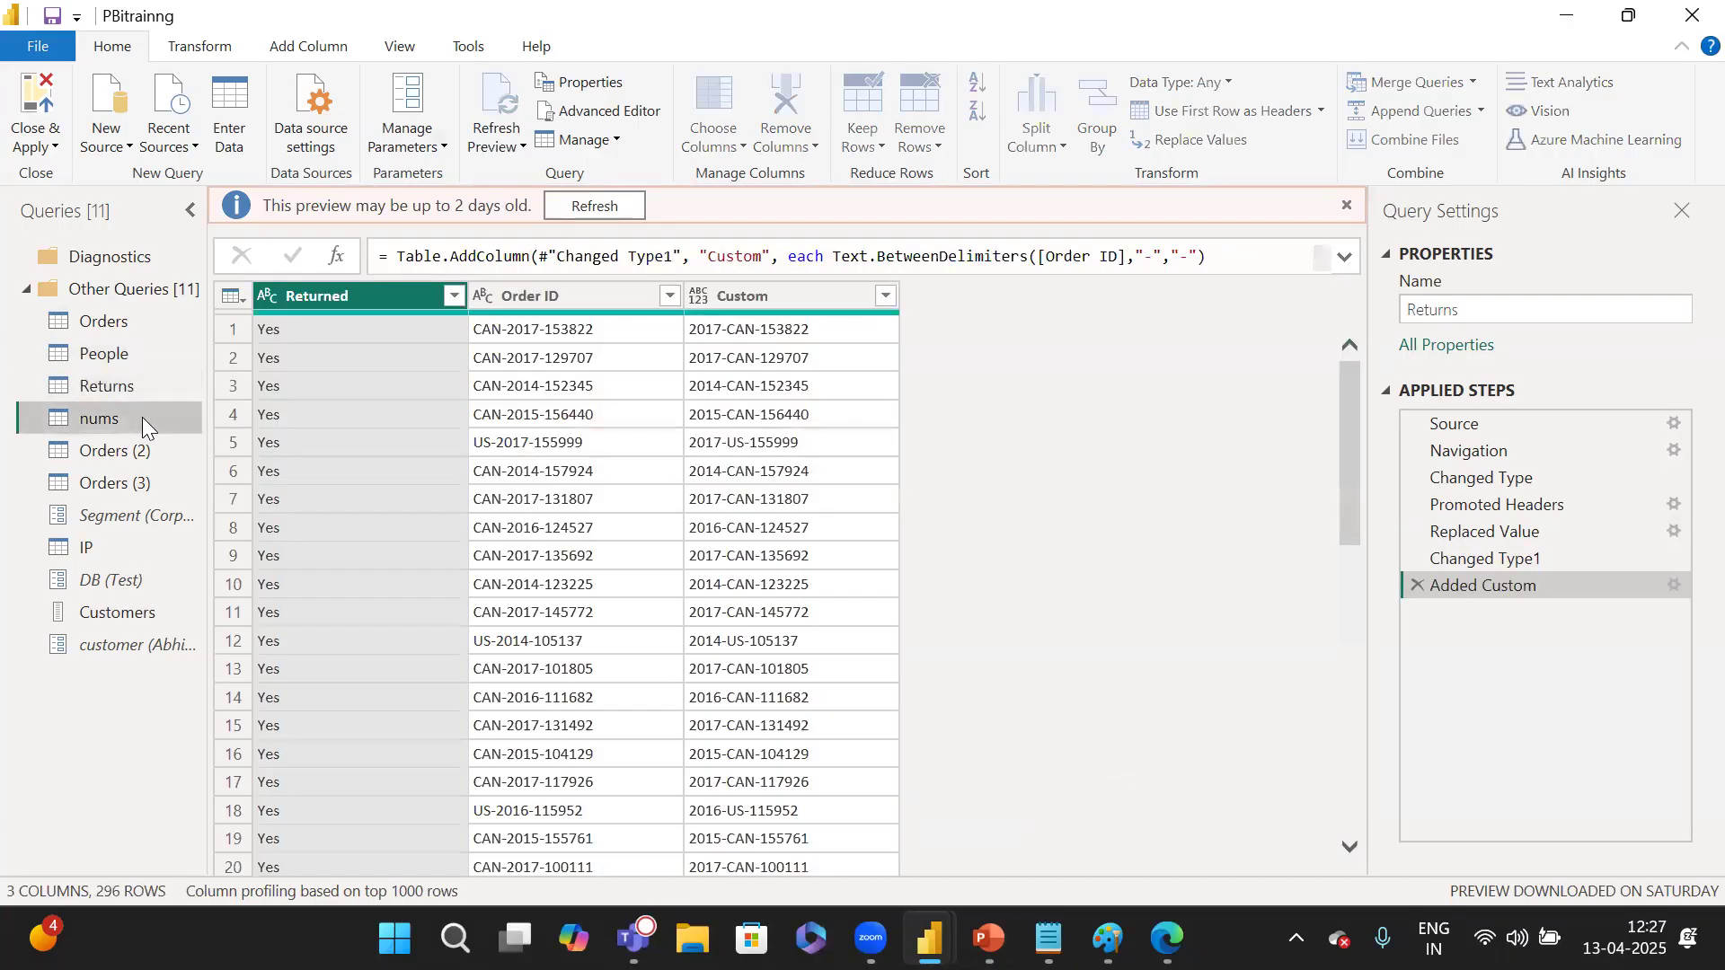
{"action": "left_click", "coordinate": [140, 449]}
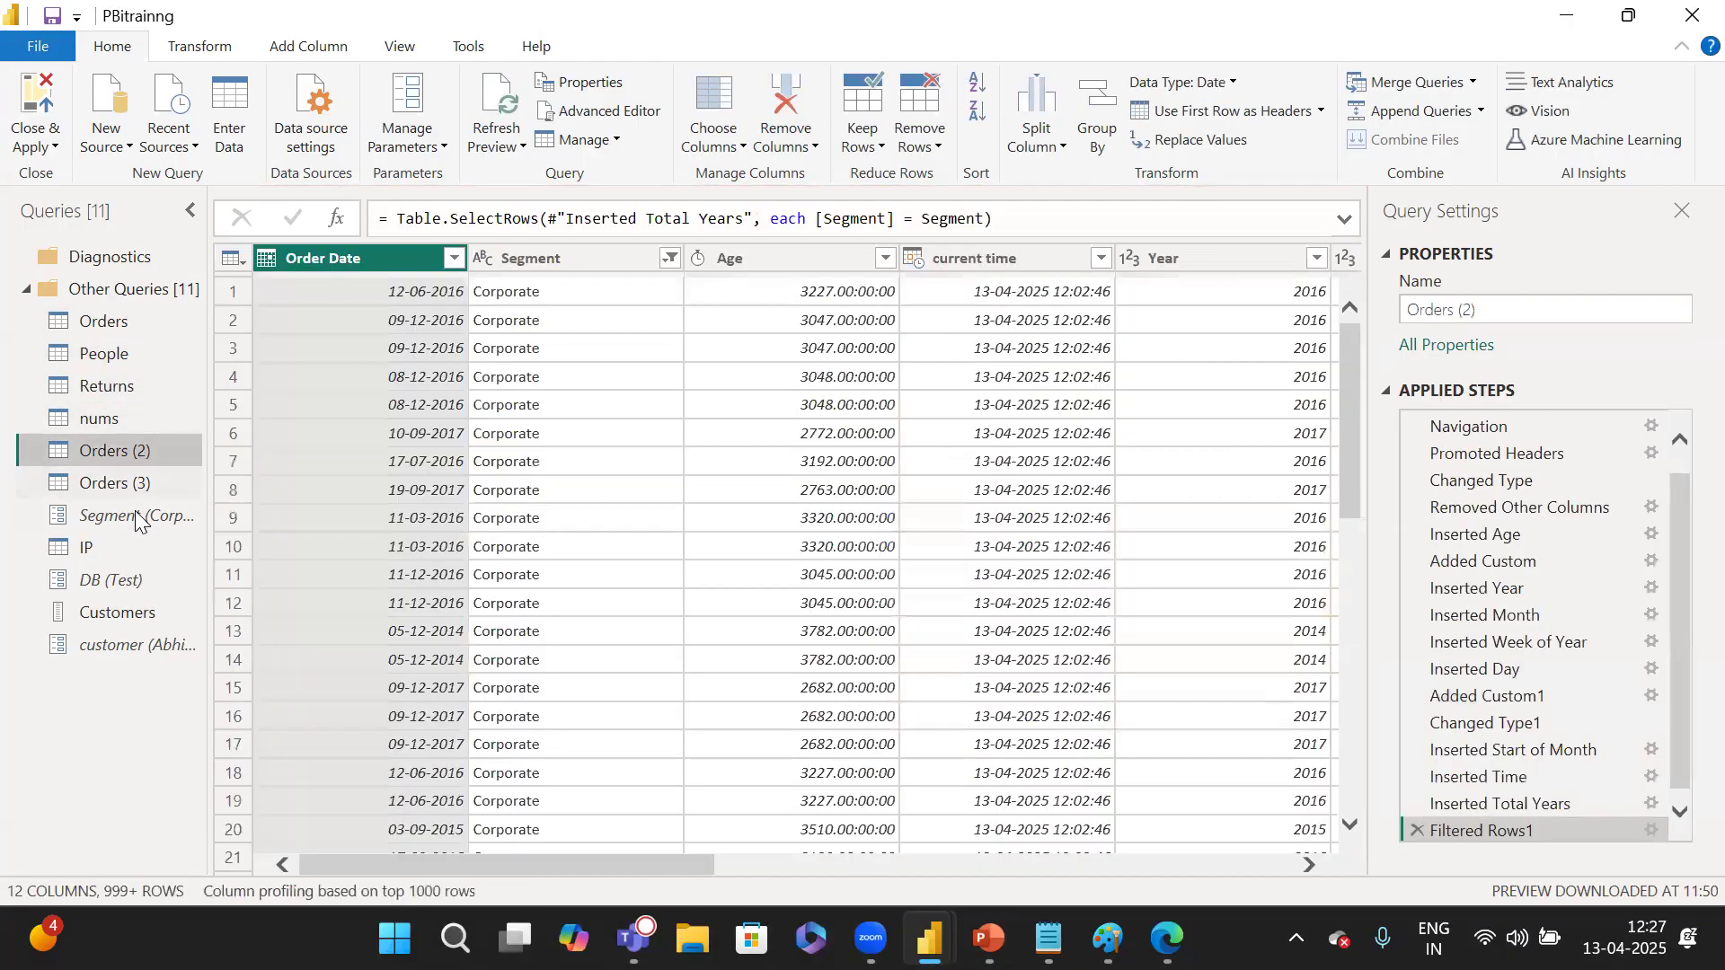
{"action": "left_click", "coordinate": [135, 514]}
{"action": "left_click", "coordinate": [136, 485]}
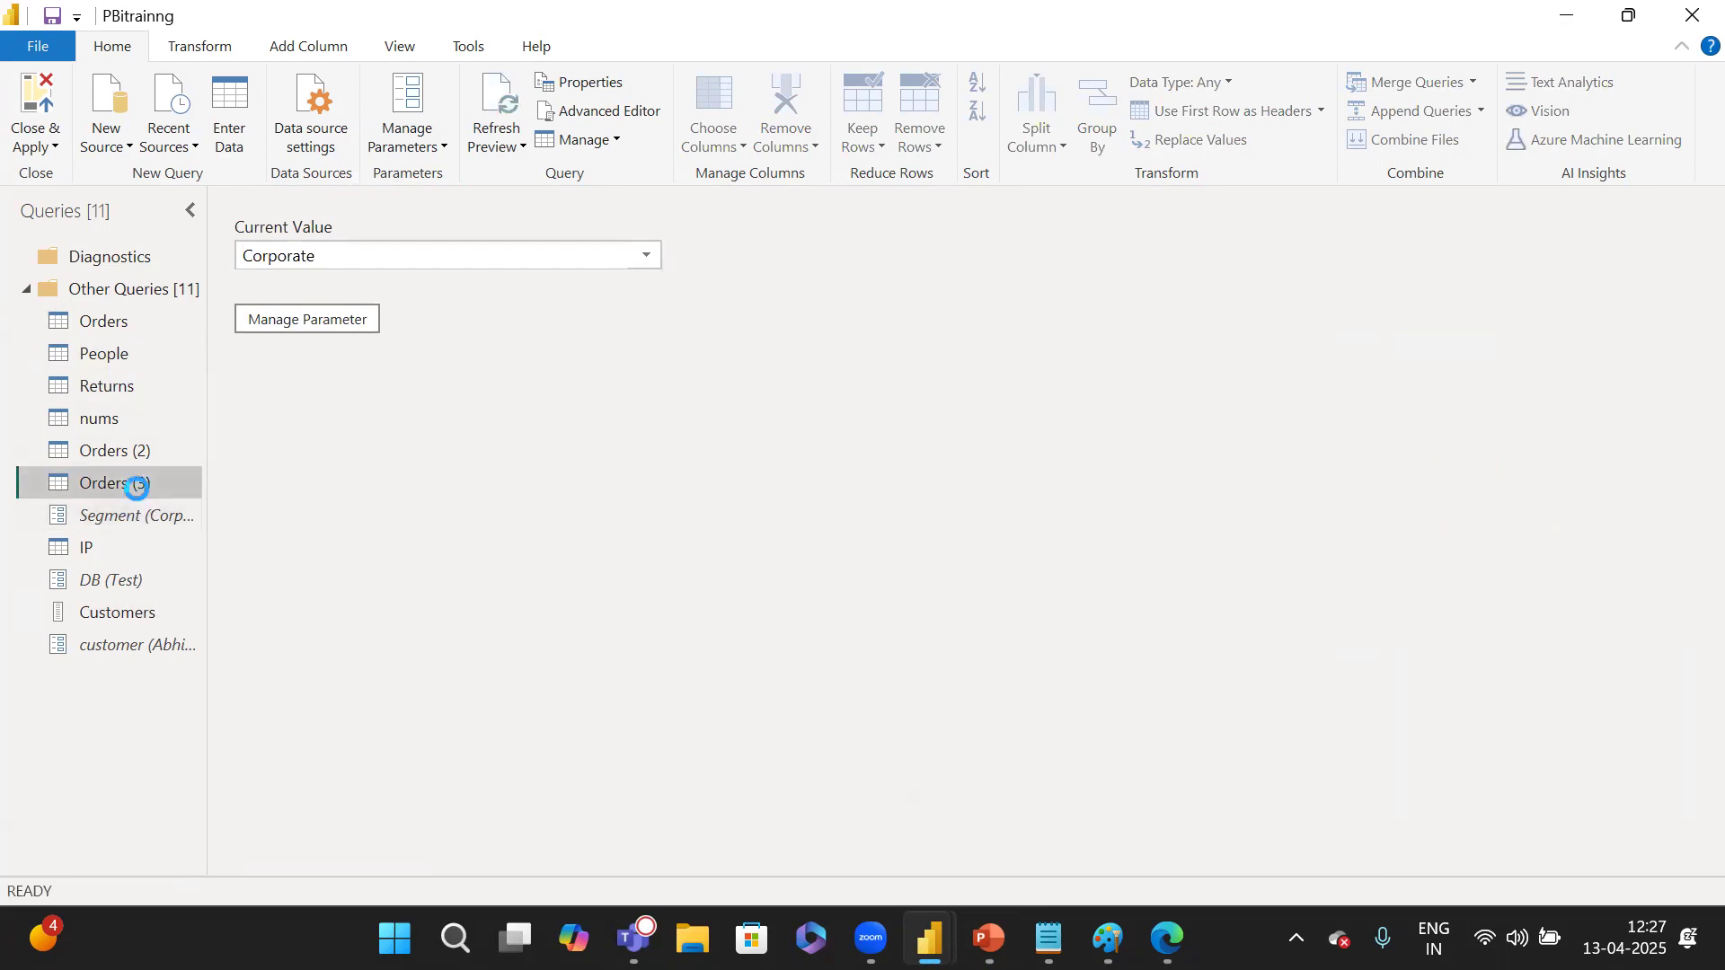
{"action": "left_click", "coordinate": [140, 451]}
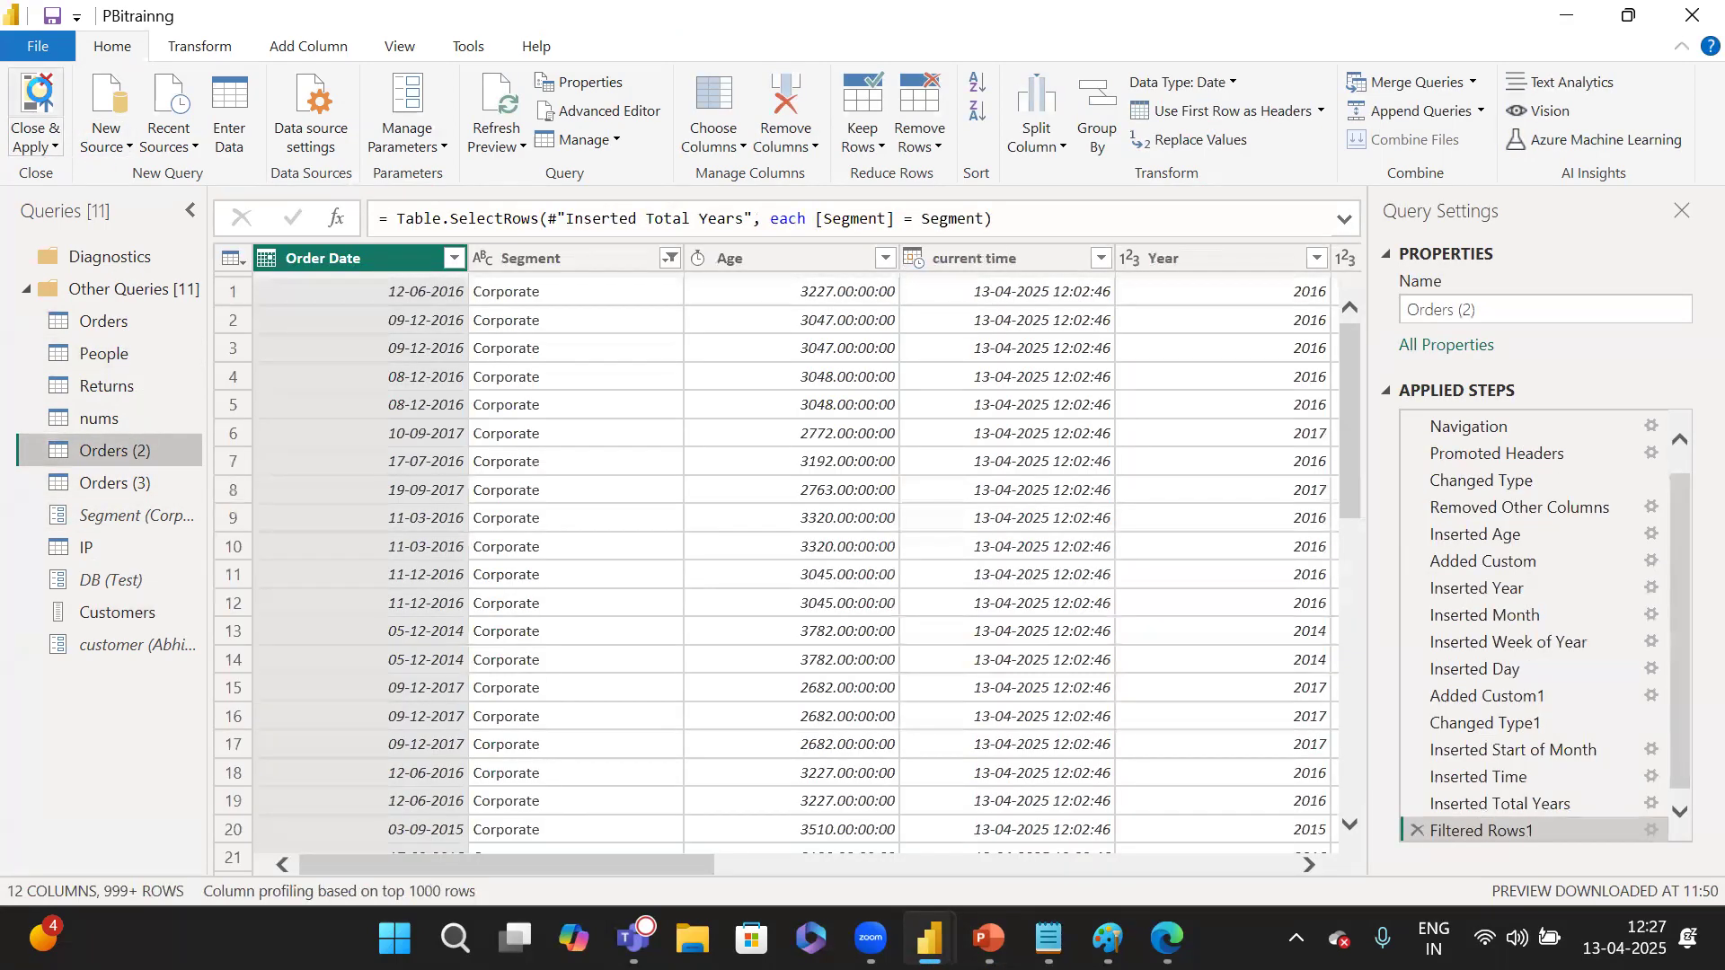
Close the Power Query Editor and apply the pending query changes, checking the life cycle slide in PowerPoint while the tables load.
{"action": "left_click", "coordinate": [38, 104]}
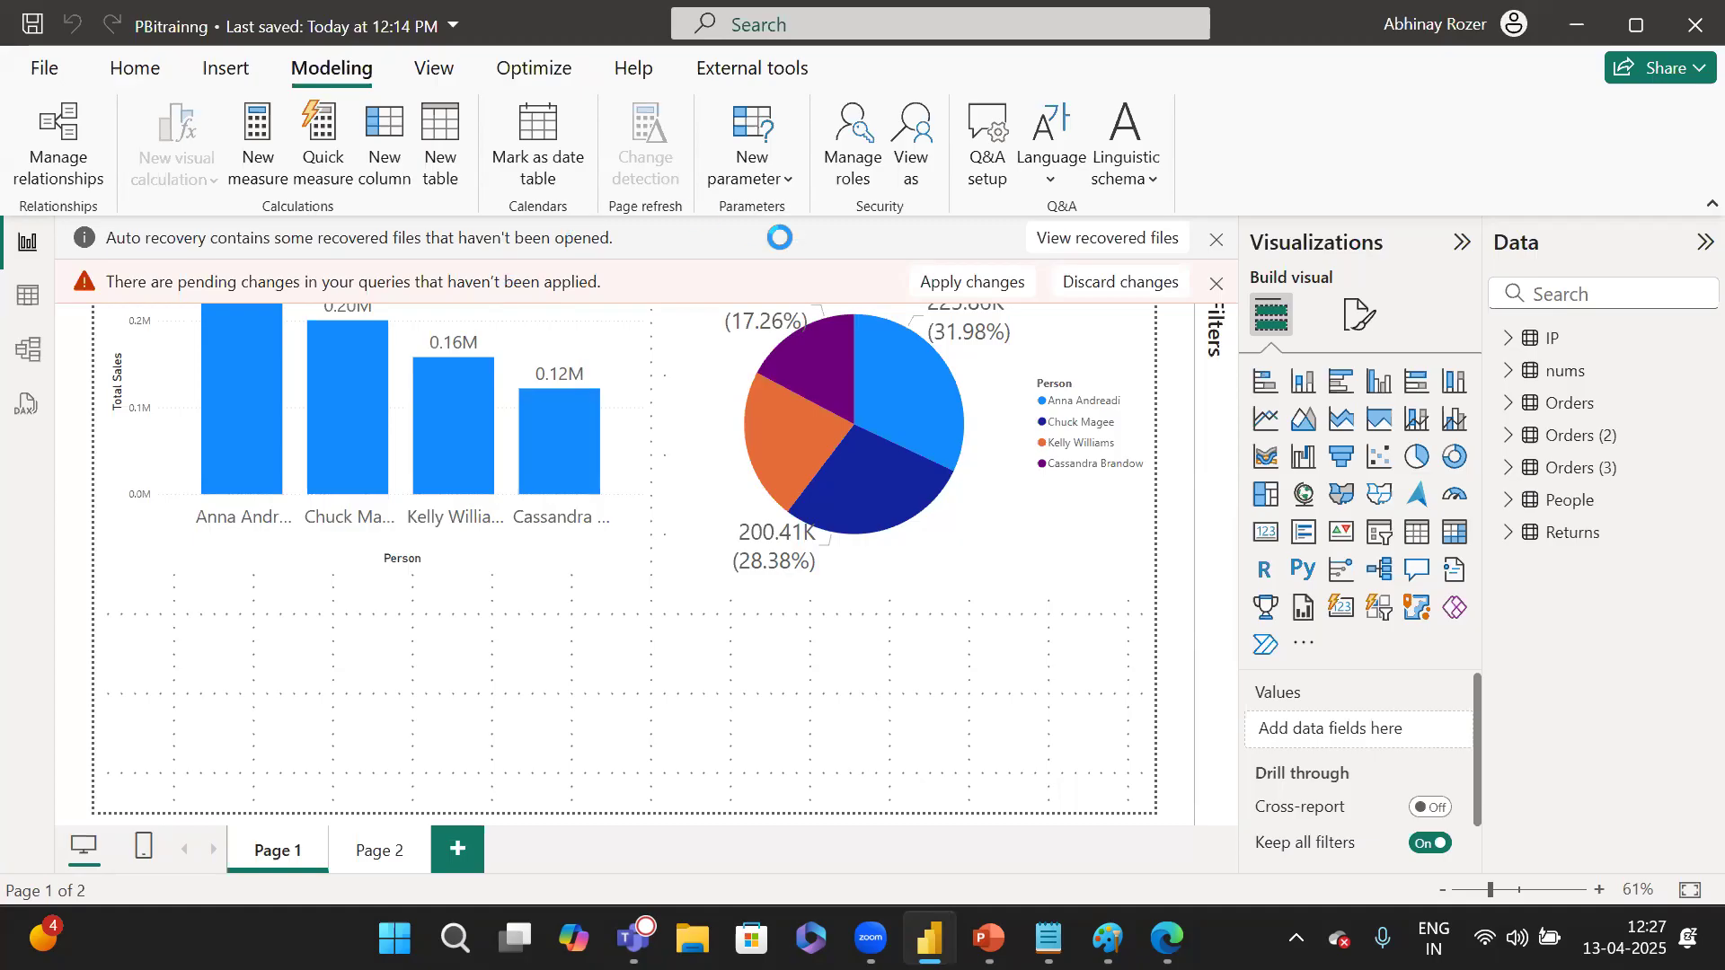
{"action": "left_click", "coordinate": [988, 938]}
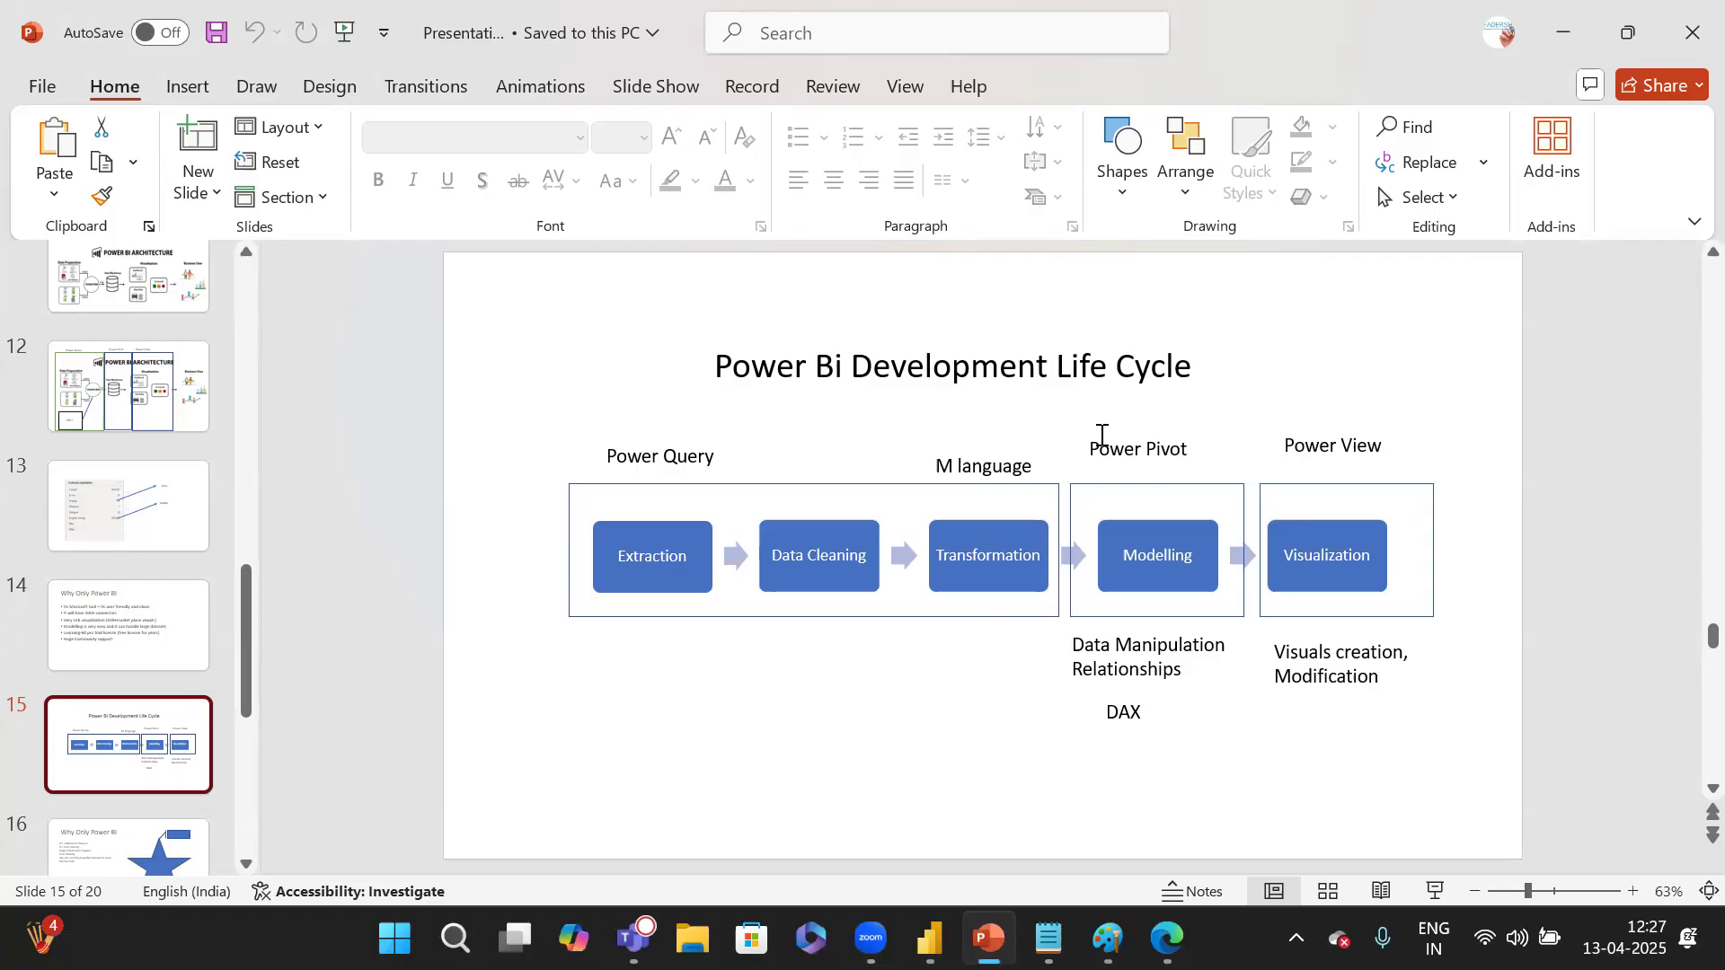
{"action": "mouse_move", "coordinate": [929, 938]}
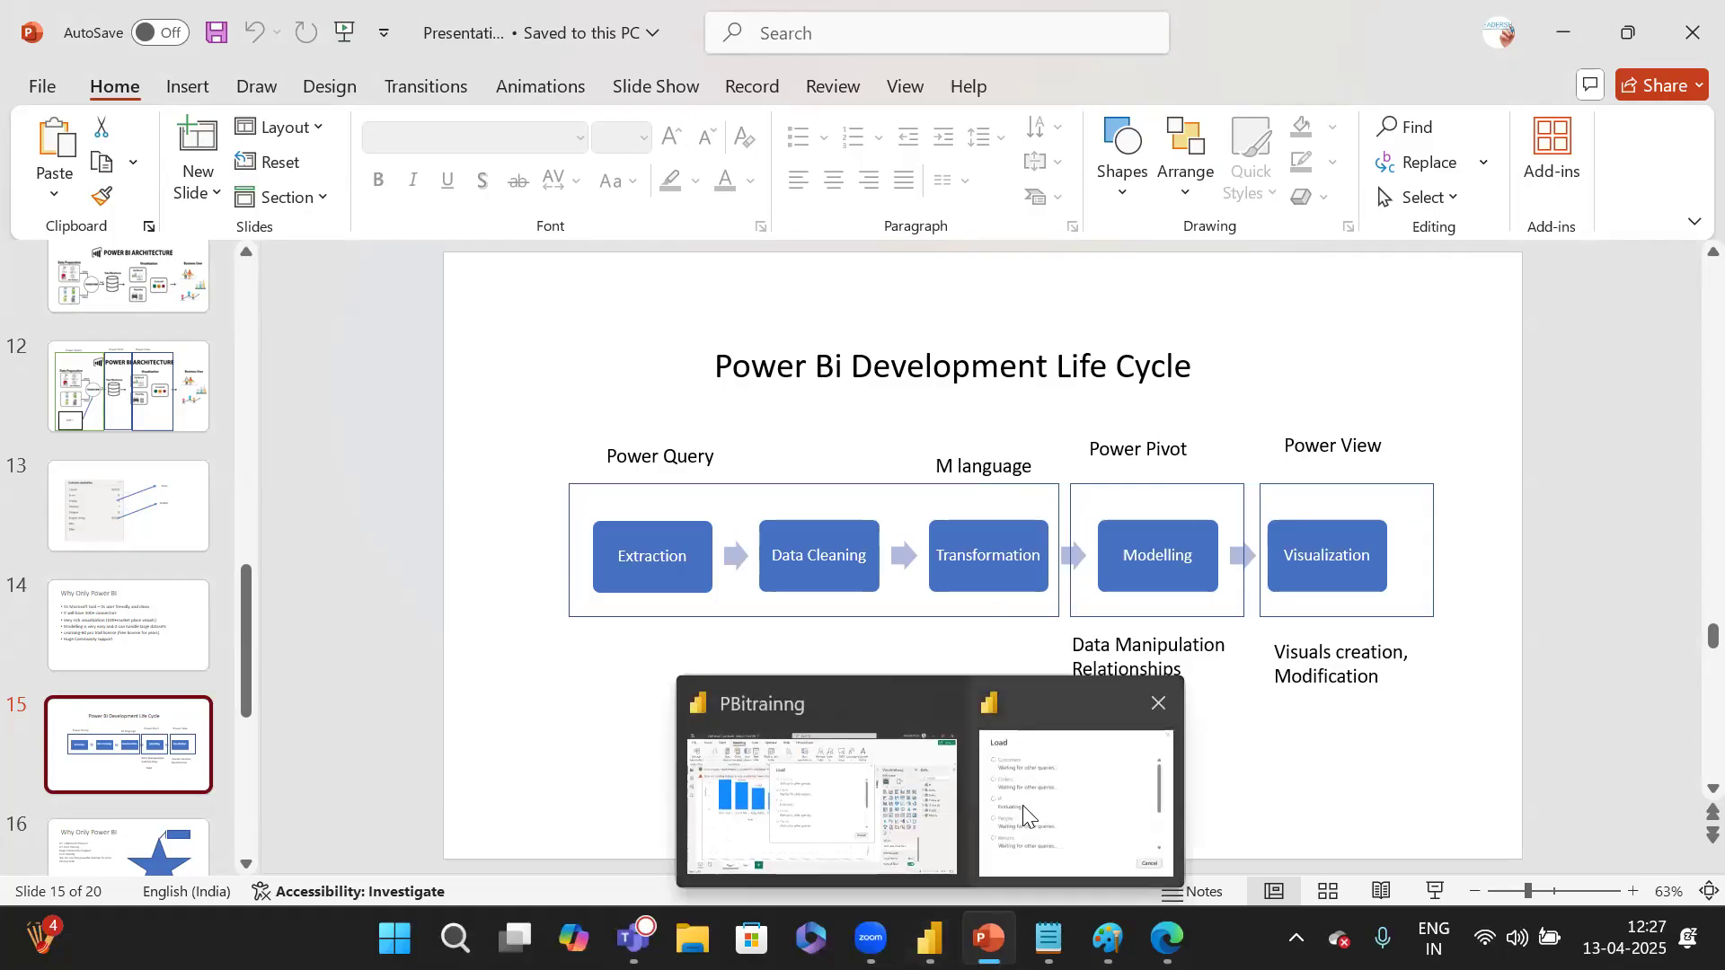
{"action": "left_click", "coordinate": [880, 805]}
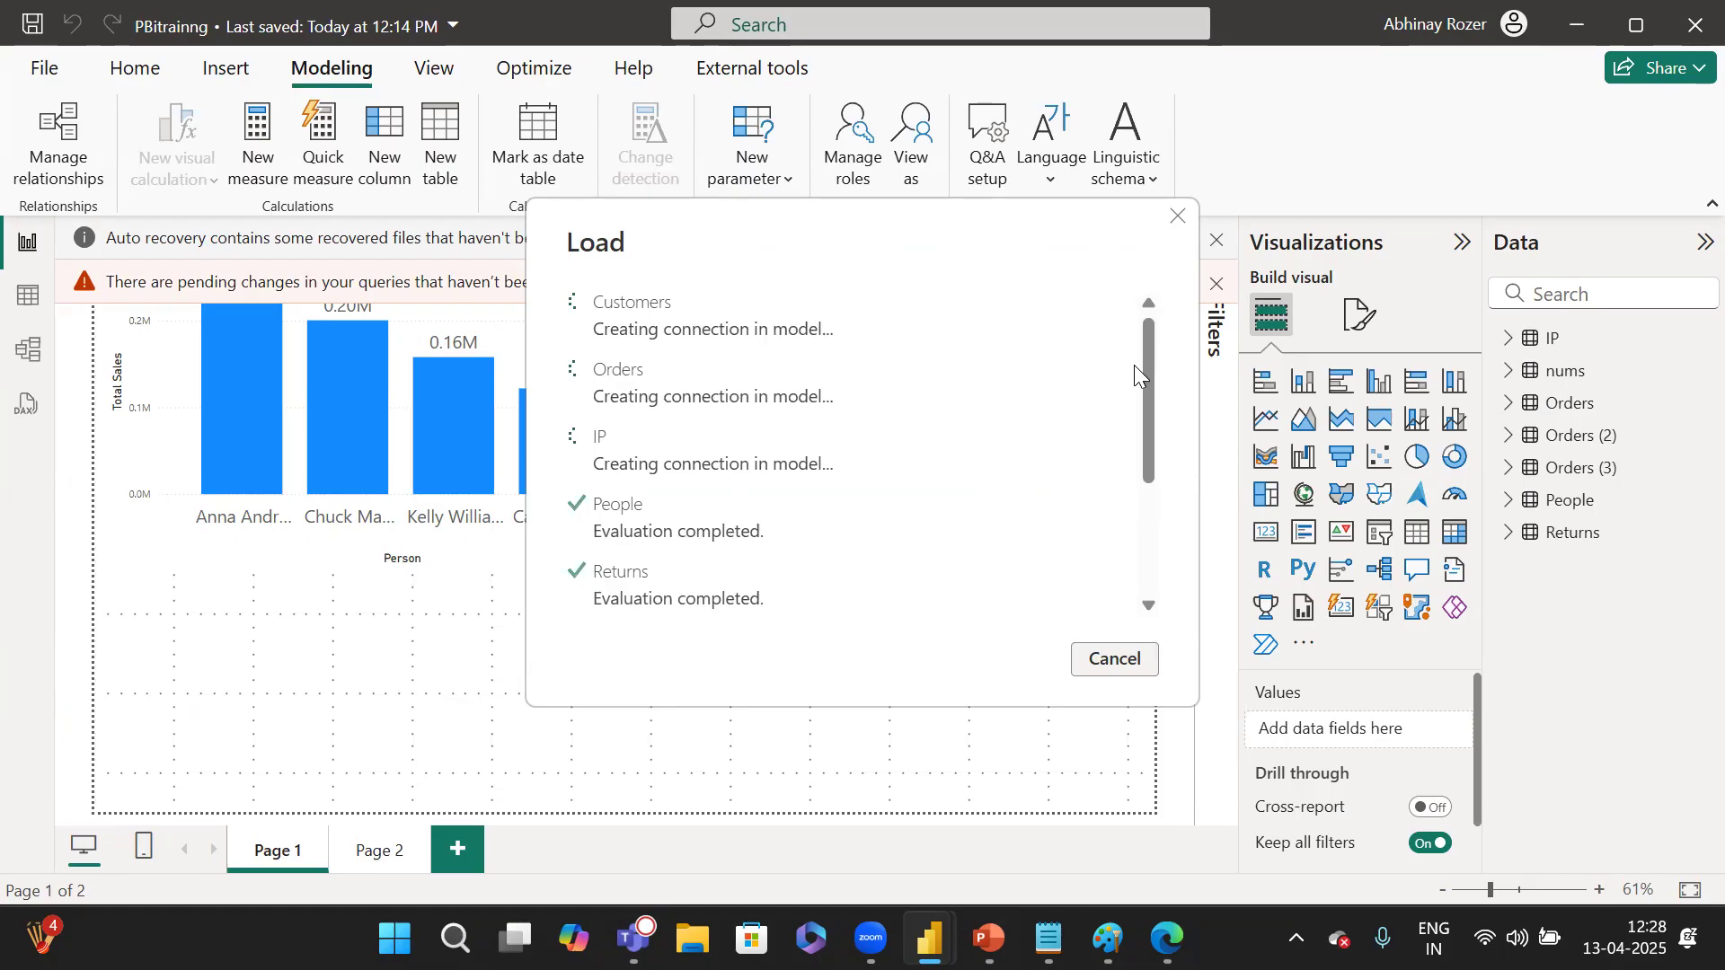
{"action": "left_click_drag", "start_coordinate": [1142, 377], "coordinate": [1144, 393]}
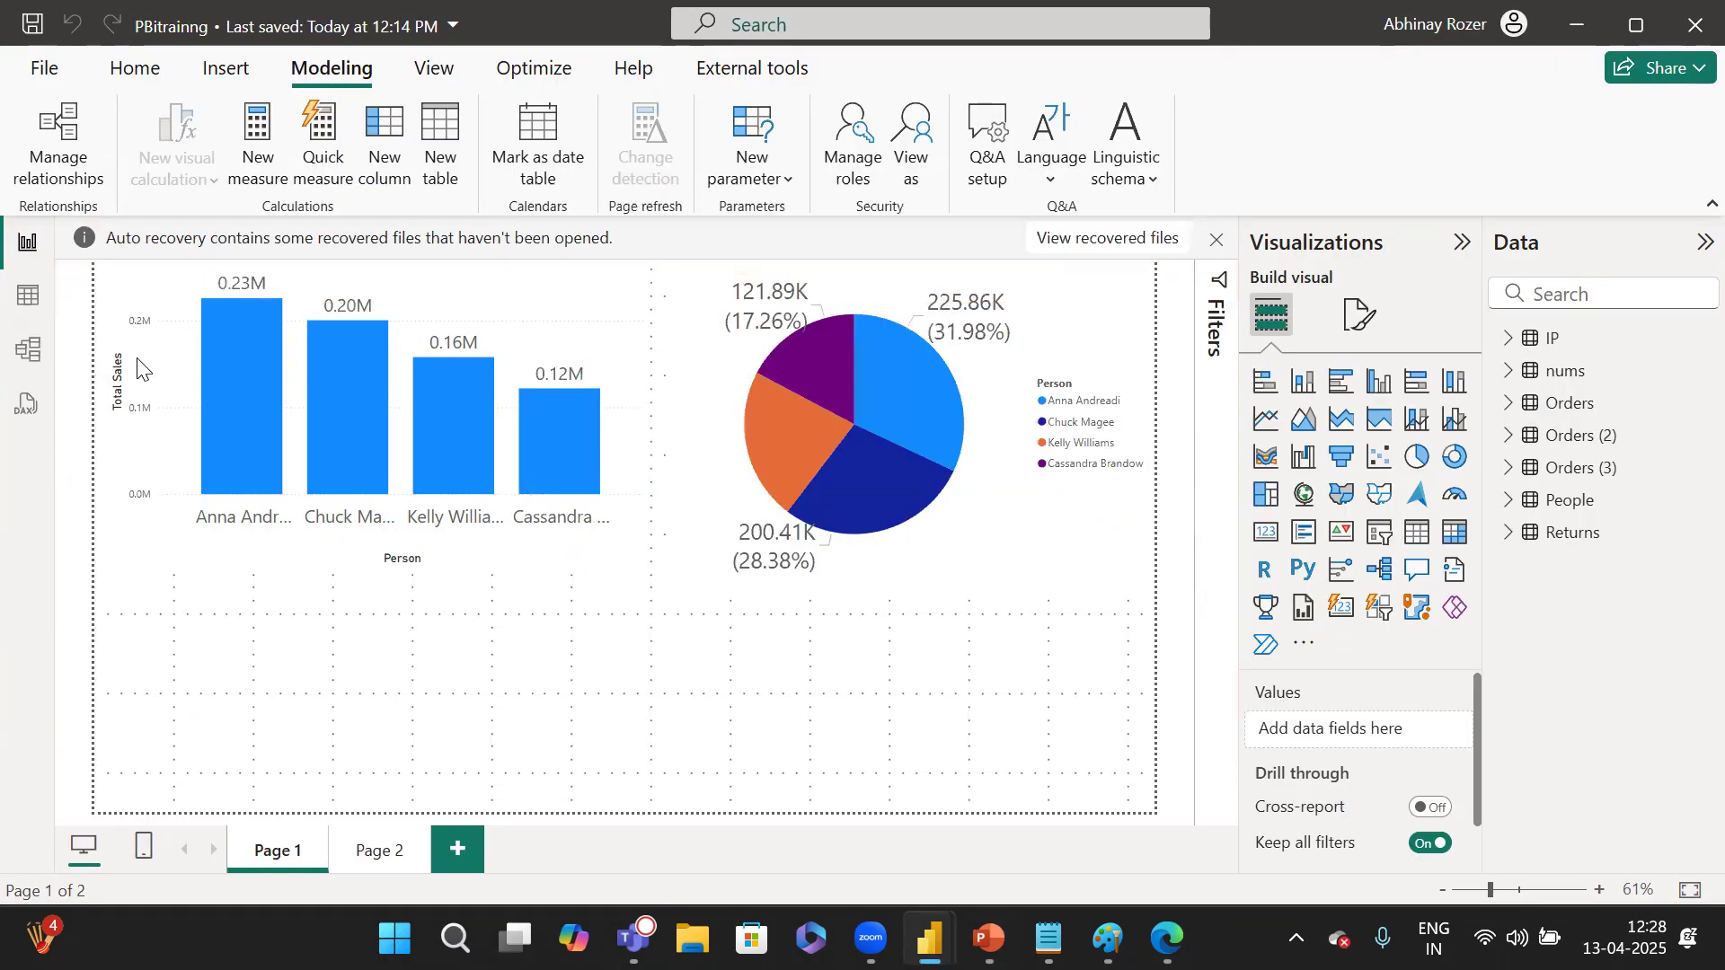
Examine the loaded data of each table in Table view, from Customers and IP through to People and Returns.
{"action": "left_click", "coordinate": [29, 297]}
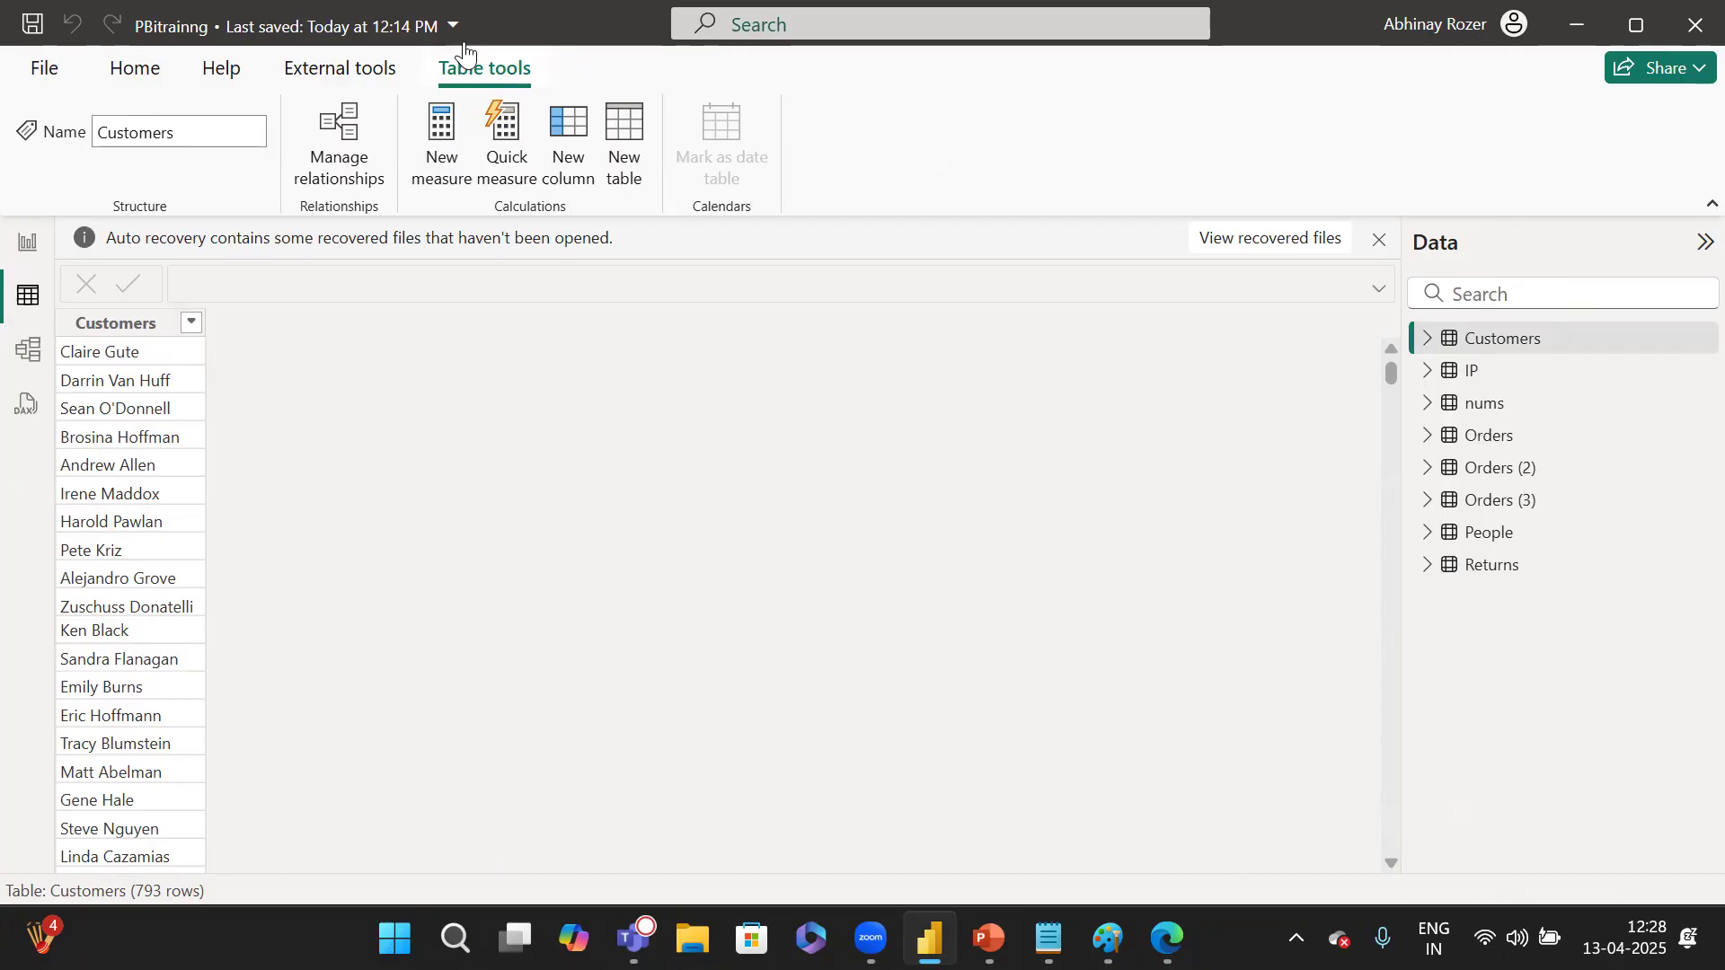
{"action": "left_click", "coordinate": [1430, 153]}
{"action": "left_click", "coordinate": [125, 71]}
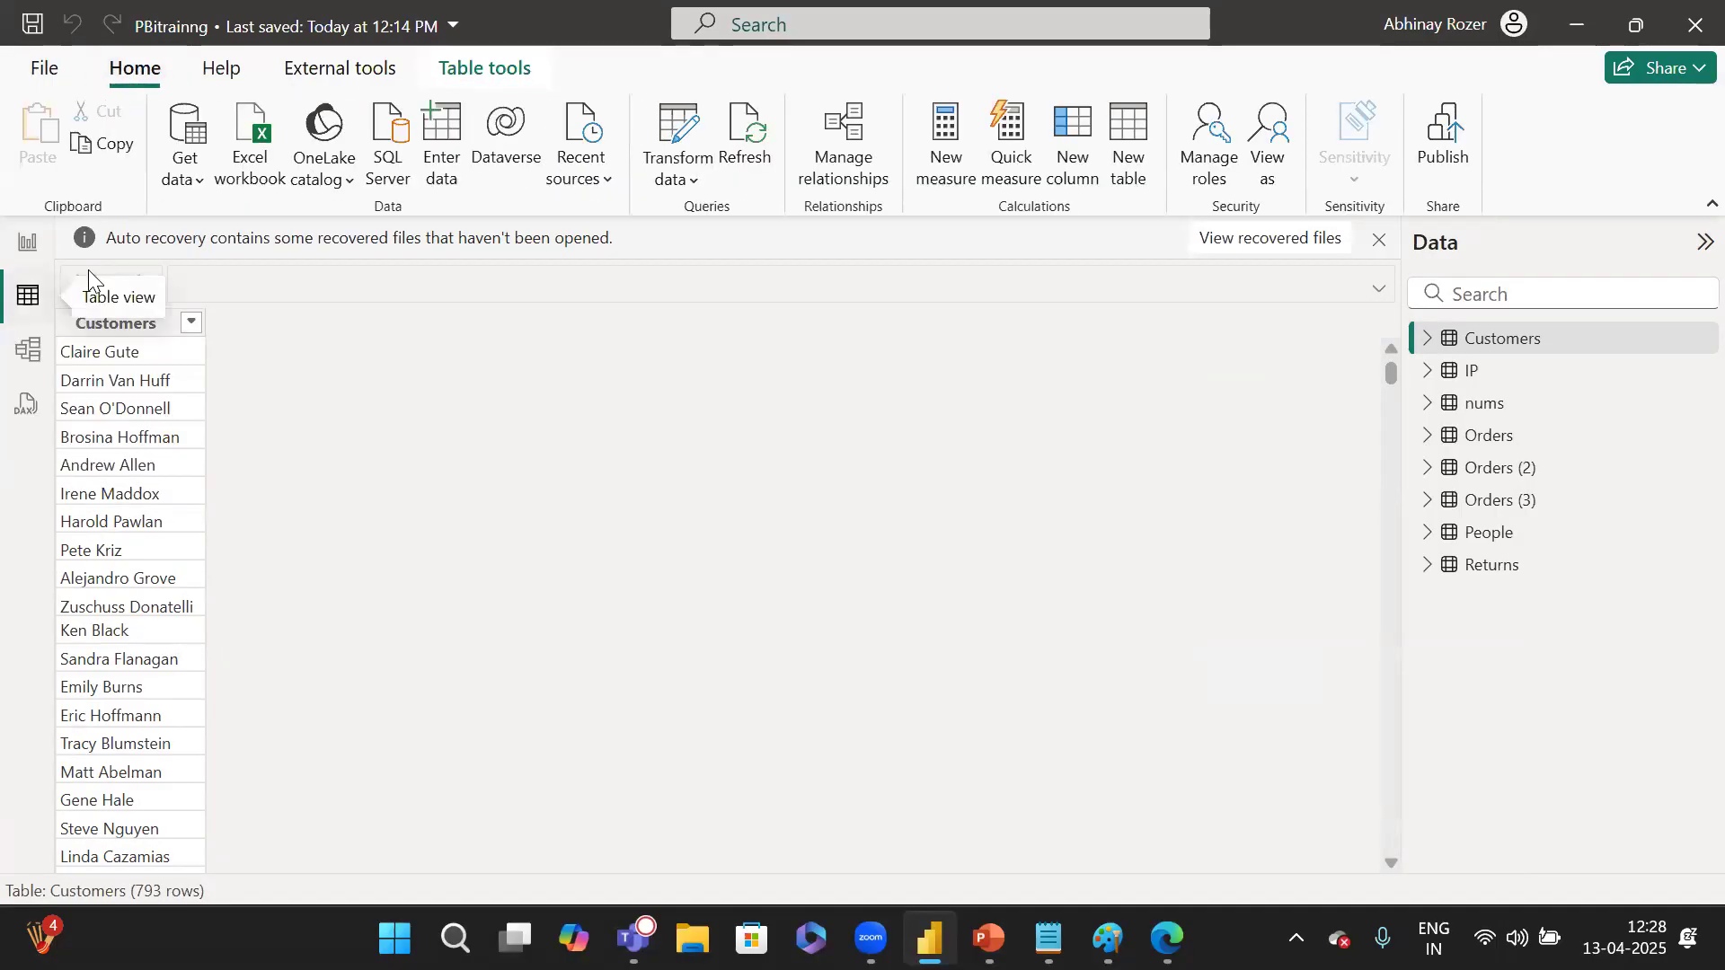
{"action": "left_click", "coordinate": [1514, 376]}
{"action": "left_click", "coordinate": [1488, 402]}
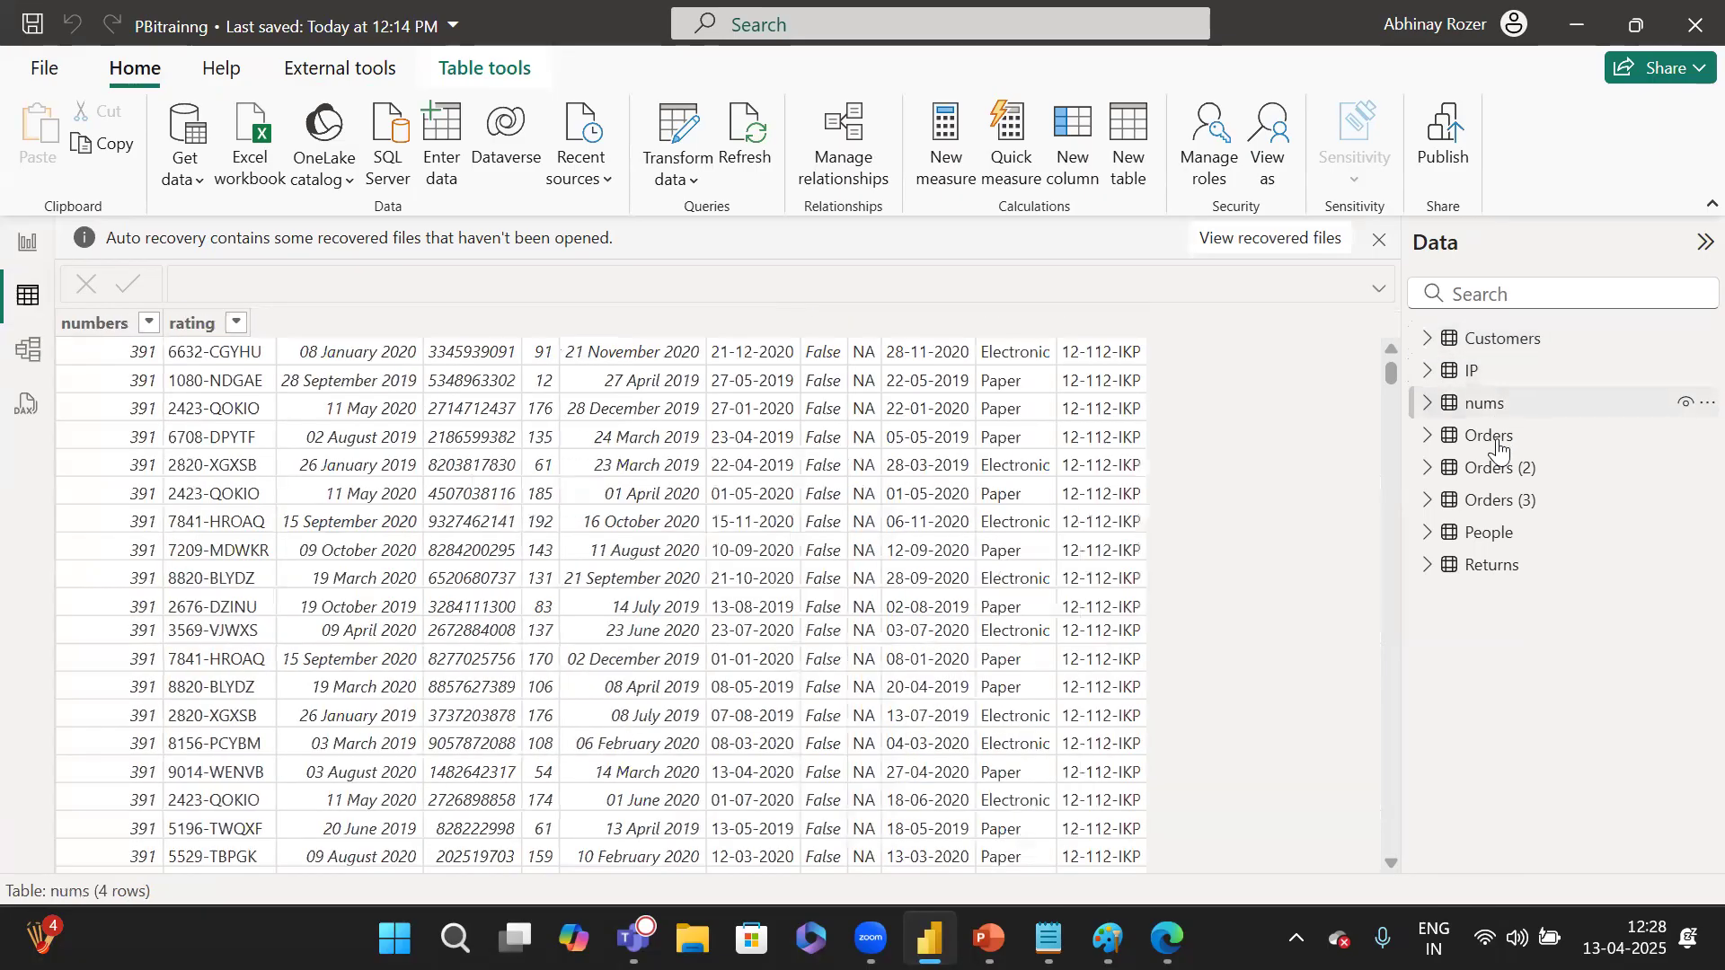
{"action": "left_click", "coordinate": [1494, 438]}
{"action": "left_click", "coordinate": [1499, 468]}
{"action": "left_click", "coordinate": [1505, 501]}
{"action": "left_click", "coordinate": [1509, 535]}
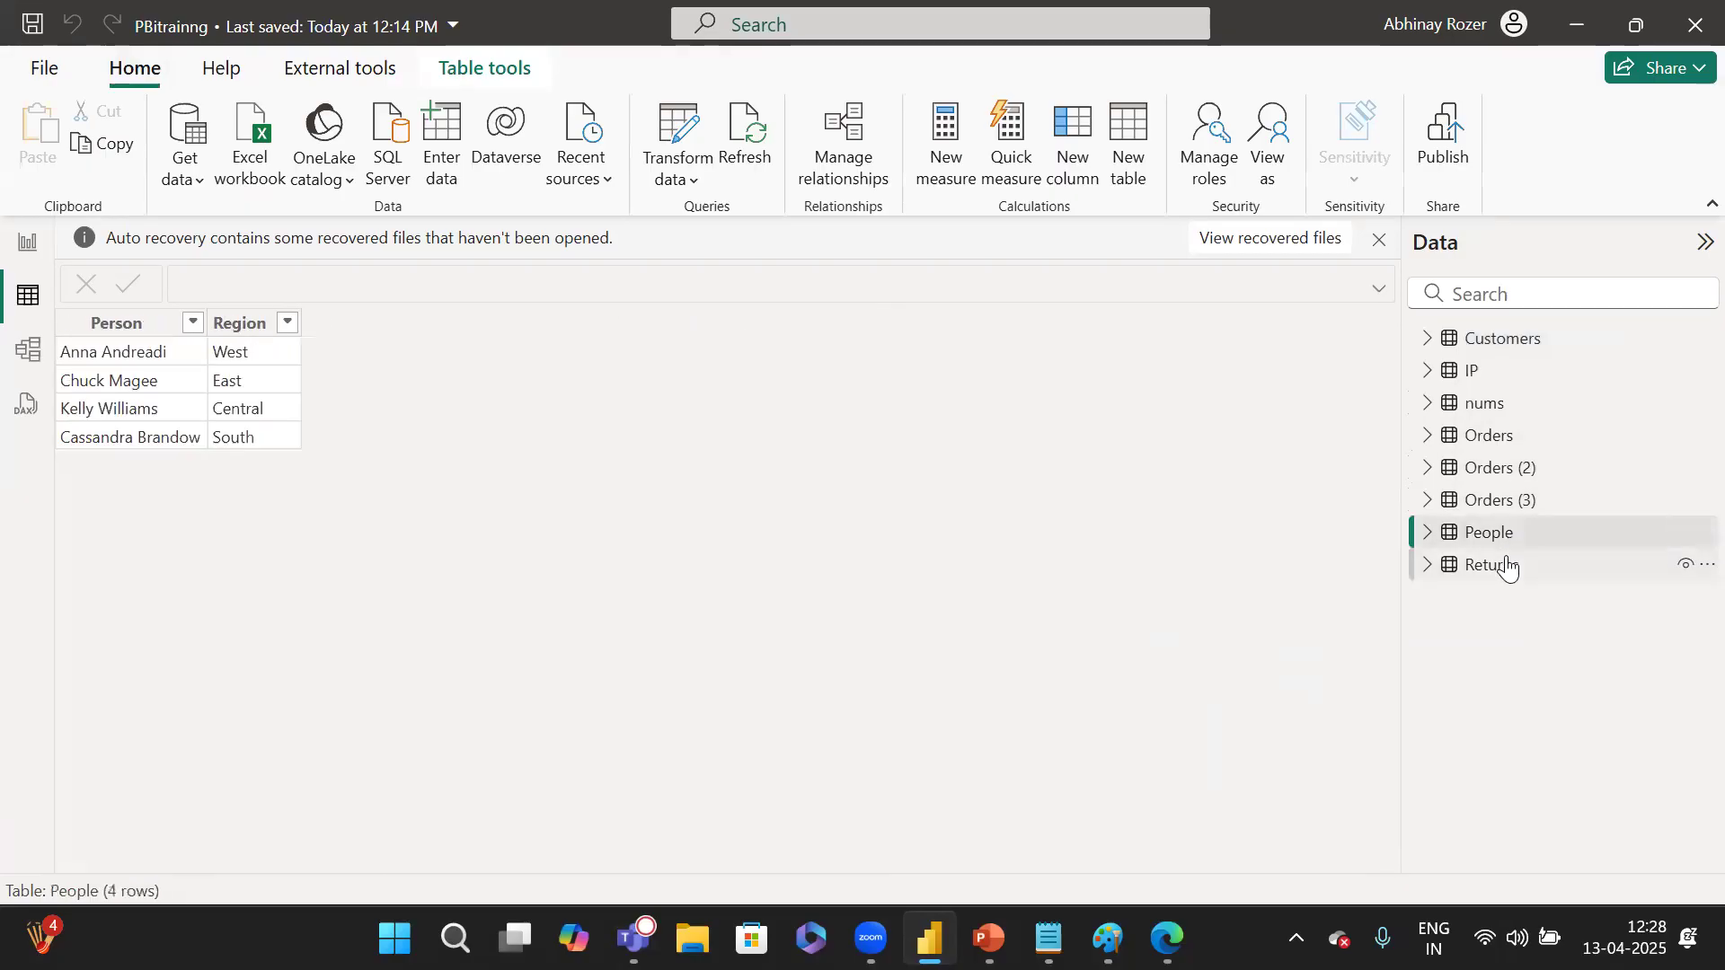
{"action": "left_click", "coordinate": [1507, 564]}
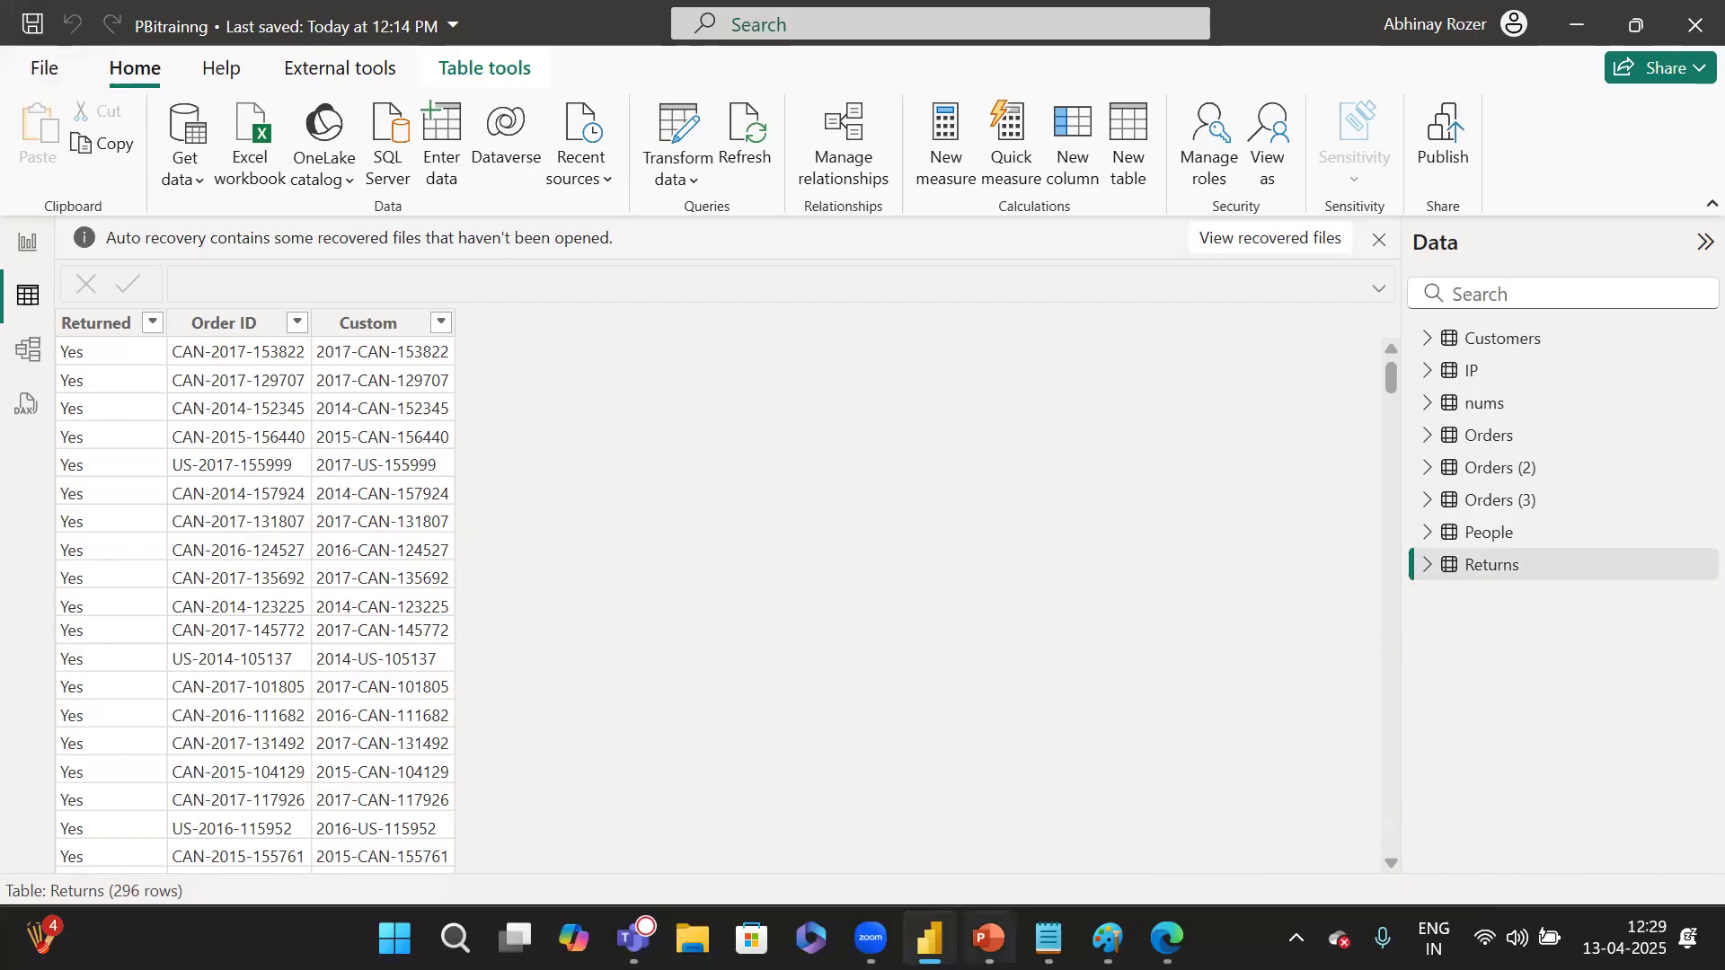
Switch to PowerPoint and review the Data Manipulation and Relationships notes under Modelling on the development life cycle slide.
{"action": "left_click", "coordinate": [988, 939]}
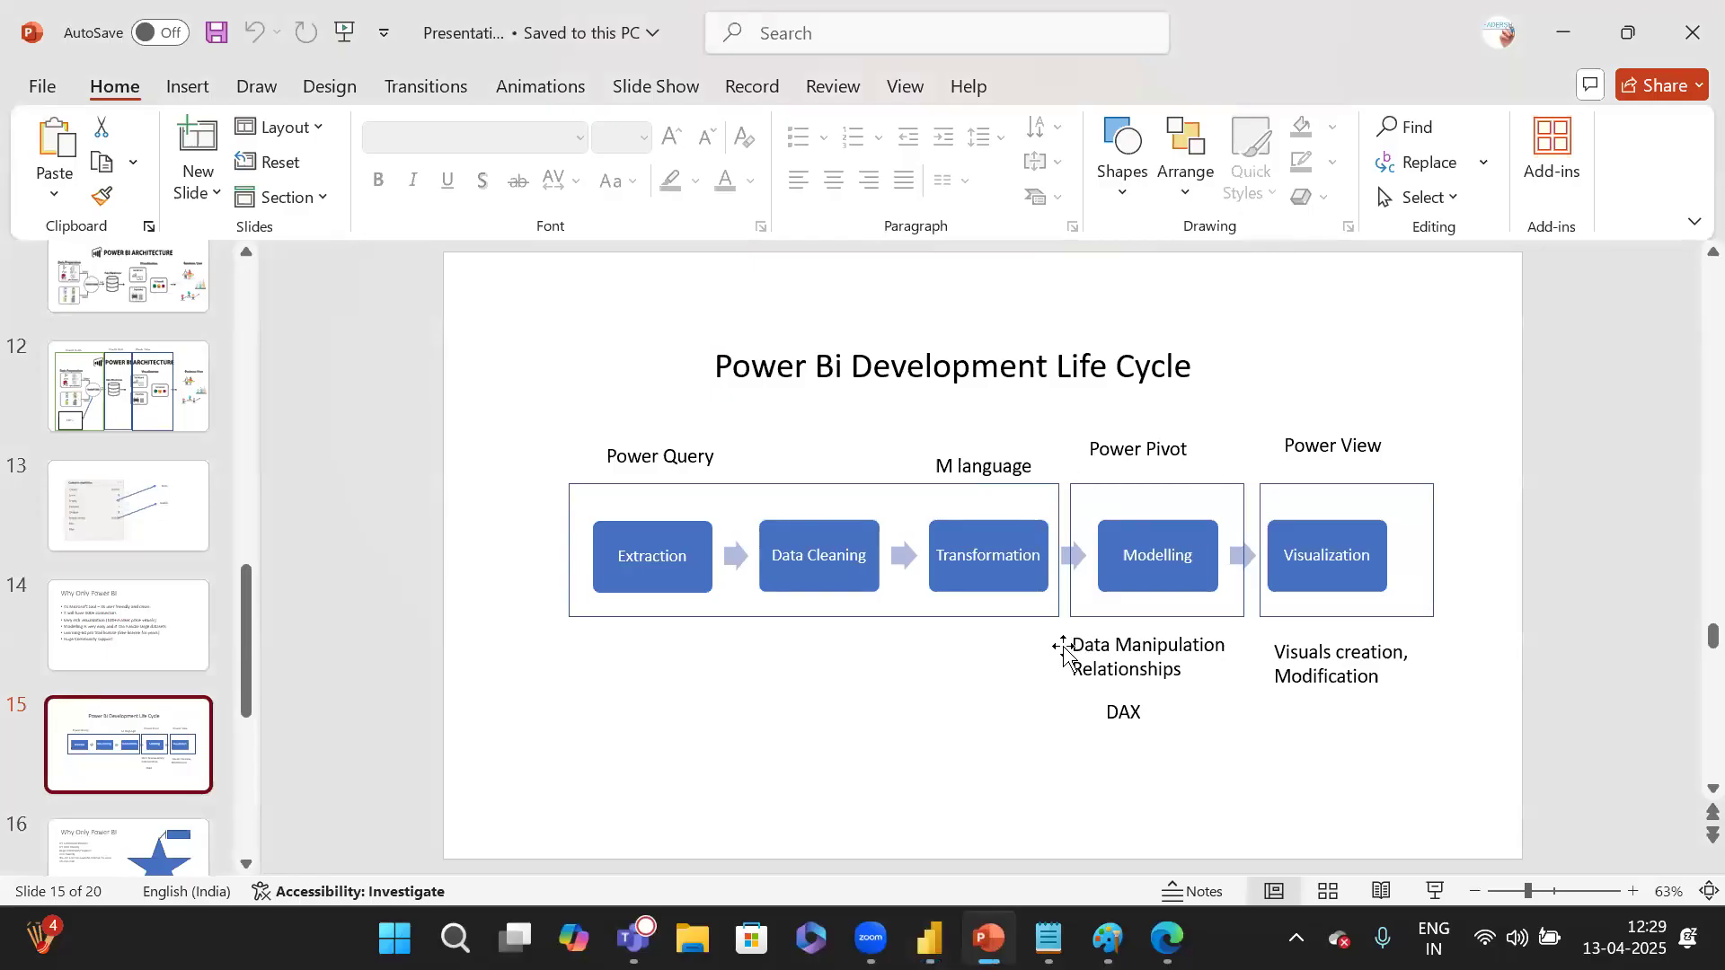
{"action": "left_click_drag", "start_coordinate": [1073, 645], "coordinate": [1223, 645]}
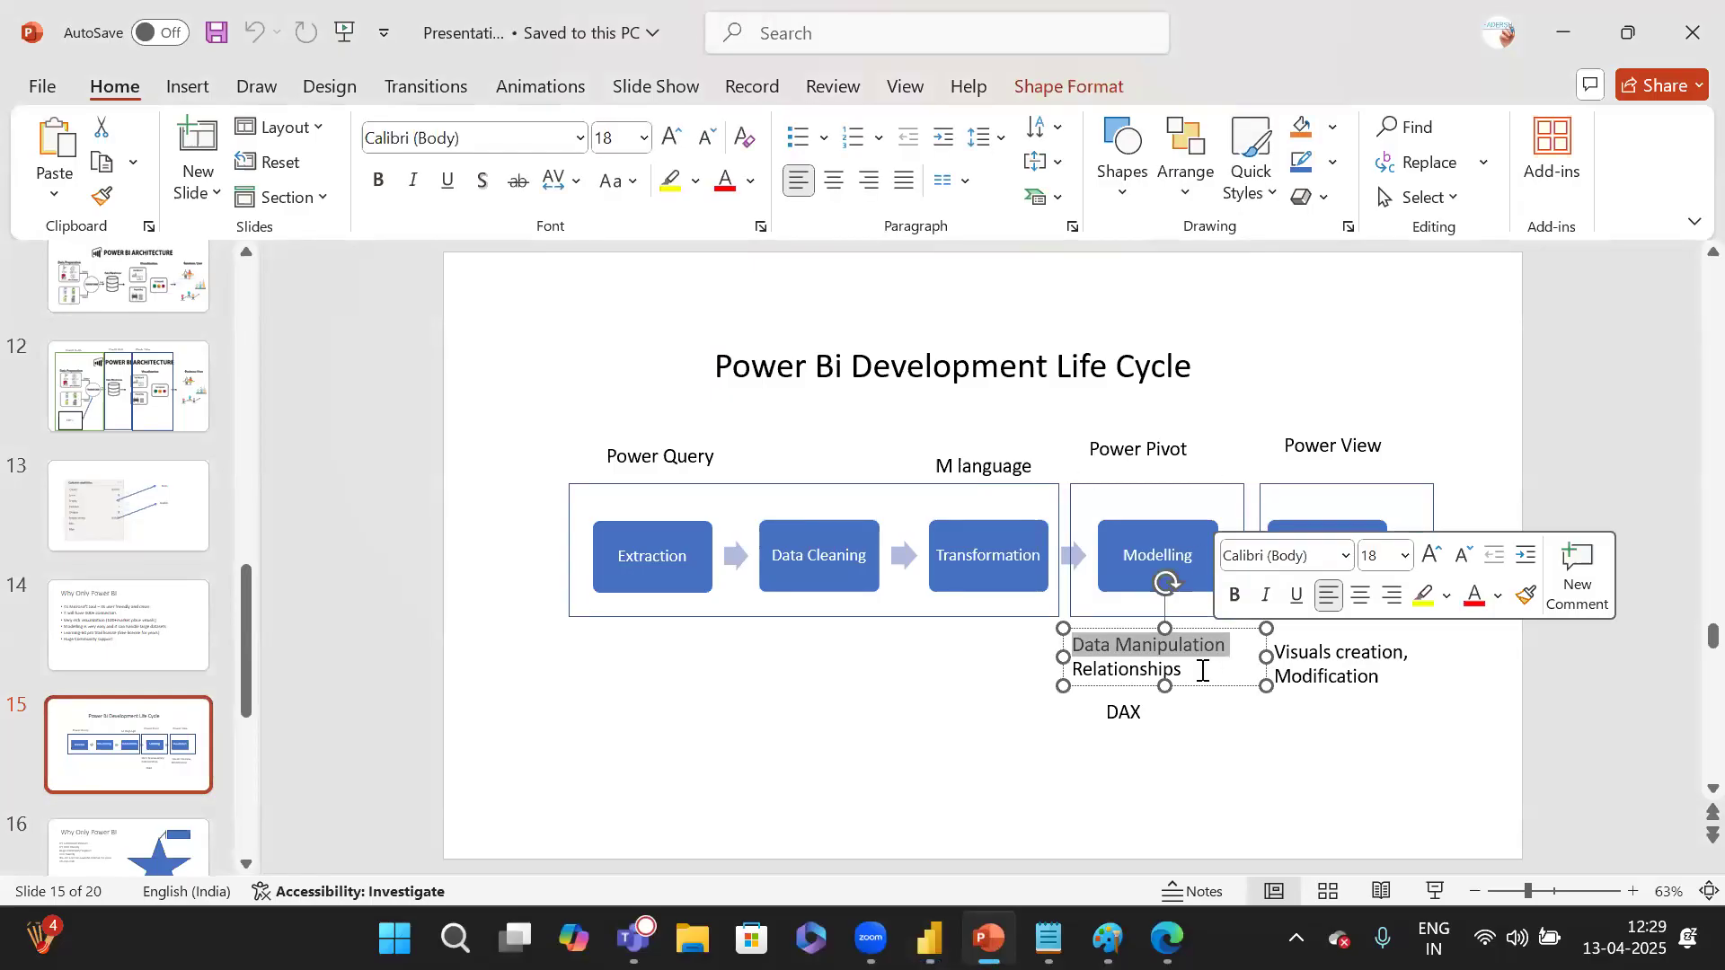
{"action": "double_click", "coordinate": [1184, 670]}
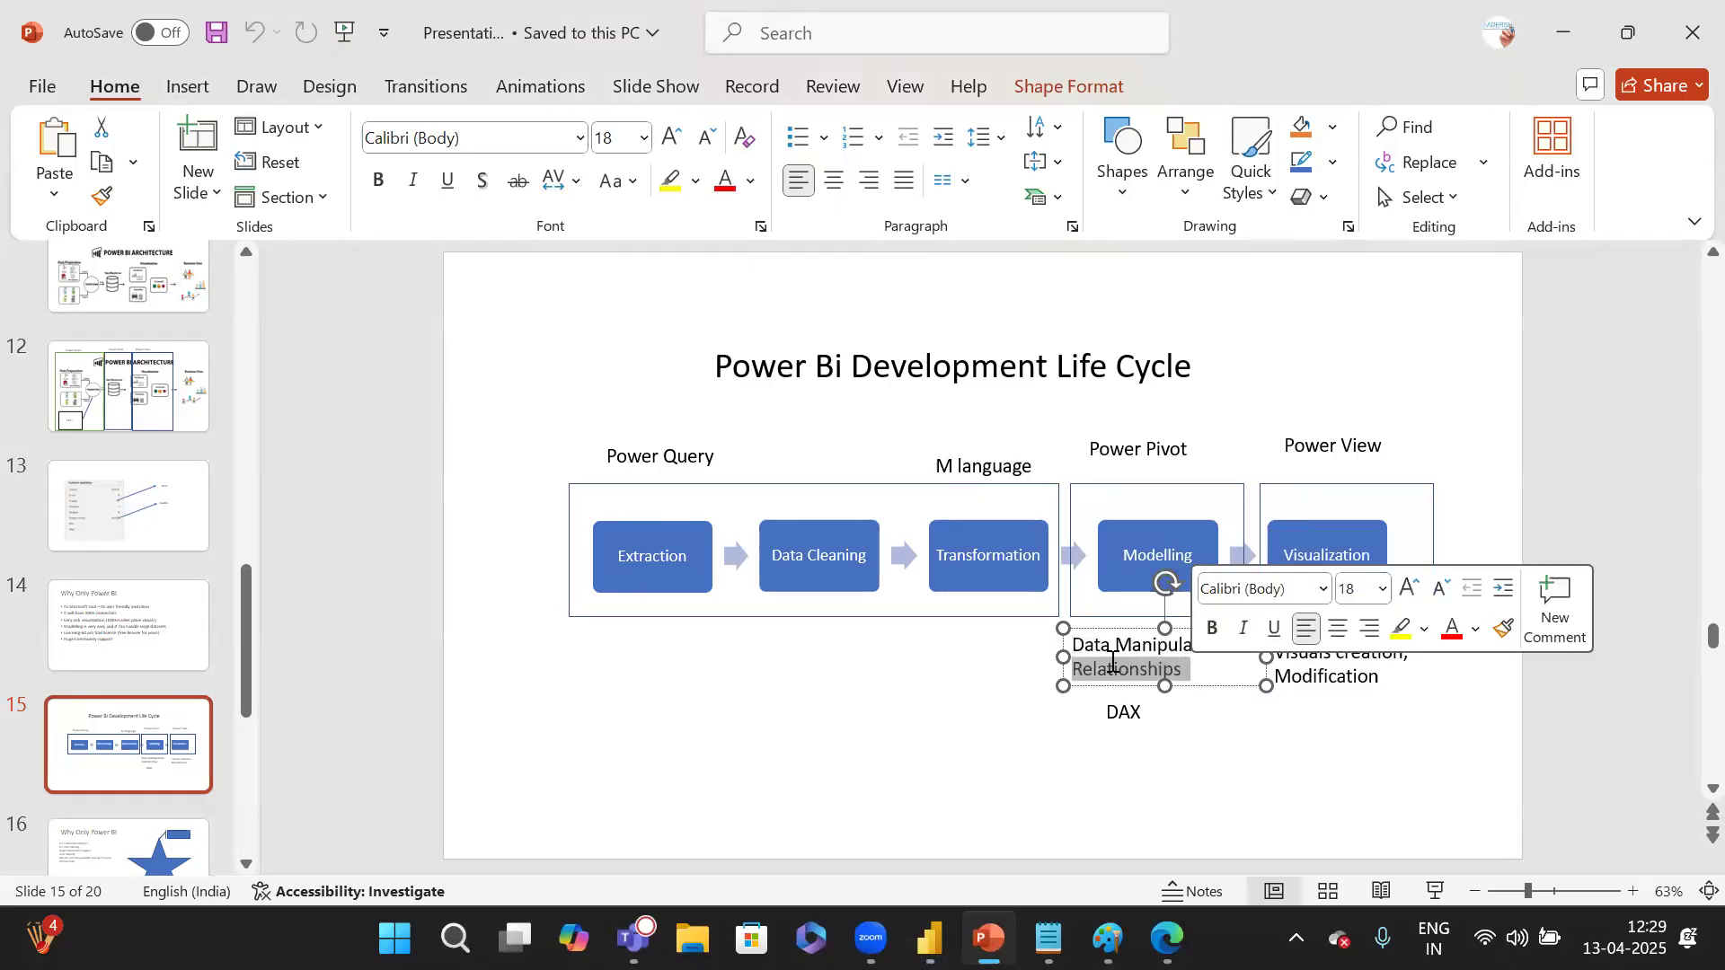
{"action": "left_click", "coordinate": [993, 780]}
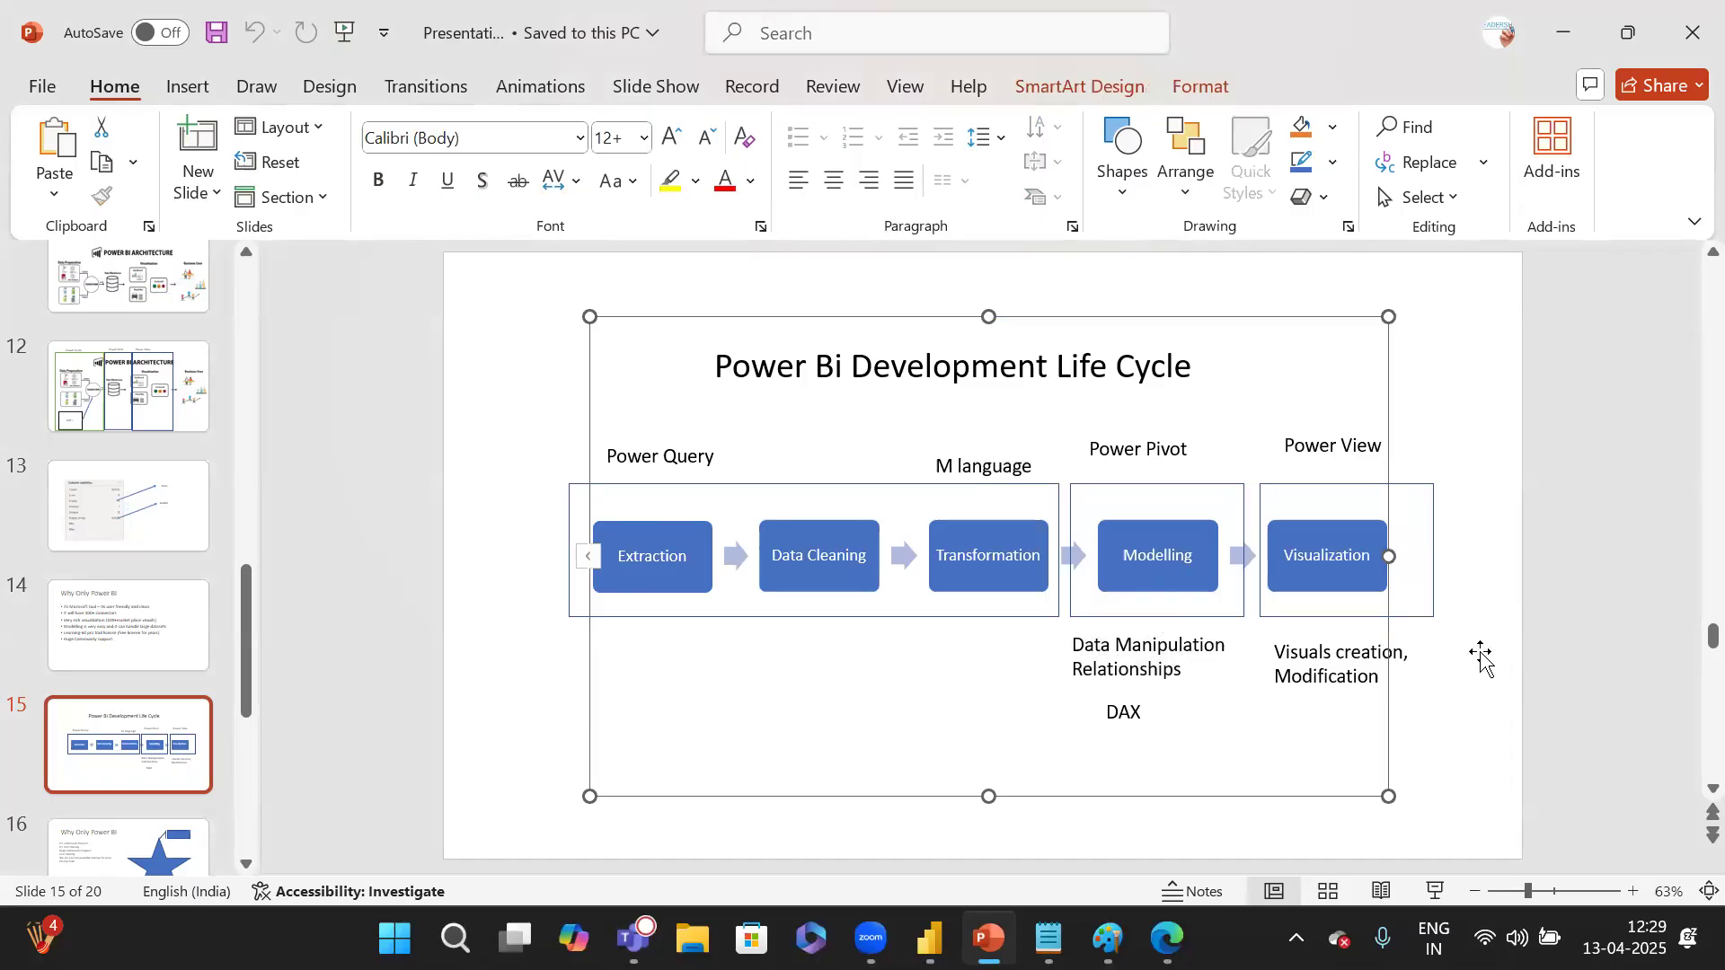
{"action": "left_click", "coordinate": [1482, 699]}
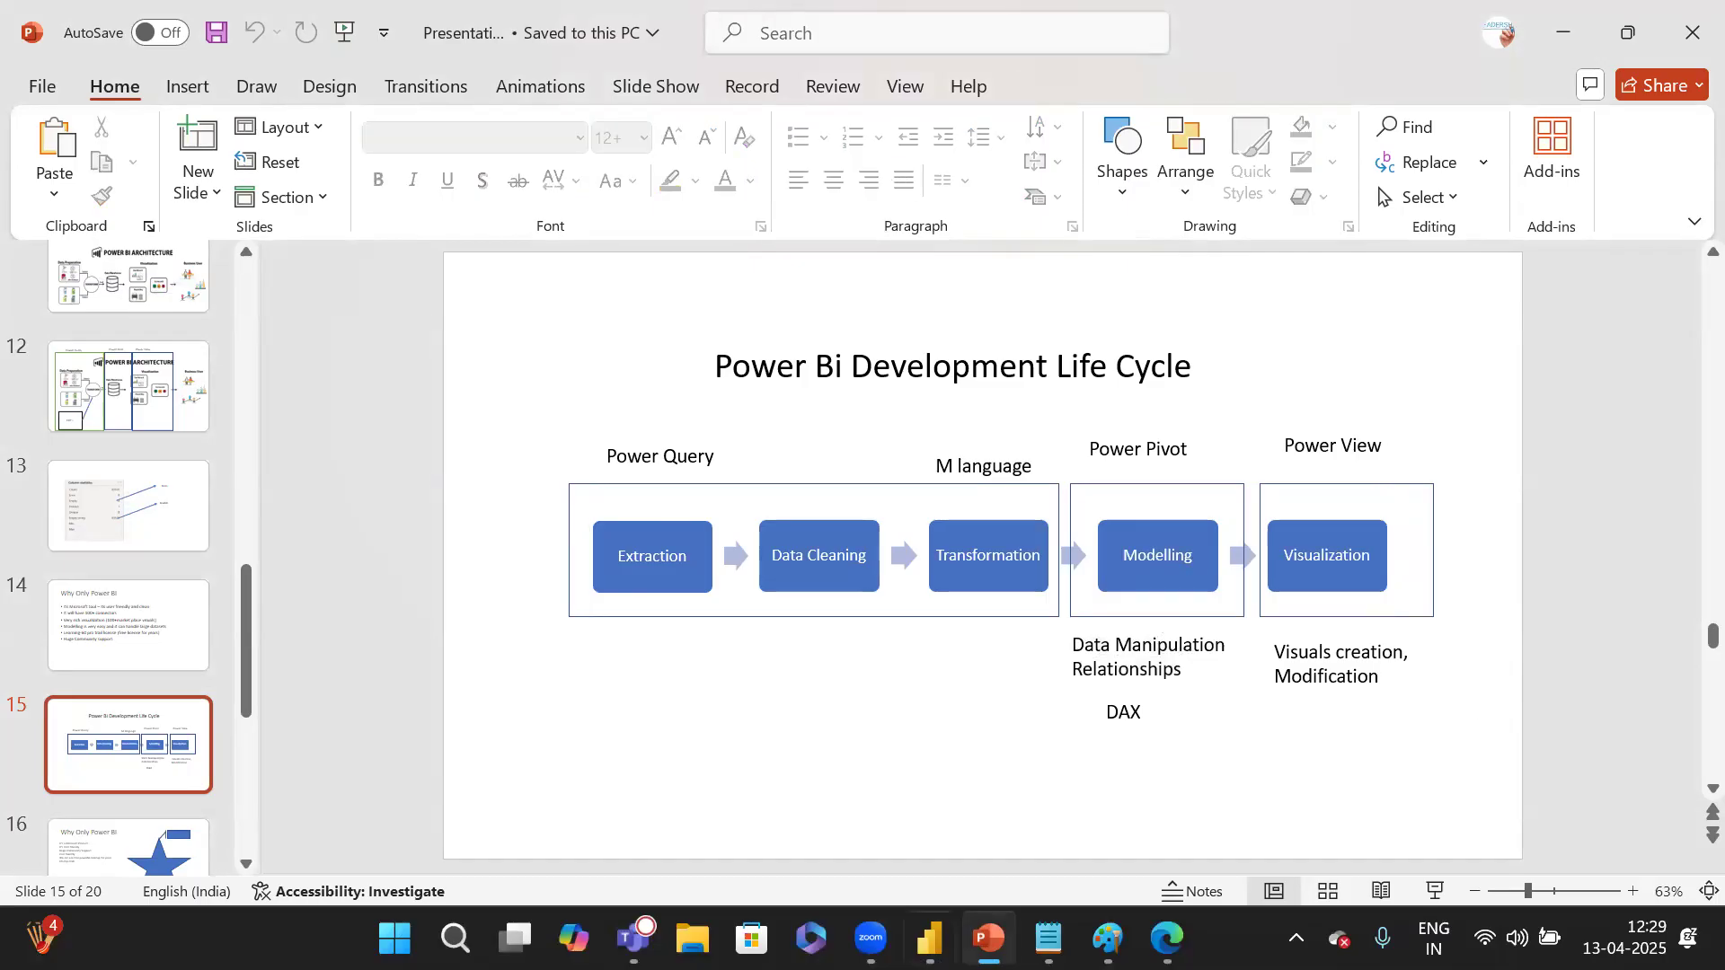
Switch back to Power BI Desktop, cancel closing the PBitrainng report and open a new blank report.
{"action": "mouse_move", "coordinate": [930, 939]}
{"action": "left_click", "coordinate": [977, 780]}
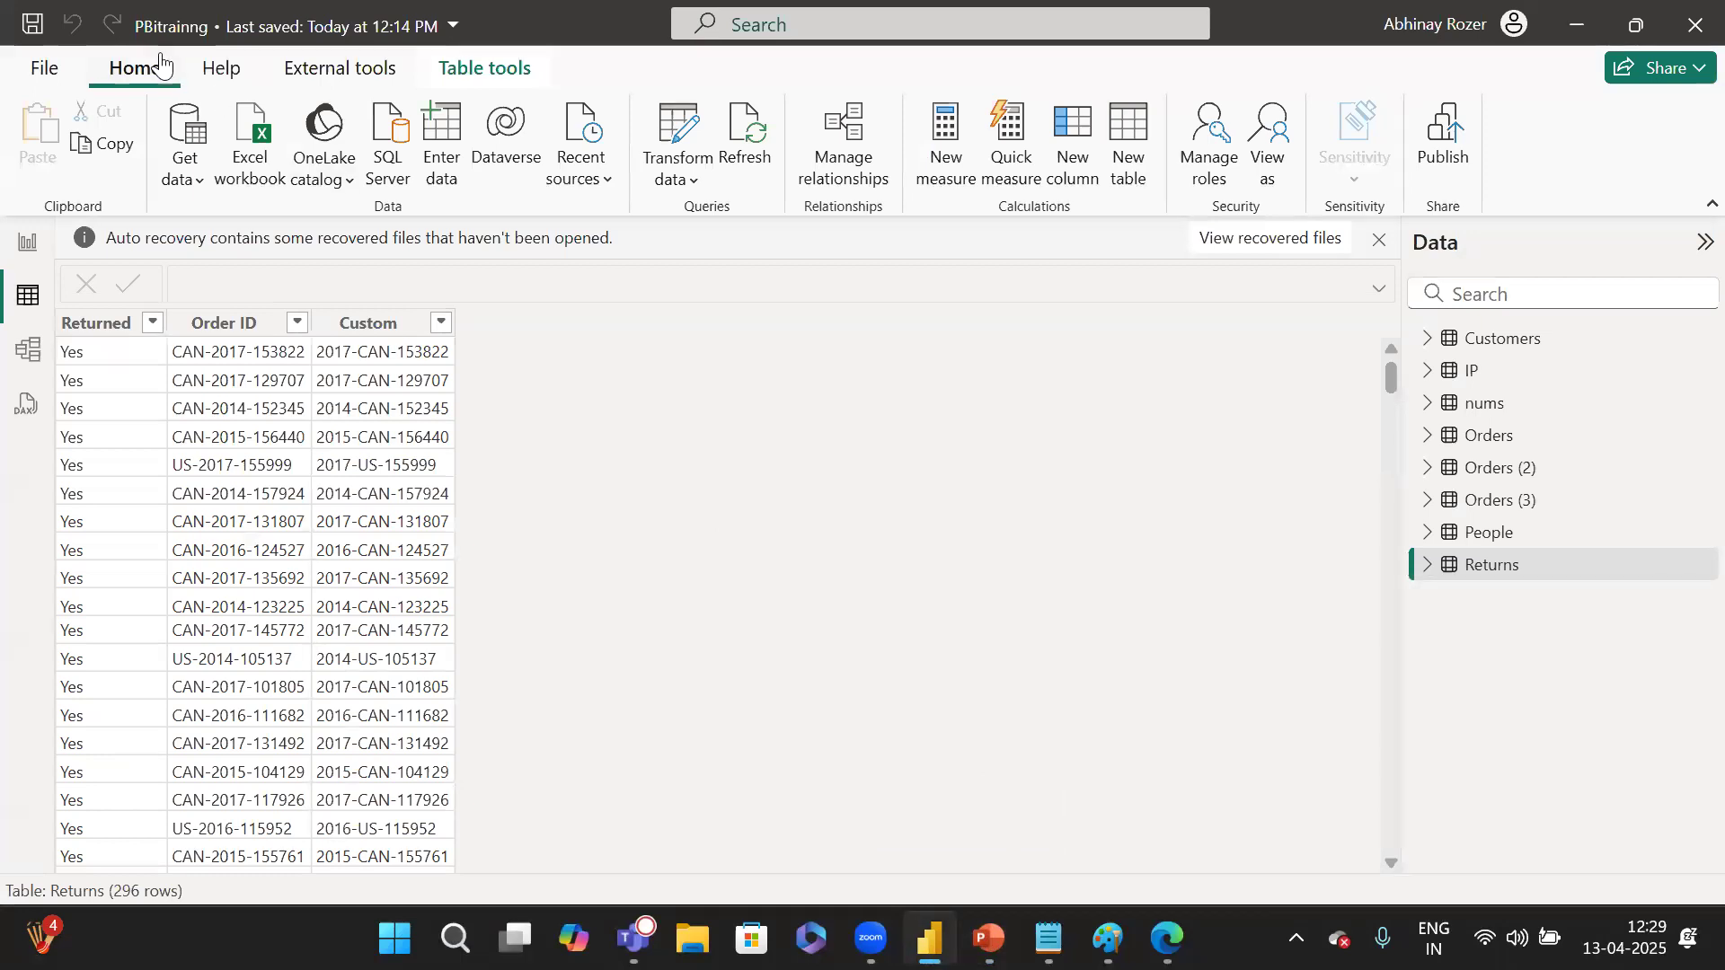
{"action": "left_click", "coordinate": [1692, 31]}
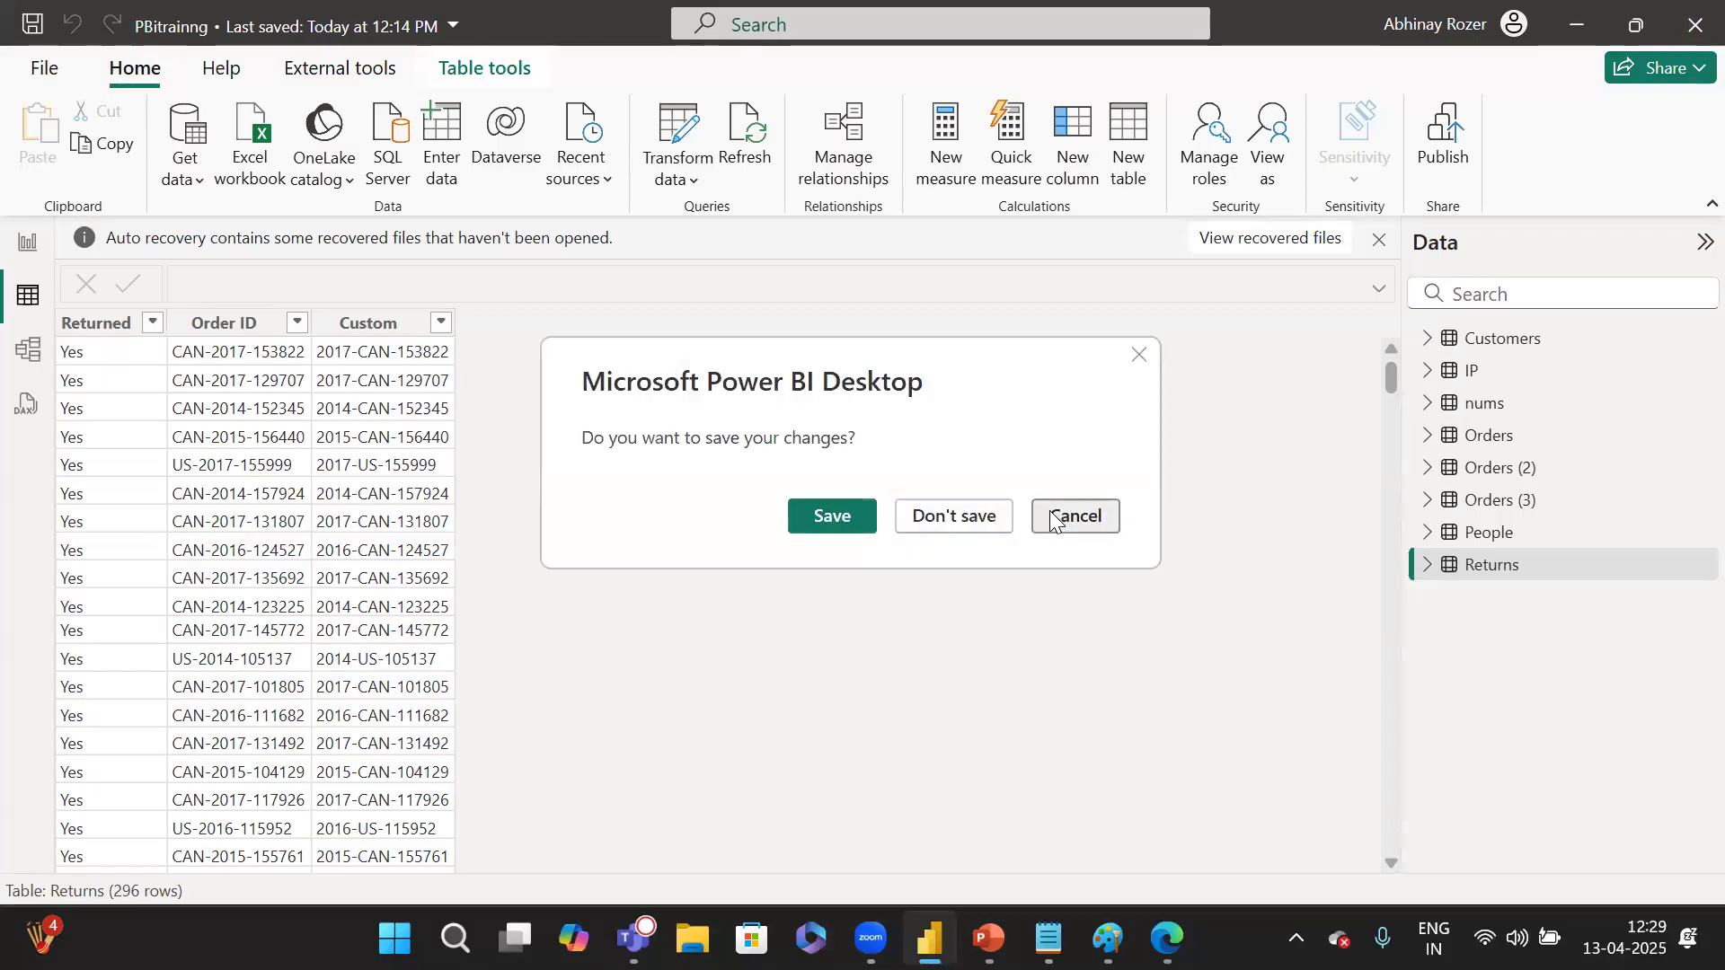
{"action": "left_click", "coordinate": [1049, 510]}
{"action": "left_click", "coordinate": [50, 72]}
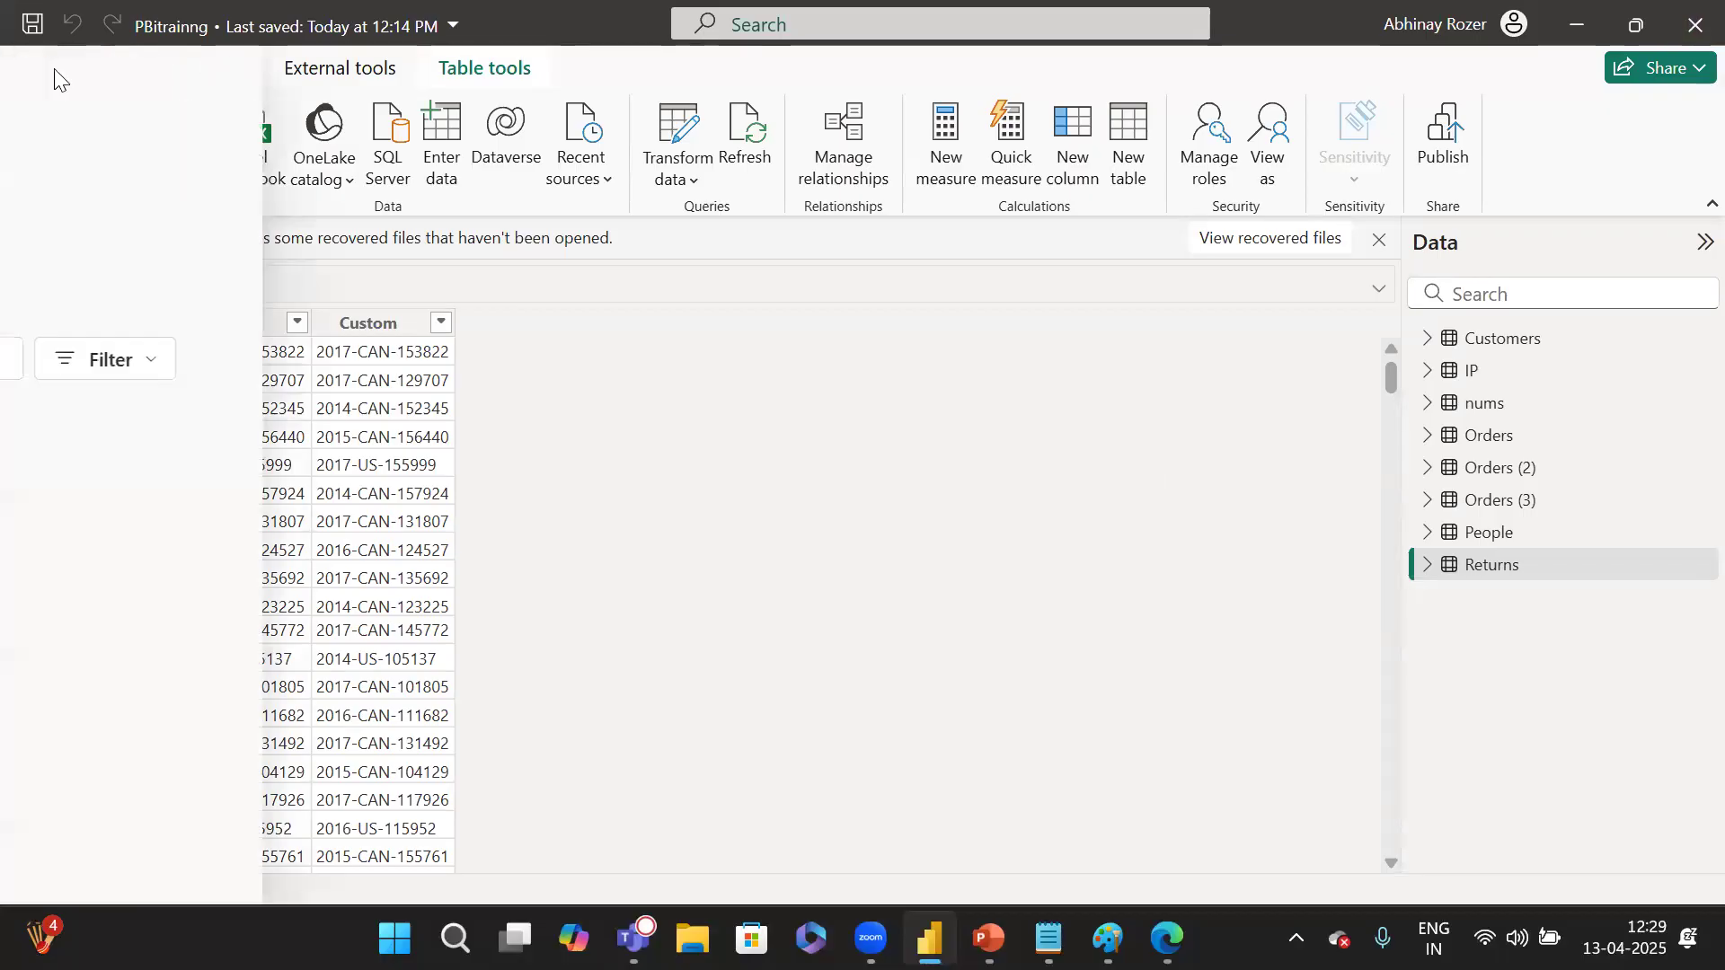
{"action": "key", "text": "Escape"}
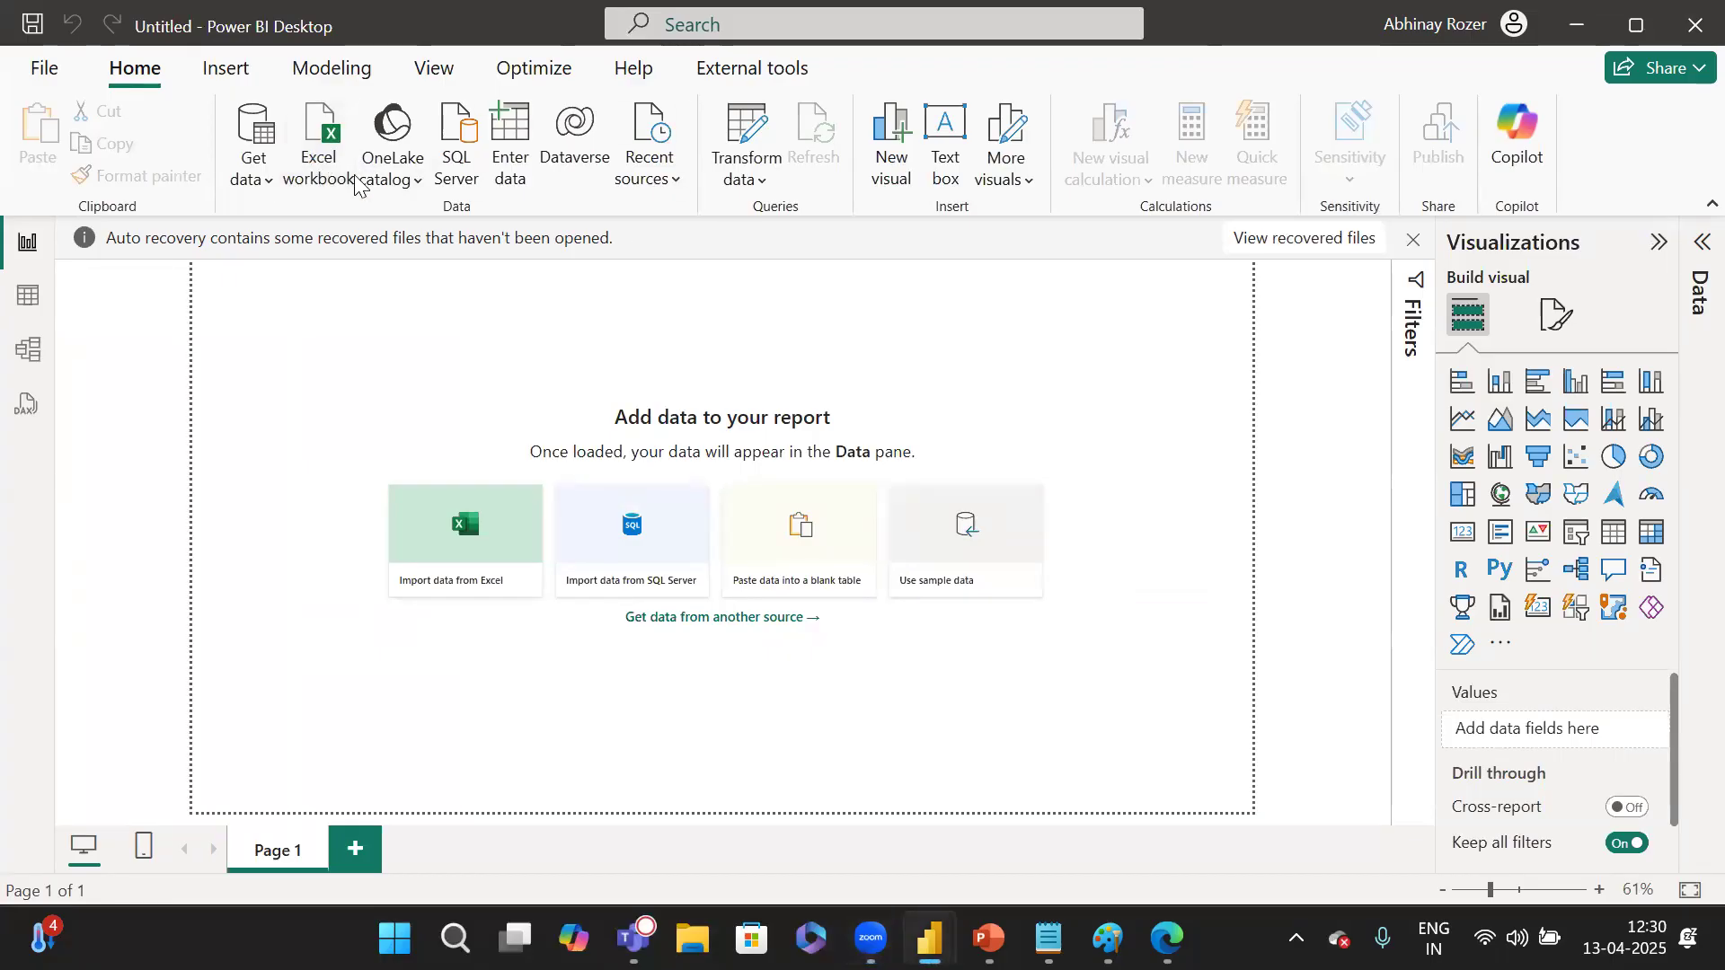
{"action": "left_click", "coordinate": [354, 176]}
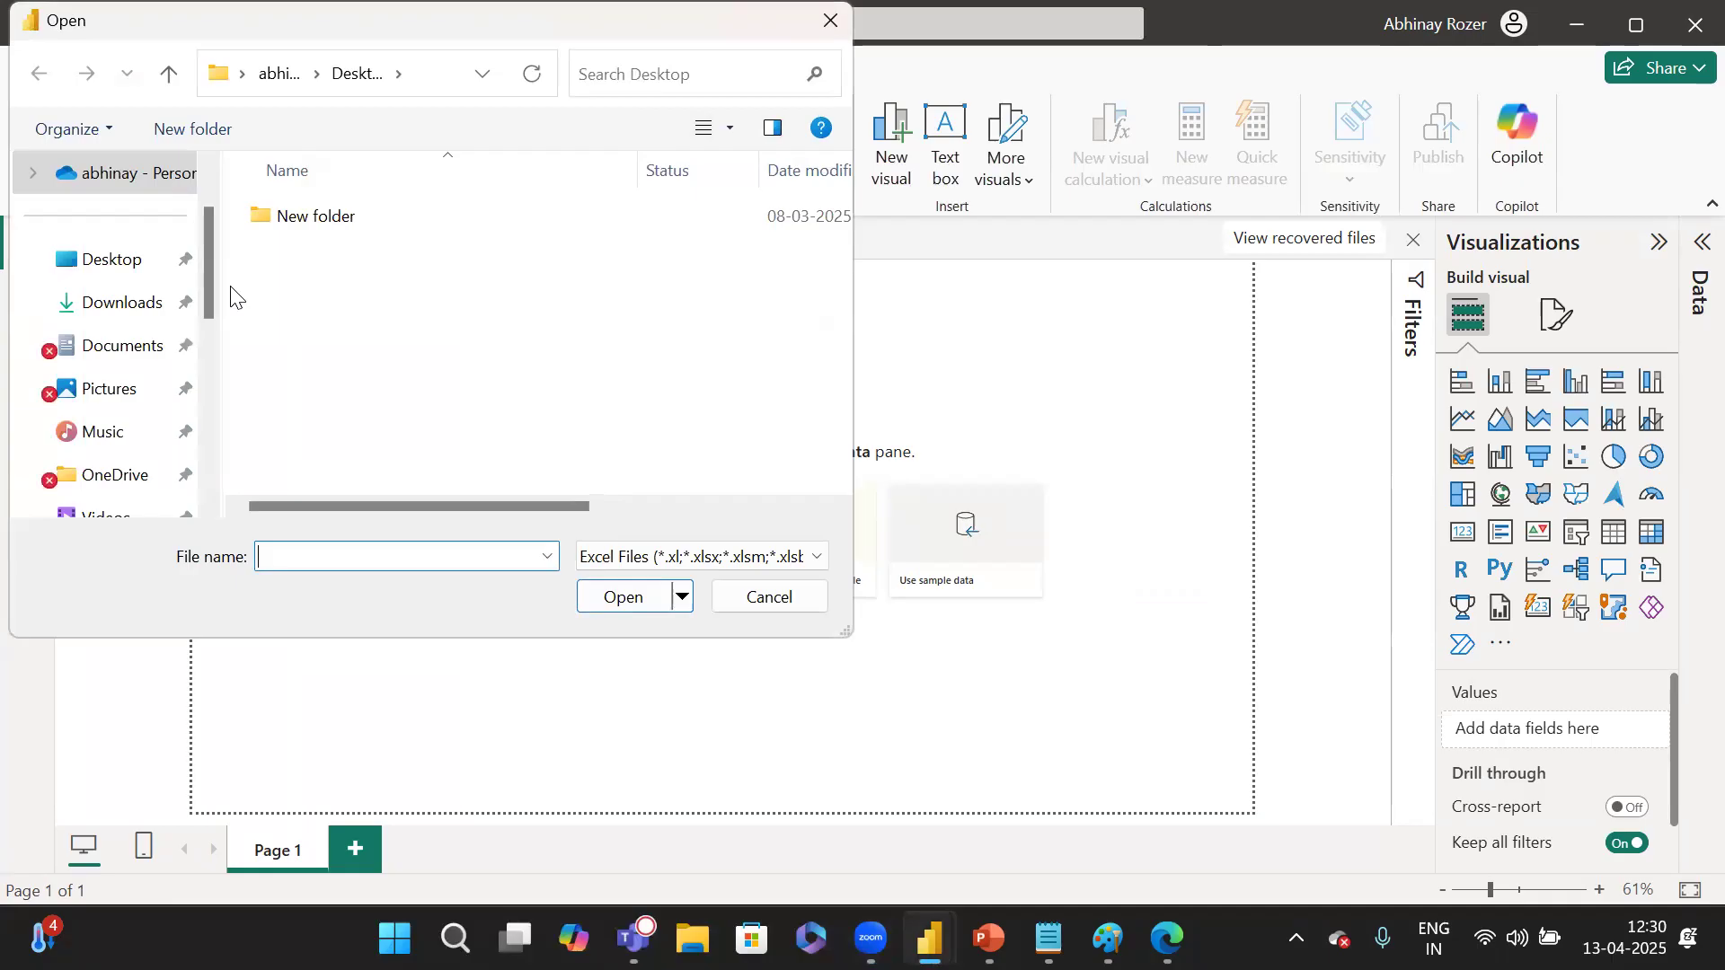
{"action": "left_click", "coordinate": [127, 342]}
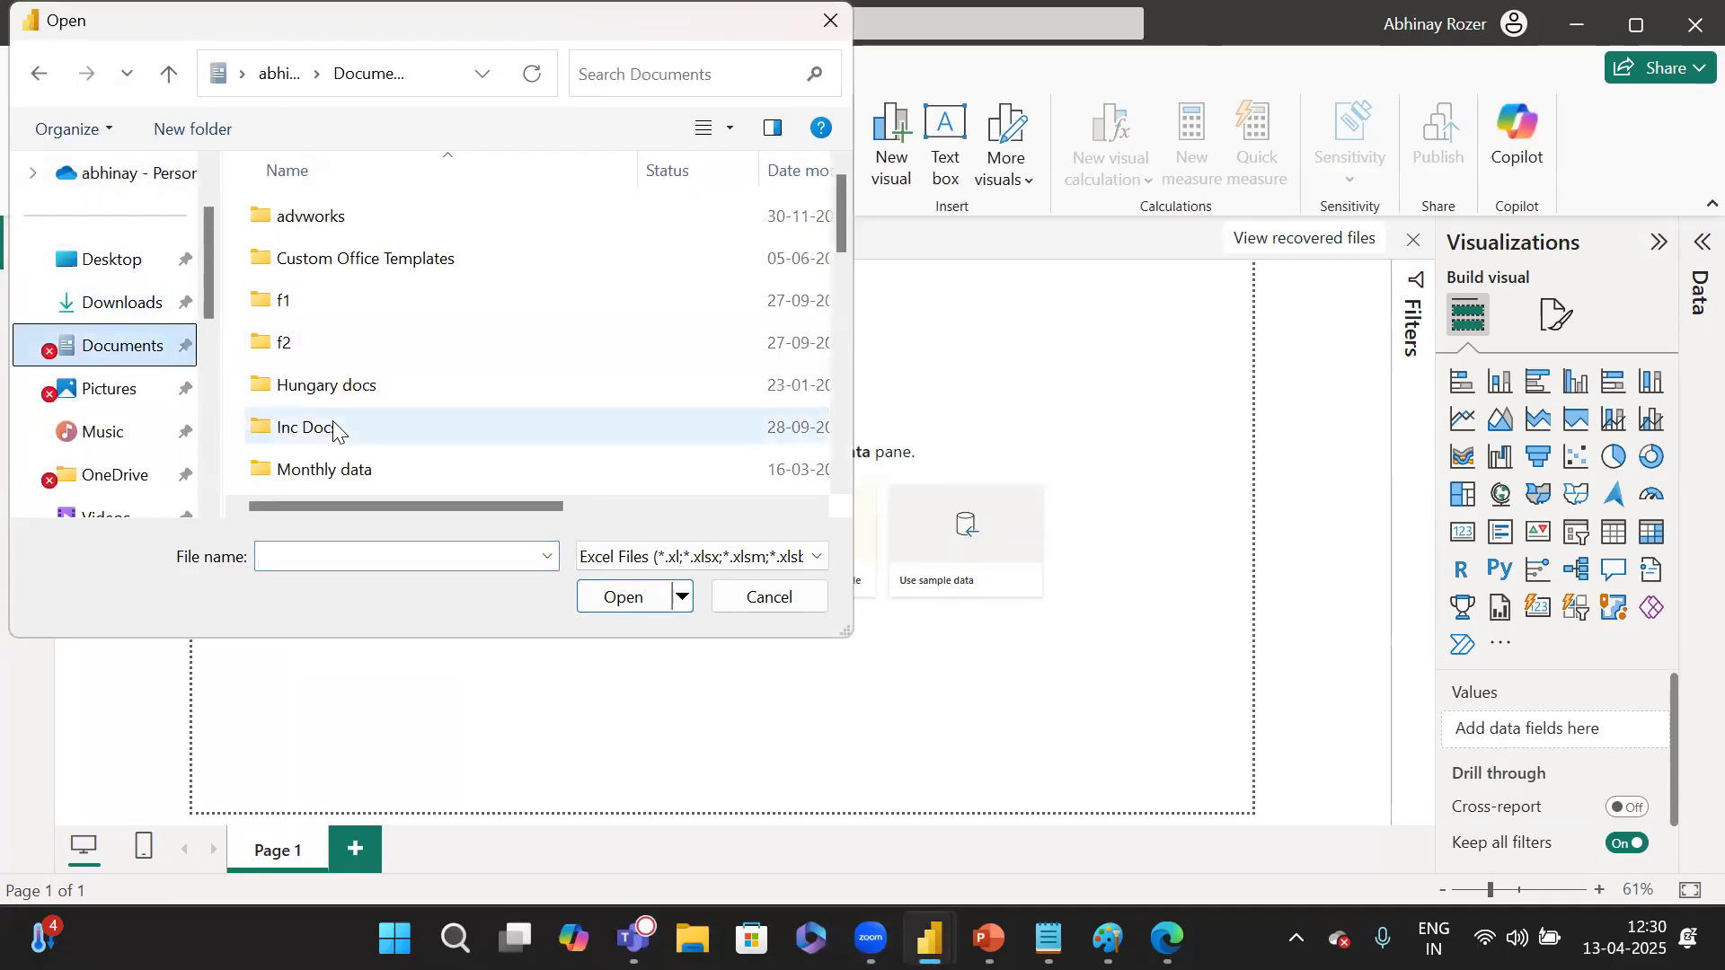
{"action": "scroll", "coordinate": [334, 430], "scroll_direction": "down", "scroll_amount": 1}
{"action": "left_click", "coordinate": [332, 474]}
{"action": "double_click", "coordinate": [332, 474]}
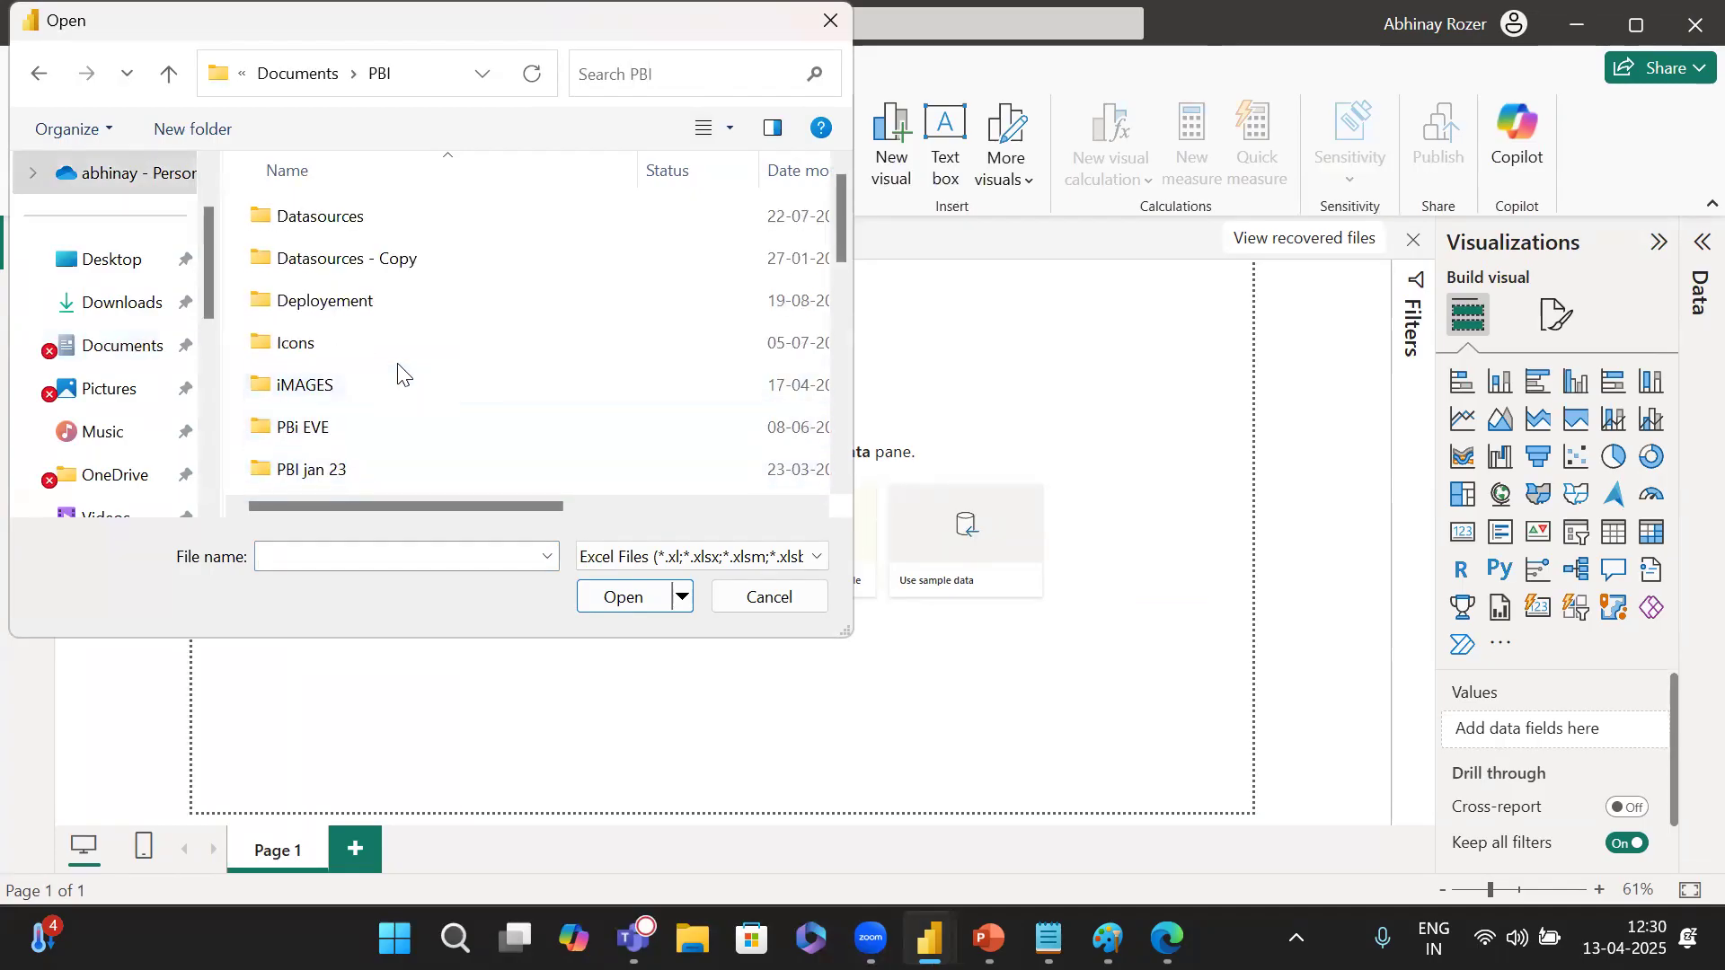
{"action": "scroll", "coordinate": [398, 369], "scroll_direction": "down", "scroll_amount": 2}
{"action": "scroll", "coordinate": [398, 368], "scroll_direction": "down", "scroll_amount": 3}
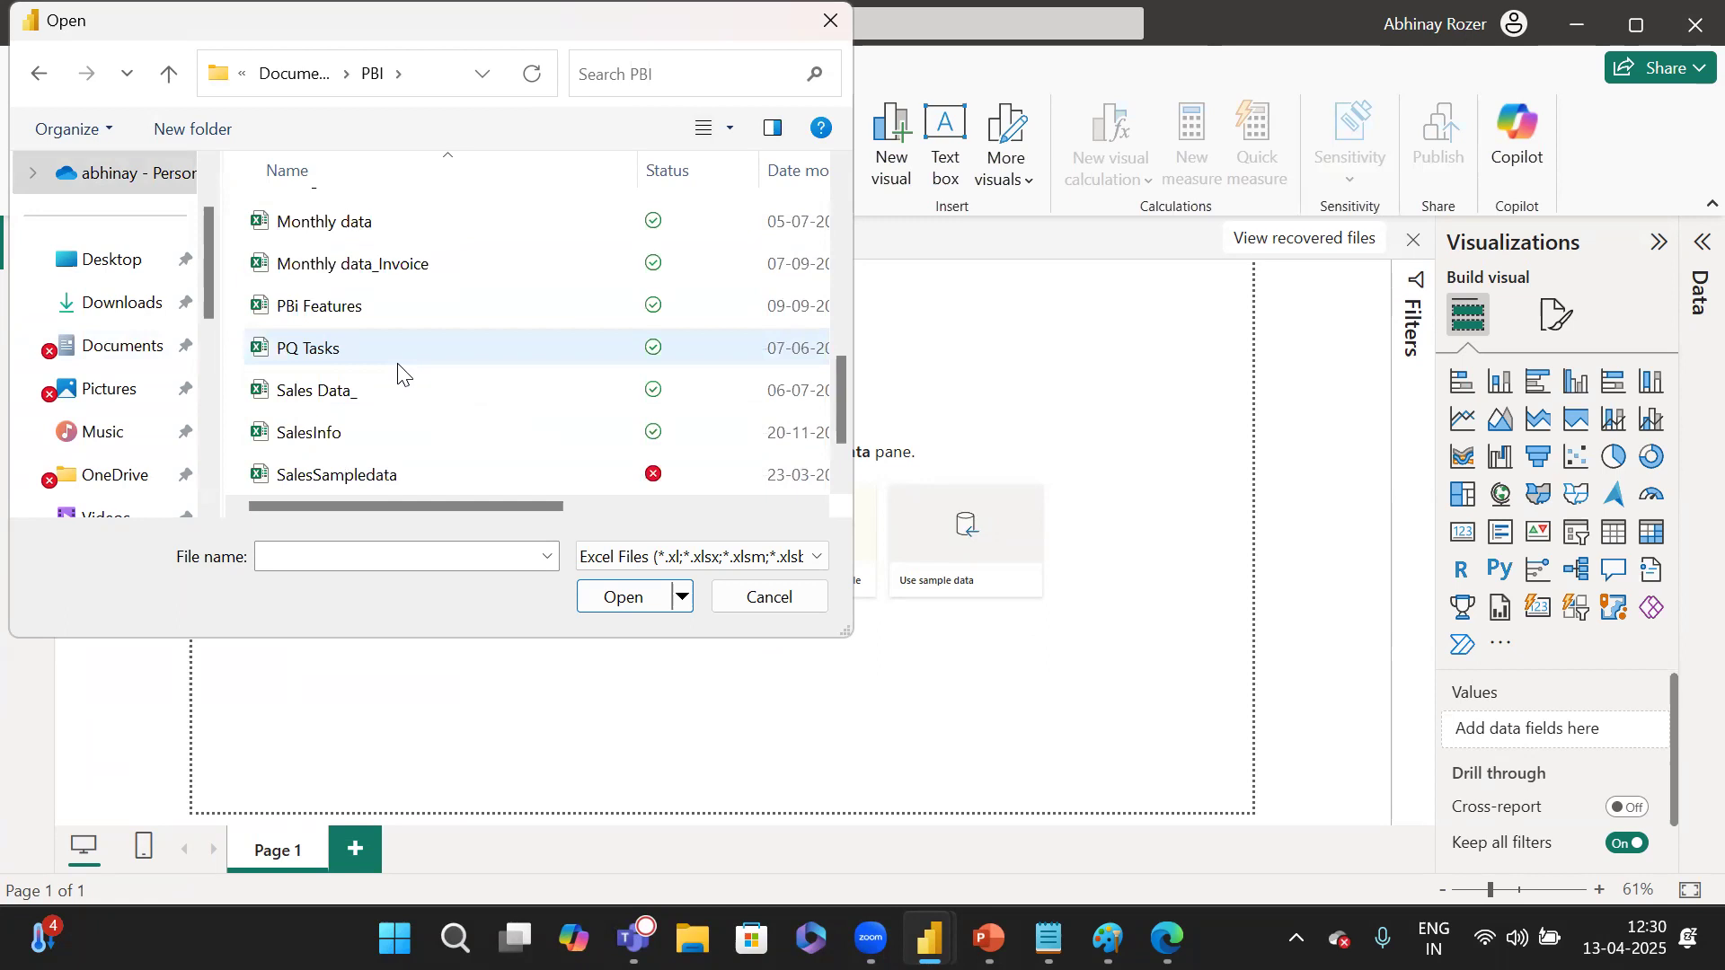
{"action": "scroll", "coordinate": [398, 368], "scroll_direction": "down", "scroll_amount": 1}
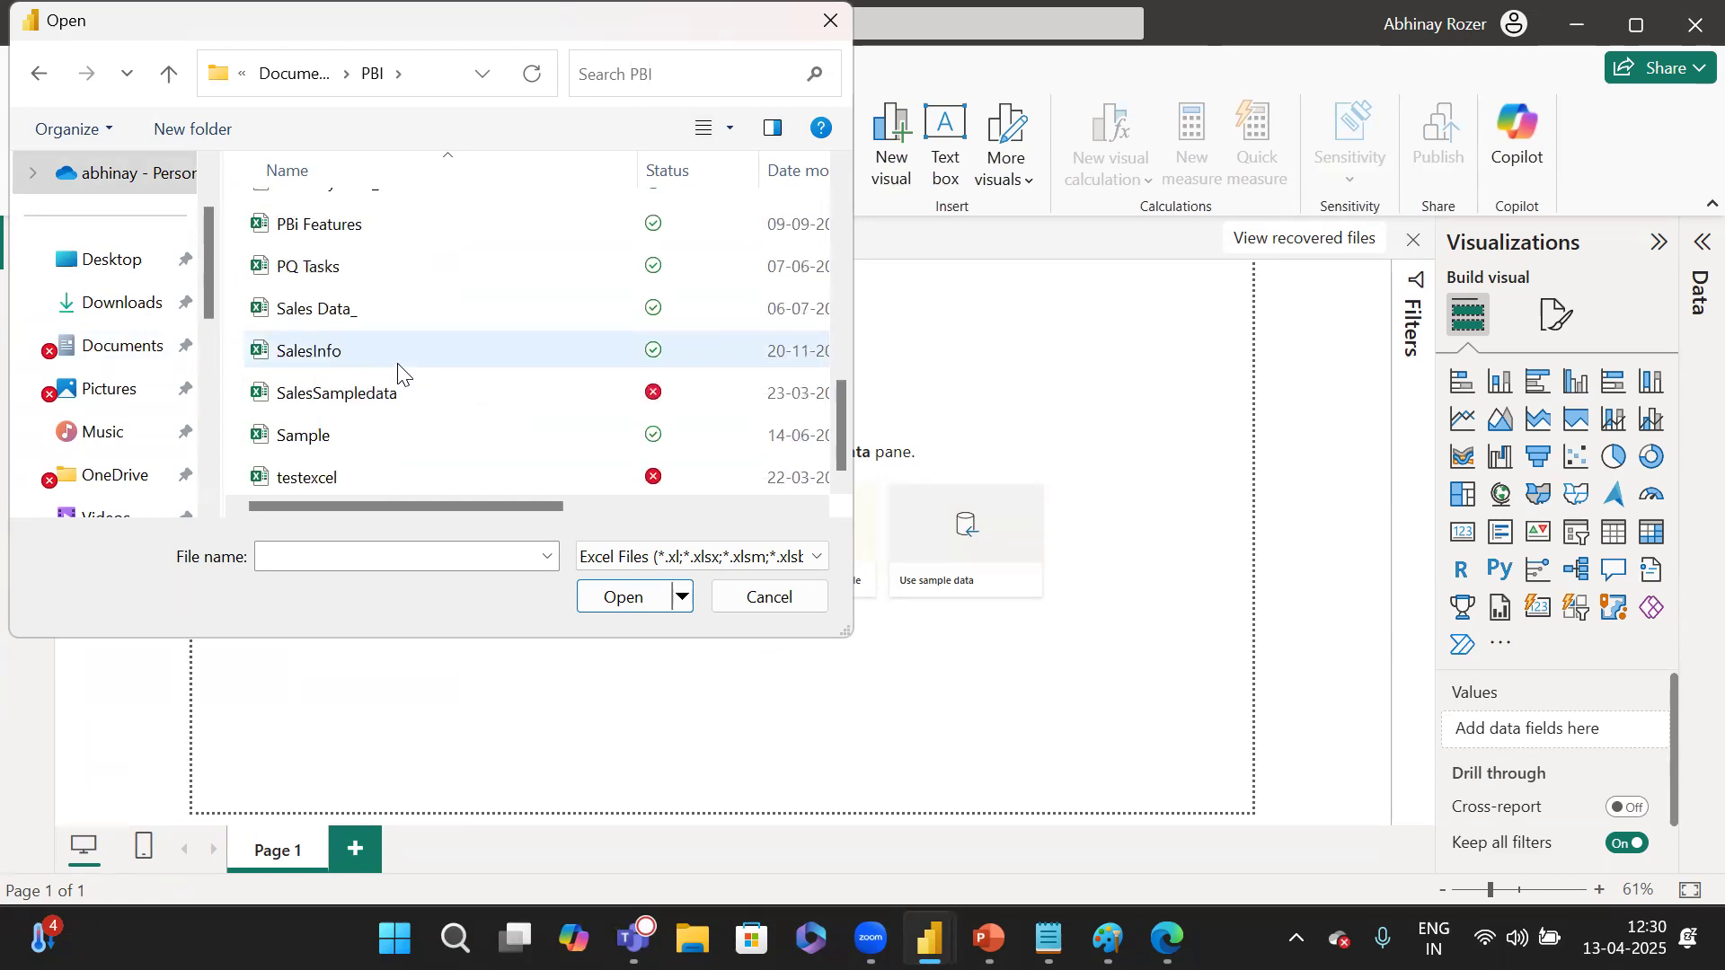
{"action": "scroll", "coordinate": [398, 368], "scroll_direction": "up", "scroll_amount": 6}
{"action": "scroll", "coordinate": [398, 368], "scroll_direction": "down", "scroll_amount": 2}
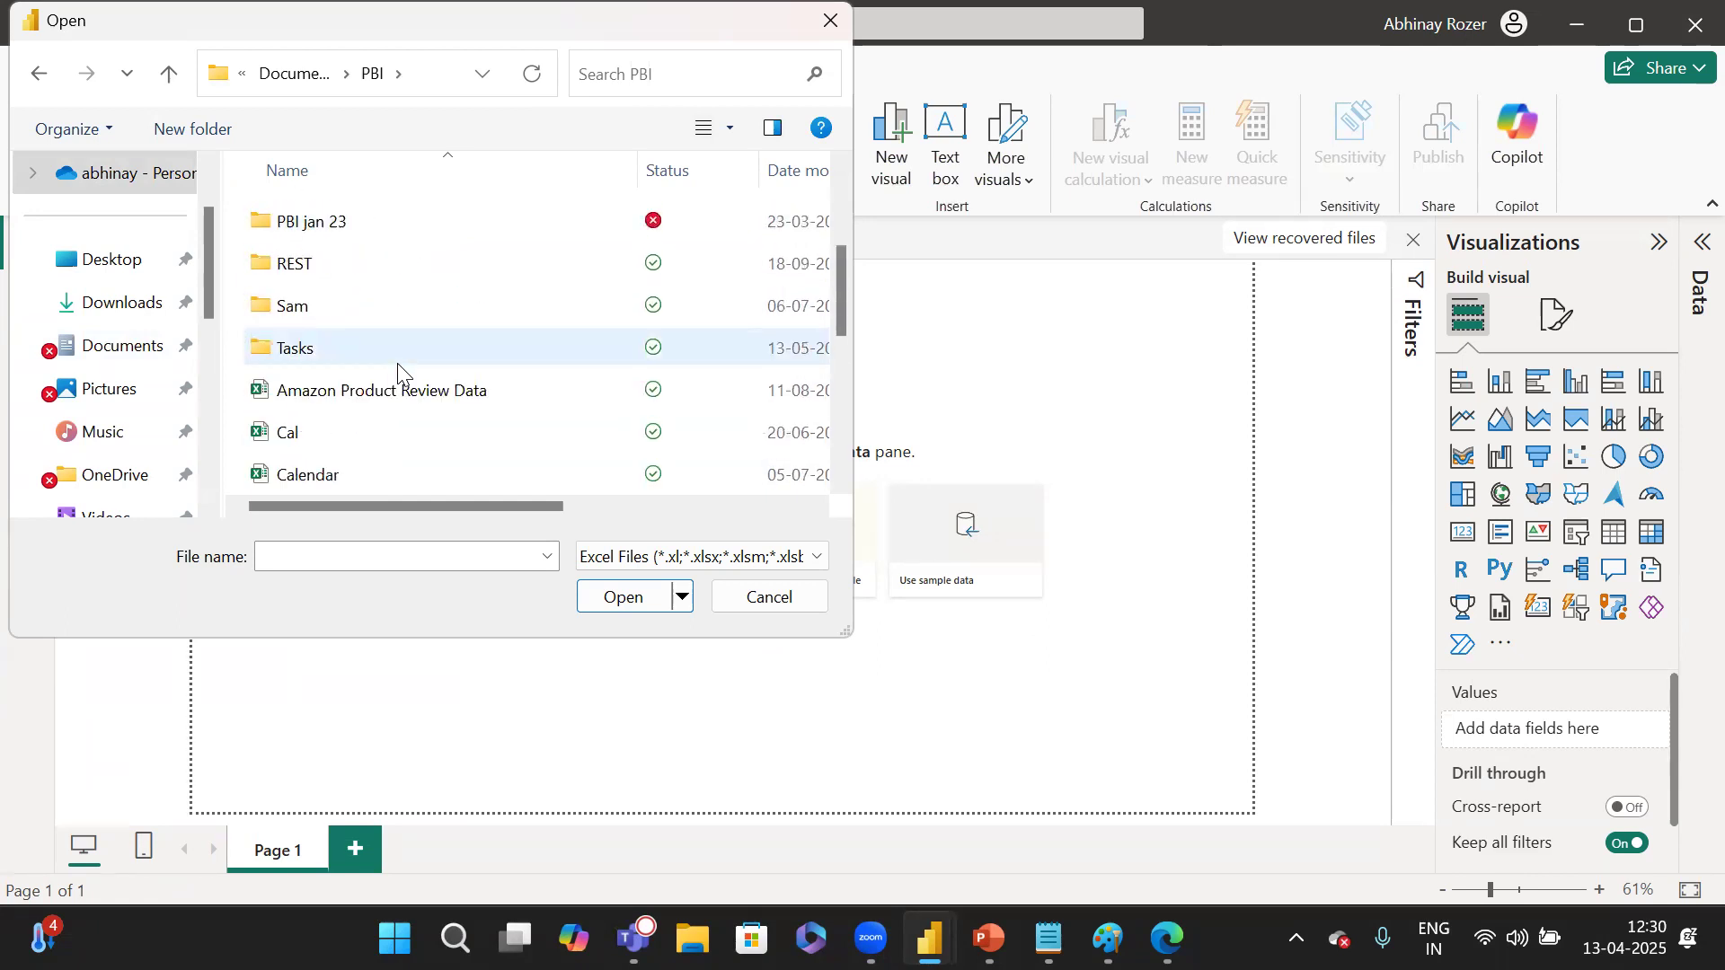
{"action": "scroll", "coordinate": [397, 368], "scroll_direction": "down", "scroll_amount": 1}
{"action": "scroll", "coordinate": [398, 368], "scroll_direction": "up", "scroll_amount": 3}
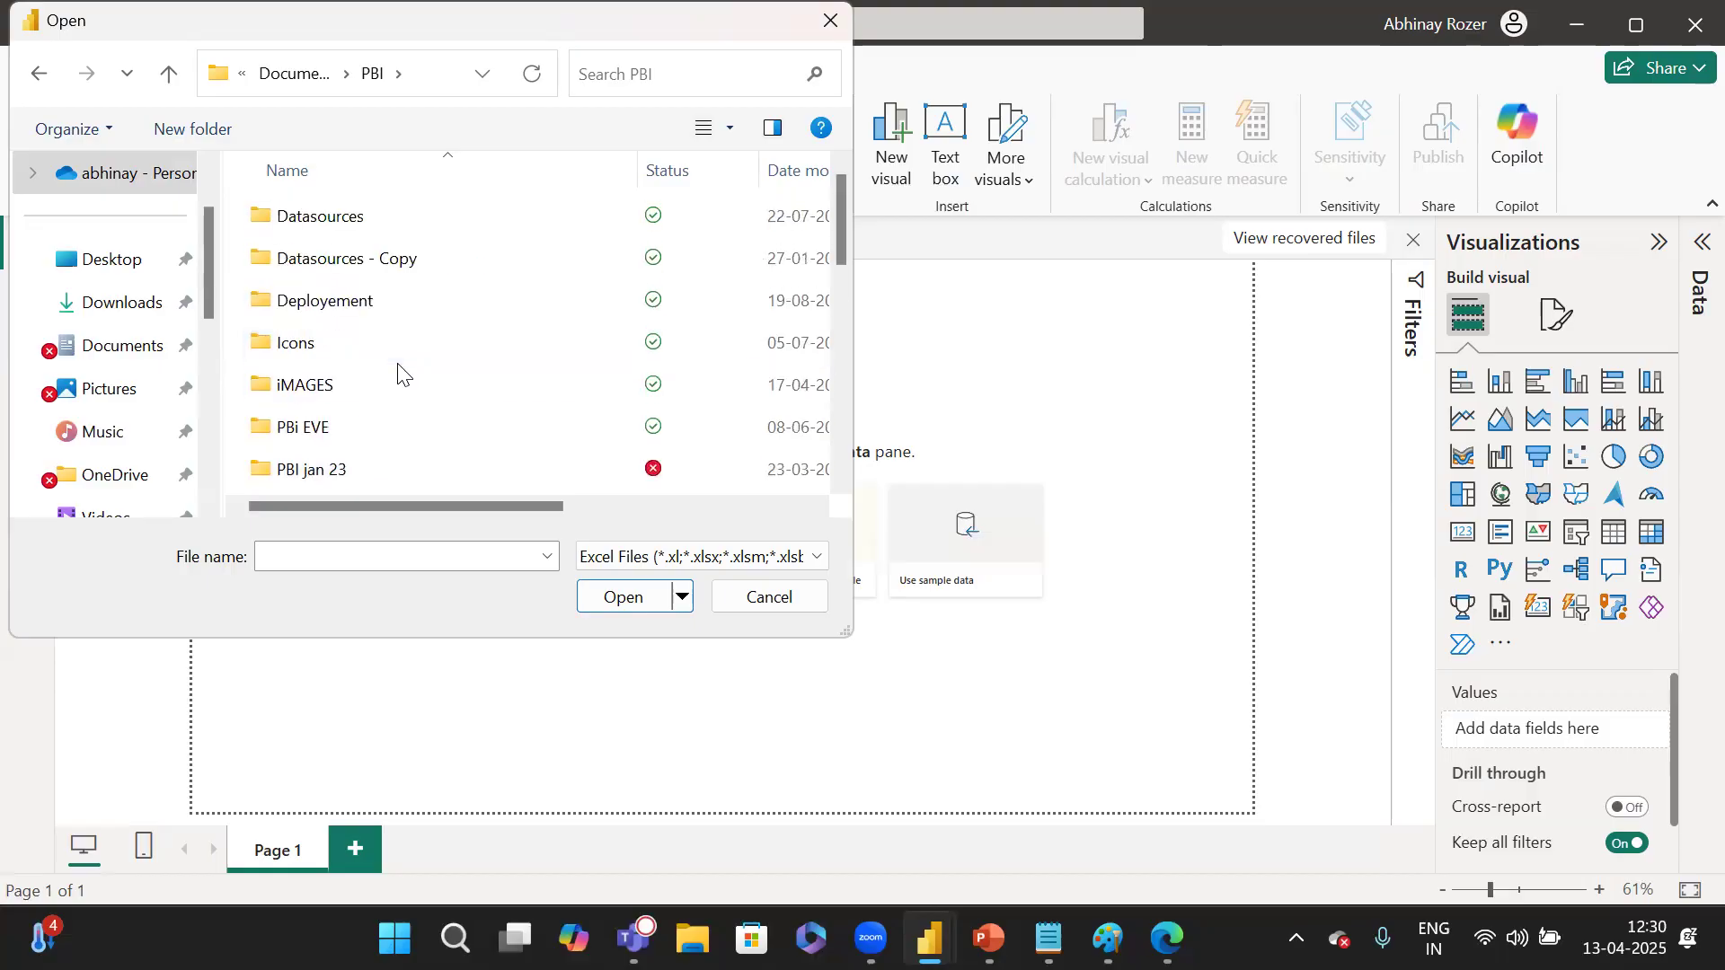
{"action": "double_click", "coordinate": [394, 479]}
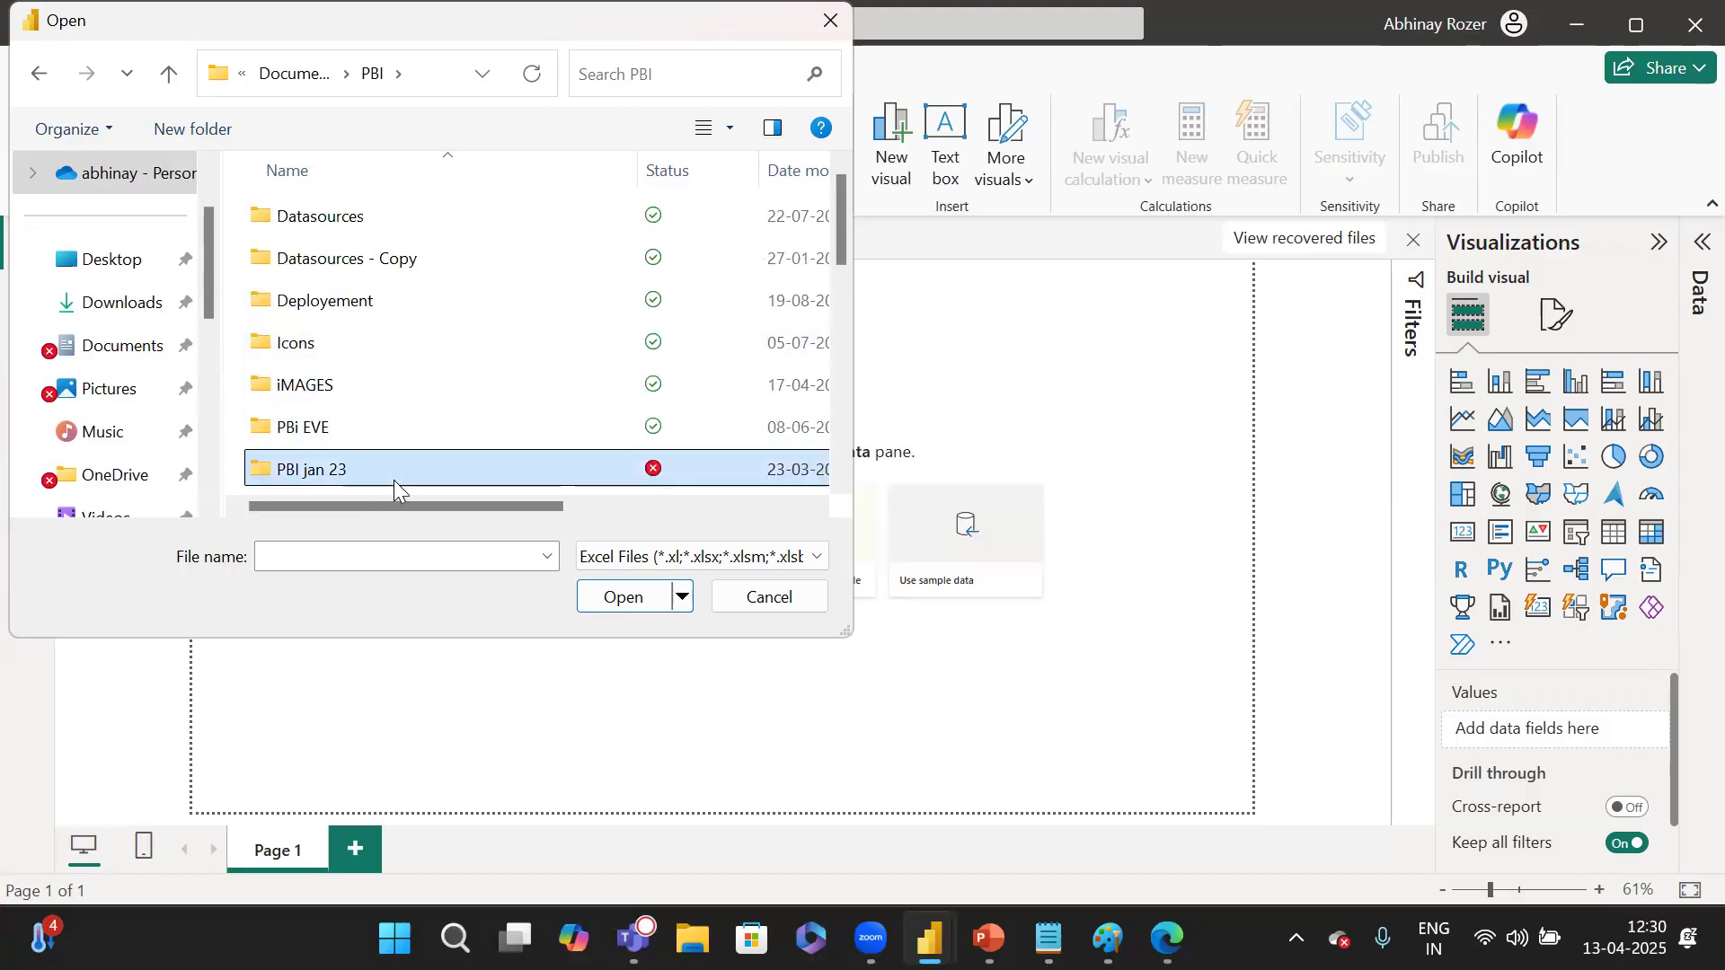
{"action": "scroll", "coordinate": [478, 303], "scroll_direction": "down", "scroll_amount": 1}
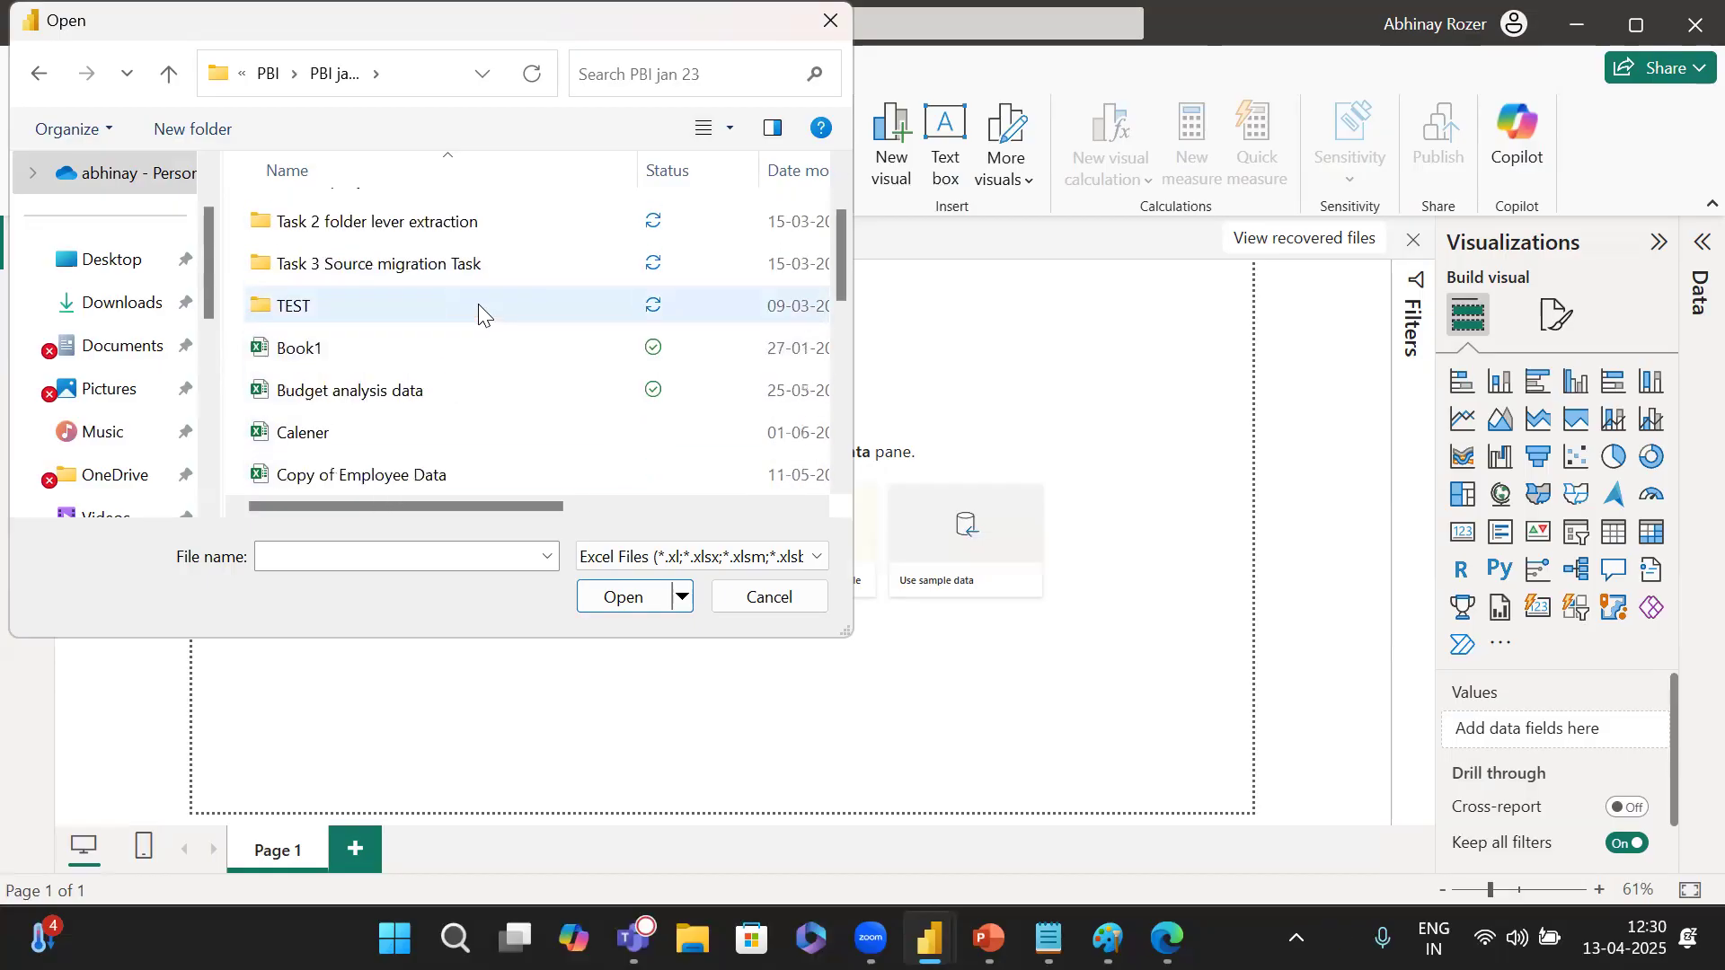
{"action": "scroll", "coordinate": [478, 303], "scroll_direction": "down", "scroll_amount": 3}
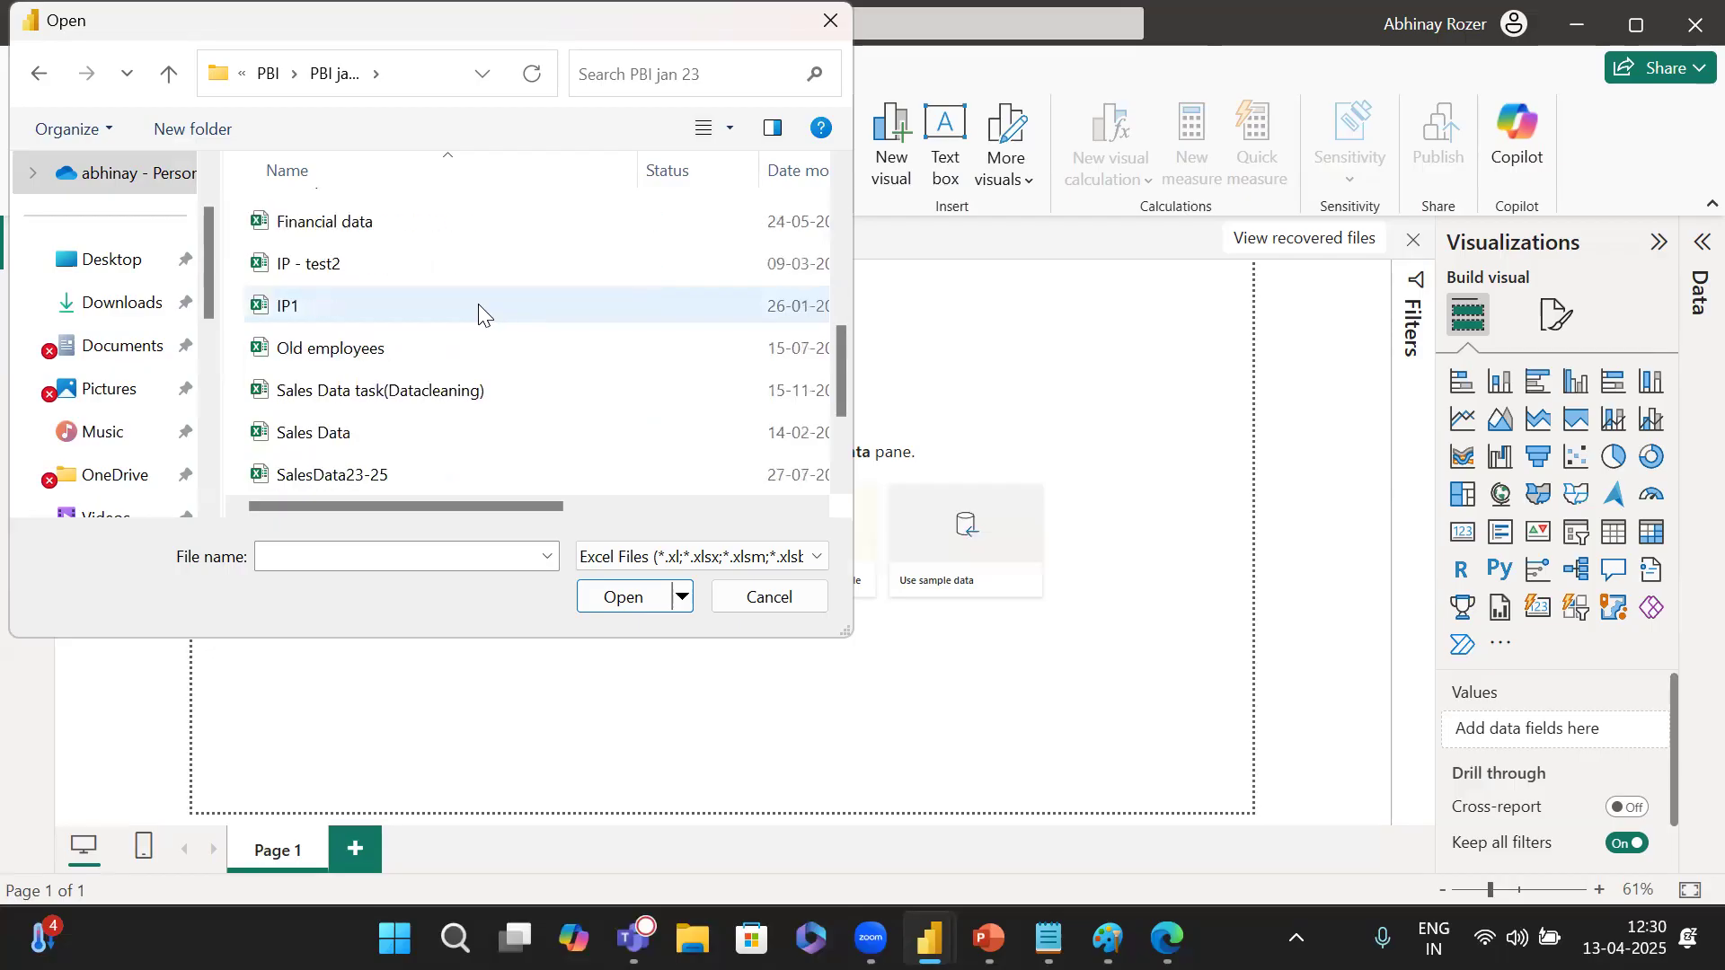
{"action": "left_click", "coordinate": [460, 304]}
{"action": "double_click", "coordinate": [460, 304]}
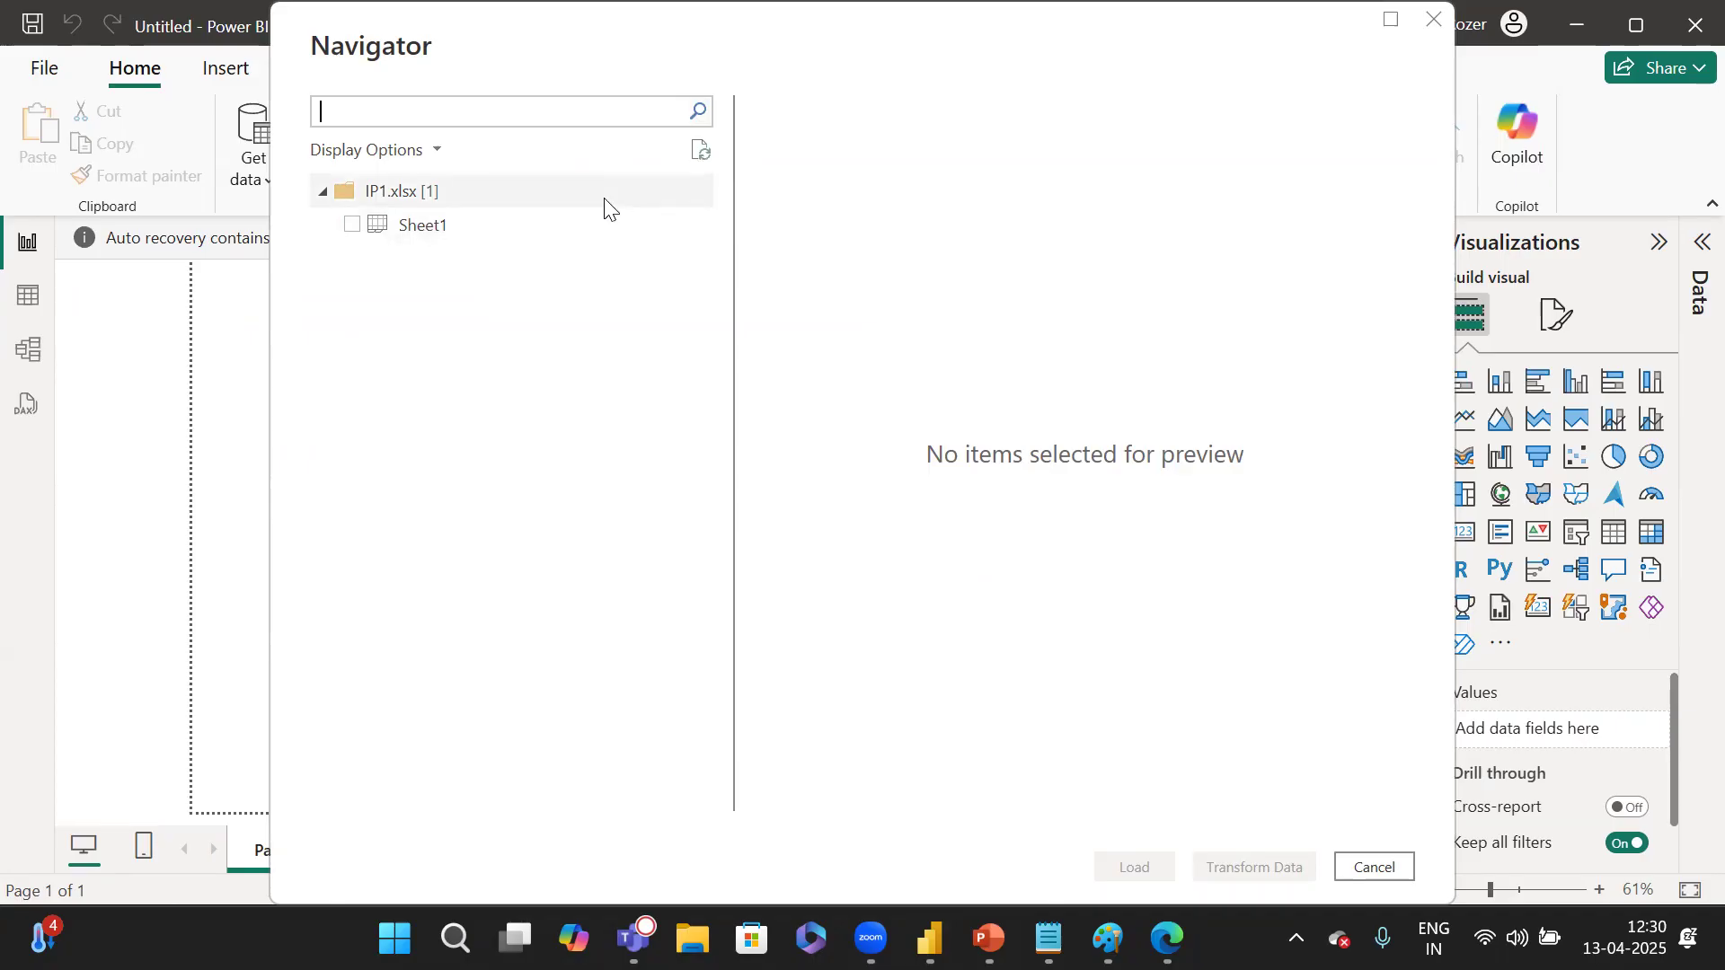
{"action": "left_click", "coordinate": [1361, 878]}
Open the Power Query Editor and try to connect to the recent source IP - Copy.xlsx.
{"action": "left_click", "coordinate": [745, 150]}
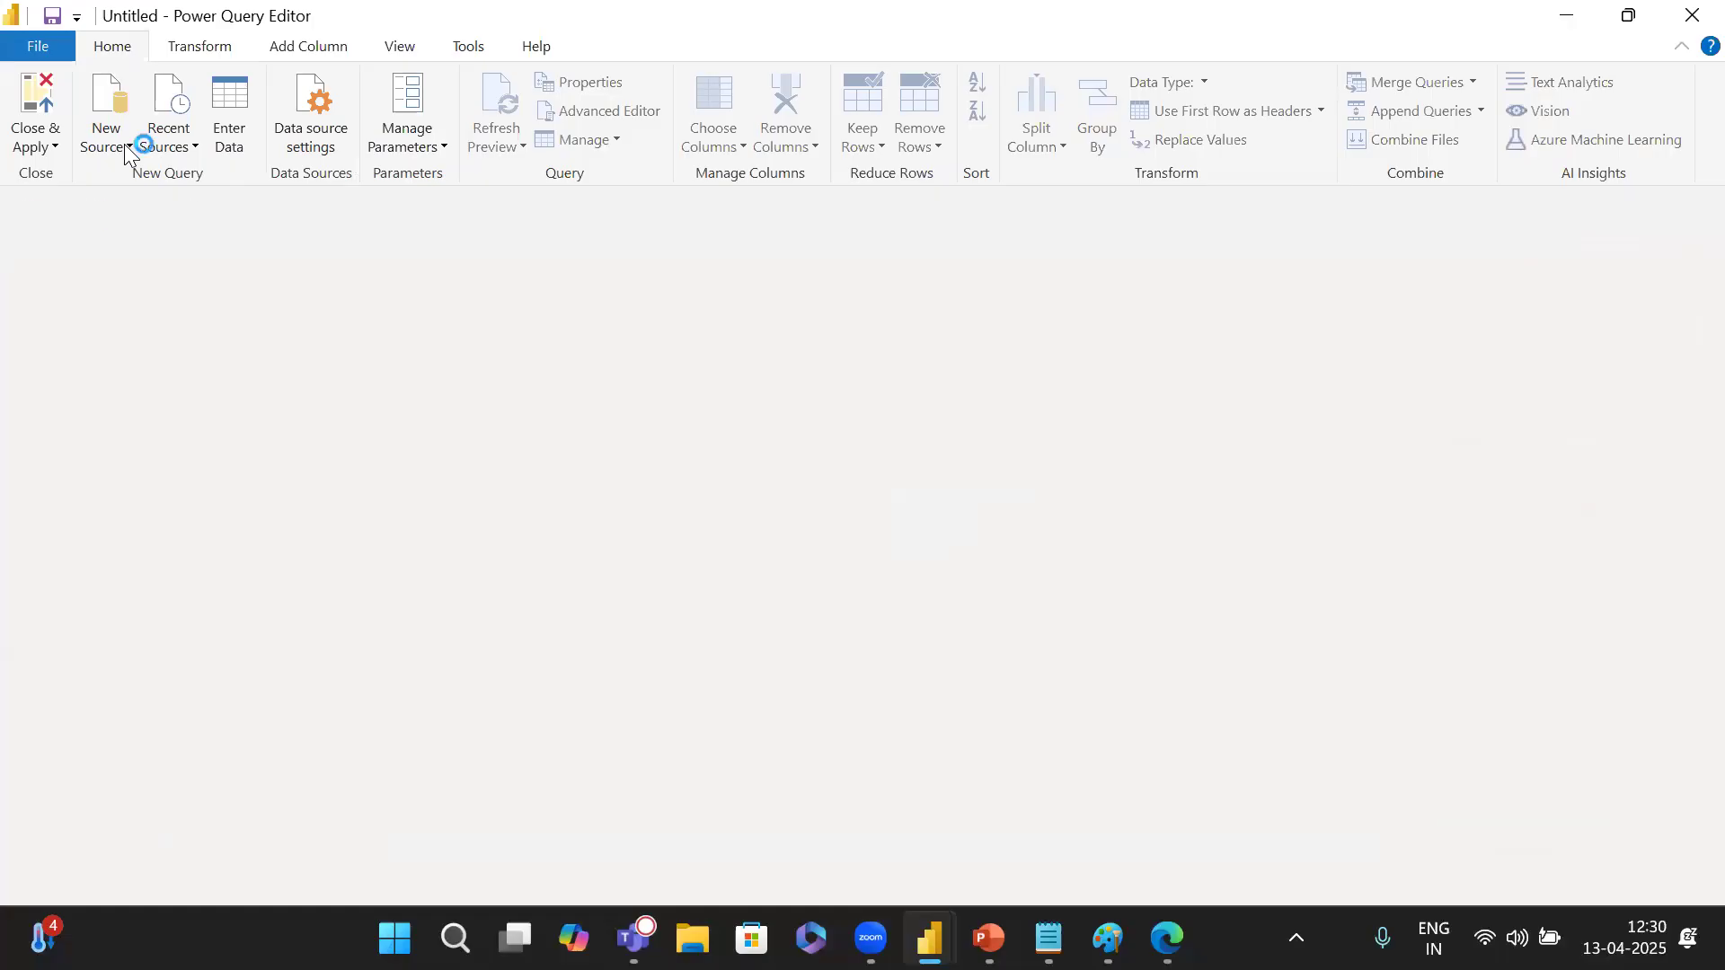
{"action": "left_click", "coordinate": [117, 145]}
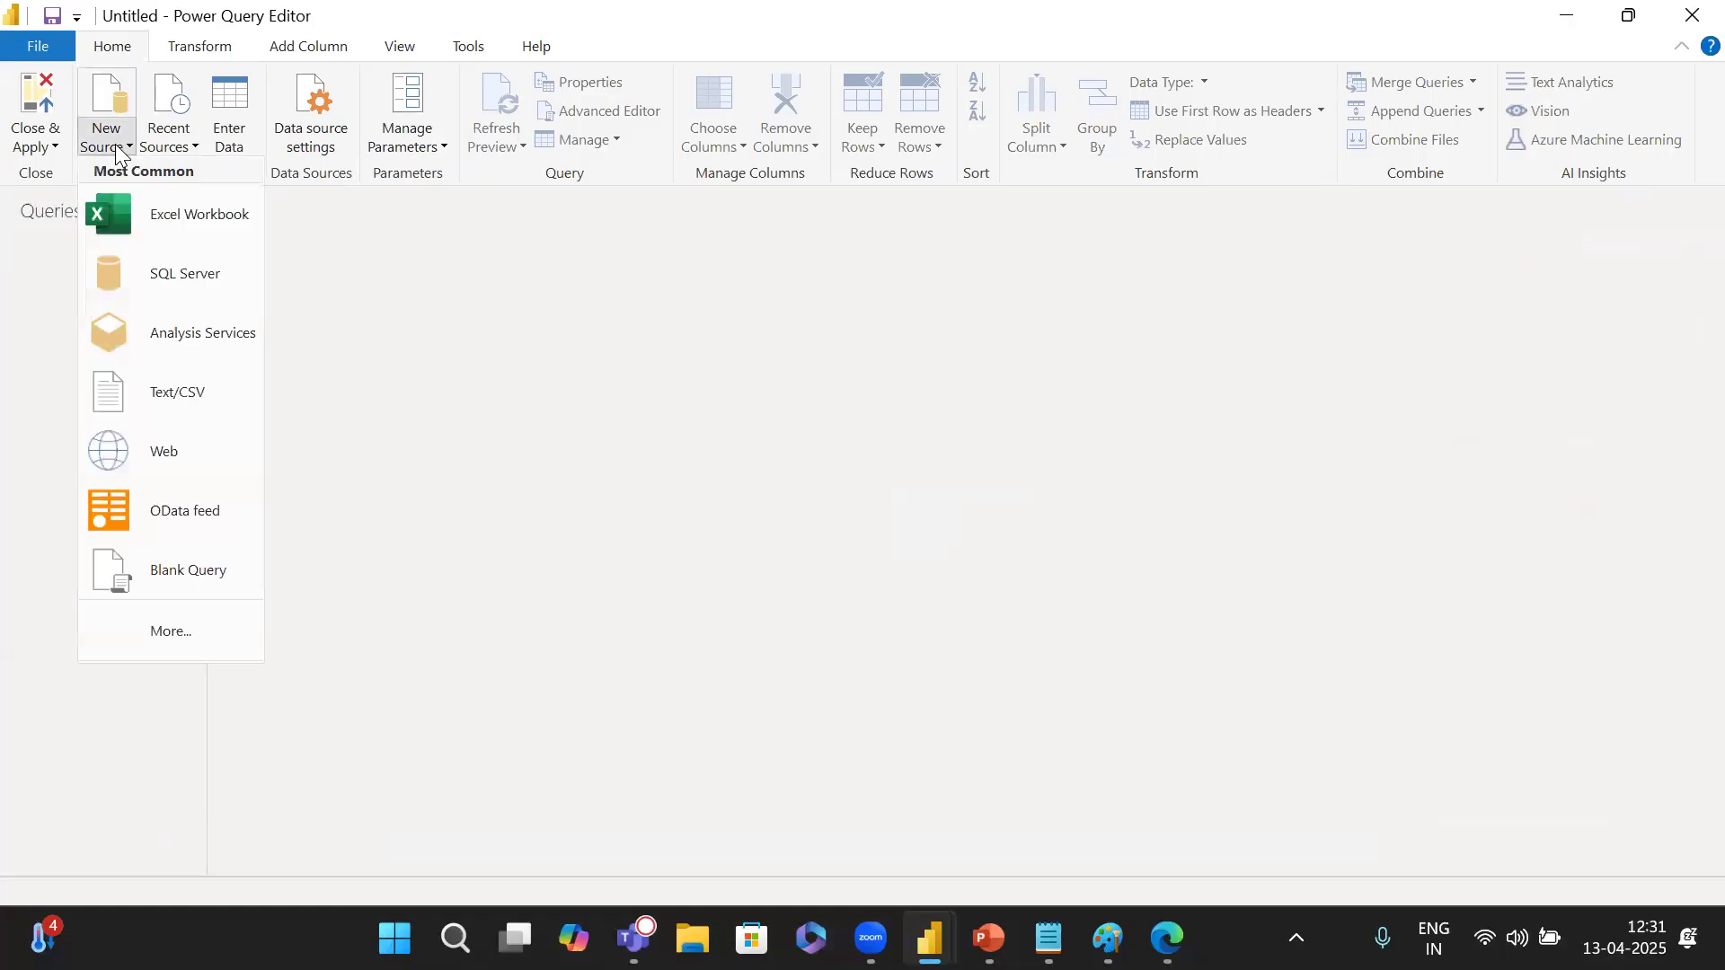
{"action": "left_click", "coordinate": [171, 144]}
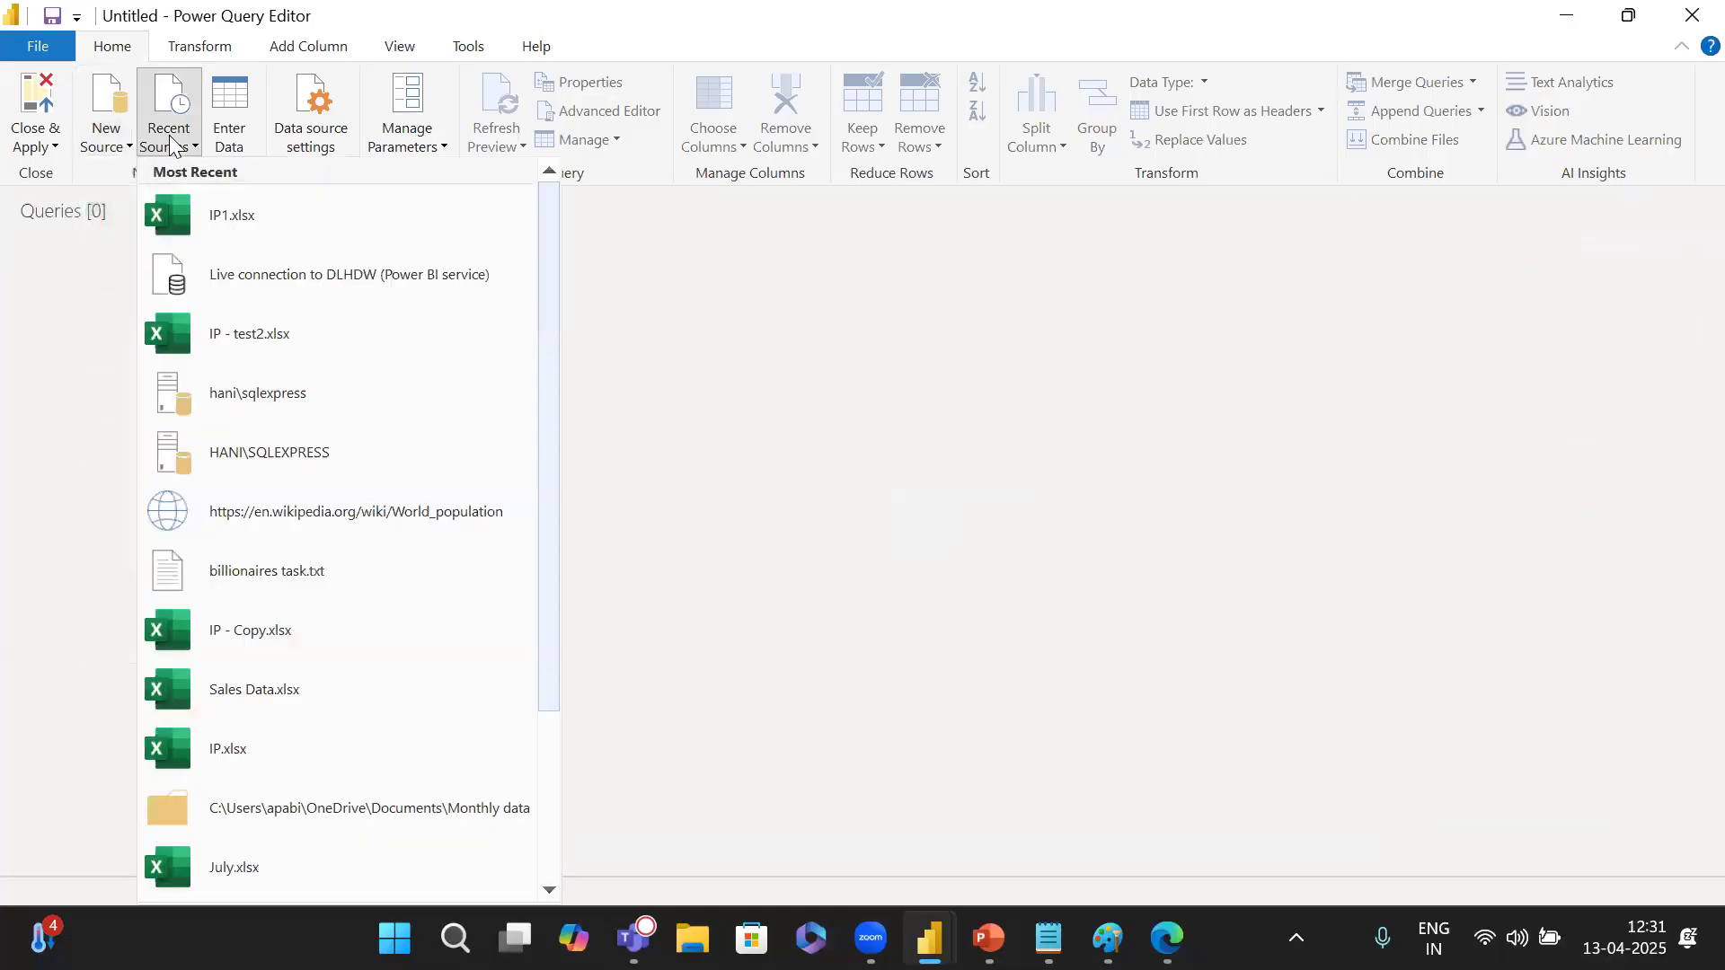
{"action": "left_click", "coordinate": [298, 632]}
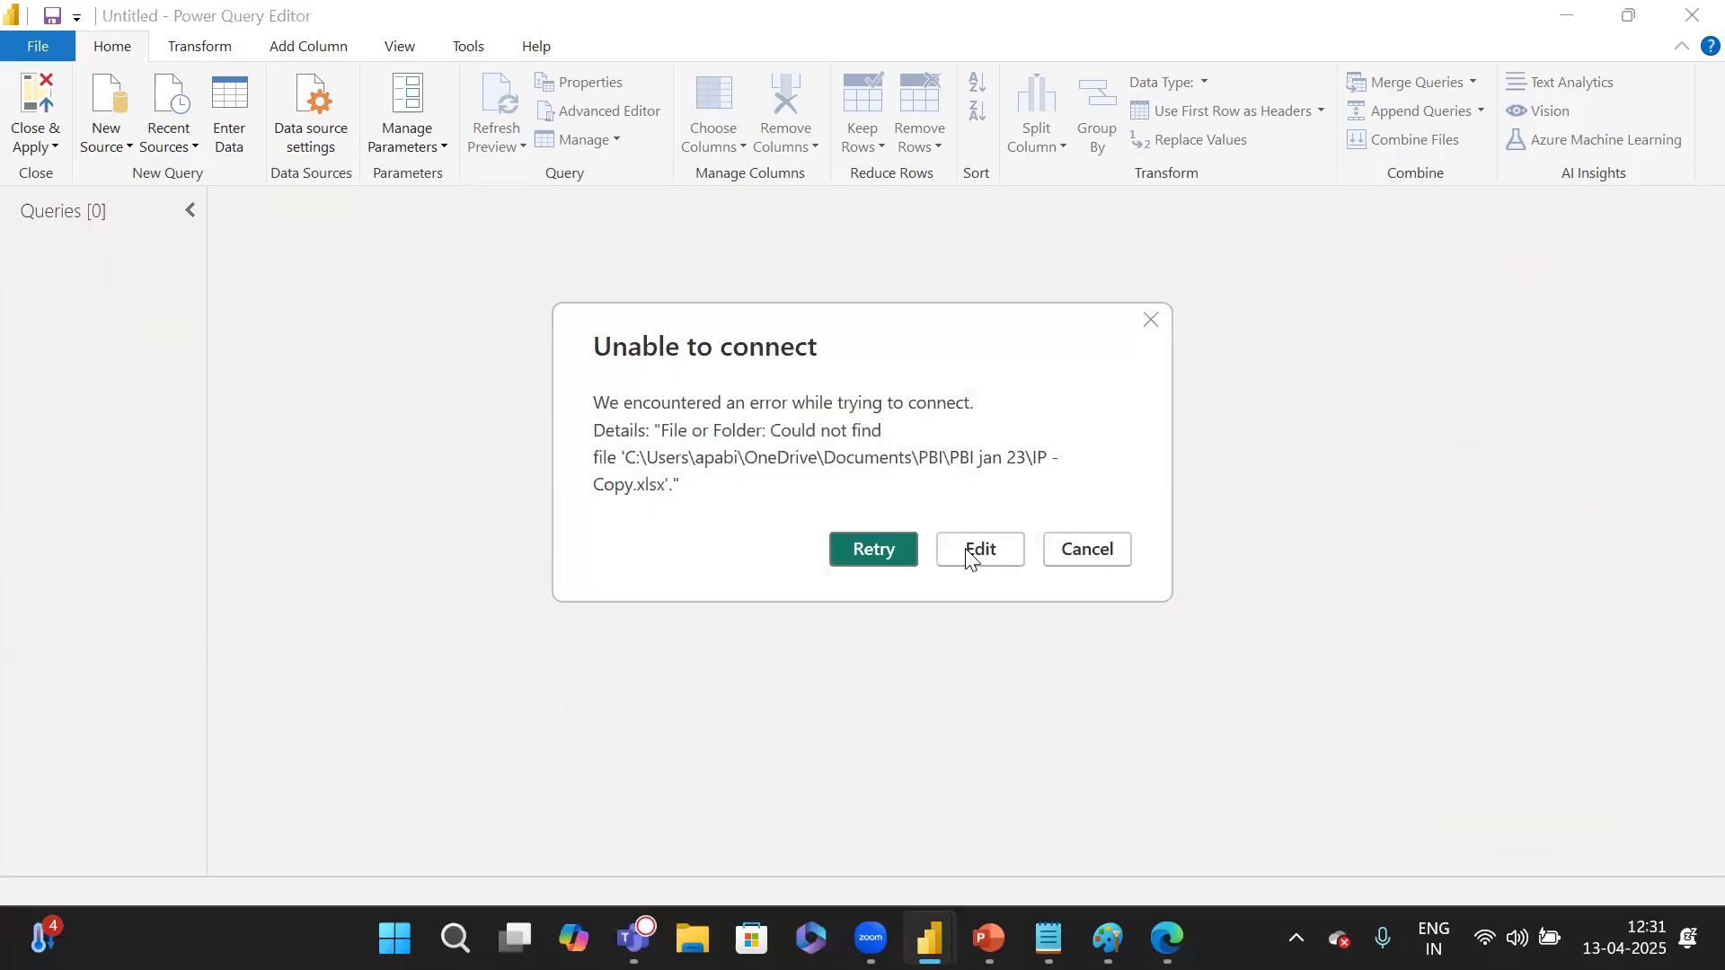
Change the connection's file path to the IP - test2.xlsx workbook in the PBI jan 23 folder and connect to it.
{"action": "left_click", "coordinate": [971, 552]}
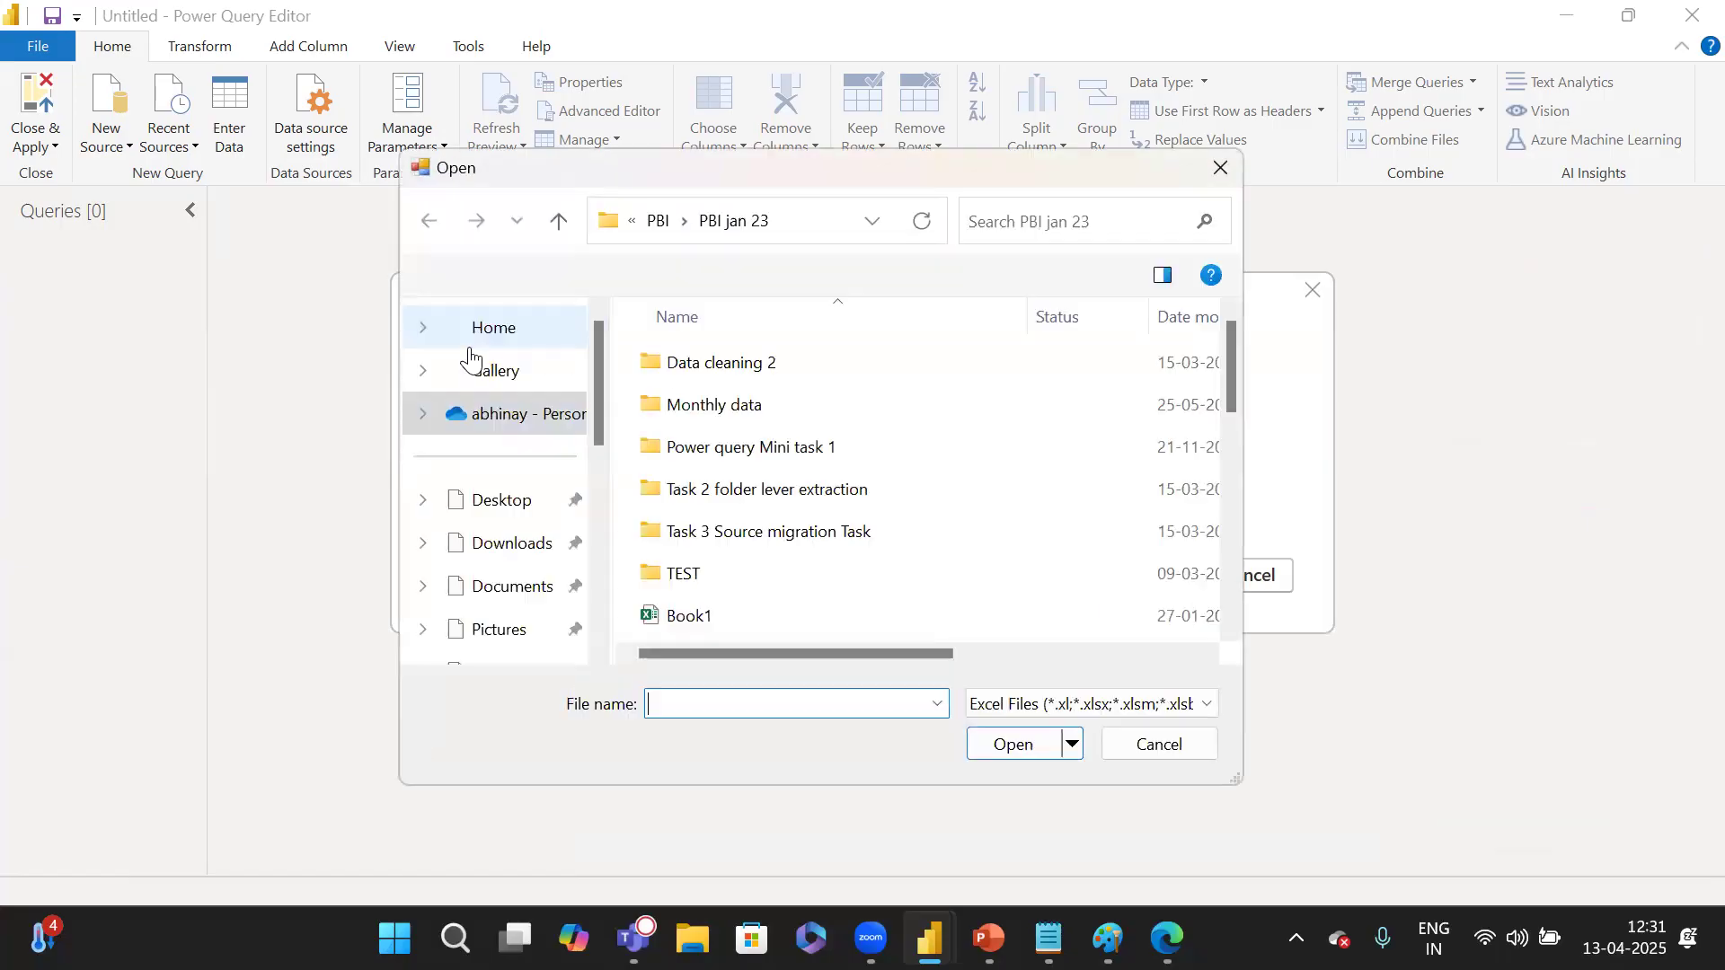
{"action": "scroll", "coordinate": [811, 537], "scroll_direction": "down", "scroll_amount": 3}
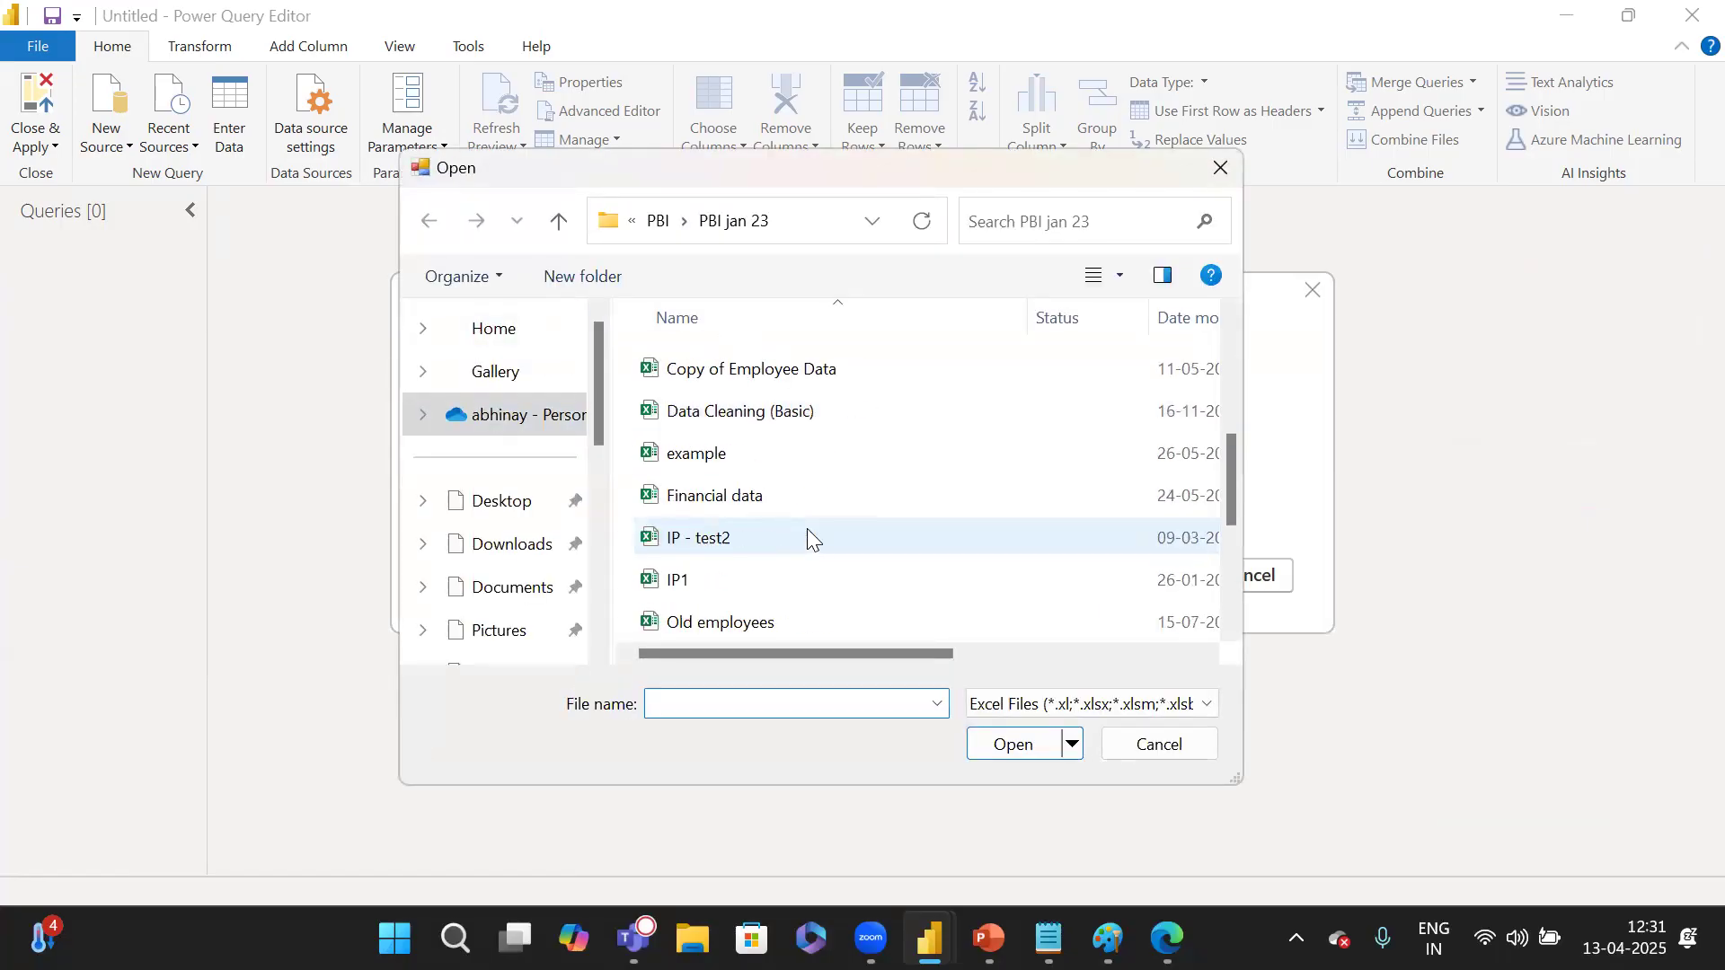
{"action": "scroll", "coordinate": [808, 574], "scroll_direction": "down", "scroll_amount": 2}
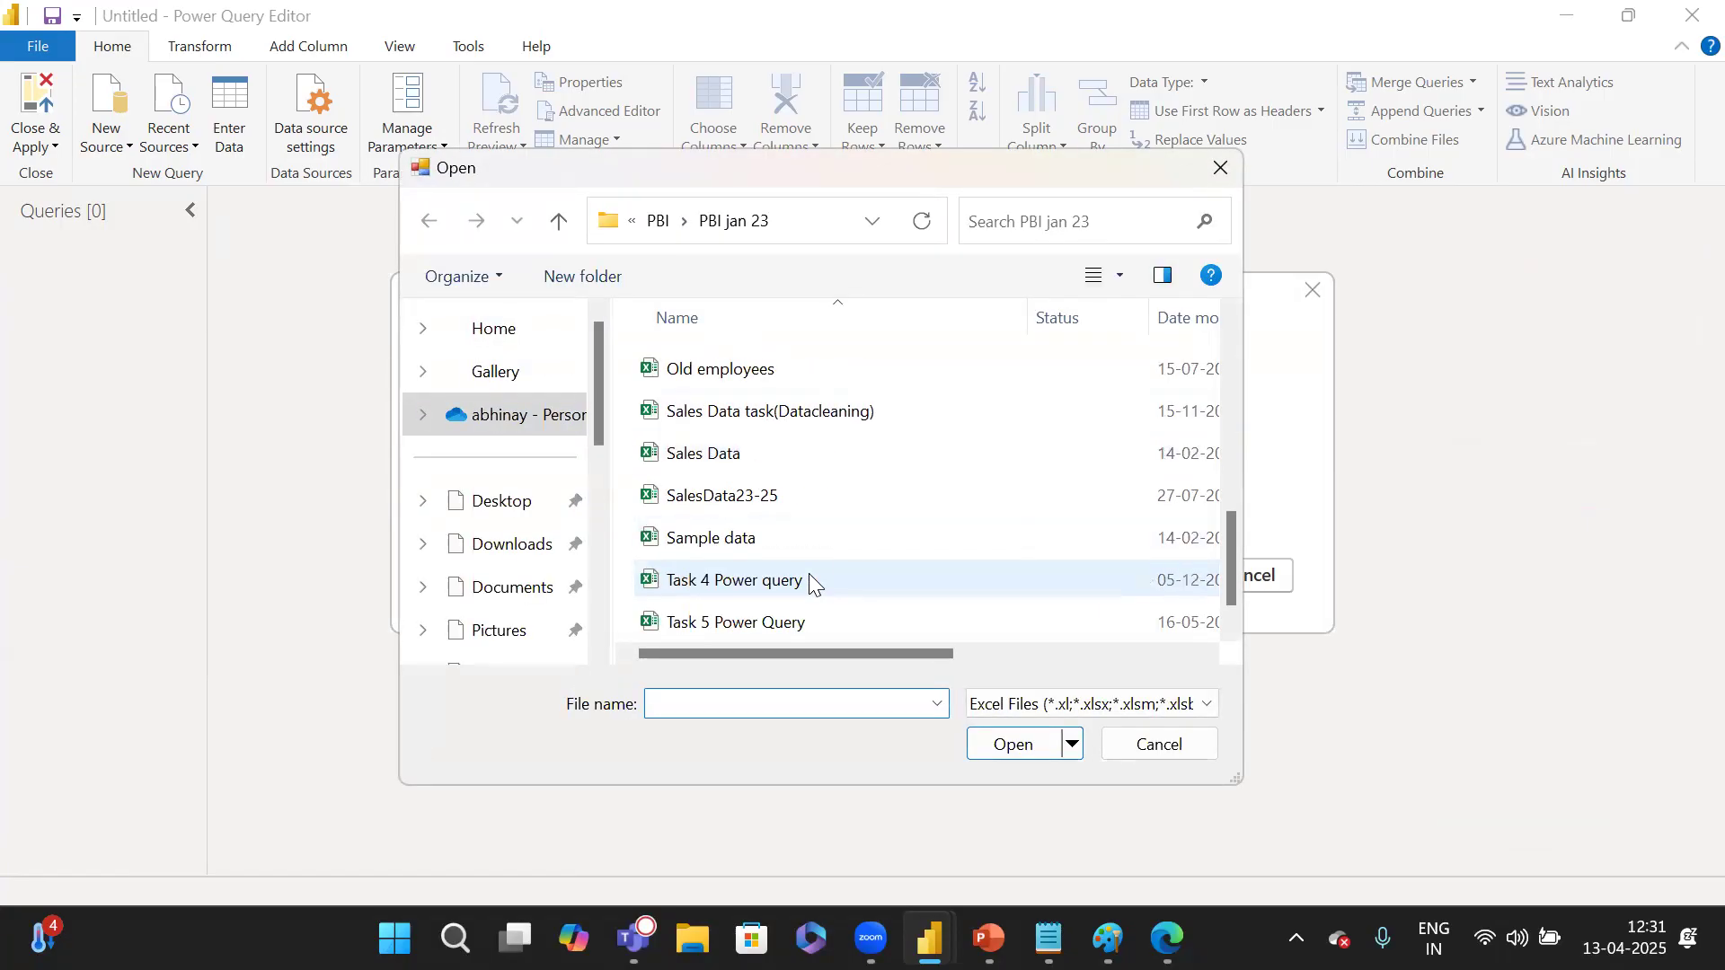
{"action": "left_click_drag", "start_coordinate": [1225, 572], "coordinate": [1207, 298]}
{"action": "left_click_drag", "start_coordinate": [1214, 368], "coordinate": [1225, 485]}
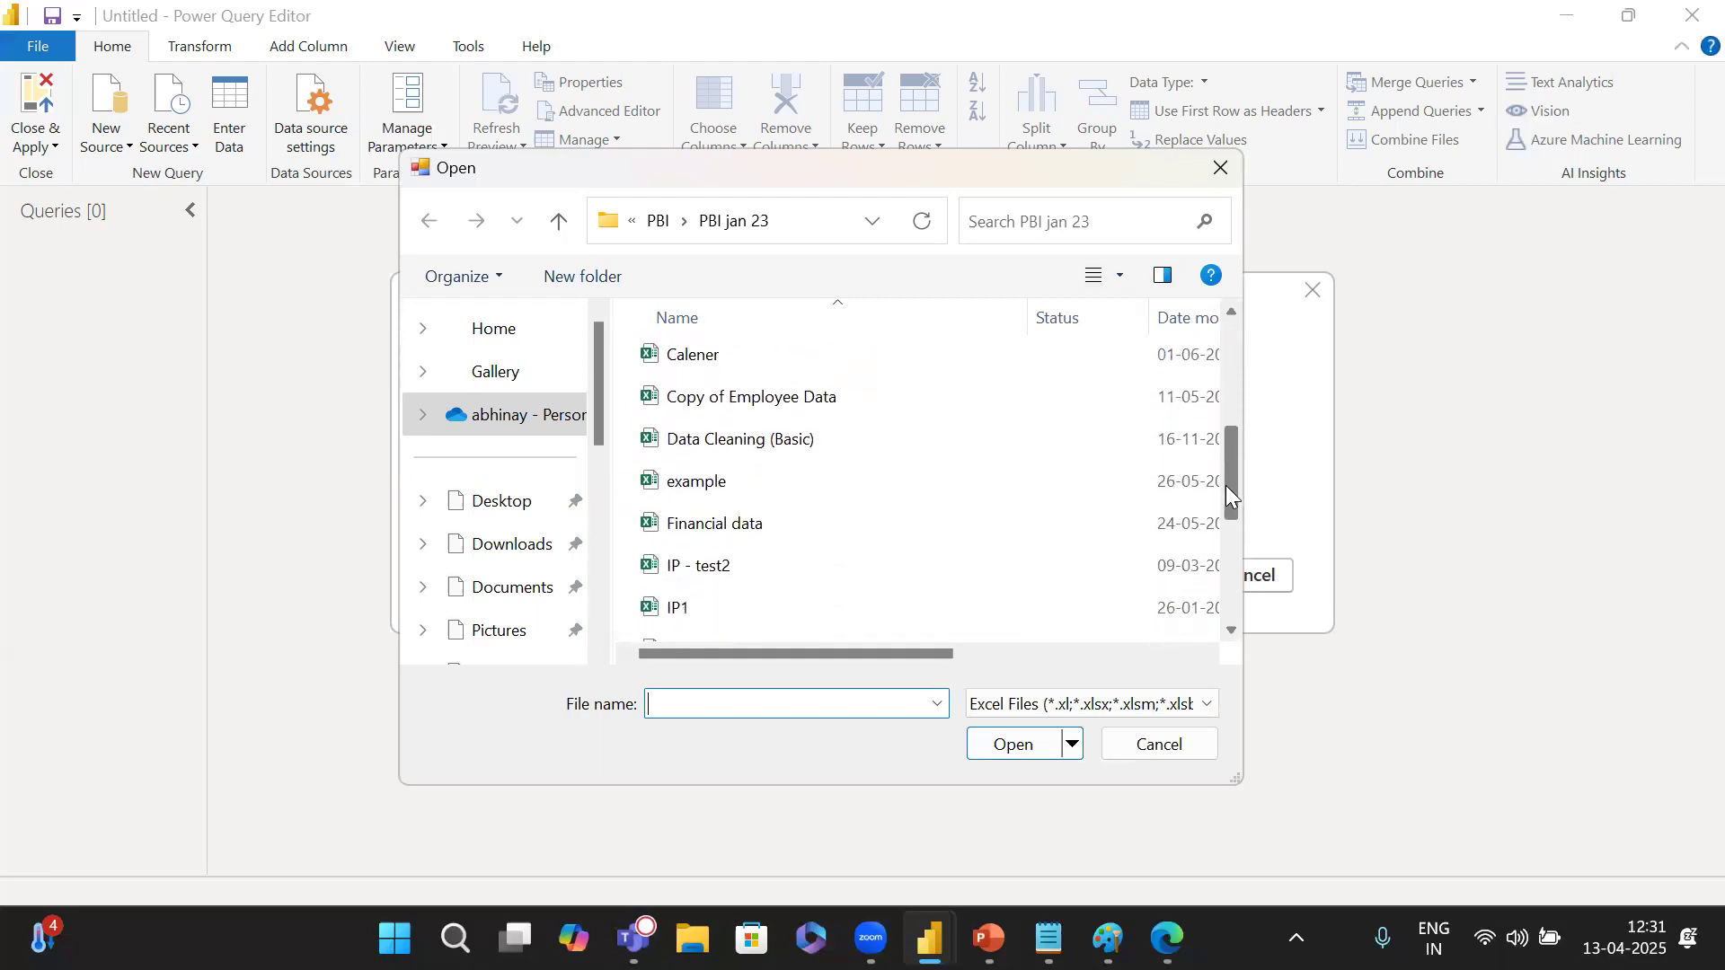
{"action": "double_click", "coordinate": [861, 563]}
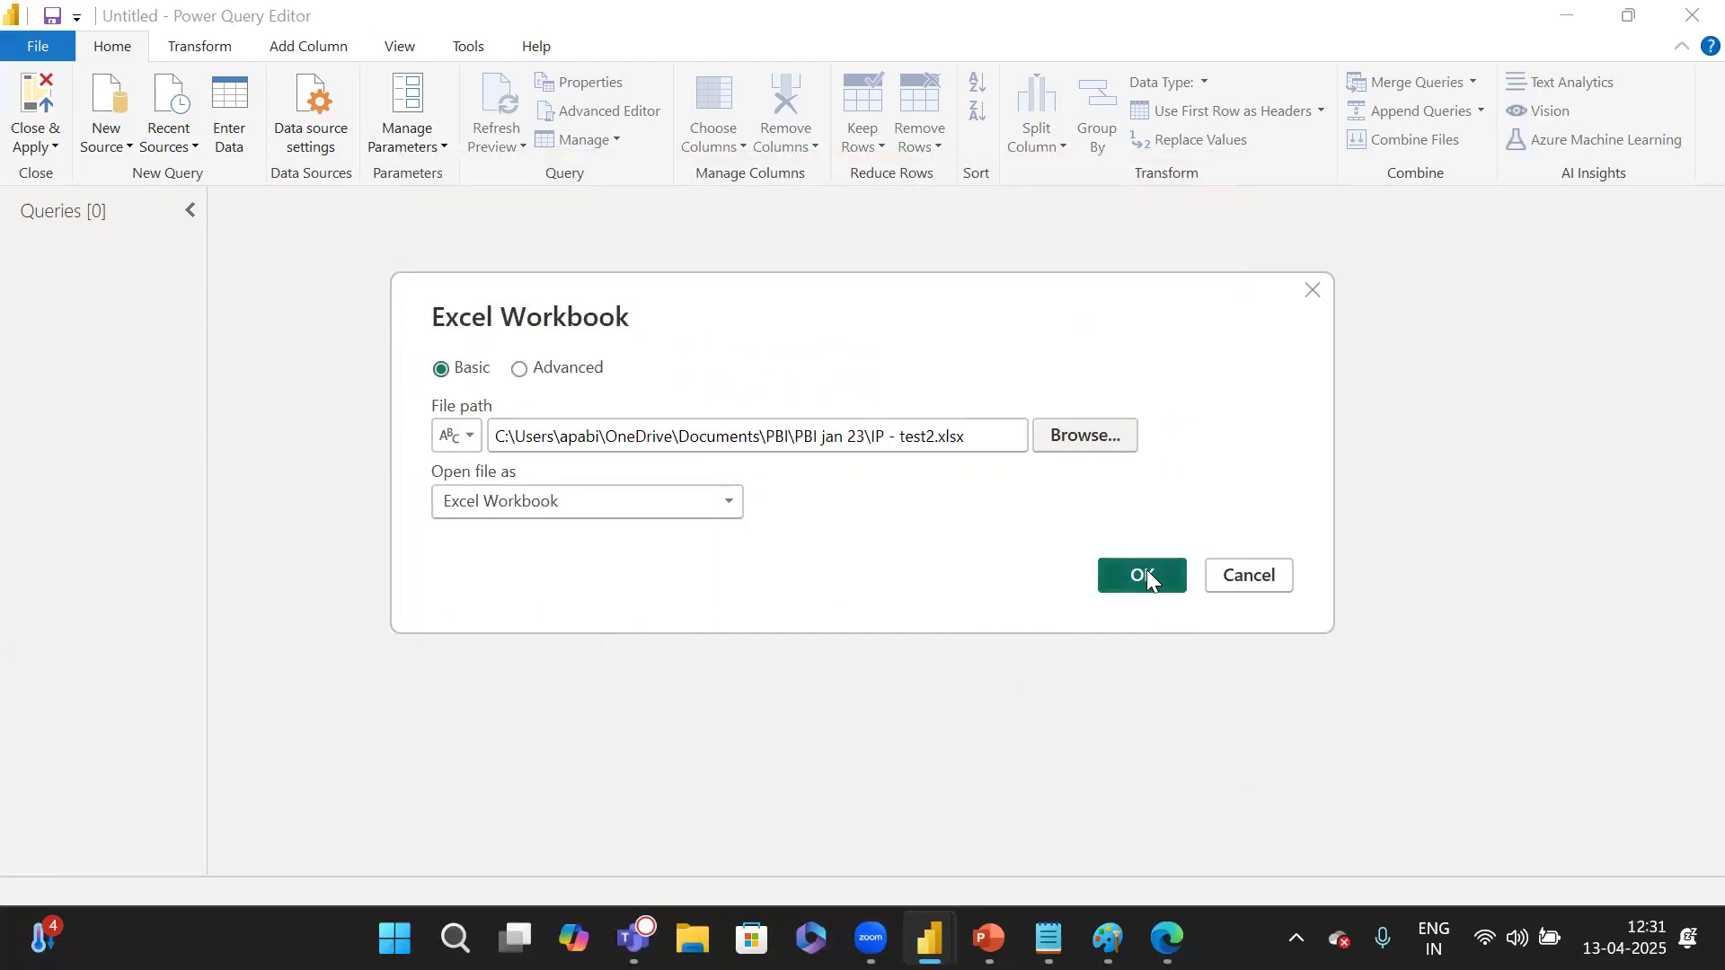
{"action": "left_click", "coordinate": [1147, 572]}
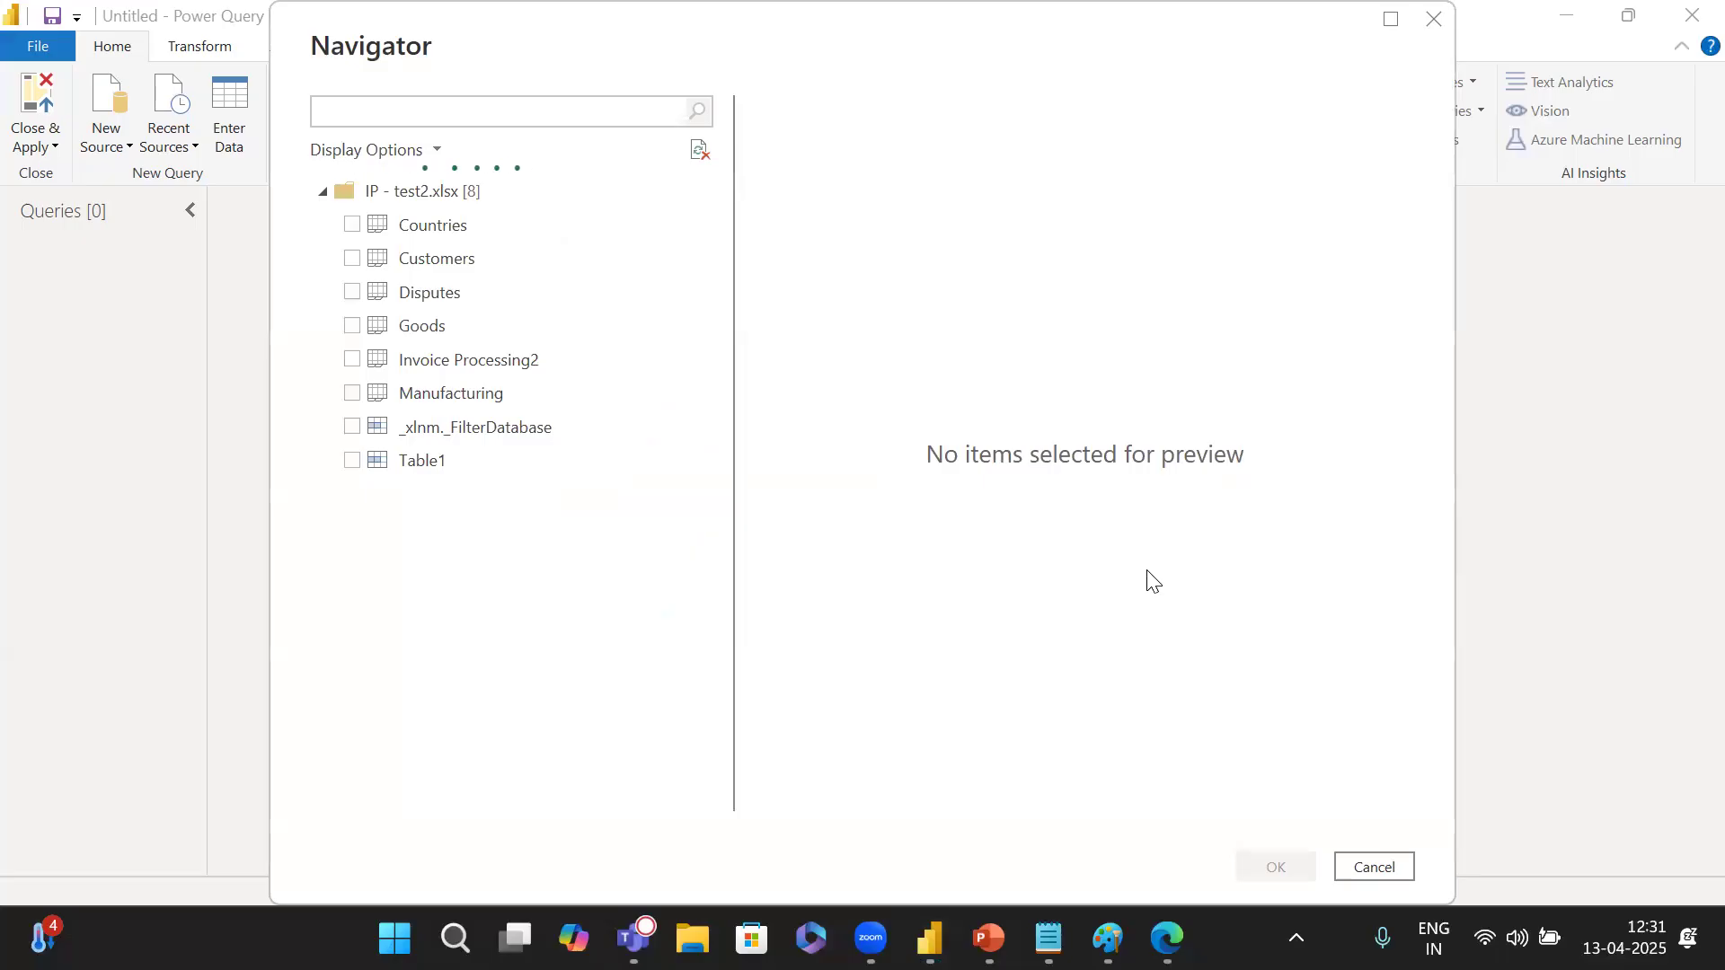
Import the Countries, Customers, Disputes, Goods and Manufacturing sheets from IP - test2.xlsx as queries.
{"action": "left_click", "coordinate": [358, 228]}
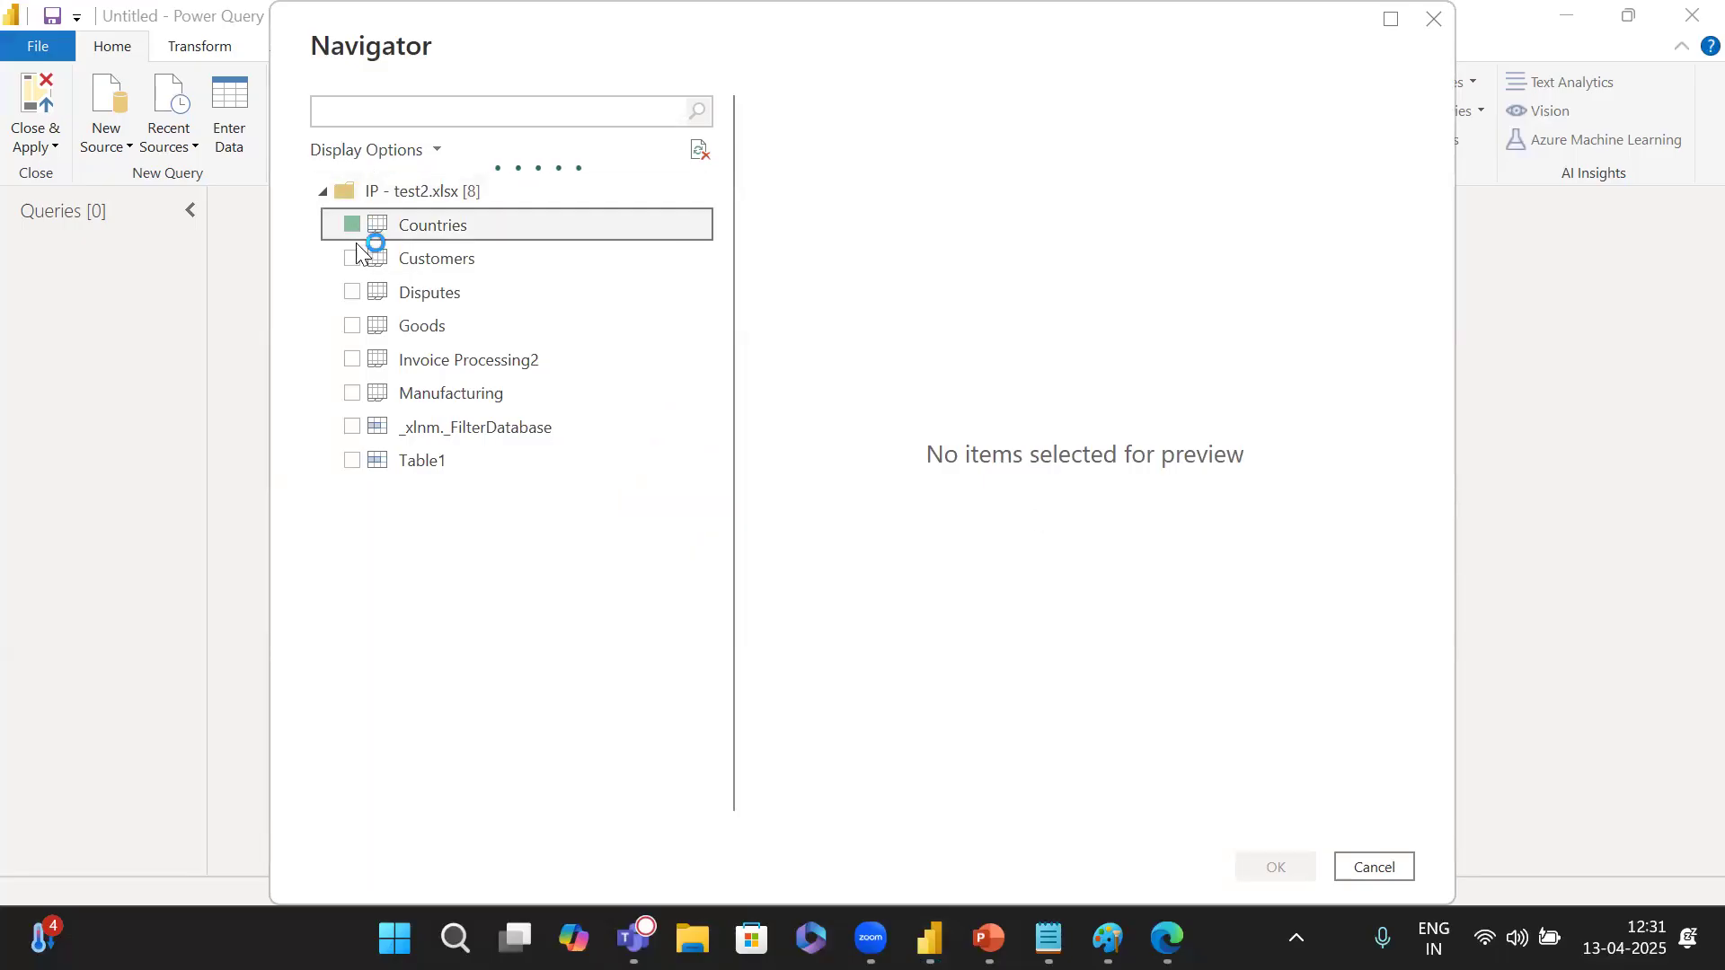
{"action": "left_click", "coordinate": [360, 262]}
{"action": "left_click", "coordinate": [350, 255]}
{"action": "left_click", "coordinate": [357, 296]}
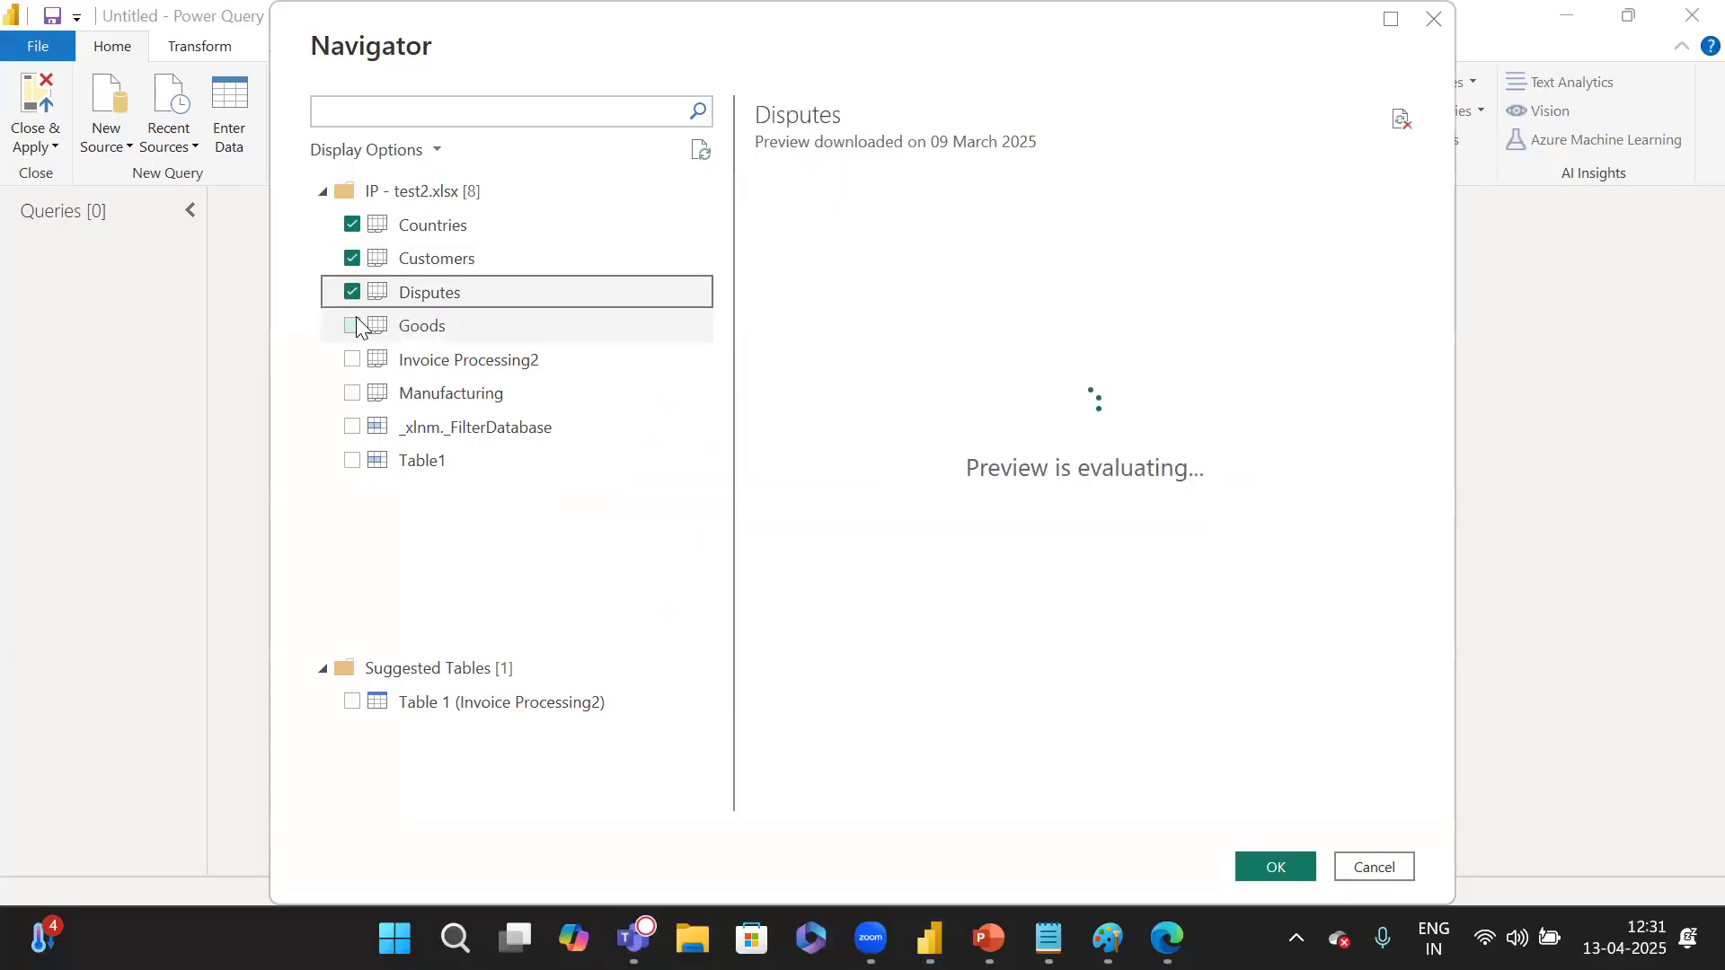
{"action": "left_click", "coordinate": [356, 329]}
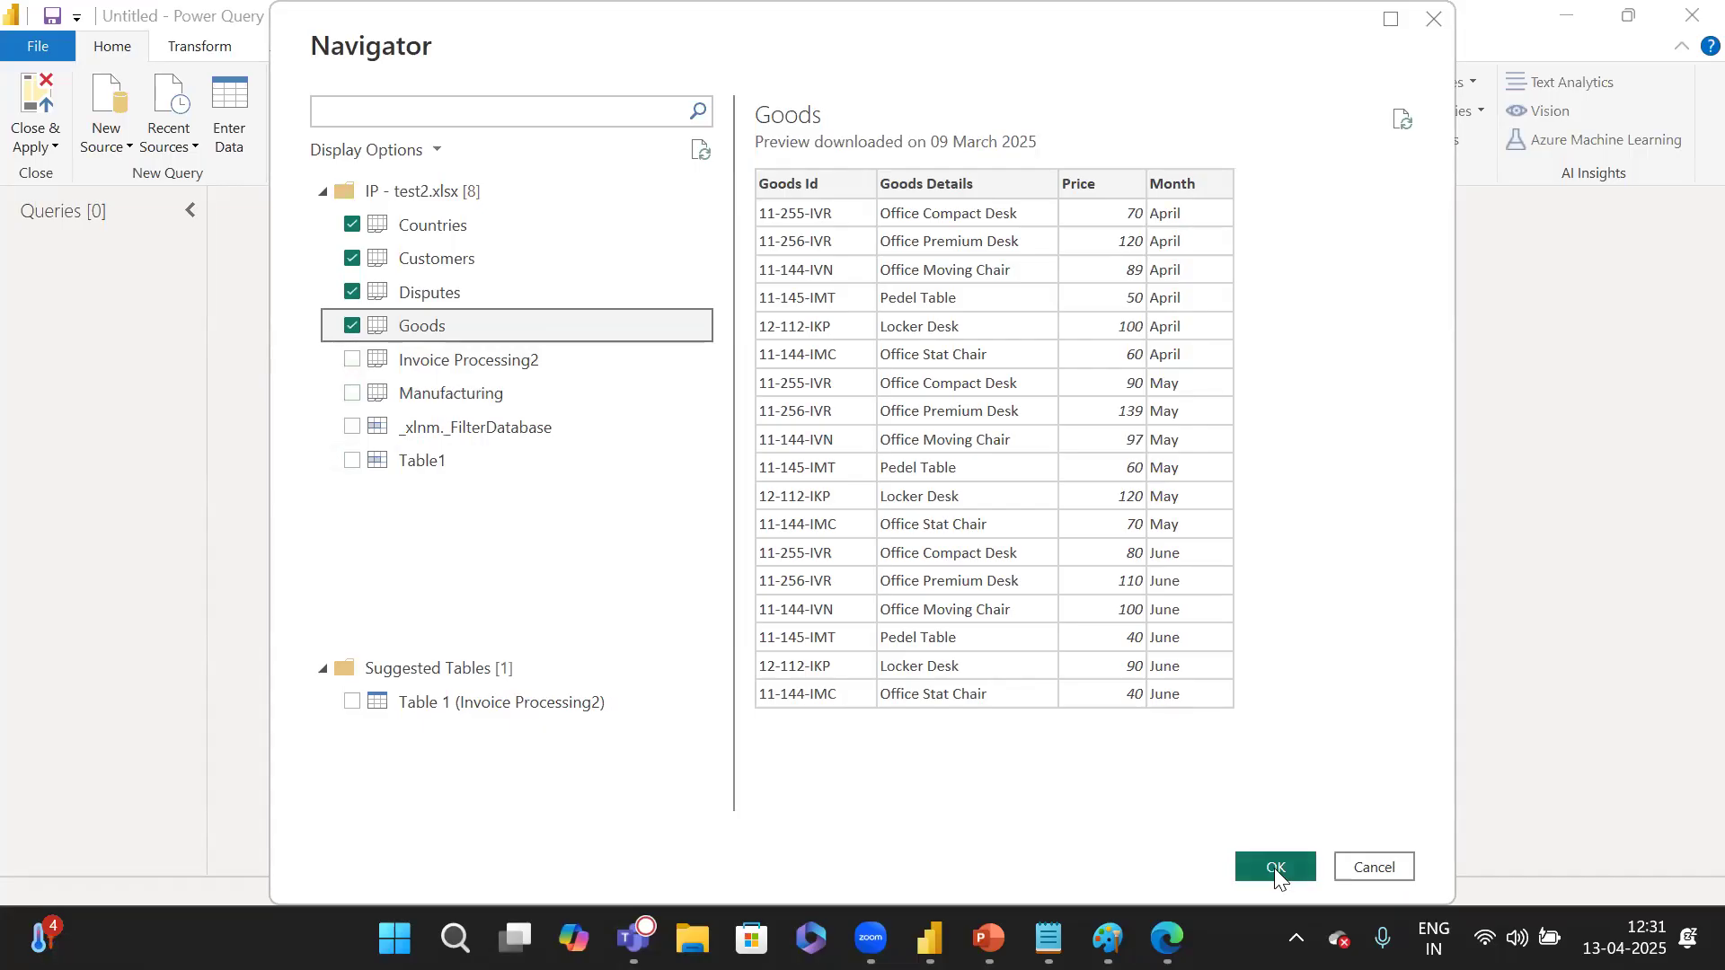
{"action": "left_click", "coordinate": [351, 394]}
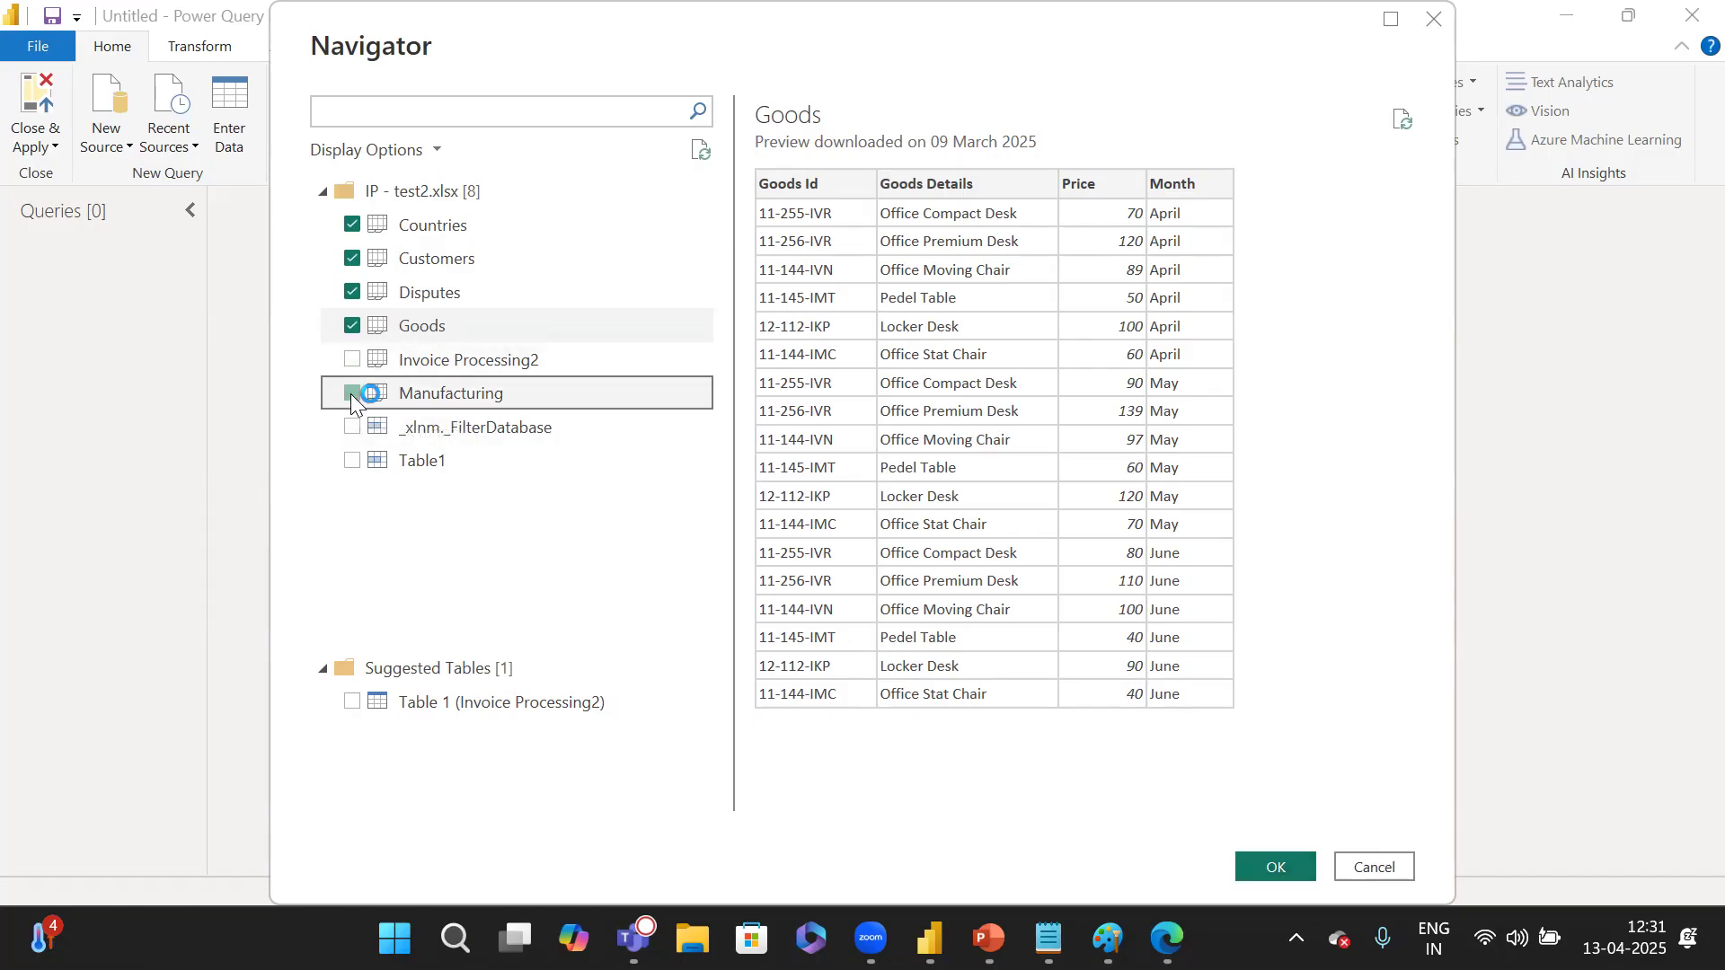
{"action": "left_click", "coordinate": [1290, 864]}
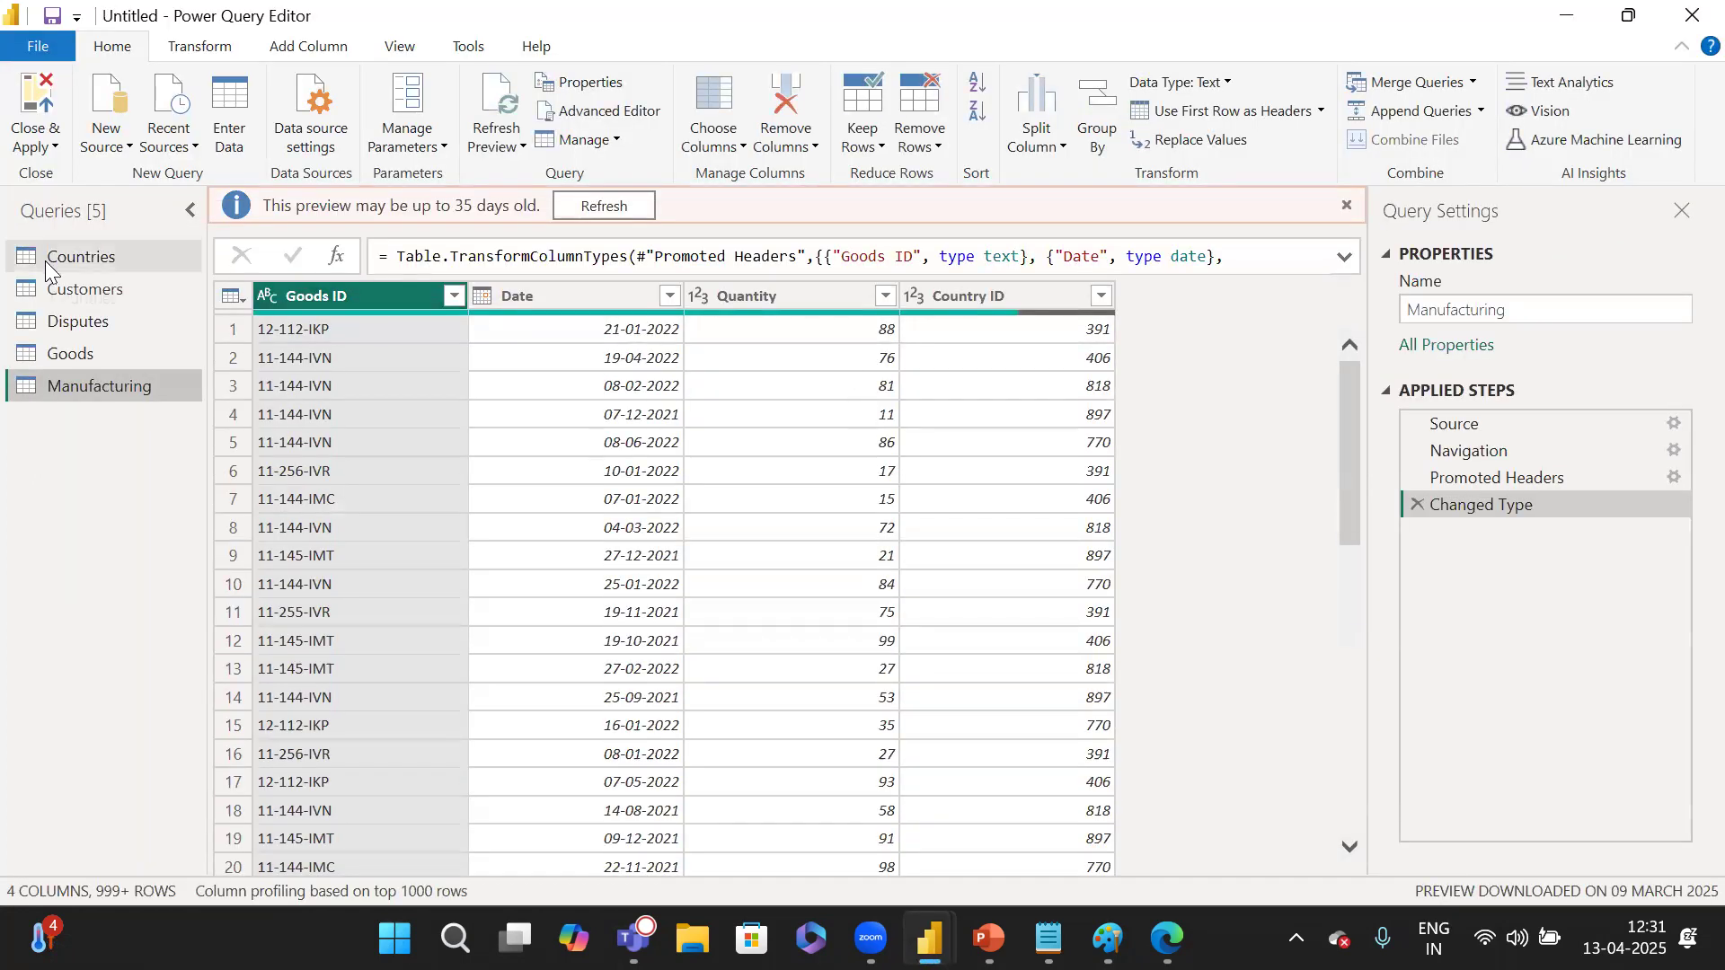
Transpose the Countries query and use its first row as headers.
{"action": "left_click", "coordinate": [76, 258]}
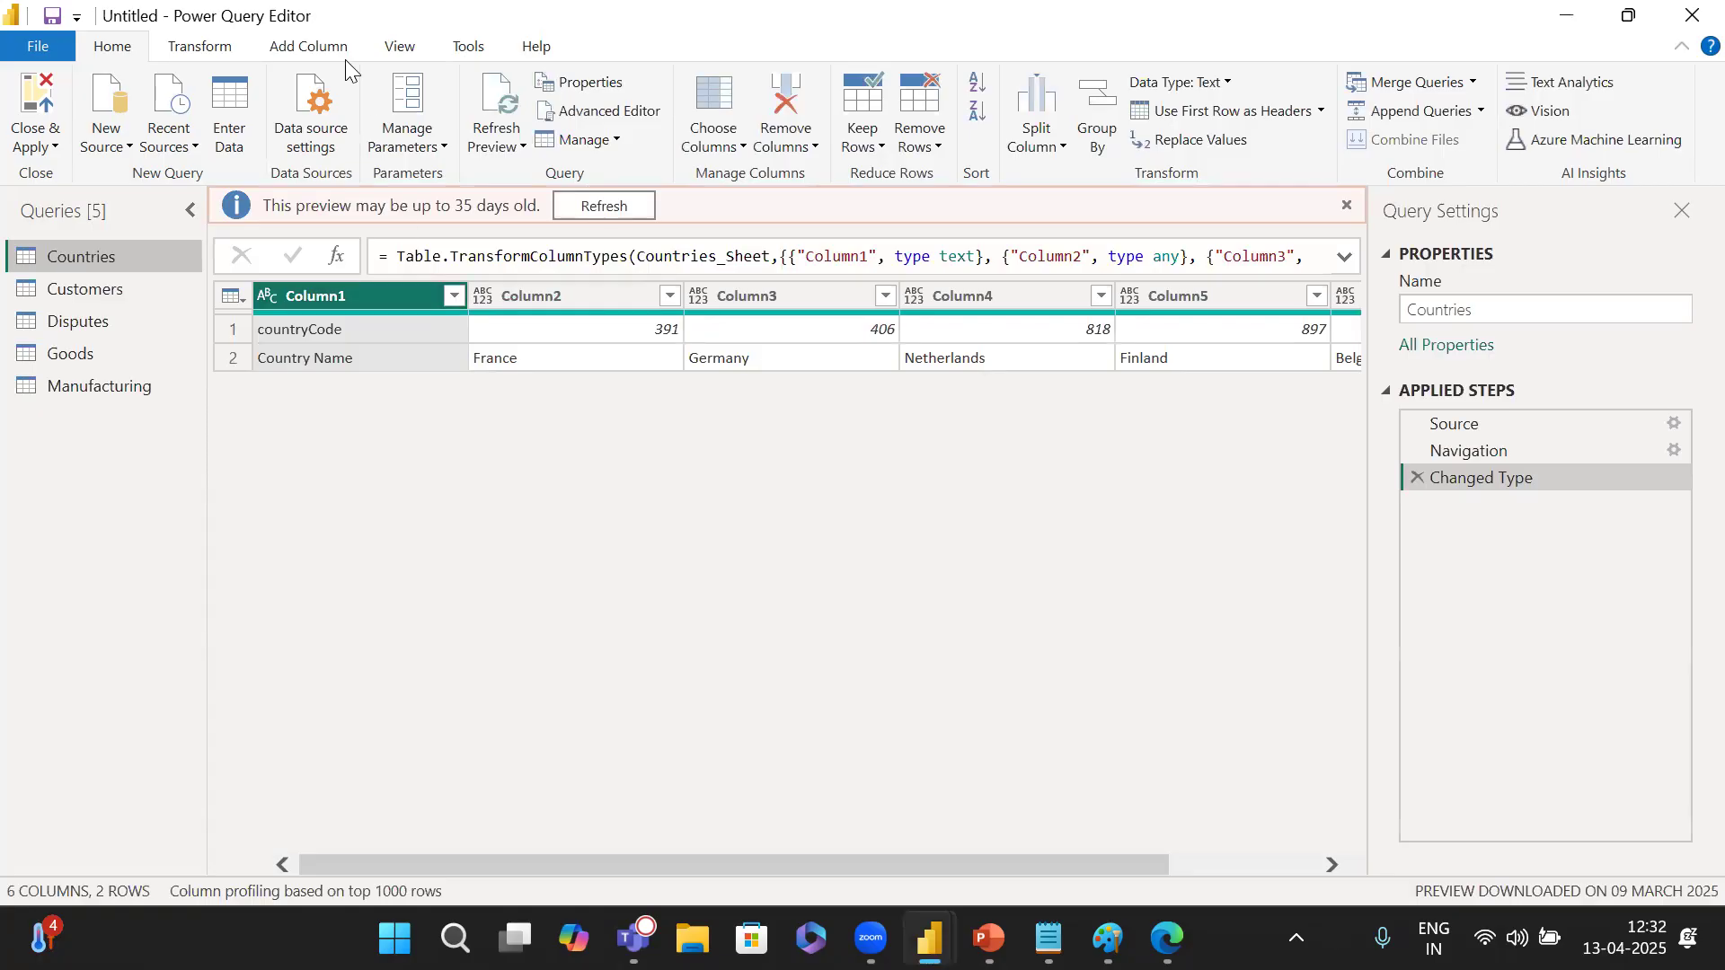
{"action": "left_click", "coordinate": [201, 45]}
{"action": "left_click", "coordinate": [202, 83]}
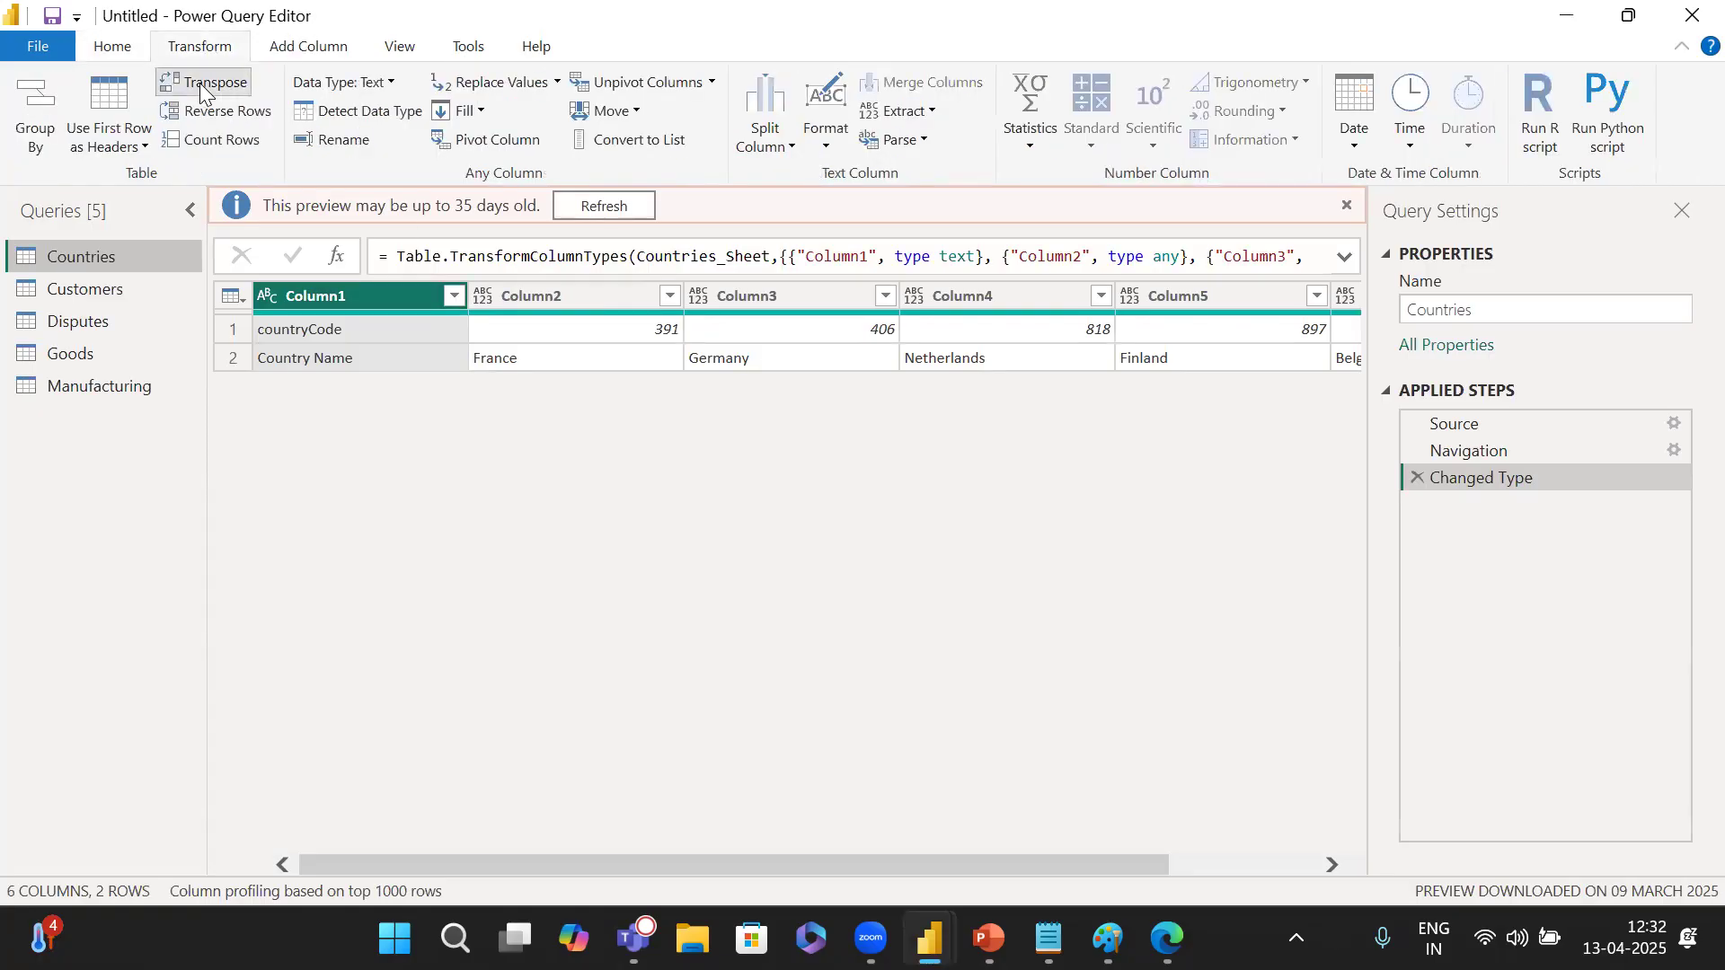
{"action": "left_click", "coordinate": [106, 103]}
Use the first row as headers in the Customers query and check the Disputes query.
{"action": "left_click", "coordinate": [120, 288]}
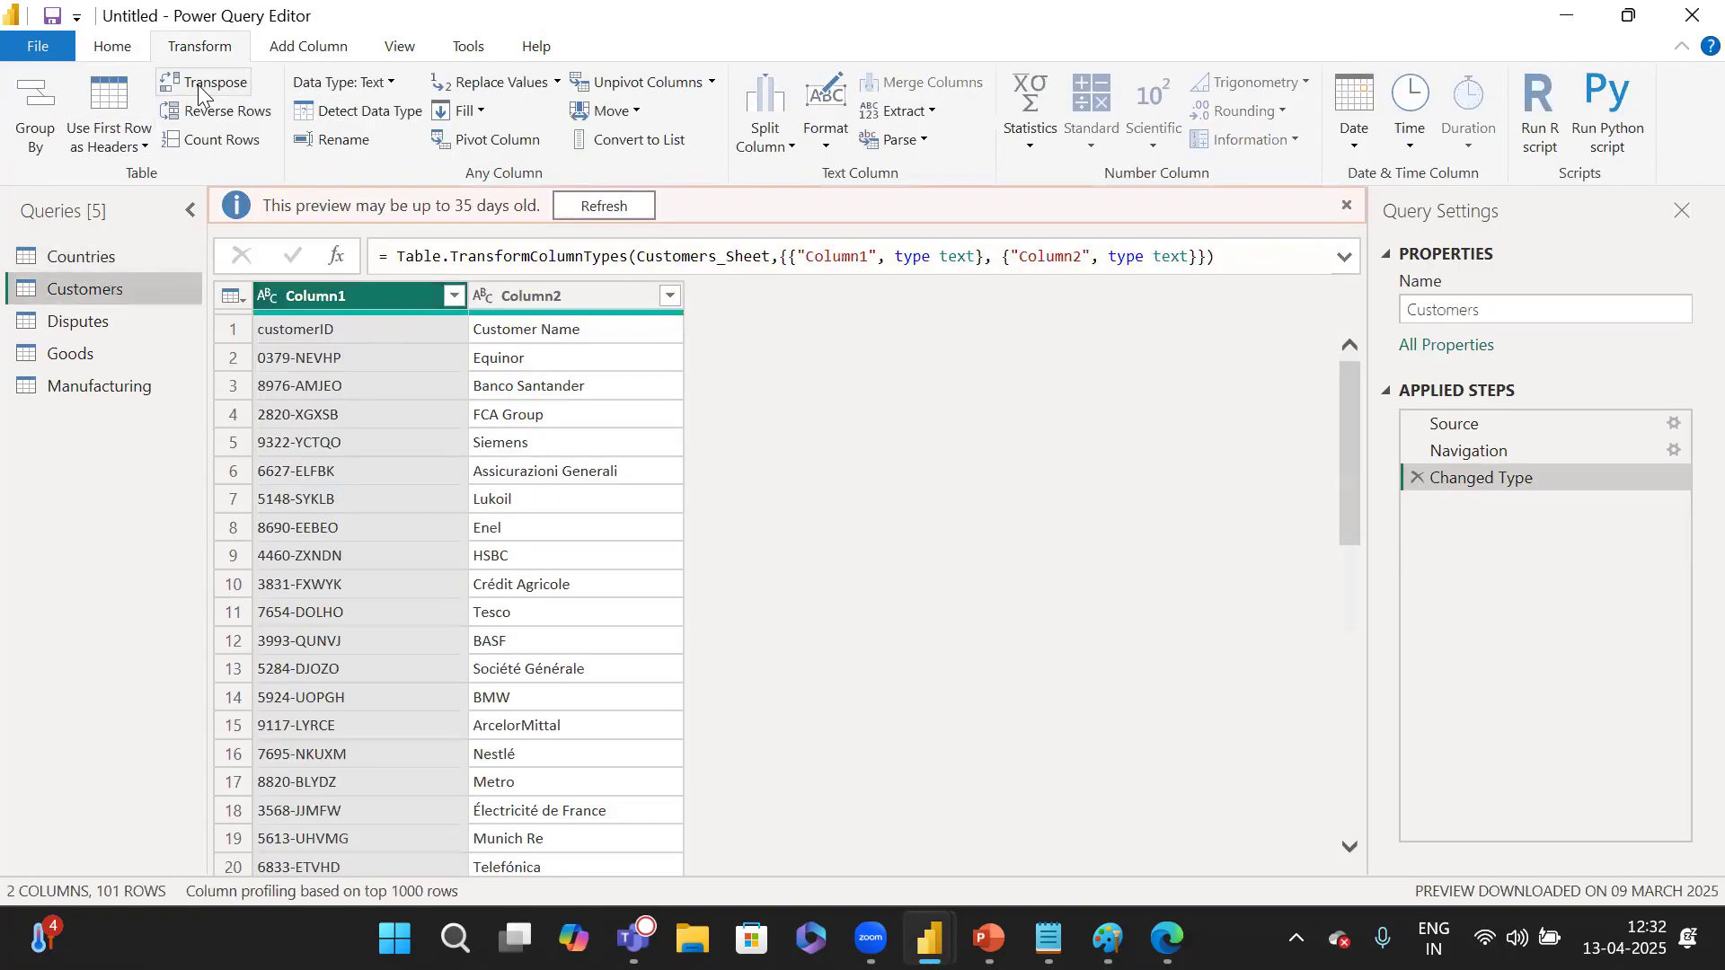
{"action": "left_click", "coordinate": [107, 97]}
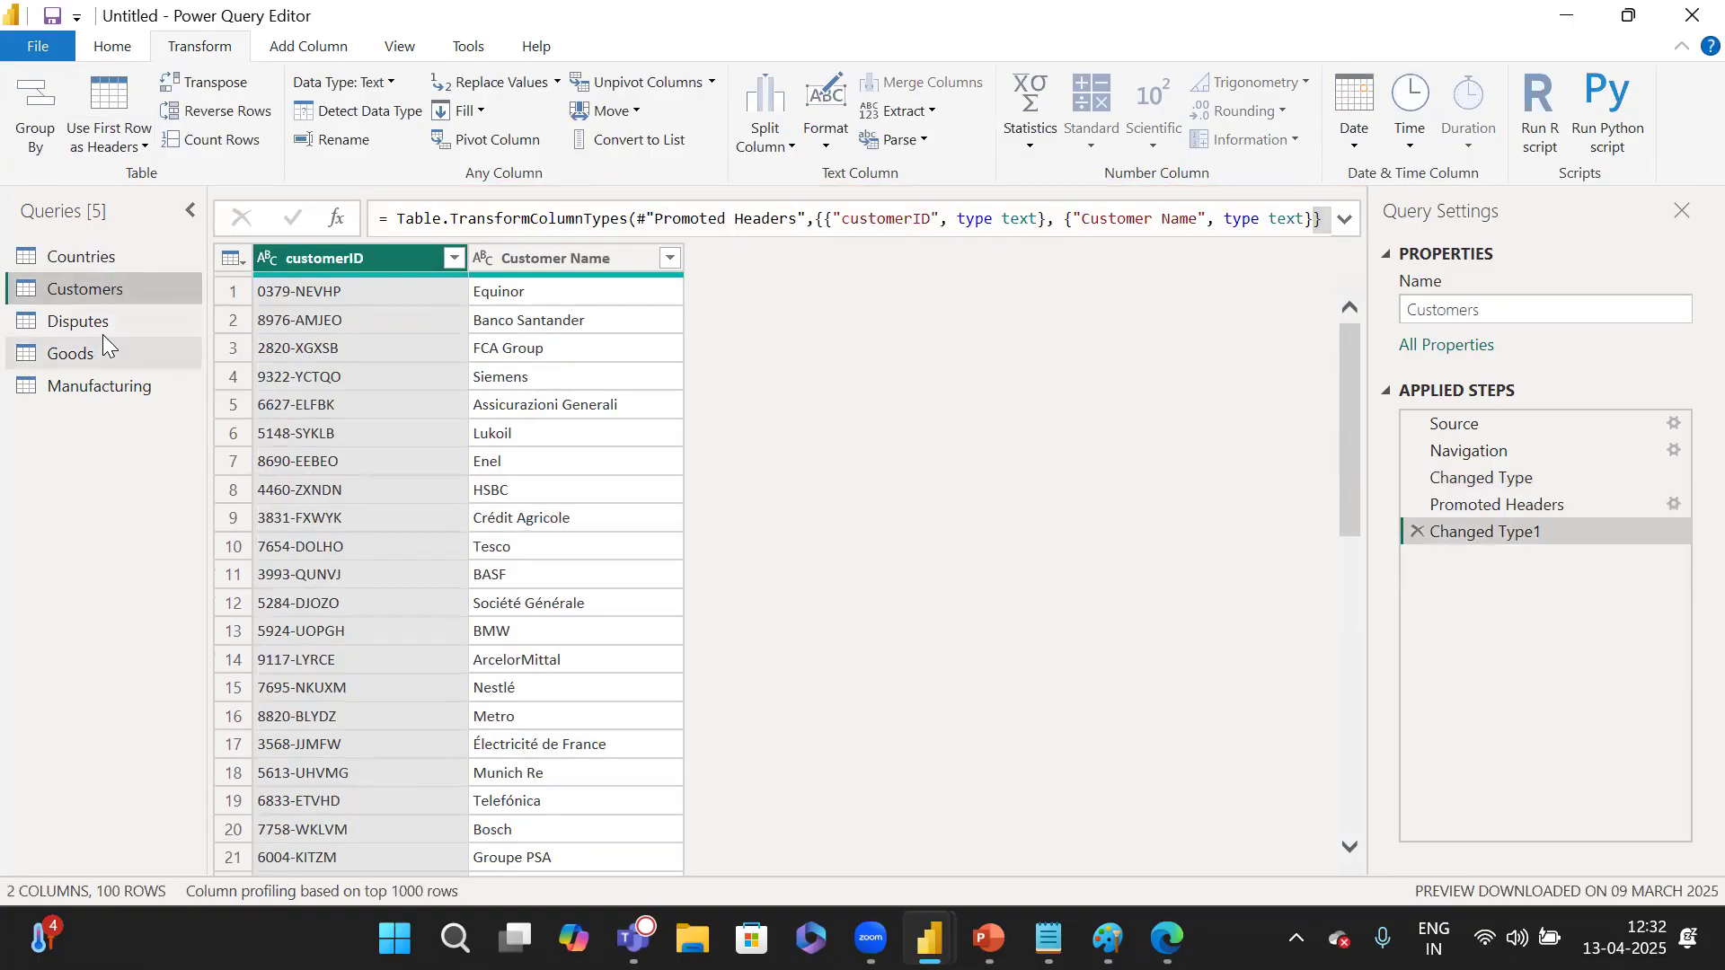
{"action": "left_click", "coordinate": [103, 333]}
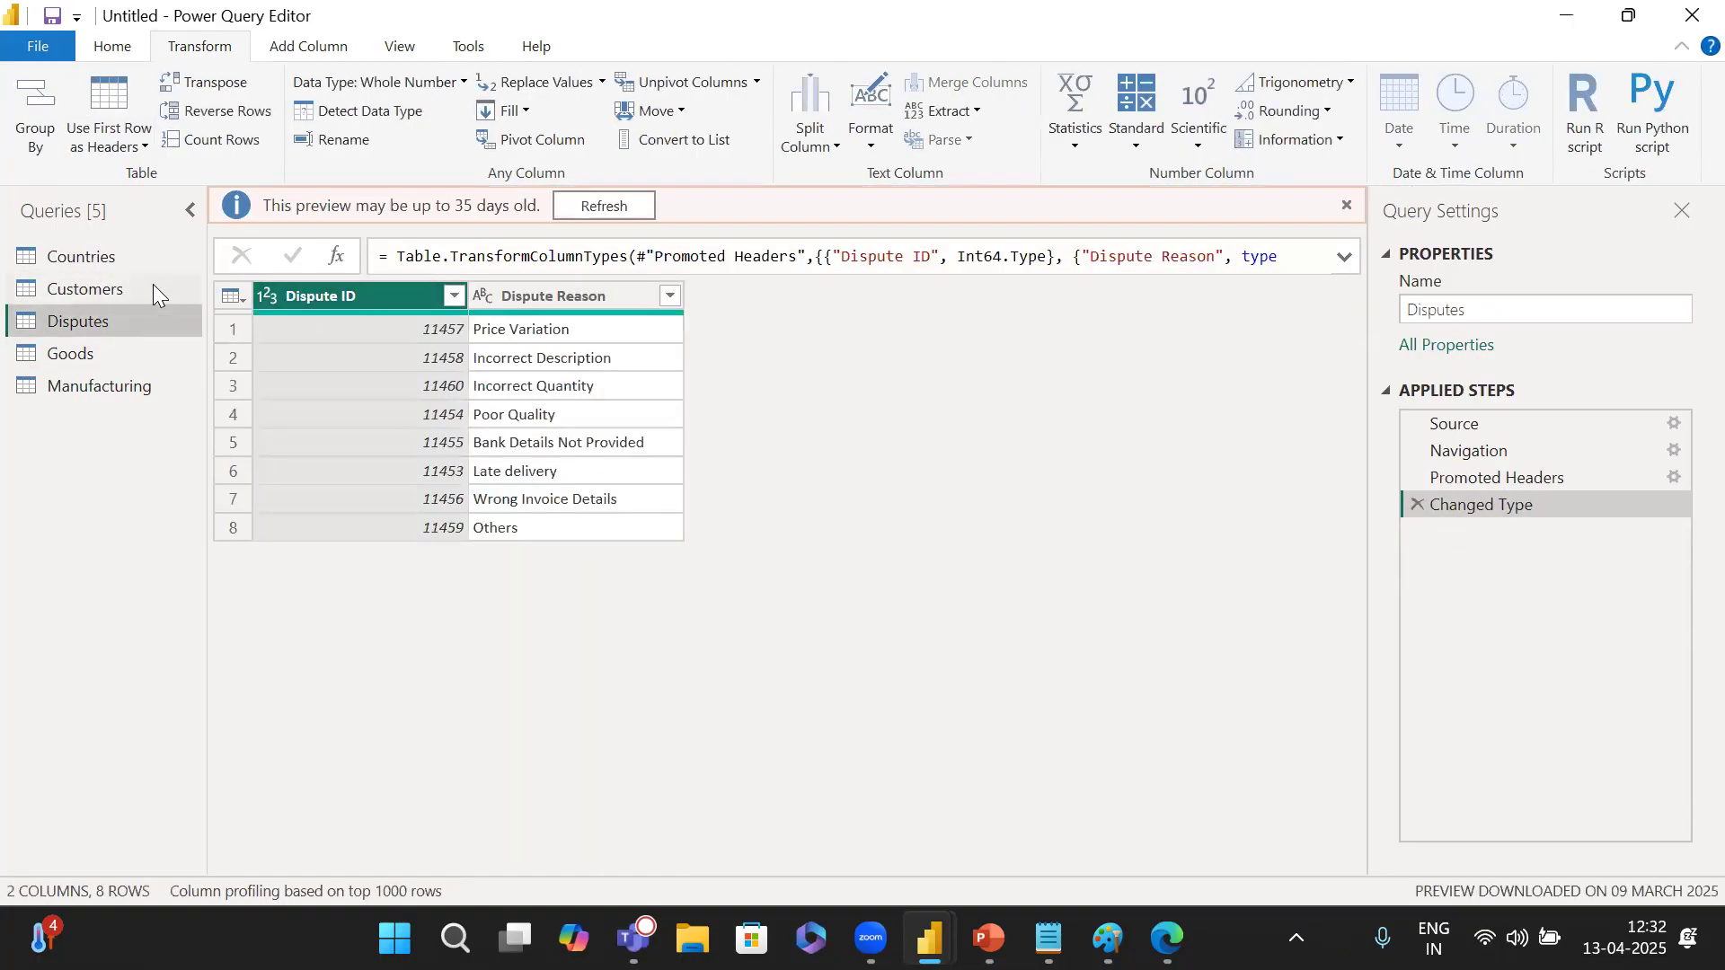
{"action": "left_click", "coordinate": [96, 356]}
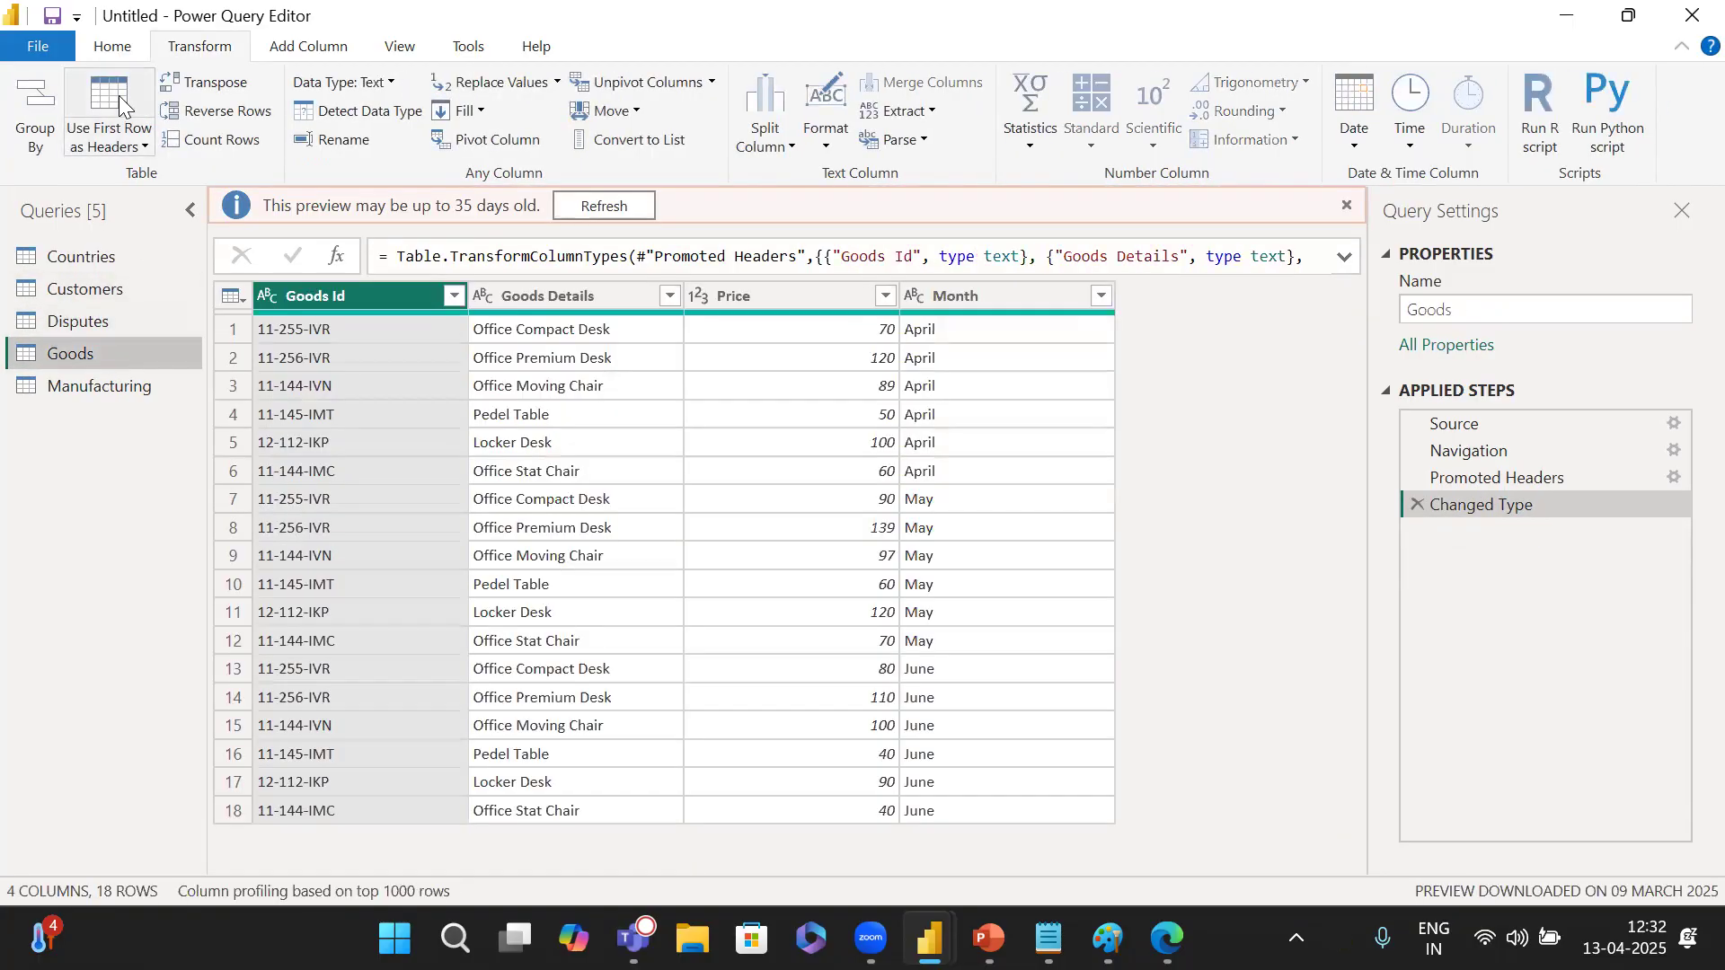
{"action": "left_click", "coordinate": [119, 95]}
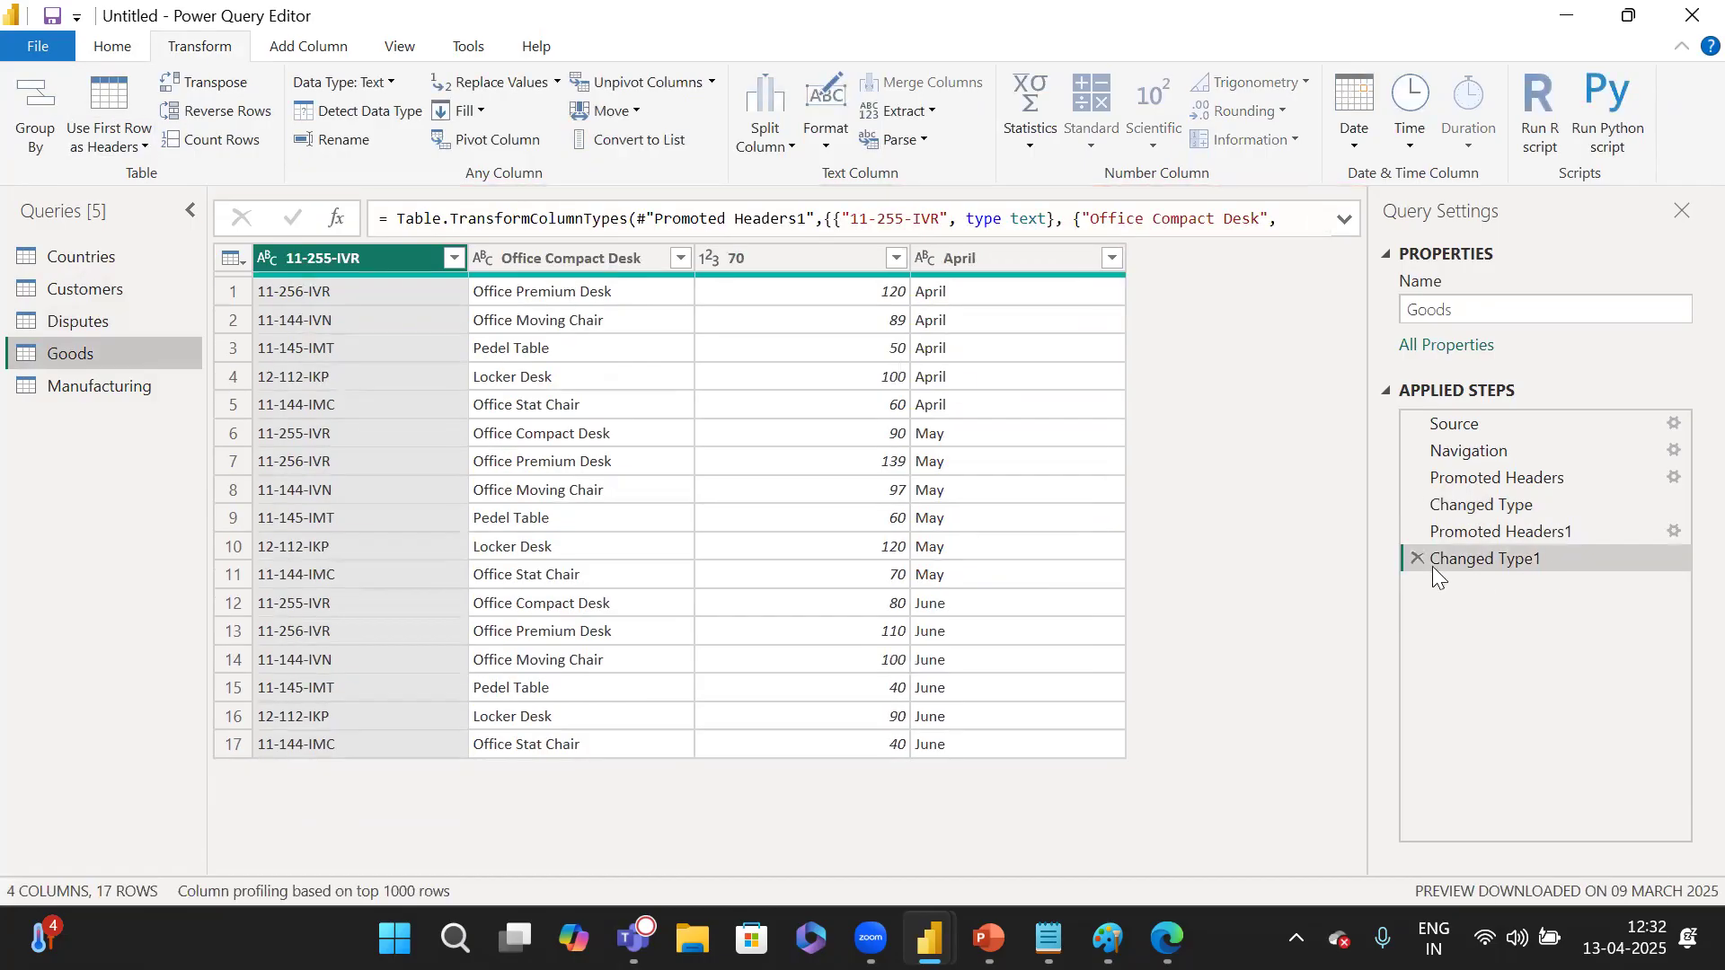
{"action": "left_click", "coordinate": [1417, 559]}
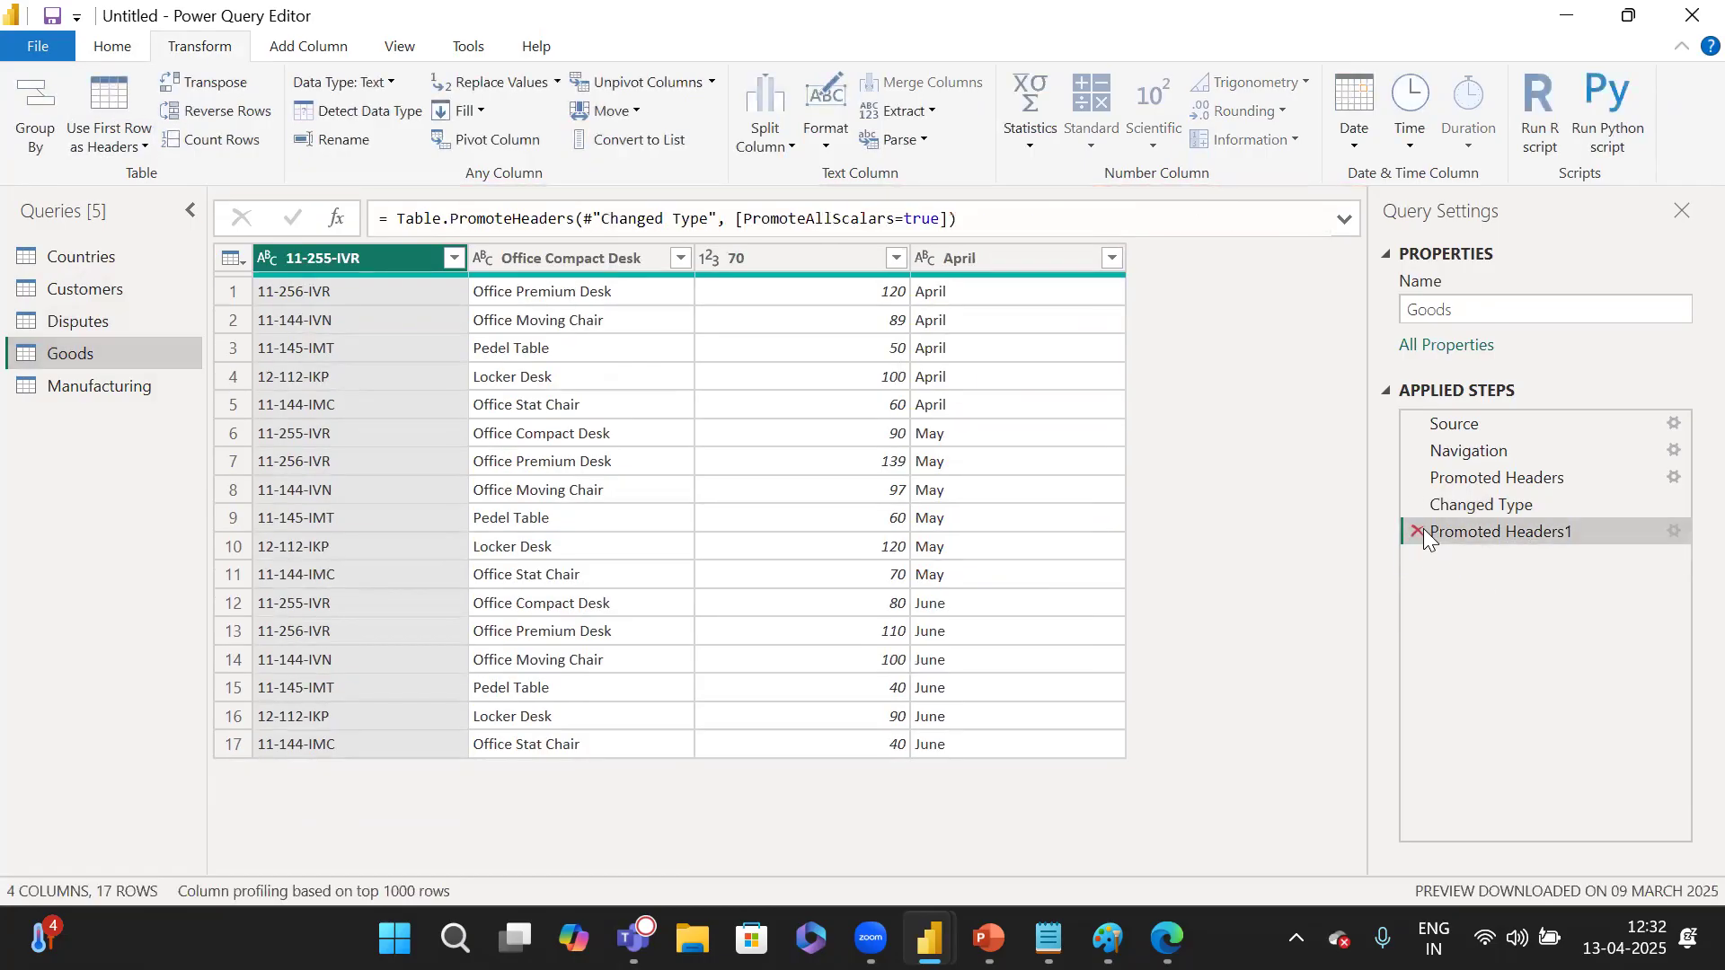
{"action": "left_click", "coordinate": [1419, 531]}
Check the Manufacturing query, then close the query editor and apply all changes to load the tables into the model.
{"action": "left_click", "coordinate": [136, 393]}
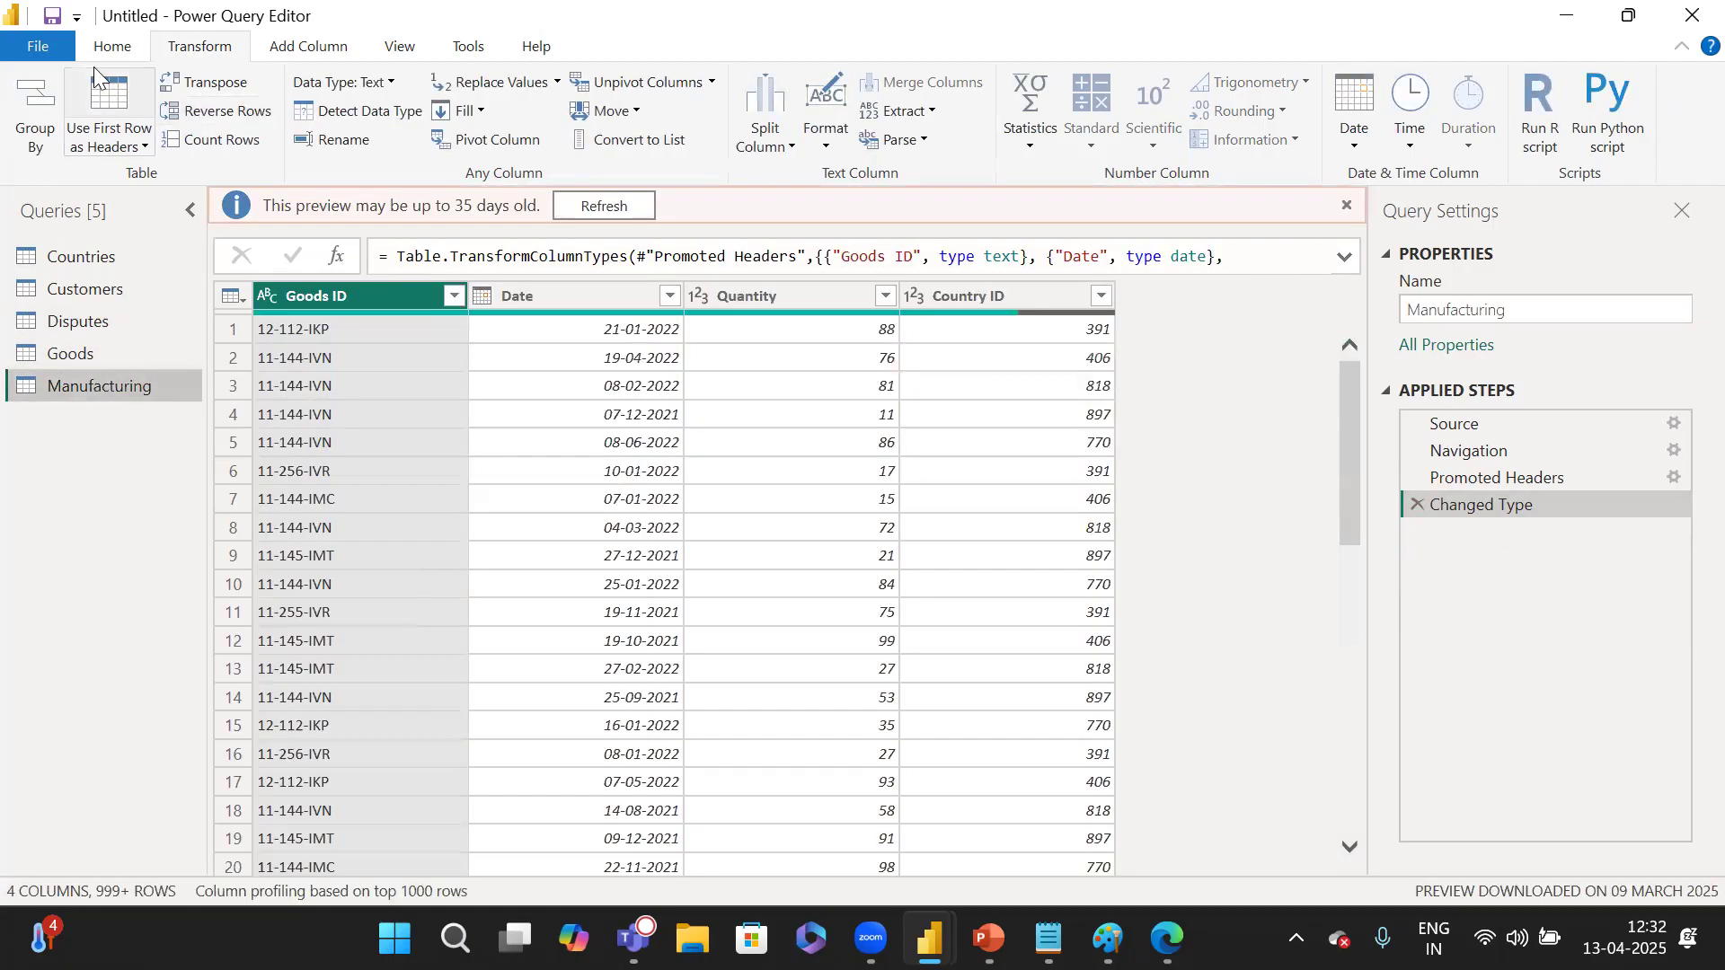
{"action": "left_click", "coordinate": [109, 50]}
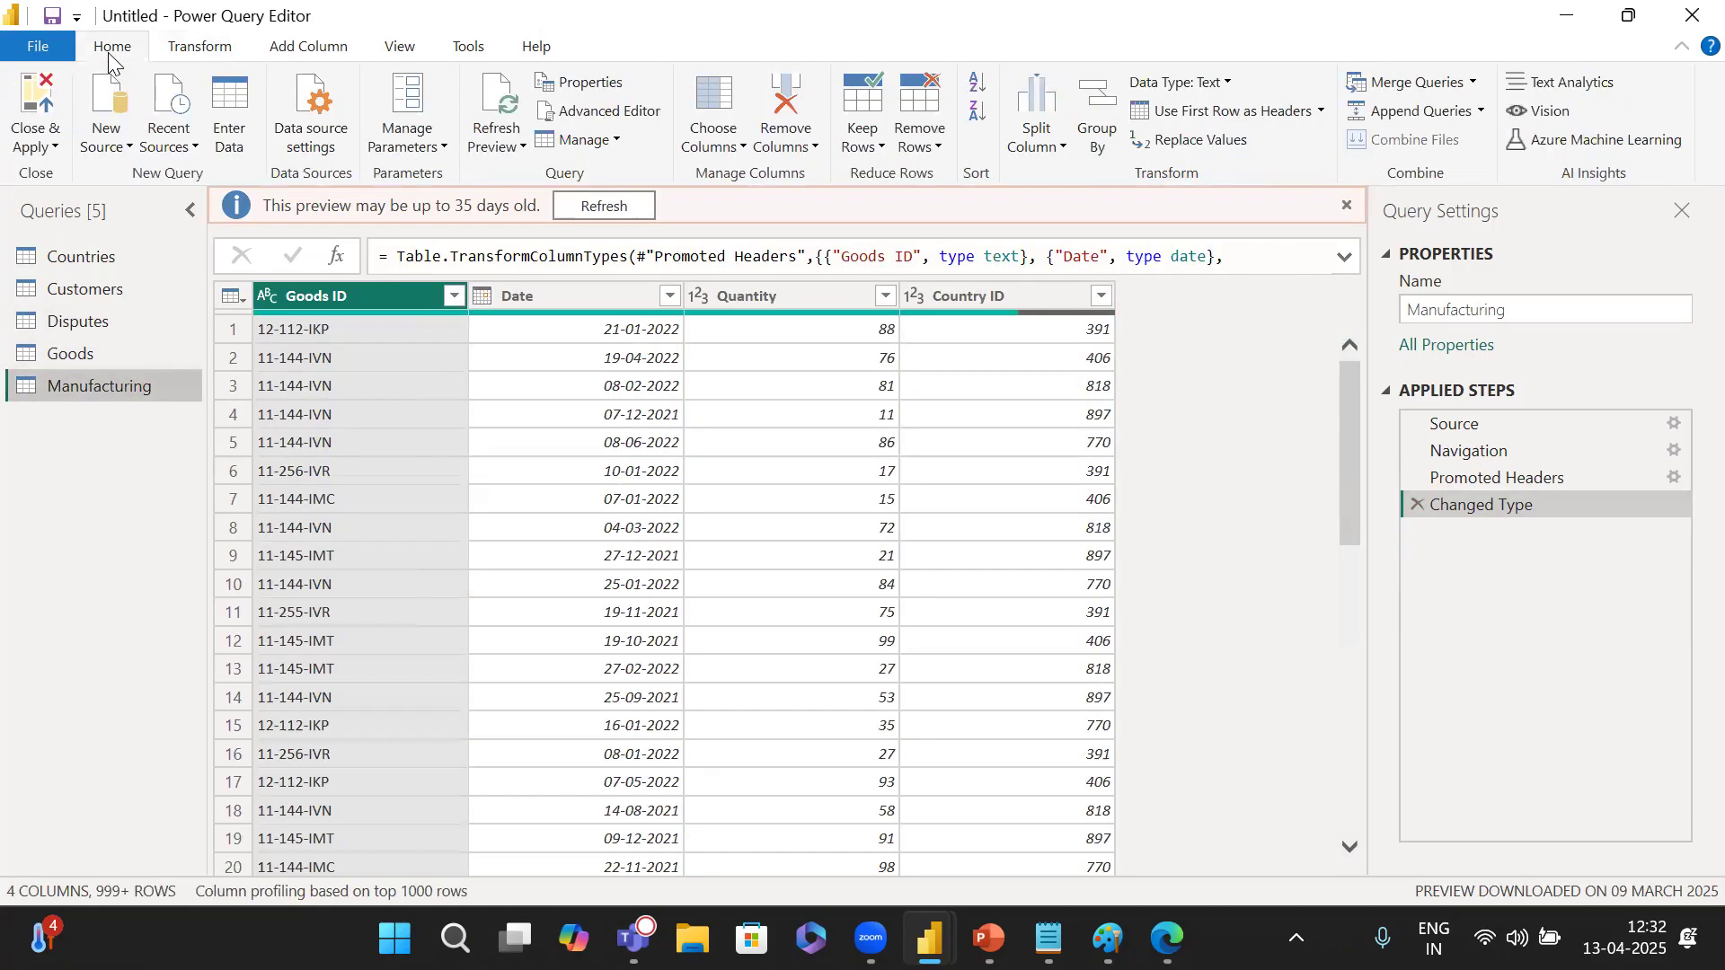
{"action": "left_click", "coordinate": [40, 83]}
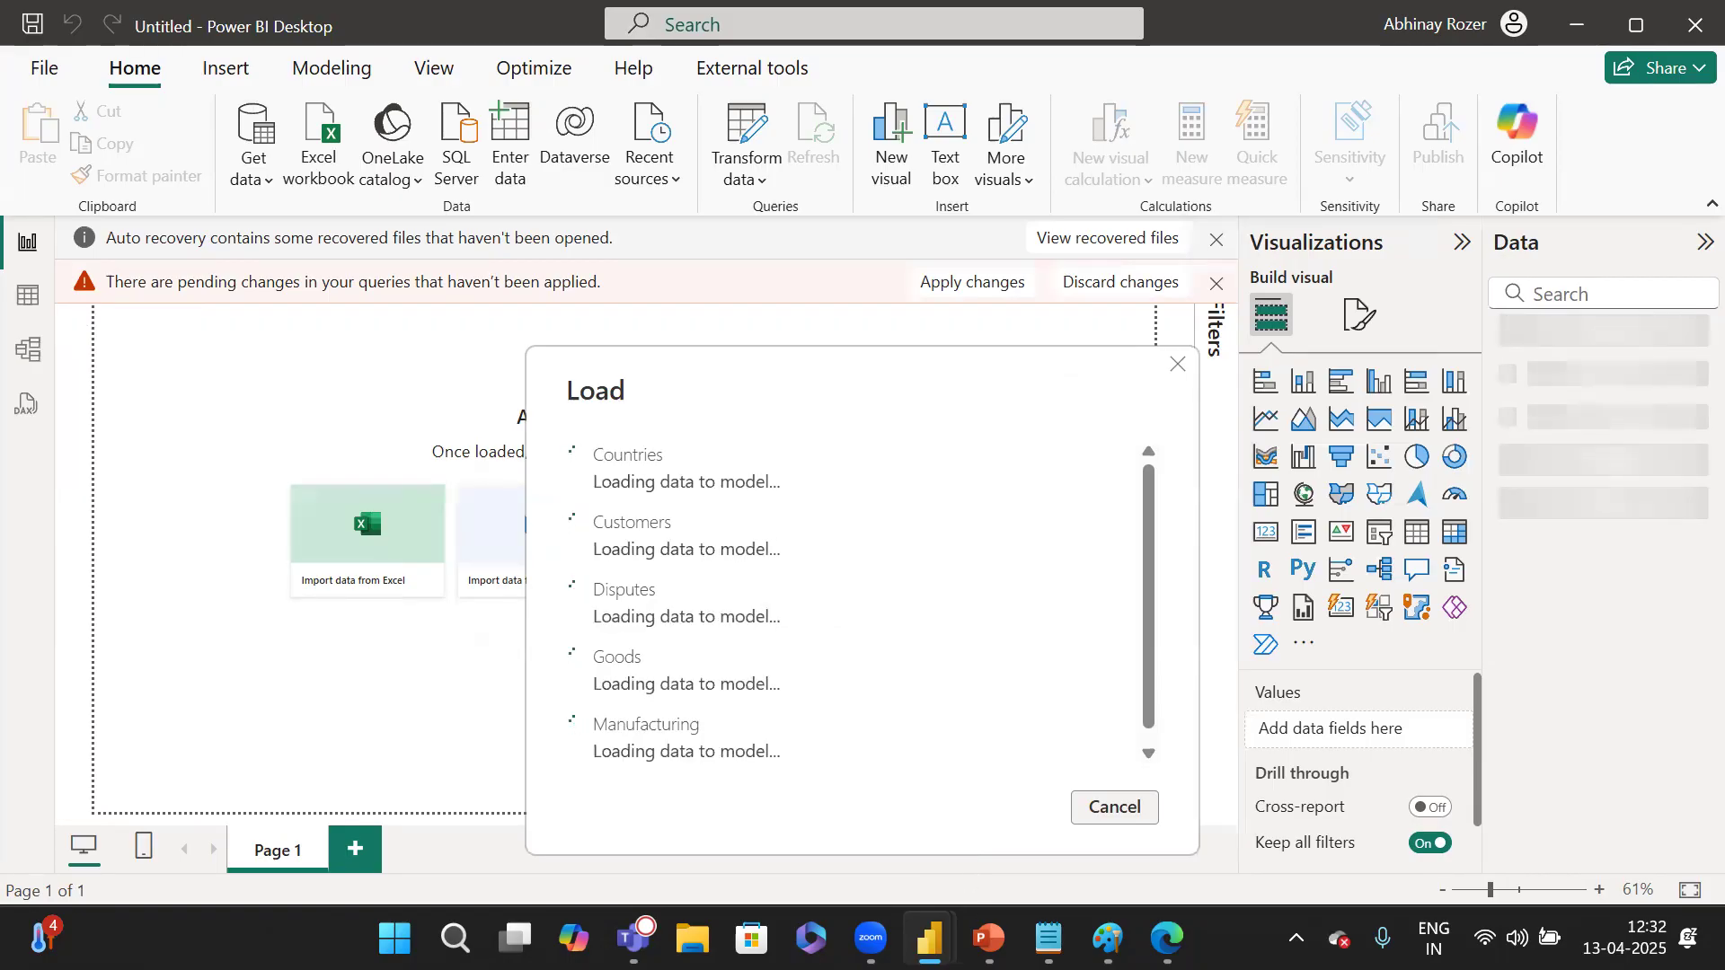
{"action": "mouse_move", "coordinate": [1107, 939]}
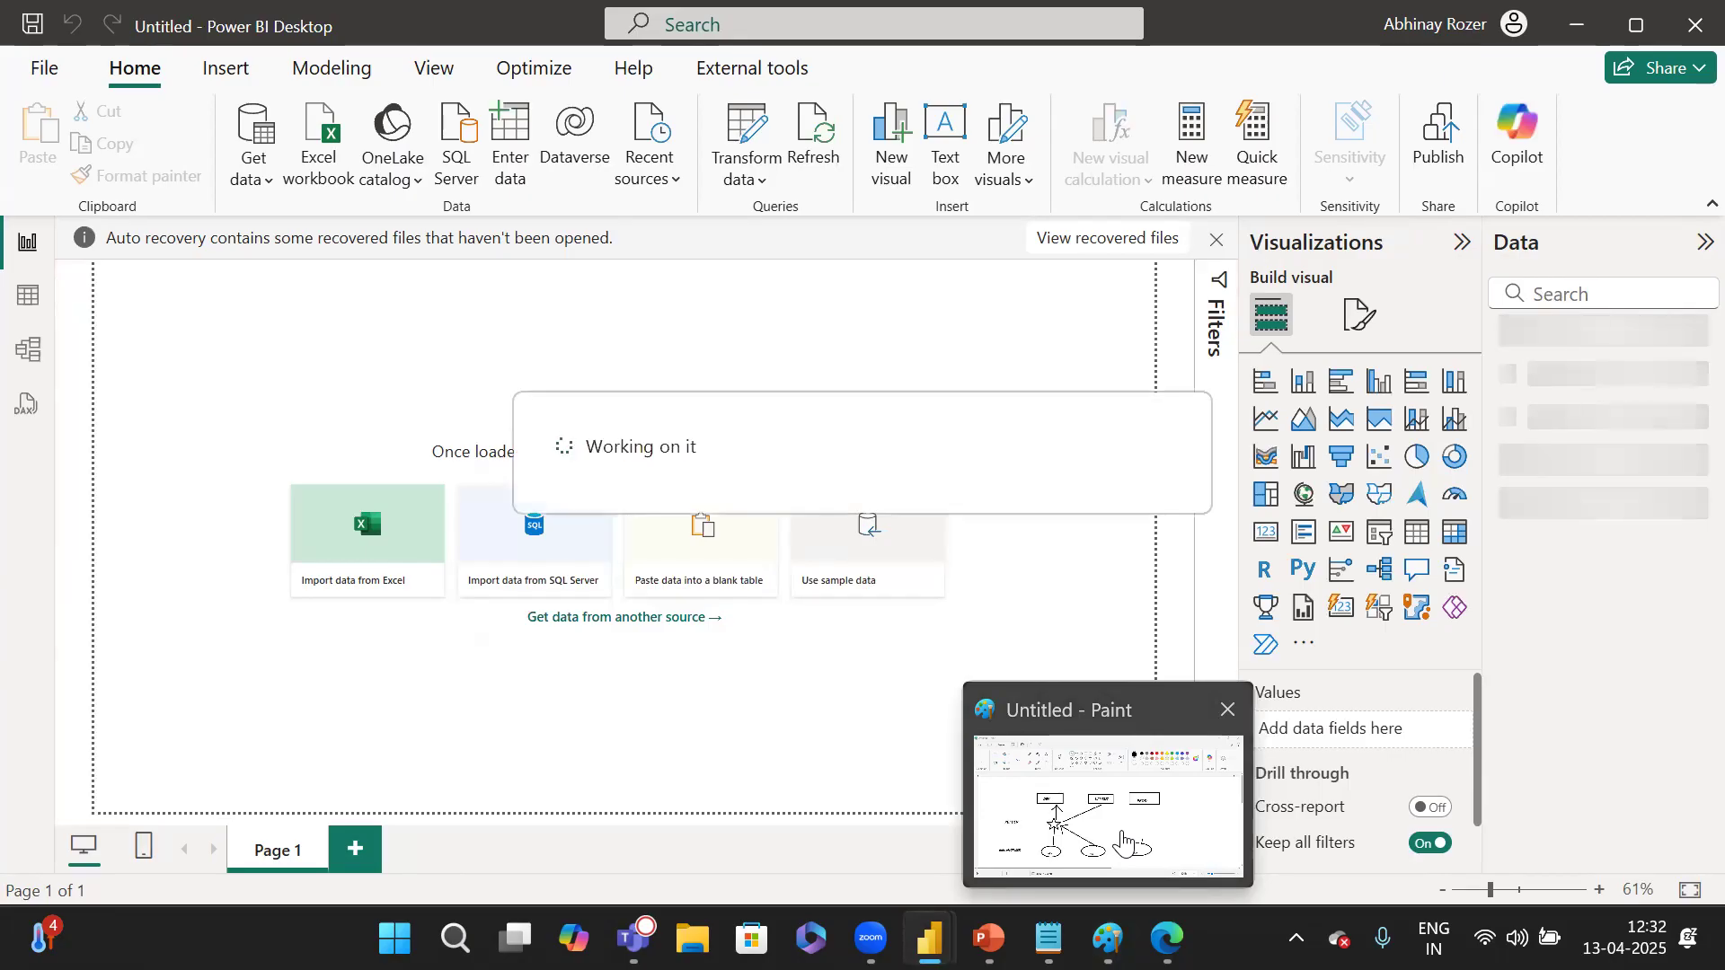
{"action": "left_click", "coordinate": [1123, 842]}
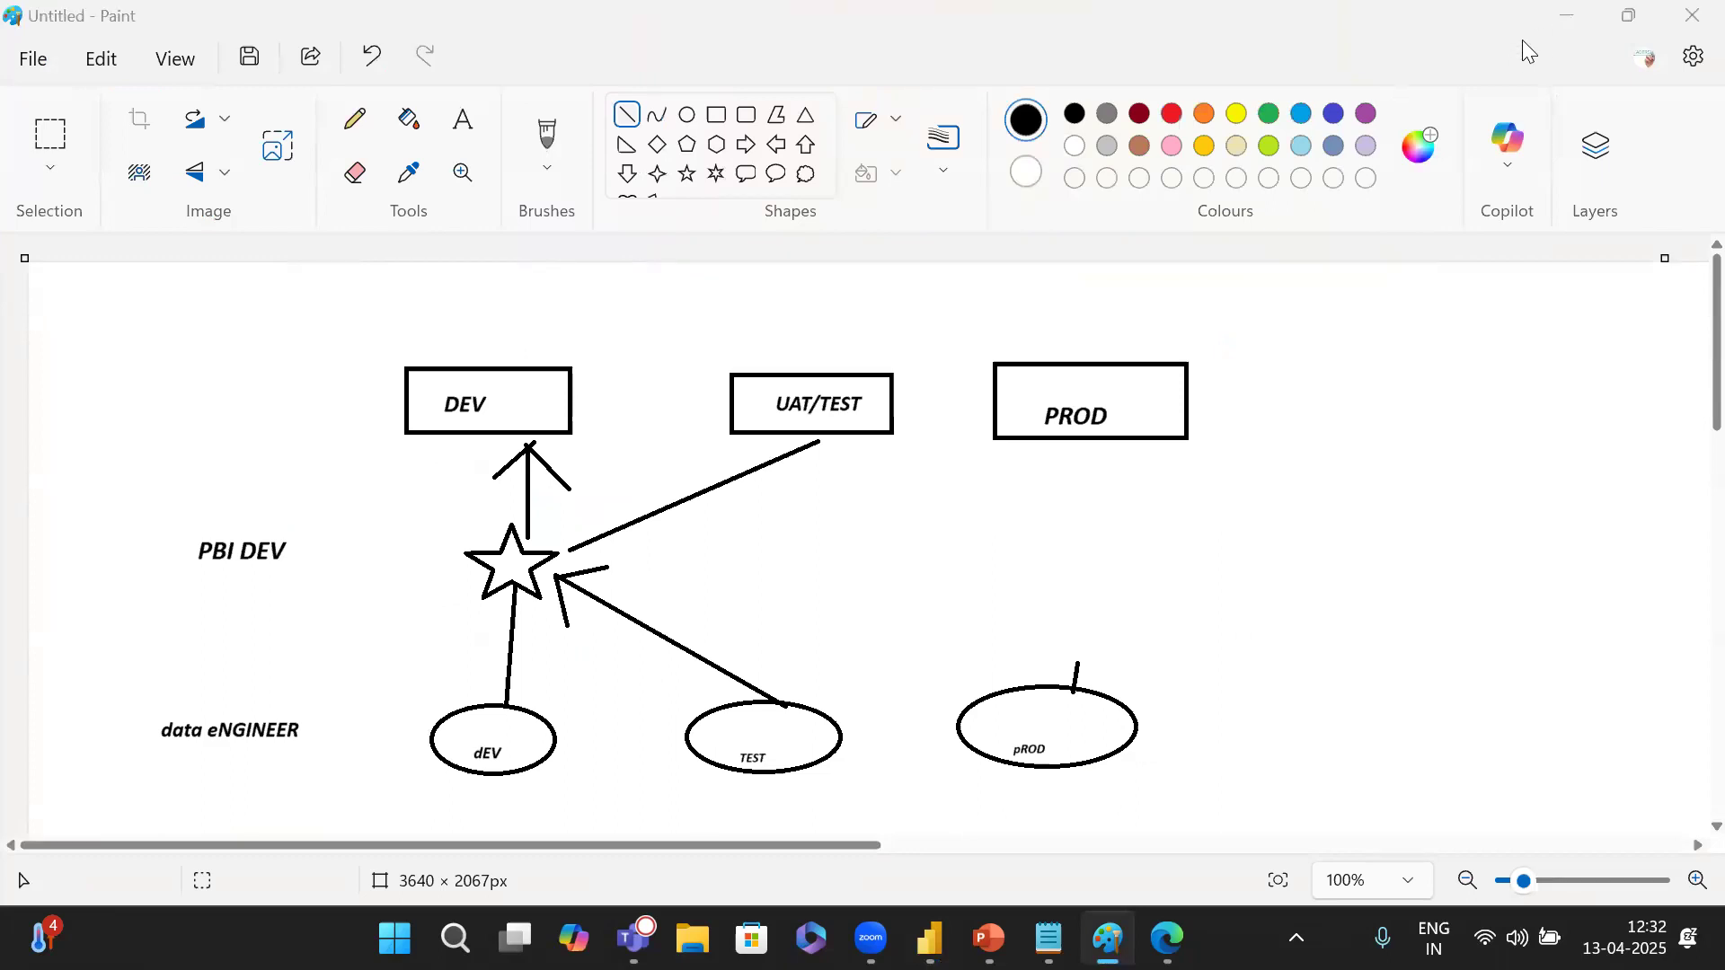
{"action": "key", "text": "alt+Tab"}
Review the loaded data of the Countries, Customers, Manufacturing and Goods tables in Table view.
{"action": "left_click", "coordinate": [27, 294]}
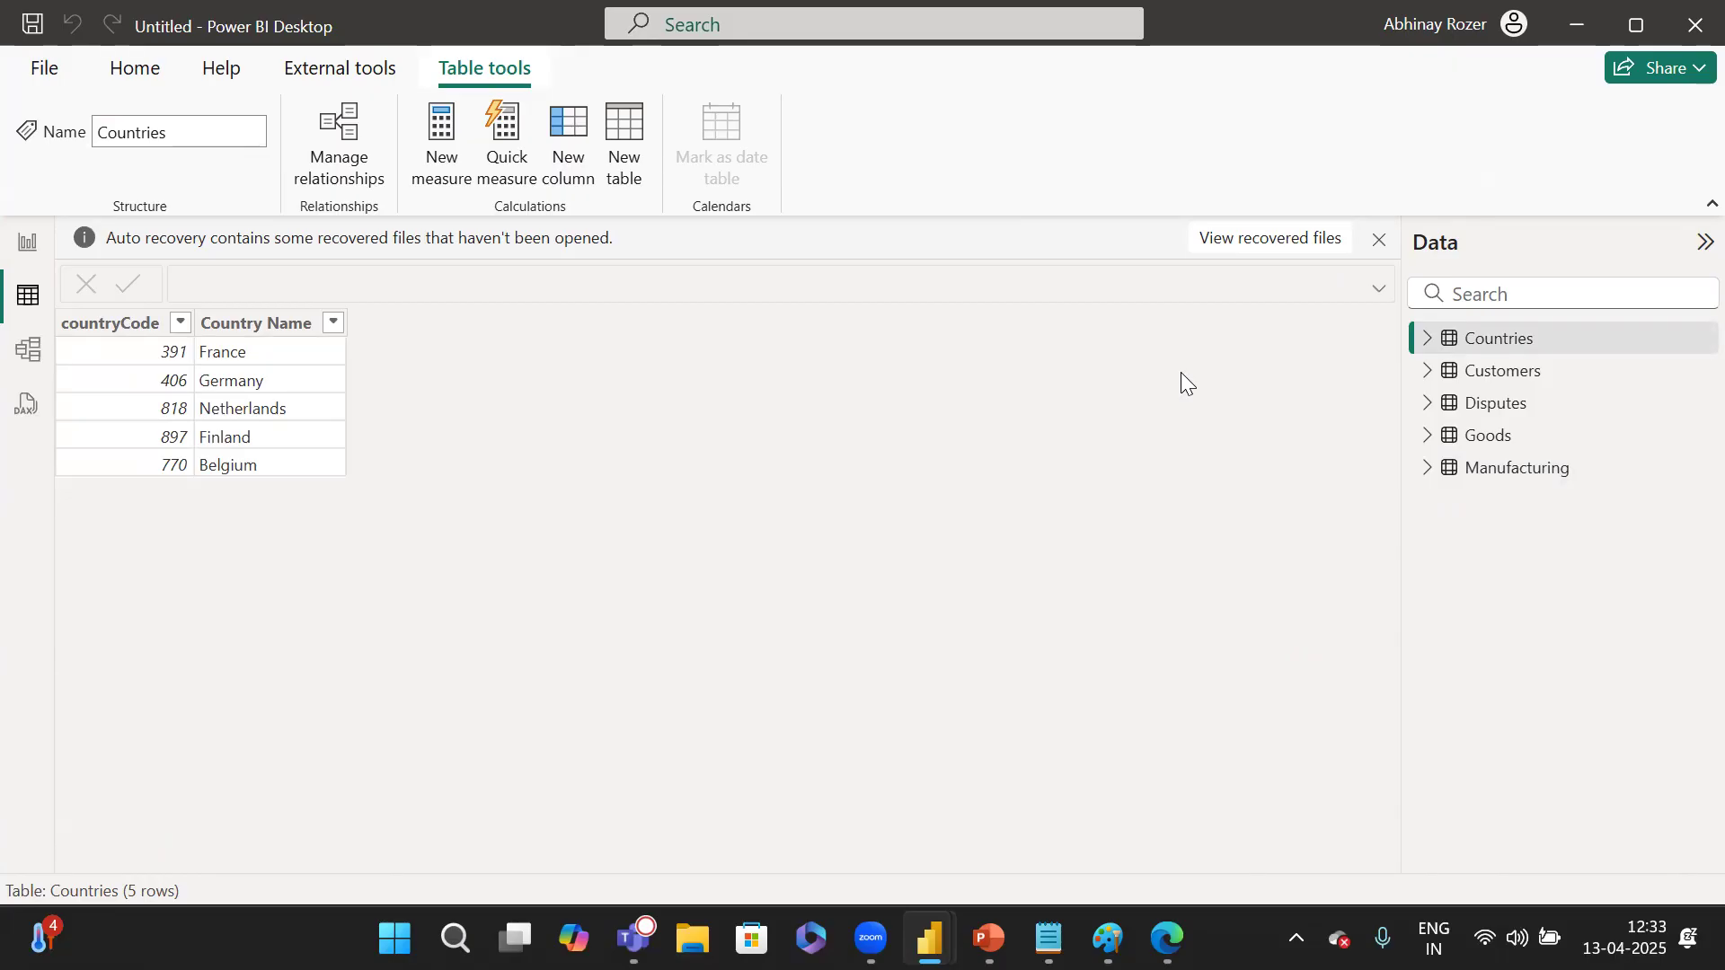
{"action": "left_click", "coordinate": [1513, 376]}
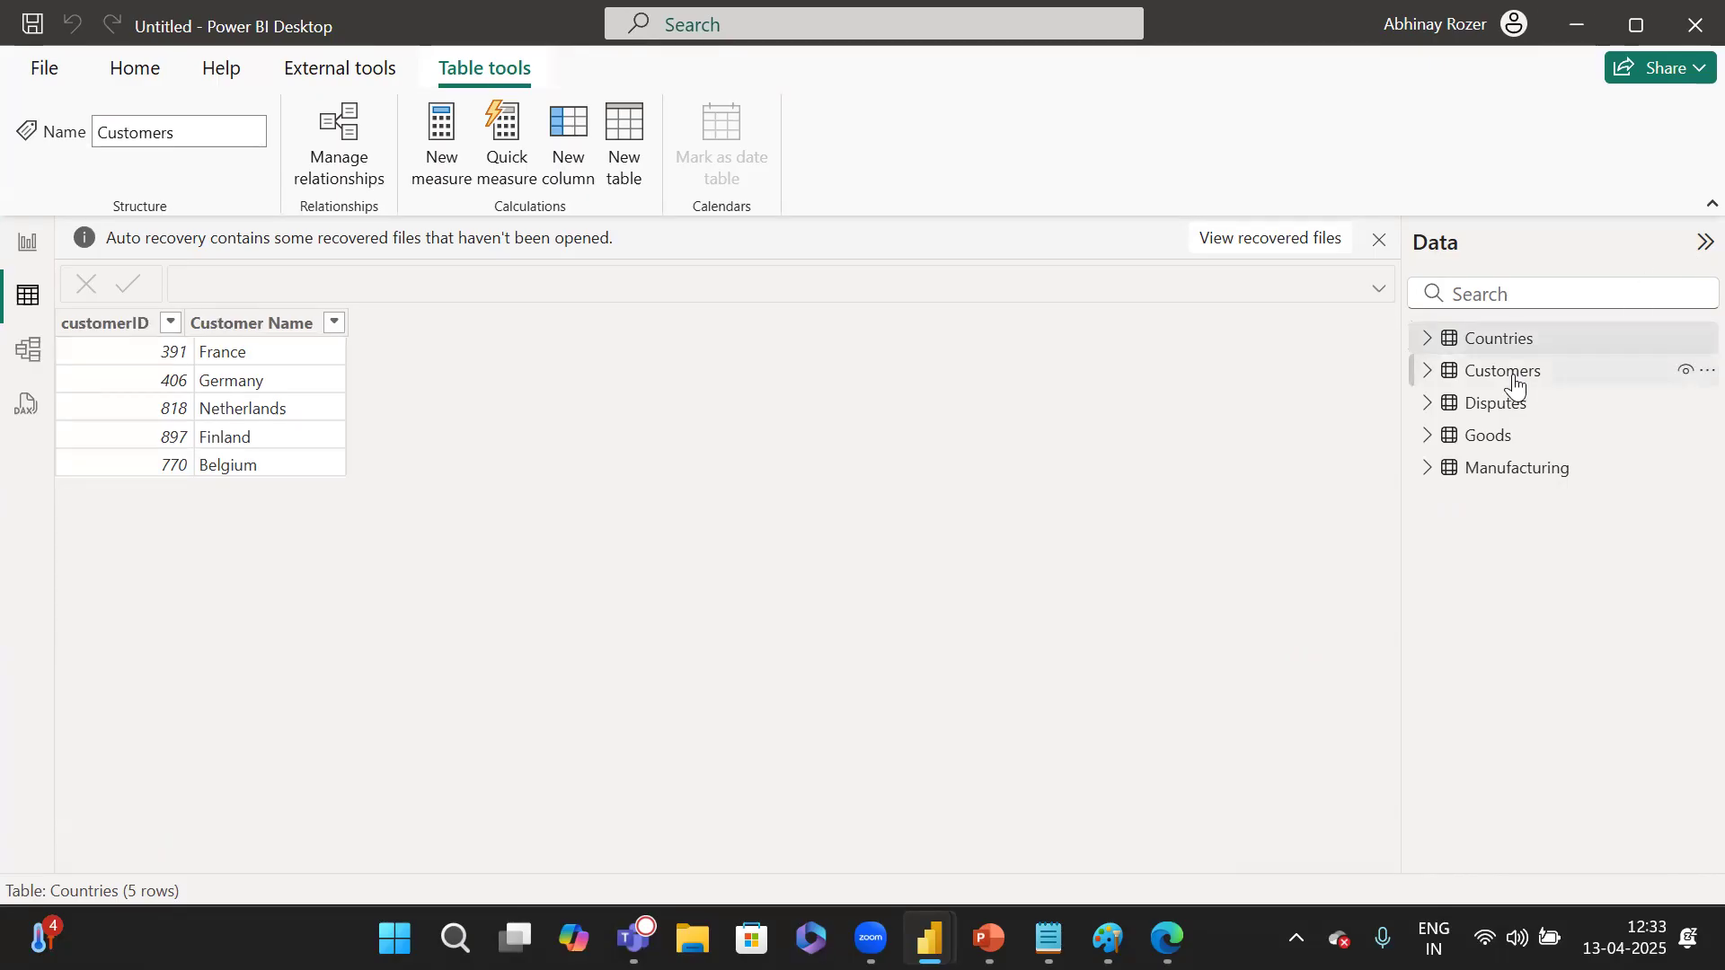
{"action": "left_click", "coordinate": [1509, 465]}
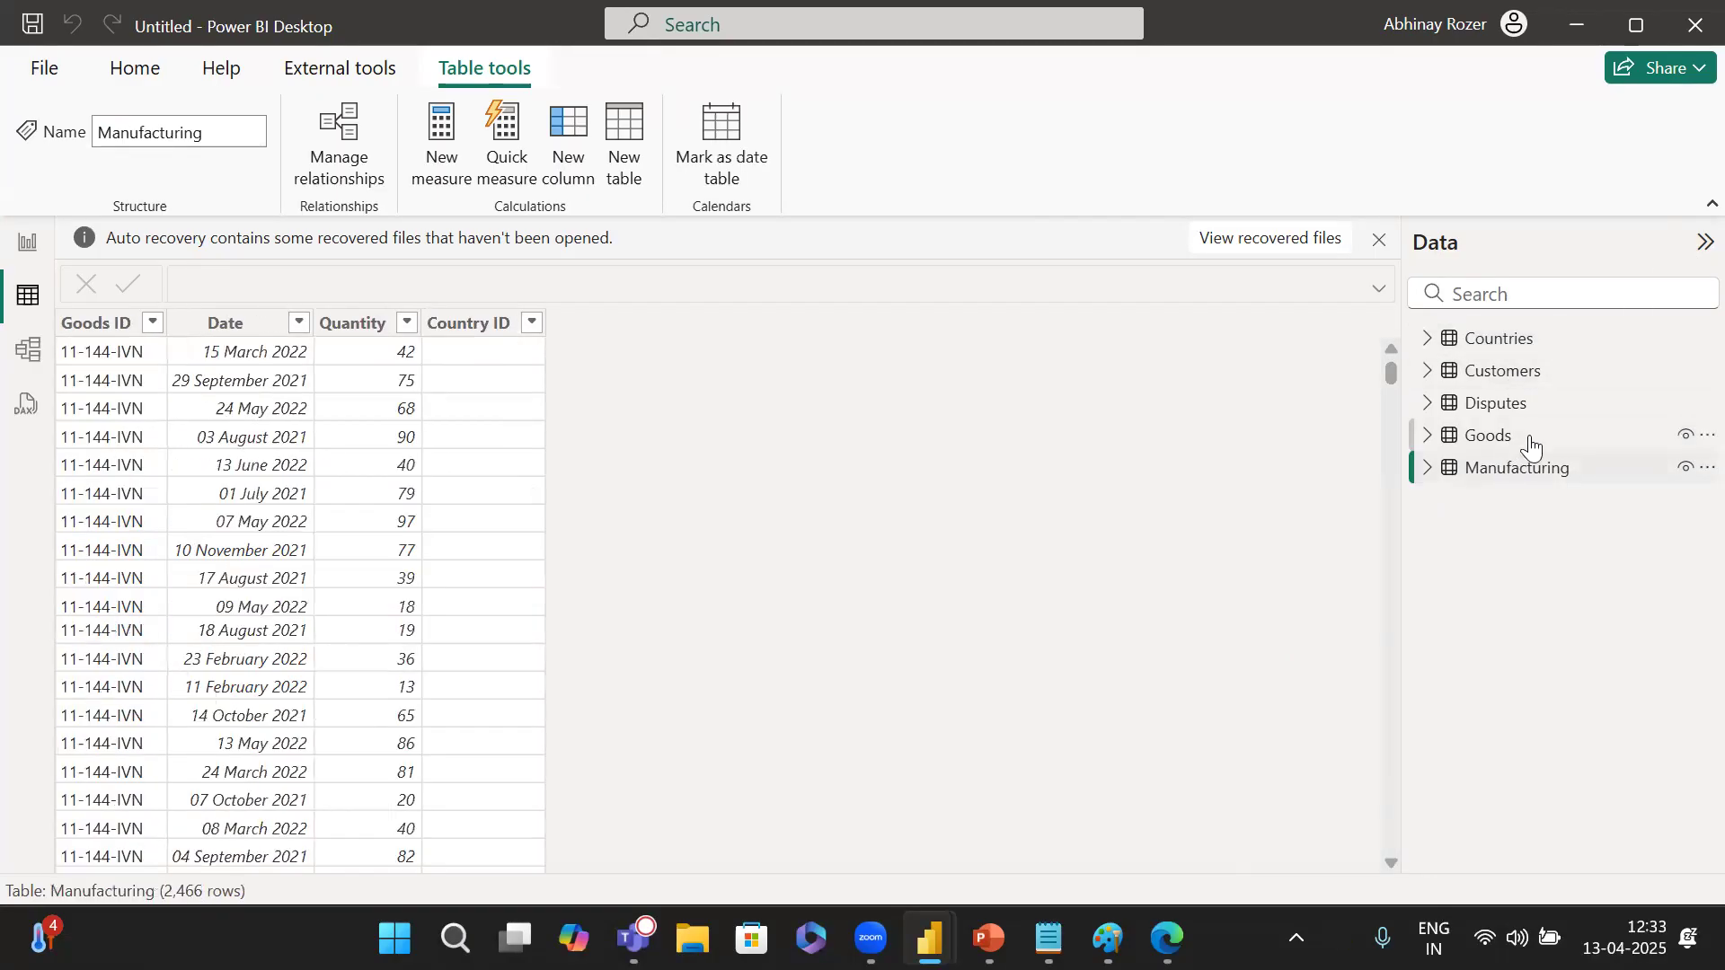
{"action": "left_click", "coordinate": [1529, 440]}
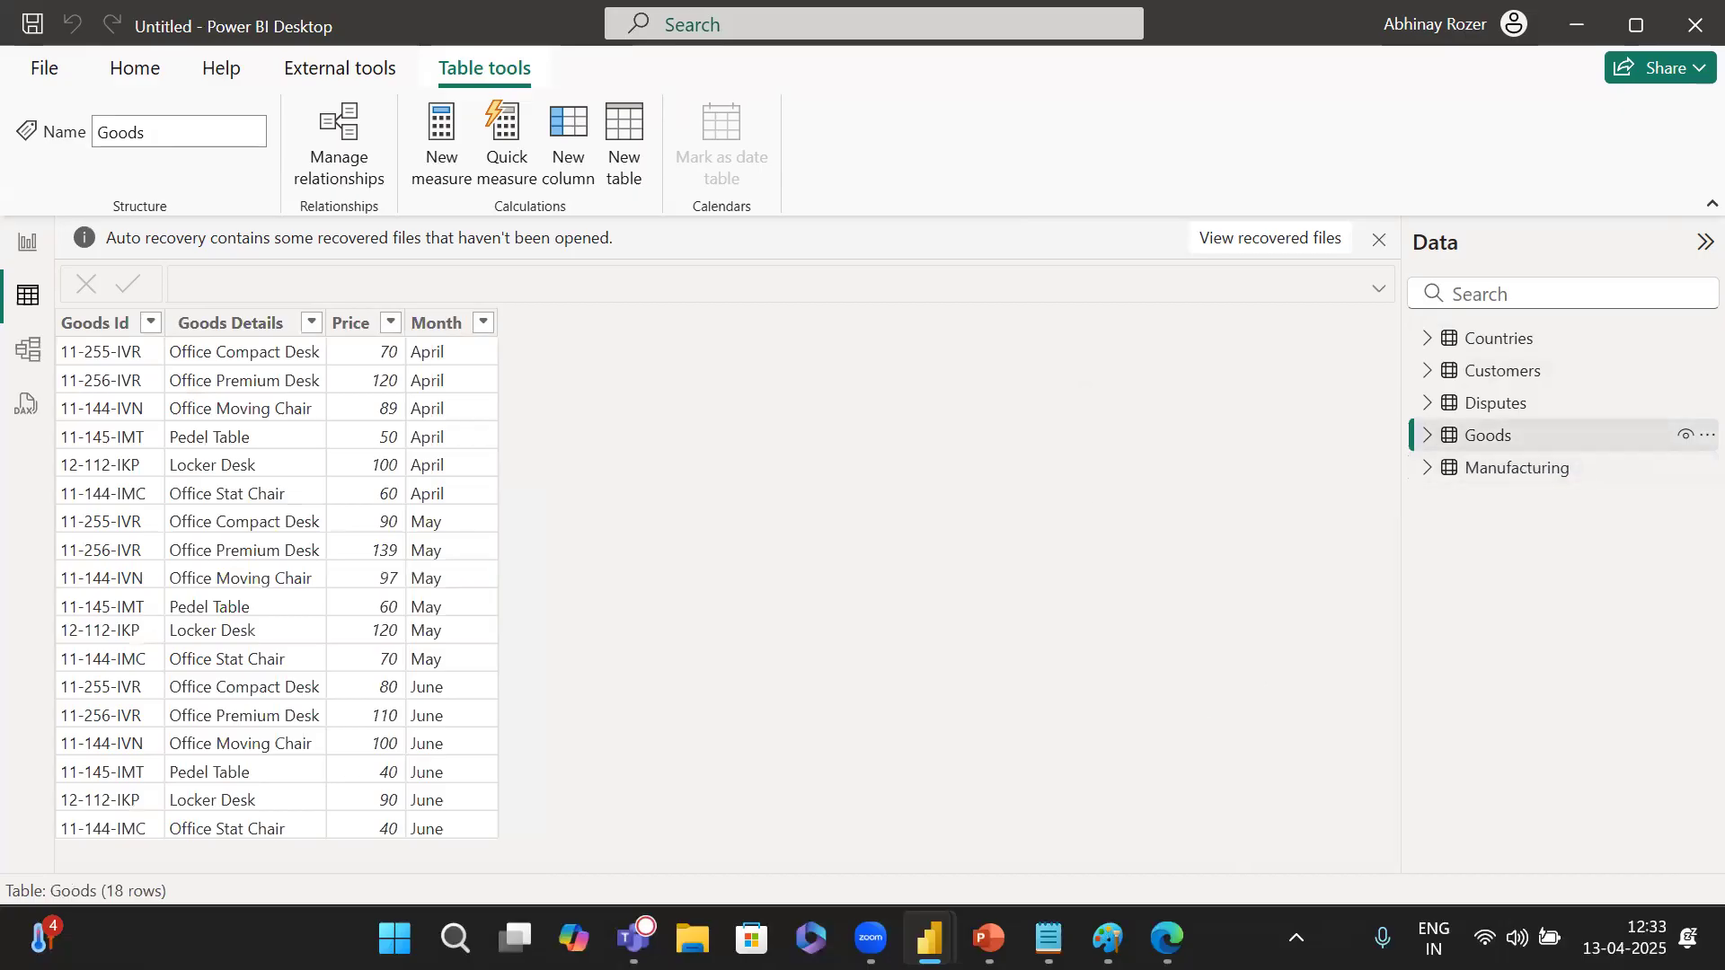
Switch to Paint and delete the entire existing drawing from the canvas.
{"action": "left_click", "coordinate": [1107, 939]}
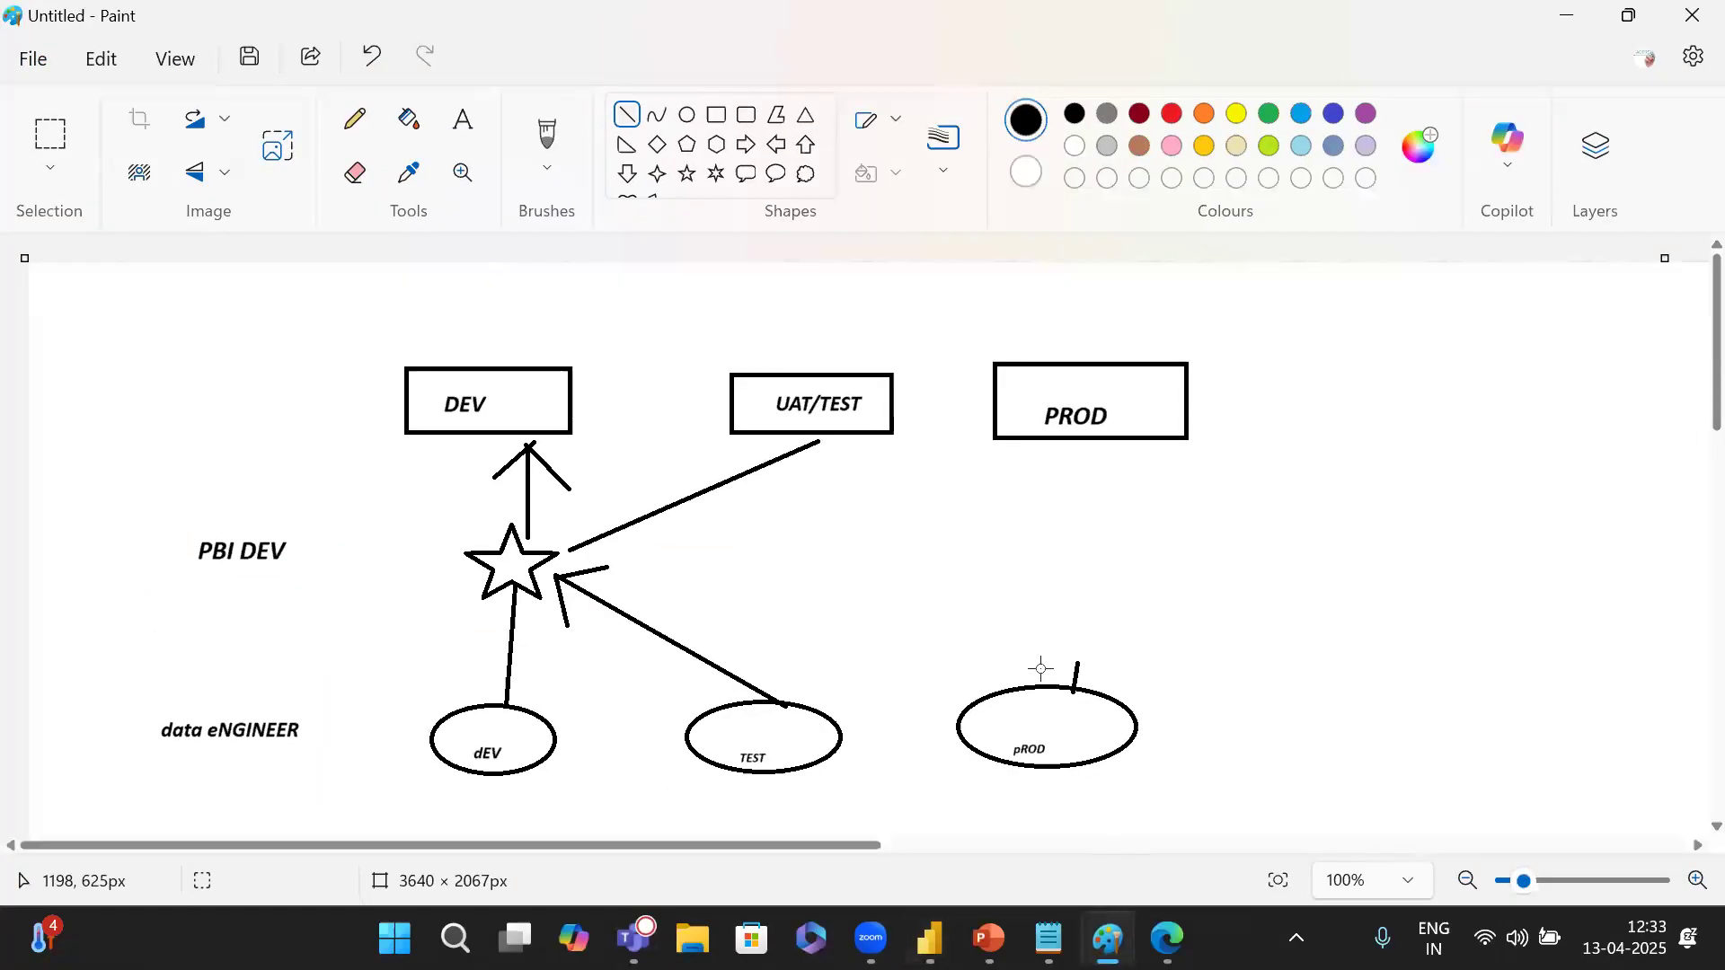
{"action": "key", "text": "ctrl+a"}
{"action": "key", "text": "Delete"}
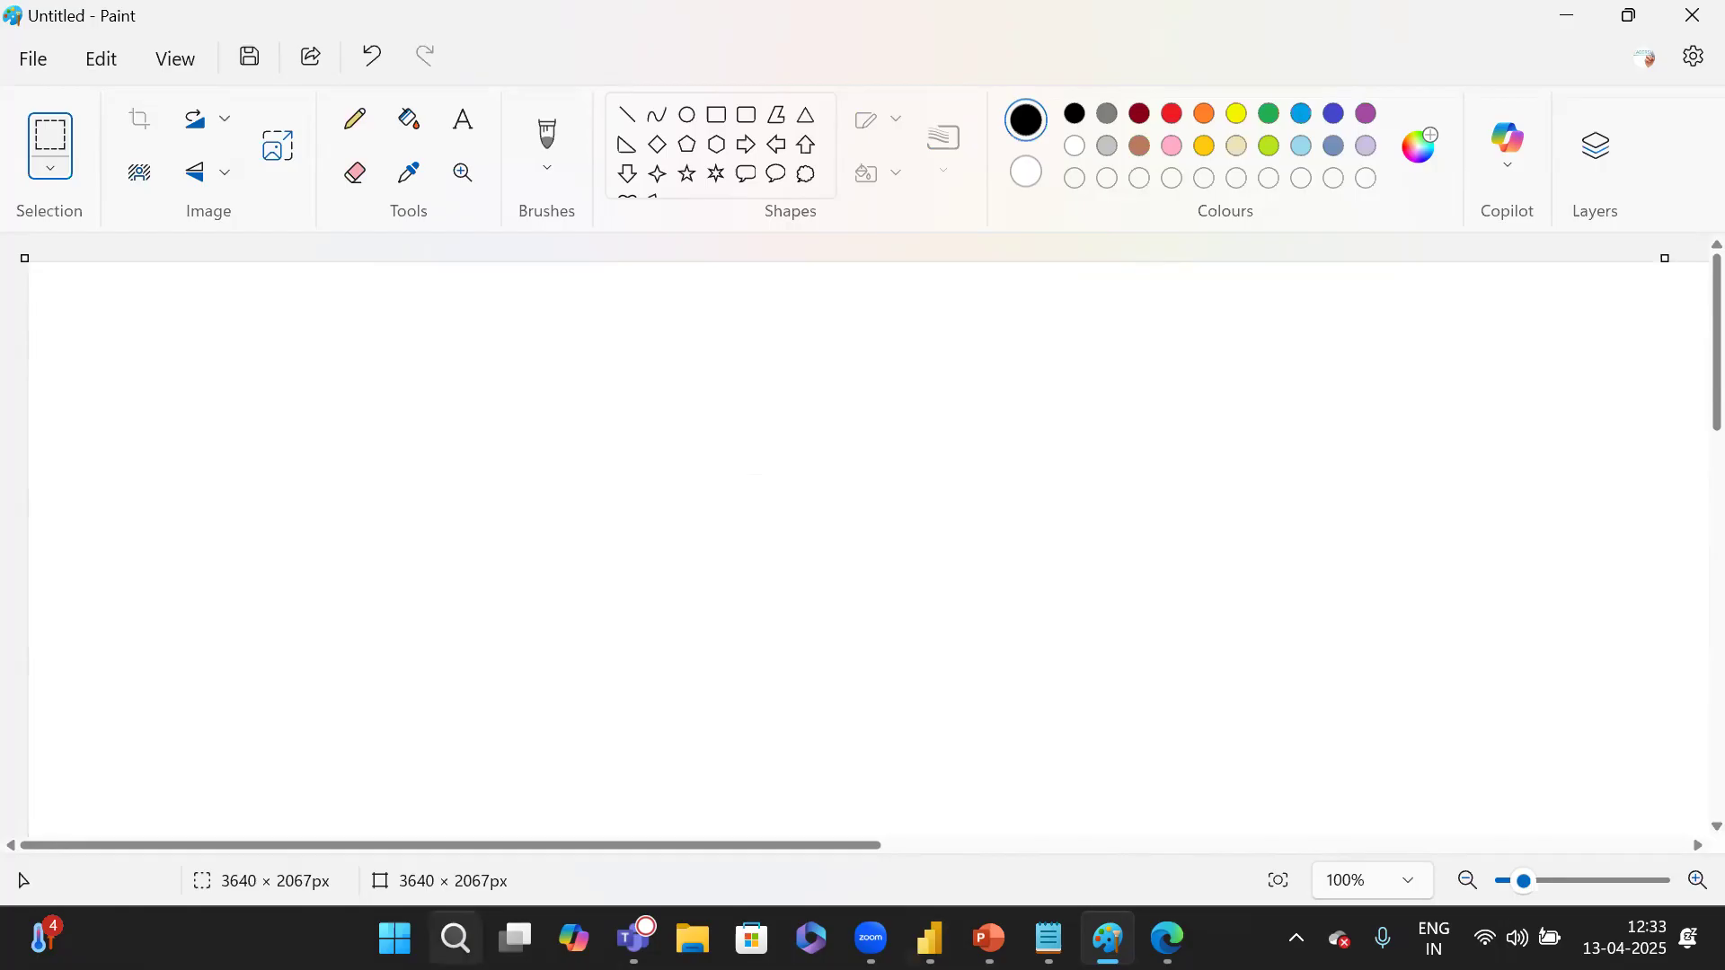
Open Excel and create a blank workbook.
{"action": "left_click", "coordinate": [455, 937]}
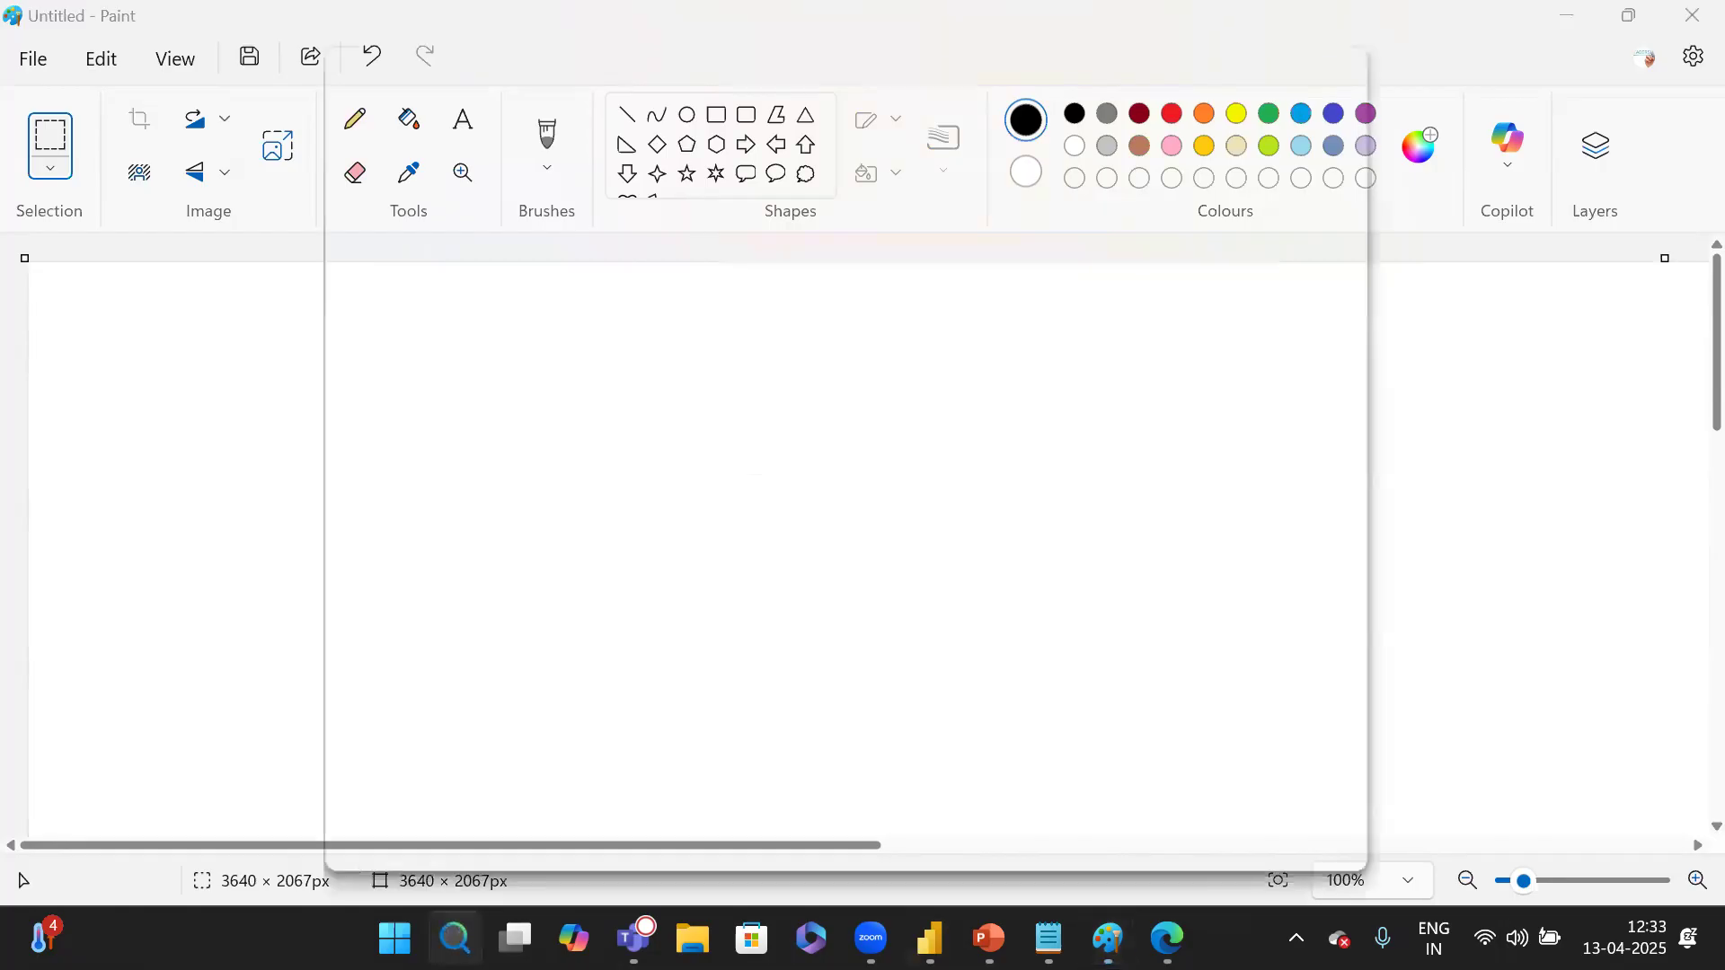
{"action": "type", "text": "ex"}
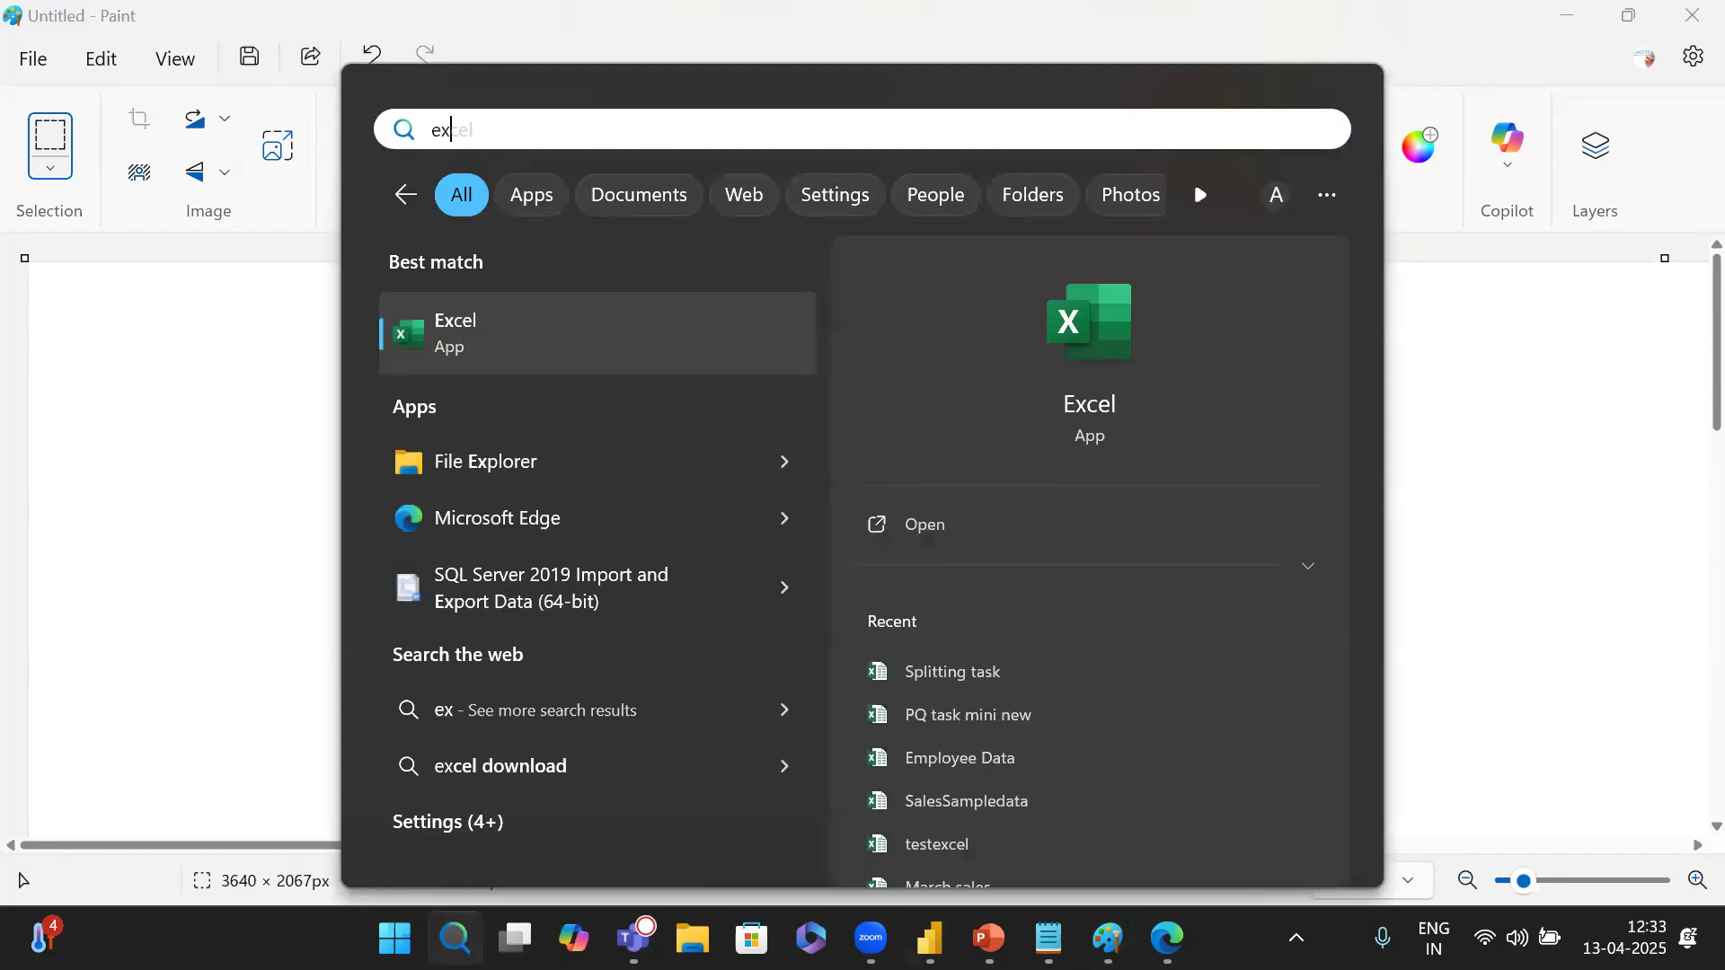
{"action": "key", "text": "Escape"}
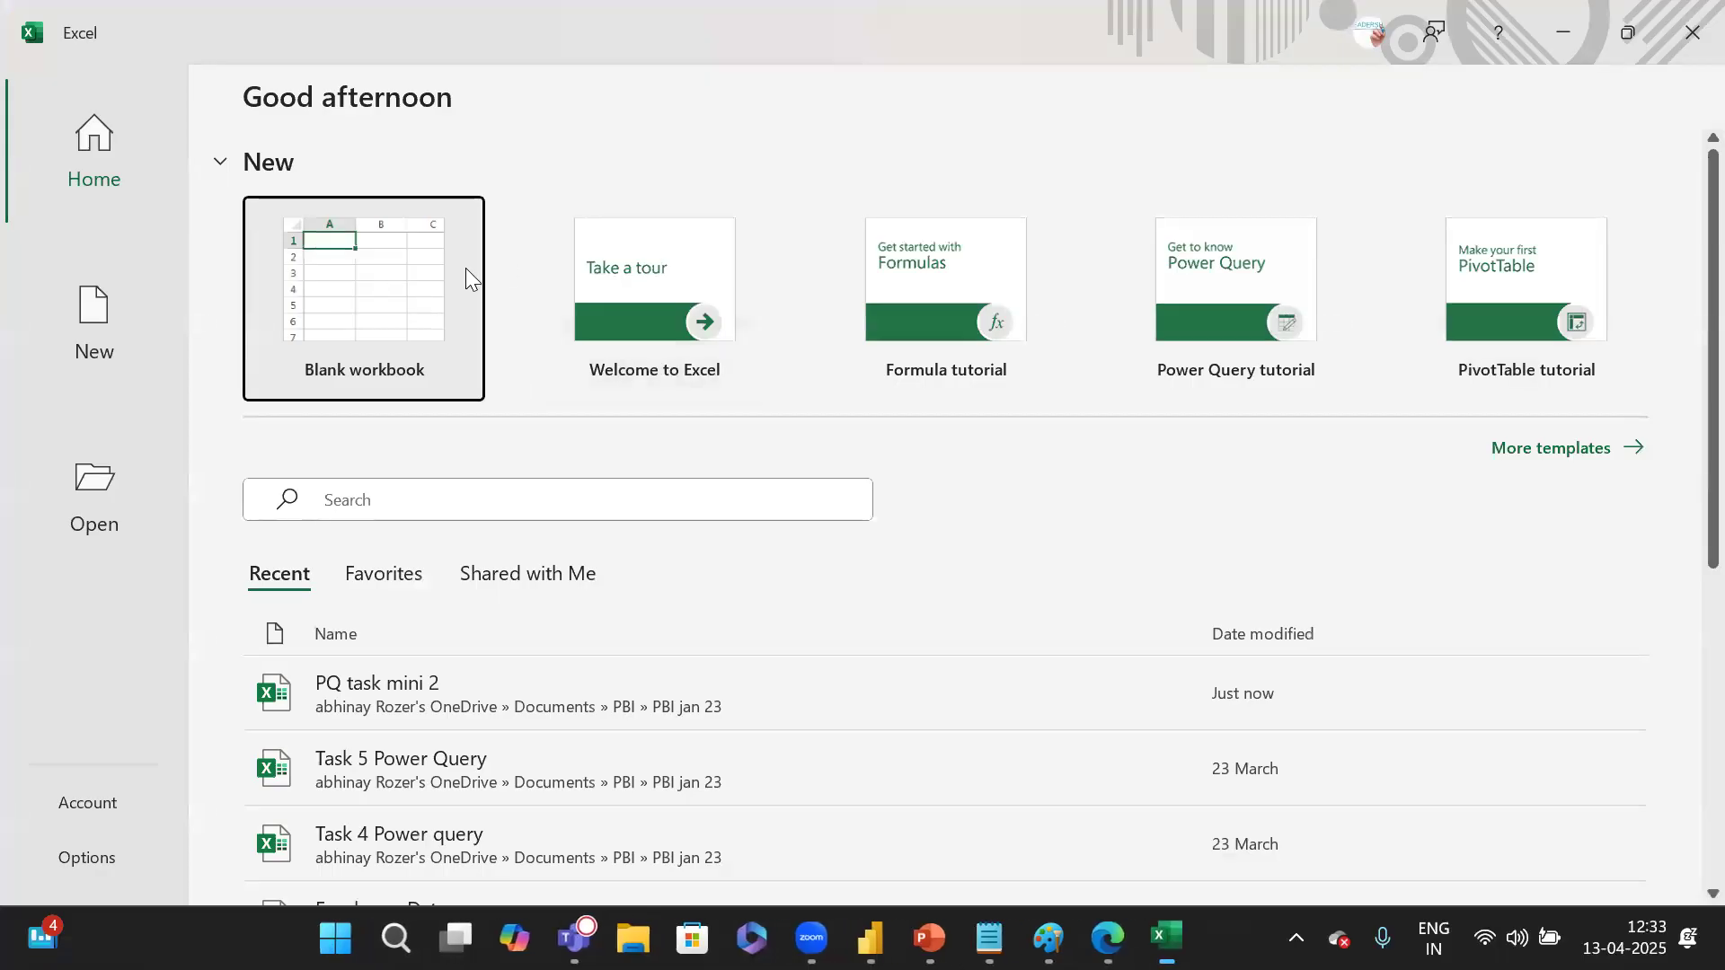
{"action": "left_click", "coordinate": [466, 270]}
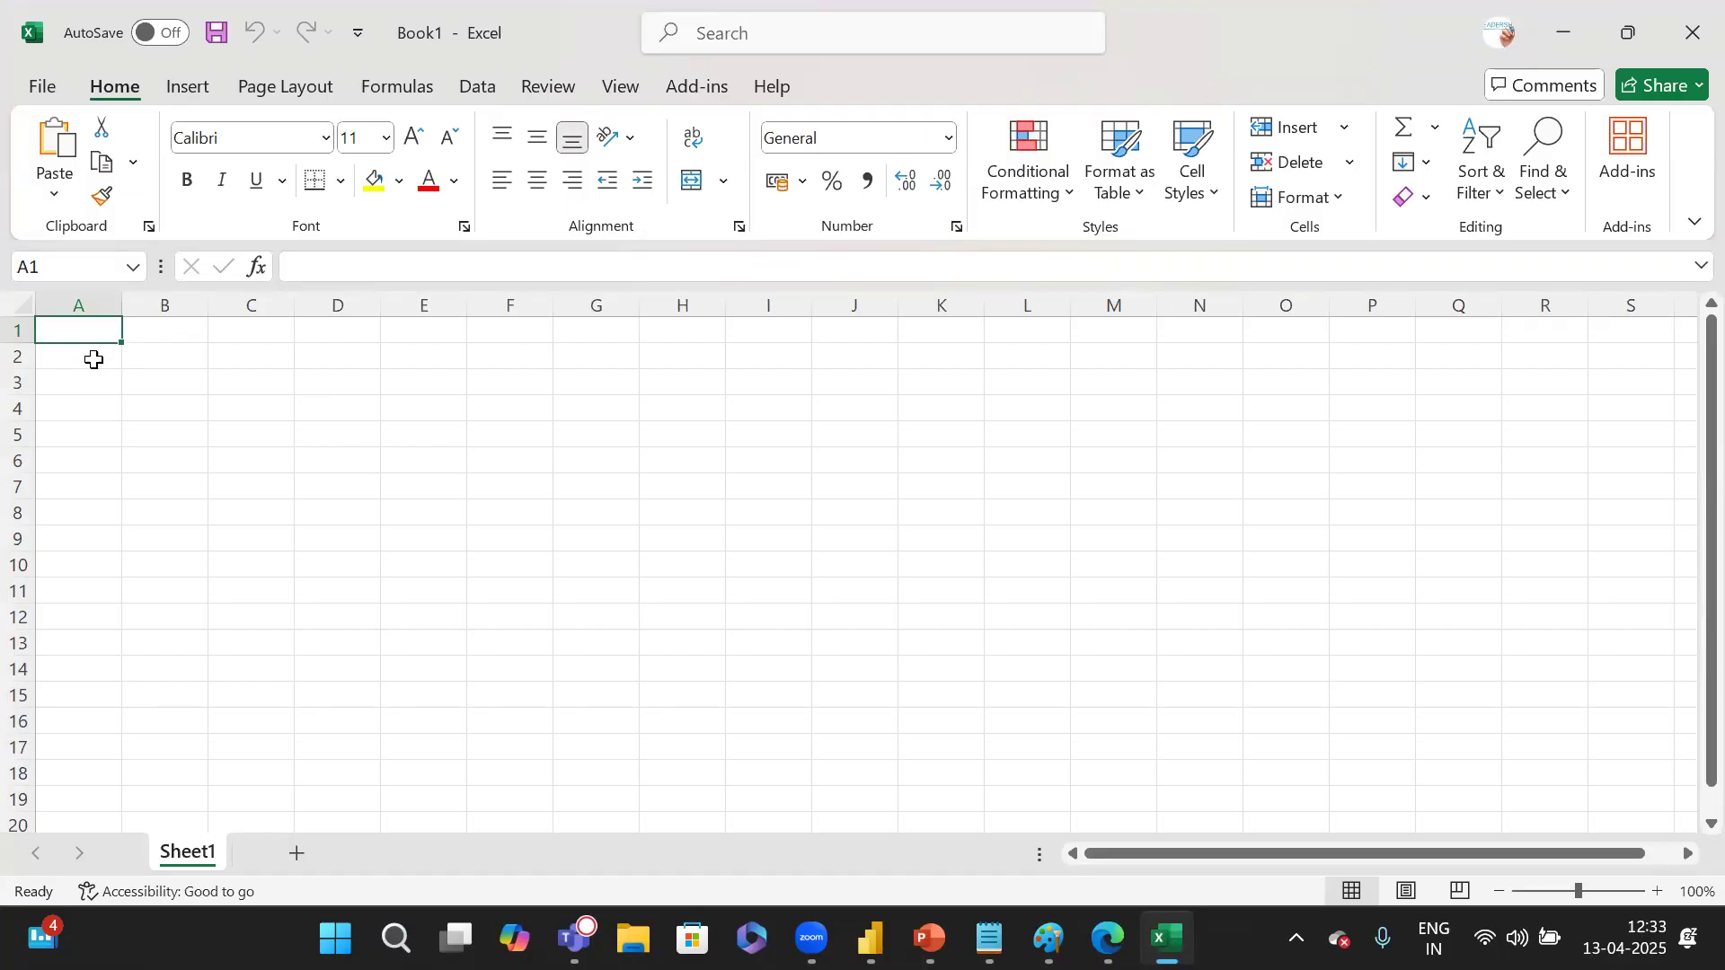
{"action": "left_click", "coordinate": [101, 351]}
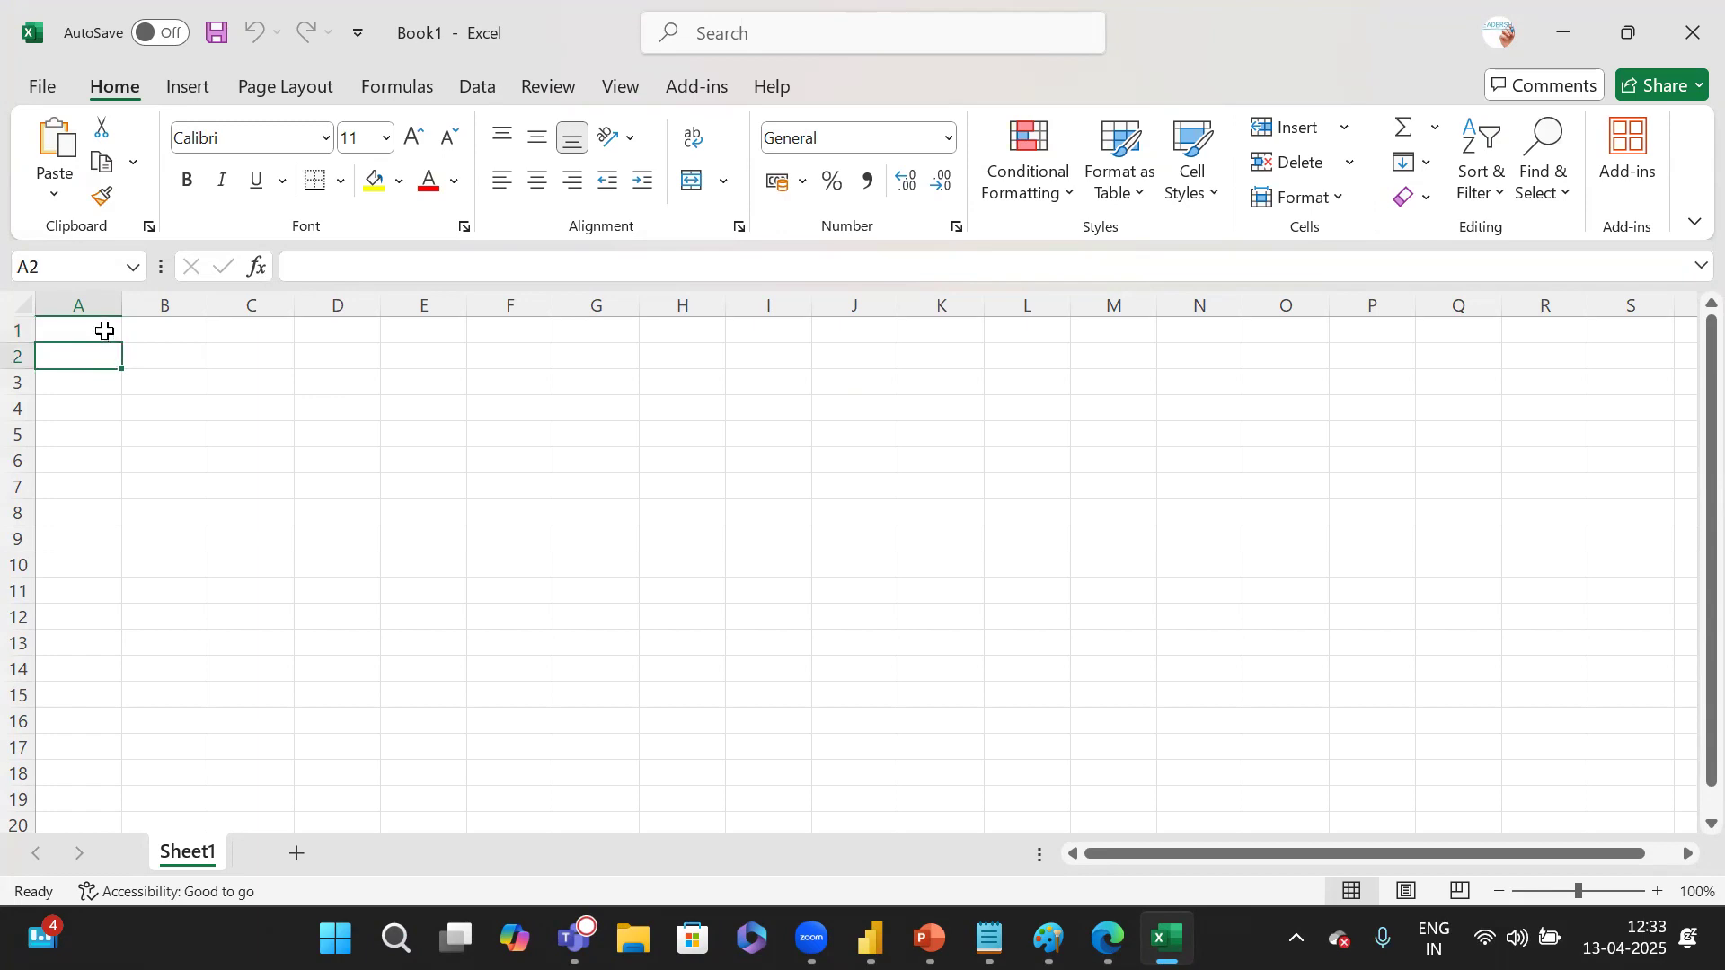
{"action": "left_click_drag", "start_coordinate": [105, 332], "coordinate": [1118, 397]}
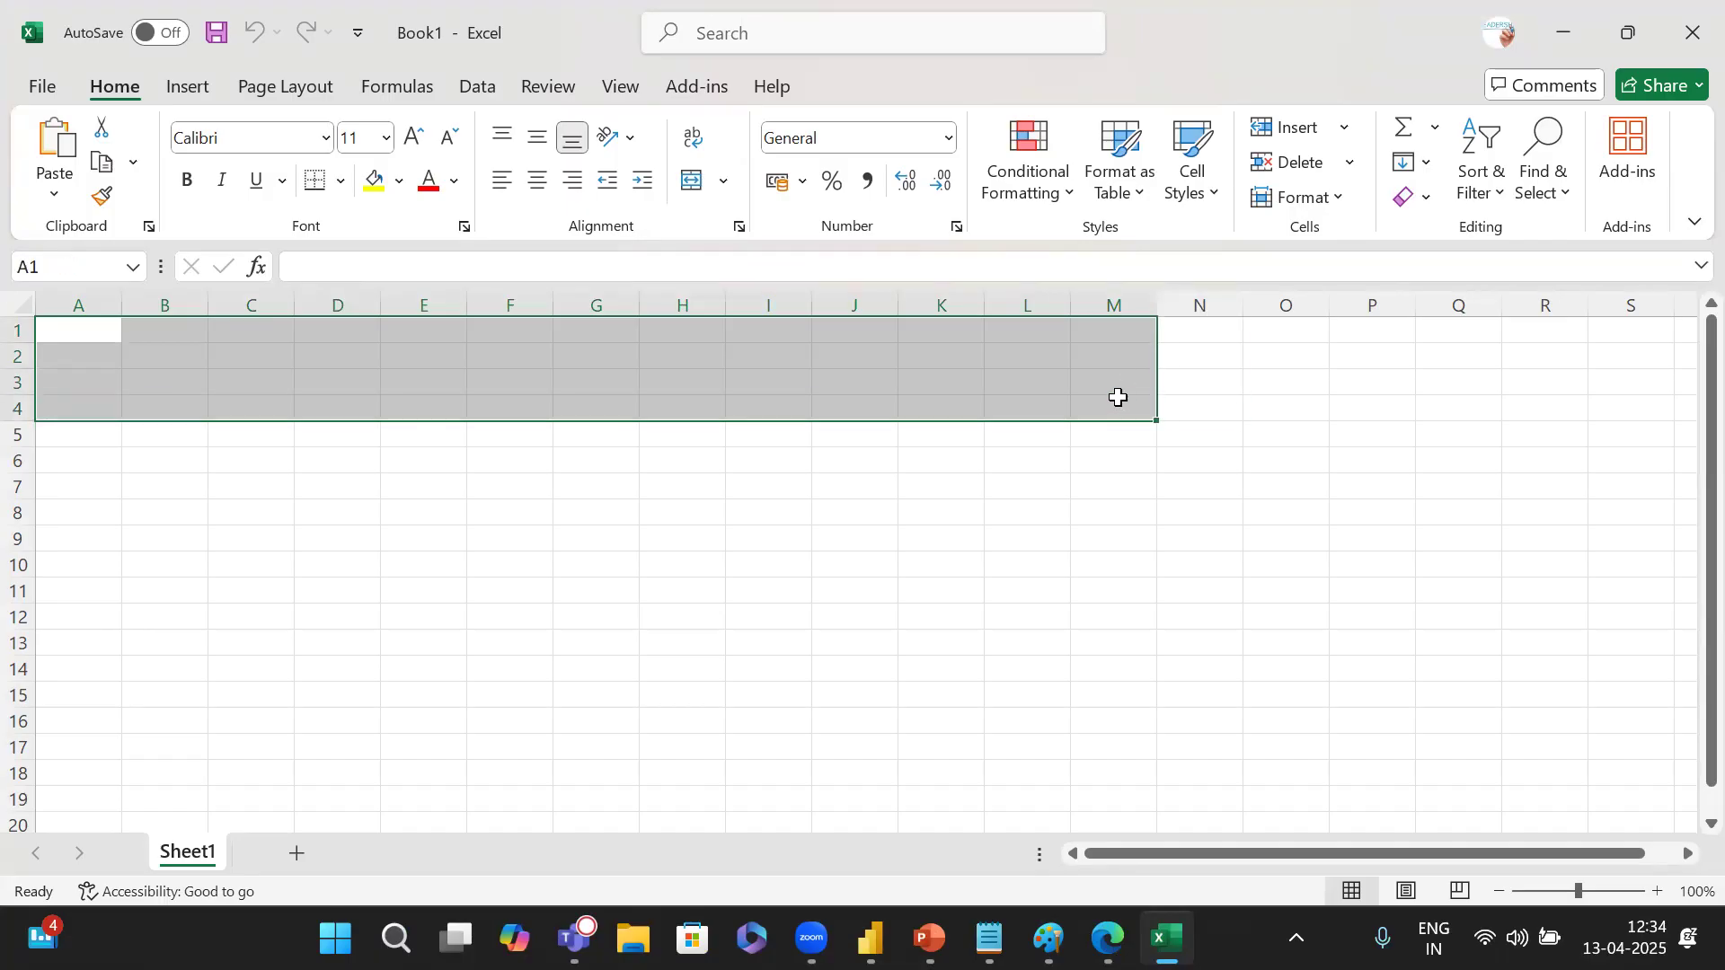
Enter the header "txn id" in cell A2 and the value 1001 in A3.
{"action": "left_click", "coordinate": [79, 364]}
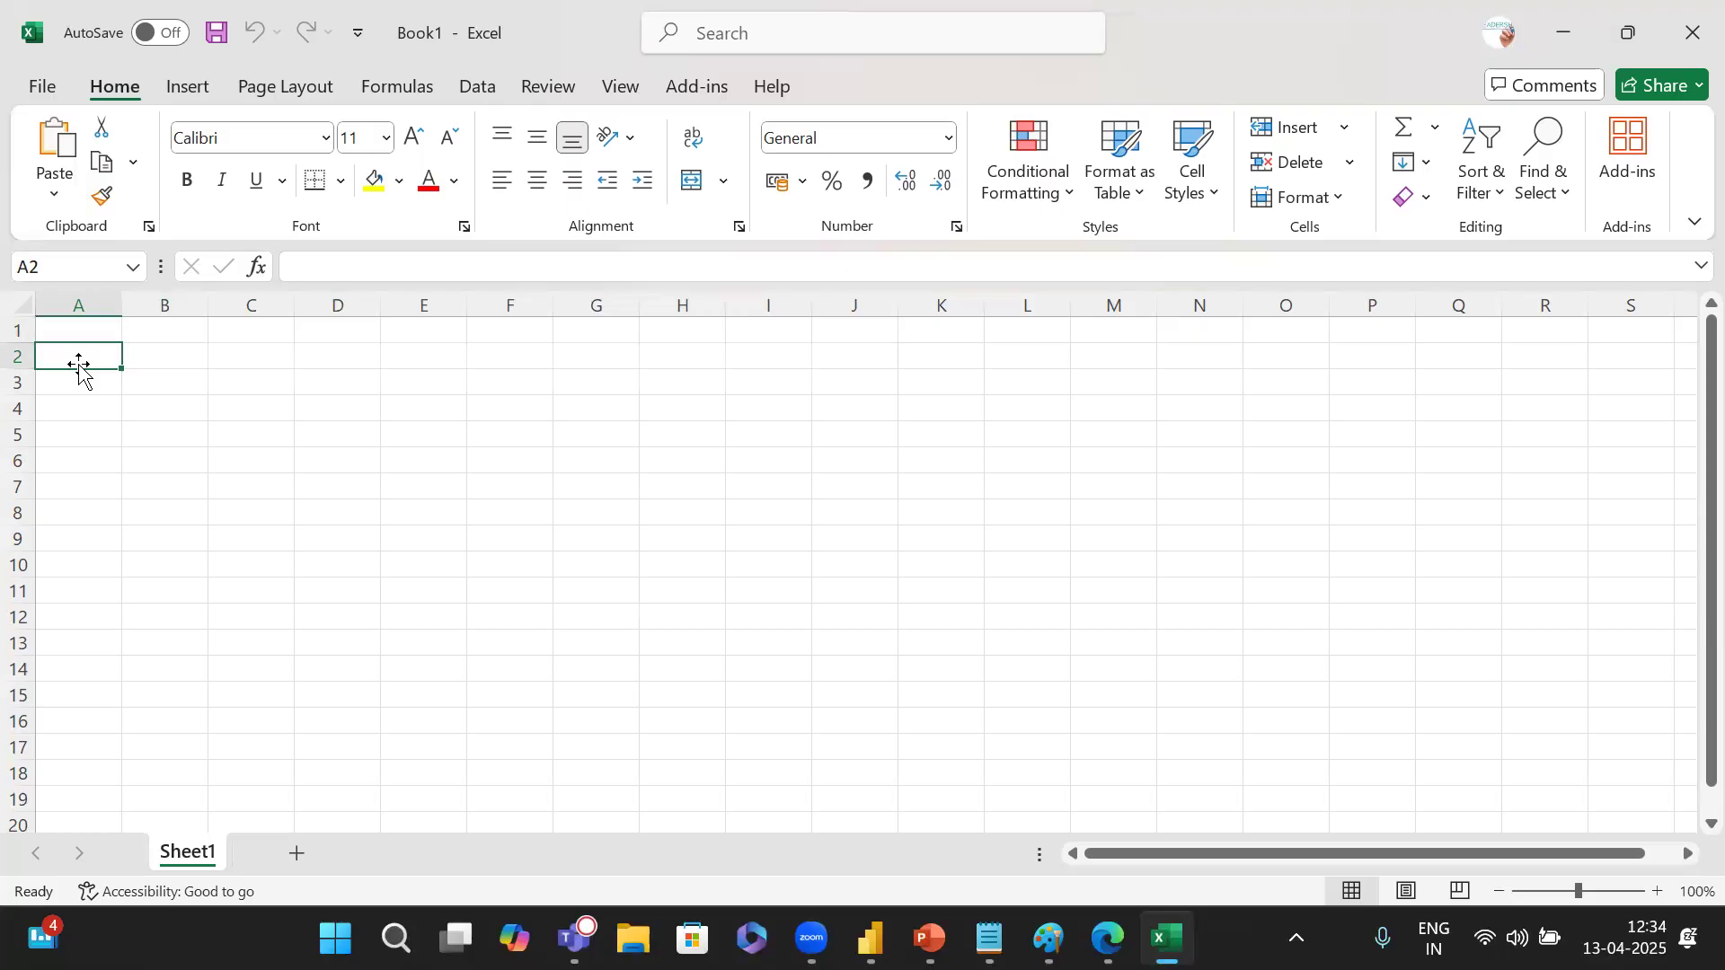
{"action": "type", "text": "t"}
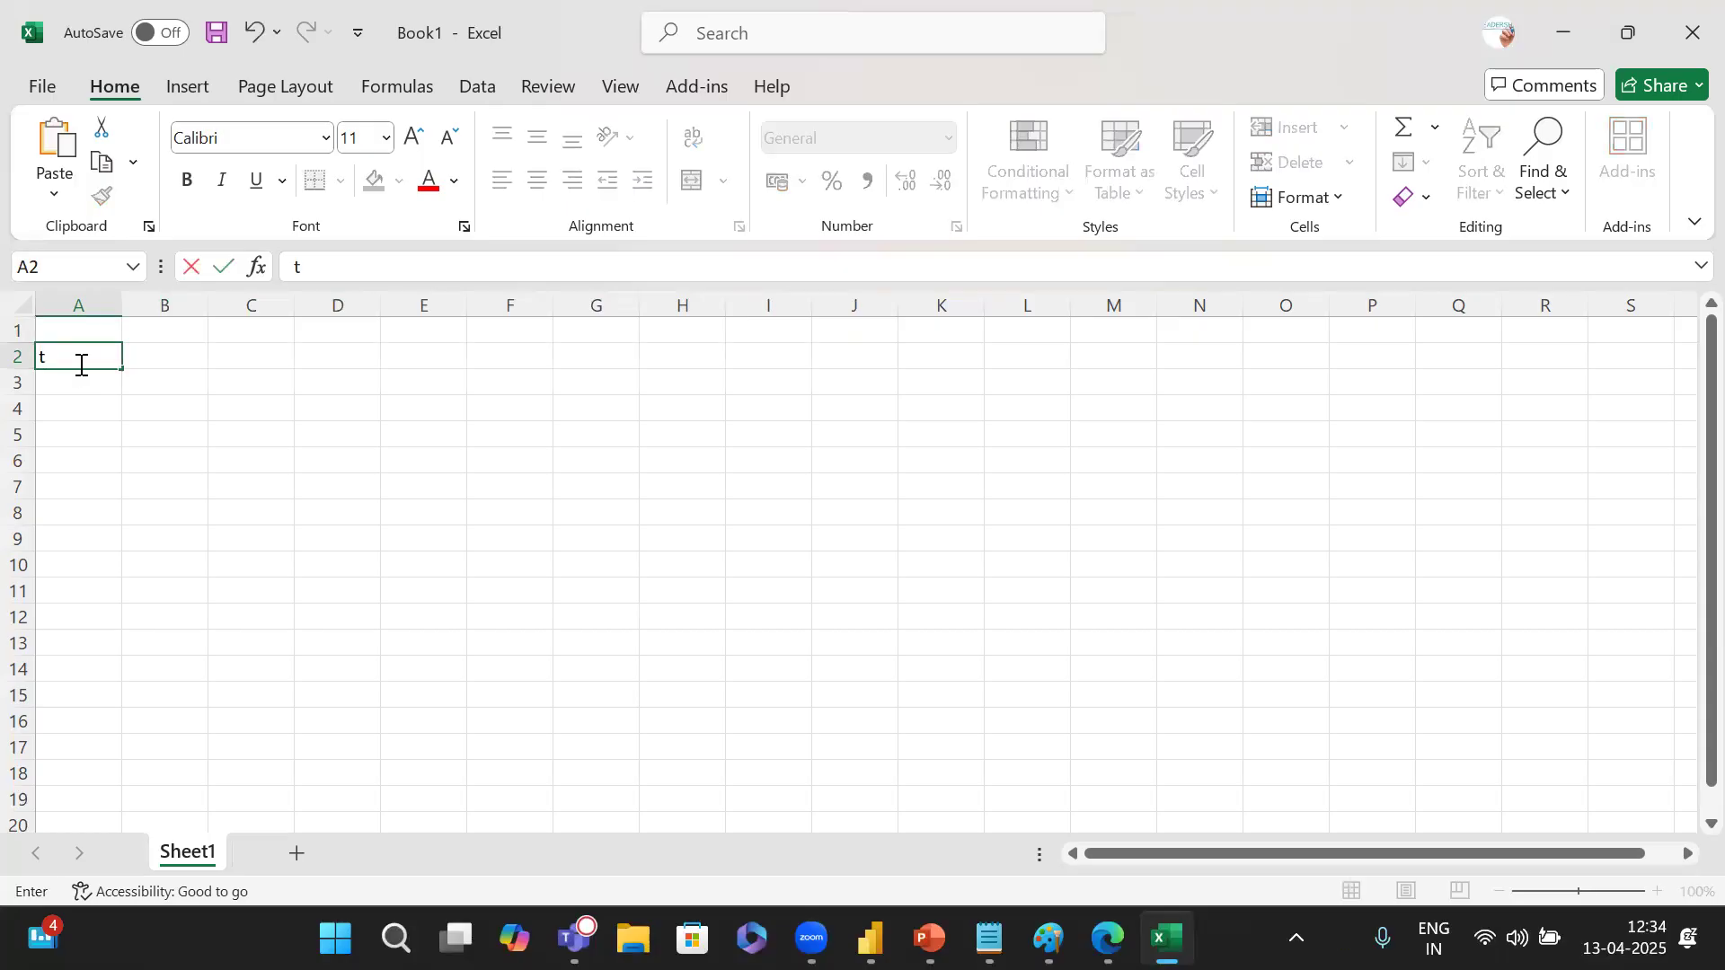
{"action": "type", "text": "xn id"}
{"action": "left_click", "coordinate": [81, 392]}
{"action": "type", "text": "1001"}
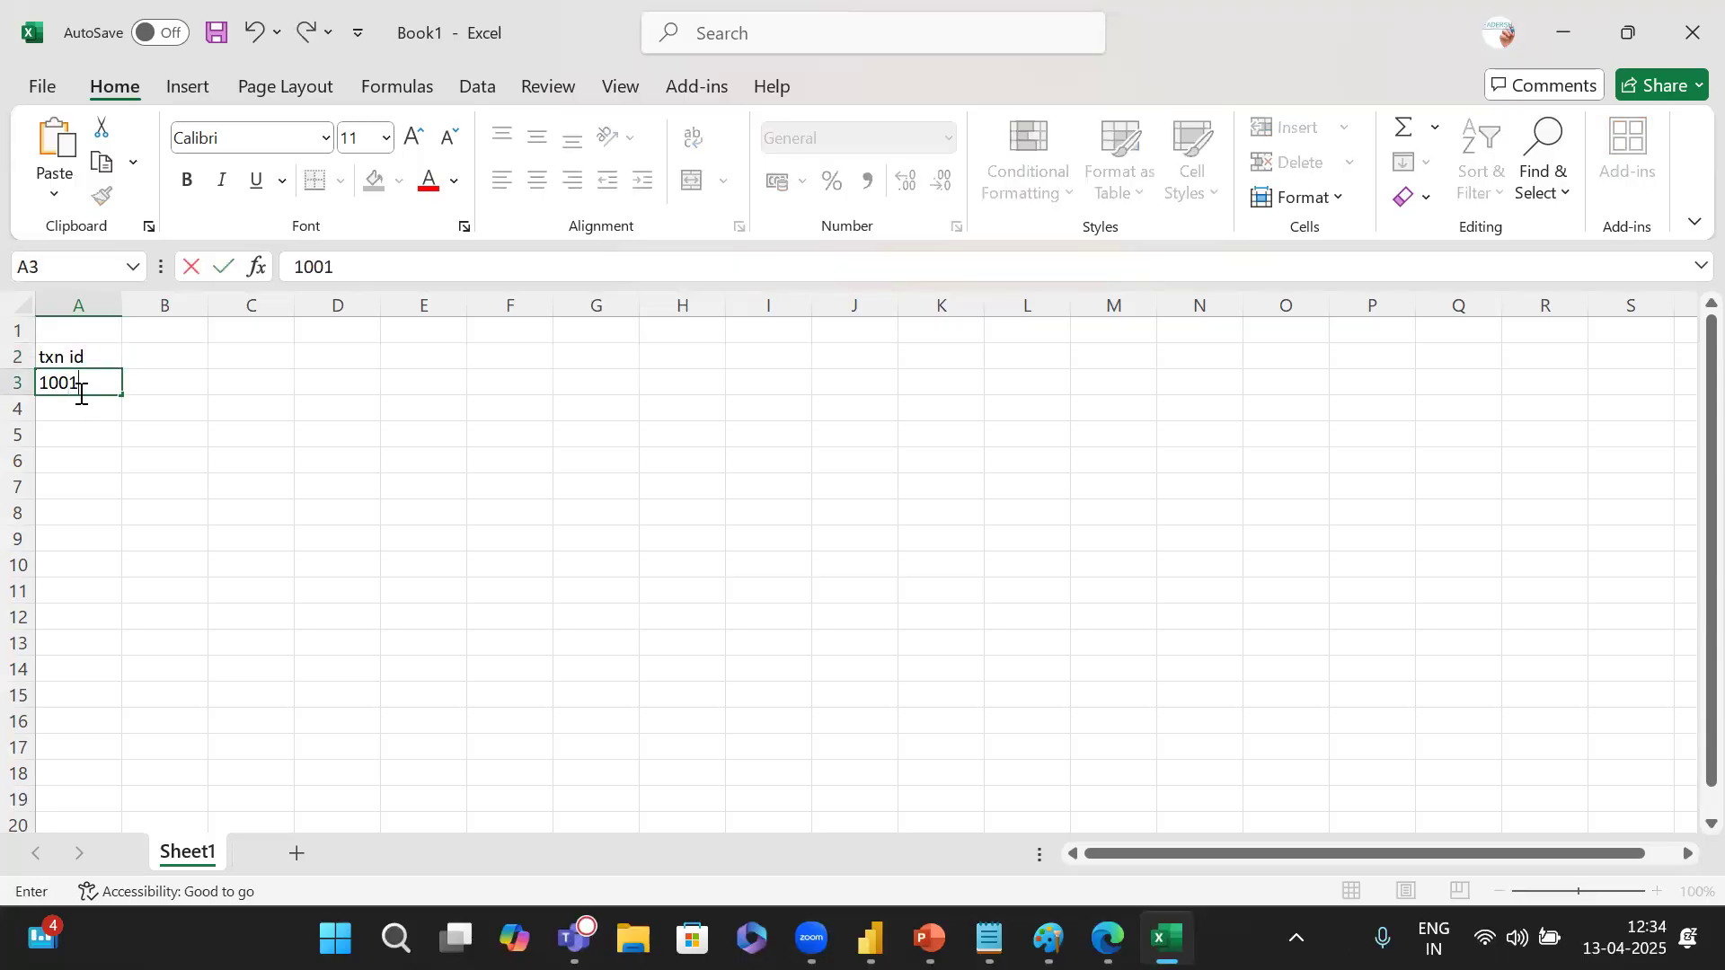
Enter the header "customer code" in cell B2 and a sample customer code in B3.
{"action": "left_click", "coordinate": [149, 367]}
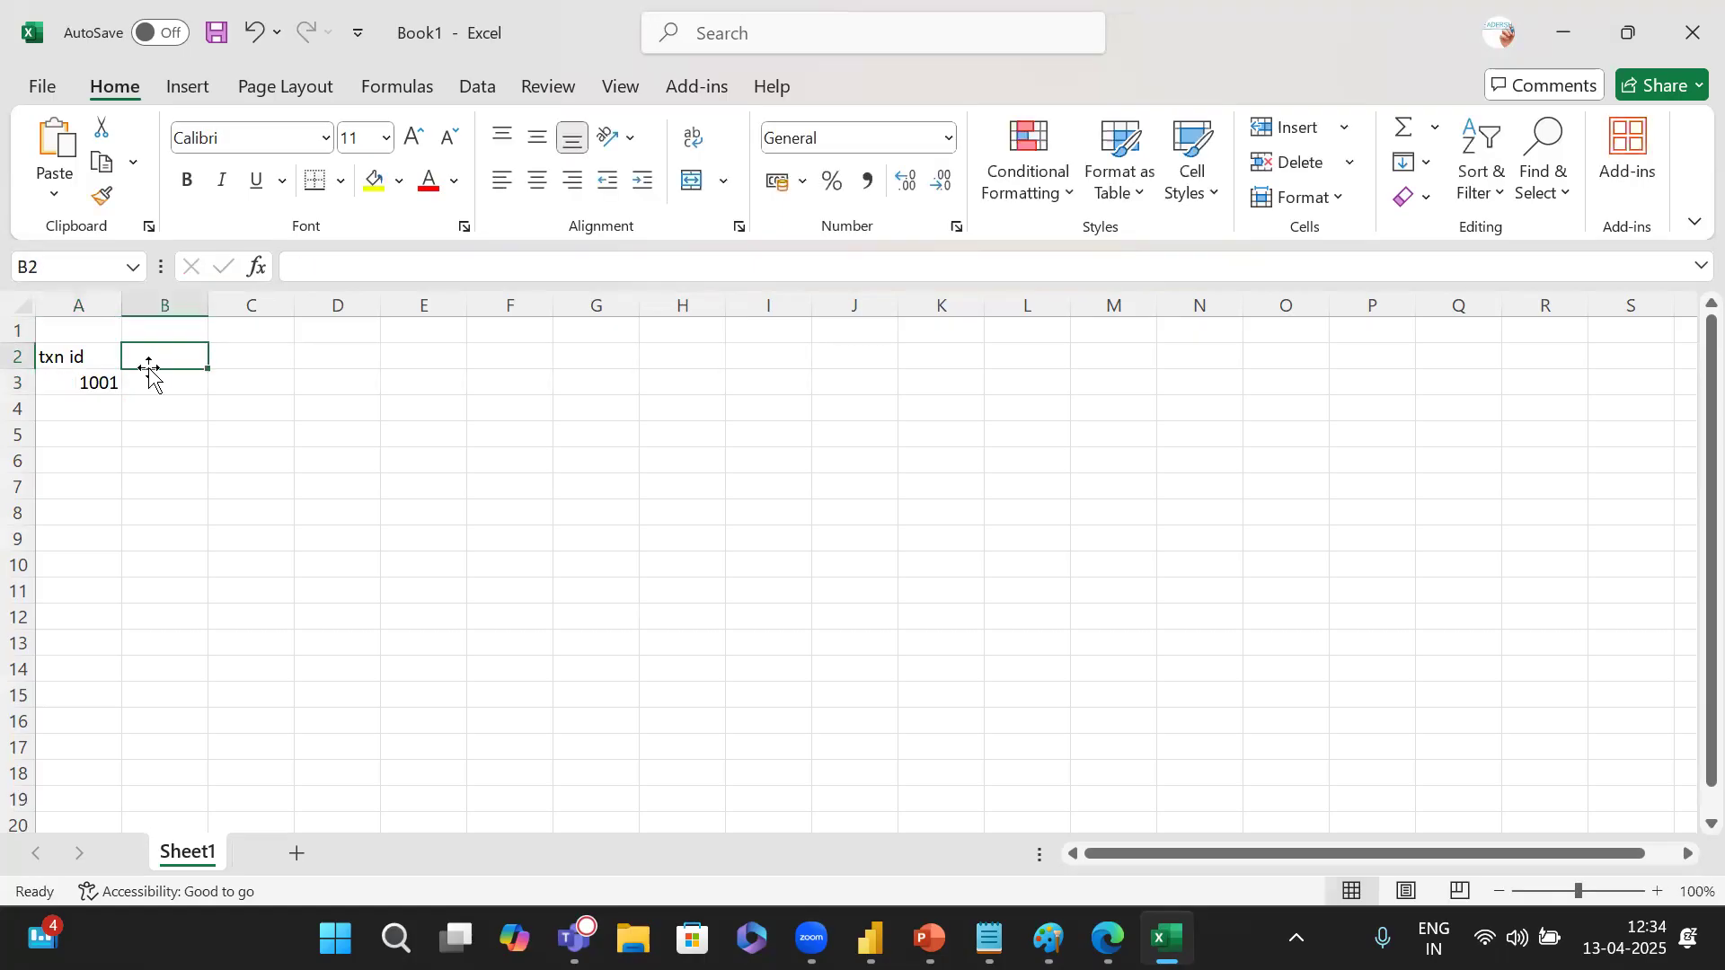
{"action": "type", "text": "customer"}
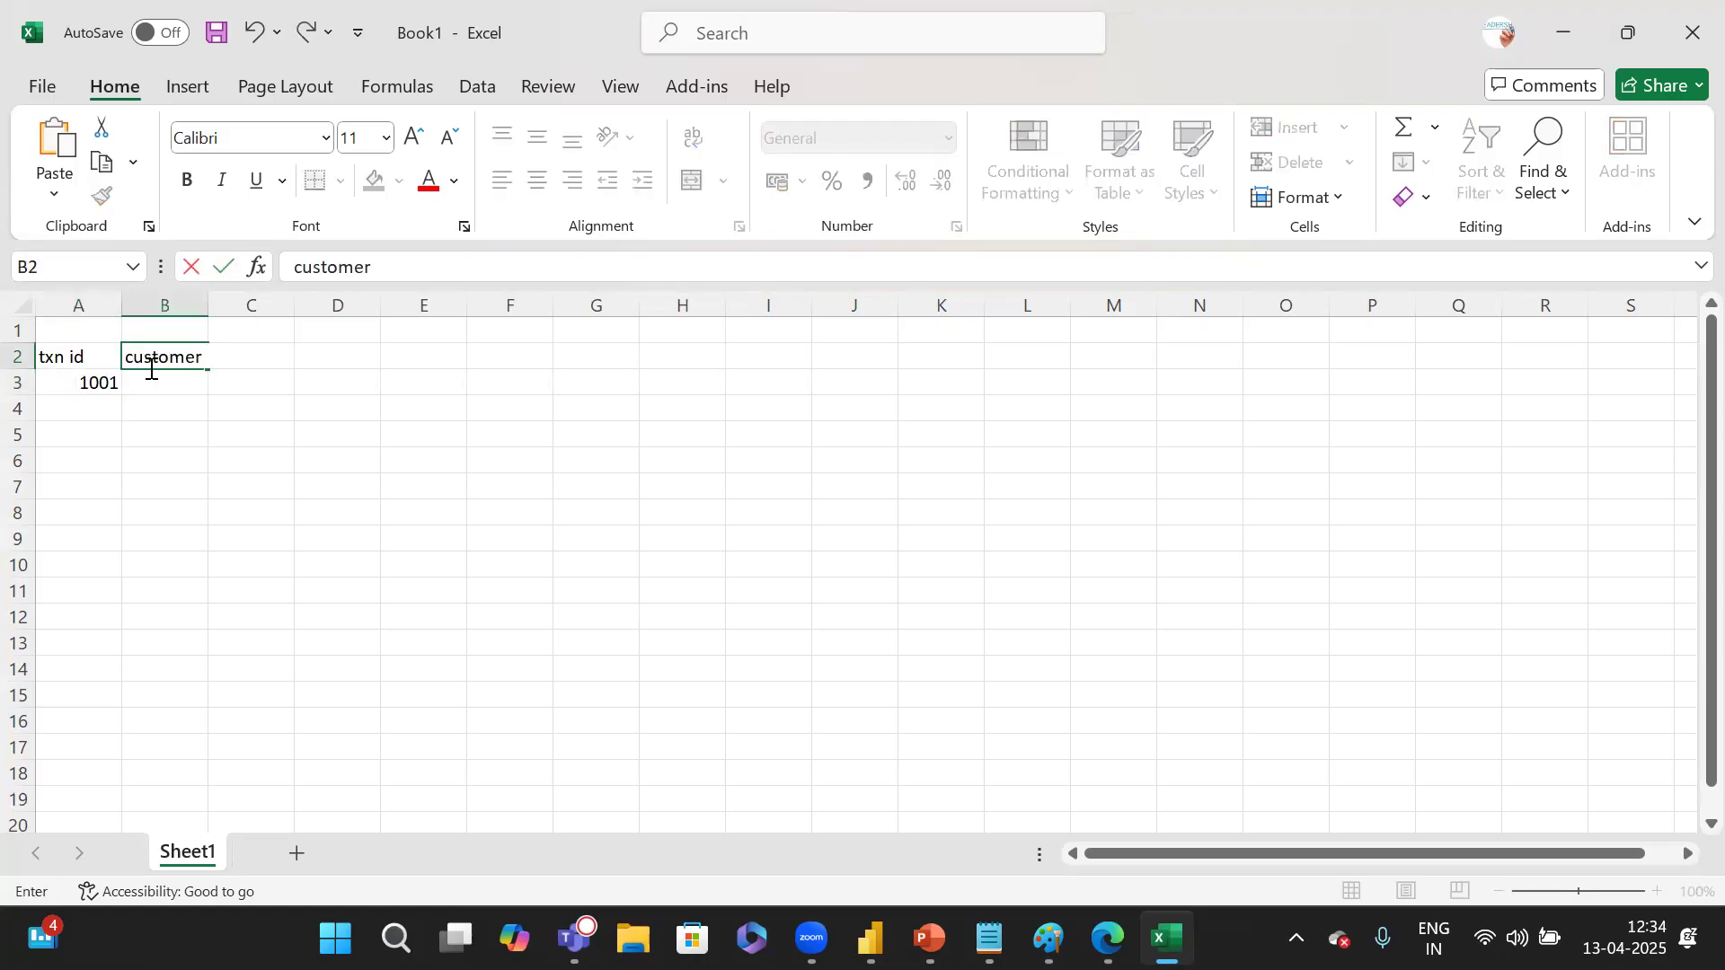
{"action": "type", "text": " code"}
{"action": "key", "text": "Return"}
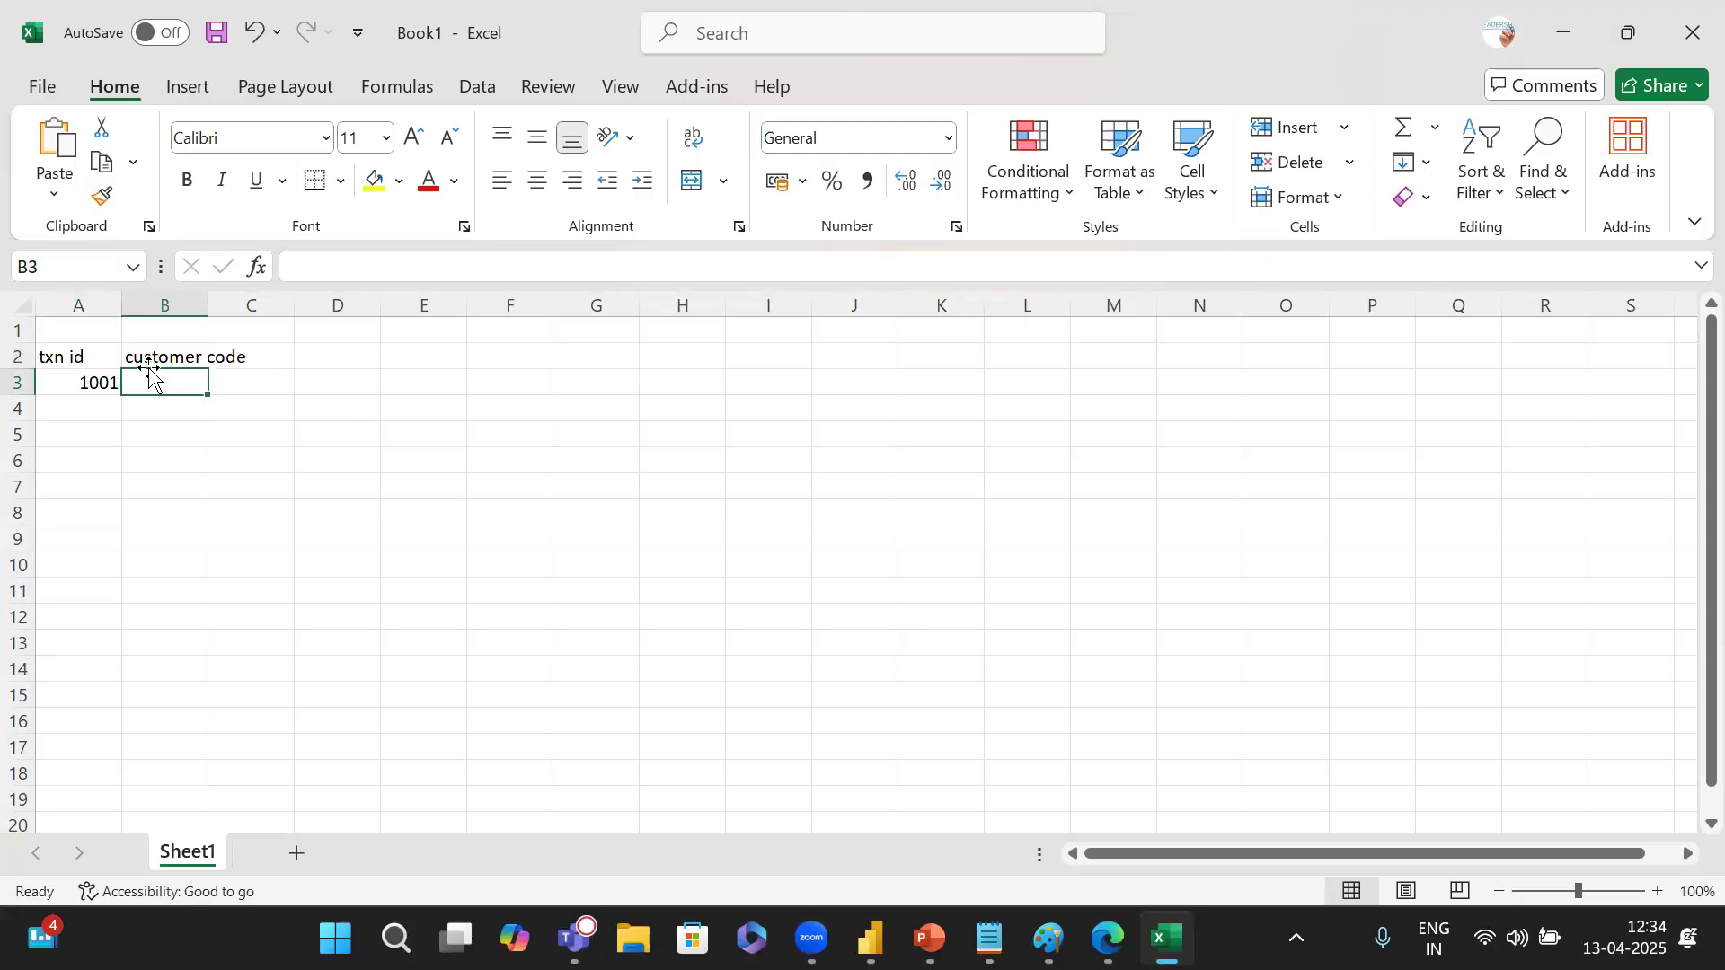
{"action": "type", "text": "1"}
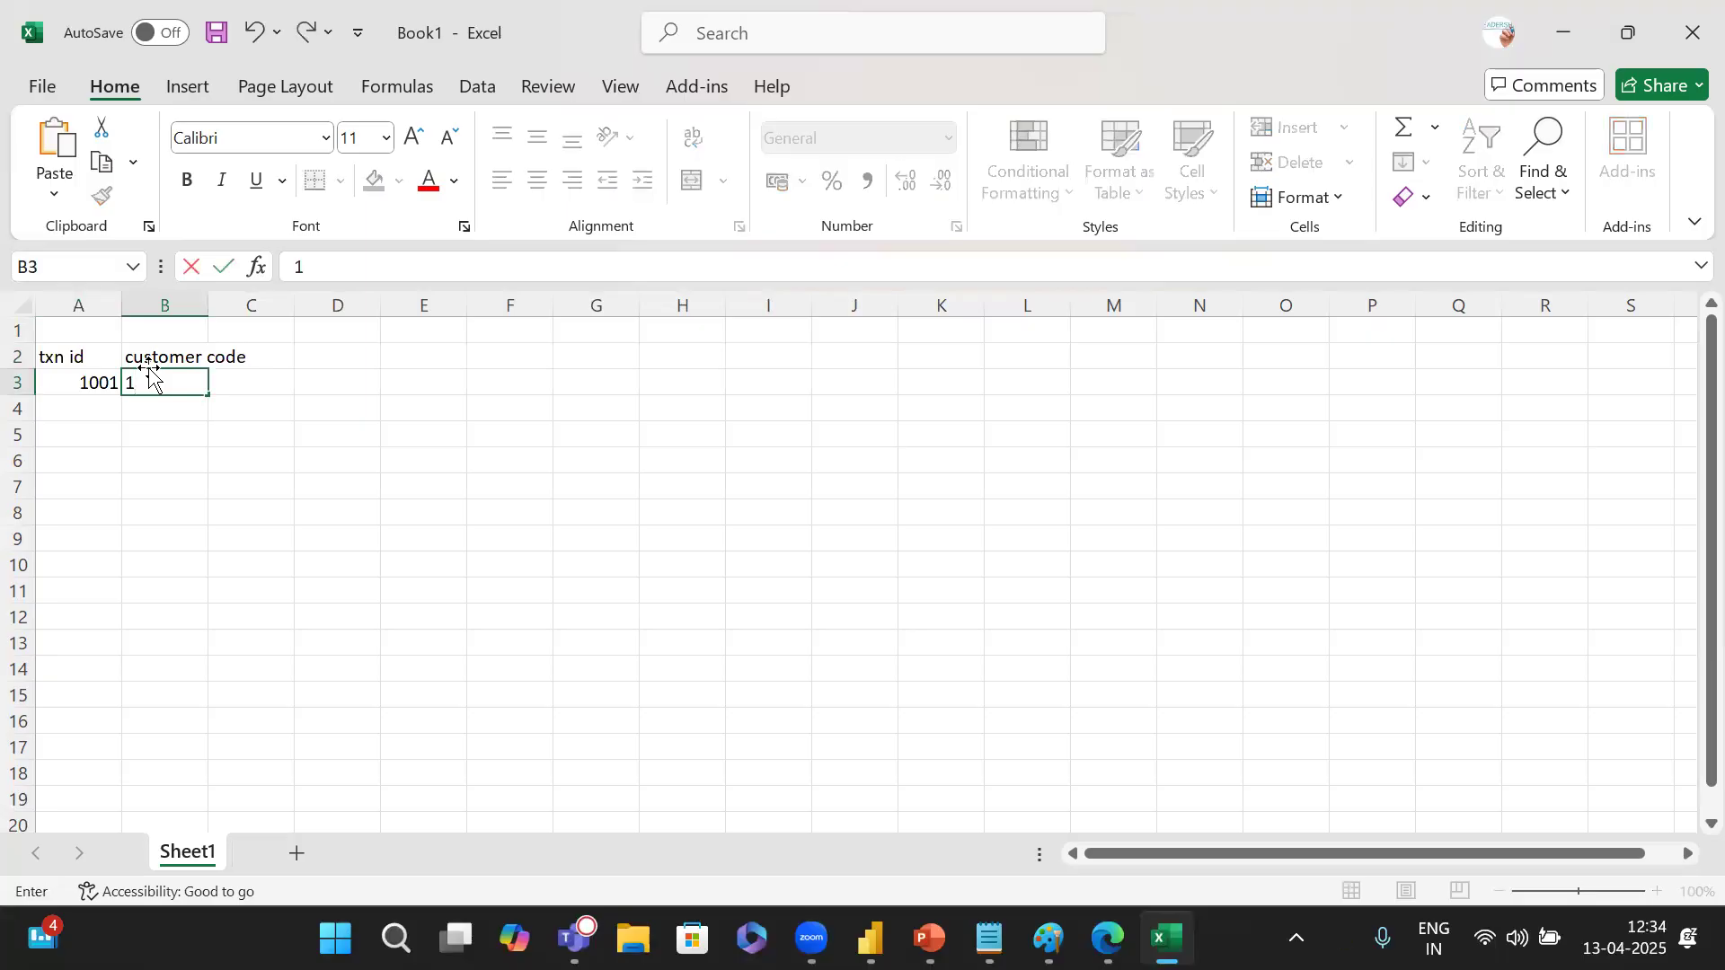
{"action": "type", "text": "234"}
Enter the header "cusomter name" in cell C2 and a sample customer name in C3.
{"action": "left_click", "coordinate": [269, 354]}
{"action": "type", "text": "cusomter name"}
{"action": "key", "text": "Return"}
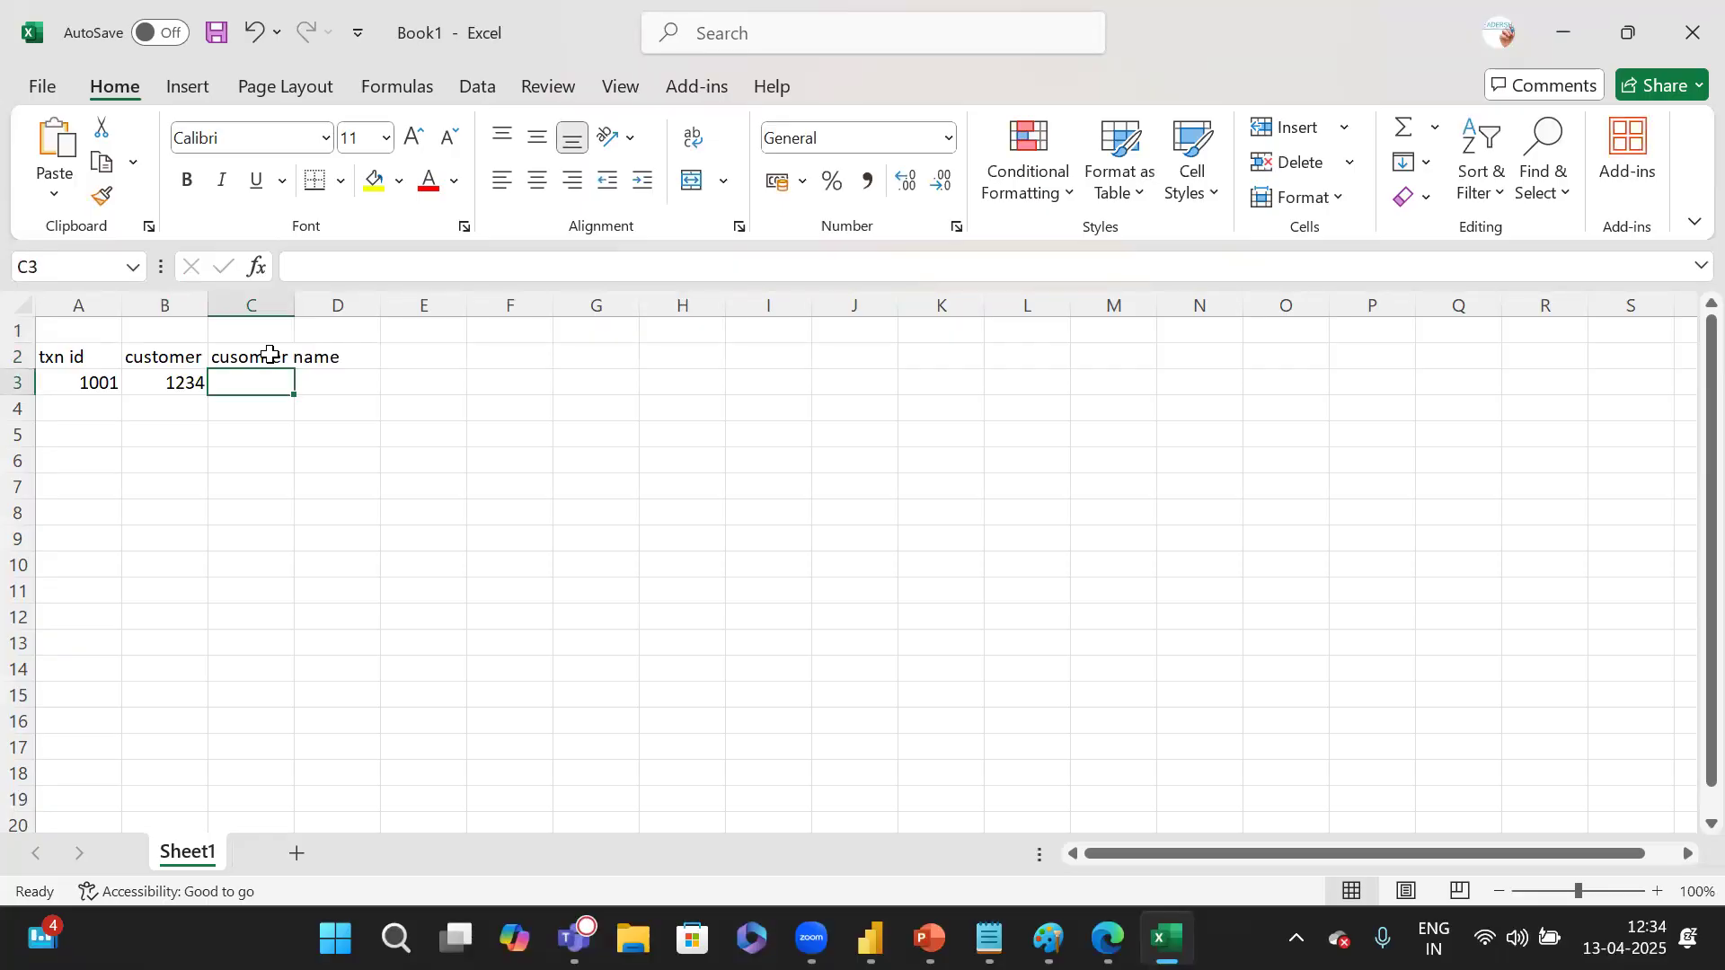
{"action": "type", "text": "abc"}
{"action": "key", "text": "Tab"}
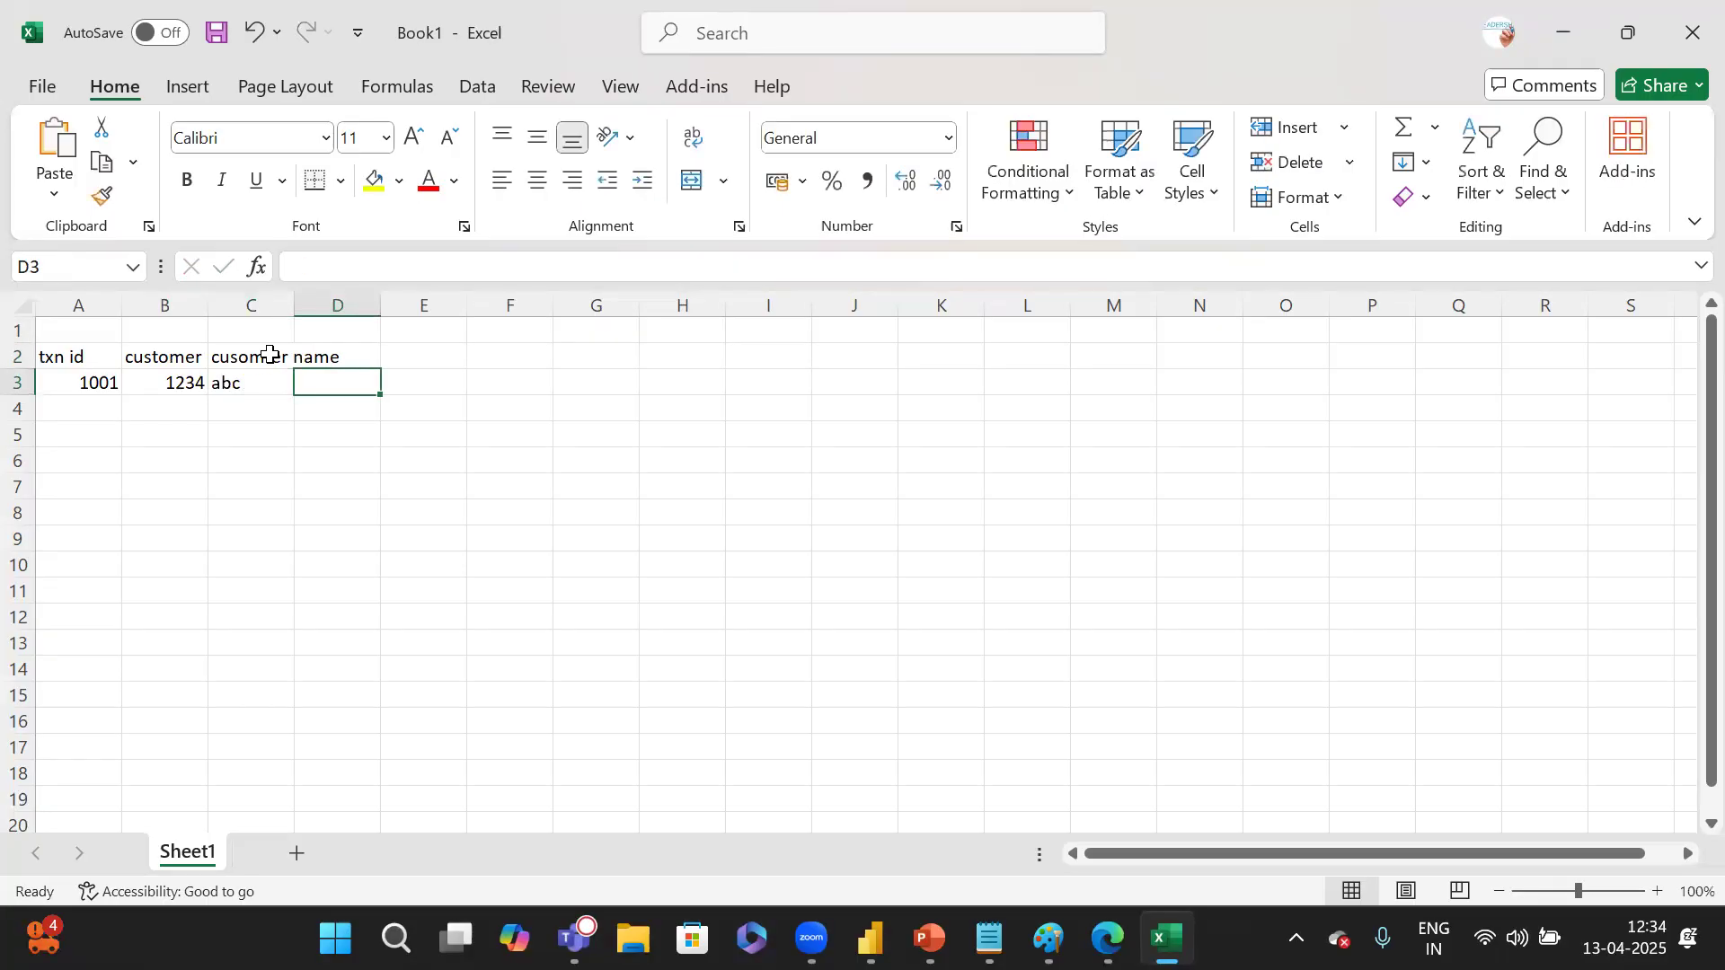
Enter the header "phone no" in cell D2 and a sample phone number in D3.
{"action": "left_click", "coordinate": [357, 357]}
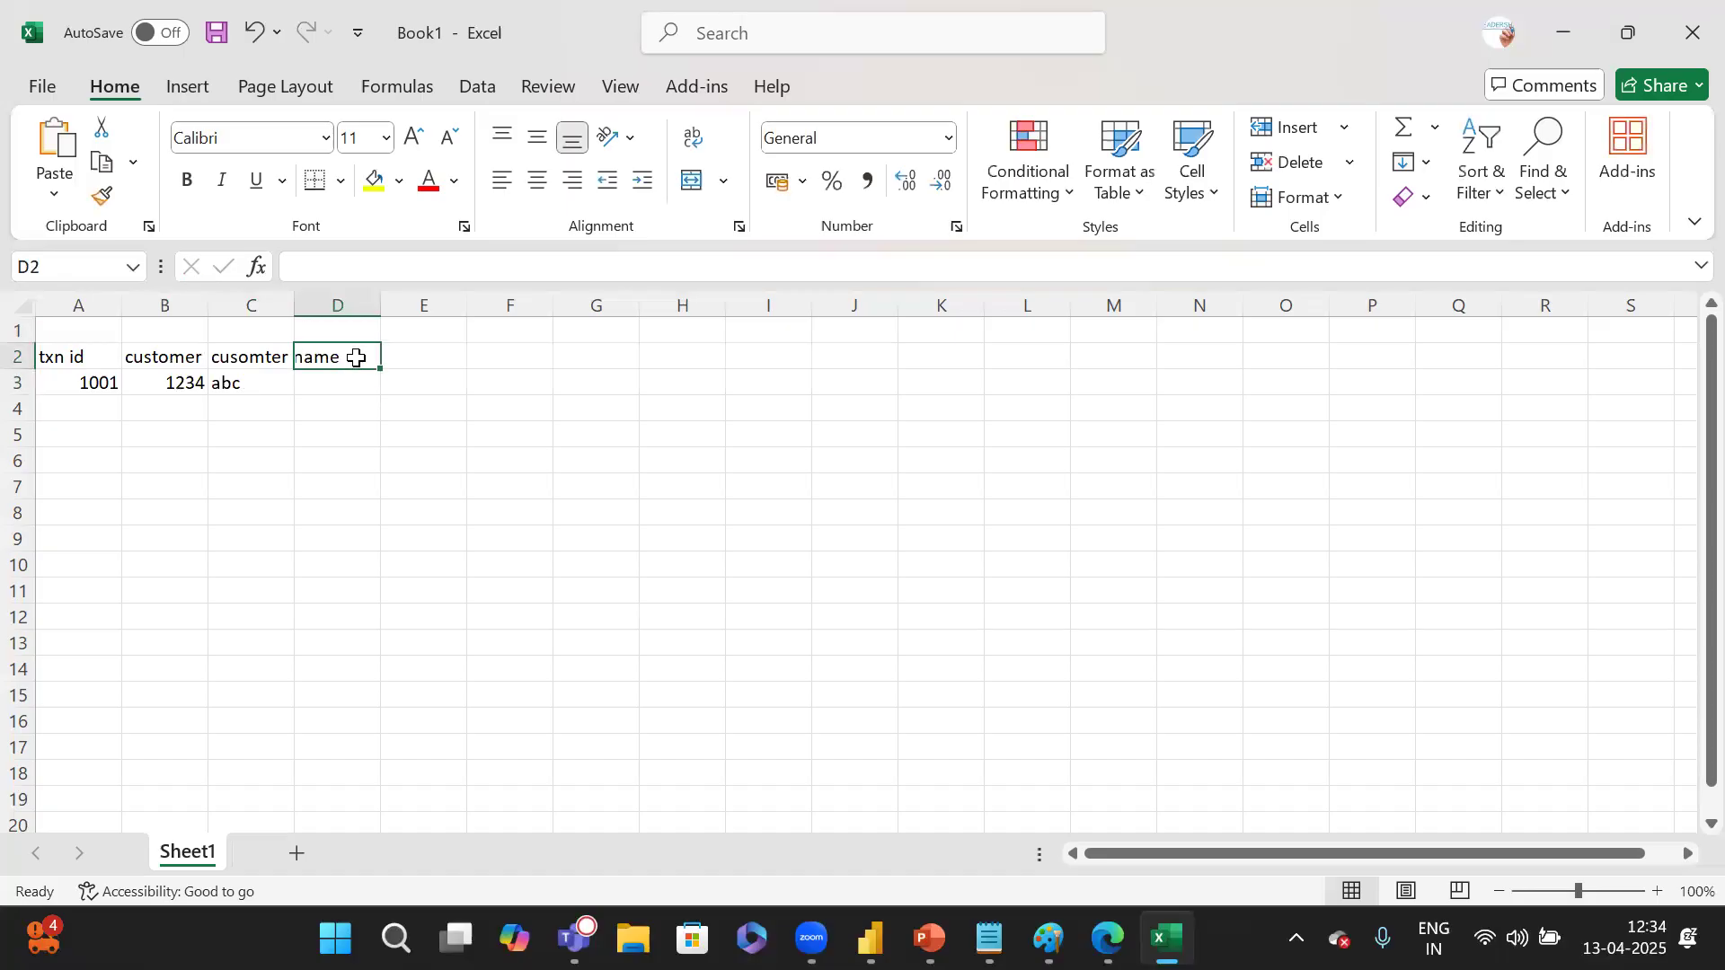
{"action": "type", "text": "pho"}
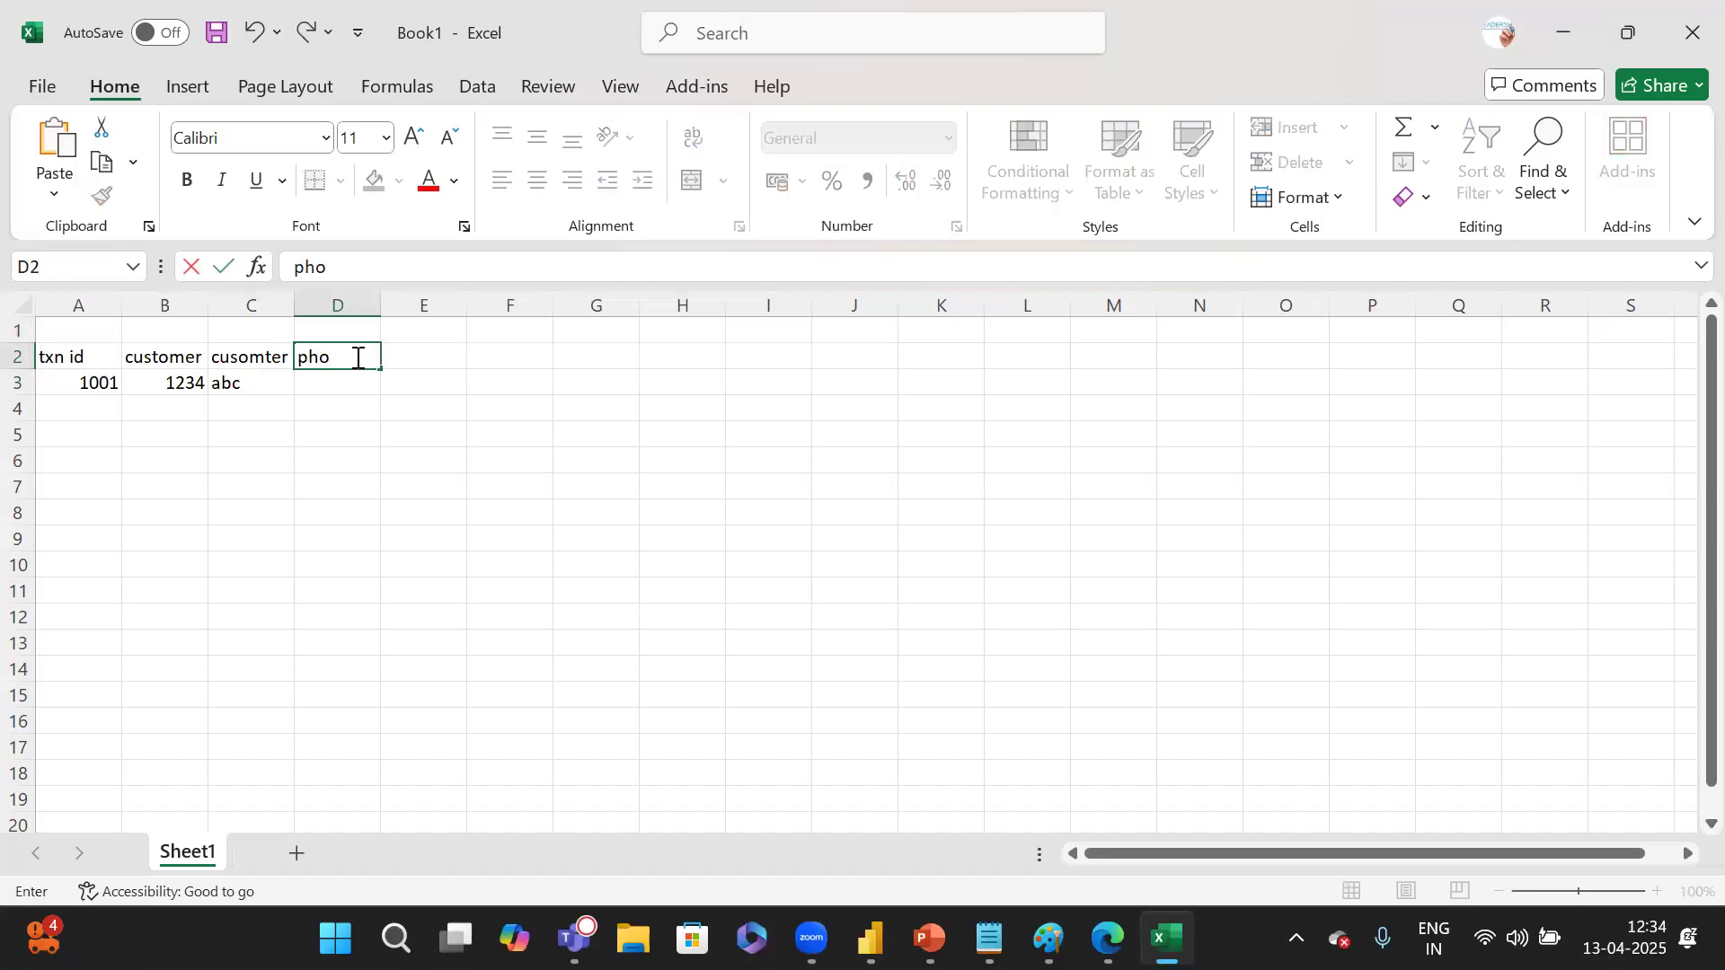
{"action": "type", "text": "ne no"}
{"action": "key", "text": "Return"}
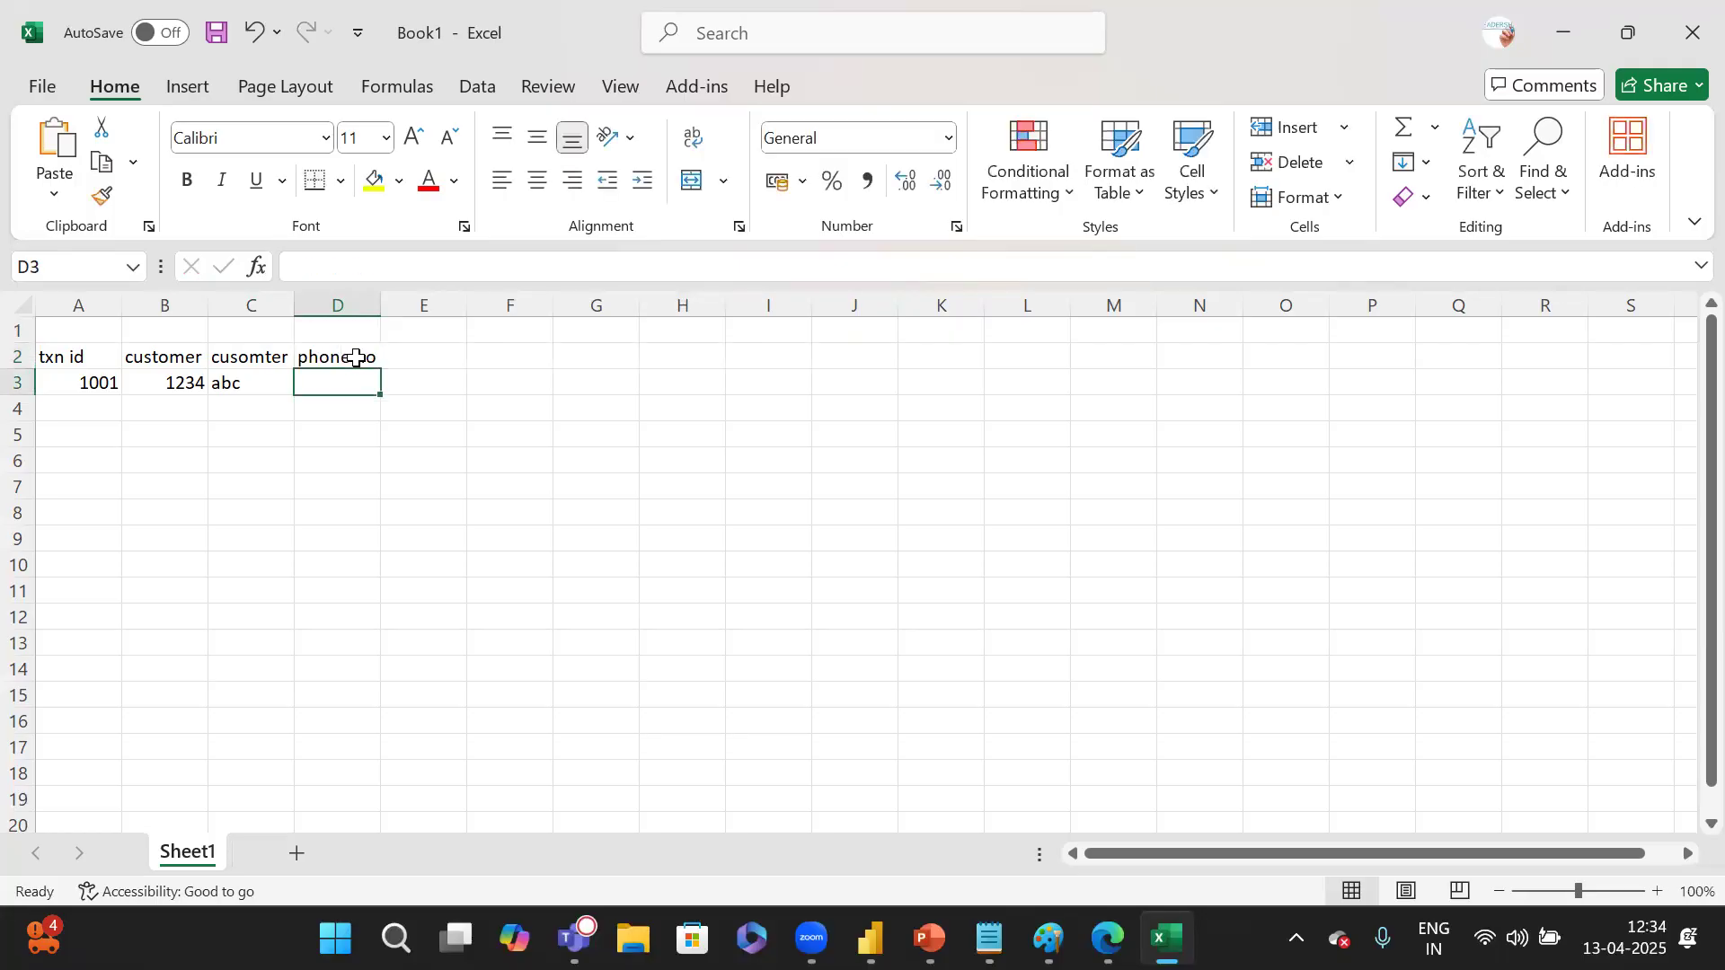
{"action": "type", "text": "998"}
{"action": "key", "text": "Tab"}
Enter the header "address" in cell E2 and a sample customer address in E3.
{"action": "left_click", "coordinate": [431, 356]}
{"action": "type", "text": "a"}
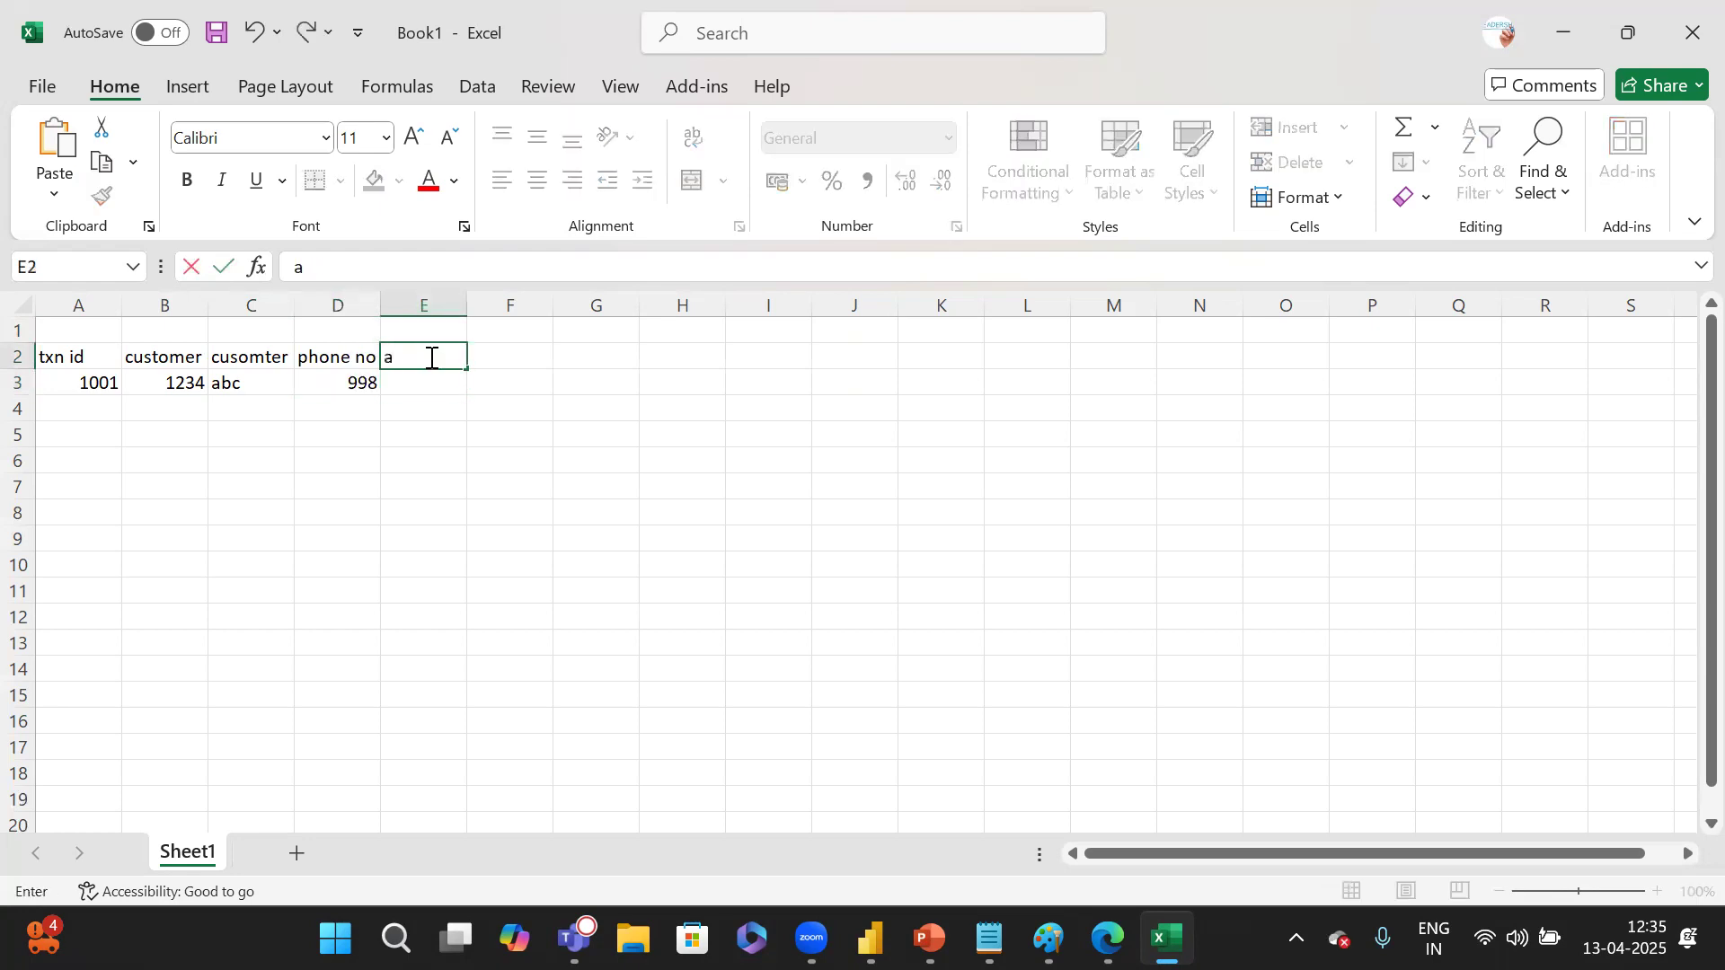
{"action": "type", "text": "ddress"}
{"action": "key", "text": "Return"}
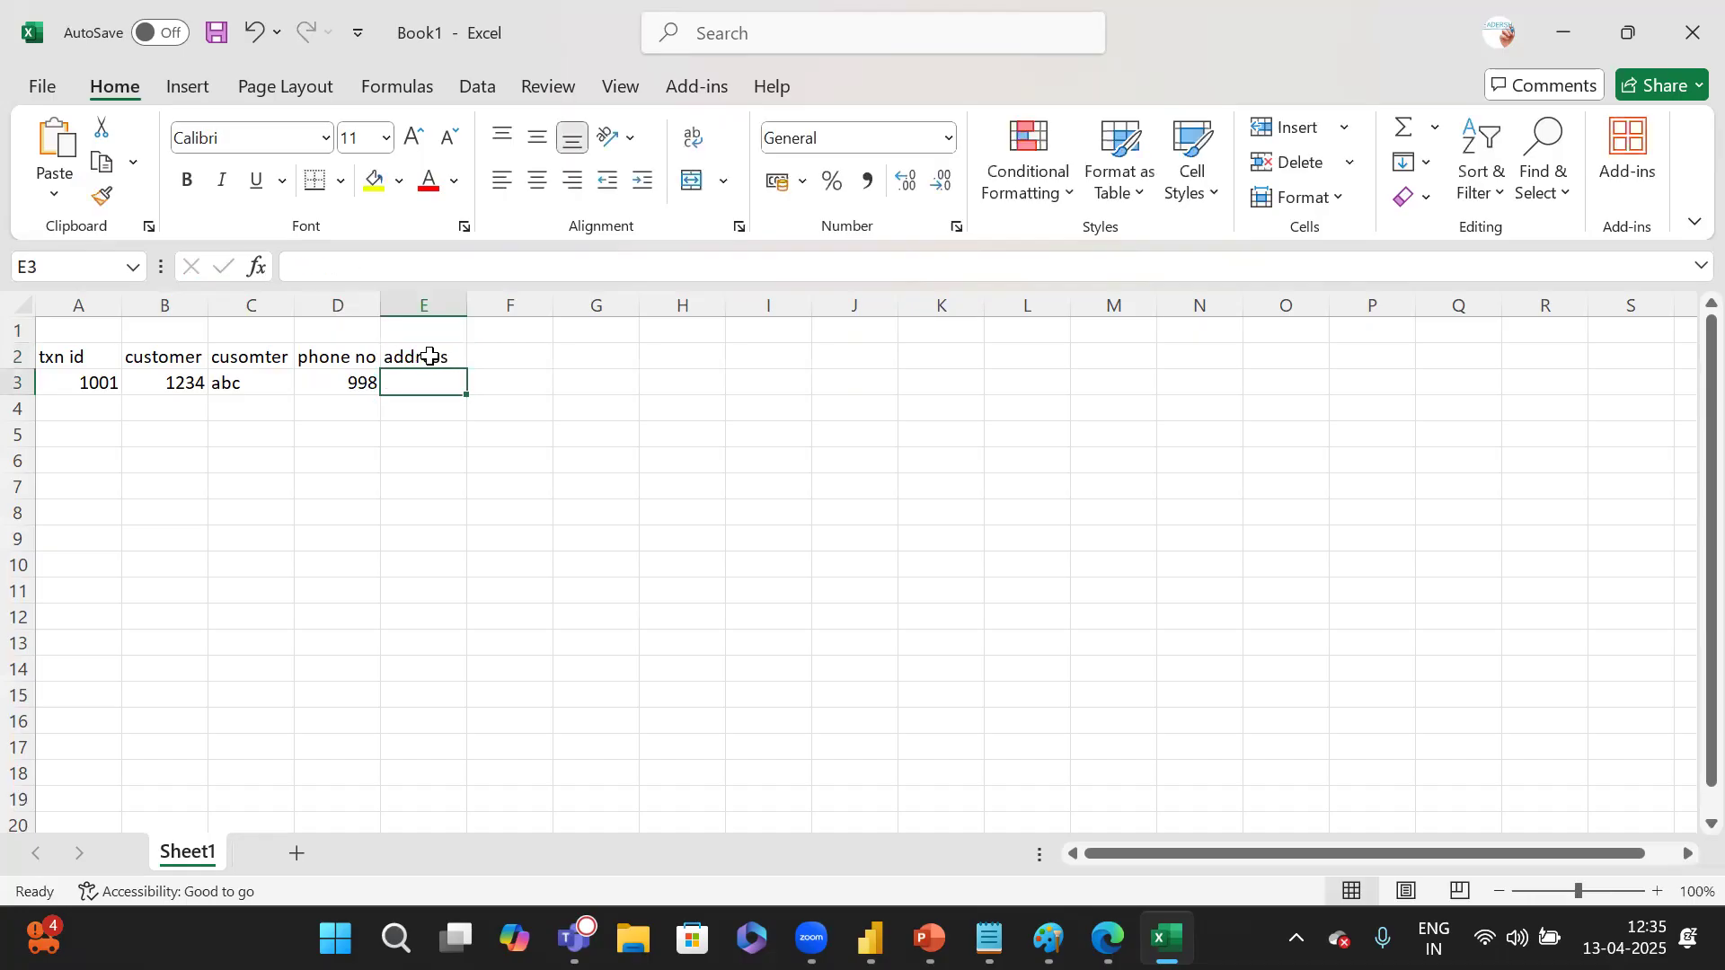
{"action": "type", "text": "hyd"}
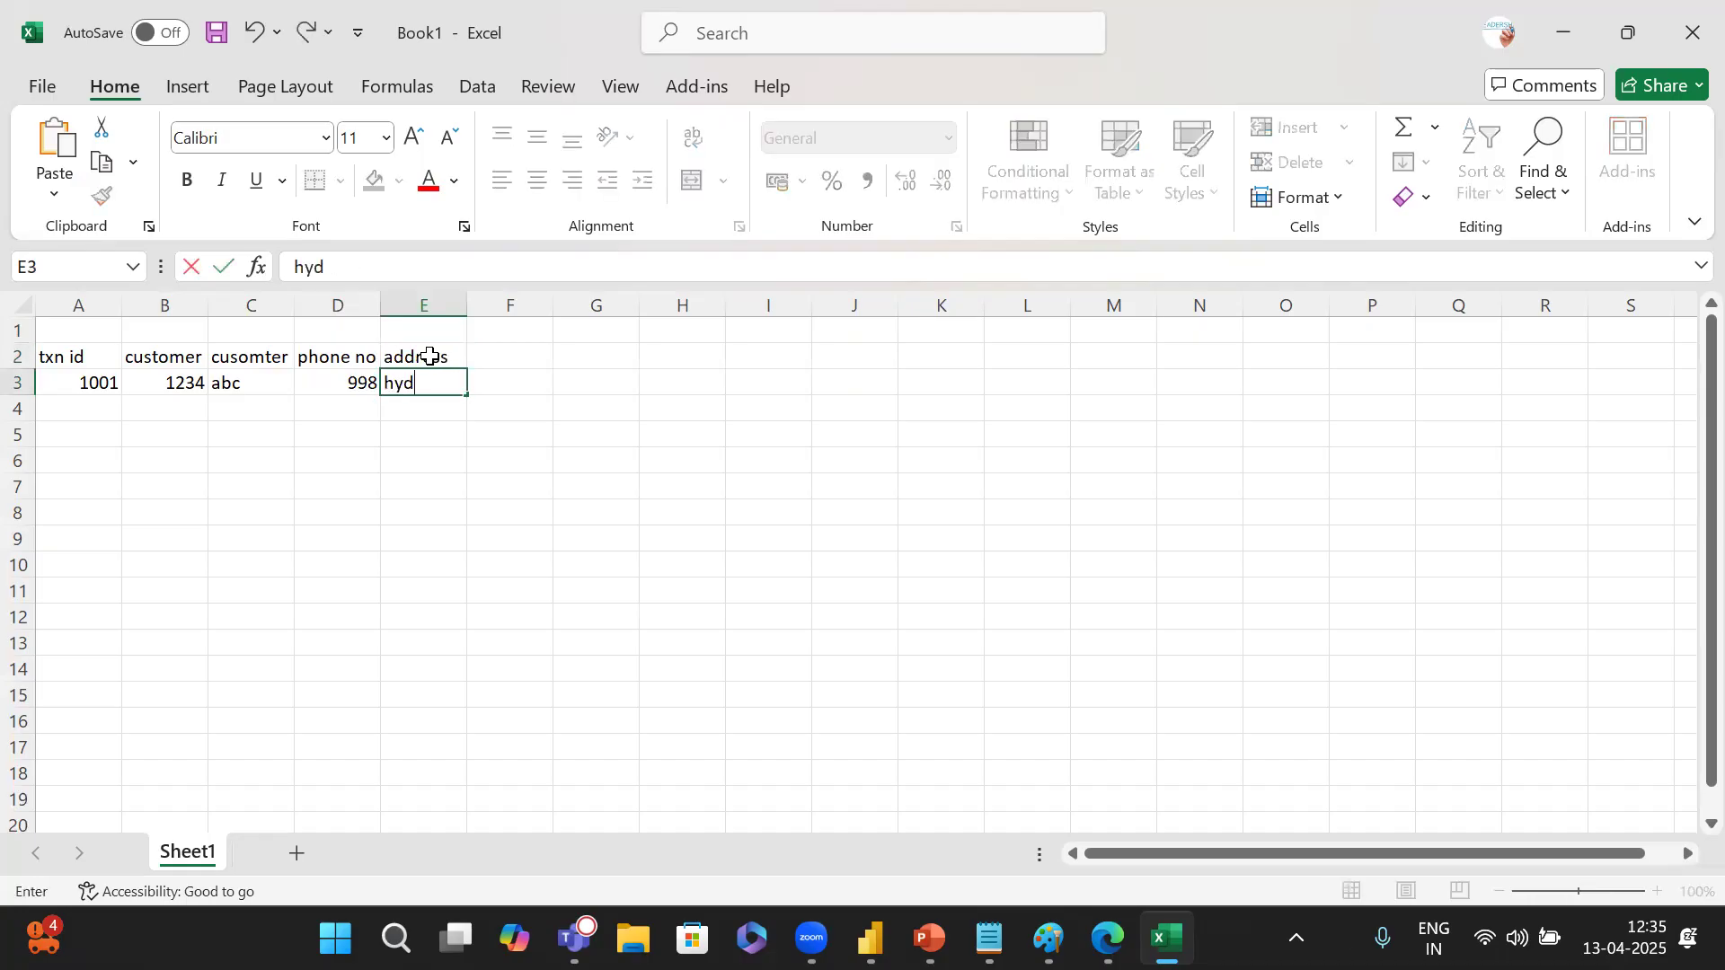
Enter the header "product id" in cell F2 and the value 2003 in F3.
{"action": "key", "text": "Tab"}
{"action": "left_click", "coordinate": [493, 353]}
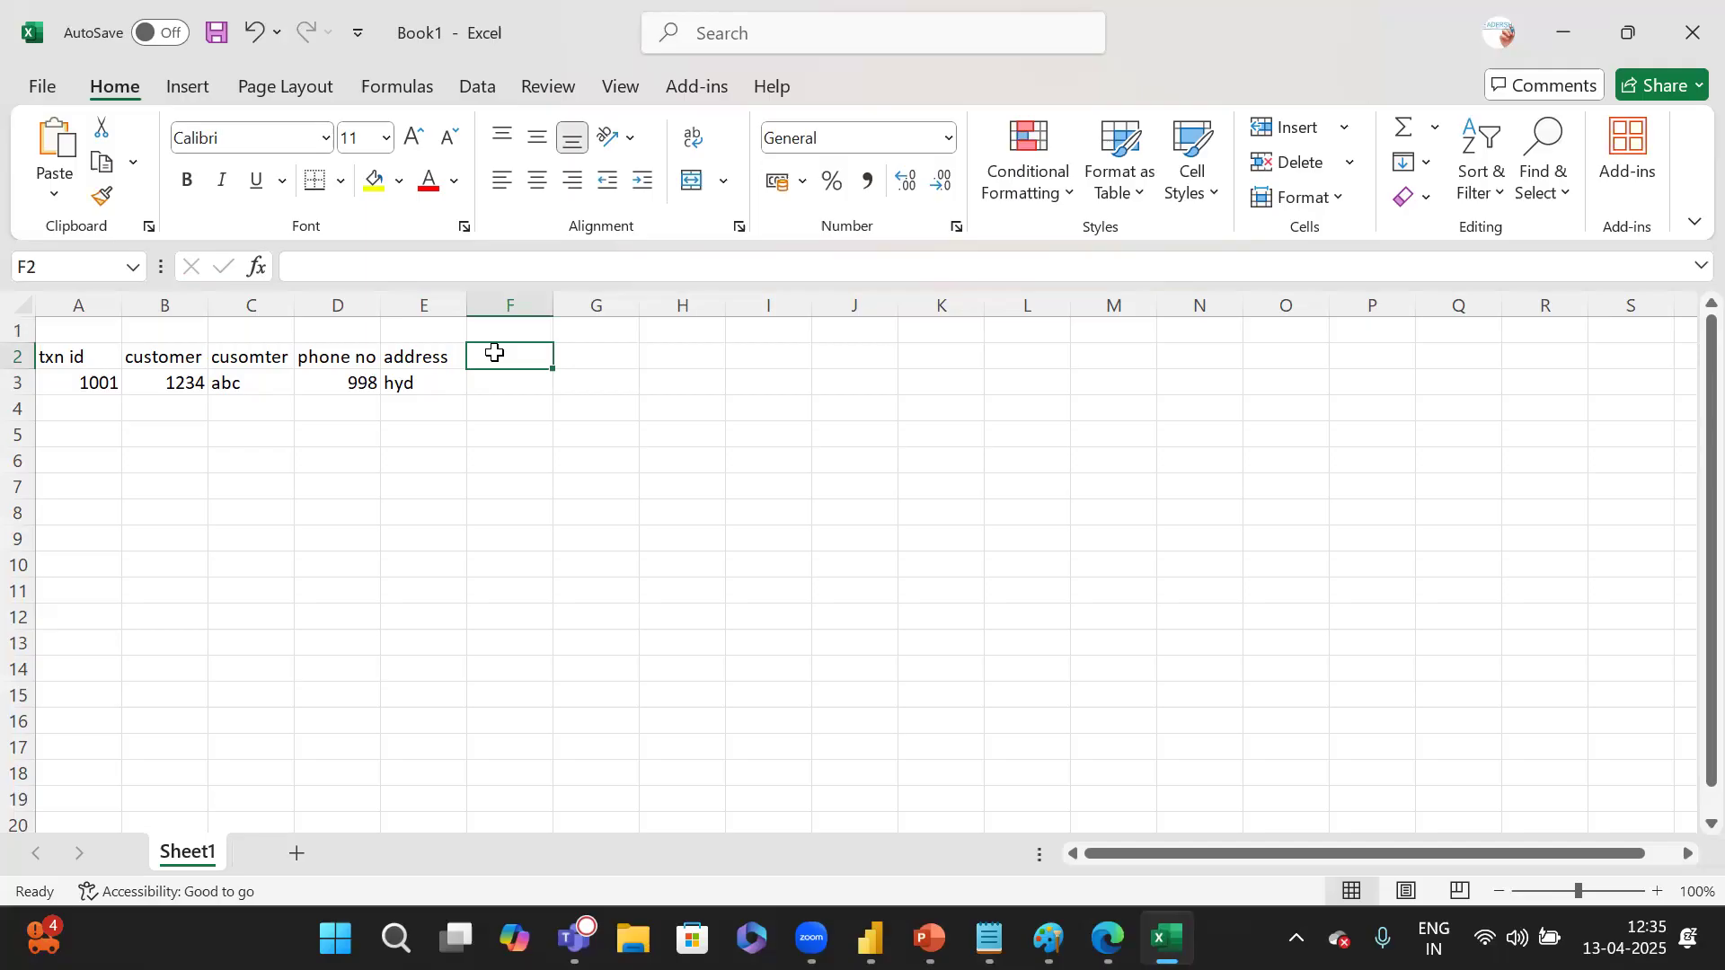
{"action": "type", "text": "product"}
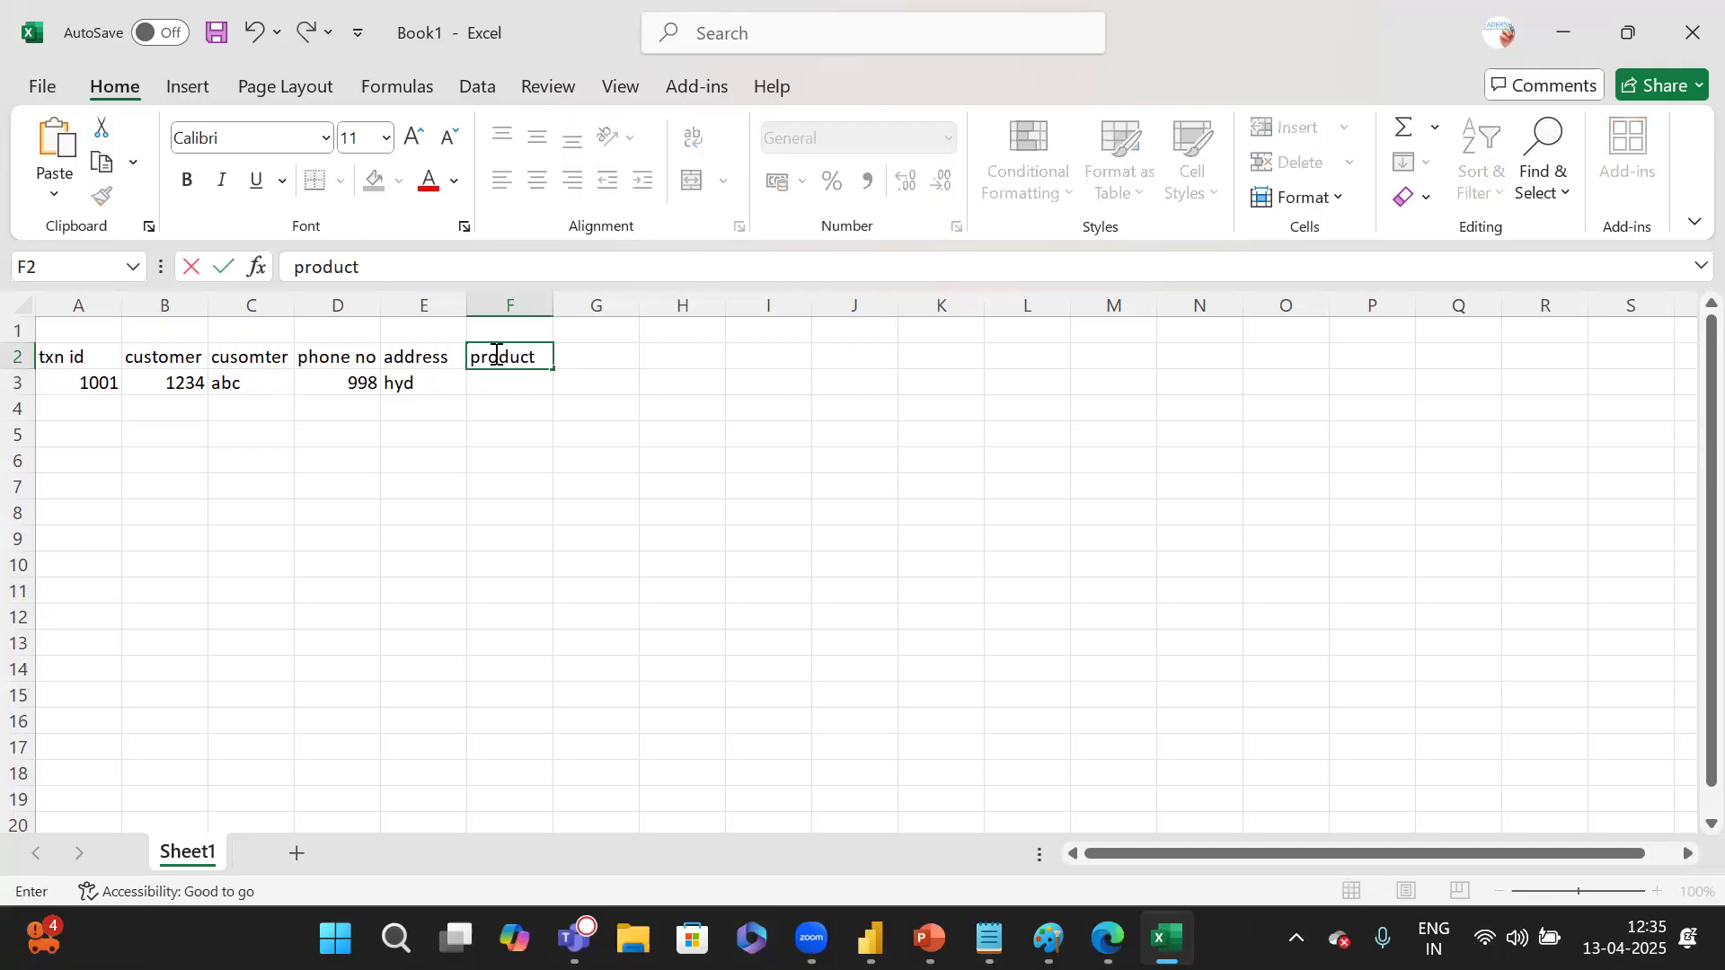
{"action": "type", "text": " id"}
{"action": "key", "text": "Return"}
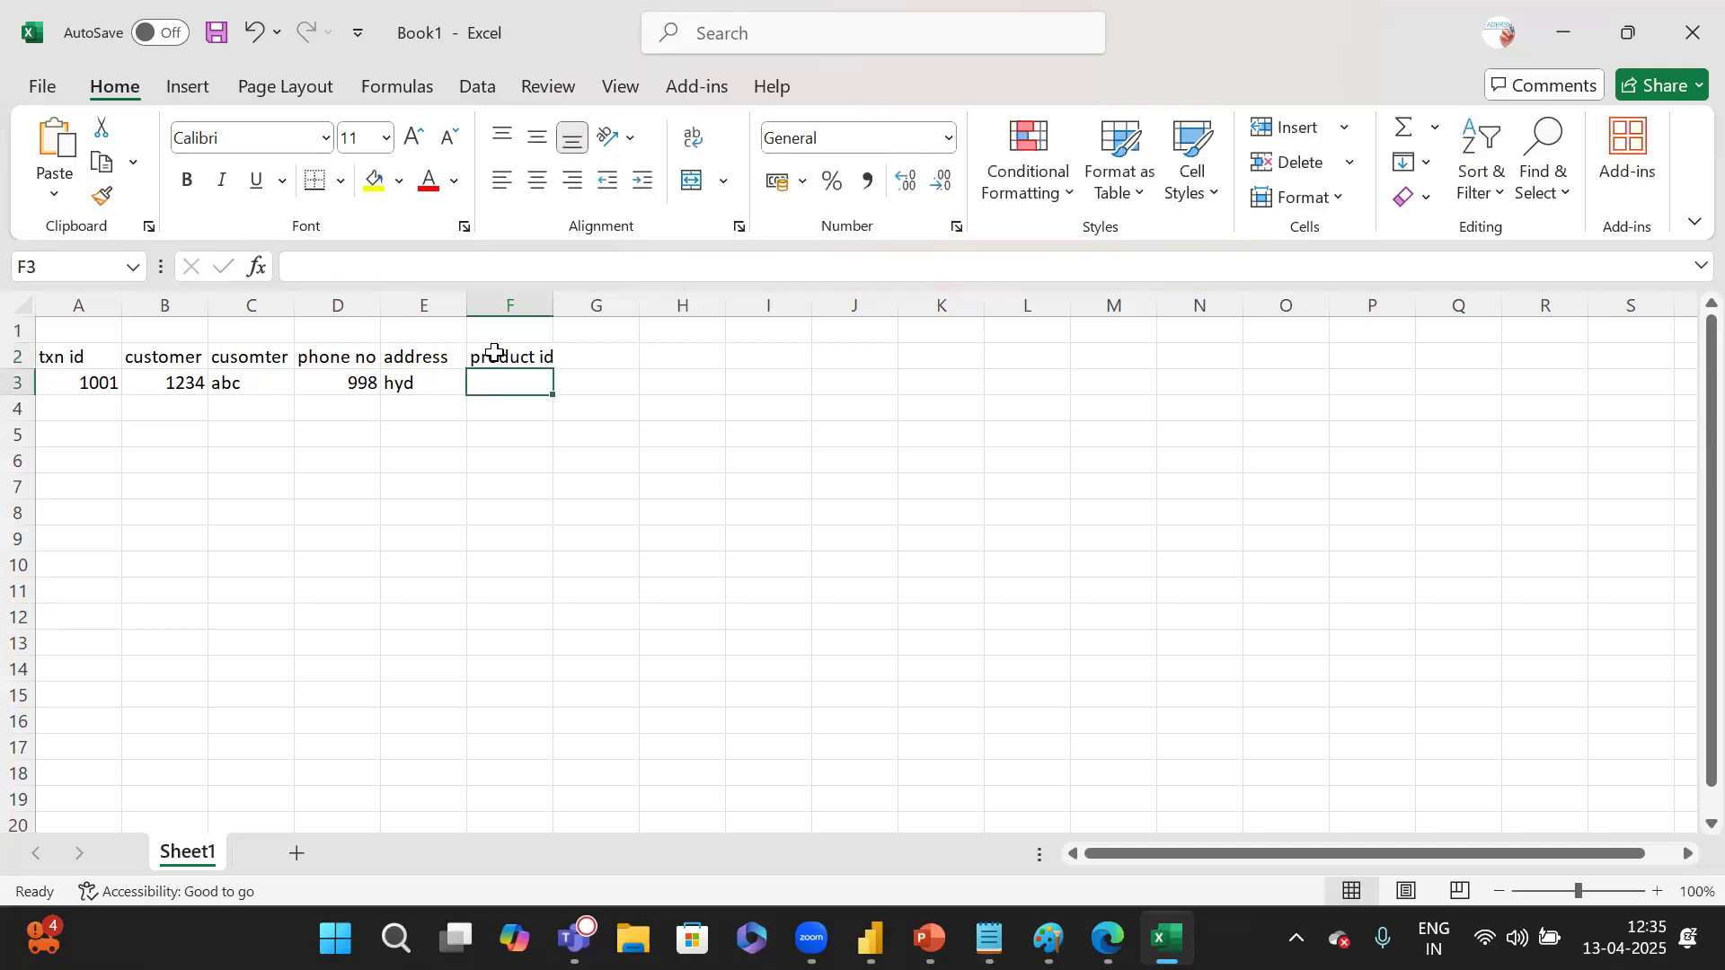
{"action": "left_click", "coordinate": [519, 352]}
{"action": "left_click", "coordinate": [528, 385]}
{"action": "type", "text": "2003"}
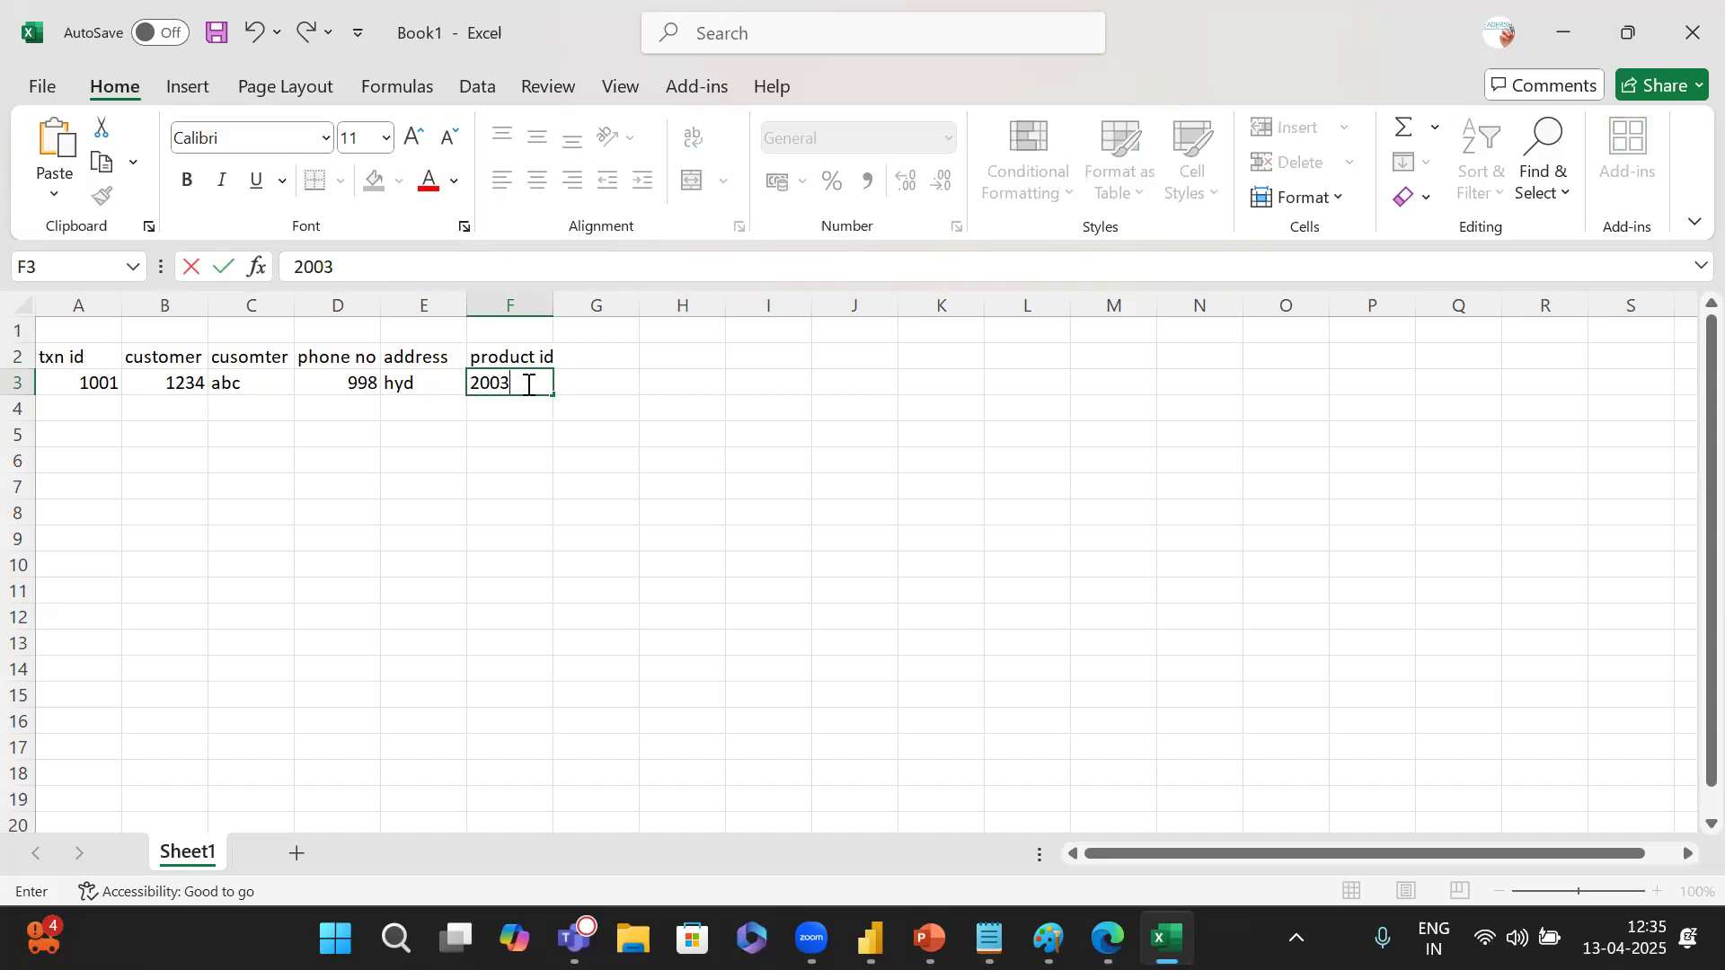
{"action": "key", "text": "Tab"}
Enter the header "product name" in G2 and "moong dal 1kg" in G3, and widen column G to fit the text.
{"action": "left_click", "coordinate": [605, 355]}
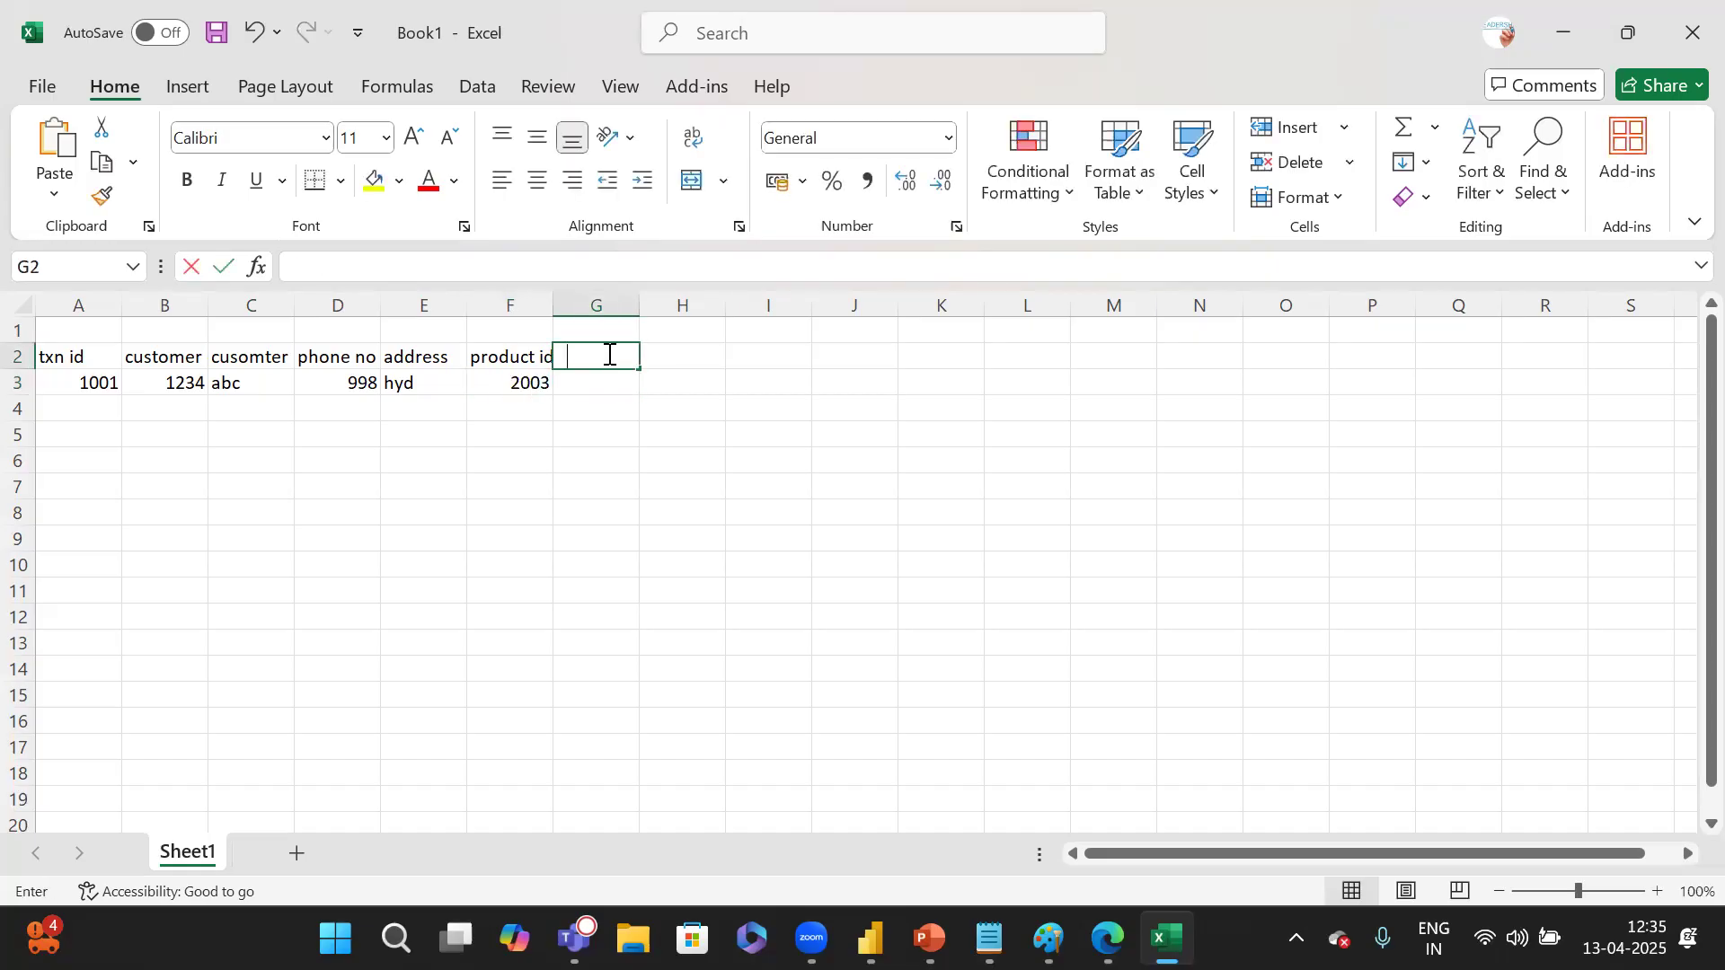
{"action": "type", "text": "product nam"}
{"action": "key", "text": "BackSpace"}
{"action": "type", "text": "ame"}
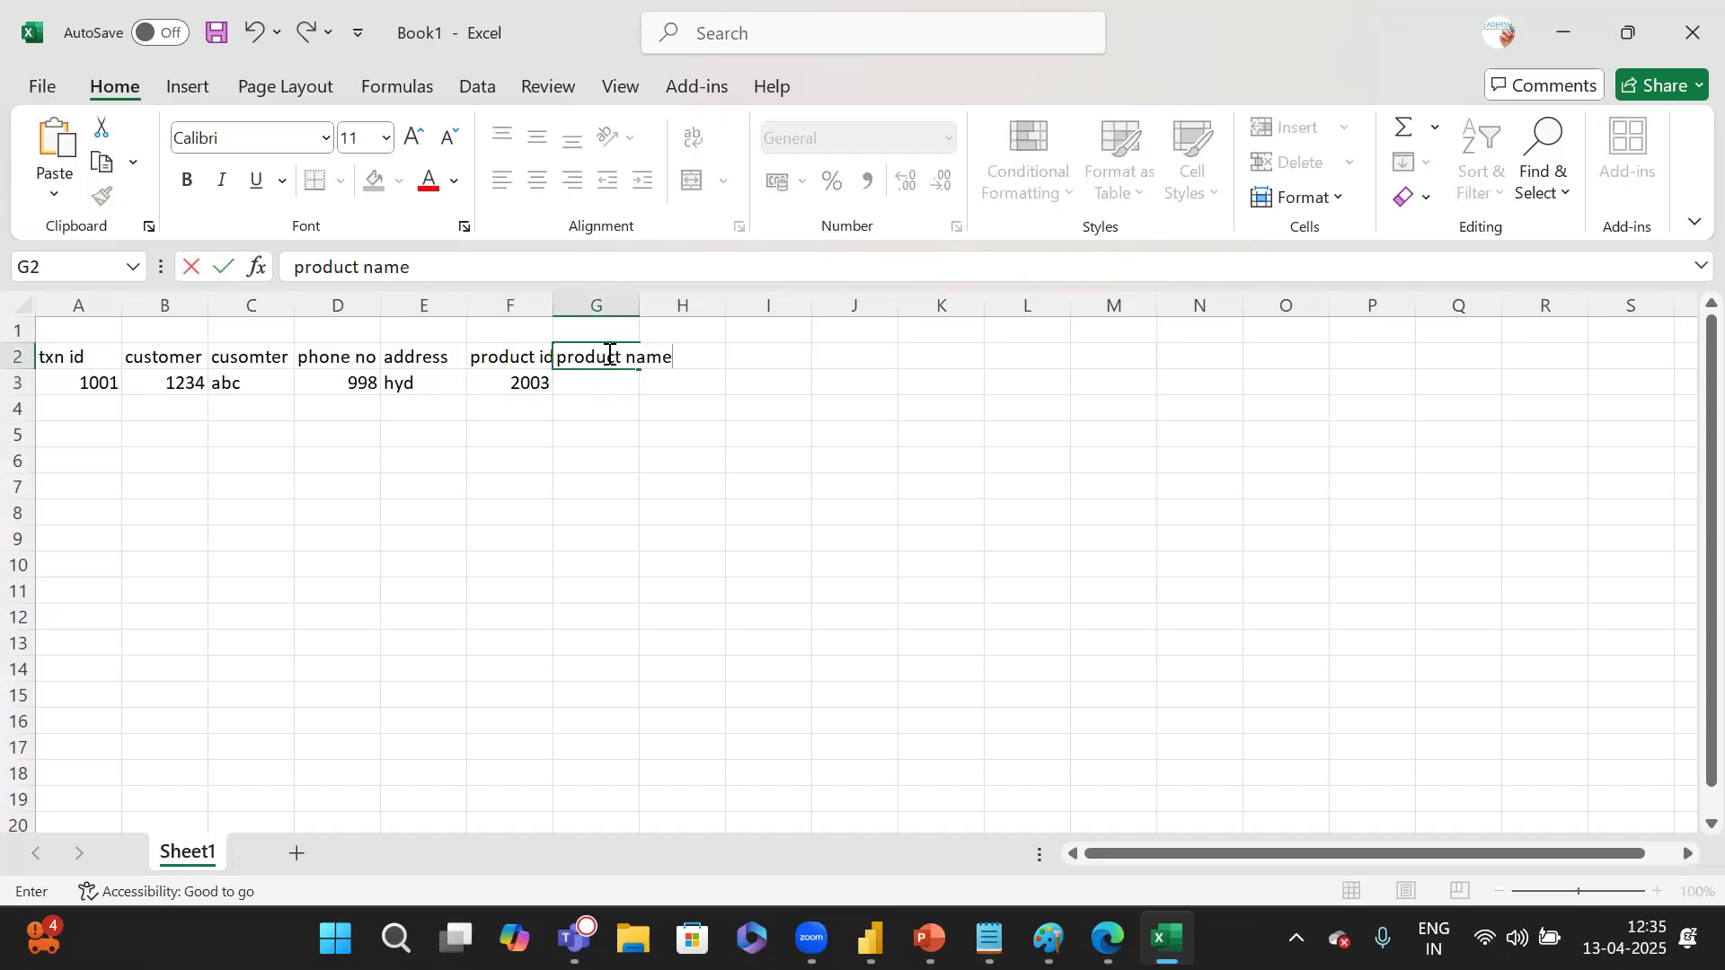
{"action": "key", "text": "Tab"}
{"action": "left_click", "coordinate": [610, 384]}
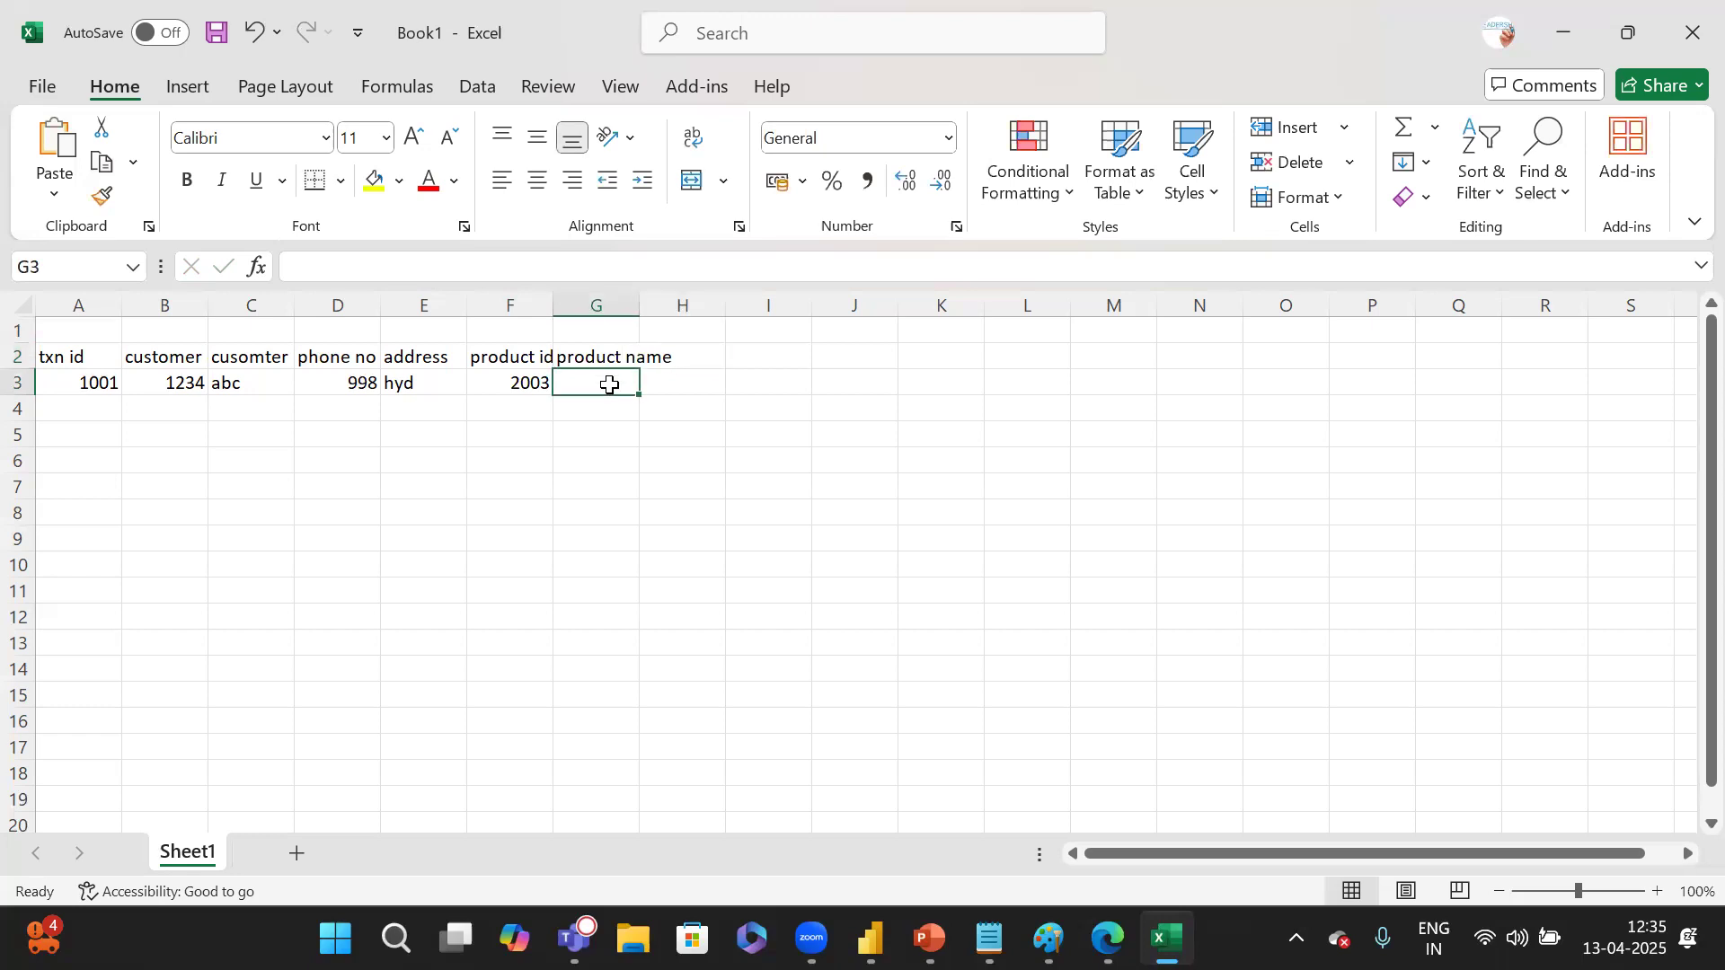
{"action": "type", "text": "moond"}
{"action": "key", "text": "BackSpace"}
{"action": "type", "text": "g dal"}
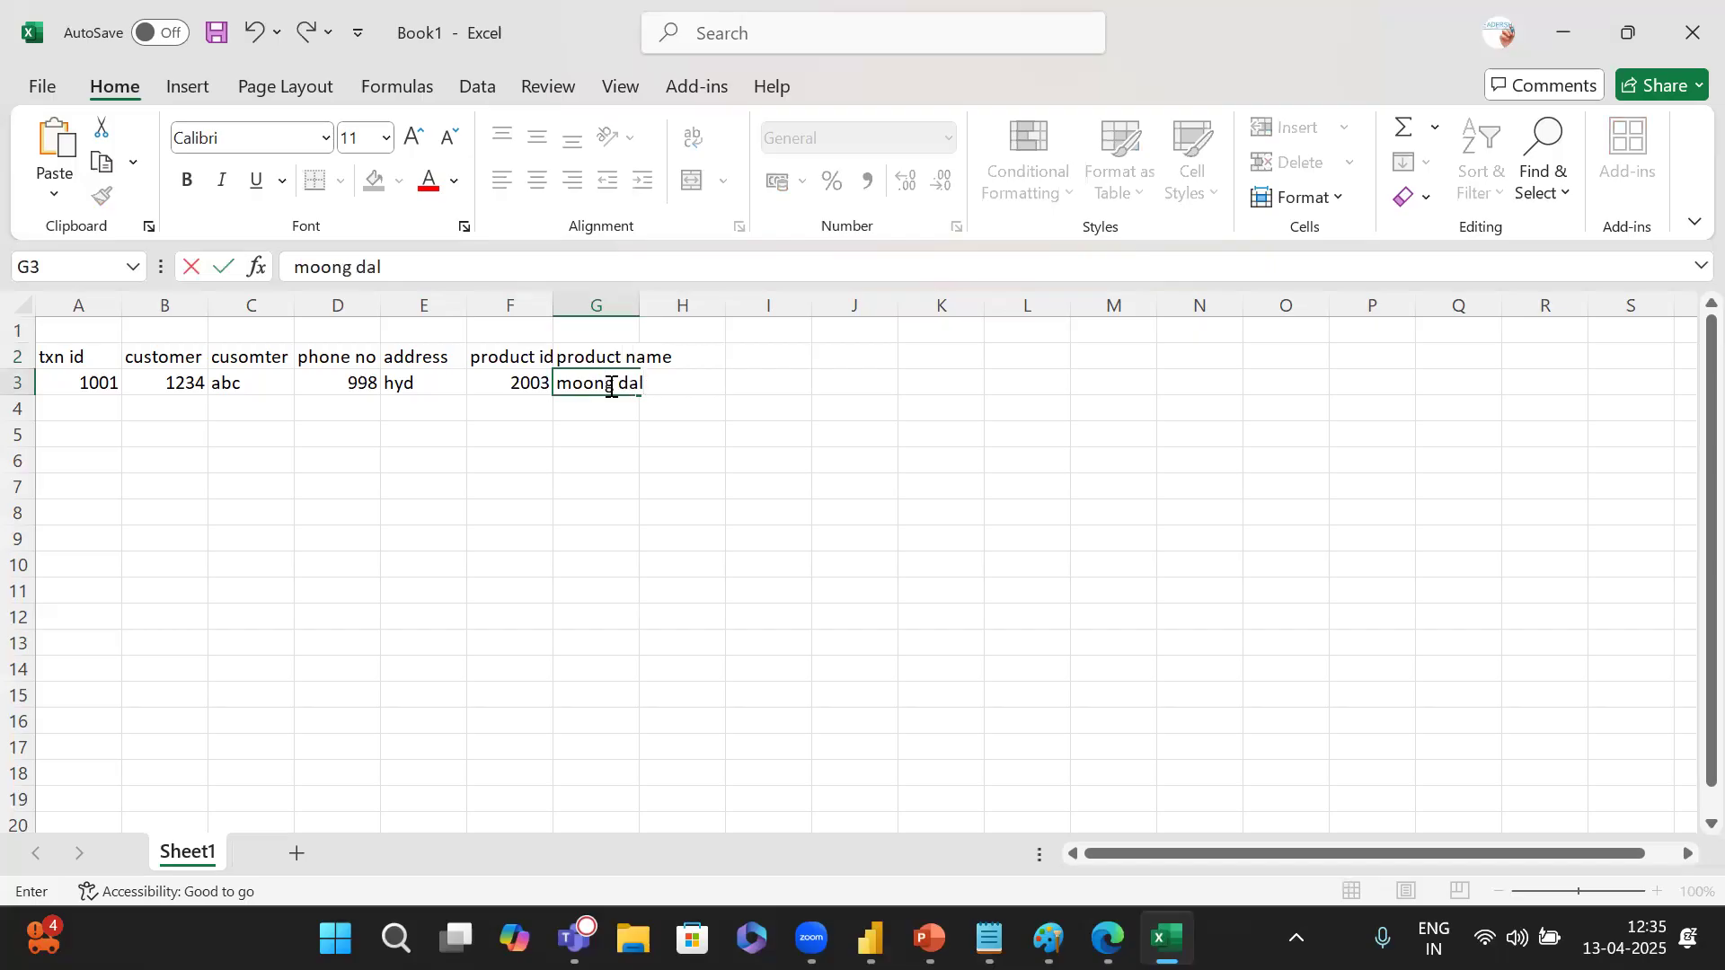
{"action": "type", "text": " 1kg"}
{"action": "key", "text": "Tab"}
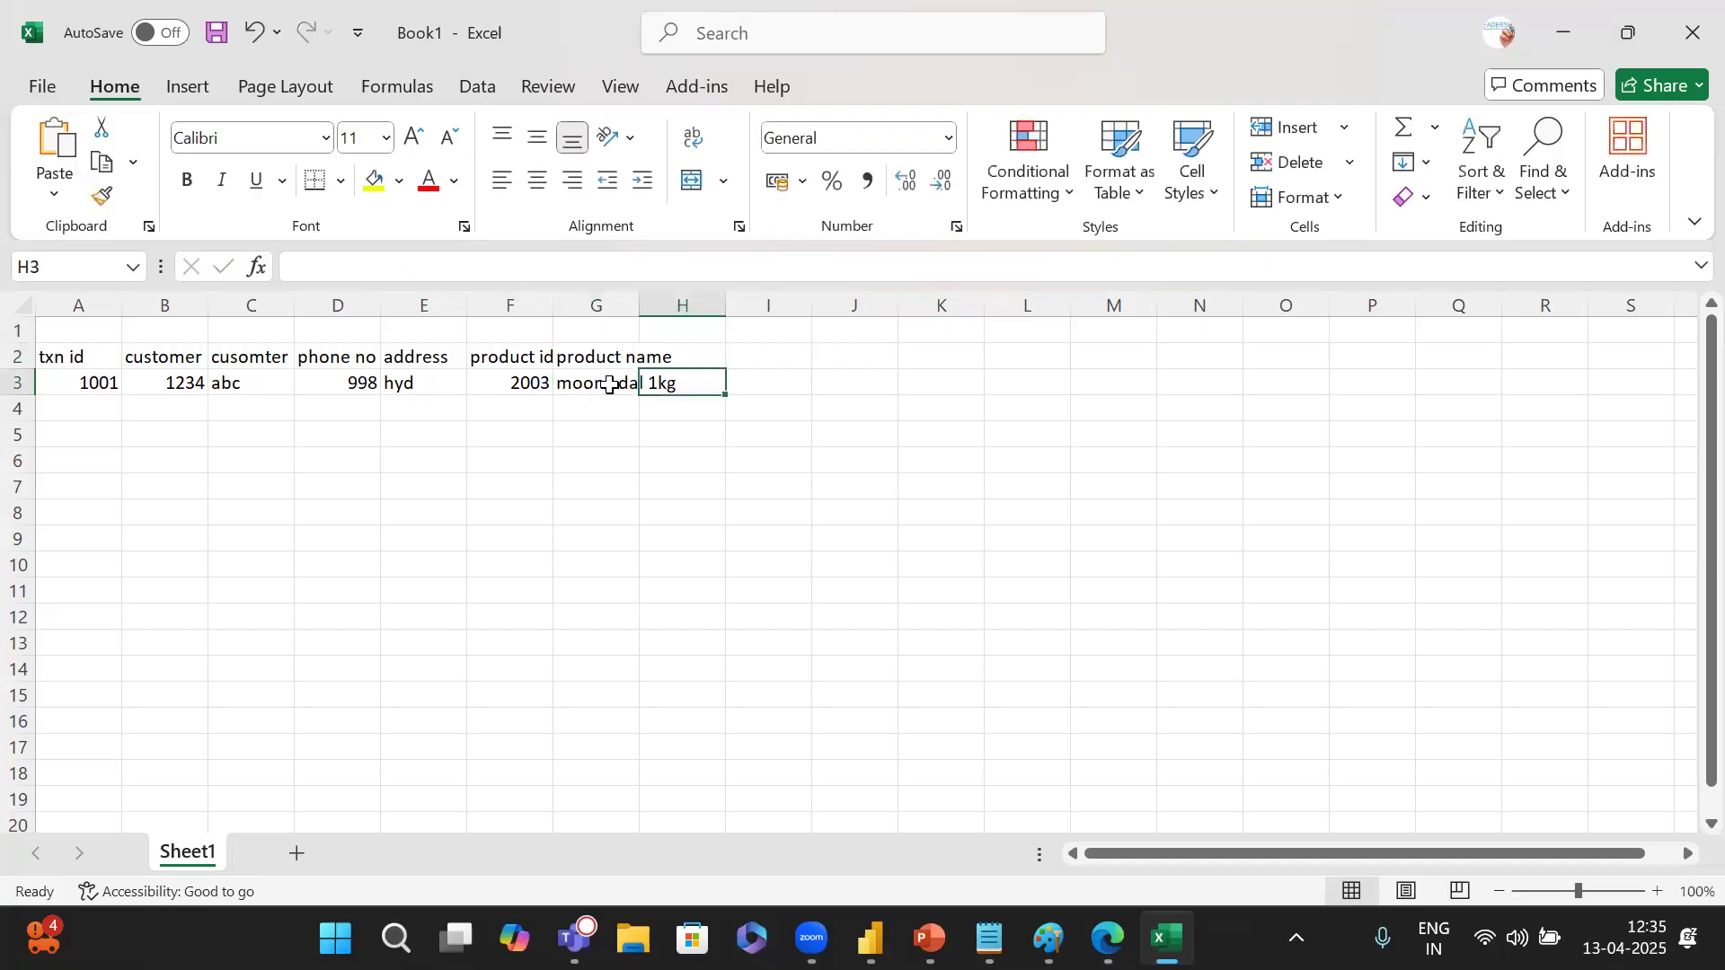
{"action": "left_click_drag", "start_coordinate": [639, 308], "coordinate": [681, 308]}
Enter the headers "store id" in cell H2 and "store name" in cell I2.
{"action": "left_click", "coordinate": [705, 354]}
{"action": "type", "text": "store"}
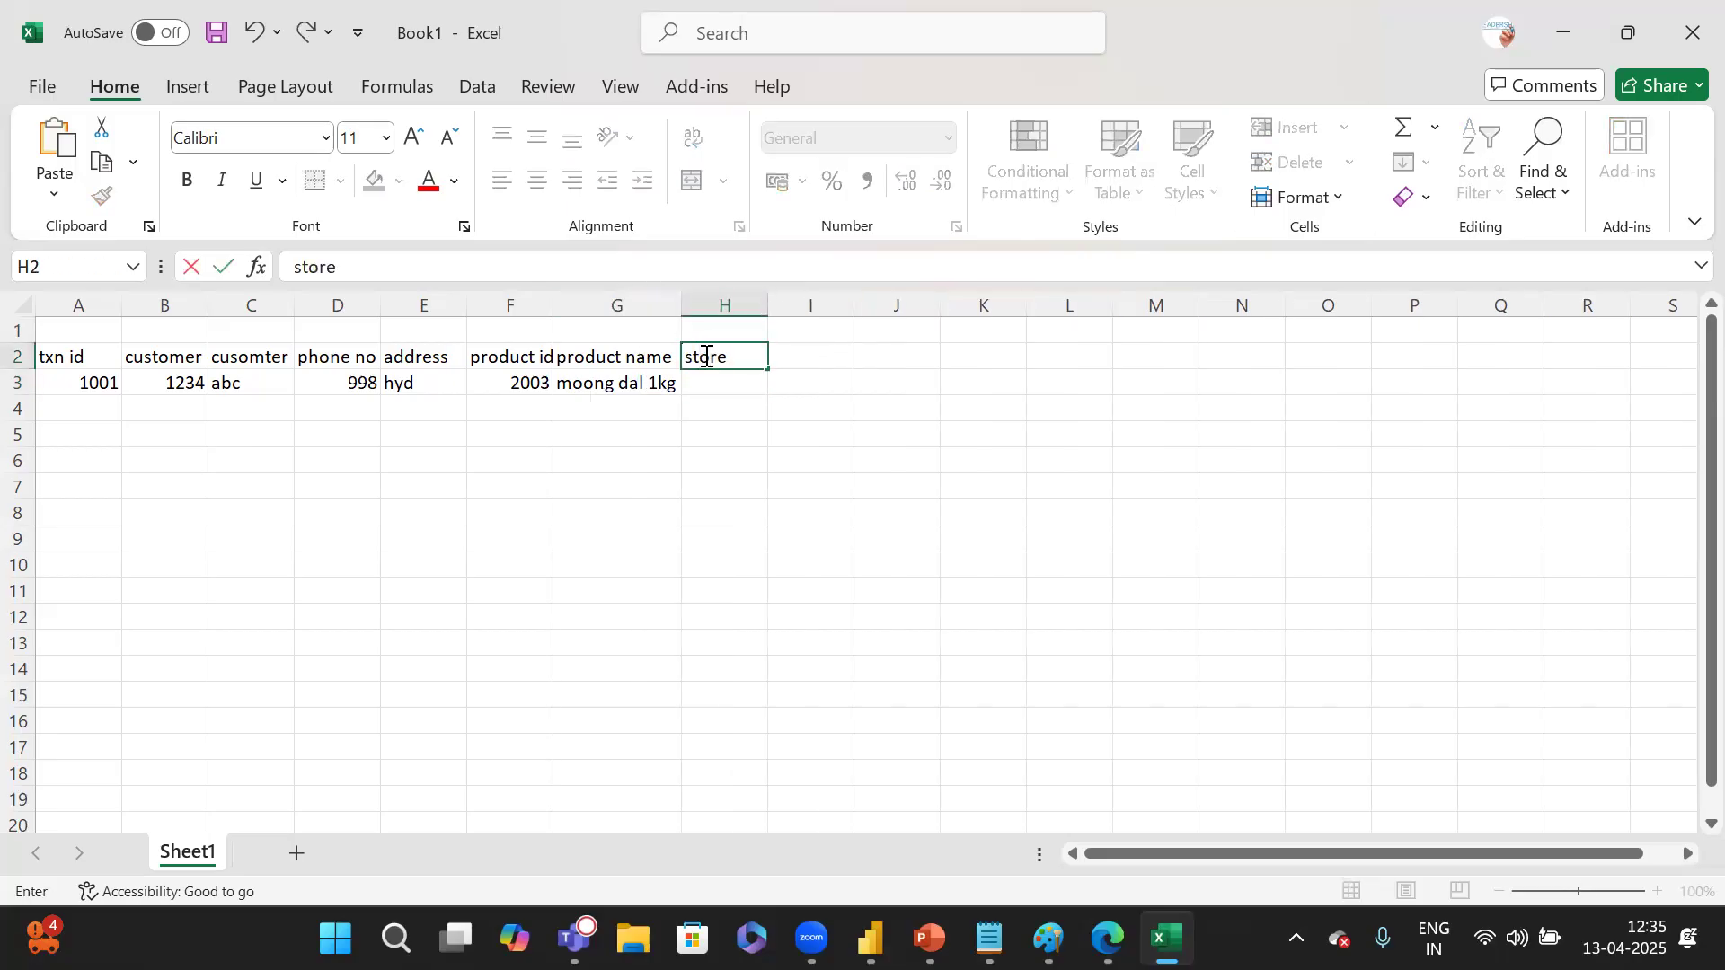
{"action": "type", "text": " na"}
{"action": "key", "text": "BackSpace"}
{"action": "key", "text": "BackSpace"}
{"action": "type", "text": "id"}
{"action": "key", "text": "Tab"}
{"action": "type", "text": "store"}
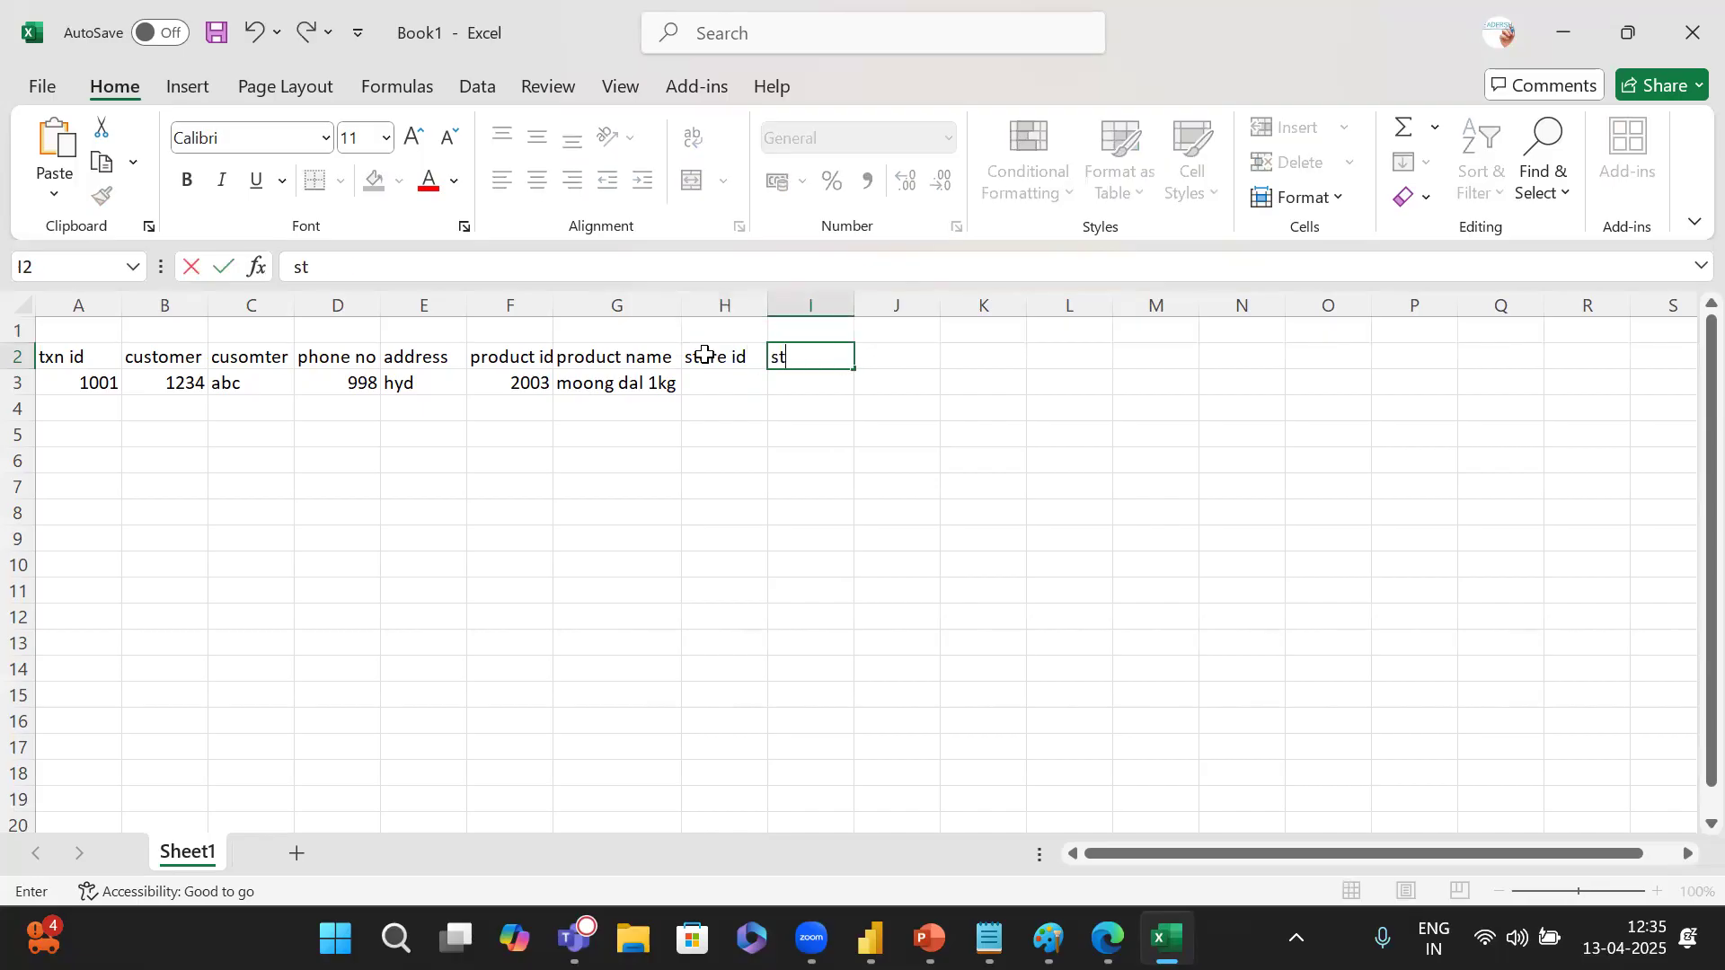
{"action": "type", "text": " name"}
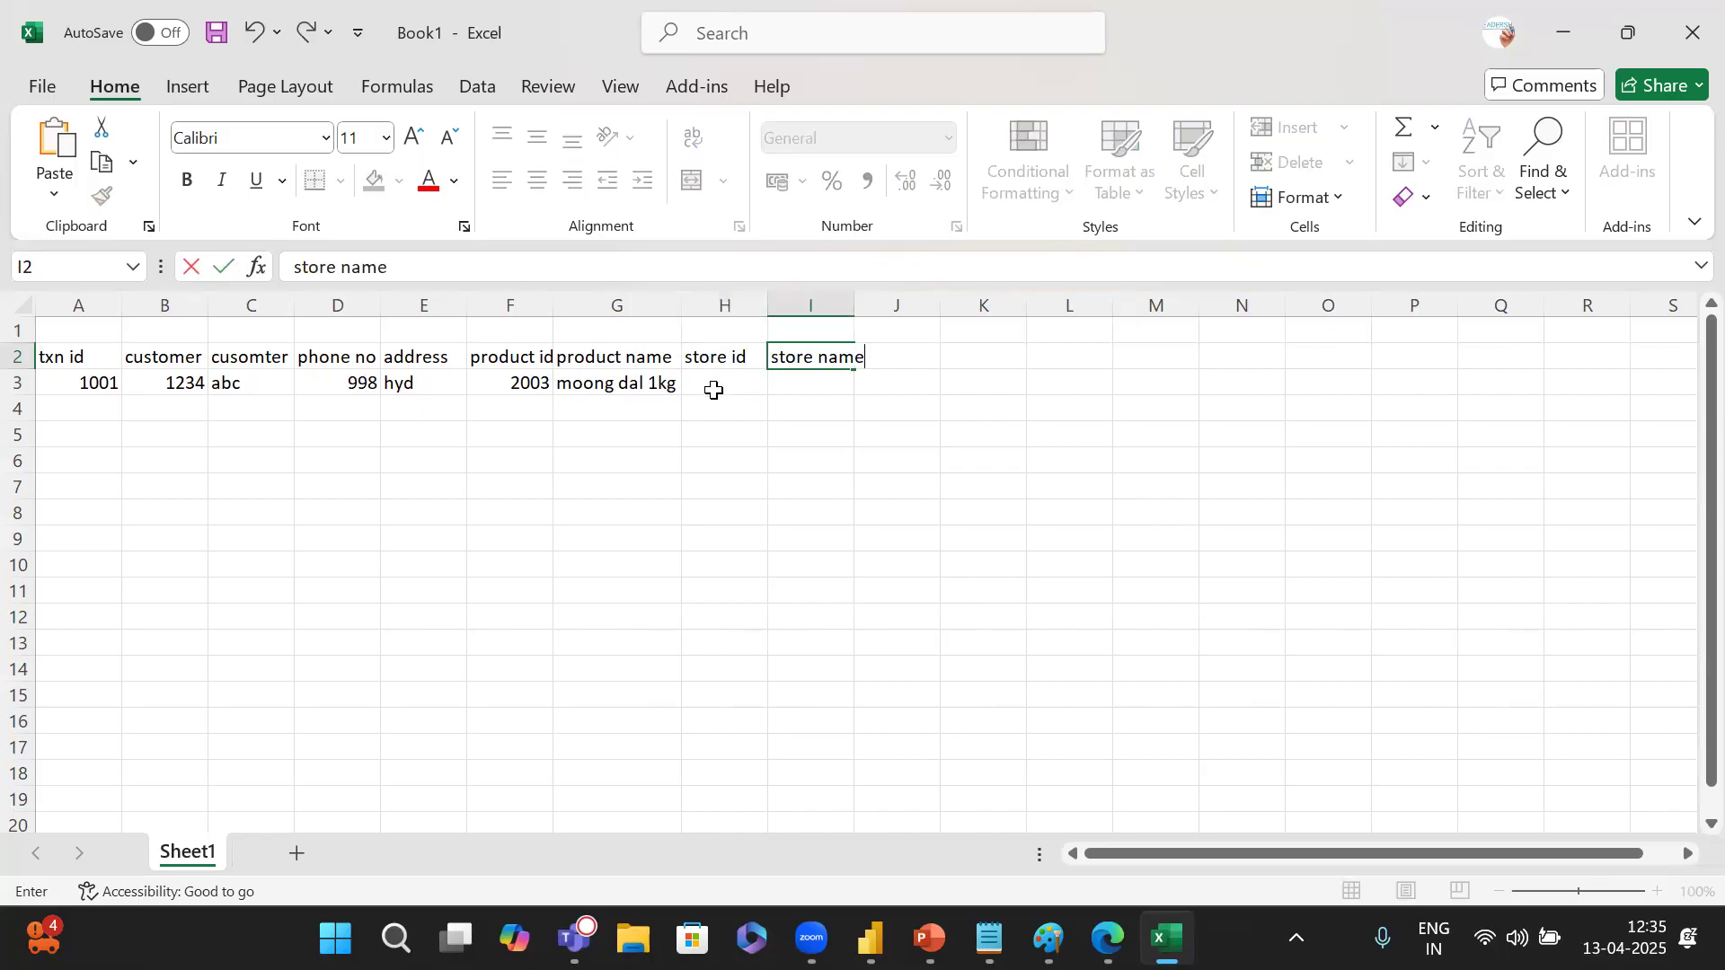
Fill in the store details in row 3 with store id 3001 and store name hyd1.
{"action": "left_click", "coordinate": [714, 388]}
{"action": "type", "text": "3001"}
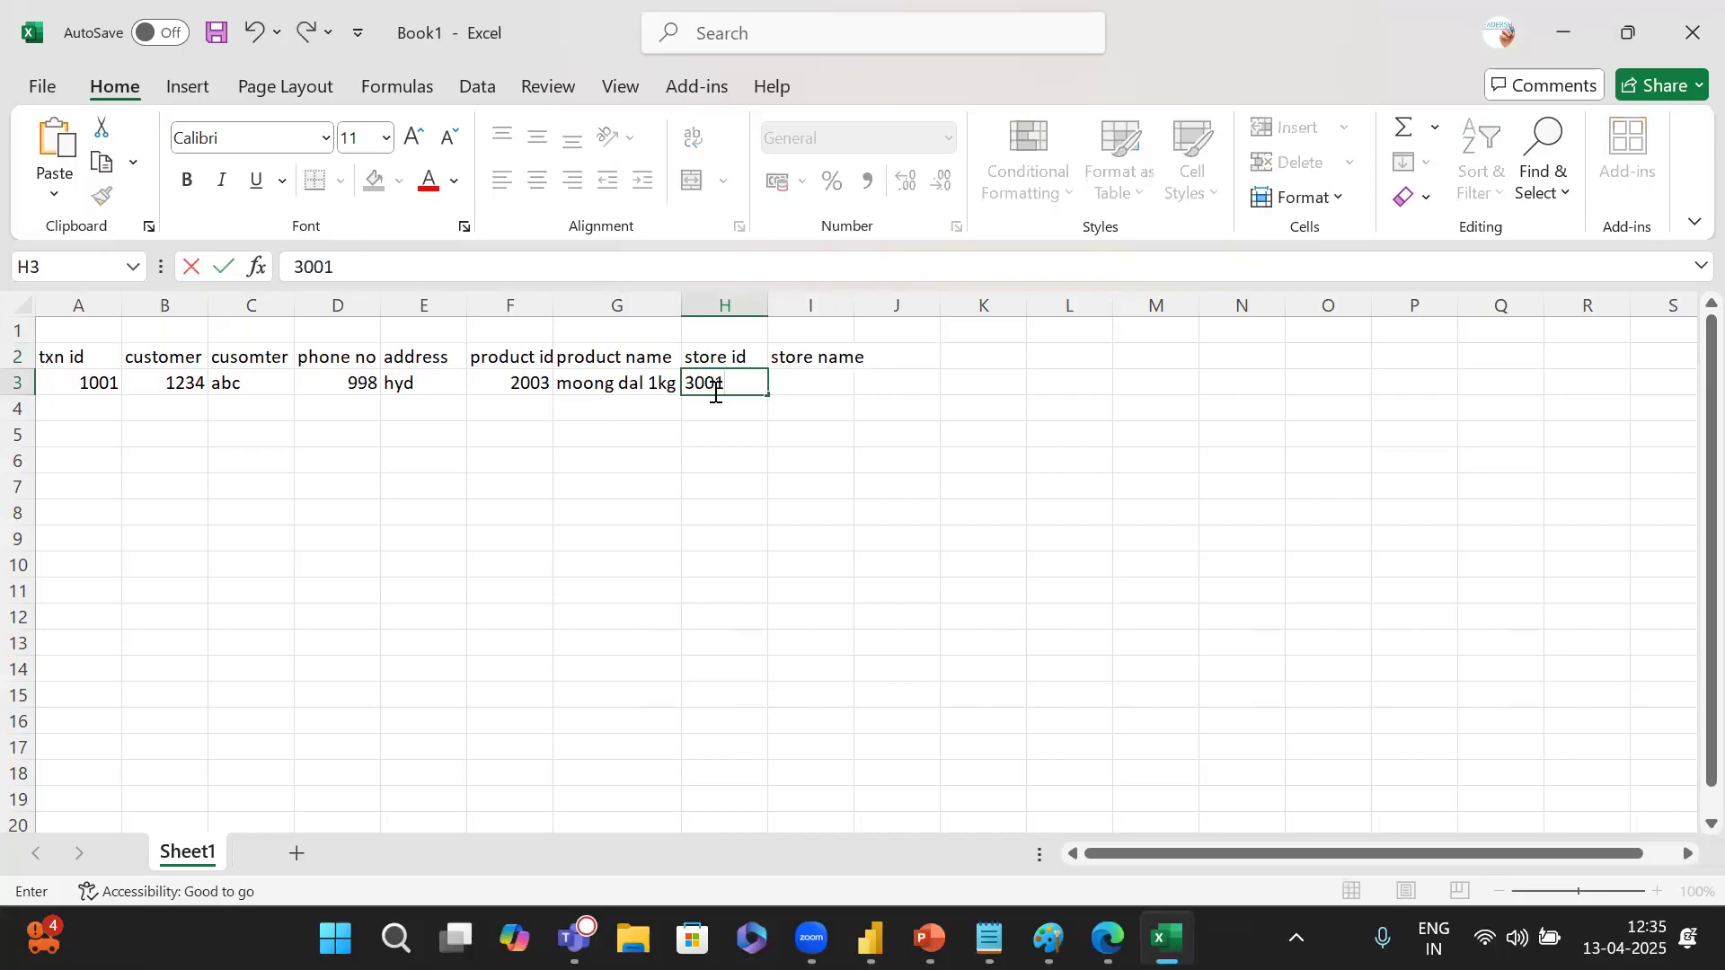
{"action": "key", "text": "Tab"}
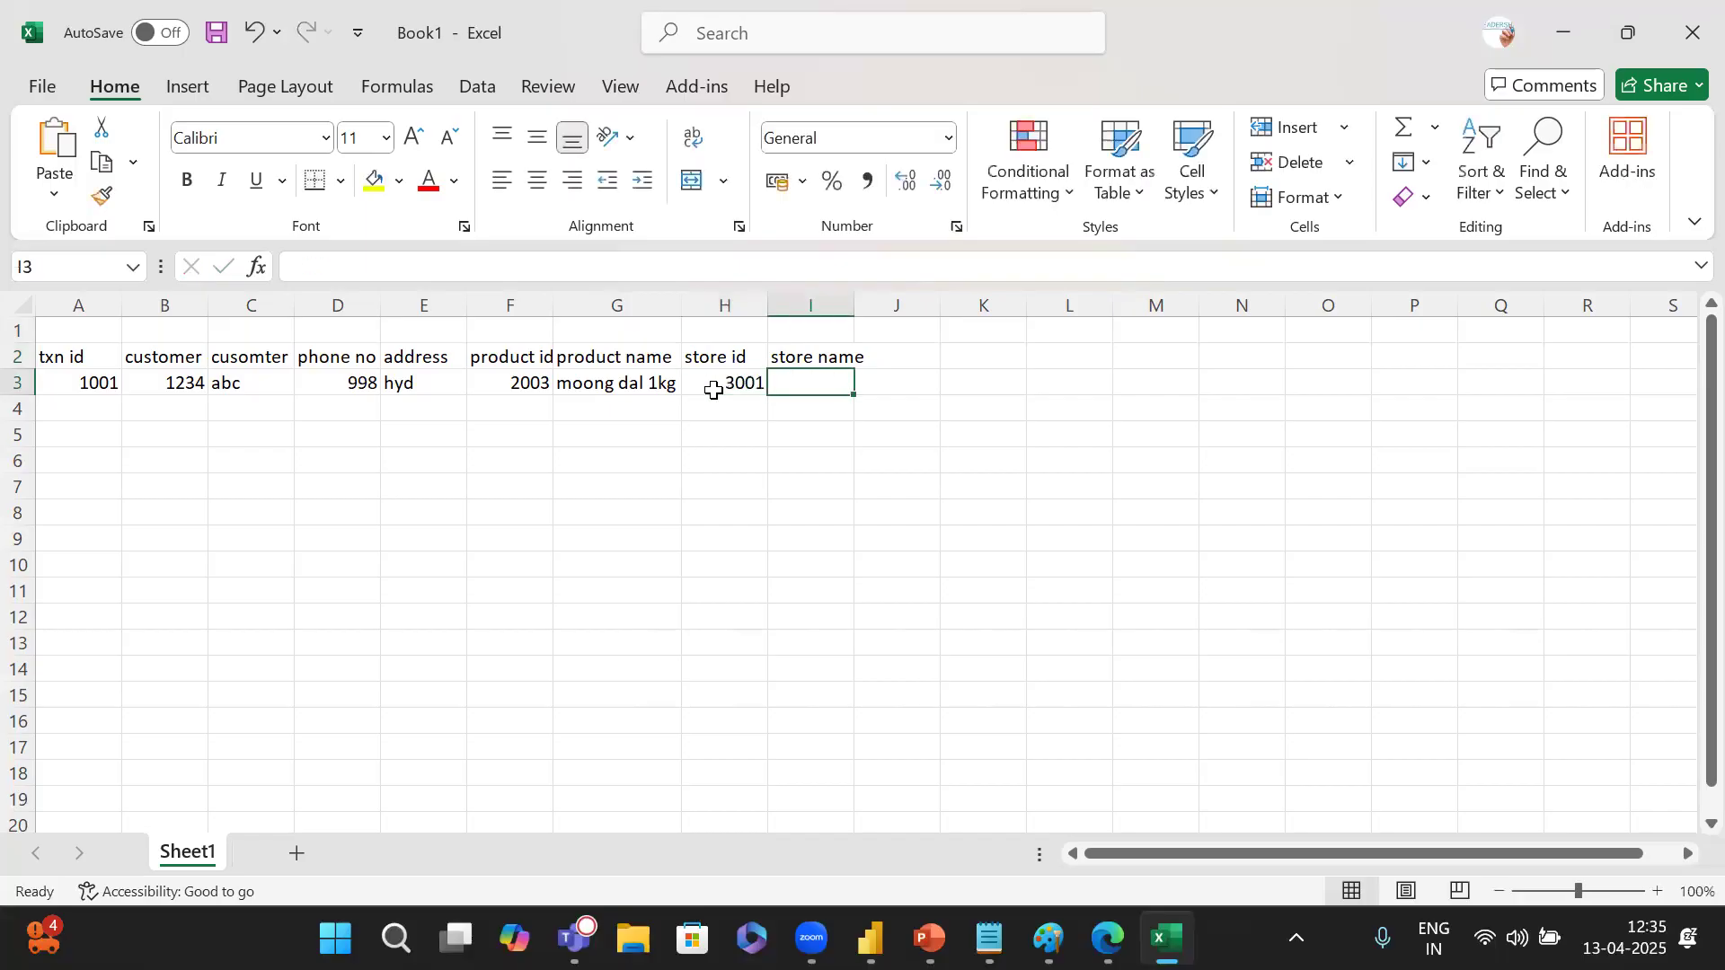
{"action": "type", "text": "hyd1"}
{"action": "key", "text": "Tab"}
Enter the header "price" in cell J2 and the value 100 in J3.
{"action": "left_click", "coordinate": [911, 361]}
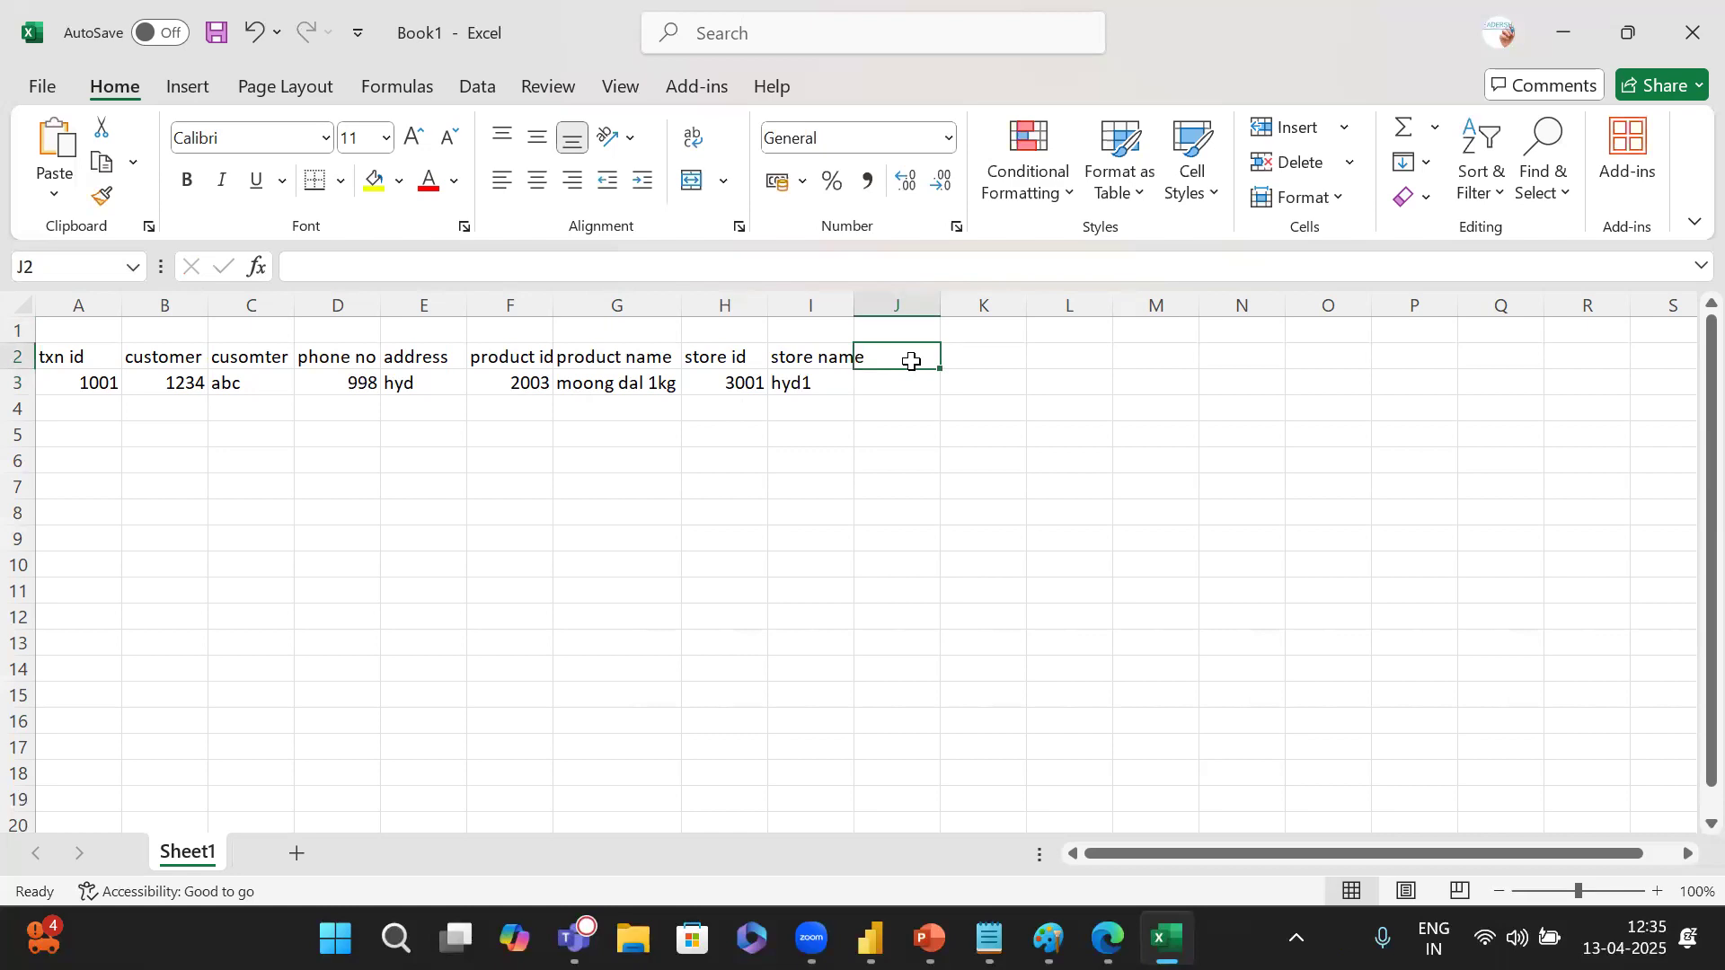
{"action": "type", "text": "se"}
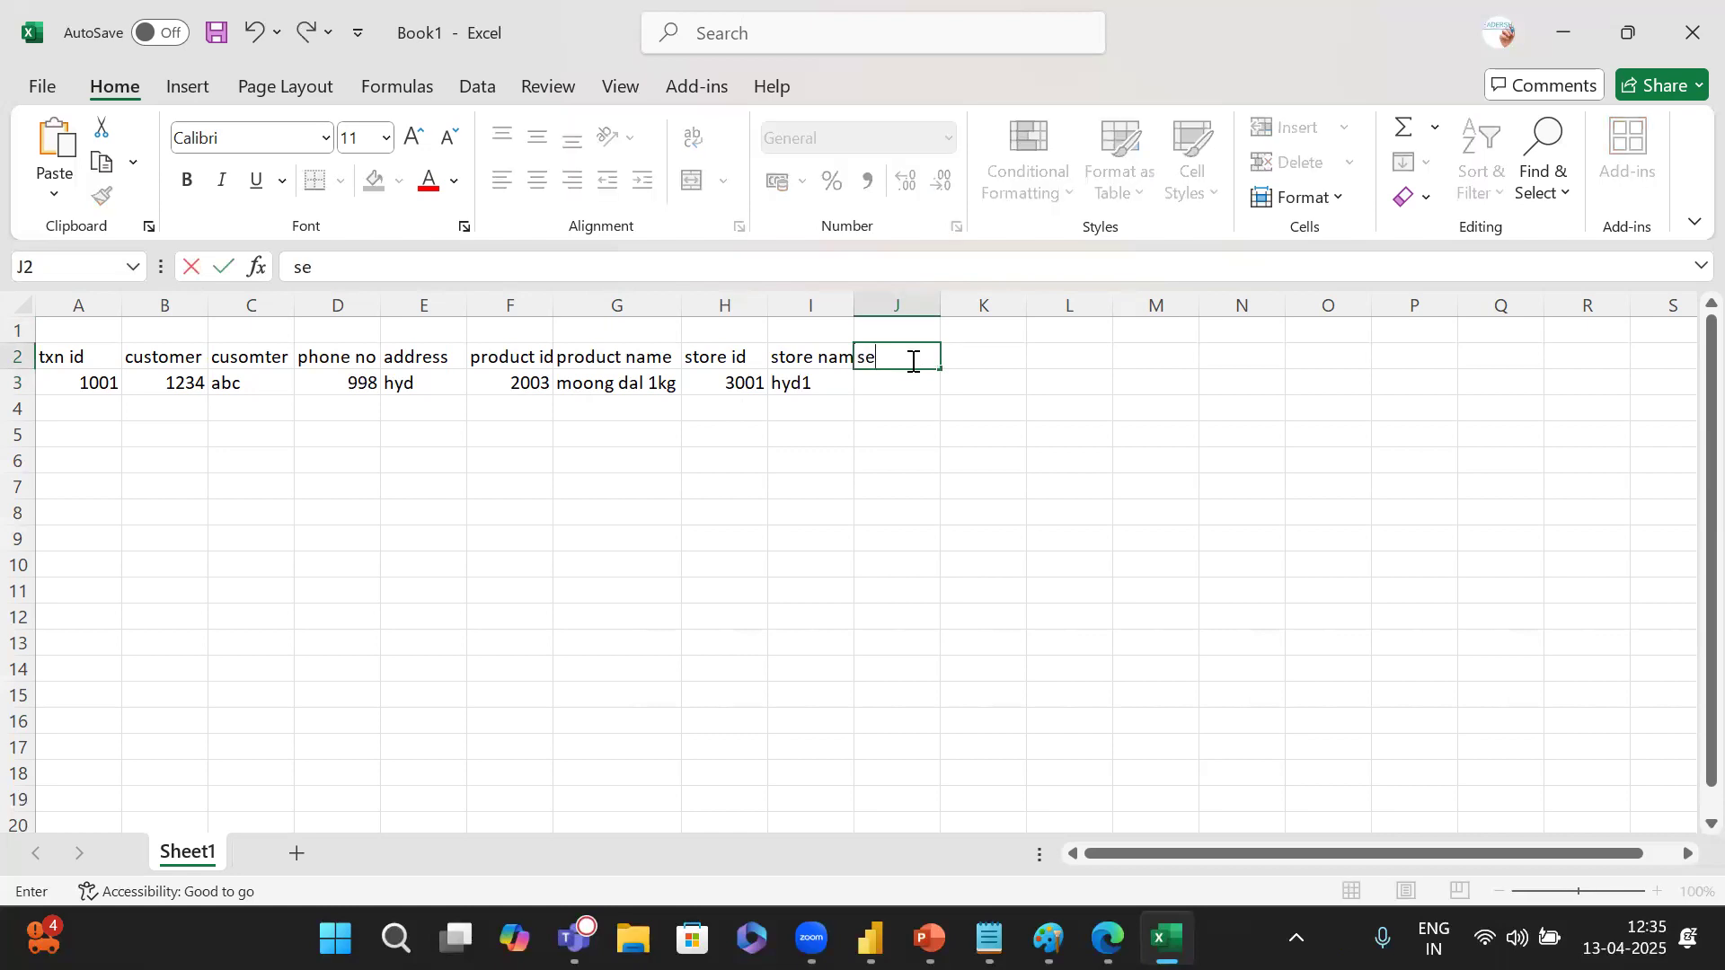
{"action": "key", "text": "BackSpace"}
{"action": "key", "text": "BackSpace"}
{"action": "type", "text": "price"}
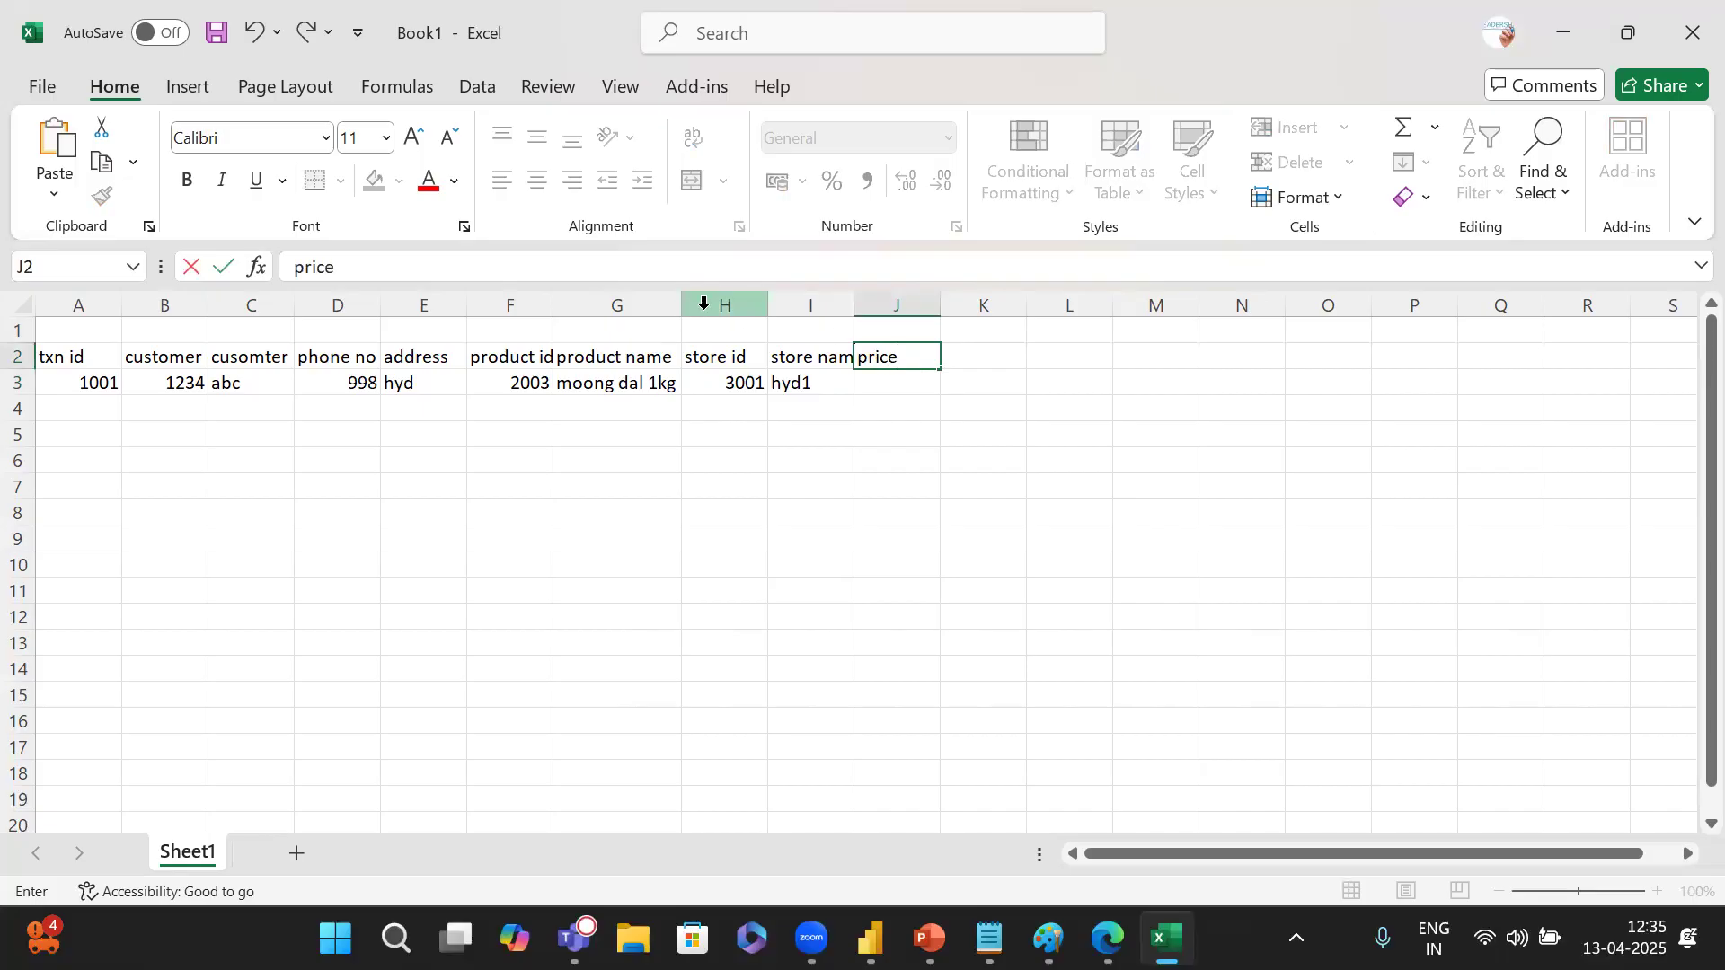
{"action": "left_click", "coordinate": [898, 388]}
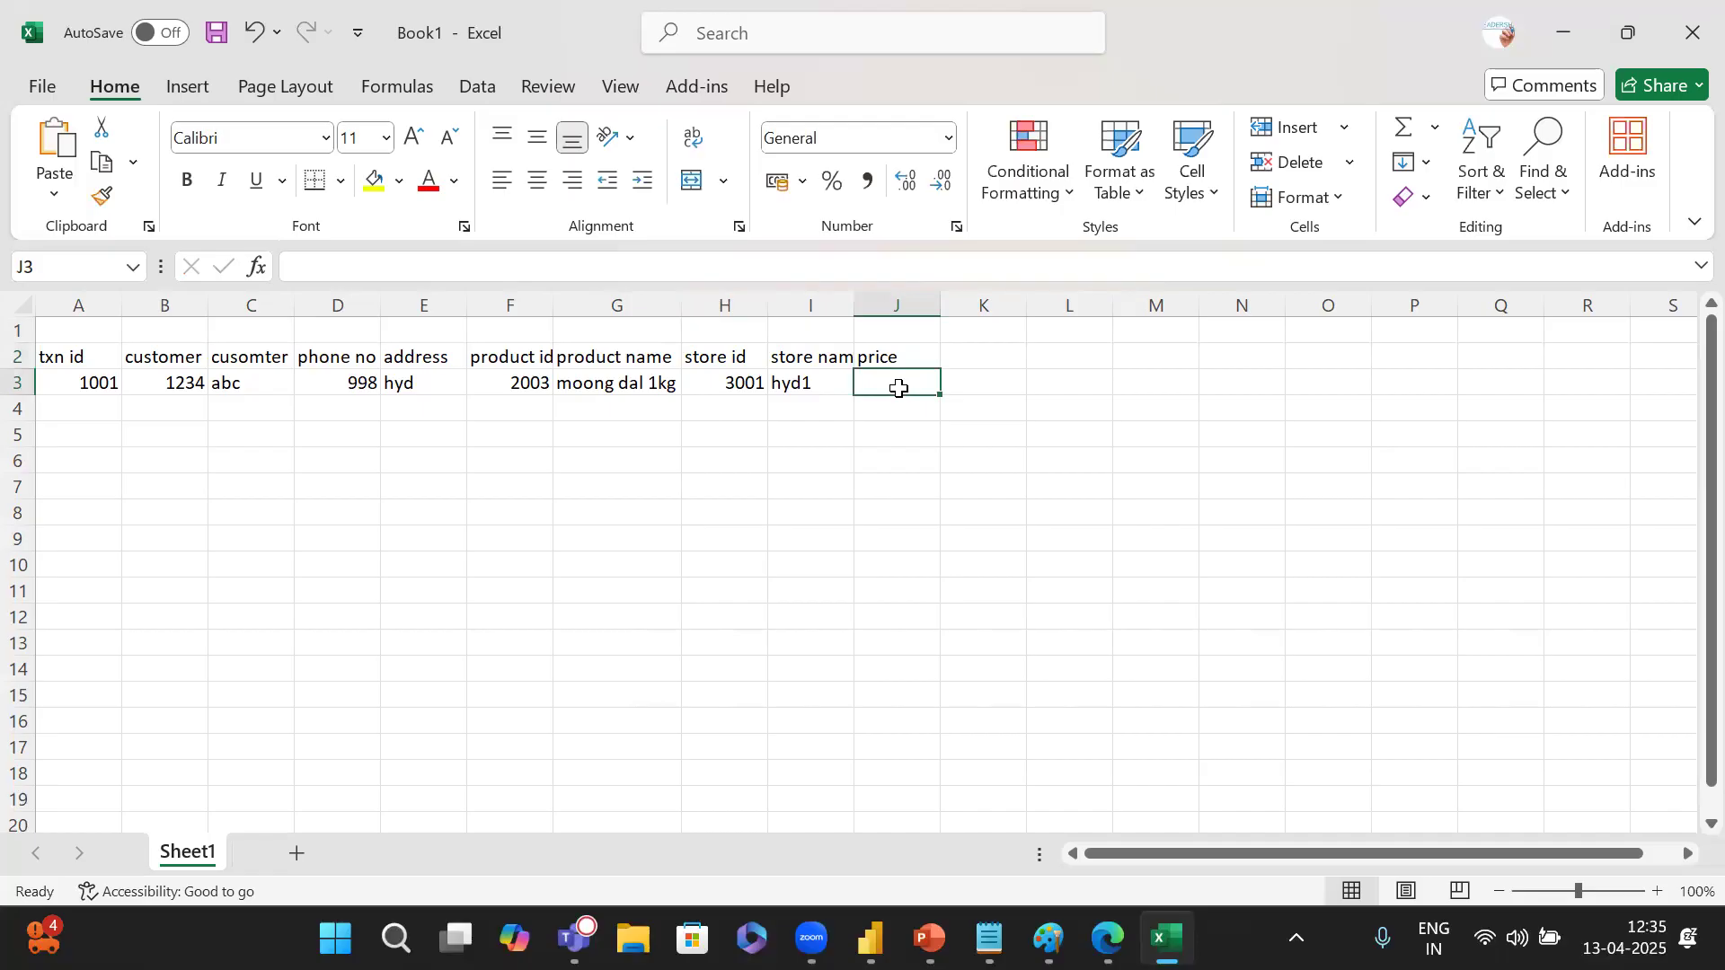
{"action": "type", "text": "100"}
{"action": "key", "text": "Tab"}
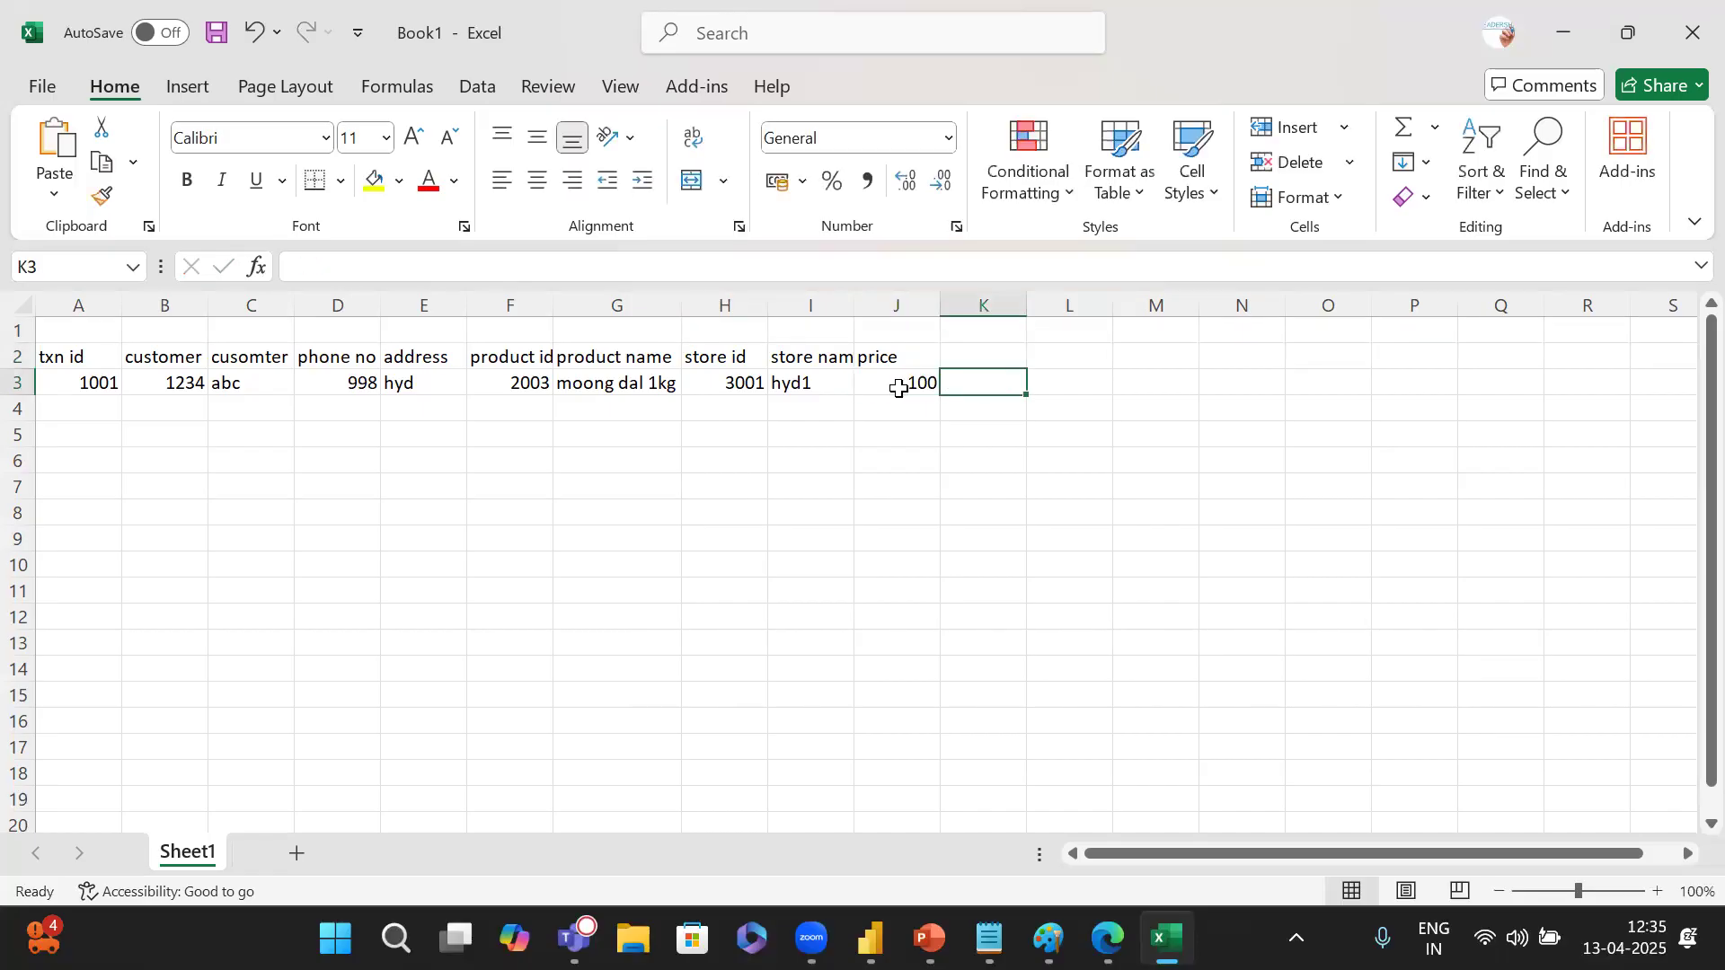
Enter the header "qty" in cell K2 and the value 2 in K3.
{"action": "left_click", "coordinate": [1002, 355]}
{"action": "type", "text": "qty"}
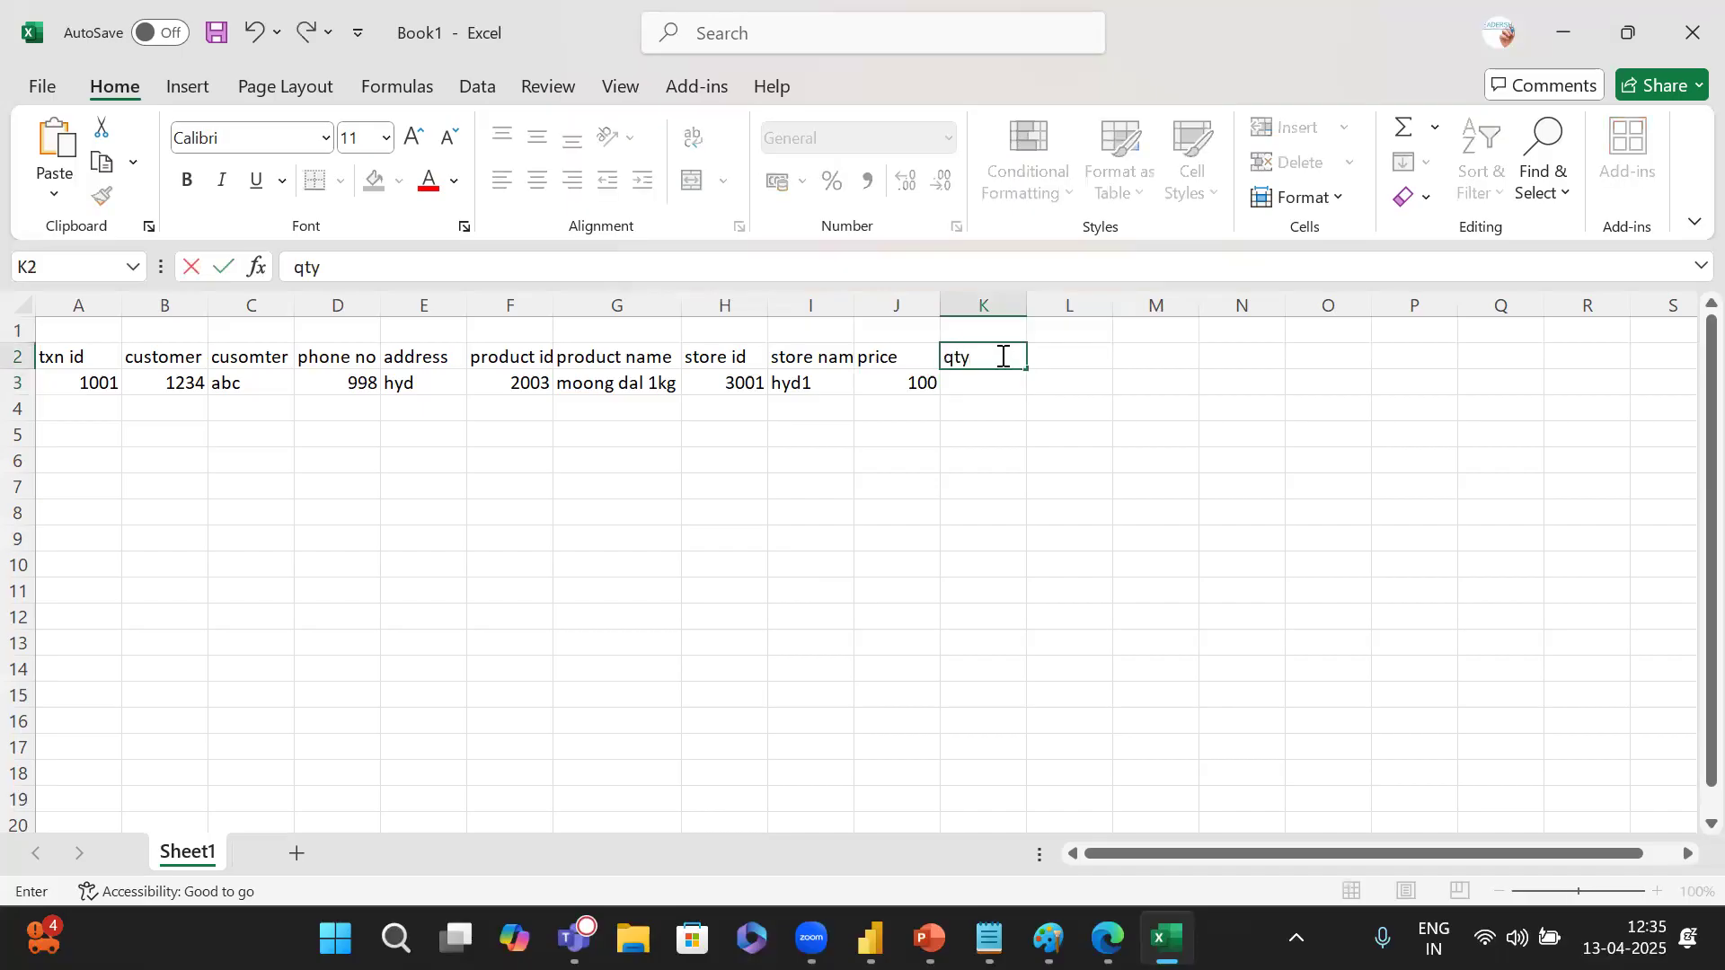
{"action": "key", "text": "Return"}
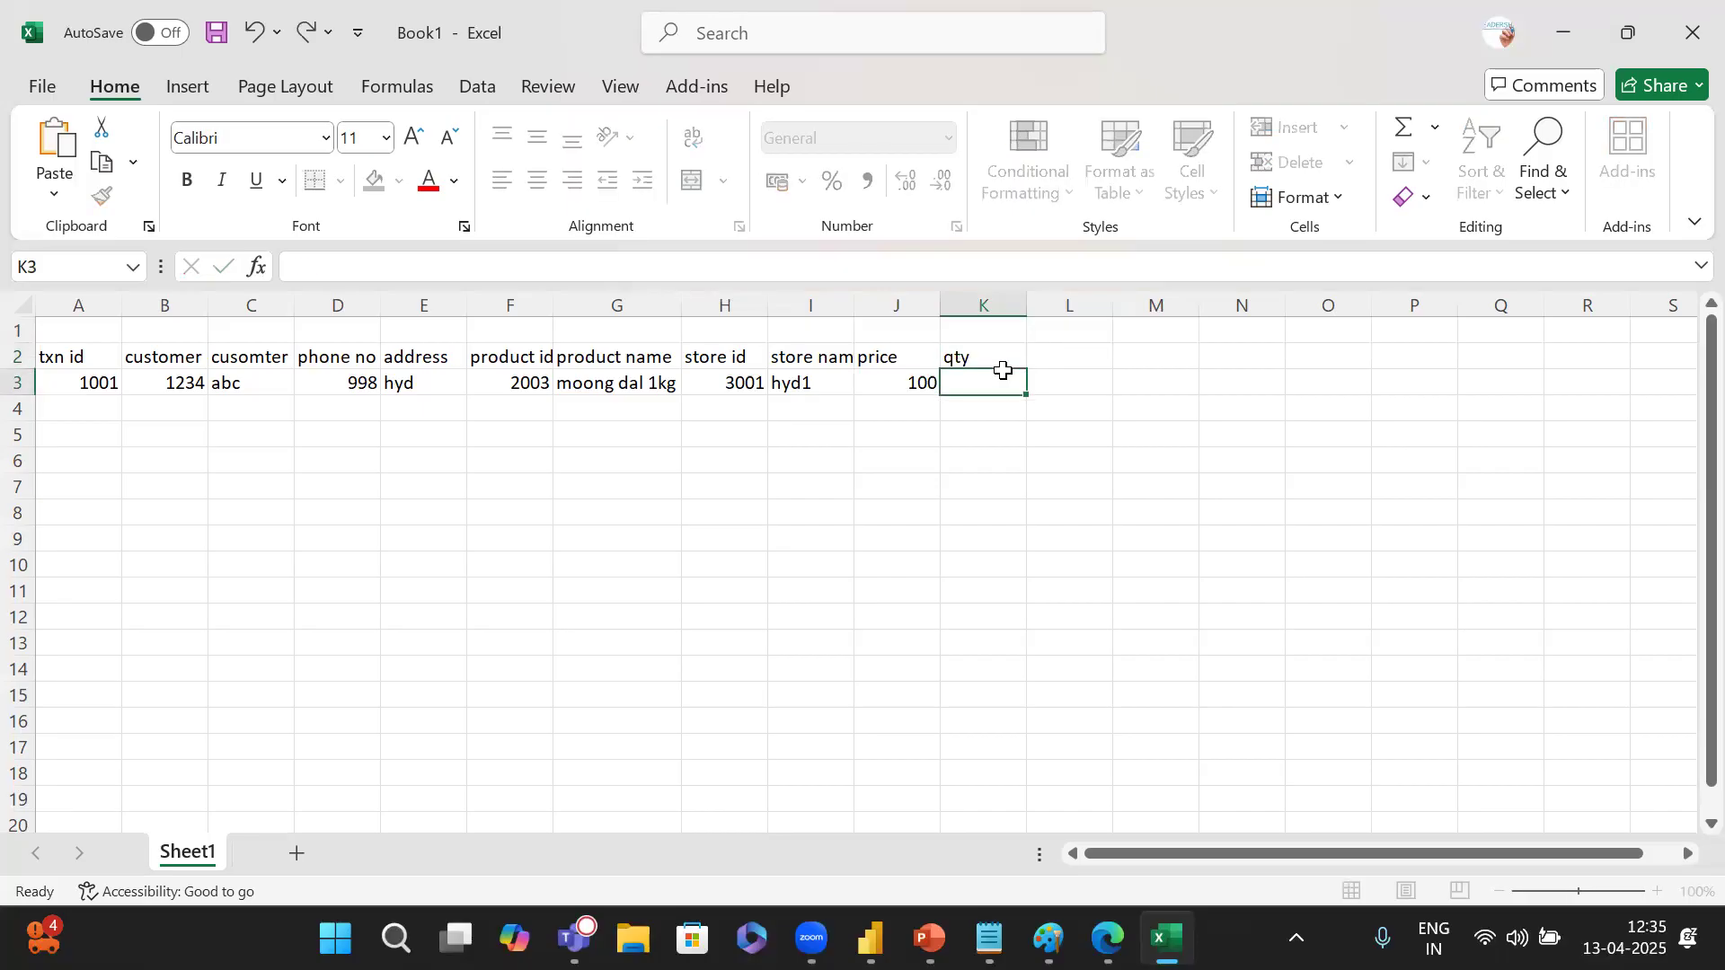
{"action": "type", "text": "2"}
{"action": "left_click", "coordinate": [1047, 351]}
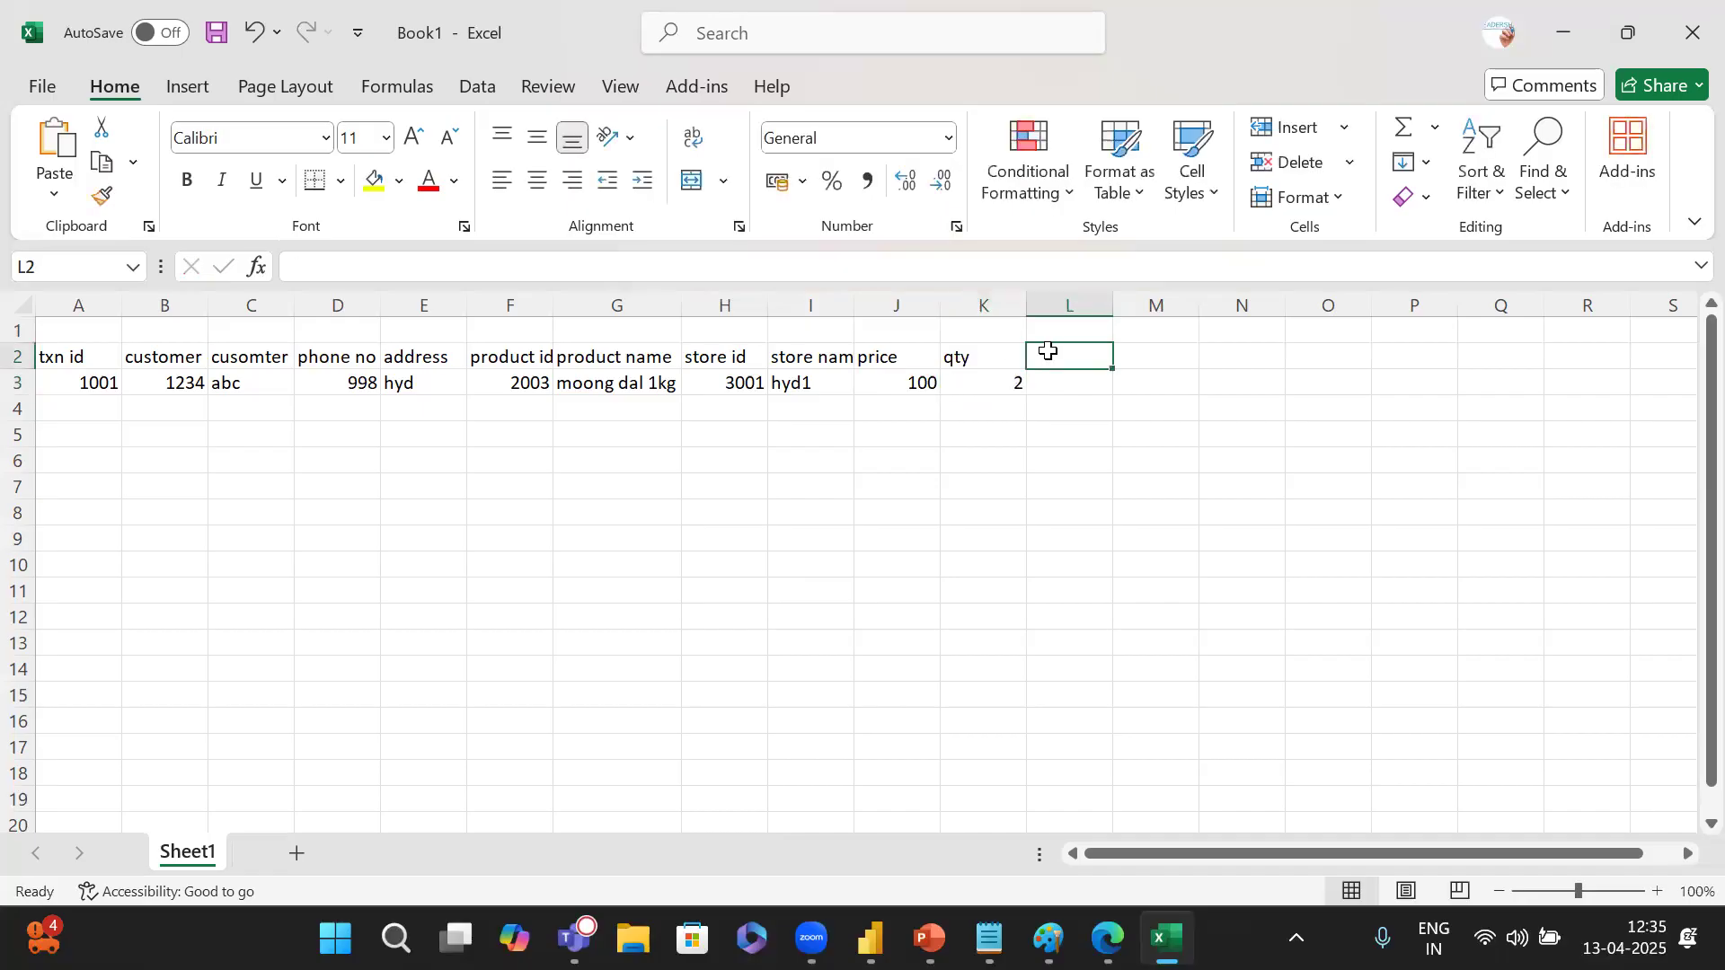
Copy the transaction record in A3:K3 and paste it into rows 4 to 18.
{"action": "left_click_drag", "start_coordinate": [1011, 357], "coordinate": [72, 378]}
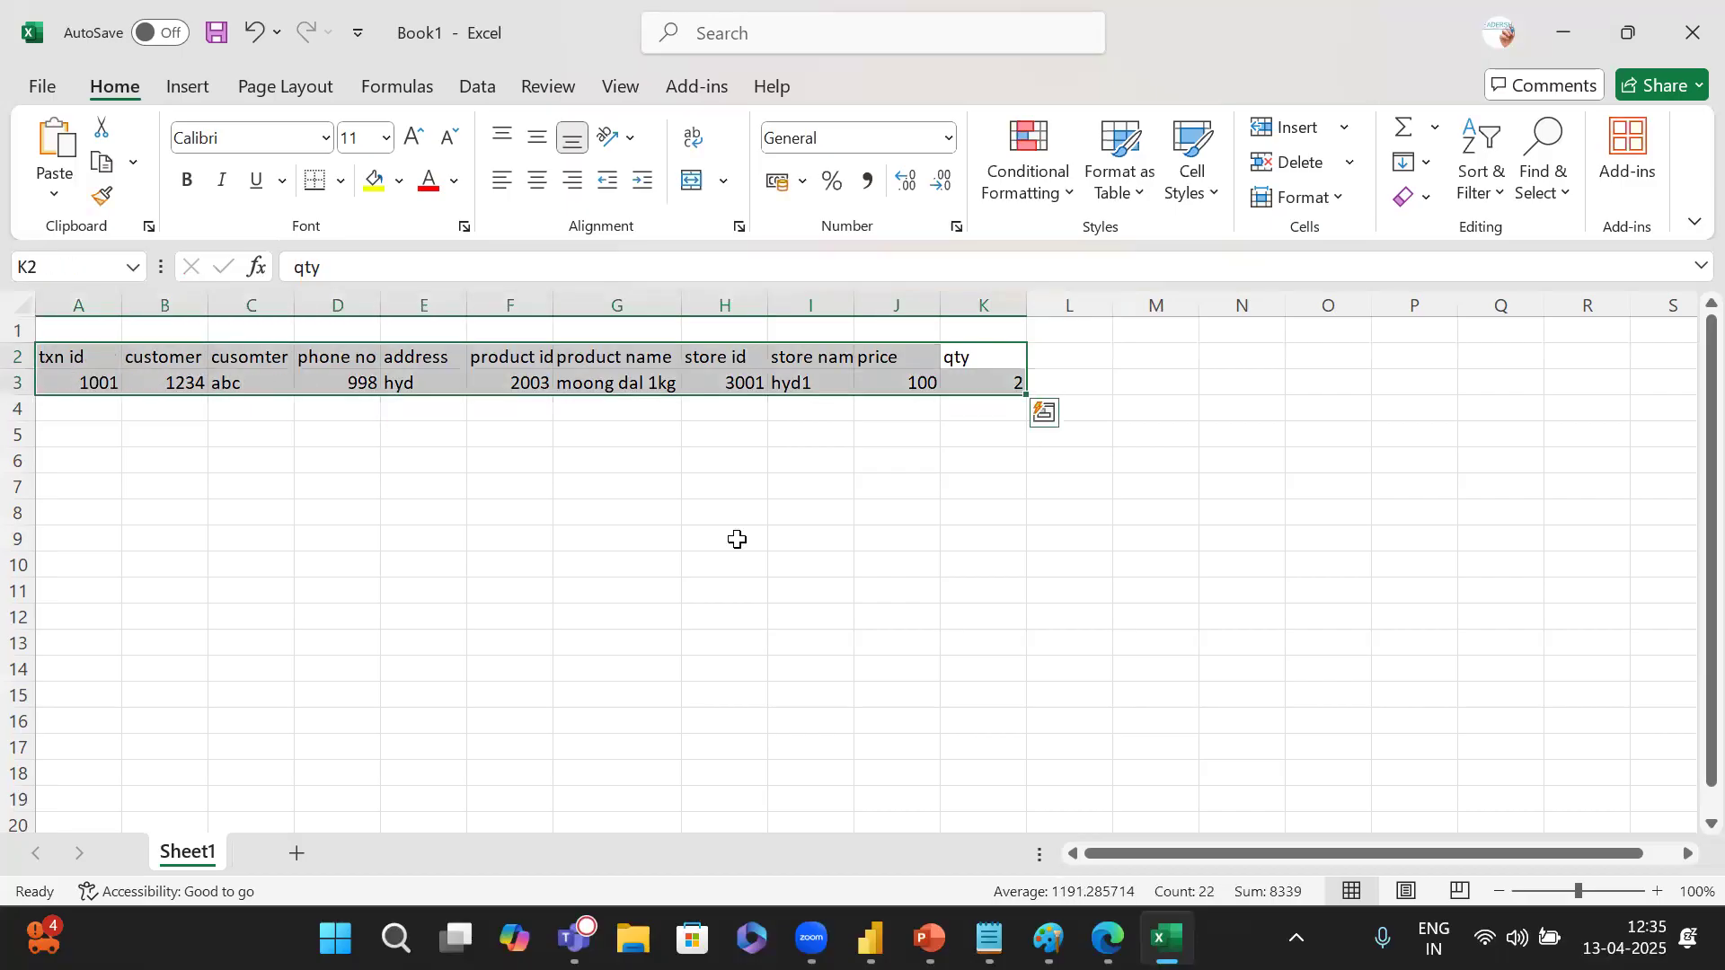
{"action": "left_click_drag", "start_coordinate": [86, 384], "coordinate": [950, 388]}
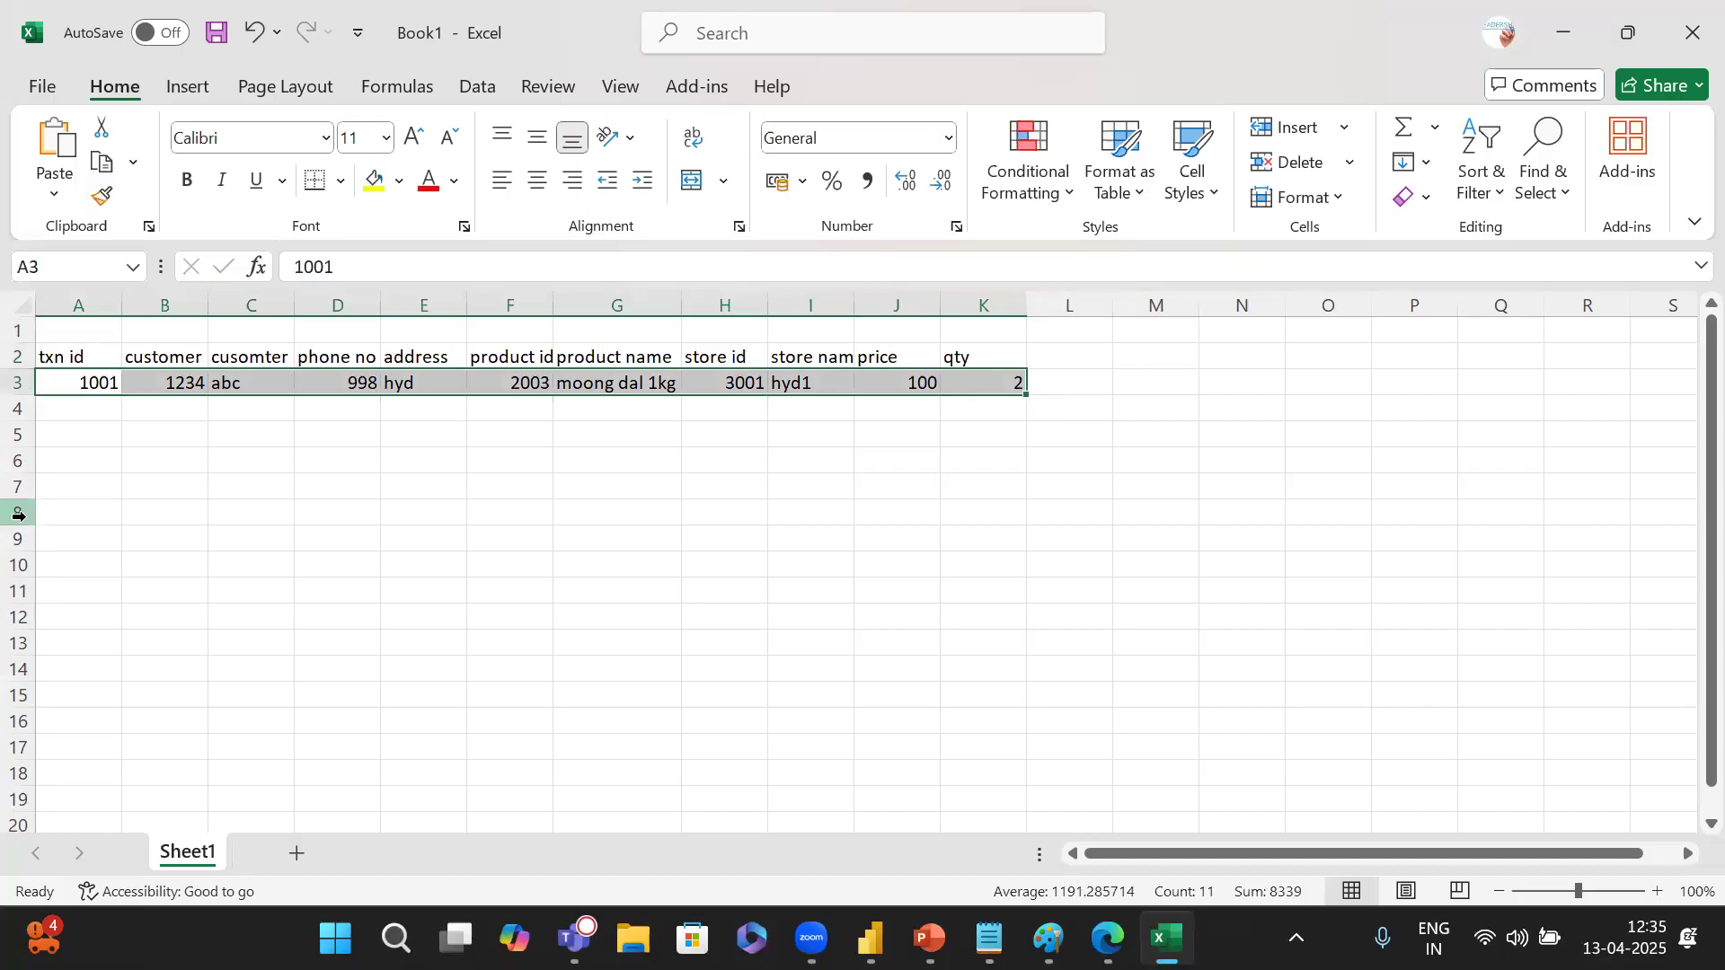
{"action": "key", "text": "ctrl+c"}
{"action": "left_click_drag", "start_coordinate": [81, 405], "coordinate": [956, 772]}
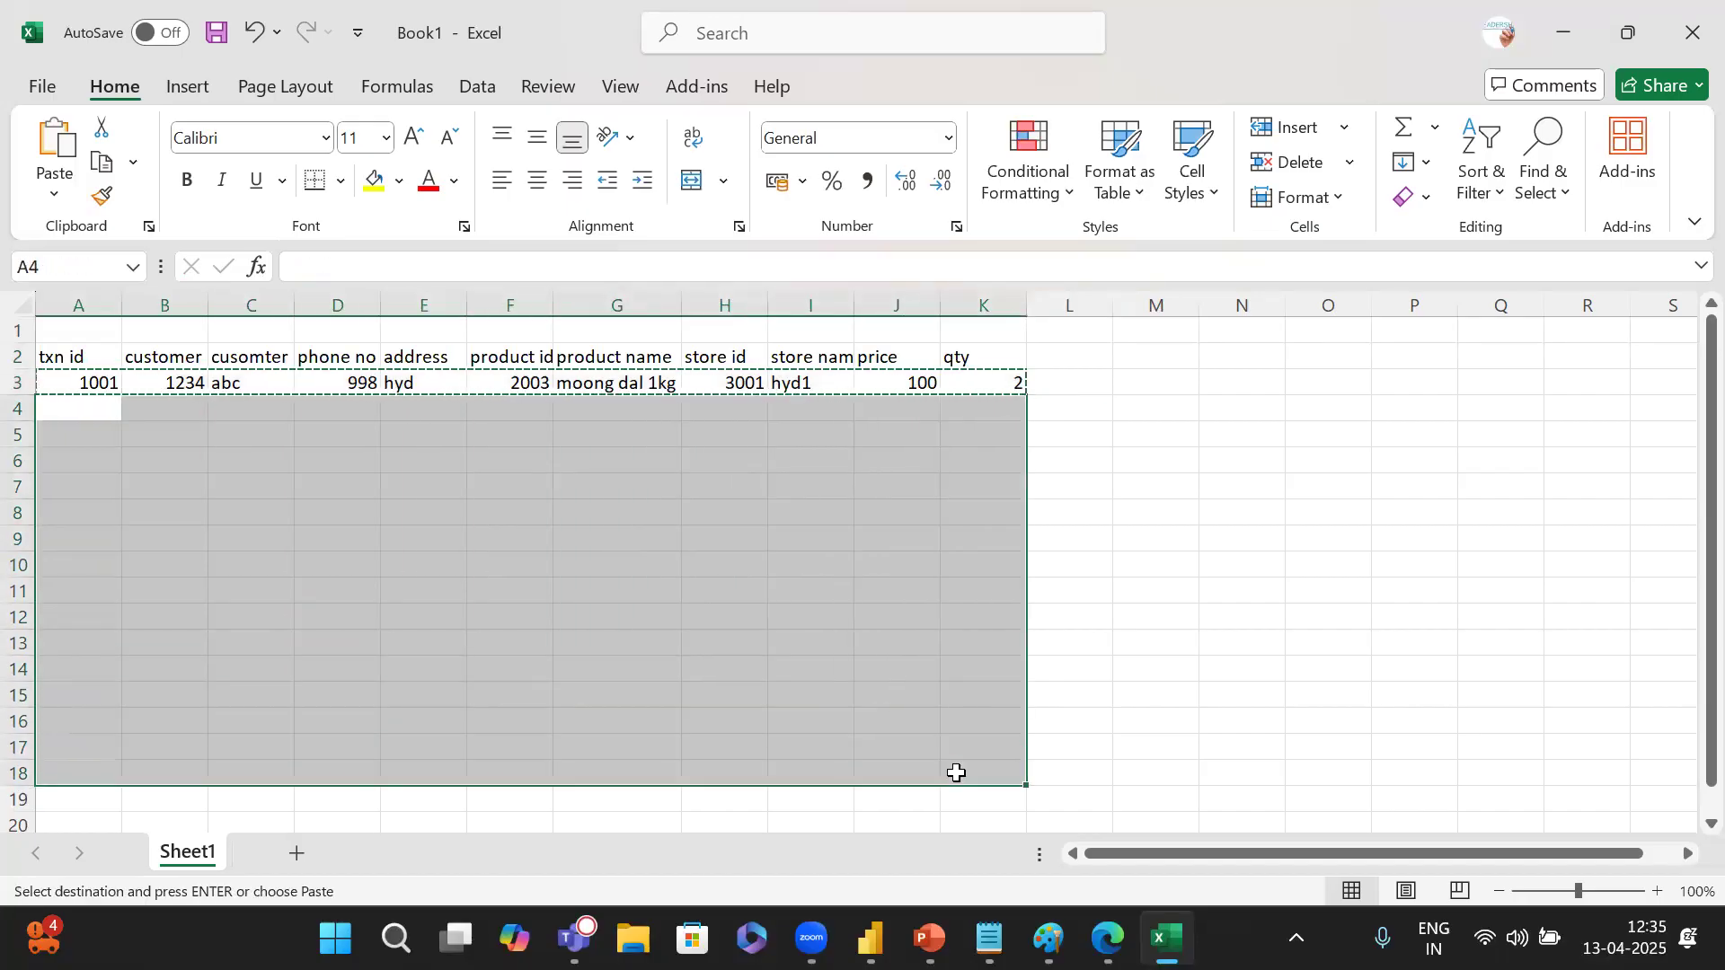
{"action": "key", "text": "ctrl+v"}
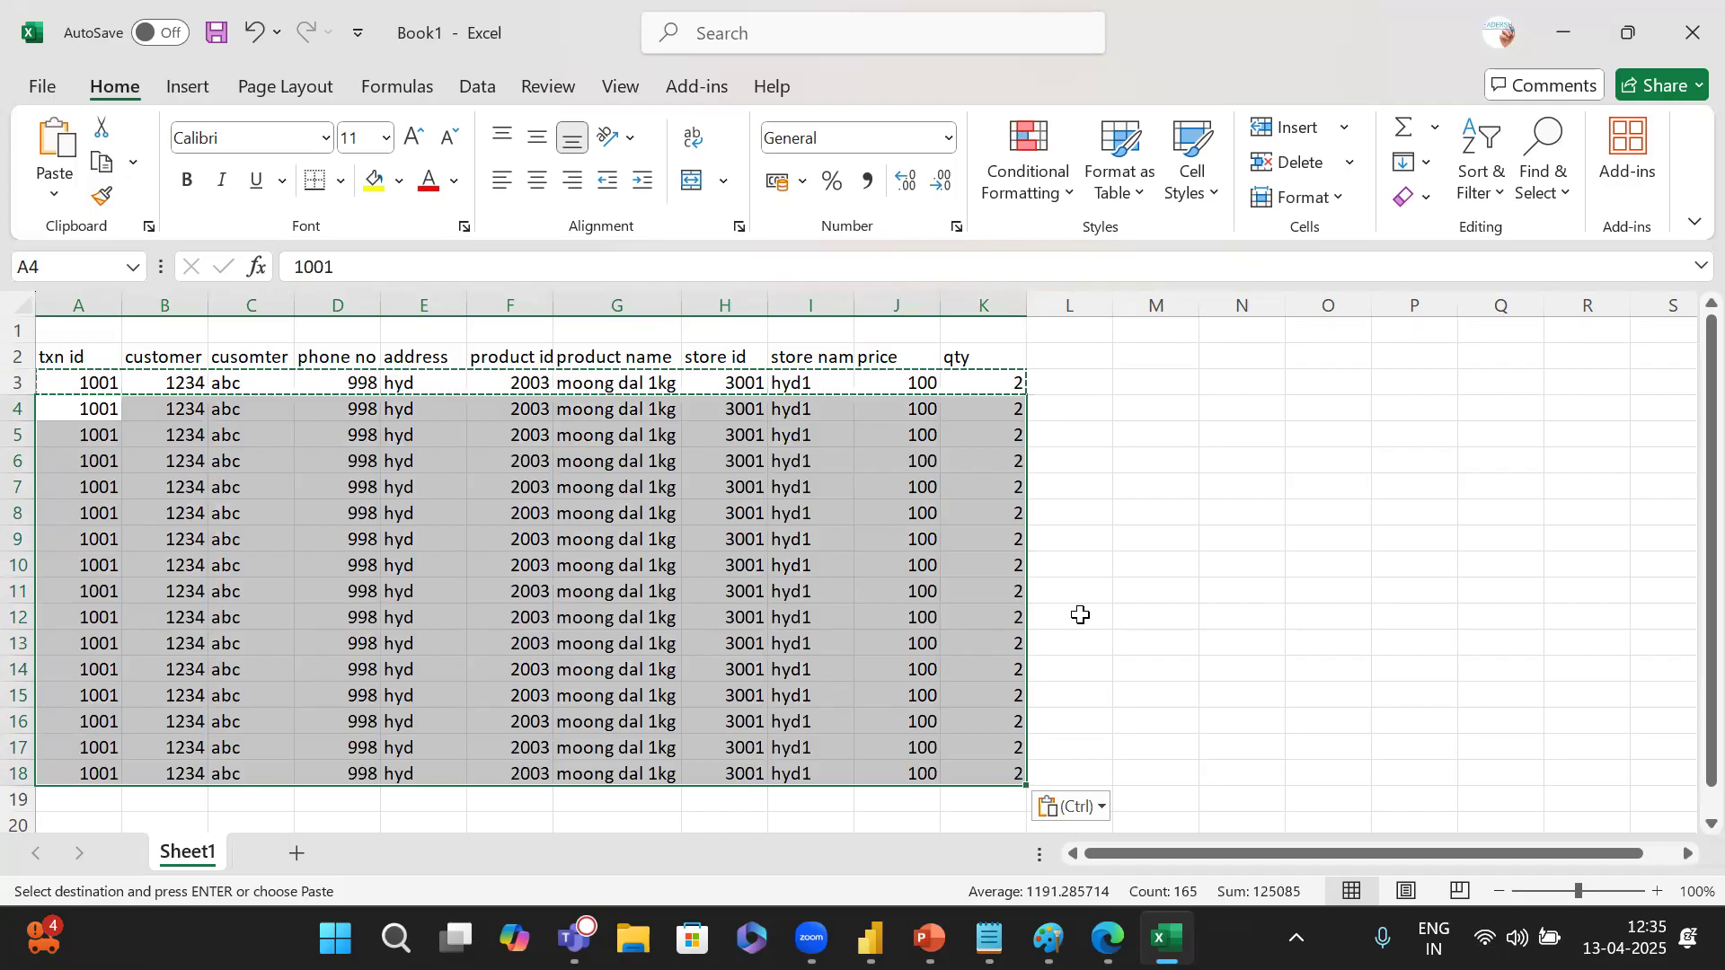
{"action": "left_click", "coordinate": [1081, 614]}
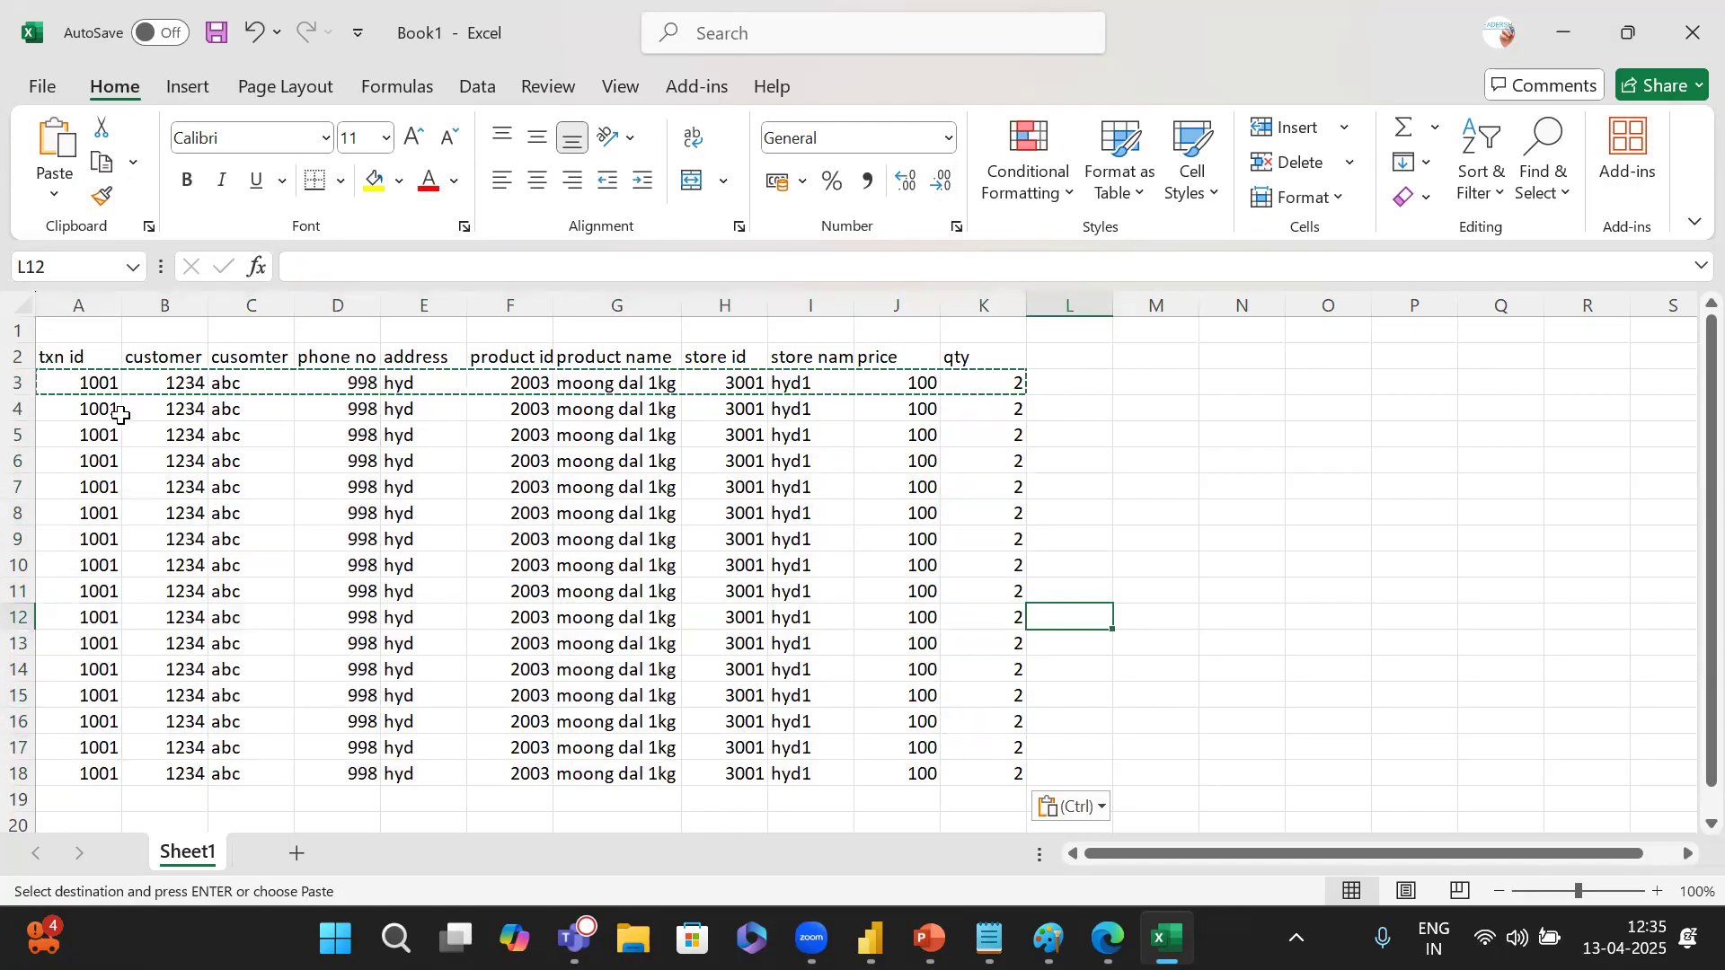
{"action": "left_click_drag", "start_coordinate": [68, 404], "coordinate": [1029, 754]}
{"action": "left_click", "coordinate": [627, 620]}
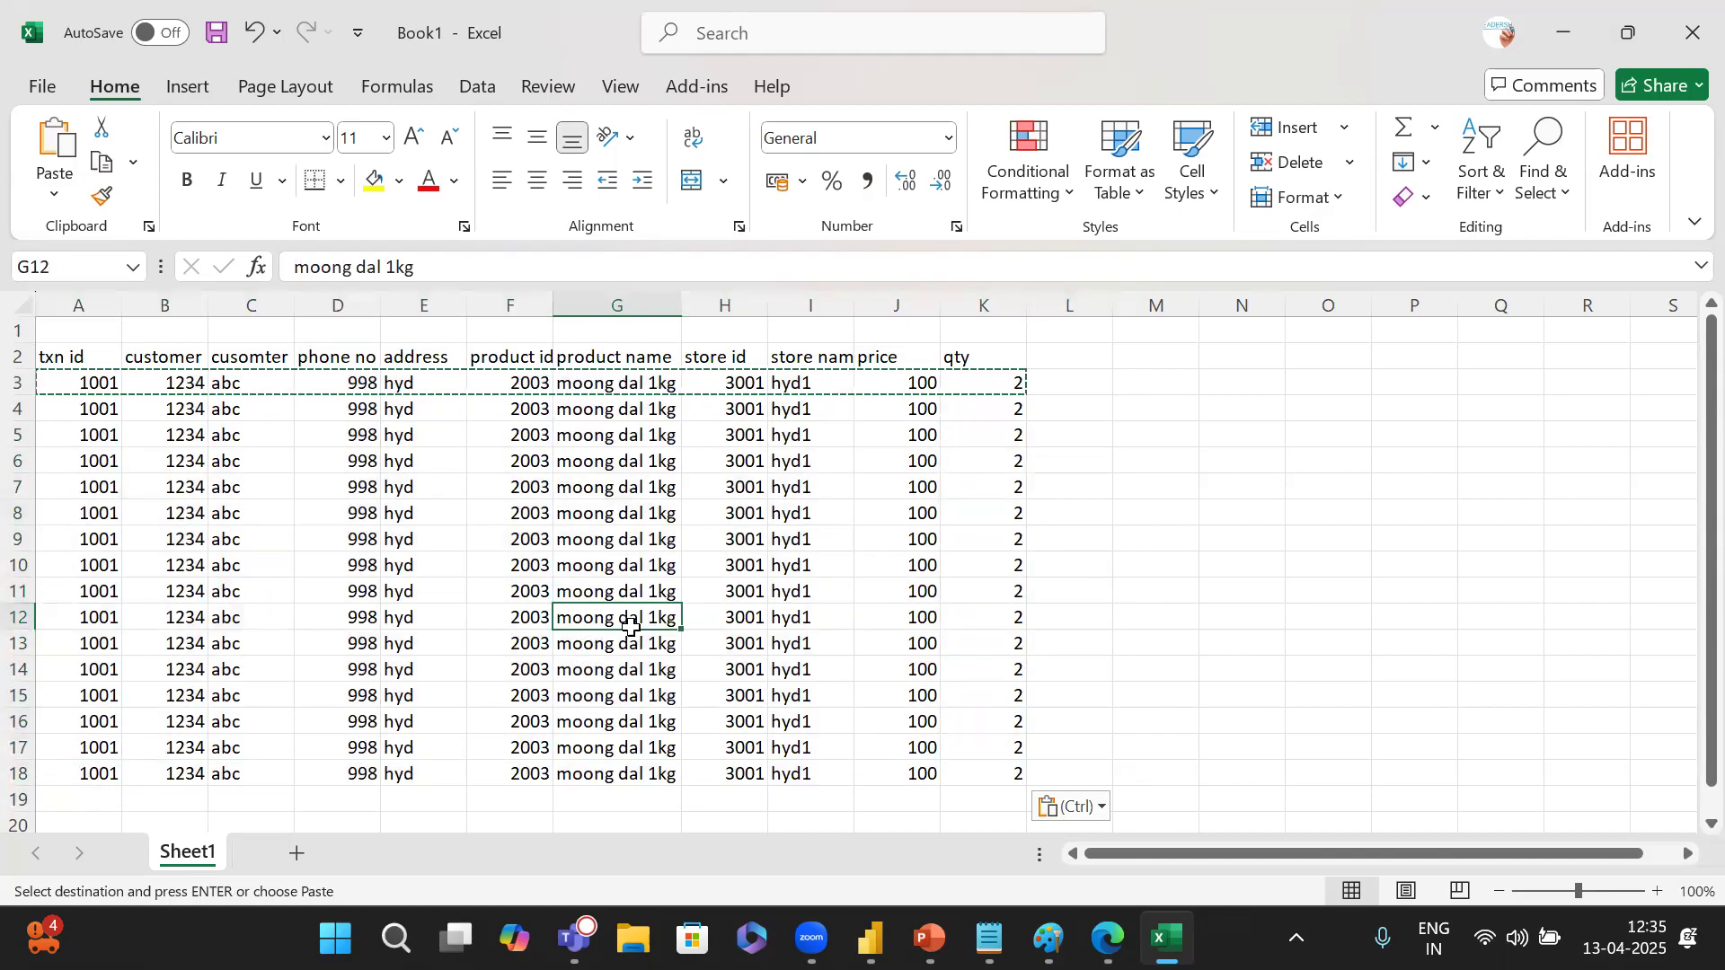
Change the product name in G4 to "washing liquid" and its price in J4 to 20.
{"action": "left_click", "coordinate": [593, 409]}
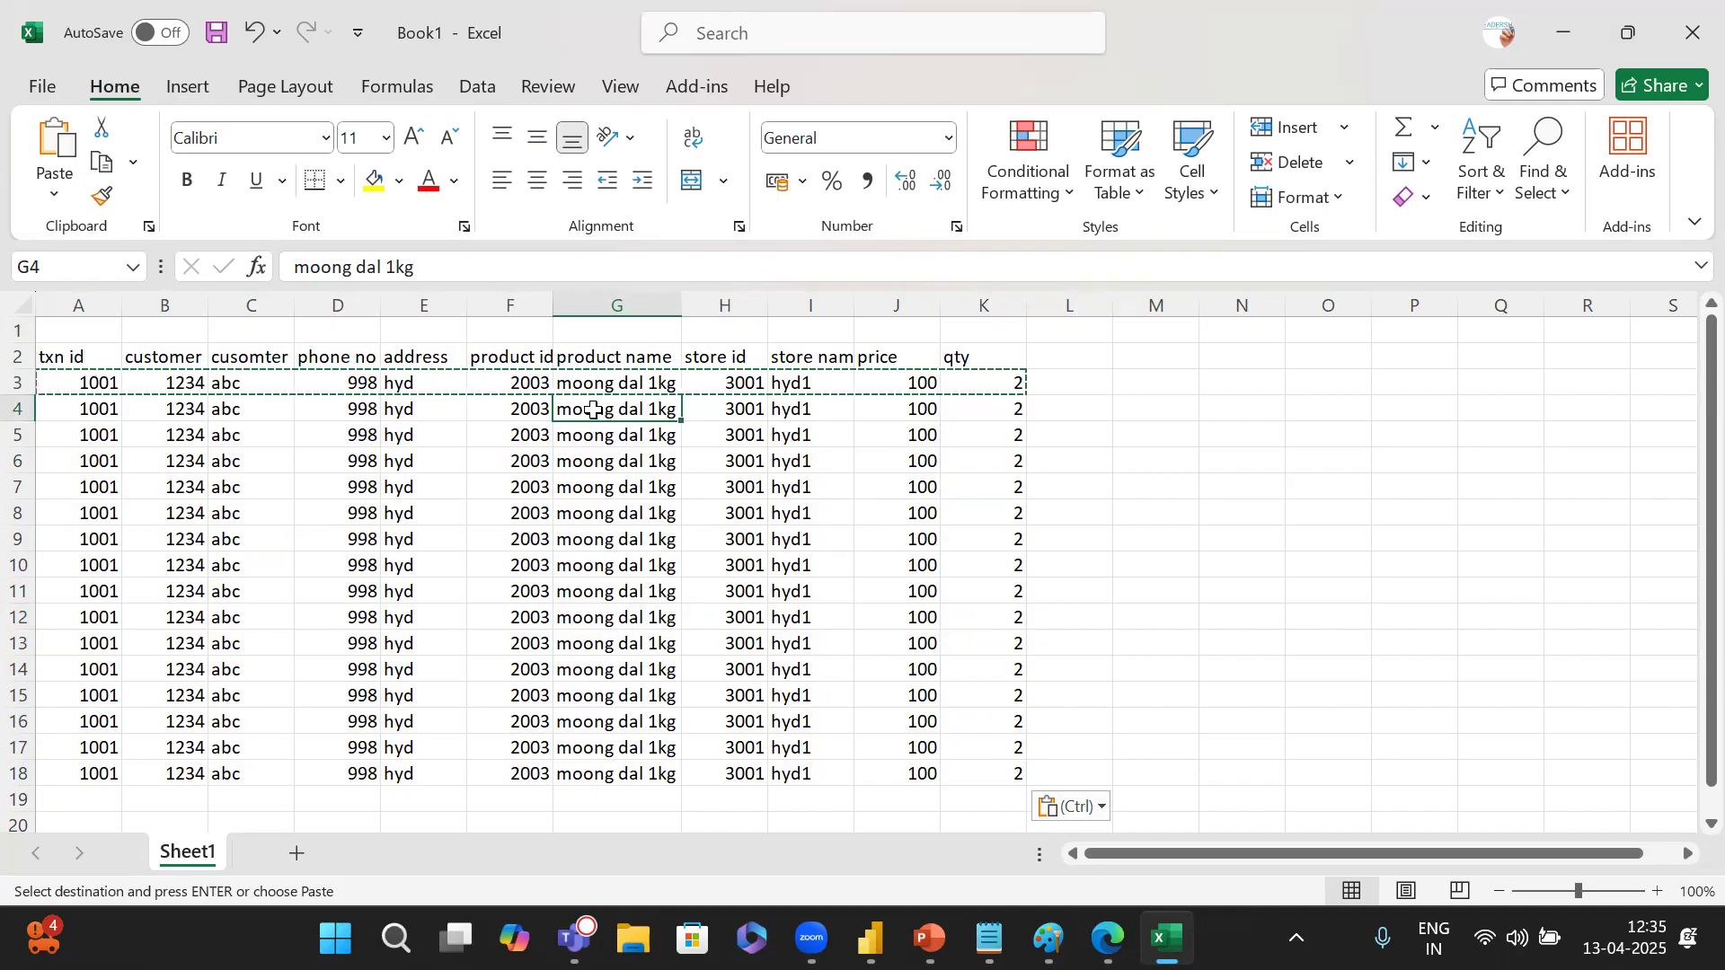
{"action": "type", "text": "washing liq"}
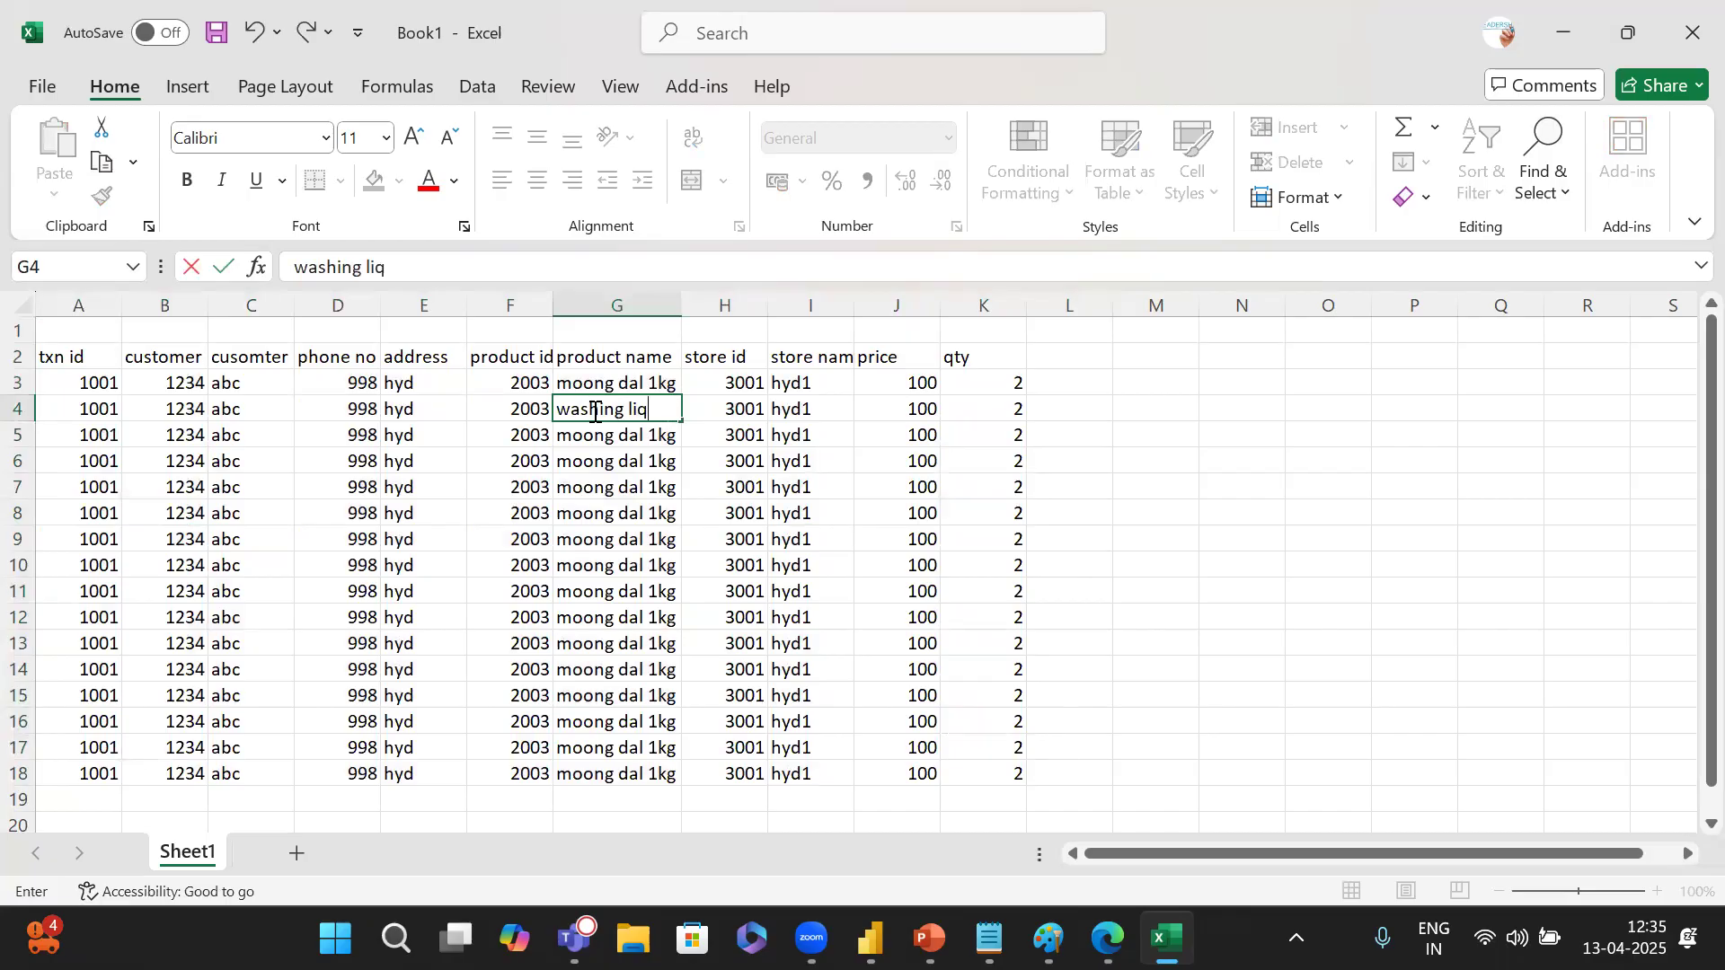
{"action": "type", "text": "uid"}
{"action": "left_click", "coordinate": [923, 409]}
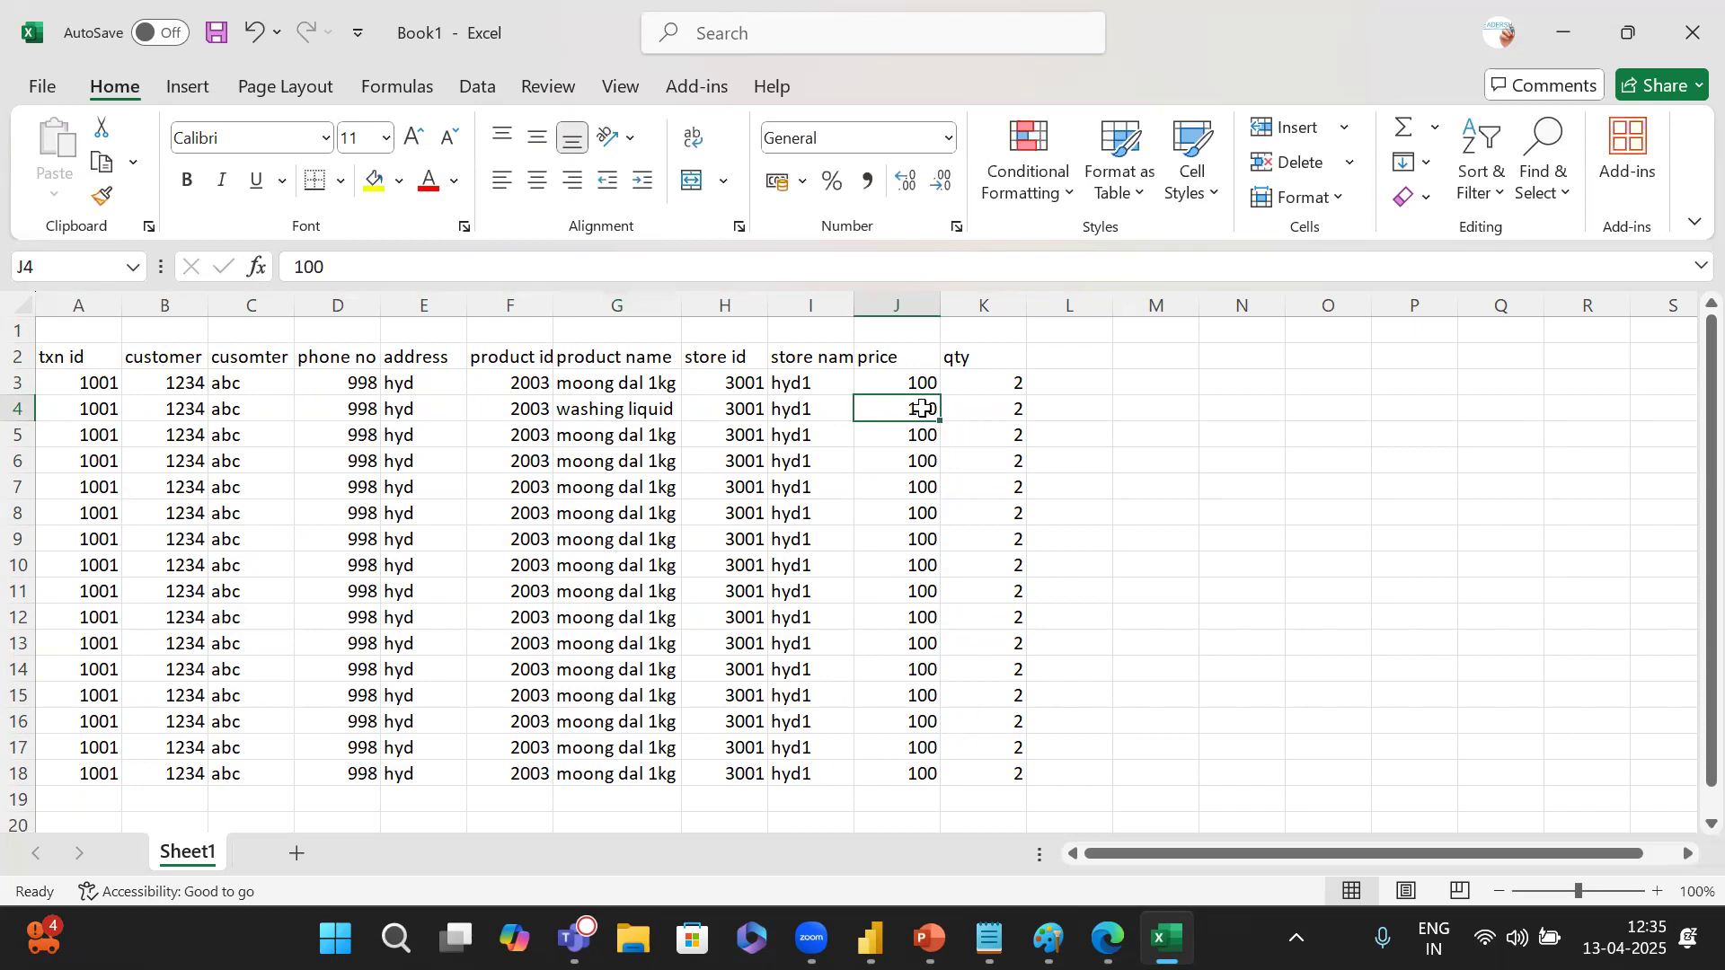
{"action": "type", "text": "20"}
Change the product name in G5 to "chocolate" and its price in J5 to 50.
{"action": "left_click", "coordinate": [612, 441]}
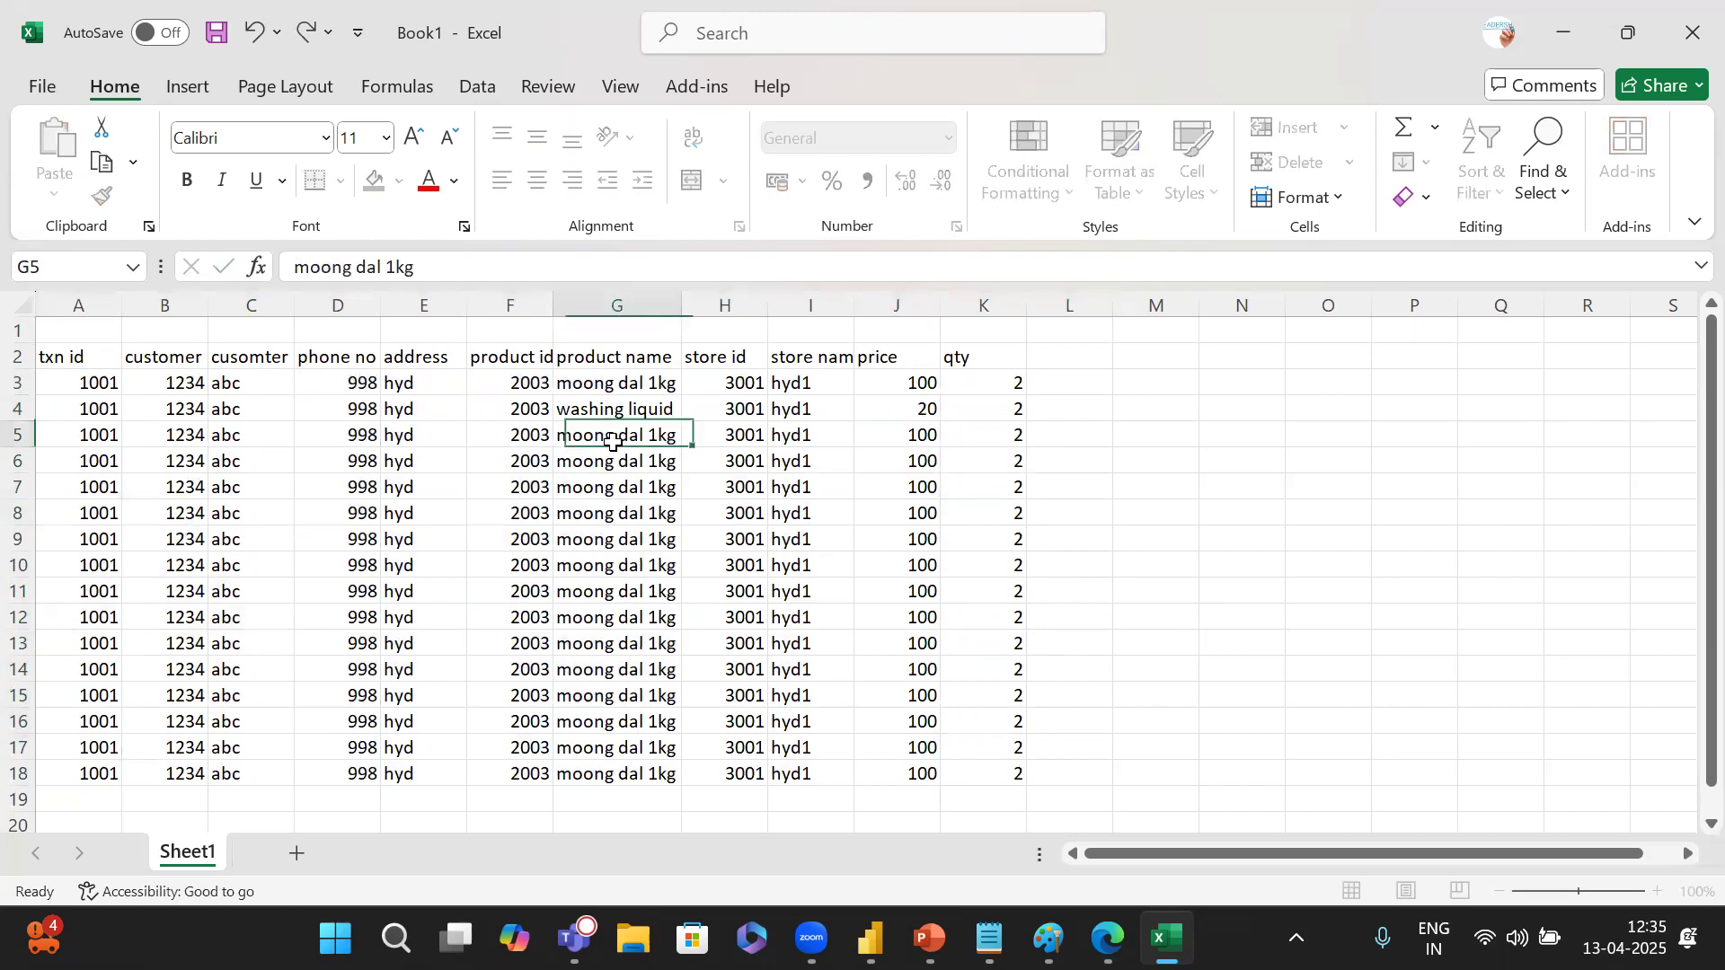
{"action": "type", "text": "c"}
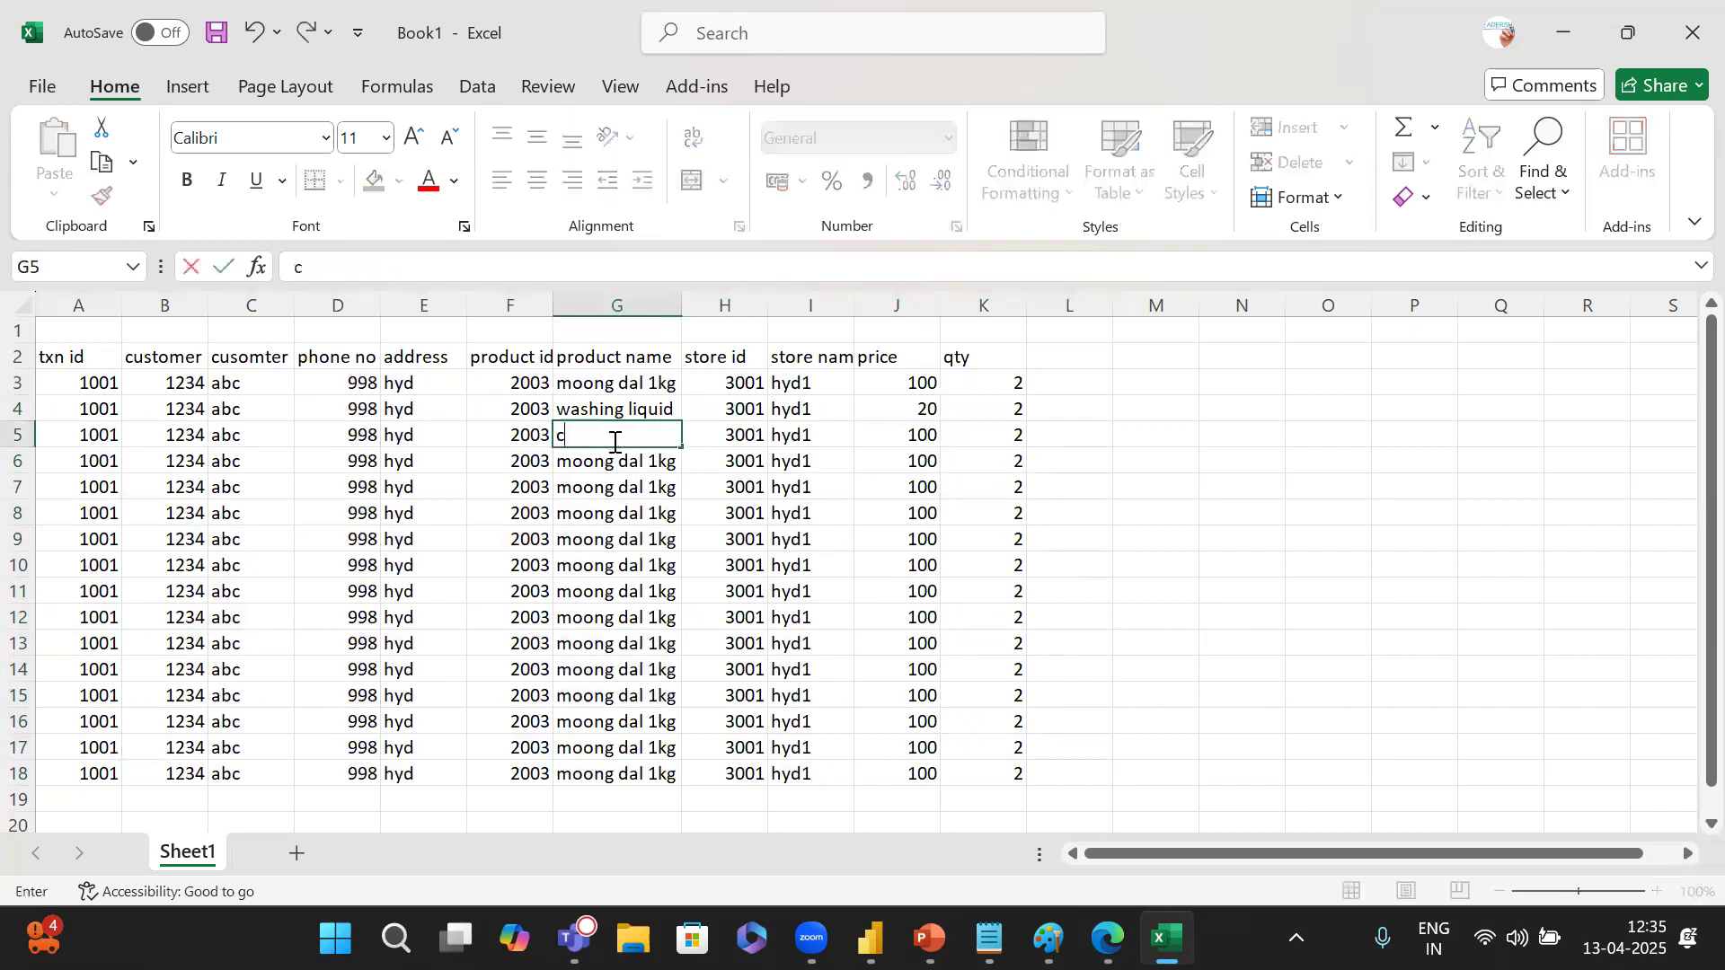
{"action": "type", "text": "hocolate"}
{"action": "left_click", "coordinate": [932, 439]}
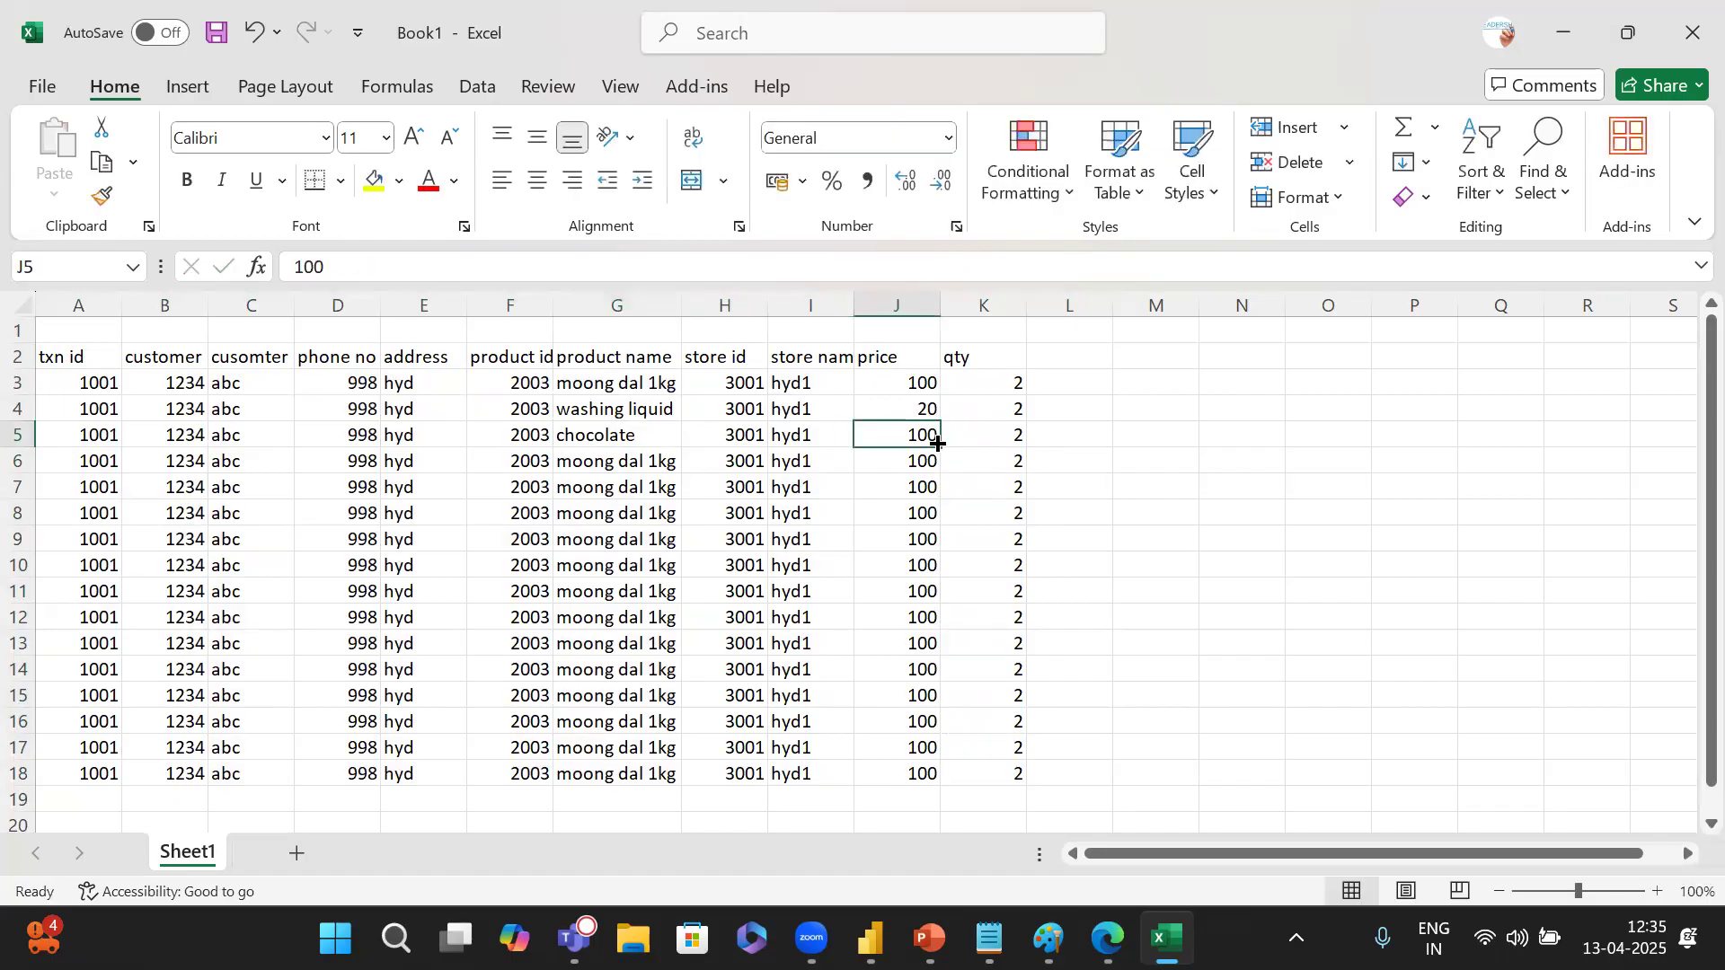
{"action": "type", "text": "50"}
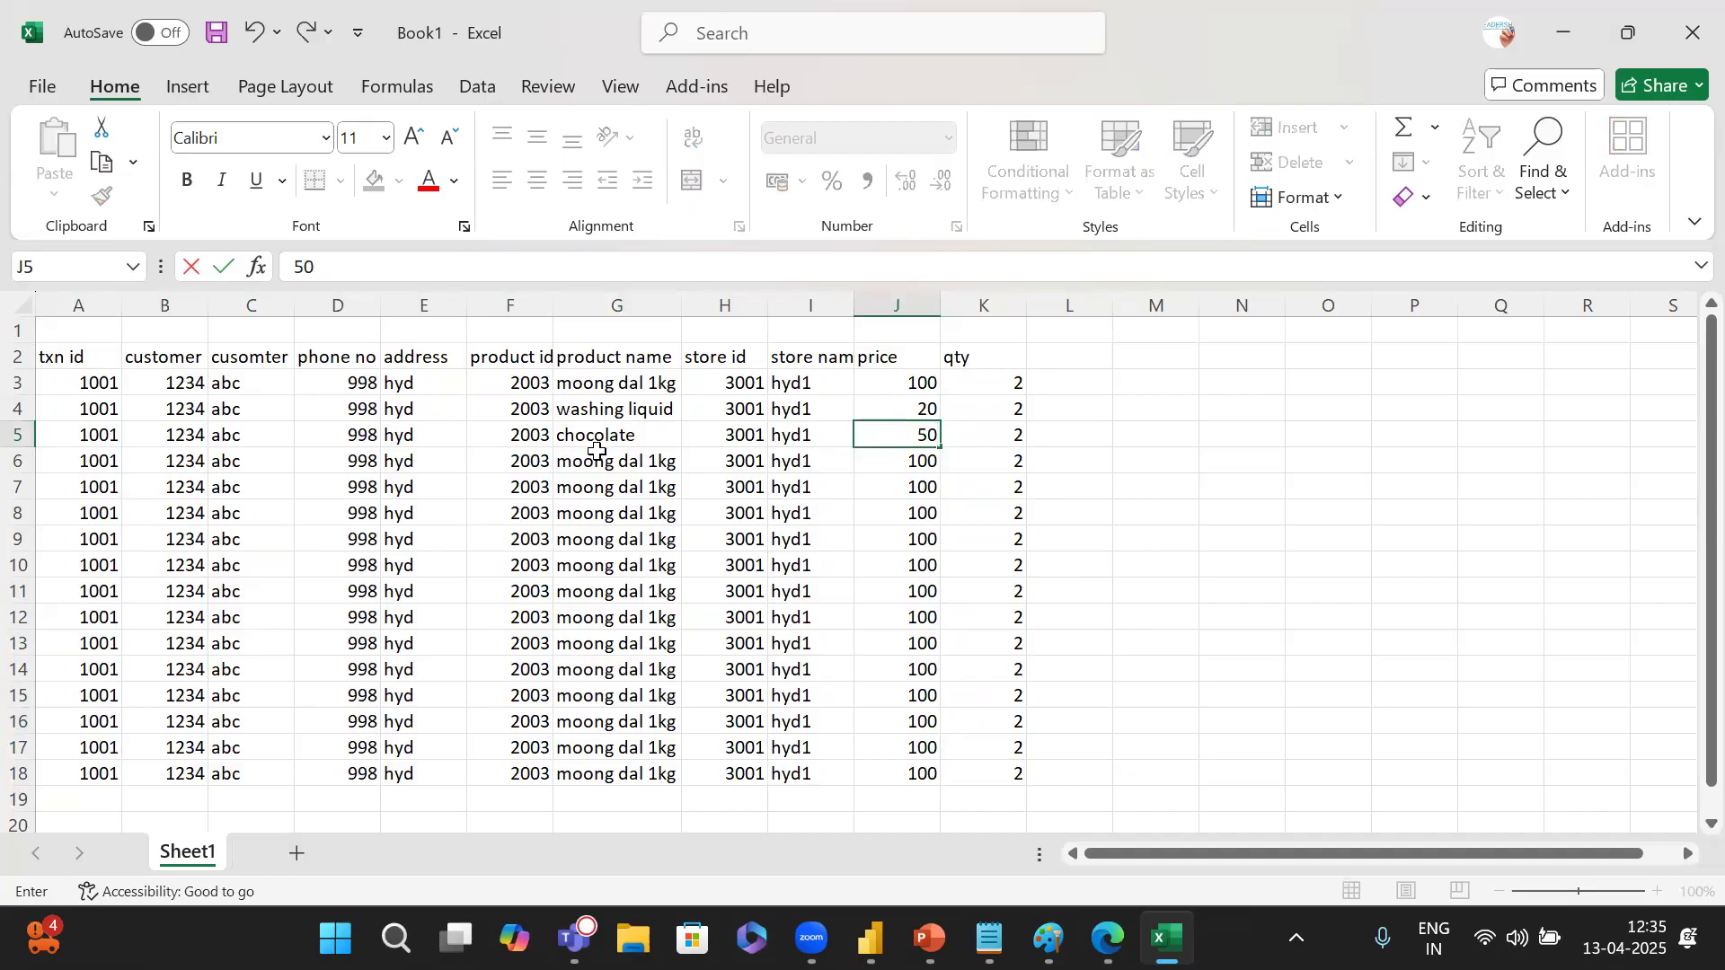
Copy the three product names in G3:G5 and paste them repeatedly down the product name column through G17.
{"action": "left_click_drag", "start_coordinate": [617, 384], "coordinate": [633, 782]}
{"action": "key", "text": "ctrl+c"}
{"action": "left_click", "coordinate": [636, 464]}
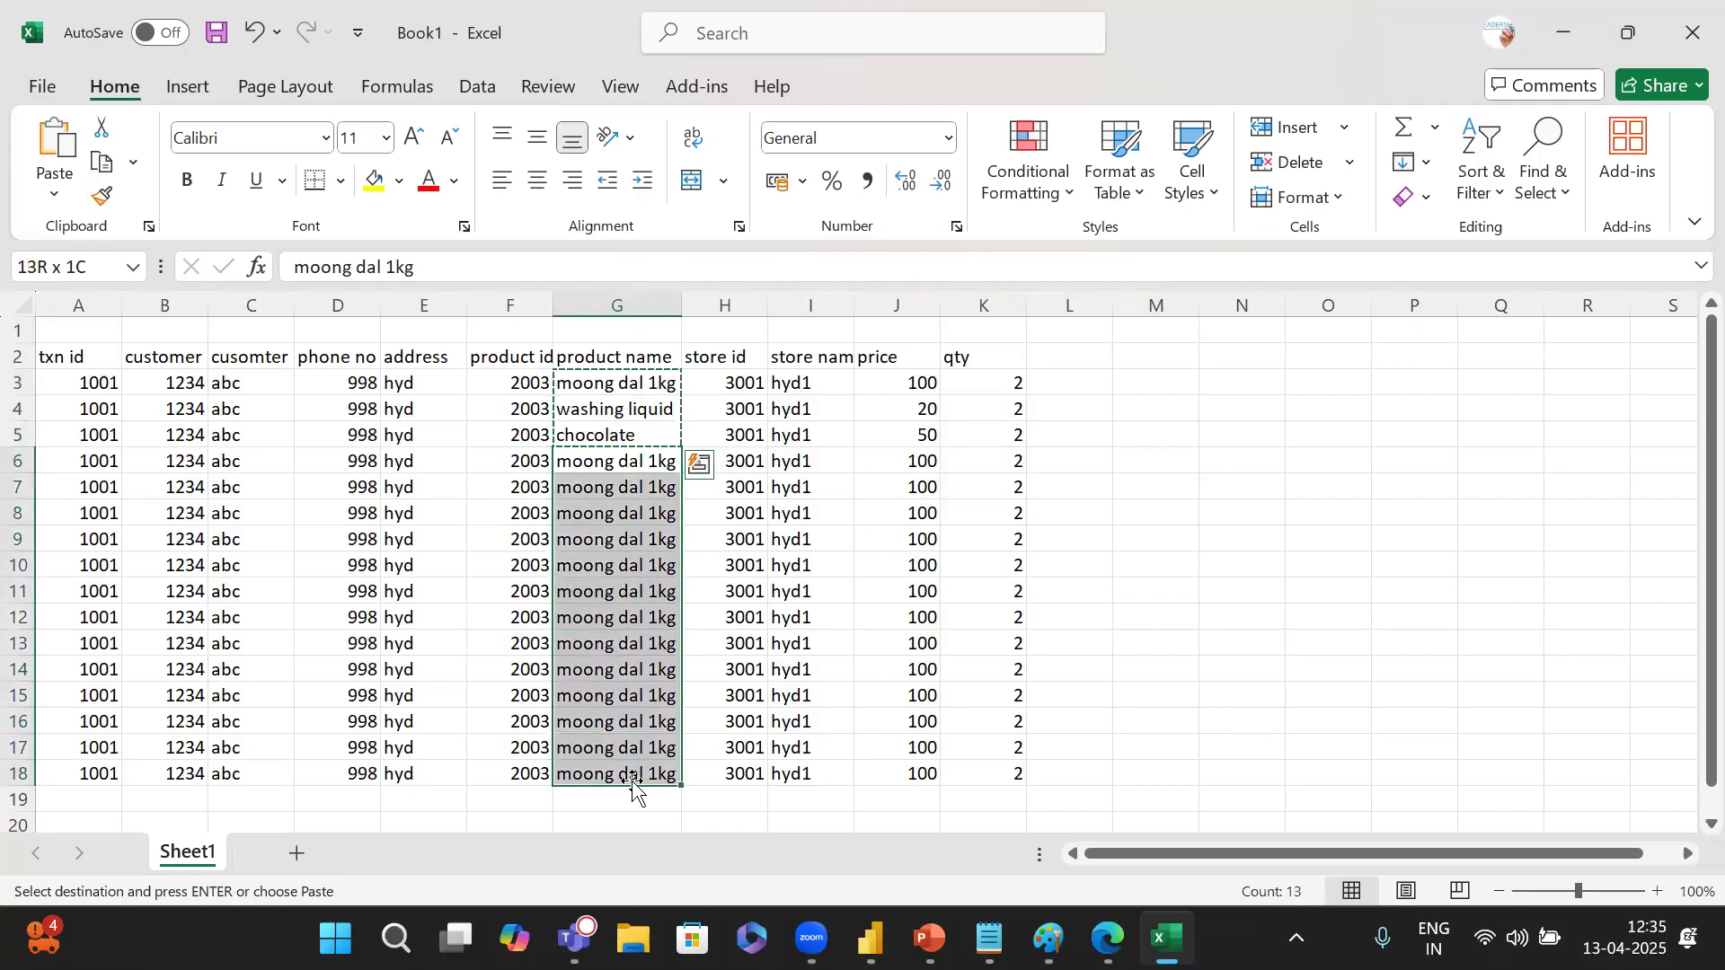
{"action": "key", "text": "ctrl+v"}
{"action": "left_click", "coordinate": [645, 551]}
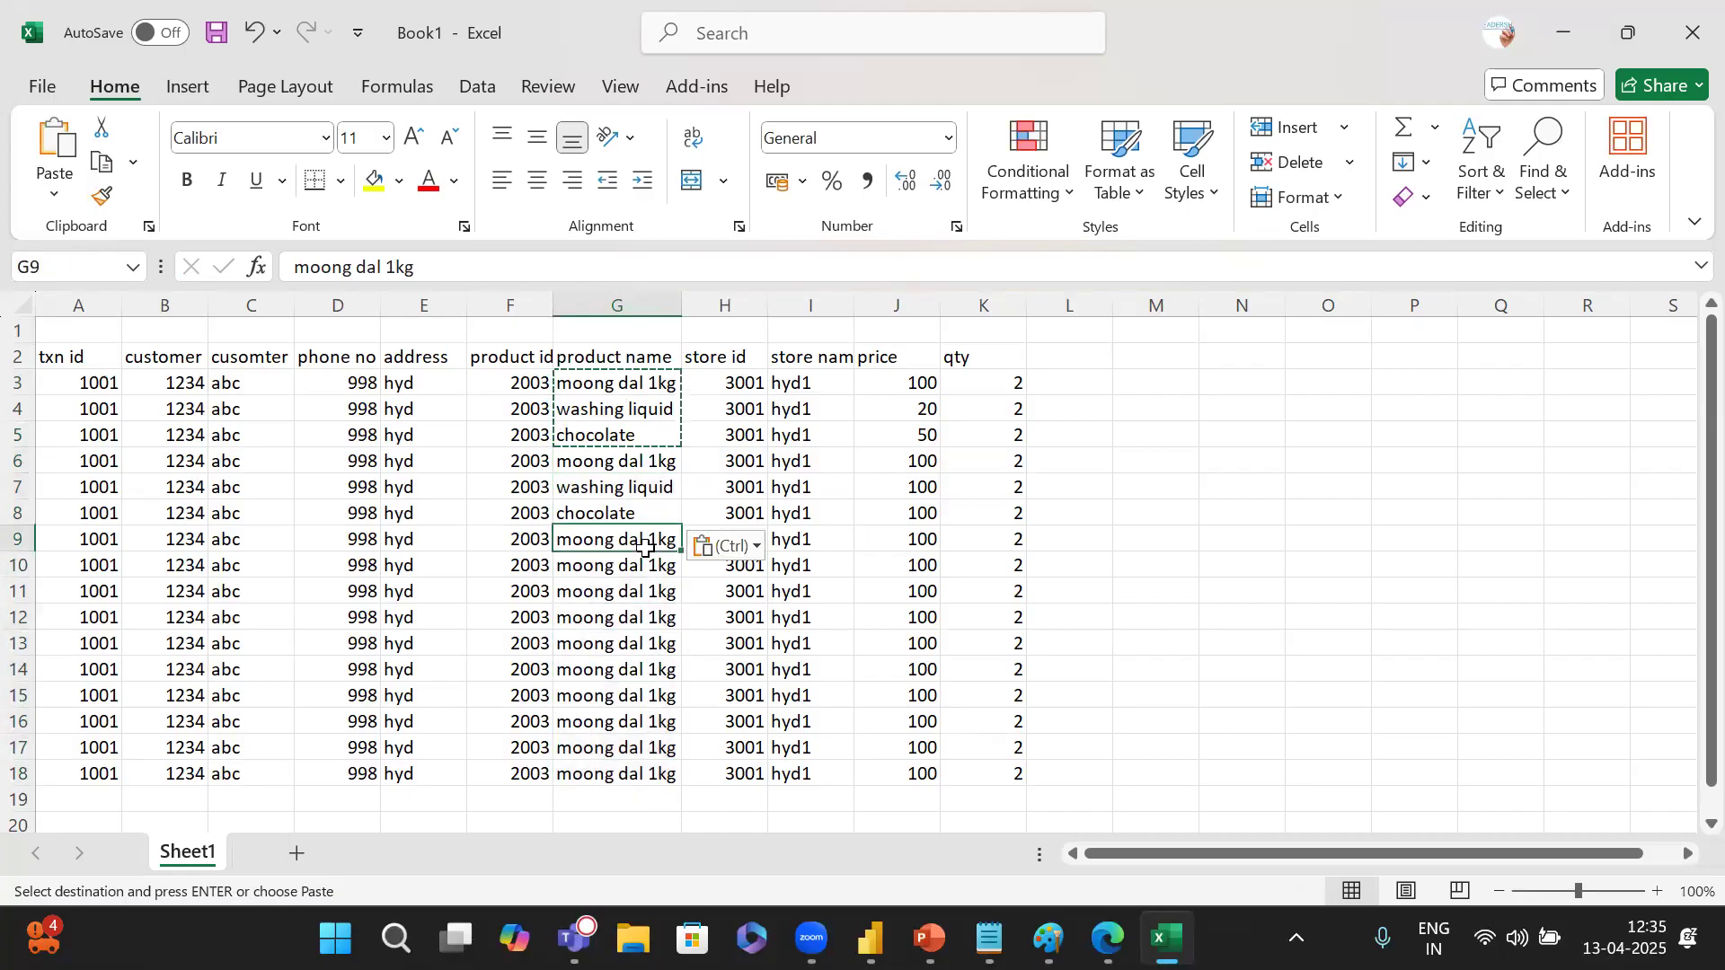
{"action": "key", "text": "ctrl+v"}
{"action": "left_click", "coordinate": [617, 623]}
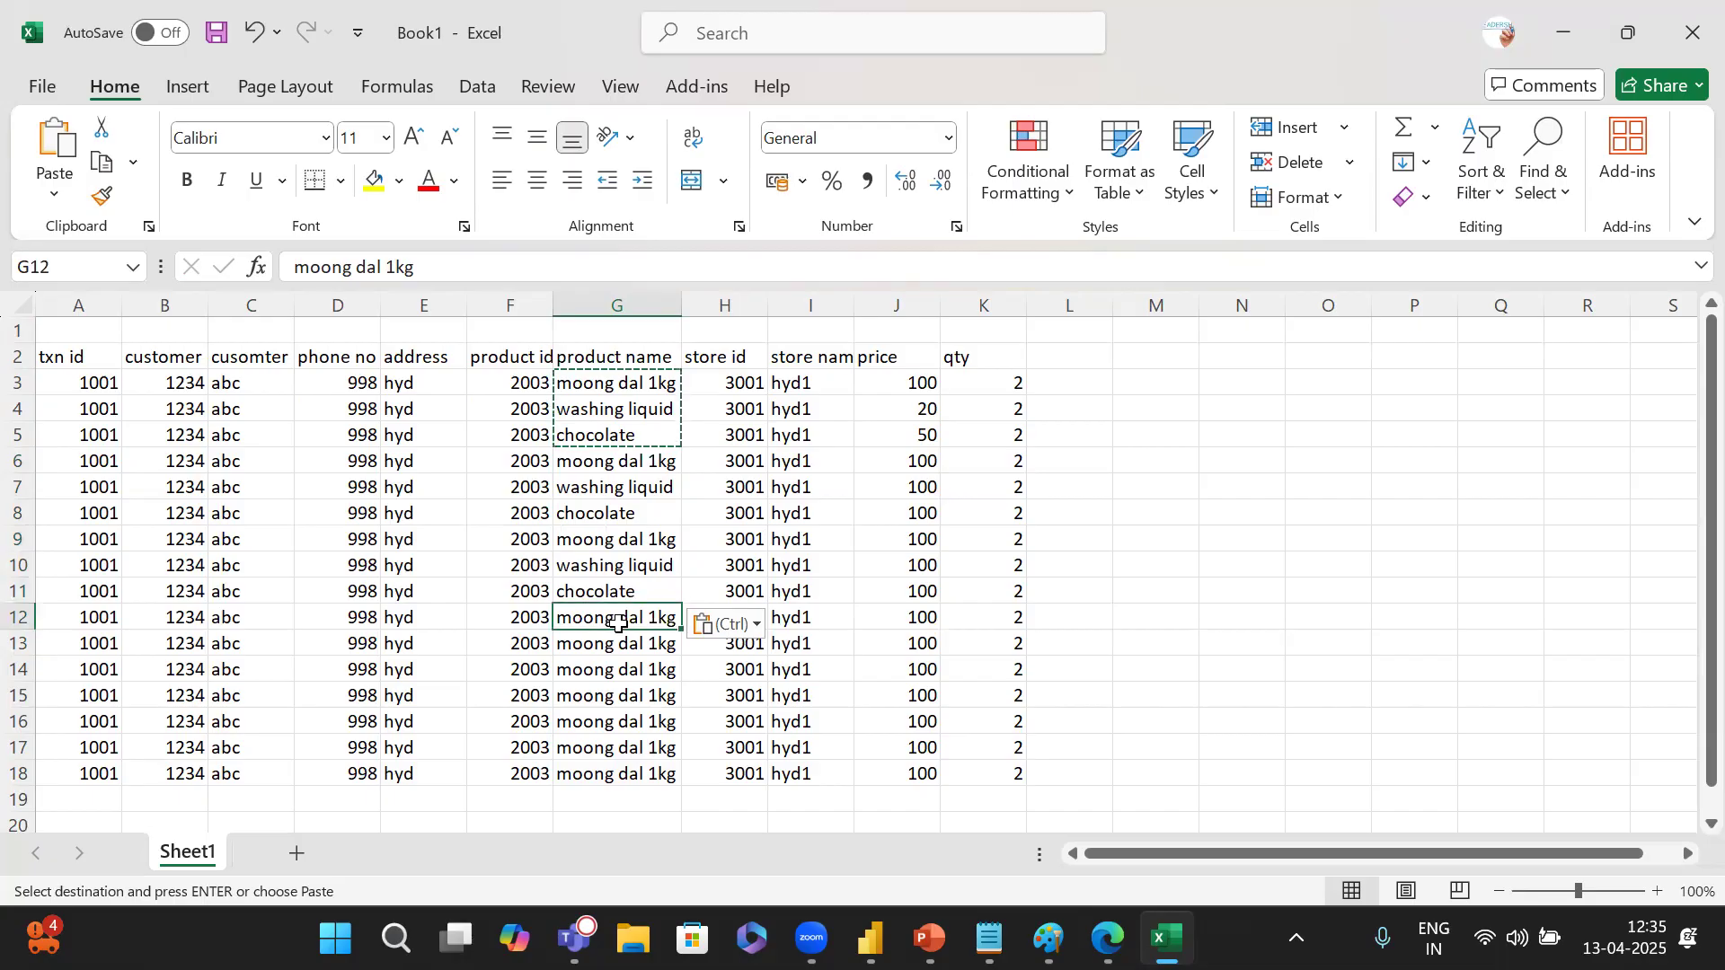
{"action": "key", "text": "ctrl+v"}
{"action": "left_click", "coordinate": [616, 699]}
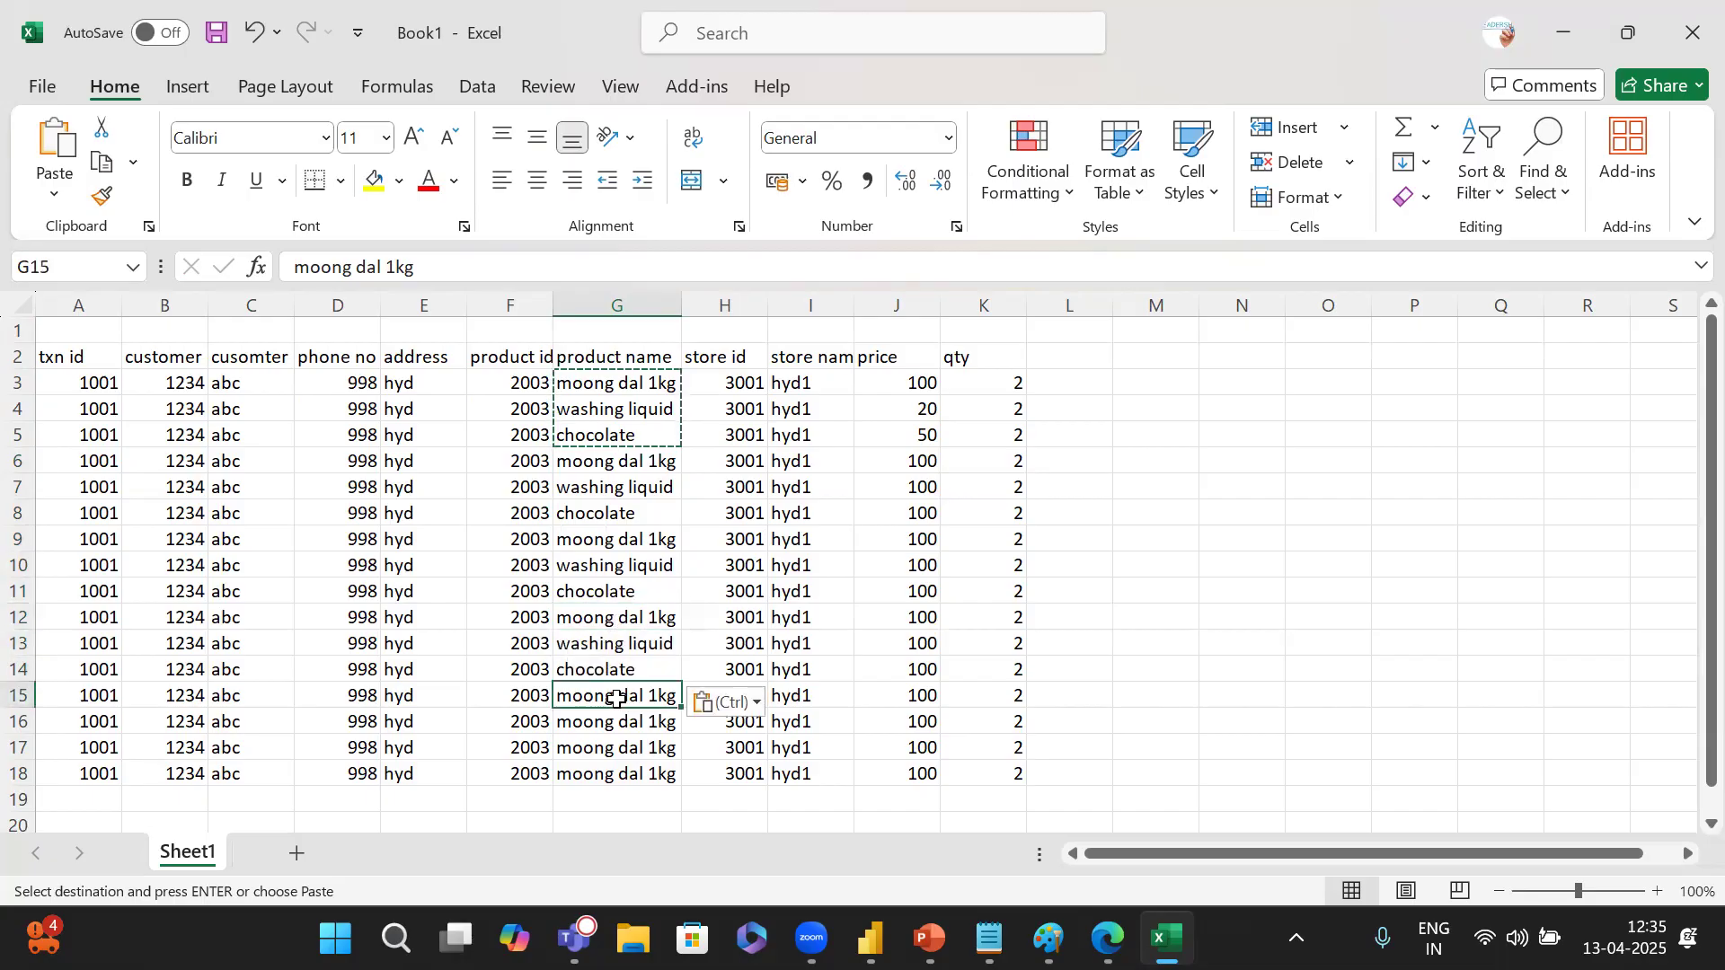
{"action": "key", "text": "ctrl+v"}
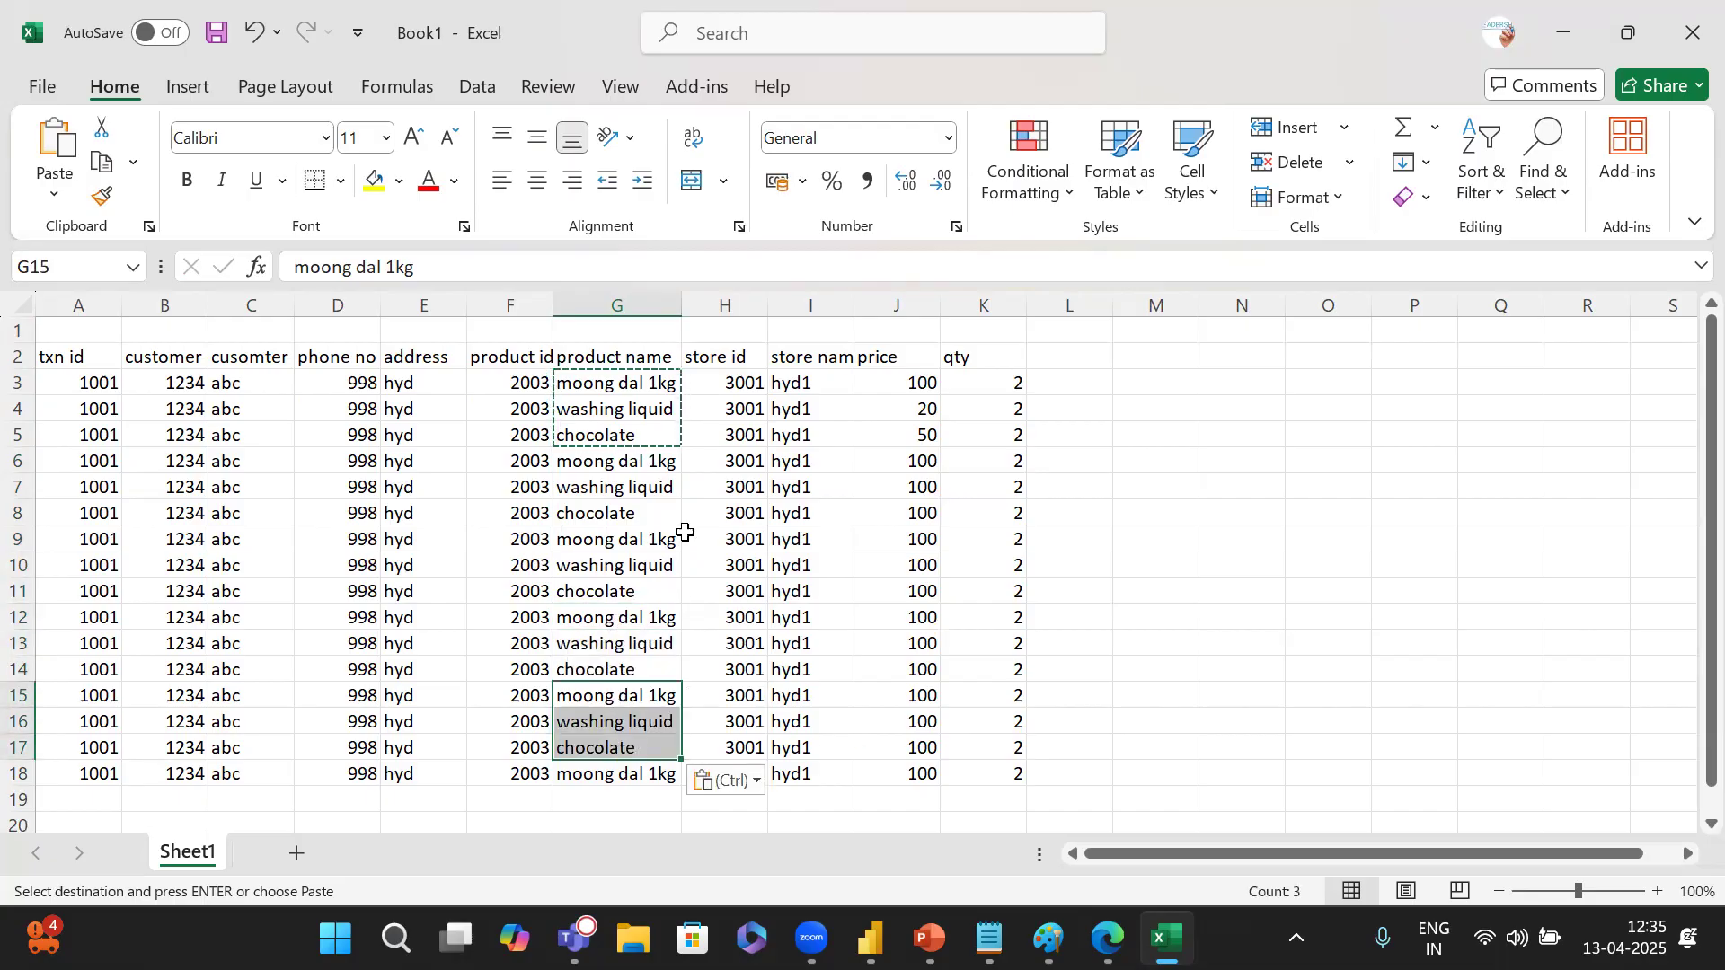
Set the product id to 2004 in F4 and to 2005 in F5.
{"action": "left_click", "coordinate": [526, 411]}
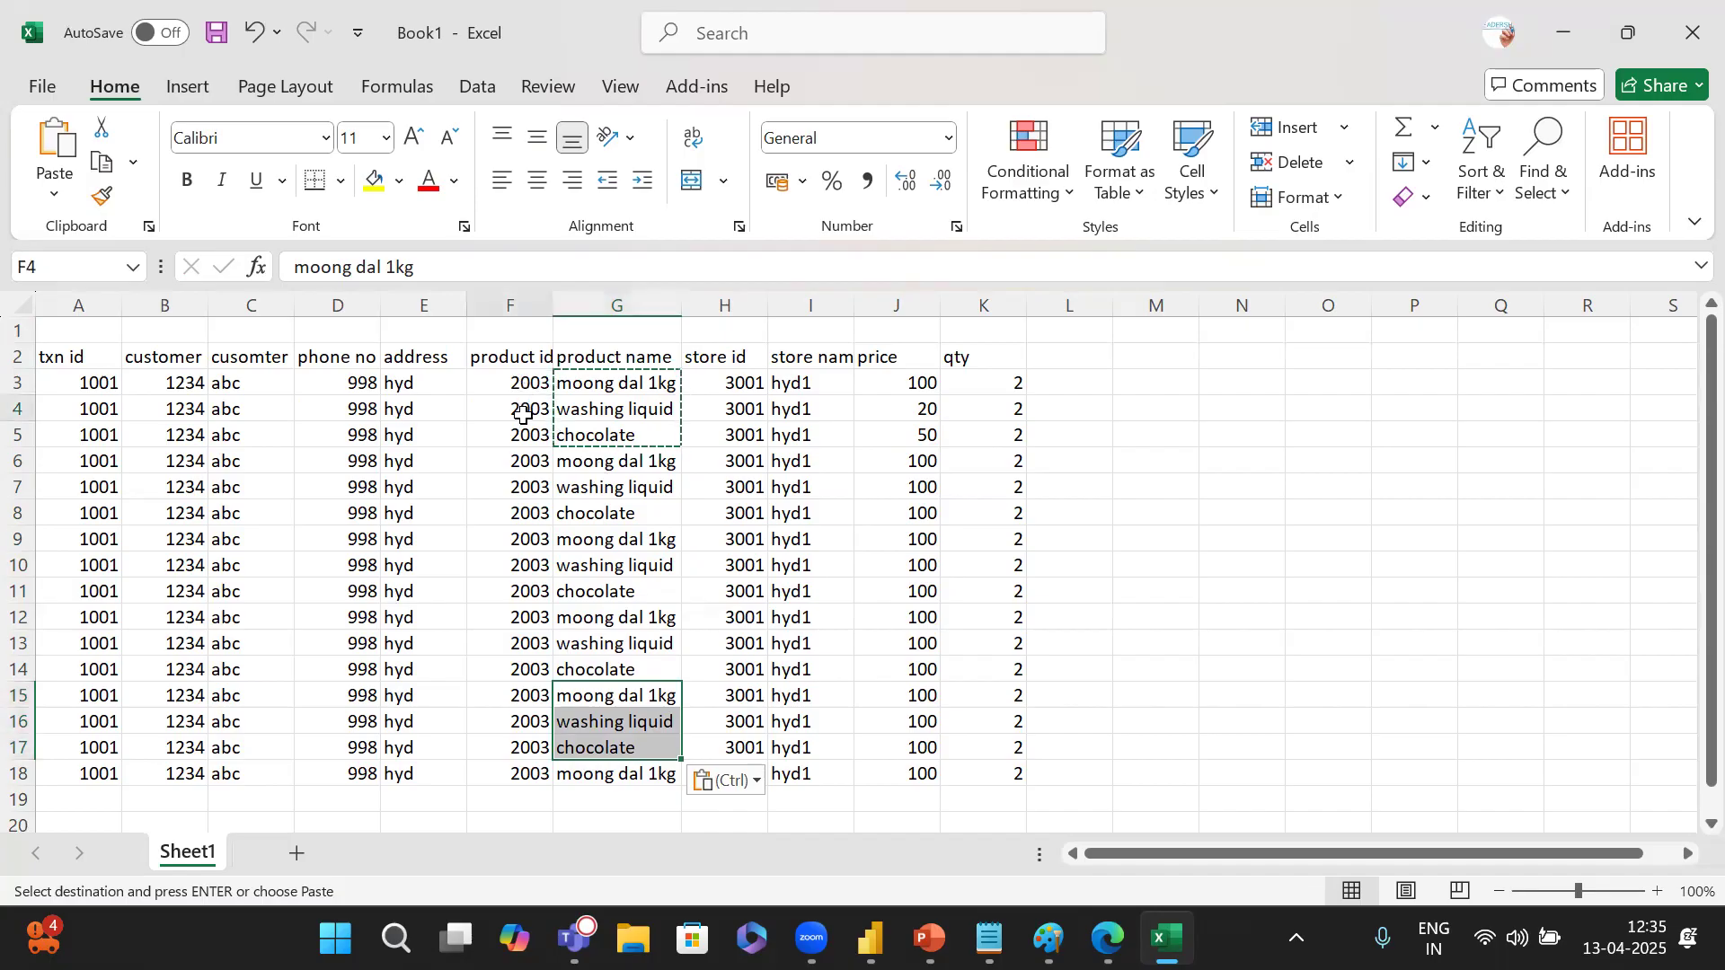
{"action": "type", "text": "2"}
{"action": "key", "text": "Return"}
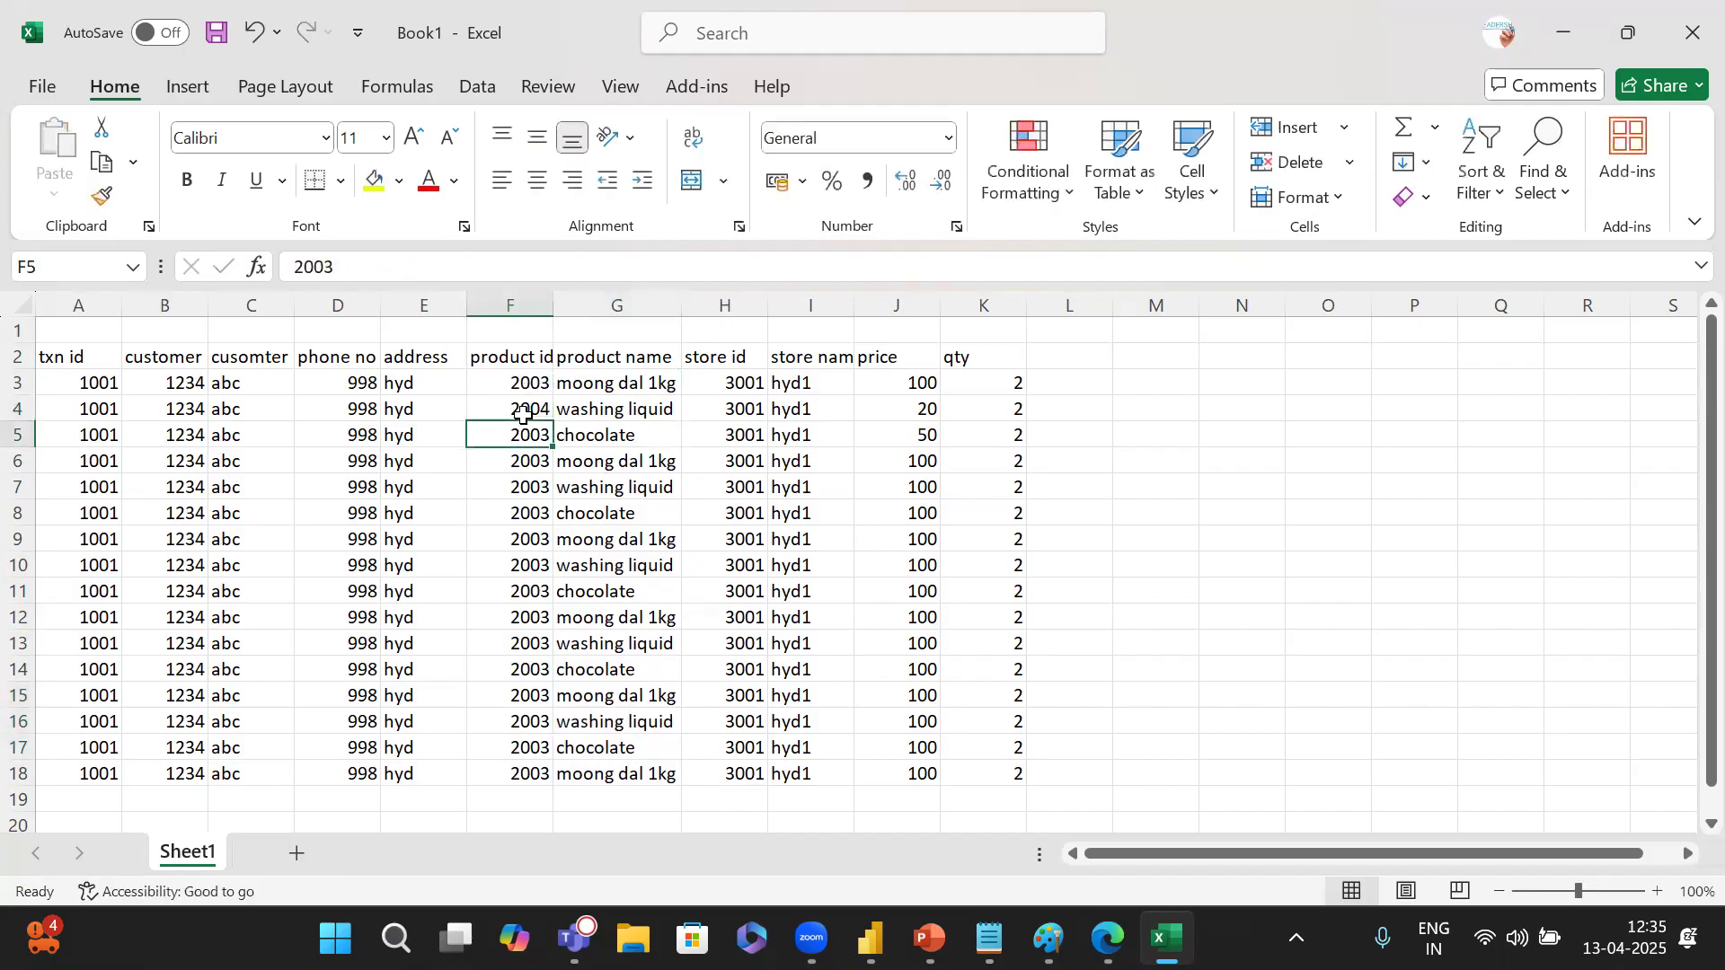
{"action": "type", "text": "2"}
{"action": "key", "text": "Return"}
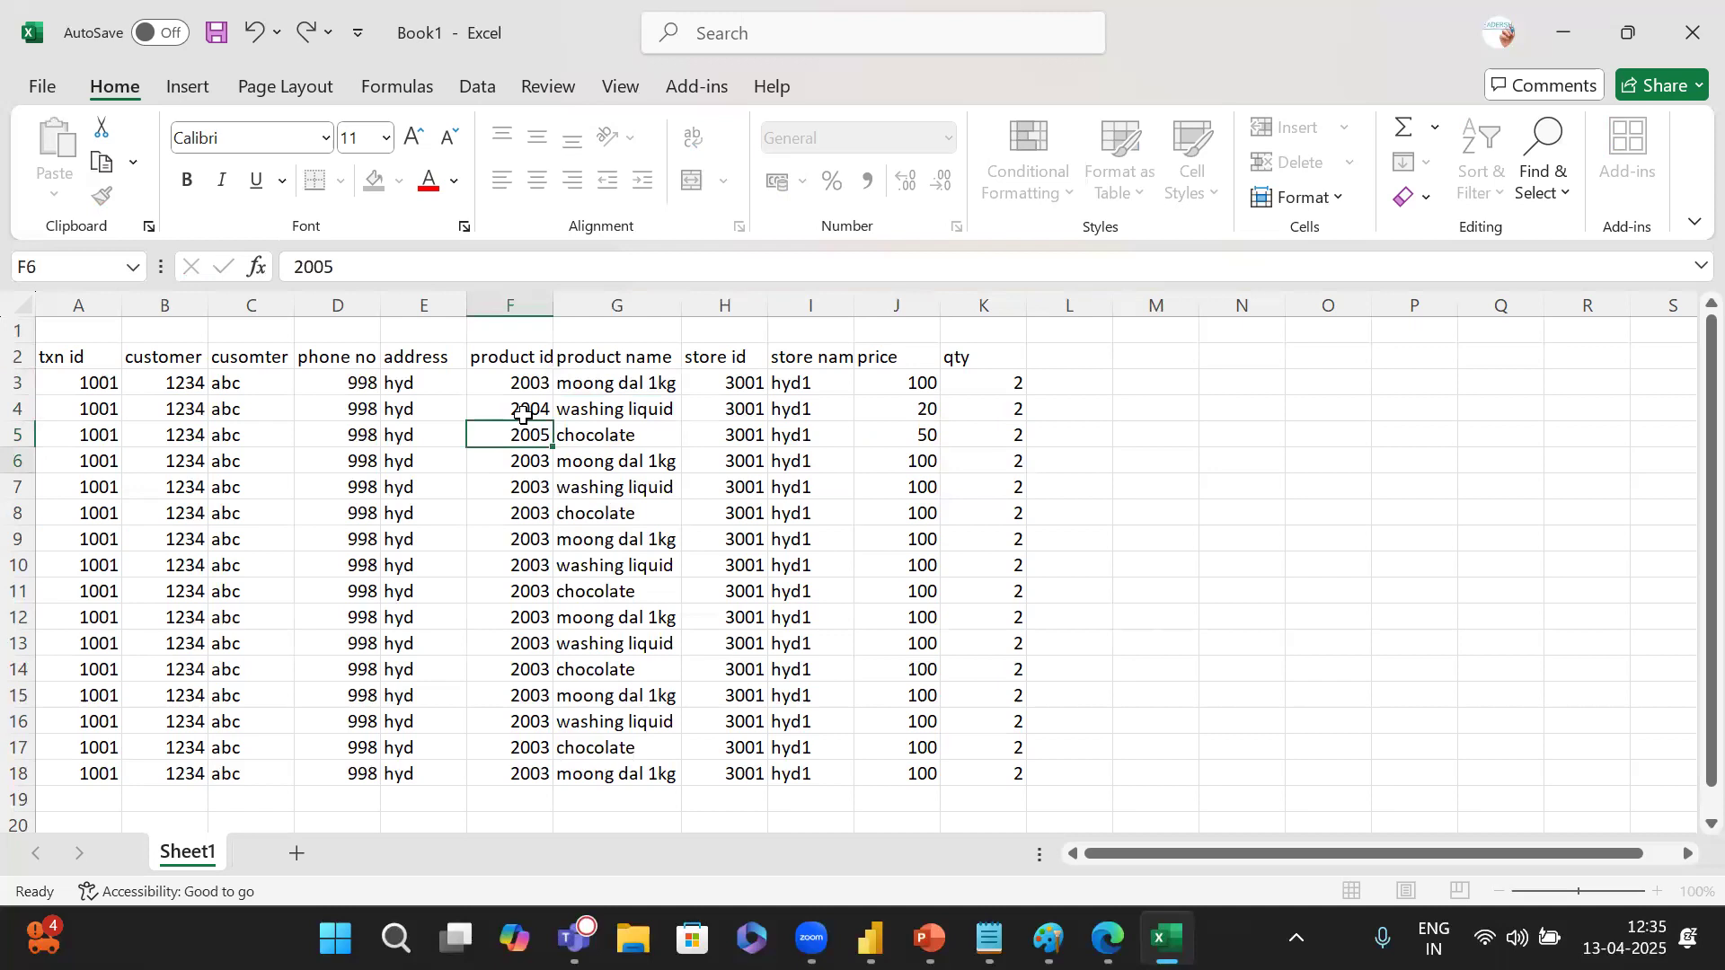
Copy the product ids in F3:F5 and paste them repeatedly down the product id column through F17.
{"action": "left_click_drag", "start_coordinate": [517, 375], "coordinate": [534, 751]}
{"action": "key", "text": "ctrl+c"}
{"action": "key", "text": "ctrl+v"}
{"action": "key", "text": "ctrl+v"}
{"action": "key", "text": "ctrl+v"}
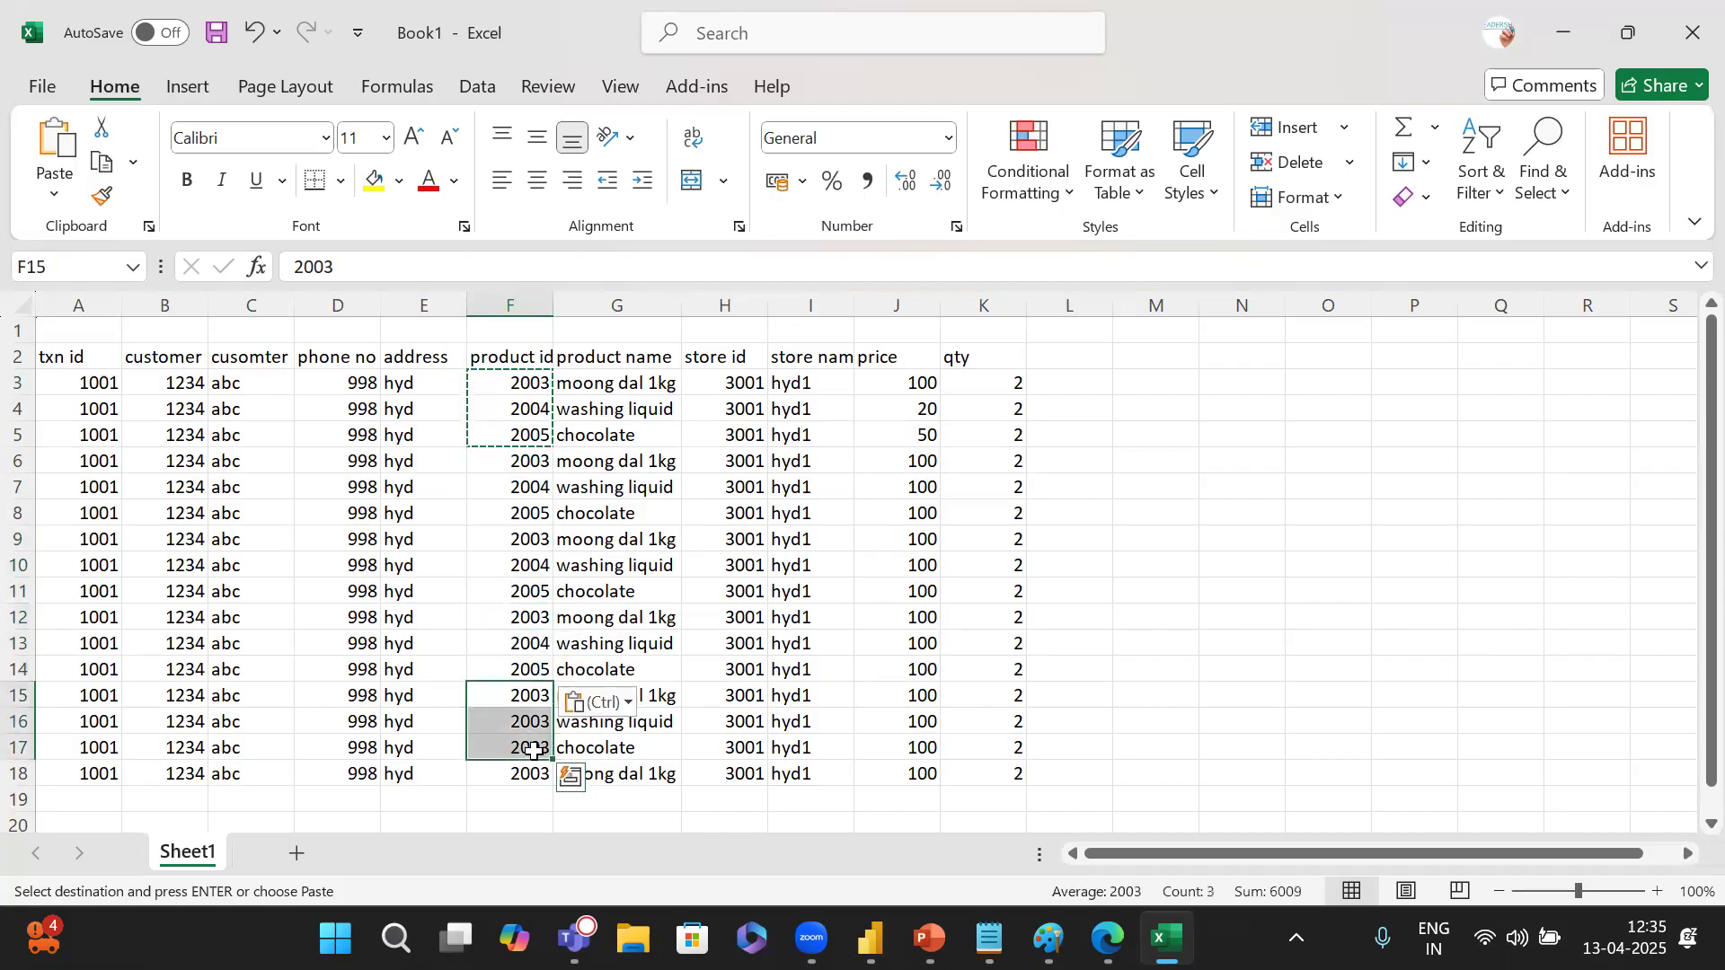
{"action": "key", "text": "ctrl+v"}
{"action": "left_click", "coordinate": [641, 672]}
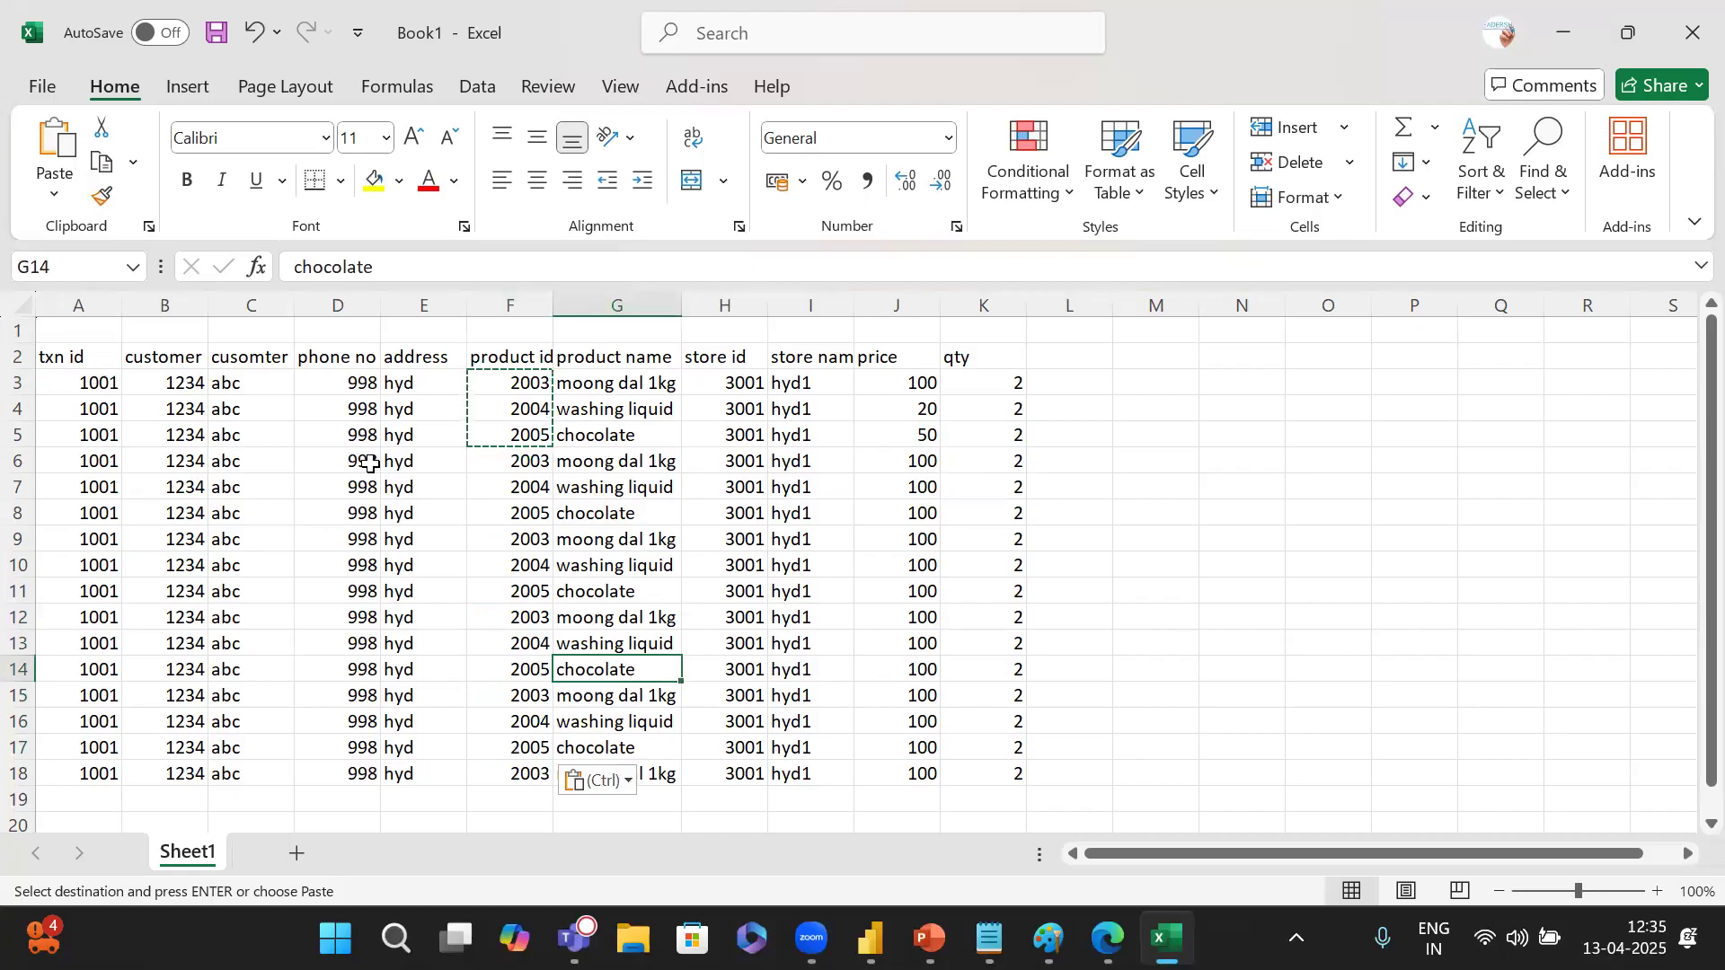
{"action": "left_click", "coordinate": [277, 585]}
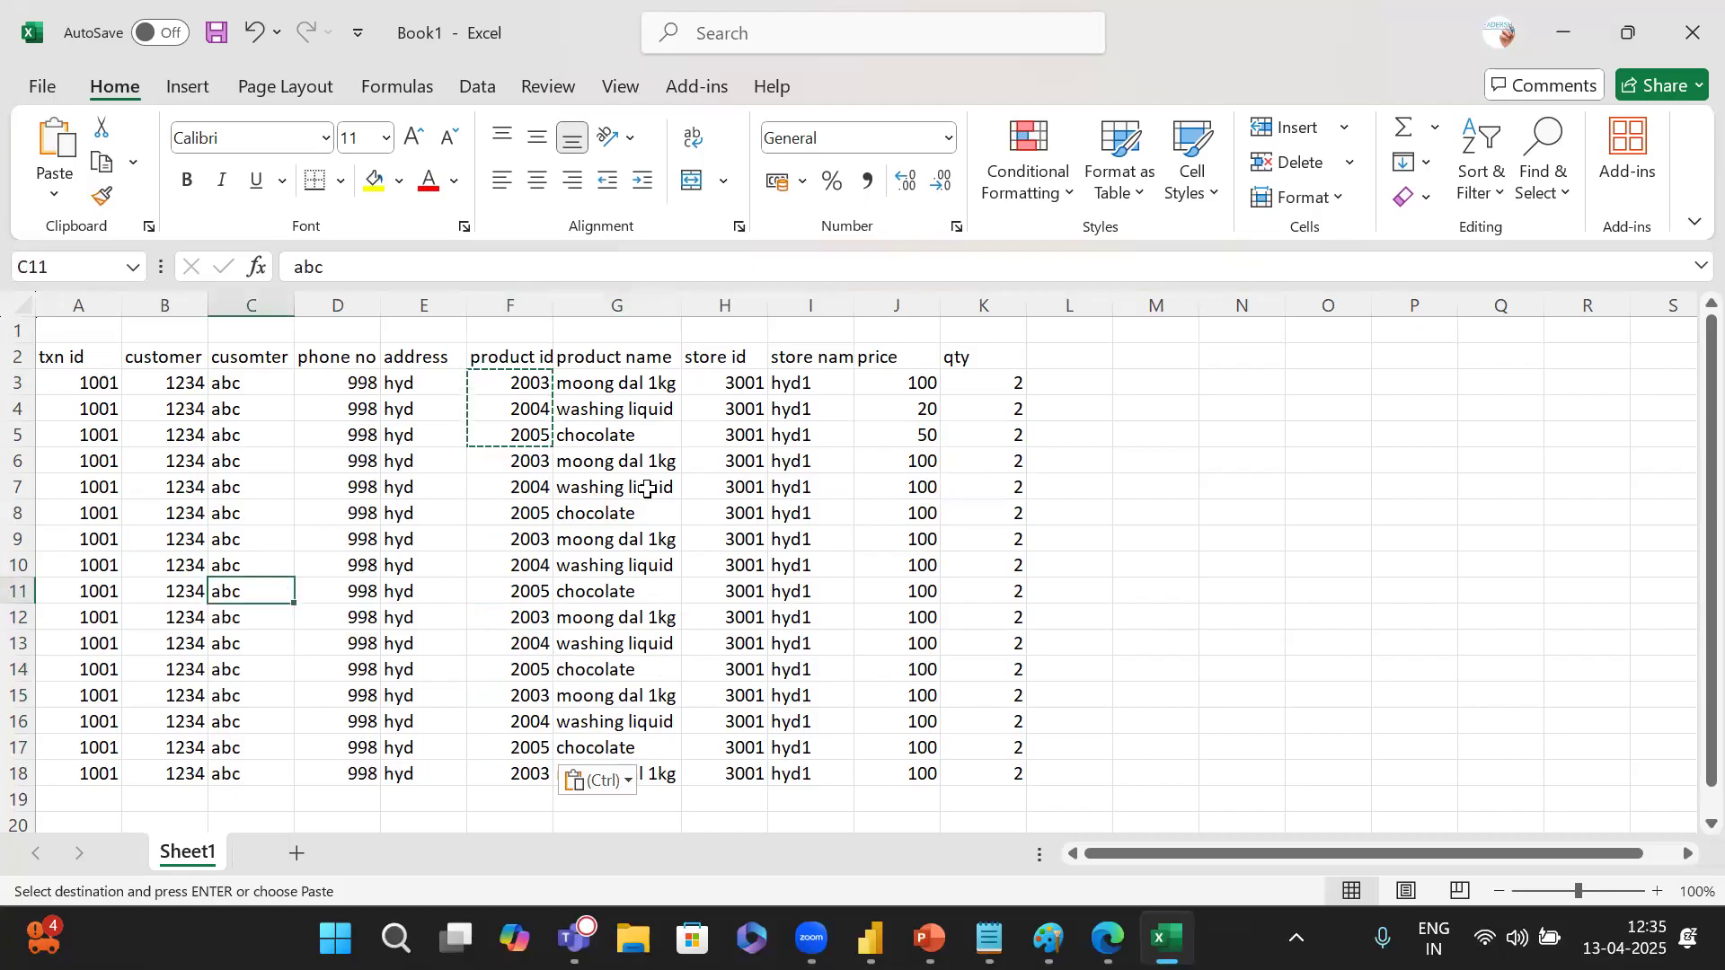
Set the price to 20 in J8 and to 50 in J9.
{"action": "left_click", "coordinate": [903, 382]}
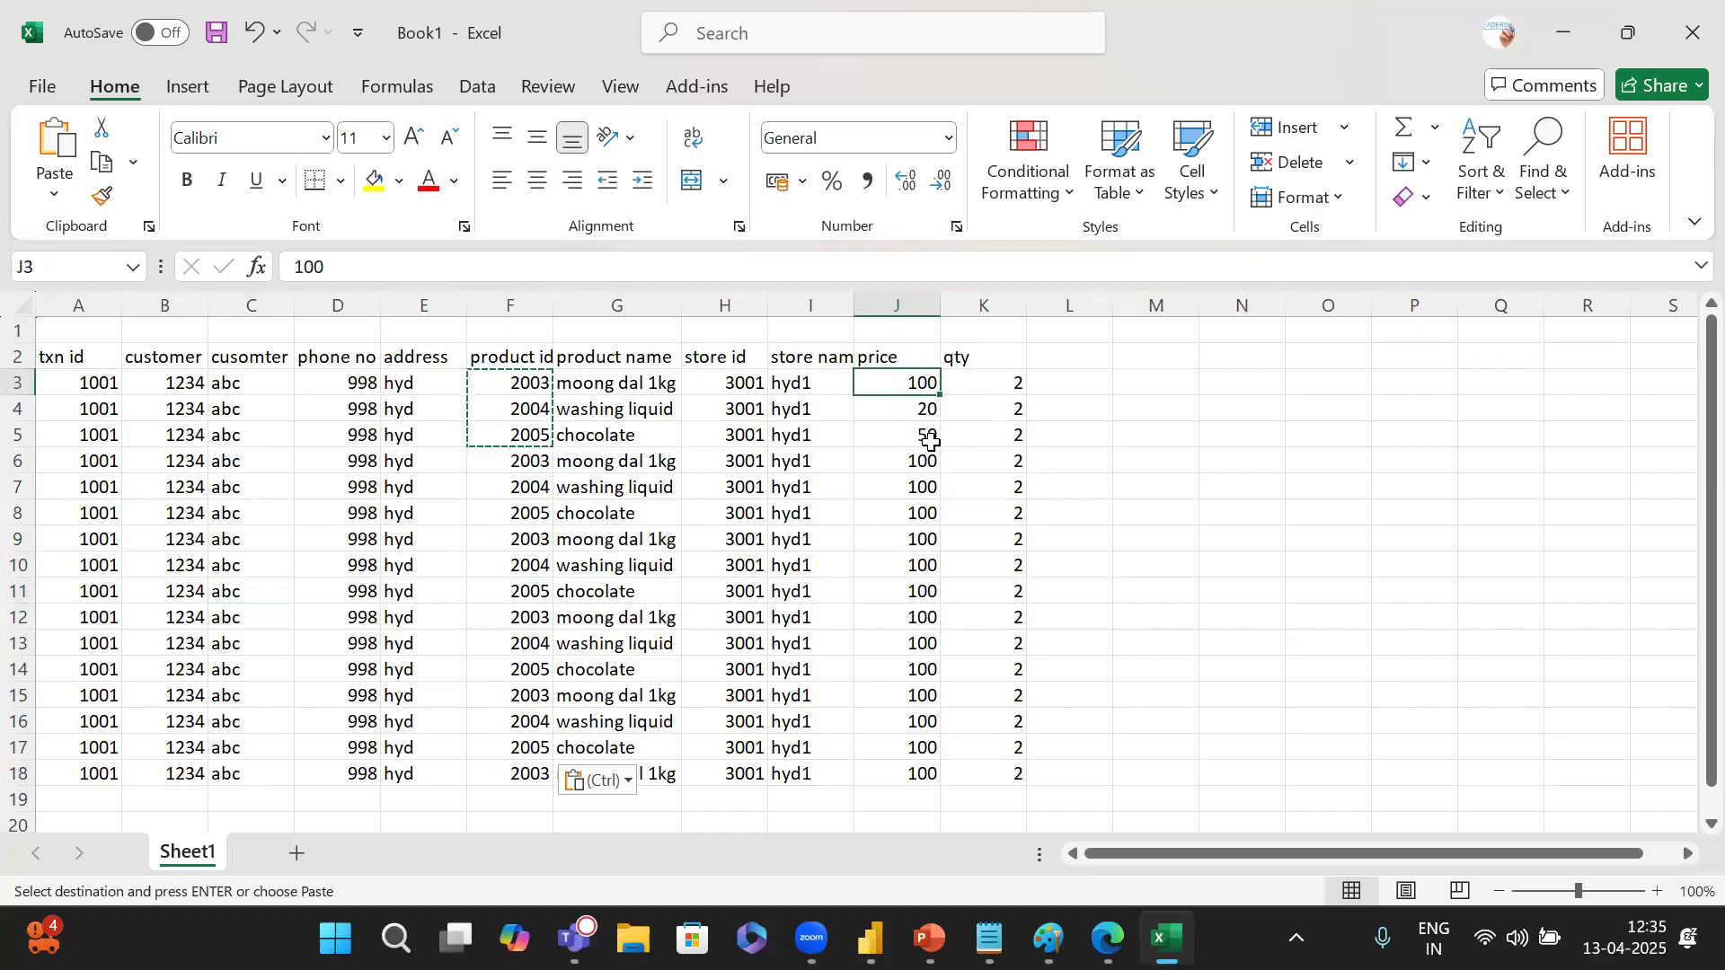
{"action": "left_click", "coordinate": [910, 510]}
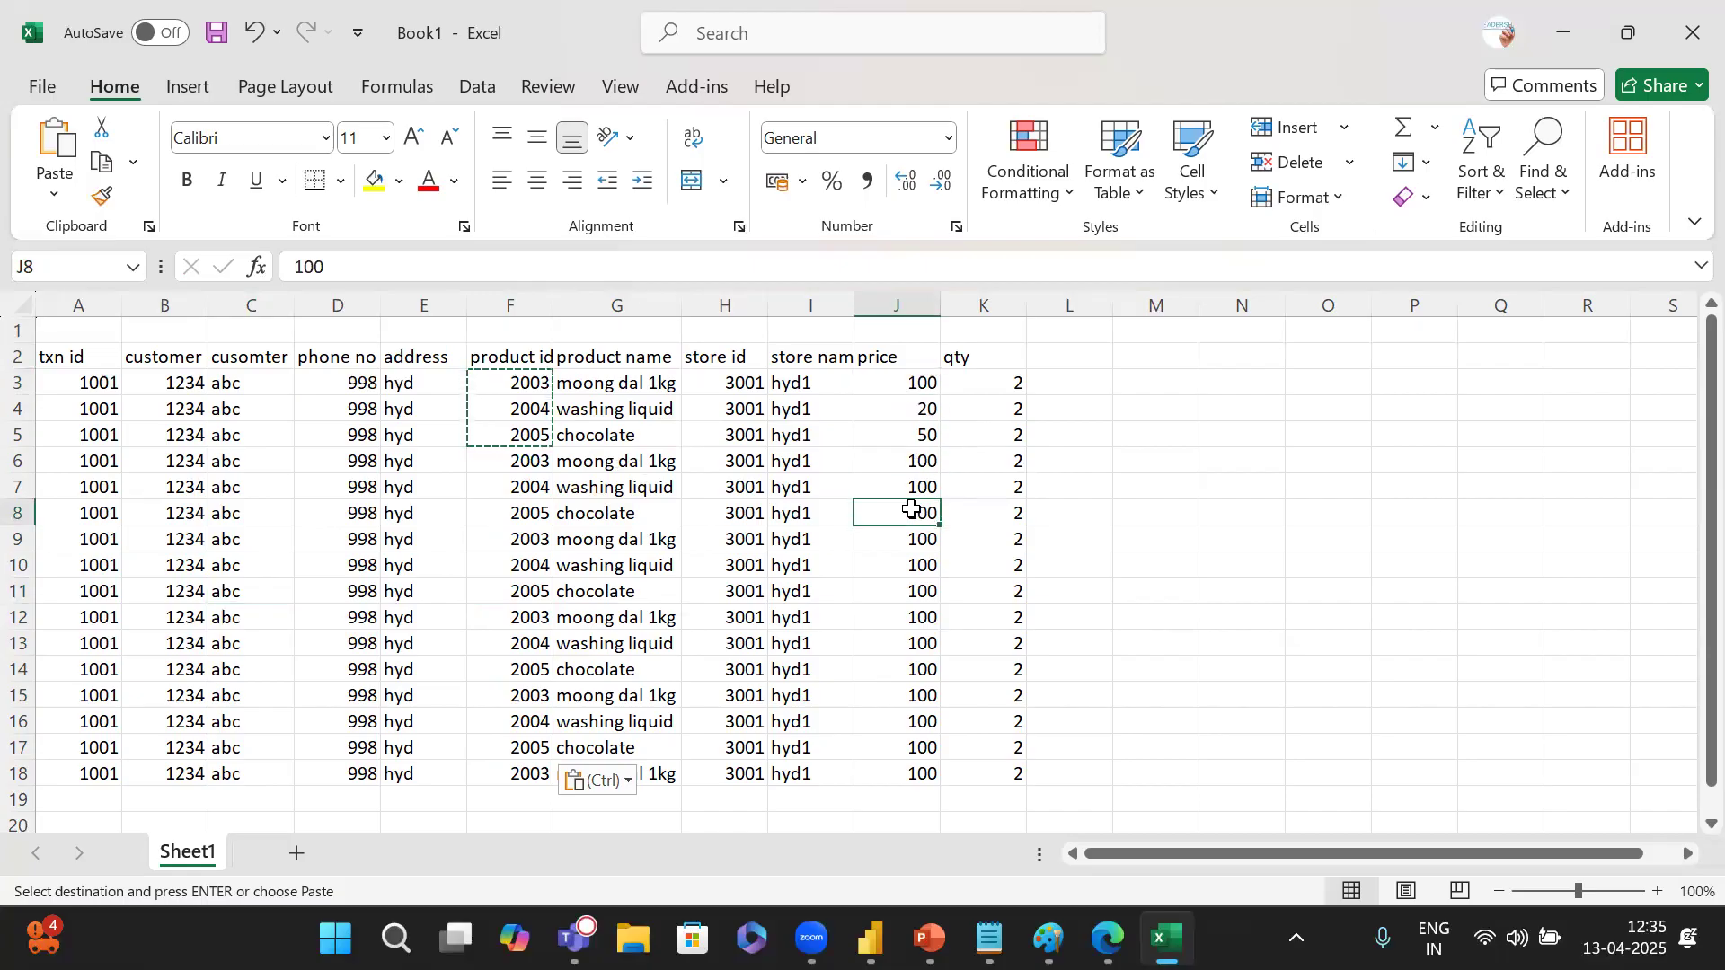
{"action": "type", "text": "20"}
{"action": "key", "text": "Return"}
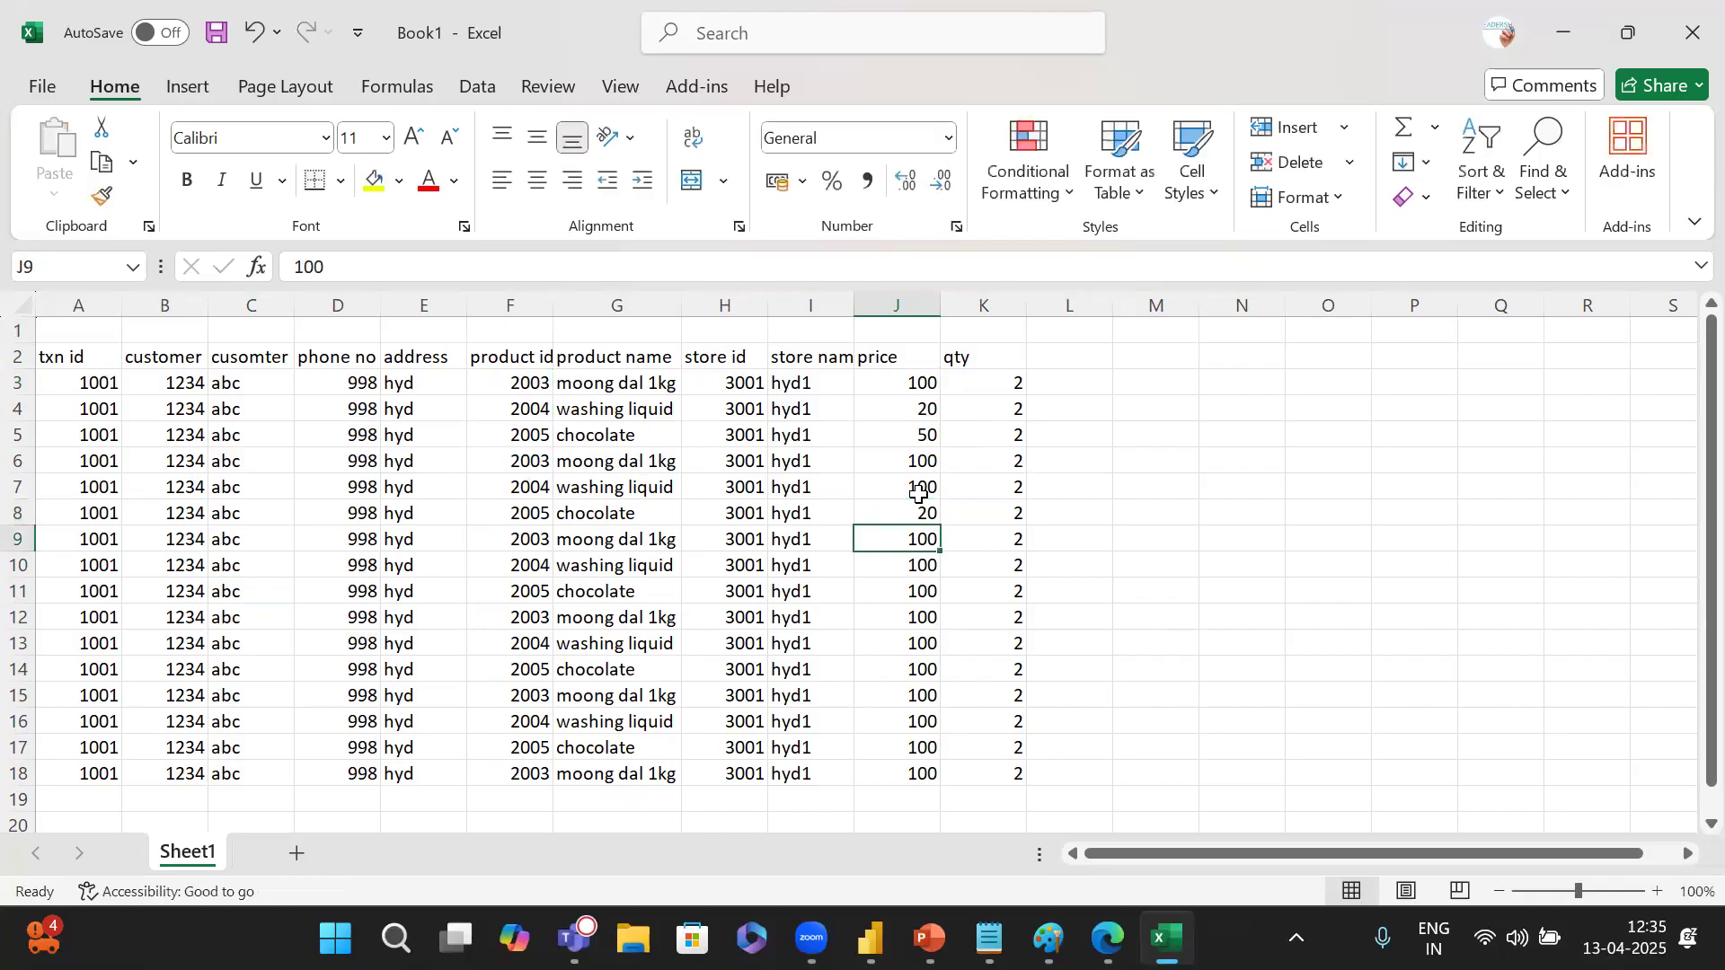
{"action": "type", "text": "50"}
{"action": "key", "text": "Return"}
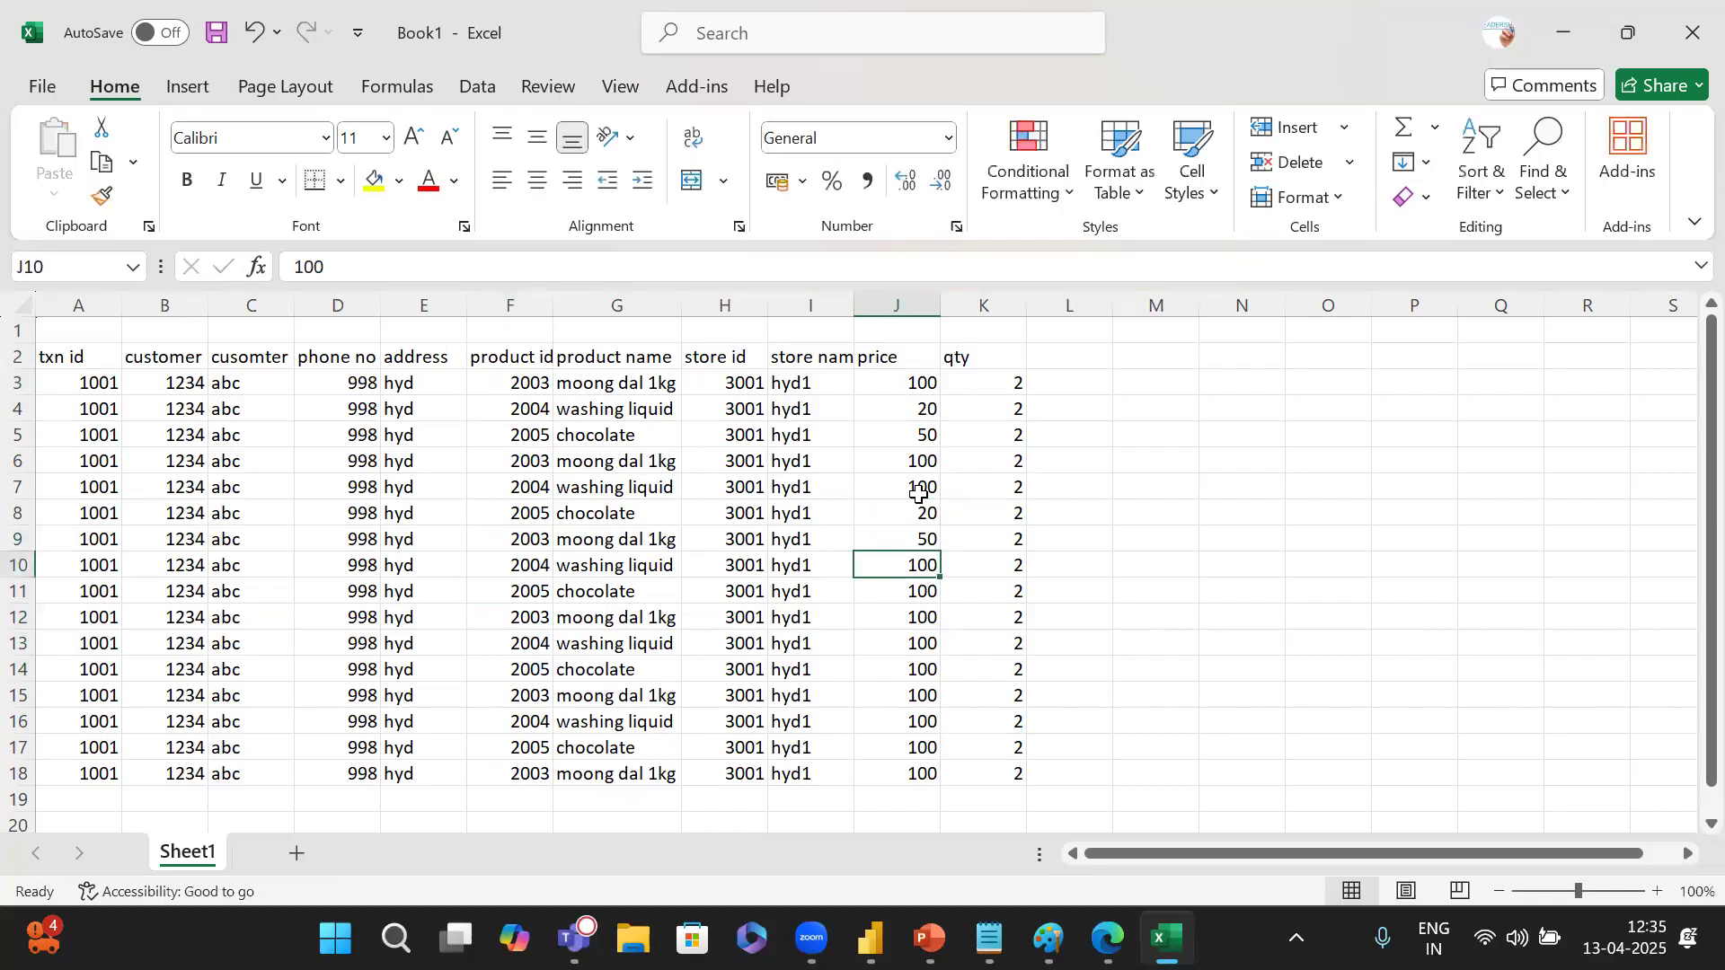
{"action": "left_click", "coordinate": [936, 614]}
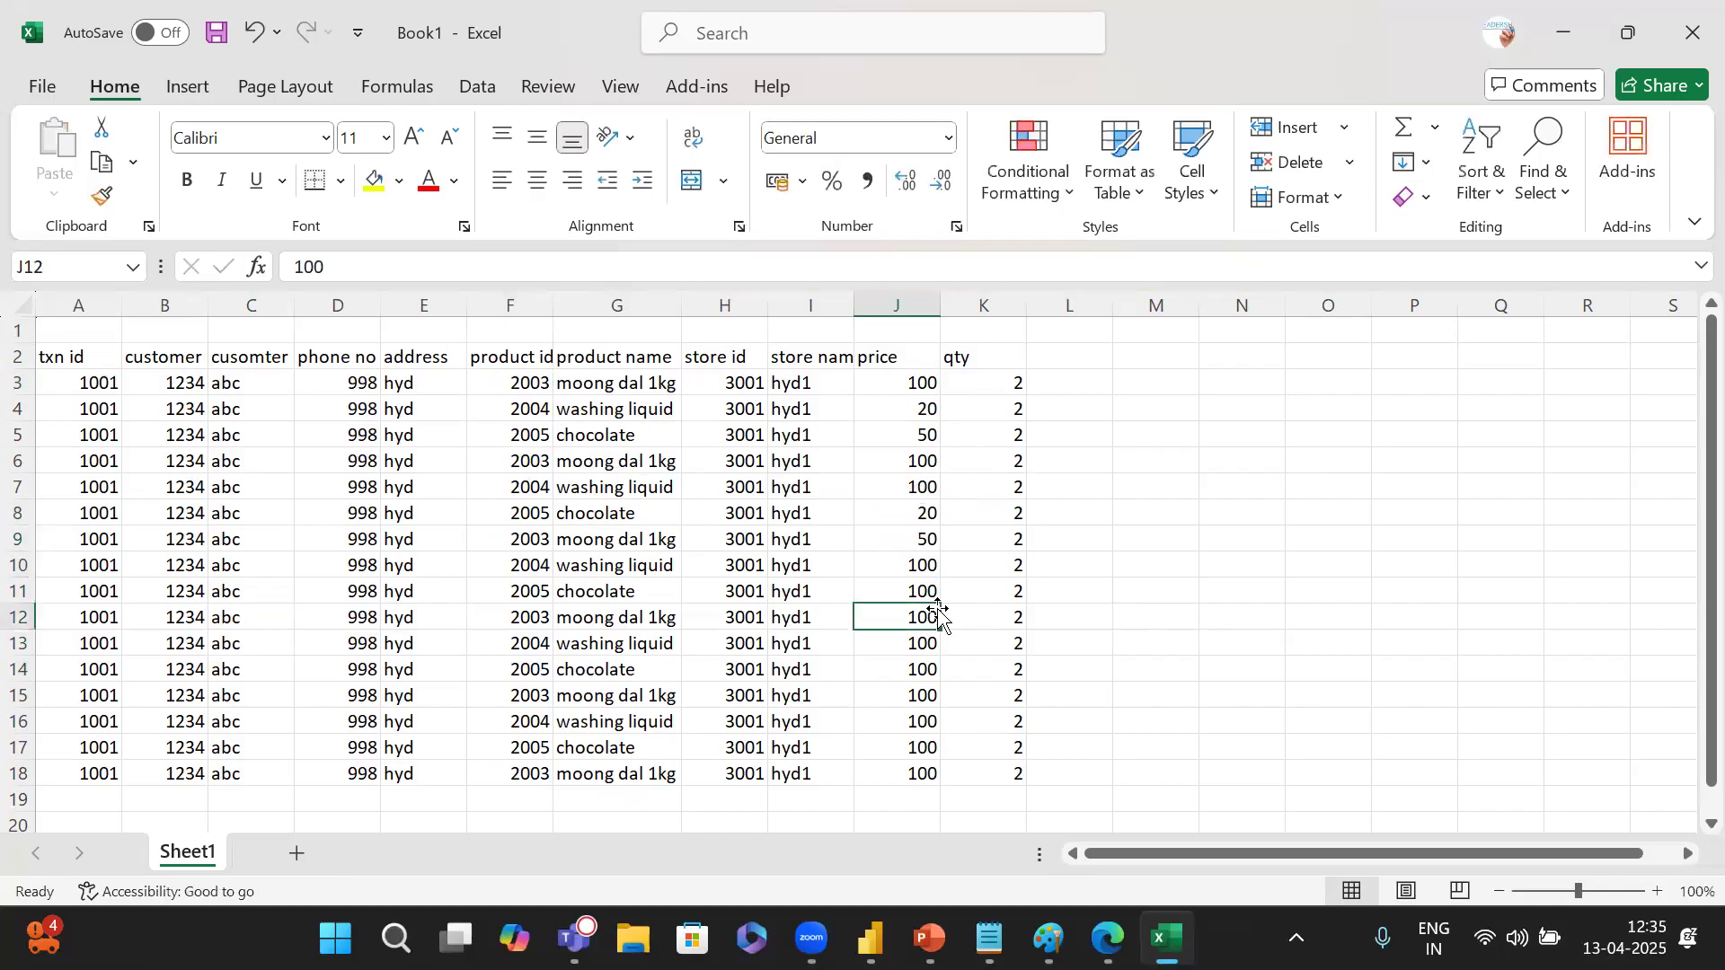
Set the qty values to 3 in K4, 1 in K5 and 4 in K6.
{"action": "left_click", "coordinate": [1014, 381]}
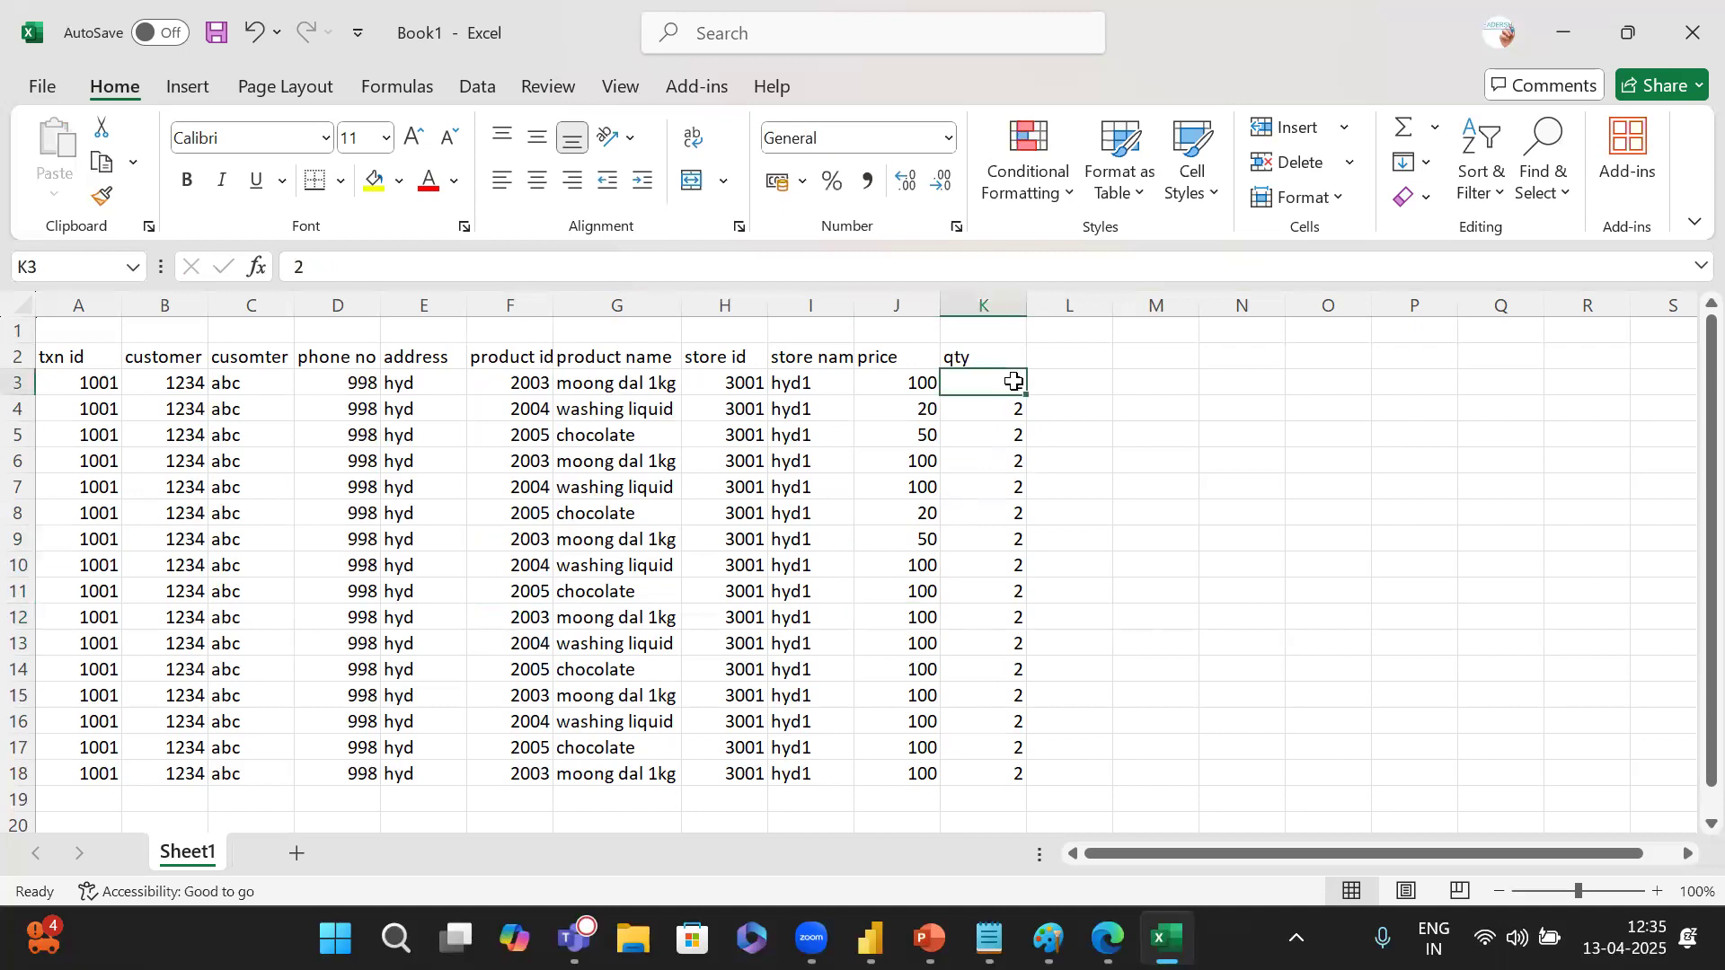
{"action": "key", "text": "Return"}
{"action": "type", "text": "3"}
{"action": "key", "text": "Return"}
{"action": "type", "text": "1"}
{"action": "key", "text": "Return"}
{"action": "type", "text": "4"}
{"action": "key", "text": "Return"}
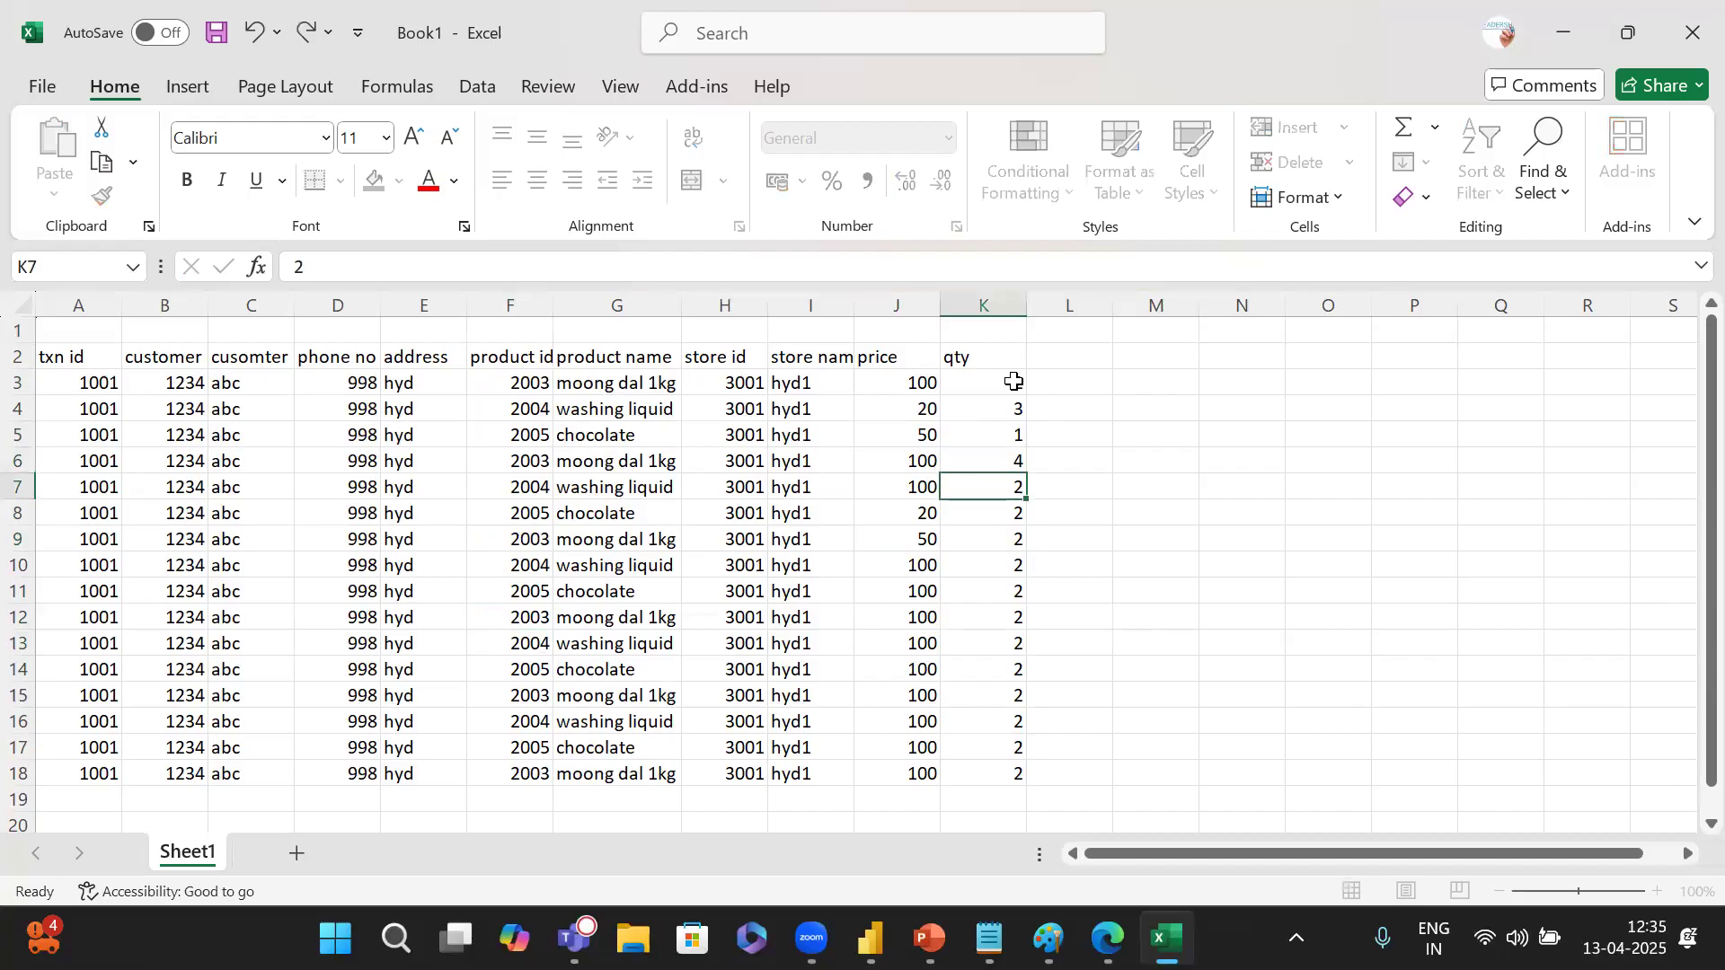
{"action": "key", "text": "Return"}
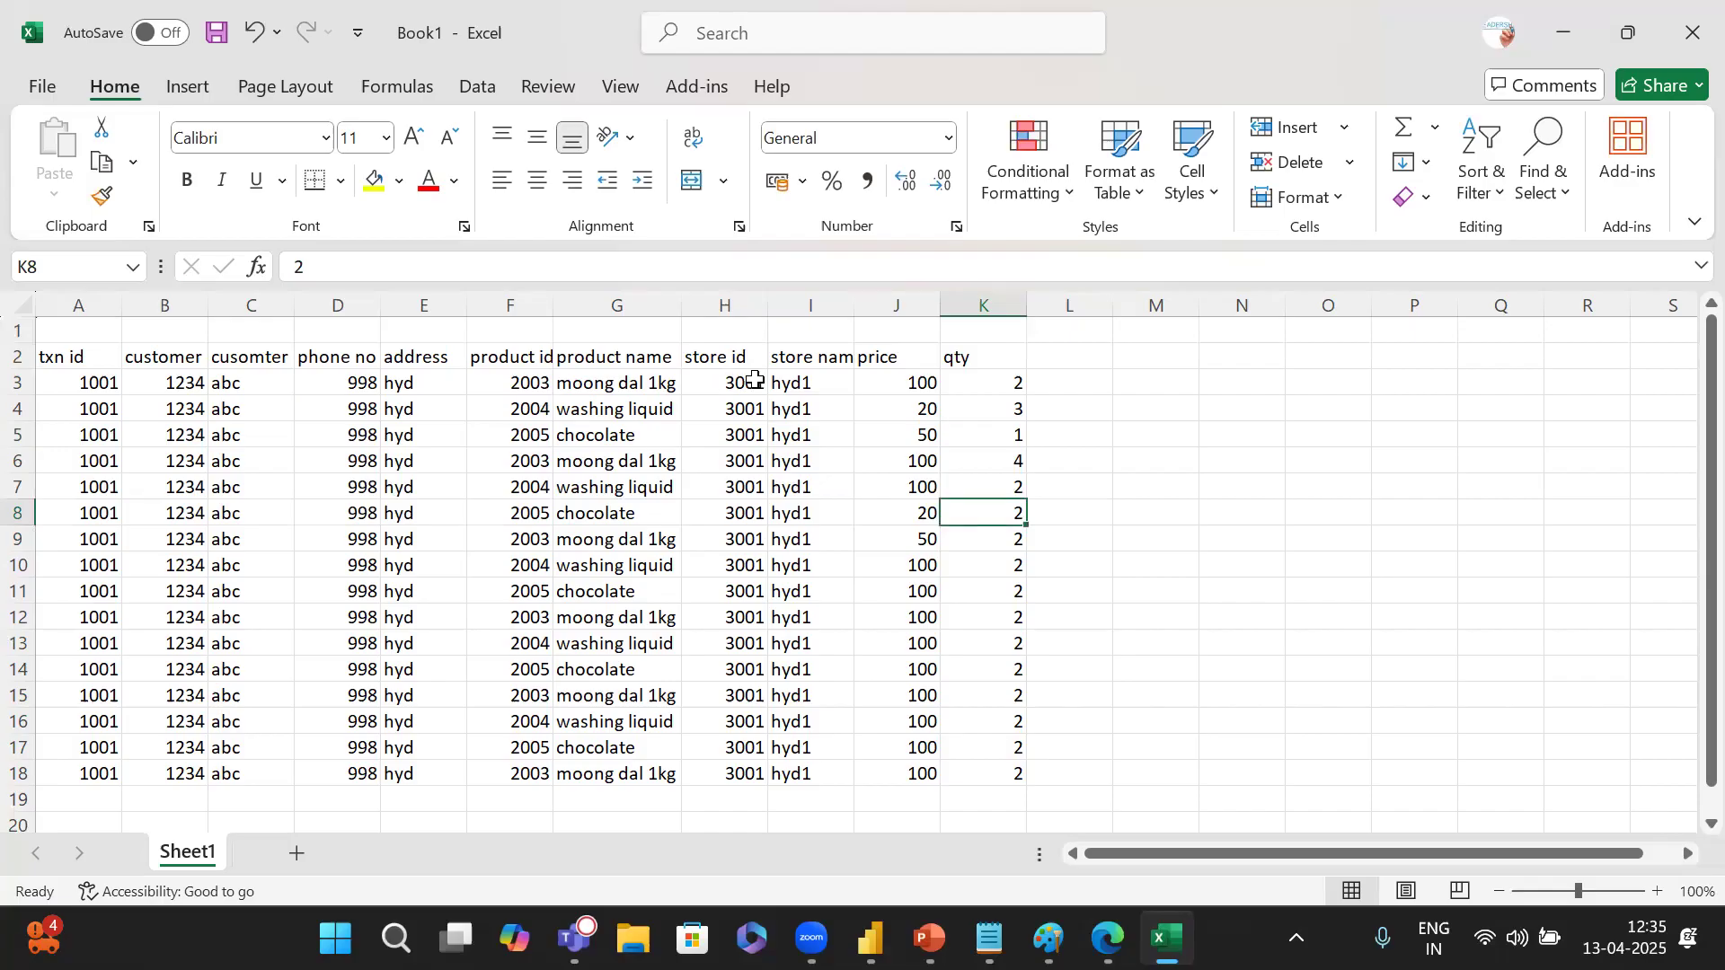
Enter 1002 as the txn id in A4 and continue the number series from A3:A4 down to A18.
{"action": "left_click_drag", "start_coordinate": [92, 382], "coordinate": [100, 409]}
{"action": "left_click", "coordinate": [101, 381]}
{"action": "left_click", "coordinate": [108, 409]}
{"action": "type", "text": "1002"}
{"action": "key", "text": "Return"}
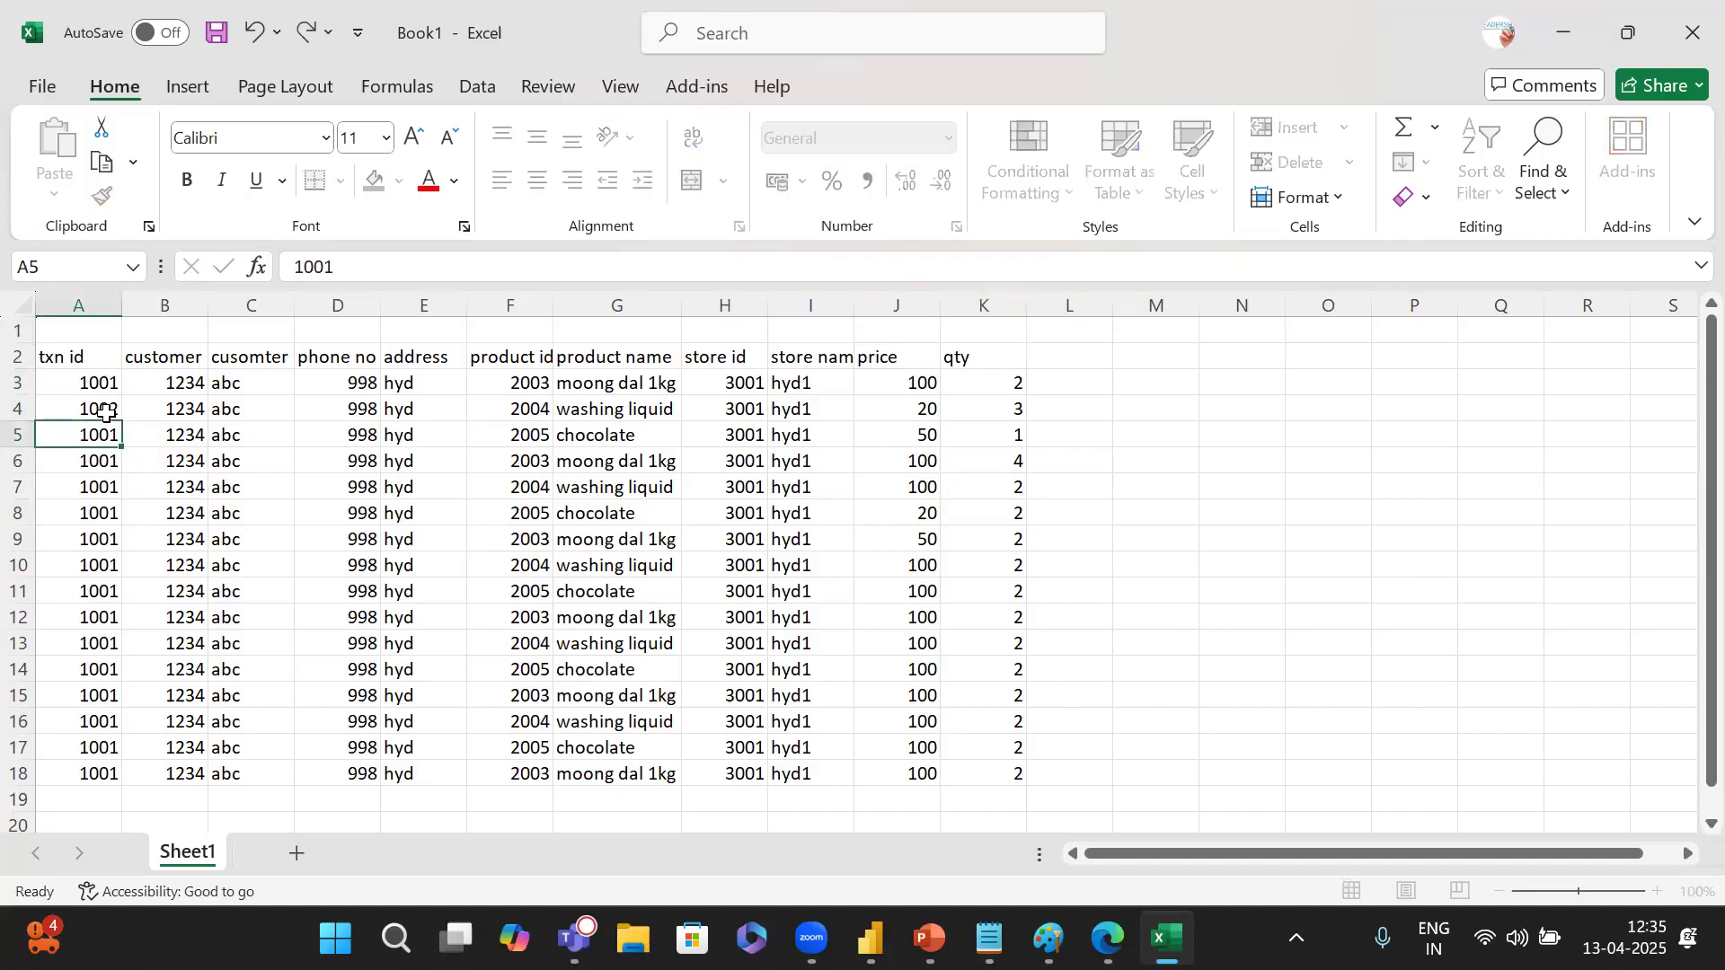
{"action": "left_click_drag", "start_coordinate": [99, 377], "coordinate": [122, 775]}
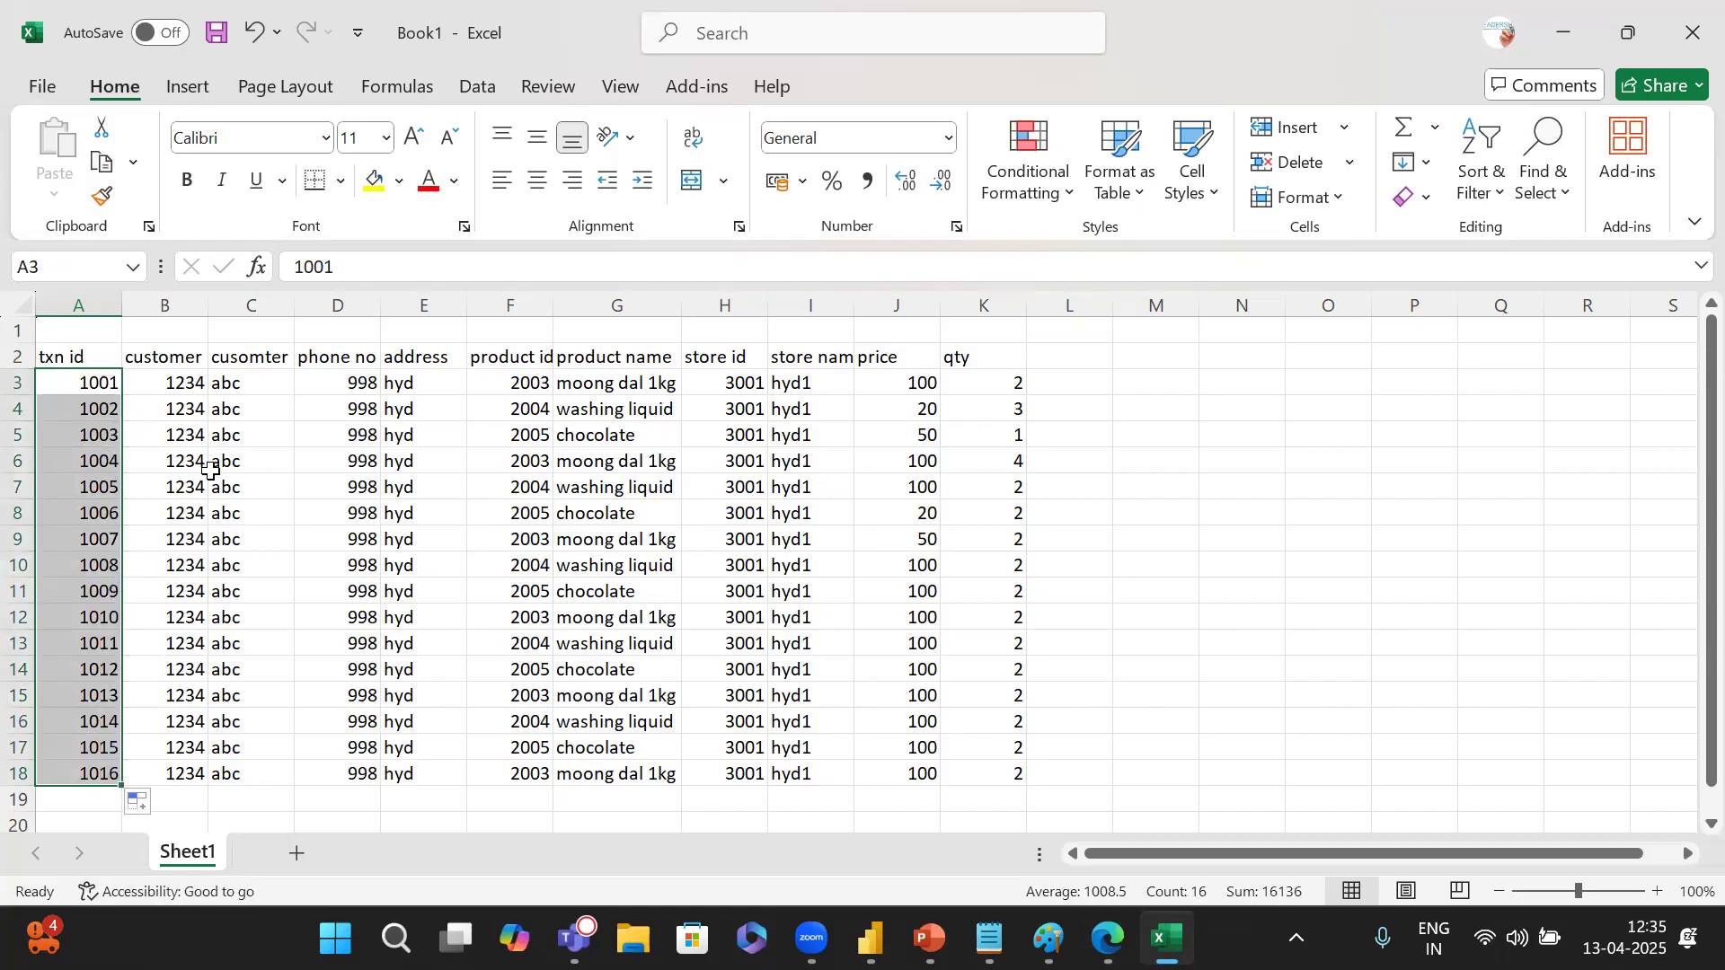
Fill the "txn id" header in A2 with yellow.
{"action": "left_click", "coordinate": [84, 329]}
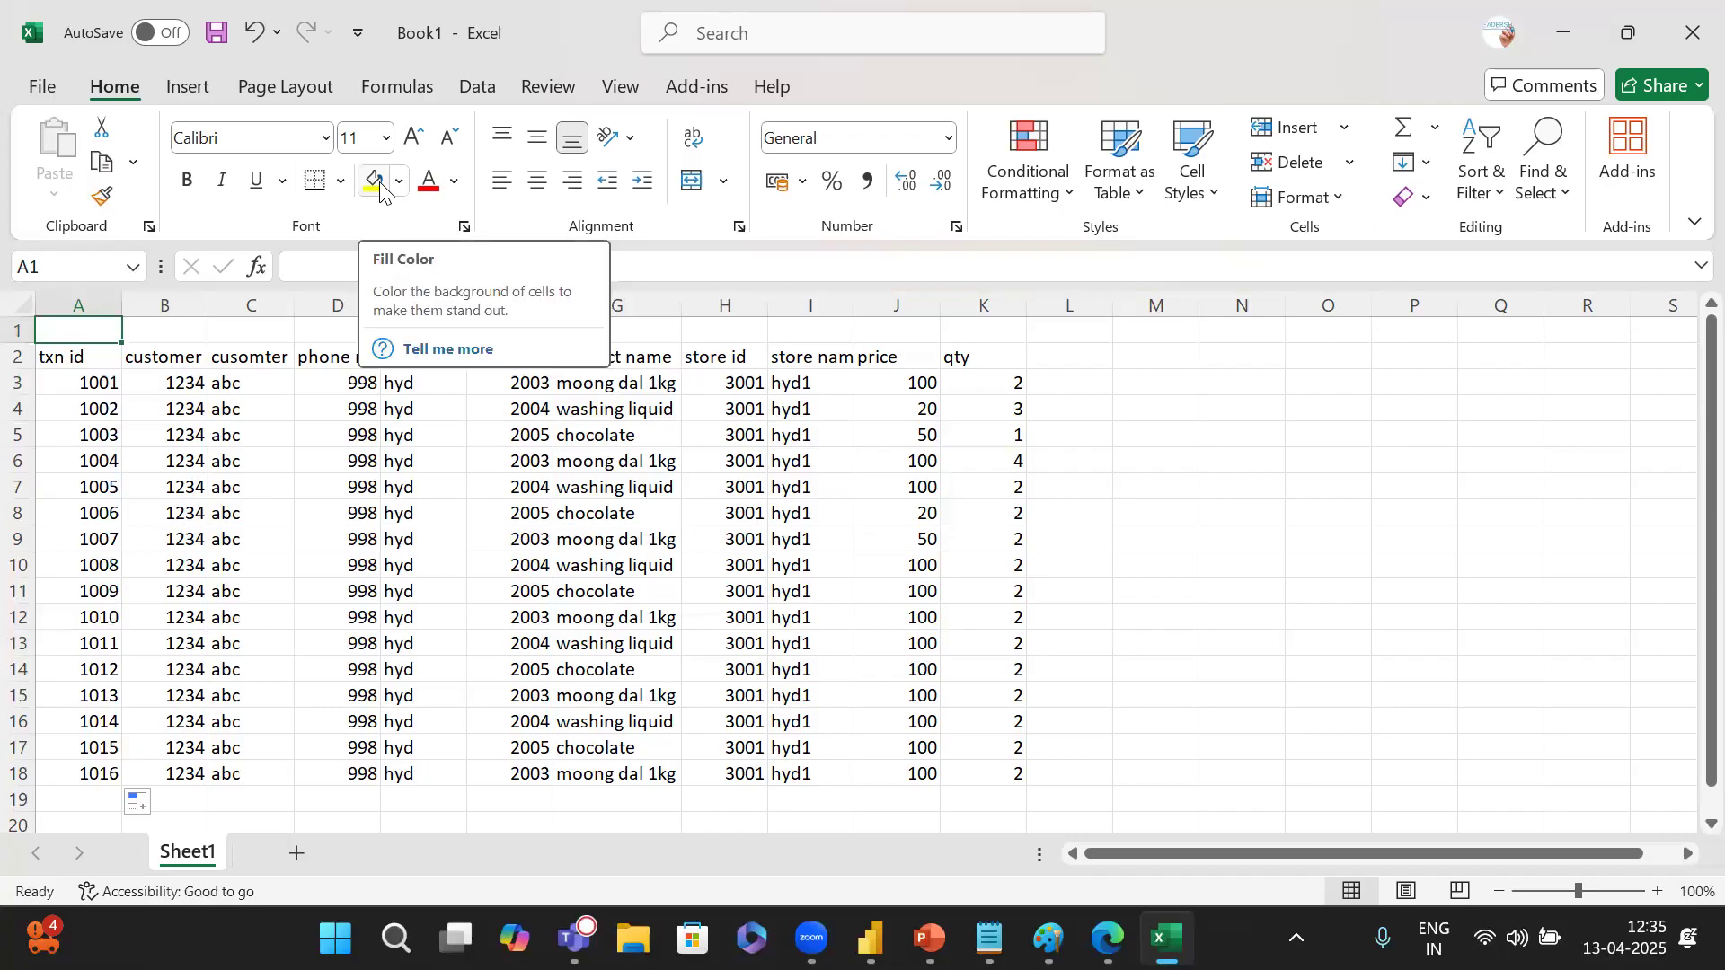
{"action": "left_click", "coordinate": [45, 362]}
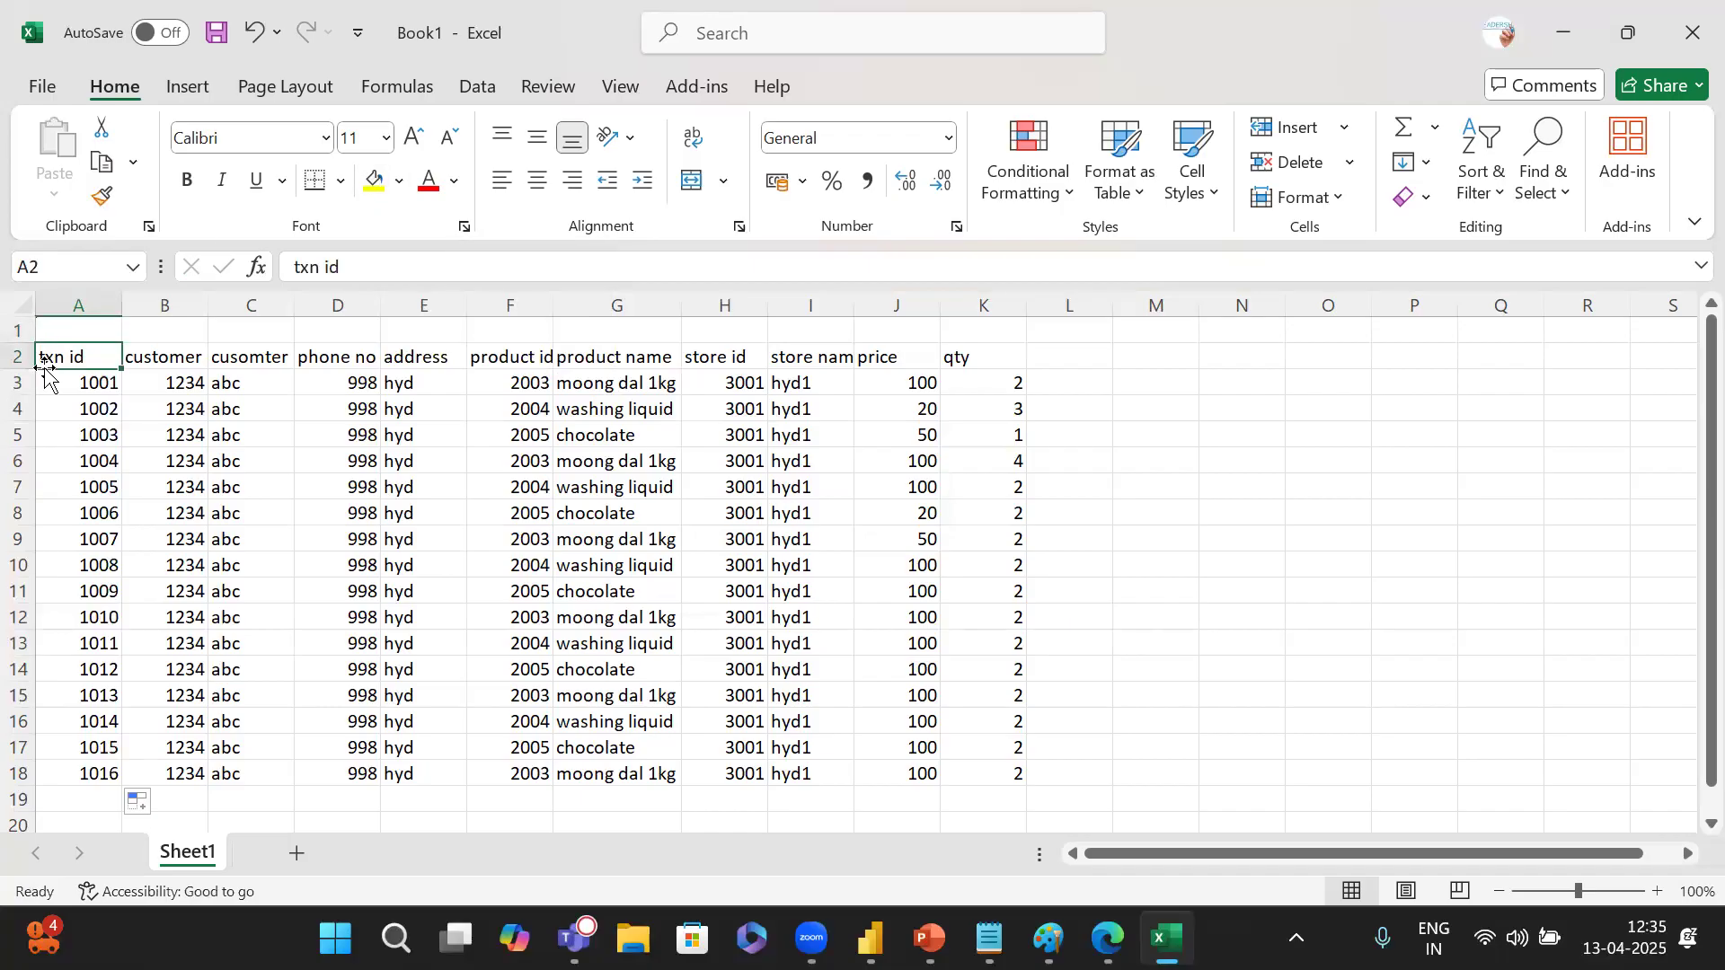
{"action": "left_click", "coordinate": [374, 180]}
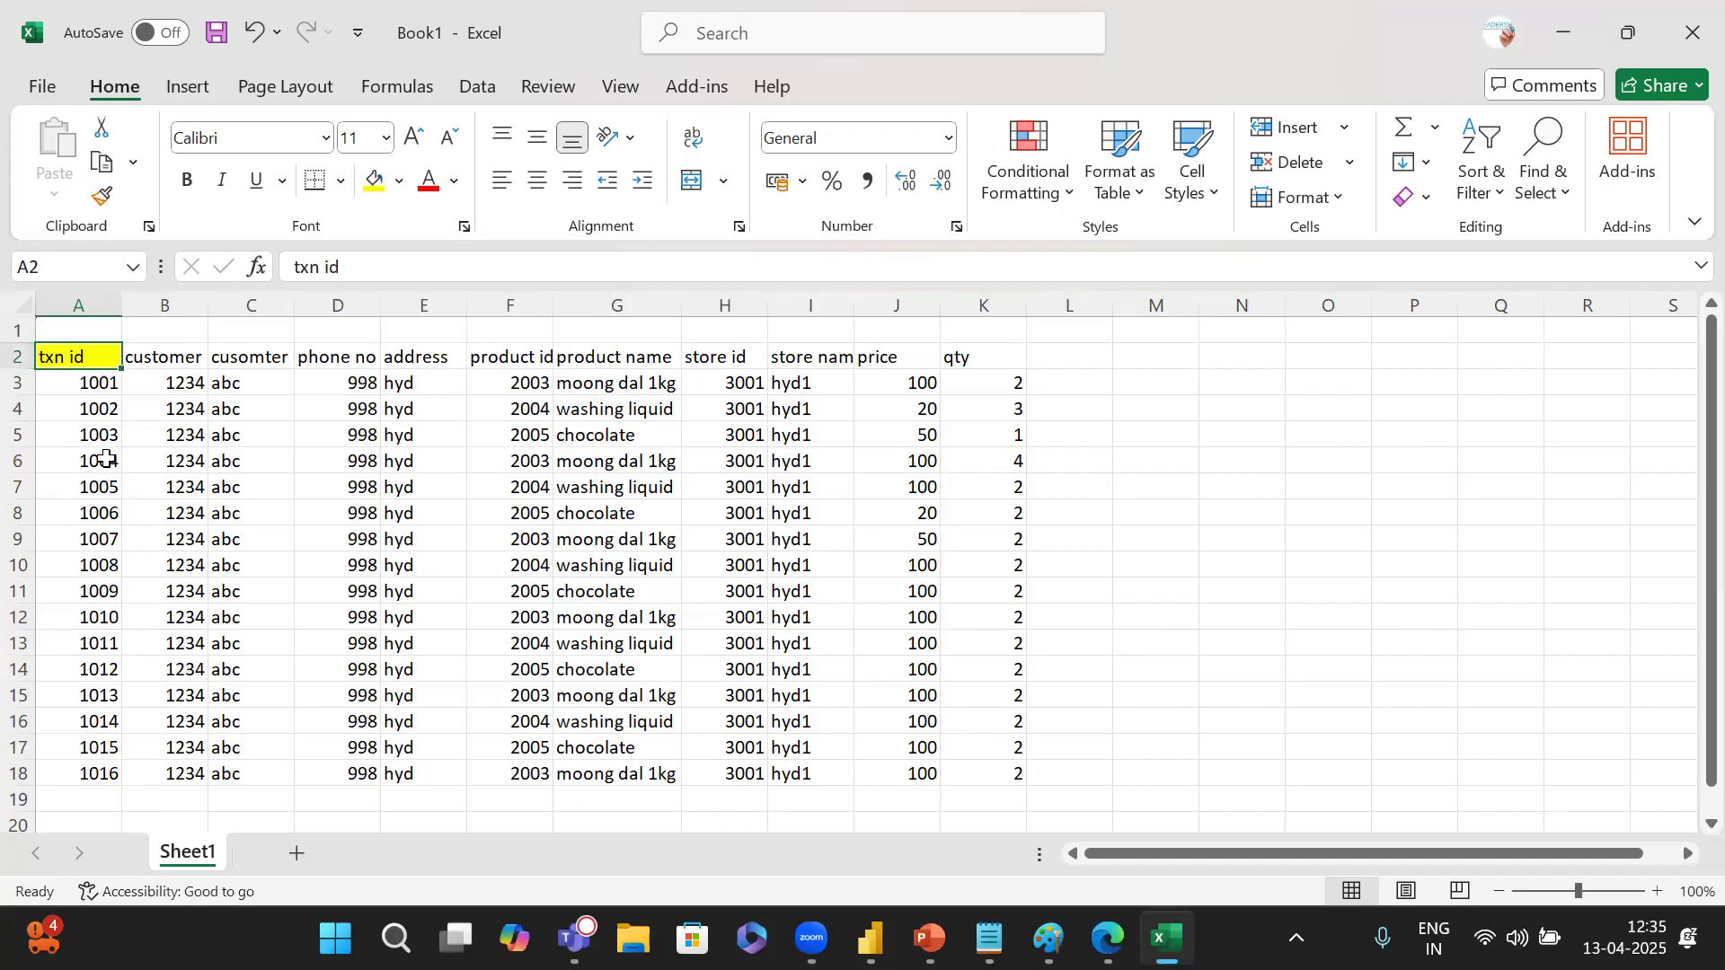
Fill the customer code and customer name headers in B2 and C2 with standard green.
{"action": "left_click", "coordinate": [181, 364]}
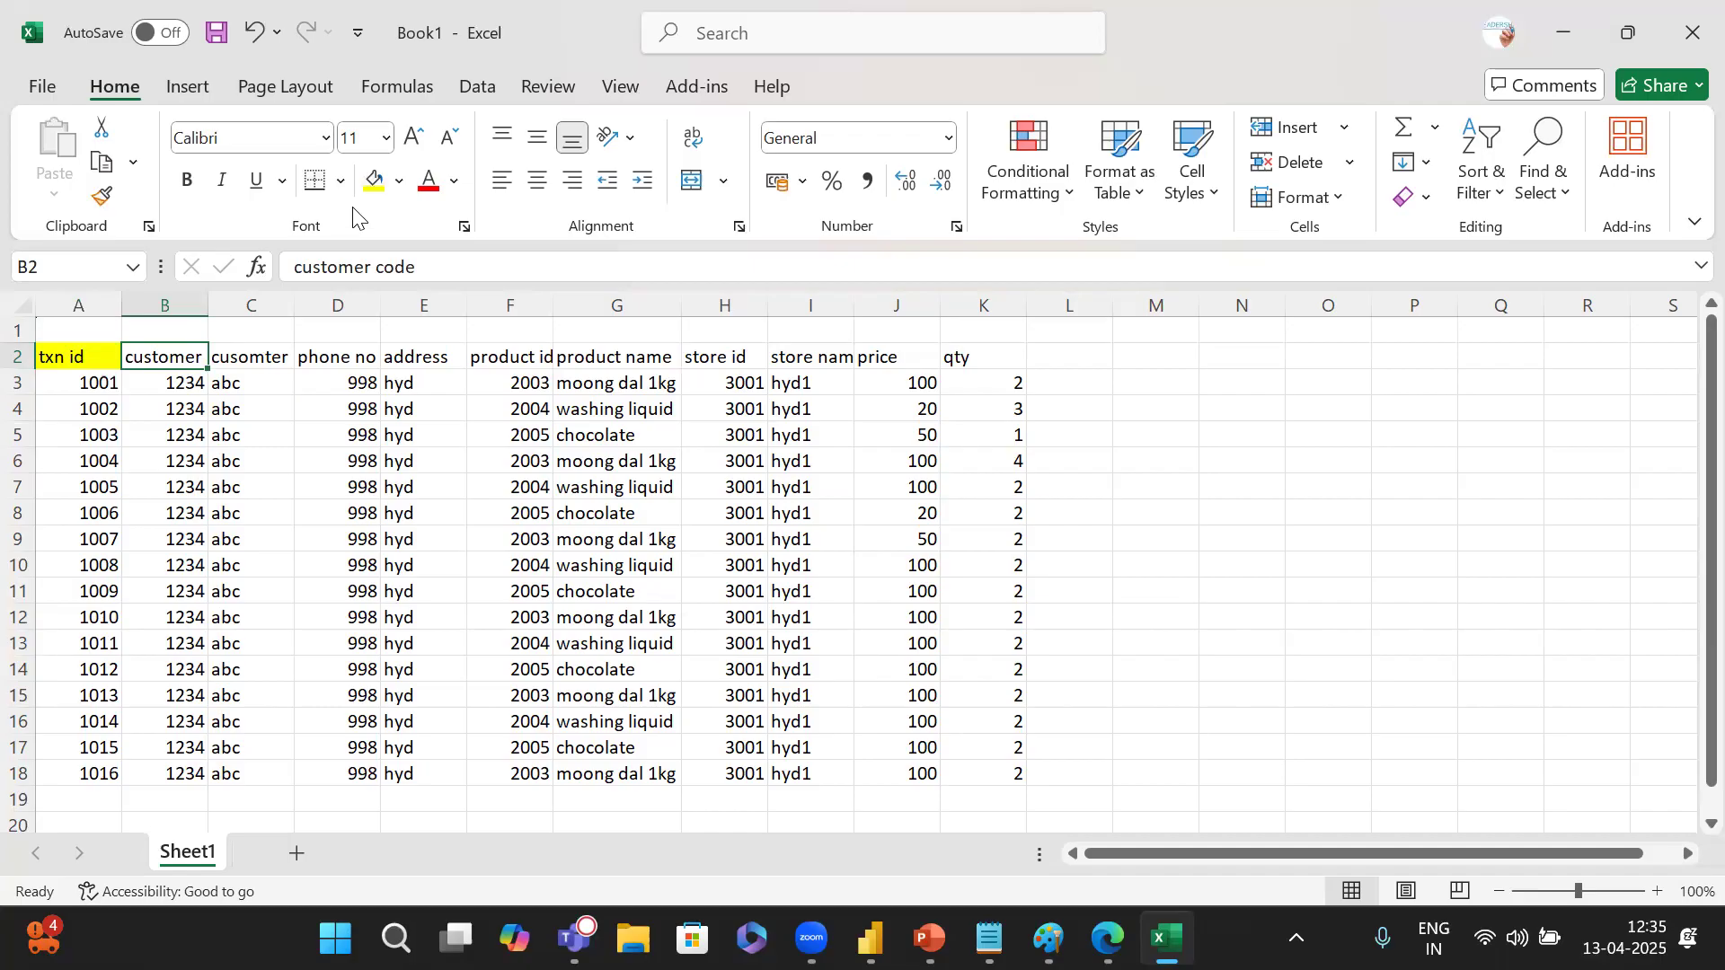
{"action": "left_click", "coordinate": [402, 184]}
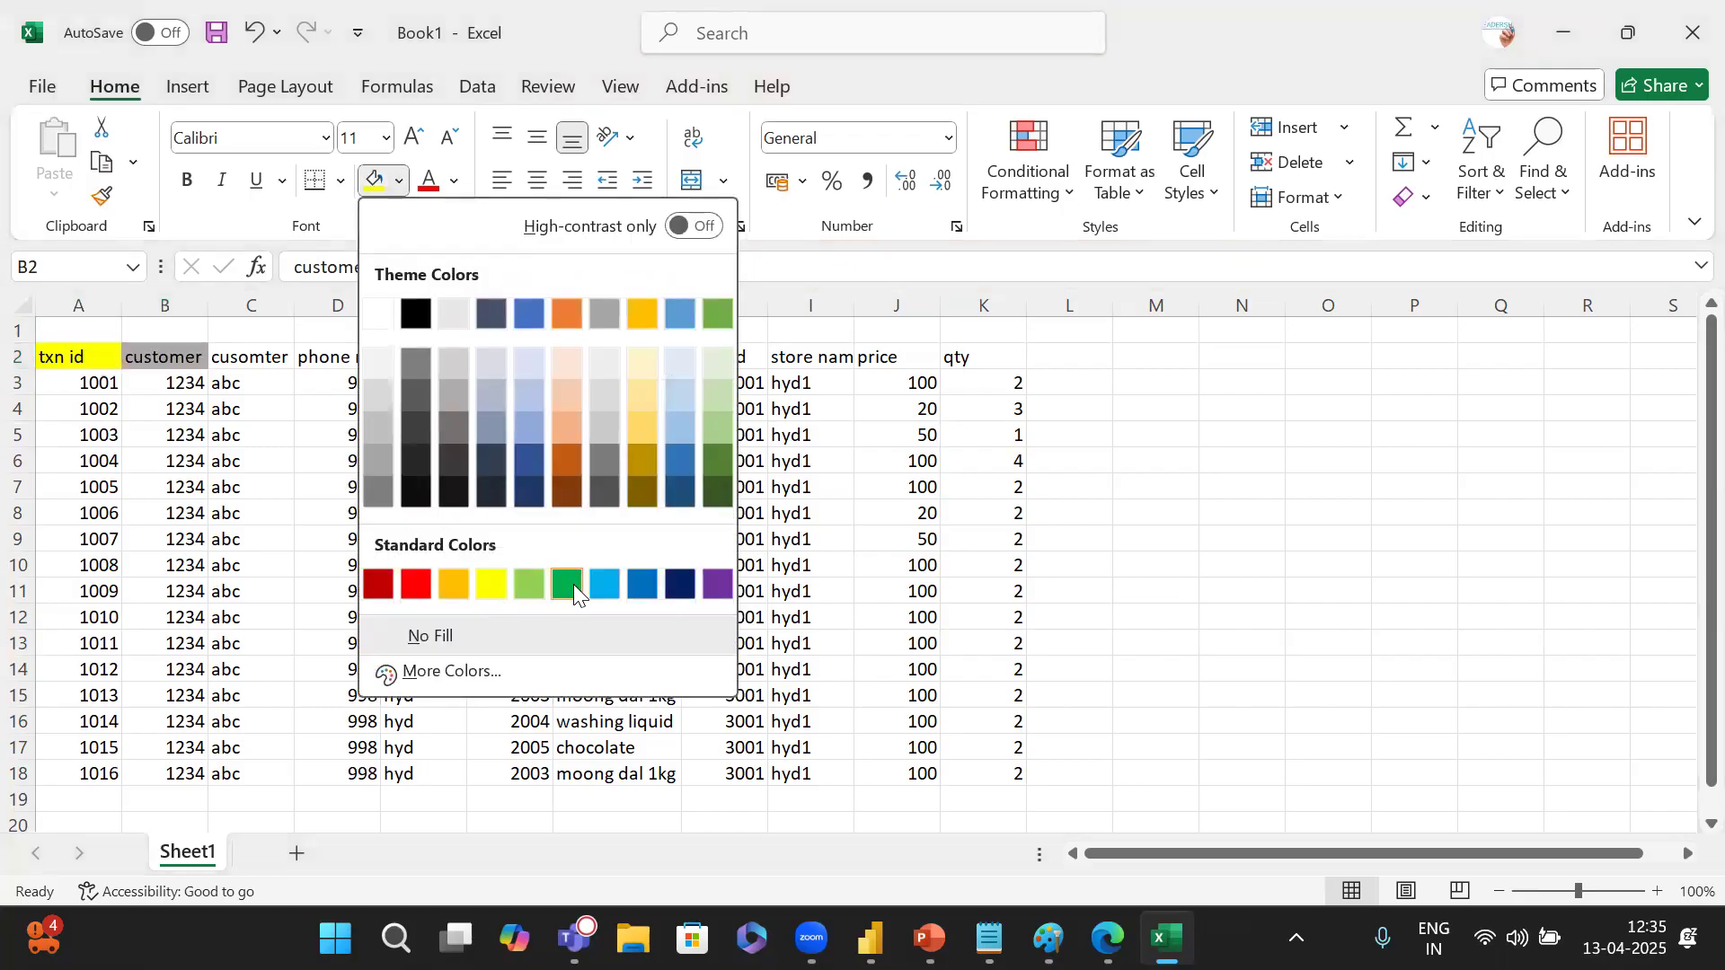
{"action": "left_click", "coordinate": [571, 584]}
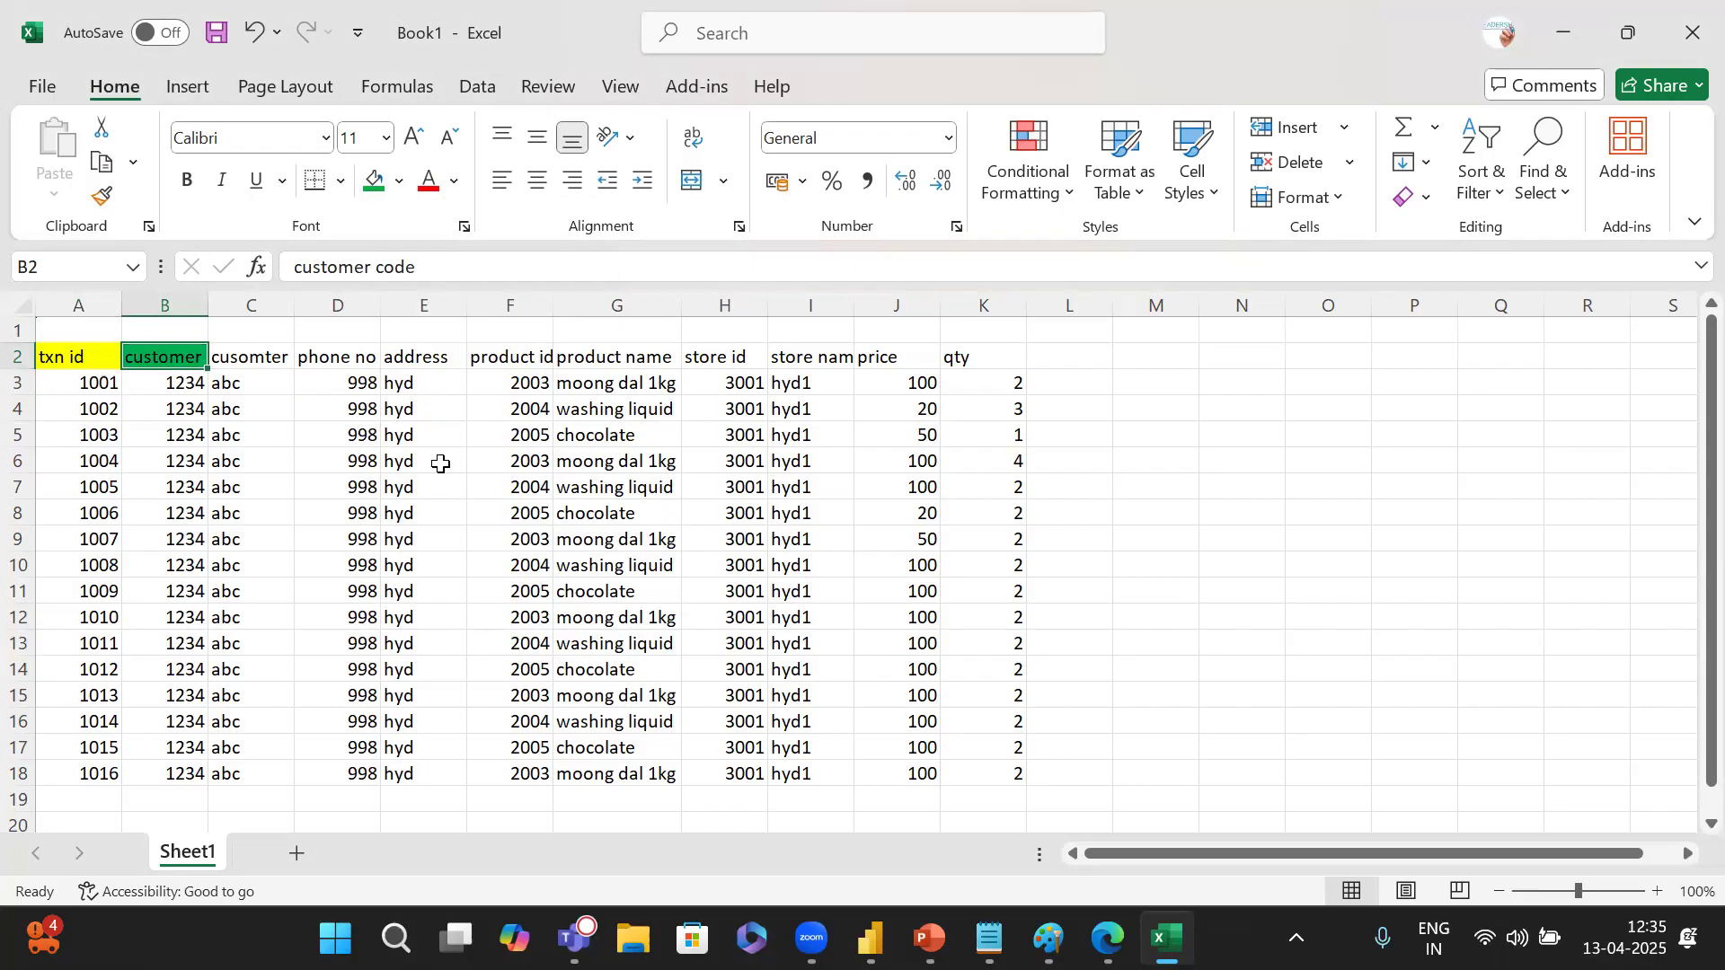
{"action": "left_click", "coordinate": [270, 362]}
{"action": "left_click", "coordinate": [401, 185]}
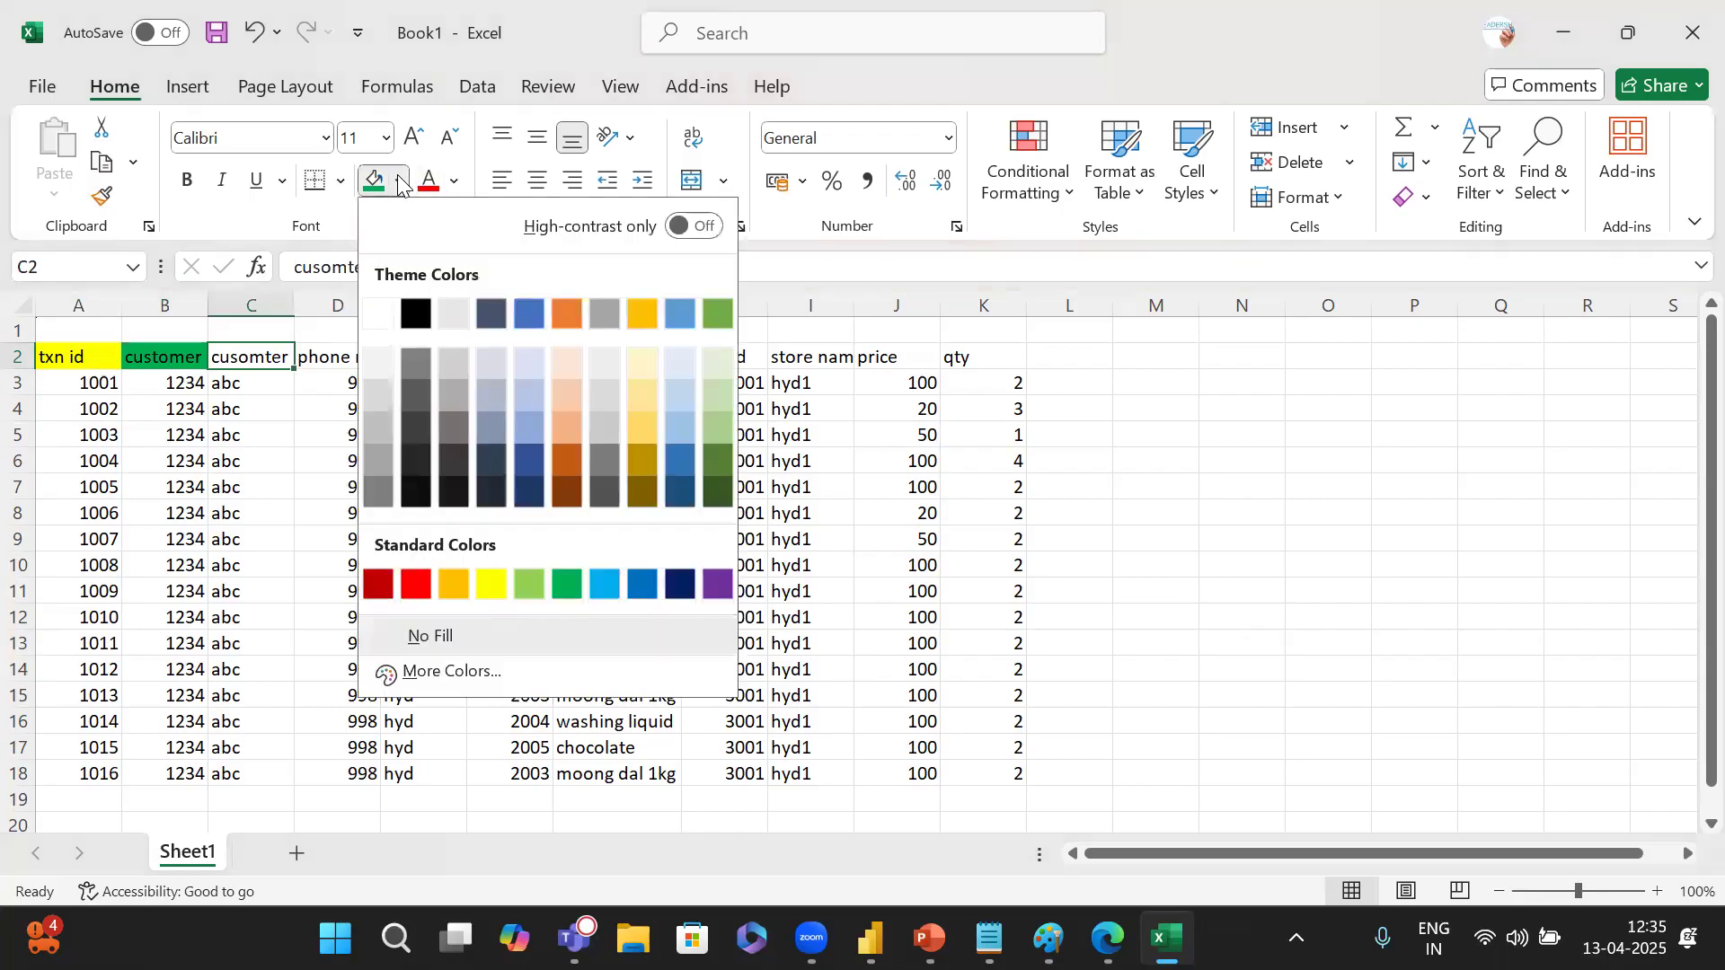
{"action": "left_click", "coordinate": [575, 581]}
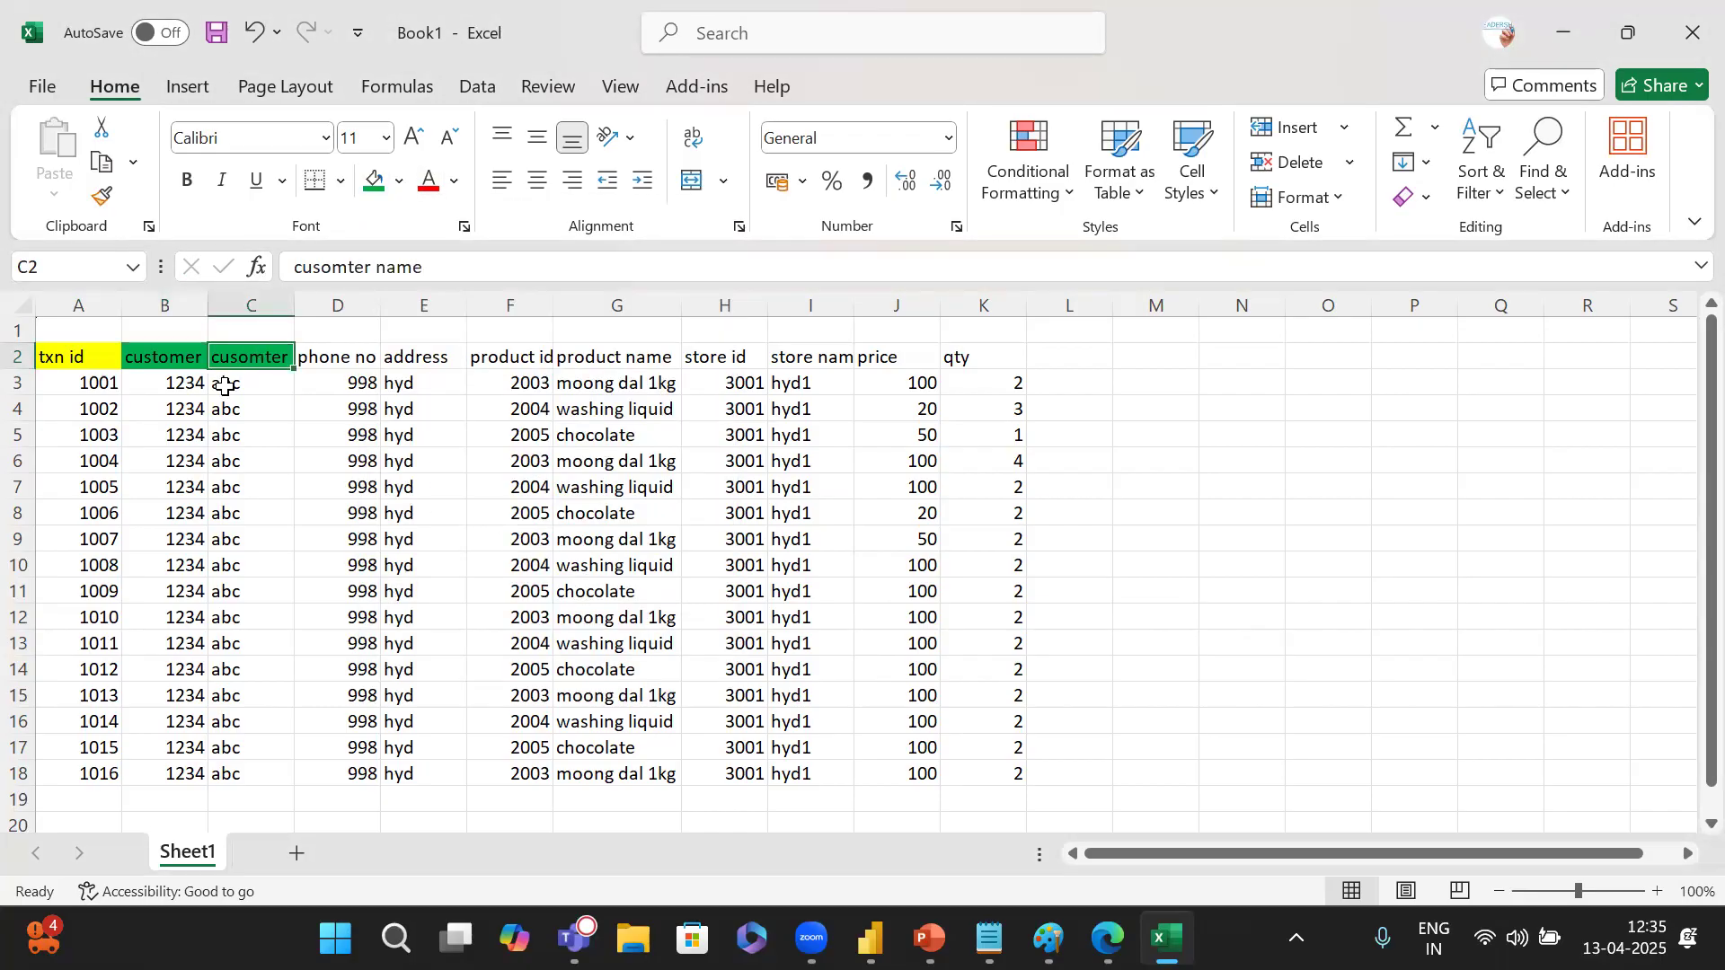
Apply the same green fill to the "phone no" and "address" headers in D2 and E2.
{"action": "left_click_drag", "start_coordinate": [175, 382], "coordinate": [179, 590]}
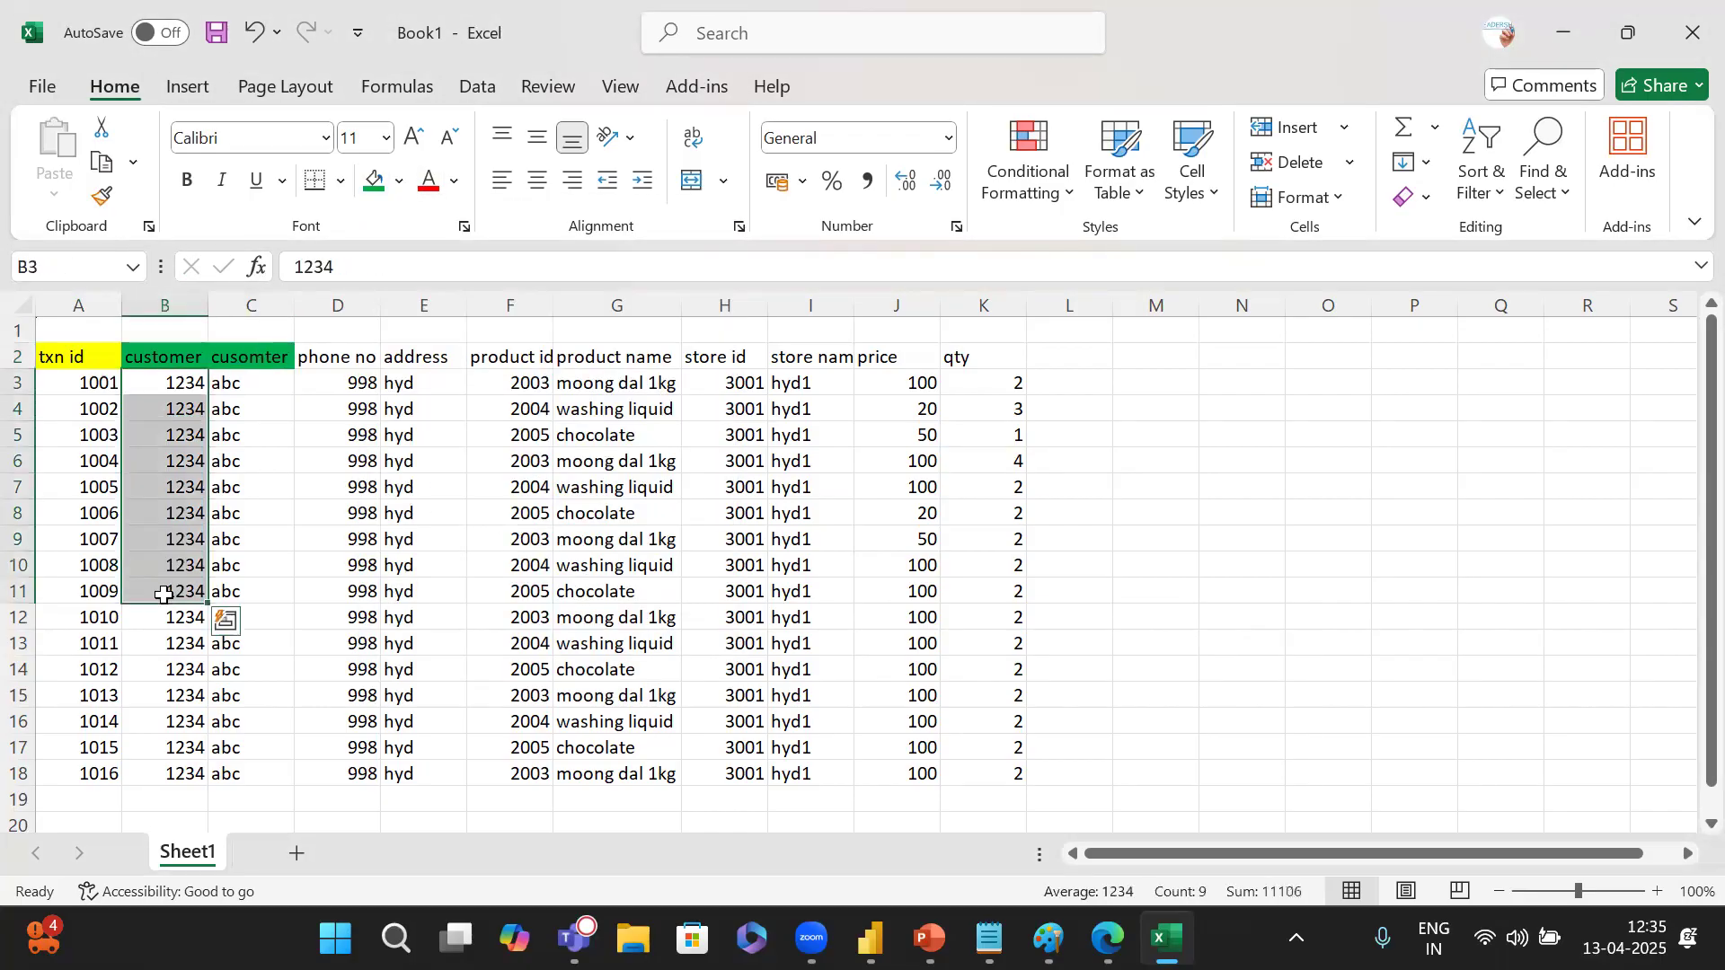
{"action": "left_click", "coordinate": [248, 392]}
{"action": "left_click_drag", "start_coordinate": [247, 392], "coordinate": [254, 688]}
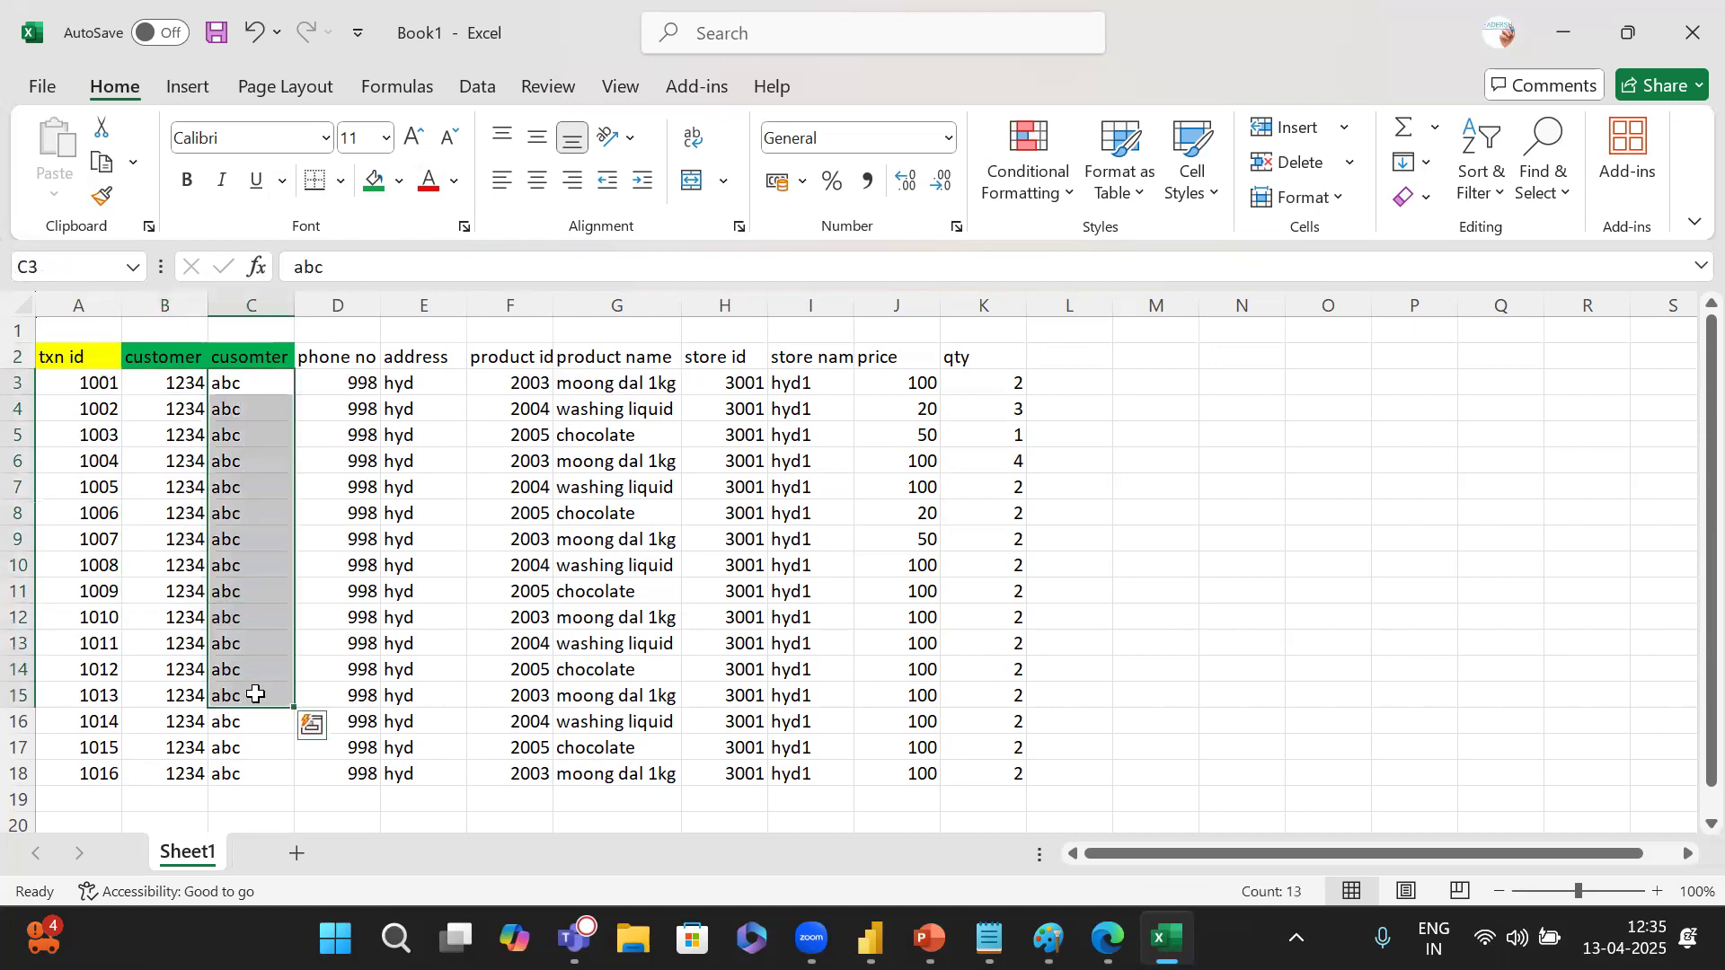
{"action": "left_click", "coordinate": [353, 361]}
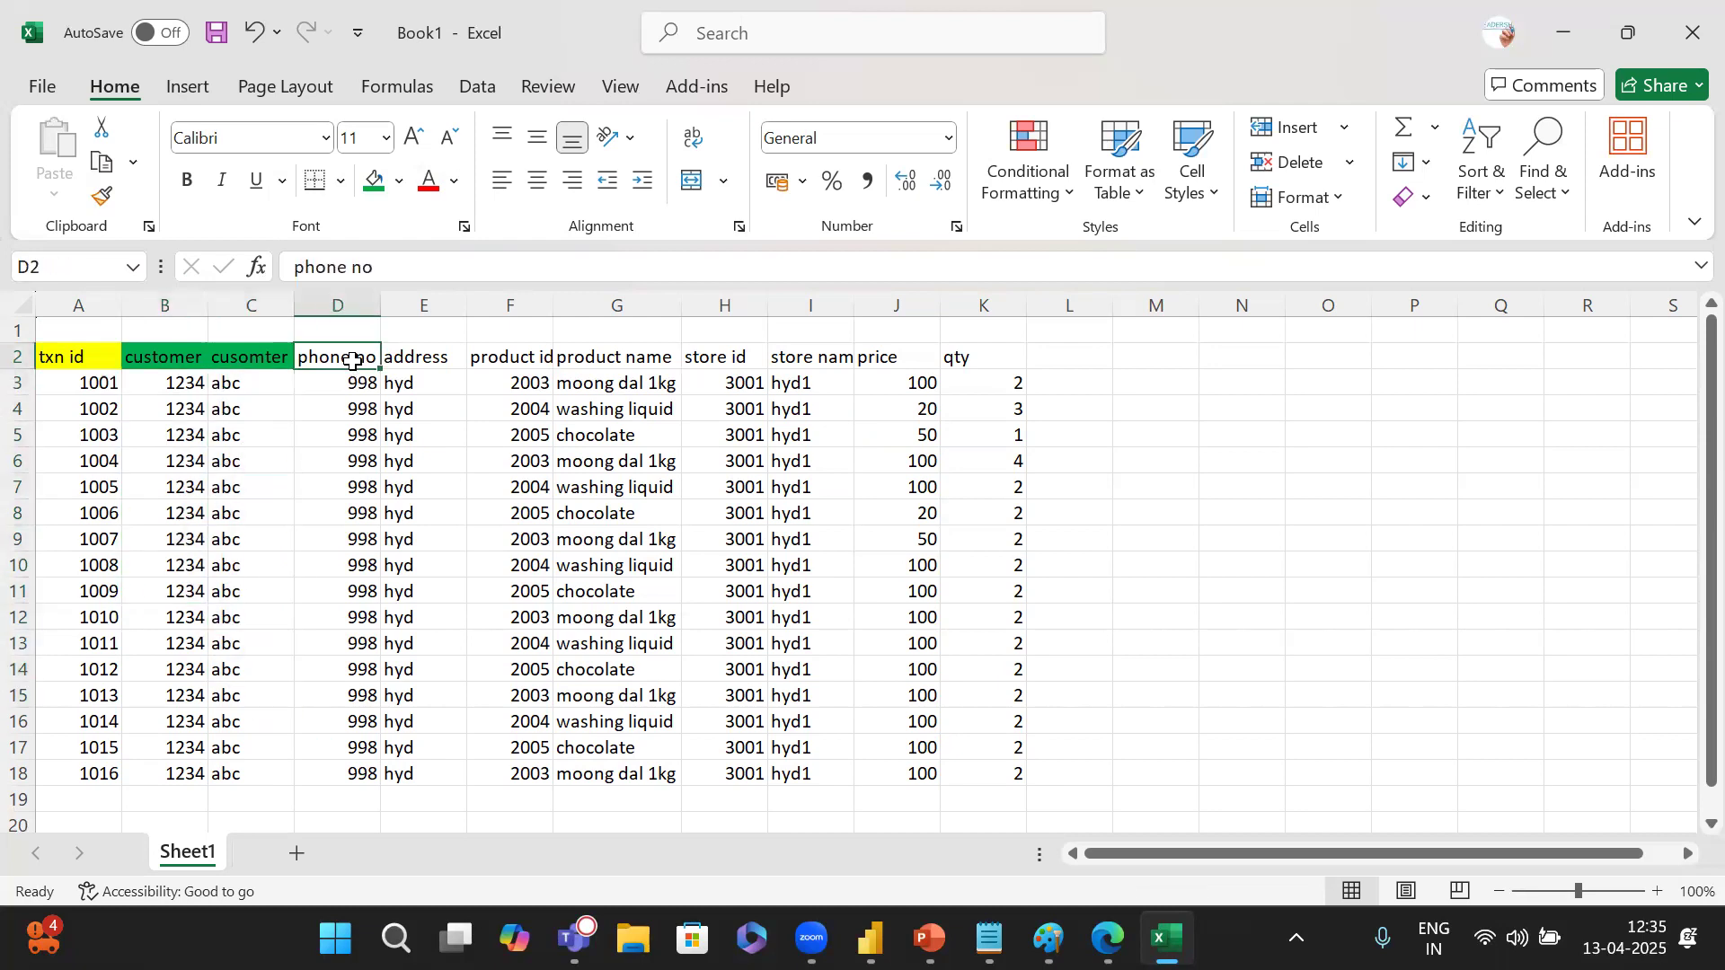
{"action": "left_click", "coordinate": [371, 189]}
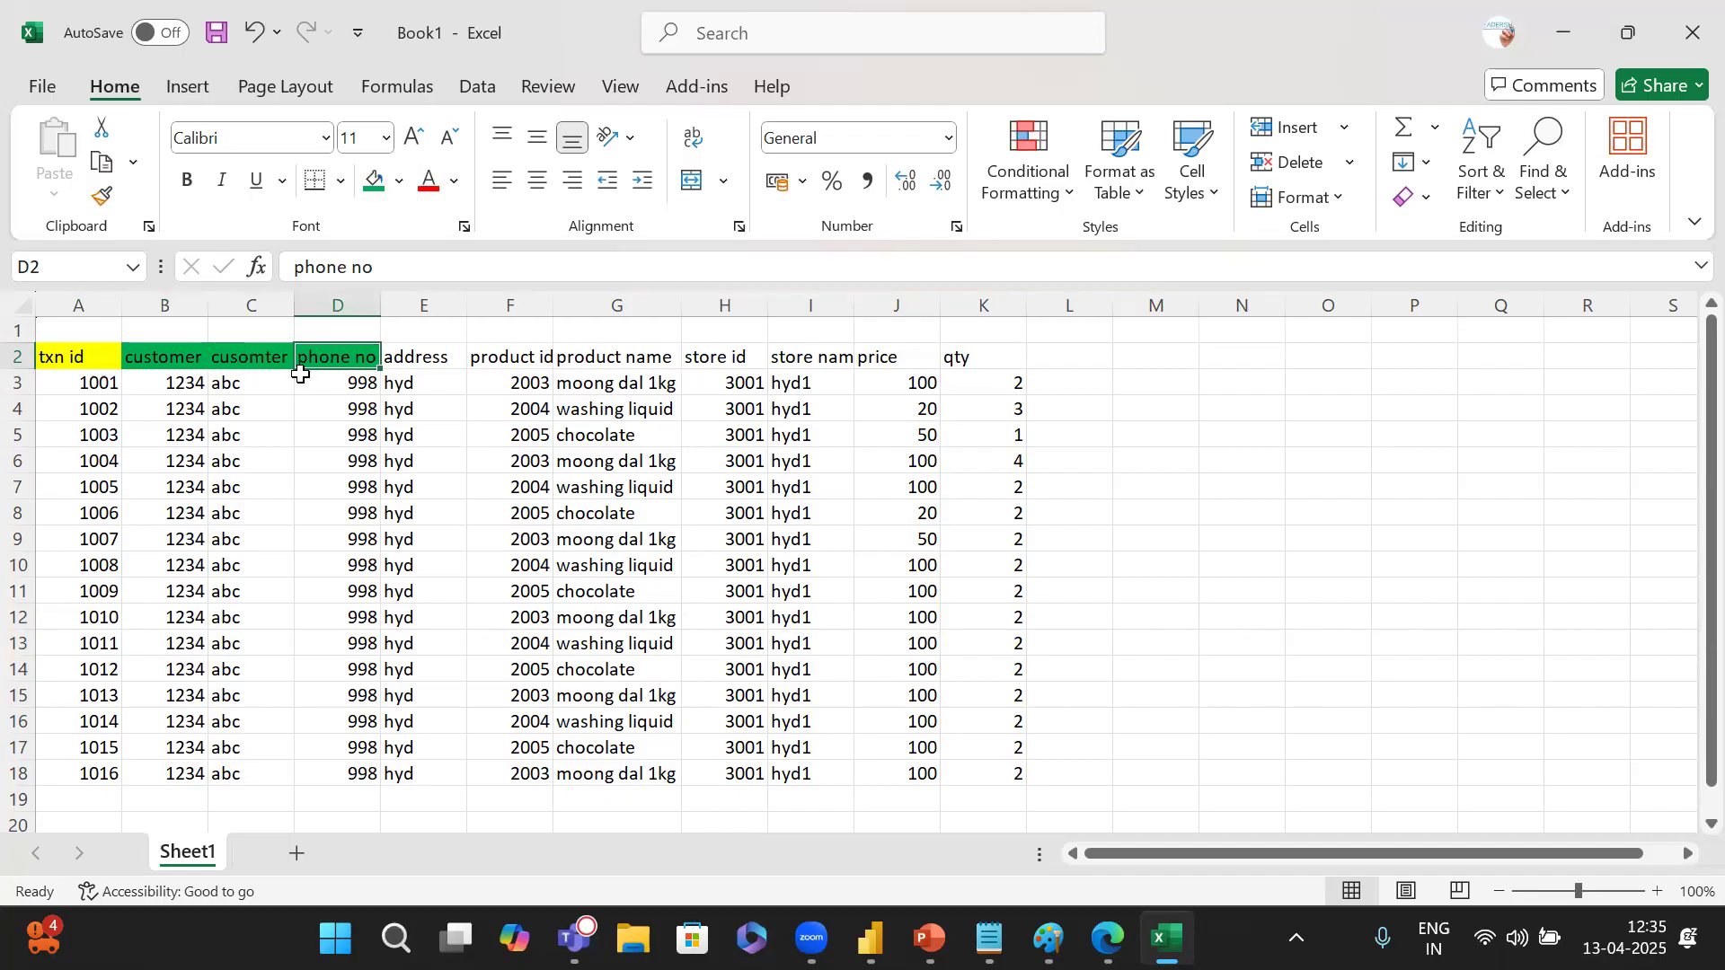
{"action": "key", "text": "Right"}
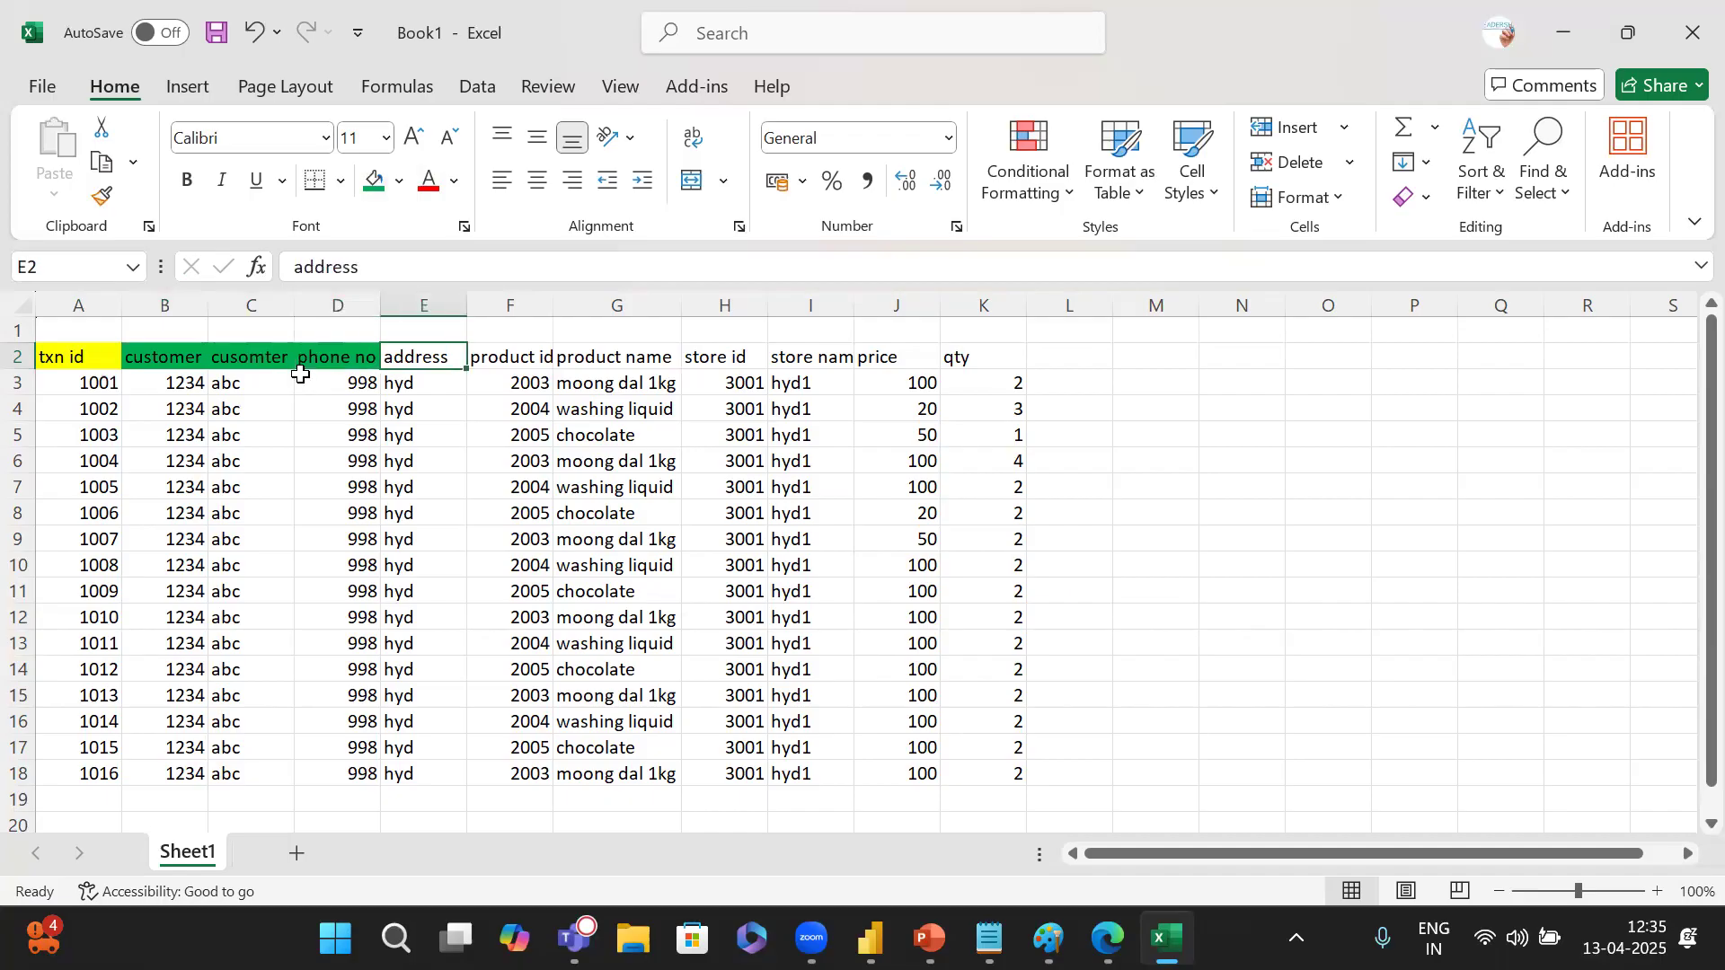
{"action": "left_click", "coordinate": [375, 184]}
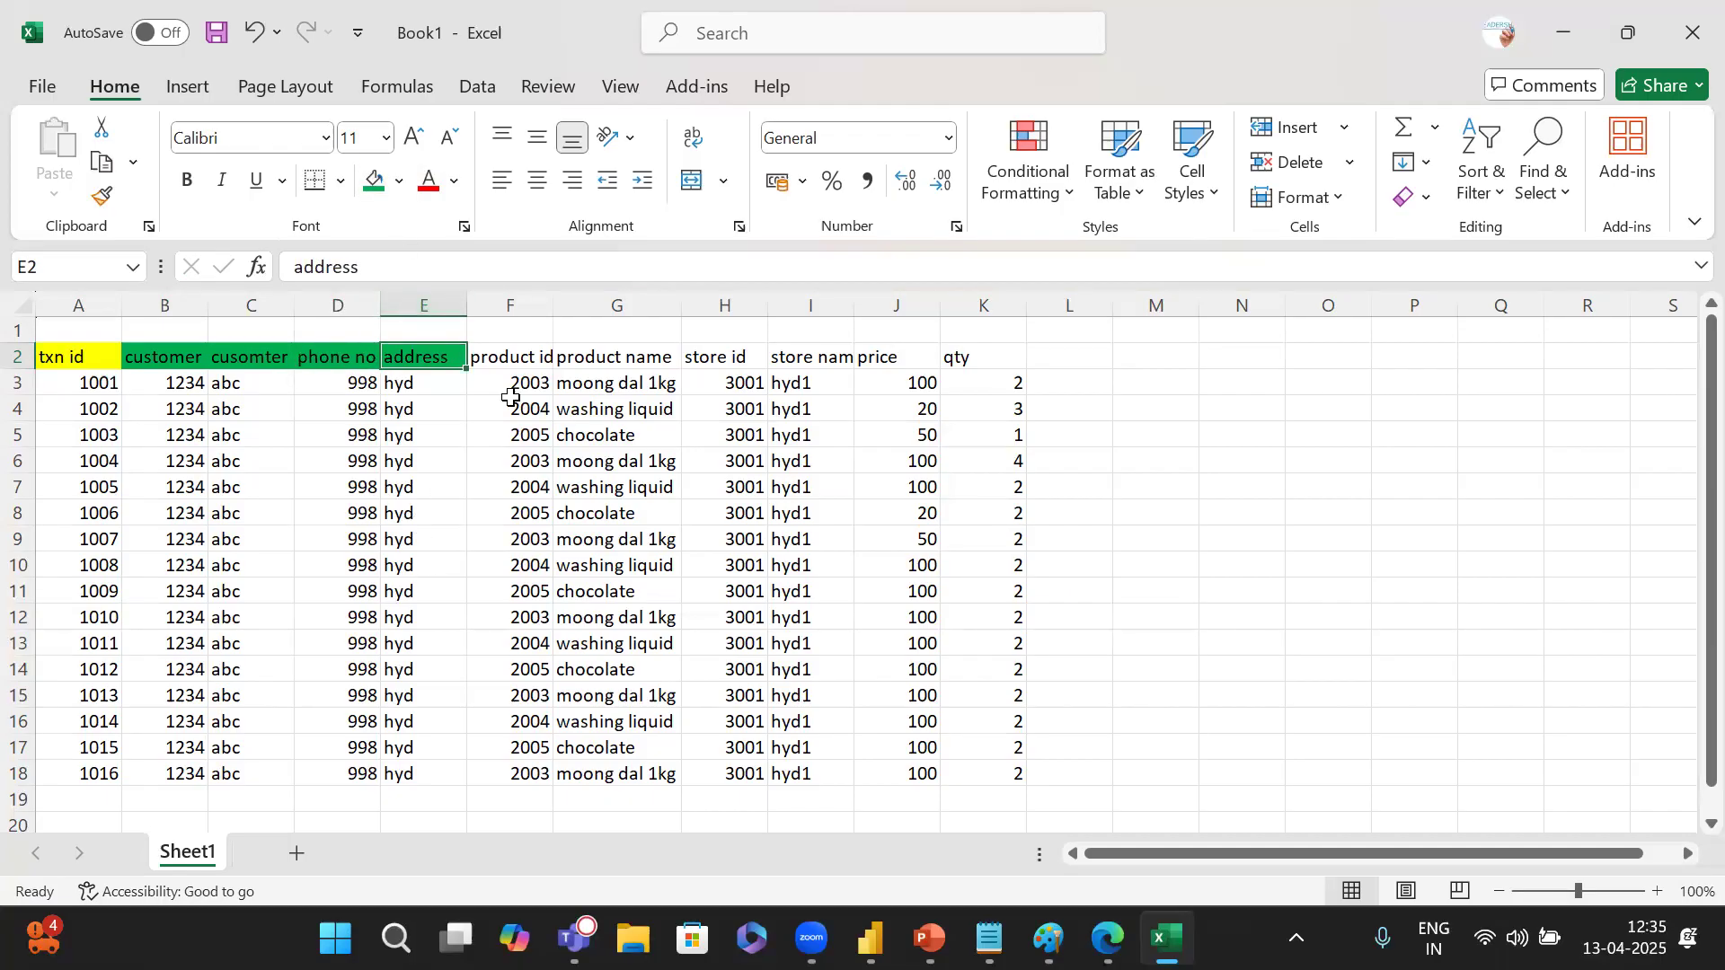
Fill the "product id" and "product name" headers in F2 and G2 with standard yellow.
{"action": "left_click", "coordinate": [521, 371]}
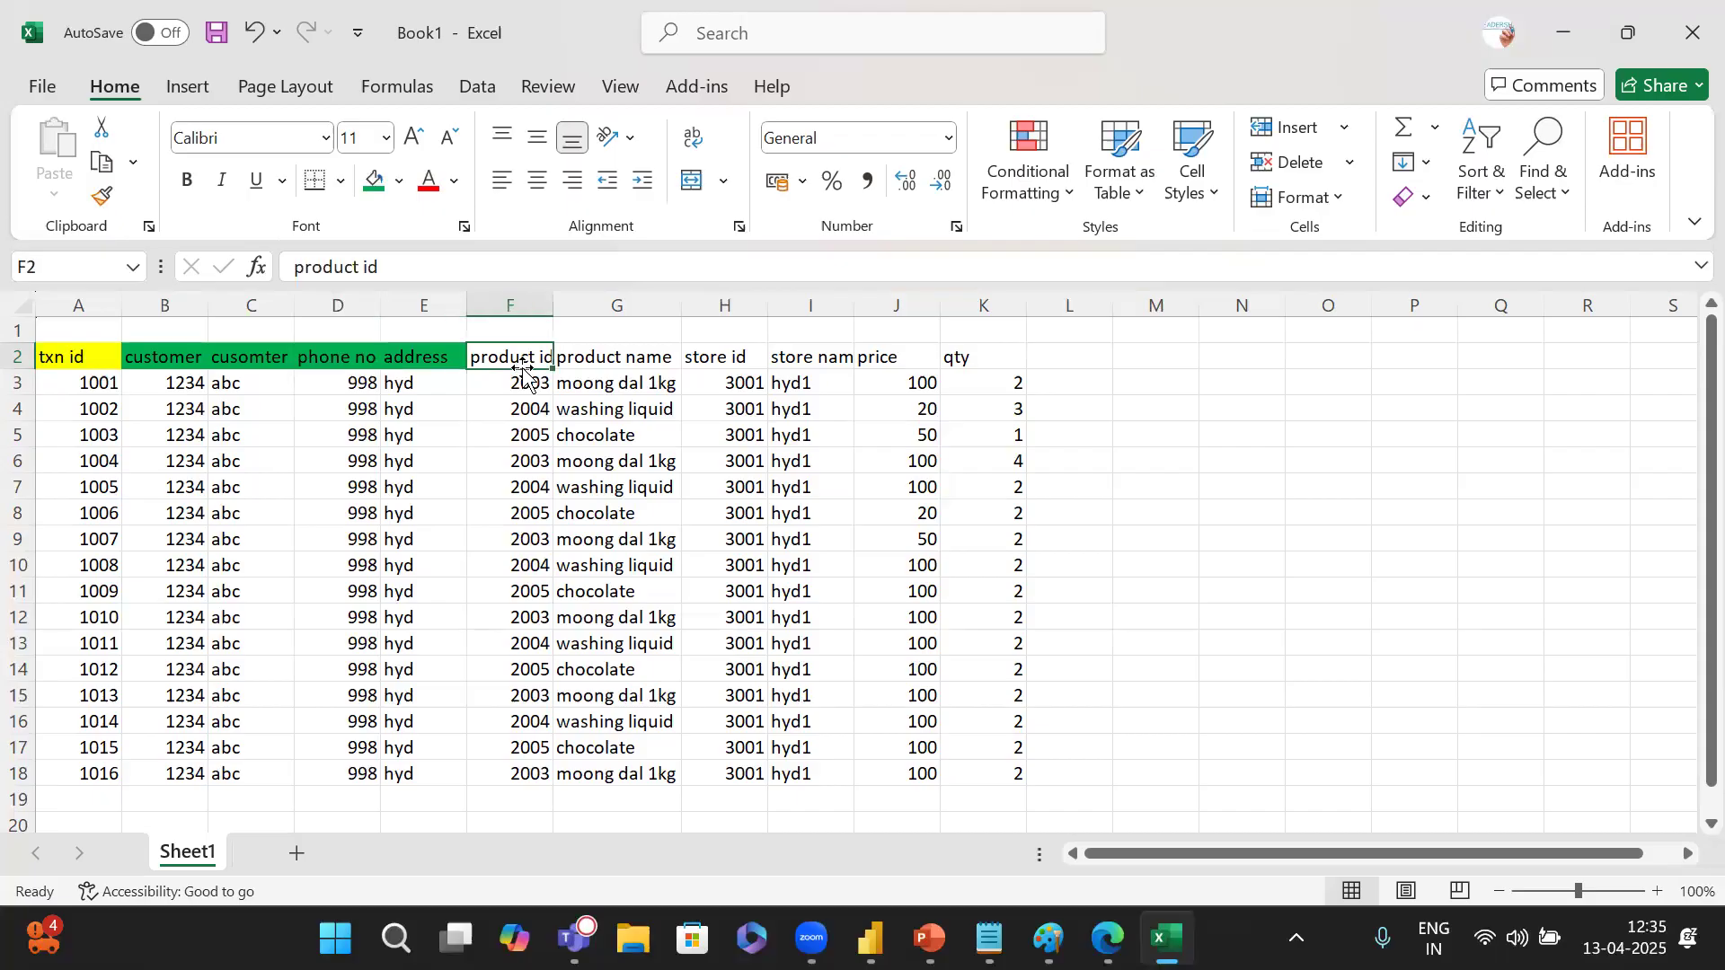
{"action": "left_click", "coordinate": [399, 180]}
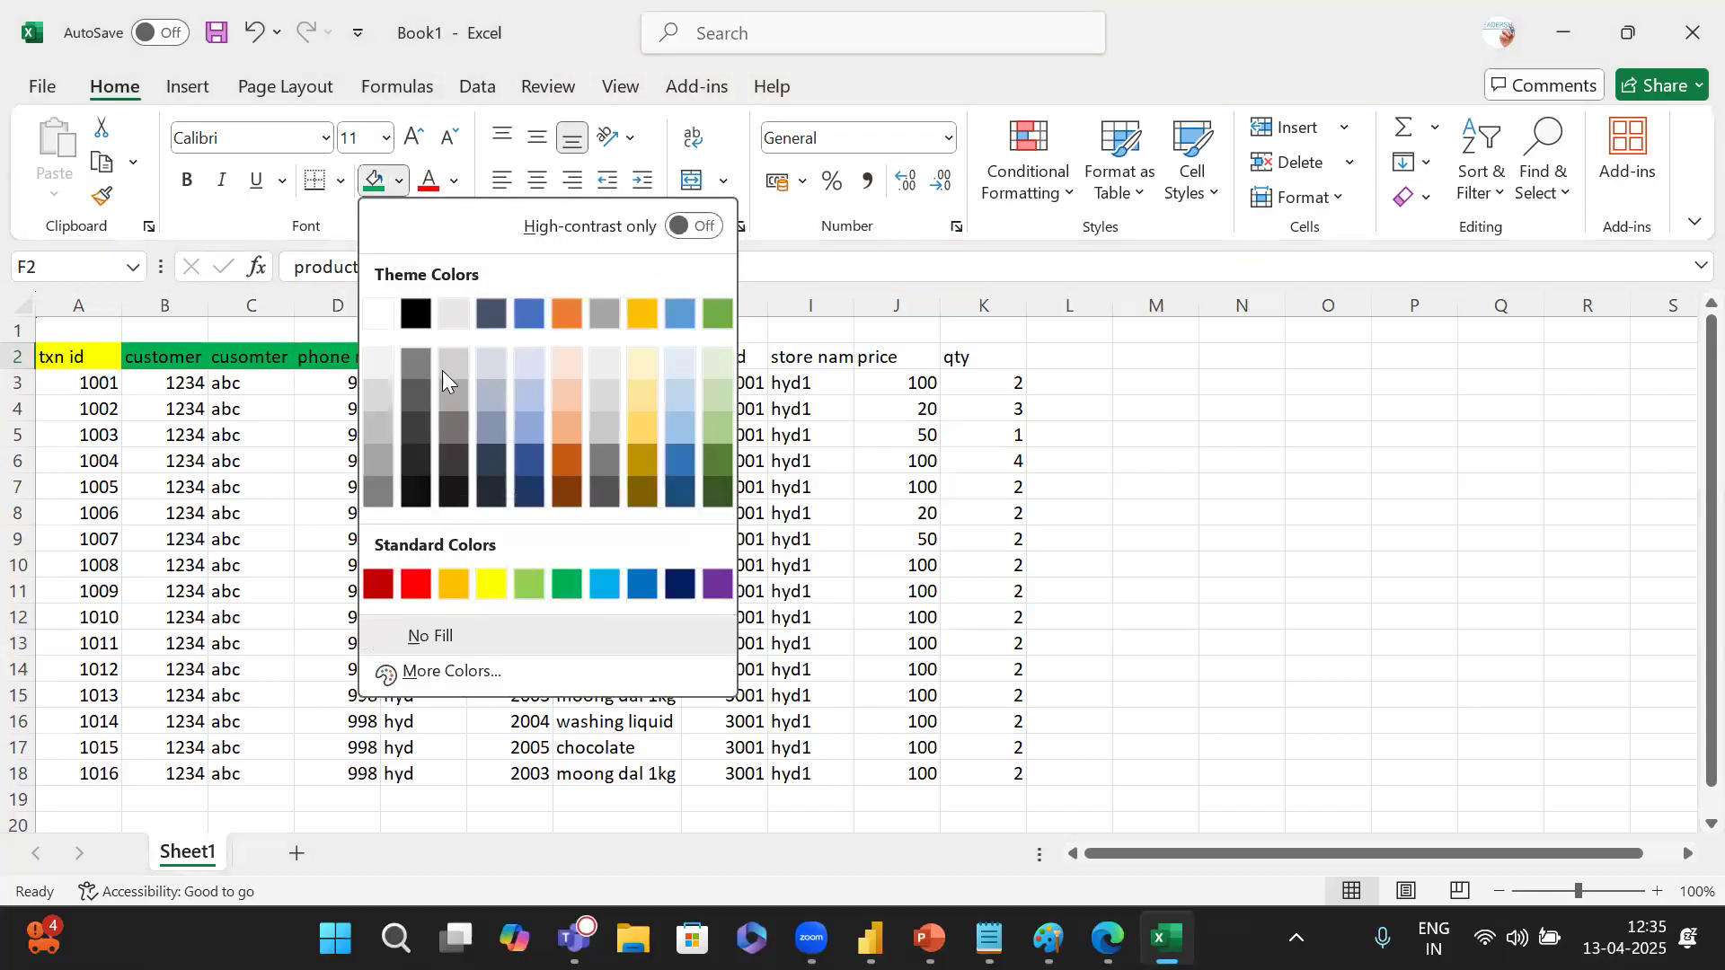
{"action": "left_click", "coordinate": [489, 584]}
{"action": "left_click", "coordinate": [636, 362]}
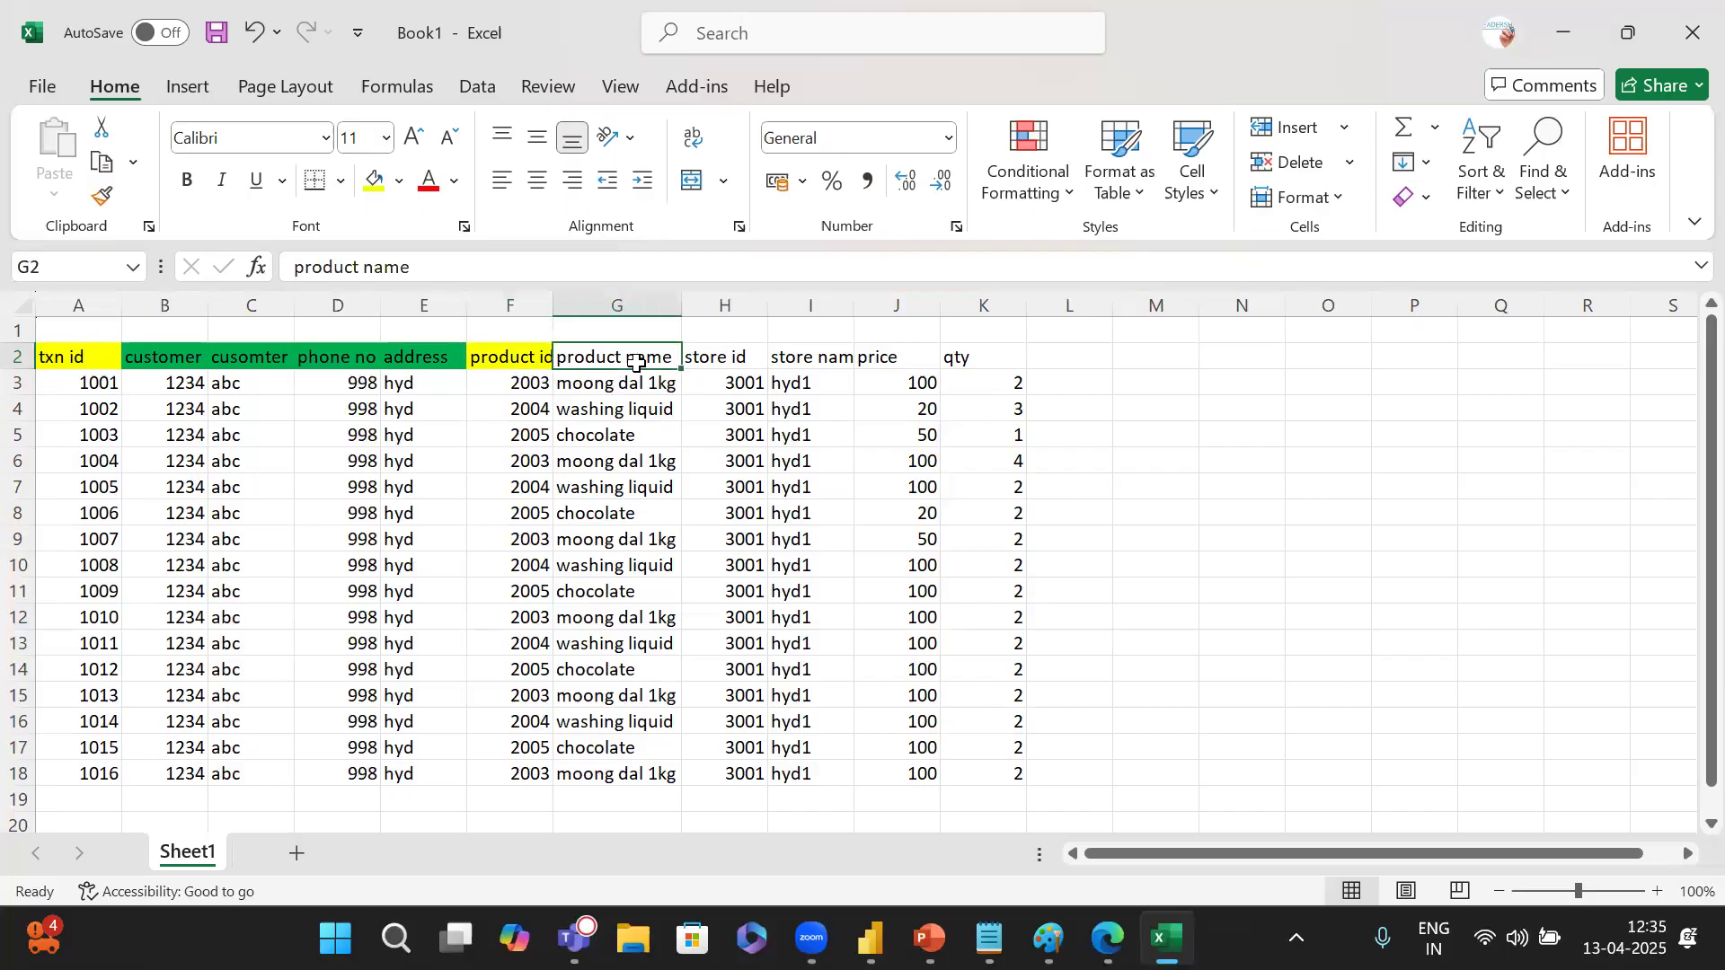
{"action": "left_click", "coordinate": [375, 179]}
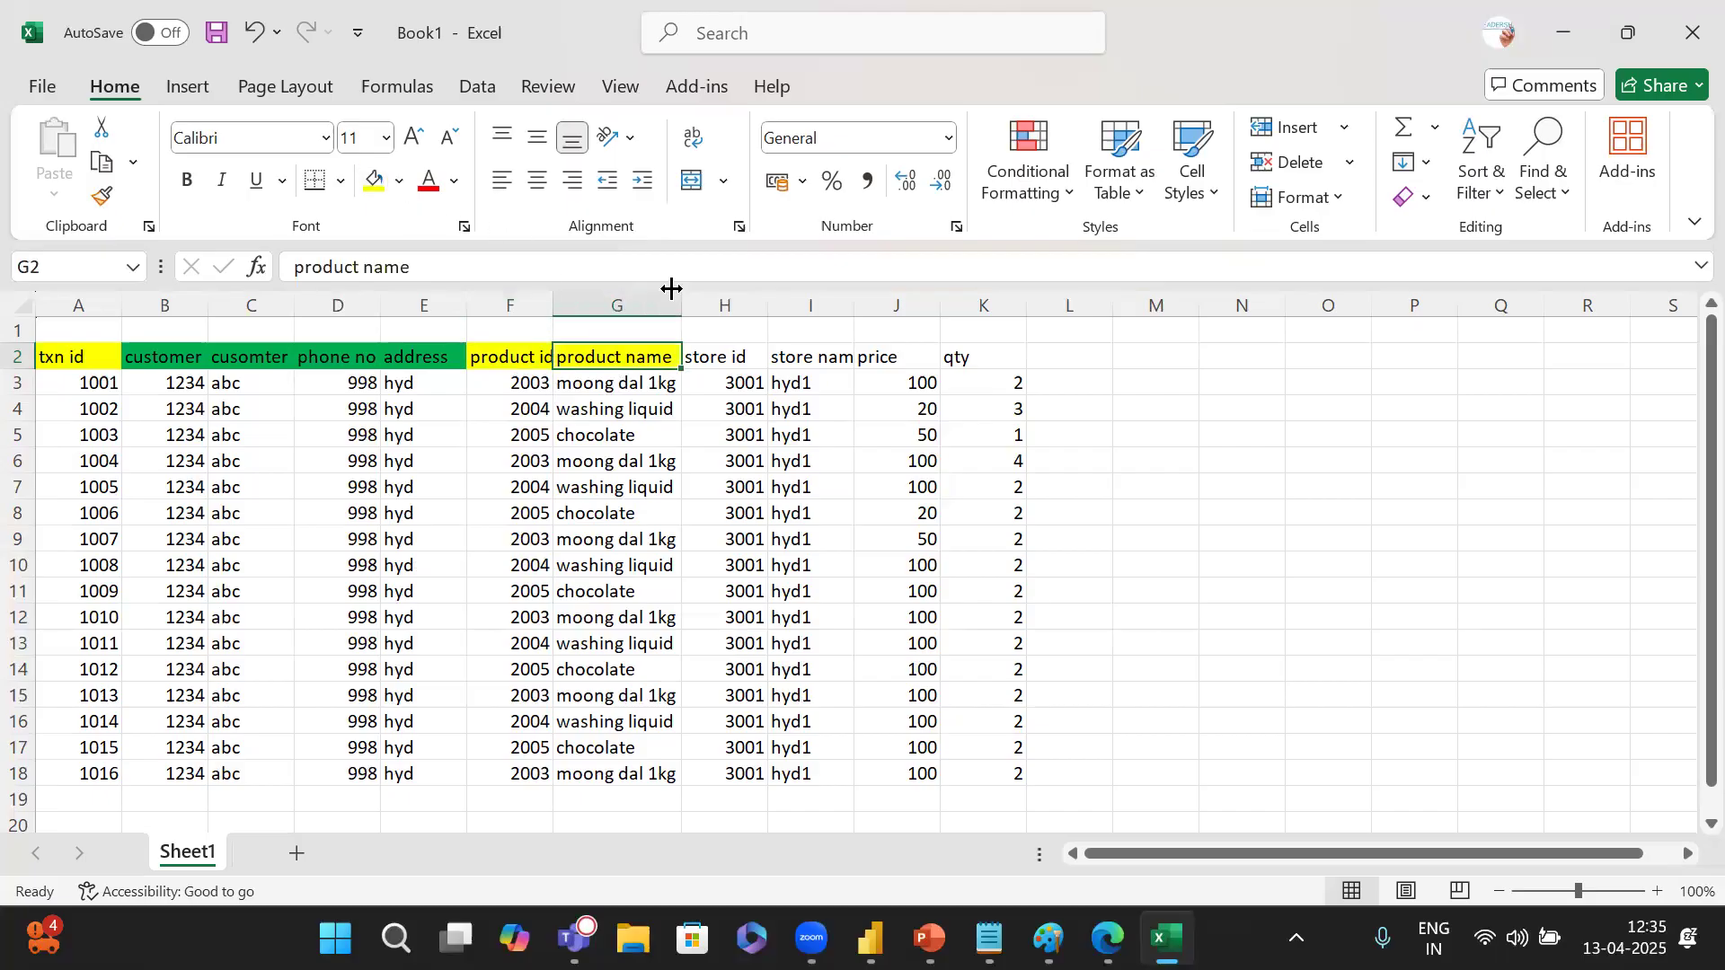
Fill the "store id" and "store name" headers in H2 and I2 with standard green.
{"action": "left_click", "coordinate": [724, 359]}
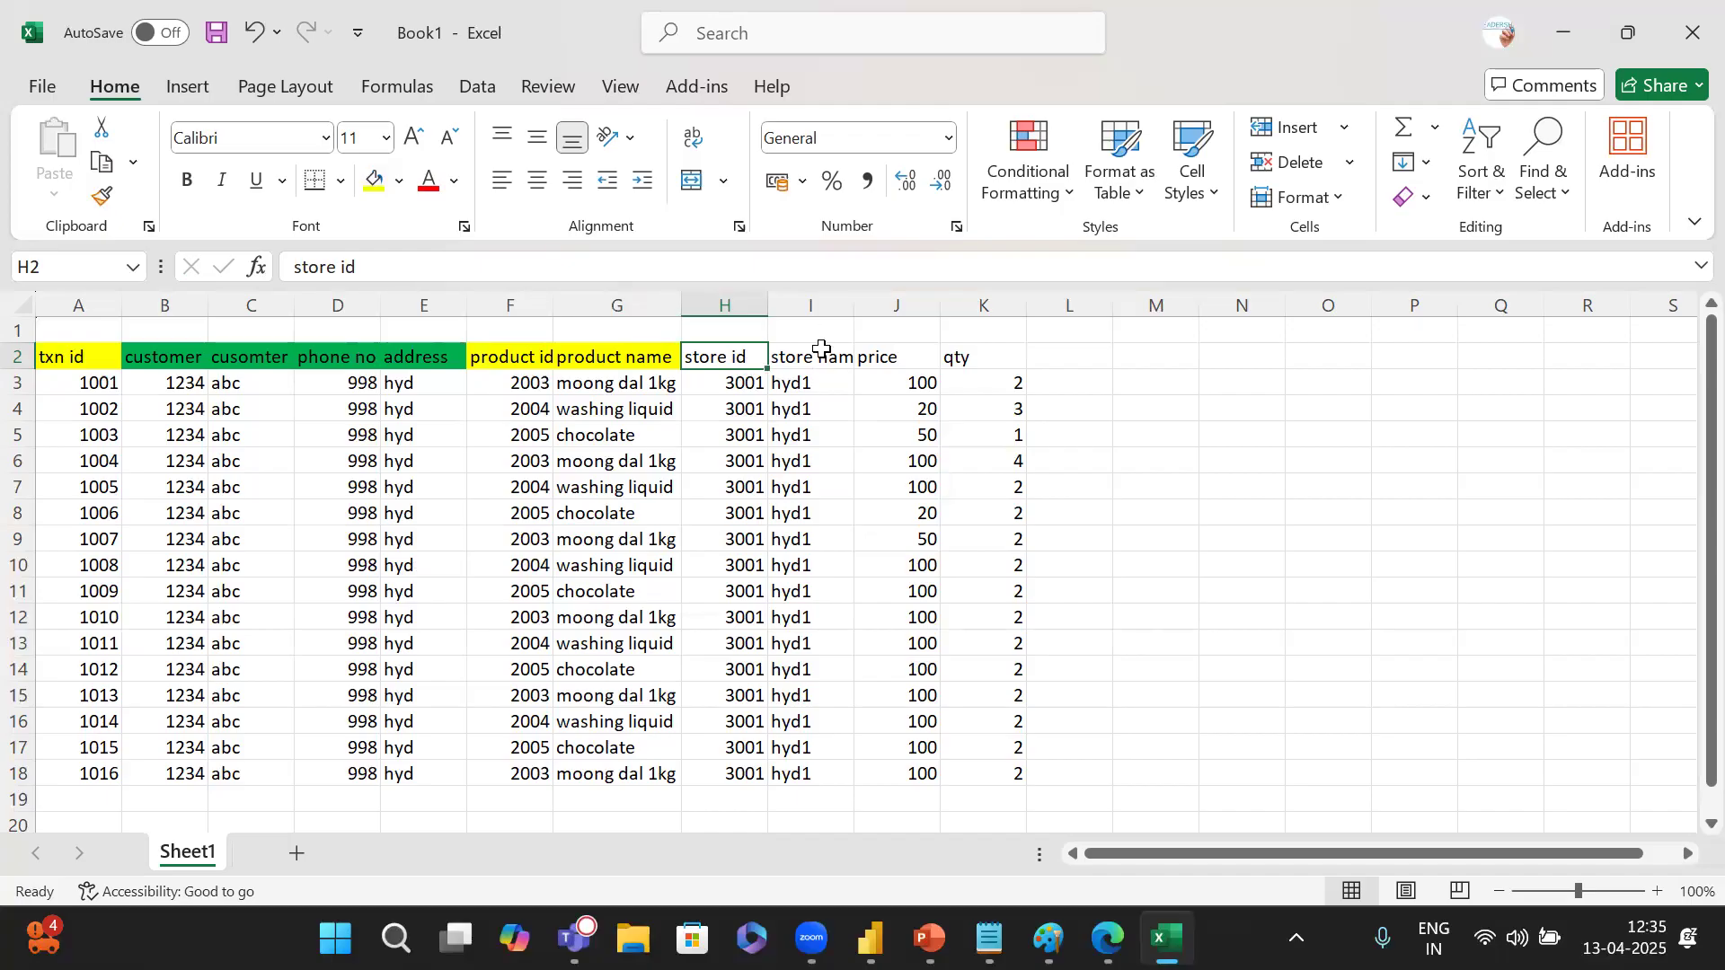
{"action": "left_click", "coordinate": [395, 186]}
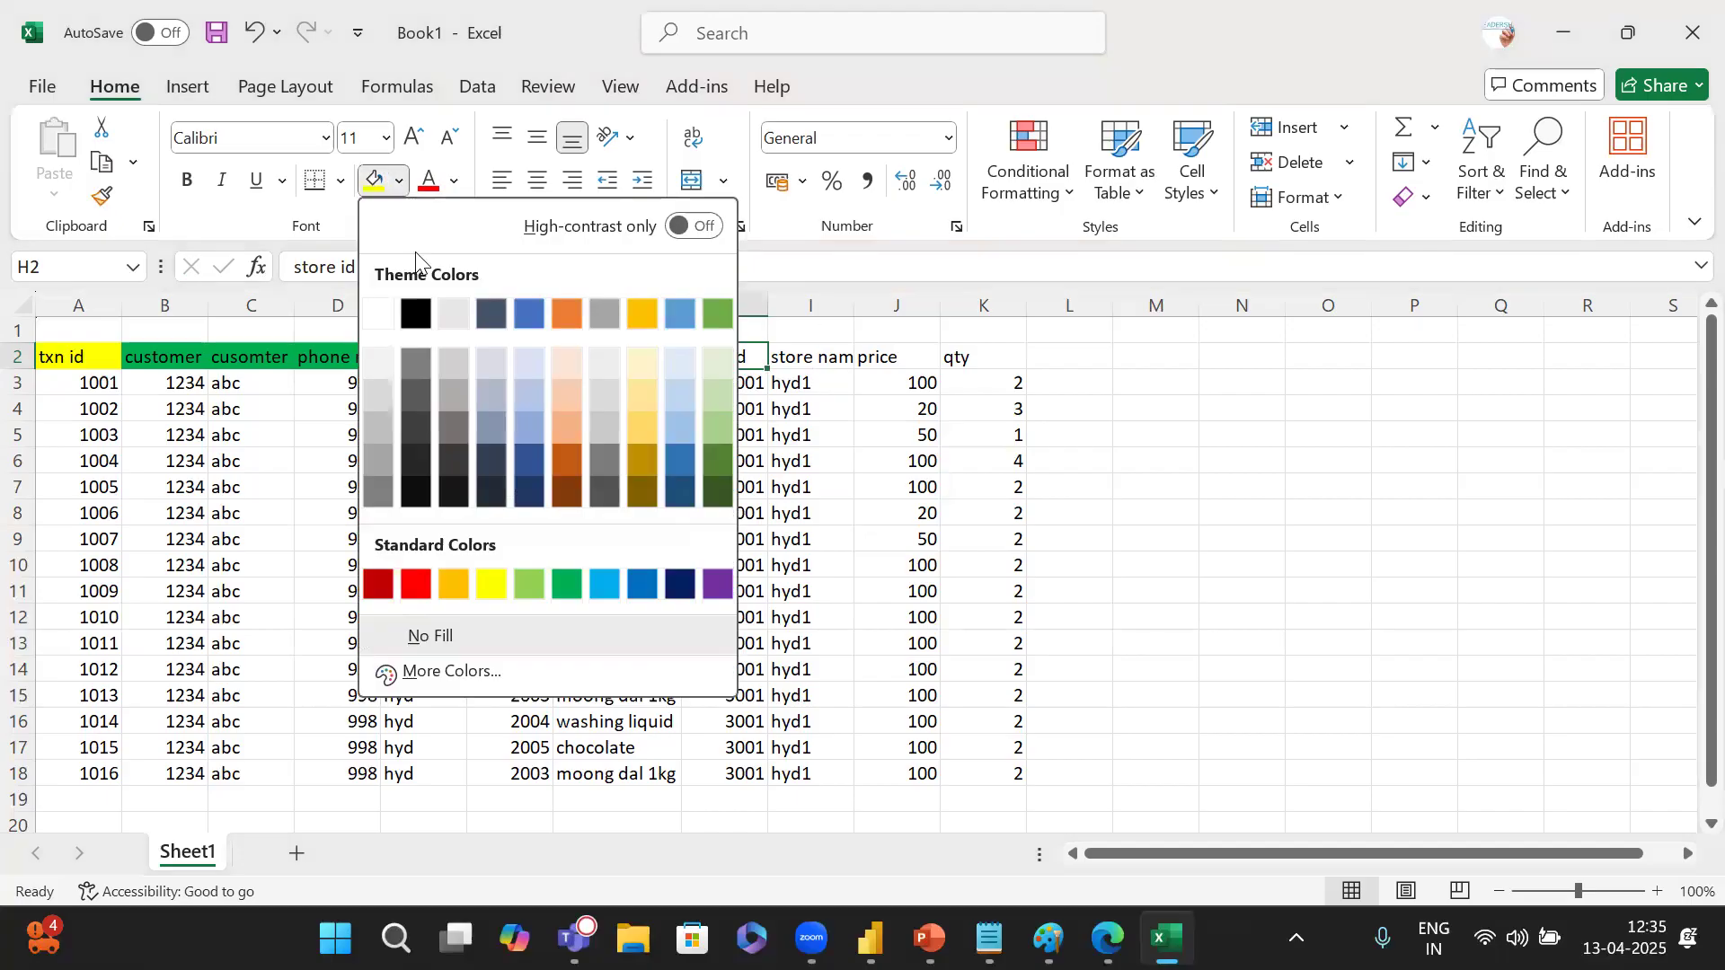
{"action": "left_click", "coordinate": [566, 579]}
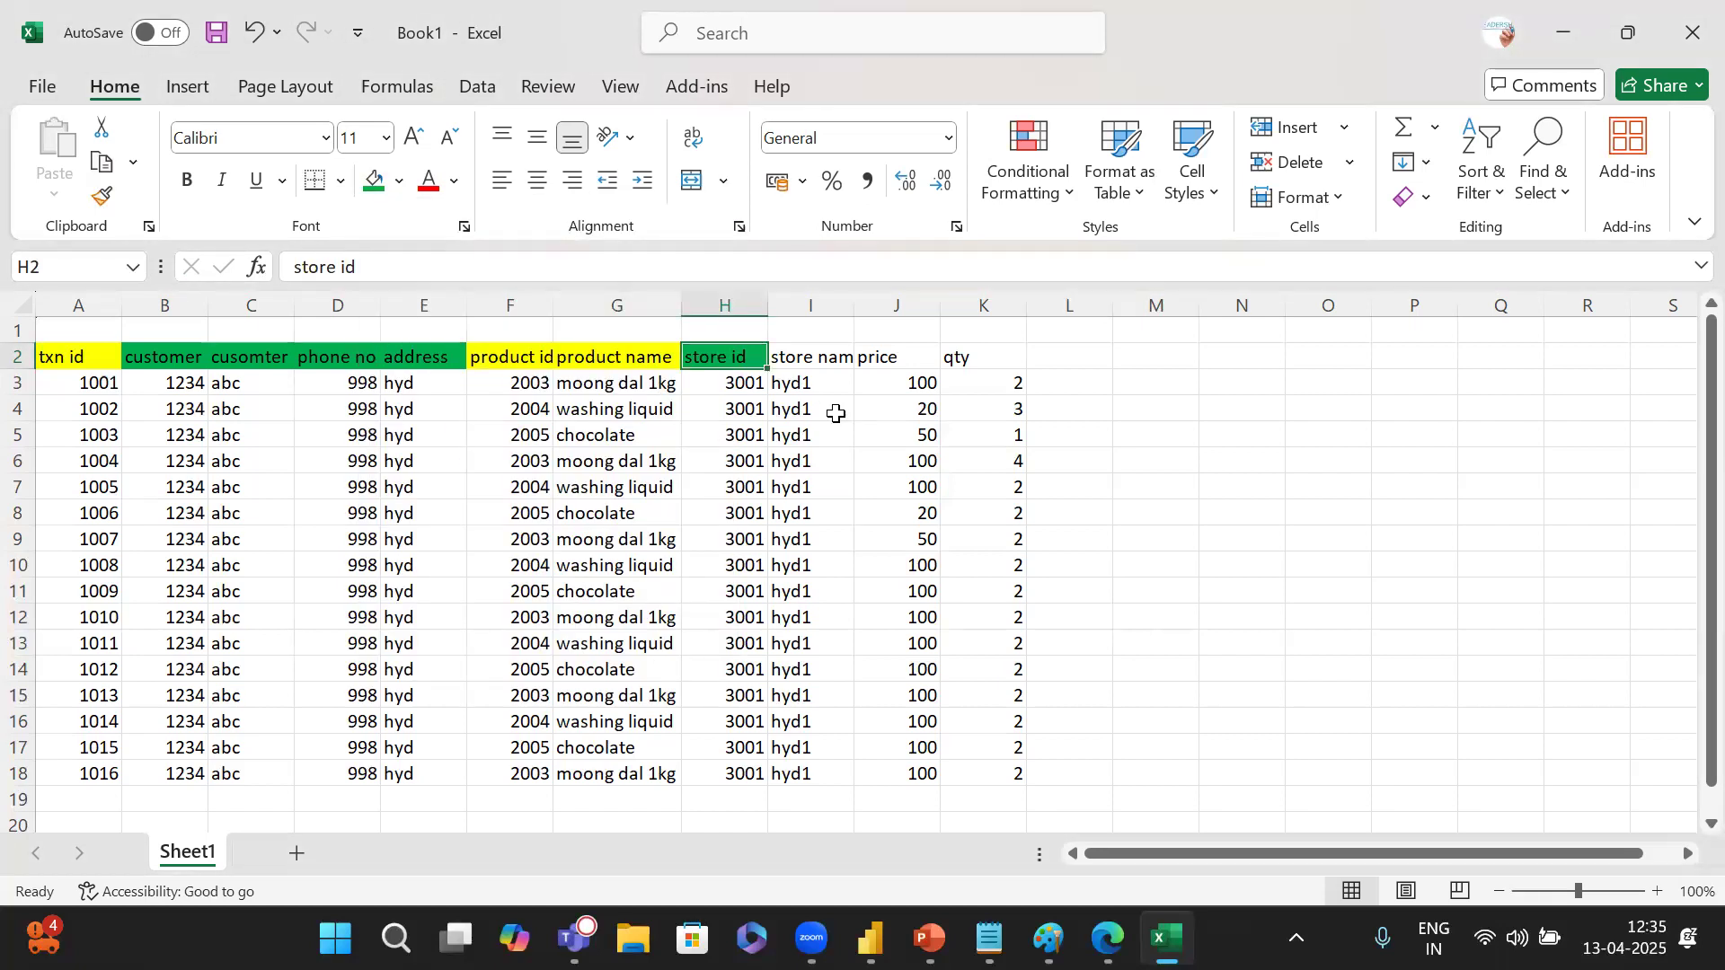
{"action": "left_click", "coordinate": [808, 358]}
{"action": "left_click", "coordinate": [376, 183]}
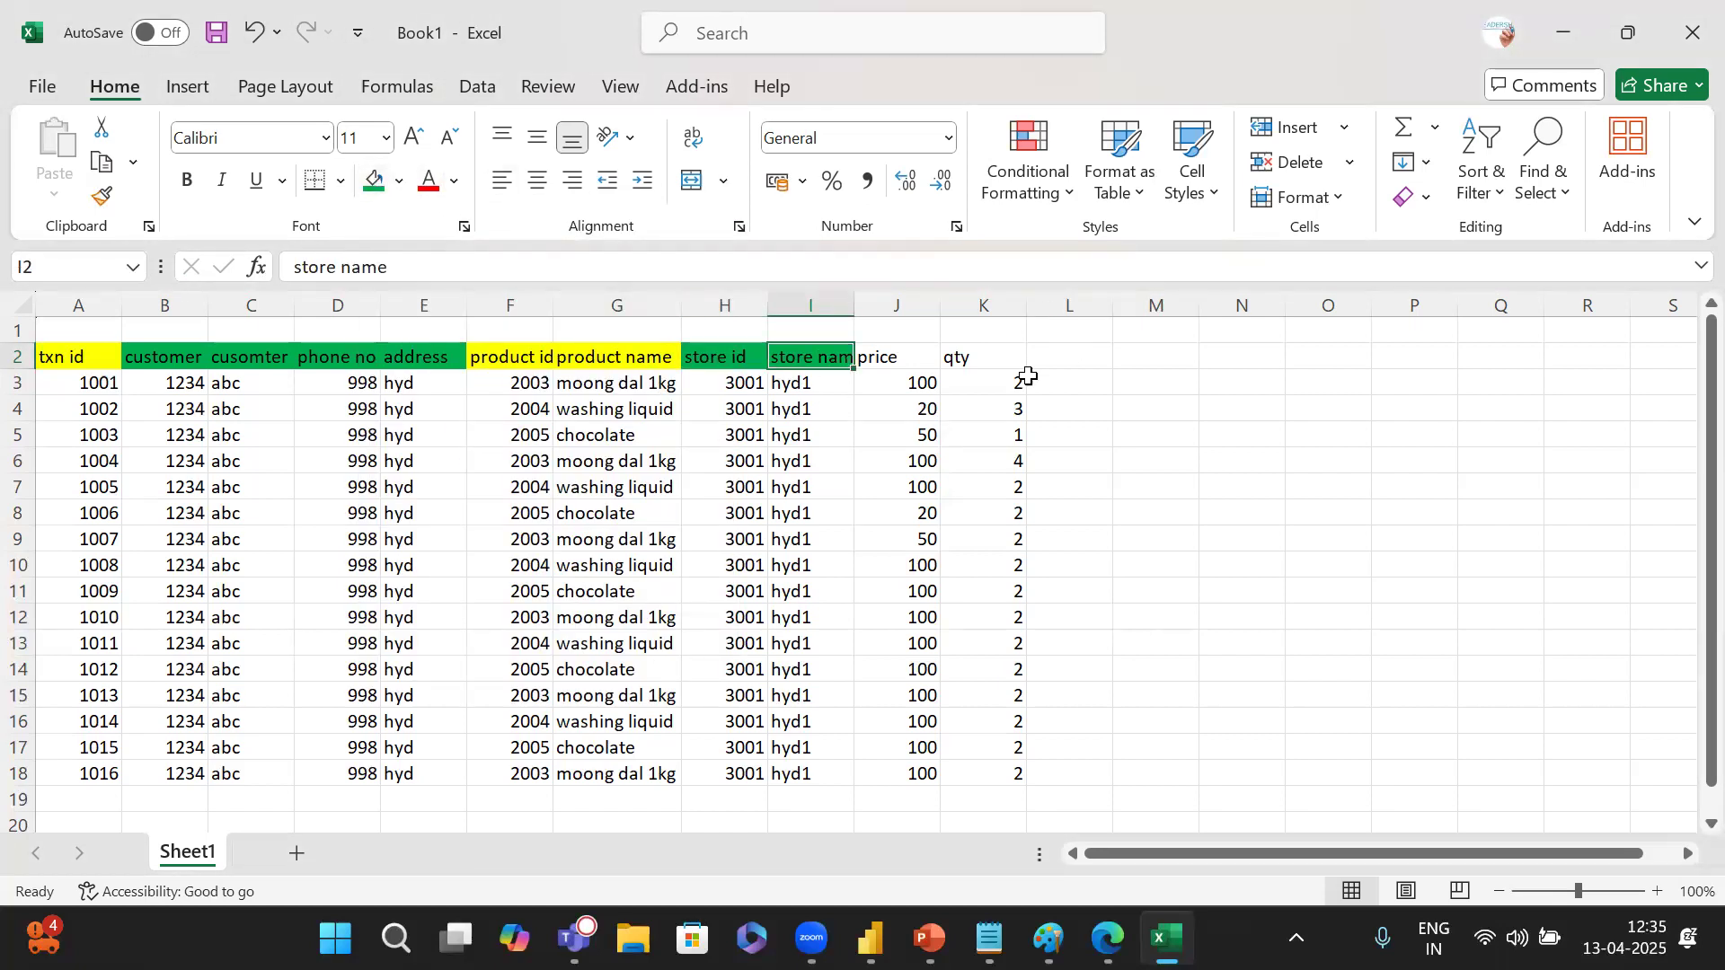
Fill the "price" and "qty" headers in J2 and K2 with standard yellow.
{"action": "left_click", "coordinate": [921, 359]}
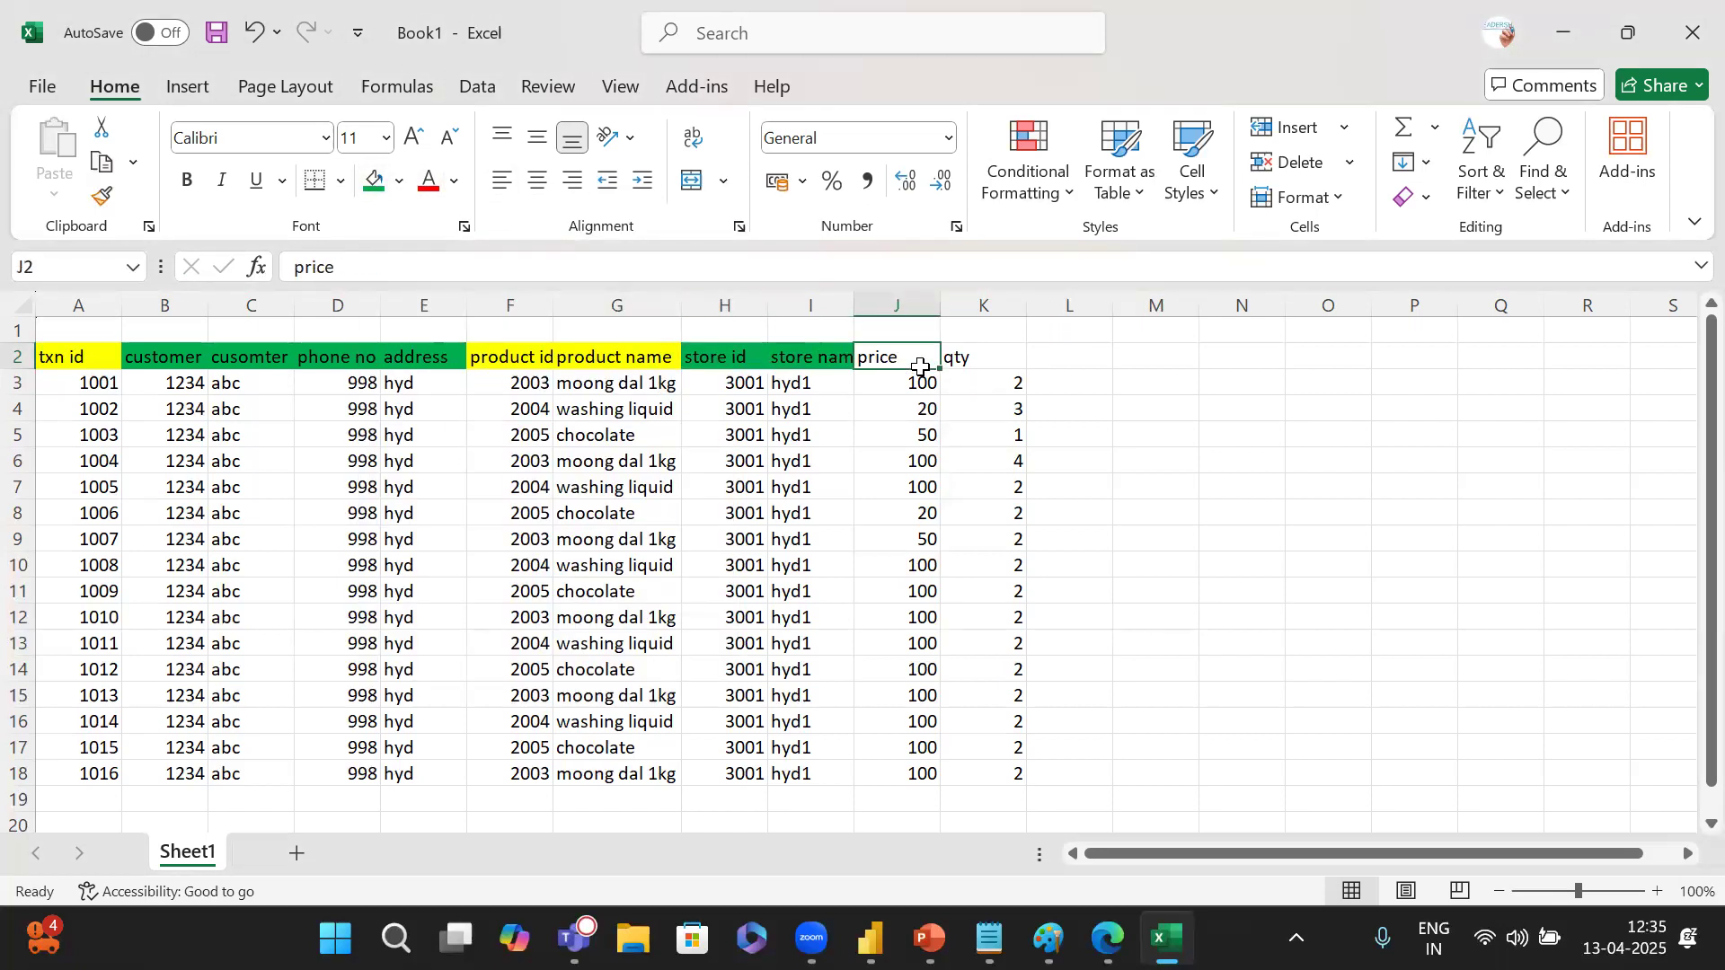
{"action": "left_click", "coordinate": [398, 181]}
{"action": "left_click", "coordinate": [480, 580]}
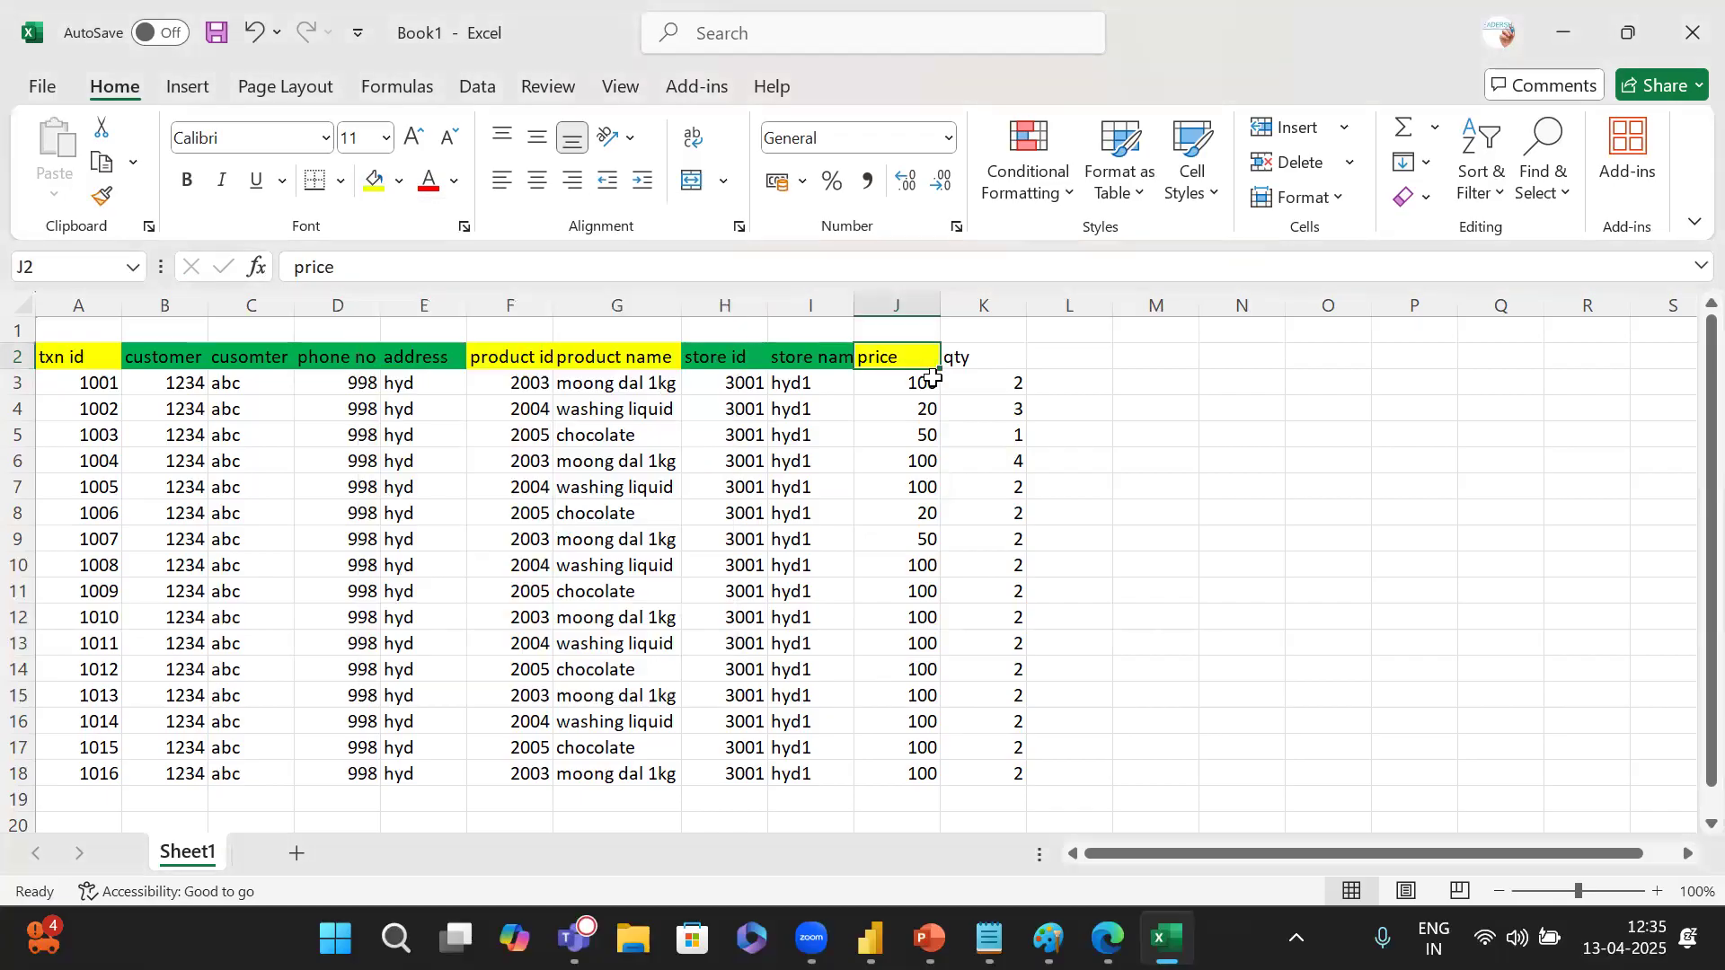
{"action": "left_click", "coordinate": [988, 356]}
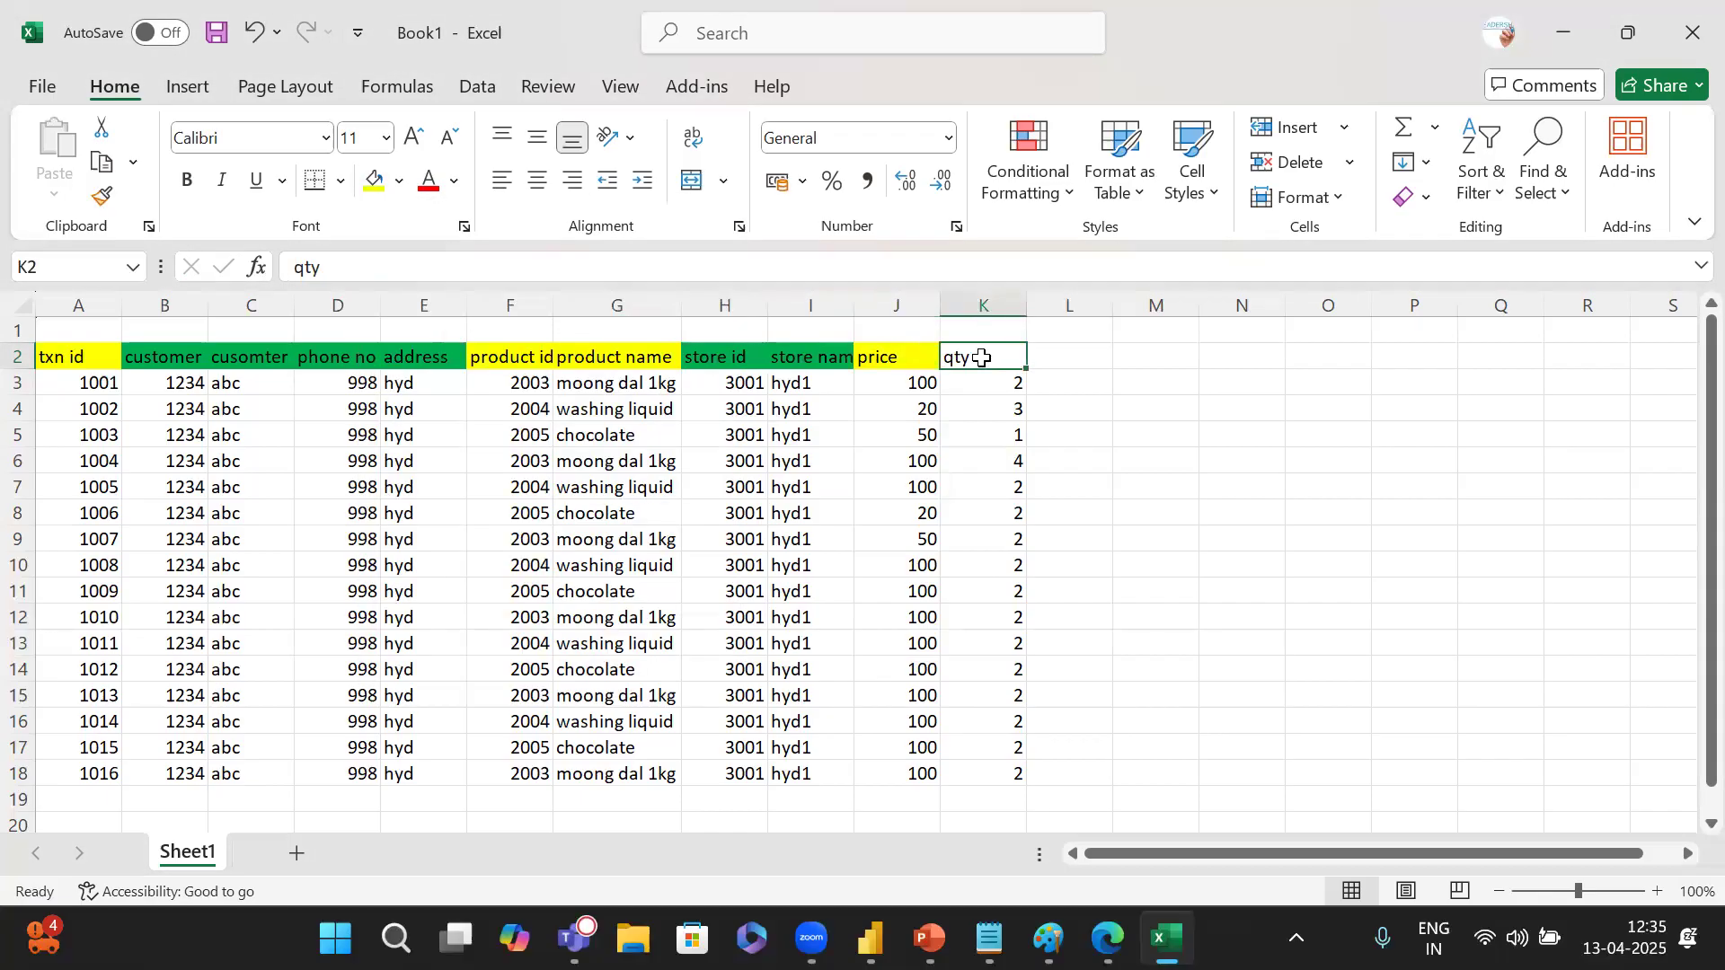
{"action": "left_click", "coordinate": [375, 182]}
{"action": "left_click", "coordinate": [1077, 532]}
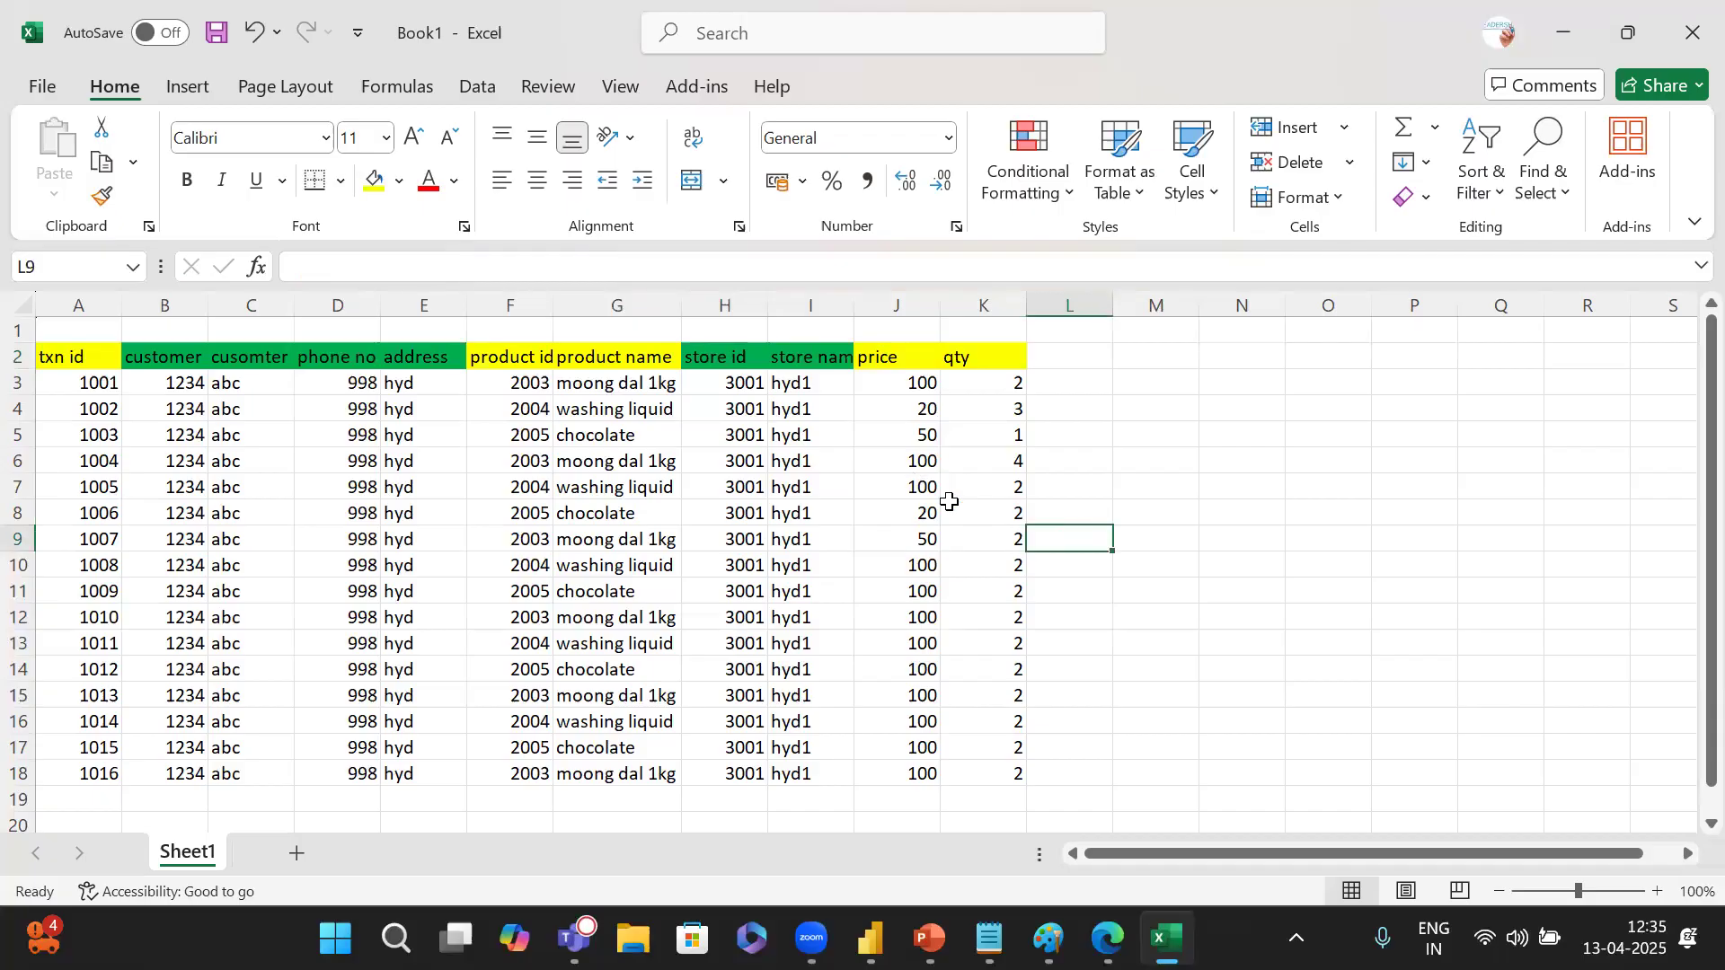
{"action": "left_click", "coordinate": [189, 379]}
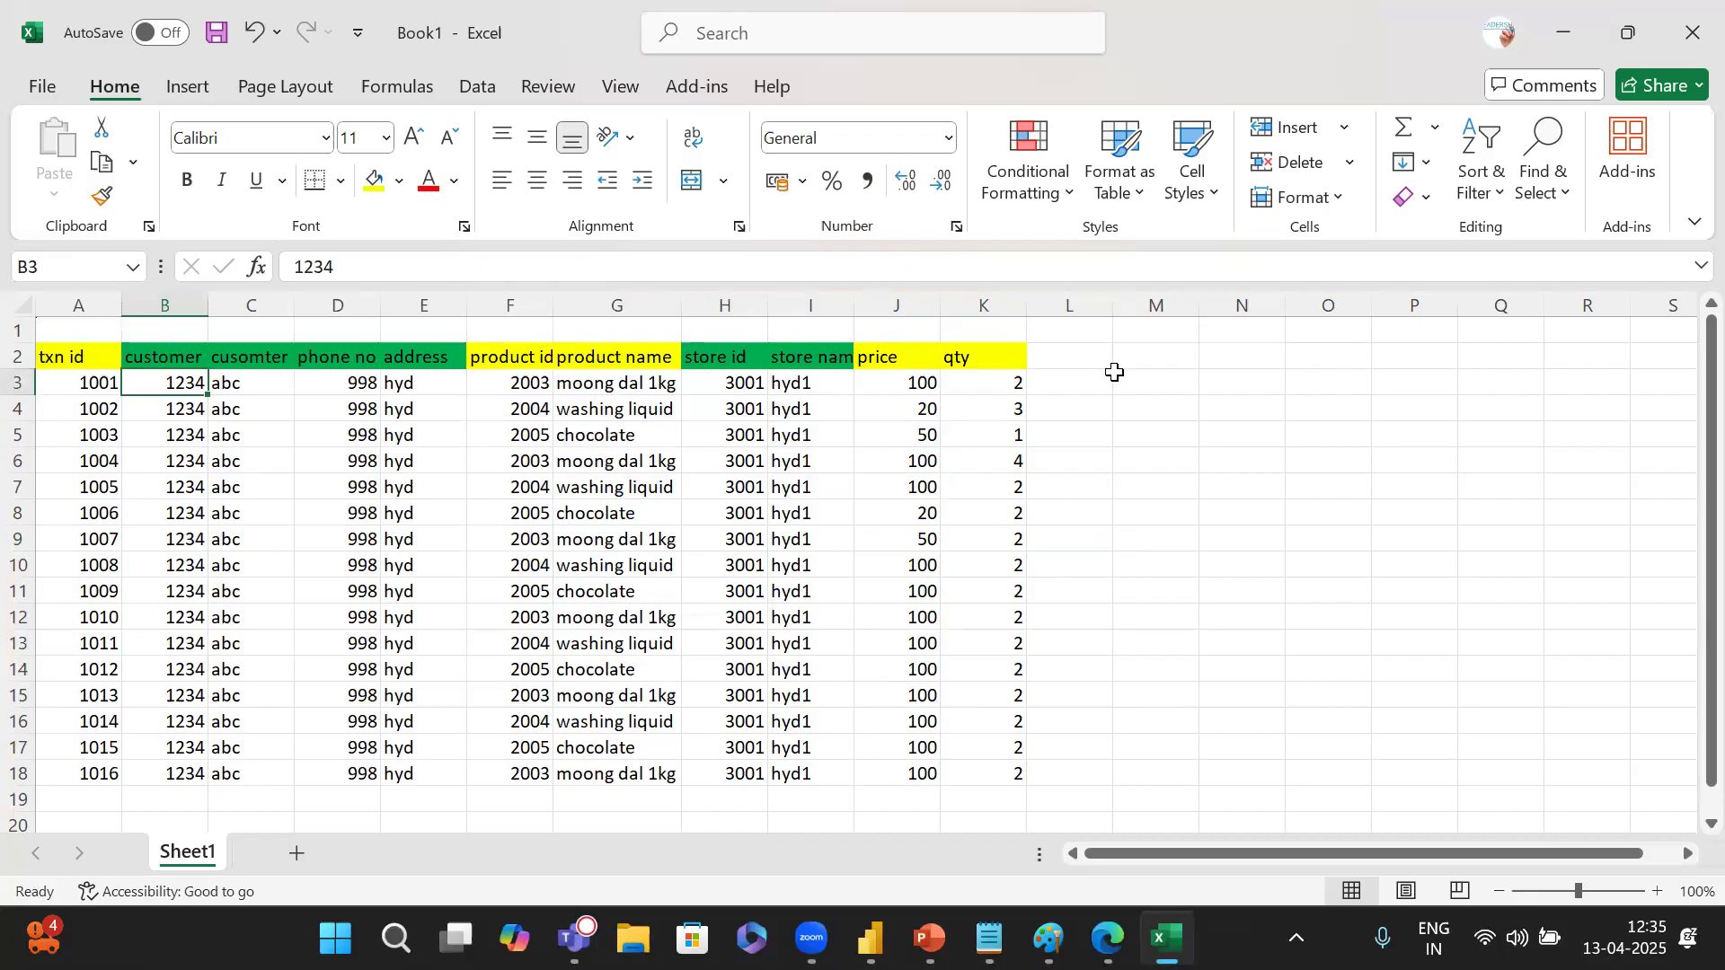
{"action": "left_click_drag", "start_coordinate": [1045, 355], "coordinate": [76, 774]}
Enter 1kb in A1 and B1 above the headers and repeat it across row 1 through K1.
{"action": "left_click", "coordinate": [86, 330]}
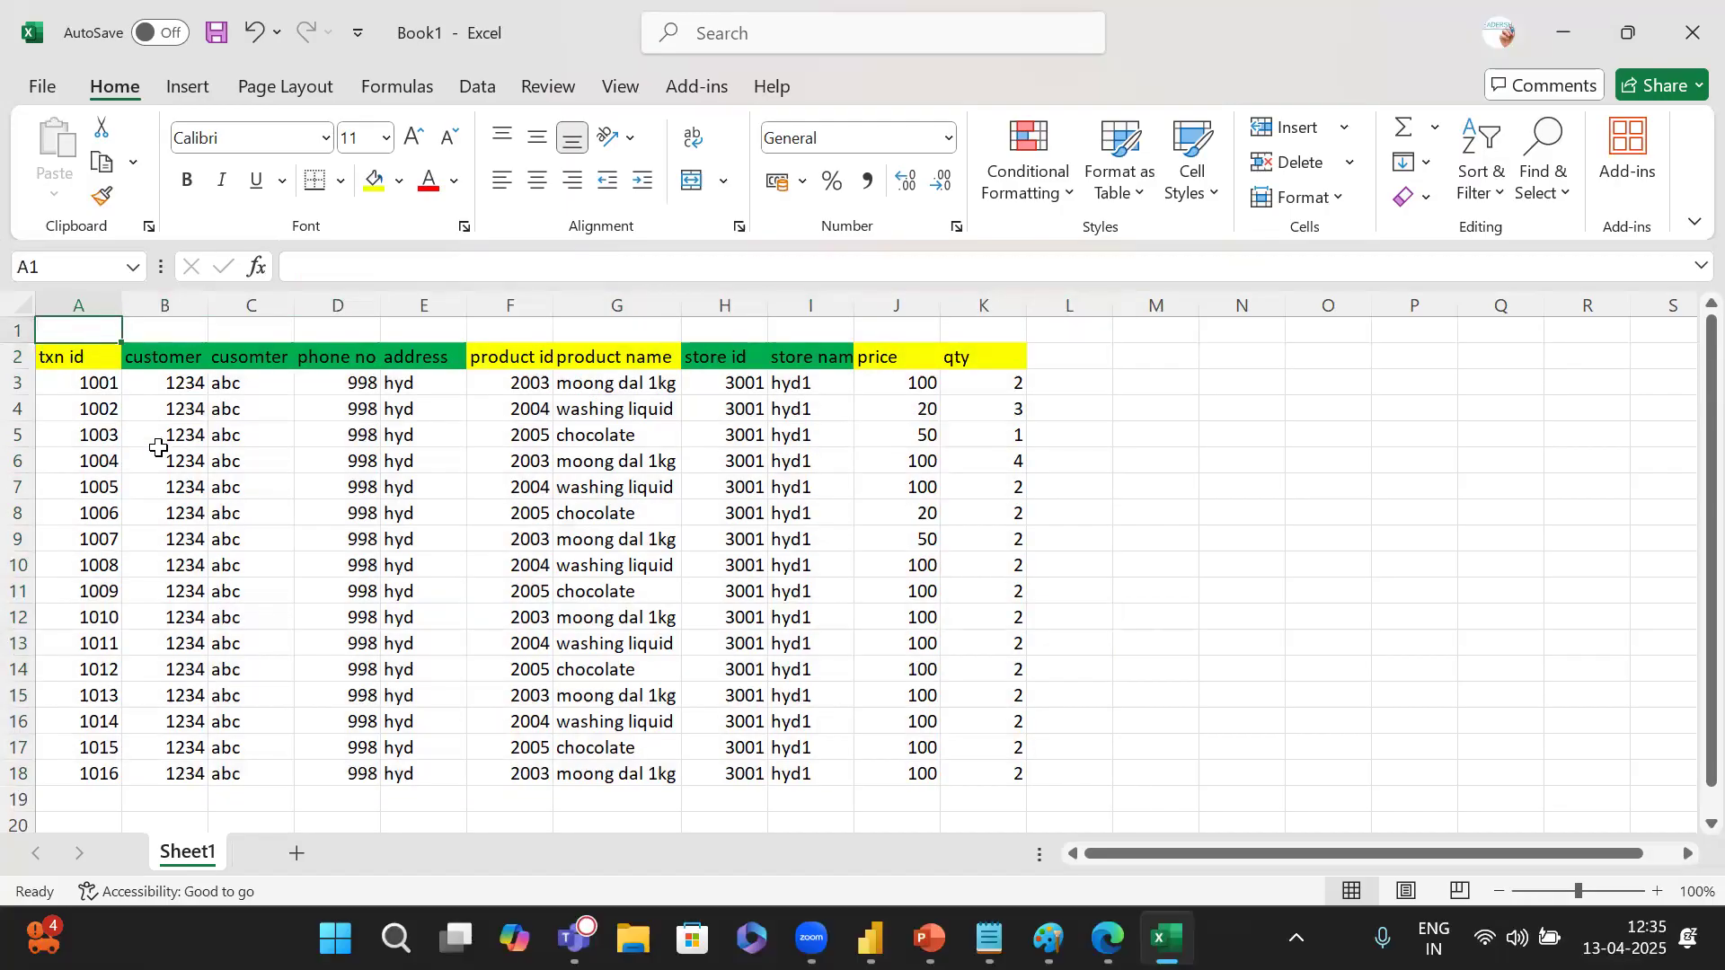
{"action": "type", "text": "1kb"}
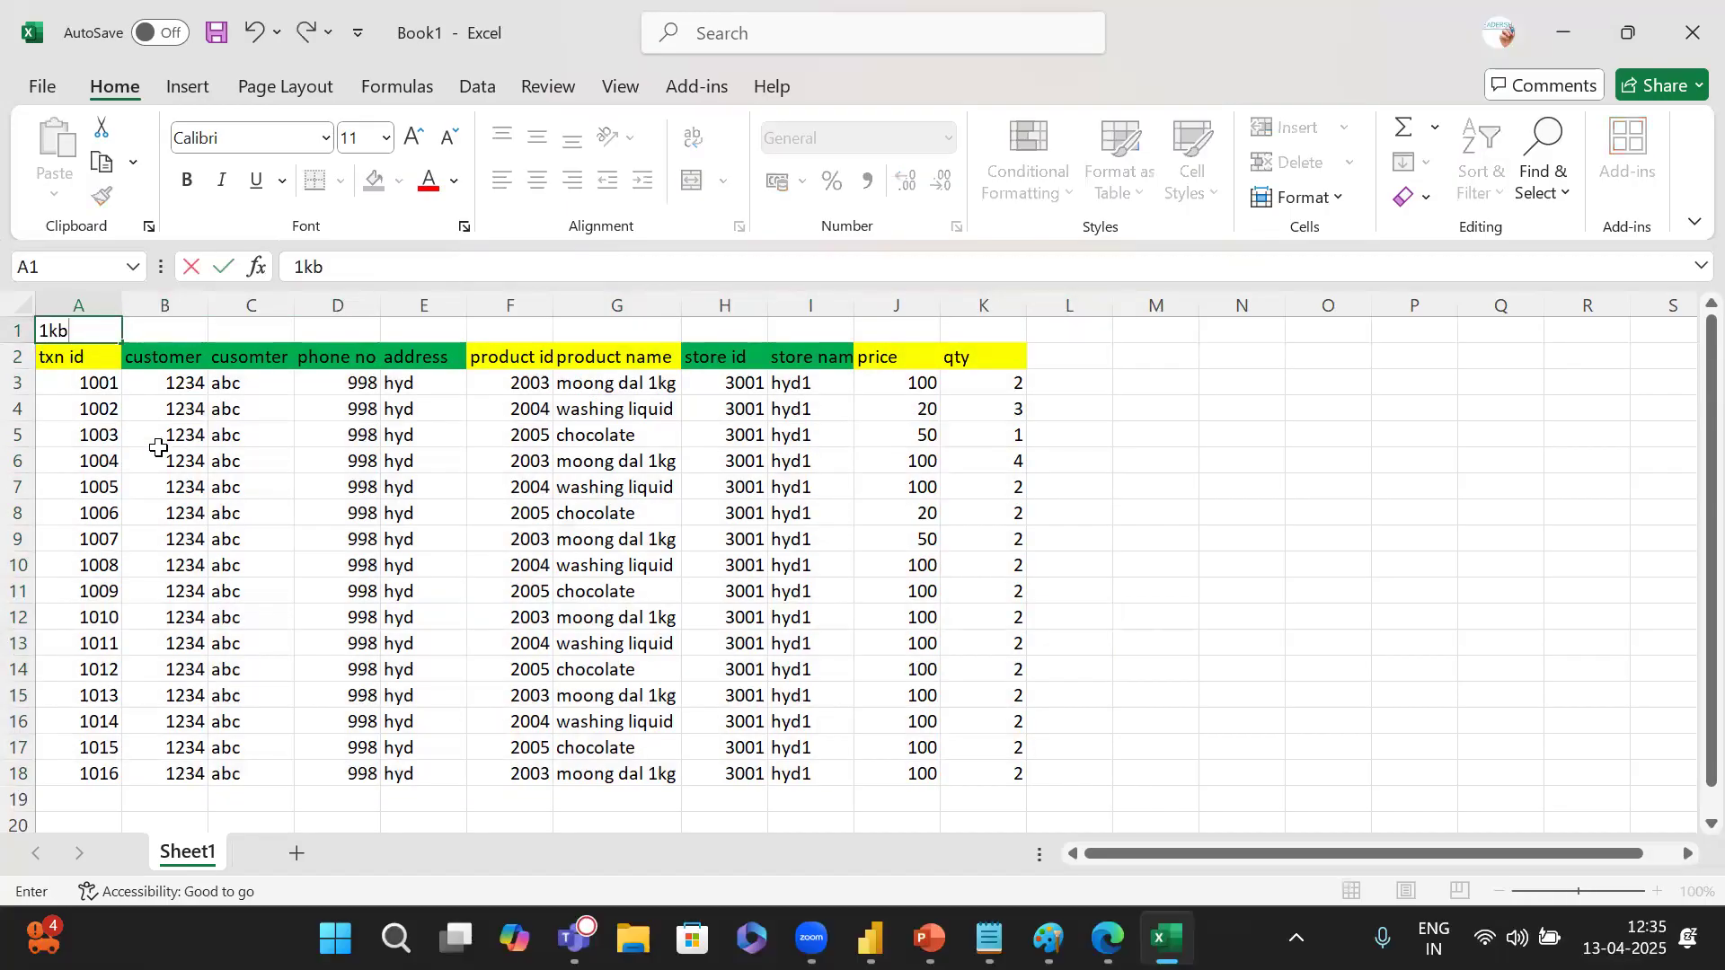
{"action": "key", "text": "Tab"}
{"action": "type", "text": "1kb"}
{"action": "key", "text": "Tab"}
{"action": "left_click", "coordinate": [60, 326]}
{"action": "left_click_drag", "start_coordinate": [60, 326], "coordinate": [1006, 337]}
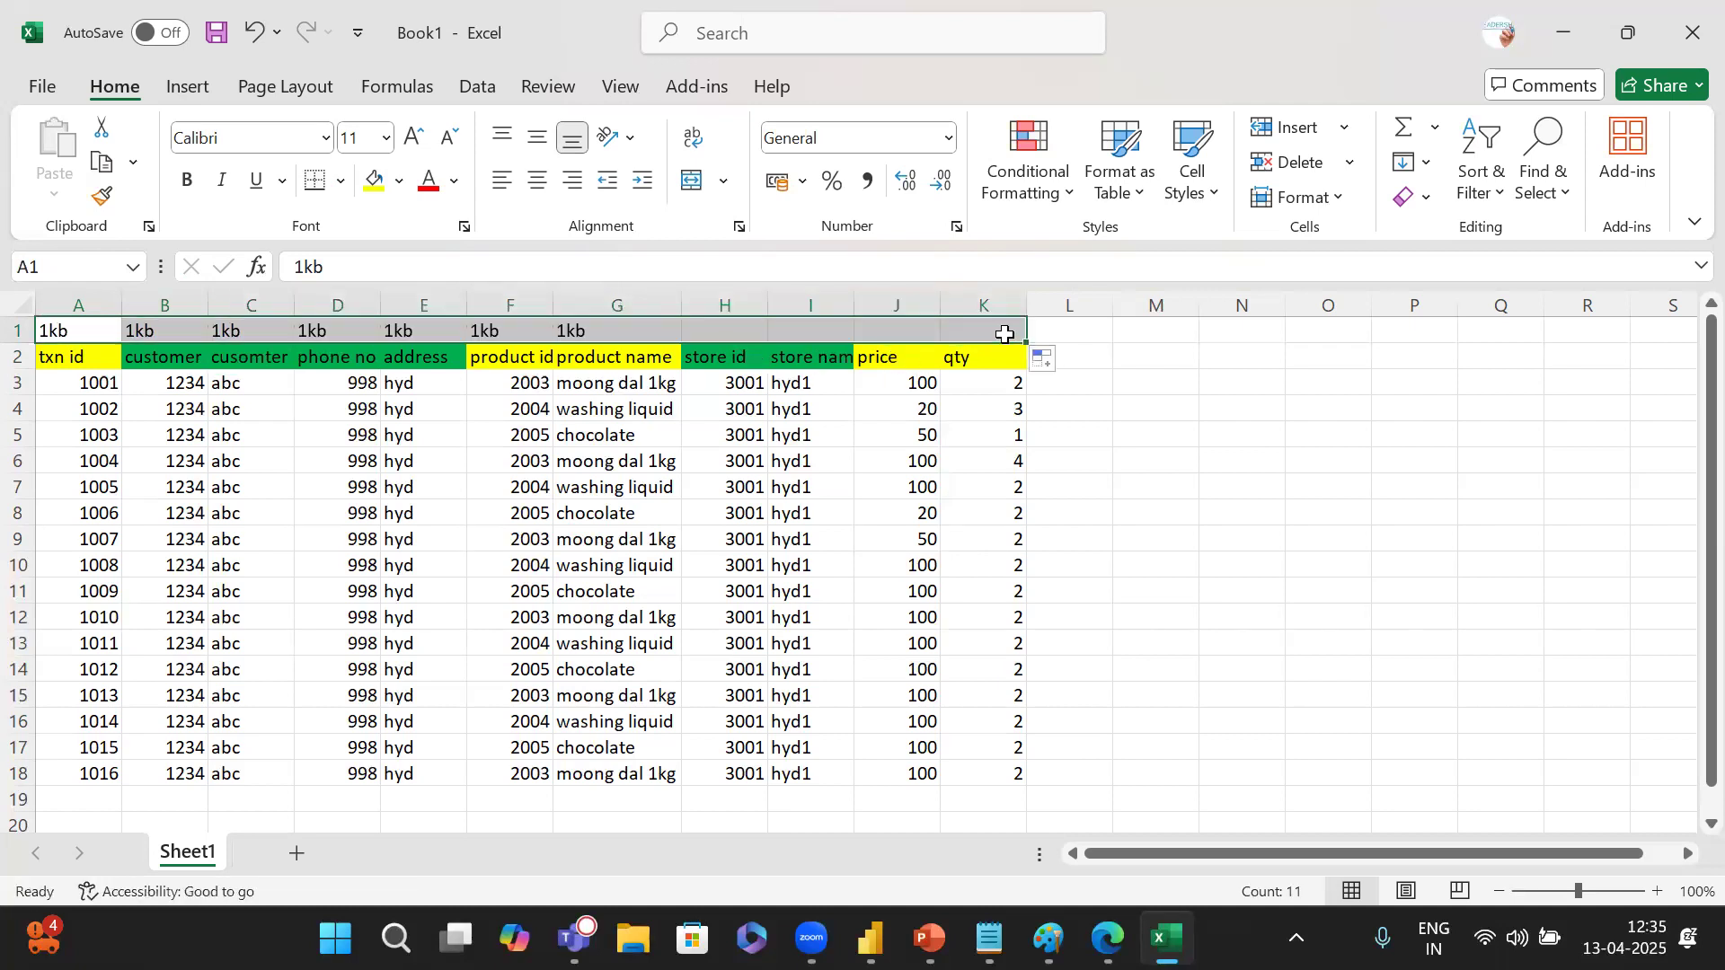
Examine the transaction records by highlighting the data range A3:K18, ending on the customer code header in B2.
{"action": "left_click", "coordinate": [1094, 560]}
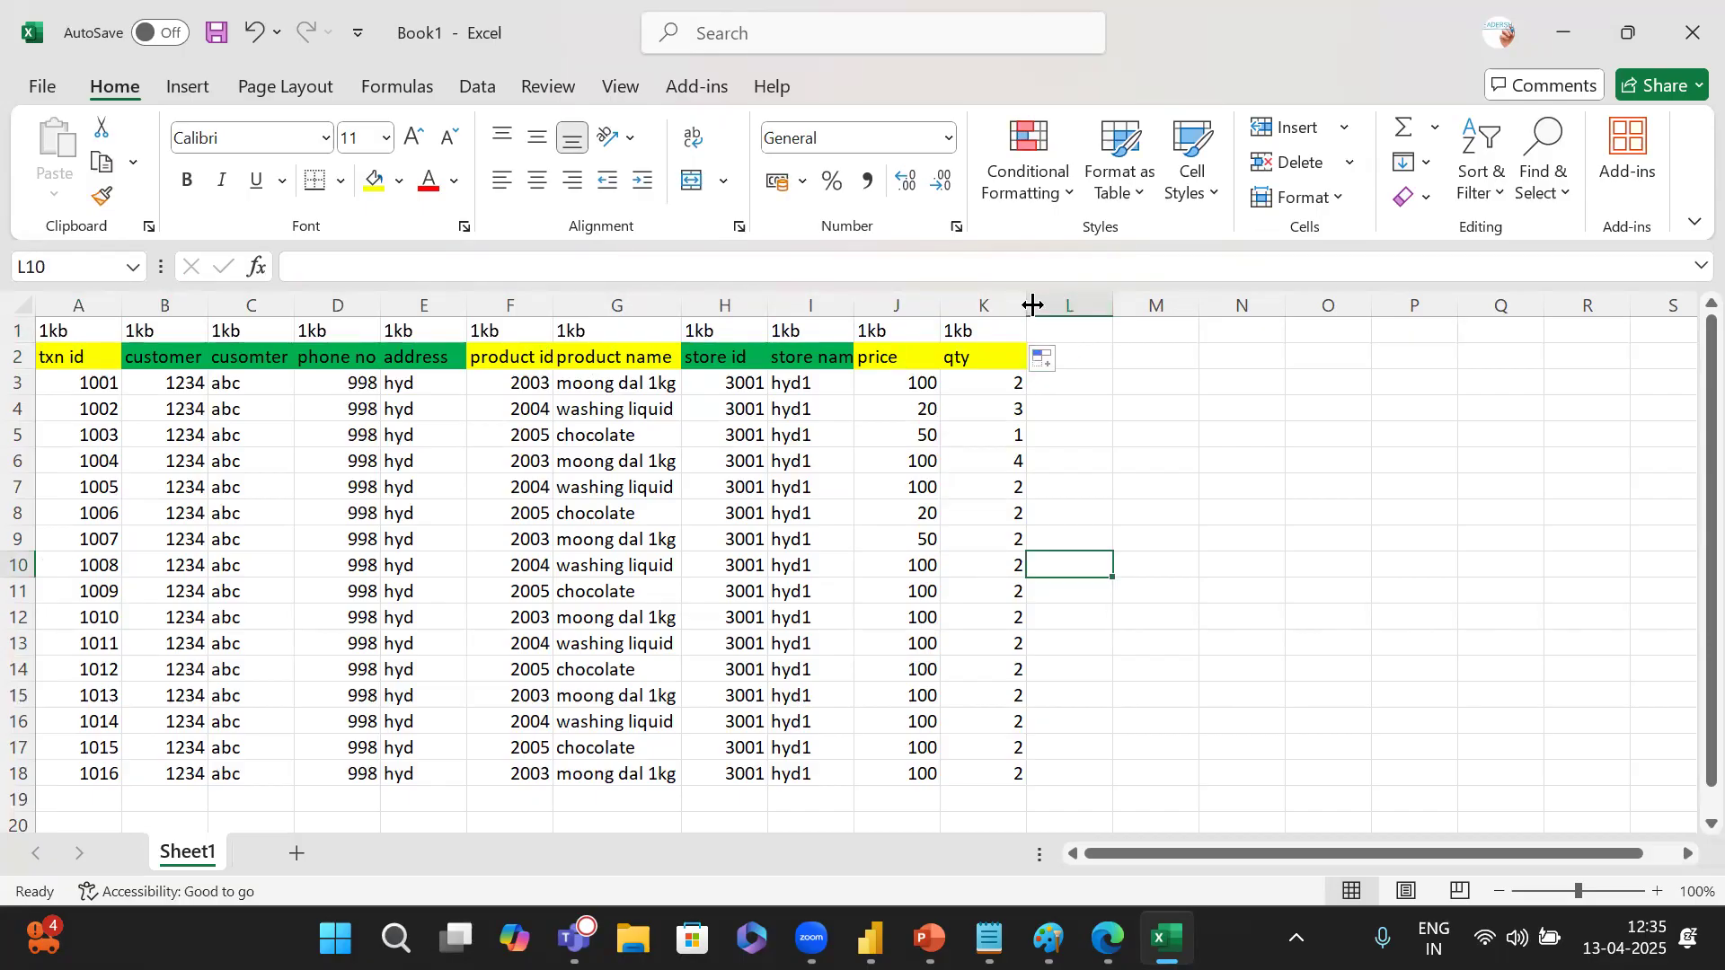
{"action": "left_click", "coordinate": [1107, 411]}
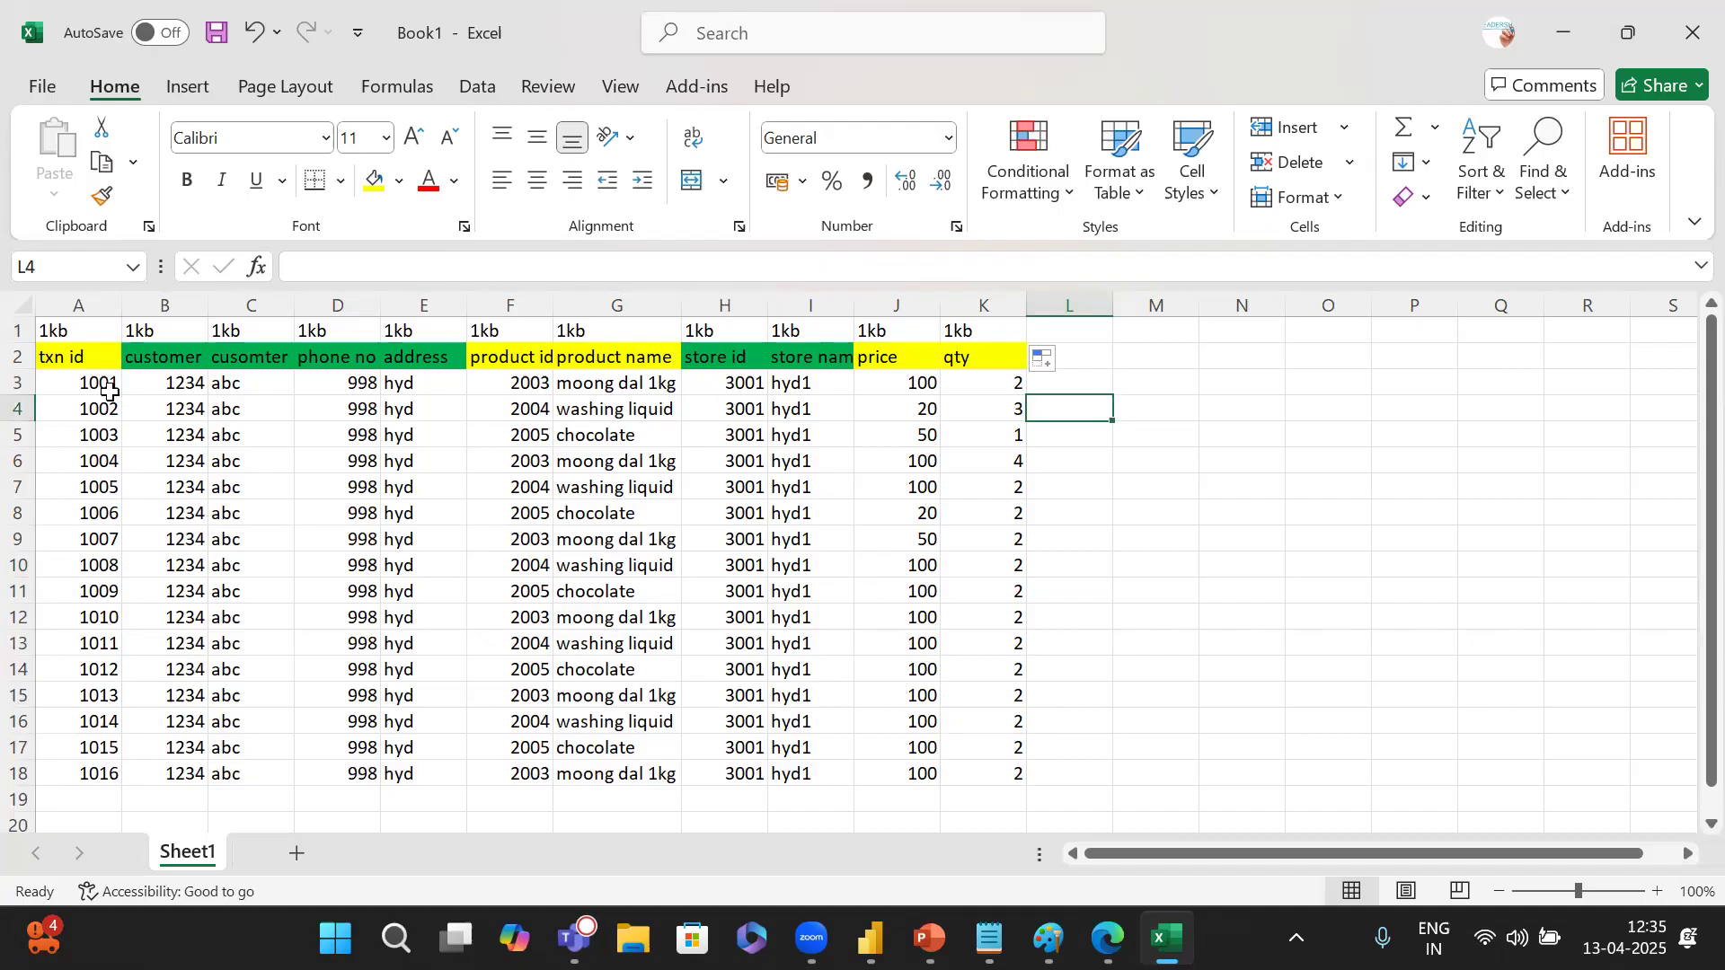
{"action": "left_click_drag", "start_coordinate": [83, 385], "coordinate": [1032, 796]}
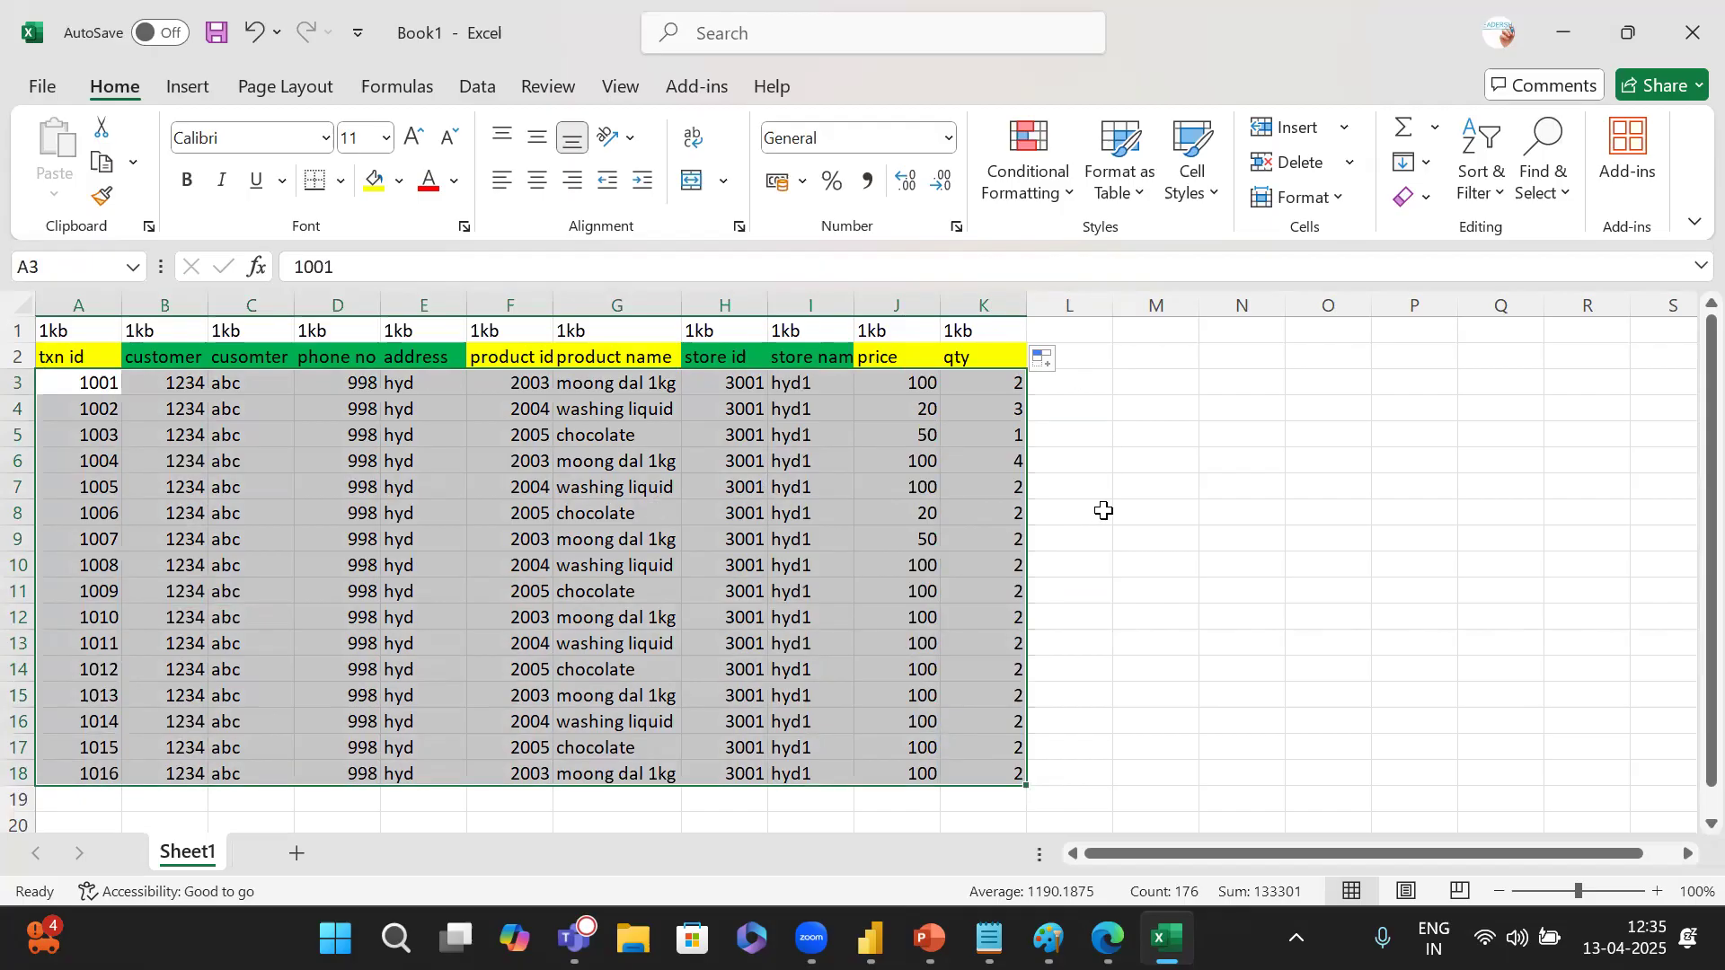
{"action": "left_click", "coordinate": [1191, 482]}
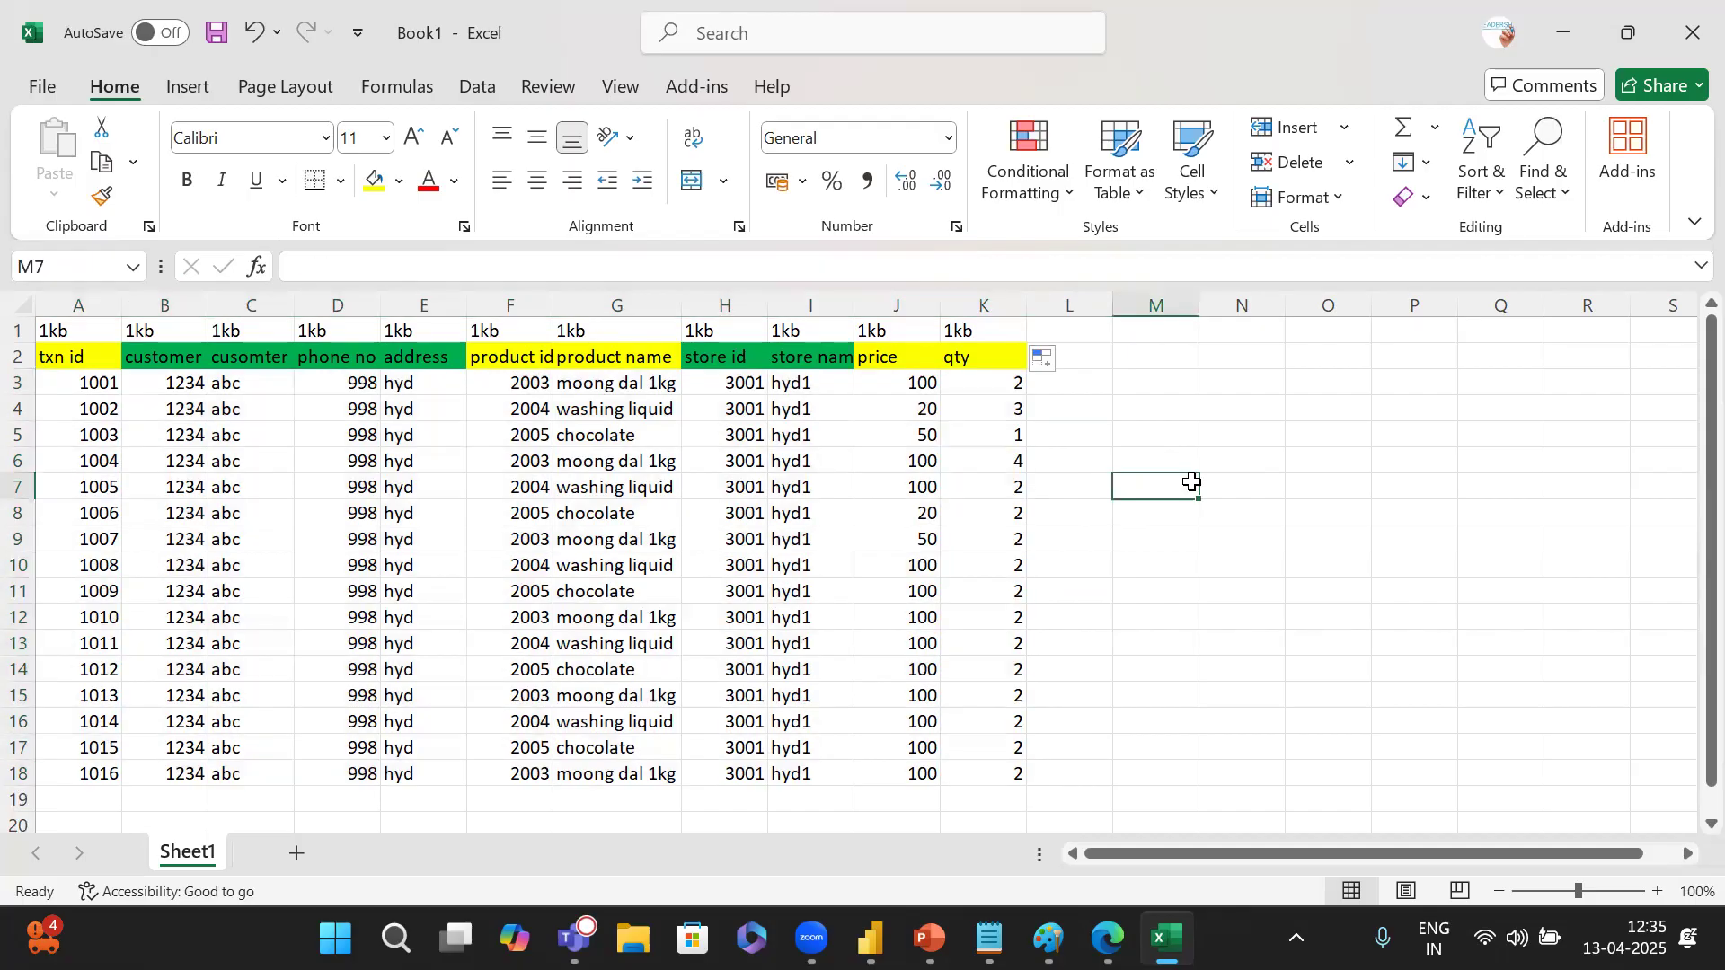
{"action": "left_click_drag", "start_coordinate": [54, 377], "coordinate": [988, 774]}
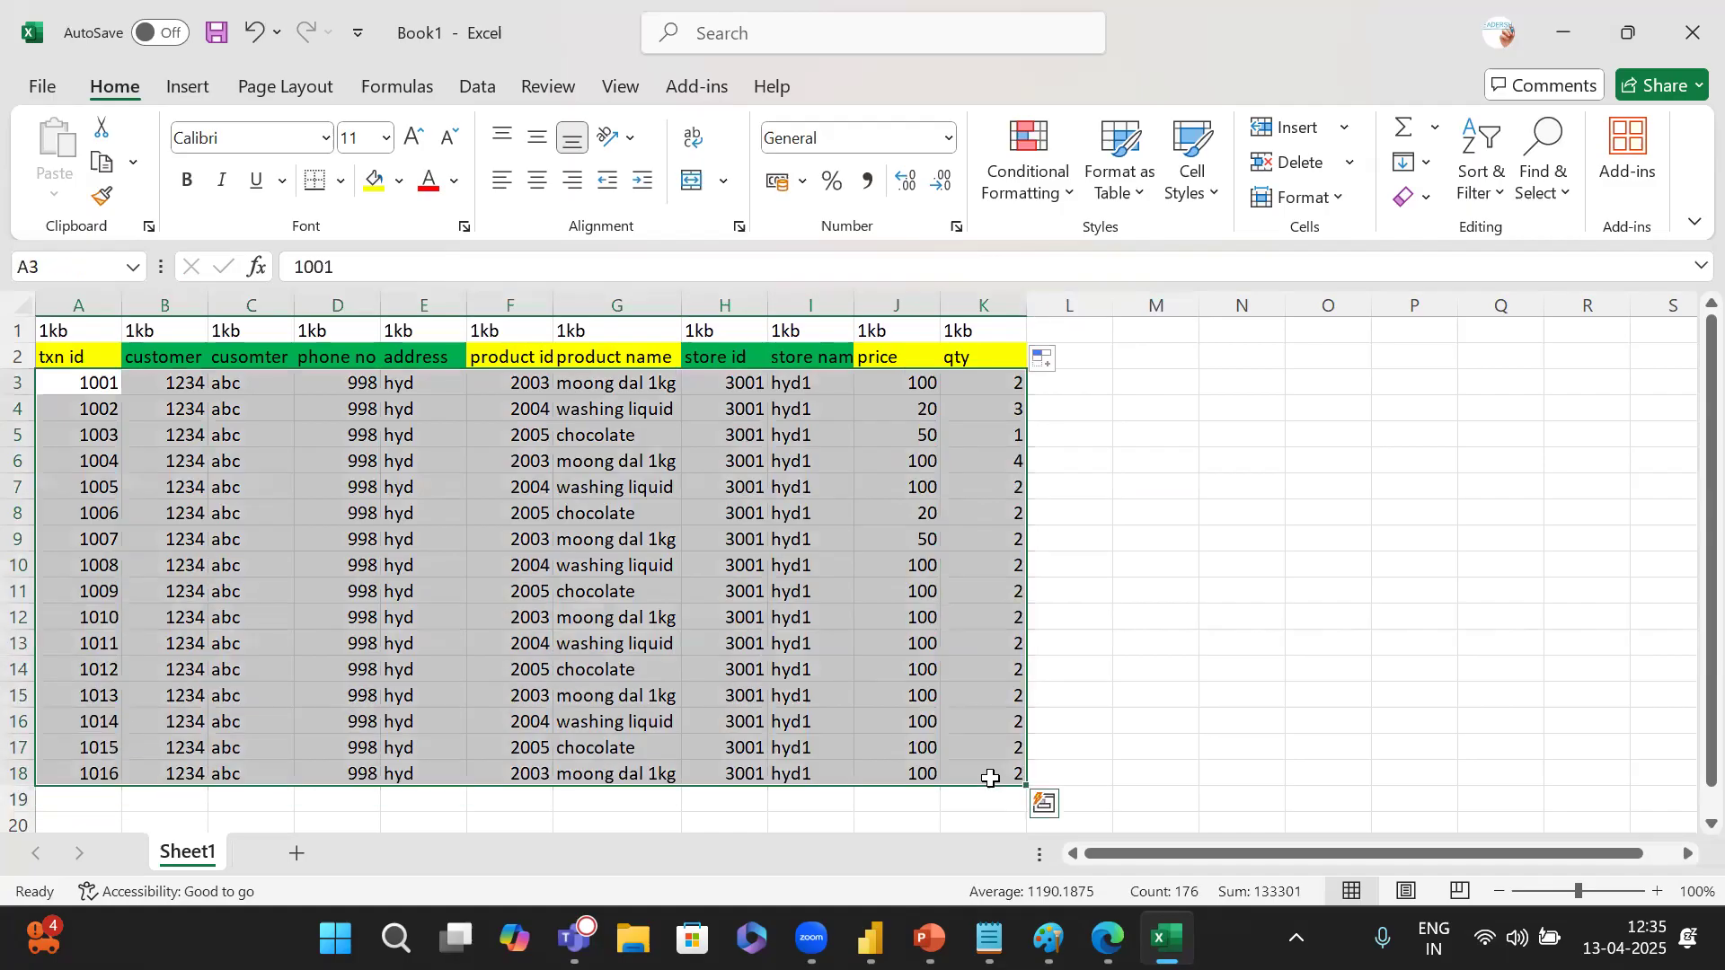
{"action": "left_click", "coordinate": [165, 352]}
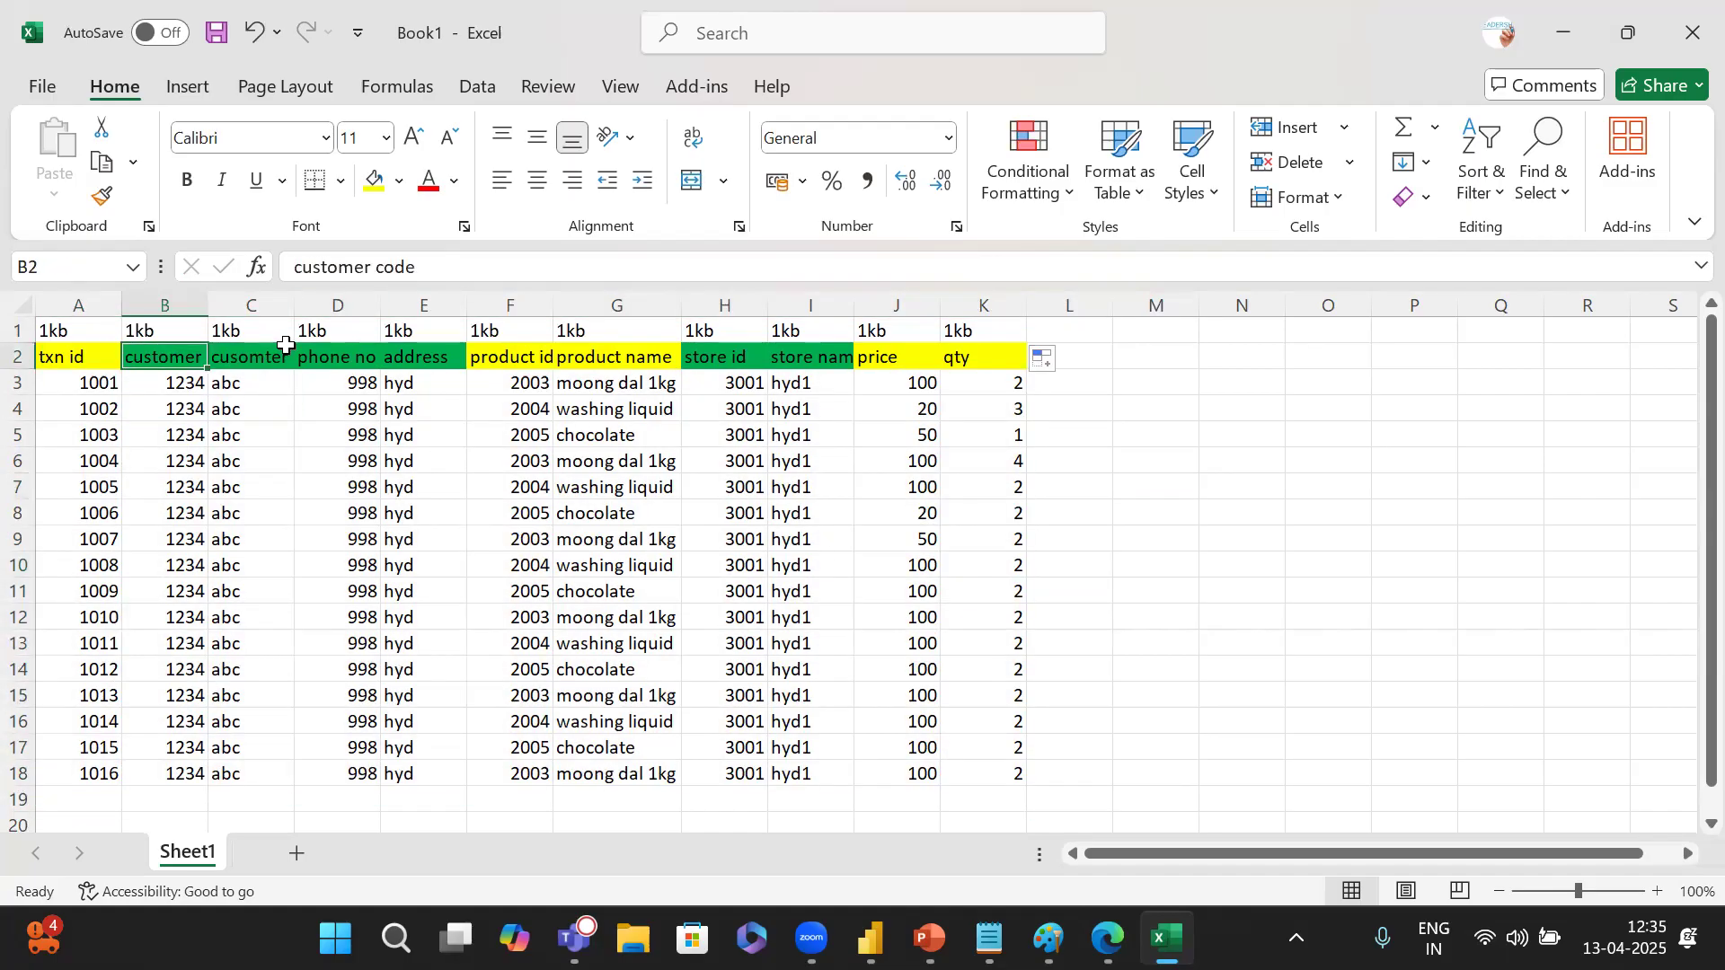
{"action": "left_click", "coordinate": [172, 392]}
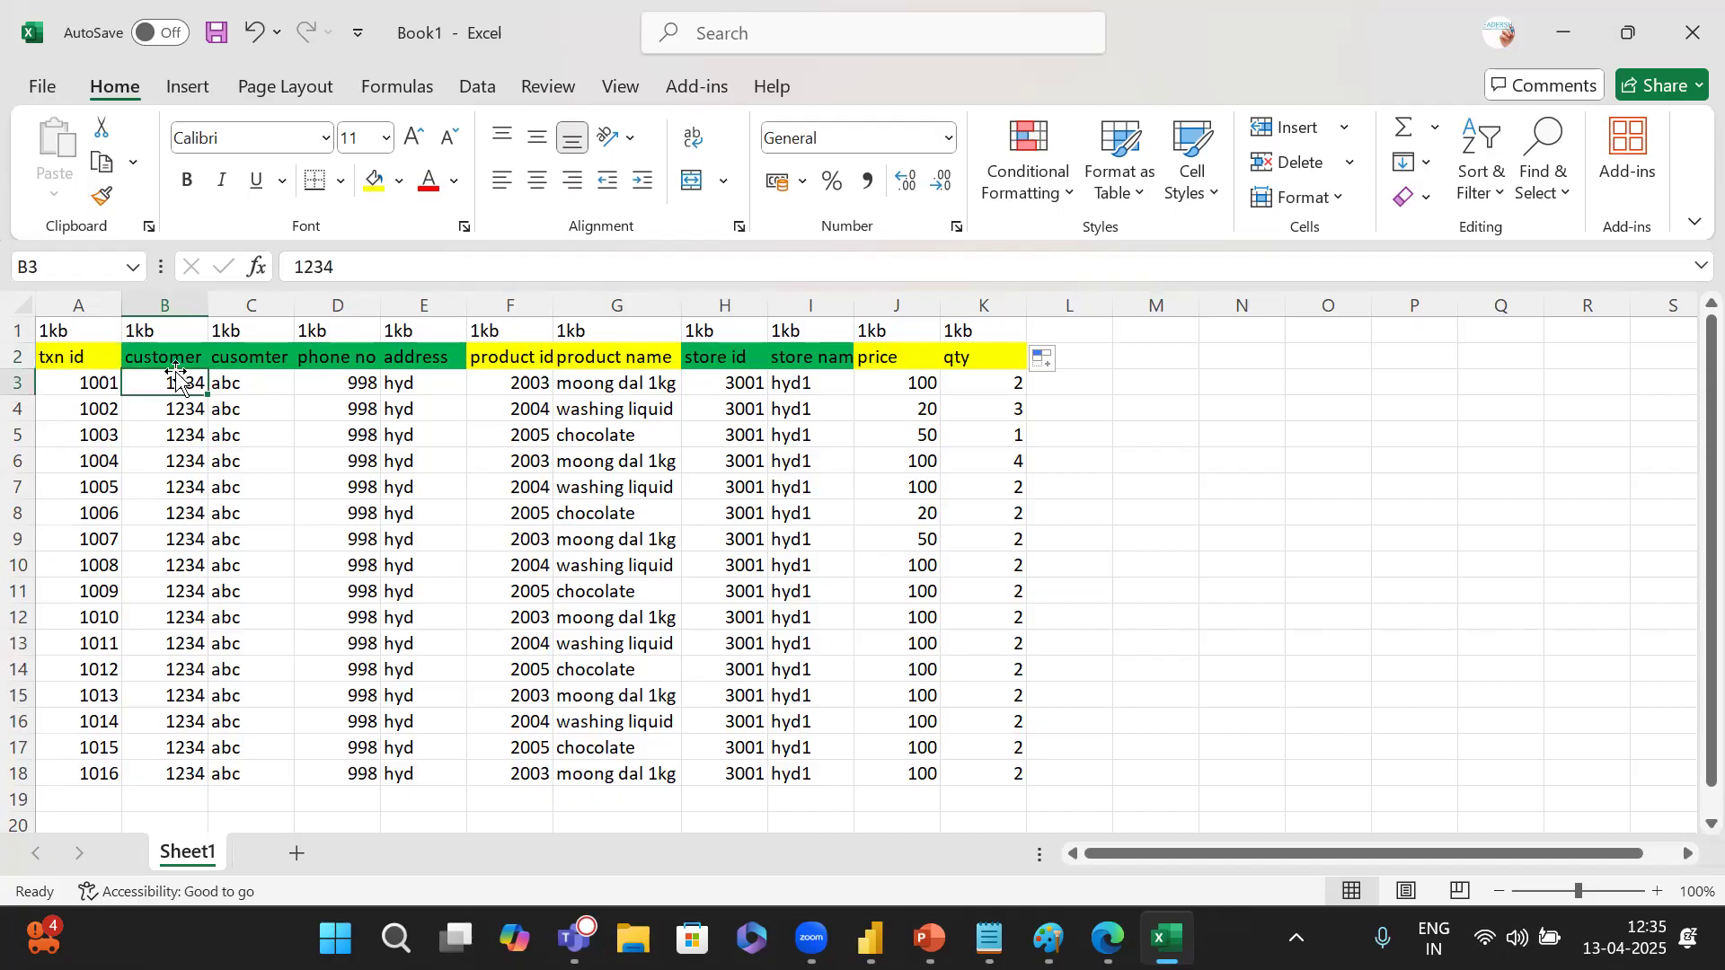
{"action": "left_click", "coordinate": [267, 383]}
{"action": "left_click_drag", "start_coordinate": [349, 385], "coordinate": [401, 377]}
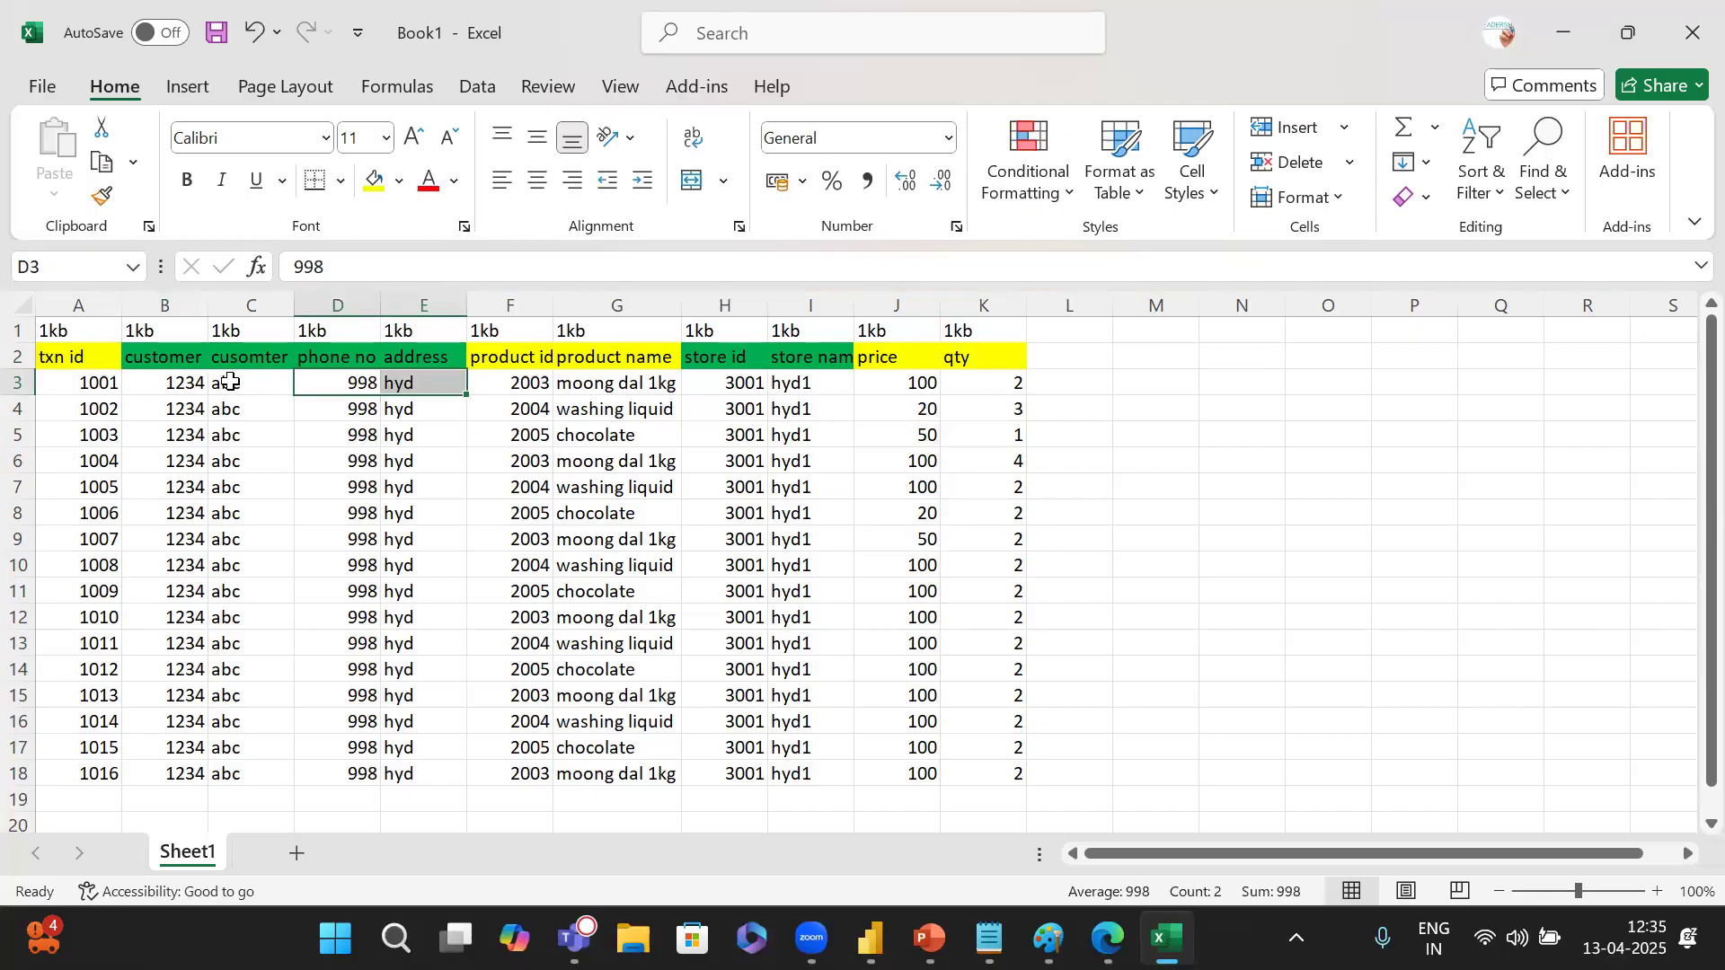
{"action": "left_click_drag", "start_coordinate": [242, 302], "coordinate": [400, 295]}
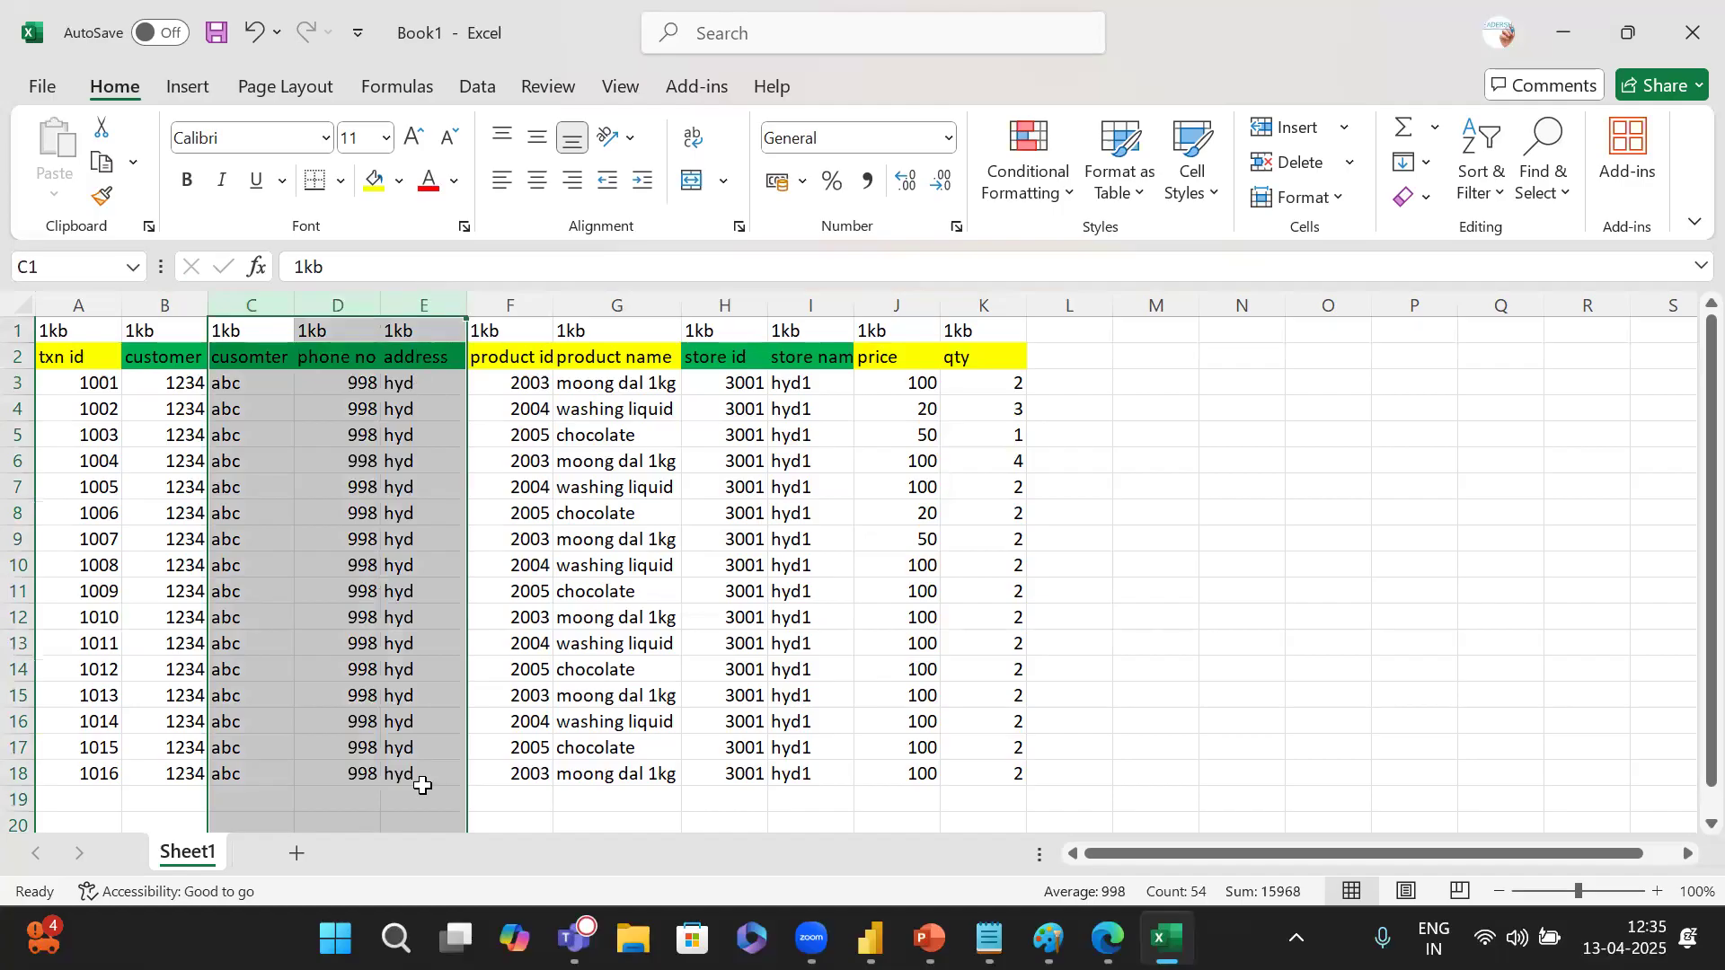
{"action": "left_click", "coordinate": [1448, 663]}
Copy the four customer headers with the first customer record (B2:E3) to a separate block starting at P7.
{"action": "left_click", "coordinate": [1408, 486]}
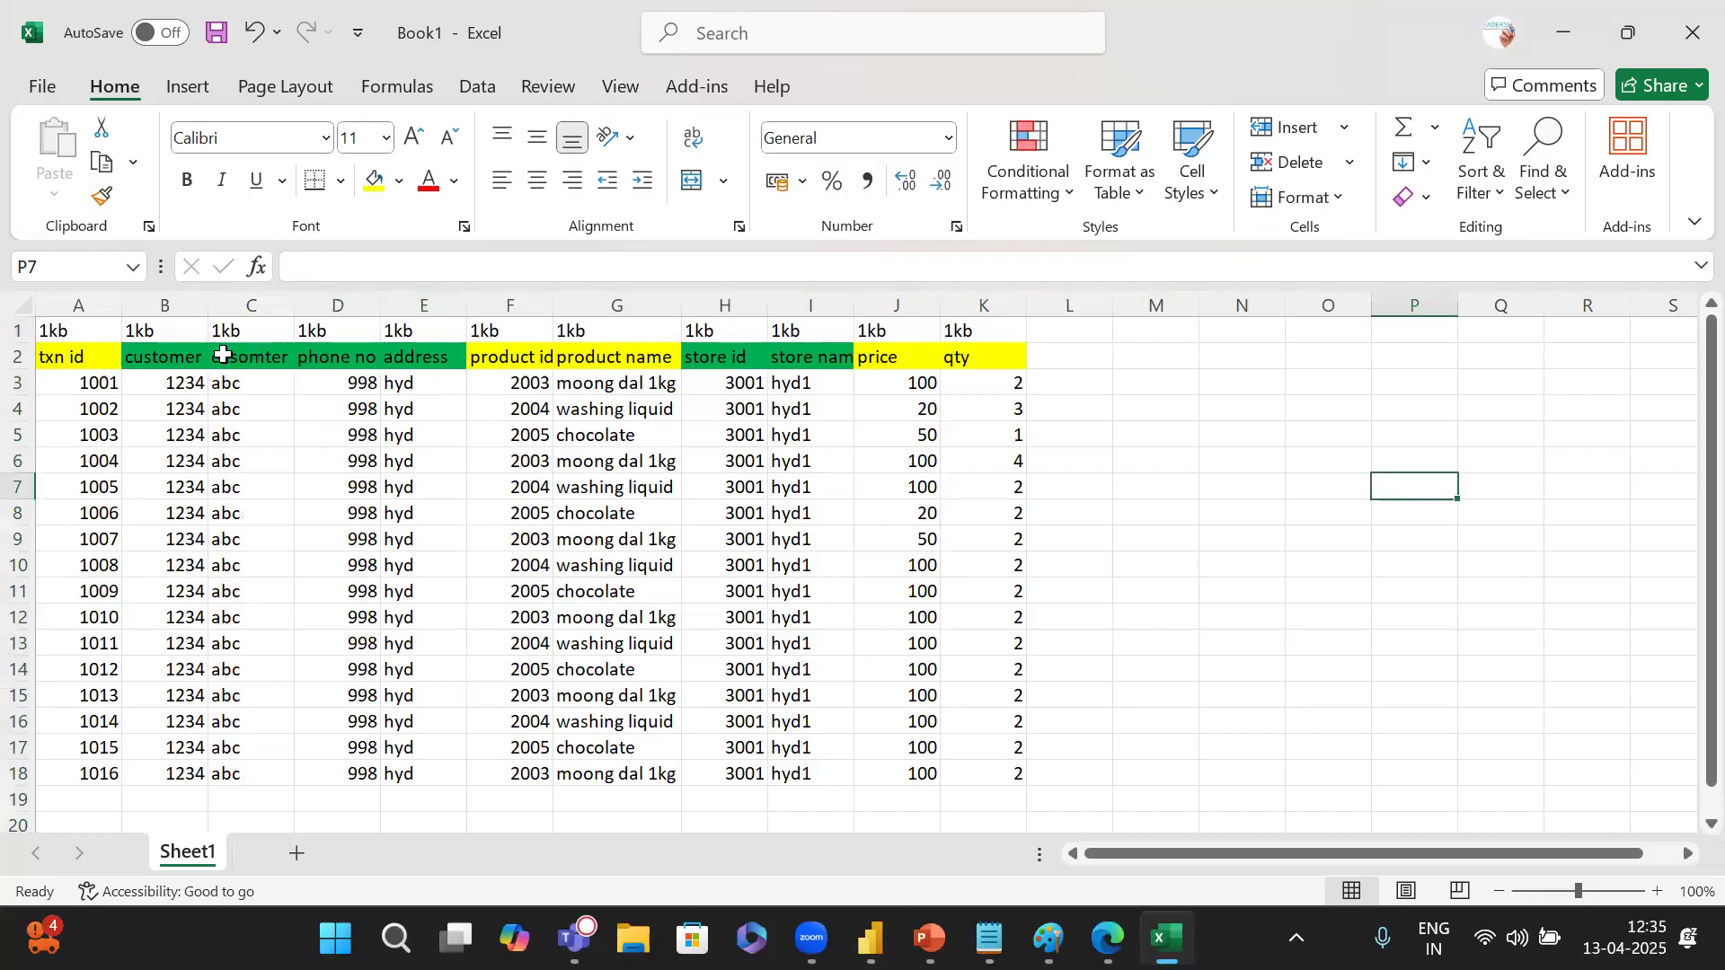
{"action": "type", "text": "customer"}
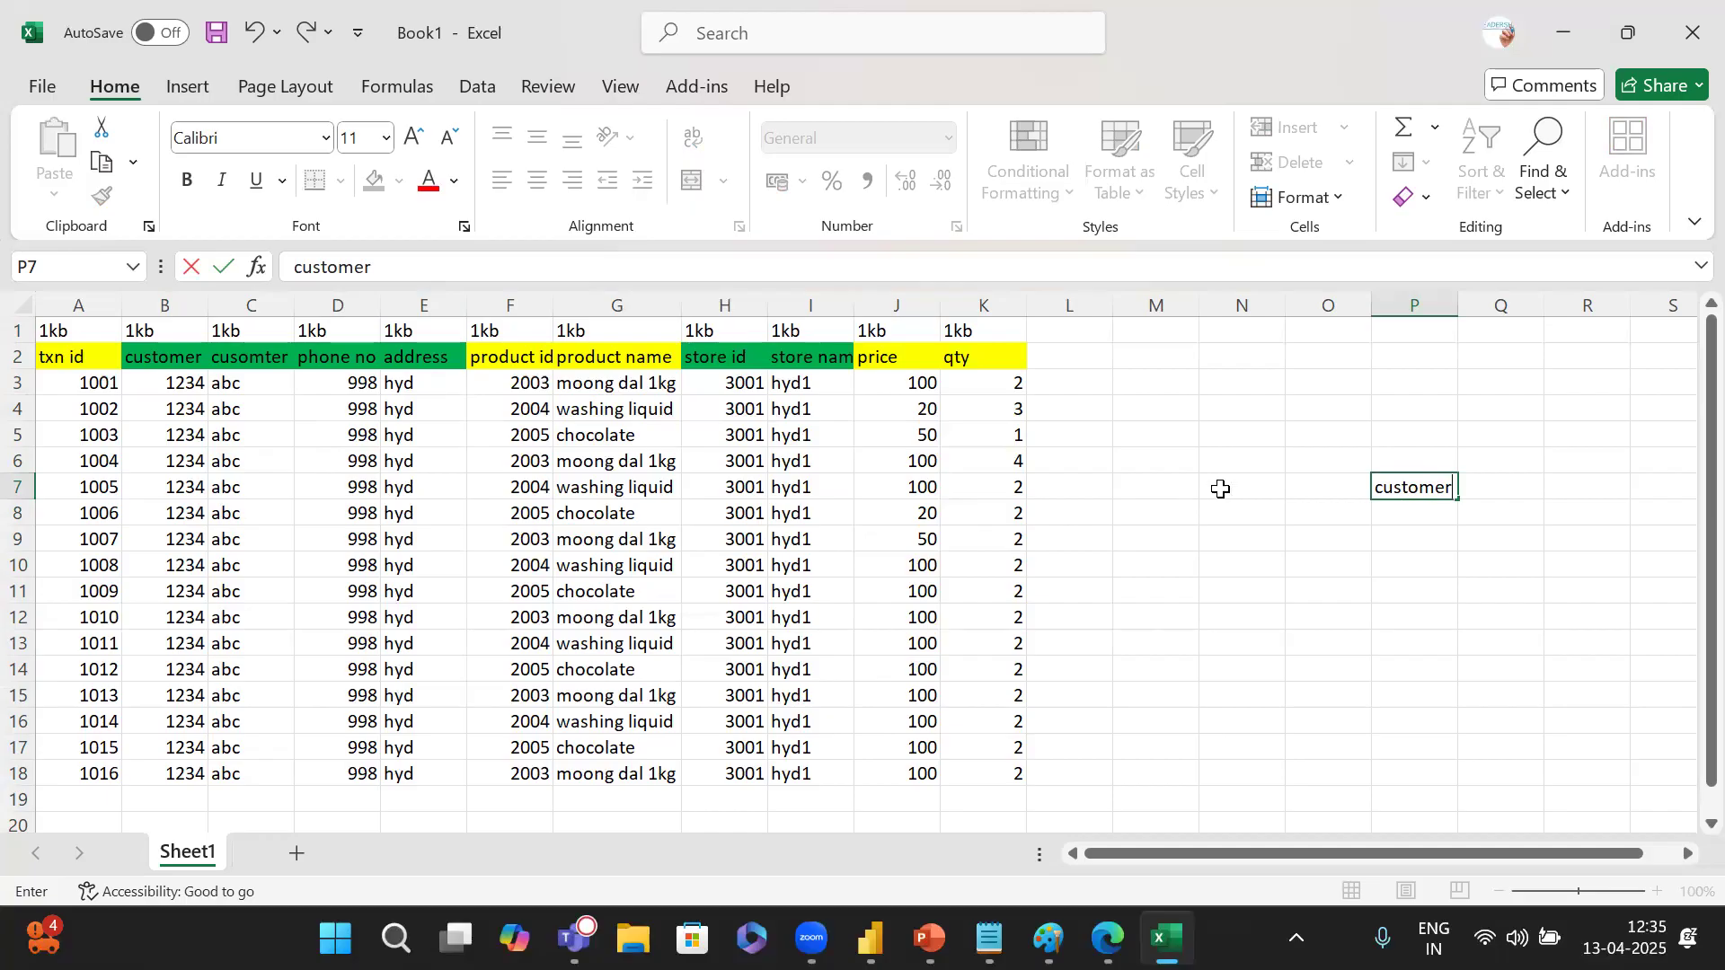
{"action": "left_click_drag", "start_coordinate": [173, 375], "coordinate": [401, 384]}
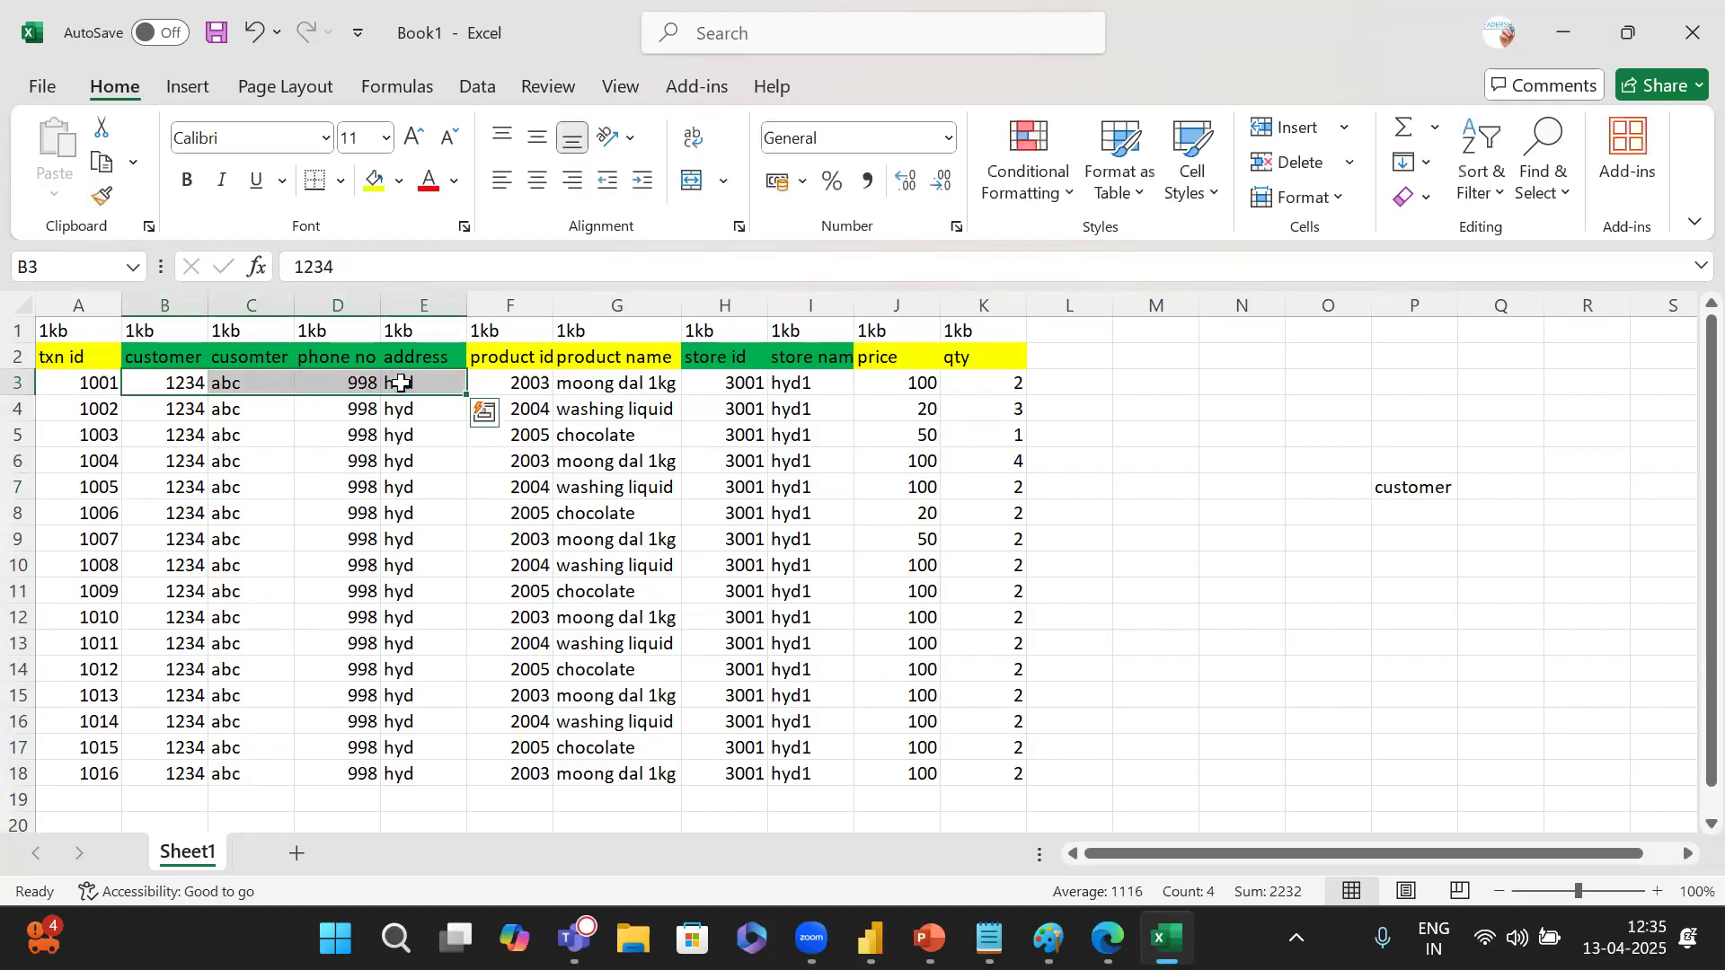
{"action": "key", "text": "ctrl+c"}
{"action": "left_click_drag", "start_coordinate": [168, 345], "coordinate": [418, 378]}
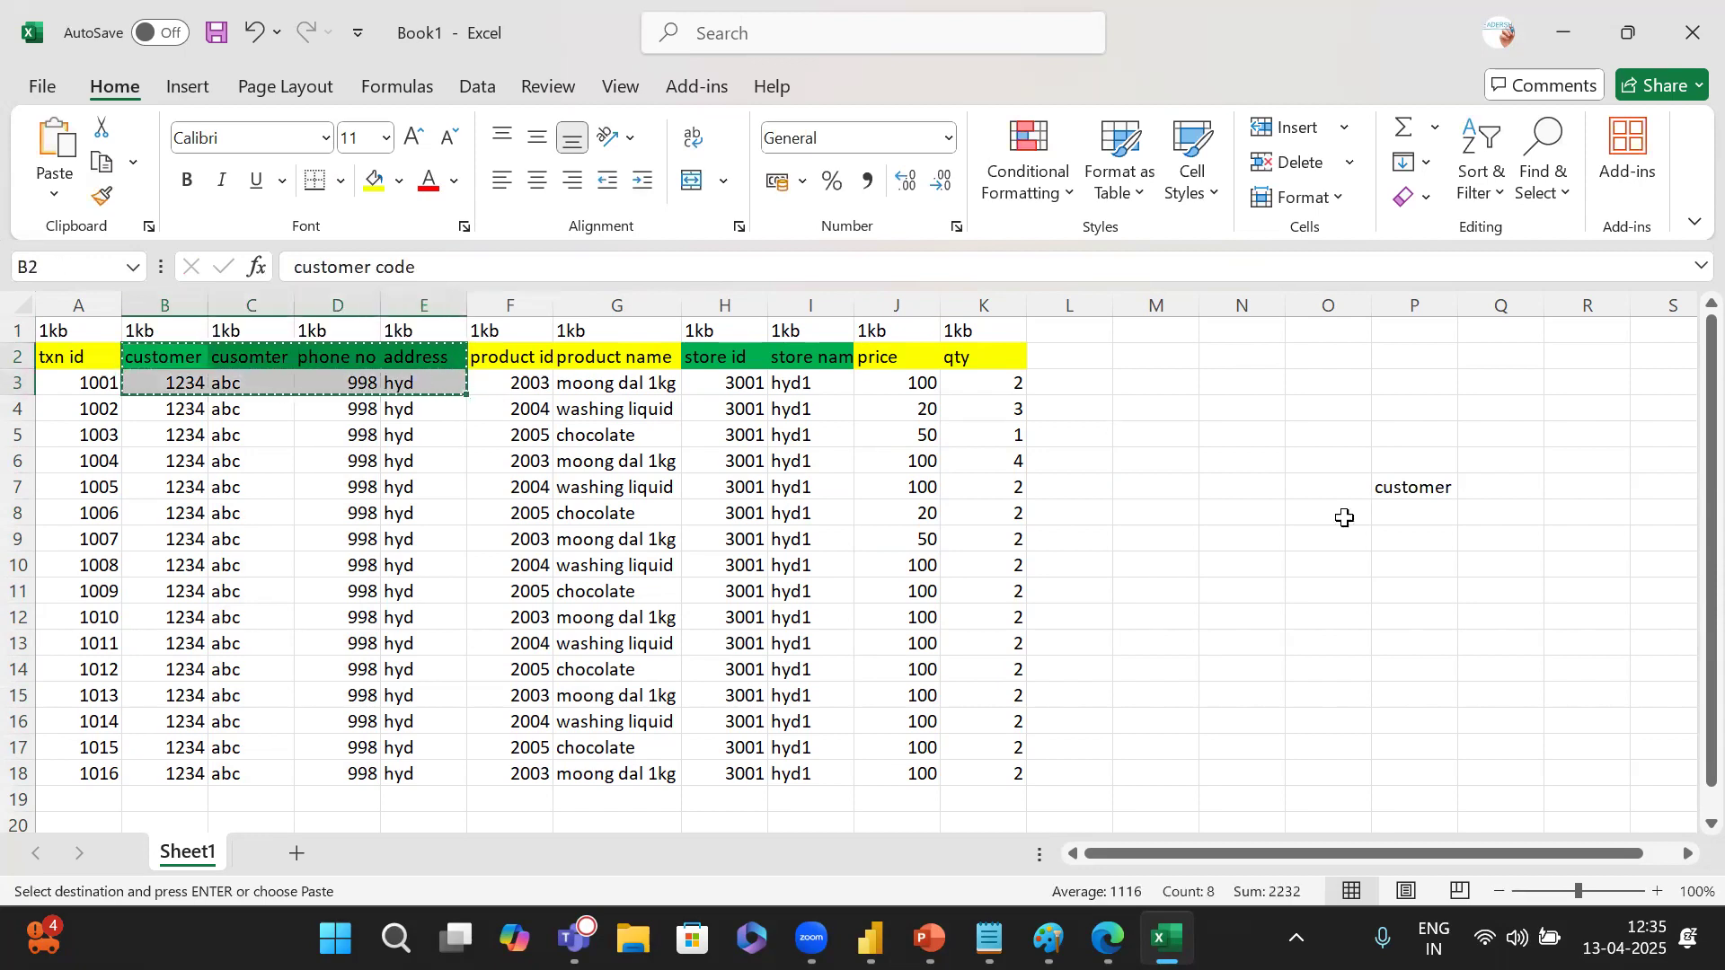
{"action": "left_click", "coordinate": [1417, 485]}
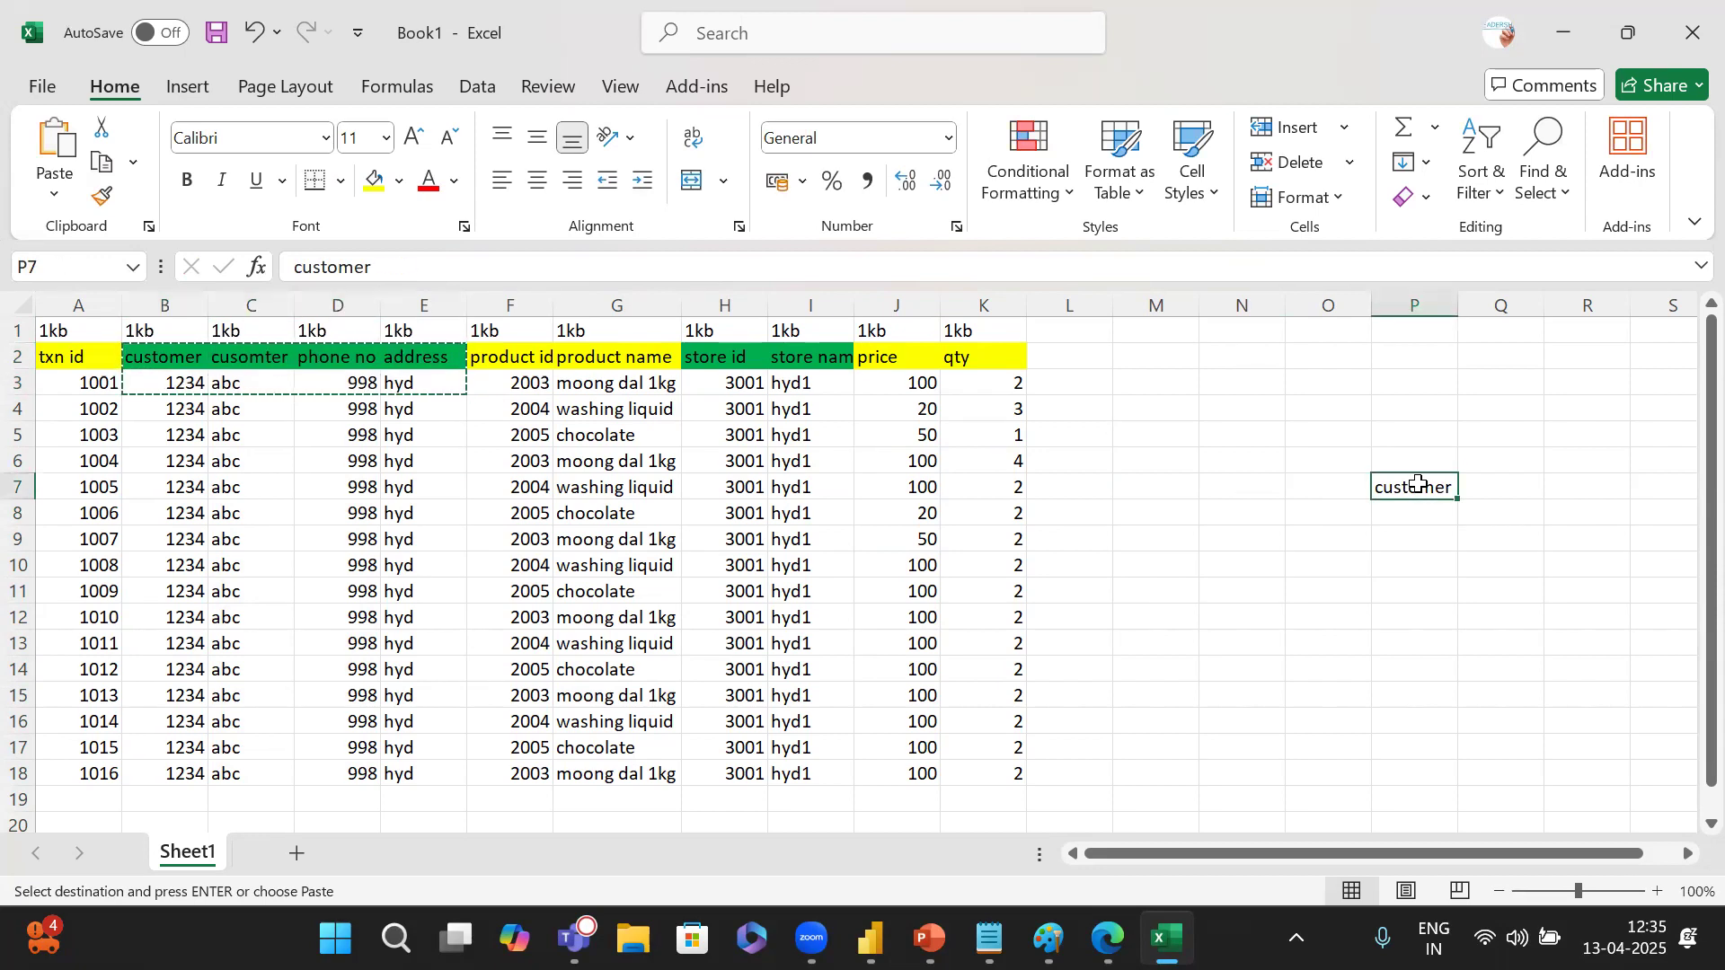
{"action": "key", "text": "ctrl+v"}
{"action": "scroll", "coordinate": [1453, 574], "scroll_direction": "right", "scroll_amount": 2}
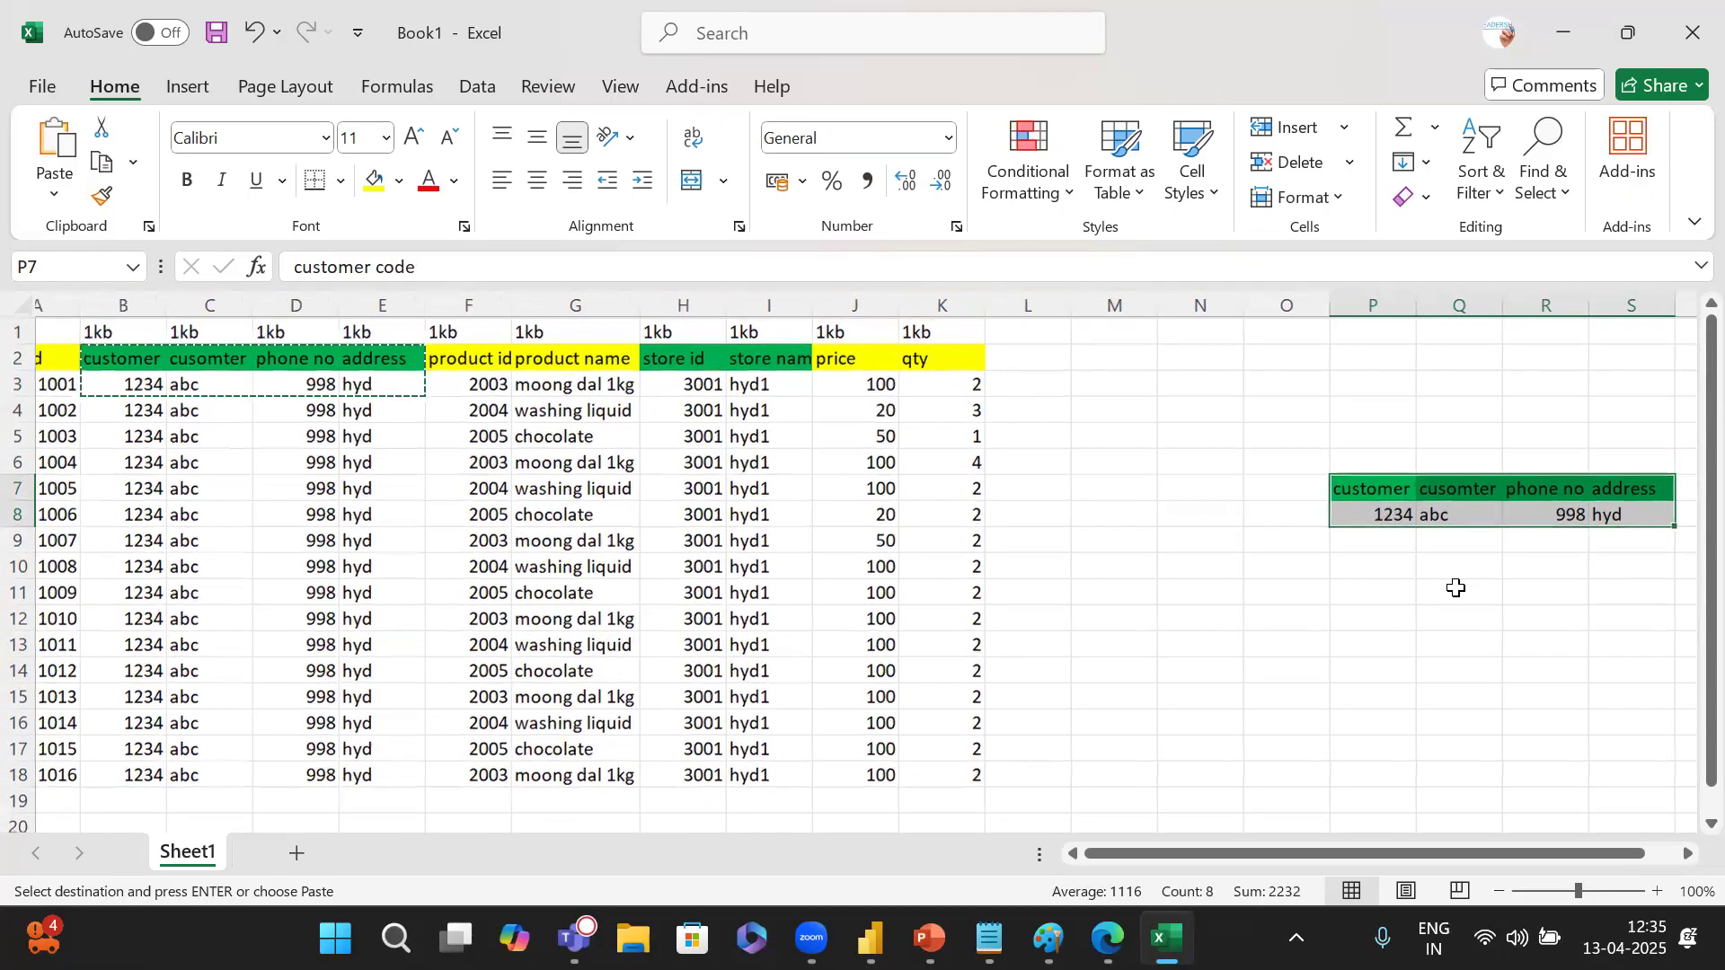
{"action": "scroll", "coordinate": [1425, 509], "scroll_direction": "left", "scroll_amount": 1}
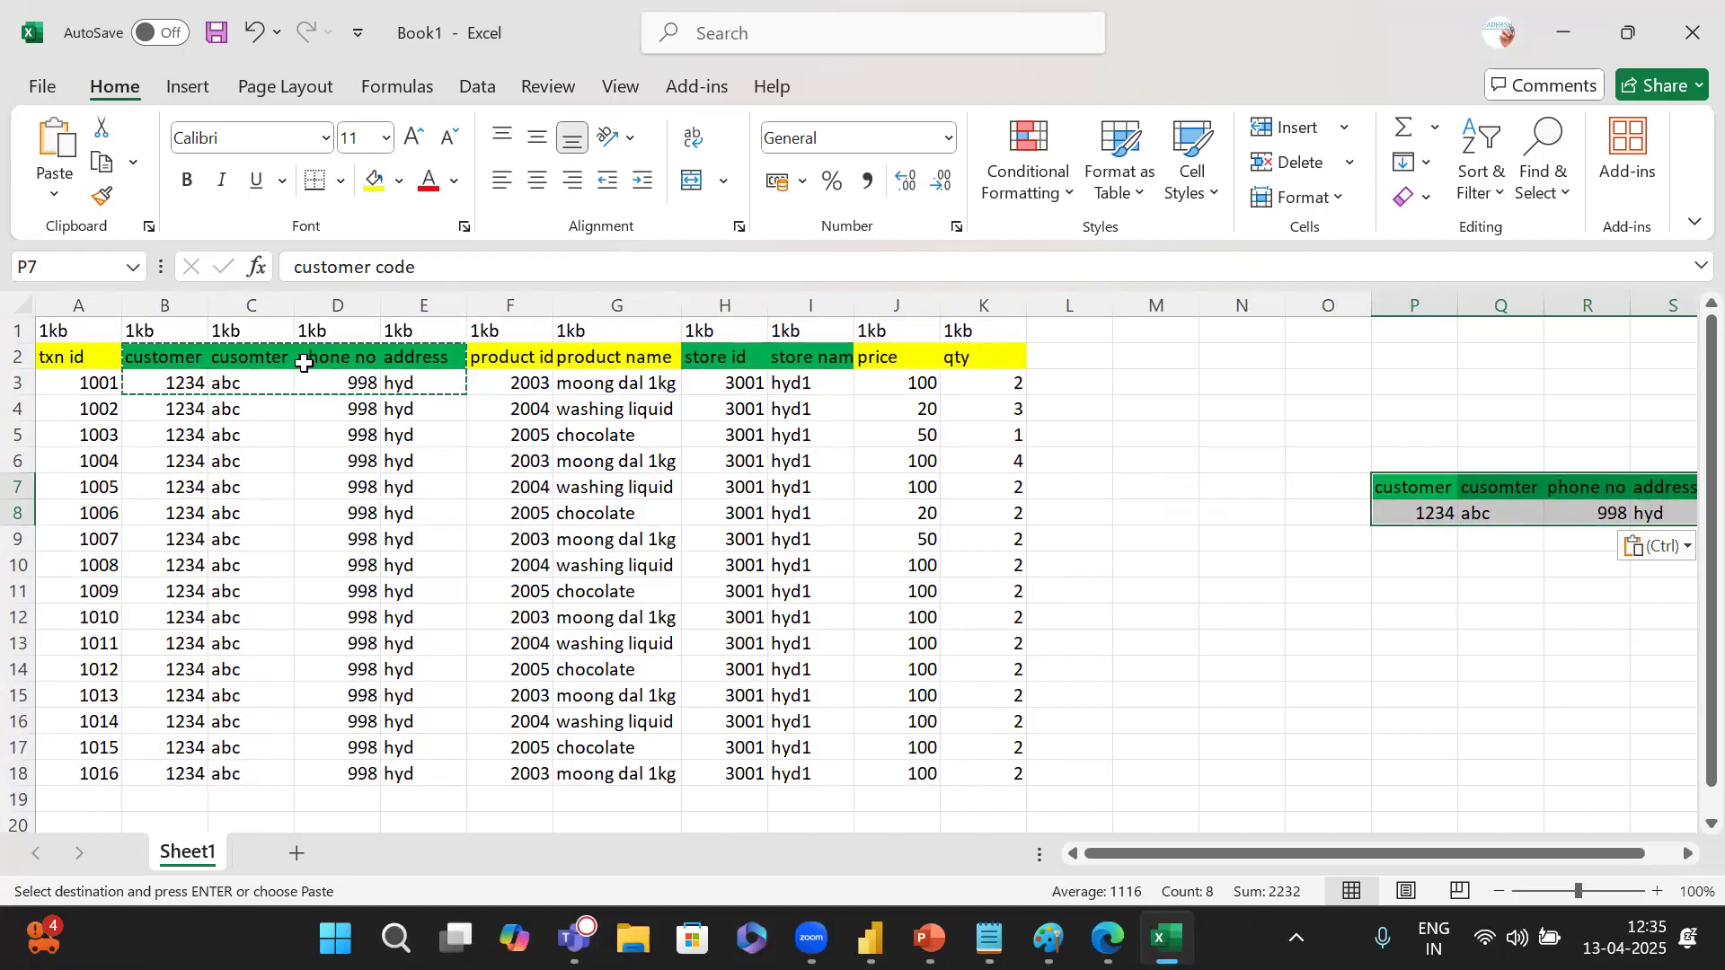
Add the title "Customer table" in cell Q5 above the copied customer block.
{"action": "left_click", "coordinate": [186, 298]}
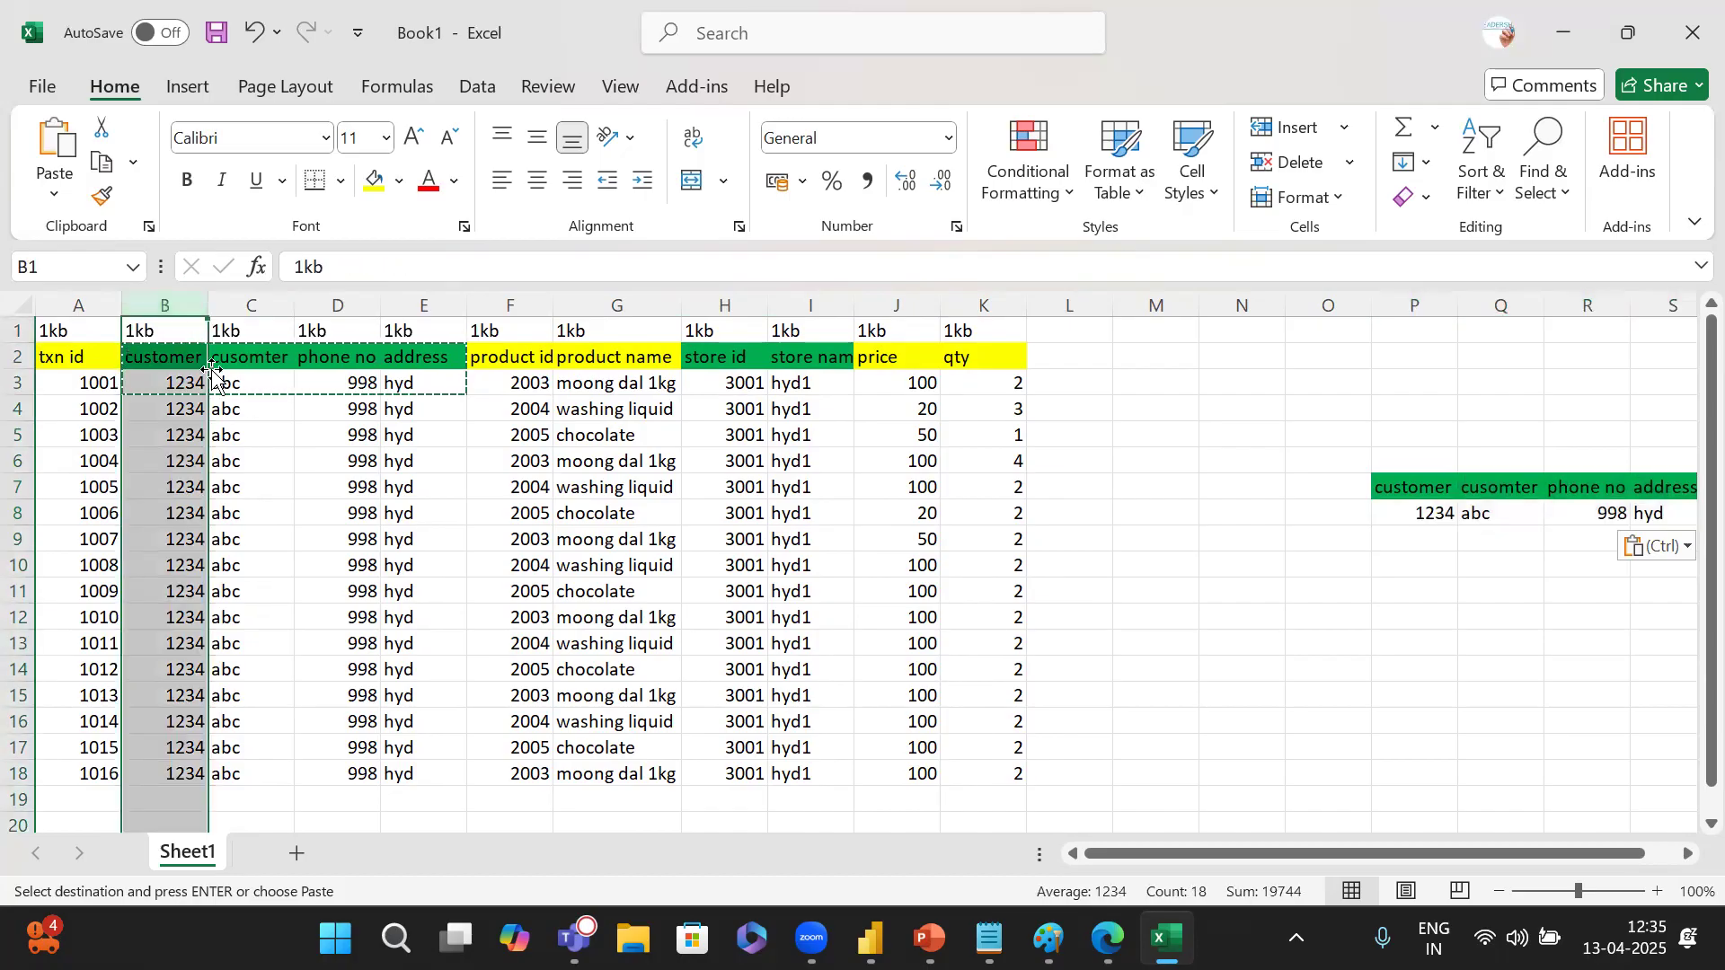
{"action": "left_click_drag", "start_coordinate": [248, 306], "coordinate": [421, 297]}
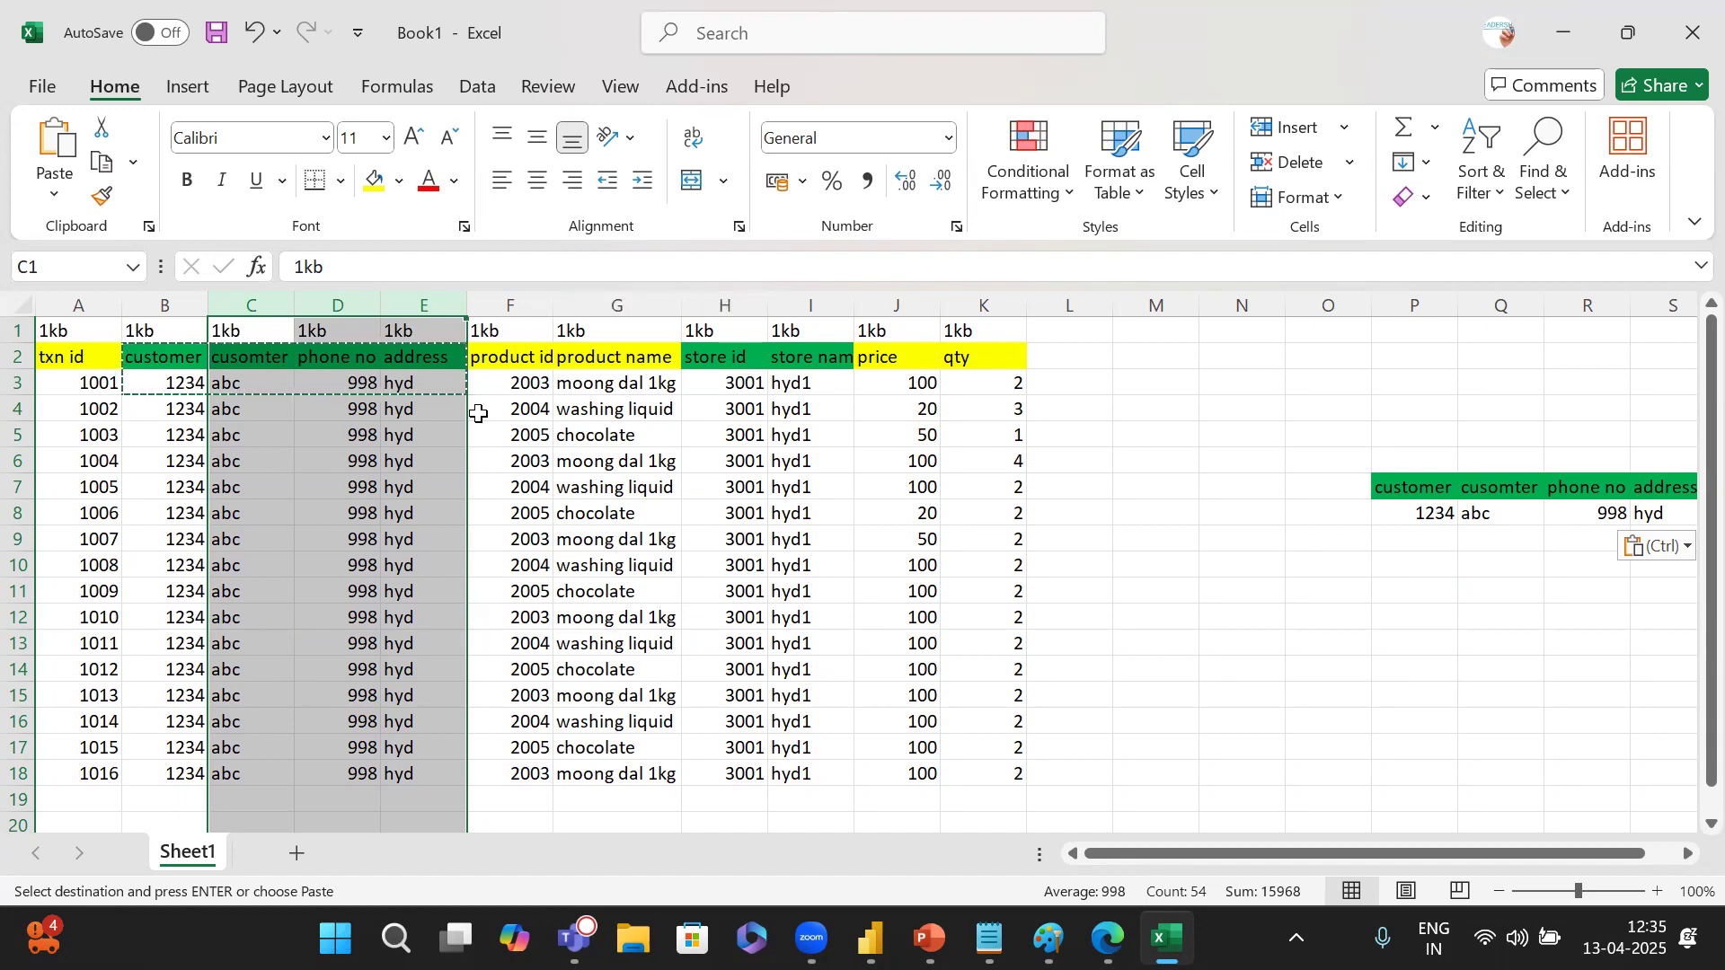
{"action": "scroll", "coordinate": [1347, 515], "scroll_direction": "right", "scroll_amount": 2}
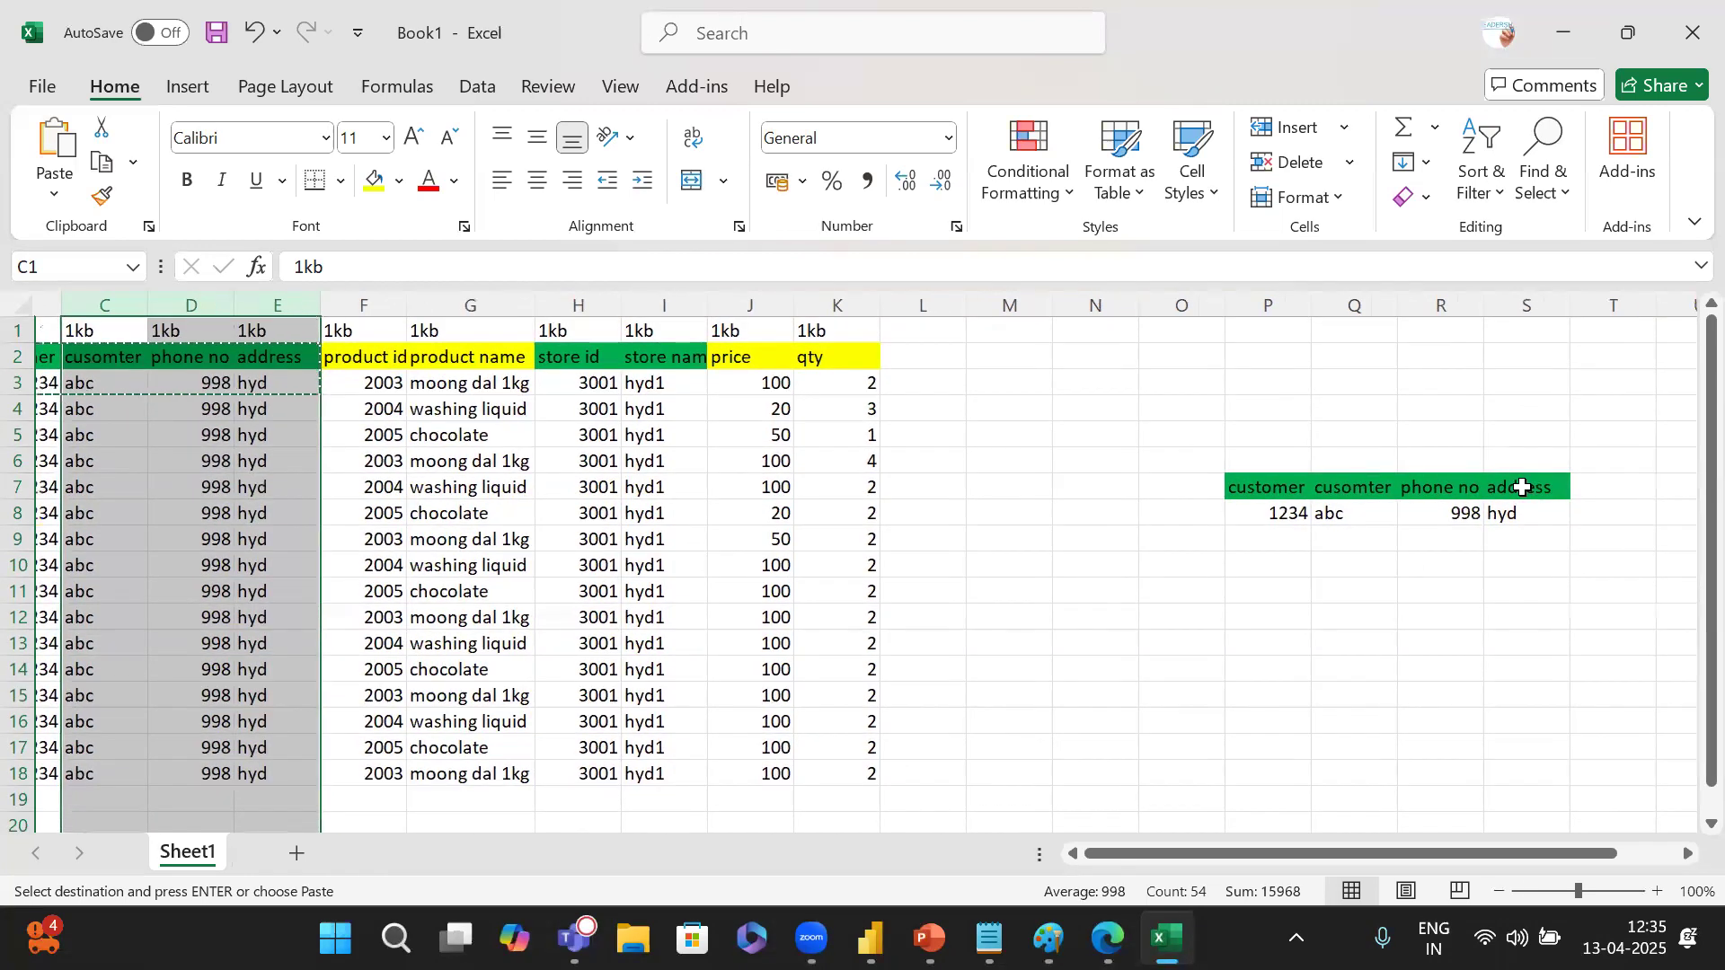
{"action": "left_click", "coordinate": [1294, 438]}
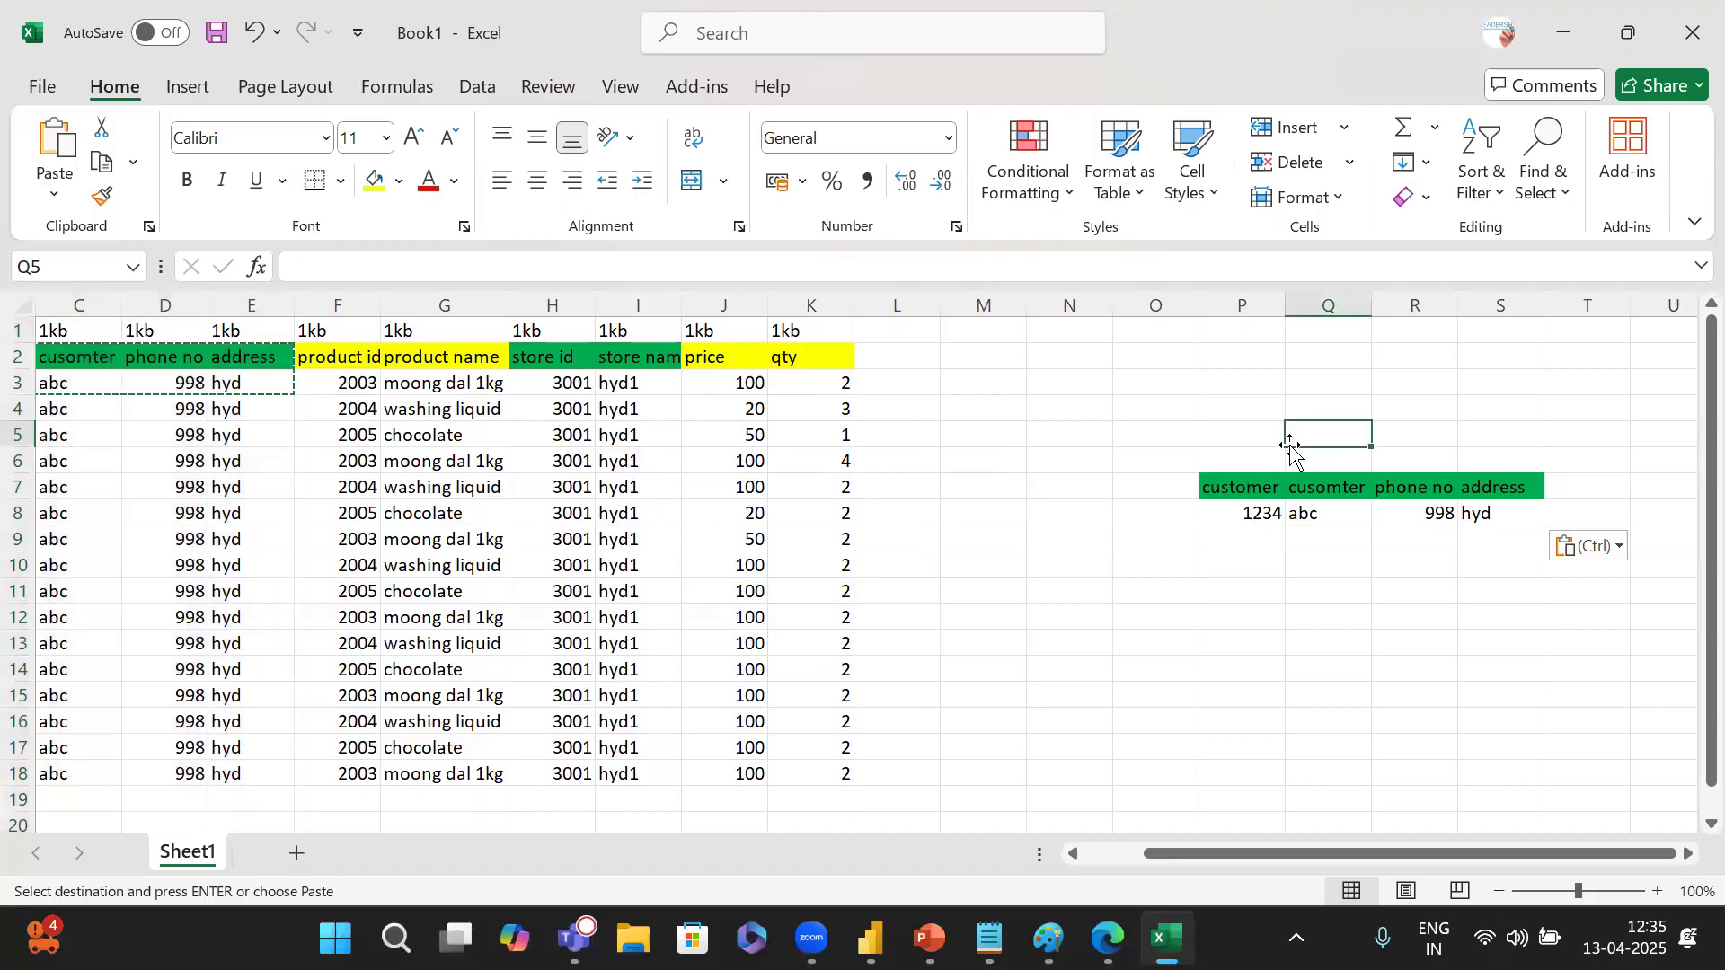
{"action": "type", "text": "X"}
{"action": "key", "text": "BackSpace"}
{"action": "type", "text": "Custome"}
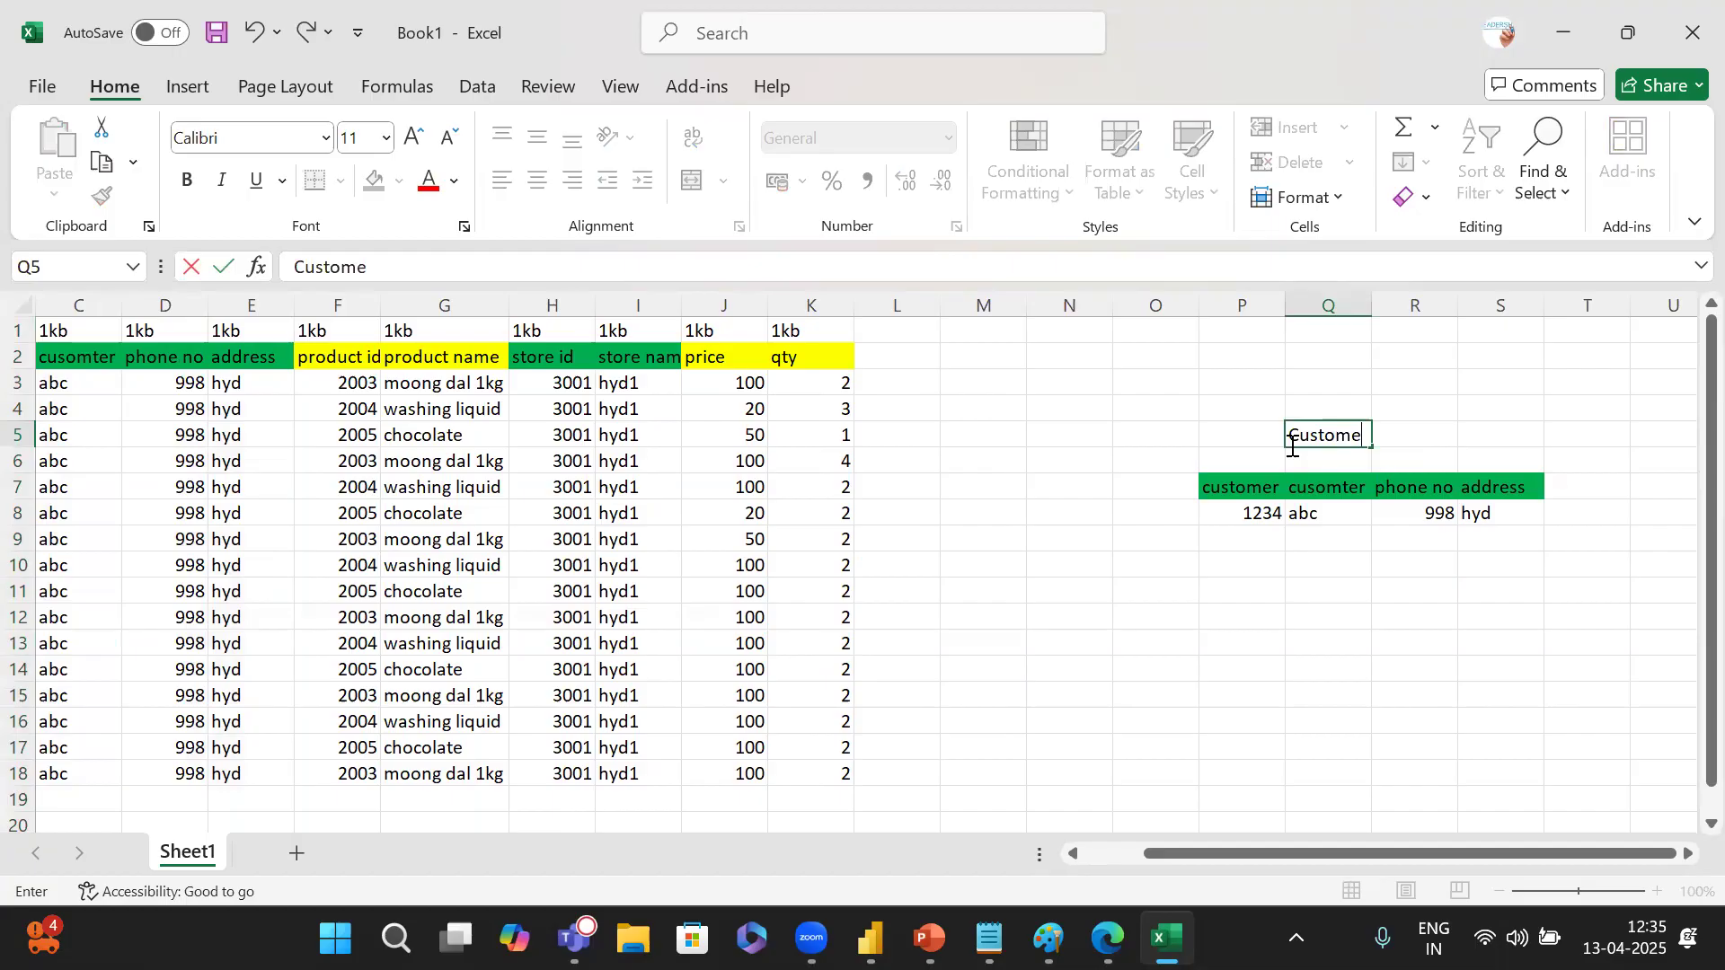
{"action": "type", "text": "r tabl"}
{"action": "scroll", "coordinate": [1005, 534], "scroll_direction": "left", "scroll_amount": 2}
{"action": "left_click", "coordinate": [1571, 434]}
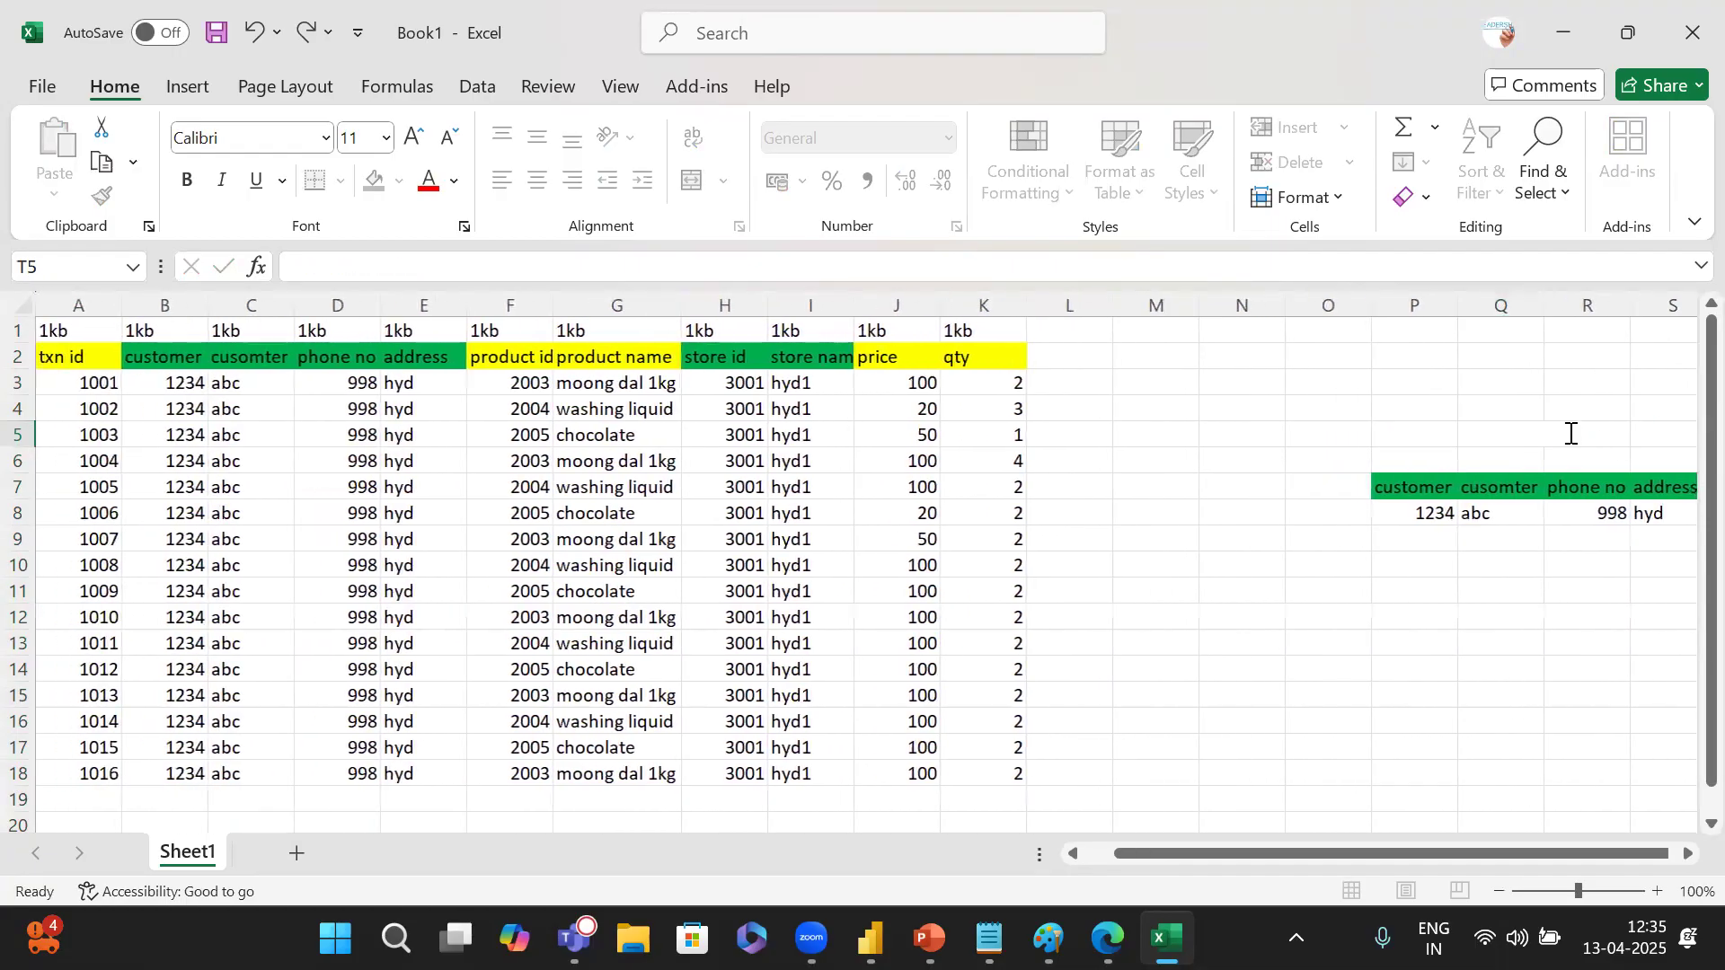
{"action": "scroll", "coordinate": [1571, 433], "scroll_direction": "right", "scroll_amount": 2}
{"action": "left_click", "coordinate": [1393, 455]}
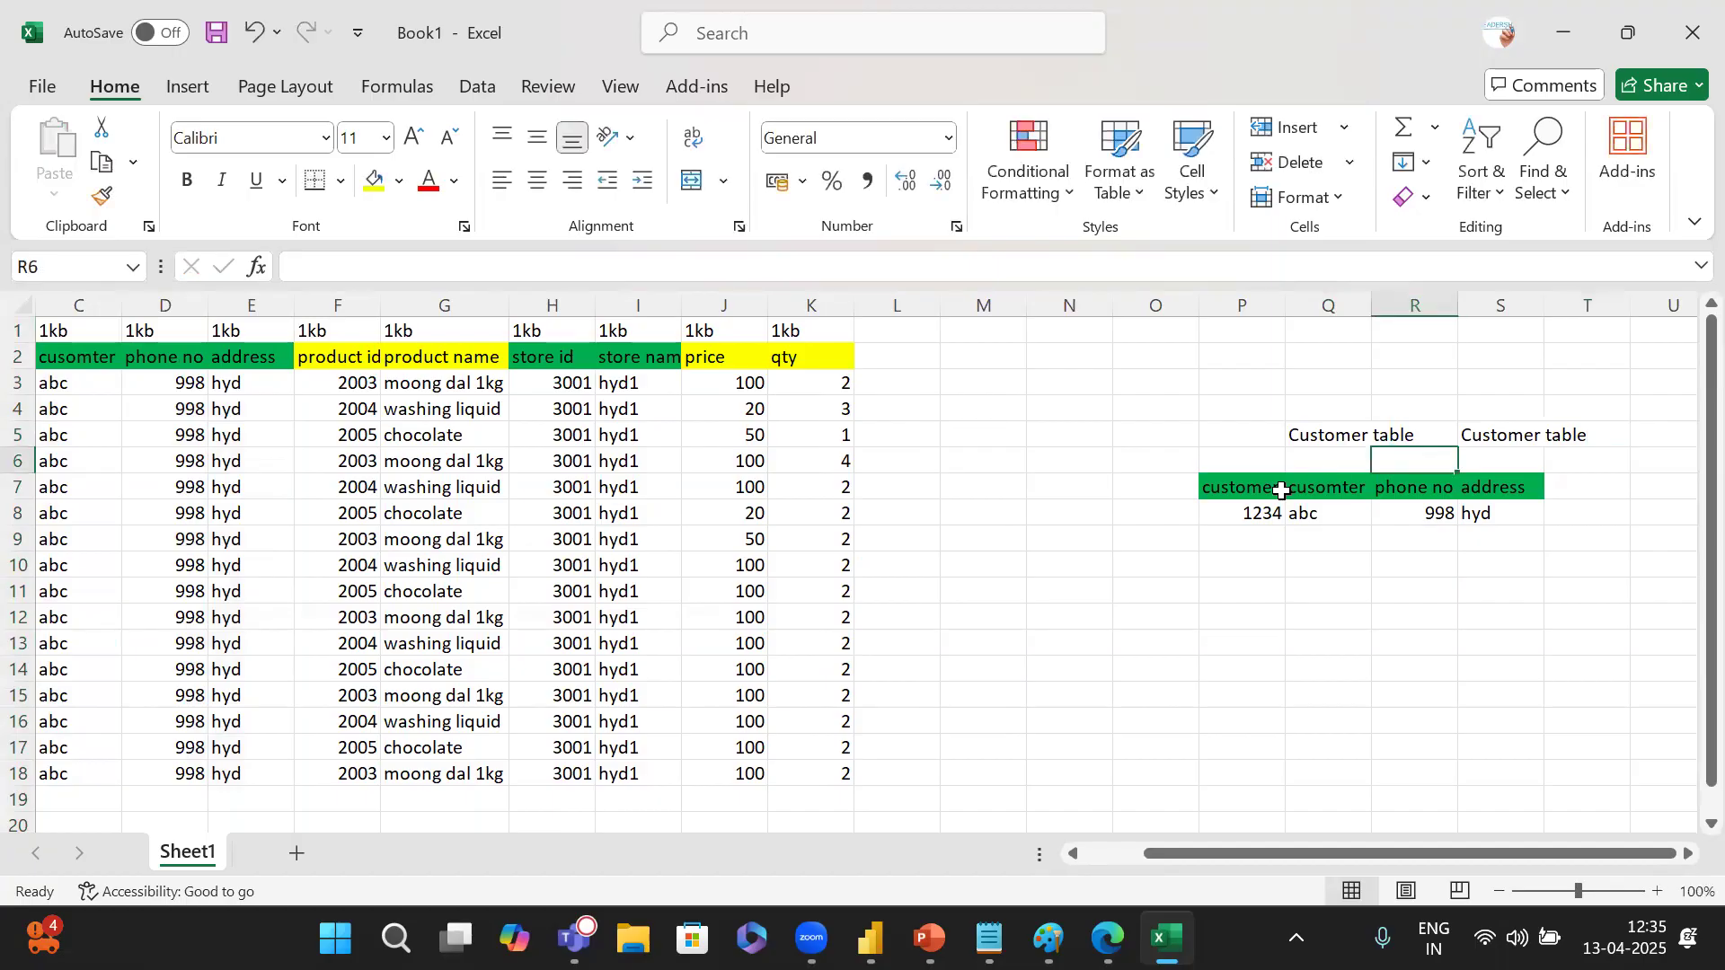
Hide the customer name, phone number and address columns (C to E) in the transaction table.
{"action": "scroll", "coordinate": [1282, 490], "scroll_direction": "left", "scroll_amount": 2}
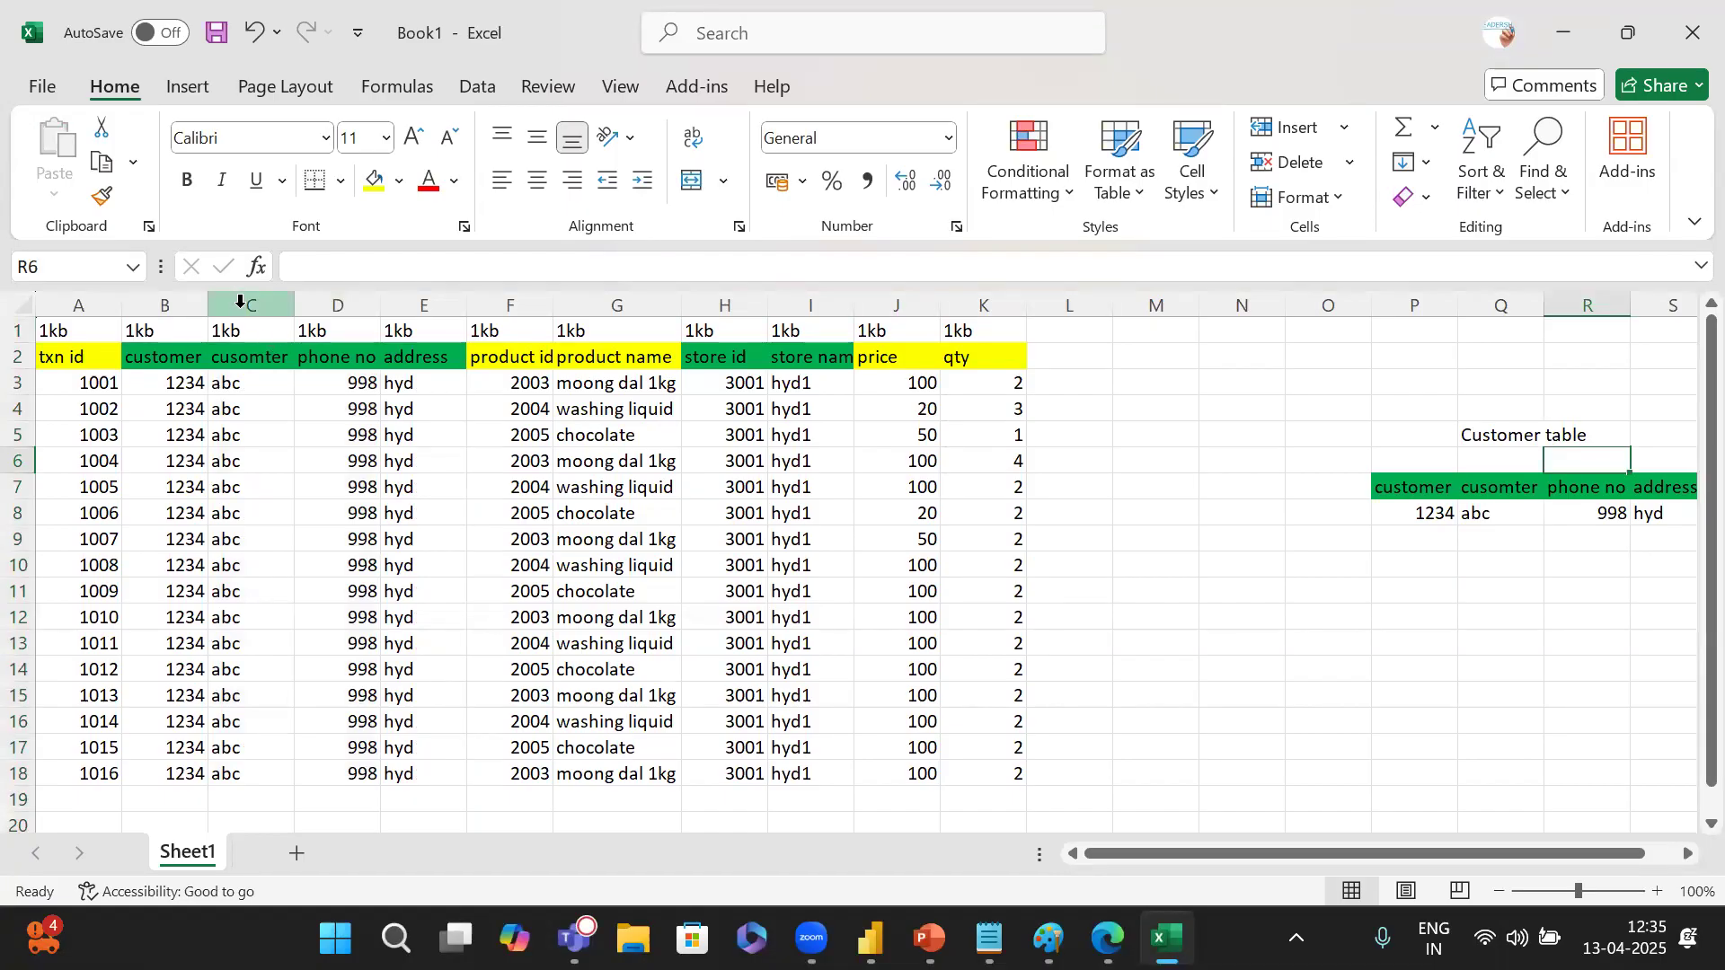
{"action": "left_click_drag", "start_coordinate": [240, 297], "coordinate": [402, 290]}
{"action": "right_click", "coordinate": [402, 296]}
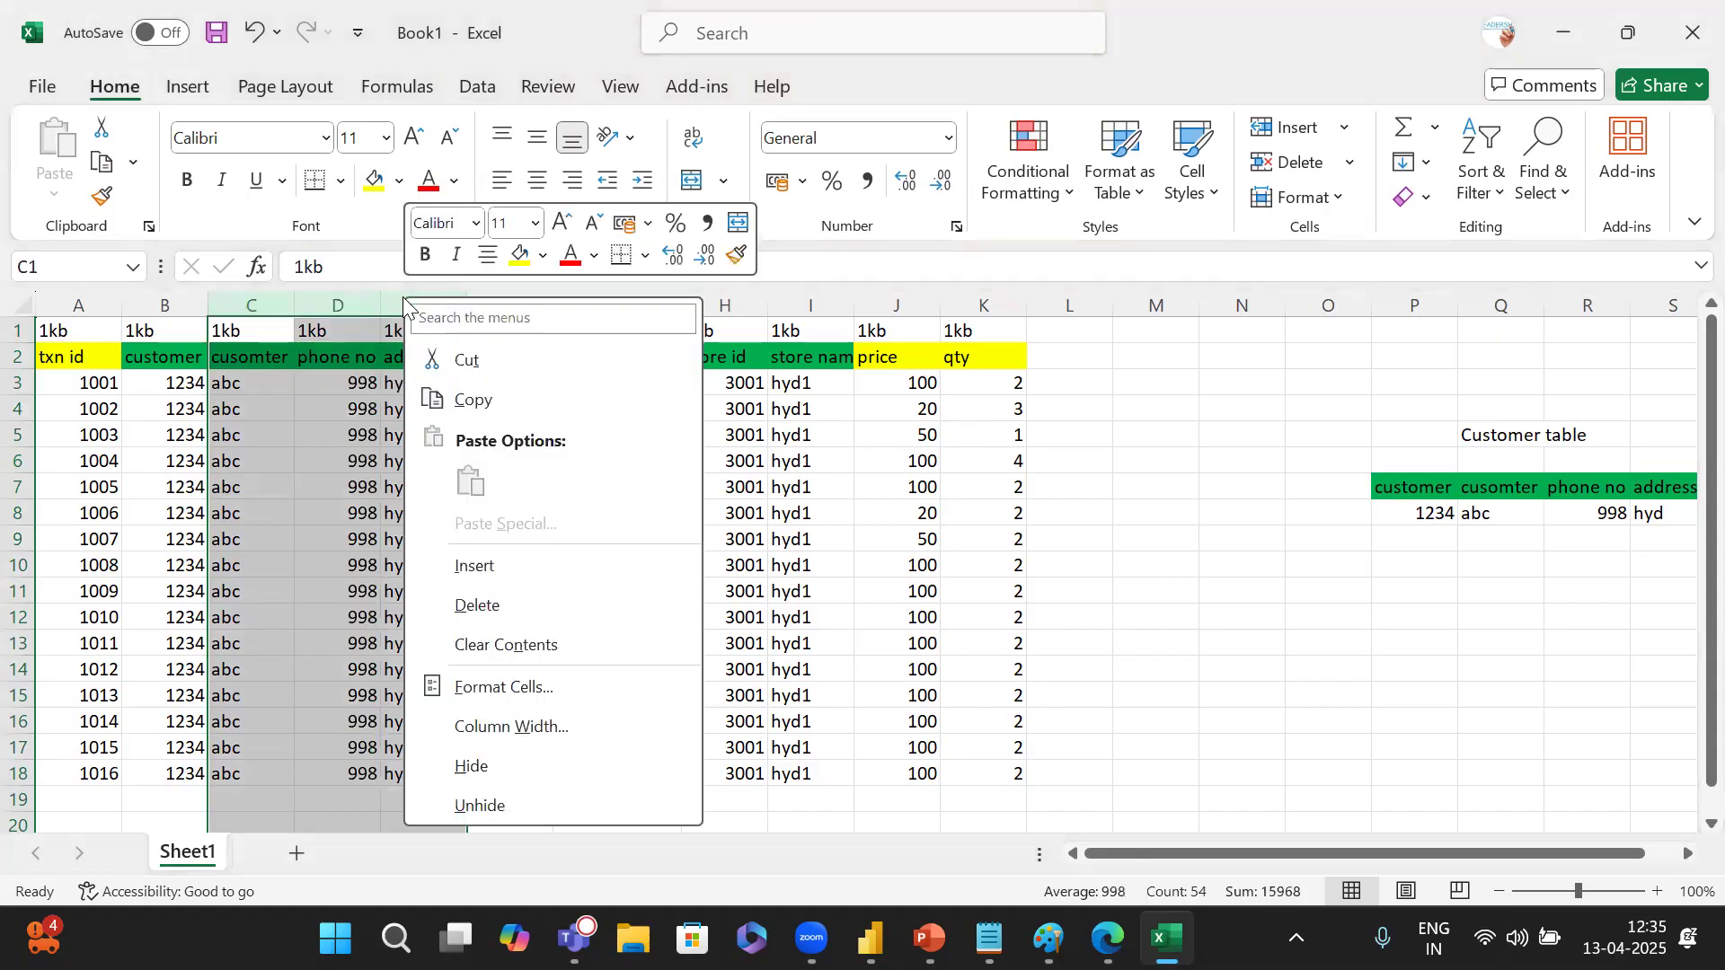
{"action": "left_click", "coordinate": [512, 762]}
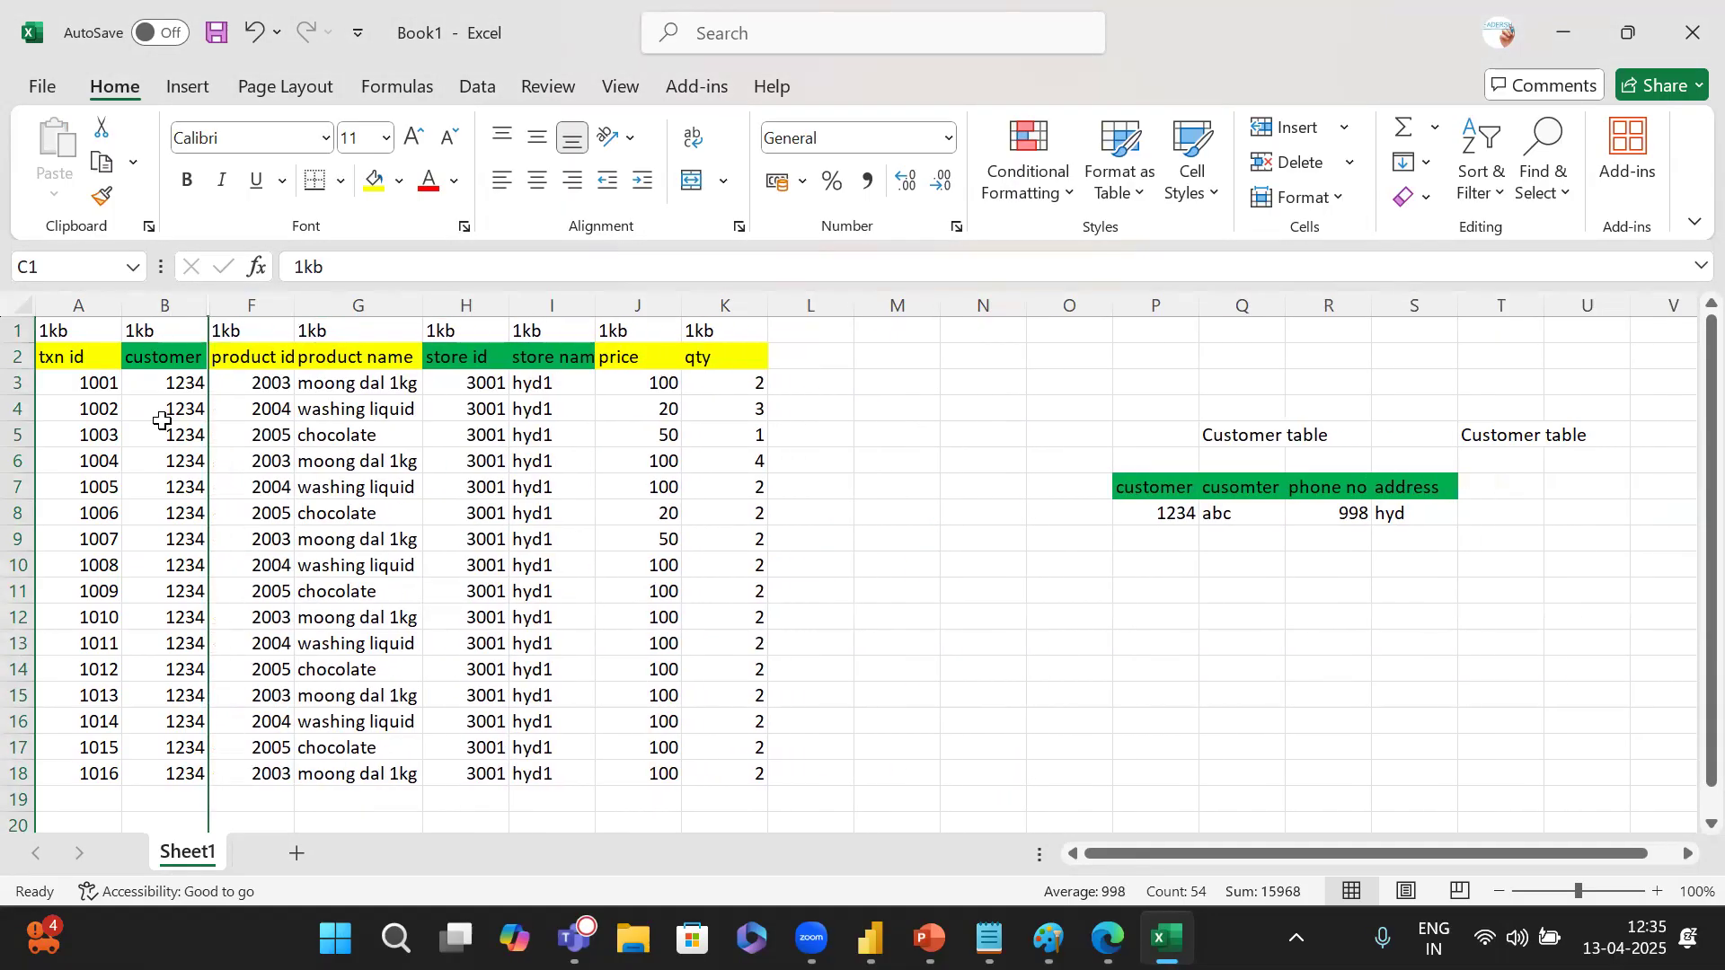
{"action": "left_click", "coordinate": [174, 310]}
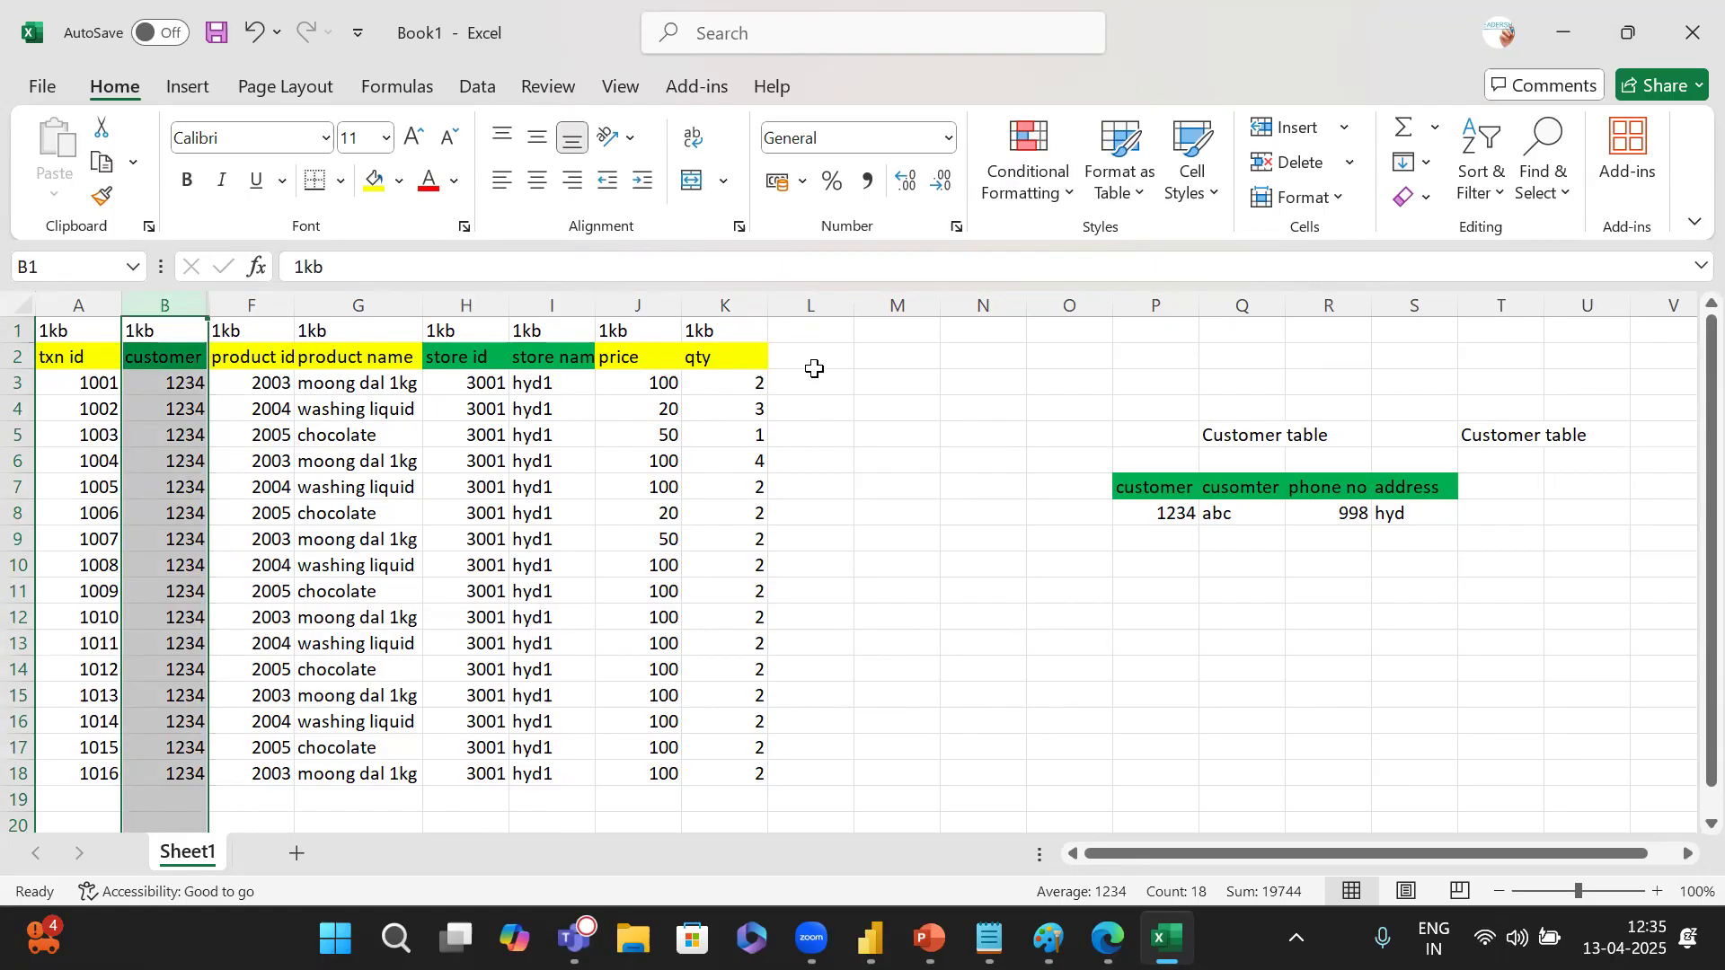
{"action": "left_click_drag", "start_coordinate": [1135, 485], "coordinate": [1416, 518]}
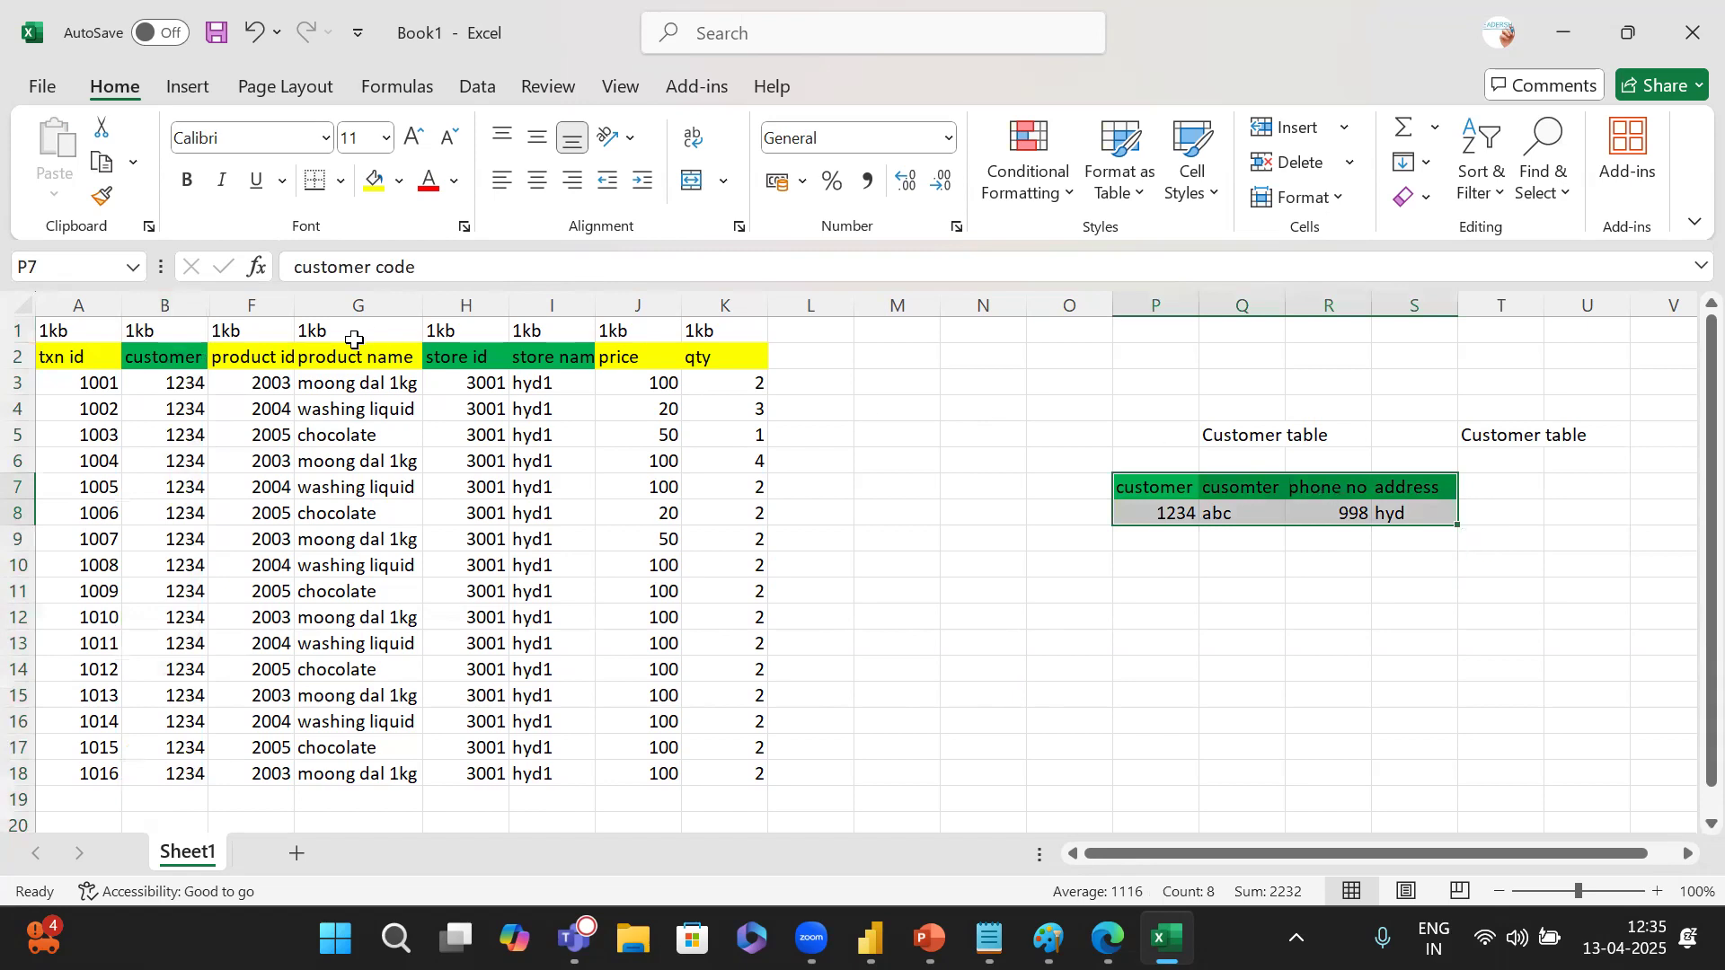
Unhide columns C to E and auto-fit column B to show its full customer code header.
{"action": "double_click", "coordinate": [212, 299]}
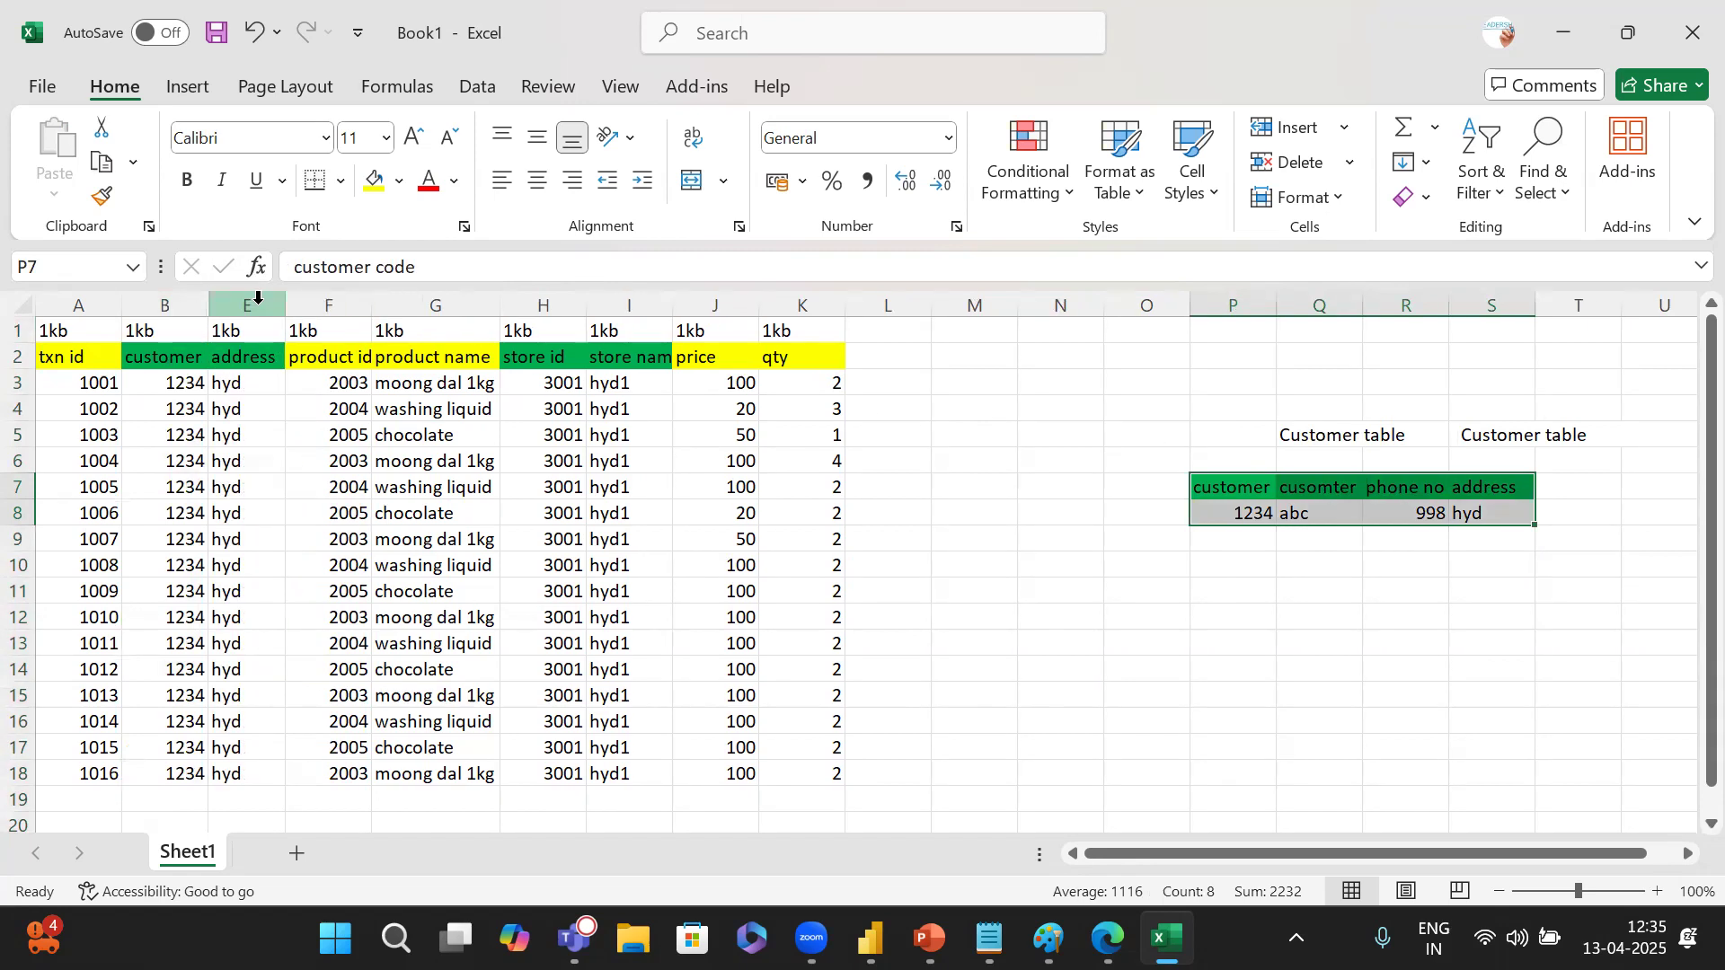
{"action": "double_click", "coordinate": [208, 299]}
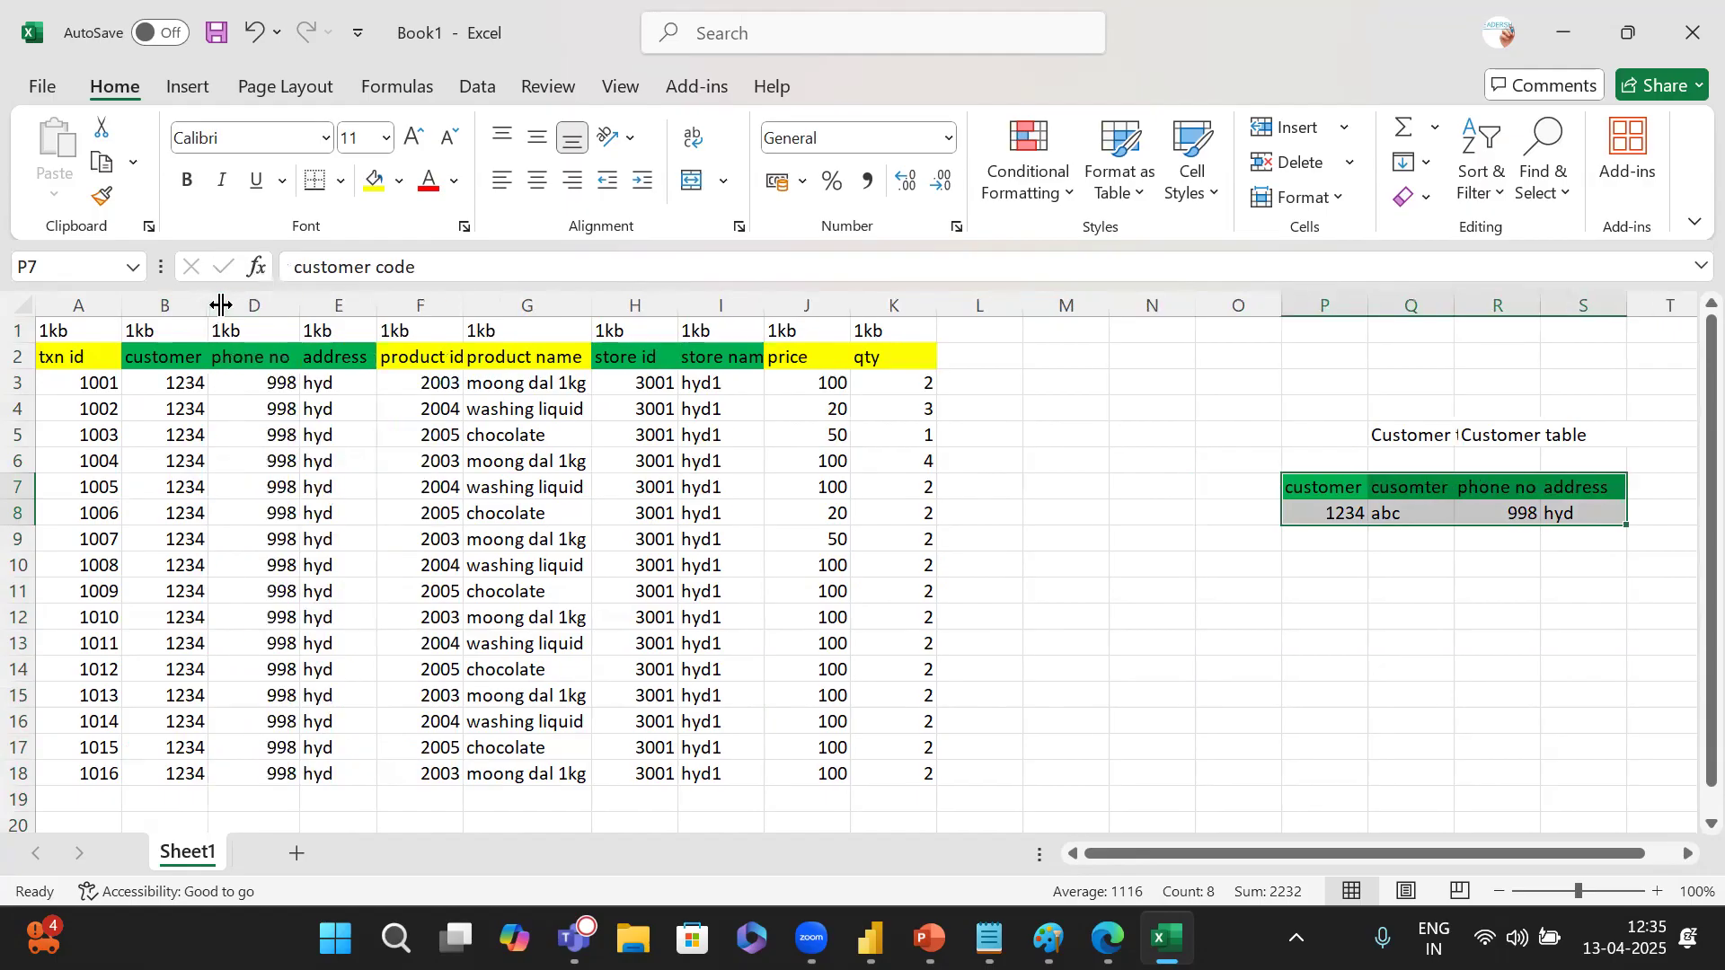
{"action": "double_click", "coordinate": [206, 298]}
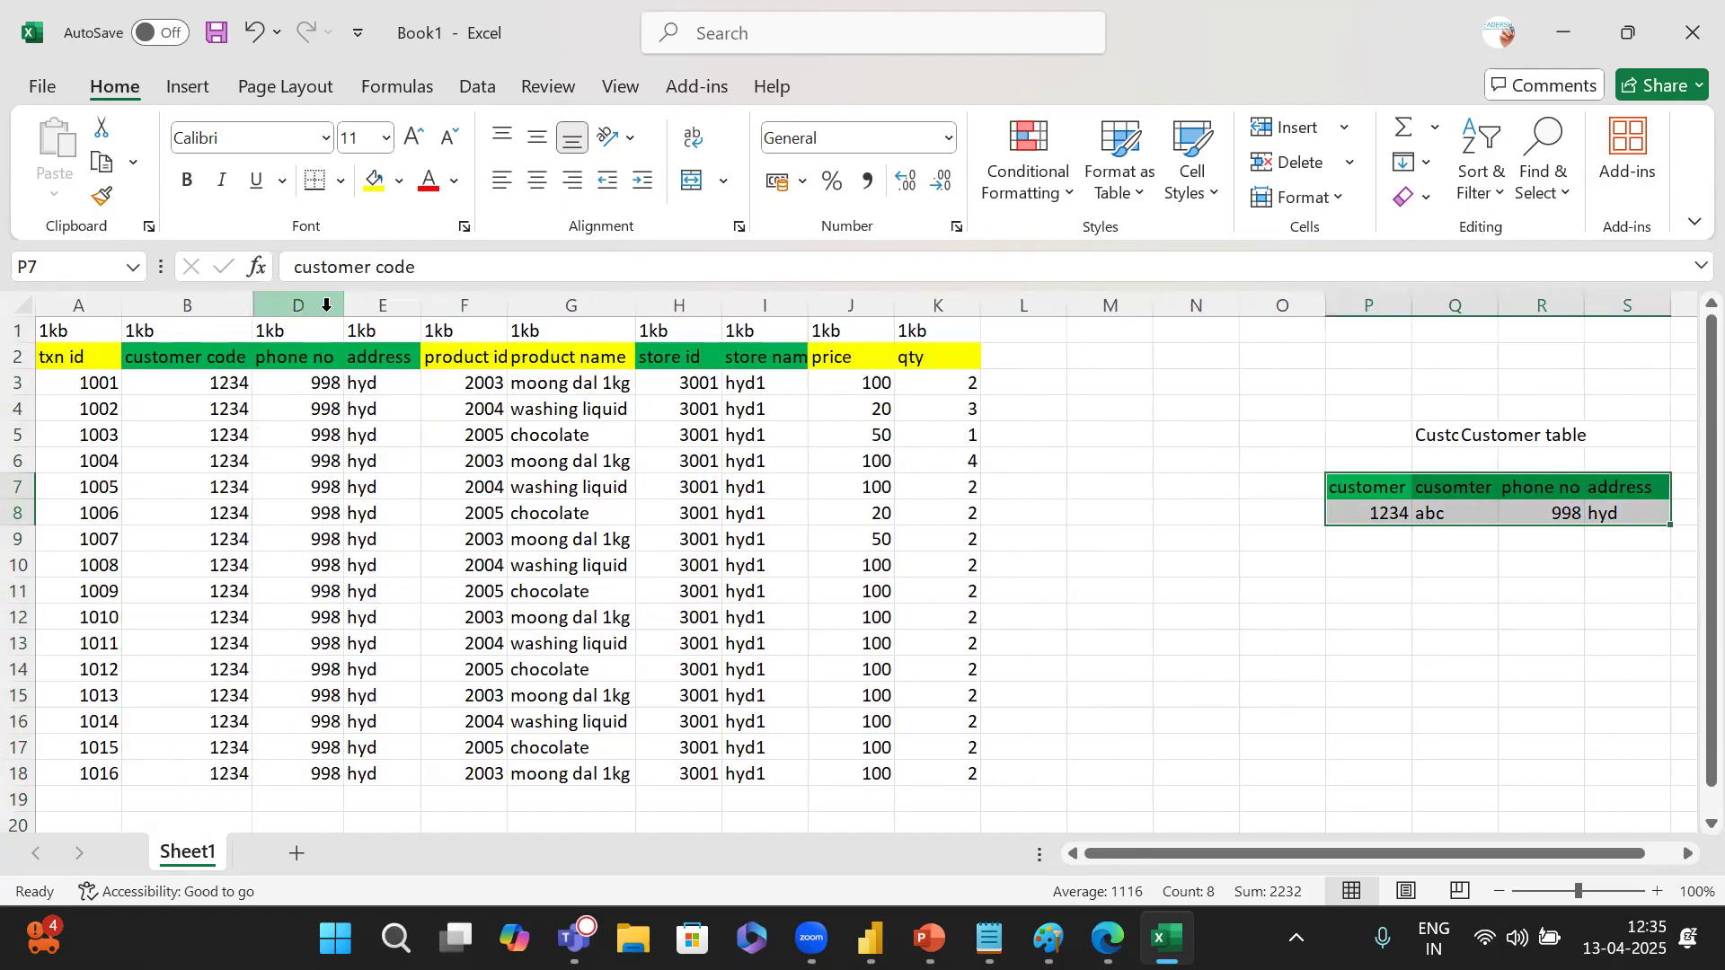
{"action": "double_click", "coordinate": [253, 297]}
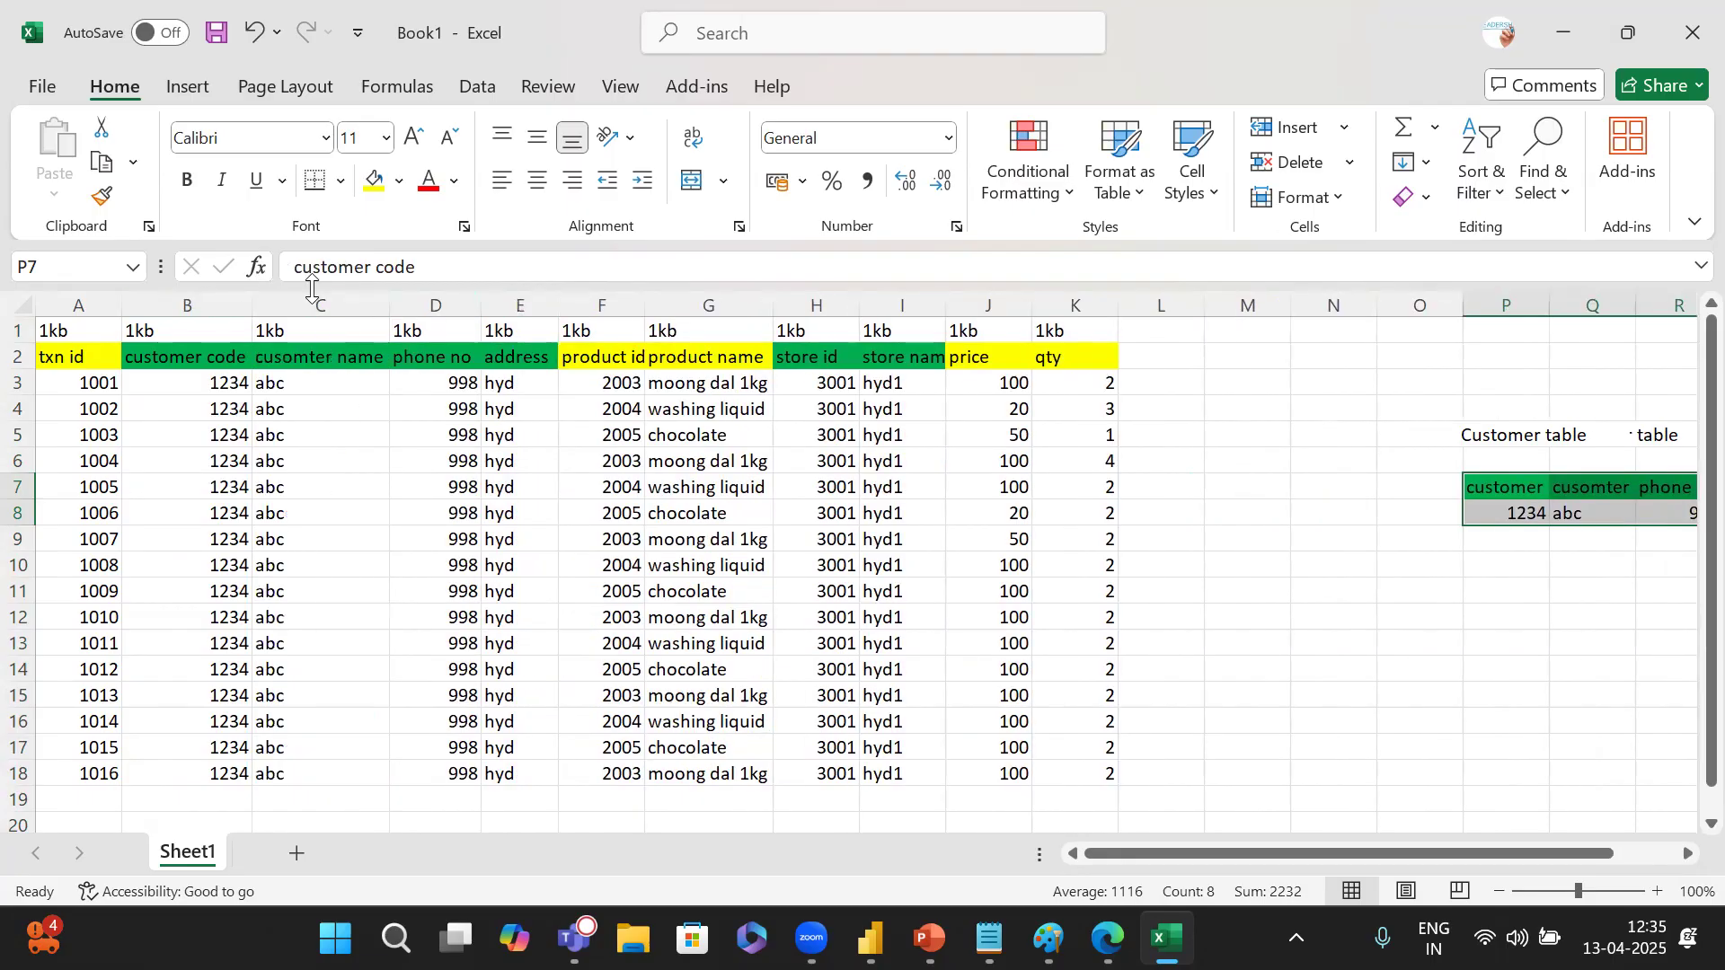
Hide columns C to E again, keeping only the customer code from the customer details in the transaction table.
{"action": "left_click_drag", "start_coordinate": [316, 298], "coordinate": [515, 298]}
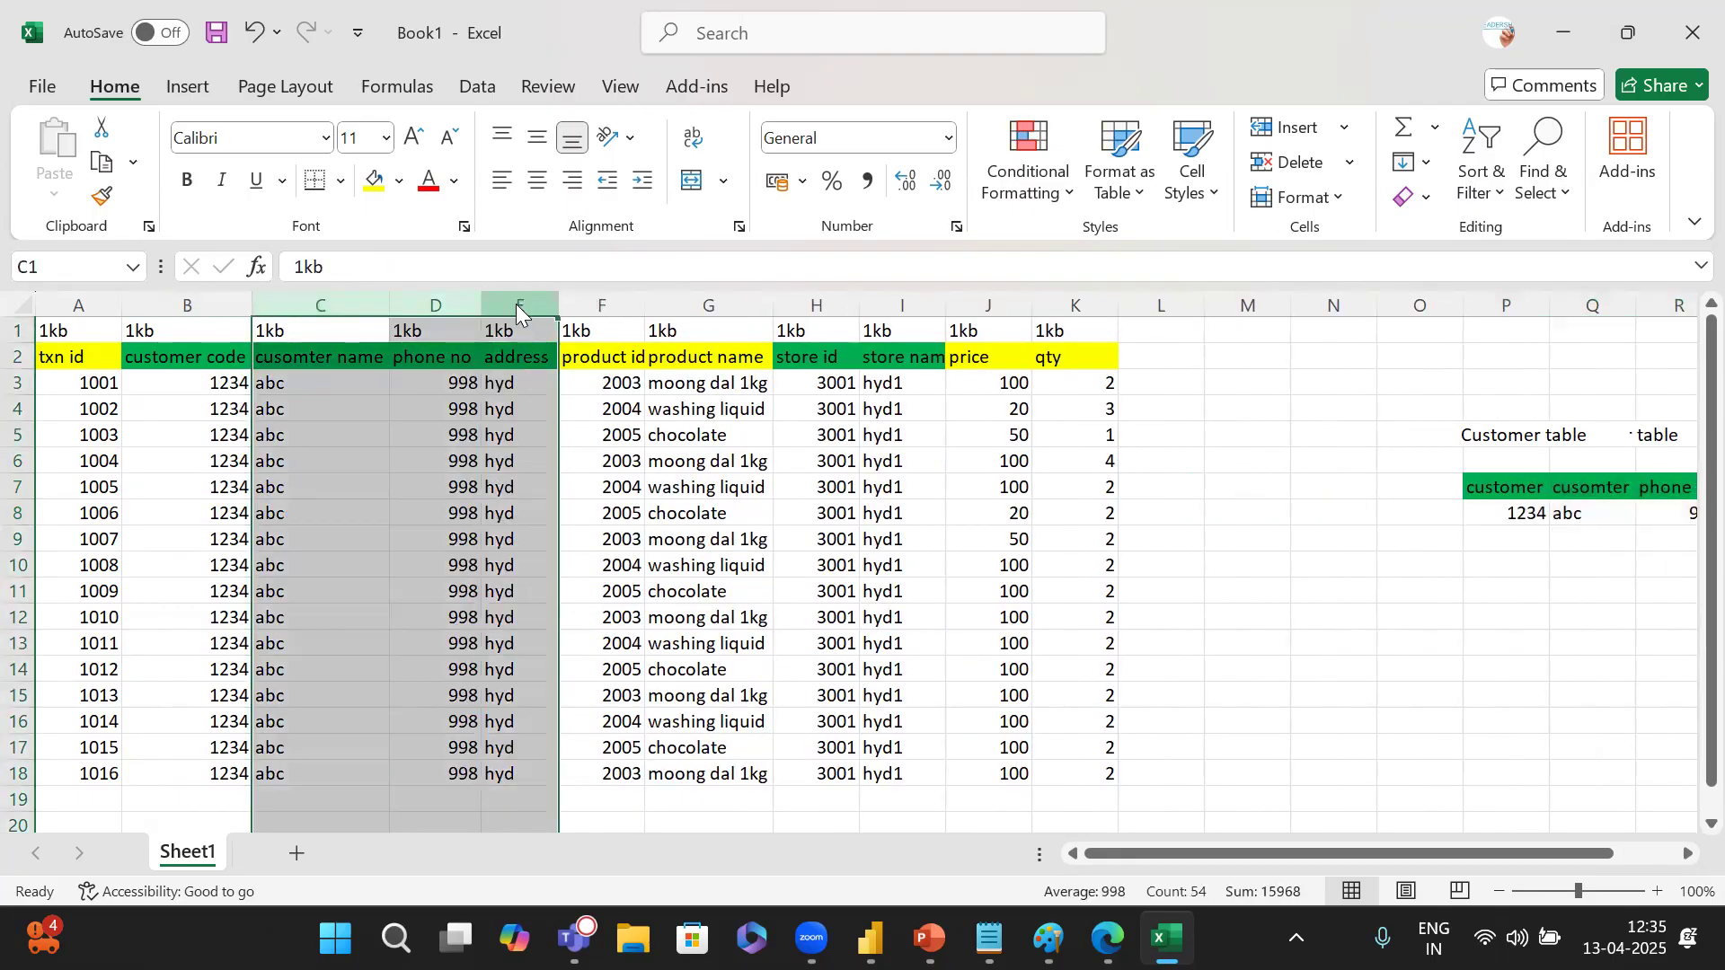
{"action": "right_click", "coordinate": [516, 304]}
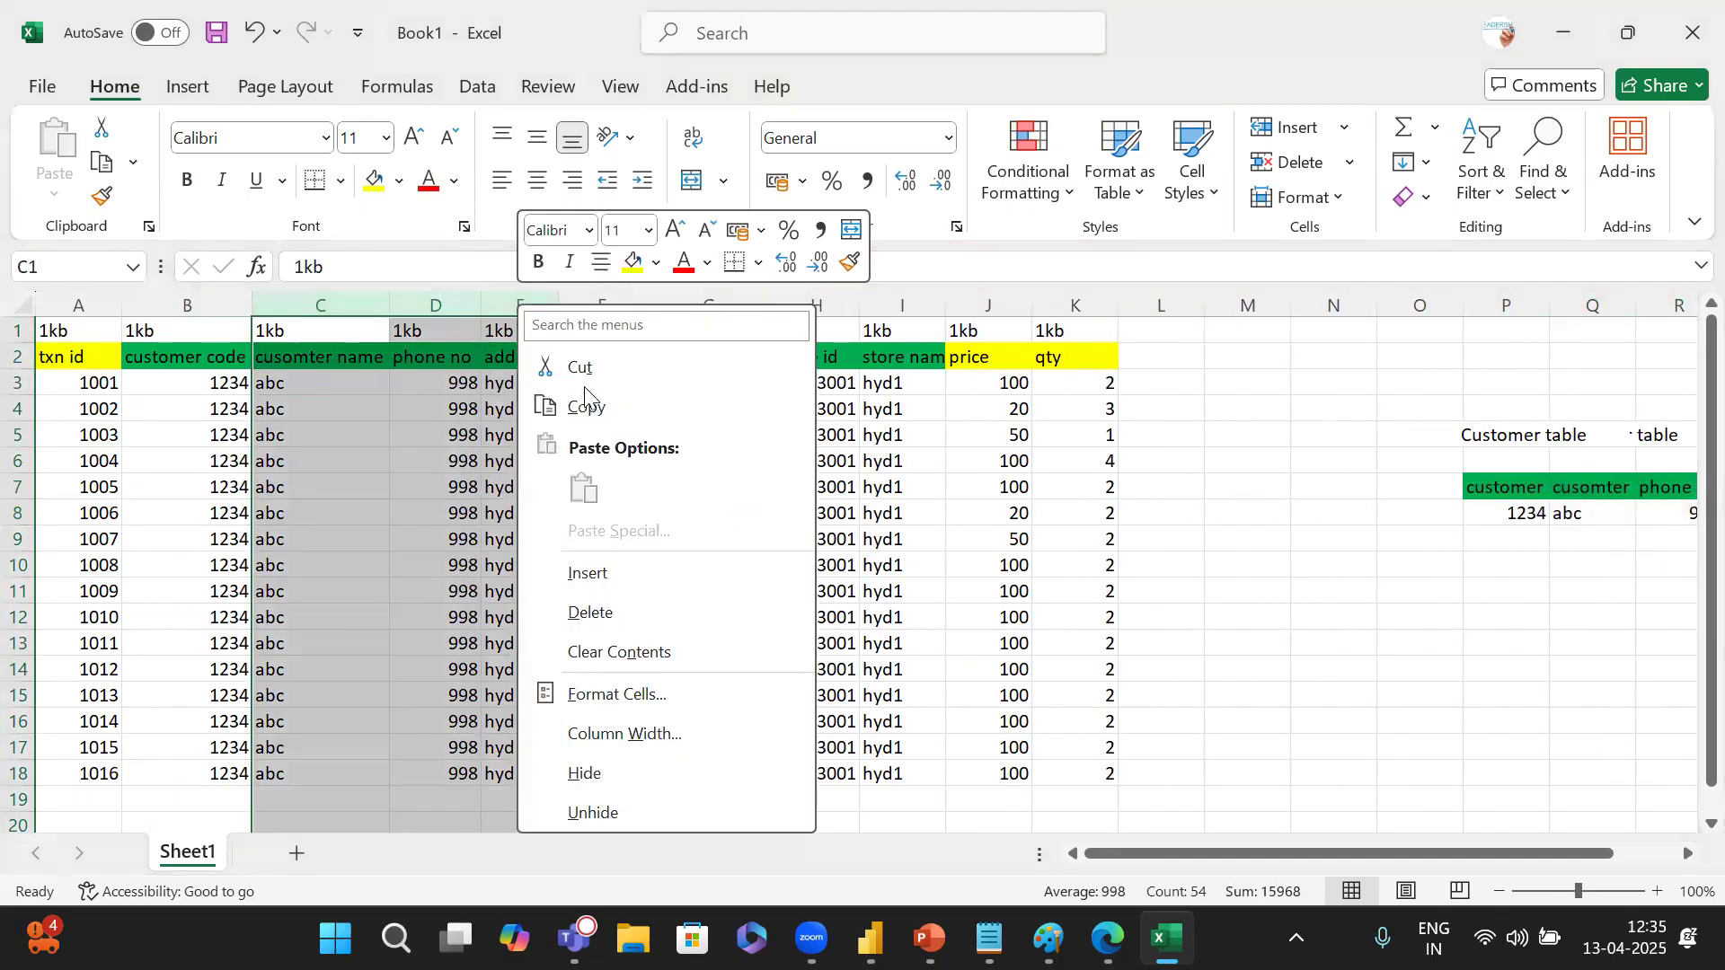
{"action": "left_click", "coordinate": [626, 774]}
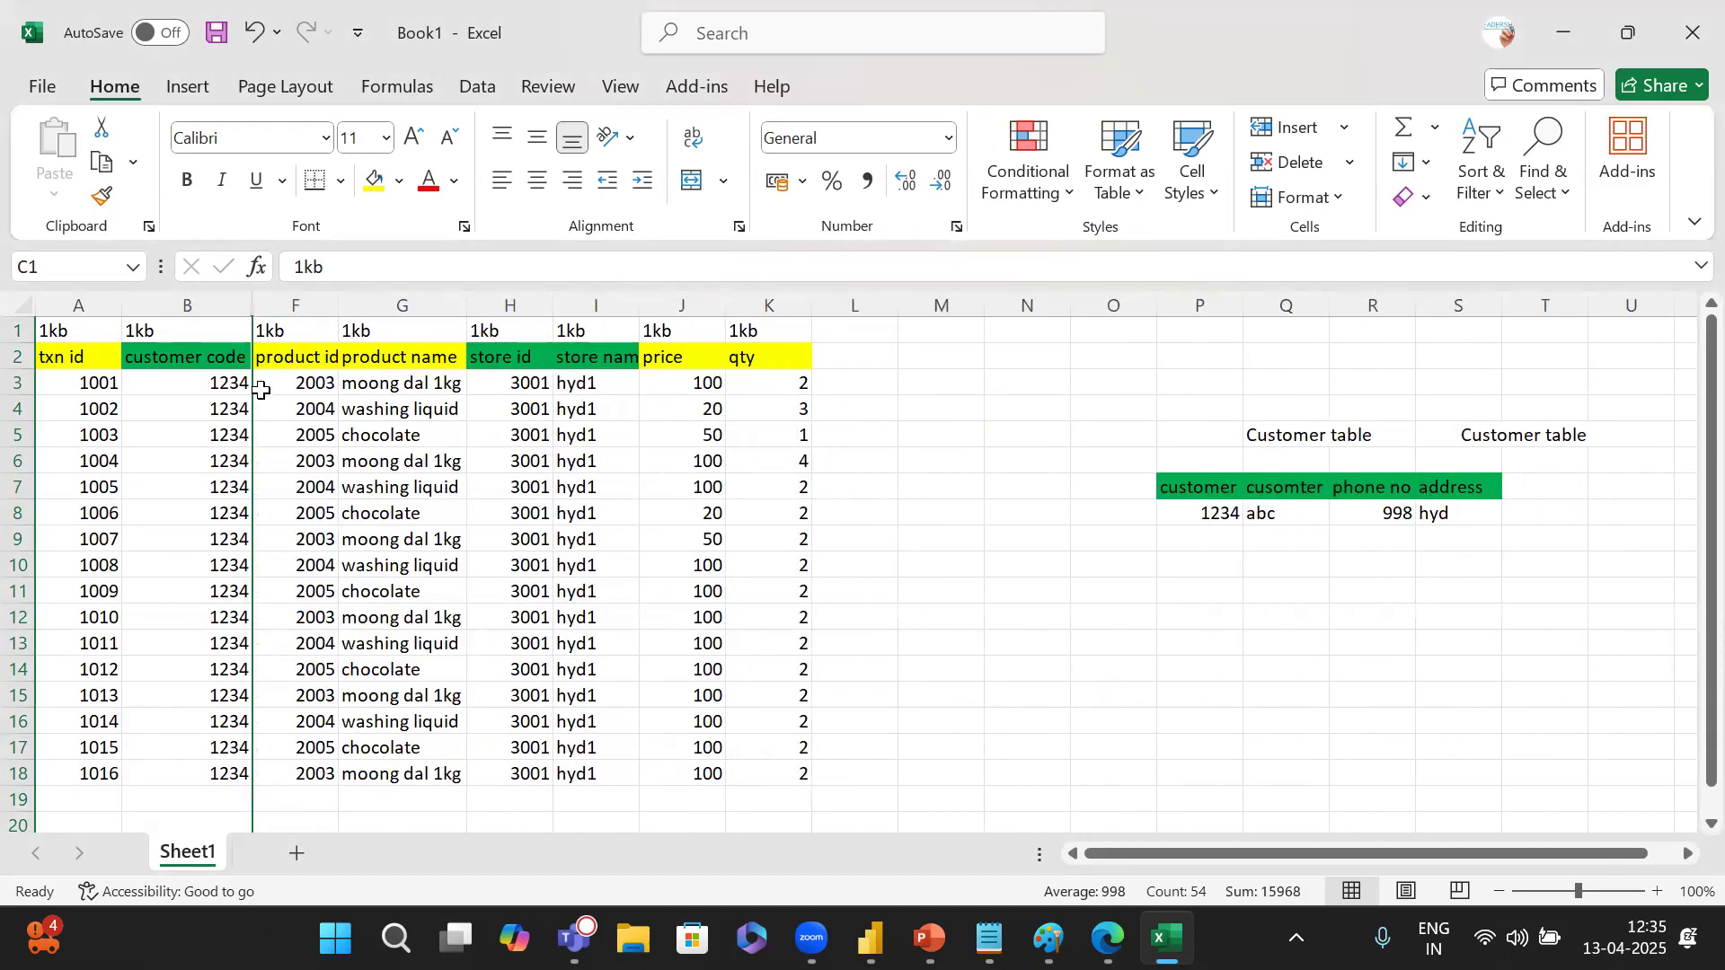
Compare the reduced transaction table (A2:K18) with the separate customer table at P7:S8.
{"action": "left_click_drag", "start_coordinate": [1460, 514], "coordinate": [1192, 471]}
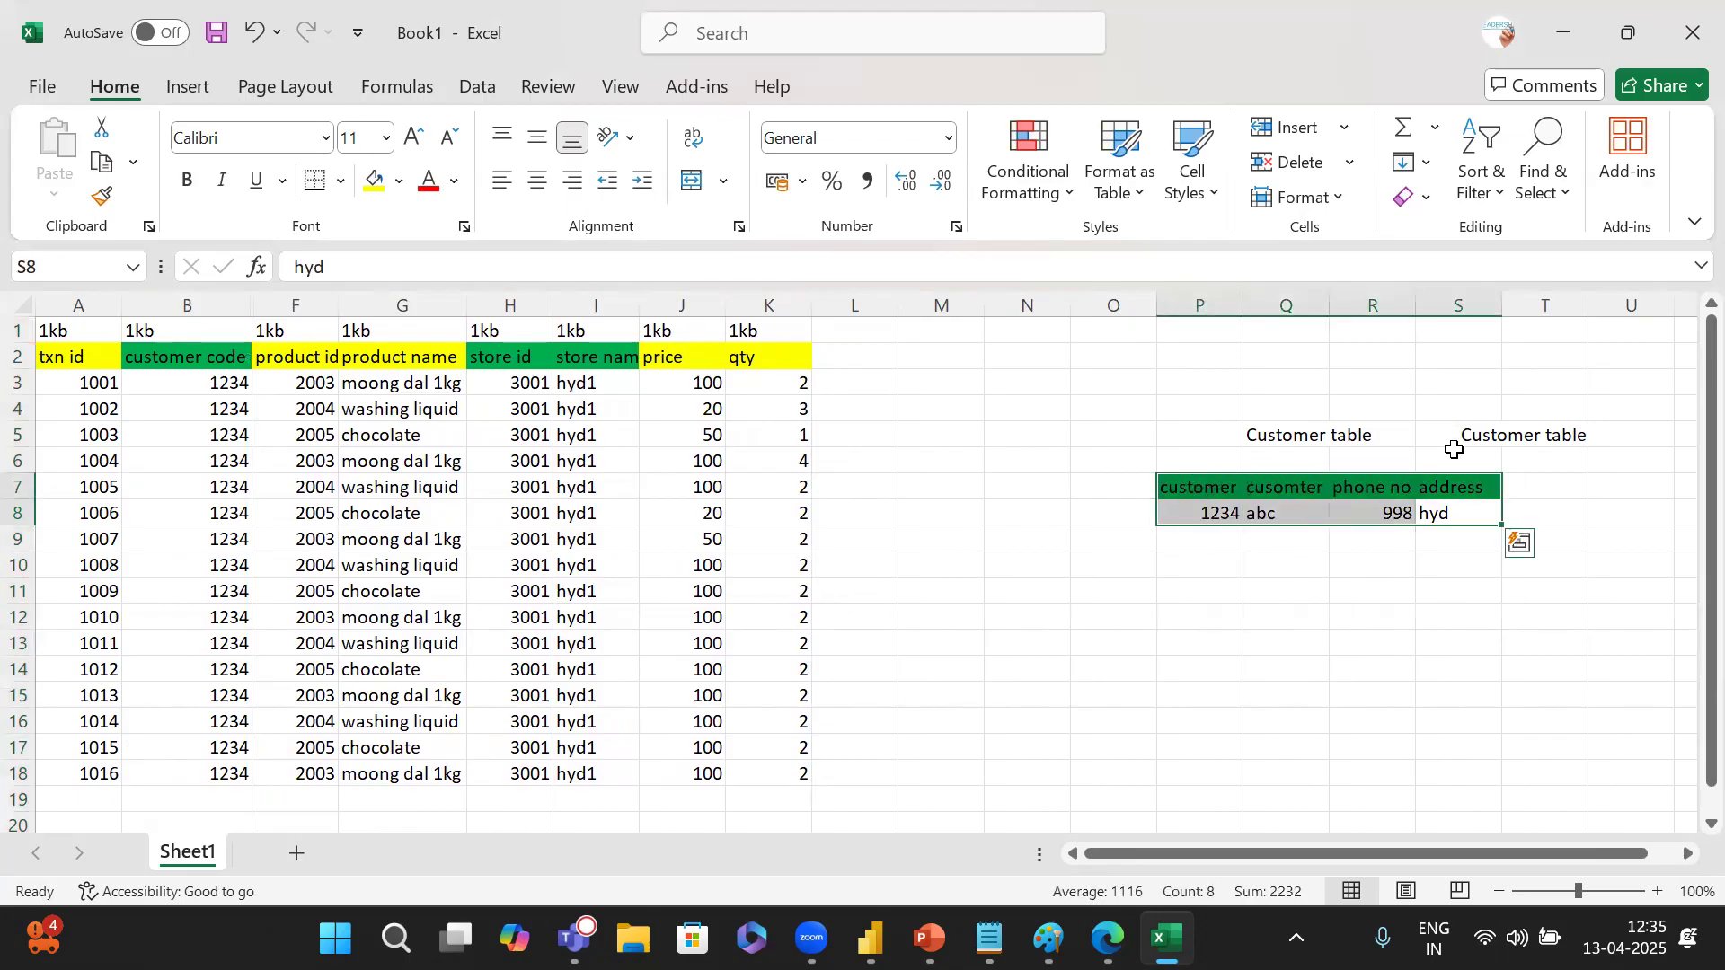
{"action": "left_click", "coordinate": [1454, 451]}
{"action": "left_click", "coordinate": [1203, 492]}
{"action": "left_click_drag", "start_coordinate": [1226, 497], "coordinate": [1432, 512]}
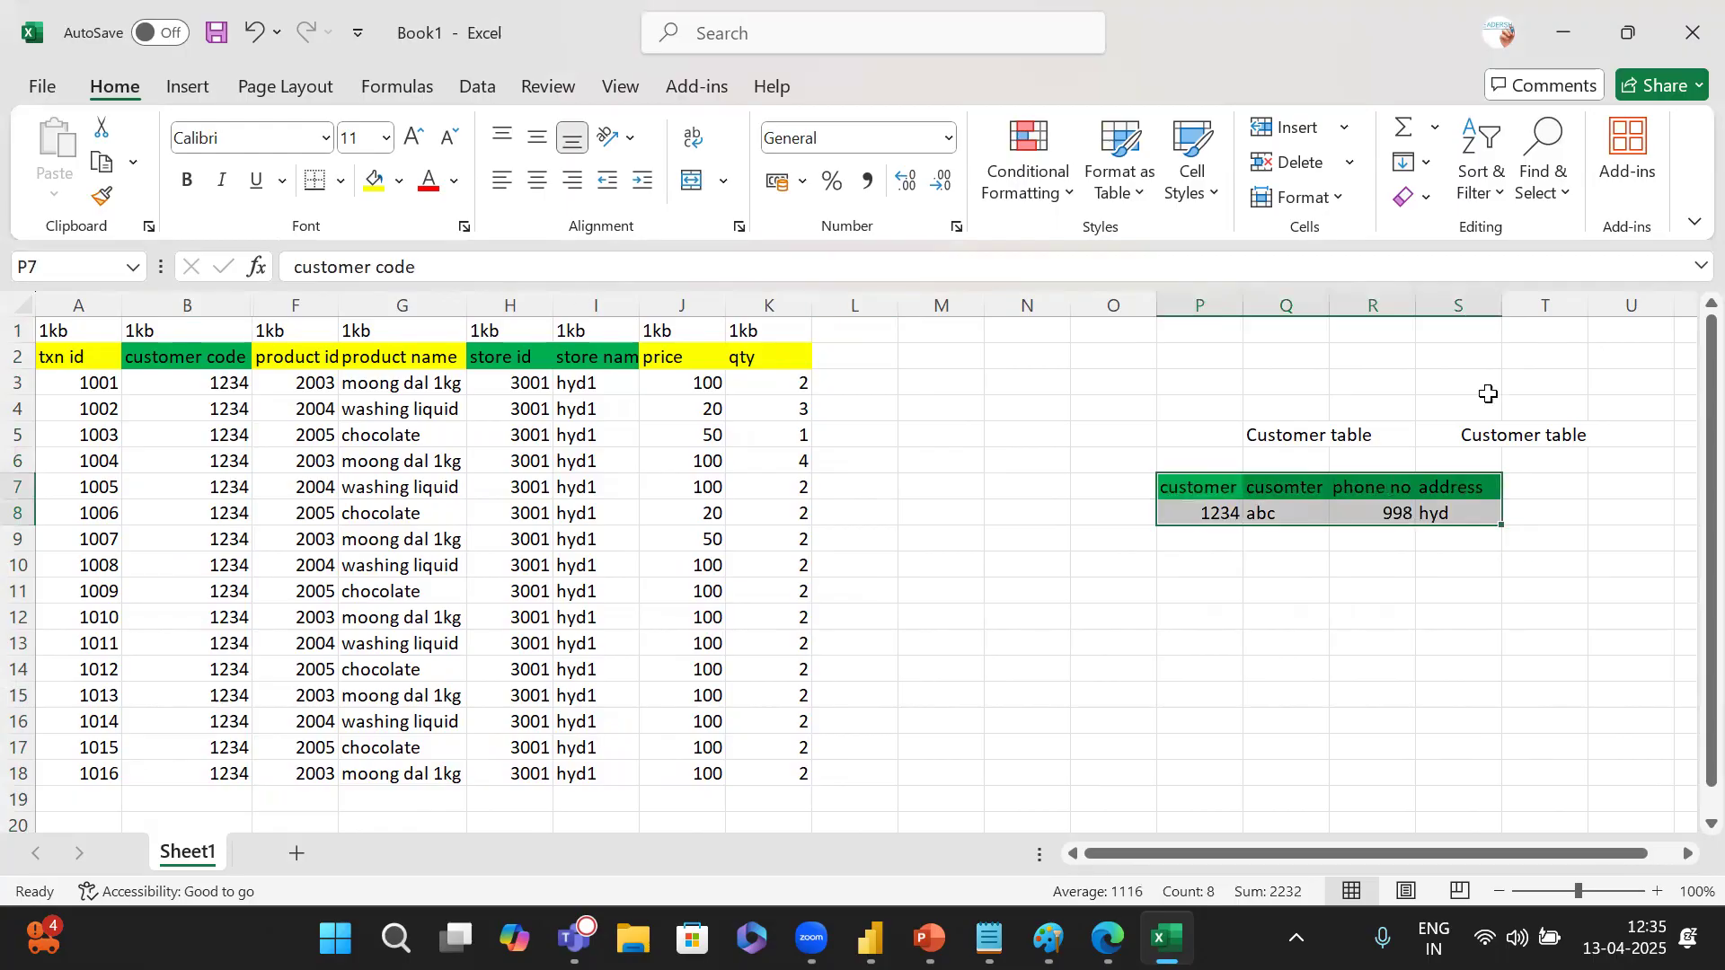
{"action": "left_click", "coordinate": [1303, 586]}
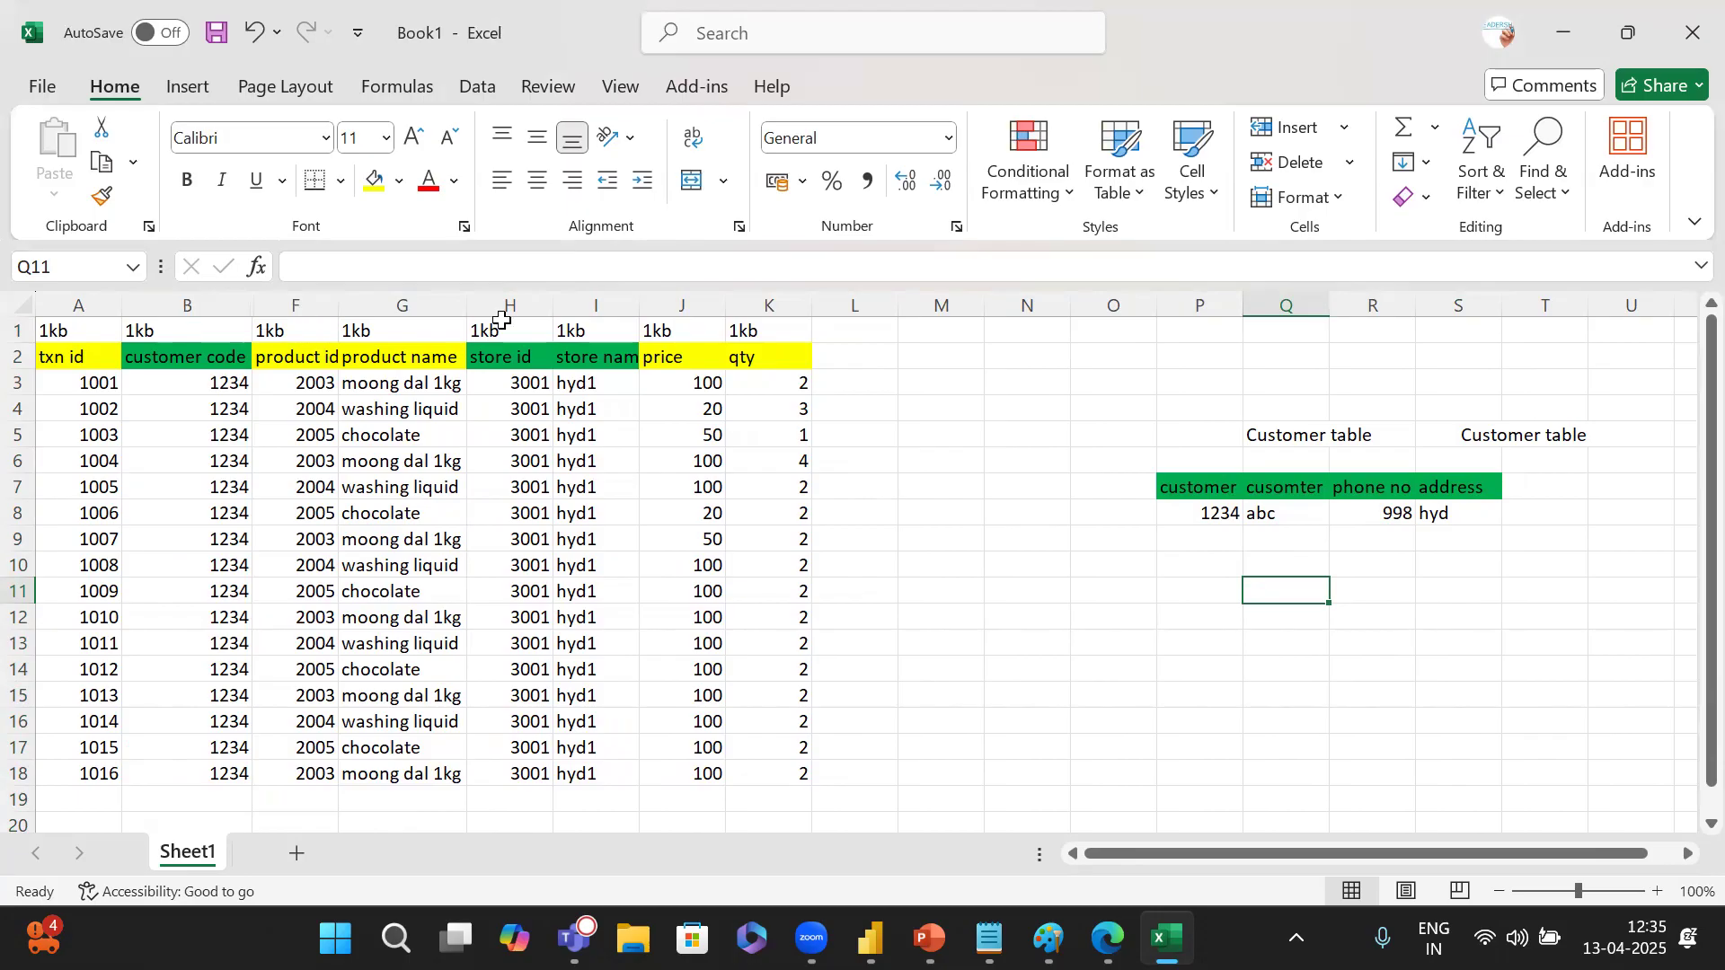
{"action": "mouse_move", "coordinate": [57, 342]}
{"action": "left_mouse_down"}
{"action": "mouse_move", "coordinate": [683, 617]}
{"action": "mouse_move", "coordinate": [776, 759]}
{"action": "left_mouse_up"}
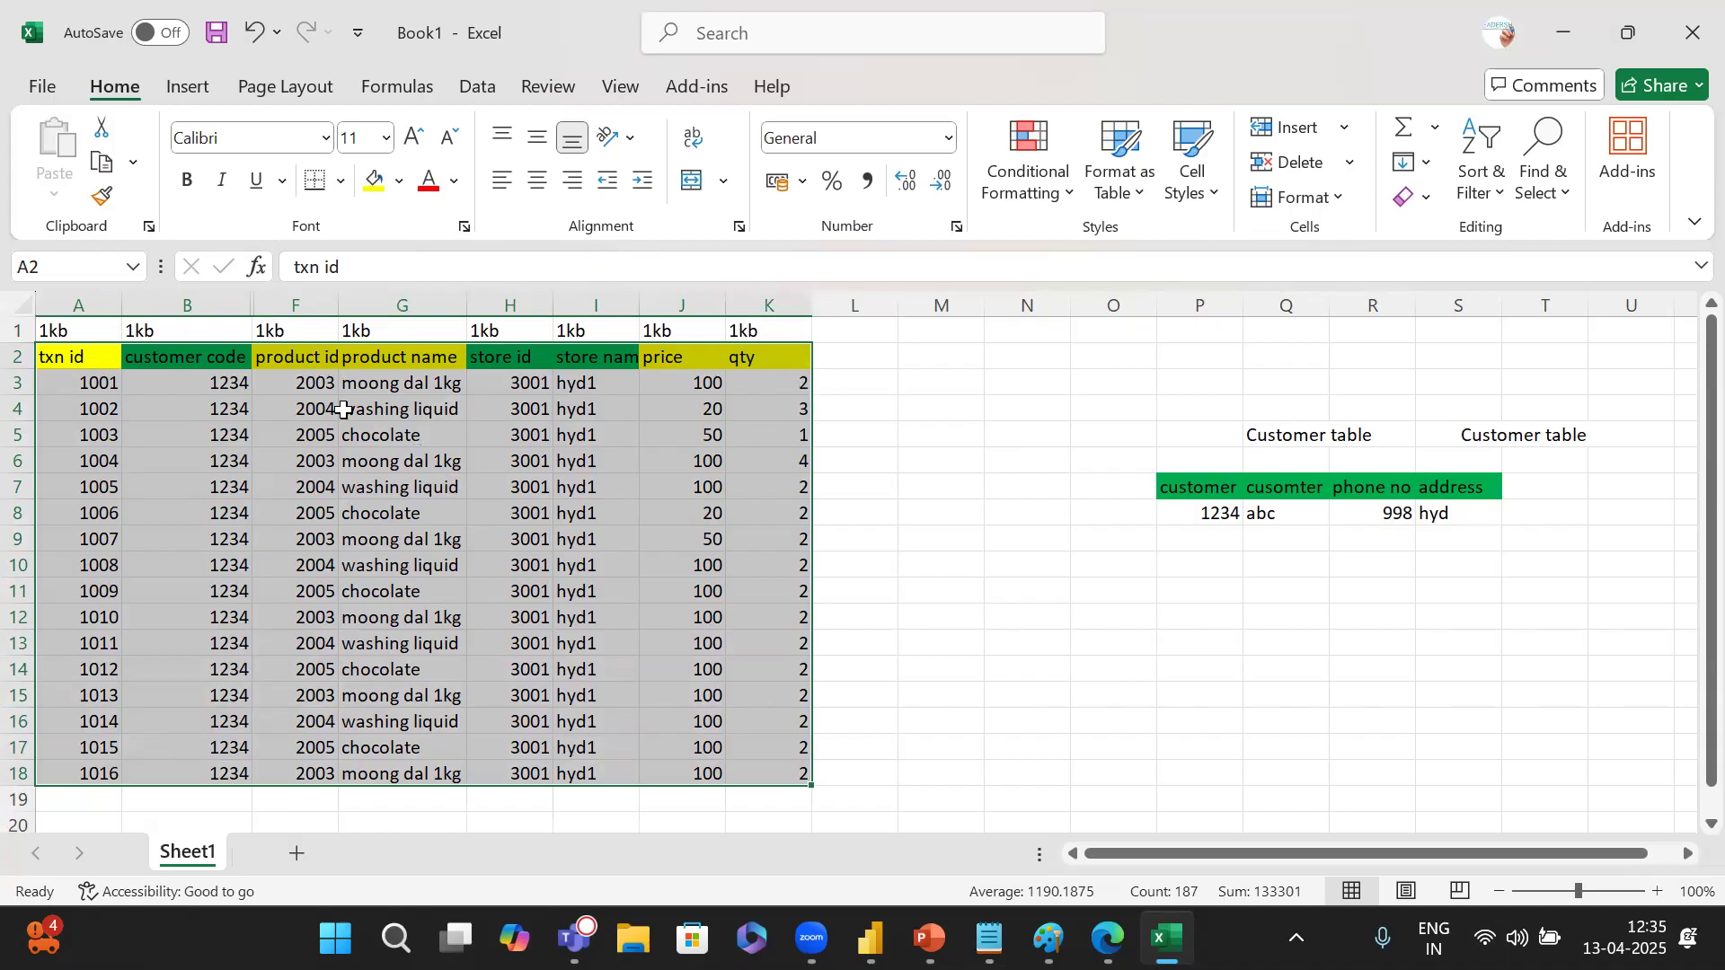
{"action": "left_click_drag", "start_coordinate": [1484, 508], "coordinate": [1168, 486]}
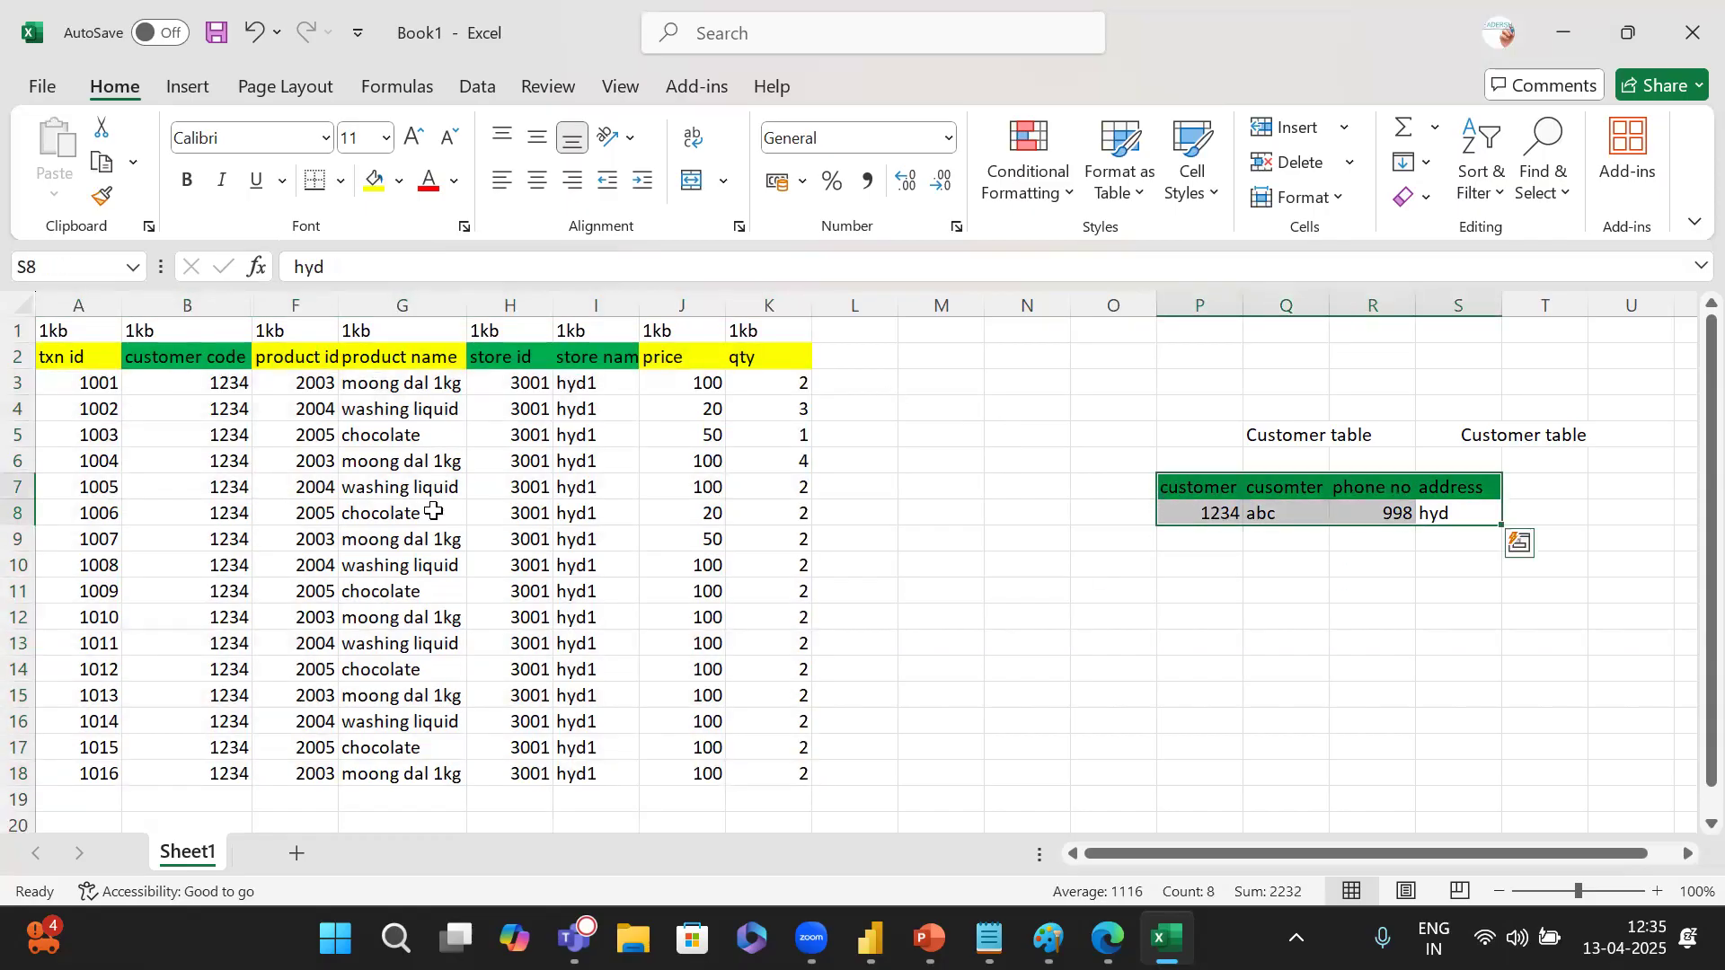
{"action": "left_click", "coordinate": [183, 376]}
{"action": "left_click_drag", "start_coordinate": [78, 383], "coordinate": [770, 763]}
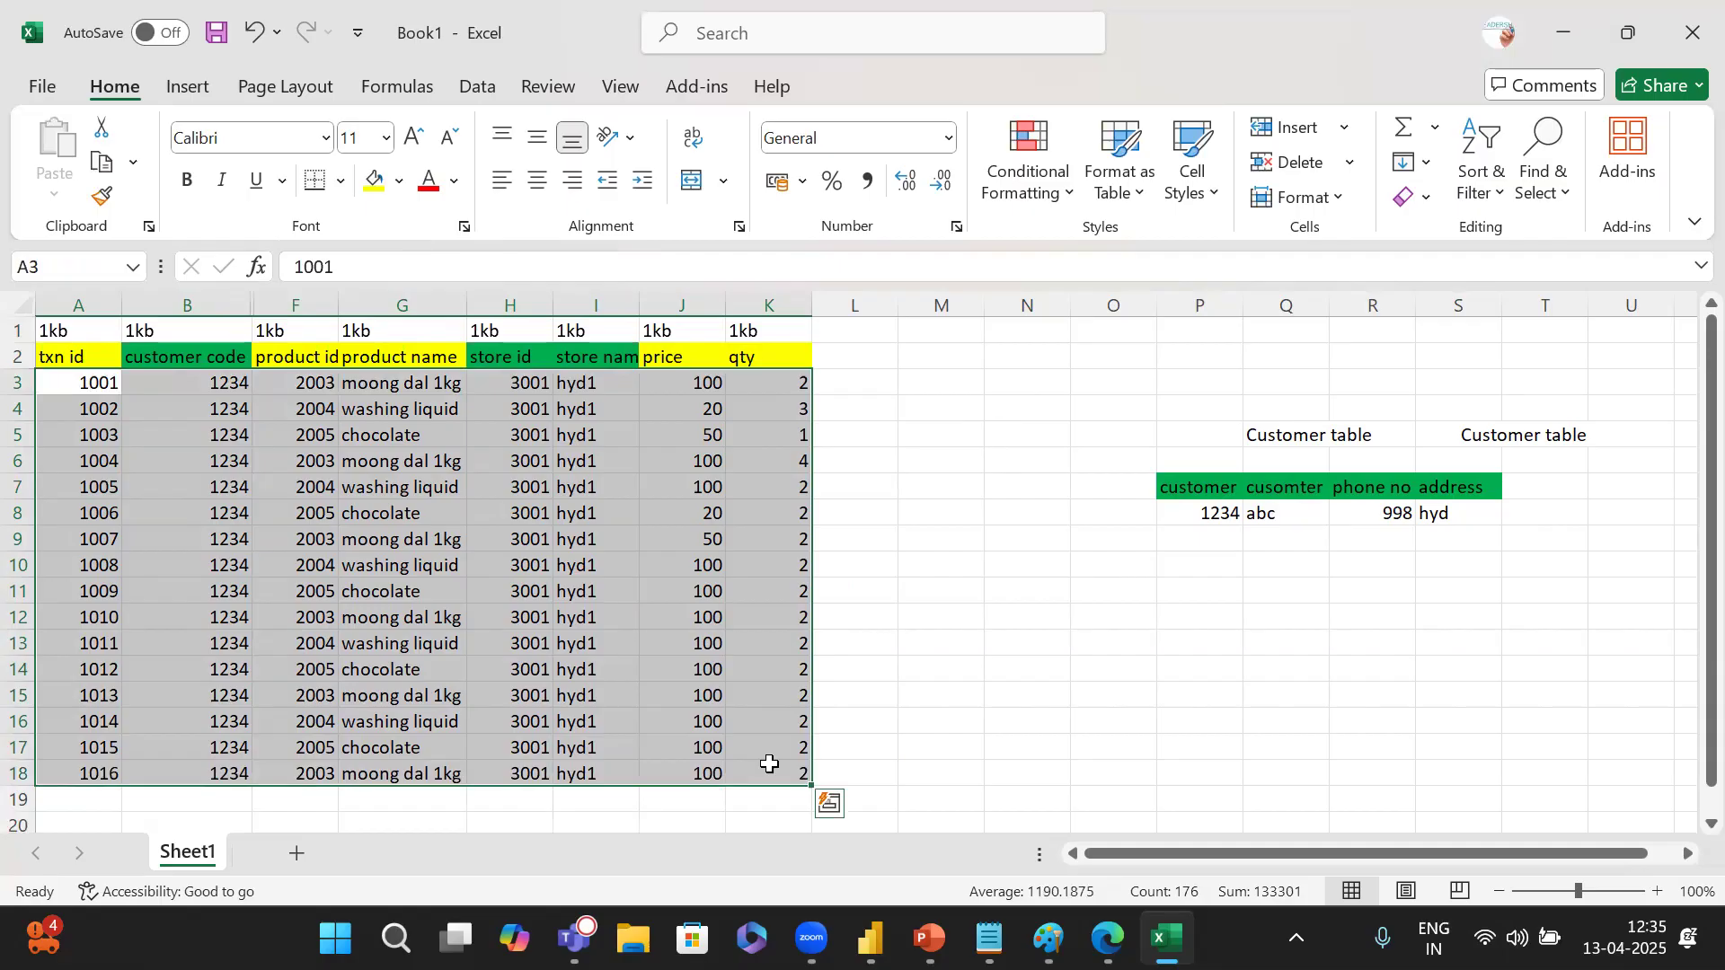
Trace the customer code in B3 of the transaction table to the matching customer record in P8:S8.
{"action": "left_click", "coordinate": [197, 403]}
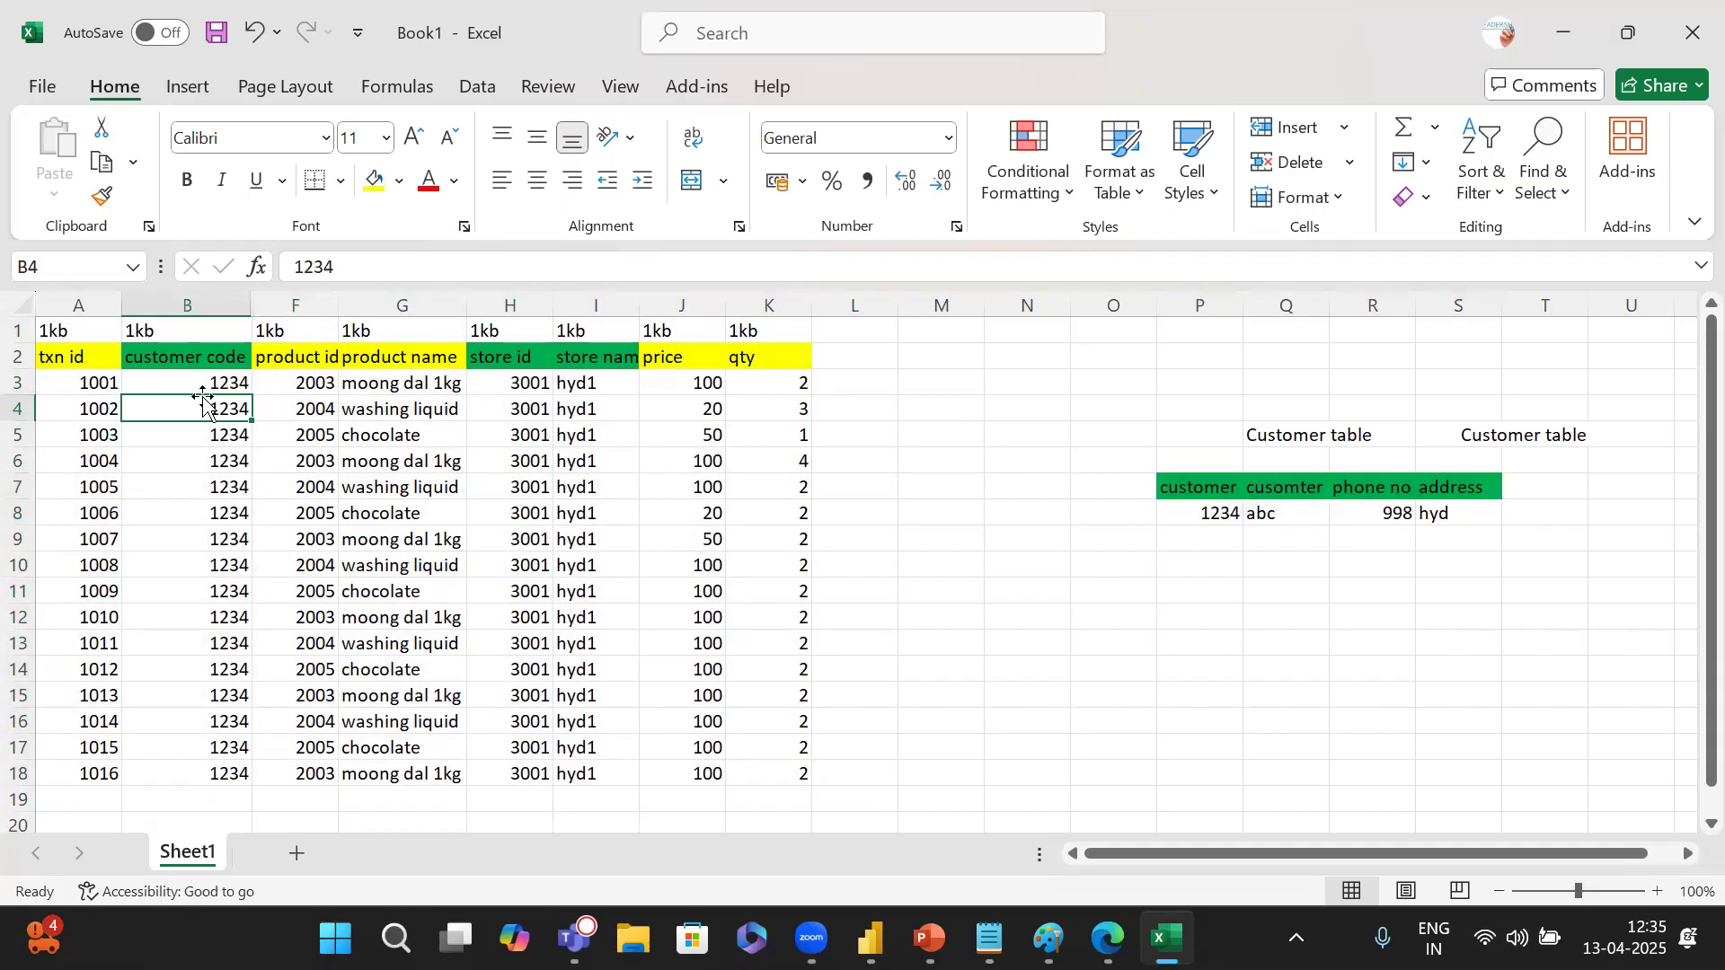
{"action": "left_click", "coordinate": [225, 382]}
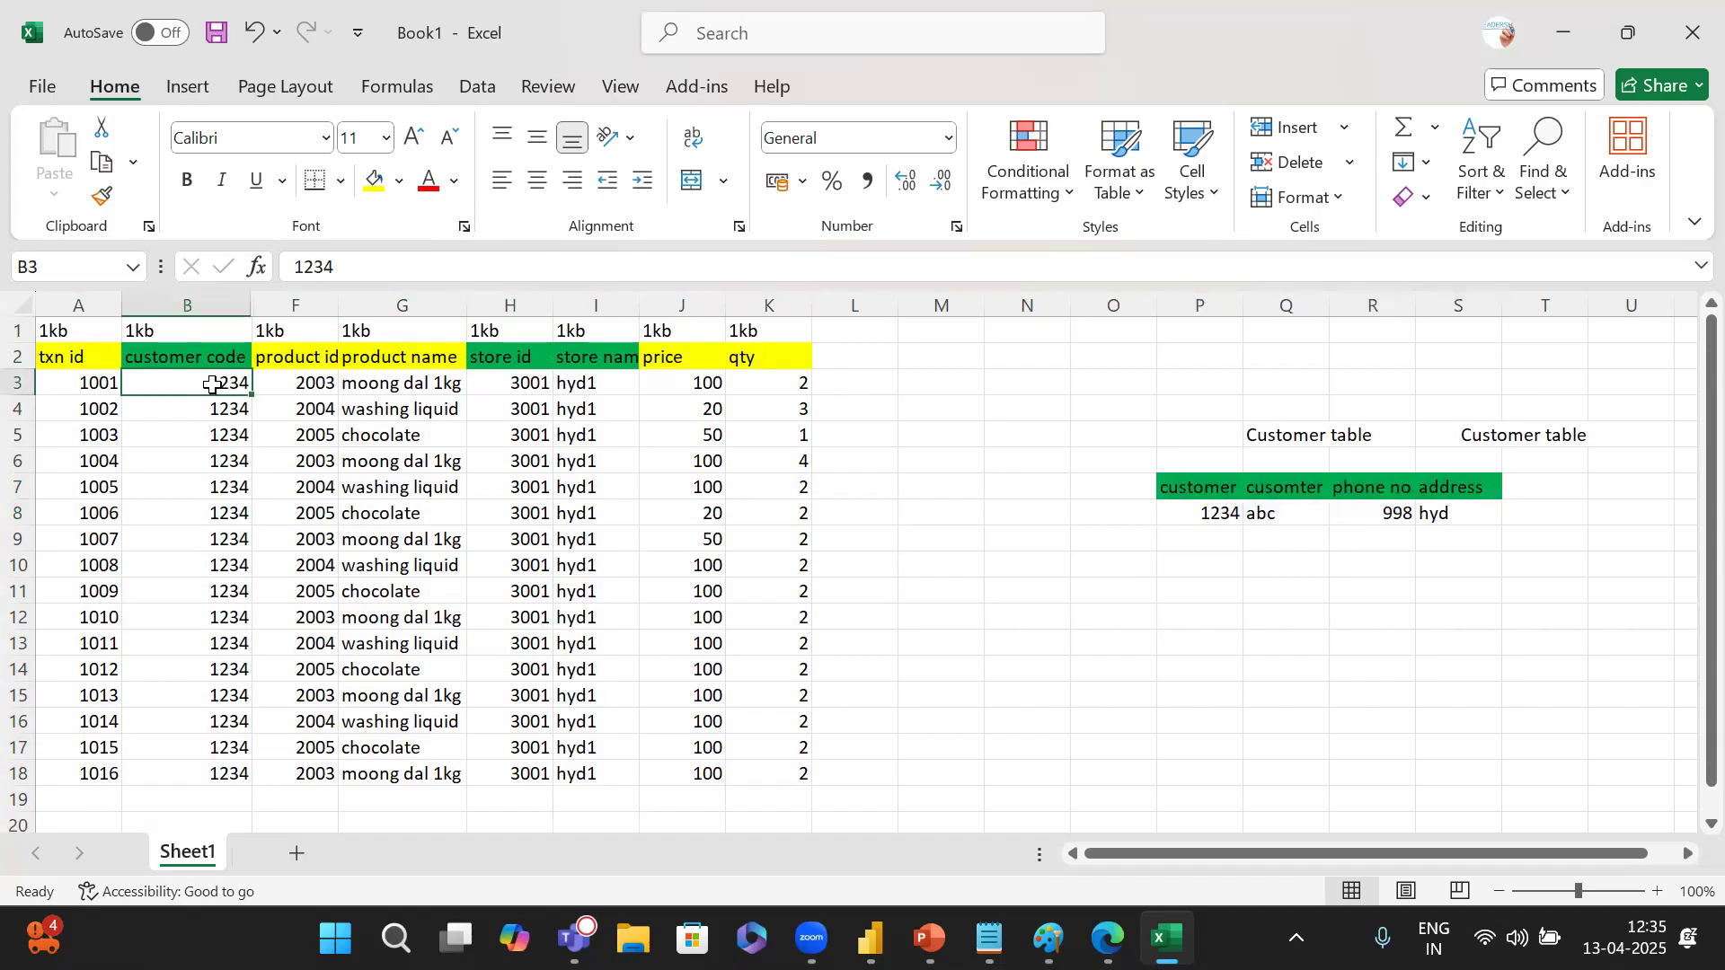
{"action": "left_click", "coordinate": [1220, 515]}
{"action": "left_click", "coordinate": [1284, 514]}
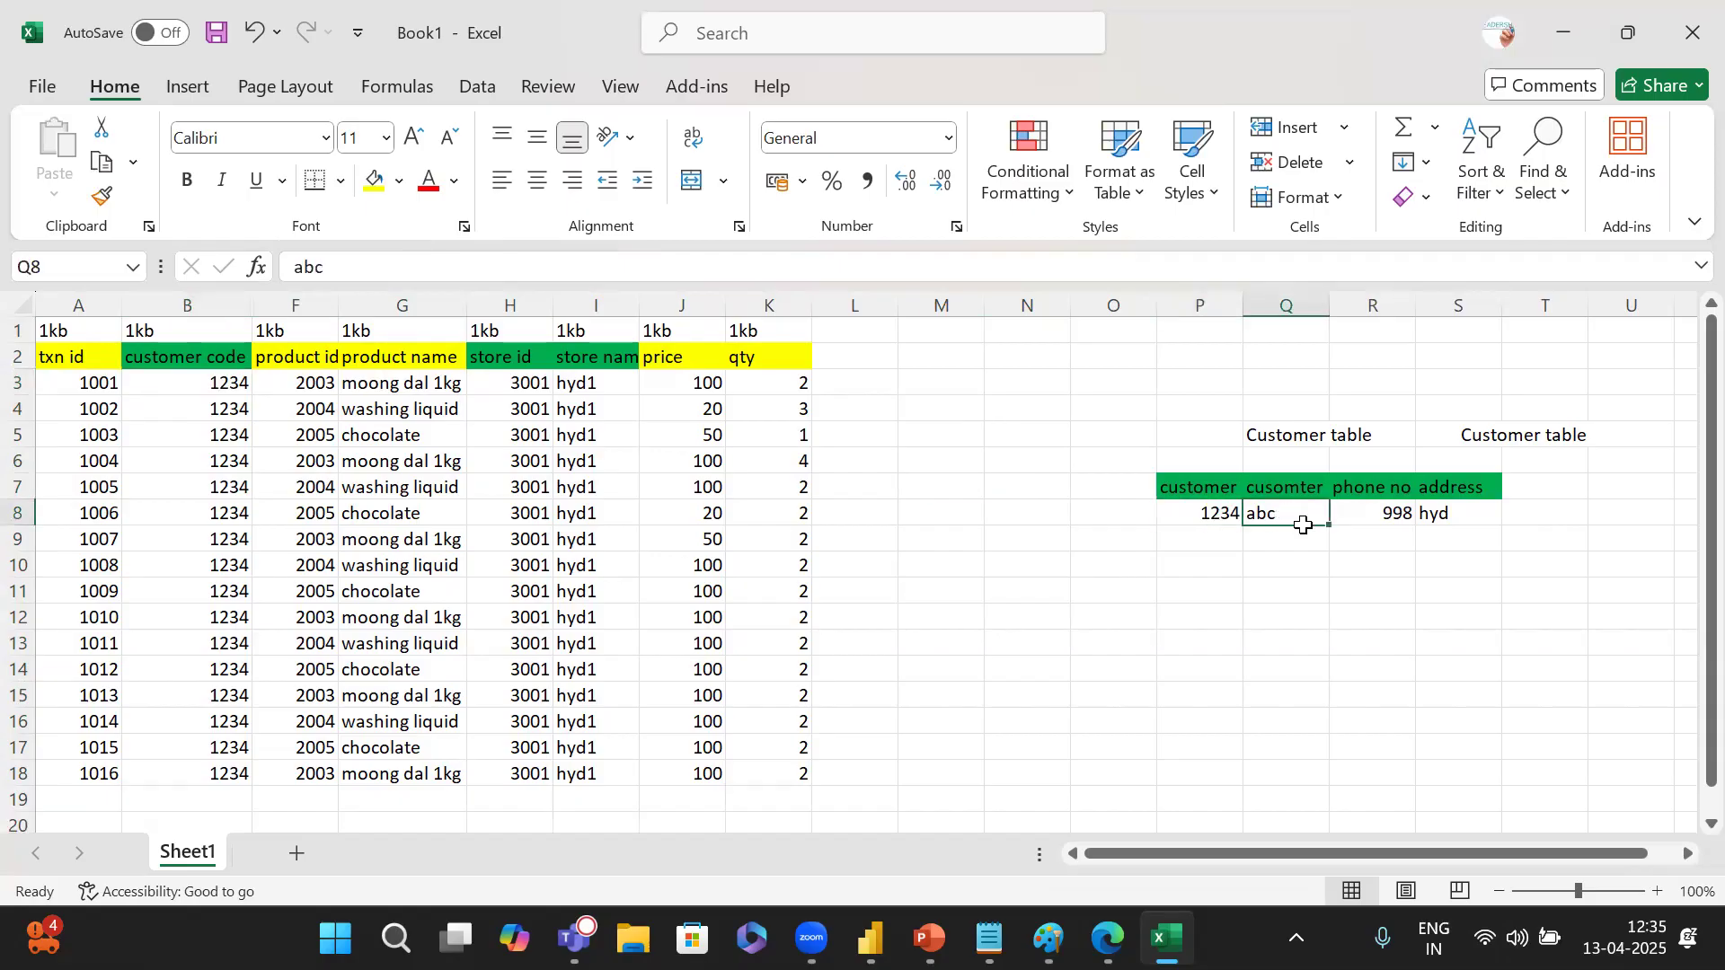
{"action": "left_click_drag", "start_coordinate": [1398, 512], "coordinate": [1469, 517]}
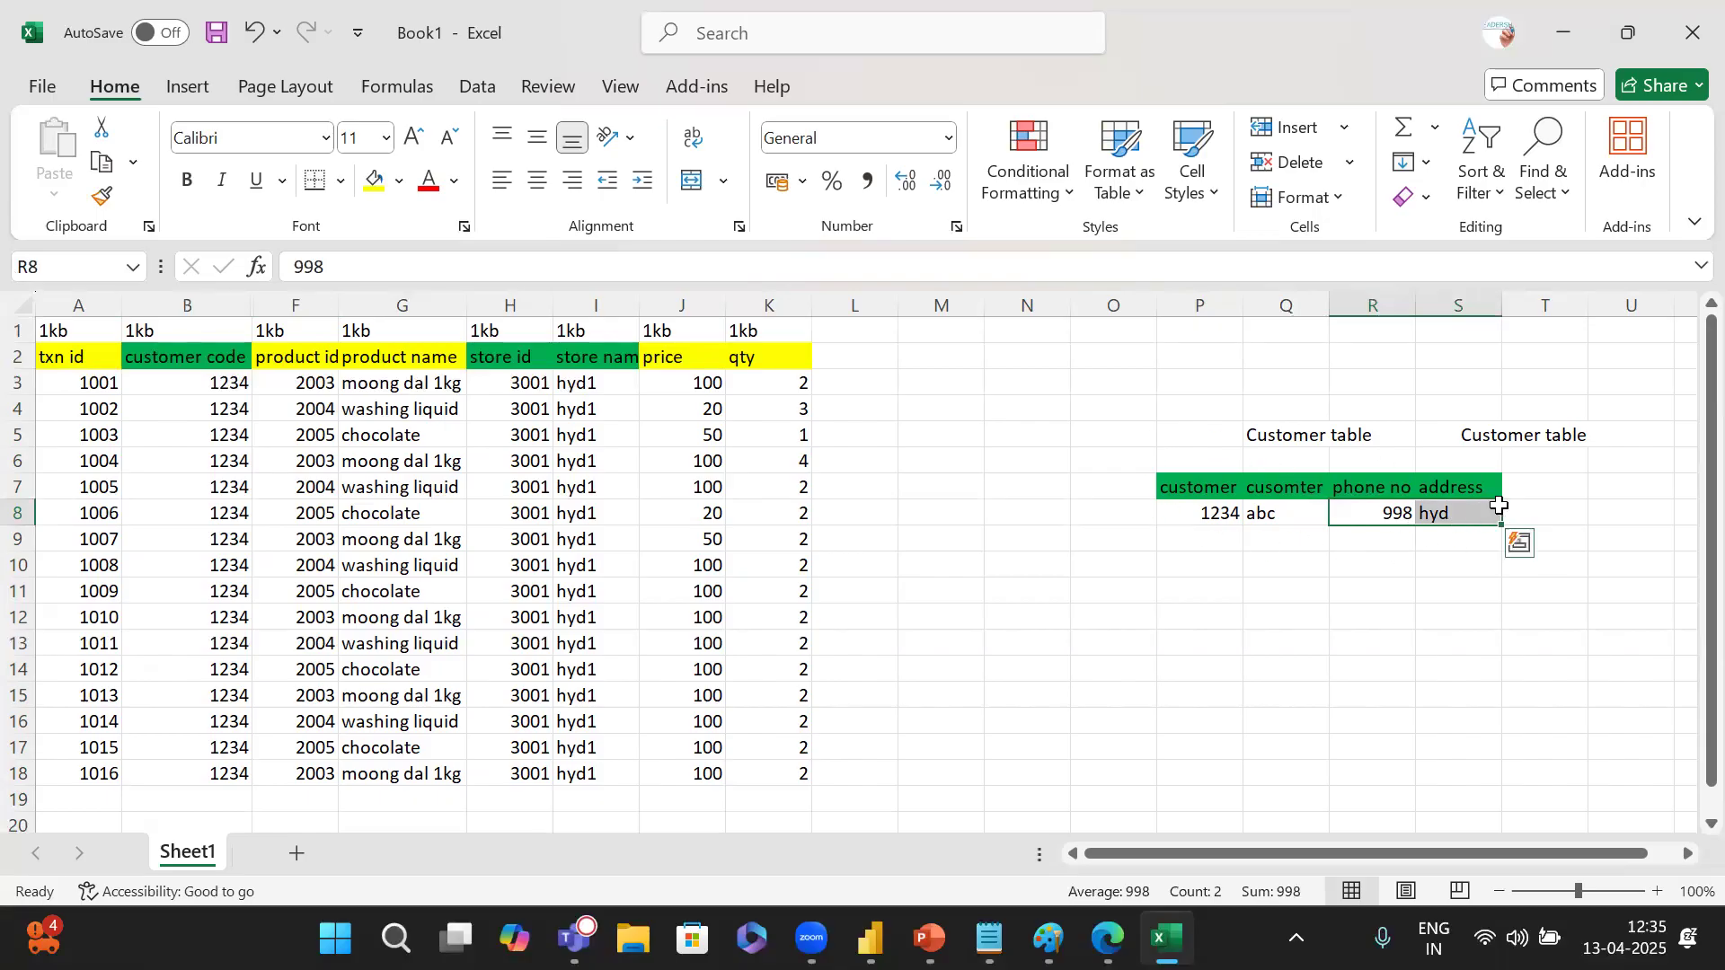
{"action": "left_click", "coordinate": [1206, 508]}
{"action": "mouse_move", "coordinate": [1205, 508]}
{"action": "left_mouse_down"}
{"action": "mouse_move", "coordinate": [203, 375]}
{"action": "mouse_move", "coordinate": [1225, 534]}
{"action": "mouse_move", "coordinate": [1228, 521]}
{"action": "left_mouse_up"}
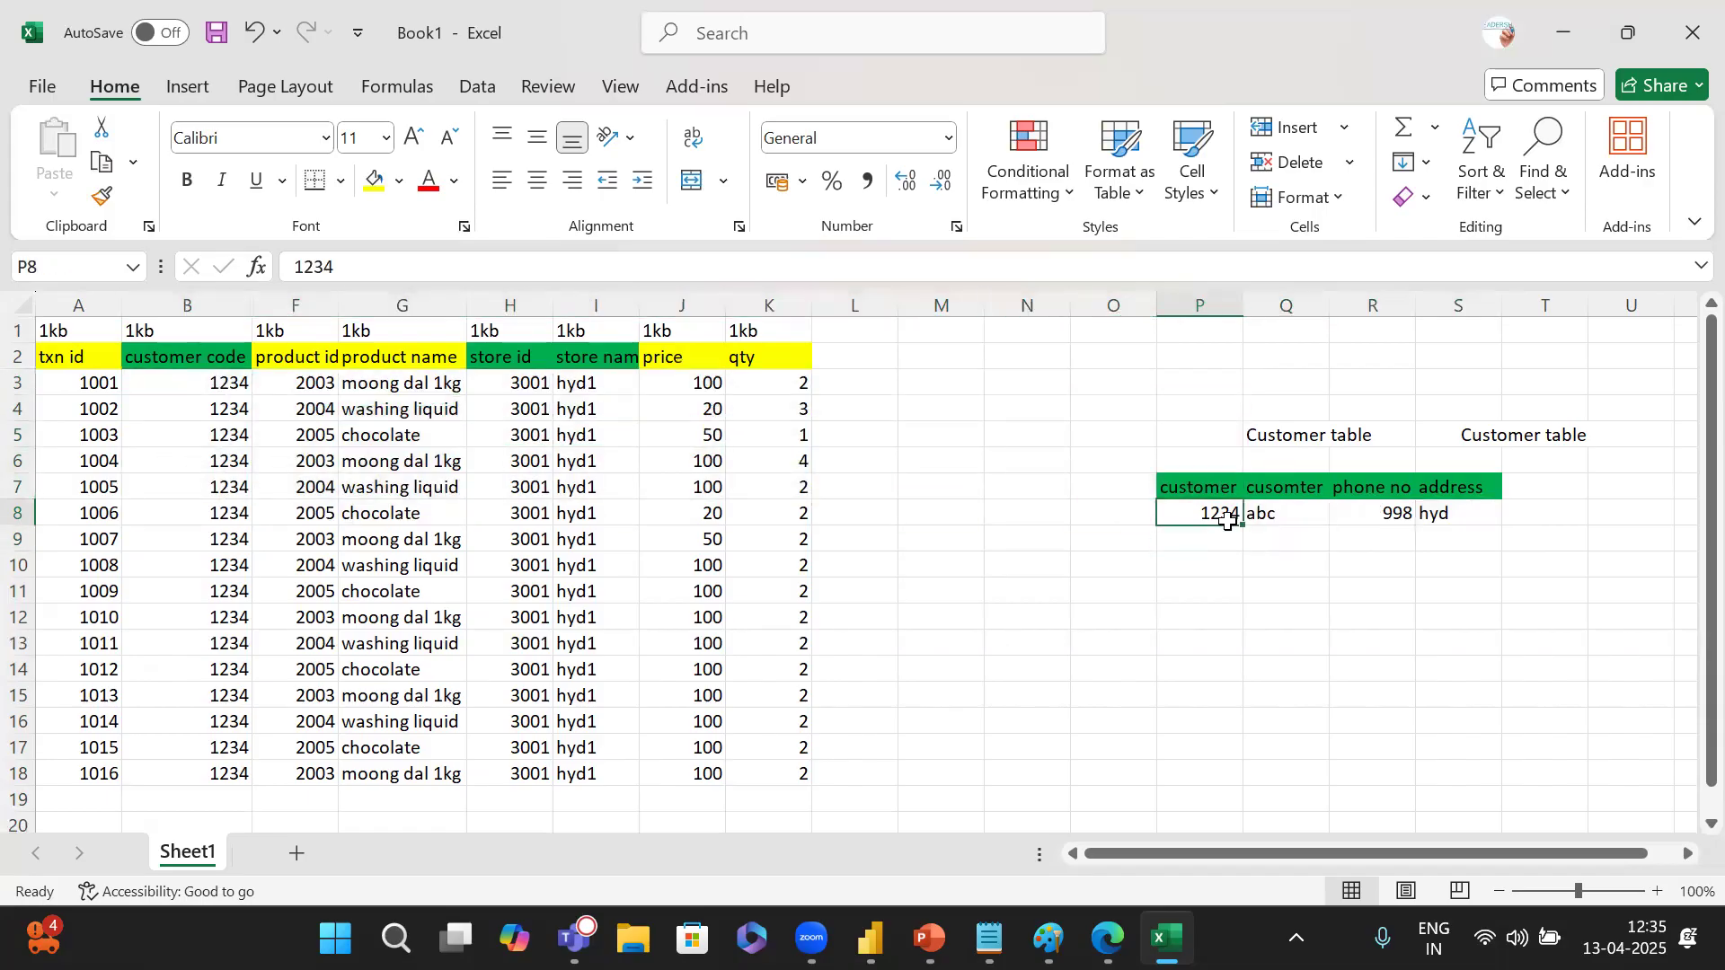
{"action": "left_click", "coordinate": [218, 395]}
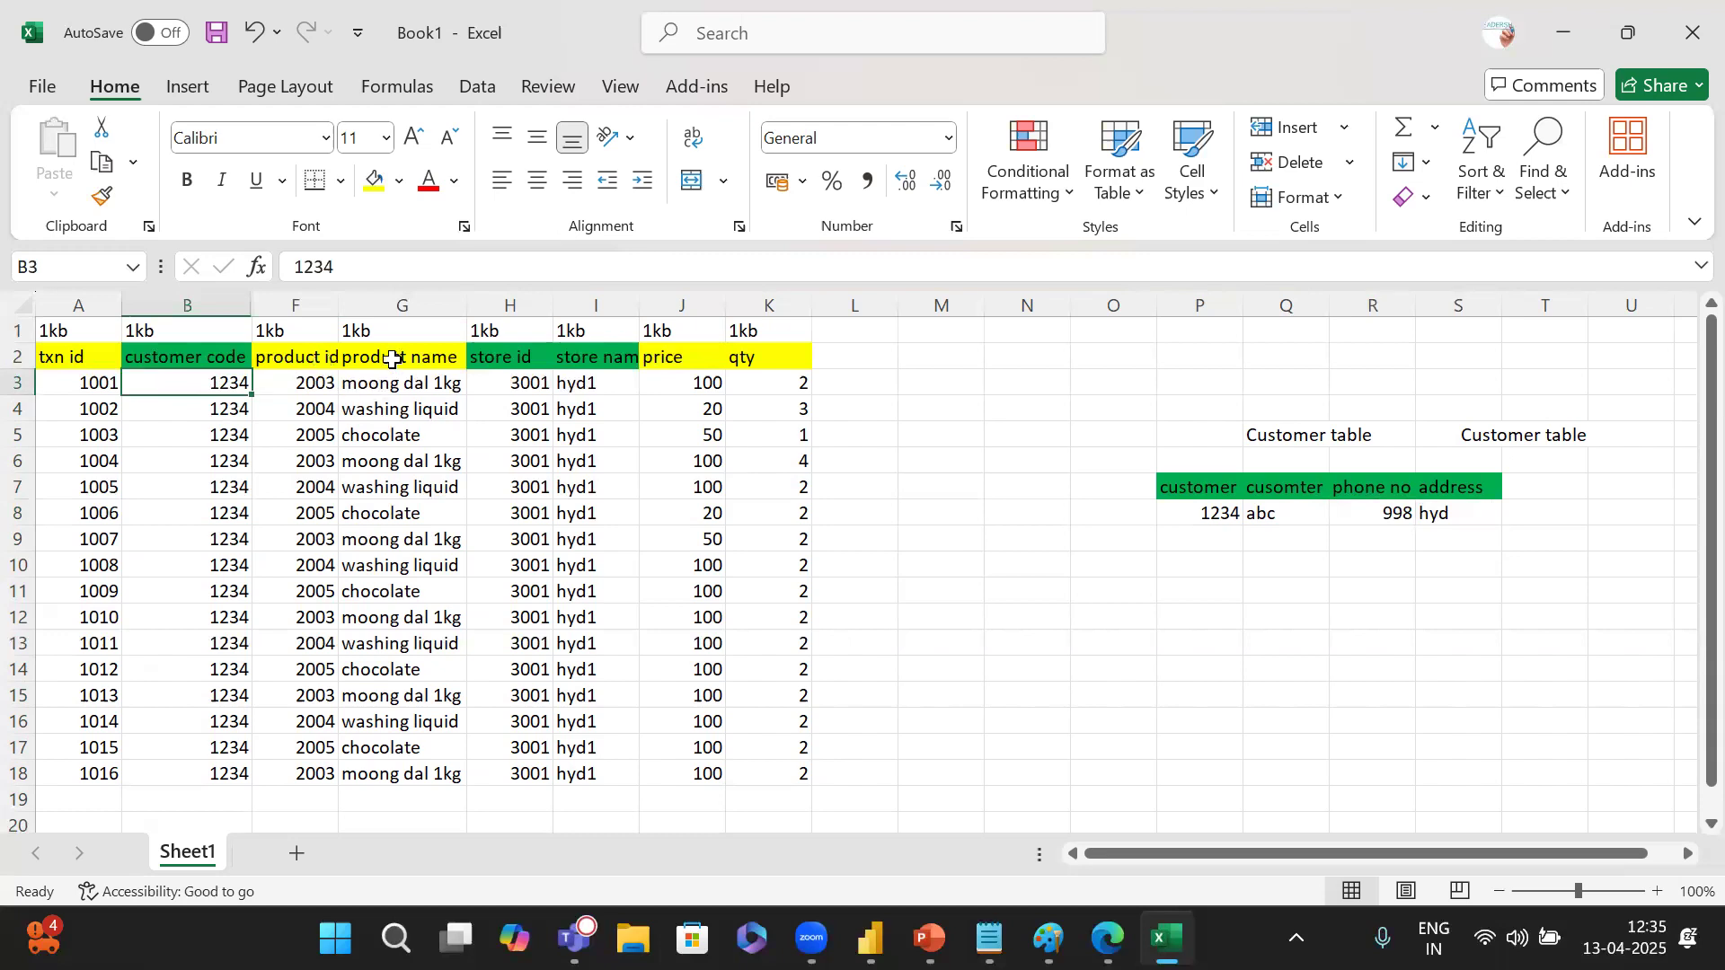
Undo the duplicate "Customer table" label and enter the title "product table" in Q11 for the product columns.
{"action": "left_click_drag", "start_coordinate": [310, 299], "coordinate": [395, 304]}
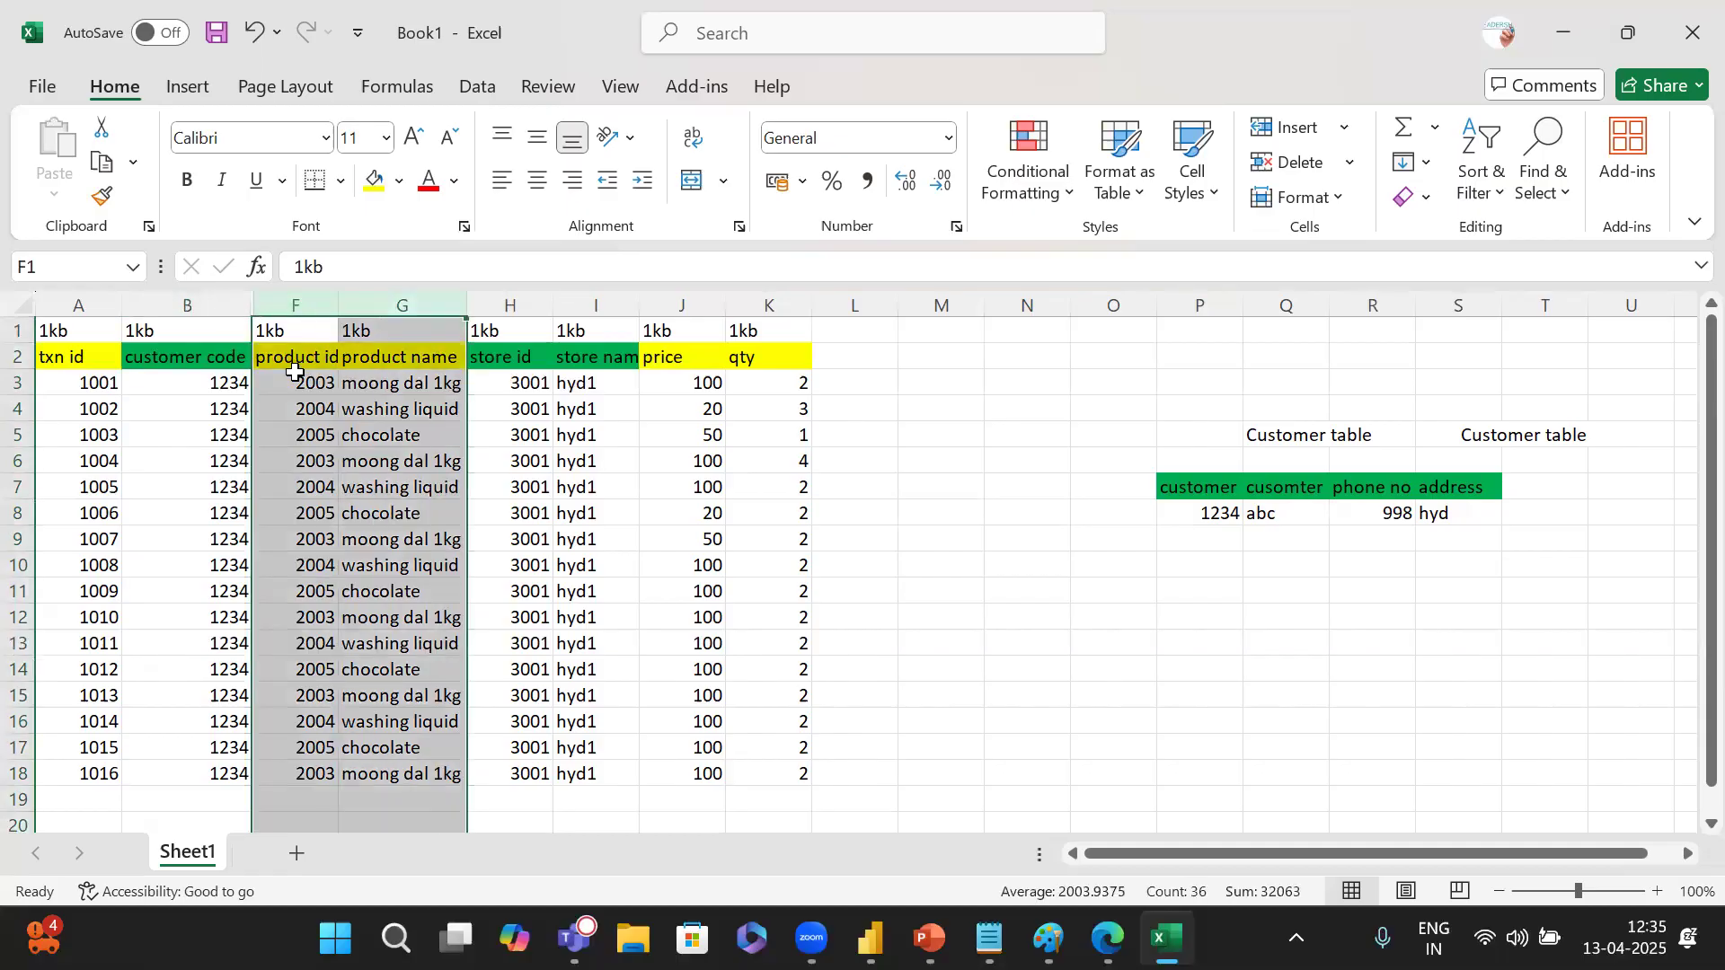
{"action": "left_click", "coordinate": [414, 302]}
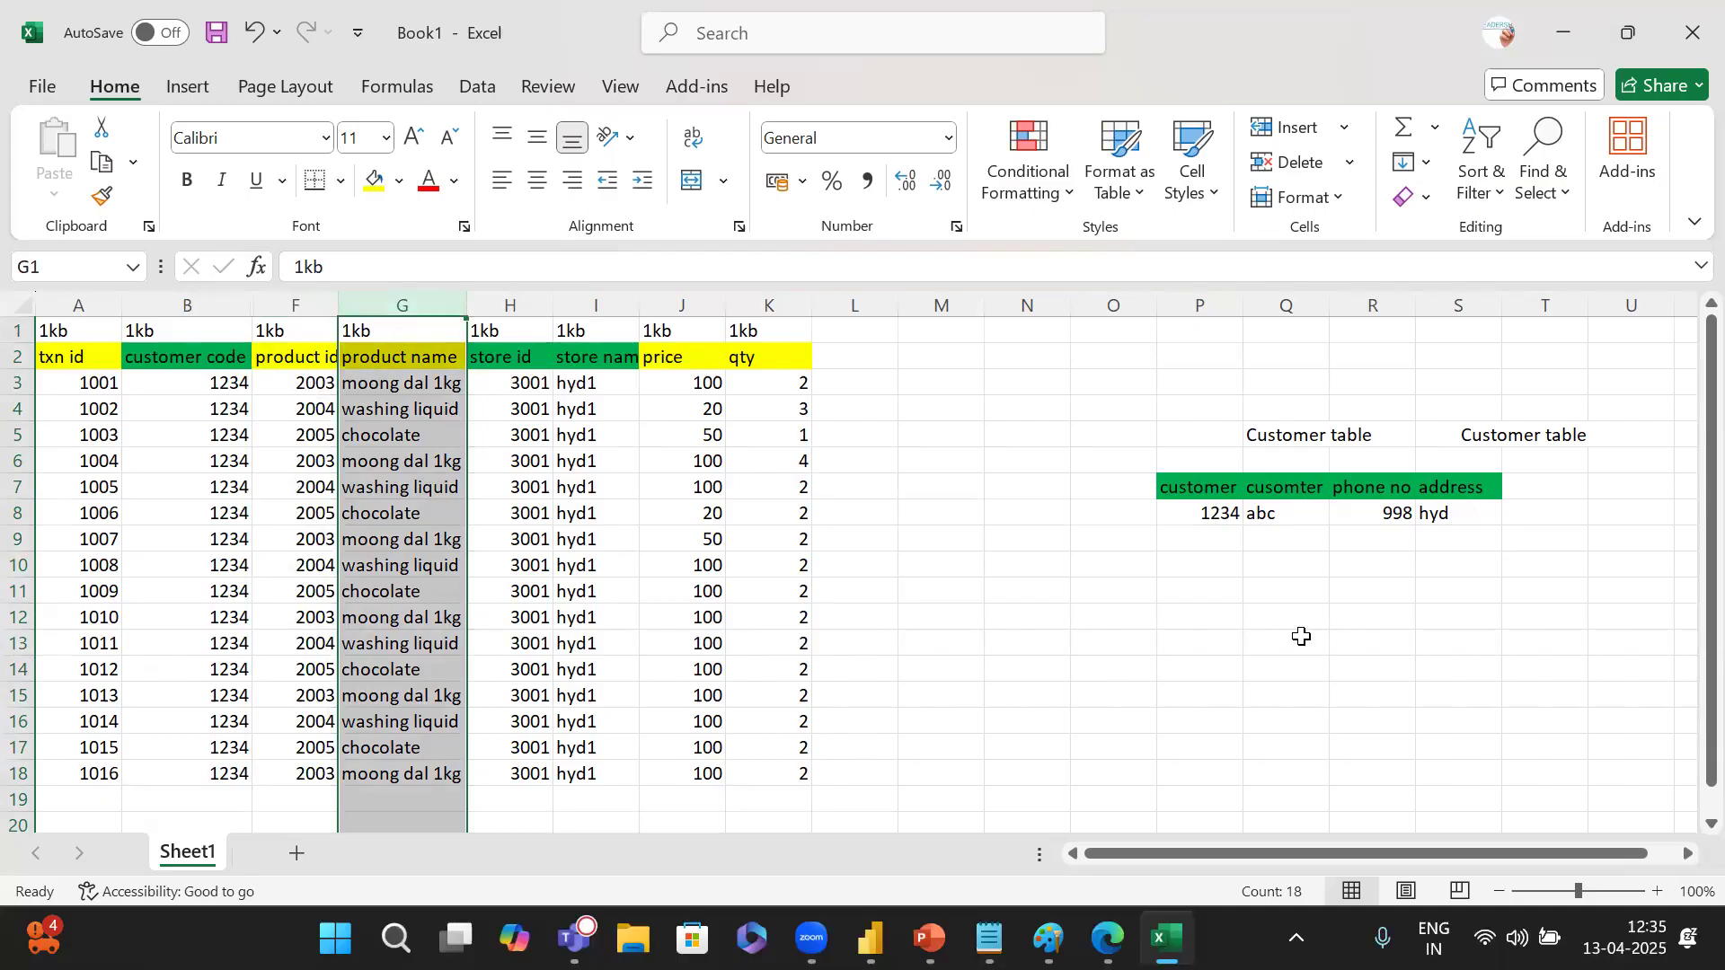
{"action": "left_click", "coordinate": [1266, 591]}
{"action": "key", "text": "ctrl+z"}
{"action": "type", "text": "product ta"}
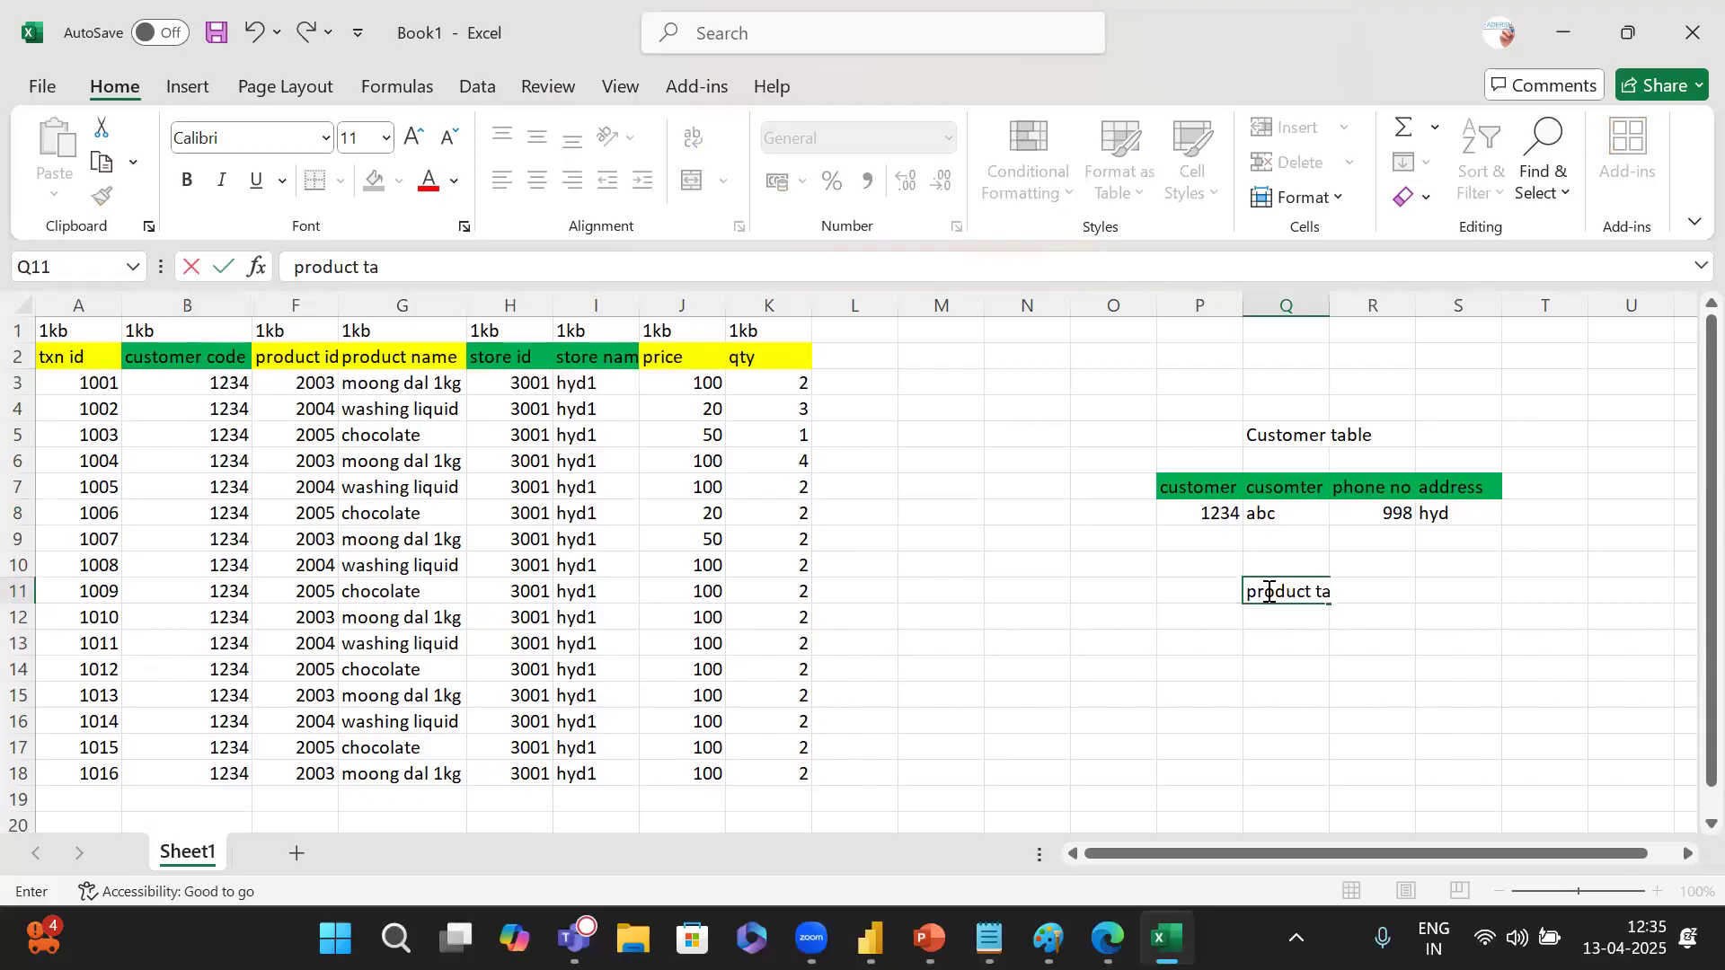
{"action": "type", "text": "ble"}
{"action": "key", "text": "Return"}
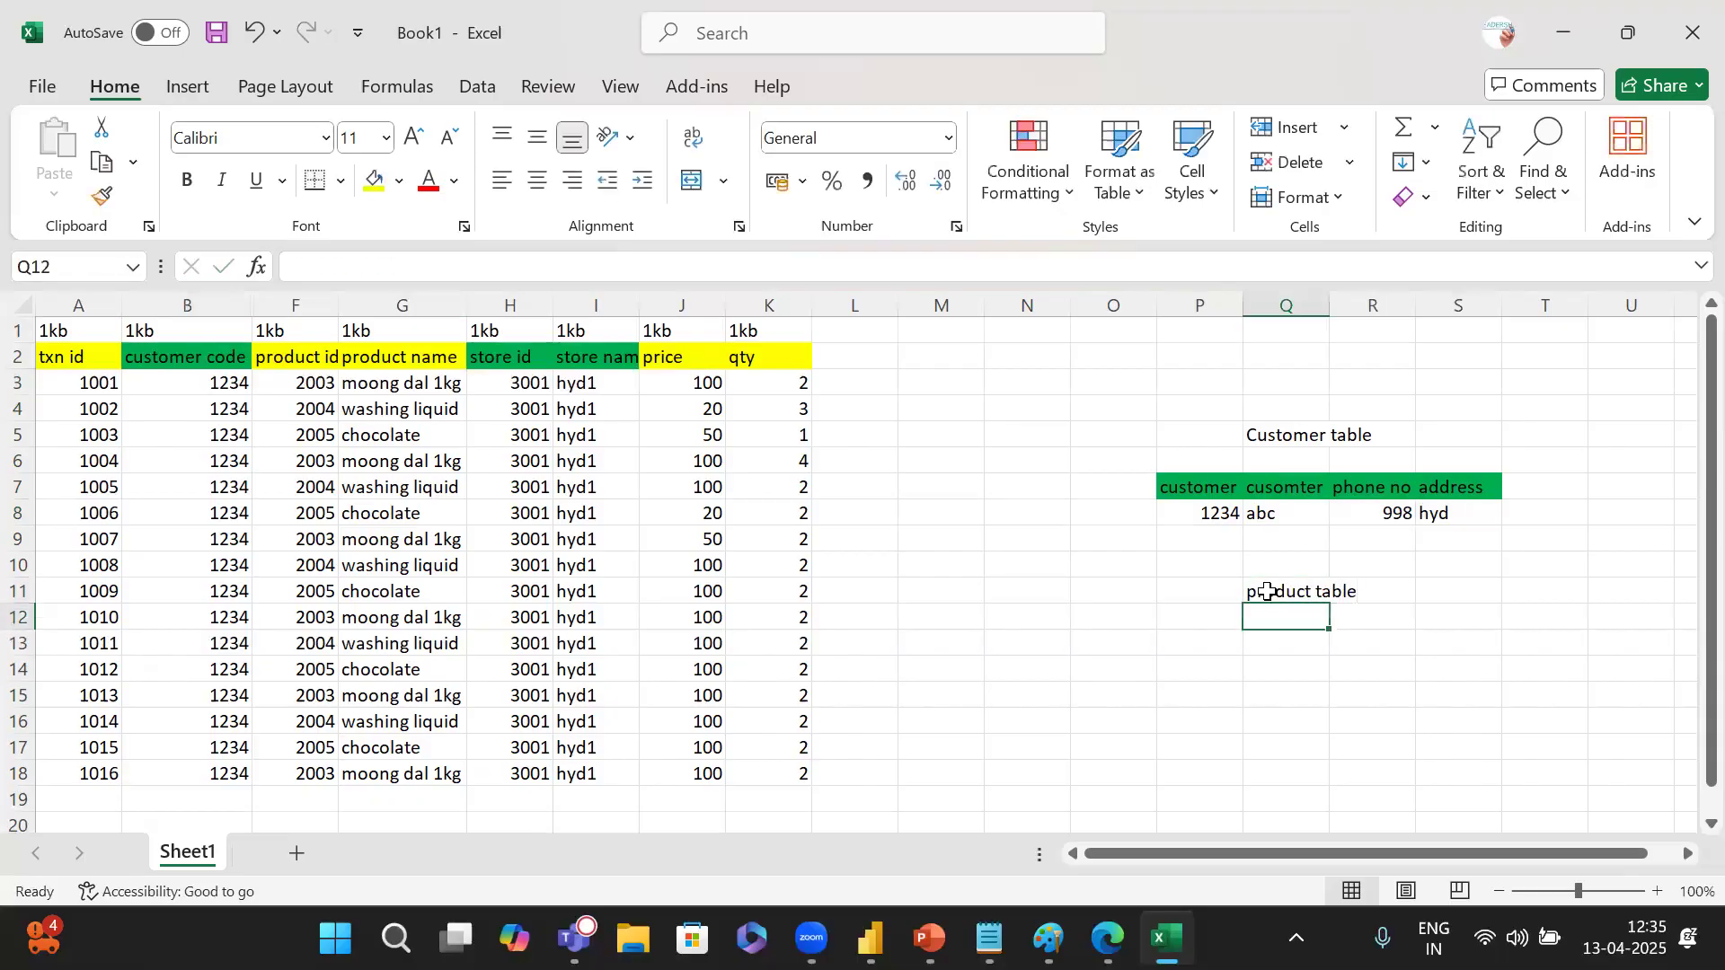
Copy the first product's id and name from F3:G3 into the product table at P13.
{"action": "left_click", "coordinate": [1192, 620]}
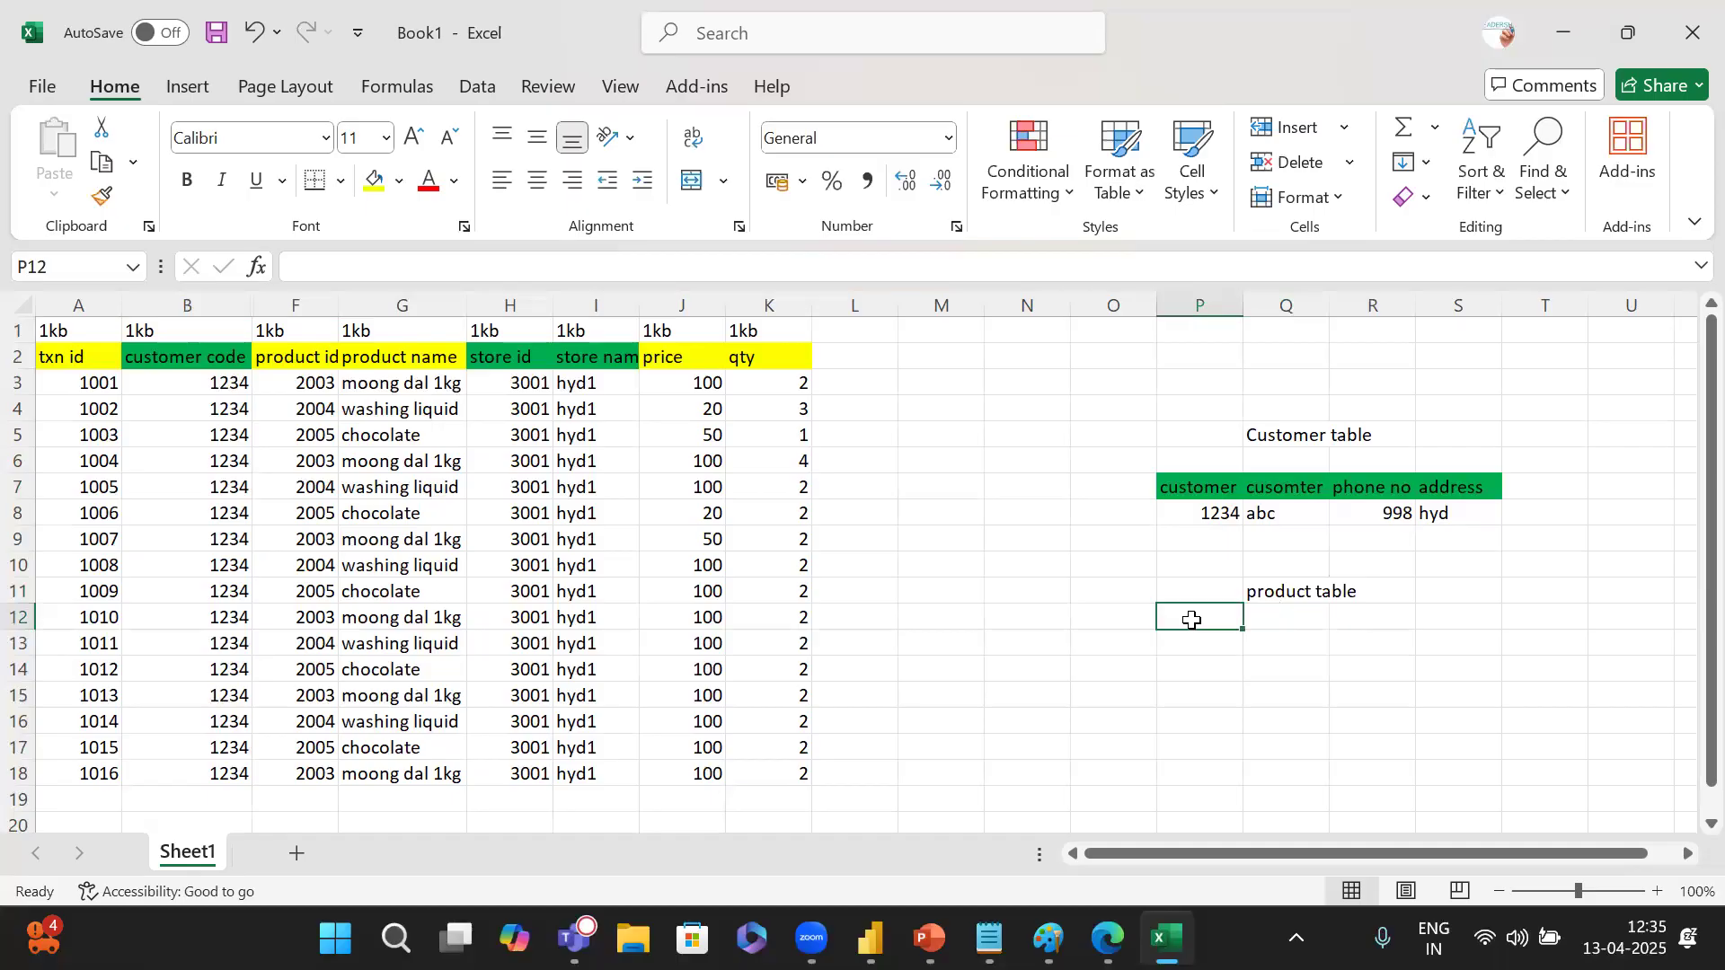
{"action": "left_click", "coordinate": [300, 378]}
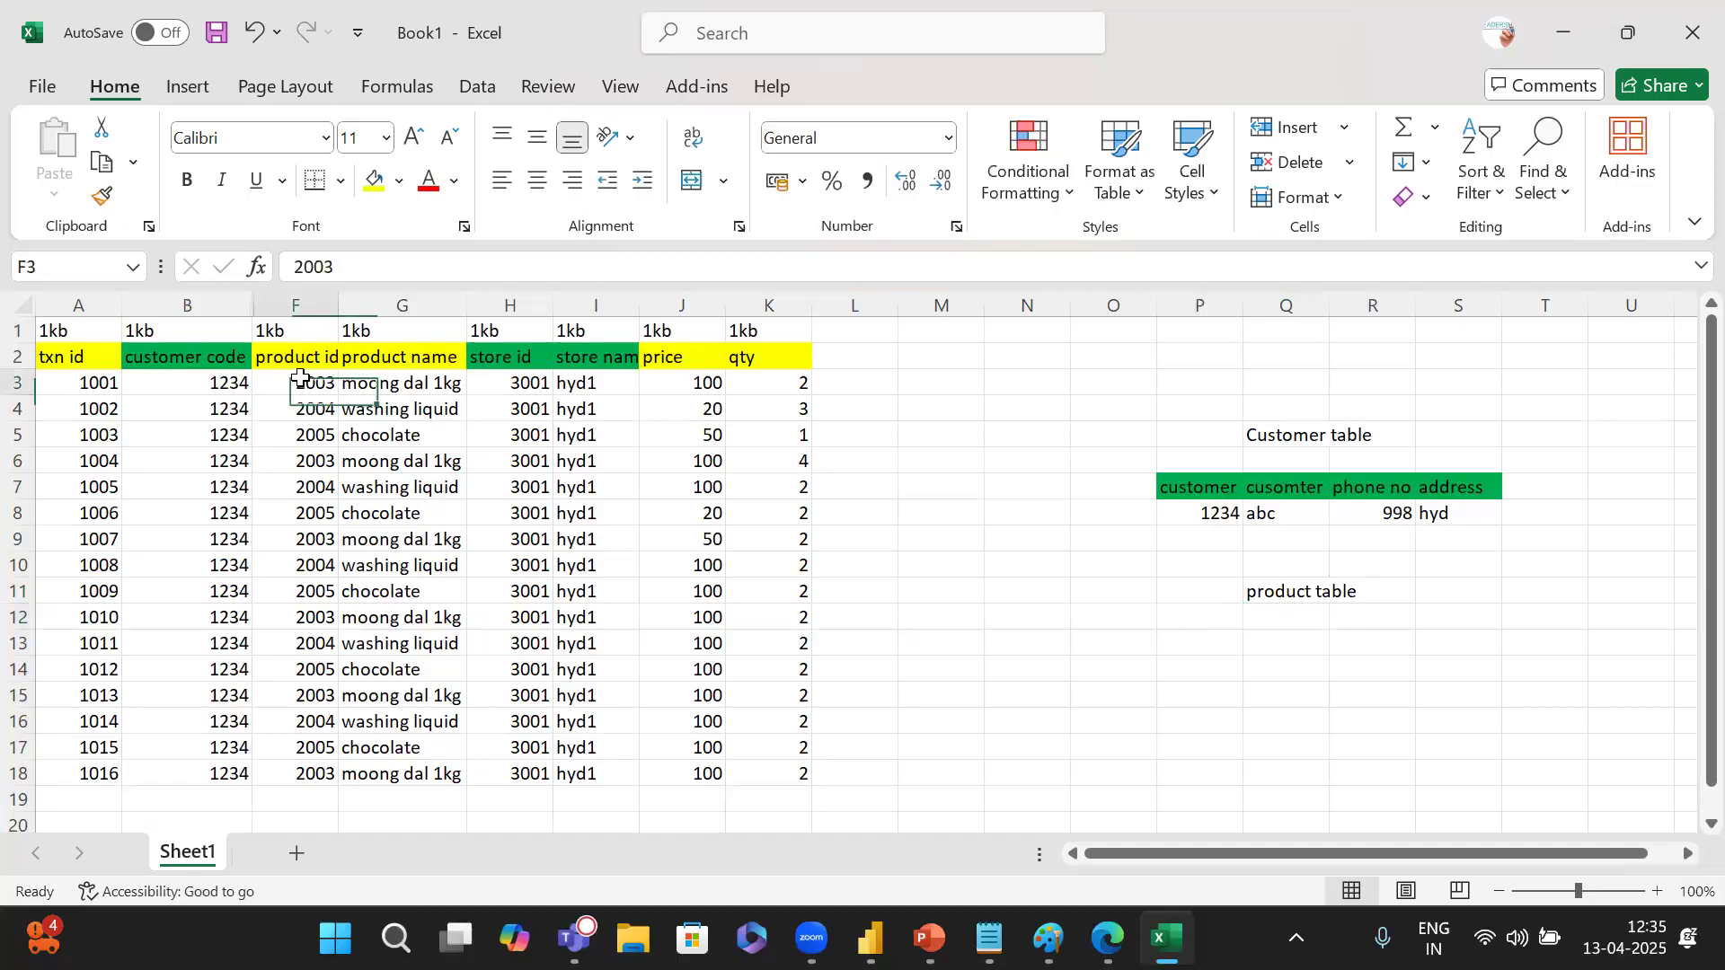
{"action": "left_click", "coordinate": [397, 382]}
{"action": "left_click_drag", "start_coordinate": [300, 382], "coordinate": [383, 386]}
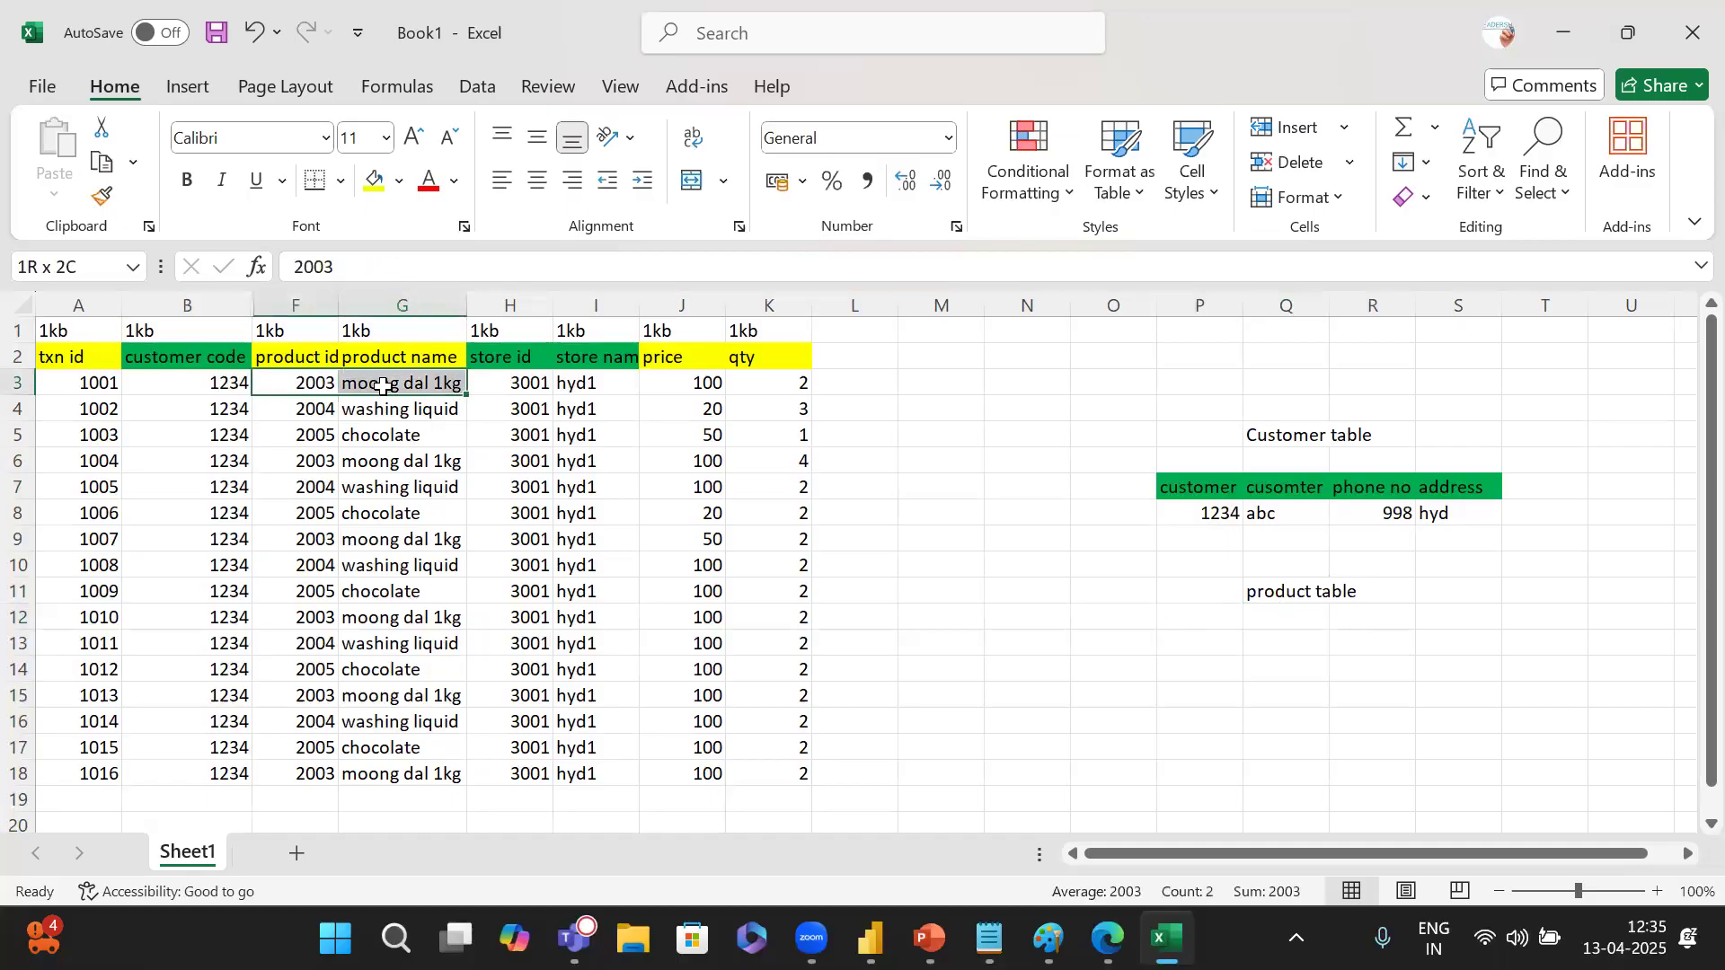
{"action": "key", "text": "ctrl+c"}
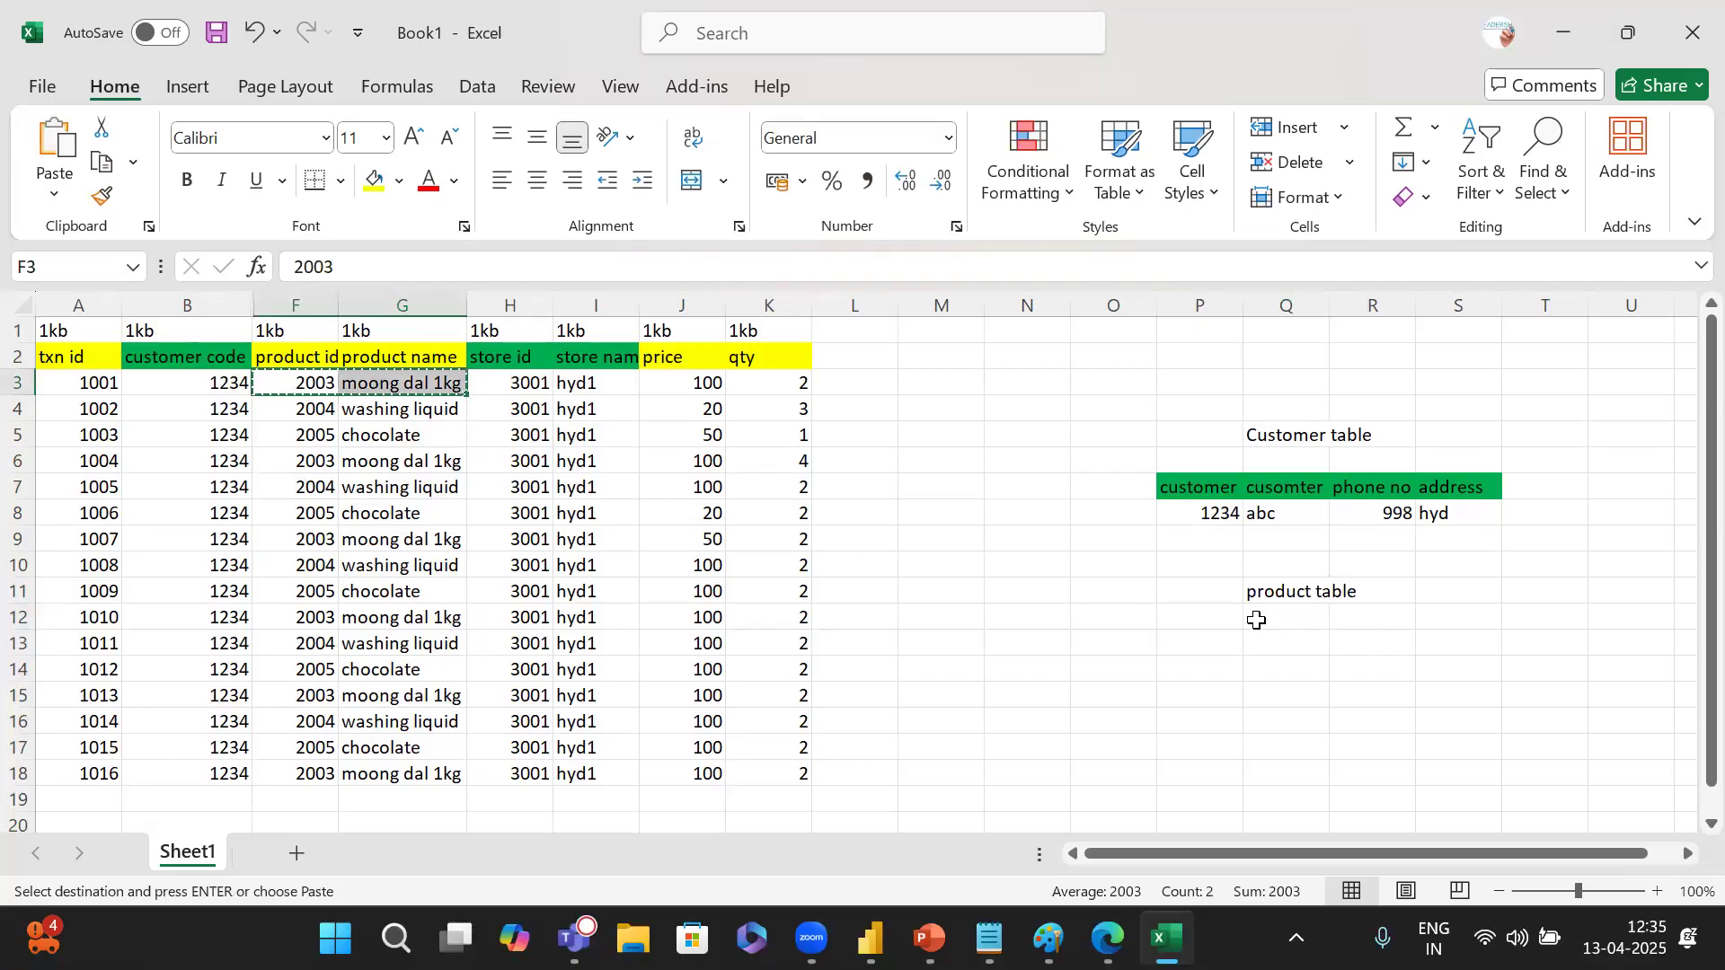
{"action": "left_click", "coordinate": [1219, 616]}
{"action": "left_click", "coordinate": [1211, 639]}
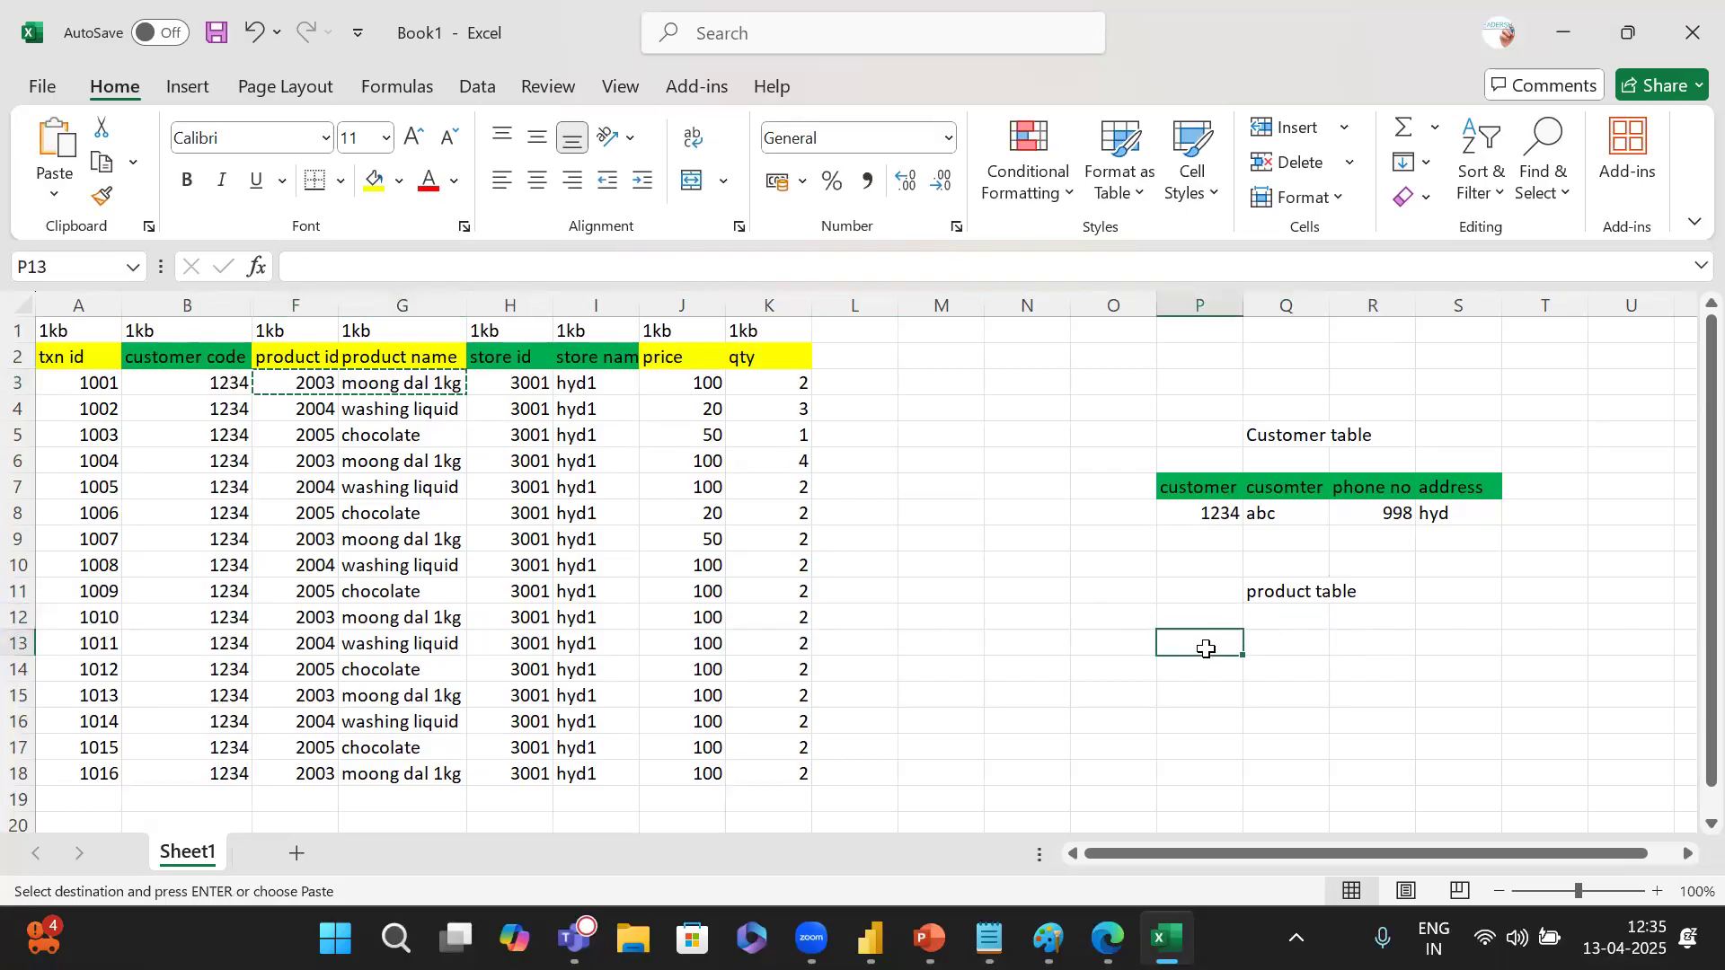
{"action": "key", "text": "ctrl+v"}
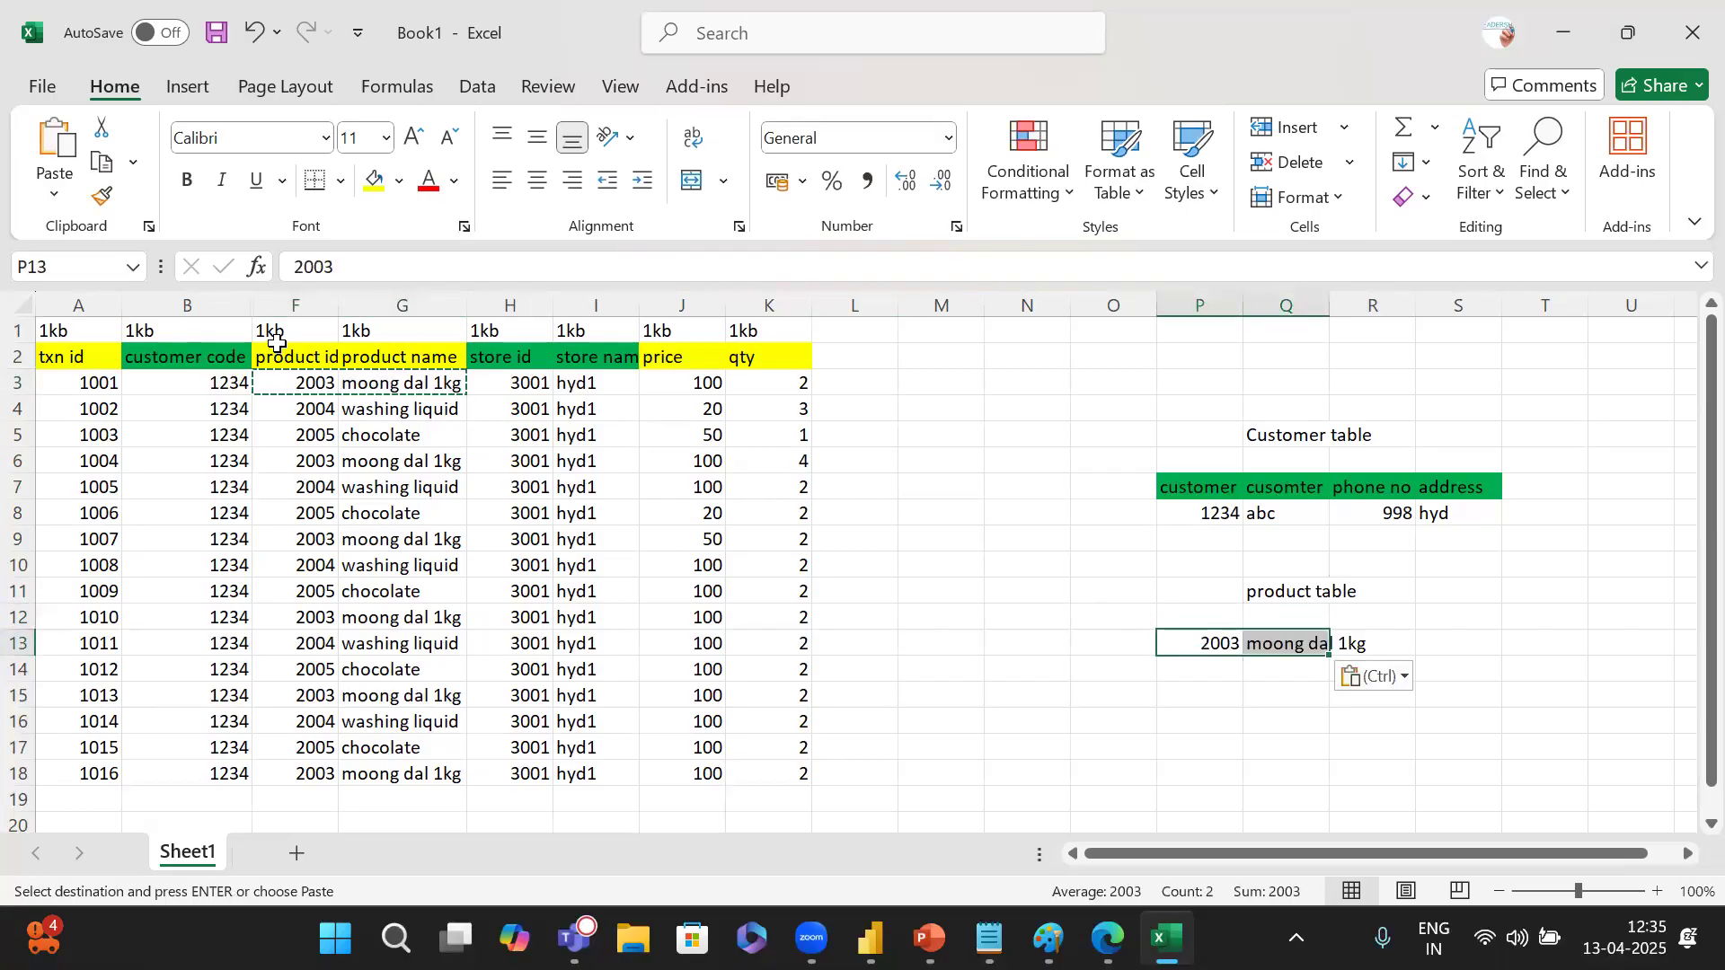
Copy the product id and product name headers from F2:G2 into P12, above the product record.
{"action": "left_click_drag", "start_coordinate": [280, 352], "coordinate": [377, 355]}
{"action": "left_click", "coordinate": [313, 356]}
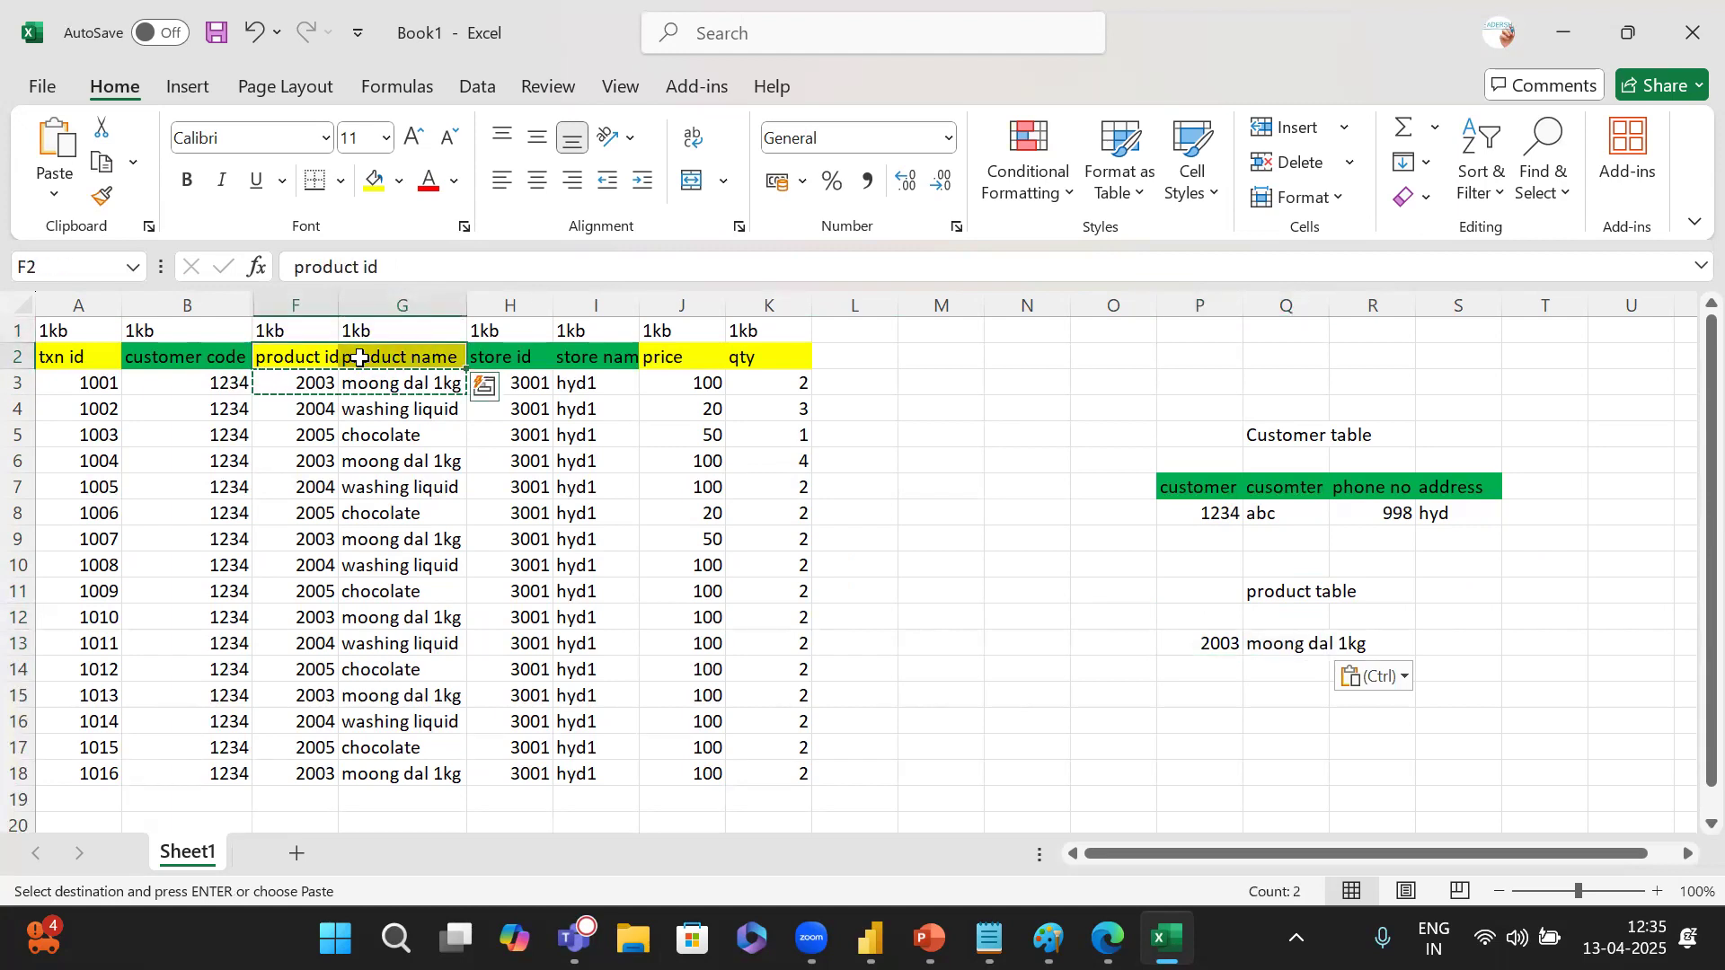
{"action": "key", "text": "ctrl+c"}
{"action": "left_click", "coordinate": [1221, 616]}
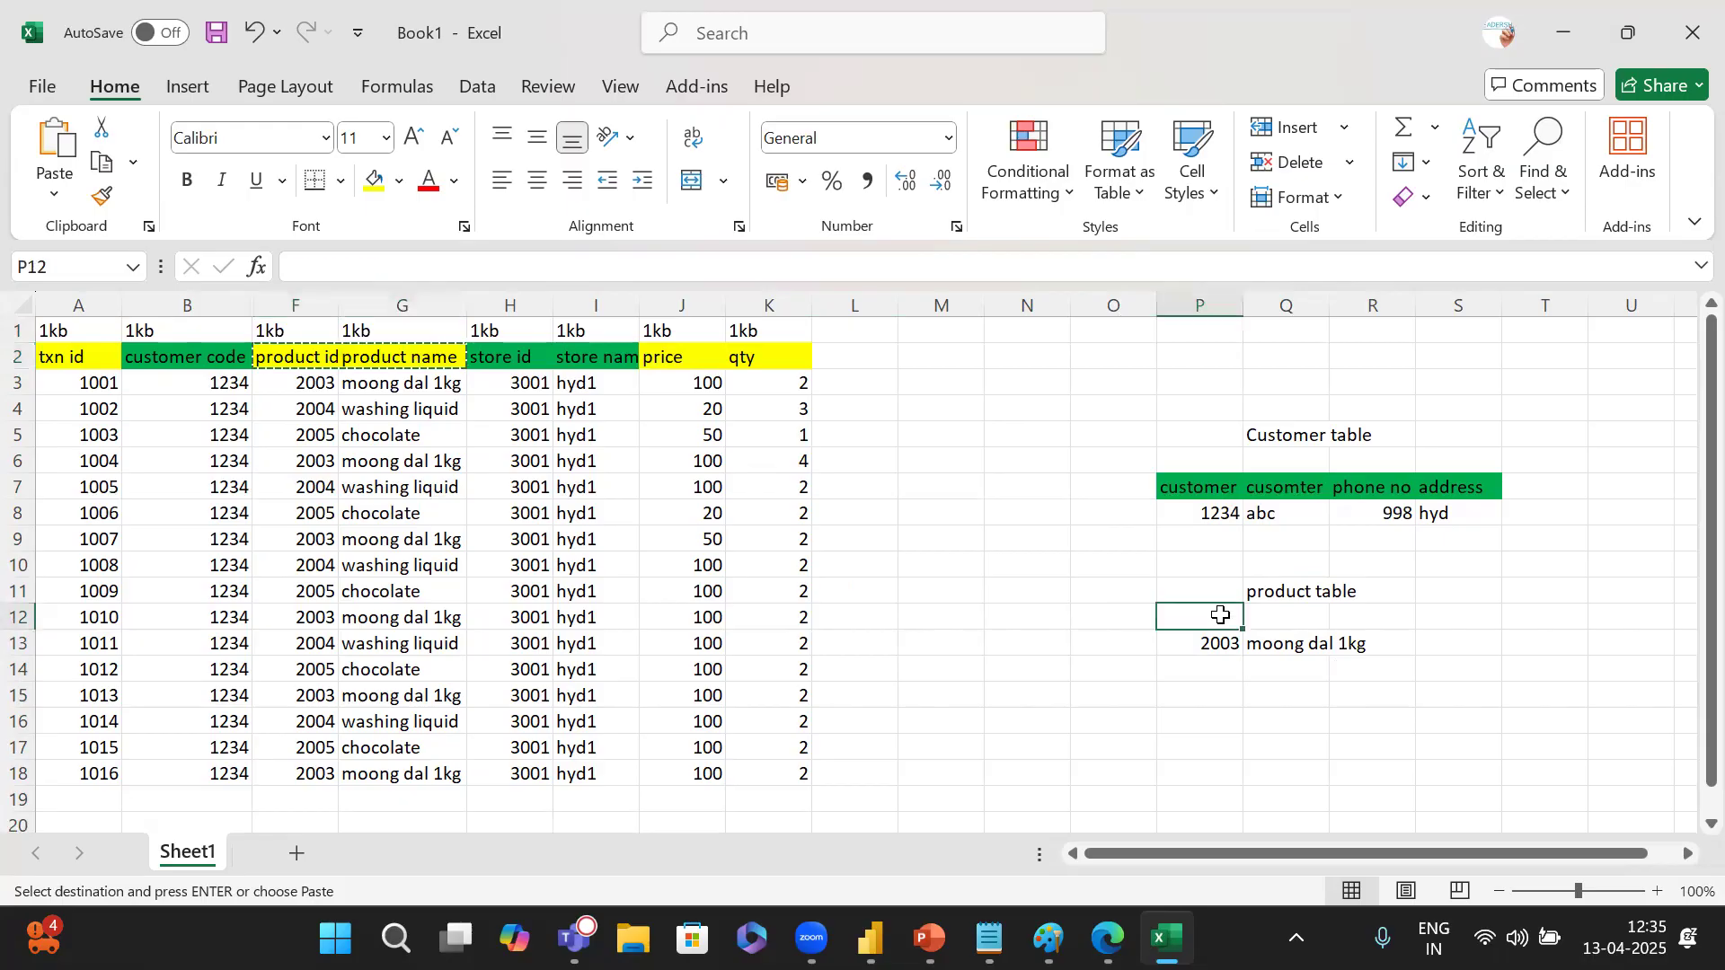
{"action": "key", "text": "ctrl+v"}
{"action": "left_click", "coordinate": [1239, 670]}
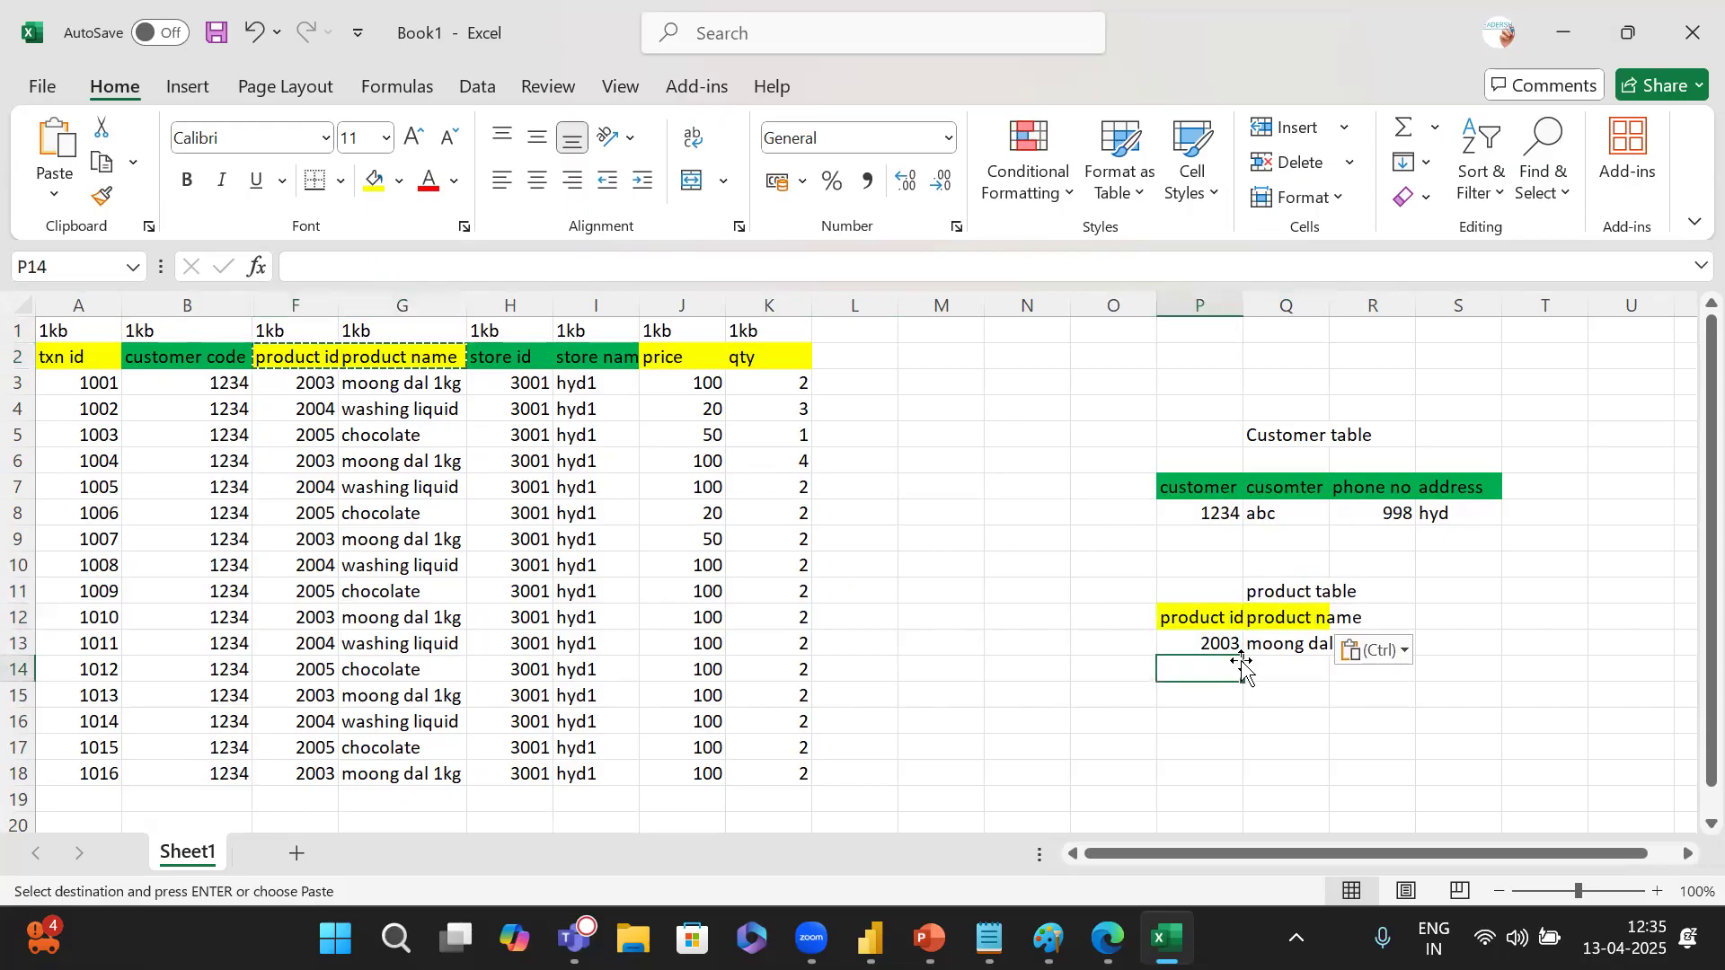
Examine the repeated product name column G against the product table, and review columns A to K of the transaction table.
{"action": "left_click", "coordinate": [316, 541]}
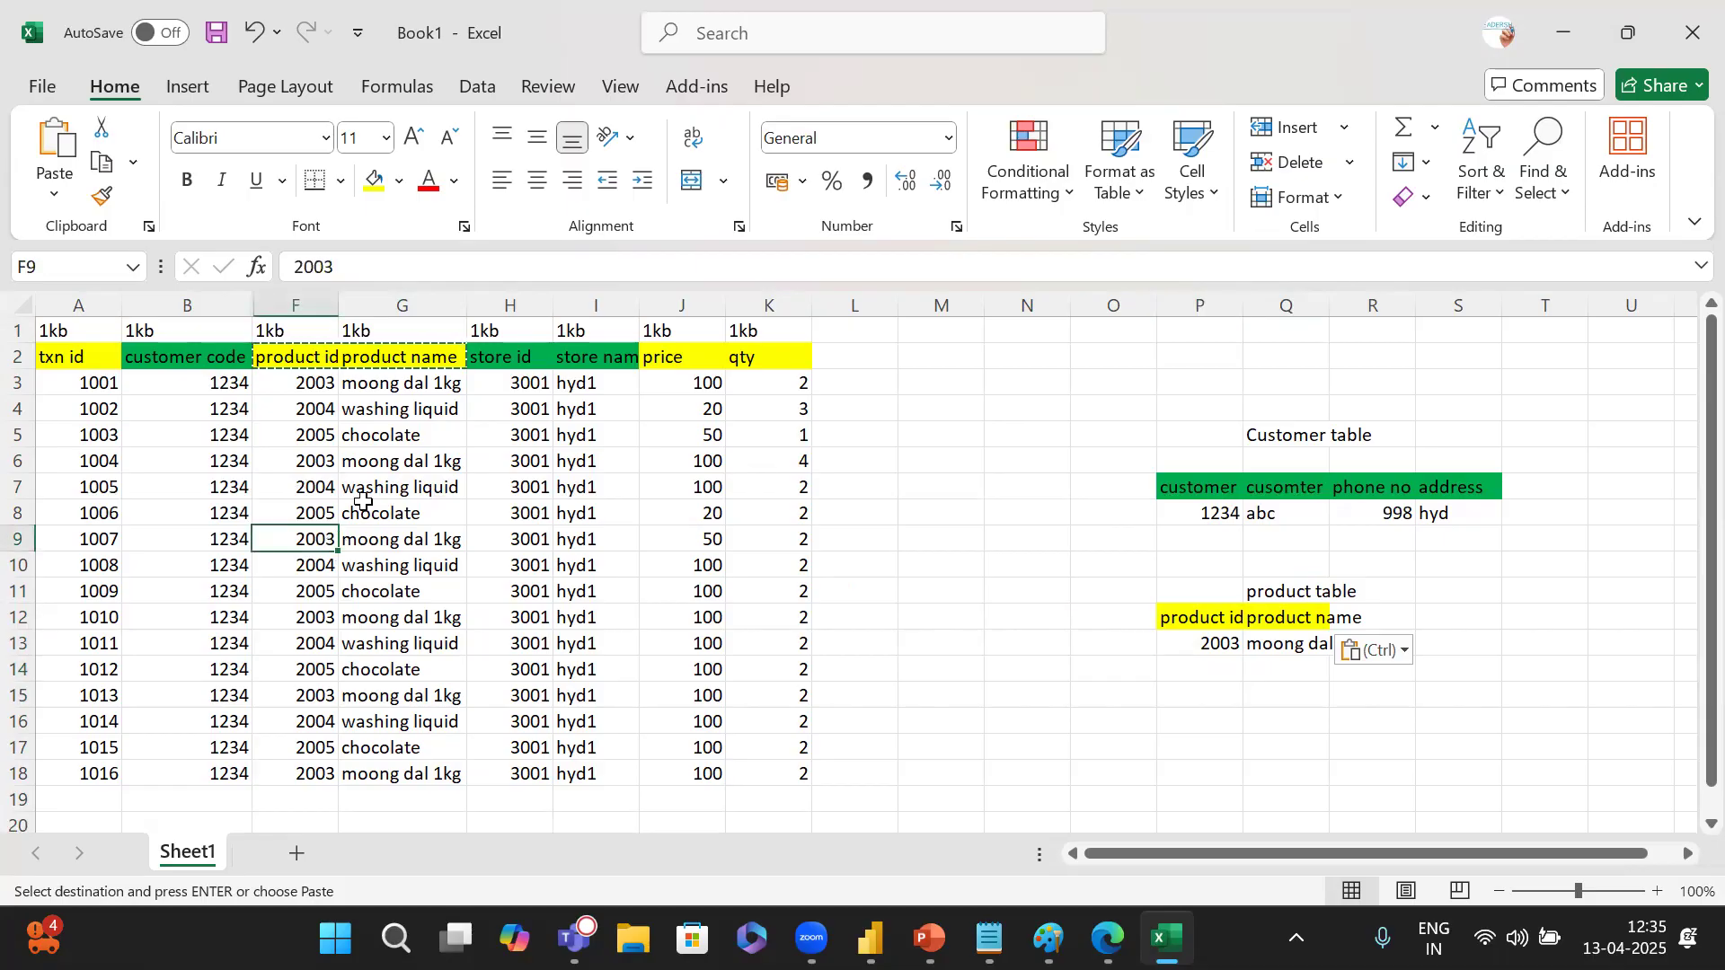
{"action": "left_click", "coordinate": [410, 298]}
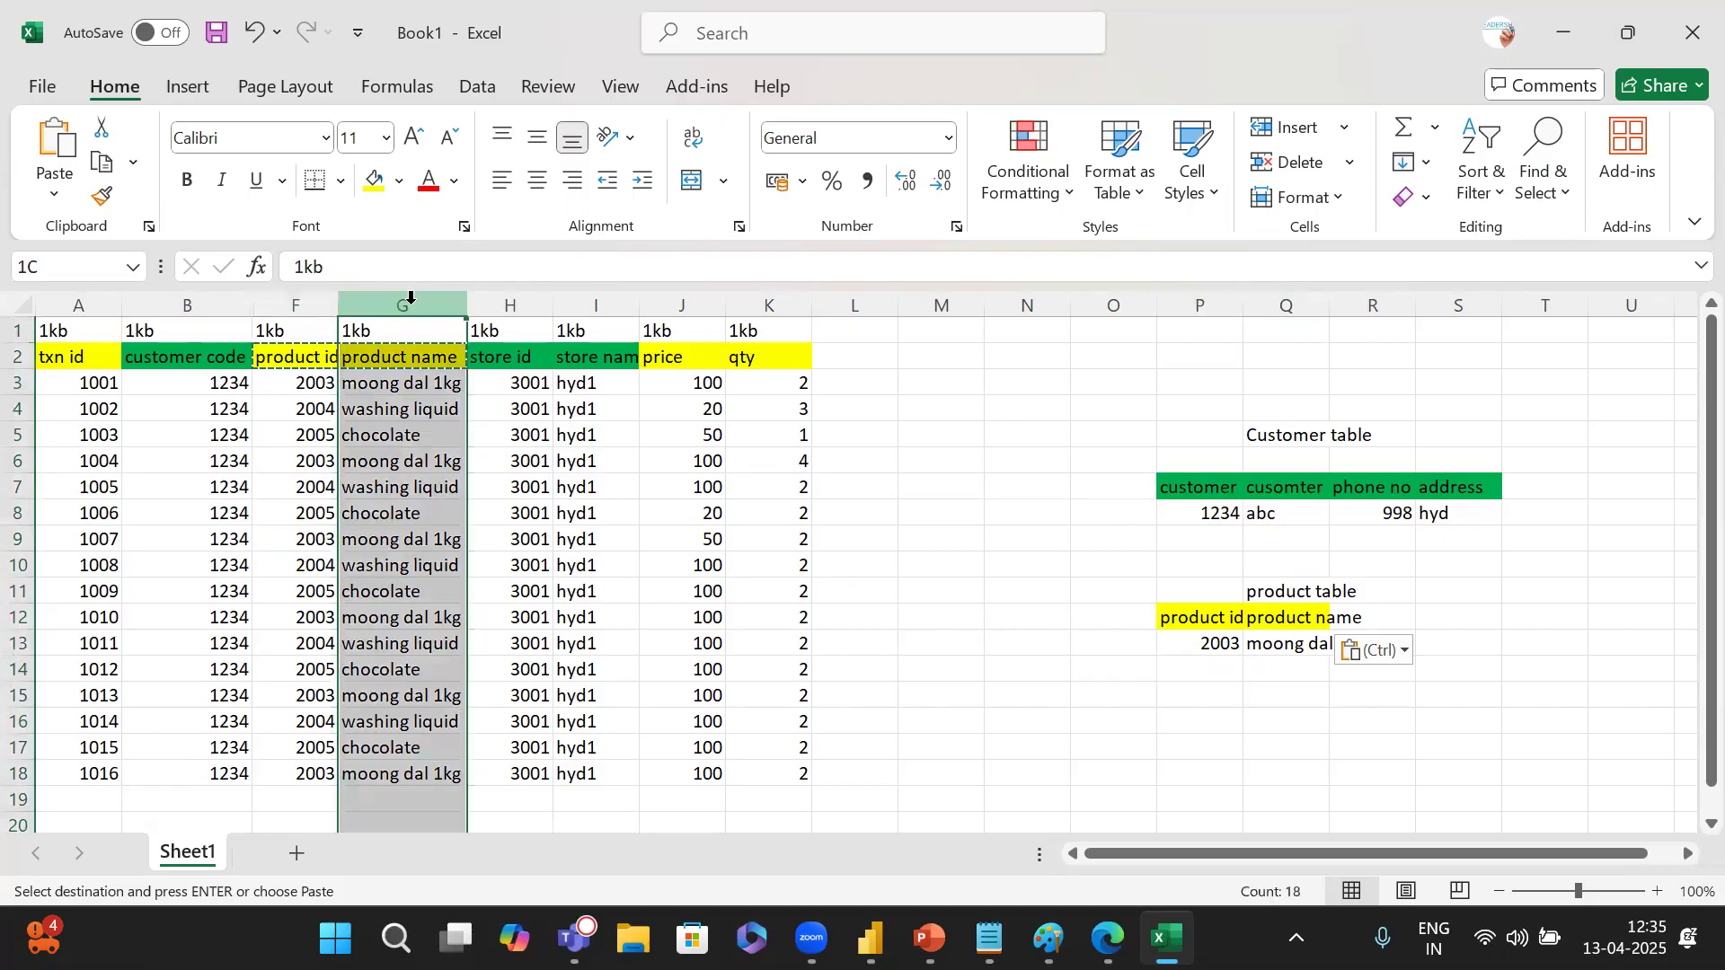
{"action": "right_click", "coordinate": [411, 304]}
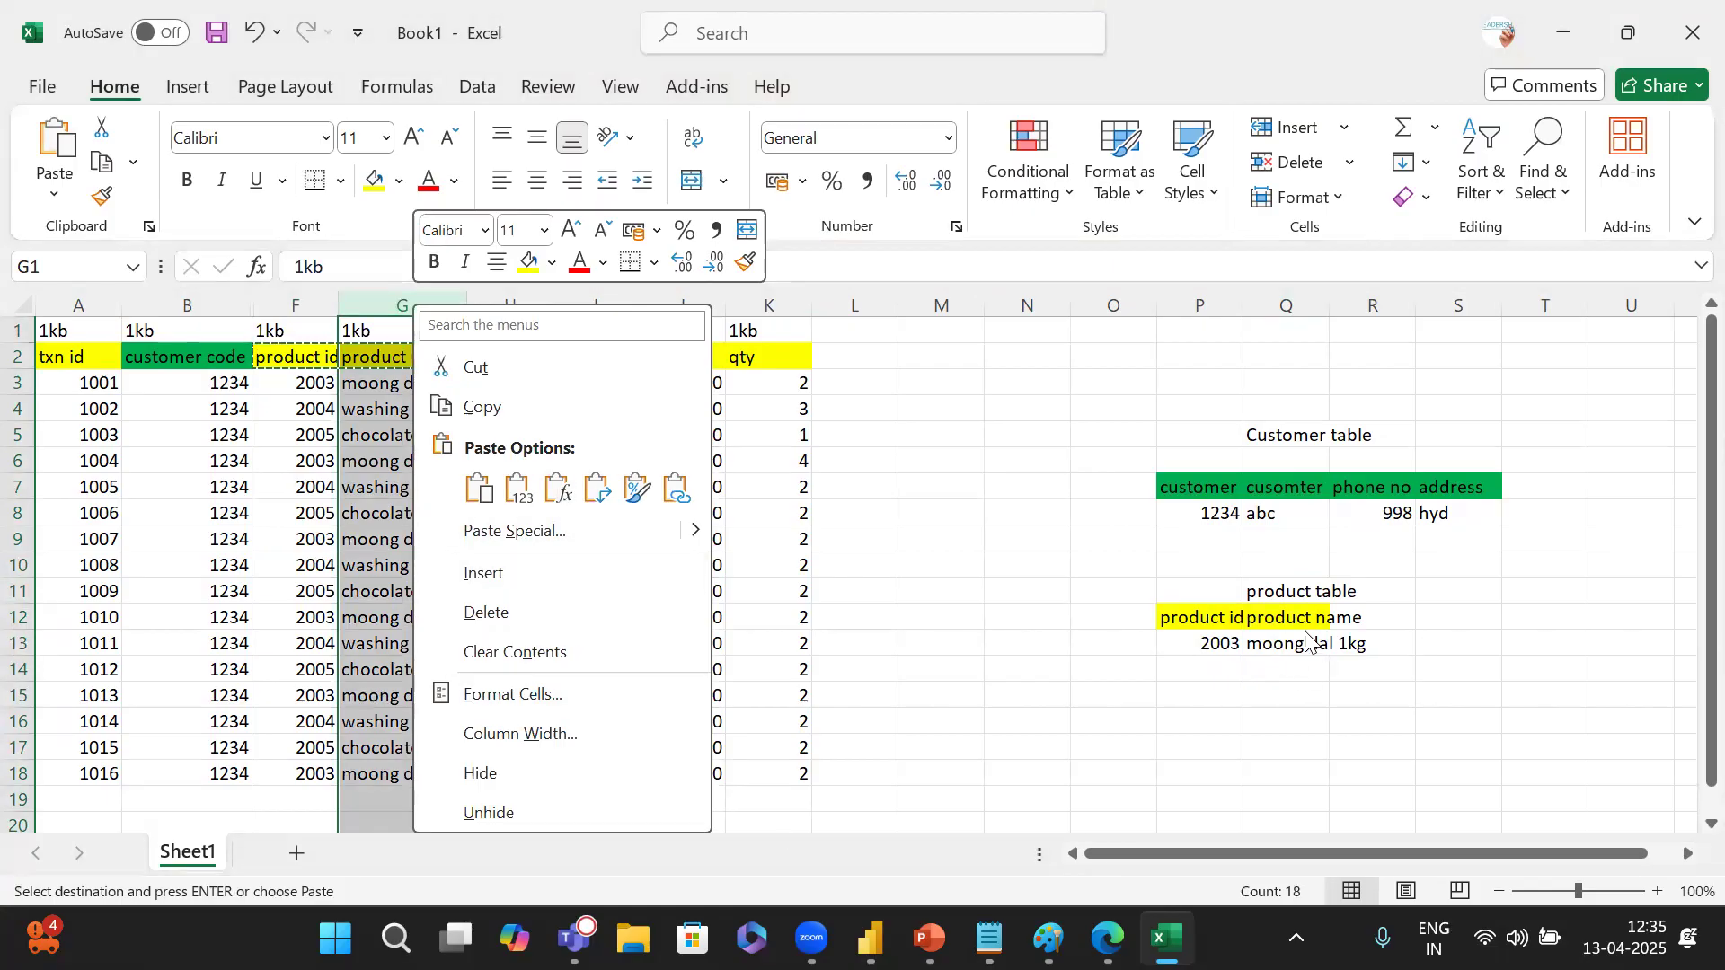
{"action": "key", "text": "Escape"}
{"action": "left_click", "coordinate": [1211, 662]}
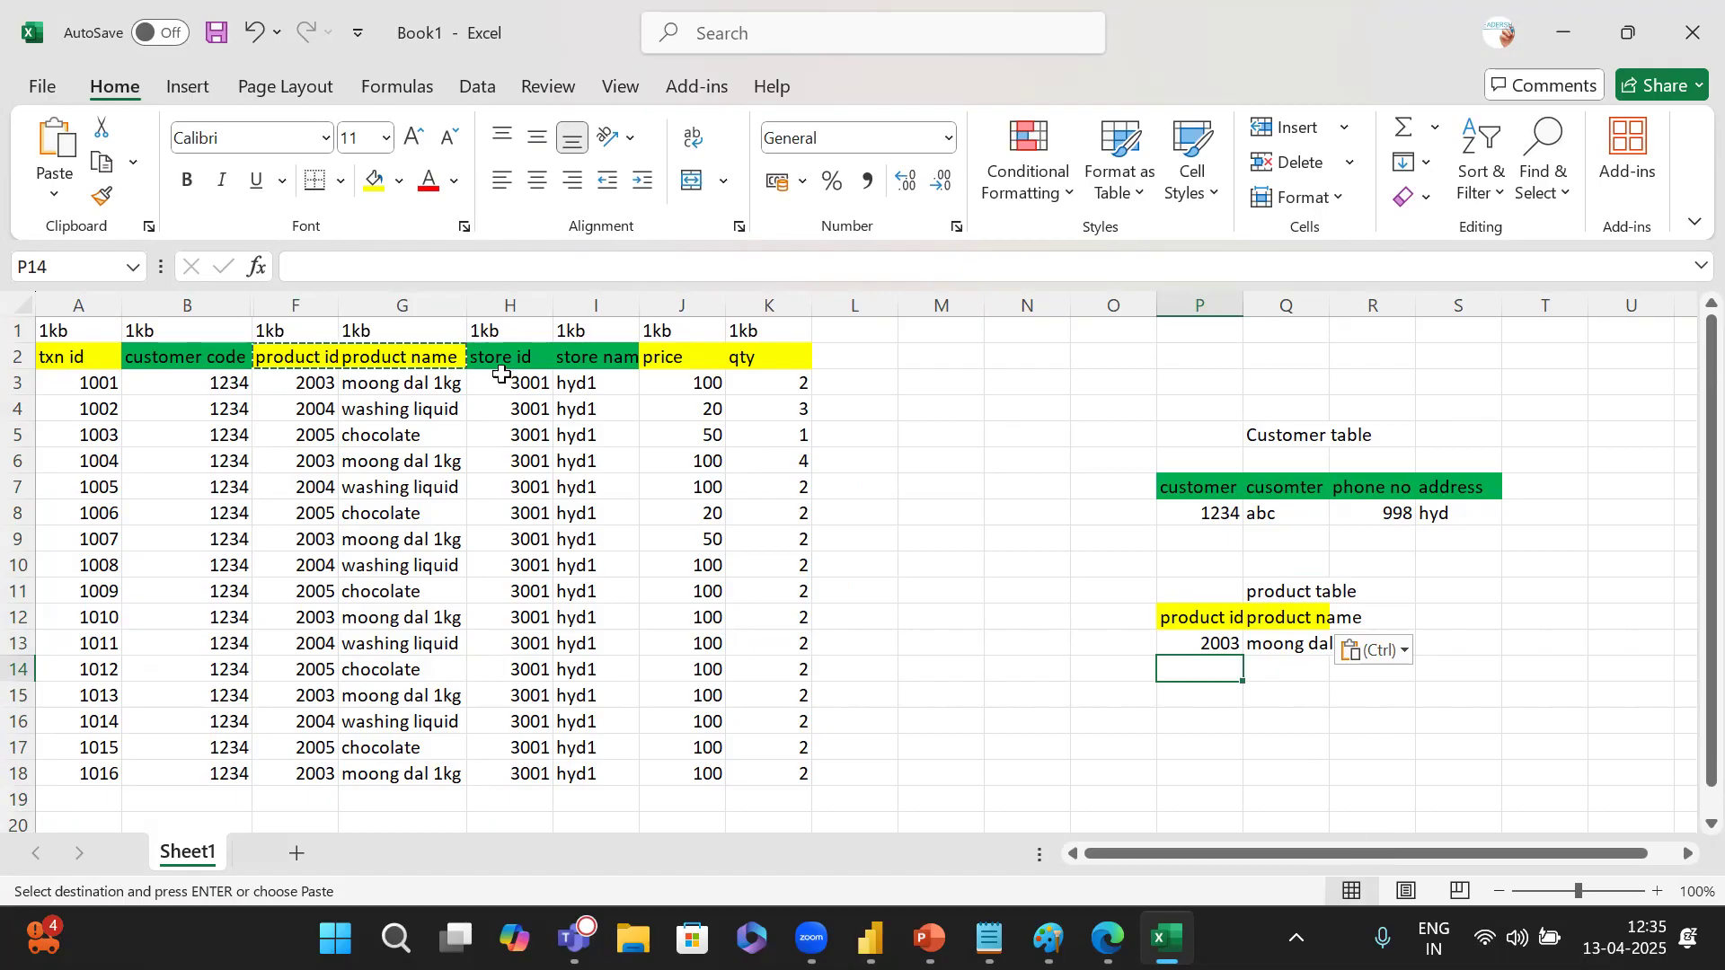
{"action": "left_click", "coordinate": [1362, 796]}
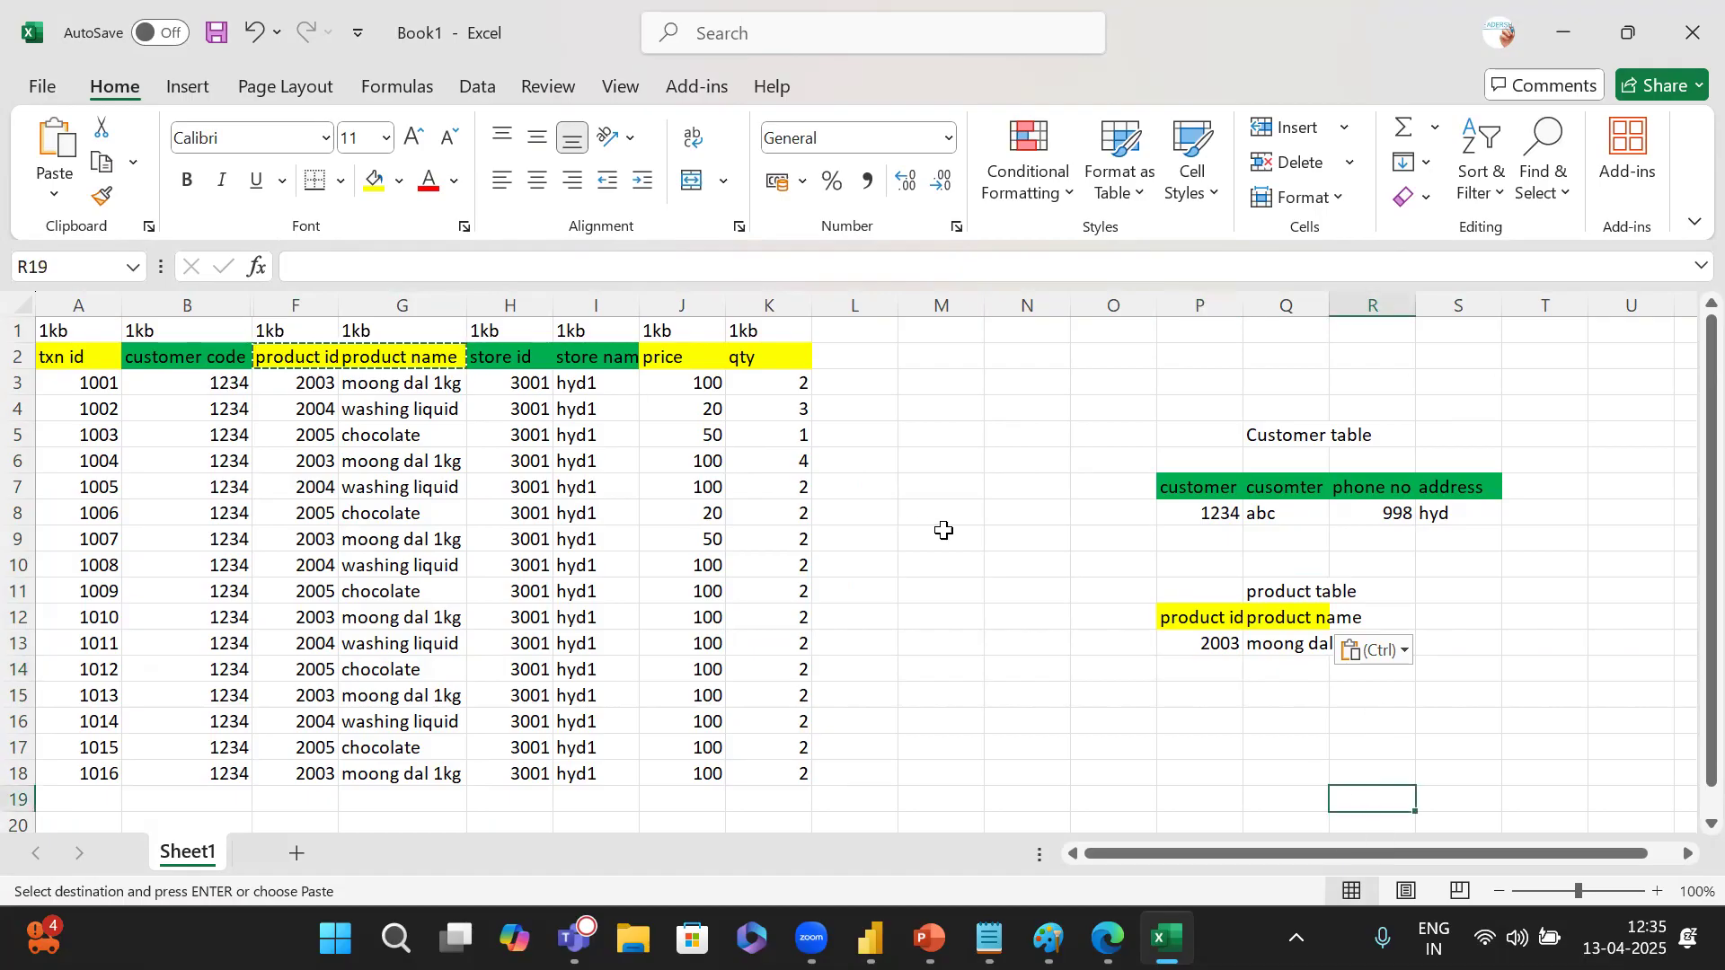
{"action": "left_click", "coordinate": [423, 305]}
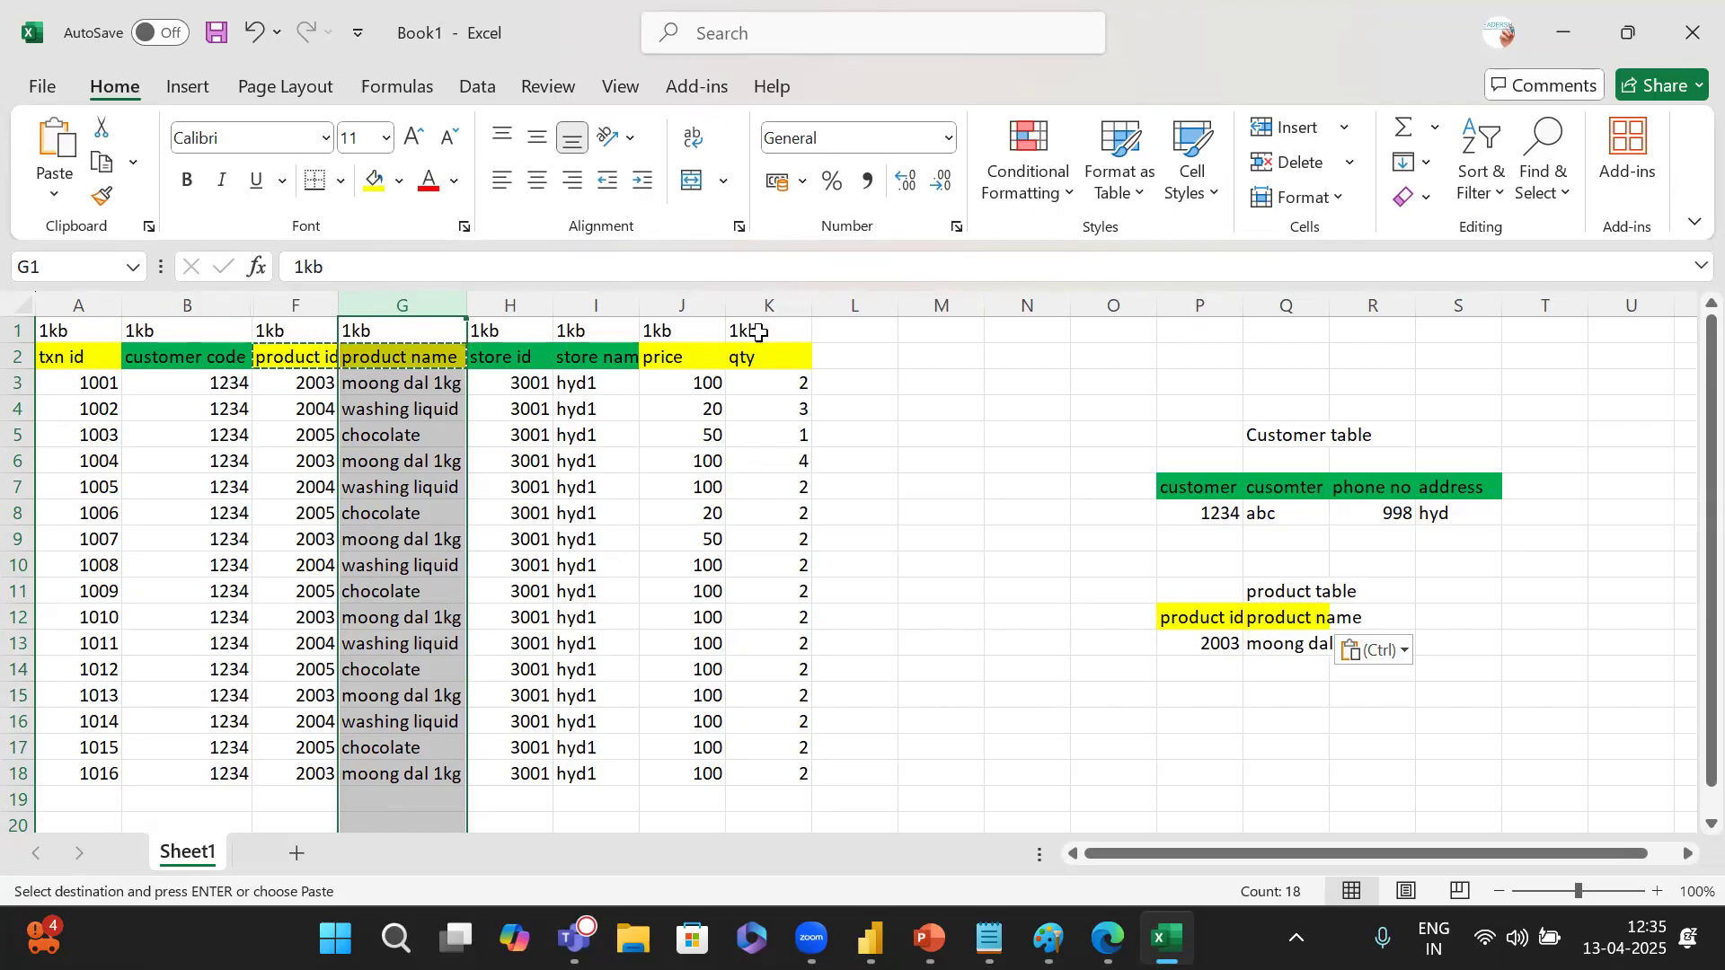
{"action": "left_click_drag", "start_coordinate": [770, 304], "coordinate": [146, 303]}
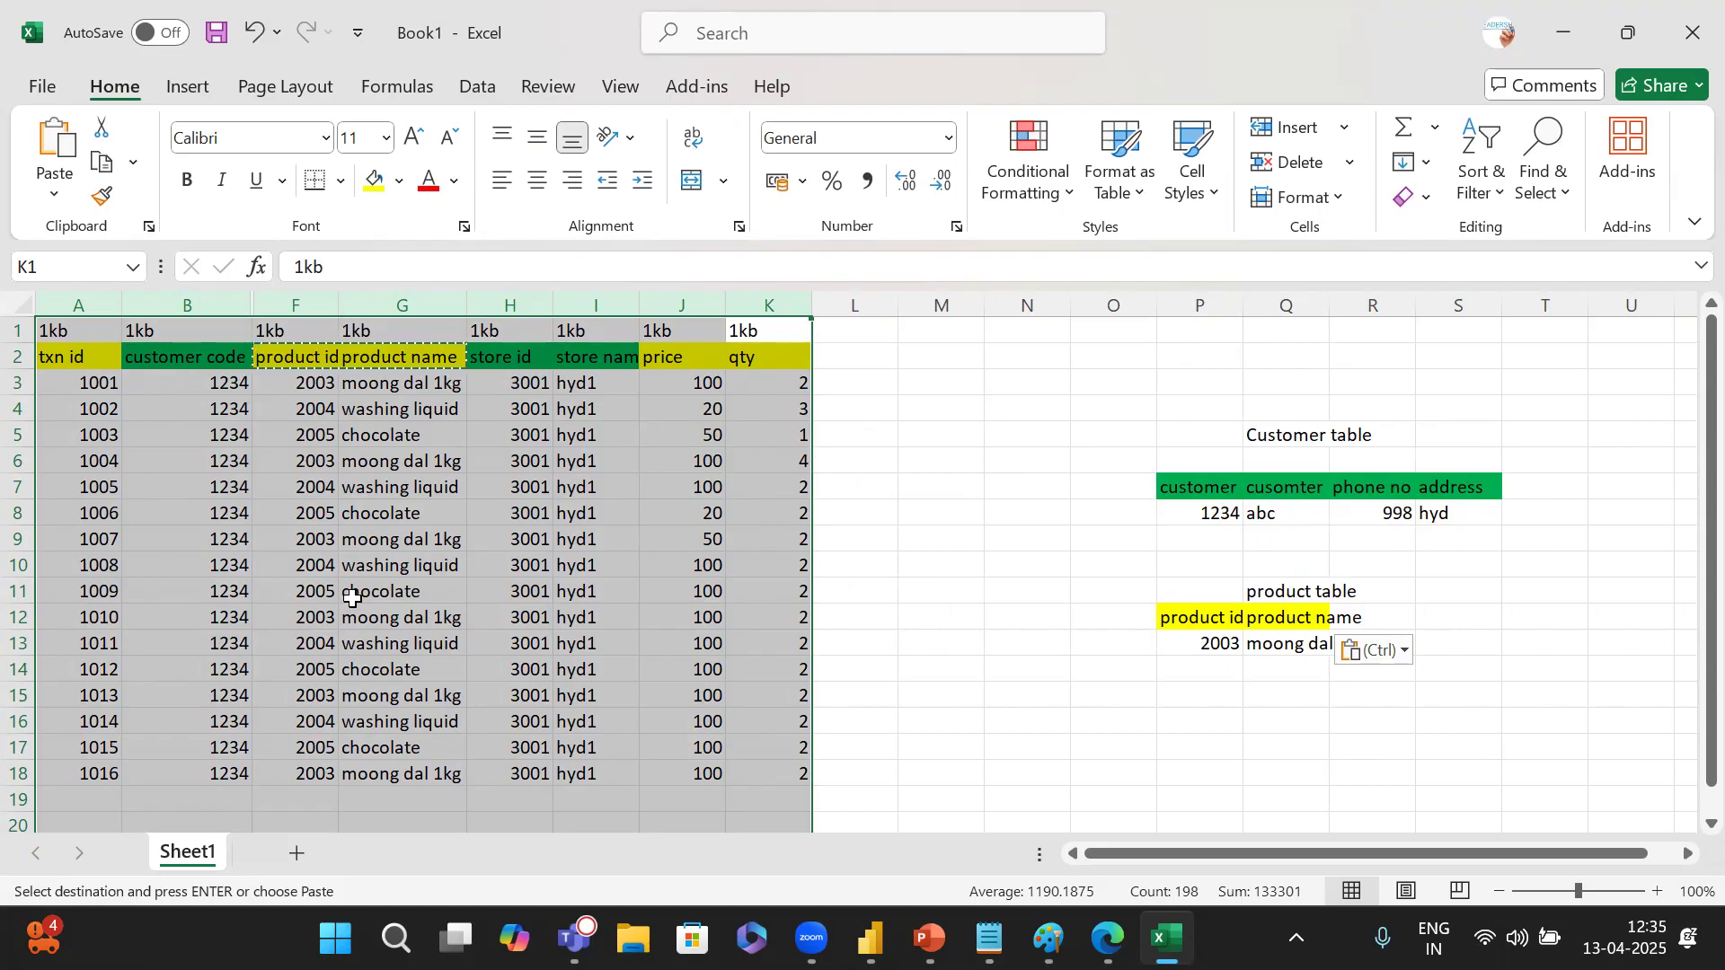
{"action": "left_click", "coordinate": [852, 440]}
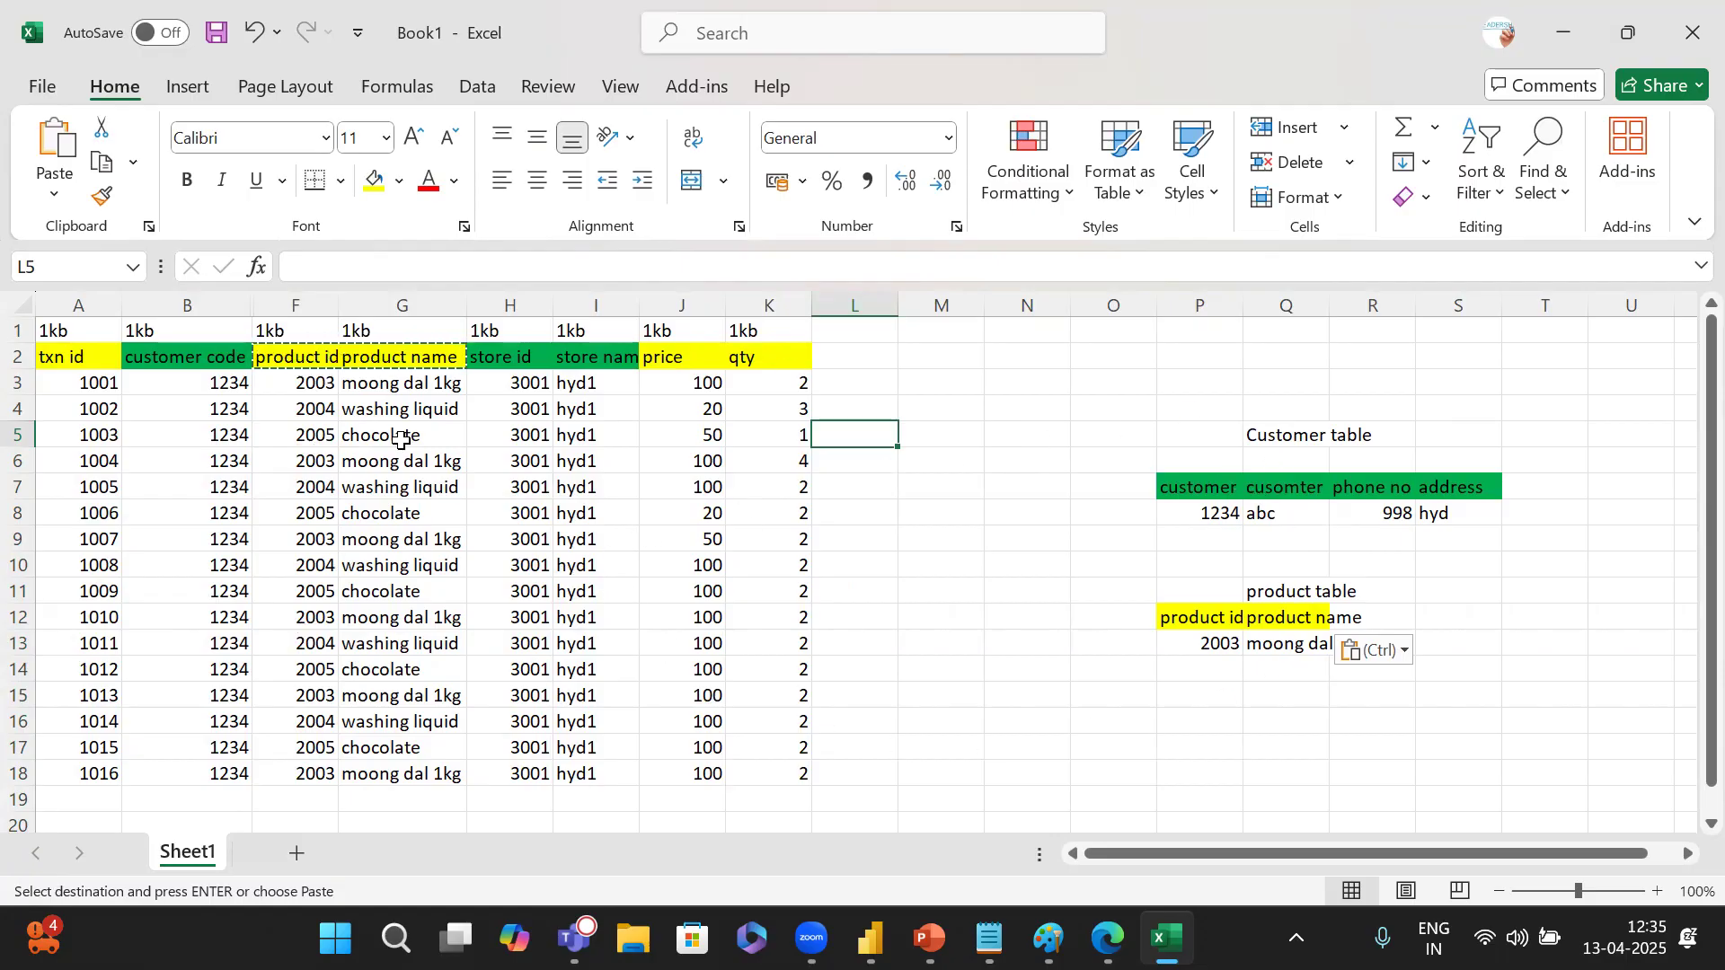
Label the main sales table by entering "transactions" in B20 below it.
{"action": "left_click", "coordinate": [145, 327]}
{"action": "left_click", "coordinate": [221, 822]}
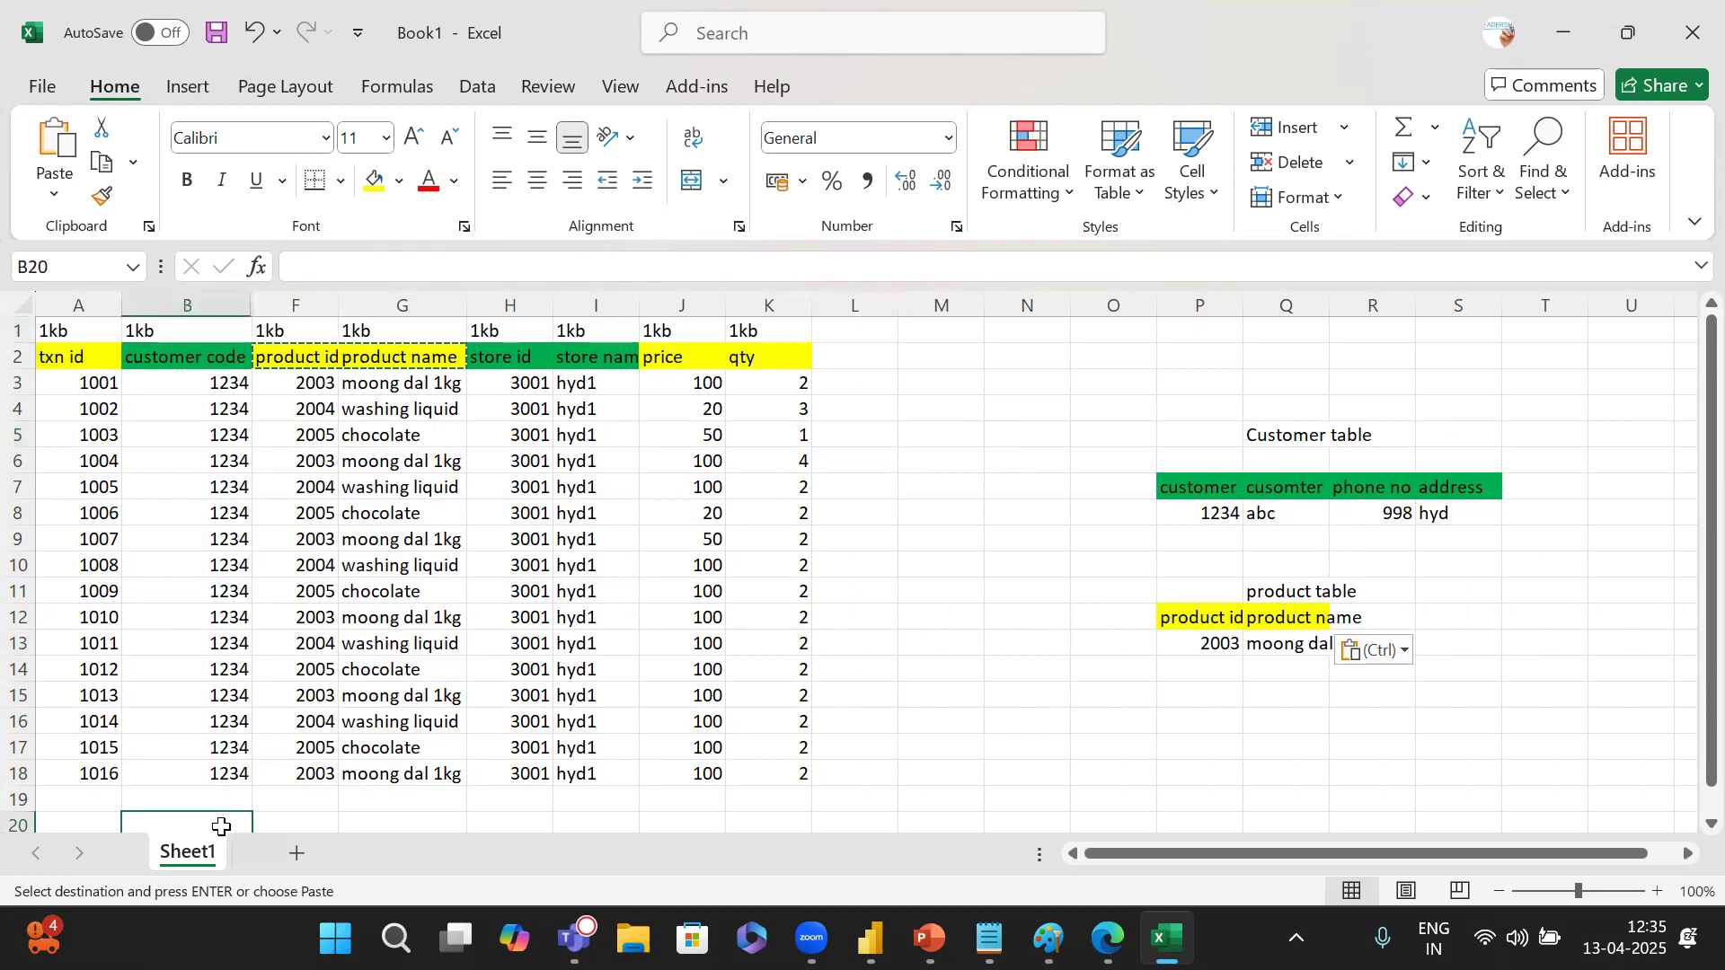
{"action": "type", "text": "transa"}
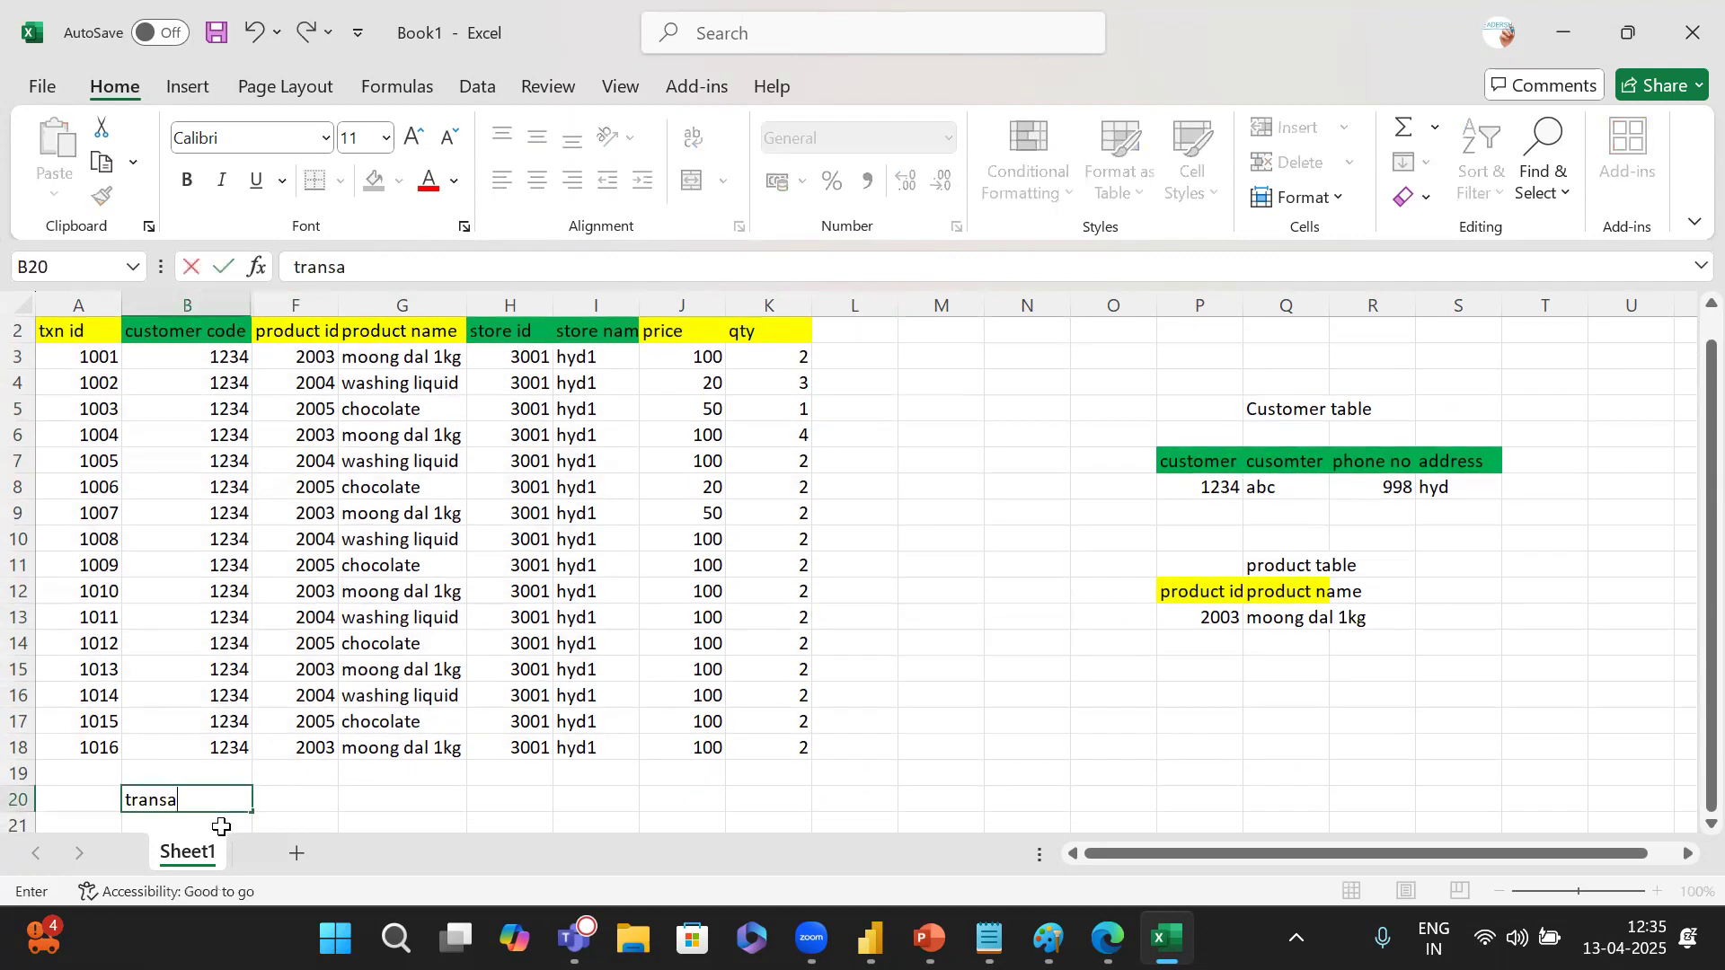
{"action": "type", "text": "ctions"}
{"action": "left_click", "coordinate": [451, 514]}
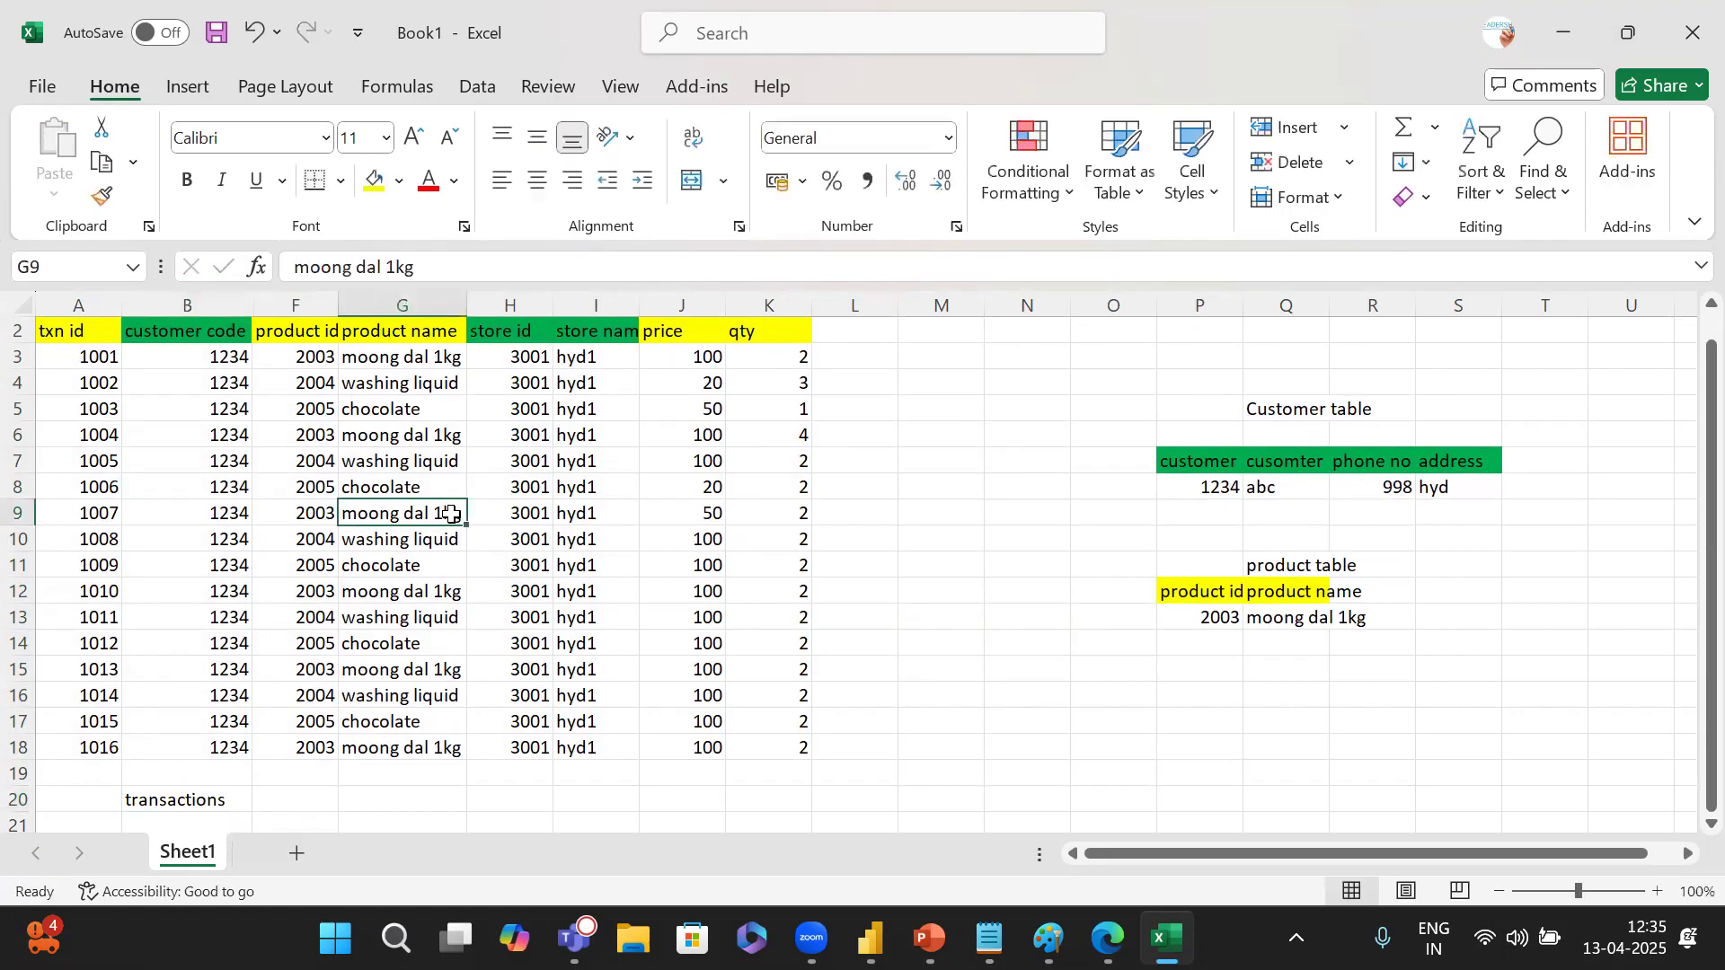
{"action": "left_click", "coordinate": [214, 797]}
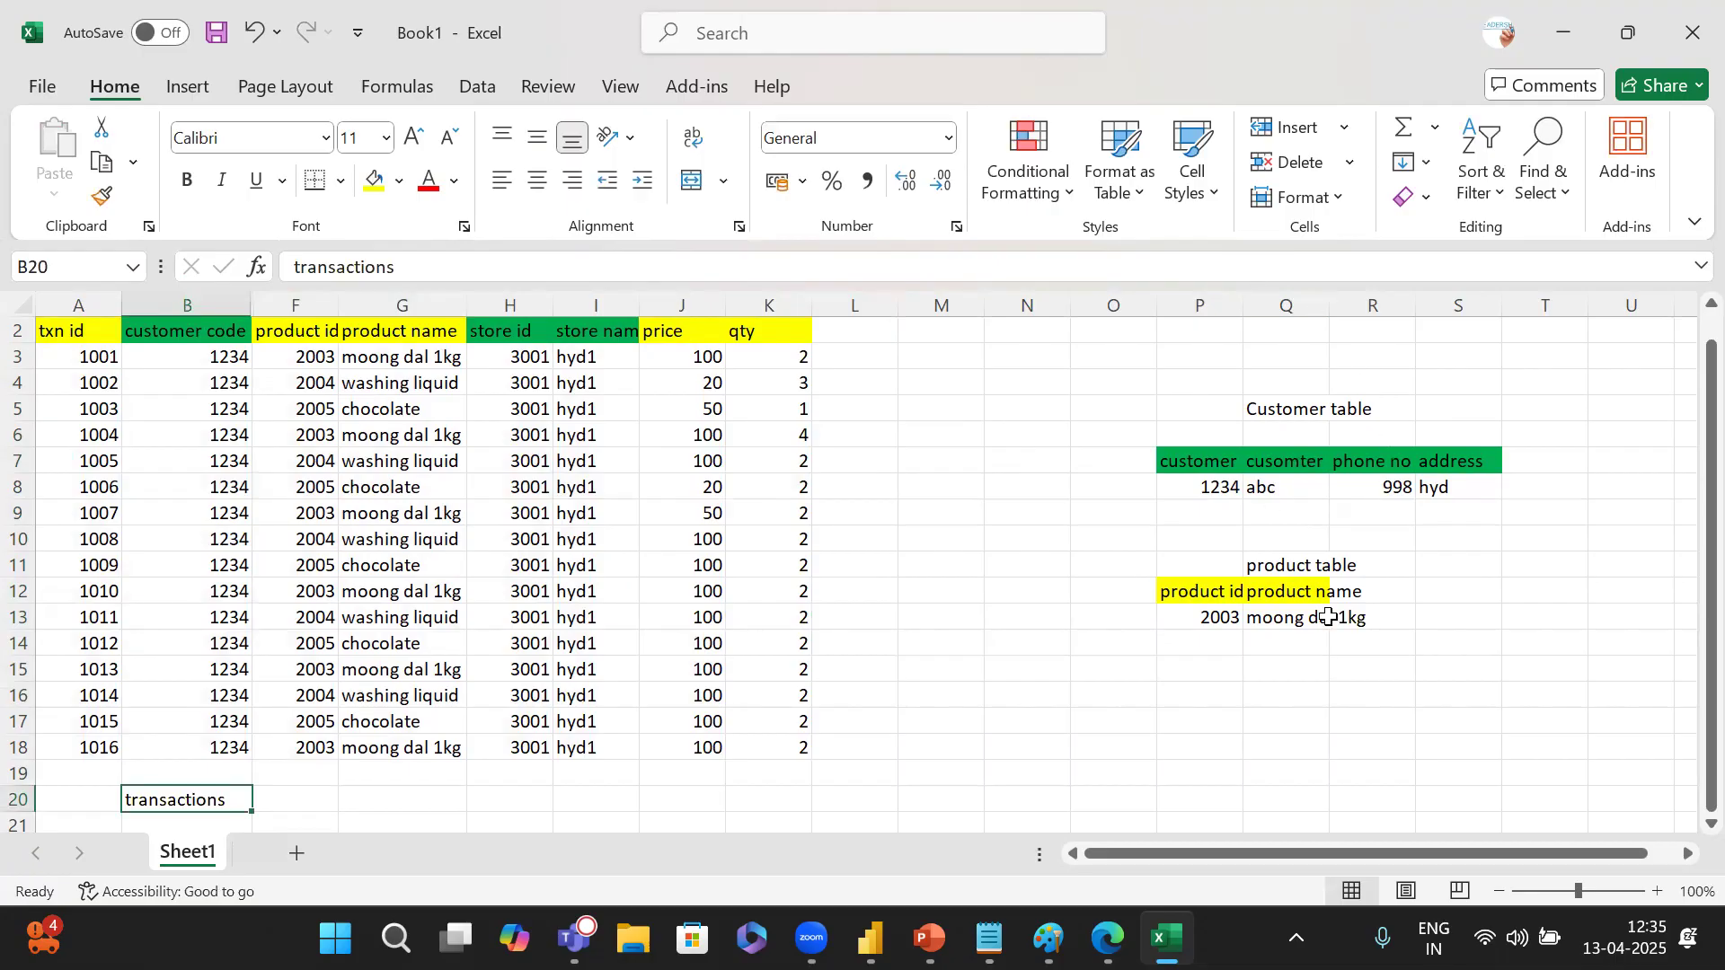
Label the customer and product tables by entering "dimensions" in T4 beside them.
{"action": "scroll", "coordinate": [1357, 789], "scroll_direction": "up", "scroll_amount": 1}
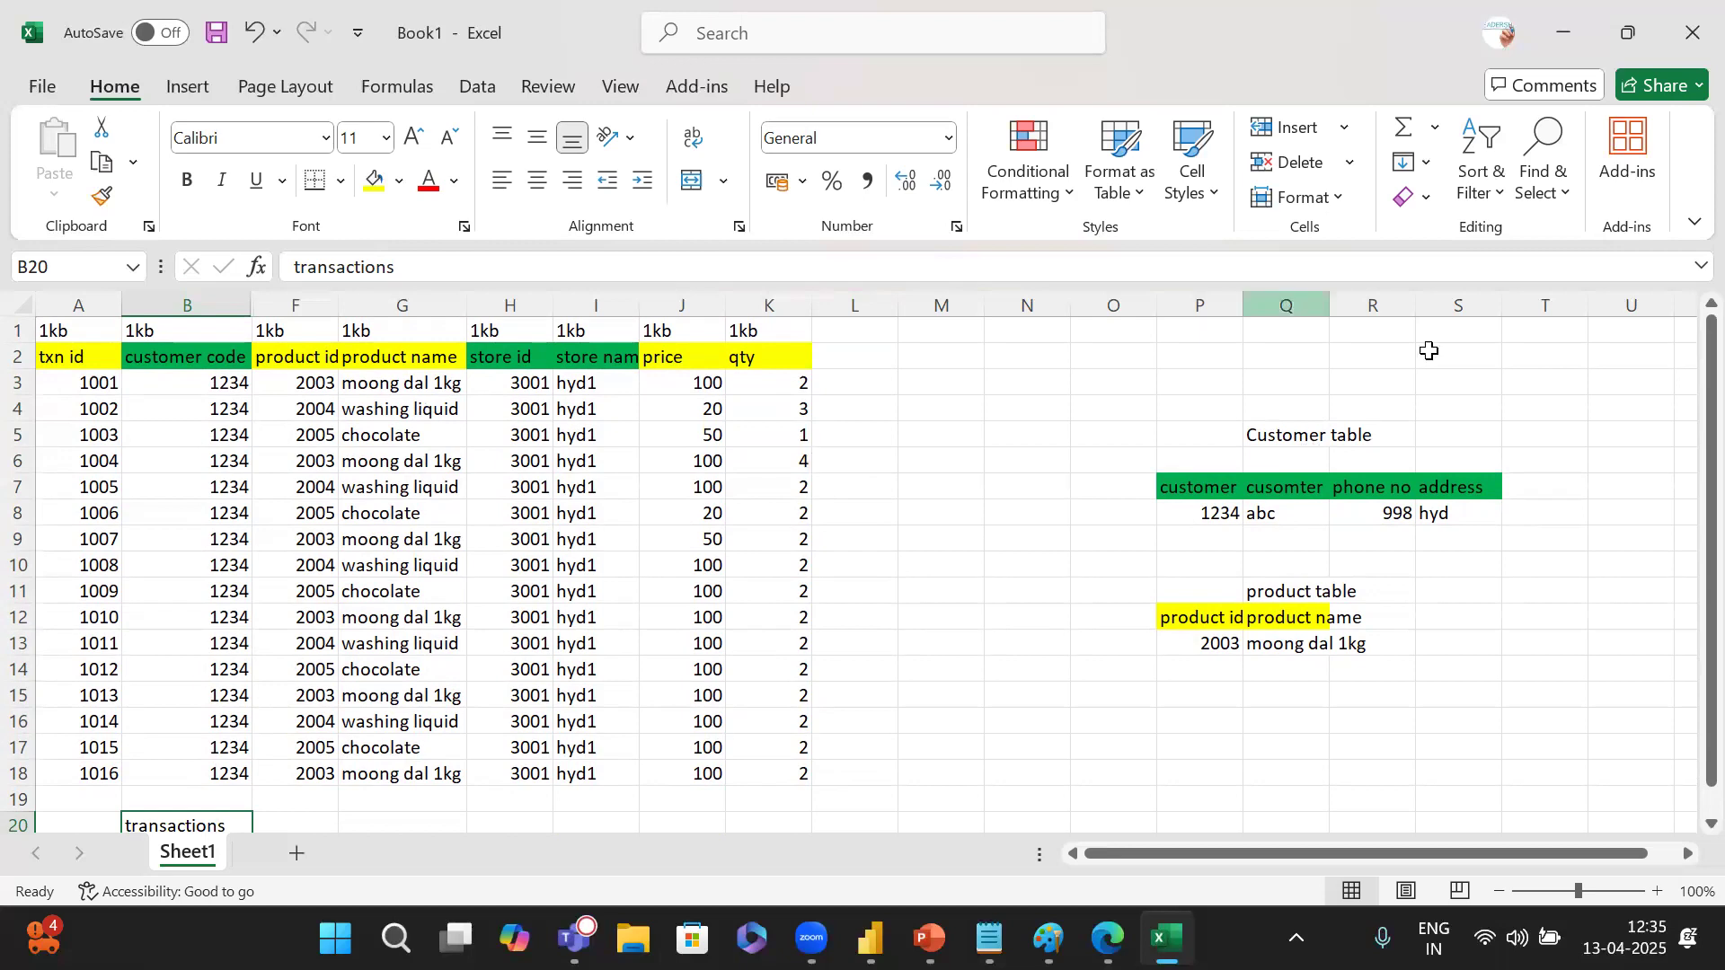
{"action": "left_click", "coordinate": [1506, 416]}
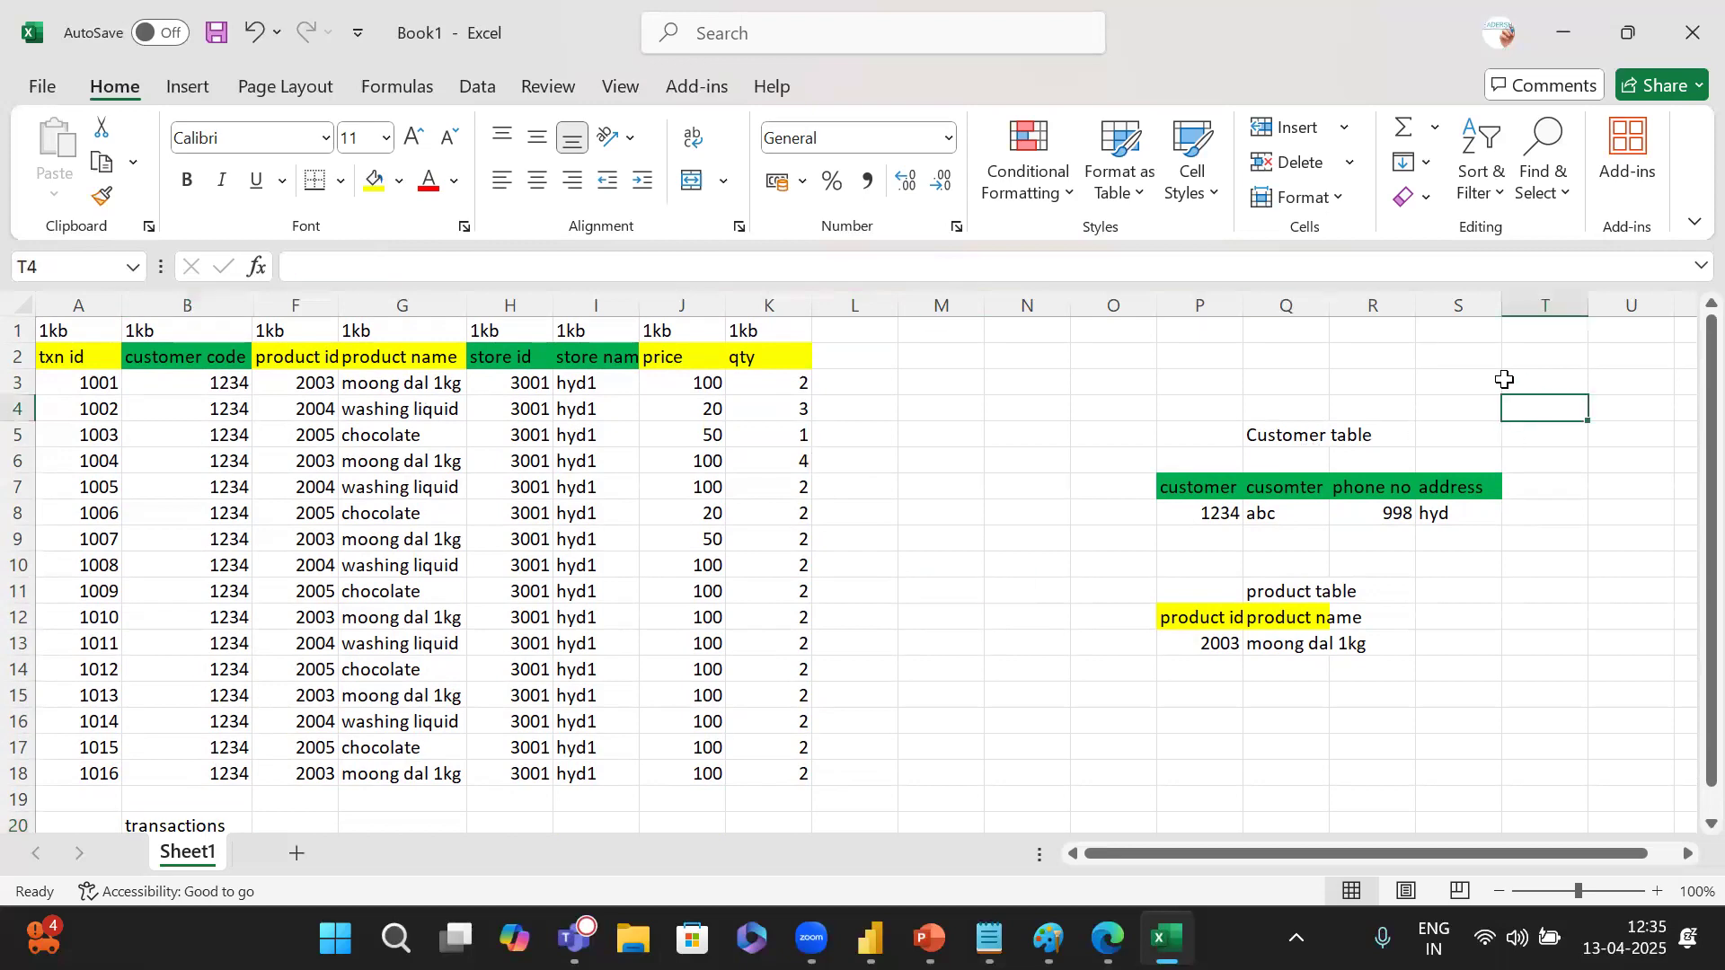
{"action": "type", "text": "dimensions"}
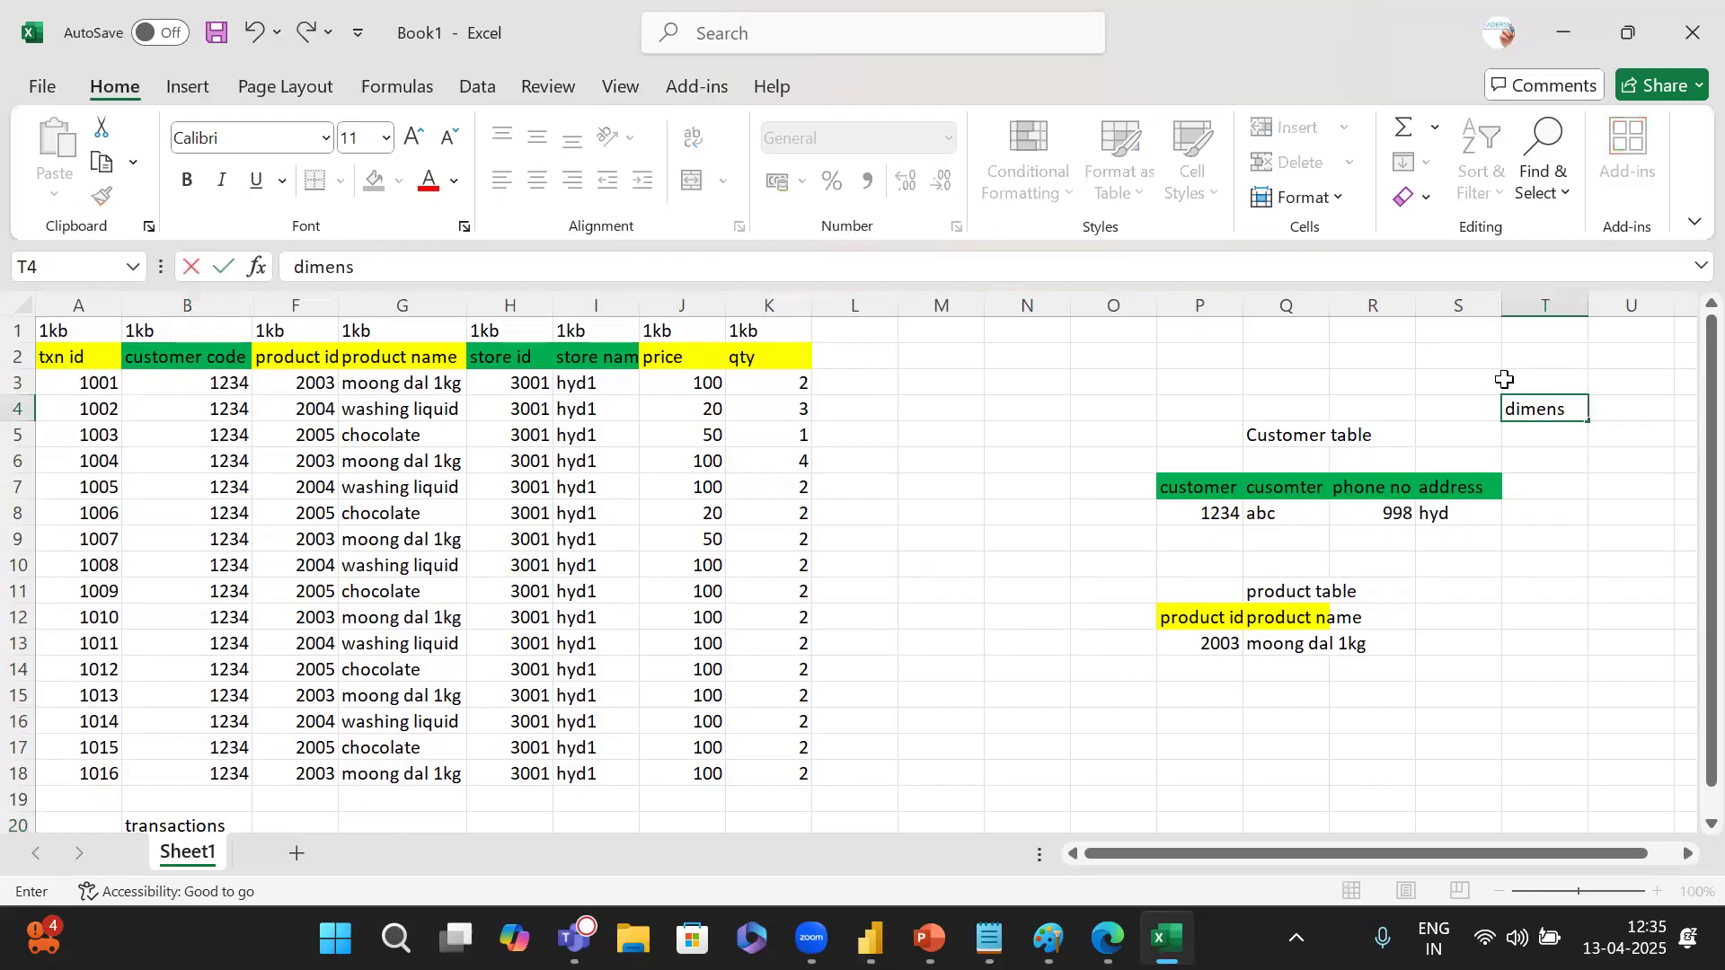
{"action": "left_click", "coordinate": [1443, 567]}
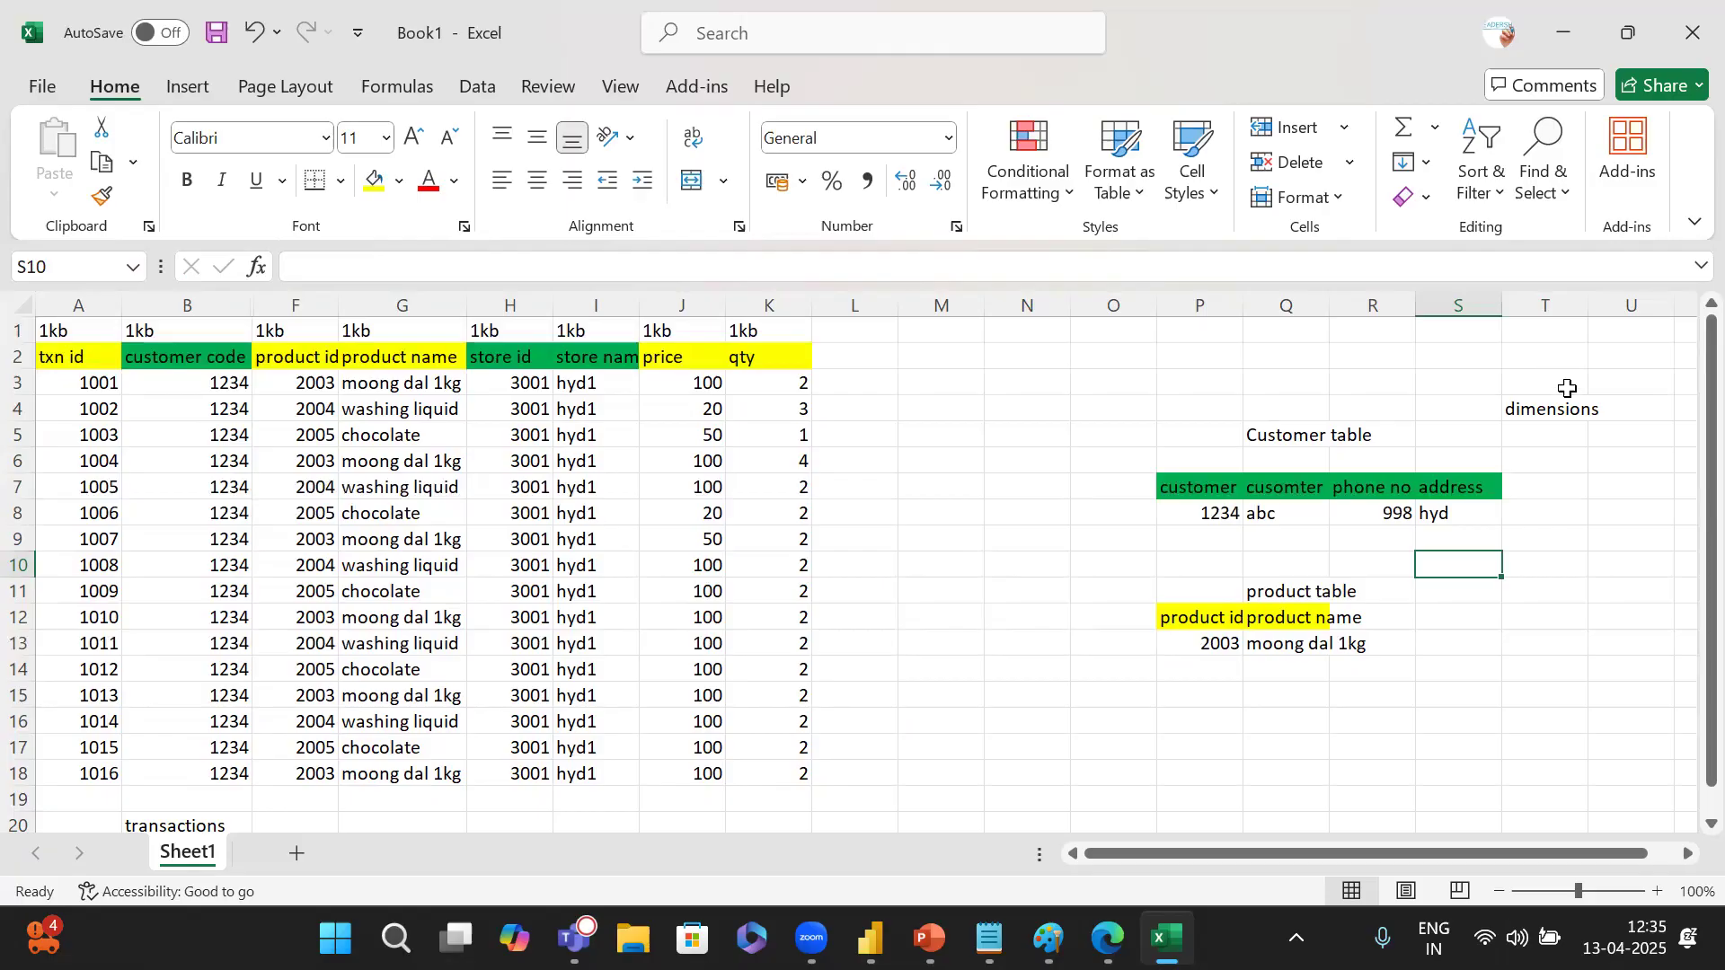
Label the transactions table as a fact table by entering "fact" in F20 beside the transactions label.
{"action": "left_click_drag", "start_coordinate": [1527, 406], "coordinate": [1275, 438]}
{"action": "left_click_drag", "start_coordinate": [1270, 509], "coordinate": [1130, 710]}
{"action": "scroll", "coordinate": [1130, 709], "scroll_direction": "down", "scroll_amount": 3}
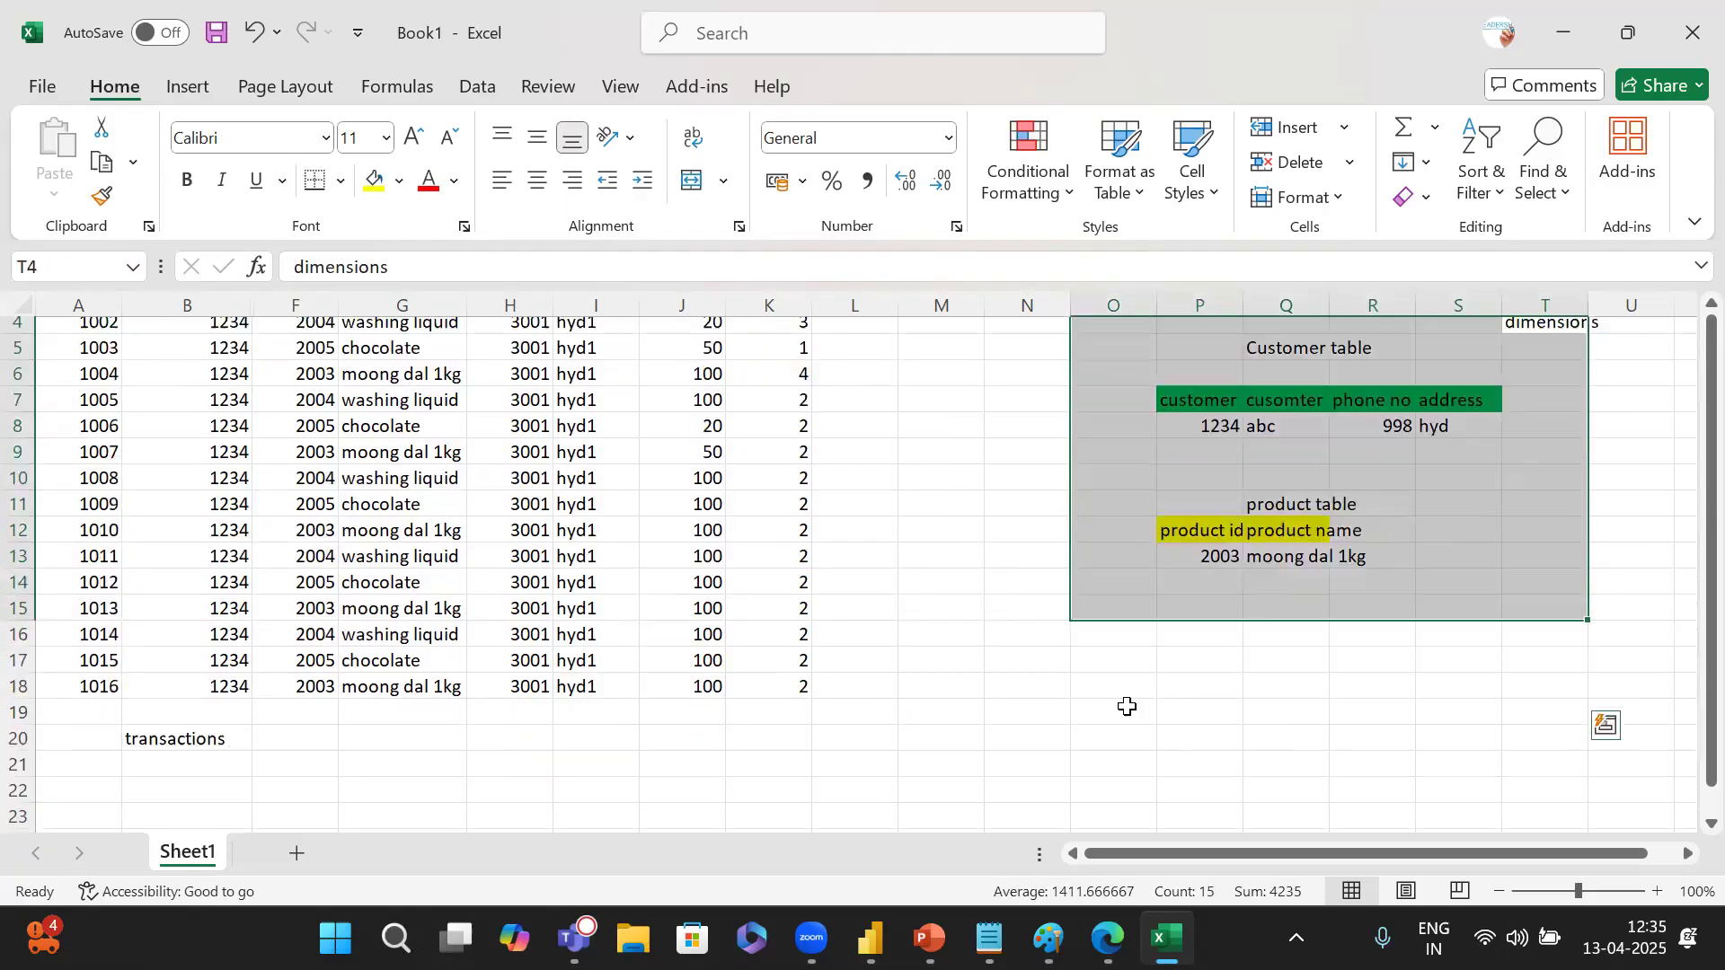
{"action": "left_click", "coordinate": [266, 589]}
{"action": "type", "text": "fact"}
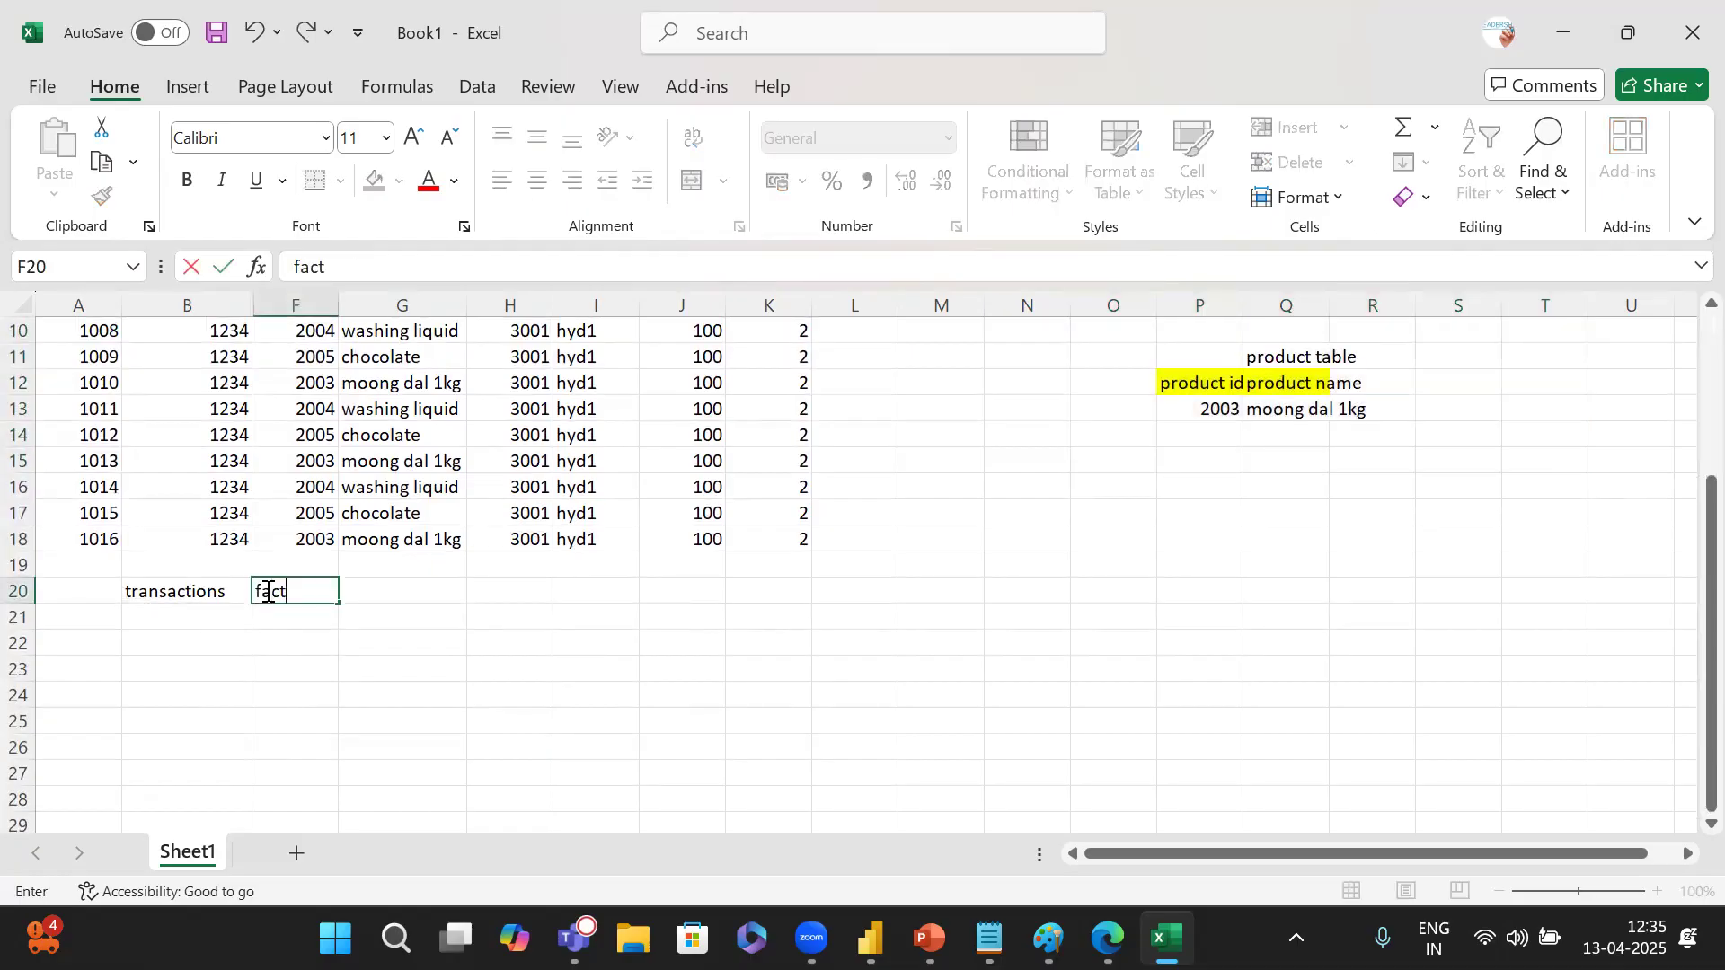
{"action": "scroll", "coordinate": [267, 590], "scroll_direction": "up", "scroll_amount": 2}
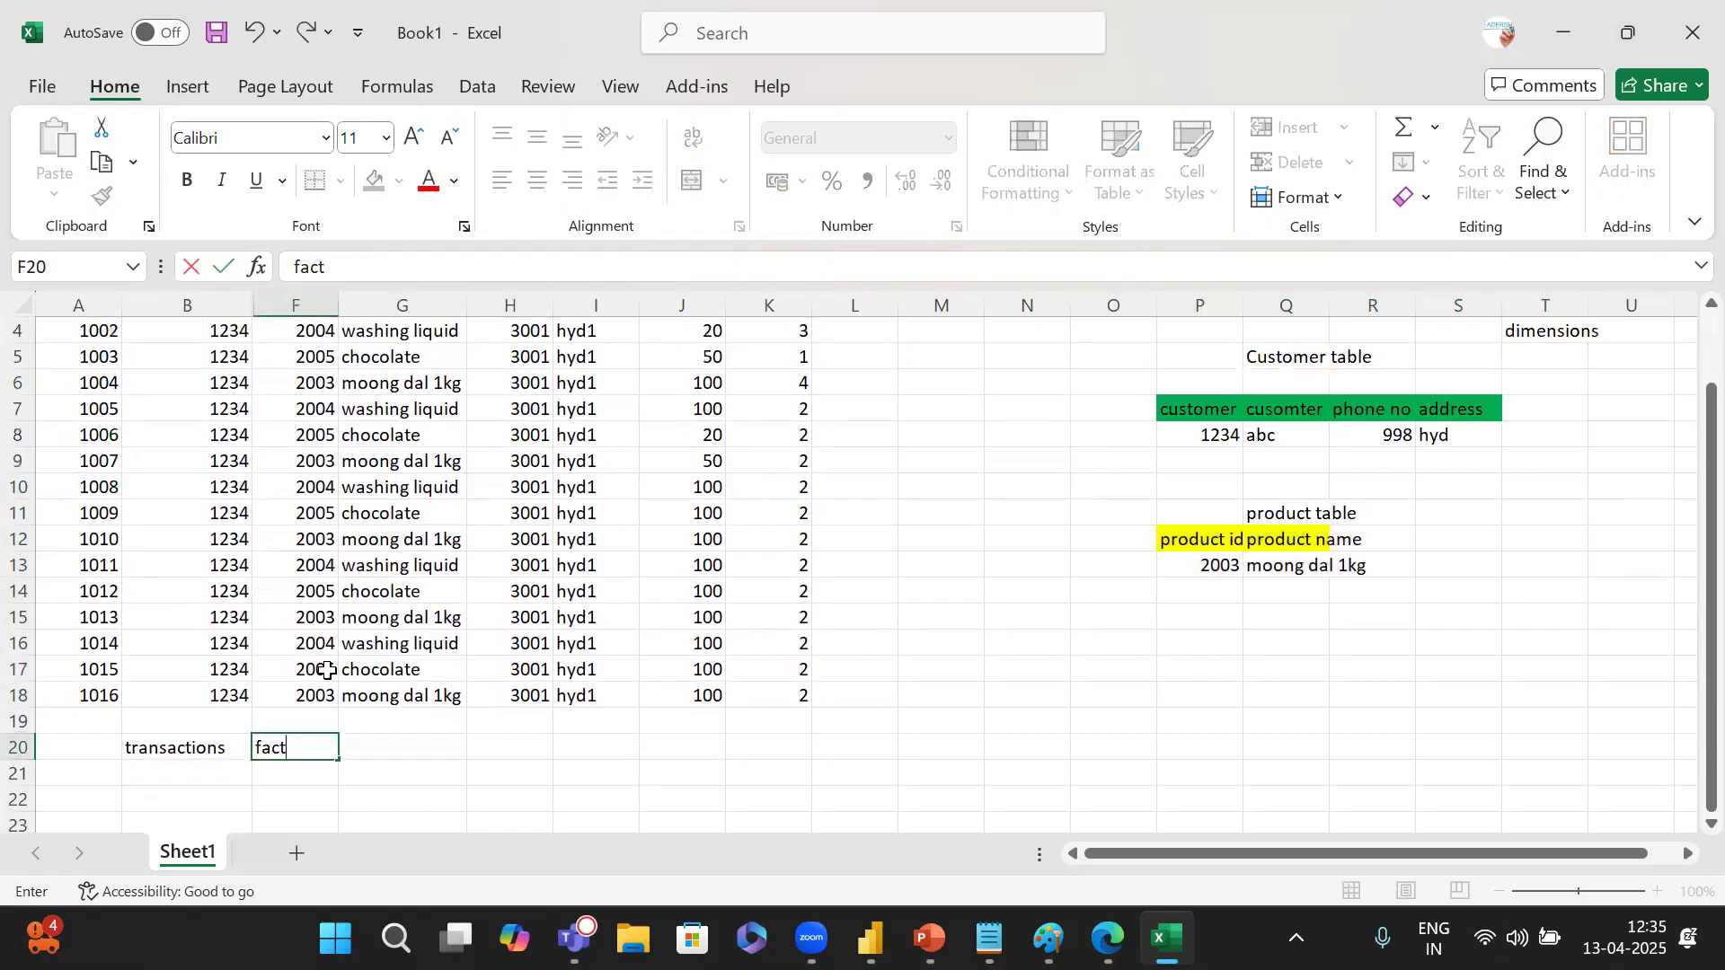
{"action": "type", "text": "t"}
{"action": "scroll", "coordinate": [297, 738], "scroll_direction": "up", "scroll_amount": 1}
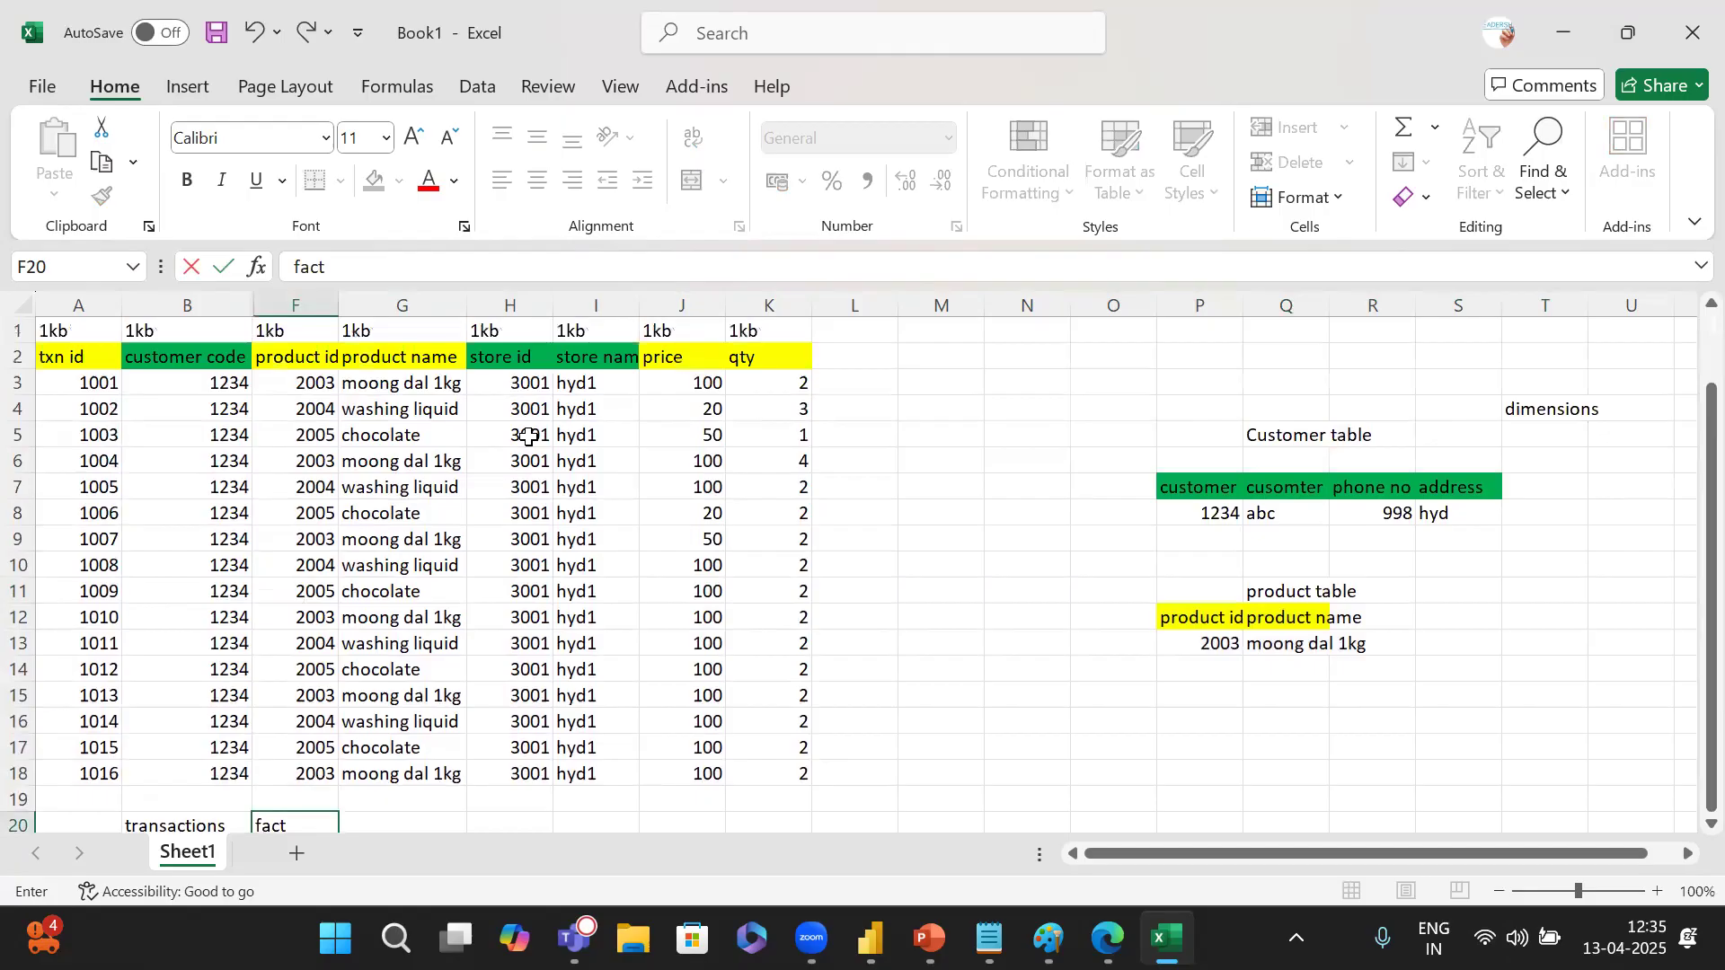
{"action": "left_click", "coordinate": [393, 462]}
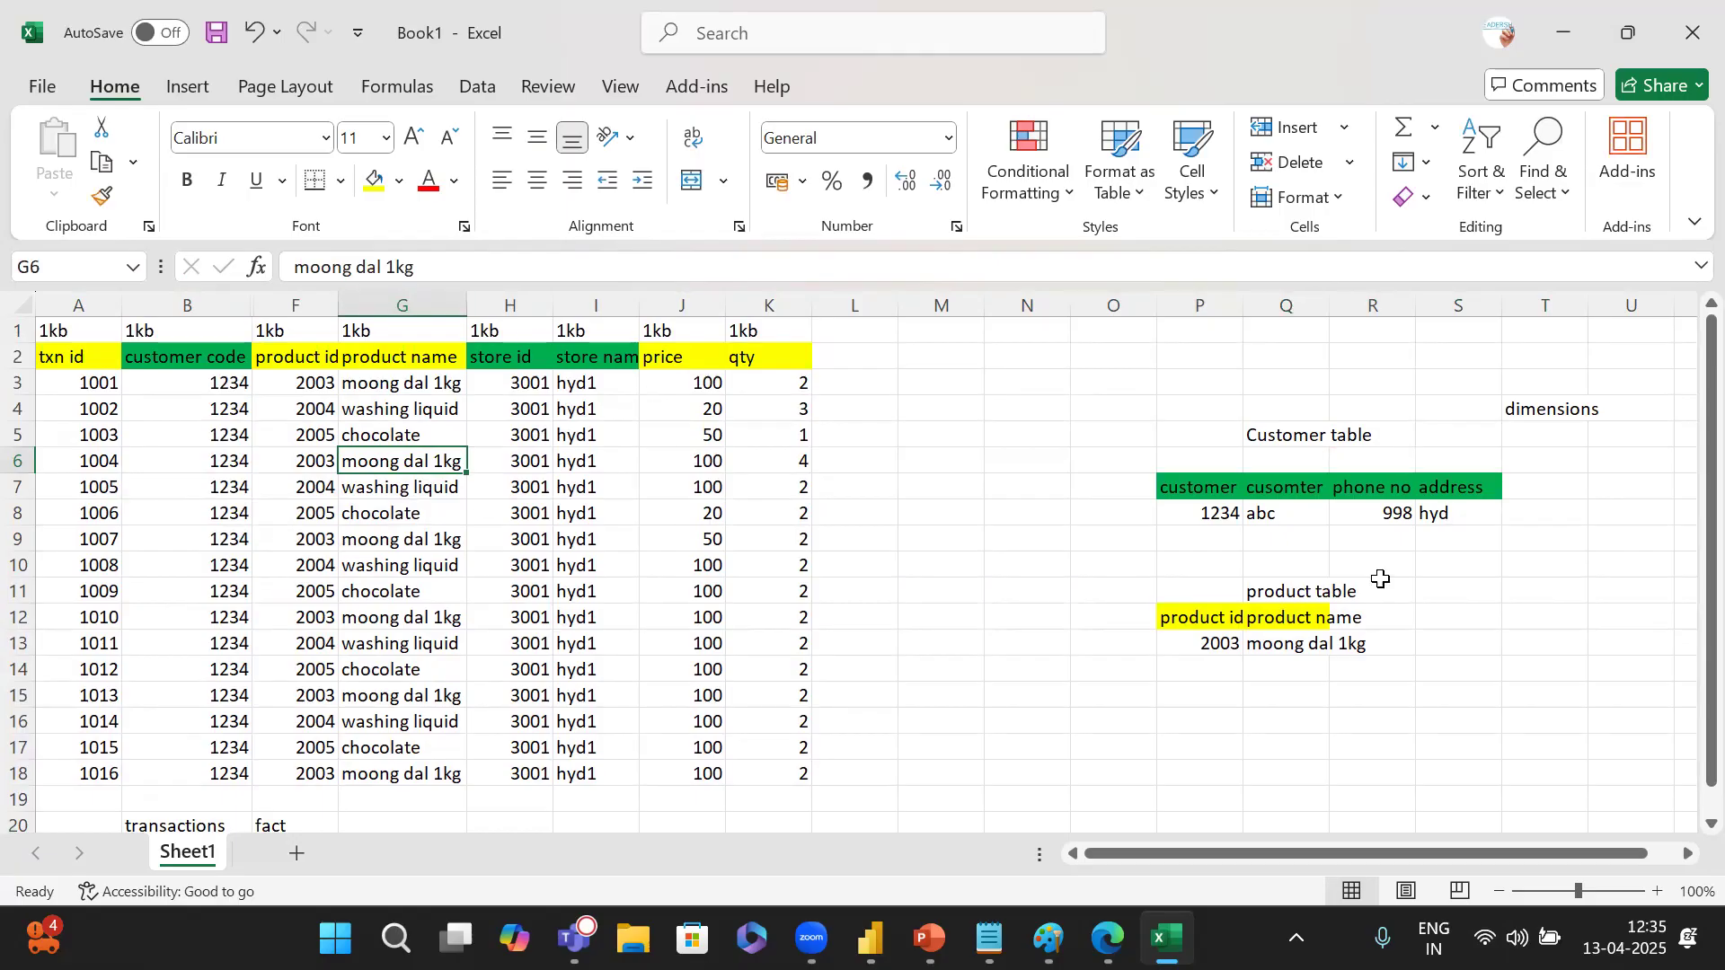
Examine the customer record in P8:S8 and the customer and product dimension tables against the transaction rows in columns B to J.
{"action": "left_click", "coordinate": [1264, 510]}
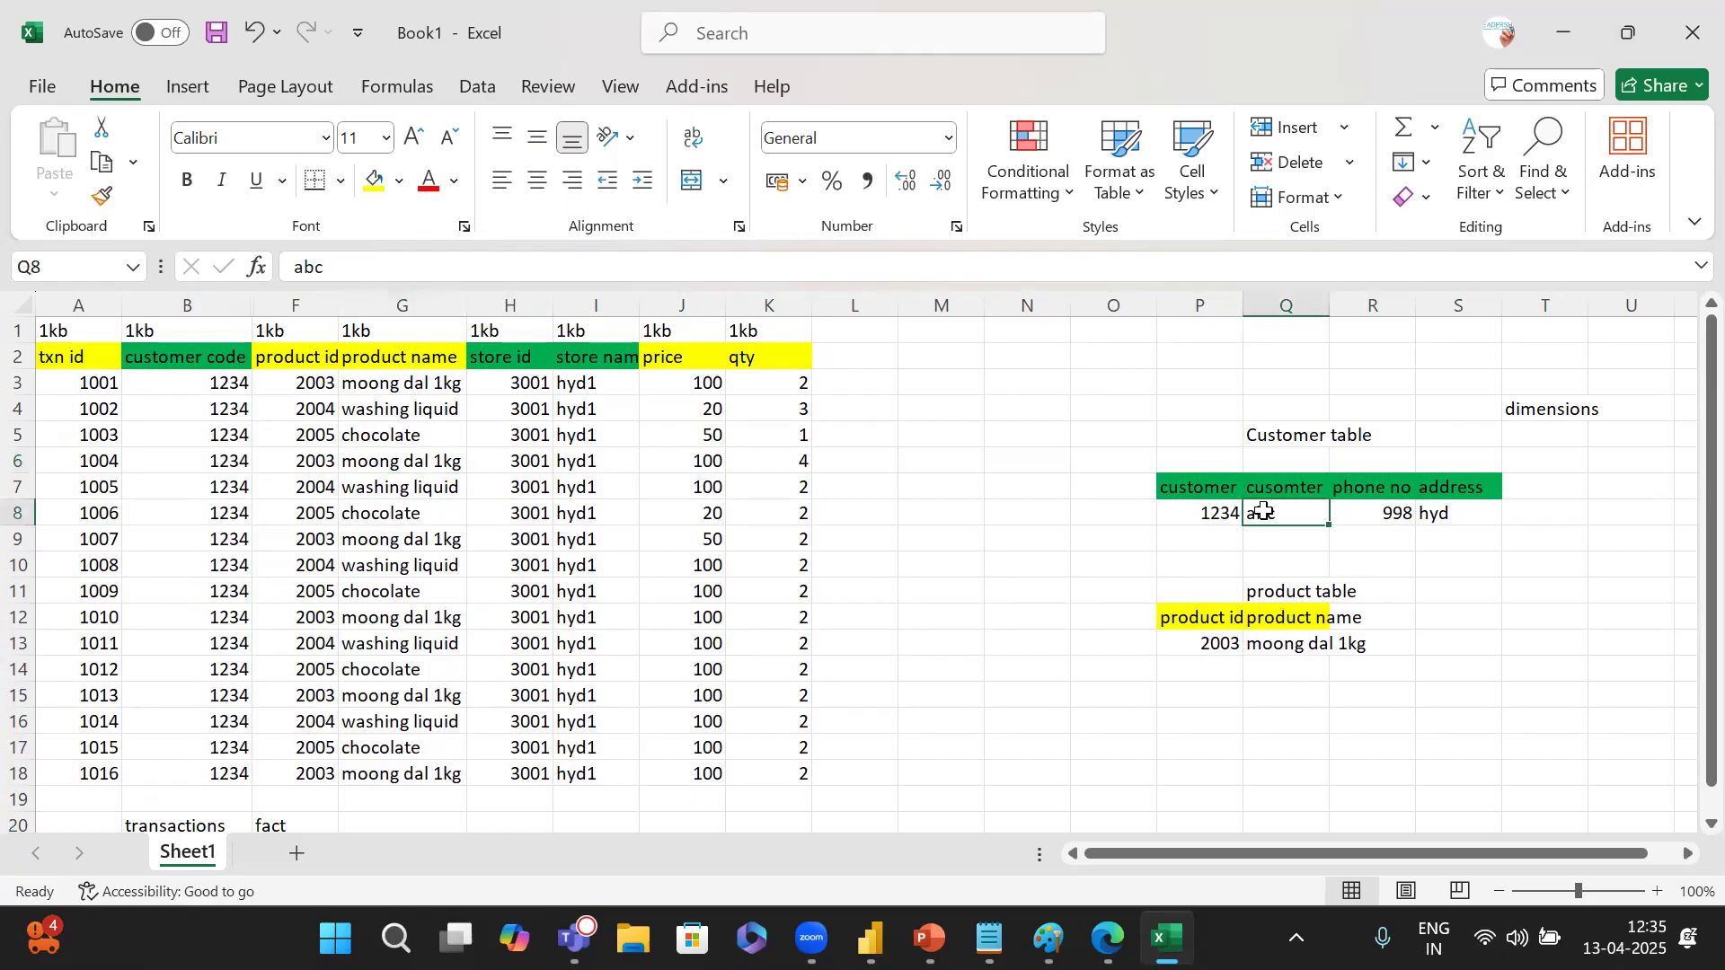
{"action": "left_click_drag", "start_coordinate": [1321, 501], "coordinate": [1440, 514]}
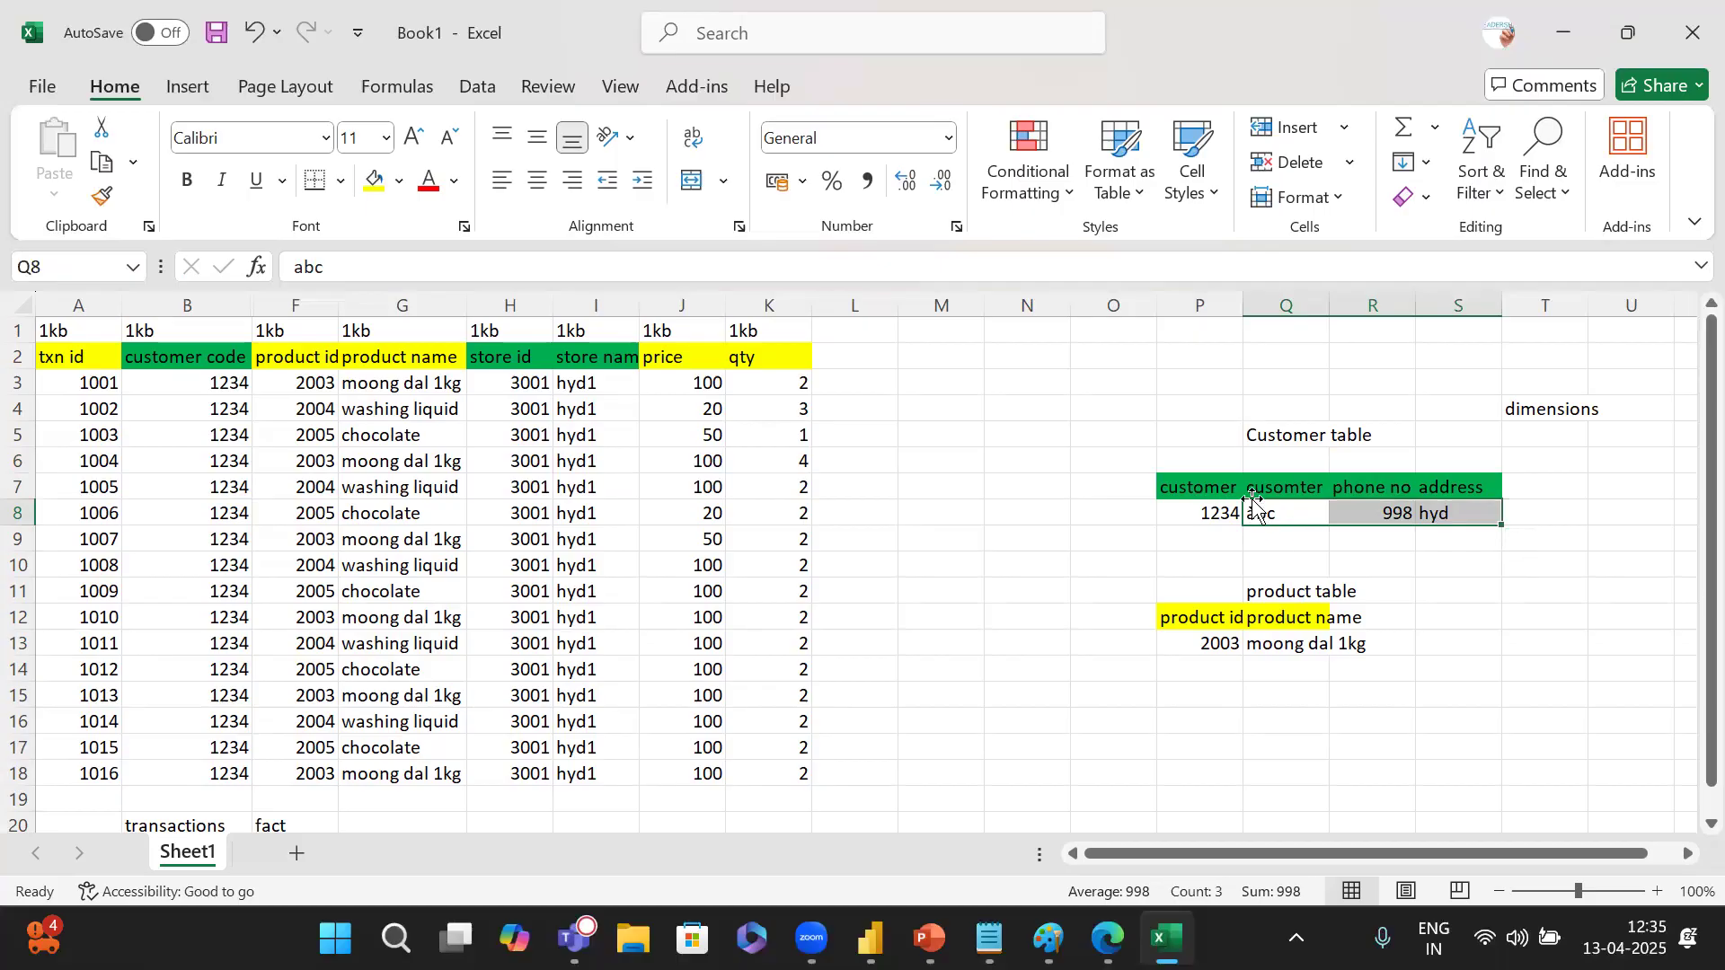
{"action": "left_click_drag", "start_coordinate": [1208, 511], "coordinate": [1443, 507]}
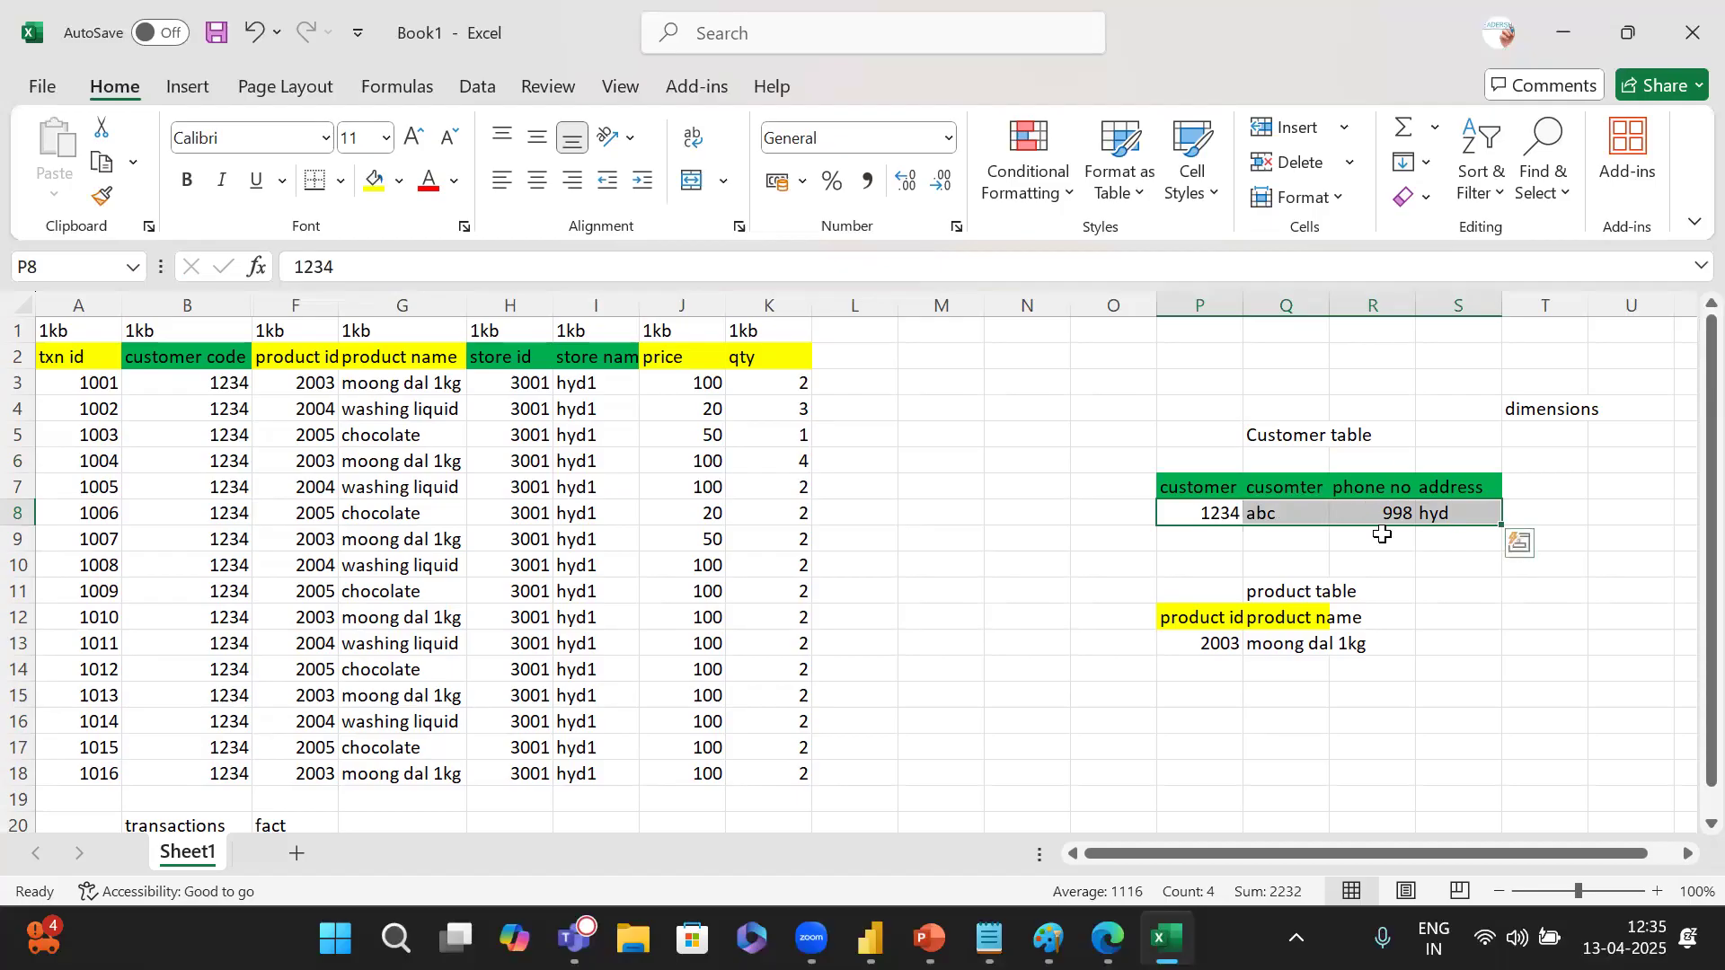
{"action": "left_click_drag", "start_coordinate": [1129, 386], "coordinate": [1560, 697]}
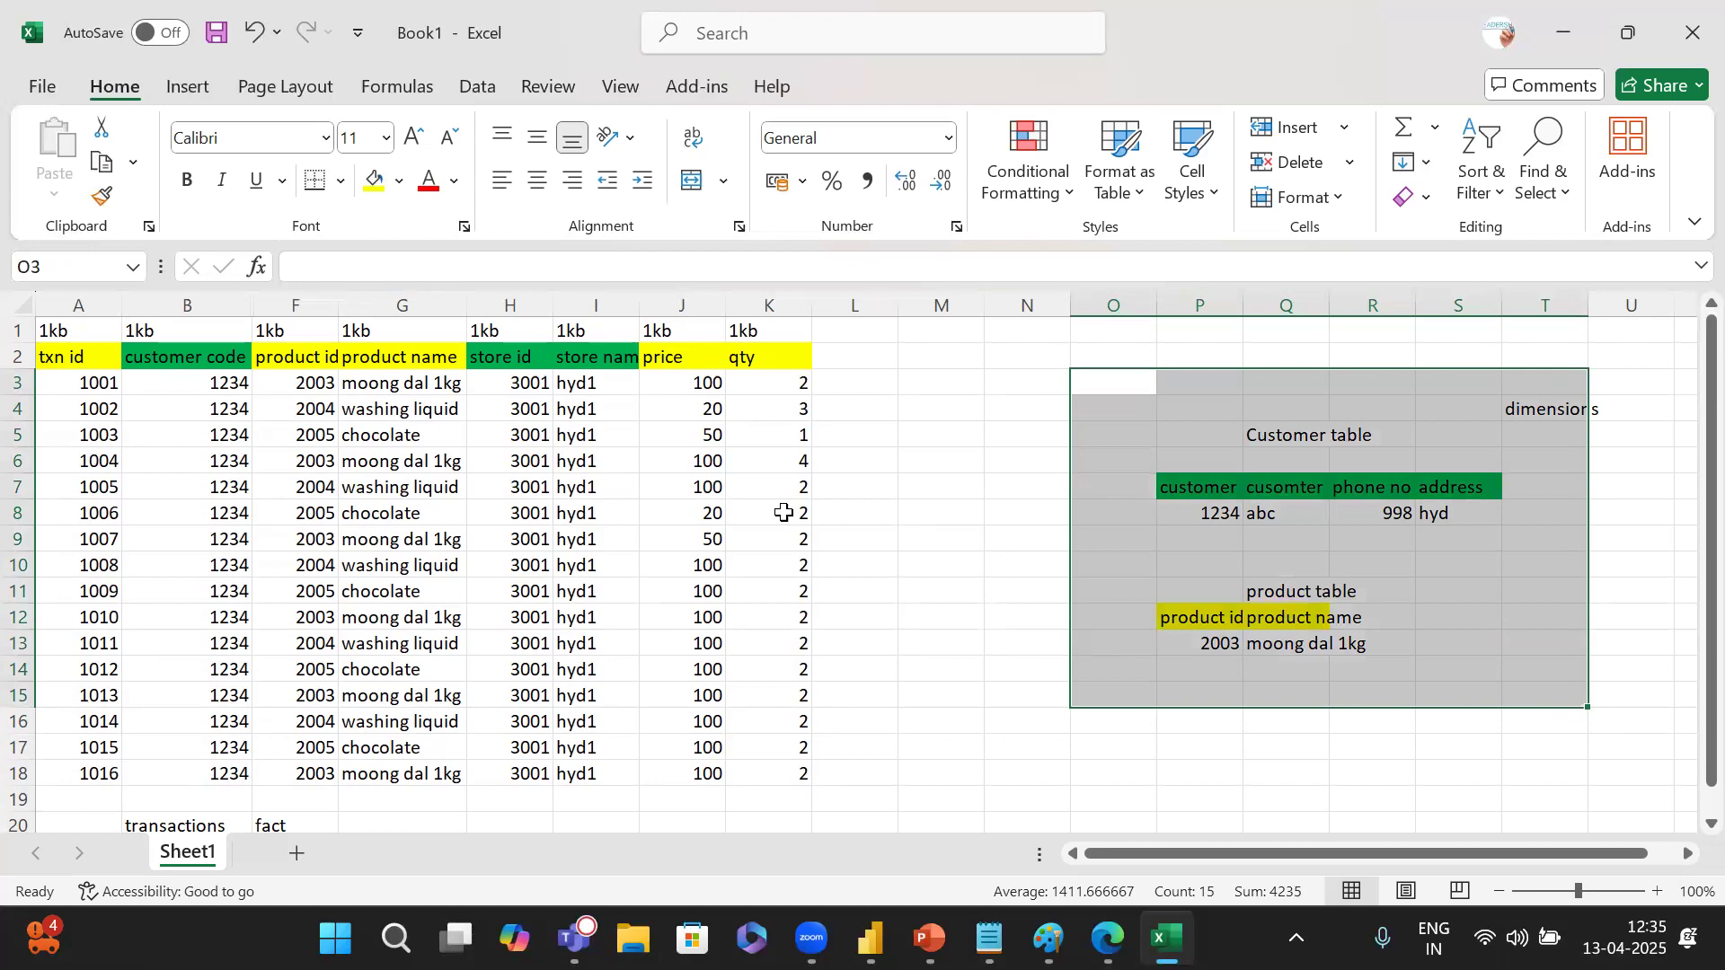
{"action": "left_click_drag", "start_coordinate": [693, 380], "coordinate": [584, 435]}
{"action": "left_click_drag", "start_coordinate": [188, 670], "coordinate": [175, 670]}
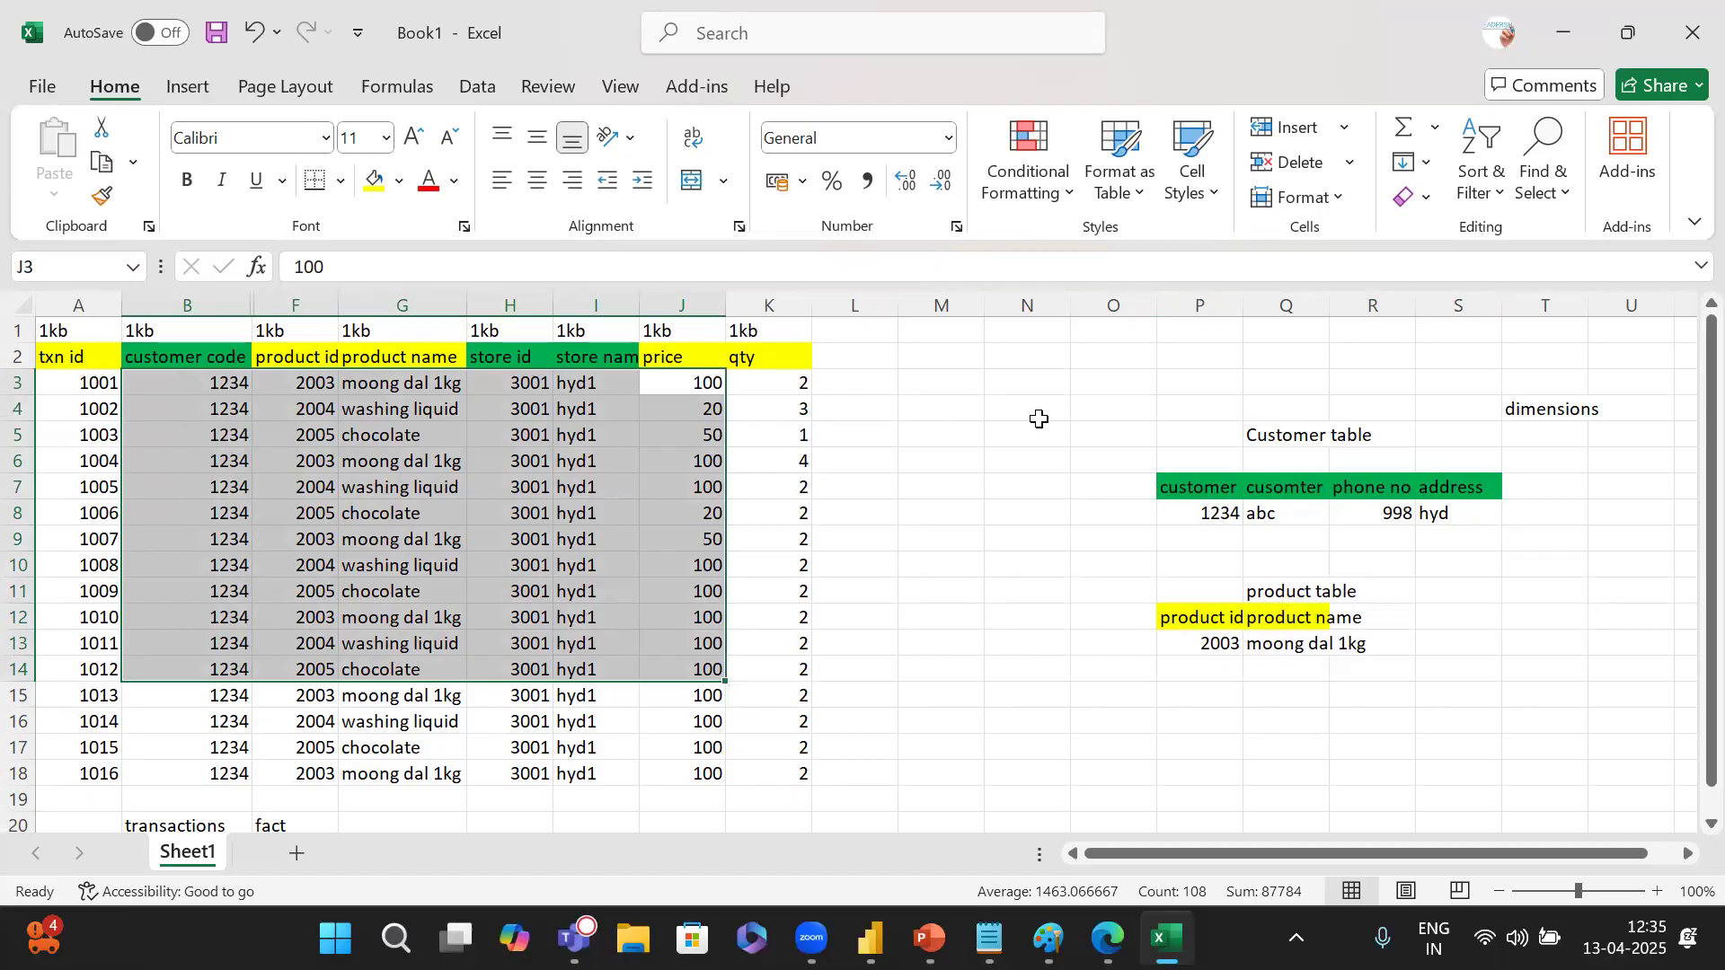
{"action": "scroll", "coordinate": [1093, 473], "scroll_direction": "down", "scroll_amount": 1}
{"action": "scroll", "coordinate": [1093, 474], "scroll_direction": "down", "scroll_amount": 1}
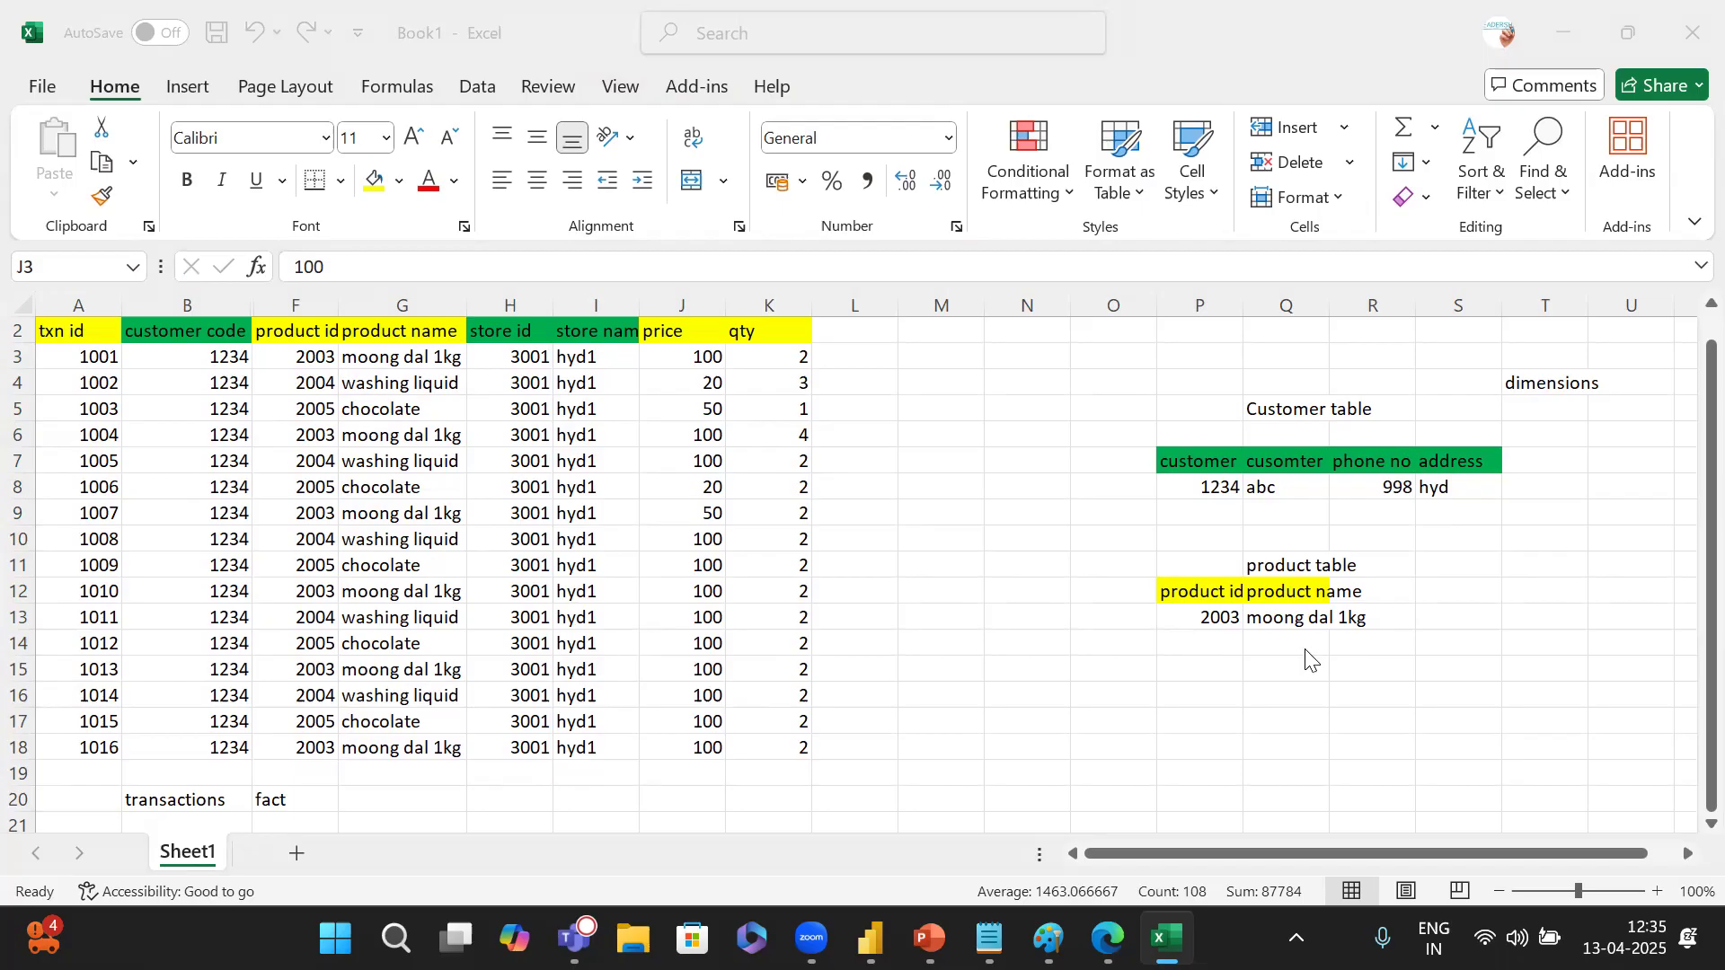
{"action": "left_click", "coordinate": [1234, 674]}
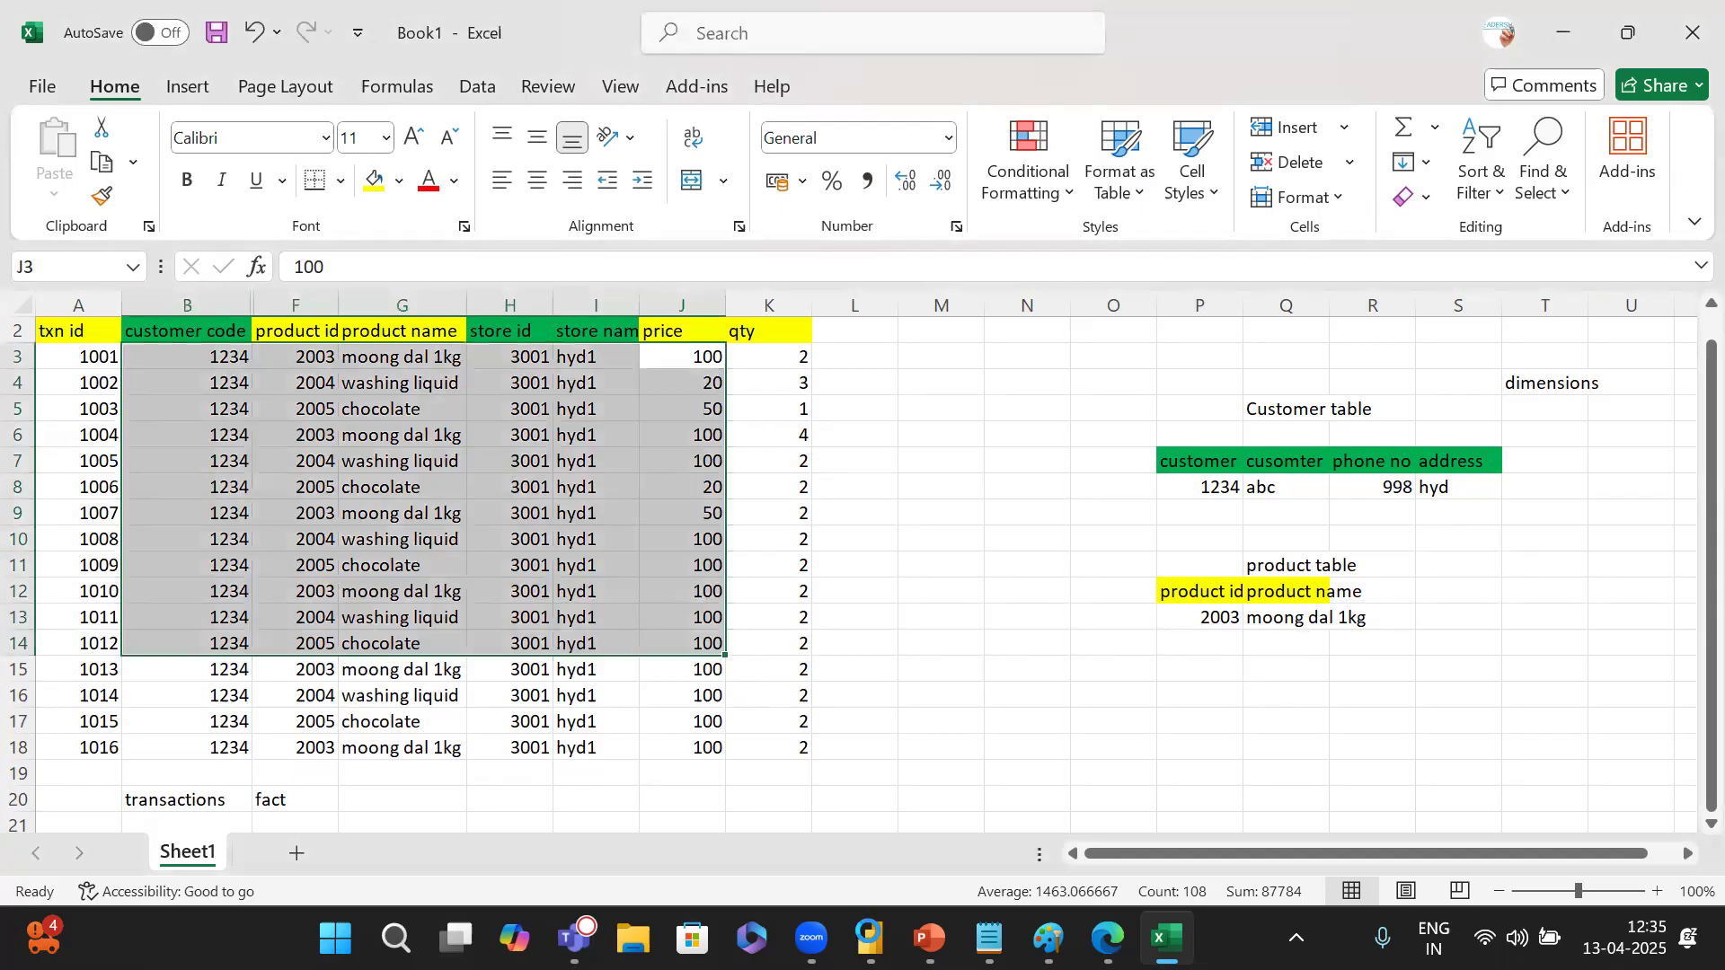
Add a blank worksheet to the workbook and switch to the Power BI Desktop report.
{"action": "left_click", "coordinate": [295, 853]}
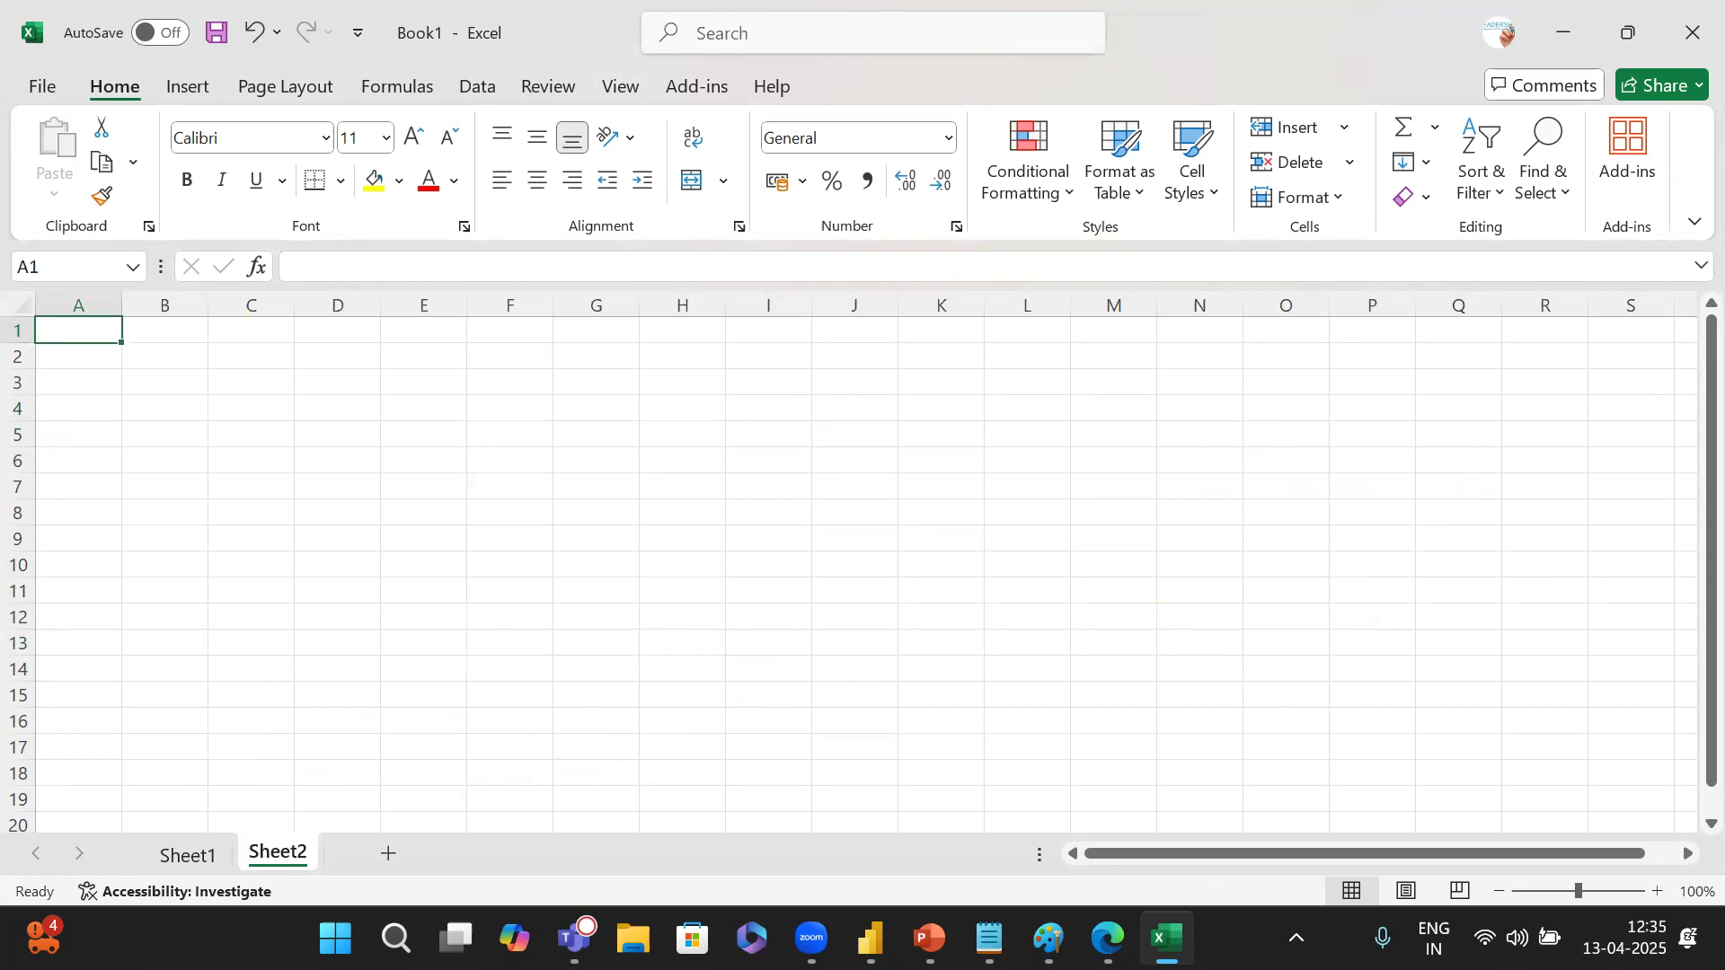
{"action": "left_click", "coordinate": [1564, 33]}
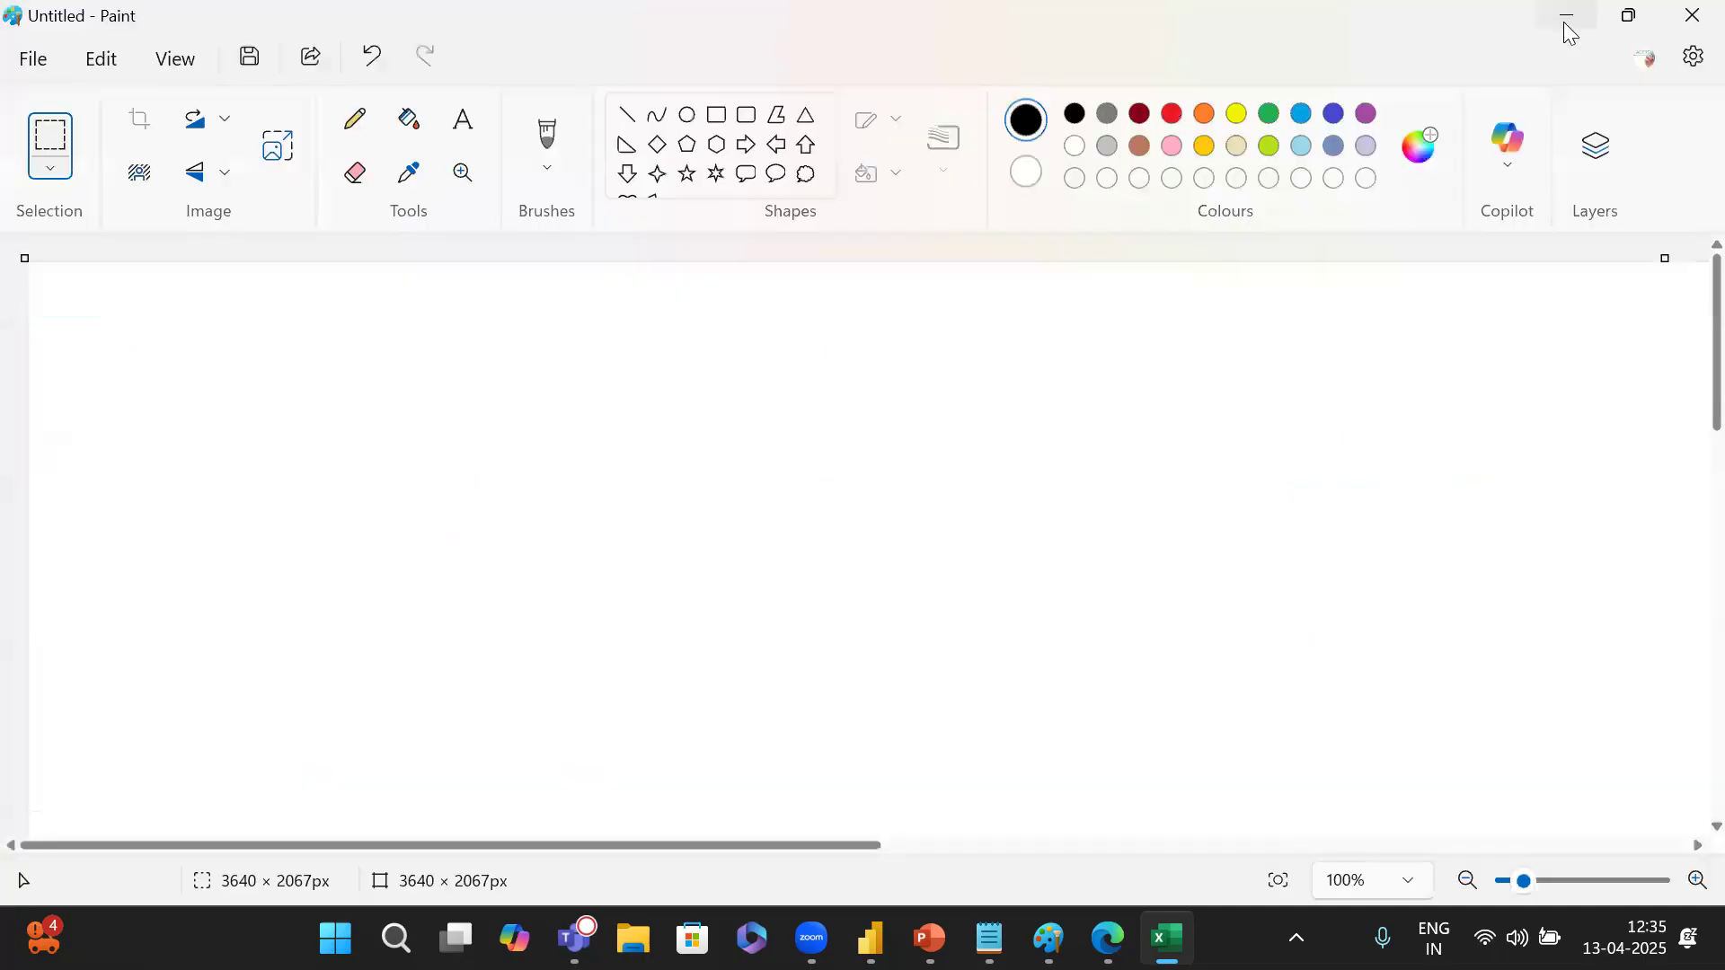
{"action": "left_click", "coordinate": [1566, 21]}
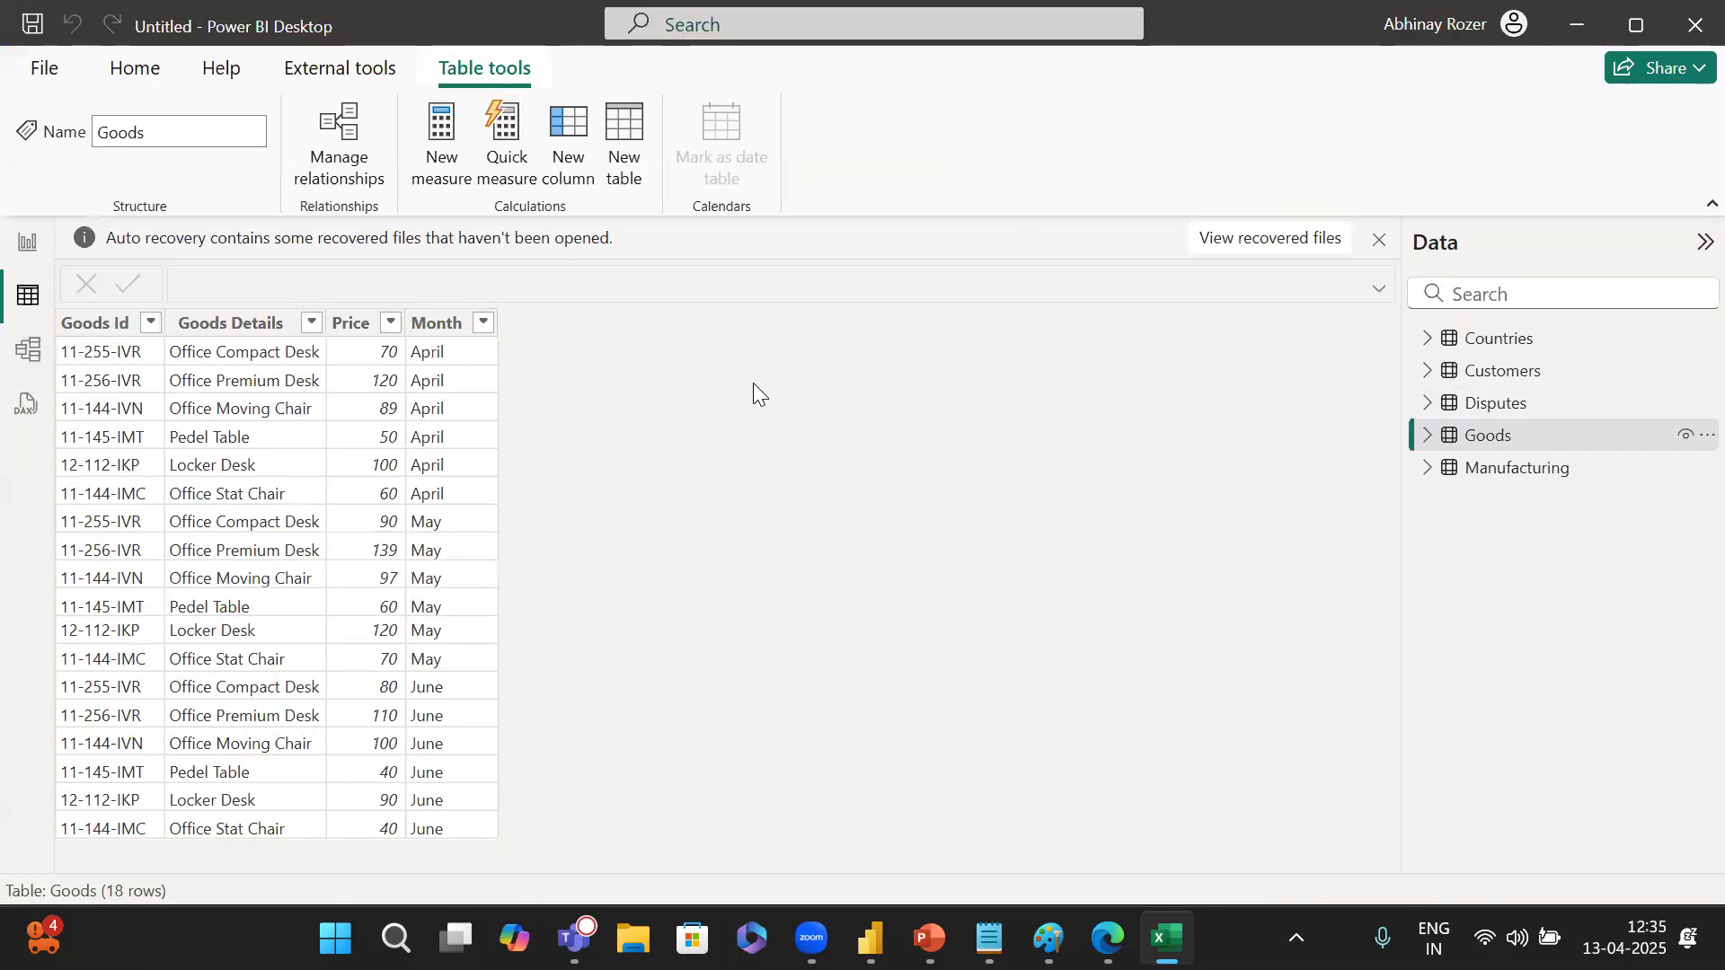
View the Manufacturing table's data and open the report's queries in Power Query Editor.
{"action": "left_click", "coordinate": [121, 77]}
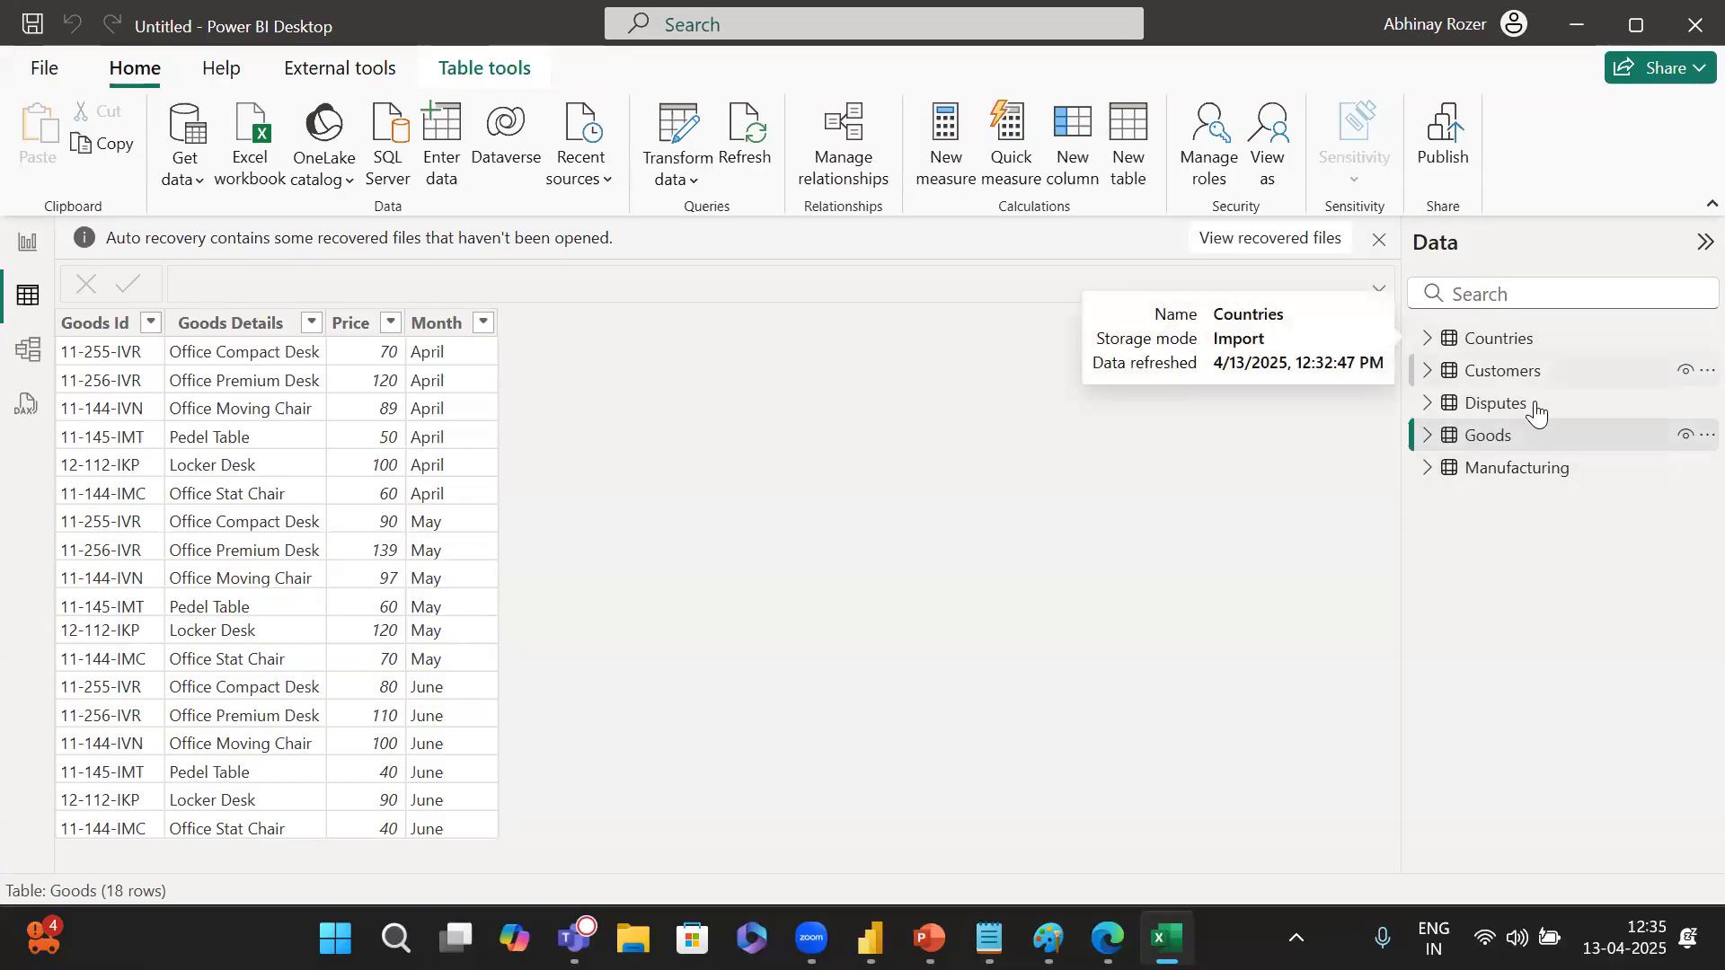
{"action": "left_click", "coordinate": [1545, 474]}
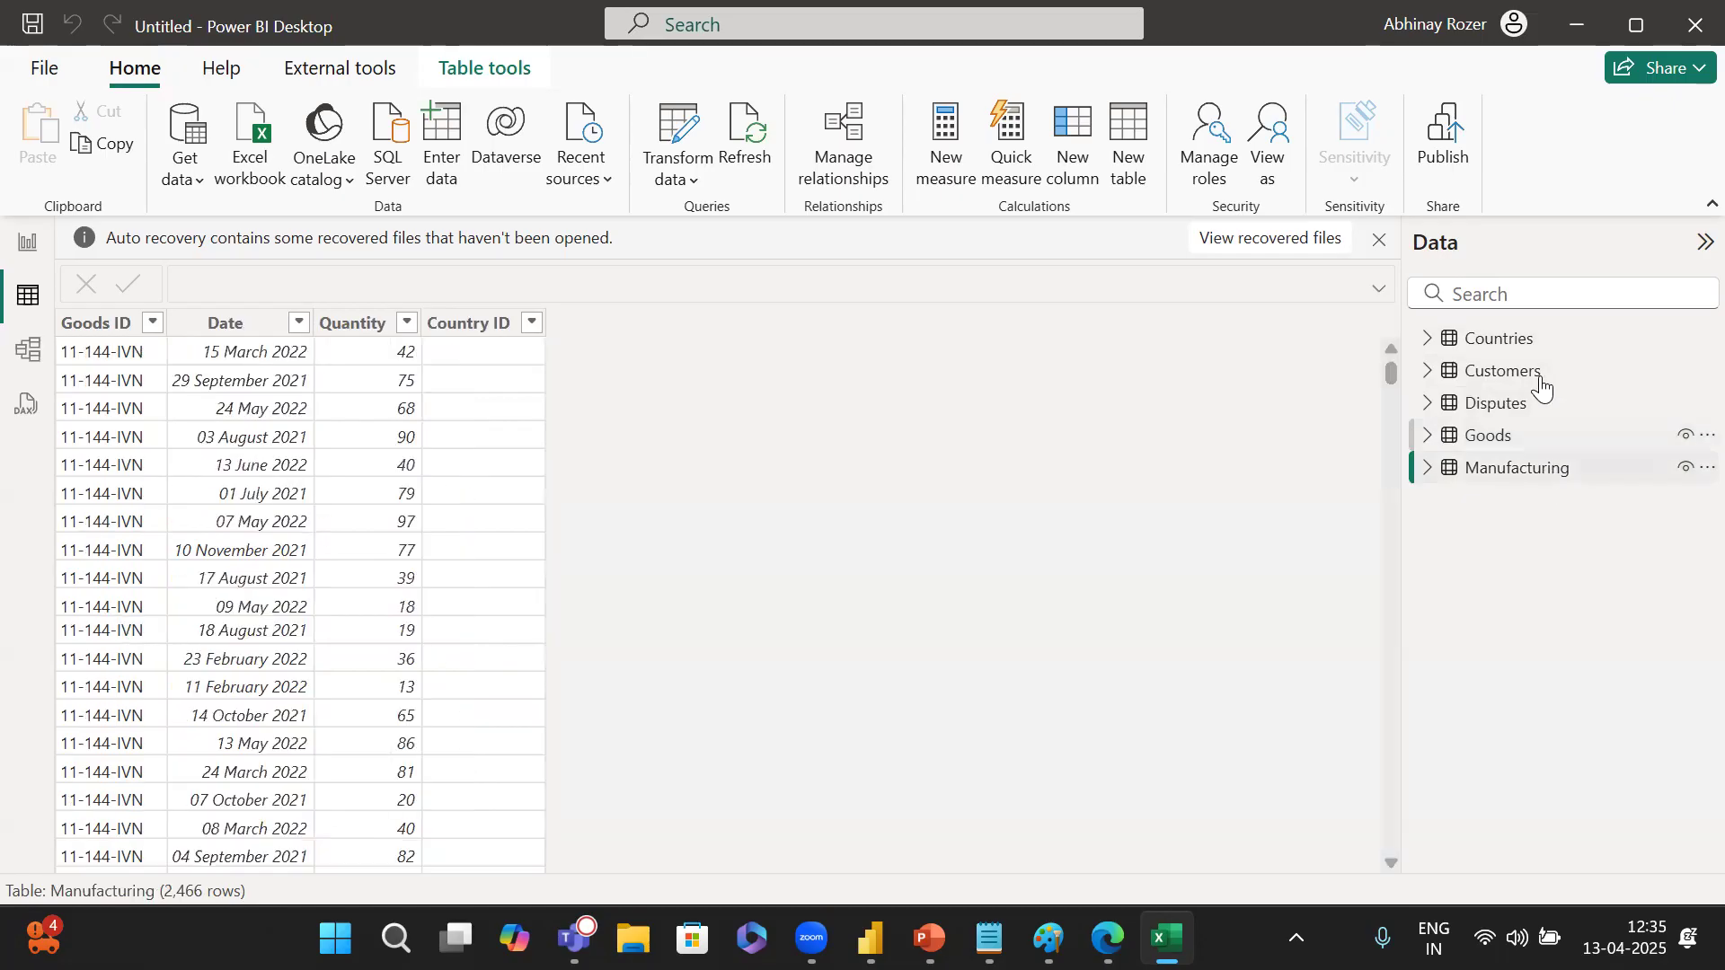
{"action": "left_click", "coordinate": [675, 132]}
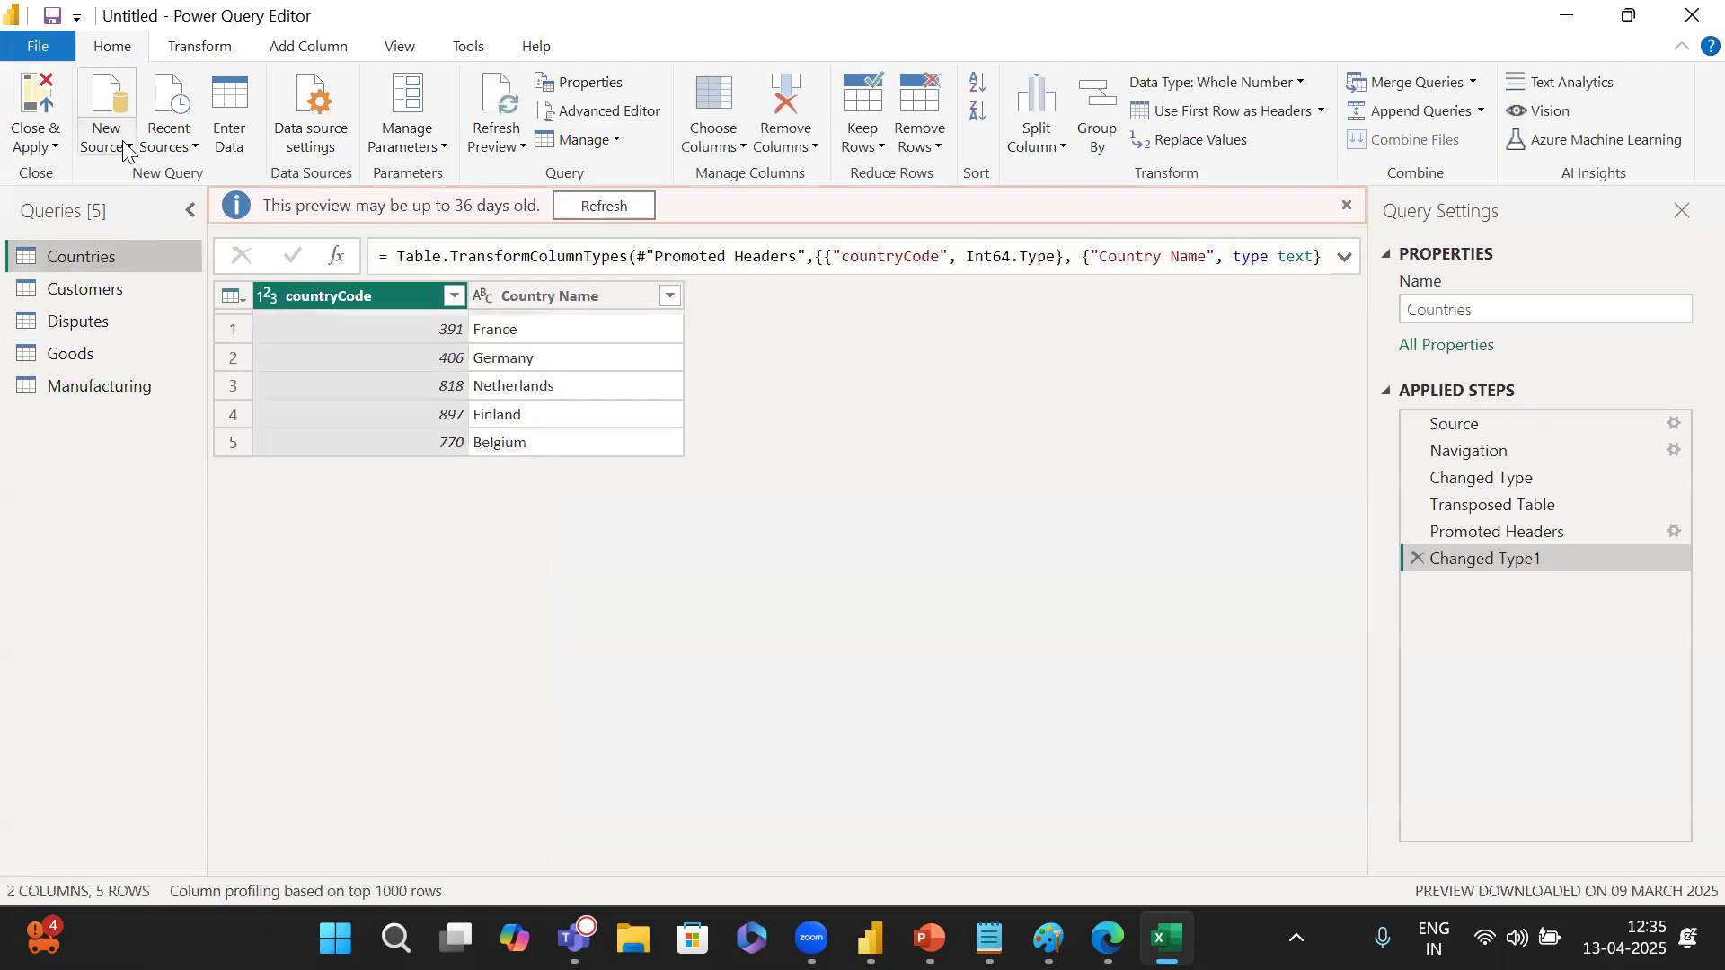
Import the Invoice Processing2 sheet from the recently used workbook IP - test2.xlsx as a new query.
{"action": "left_click", "coordinate": [167, 131]}
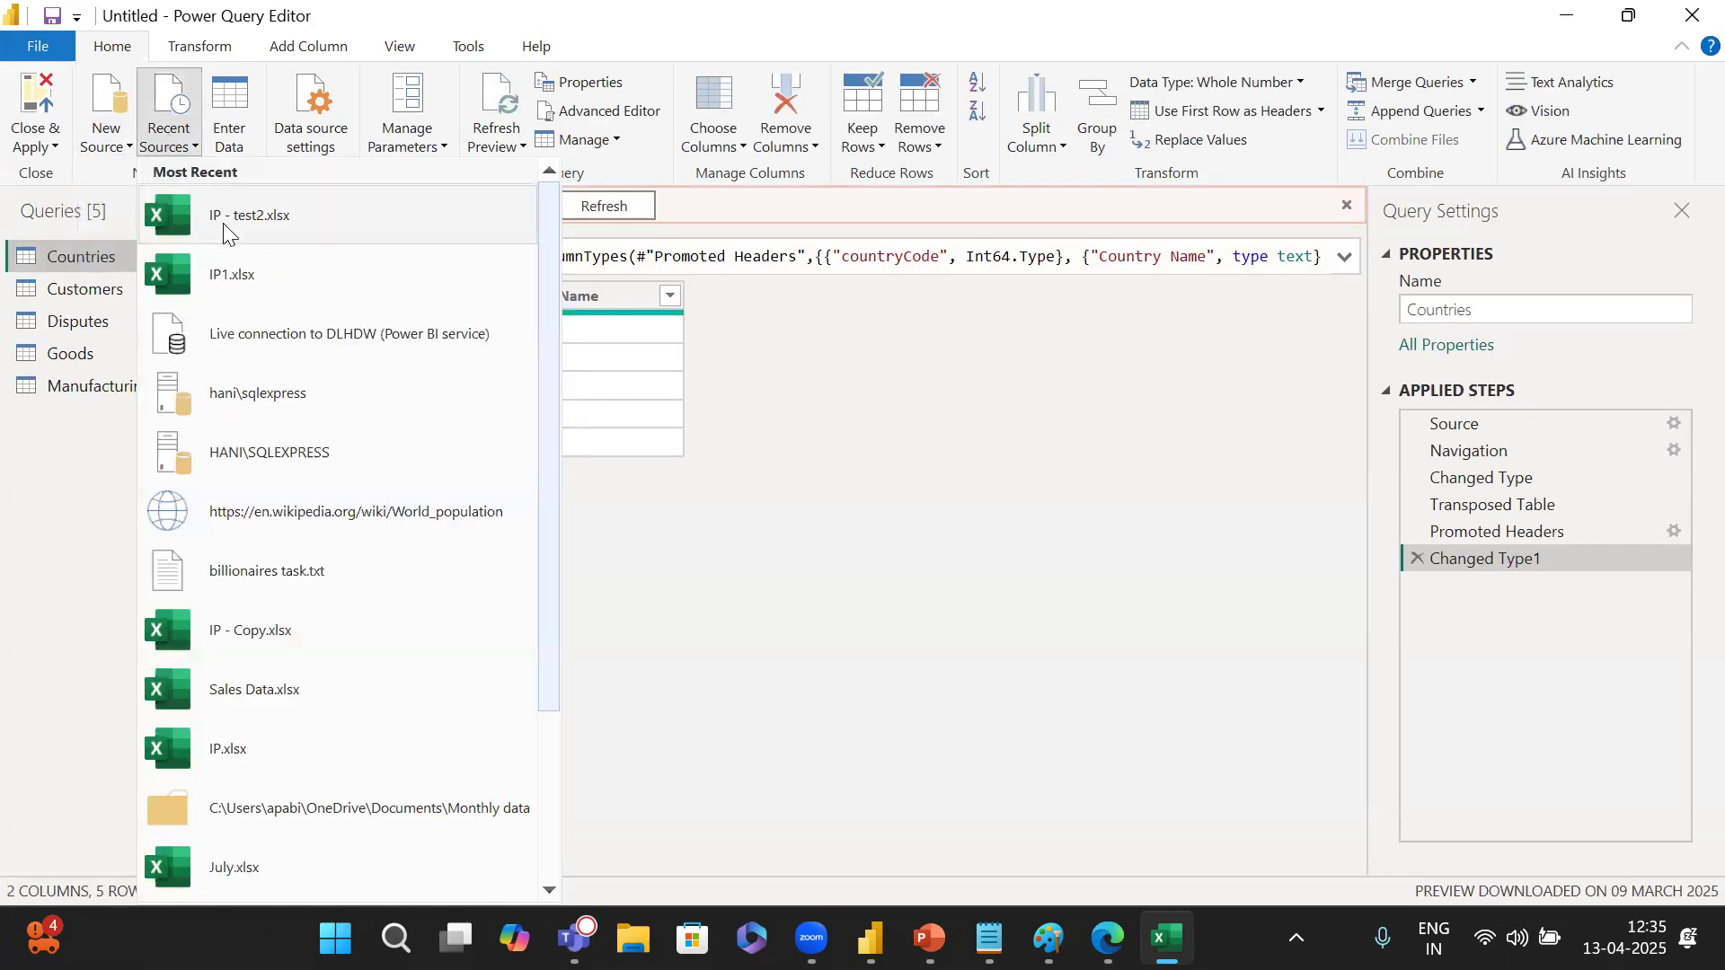
{"action": "left_click", "coordinate": [786, 575]}
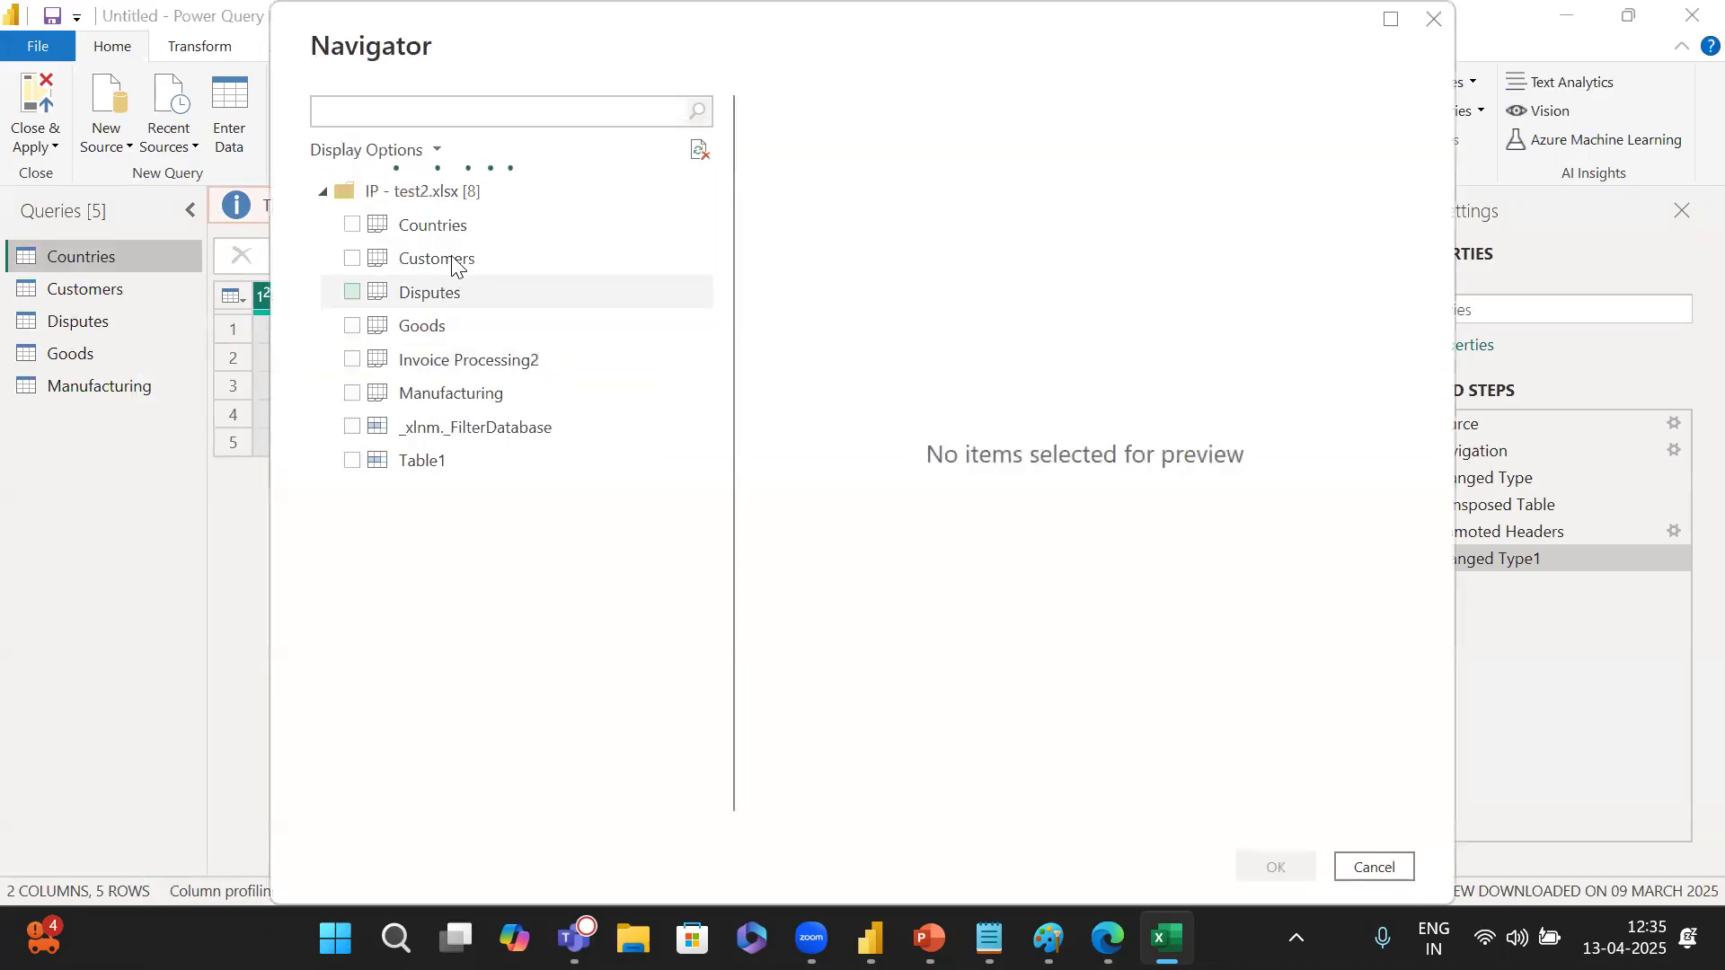
{"action": "left_click", "coordinate": [349, 362]}
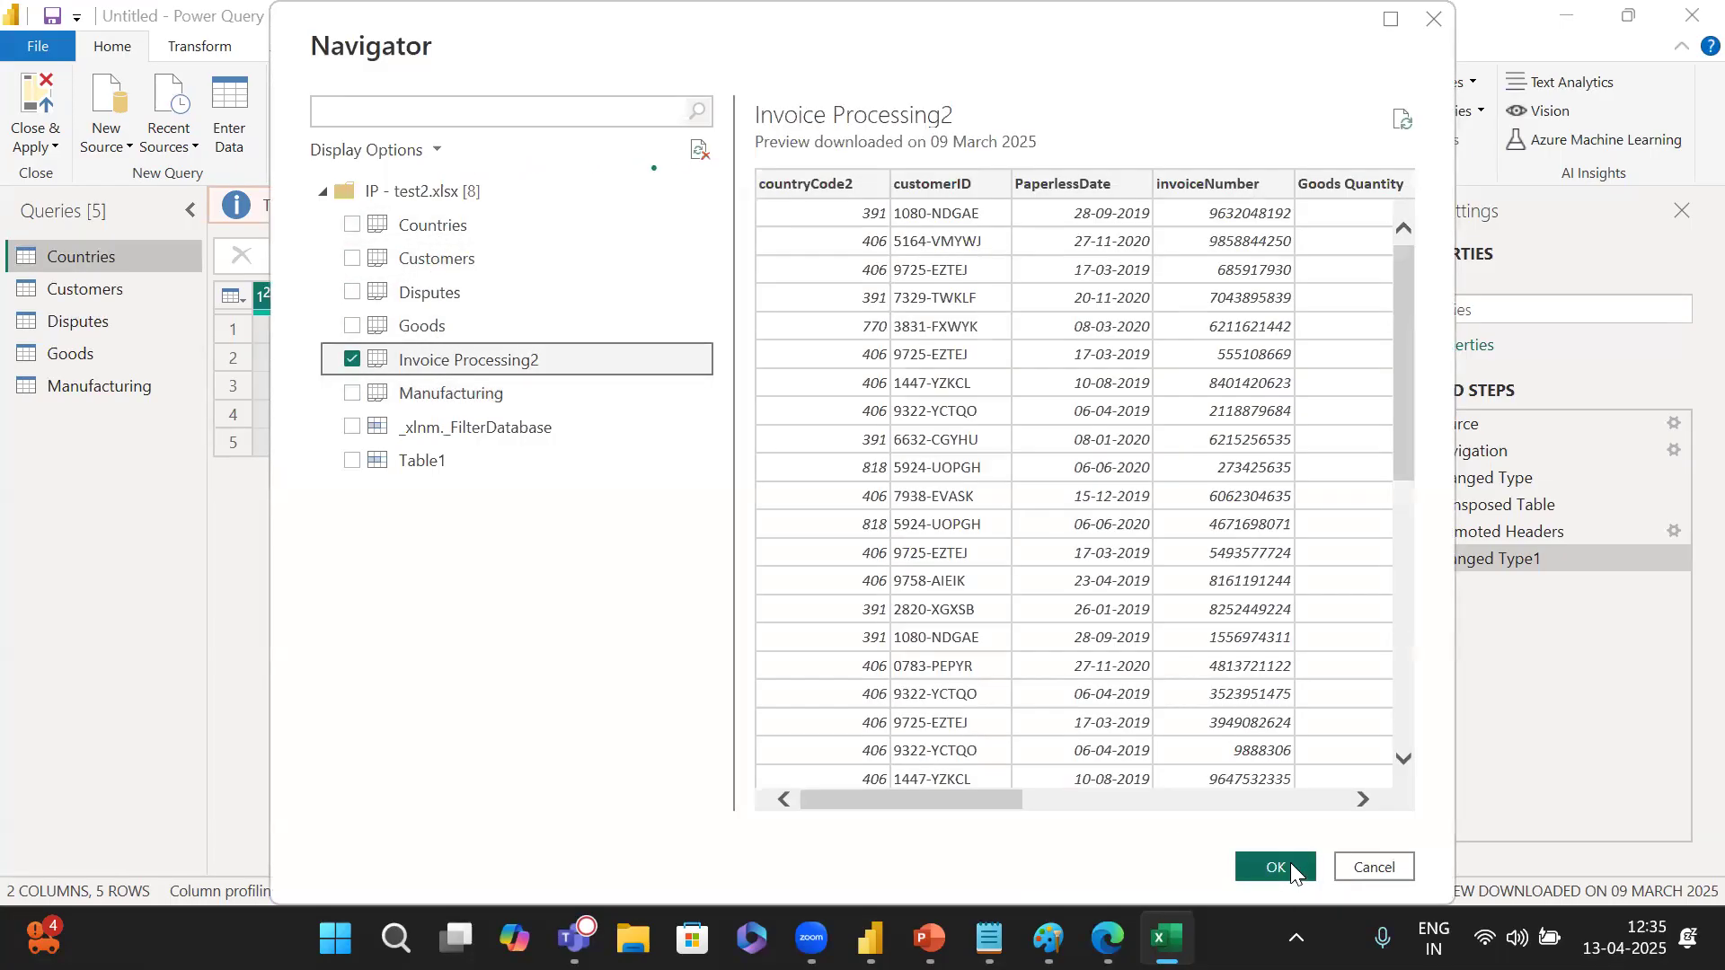
{"action": "left_click", "coordinate": [1276, 866]}
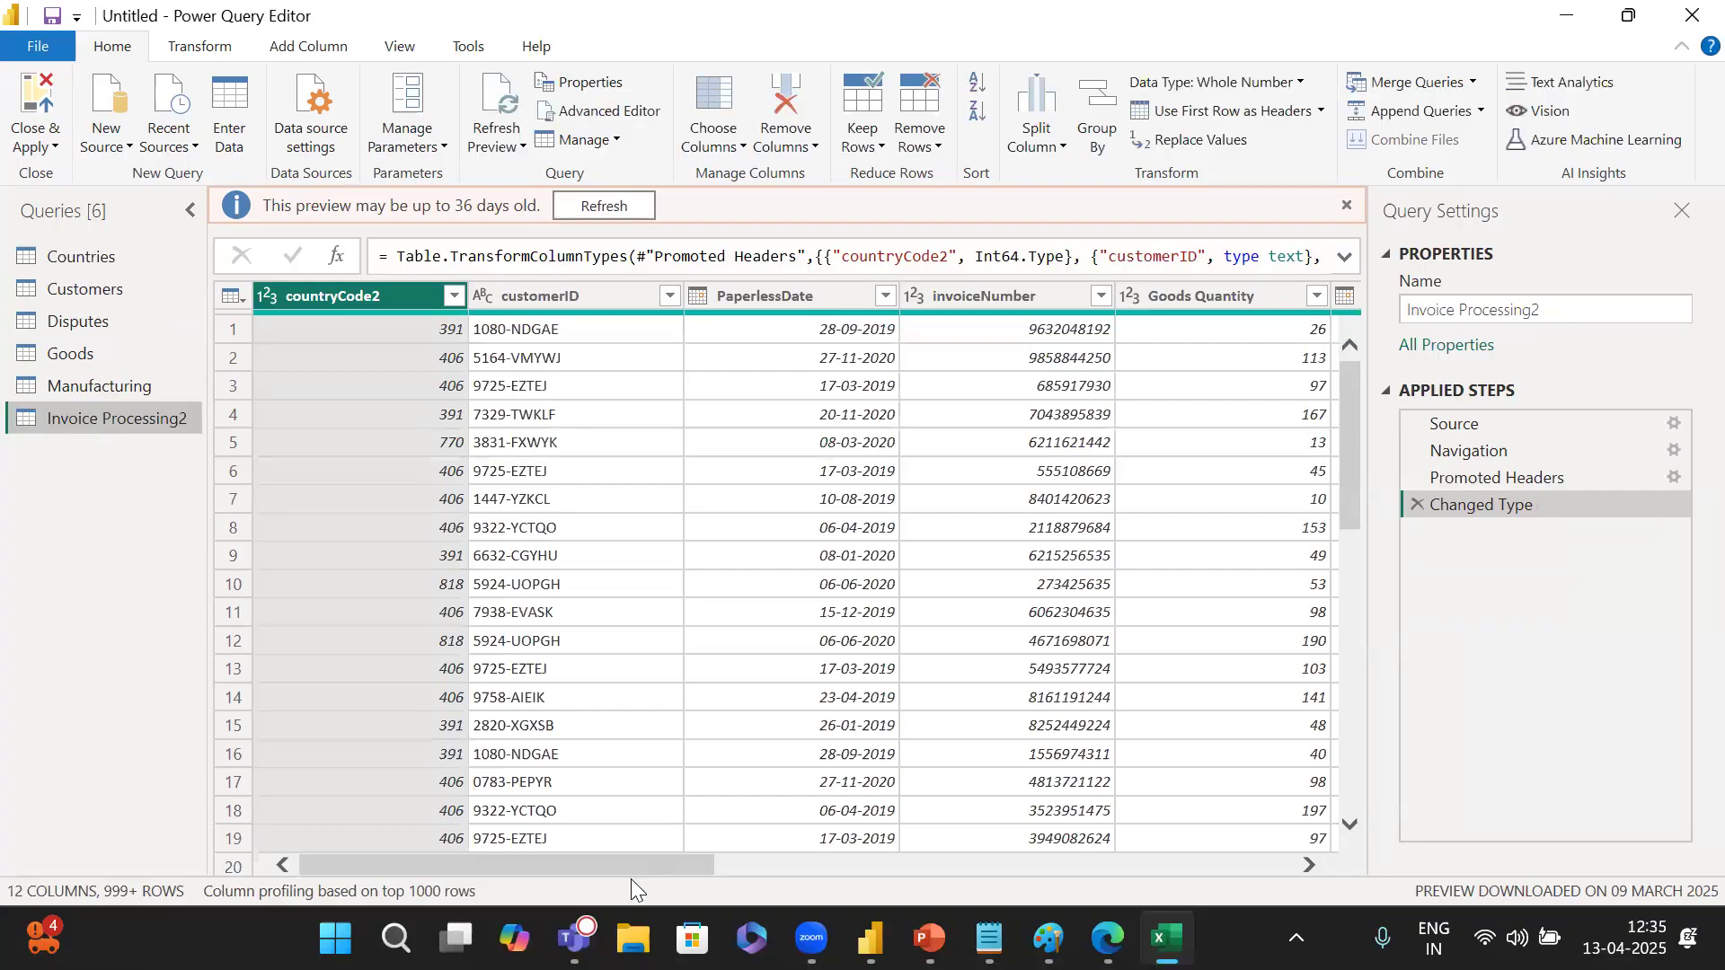
Examine the customerID column in Invoice Processing2 and compare it with the customer IDs and names in the Customers query.
{"action": "left_click_drag", "start_coordinate": [654, 867], "coordinate": [559, 900]}
{"action": "left_click", "coordinate": [636, 295]}
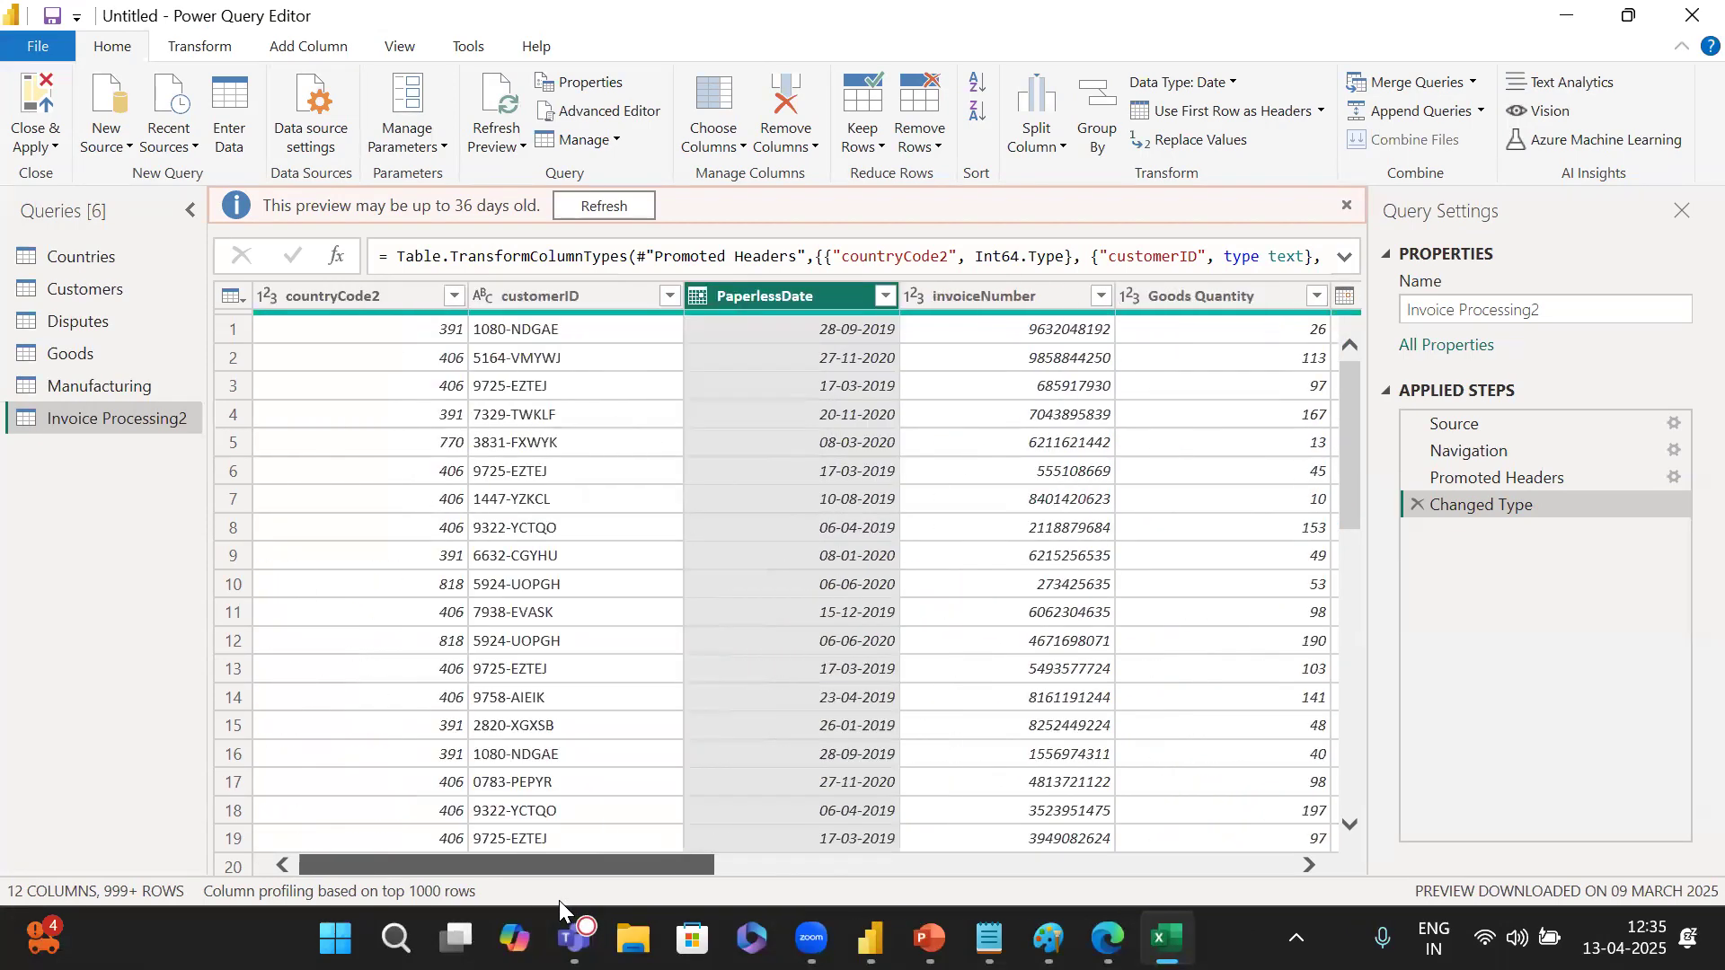
{"action": "left_click", "coordinate": [604, 299]}
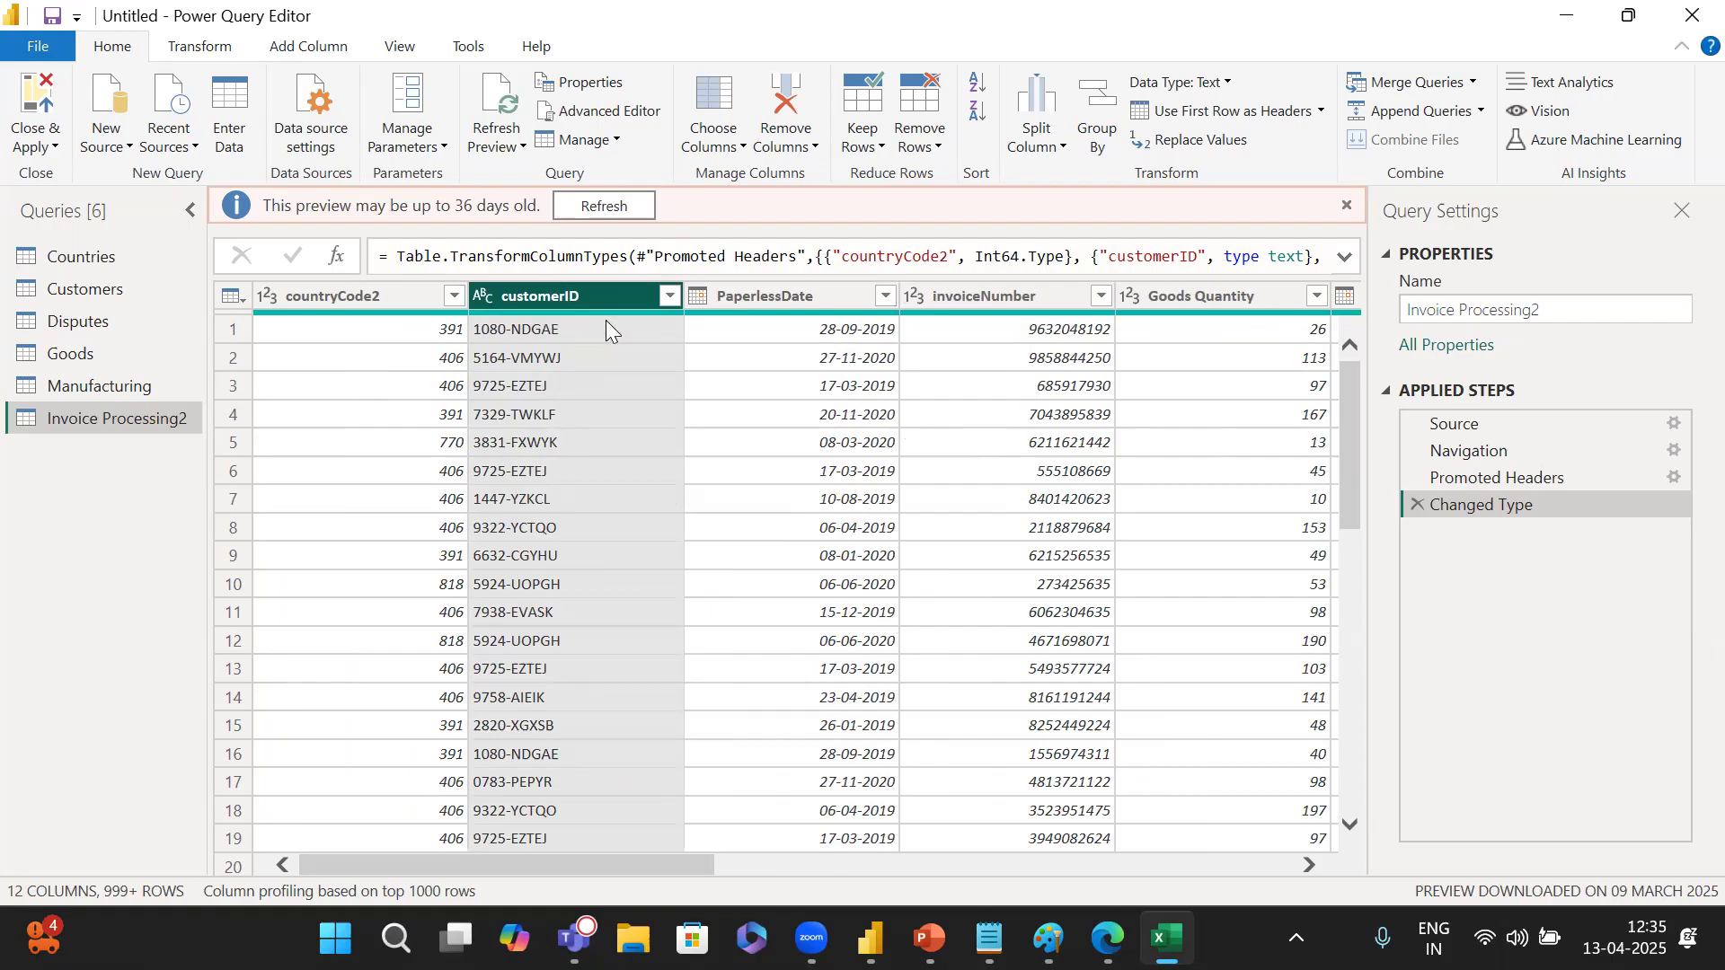
{"action": "left_click", "coordinate": [129, 281]}
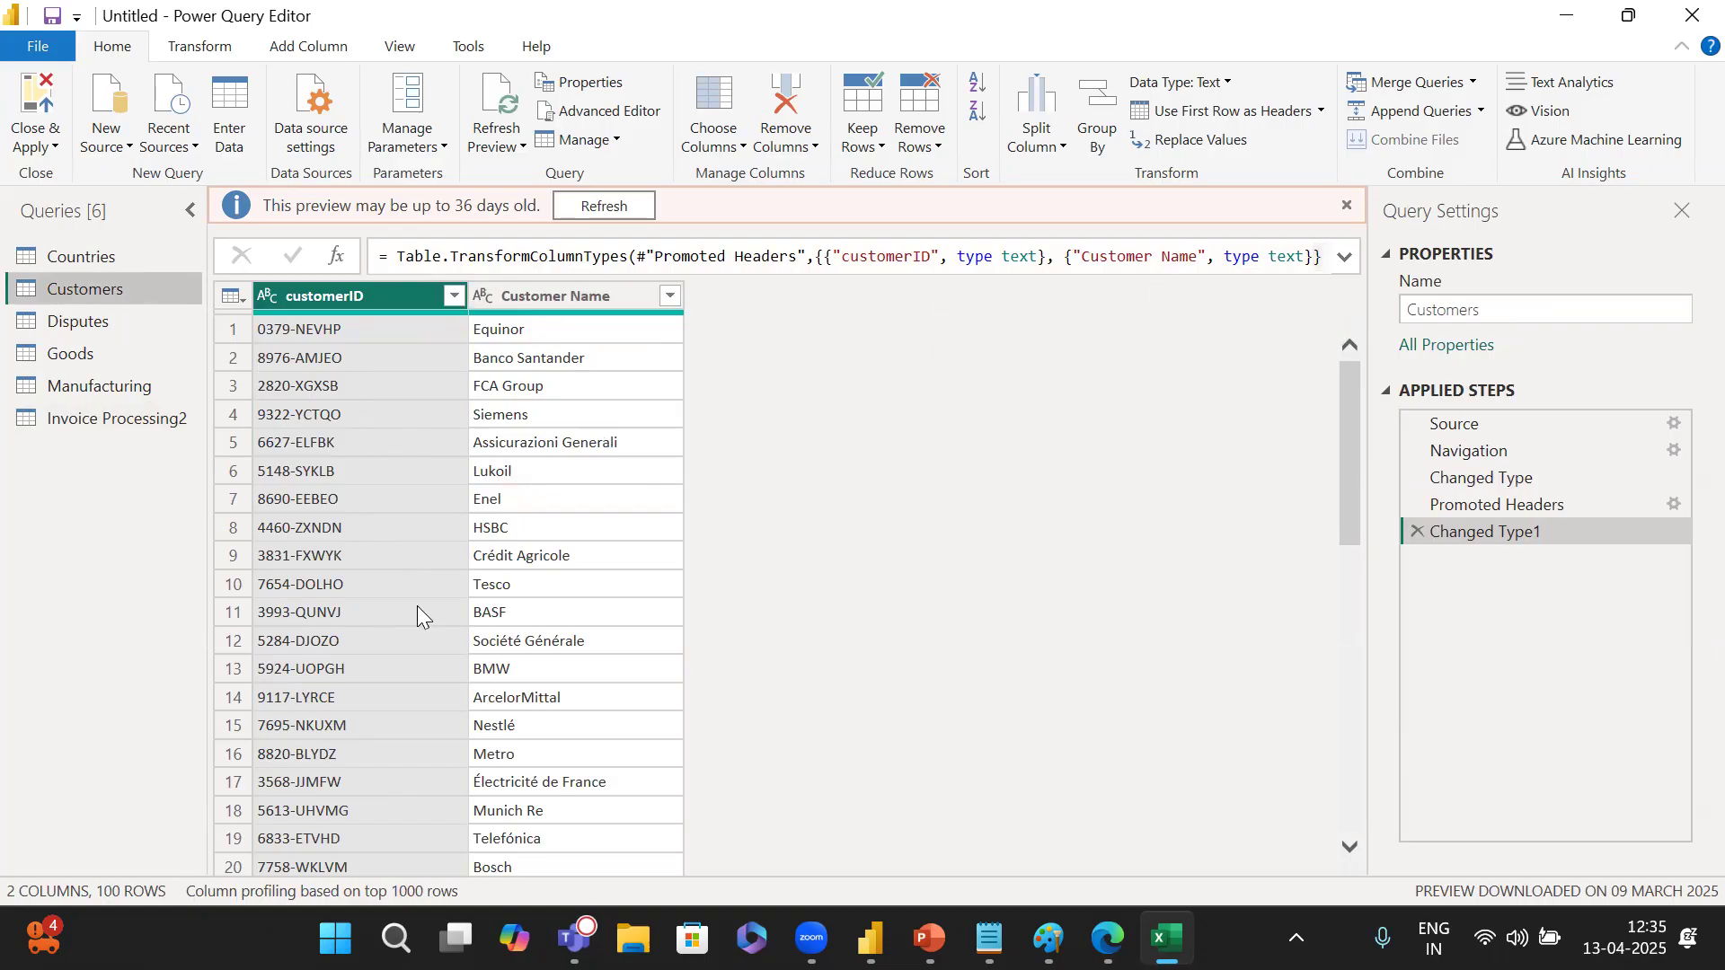
Examine the Goods ID column in Invoice Processing2 and compare it with the goods details in the Goods query.
{"action": "left_click", "coordinate": [116, 417]}
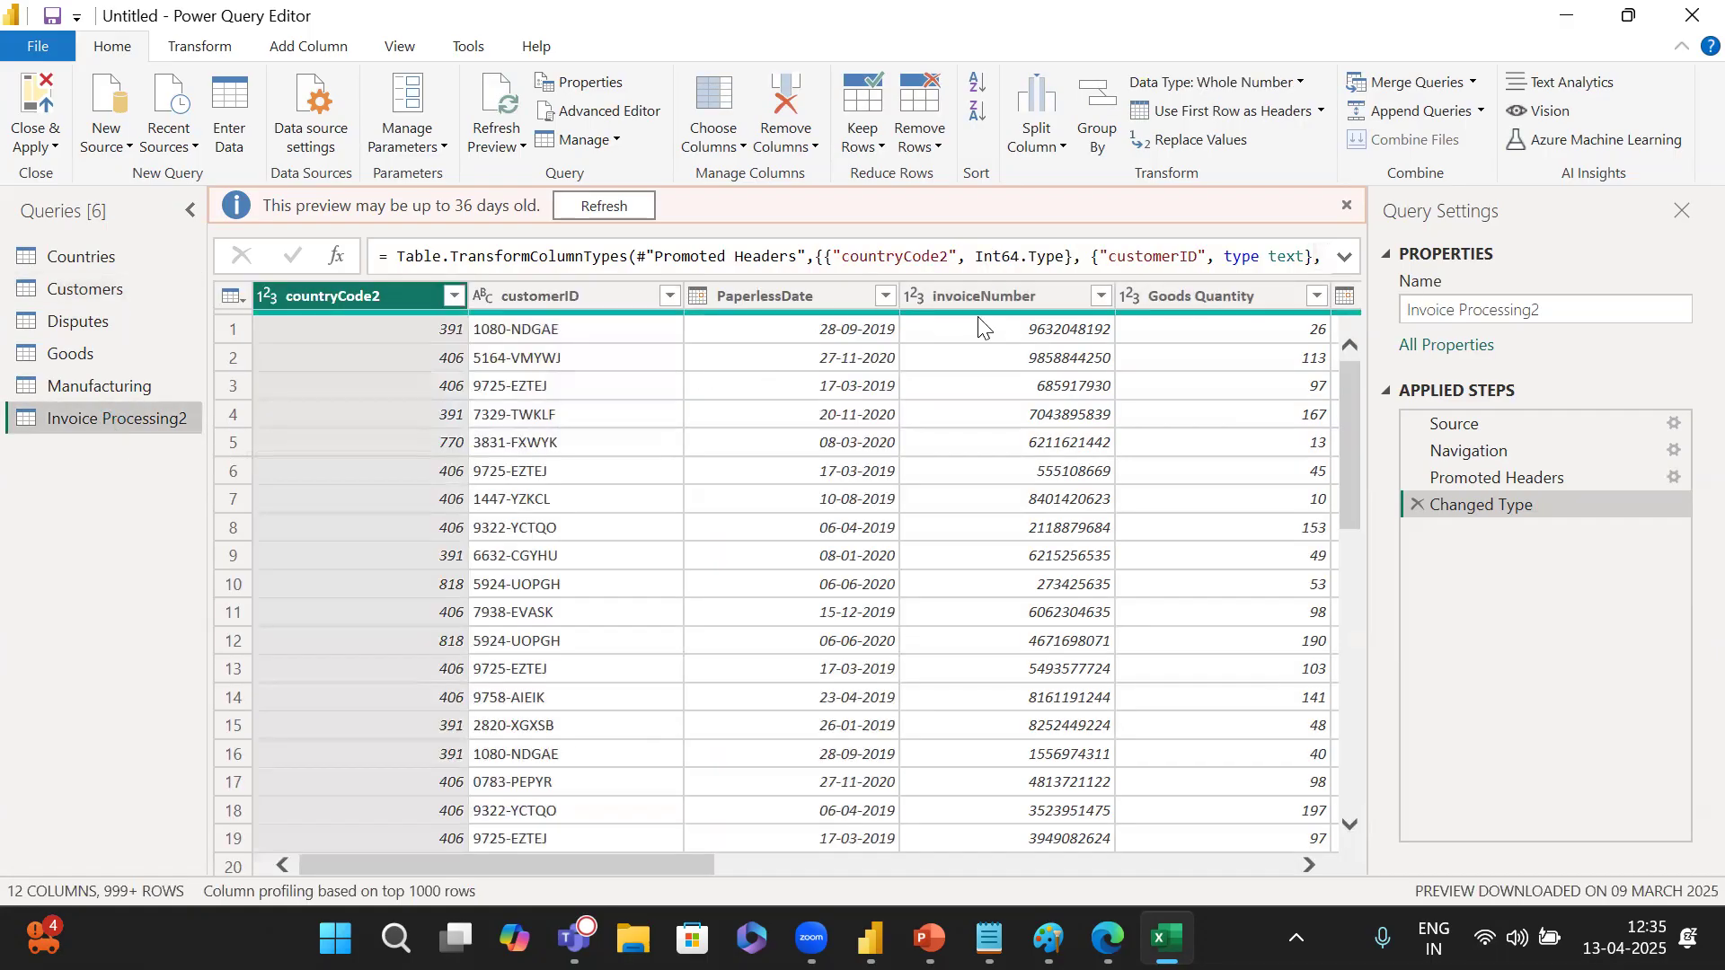
{"action": "scroll", "coordinate": [654, 377], "scroll_direction": "right", "scroll_amount": 1}
{"action": "scroll", "coordinate": [653, 377], "scroll_direction": "right", "scroll_amount": 6}
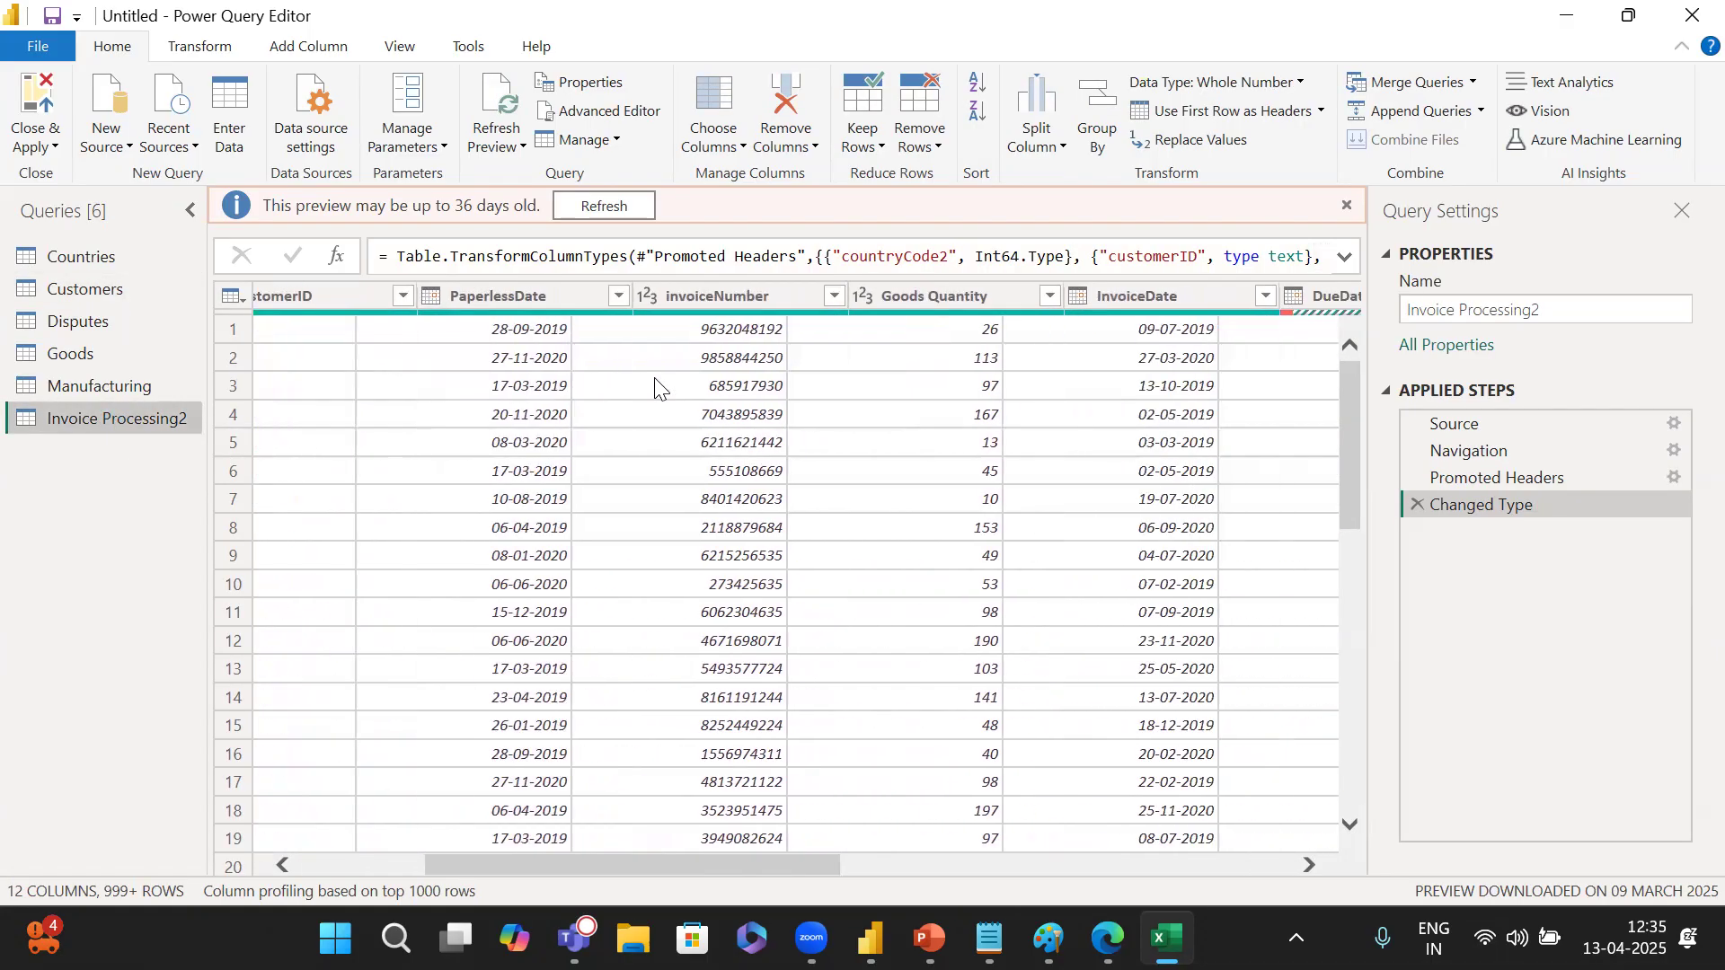
{"action": "scroll", "coordinate": [655, 384], "scroll_direction": "right", "scroll_amount": 5}
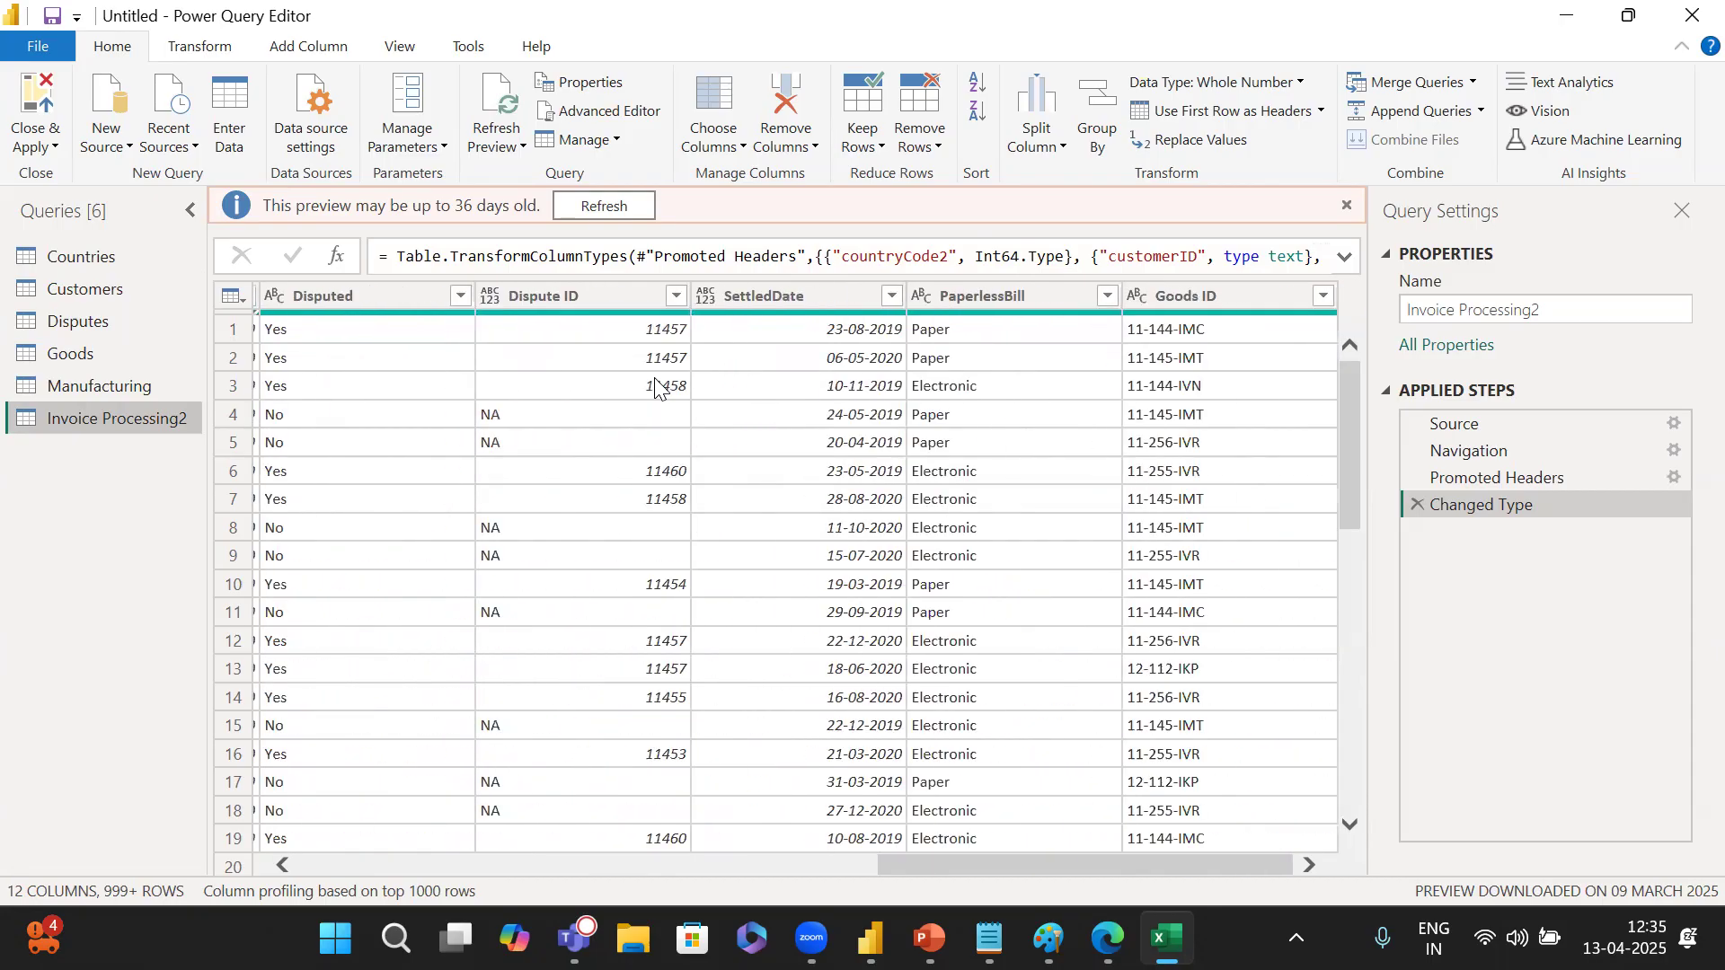
{"action": "left_click", "coordinate": [1225, 292]}
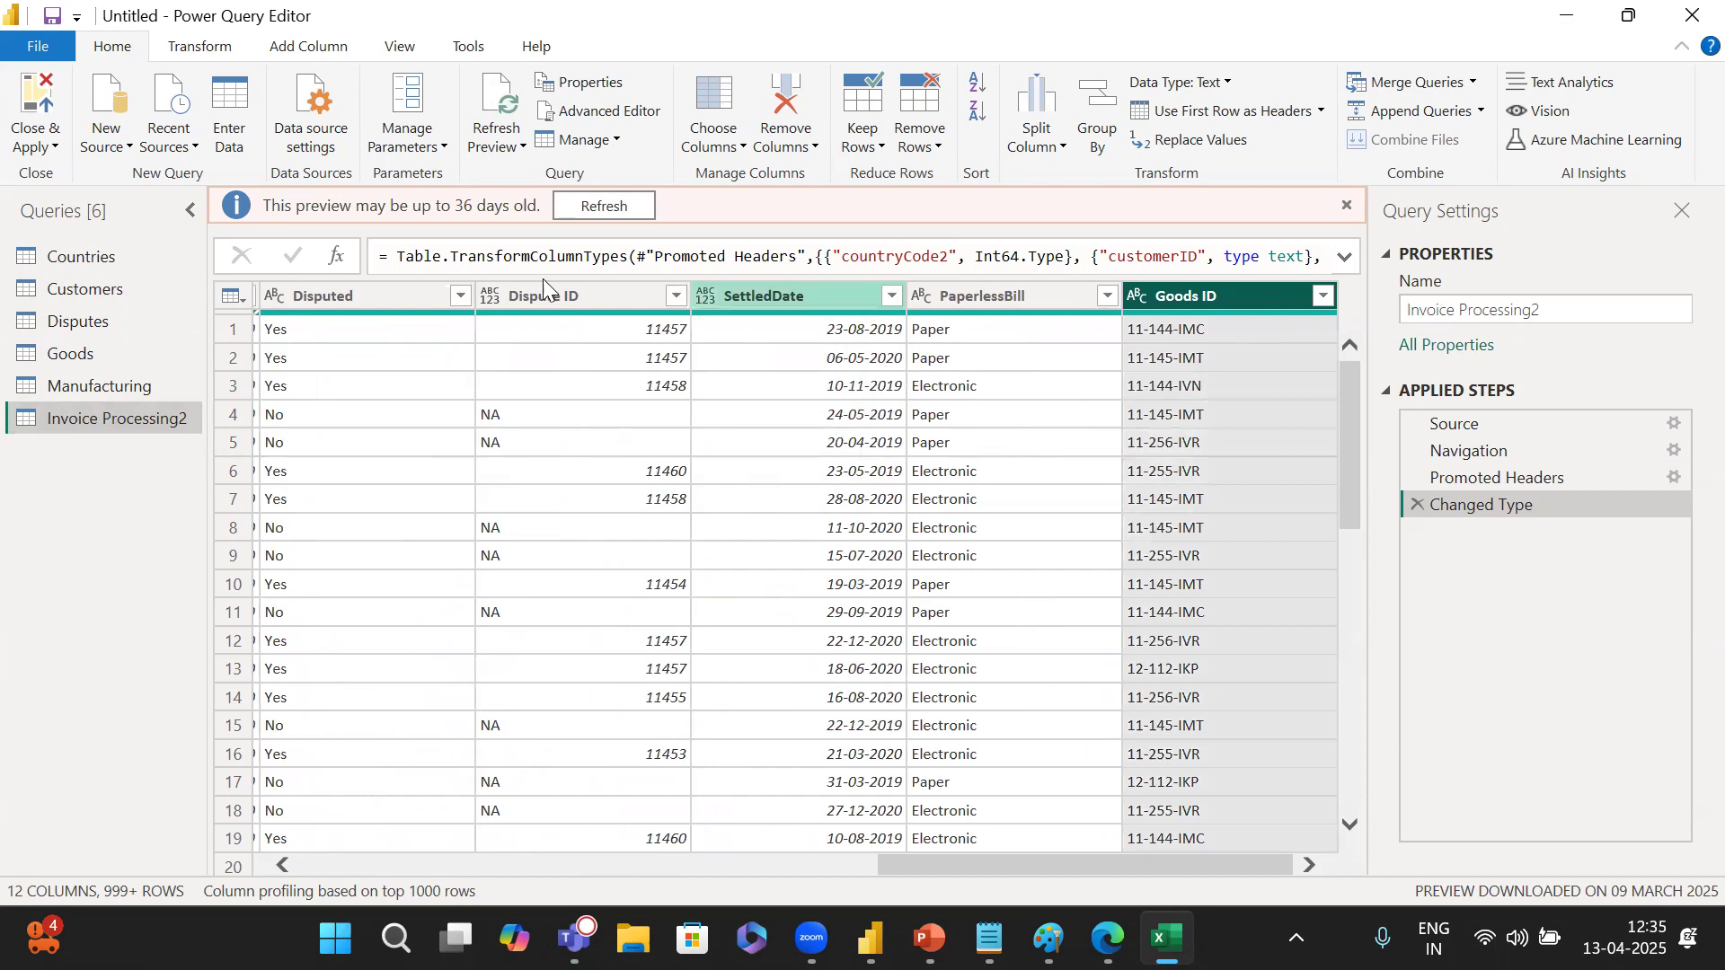
{"action": "left_click", "coordinate": [94, 352]}
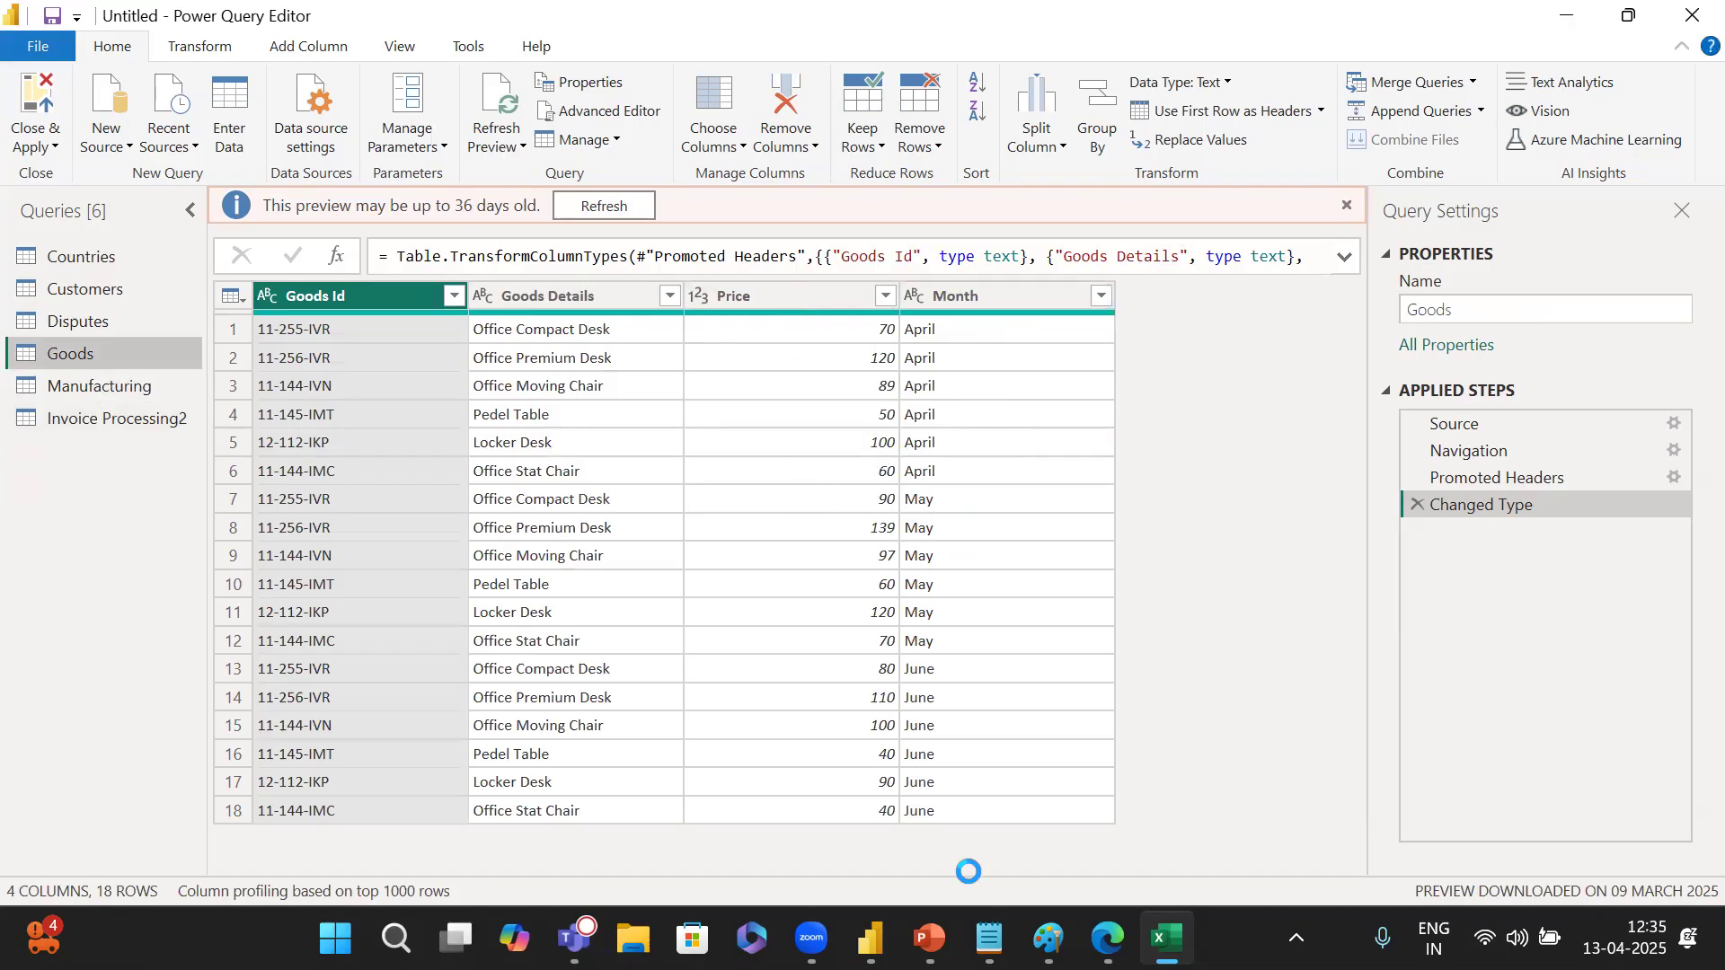
Compare the country codes in Invoice Processing2 with the Countries query, and review the invoice table's PaperlessDate and other date columns.
{"action": "left_click", "coordinate": [117, 417]}
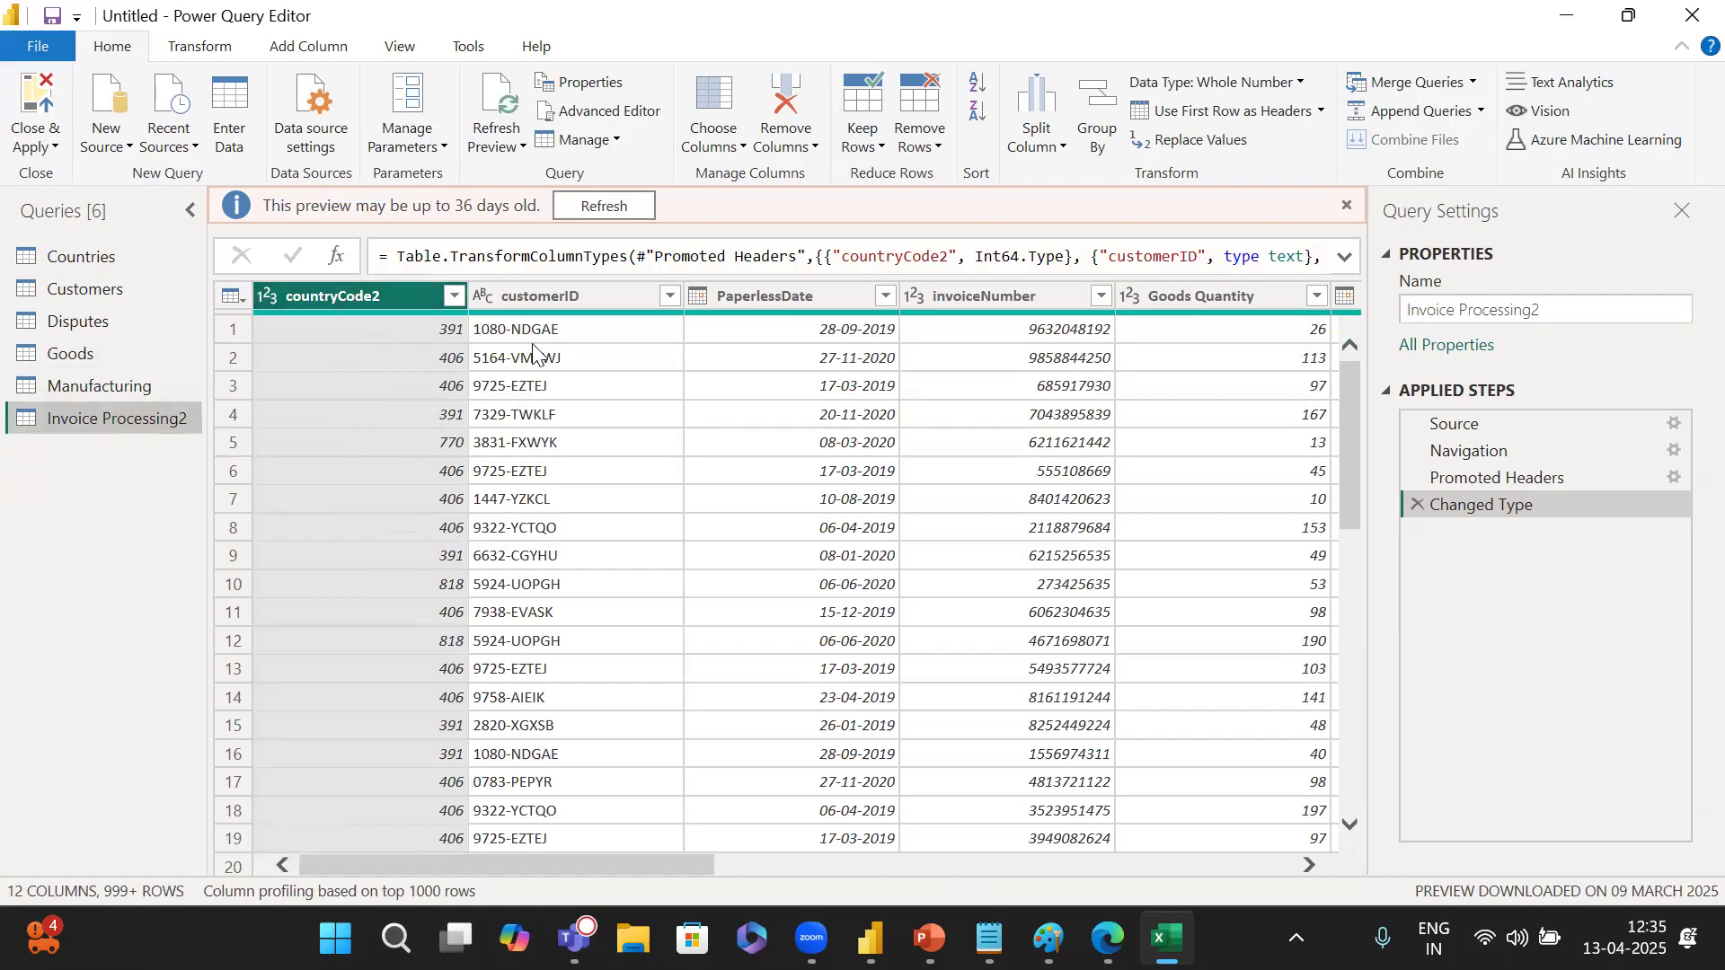
{"action": "left_click", "coordinate": [59, 260]}
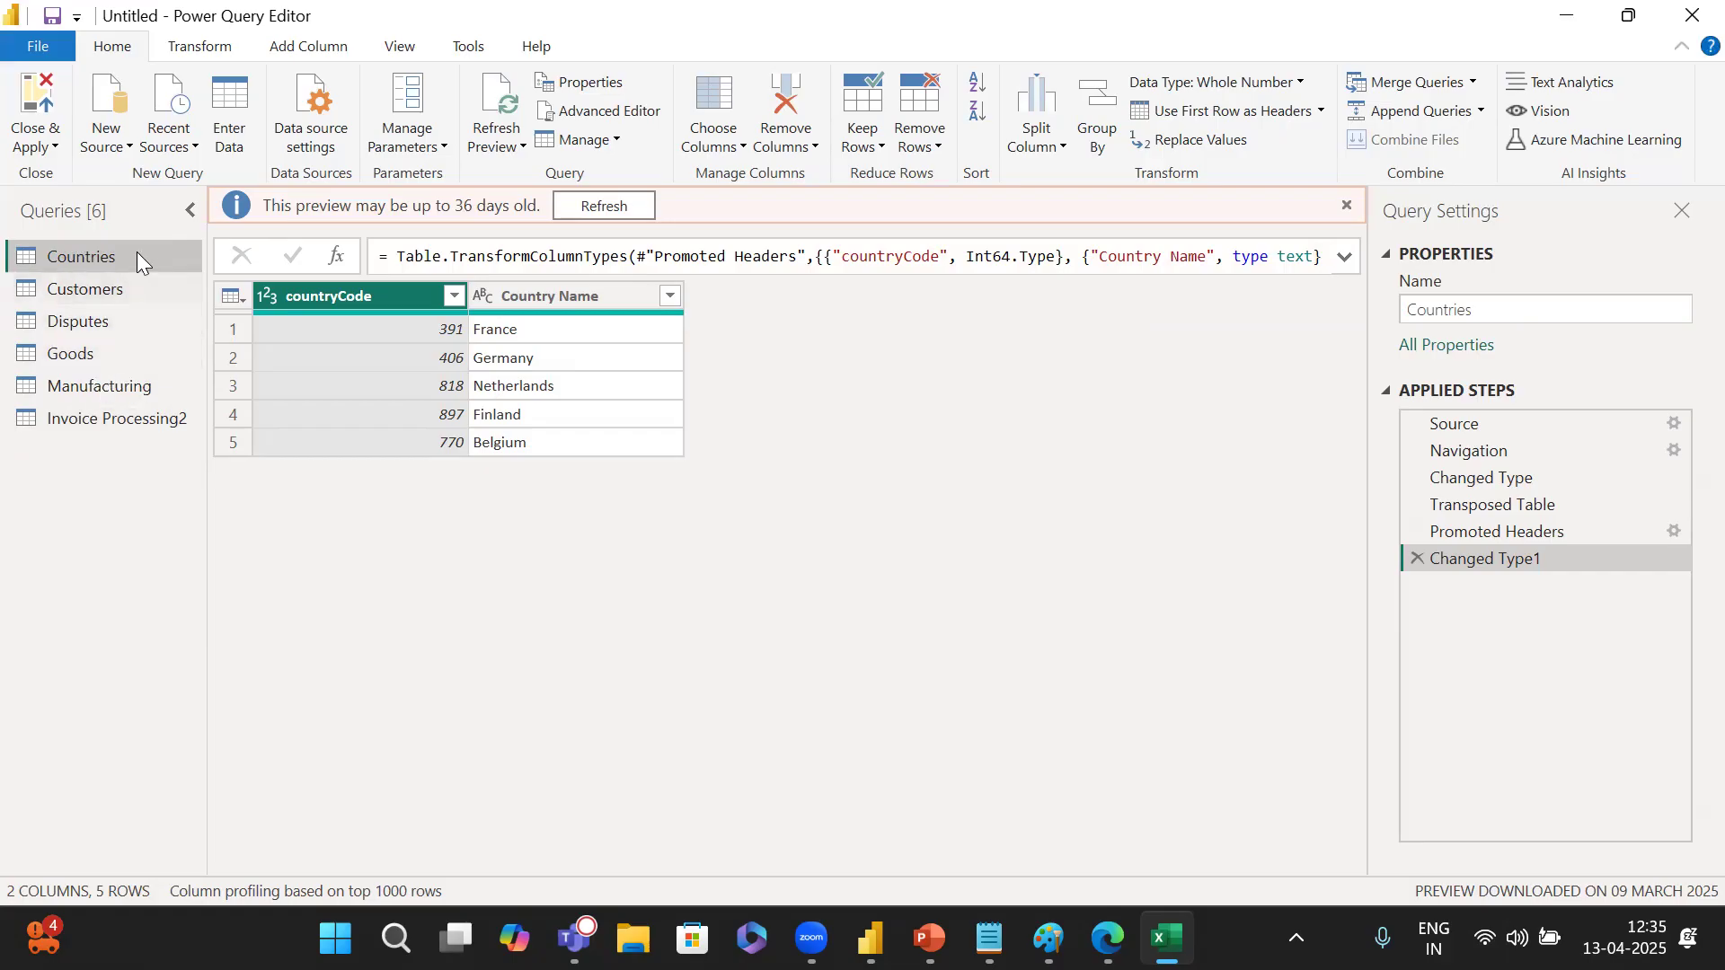
{"action": "left_click", "coordinate": [144, 419]}
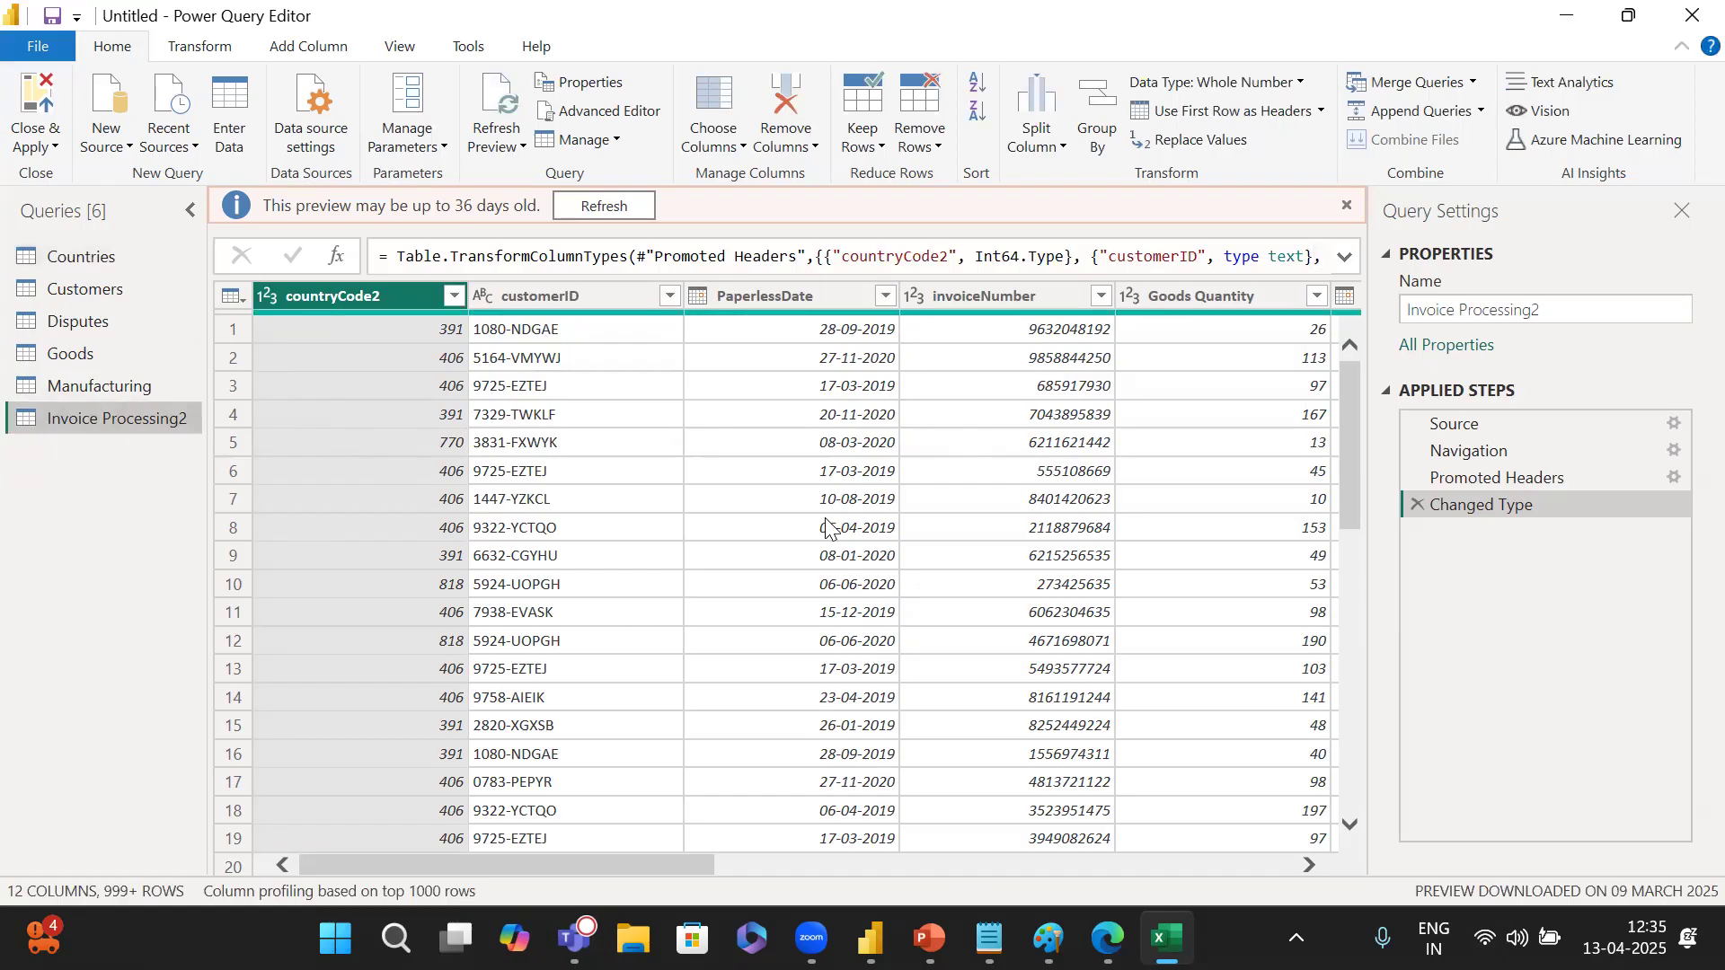
{"action": "left_click", "coordinate": [838, 305]}
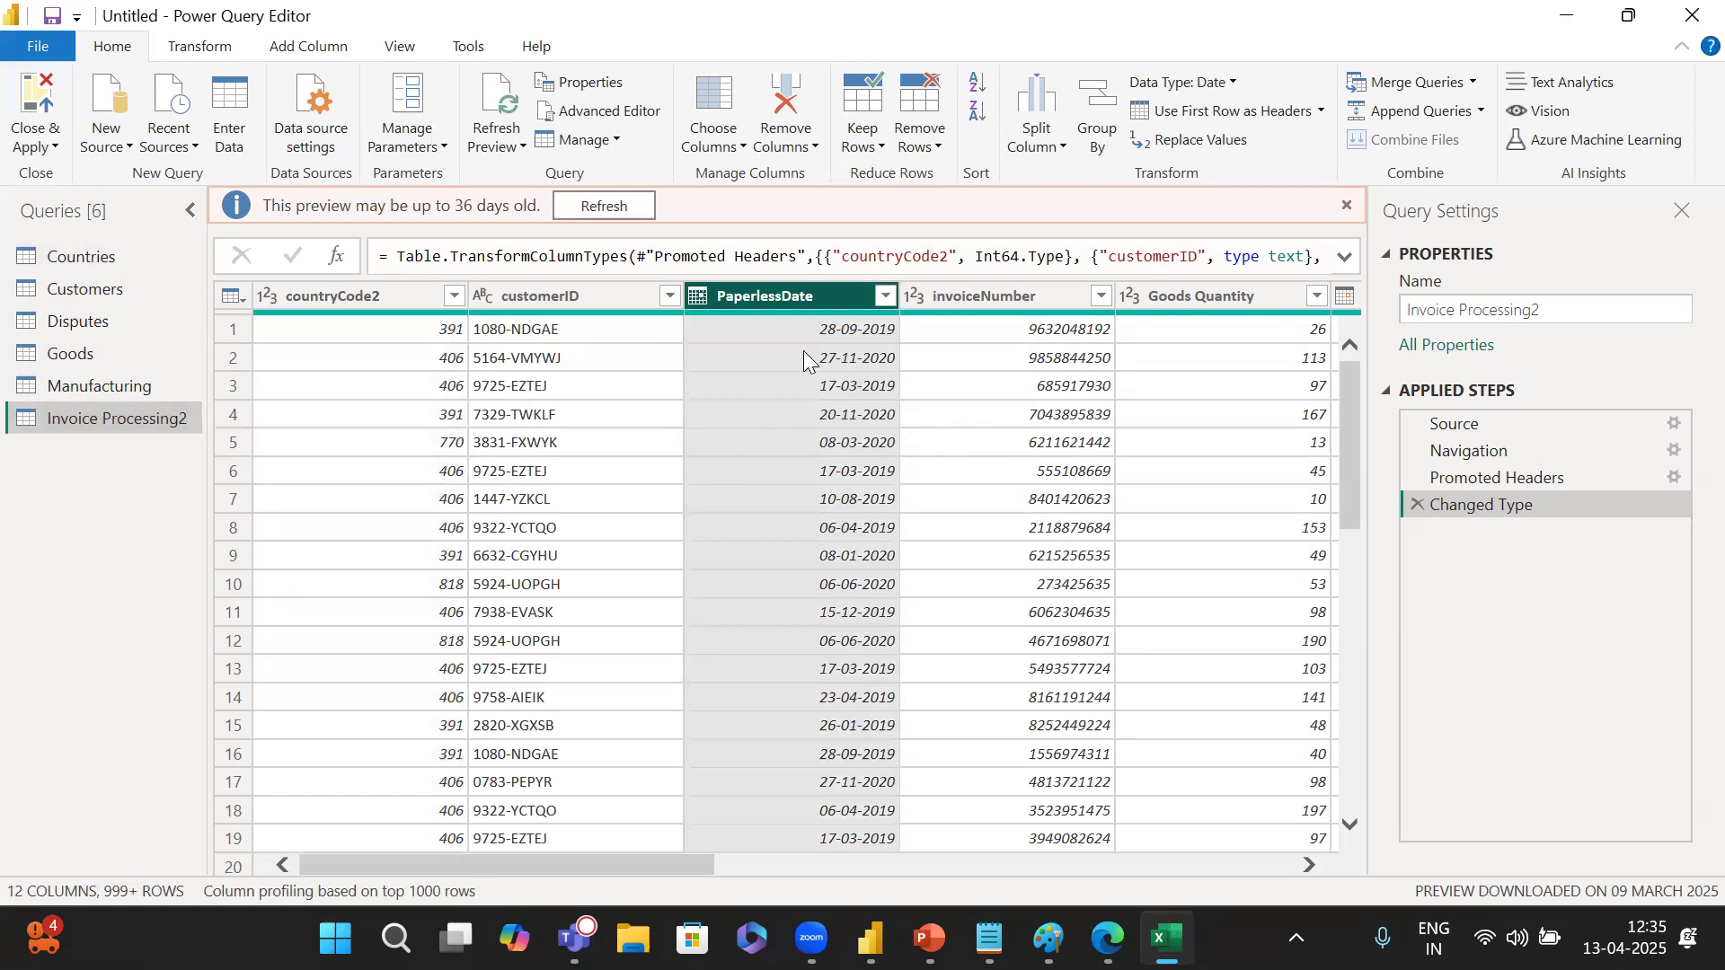
{"action": "mouse_move", "coordinate": [716, 315]}
{"action": "scroll", "coordinate": [411, 470], "scroll_direction": "right", "scroll_amount": 5}
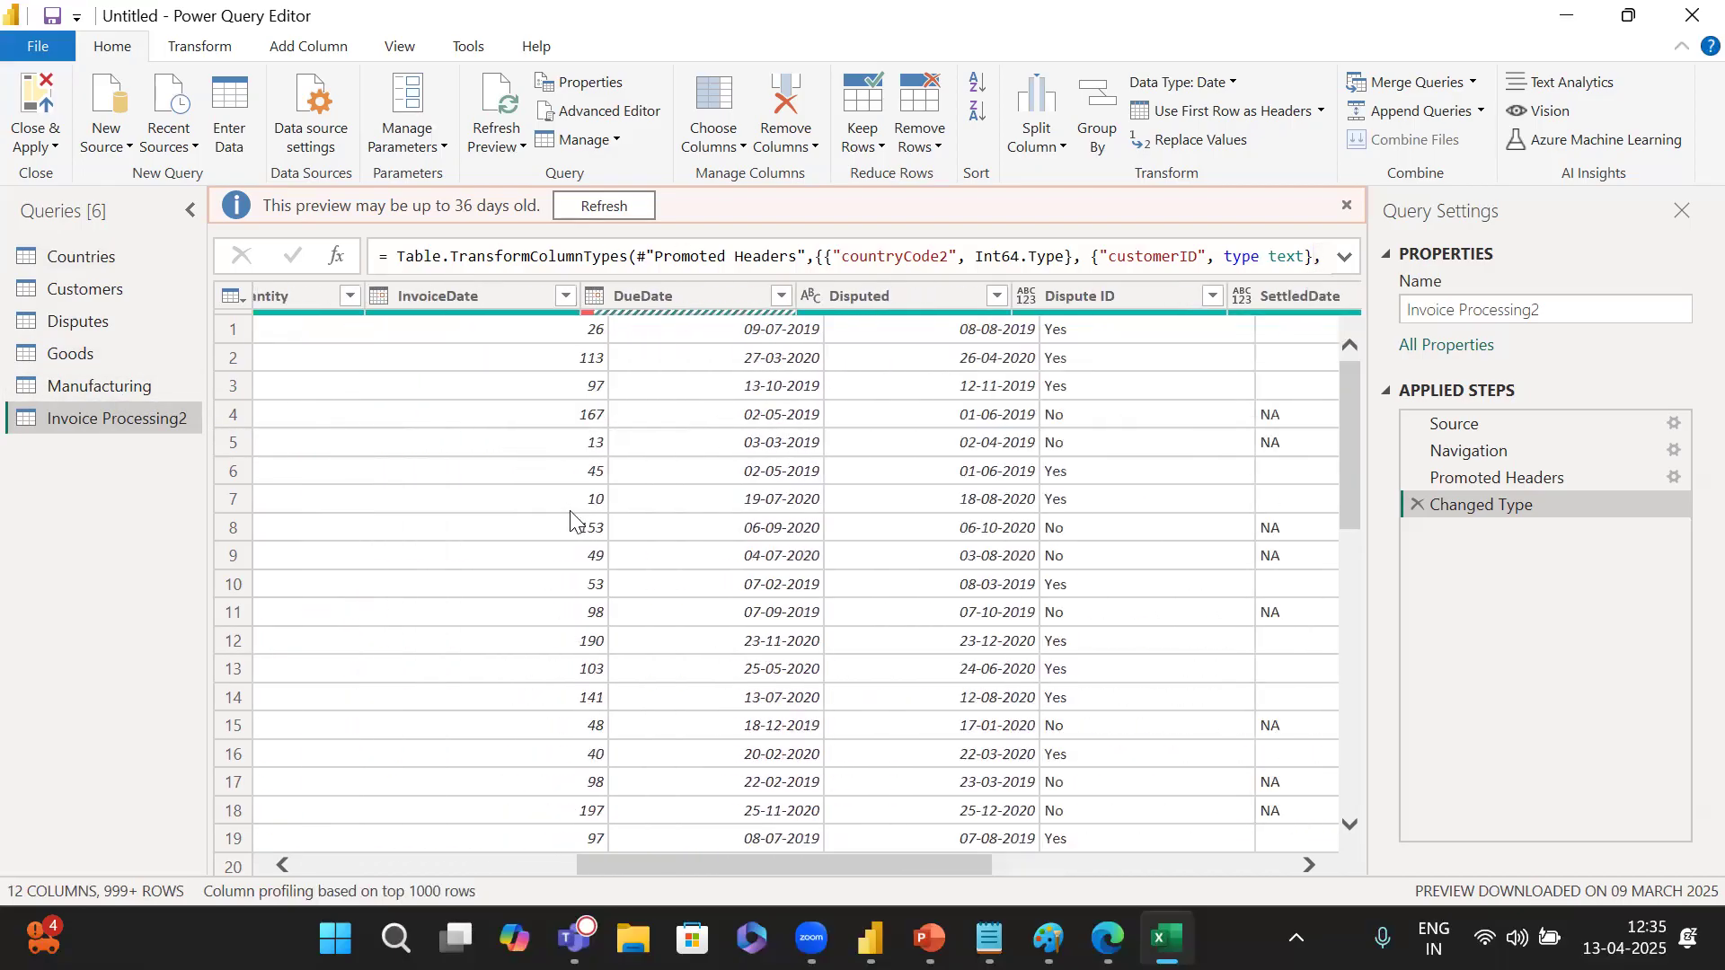
Compare the countryCode2, customerID and PaperlessDate columns of Invoice Processing2 with the Countries, Customers, Disputes and Goods queries.
{"action": "scroll", "coordinate": [572, 521], "scroll_direction": "left", "scroll_amount": 5}
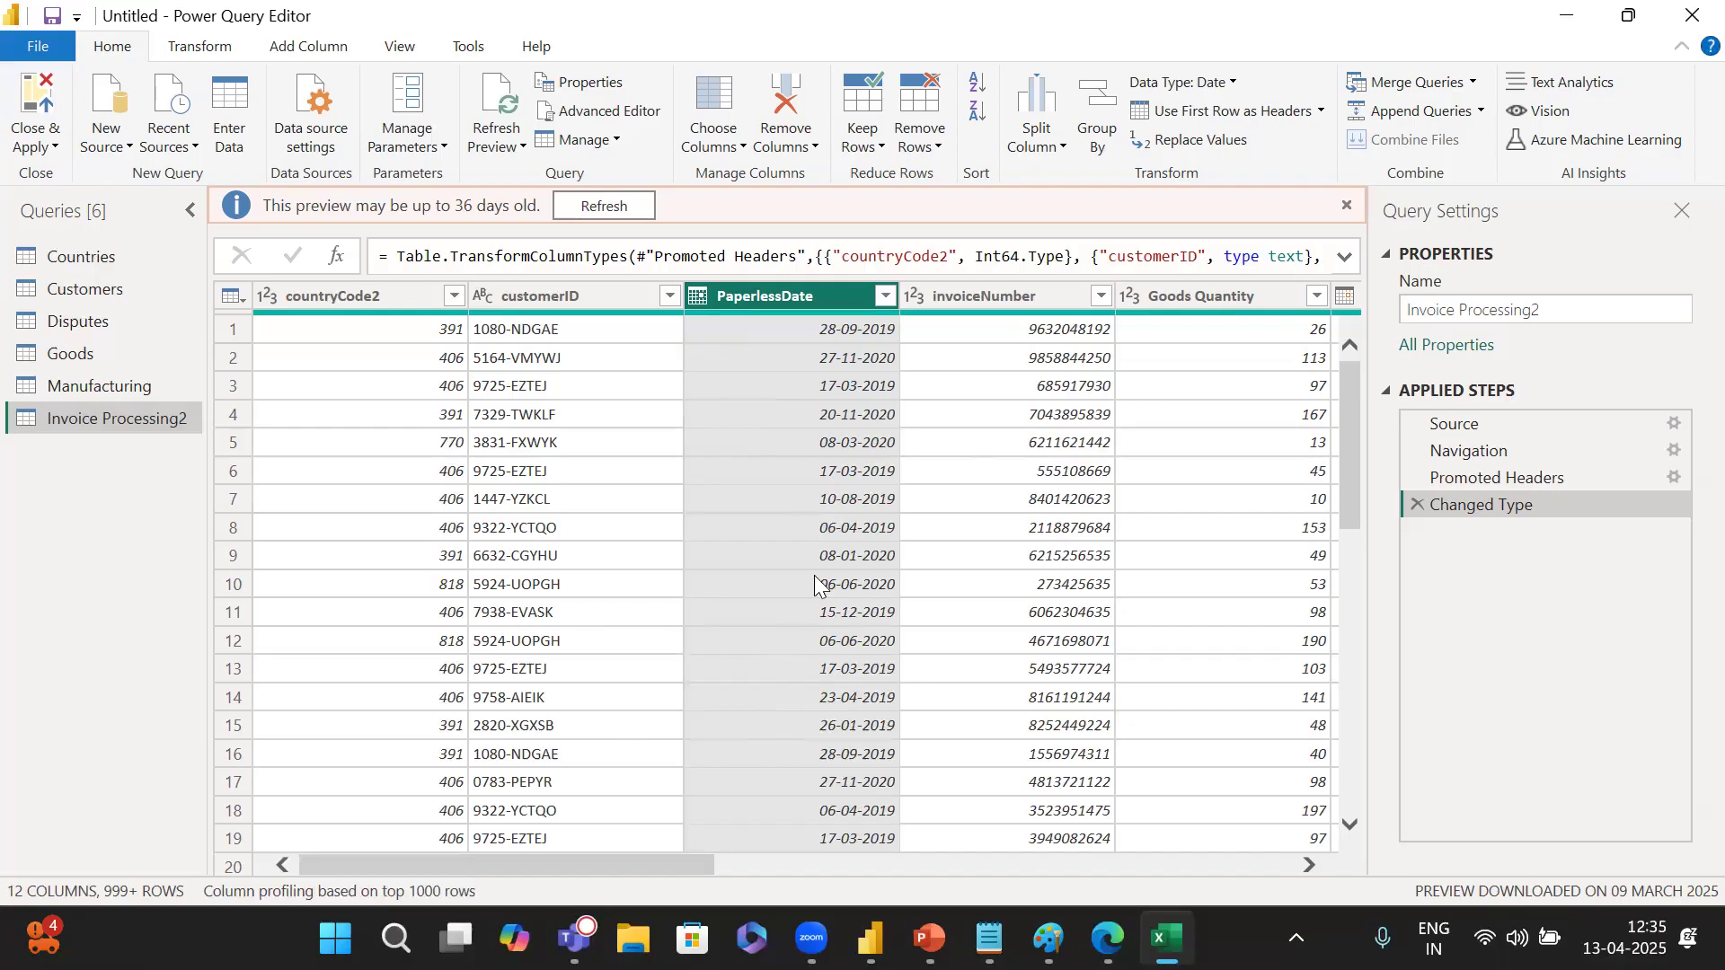
{"action": "left_click", "coordinate": [126, 258]}
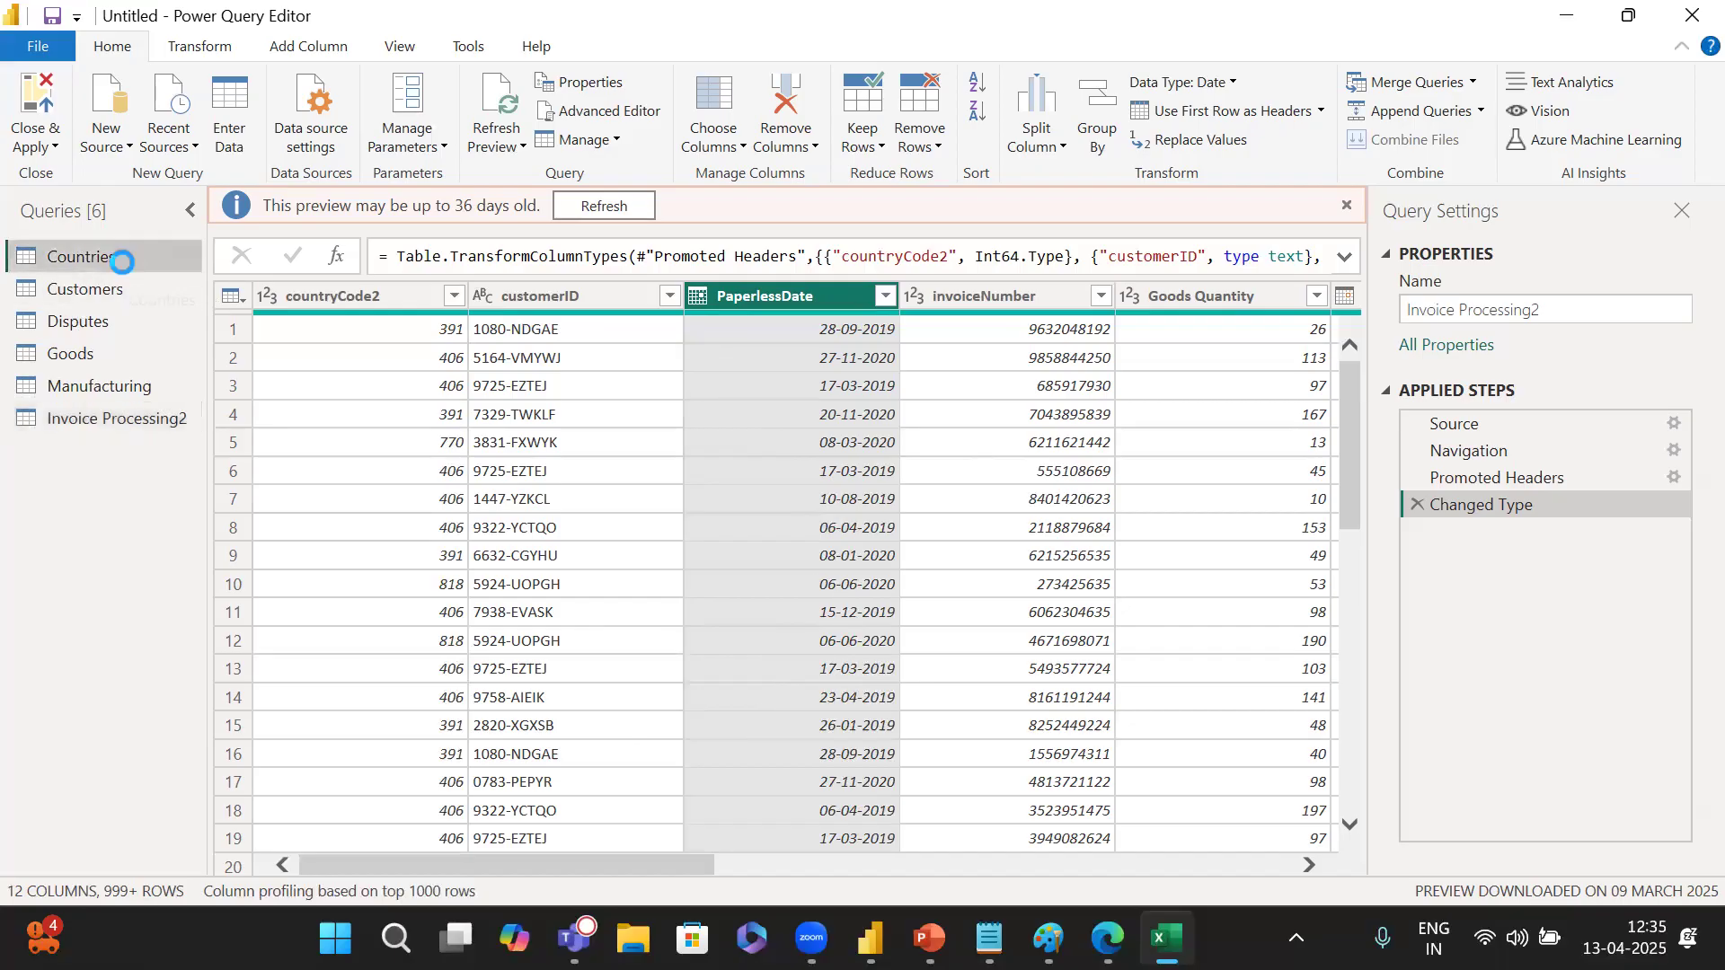
{"action": "left_click", "coordinate": [131, 287]}
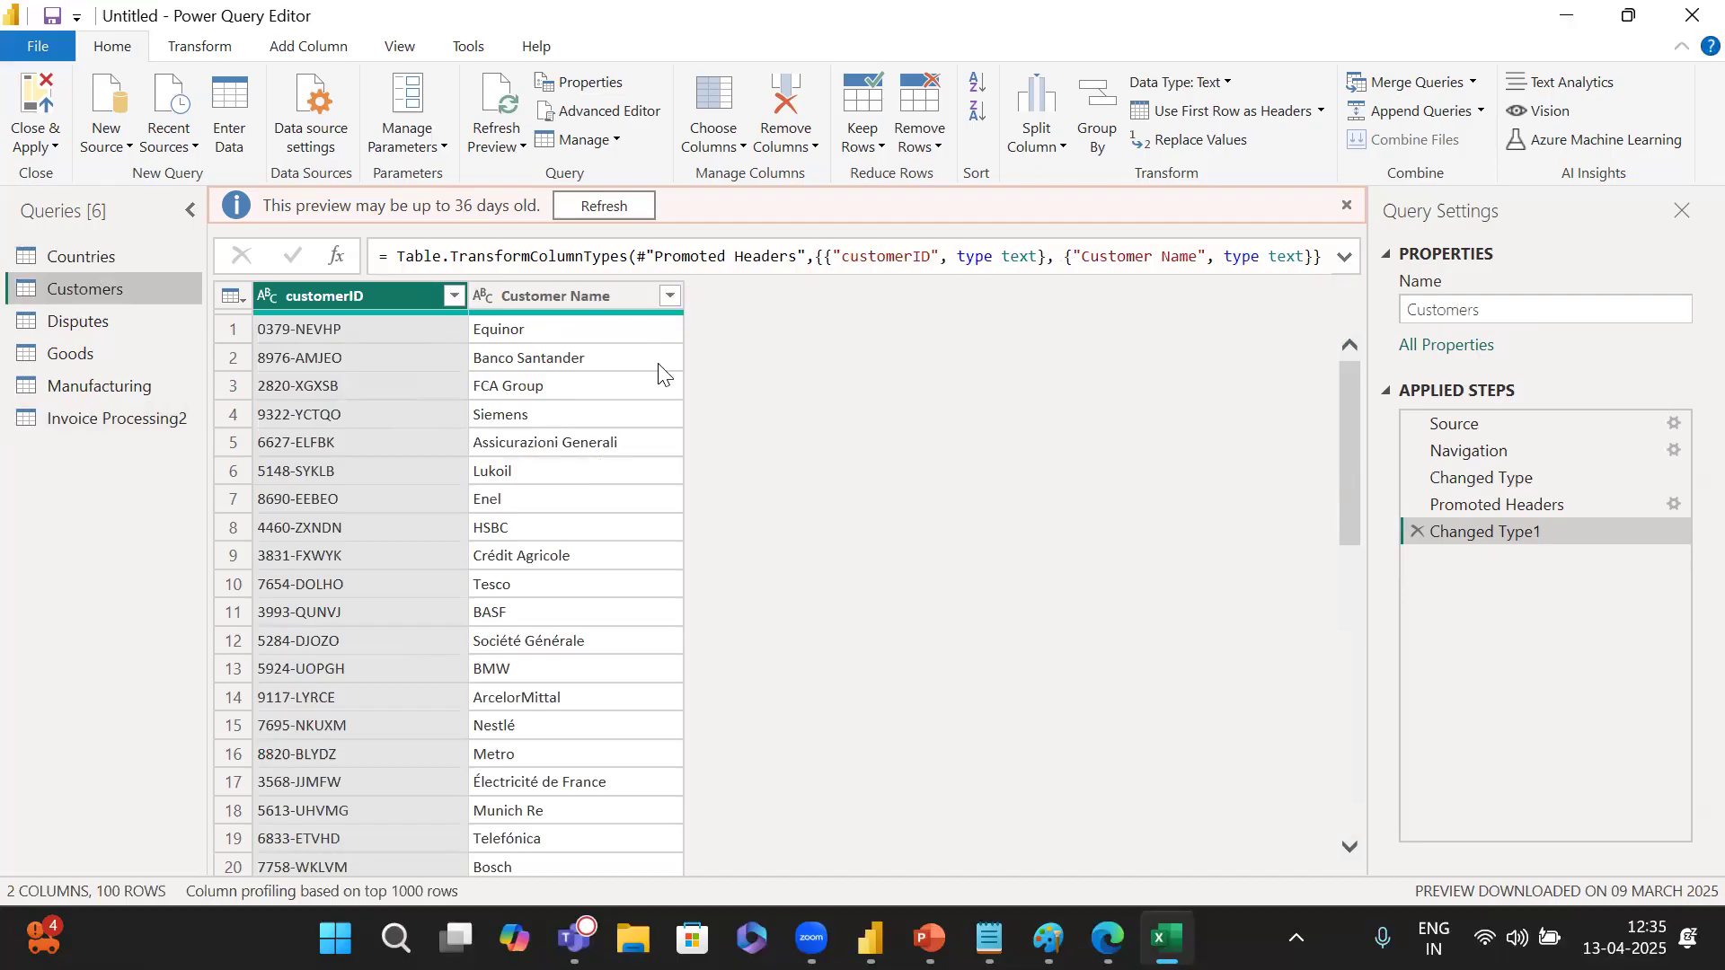
{"action": "left_click", "coordinate": [103, 262]}
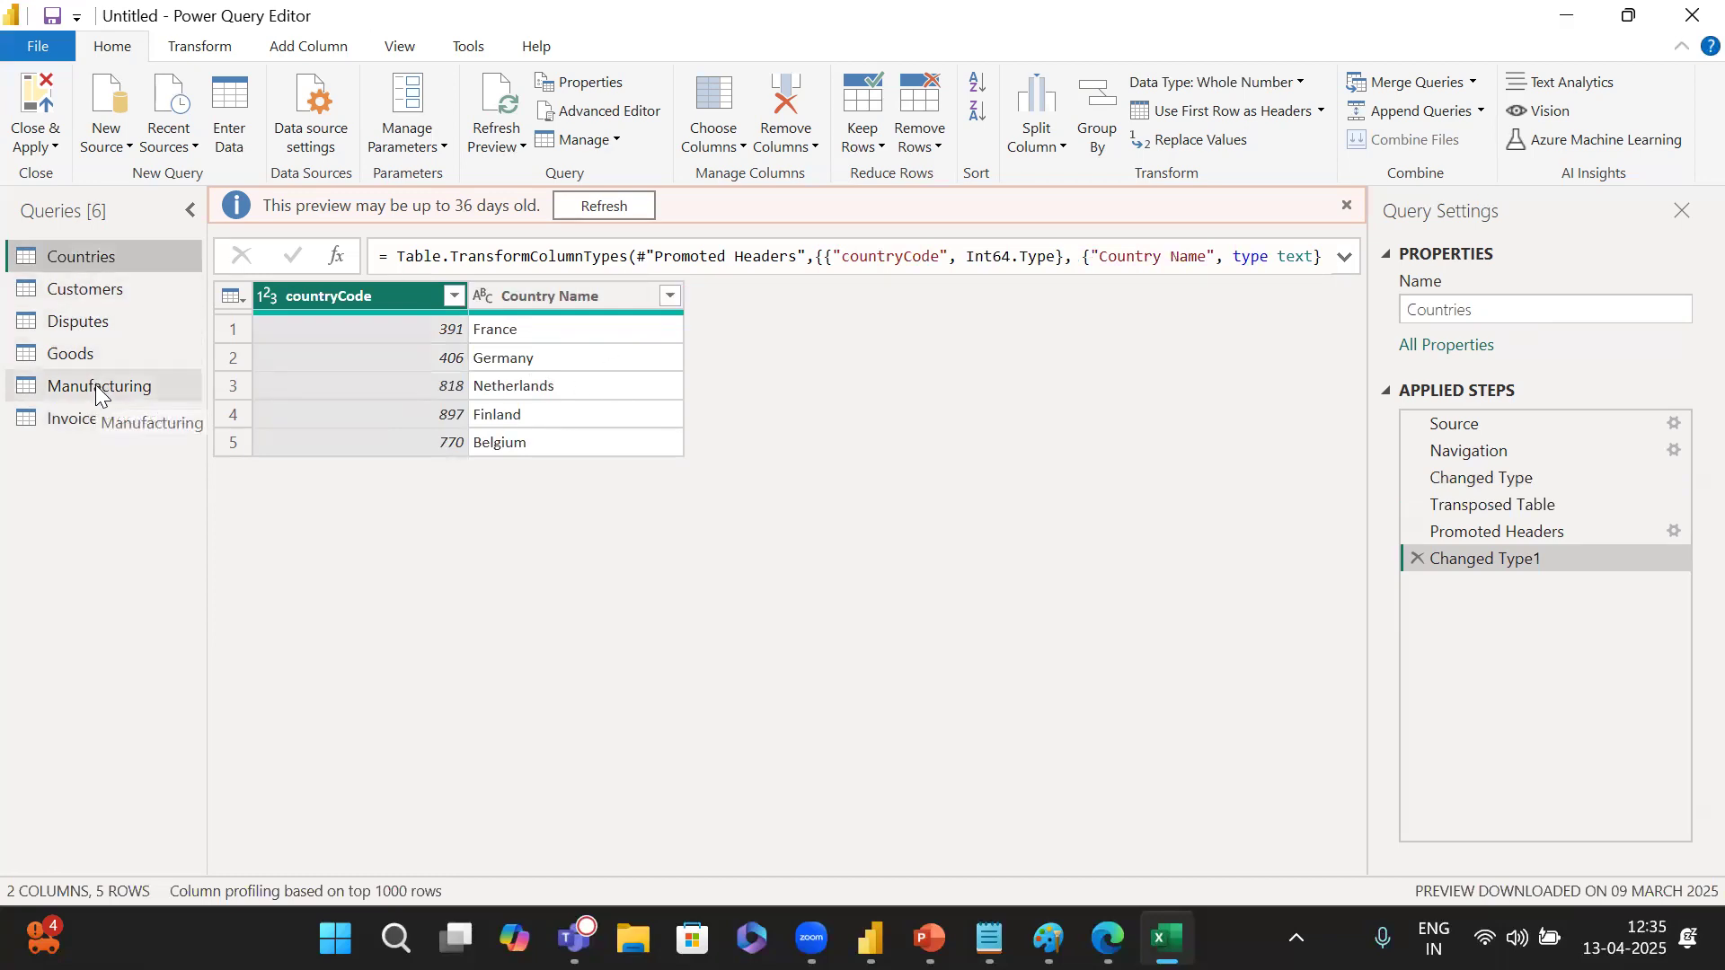
{"action": "left_click", "coordinate": [99, 416]}
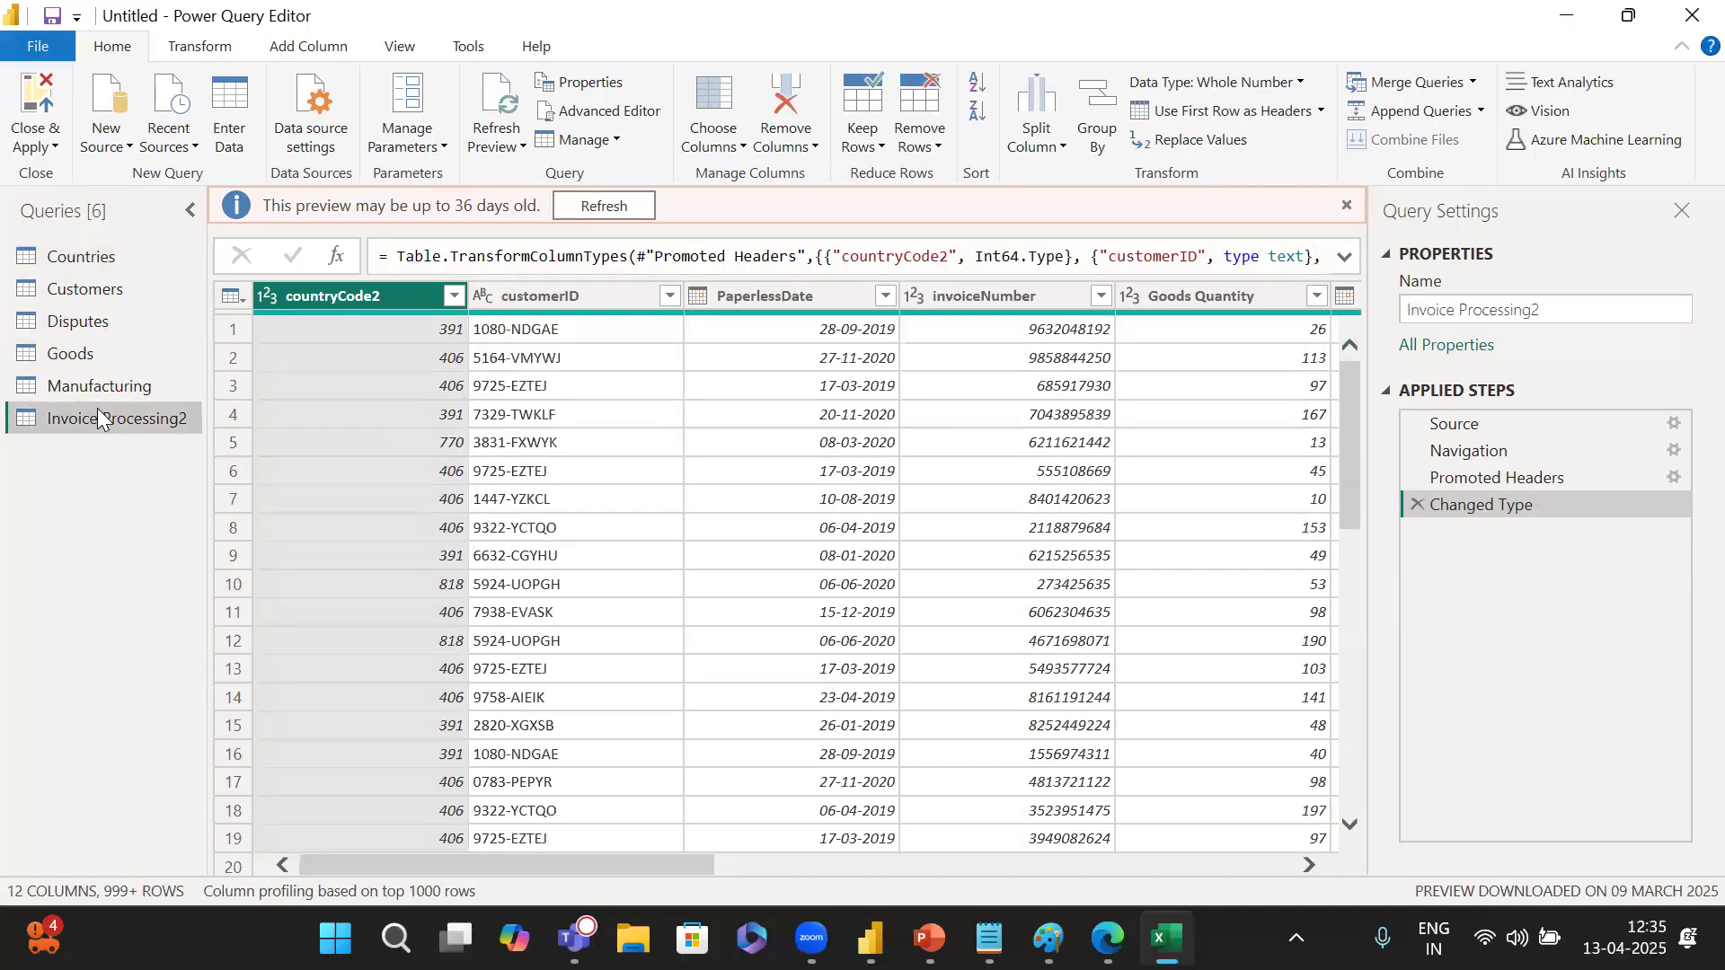
{"action": "left_click", "coordinate": [798, 299]}
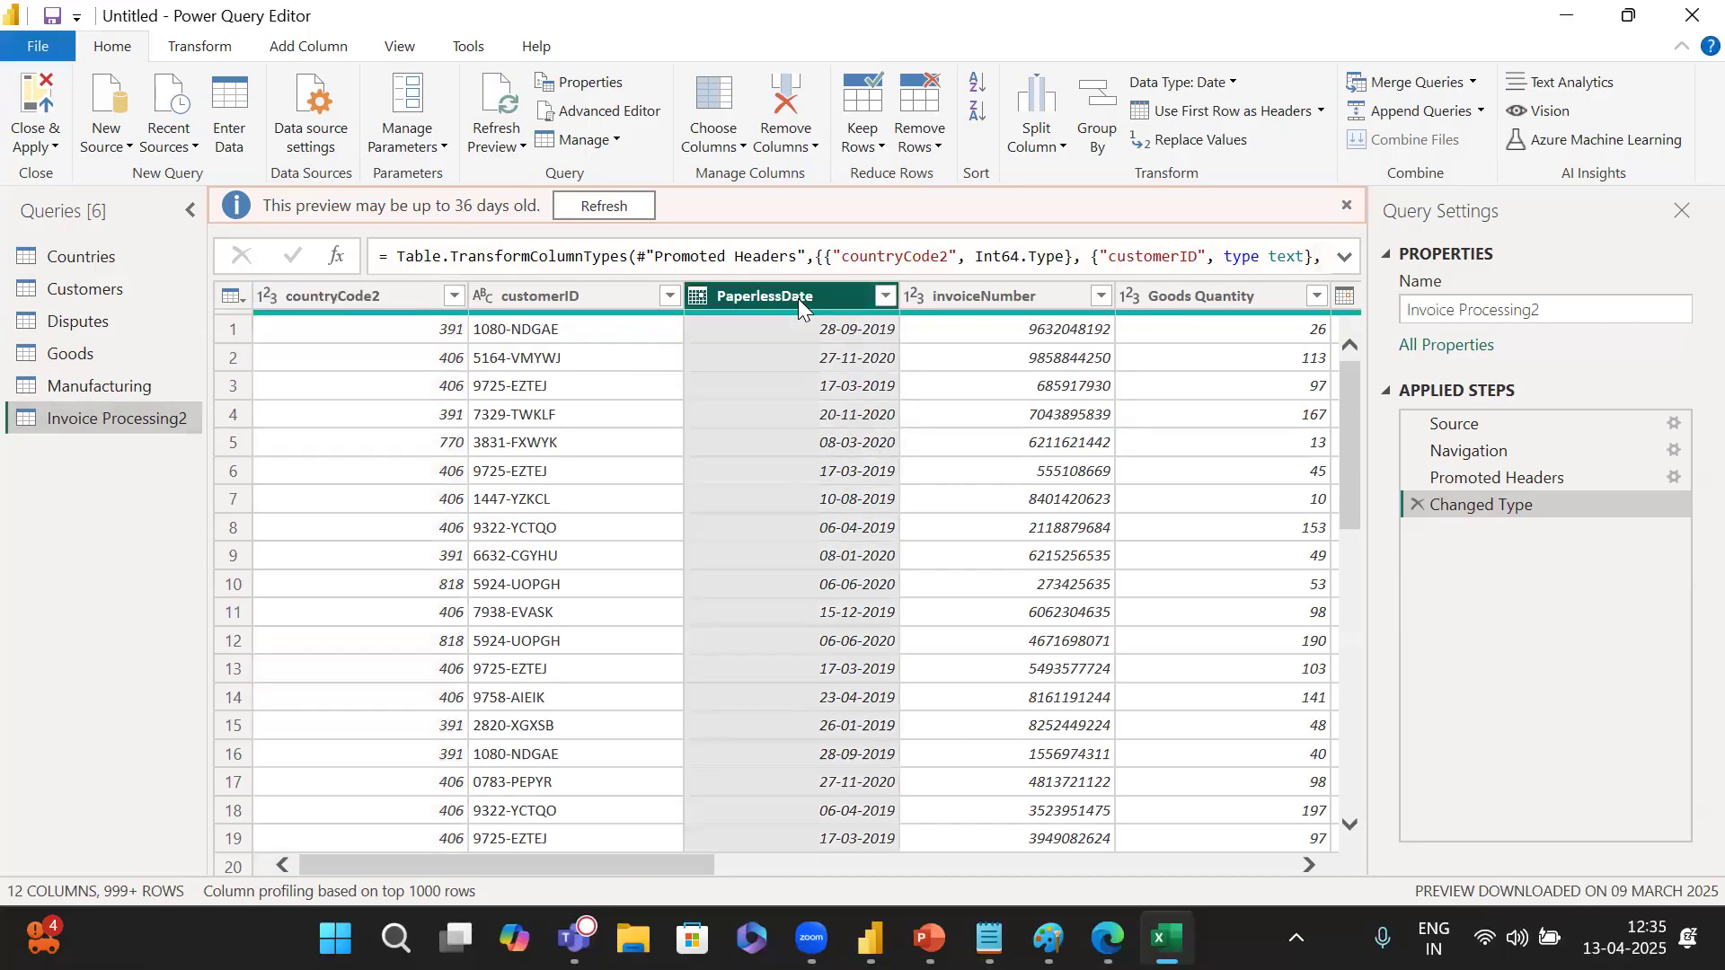
{"action": "left_click", "coordinate": [135, 264]}
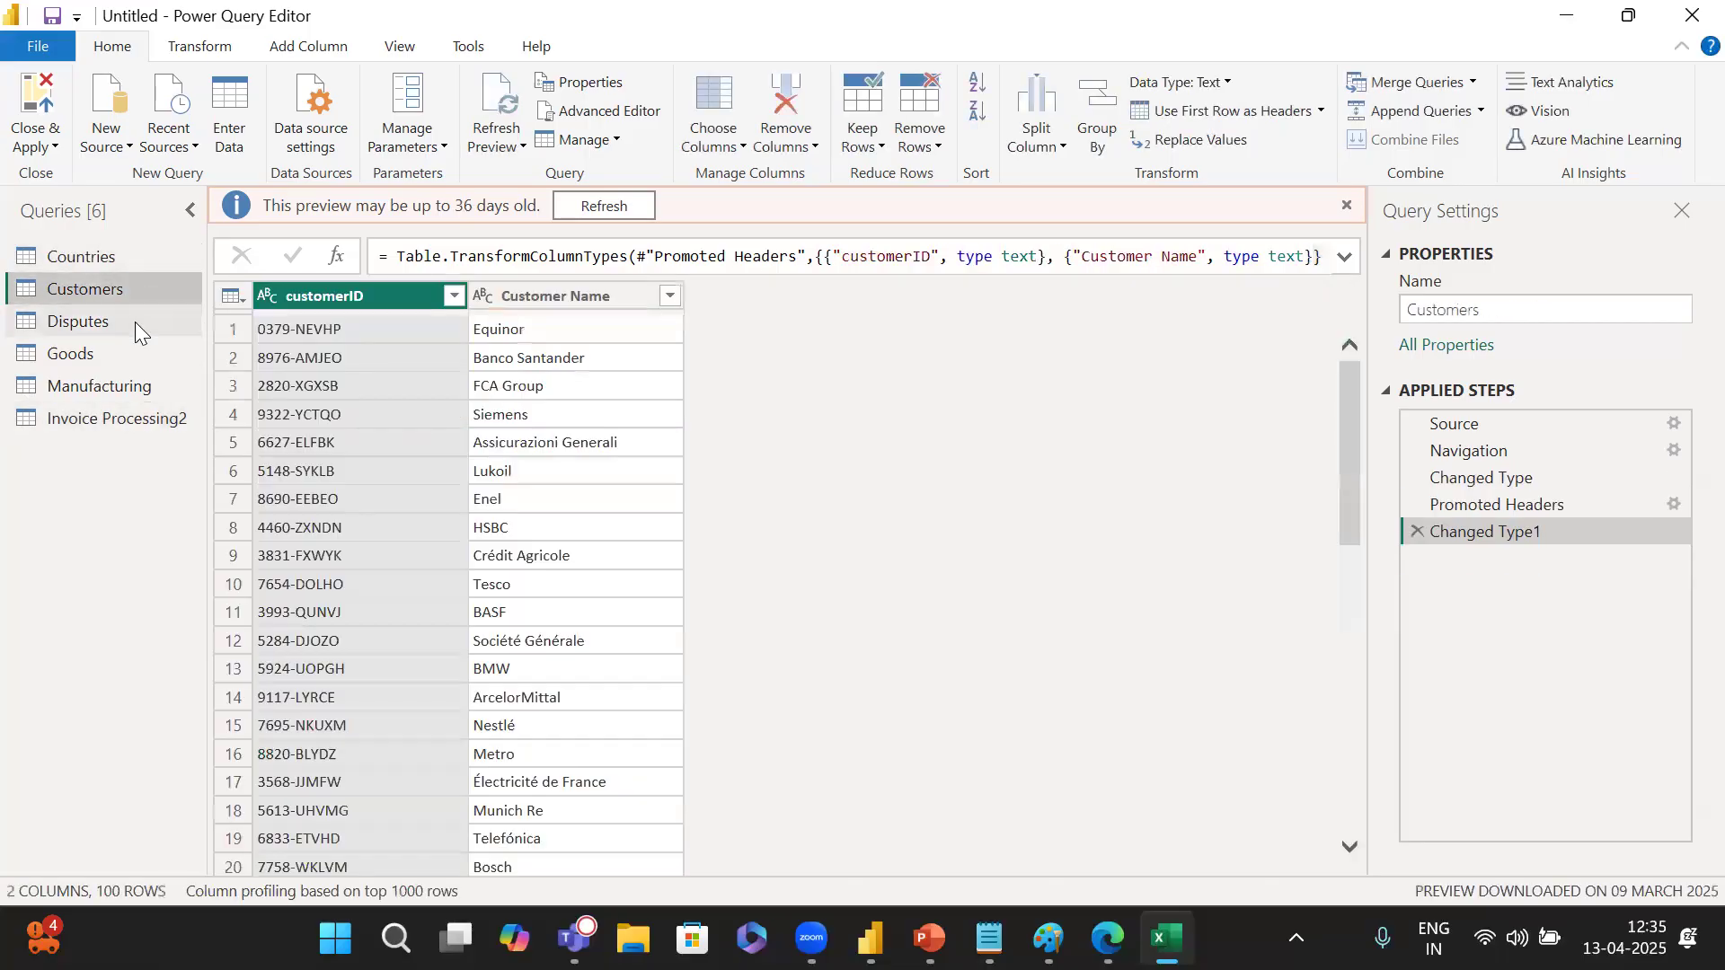
{"action": "left_click", "coordinate": [135, 322]}
{"action": "left_click", "coordinate": [101, 360]}
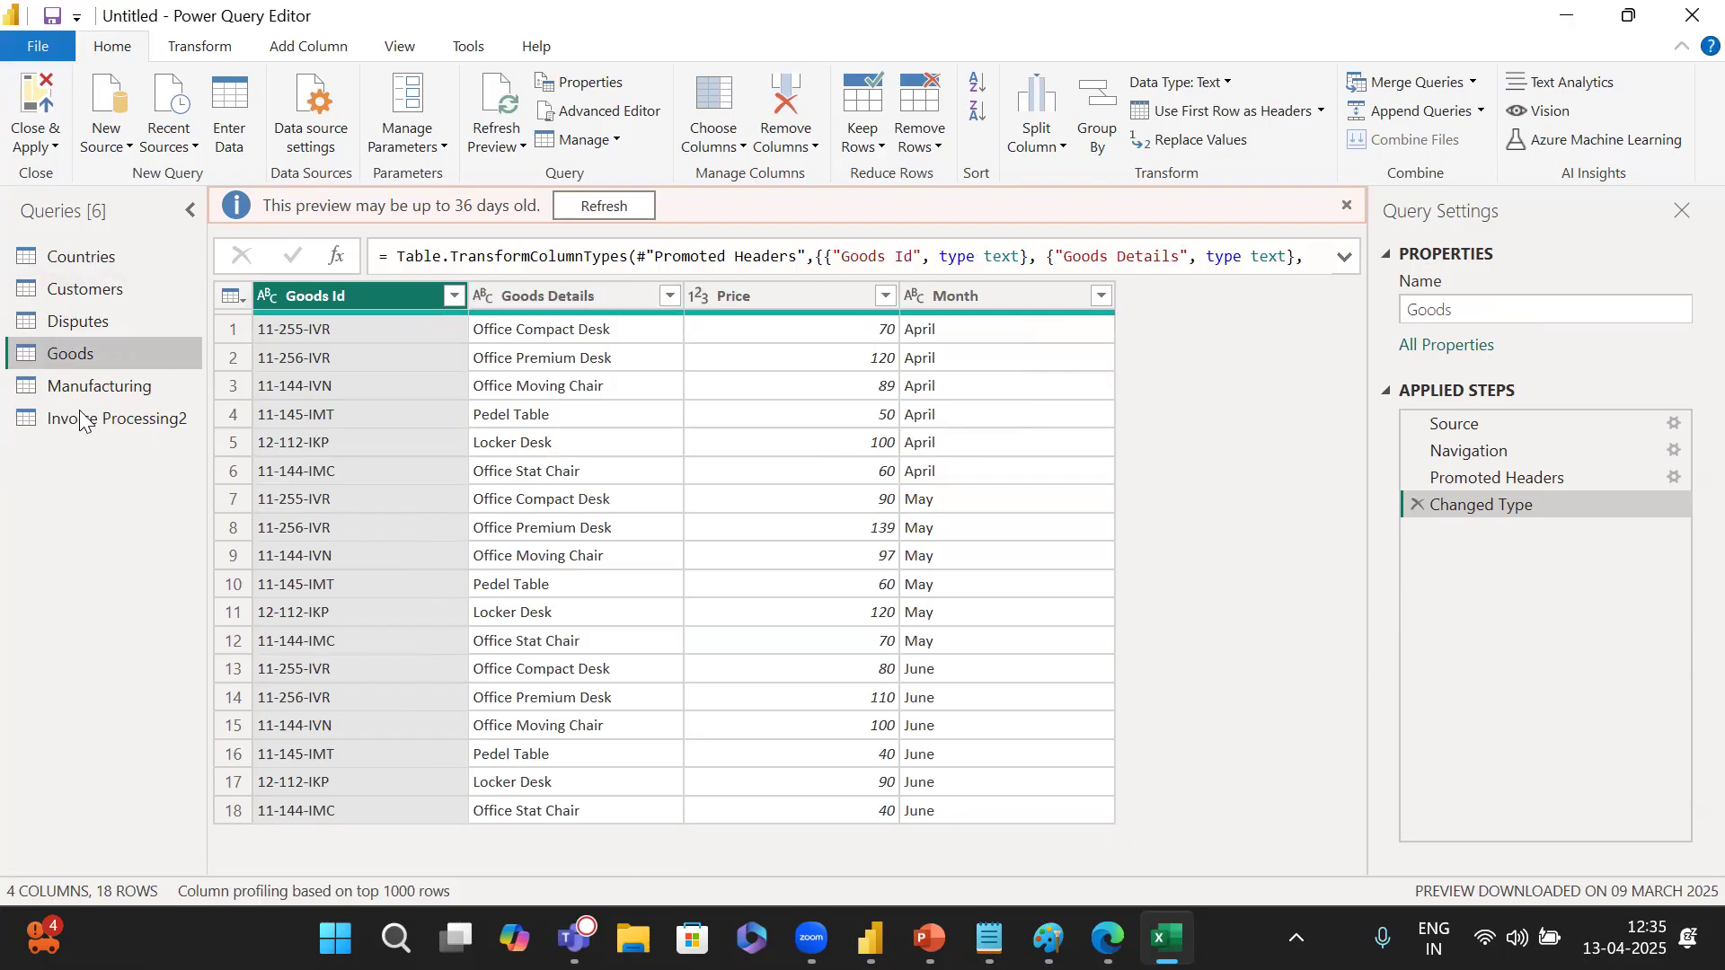
Apply the query changes, load all tables into the Power BI model and dismiss the load report.
{"action": "left_click", "coordinate": [42, 90]}
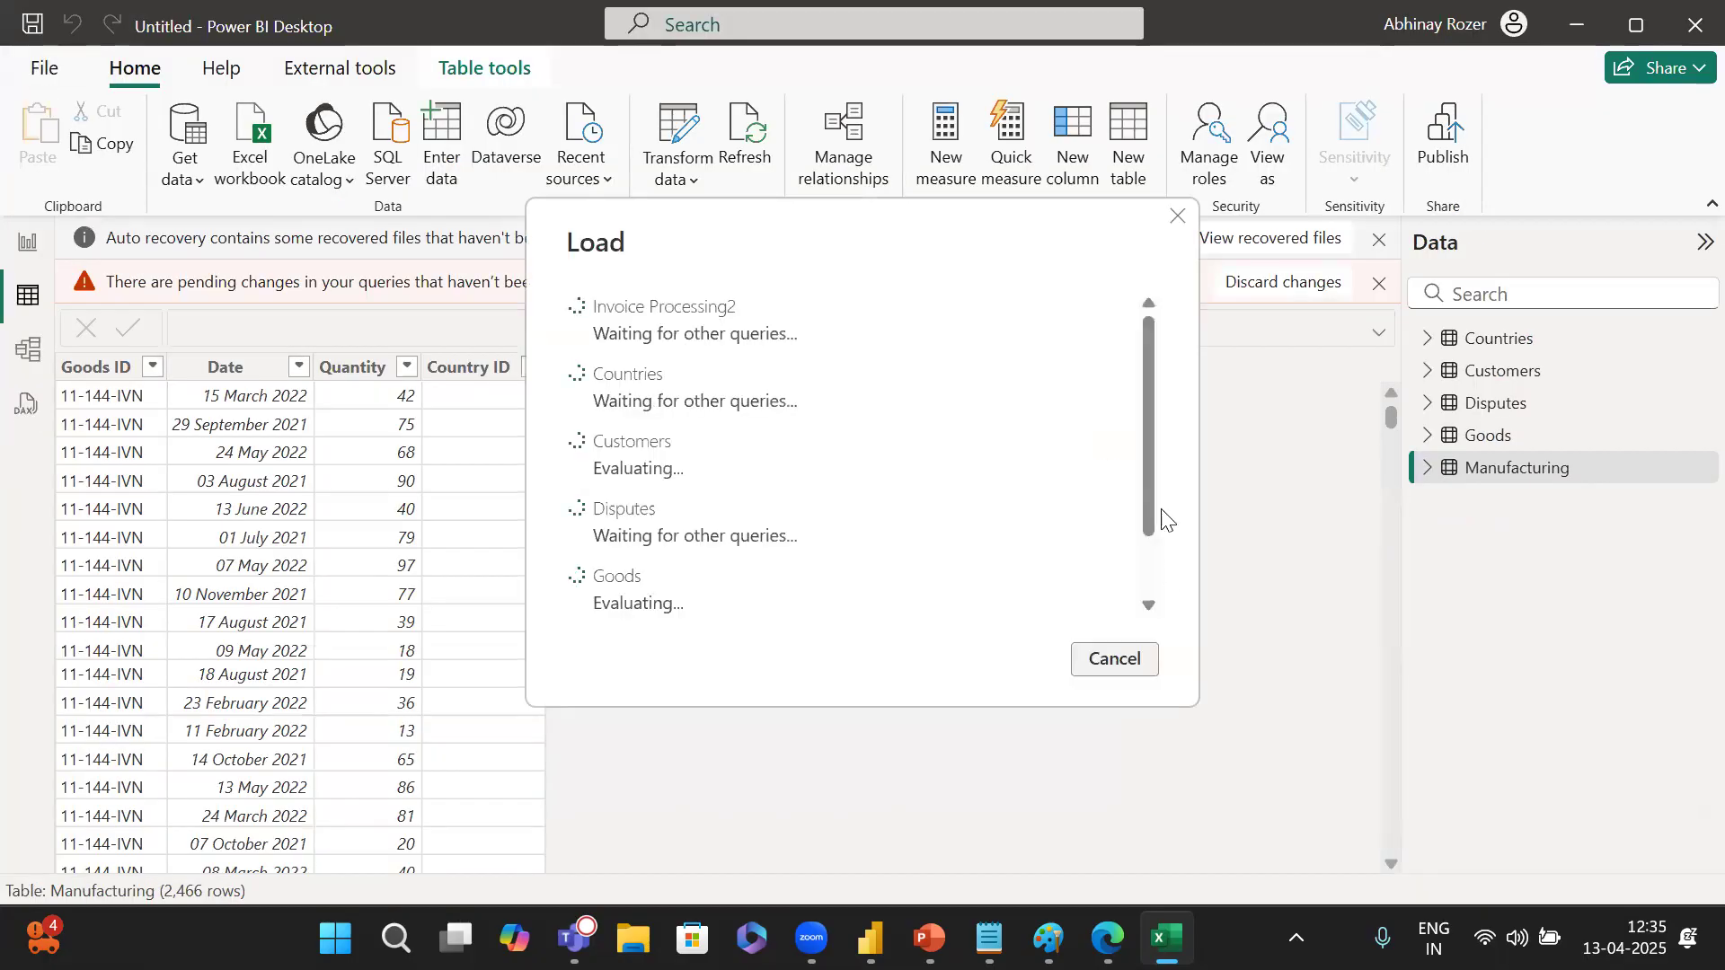
{"action": "left_click_drag", "start_coordinate": [1154, 433], "coordinate": [1152, 460]}
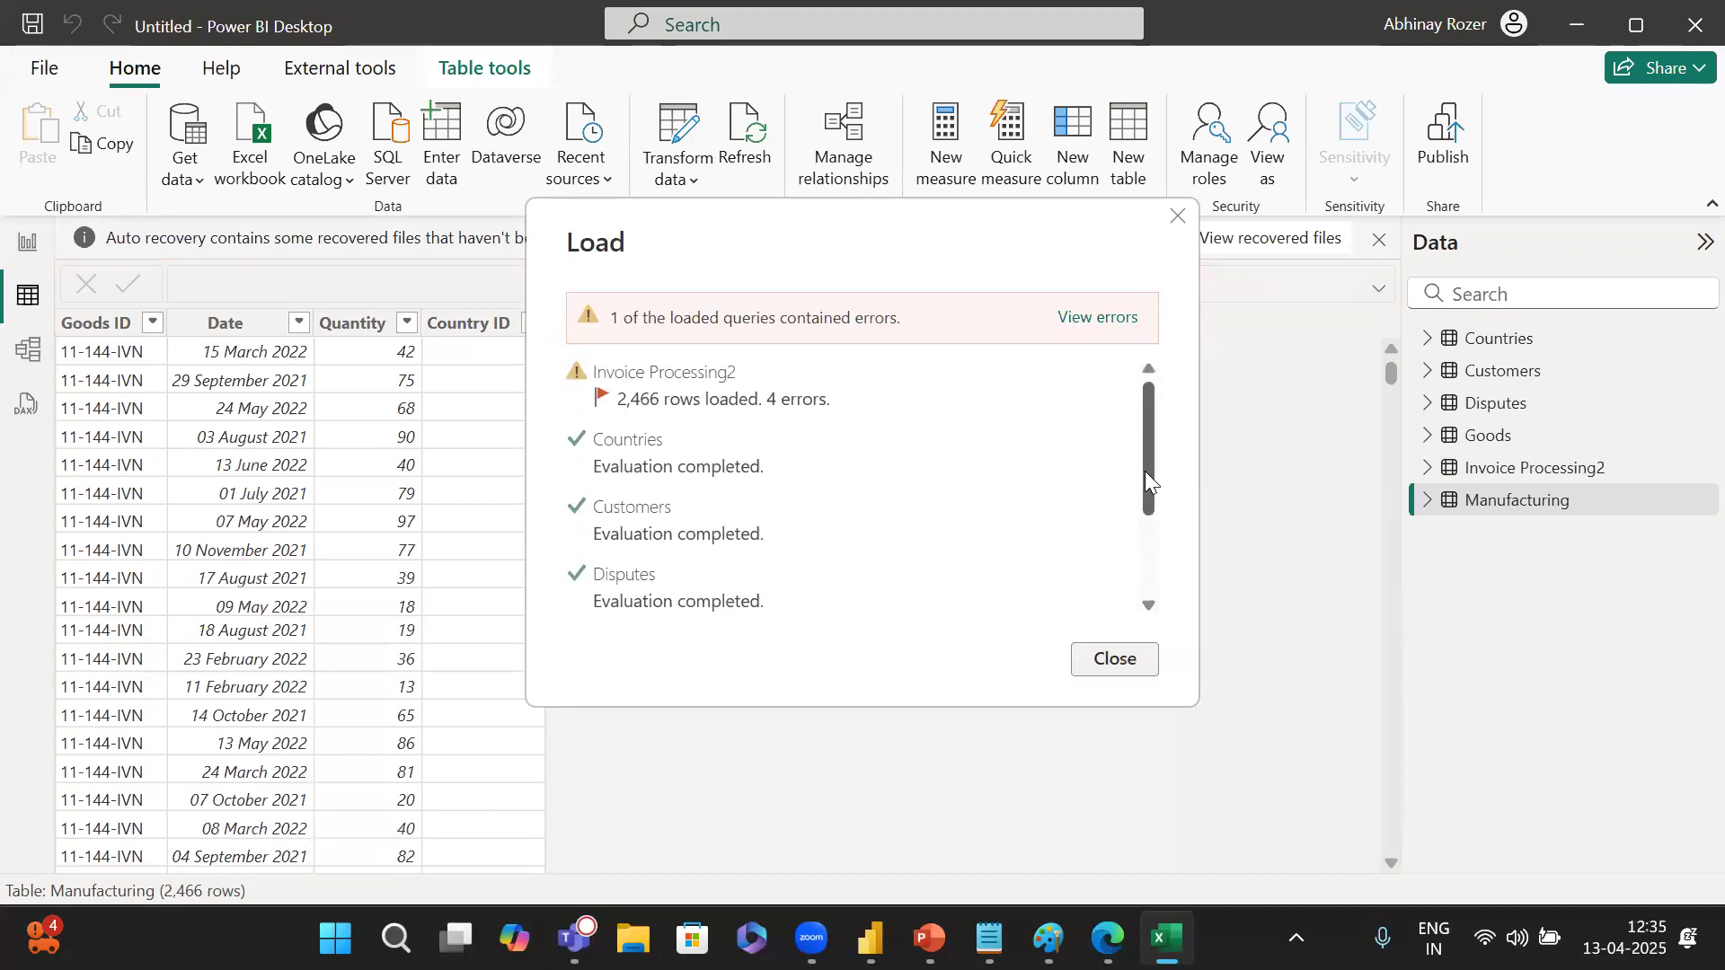
{"action": "left_click", "coordinate": [1107, 664]}
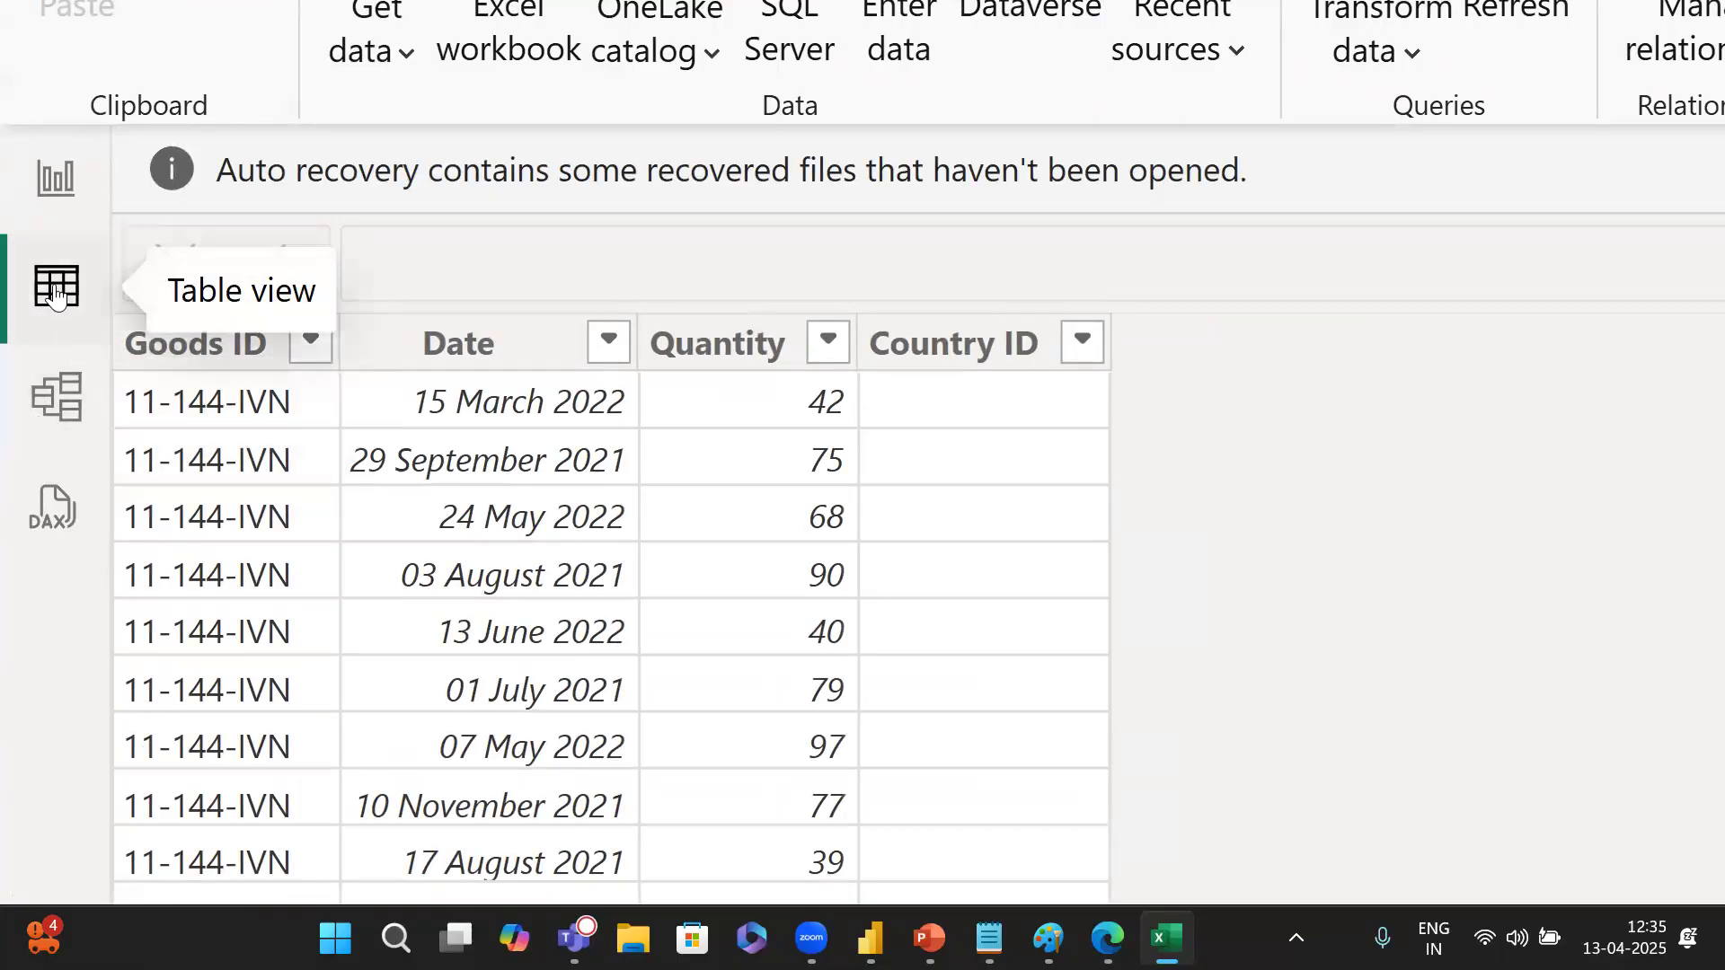
Delete all model relationships: Invoice Processing2 to Countries, Invoice Processing2 to Customers, and Manufacturing to Countries.
{"action": "left_click", "coordinate": [56, 396]}
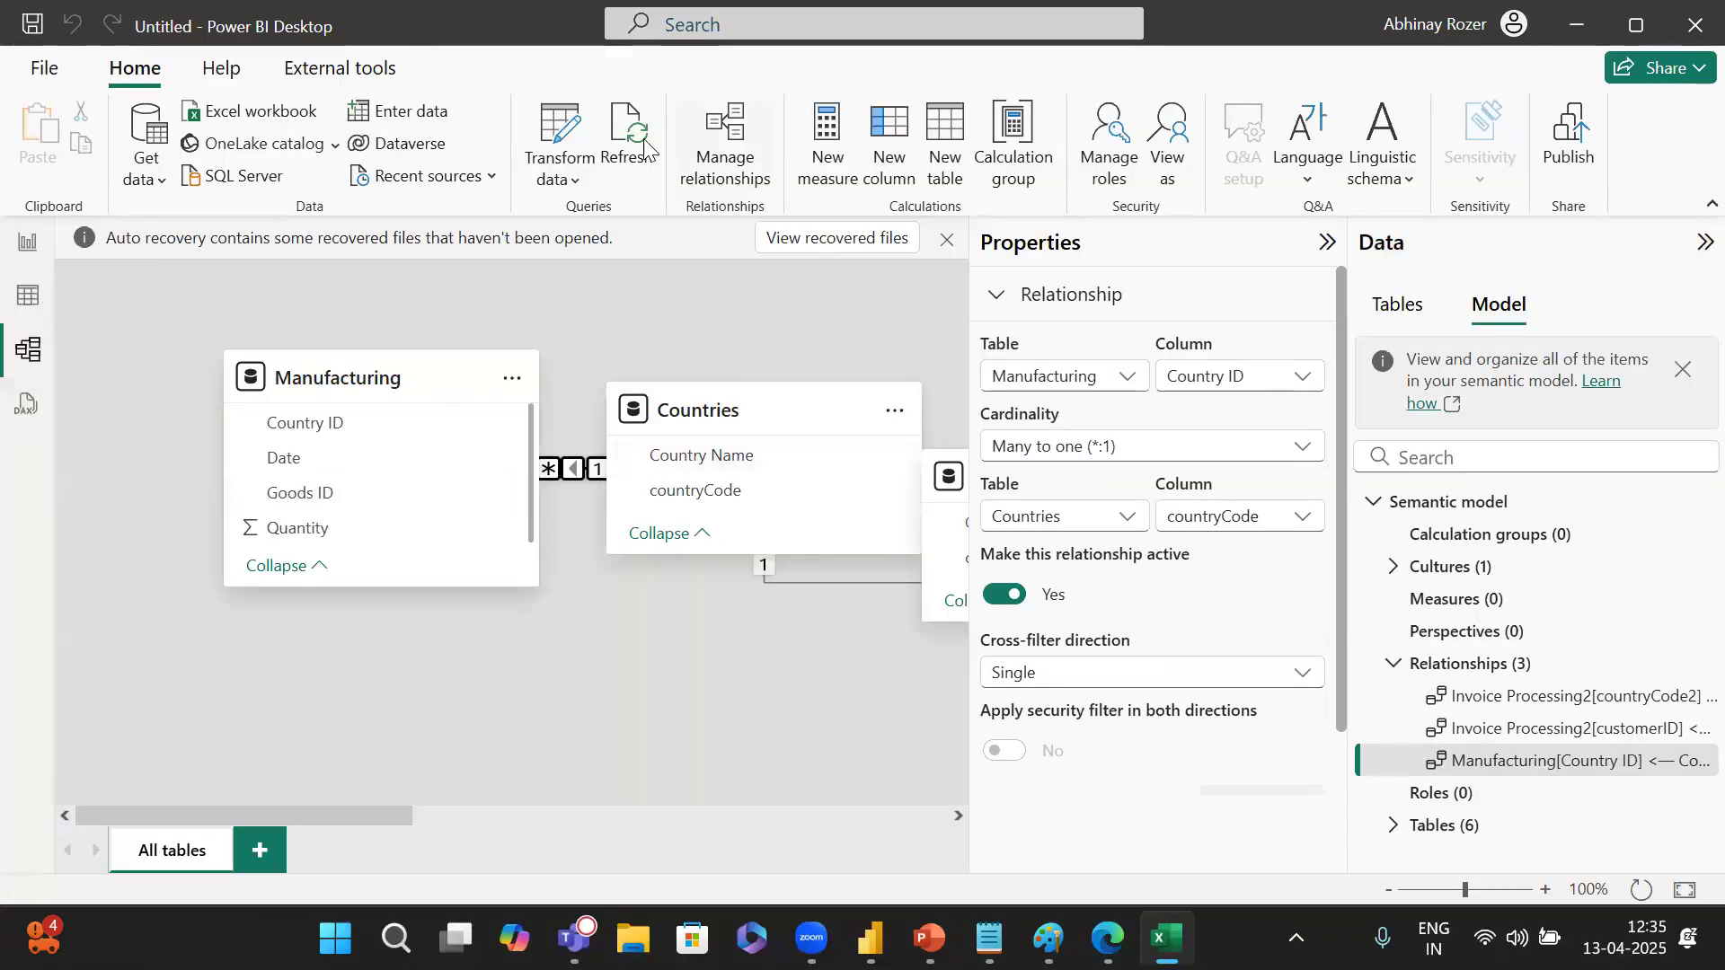
{"action": "left_click", "coordinate": [762, 156]}
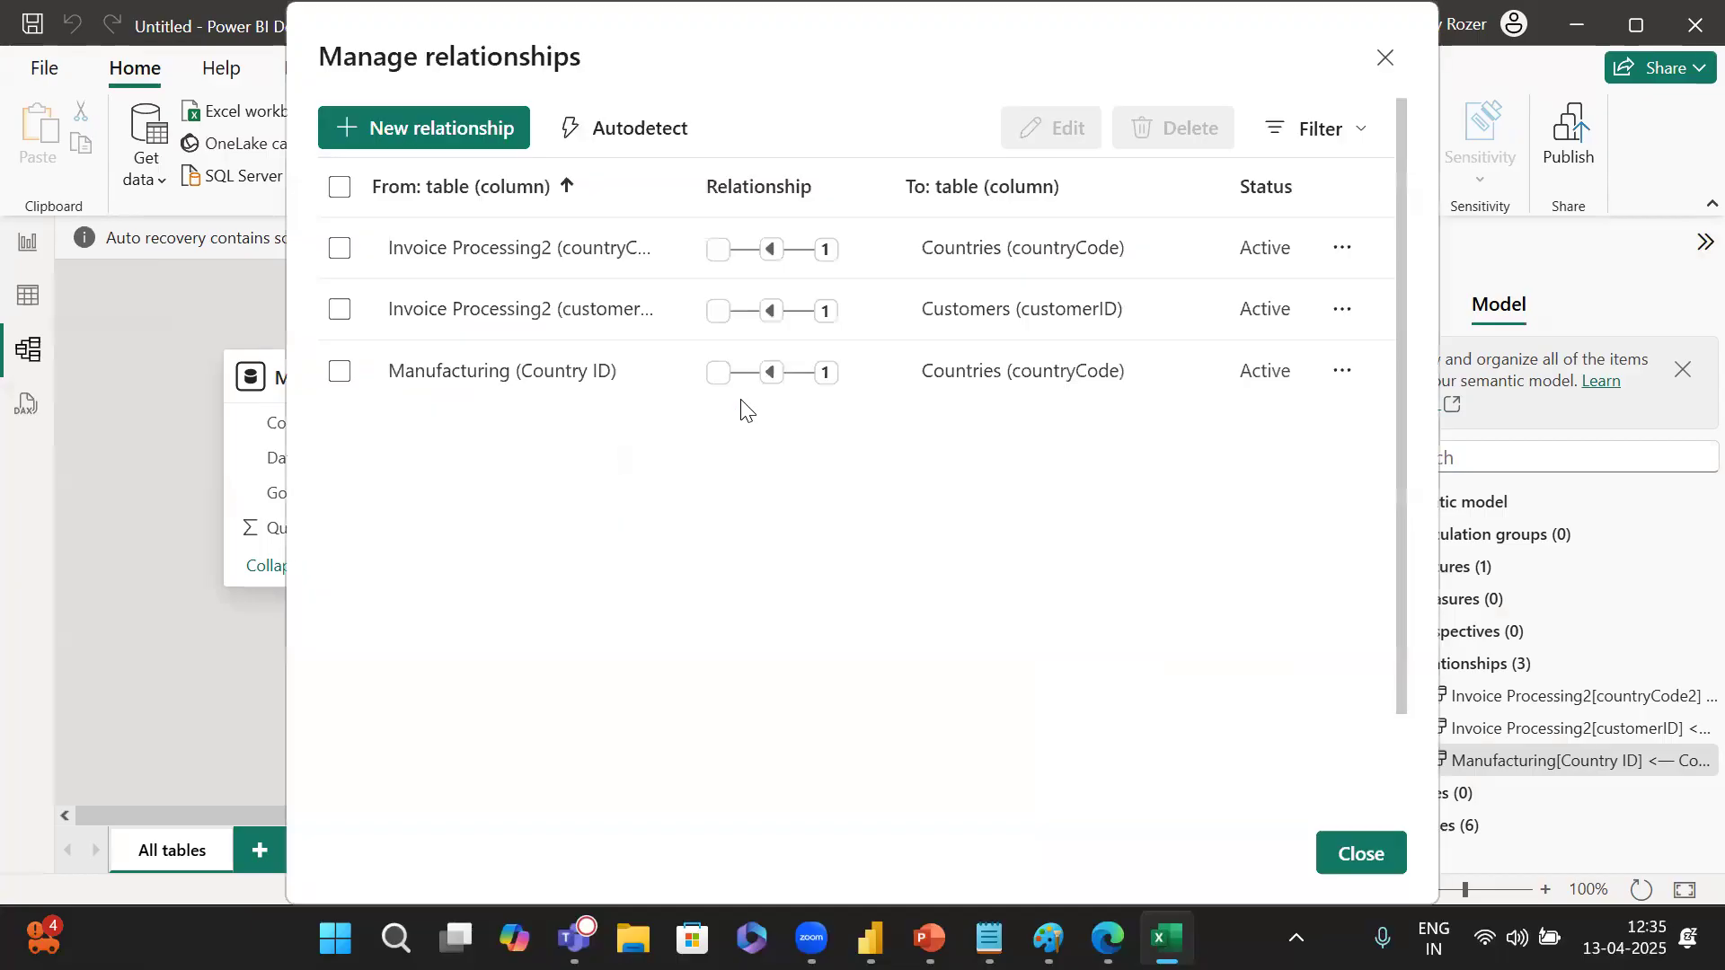
{"action": "left_click", "coordinate": [340, 189]}
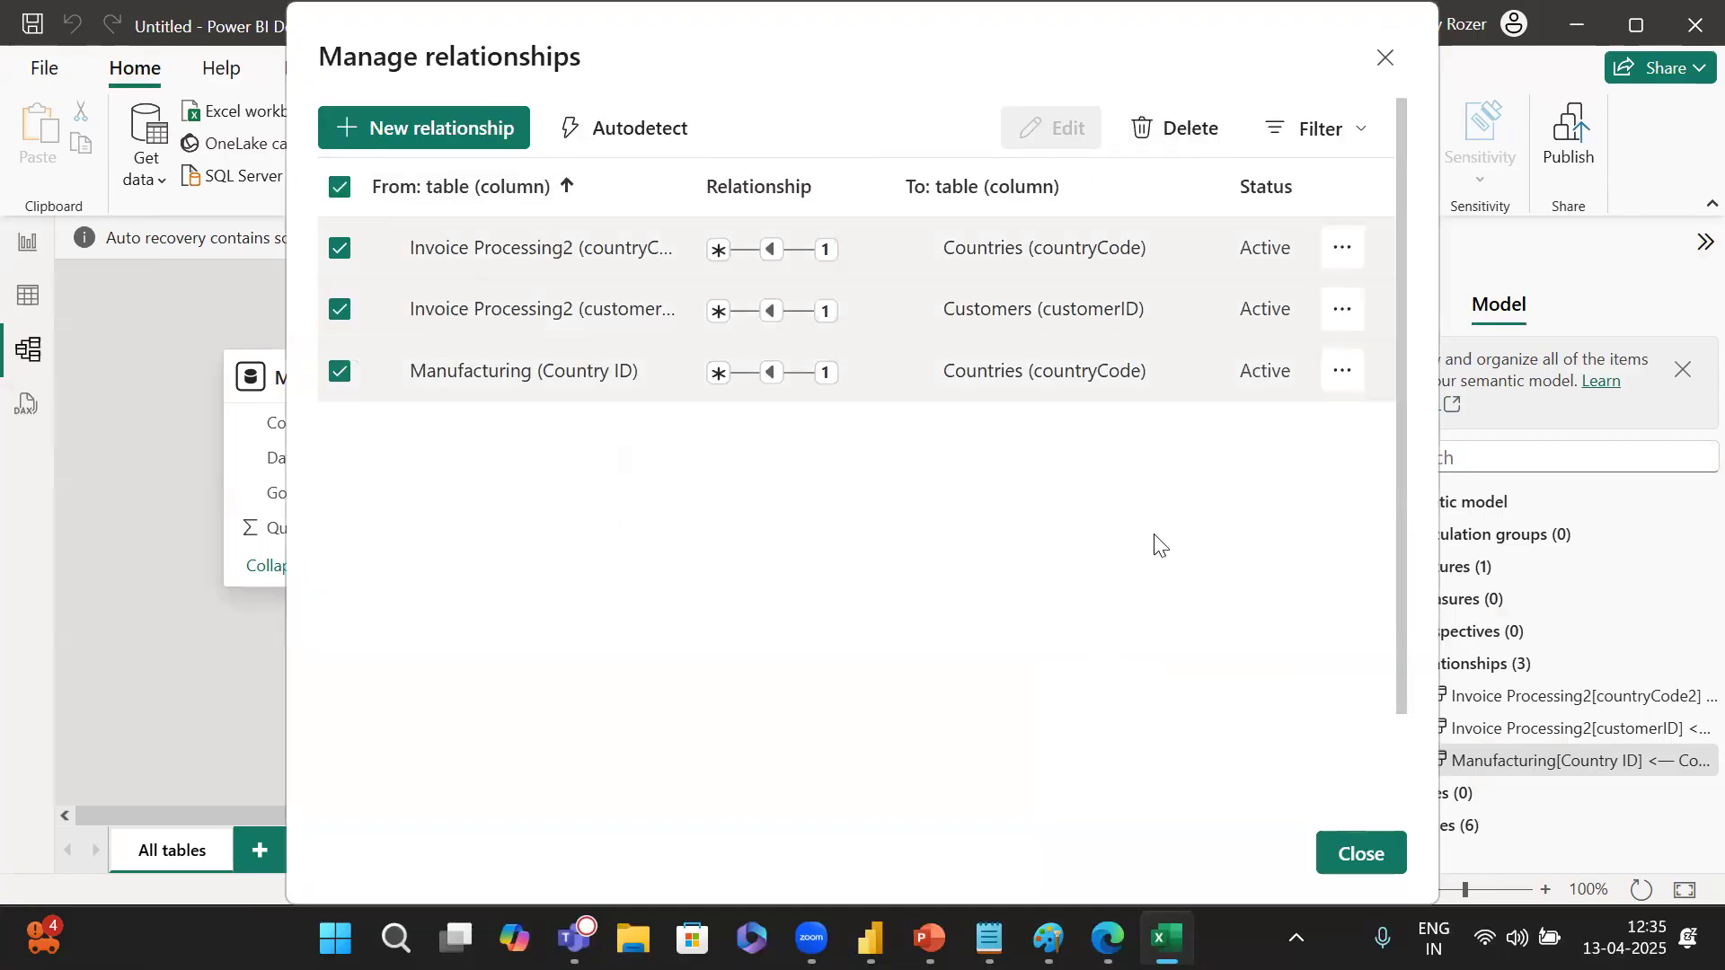
{"action": "left_click", "coordinate": [1179, 143]}
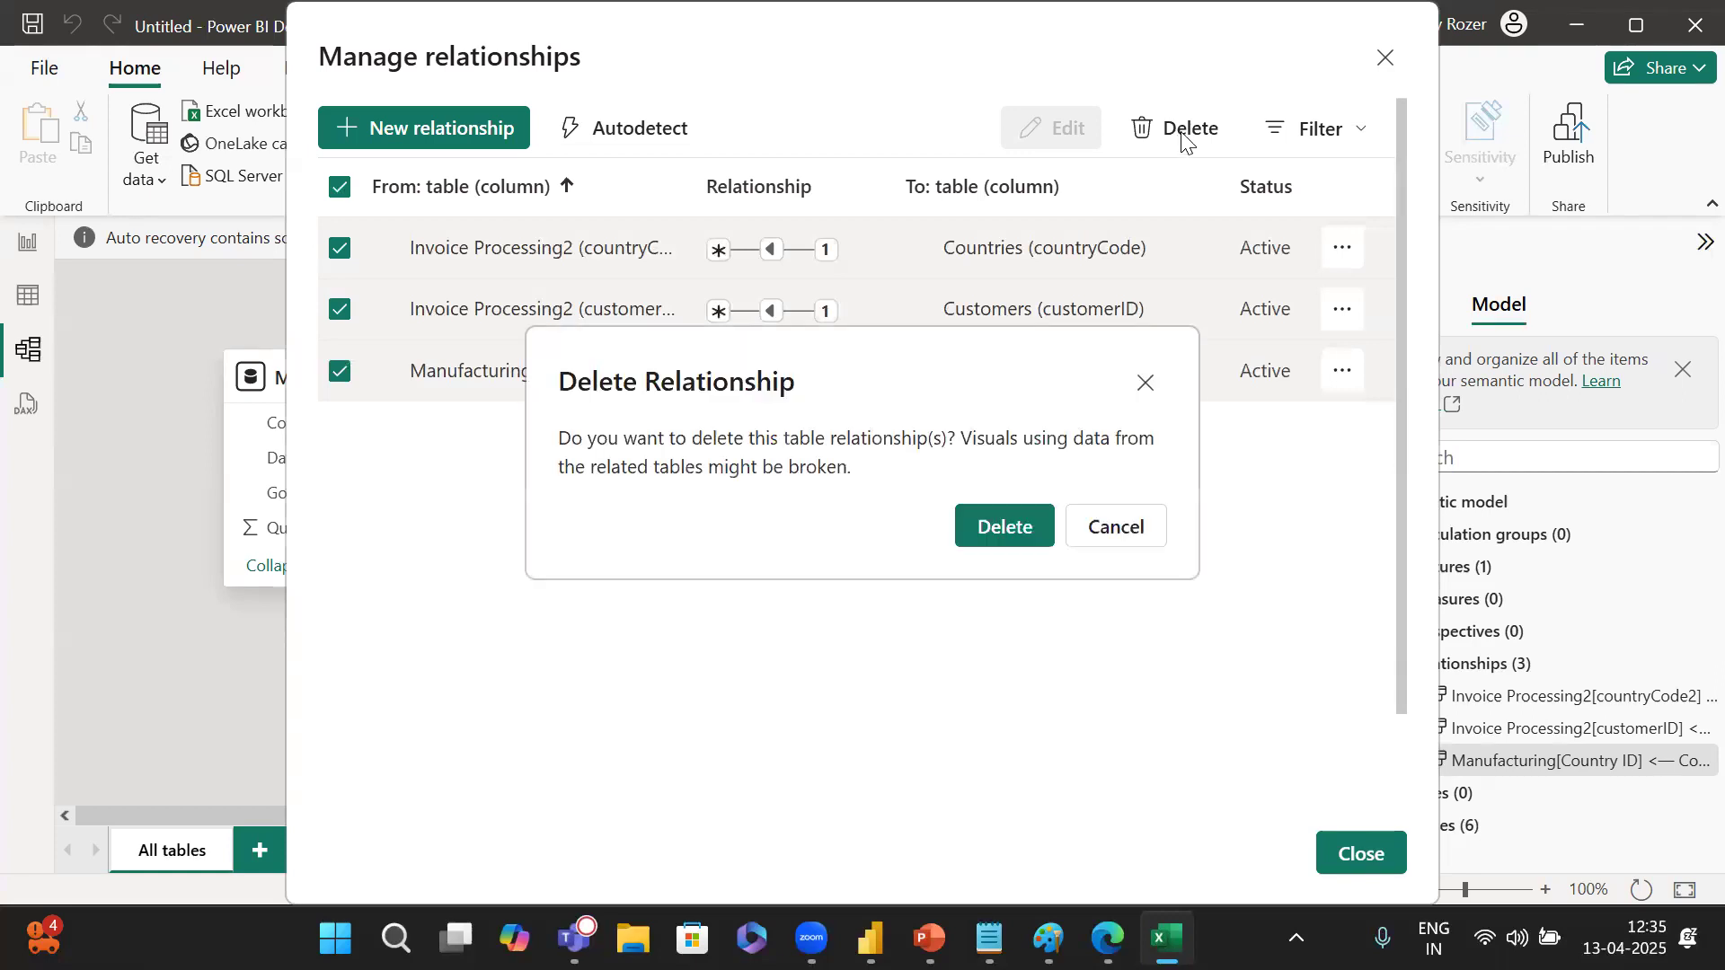
{"action": "left_click", "coordinate": [1007, 531]}
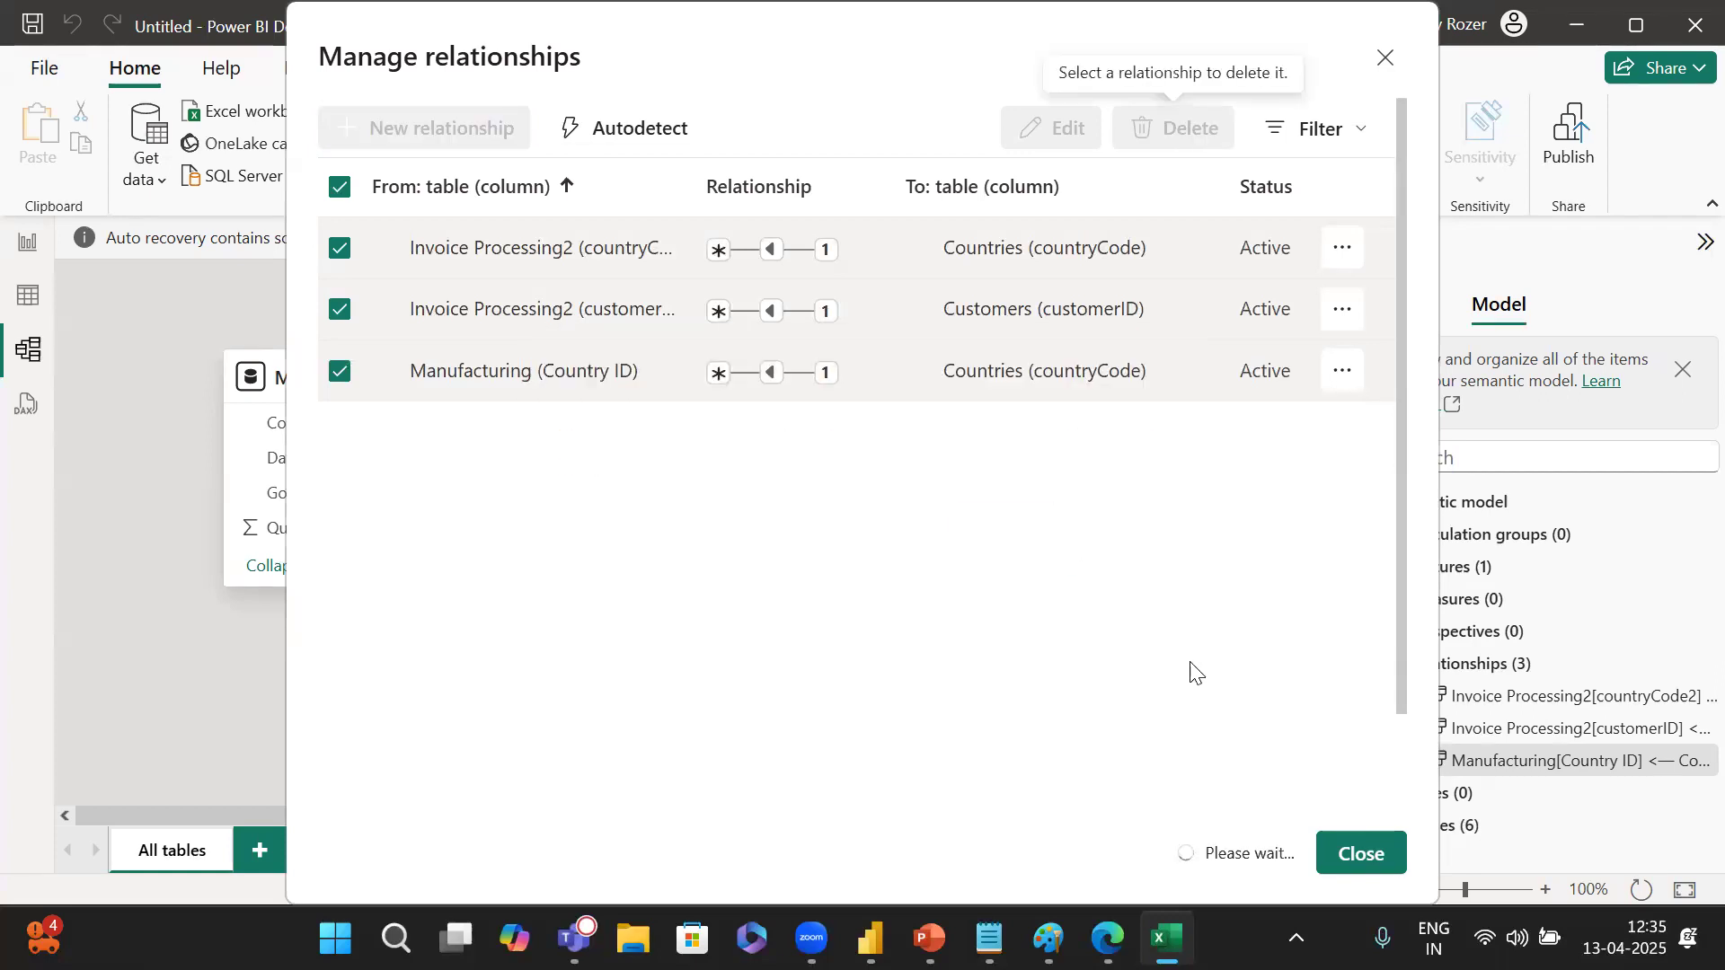
{"action": "left_click", "coordinate": [1359, 855]}
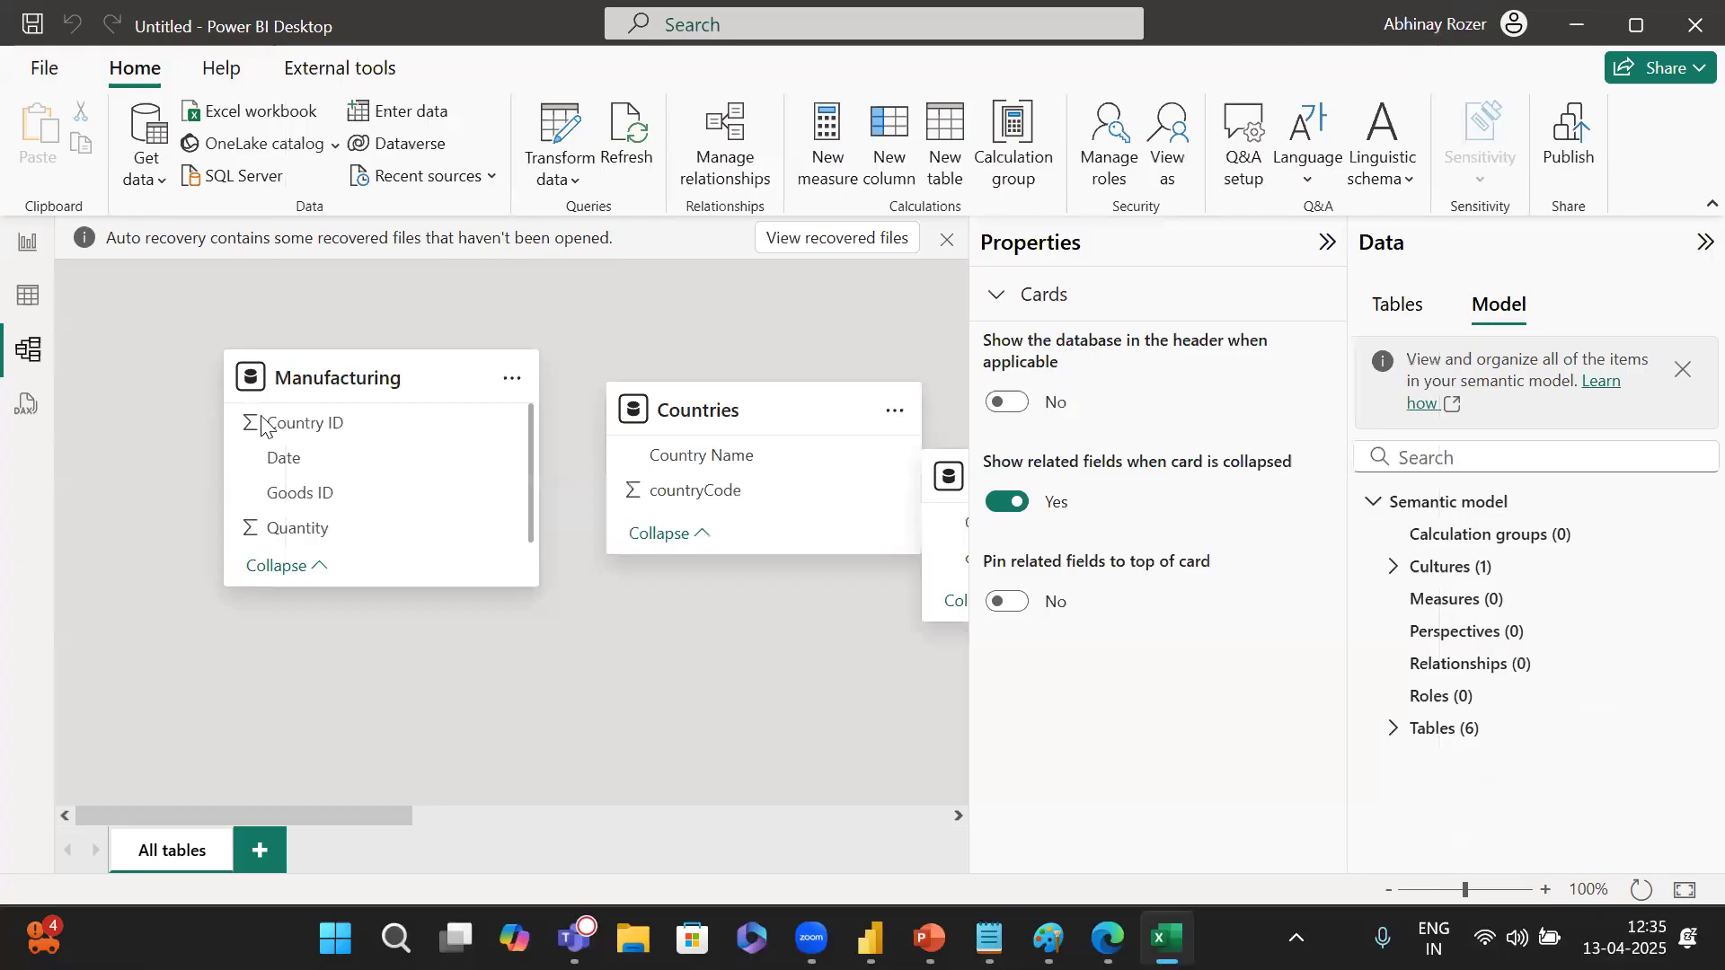
Review the loaded data of the Countries, Customers, Disputes, Goods and Invoice Processing2 tables one after another.
{"action": "left_click", "coordinate": [28, 295]}
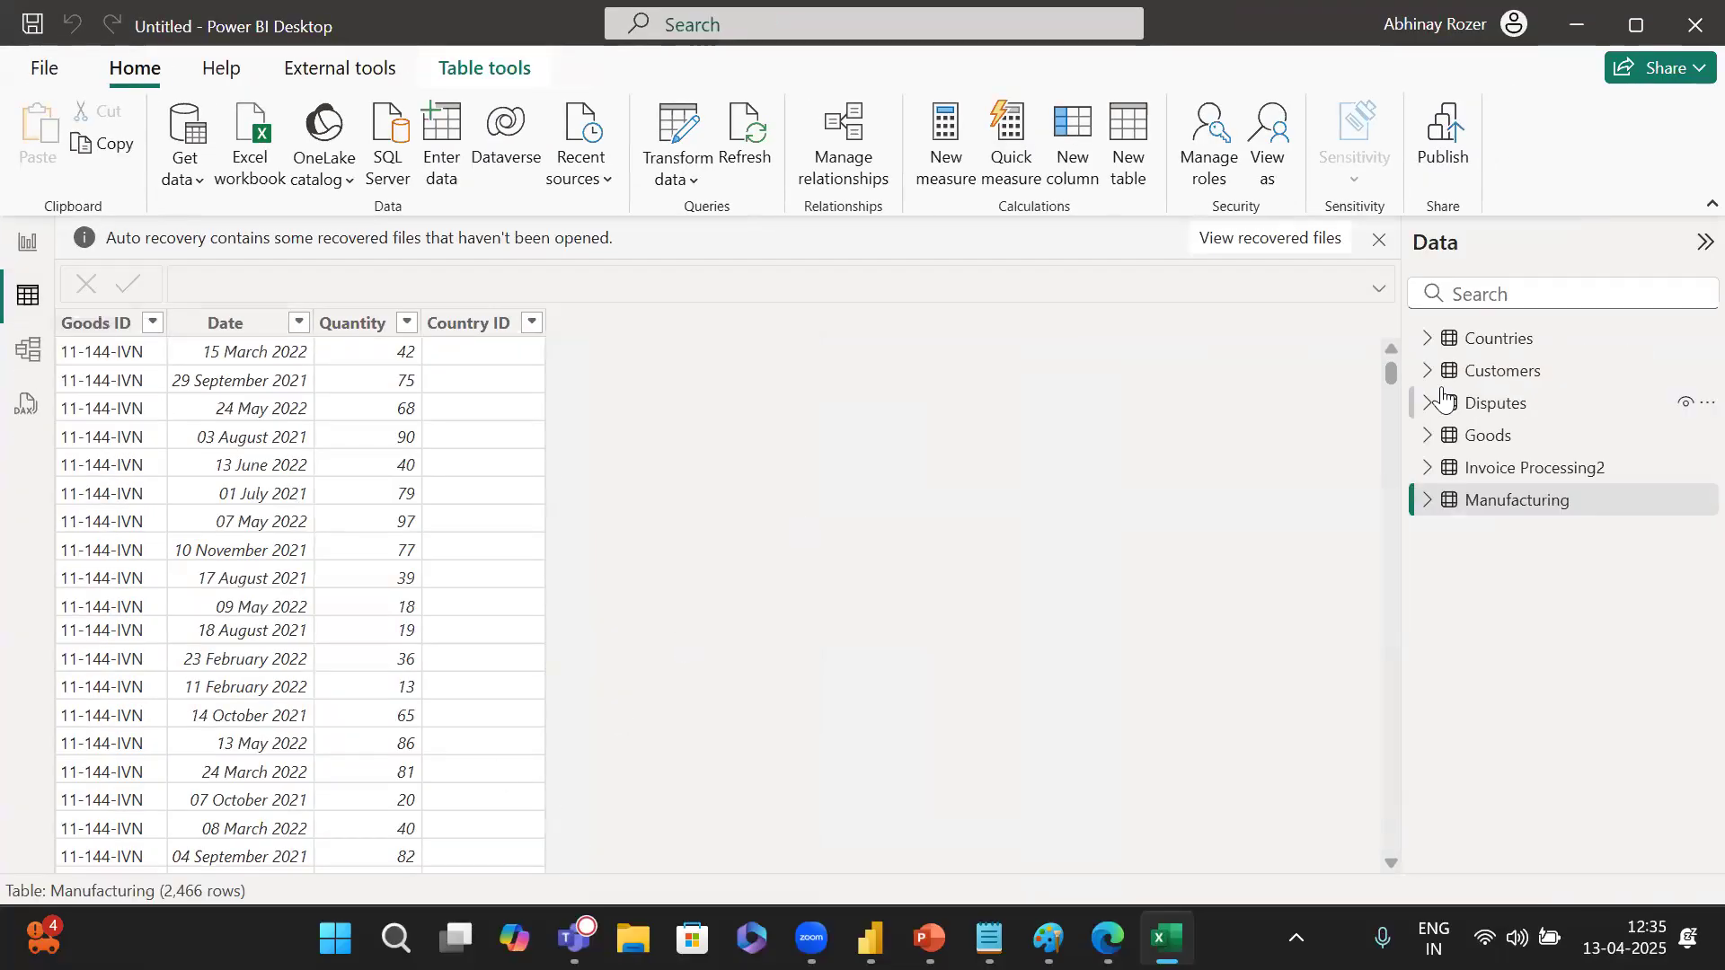
{"action": "left_click", "coordinate": [1518, 343]}
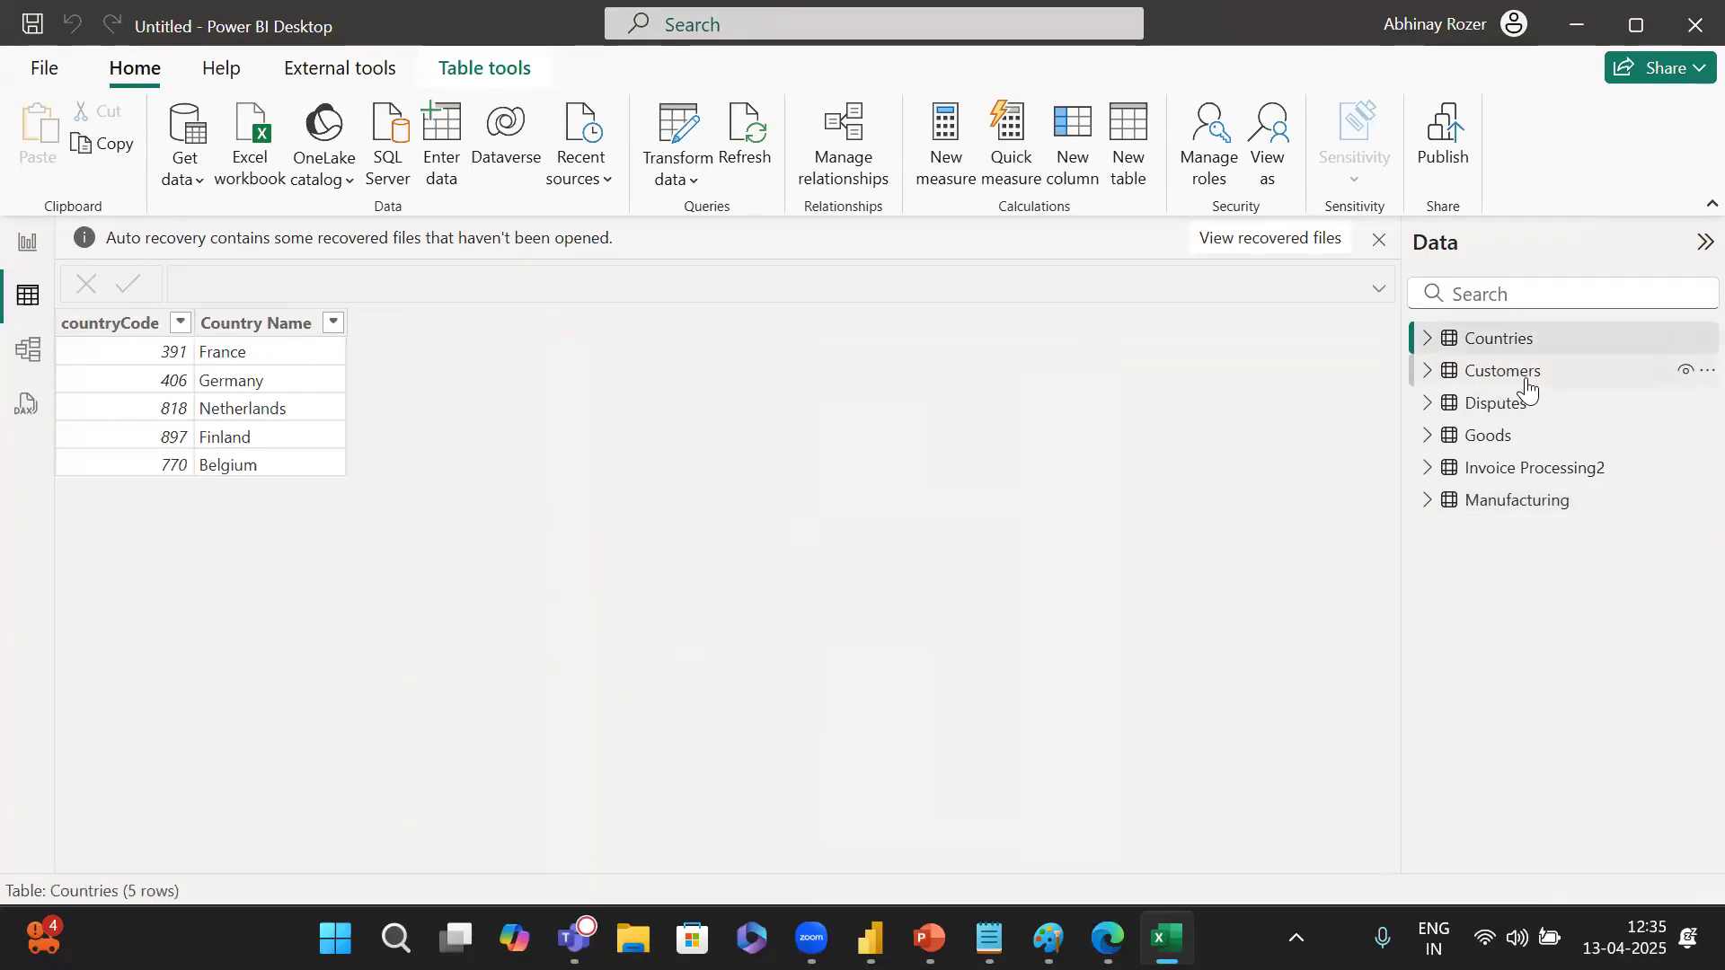
{"action": "left_click", "coordinate": [1526, 381]}
{"action": "left_click", "coordinate": [1529, 409]}
{"action": "left_click", "coordinate": [1532, 442]}
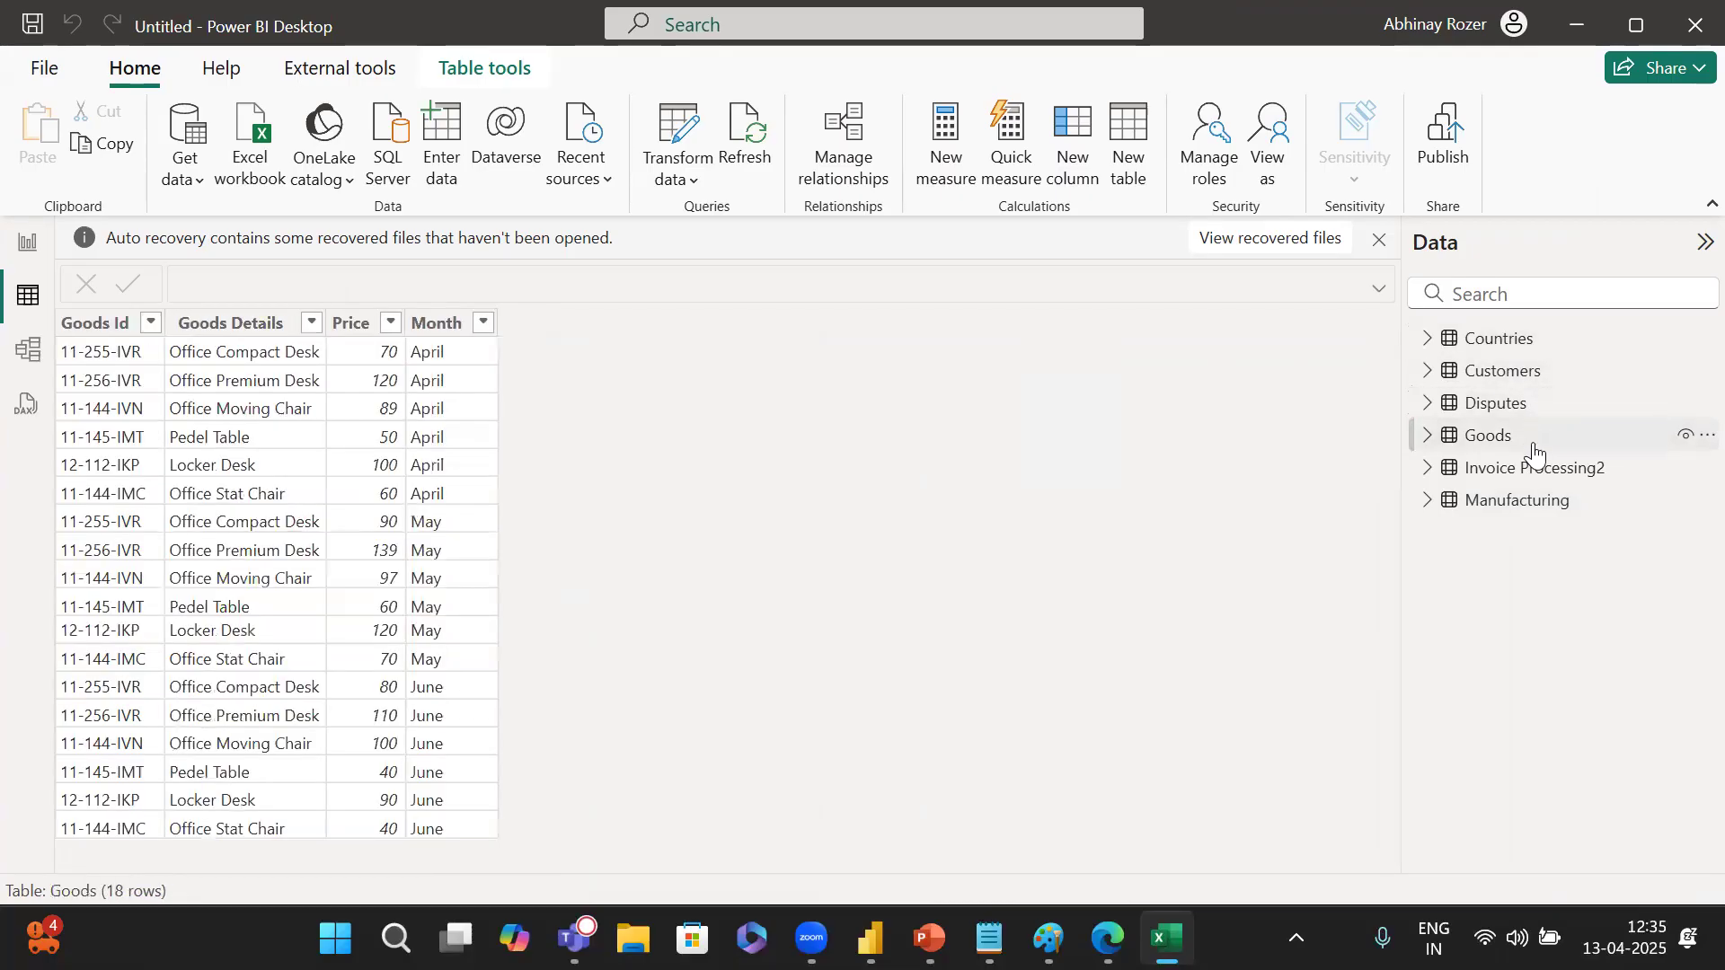
{"action": "left_click", "coordinate": [1536, 466]}
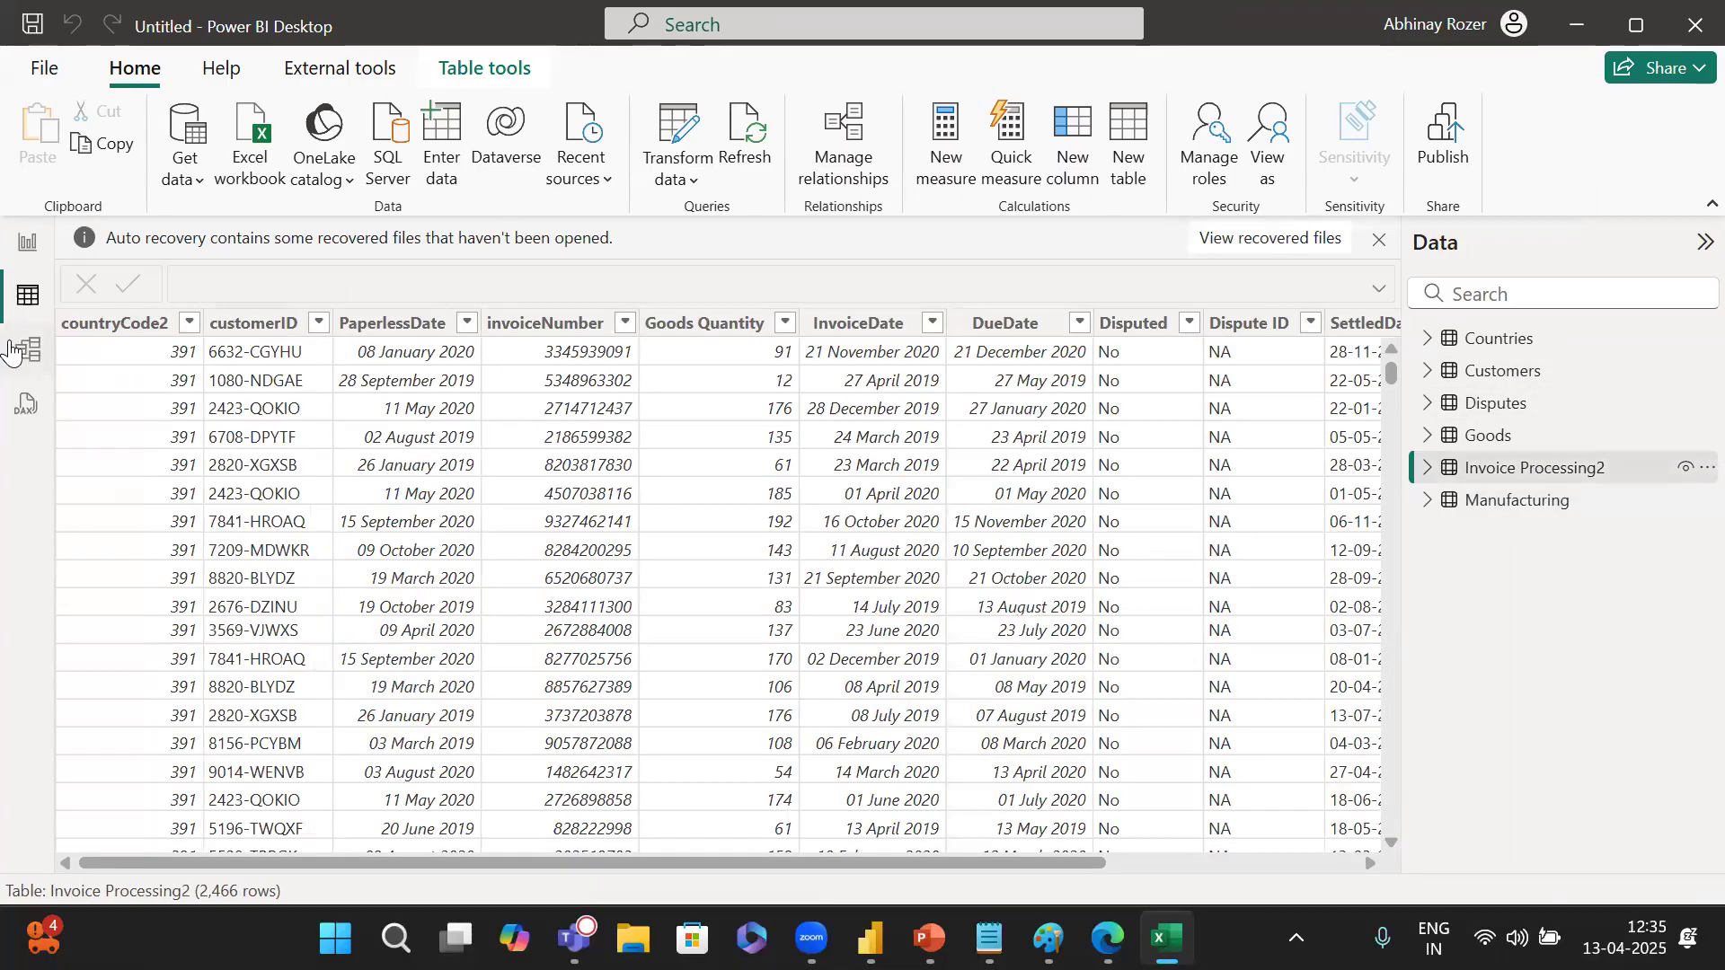
Move the Customers and Invoice Processing2 cards below the Manufacturing and Countries cards in the model diagram.
{"action": "left_click", "coordinate": [16, 352]}
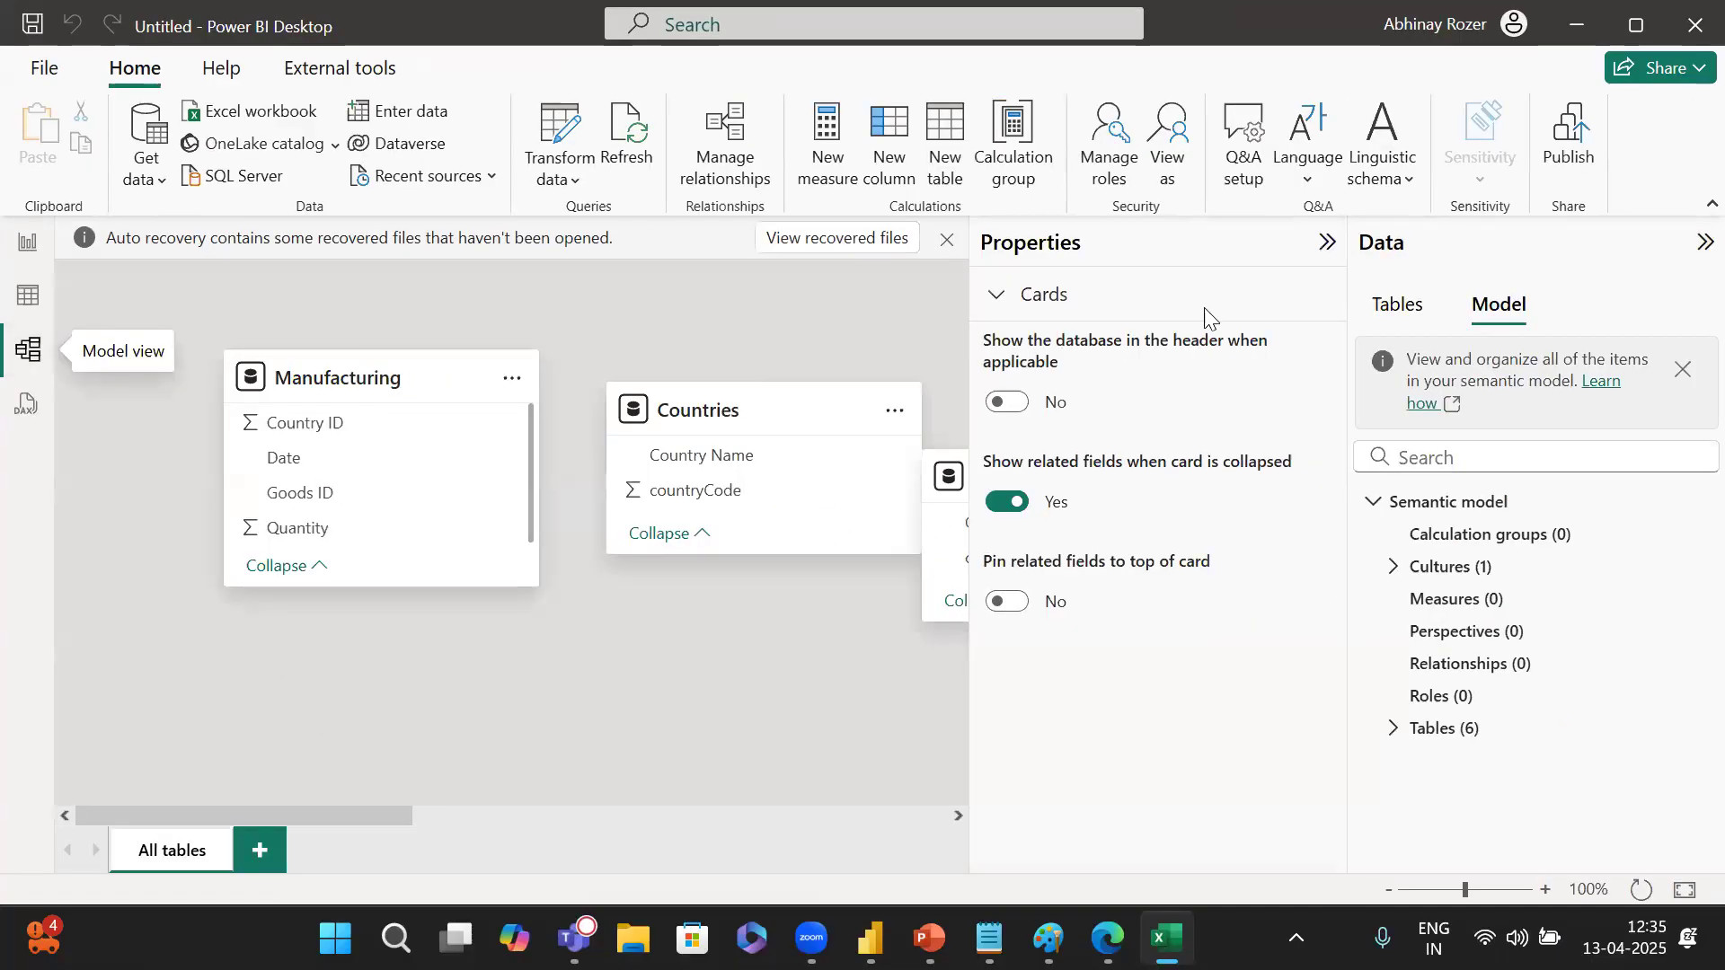
{"action": "left_click", "coordinate": [1325, 240]}
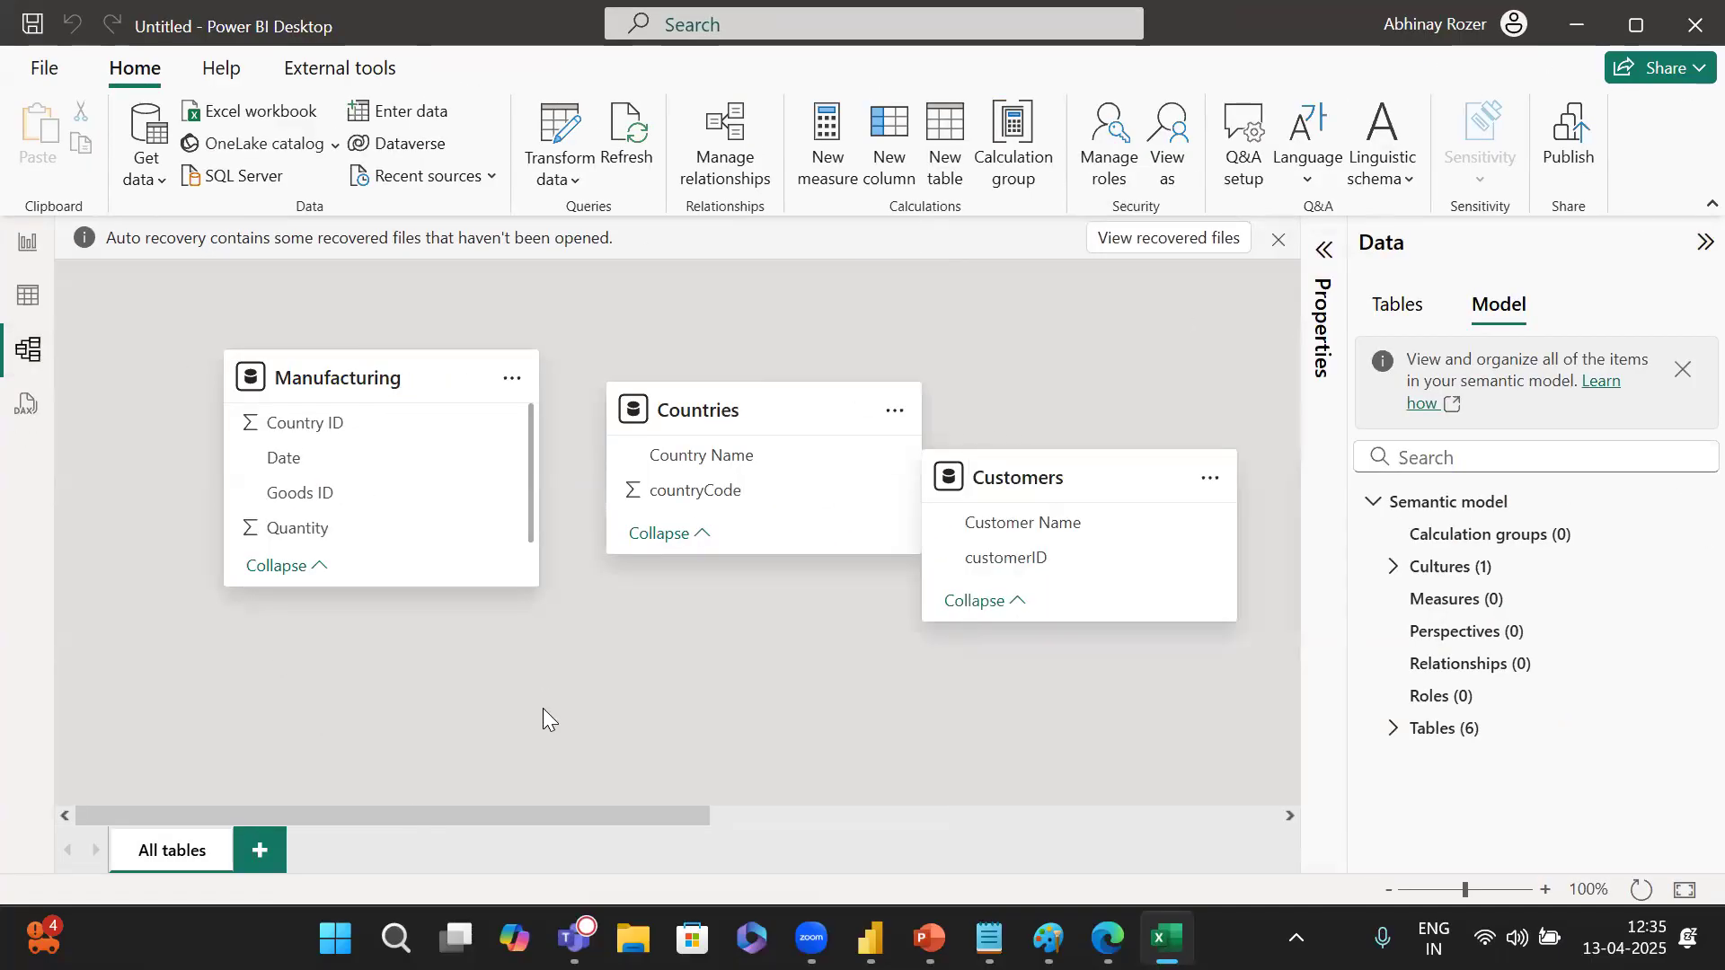
{"action": "left_click_drag", "start_coordinate": [1107, 474], "coordinate": [657, 662]}
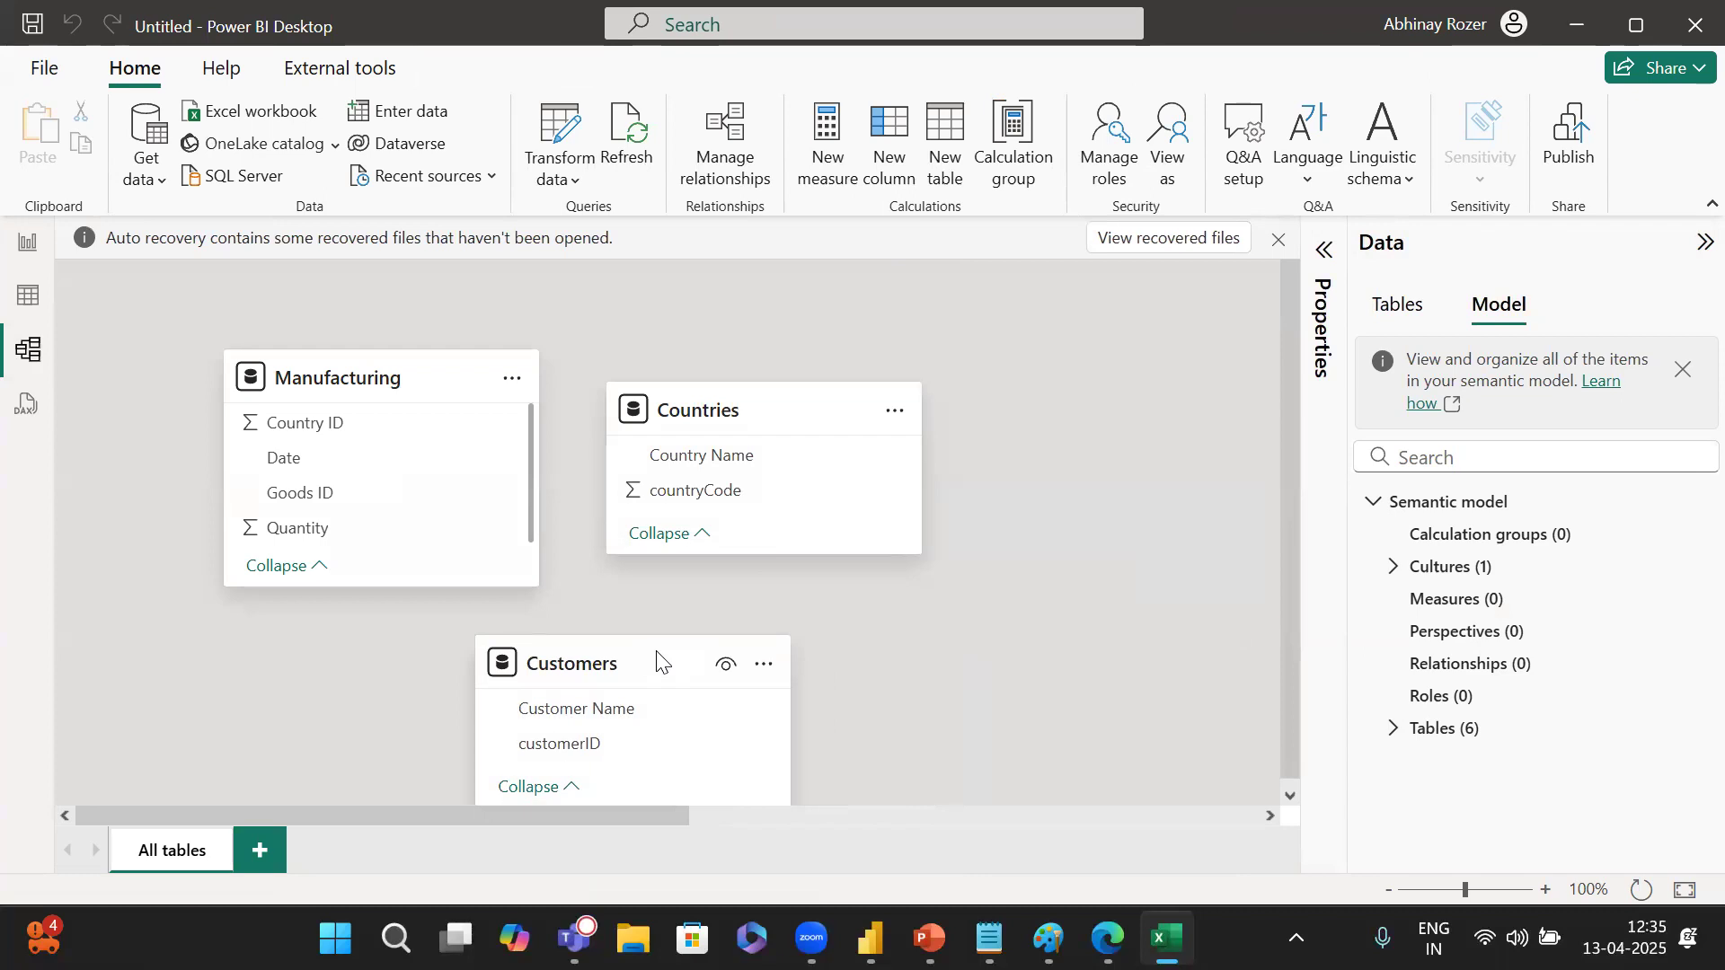
{"action": "scroll", "coordinate": [1058, 530], "scroll_direction": "right", "scroll_amount": 4}
{"action": "left_click_drag", "start_coordinate": [1179, 462], "coordinate": [405, 316]}
{"action": "scroll", "coordinate": [934, 449], "scroll_direction": "right", "scroll_amount": 6}
{"action": "left_click_drag", "start_coordinate": [1181, 362], "coordinate": [455, 619]}
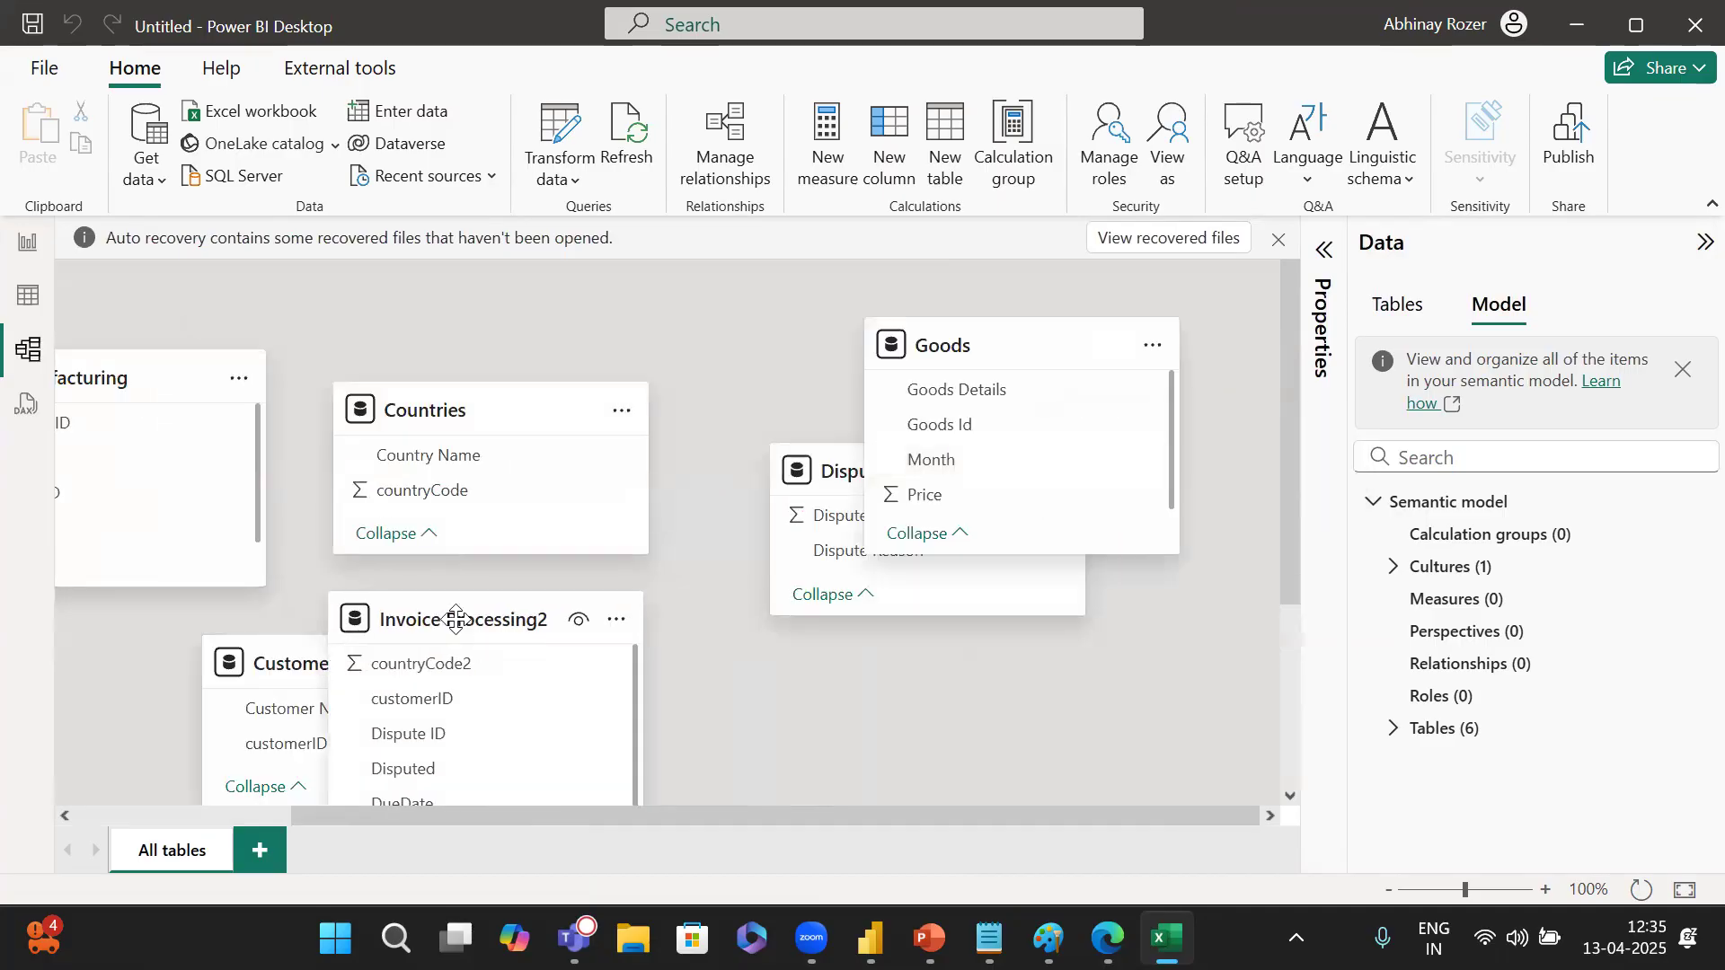
Spread the Goods, Invoice Processing2 and Customers cards apart in the model diagram so that no table cards overlap.
{"action": "left_click", "coordinate": [1387, 890]}
{"action": "left_click", "coordinate": [1387, 890]}
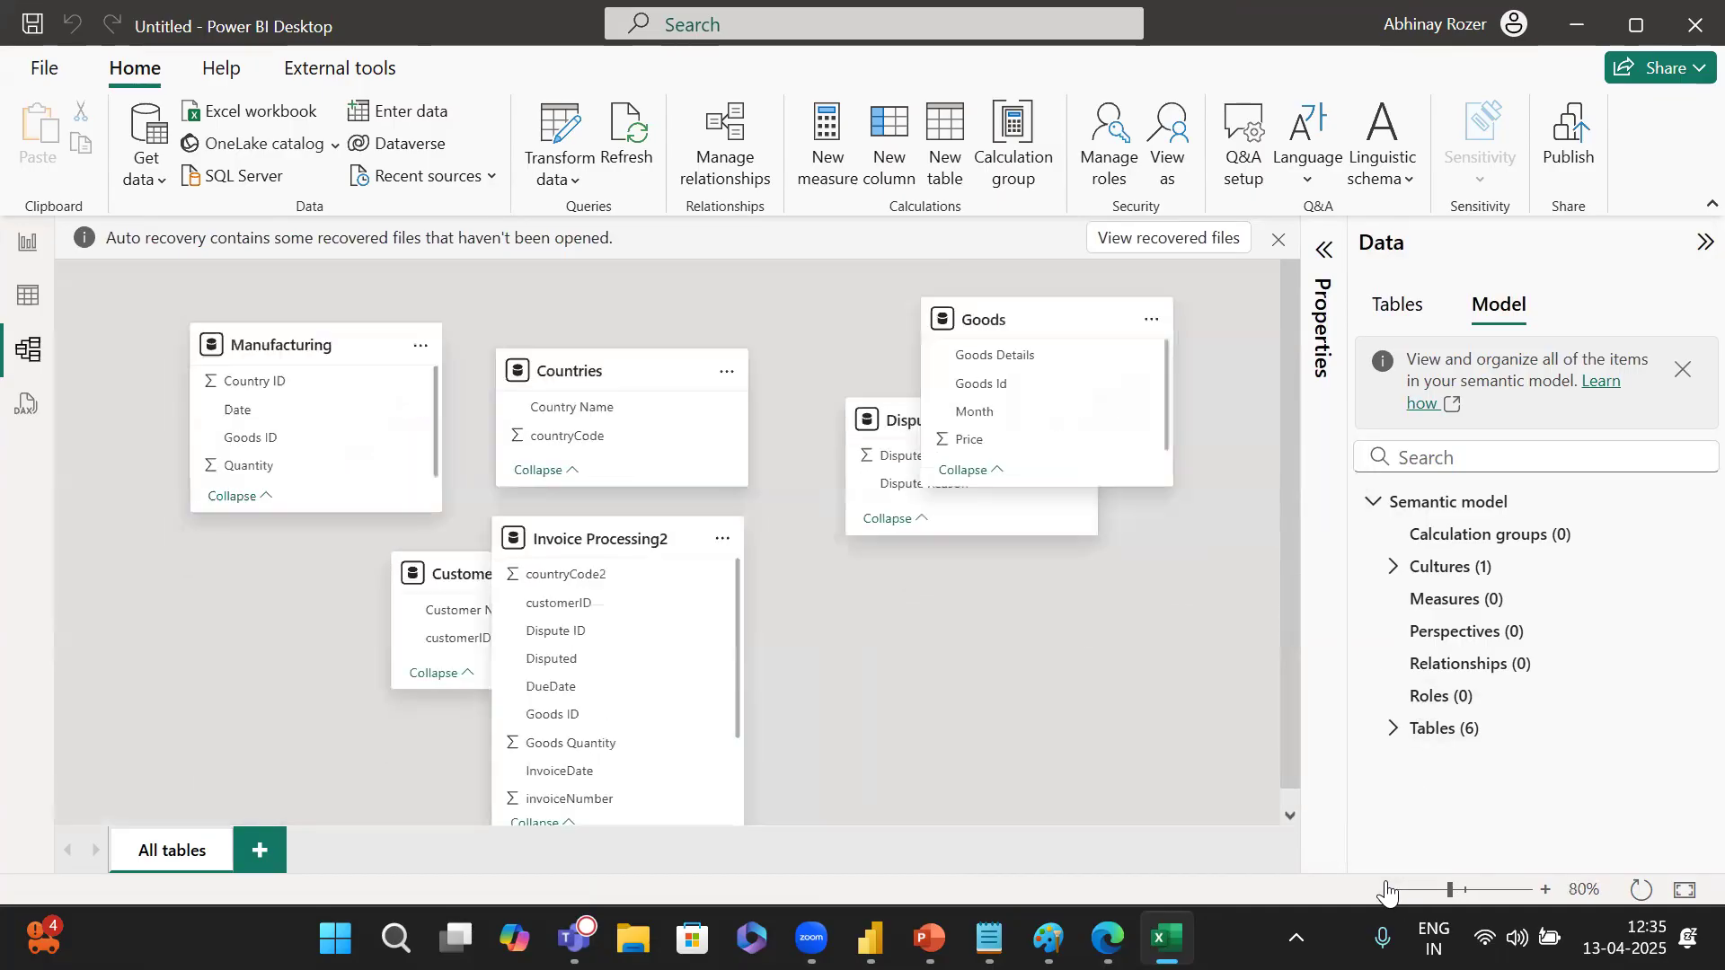
{"action": "left_click", "coordinate": [1388, 889]}
{"action": "left_click_drag", "start_coordinate": [888, 308], "coordinate": [877, 611]}
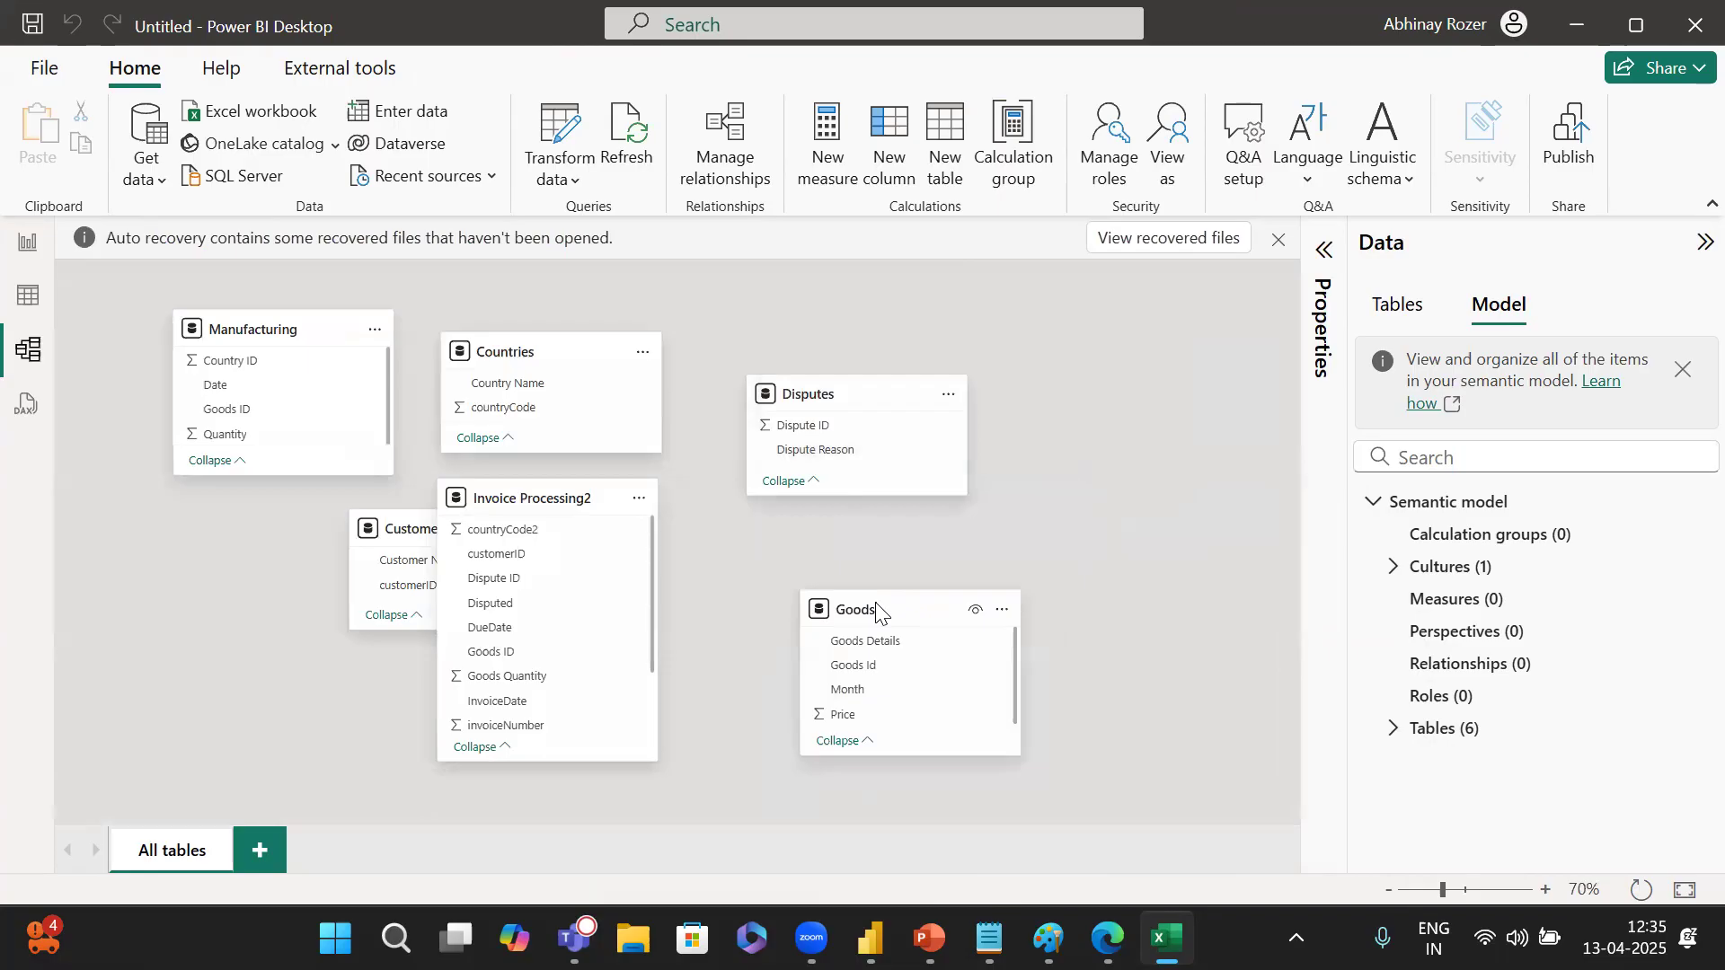
{"action": "left_click_drag", "start_coordinate": [552, 498], "coordinate": [645, 554]}
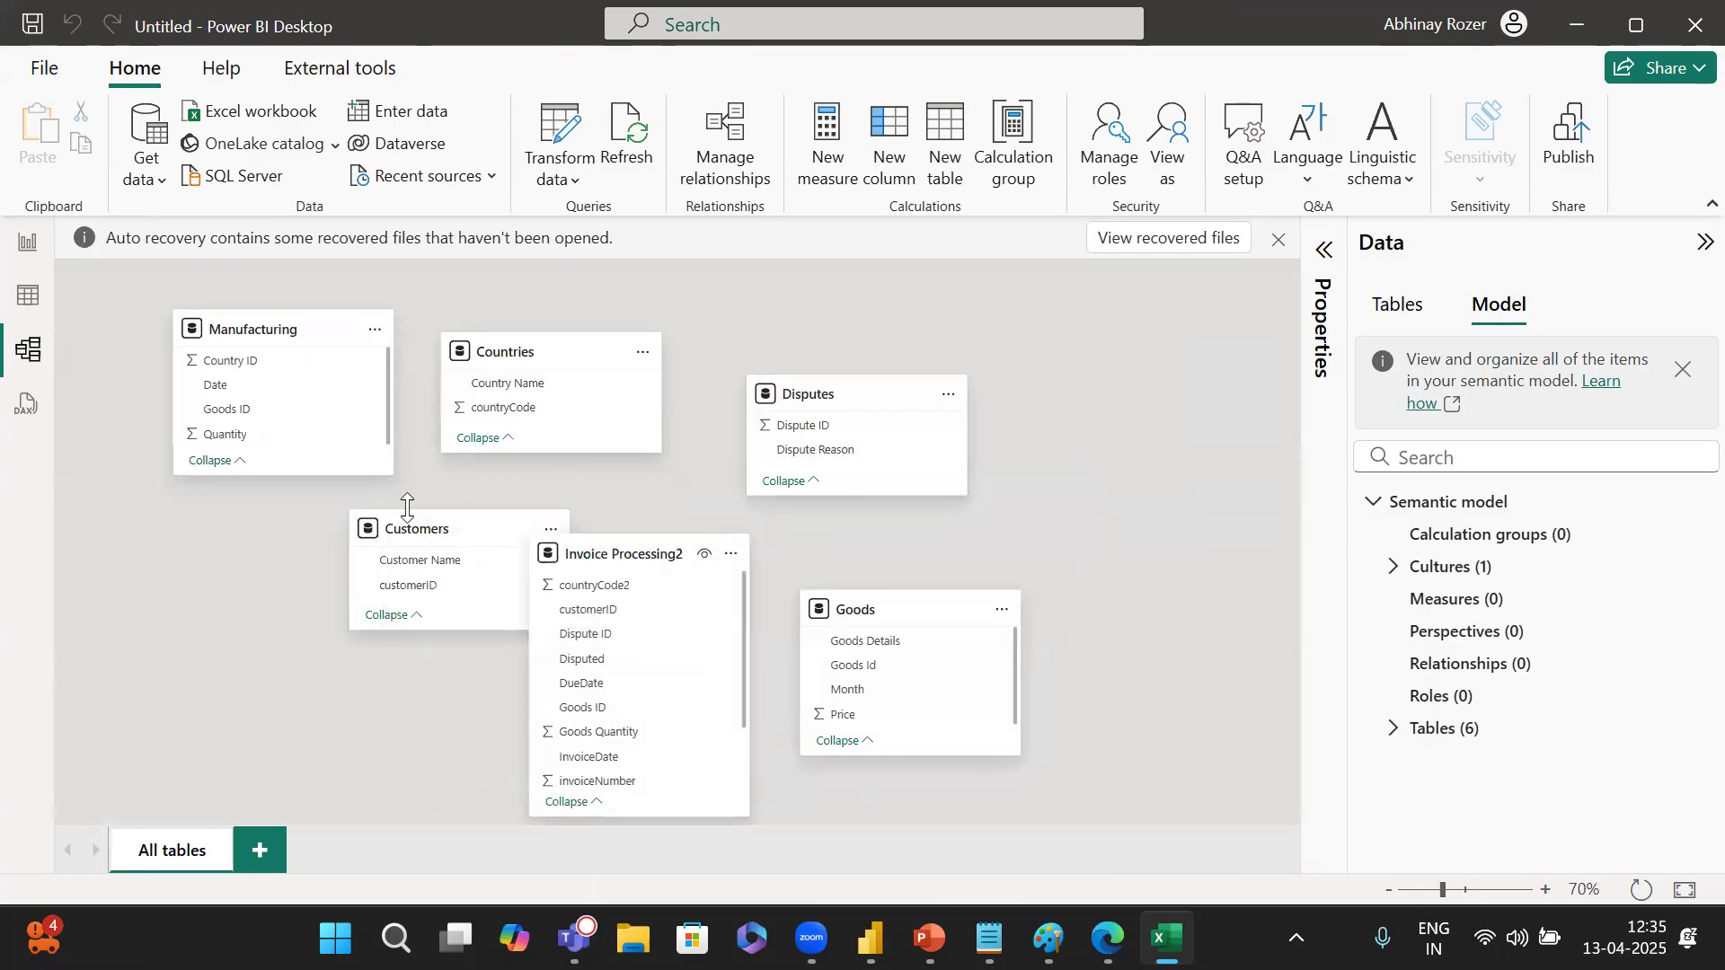
{"action": "left_click_drag", "start_coordinate": [396, 525], "coordinate": [205, 584]}
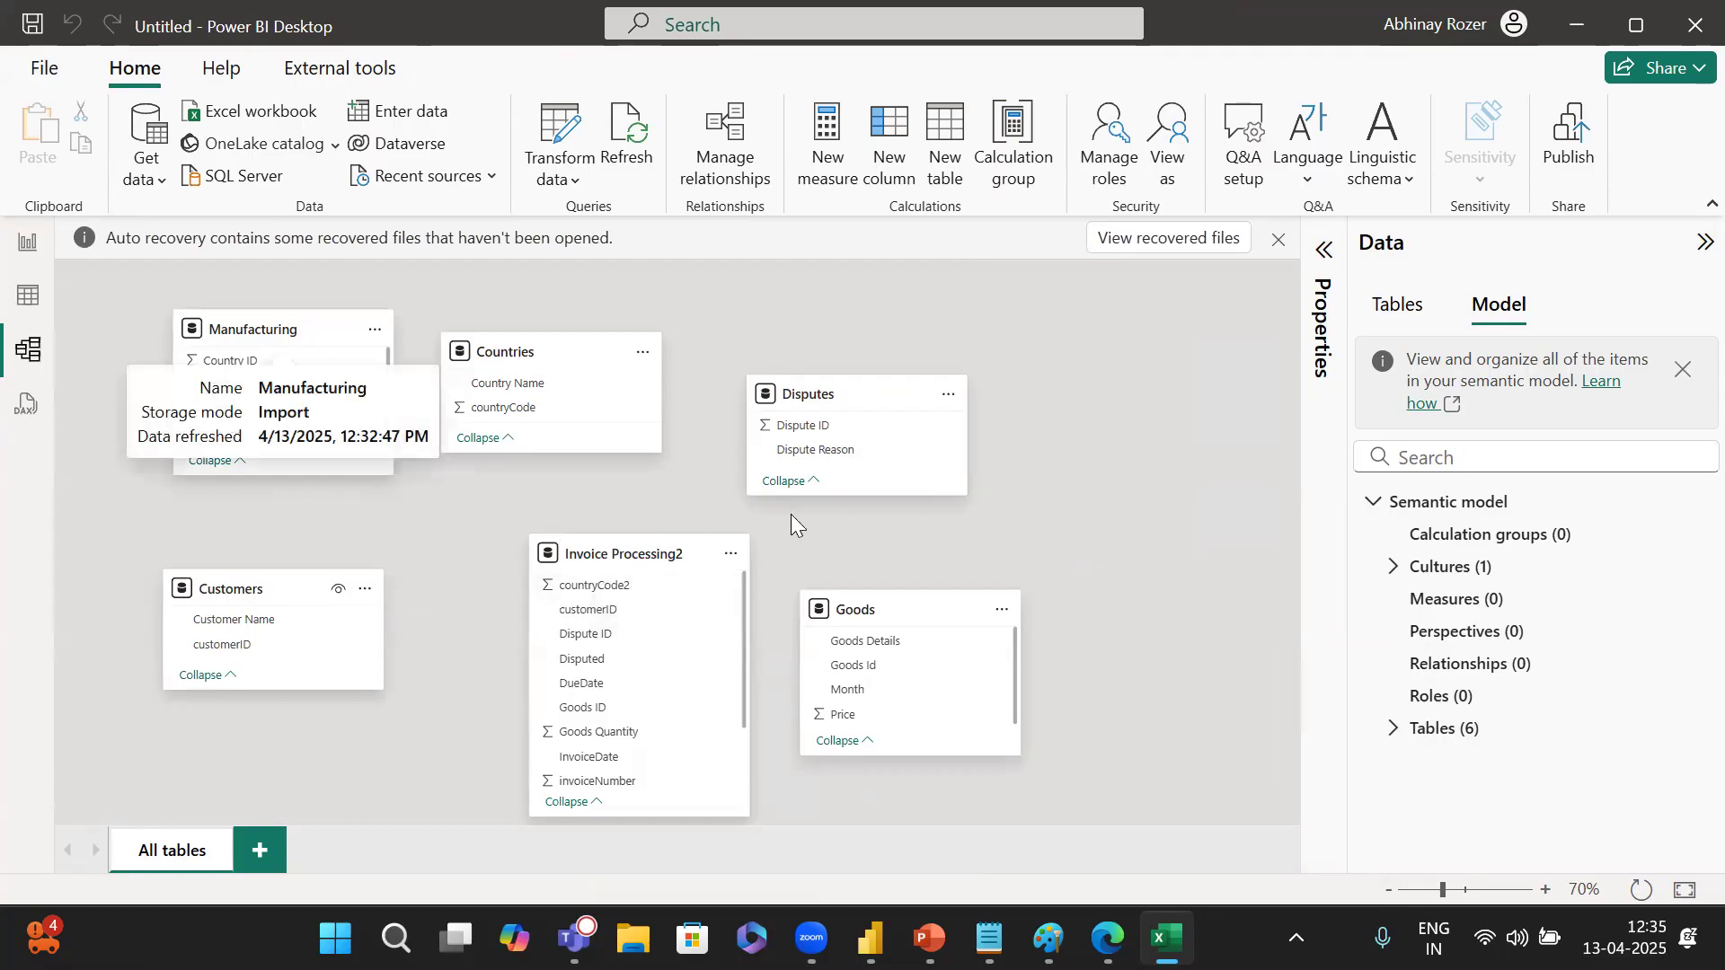
Create a stacked column chart in the report with Country Name from Countries on the X-axis, and widen it.
{"action": "left_click", "coordinate": [24, 242]}
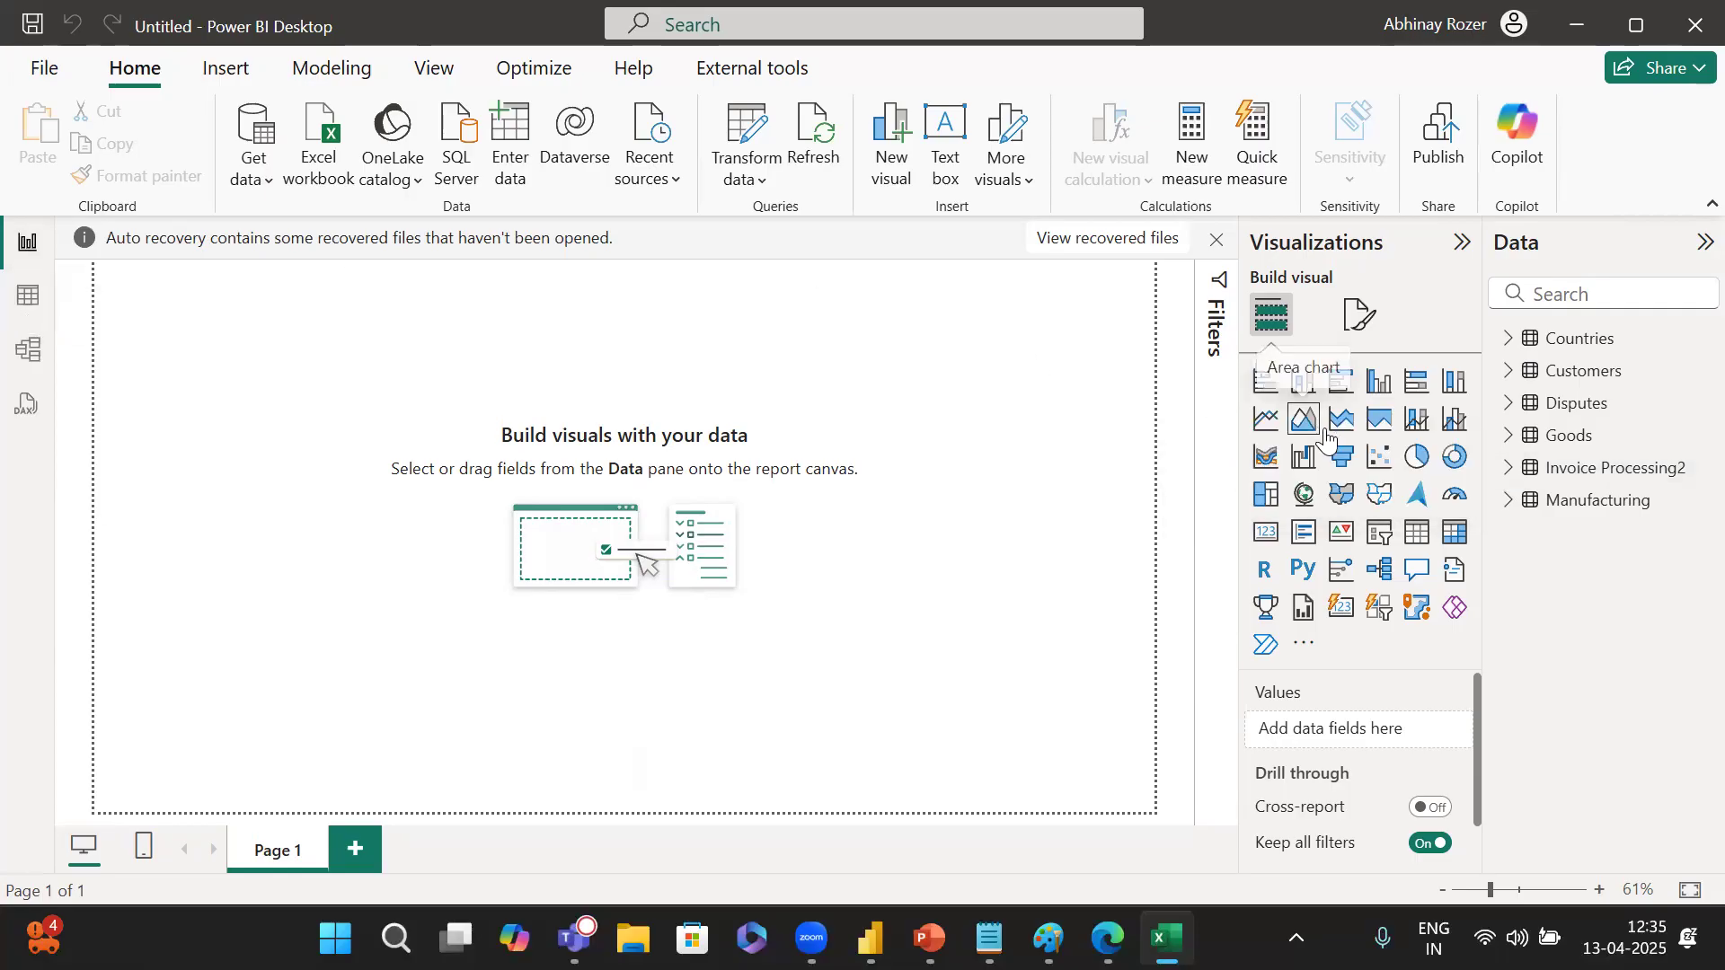
{"action": "left_click", "coordinate": [1507, 339]}
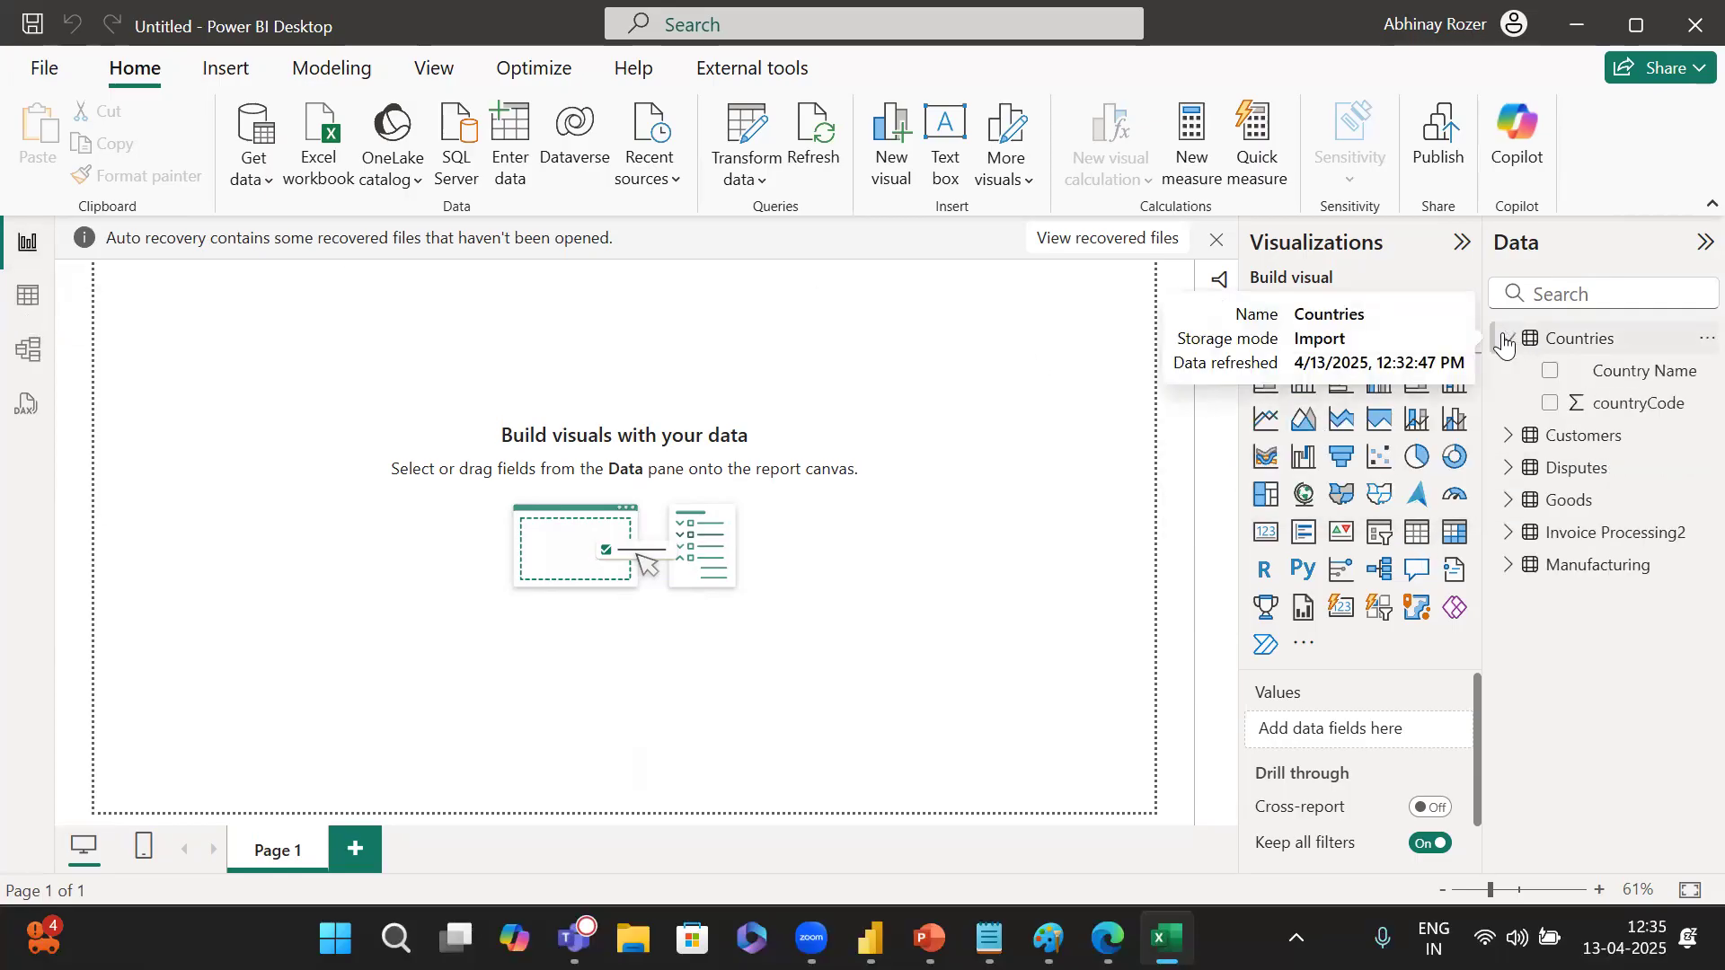
{"action": "left_click_drag", "start_coordinate": [1622, 382], "coordinate": [854, 527]}
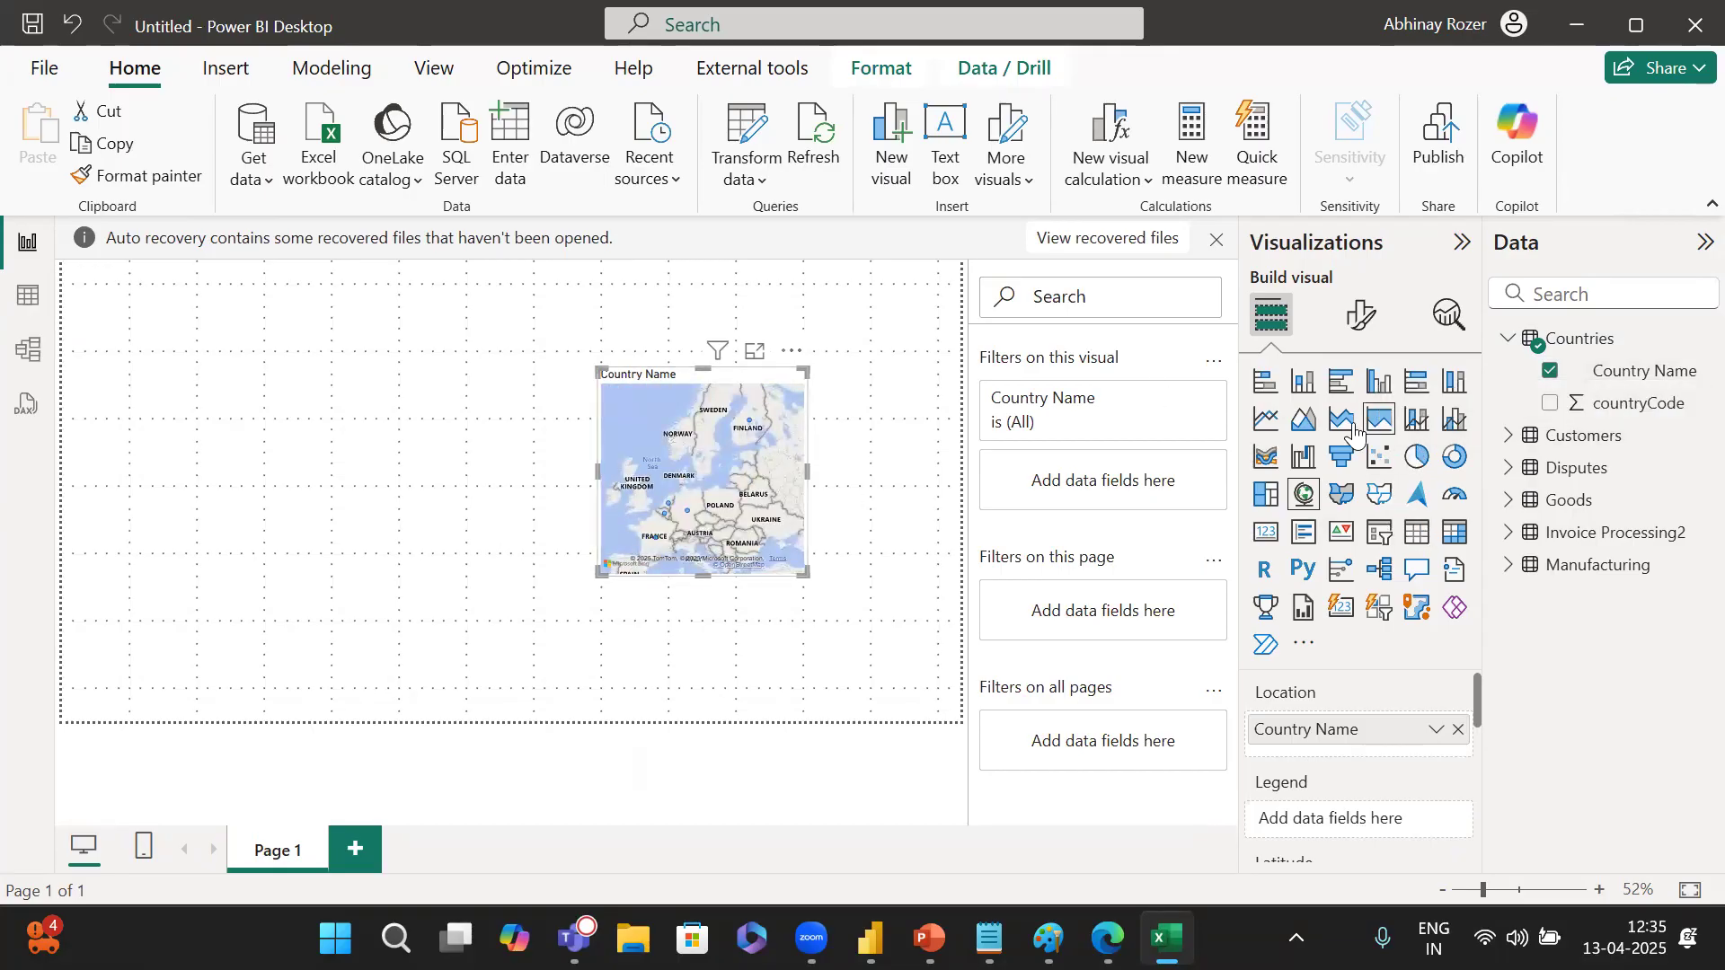
{"action": "left_click", "coordinate": [1305, 396]}
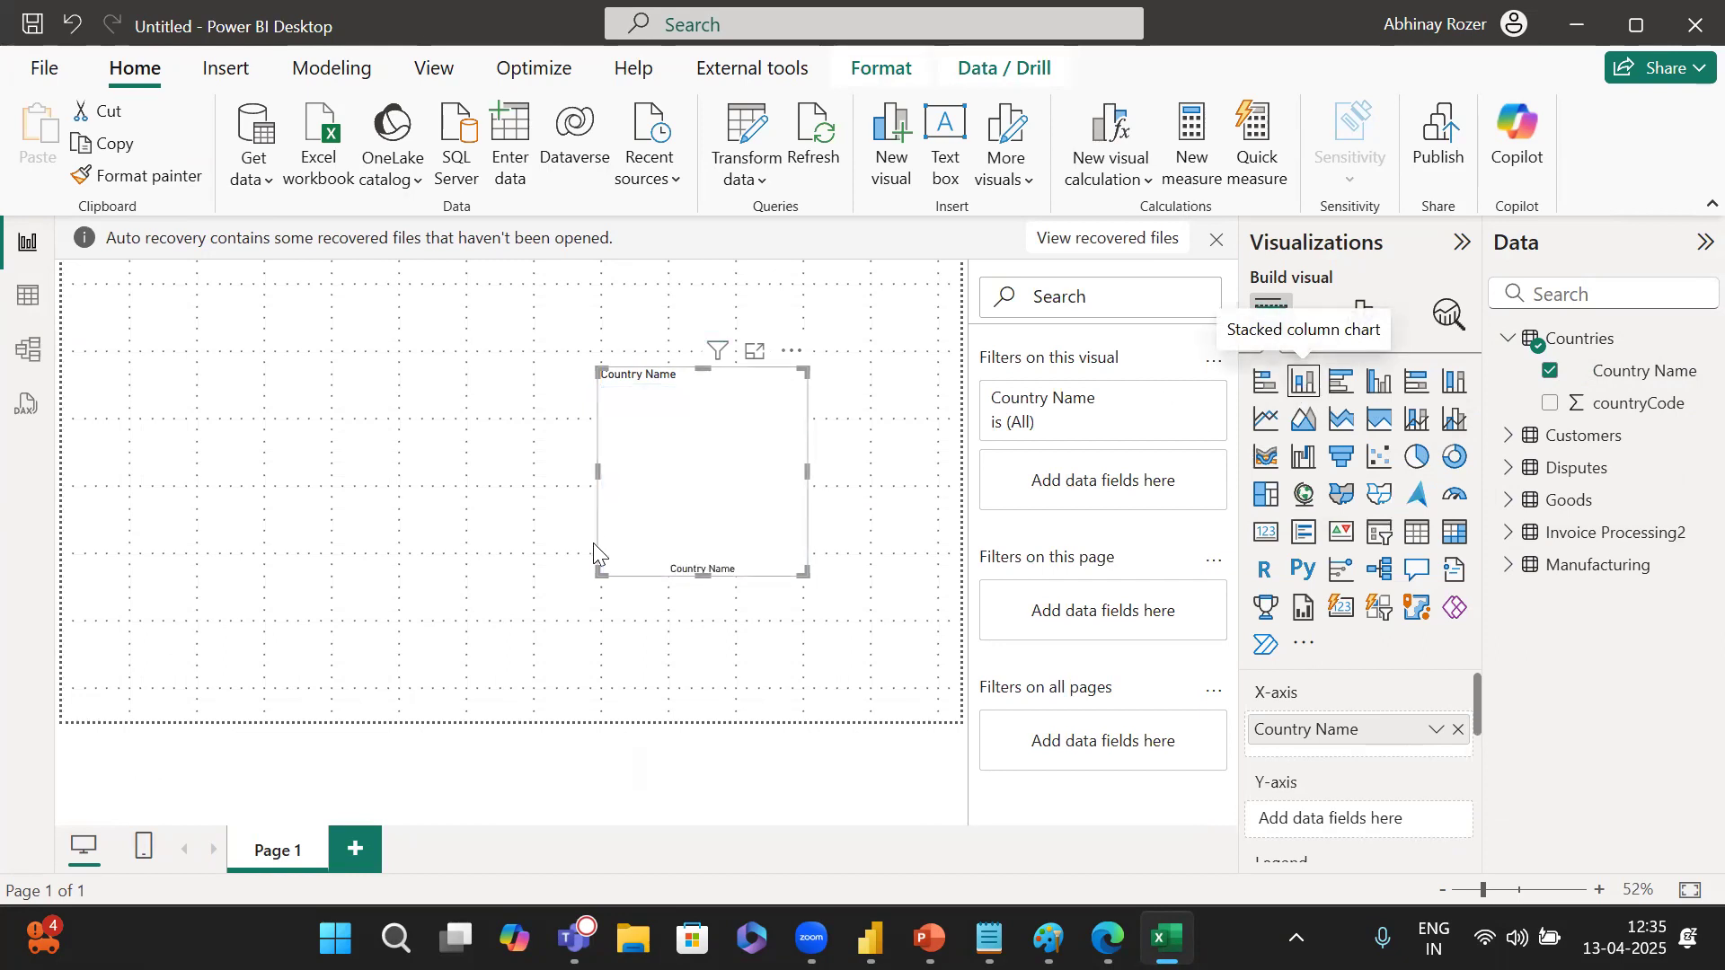
{"action": "left_click_drag", "start_coordinate": [600, 577], "coordinate": [323, 580]}
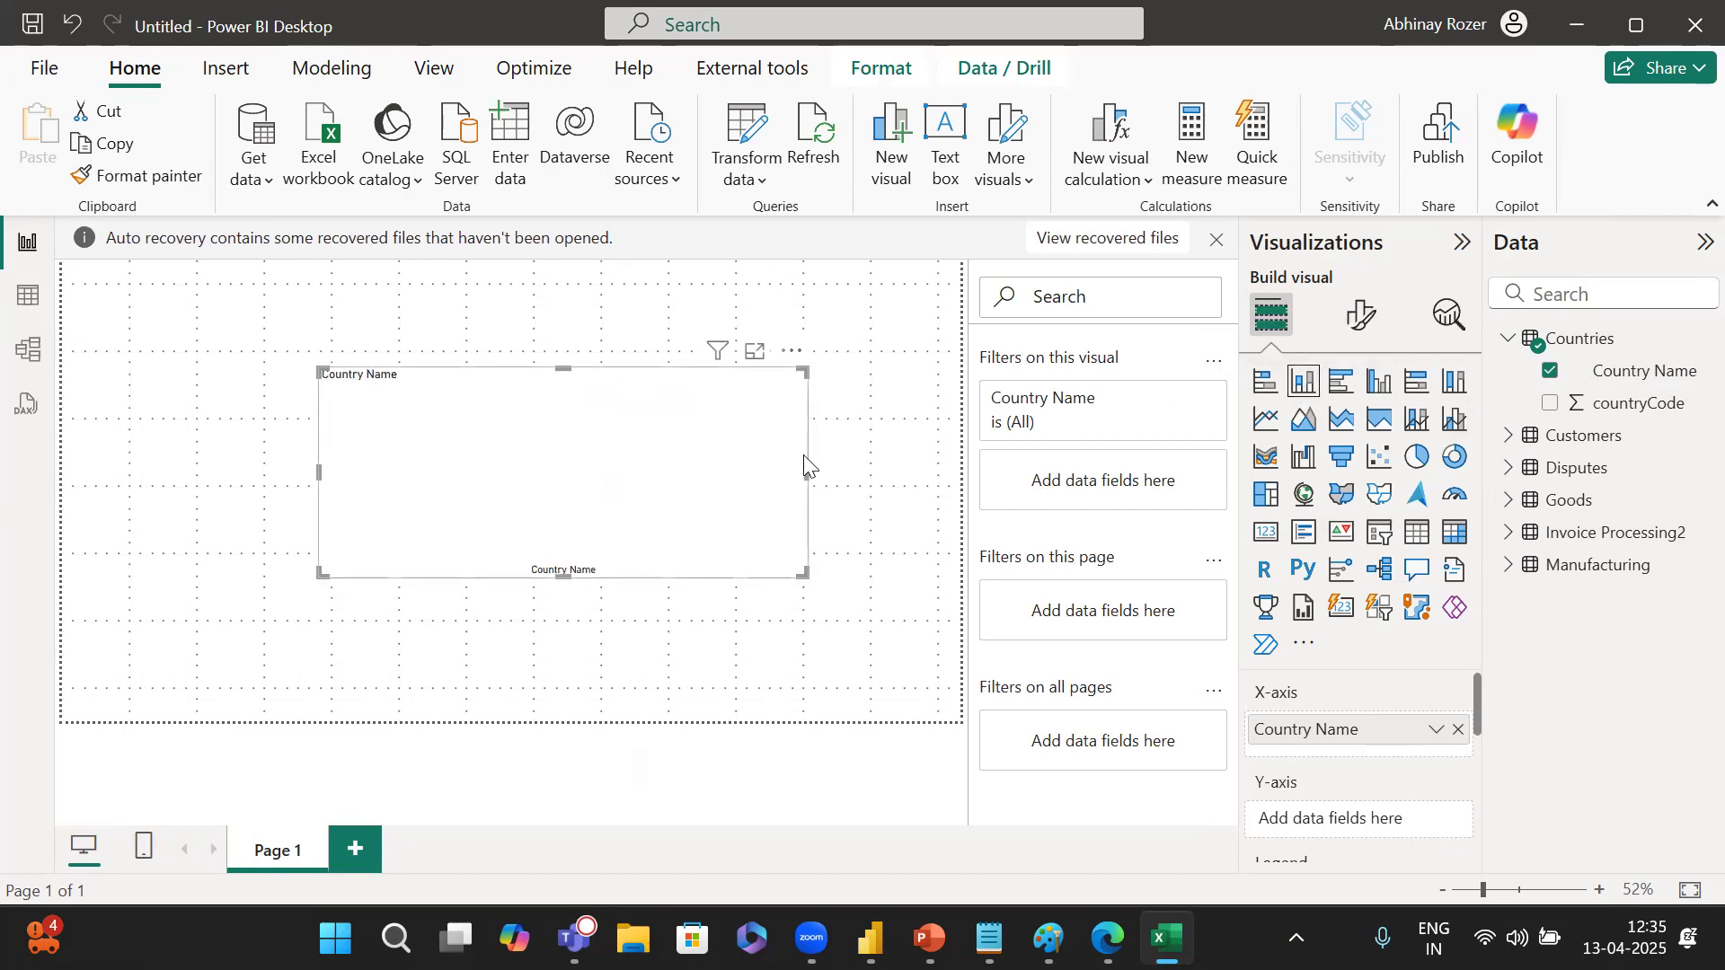
Add Goods Quantity from the Invoice Processing2 table to the column chart's Y-axis.
{"action": "left_click", "coordinate": [1508, 532]}
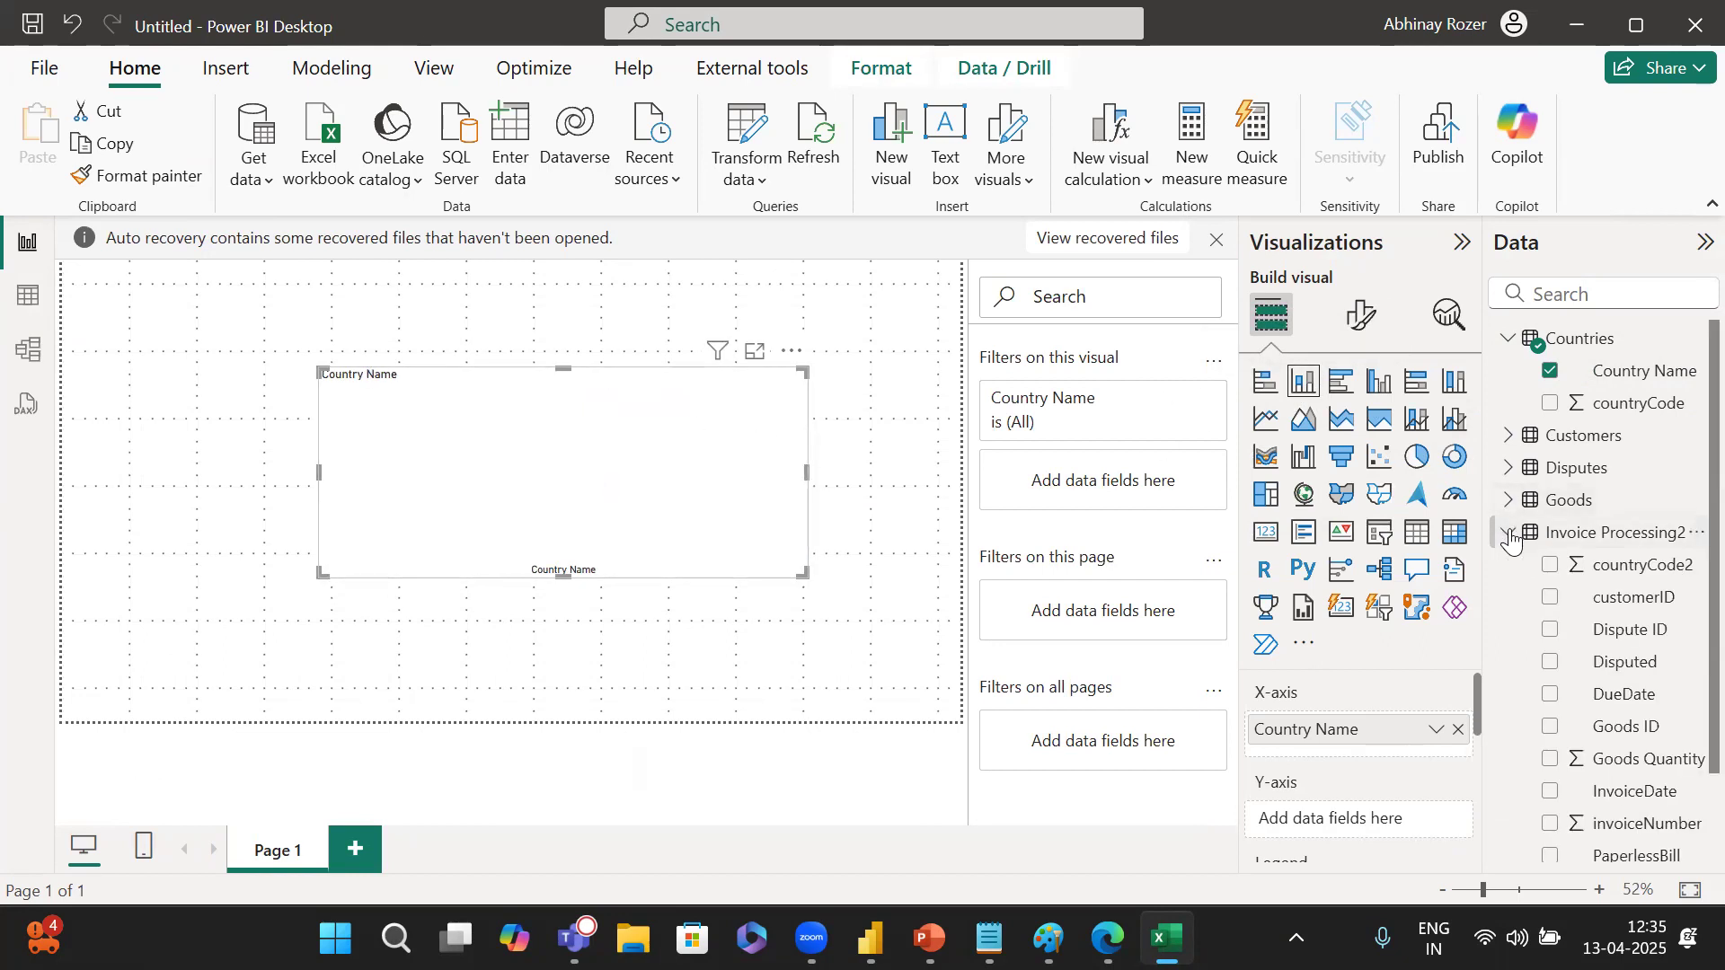
{"action": "scroll", "coordinate": [1634, 678], "scroll_direction": "down", "scroll_amount": 1}
{"action": "scroll", "coordinate": [1634, 678], "scroll_direction": "down", "scroll_amount": 1}
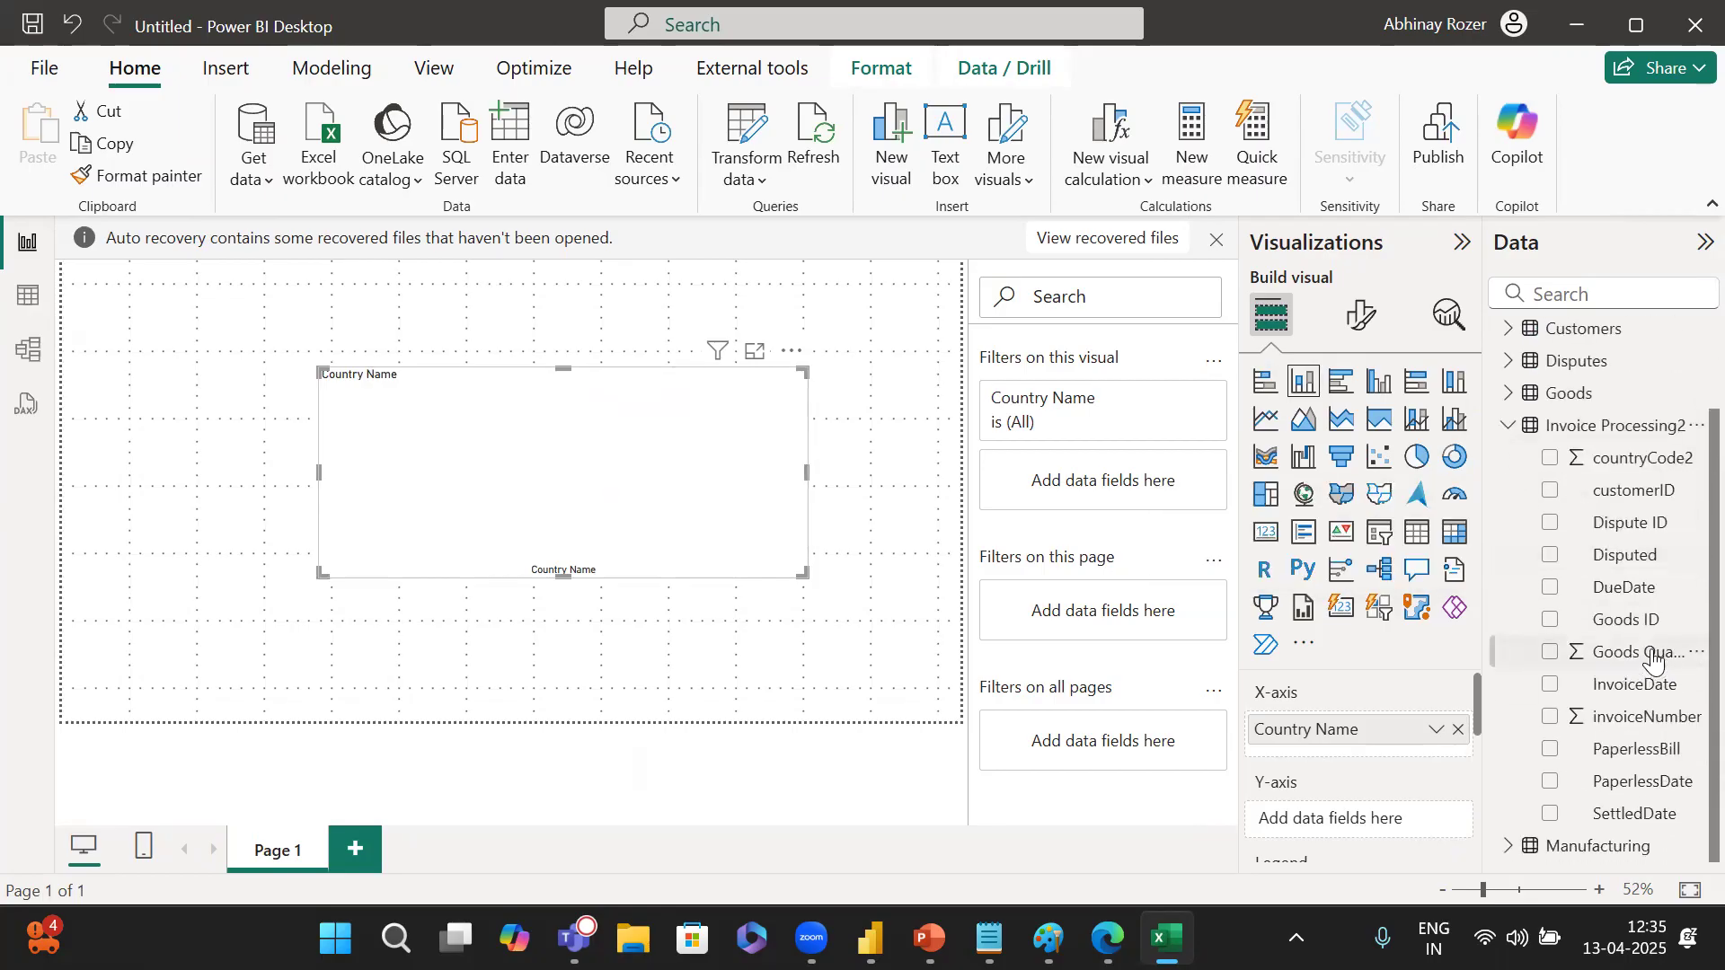
{"action": "left_click", "coordinate": [1550, 653]}
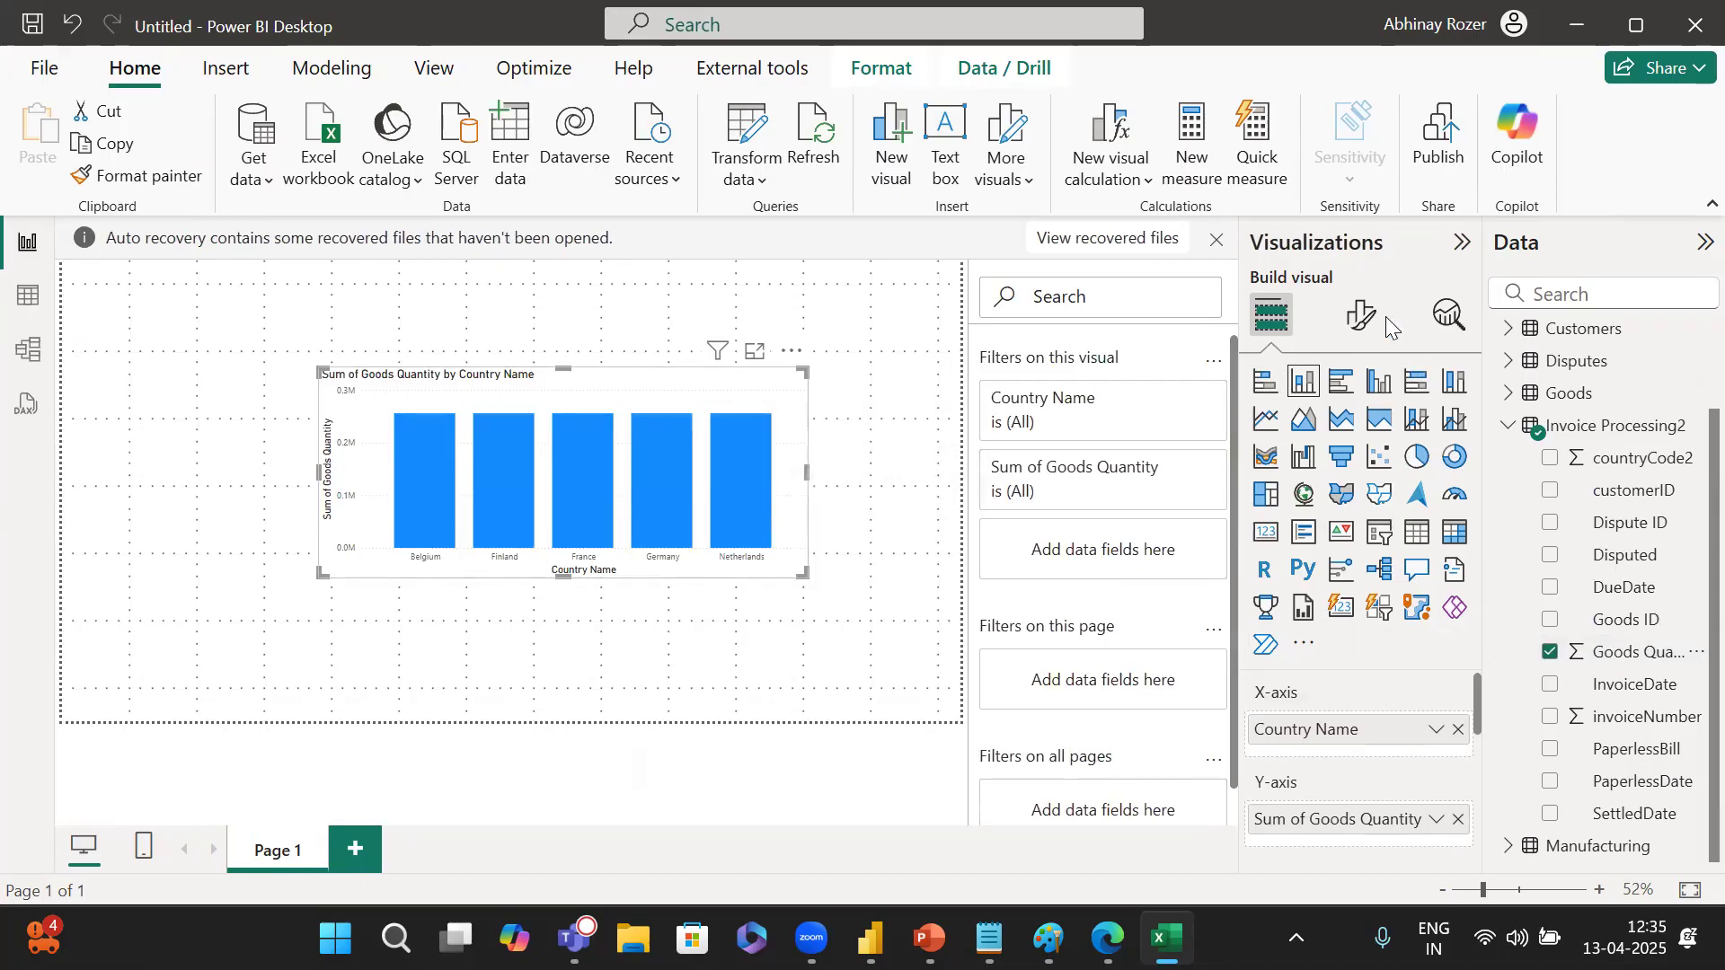
Turn on data labels for the column chart and set their value font size to 20.
{"action": "left_click", "coordinate": [1358, 327]}
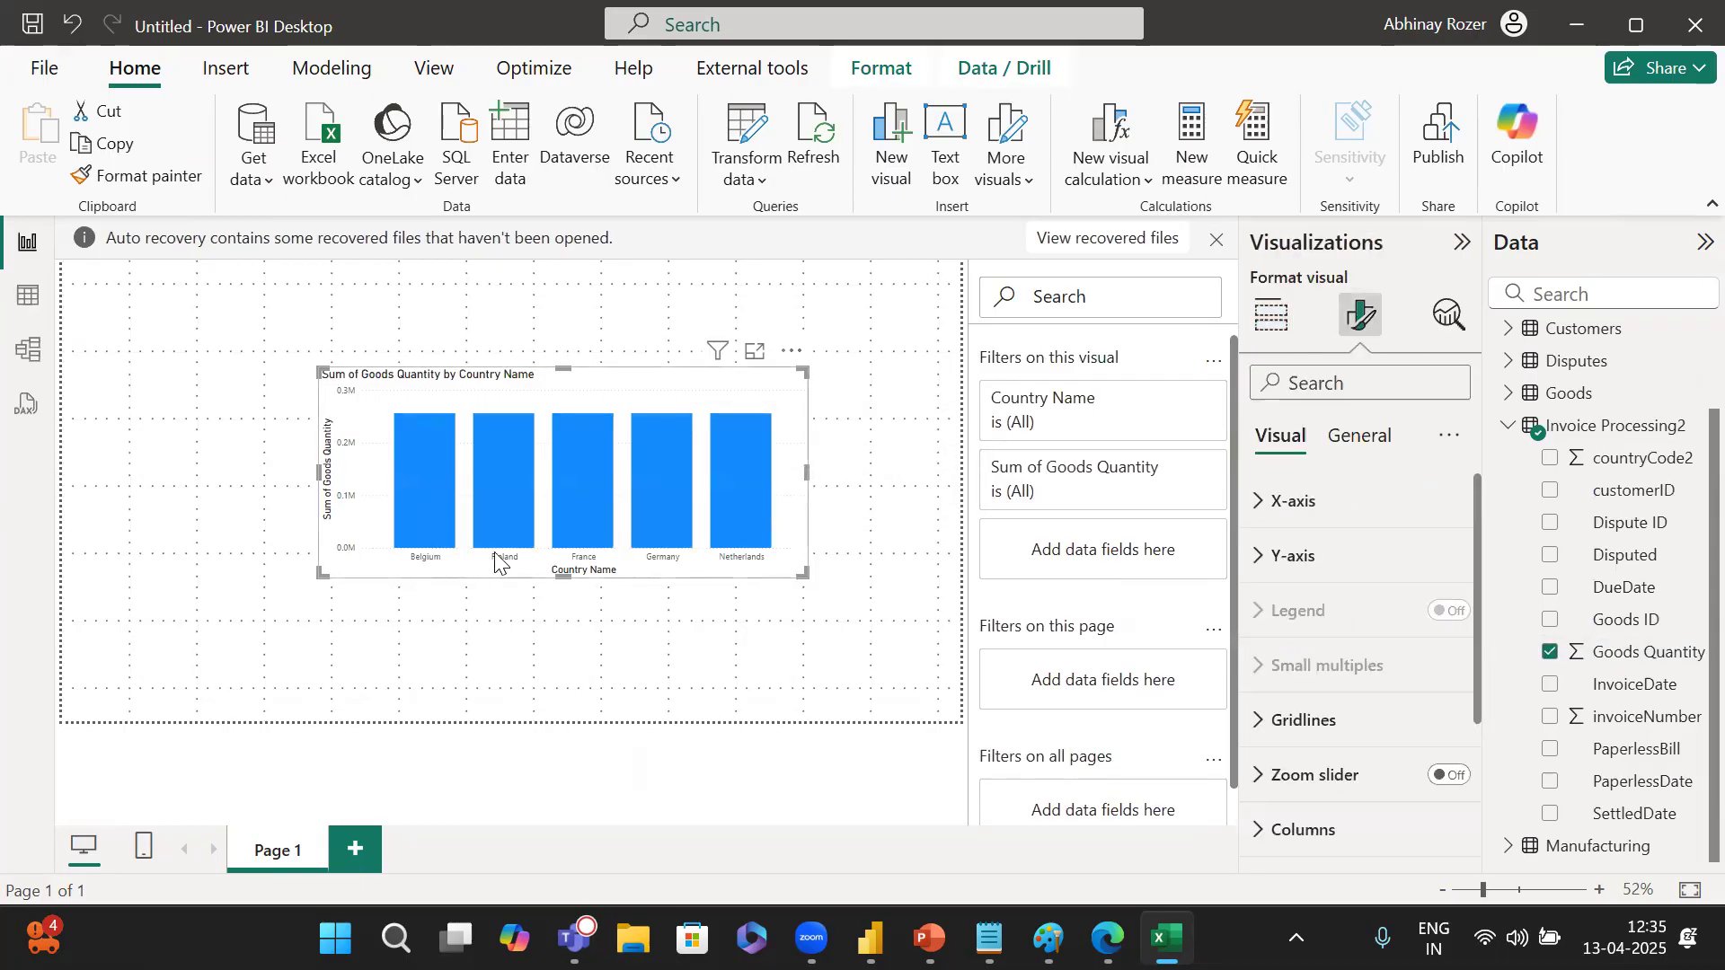
{"action": "scroll", "coordinate": [1339, 692], "scroll_direction": "down", "scroll_amount": 4}
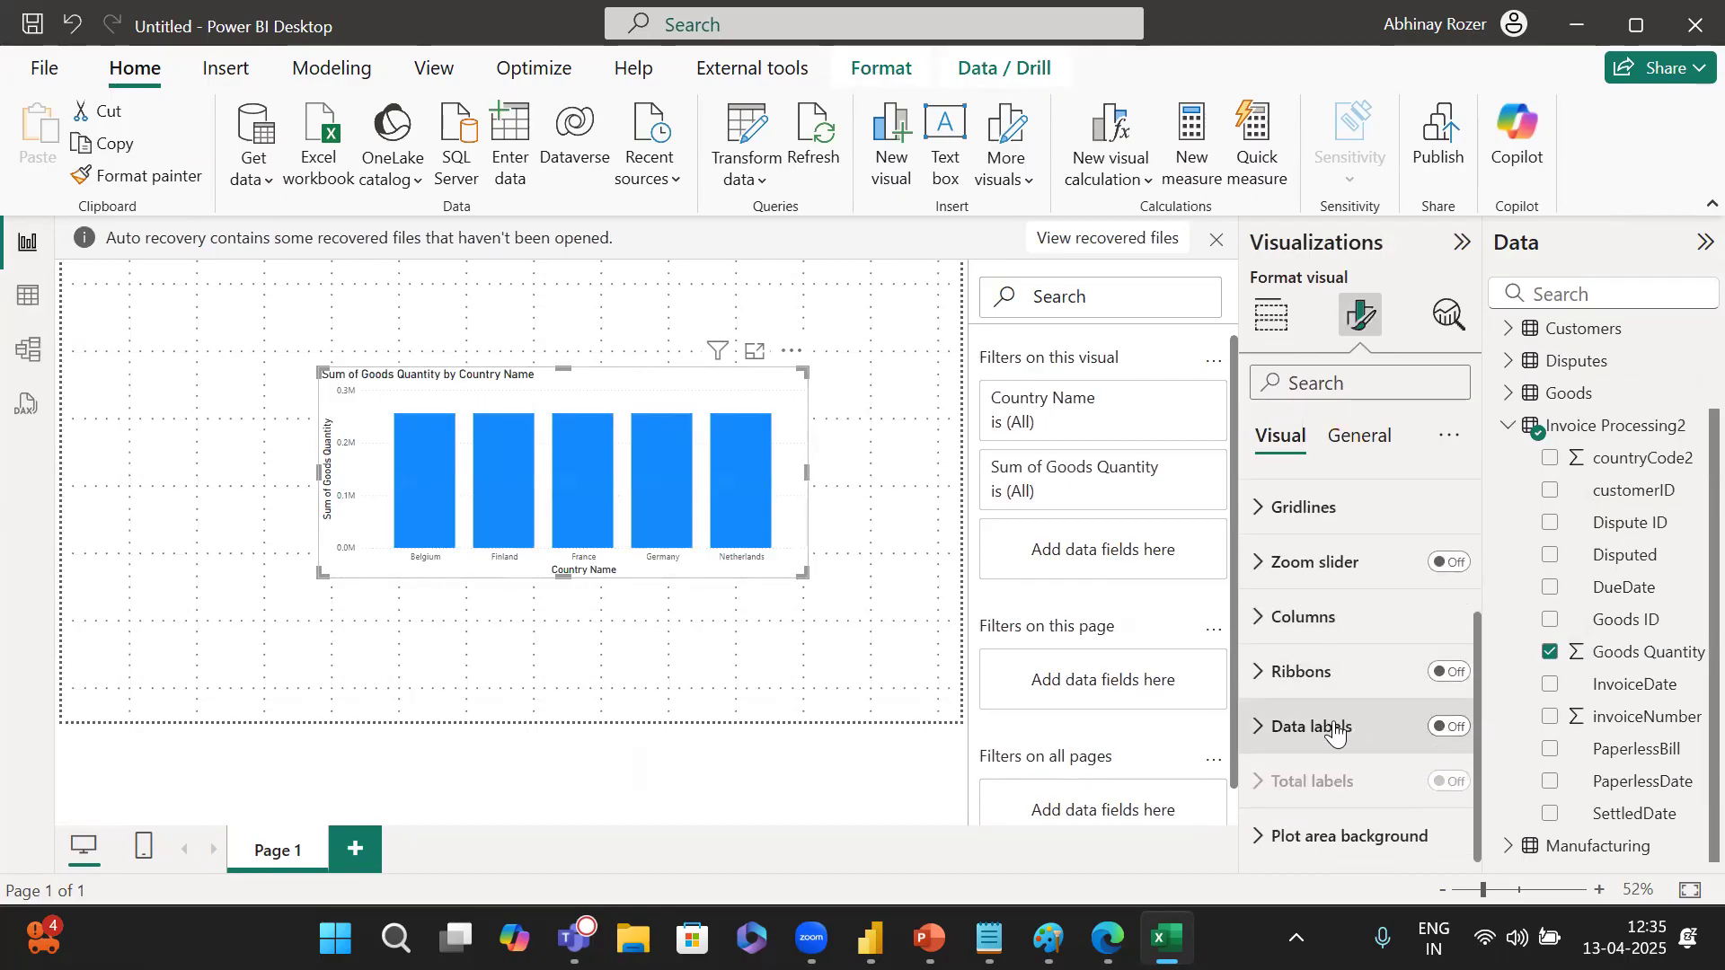
{"action": "left_click", "coordinate": [1336, 732]}
{"action": "left_click", "coordinate": [1448, 726]}
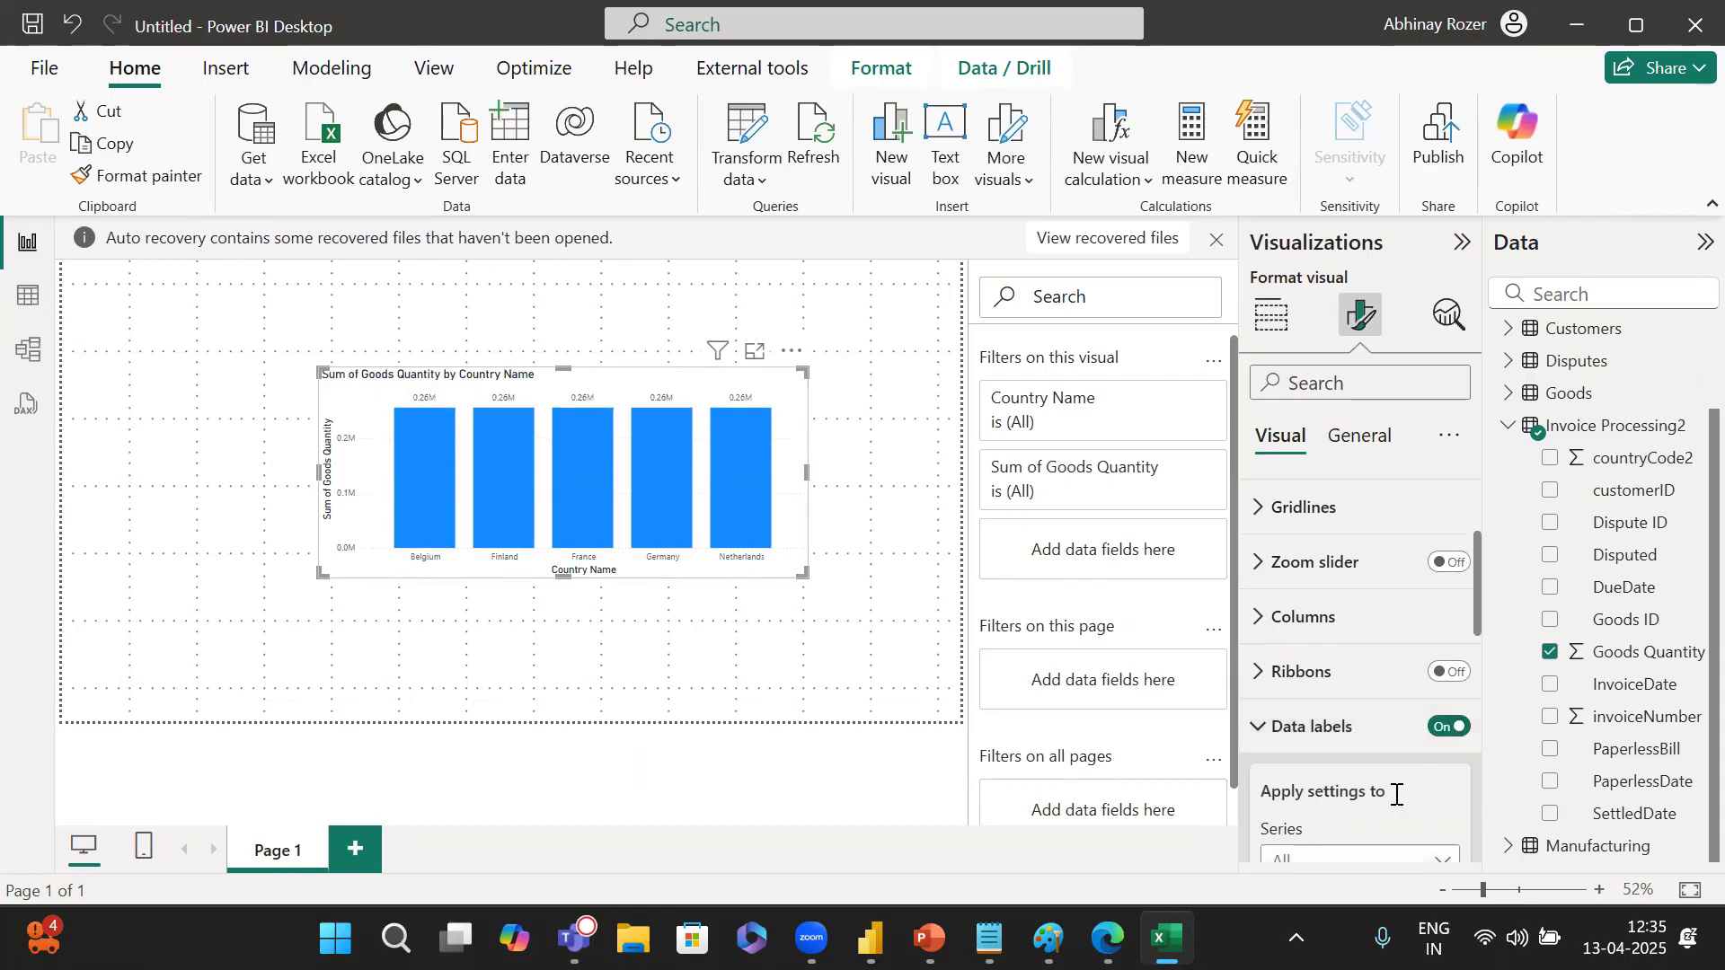
{"action": "scroll", "coordinate": [1396, 794], "scroll_direction": "down", "scroll_amount": 3}
{"action": "scroll", "coordinate": [1372, 794], "scroll_direction": "down", "scroll_amount": 3}
{"action": "scroll", "coordinate": [1372, 794], "scroll_direction": "down", "scroll_amount": 2}
{"action": "left_click", "coordinate": [1357, 721]}
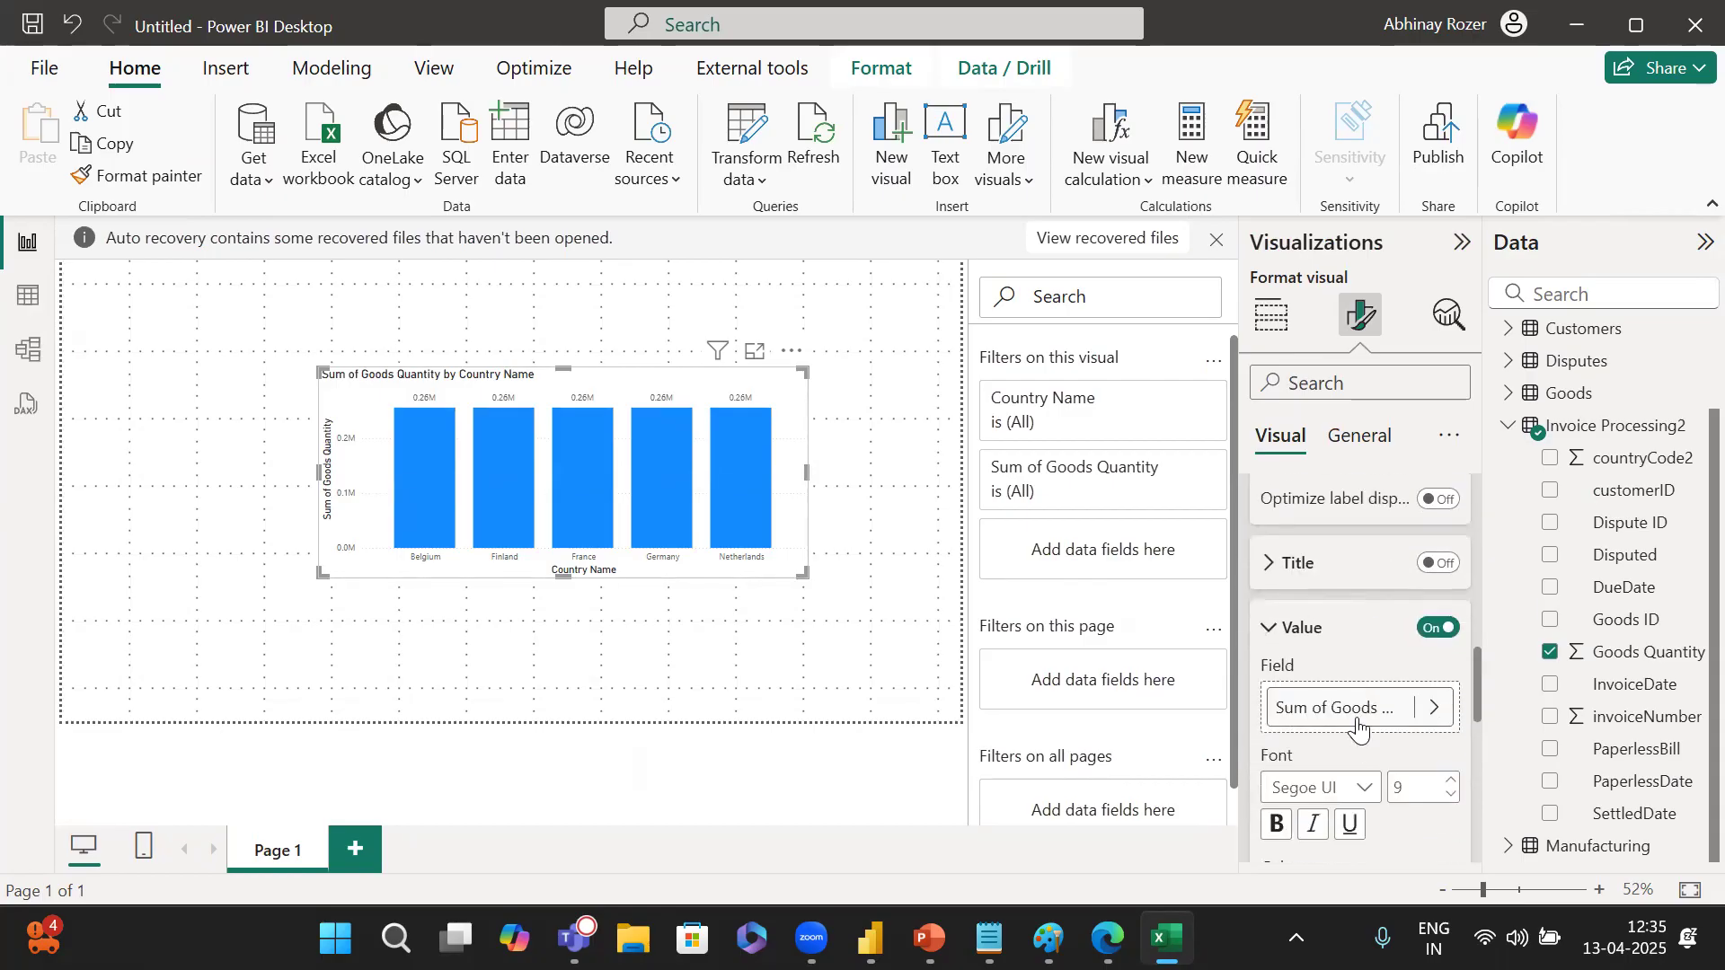
{"action": "scroll", "coordinate": [1358, 730], "scroll_direction": "down", "scroll_amount": 1}
{"action": "type", "text": "20"}
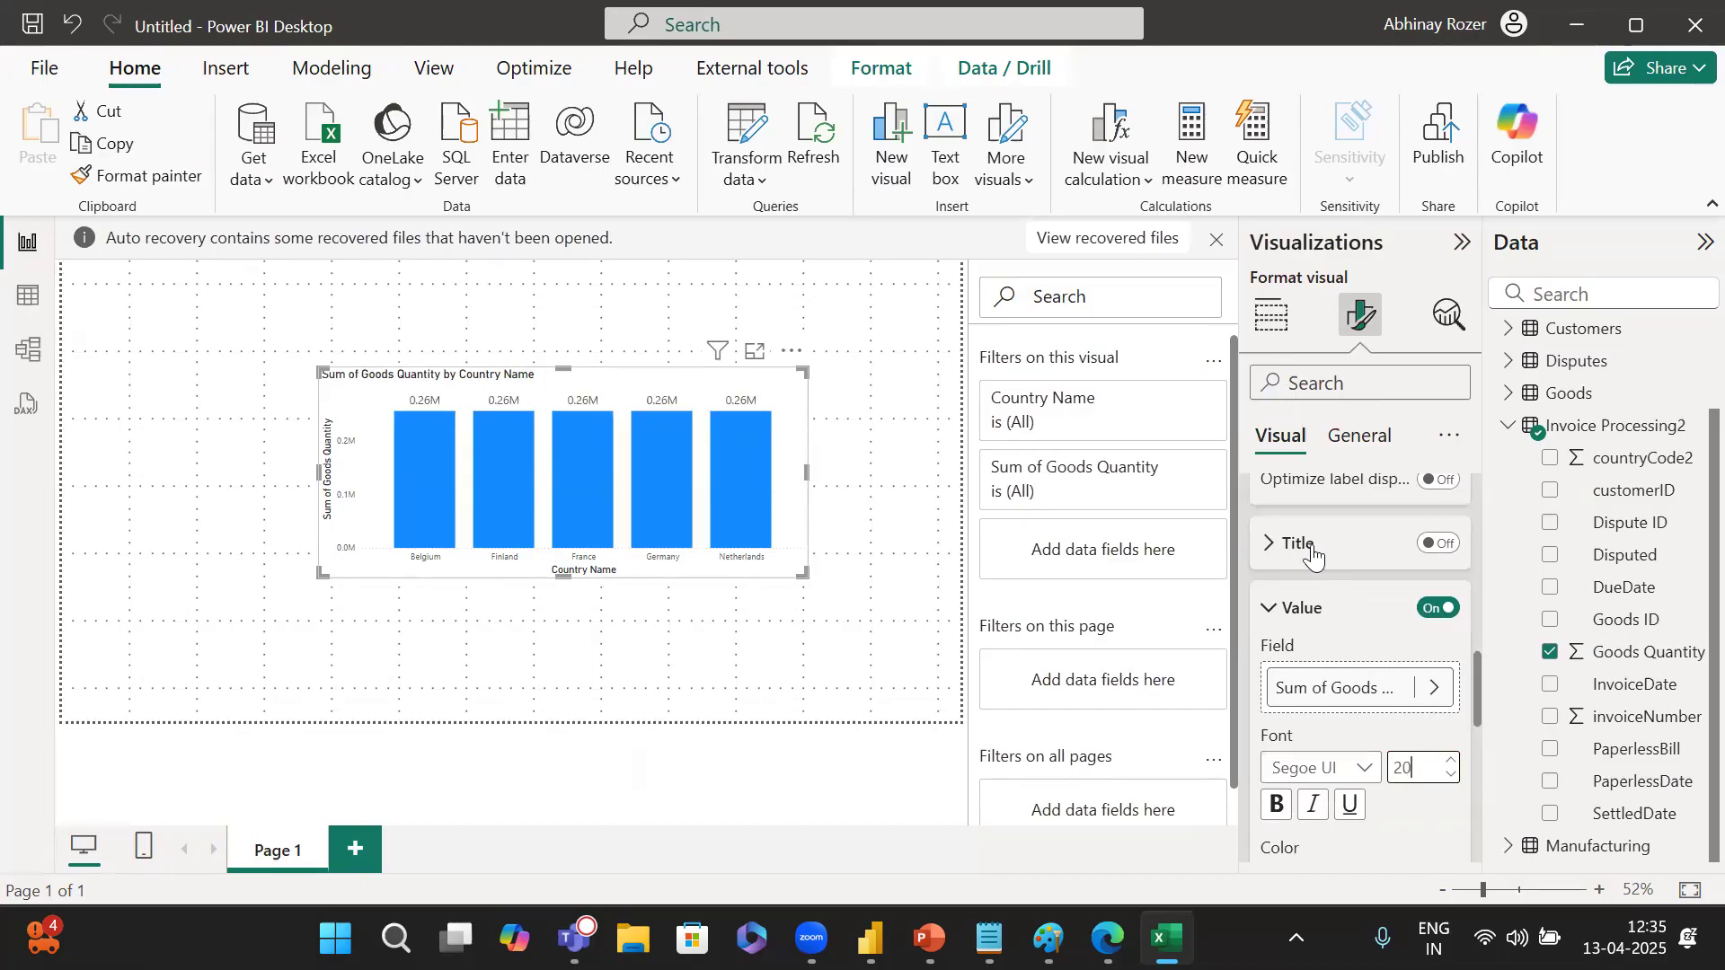
Set the column chart's X-axis value font size to 20 and enlarge the chart in width and height.
{"action": "scroll", "coordinate": [1313, 555], "scroll_direction": "up", "scroll_amount": 5}
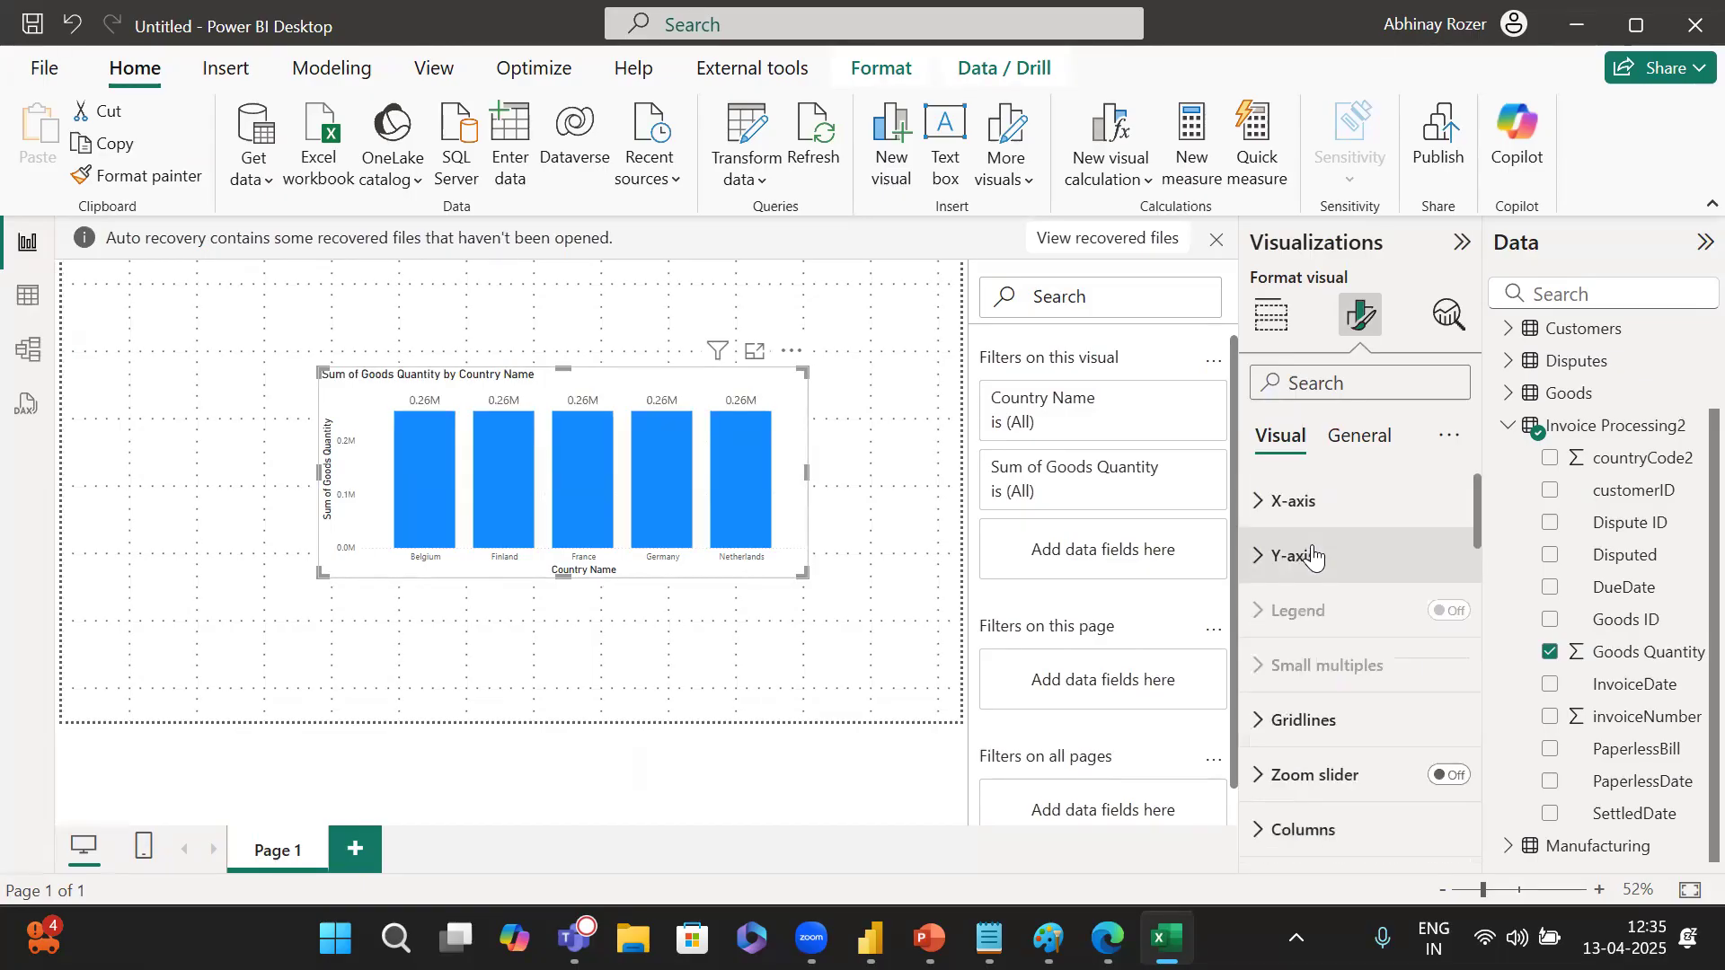
{"action": "left_click", "coordinate": [1305, 521]}
{"action": "left_click", "coordinate": [1414, 633]}
{"action": "type", "text": "20"}
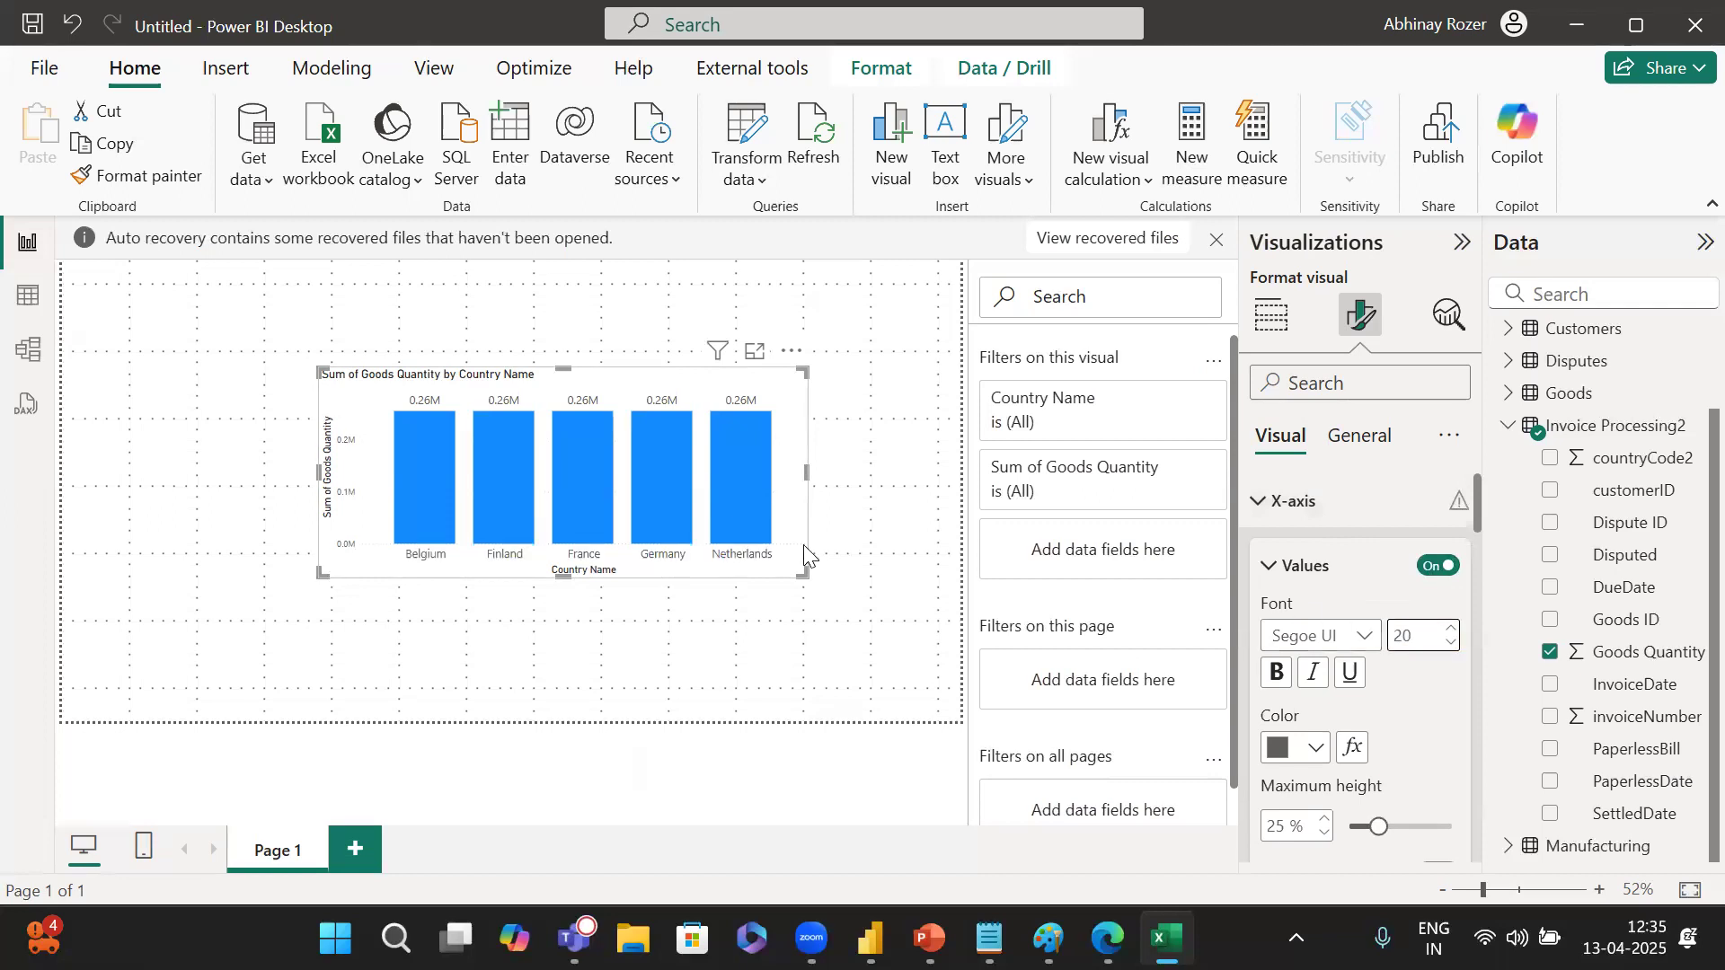
{"action": "left_click_drag", "start_coordinate": [802, 575], "coordinate": [914, 645]}
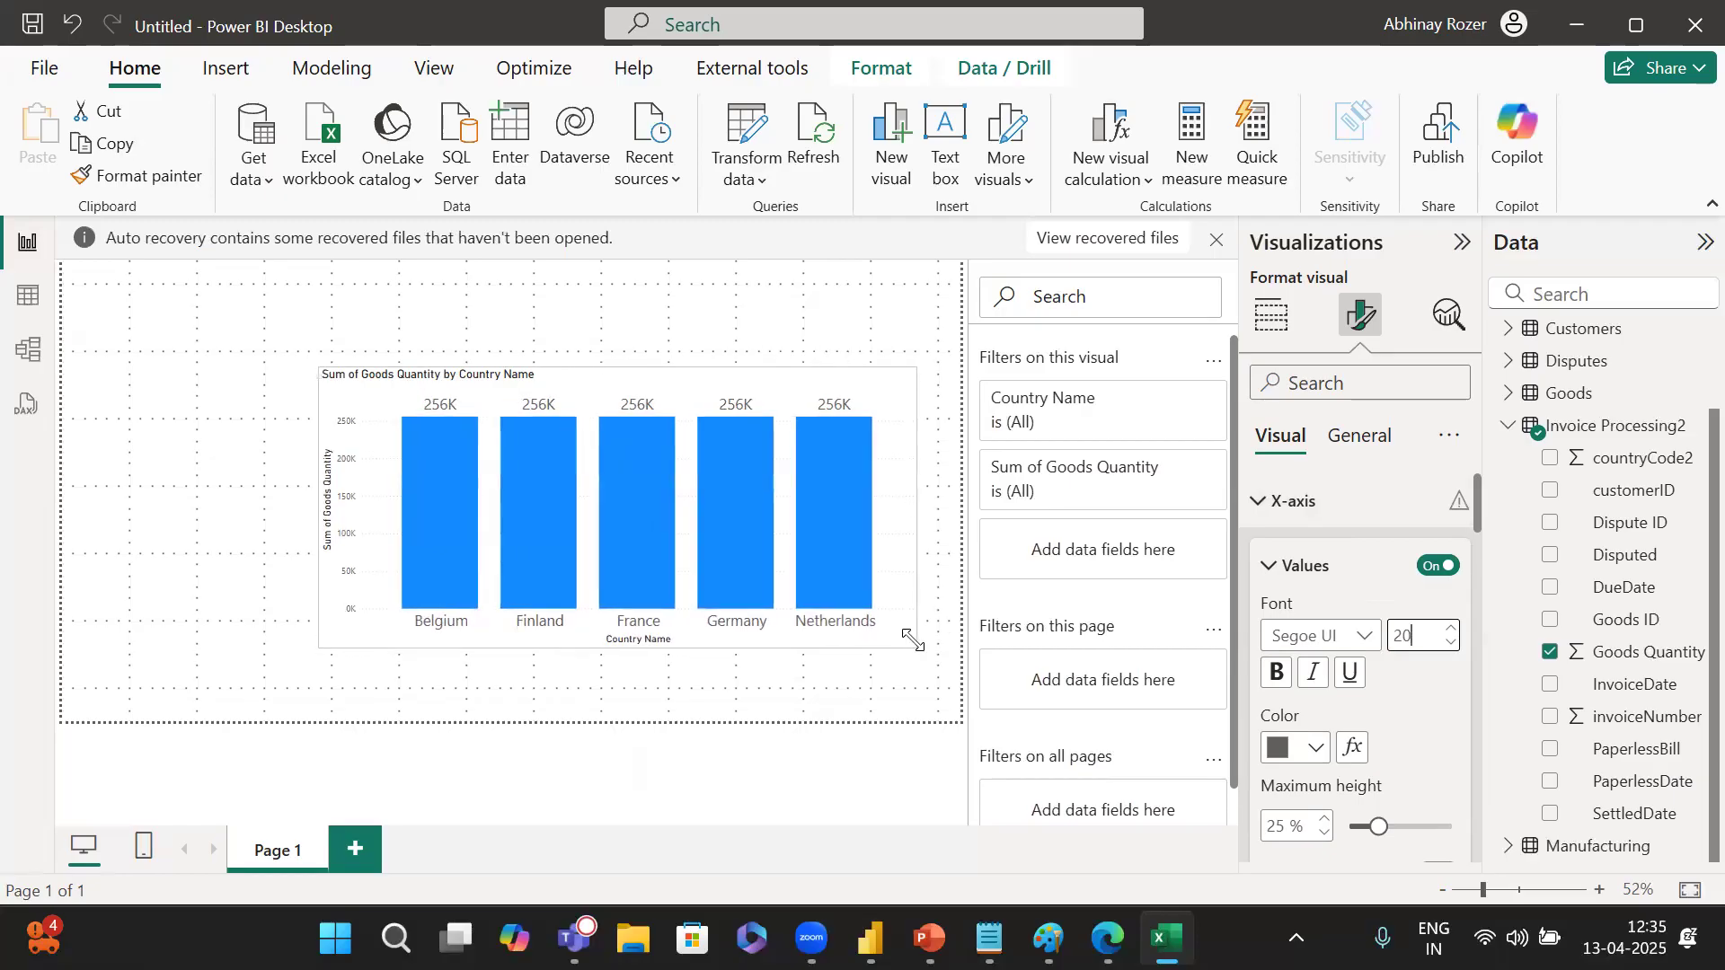
{"action": "left_click", "coordinate": [231, 547]}
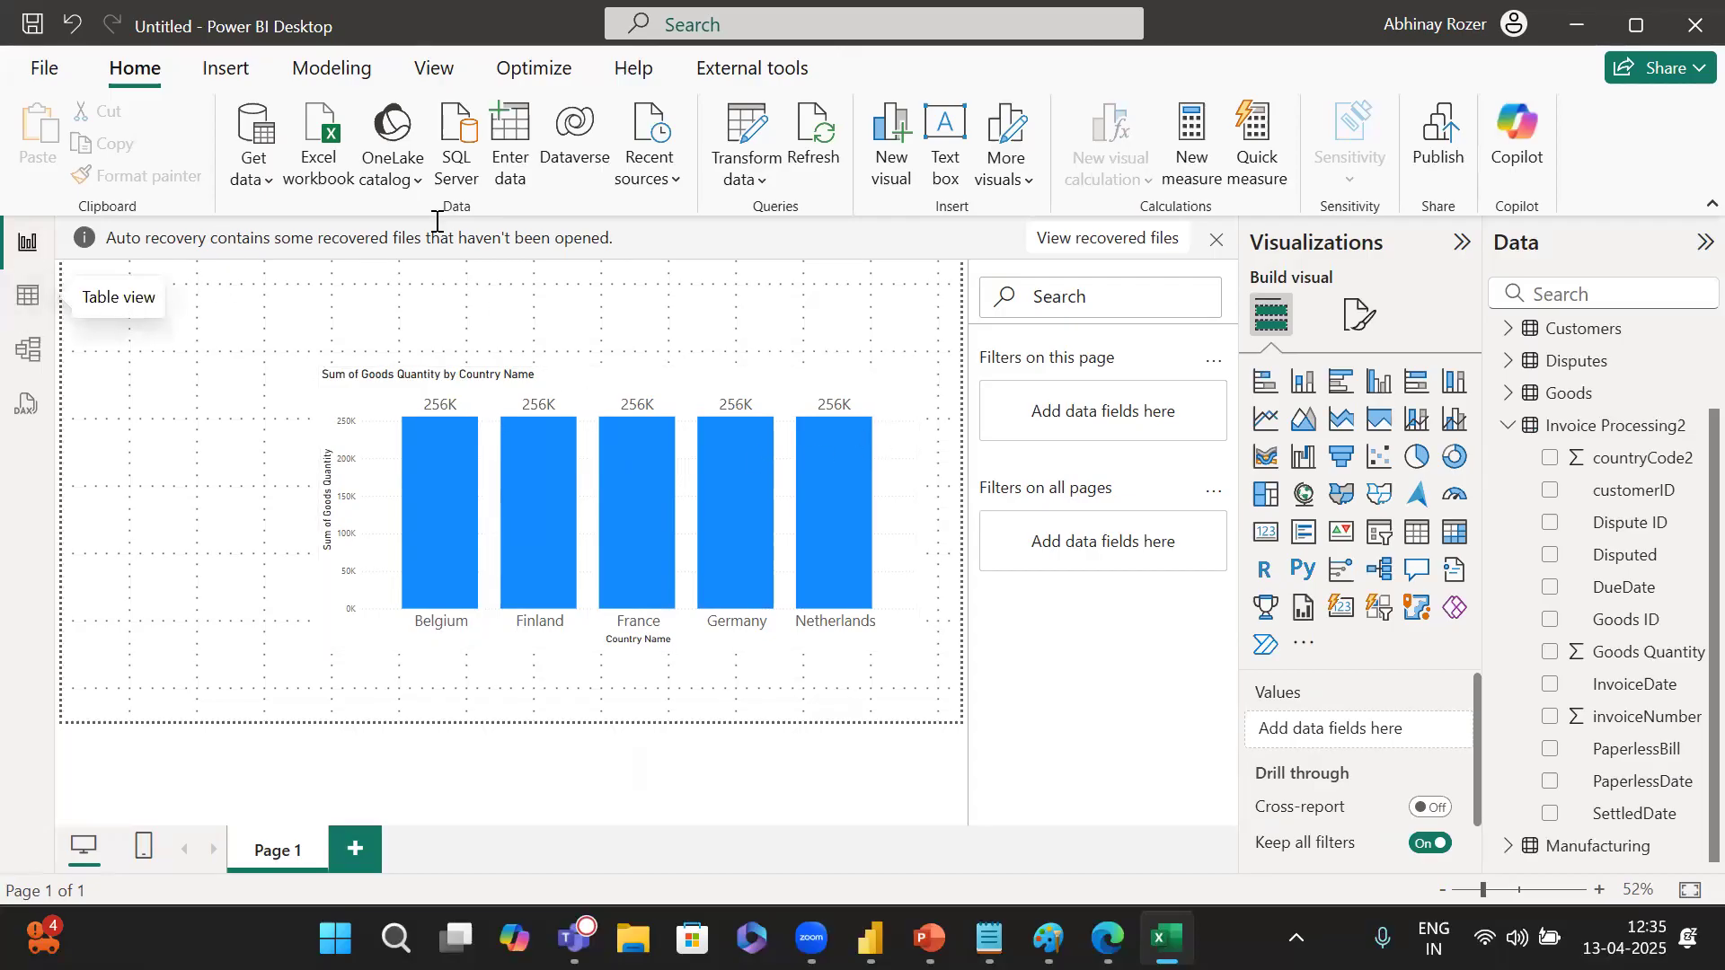
Move the column chart left and slightly up on the report page, then deselect it.
{"action": "left_click_drag", "start_coordinate": [879, 401], "coordinate": [755, 393]}
{"action": "left_click_drag", "start_coordinate": [770, 488], "coordinate": [756, 387]}
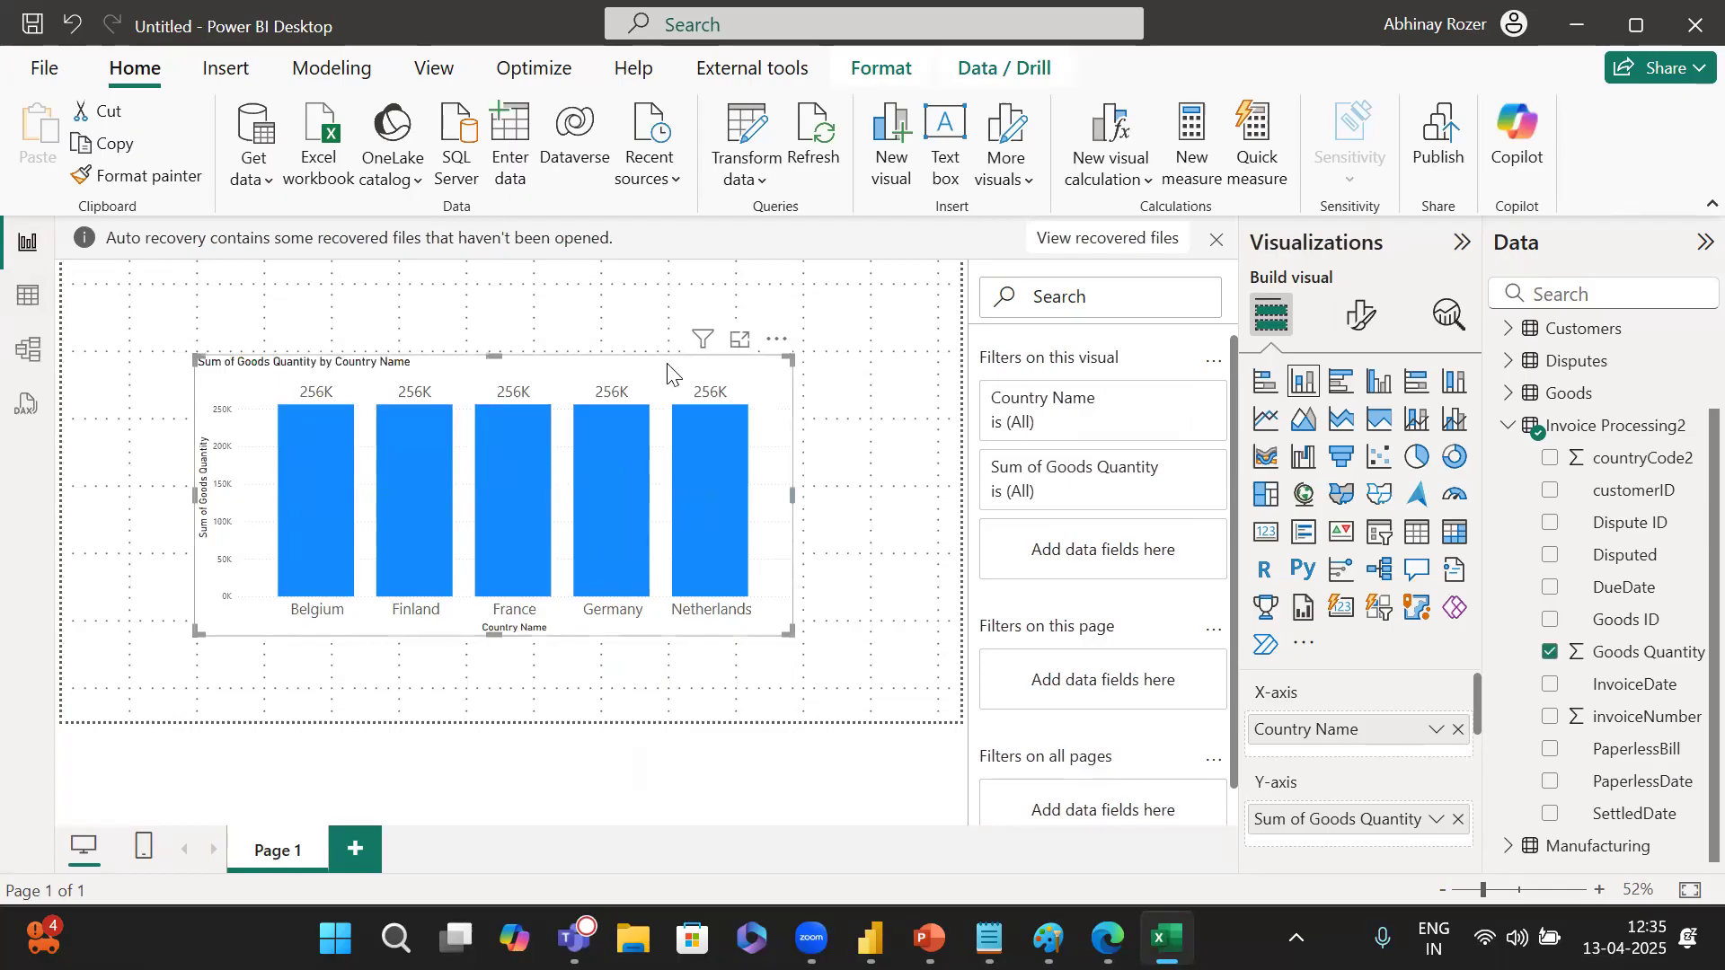
{"action": "left_click", "coordinate": [796, 367]}
{"action": "left_click", "coordinate": [784, 363]}
{"action": "left_click", "coordinate": [873, 352]}
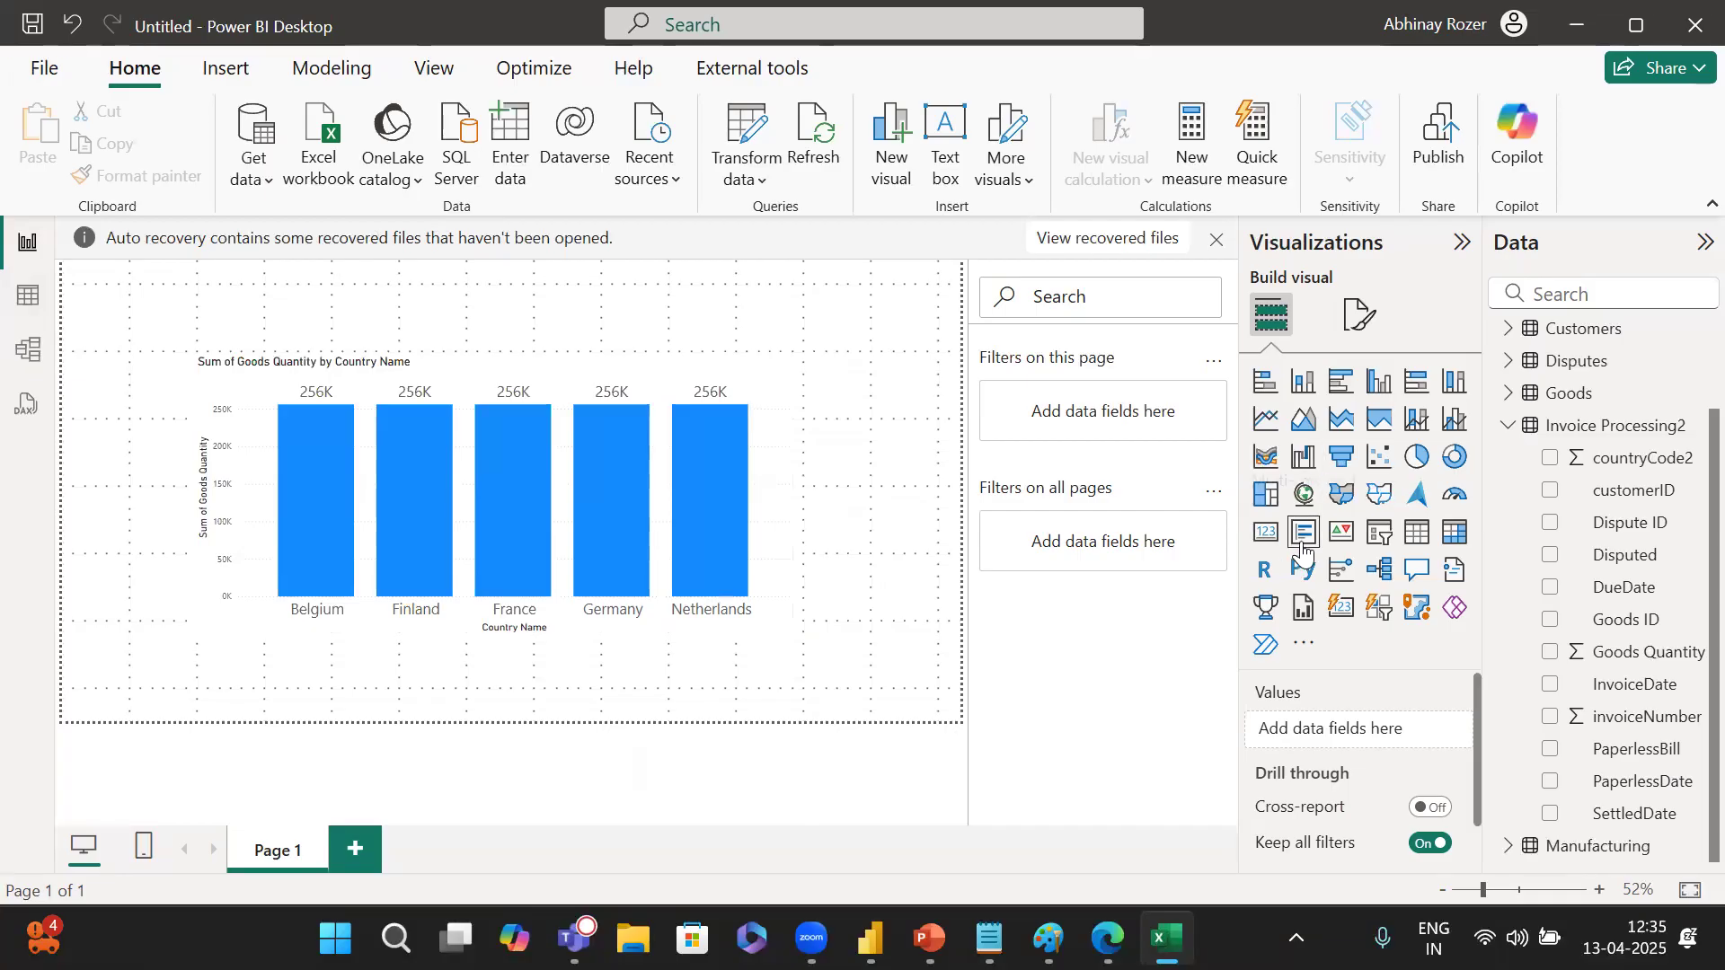
Add a card visual showing the sum of Goods Quantity and place it in the report page's upper-right corner.
{"action": "left_click", "coordinate": [1266, 534]}
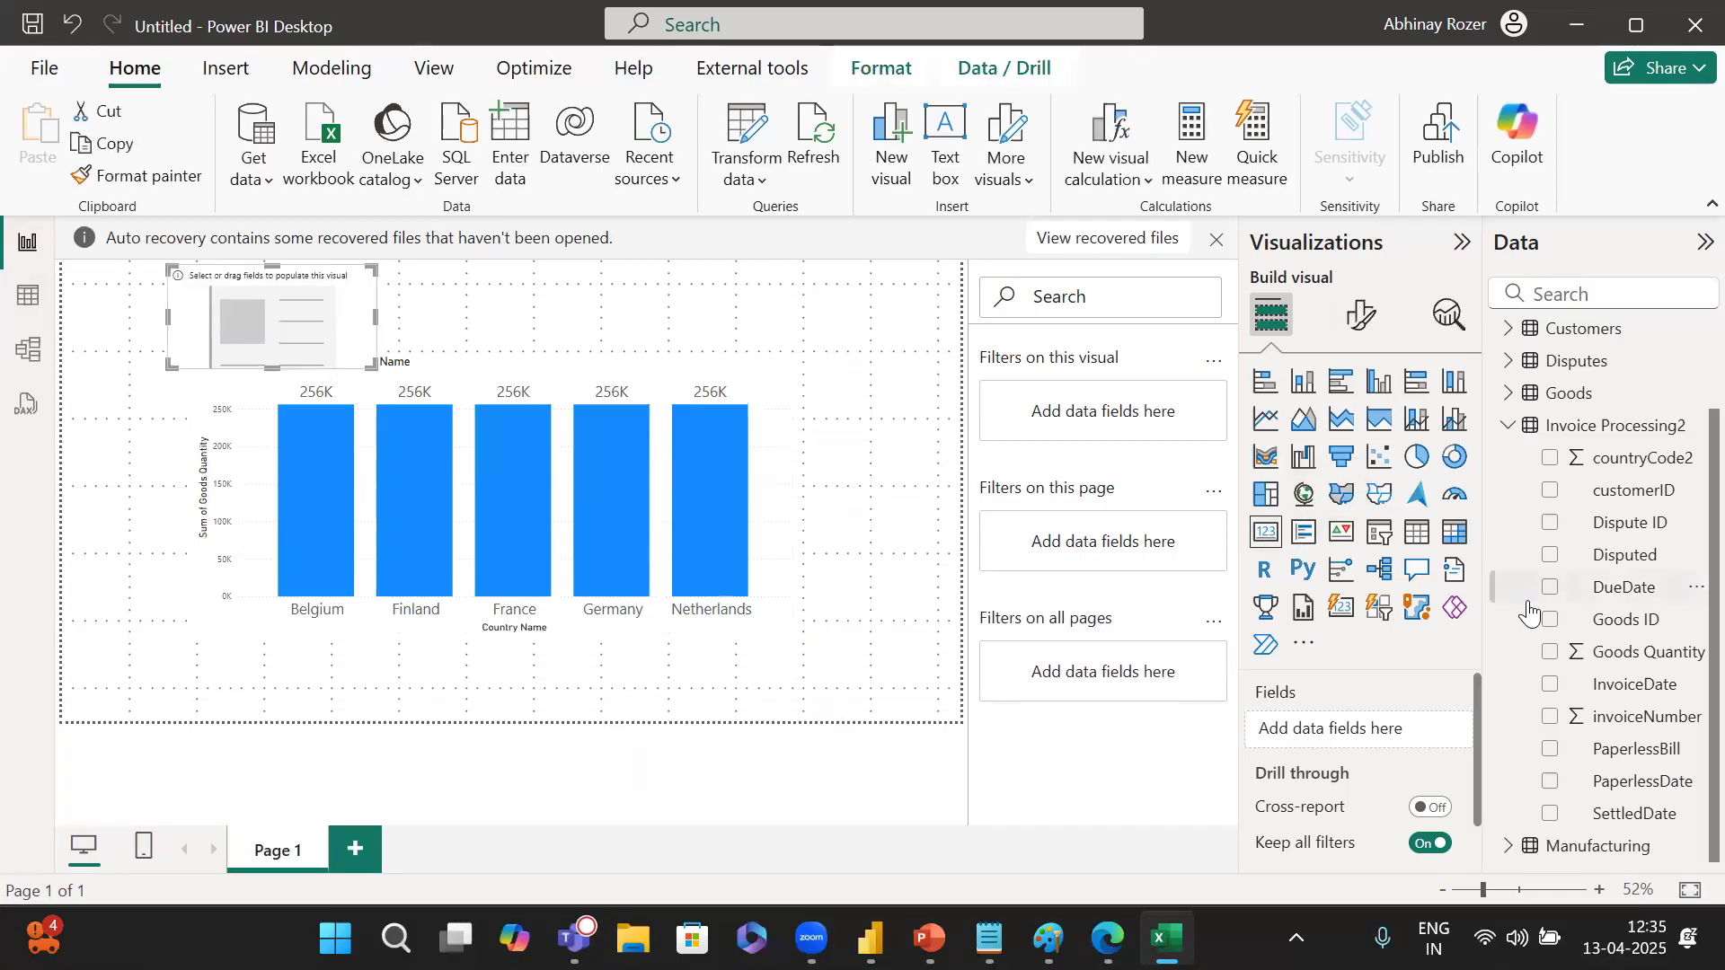
{"action": "left_click", "coordinate": [1552, 653]}
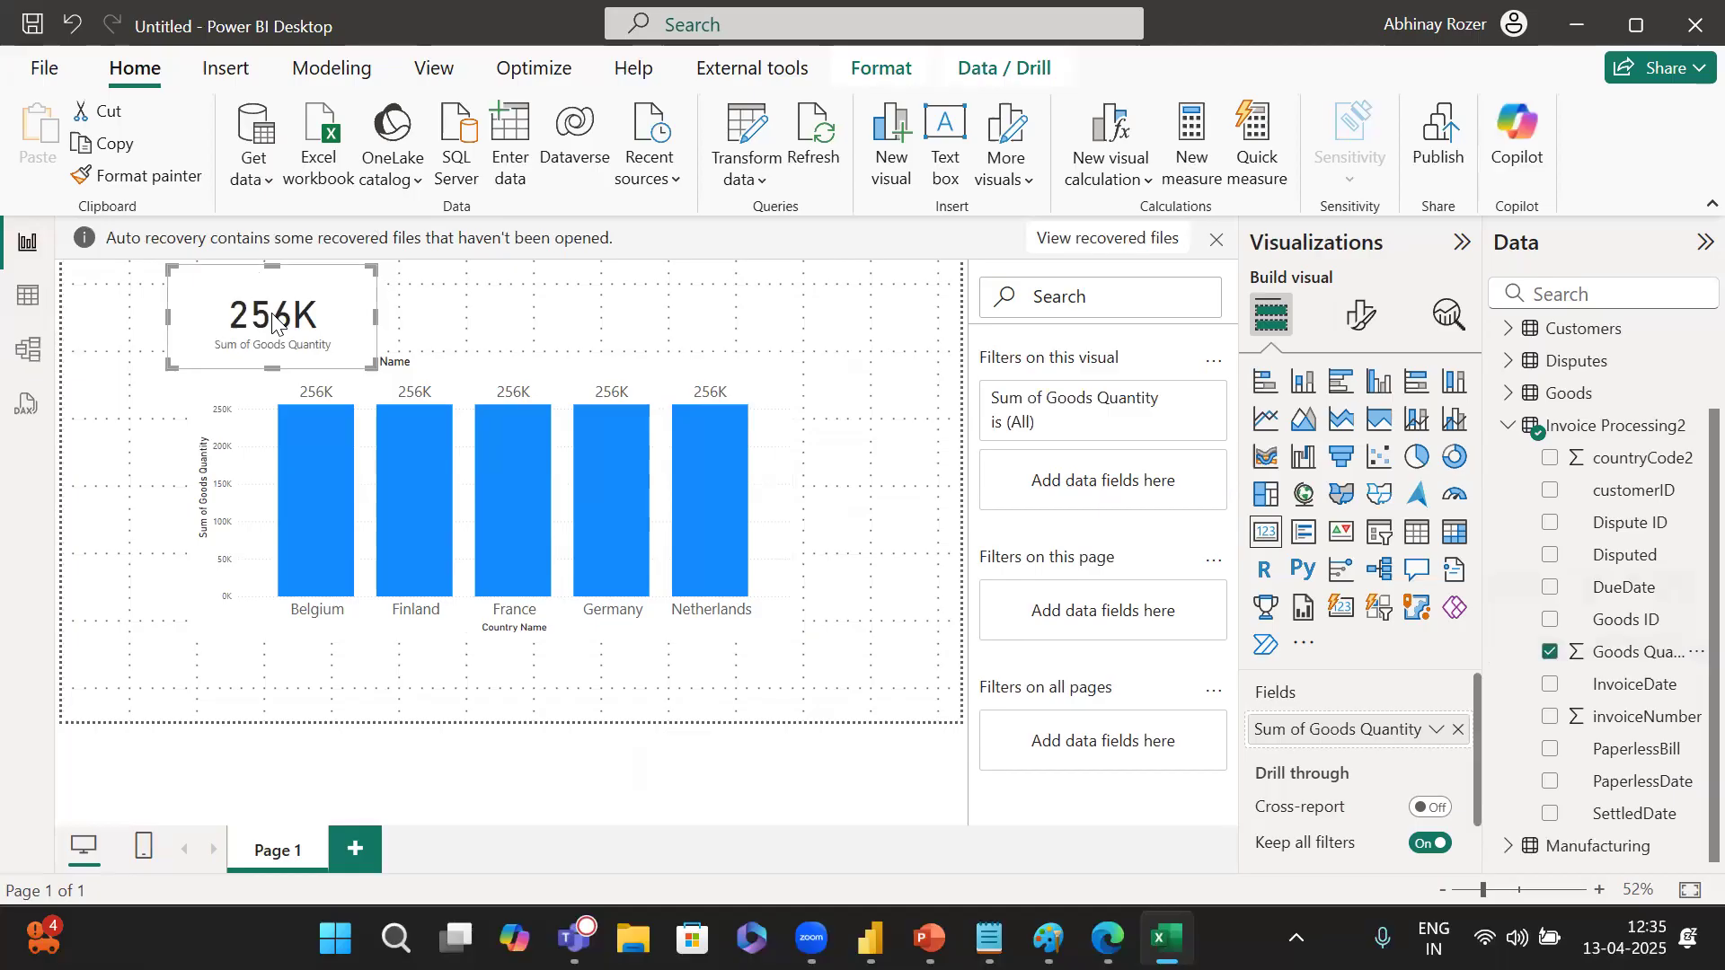
{"action": "left_click_drag", "start_coordinate": [286, 321], "coordinate": [869, 333]}
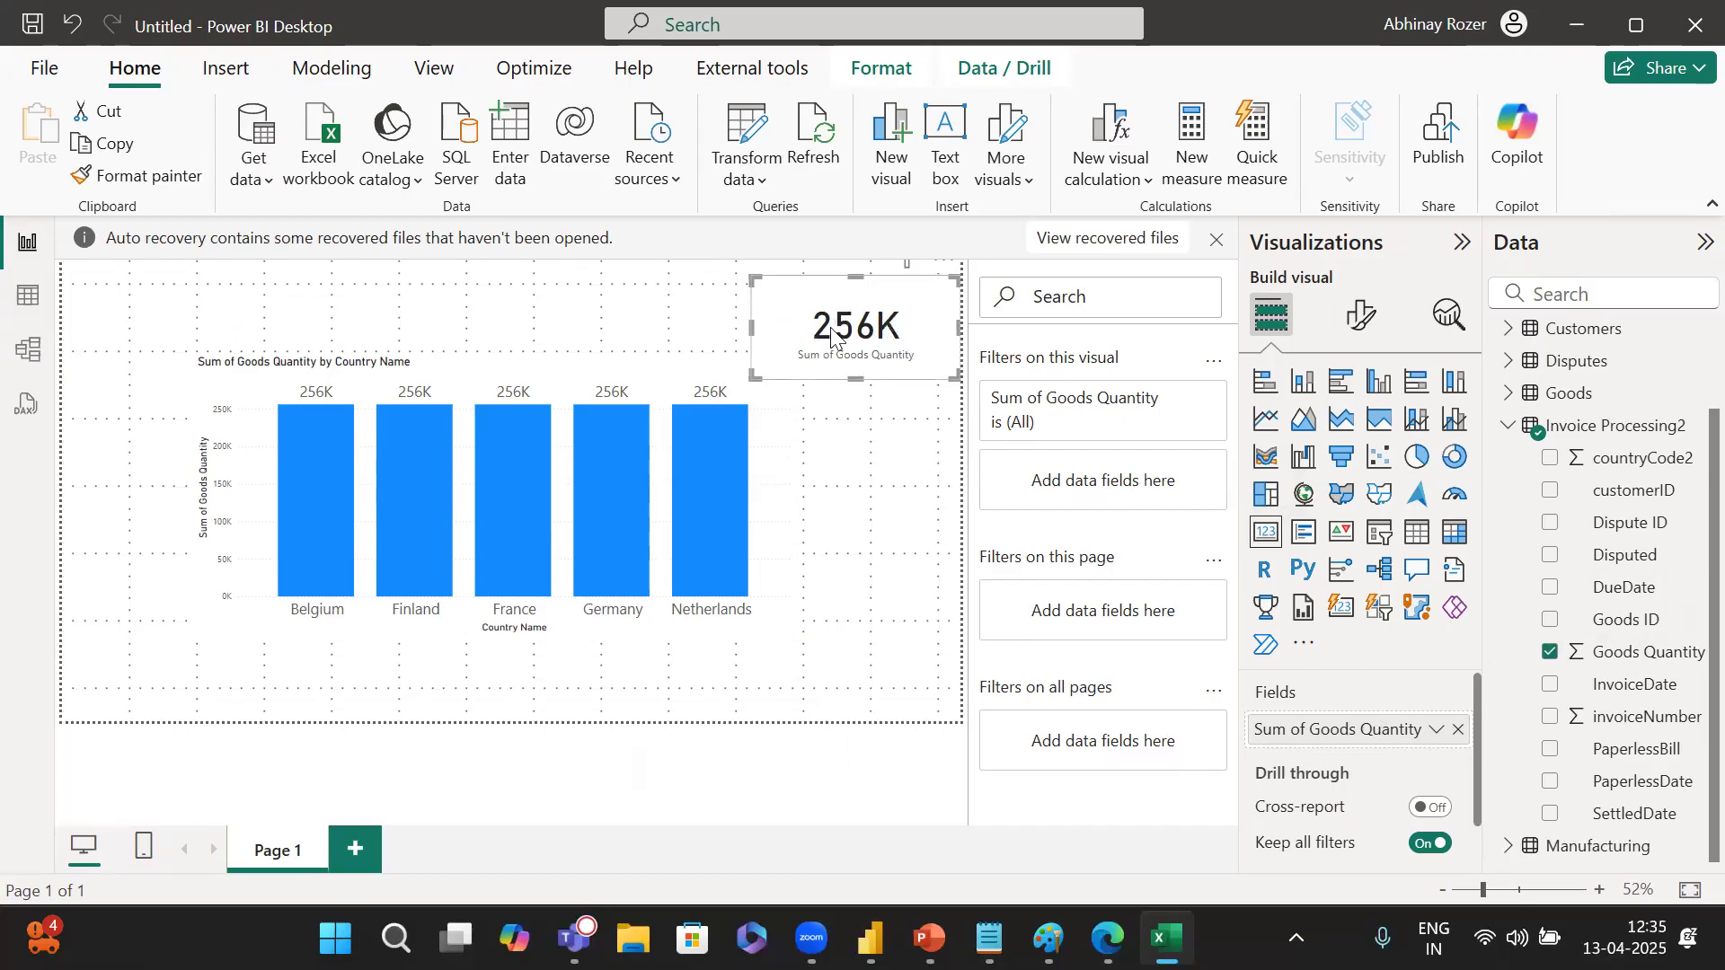
{"action": "left_click_drag", "start_coordinate": [830, 334], "coordinate": [834, 312]}
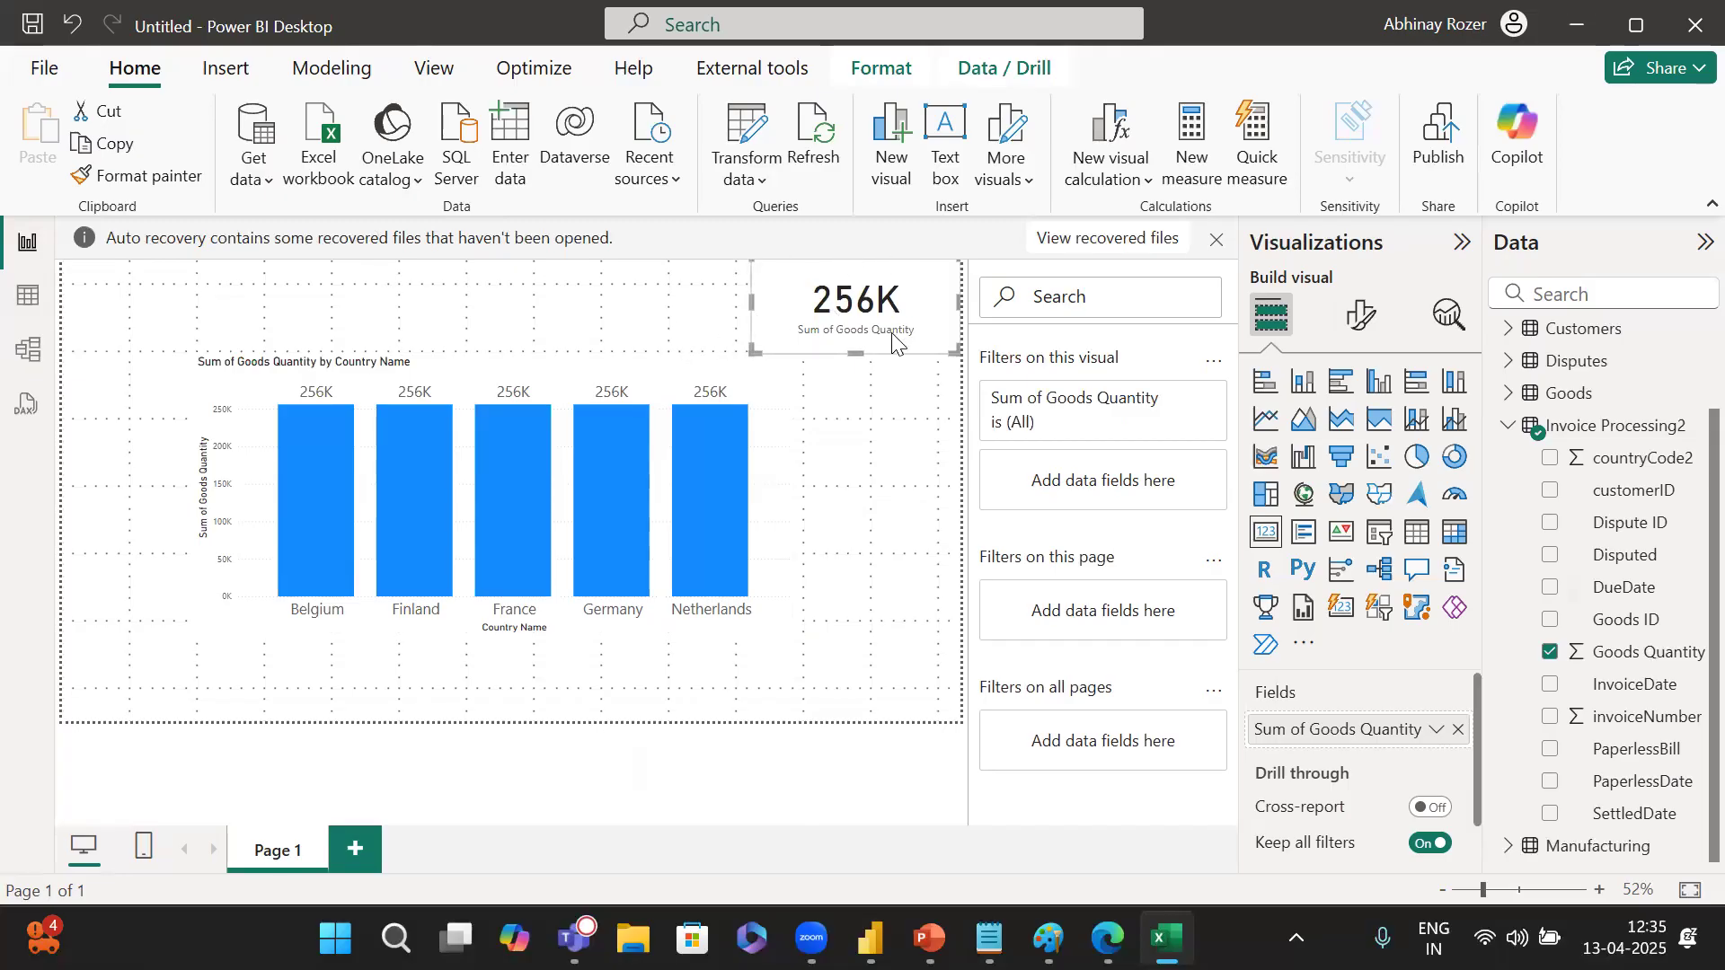
{"action": "left_click", "coordinate": [902, 380]}
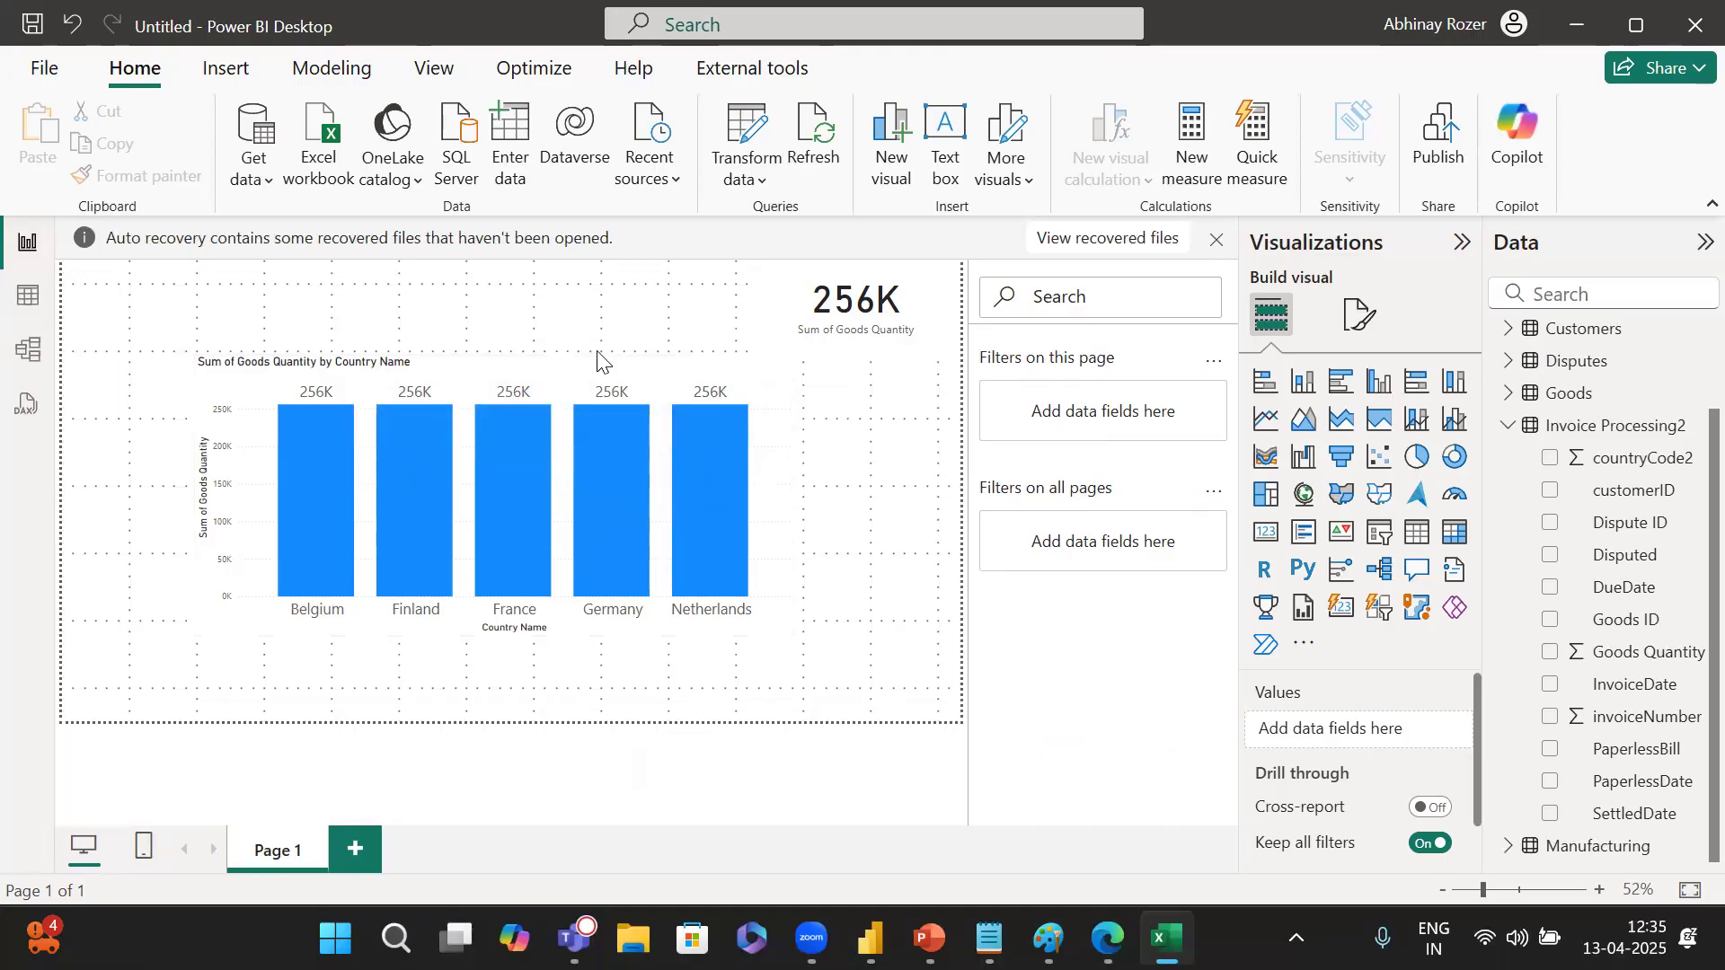
Move the column chart to the lower-left area of the report page, away from the card visual.
{"action": "left_click", "coordinate": [915, 300]}
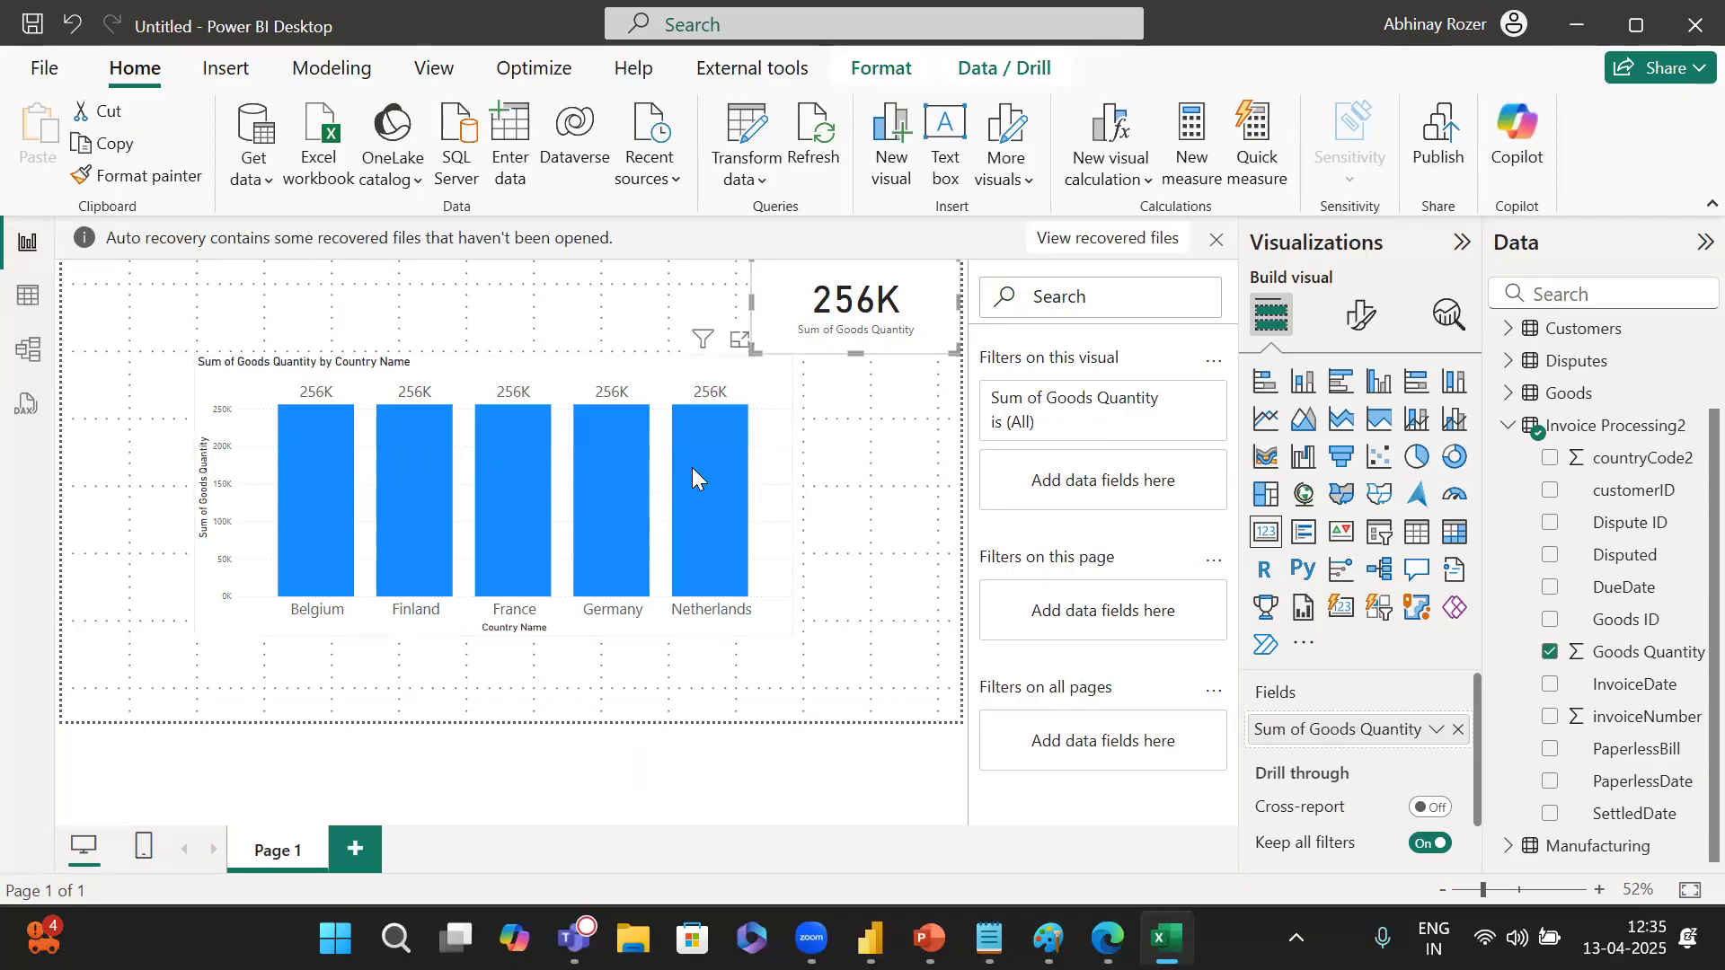
{"action": "left_click_drag", "start_coordinate": [766, 500], "coordinate": [655, 527]}
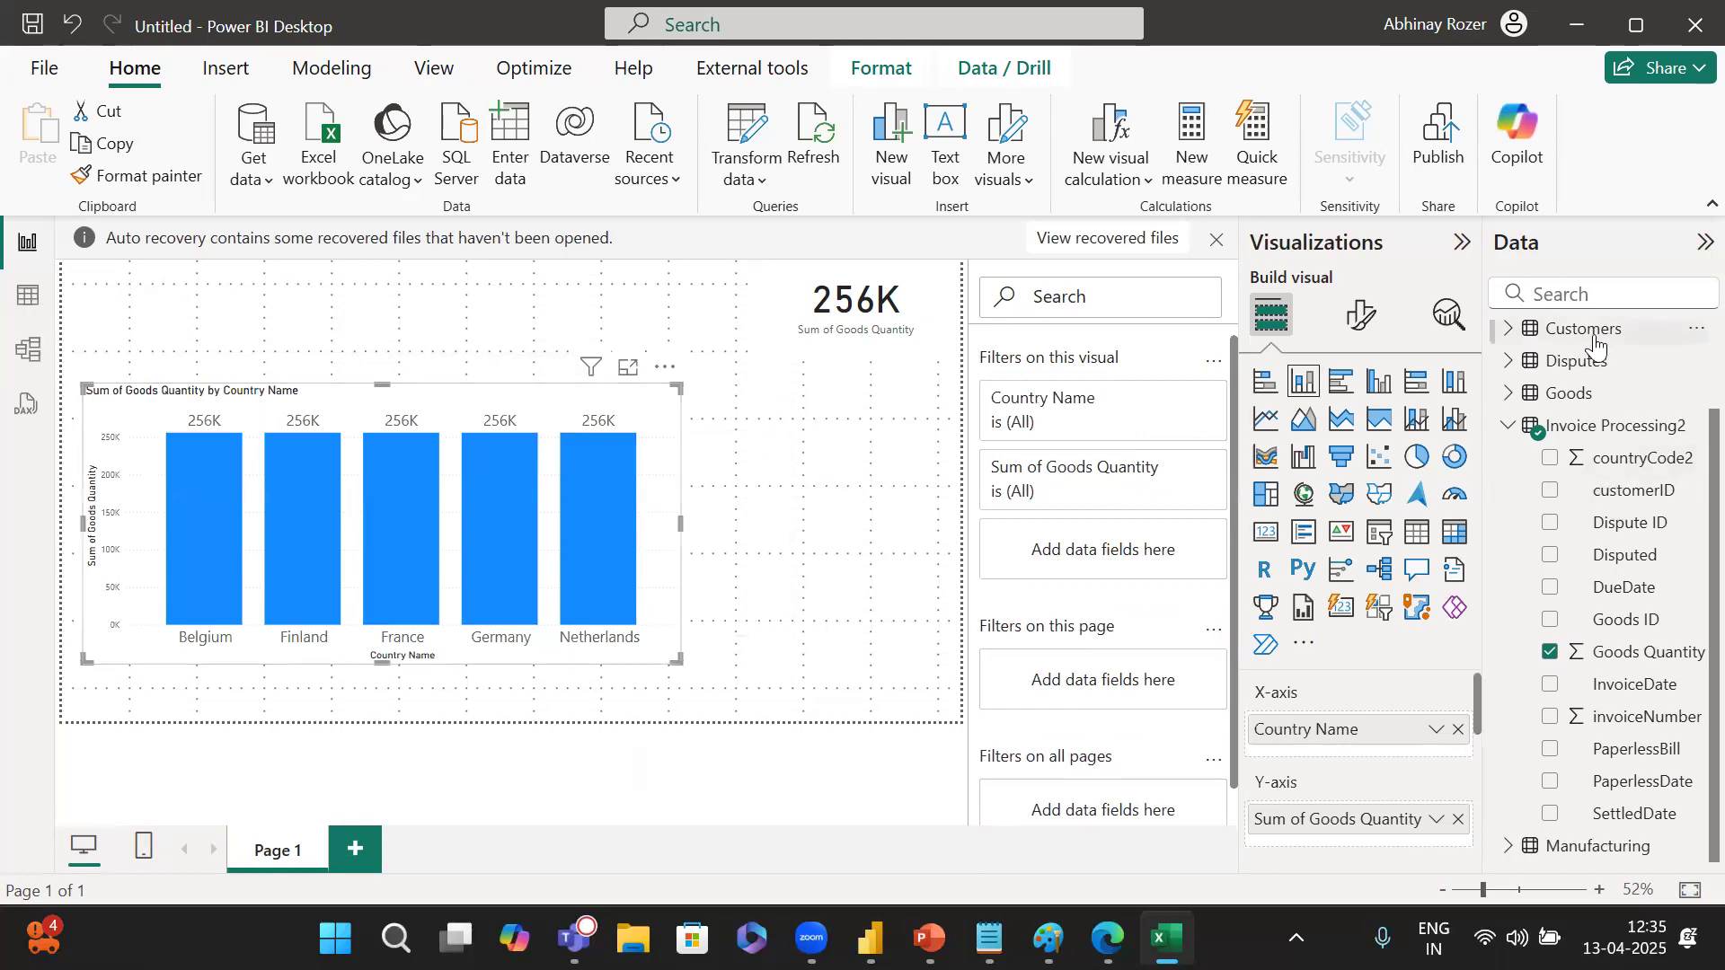
{"action": "scroll", "coordinate": [1596, 345], "scroll_direction": "up", "scroll_amount": 2}
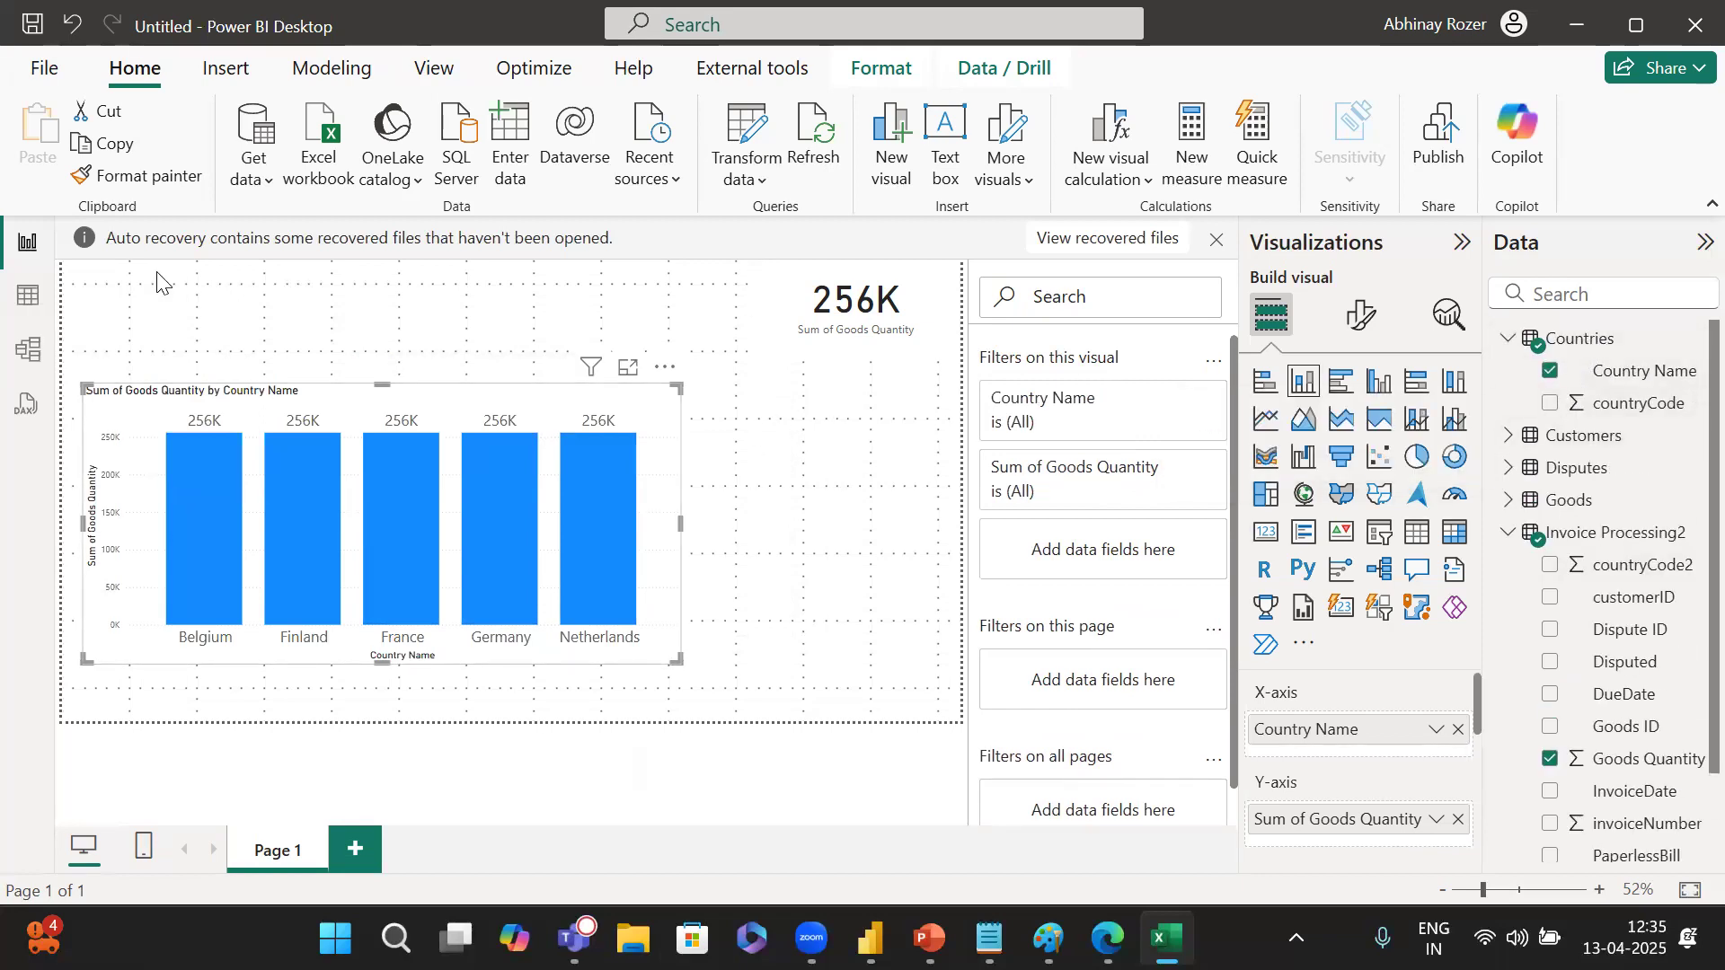
Move the Countries and Invoice Processing2 cards farther apart in the model diagram, and compare the unrelated tables with the report chart.
{"action": "left_click", "coordinate": [24, 356]}
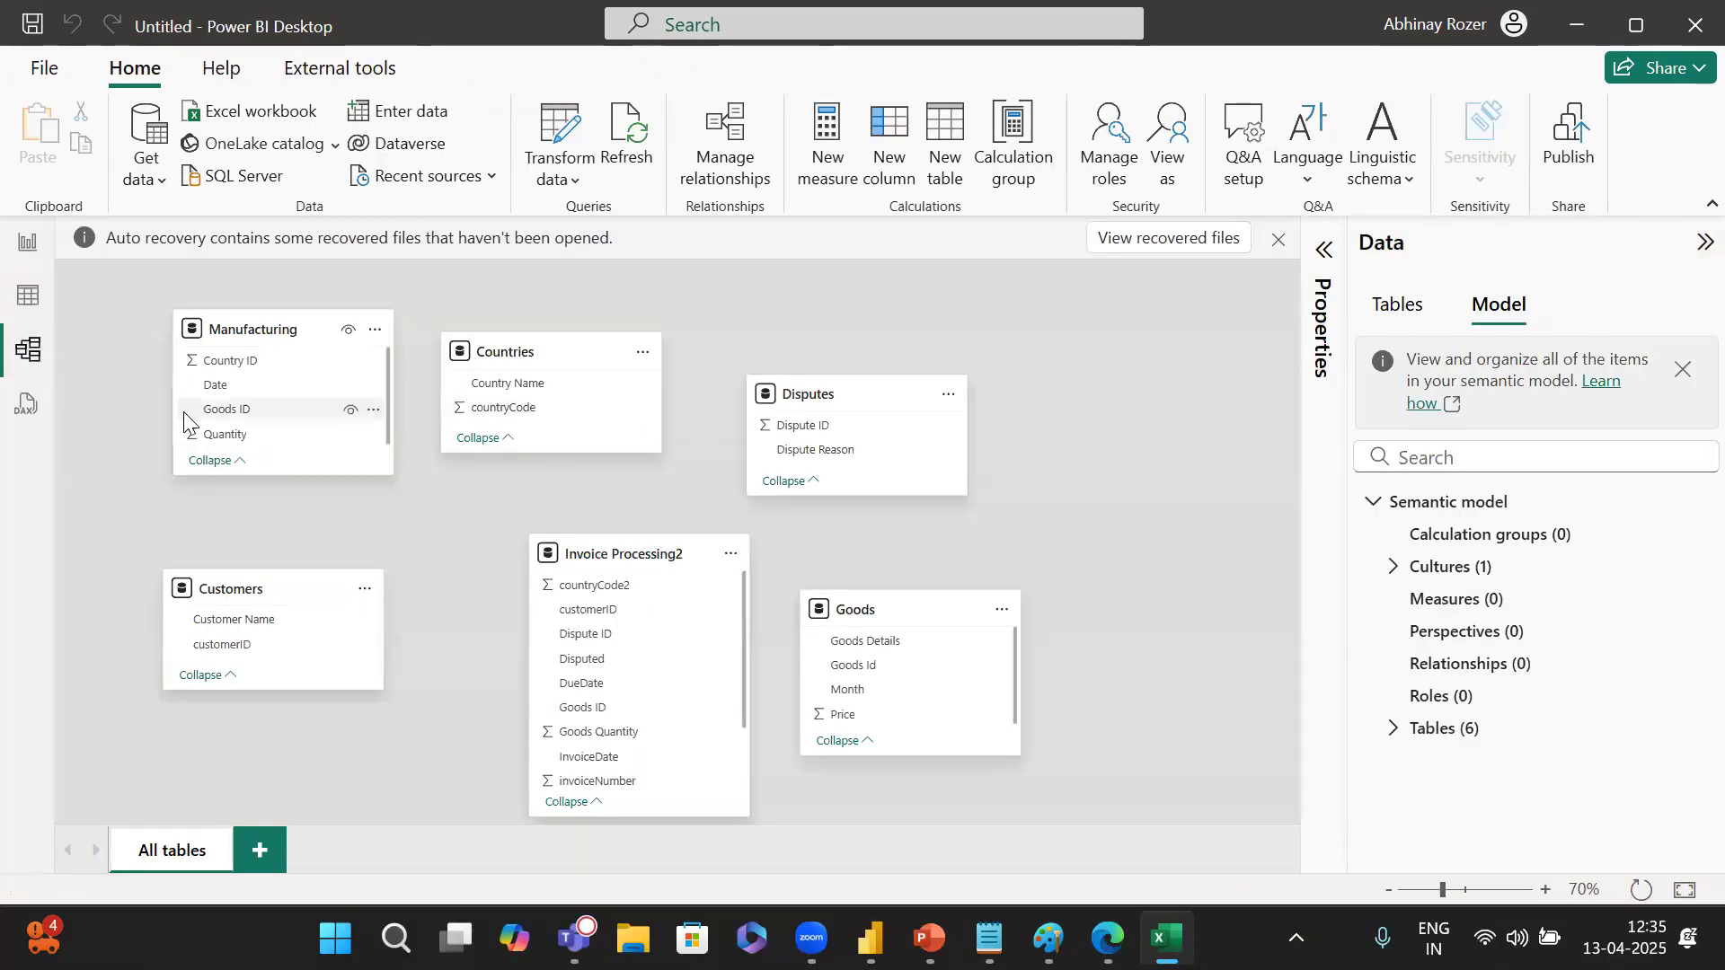
{"action": "mouse_move", "coordinate": [556, 351]}
{"action": "left_mouse_down"}
{"action": "mouse_move", "coordinate": [578, 314]}
{"action": "mouse_move", "coordinate": [561, 334]}
{"action": "left_mouse_up"}
{"action": "mouse_move", "coordinate": [614, 549]}
{"action": "left_mouse_down"}
{"action": "mouse_move", "coordinate": [586, 507]}
{"action": "mouse_move", "coordinate": [616, 564]}
{"action": "left_mouse_up"}
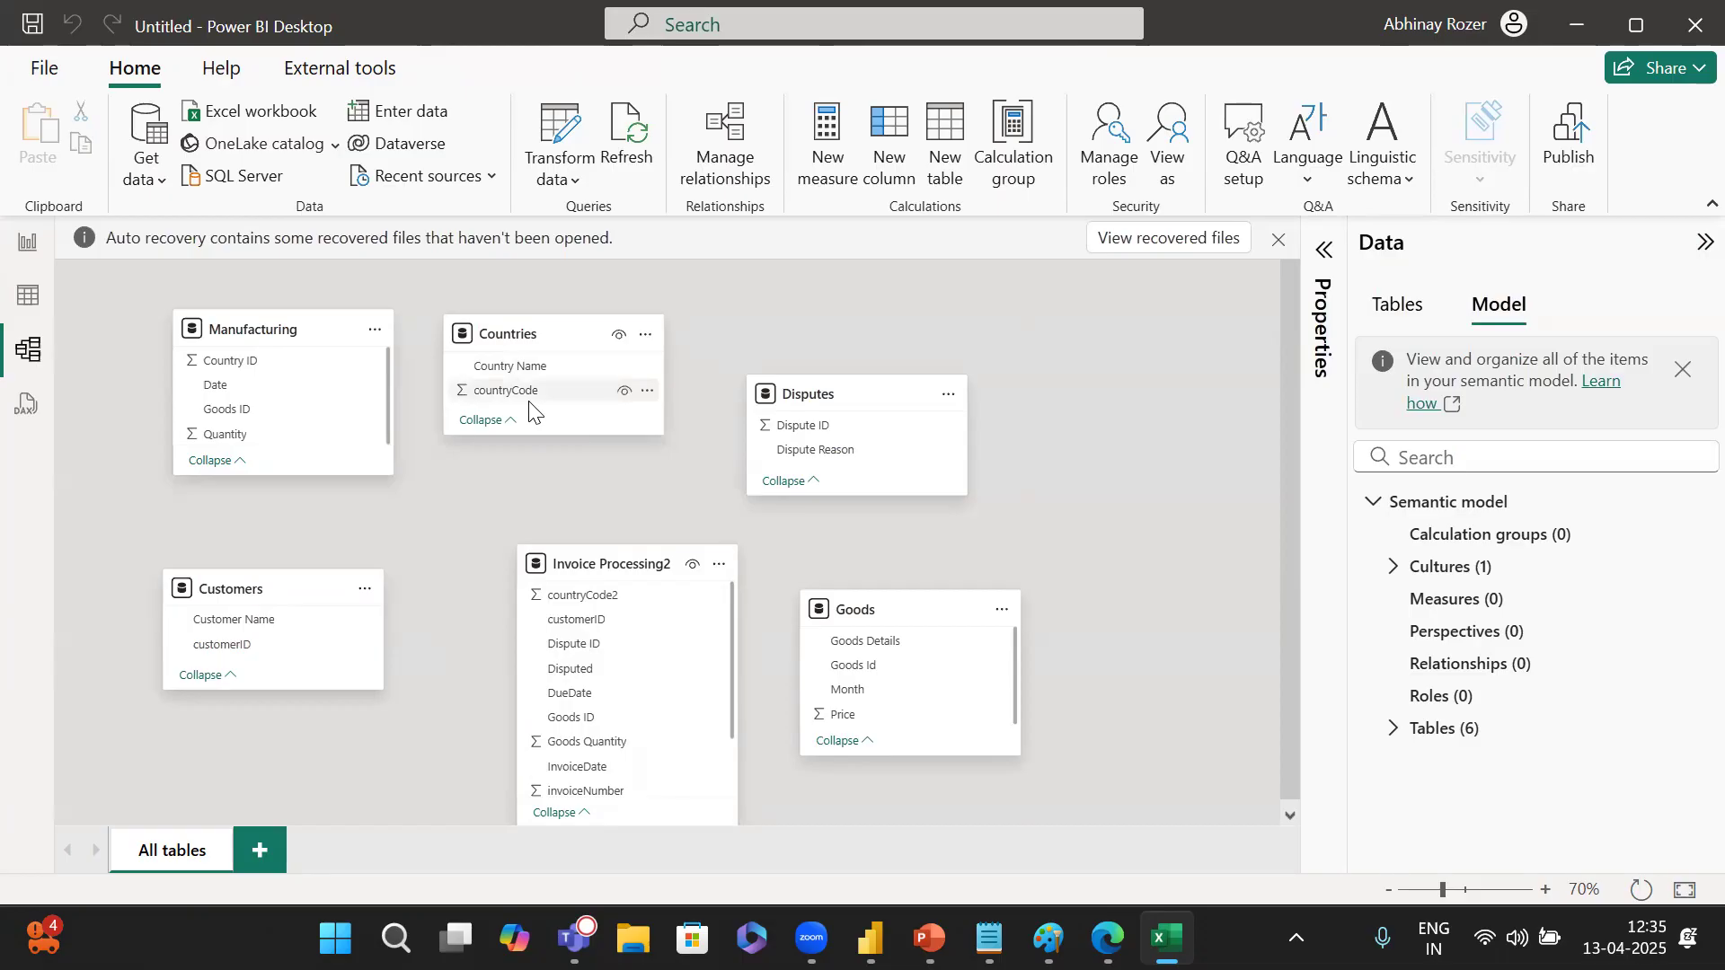
{"action": "left_click", "coordinate": [41, 250]}
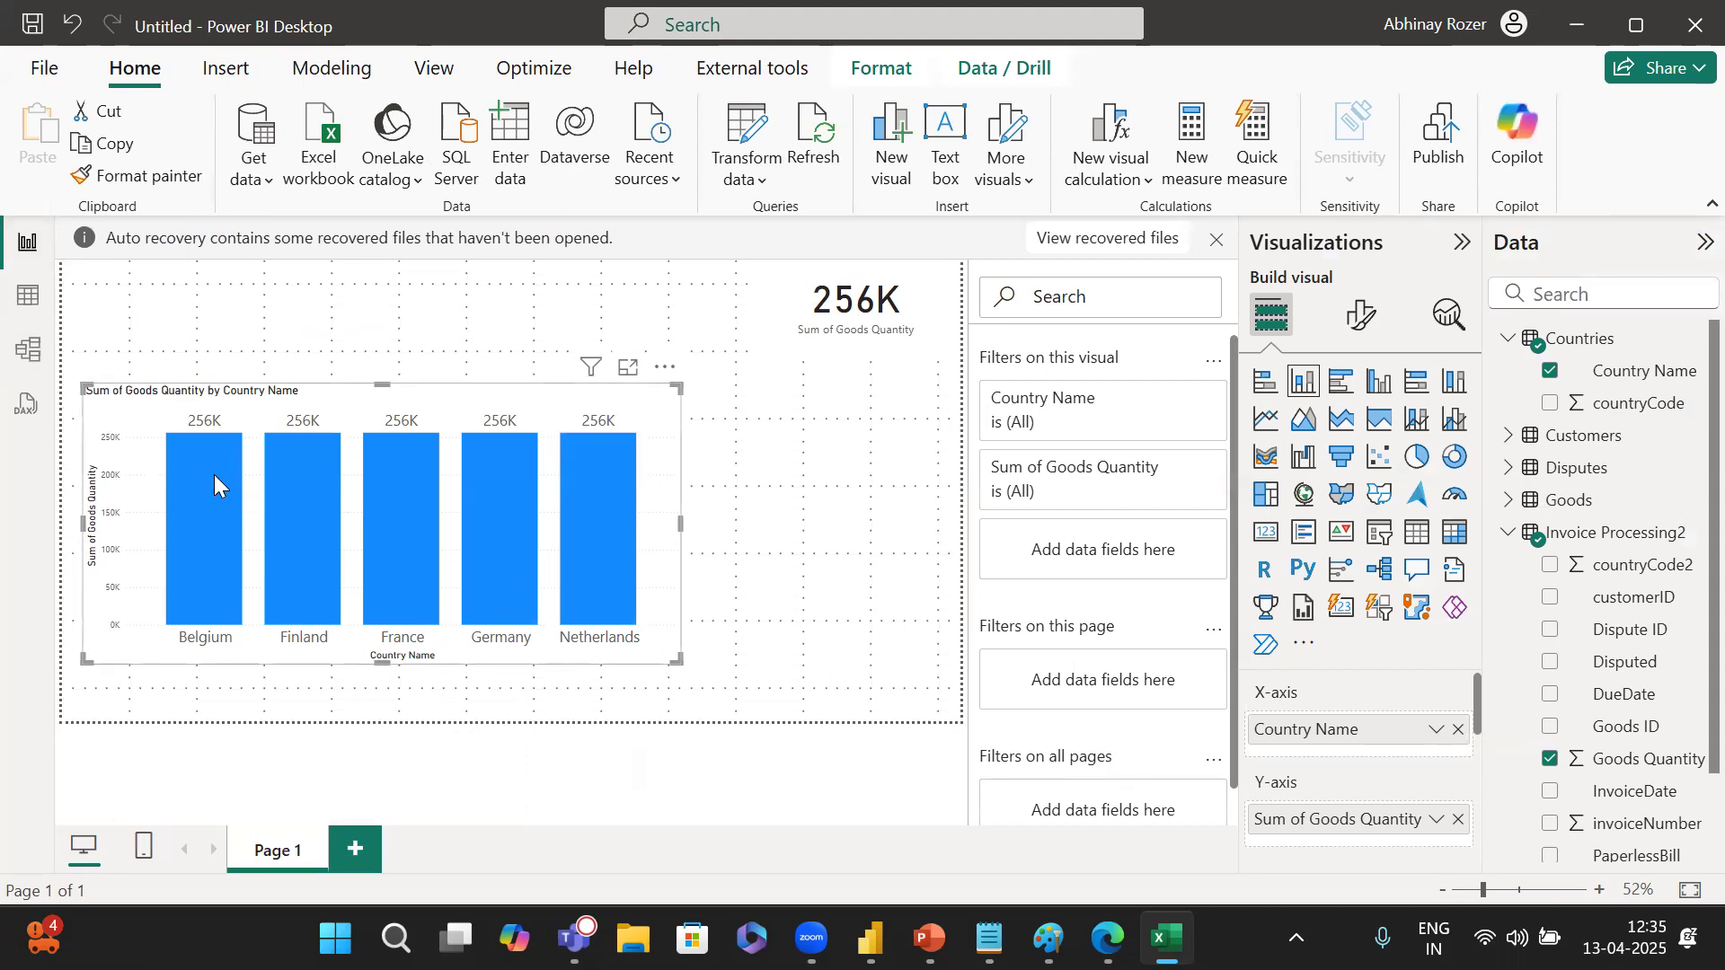
{"action": "left_click", "coordinate": [26, 350]}
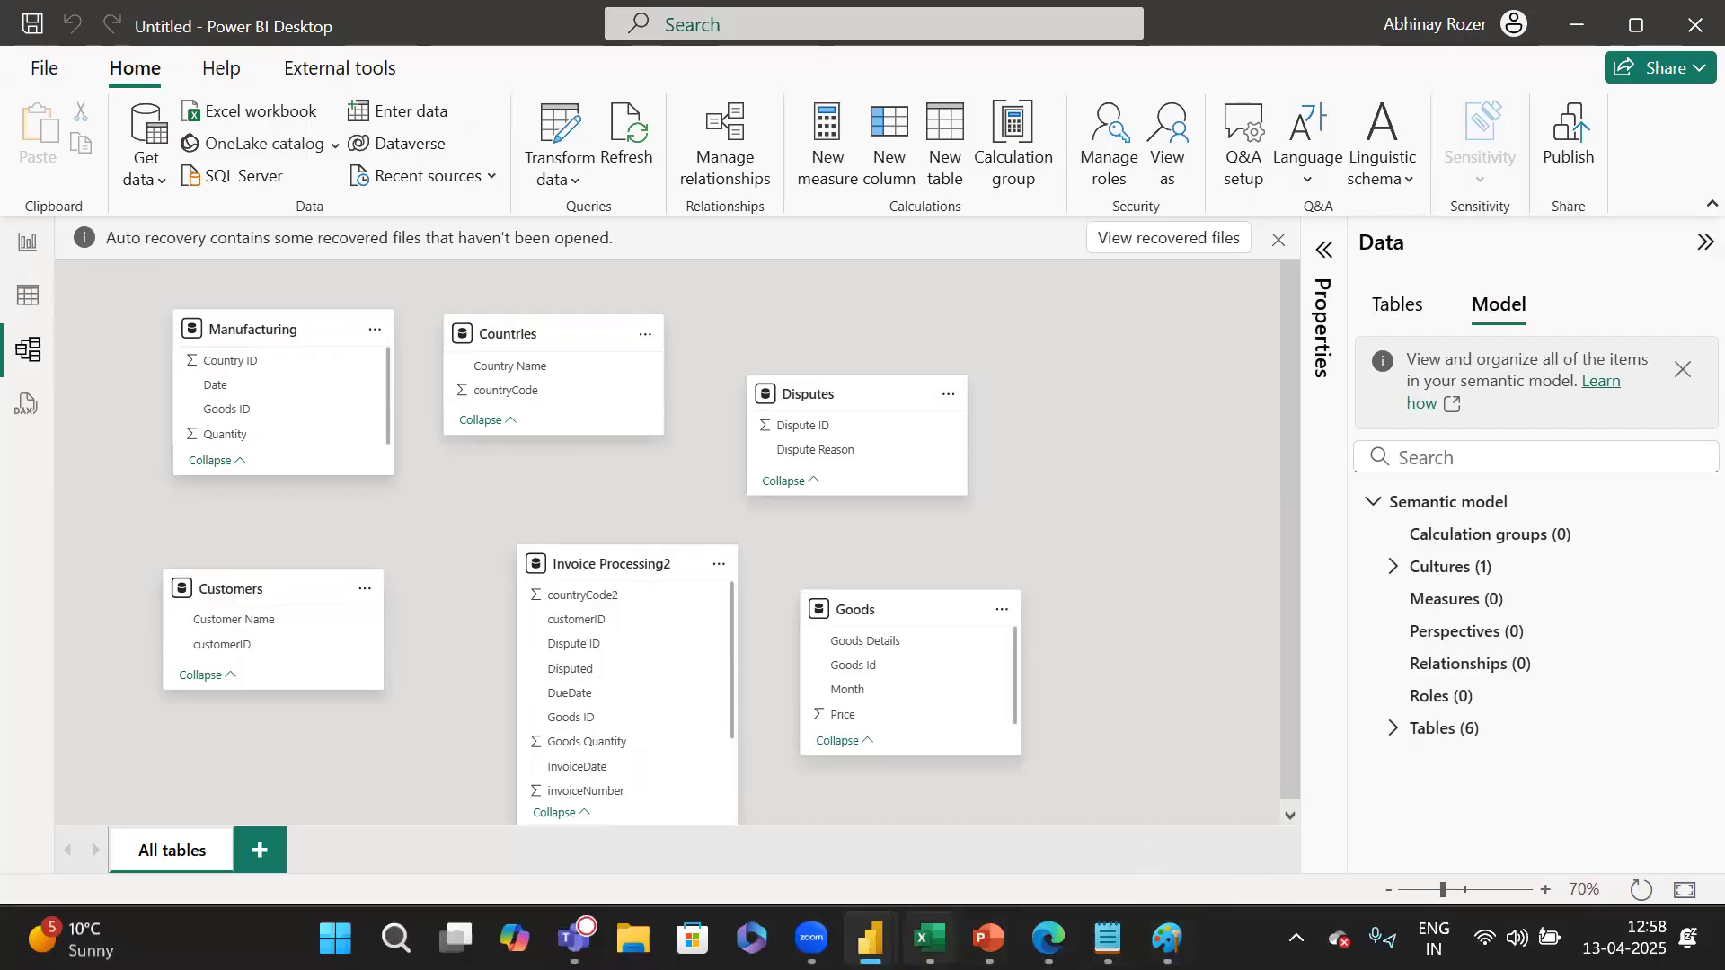
Switch to the Book1 workbook in Excel and compare the Customer table's code with the transactions' customer codes on Sheet1.
{"action": "mouse_move", "coordinate": [929, 938]}
{"action": "left_click", "coordinate": [981, 800]}
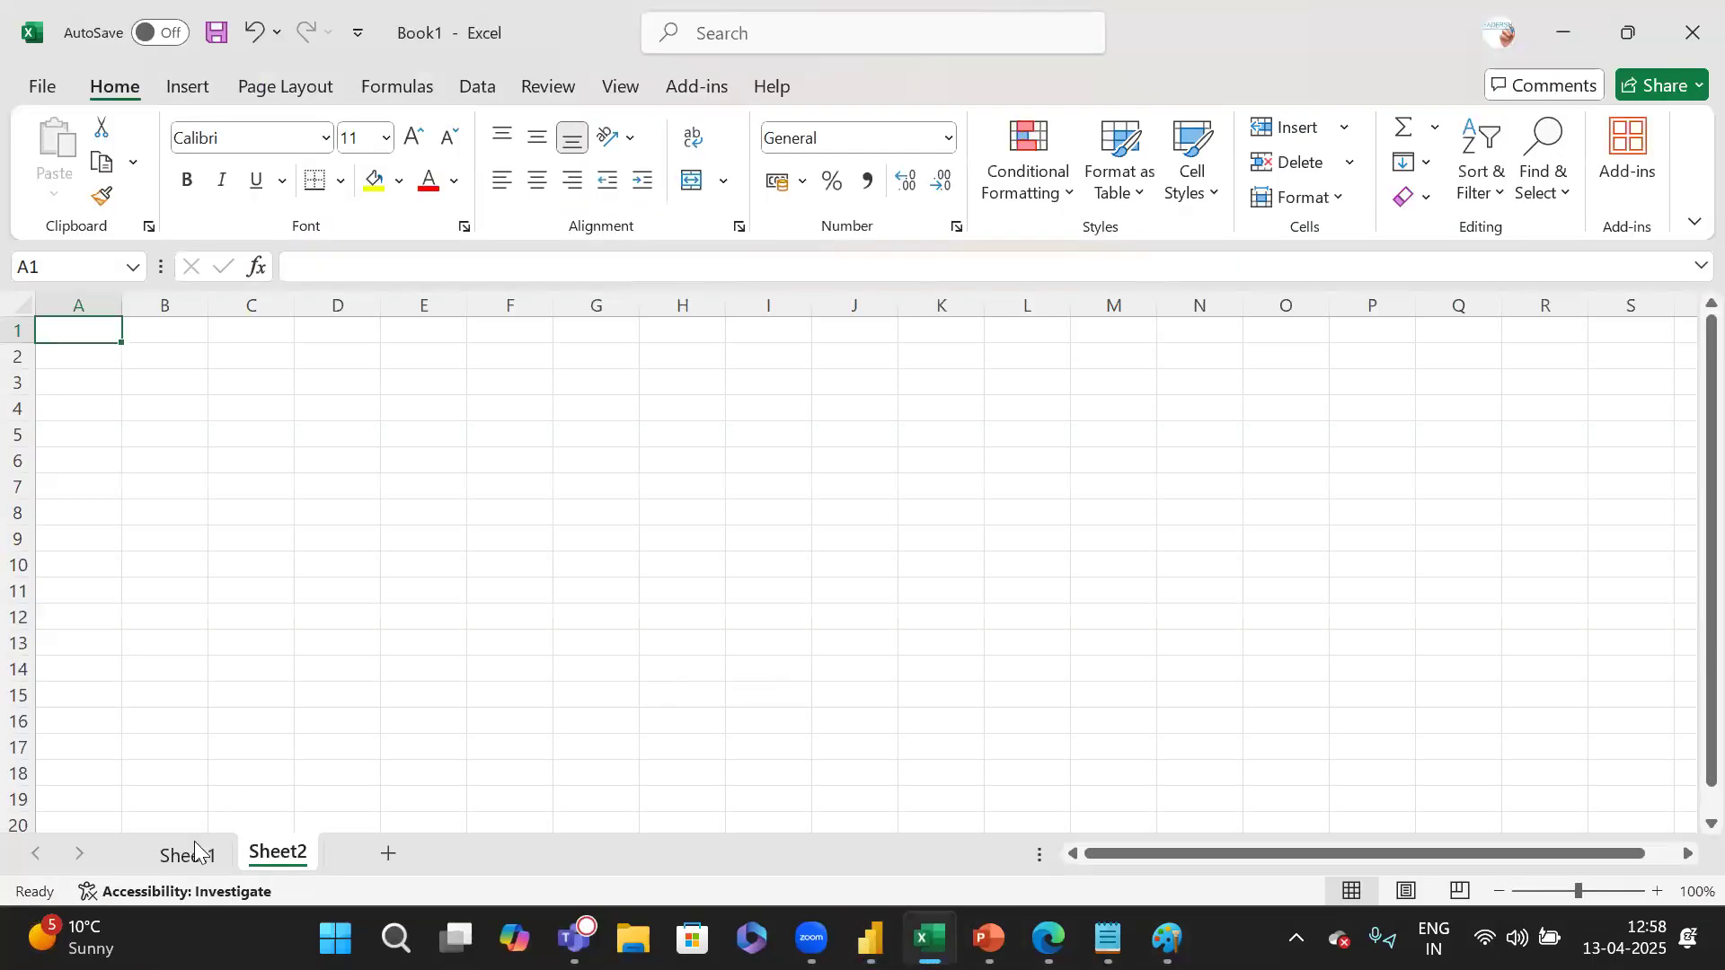
{"action": "left_click", "coordinate": [190, 858]}
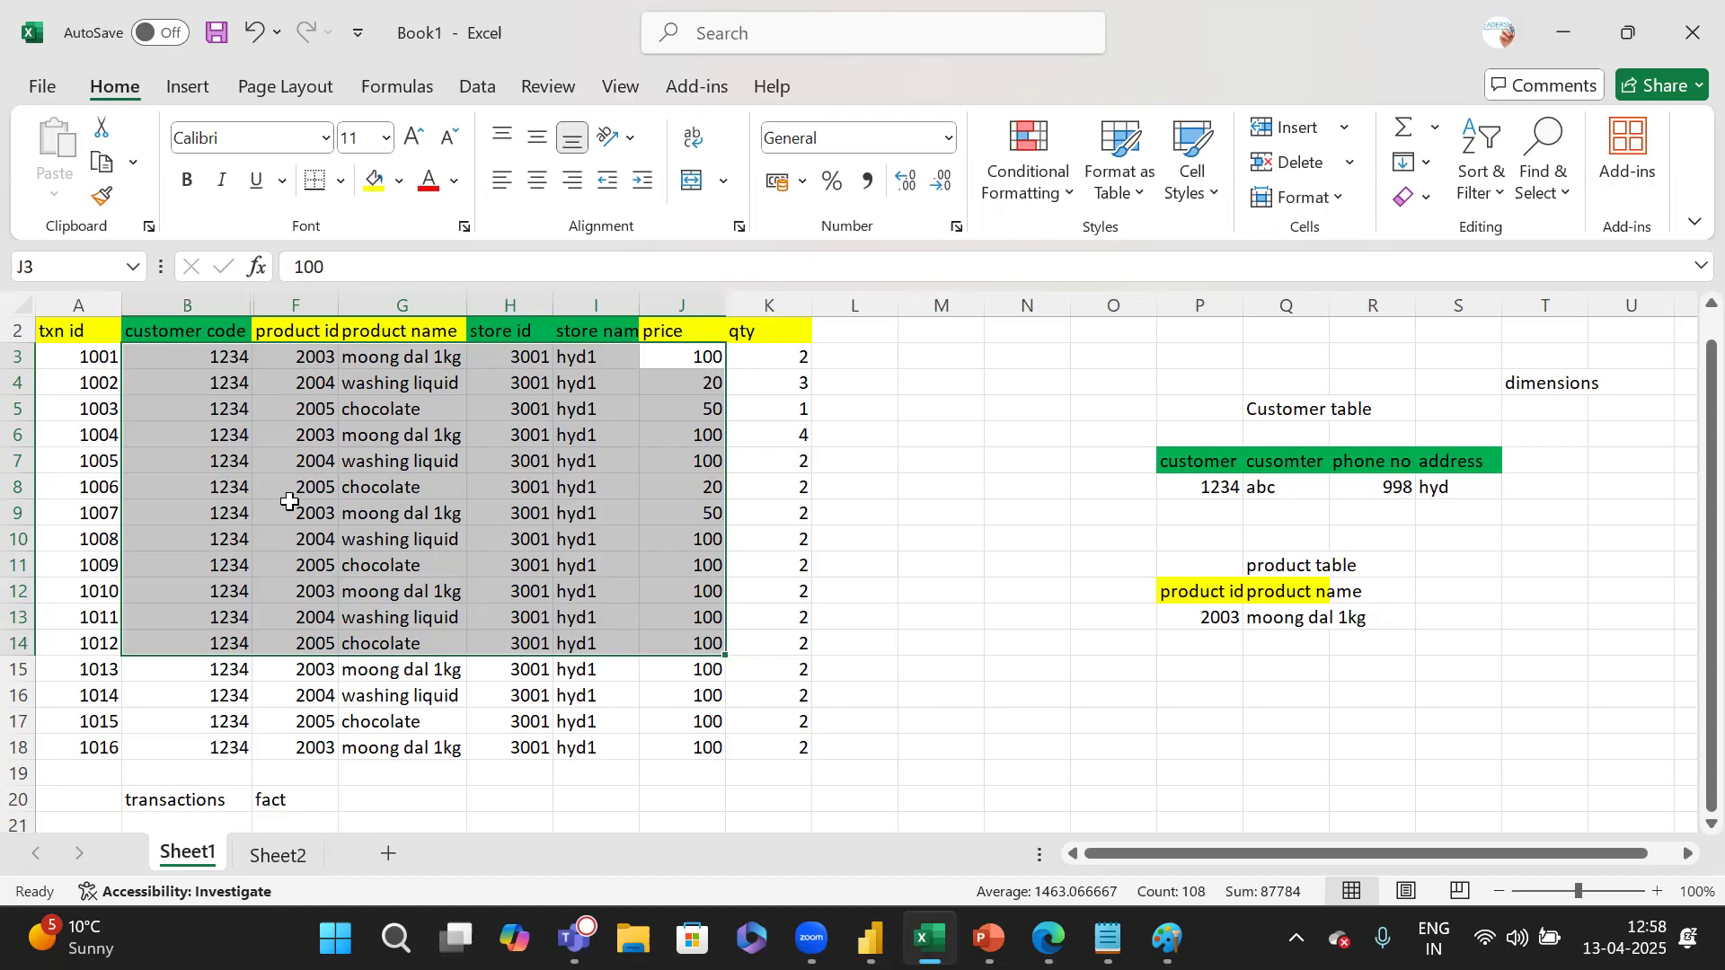
{"action": "left_click", "coordinate": [1213, 496]}
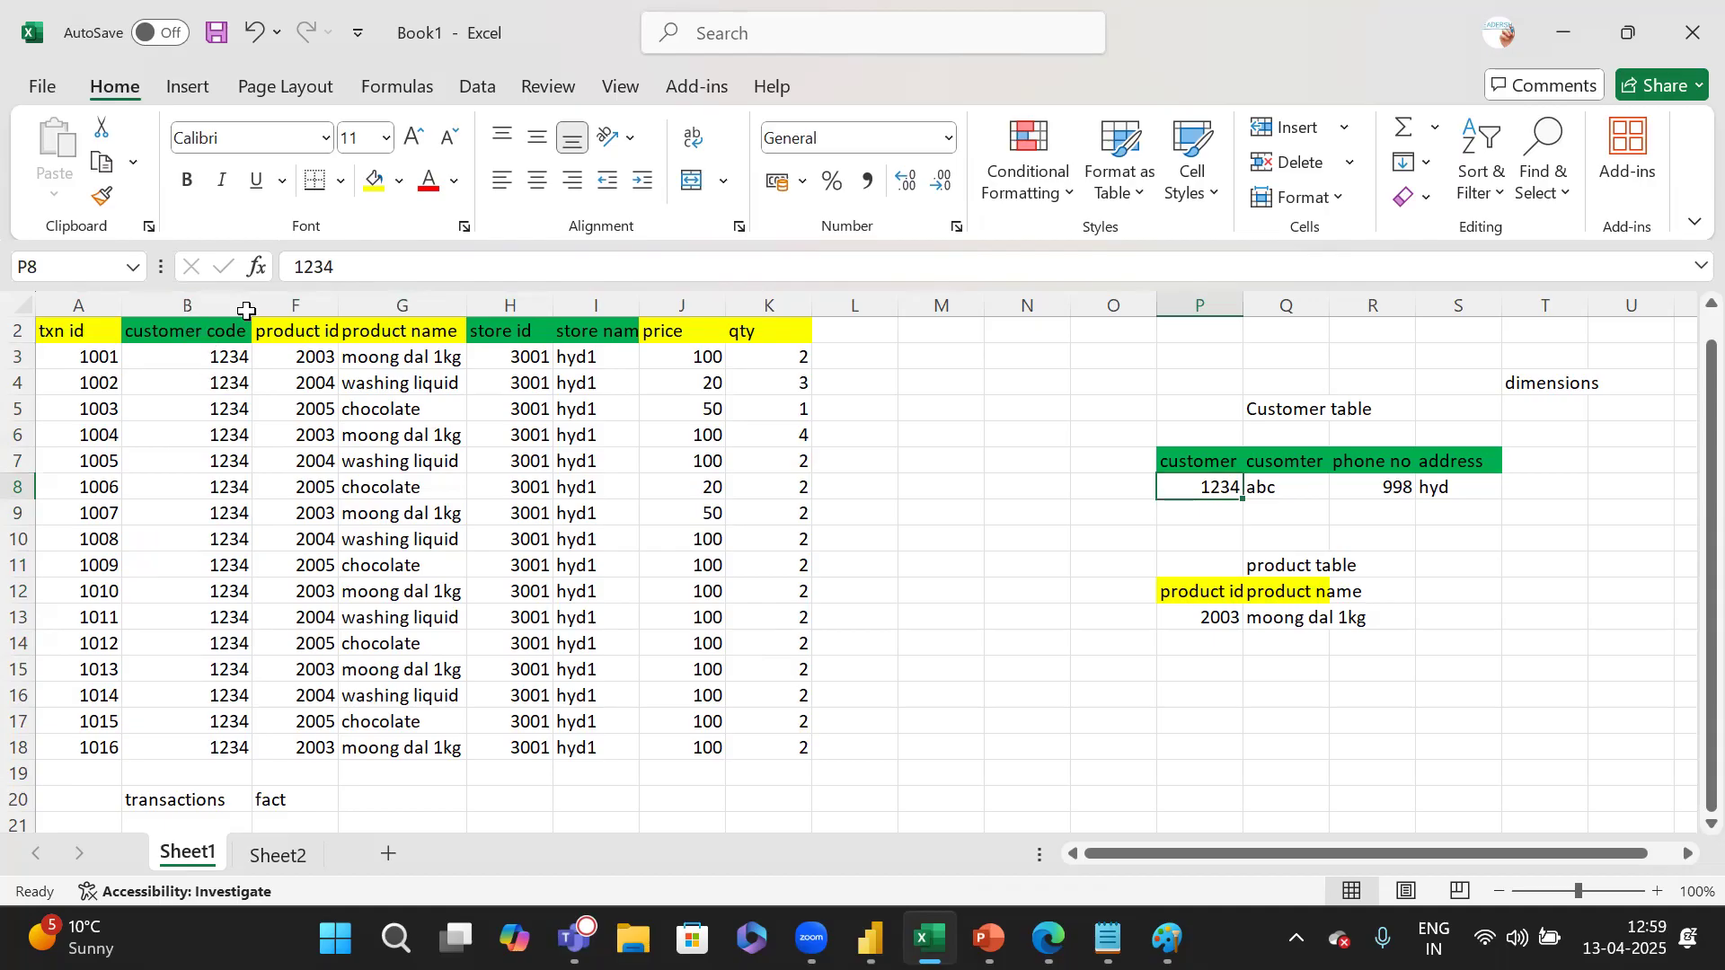
{"action": "left_click", "coordinate": [212, 358]}
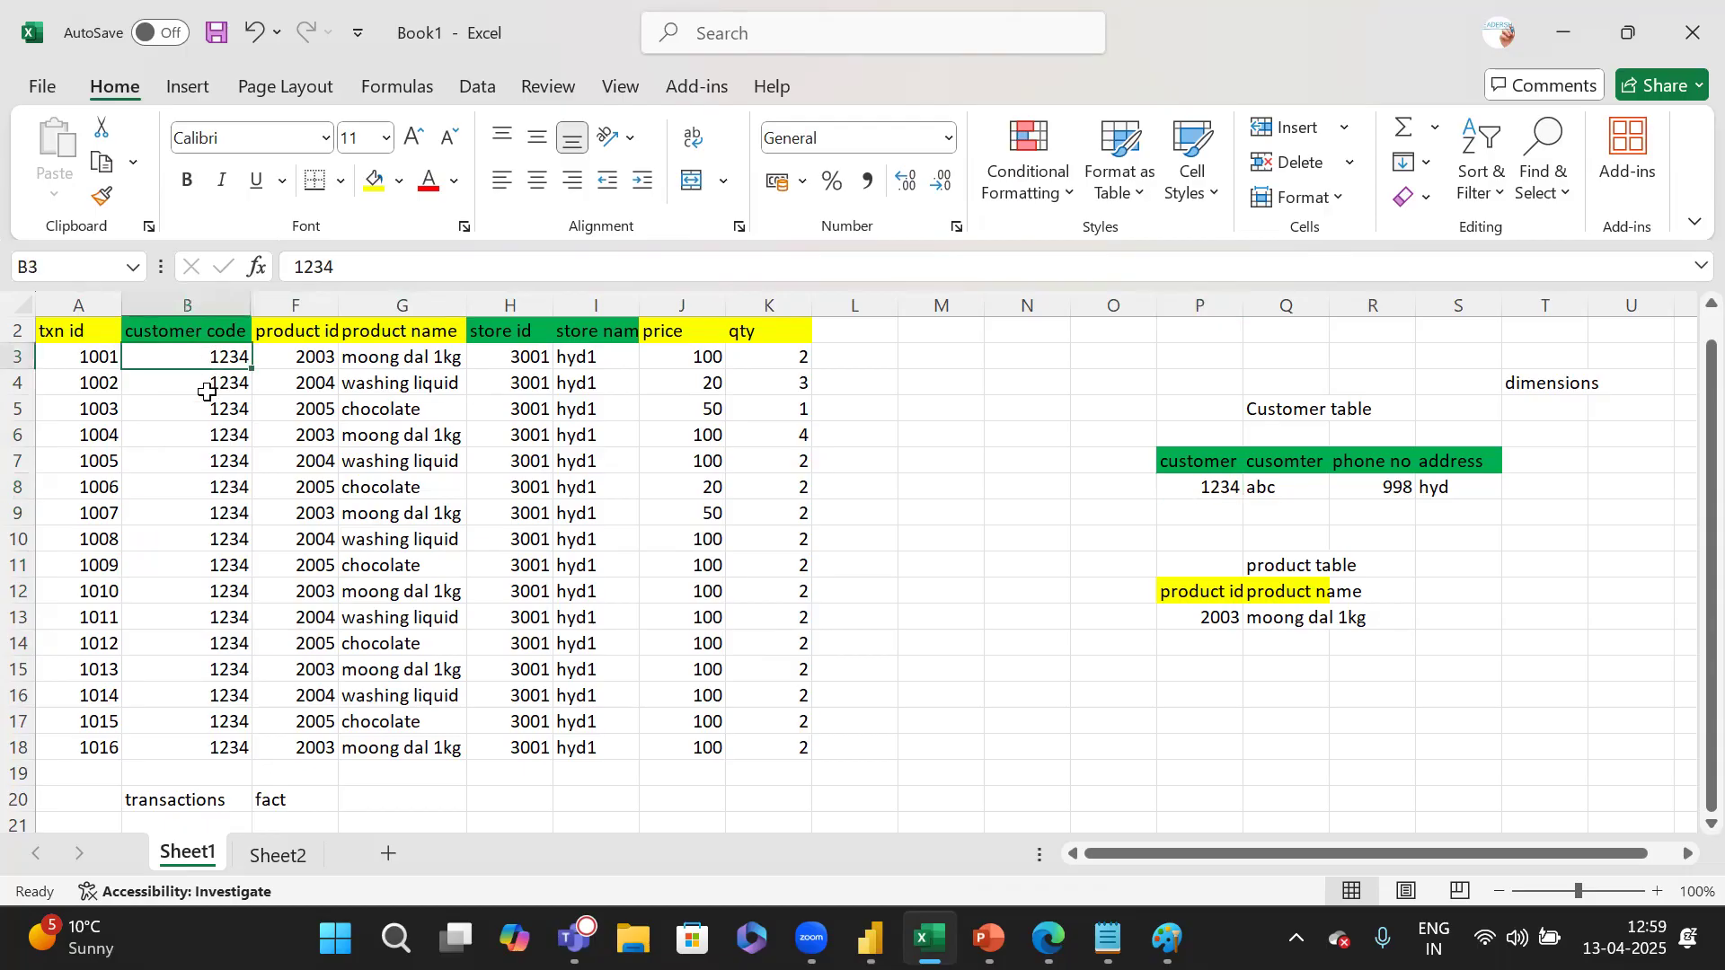
Compare the transactions' customer code column with the Customer table's code column and its single record.
{"action": "left_click", "coordinate": [1210, 495]}
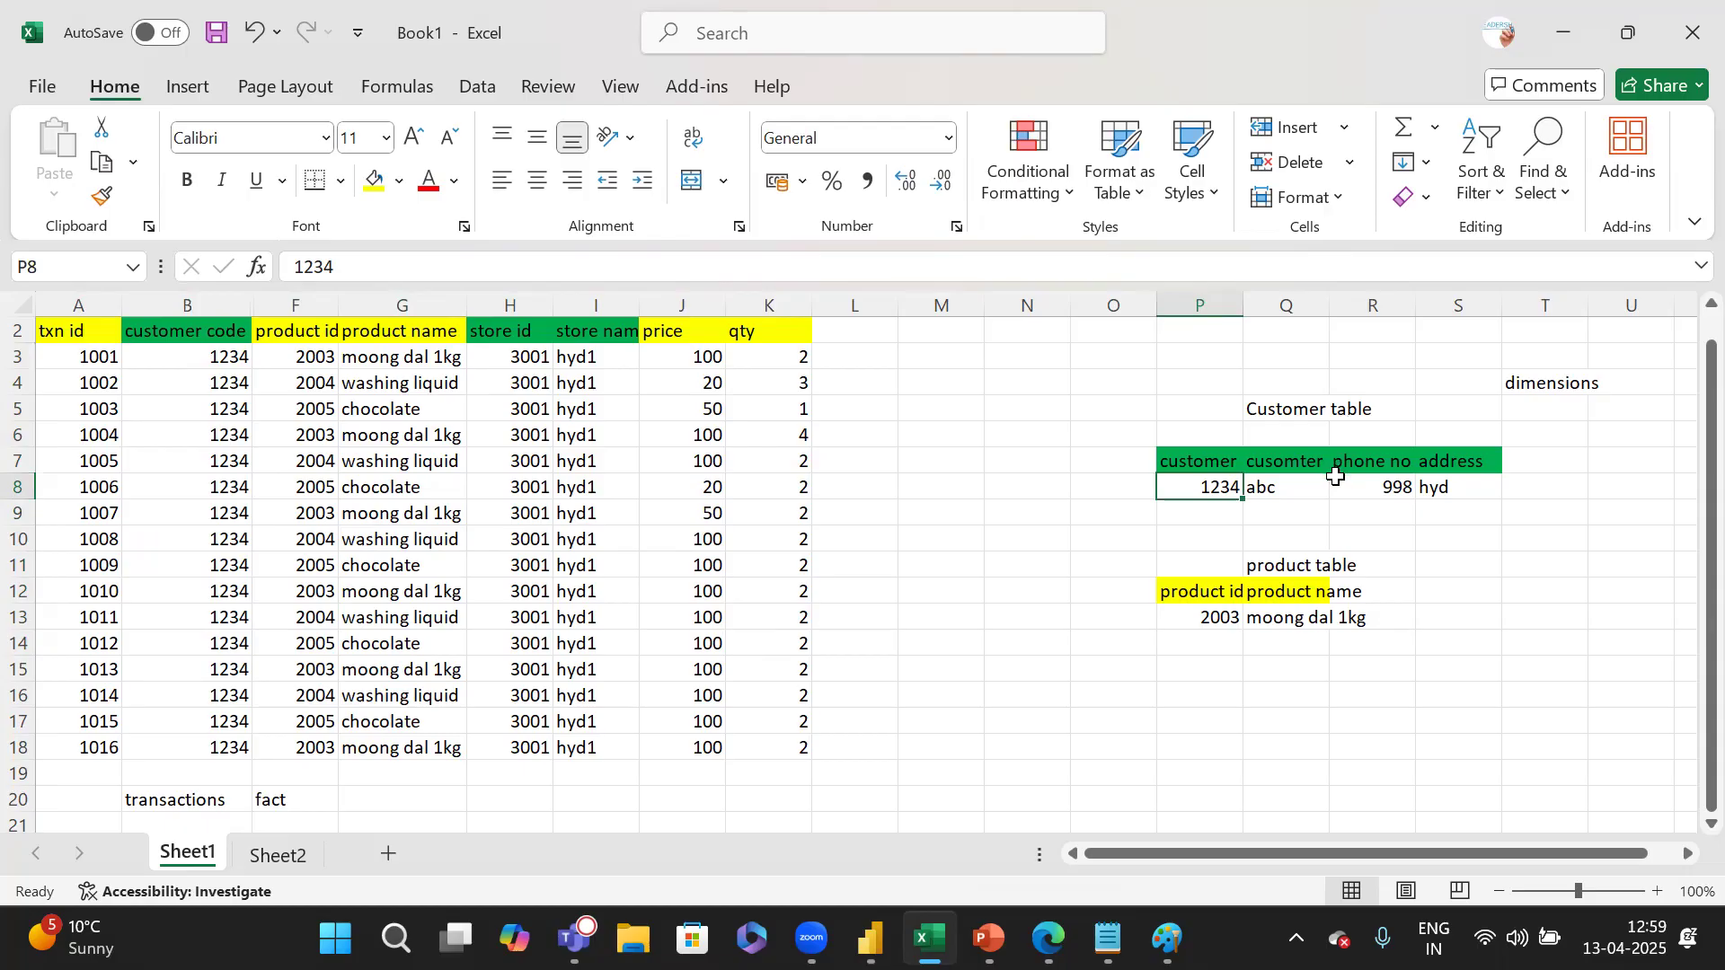
{"action": "left_click", "coordinate": [205, 306]}
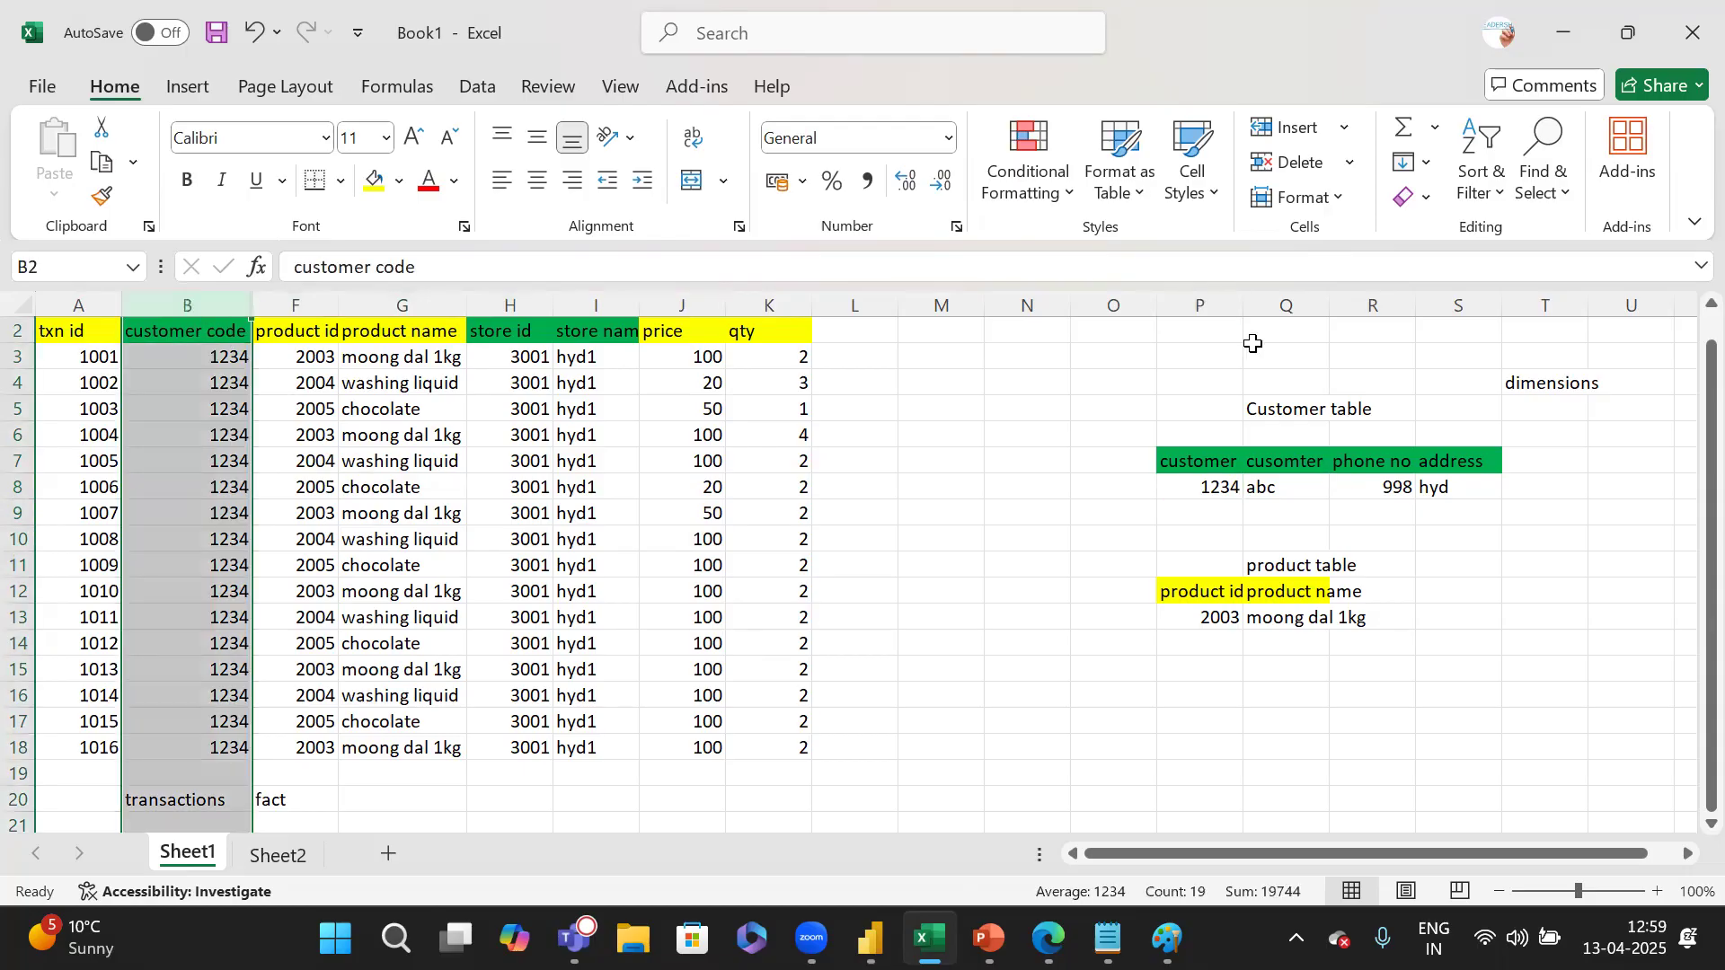
{"action": "left_click", "coordinate": [1209, 307]}
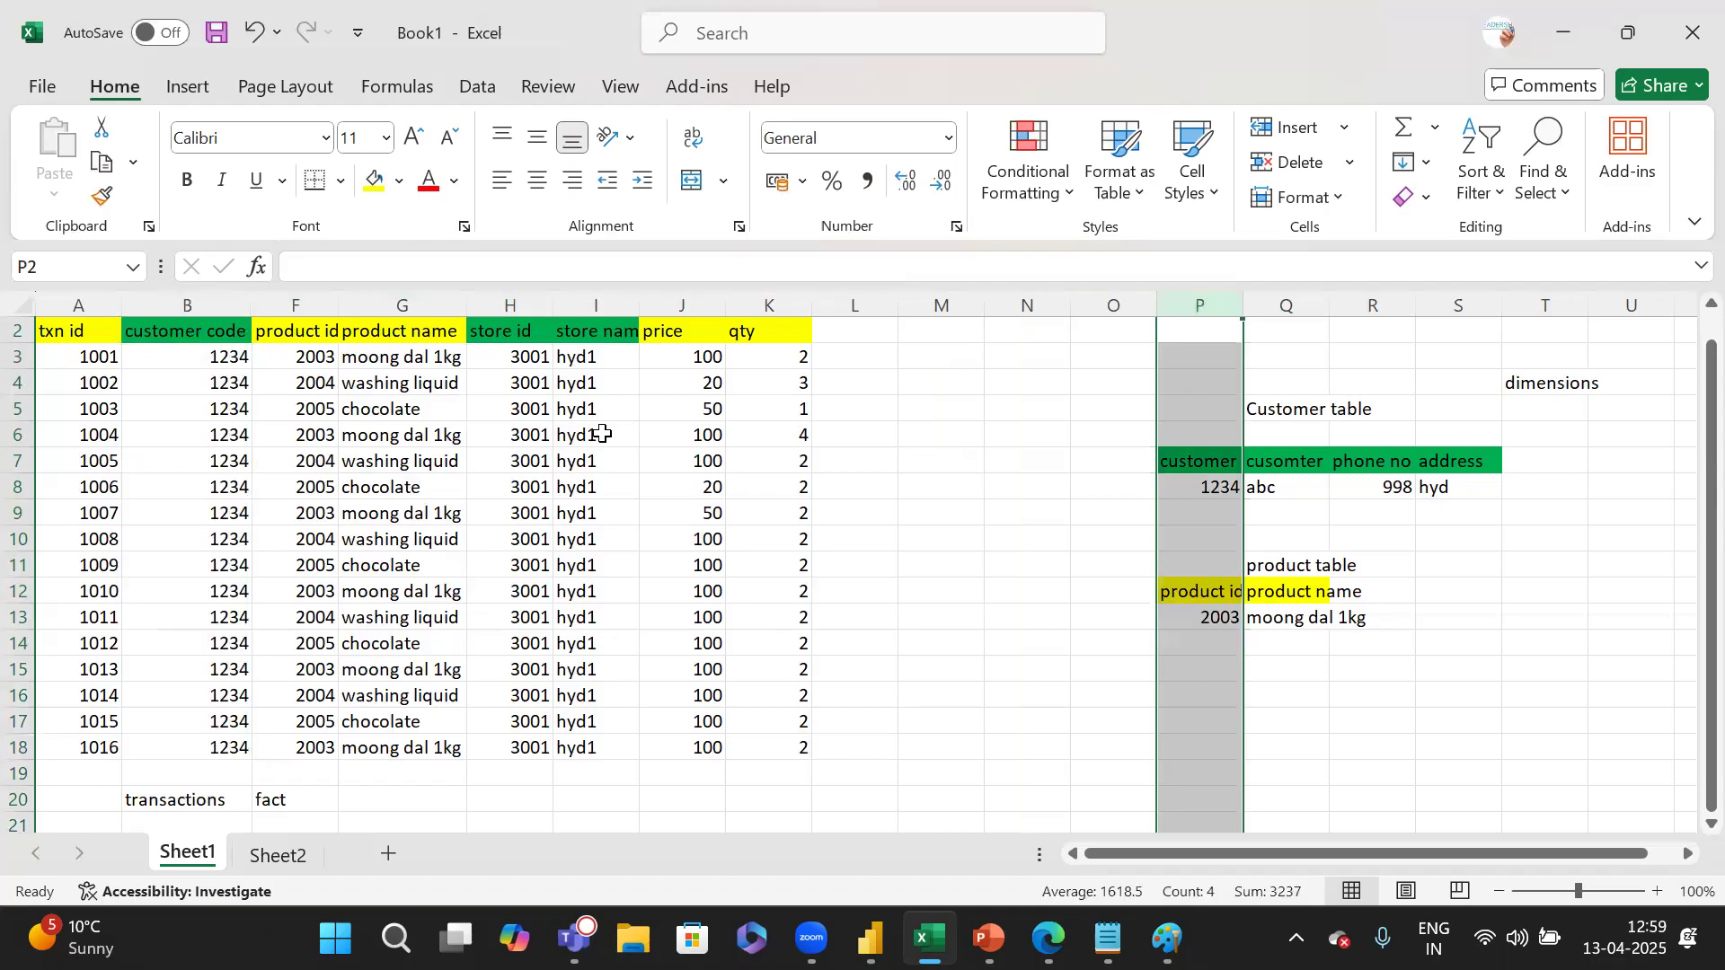
{"action": "left_click", "coordinate": [206, 297]}
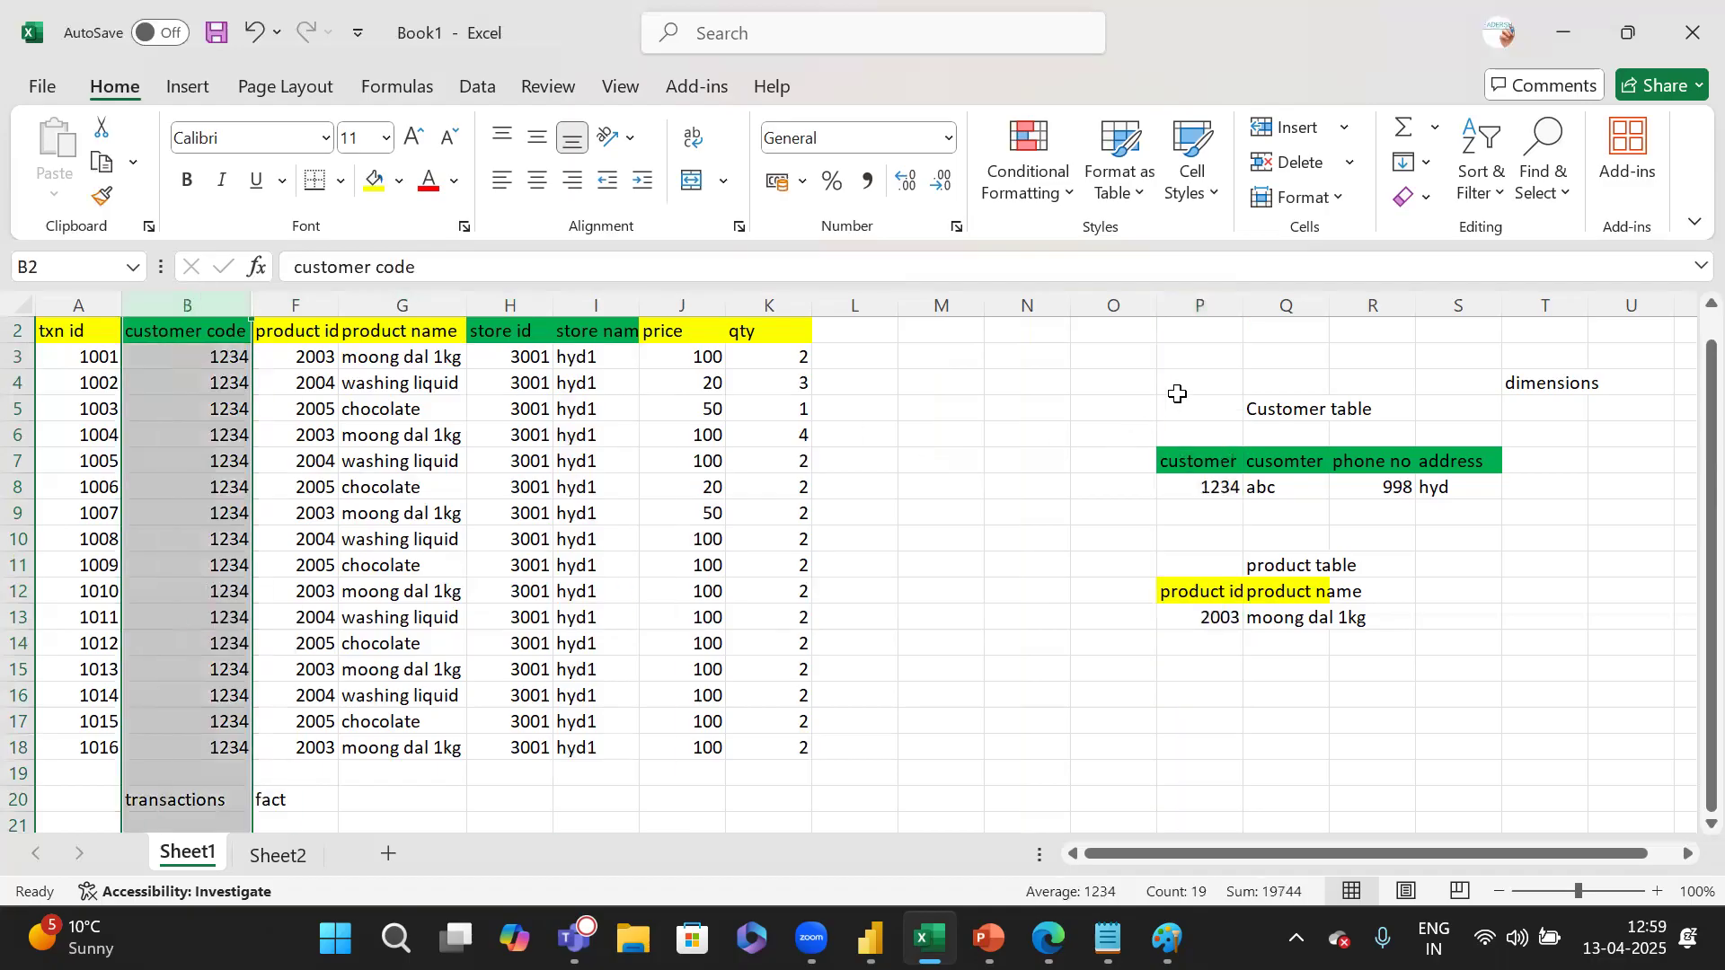
{"action": "left_click", "coordinate": [1208, 307]}
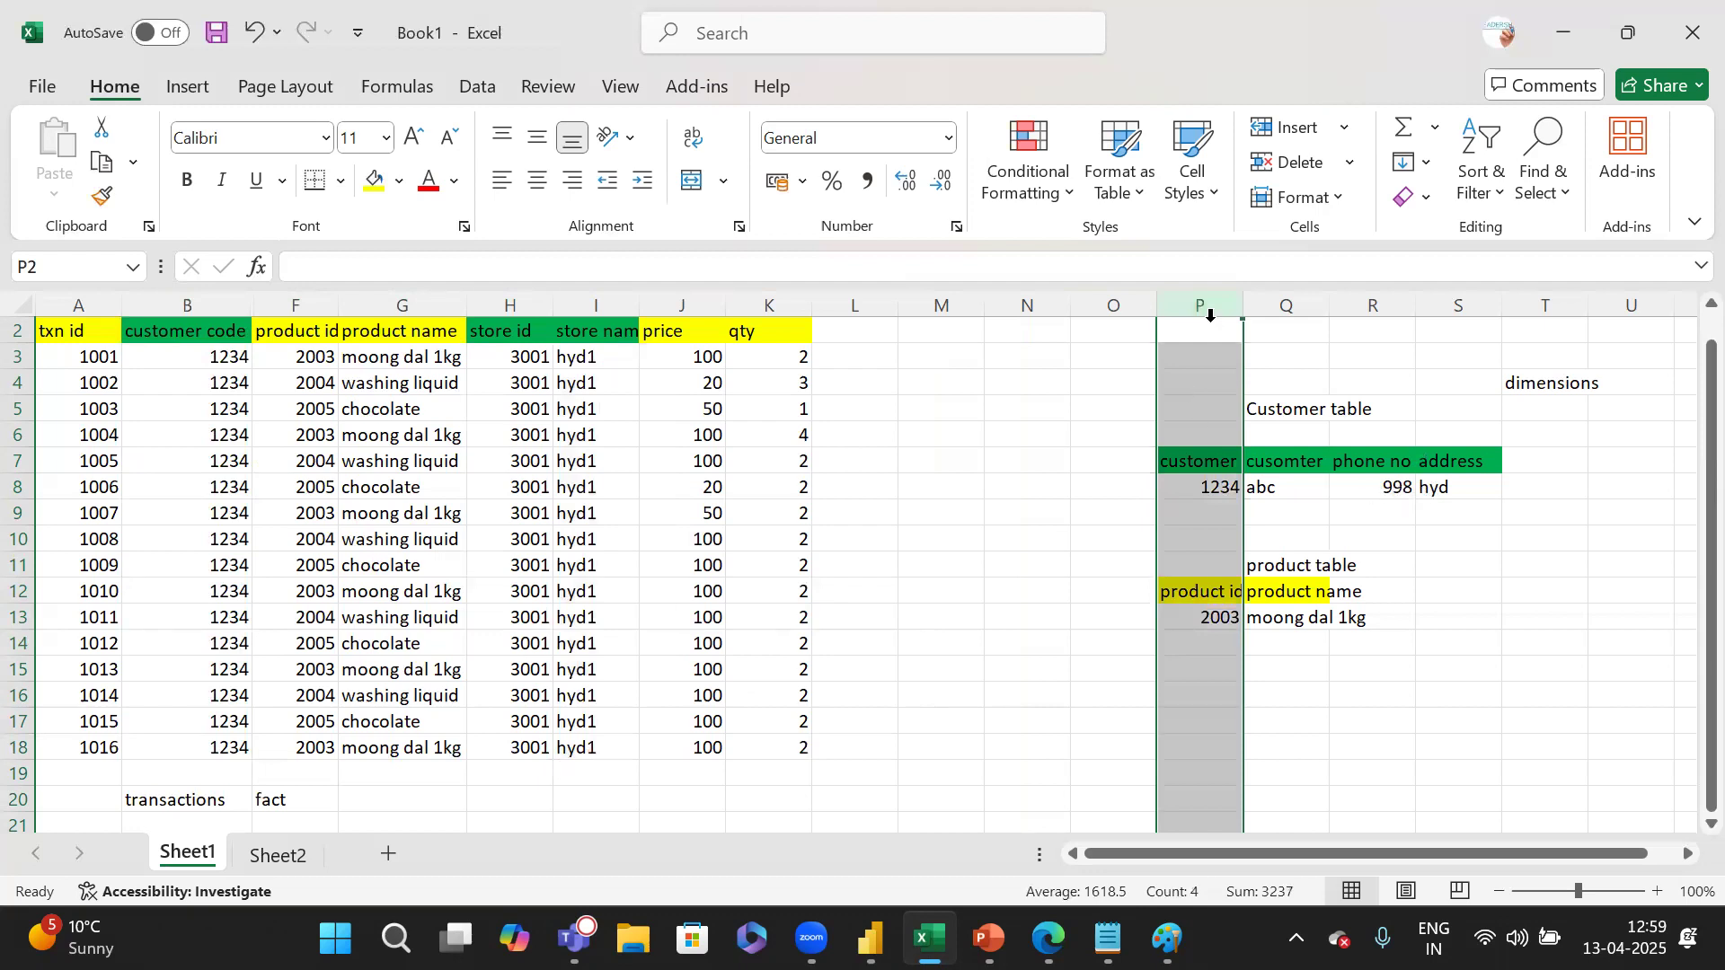
{"action": "left_click", "coordinate": [214, 303]}
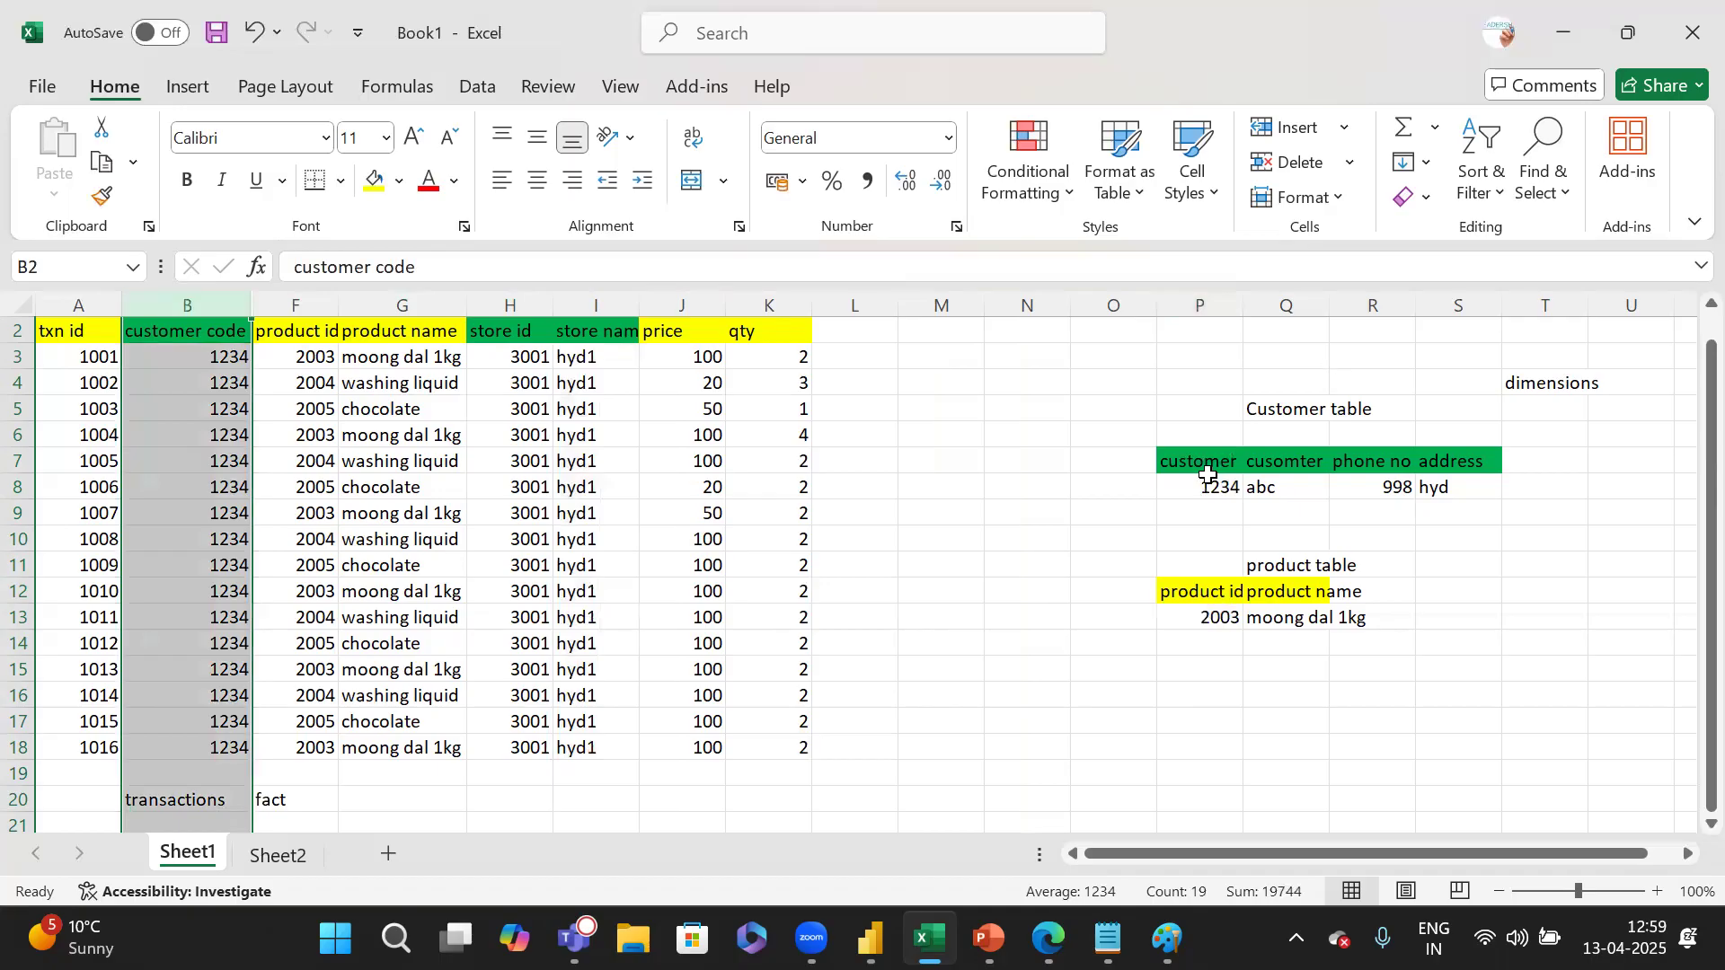
{"action": "left_click", "coordinate": [1313, 406]}
{"action": "left_click_drag", "start_coordinate": [1313, 406], "coordinate": [1201, 481]}
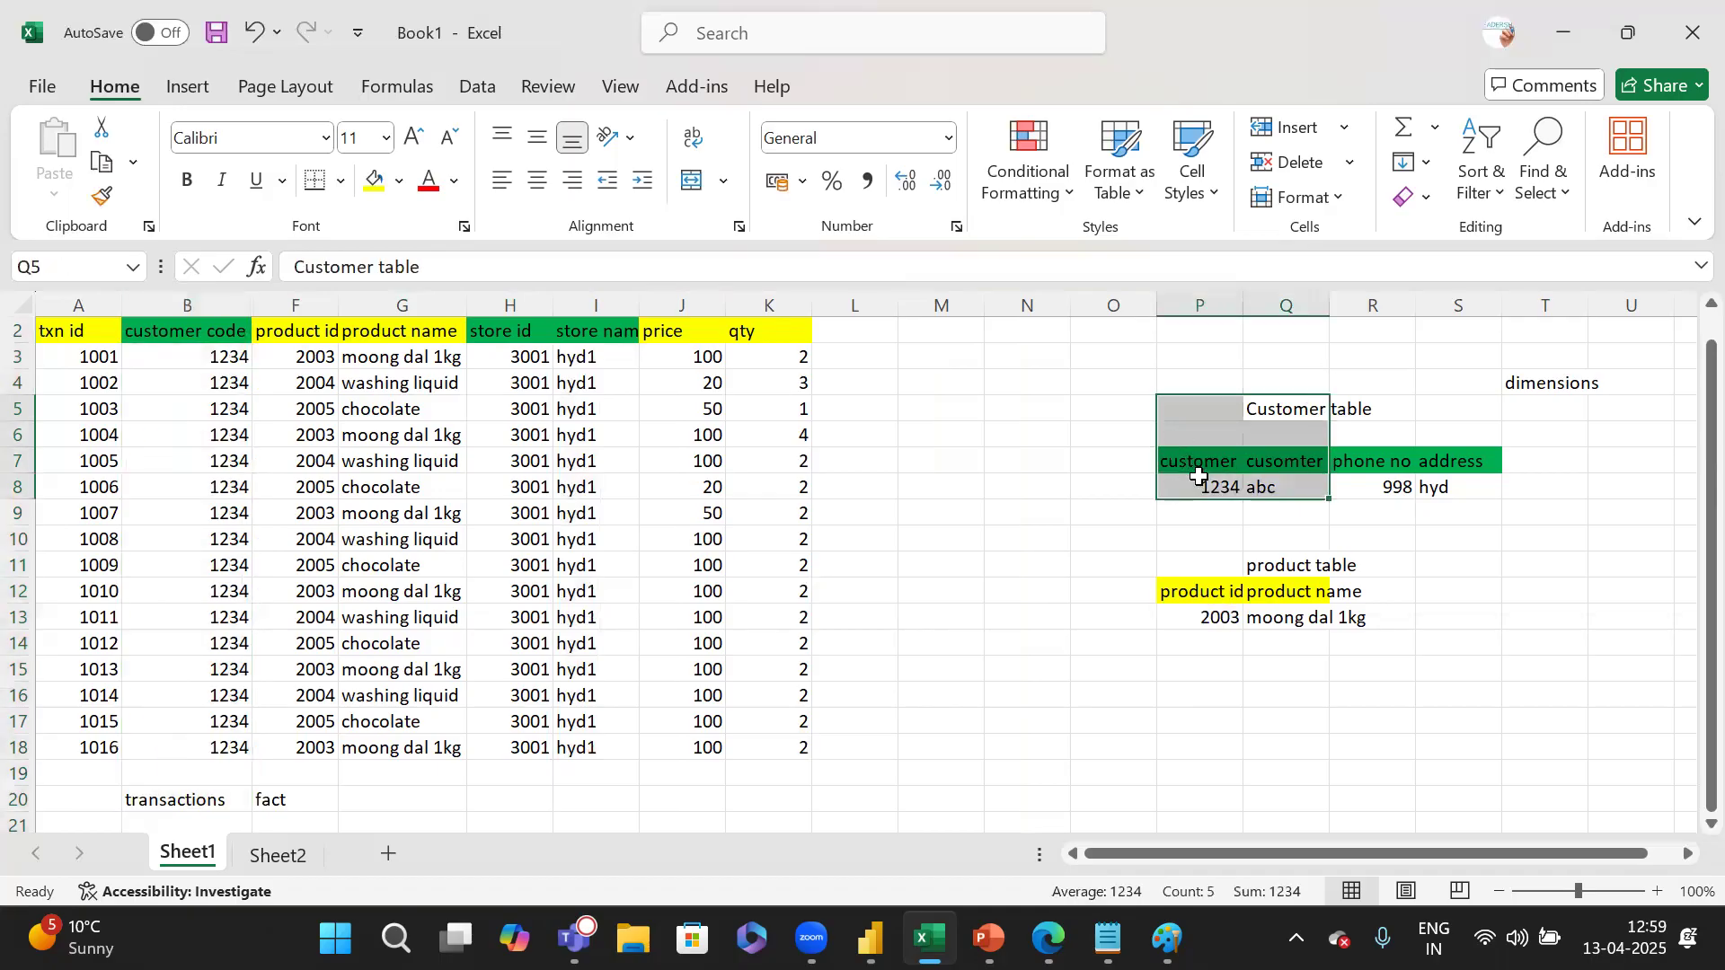
{"action": "left_click", "coordinate": [1203, 486]}
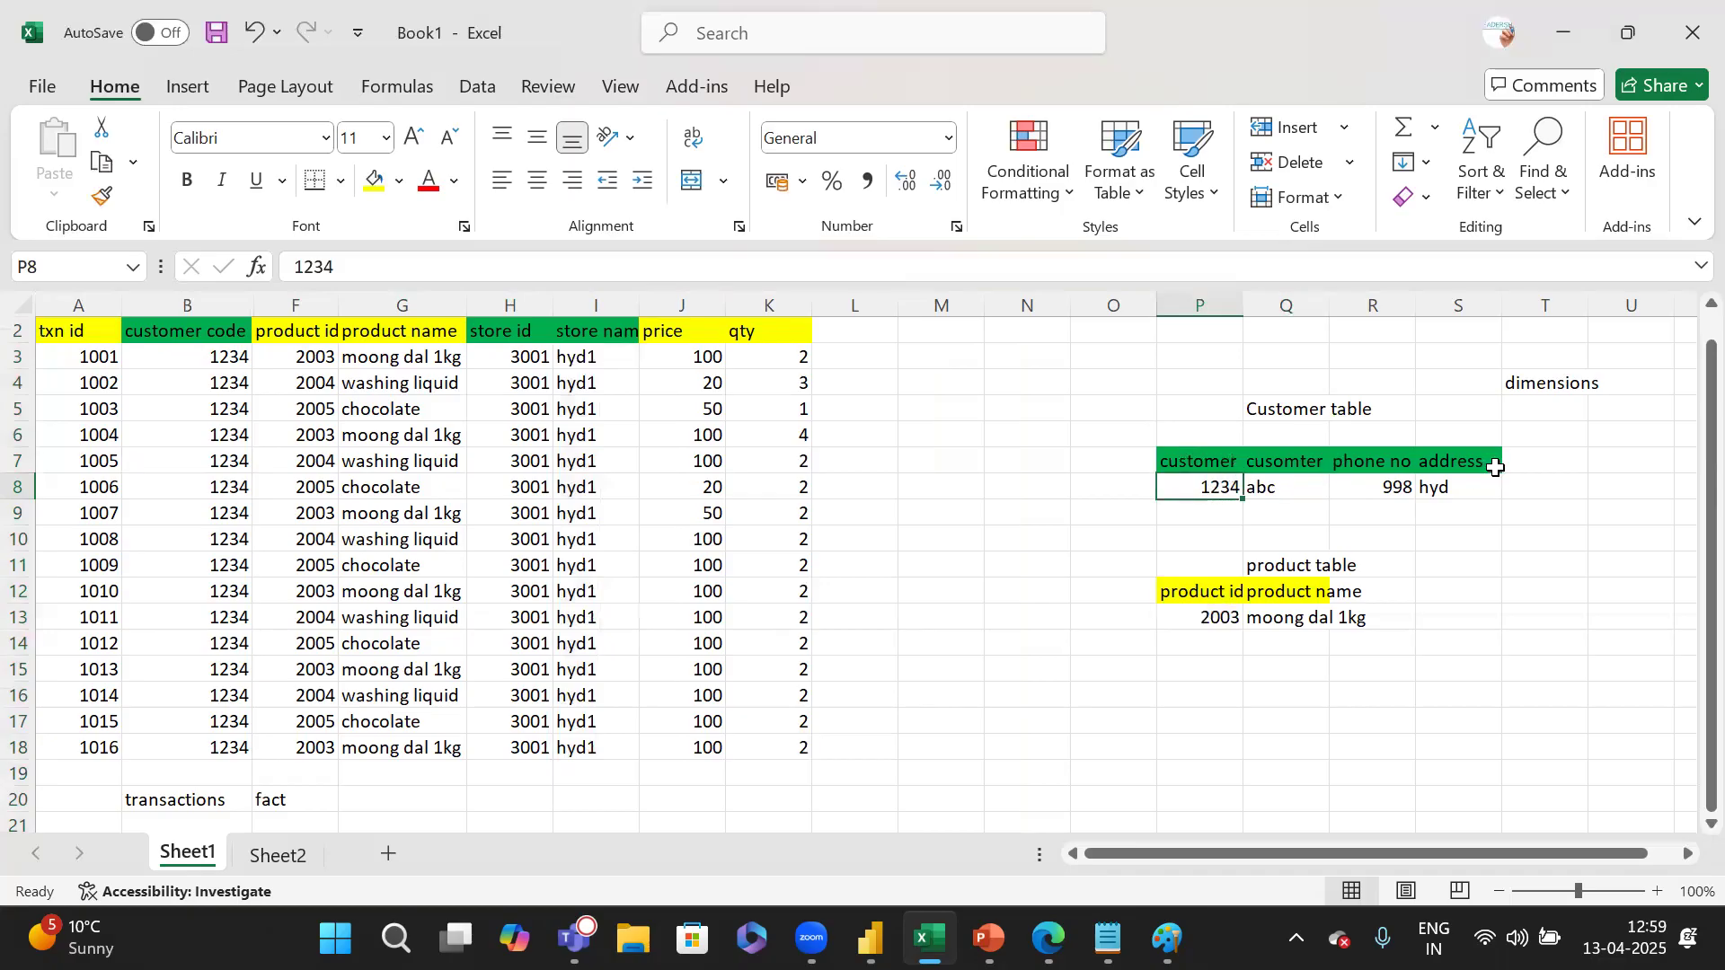
{"action": "mouse_move", "coordinate": [1482, 485]}
{"action": "left_mouse_down"}
{"action": "mouse_move", "coordinate": [1185, 518]}
{"action": "mouse_move", "coordinate": [1216, 483]}
{"action": "mouse_move", "coordinate": [1497, 481]}
{"action": "left_mouse_up"}
{"action": "left_click", "coordinate": [1213, 486]}
Label the Customer table's customer code column "primary key" in cell P6 and widen column P to fit the text.
{"action": "left_click", "coordinate": [1189, 436]}
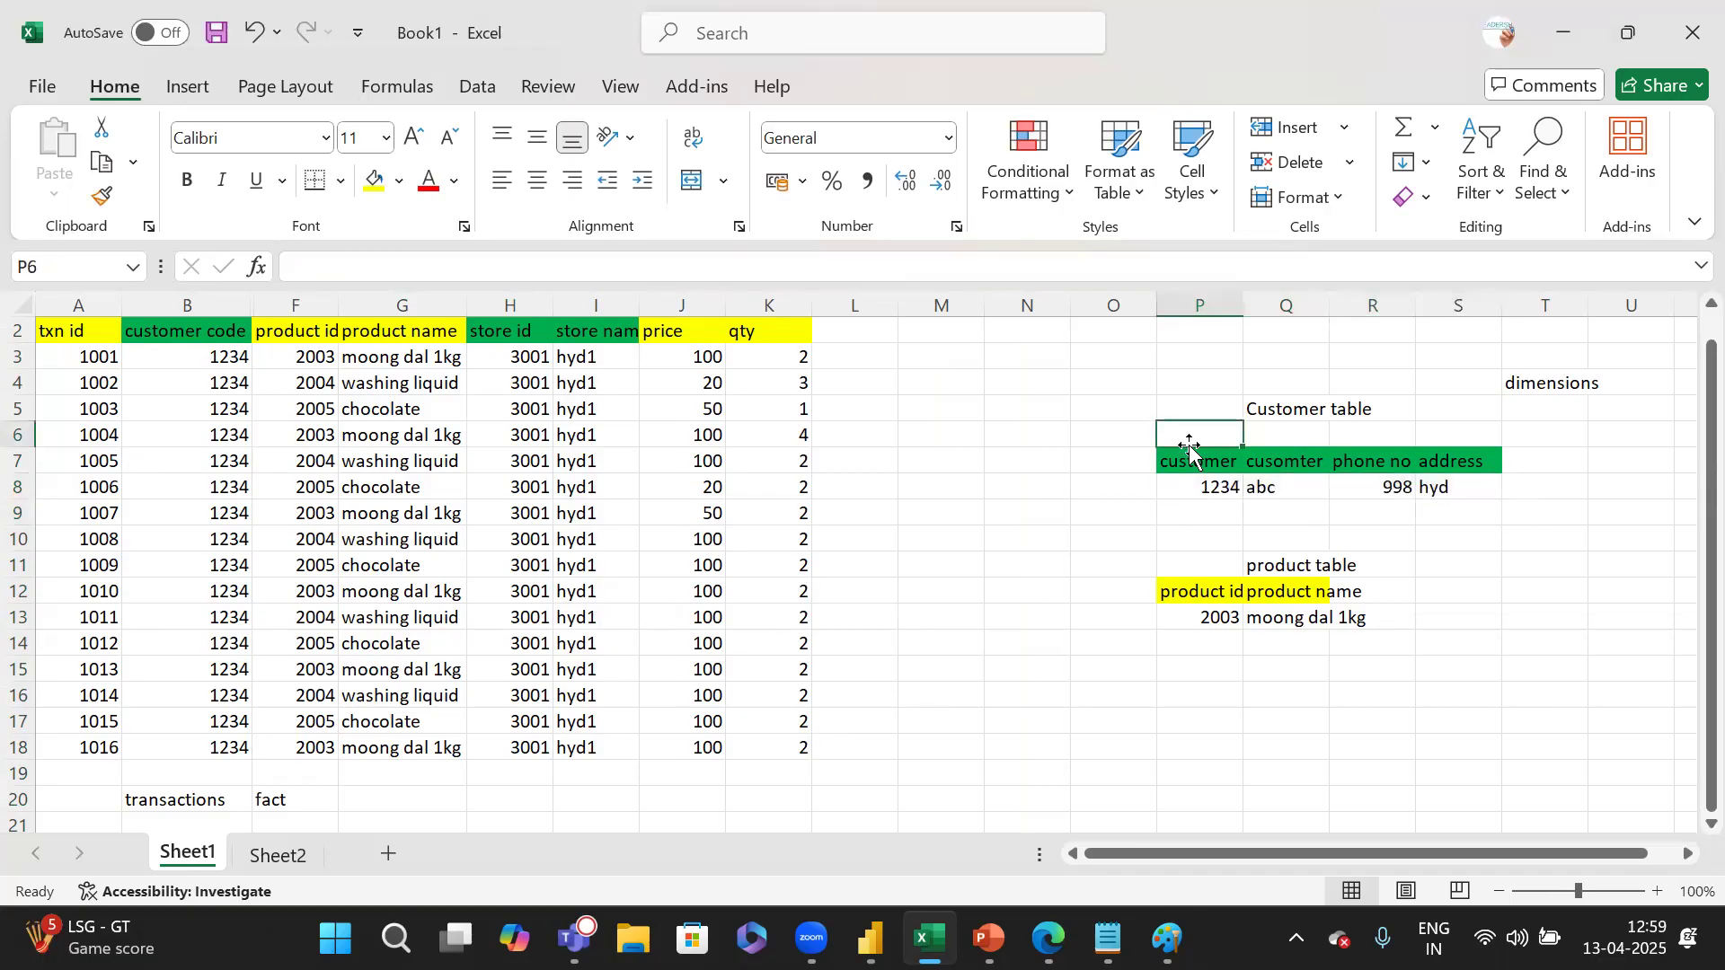
{"action": "left_click_drag", "start_coordinate": [1196, 461], "coordinate": [1224, 488]}
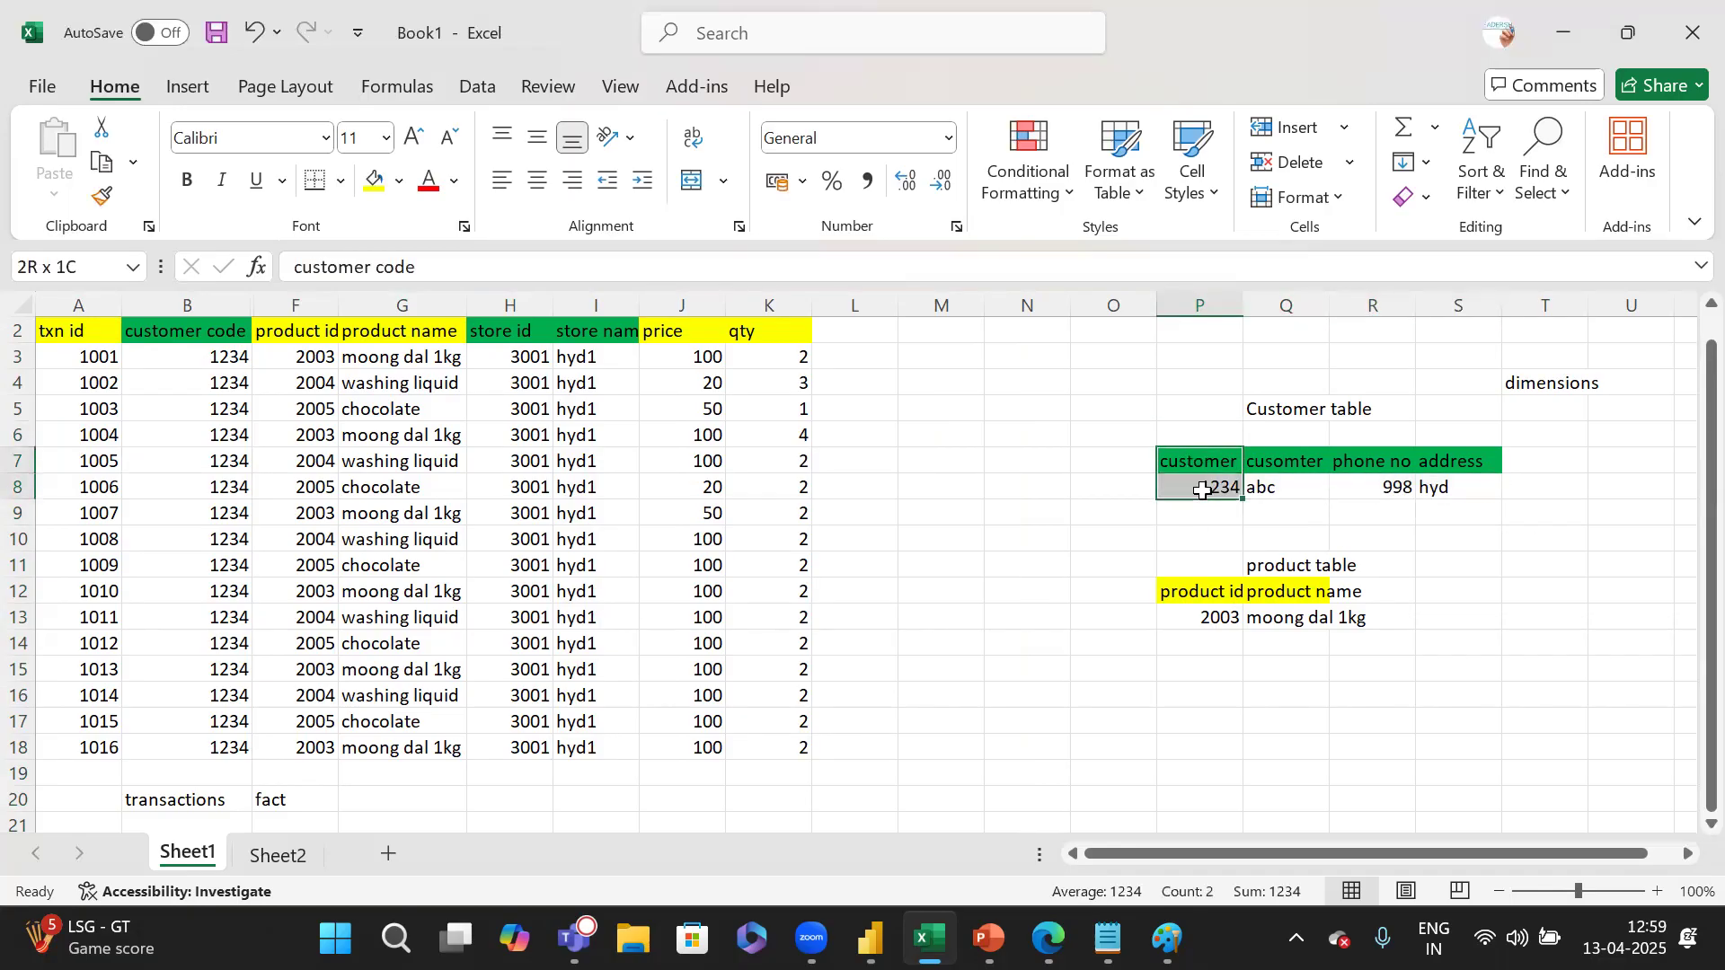
{"action": "left_click", "coordinate": [1185, 434]}
{"action": "type", "text": "primary key"}
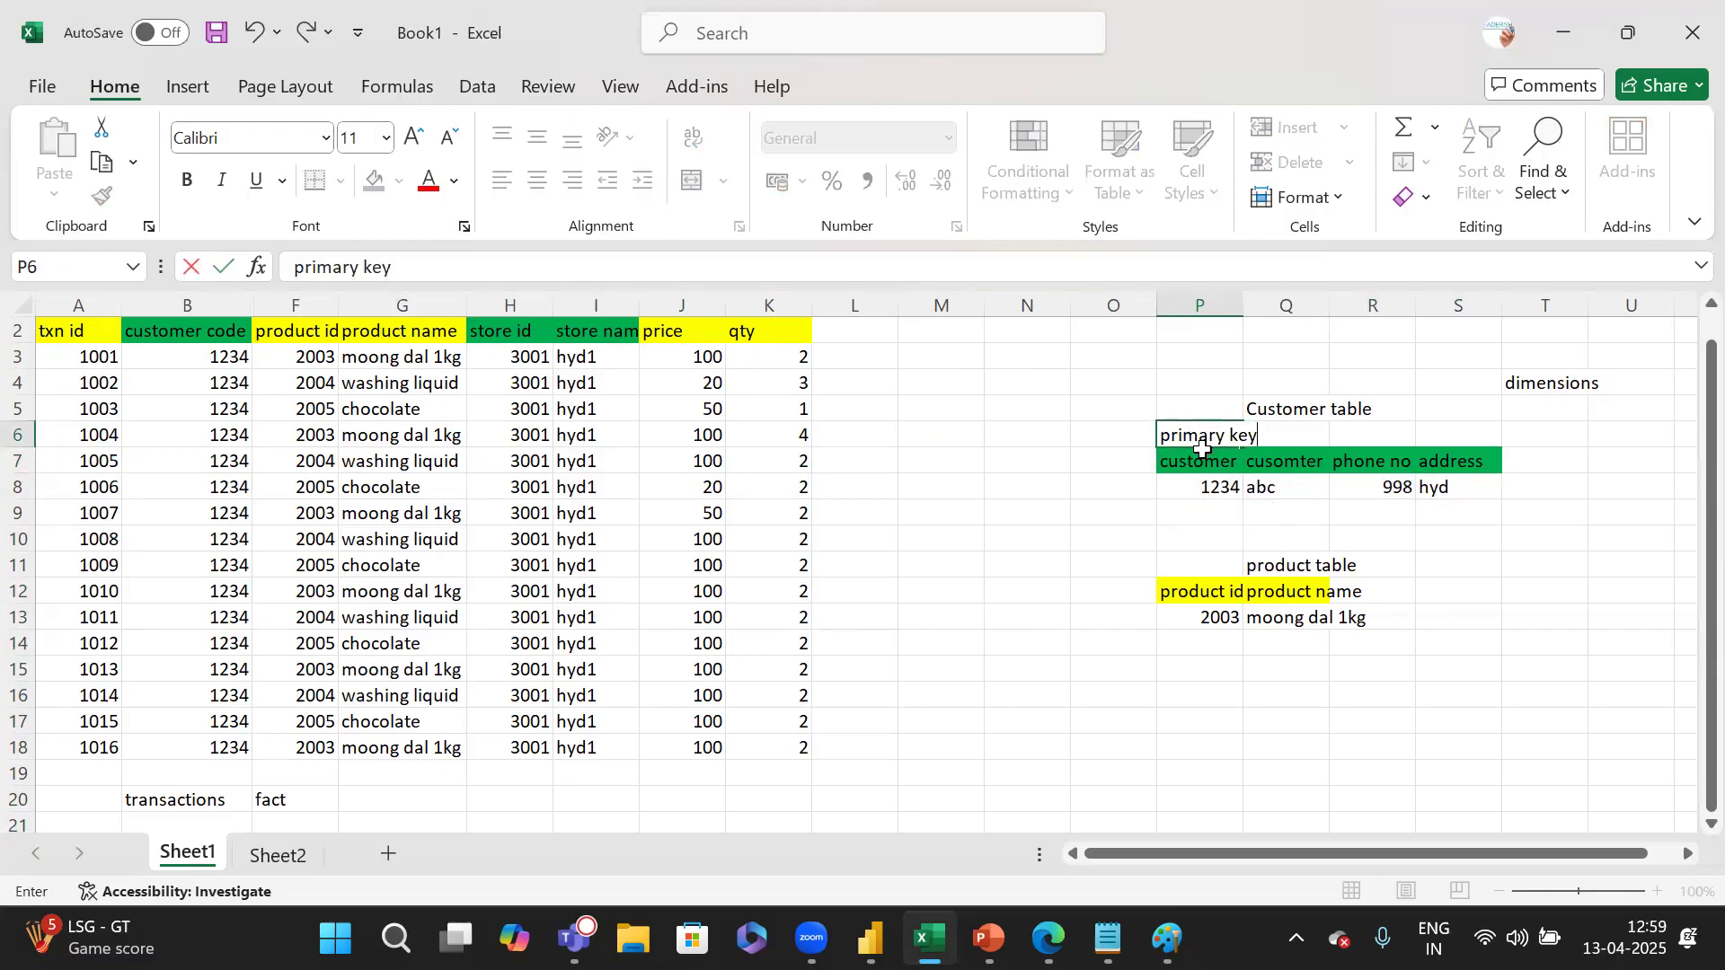
{"action": "left_click", "coordinate": [1232, 519]}
{"action": "left_click_drag", "start_coordinate": [1239, 308], "coordinate": [1284, 308]}
{"action": "left_click_drag", "start_coordinate": [1249, 447], "coordinate": [1213, 434]}
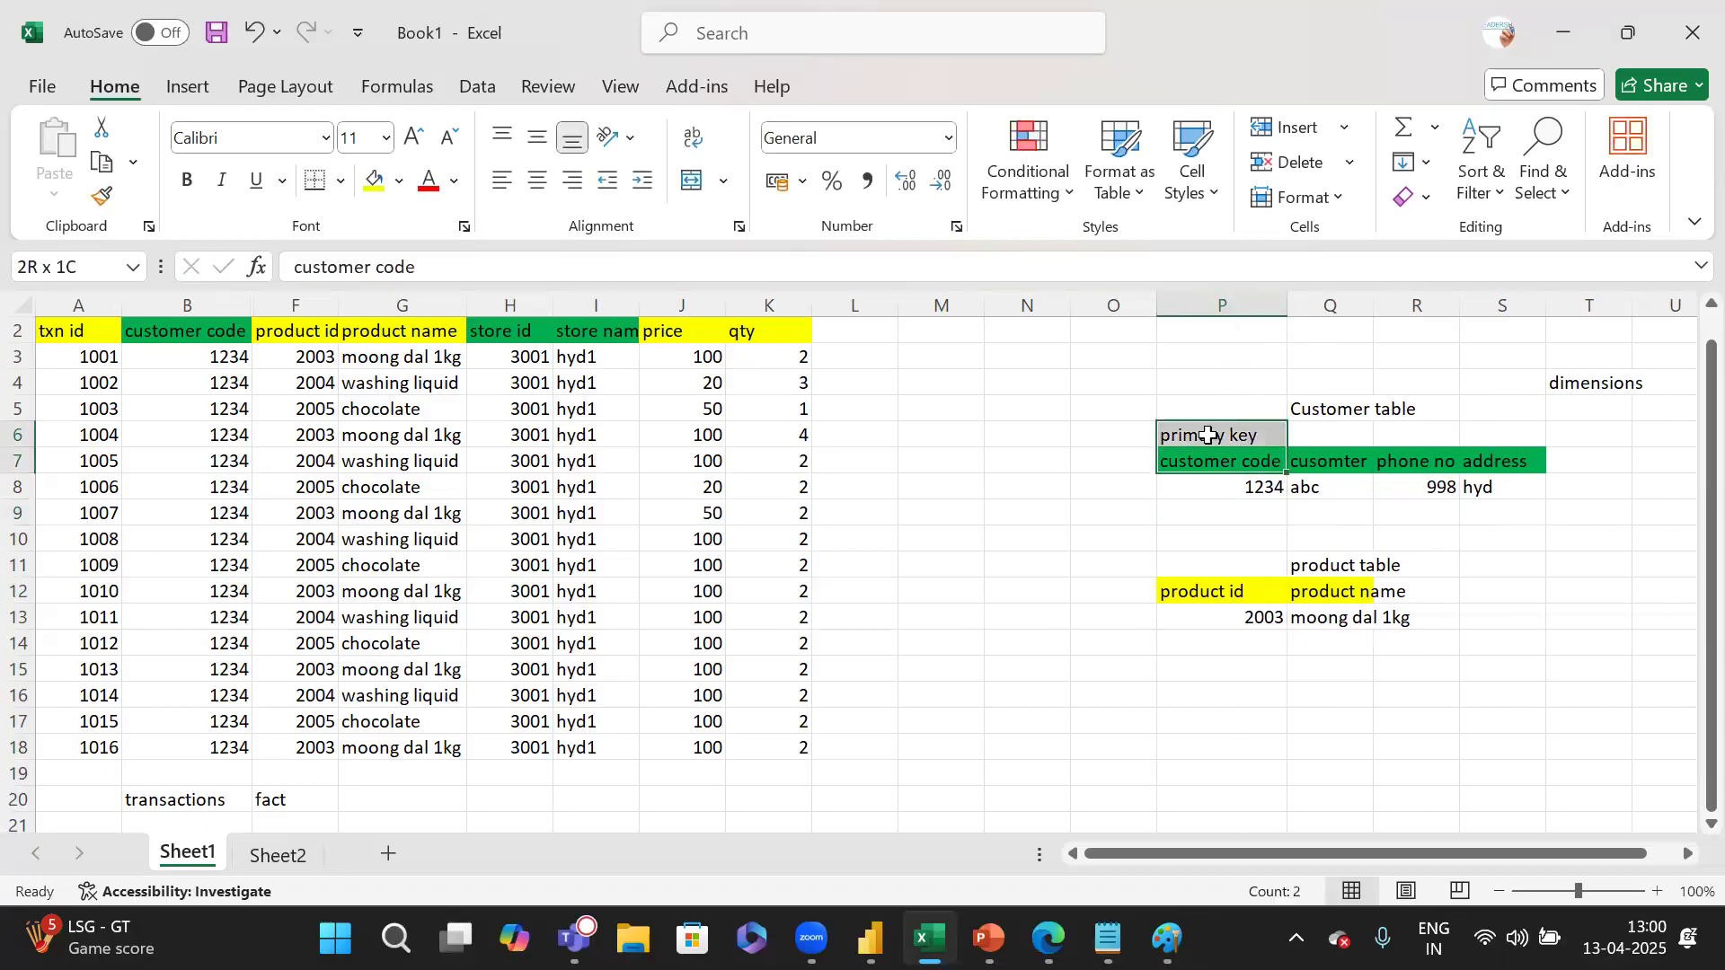
{"action": "left_click", "coordinate": [1208, 434]}
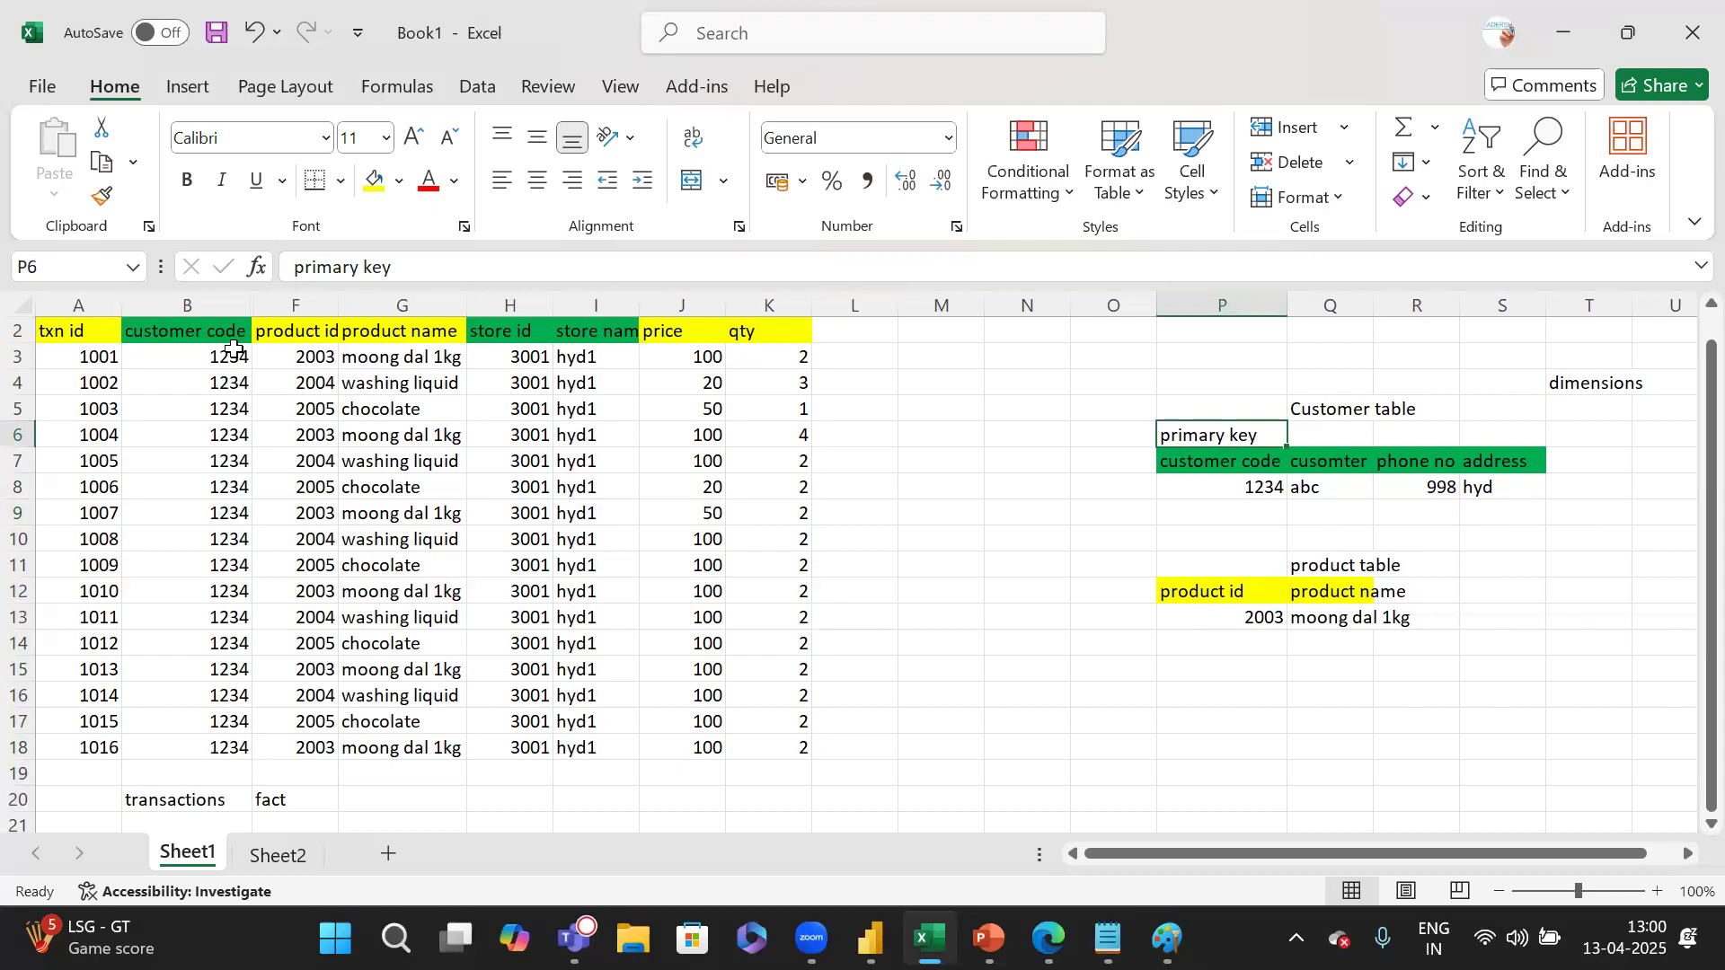
Examine the transactions' header row and the customer codes in B3:B18 for repeated values.
{"action": "left_click", "coordinate": [18, 328]}
{"action": "scroll", "coordinate": [18, 329], "scroll_direction": "up", "scroll_amount": 1}
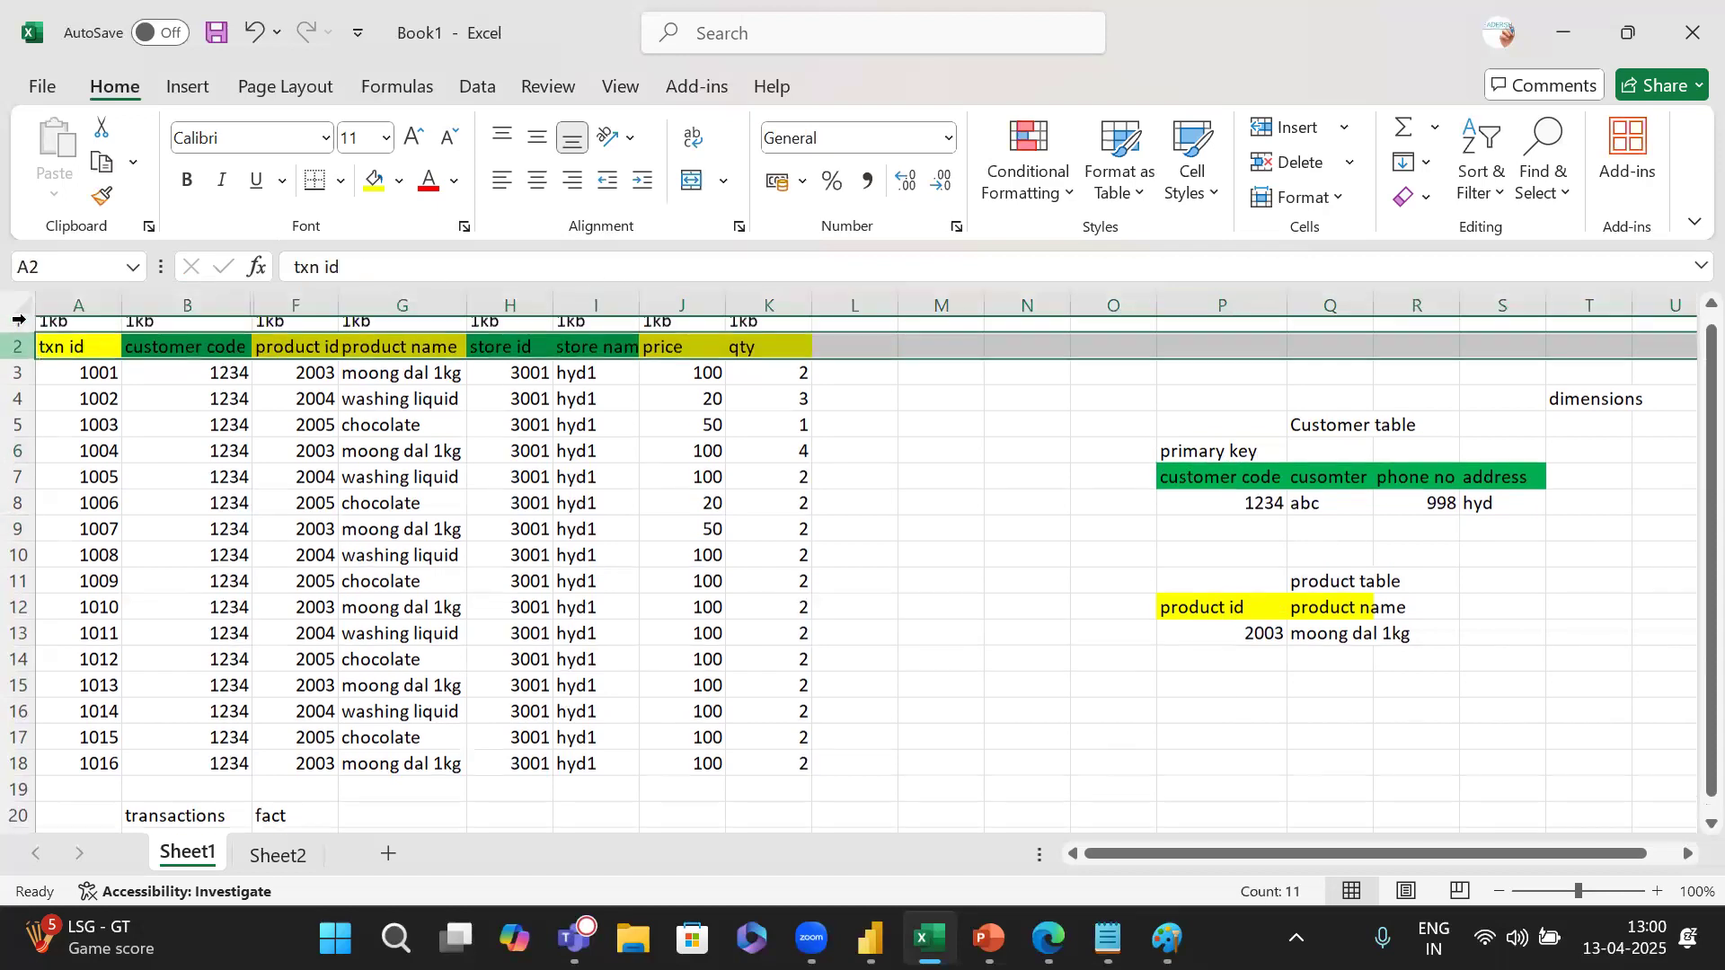
{"action": "left_click", "coordinate": [176, 329]}
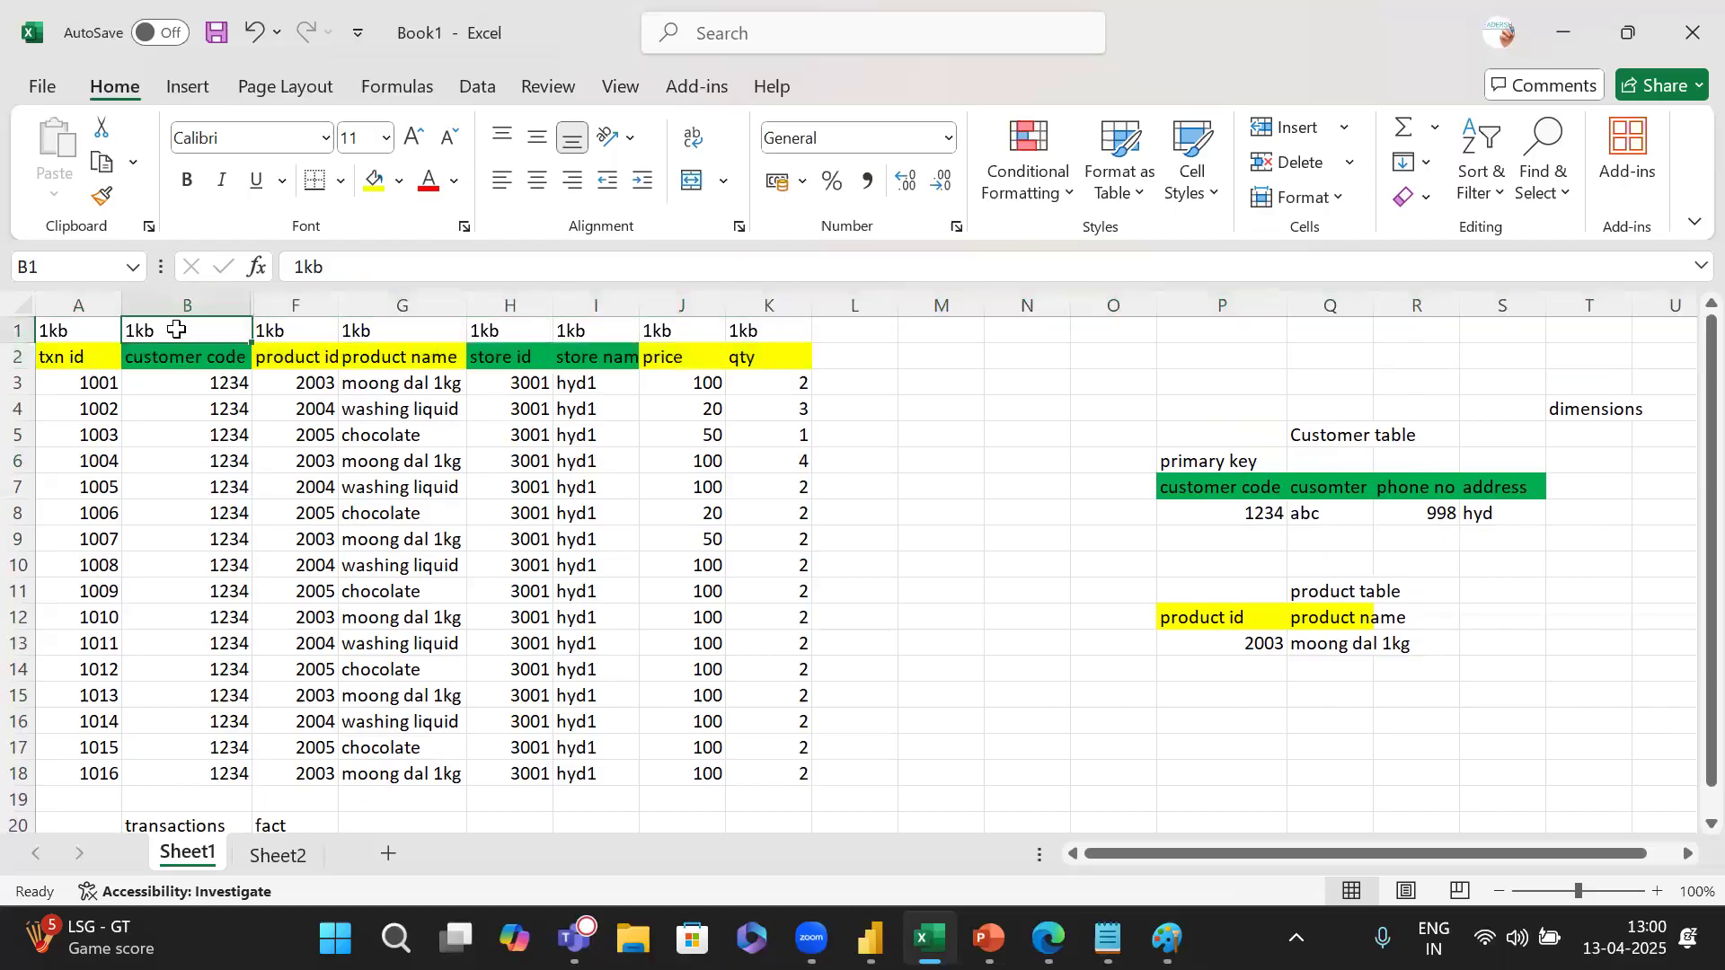
{"action": "left_click_drag", "start_coordinate": [227, 385], "coordinate": [229, 776]}
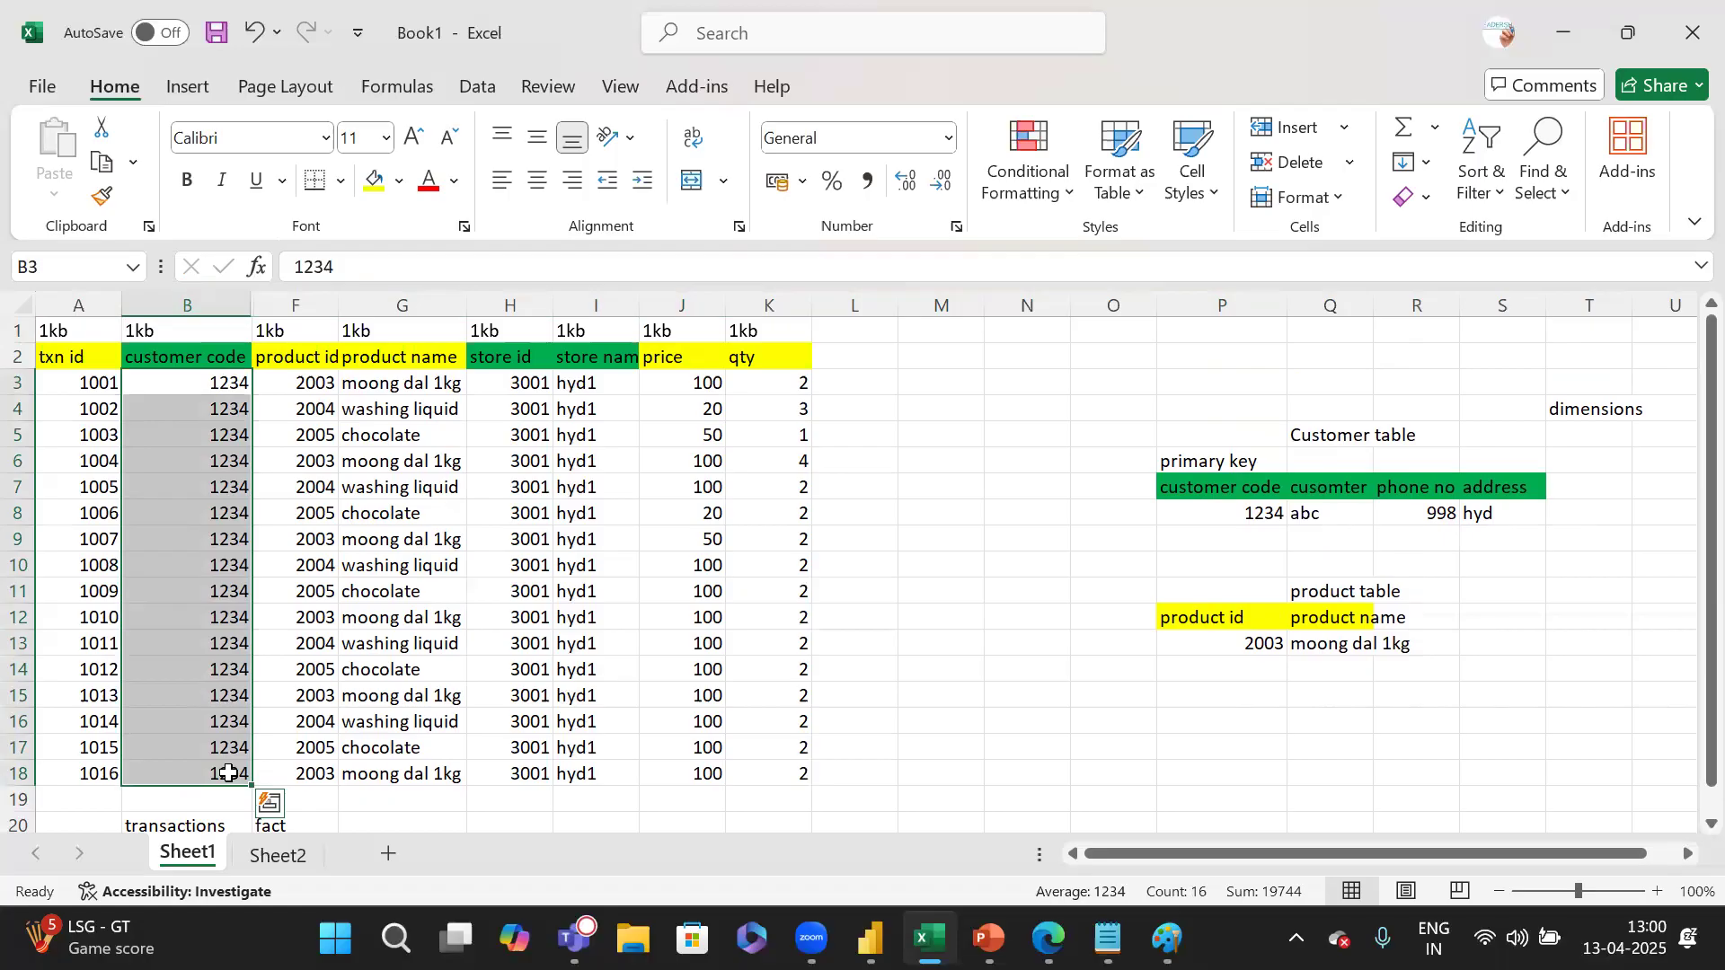
{"action": "left_click", "coordinate": [200, 384]}
{"action": "left_click_drag", "start_coordinate": [200, 385], "coordinate": [232, 778]}
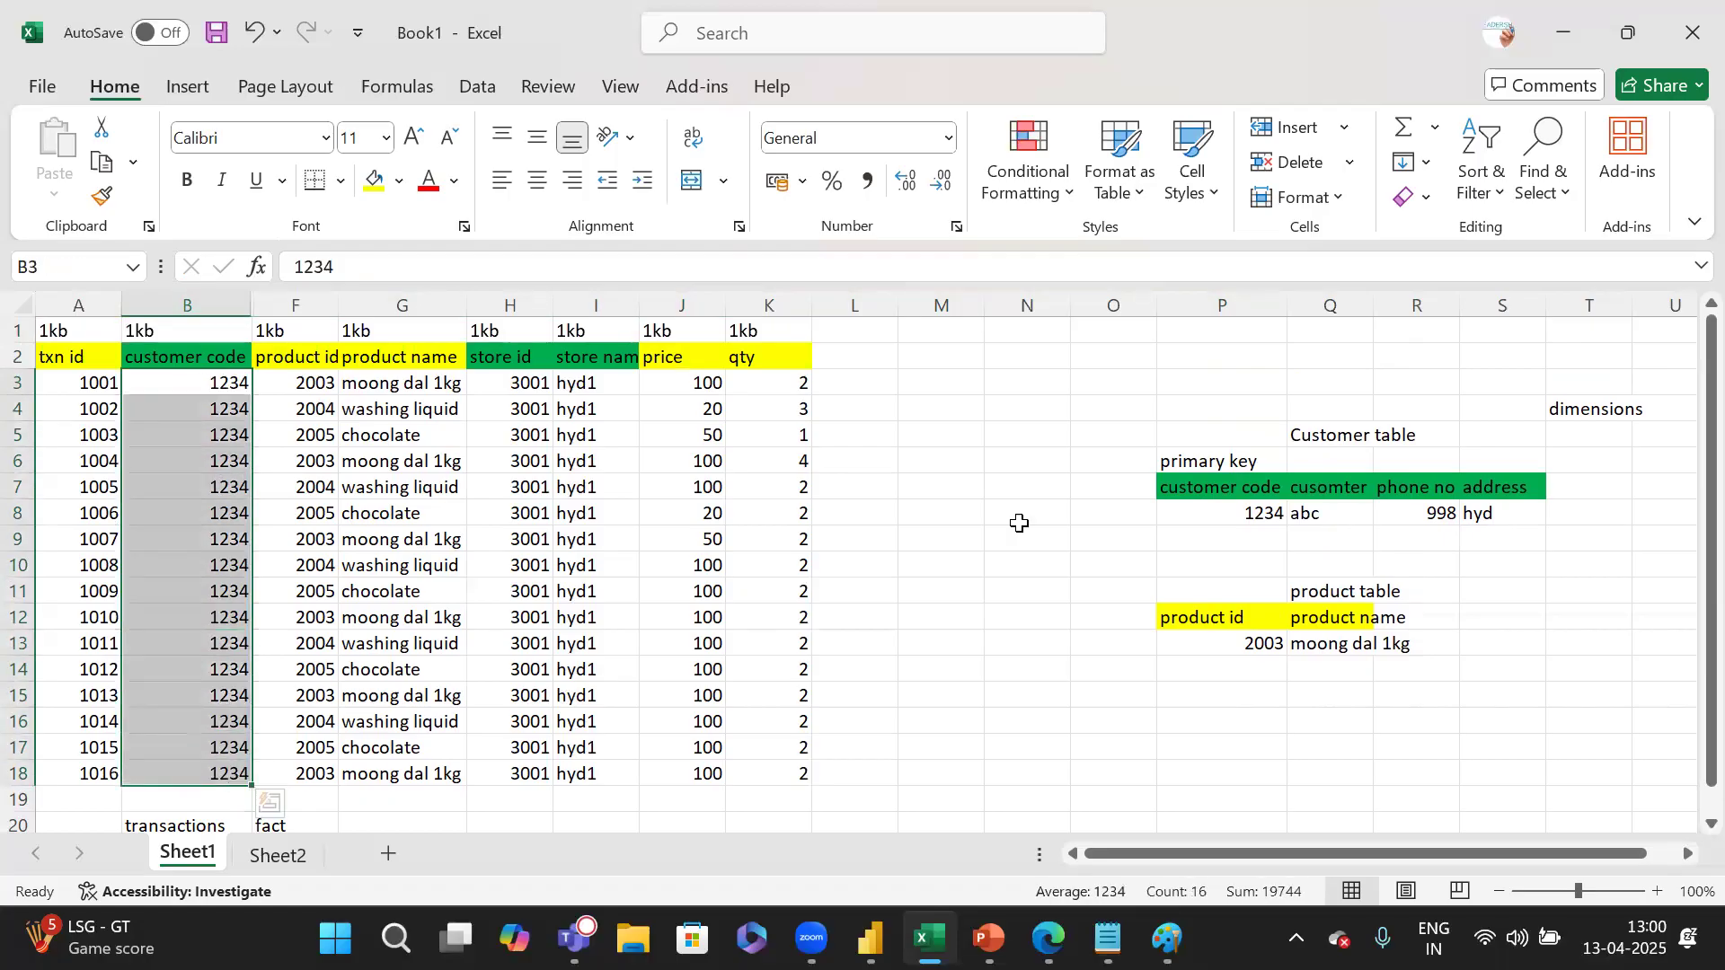
Add a second record in row 9 of the Customer table, filling in the customer code, name, phone number and address.
{"action": "left_click_drag", "start_coordinate": [1256, 515], "coordinate": [1282, 535]}
{"action": "left_click", "coordinate": [1267, 536]}
{"action": "type", "text": "1235"}
{"action": "key", "text": "Tab"}
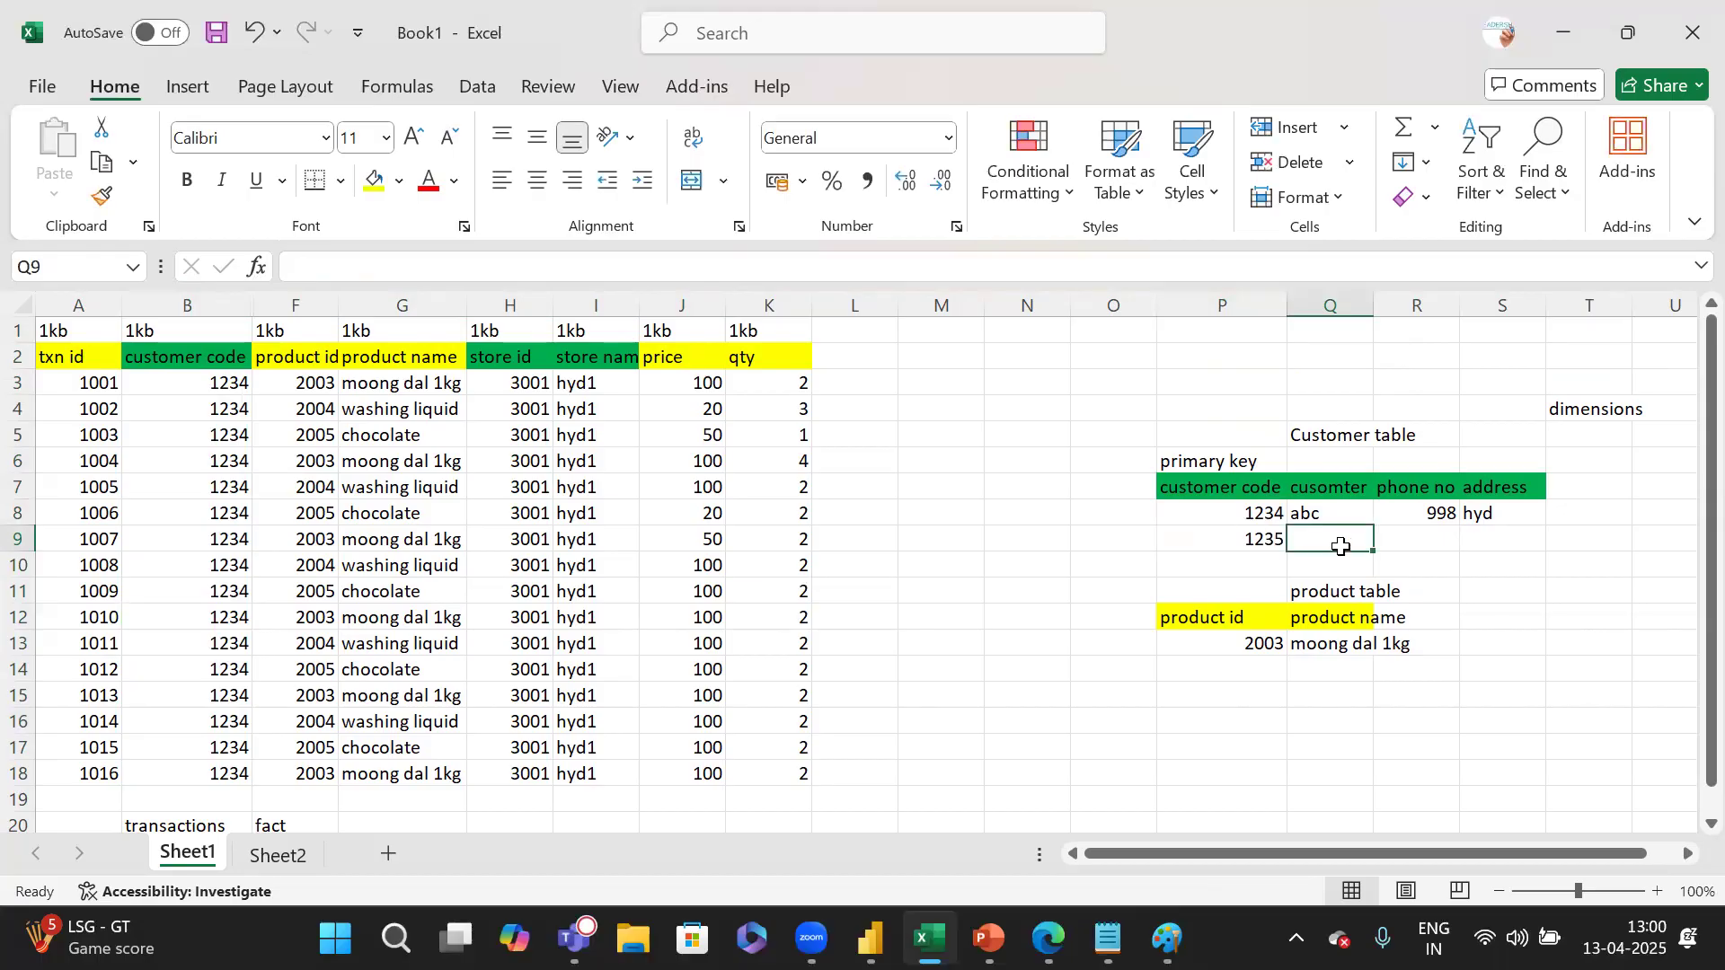
{"action": "type", "text": "xyz"}
{"action": "key", "text": "Tab"}
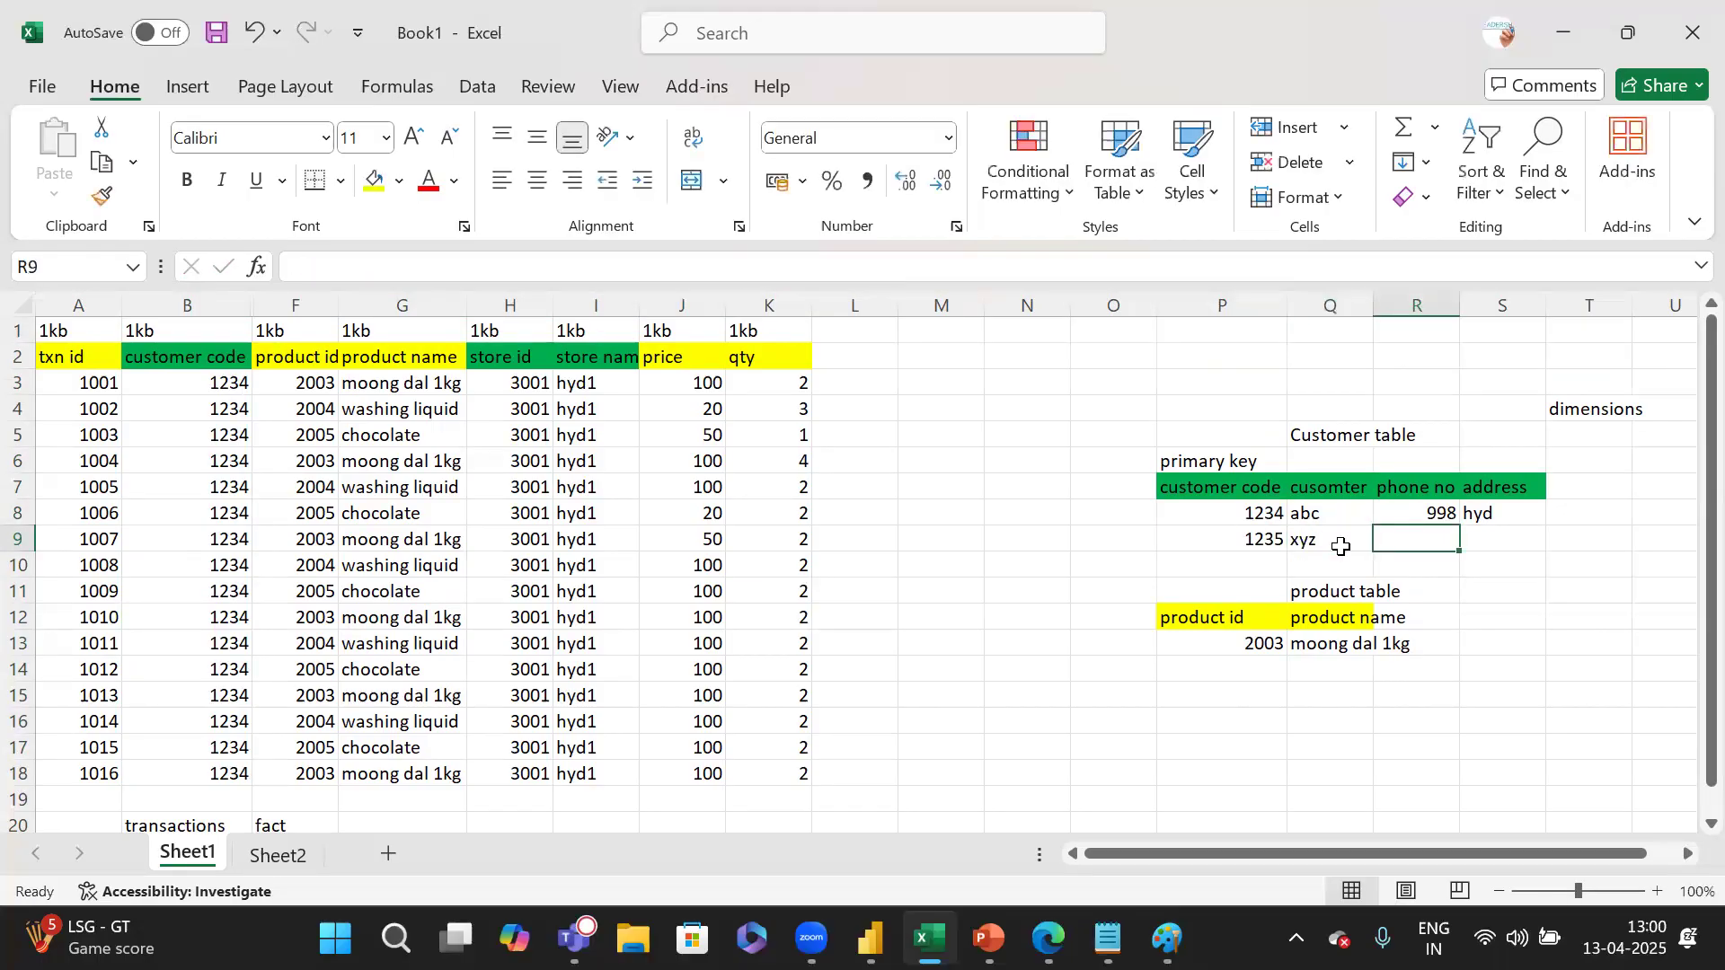
{"action": "type", "text": "123"}
{"action": "key", "text": "Tab"}
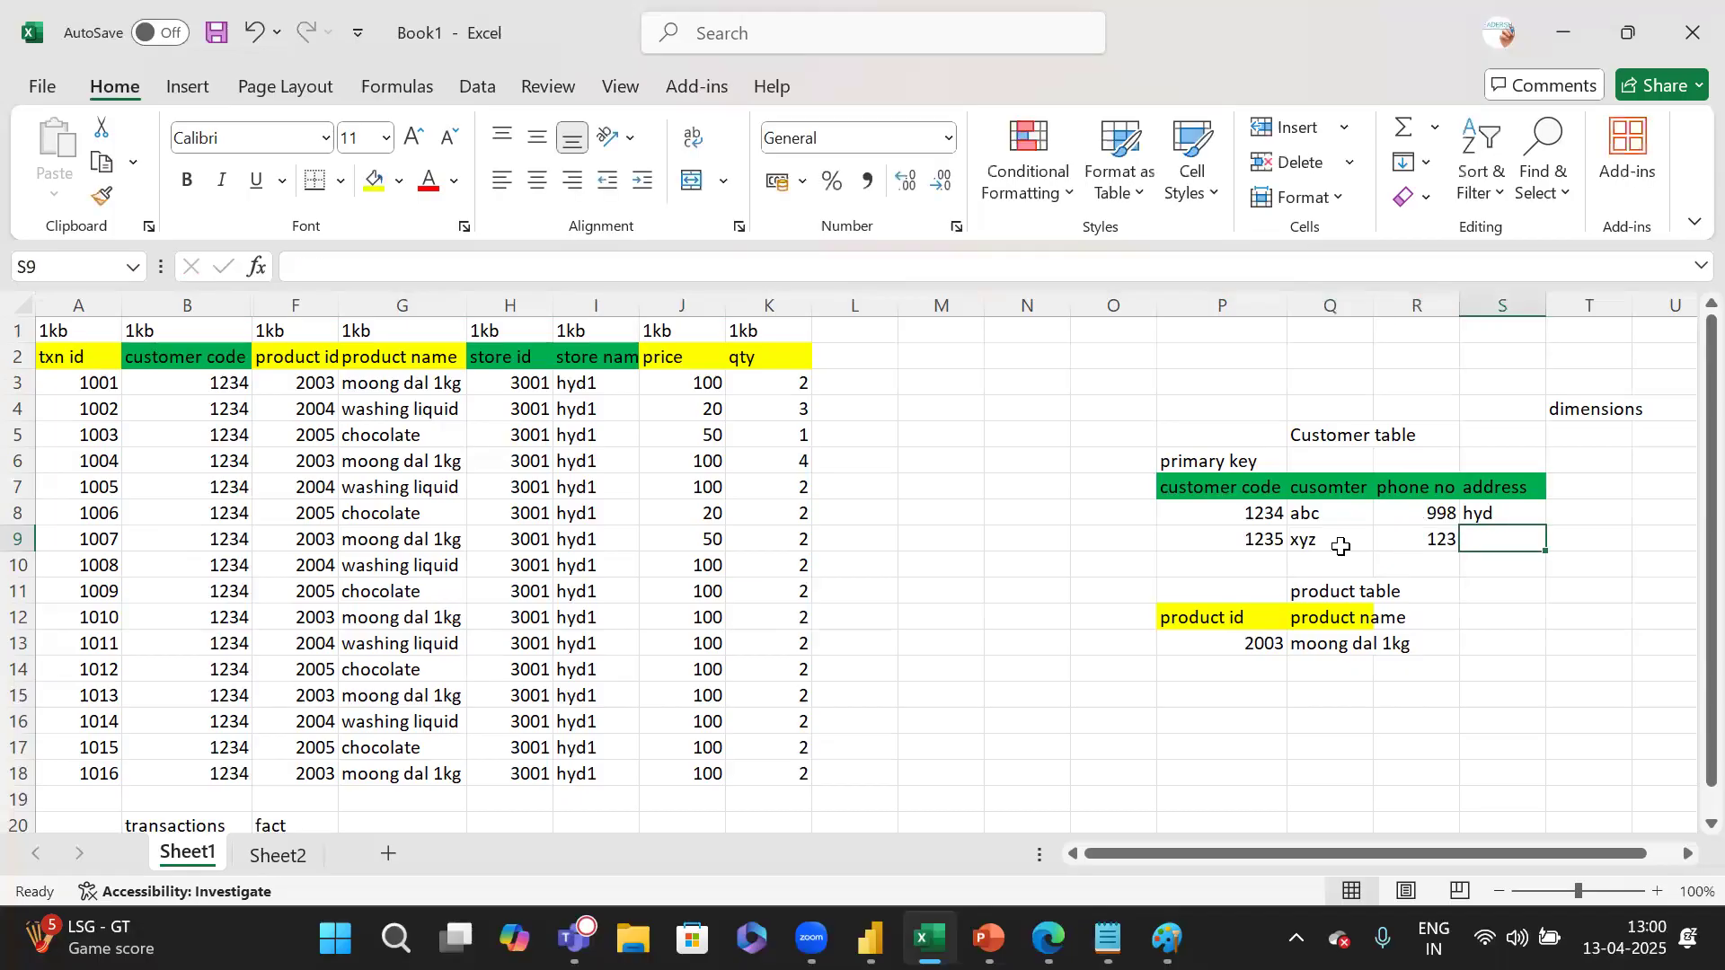
{"action": "type", "text": "mum"}
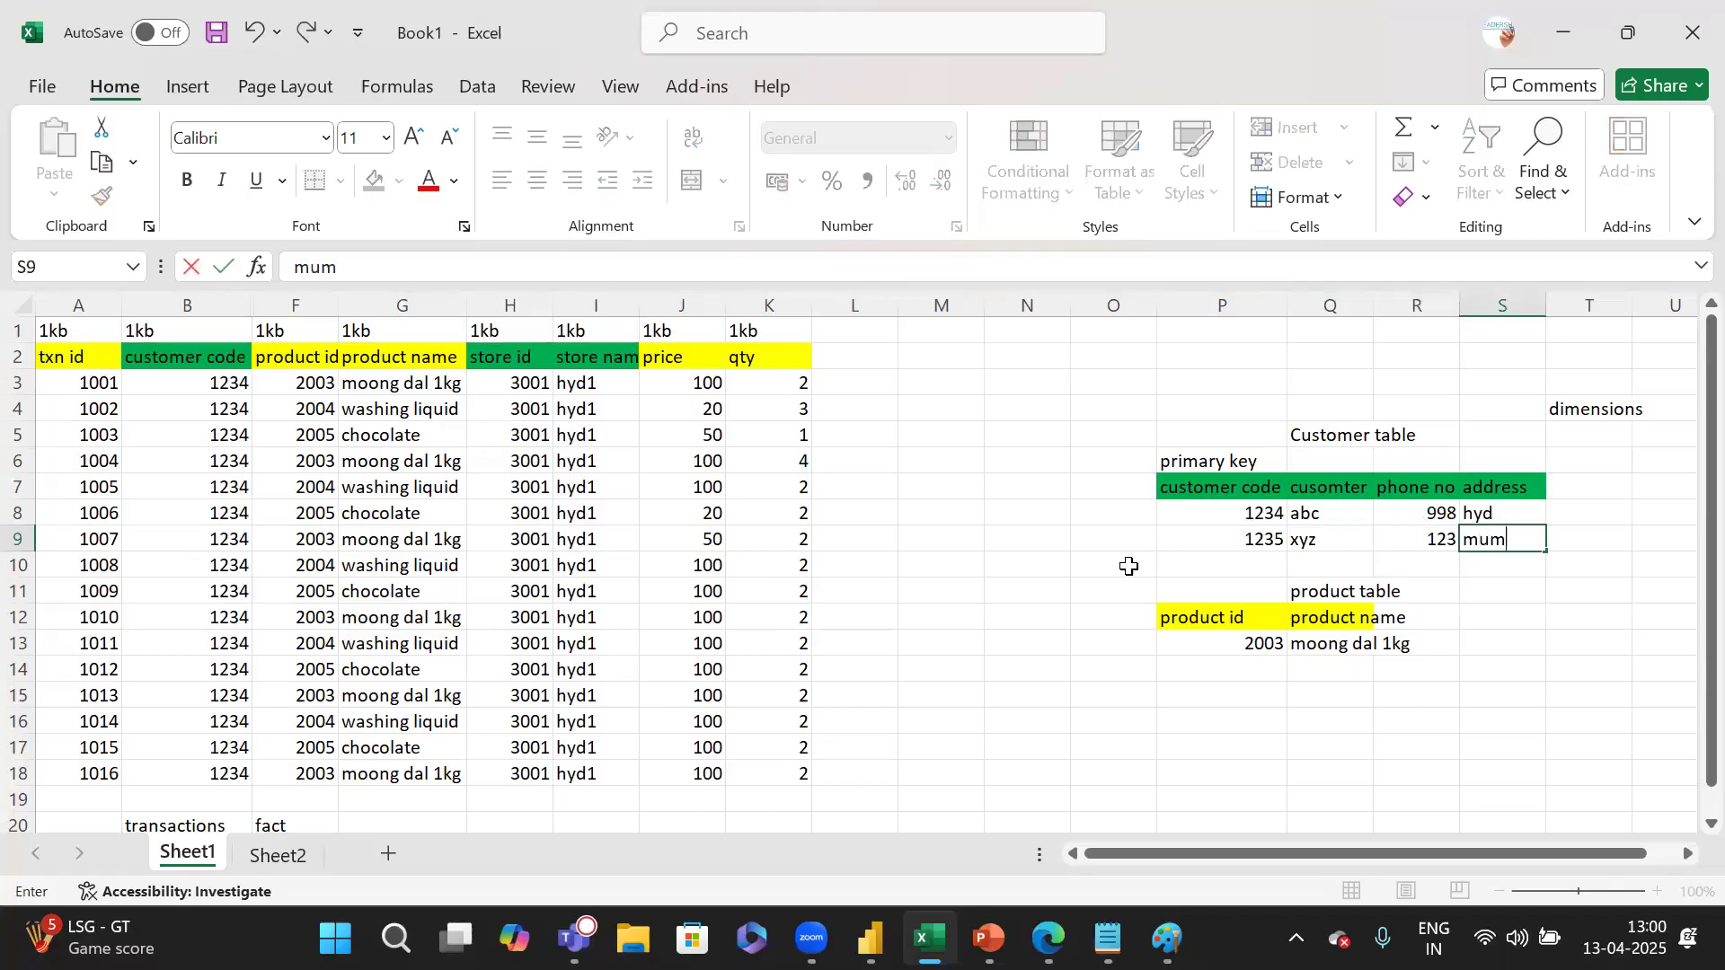
{"action": "left_click", "coordinate": [1079, 532]}
Compare the Customer table's two records with the customer codes listed in the transactions range B3:B18.
{"action": "left_click_drag", "start_coordinate": [1238, 506], "coordinate": [1467, 543]}
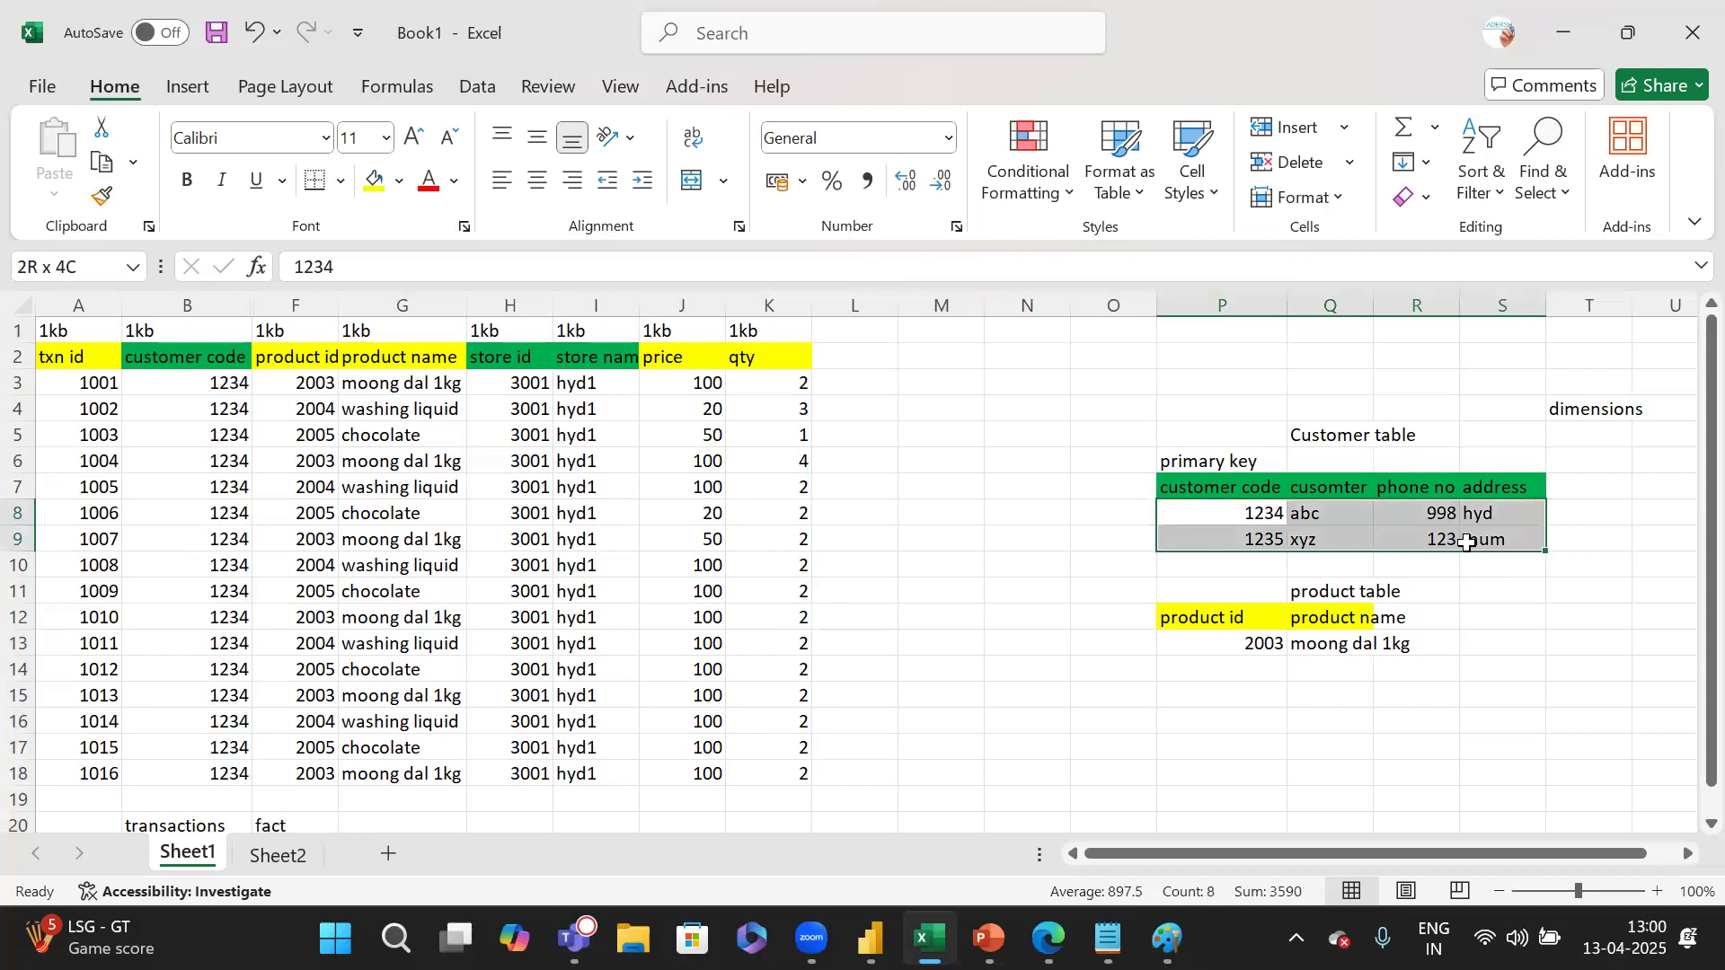
{"action": "left_click_drag", "start_coordinate": [1424, 435], "coordinate": [1246, 534]}
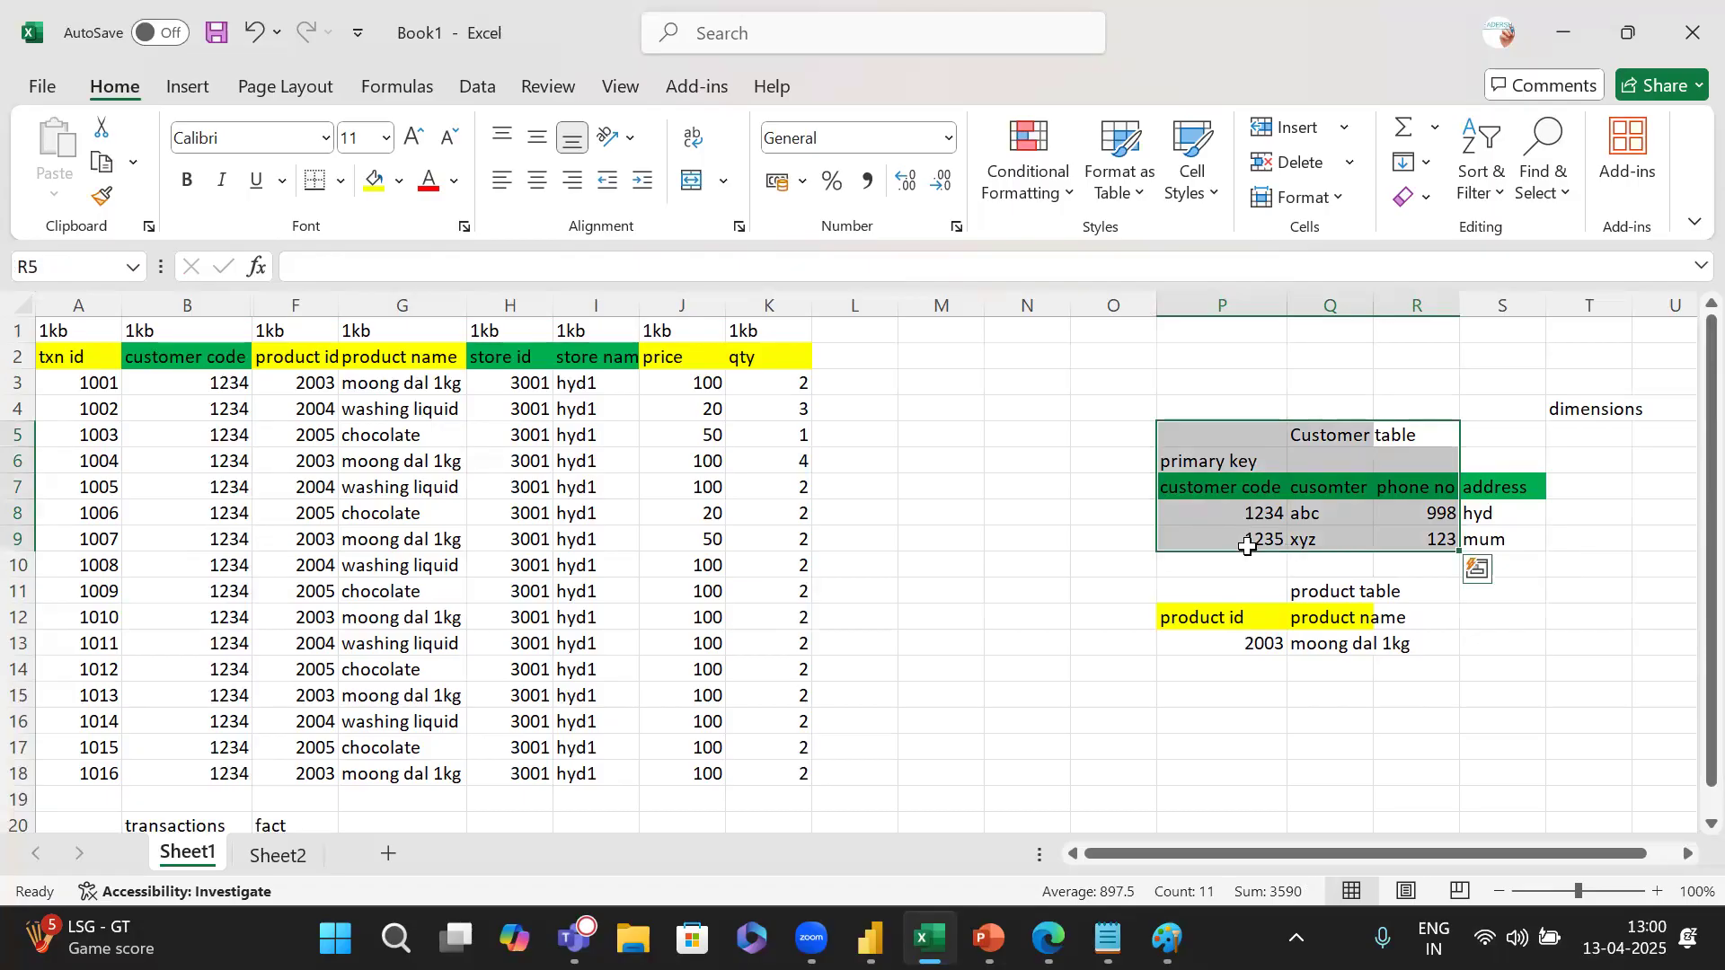
{"action": "left_click", "coordinate": [1246, 544]}
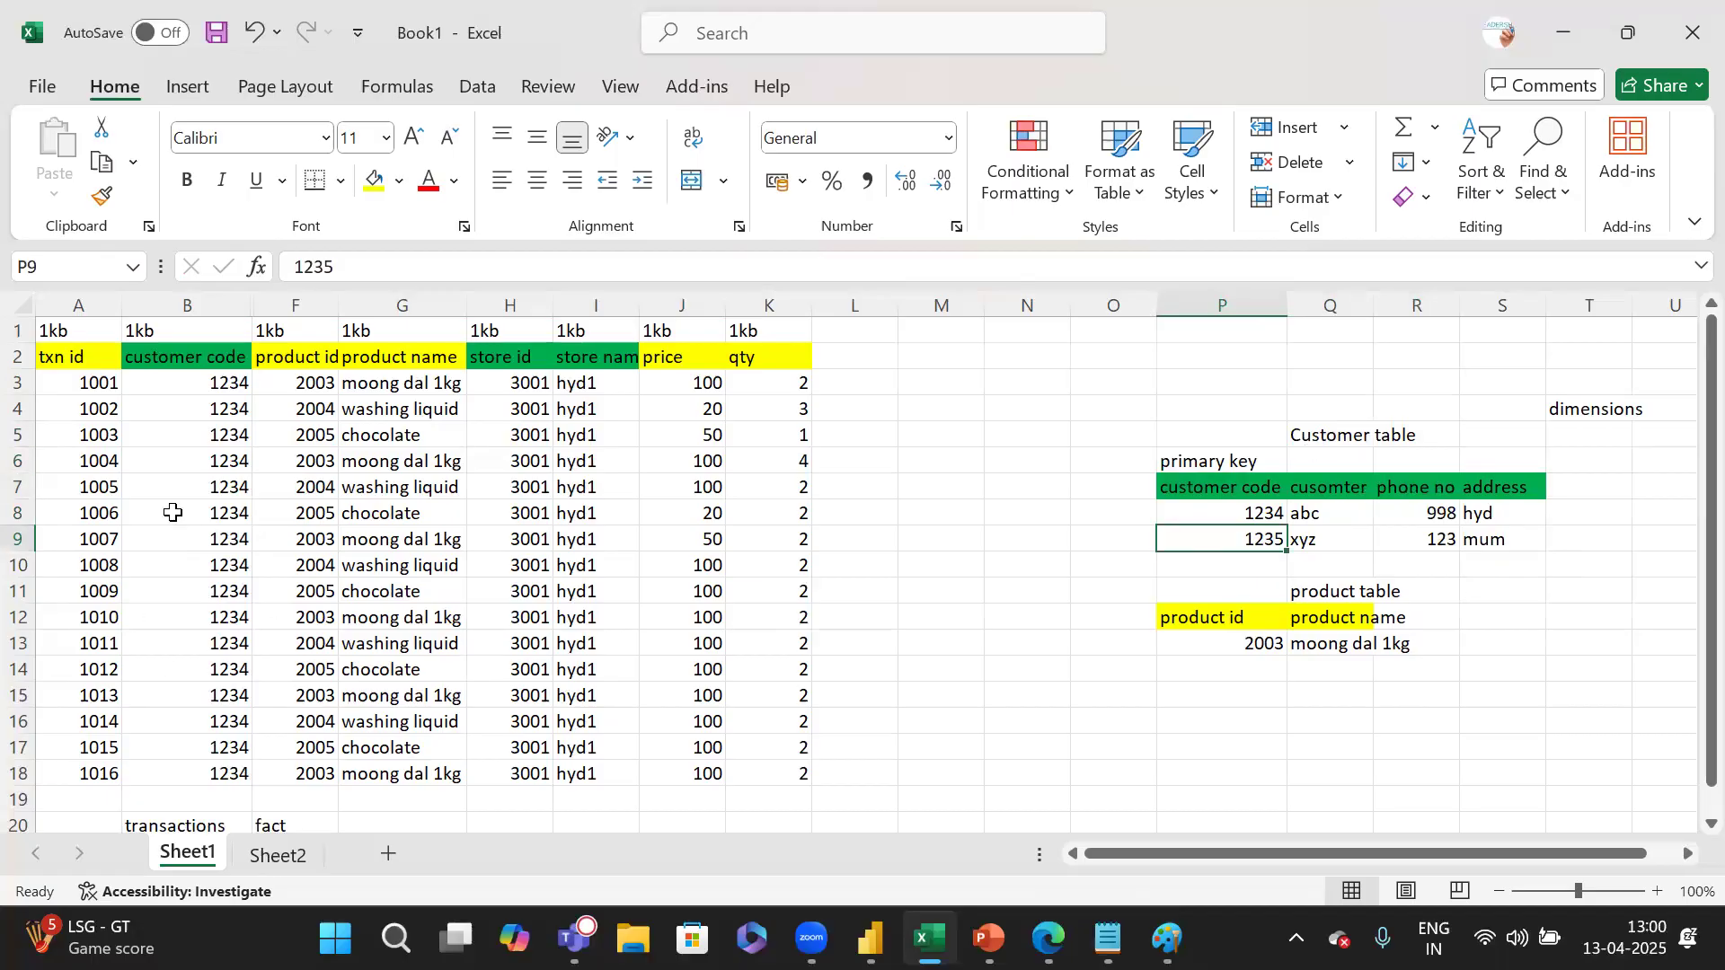
{"action": "left_click", "coordinate": [177, 376]}
{"action": "left_click_drag", "start_coordinate": [177, 375], "coordinate": [256, 714]}
{"action": "left_click_drag", "start_coordinate": [227, 773], "coordinate": [194, 392]}
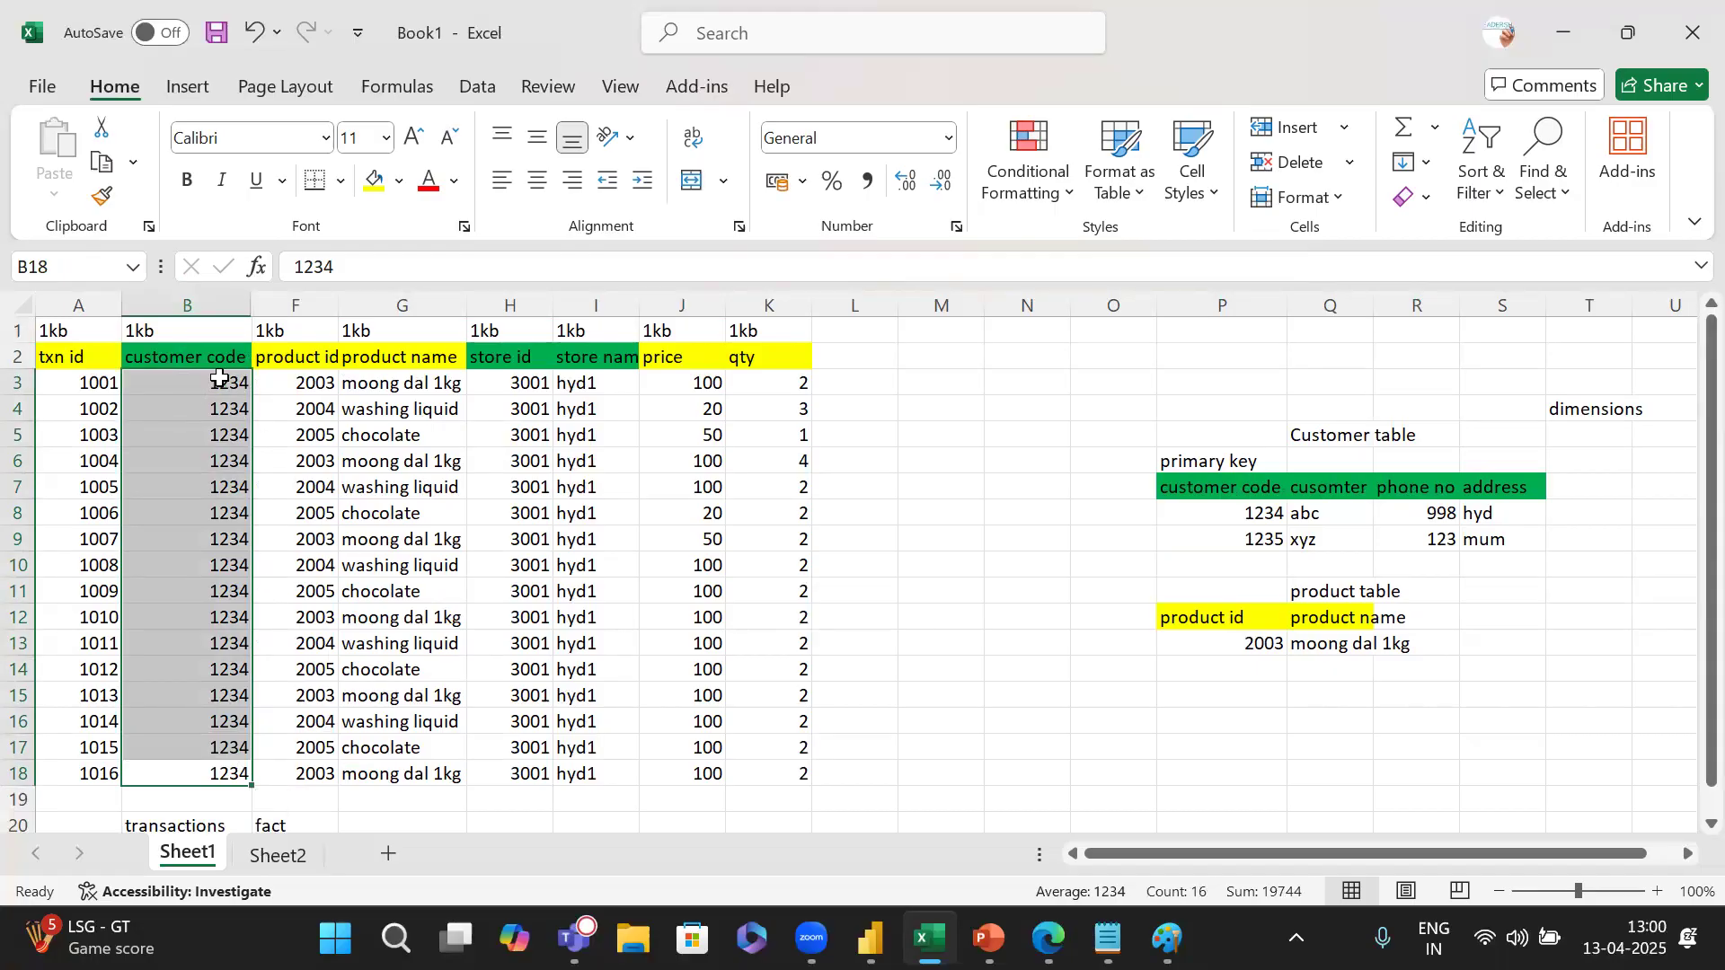
Replace the text in B1 above the transactions' customer code column with "foreign key".
{"action": "left_click", "coordinate": [200, 329]}
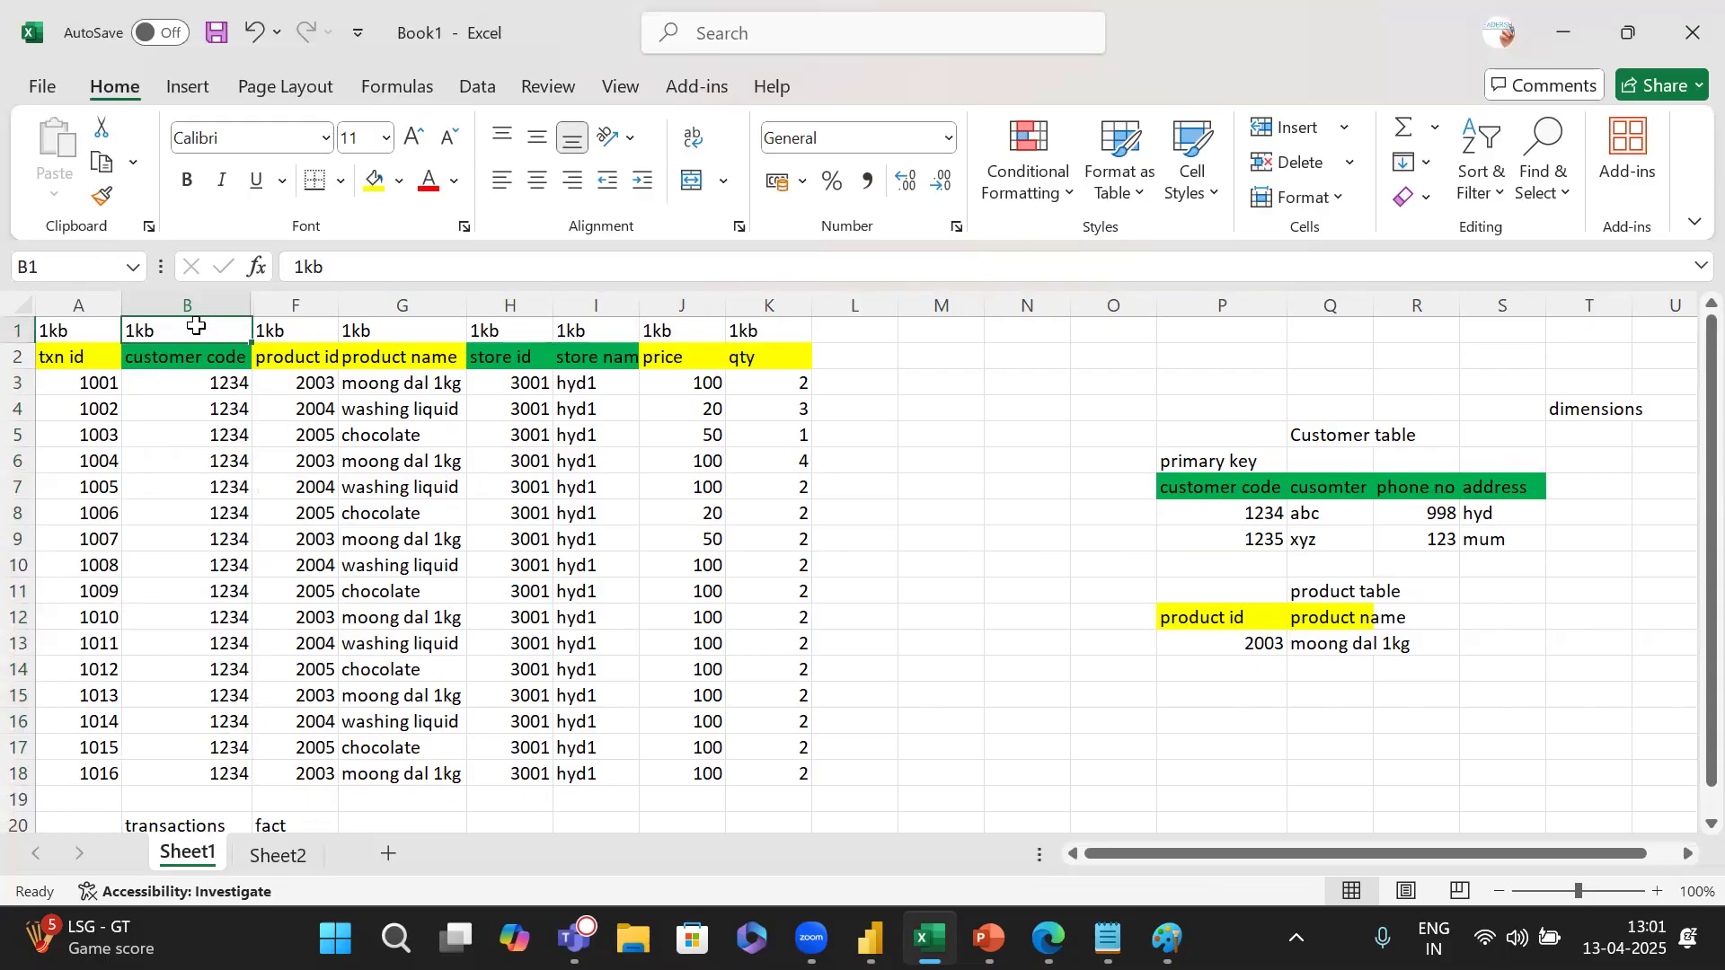
{"action": "type", "text": "forein key"}
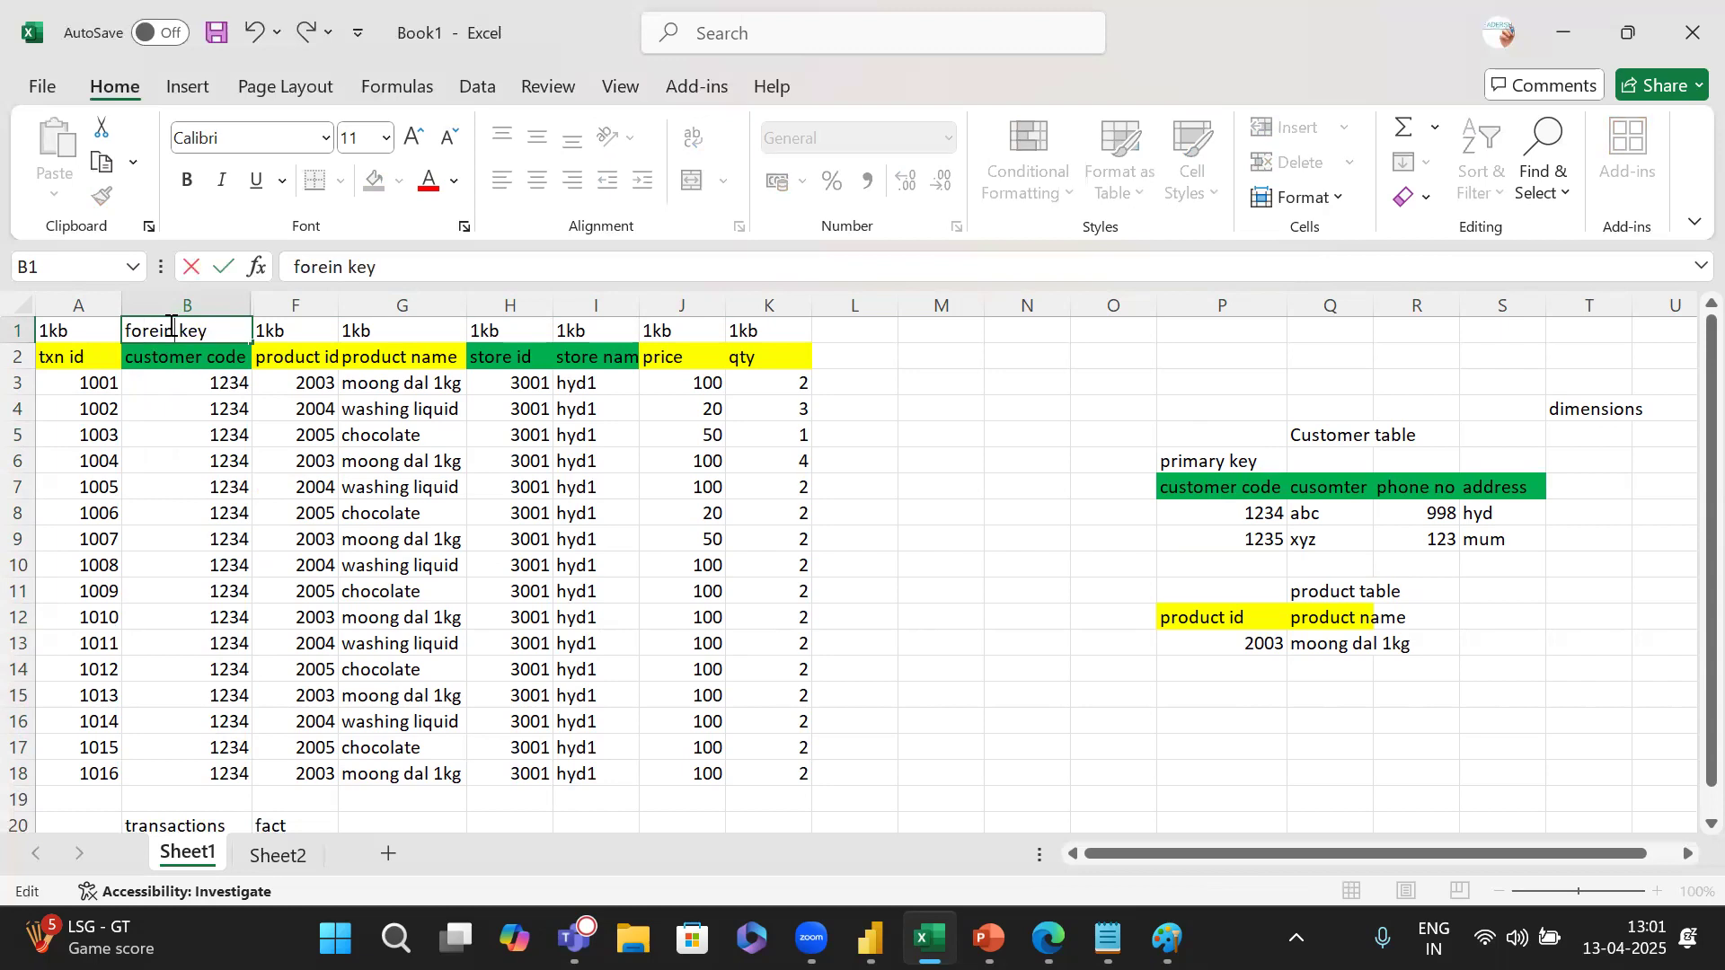
{"action": "type", "text": "g"}
{"action": "left_click", "coordinate": [128, 461]}
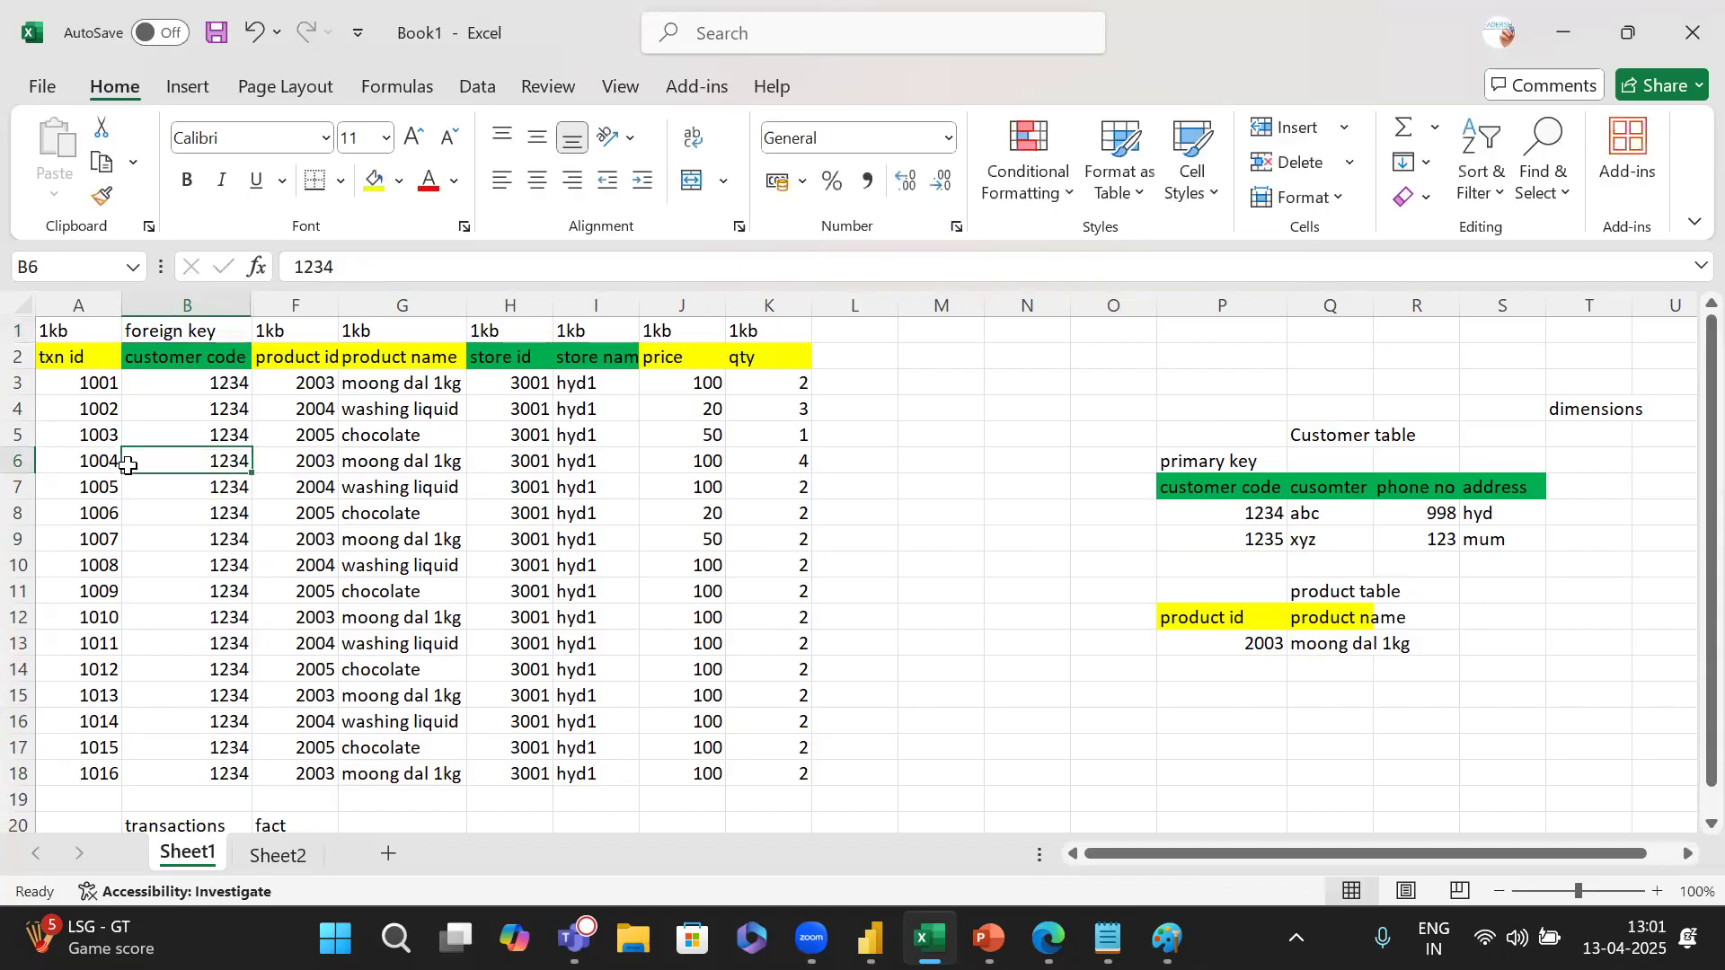
Replace the text in A1 above txn id with "primary key" and fit column A's width to its contents.
{"action": "left_click", "coordinate": [192, 327]}
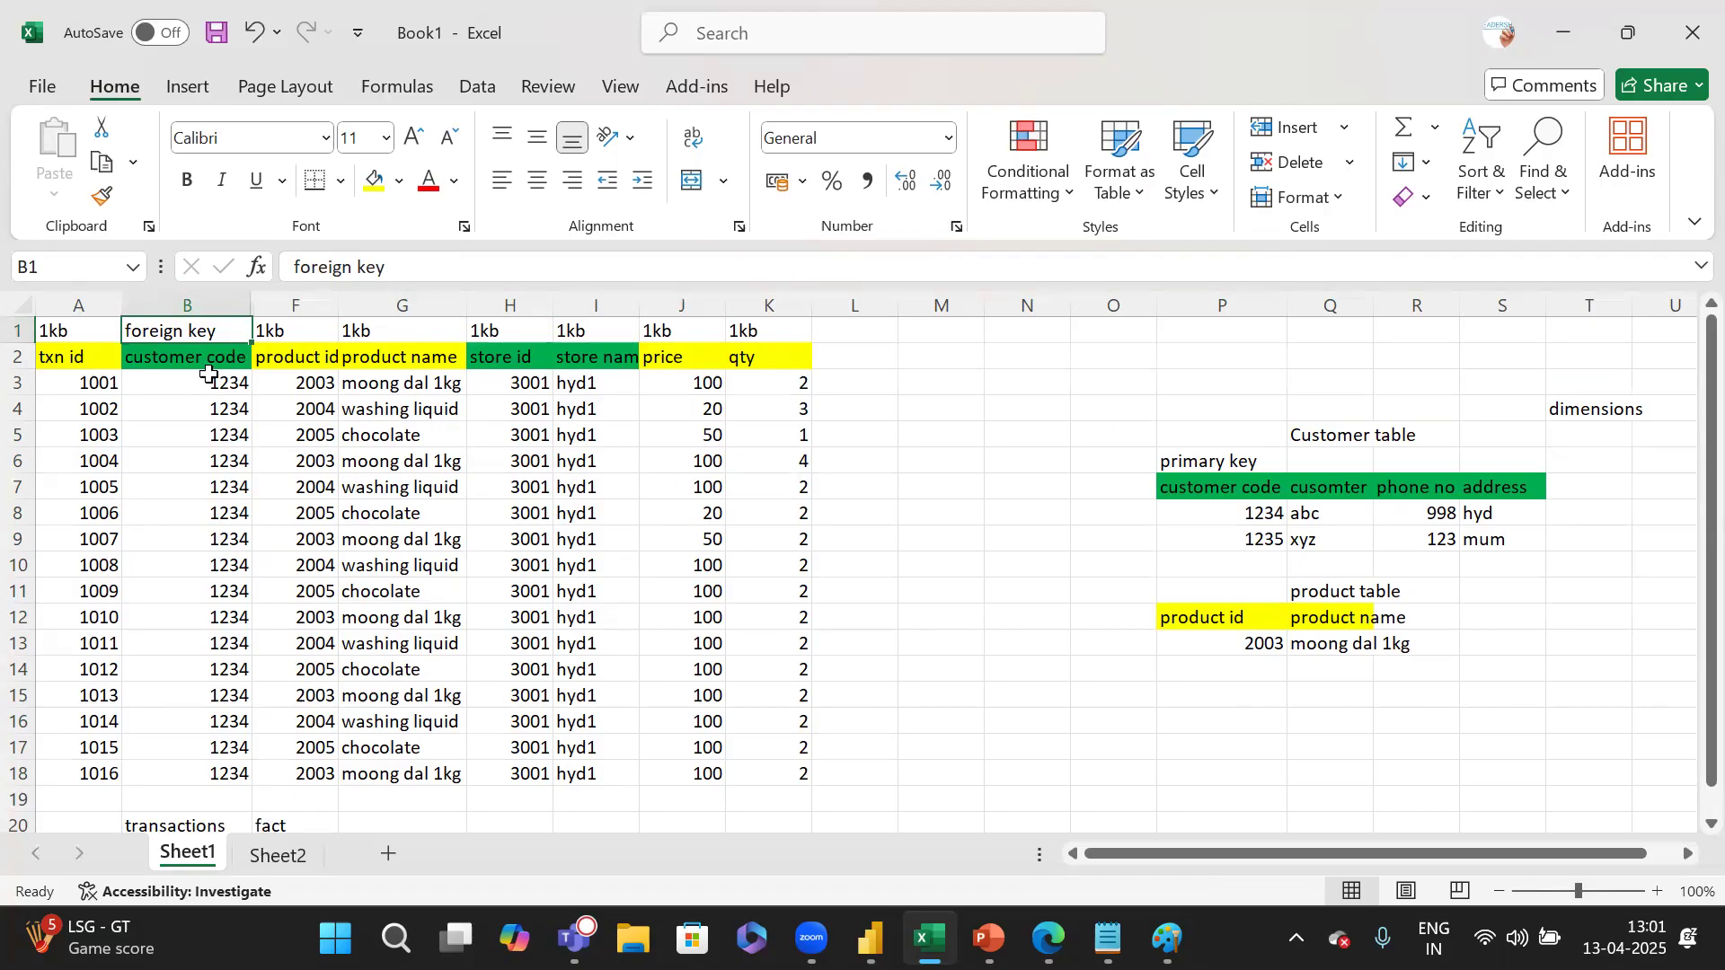
{"action": "mouse_move", "coordinate": [85, 357]}
{"action": "left_mouse_down"}
{"action": "mouse_move", "coordinate": [115, 618]}
{"action": "mouse_move", "coordinate": [98, 750]}
{"action": "mouse_move", "coordinate": [71, 384]}
{"action": "left_mouse_up"}
{"action": "left_click", "coordinate": [86, 330]}
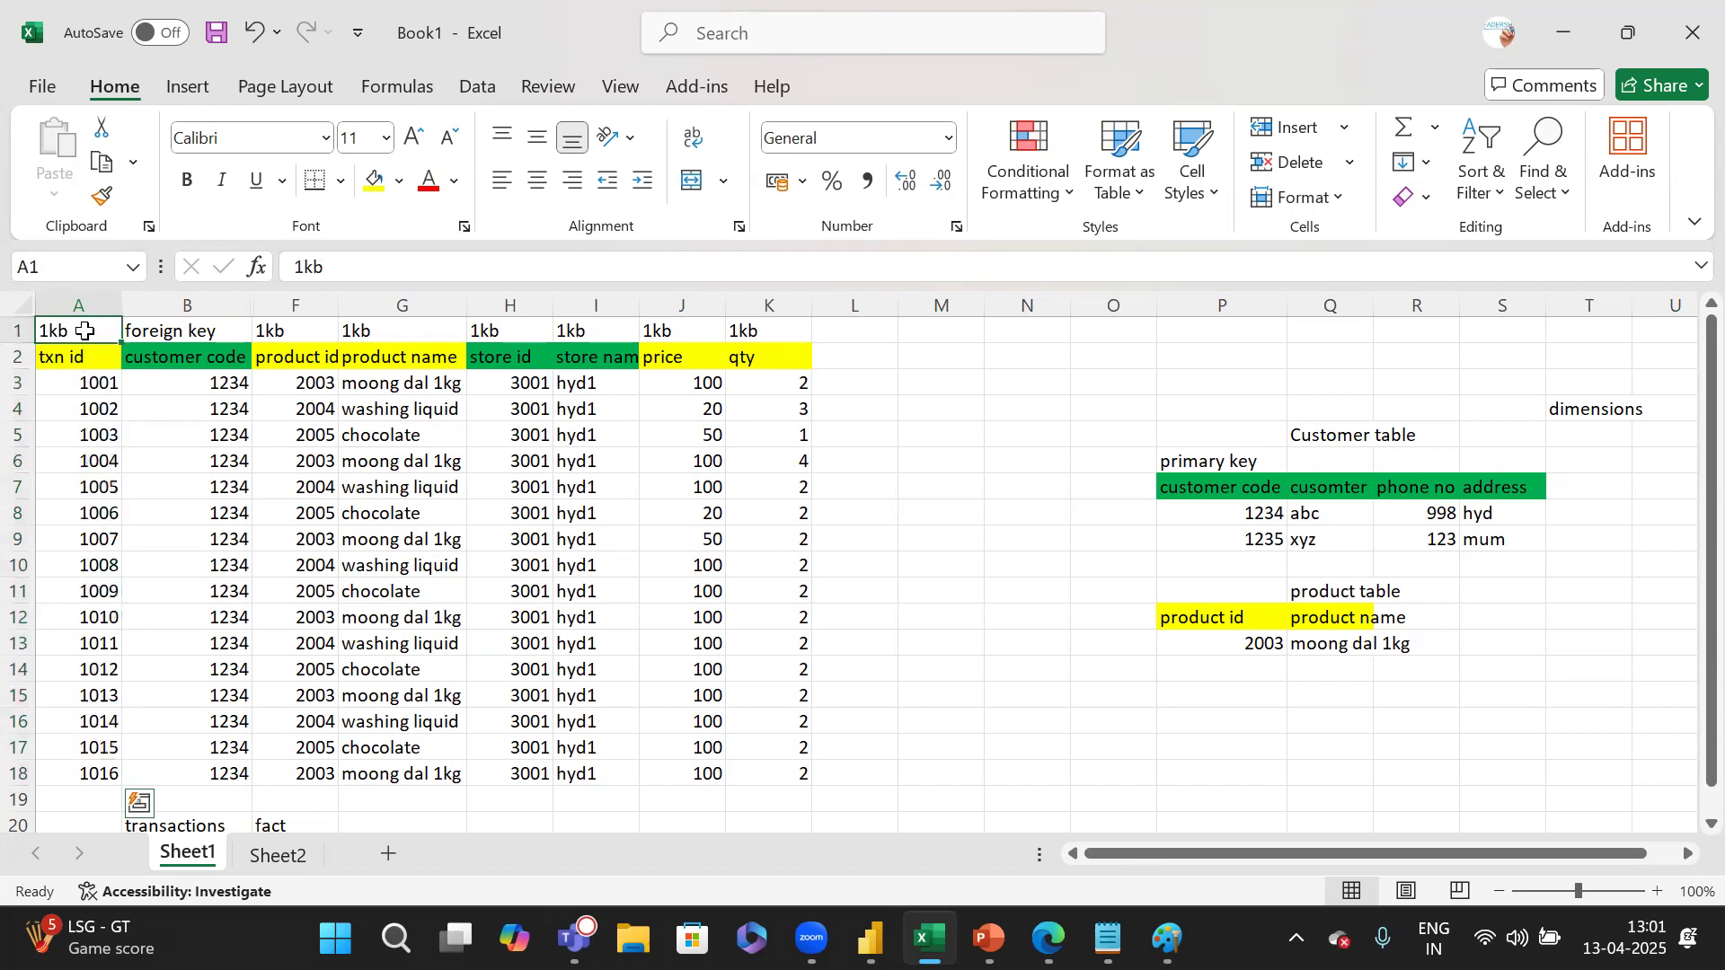
{"action": "type", "text": "primary key"}
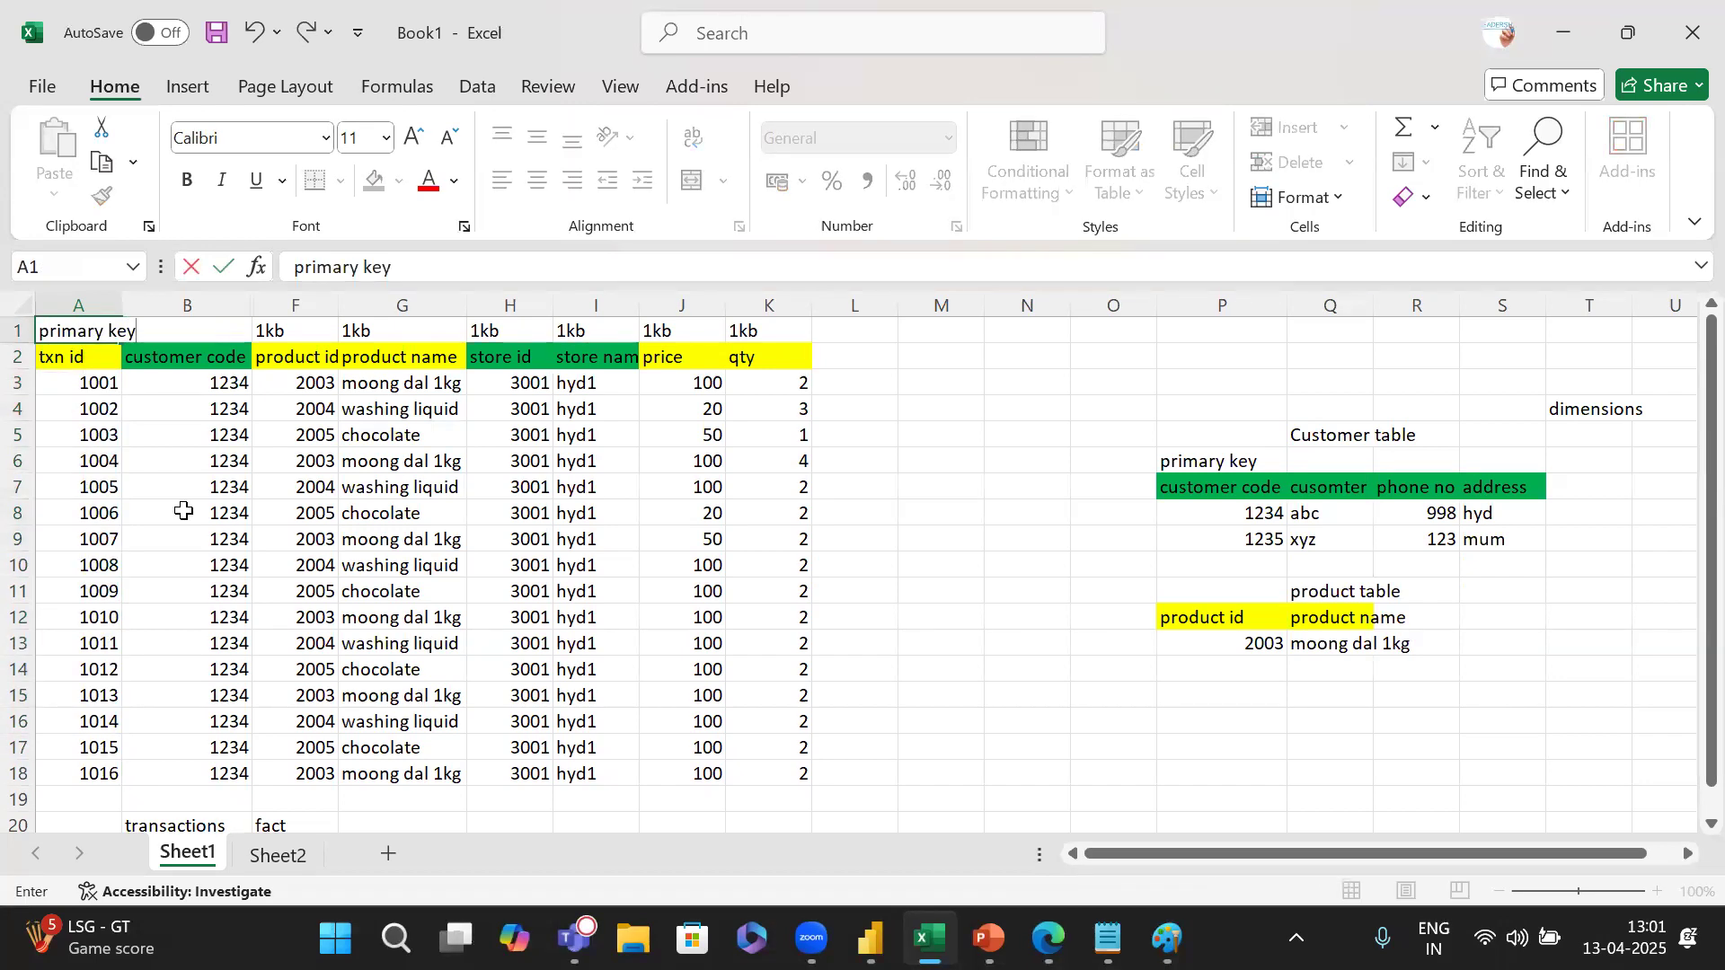
{"action": "left_click", "coordinate": [183, 510]}
{"action": "double_click", "coordinate": [123, 292]}
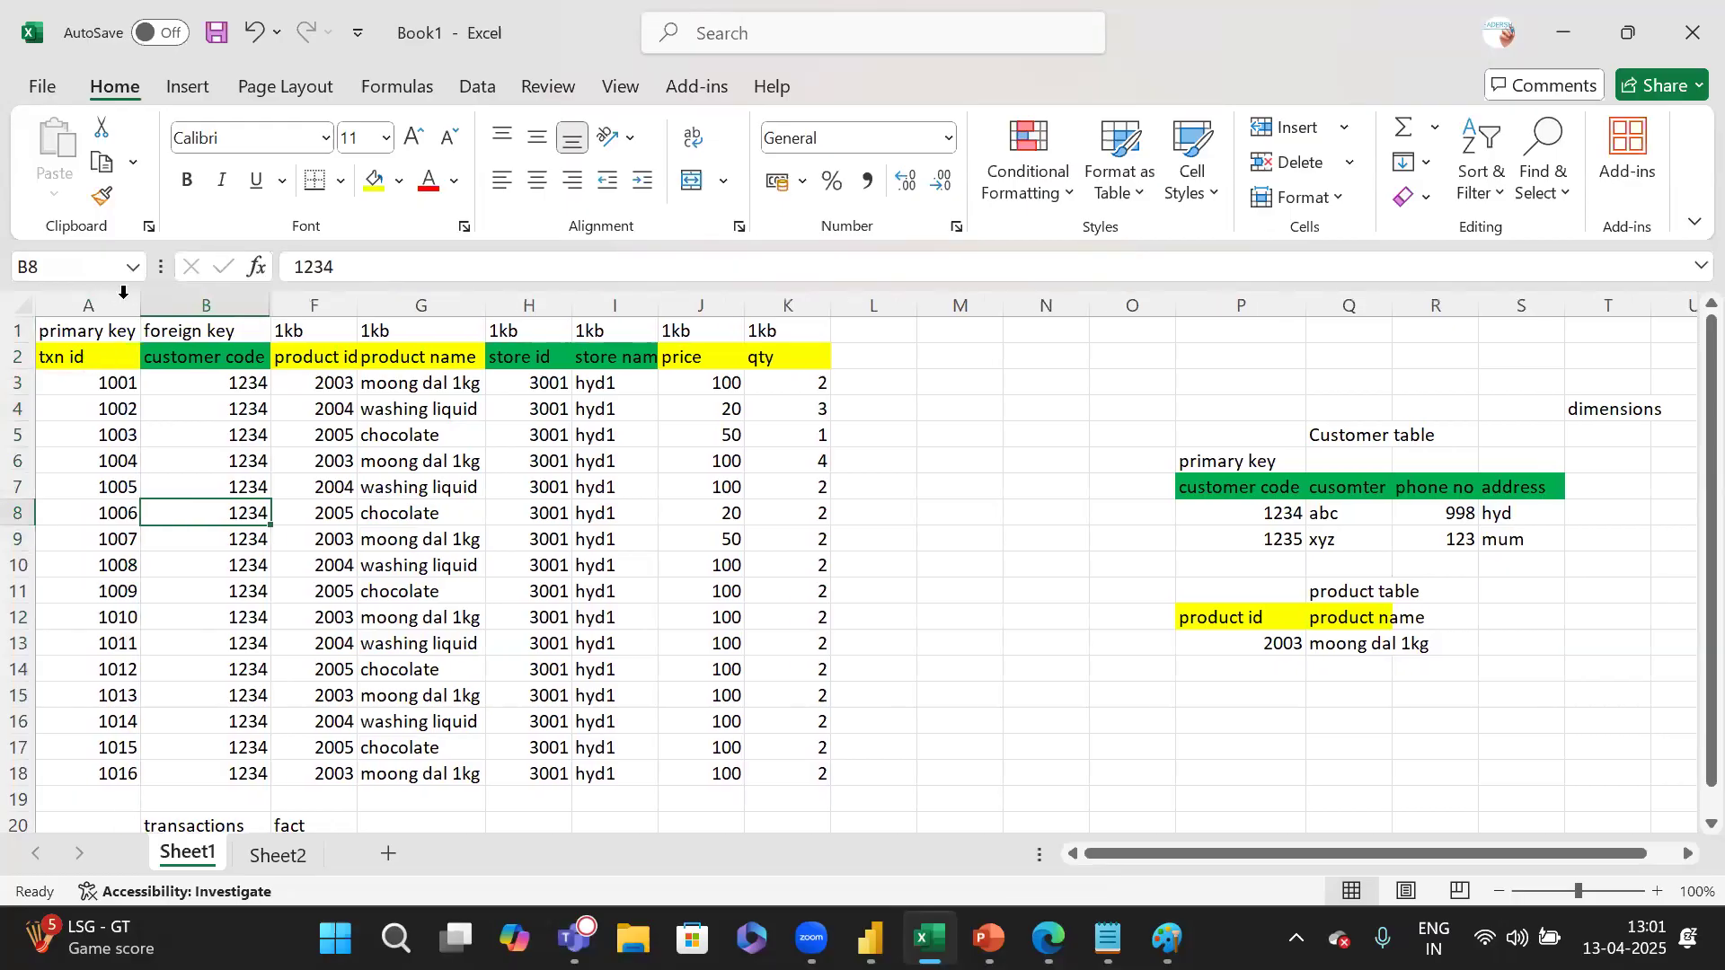
Review the transactions' primary key and foreign key labels against the Customer table and its key.
{"action": "left_click", "coordinate": [119, 334]}
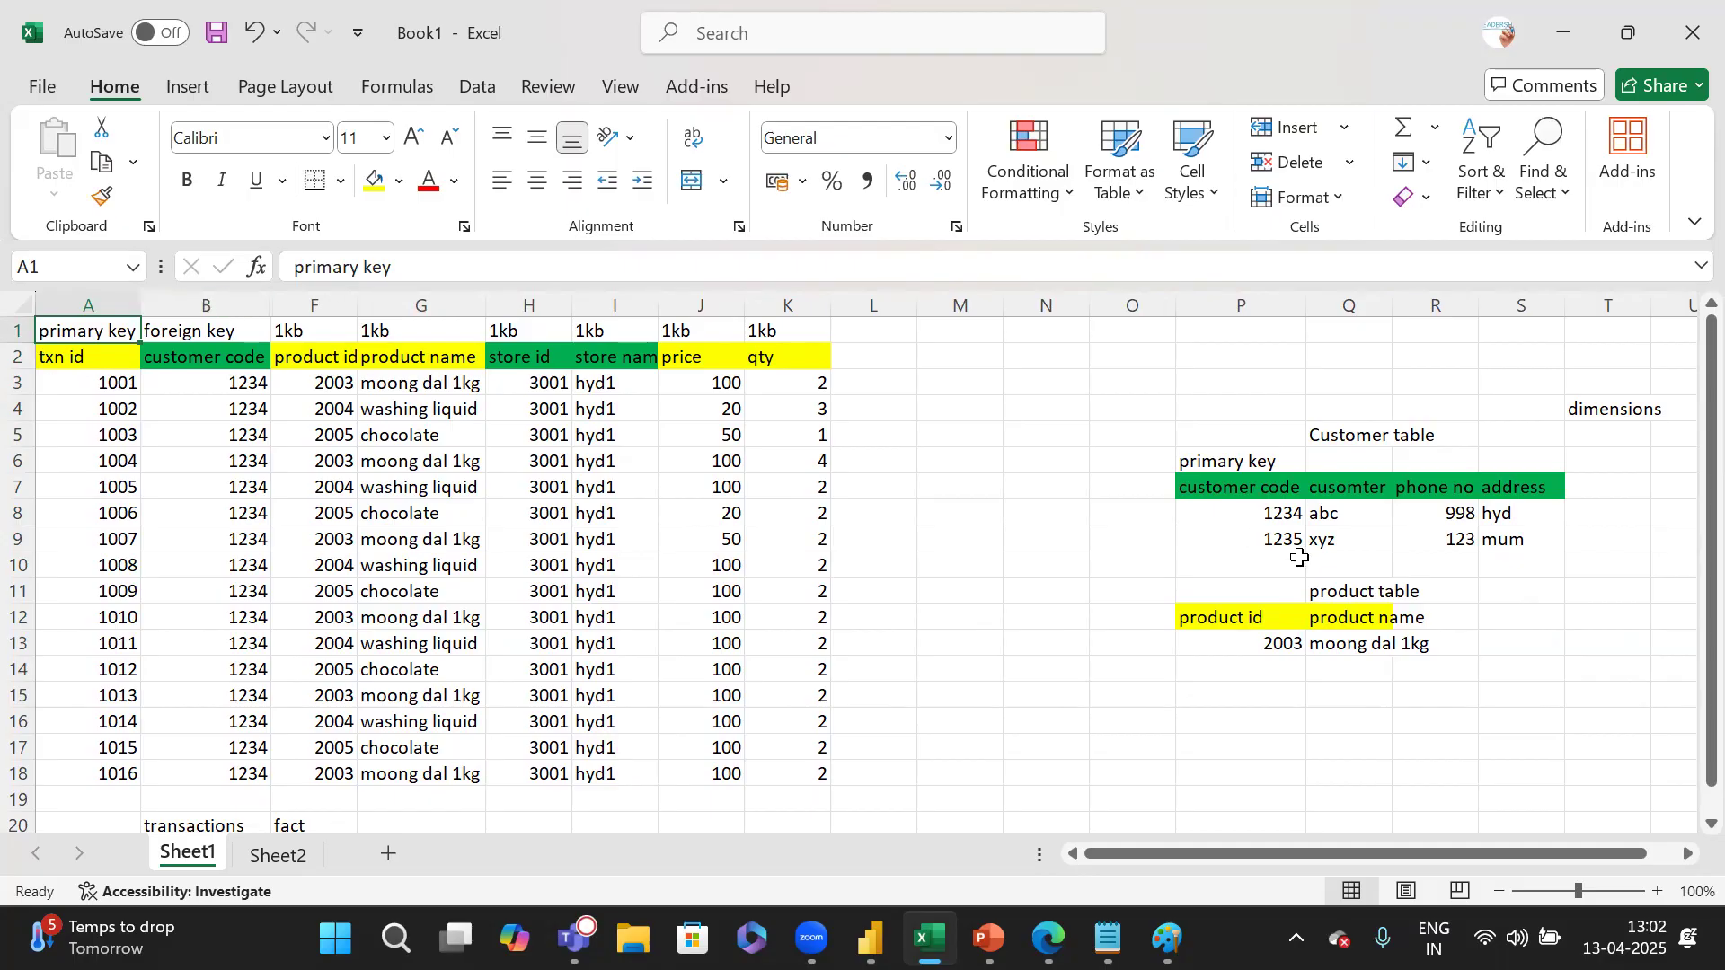
{"action": "left_click_drag", "start_coordinate": [1514, 428], "coordinate": [1228, 542]}
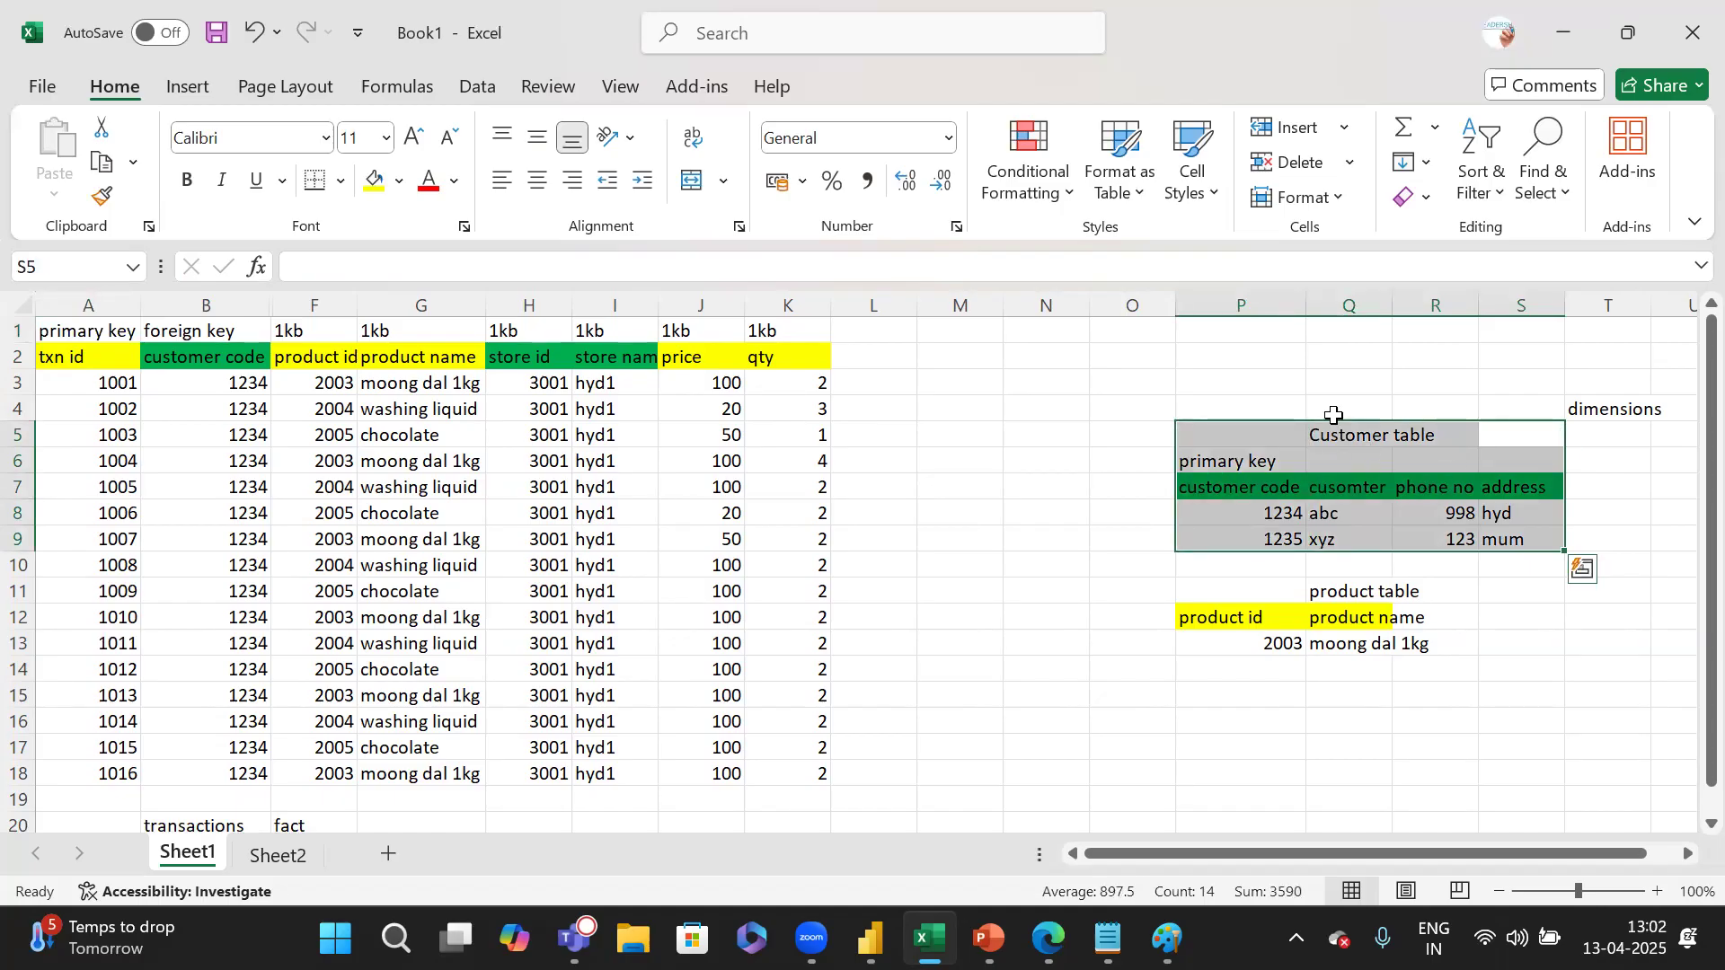
{"action": "left_click", "coordinate": [208, 332]}
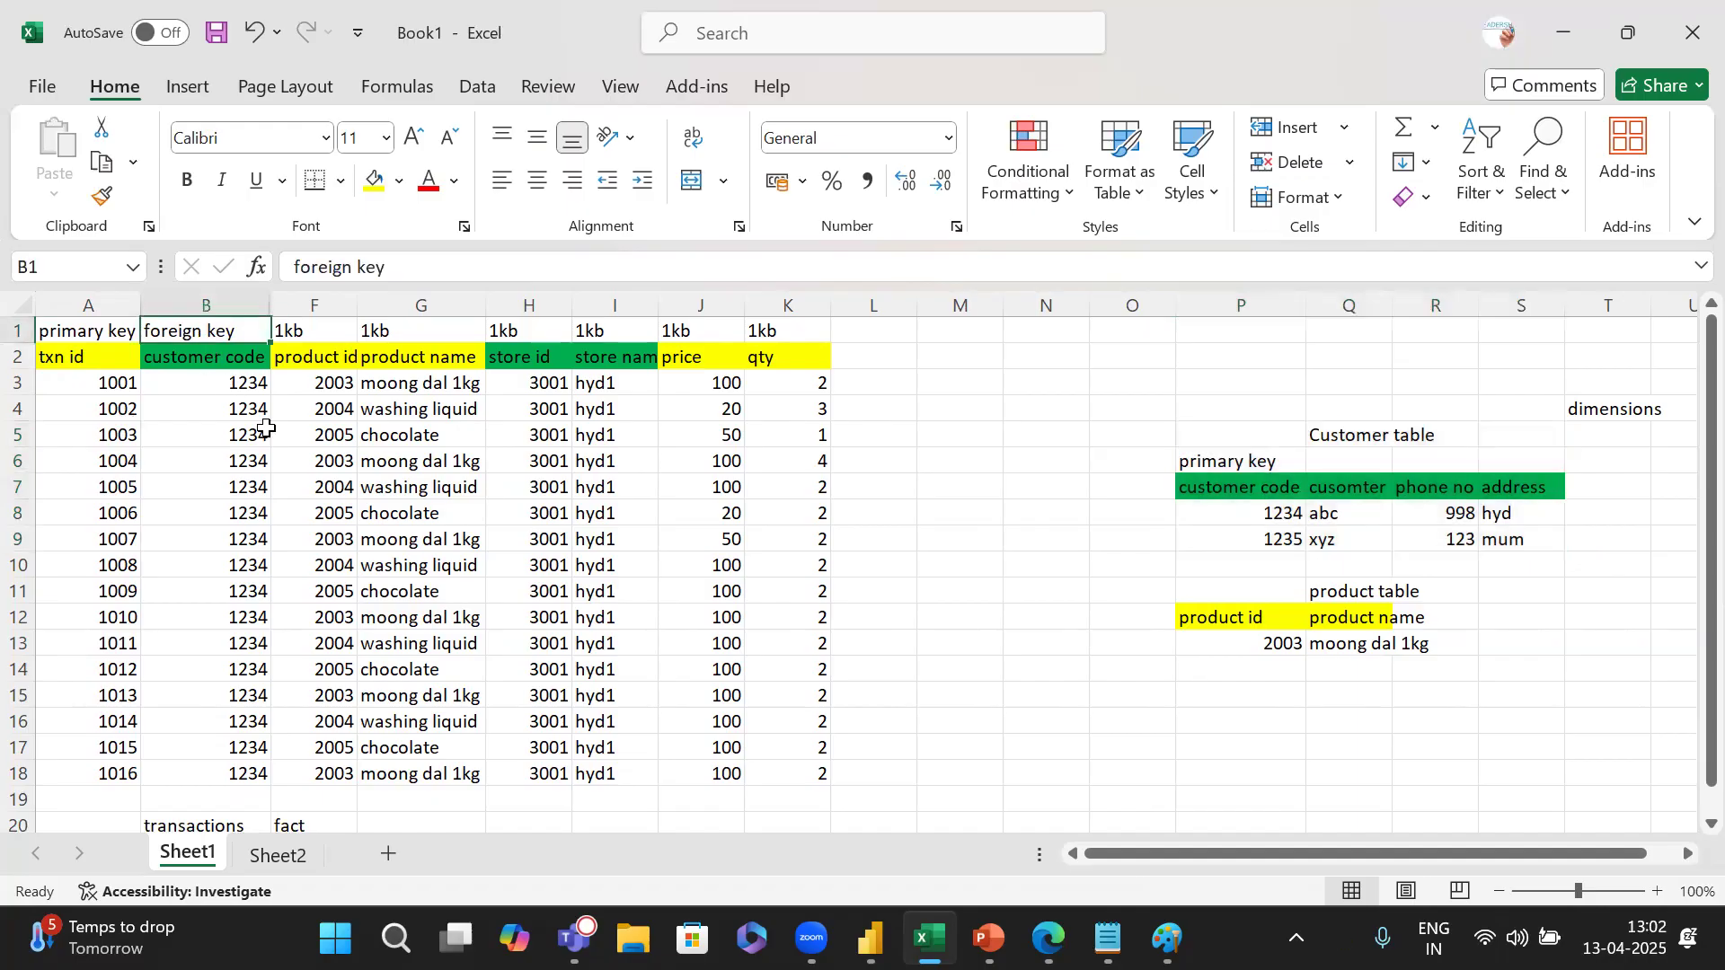
Label the product table's product id column as "primary key" in P11 and highlight the id cells P13:P17.
{"action": "left_click", "coordinate": [1260, 591]}
{"action": "mouse_move", "coordinate": [1290, 590]}
{"action": "left_mouse_down"}
{"action": "mouse_move", "coordinate": [1310, 590]}
{"action": "mouse_move", "coordinate": [1271, 598]}
{"action": "left_mouse_up"}
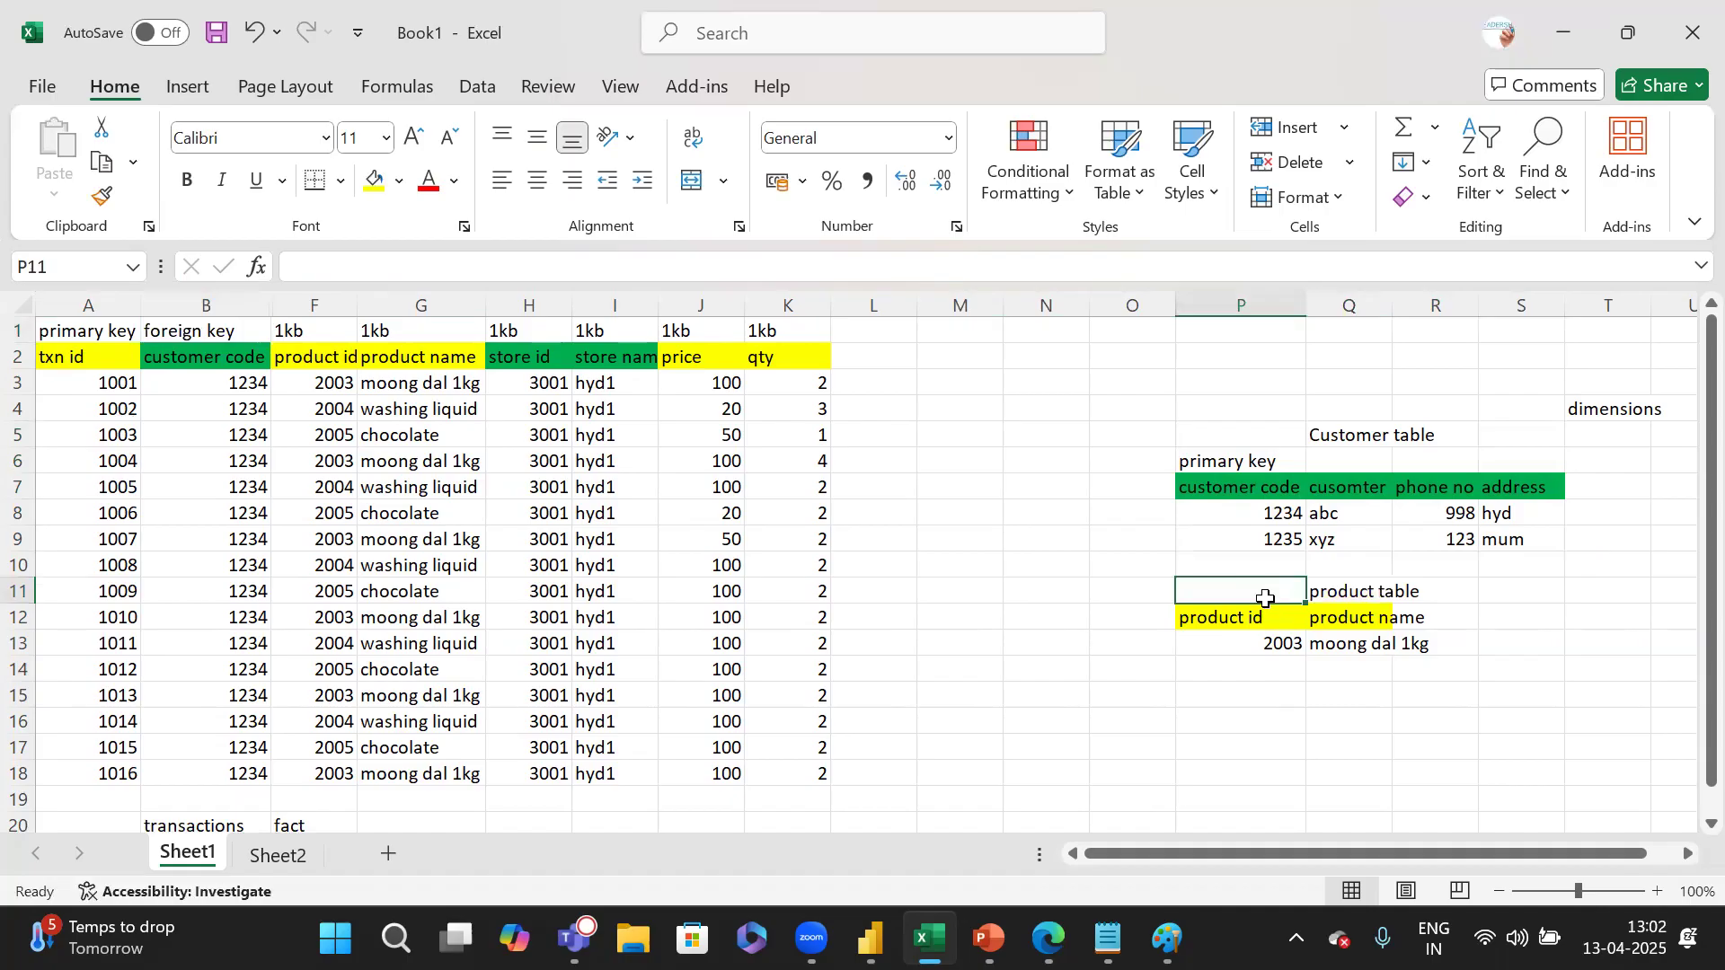
{"action": "type", "text": "primary key"}
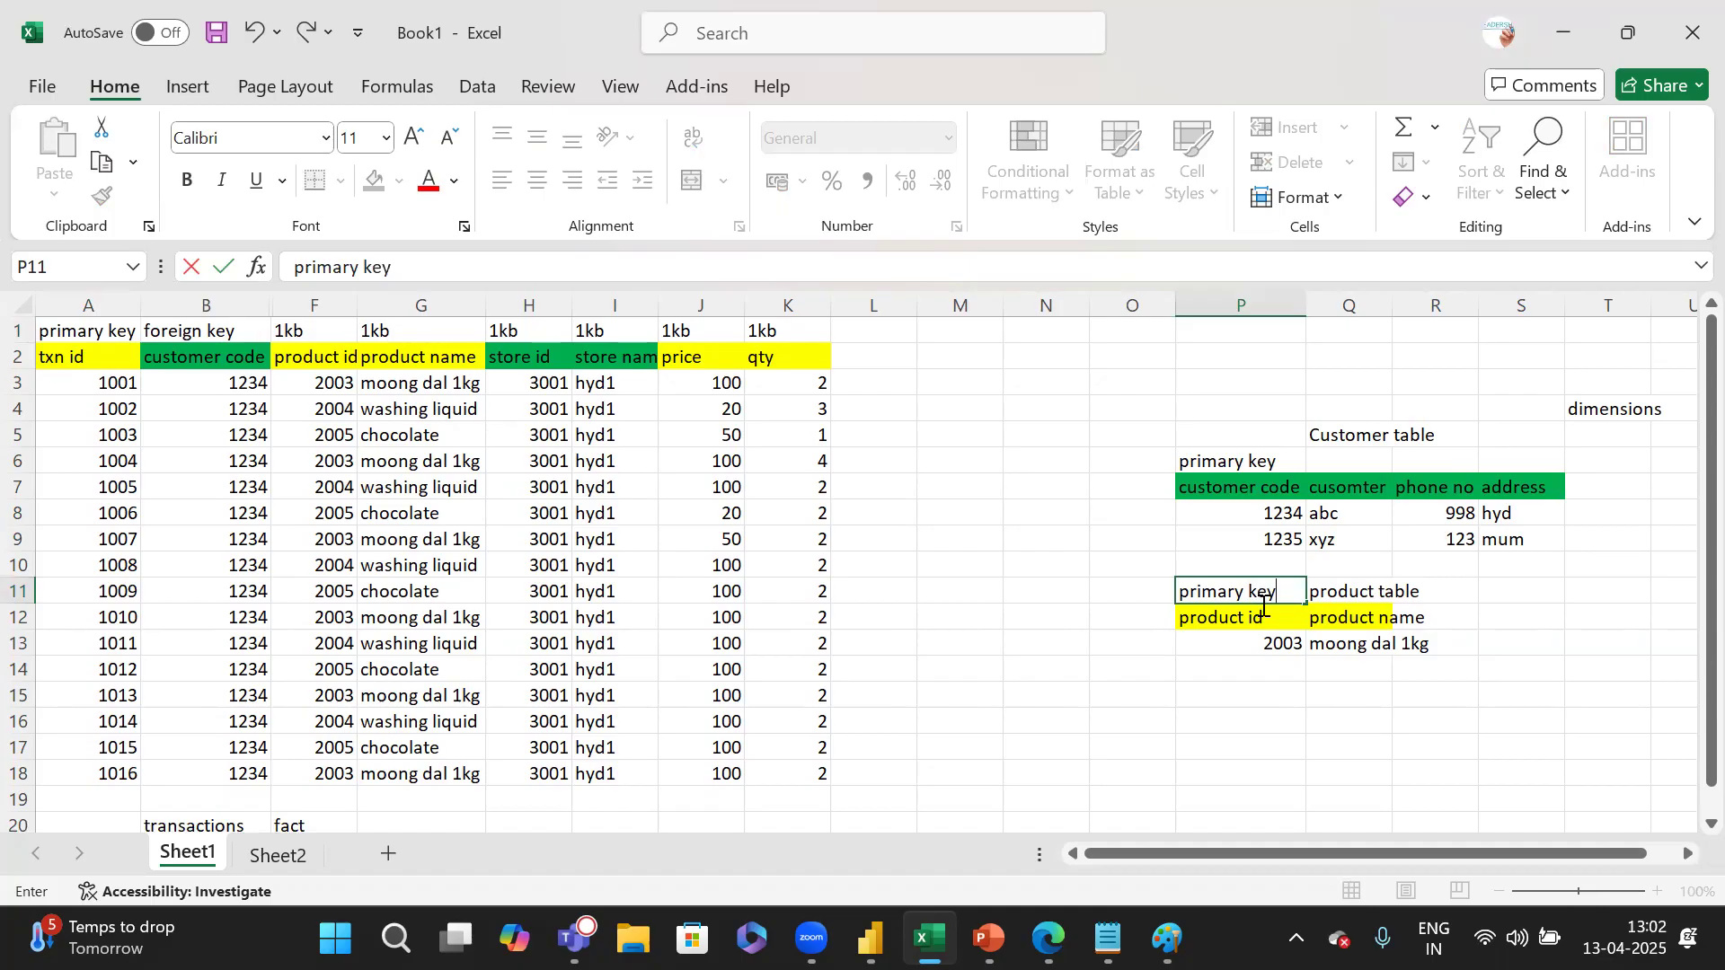
{"action": "left_click", "coordinate": [1255, 645]}
{"action": "left_click_drag", "start_coordinate": [1254, 645], "coordinate": [1276, 754]}
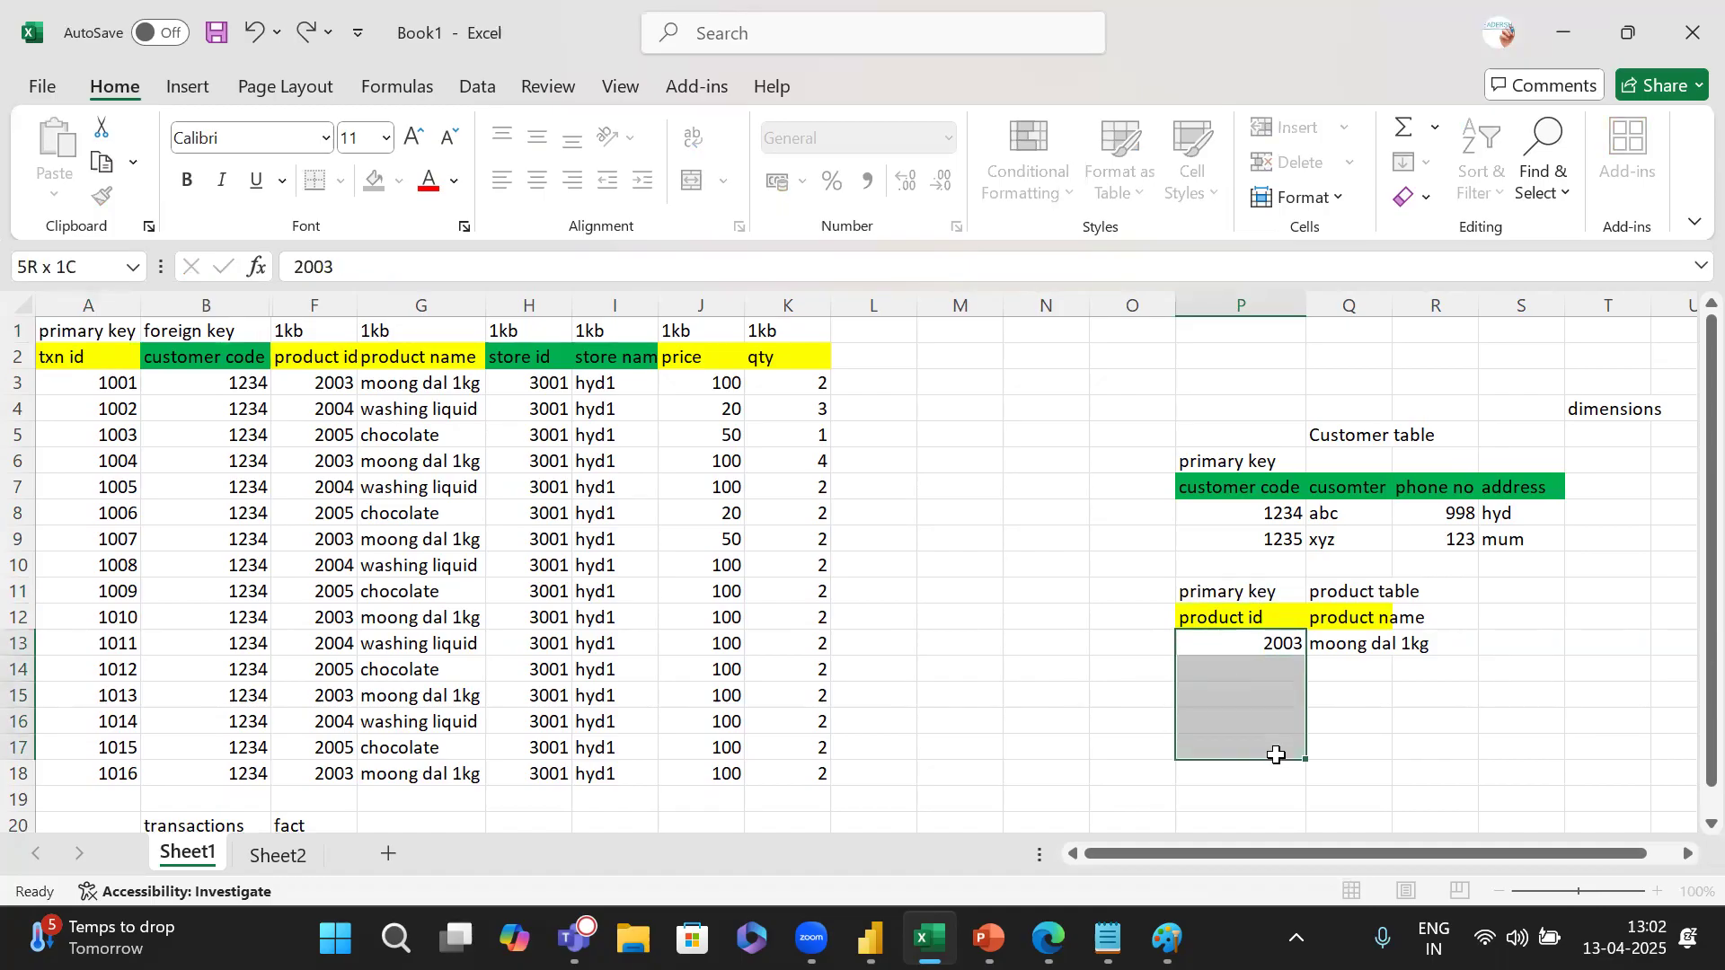
{"action": "left_click_drag", "start_coordinate": [1276, 754], "coordinate": [1276, 754]}
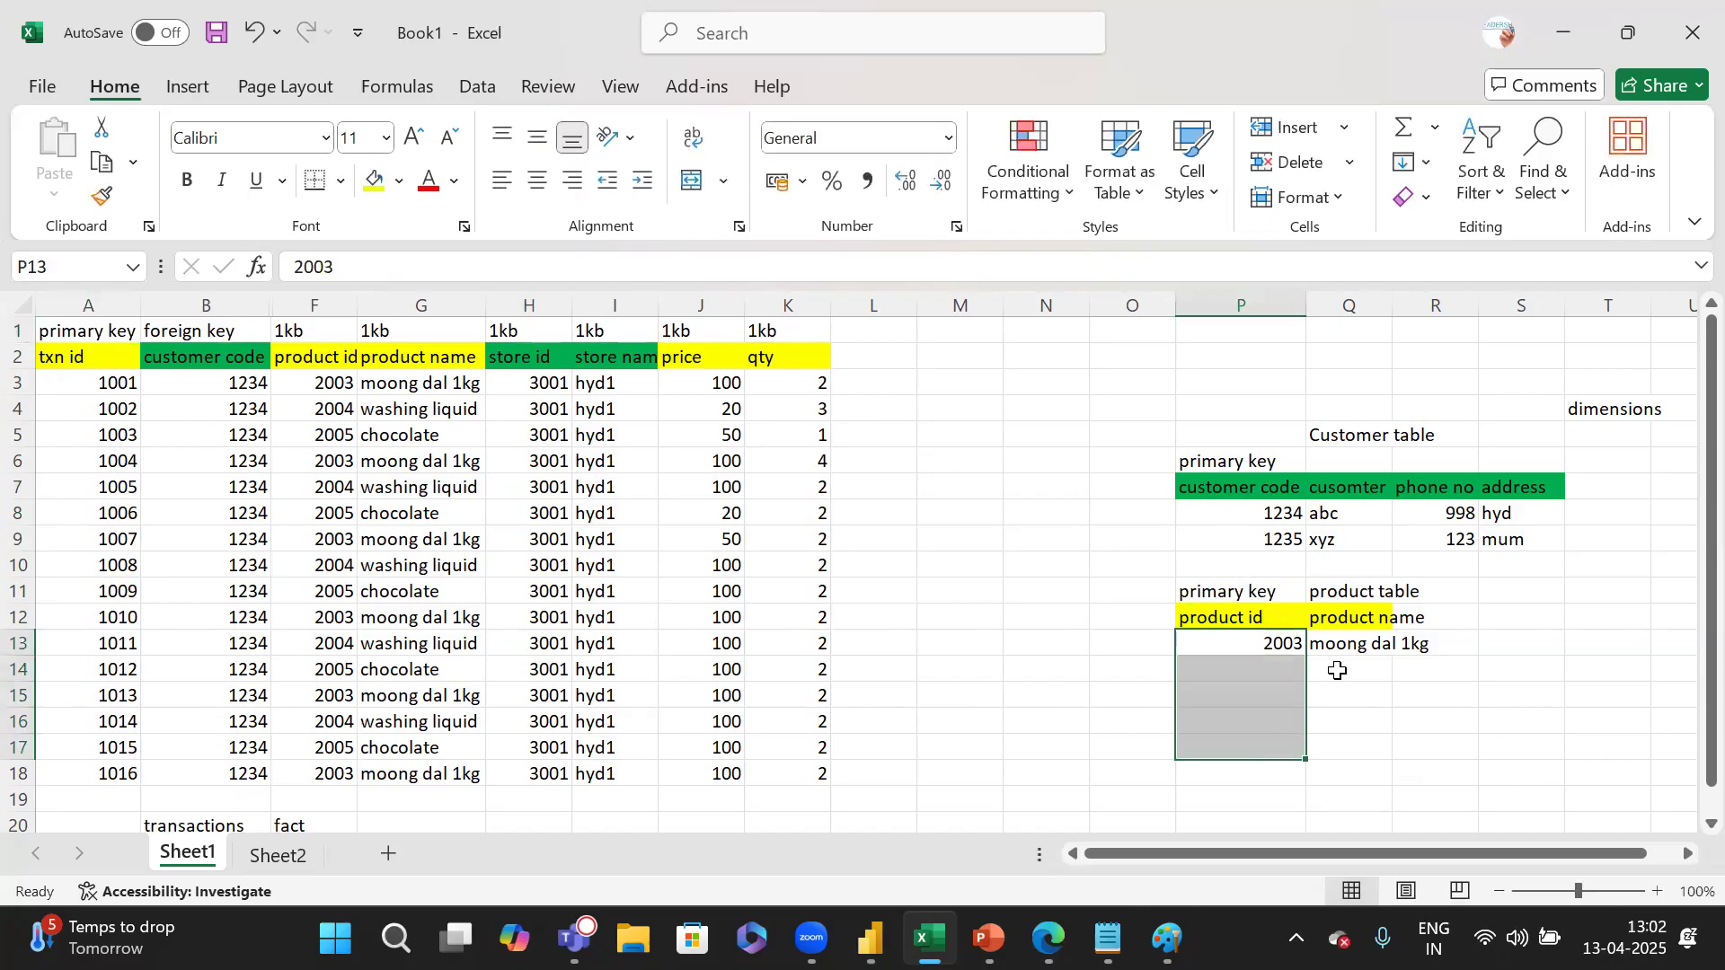
Replace the text in F1 above the transactions' product id column with "foreign key".
{"action": "left_click_drag", "start_coordinate": [322, 383], "coordinate": [347, 747]}
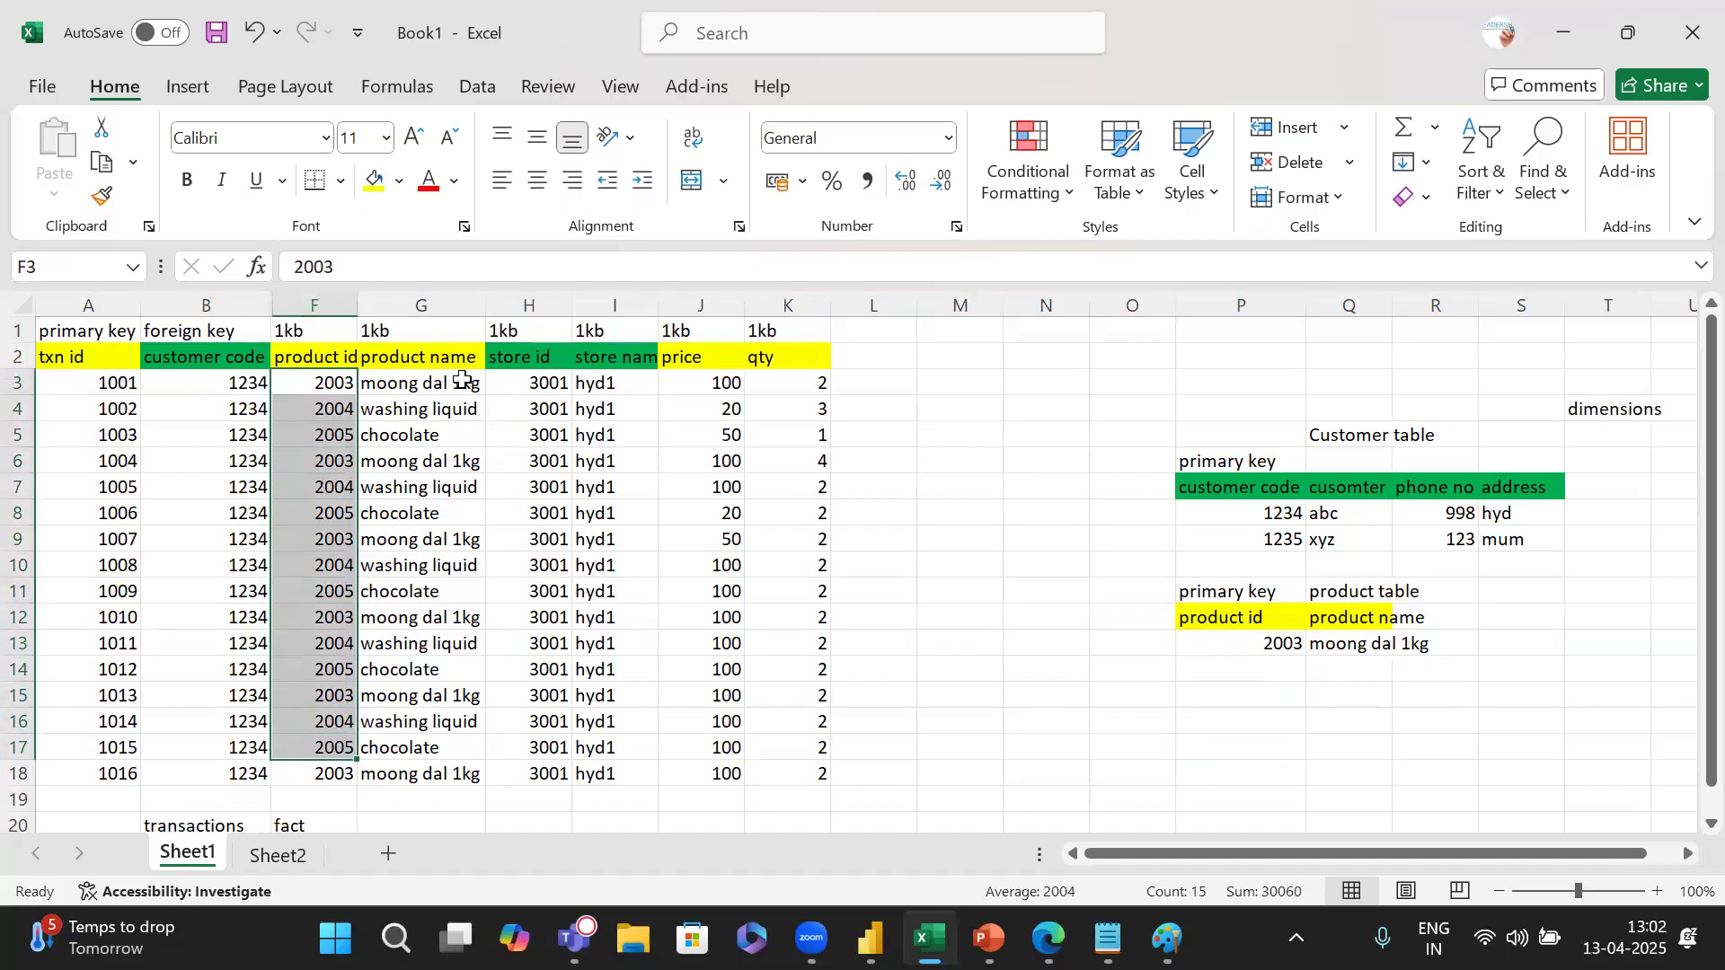
{"action": "left_click", "coordinate": [320, 332]}
{"action": "type", "text": "for"}
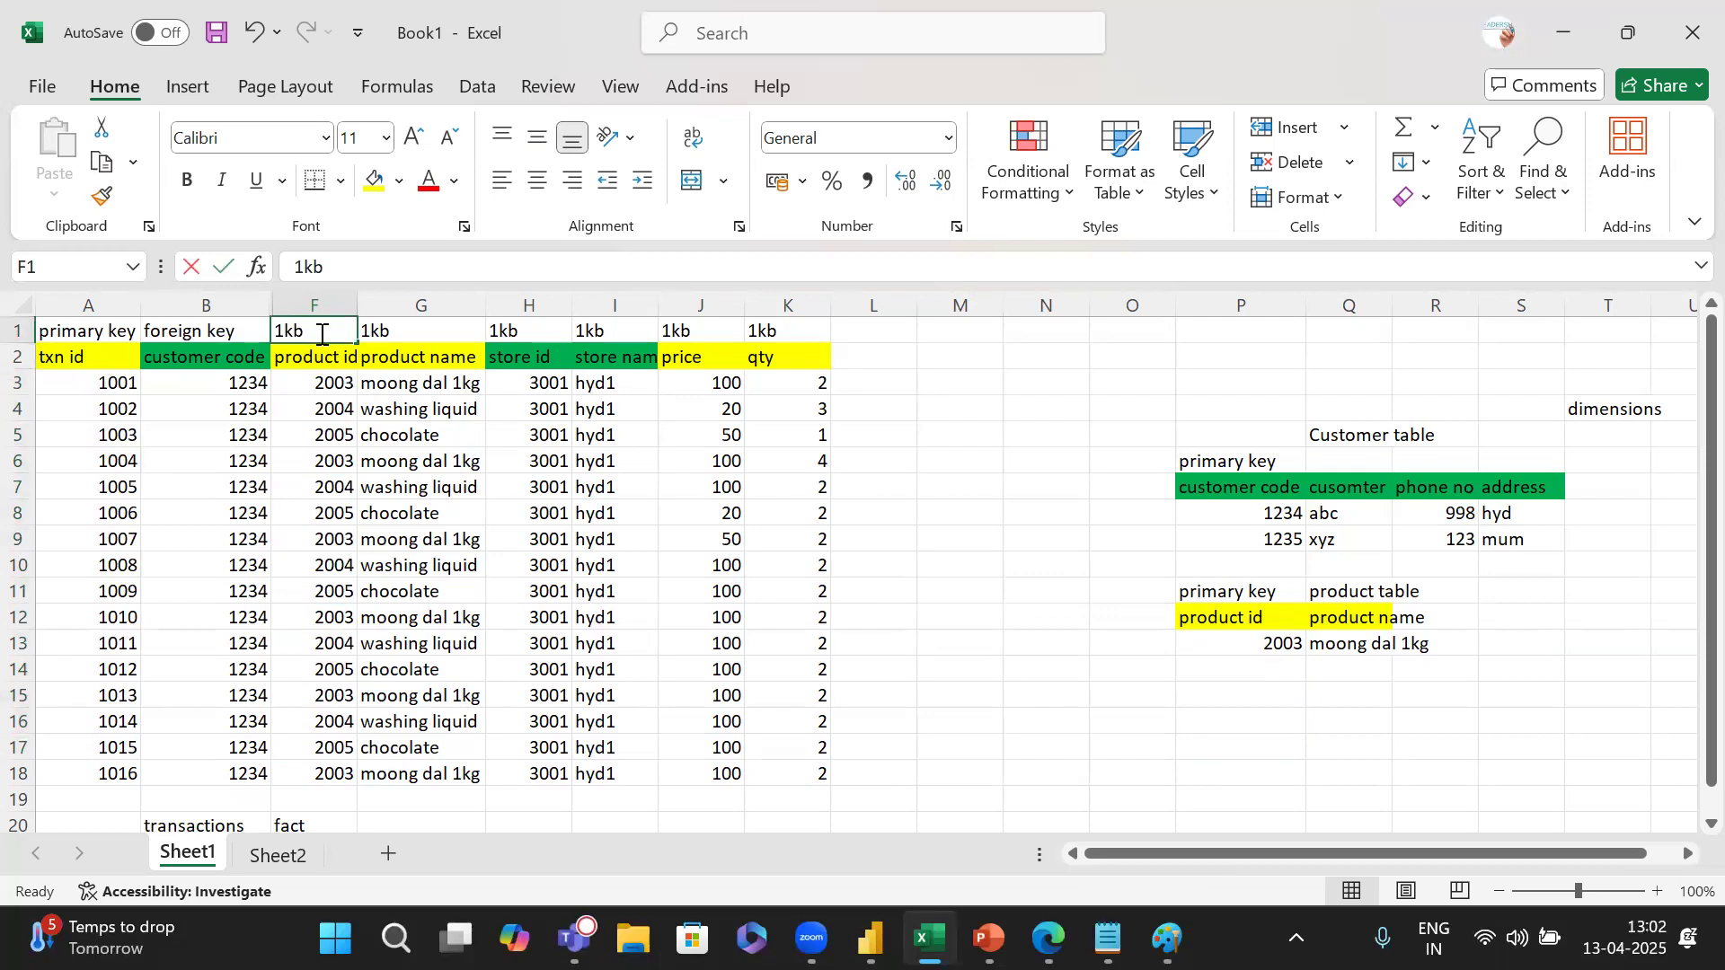
{"action": "type", "text": "eign key"}
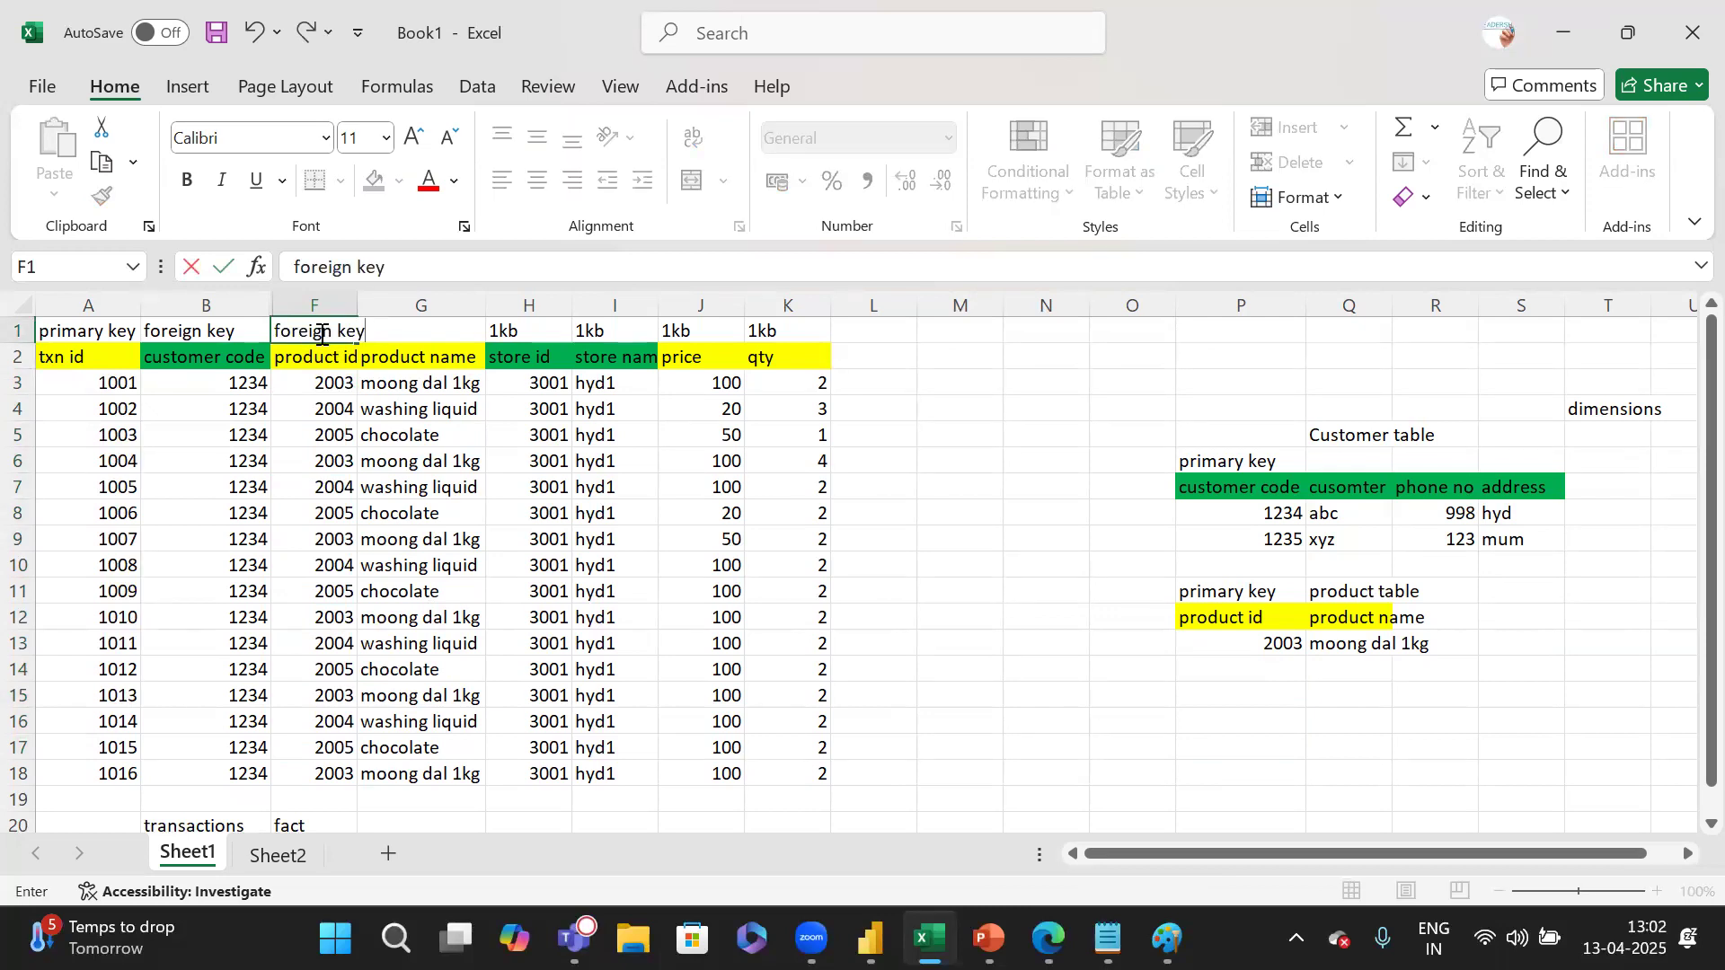
{"action": "left_click", "coordinate": [383, 488]}
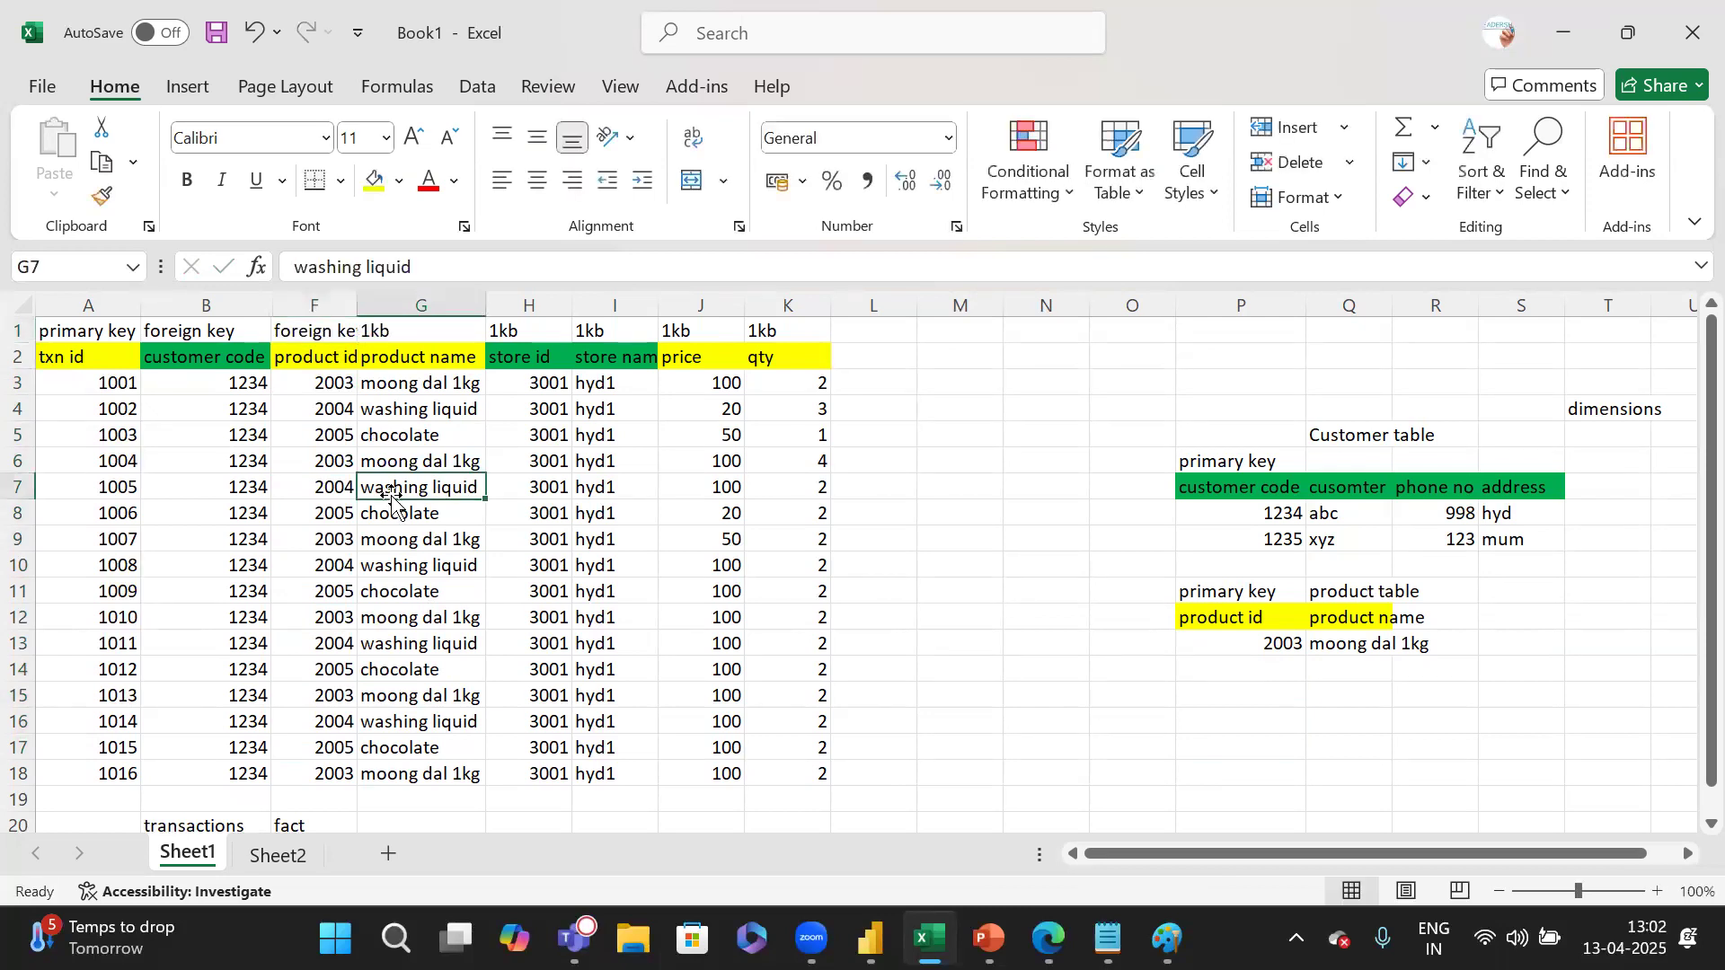
Replace the text in H1 above the transactions' store id column with "foreign key".
{"action": "left_click", "coordinate": [515, 334]}
{"action": "type", "text": "fo"}
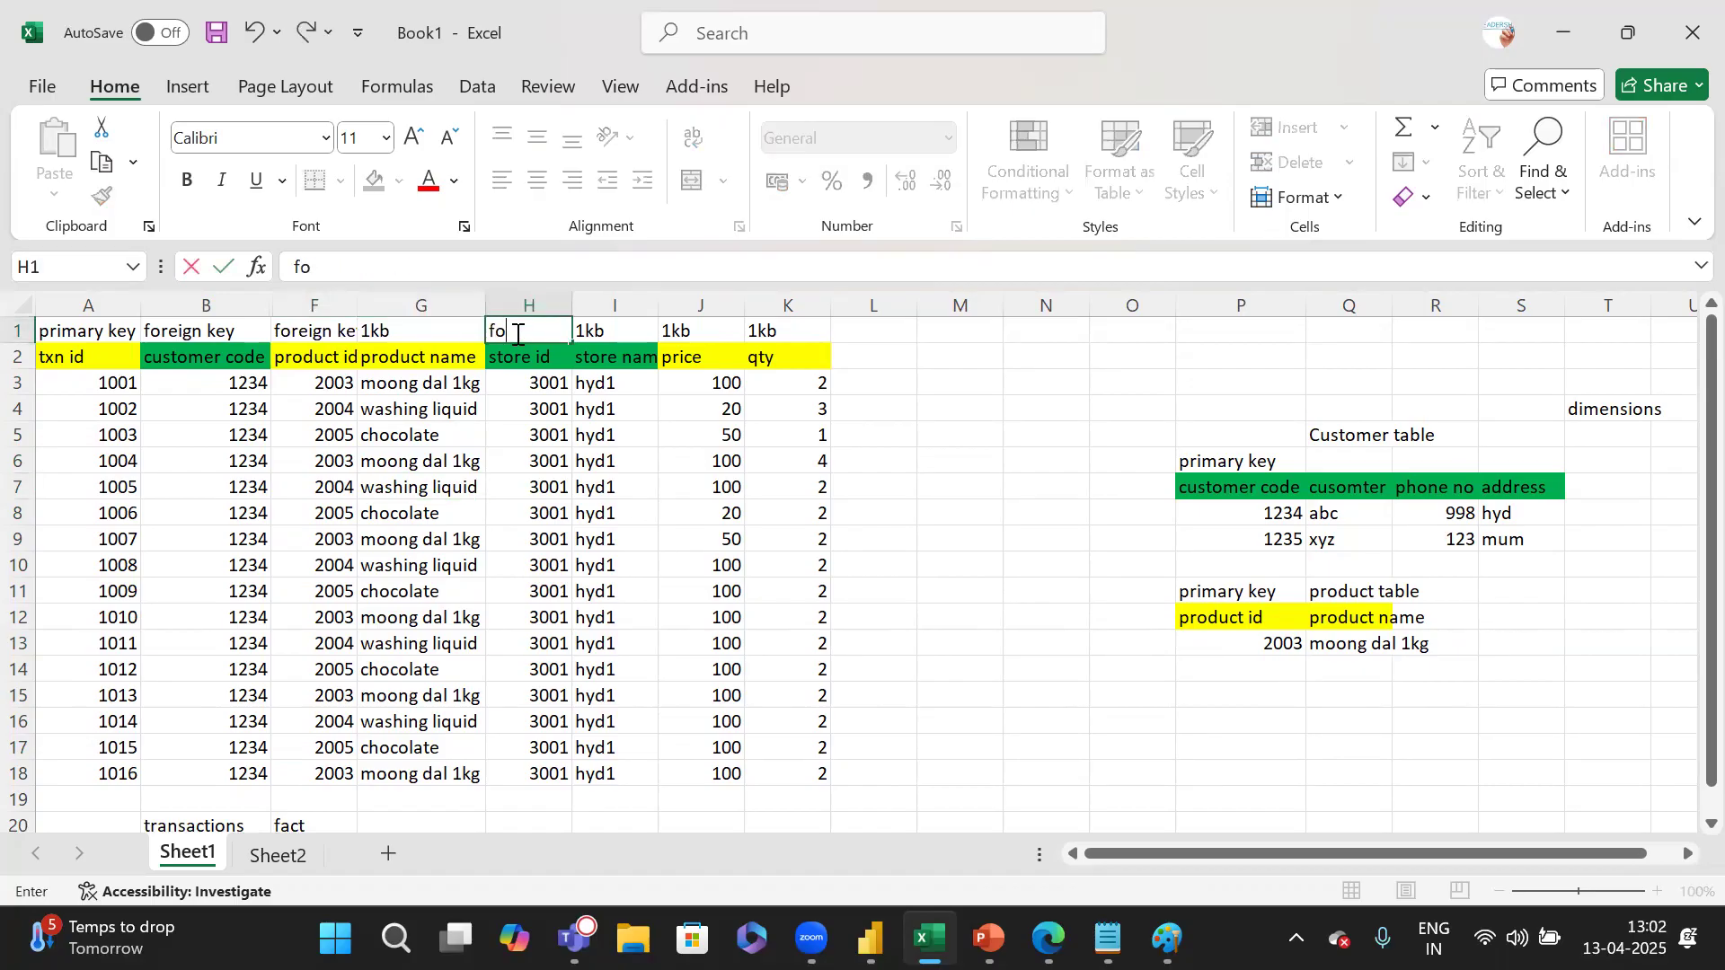
{"action": "type", "text": "reign key"}
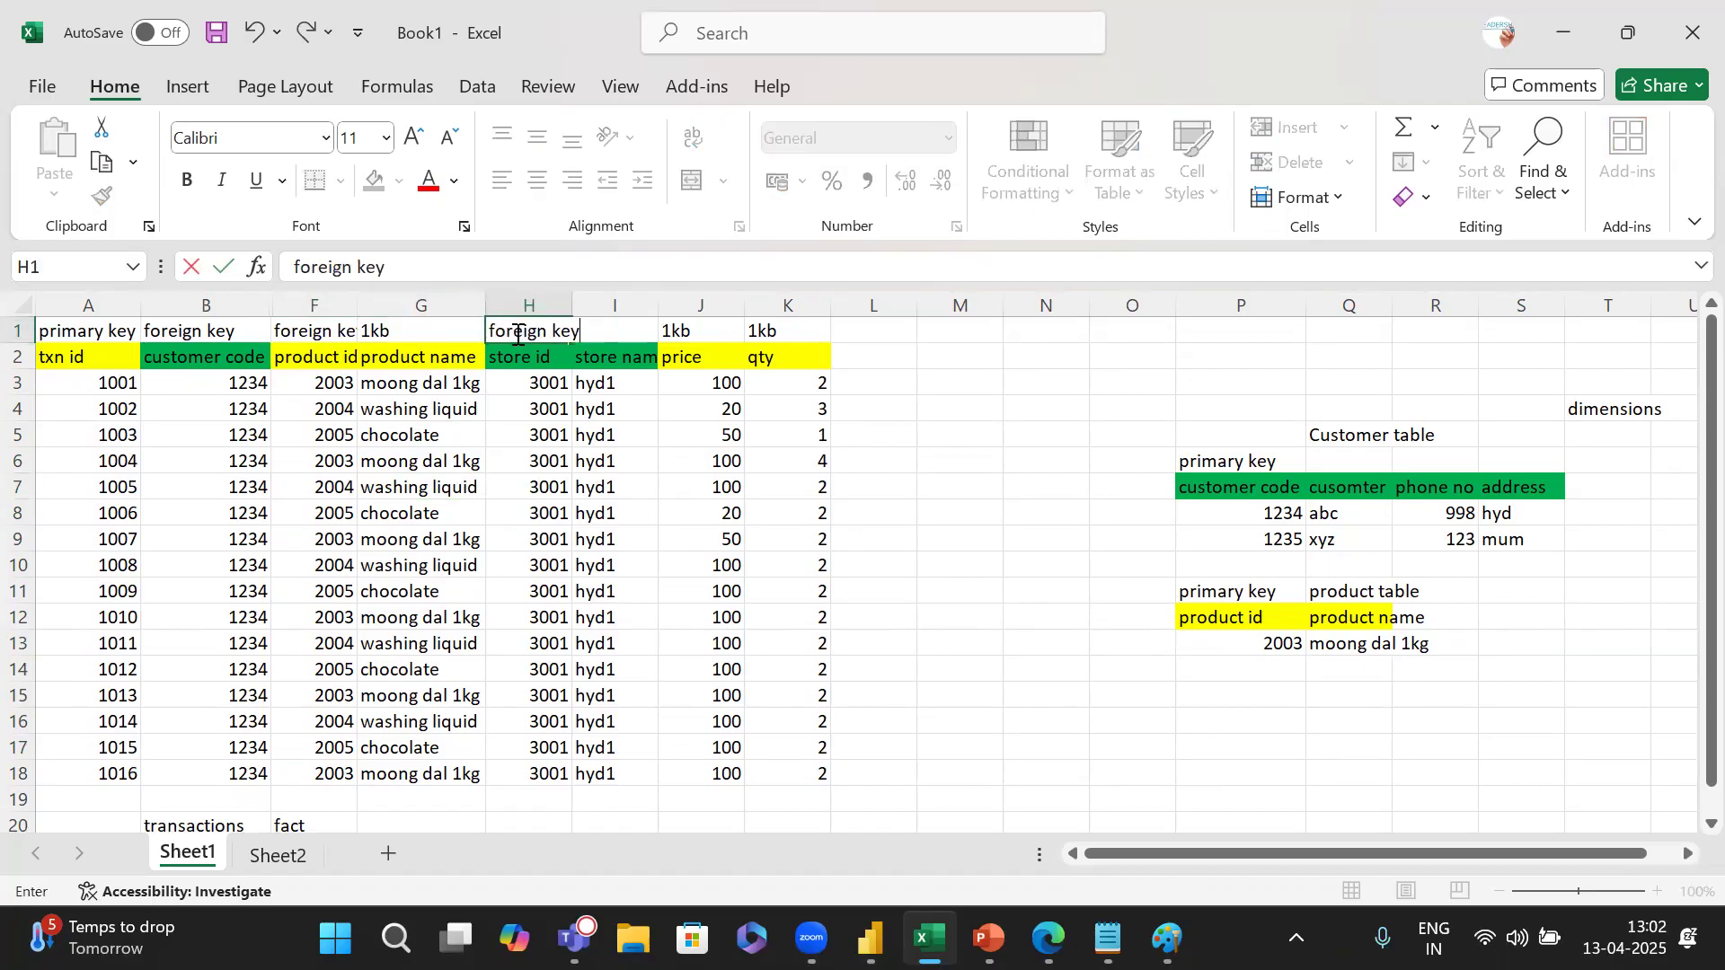
{"action": "left_click", "coordinate": [547, 485]}
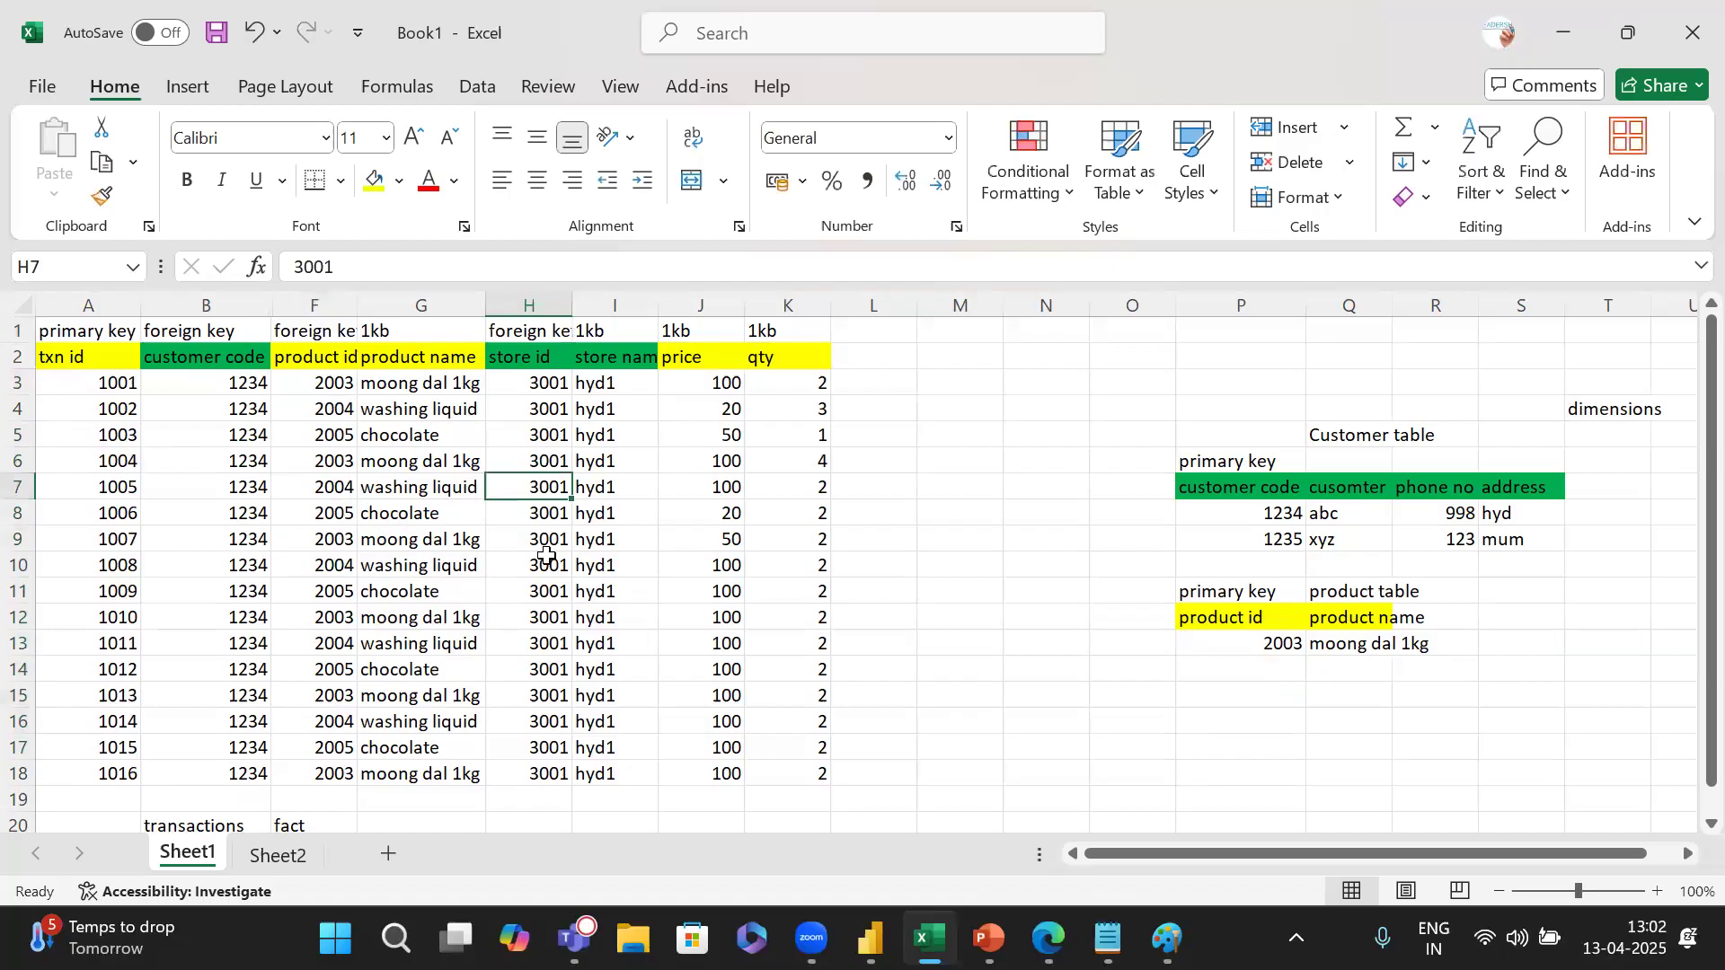
Compare the transactions' foreign key columns with the primary keys of the Customer table and the product table.
{"action": "left_click_drag", "start_coordinate": [531, 327], "coordinate": [218, 333]}
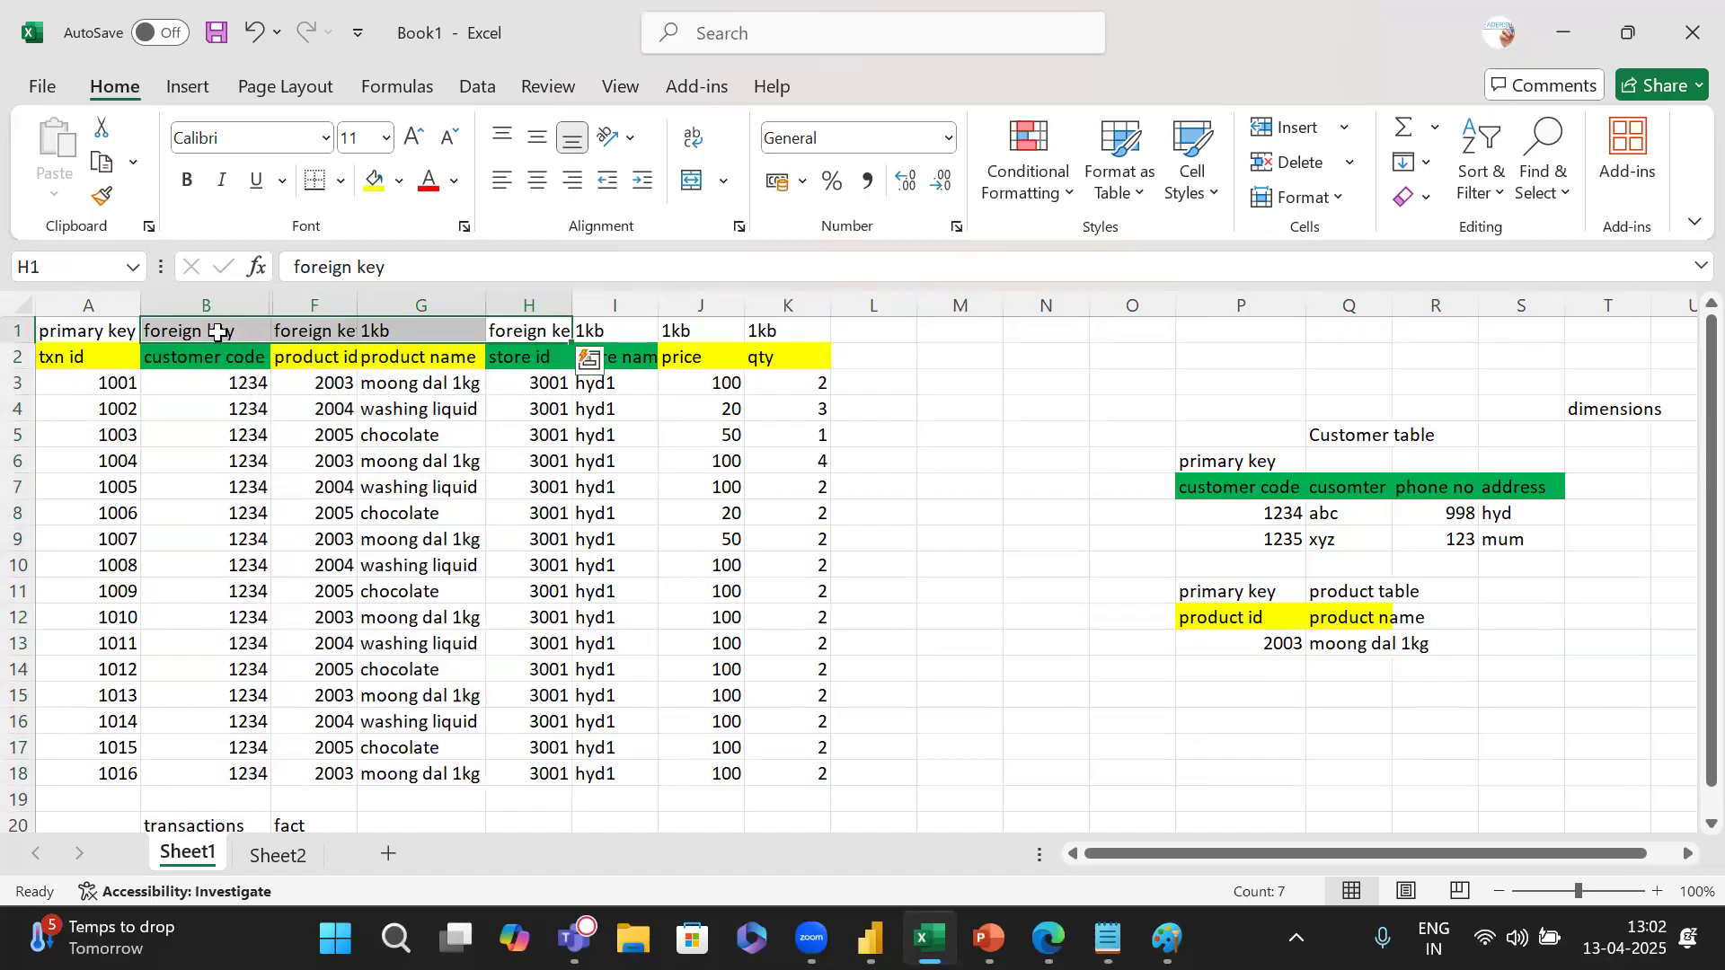
{"action": "left_click", "coordinate": [1505, 431]}
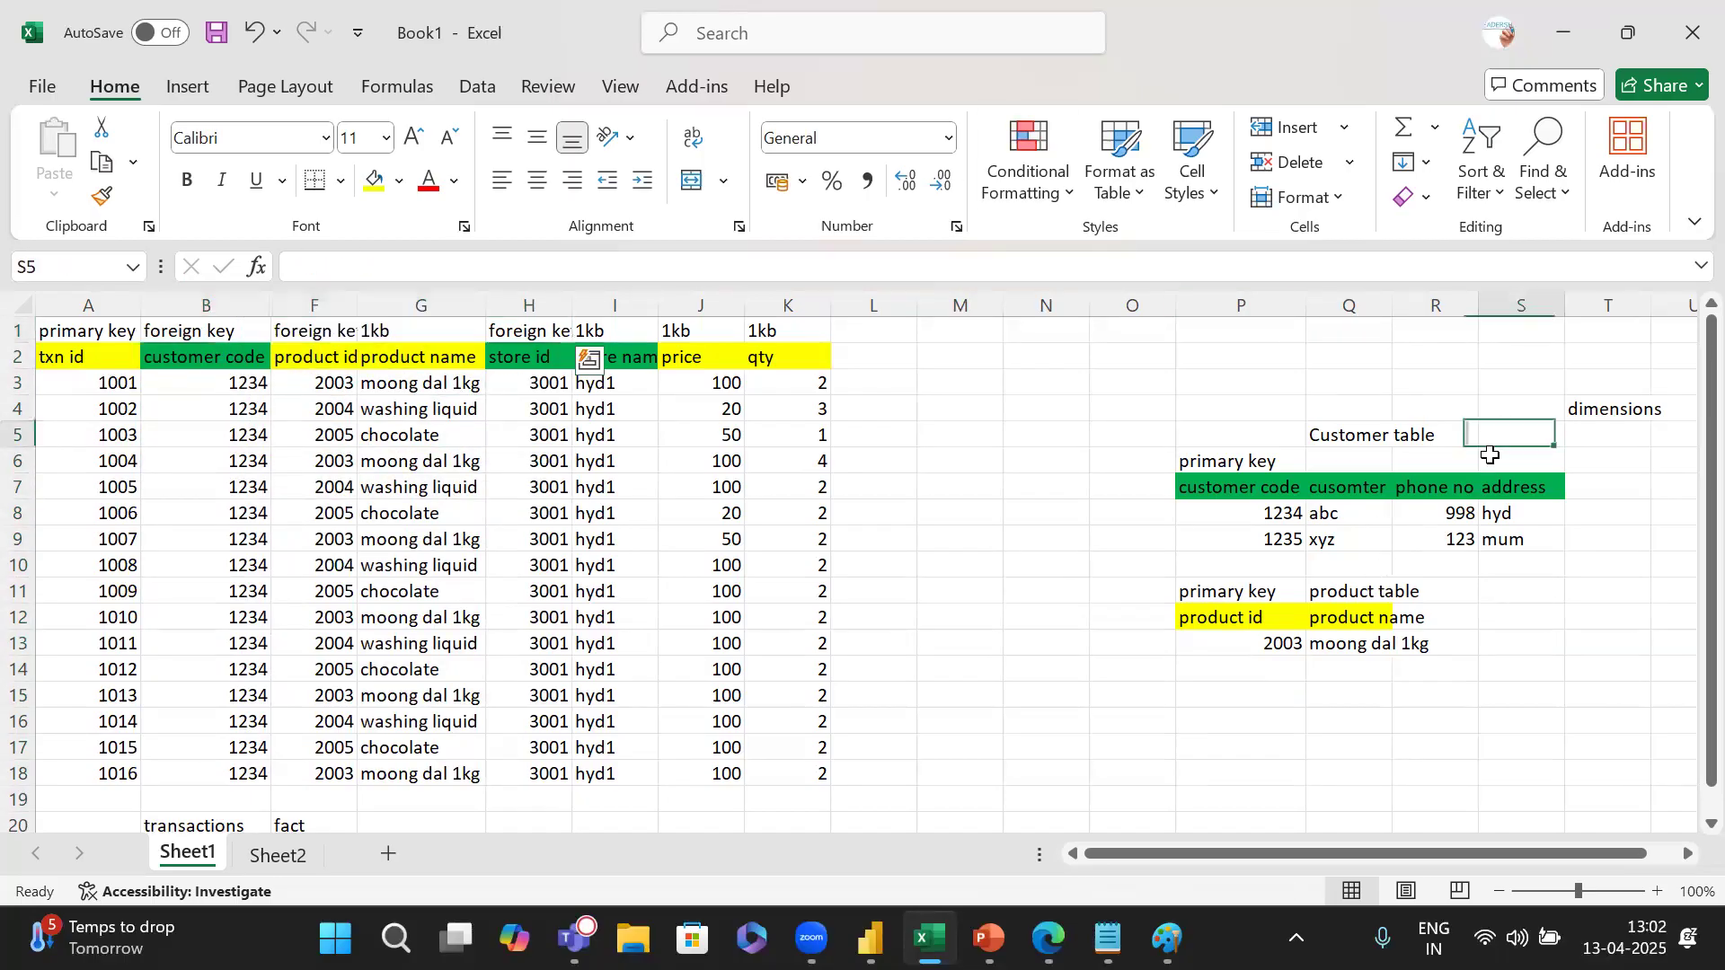
{"action": "left_click_drag", "start_coordinate": [1491, 442], "coordinate": [1185, 538]}
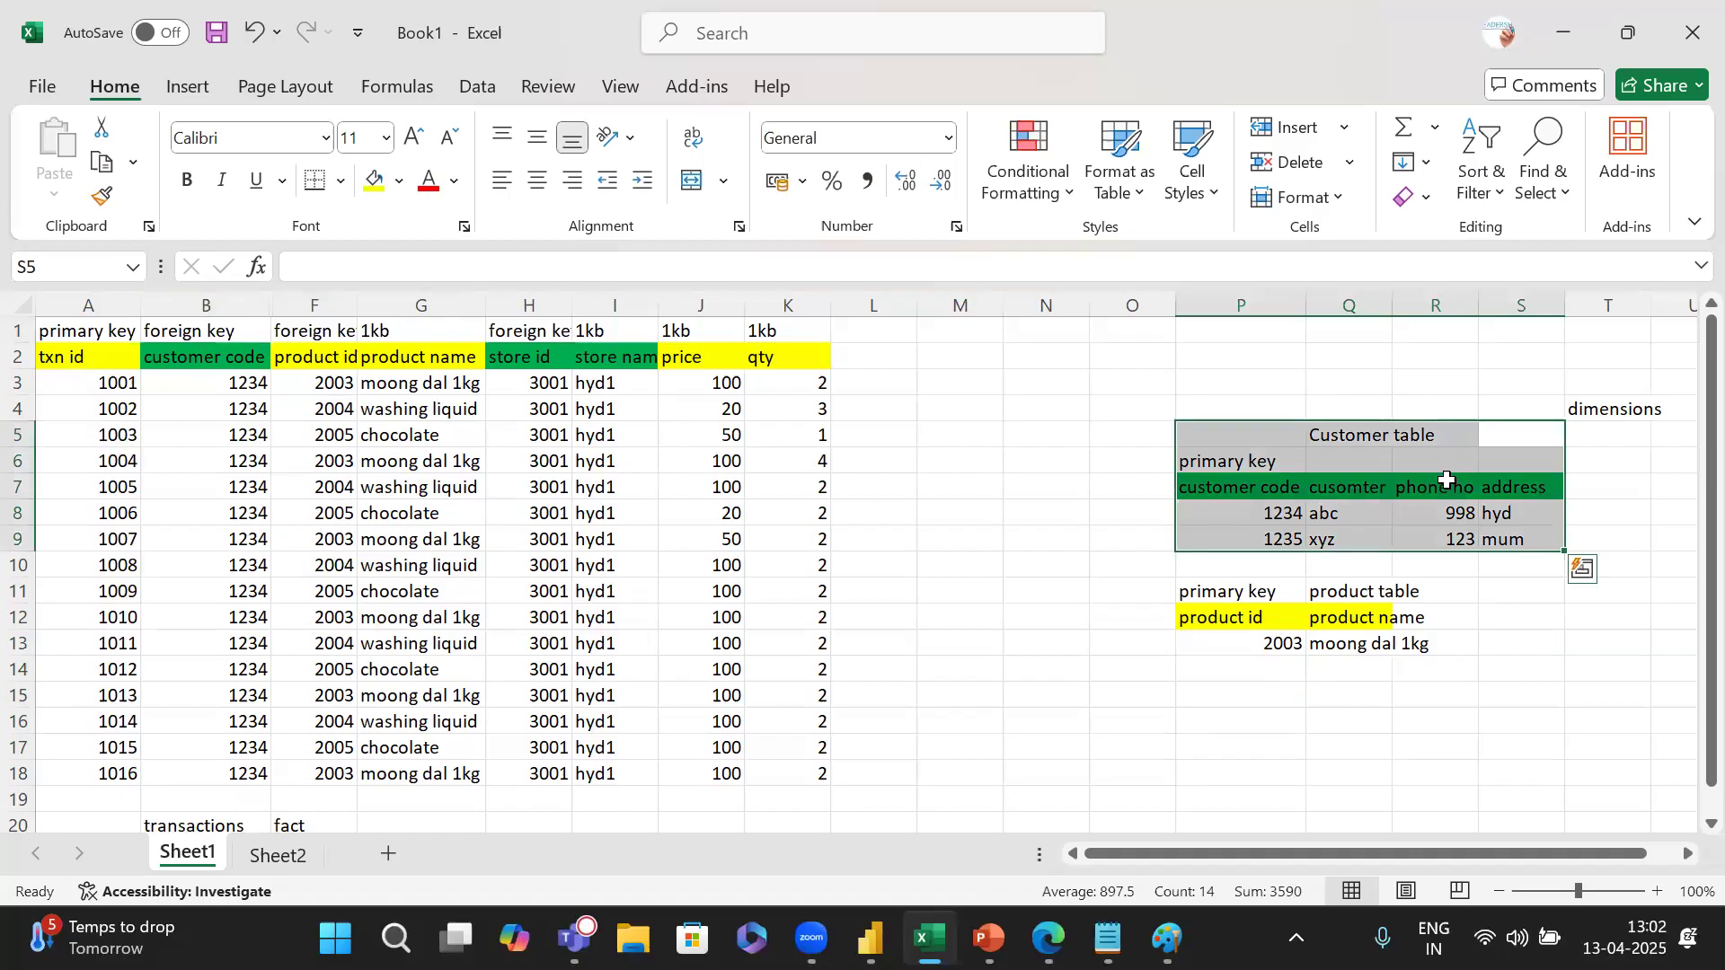
{"action": "left_click", "coordinate": [174, 328]}
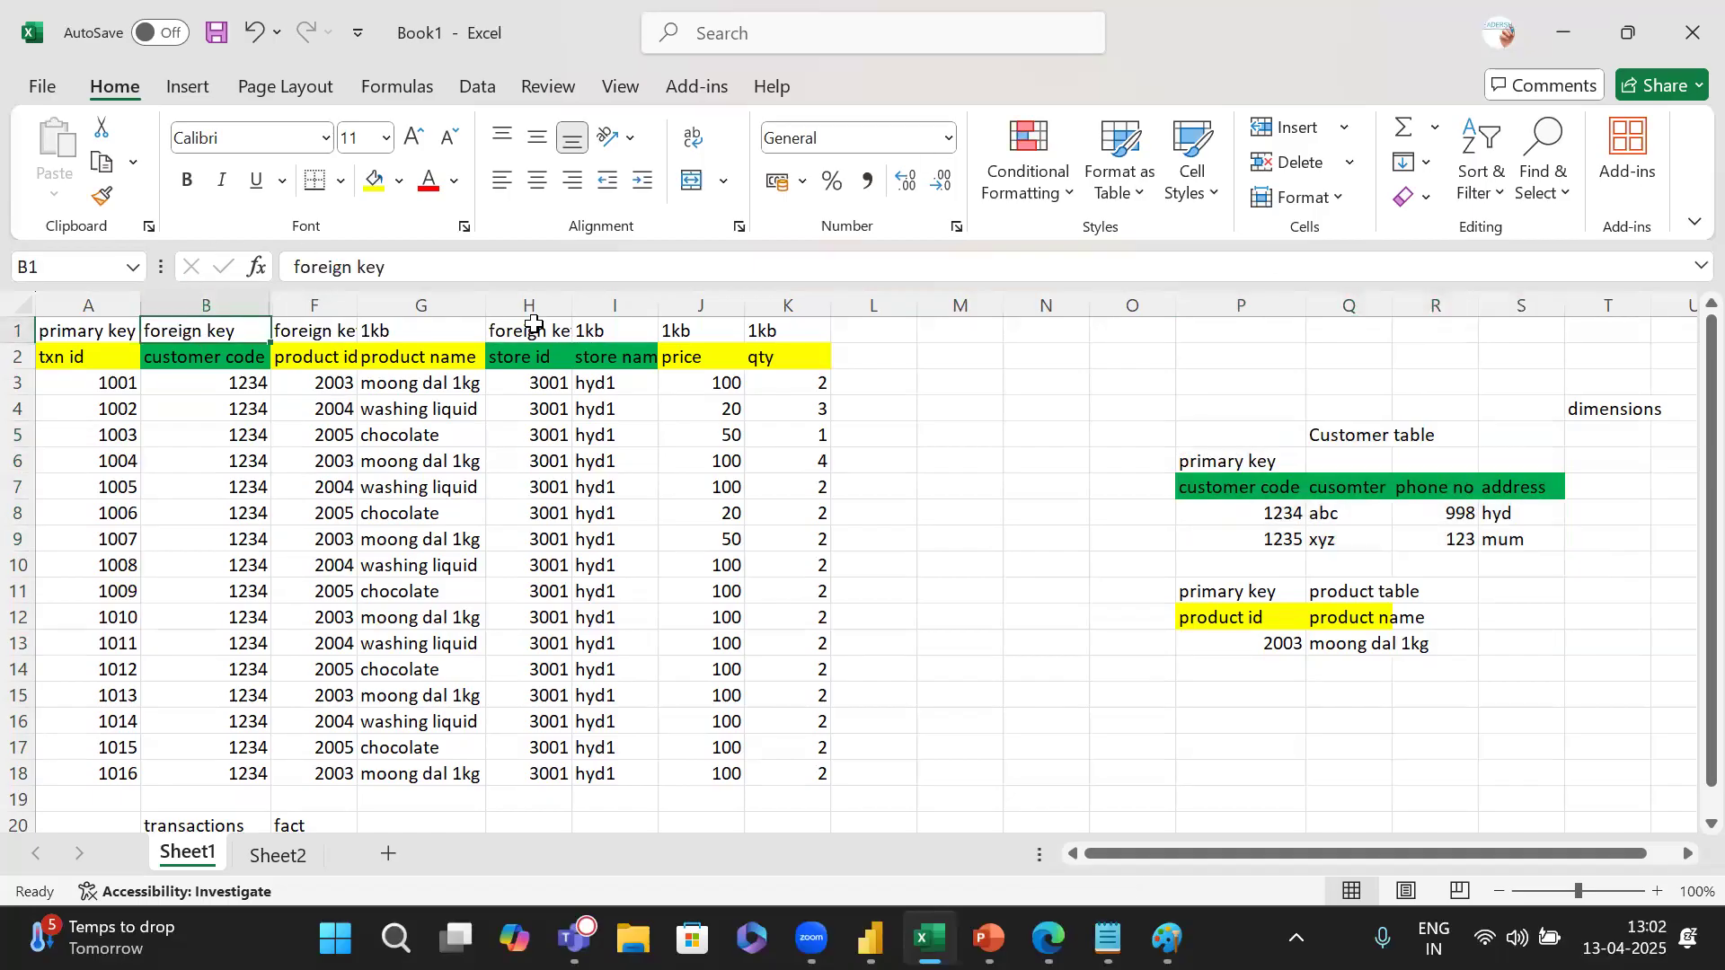
{"action": "left_click", "coordinate": [530, 330]}
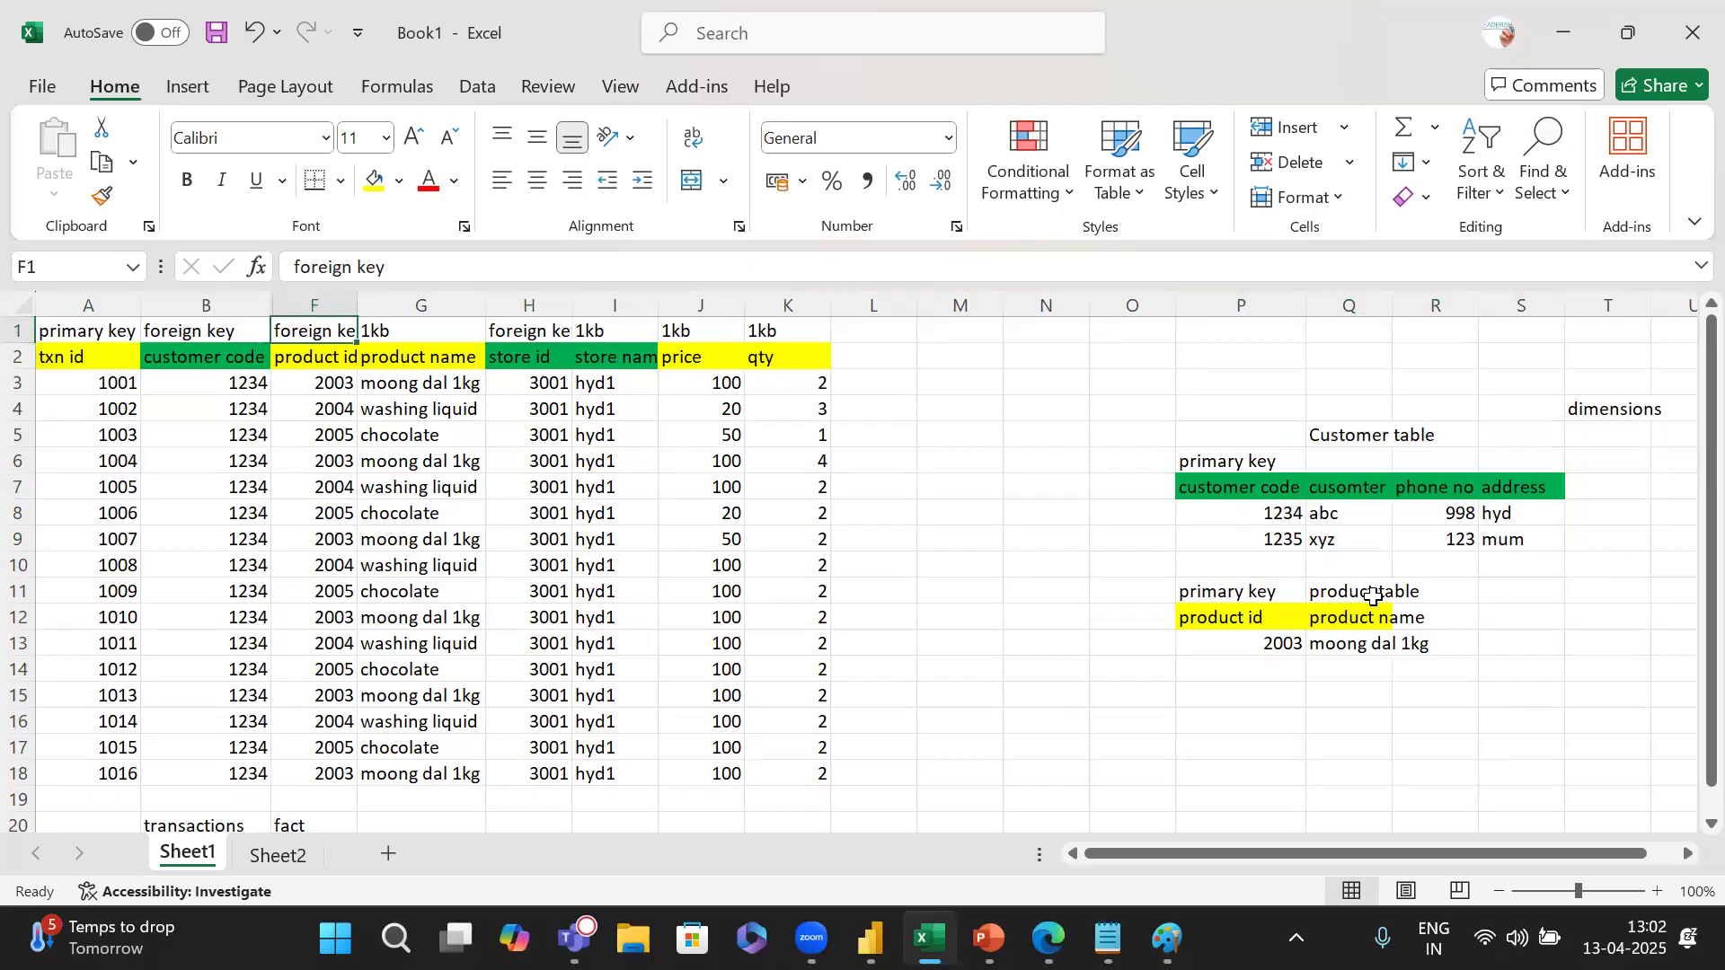
{"action": "left_click_drag", "start_coordinate": [1401, 591], "coordinate": [1248, 635]}
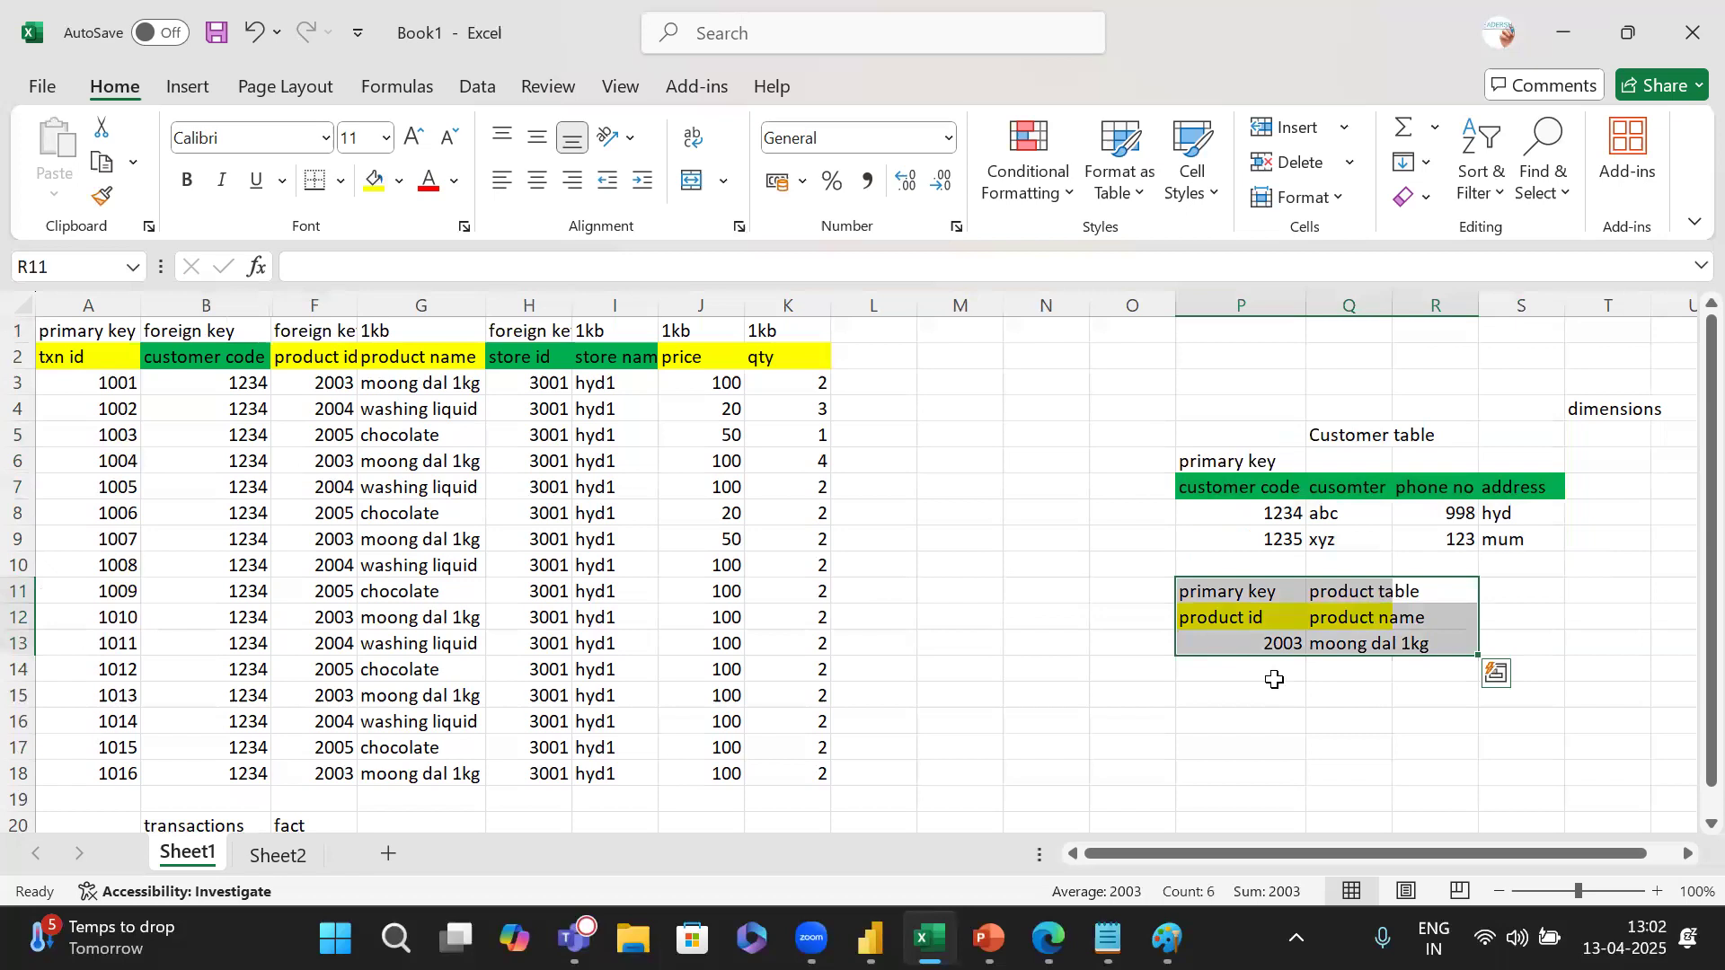
{"action": "left_click", "coordinate": [1284, 647]}
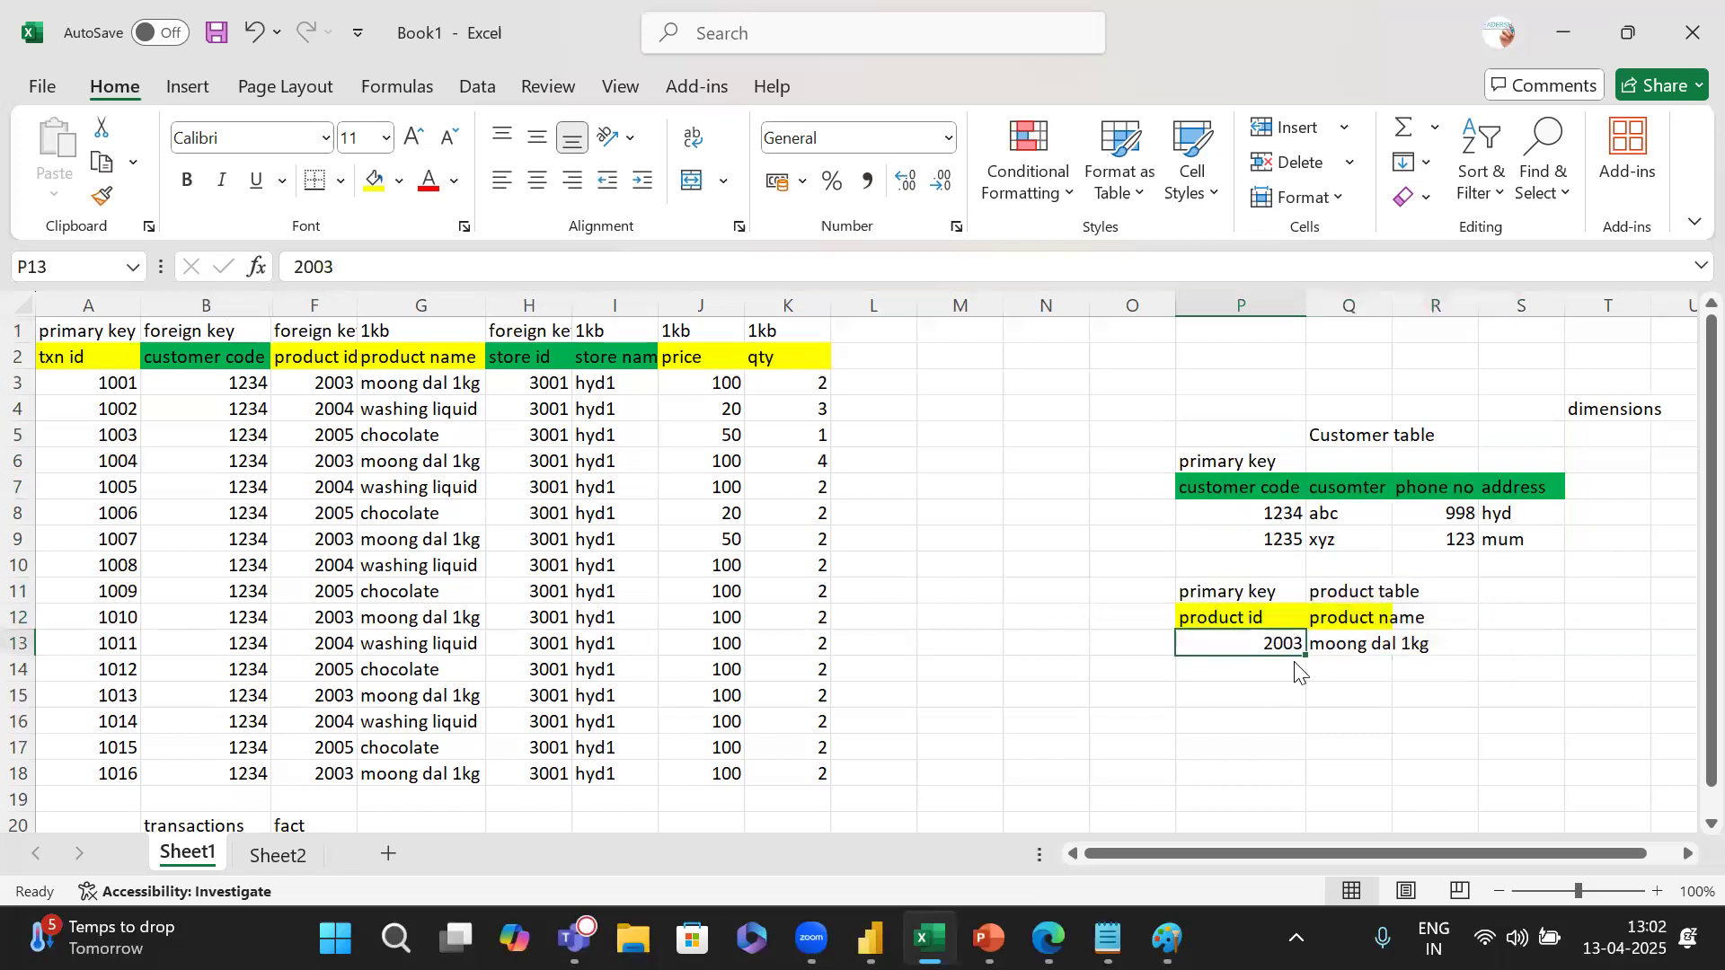
{"action": "left_click_drag", "start_coordinate": [1268, 590], "coordinate": [1282, 643]}
{"action": "left_click", "coordinate": [1278, 645]}
{"action": "left_click_drag", "start_coordinate": [314, 333], "coordinate": [336, 773]}
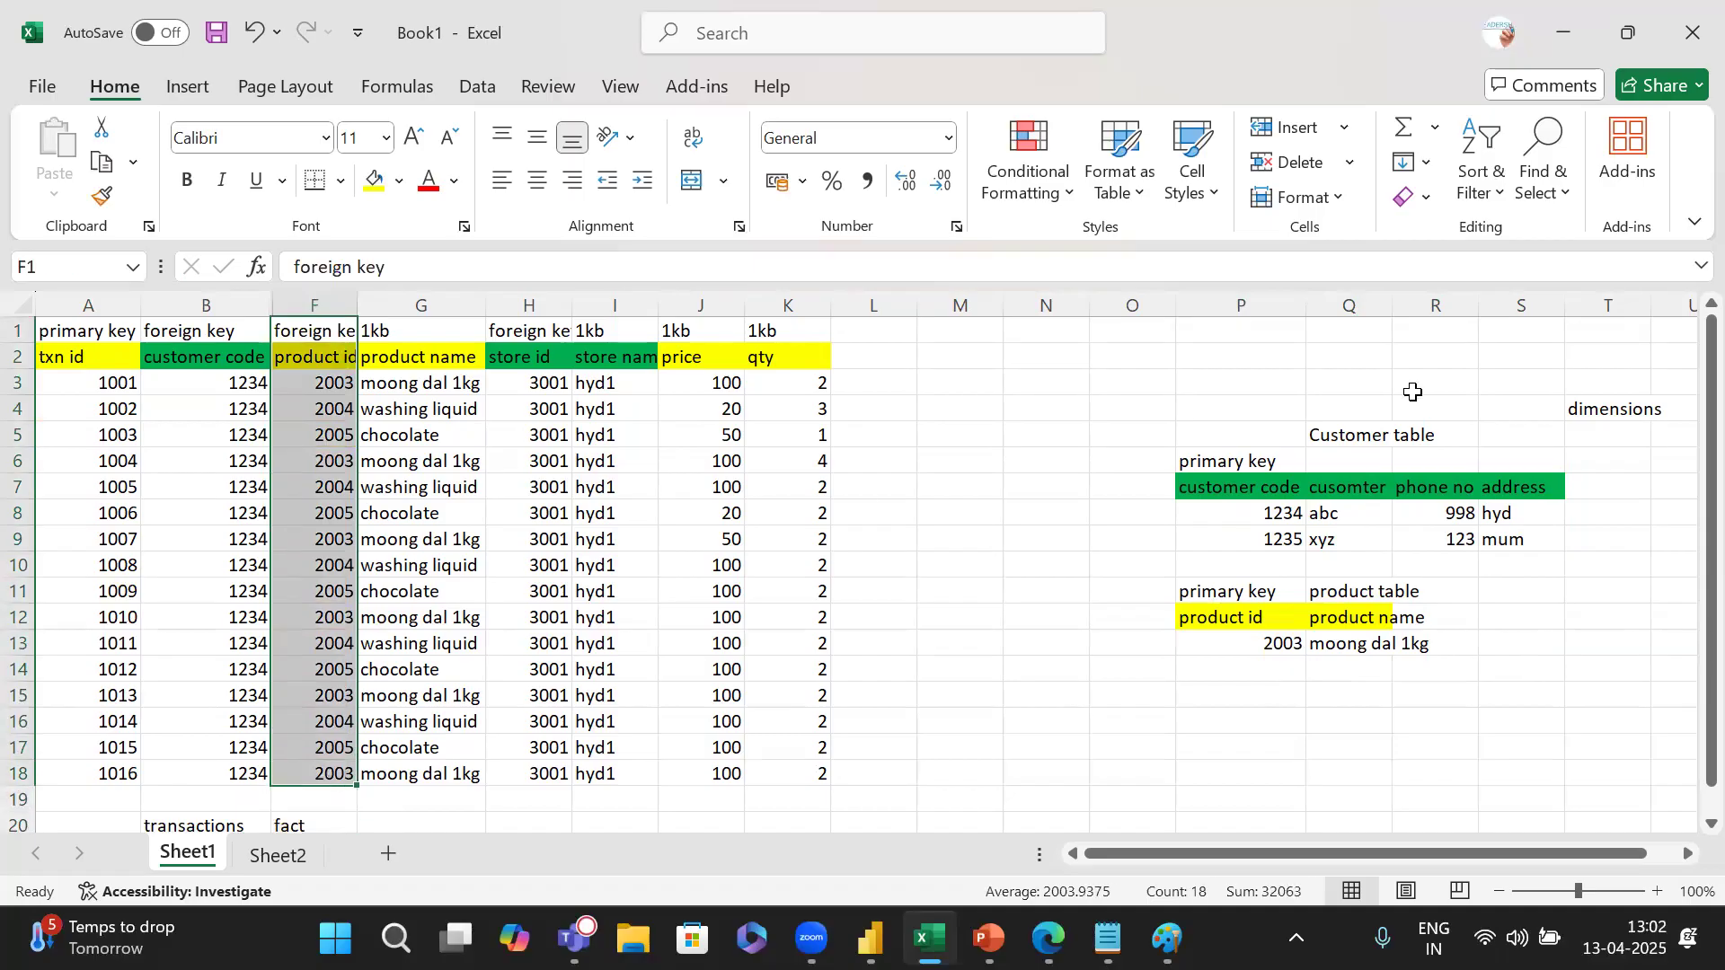
{"action": "left_click_drag", "start_coordinate": [1362, 435], "coordinate": [1232, 536]}
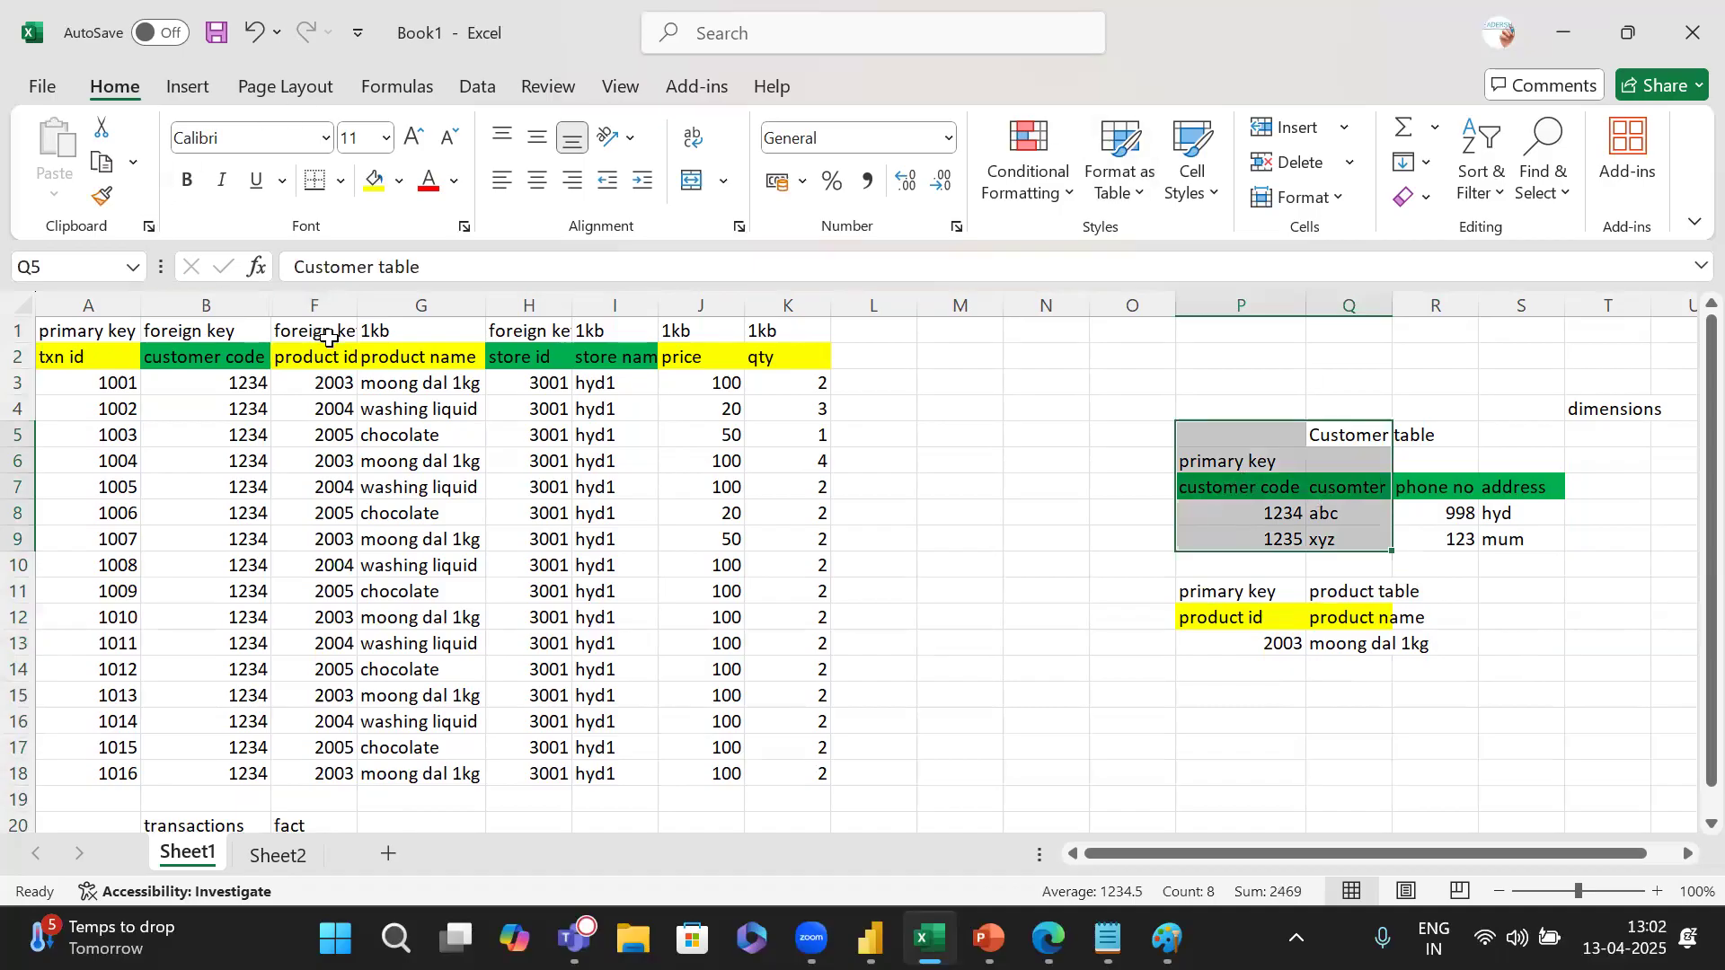
{"action": "left_click_drag", "start_coordinate": [205, 330], "coordinate": [227, 745]}
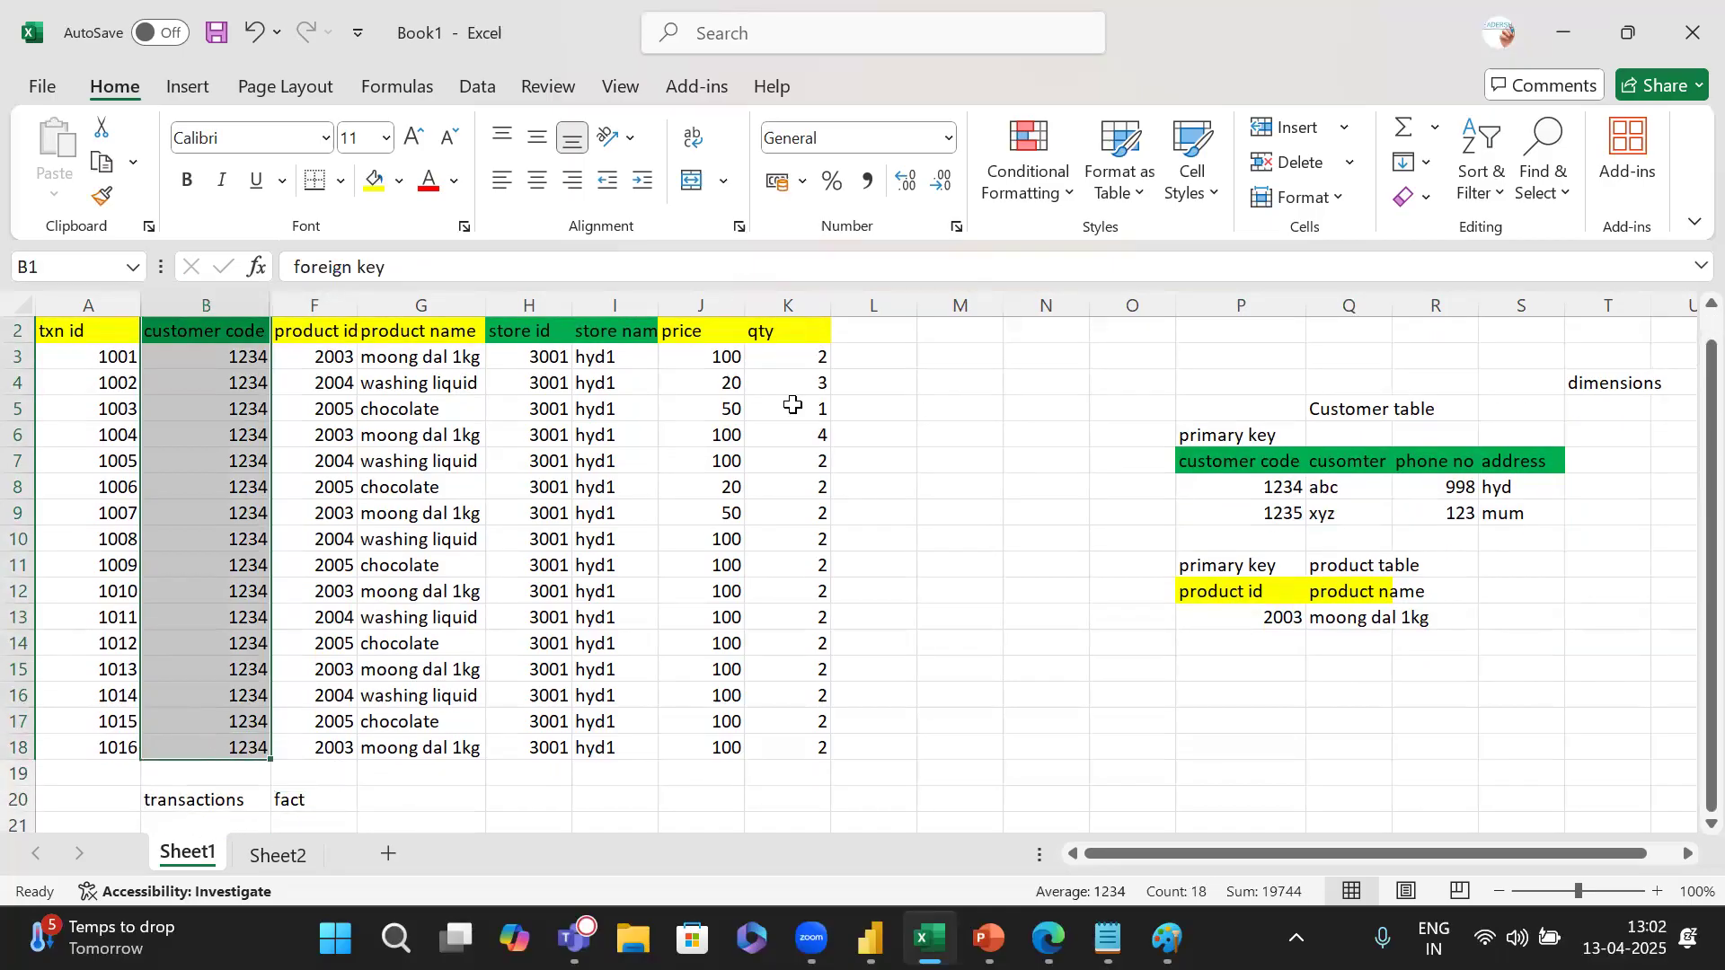
{"action": "scroll", "coordinate": [451, 453], "scroll_direction": "up", "scroll_amount": 1}
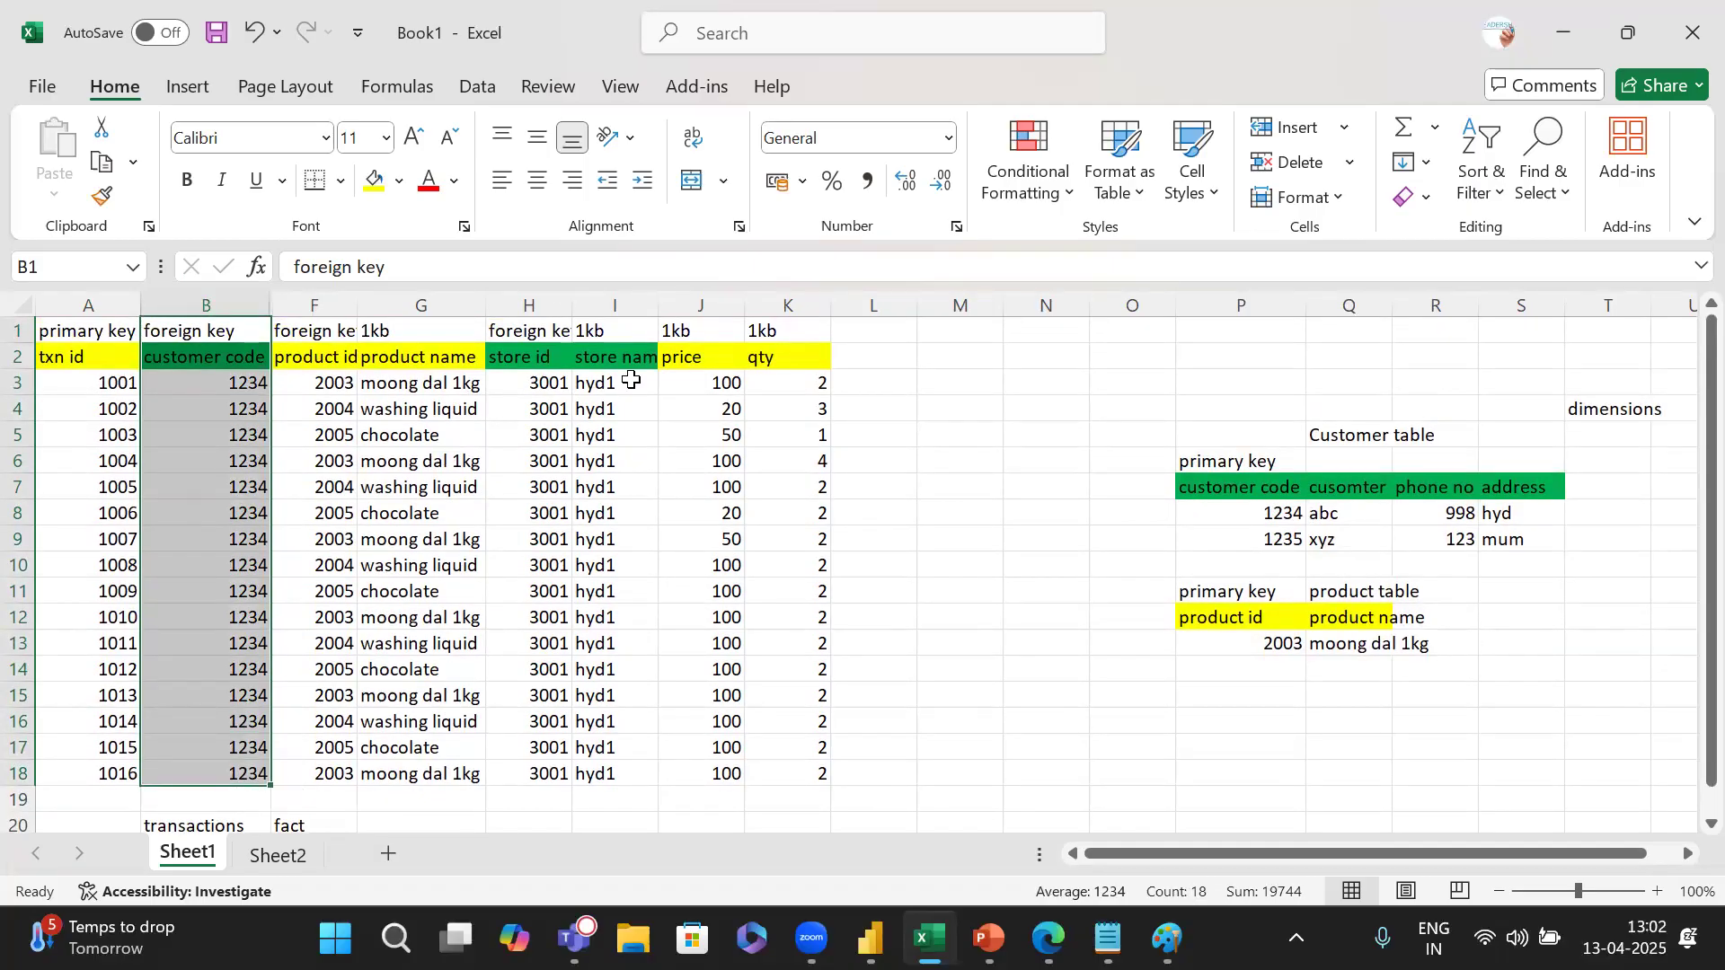
Start an employee table above the Customer table with the header "emp id" in P2 and the title "emp table" in Q1.
{"action": "left_click_drag", "start_coordinate": [1205, 354], "coordinate": [1273, 361]}
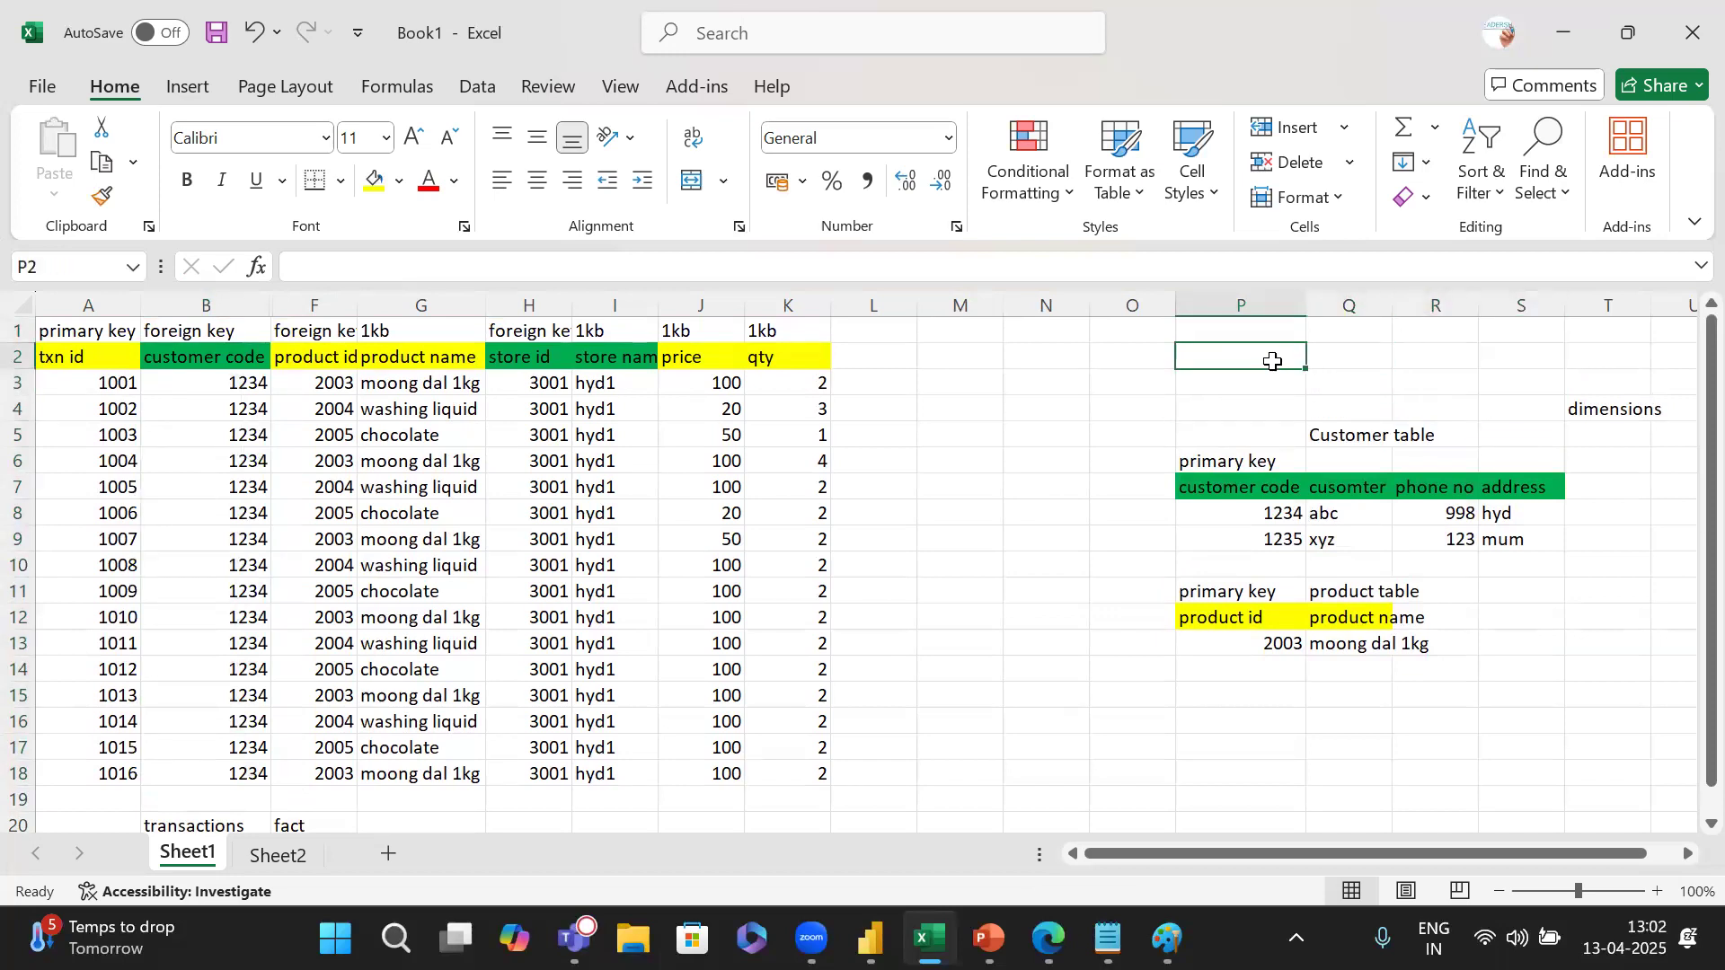
{"action": "type", "text": "emp id"}
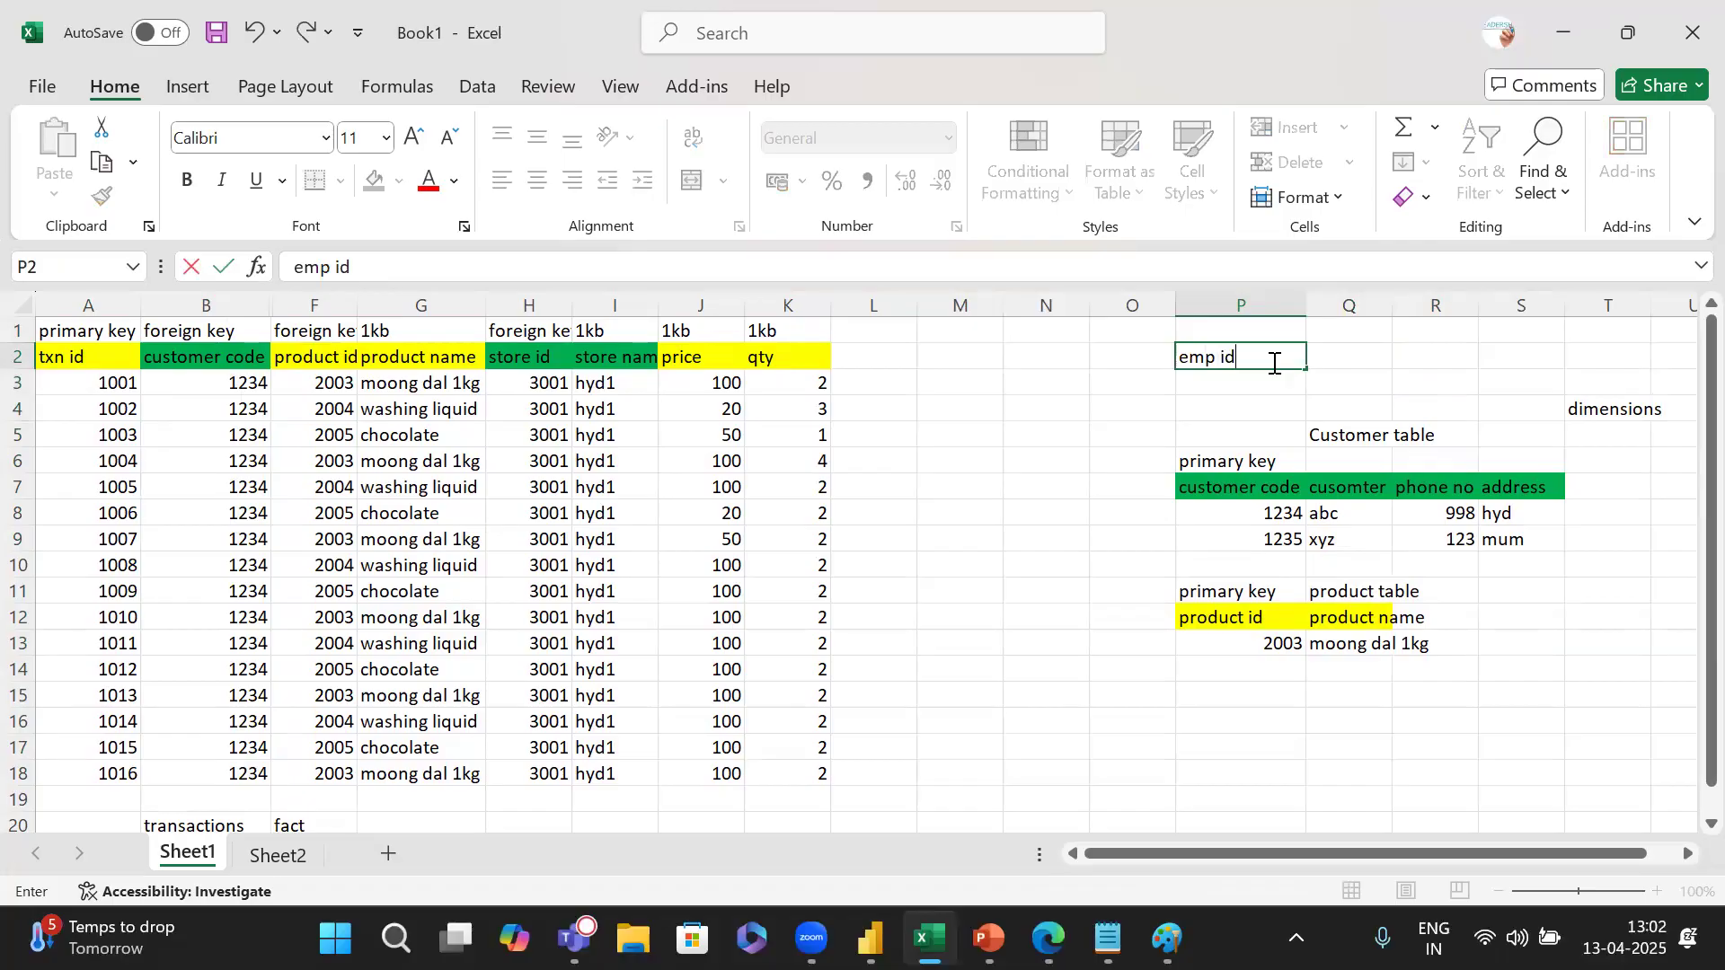
{"action": "left_click", "coordinate": [1348, 329]}
{"action": "type", "text": "emp ta"}
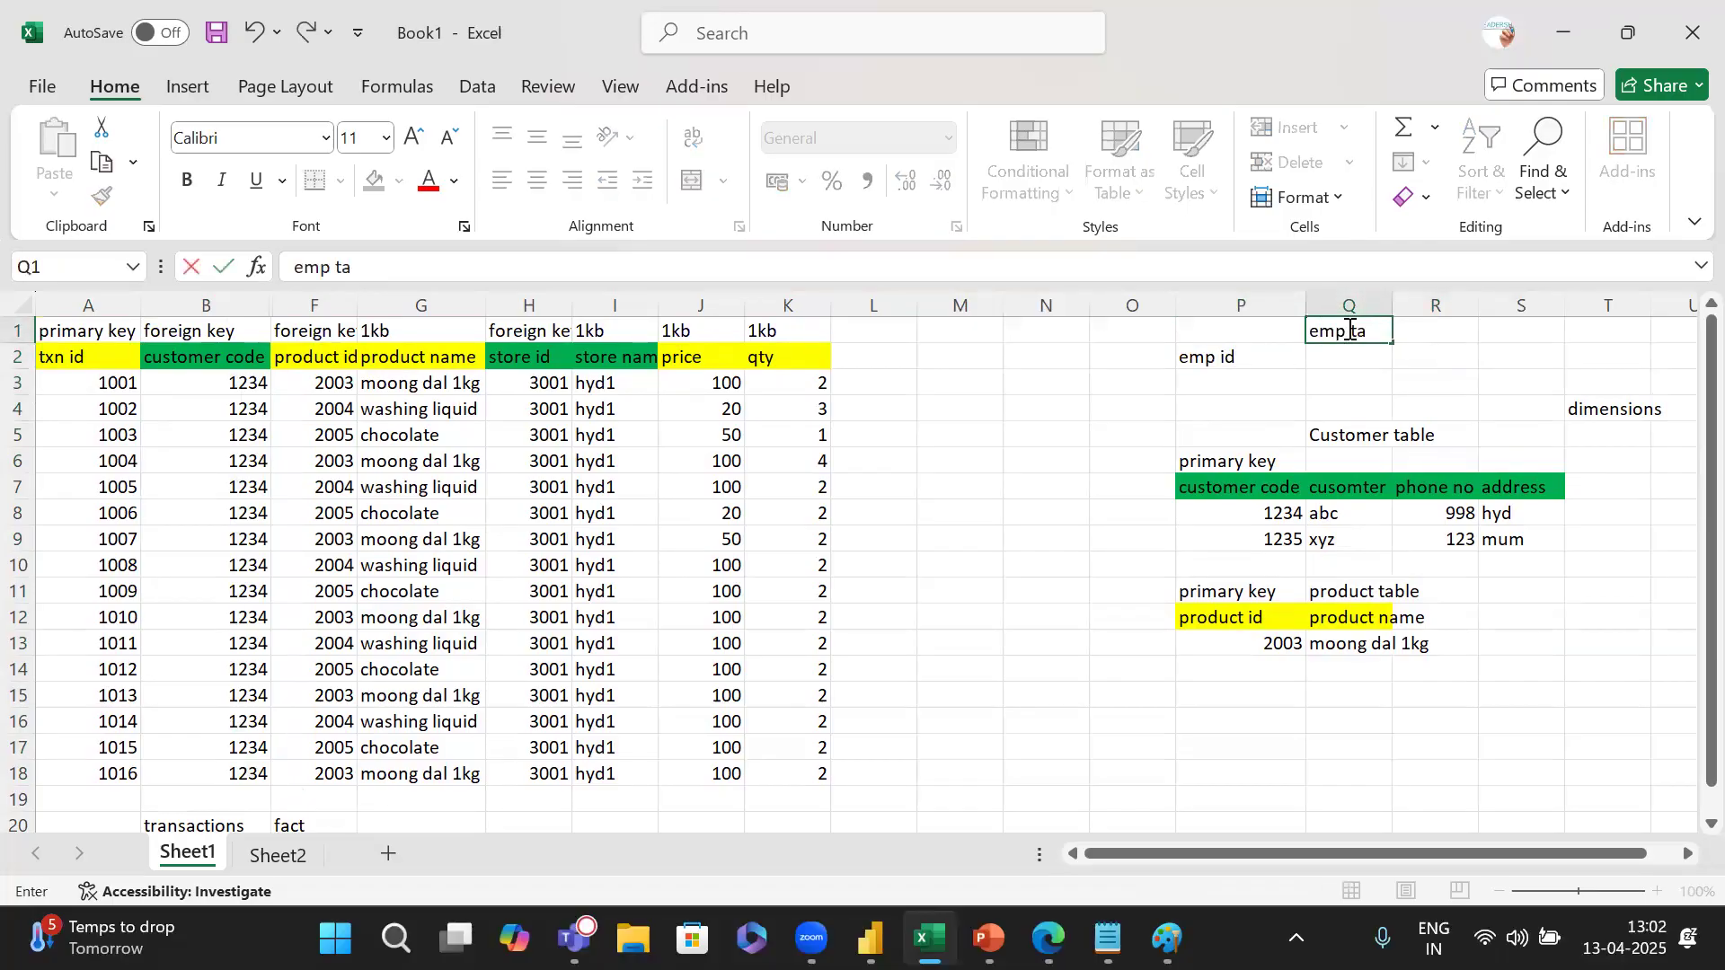
{"action": "type", "text": "ble"}
{"action": "left_click", "coordinate": [1296, 406]}
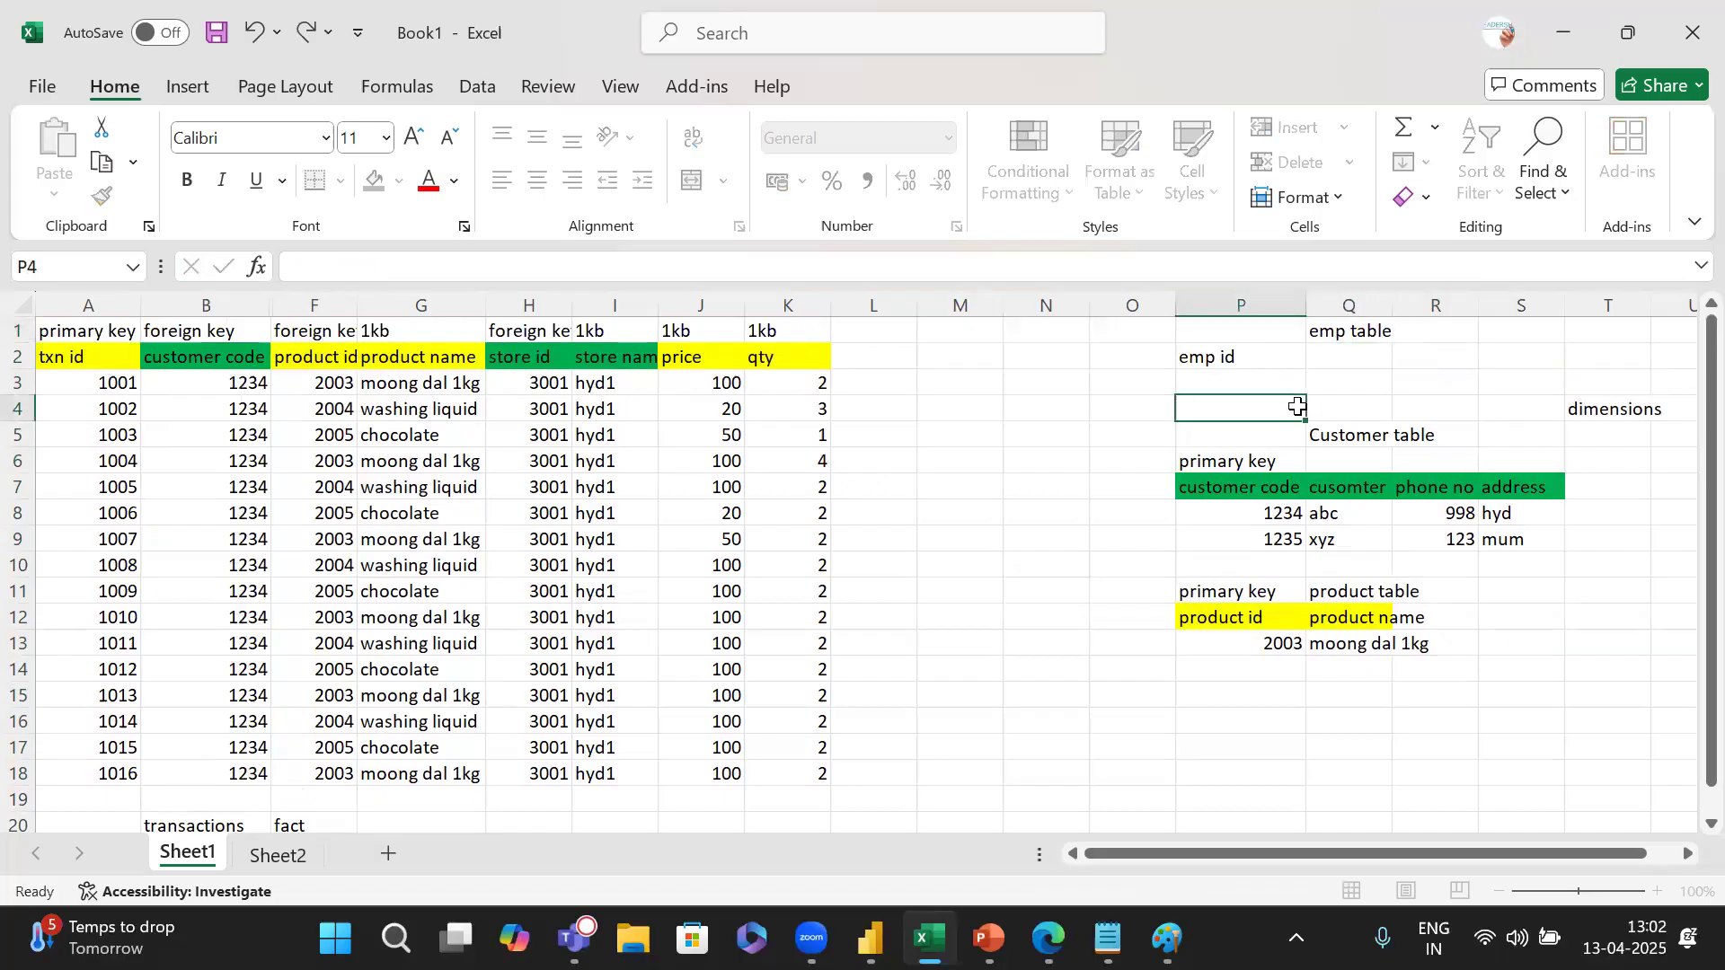
{"action": "left_click", "coordinate": [1243, 352]}
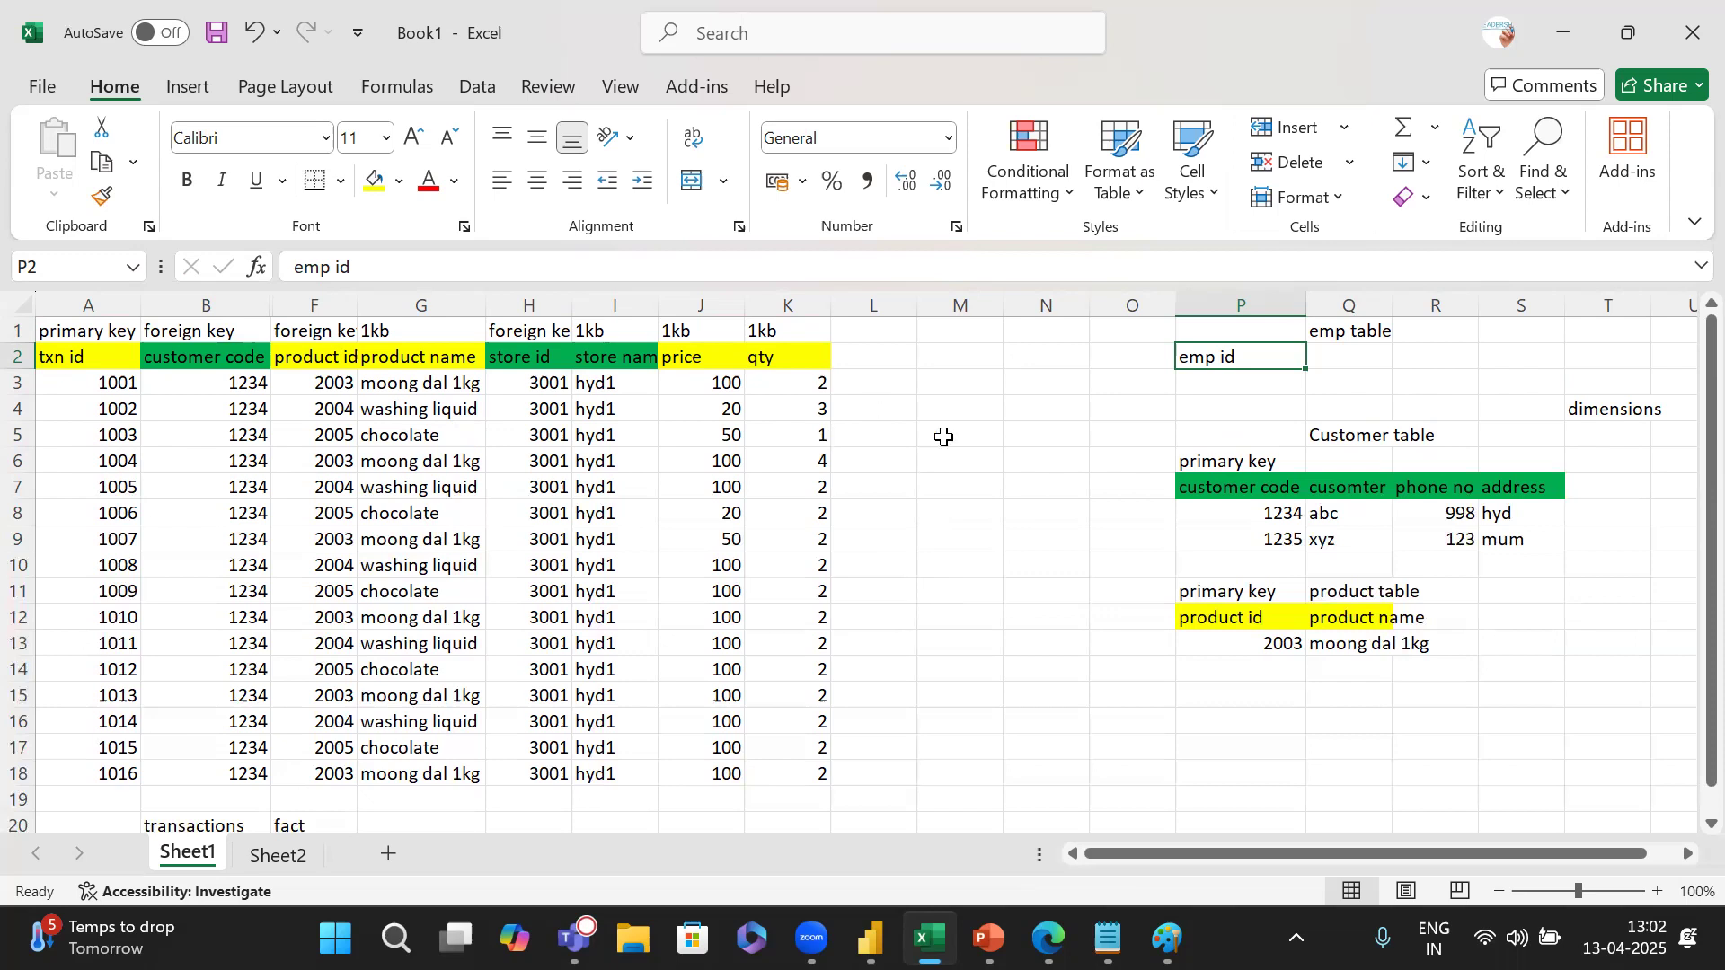
{"action": "left_click_drag", "start_coordinate": [1355, 334], "coordinate": [1214, 361]}
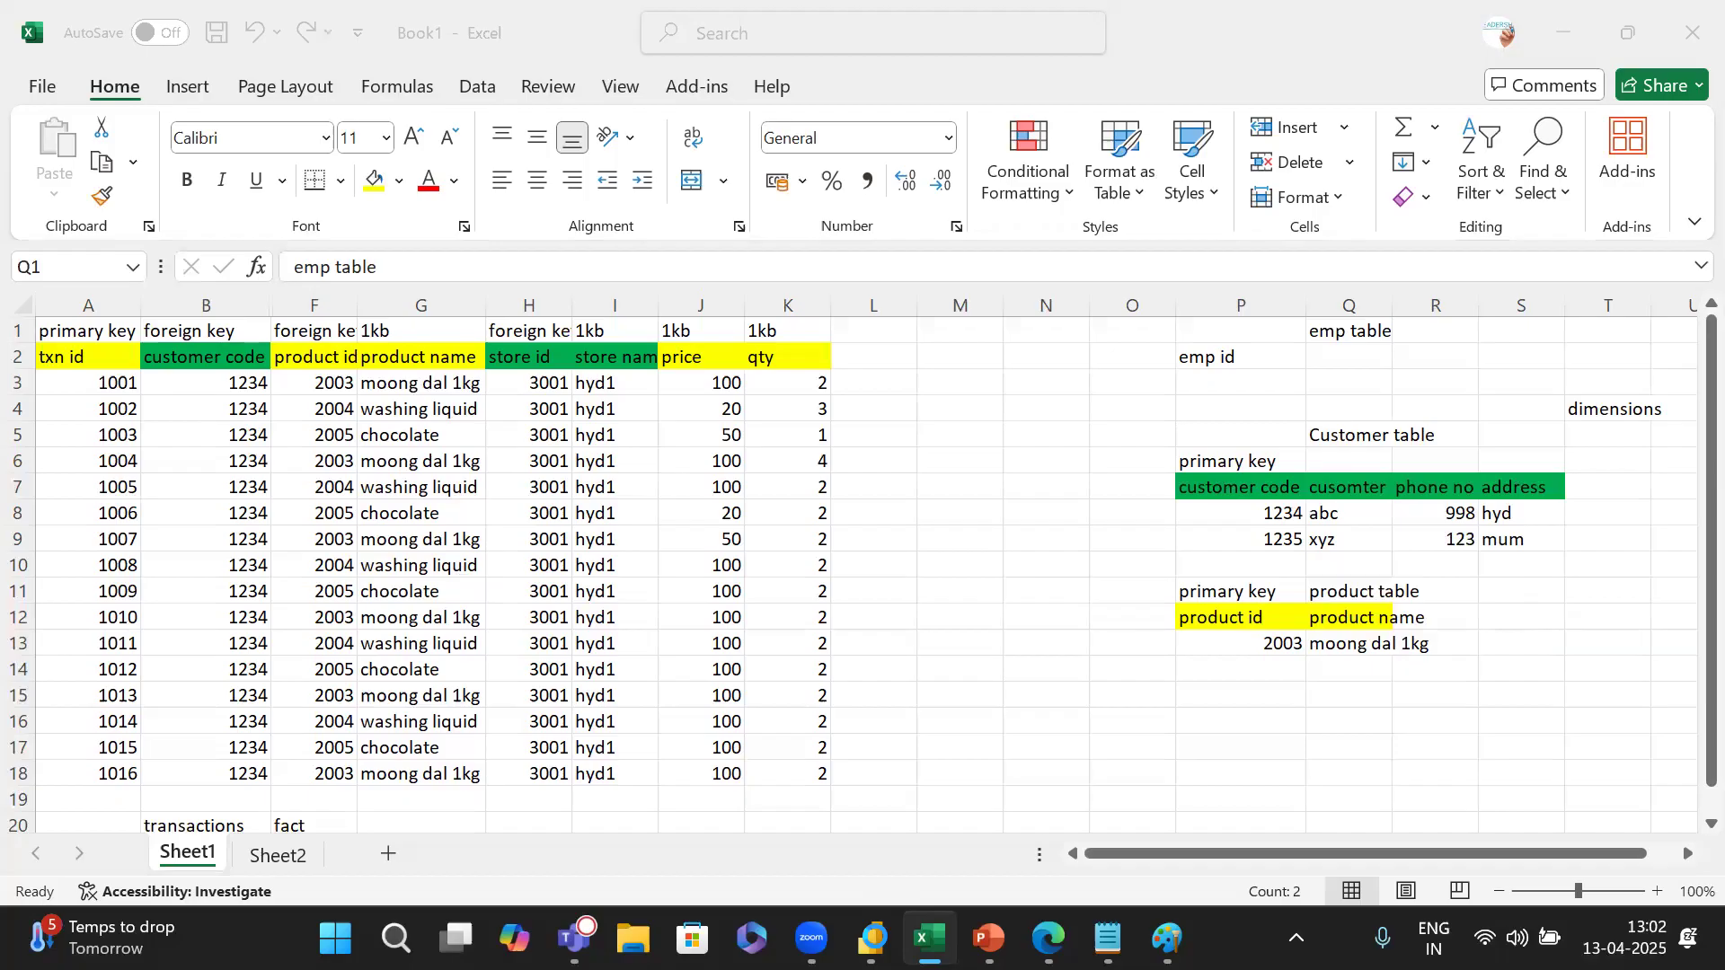
Switch to the untitled Power BI Desktop model and close the auto recovery prompt without removing the recovered files.
{"action": "left_click", "coordinate": [871, 939]}
{"action": "mouse_move", "coordinate": [870, 939]}
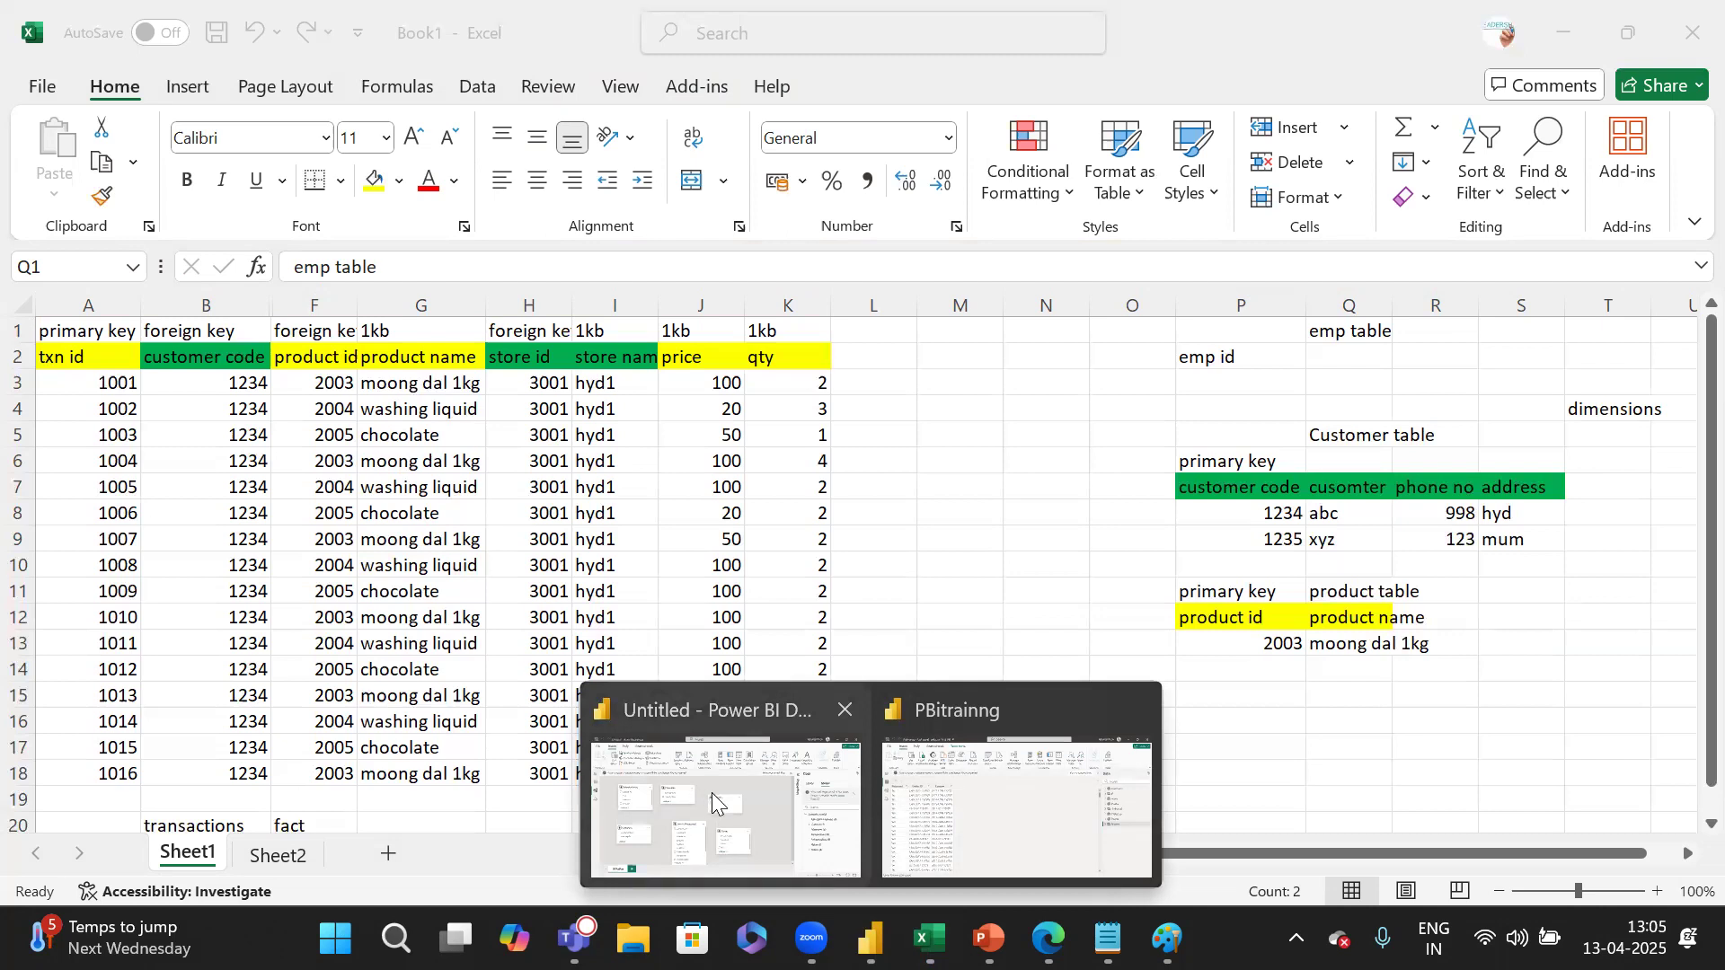
{"action": "left_click", "coordinate": [802, 771]}
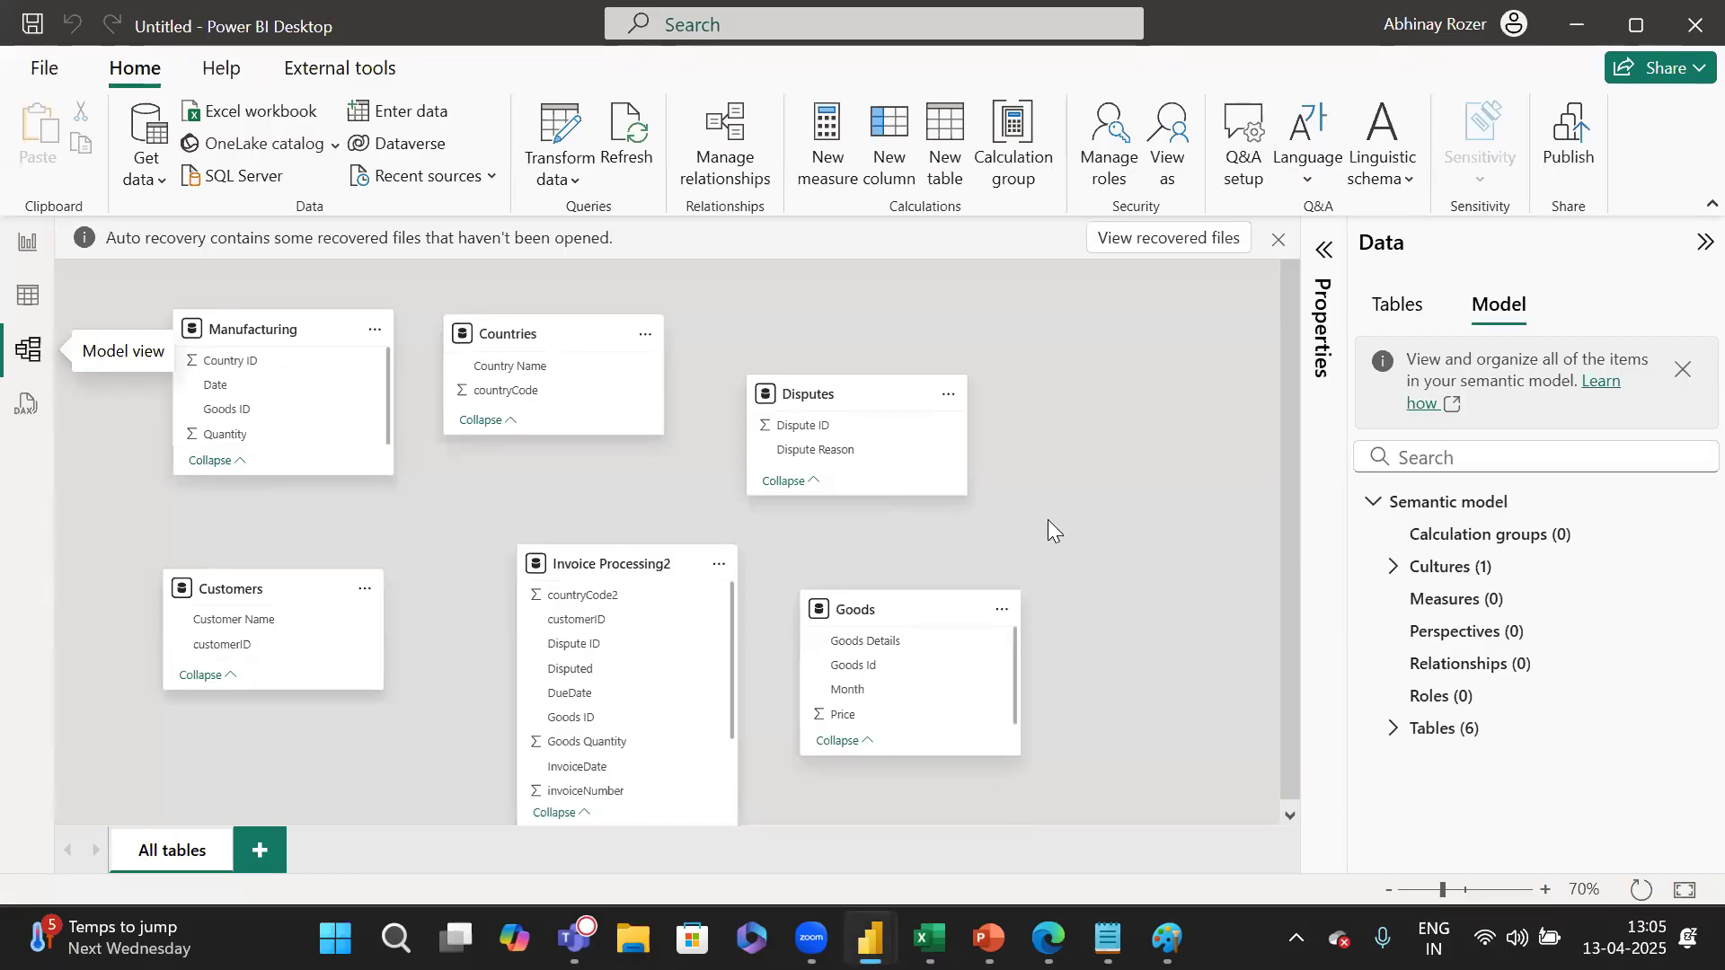
{"action": "left_click", "coordinate": [1278, 240]}
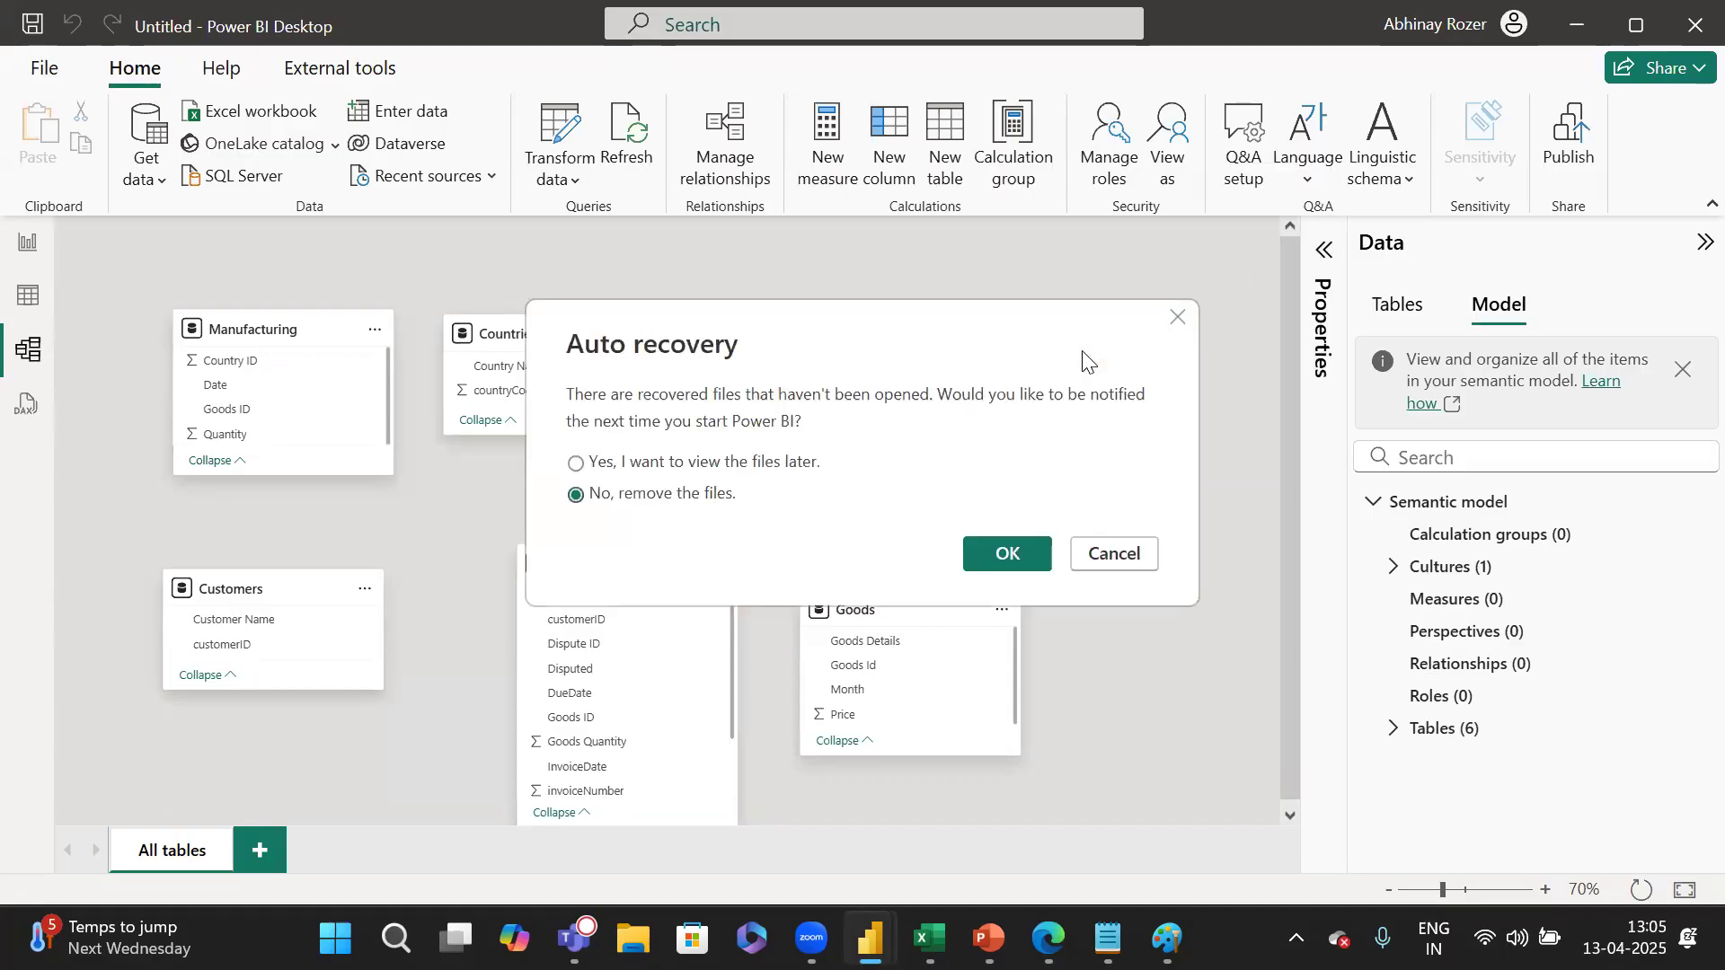
{"action": "left_click", "coordinate": [1177, 317]}
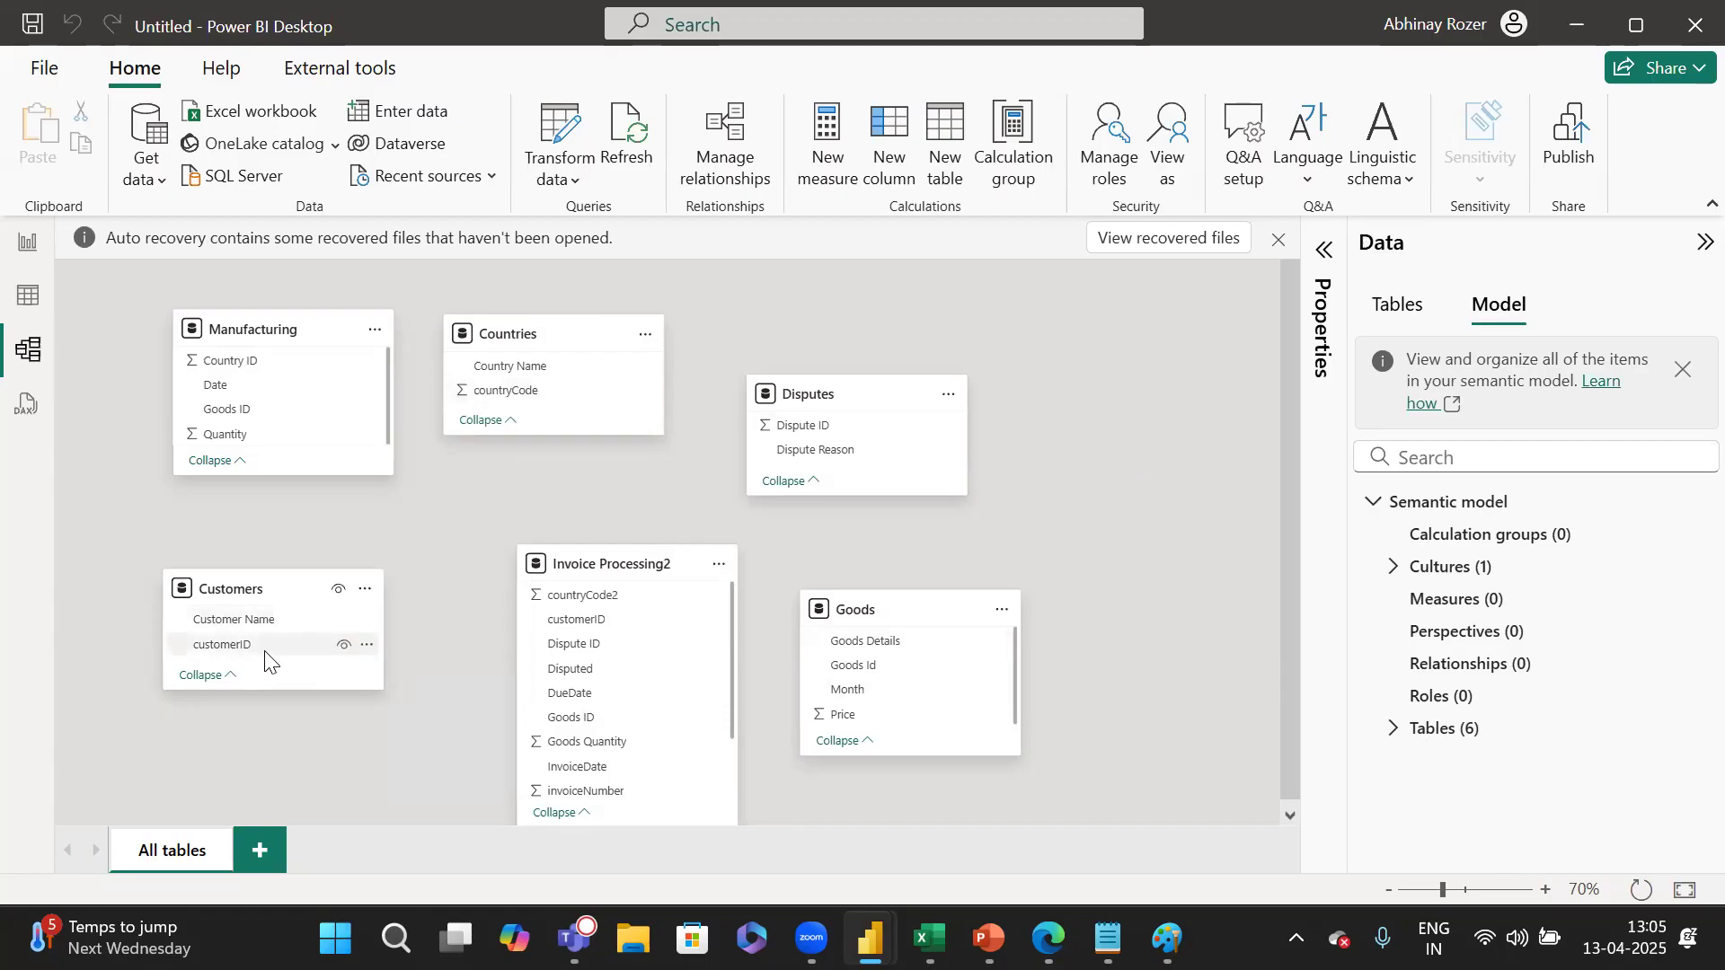
Create an active one-to-many relationship from Customers customerID to Invoice Processing2 customerID with single cross-filter direction.
{"action": "left_click_drag", "start_coordinate": [244, 658], "coordinate": [588, 620]}
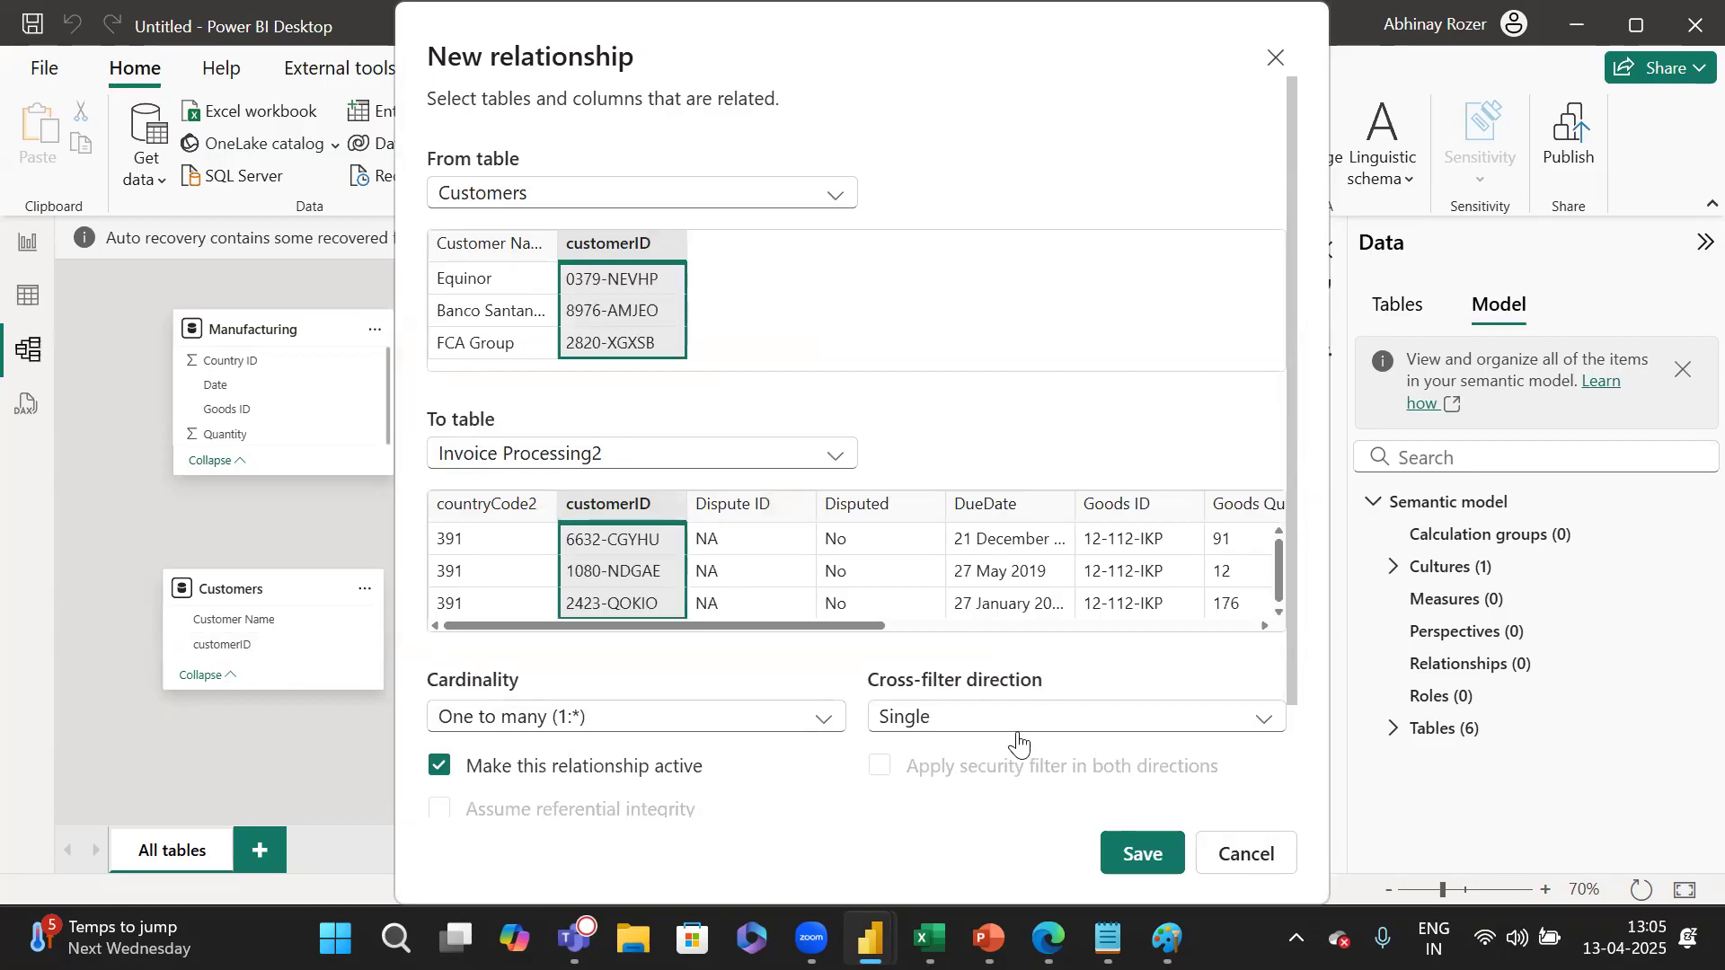
{"action": "left_click", "coordinate": [1157, 851]}
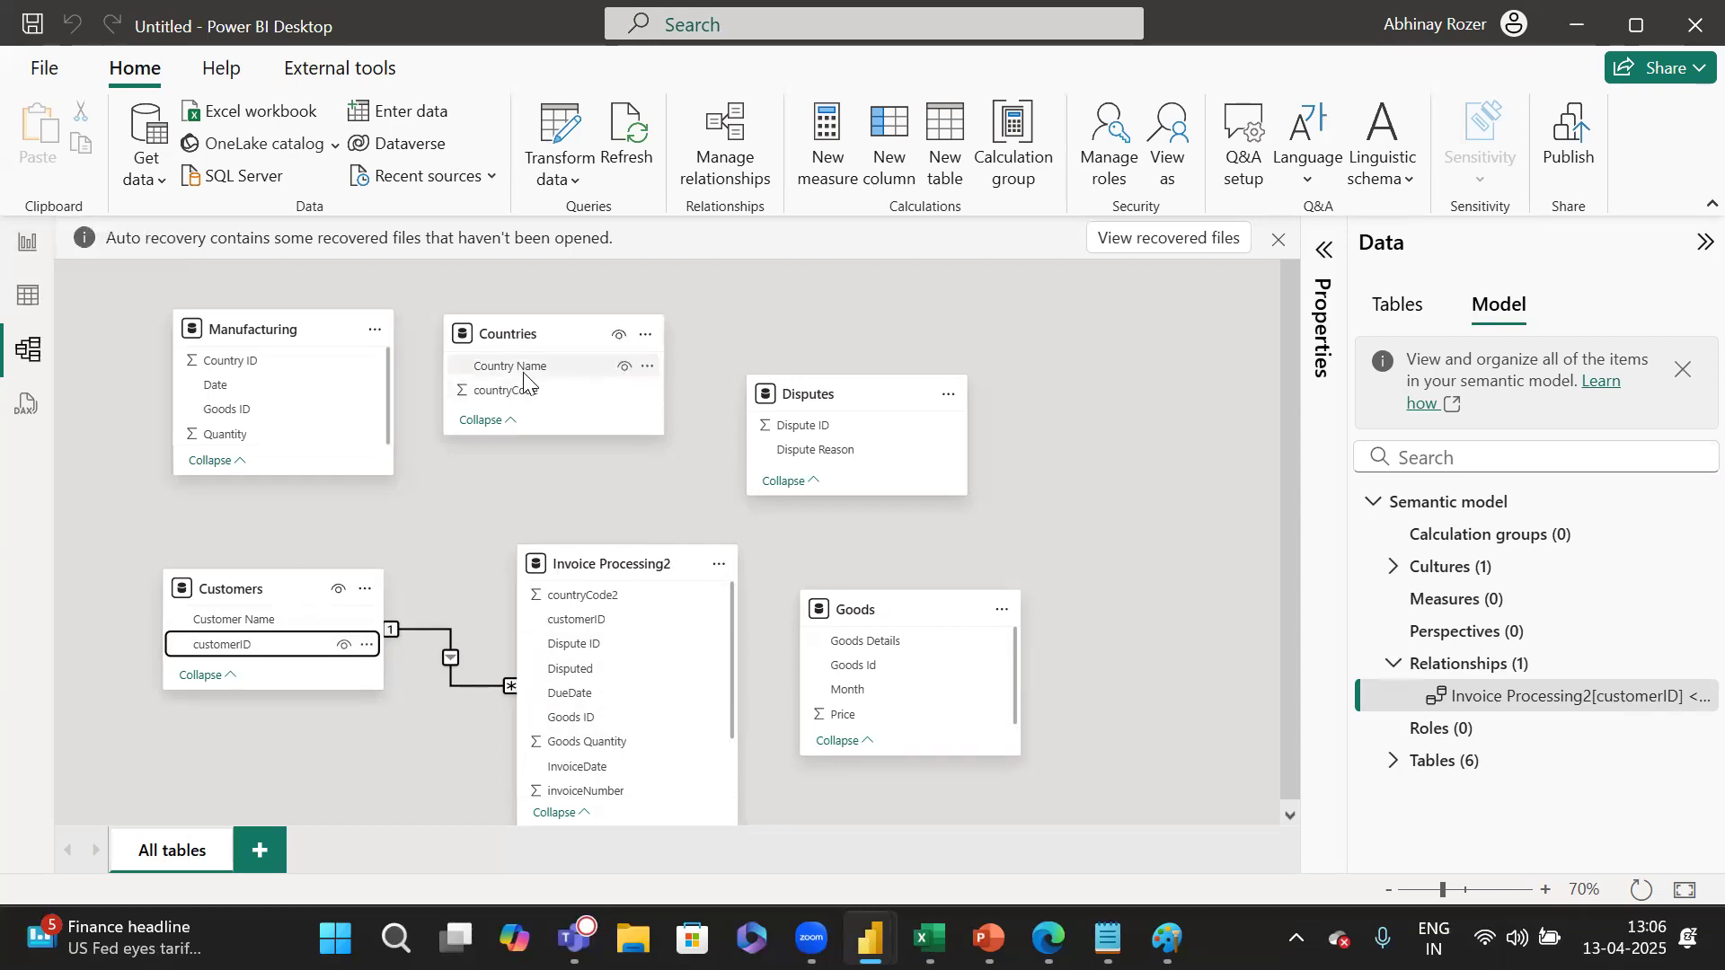
Create an active one-to-many relationship from Countries countryCode to Invoice Processing2 countryCode2 with single cross-filter direction.
{"action": "left_click_drag", "start_coordinate": [512, 393], "coordinate": [616, 599]}
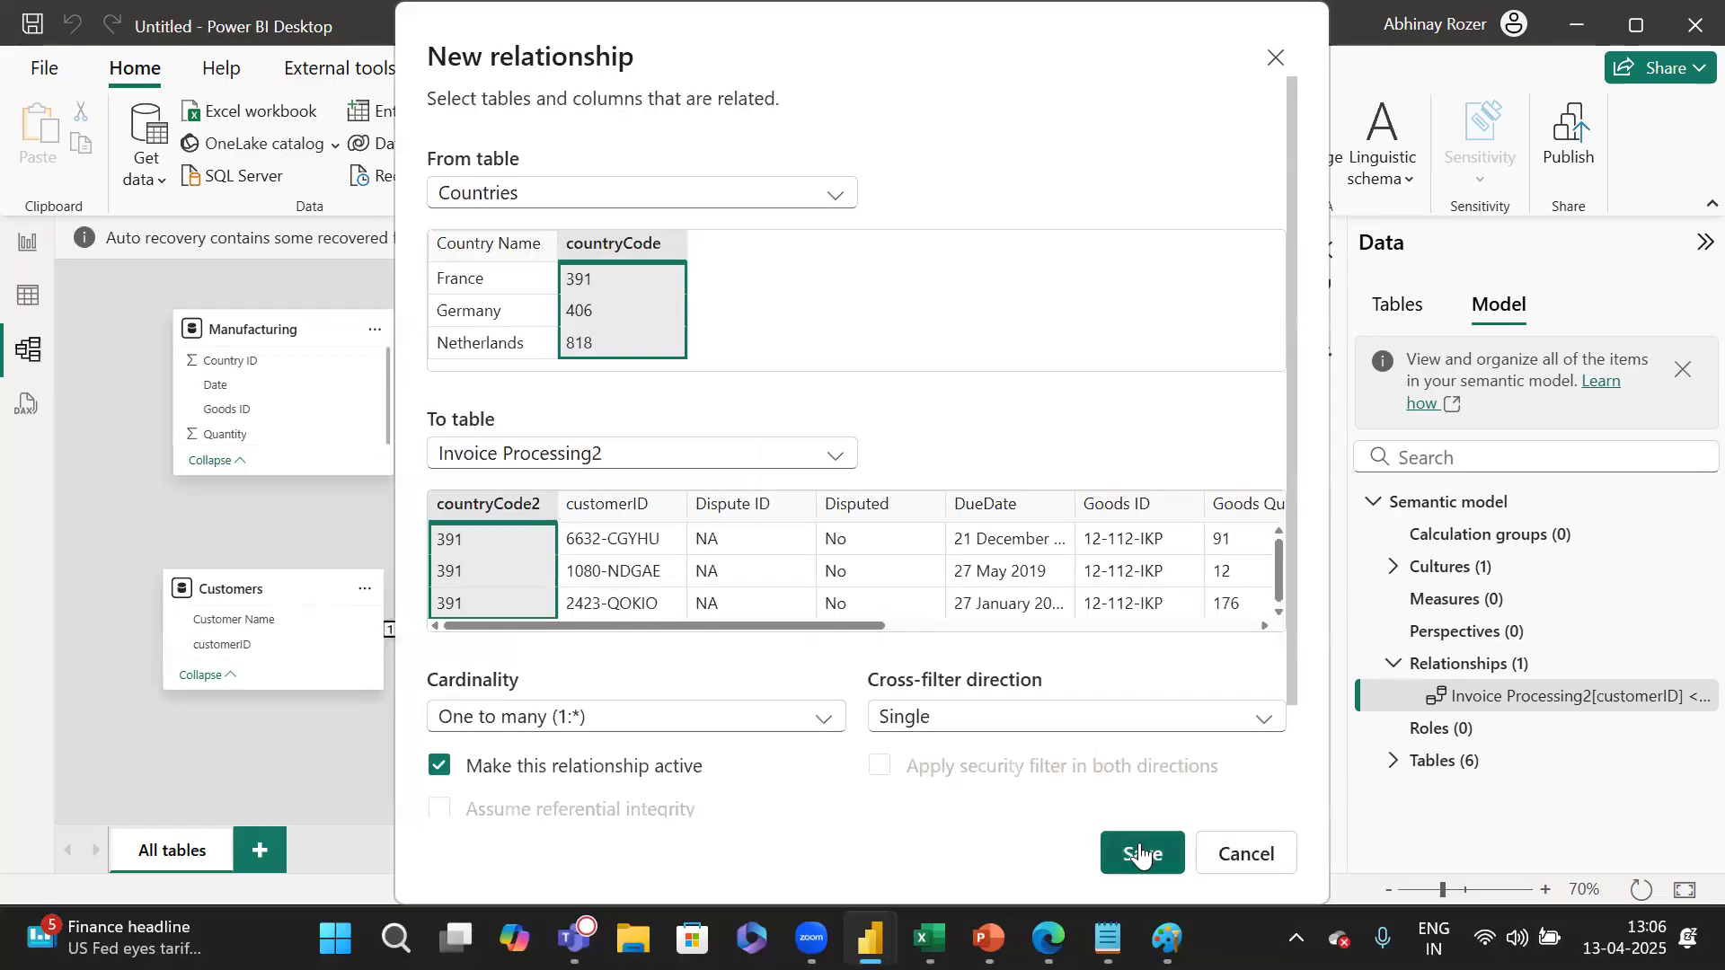
{"action": "left_click", "coordinate": [1140, 854]}
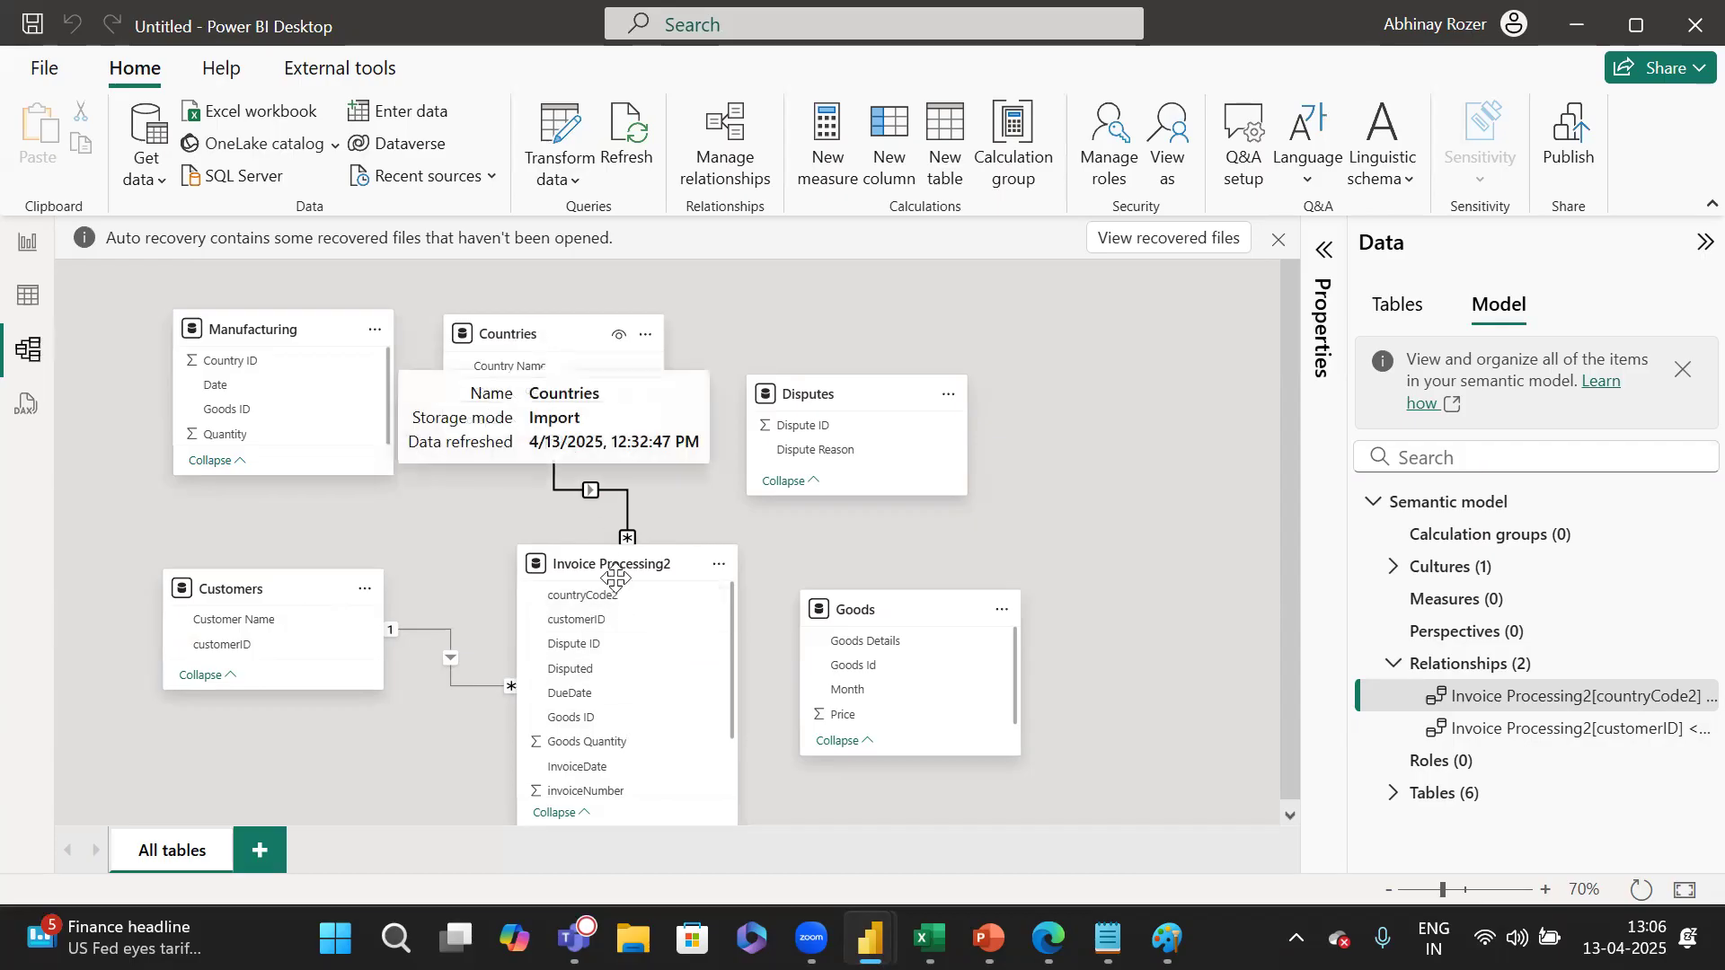
Reposition the goods quantity by country chart higher on the report page and compare it with the relationships in the model.
{"action": "left_click", "coordinate": [25, 248]}
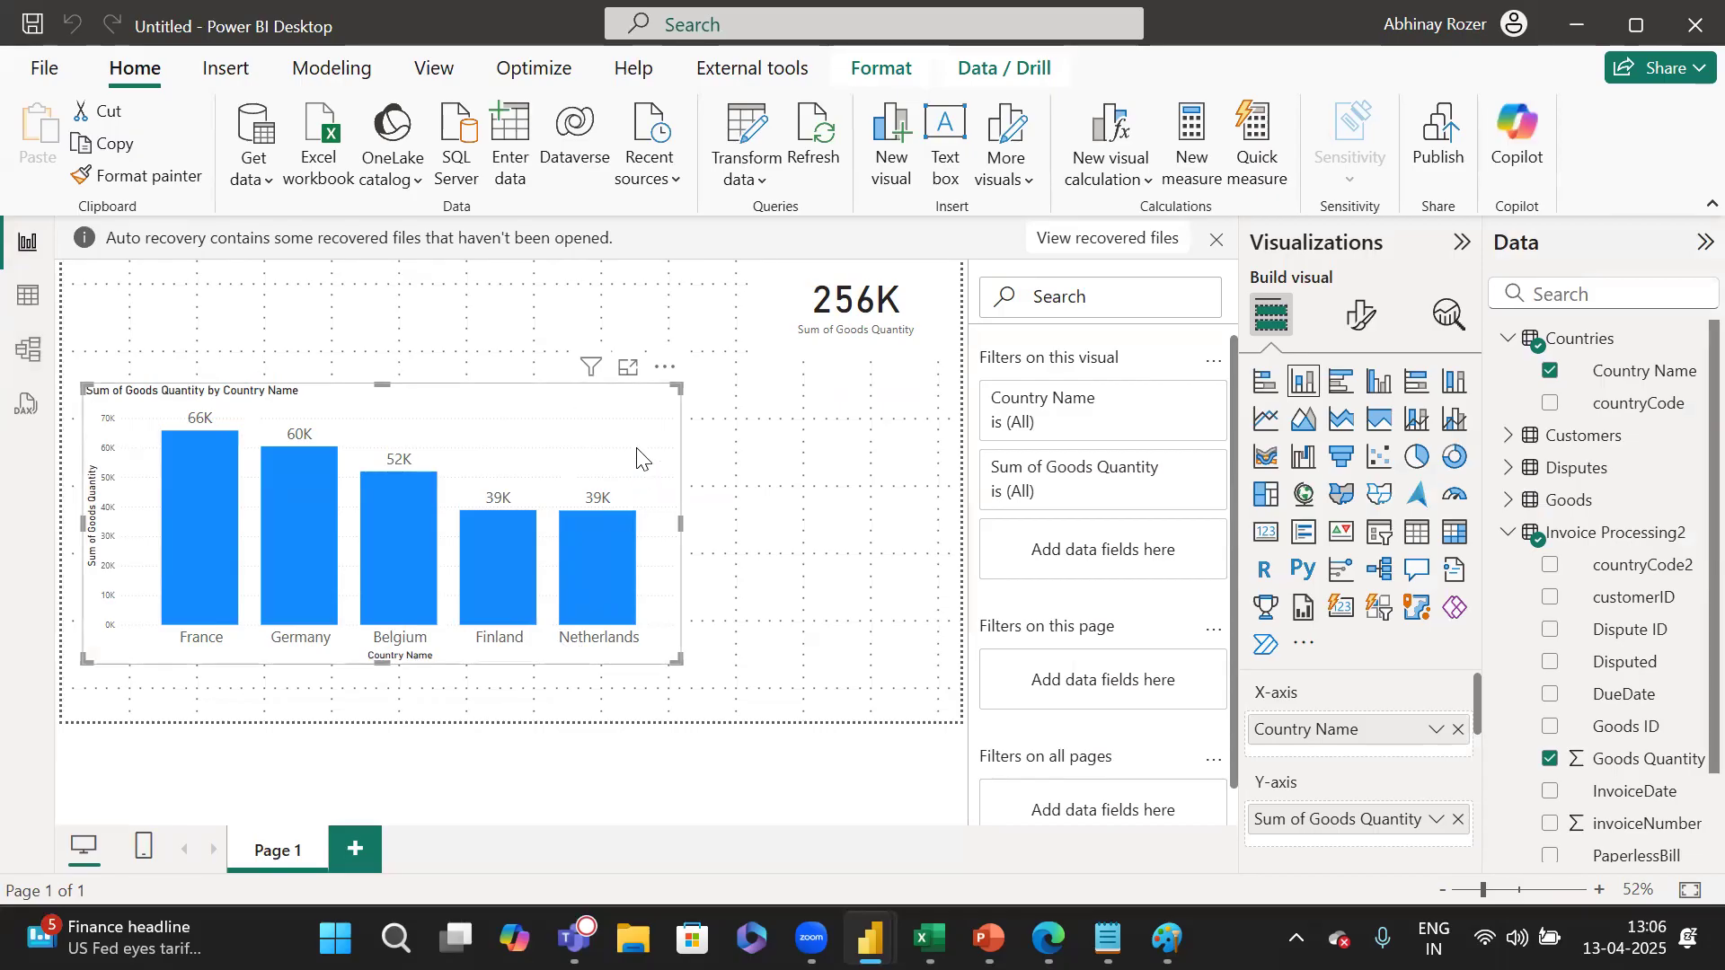
{"action": "mouse_move", "coordinate": [638, 458]}
{"action": "left_mouse_down"}
{"action": "mouse_move", "coordinate": [709, 450]}
{"action": "mouse_move", "coordinate": [670, 461]}
{"action": "left_mouse_up"}
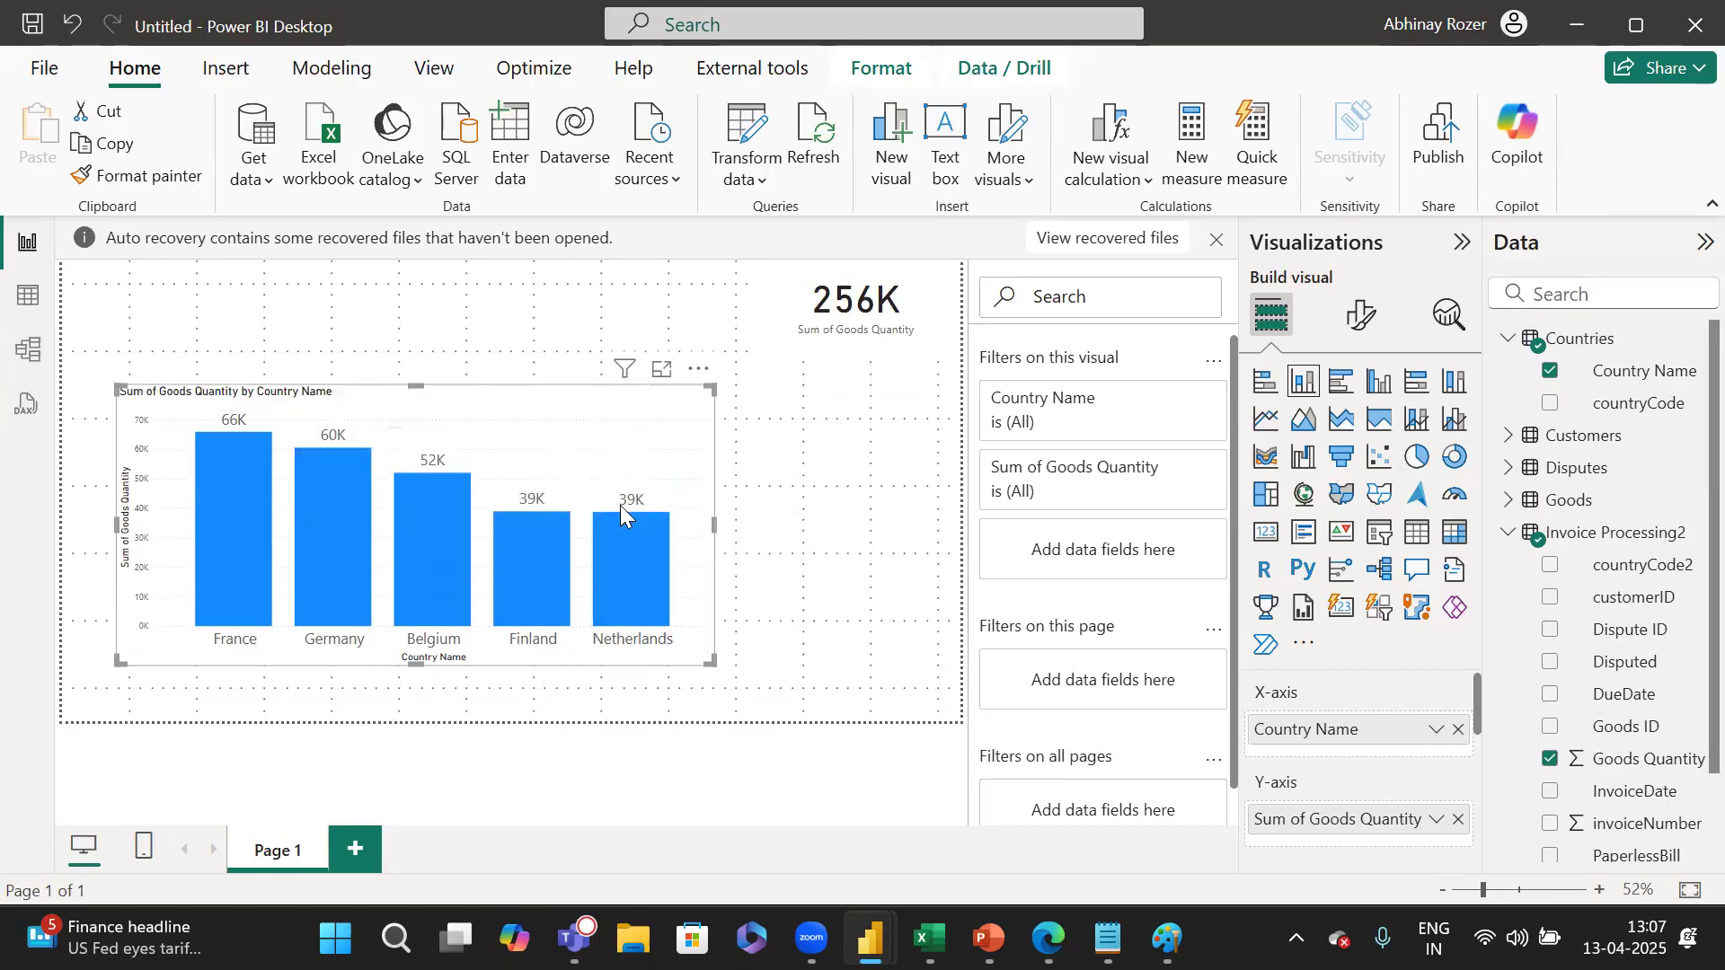
{"action": "left_click", "coordinate": [27, 349]}
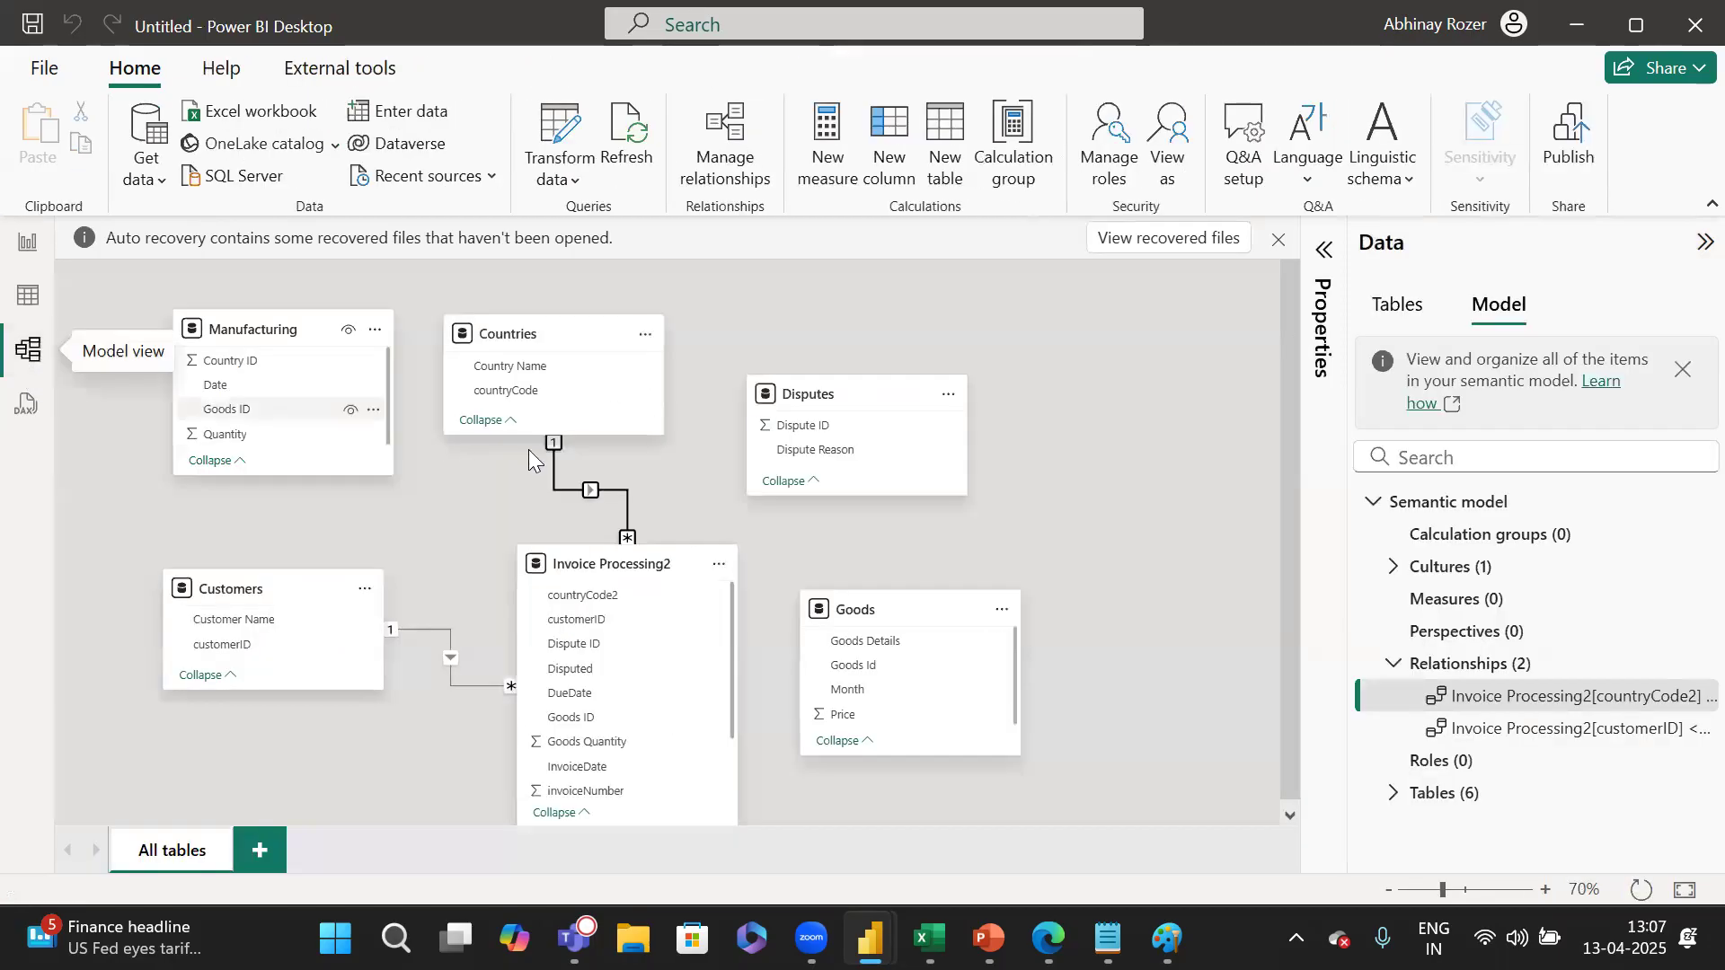
{"action": "left_click", "coordinate": [27, 244]}
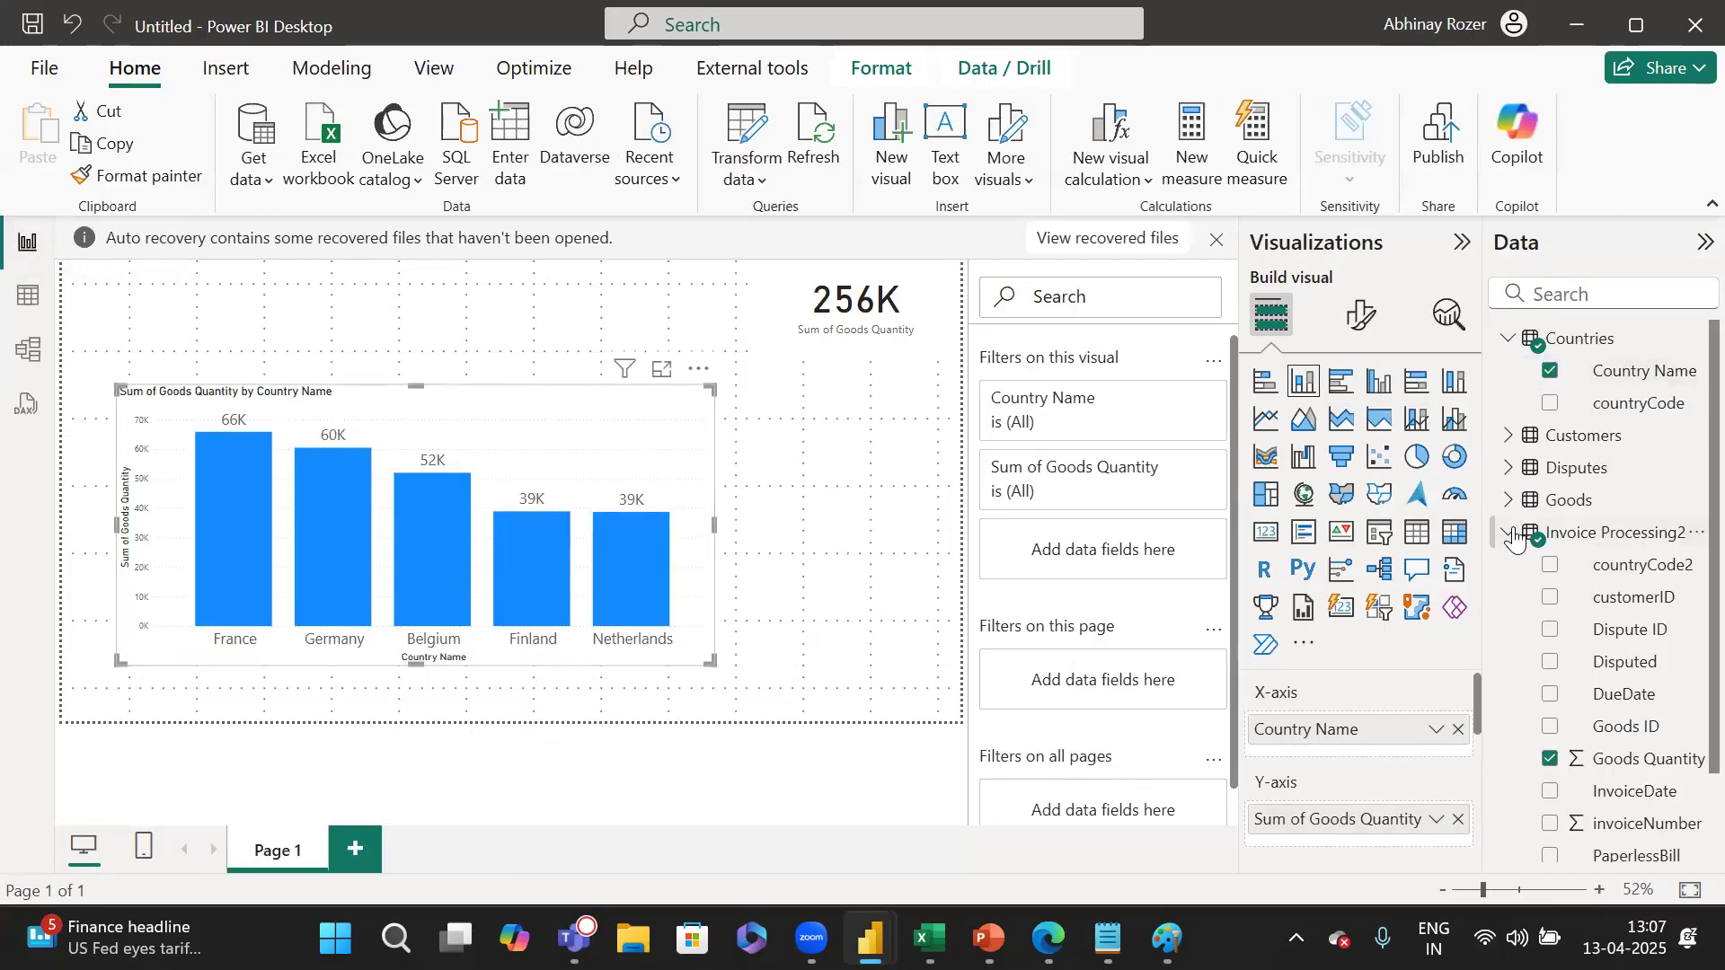
{"action": "left_click", "coordinate": [27, 349]}
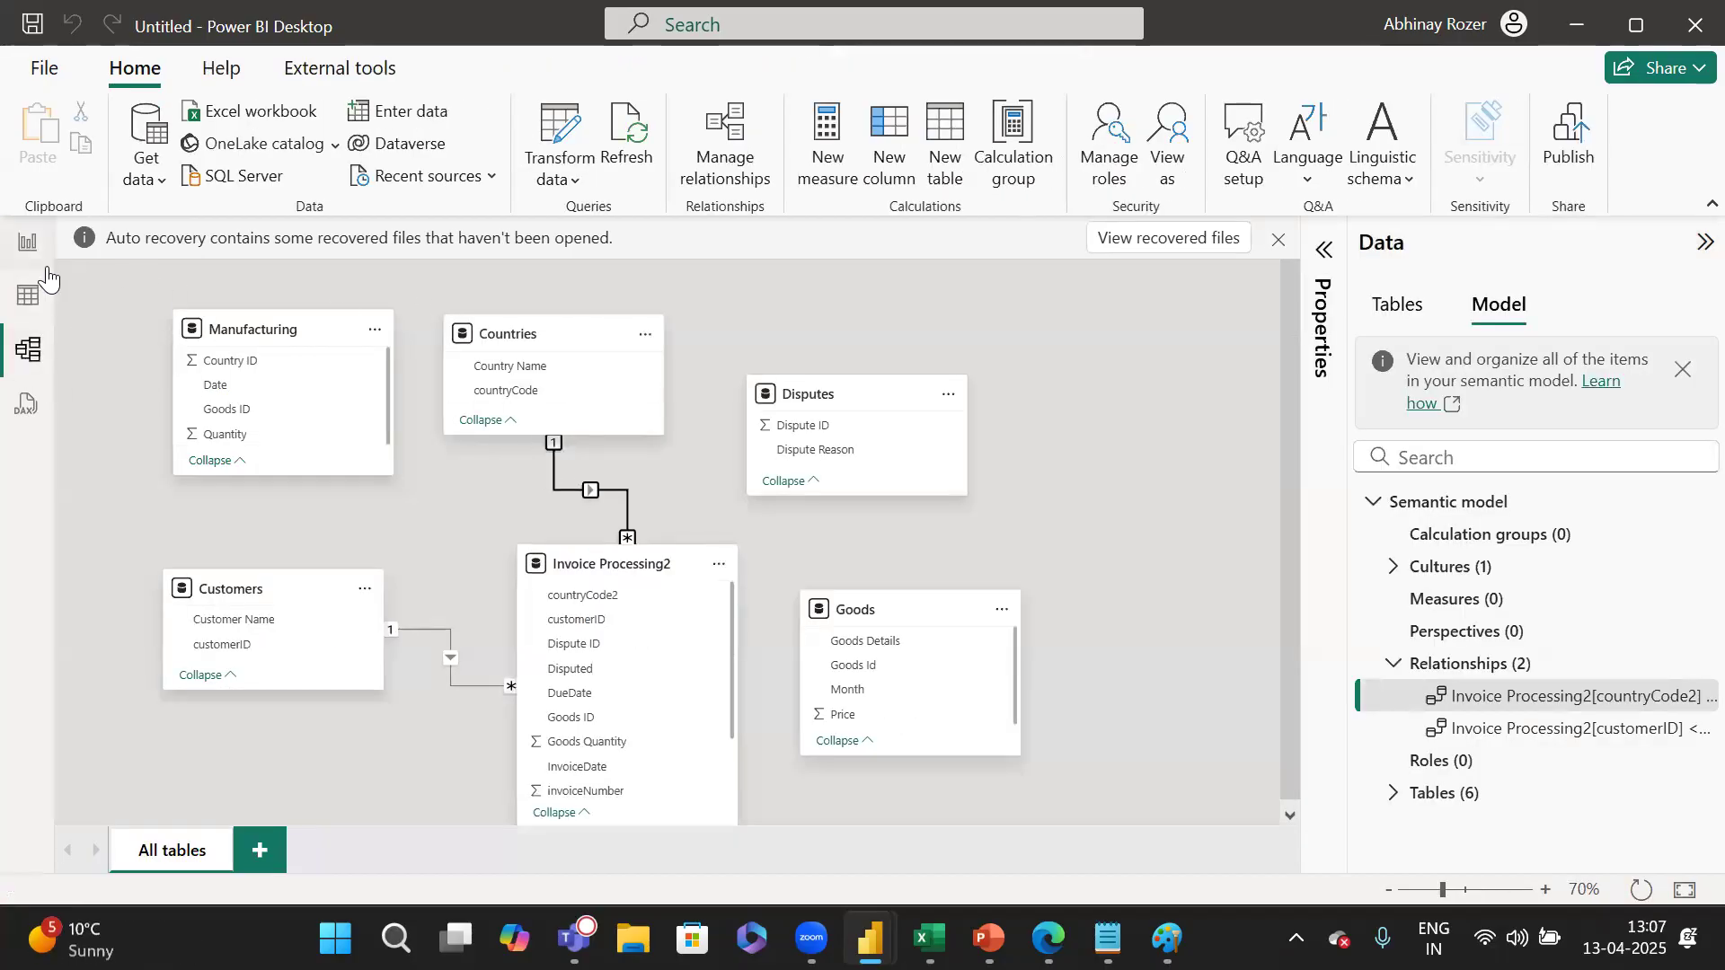
{"action": "left_click", "coordinate": [27, 242]}
{"action": "left_click_drag", "start_coordinate": [559, 442], "coordinate": [556, 389]}
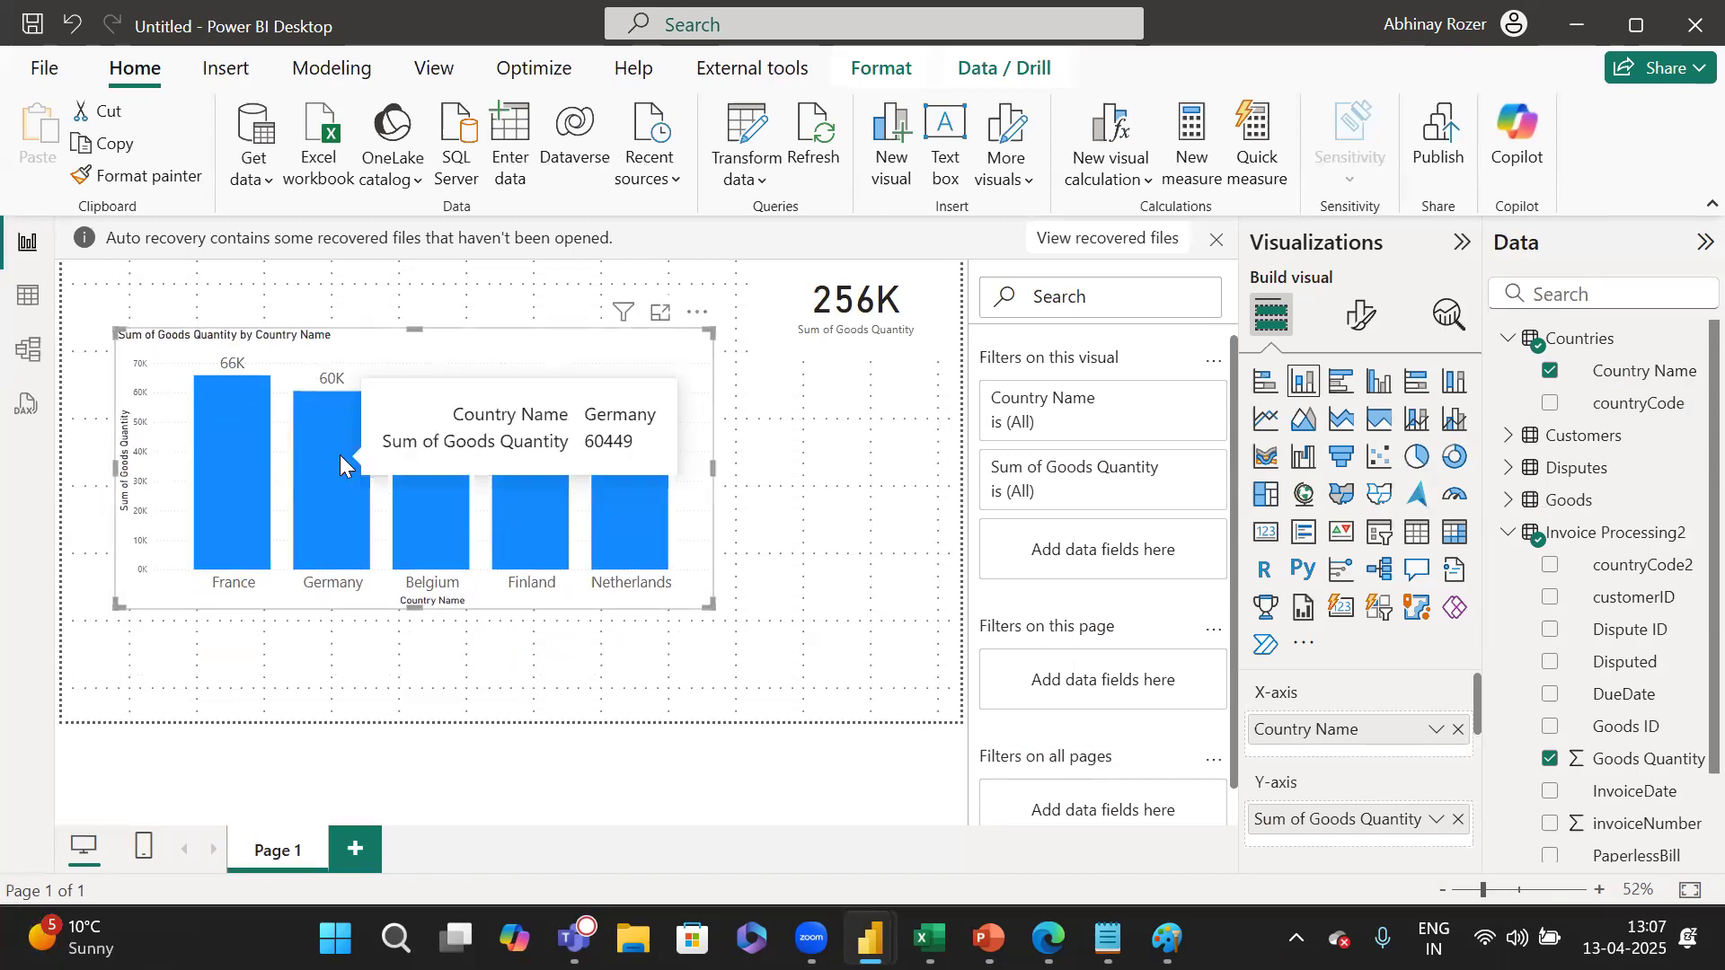
{"action": "left_click", "coordinate": [25, 348]}
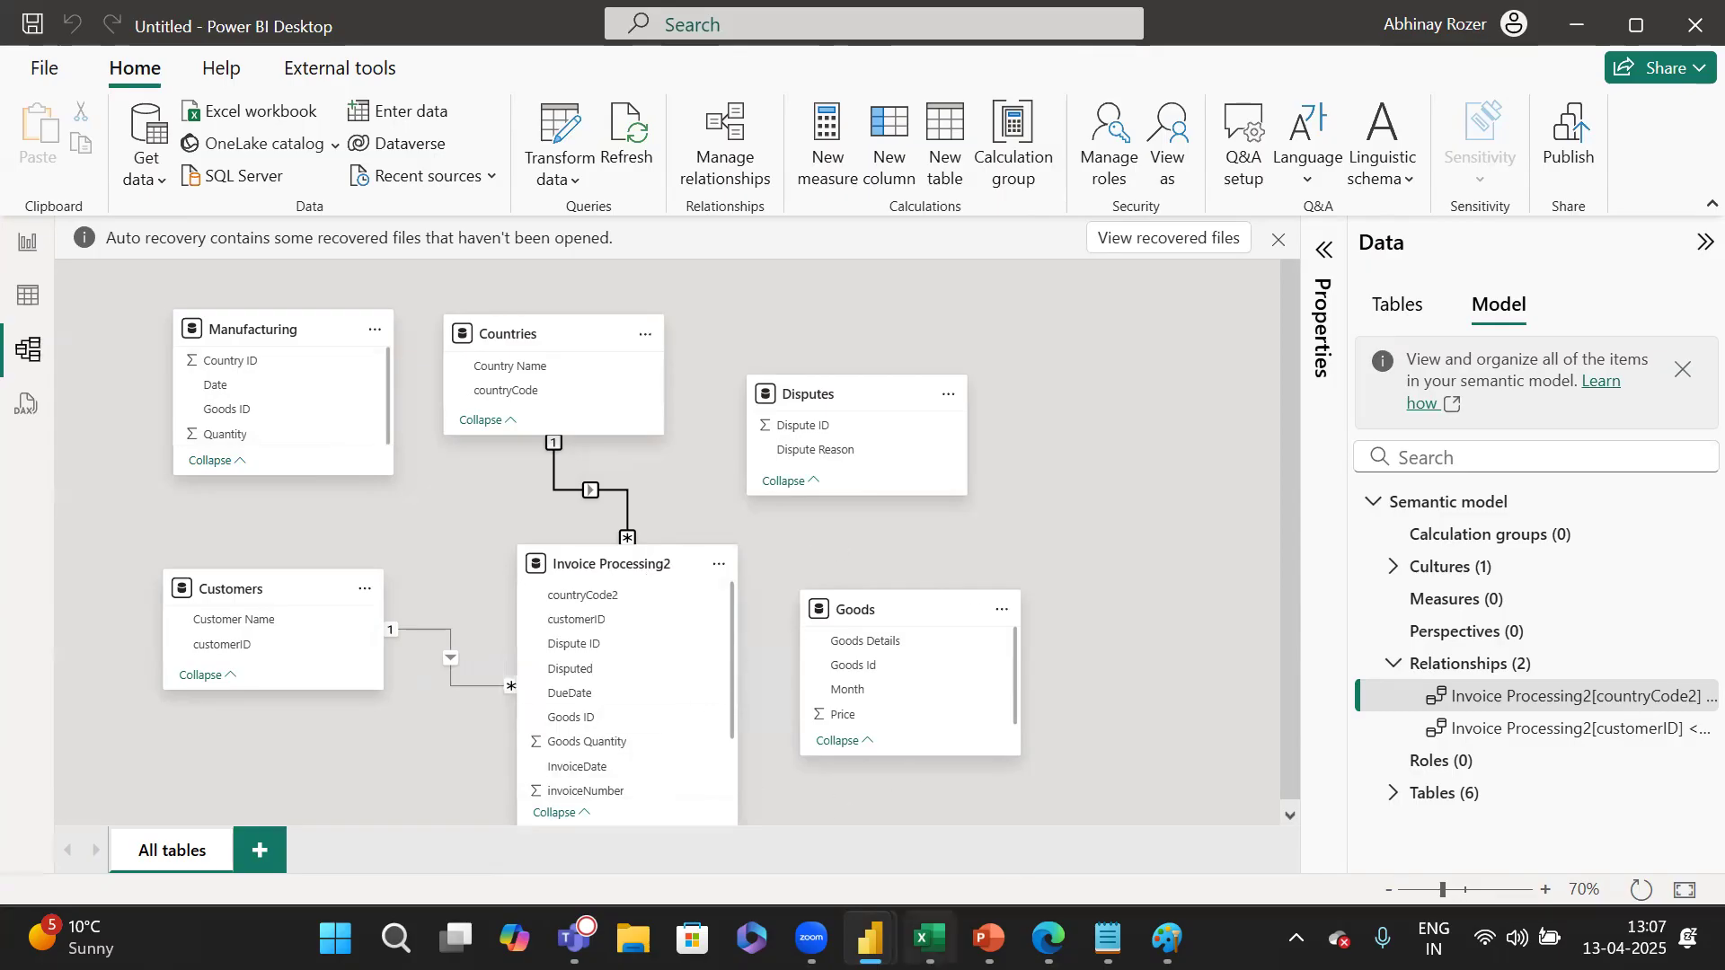
Switch to PowerPoint to highlight "Relationships" under Modelling on the life cycle slide, and return to the untitled Power BI Desktop model.
{"action": "mouse_move", "coordinate": [930, 939]}
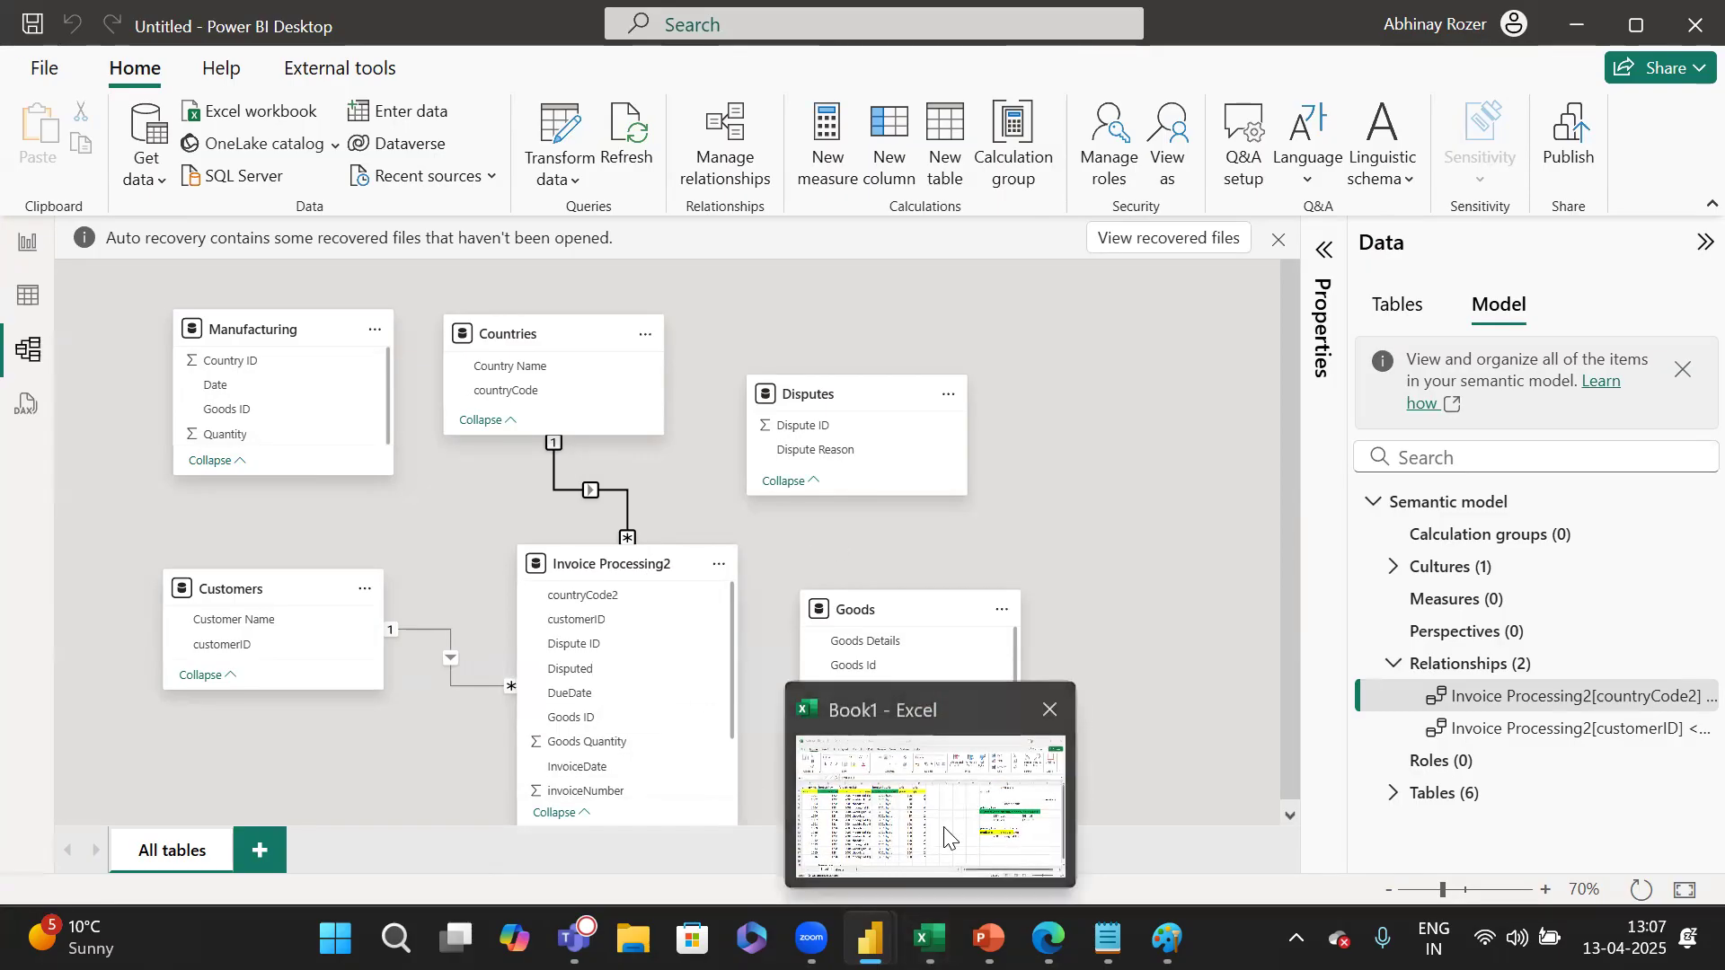
{"action": "left_click", "coordinate": [988, 937]}
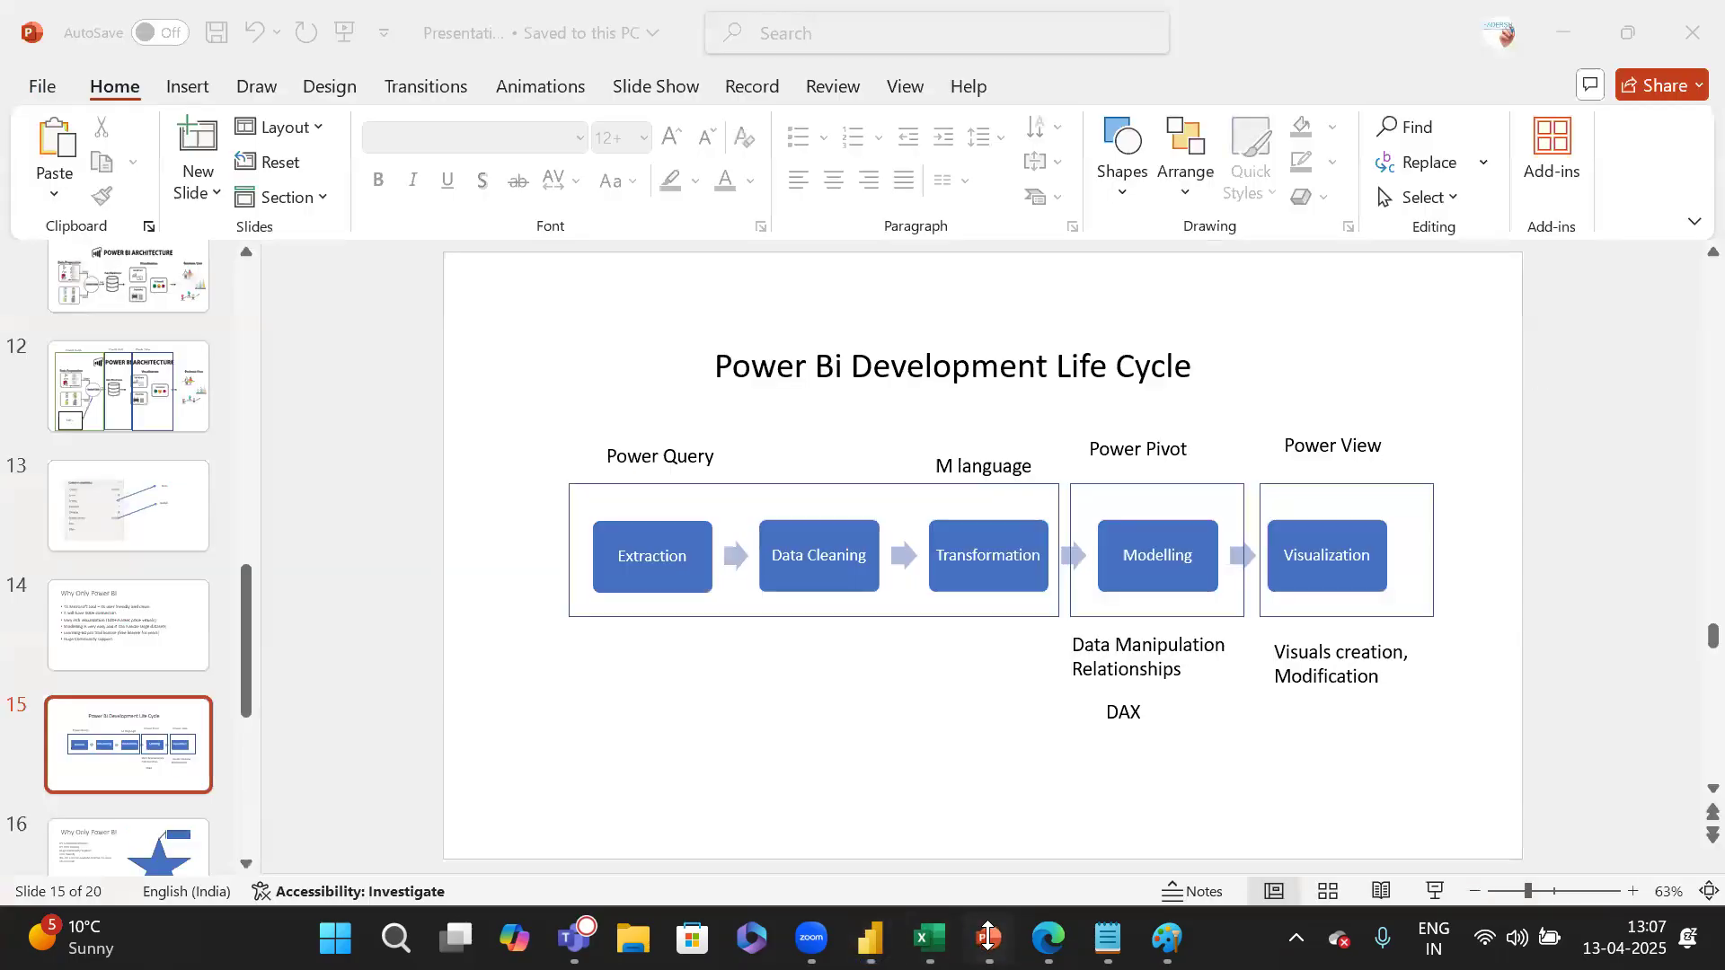
{"action": "left_click_drag", "start_coordinate": [1186, 672], "coordinate": [1069, 675]}
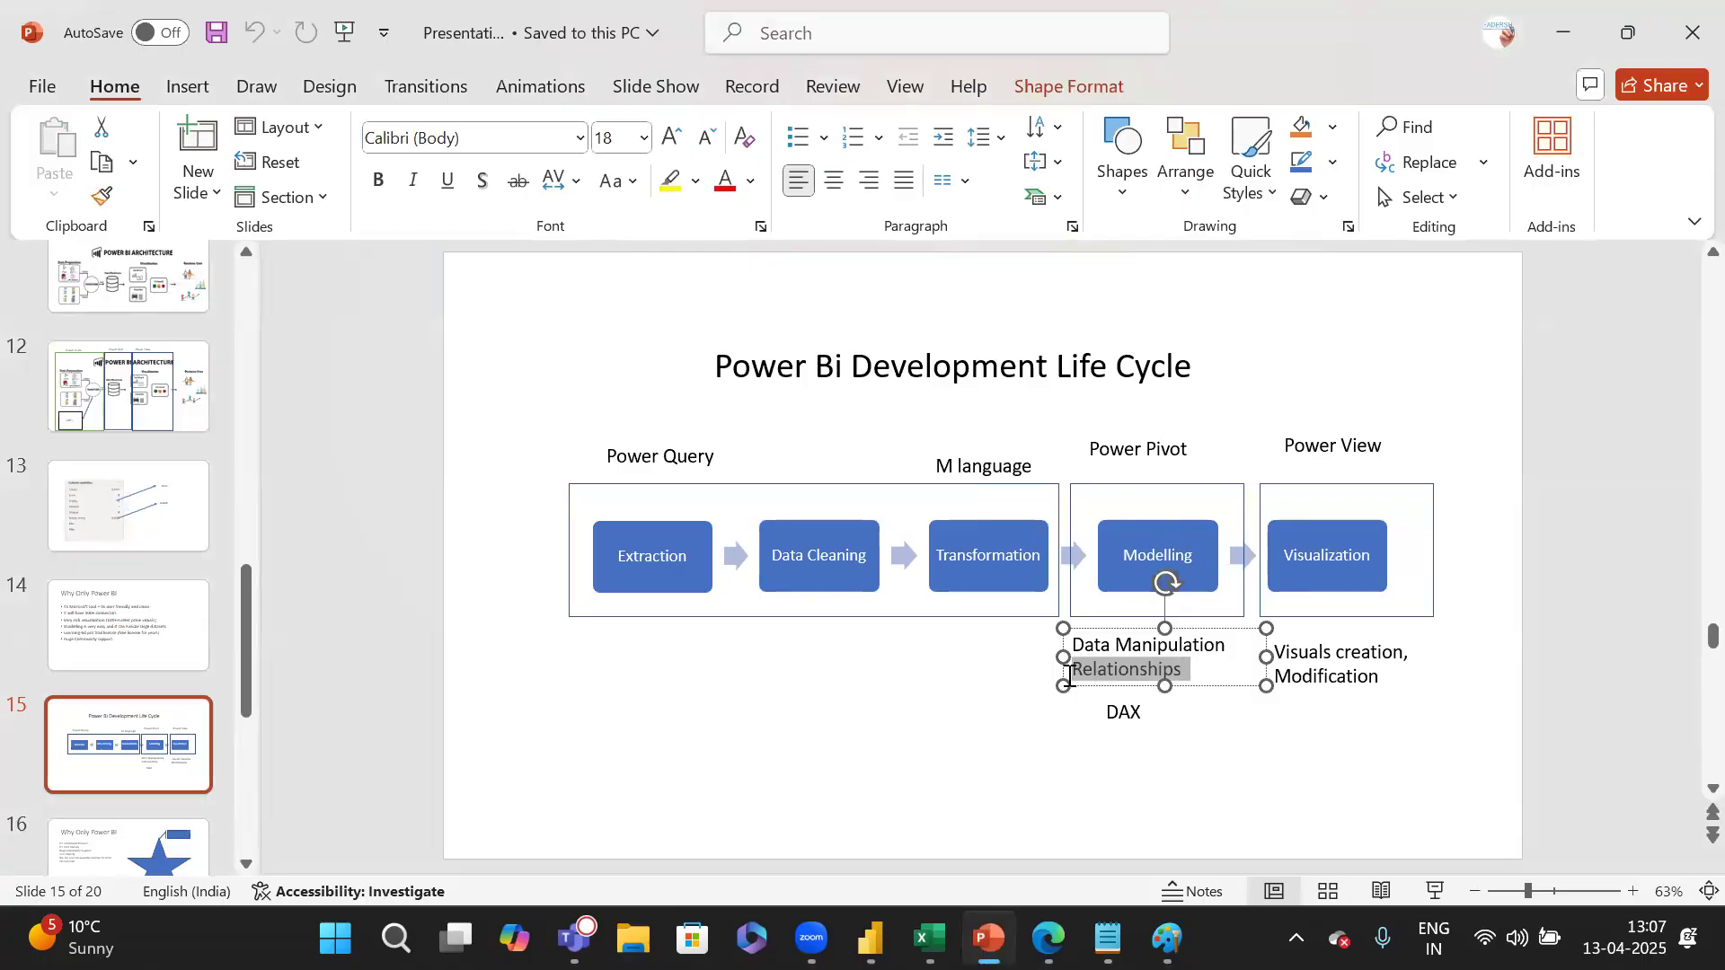
{"action": "mouse_move", "coordinate": [869, 939]}
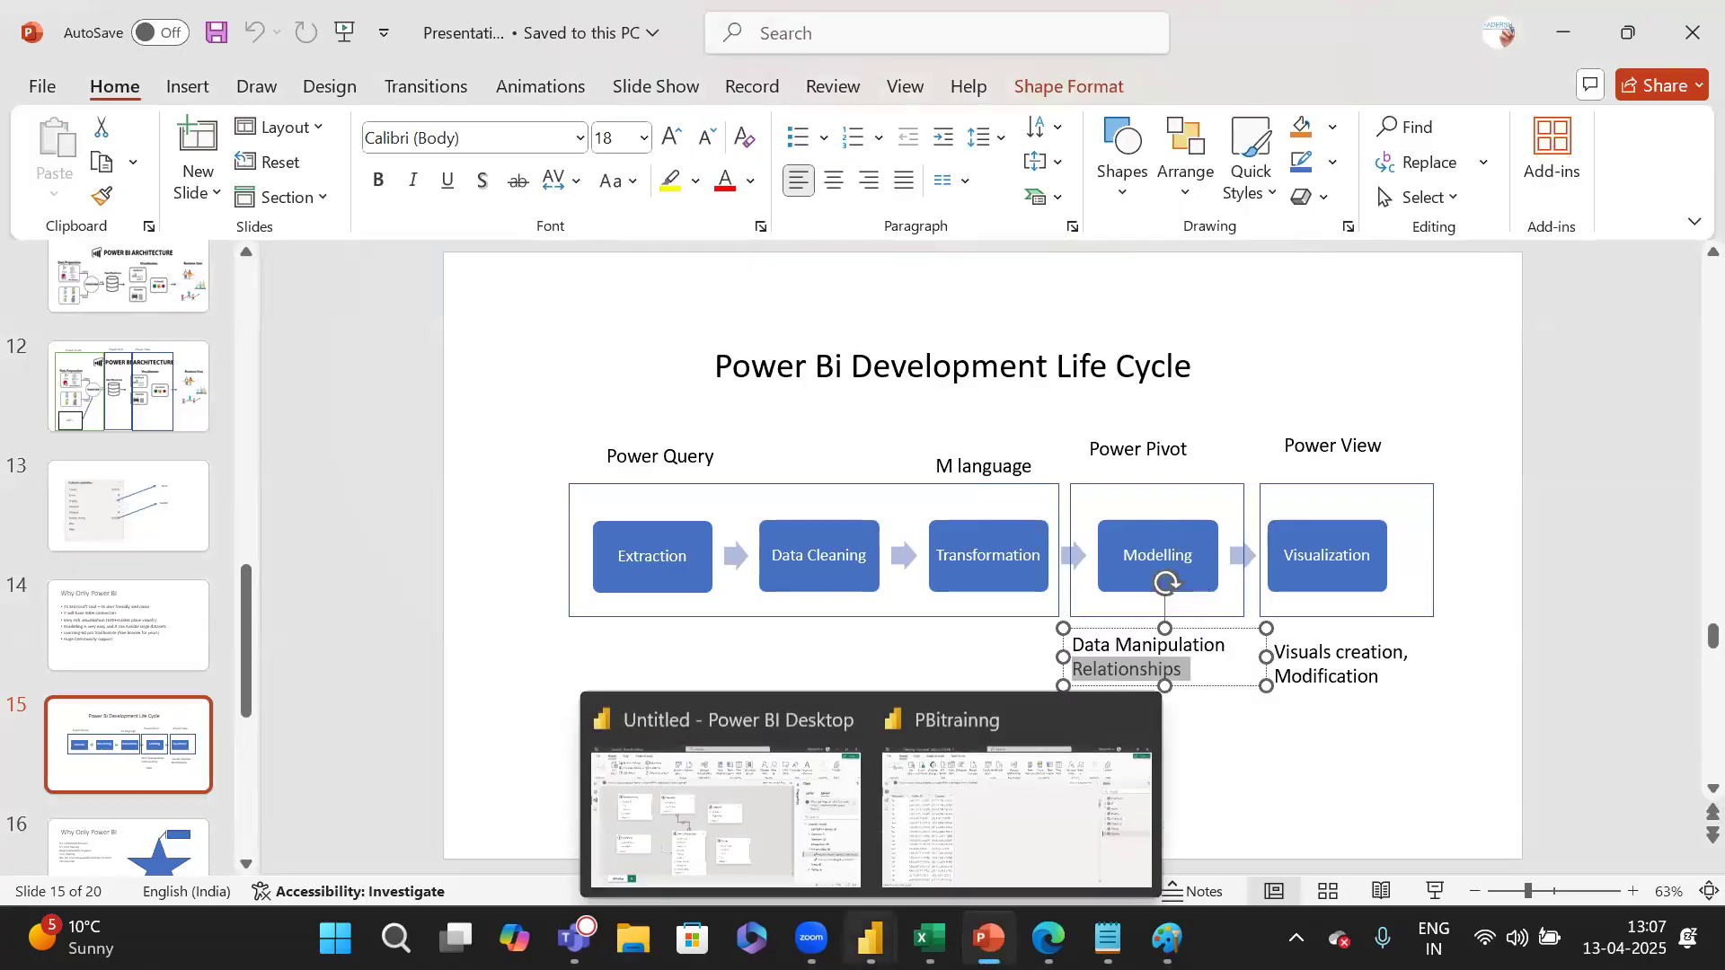
{"action": "left_click", "coordinate": [794, 778]}
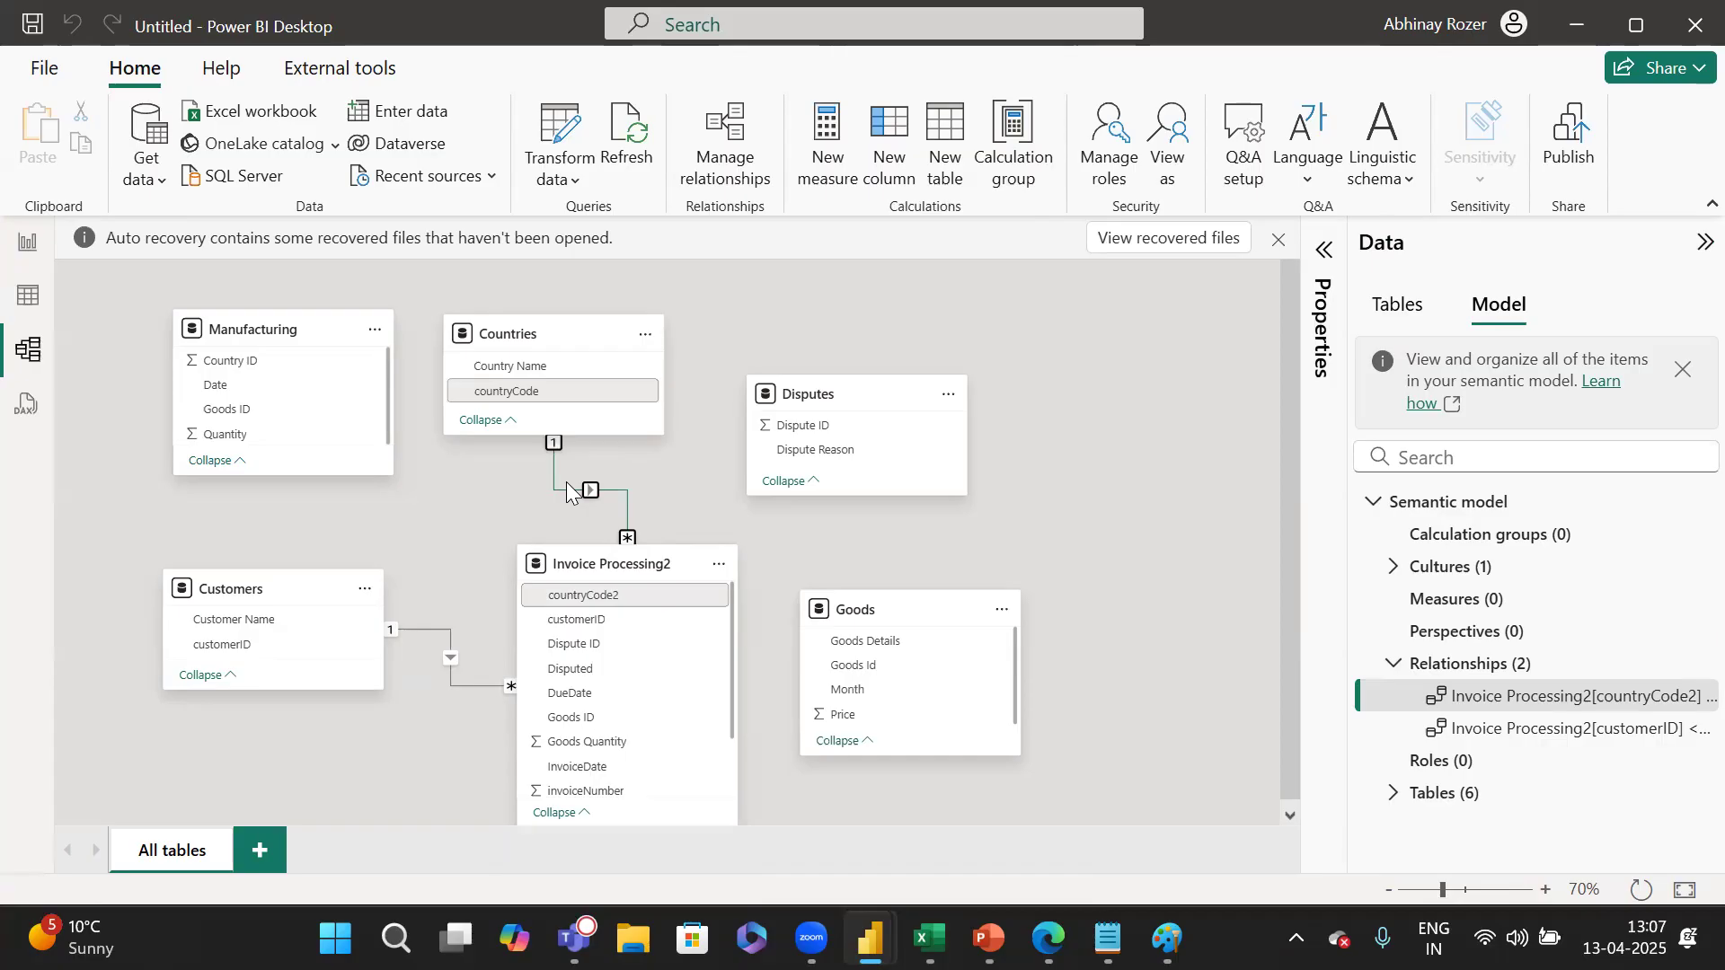
{"action": "left_click", "coordinate": [937, 331]}
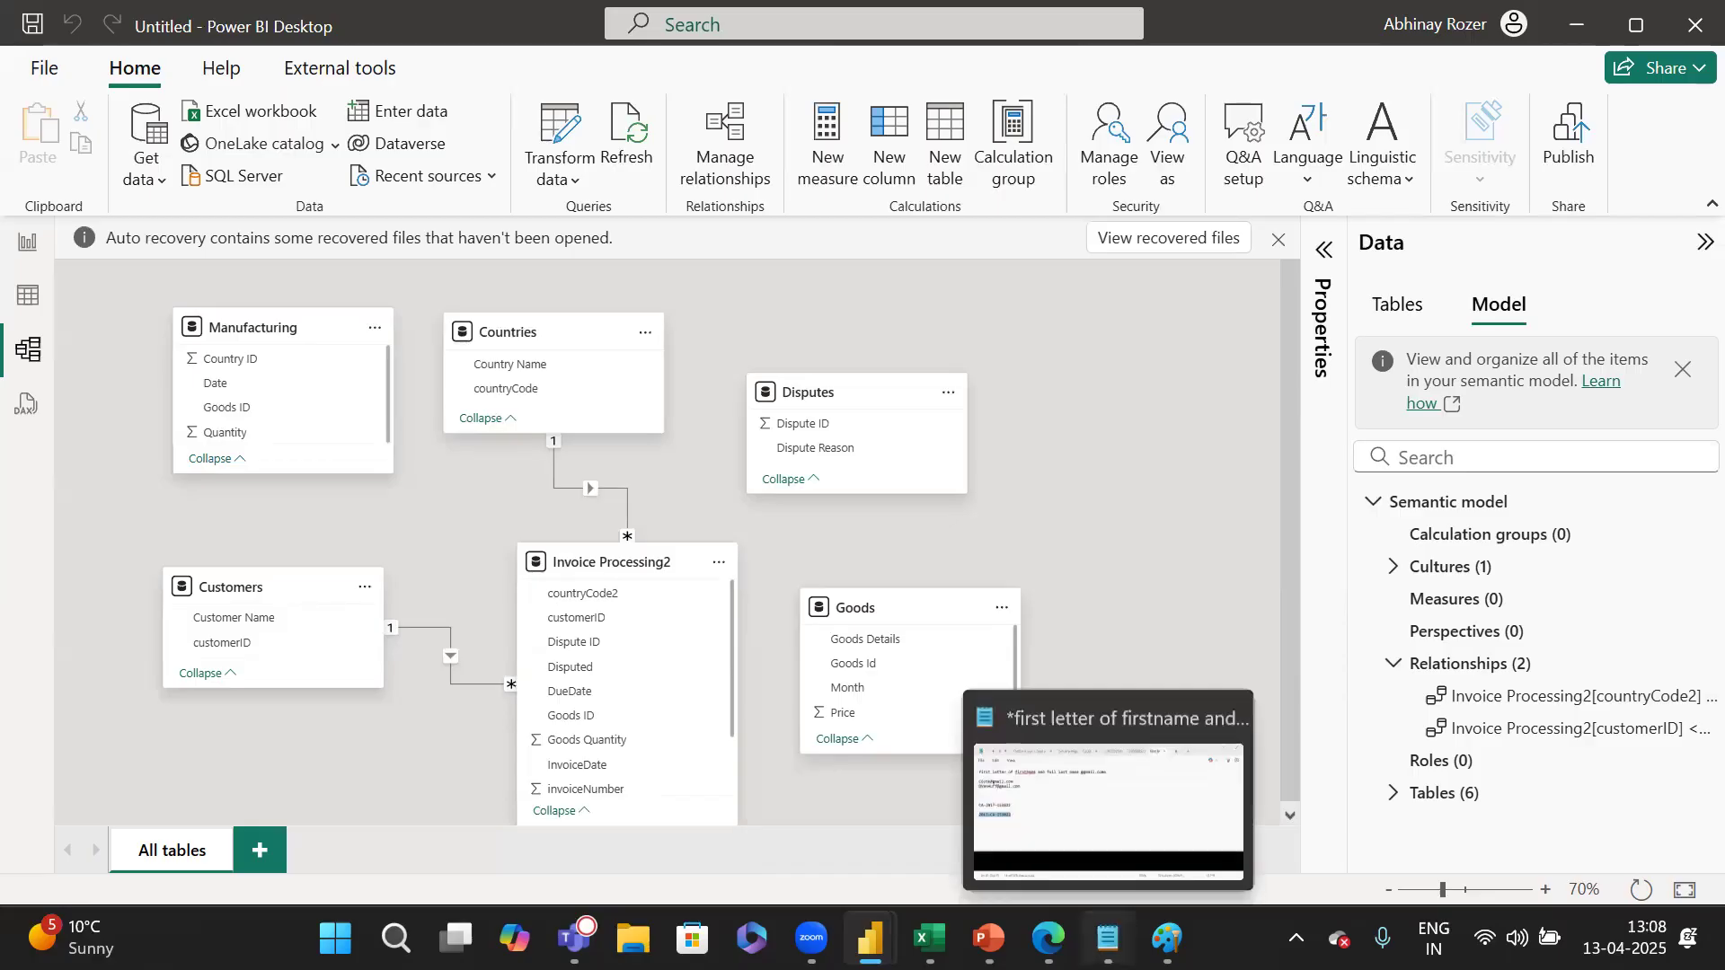
Switch to Notepad and start a new maximized note with the lines "12-04-2025" and "Transformations", separated by a blank line.
{"action": "left_click", "coordinate": [1107, 939]}
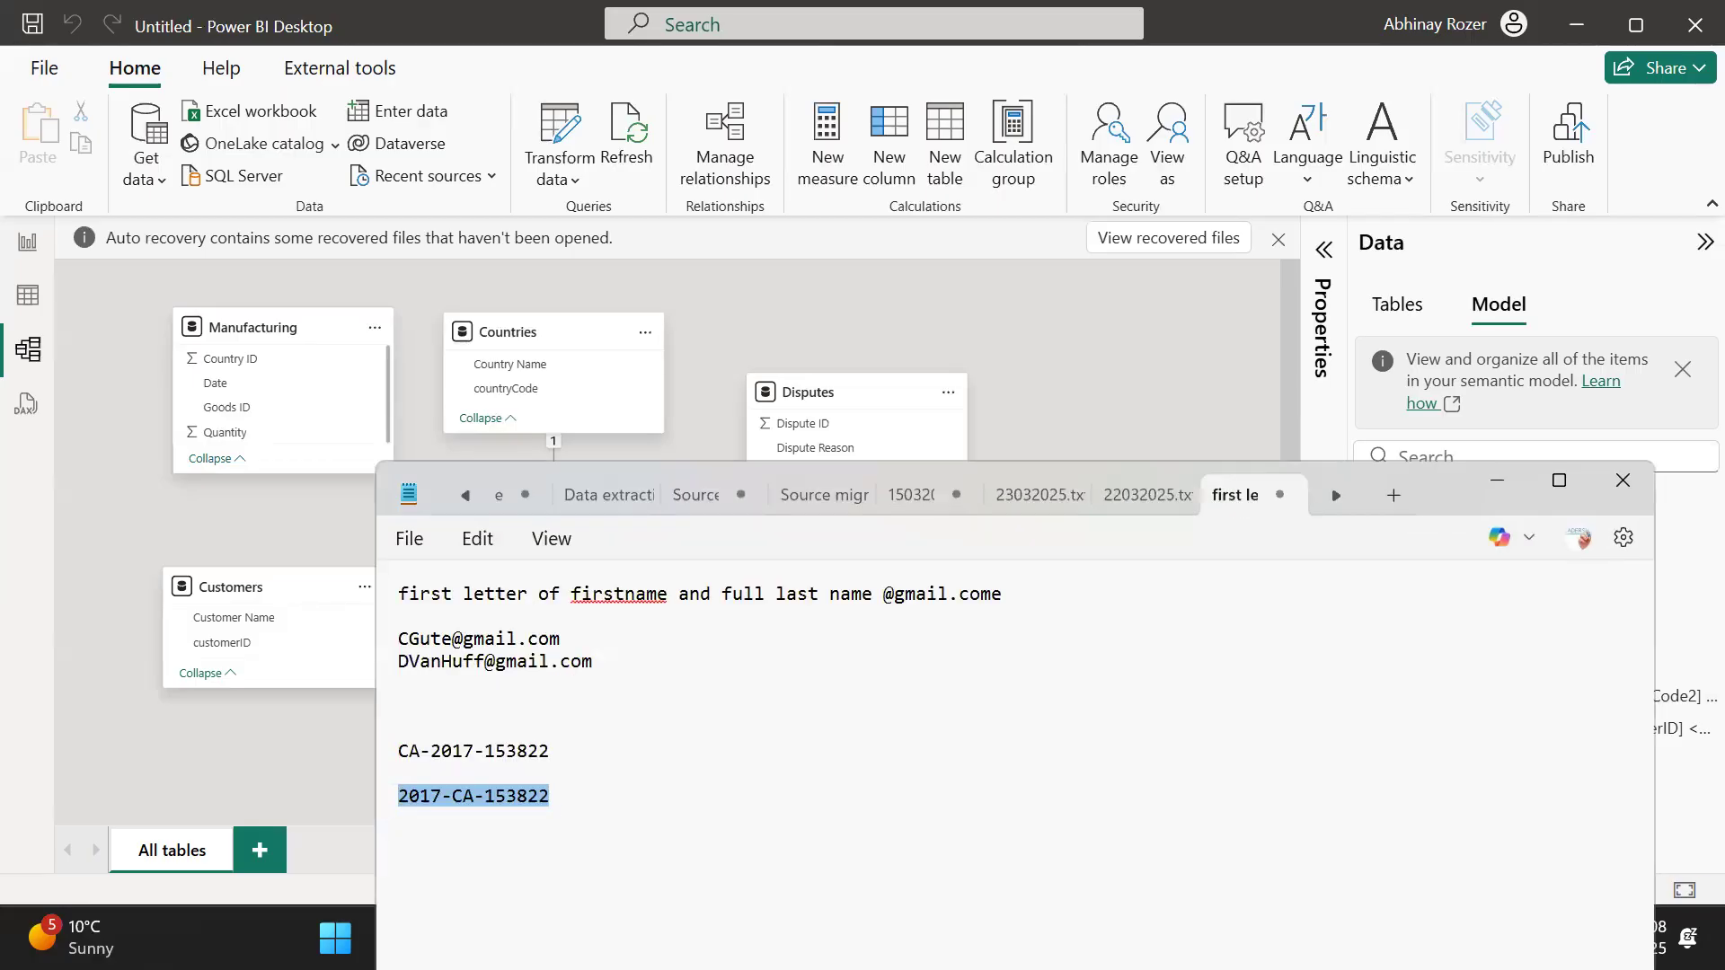
{"action": "left_click", "coordinate": [1393, 500]}
{"action": "left_click", "coordinate": [1557, 480]}
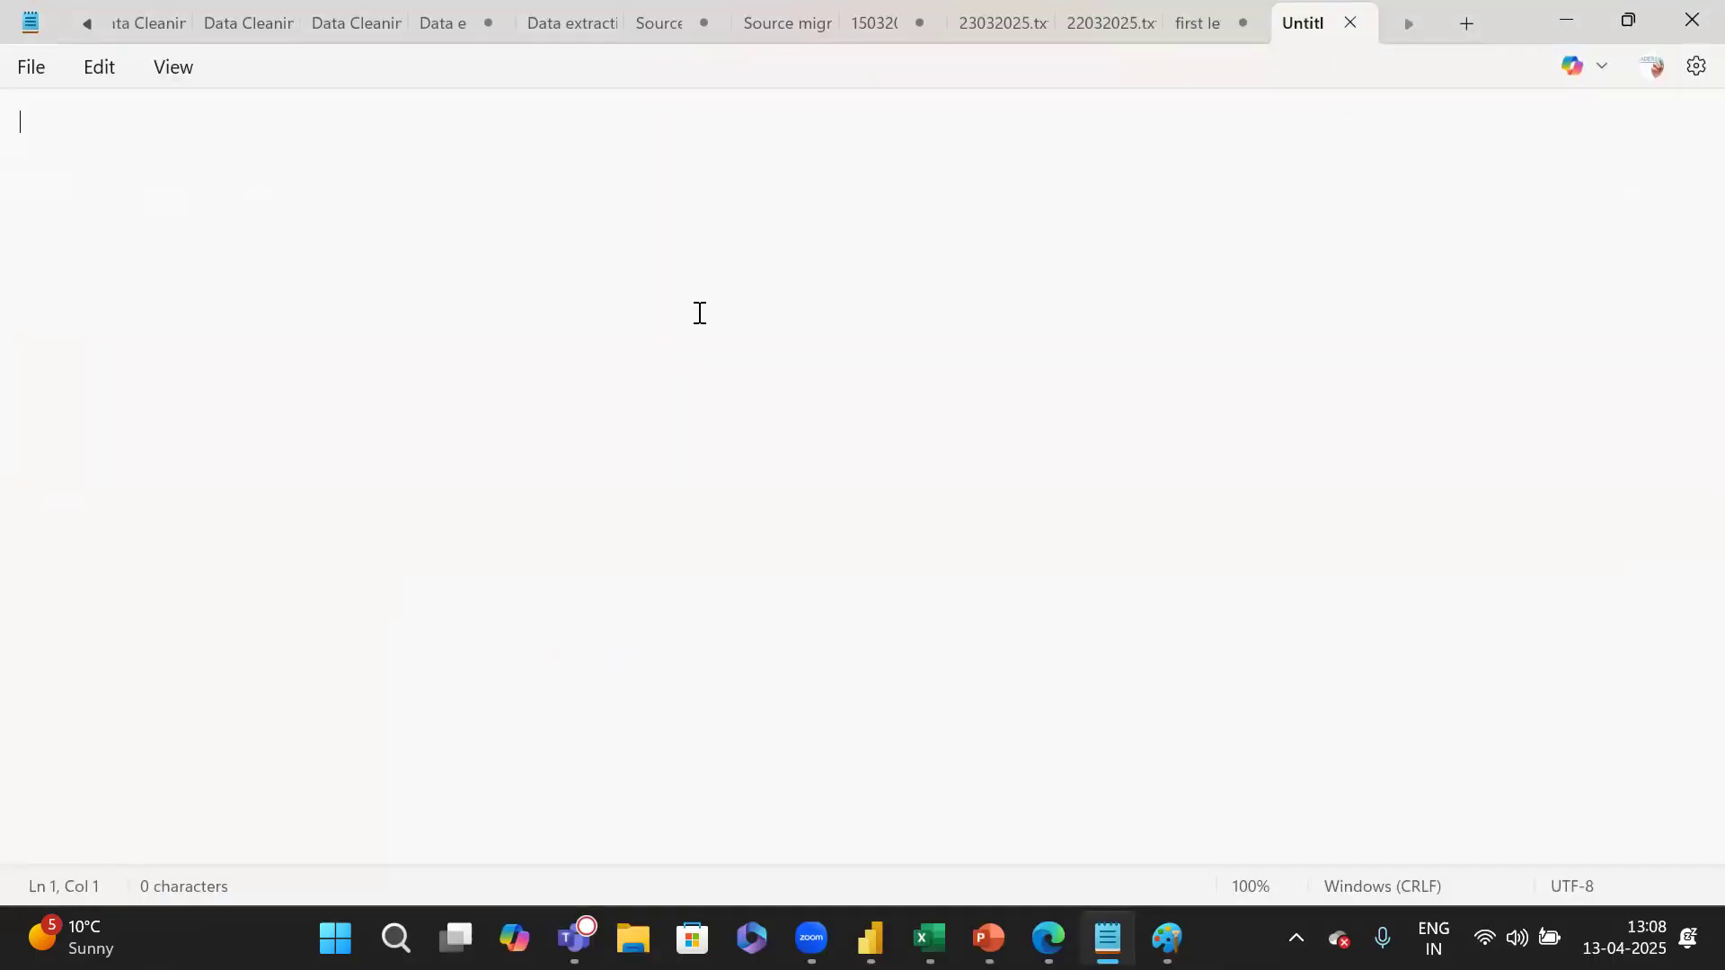
{"action": "type", "text": "12-04-2025"}
{"action": "key", "text": "Return"}
{"action": "key", "text": "Return"}
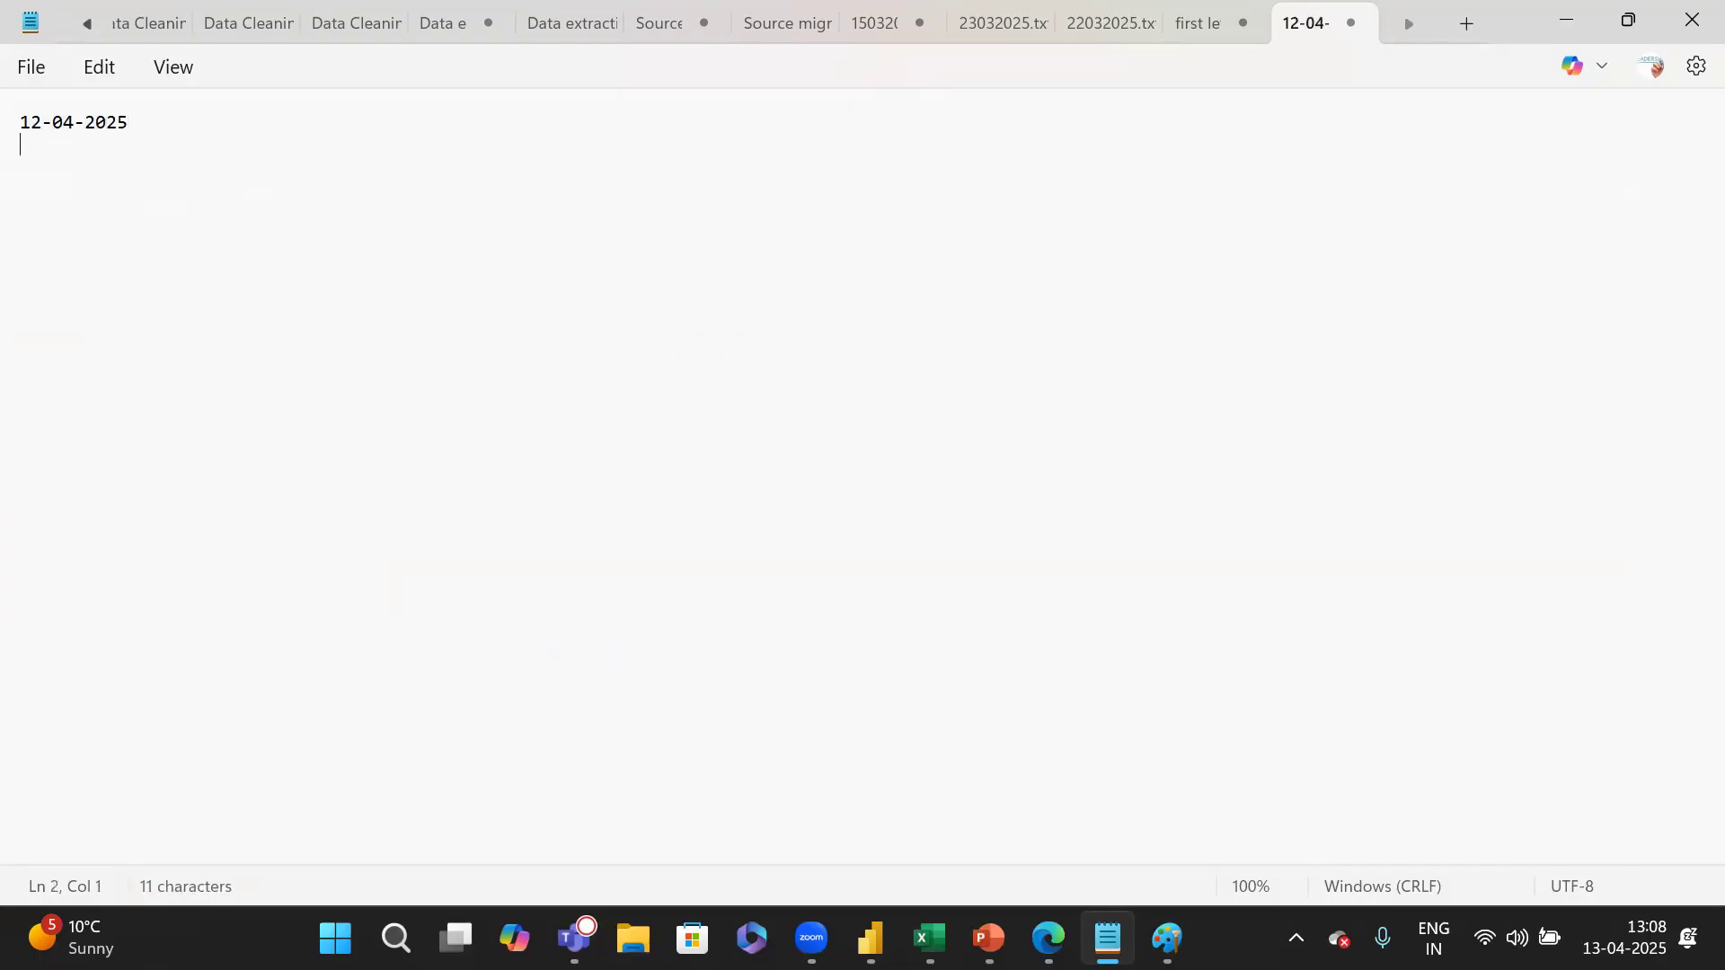
{"action": "type", "text": "Transformations"}
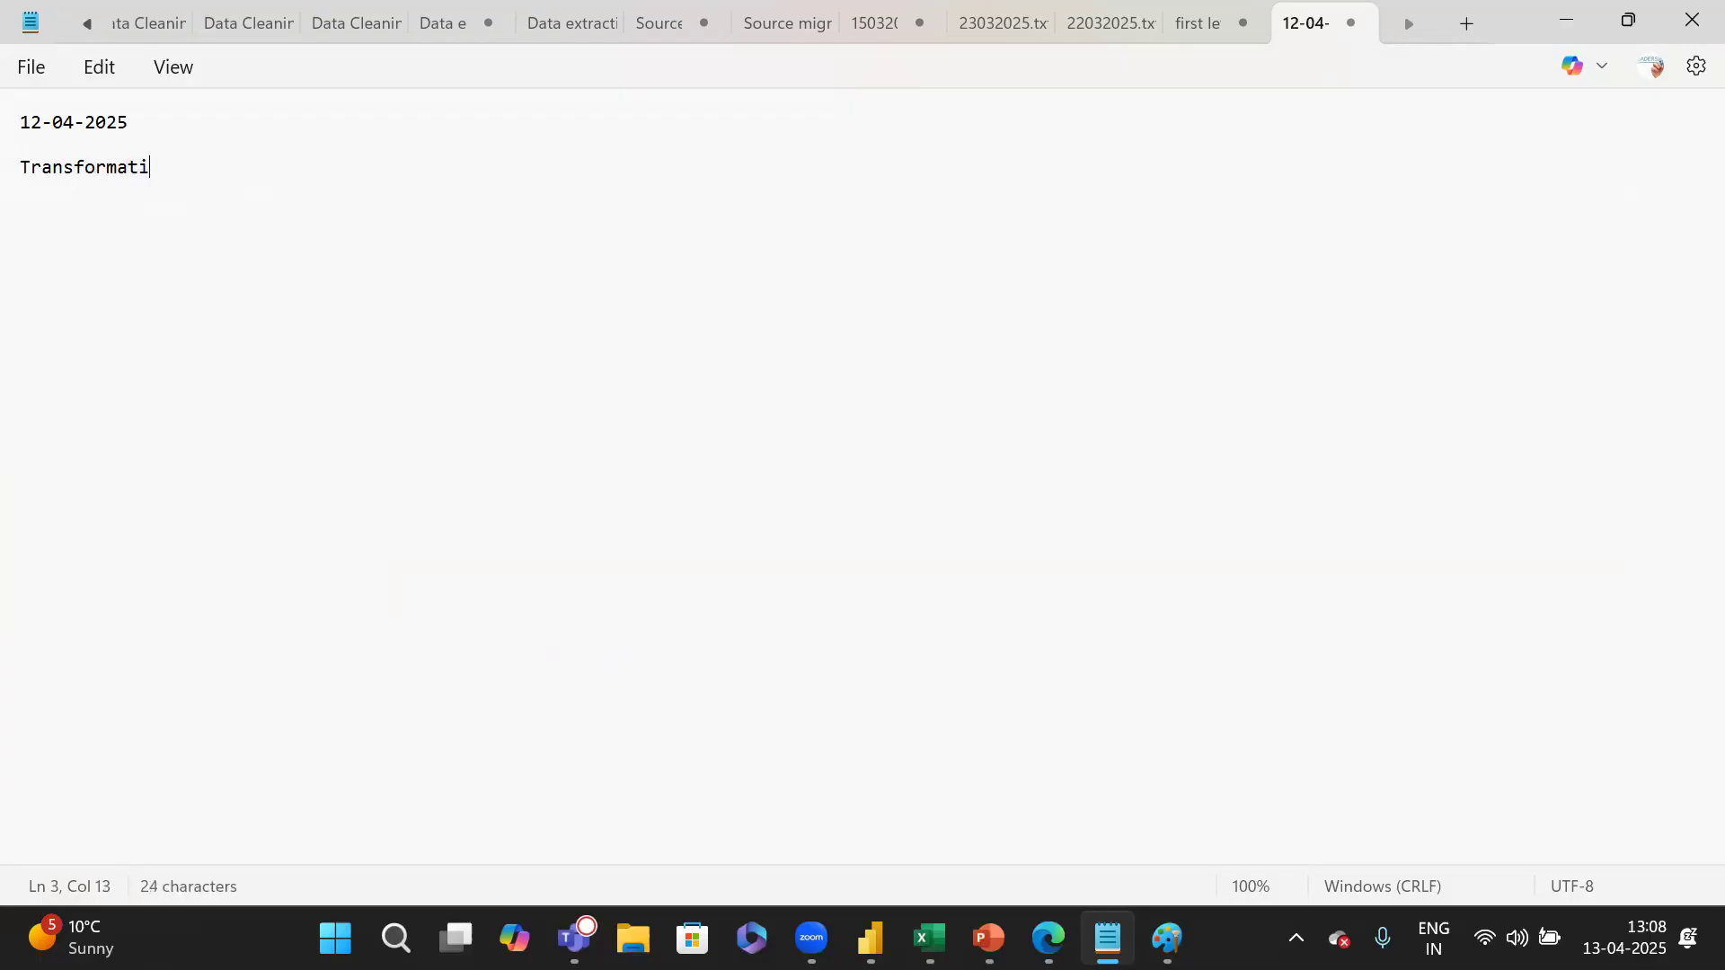
{"action": "key", "text": "Return"}
{"action": "key", "text": "Return"}
Switch to Power BI Desktop and open the Power Query Editor to review the number and date transformation commands.
{"action": "left_click", "coordinate": [1568, 20]}
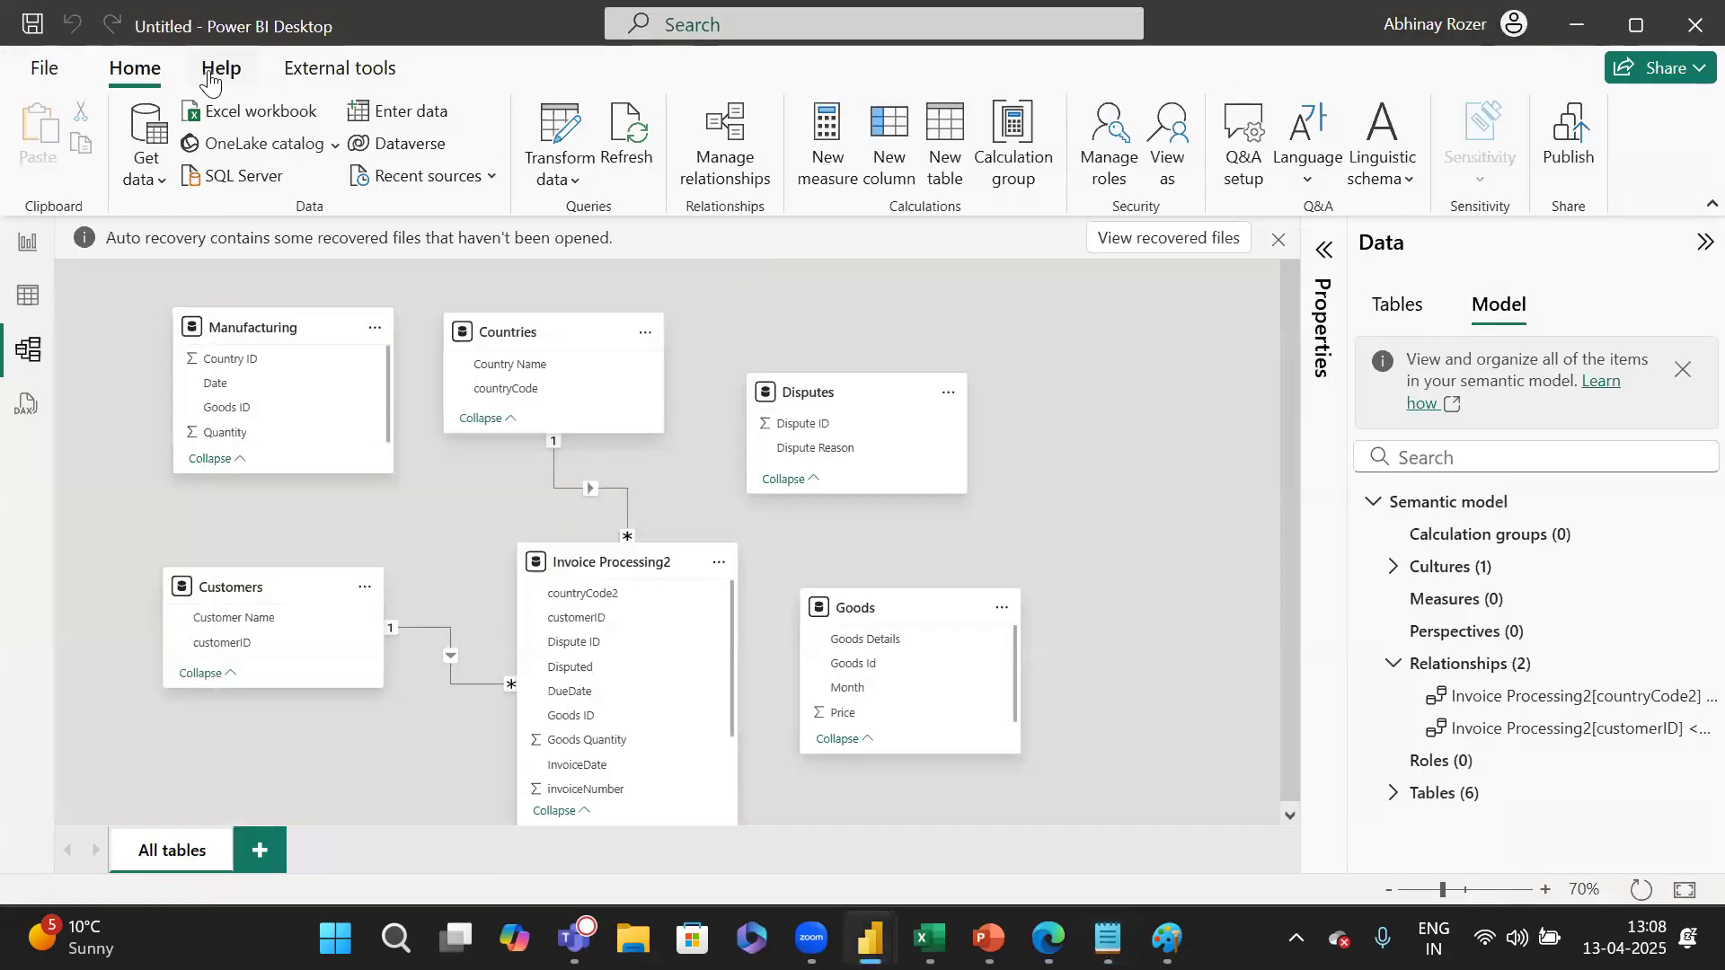
{"action": "left_click", "coordinate": [558, 127]}
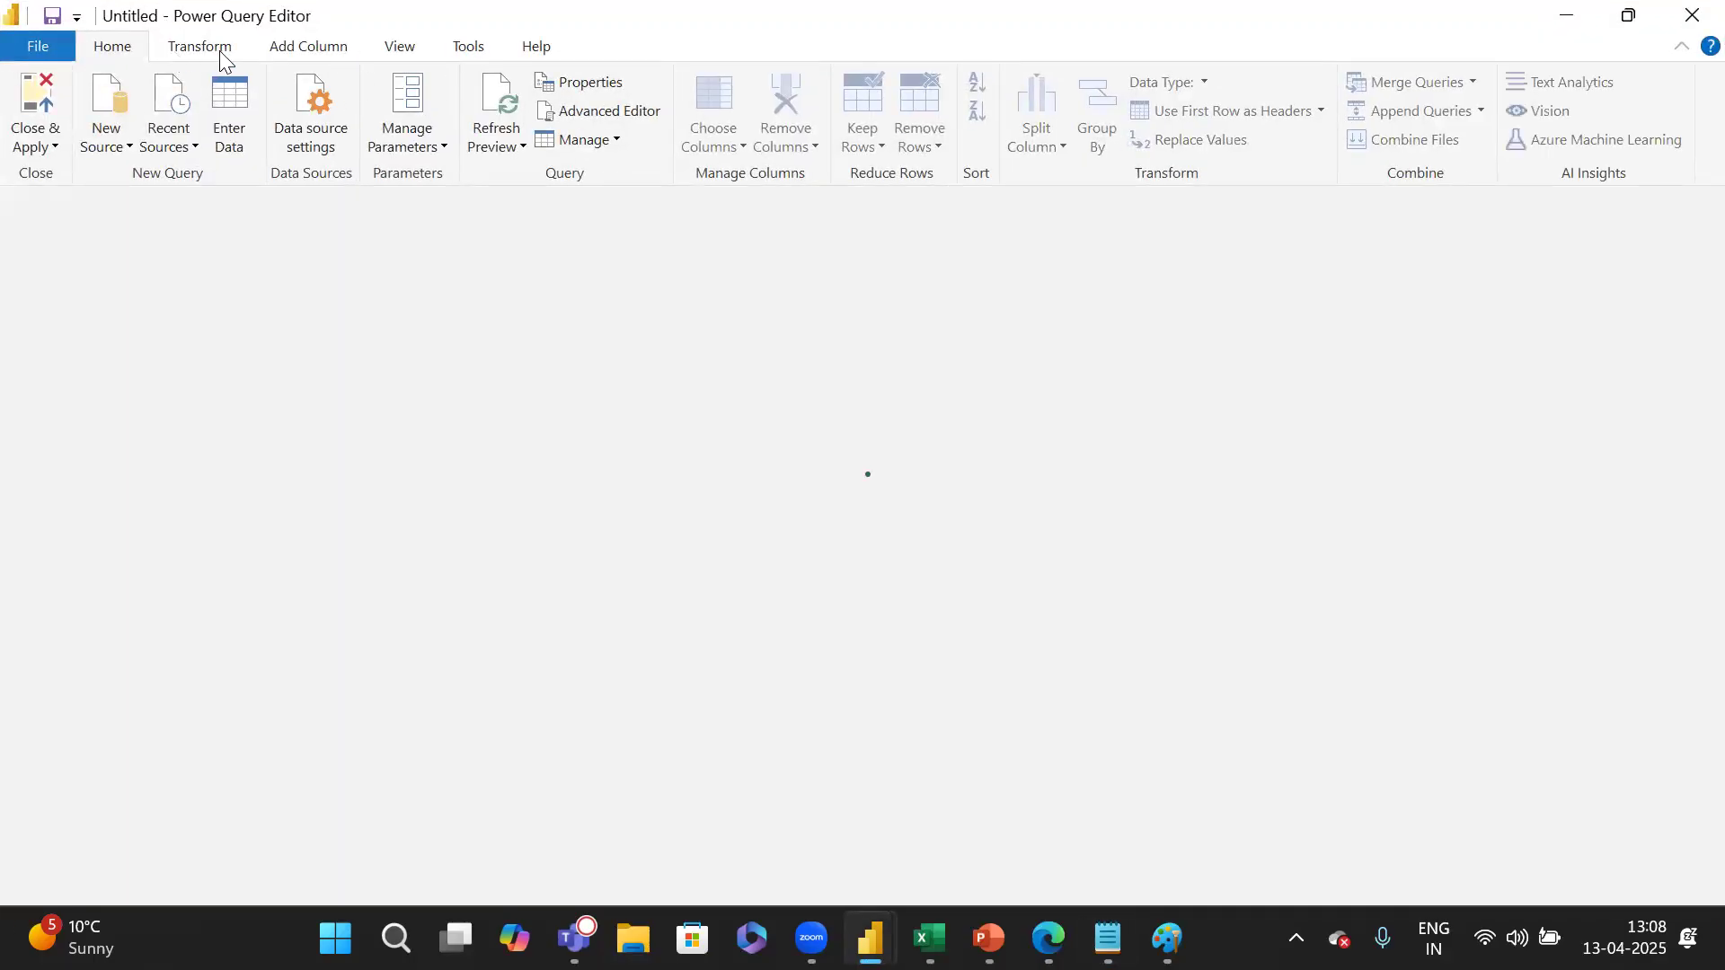
{"action": "left_click", "coordinate": [208, 47]}
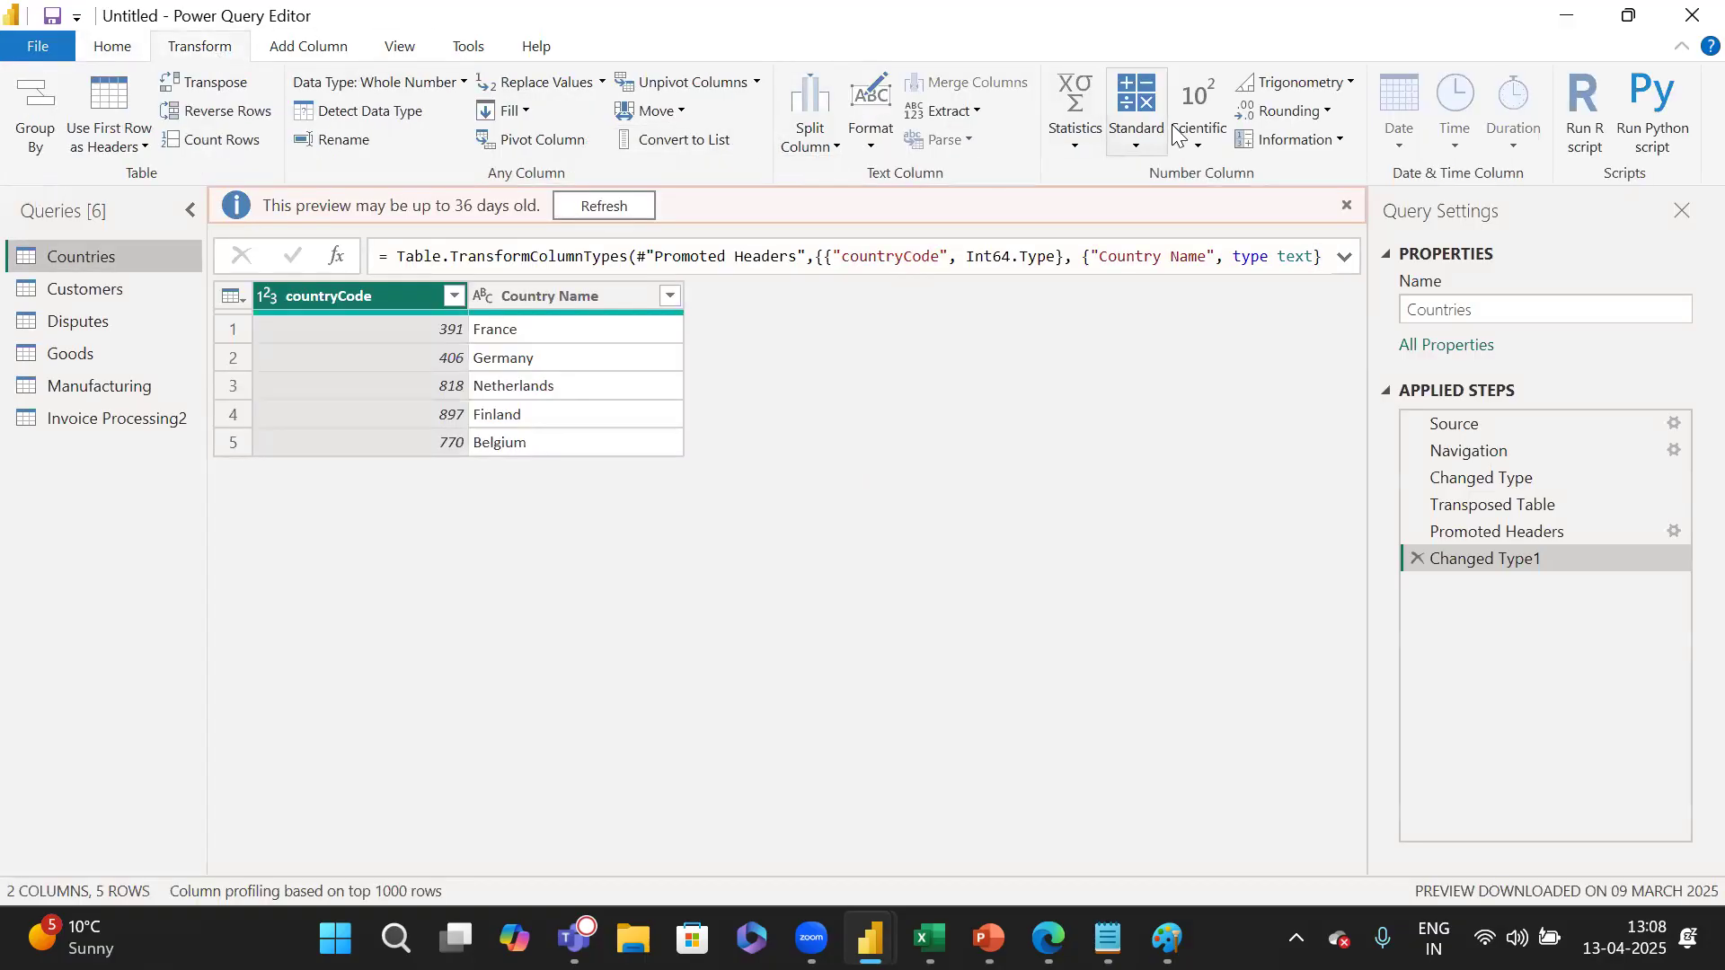
Switch back to the Notepad note and add the line ">Number & Date Transformations" below "Transformations".
{"action": "key", "text": "alt+Tab"}
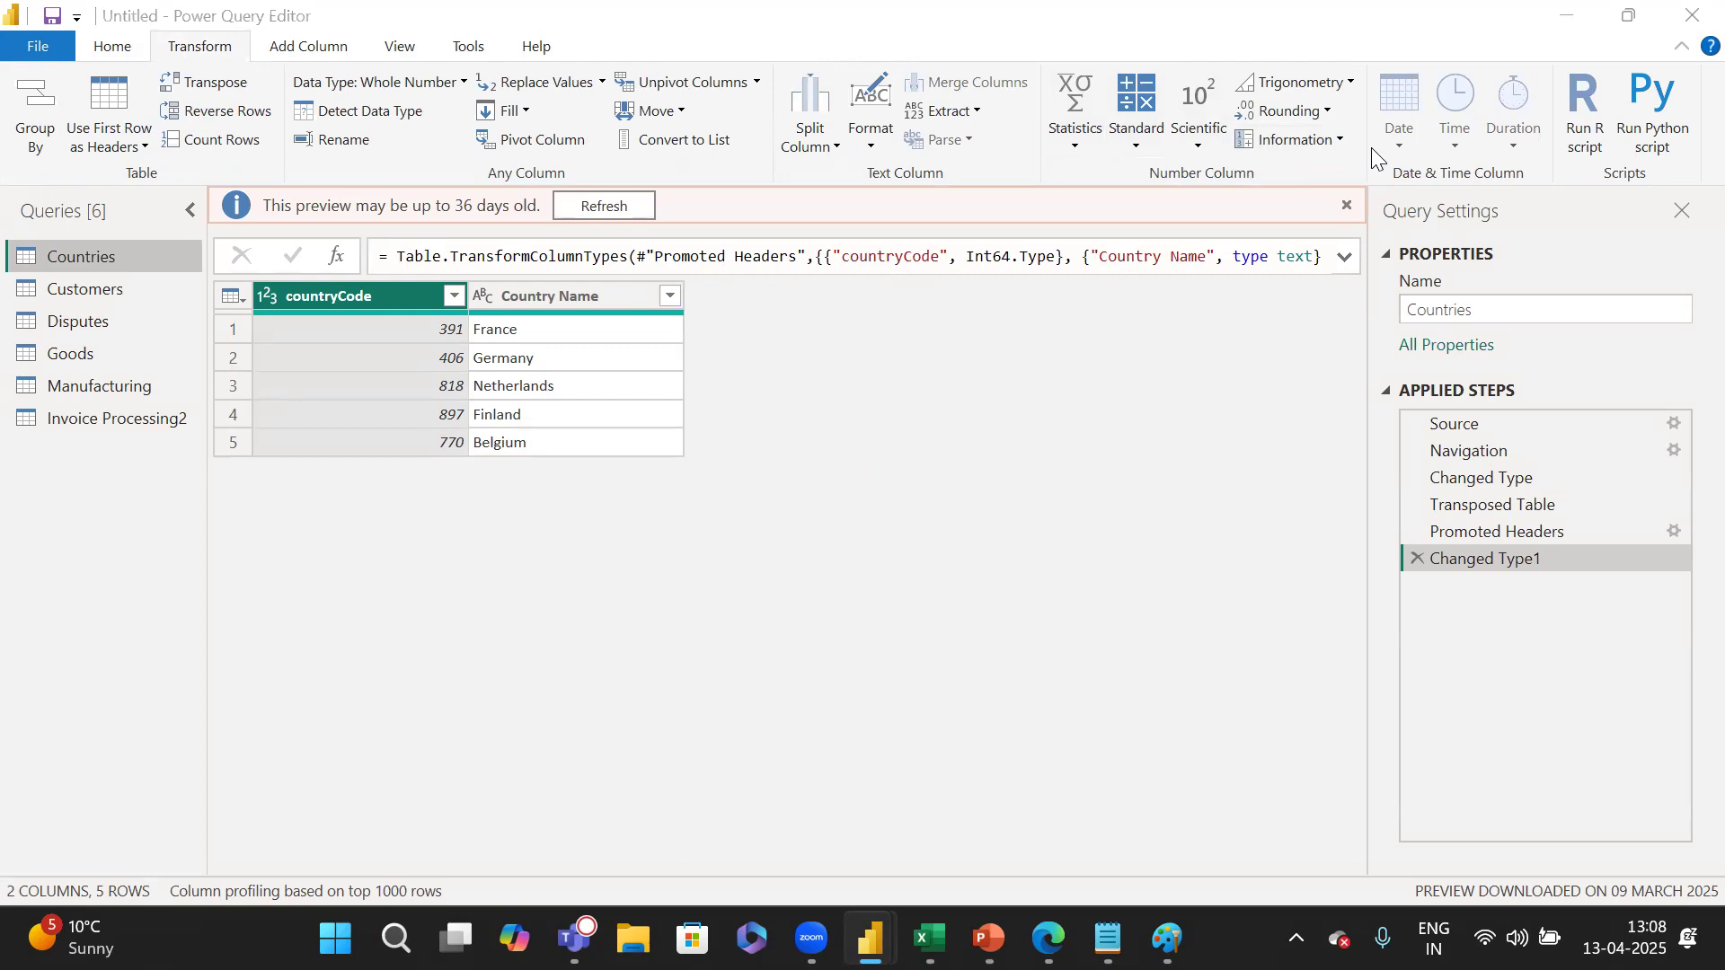
{"action": "key", "text": "alt+Tab"}
{"action": "key", "text": "alt+Tab"}
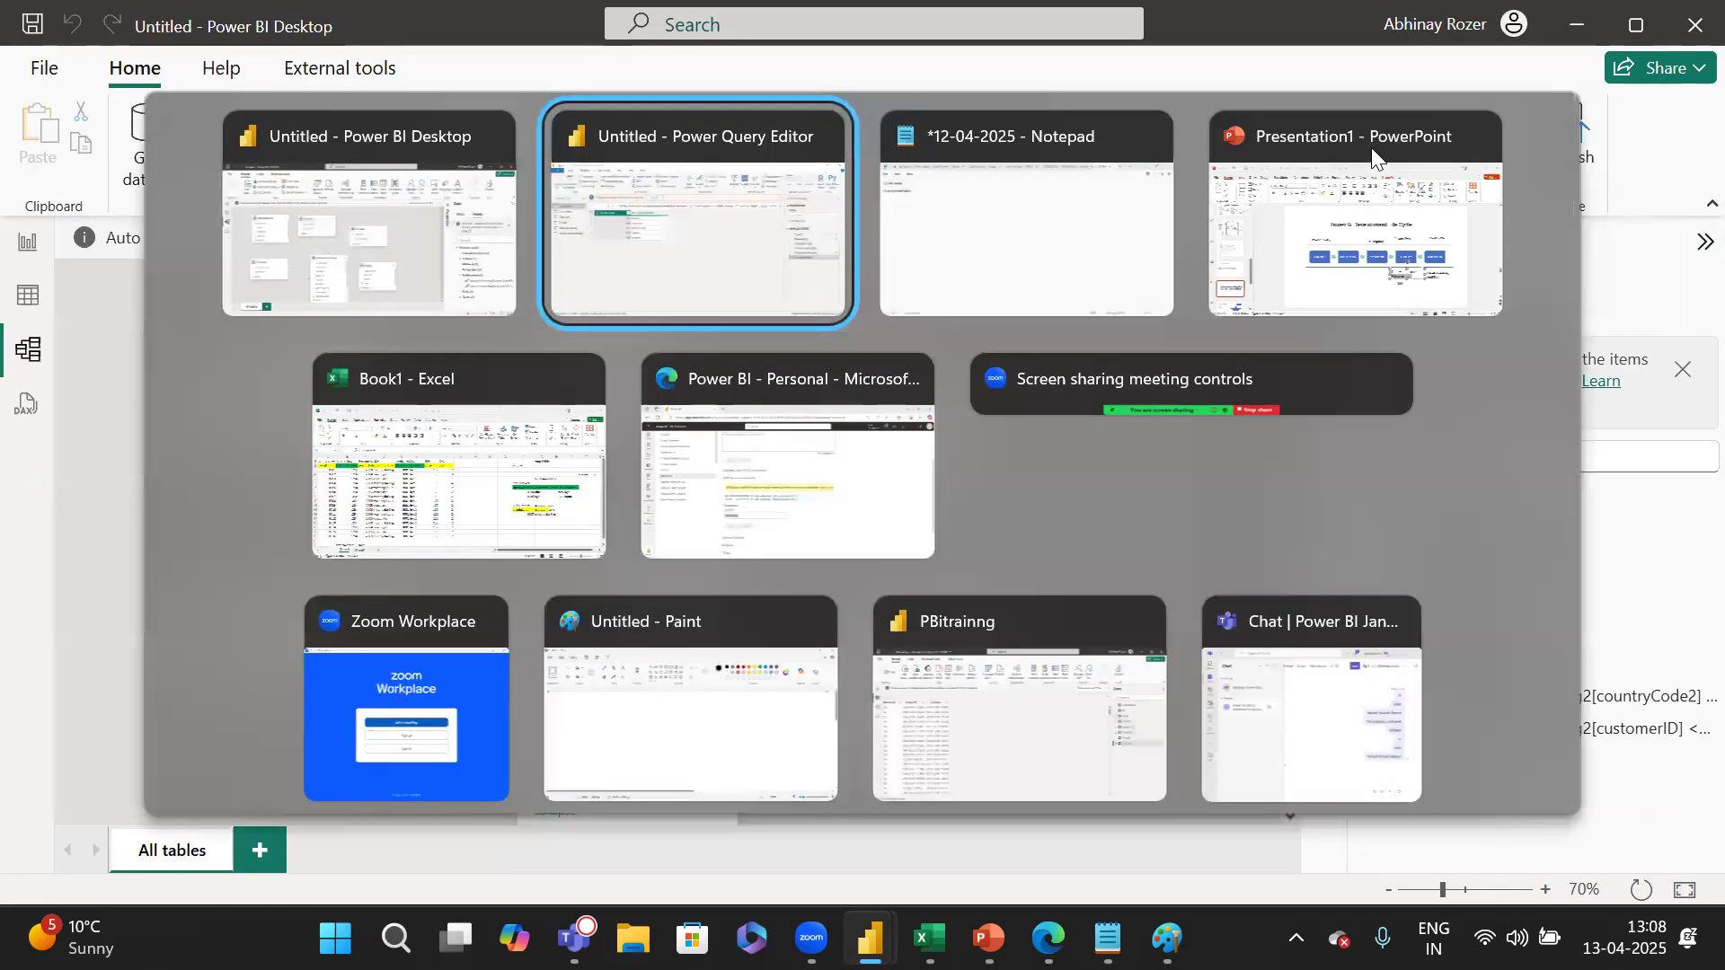
{"action": "type", "text": "Number"}
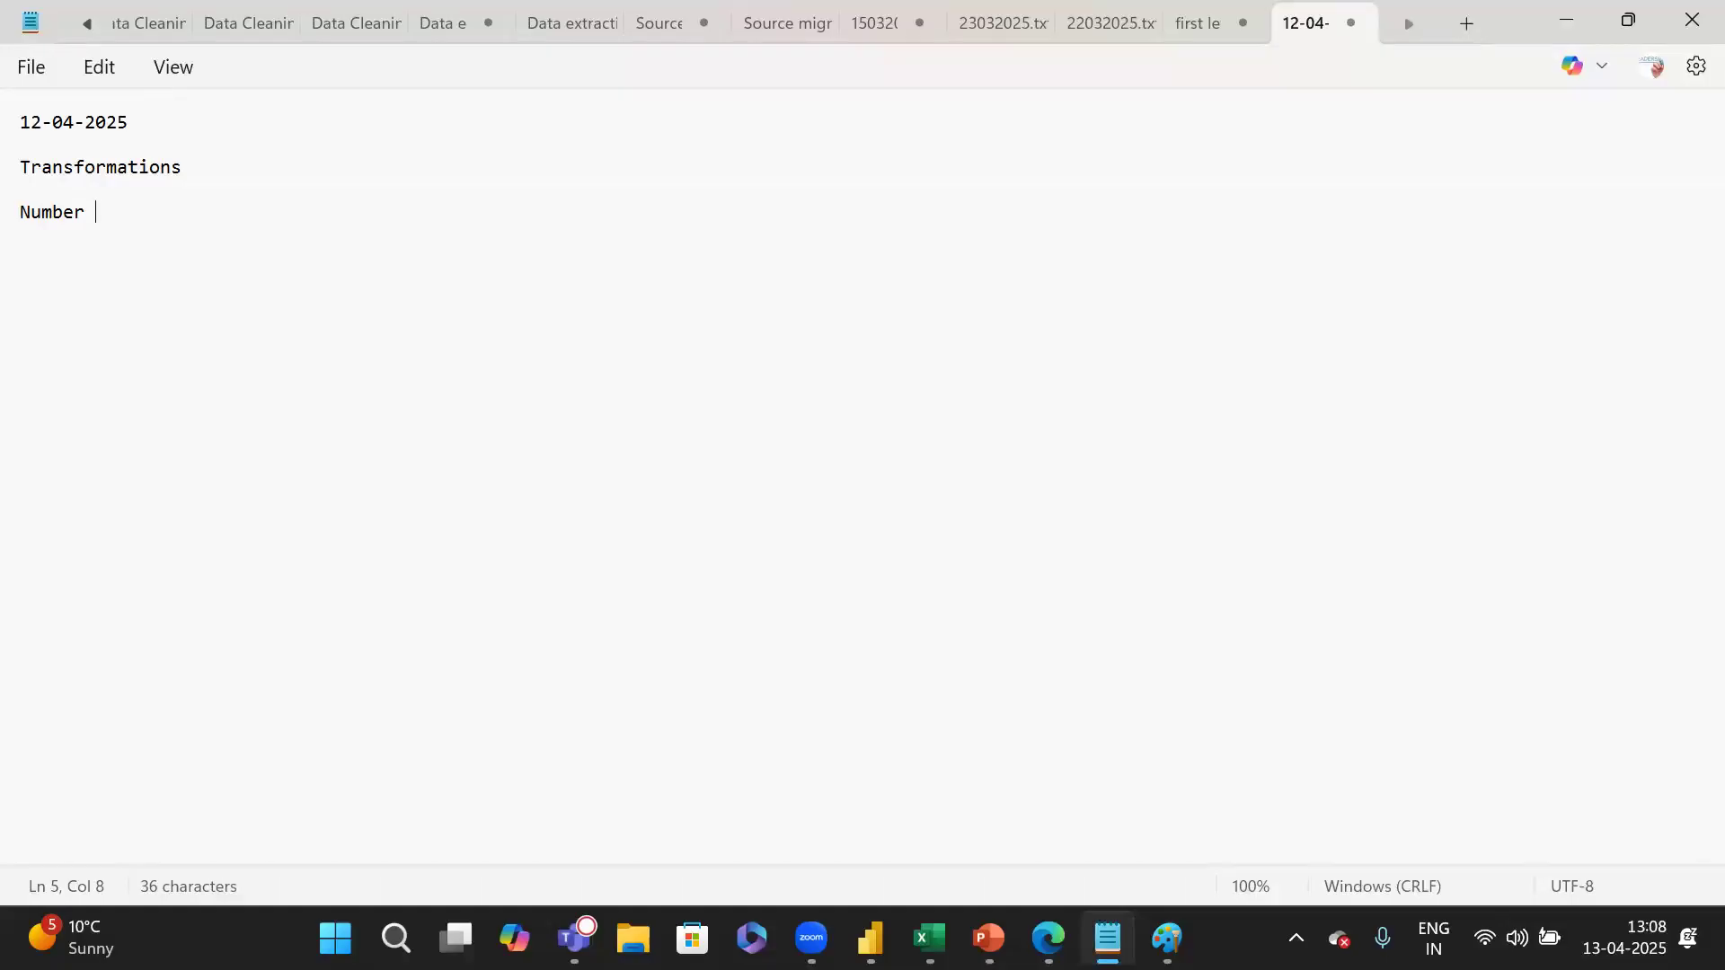
{"action": "type", "text": " & Date Transformations"}
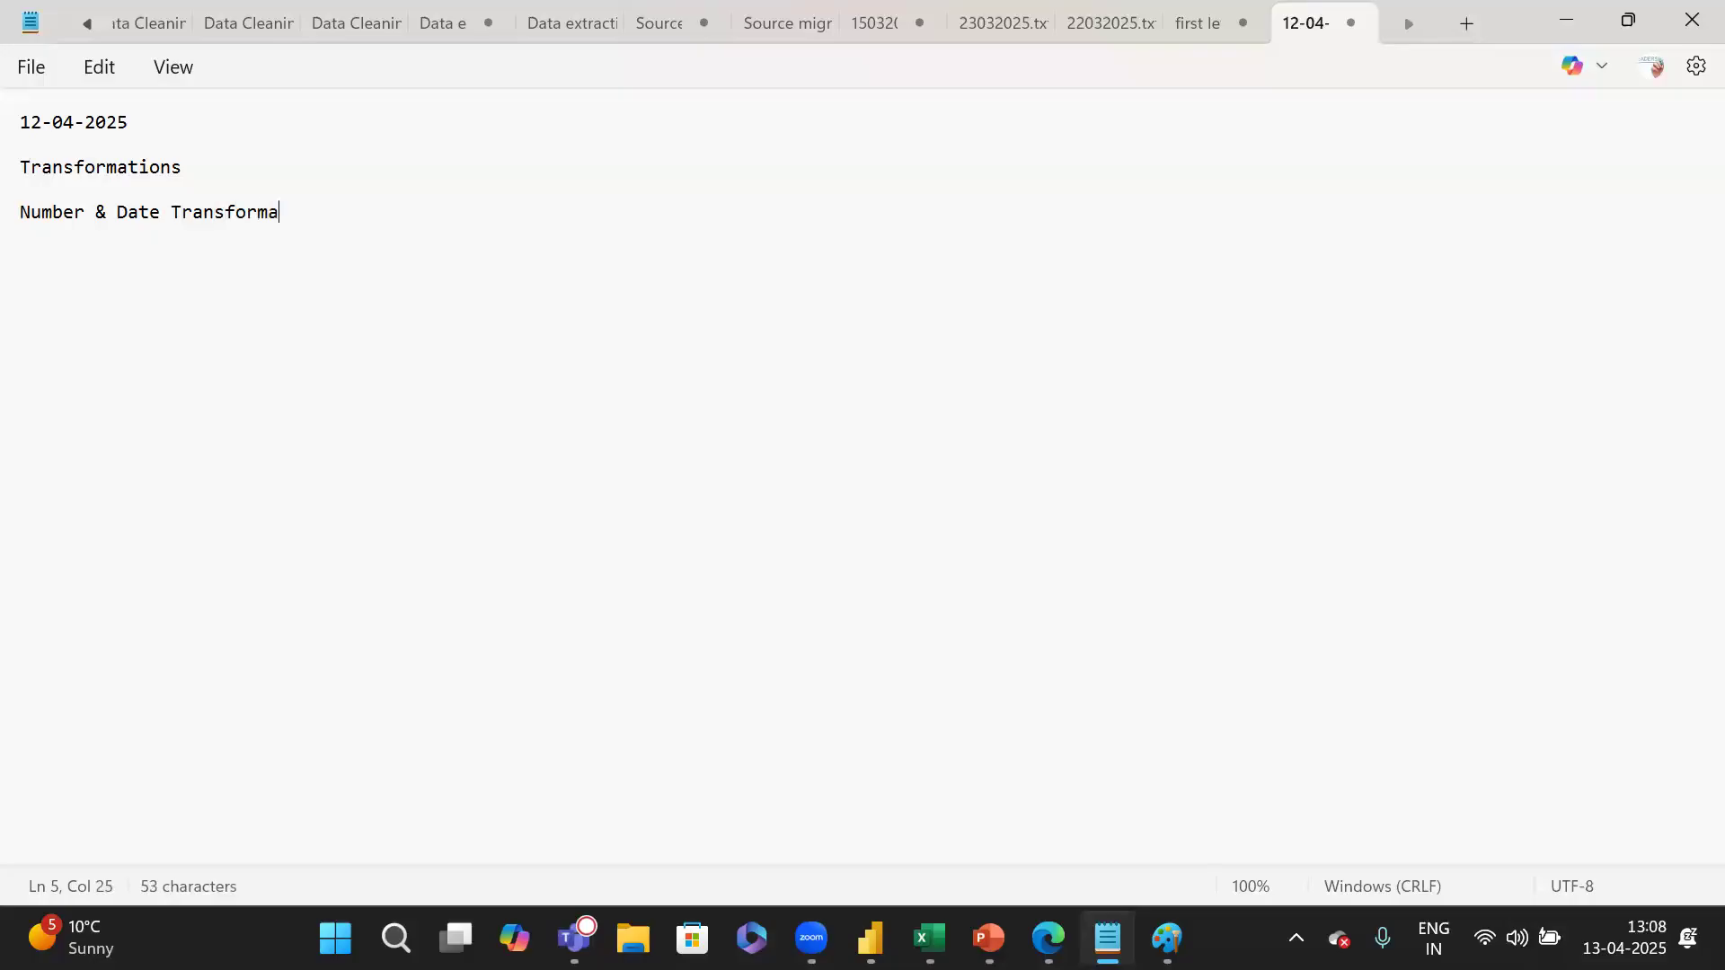
{"action": "key", "text": "Return"}
{"action": "key", "text": "Return"}
{"action": "key", "text": "Up"}
{"action": "key", "text": "Up"}
{"action": "type", "text": ">"}
{"action": "key", "text": "Down"}
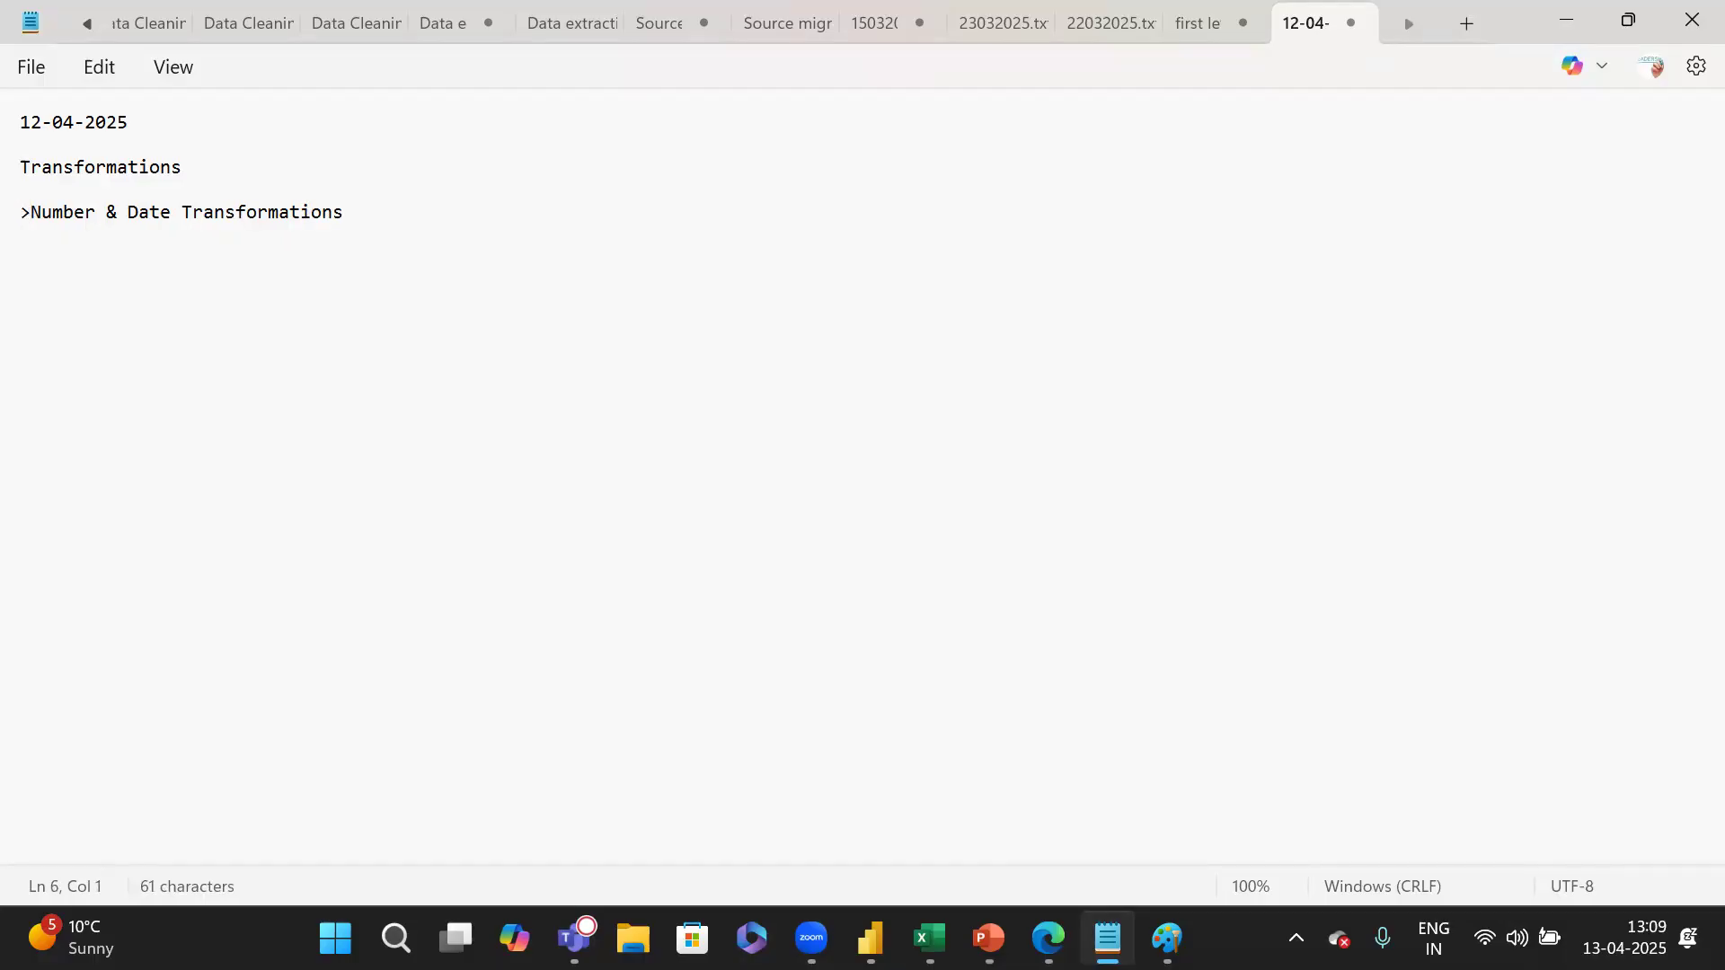
Switch to the Power Query Editor and review the commands for adding columns.
{"action": "key", "text": "alt+Tab"}
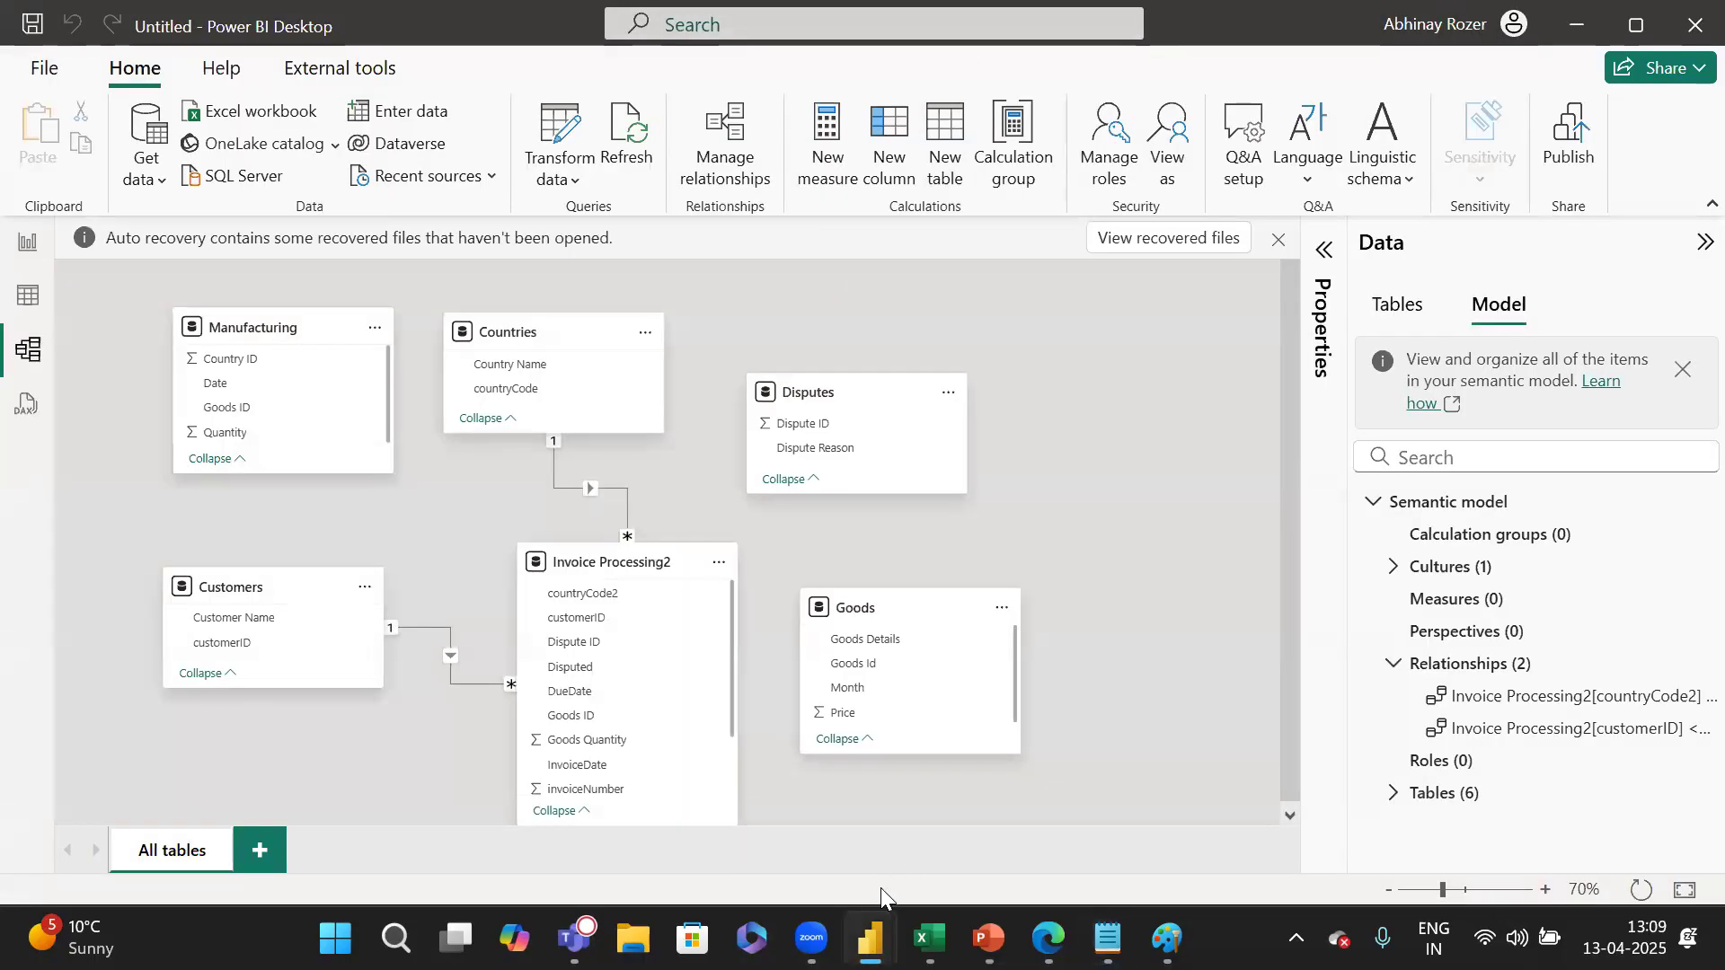
{"action": "mouse_move", "coordinate": [871, 938]}
{"action": "left_click", "coordinate": [1087, 785]}
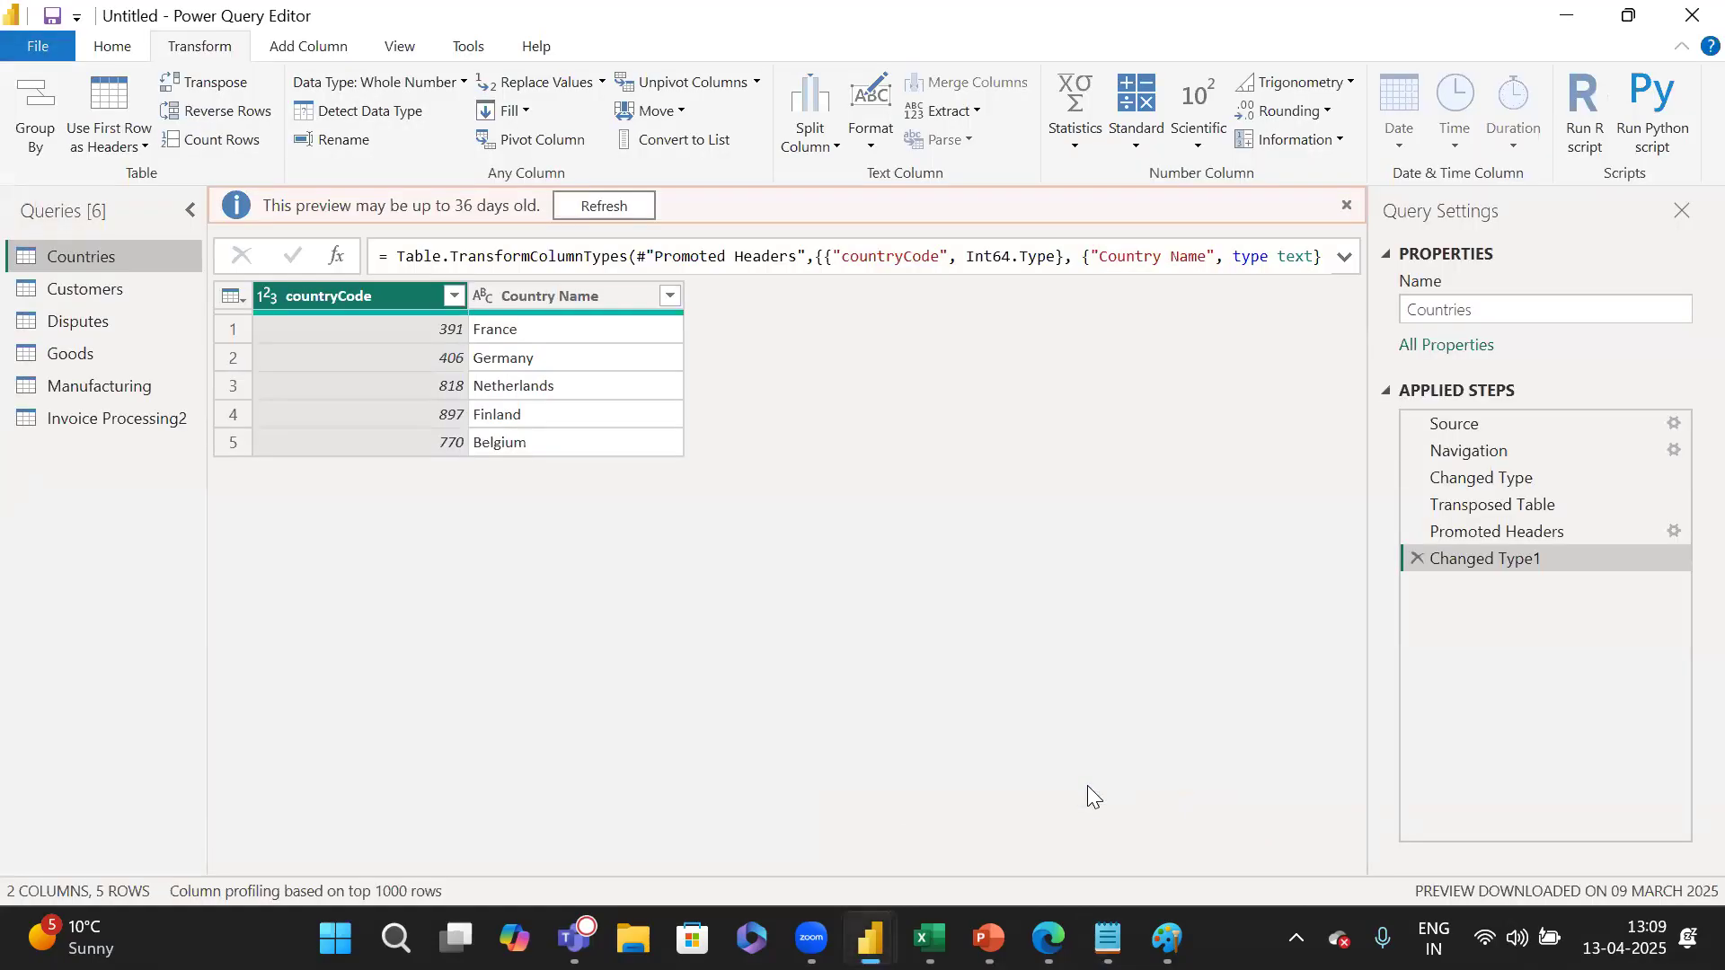
{"action": "left_click", "coordinate": [282, 49]}
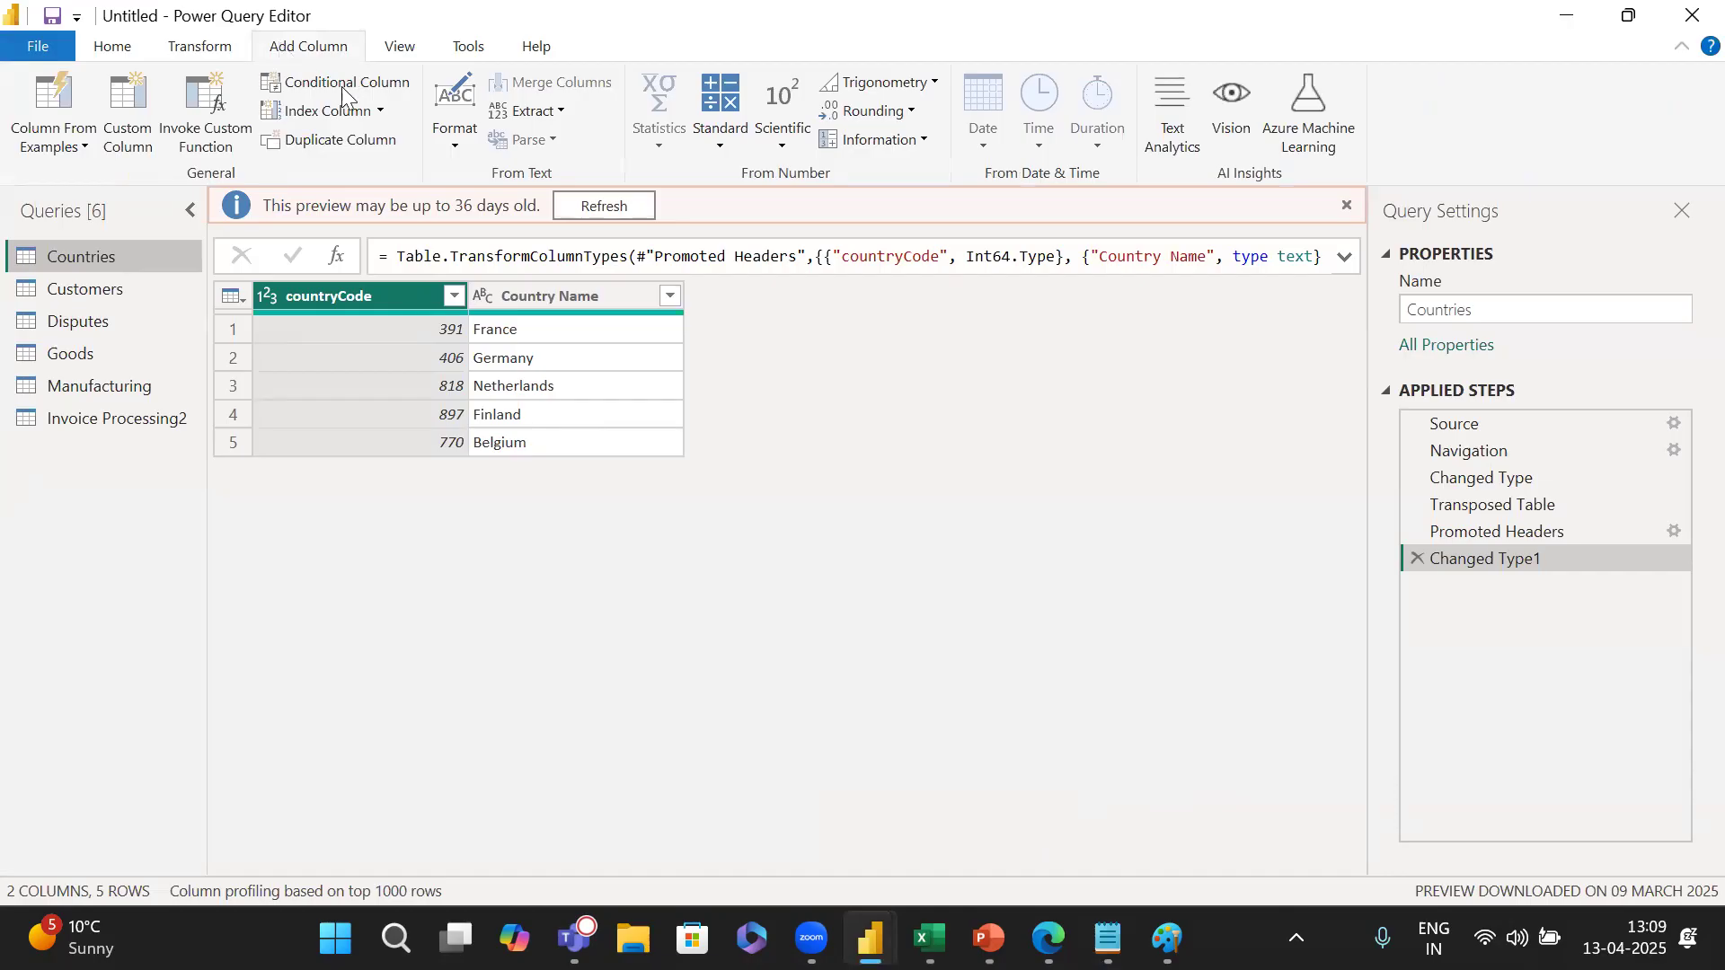
Switch to the Notepad note and add the lines "Add columns" and "How to addd new columns , conditional columns, index columns, column from examples, custom column".
{"action": "key", "text": "alt+Tab"}
{"action": "key", "text": "alt+Tab"}
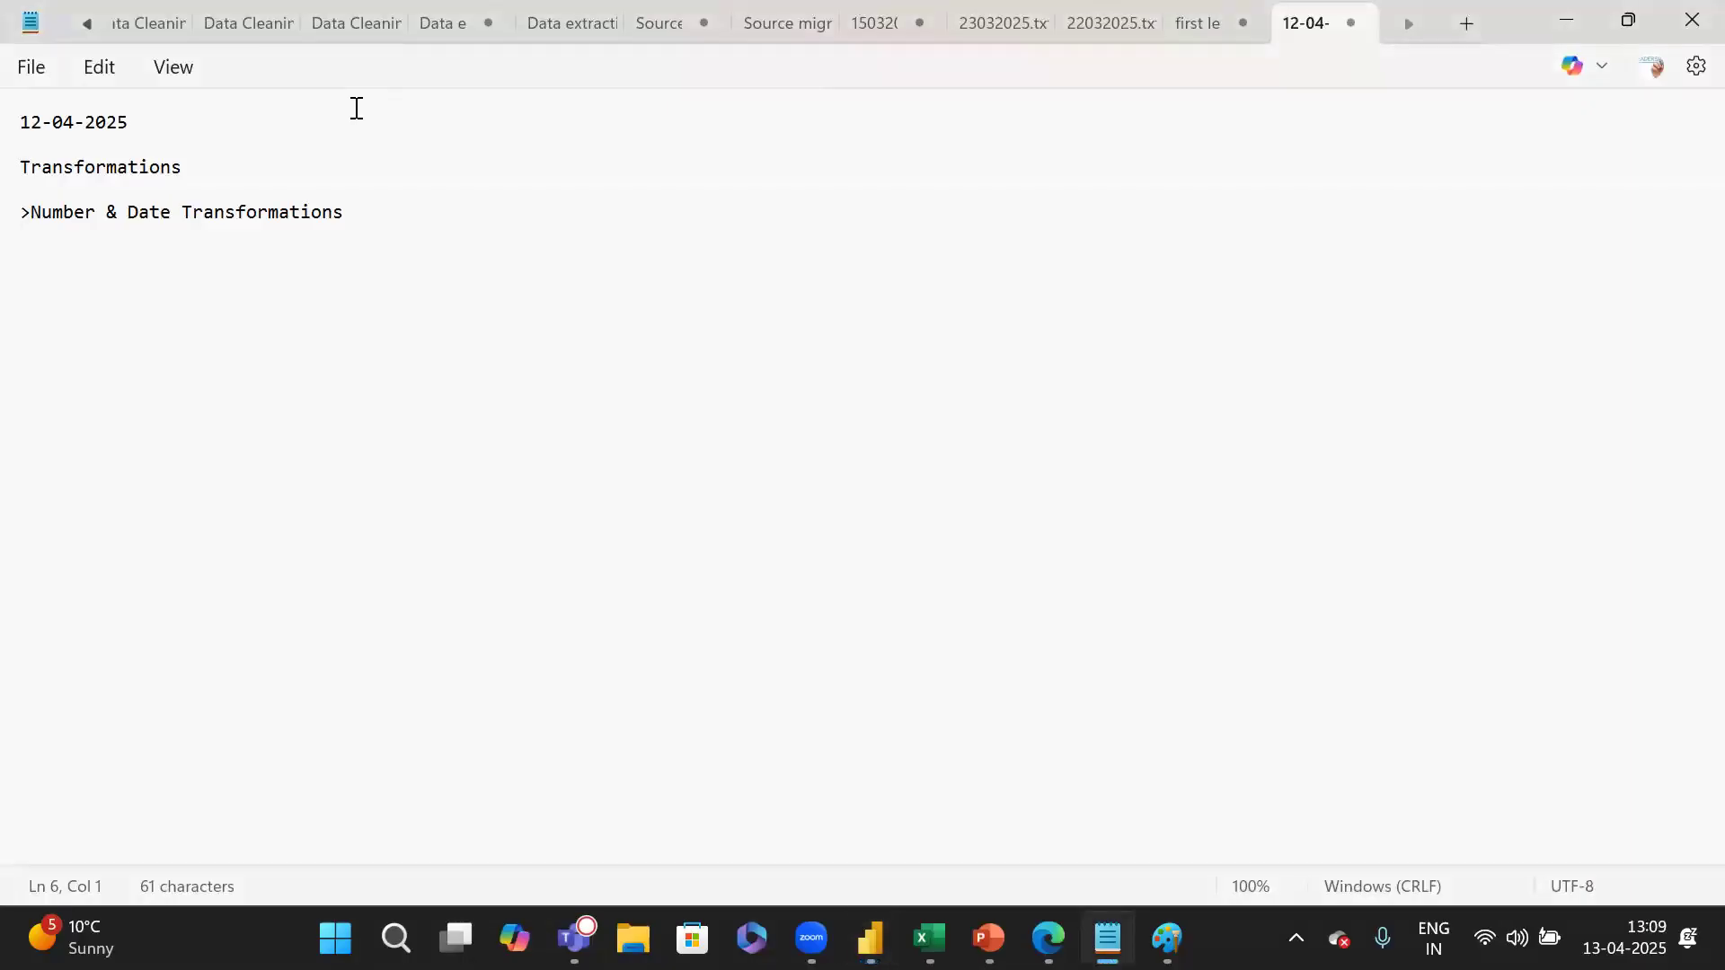
{"action": "key", "text": "Return"}
{"action": "type", "text": "Add column"}
{"action": "type", "text": "s  "}
{"action": "type", "text": "How t"}
{"action": "type", "text": "o addd new "}
{"action": "type", "text": "columns"}
{"action": "type", "text": " , condition"}
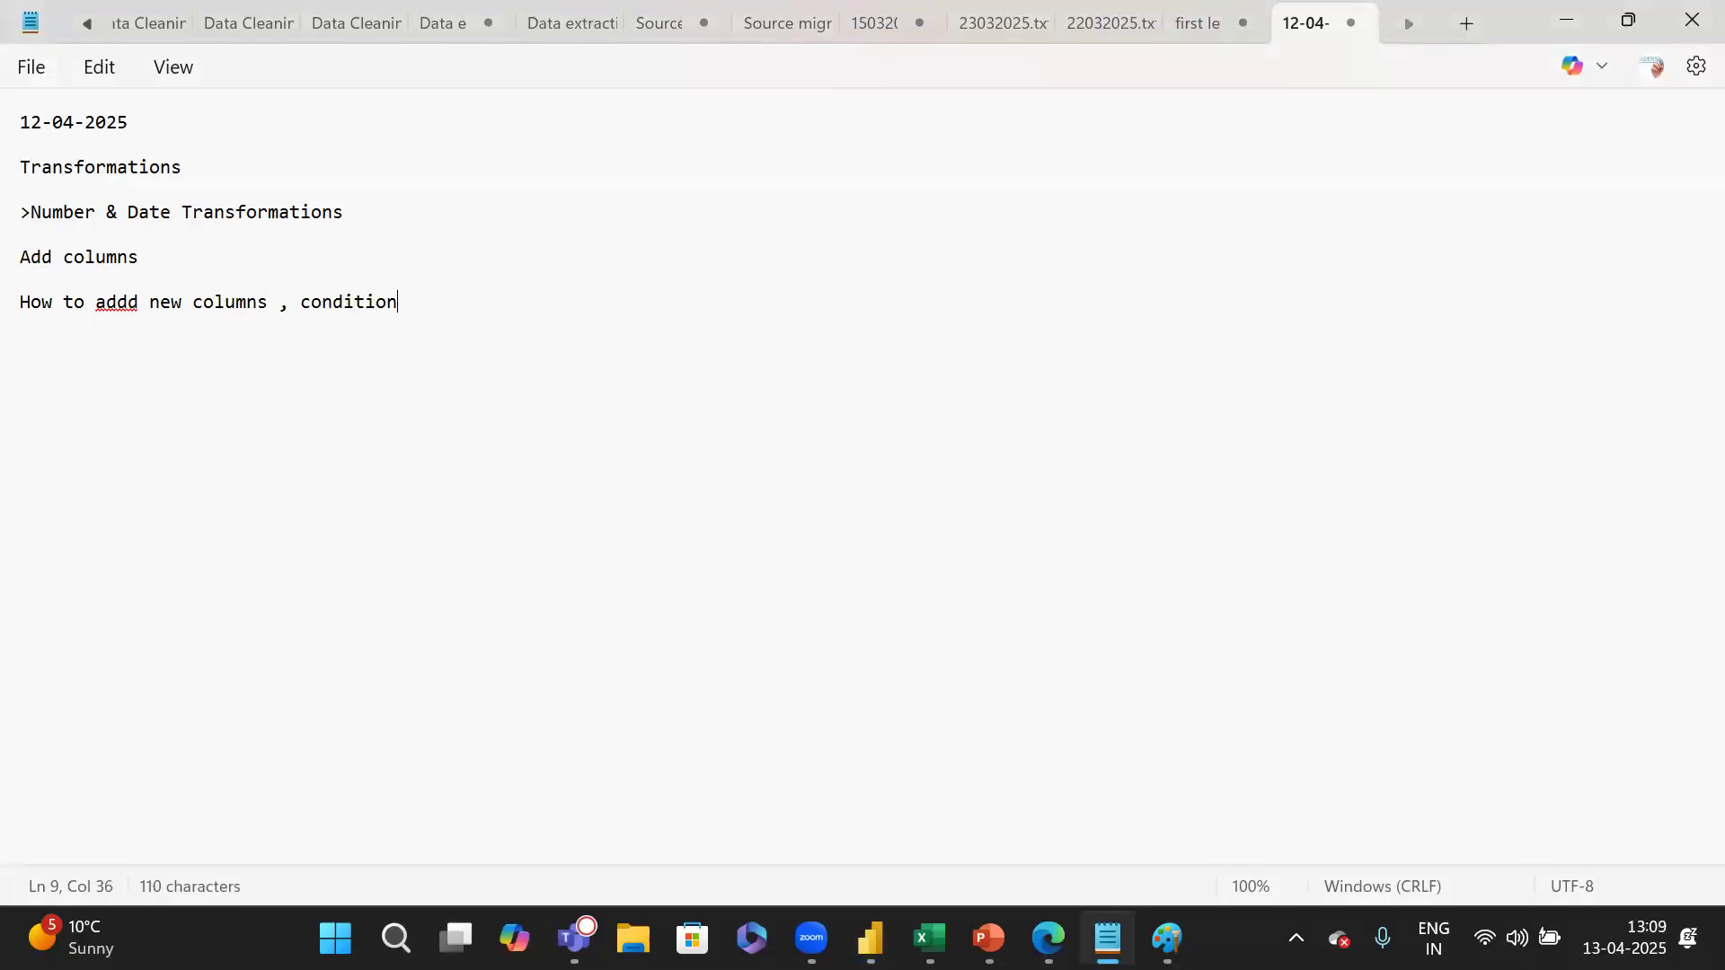
{"action": "type", "text": "al columns, index columns, column f"}
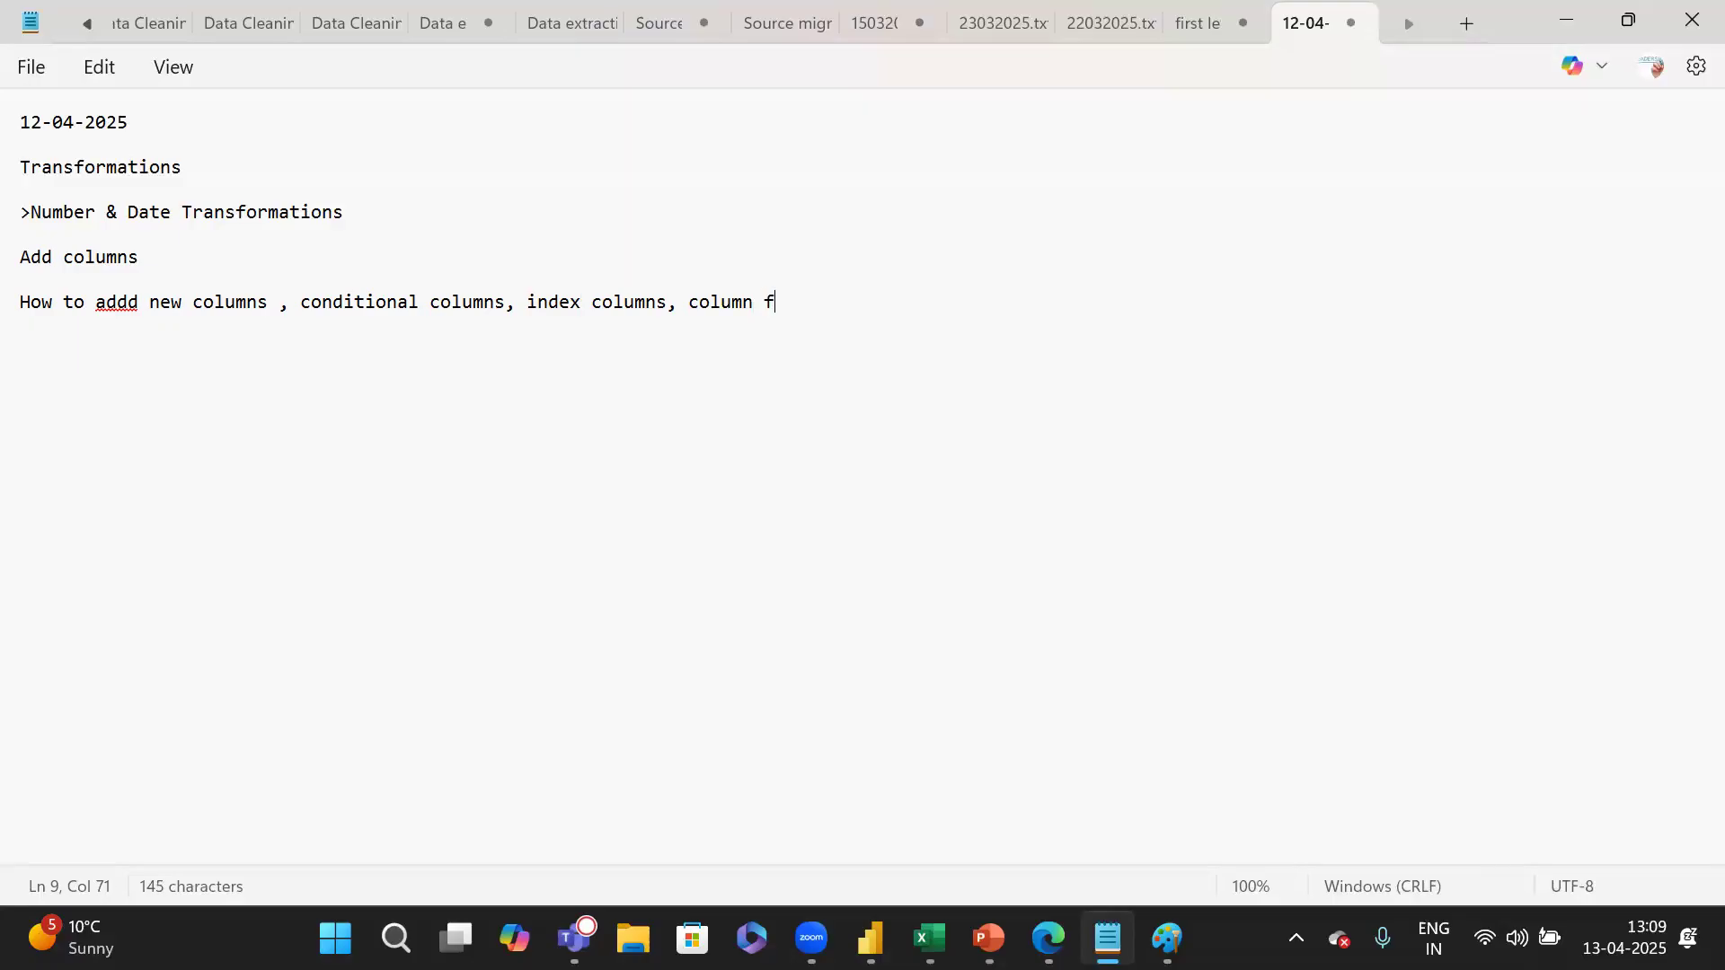
{"action": "type", "text": "rom example"}
{"action": "type", "text": "s, cus"}
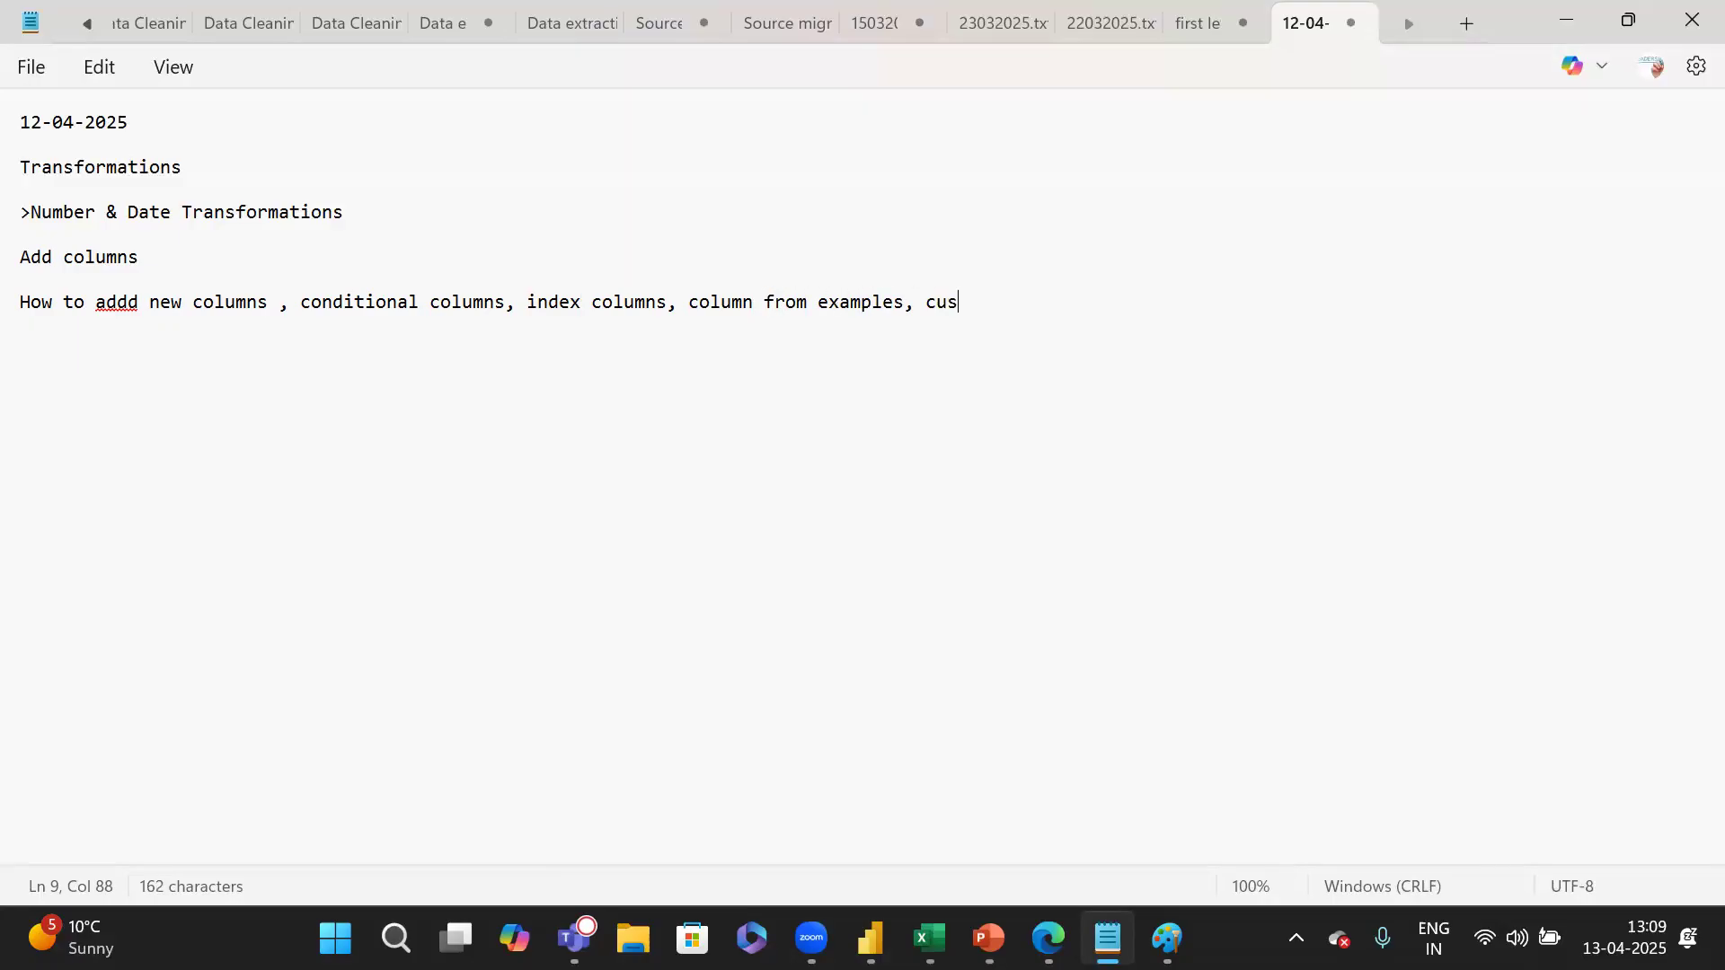
{"action": "type", "text": "tom column"}
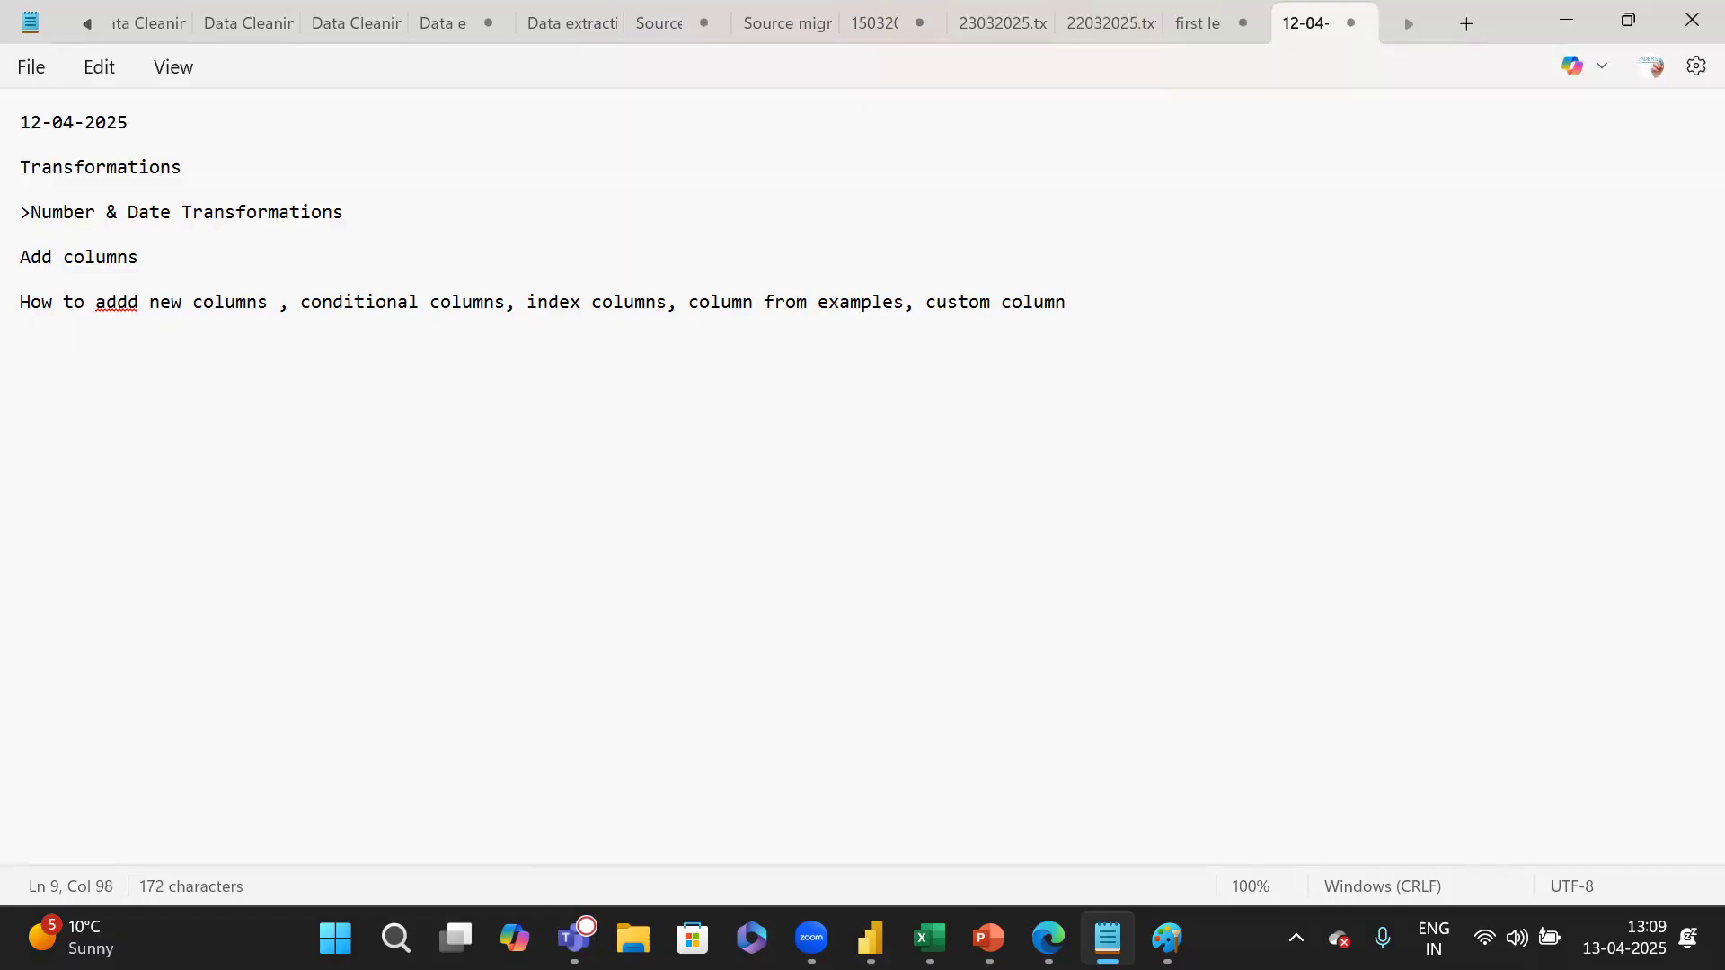
Add the line "how to write m quiries" below the add-columns topics in the note.
{"action": "key", "text": "Return"}
{"action": "type", "text": "how to write m que"}
{"action": "type", "text": "ries"}
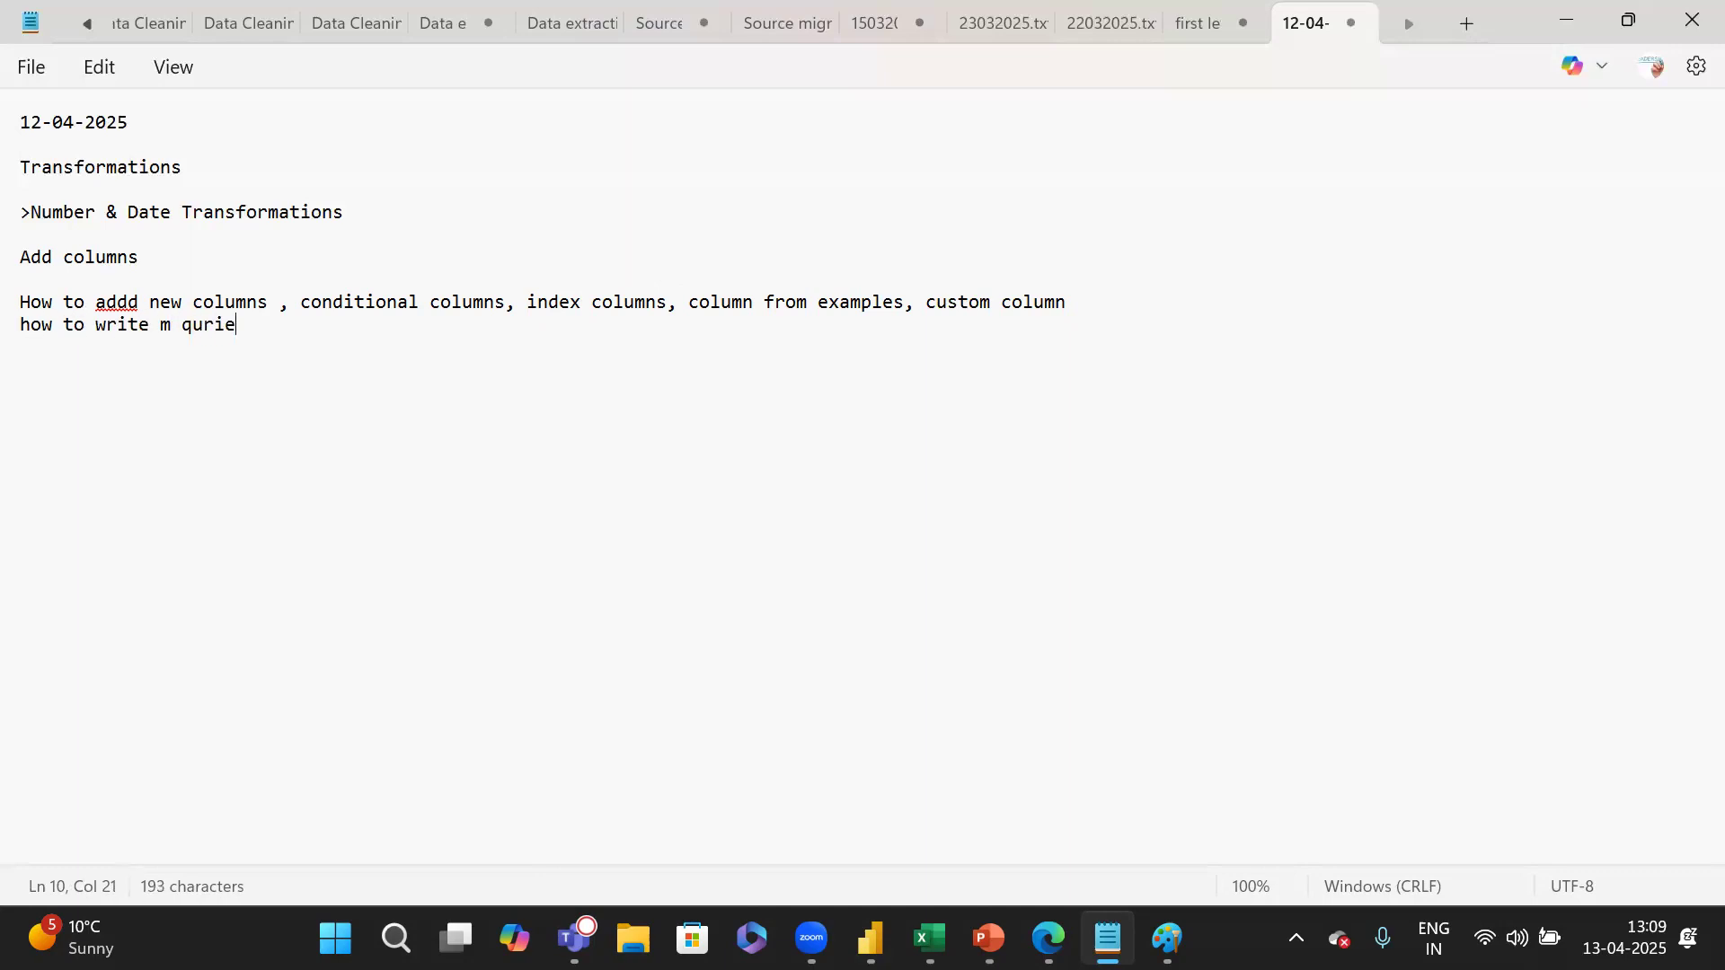
{"action": "key", "text": "BackSpace"}
{"action": "key", "text": "BackSpace"}
{"action": "key", "text": "BackSpace"}
{"action": "key", "text": "BackSpace"}
{"action": "key", "text": "BackSpace"}
{"action": "type", "text": "iries"}
{"action": "key", "text": "Return"}
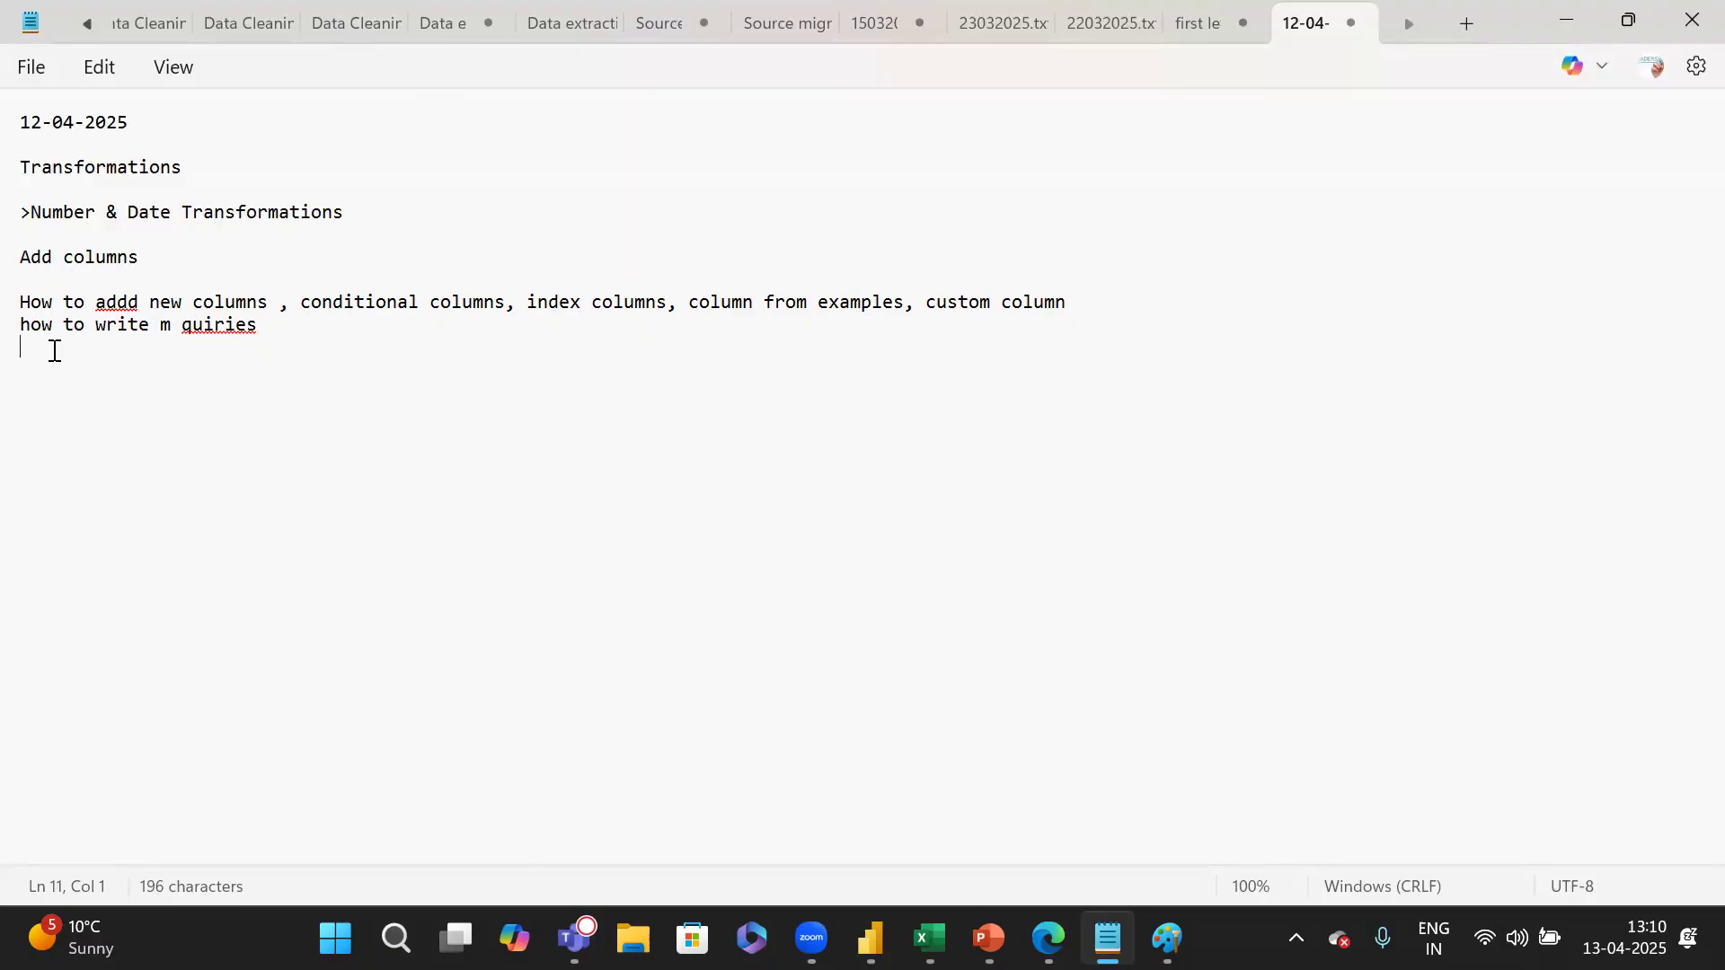
{"action": "key", "text": "Return"}
Check the Power Query Editor's view options and add the date "13-04-2025" and the line "View tab-" to the Notepad note.
{"action": "key", "text": "alt+Tab"}
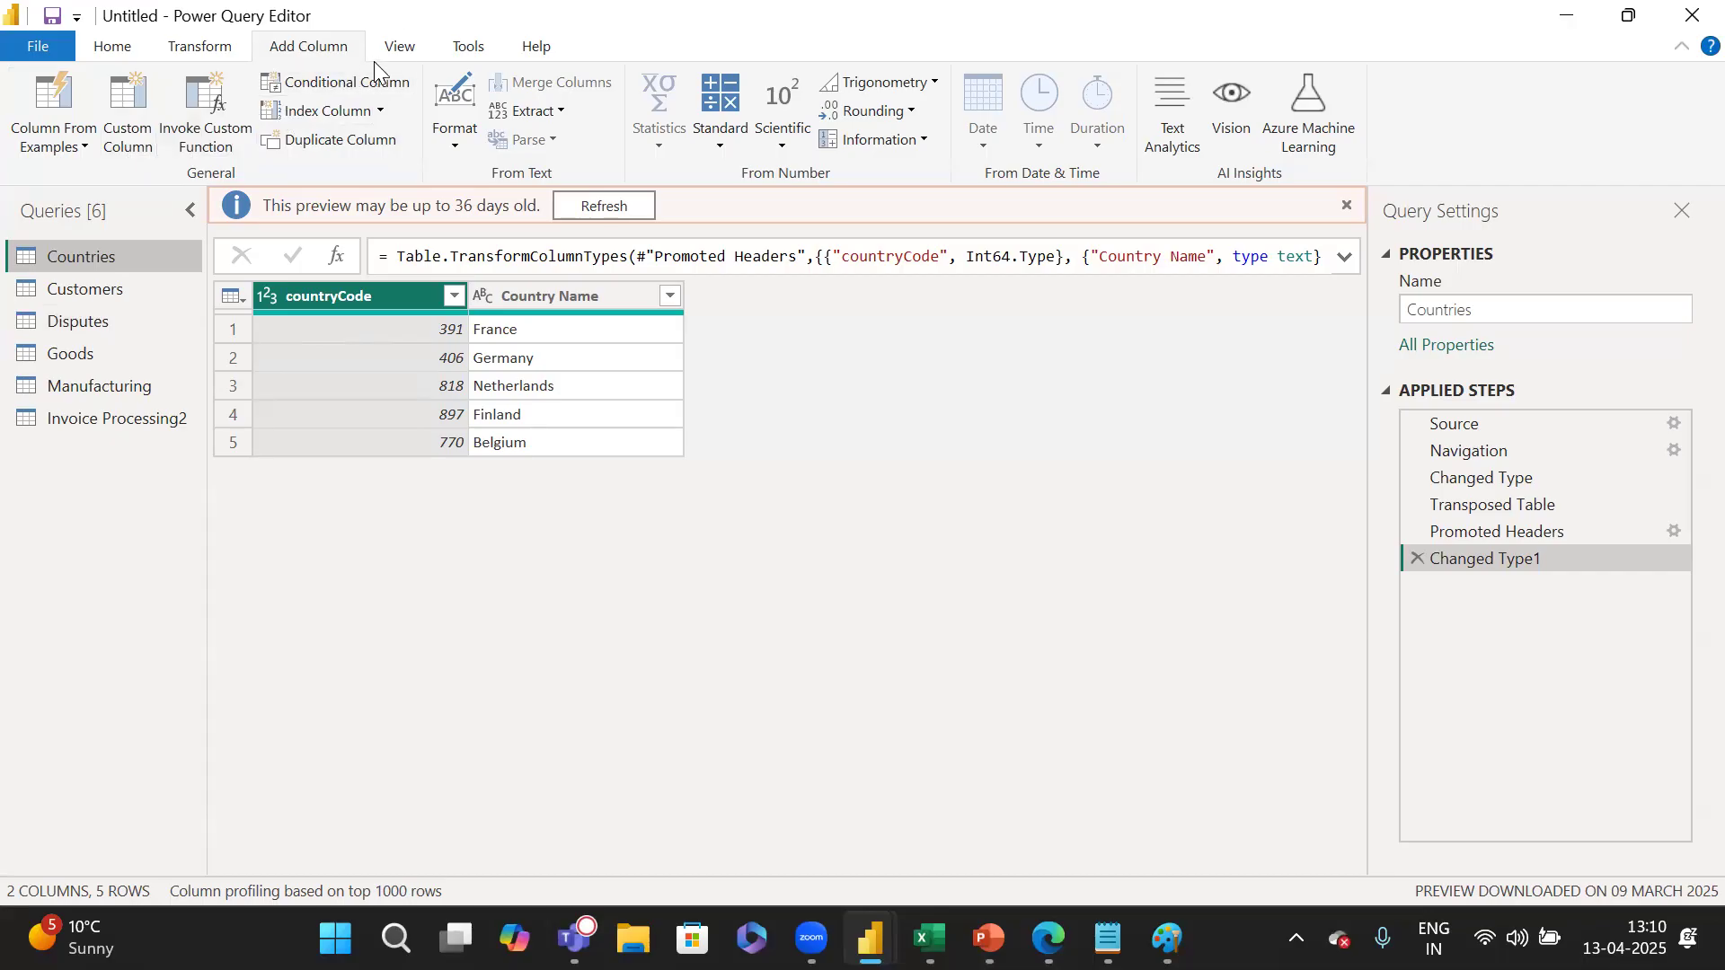
{"action": "left_click", "coordinate": [400, 47]}
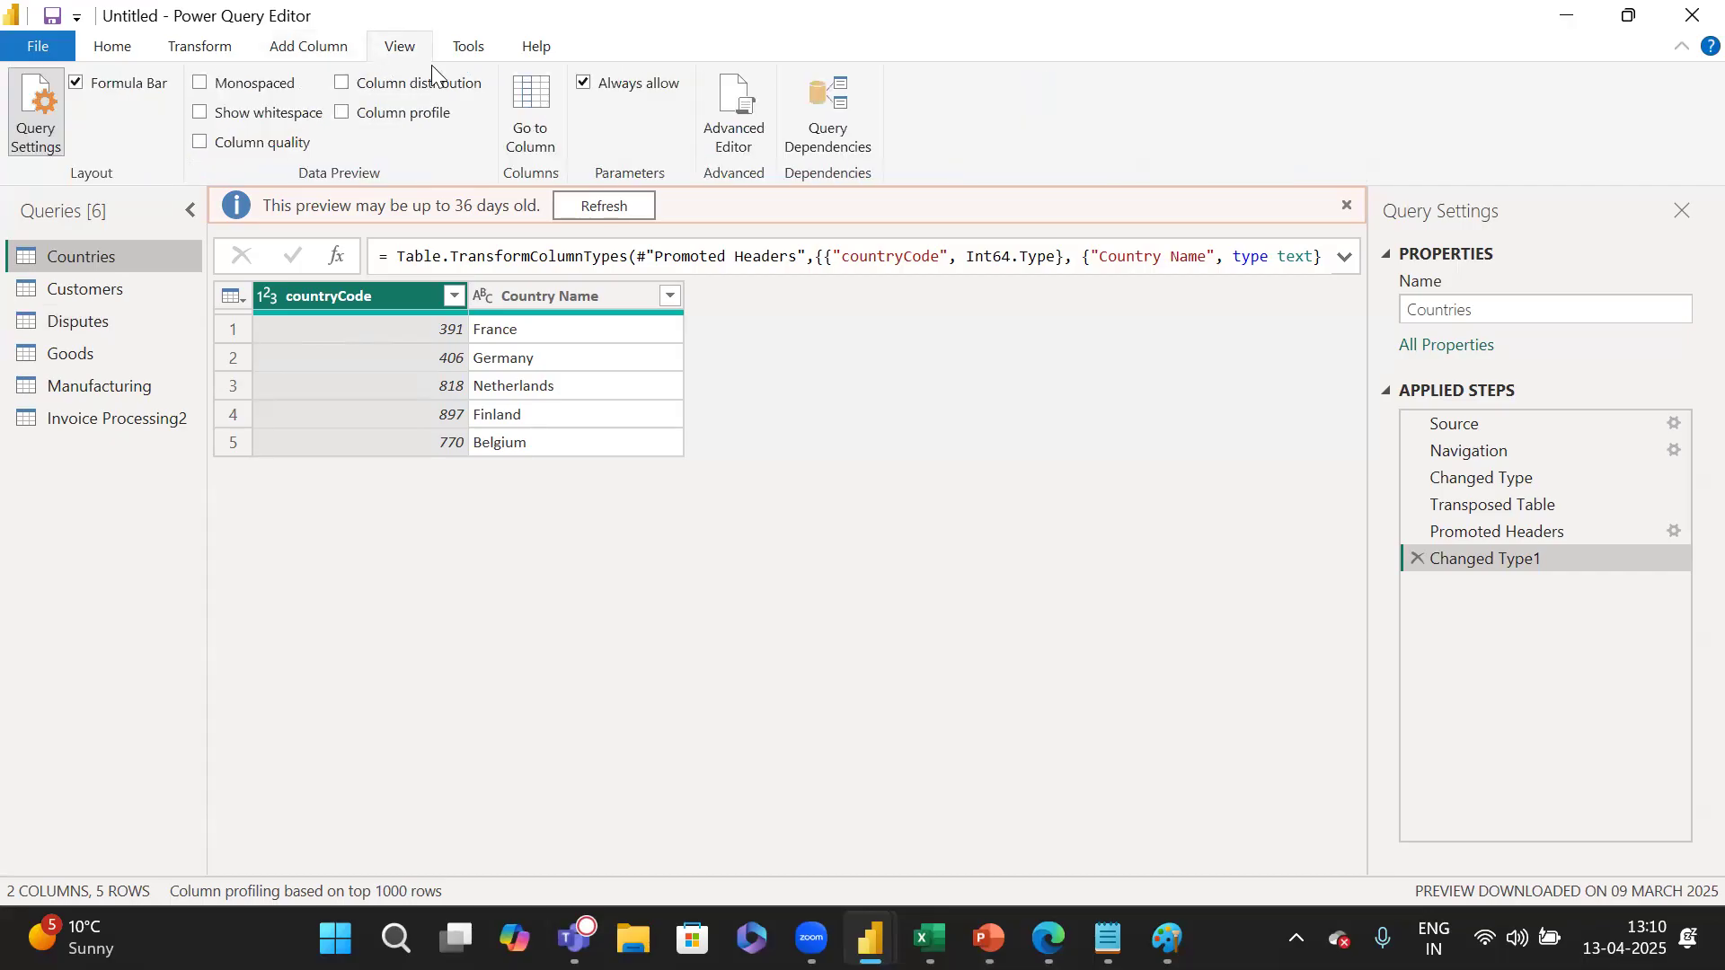
{"action": "key", "text": "alt+Tab"}
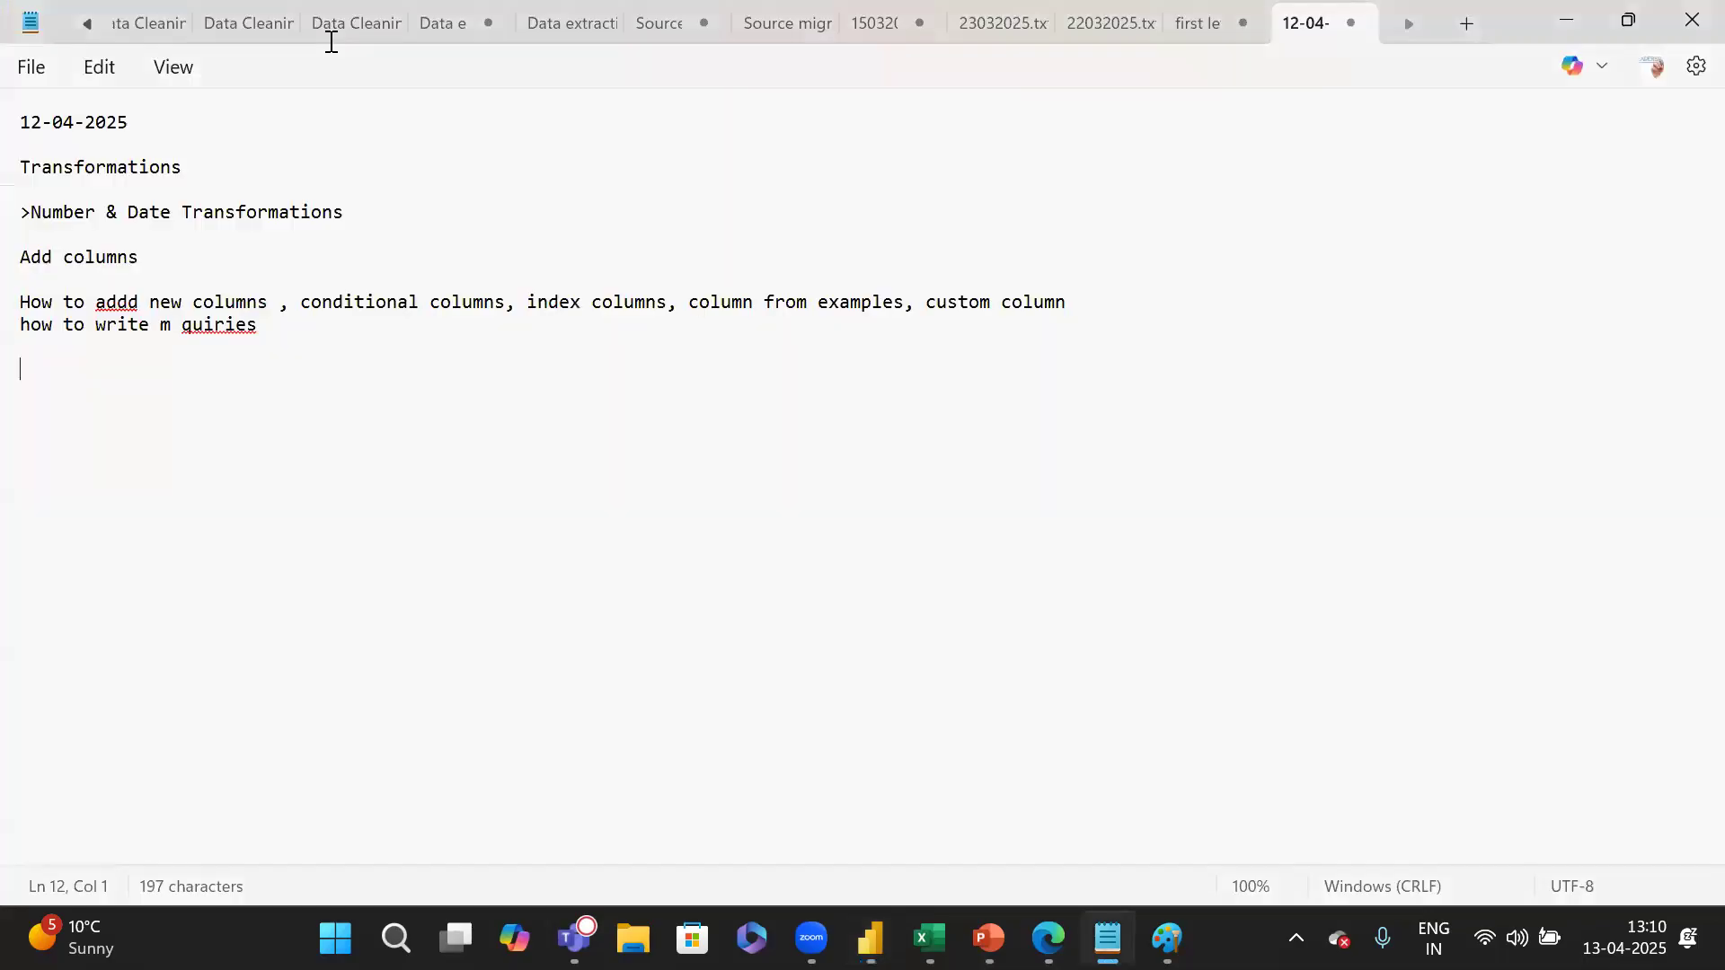
{"action": "key", "text": "Return"}
{"action": "type", "text": "13-"}
{"action": "type", "text": "0"}
{"action": "type", "text": "4-"}
{"action": "key", "text": "BackSpace"}
{"action": "type", "text": "-2025"}
{"action": "key", "text": "Return"}
{"action": "type", "text": "View tab;"}
{"action": "key", "text": "BackSpace"}
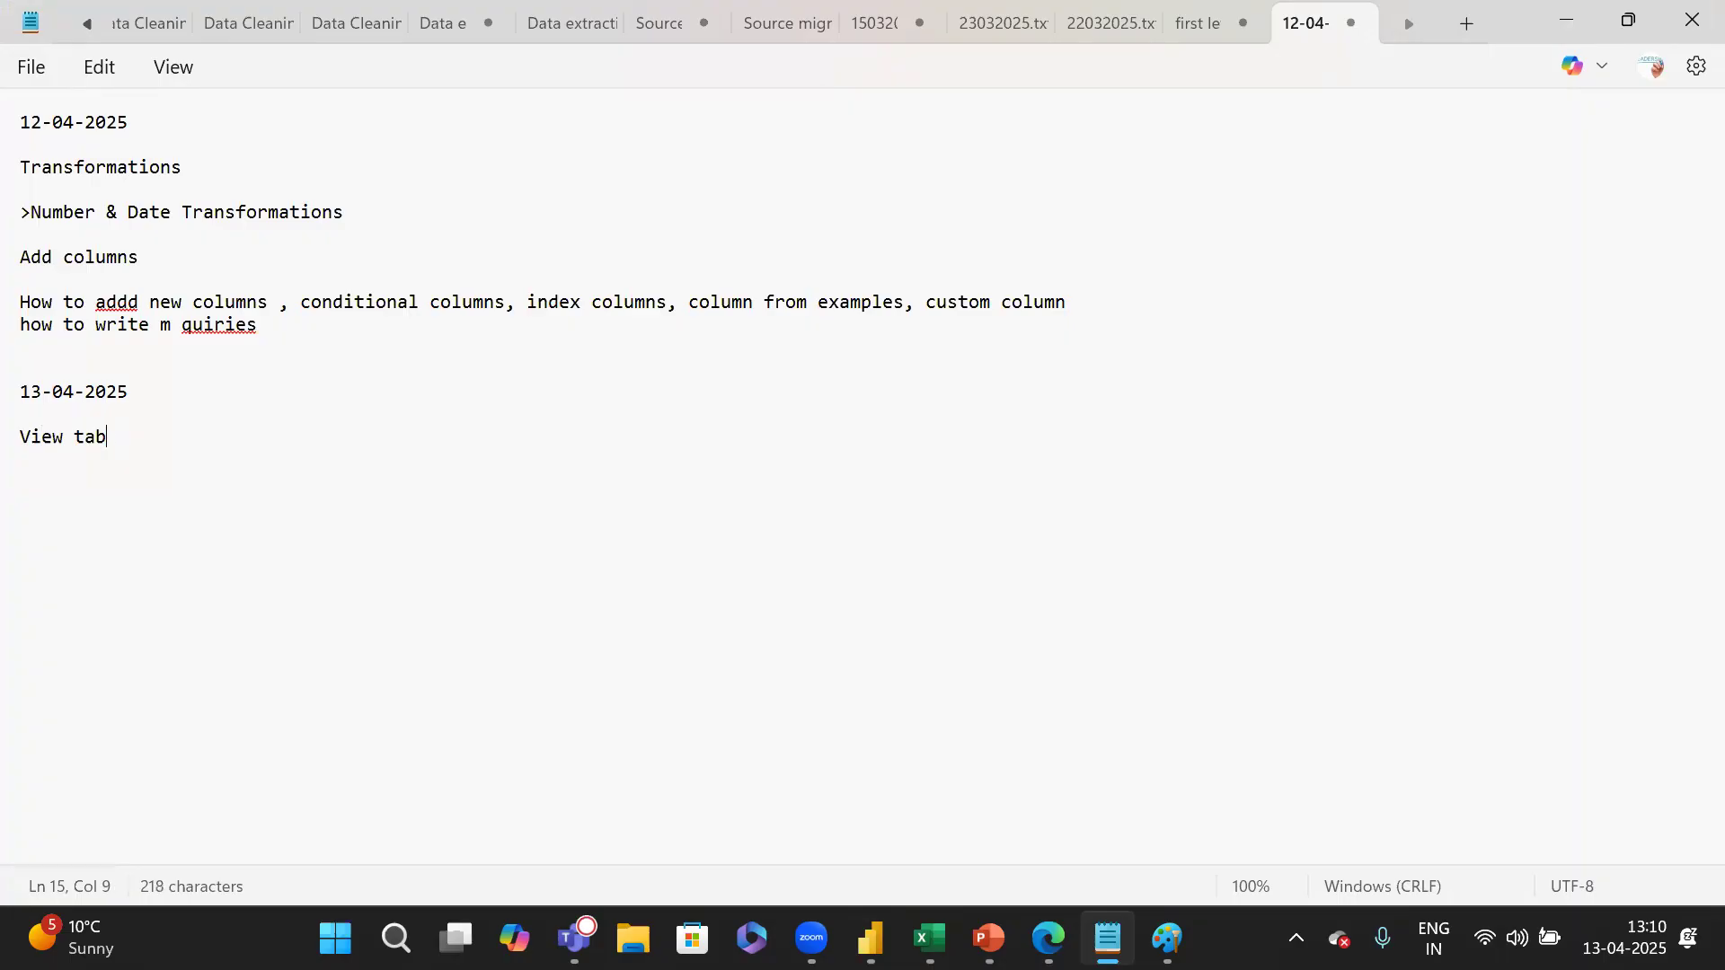
{"action": "type", "text": "-"}
Check the data preview options in the Power Query Editor and complete the "View tab-" line in Notepad with "column quality,dist,prof".
{"action": "key", "text": "alt+Tab"}
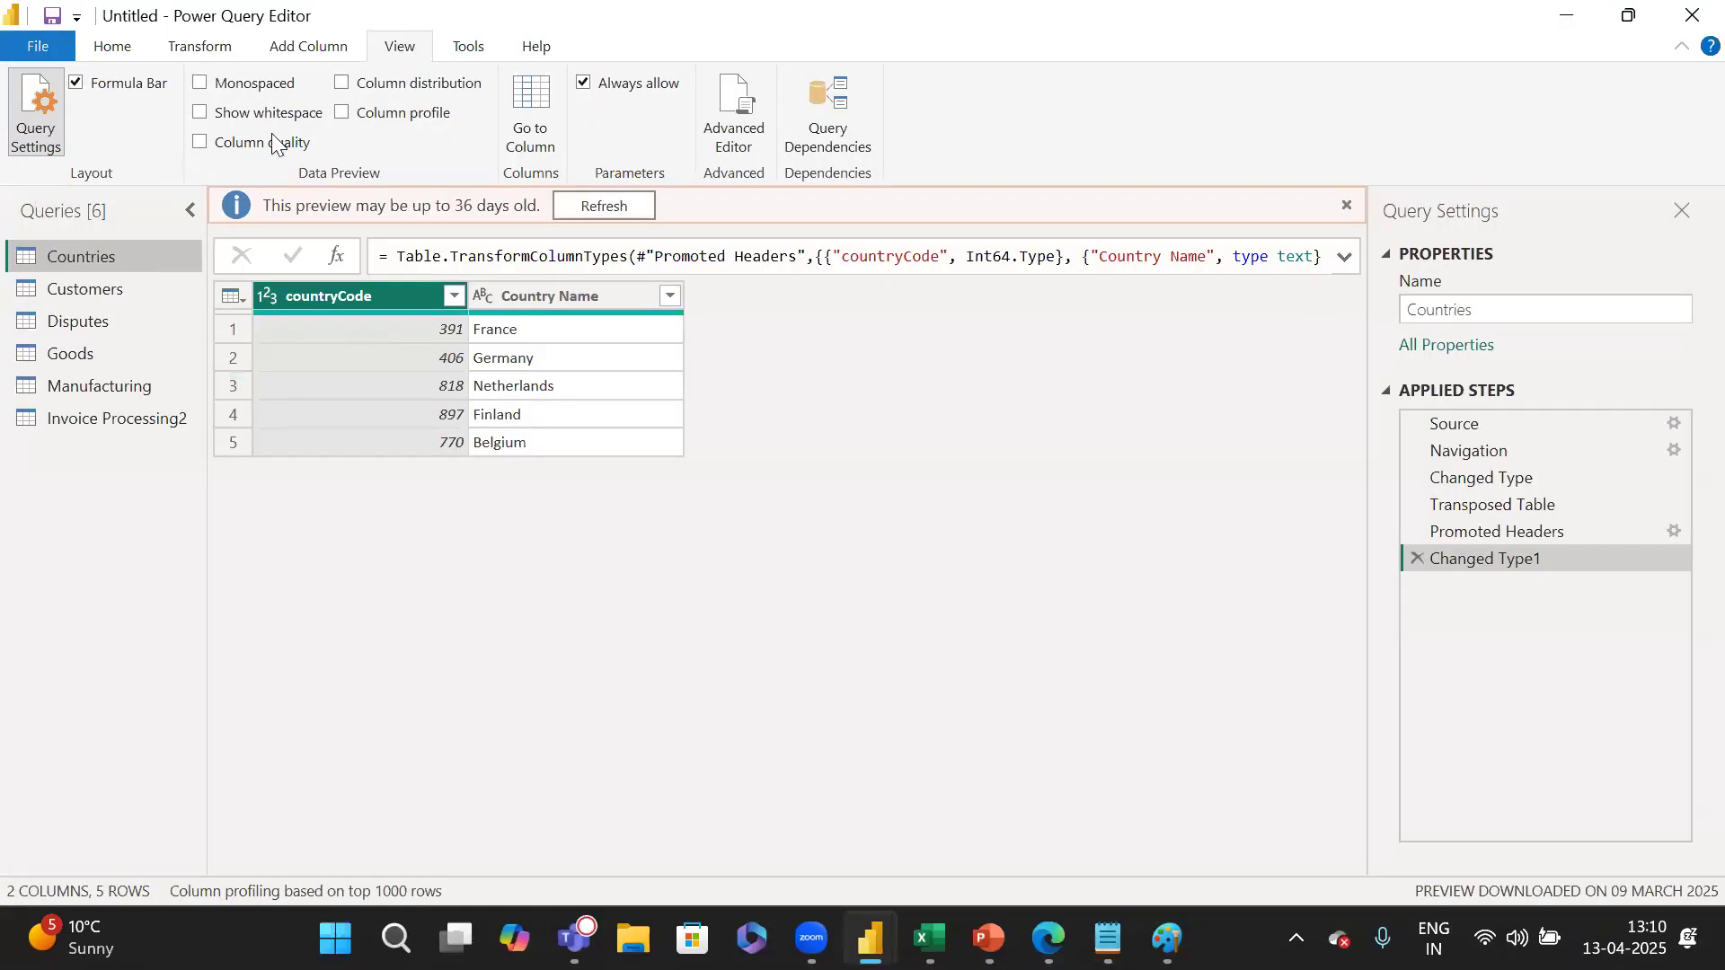
{"action": "key", "text": "alt+Tab"}
{"action": "type", "text": "col"}
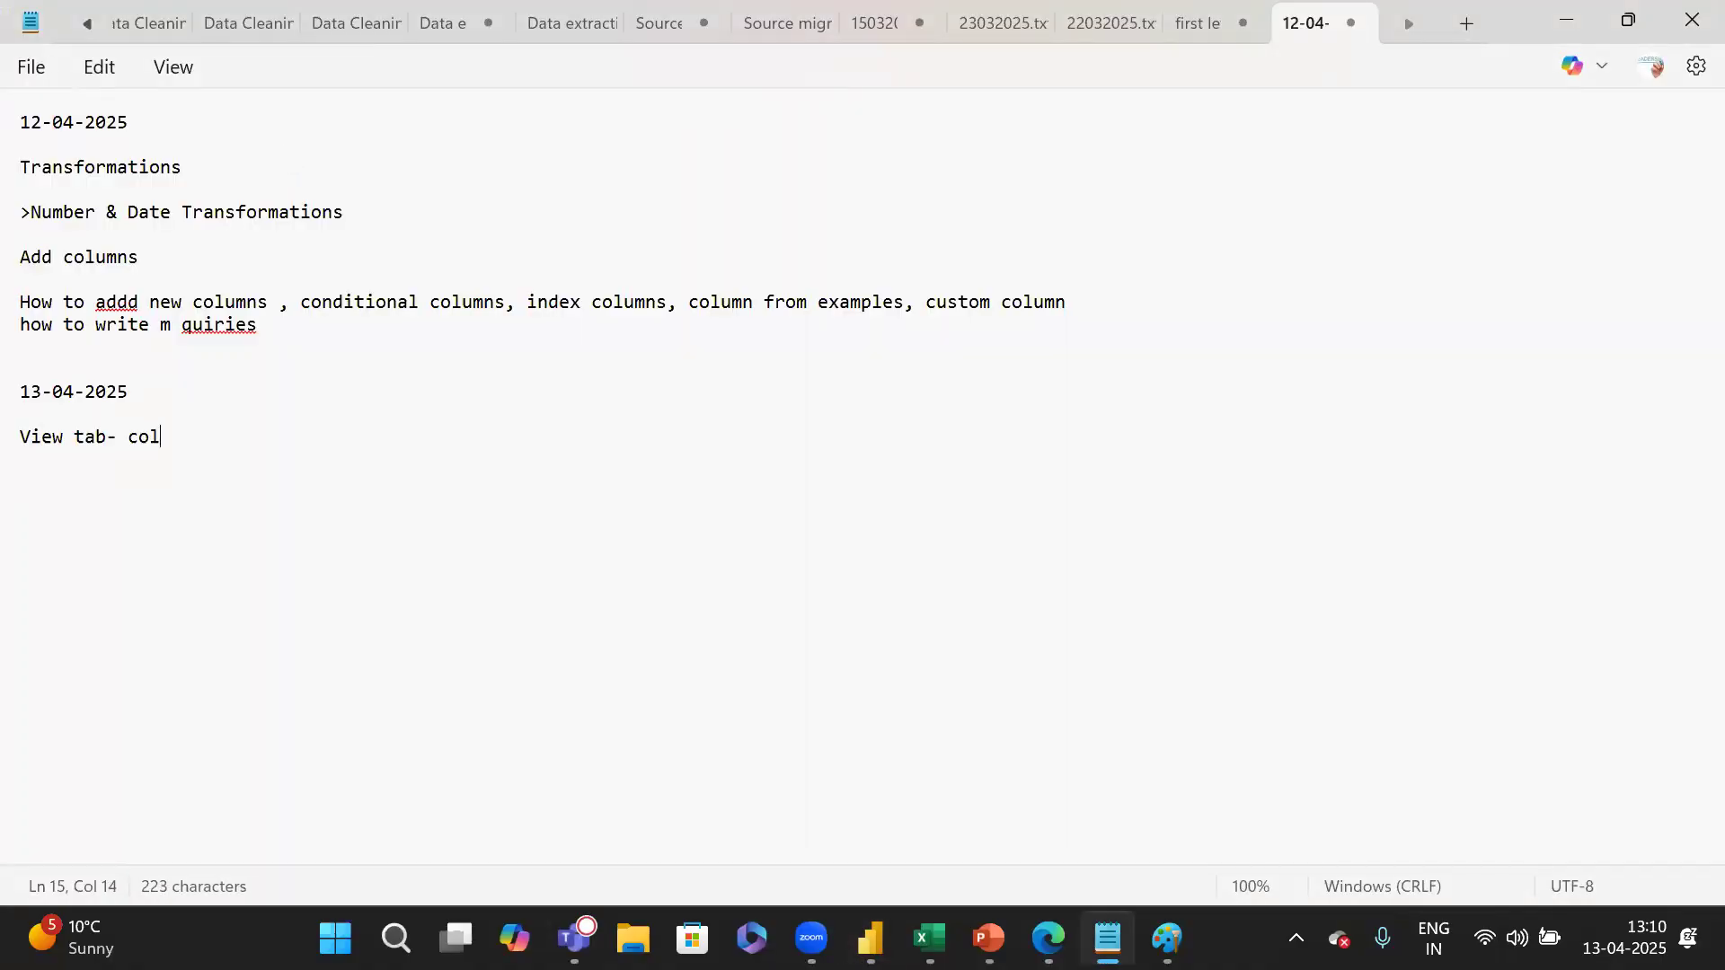
{"action": "type", "text": "umn qualit"}
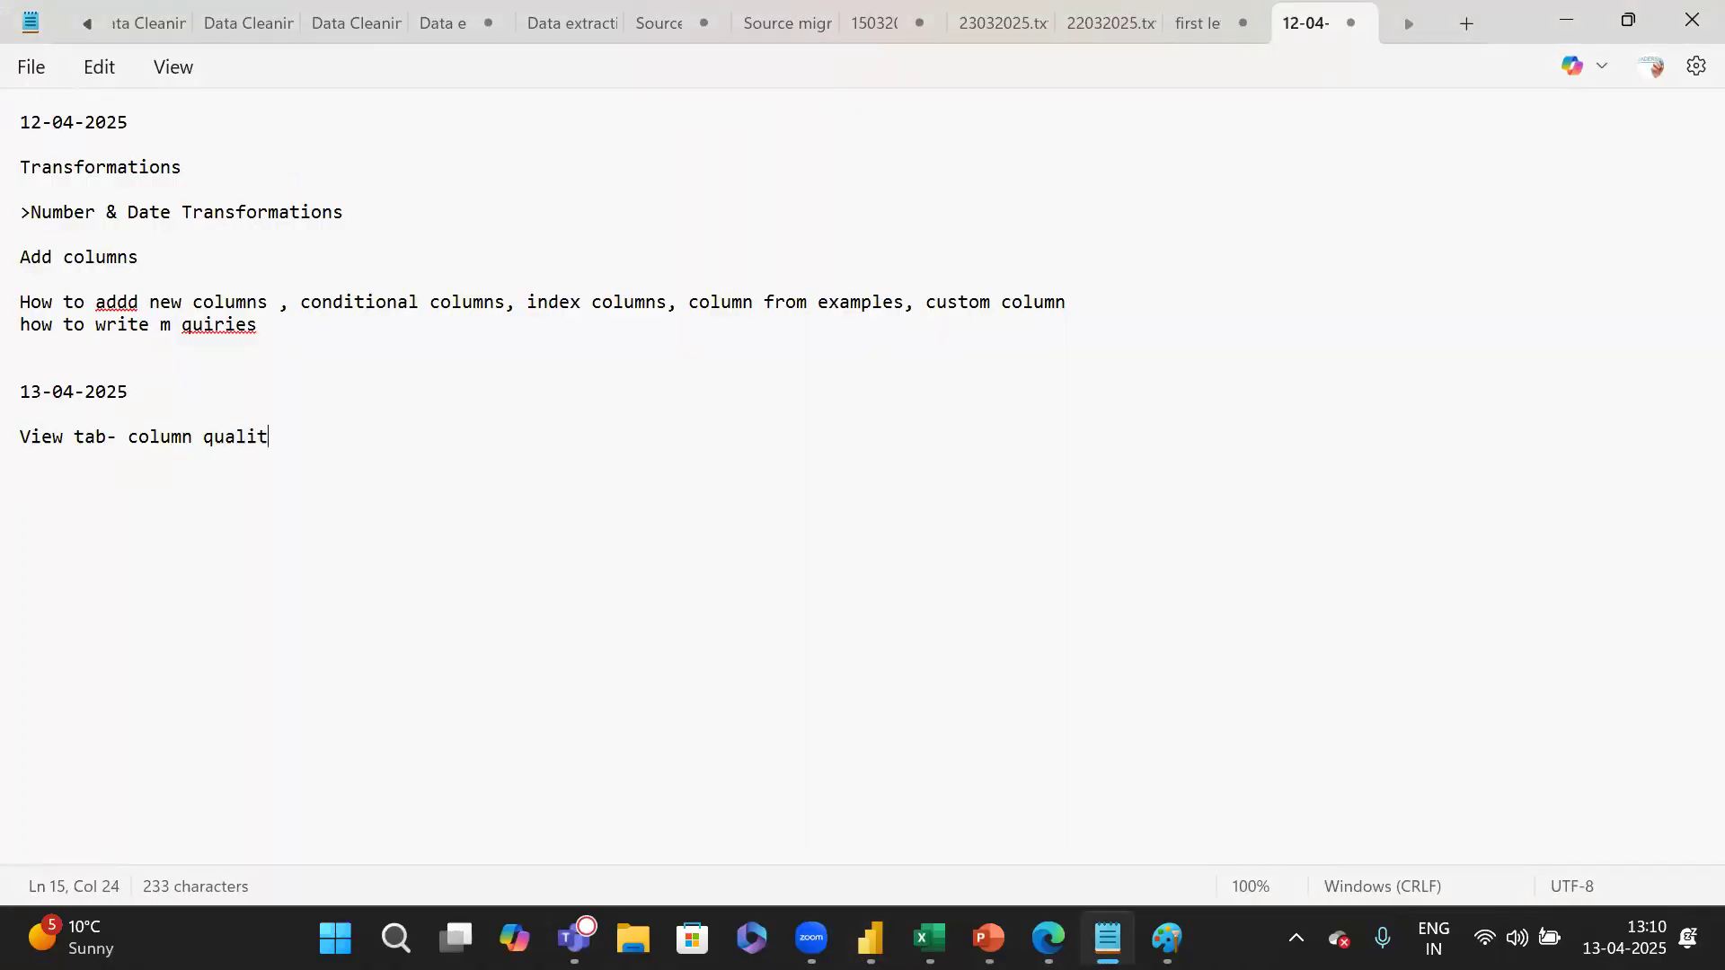
{"action": "type", "text": "y,dist,"}
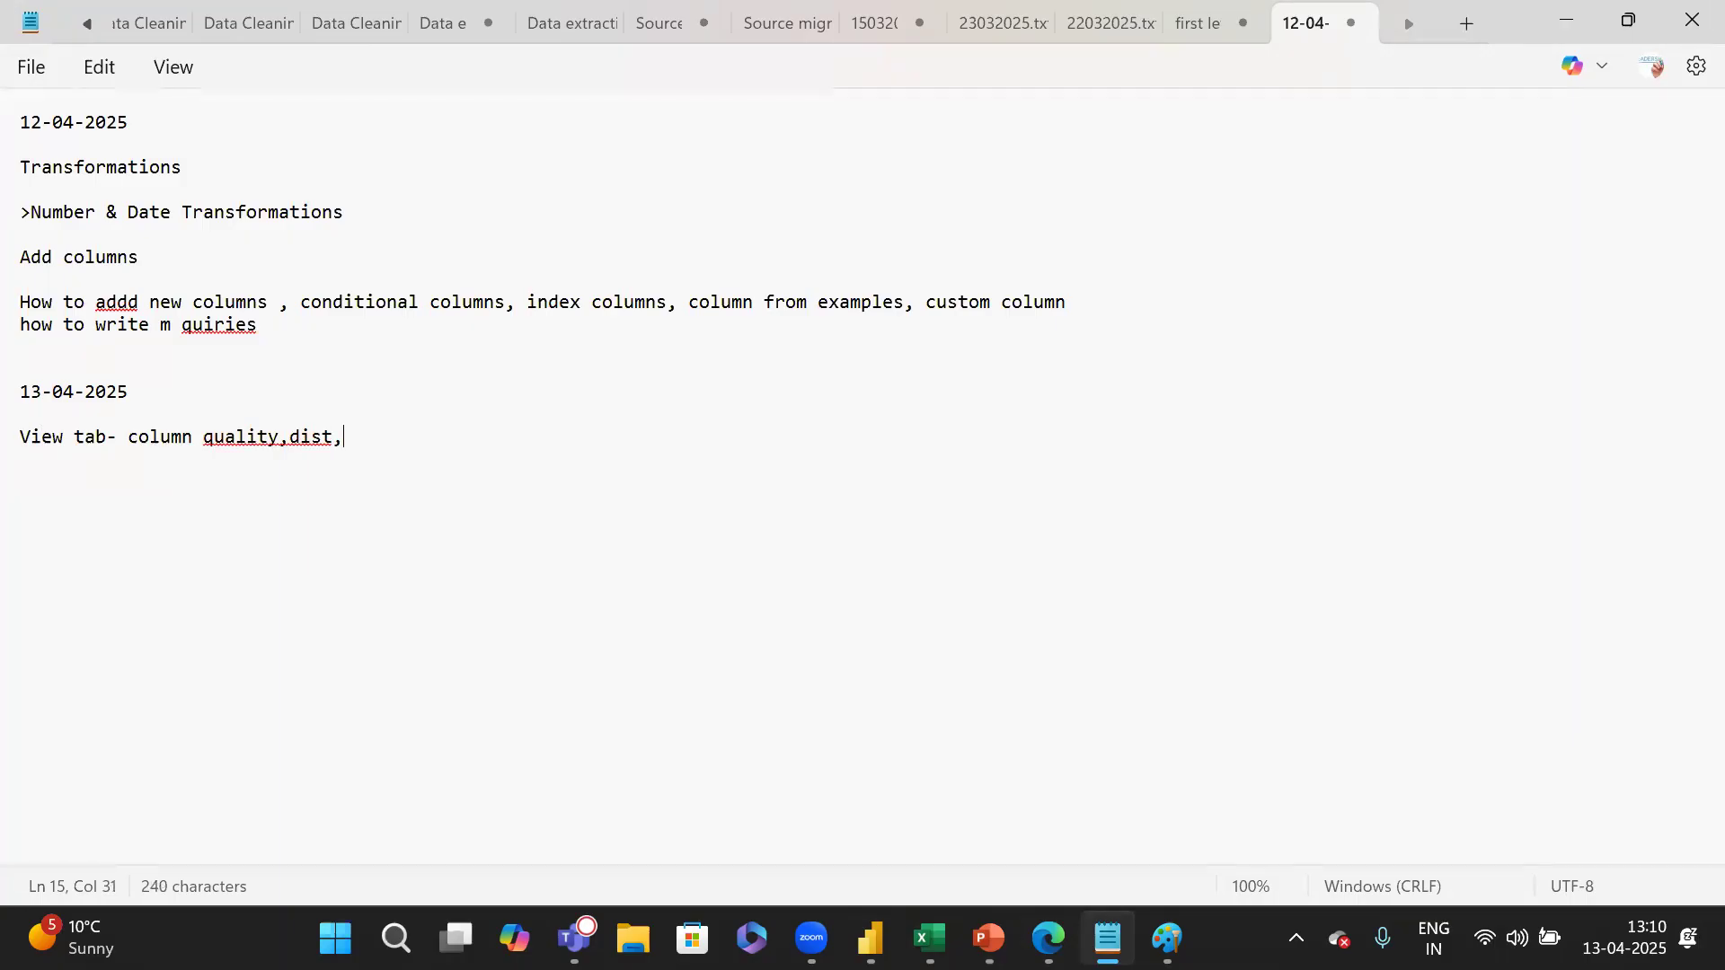
{"action": "key", "text": "alt+Tab"}
{"action": "key", "text": "alt+Tab"}
{"action": "type", "text": "prof"}
{"action": "type", "text": ","}
{"action": "key", "text": "Return"}
Check the remaining view commands in the Power Query Editor and add the line "query dependencies" to the Notepad note.
{"action": "key", "text": "alt+Tab"}
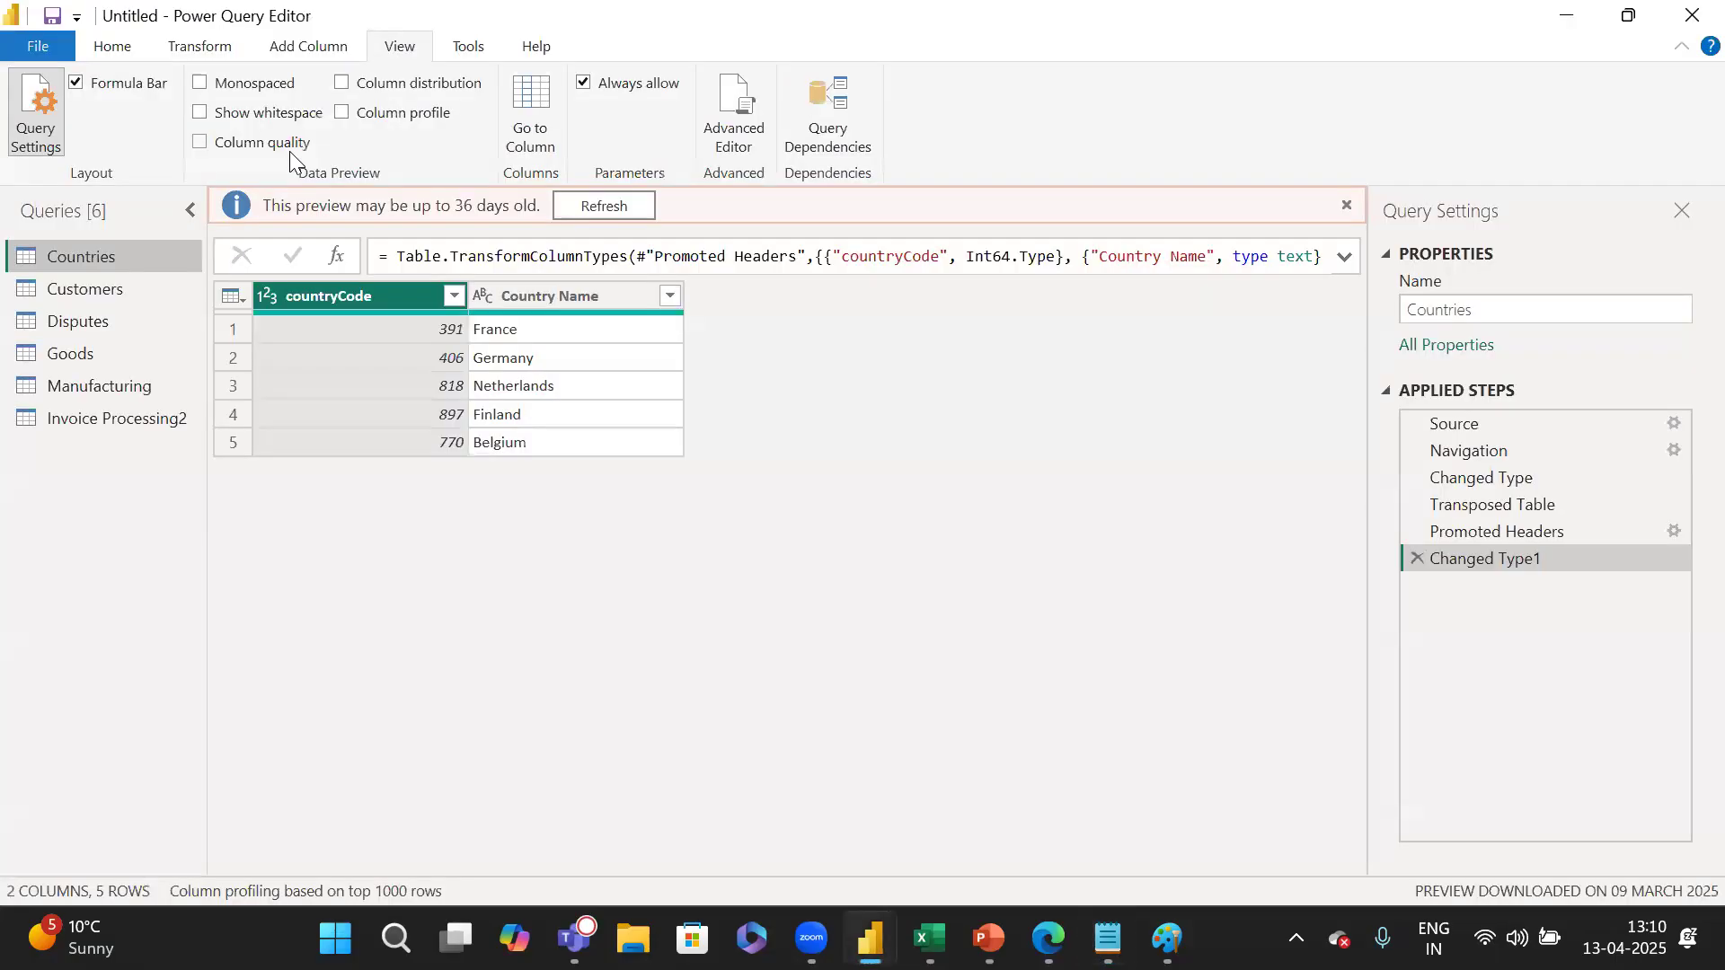
{"action": "key", "text": "alt+Tab"}
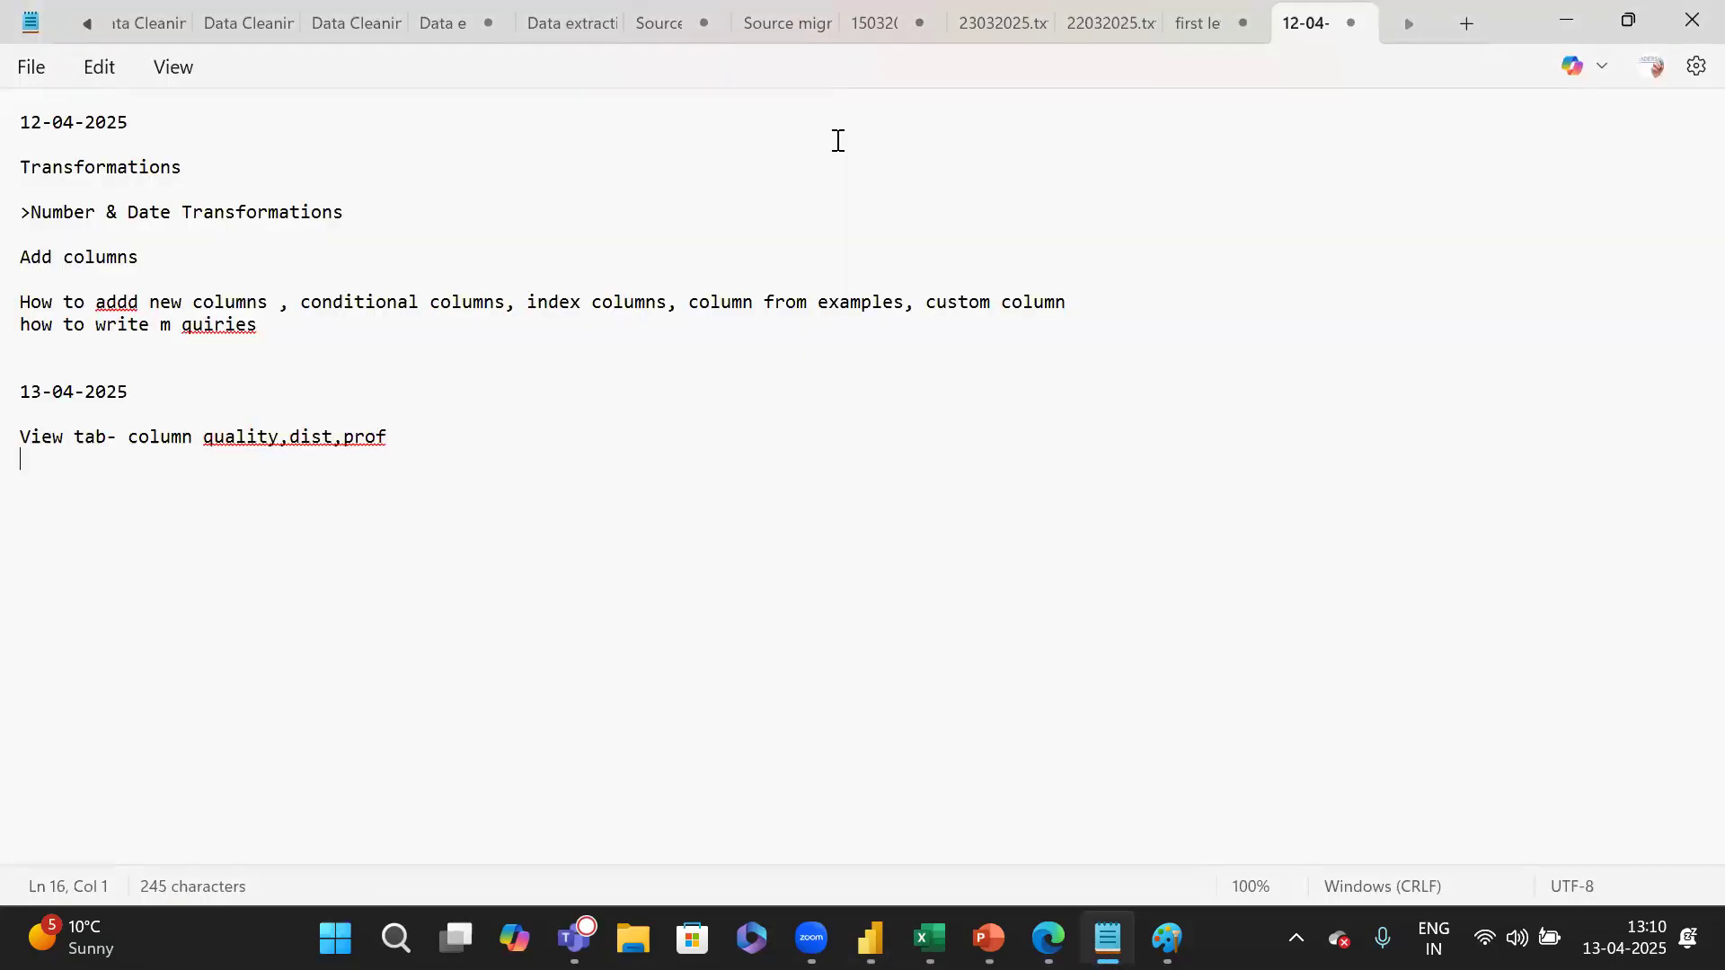
{"action": "type", "text": "query dependencies"}
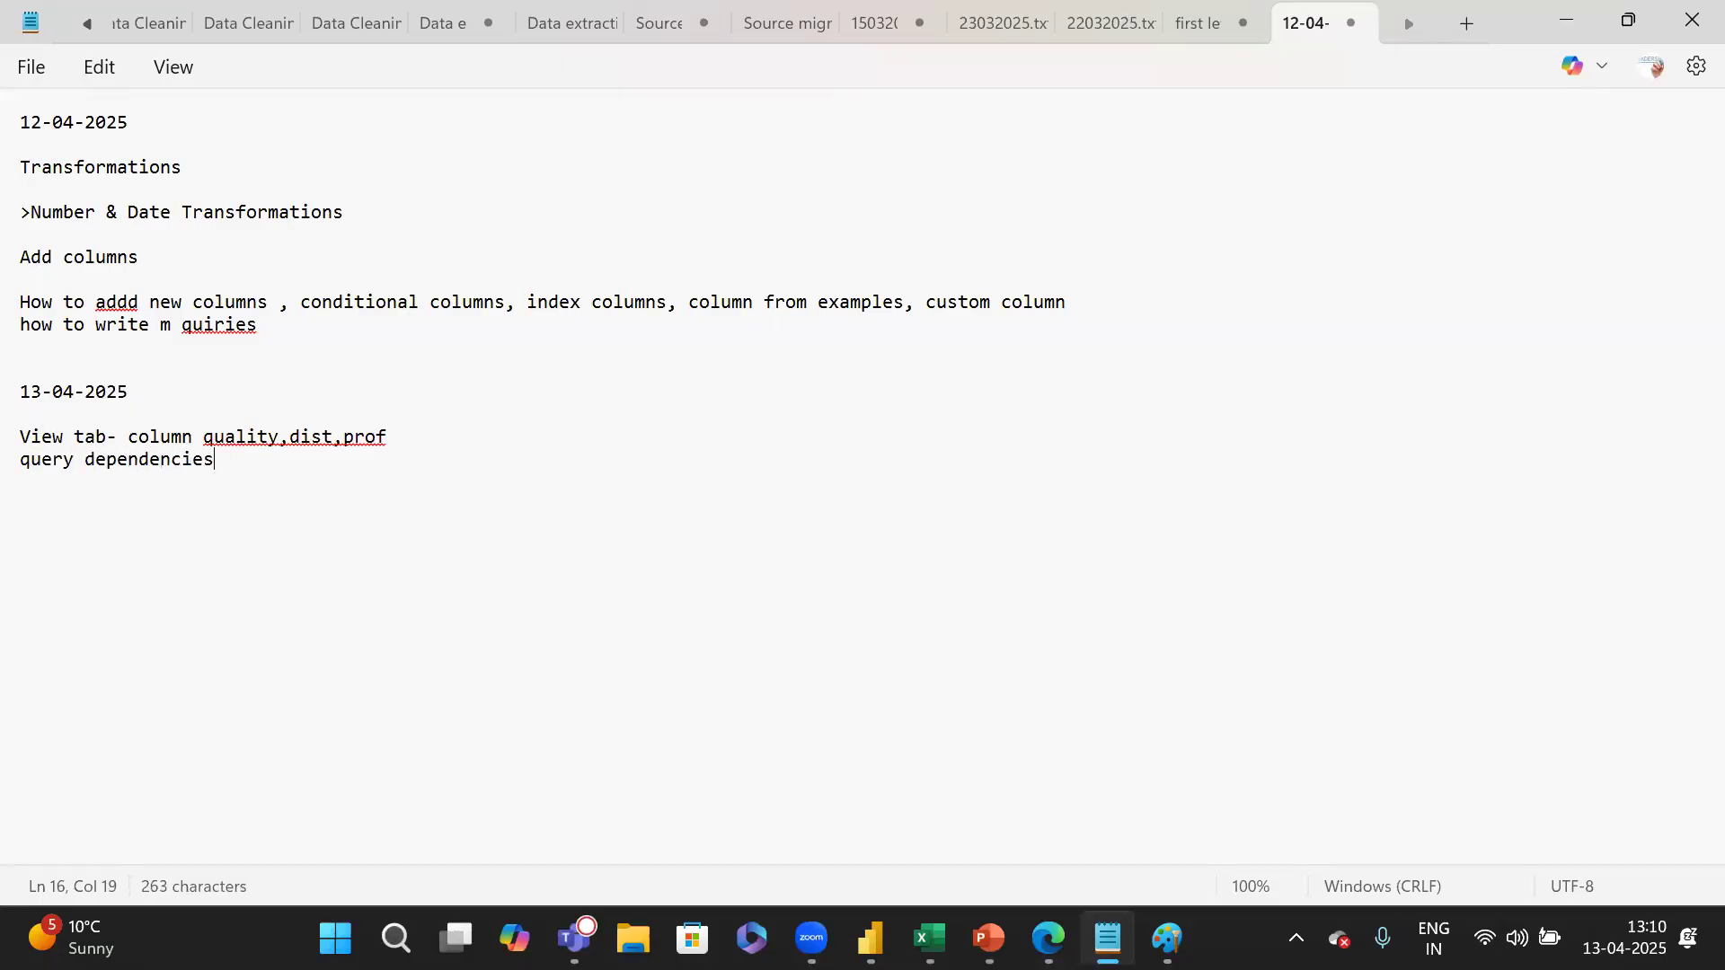
{"action": "key", "text": "Return"}
Check the diagnostic tools in the Power Query Editor and add the lines "toold-tab" and "diagnostics" to the Notepad note.
{"action": "key", "text": "alt+Tab"}
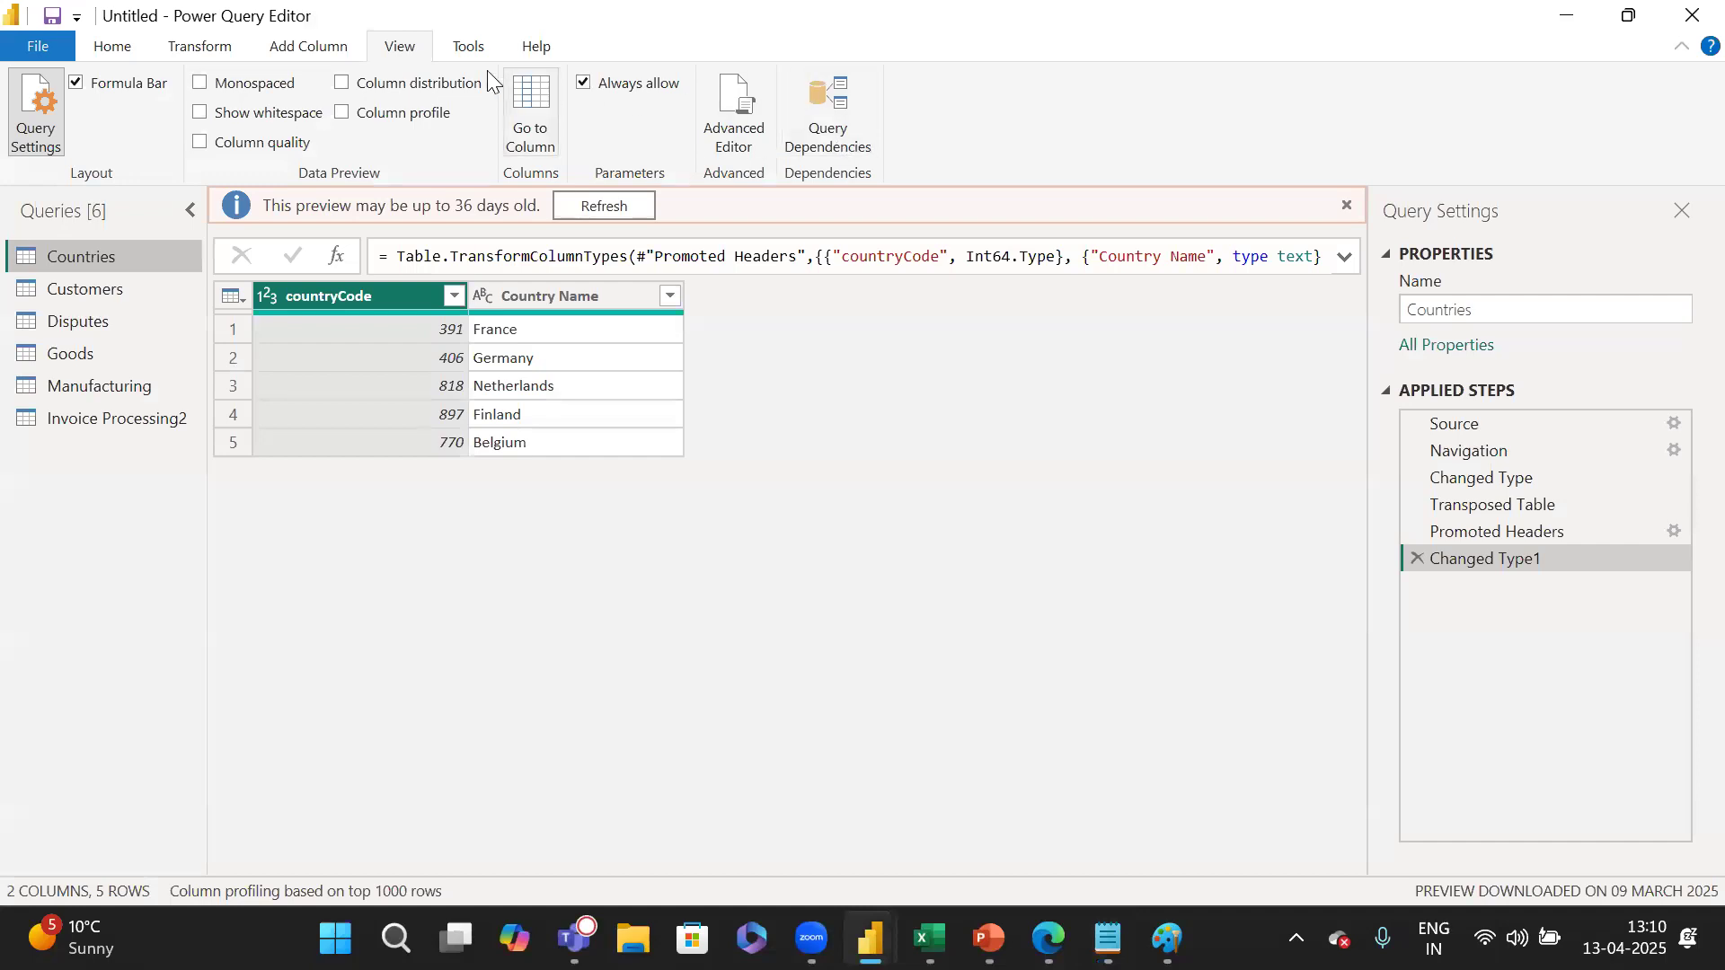
{"action": "left_click", "coordinate": [471, 47]}
{"action": "key", "text": "alt+Tab"}
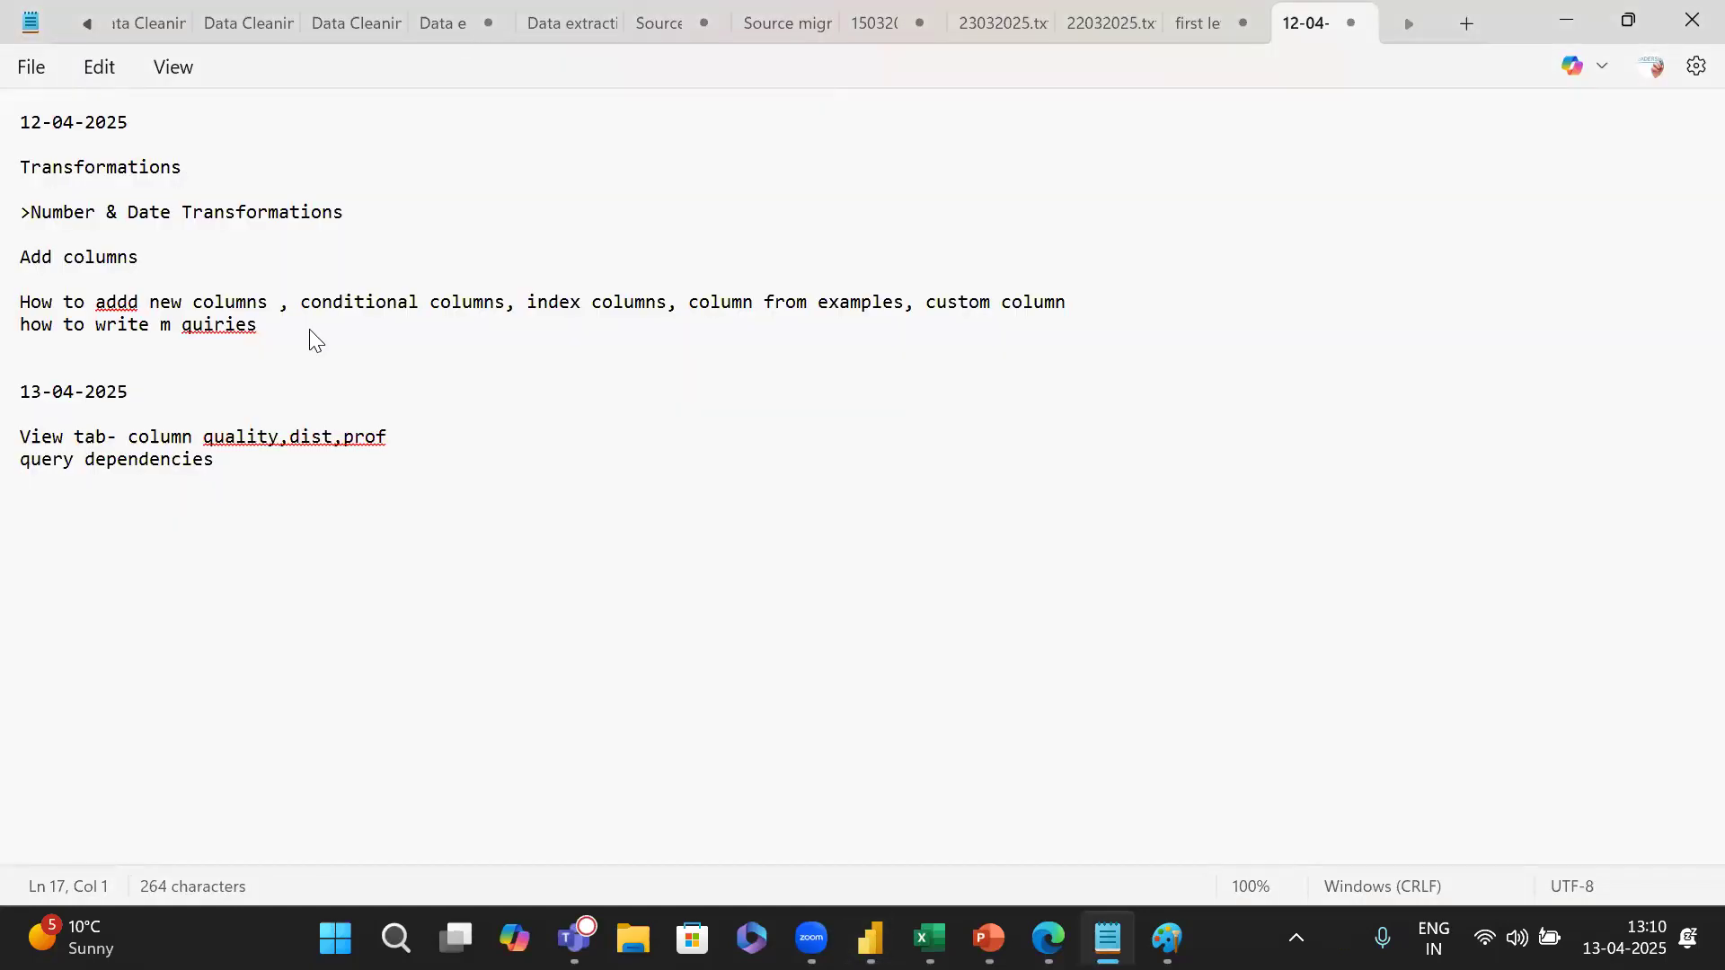
{"action": "key", "text": "Return"}
{"action": "type", "text": "toold"}
{"action": "key", "text": "BackSpace"}
{"action": "type", "text": "-tab"}
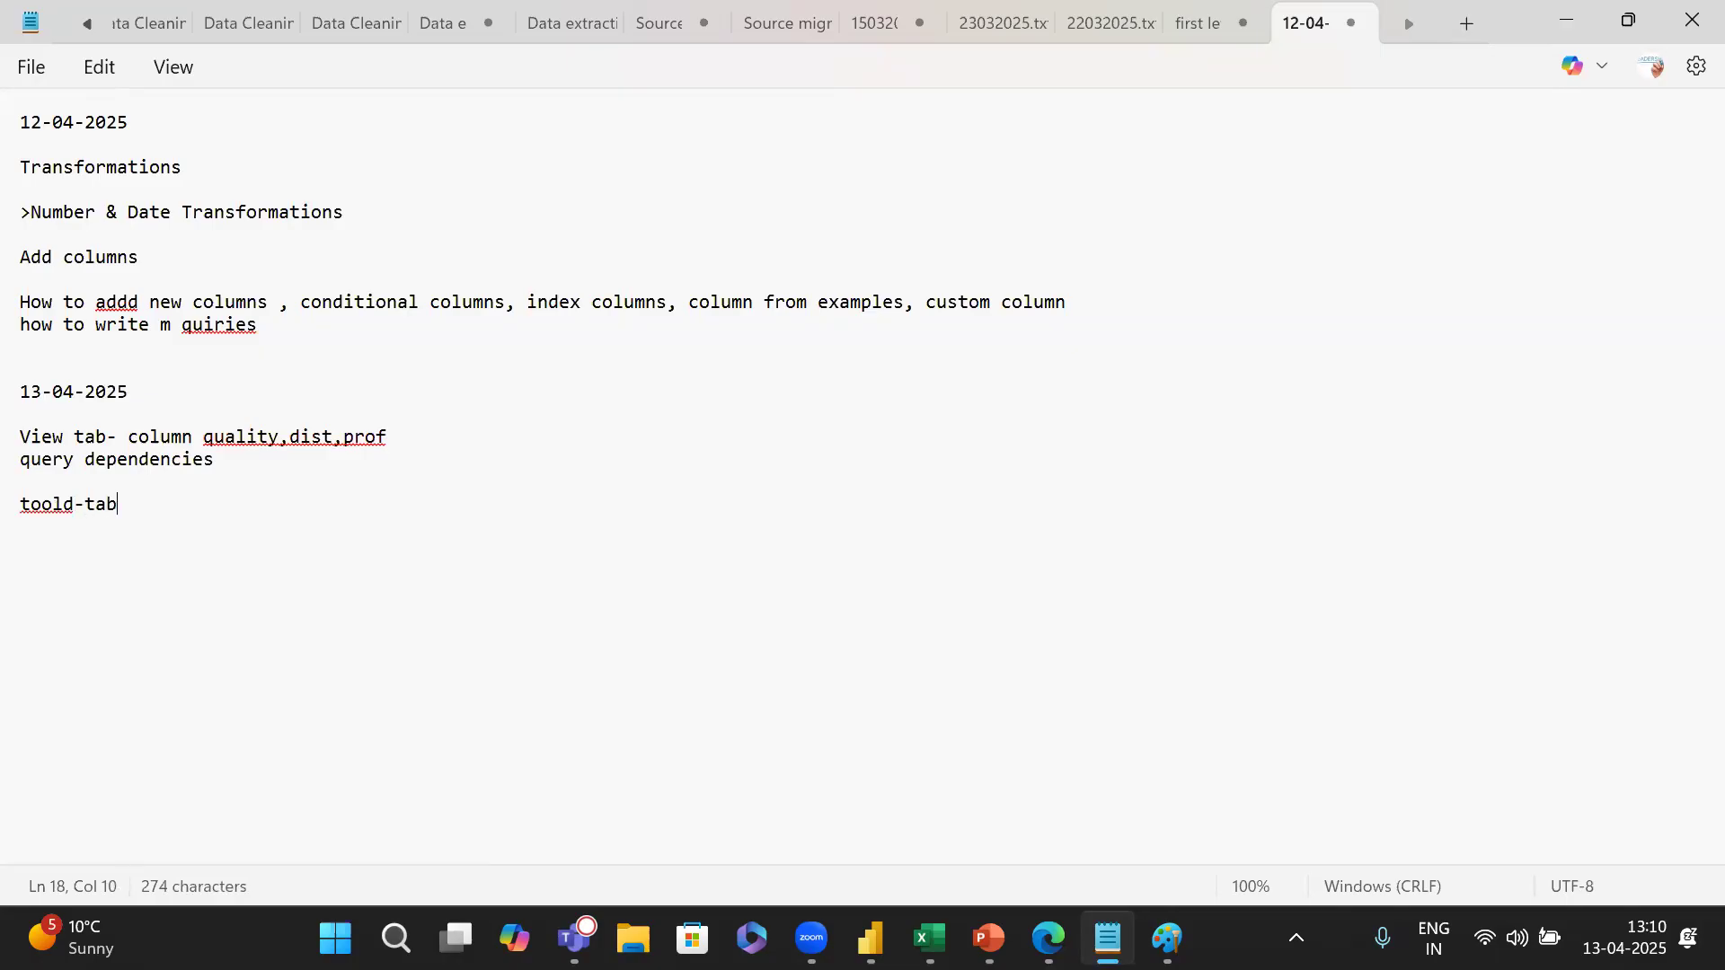
{"action": "key", "text": "Return"}
{"action": "key", "text": "Return"}
{"action": "type", "text": "diagno"}
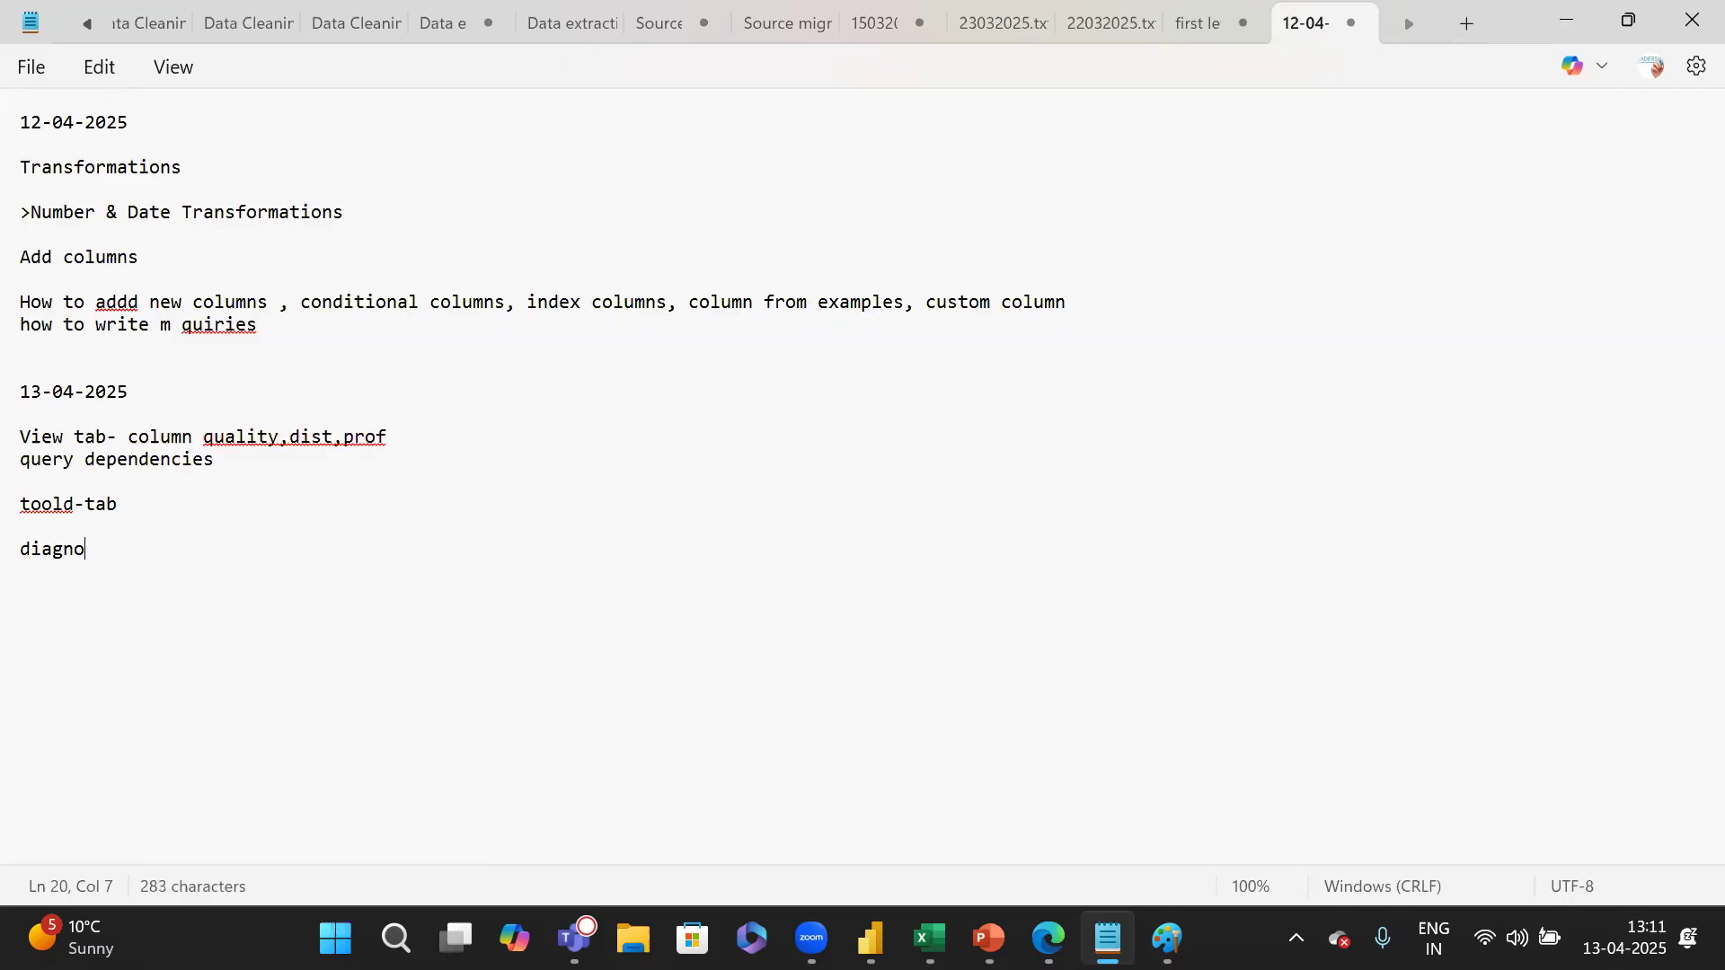
{"action": "type", "text": "stics"}
Add the heading "****** Parameters" below "diagnostics", followed by the lines "how to create parameters" and "different types".
{"action": "key", "text": "Return"}
{"action": "key", "text": "Return"}
{"action": "key", "text": "Return"}
{"action": "type", "text": "****** Paramete"}
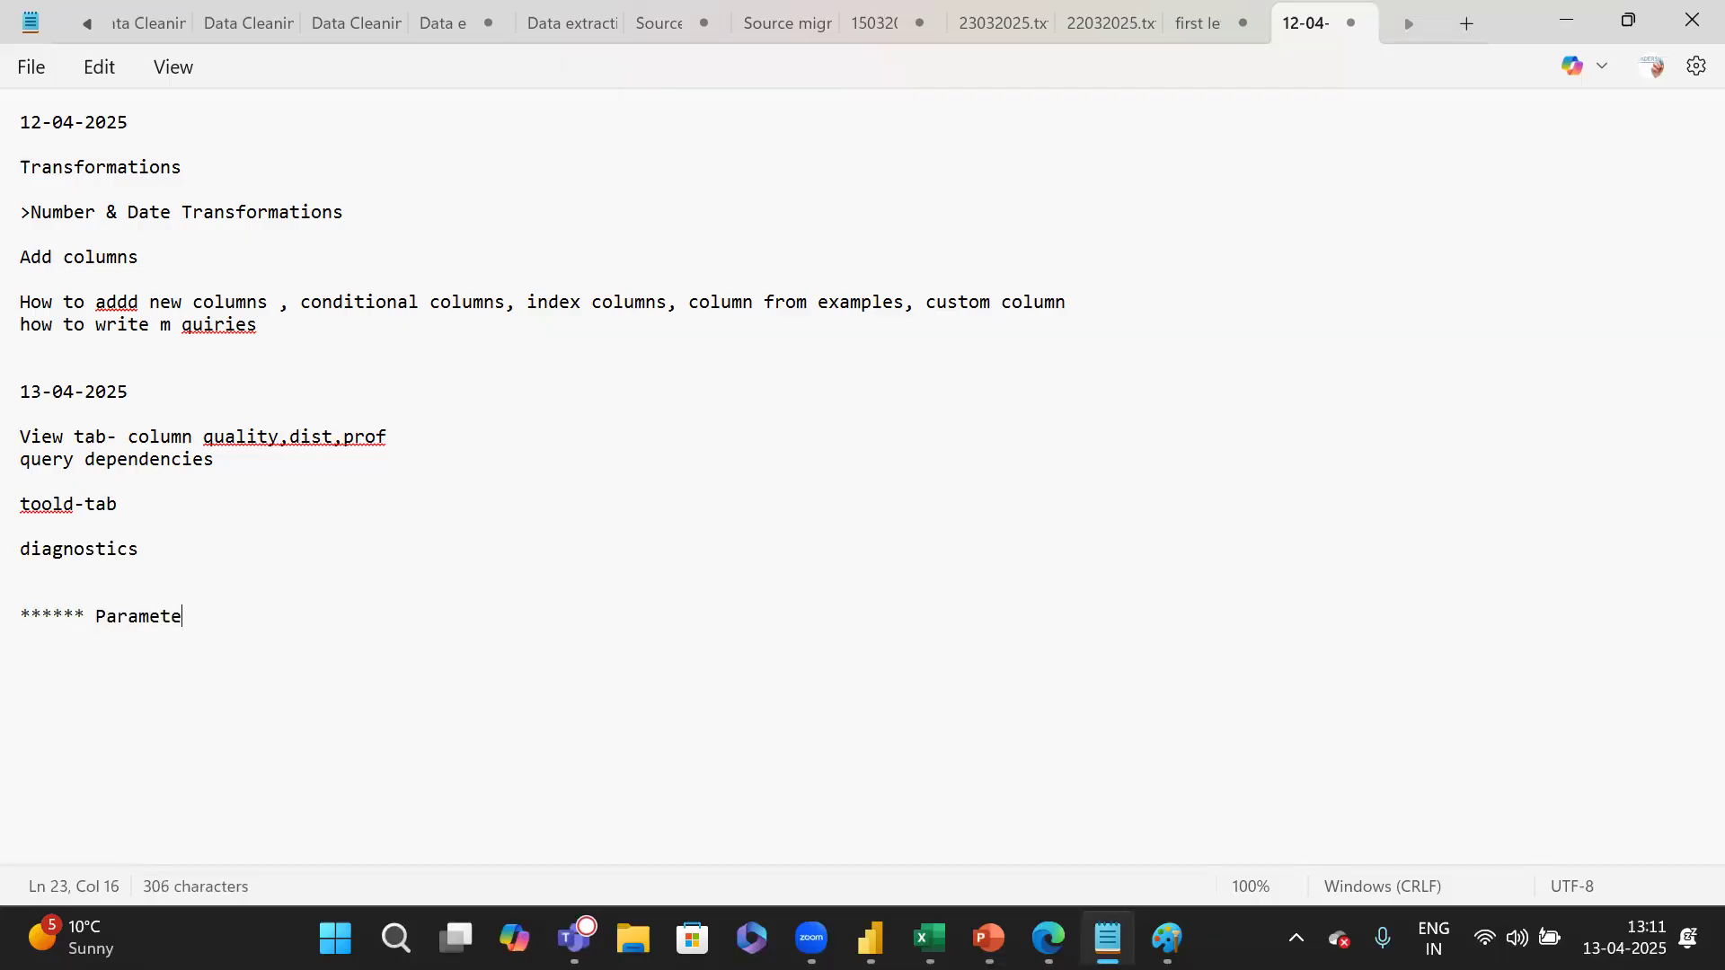
{"action": "type", "text": "rs"}
{"action": "key", "text": "Return"}
{"action": "type", "text": "how to create parameters"}
{"action": "key", "text": "Return"}
{"action": "type", "text": "different "}
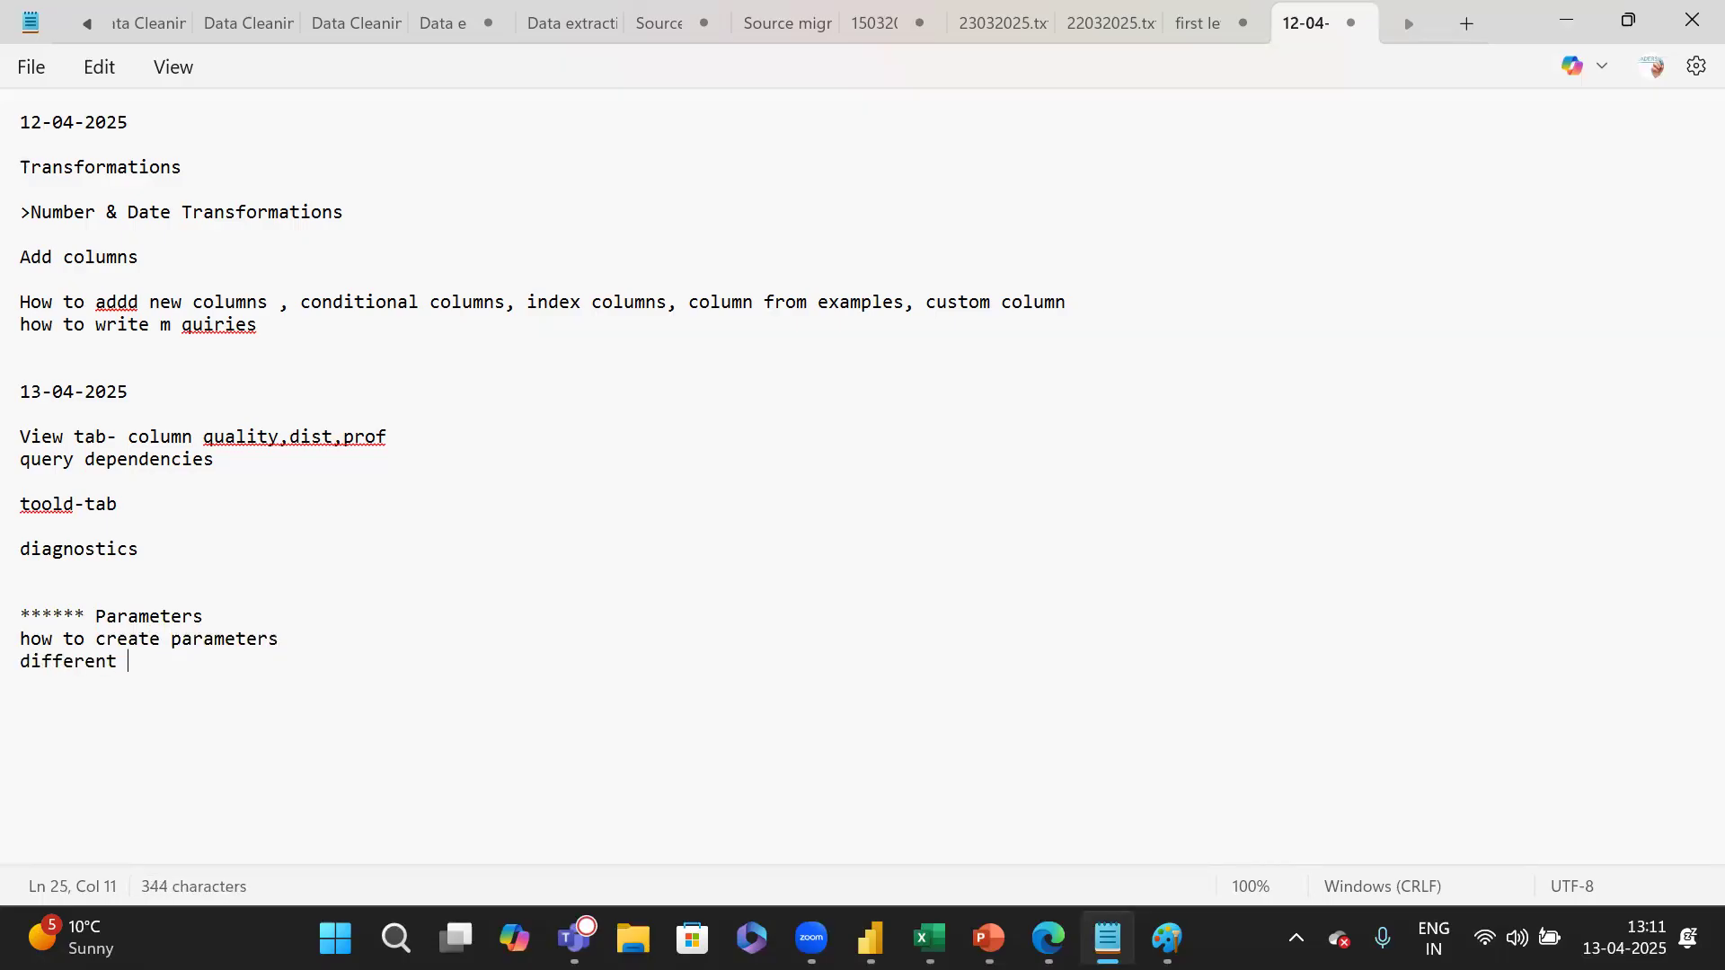
{"action": "type", "text": "types"}
{"action": "key", "text": "Return"}
Add the lines "filtering using parameters" and "dynamic database change using parameters" to the Parameters section.
{"action": "type", "text": "filtering usin"}
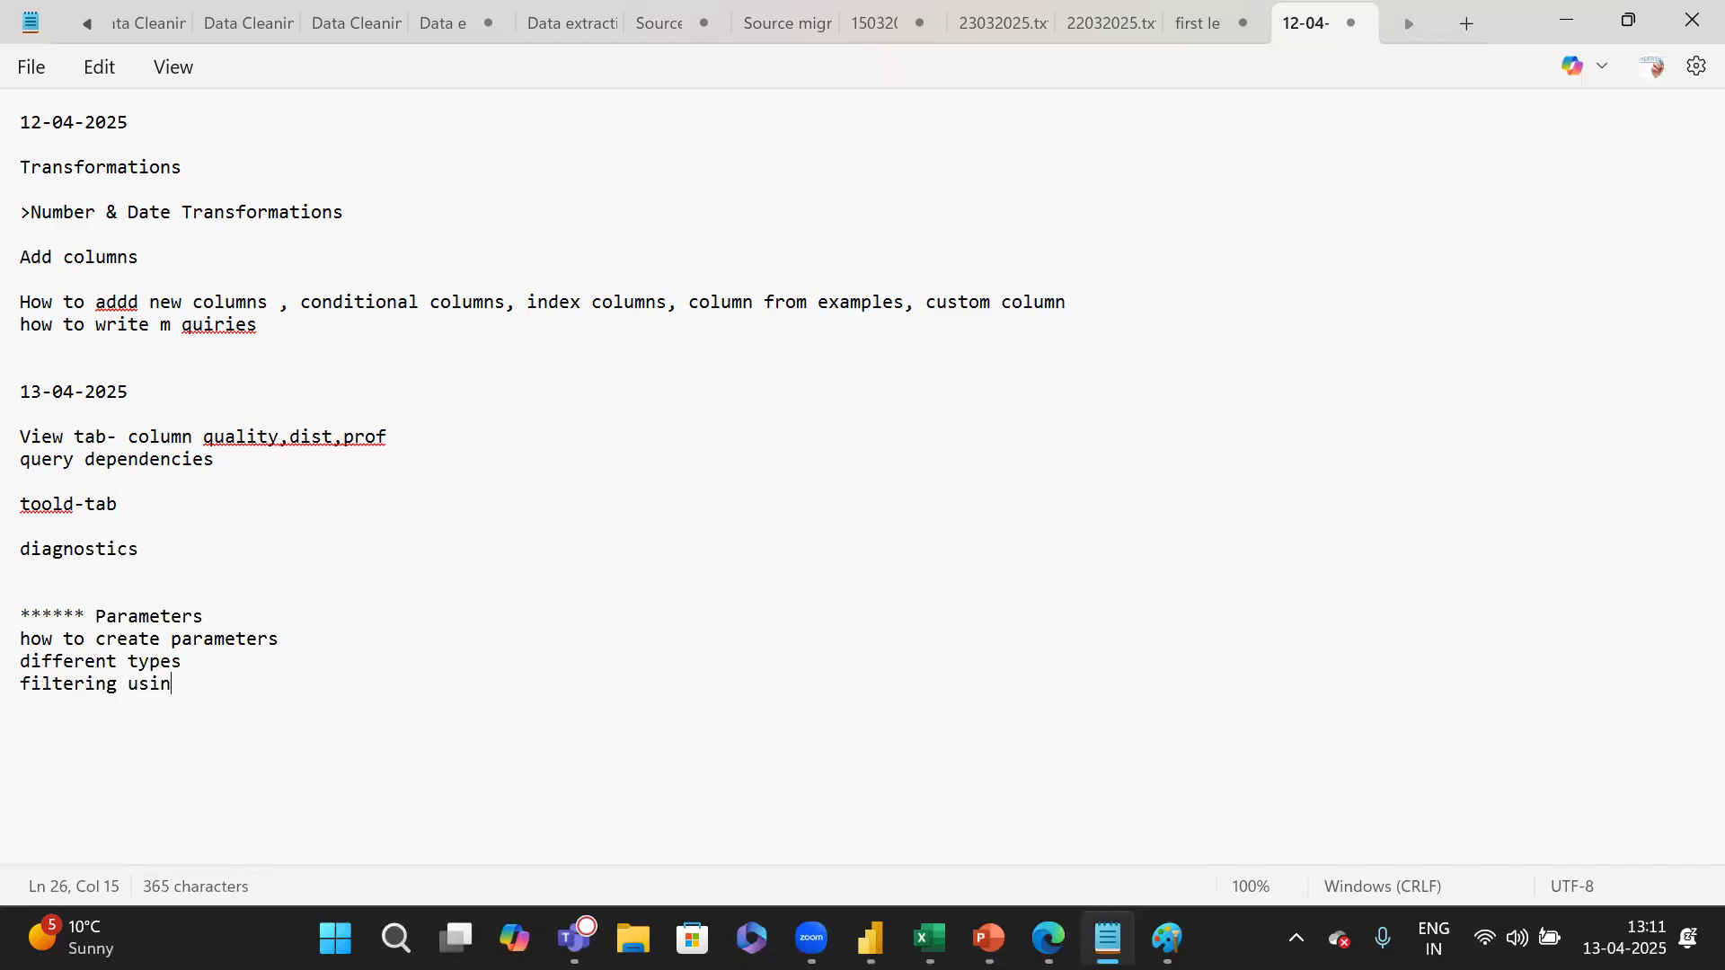
{"action": "type", "text": "g parameters"}
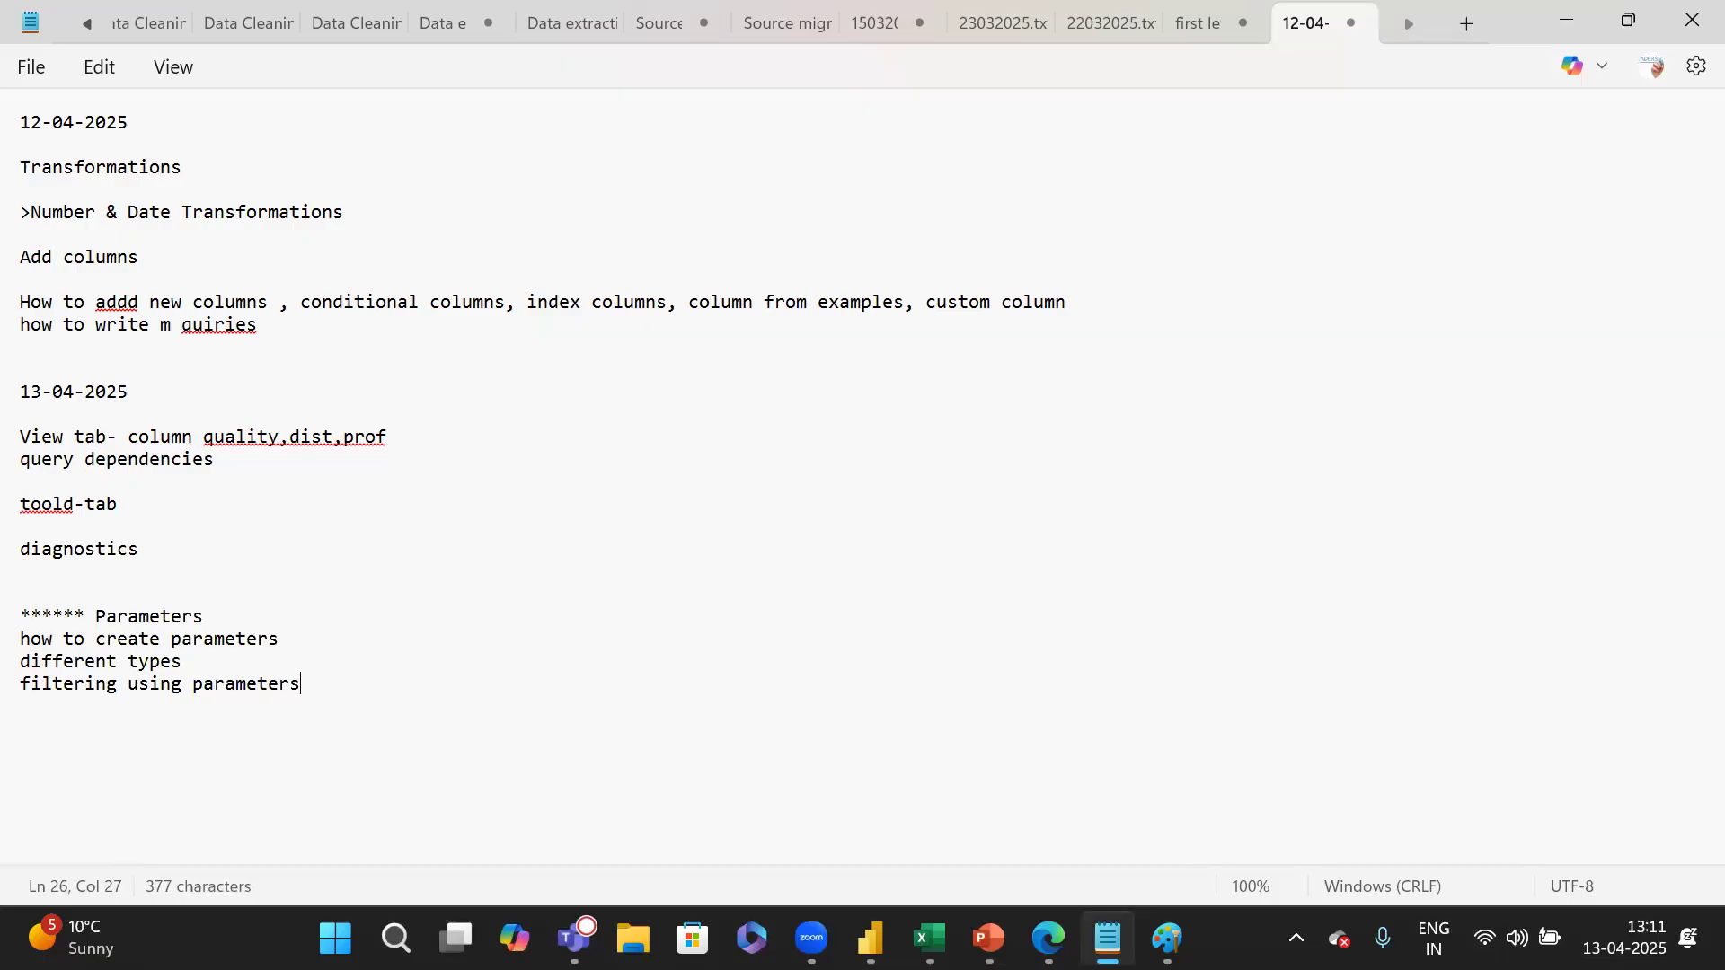
{"action": "key", "text": "Return"}
{"action": "type", "text": "dynamic"}
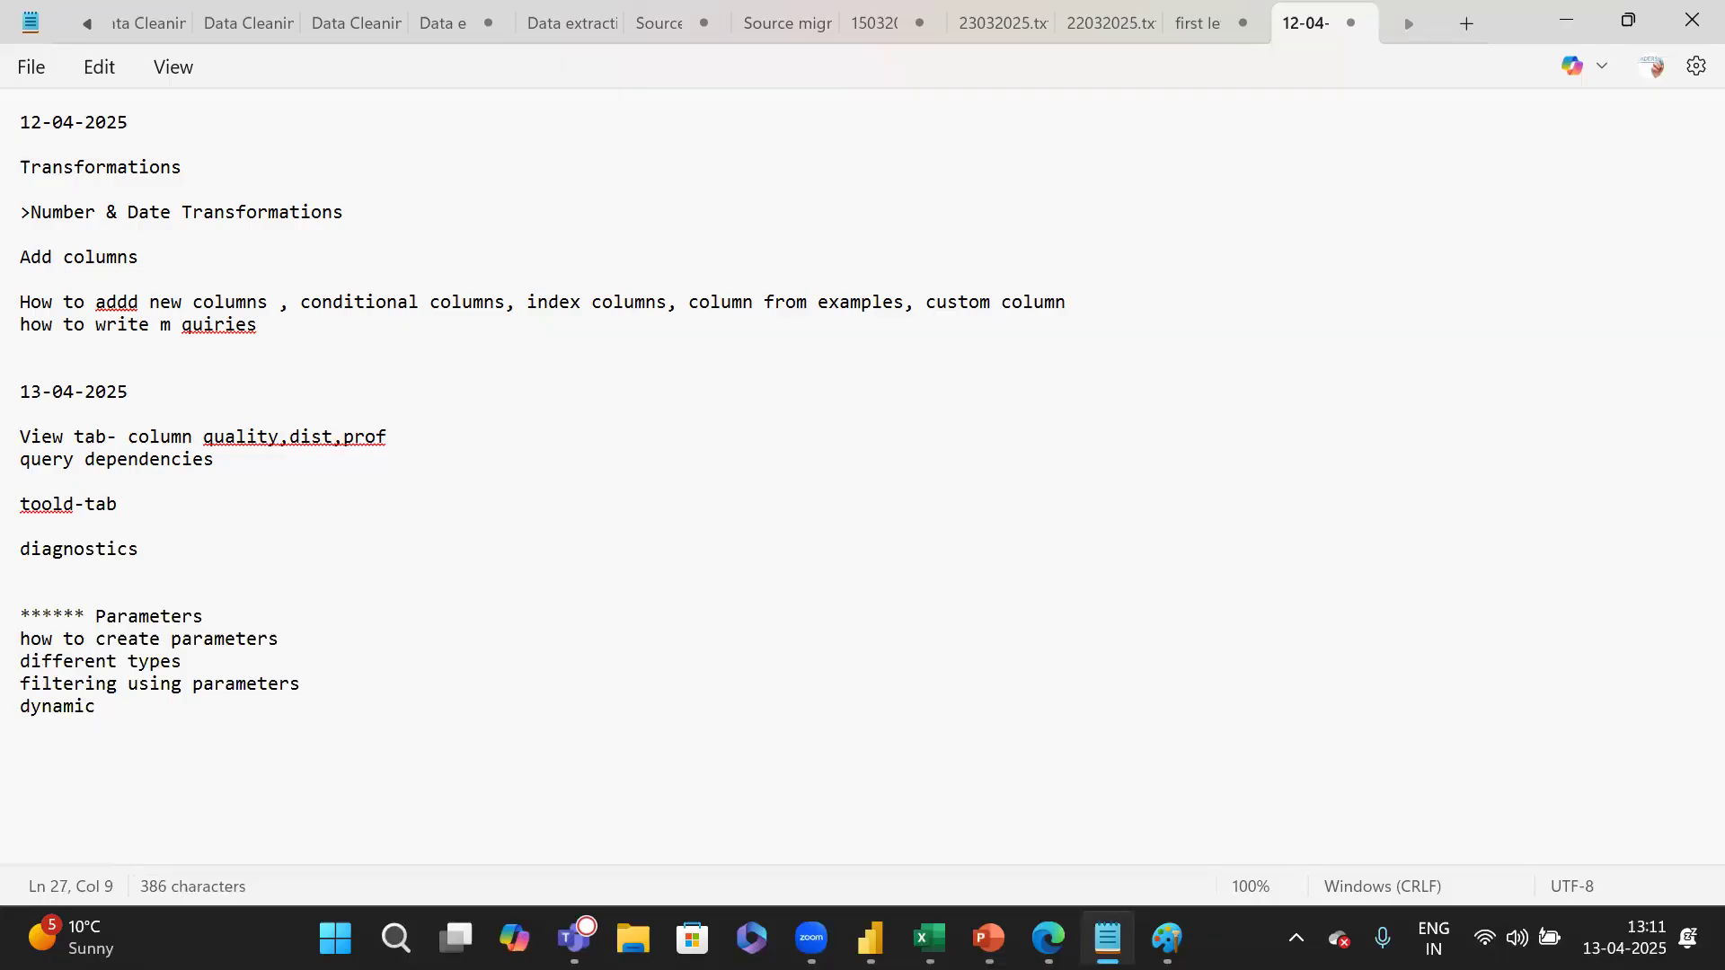
{"action": "type", "text": " databa"}
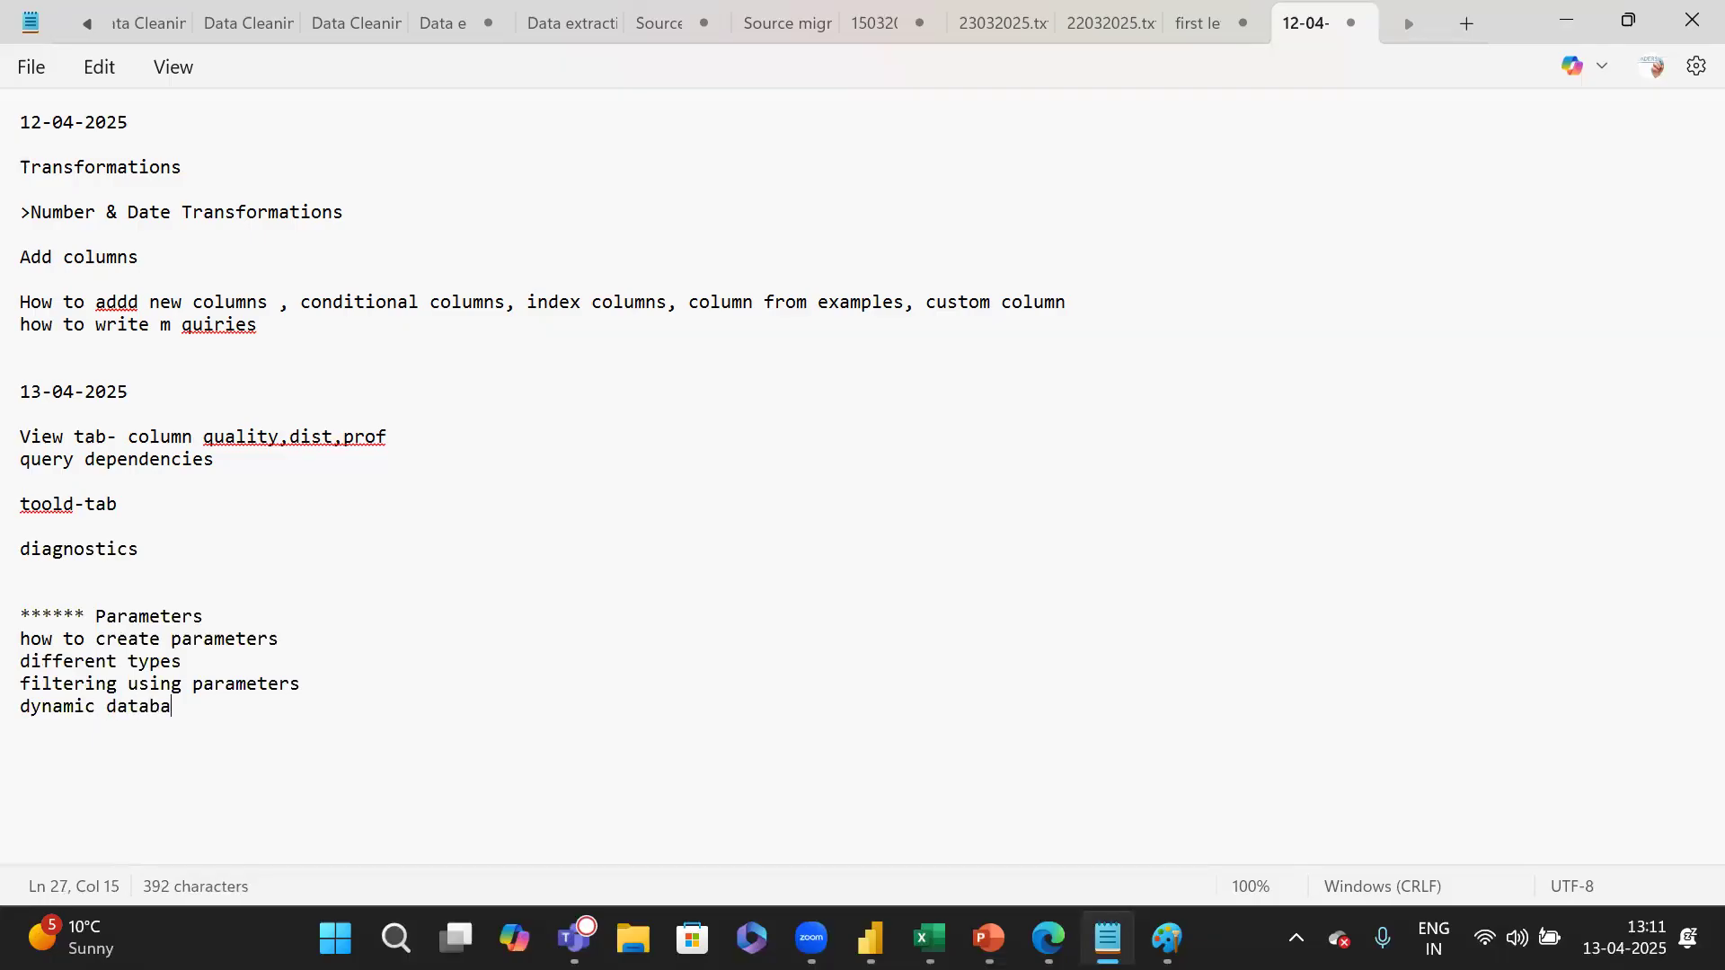
{"action": "type", "text": "se change "}
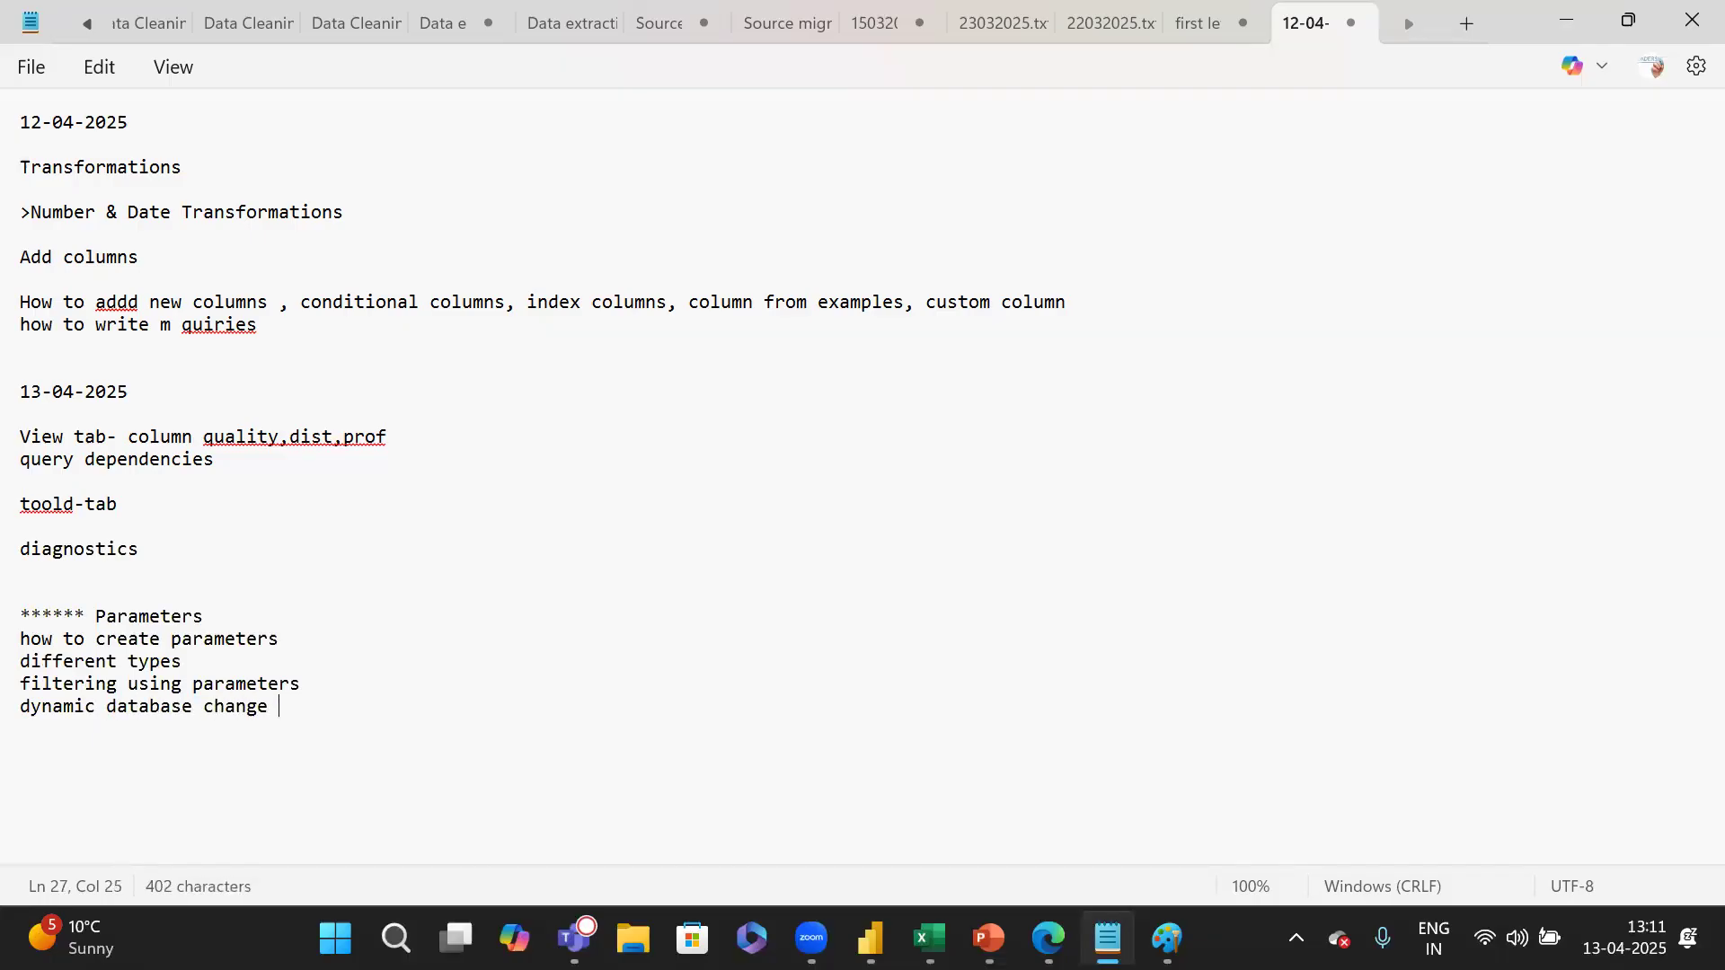
{"action": "type", "text": "using param"}
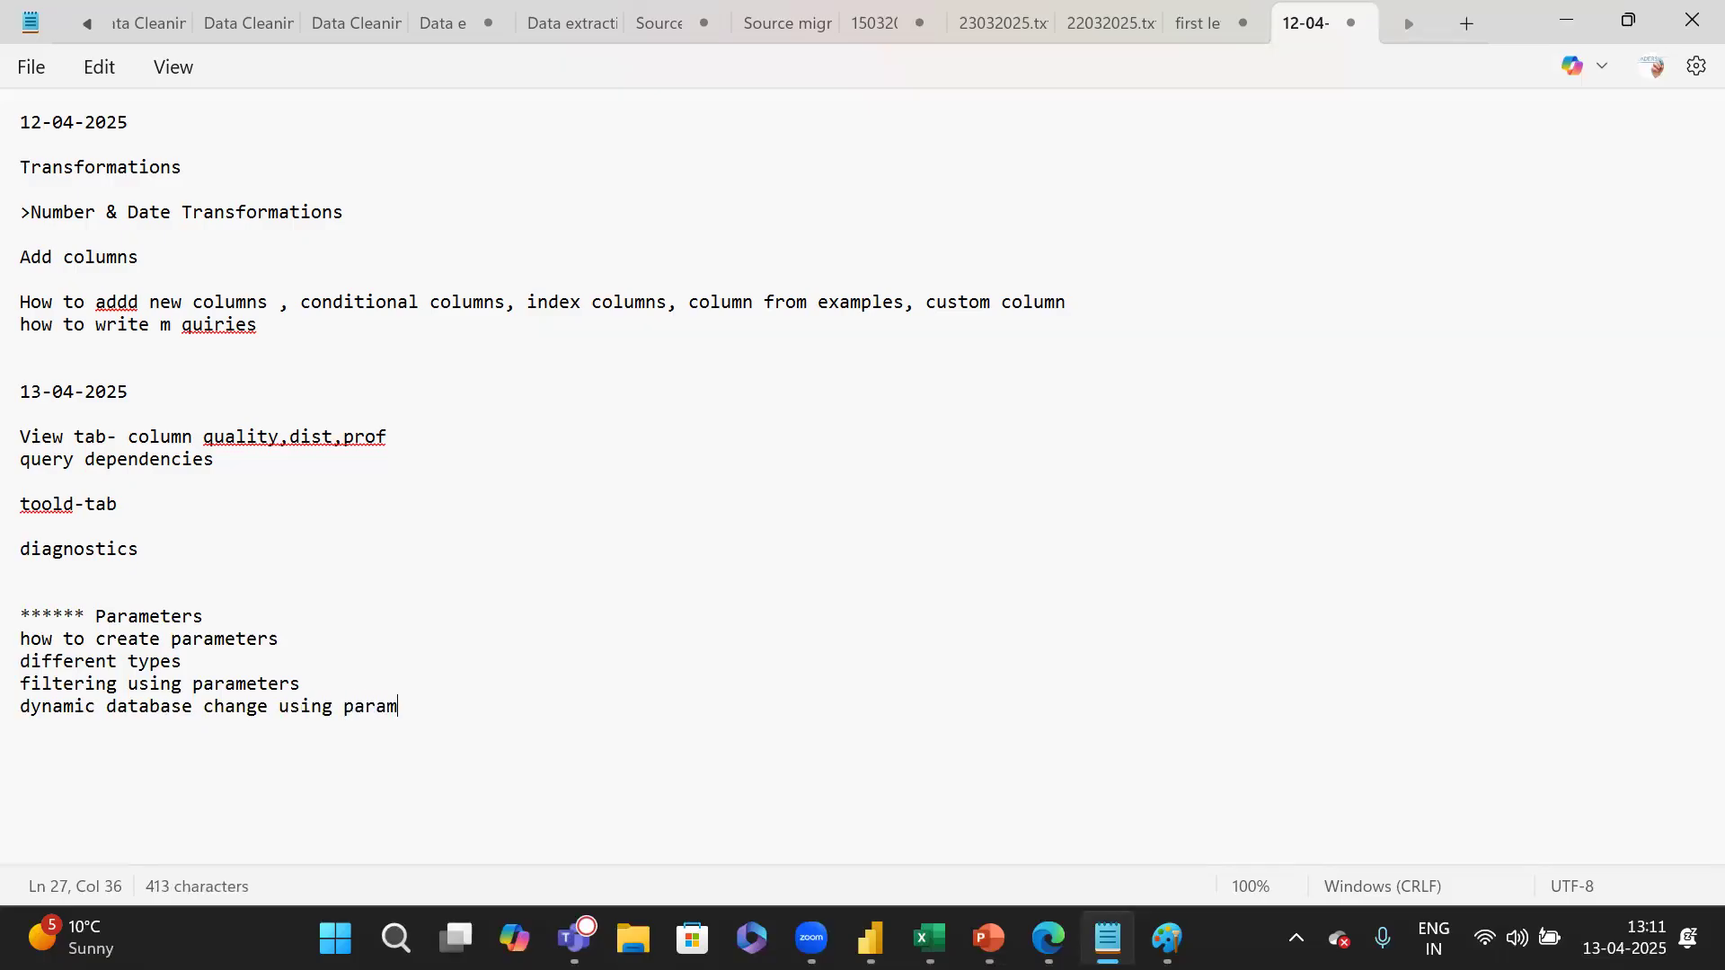
{"action": "type", "text": "eters"}
{"action": "key", "text": "Return"}
Check the Power Query Editor's home commands and add the line "converting a column to list" to the Notepad note.
{"action": "key", "text": "alt+Tab"}
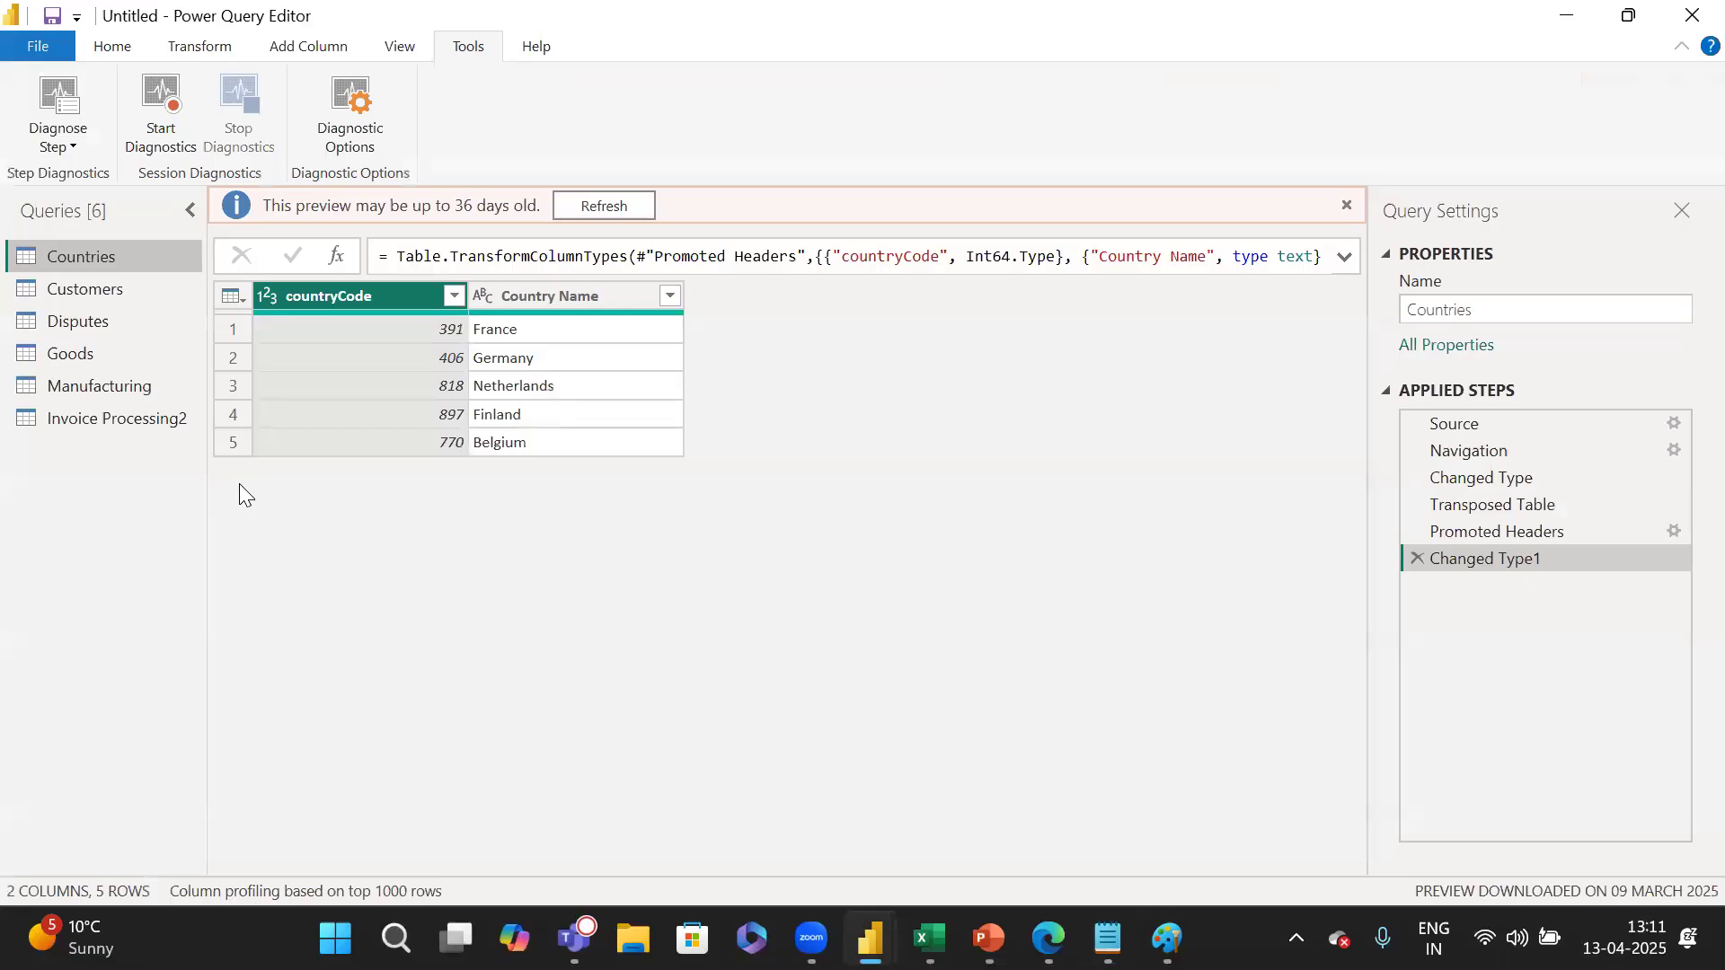
{"action": "left_click", "coordinate": [135, 51]}
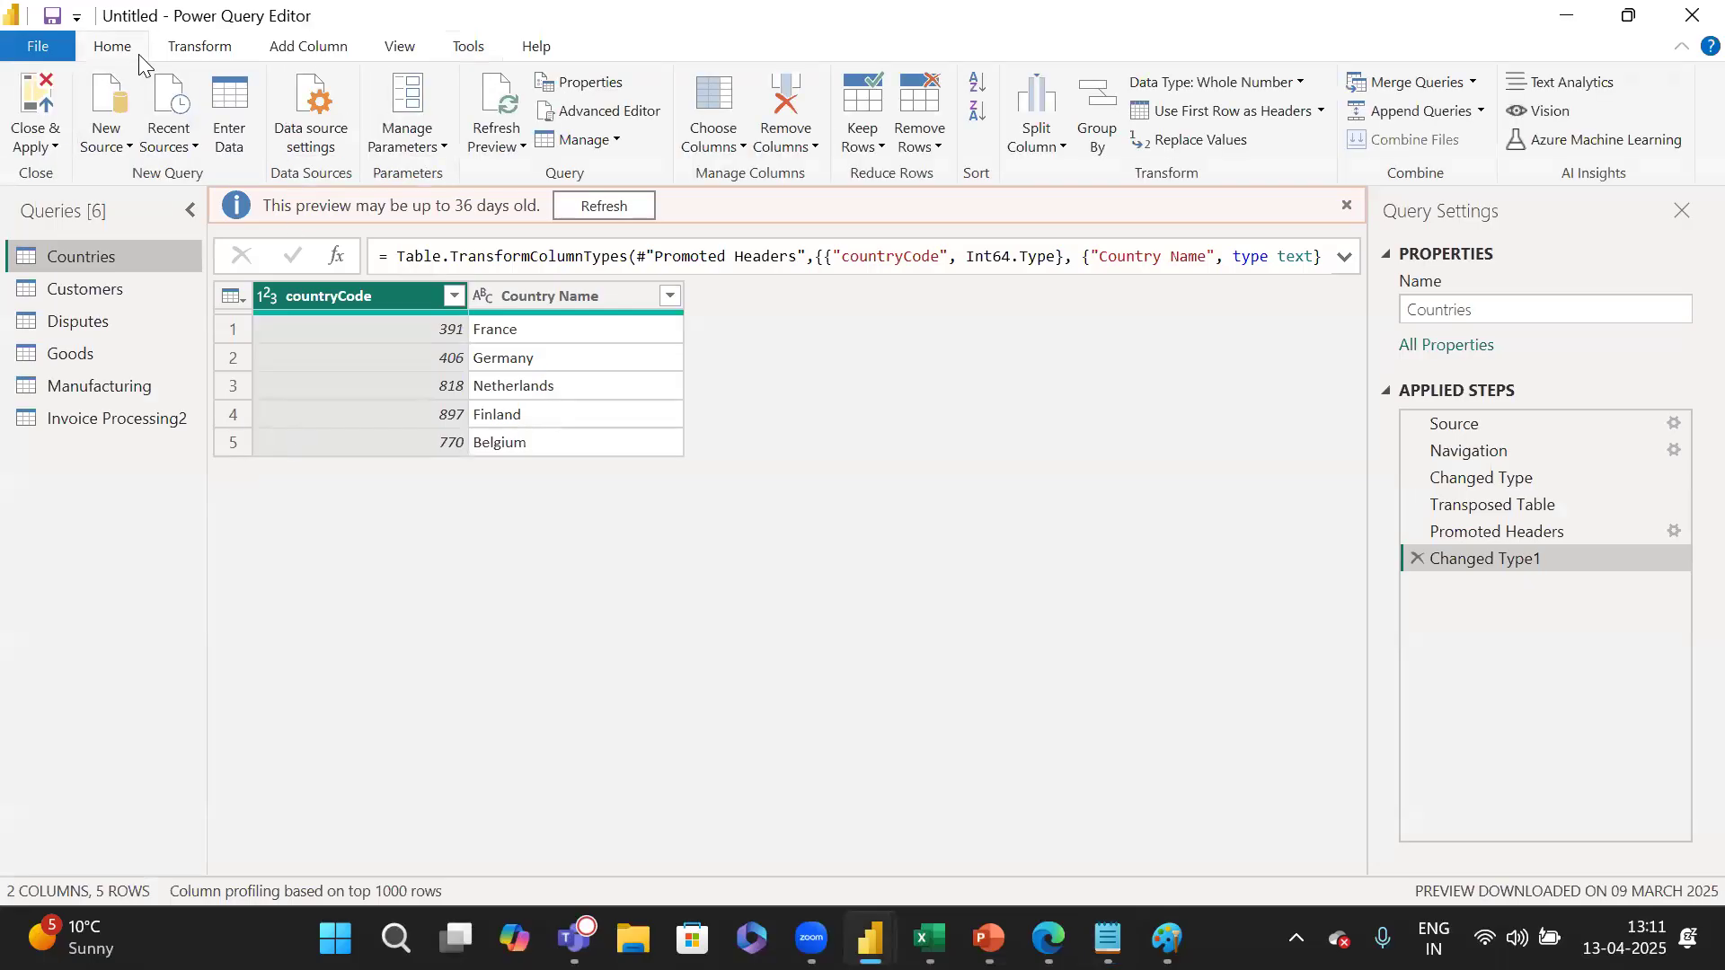
{"action": "key", "text": "alt+Tab"}
{"action": "type", "text": "converting a column to list"}
{"action": "key", "text": "Return"}
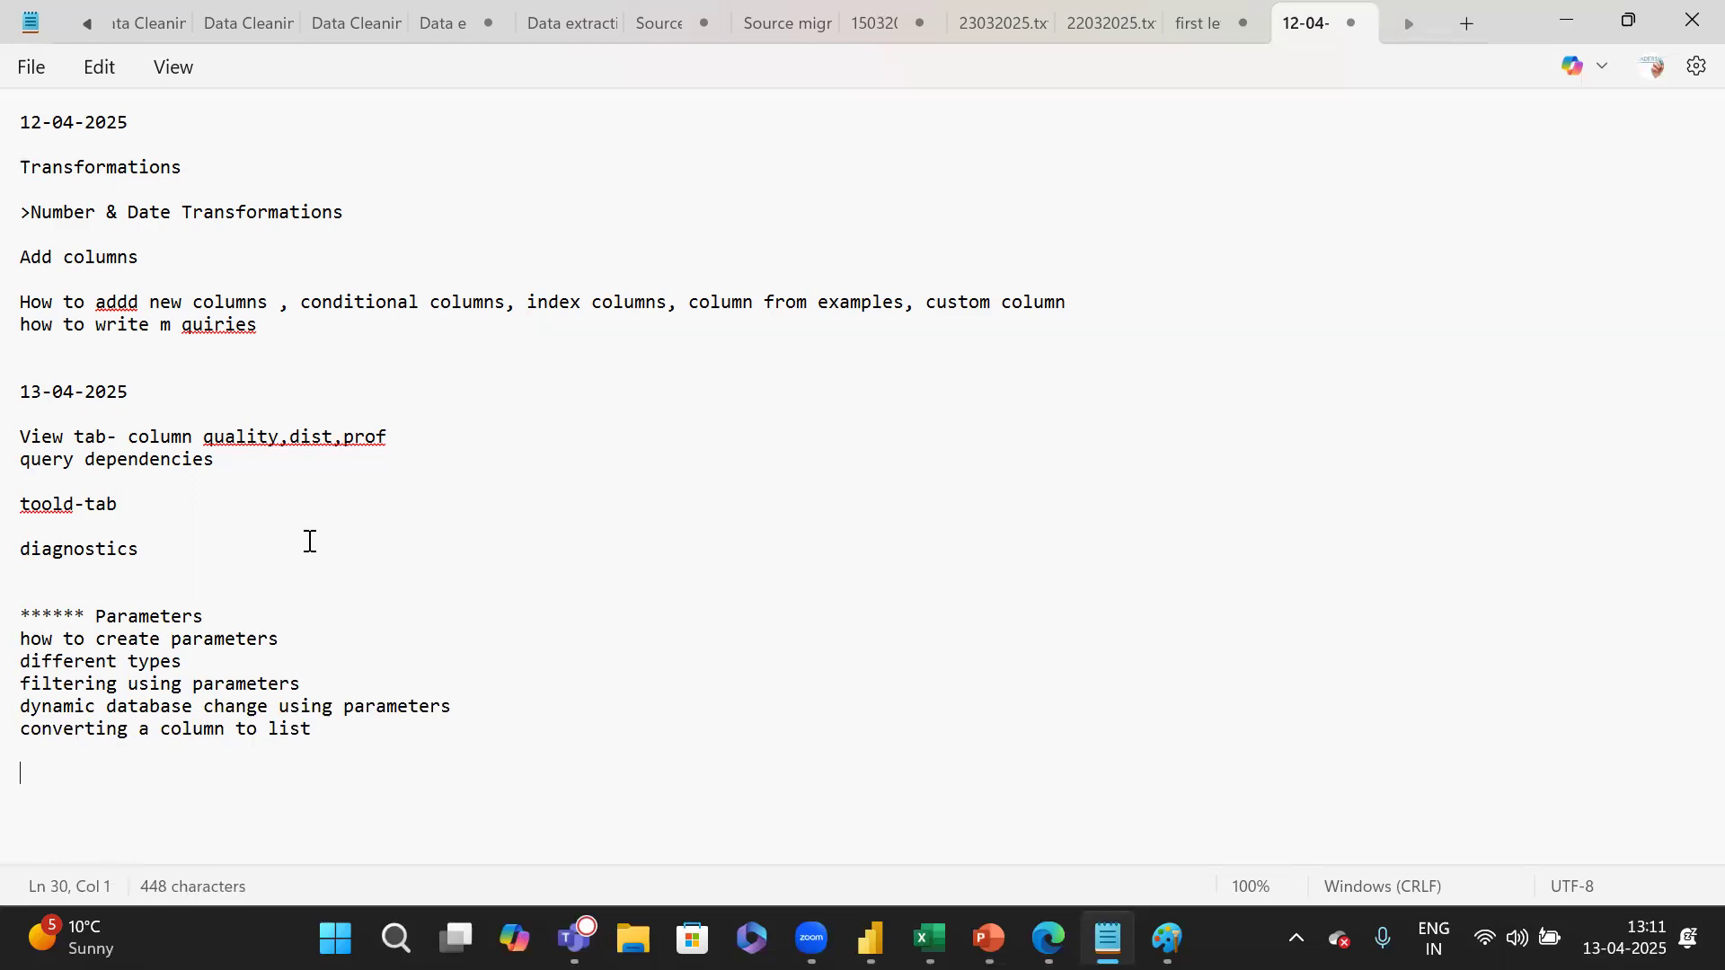
Add a "******" divider at the end of the note and the line "completion of transformations" above it.
{"action": "type", "text": "******"}
{"action": "left_click", "coordinate": [400, 721]}
{"action": "key", "text": "Return"}
{"action": "key", "text": "Return"}
{"action": "type", "text": "compl"}
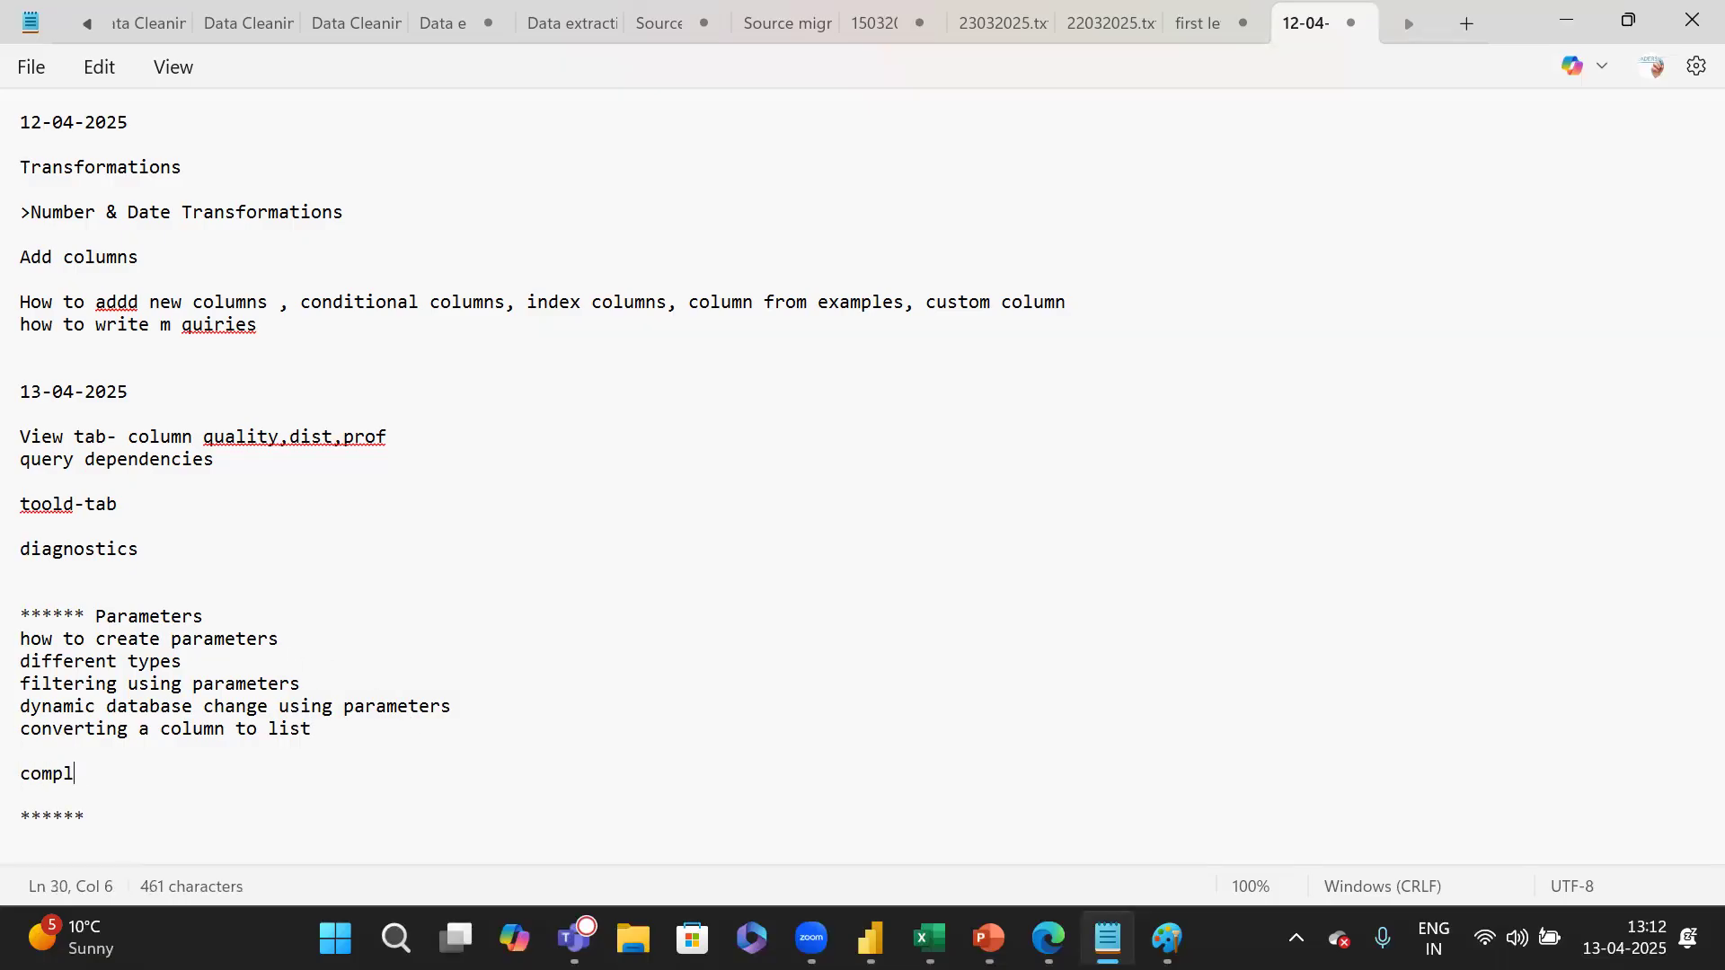
{"action": "type", "text": "etion of tr"}
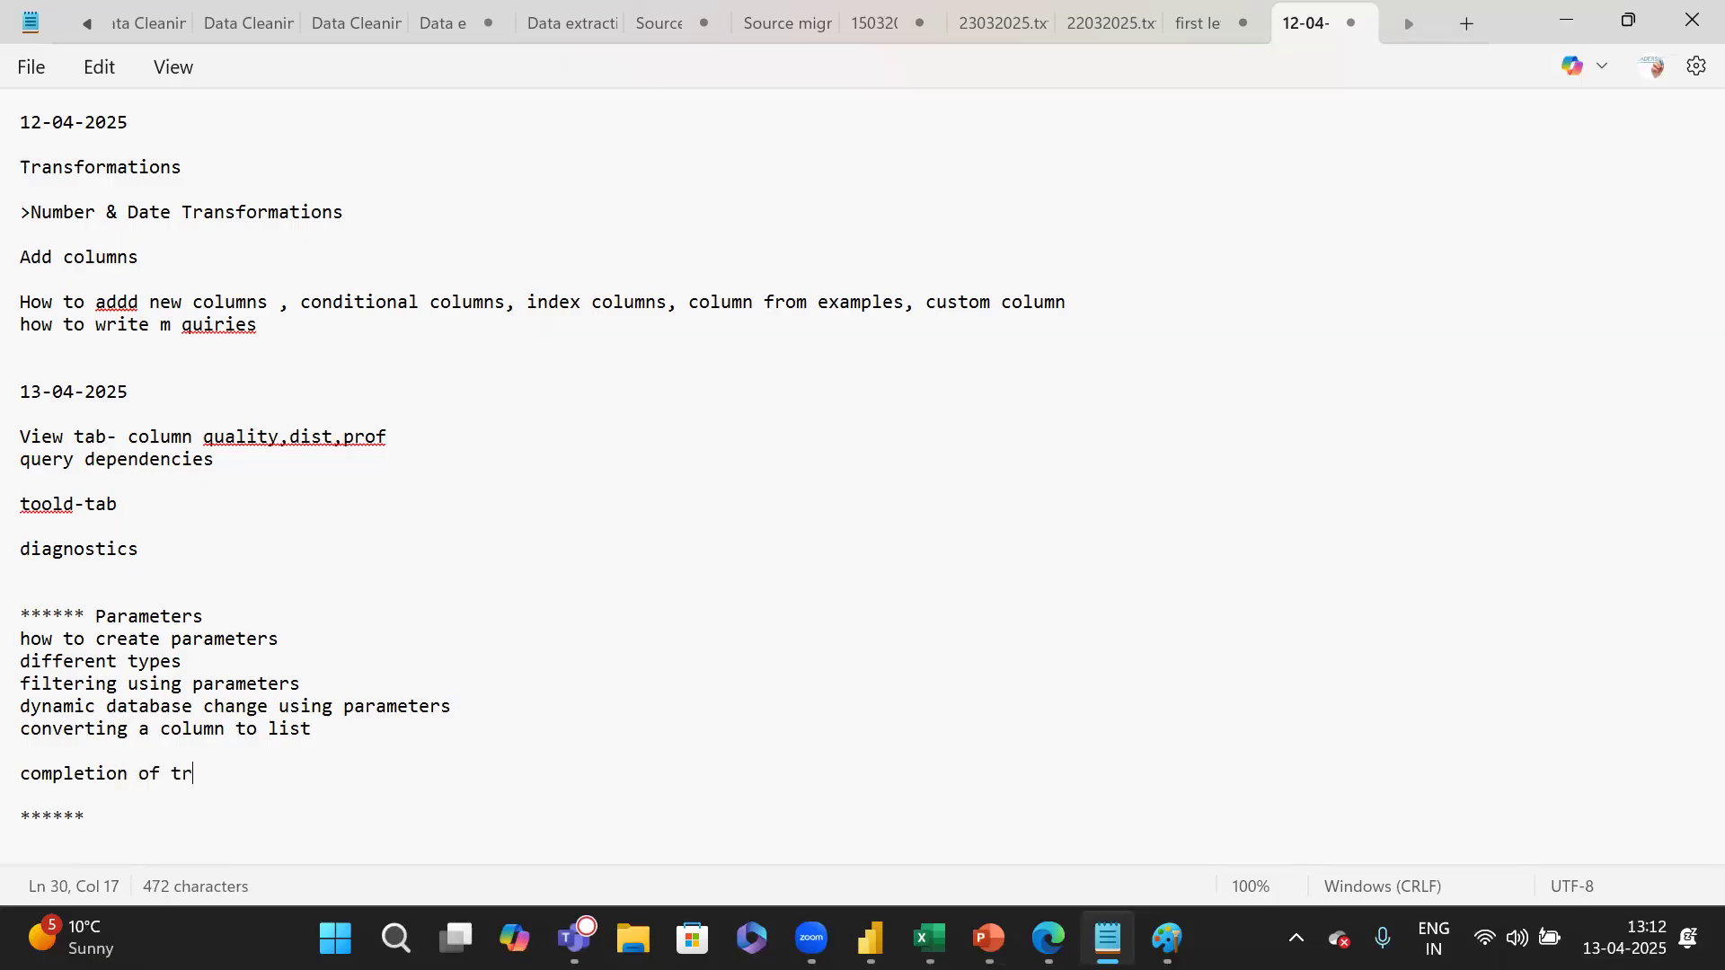
{"action": "key", "text": "BackSpace"}
{"action": "type", "text": "r"}
{"action": "key", "text": "BackSpace"}
{"action": "type", "text": "ransforma"}
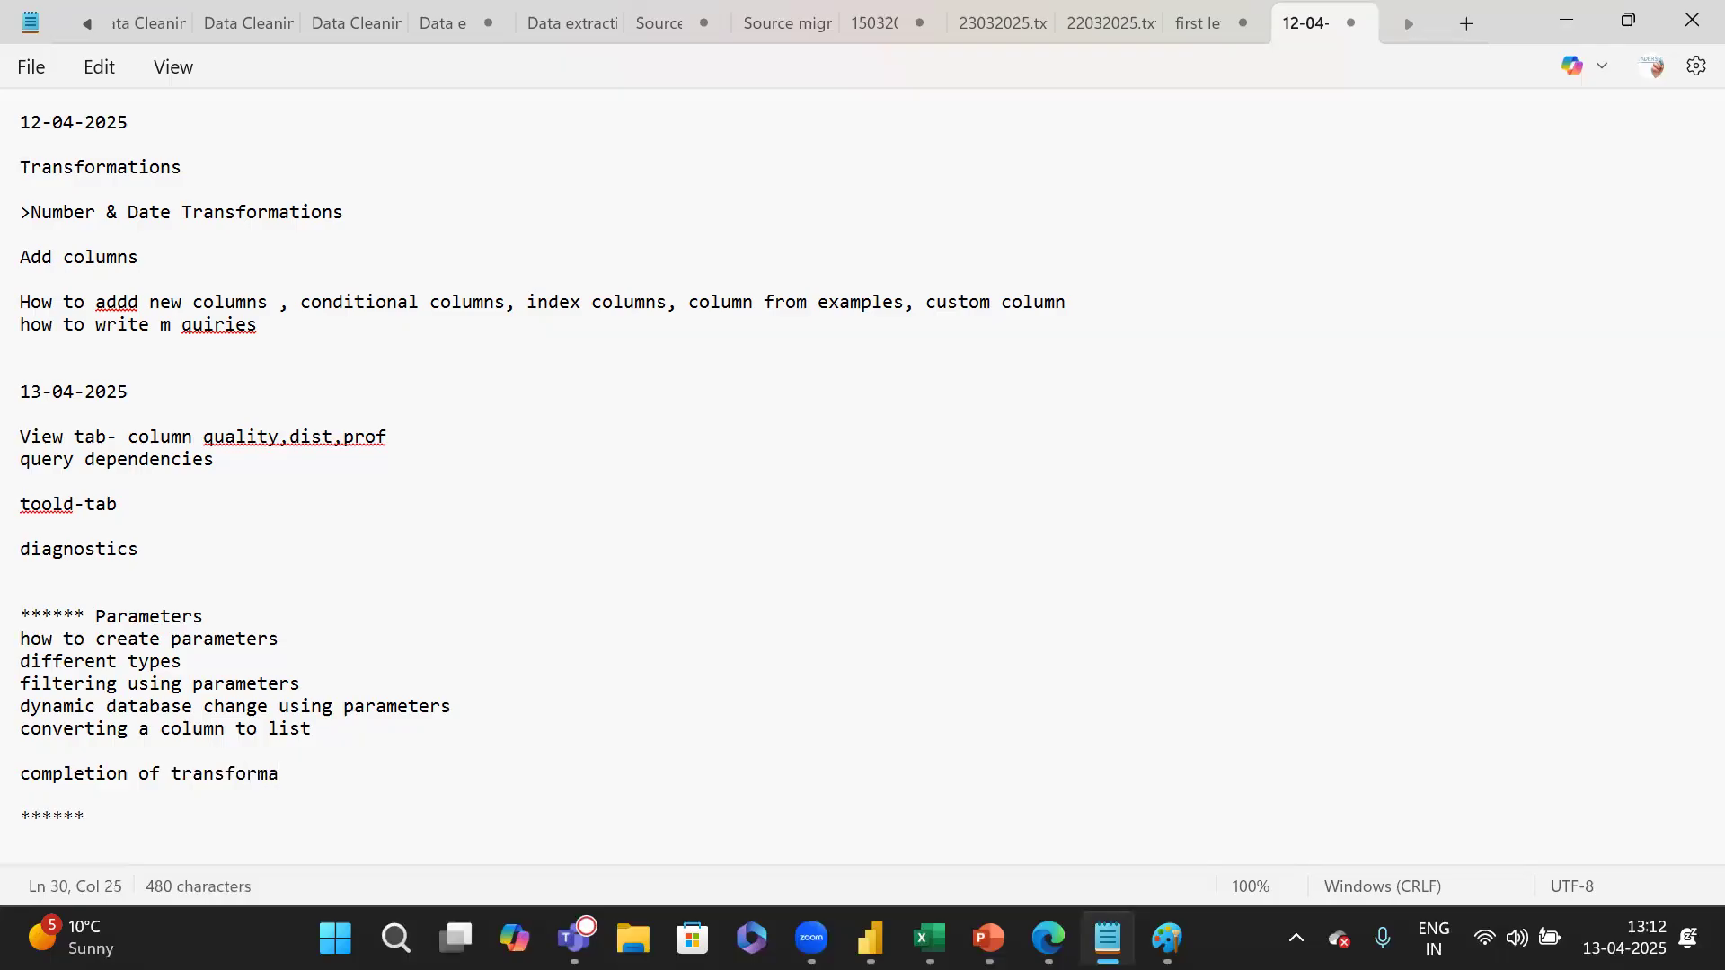
{"action": "type", "text": "tions"}
Add the line "power pivot intro" below the last "******" divider, leaving a blank line after it.
{"action": "left_click", "coordinate": [139, 845]}
{"action": "type", "text": "power pivo"}
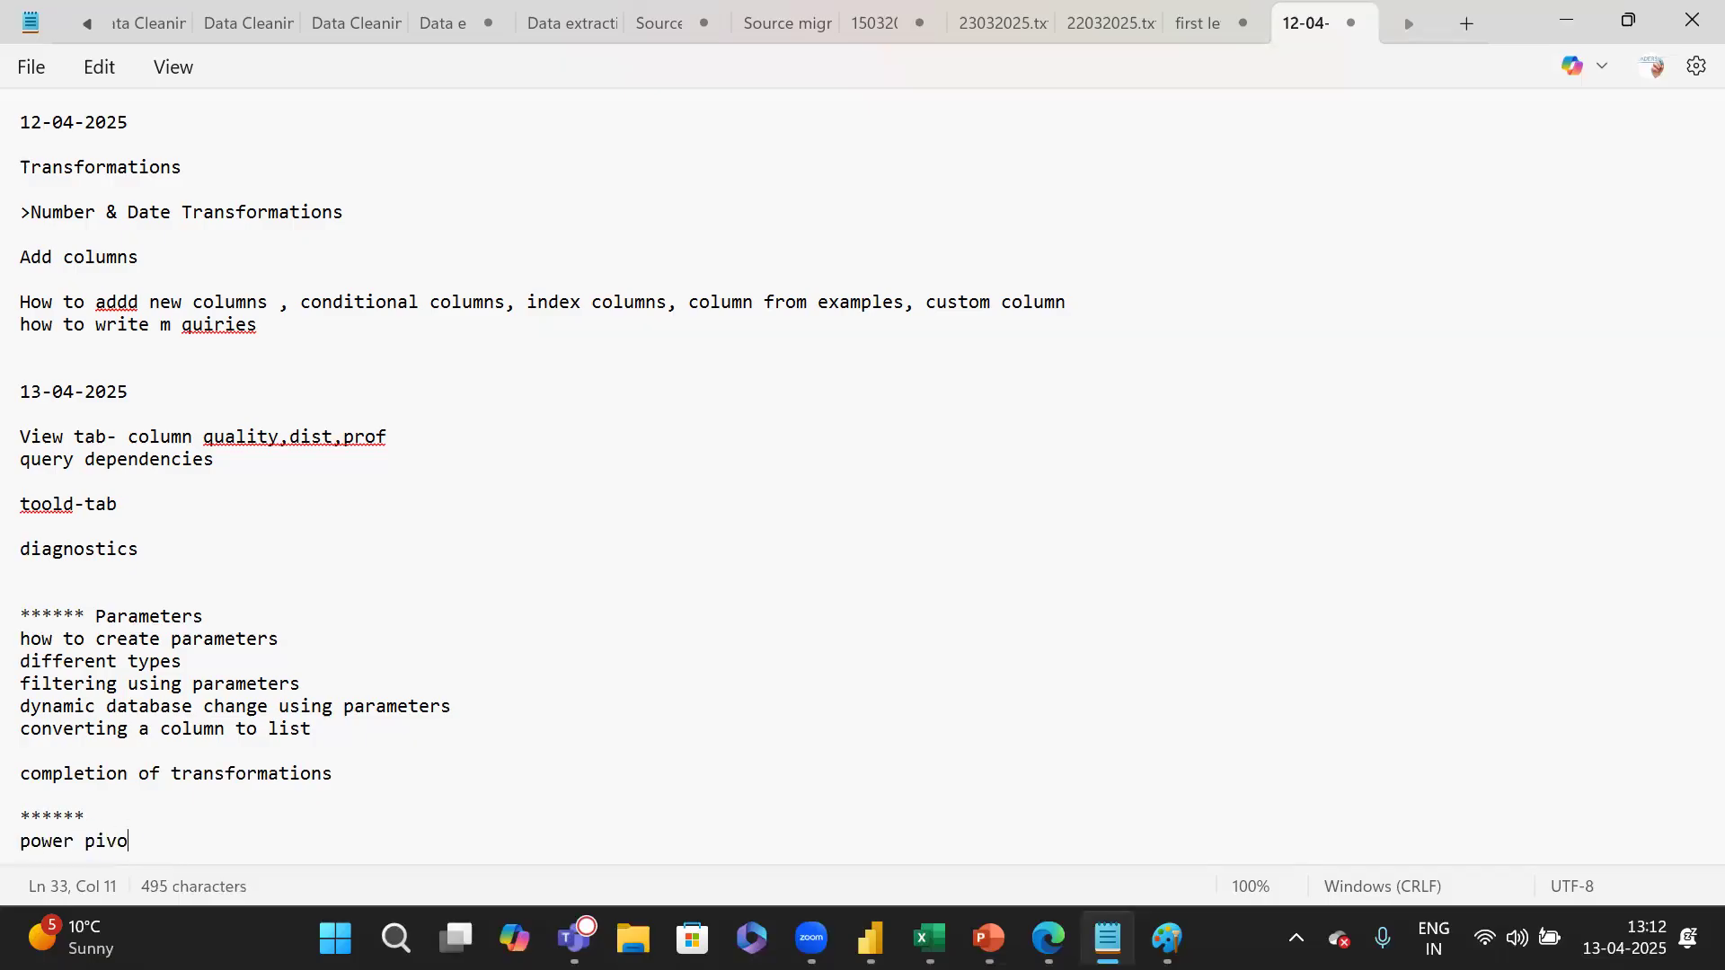
{"action": "type", "text": "t intro"}
{"action": "key", "text": "Return"}
{"action": "key", "text": "Return"}
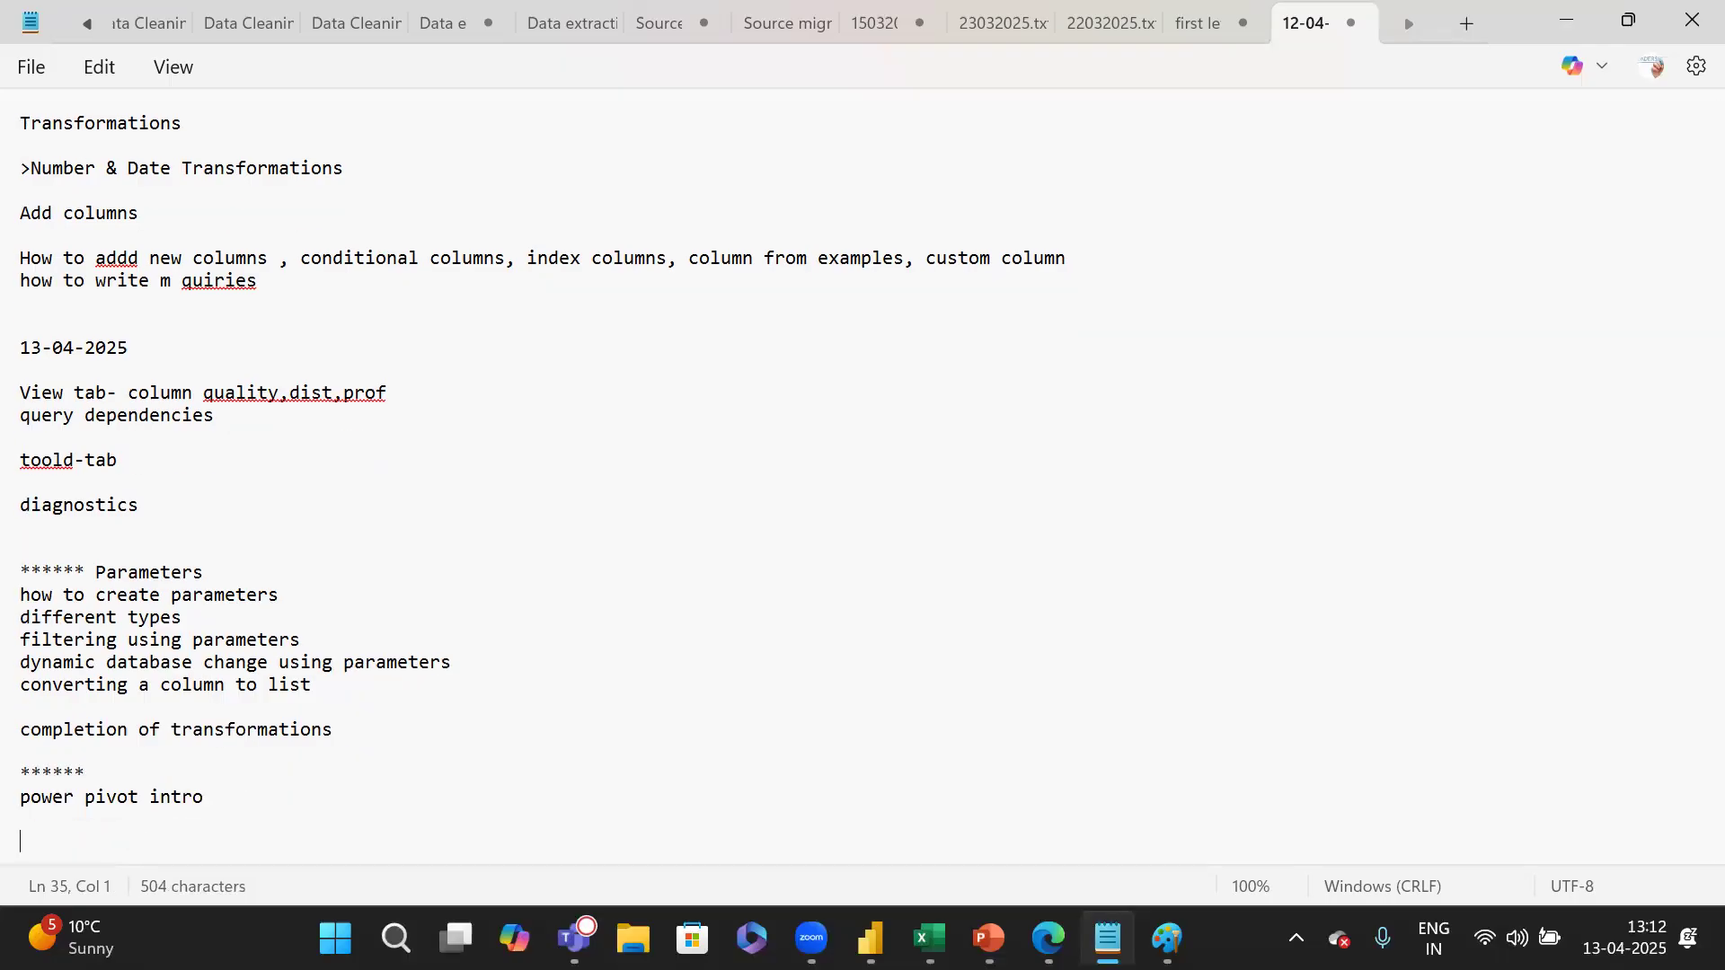
Add the lines "overview about fact & Dimension tables" and "data warehousing" to the Power Pivot section.
{"action": "type", "text": "overview a"}
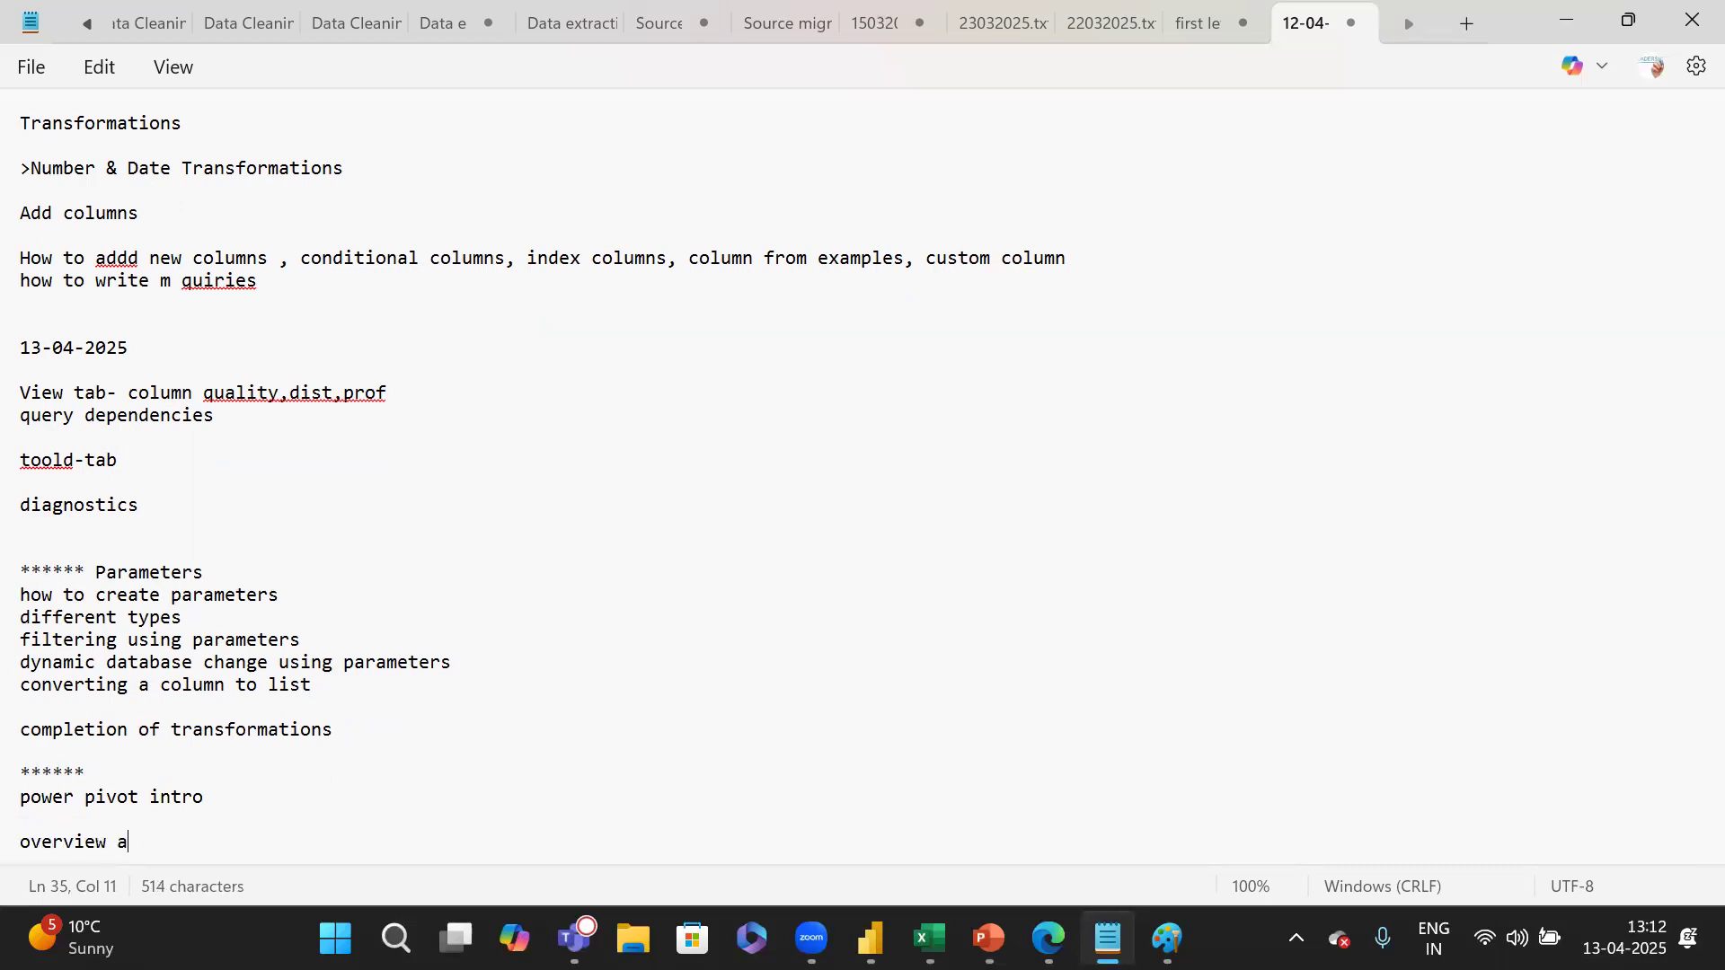
{"action": "type", "text": "bout fact & Dim"}
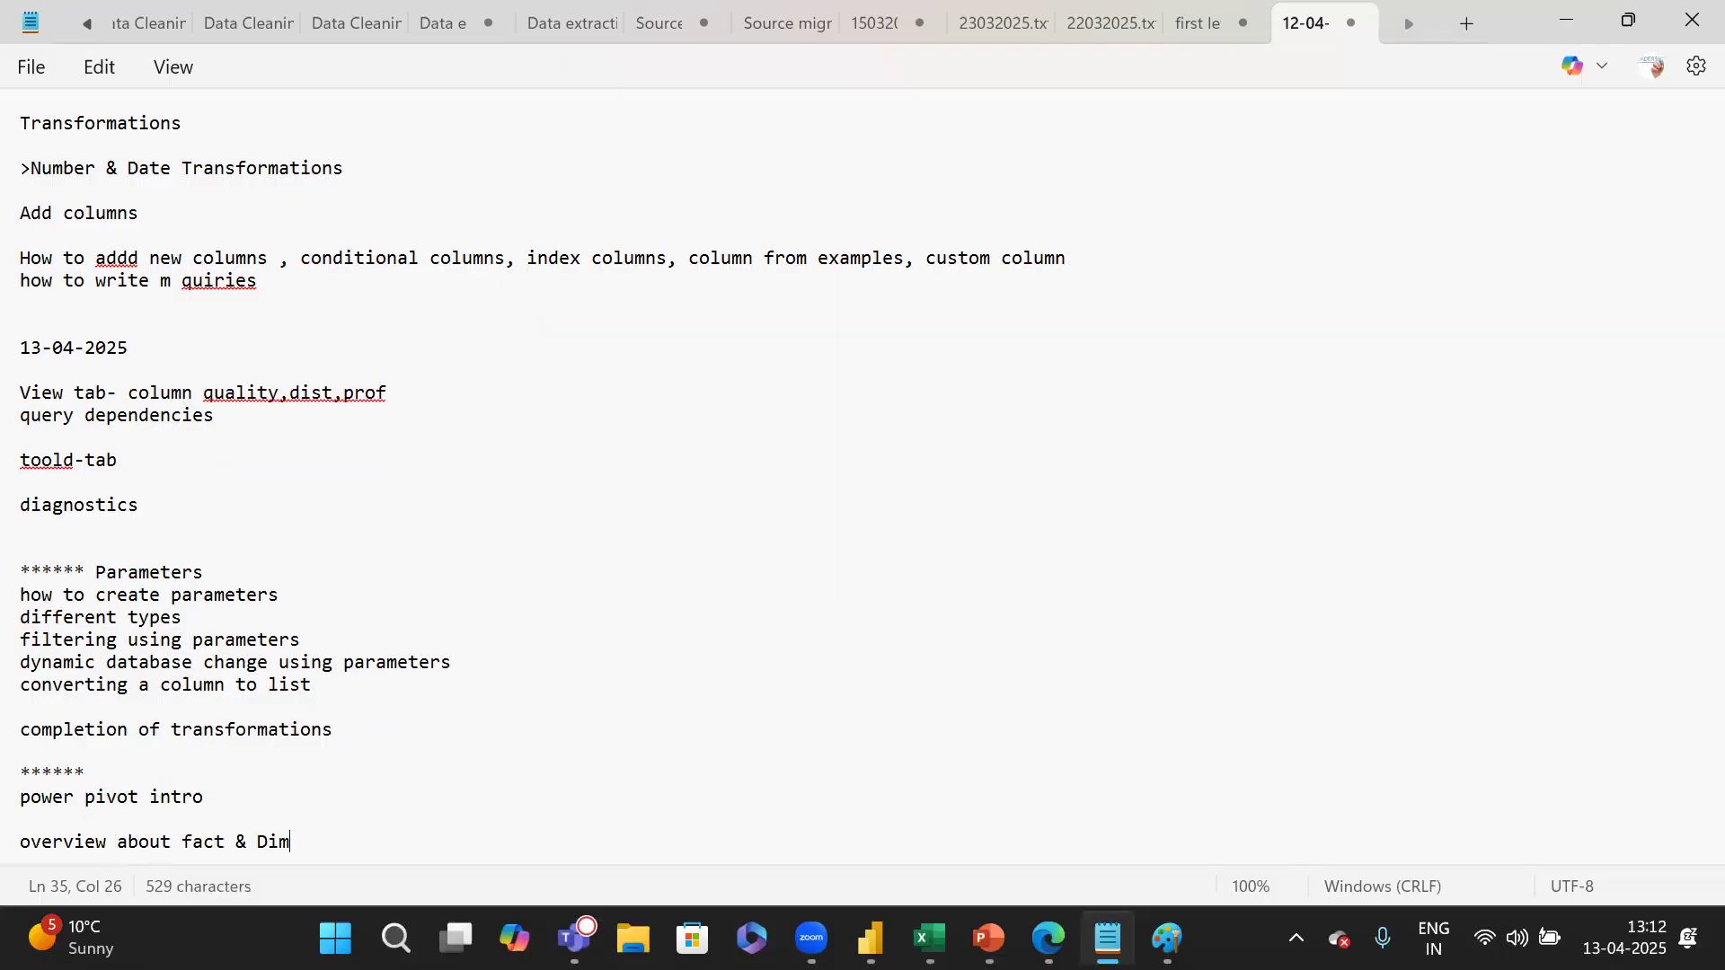
{"action": "type", "text": "ension tables"}
{"action": "key", "text": "Return"}
{"action": "type", "text": "data"}
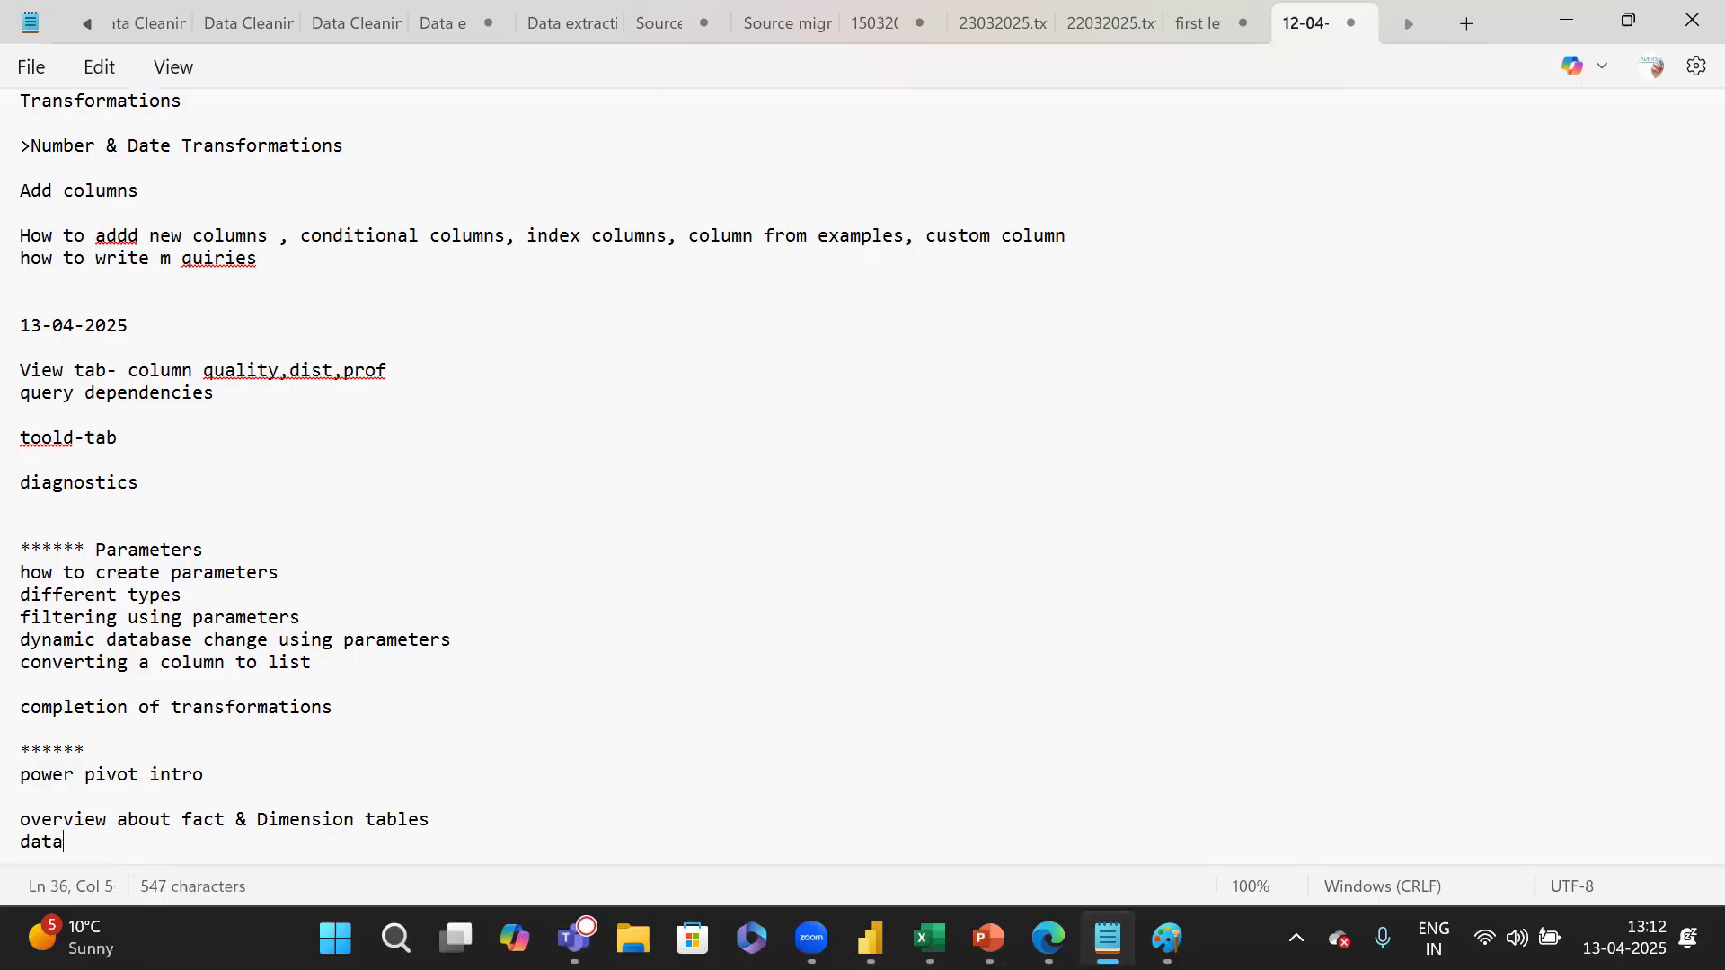
{"action": "type", "text": " warehousing"}
{"action": "key", "text": "Return"}
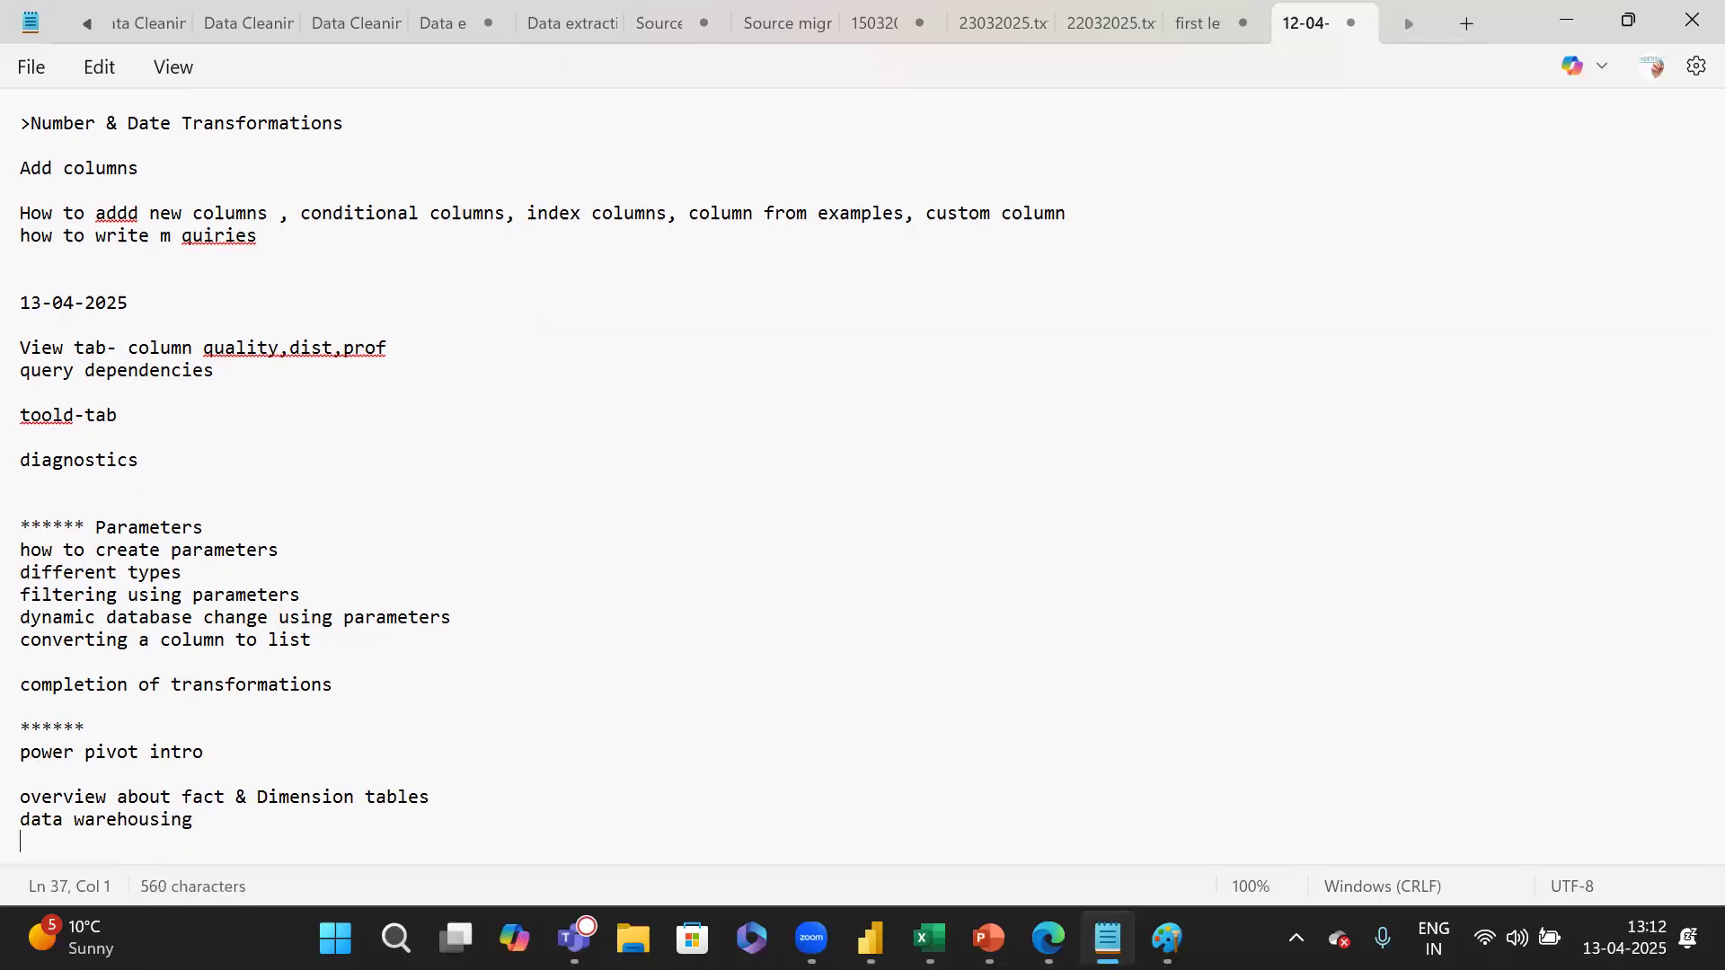
Add the line "primary key and foreign keys" below "data warehousing".
{"action": "type", "text": "primary ket"}
{"action": "key", "text": "BackSpace"}
{"action": "key", "text": "BackSpace"}
{"action": "type", "text": "y and foreign keys"}
{"action": "key", "text": "Return"}
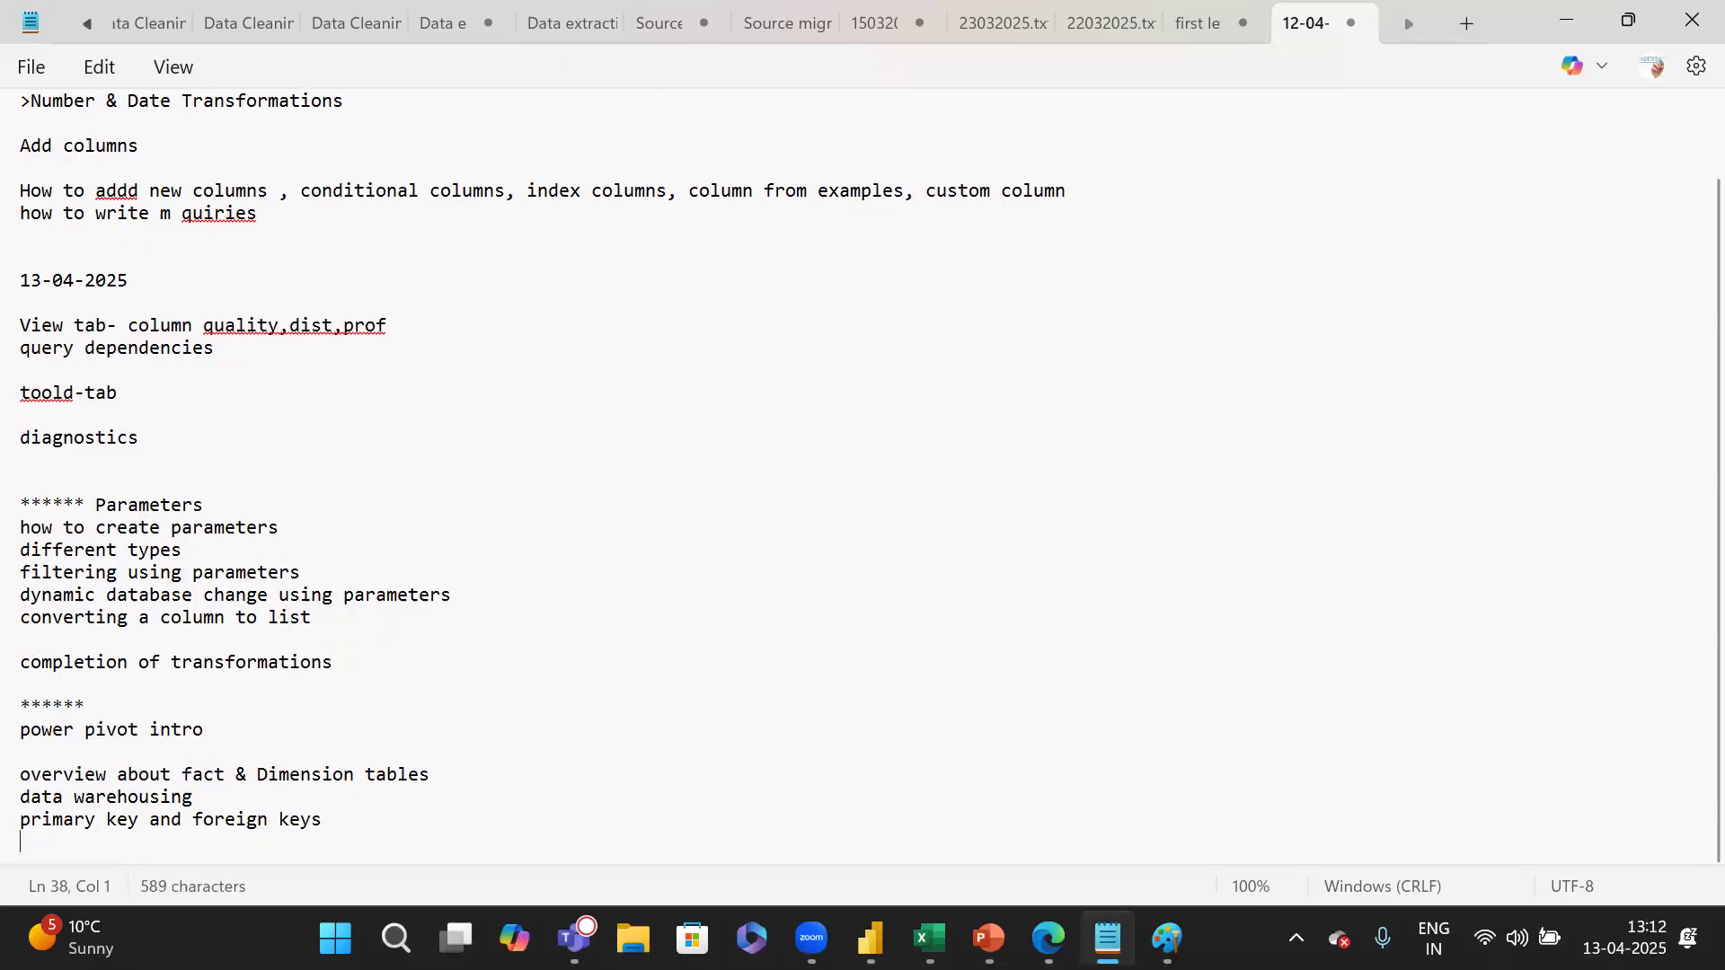
Leave a blank line and add "what is relationship and importance of relationship" at the end of the note.
{"action": "key", "text": "Return"}
{"action": "type", "text": "what is "}
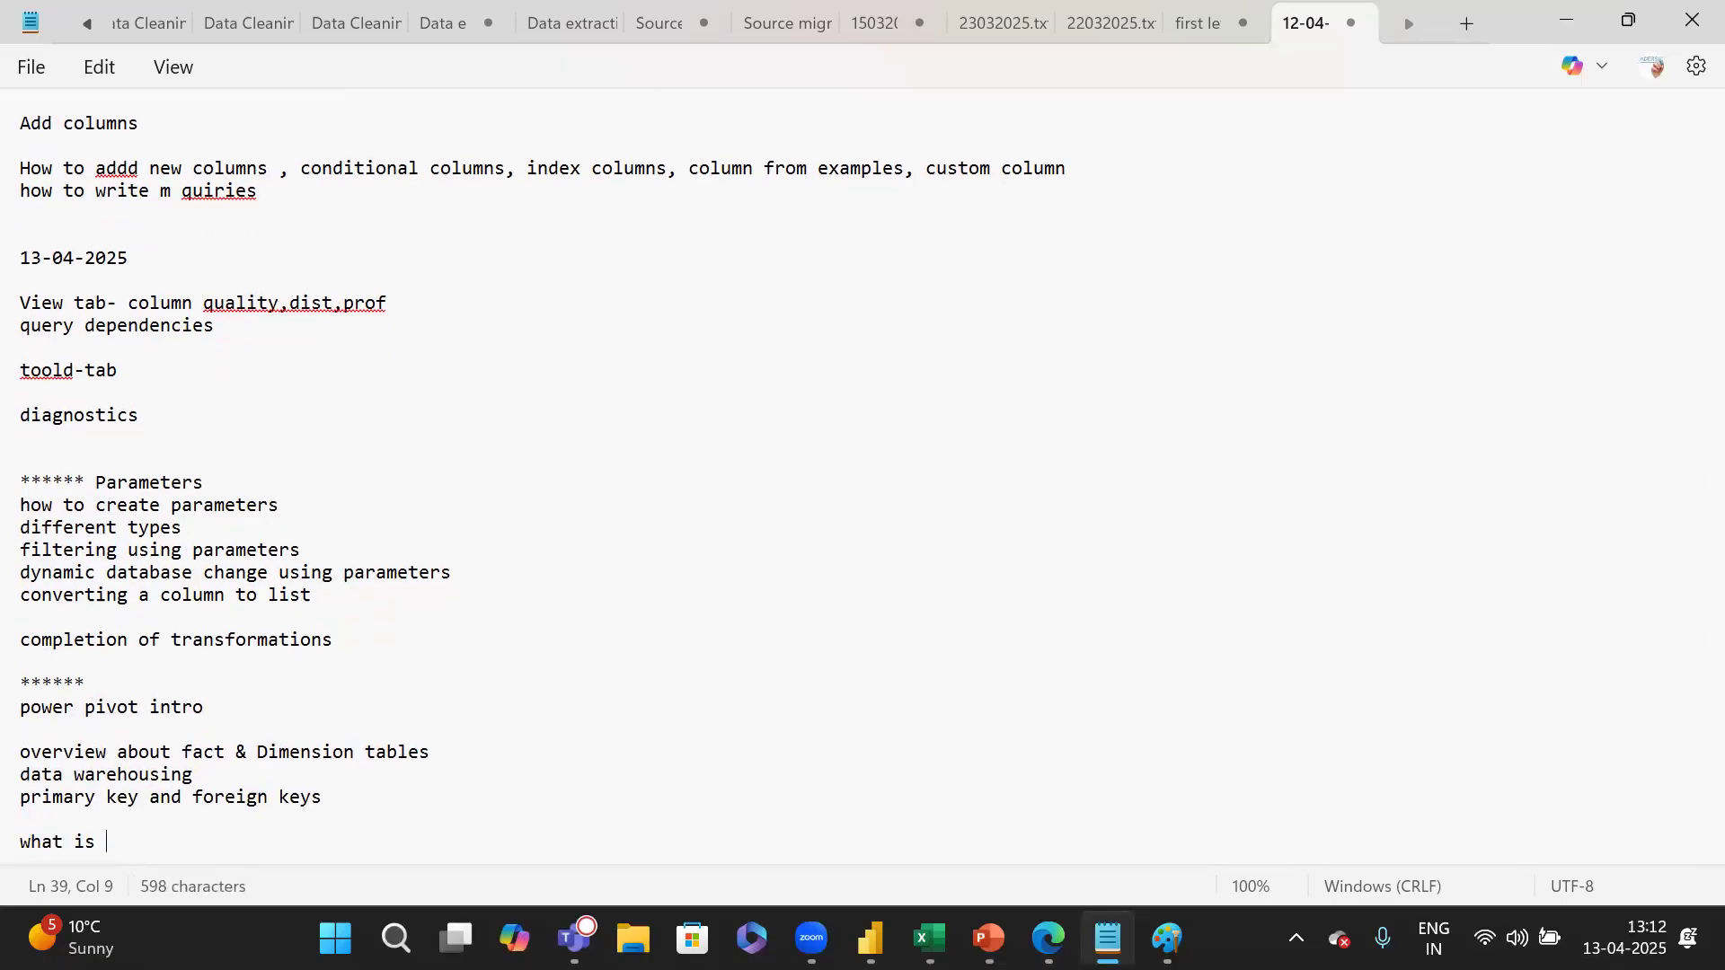
{"action": "type", "text": "relationship and impor"}
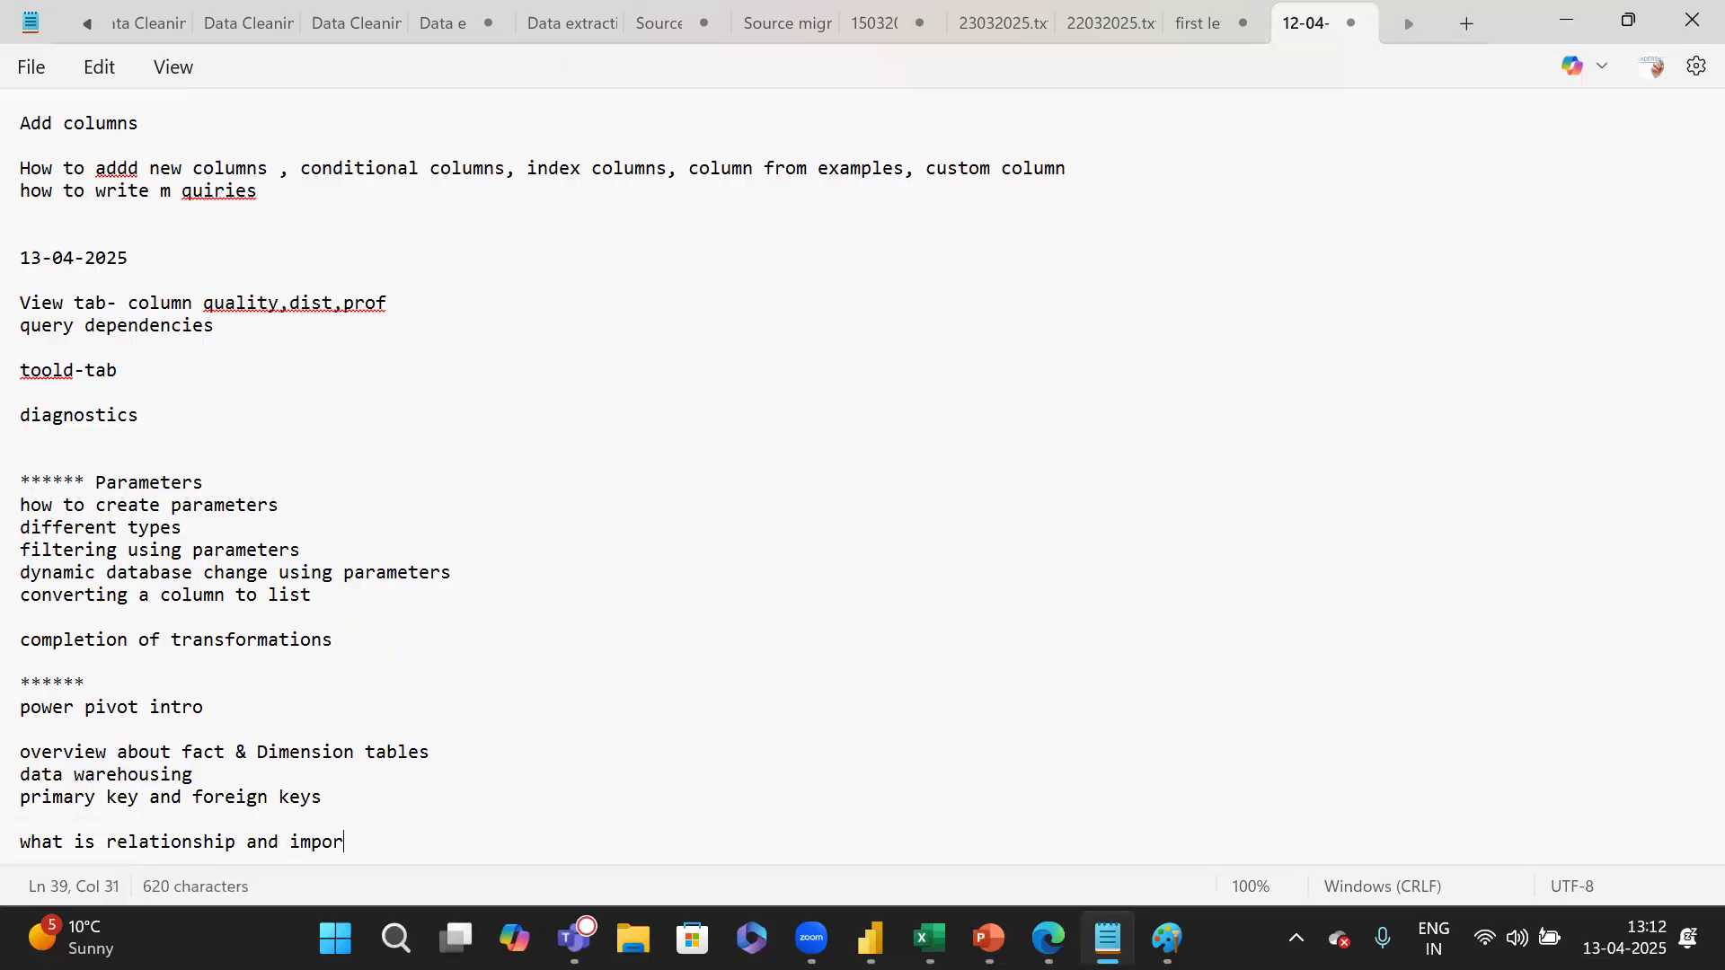
{"action": "type", "text": "tance of rep"}
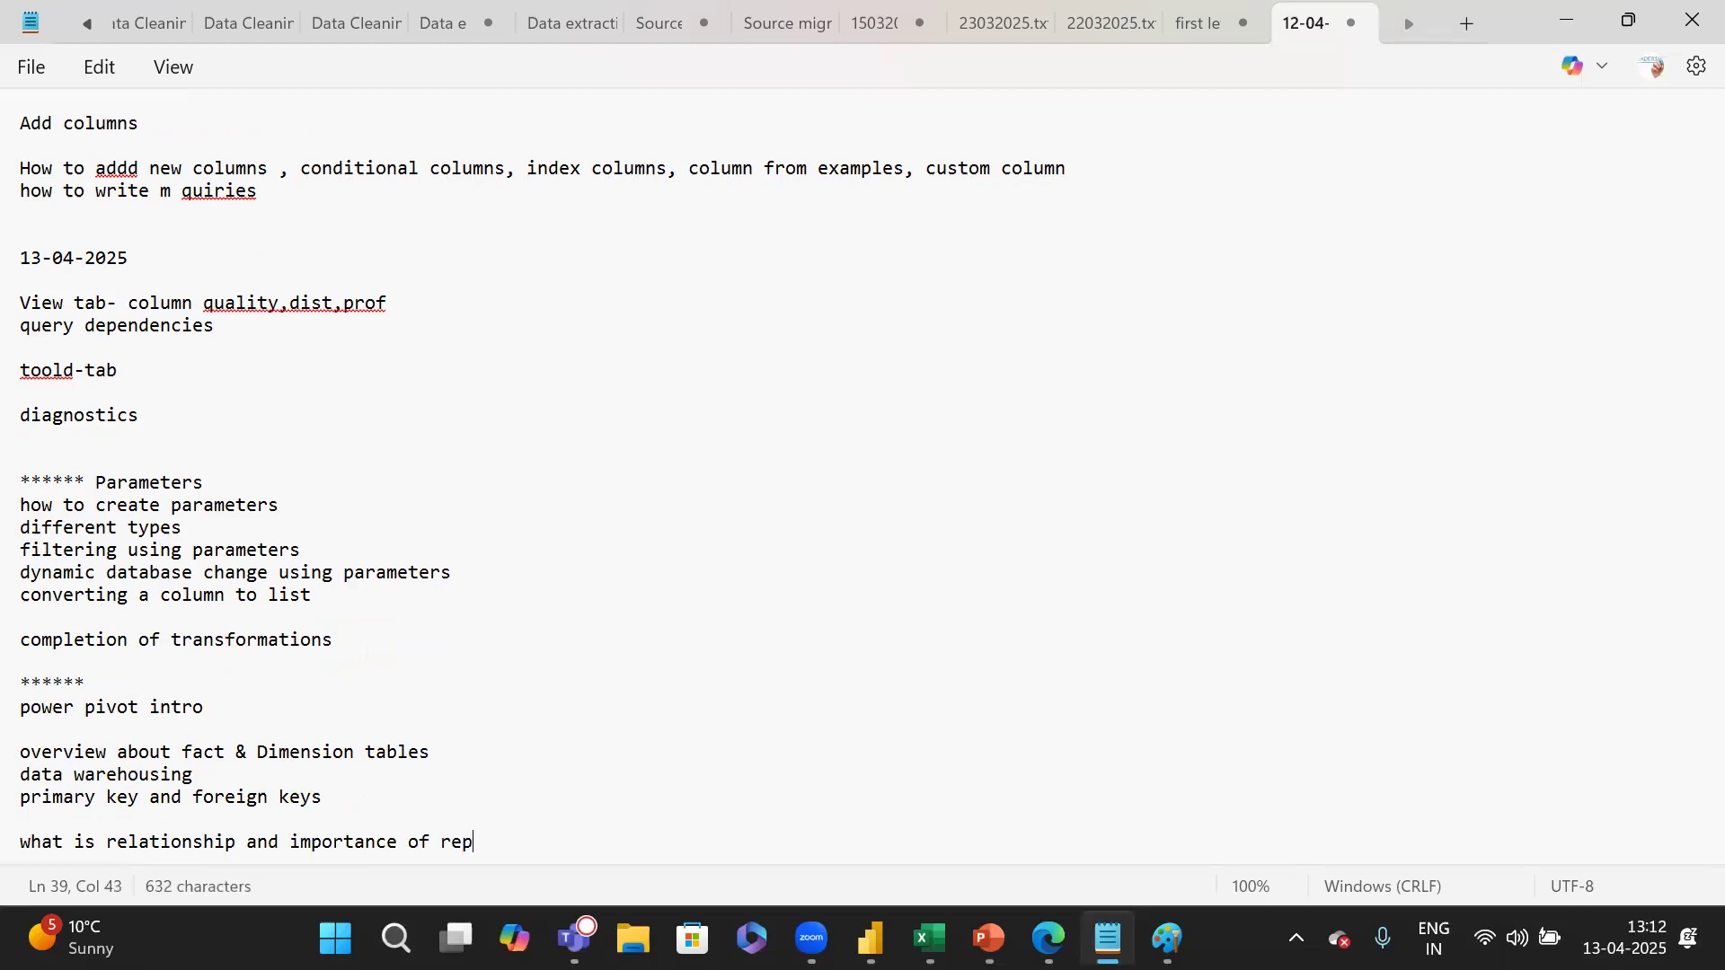
{"action": "key", "text": "BackSpace"}
{"action": "type", "text": "lationship"}
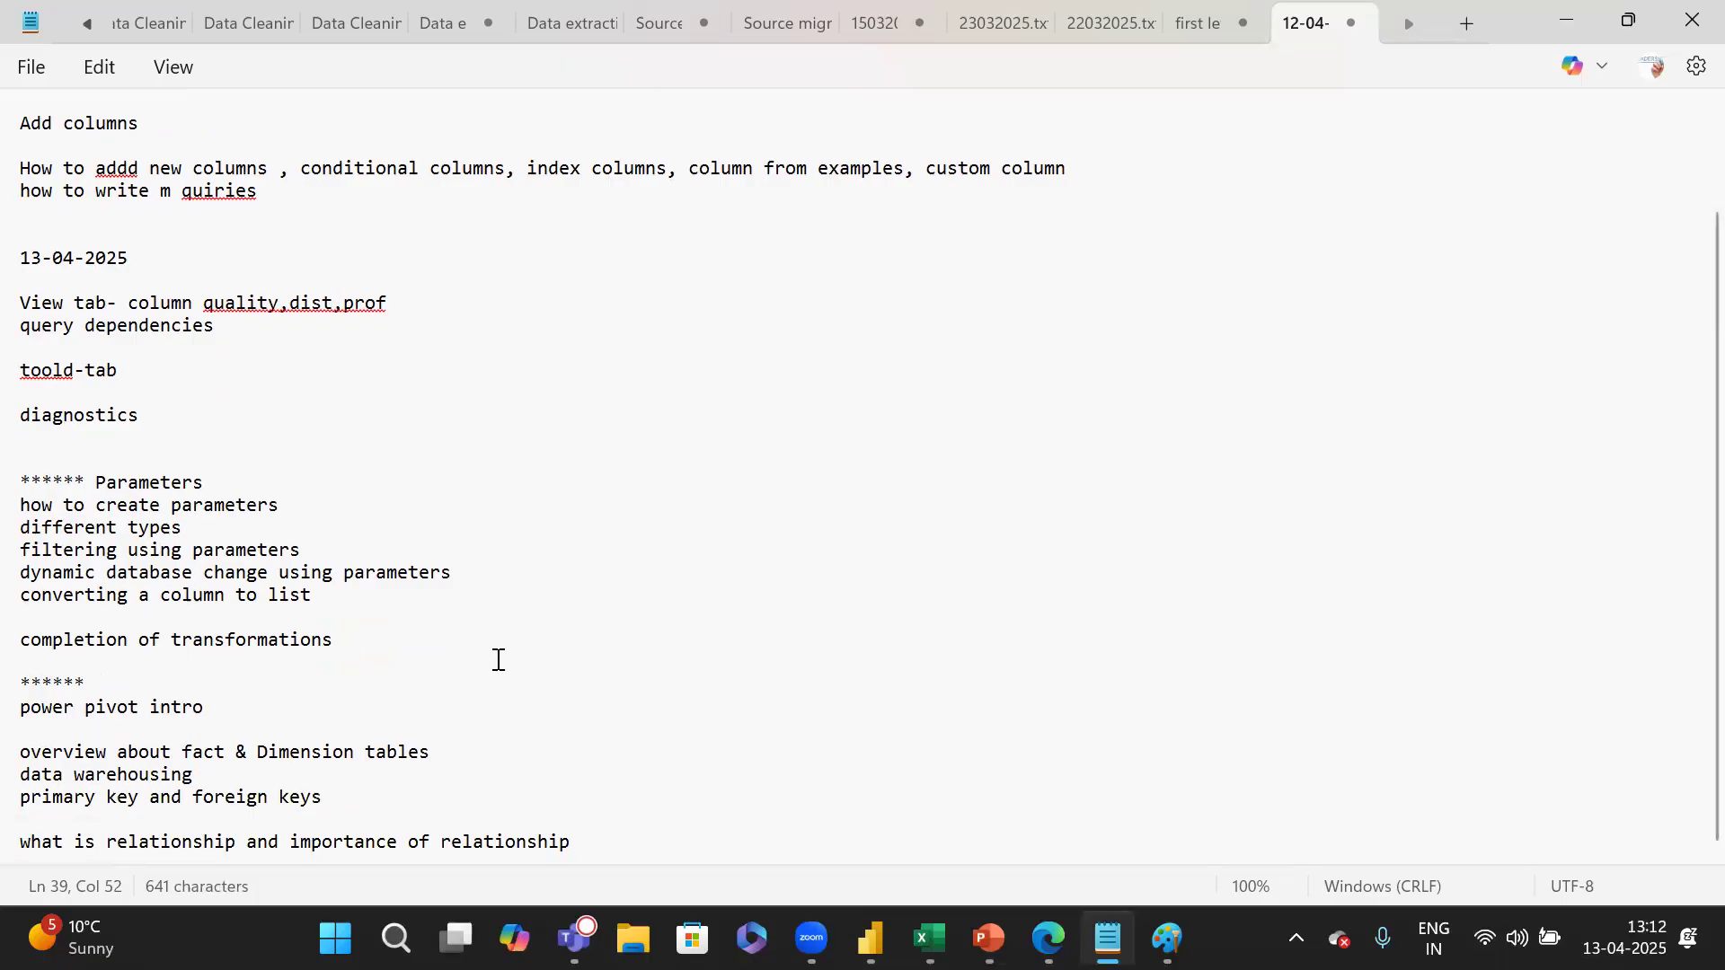
Review the whole note from the 12-04-2025 entry down to the closing line about relationships.
{"action": "left_click", "coordinate": [87, 180], "text": "shift"}
{"action": "left_click_drag", "start_coordinate": [87, 179], "coordinate": [15, 127]}
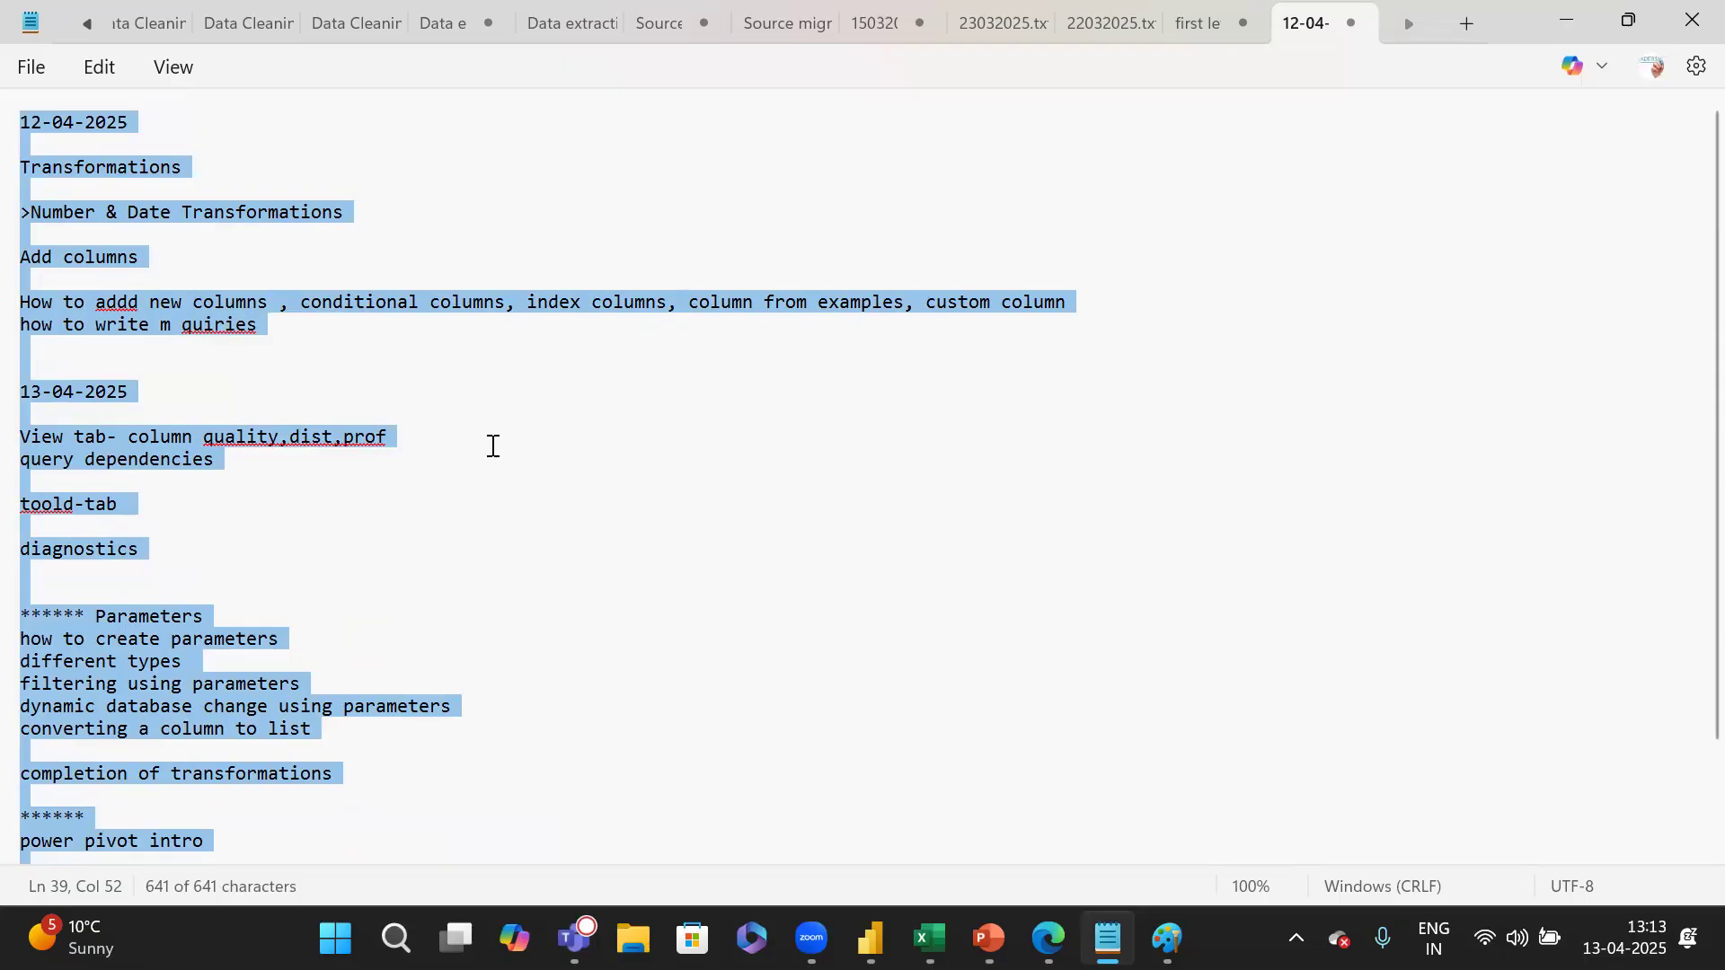
{"action": "scroll", "coordinate": [493, 446], "scroll_direction": "down", "scroll_amount": 2}
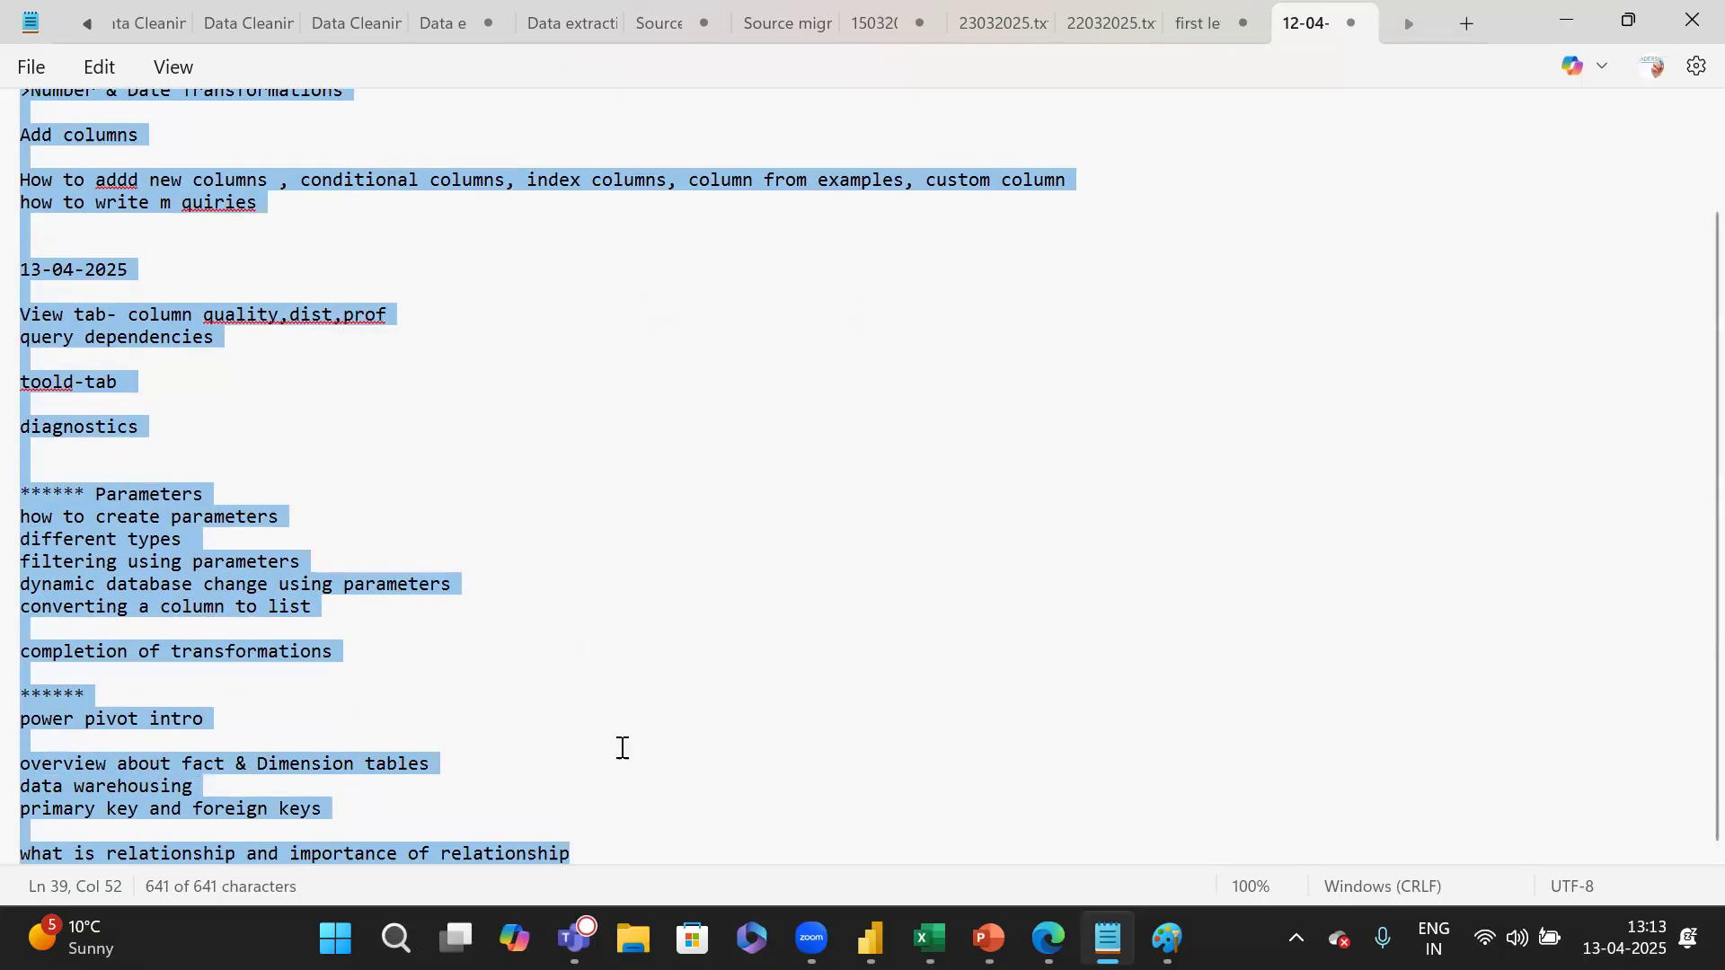
{"action": "left_click", "coordinate": [634, 807]}
{"action": "left_click_drag", "start_coordinate": [572, 851], "coordinate": [12, 846]}
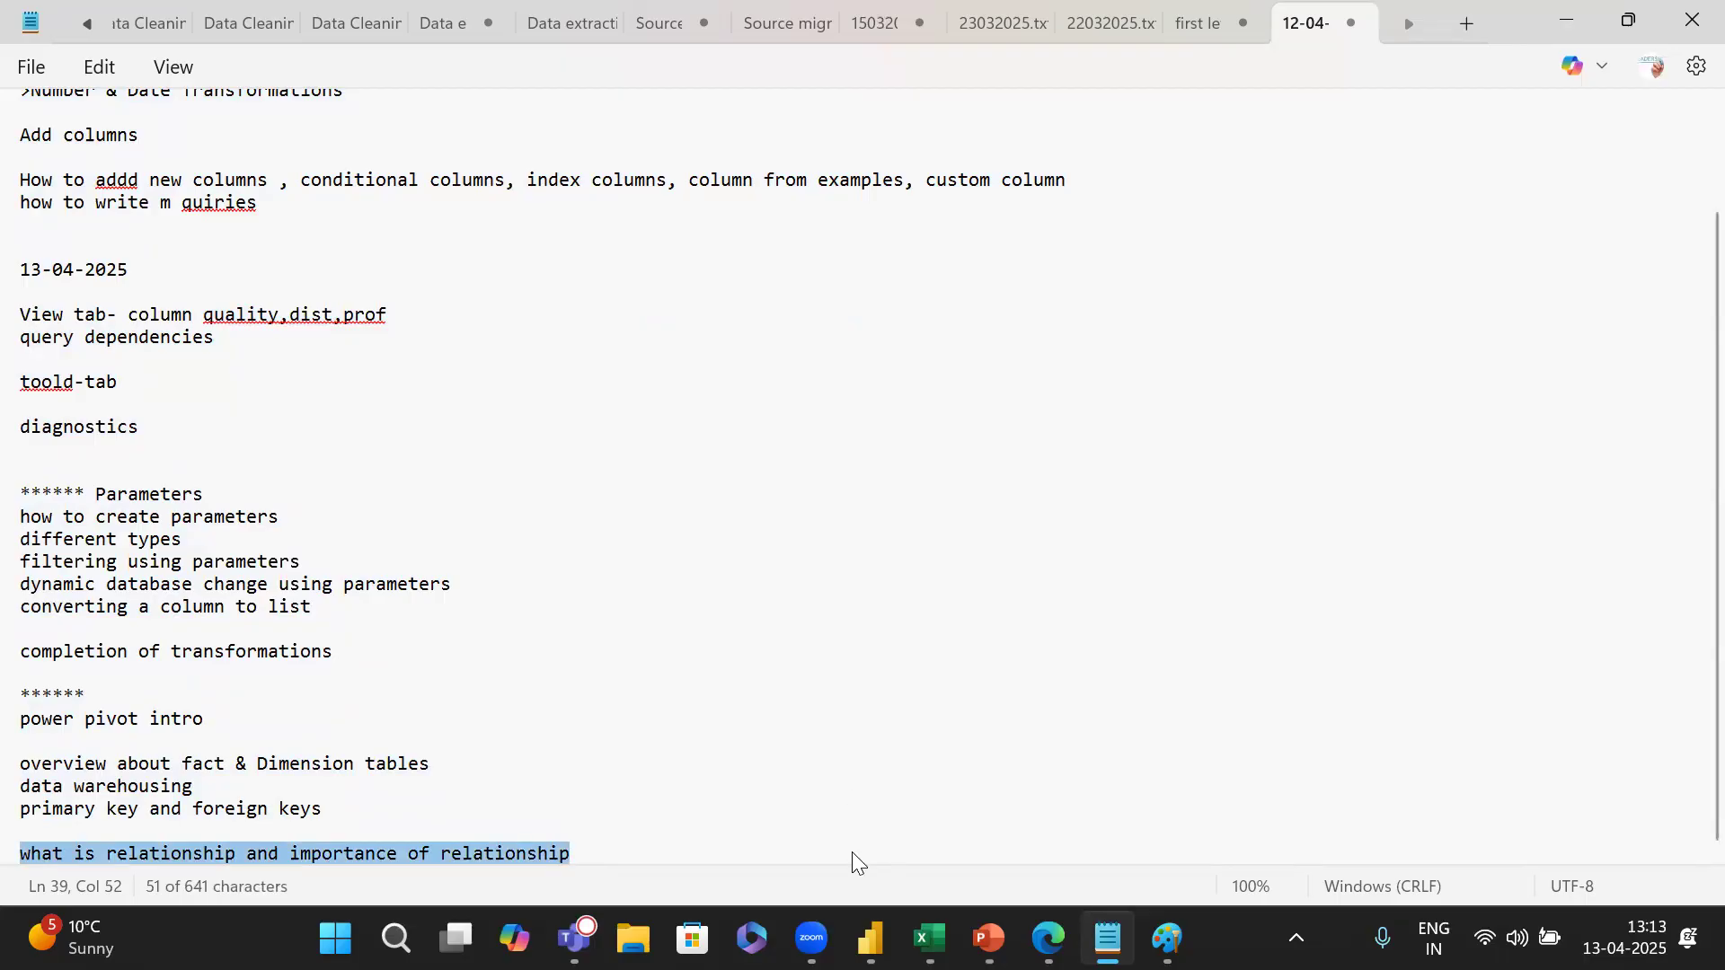
{"action": "mouse_move", "coordinate": [870, 939]}
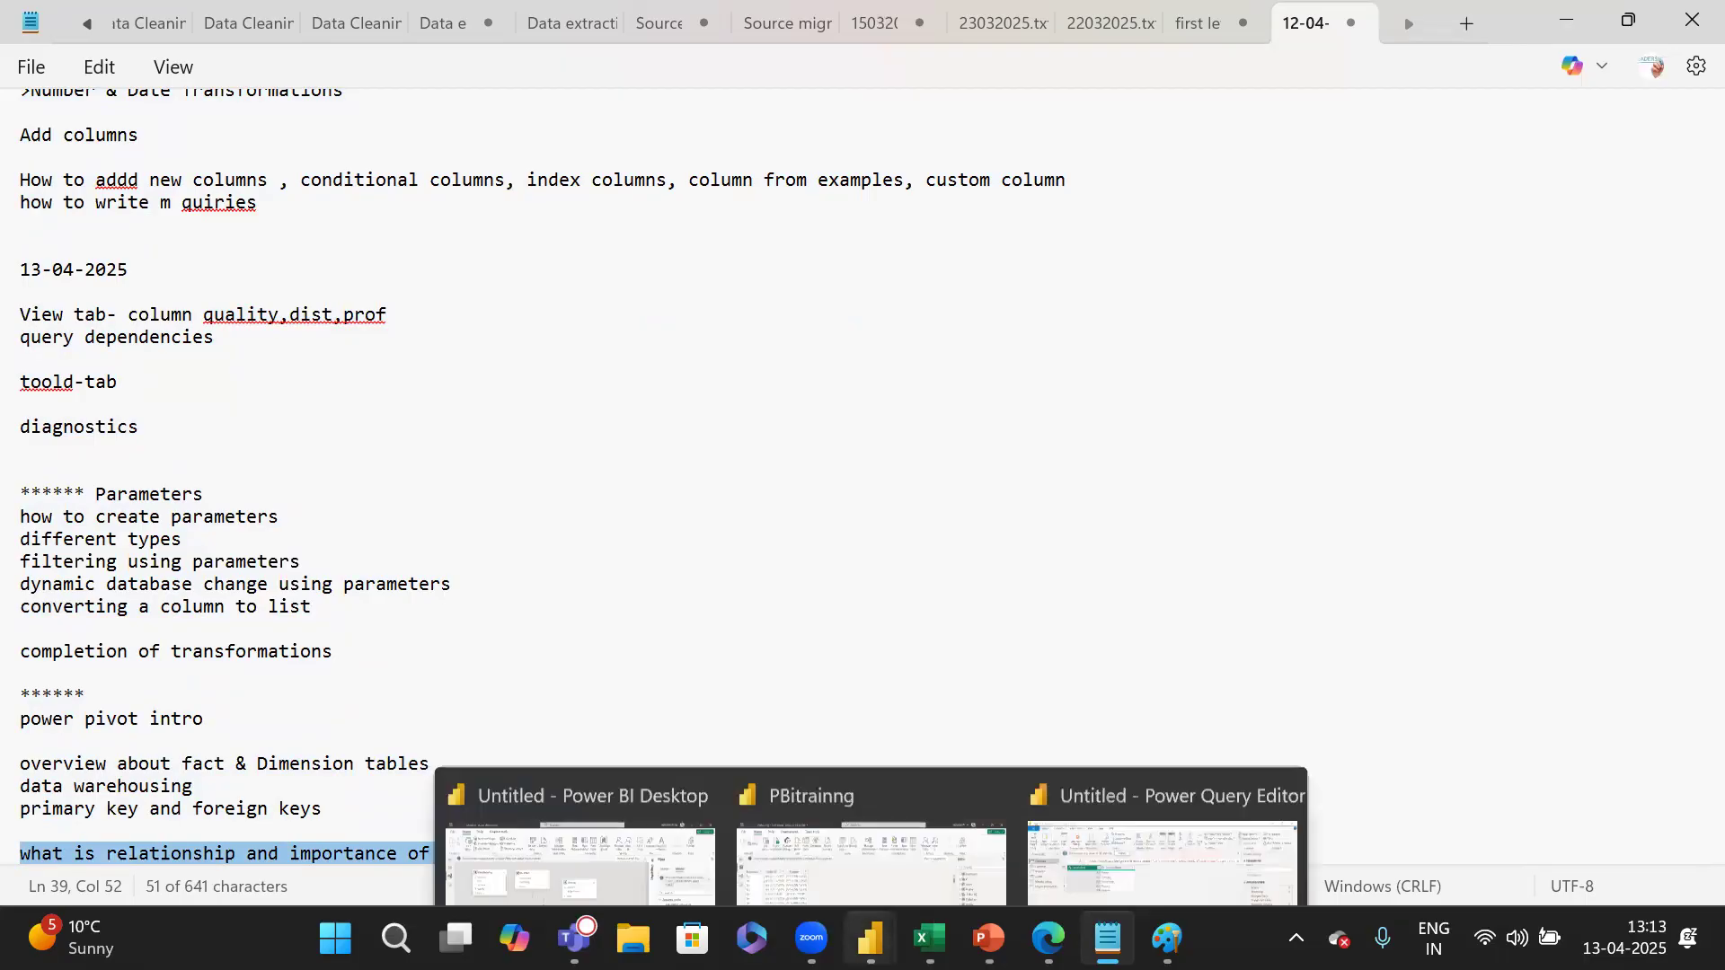
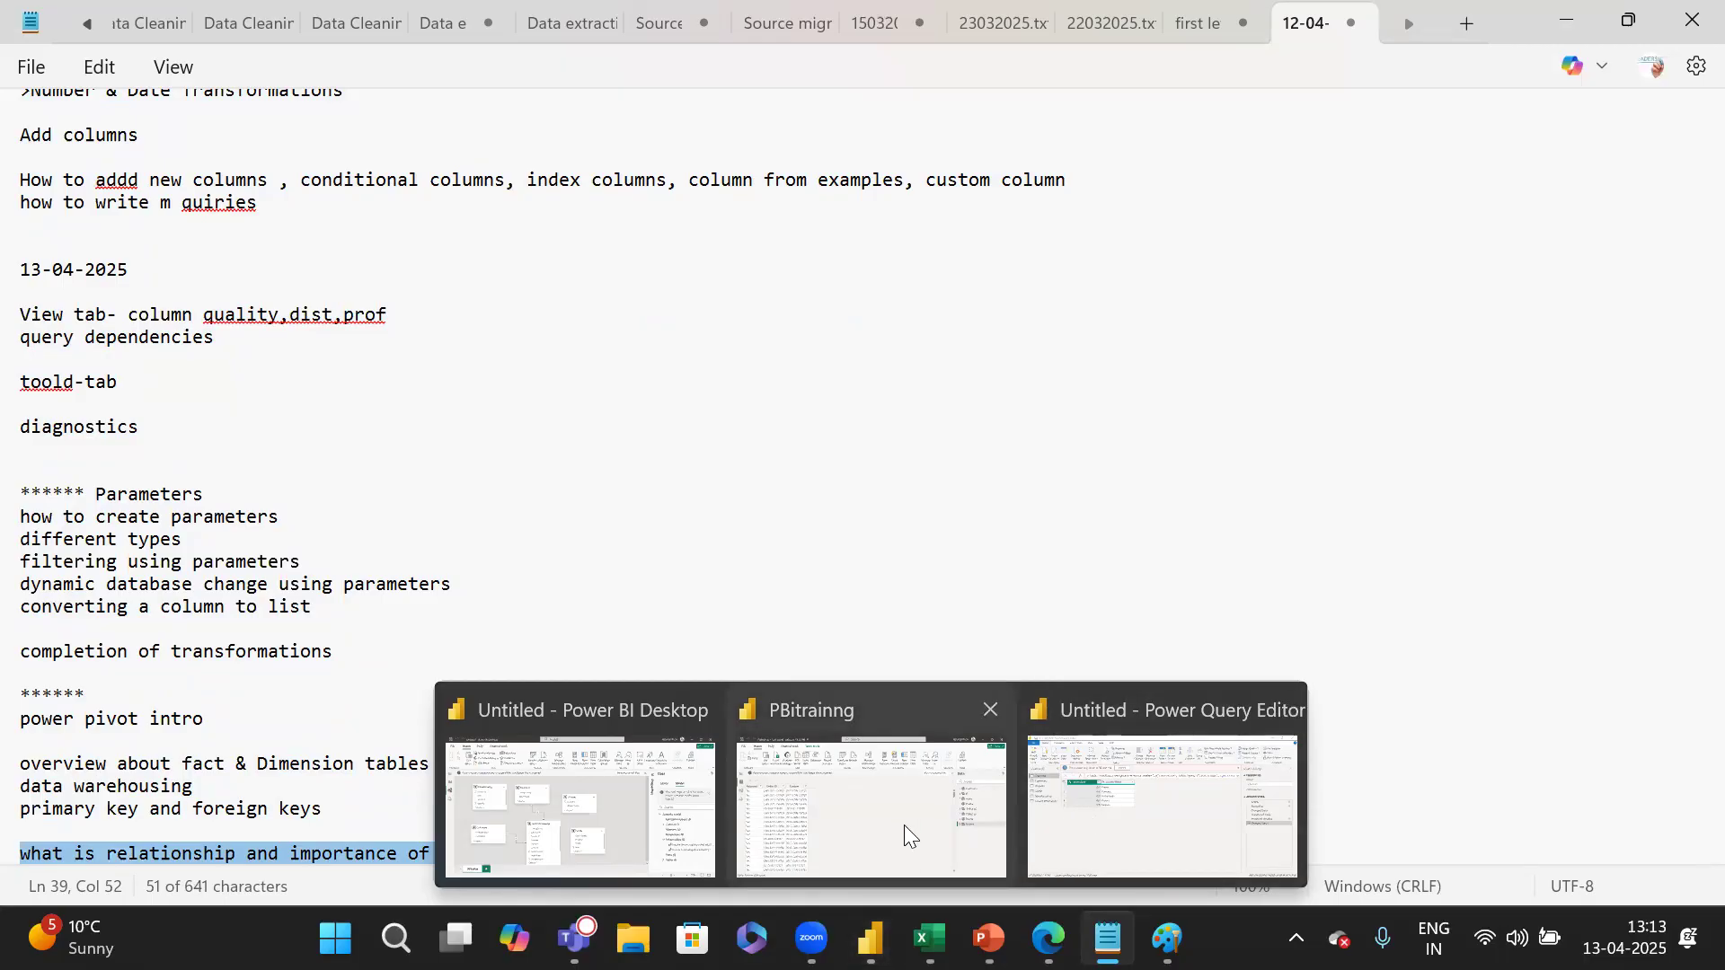
{"action": "left_click", "coordinate": [973, 492]}
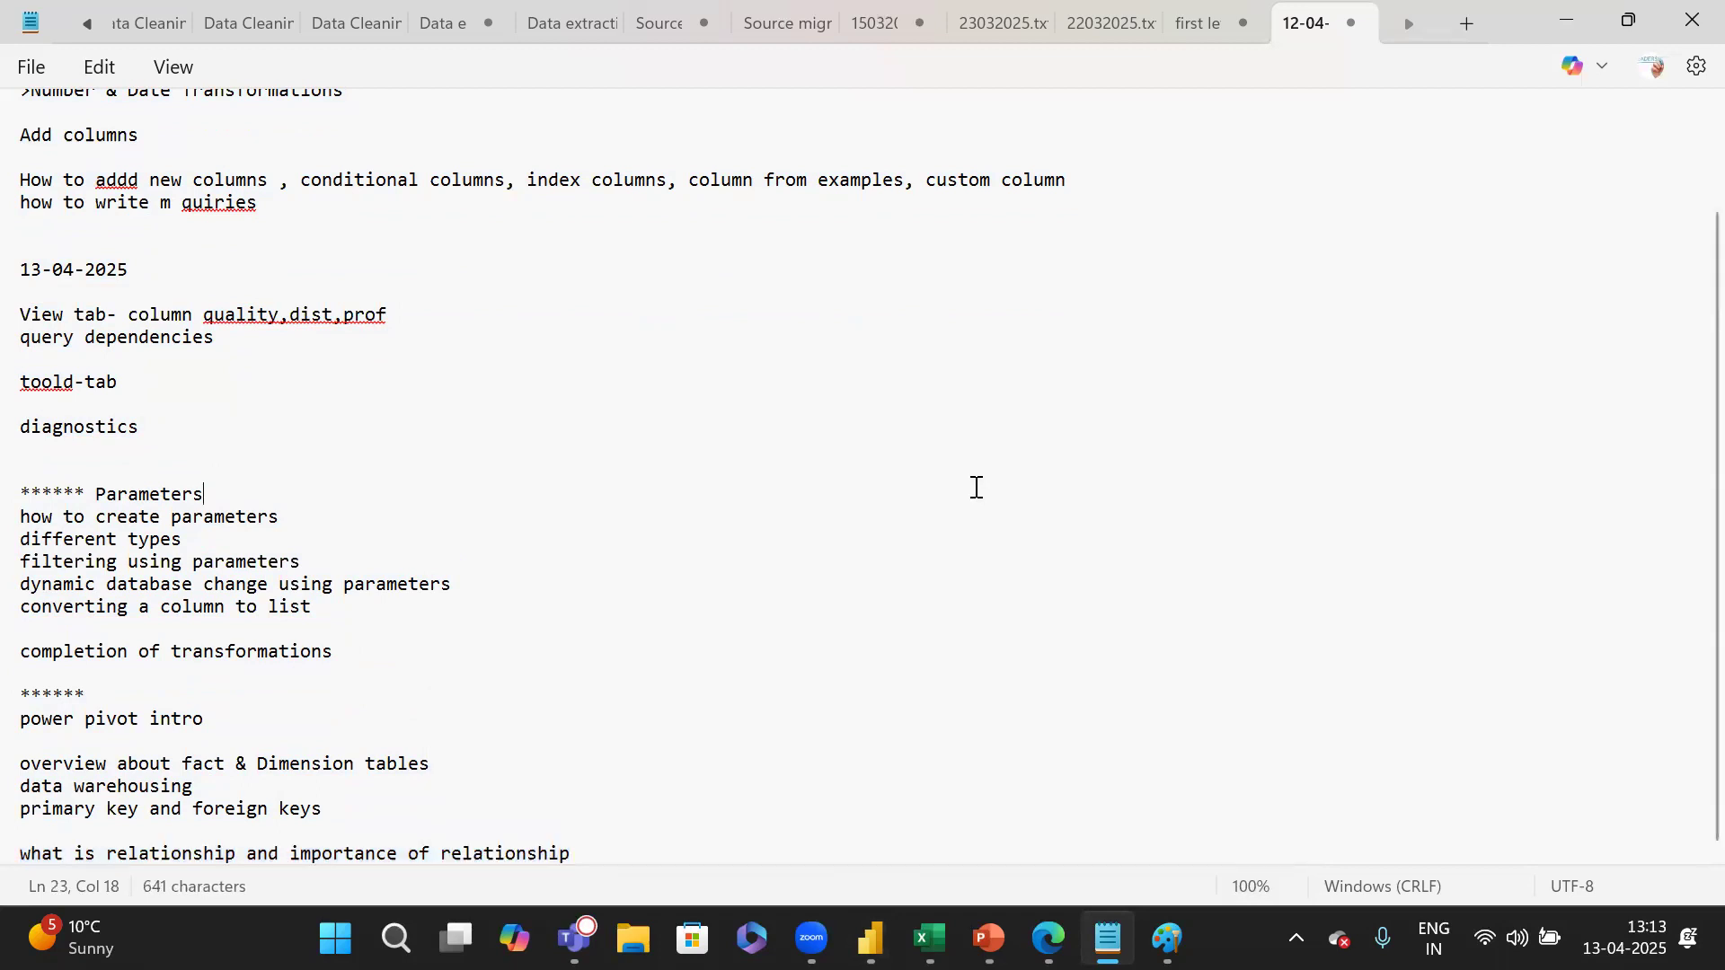
{"action": "scroll", "coordinate": [539, 447], "scroll_direction": "up", "scroll_amount": 2}
{"action": "scroll", "coordinate": [539, 448], "scroll_direction": "down", "scroll_amount": 2}
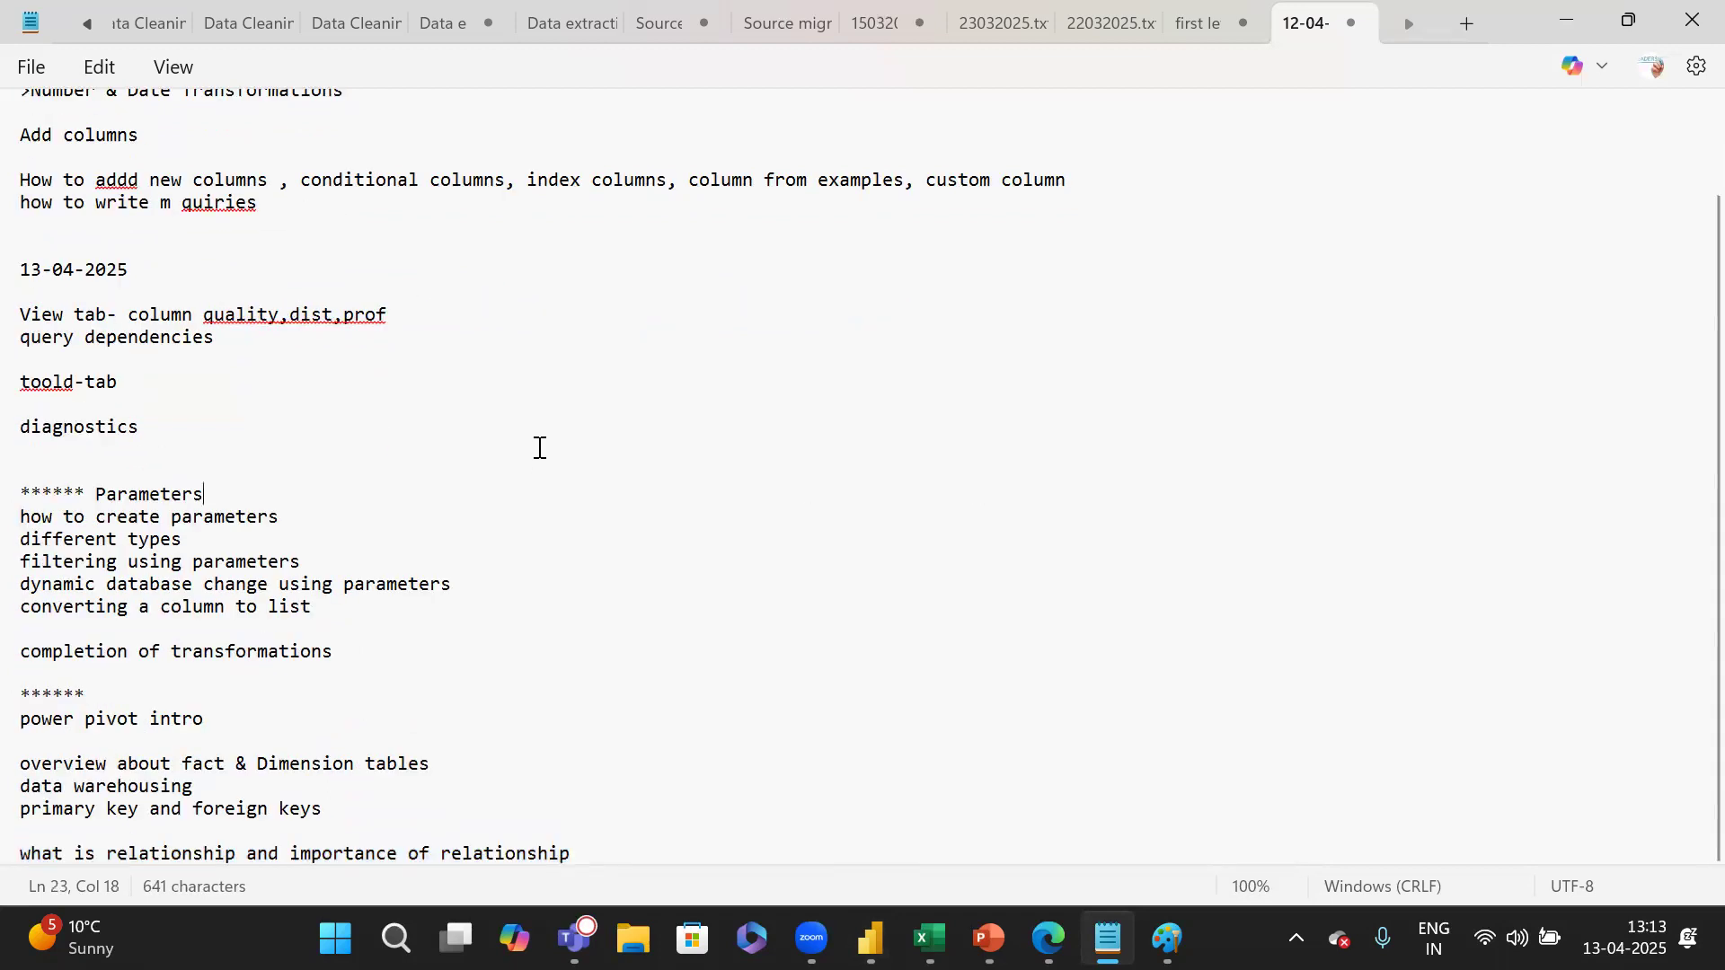
Save the note to the Desktop as a text document named "12042025&13042025".
{"action": "key", "text": "ctrl+s"}
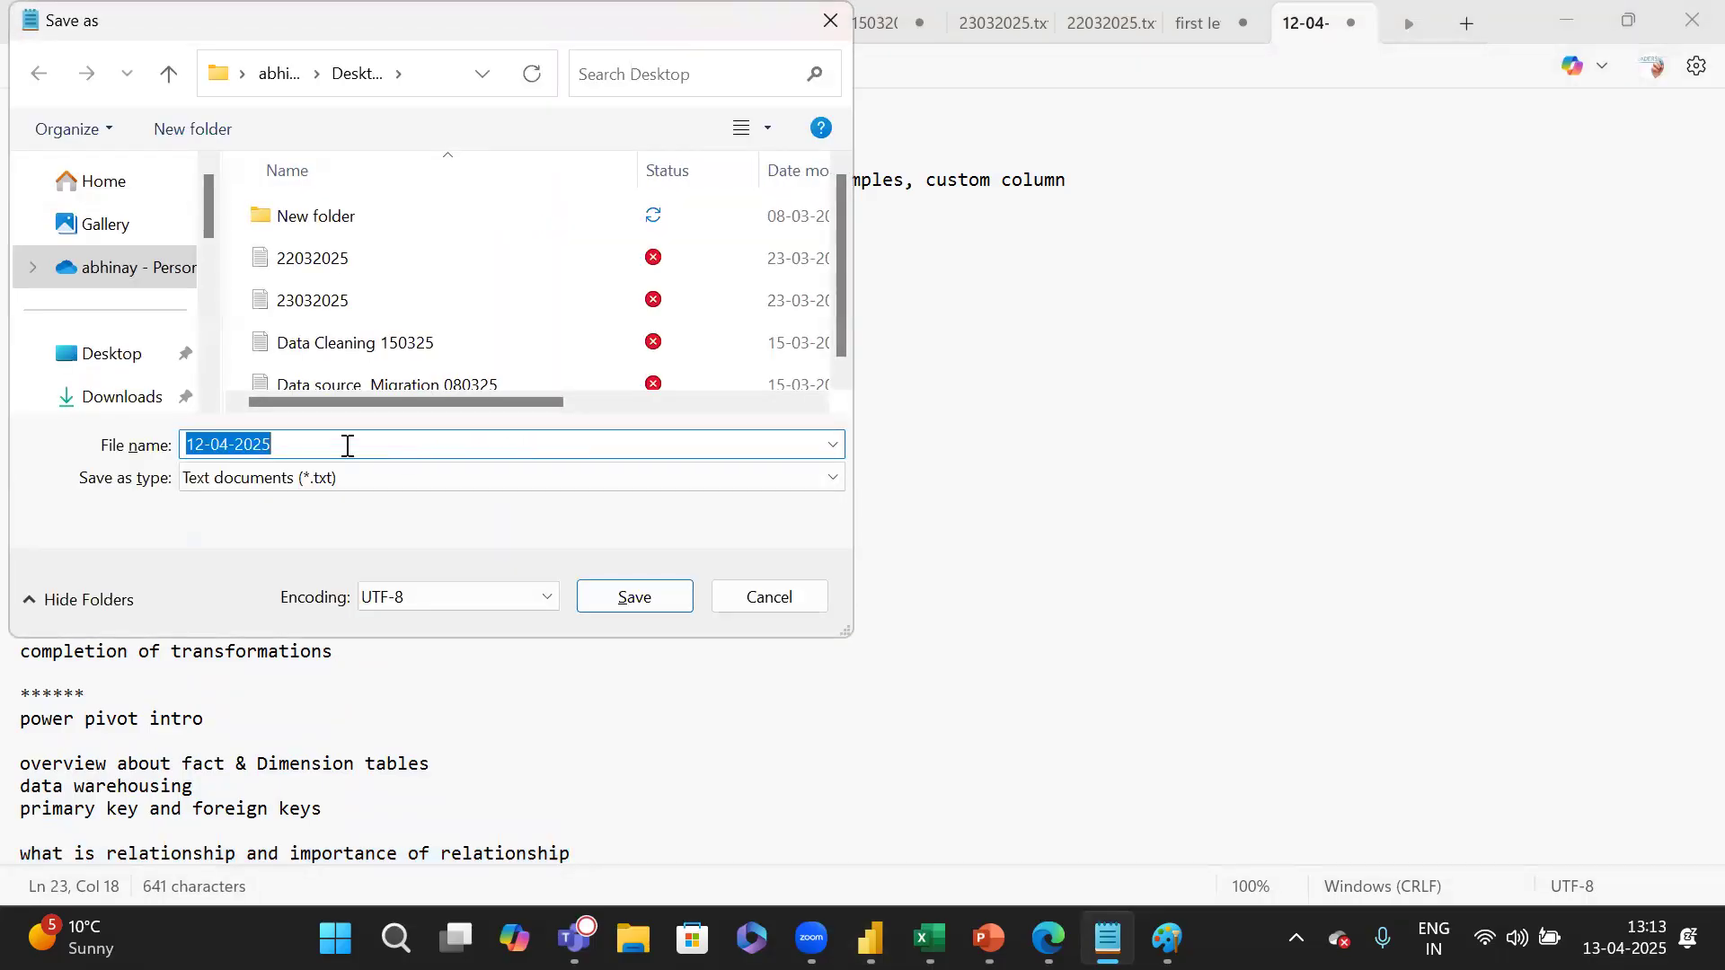
{"action": "type", "text": "12"}
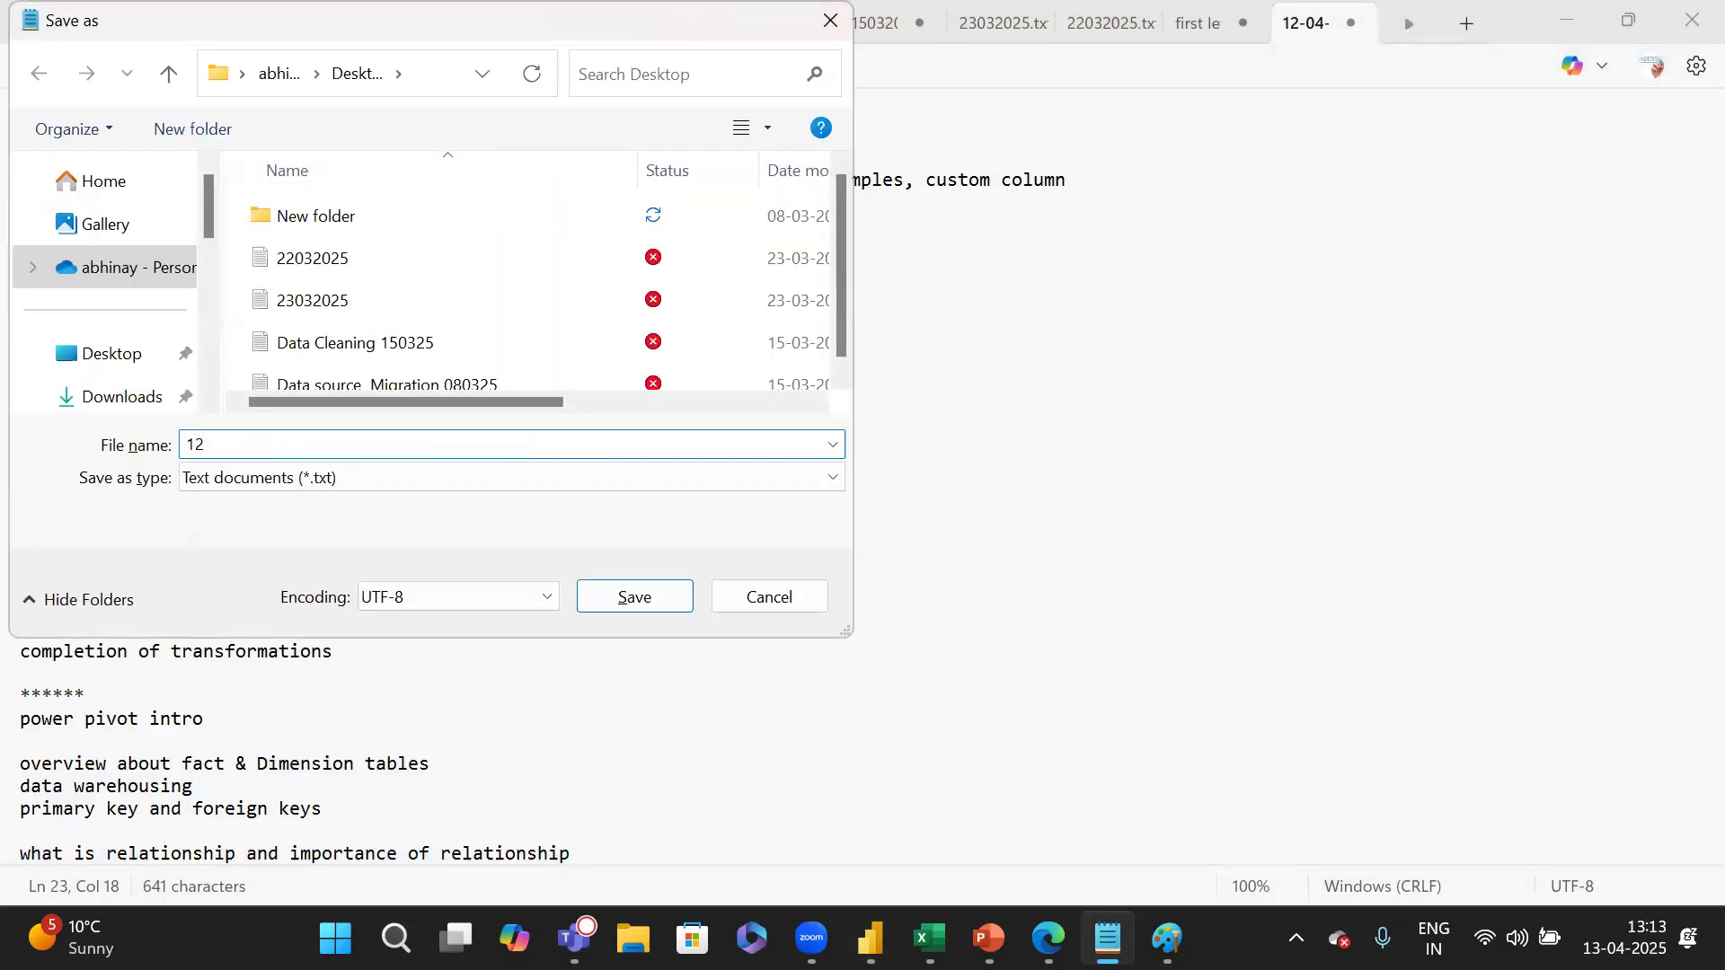
{"action": "type", "text": "0"}
{"action": "type", "text": "5"}
{"action": "key", "text": "BackSpace"}
{"action": "type", "text": "42024 T"}
{"action": "key", "text": "BackSpace"}
{"action": "key", "text": "BackSpace"}
{"action": "type", "text": ",&12"}
{"action": "key", "text": "BackSpace"}
{"action": "type", "text": "3042025"}
{"action": "left_click", "coordinate": [258, 445]}
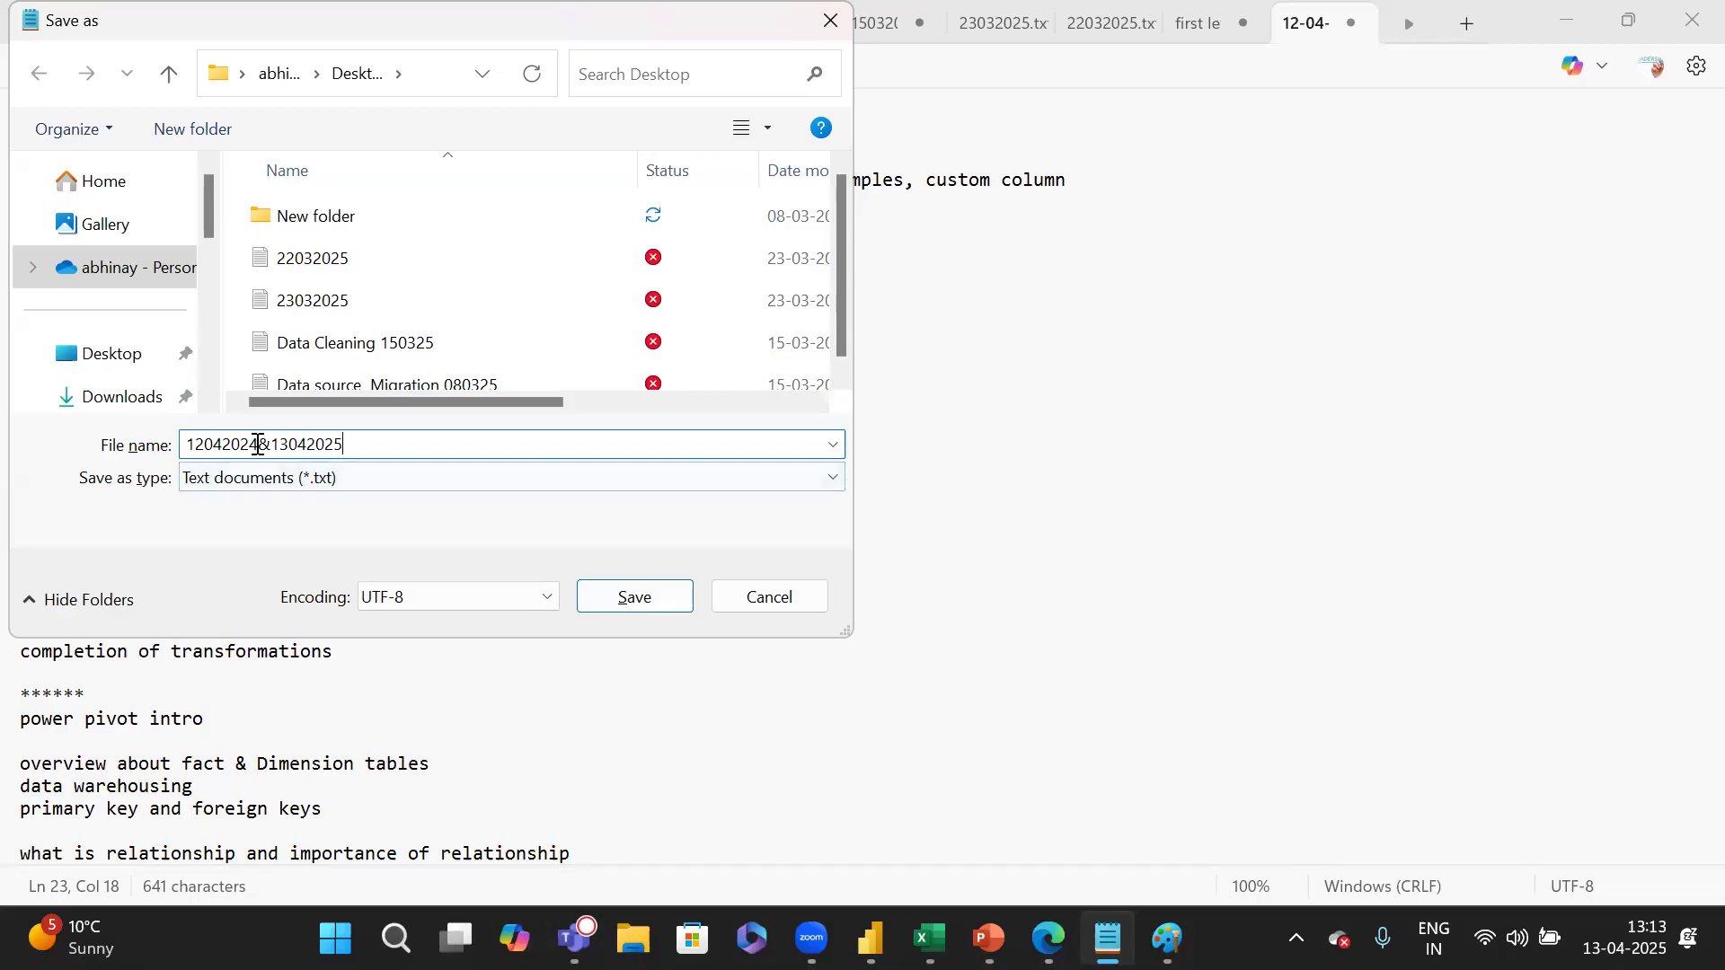
{"action": "key", "text": "Delete"}
{"action": "key", "text": "BackSpace"}
{"action": "type", "text": "5&"}
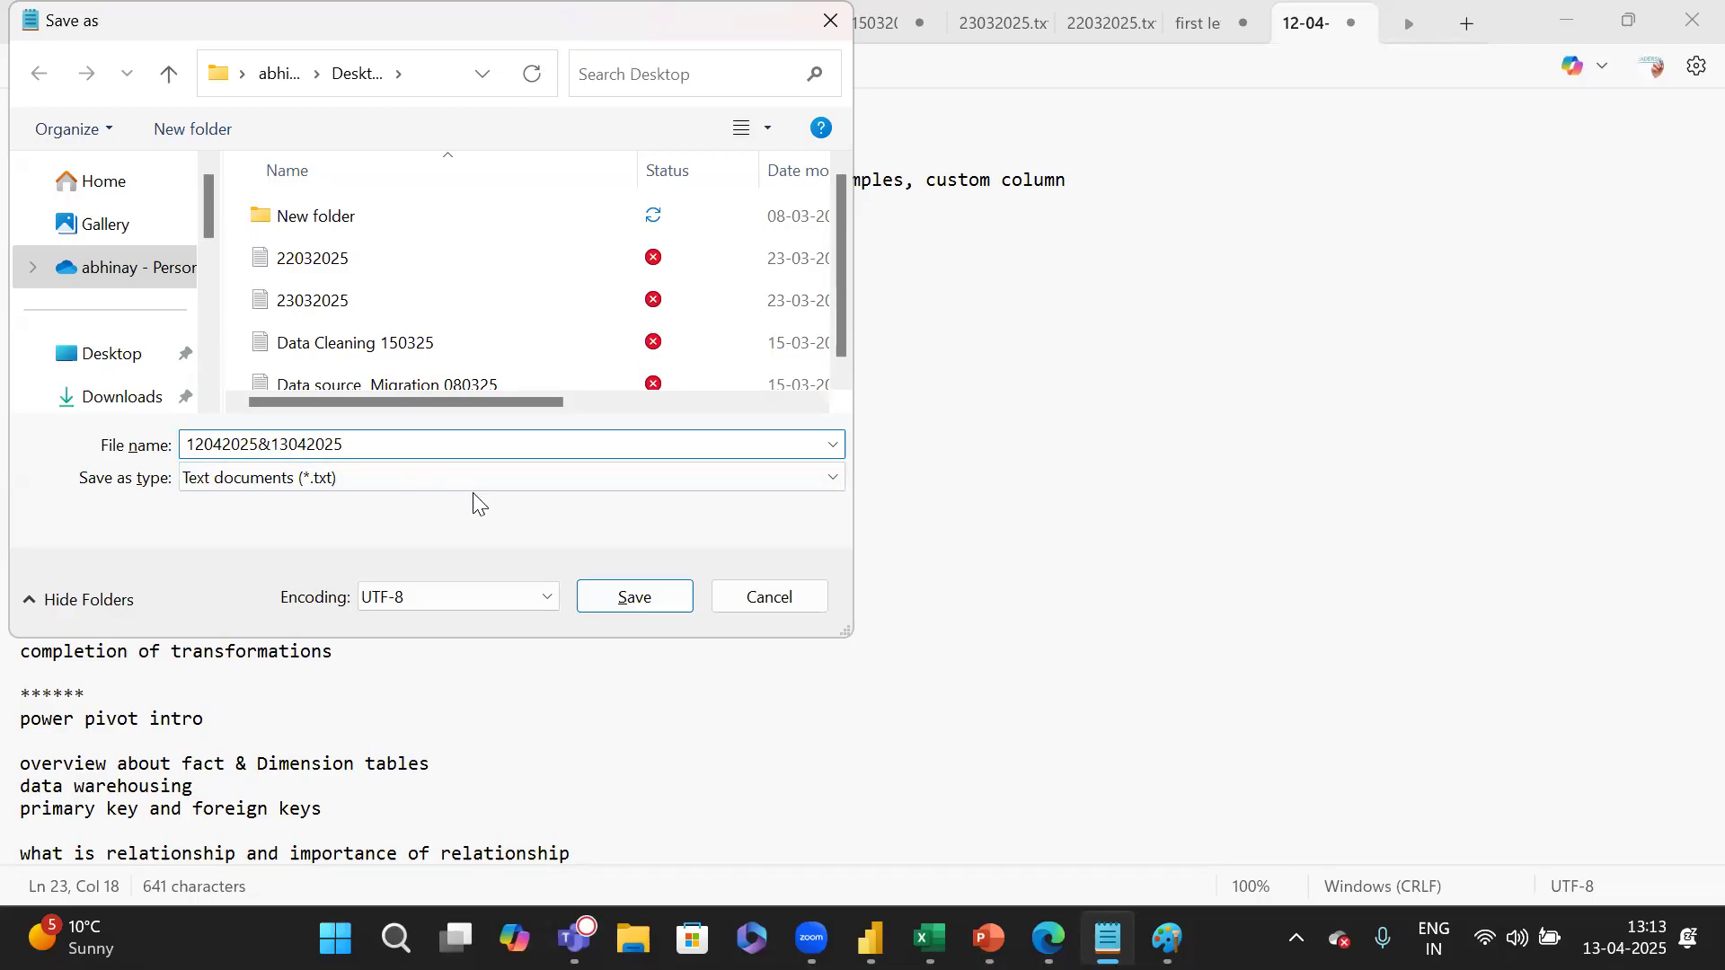
{"action": "left_click", "coordinate": [633, 599]}
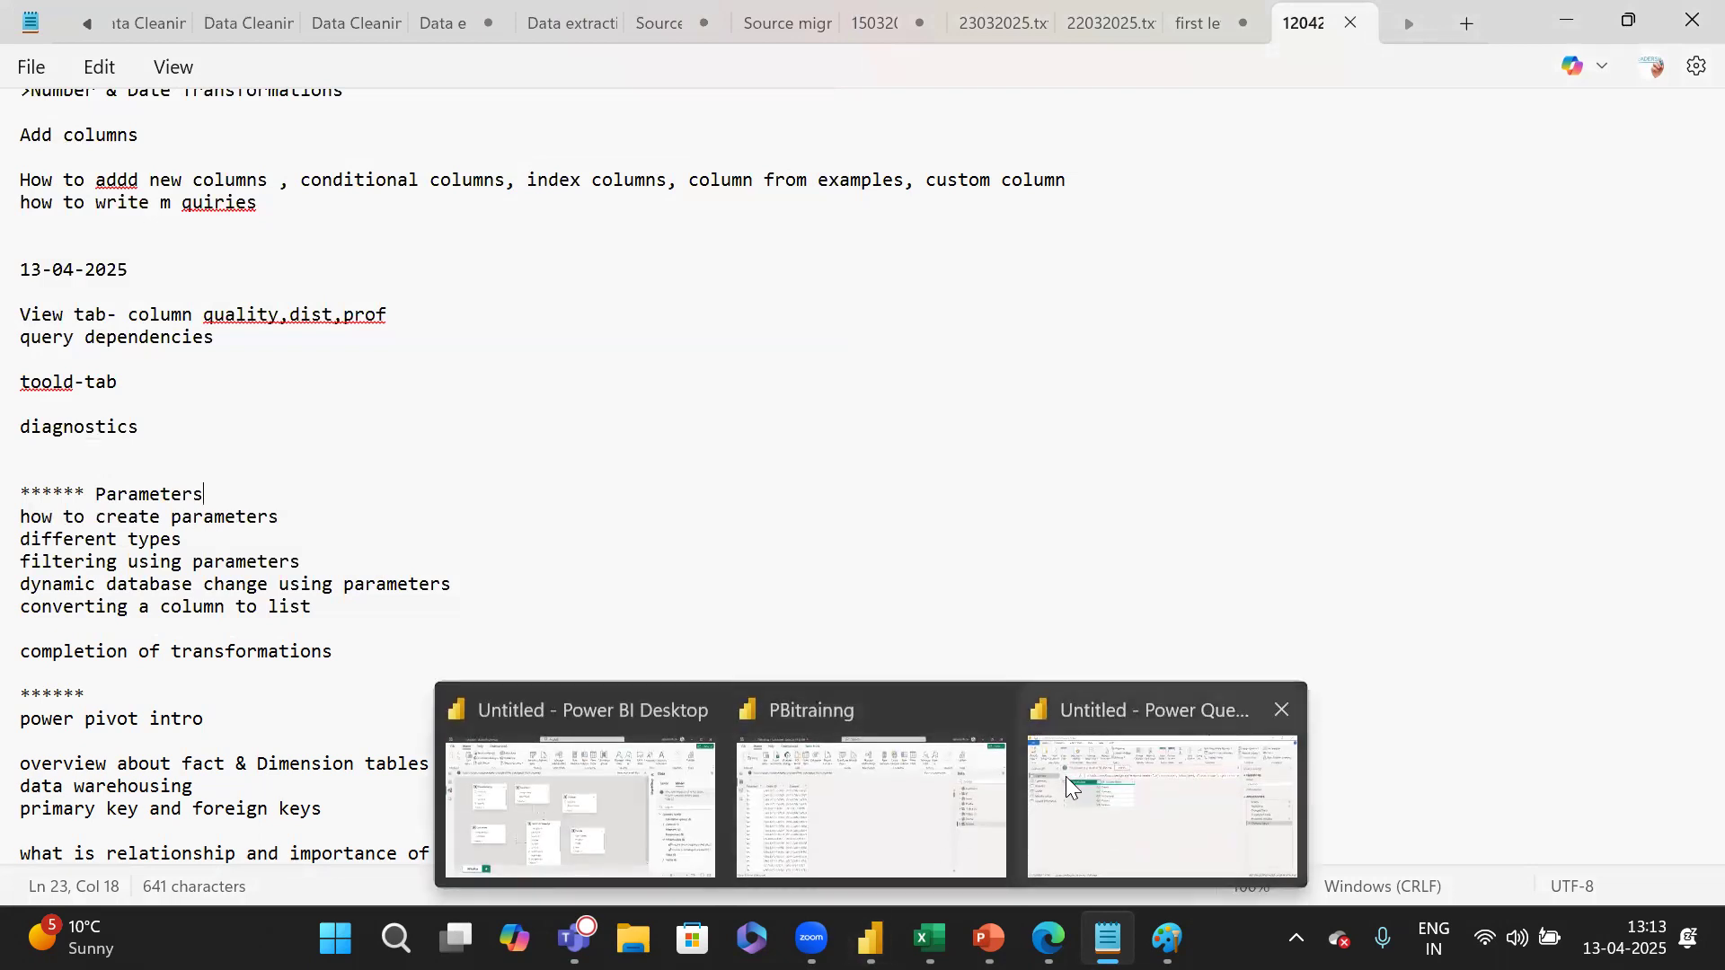
Switch to the Power Query Editor, review the column-adding and transformation commands for the Countries query, and dismiss the preview notice.
{"action": "left_click", "coordinate": [1065, 776]}
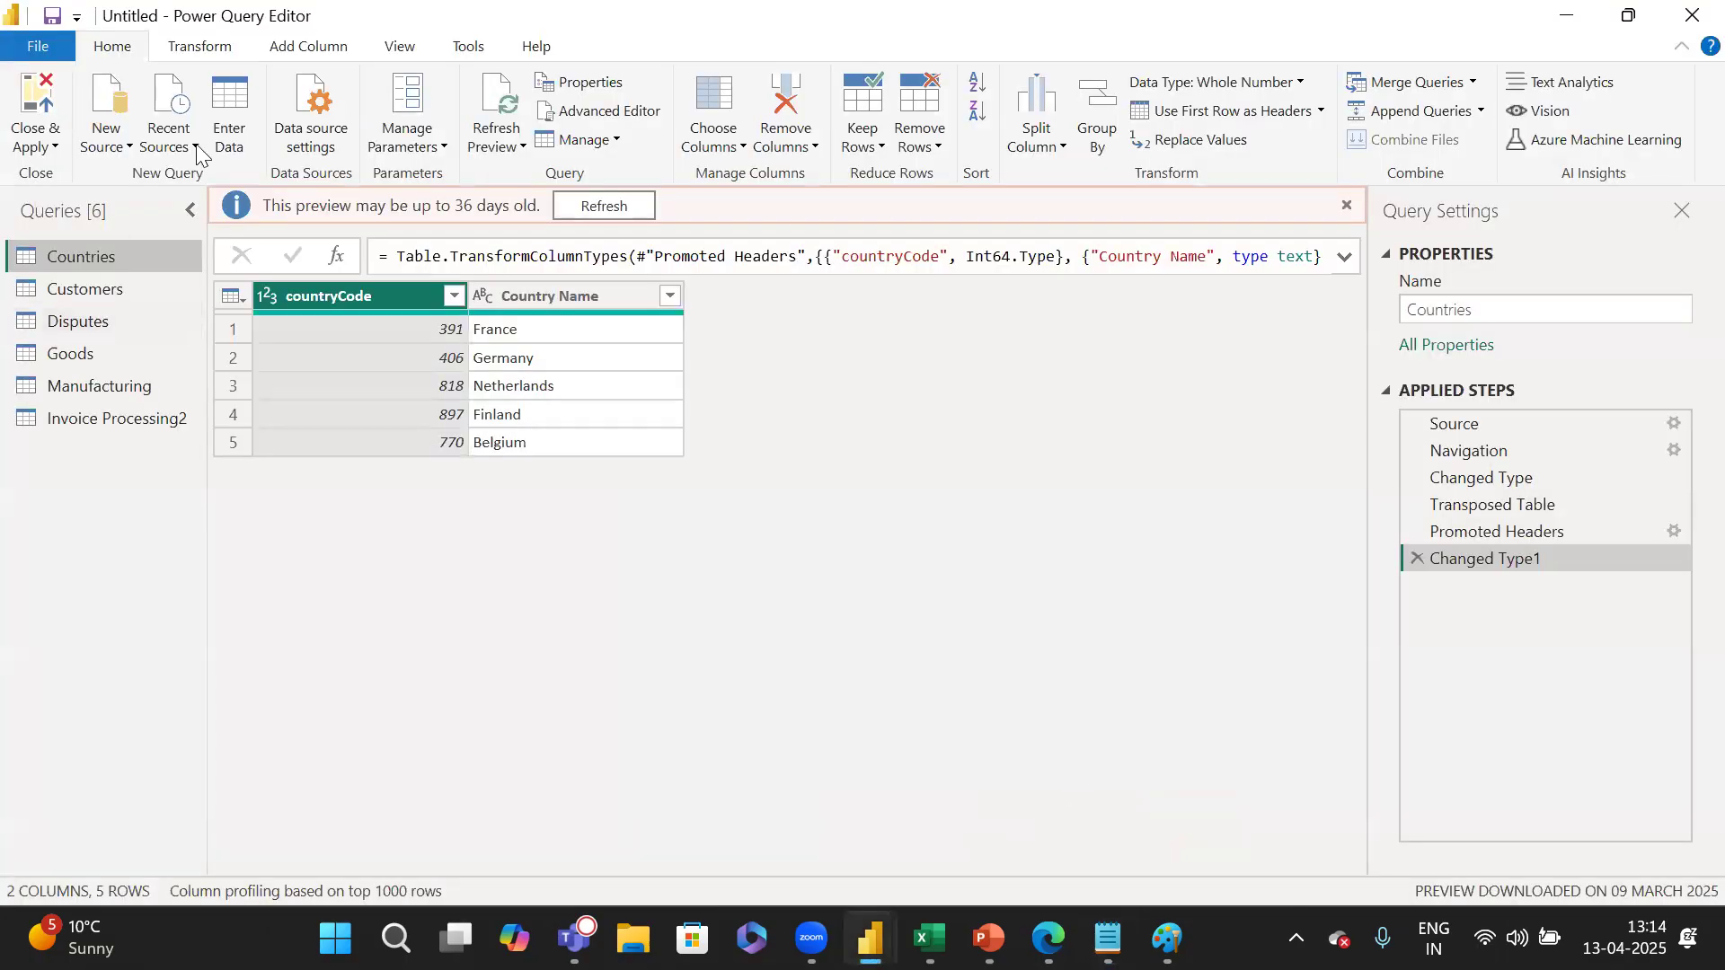
{"action": "left_click", "coordinate": [297, 49]}
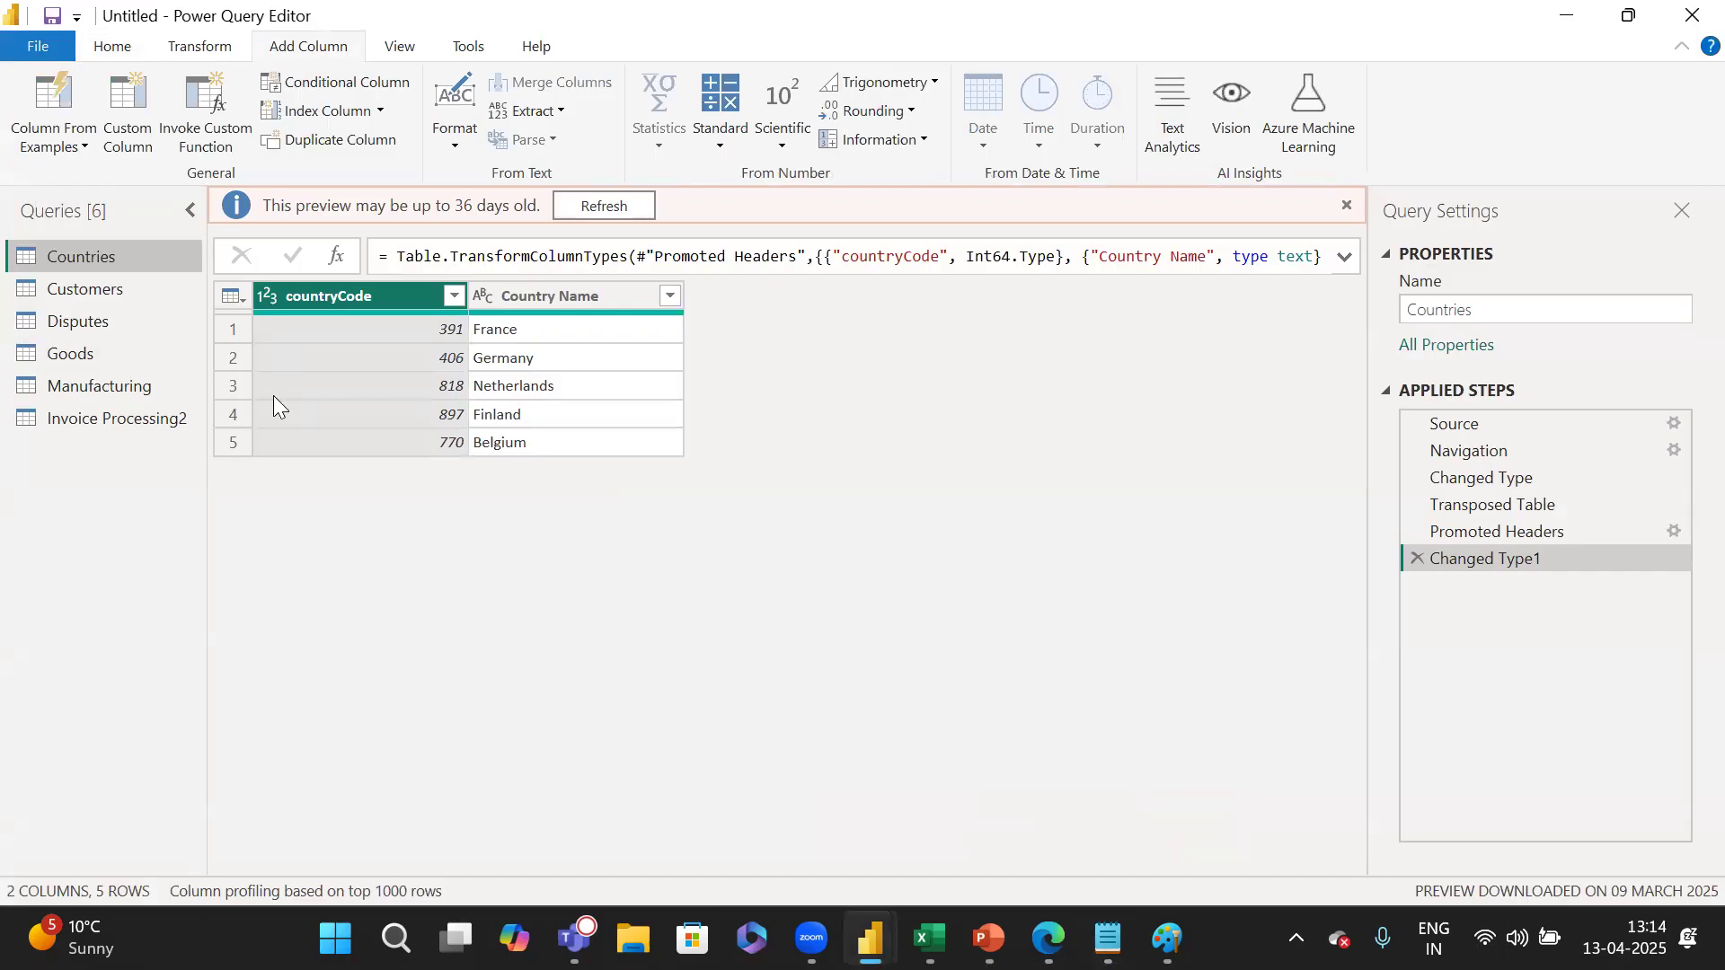
{"action": "left_click", "coordinate": [201, 51]}
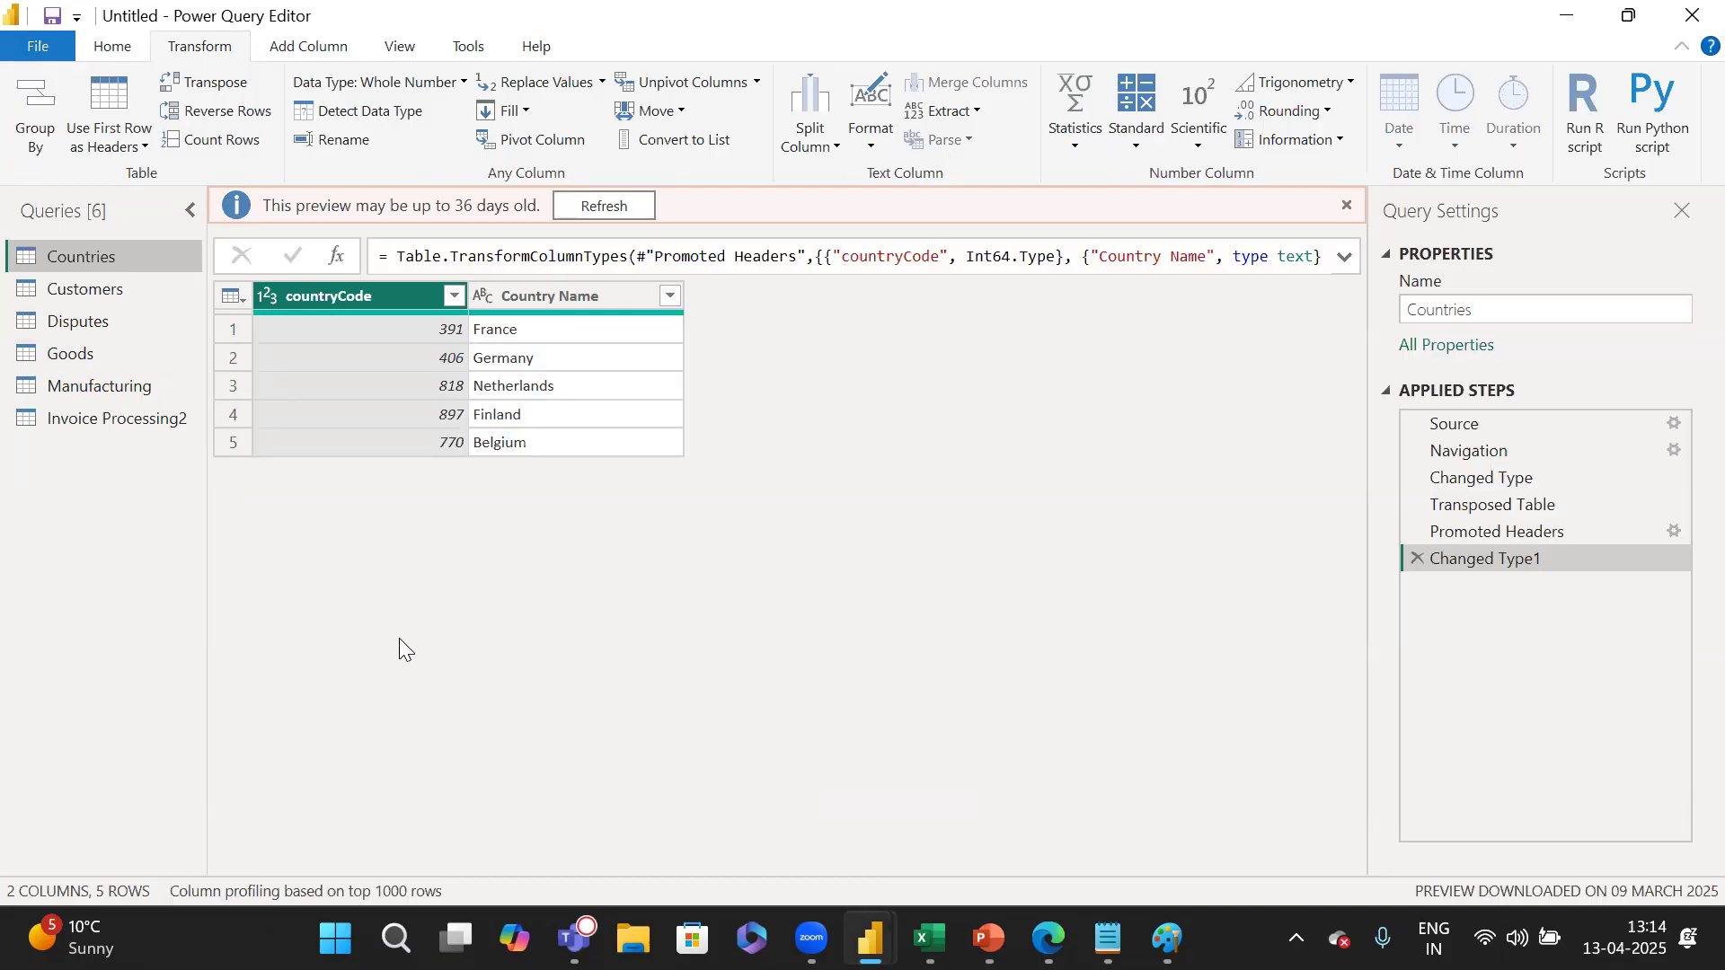
{"action": "left_click", "coordinate": [1345, 205]}
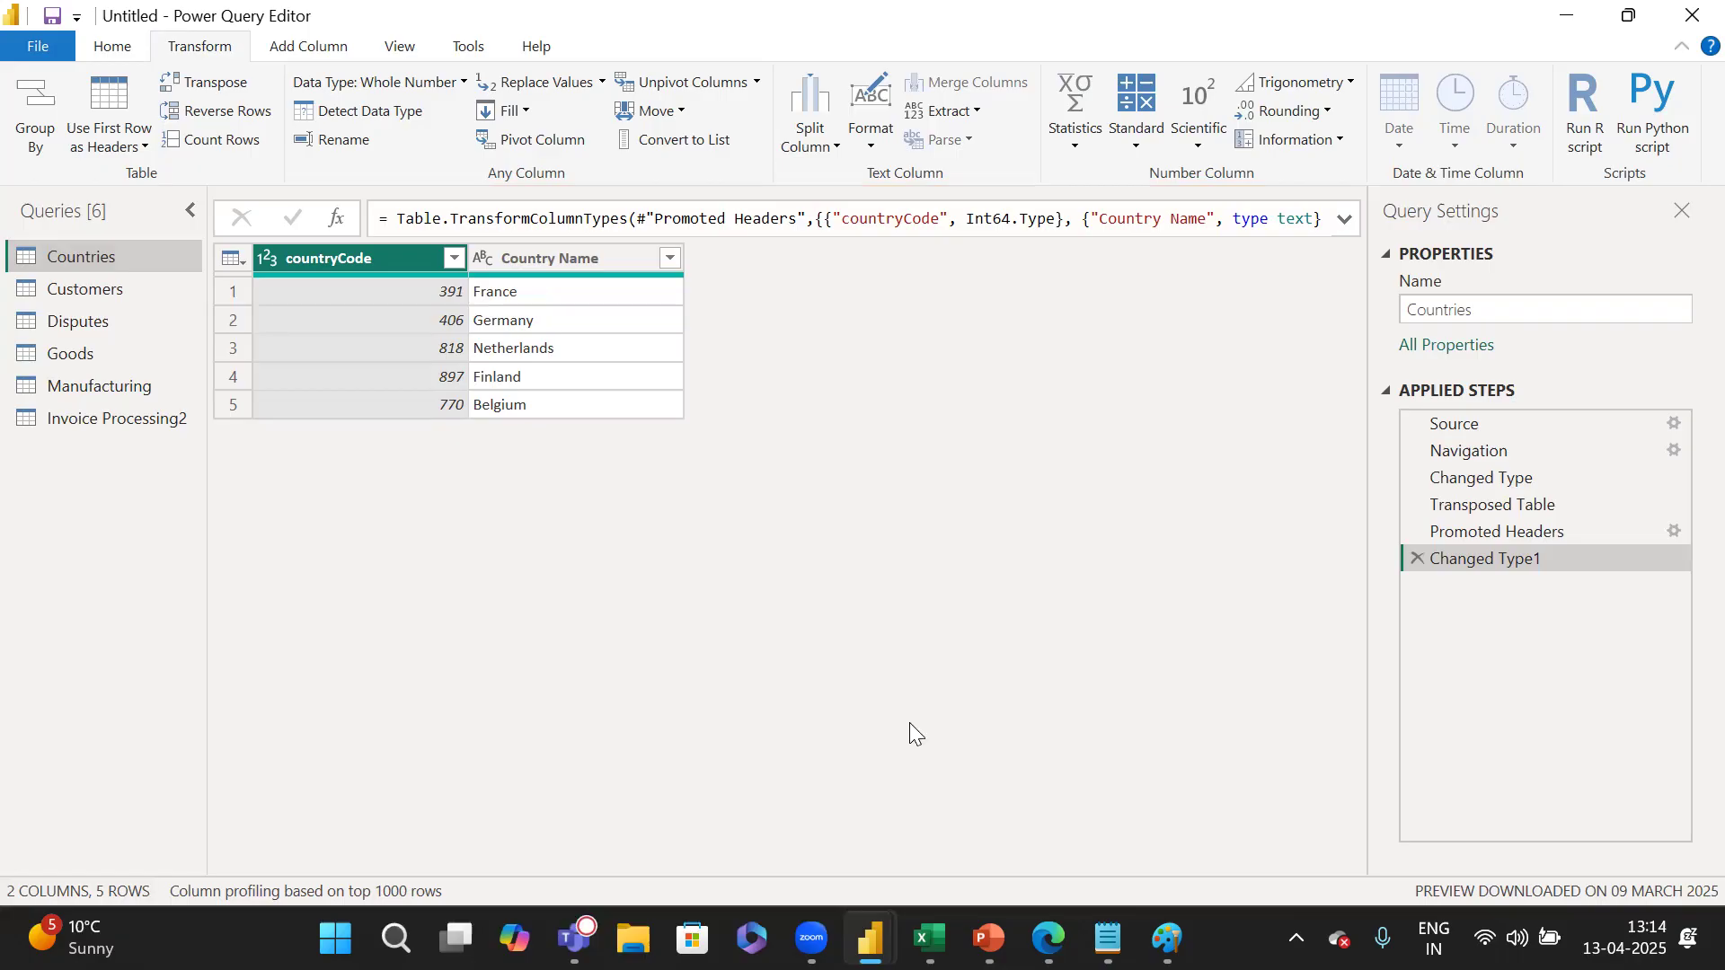
{"action": "mouse_move", "coordinate": [869, 938]}
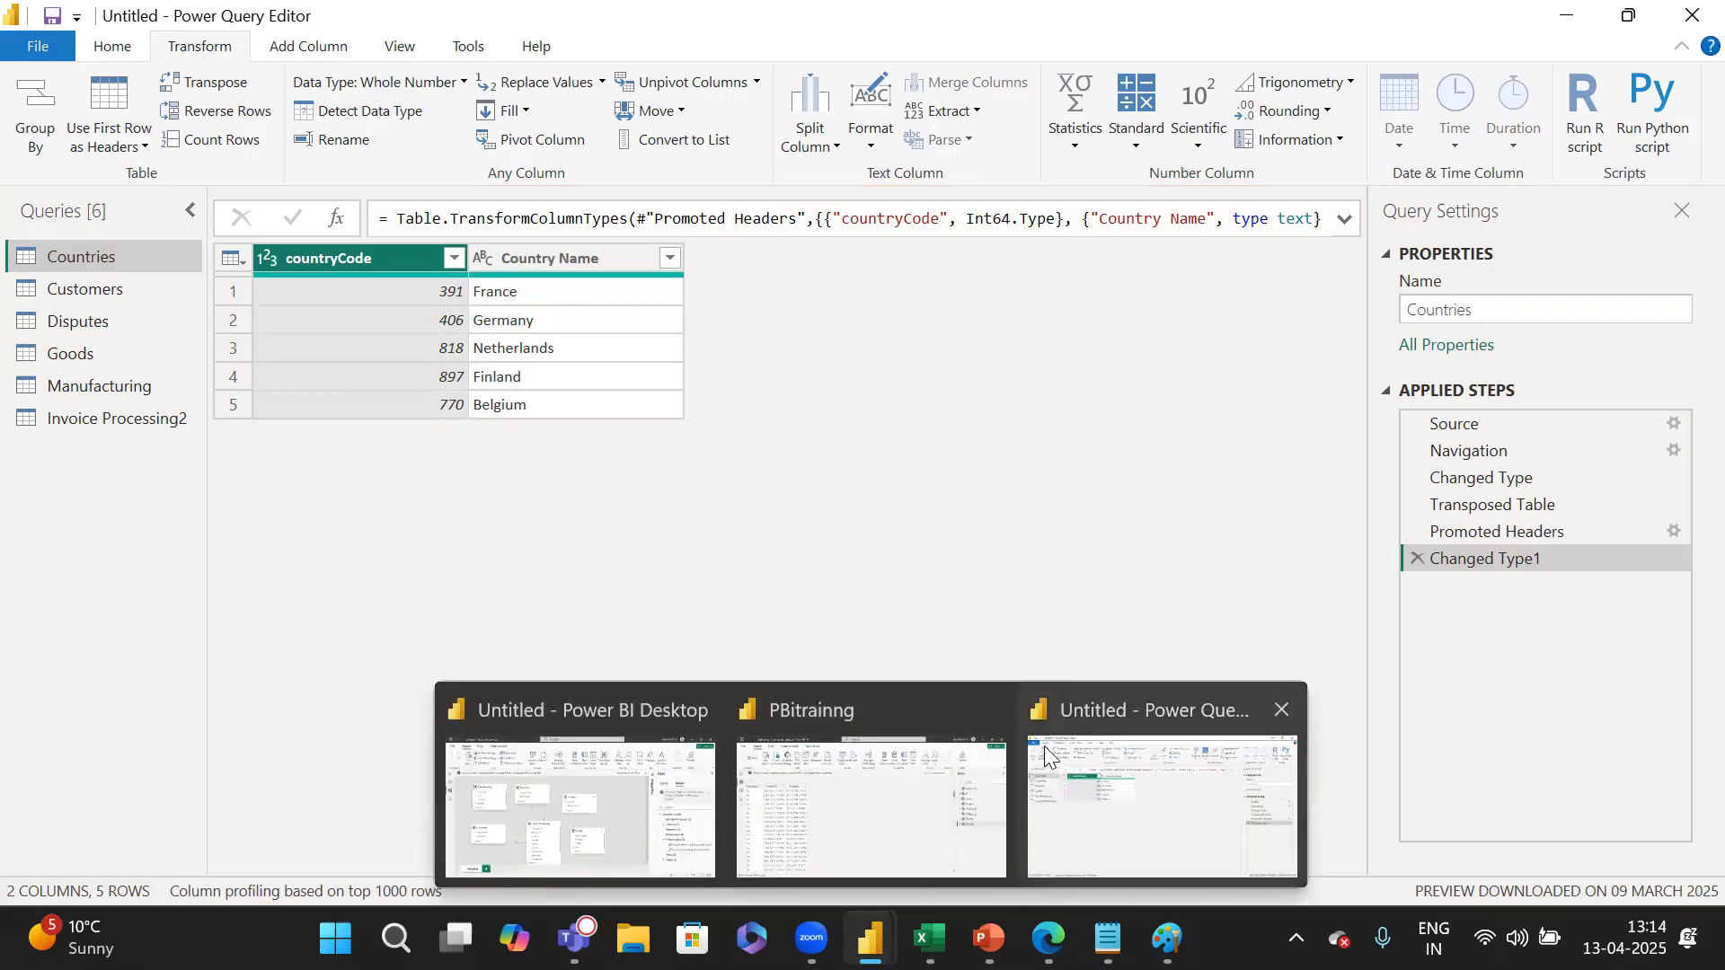